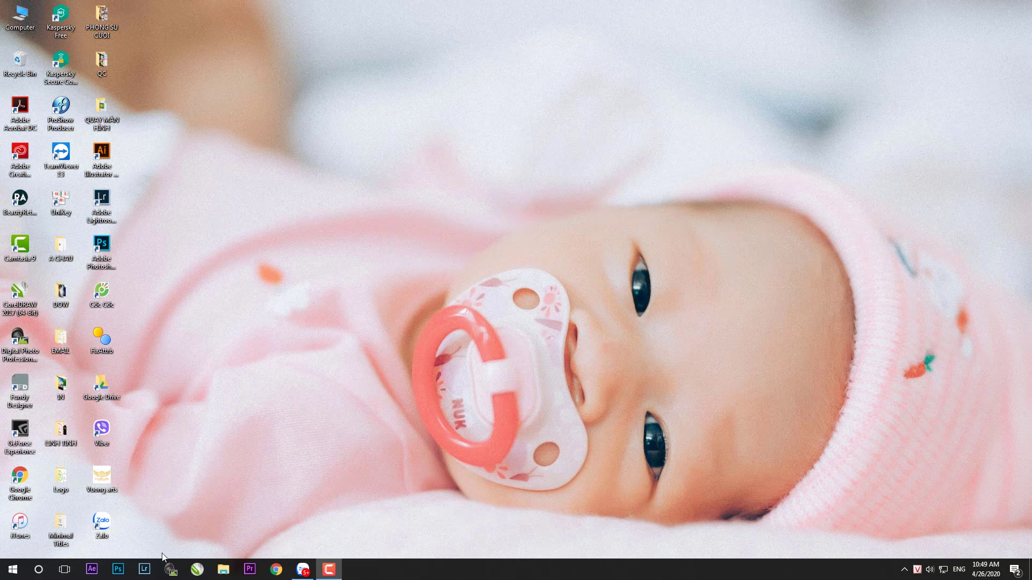
- Launch Lightroom Classic and start a new catalog from the File menu
click(147, 569)
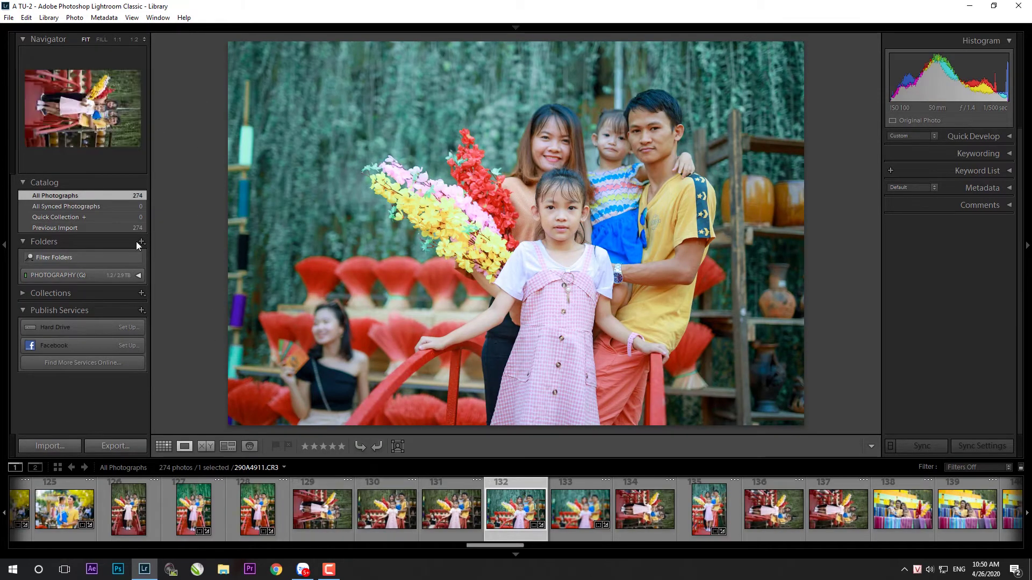
click(9, 18)
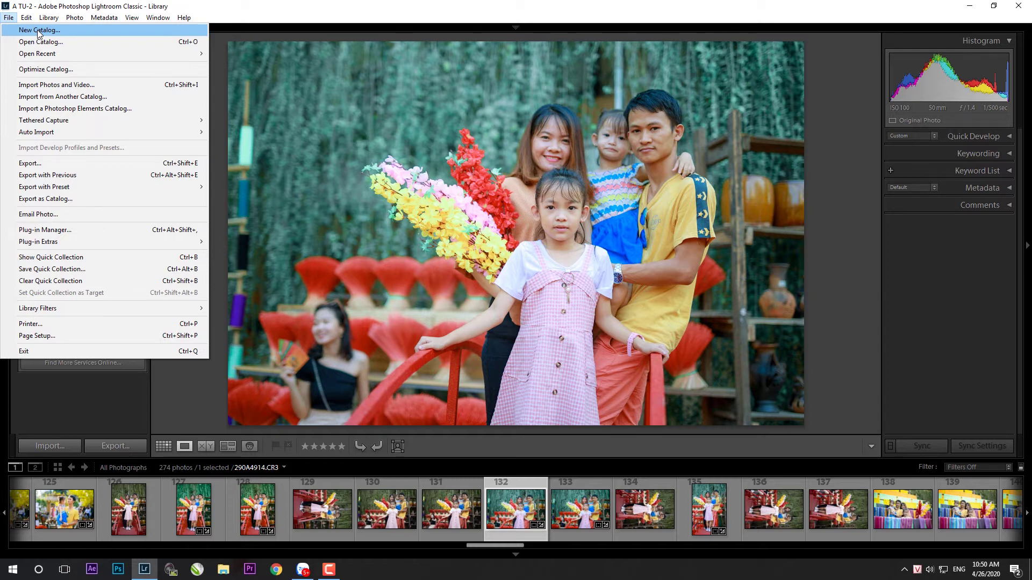
click(38, 30)
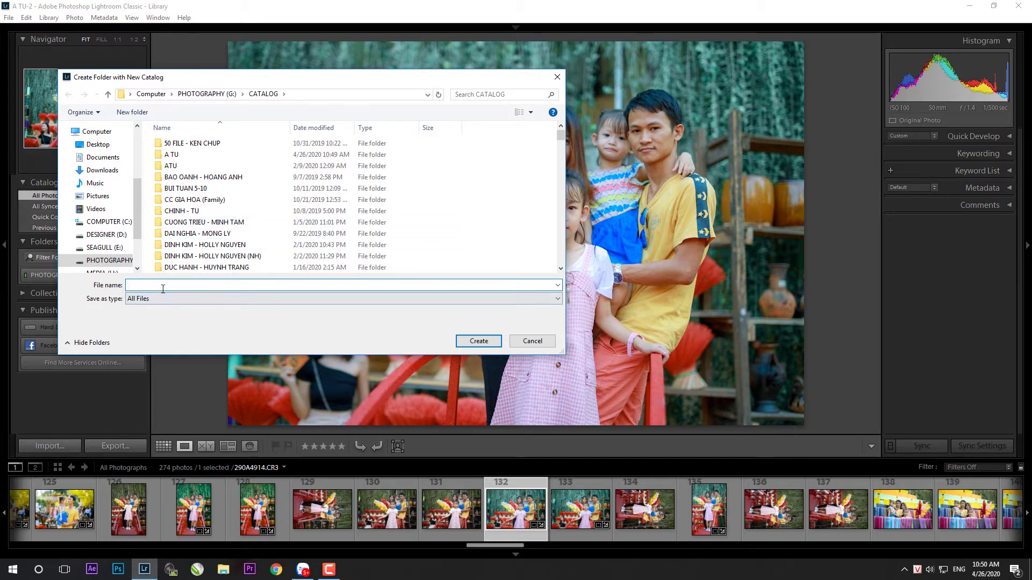
- Create a new catalog named SN EMILLEE in the CATALOG folder
text(sn)
key(BackSpace)
key(BackSpace)
text(SN EM)
click(477, 341)
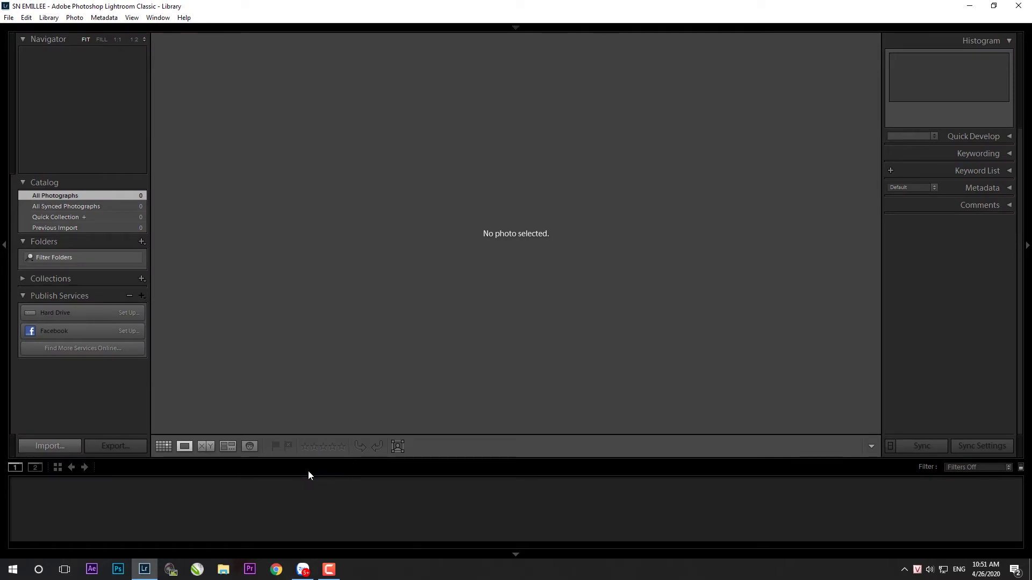
- Choose 100CANON under HINH RAW as the import source, then bring up File Explorer
click(334, 471)
click(876, 40)
click(59, 445)
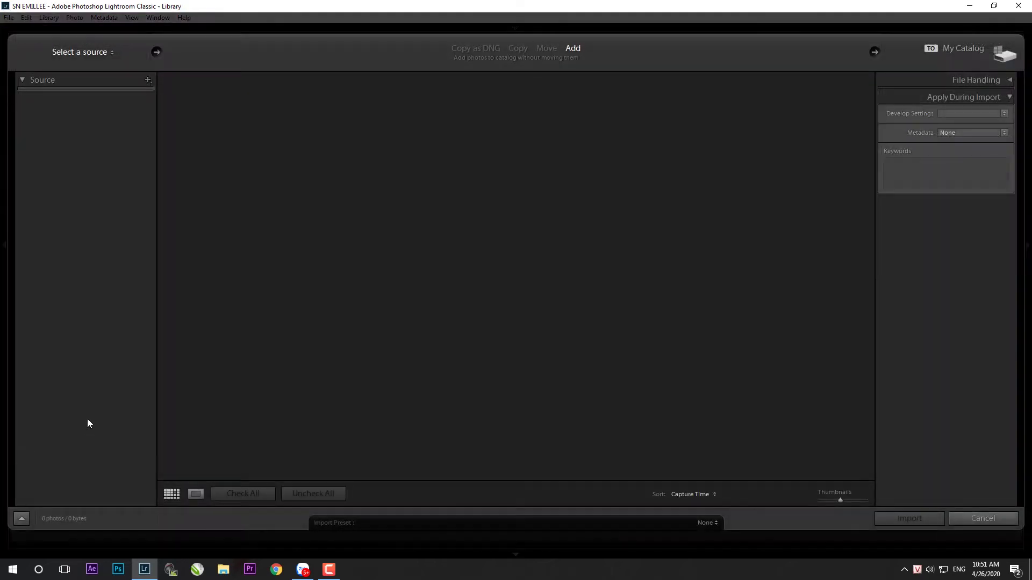
click(27, 171)
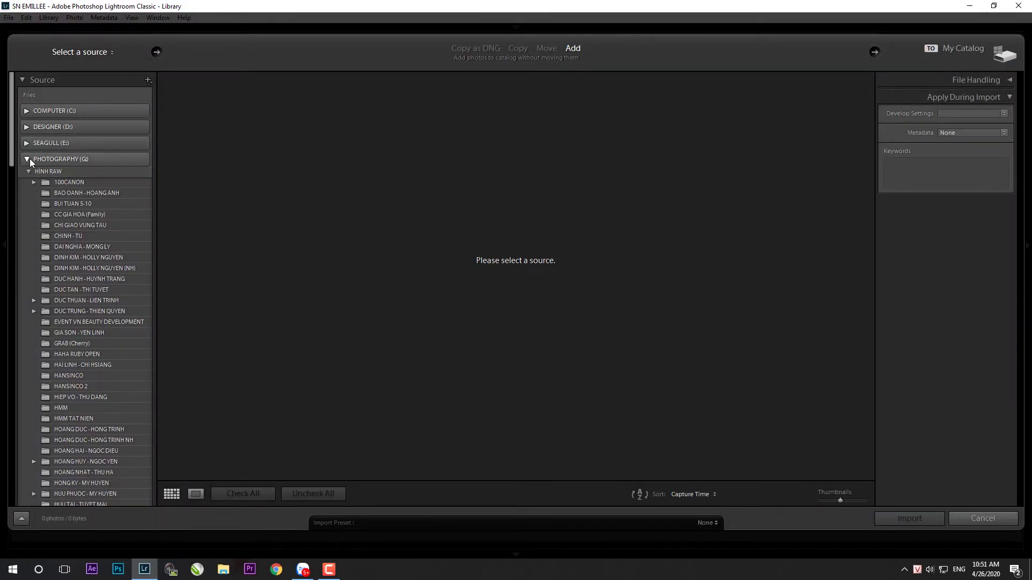
click(72, 186)
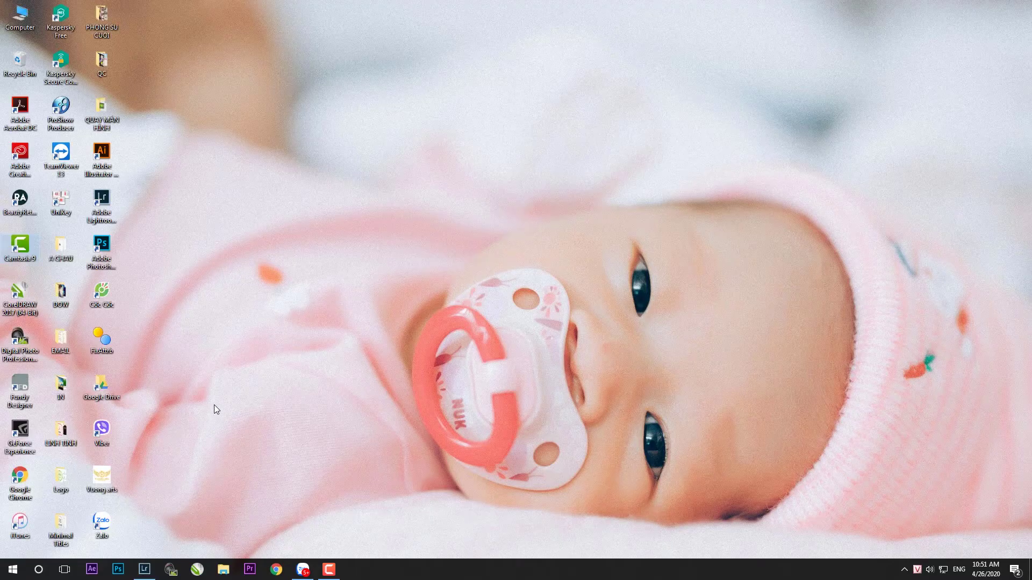
key(super+e)
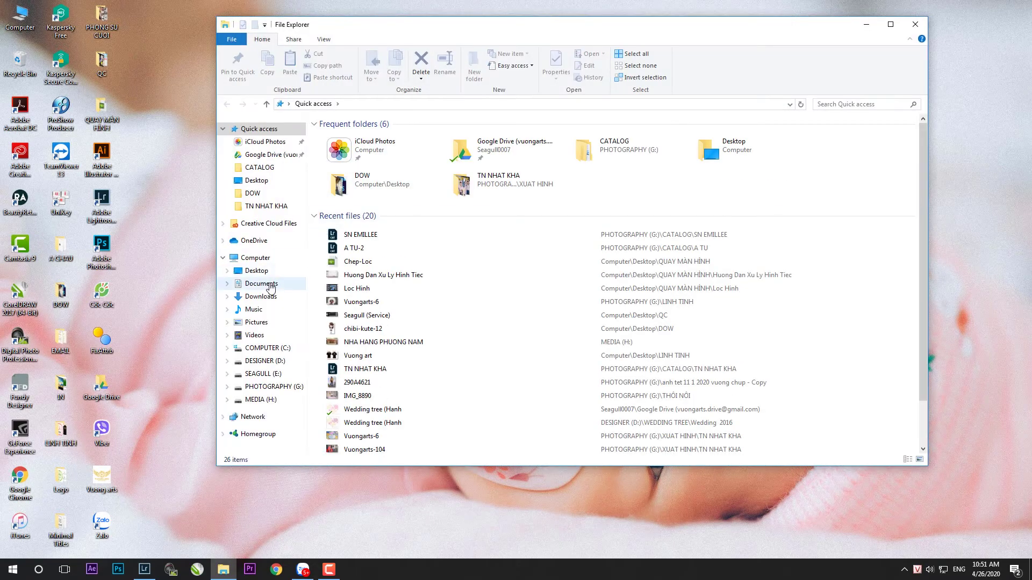
- Rename the 100CANON folder in PHOTOGRAPHY (G:) > HÌNH RAW to SN EMILLEE
click(277, 363)
click(274, 387)
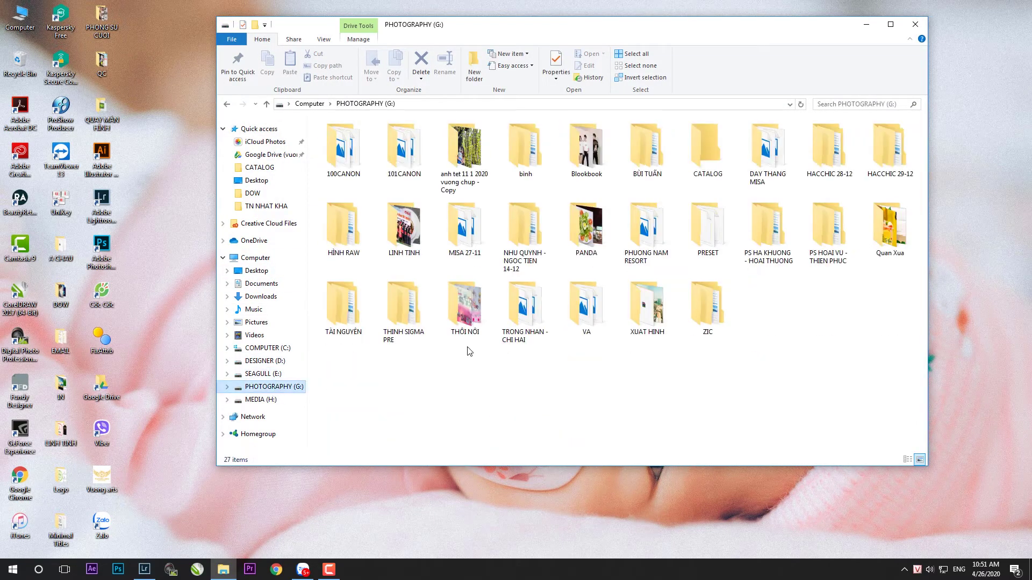
click(344, 147)
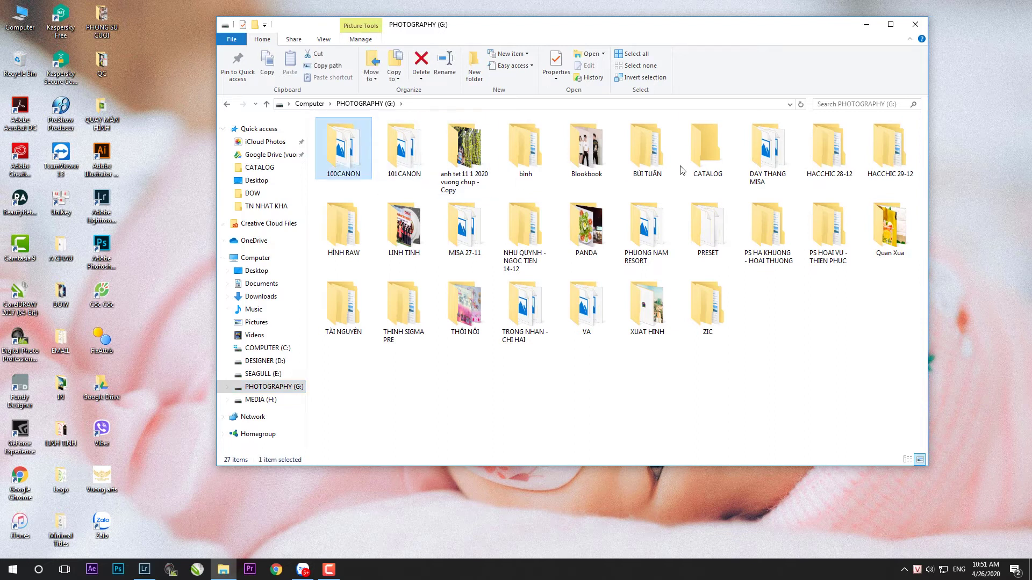
double_click(337, 230)
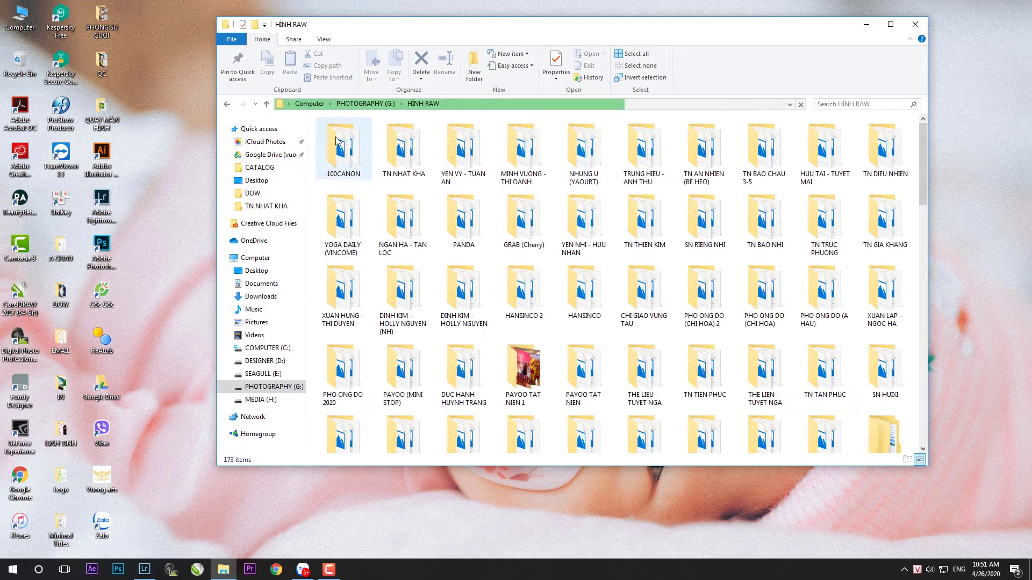
click(337, 152)
key(F2)
text(SN EMILLEE)
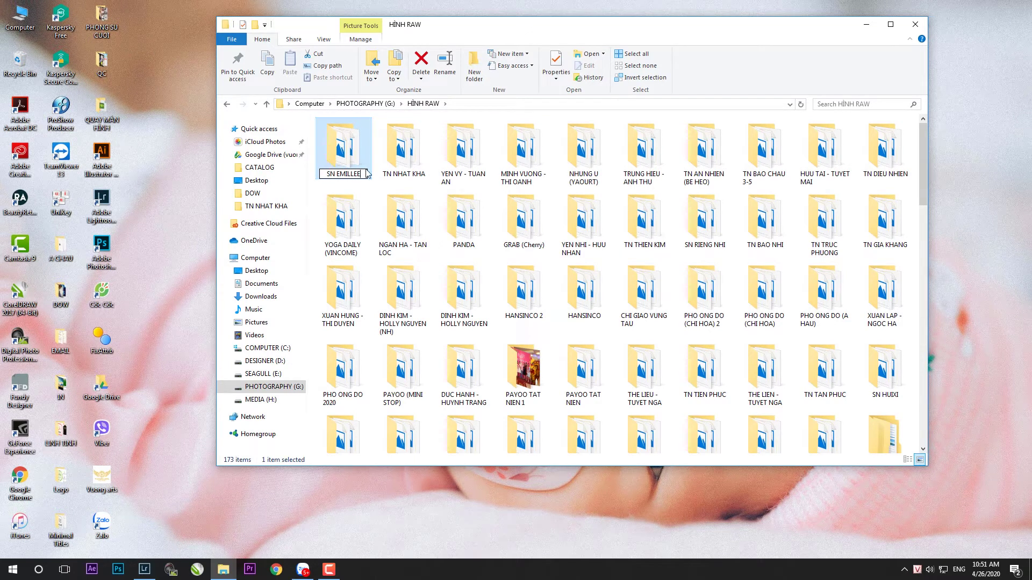
key(Return)
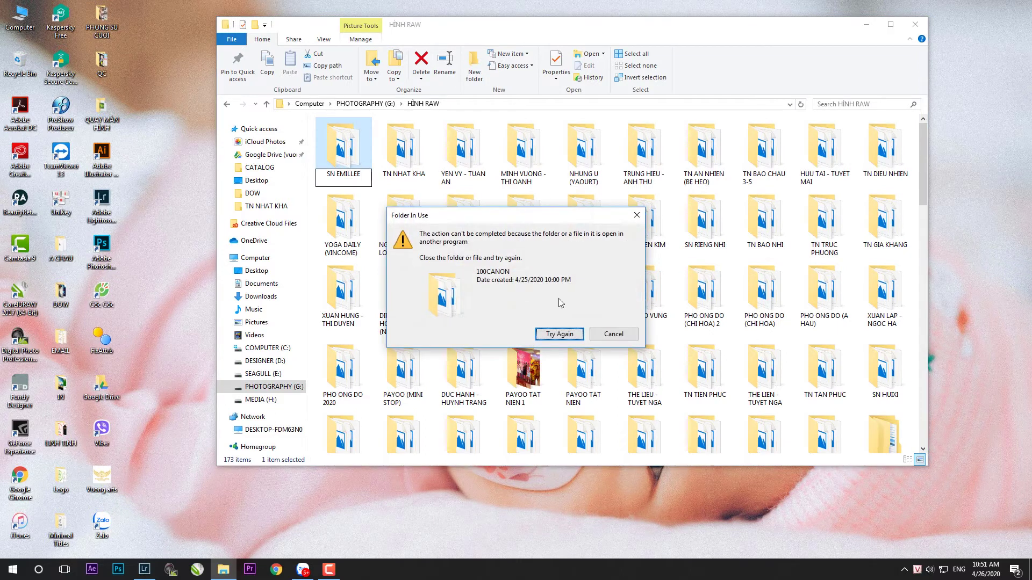
- Cancel Lightroom's import to release the folder, retry the rename, and close Explorer
click(566, 339)
click(232, 577)
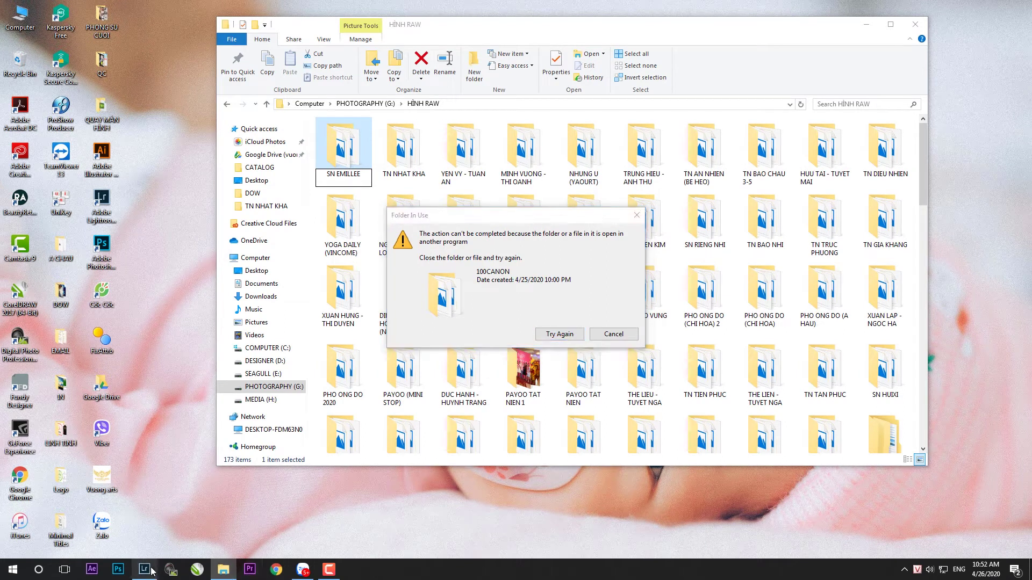
click(144, 569)
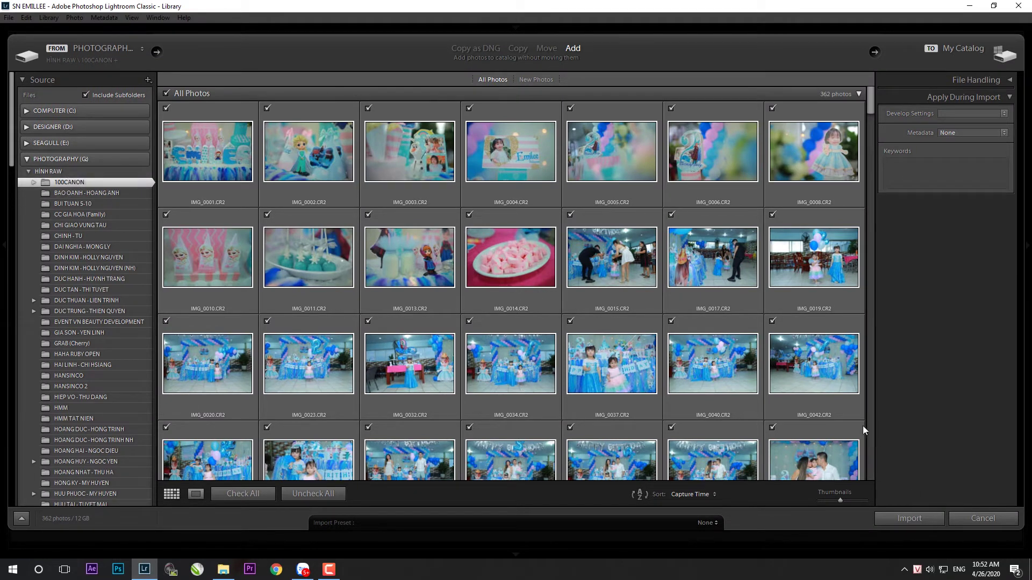
click(970, 517)
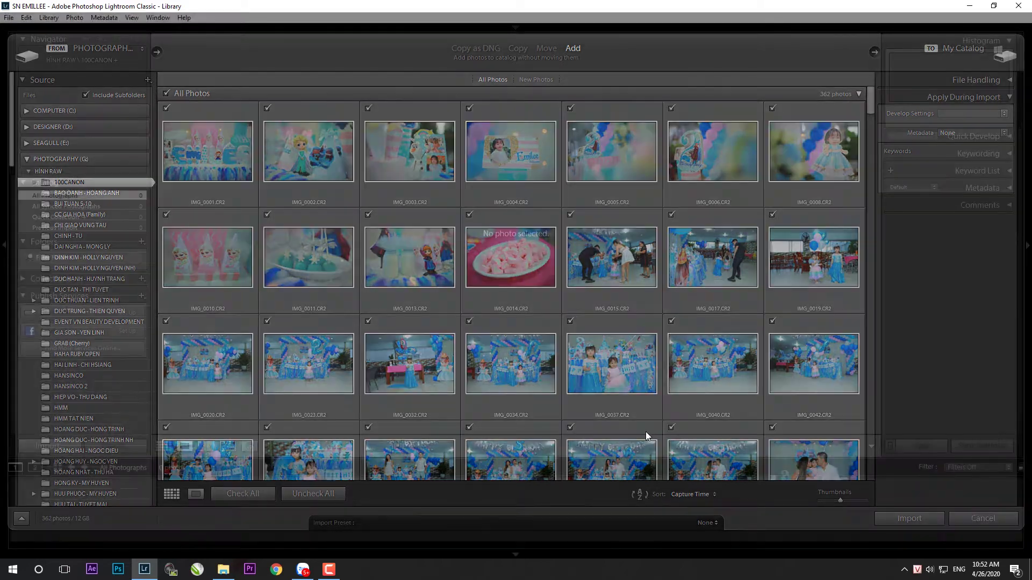
key(super+d)
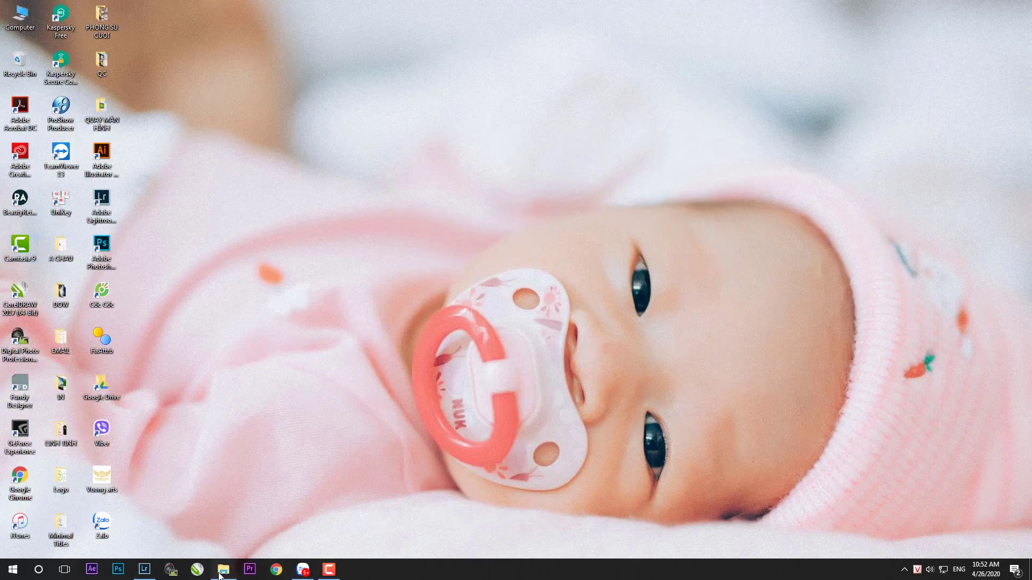
click(223, 569)
click(559, 335)
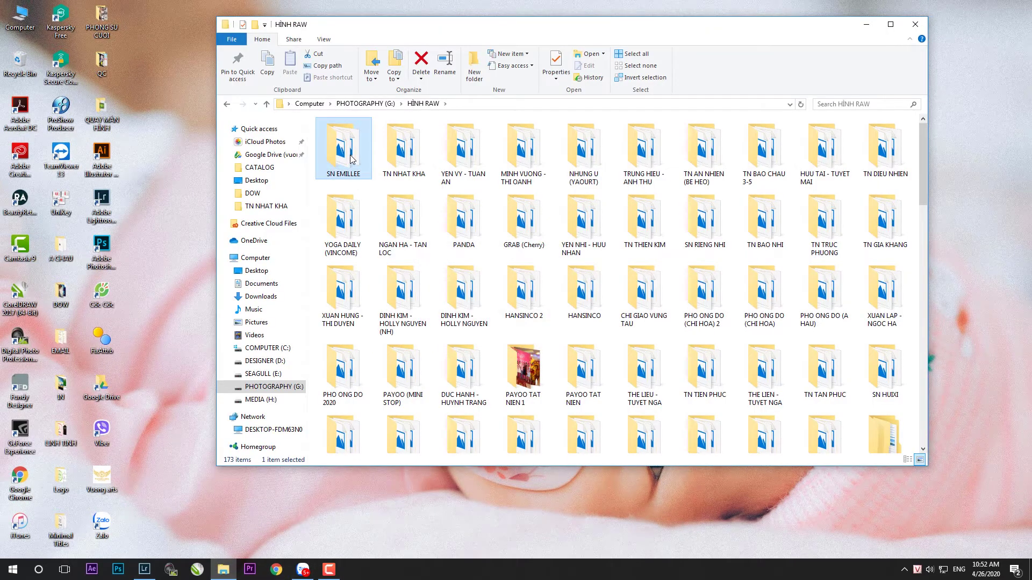
click(915, 25)
click(144, 570)
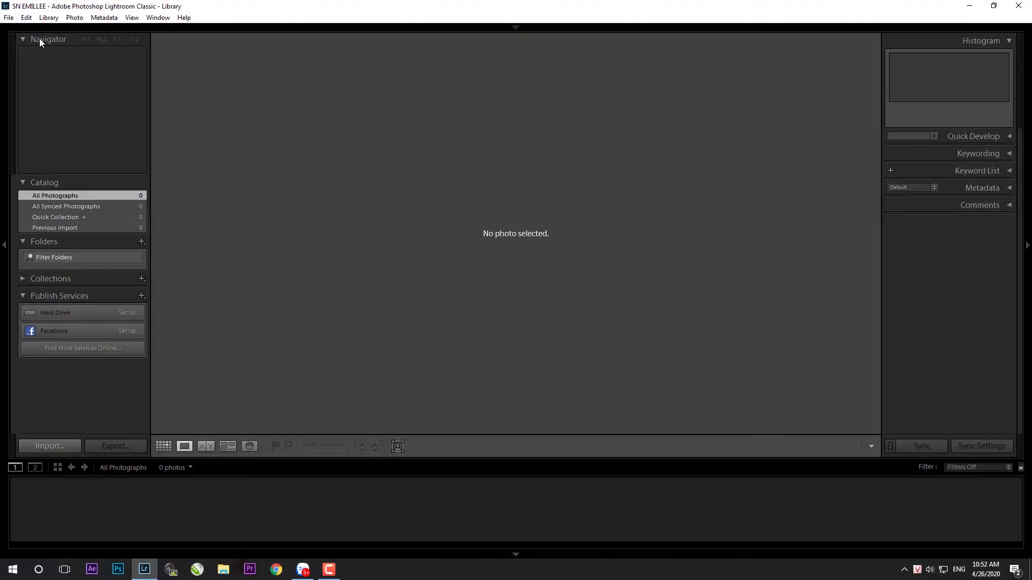
- Import all 362 photos from HINH RAW > SN EMILLEE into the catalog
click(60, 447)
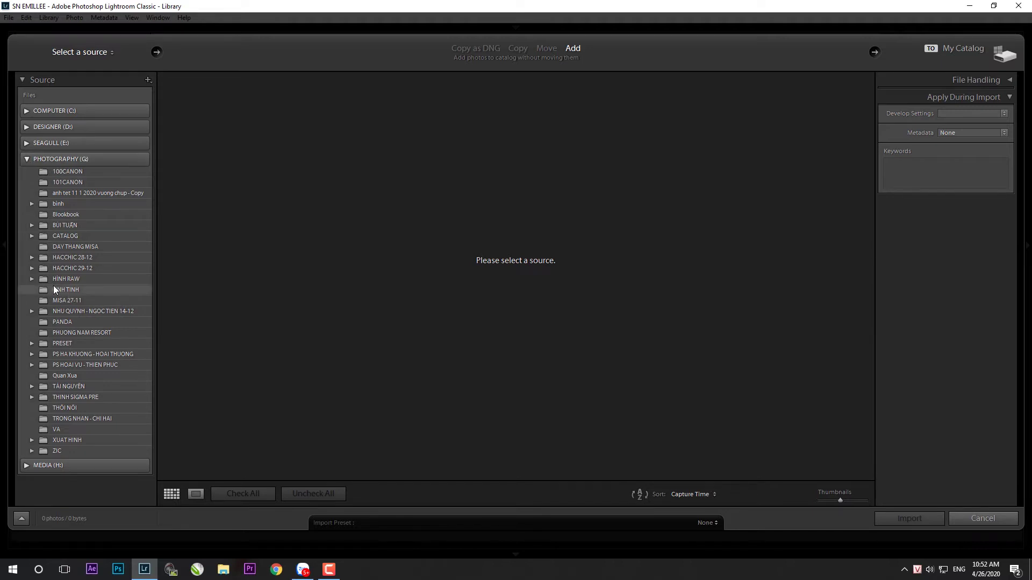
click(32, 278)
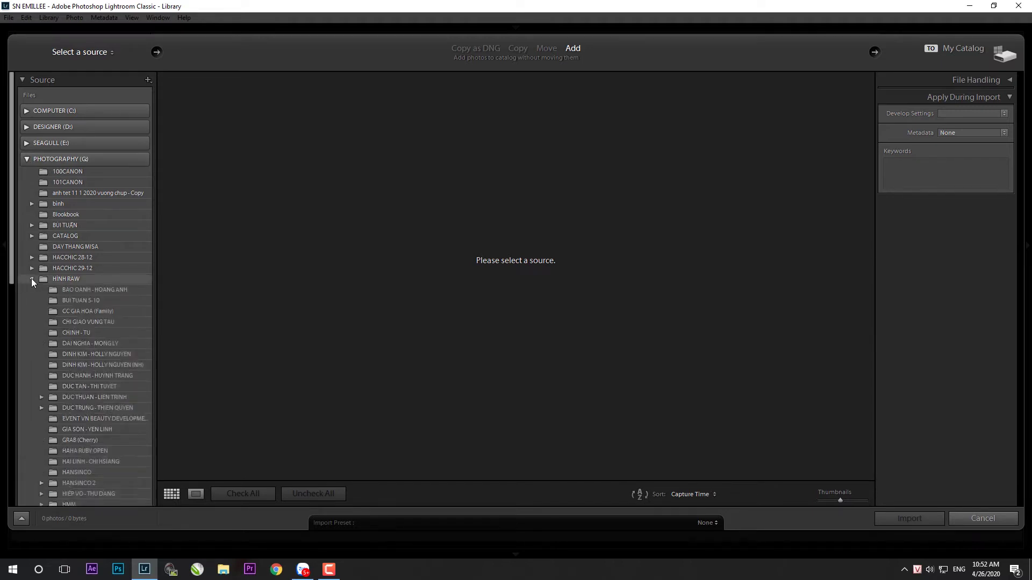
click(69, 280)
scroll(93, 411, down, 6)
scroll(94, 412, down, 10)
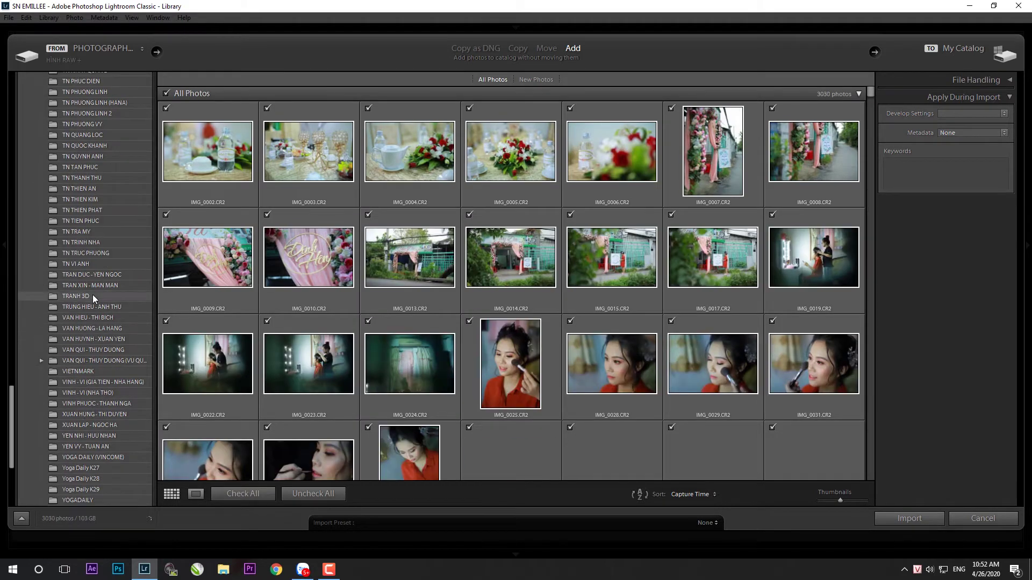
scroll(97, 376, down, 4)
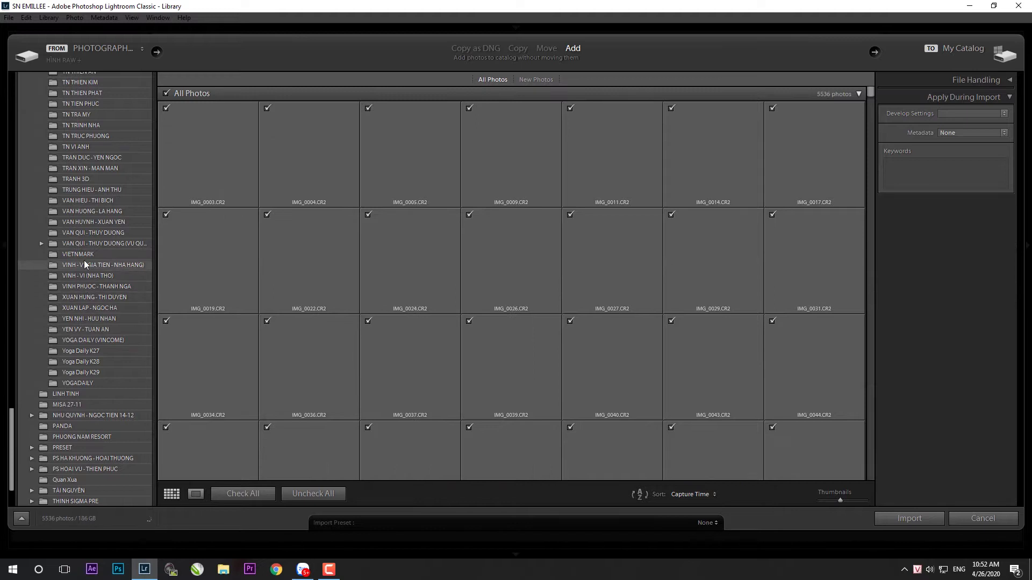
scroll(109, 303, up, 8)
scroll(110, 303, up, 5)
scroll(110, 304, up, 5)
scroll(110, 304, up, 5)
scroll(110, 304, up, 5)
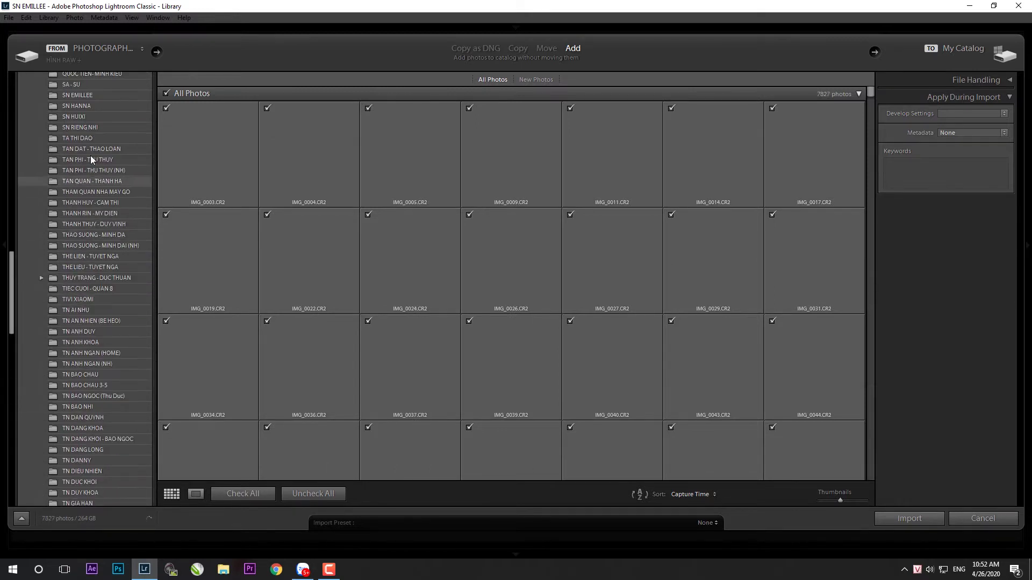
click(86, 96)
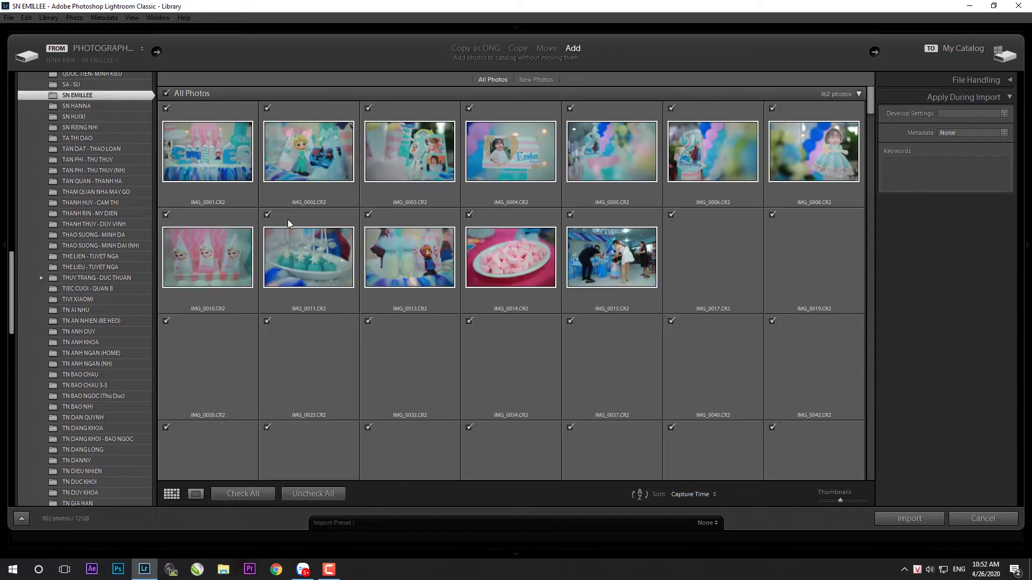
scroll(515, 418, down, 5)
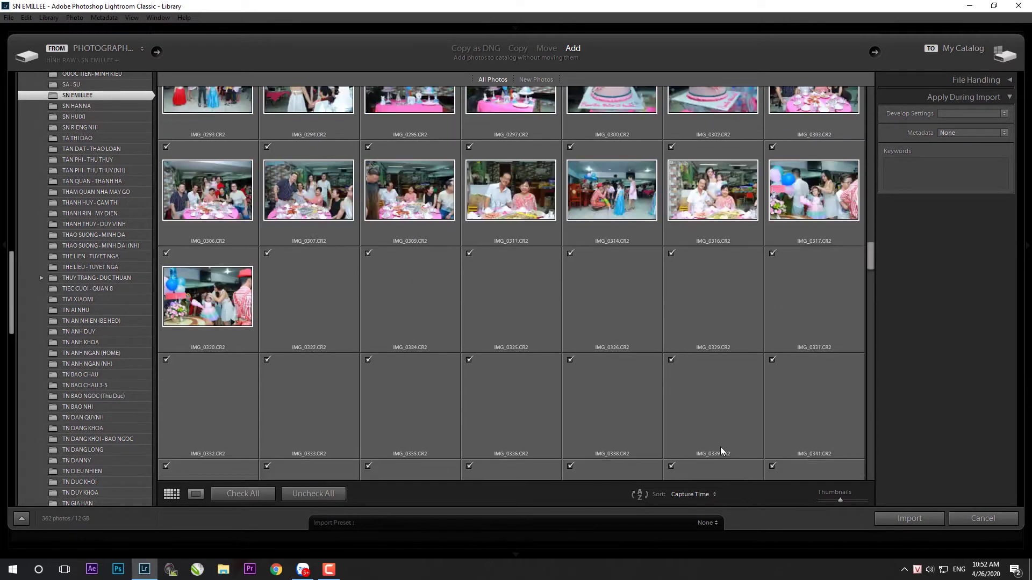
click(921, 520)
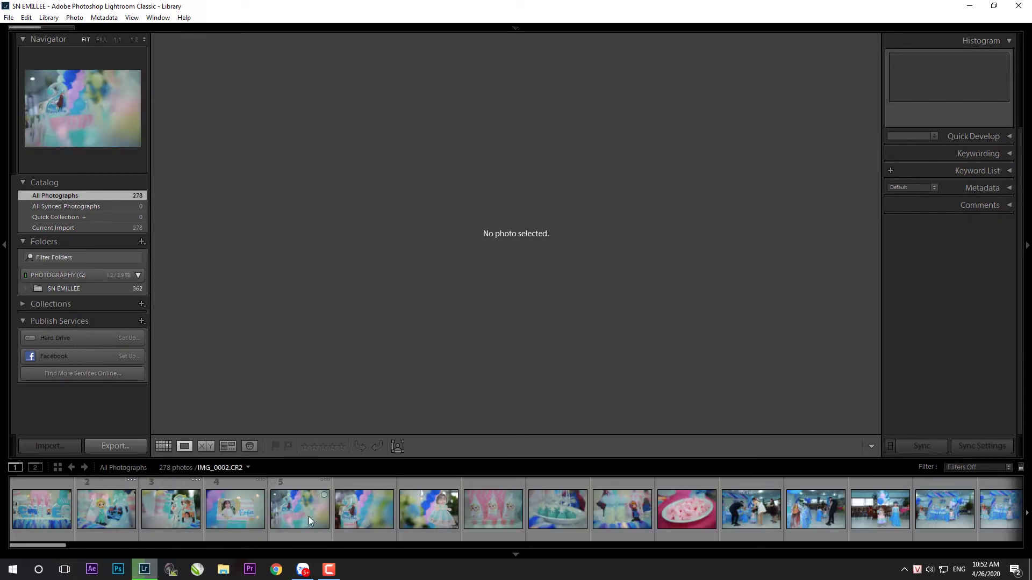
scroll(564, 525, down, 10)
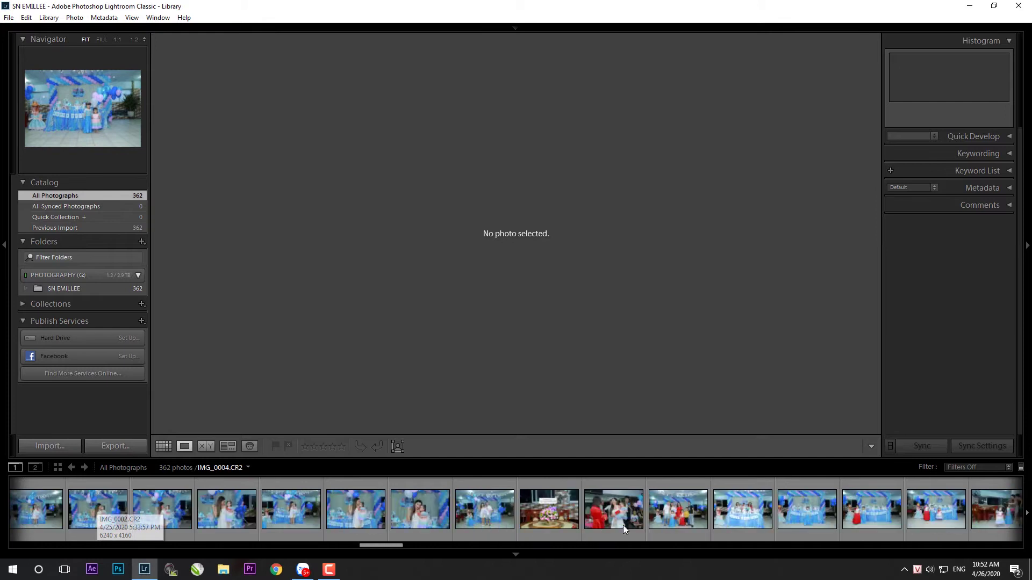
scroll(645, 520, down, 10)
scroll(656, 518, down, 10)
scroll(671, 506, down, 10)
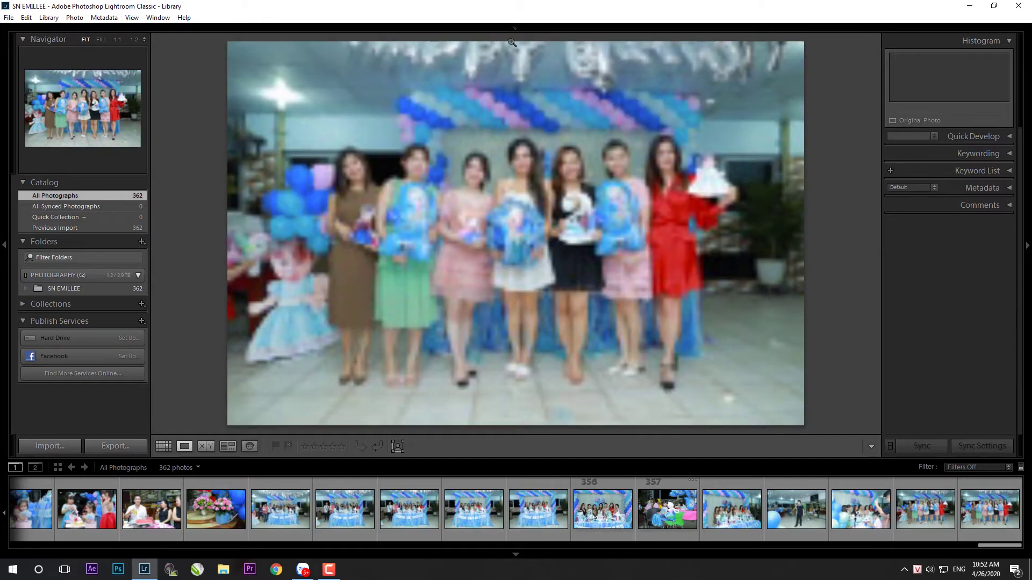
click(515, 27)
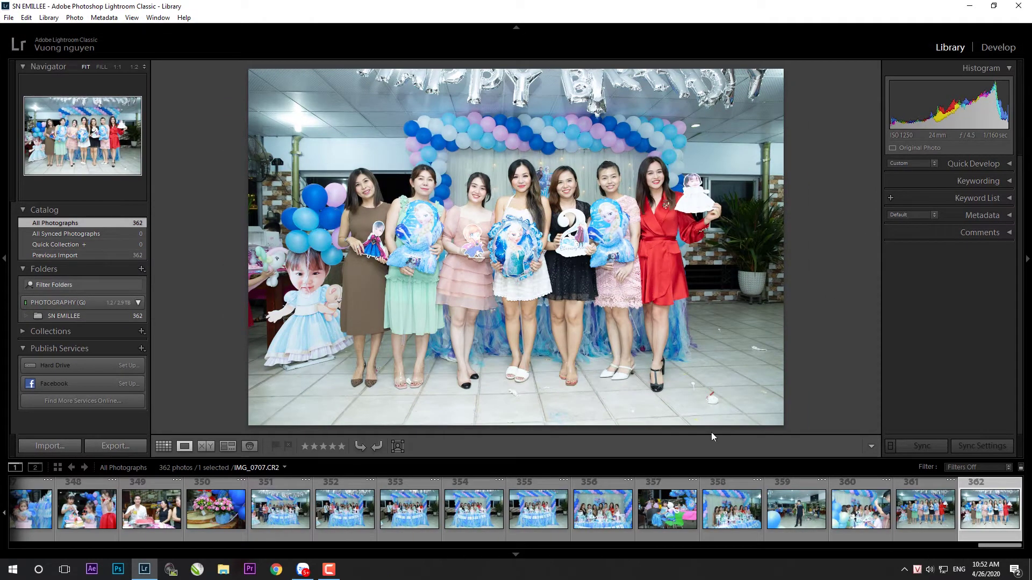
click(992, 49)
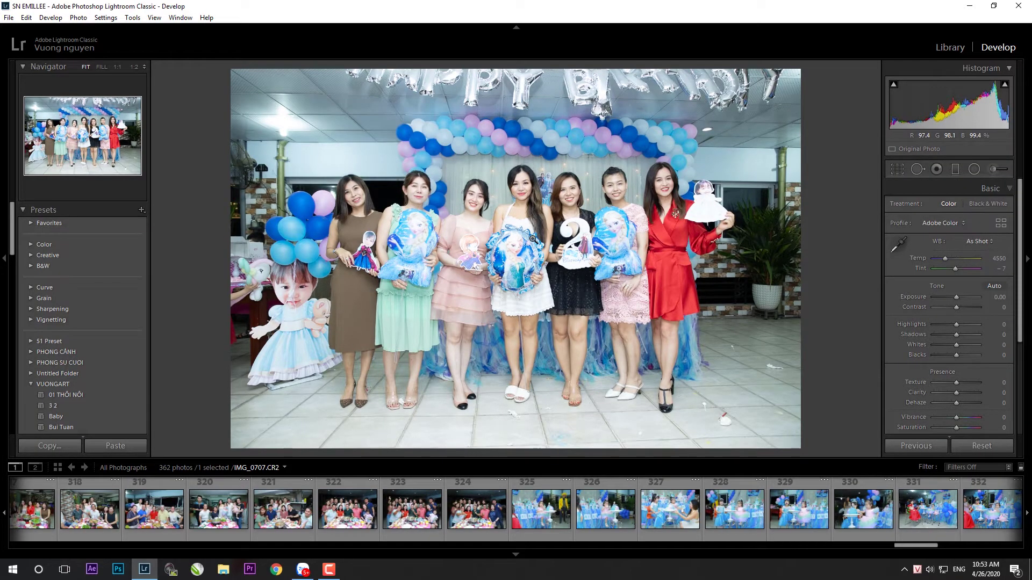
click(428, 529)
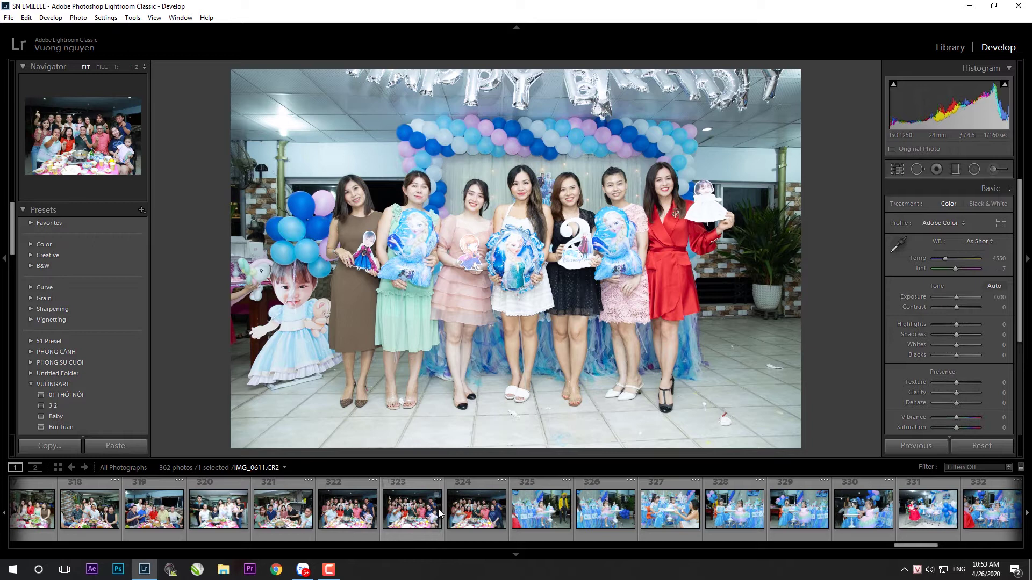
scroll(446, 506, up, 5)
click(301, 517)
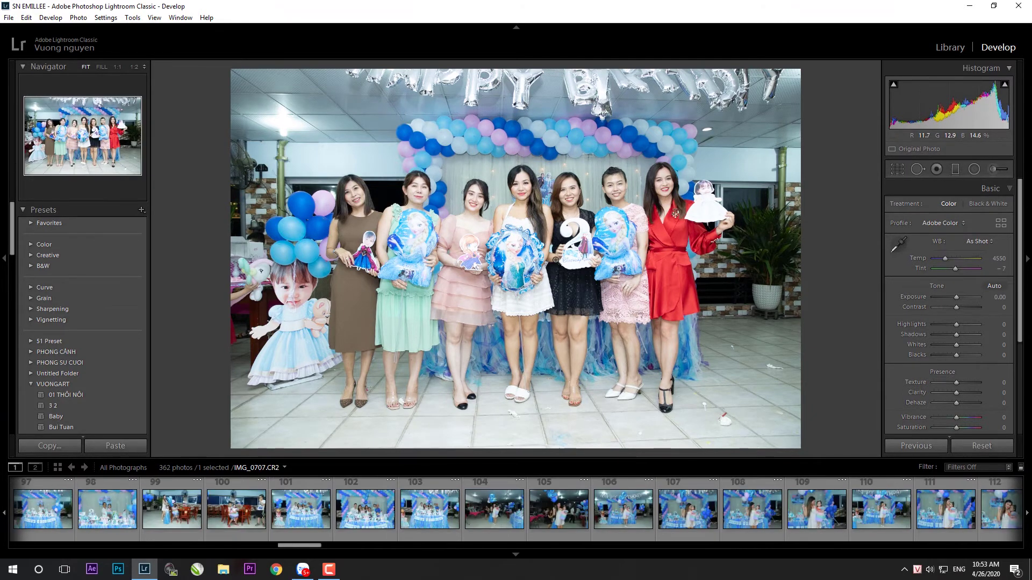
drag(299, 545, 31, 545)
click(234, 526)
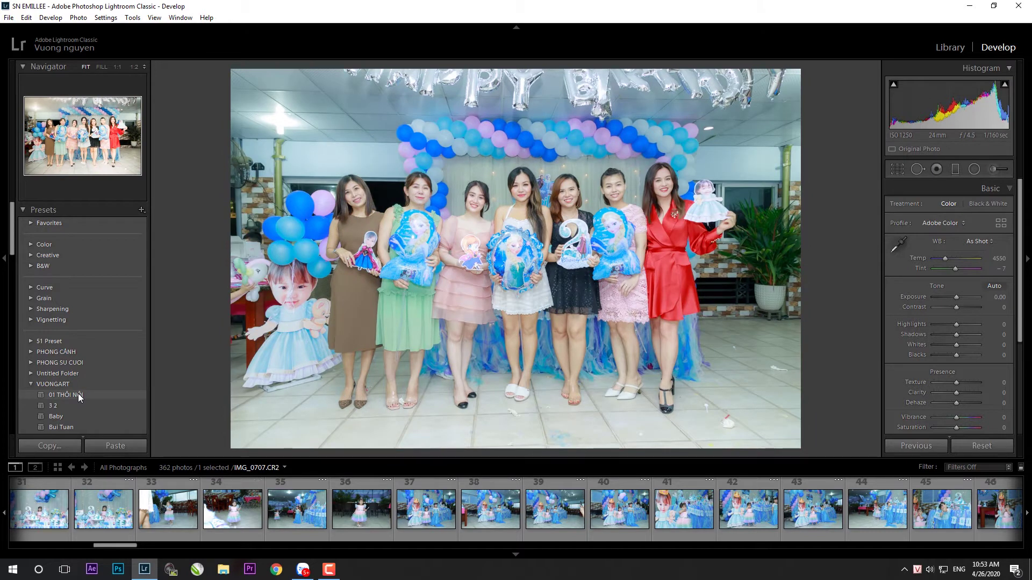
- Try the 01 THÔI NÔI preset, reset the develop settings, and open IMG_0001.CR2
click(79, 395)
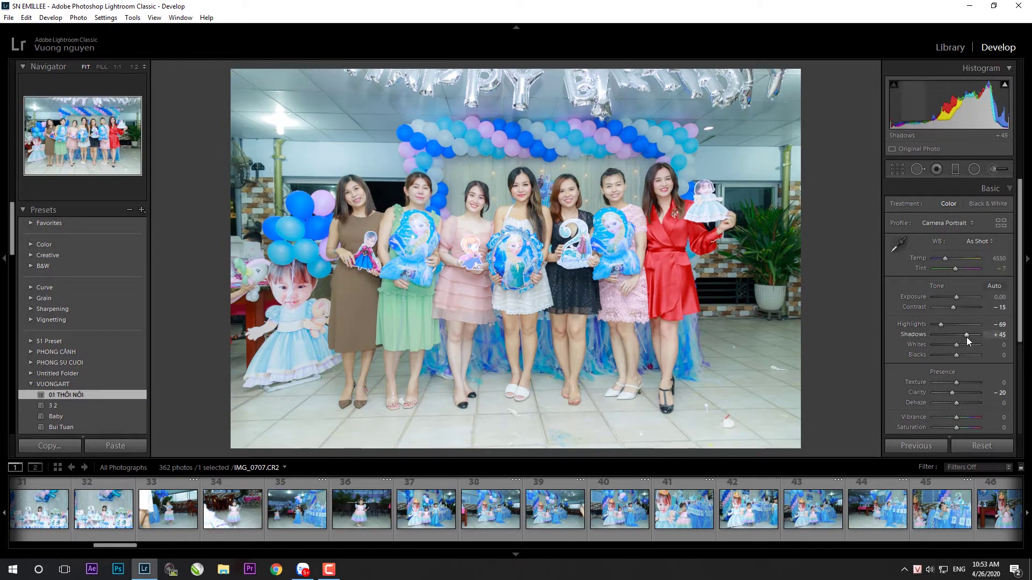
drag(966, 334, 945, 324)
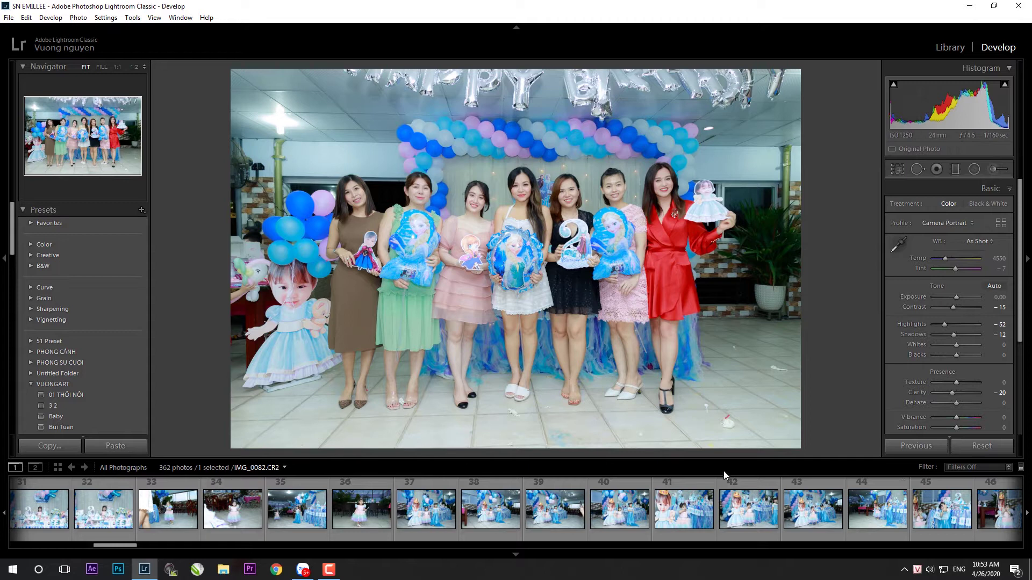
click(968, 446)
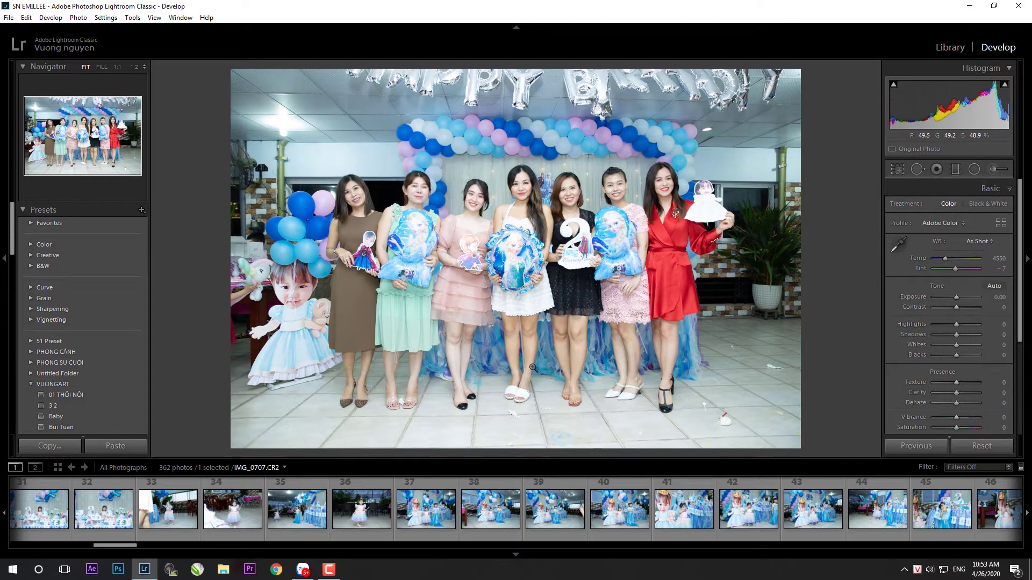
scroll(160, 544, up, 10)
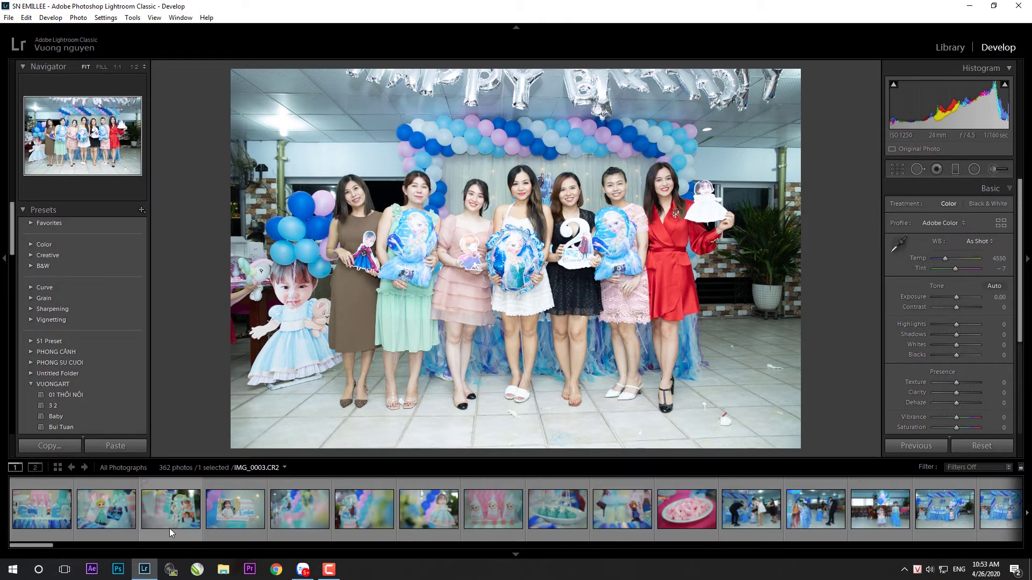
click(41, 517)
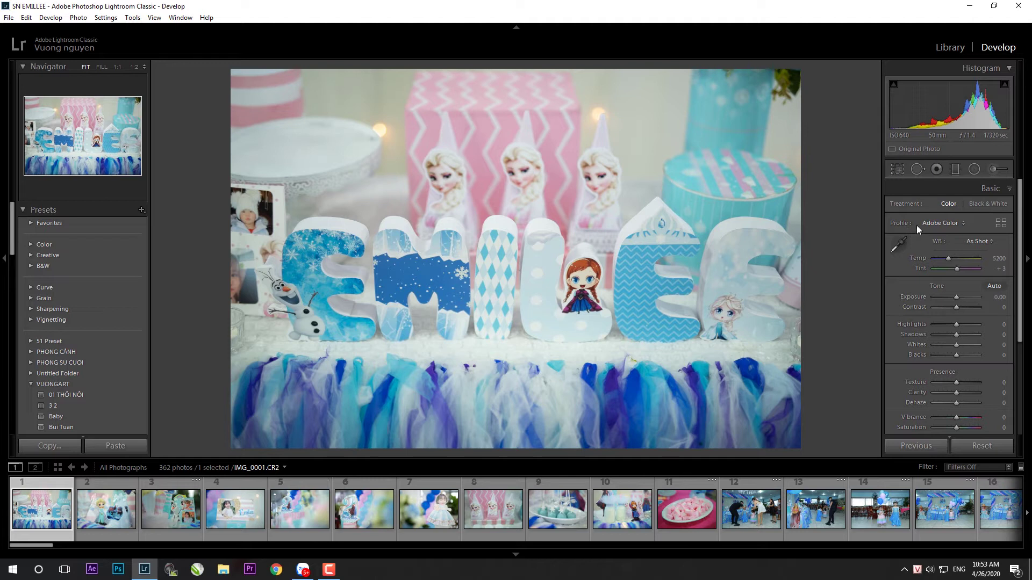
- Compare Adobe Portrait, Camera Standard and Camera Portrait profiles, settling on Camera Portrait
click(961, 223)
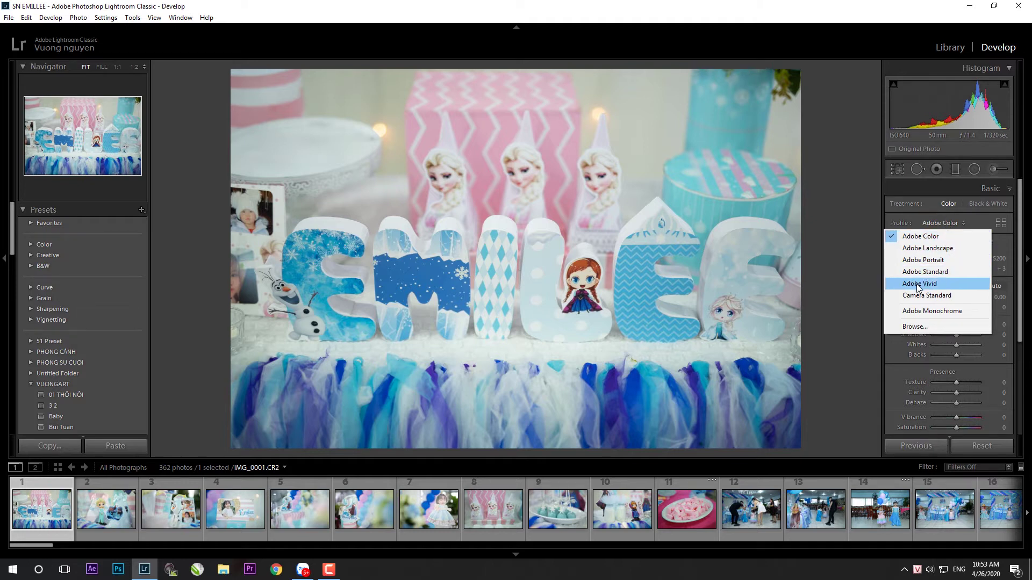
click(937, 261)
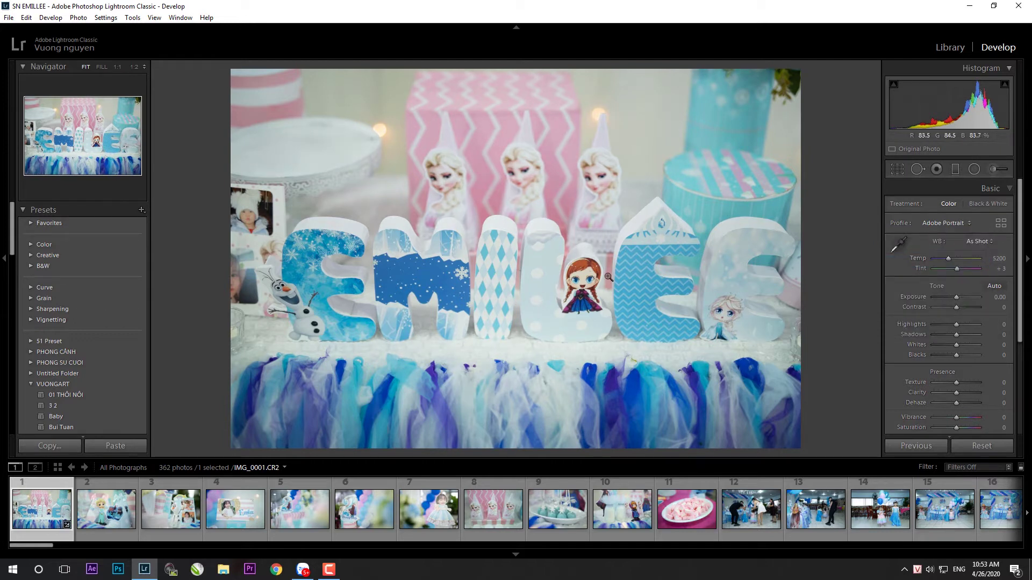
click(999, 223)
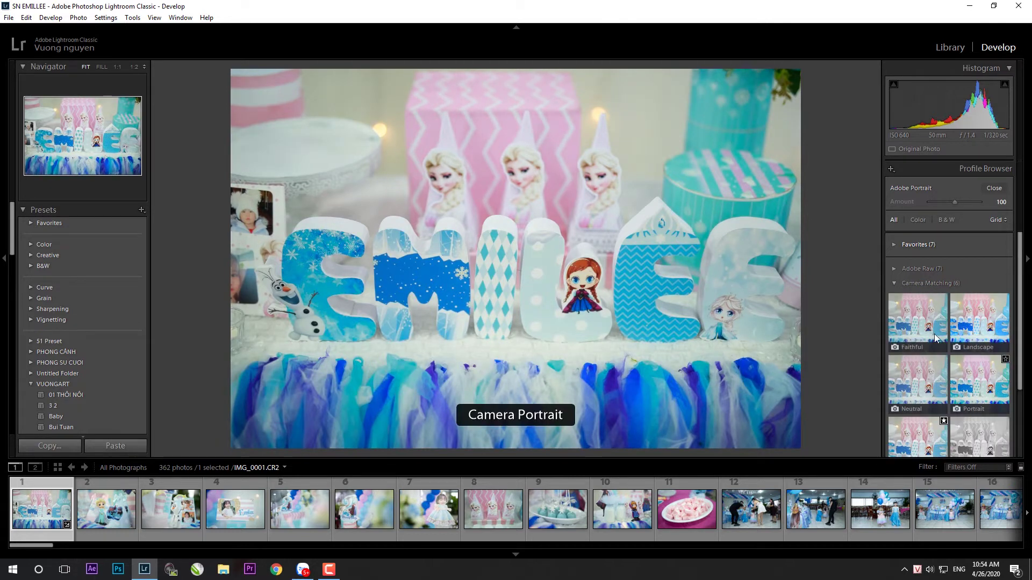
scroll(962, 371, down, 1)
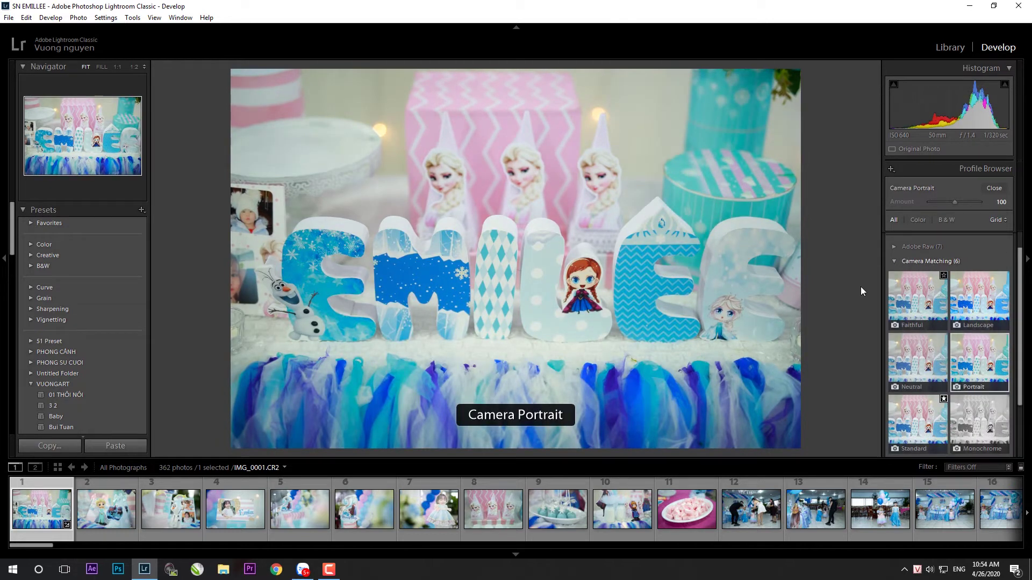
click(972, 364)
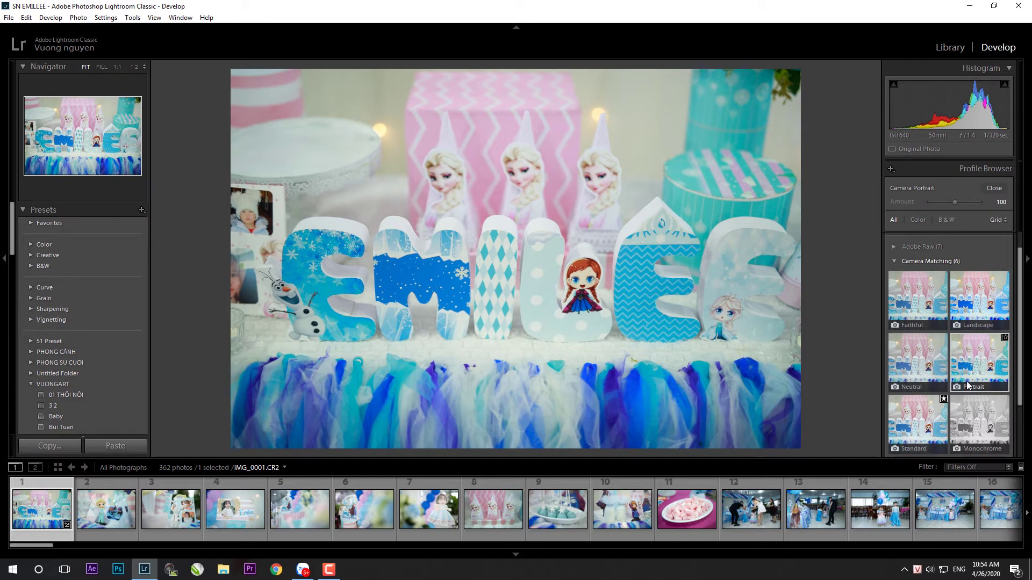
click(932, 425)
scroll(932, 424, down, 1)
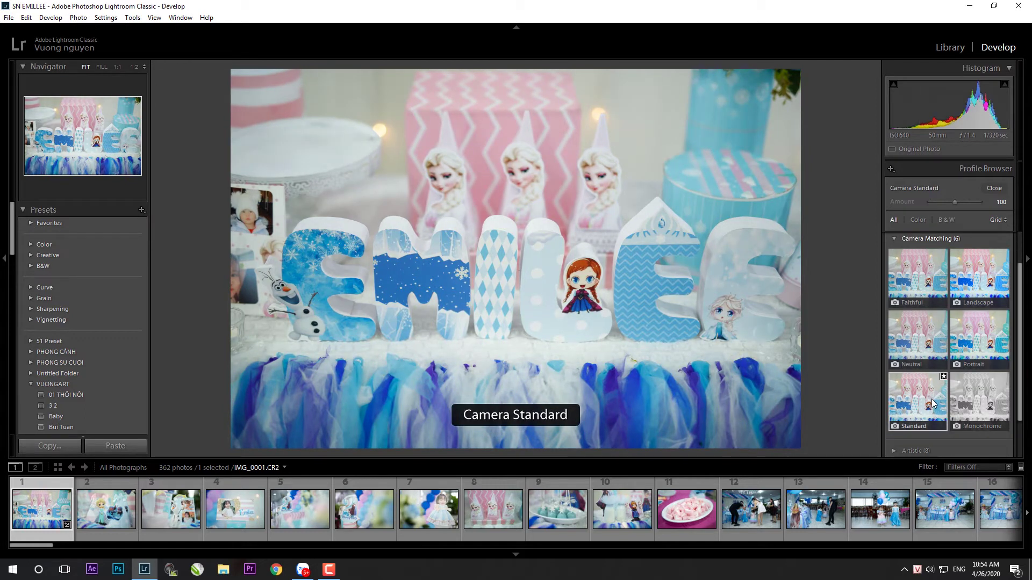
click(980, 343)
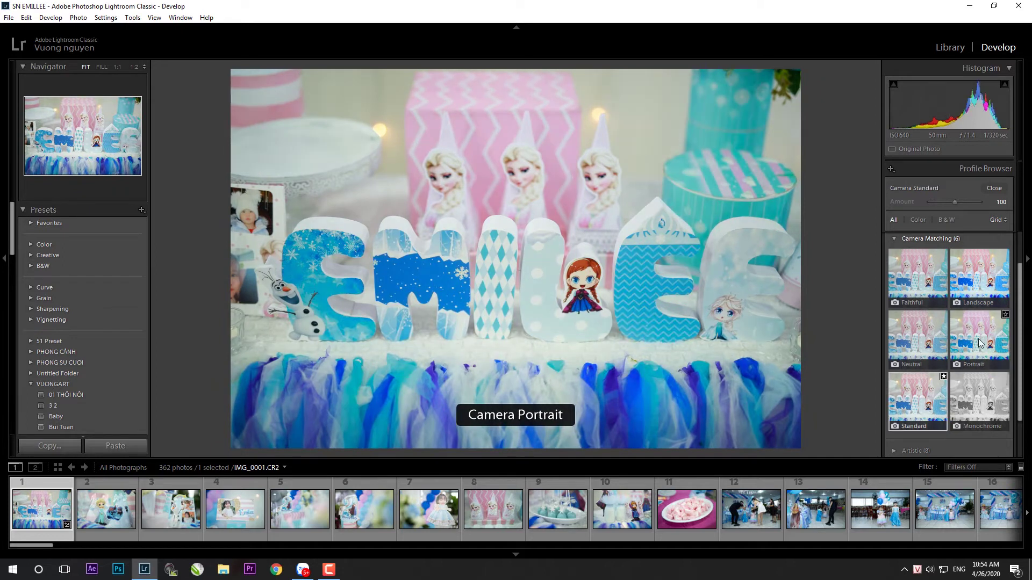
click(917, 396)
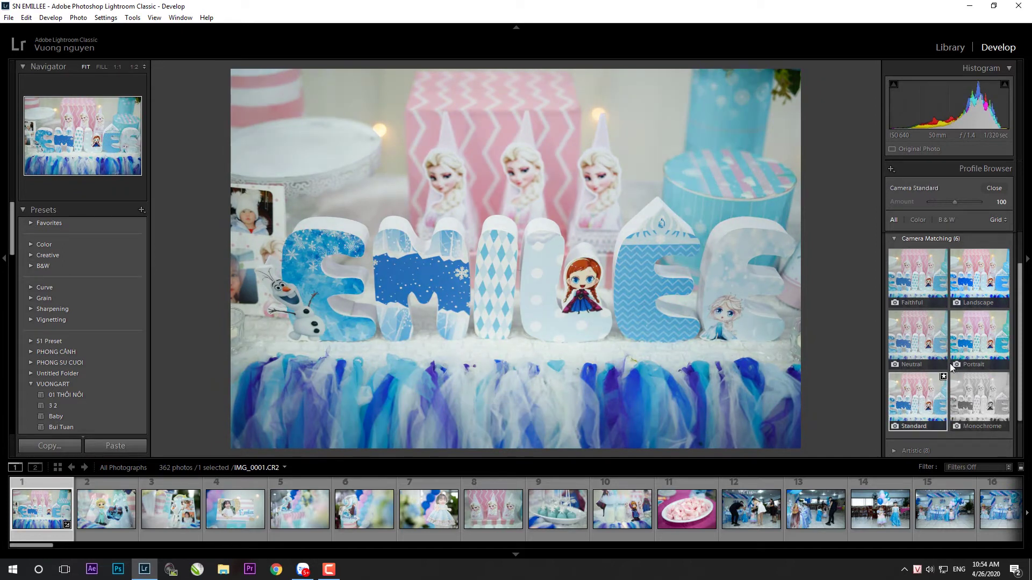
click(971, 352)
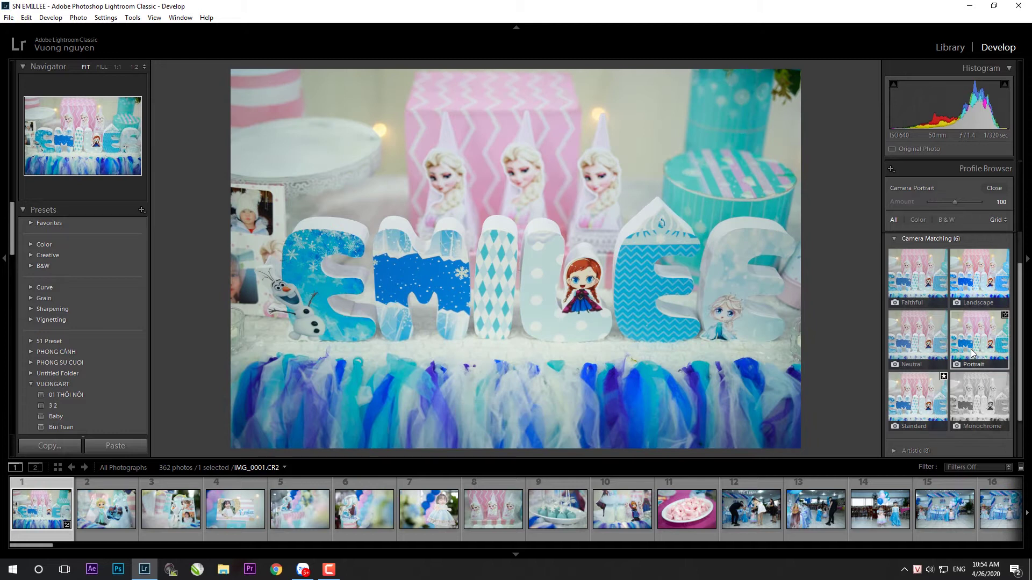
double_click(991, 325)
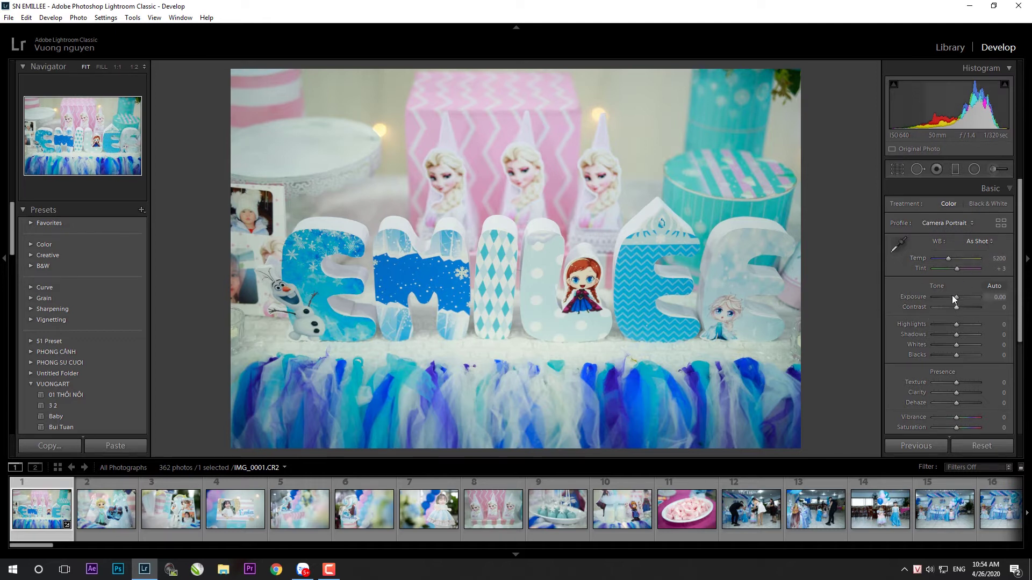
- Set Exposure to +0.32 with a custom white balance of Temp 5095, Tint +11
drag(956, 296, 956, 295)
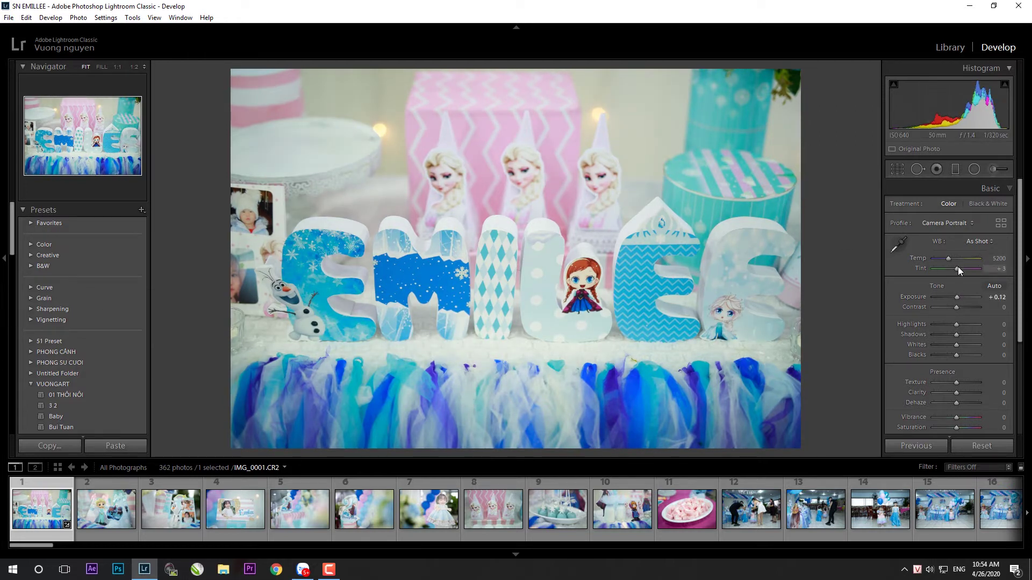
drag(957, 268, 947, 259)
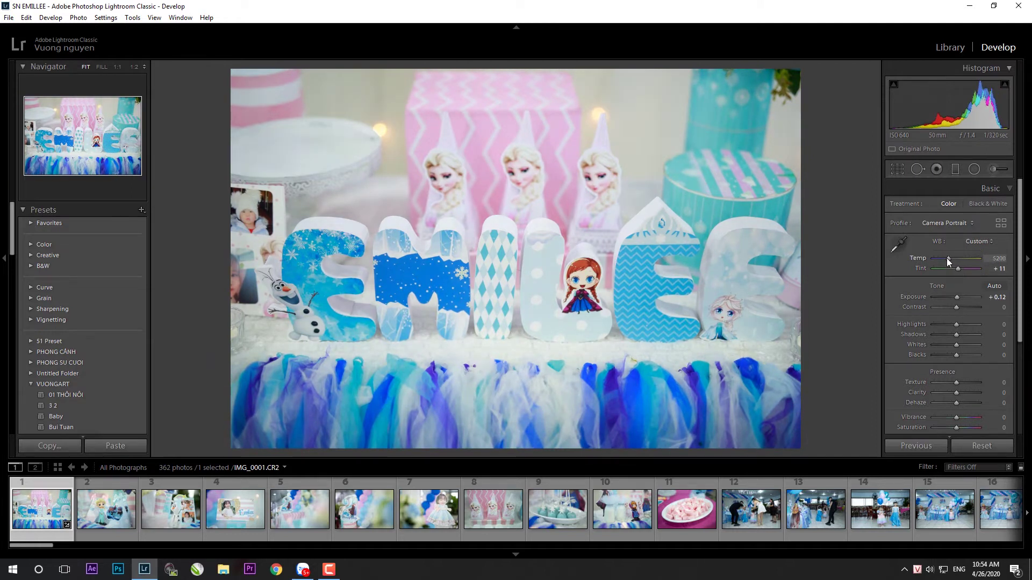
drag(956, 307, 956, 309)
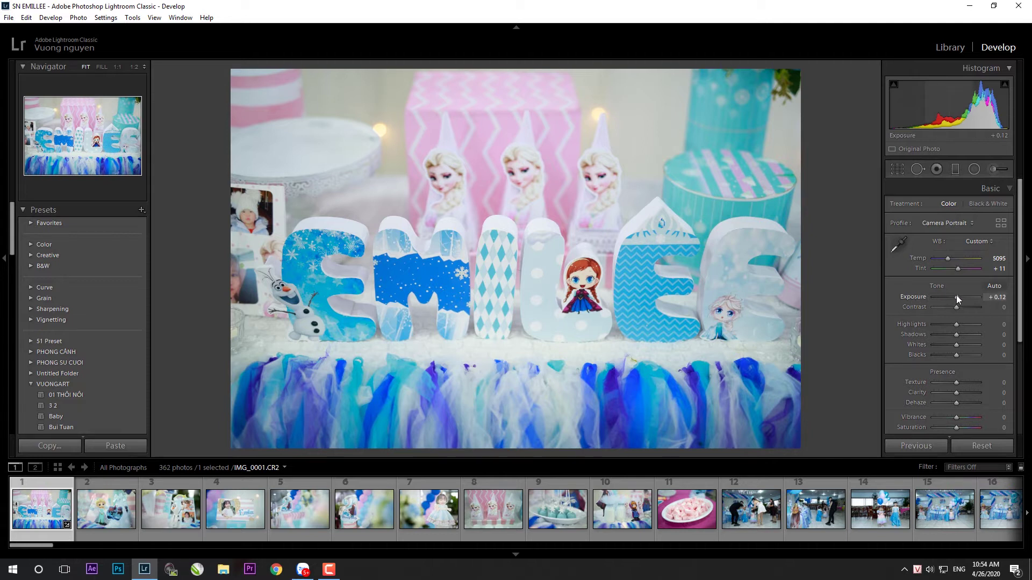
key(Up)
key(Up)
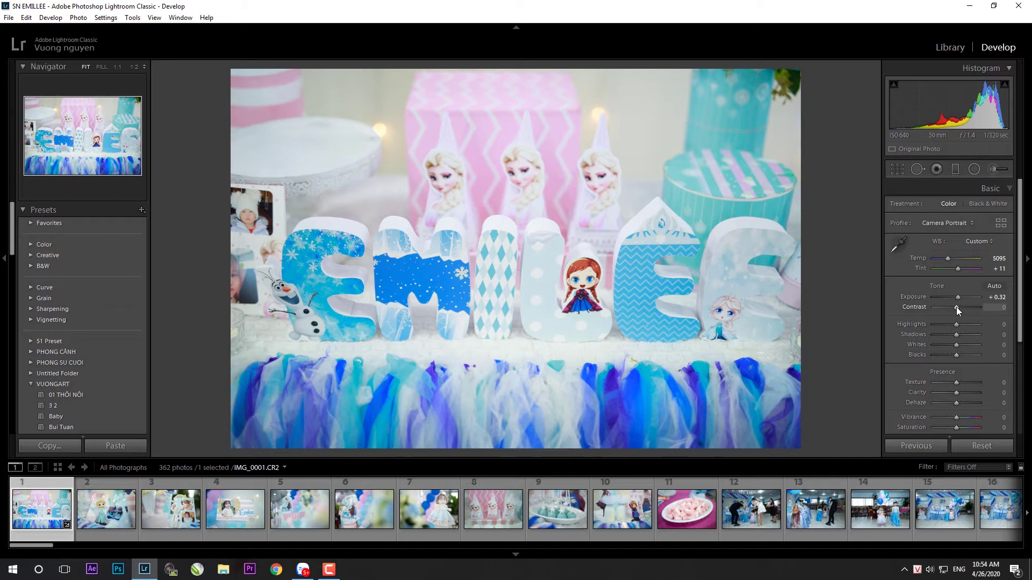
- Set Contrast +10, Highlights -40, Shadows +60, Whites -19 and Blacks -2
drag(956, 308, 955, 307)
drag(956, 307, 956, 308)
drag(956, 307, 958, 310)
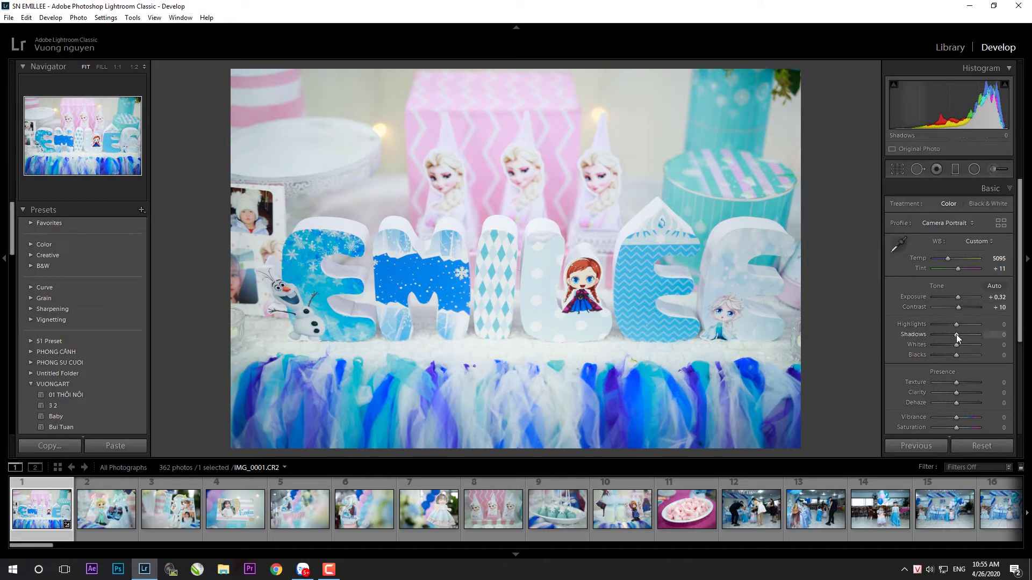
drag(956, 327, 948, 327)
drag(956, 334, 970, 333)
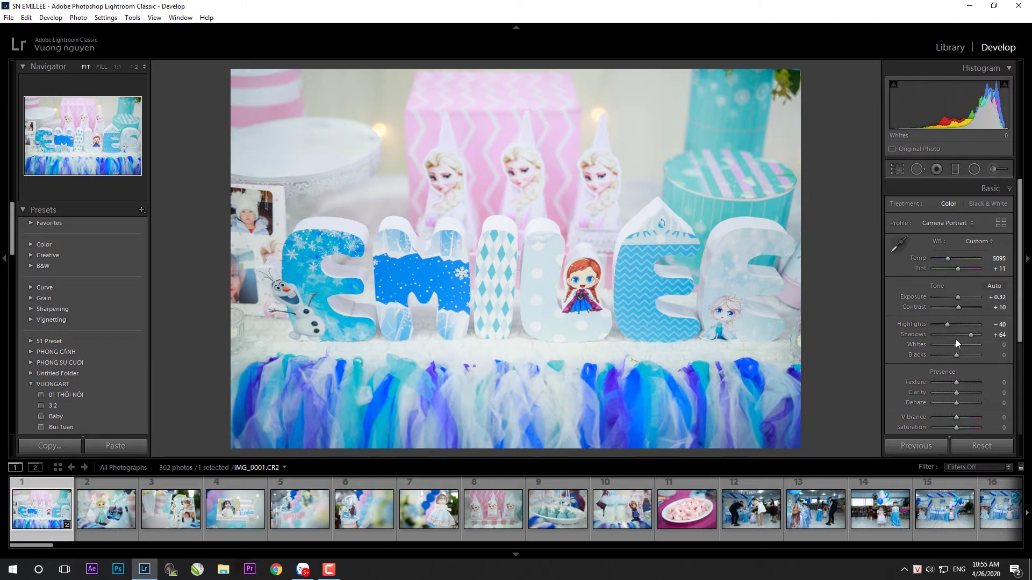
drag(956, 345, 951, 351)
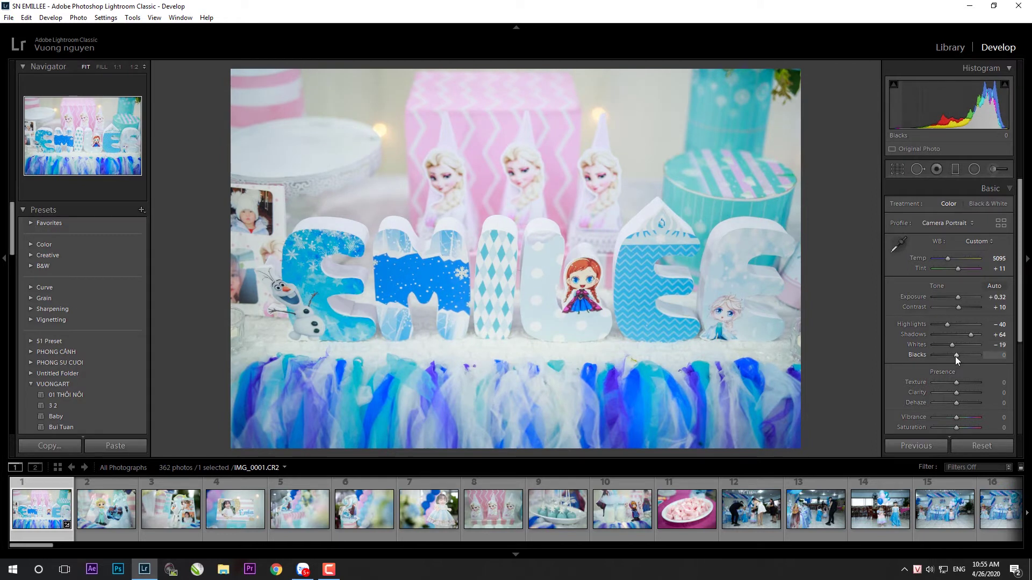
drag(956, 356, 967, 335)
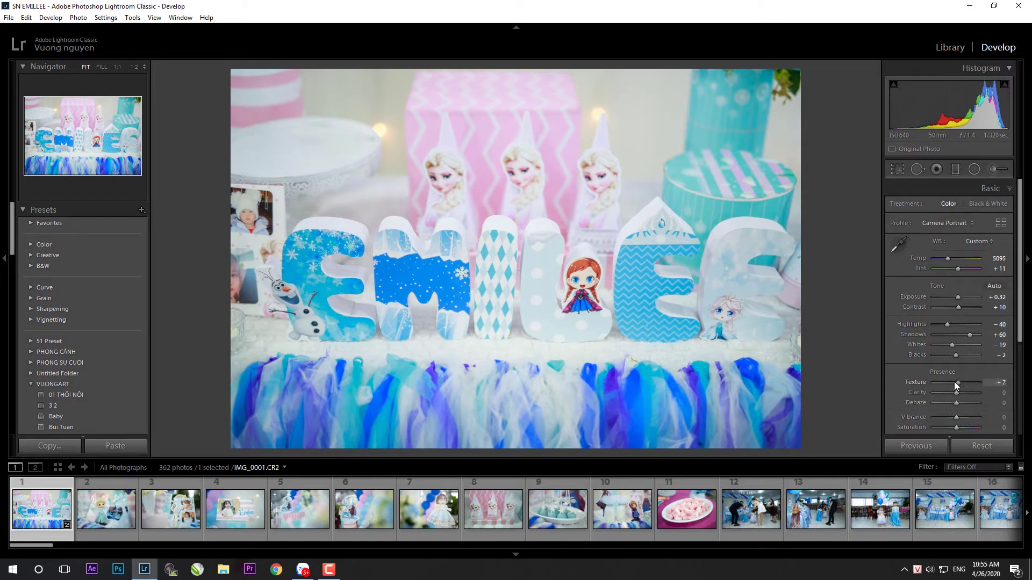
- Set Texture to -15 and Clarity to -10
drag(950, 383, 950, 382)
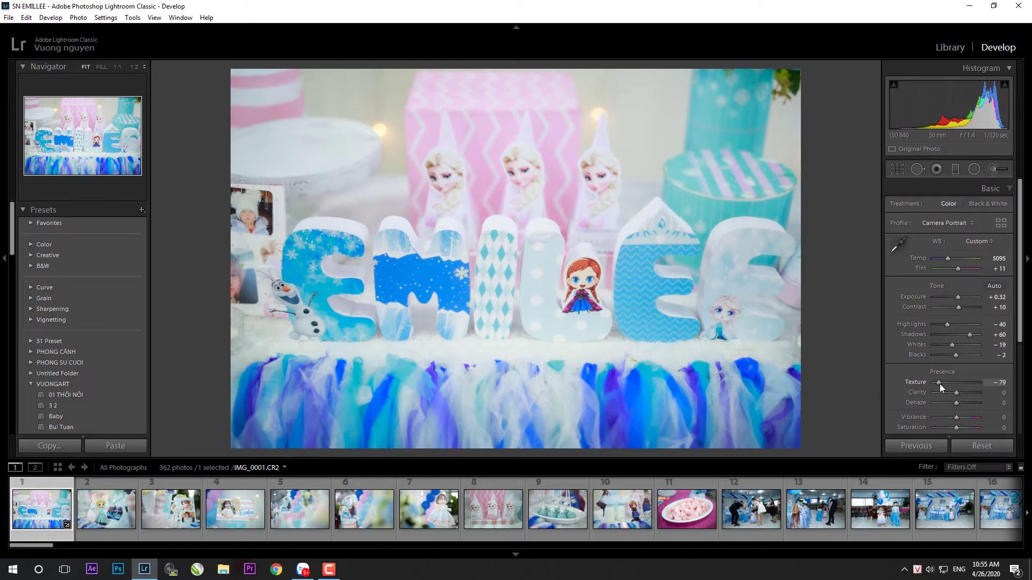
mouse_move(960, 382)
mouse_down()
mouse_move(976, 381)
mouse_move(959, 383)
mouse_up()
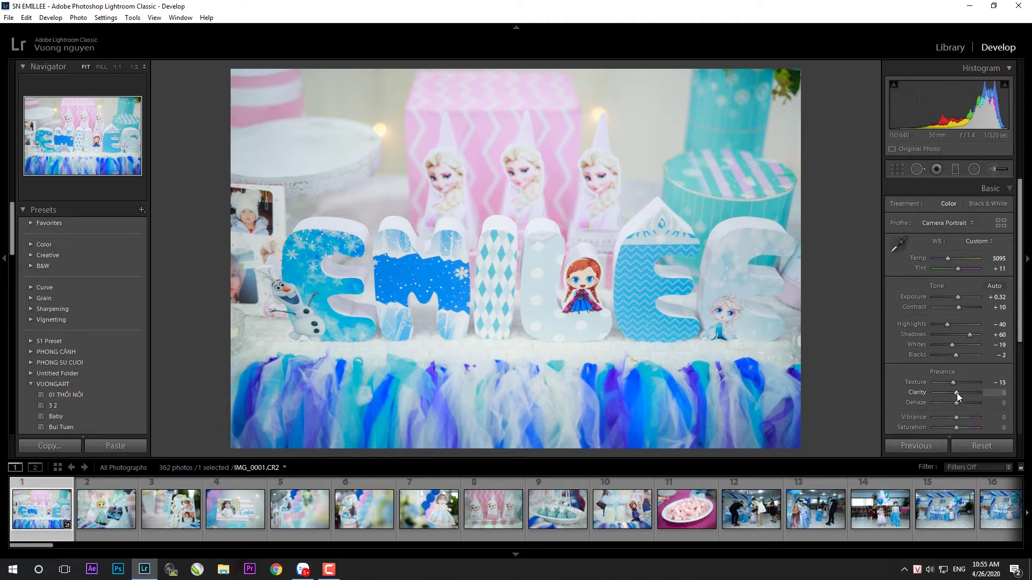
drag(963, 392, 964, 392)
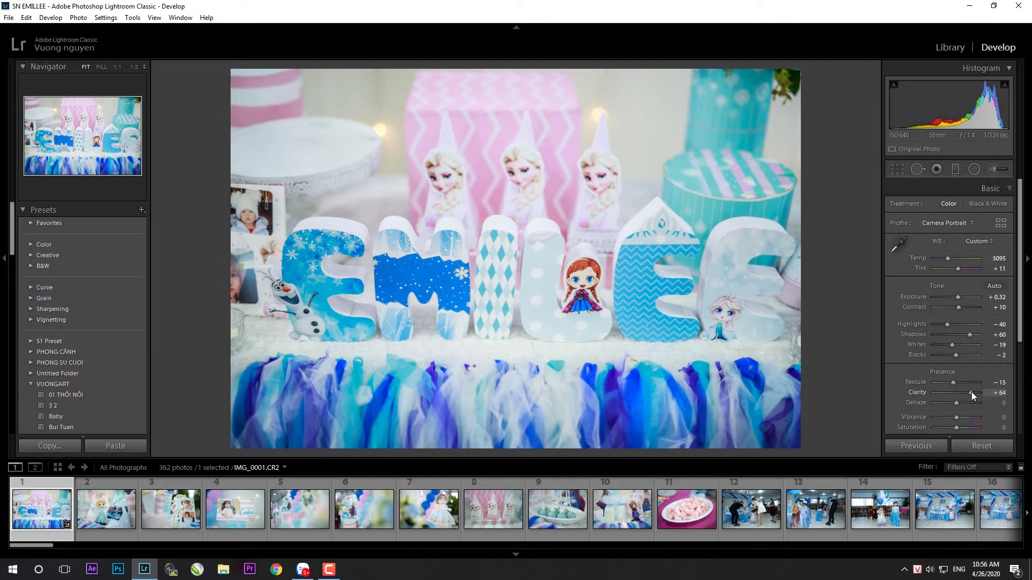
drag(966, 392, 956, 394)
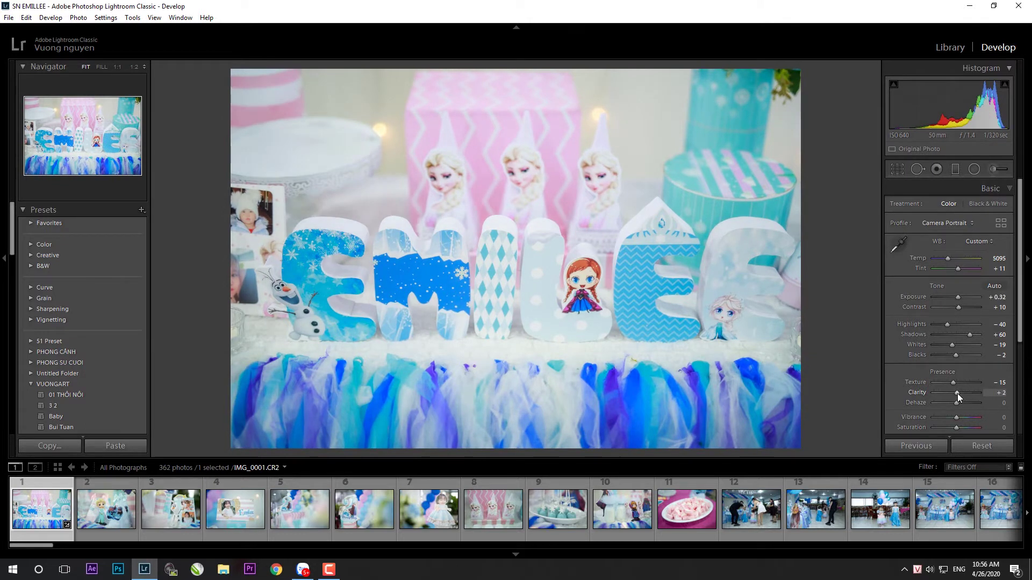
drag(958, 394, 954, 394)
- Set Dehaze to +5 and enter a Vibrance value of 30
drag(956, 402, 957, 402)
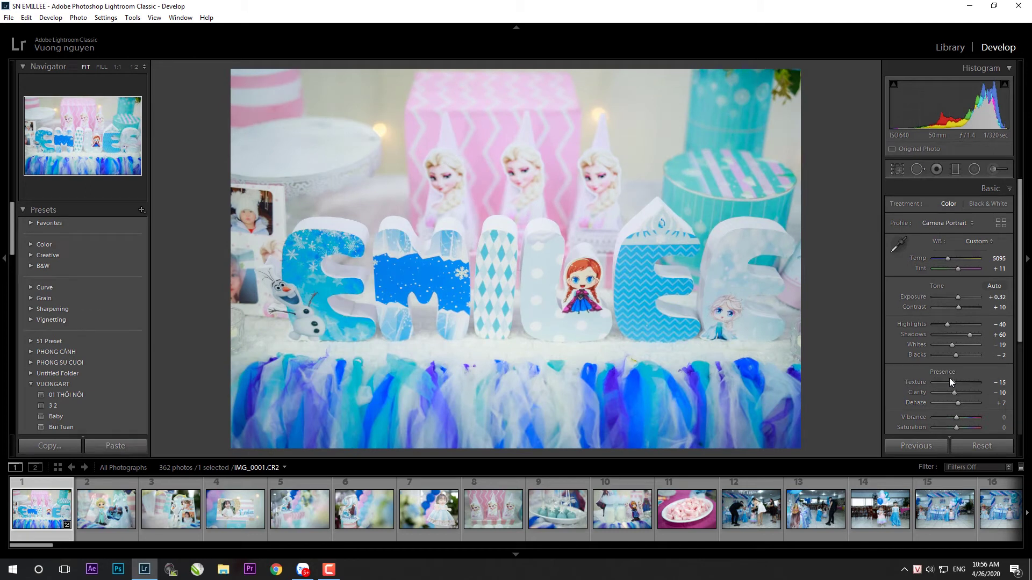
double_click(958, 402)
drag(956, 403, 957, 403)
mouse_move(957, 418)
mouse_down()
mouse_move(969, 418)
mouse_move(957, 422)
mouse_up()
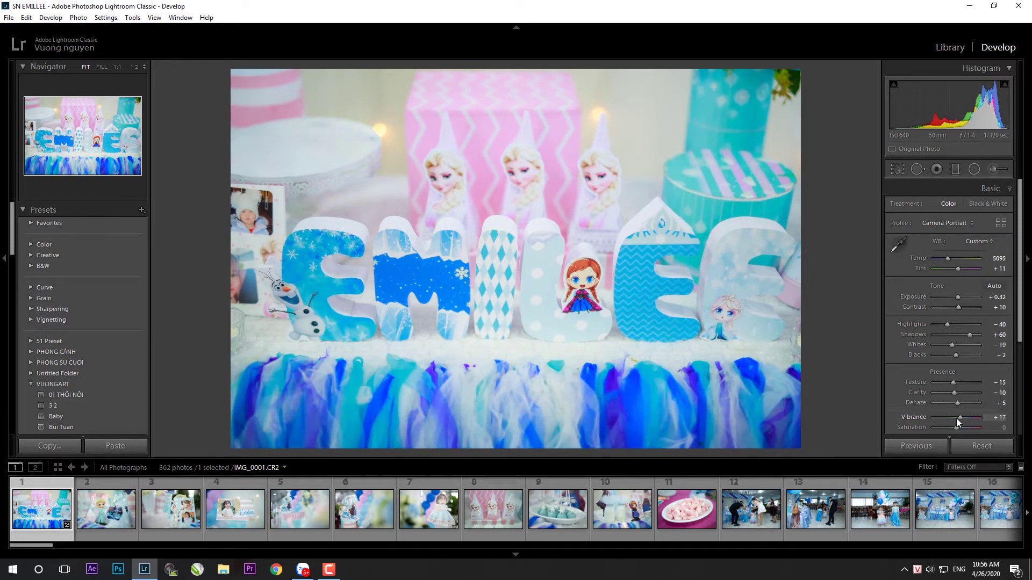
click(1001, 418)
text(20)
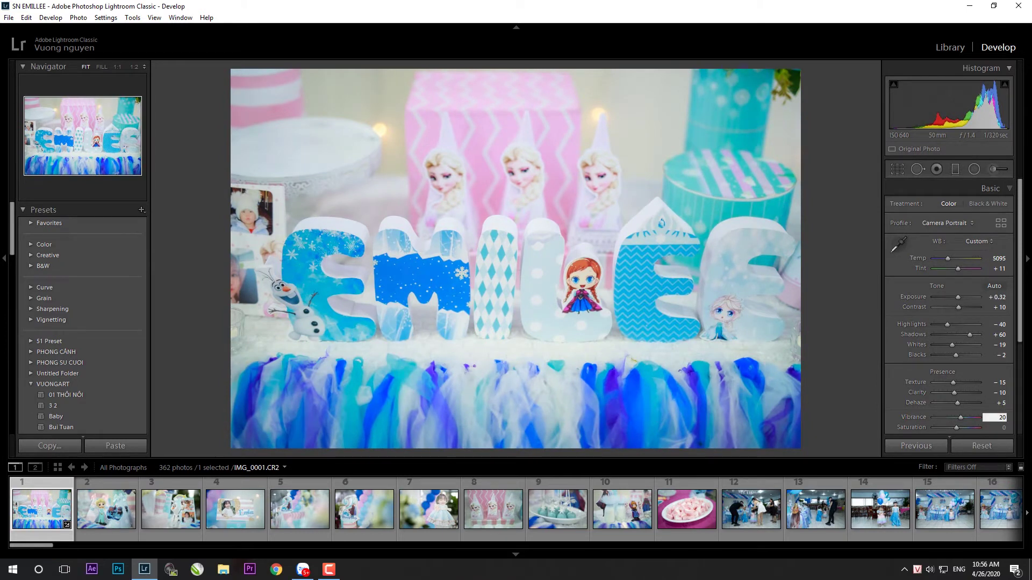
key(Return)
text(30)
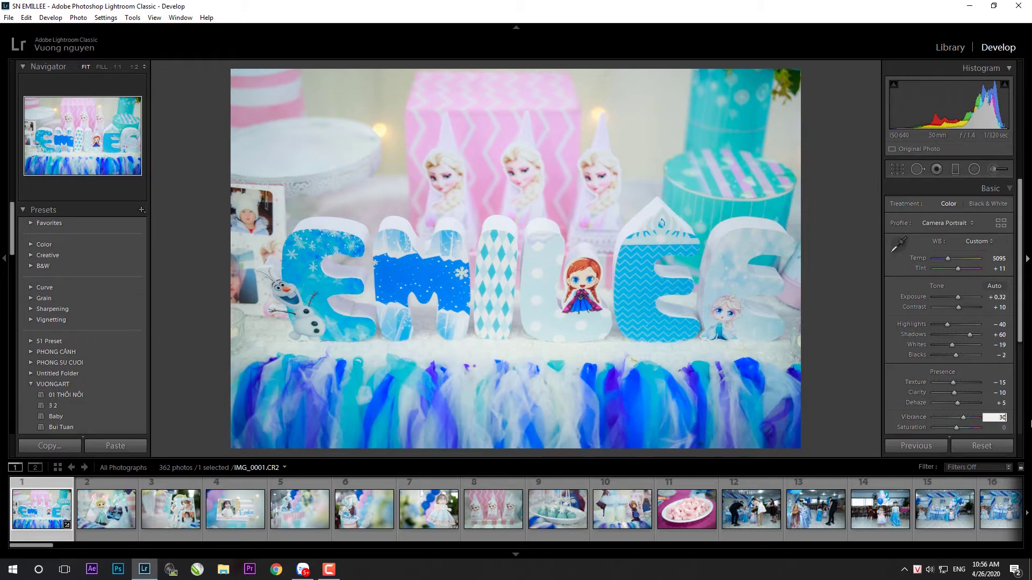
- Scroll the right panel and briefly expand and collapse Tone Curve and HSL/Color
scroll(956, 429, down, 1)
scroll(959, 389, down, 2)
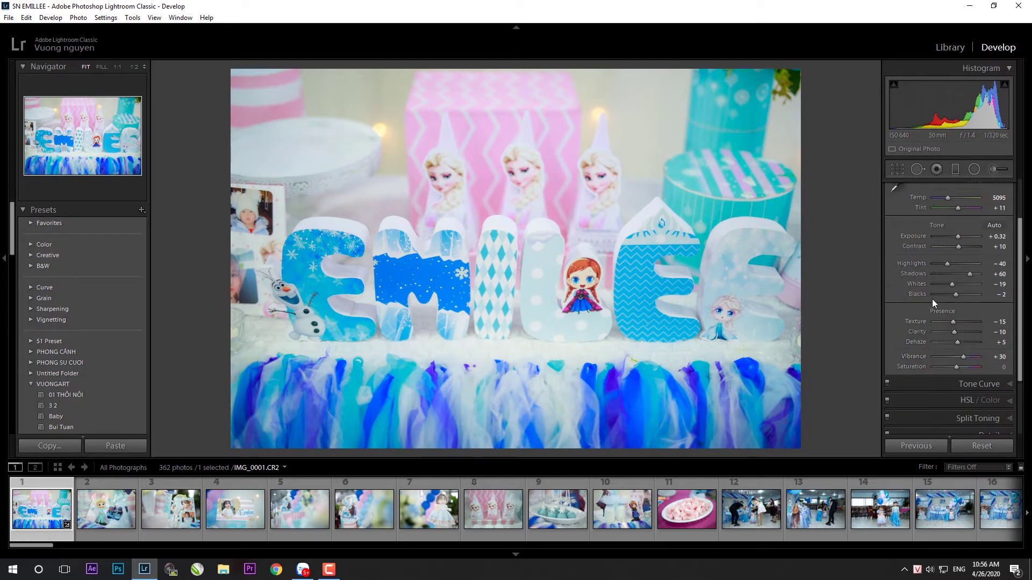
scroll(971, 360, up, 2)
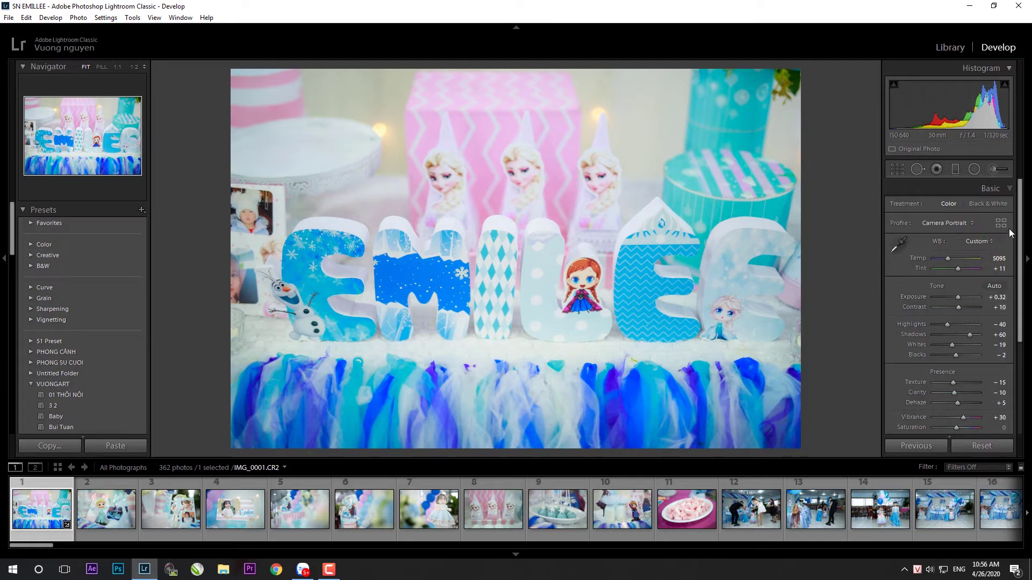
scroll(1004, 323, down, 1)
scroll(988, 325, down, 1)
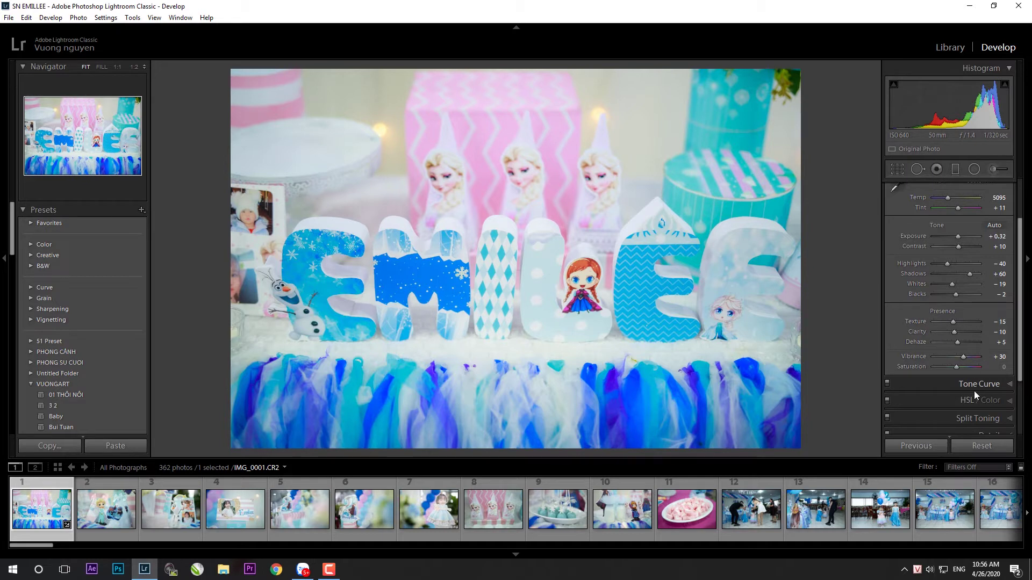
click(995, 385)
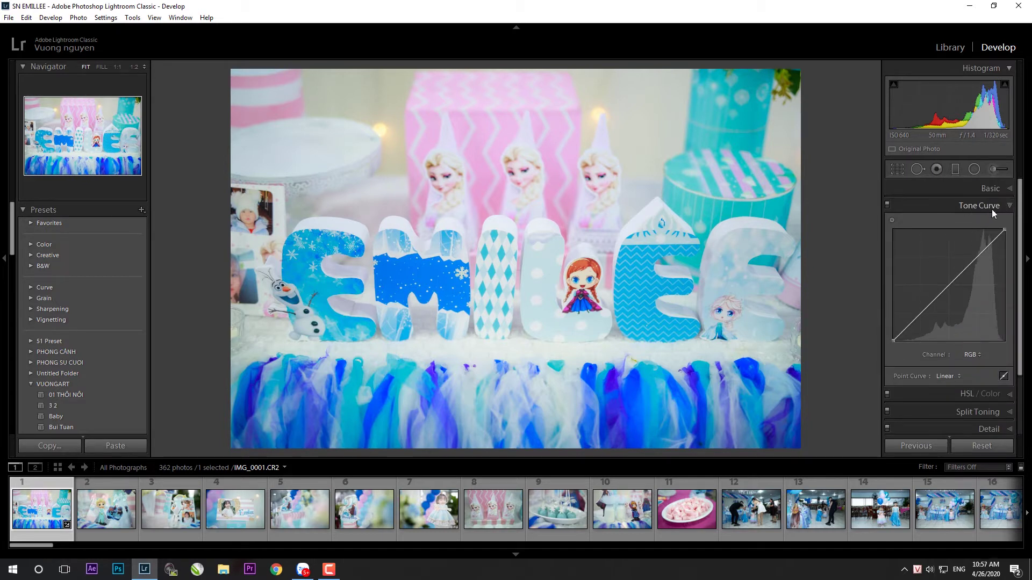
click(992, 208)
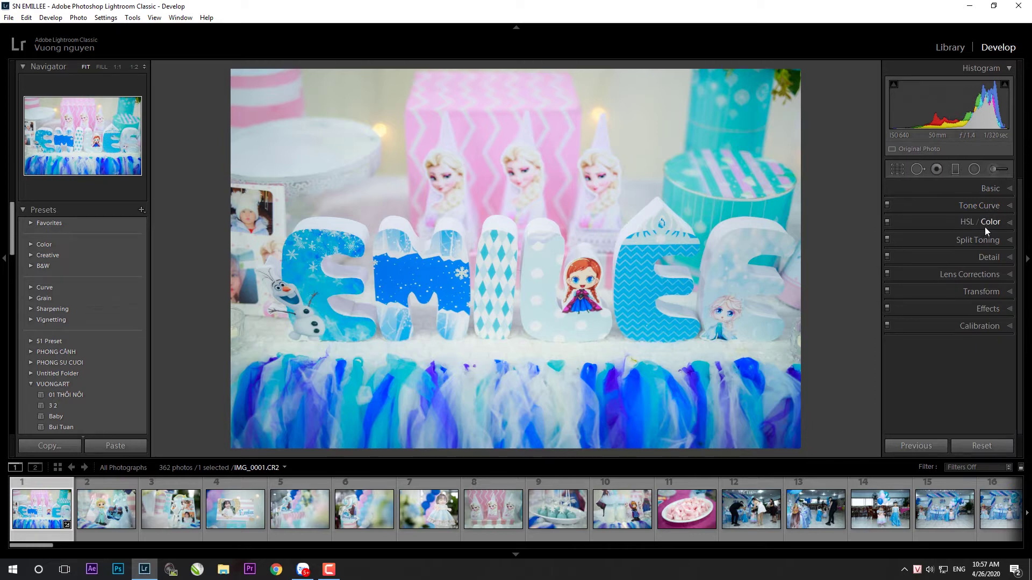
click(957, 223)
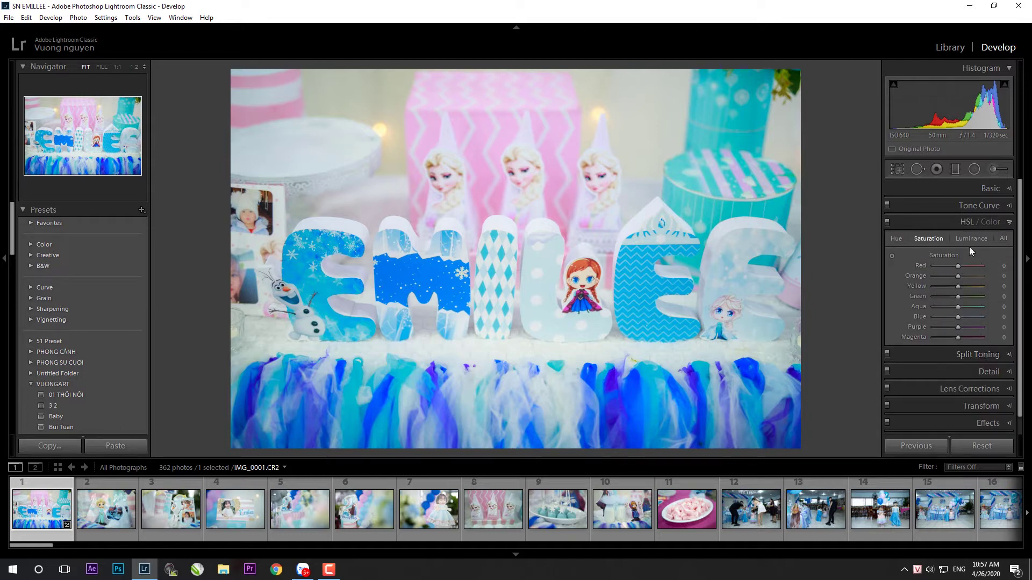
click(962, 221)
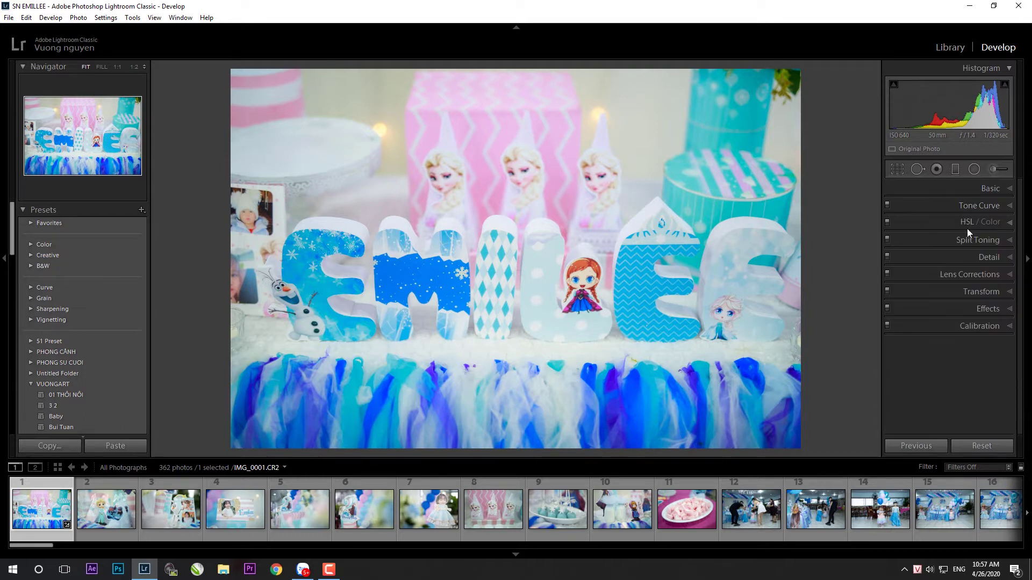
- Check Split Toning, then start raising the Detail sharpening Amount to 60
click(966, 240)
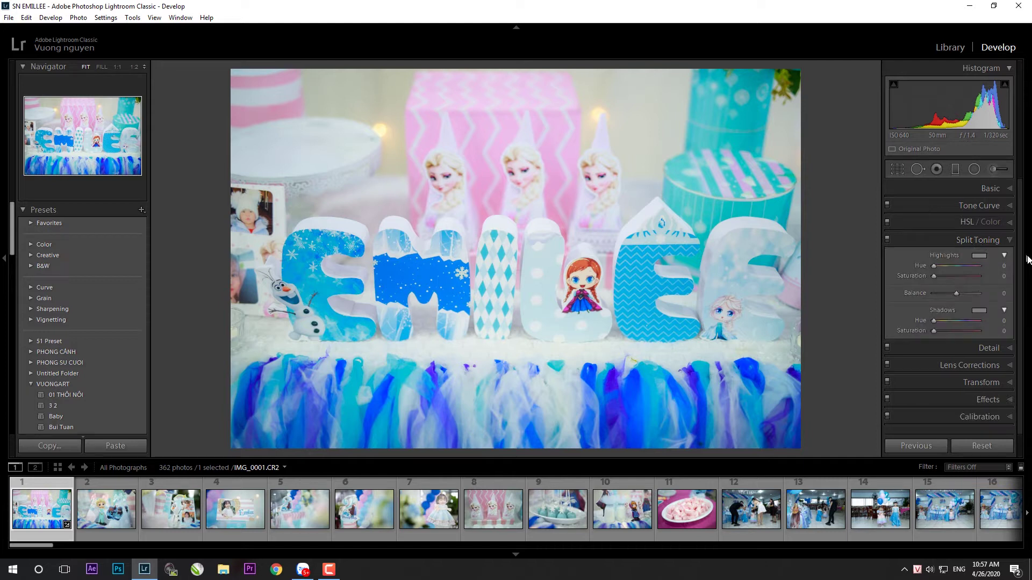
click(968, 241)
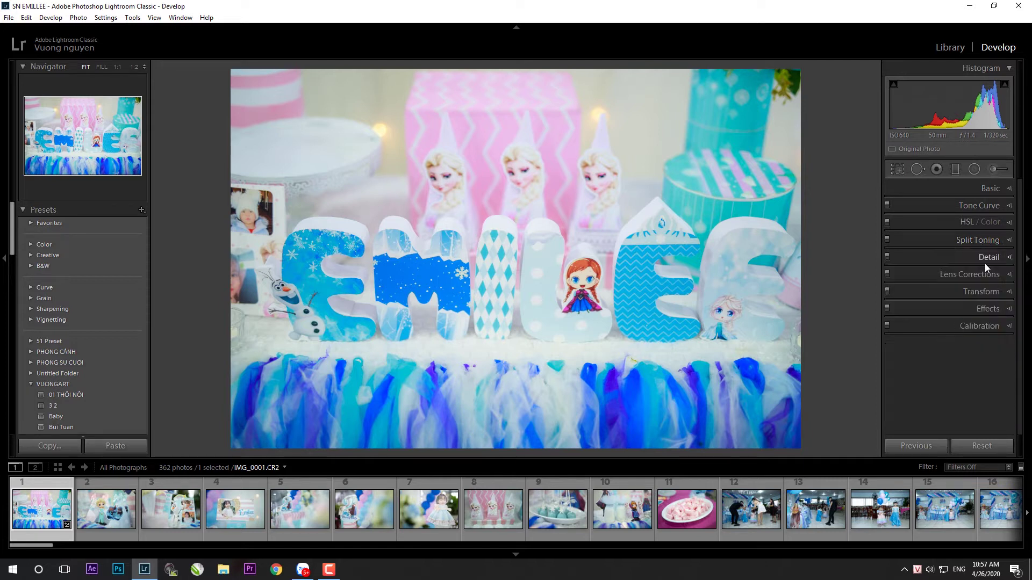
click(988, 257)
click(997, 322)
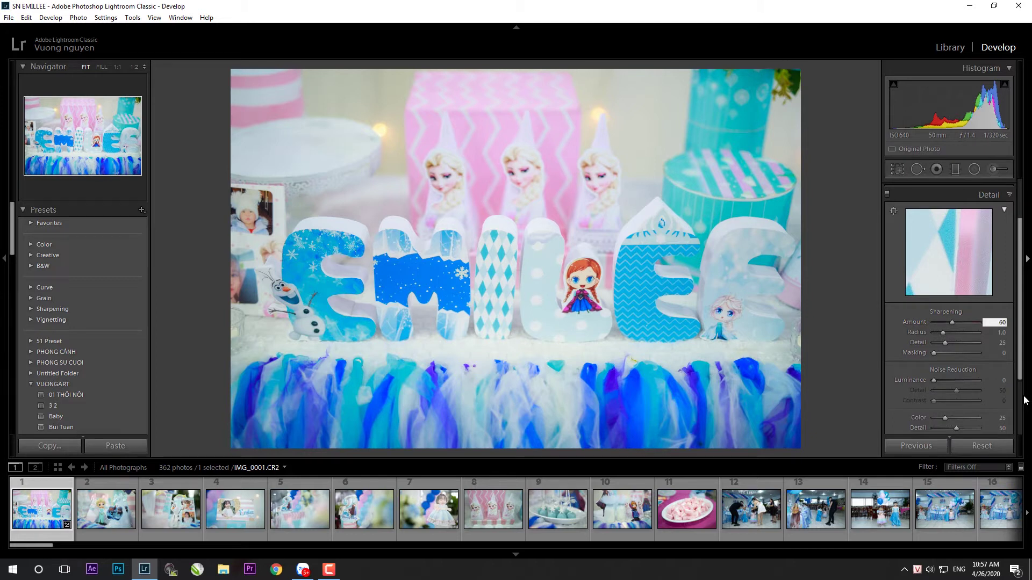
- Commit sharpening Amount 60, enter Luminance noise reduction 55, and show the info overlay
click(1001, 380)
text(55)
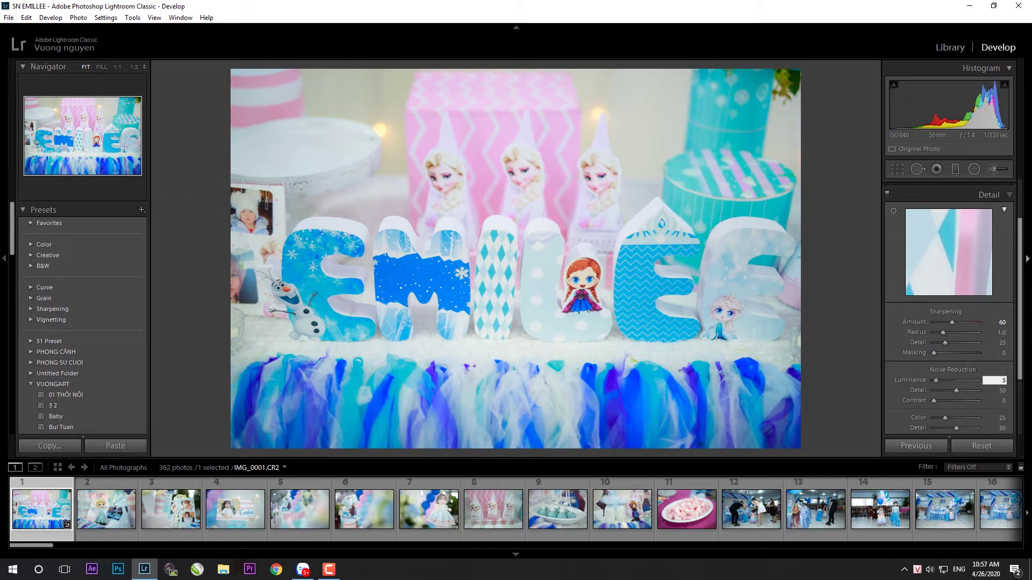
key(Return)
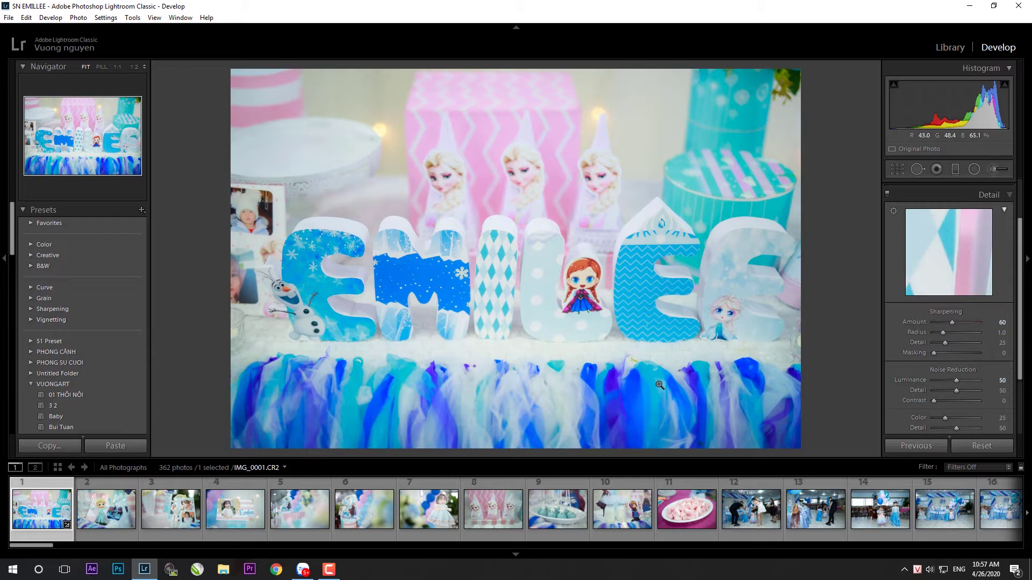
key(i)
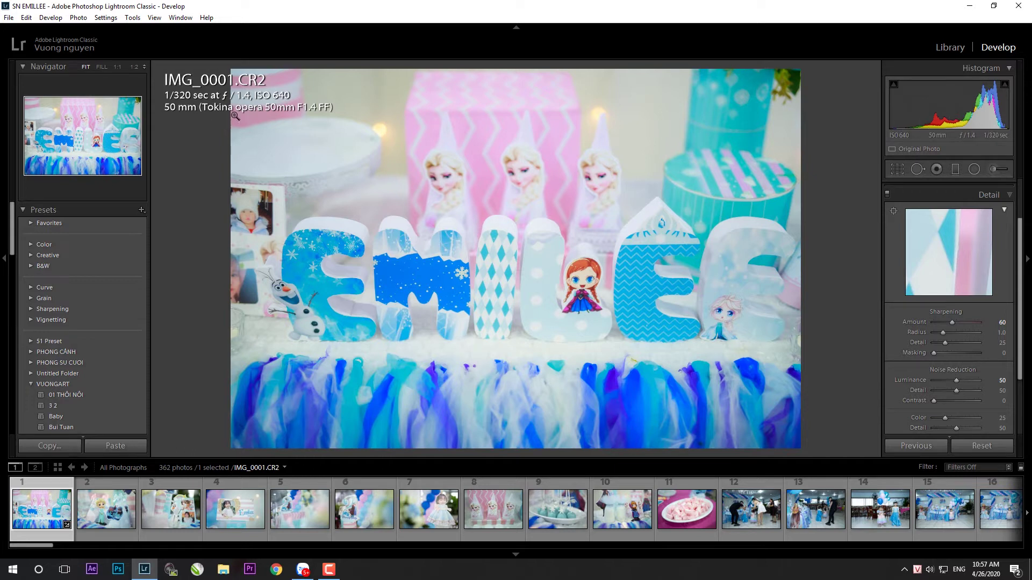
- Settle sharpening Amount at 60 and Luminance at 50, then expand Lens Corrections
scroll(948, 323, down, 2)
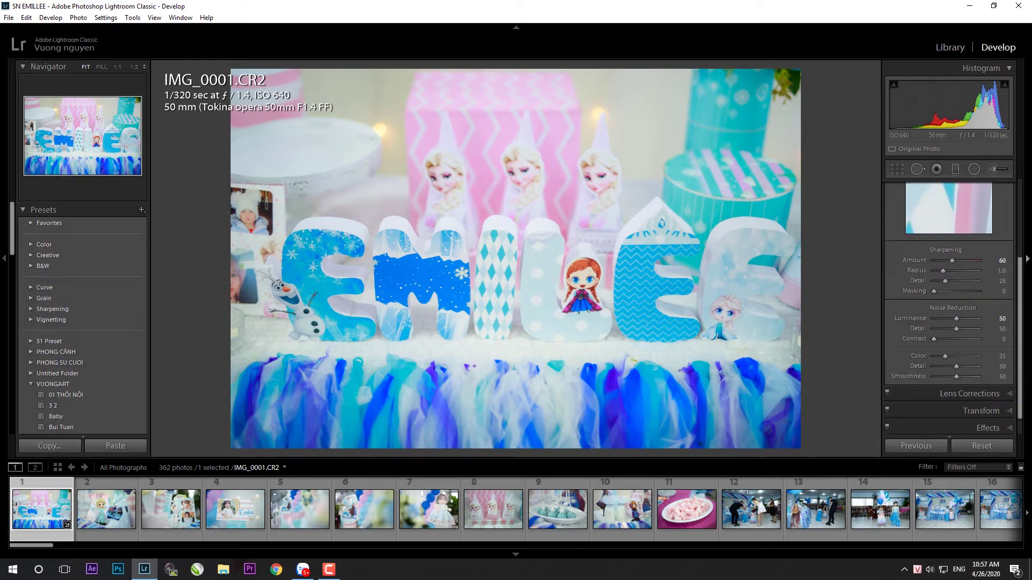
scroll(957, 378, down, 1)
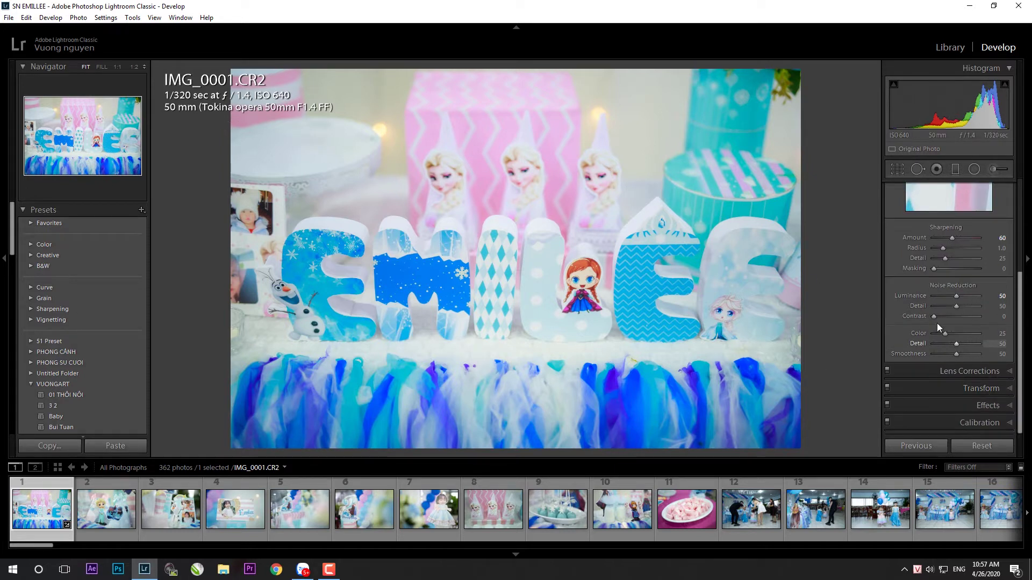
scroll(950, 342, up, 1)
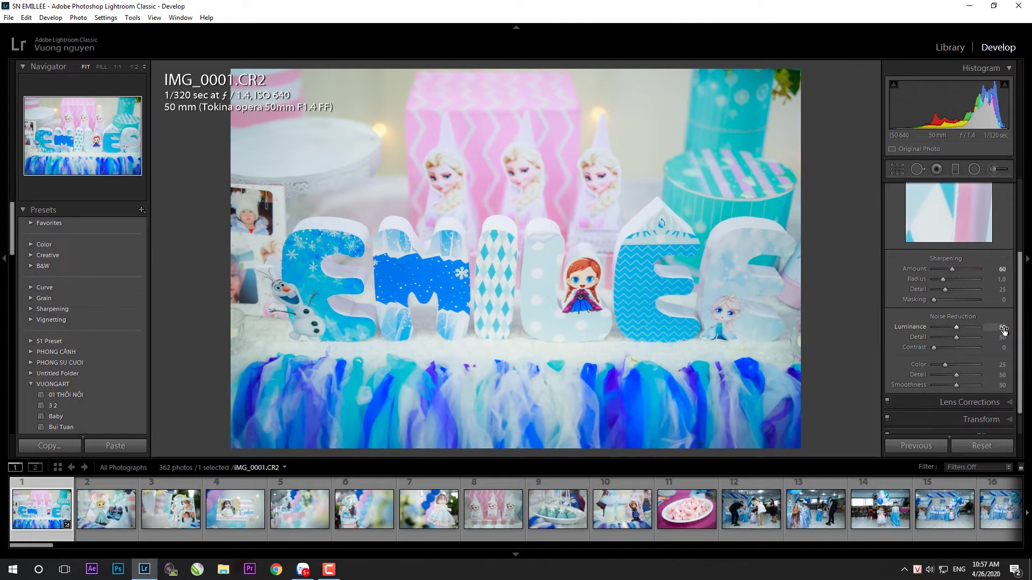
click(999, 273)
click(999, 273)
click(1000, 329)
scroll(978, 372, down, 2)
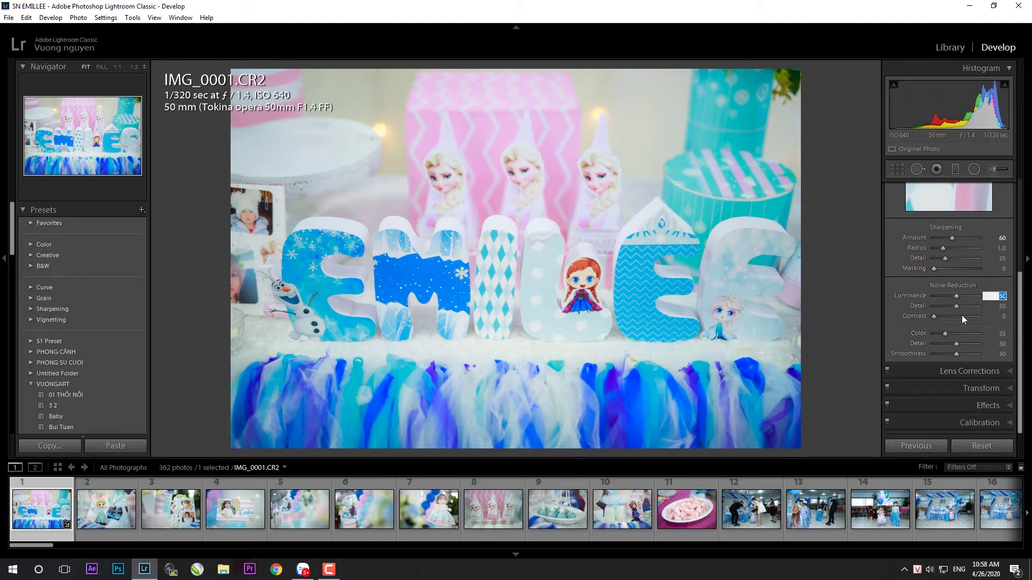
click(975, 369)
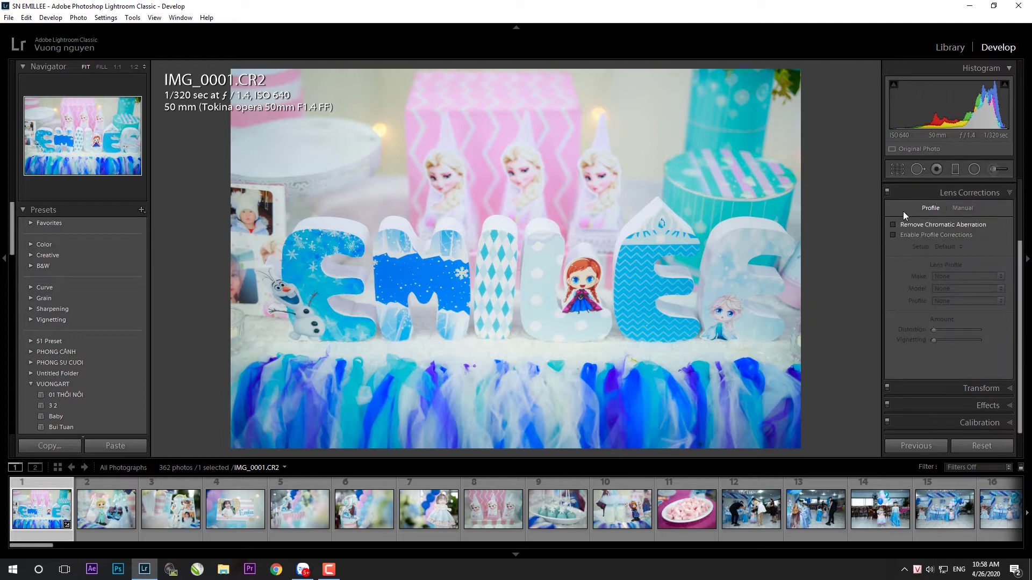
- Turn on Remove Chromatic Aberration and Enable Profile Corrections, comparing before and after
click(892, 225)
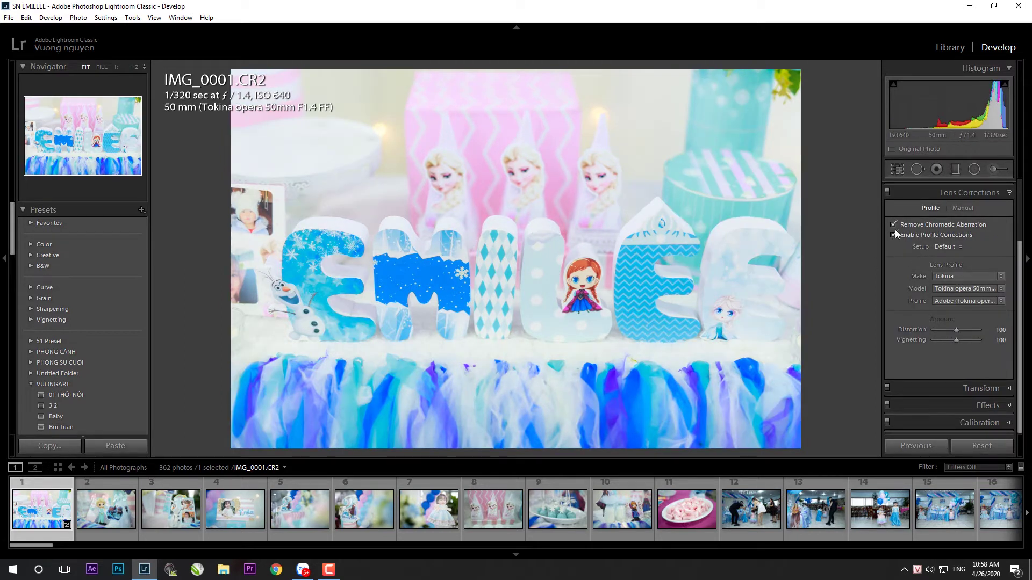
click(893, 234)
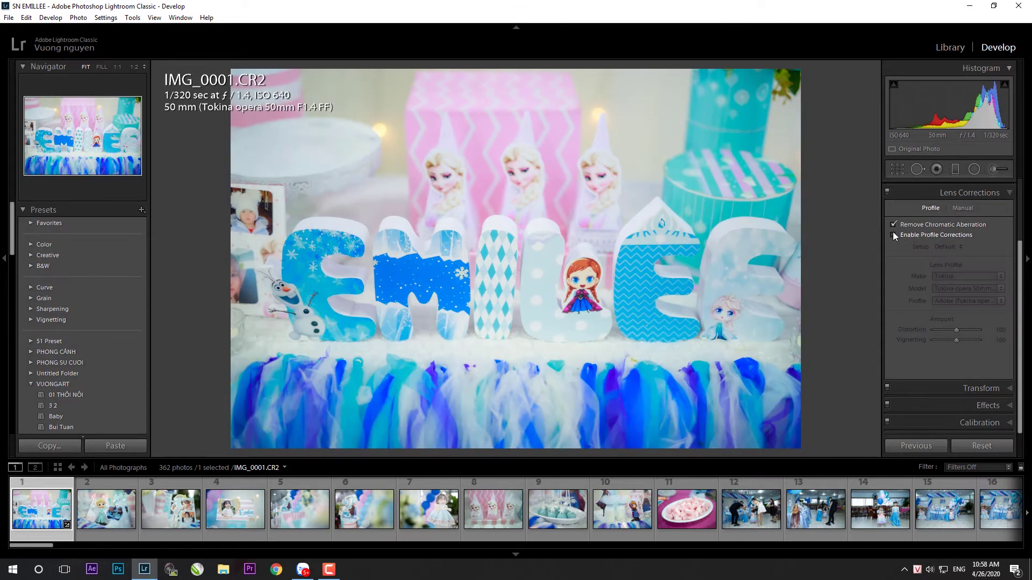
click(893, 235)
click(893, 235)
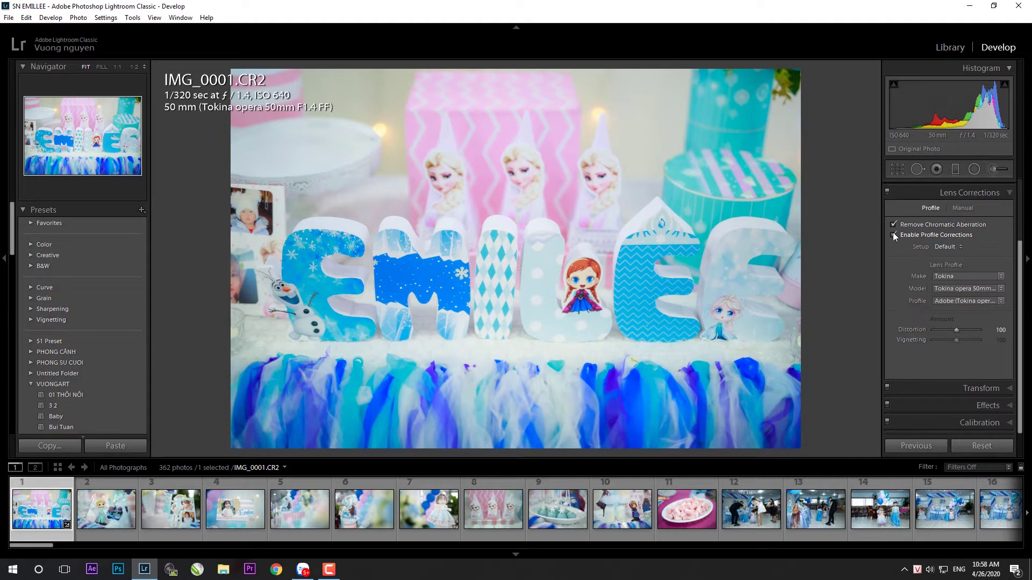
- Set the lens profile to Sigma SIGMA 50mm F1.4 after first trying Canon
click(984, 278)
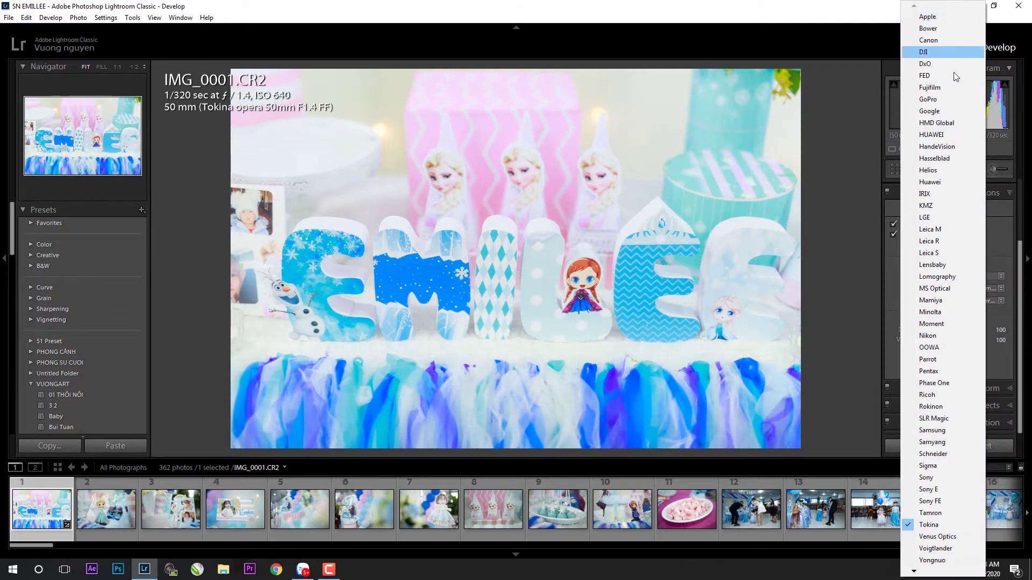
click(962, 40)
click(988, 290)
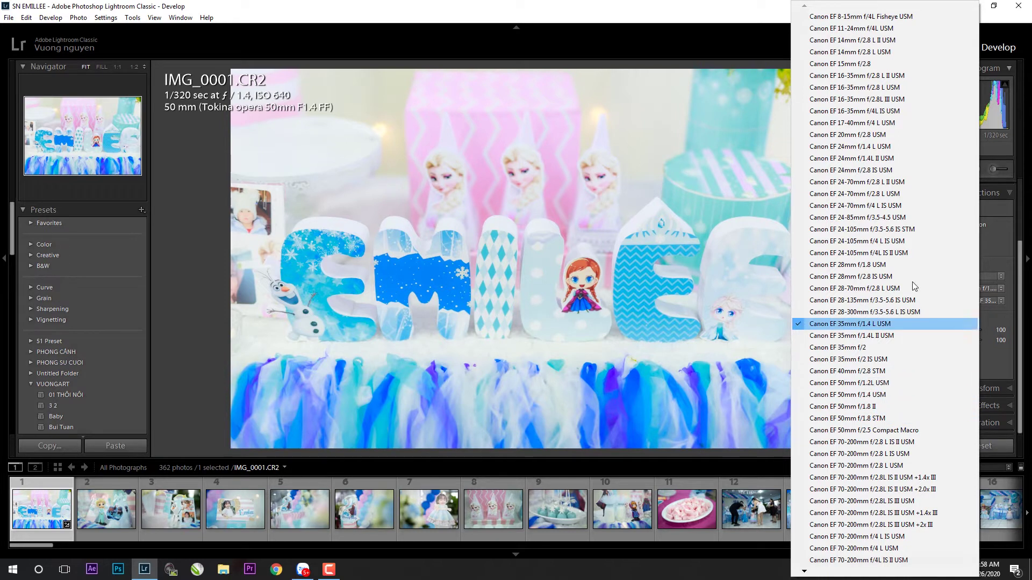
click(993, 16)
click(947, 280)
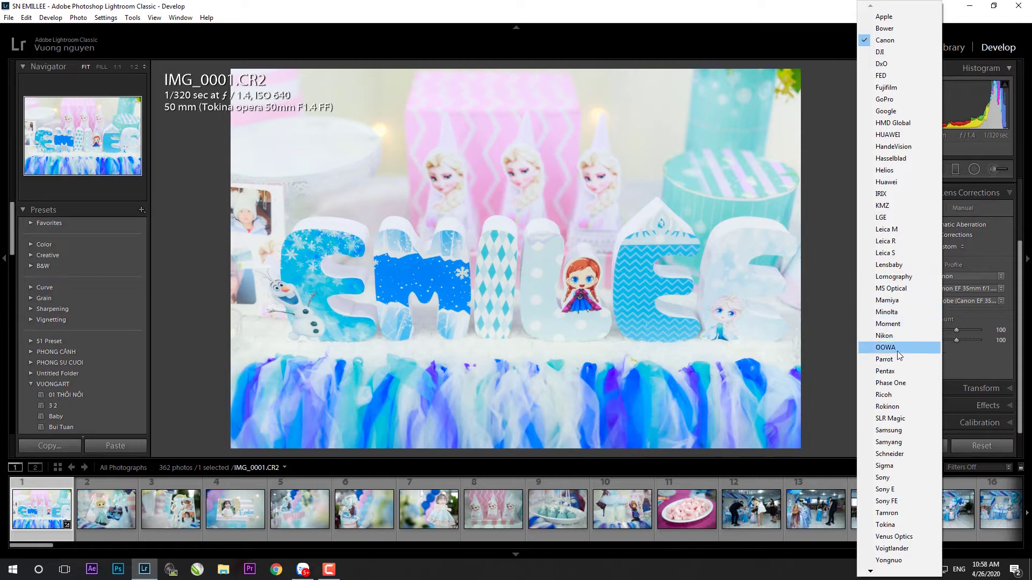
click(895, 465)
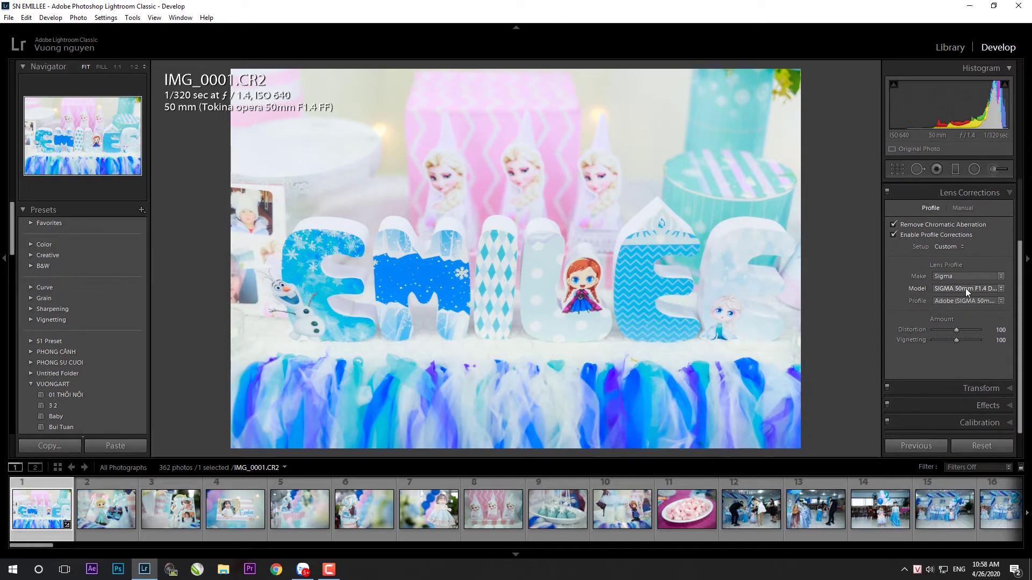
click(965, 288)
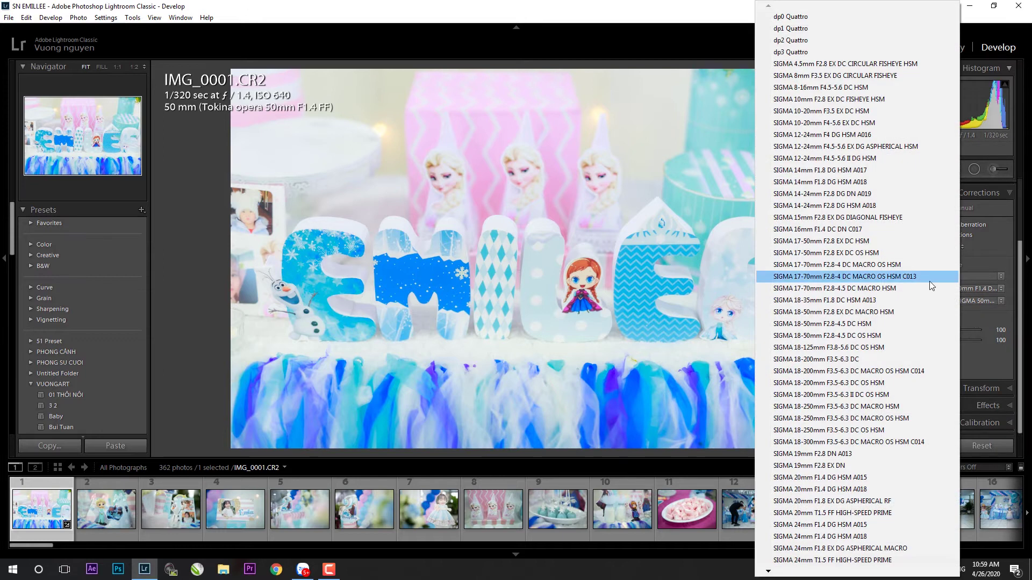
click(986, 365)
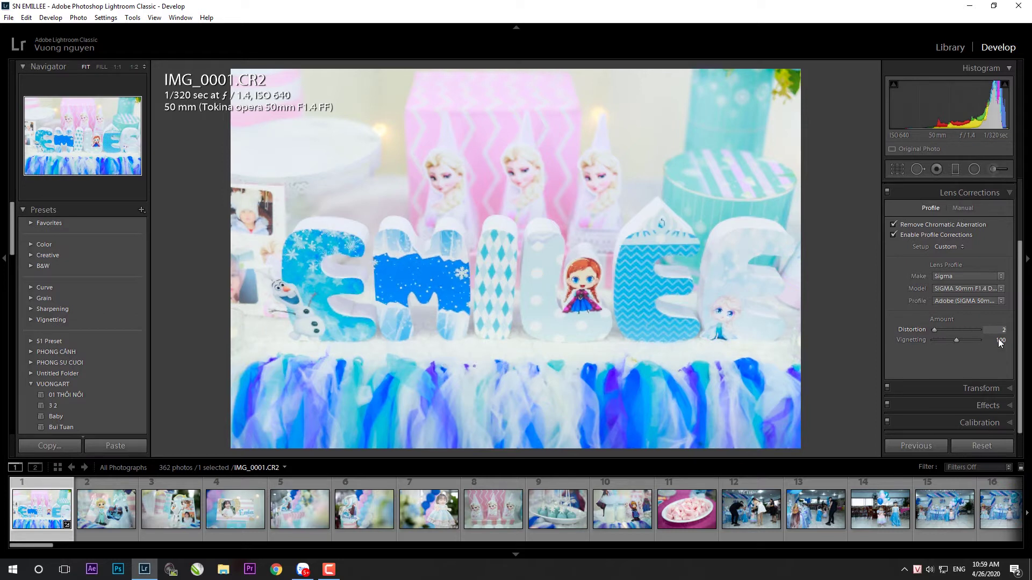
- Keep Distortion at 100 and raise profile Vignetting correction to 131
drag(1000, 342, 976, 350)
double_click(953, 331)
mouse_move(957, 343)
mouse_down()
mouse_move(933, 344)
mouse_move(984, 339)
mouse_move(938, 343)
mouse_move(949, 341)
mouse_up()
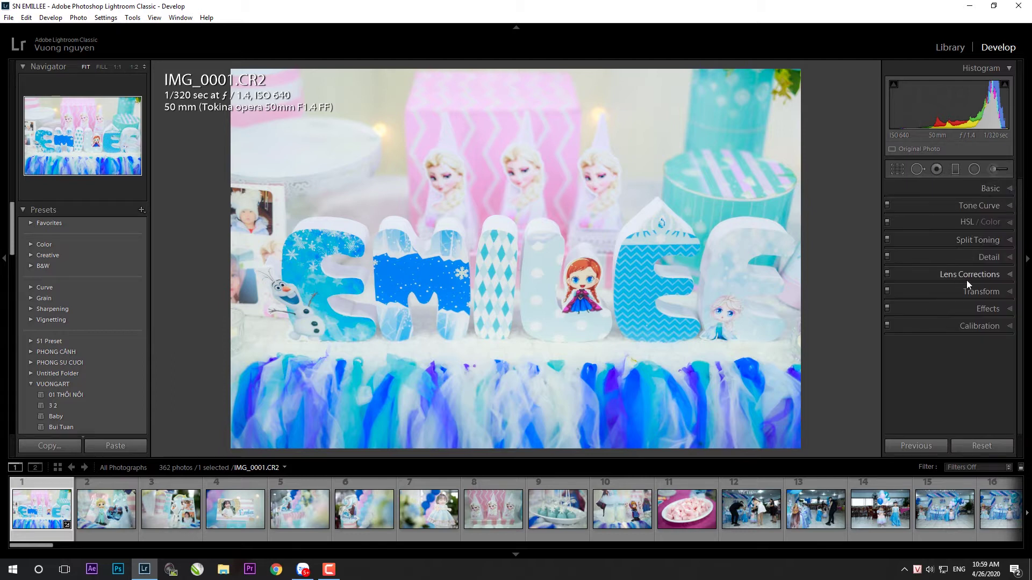
click(969, 291)
- Try the Vertical and Horizontal Transform sliders, then return all Transform values to 0
scroll(966, 333, down, 1)
scroll(968, 360, down, 1)
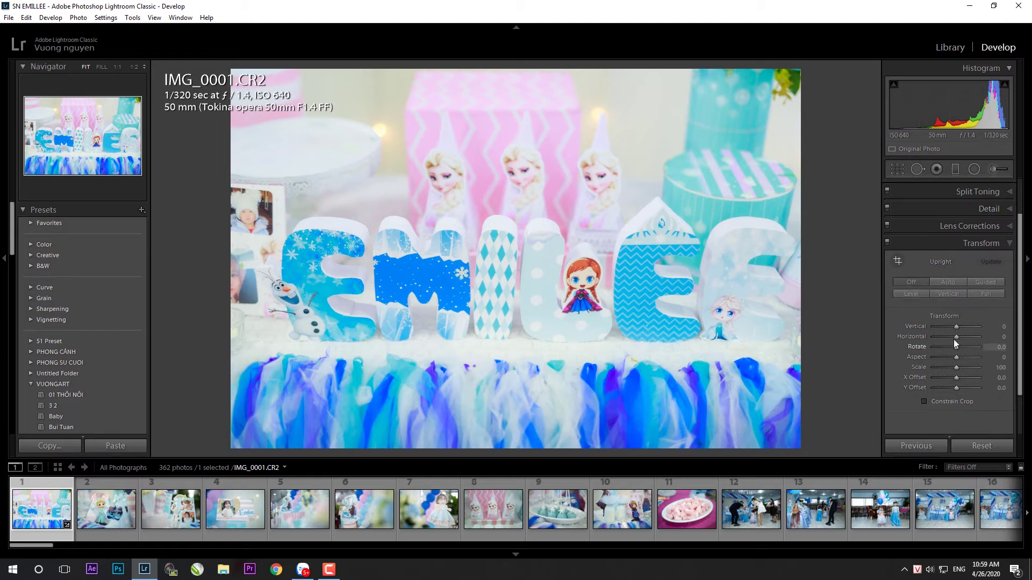
drag(956, 325, 956, 337)
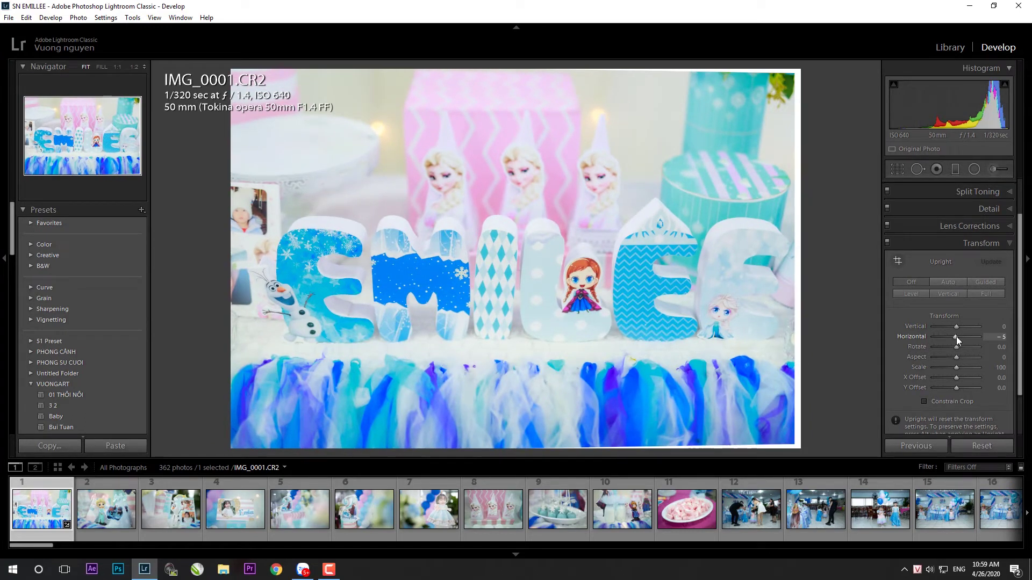
drag(957, 336, 956, 337)
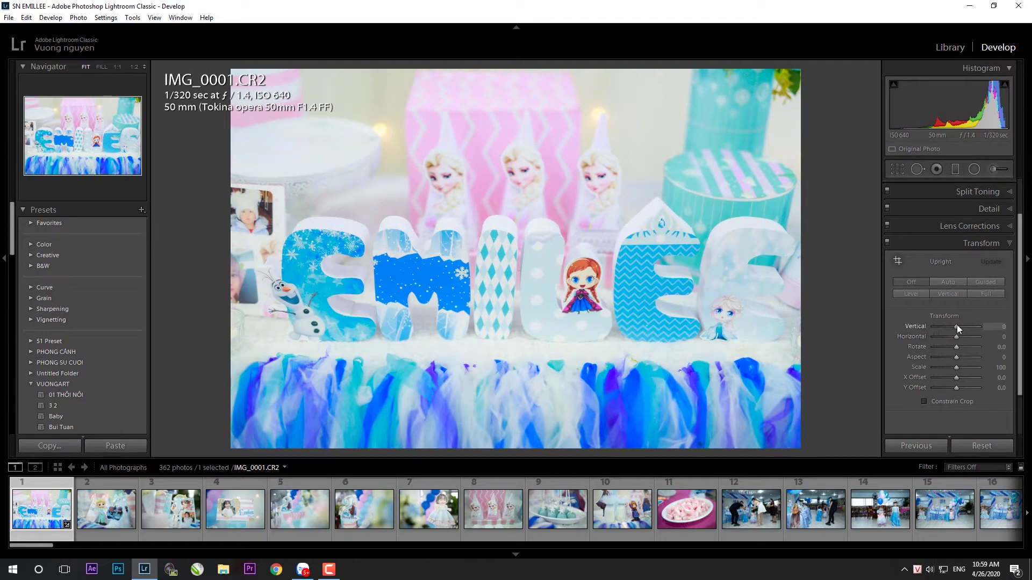
drag(956, 325, 960, 327)
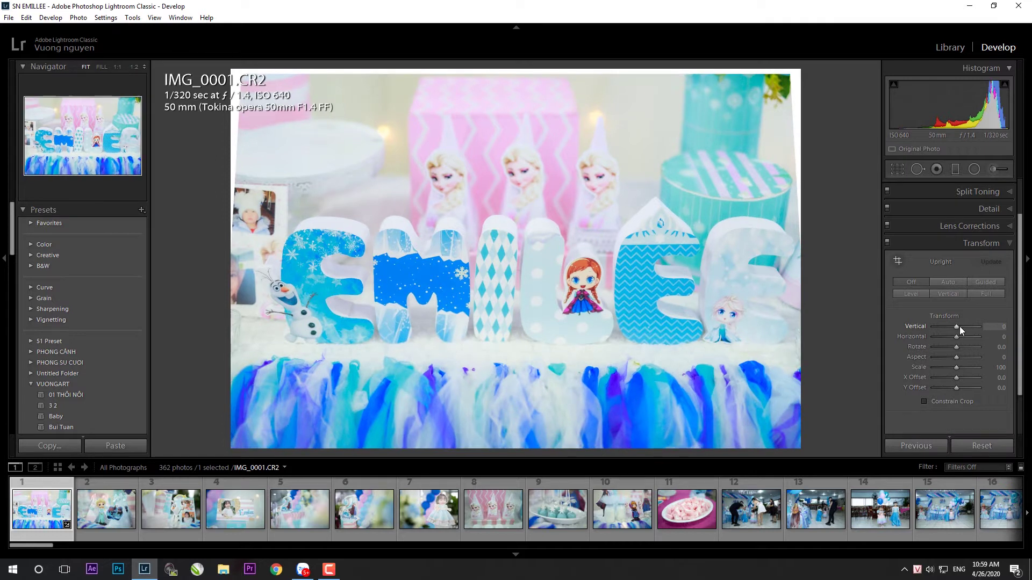
double_click(960, 327)
scroll(943, 380, down, 1)
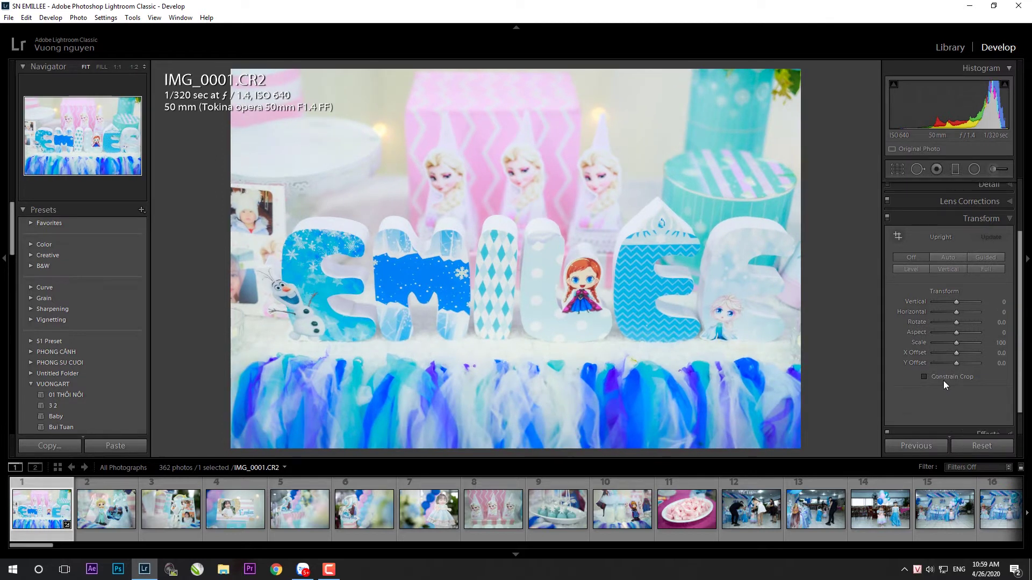
click(986, 220)
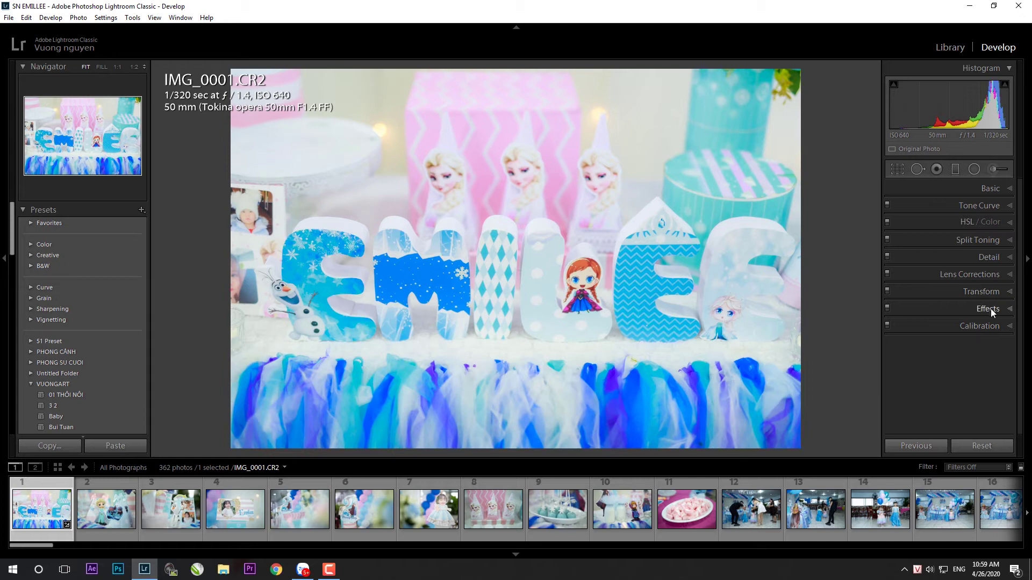
- Add a -10 Highlight Priority post-crop vignette and test Grain before resetting it to 0
click(991, 308)
scroll(958, 336, down, 1)
drag(956, 331, 954, 331)
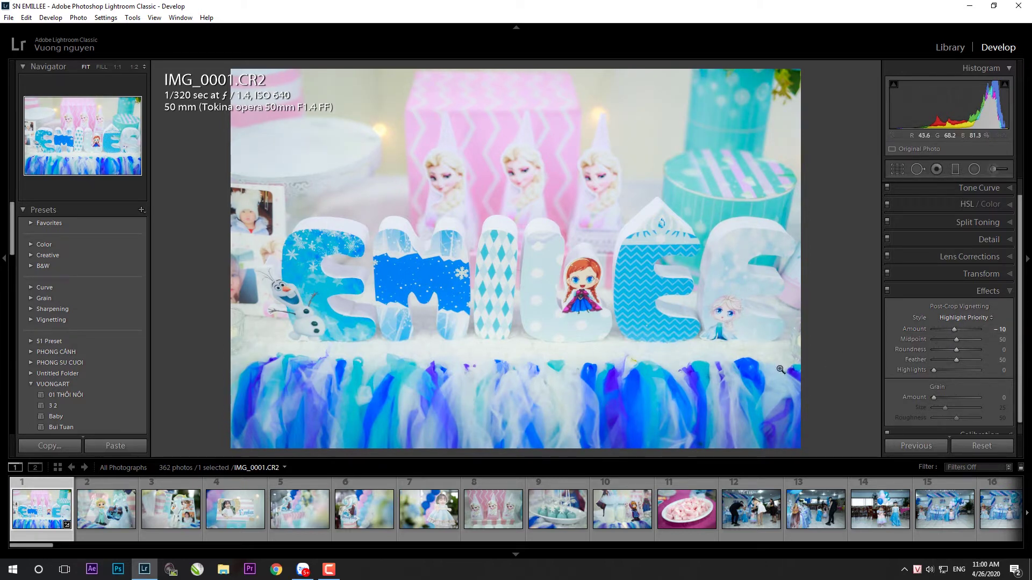
scroll(990, 393, down, 2)
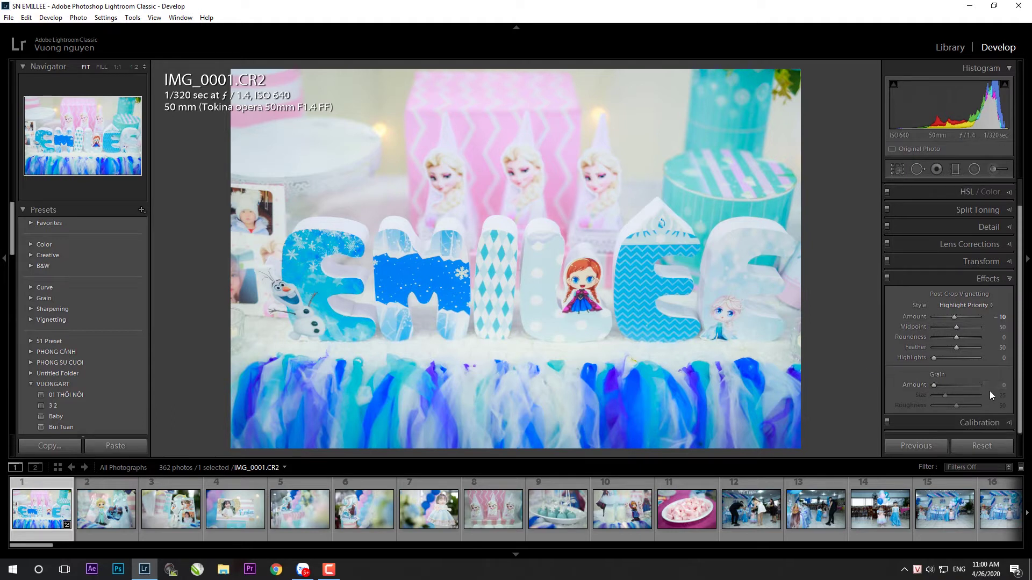
drag(936, 386, 939, 388)
double_click(963, 383)
drag(936, 383, 959, 383)
double_click(964, 384)
click(993, 276)
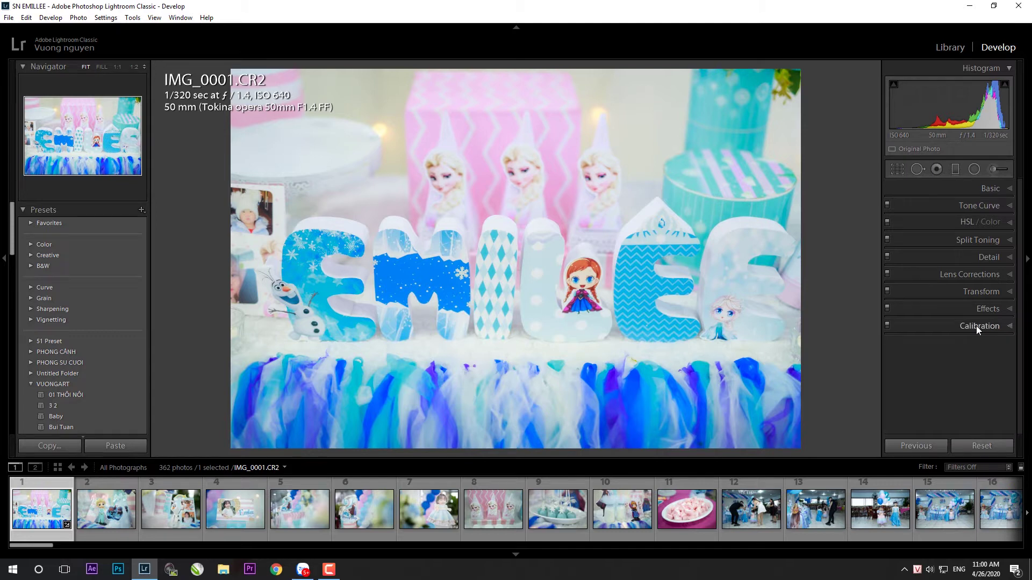
- Review Calibration and Basic, cycle the info overlay, and bring up Copy Settings for IMG_0001
click(976, 326)
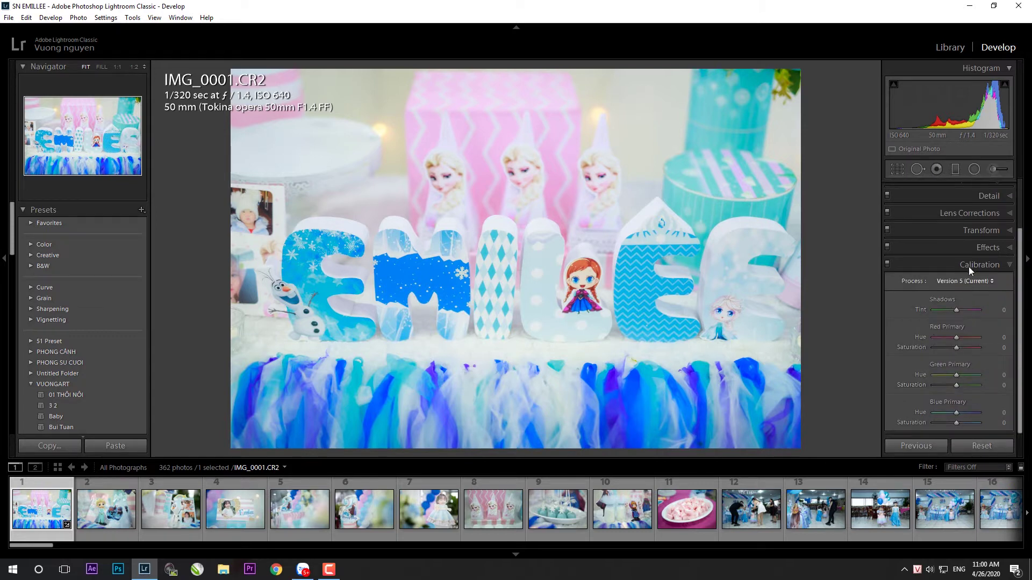
scroll(968, 267, up, 1)
click(975, 283)
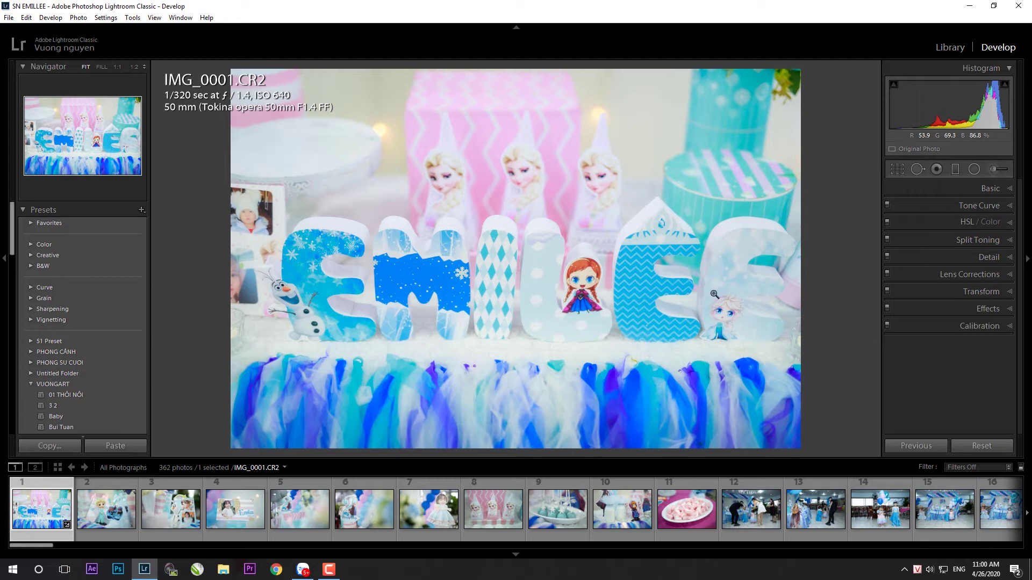
click(994, 189)
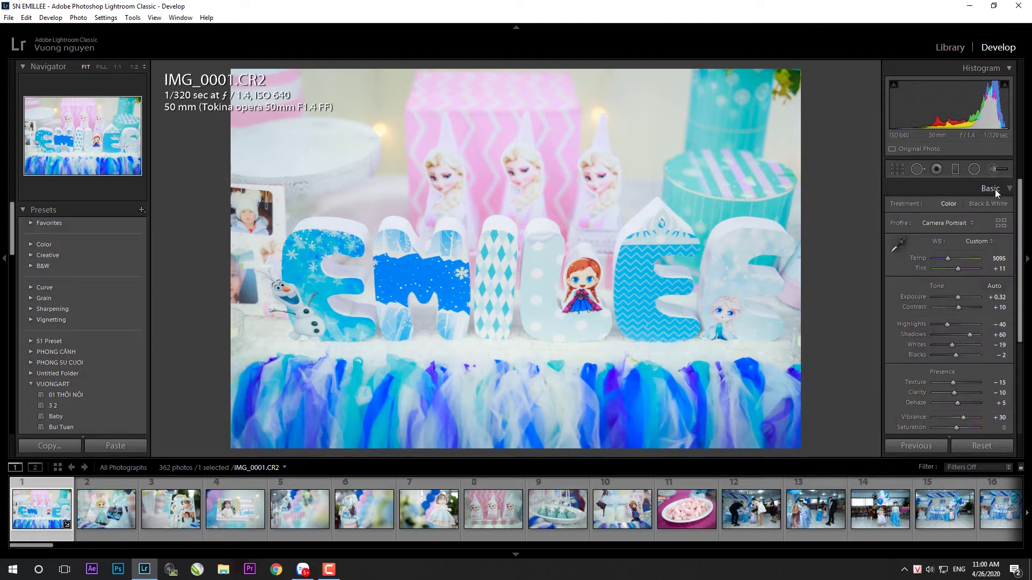
click(995, 189)
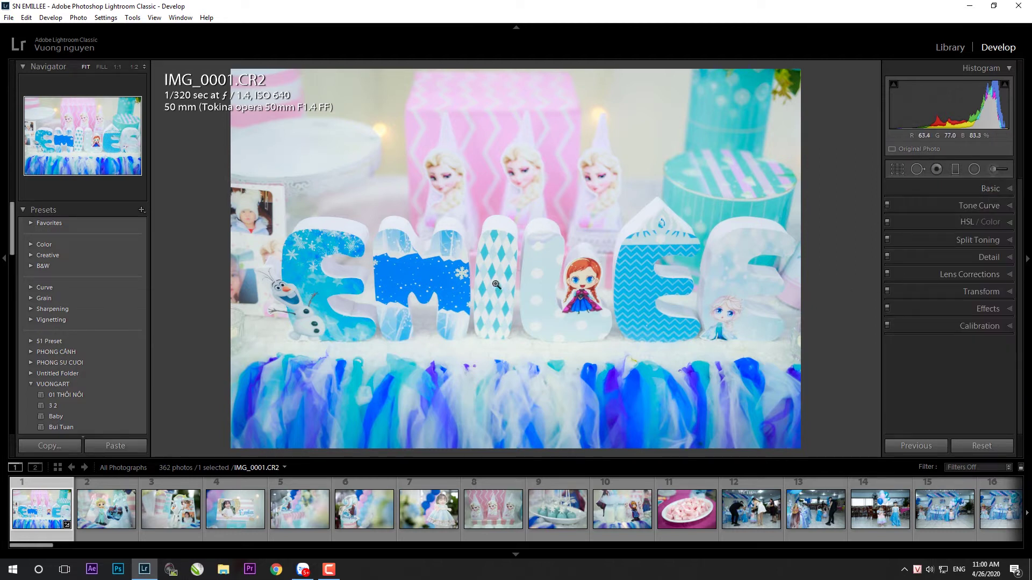
key(i)
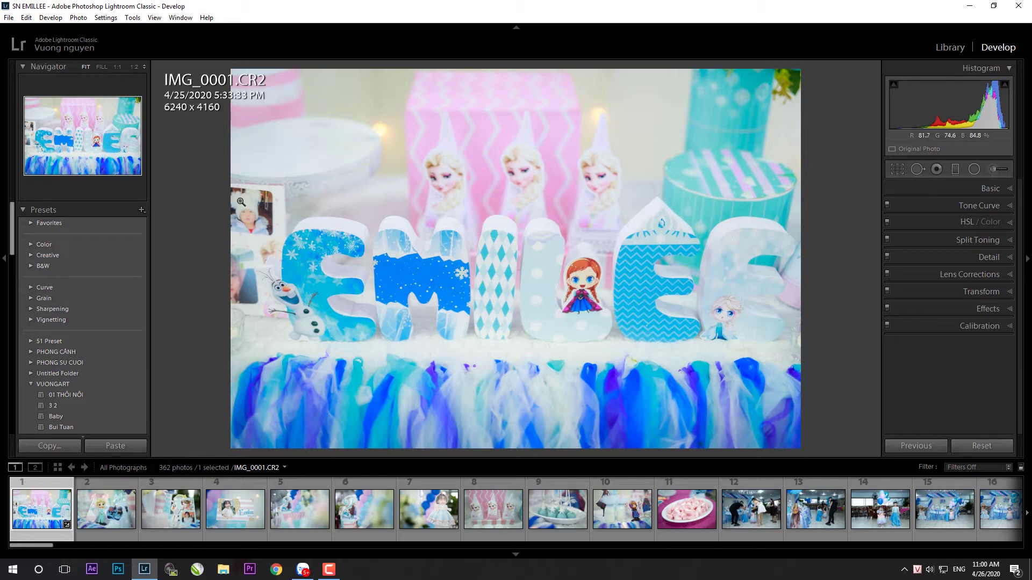
key(i)
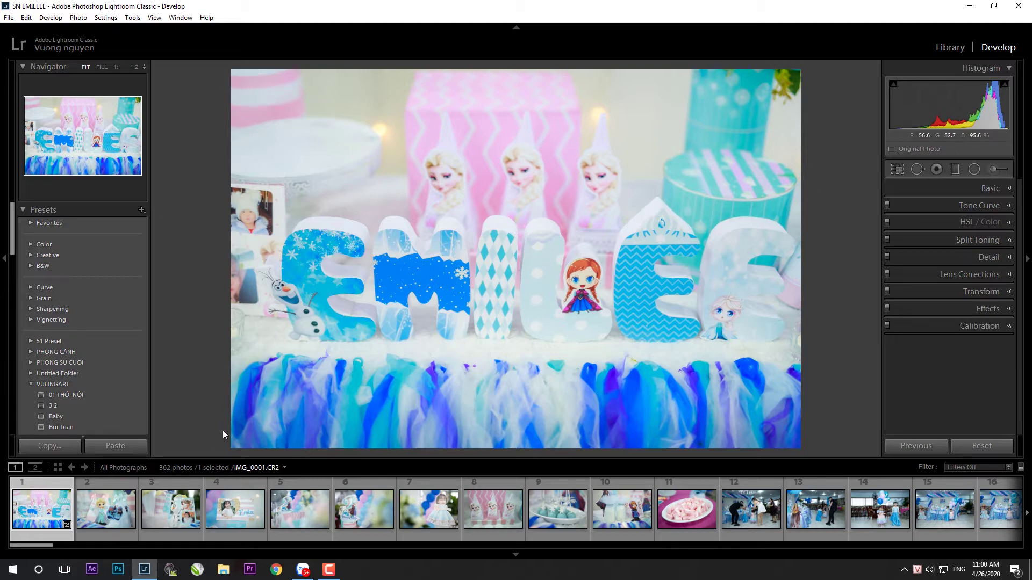
click(42, 449)
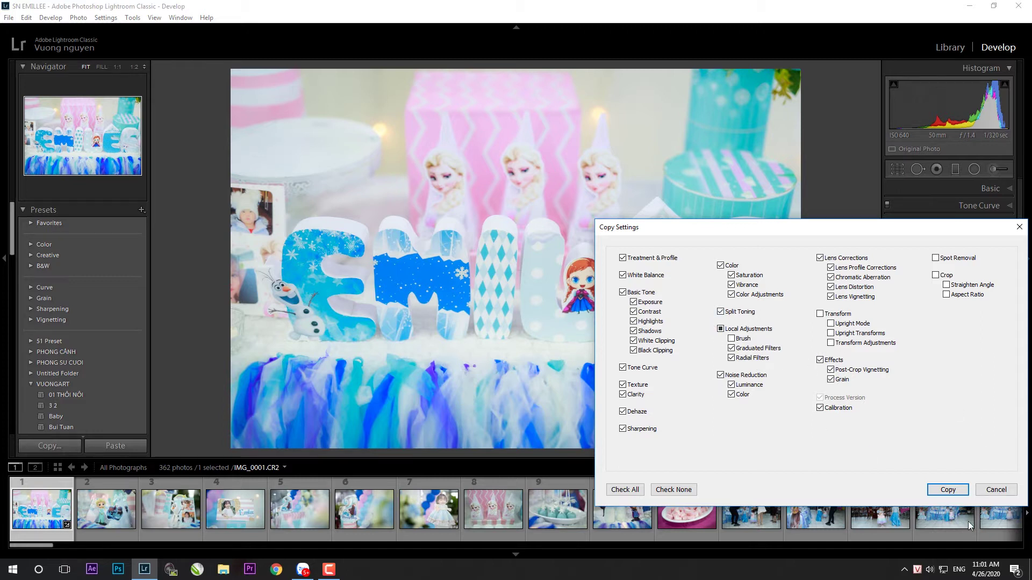
- Copy IMG_0001's settings, paste them onto IMG_0002, and raise Exposure to +0.52
click(946, 490)
click(106, 508)
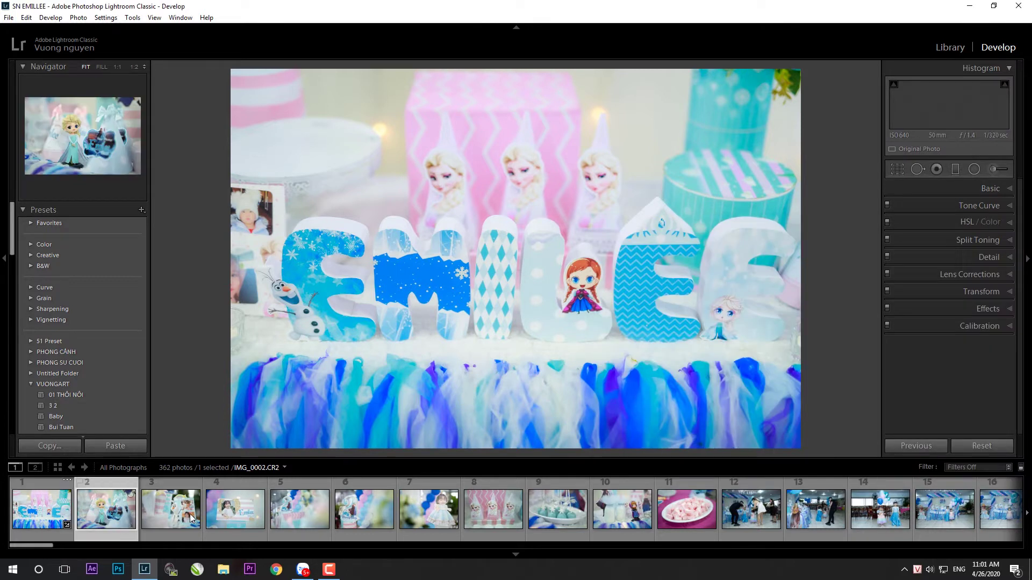
click(123, 445)
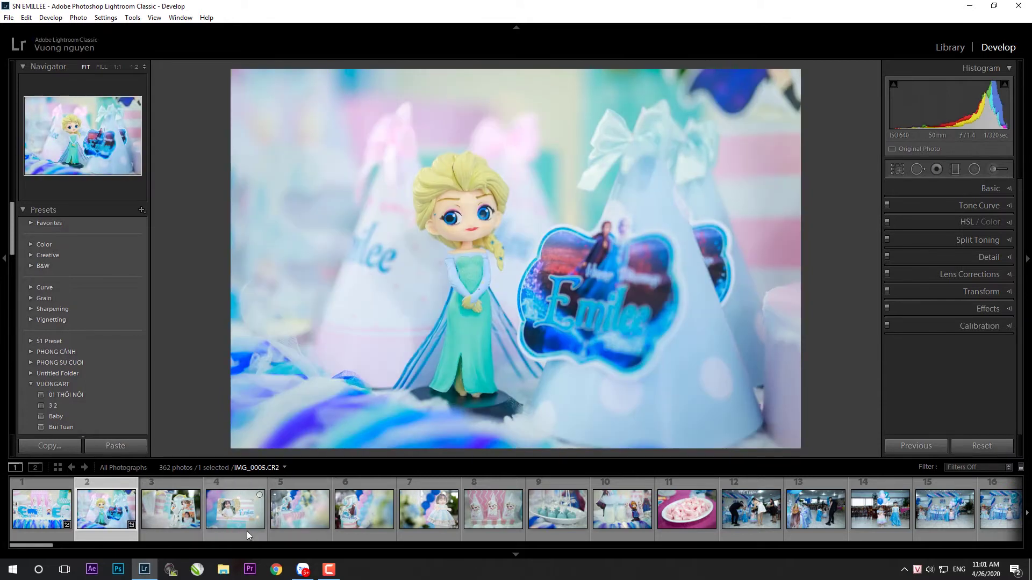
click(996, 187)
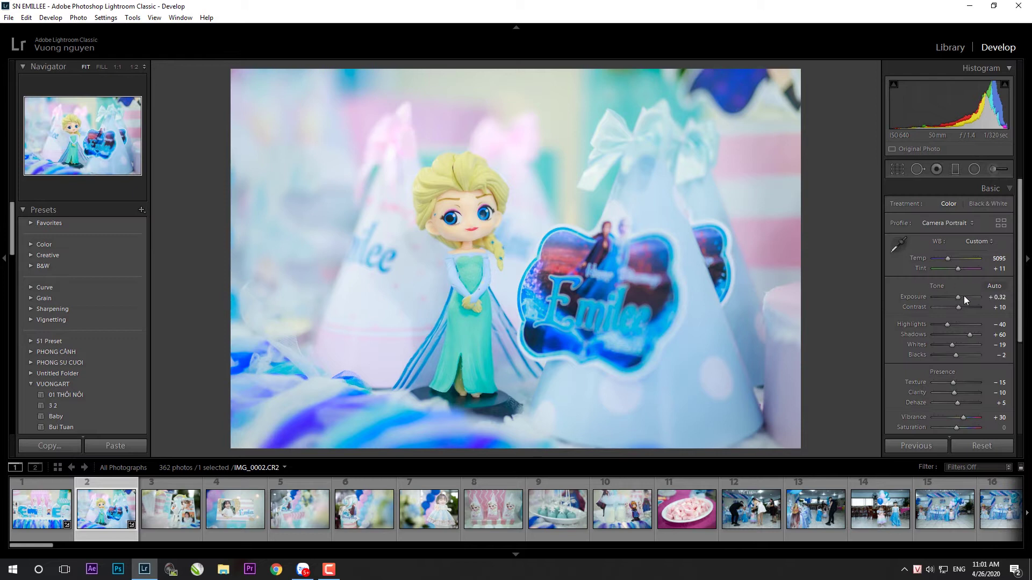
drag(958, 298, 960, 297)
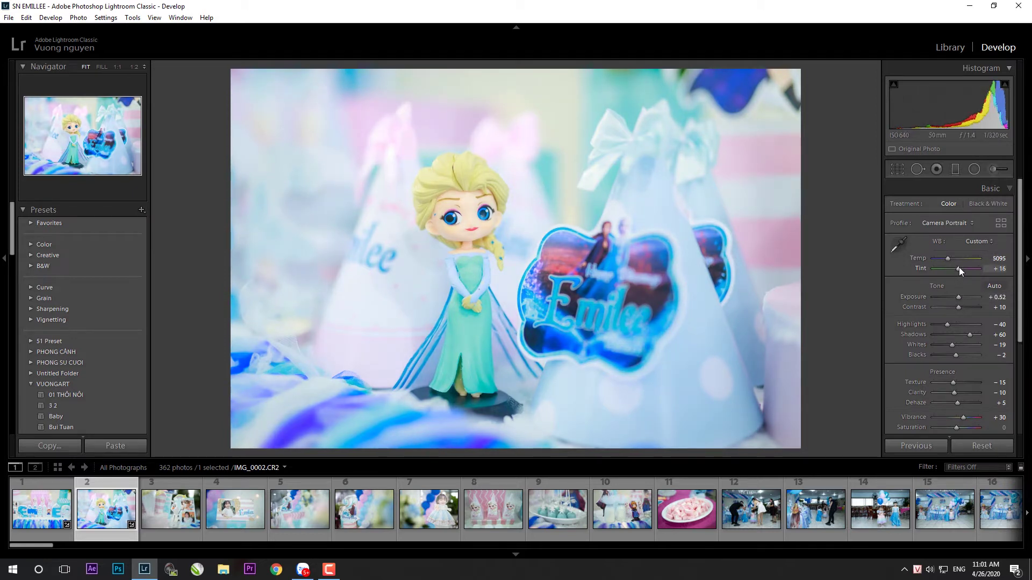
- Warm IMG_0002 to Temp 5345 and Tint +16, then move on to IMG_0003
scroll(958, 266, up, 5)
scroll(949, 262, up, 5)
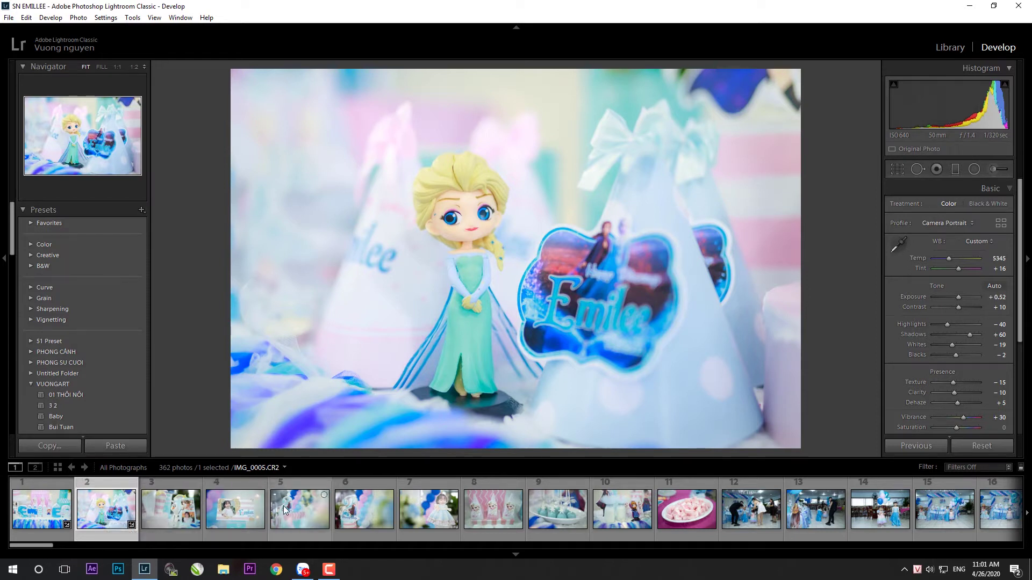
scroll(413, 516, down, 10)
scroll(747, 521, down, 10)
scroll(882, 527, down, 5)
scroll(772, 527, down, 5)
scroll(979, 518, down, 5)
scroll(921, 518, down, 5)
scroll(592, 531, down, 5)
scroll(592, 531, up, 20)
scroll(592, 531, up, 15)
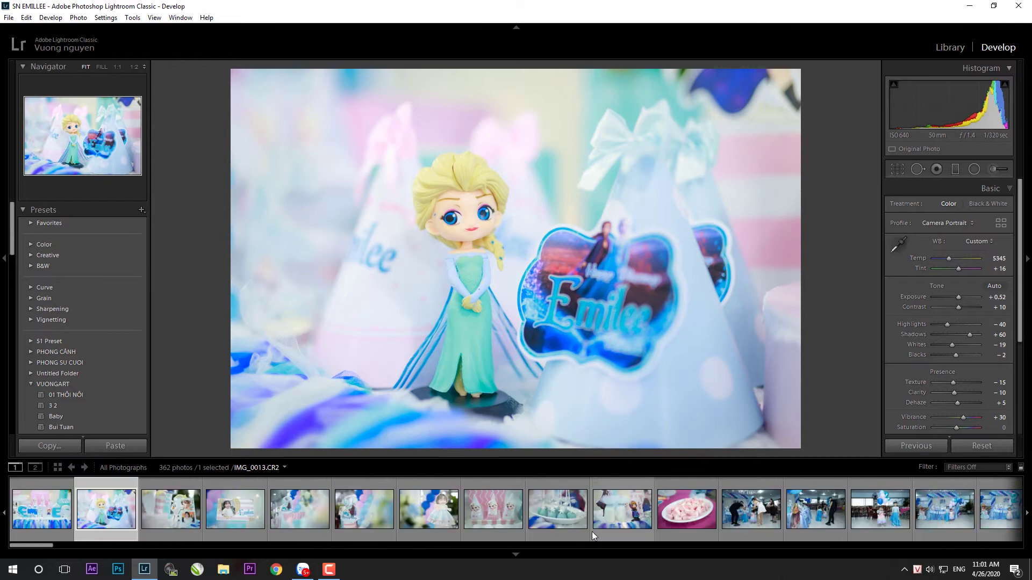
click(154, 515)
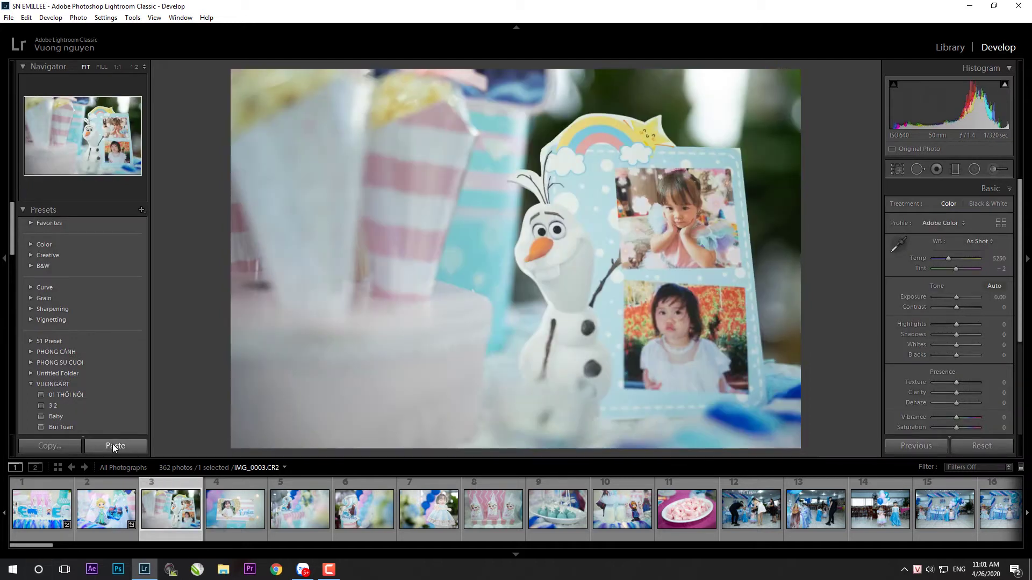
- Paste the grade onto IMG_0003 with lowered shadows, then paste it onto IMG_0004
click(114, 446)
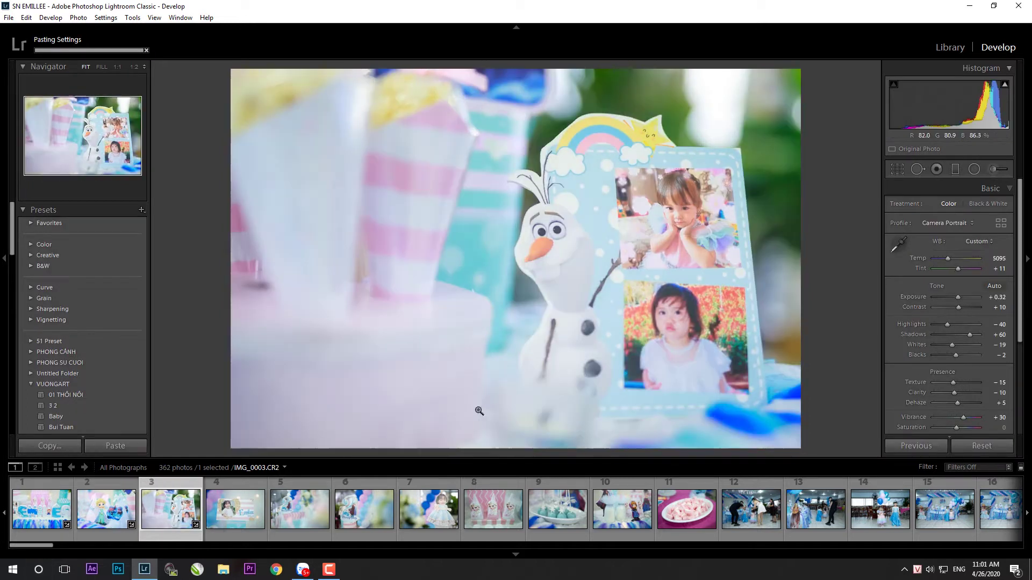
mouse_move(969, 334)
mouse_down()
mouse_move(950, 324)
mouse_move(960, 334)
mouse_up()
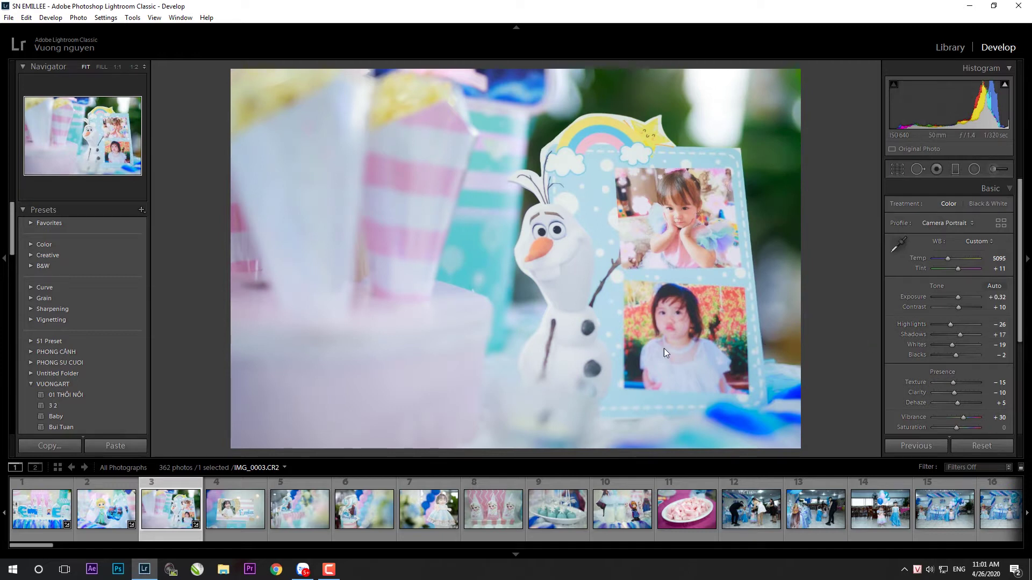
click(224, 522)
click(128, 450)
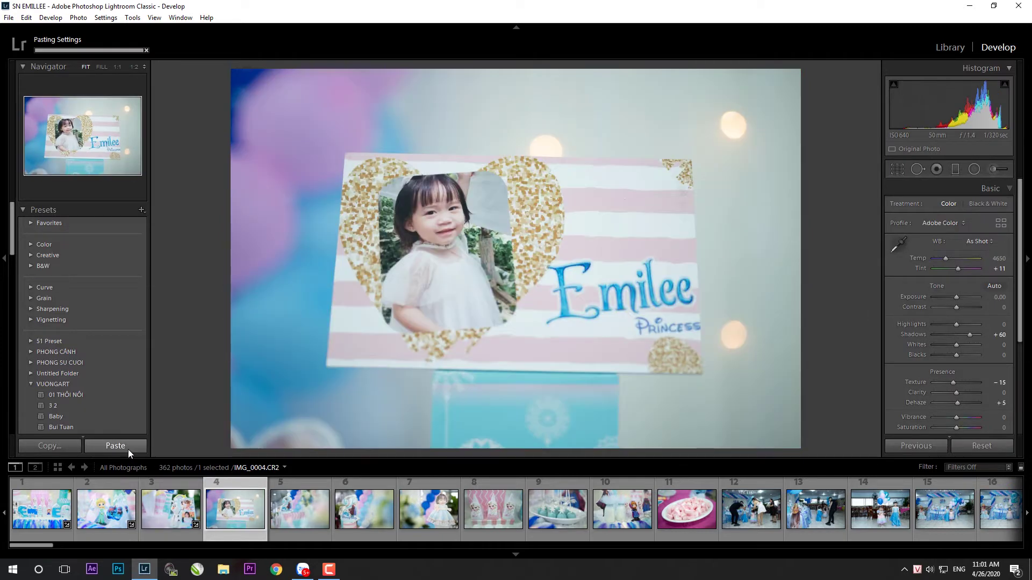
- Straighten IMG_0004 by -0.86°, set Shadows +43 and Temp 4845, then select IMG_0005
key(r)
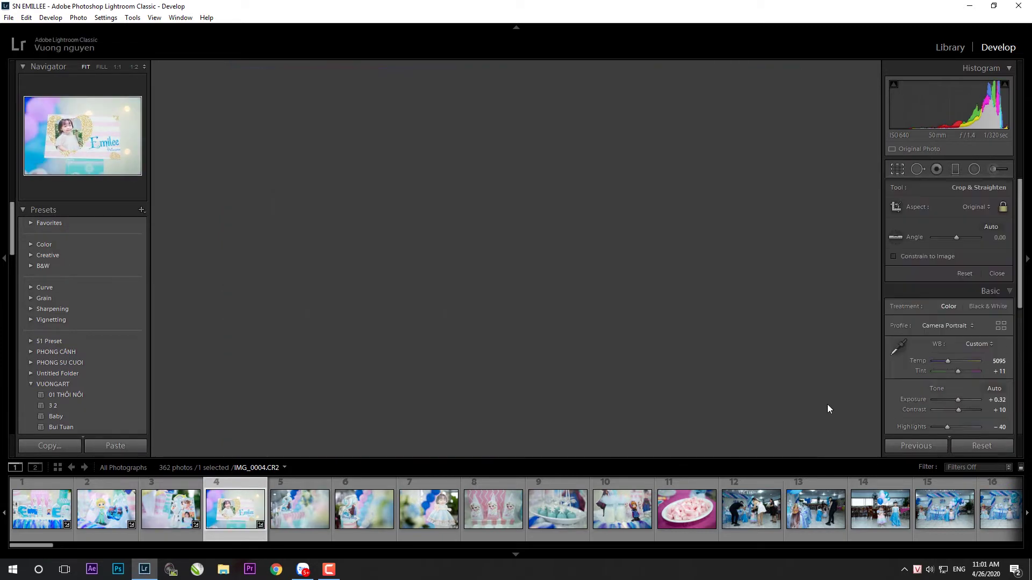
drag(827, 404, 843, 409)
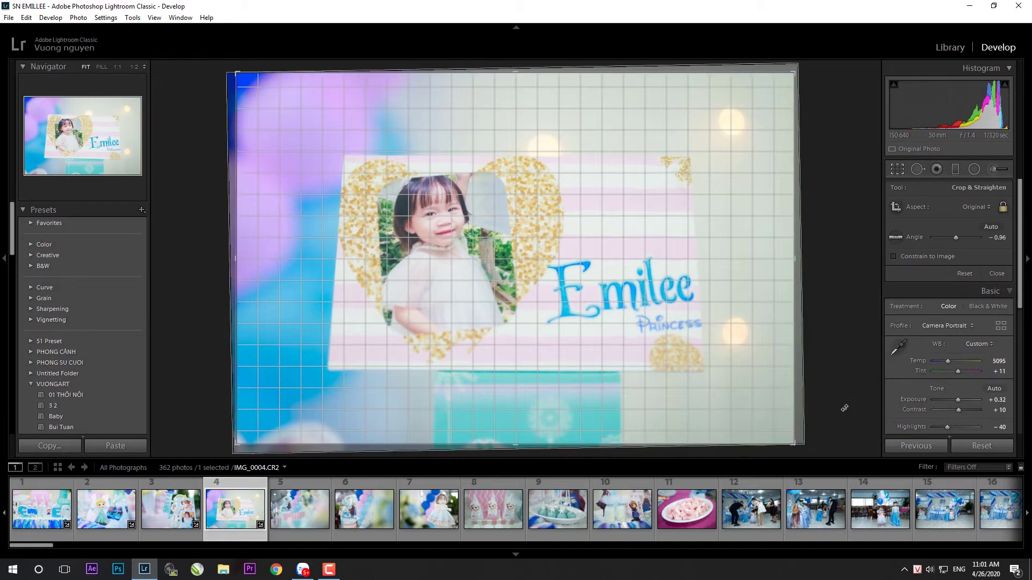
key(r)
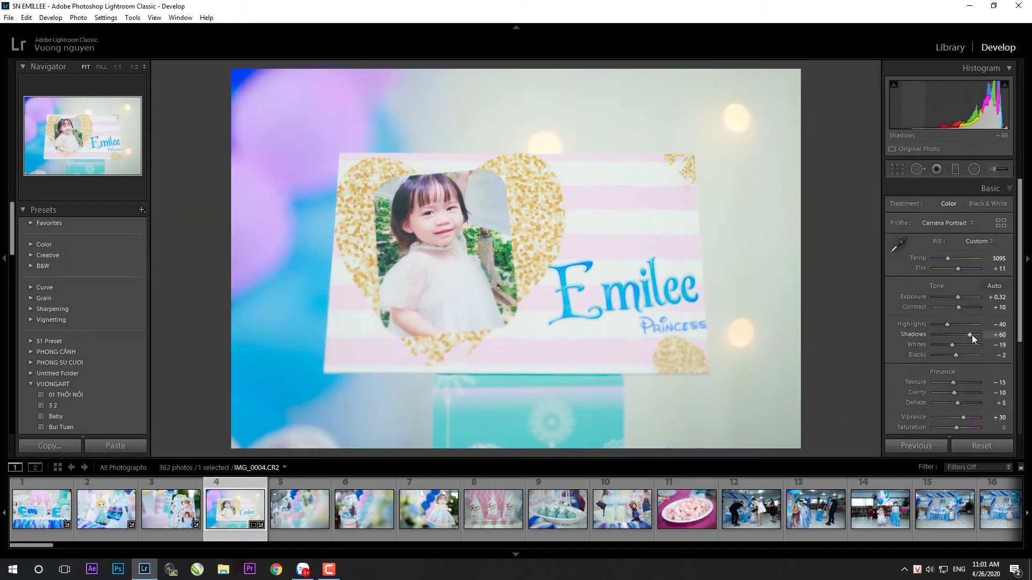
drag(971, 334, 969, 334)
drag(947, 259, 947, 259)
click(295, 523)
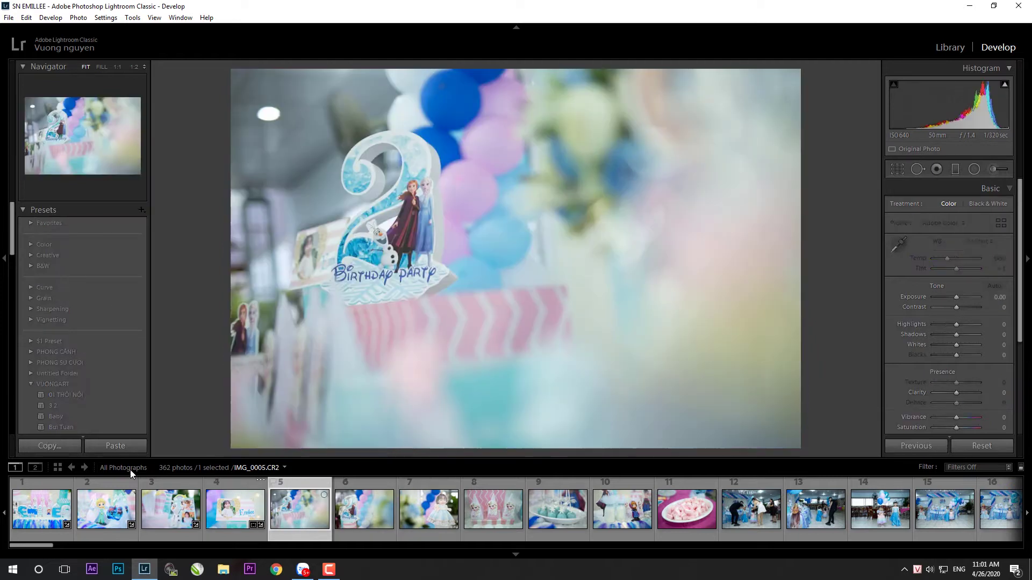
- Paste the grade onto IMG_0005 and set Shadows +12, Blacks -10 and Contrast +2
click(121, 446)
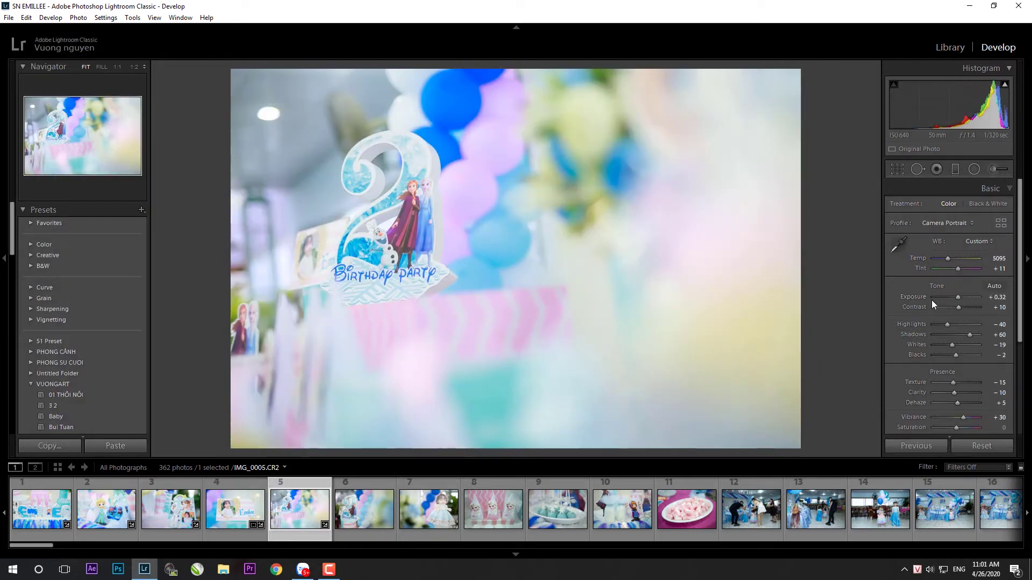
mouse_move(970, 334)
mouse_down()
mouse_move(958, 306)
mouse_move(956, 356)
mouse_up()
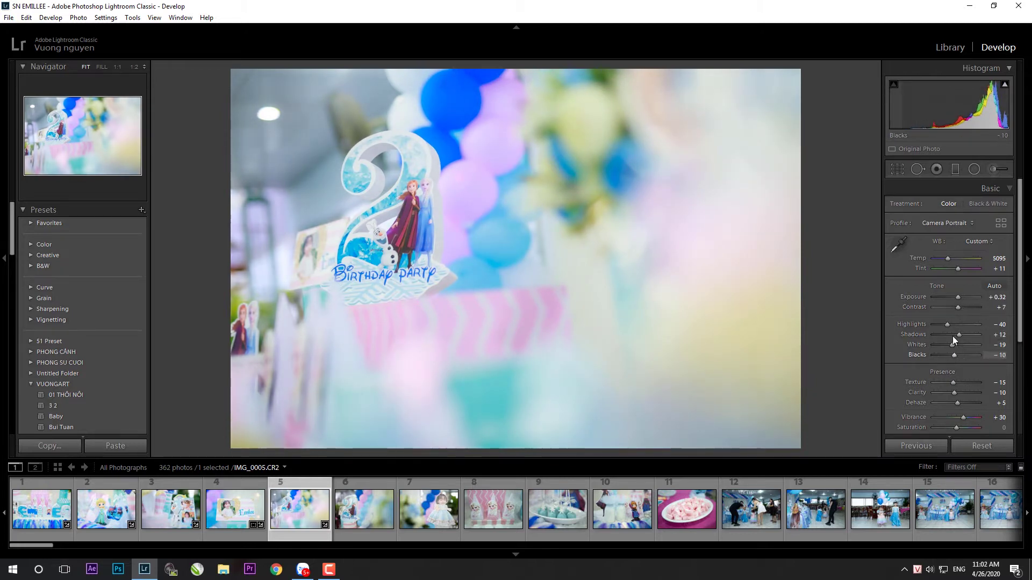
drag(956, 308, 958, 298)
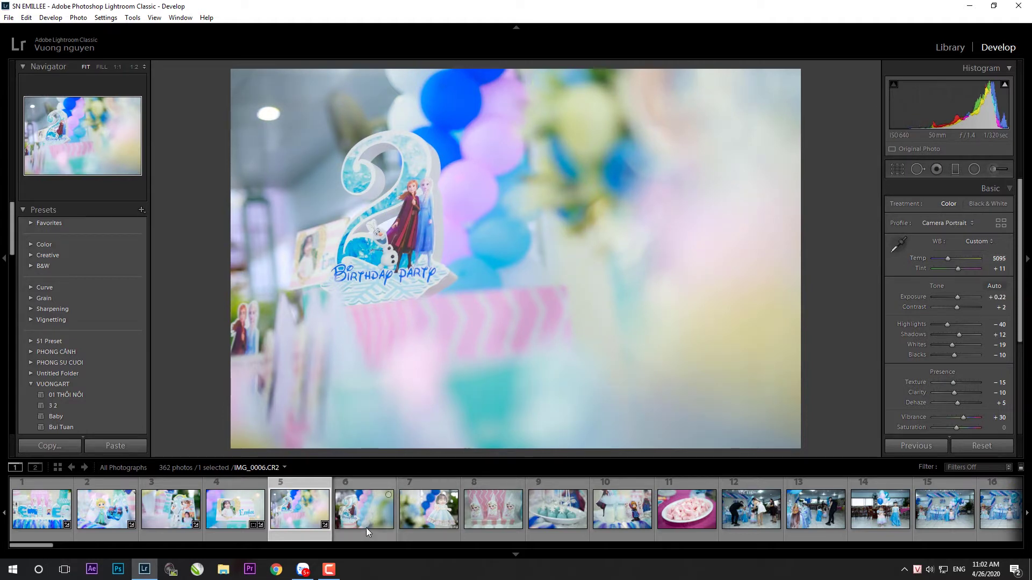
- Select IMG_0006, toggle crop mode, and lift its shadows
click(387, 513)
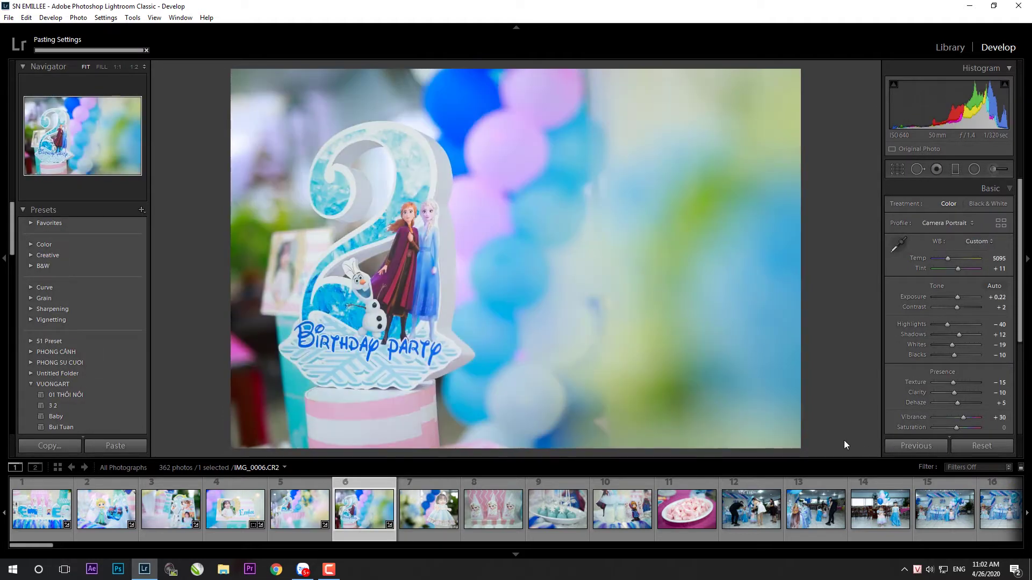
key(r)
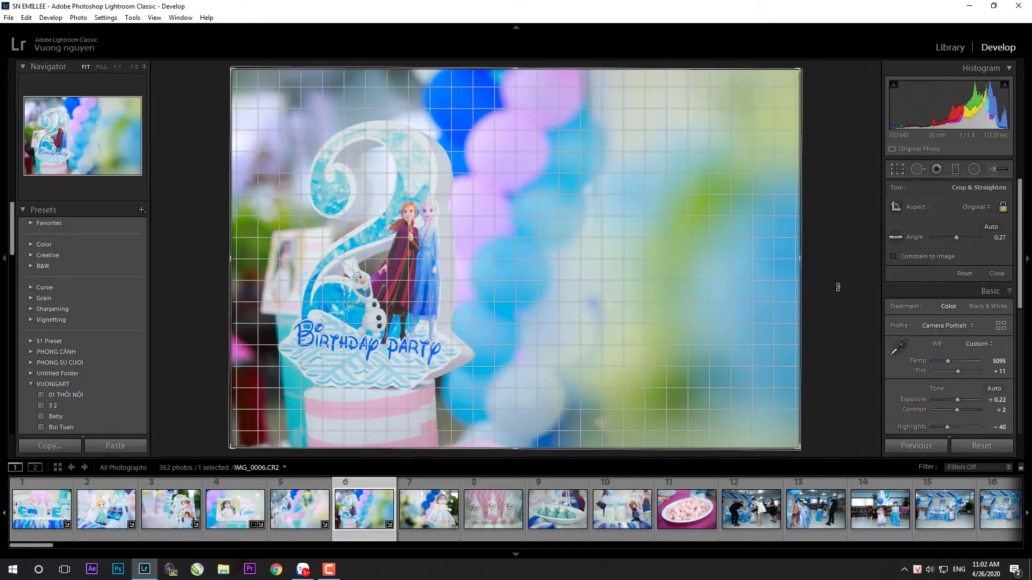
key(r)
drag(960, 335, 966, 334)
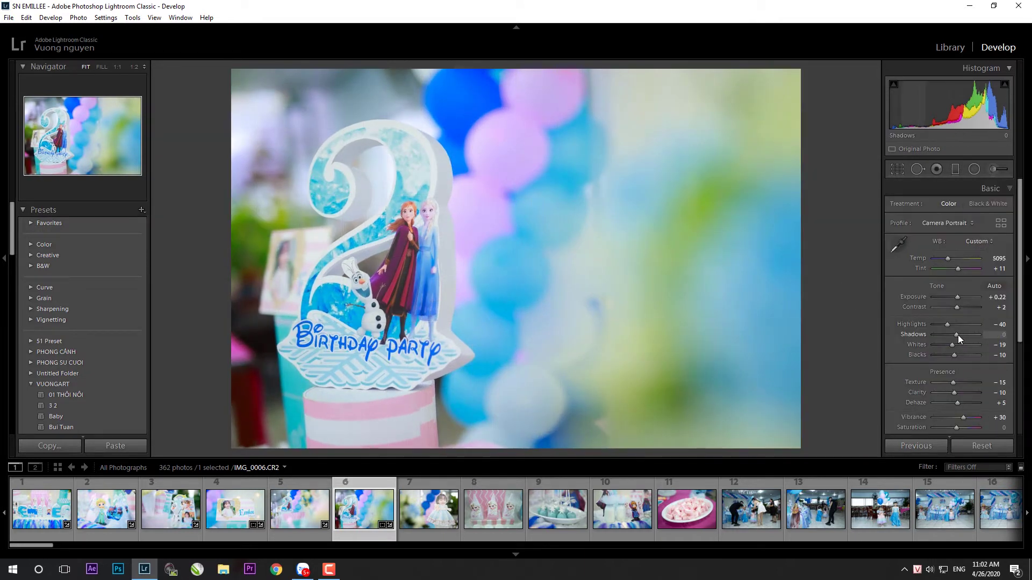
- Paste the grade onto IMG_0008 and set Highlights -50, Shadows +62, Blacks +10
click(429, 507)
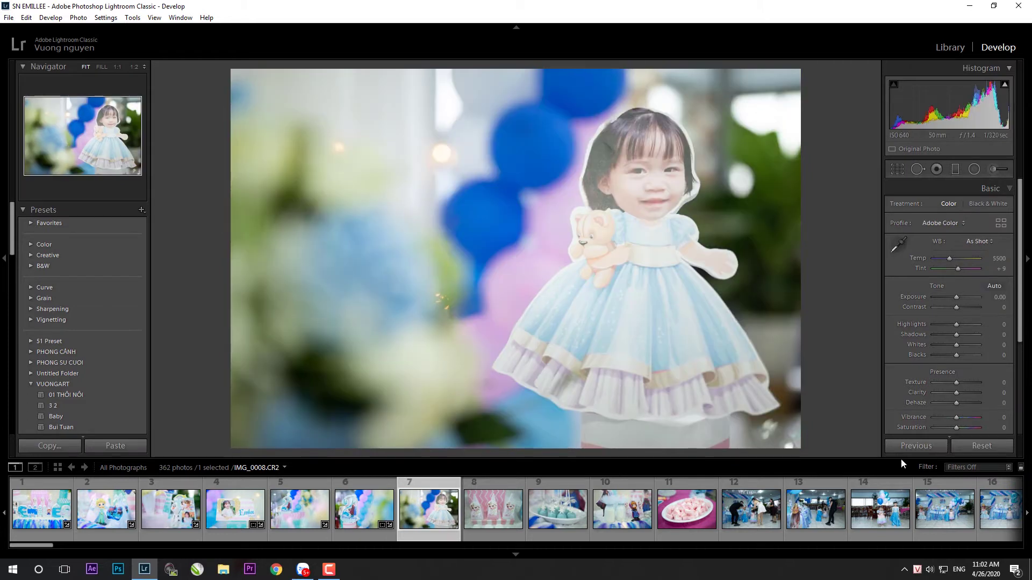
click(126, 444)
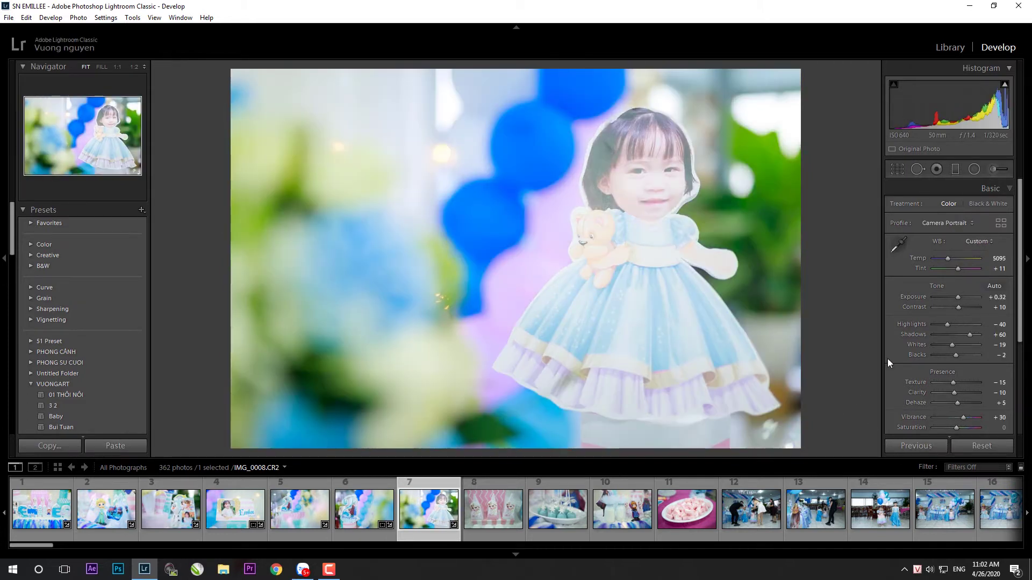
drag(966, 333, 958, 356)
drag(946, 319, 944, 322)
- Paint an adjustment brush mask with Contrast 91, Dehaze 33, Clarity 13 and Texture −17
key(k)
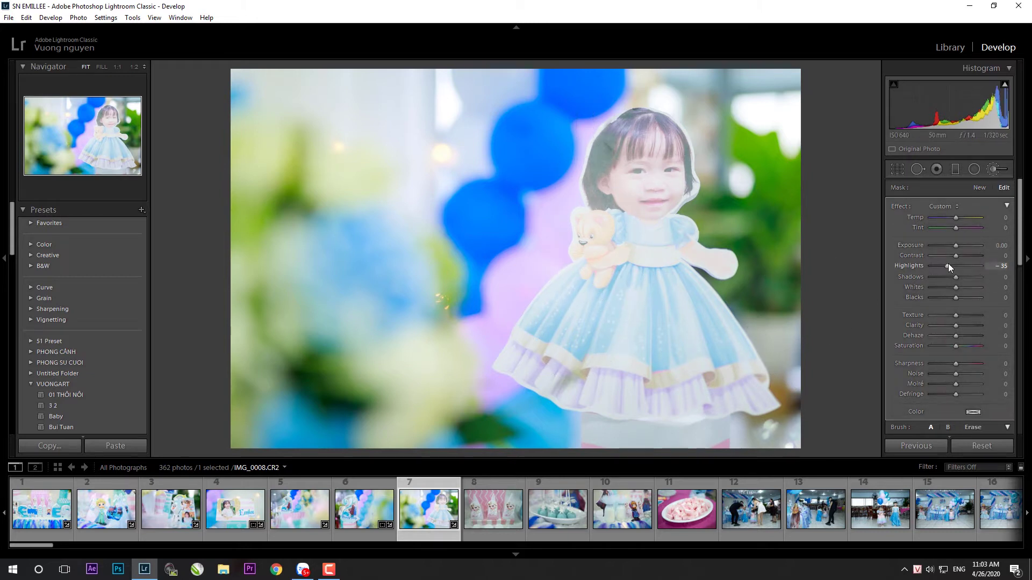
drag(956, 256, 985, 255)
drag(984, 257, 979, 257)
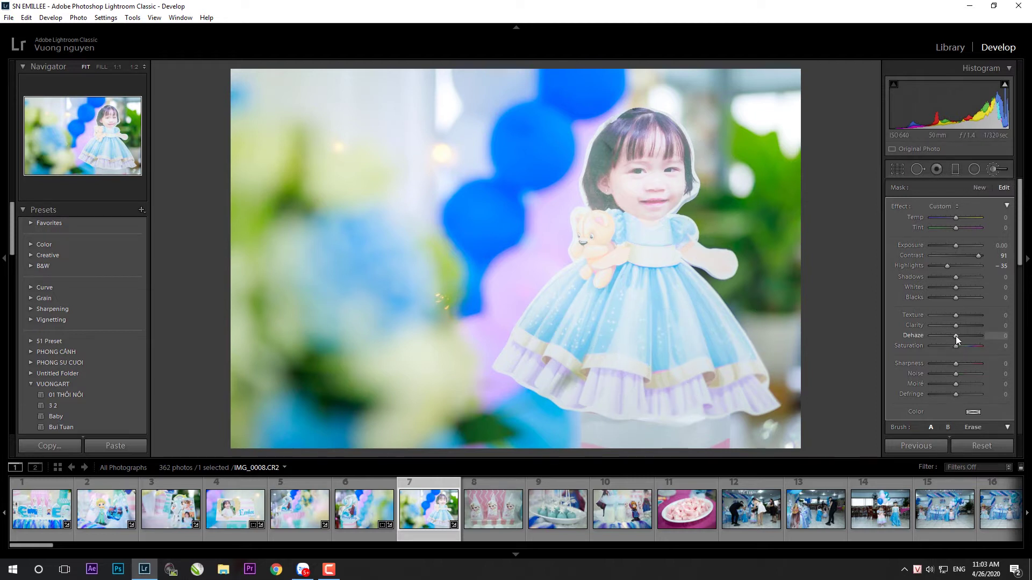
drag(956, 336, 964, 334)
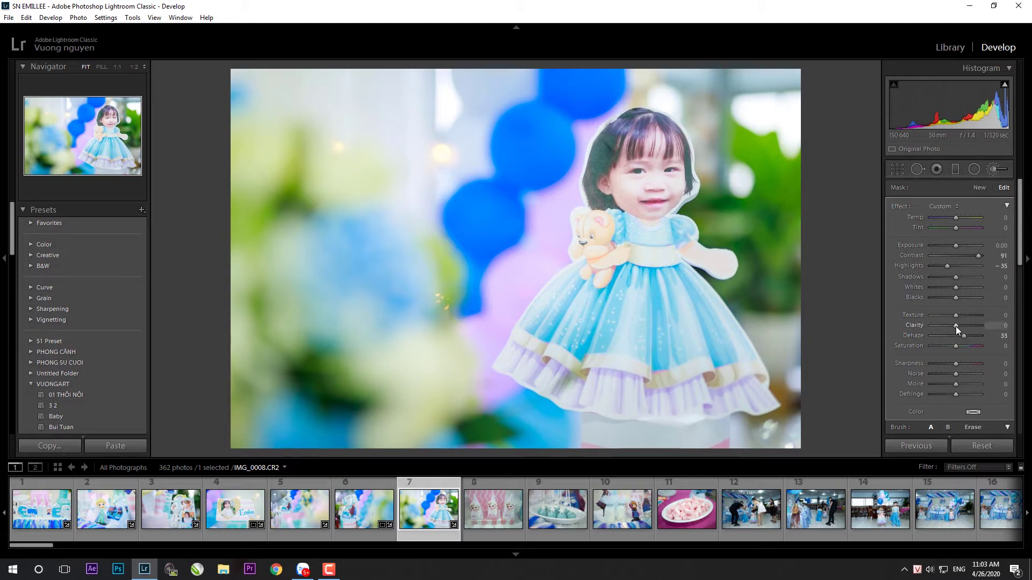
drag(955, 327, 951, 316)
- Compare Before/After, then raise the photo's global Shadows to +76
key(y)
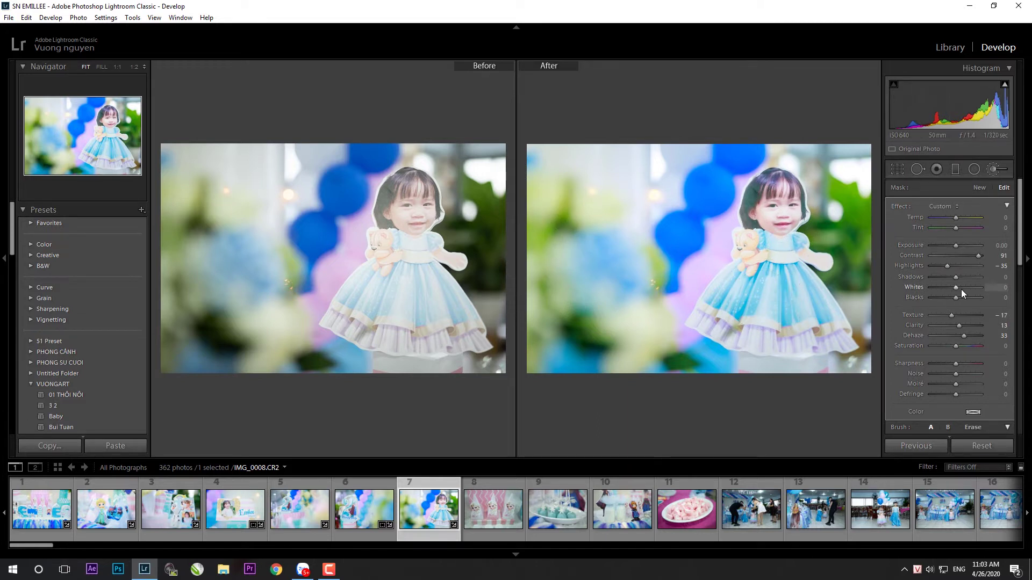
key(y)
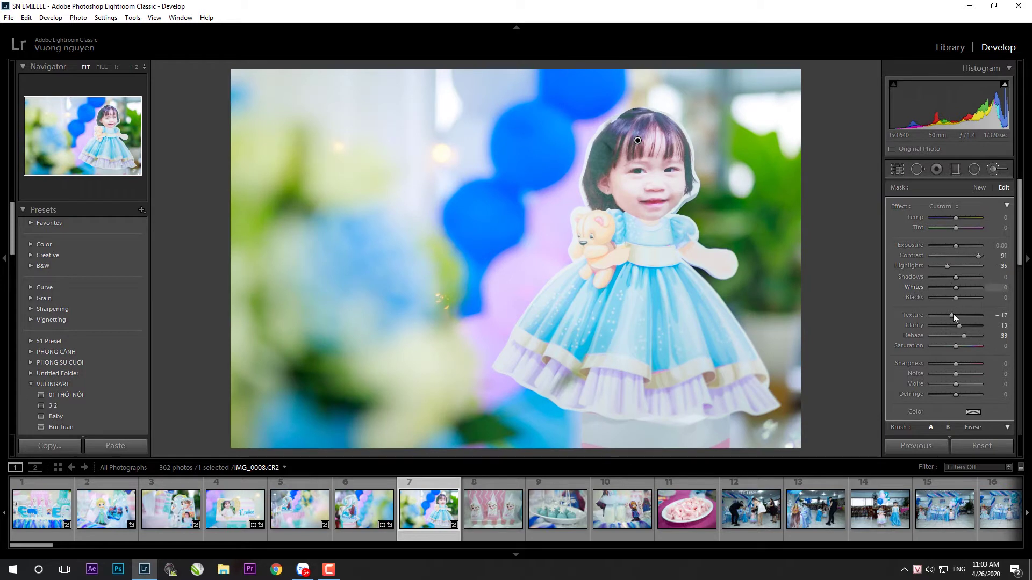
key(k)
drag(971, 334, 973, 333)
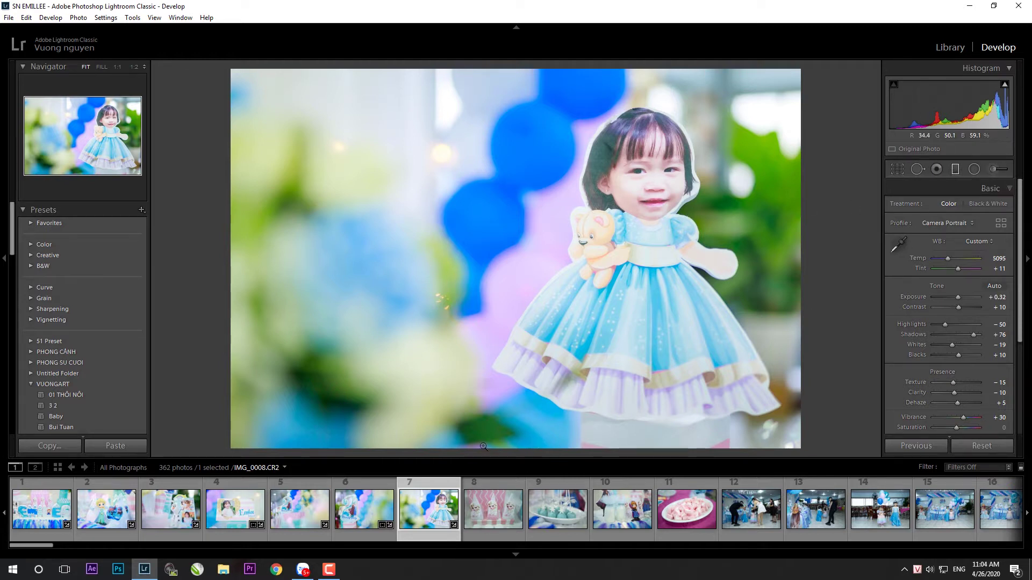
- Try a graduated filter with adjusted exposure on IMG_0008, then undo it
key(m)
drag(484, 448, 549, 262)
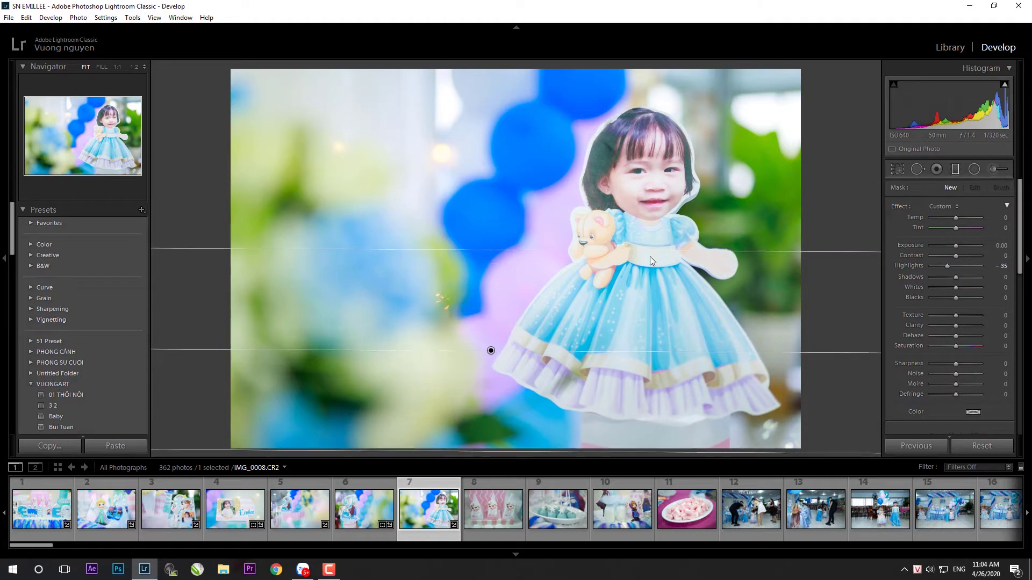
mouse_move(970, 247)
mouse_down()
mouse_move(935, 258)
mouse_move(974, 250)
mouse_up()
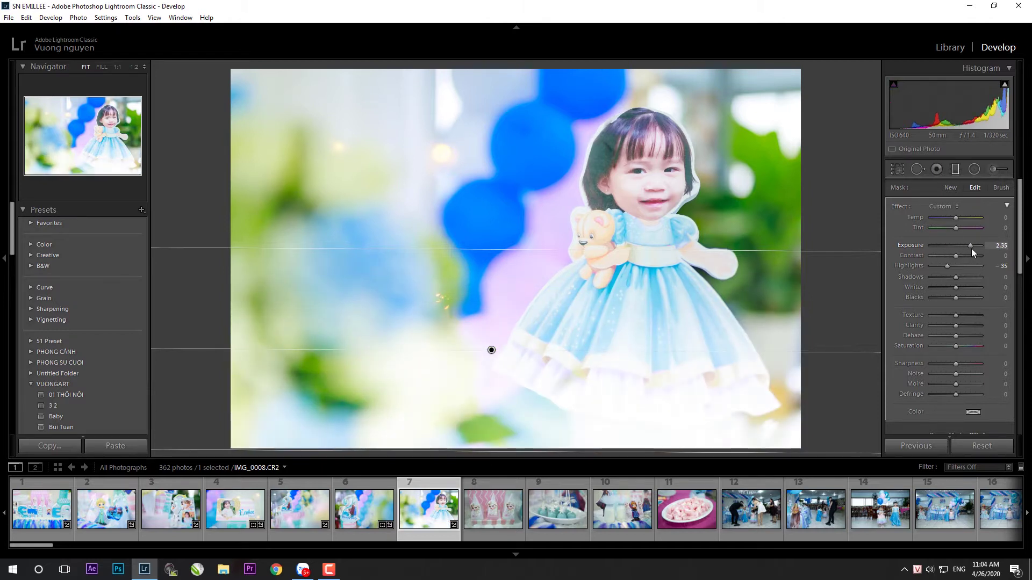
drag(972, 249, 969, 249)
drag(790, 208, 565, 203)
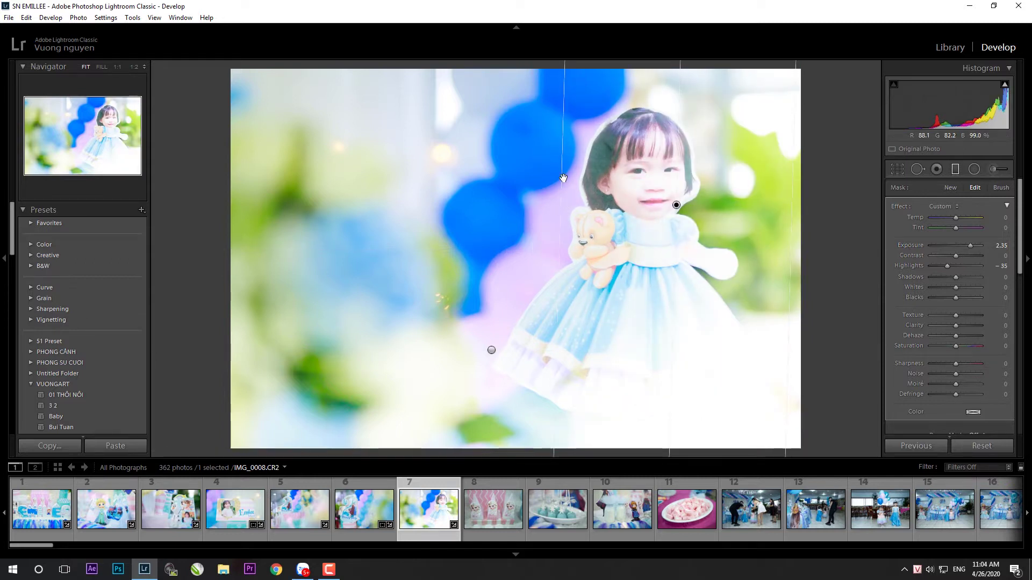
key(ctrl+z)
key(ctrl+z)
- Review the face brush mask's settings, then open the Elsa photo IMG_0010
click(995, 168)
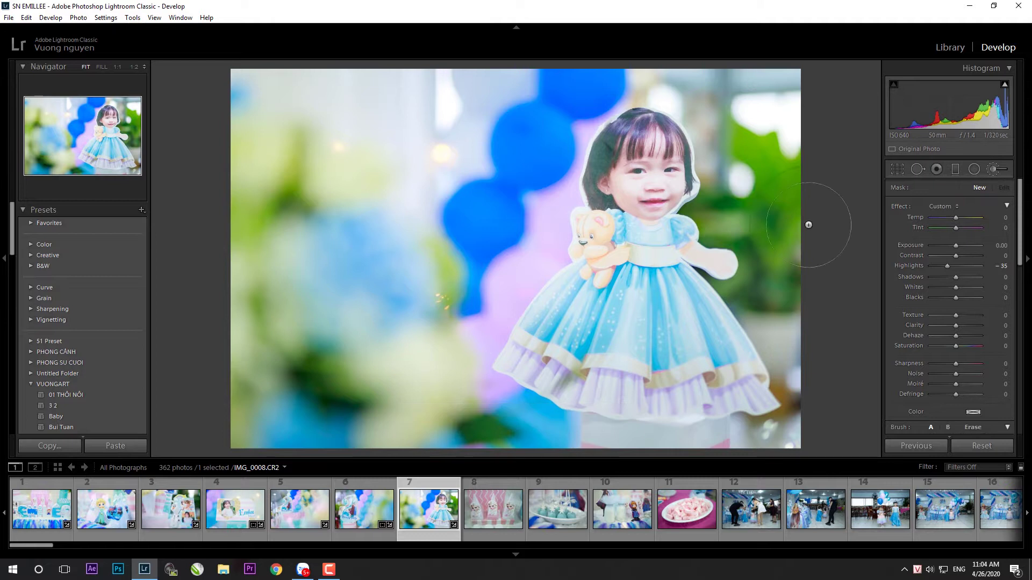
click(637, 141)
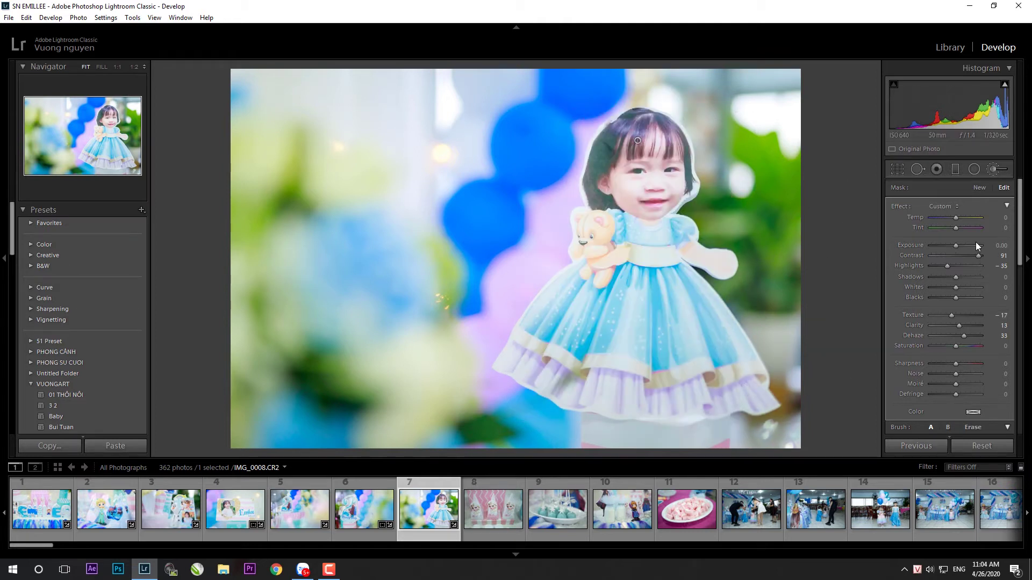
click(956, 172)
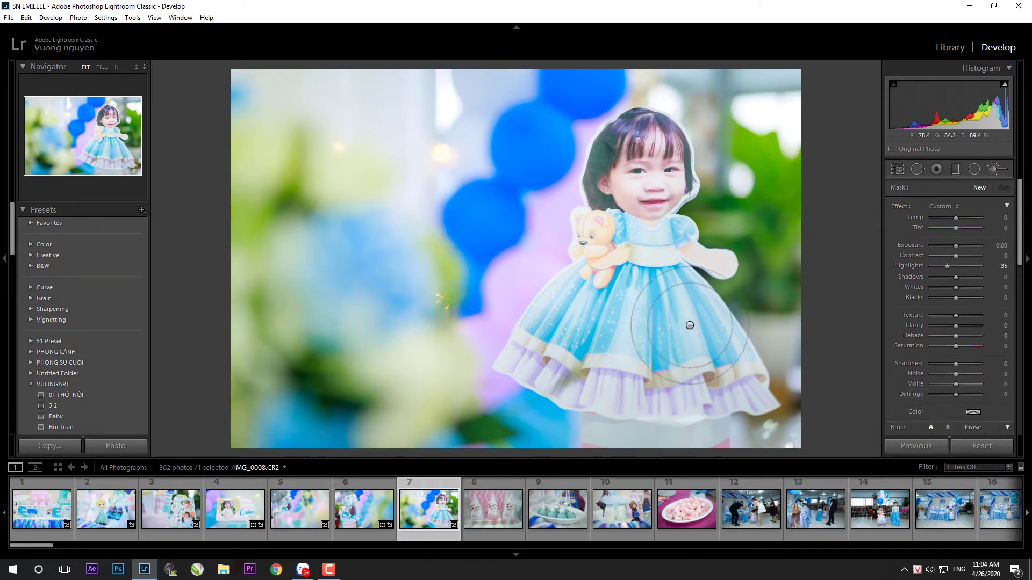
key(m)
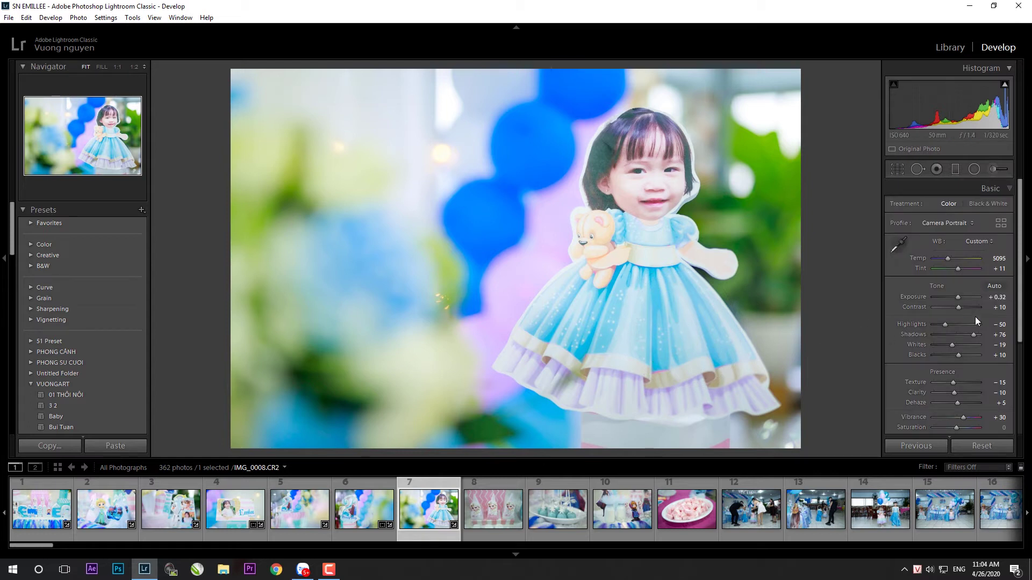
click(481, 514)
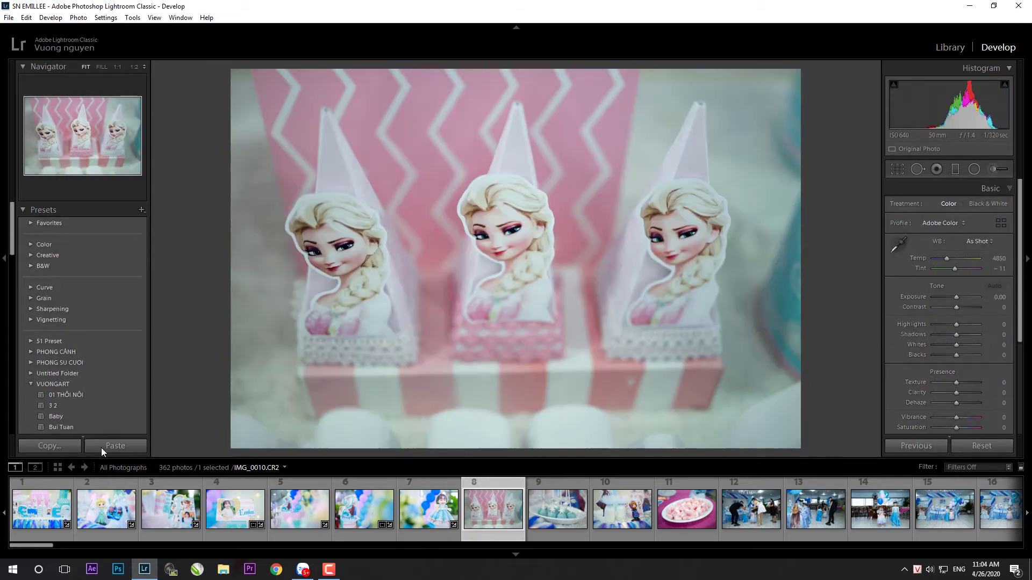
- Paste the copied grade onto IMG_0010 and rotate it slightly to straighten
click(102, 446)
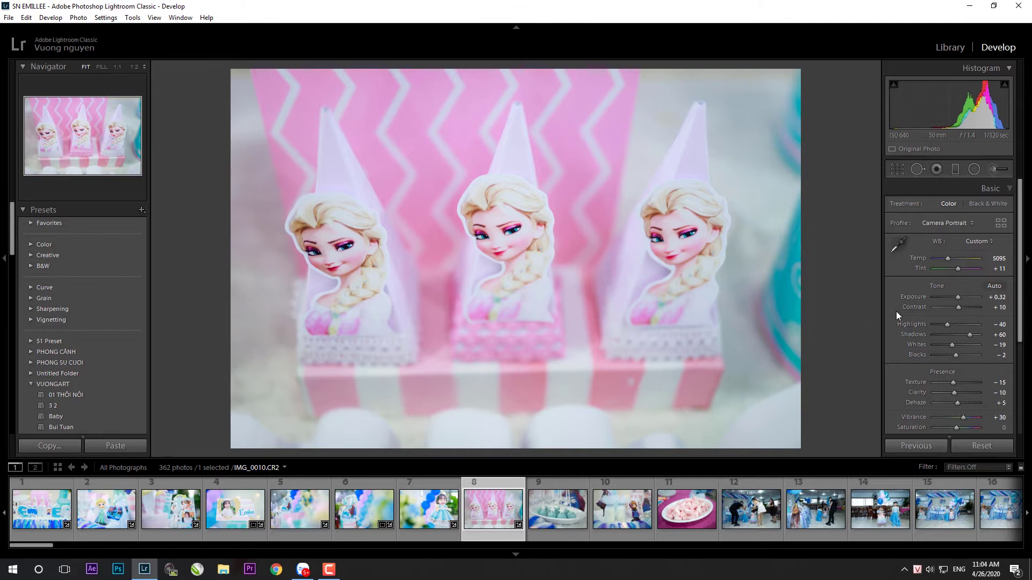
key(r)
drag(819, 311, 850, 325)
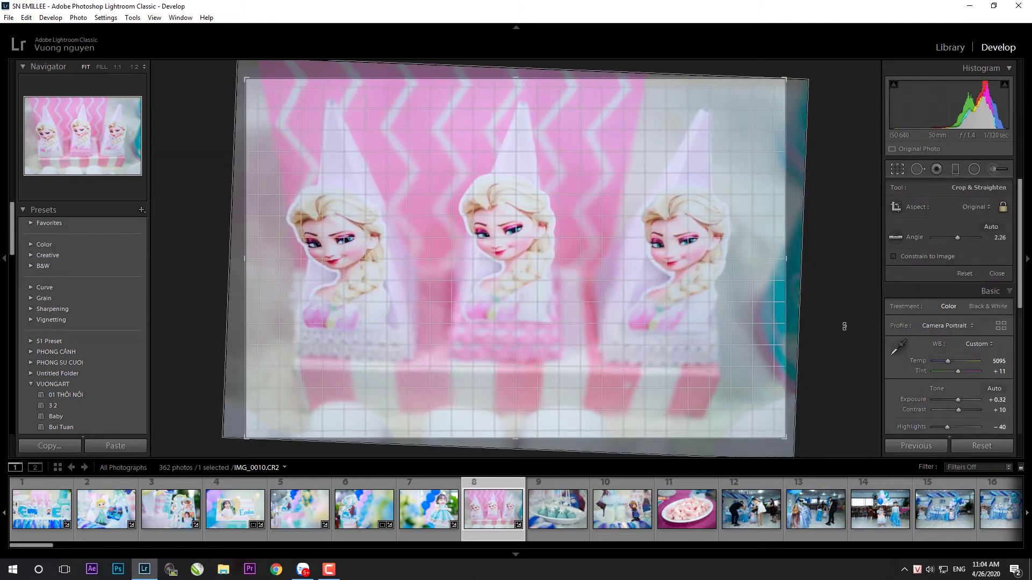
key(r)
- Raise Exposure to +0.70 and Shadows to +62, then paste the grade onto IMG_0011
drag(957, 297, 959, 297)
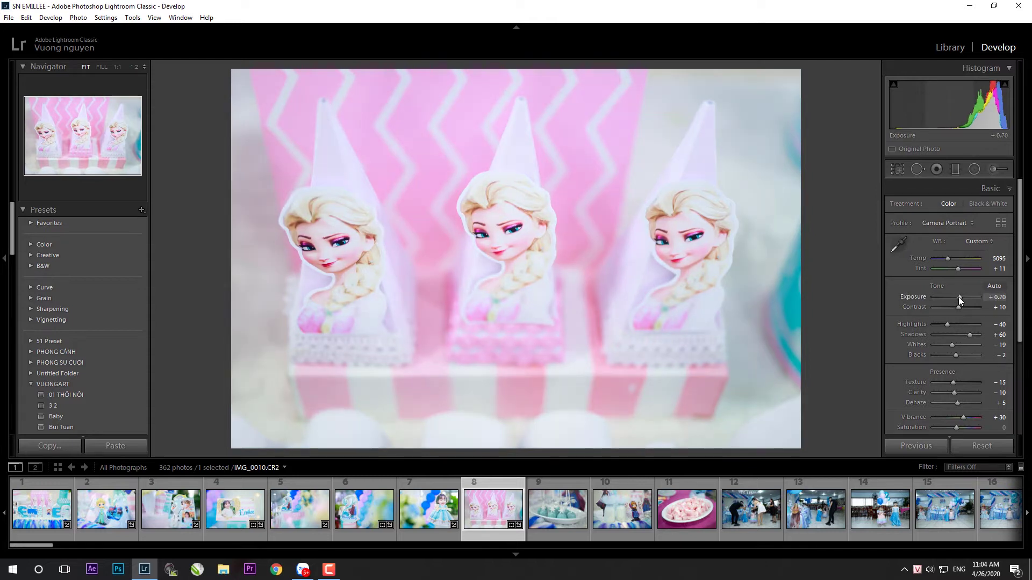
drag(969, 336, 971, 335)
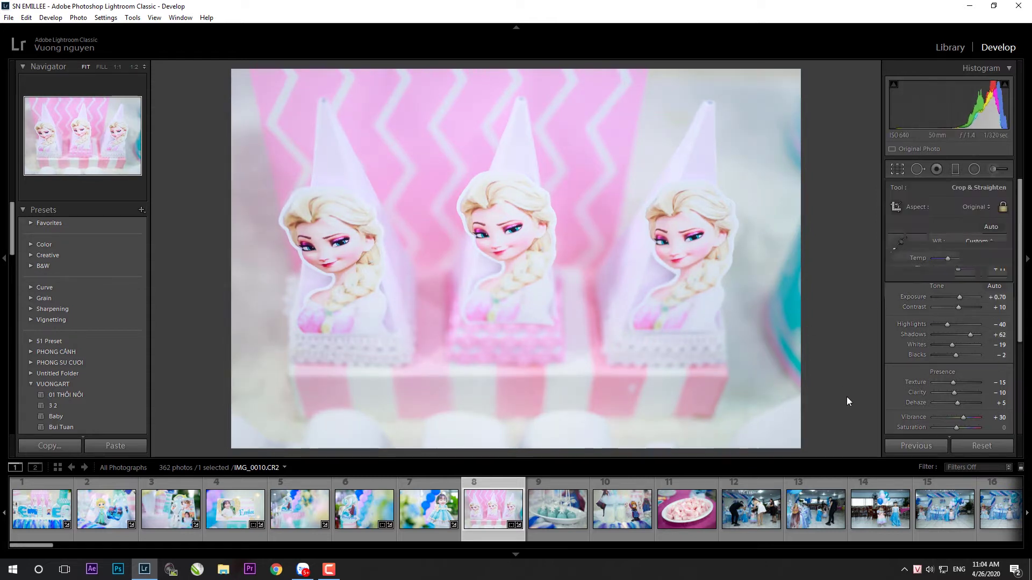
key(r)
key(r)
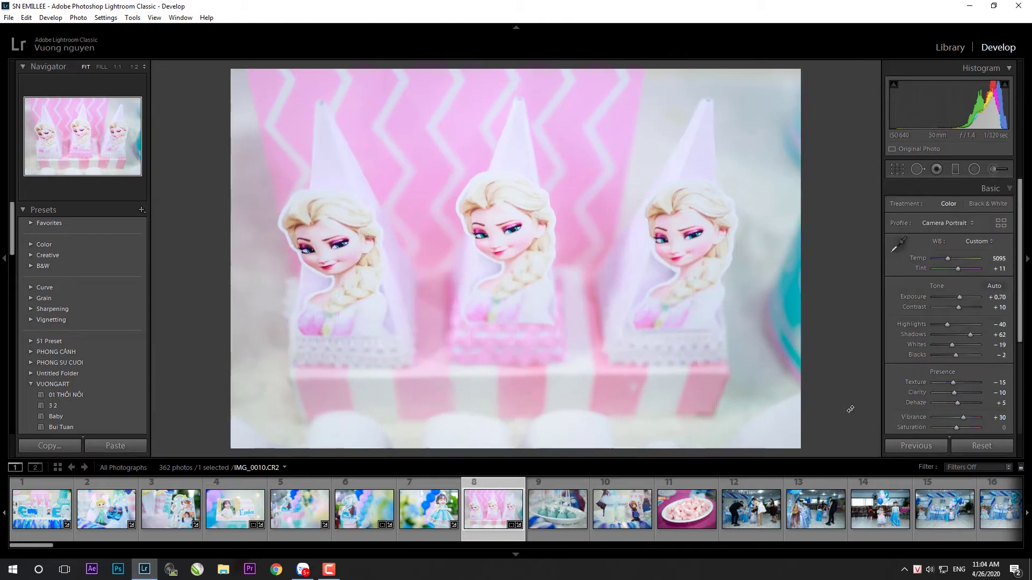
click(556, 521)
click(136, 445)
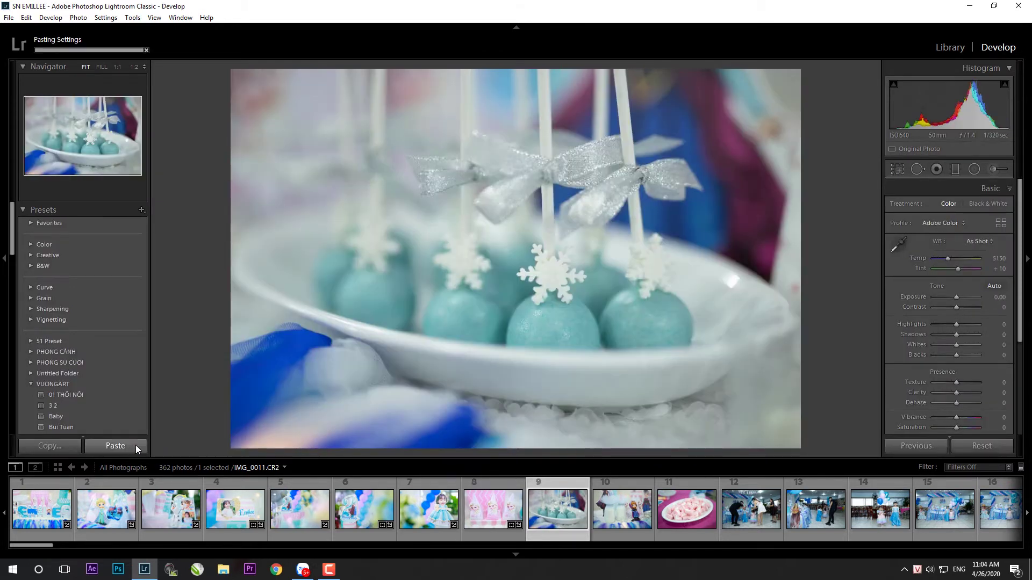
- Give IMG_0011 Exposure +0.72, Shadows +76 and Tint +16, keeping Camera Portrait, then open IMG_0013
drag(957, 297, 960, 298)
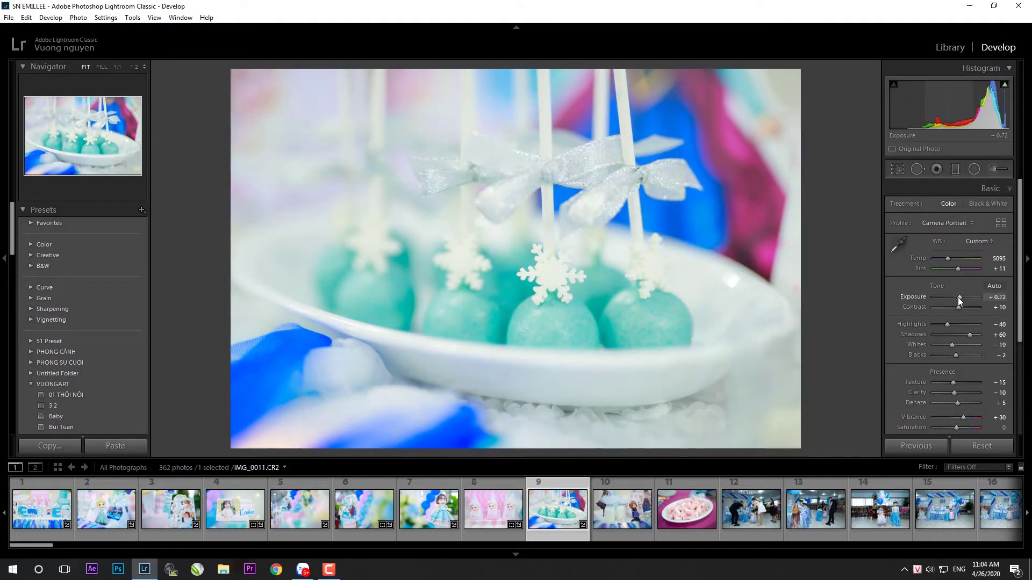
drag(969, 334, 972, 334)
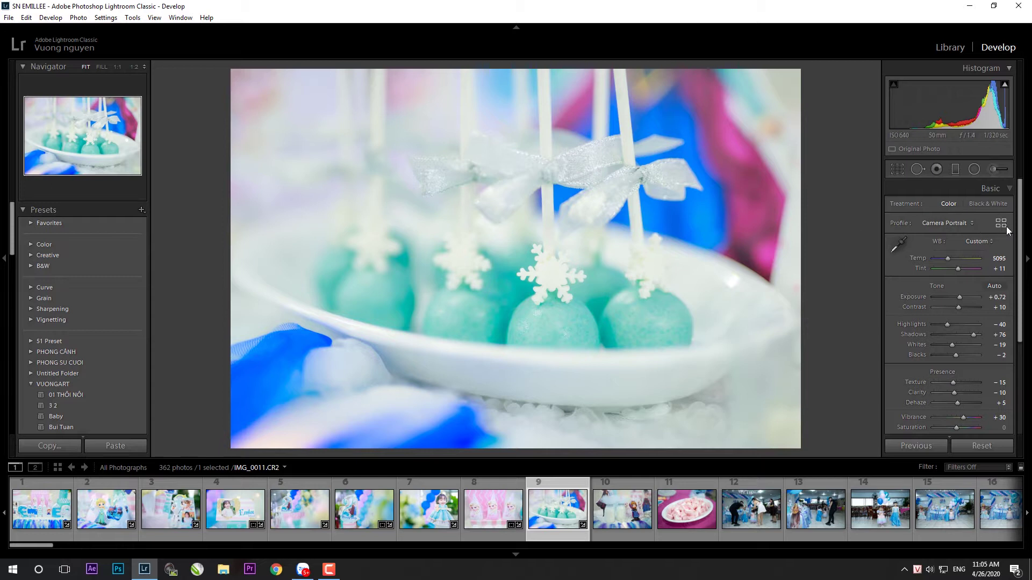
click(1003, 225)
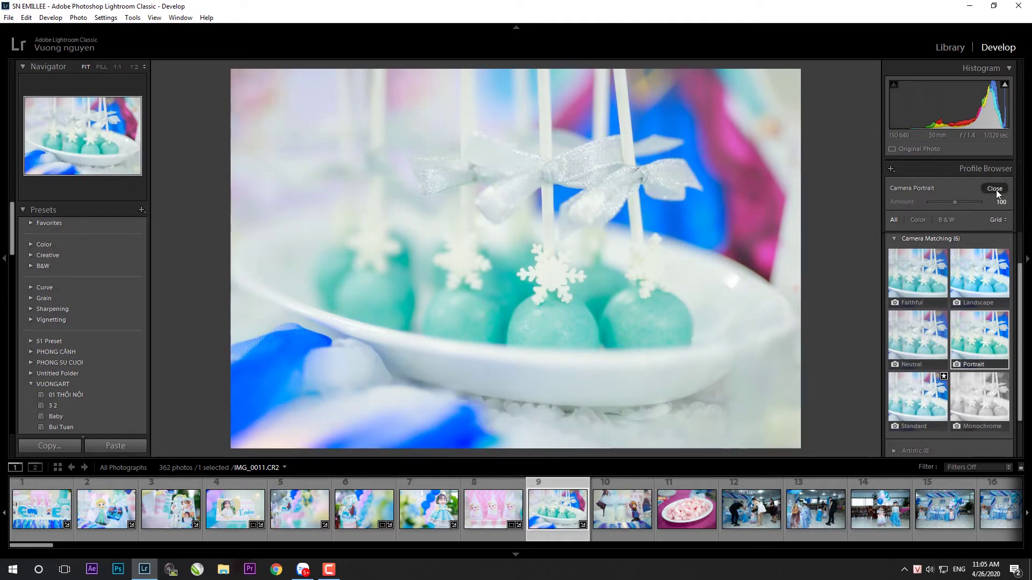
click(994, 189)
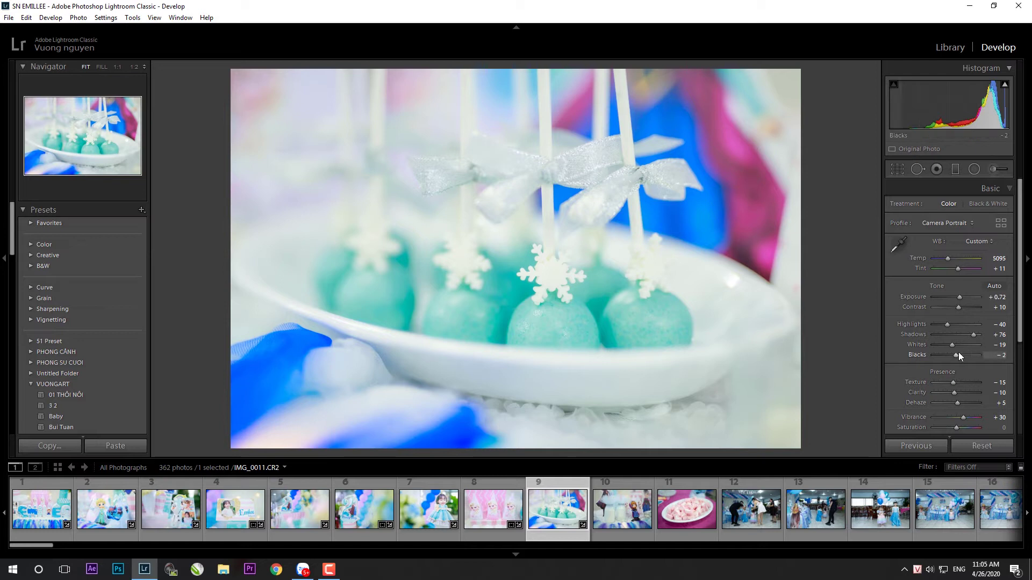
drag(957, 267, 958, 267)
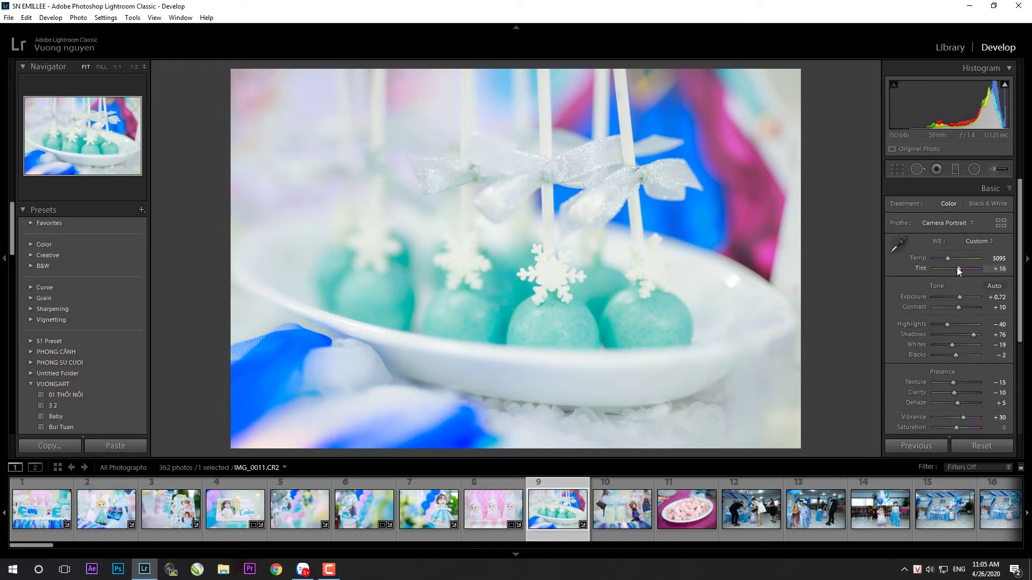
click(605, 523)
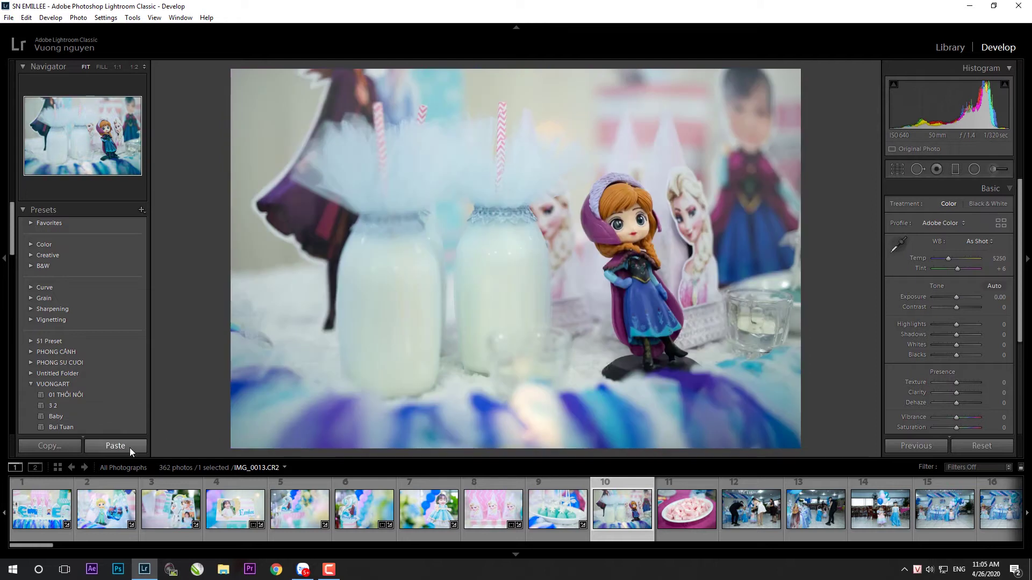
- Paste the grade onto the figurine photo, straighten it, ease Shadows and lift Blacks to +14
click(130, 448)
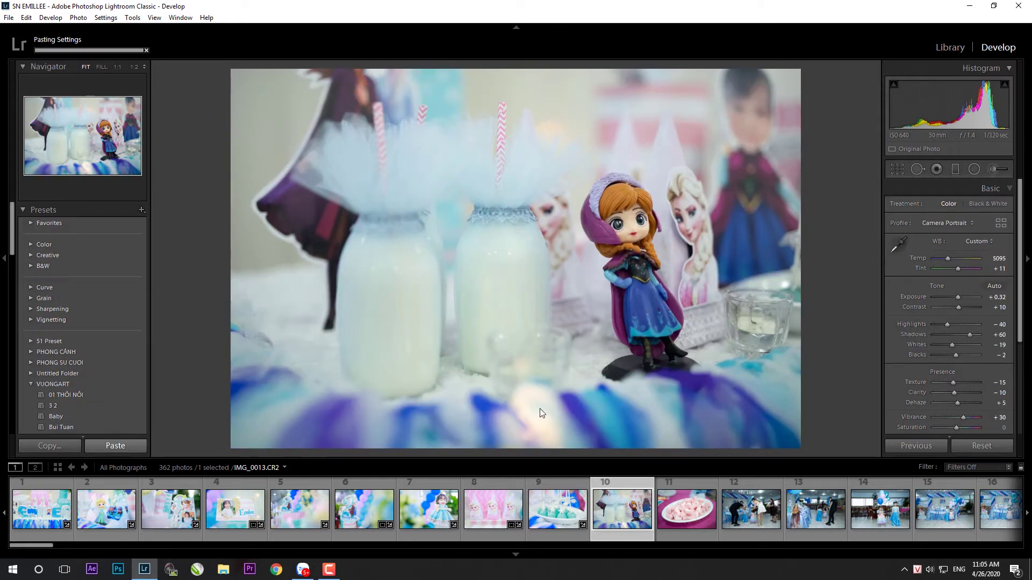
key(r)
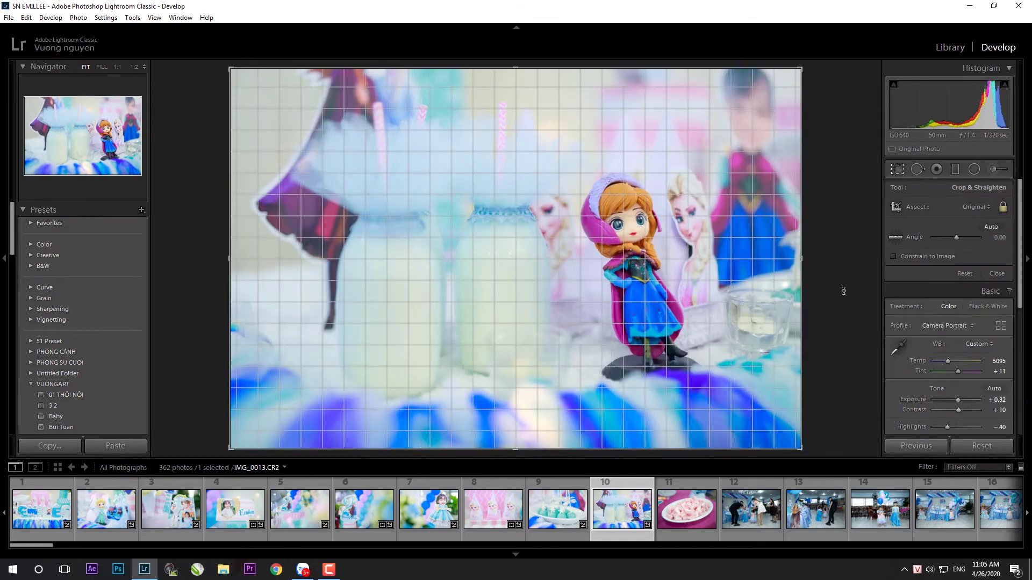
drag(827, 301, 854, 296)
key(Return)
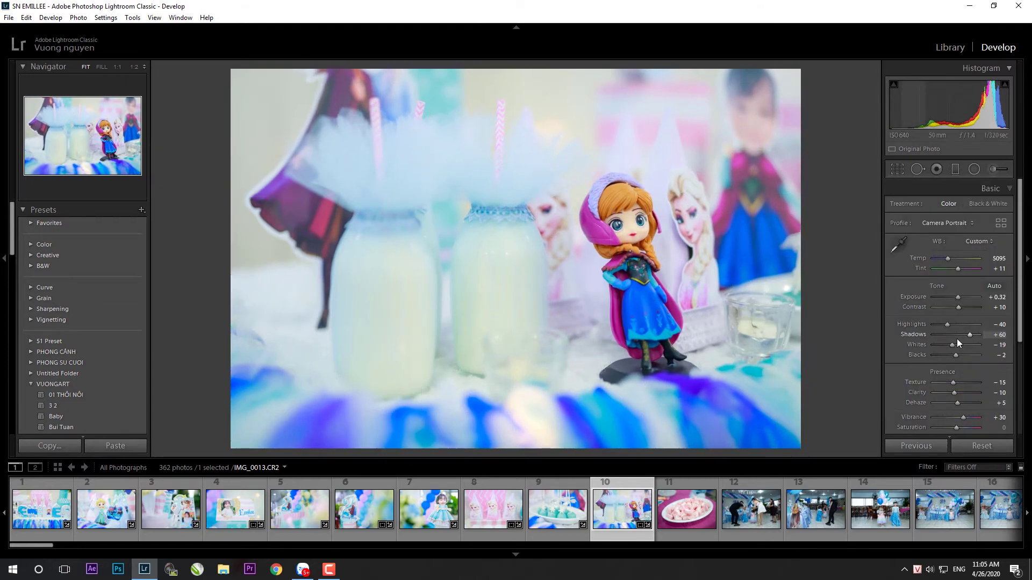
drag(976, 334, 975, 334)
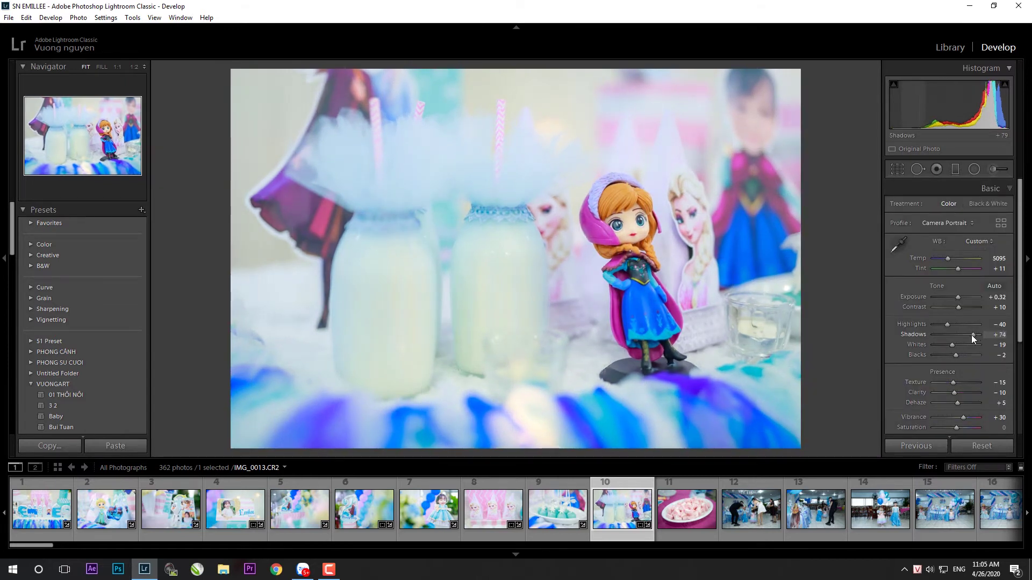
drag(954, 355, 958, 353)
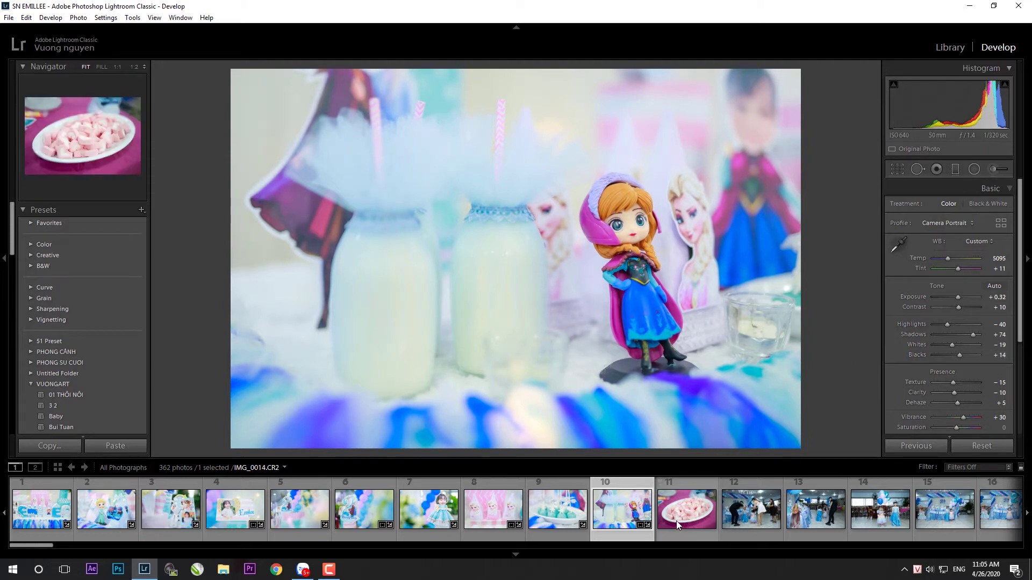
click(676, 521)
- Paste and straighten the marshmallow photo, lower its Highlights, then paste the grade onto IMG_0015
click(104, 450)
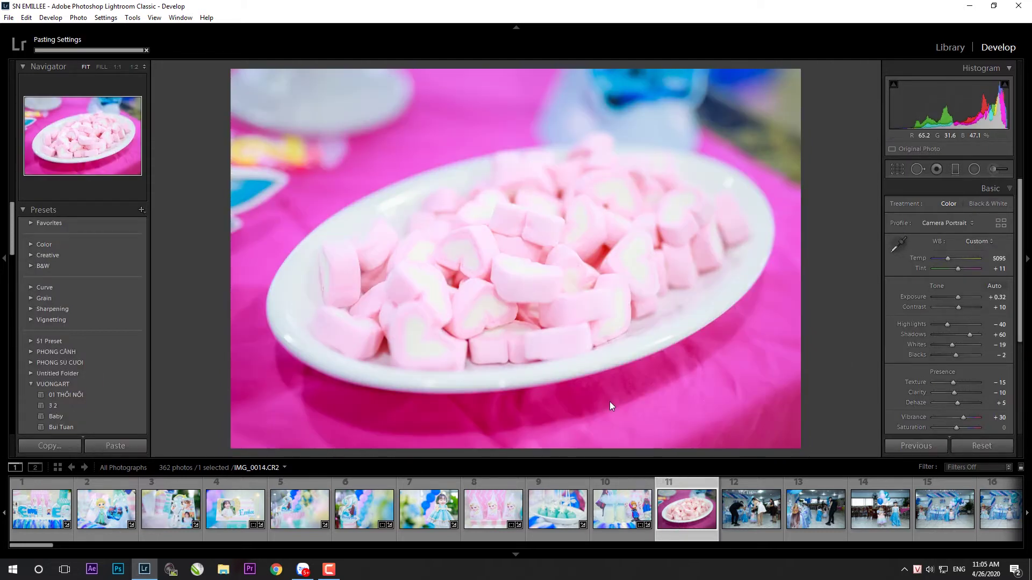
key(r)
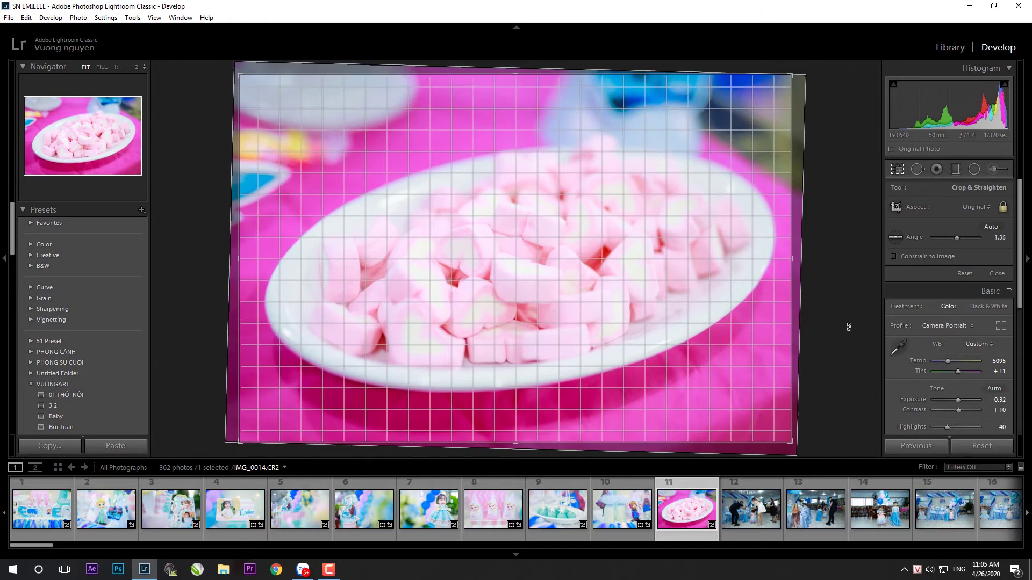
key(Return)
drag(945, 326, 974, 333)
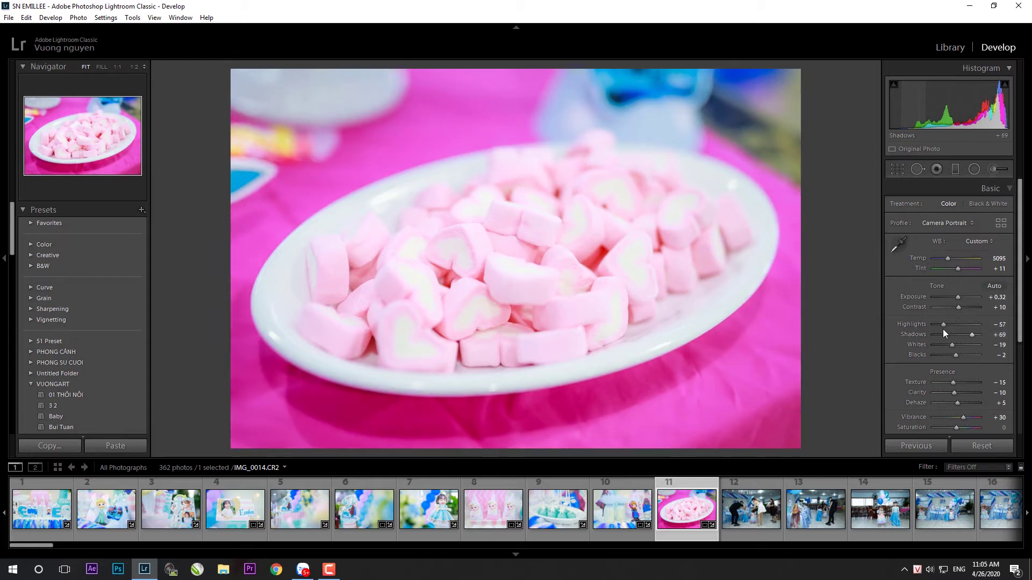
drag(943, 324, 951, 326)
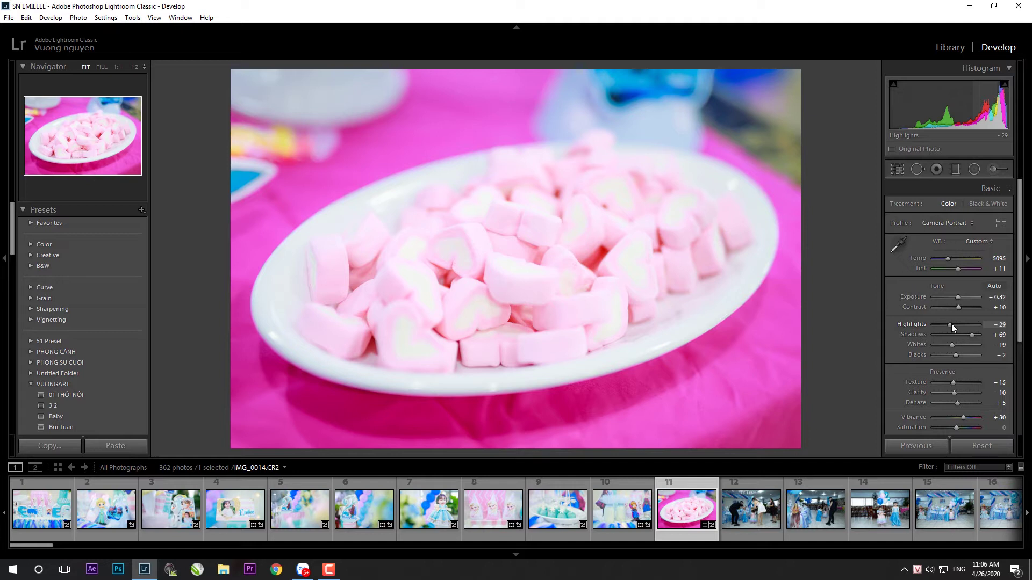
mouse_move(953, 324)
mouse_down()
mouse_move(934, 326)
mouse_move(970, 336)
mouse_up()
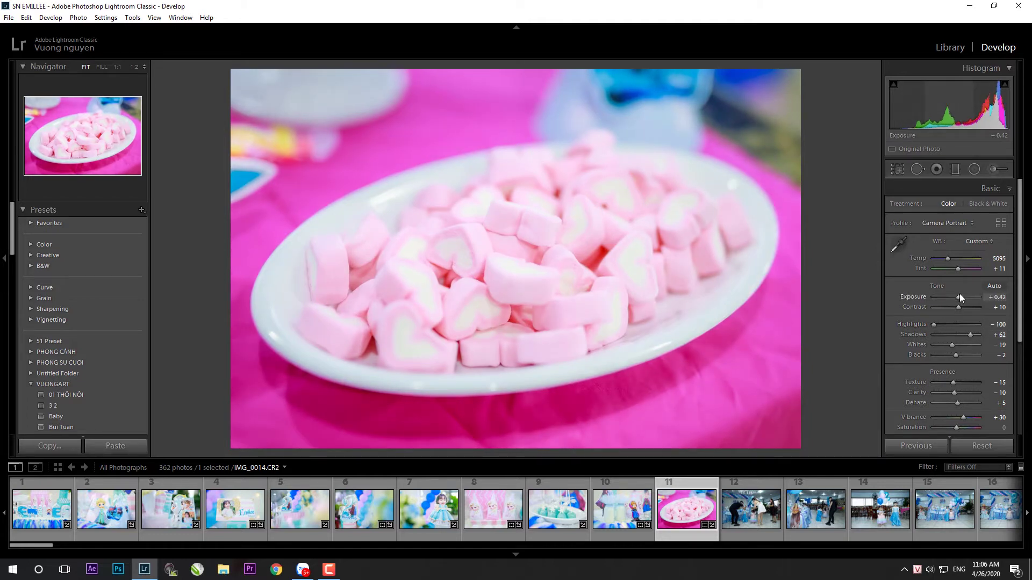
click(749, 524)
click(99, 446)
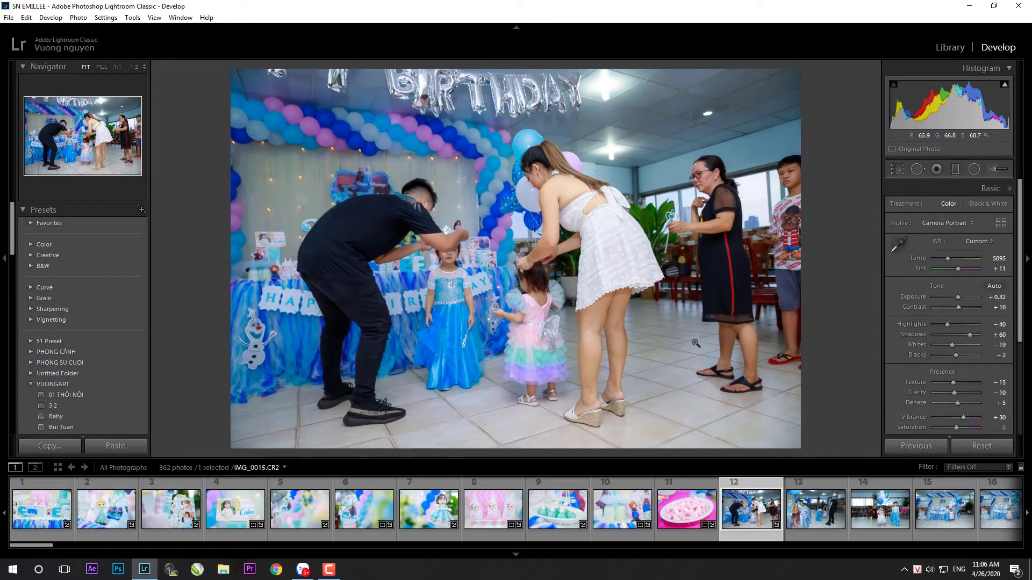
- Straighten IMG_0015 slightly and raise Exposure to +0.52 and Shadows to +79
key(r)
drag(854, 281, 869, 285)
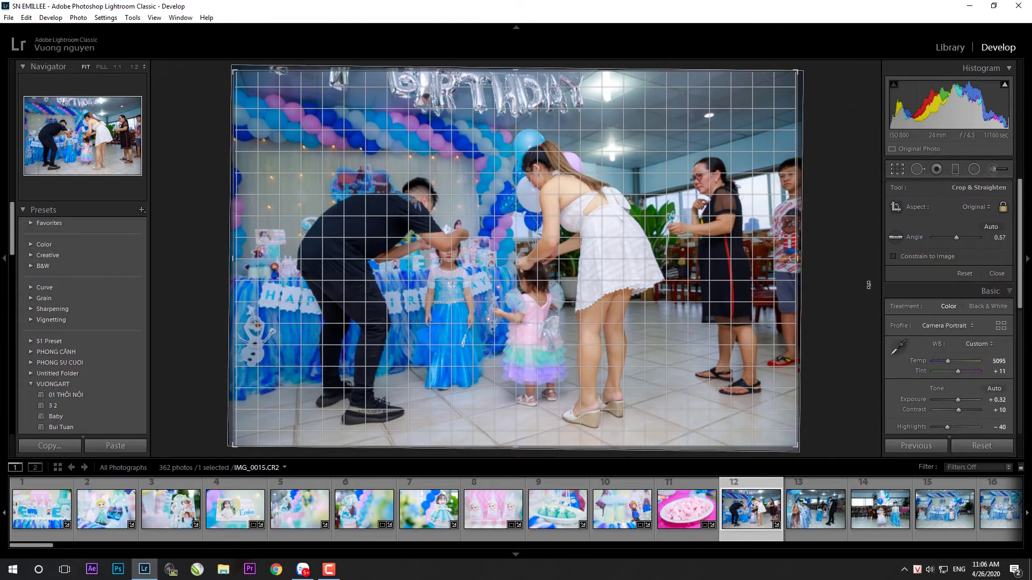
key(r)
click(956, 299)
drag(956, 298, 959, 298)
drag(969, 334, 973, 339)
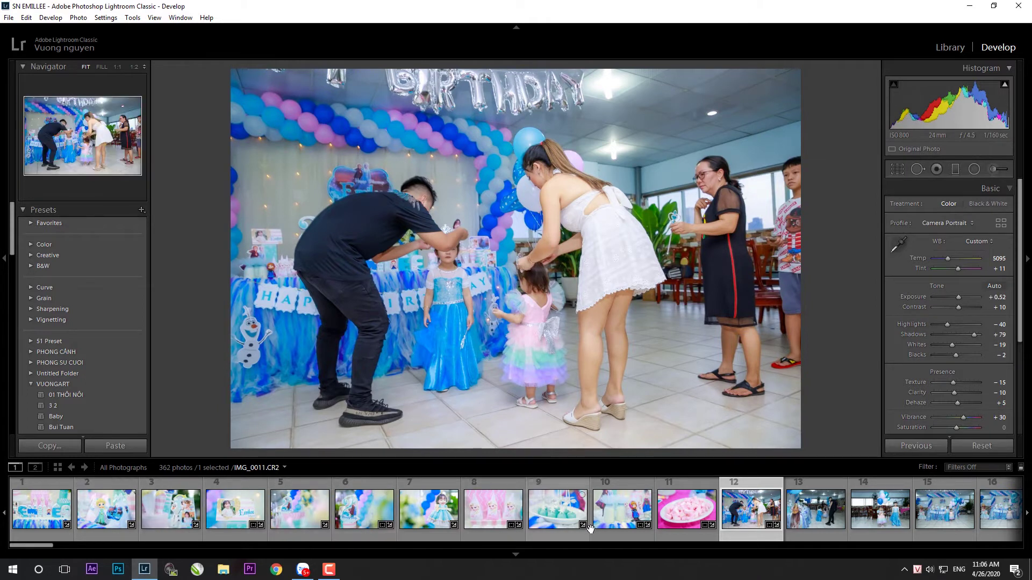
- Set Orange and Red luminance to +10 in the HSL/Color panel
scroll(590, 529, down, 3)
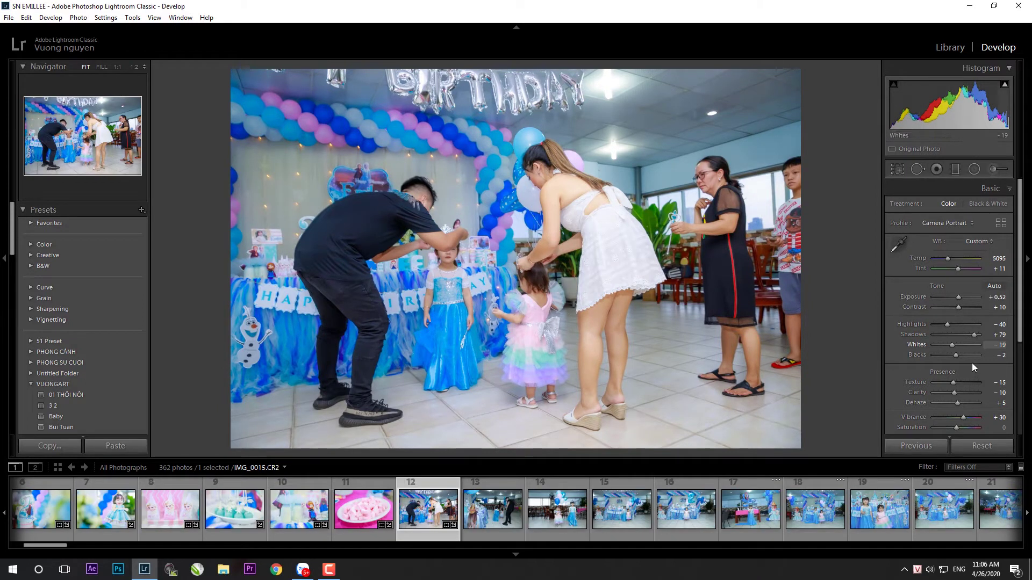
scroll(972, 366, down, 2)
scroll(955, 373, down, 2)
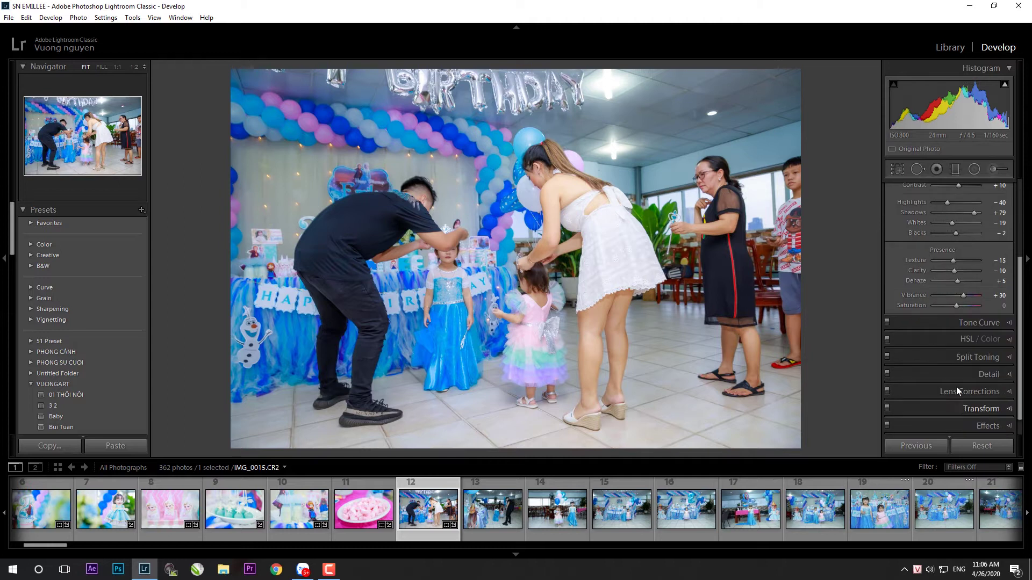
click(948, 341)
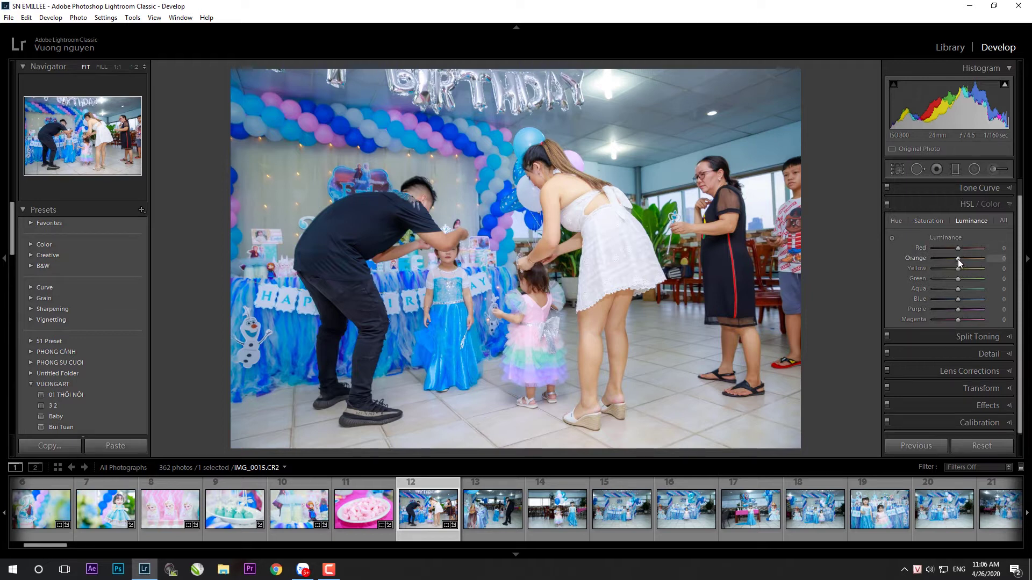
scroll(959, 259, down, 2)
scroll(968, 258, down, 2)
scroll(963, 259, up, 5)
scroll(960, 259, down, 3)
scroll(963, 259, up, 5)
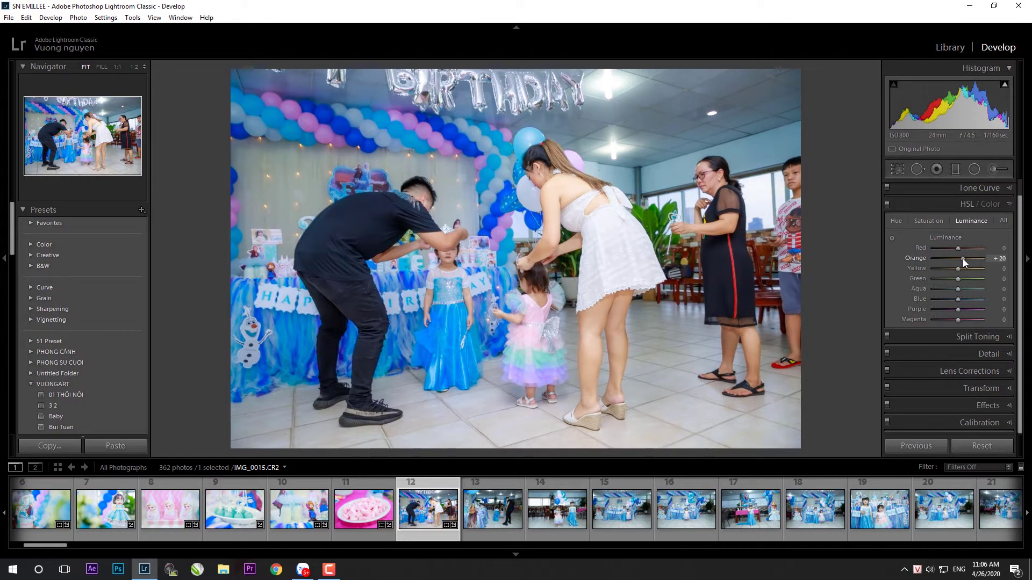
click(990, 260)
text(10)
key(Return)
click(1004, 249)
scroll(981, 205, up, 1)
scroll(984, 186, up, 10)
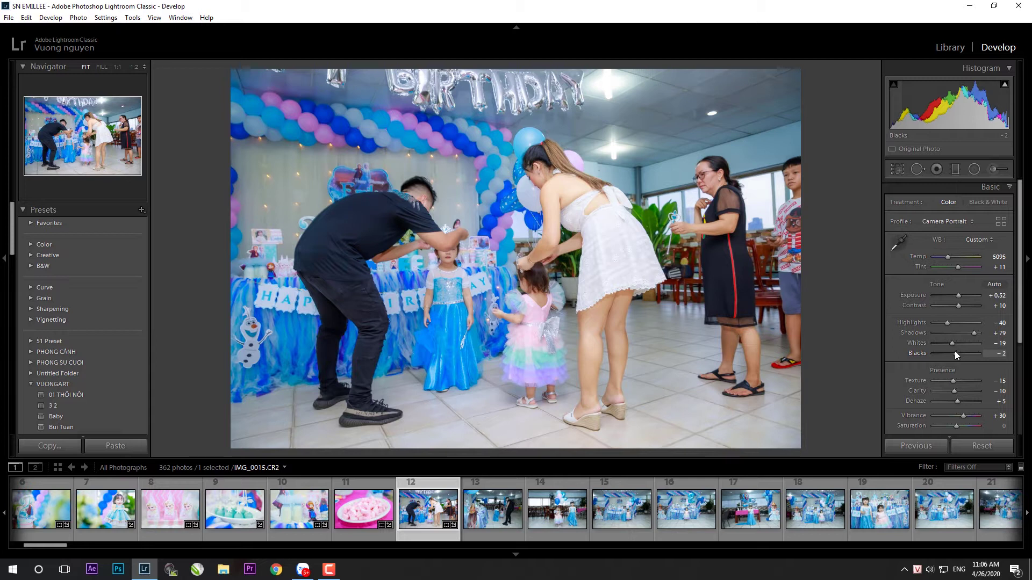
- Raise Exposure to +0.62 and pull Highlights to −60, checking Before/After
click(958, 296)
mouse_move(959, 295)
mouse_down()
mouse_move(943, 324)
mouse_move(960, 352)
mouse_move(975, 333)
mouse_up()
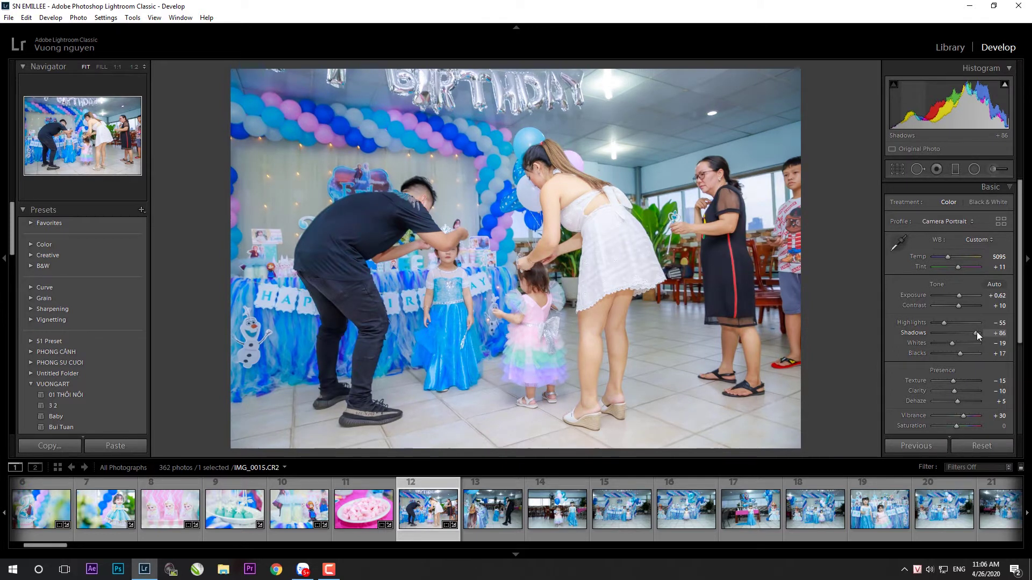
key(y)
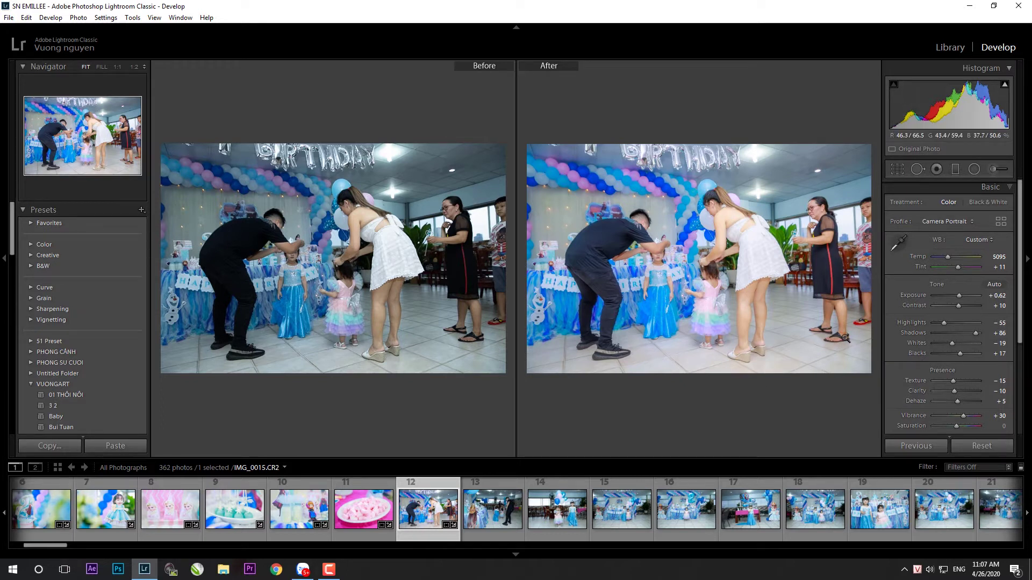
key(y)
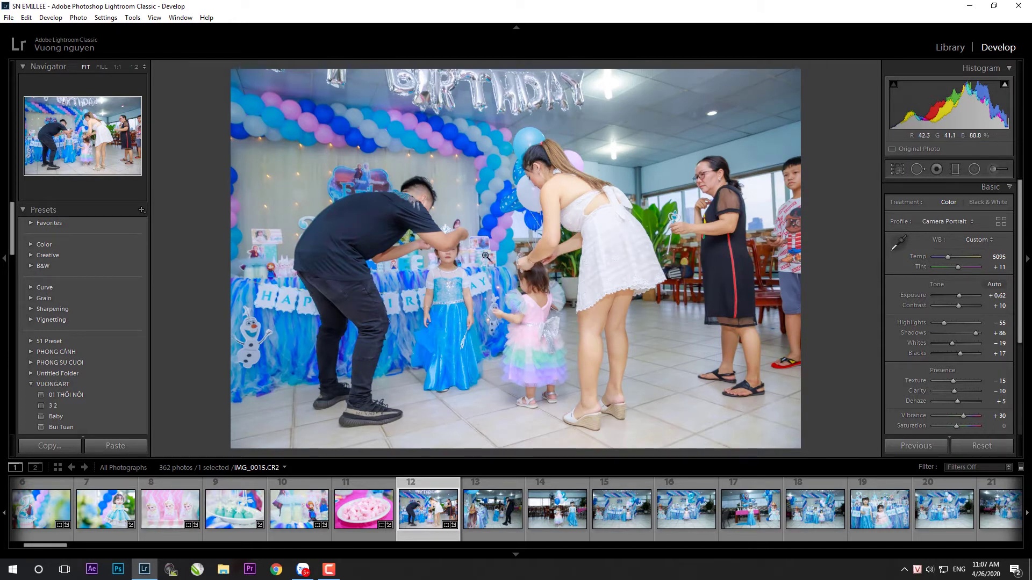
drag(944, 324, 942, 324)
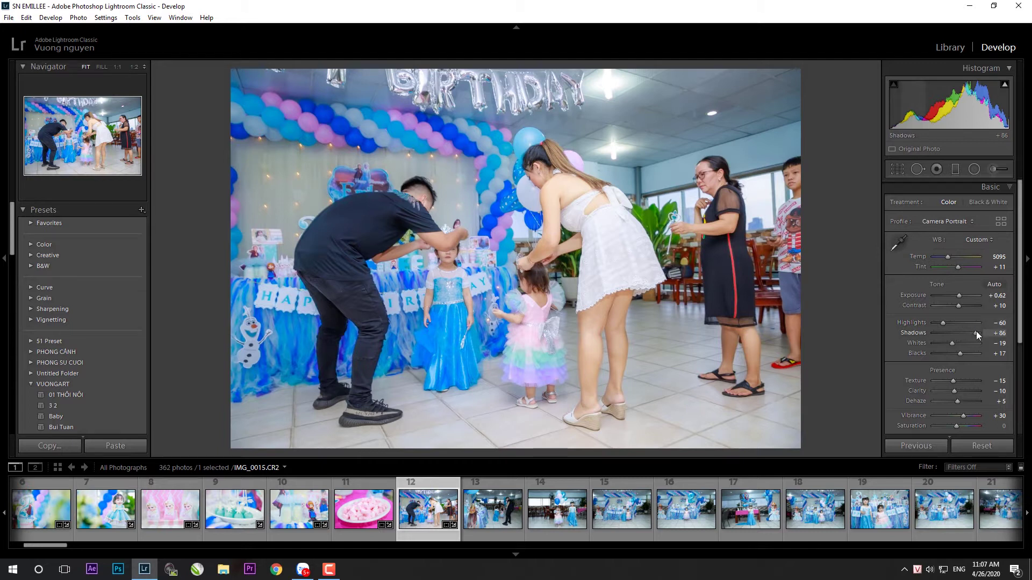
- Copy IMG_0015's develop settings and move on to IMG_0017
click(60, 444)
key(Return)
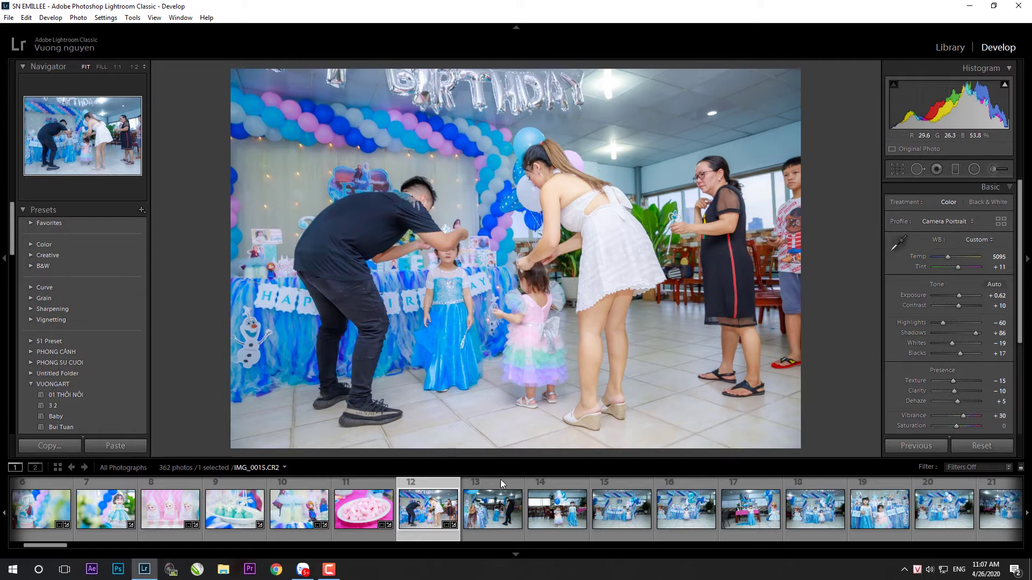
click(492, 533)
- Paste the grade onto IMG_0017, check its crop, ease Shadows to +71, and advance to IMG_0019
key(ctrl+shift+v)
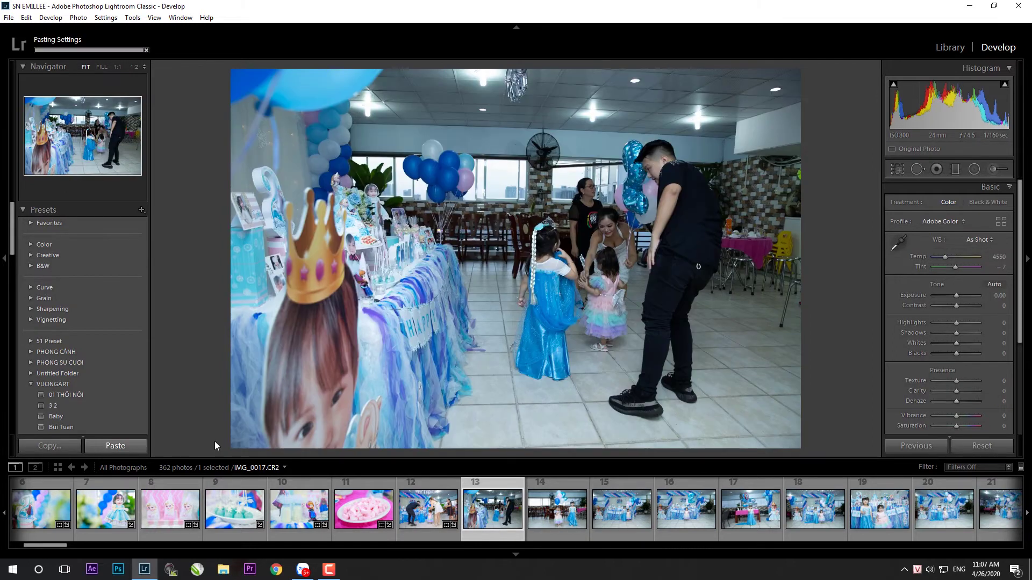
key(r)
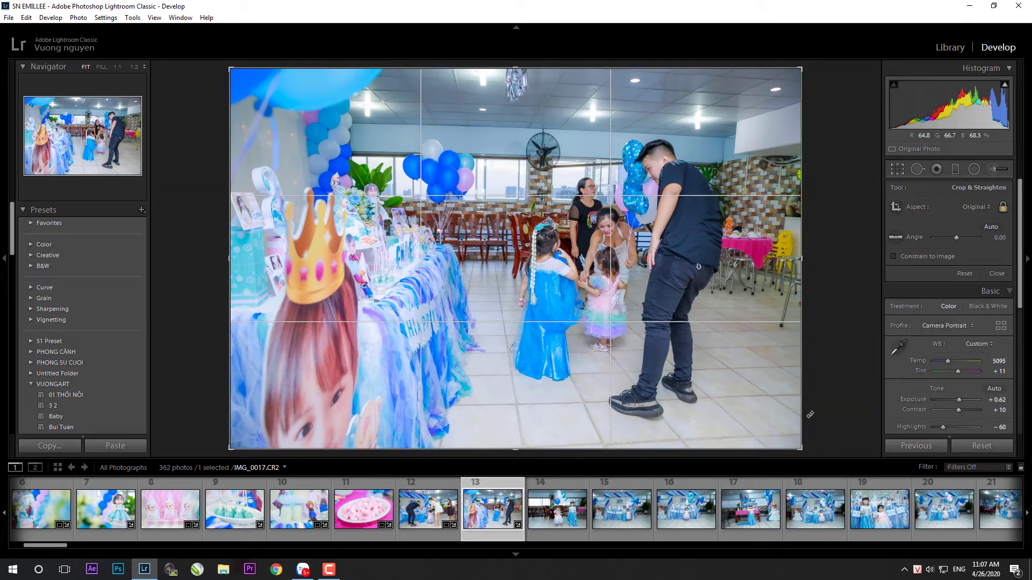
key(r)
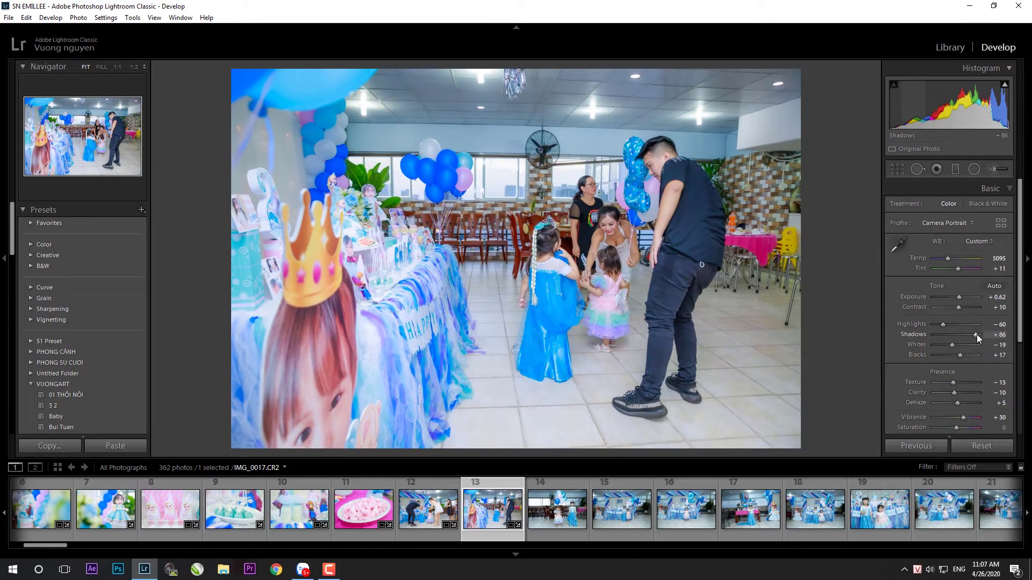
drag(976, 334, 972, 333)
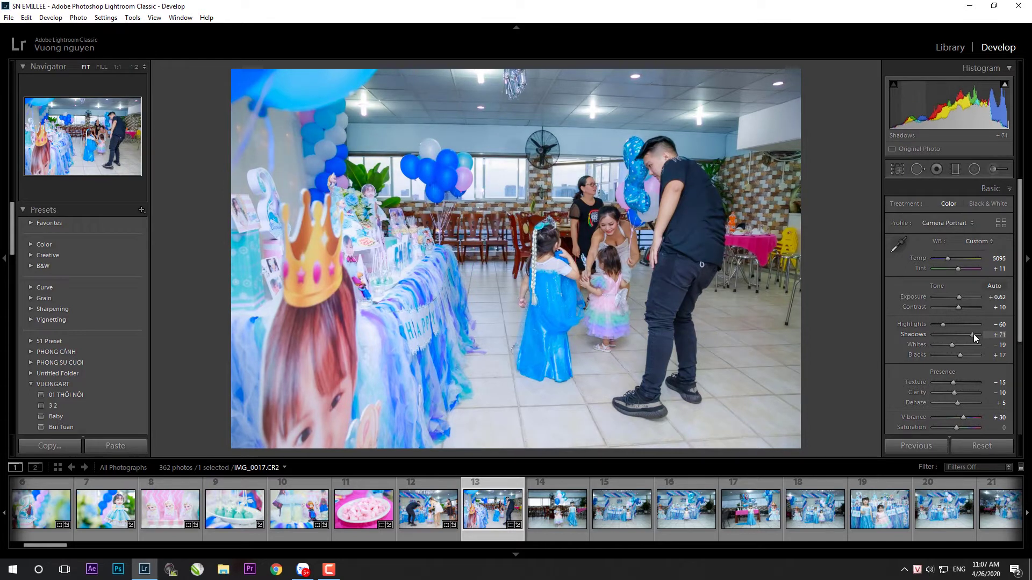
key(Right)
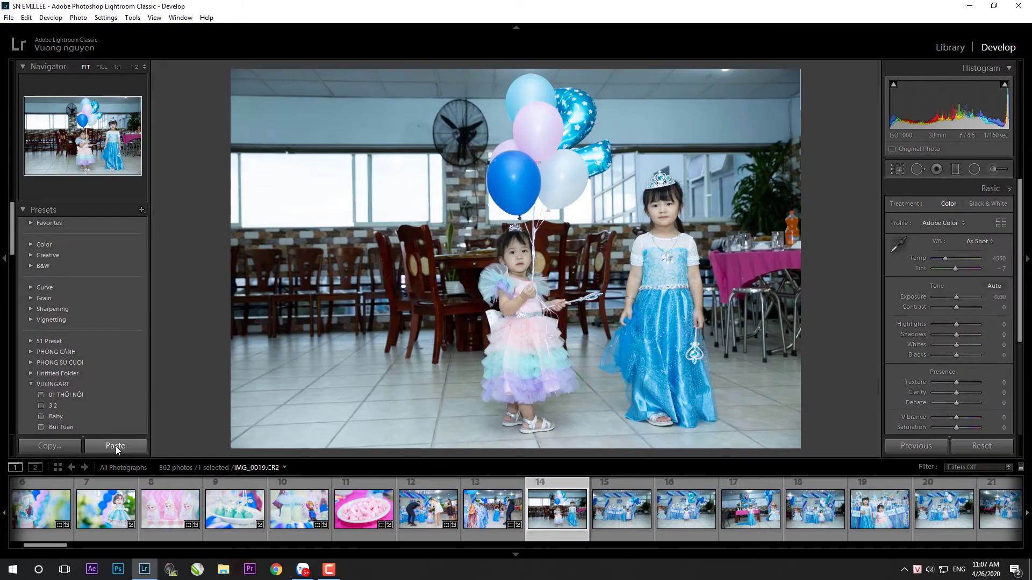
- Paste the grade onto IMG_0019, straighten and tighten its crop, and set Exposure +0.20, Shadows +60, Blacks +19
key(ctrl+shift+v)
key(r)
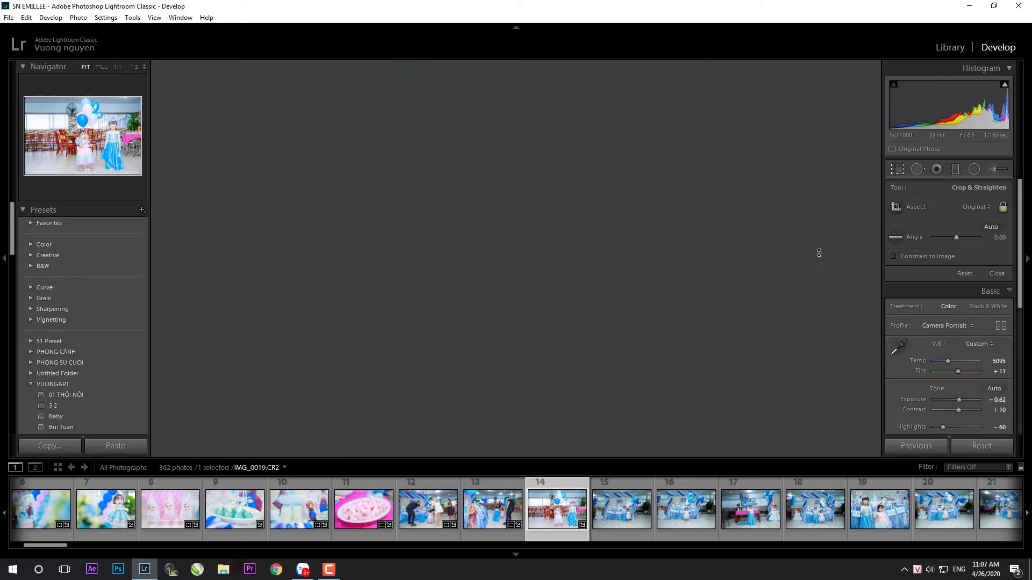
drag(833, 247, 837, 245)
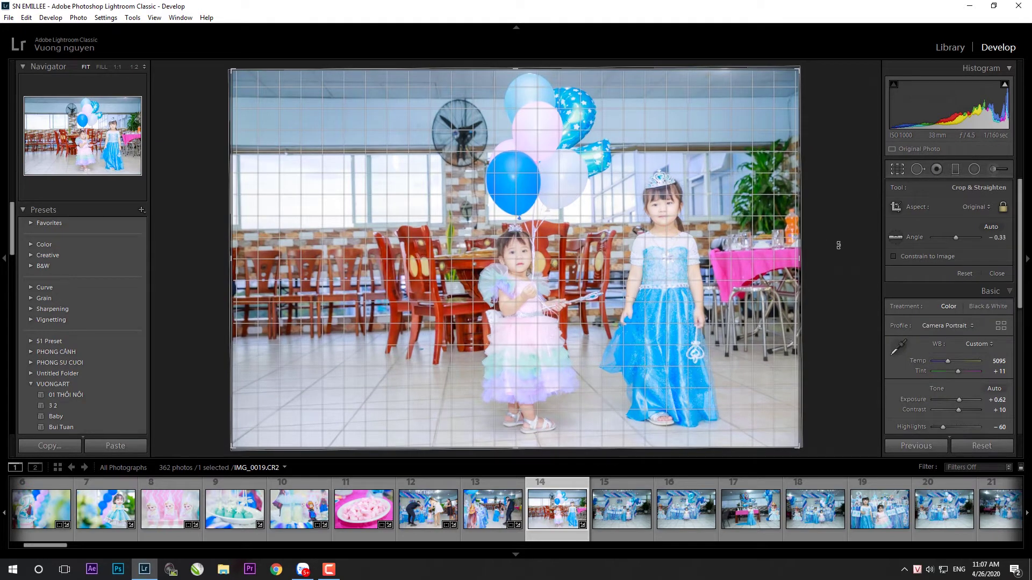
drag(230, 447, 237, 452)
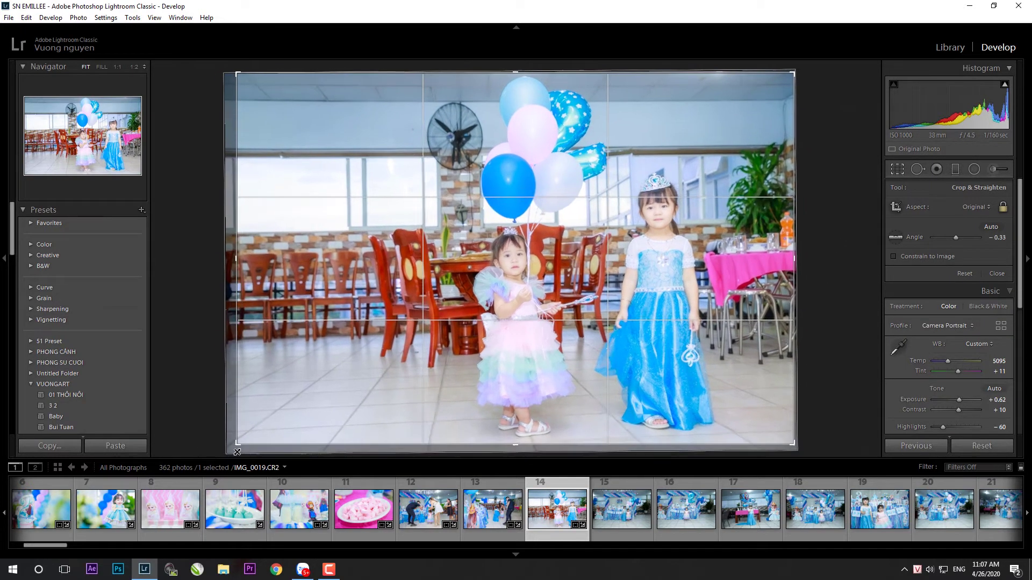
key(Return)
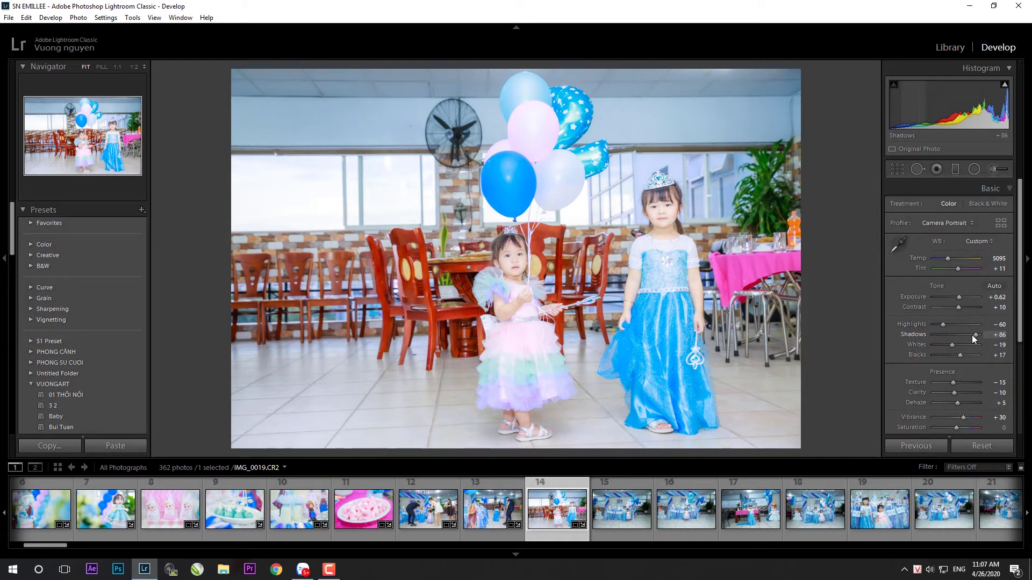
drag(974, 335, 965, 337)
drag(958, 297, 957, 298)
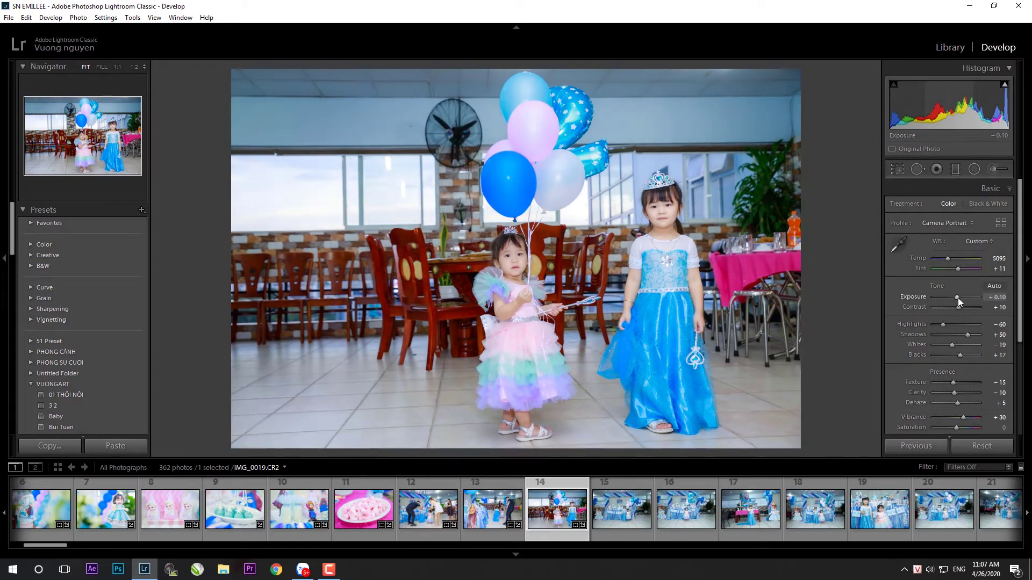
drag(960, 355, 969, 334)
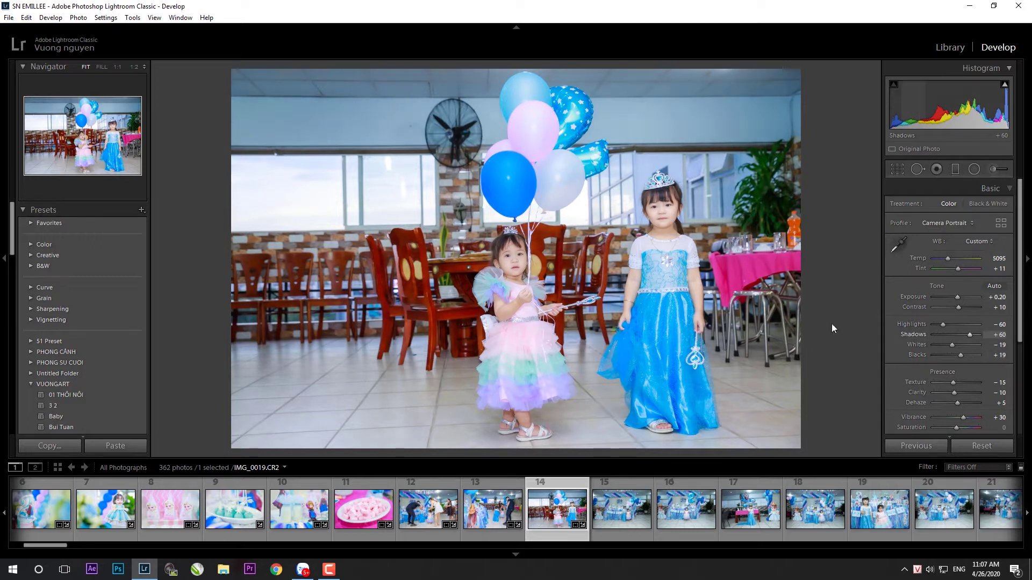
- Redo the straightening of IMG_0019 to a 0.86 angle
key(r)
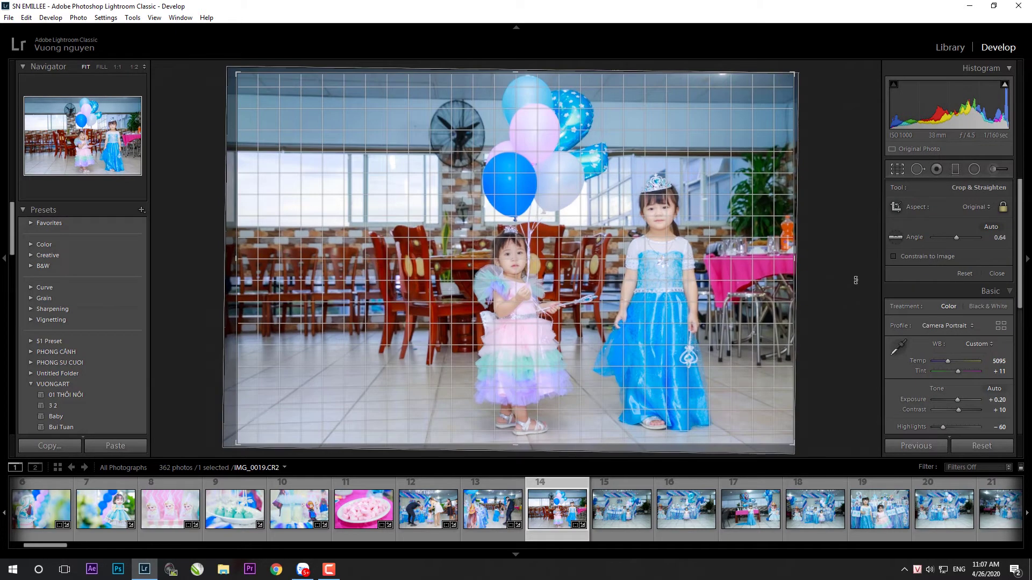
key(r)
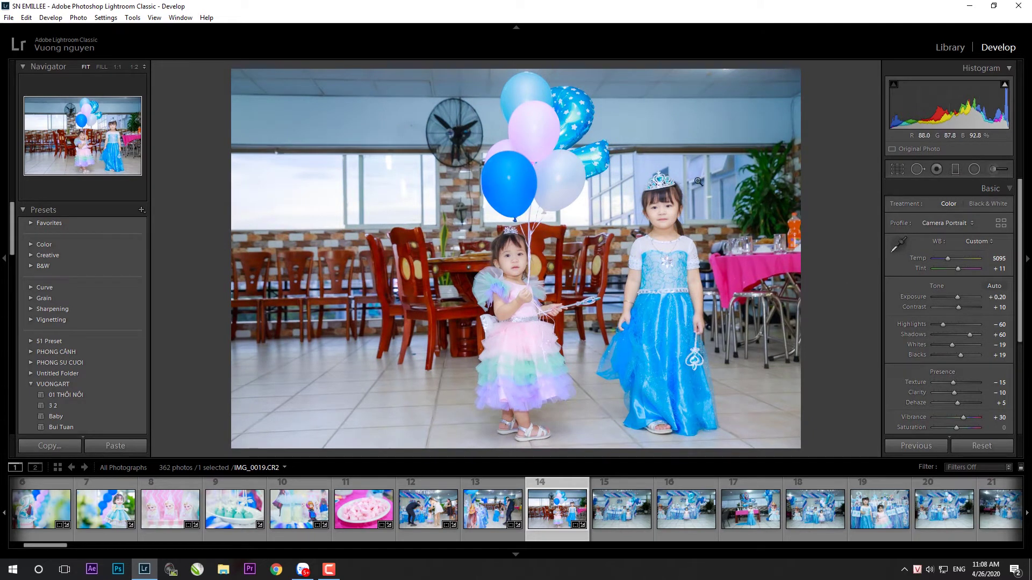
key(ctrl+z)
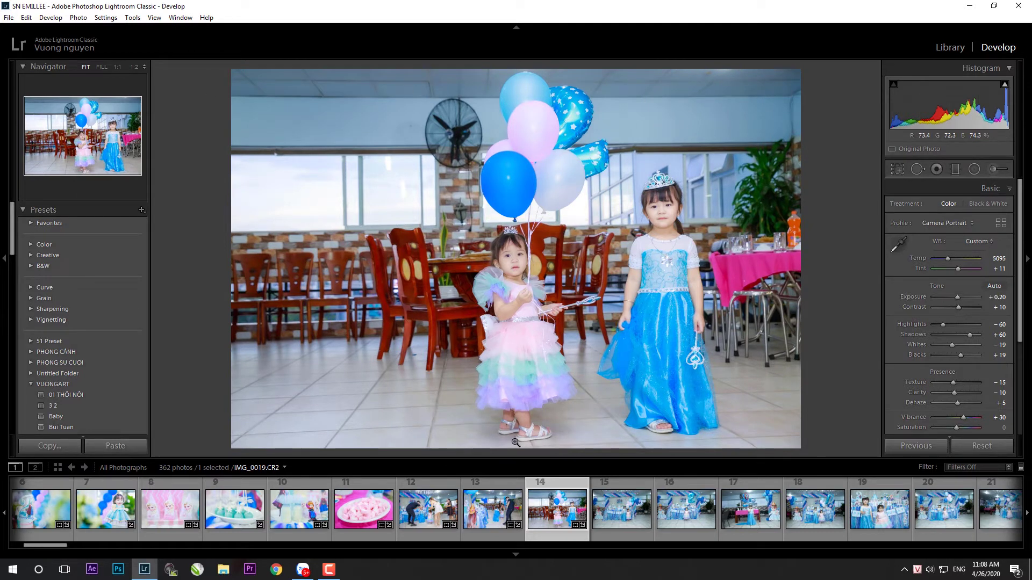
key(r)
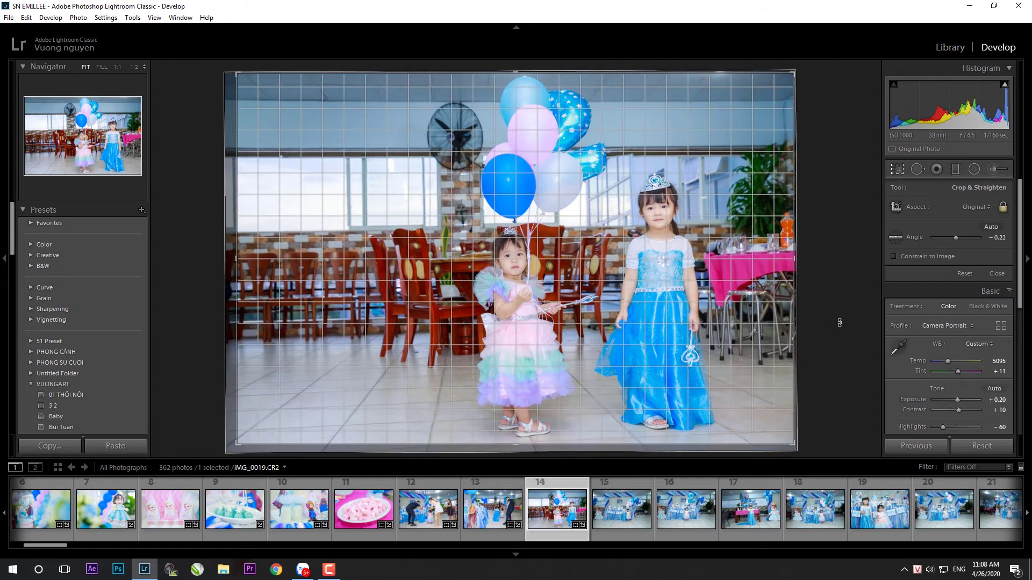
drag(836, 323, 845, 328)
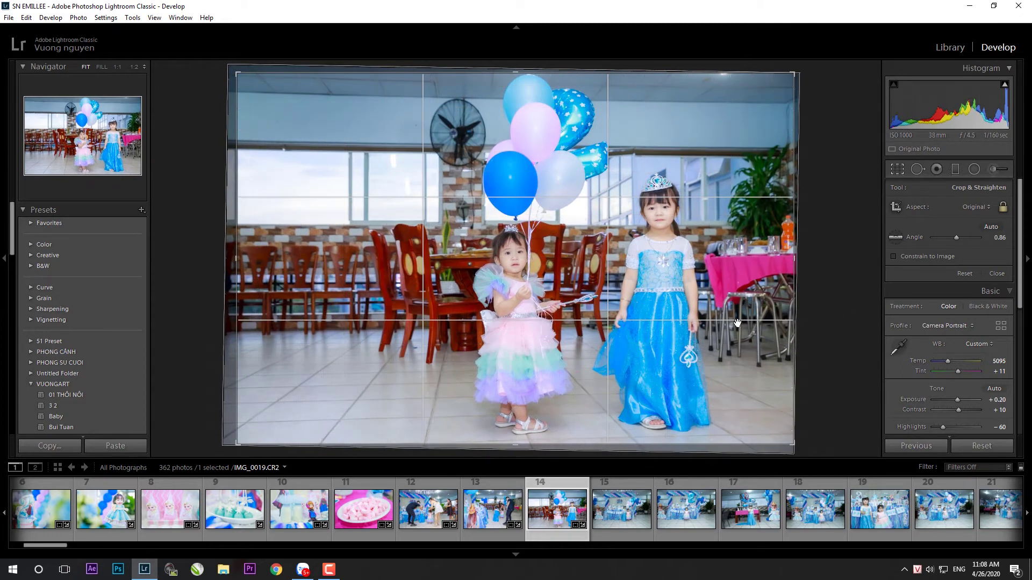
key(Return)
scroll(892, 311, down, 3)
- Set the Transform horizontal perspective to +7, leaving Vertical at 0
scroll(938, 371, down, 2)
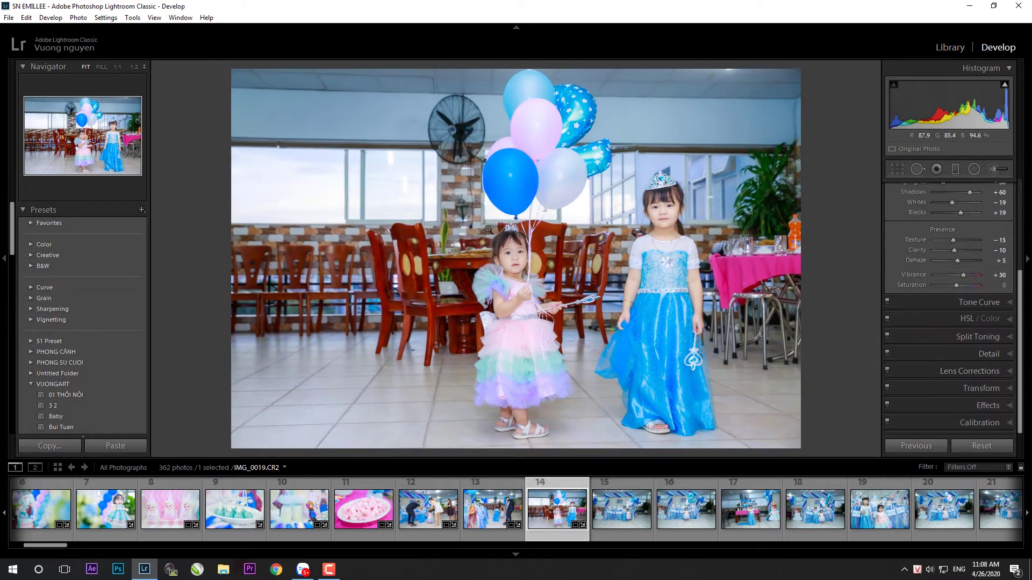
click(965, 389)
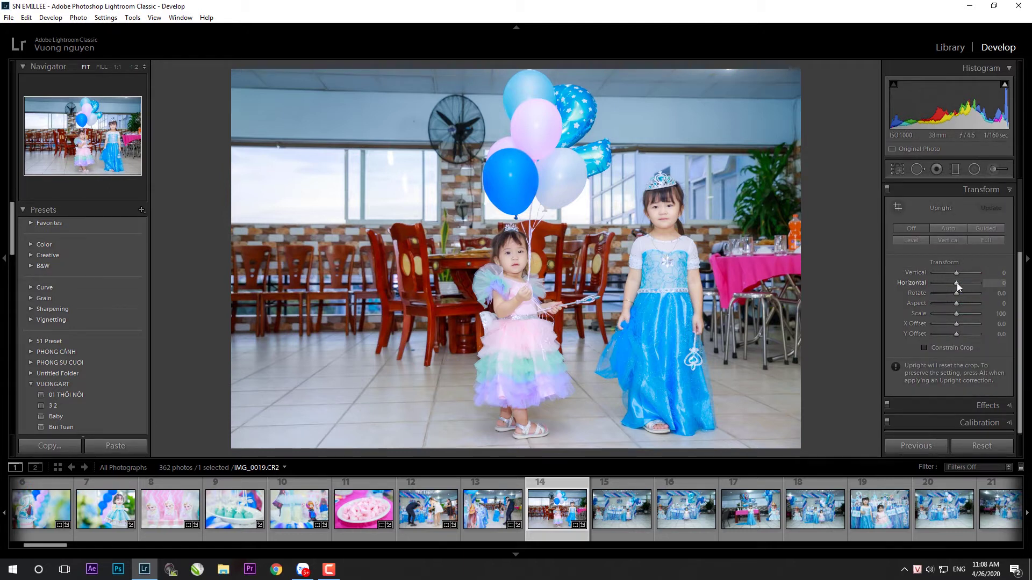
drag(957, 272, 958, 273)
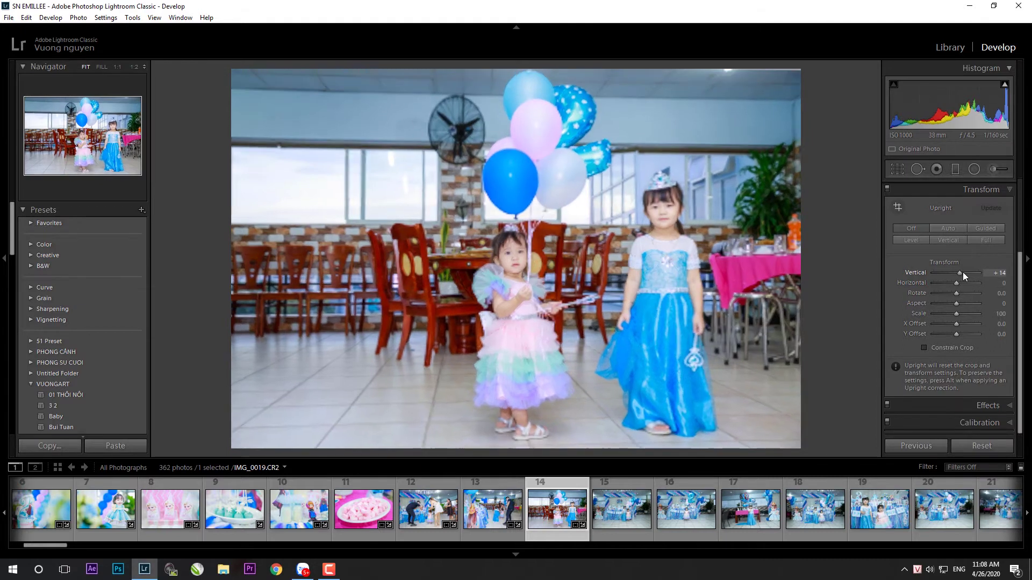
drag(960, 272, 957, 273)
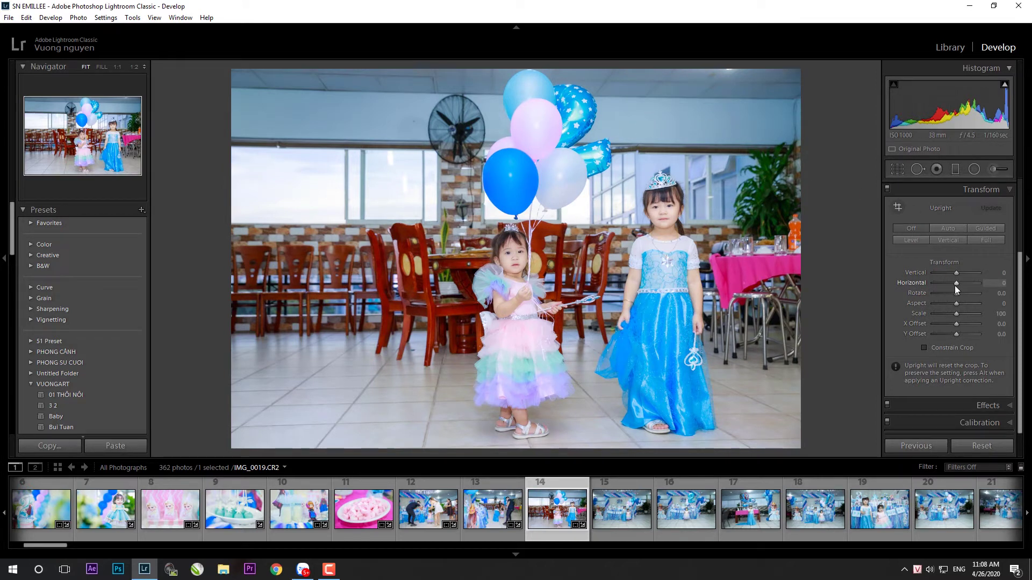
drag(956, 282, 957, 283)
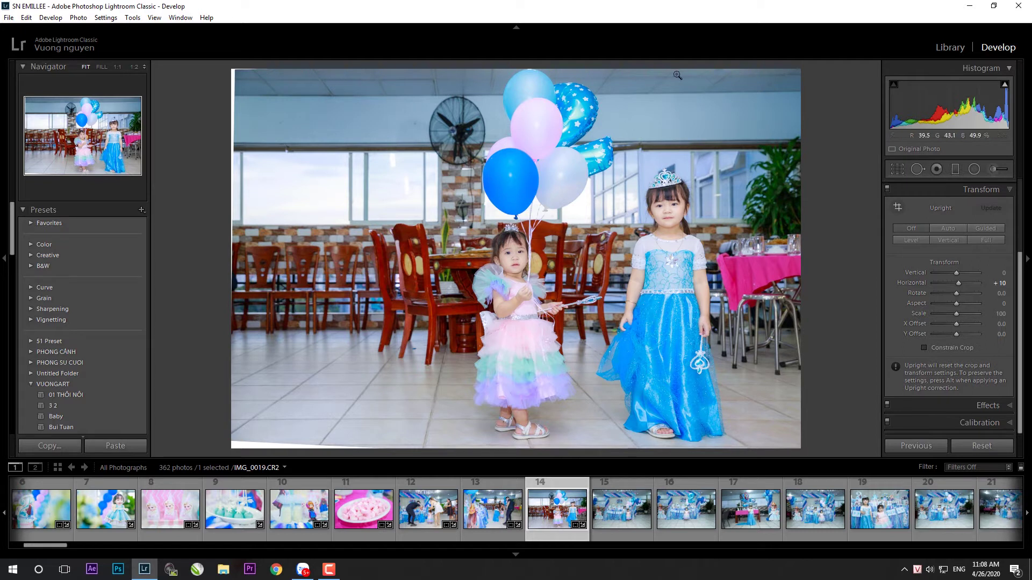
click(992, 283)
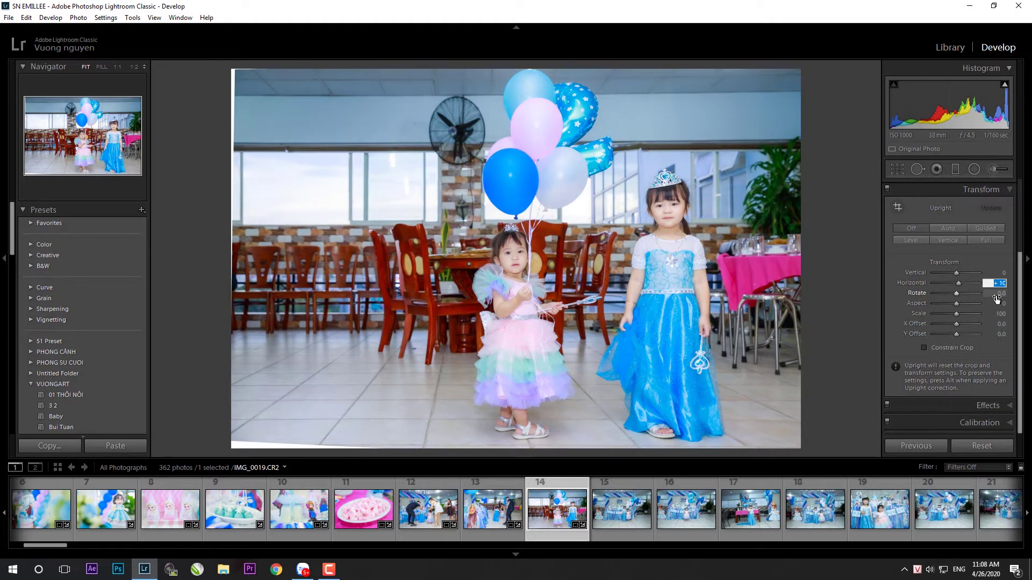
text(7)
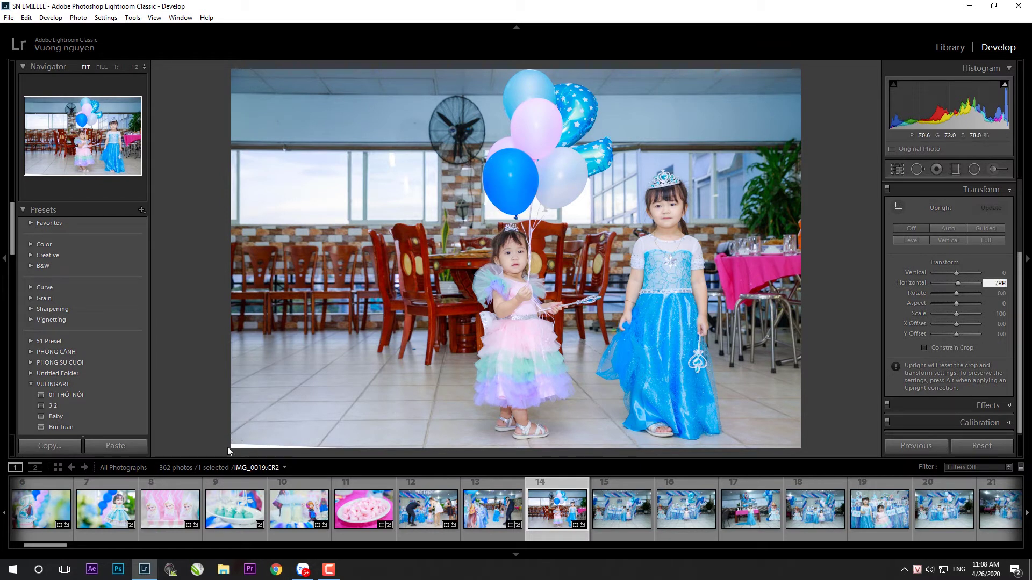
text(R)
key(Return)
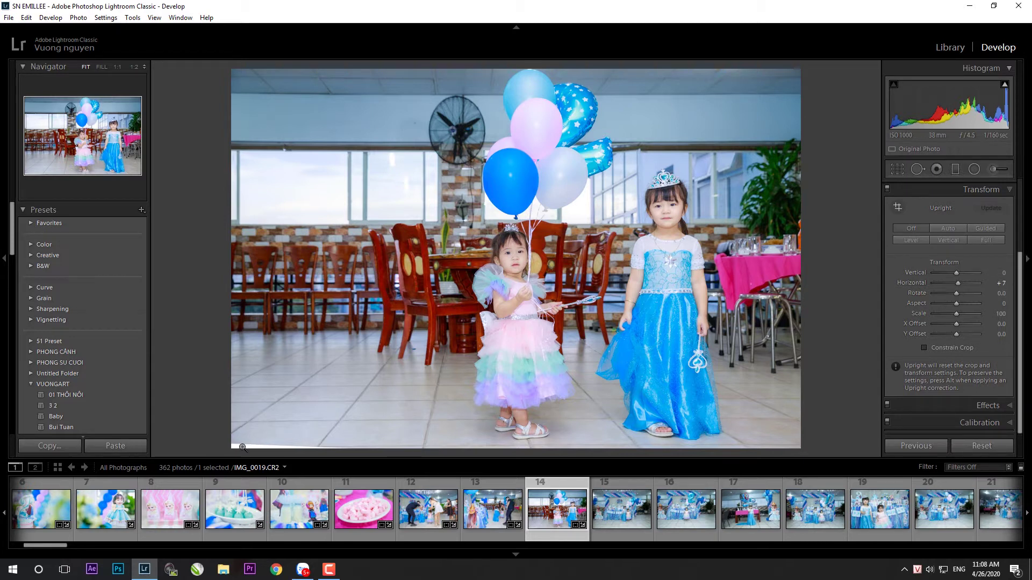
- Shift the photo slightly within the crop and nudge Shadows to +57
key(r)
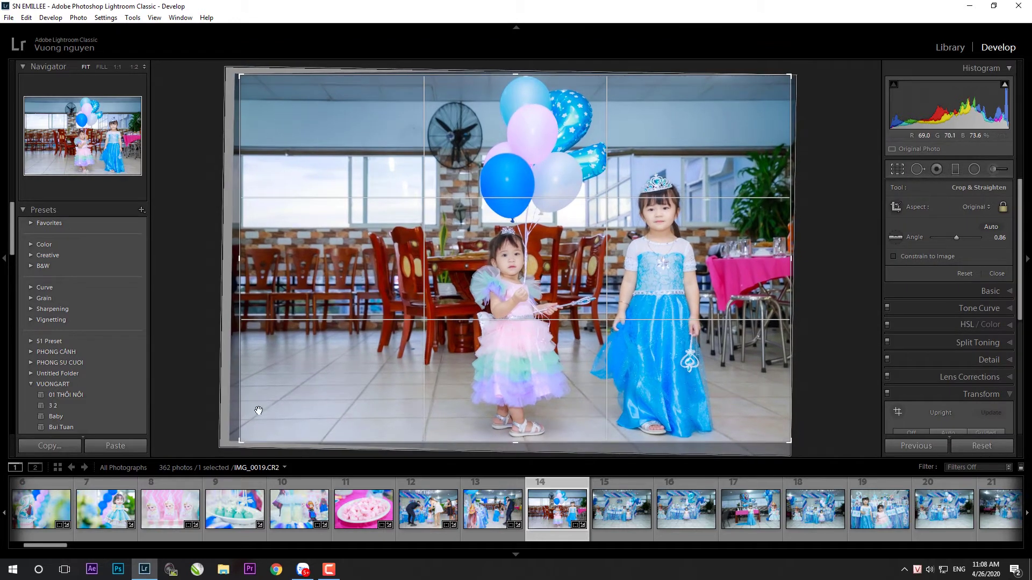
drag(772, 121, 775, 119)
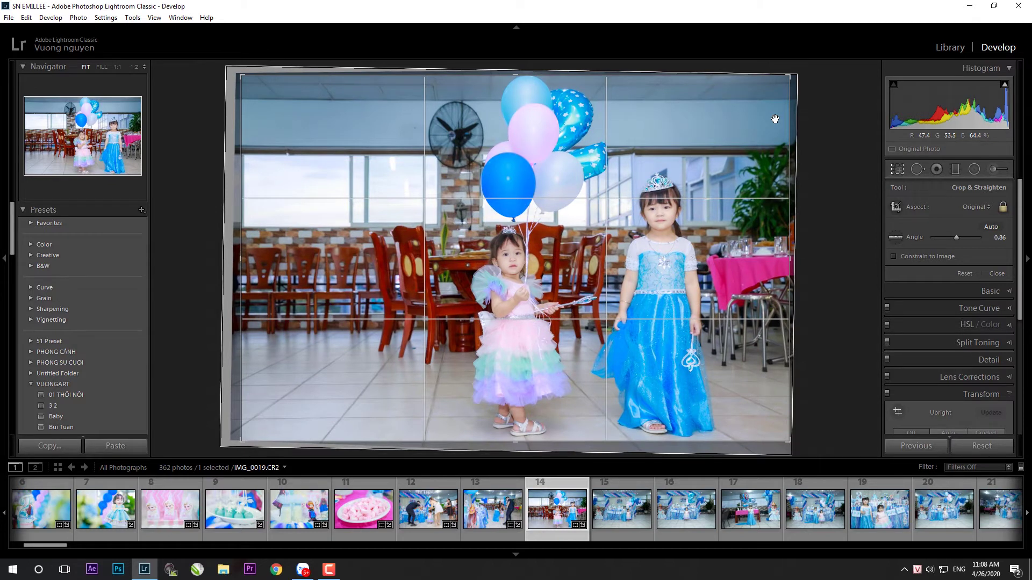
key(Return)
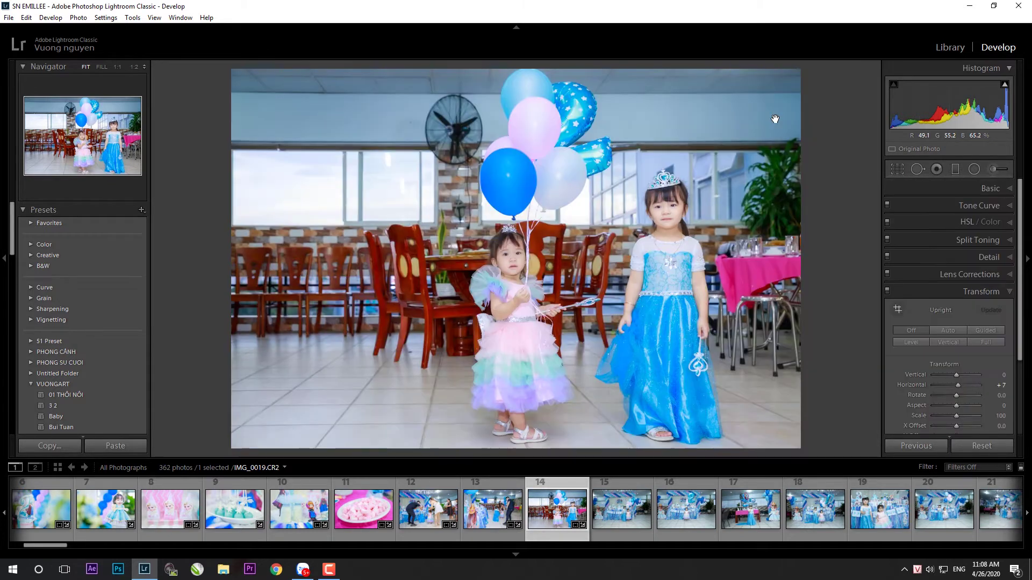
click(1000, 189)
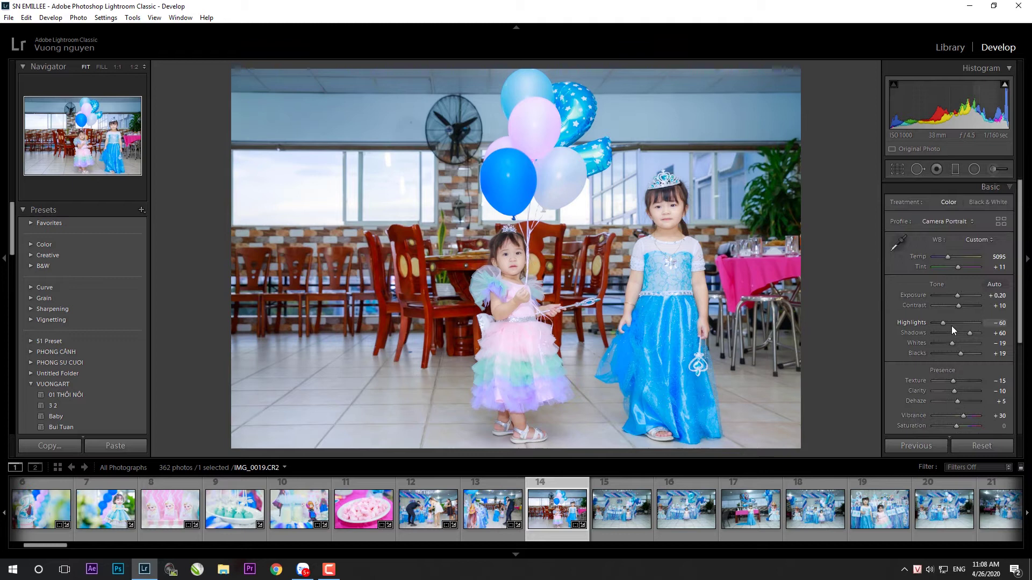
drag(972, 336, 973, 336)
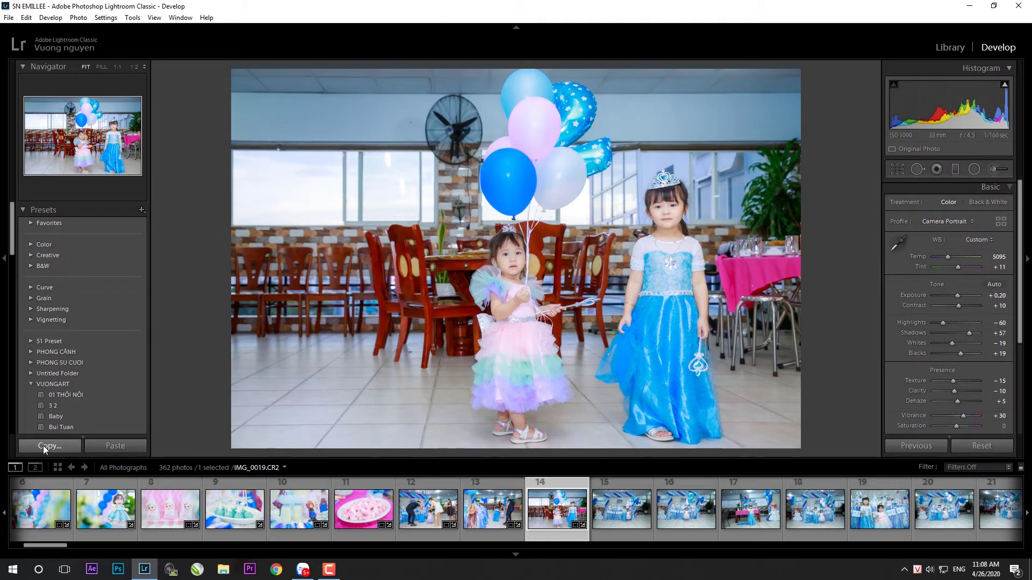
- Copy photo 14's develop settings and paste them onto photo 15
click(43, 446)
click(940, 488)
click(622, 509)
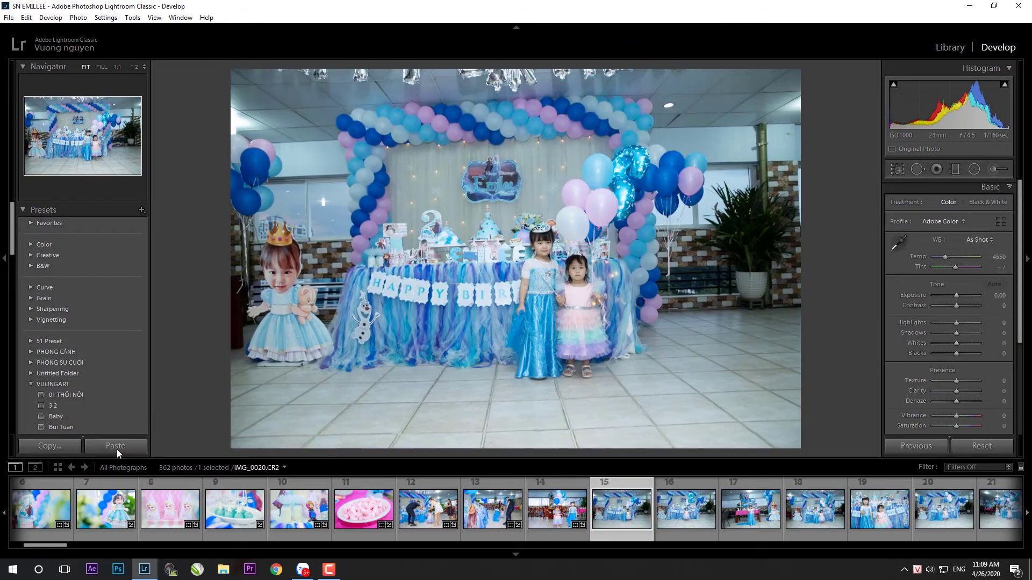
click(115, 446)
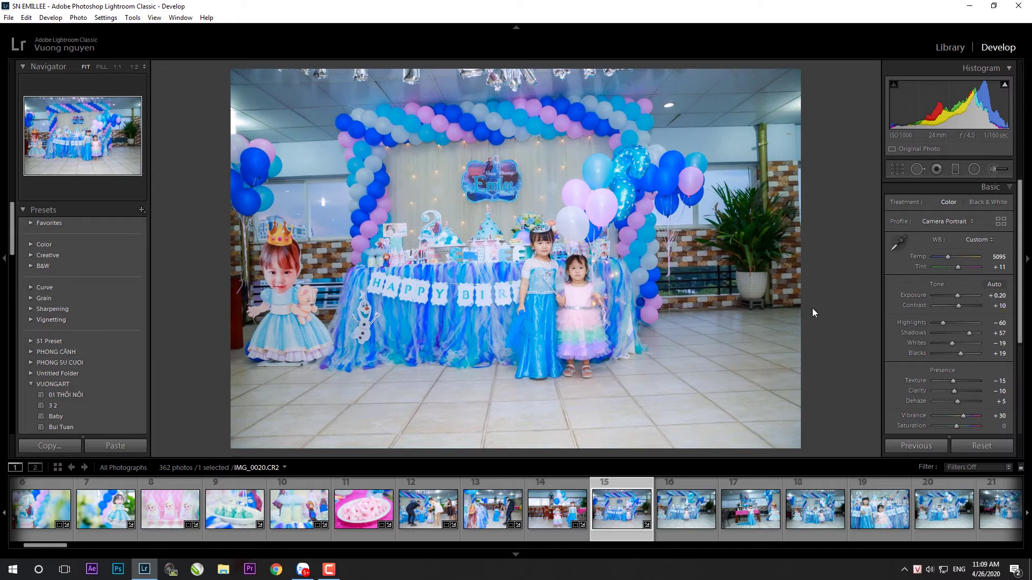
- Tighten the crop on photo 15 and straighten it to about 1.51°
key(r)
drag(787, 443, 827, 381)
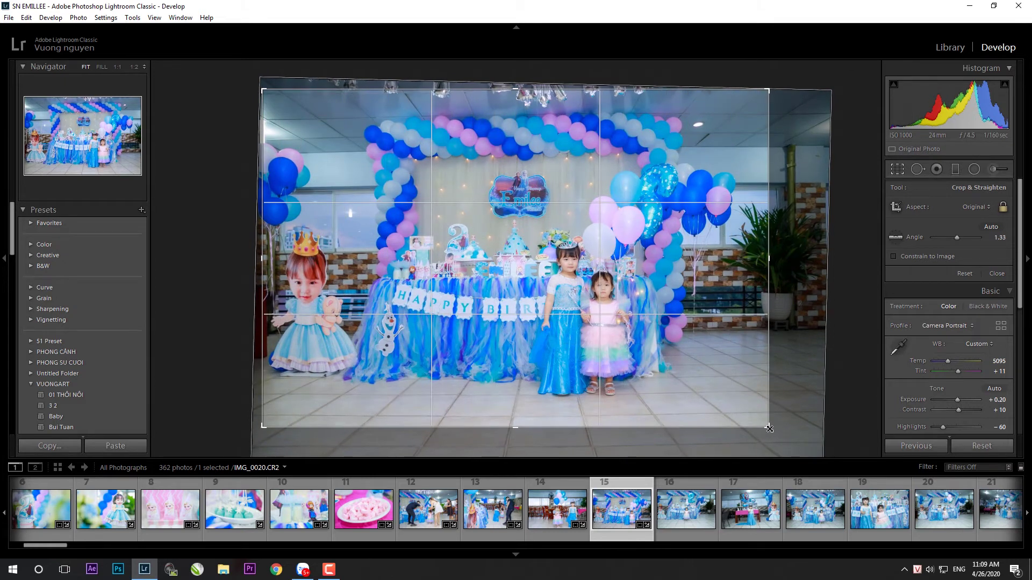
drag(771, 428, 801, 399)
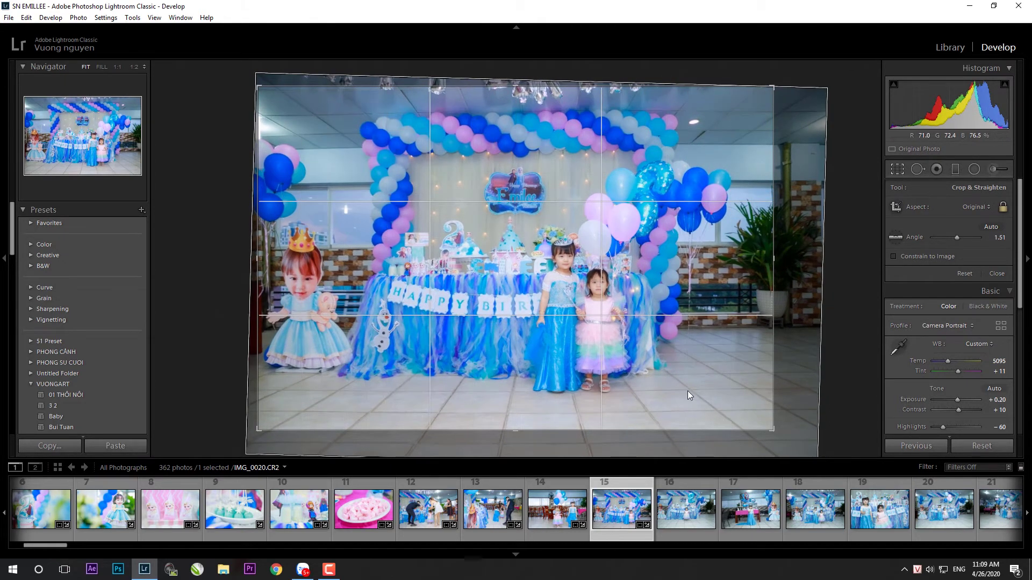
key(Return)
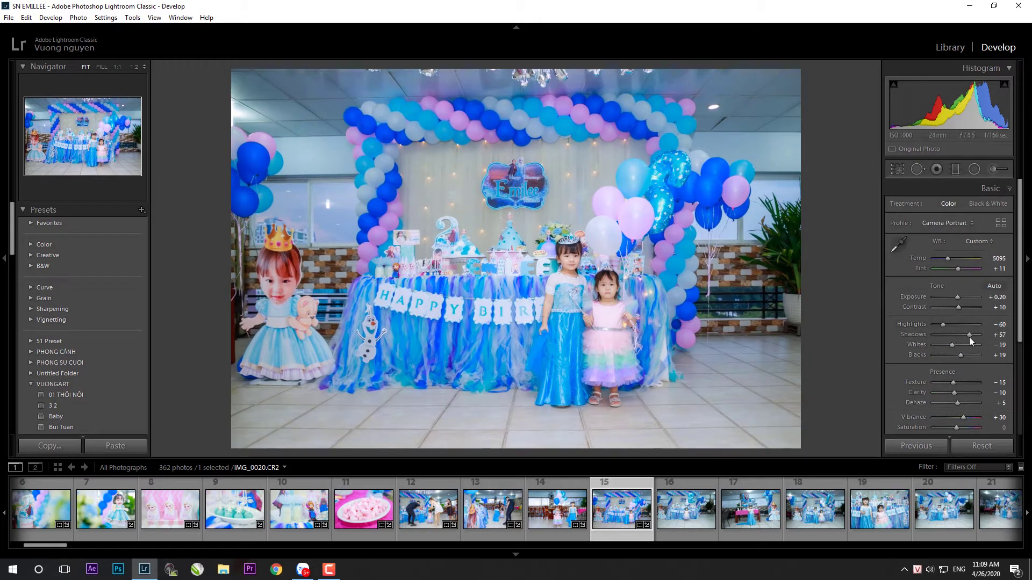
- Reset photo 15's Contrast, lower it to -5, and start retyping the value
double_click(958, 308)
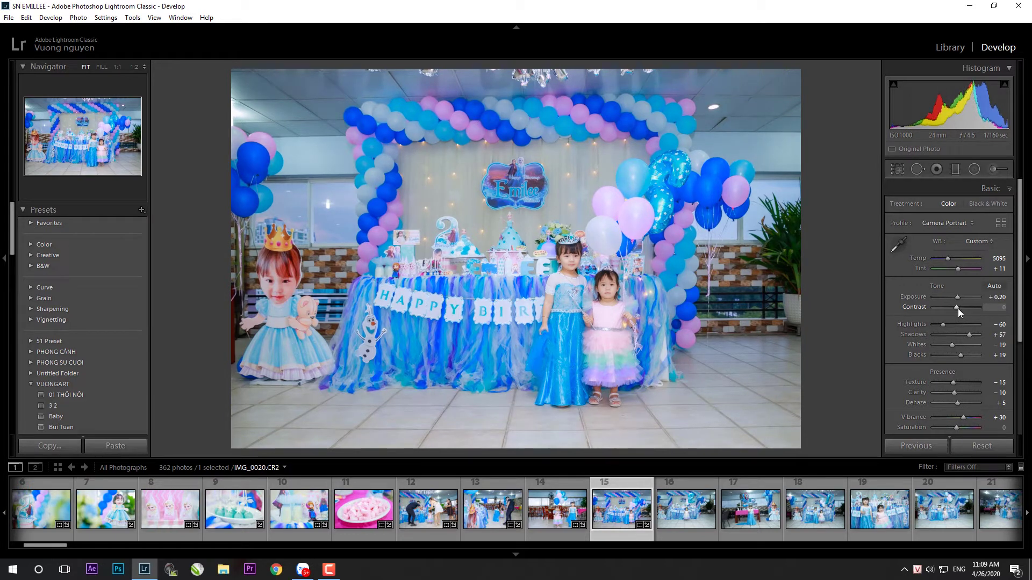
key(minus)
drag(582, 278, 583, 310)
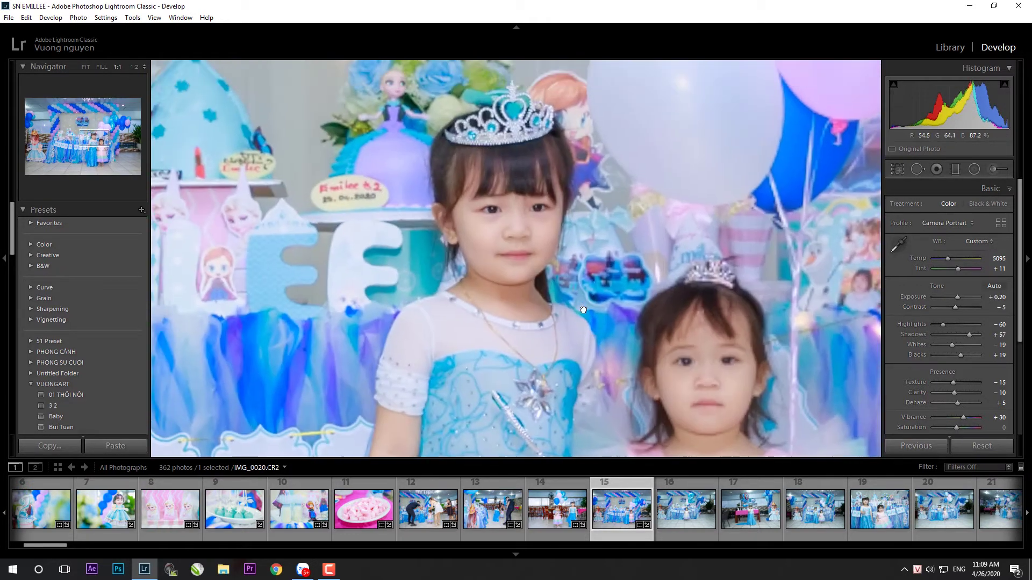
click(1000, 307)
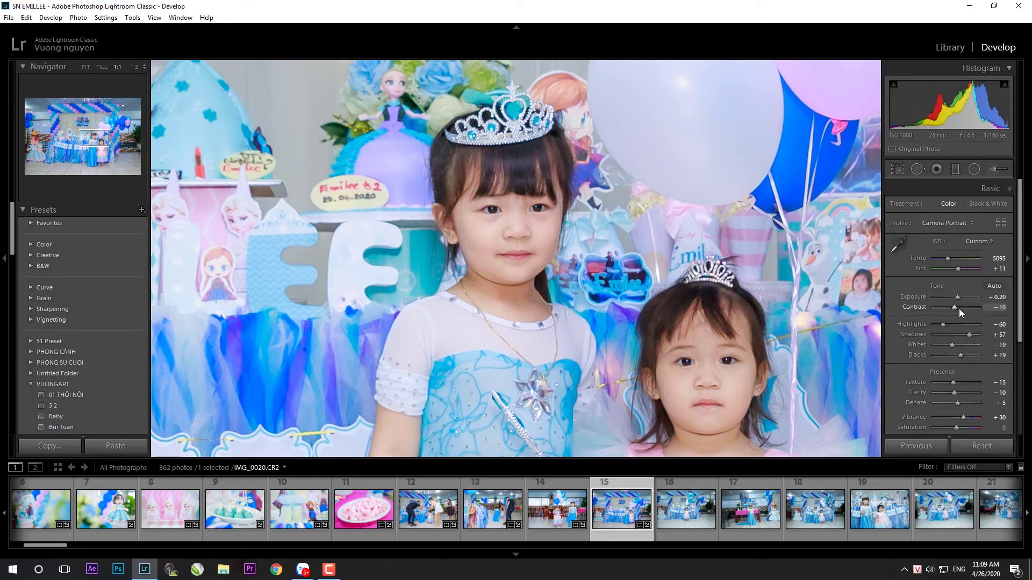
- Enter a new Contrast value for IMG_0020, fit the view, and briefly try a leveling rotation
text(2)
key(Return)
click(803, 351)
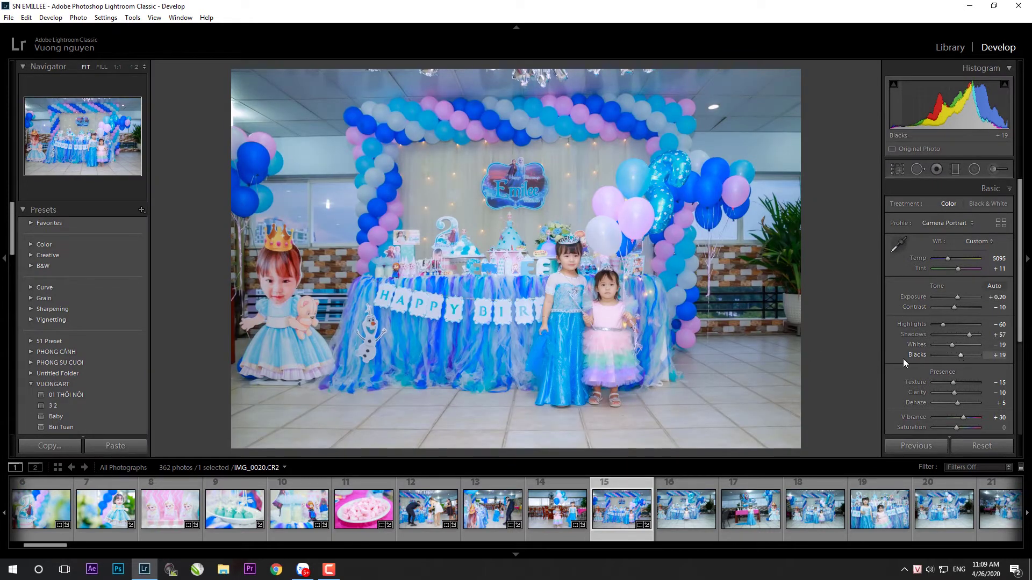
key(r)
drag(820, 330, 824, 337)
key(r)
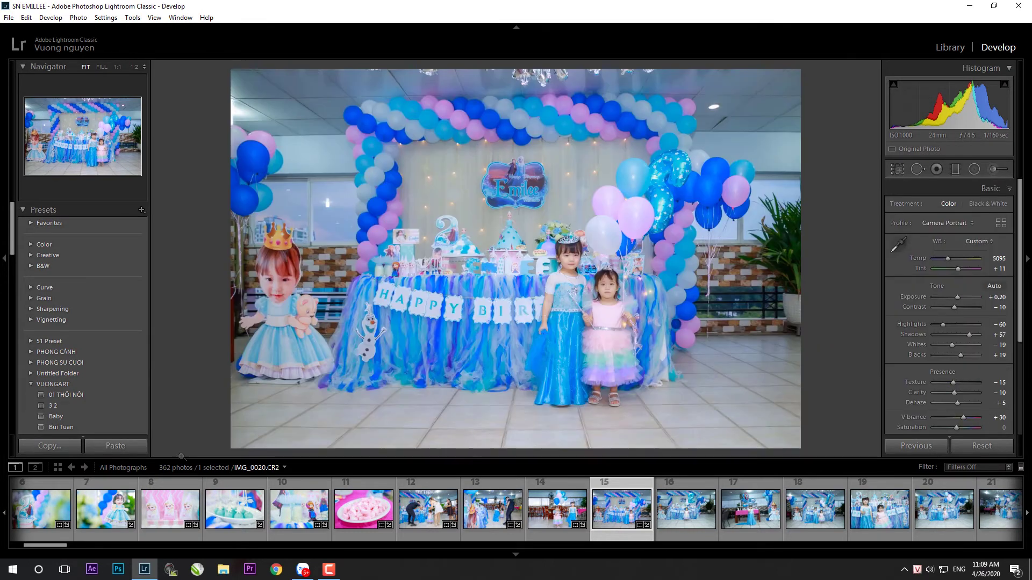
- Copy IMG_0020's develop settings and move to IMG_0023
click(34, 452)
key(Return)
click(681, 516)
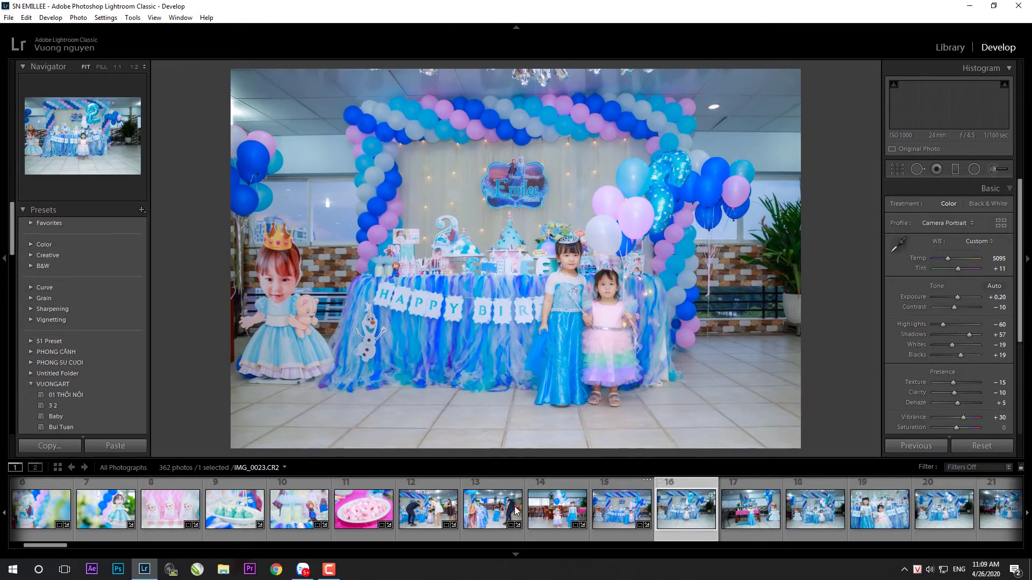
- Paste the copied settings onto IMG_0023 and try a straightening crop, then undo it
click(114, 449)
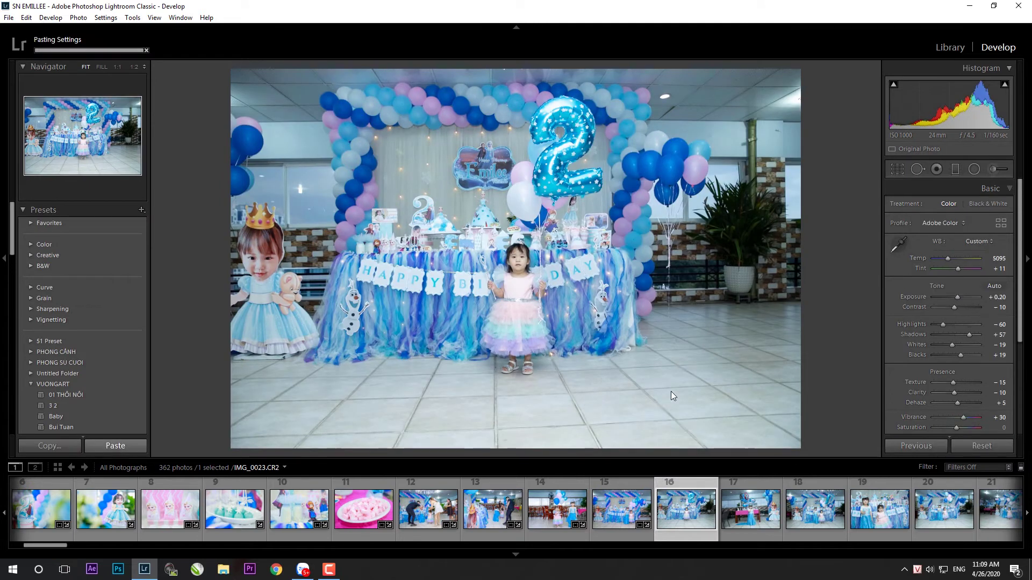
key(r)
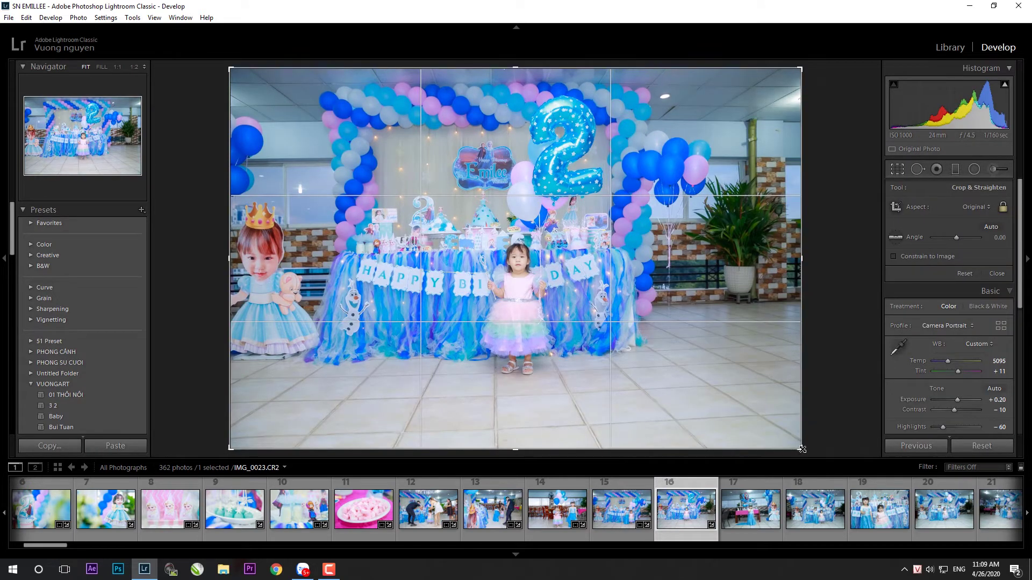
drag(797, 456, 811, 380)
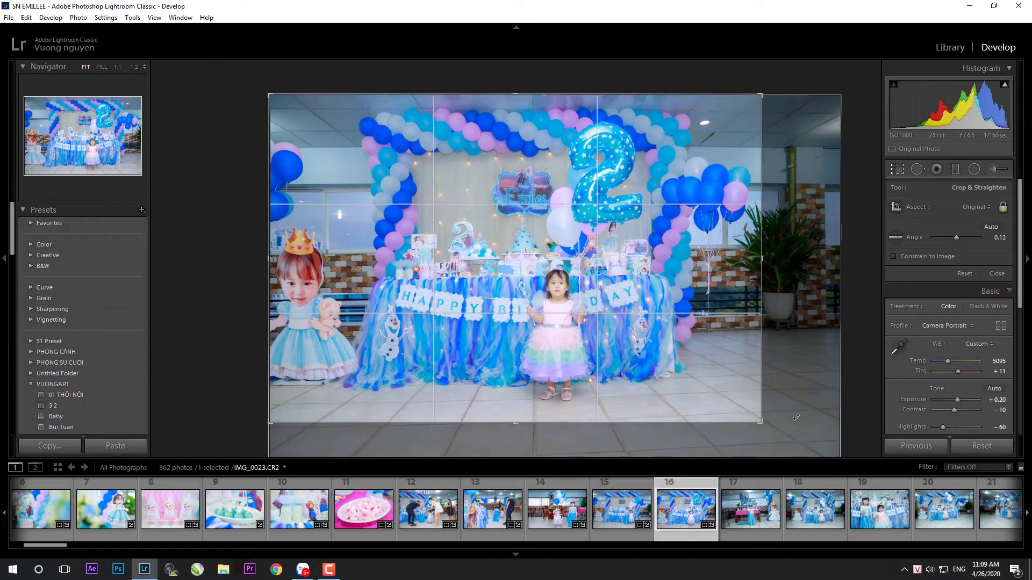
key(Return)
key(ctrl+z)
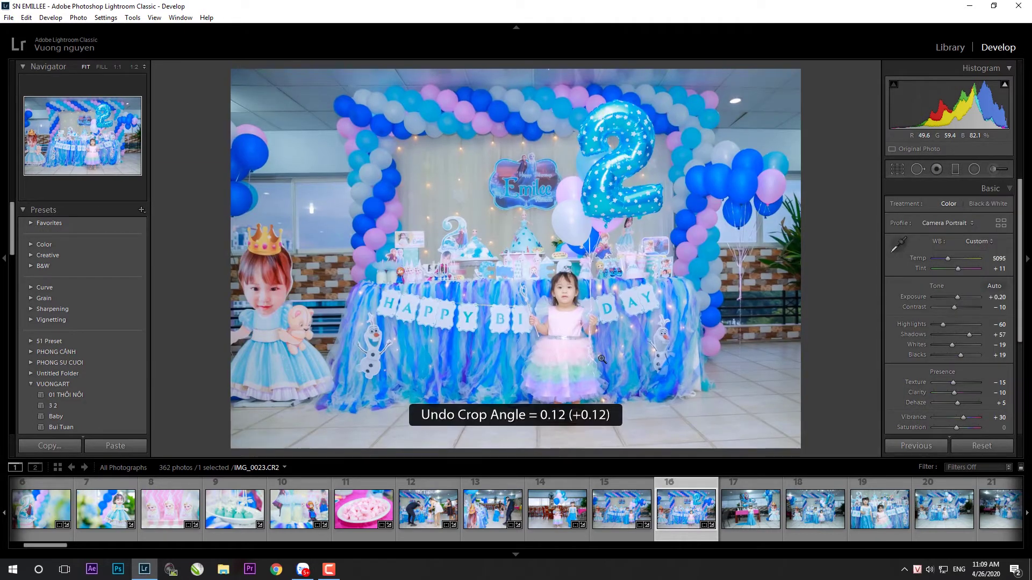
key(ctrl+z)
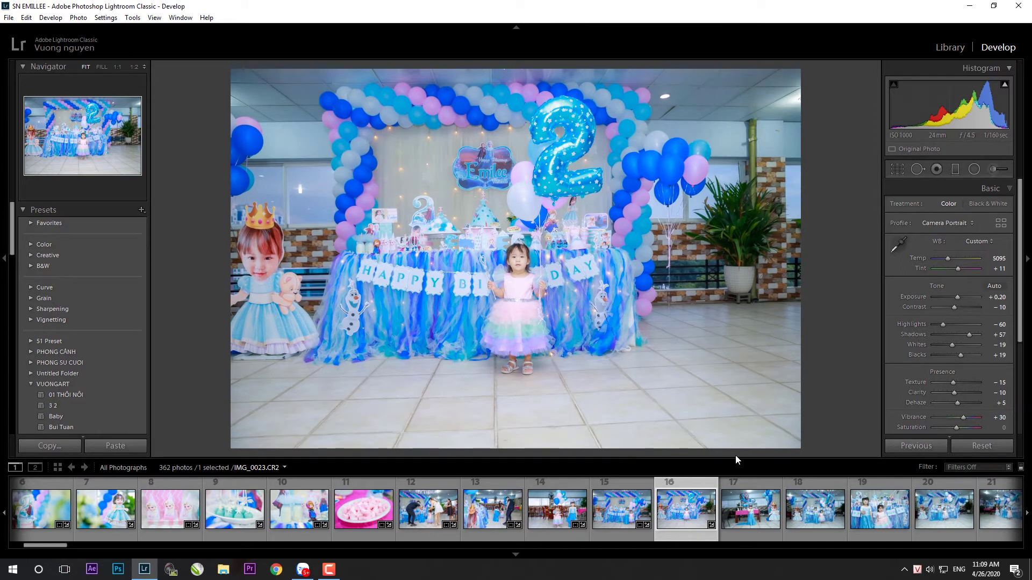
- Recrop IMG_0023 tighter from the bottom-right and straighten it to about 0.17°
key(r)
drag(800, 446, 715, 391)
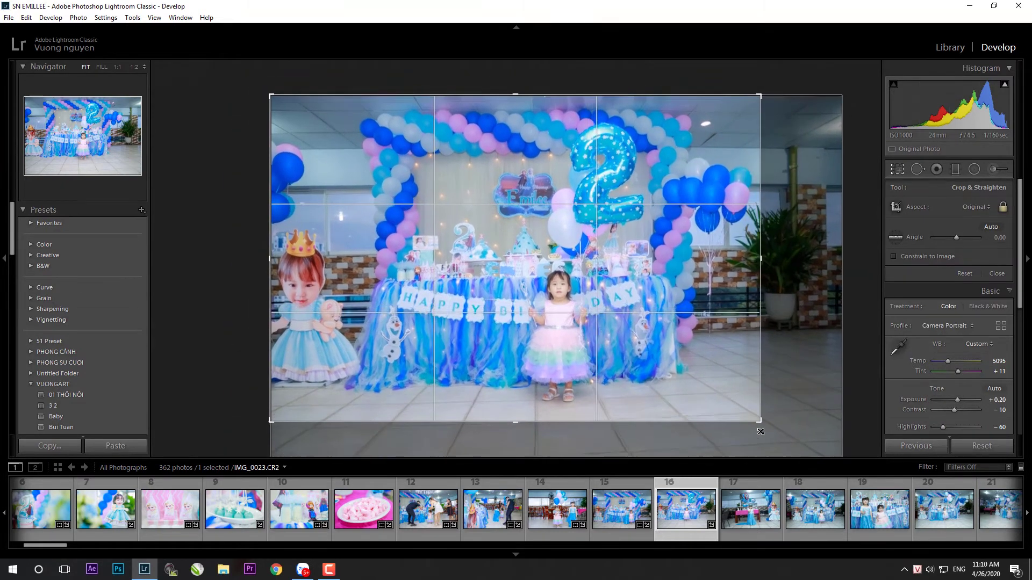
drag(266, 333, 296, 303)
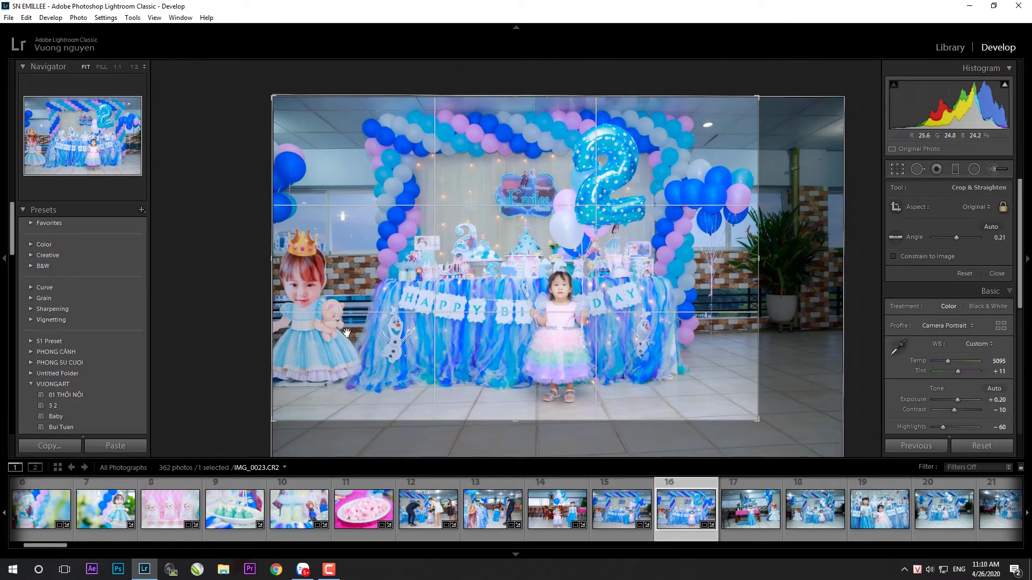
drag(796, 311, 823, 296)
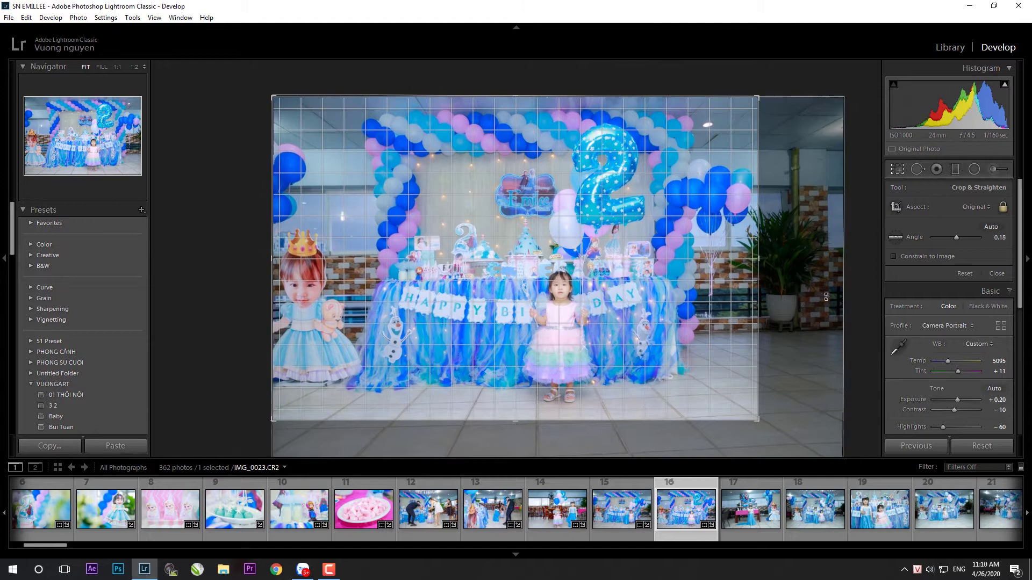
double_click(669, 318)
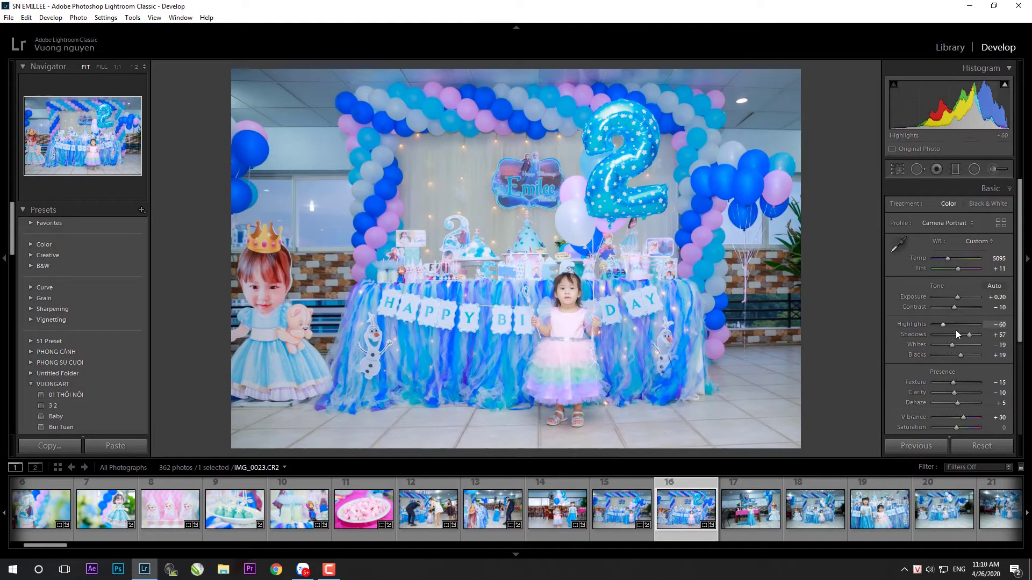
- Set Shadows to +40 and Exposure to +0.10, then copy IMG_0023's settings
drag(966, 334, 955, 297)
click(567, 325)
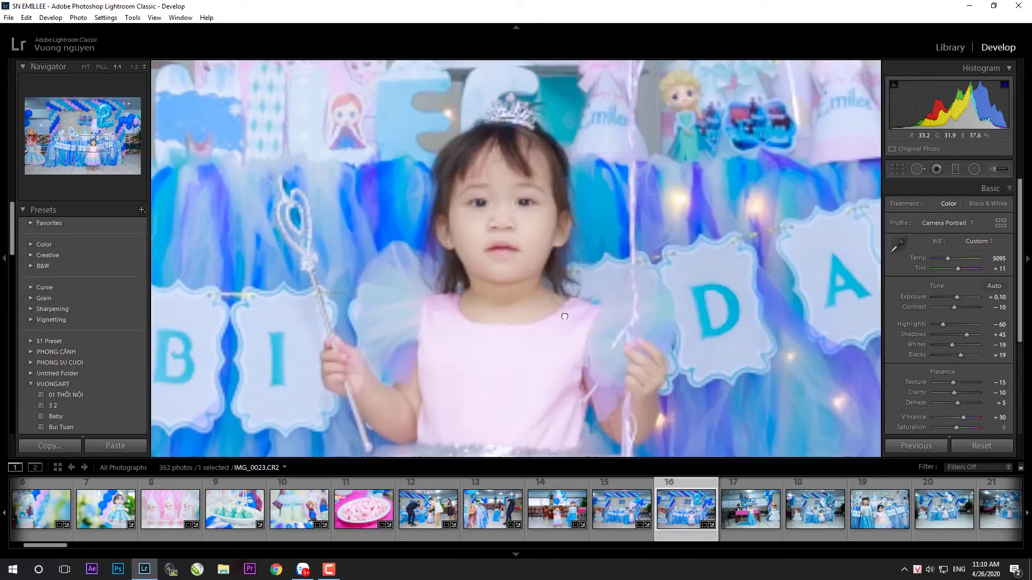
drag(567, 326, 610, 277)
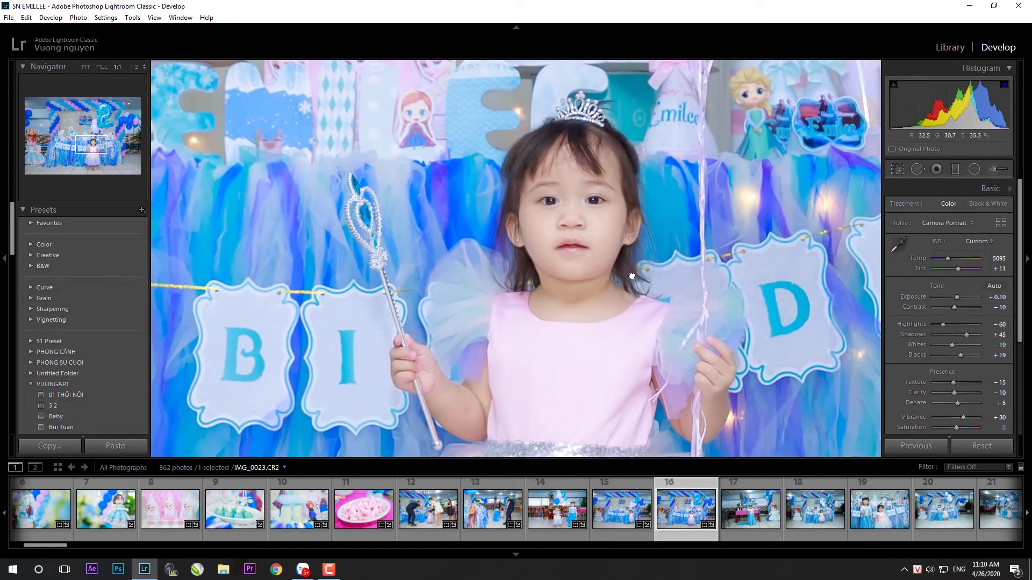
drag(966, 335, 965, 335)
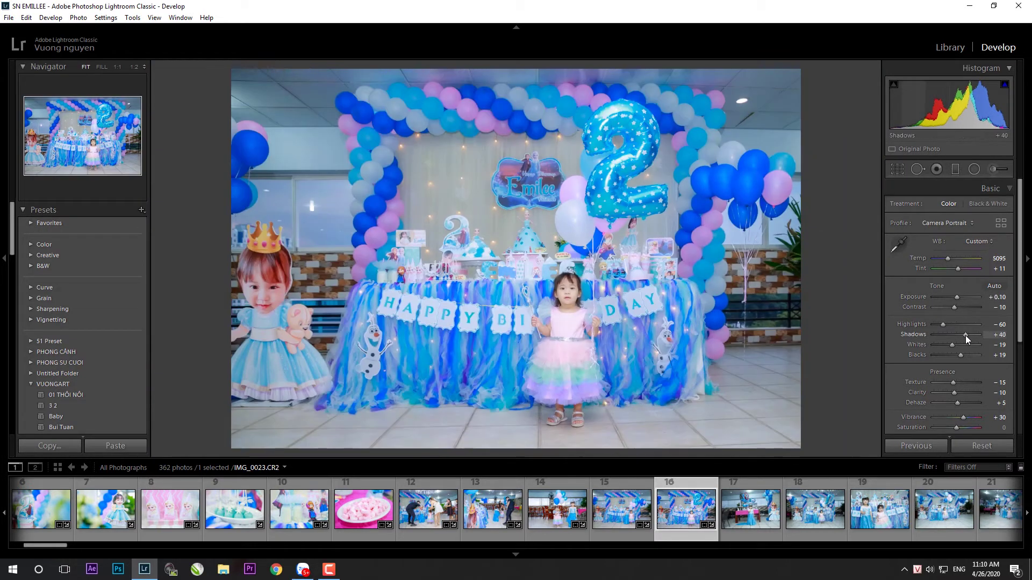
click(68, 443)
key(Right)
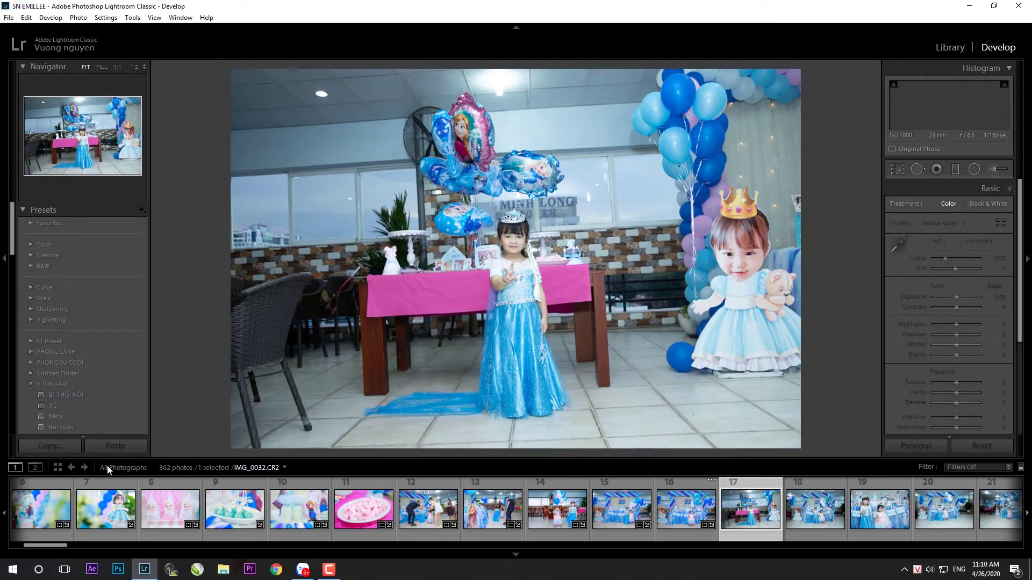
- Paste settings onto IMG_0032 and straighten it to 2.70° with a tighter crop, checking at full size
click(115, 444)
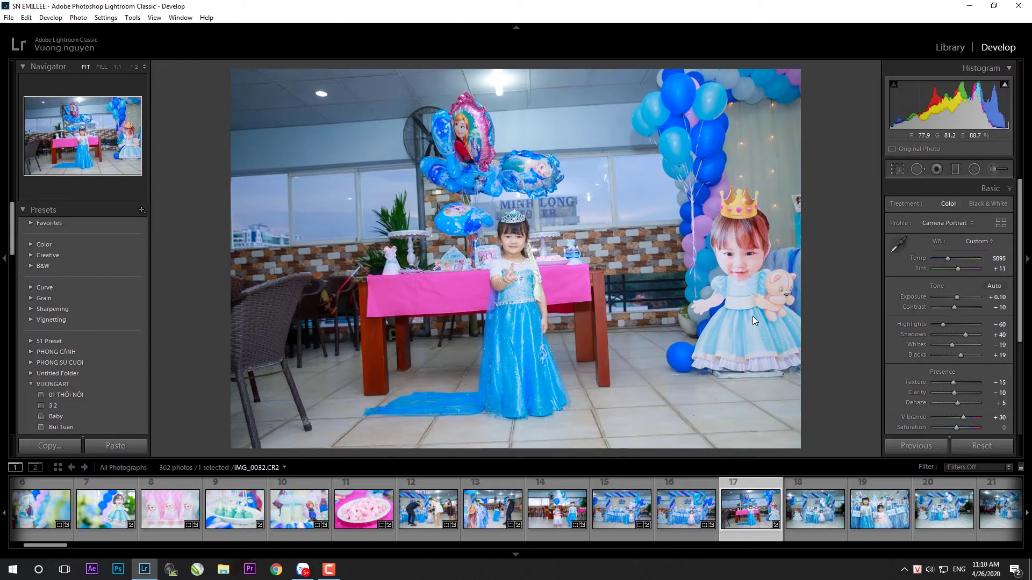
key(r)
drag(835, 286, 833, 302)
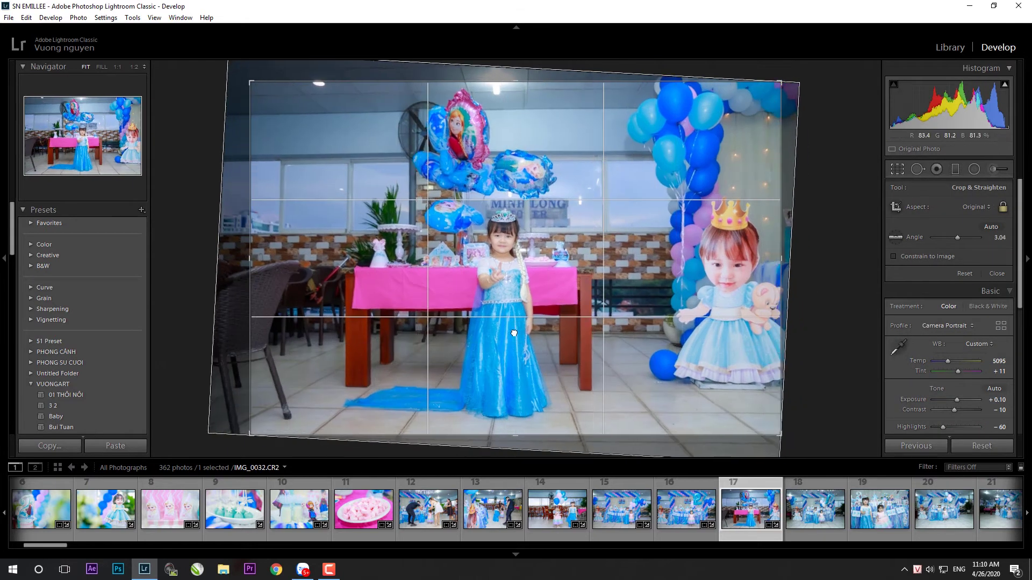
drag(843, 436, 840, 433)
drag(251, 434, 261, 437)
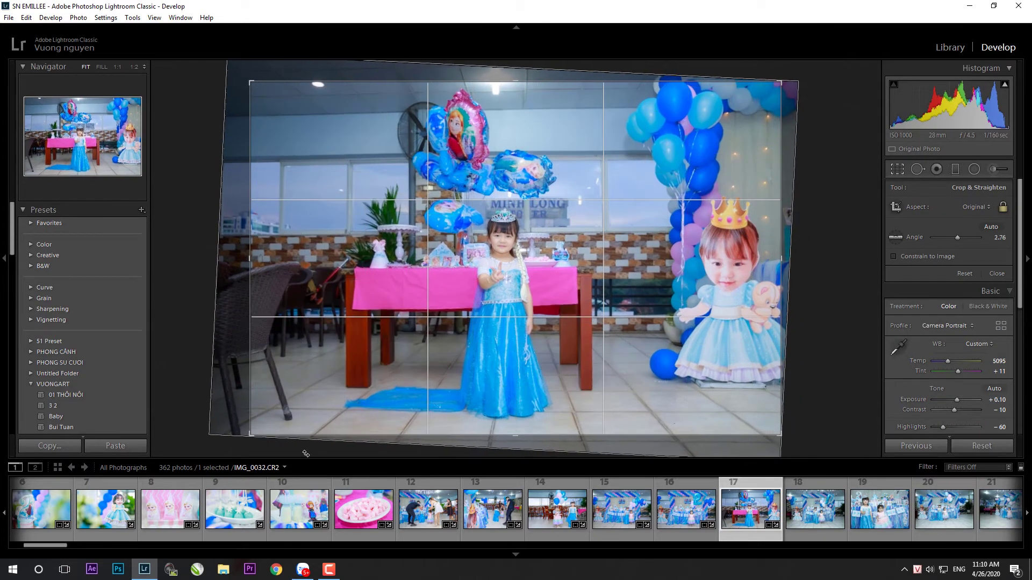
drag(835, 354, 833, 367)
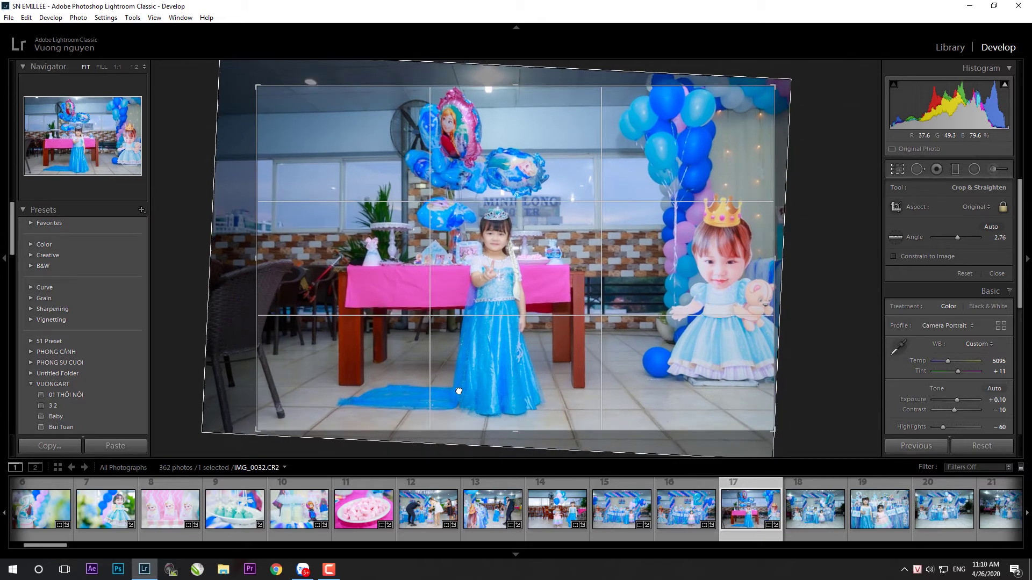
key(Return)
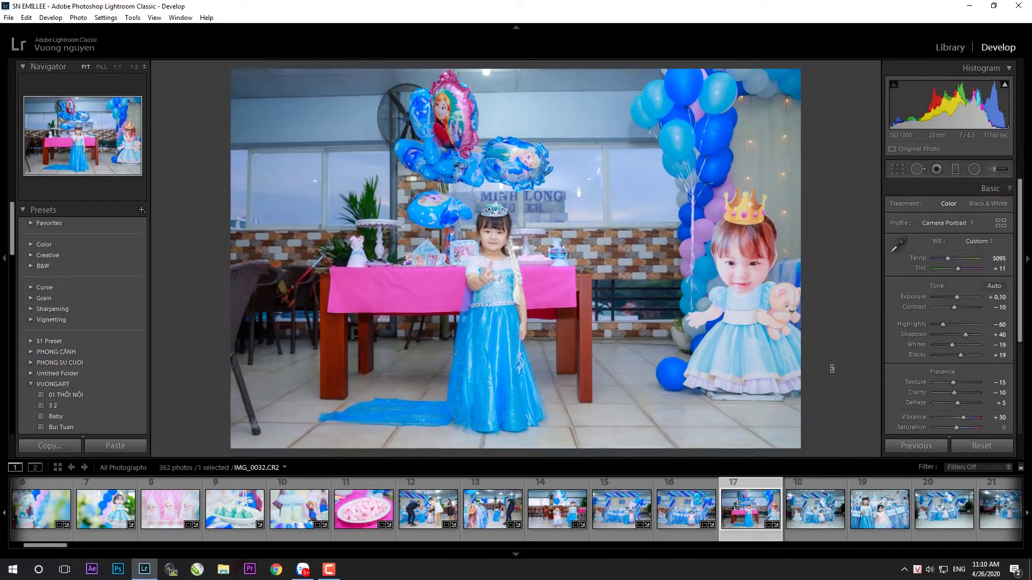
drag(468, 227, 420, 210)
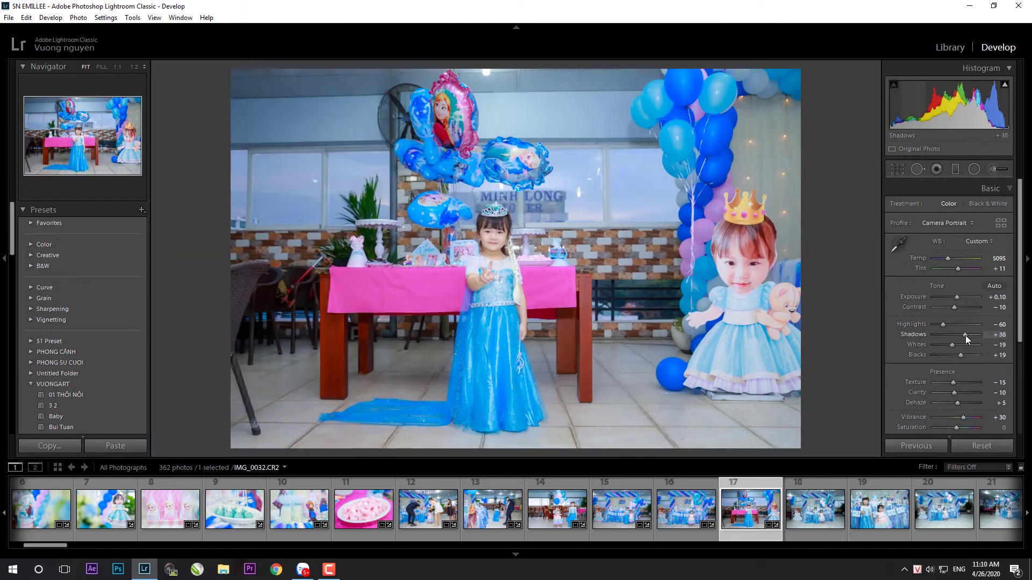
- Give IMG_0034 the pasted settings and a slight straightening crop, then paste onto IMG_0037
click(815, 509)
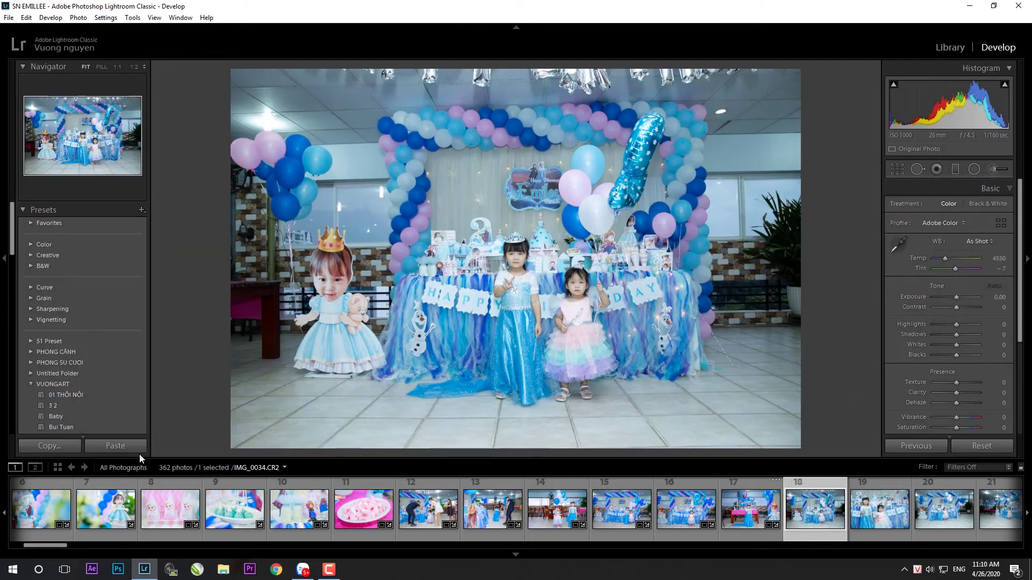
click(135, 448)
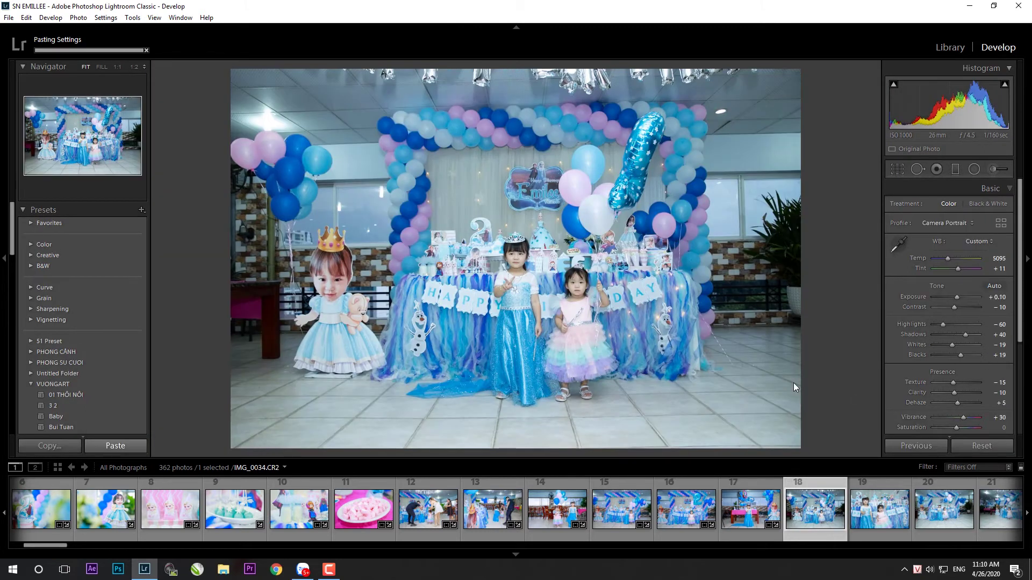
key(r)
drag(834, 325, 832, 332)
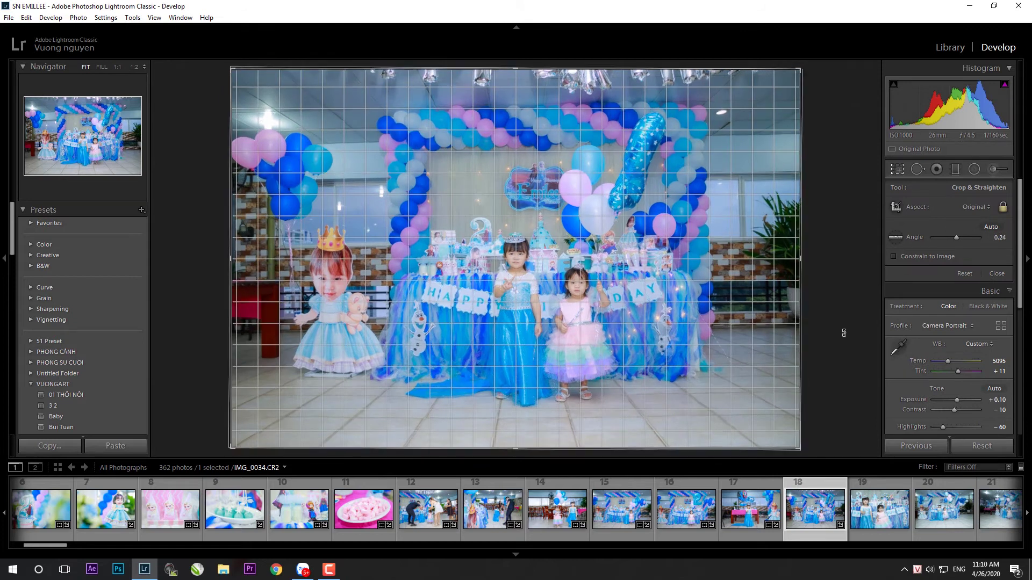
drag(783, 438, 774, 427)
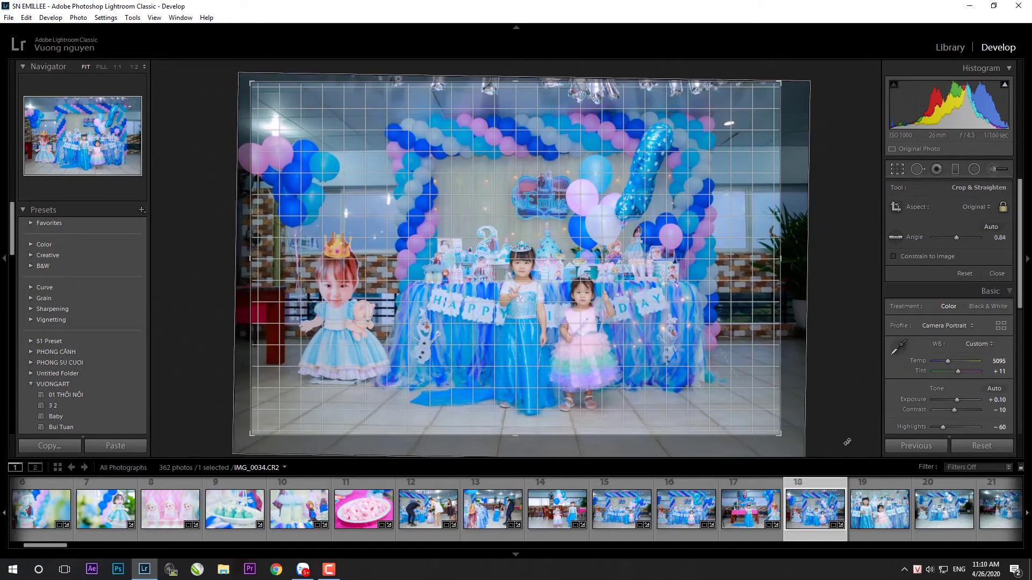
key(Return)
click(538, 285)
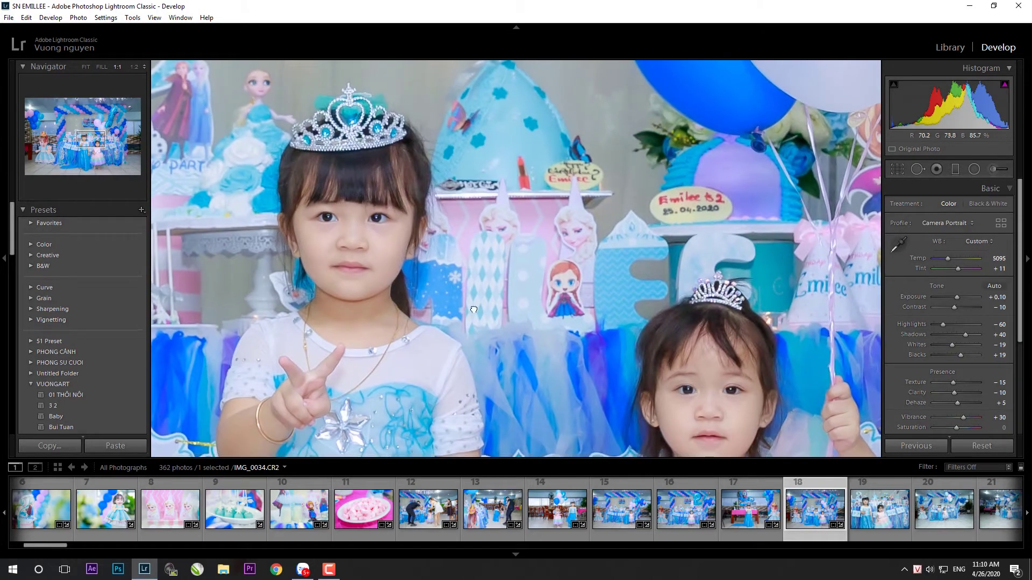
click(487, 301)
key(Right)
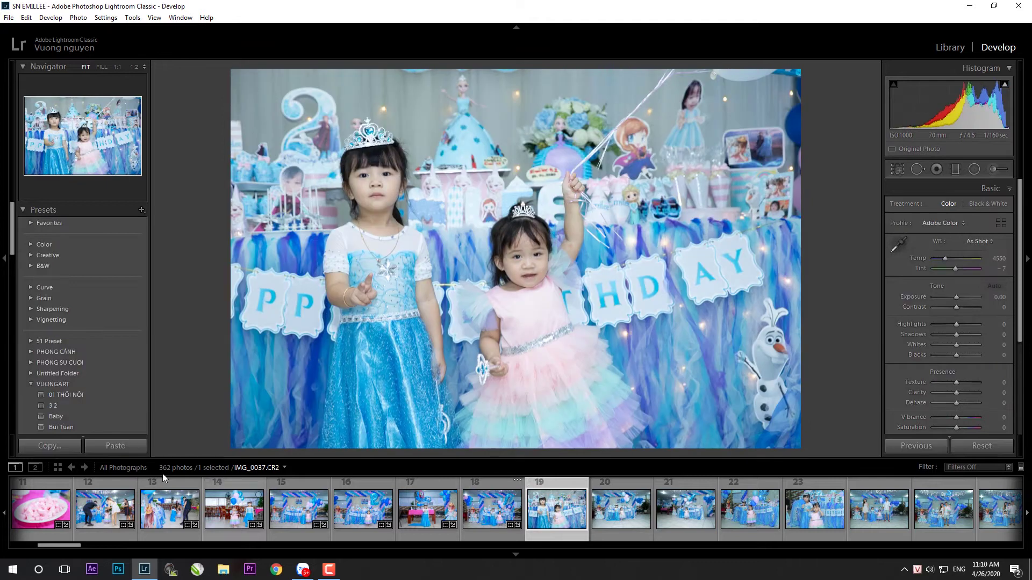
click(115, 446)
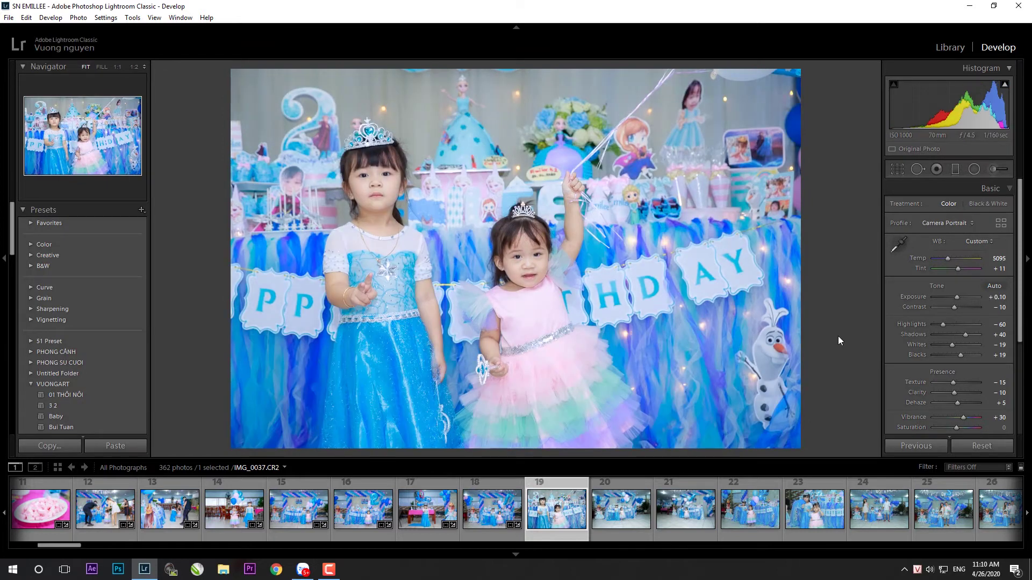
- Tighten IMG_0037's crop from the top-right corner
key(r)
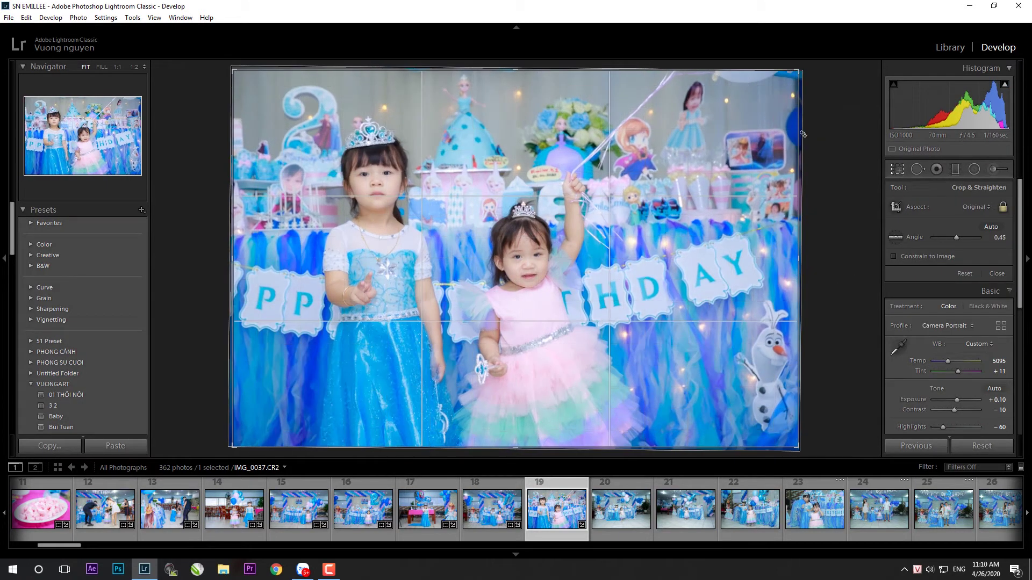
drag(798, 70, 721, 170)
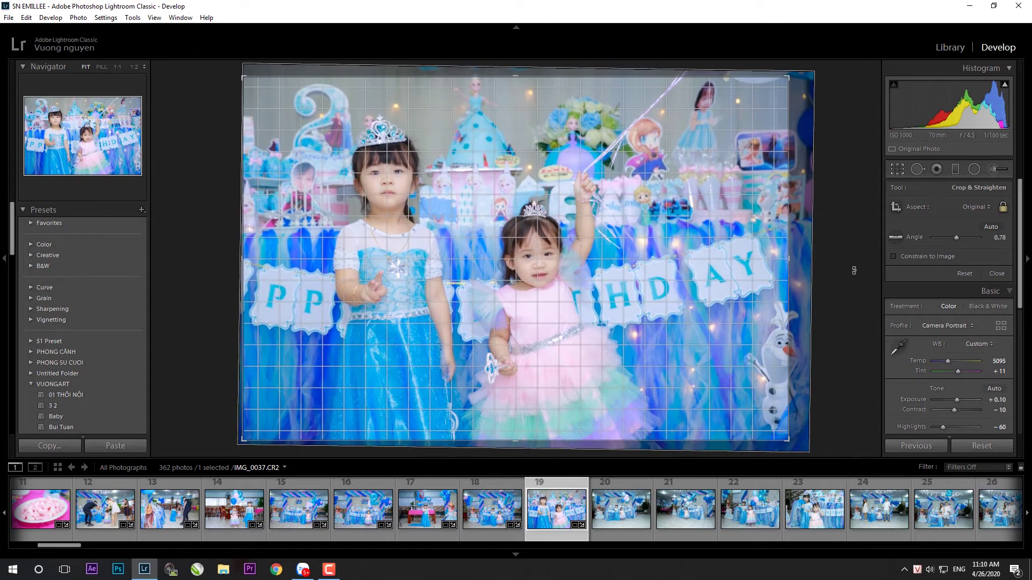
key(Return)
- Paste the settings onto IMG_0040 and rotate it level
click(621, 508)
click(115, 445)
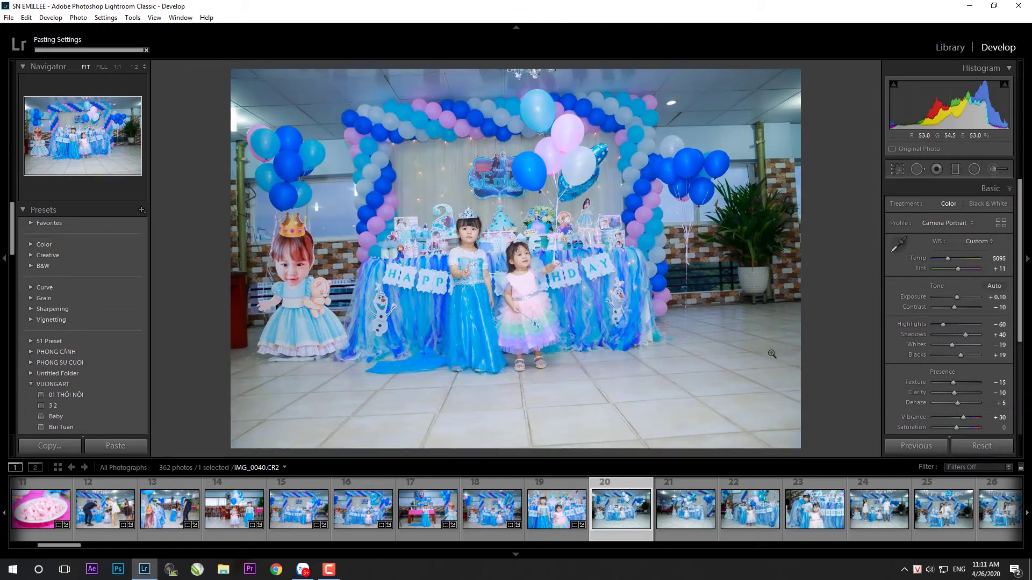
key(r)
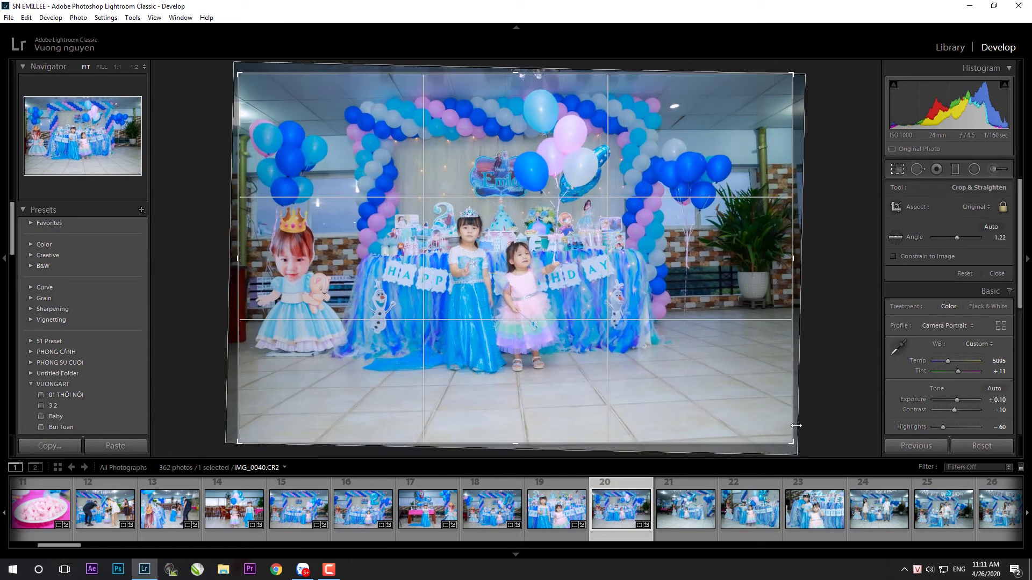
mouse_move(842, 290)
mouse_down()
mouse_move(818, 387)
mouse_move(772, 300)
mouse_up()
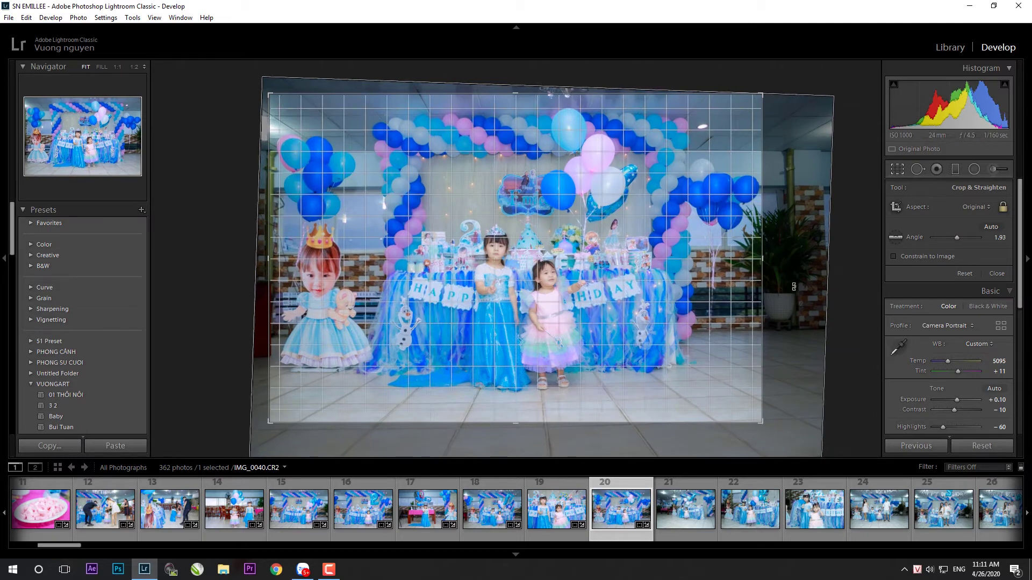
key(Return)
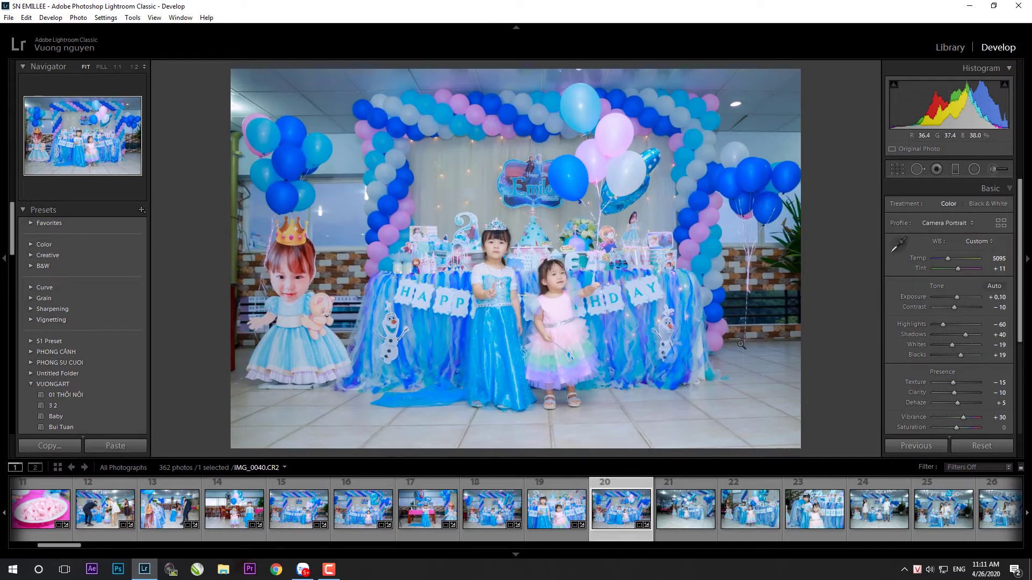
- Paste settings onto IMG_0042, straighten it to −0.61° with a tighter crop, then paste onto IMG_0046
click(666, 497)
click(117, 447)
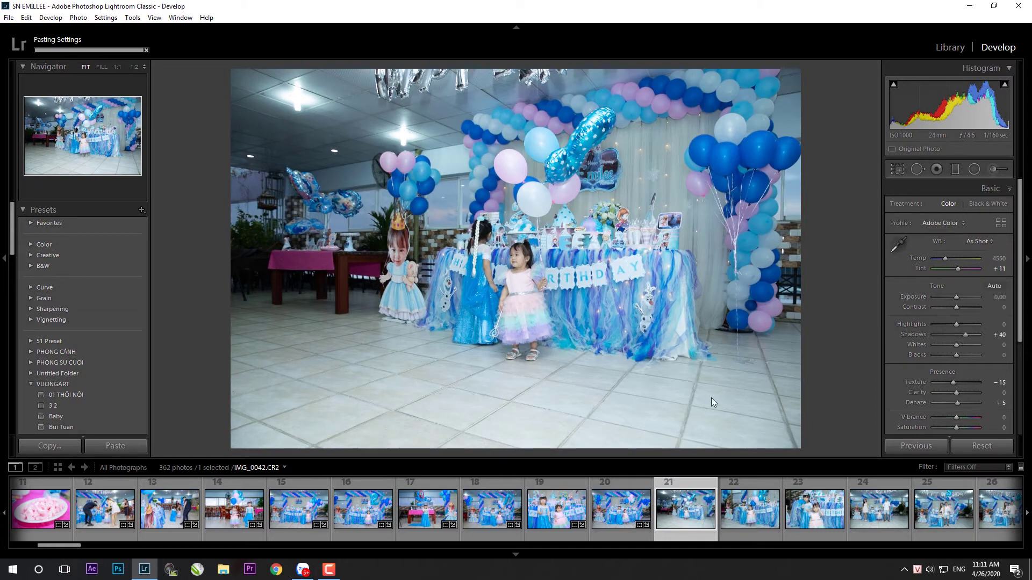
key(r)
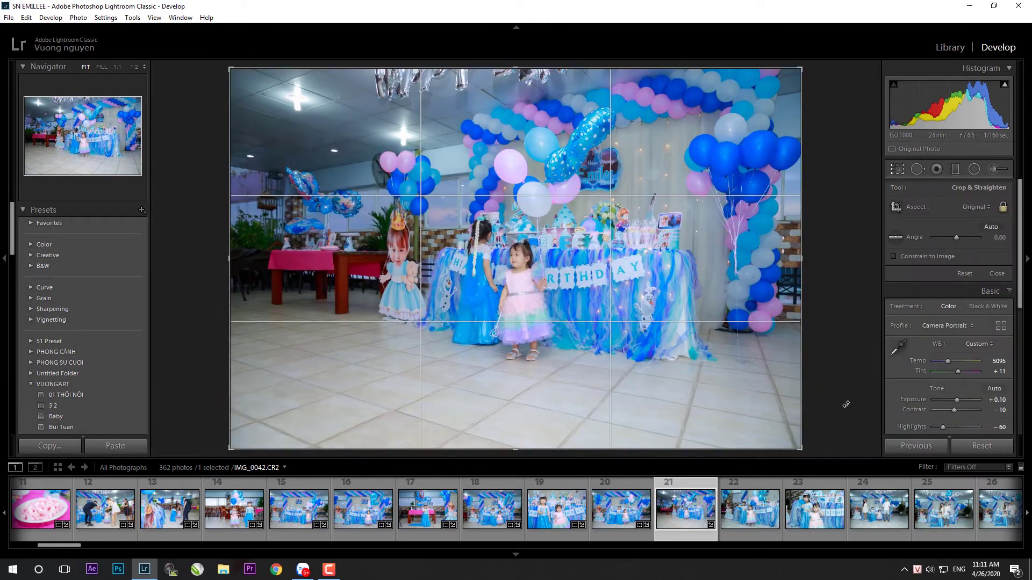
drag(231, 448, 251, 444)
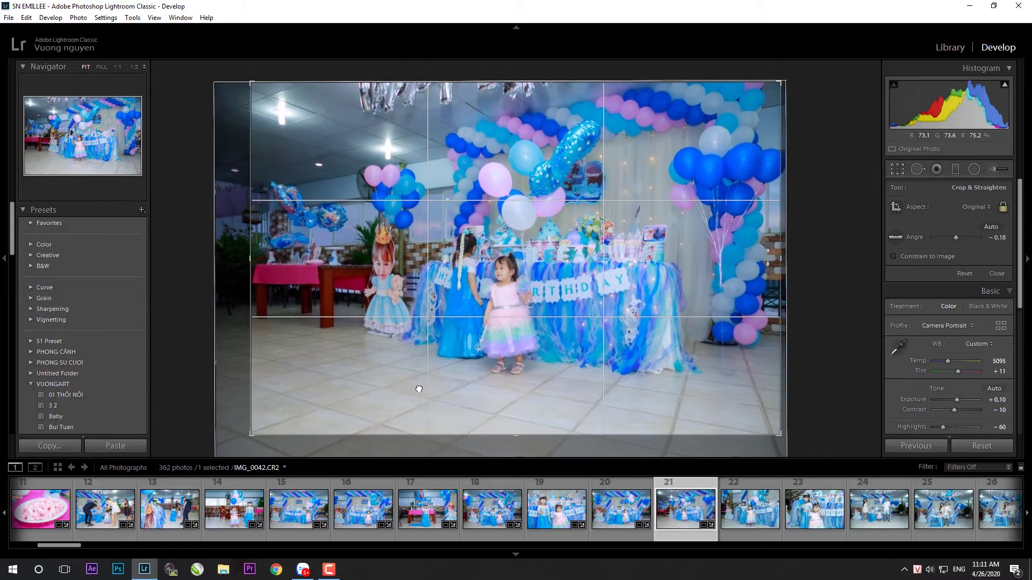
drag(833, 430, 822, 411)
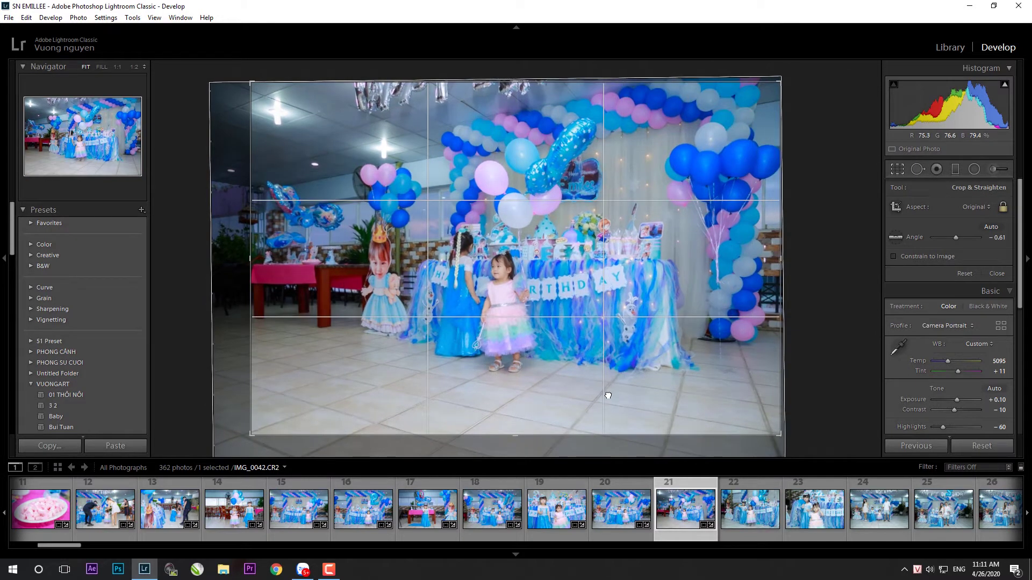
drag(608, 396, 620, 373)
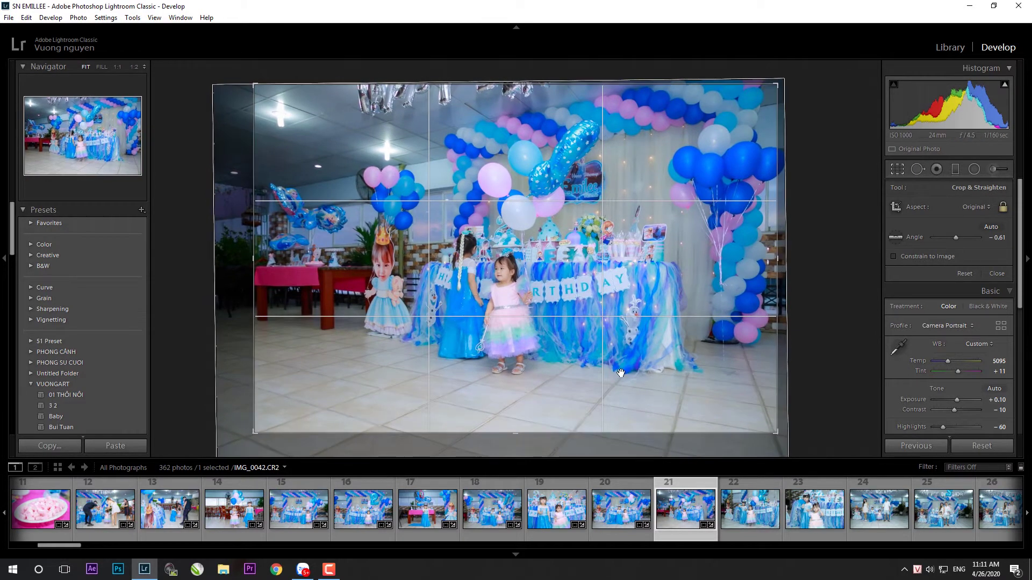
key(Return)
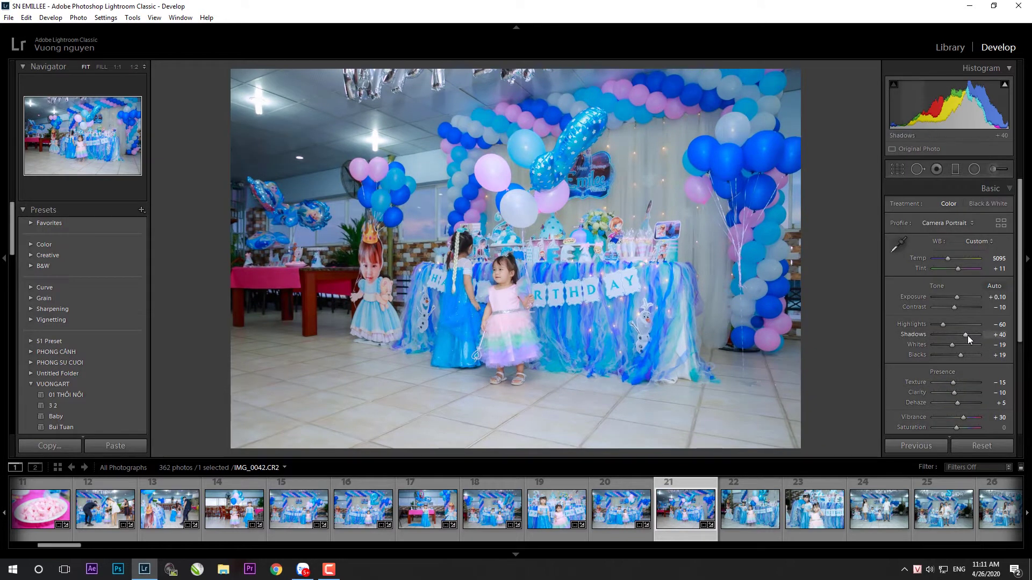
key(Right)
click(118, 446)
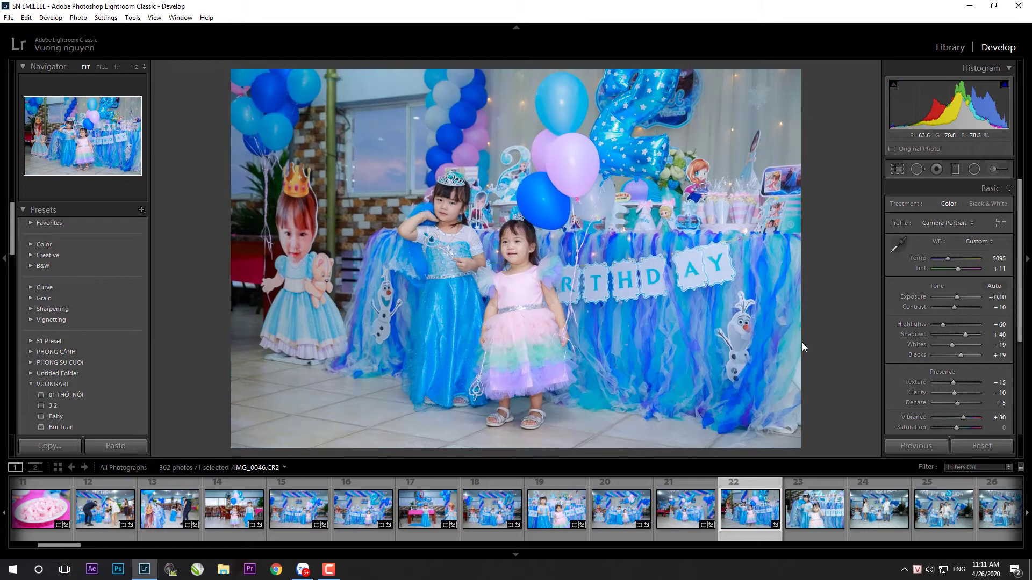
- Tighten IMG_0046's crop from the bottom-right, raise Exposure to +0.20, and tilt it to about −0.59°
key(r)
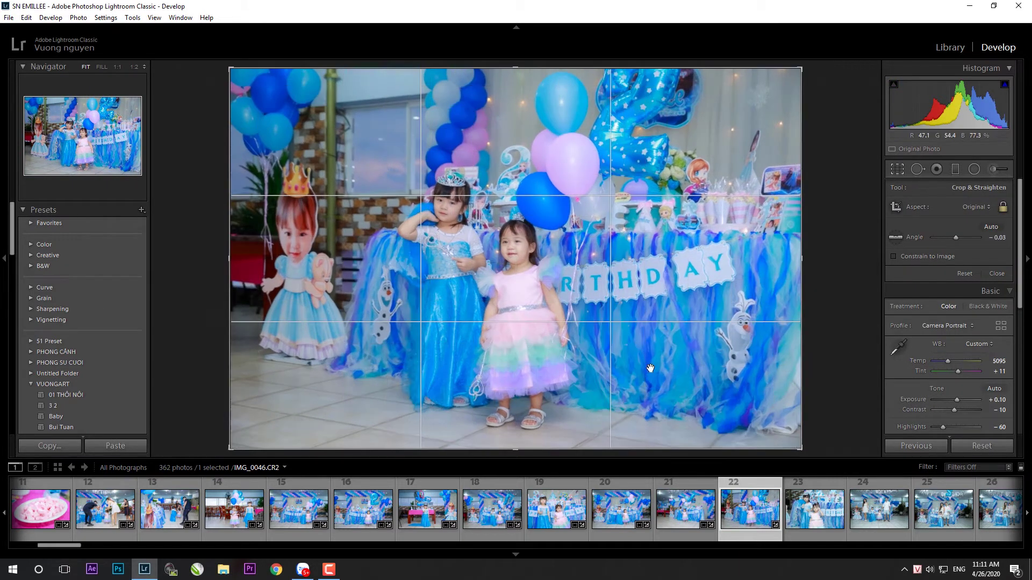
mouse_move(802, 449)
mouse_down()
mouse_move(793, 444)
mouse_move(833, 393)
mouse_up()
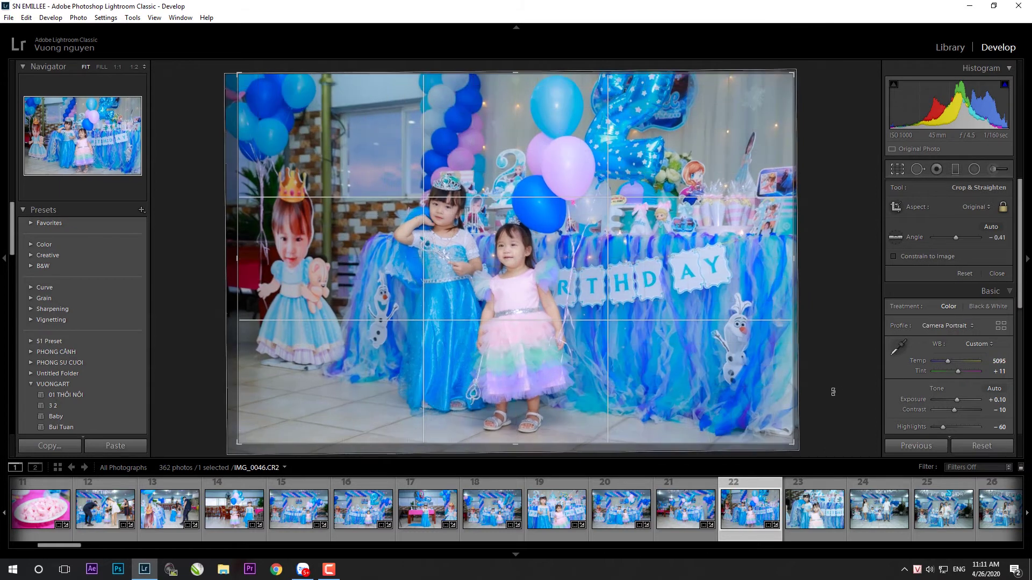
key(Return)
click(958, 298)
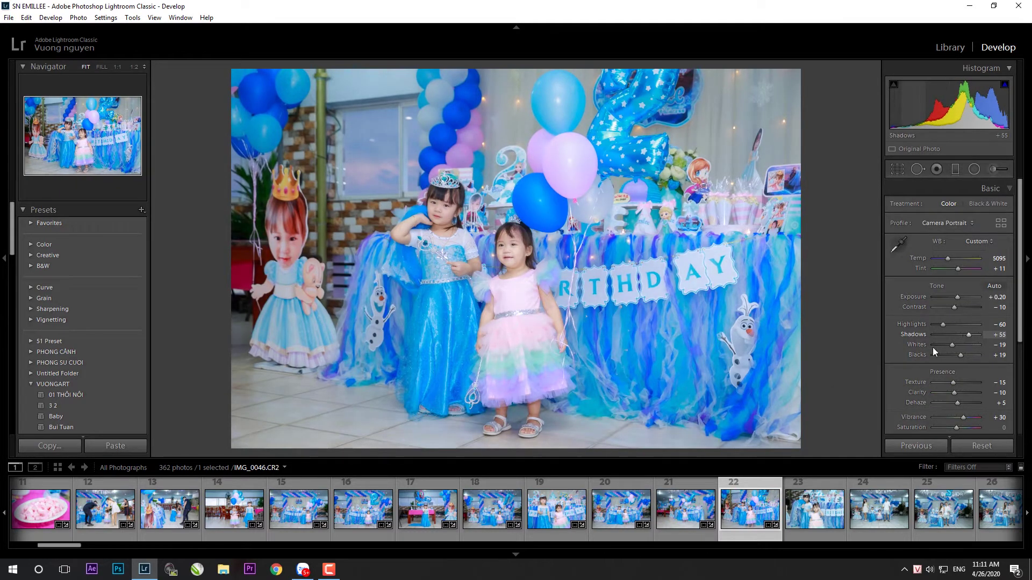
key(r)
drag(835, 297, 854, 296)
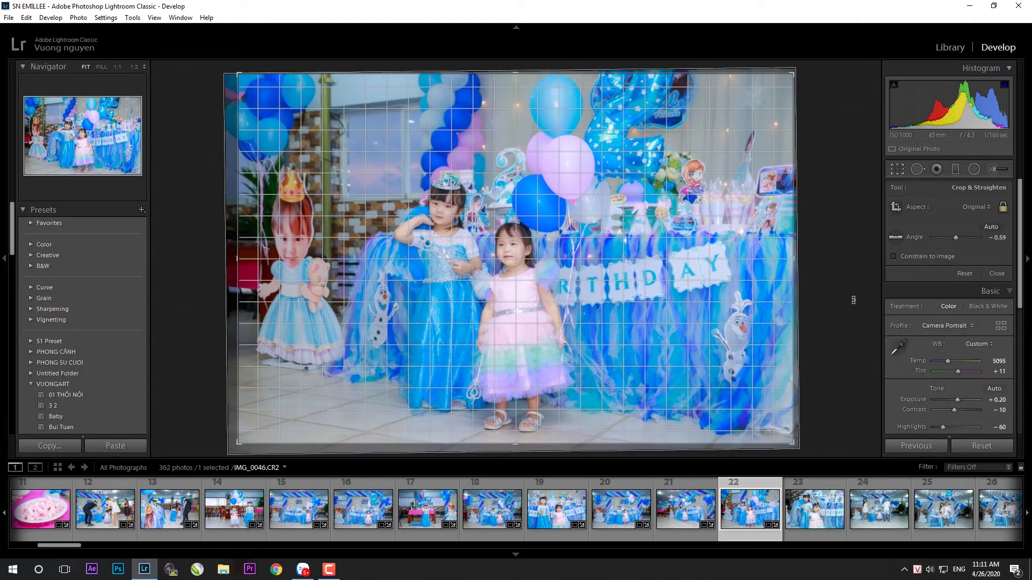
- Commit IMG_0046's straightening and paste the settings onto IMG_0047
key(r)
click(829, 531)
click(124, 450)
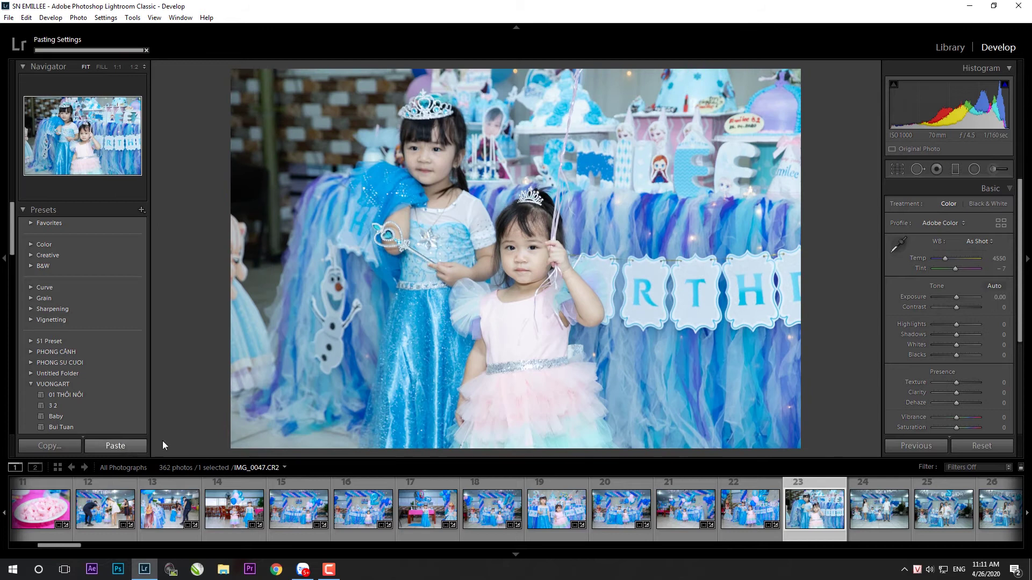
- Straighten IMG_0047 to about 0.24° and reframe its crop
key(r)
drag(843, 376, 845, 376)
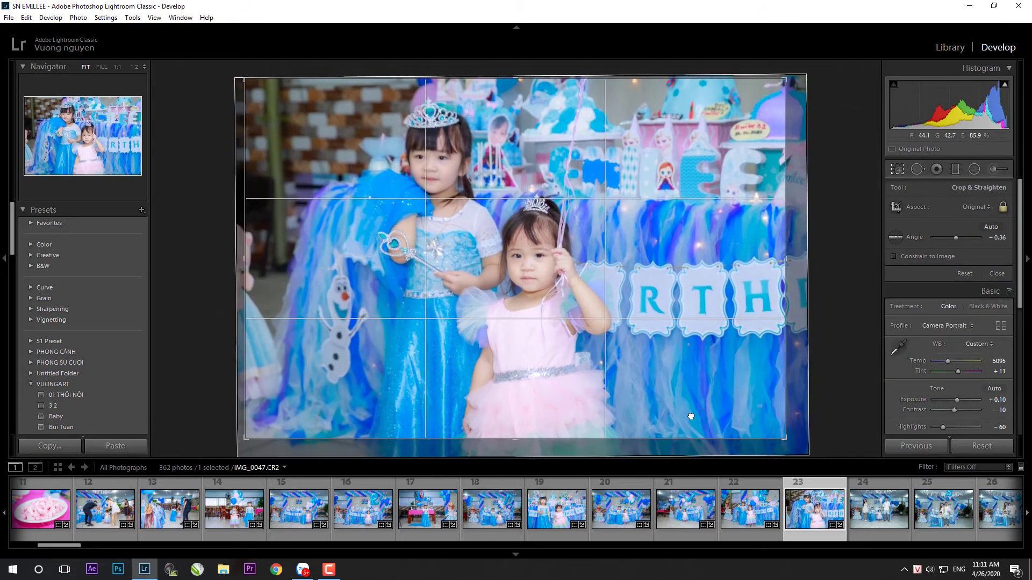
drag(814, 68, 820, 58)
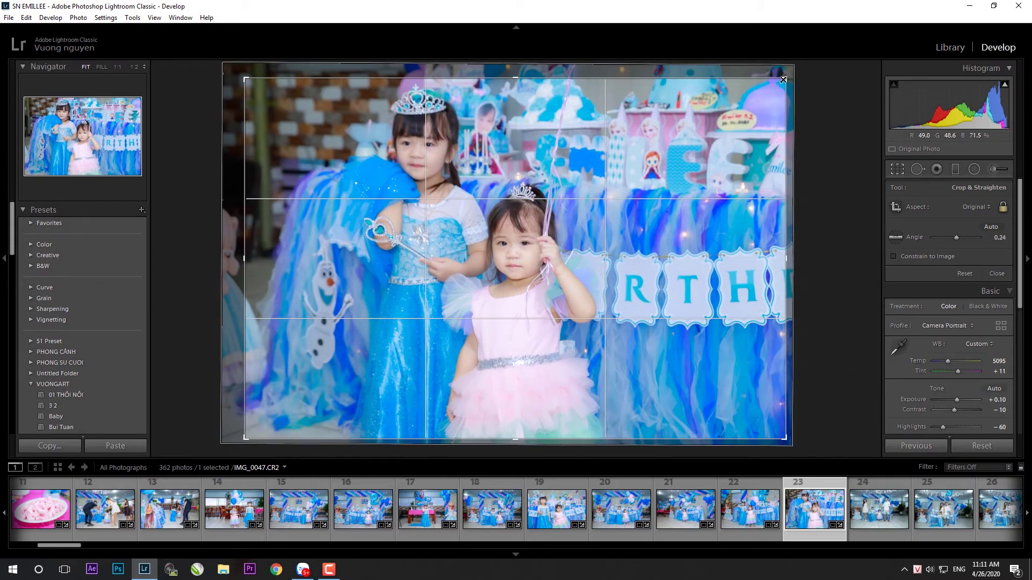
drag(779, 108, 788, 114)
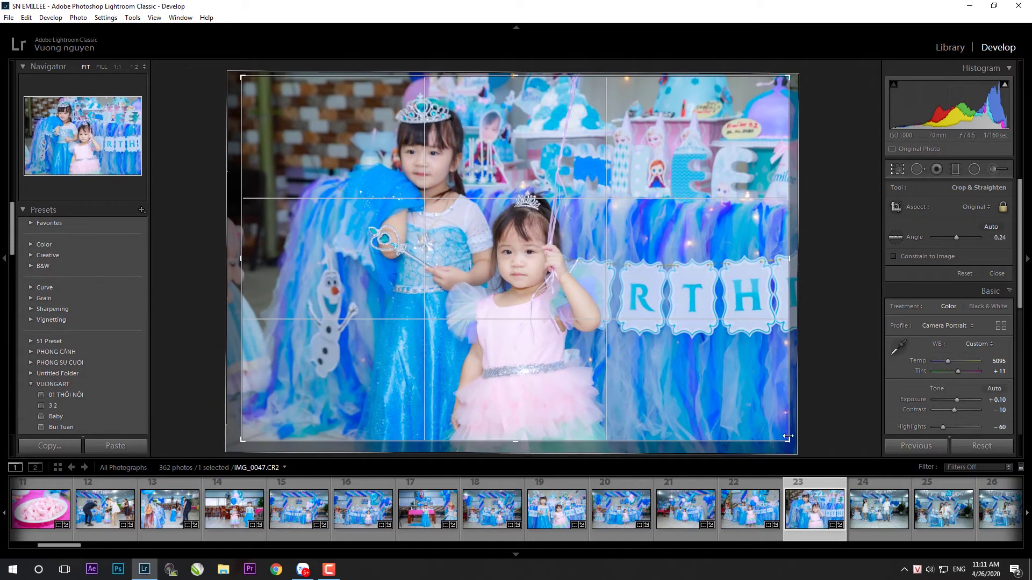
drag(787, 438, 732, 405)
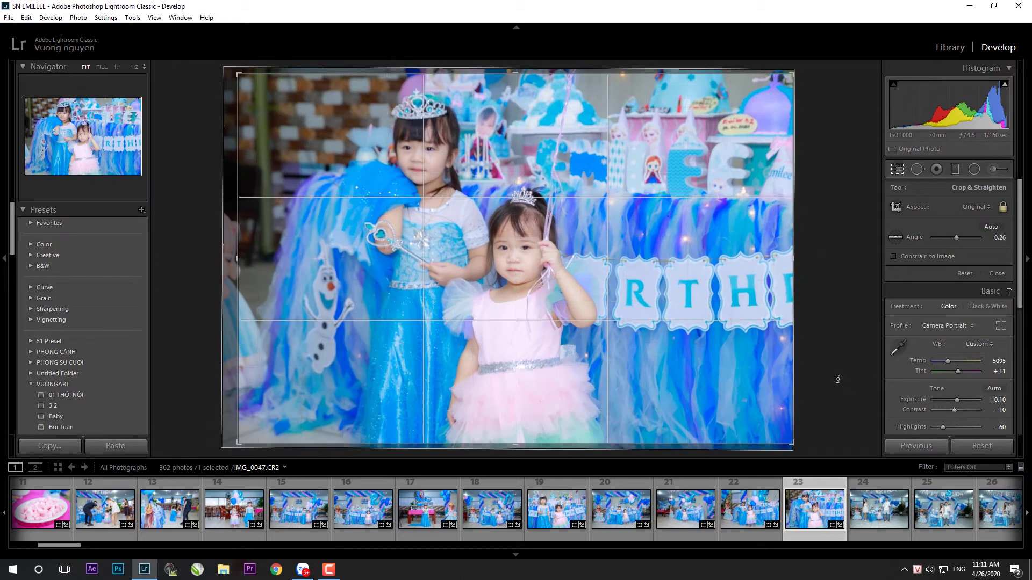
key(Return)
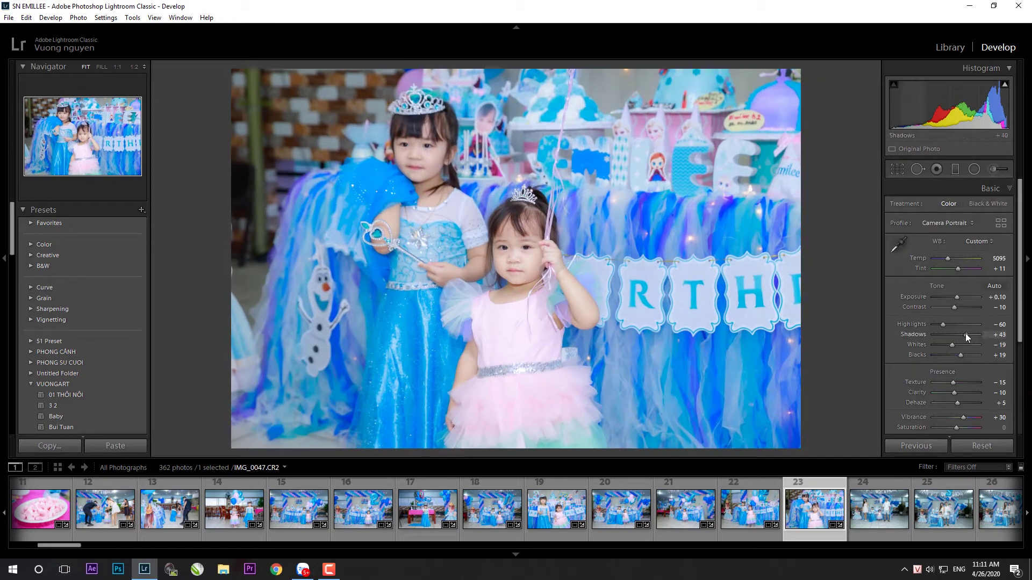
key(Right)
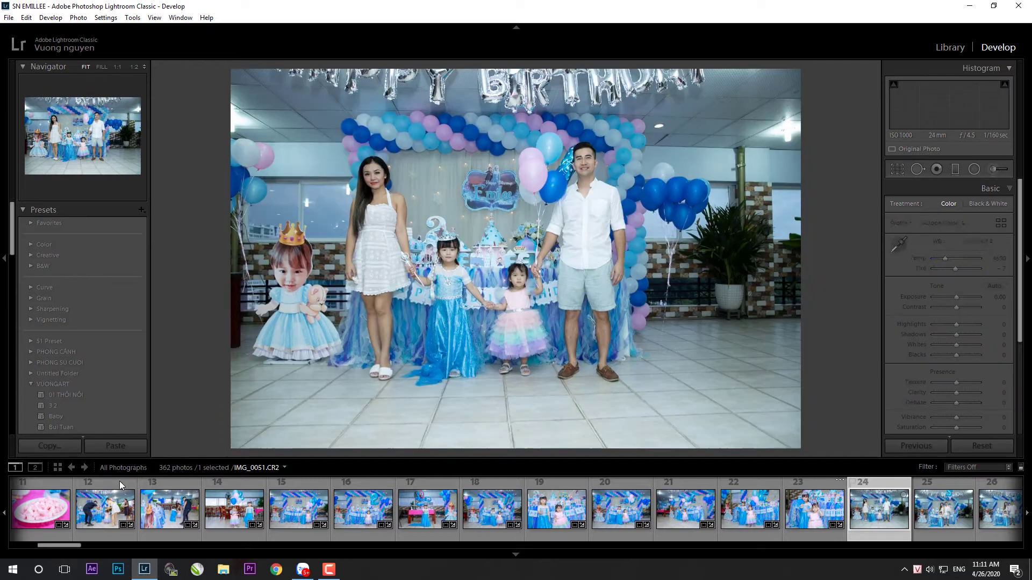
- Paste settings onto IMG_0051, tighten its crop, and set Exposure +0.20 and Shadows +55
click(119, 445)
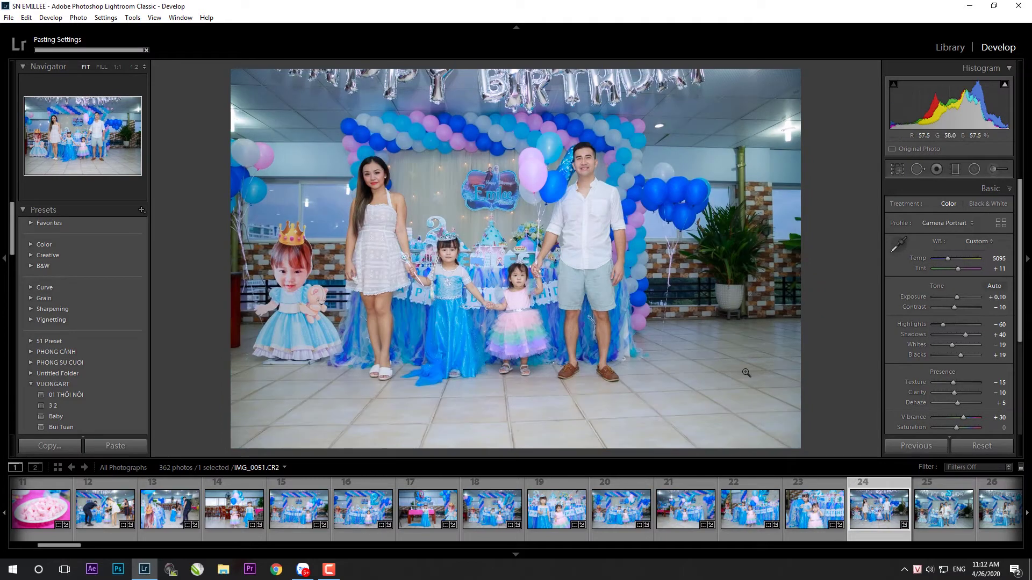
key(r)
mouse_move(802, 447)
mouse_down()
mouse_move(774, 439)
mouse_move(777, 425)
mouse_up()
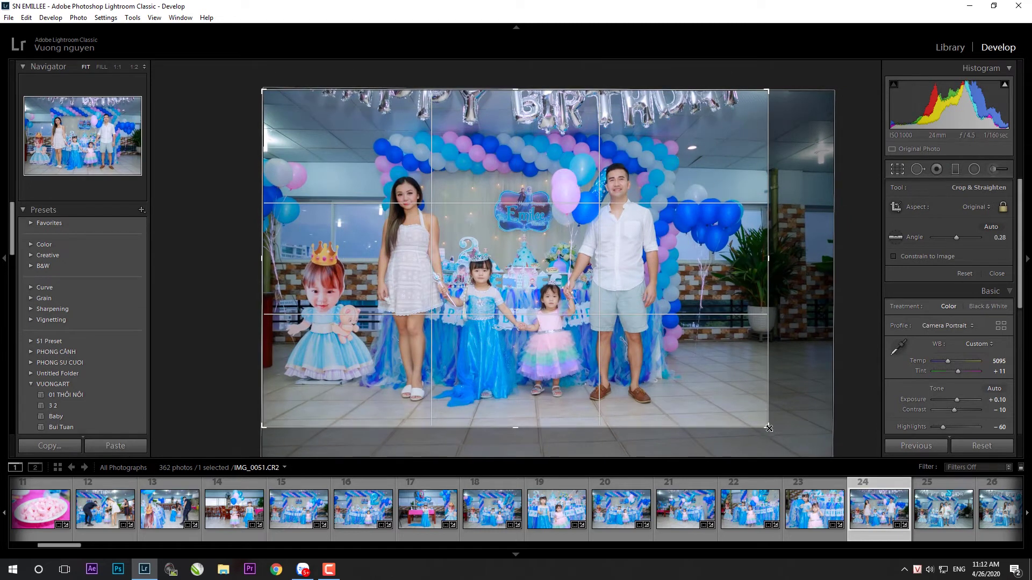
key(Return)
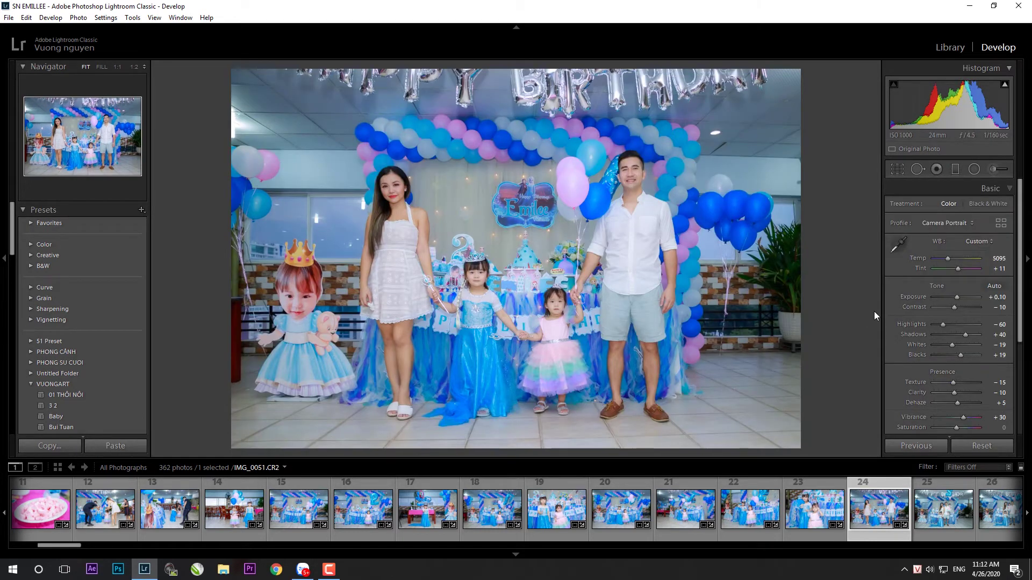
key(Up)
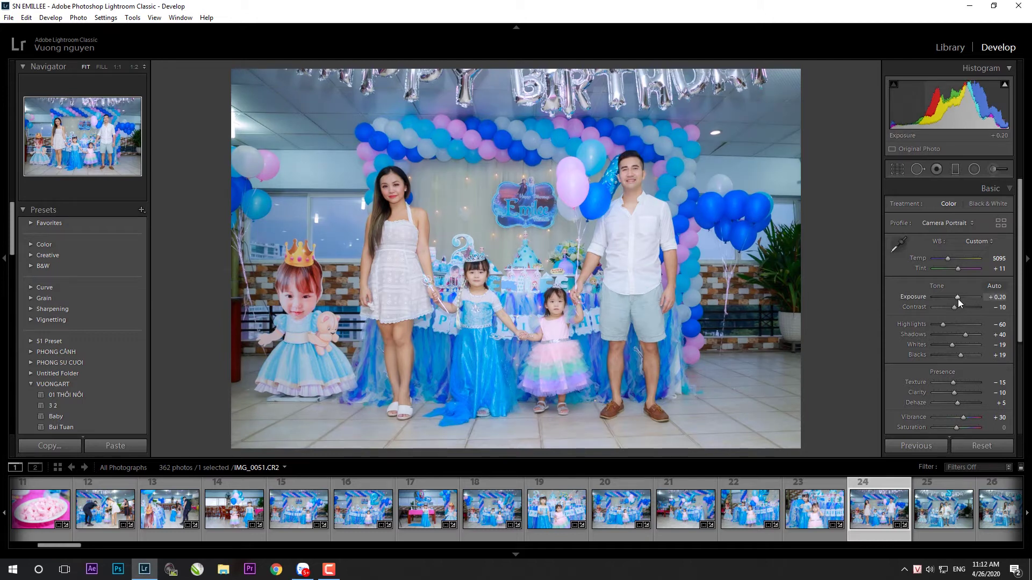
drag(965, 335, 969, 336)
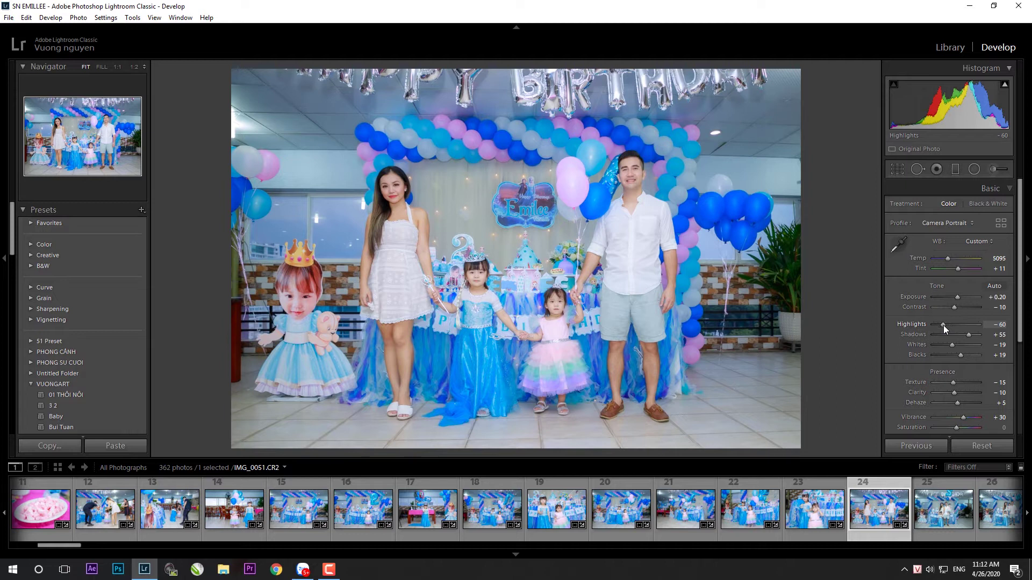
- Paste settings onto IMG_0055 and straighten it to −0.24°, cropping to keep the whole banner
click(930, 516)
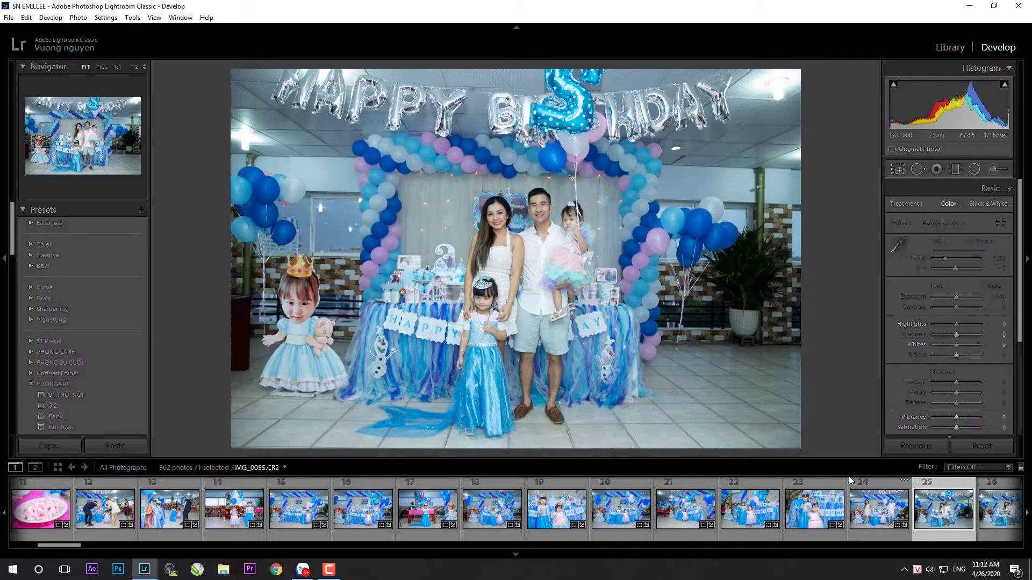
click(908, 445)
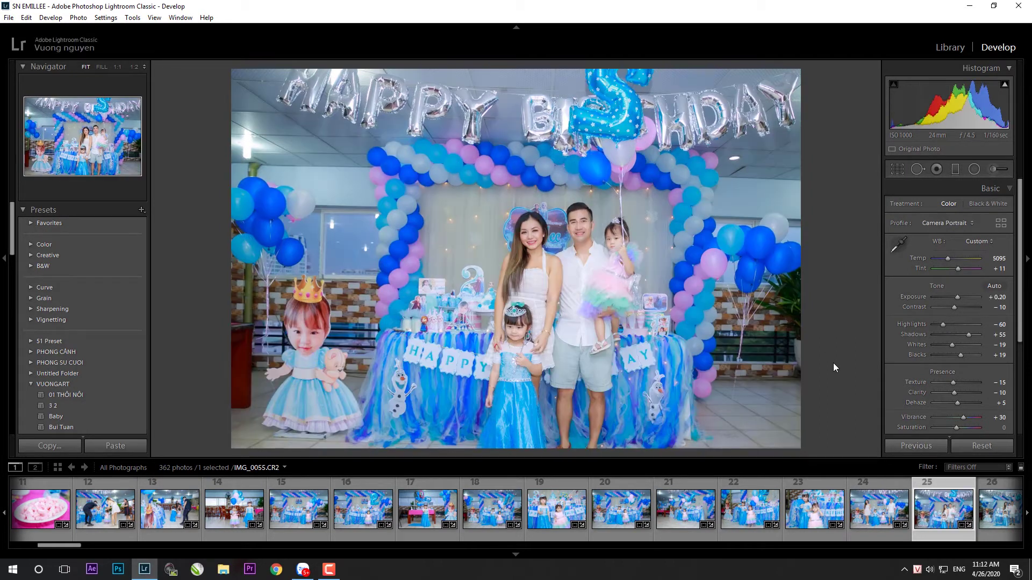
key(r)
drag(834, 371, 831, 388)
drag(738, 139, 723, 149)
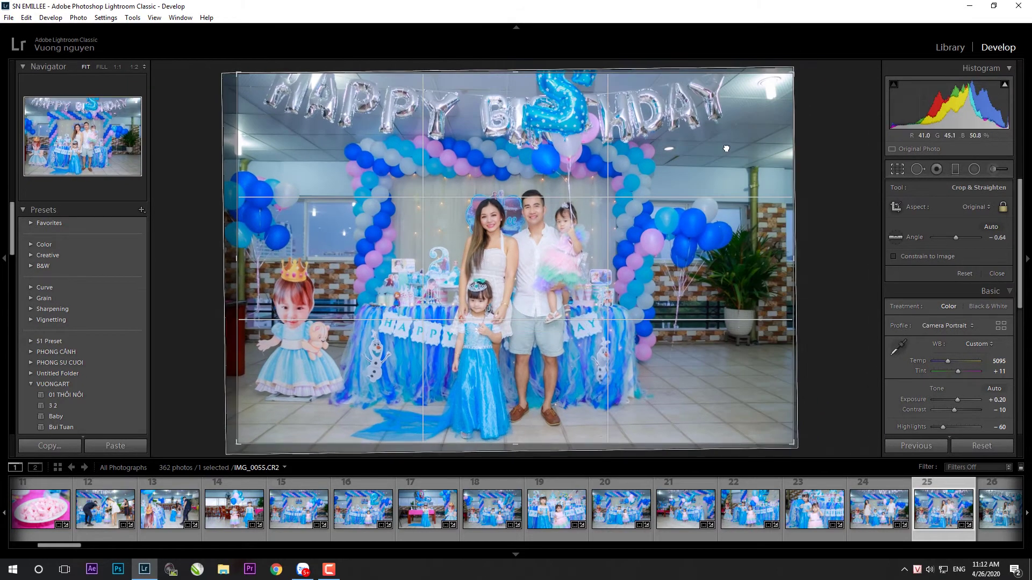
drag(813, 153, 815, 143)
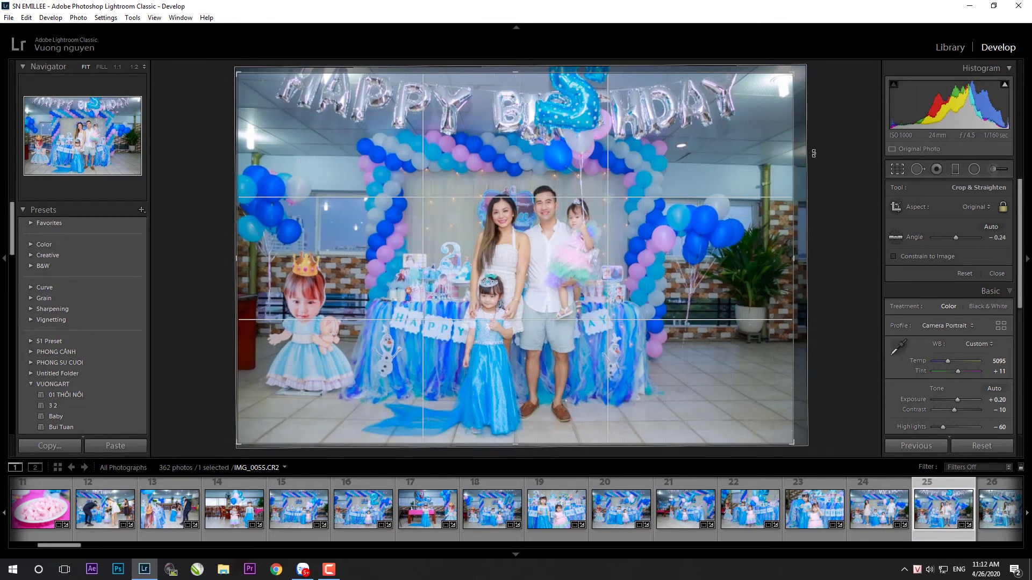
double_click(785, 320)
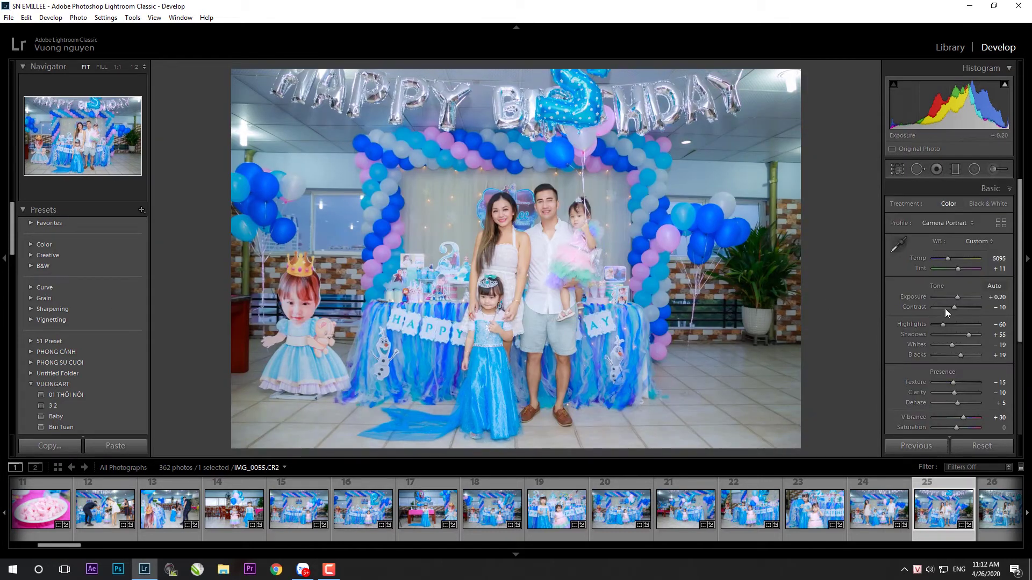
- Nudge IMG_0055's Shadows up and ease Highlights to −36
drag(968, 334, 949, 324)
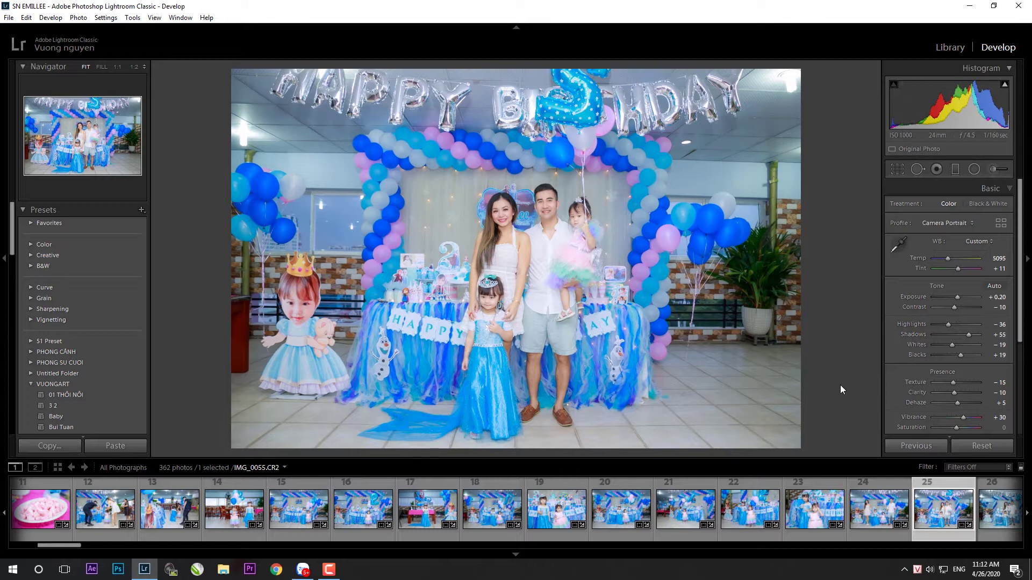
key(r)
key(r)
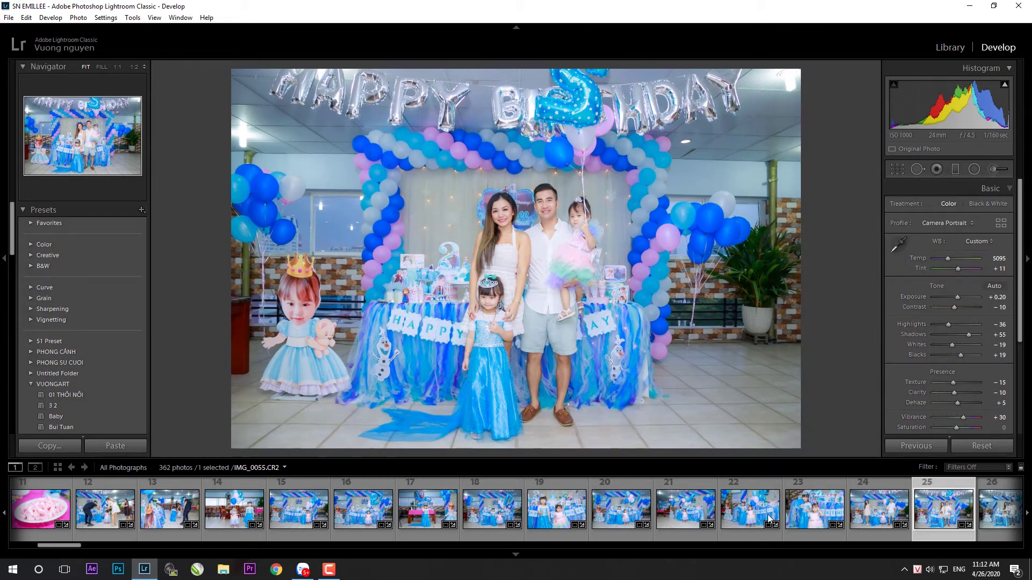
scroll(666, 510, down, 5)
- Paste settings onto IMG_0060, tighten its crop at the bottom-right, and raise Exposure to +0.30
click(693, 525)
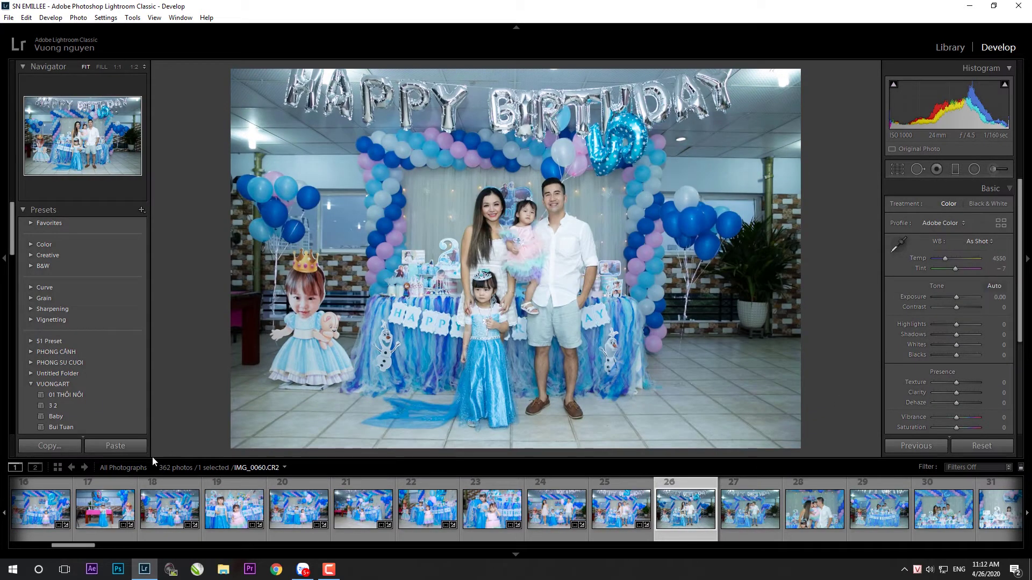
click(122, 446)
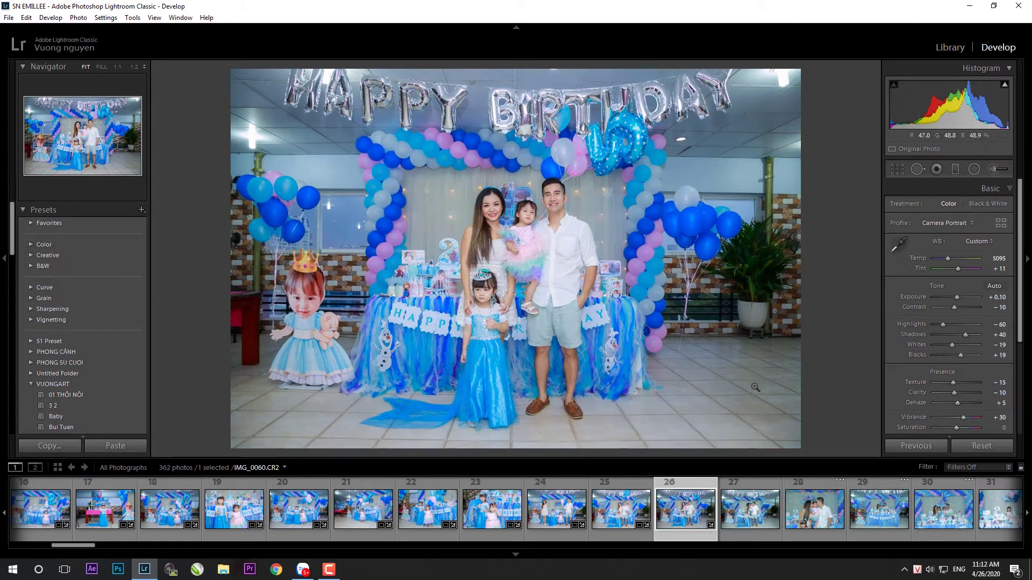
key(r)
drag(800, 448, 788, 440)
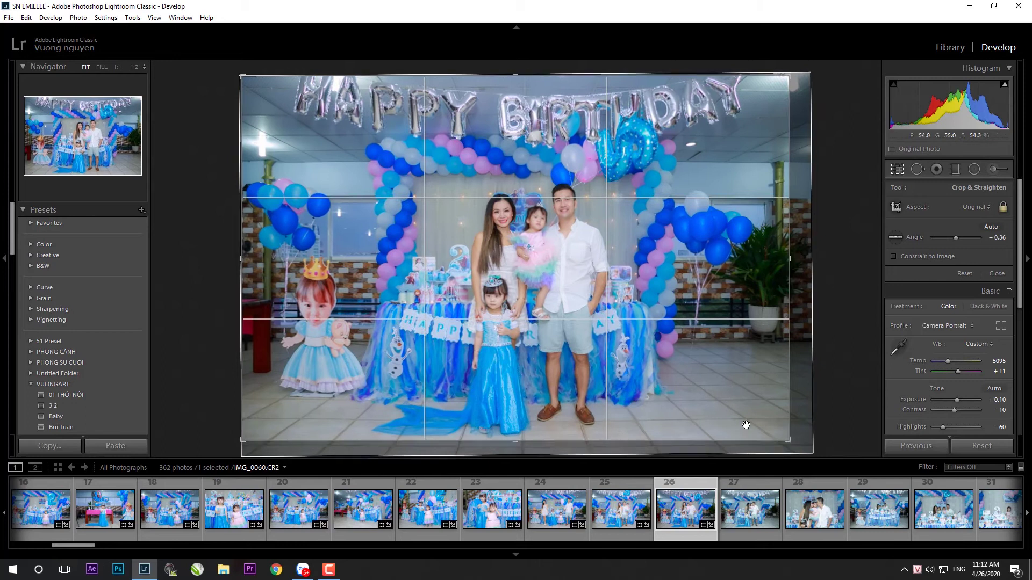
key(Return)
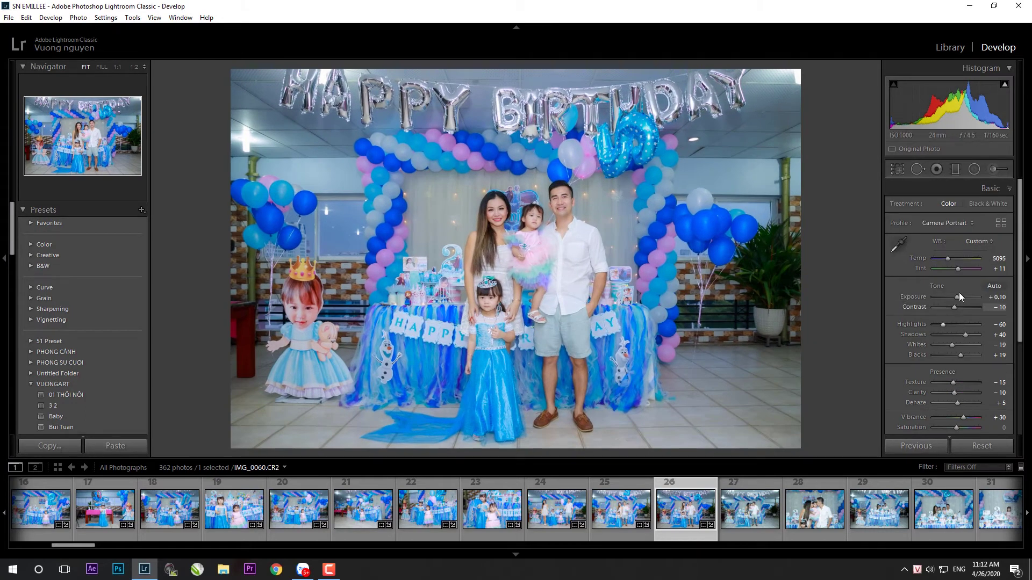
drag(957, 296, 959, 297)
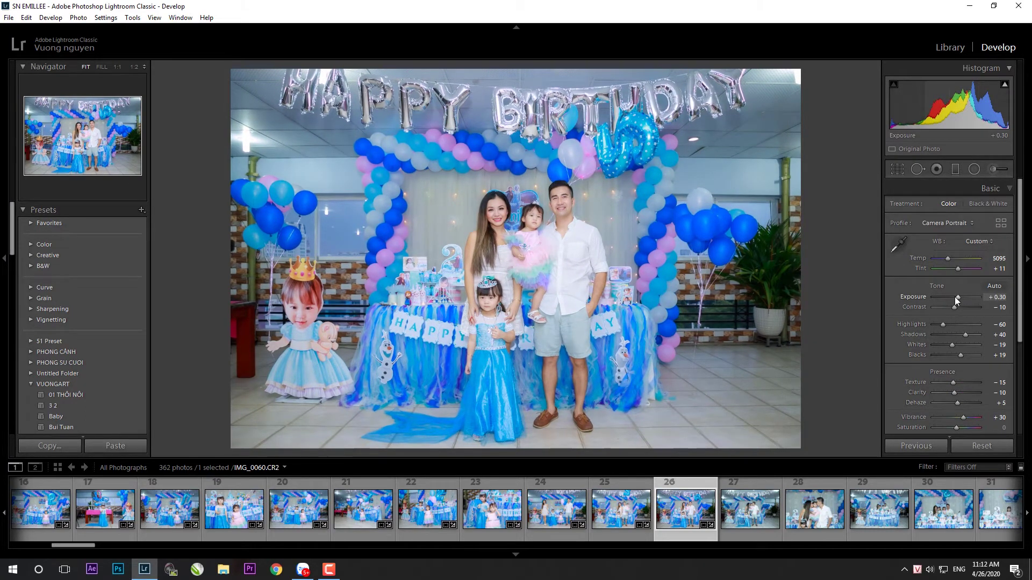
- Paste settings onto IMG_0061, straighten it to about 0.17°, and raise Exposure to +0.20
click(745, 532)
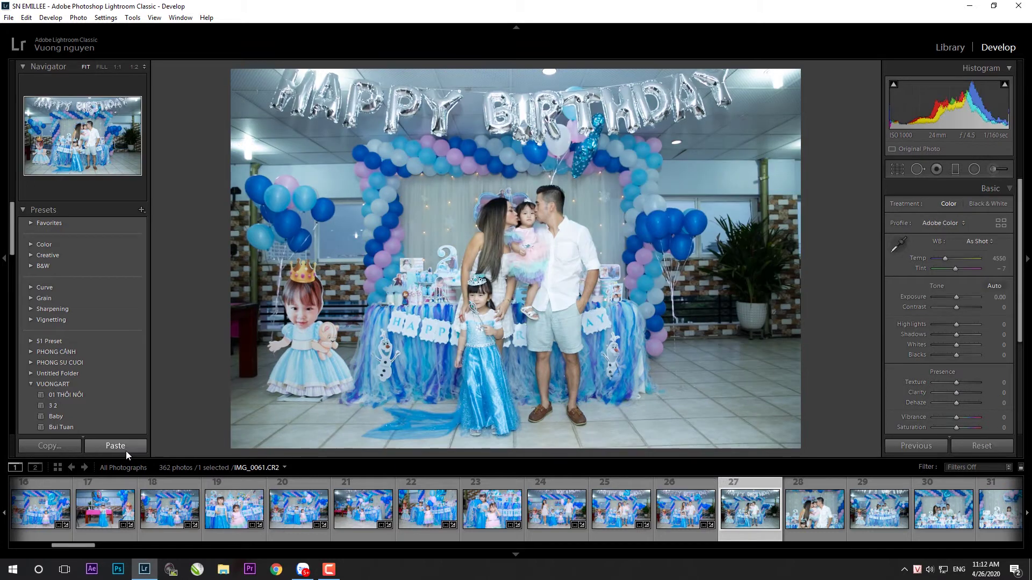
click(125, 451)
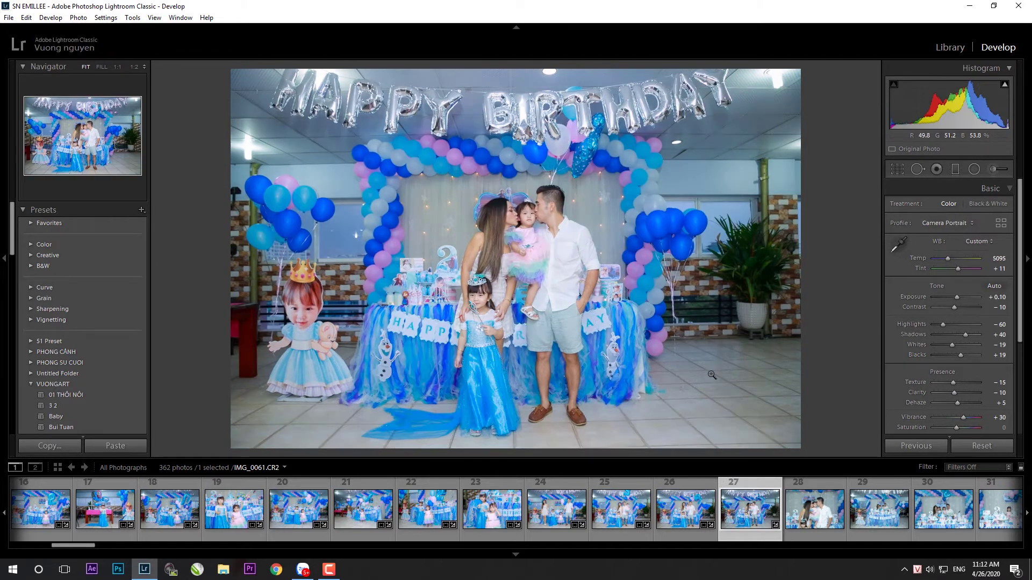
key(r)
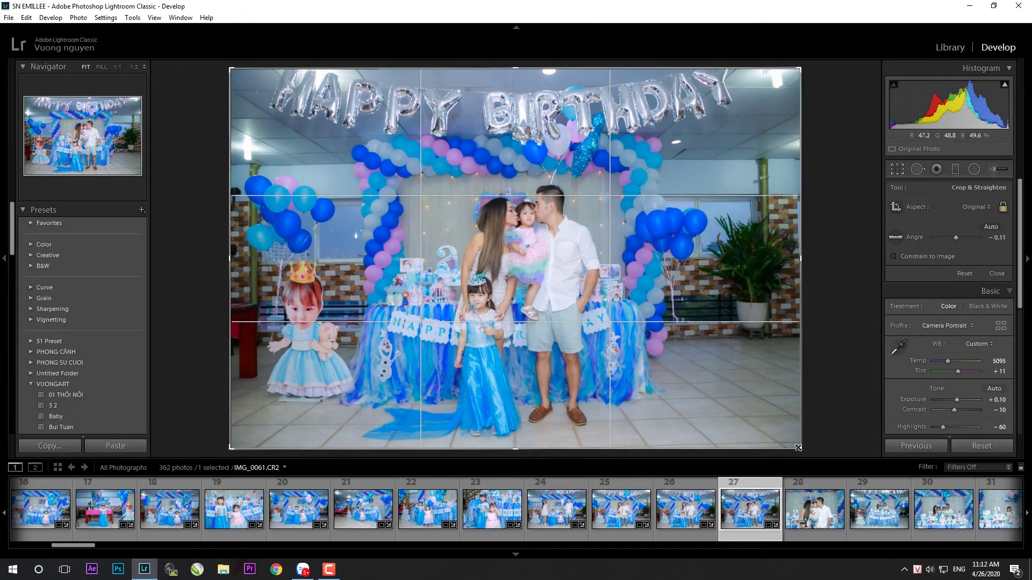
drag(798, 448, 838, 401)
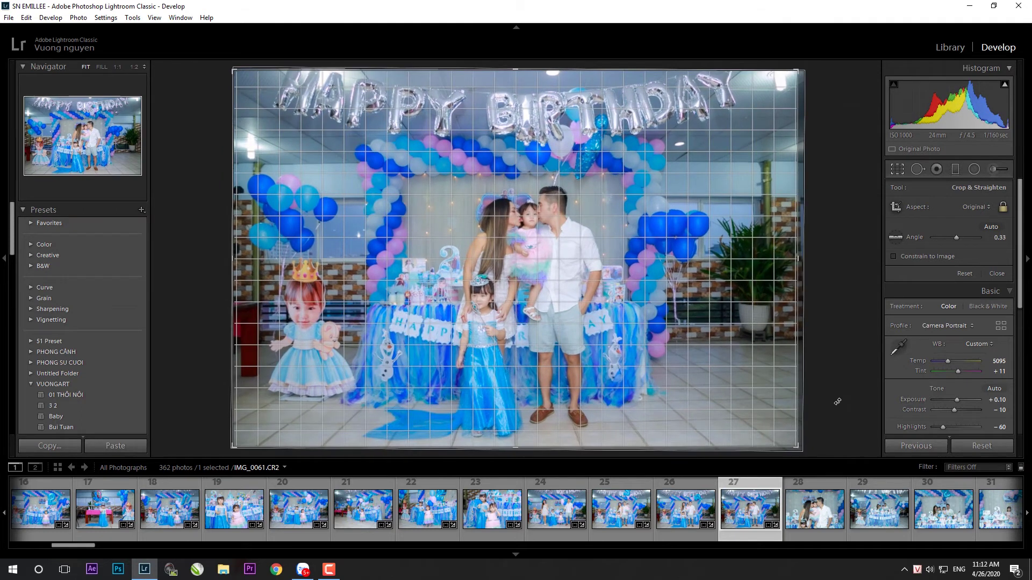
mouse_move(838, 401)
mouse_down()
mouse_move(832, 431)
mouse_move(814, 423)
mouse_up()
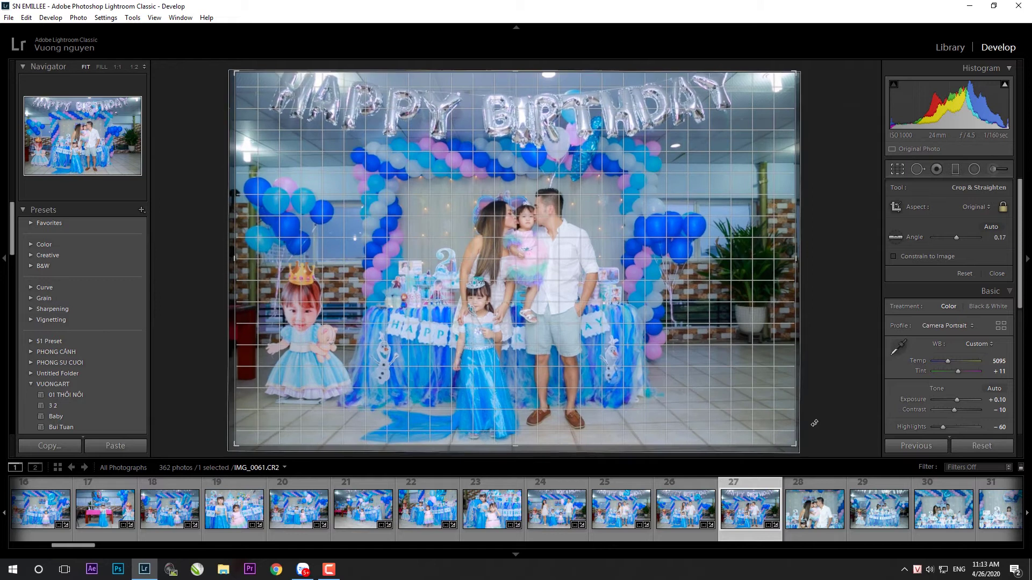
double_click(750, 392)
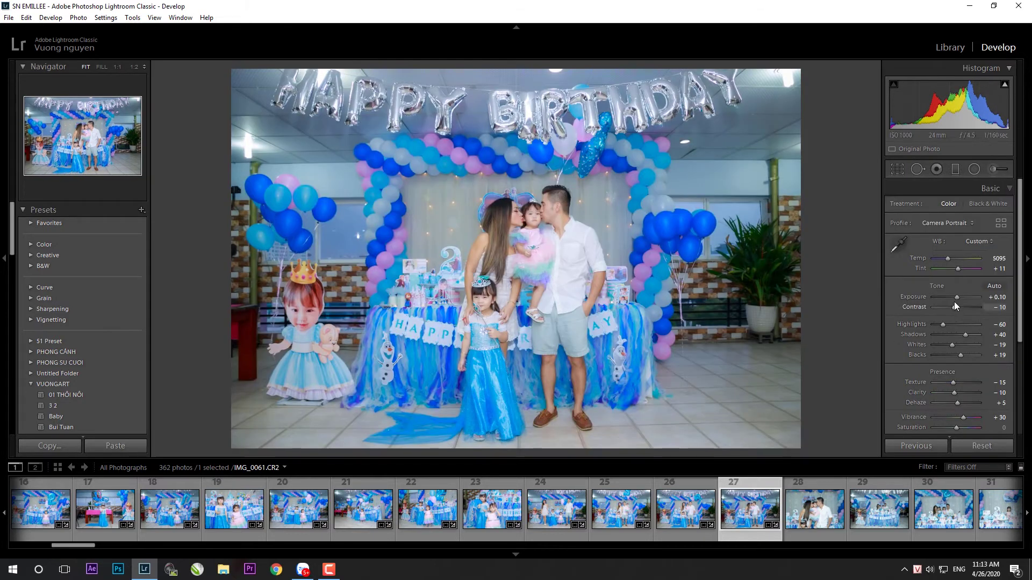
drag(954, 297, 954, 297)
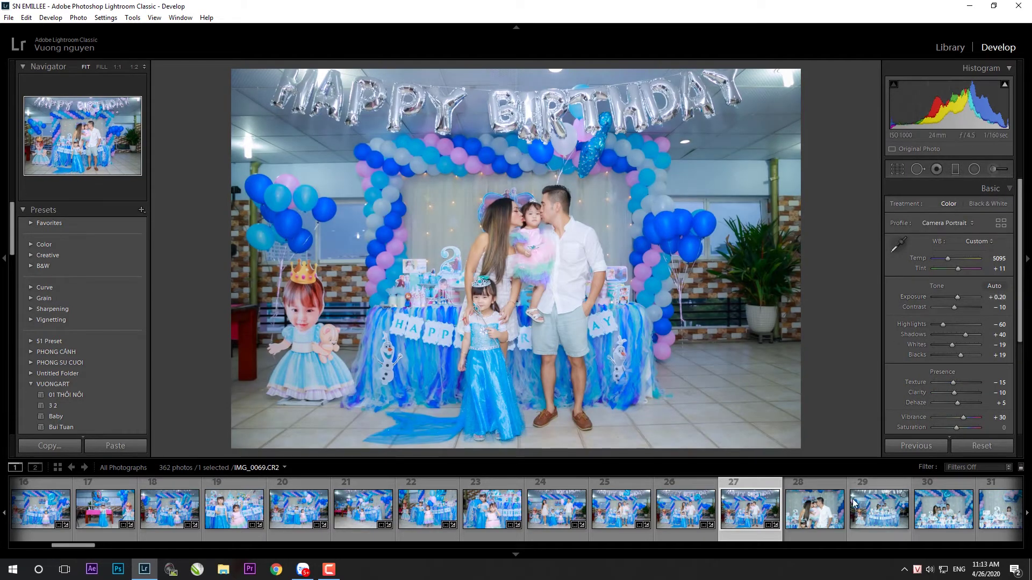
- Paste settings onto IMG_0064, keep its crop unchanged, and lift its shadows slightly
click(814, 509)
key(ctrl+shift+v)
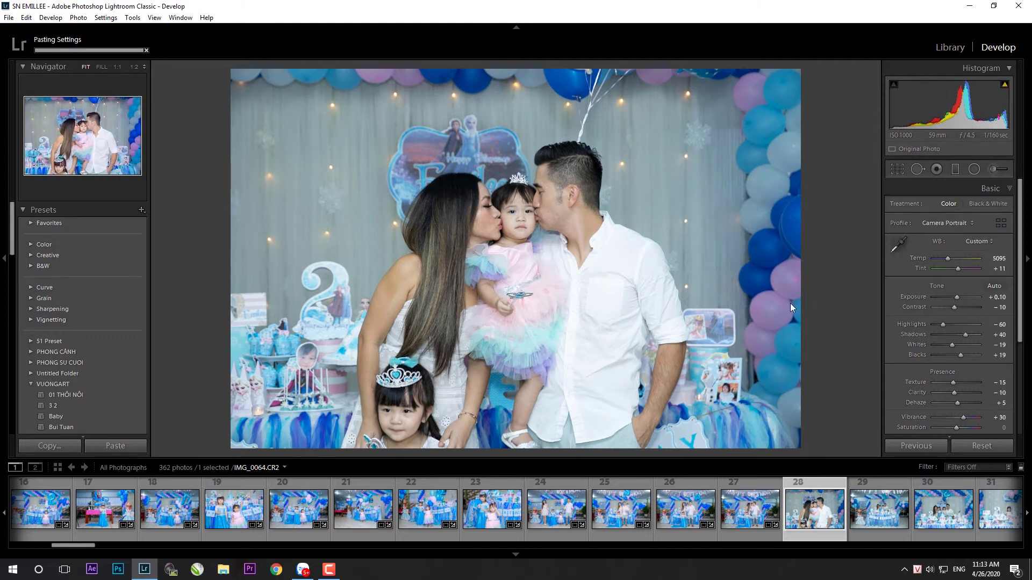
key(r)
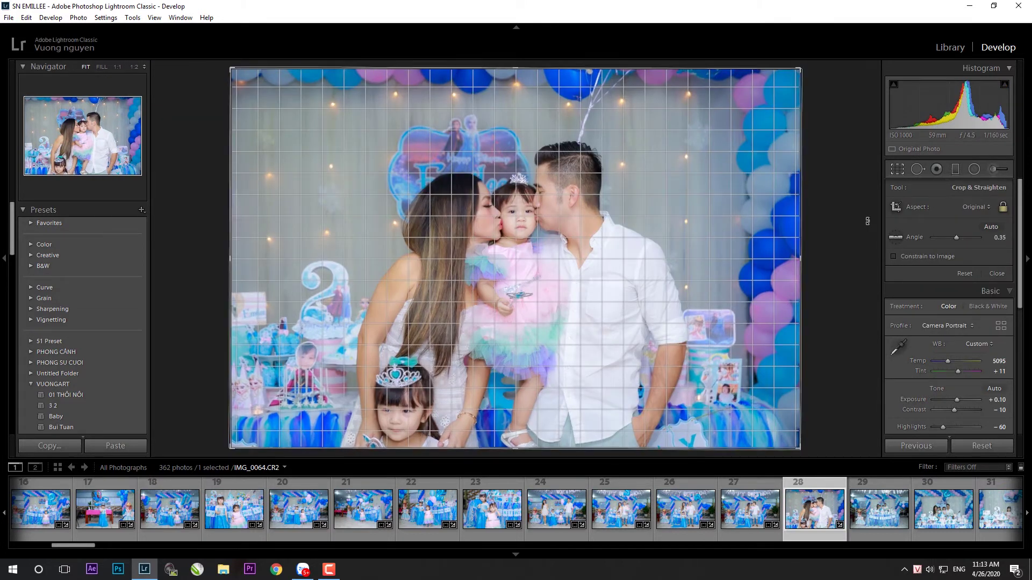
key(r)
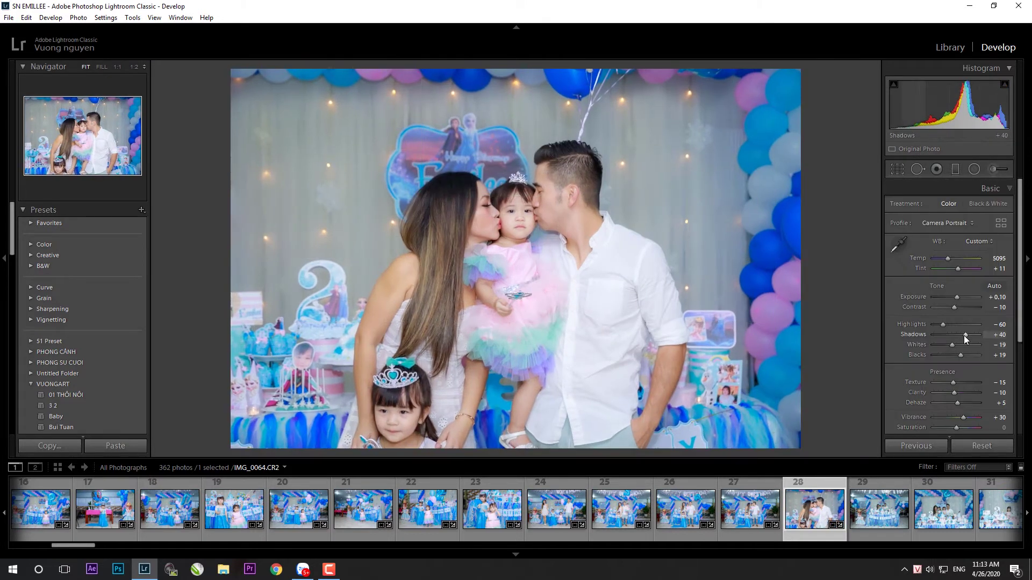
mouse_move(968, 334)
mouse_down()
mouse_move(943, 324)
mouse_move(972, 334)
mouse_up()
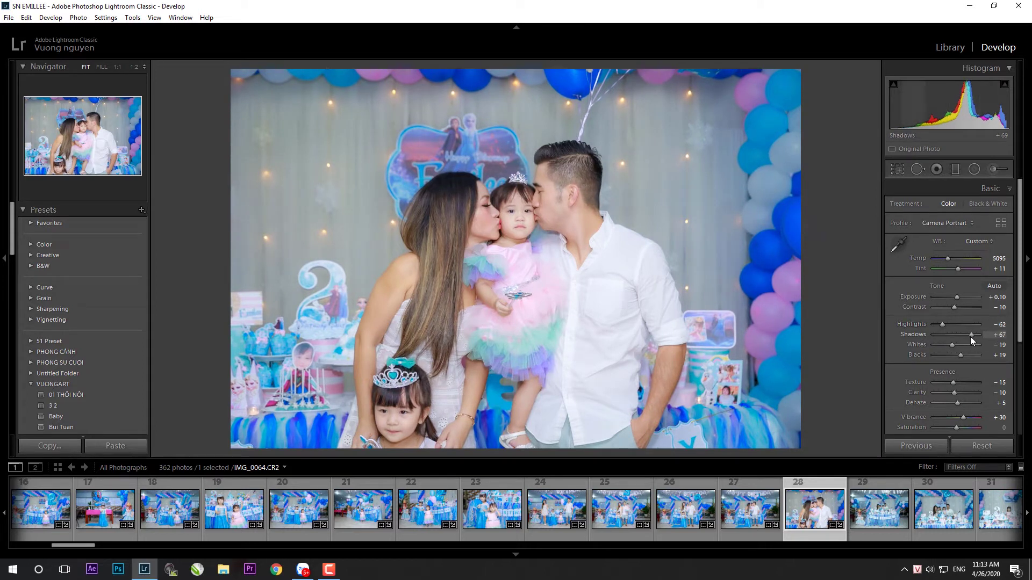
- Paste settings onto IMG_0069, reframe its crop slightly tighter, and raise Shadows to +71
click(880, 513)
click(94, 446)
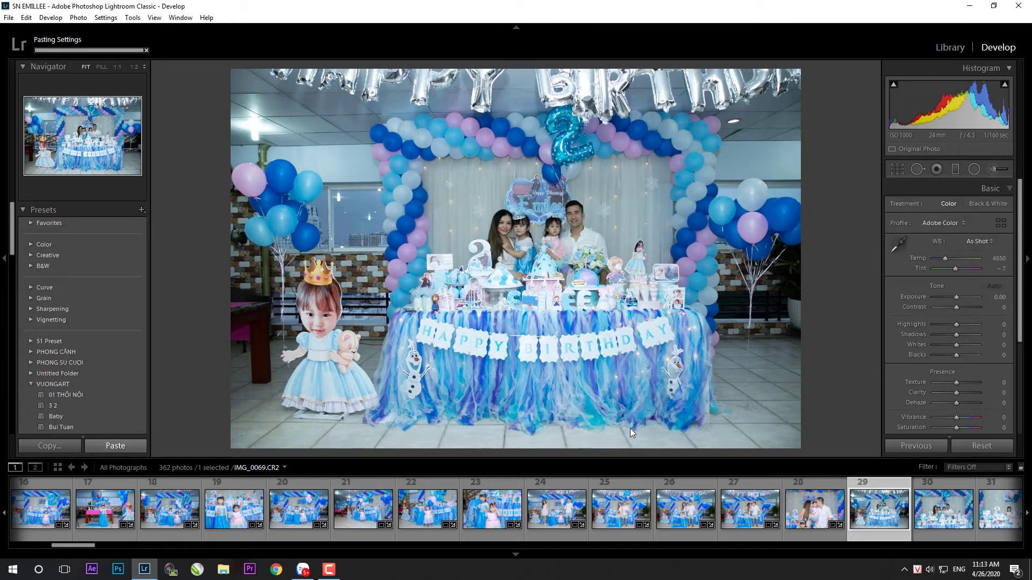
key(r)
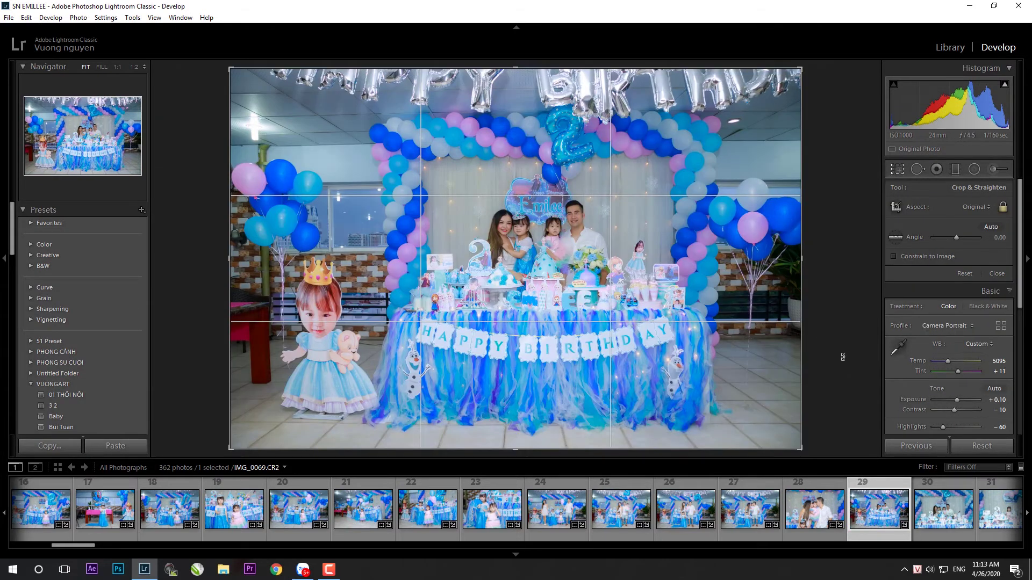
mouse_move(396, 426)
mouse_down()
mouse_move(557, 375)
mouse_move(543, 374)
mouse_up()
key(Return)
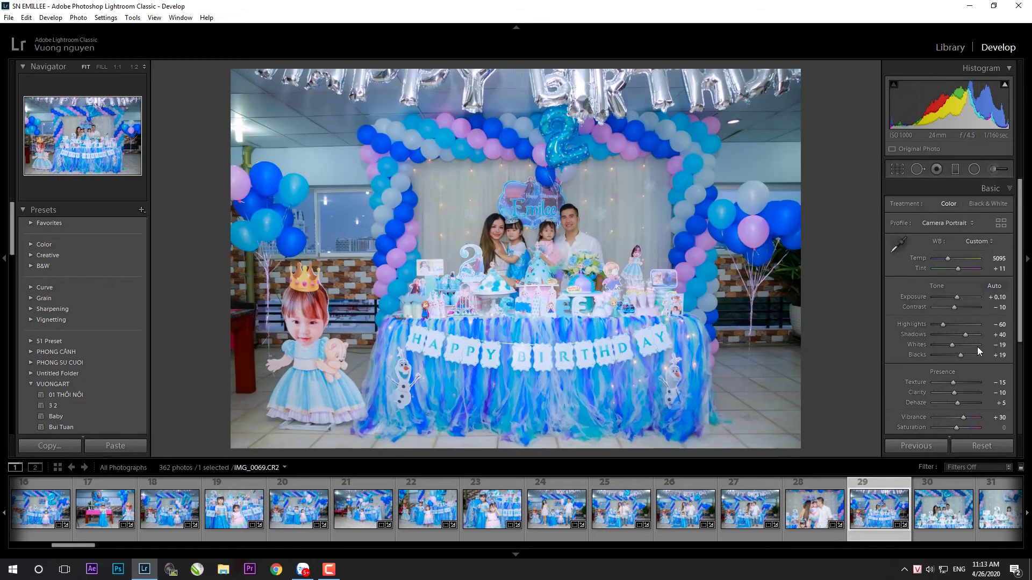
drag(968, 335, 973, 334)
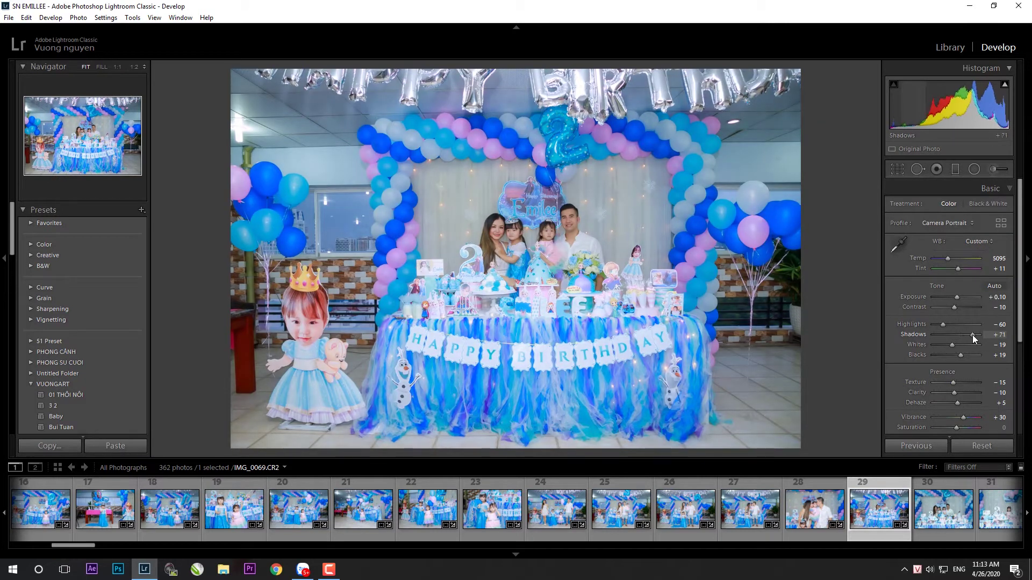
key(k)
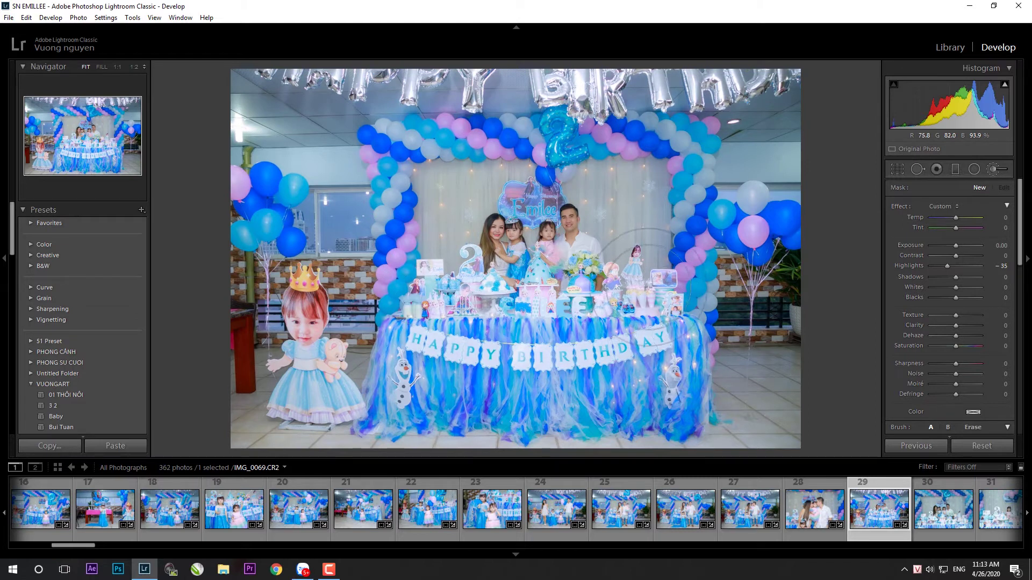
- Set the brush to pull Highlights down to about −57 with slightly lifted shadows, then lower overall Highlights
drag(947, 266, 942, 266)
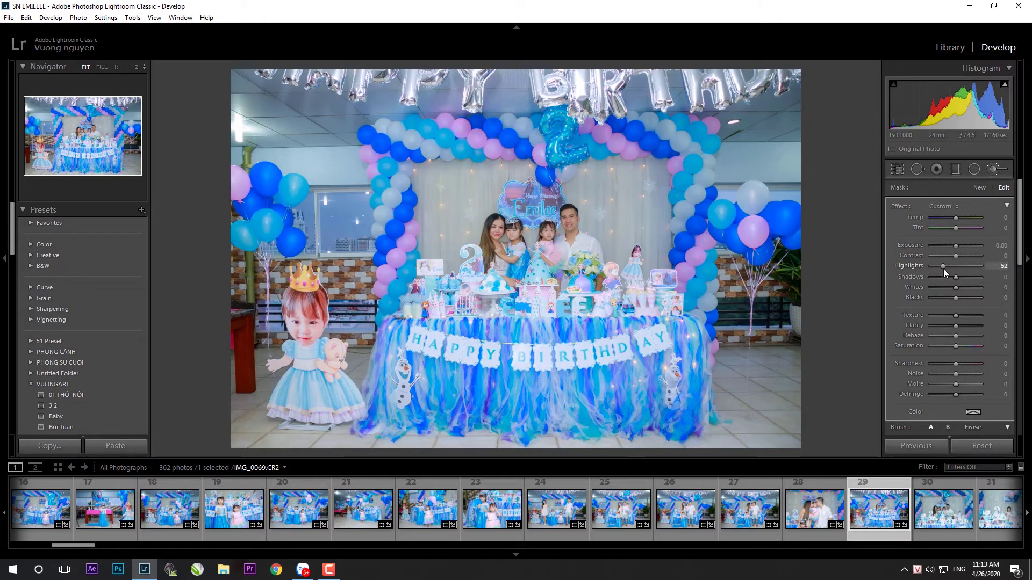
drag(956, 277, 954, 276)
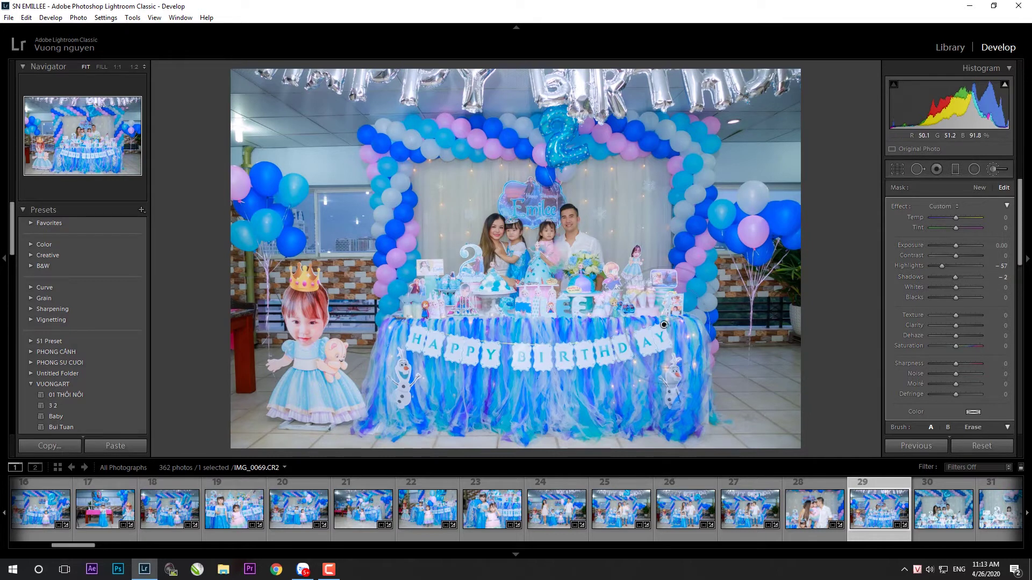
key(k)
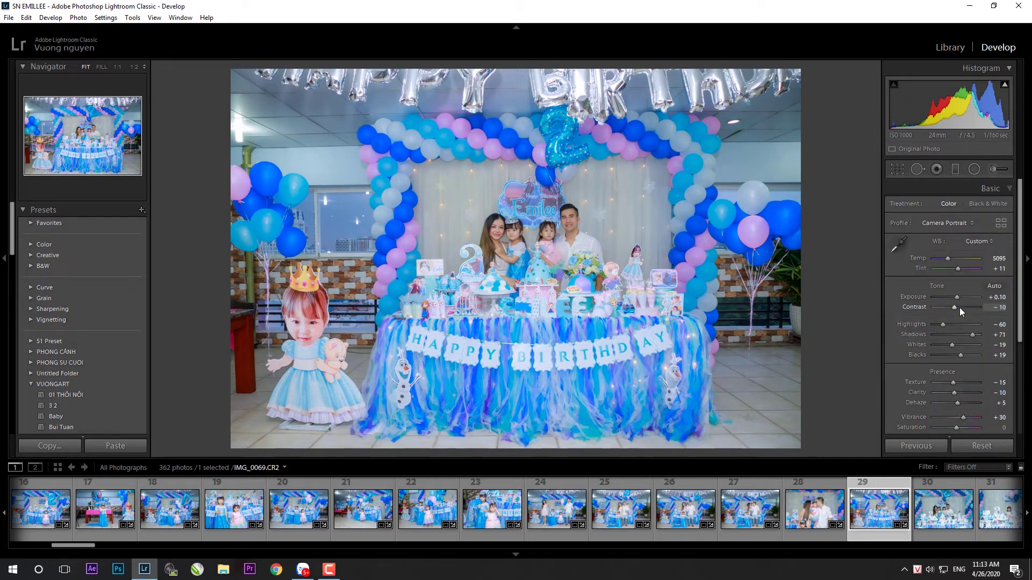
drag(950, 324, 947, 325)
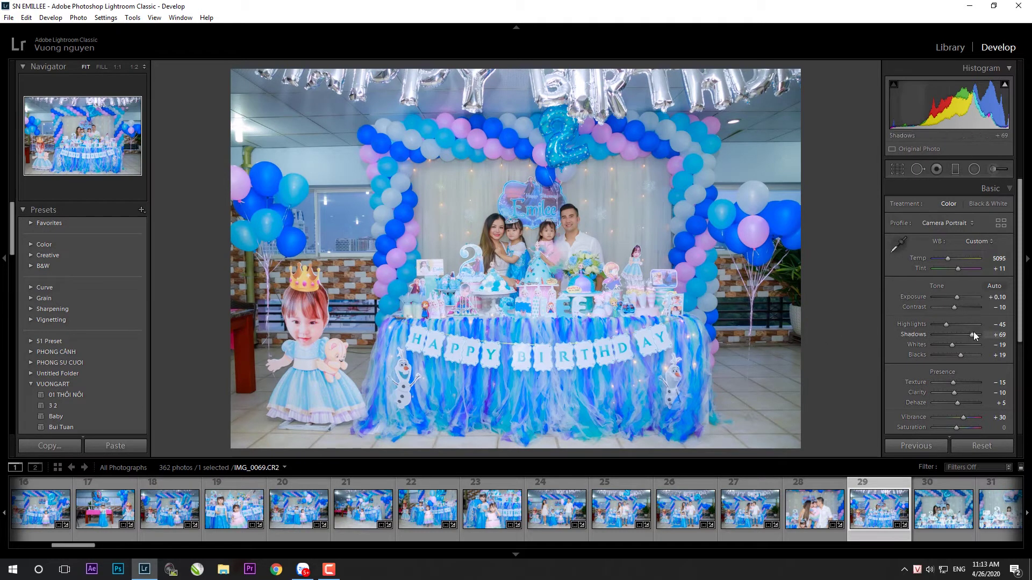
- Rotate IMG_0069 to about −0.28° and compare it with the original in Before/After
key(r)
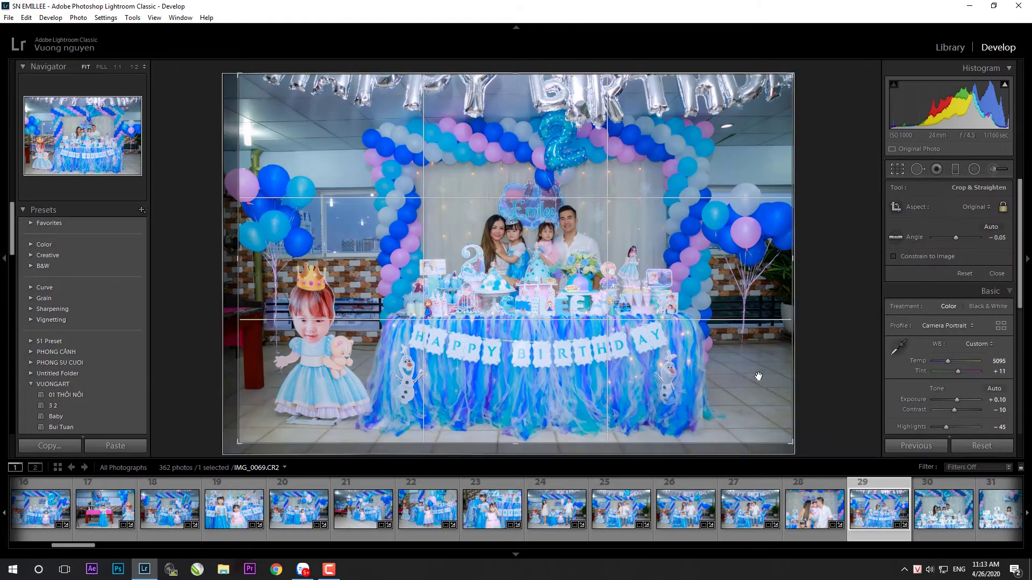
drag(841, 393, 838, 400)
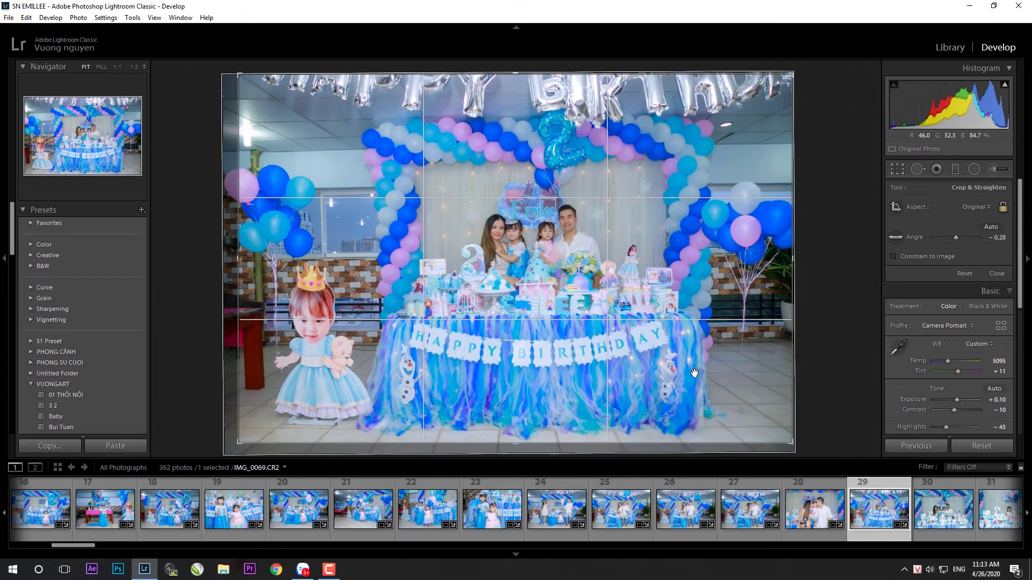
key(Return)
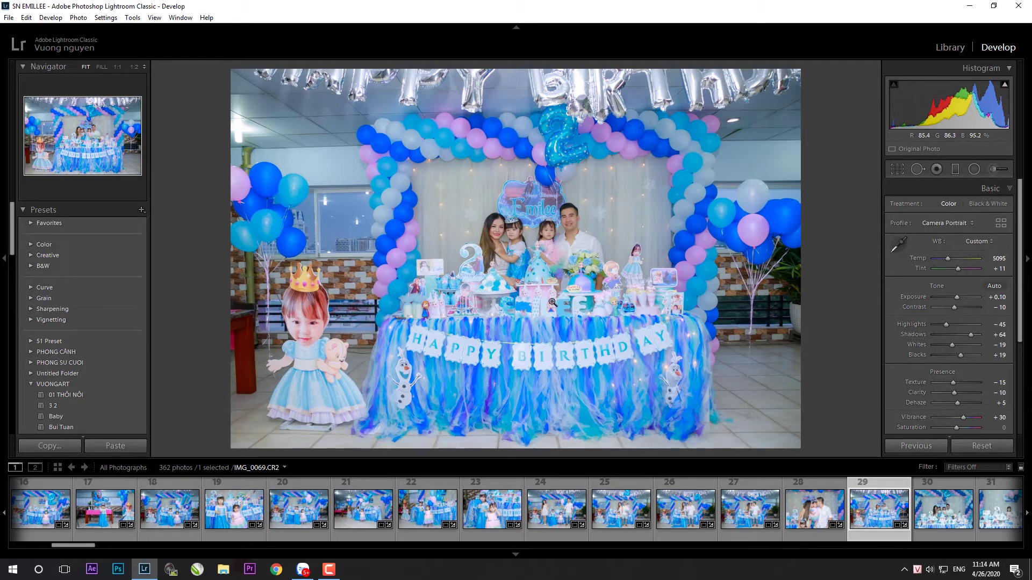
key(y)
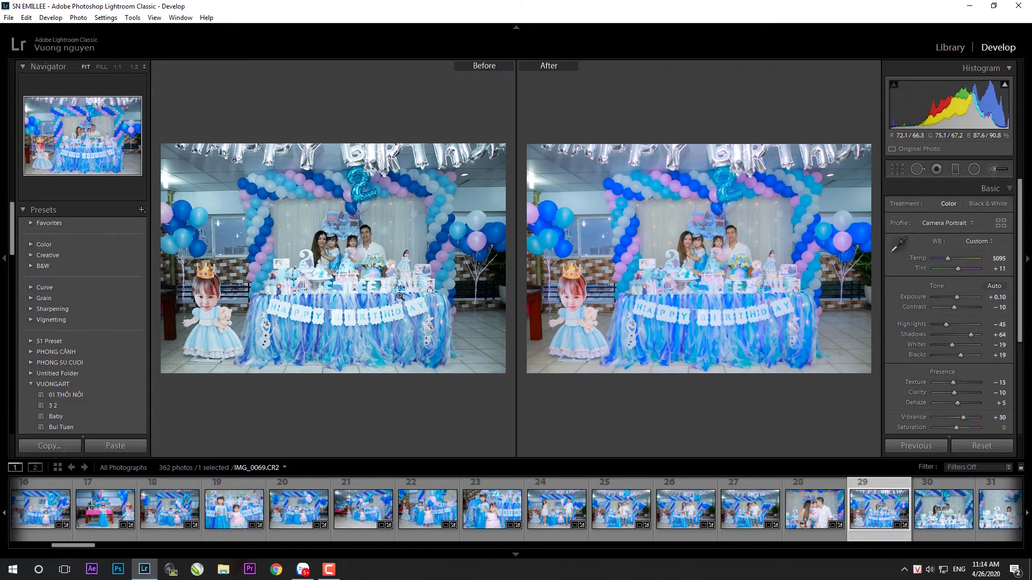
key(y)
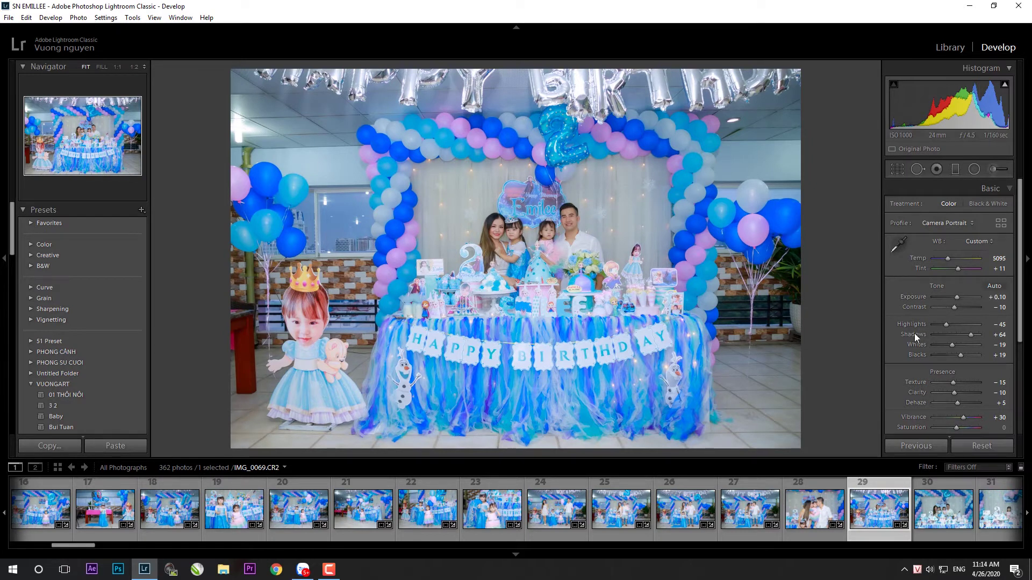
- Inspect the existing brush mask on IMG_0069, then move on to IMG_0071
key(k)
click(663, 326)
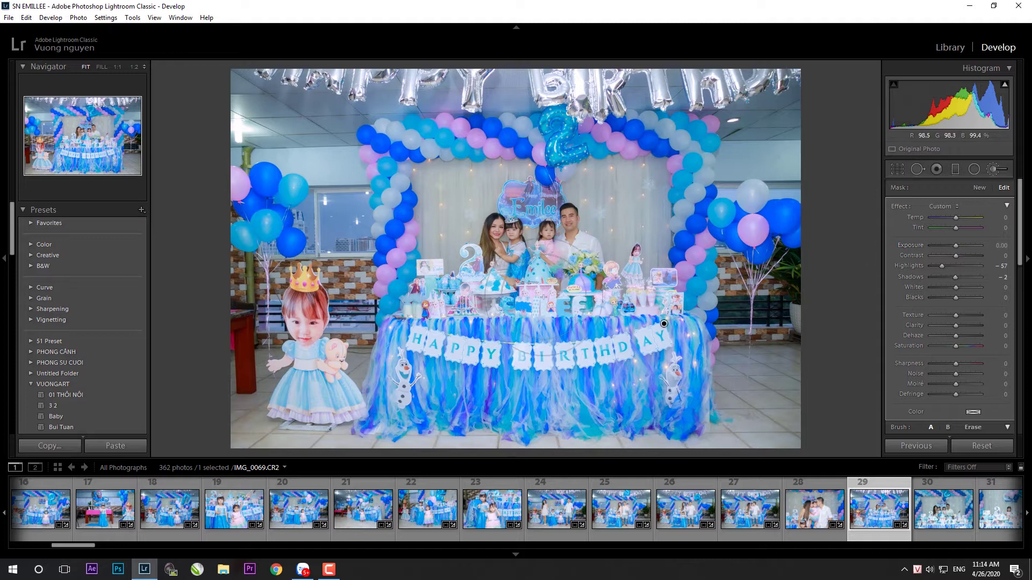
key(k)
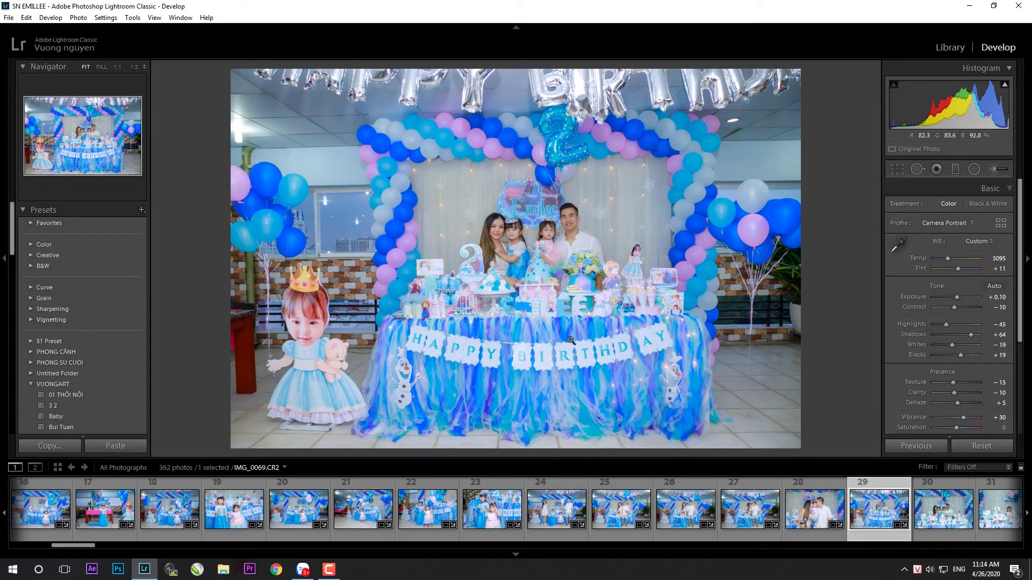
key(Right)
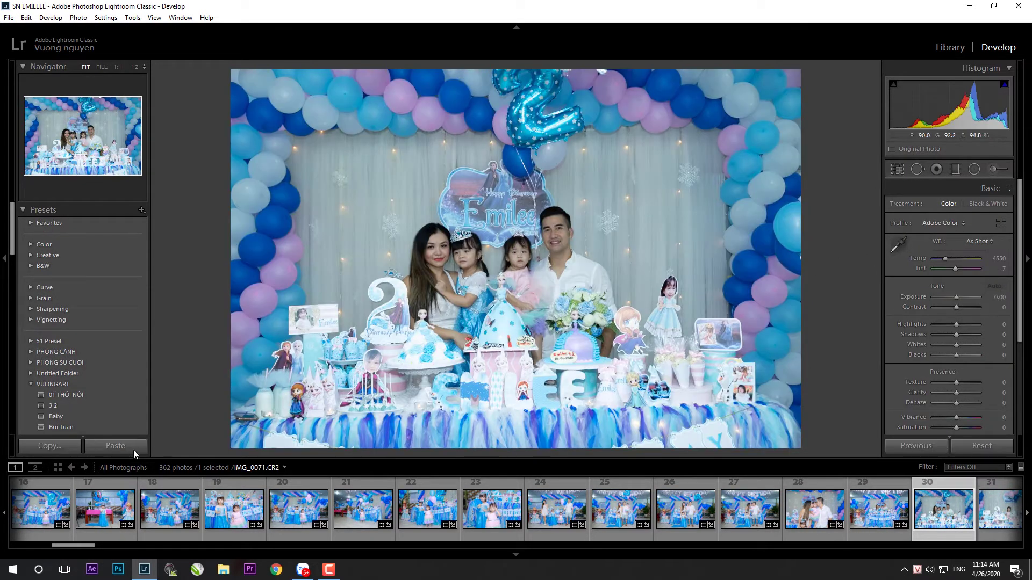
- Paste the copied Camera Portrait profile and custom white balance settings onto IMG_0071
click(128, 450)
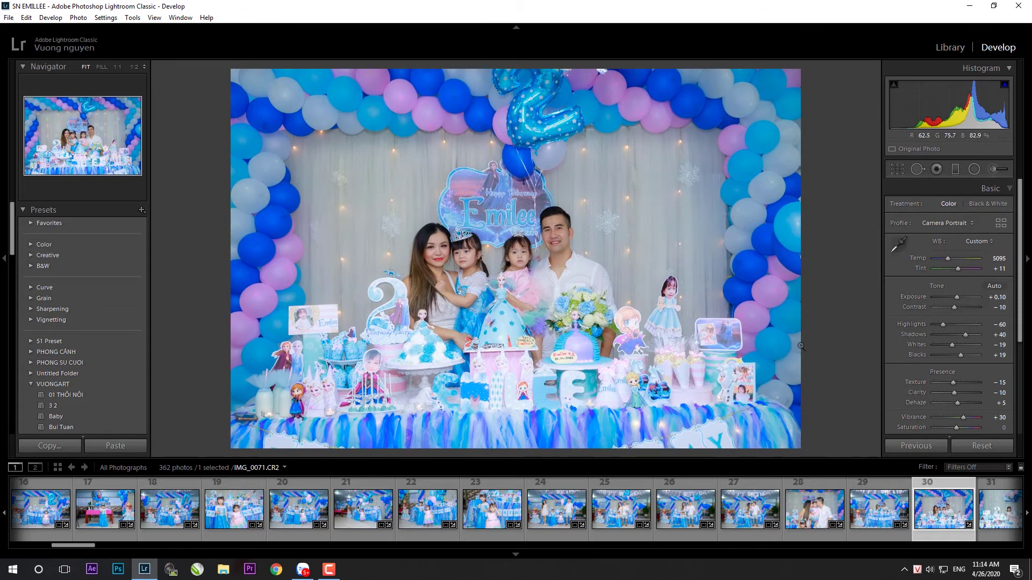
key(r)
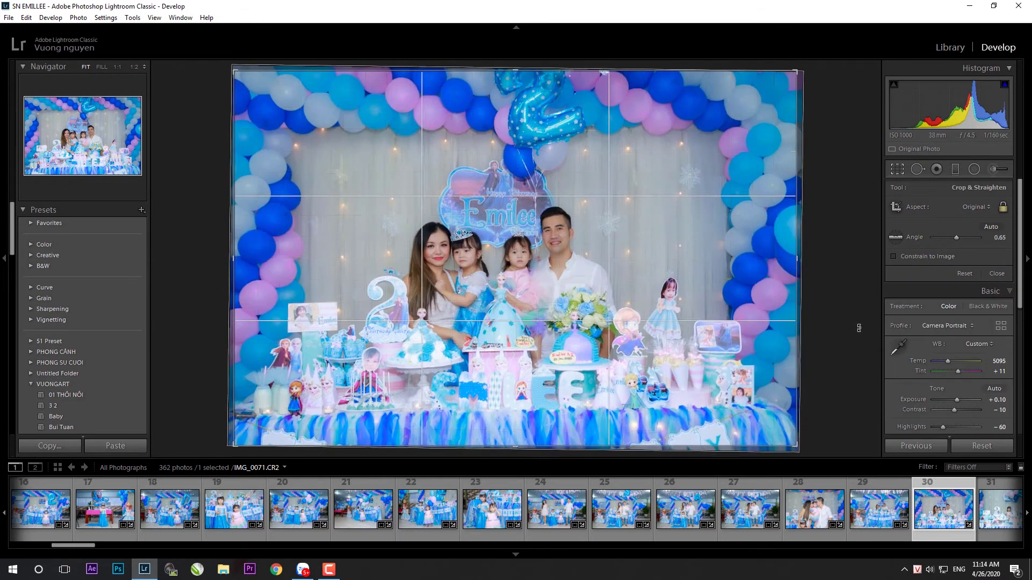
key(r)
- Set IMG_0071's exposure to −0.10 and ready the adjustment brush
scroll(958, 297, up, 2)
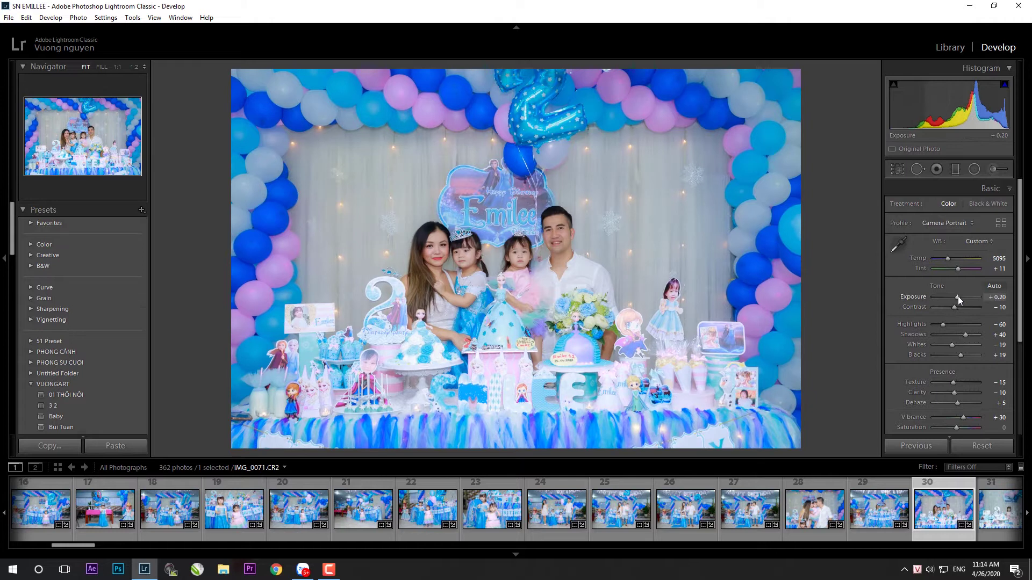
scroll(957, 297, down, 3)
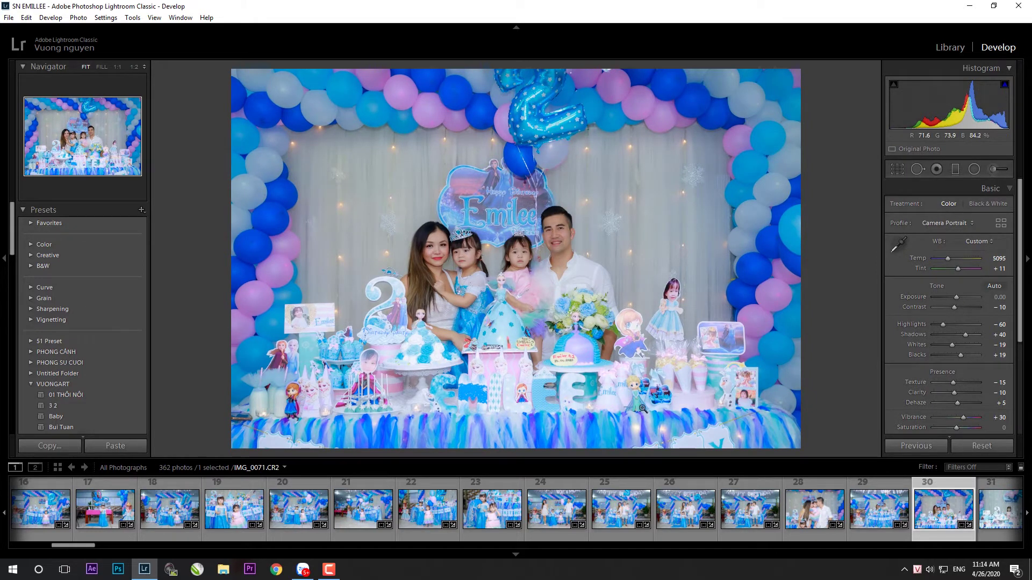
scroll(954, 299, down, 1)
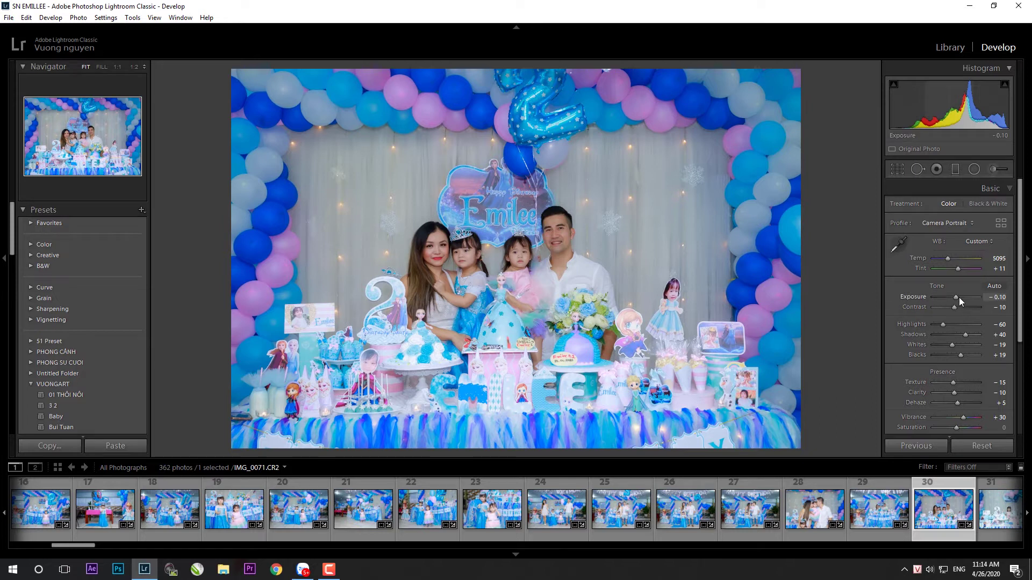
scroll(960, 298, up, 1)
scroll(959, 298, down, 1)
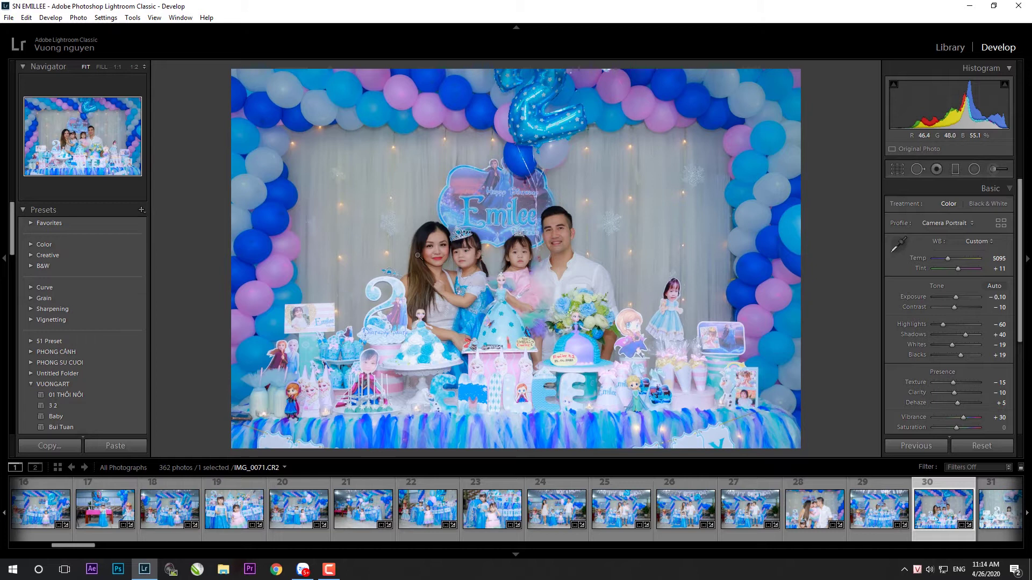
key(k)
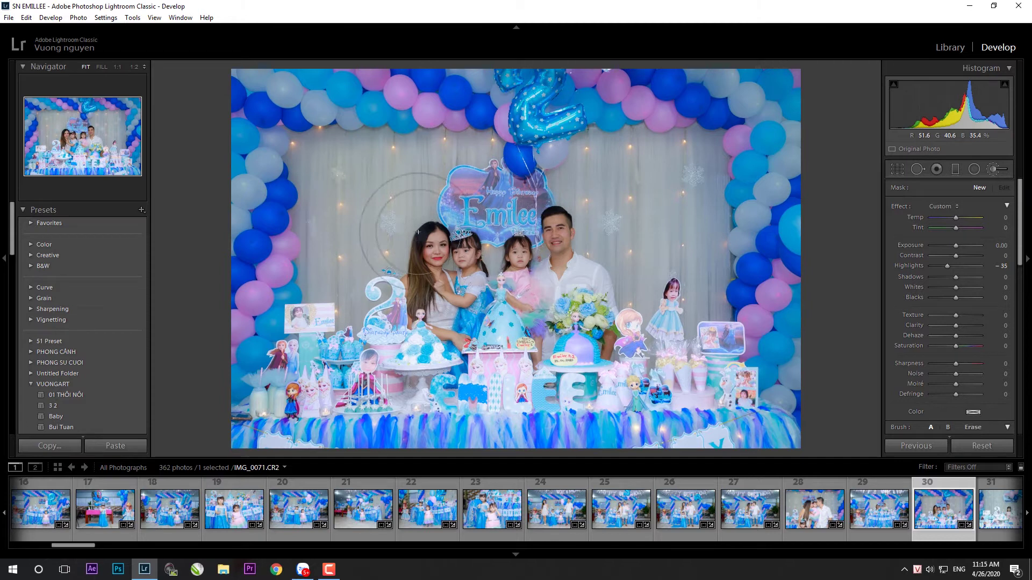
- Paint a brightening brush mask over the woman's face, with Shadows at 13
drag(436, 249, 462, 273)
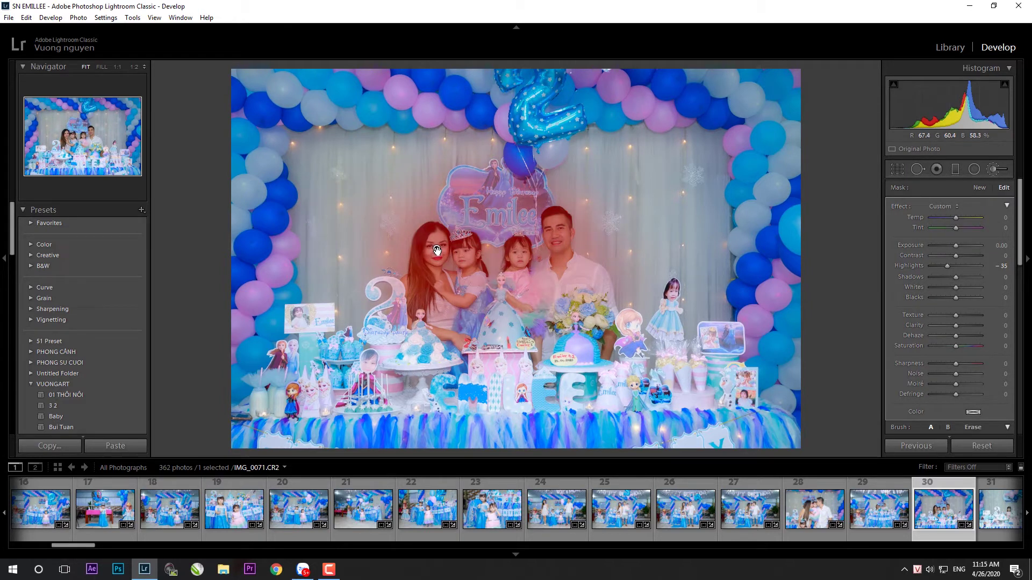
double_click(947, 266)
drag(953, 245, 957, 247)
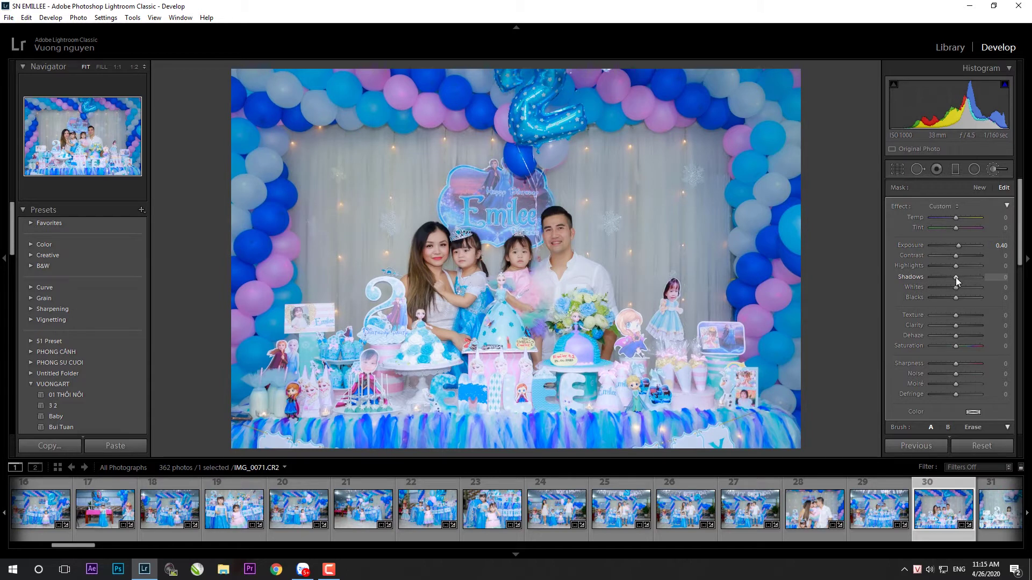
drag(962, 276, 958, 276)
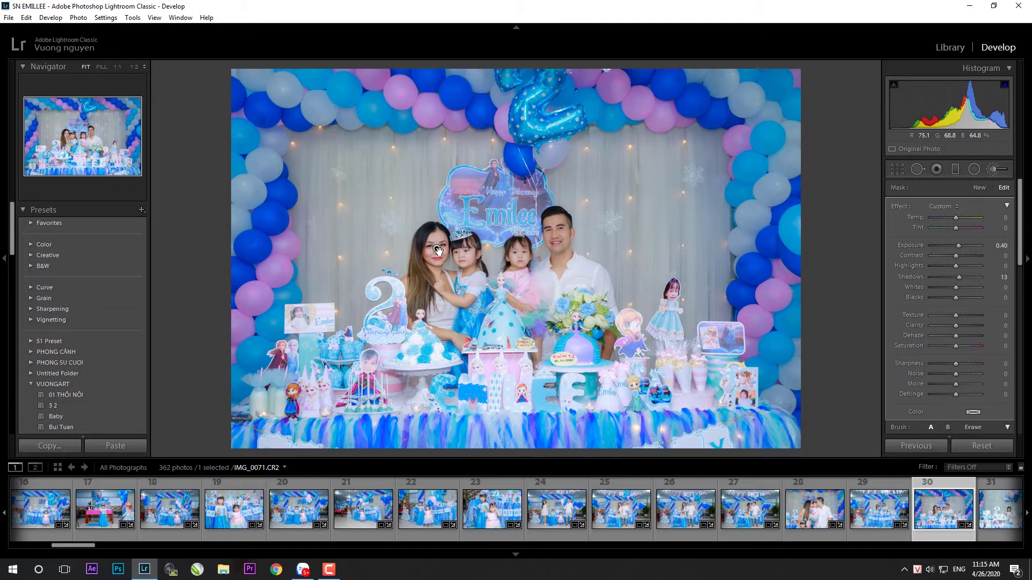
click(979, 188)
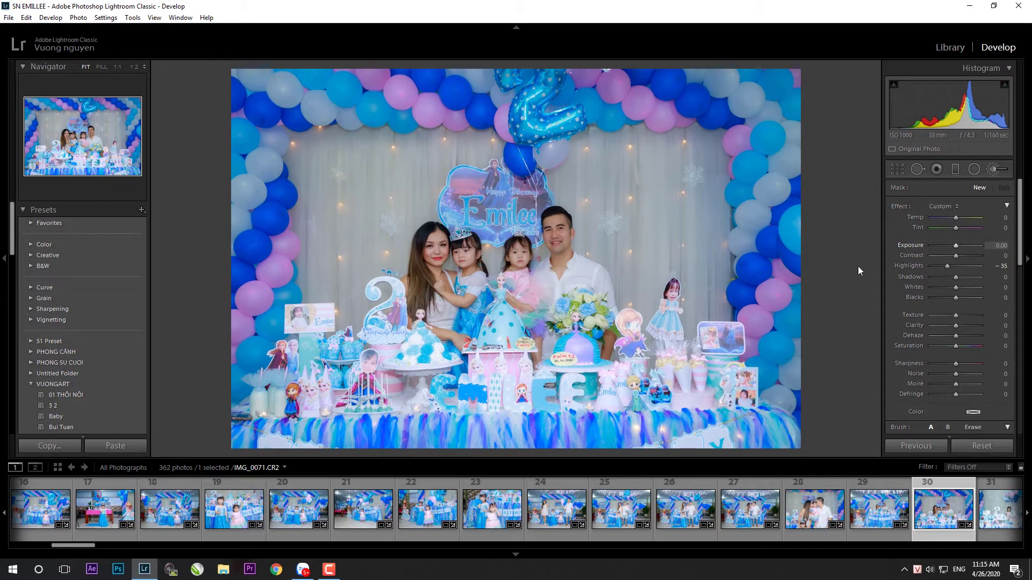
- Add a second brush mask on the lower-right table decorations with Highlights −87
key(k)
scroll(955, 295, up, 4)
scroll(956, 297, up, 1)
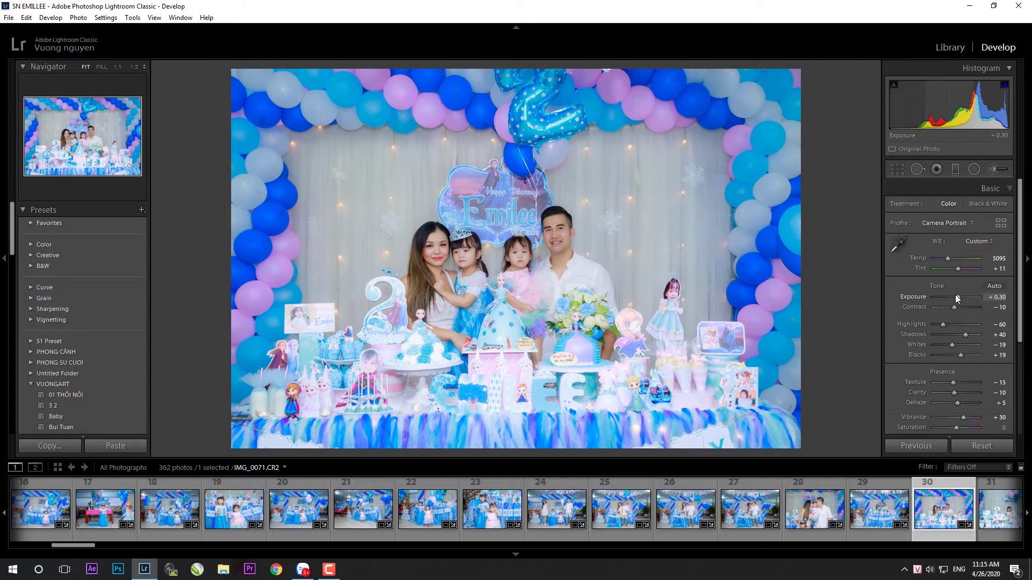
key(k)
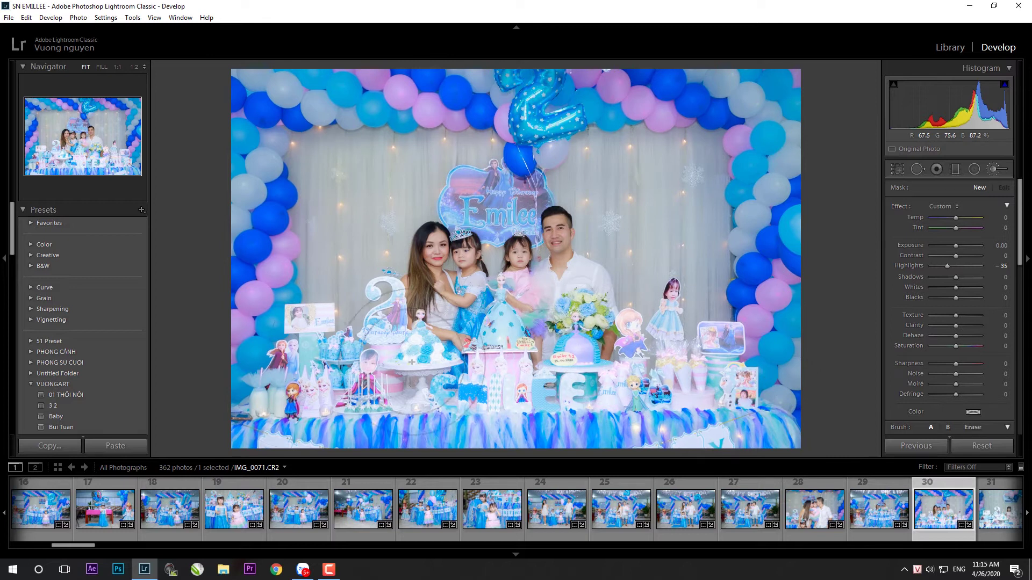
click(723, 419)
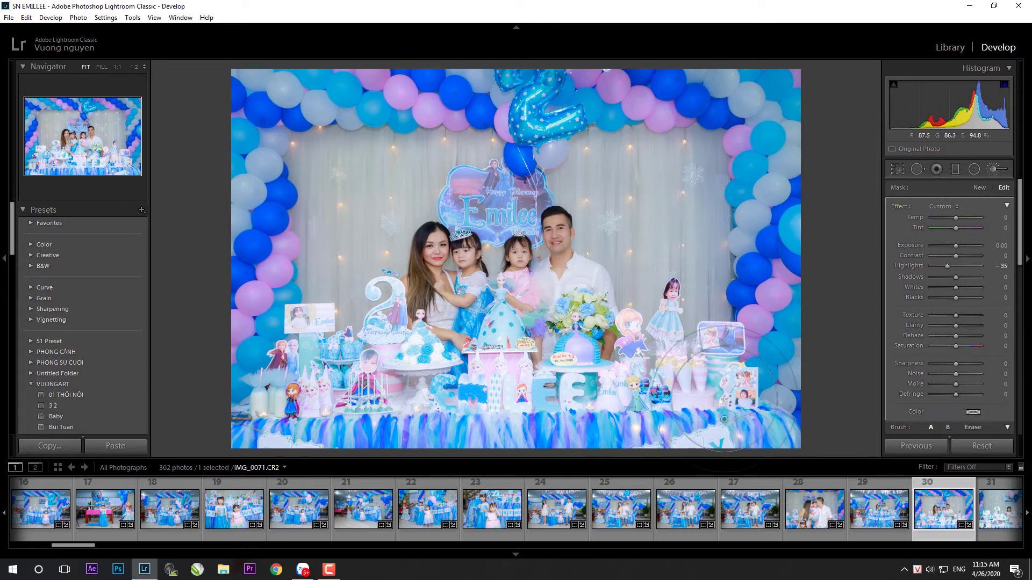
drag(946, 265, 934, 266)
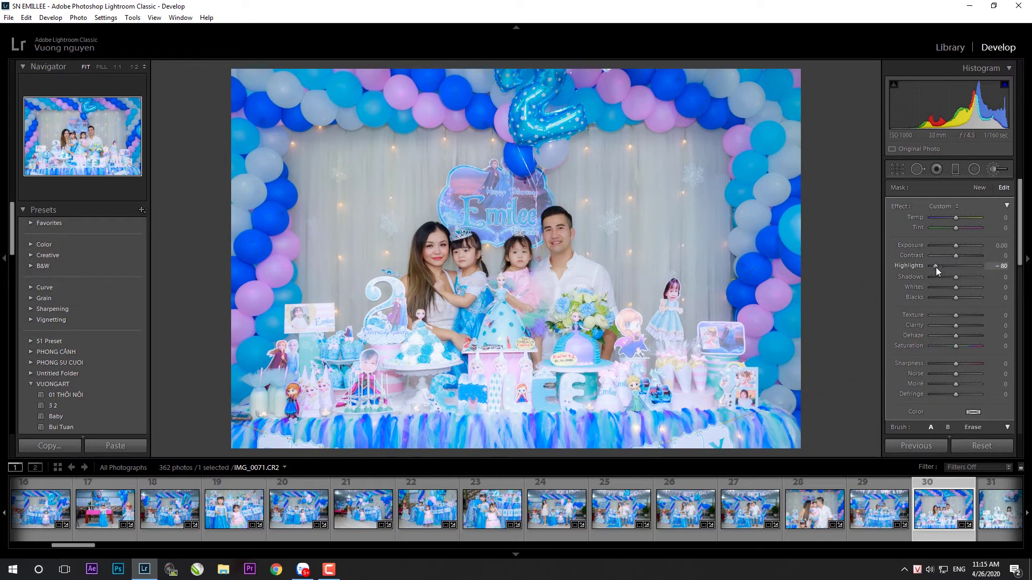
- Close the adjustment brush and open the next photo, IMG_0075
scroll(958, 244, down, 2)
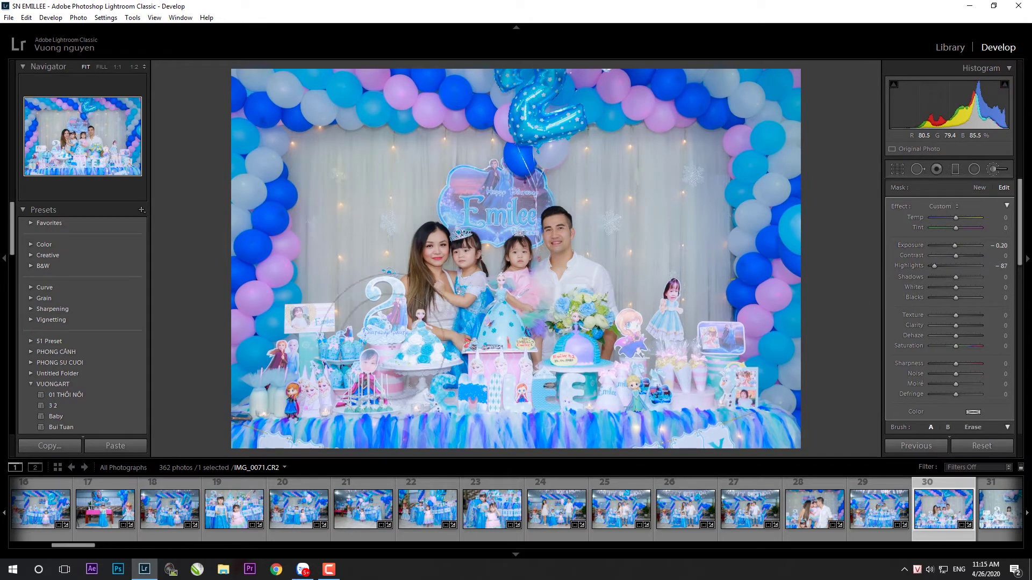
key(k)
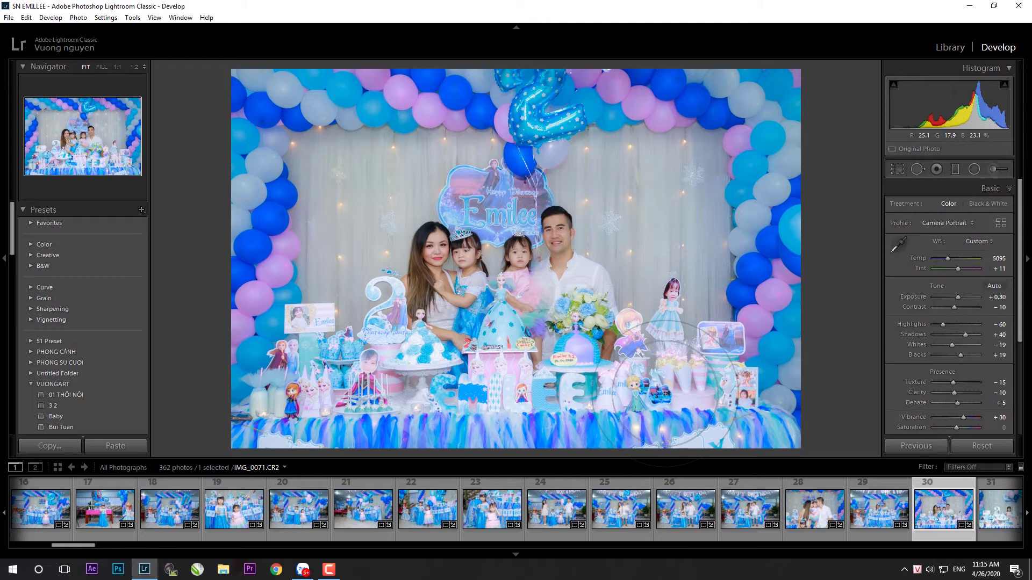
scroll(473, 534, down, 5)
click(664, 518)
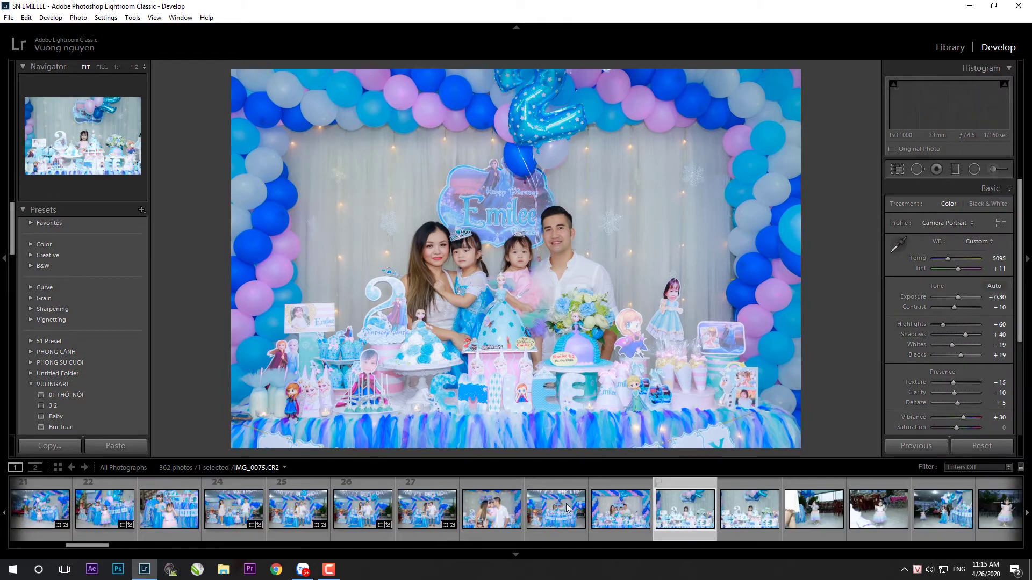
- Paste the previous photo's settings onto IMG_0075 and apply a straightening crop
click(106, 446)
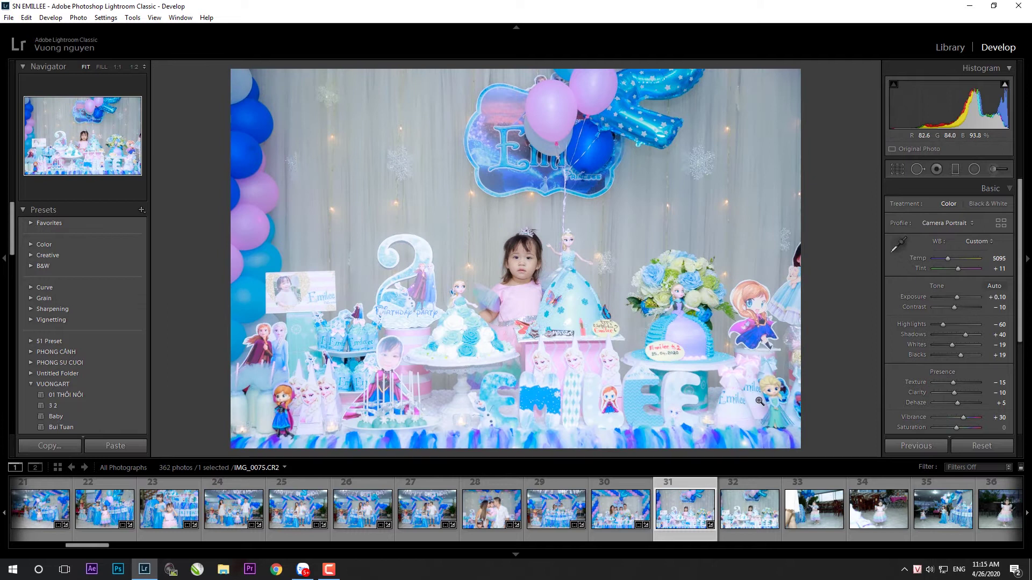
key(ctrl+z)
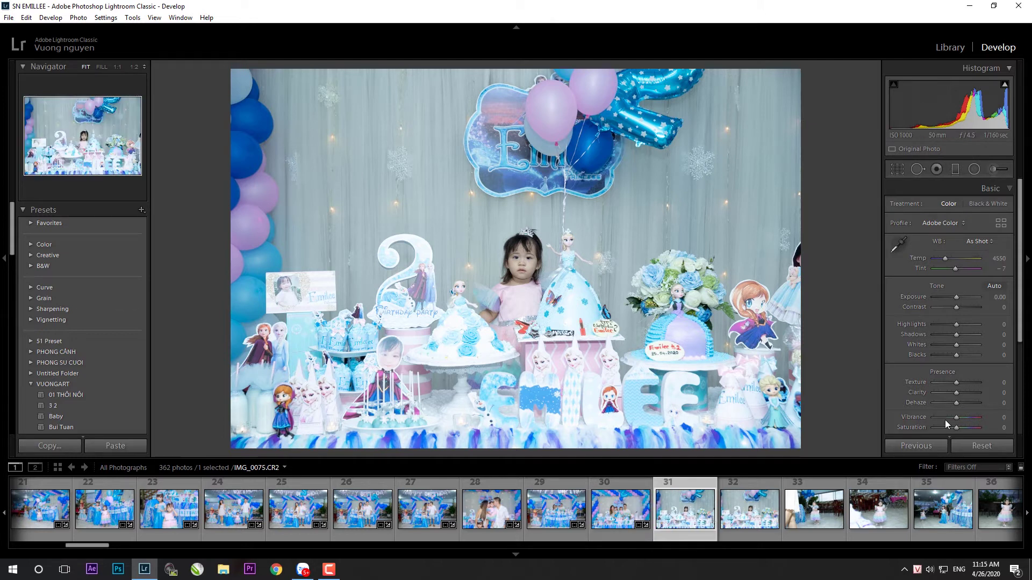
click(914, 447)
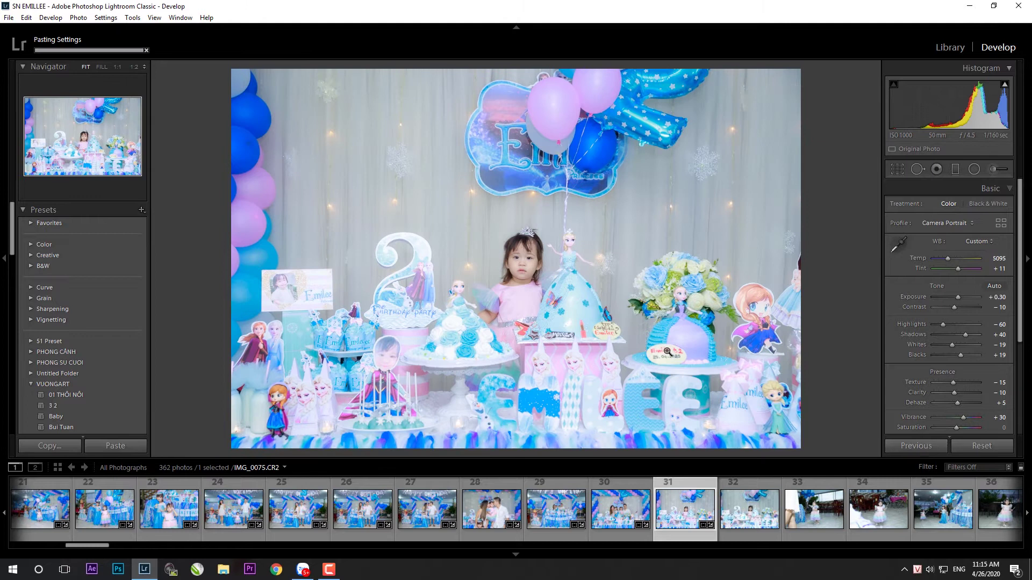
key(r)
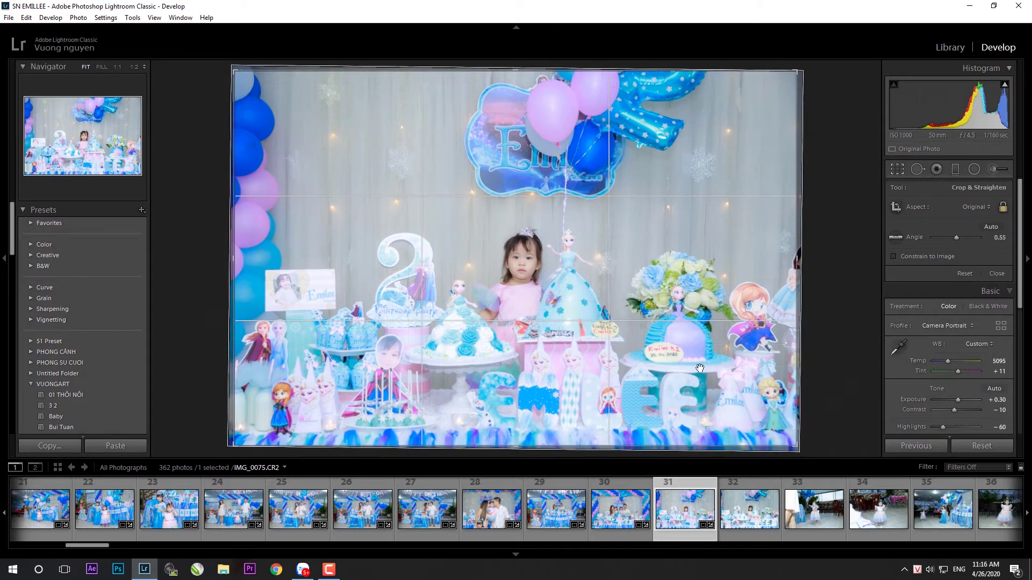
key(r)
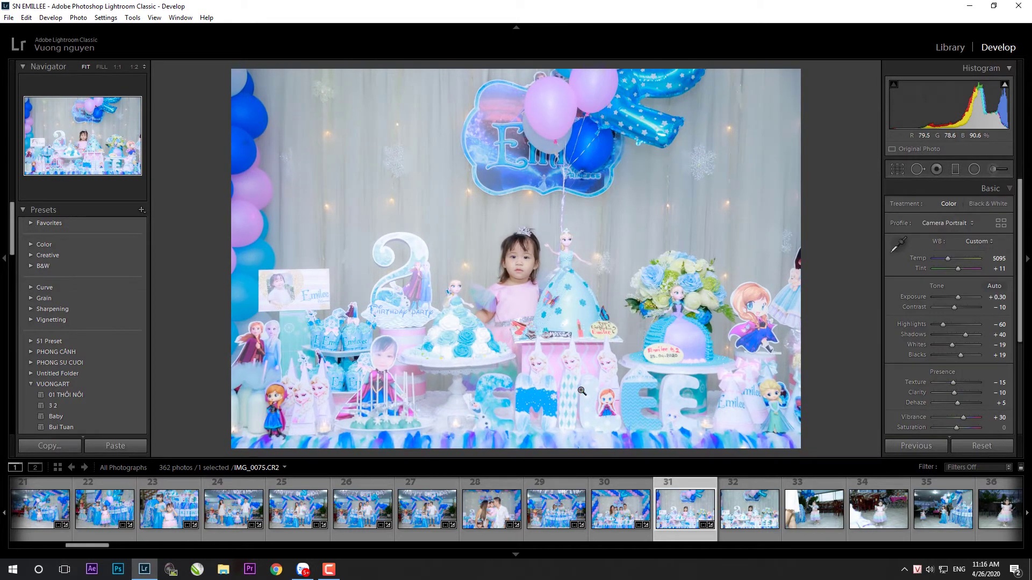
- Darken the existing brush mask to Exposure −0.60, then open IMG_0078
key(k)
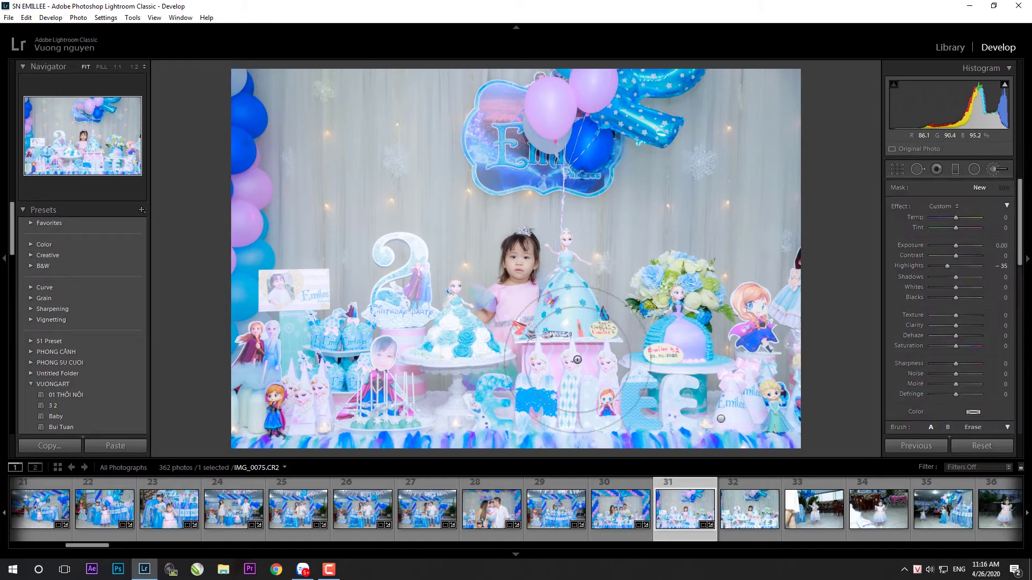
click(721, 420)
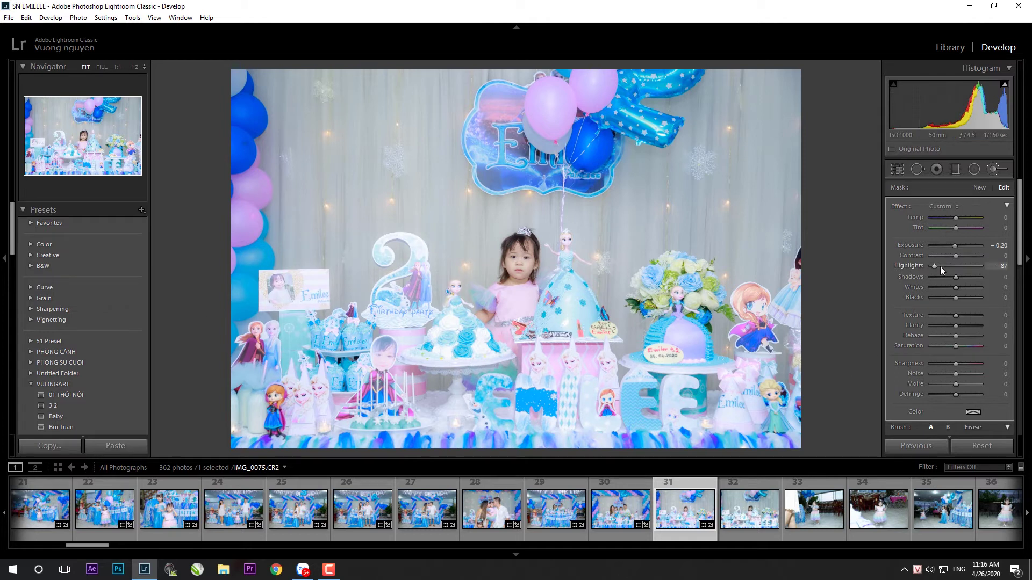
click(953, 246)
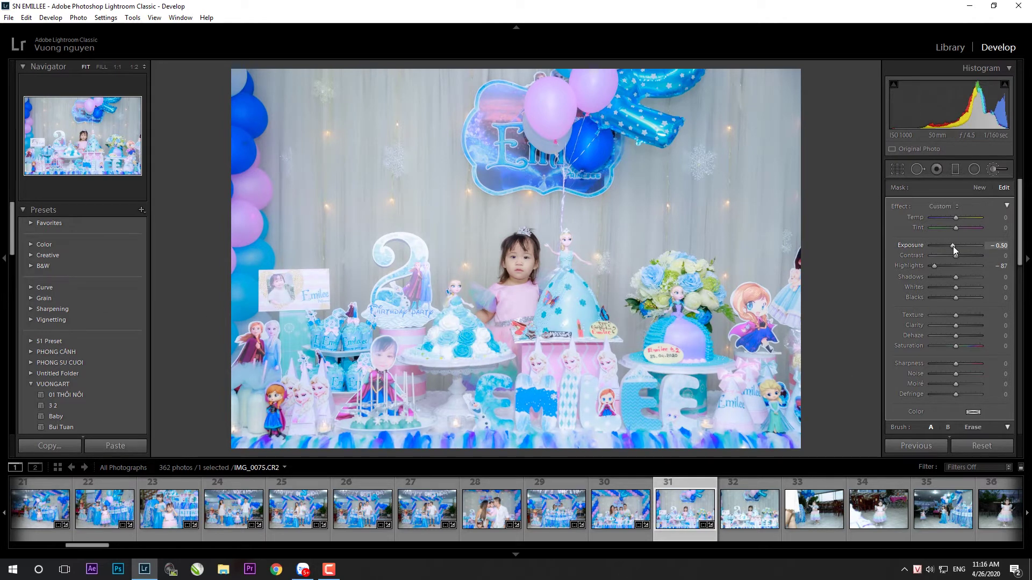
key(k)
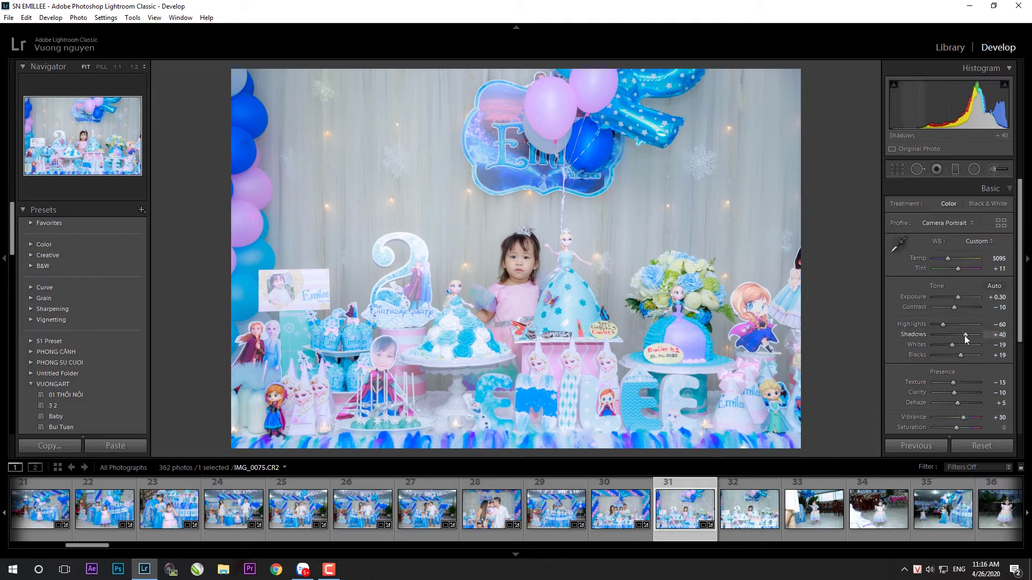
click(738, 535)
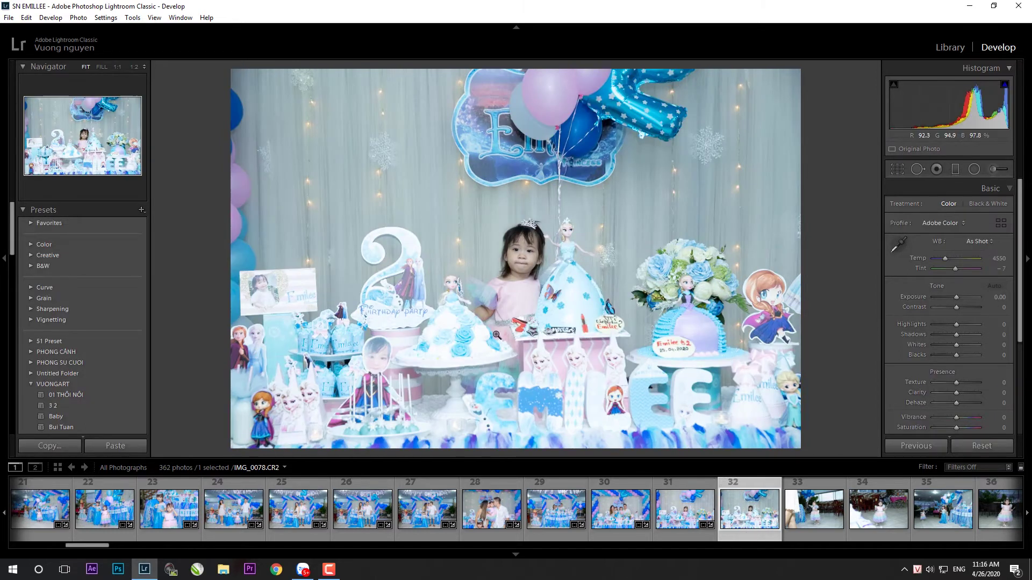
- Paste the copied develop settings onto IMG_0078 and IMG_0080
click(908, 448)
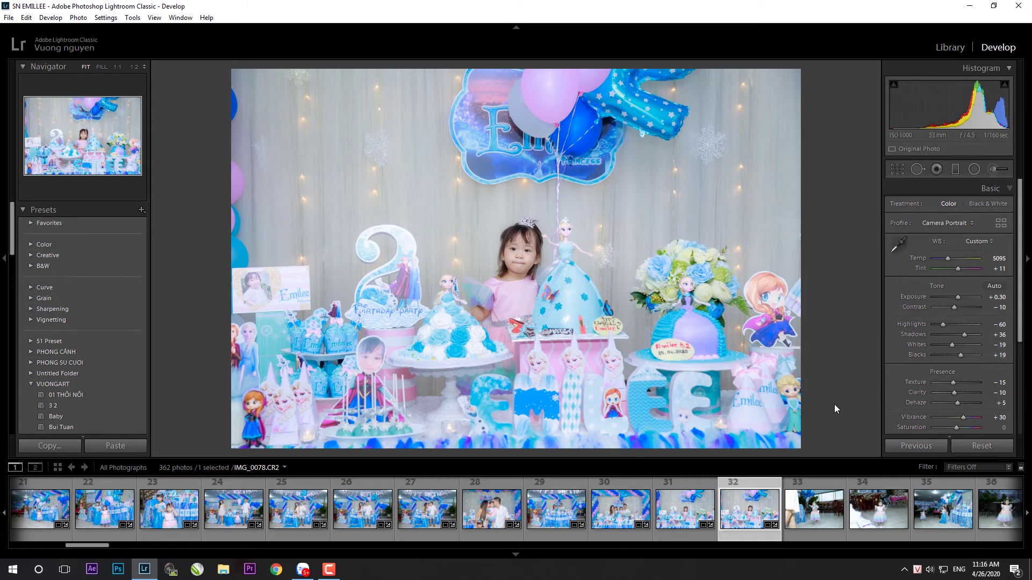
click(818, 518)
key(ctrl+shift+v)
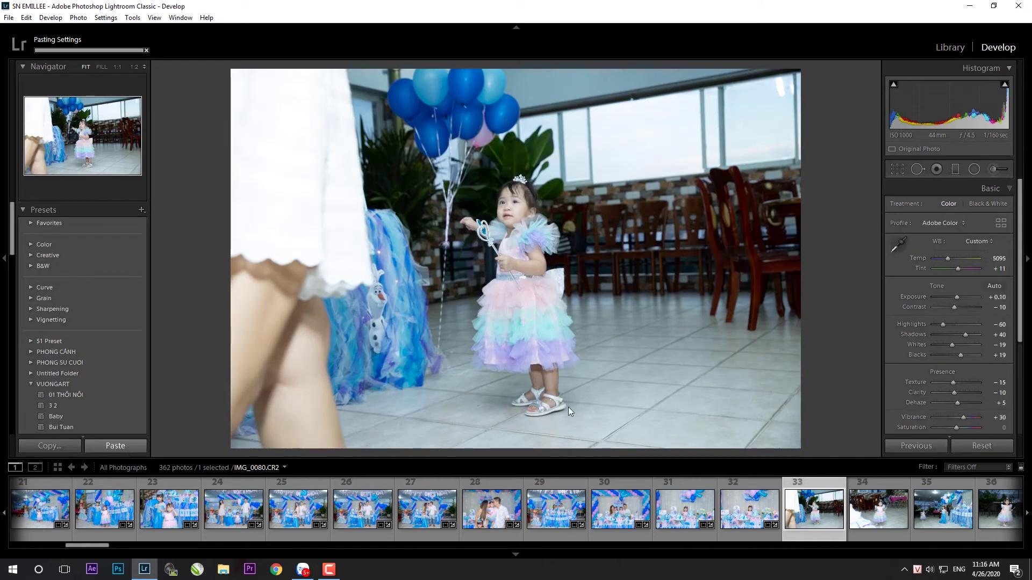
- Straighten IMG_0080 at 2.07, crop tighter around the girl, and set Exposure +0.20
key(r)
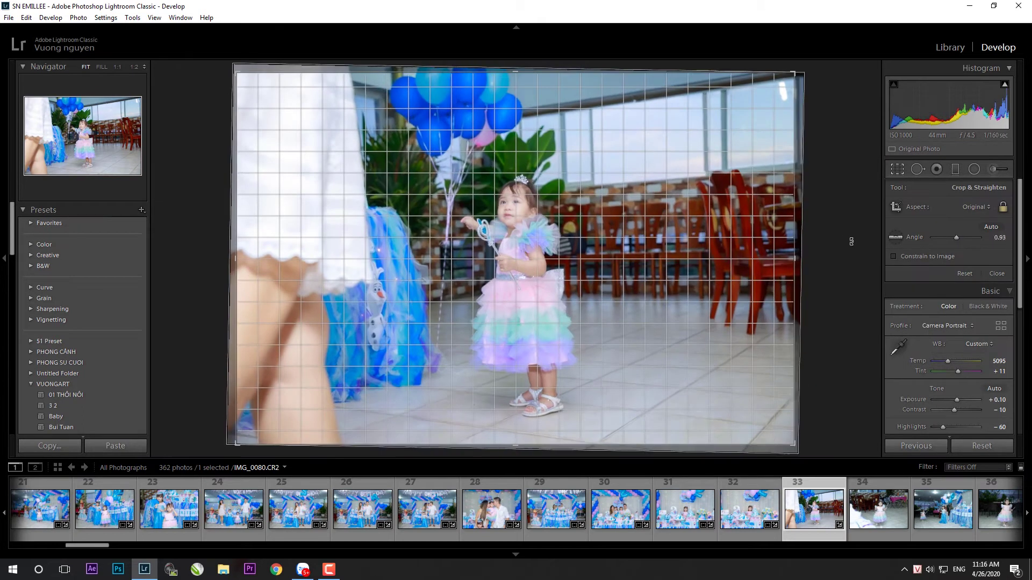
drag(783, 78, 761, 84)
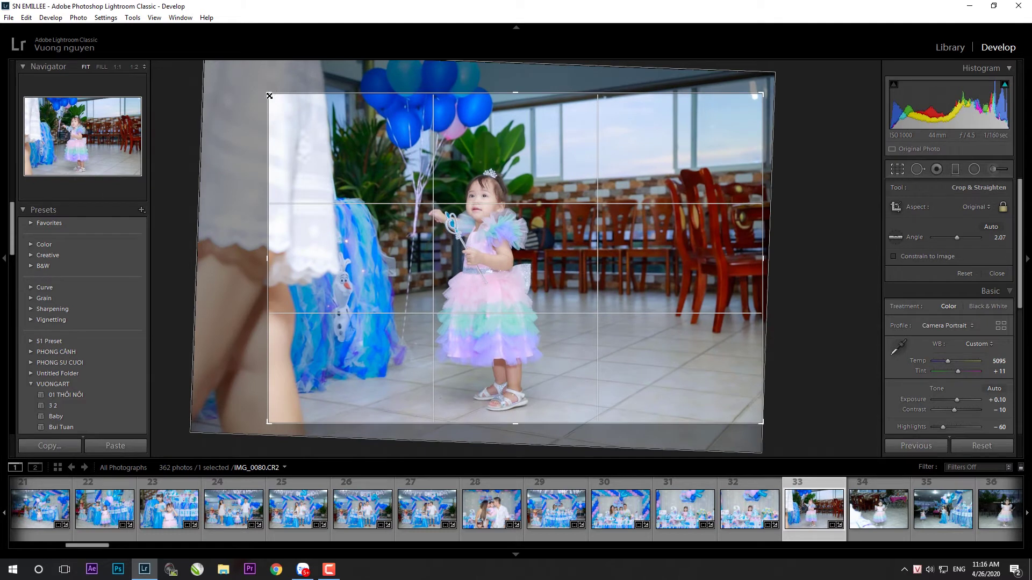
drag(270, 92, 285, 94)
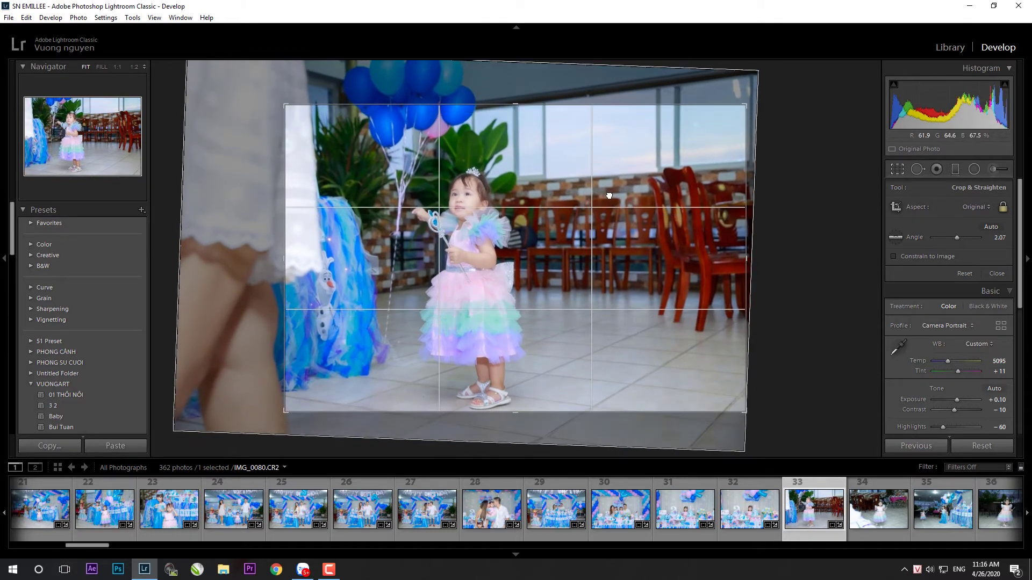
drag(652, 195, 667, 195)
key(Return)
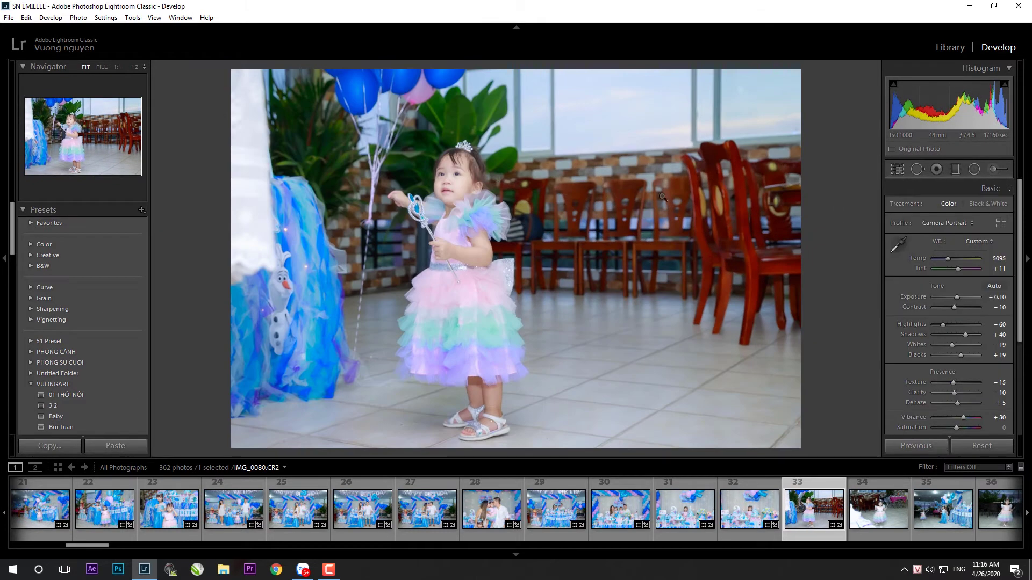
mouse_move(948, 324)
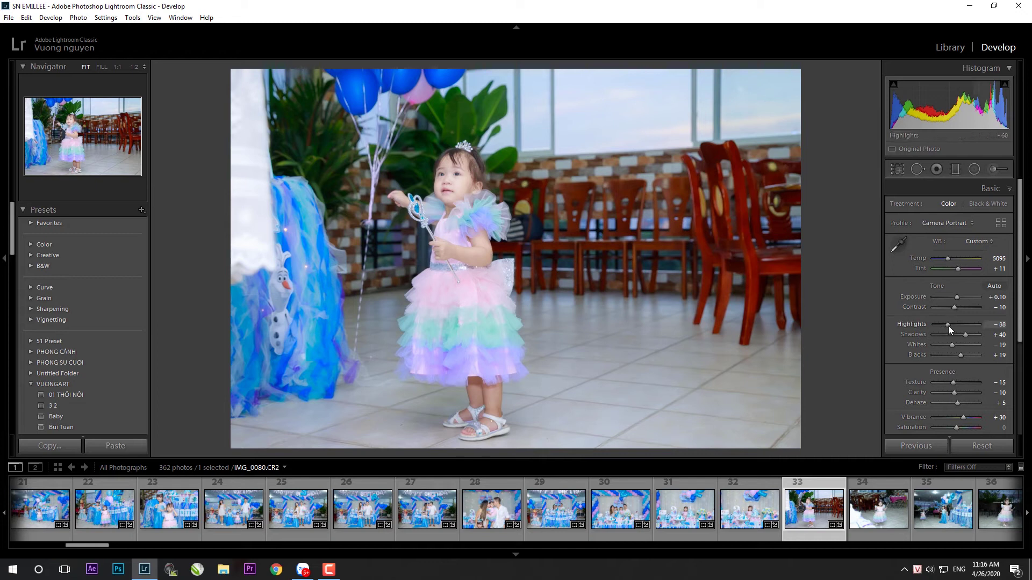
click(959, 297)
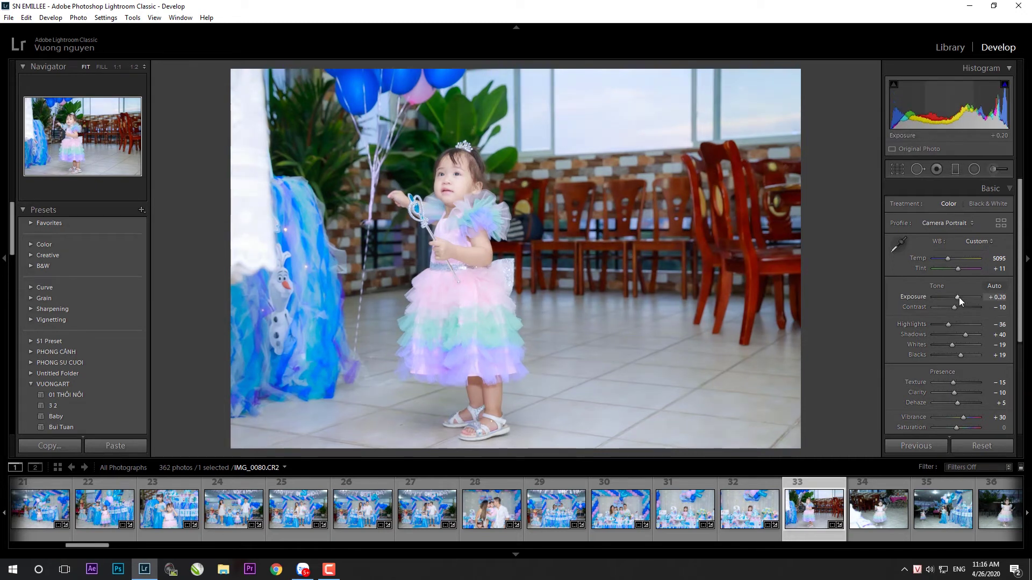
click(876, 515)
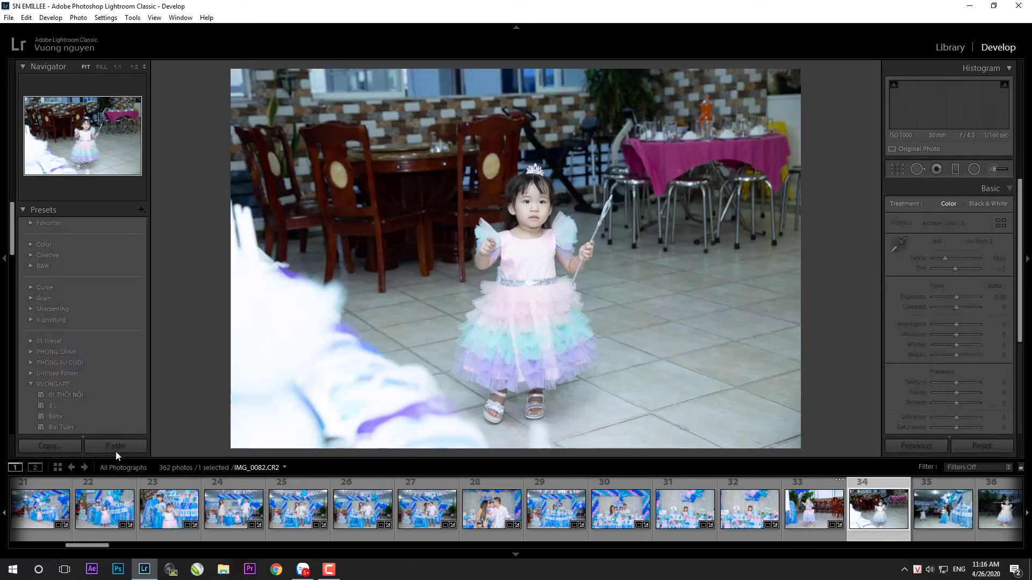
- Paste the settings onto IMG_0082 and straighten its crop to 0.88
click(144, 446)
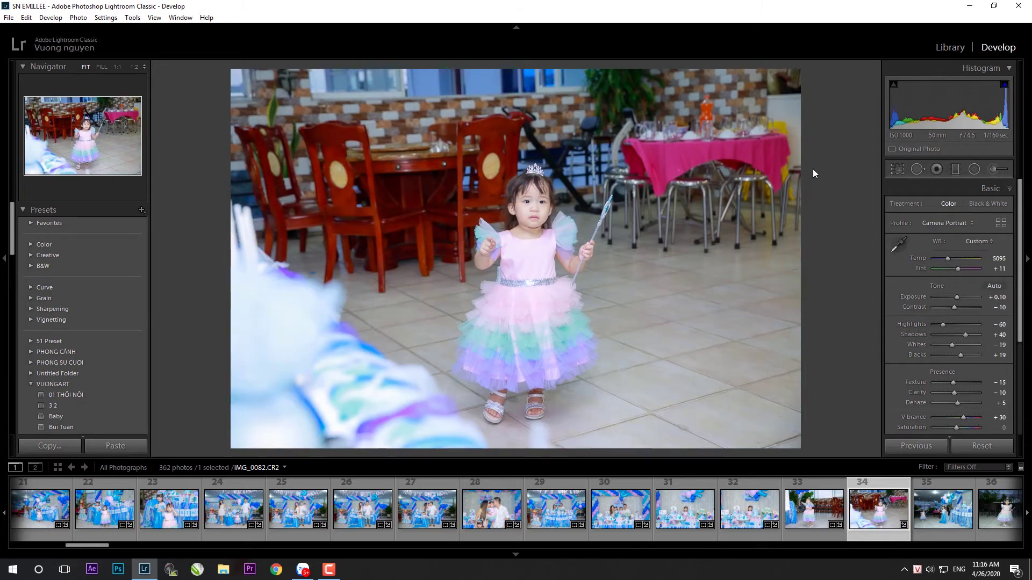
key(r)
drag(802, 66, 826, 87)
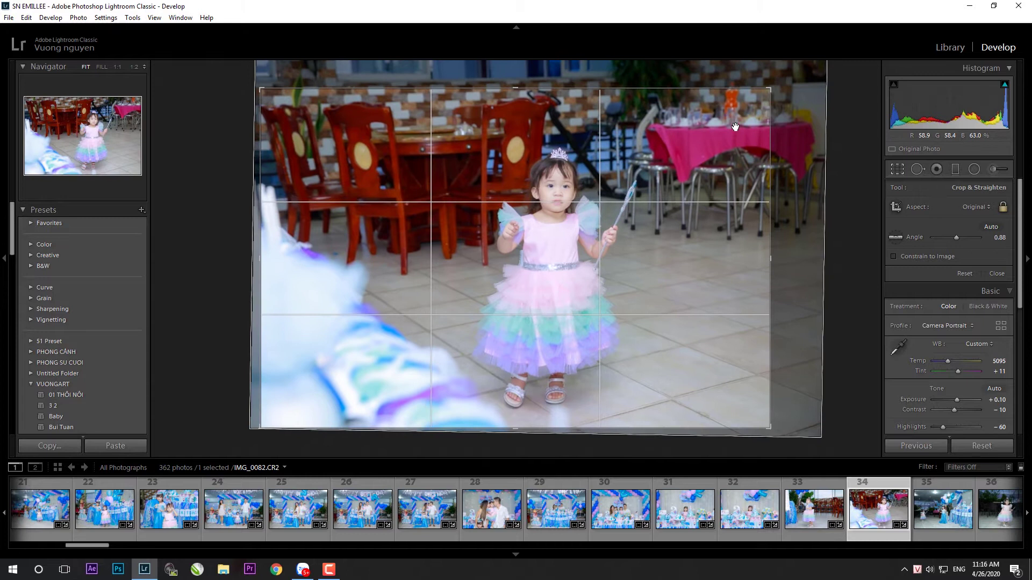
click(997, 273)
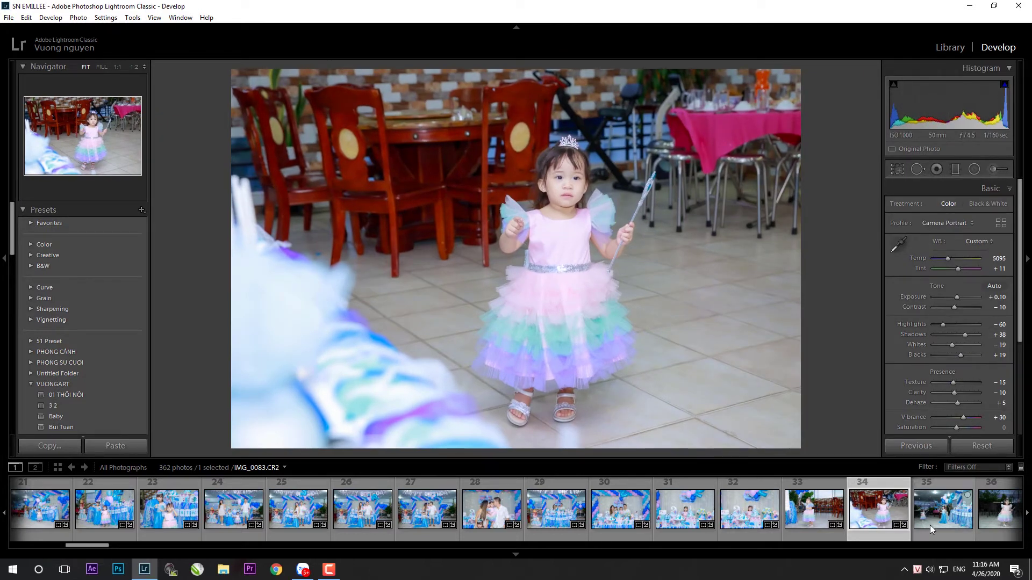
- Paste the settings onto IMG_0083, tighten its crop from the lower left, and set Exposure +0.30
click(944, 508)
click(117, 448)
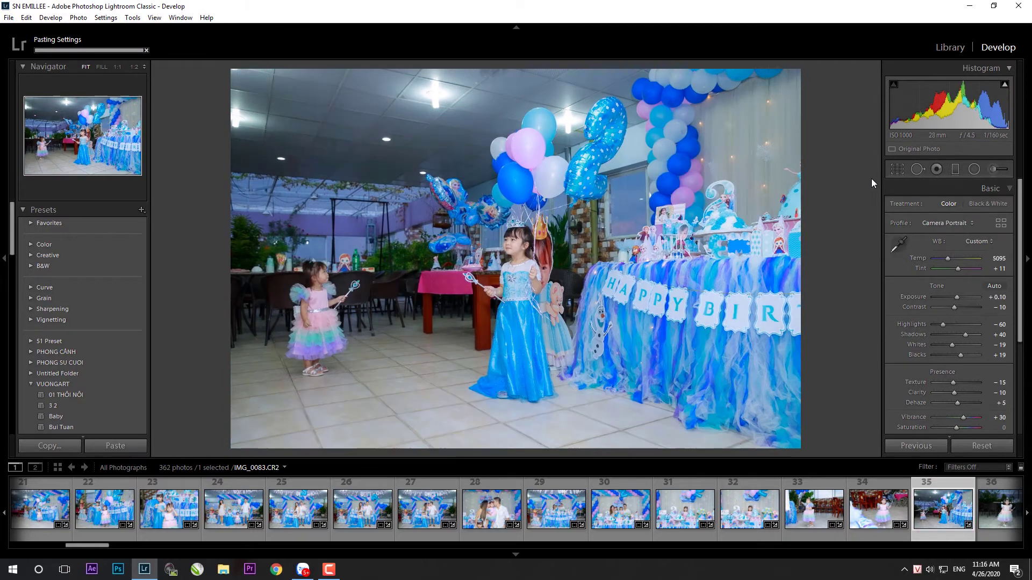
key(r)
drag(230, 448, 260, 439)
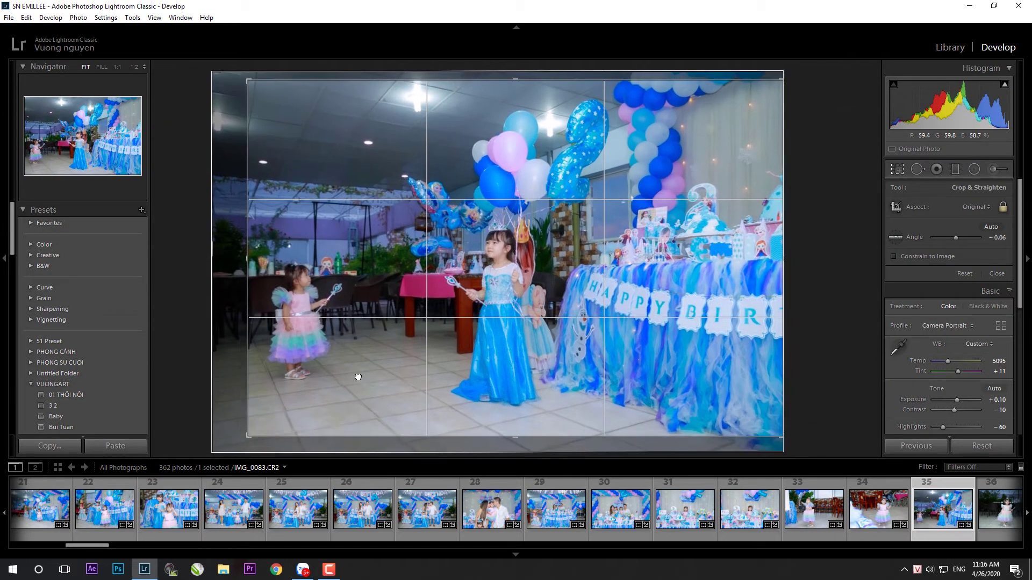
key(r)
drag(955, 298, 956, 298)
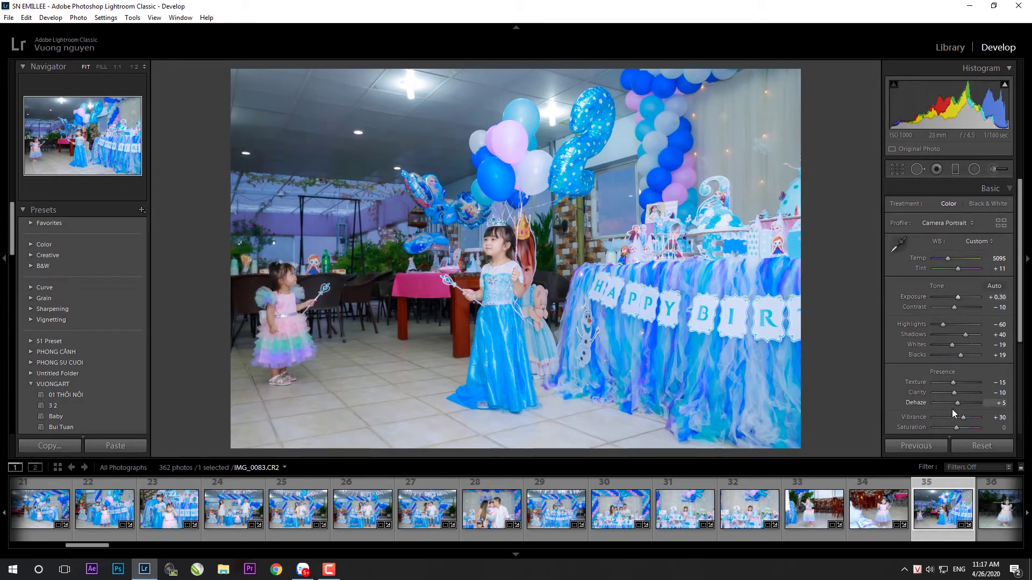
scroll(952, 409, down, 3)
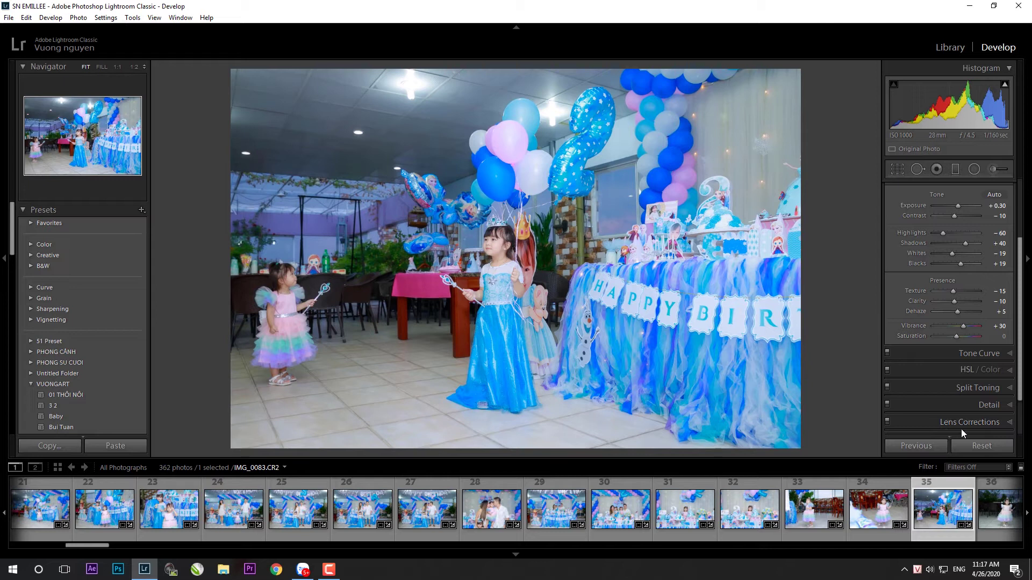
- Set IMG_0083's lens profile make to Canon with profile corrections enabled
click(965, 424)
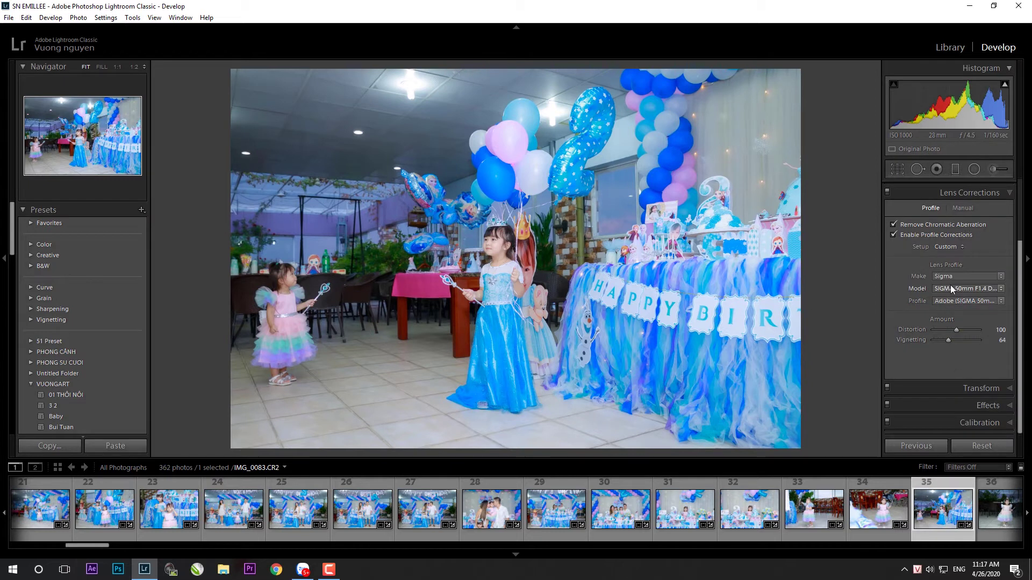
click(961, 290)
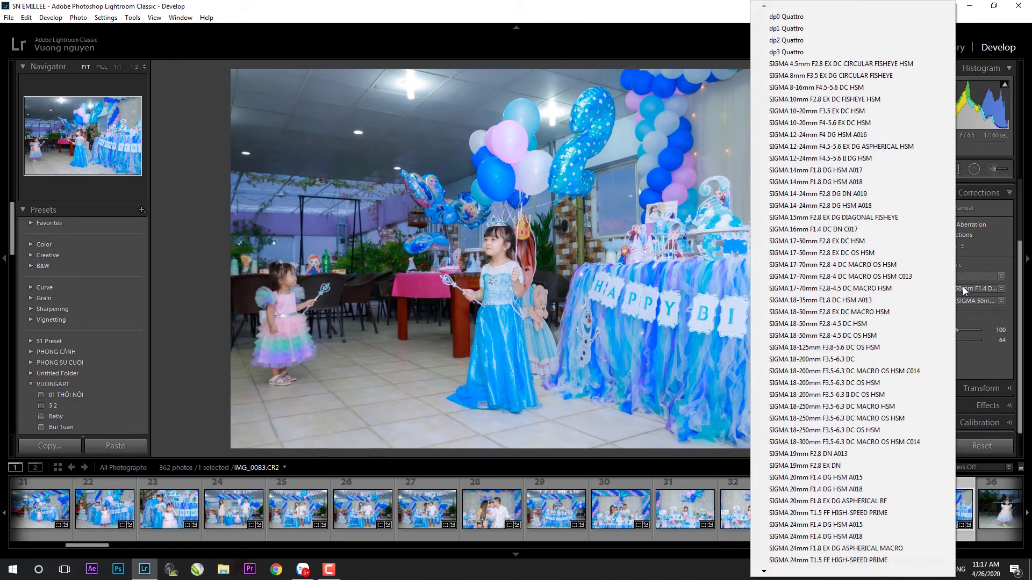
click(966, 276)
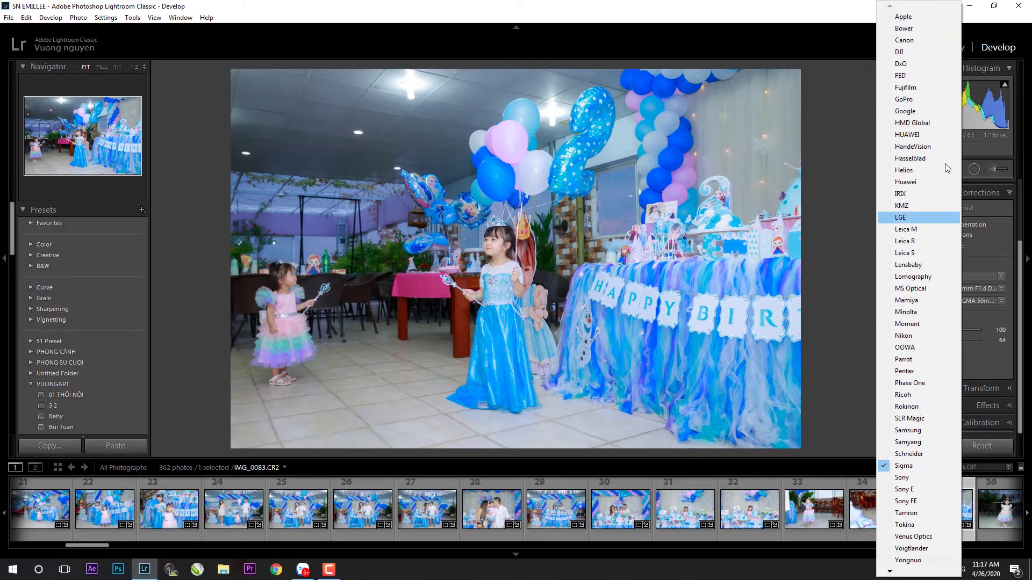
click(951, 40)
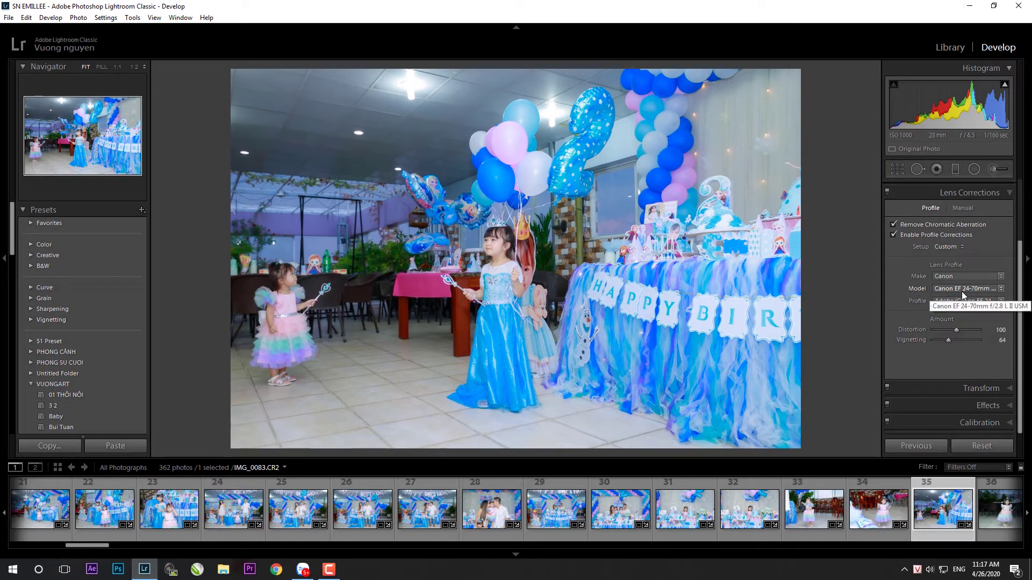
click(893, 235)
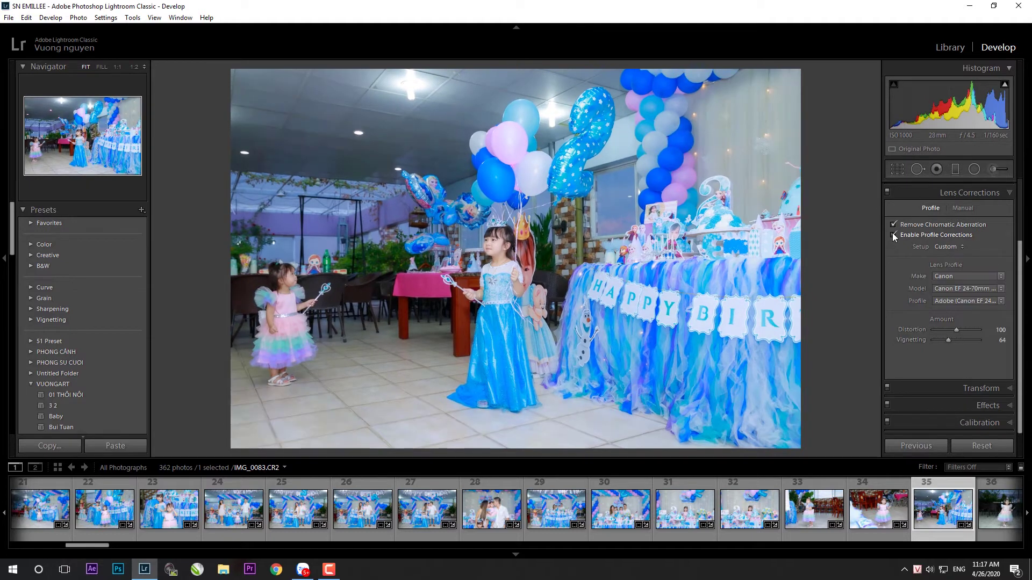
click(894, 235)
click(893, 235)
click(893, 235)
click(892, 235)
- Copy IMG_0083's develop settings and open IMG_0085
scroll(983, 183, up, 2)
scroll(984, 183, up, 1)
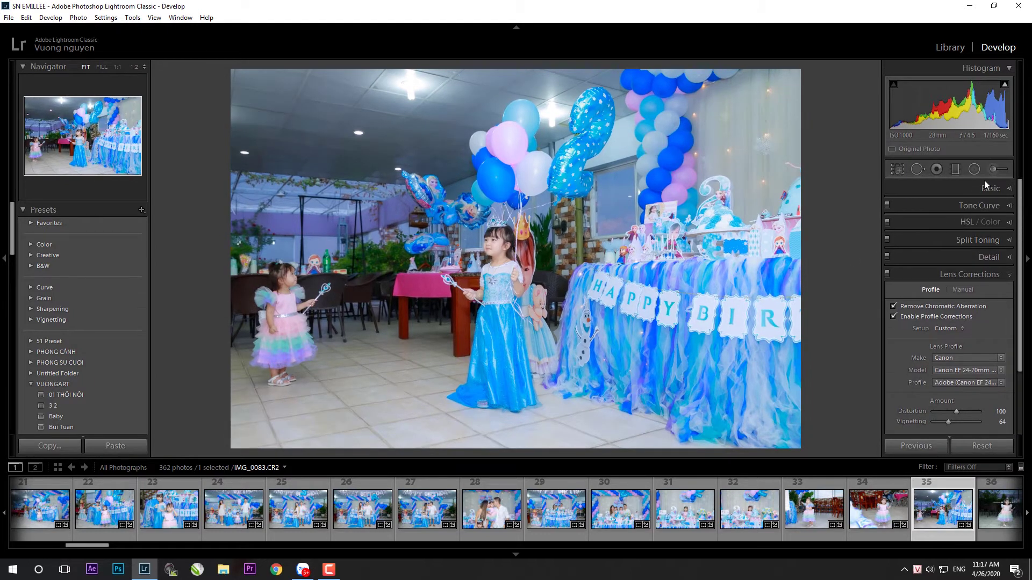
click(983, 186)
click(49, 446)
key(Return)
scroll(740, 524, down, 5)
click(666, 504)
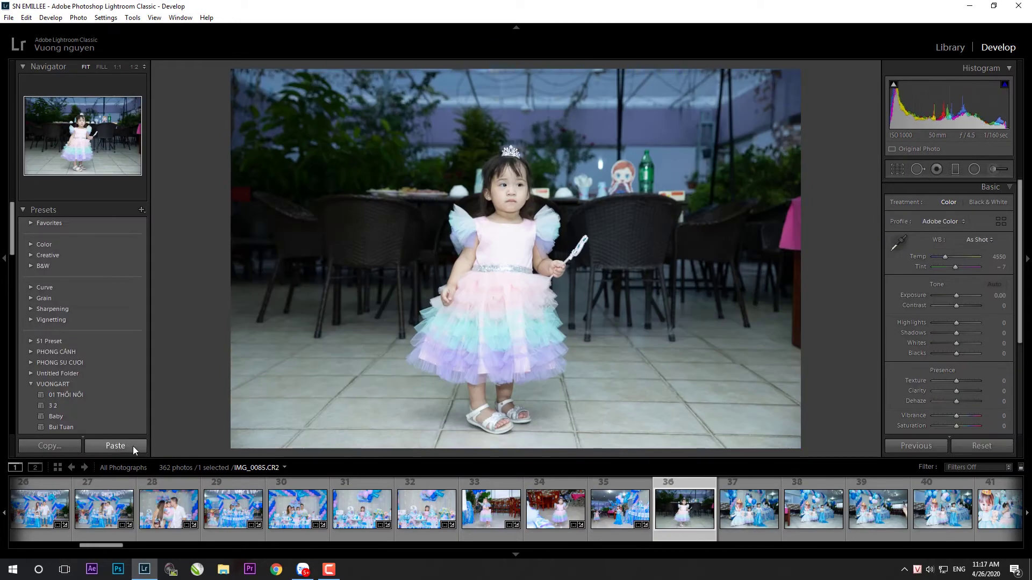
- Paste the settings onto IMG_0085, straighten it to −0.77 and crop tighter around the girl
click(133, 446)
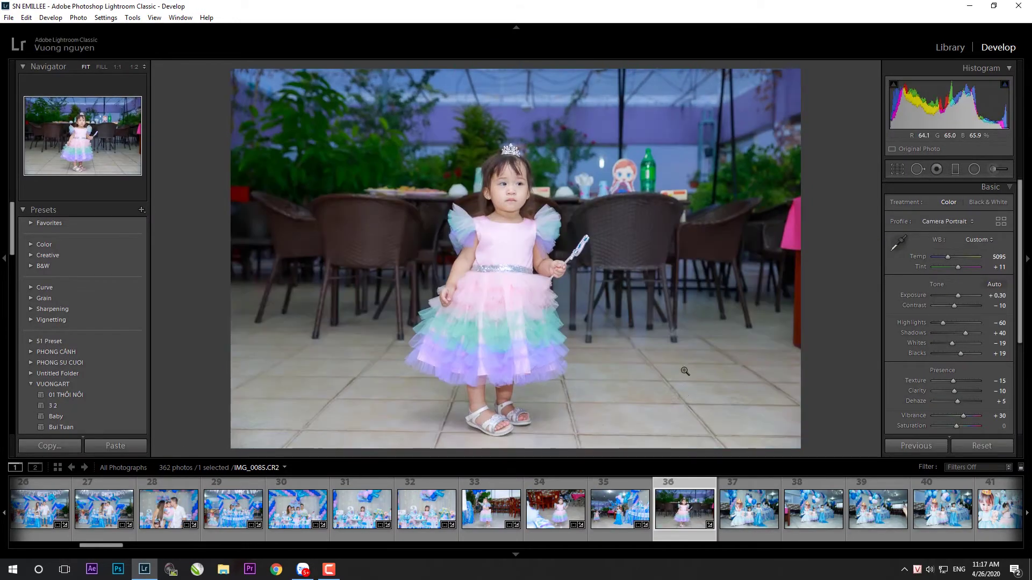
key(r)
drag(849, 392, 857, 389)
drag(796, 77, 730, 133)
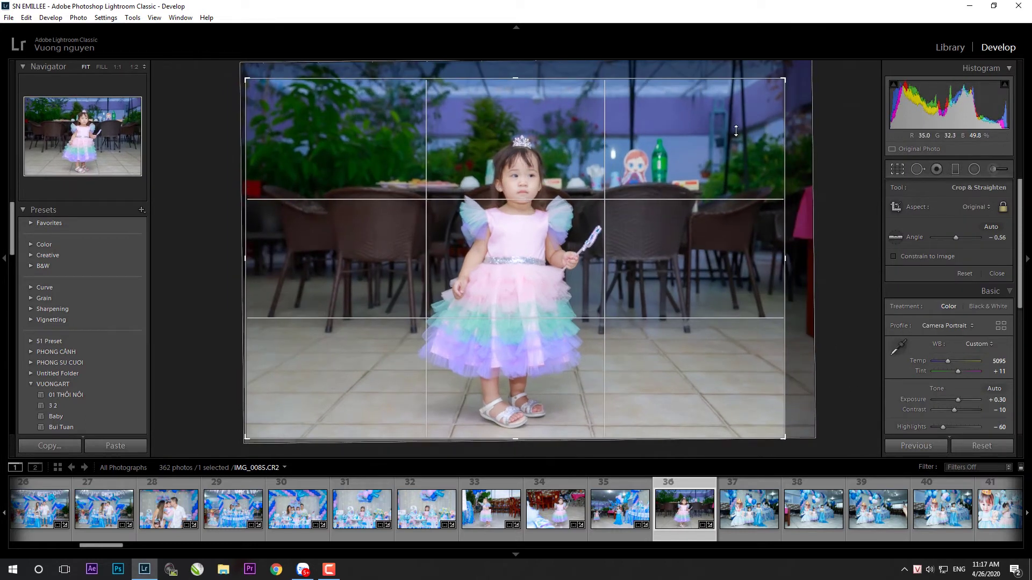
key(Return)
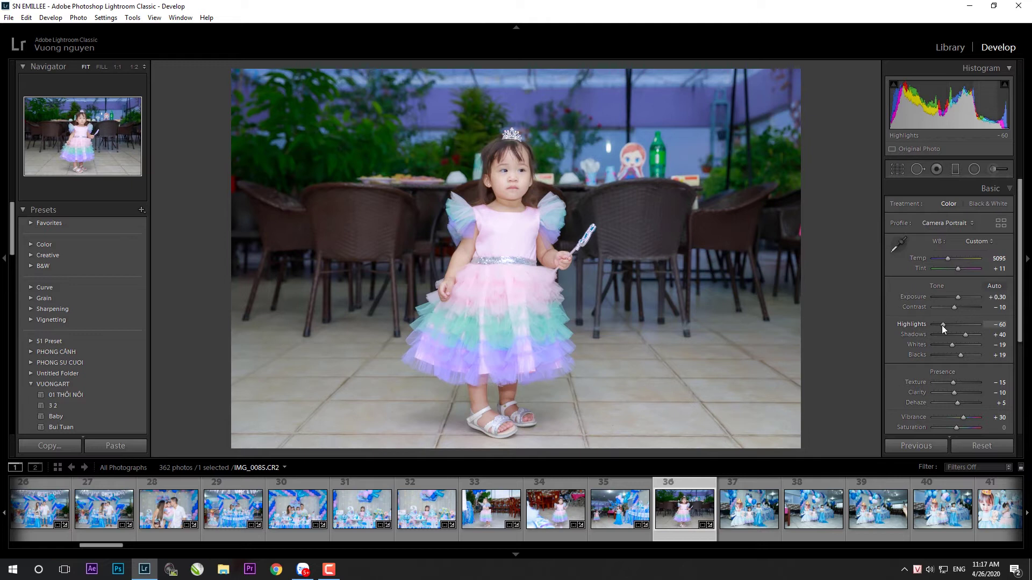
- Paste the settings onto IMG_0088 and straighten it slightly to 0.02
click(747, 513)
click(121, 445)
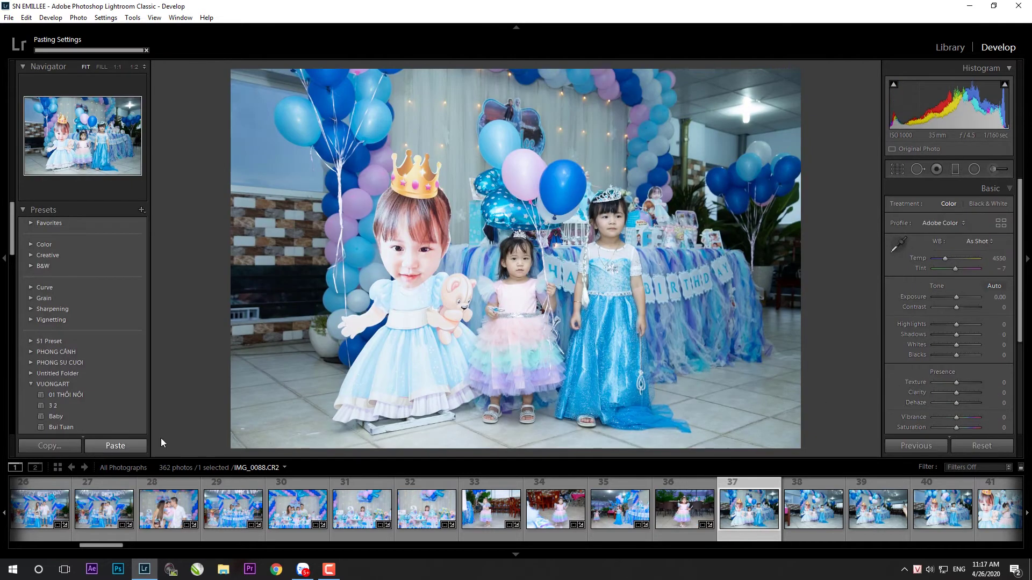
key(r)
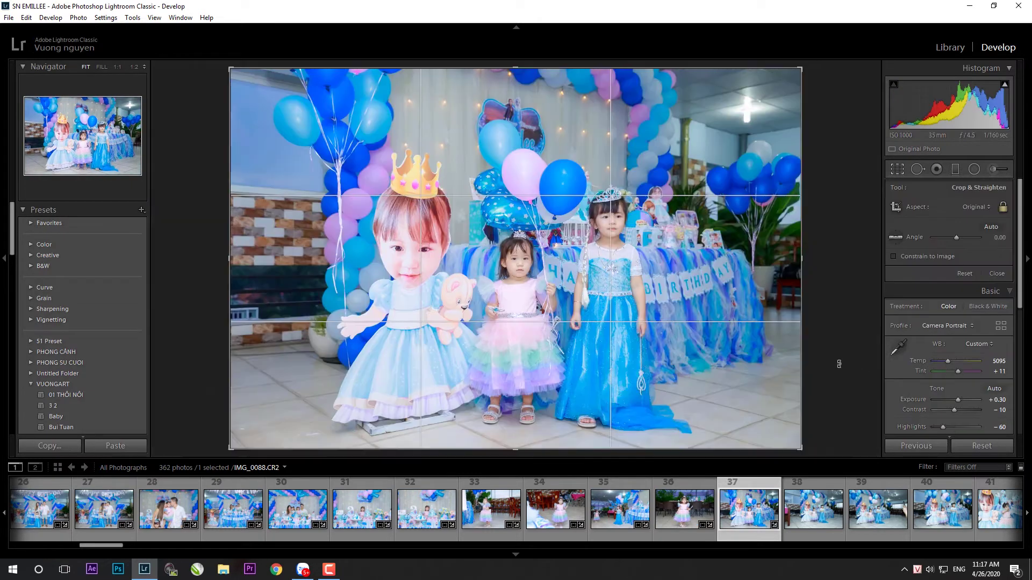
drag(814, 344, 813, 327)
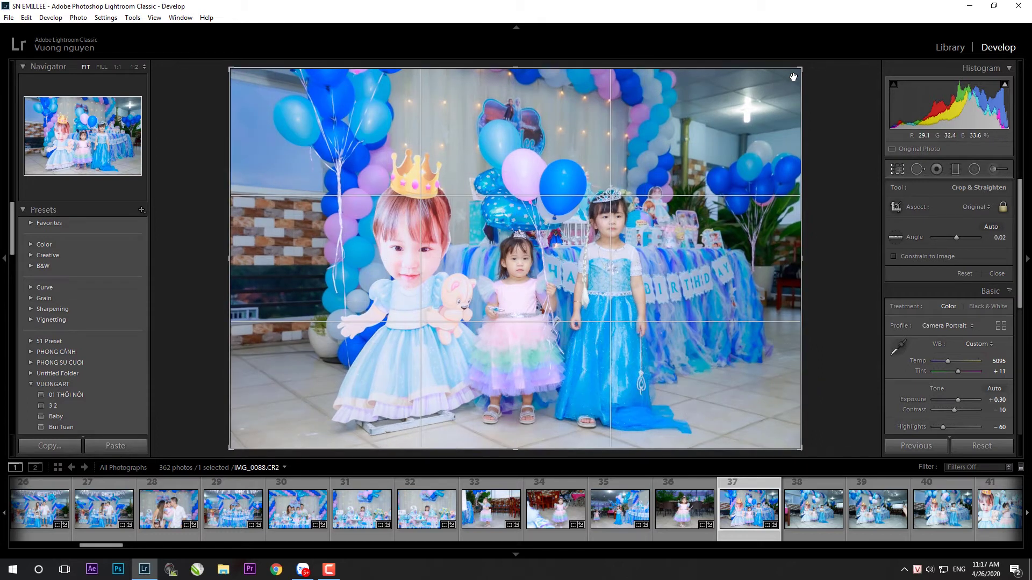
key(r)
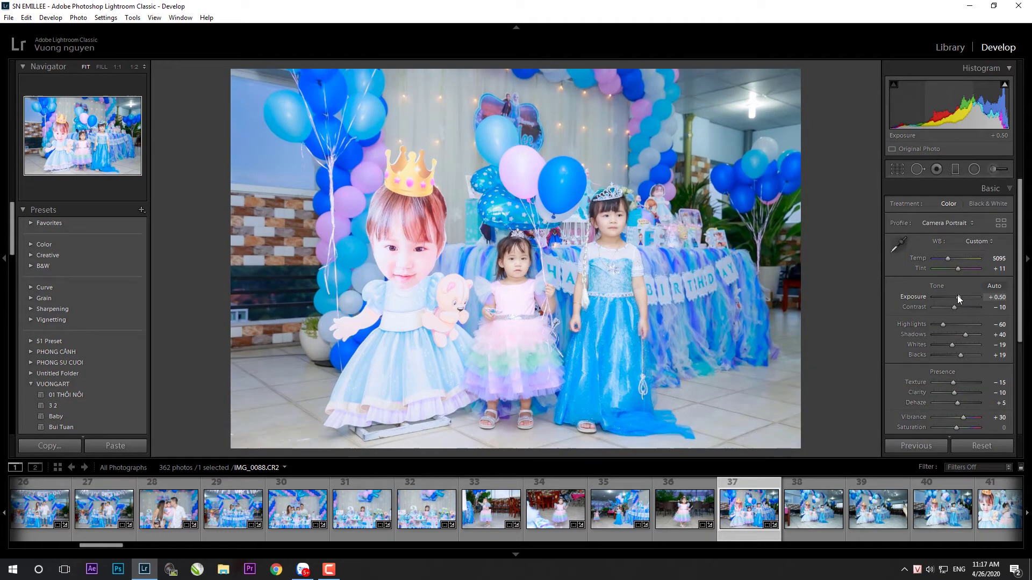
- Revert a trial exposure change, then paste the settings onto IMG_0092
click(957, 295)
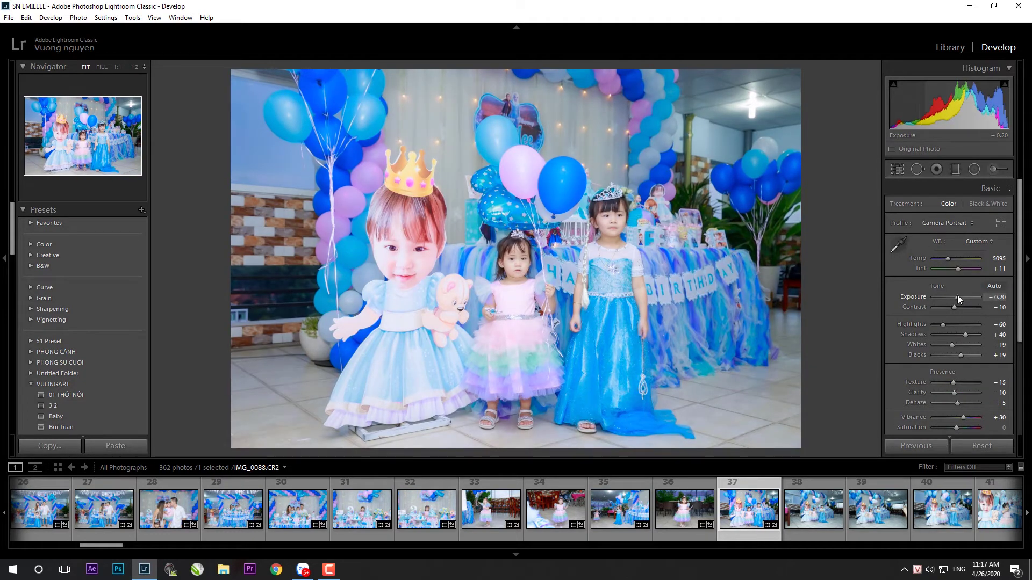
key(ctrl+z)
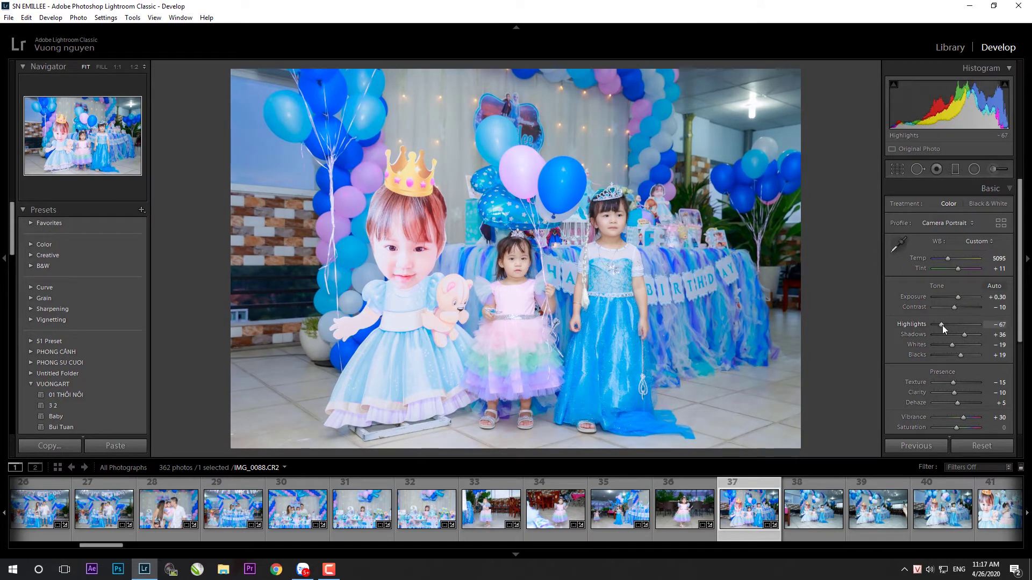
click(826, 523)
click(110, 446)
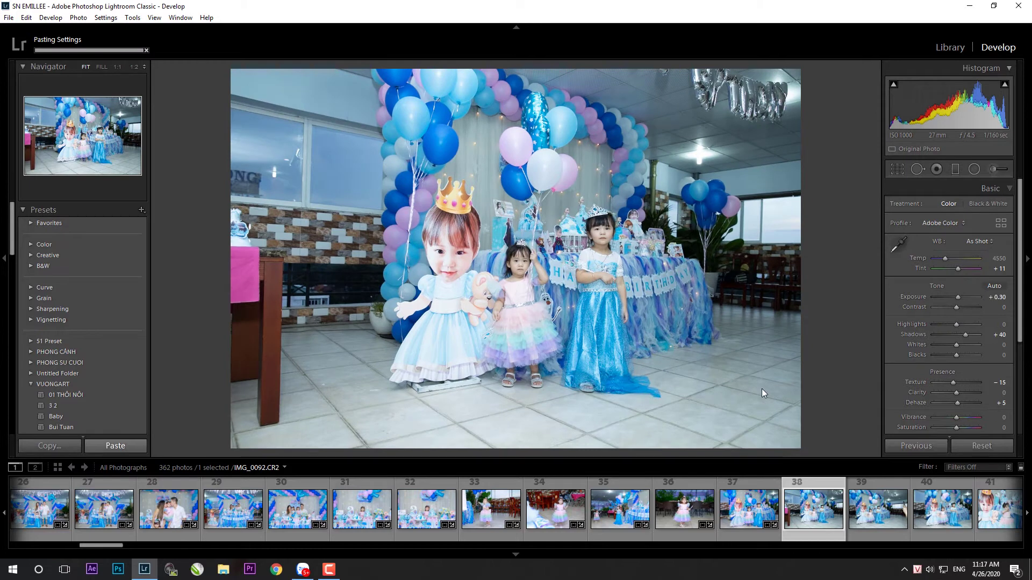
- Straighten and tighten the crop on IMG_0092, then lower its exposure slightly
key(r)
drag(863, 404, 860, 398)
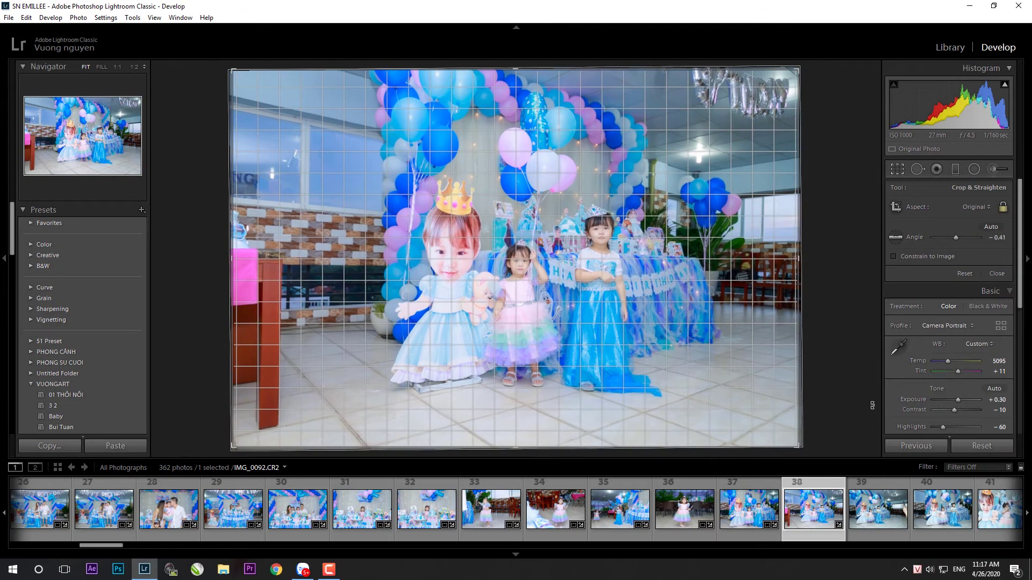
drag(231, 448, 256, 444)
drag(313, 405, 311, 376)
key(Return)
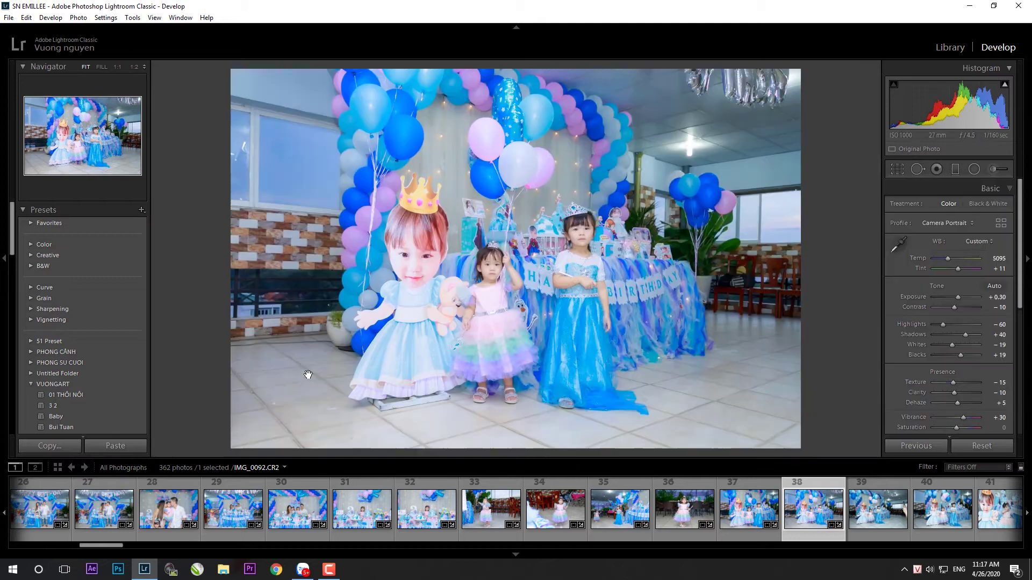
mouse_move(959, 297)
mouse_down()
mouse_move(942, 323)
mouse_move(969, 334)
mouse_up()
- Paste settings onto IMG_0093, crop it tighter, and set Exposure +0.20, Shadows +31
click(888, 523)
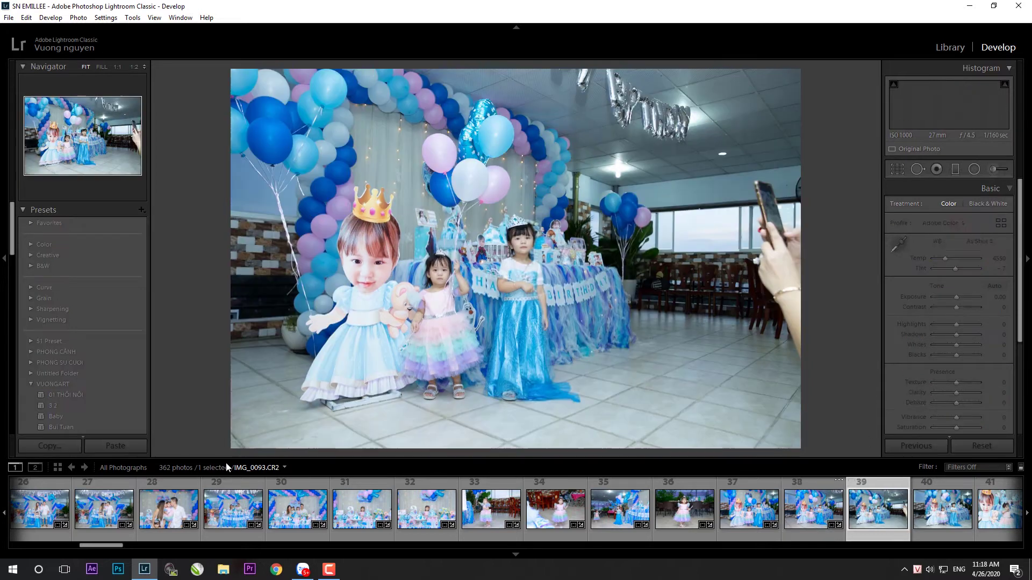
key(ctrl+shift+v)
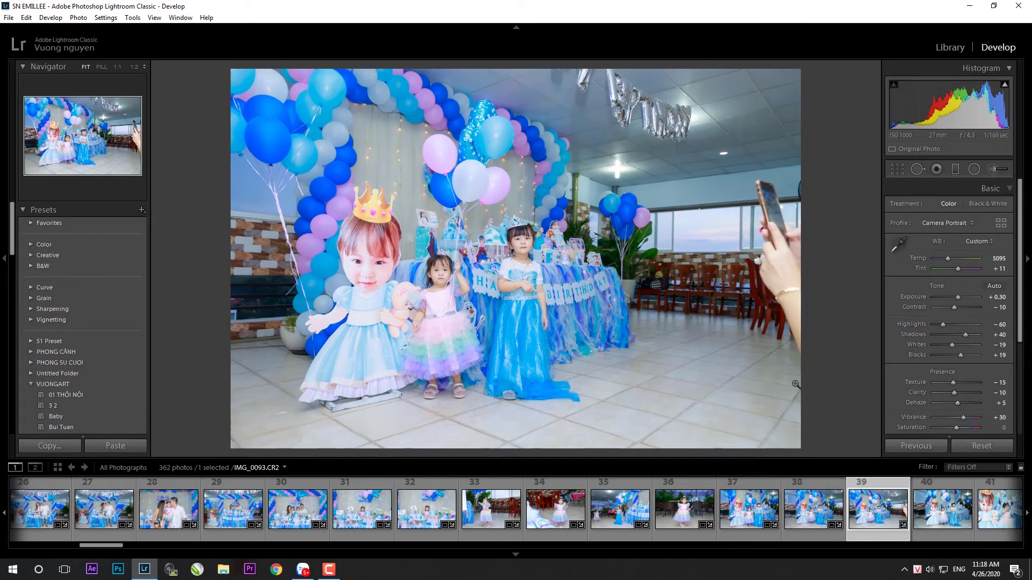
key(r)
drag(785, 448, 763, 425)
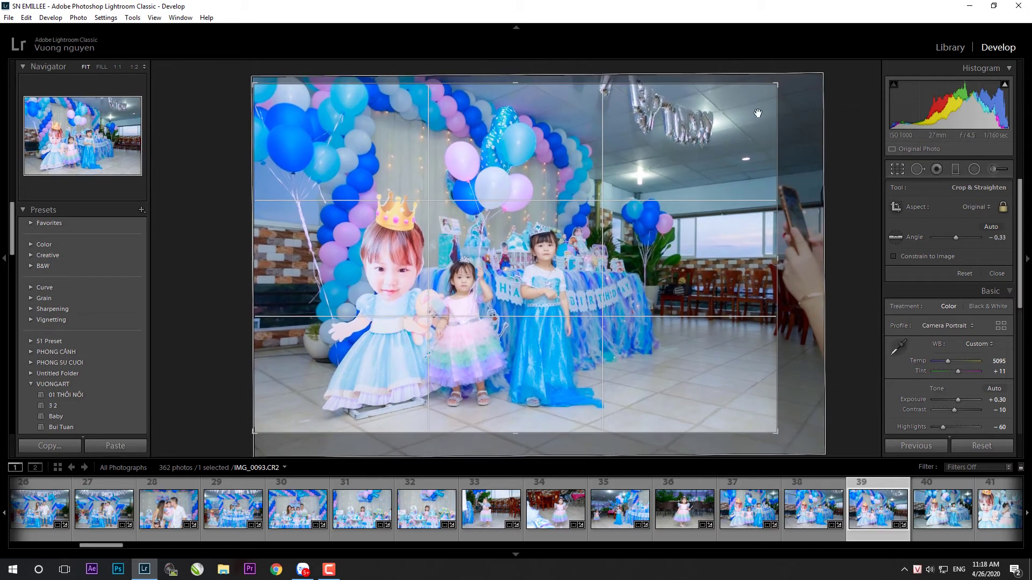
key(Return)
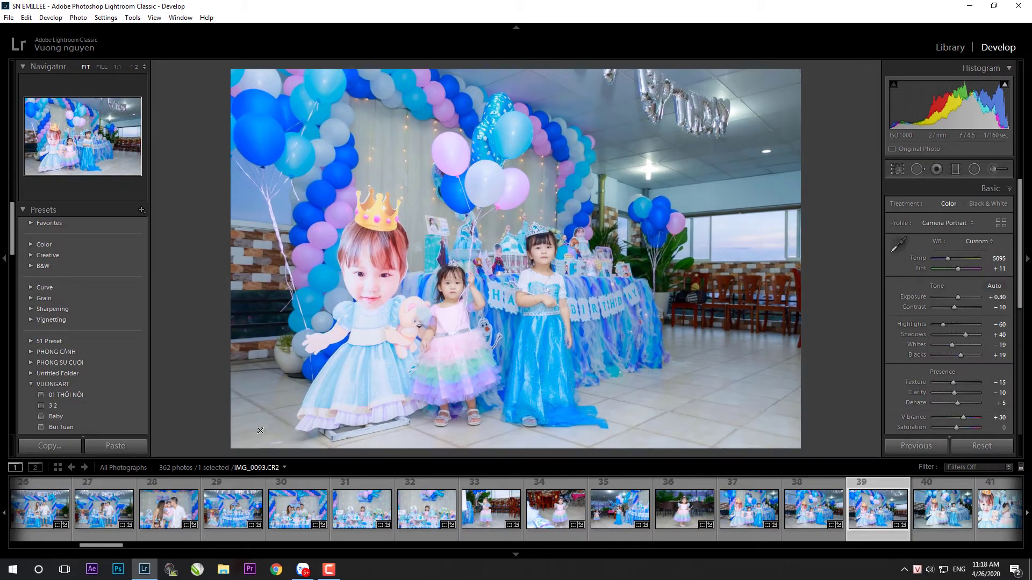
click(957, 297)
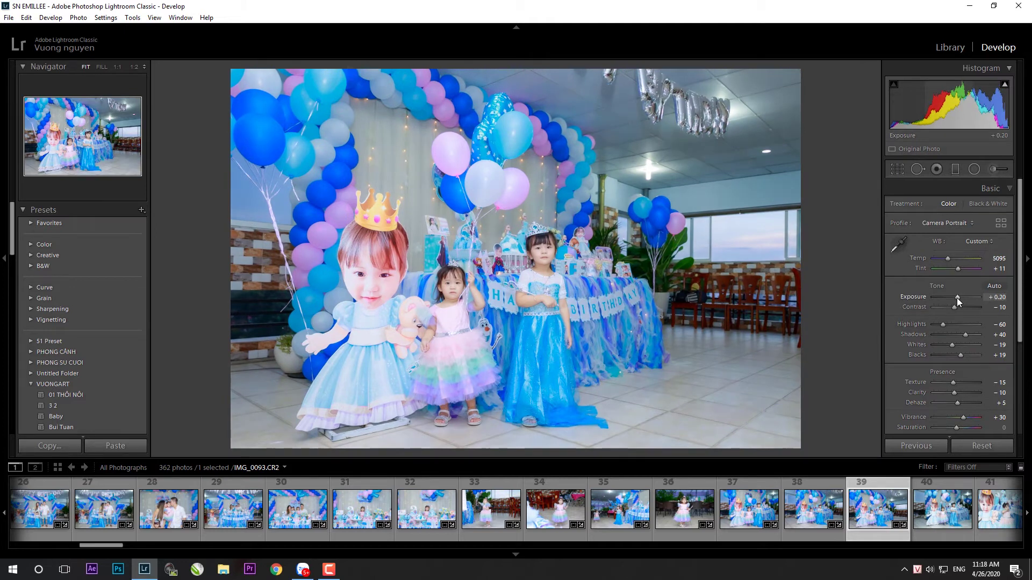
drag(966, 334, 963, 334)
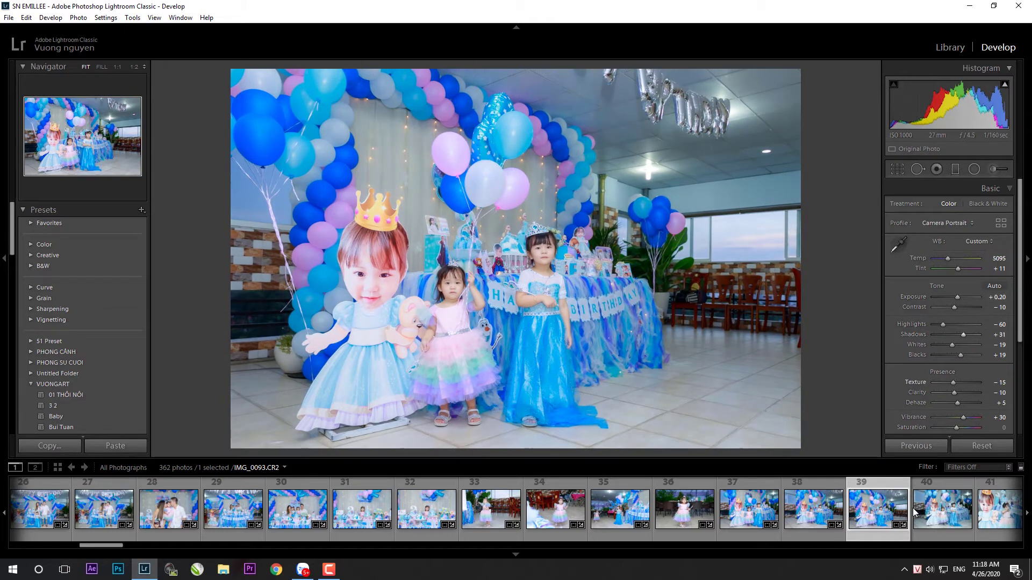
- Paste settings onto IMG_0094, straighten it to −0.51, and set Exposure +0.20
key(Right)
key(ctrl+shift+v)
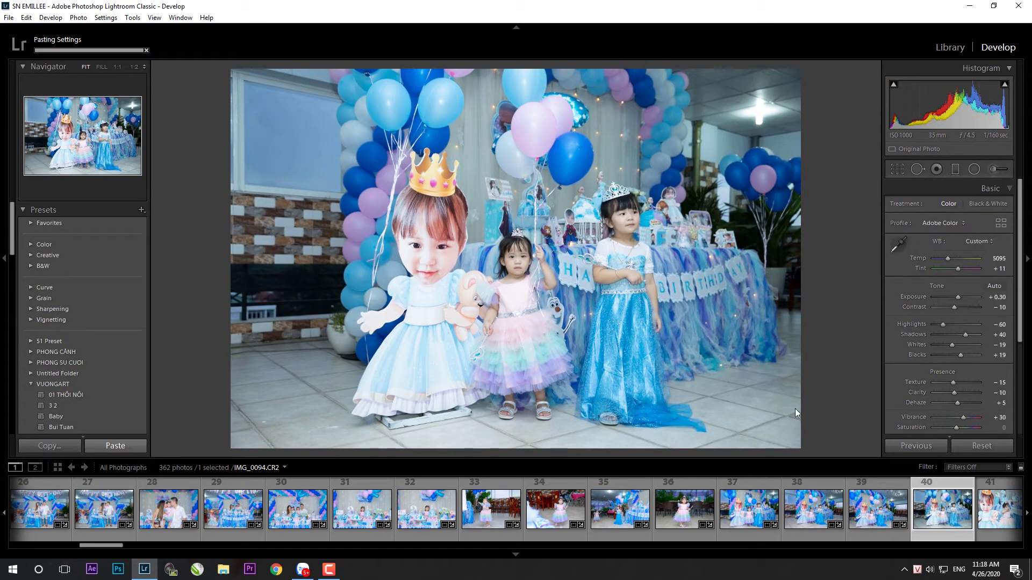
key(r)
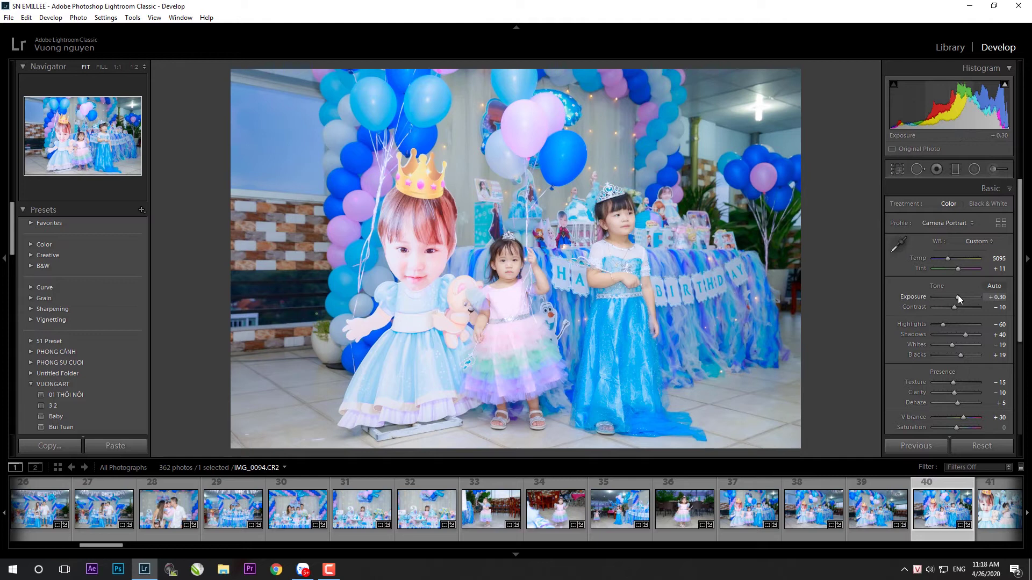
drag(957, 297, 956, 297)
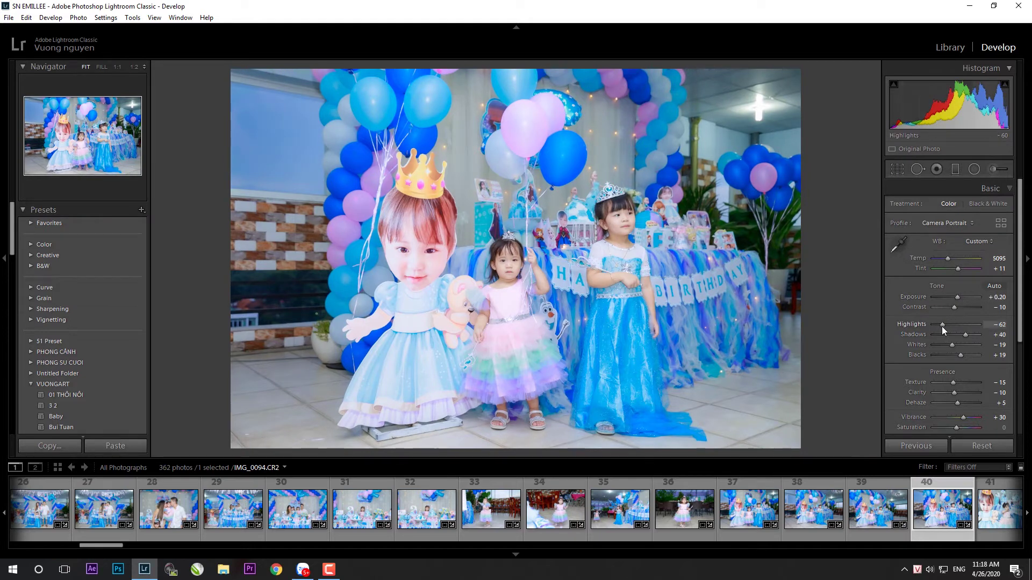
scroll(945, 511, down, 1)
click(950, 526)
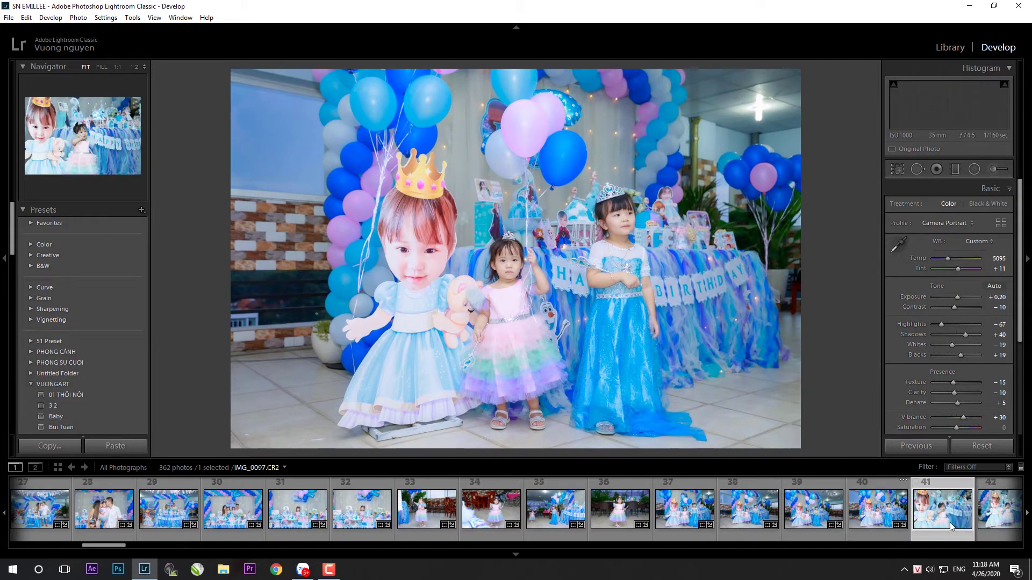
- Paste settings onto IMG_0097, straighten its crop, and set Exposure +0.20
click(124, 447)
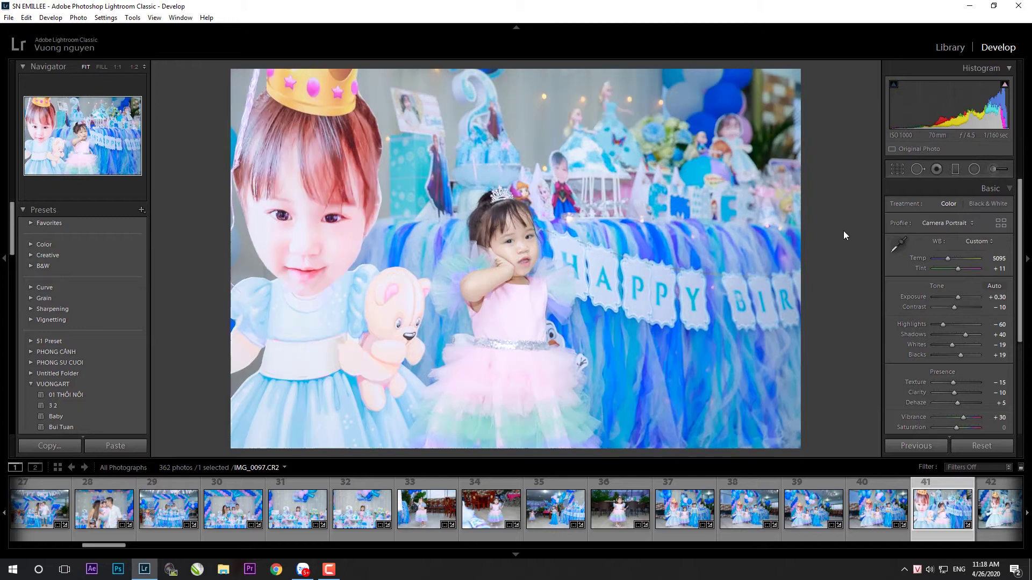
key(r)
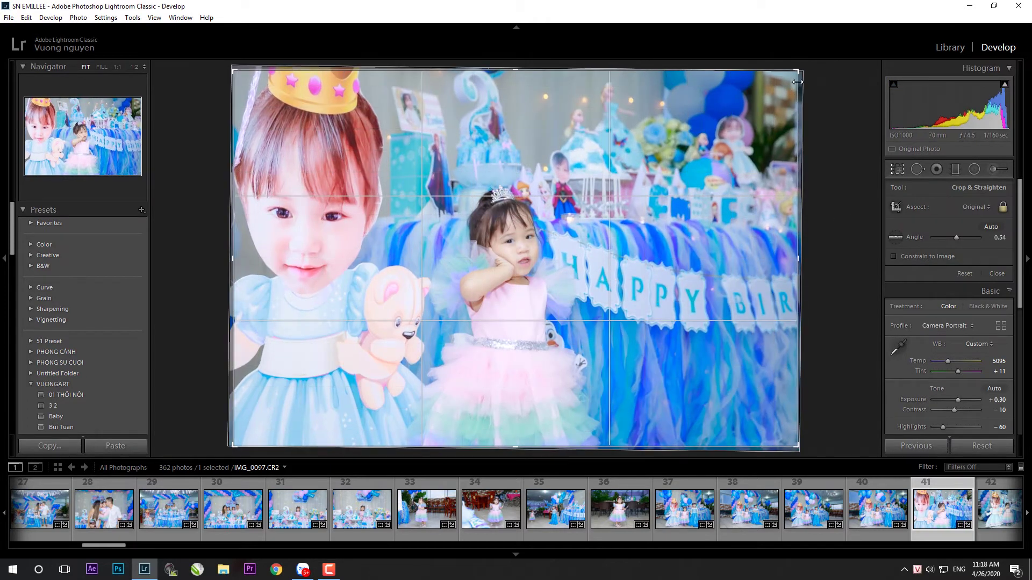
drag(801, 76, 786, 70)
key(Return)
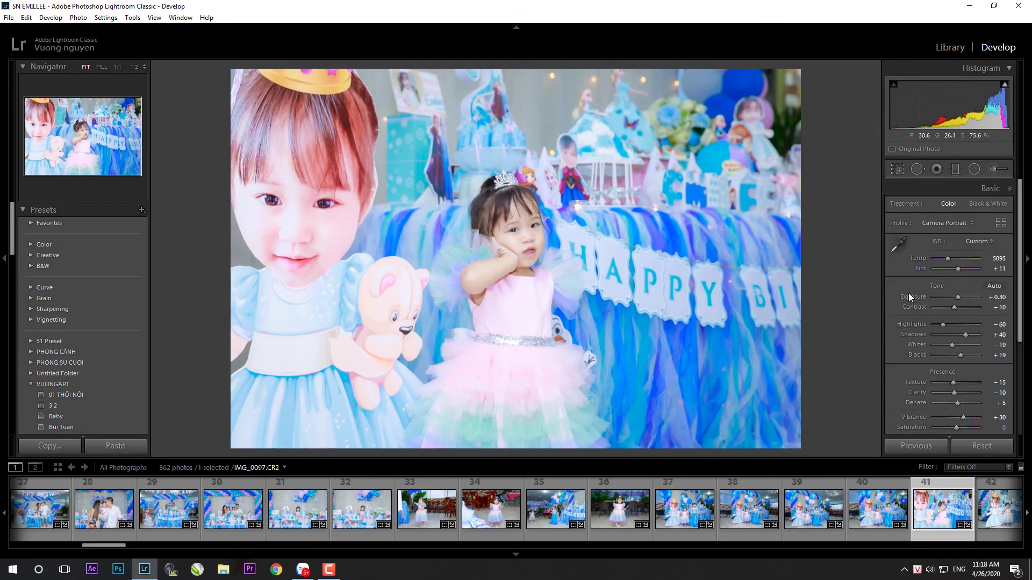
drag(957, 301, 955, 295)
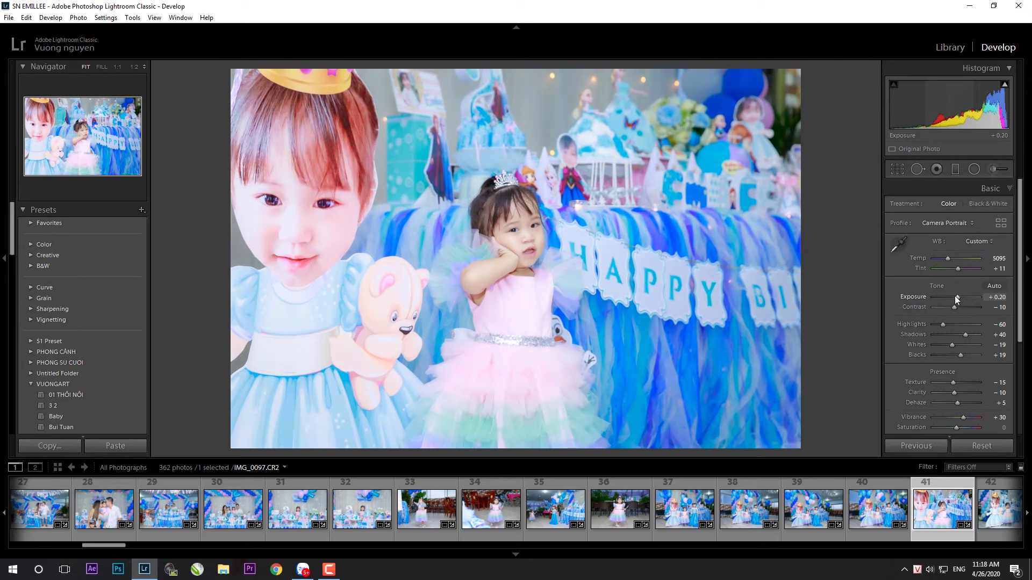
- Brush reduced highlights onto the bright dress in IMG_0097
key(k)
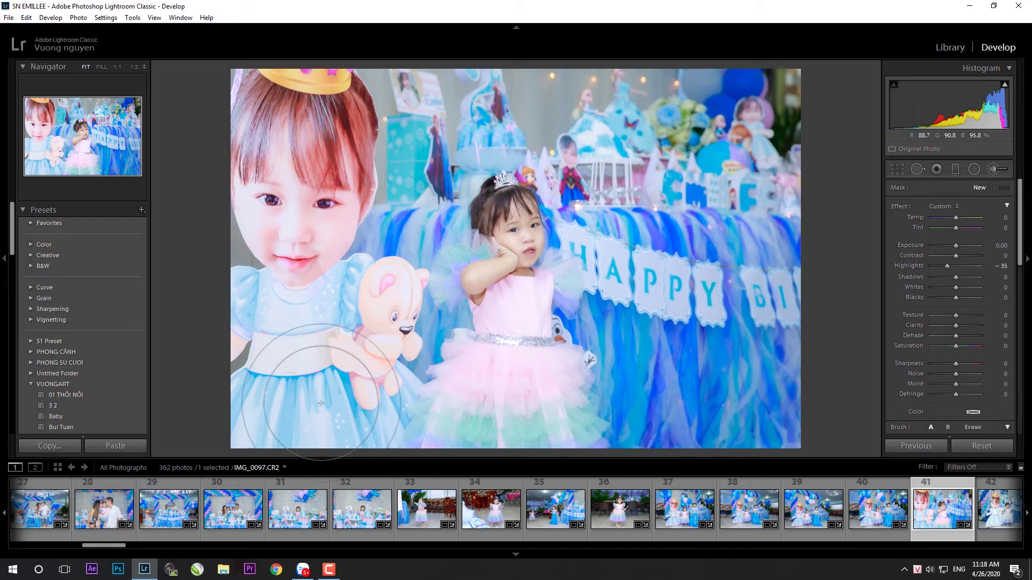
drag(323, 403, 517, 363)
key(k)
- Paste settings onto IMG_0099, straighten and reframe it, and brush a mask over the girl
key(Right)
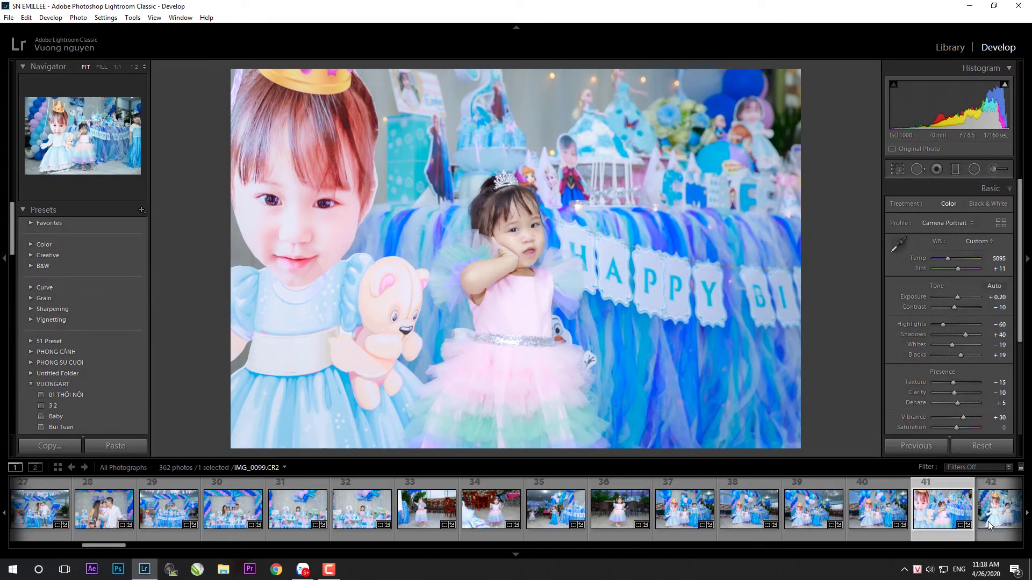
click(102, 440)
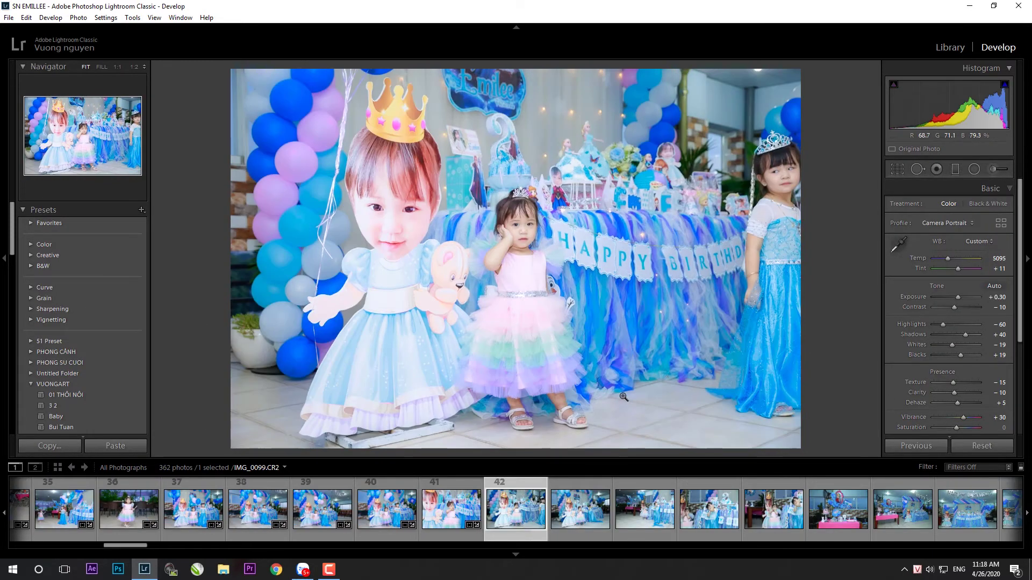
key(r)
drag(218, 449, 383, 396)
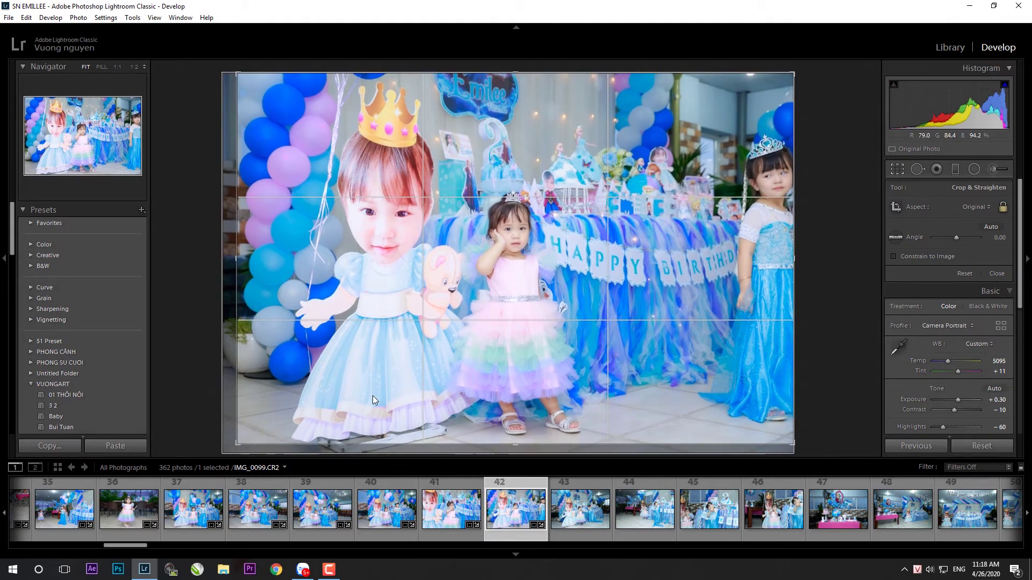
key(r)
key(k)
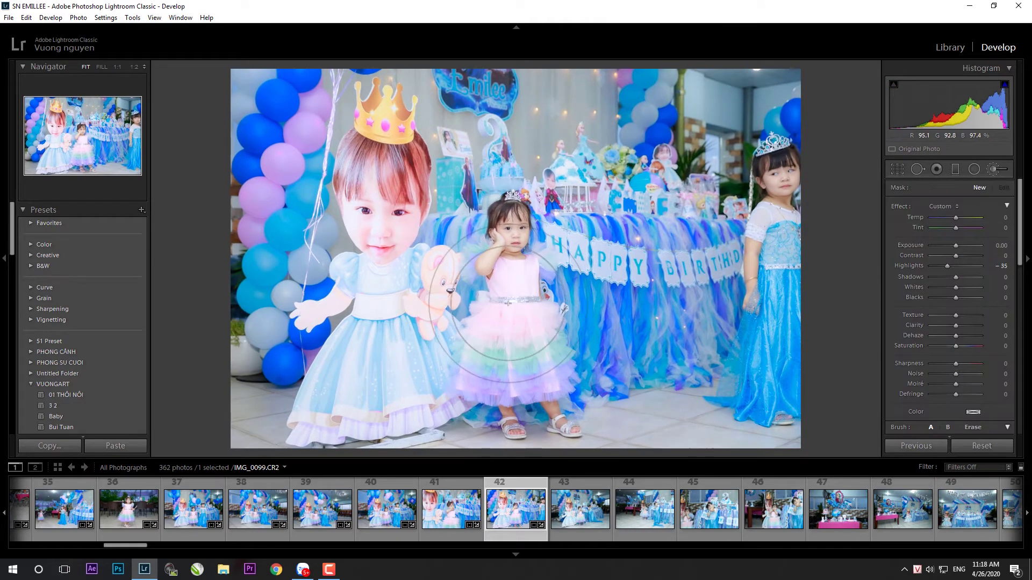
drag(349, 205, 393, 215)
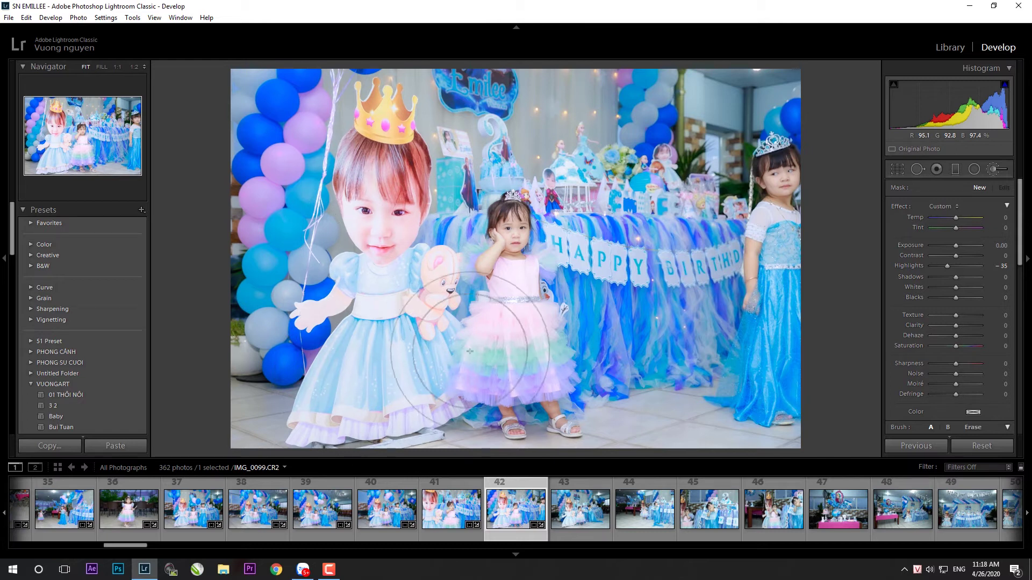
- Paste settings onto IMG_0101 with a 0.99 straightening crop, then paste onto IMG_0103
key(Right)
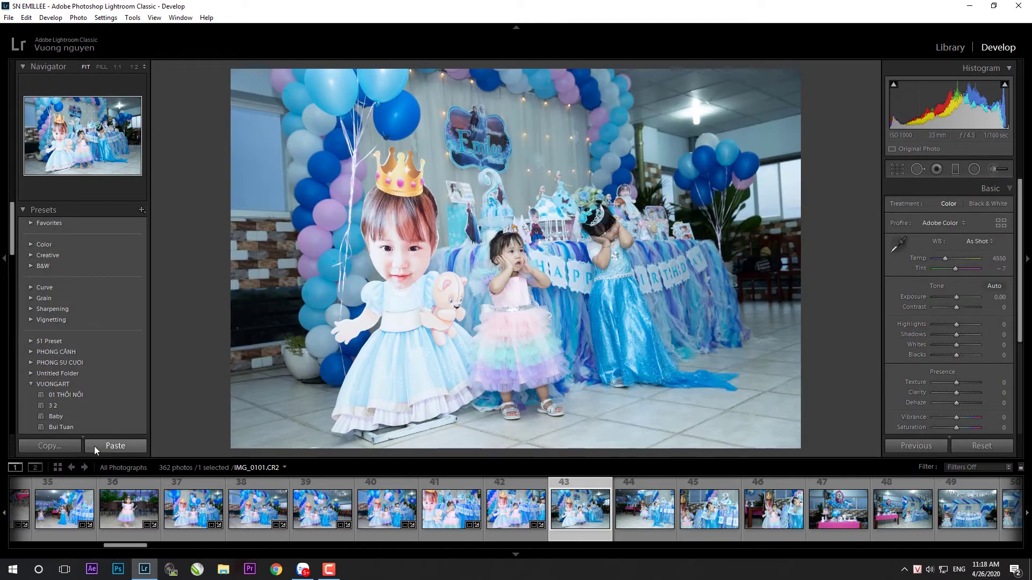
click(95, 446)
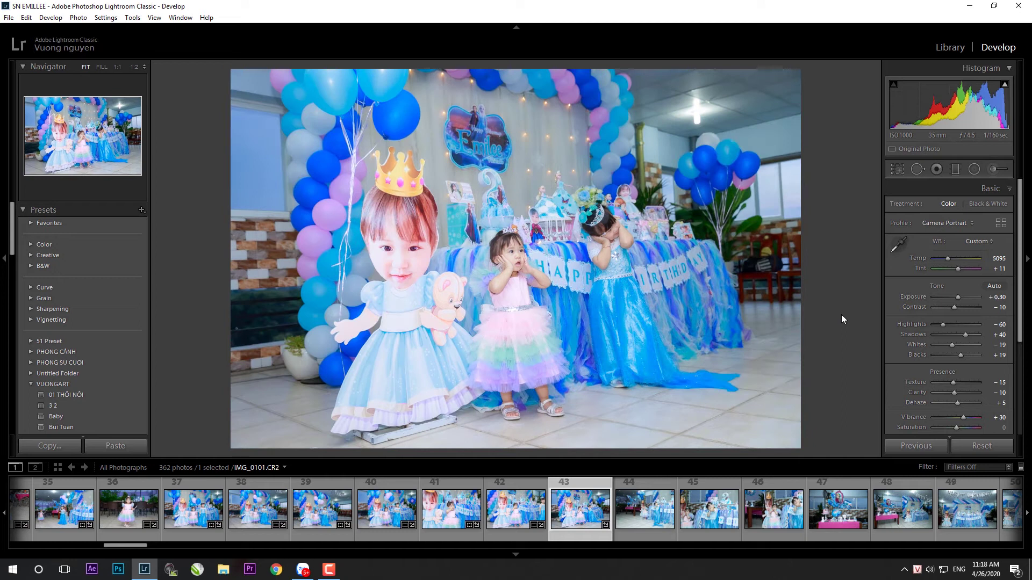
key(r)
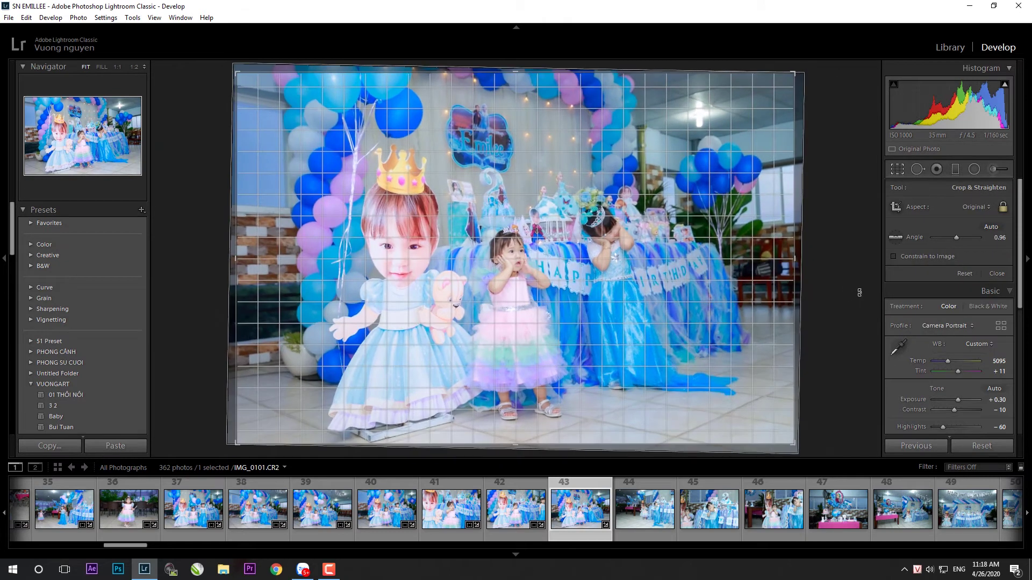
drag(217, 371, 231, 371)
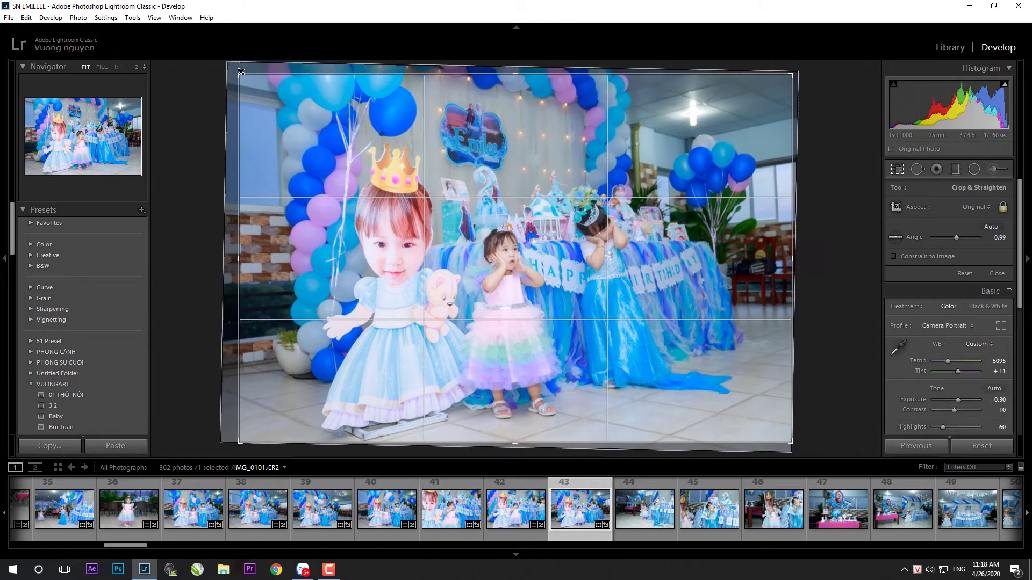
drag(307, 122, 297, 115)
key(Return)
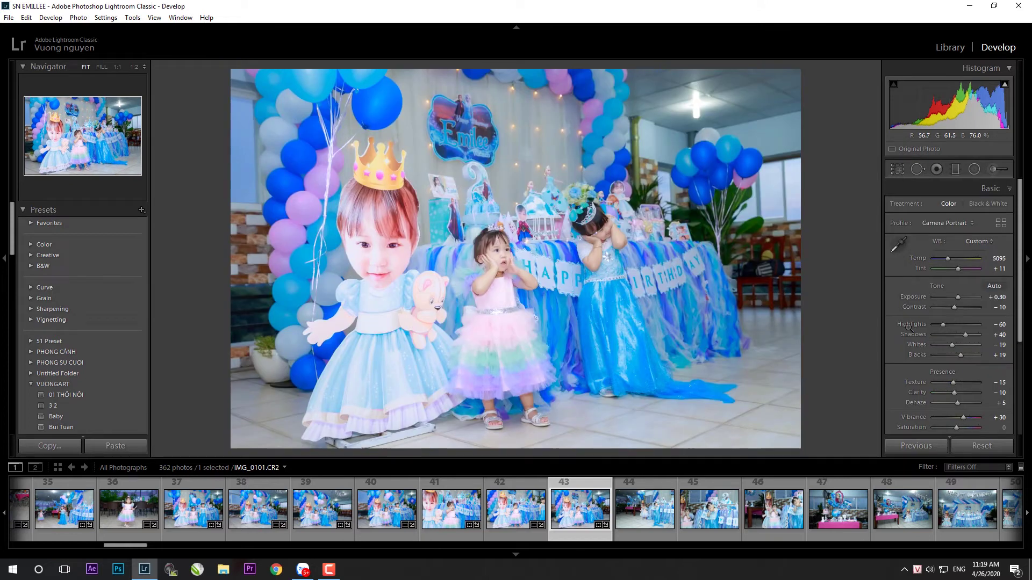
key(k)
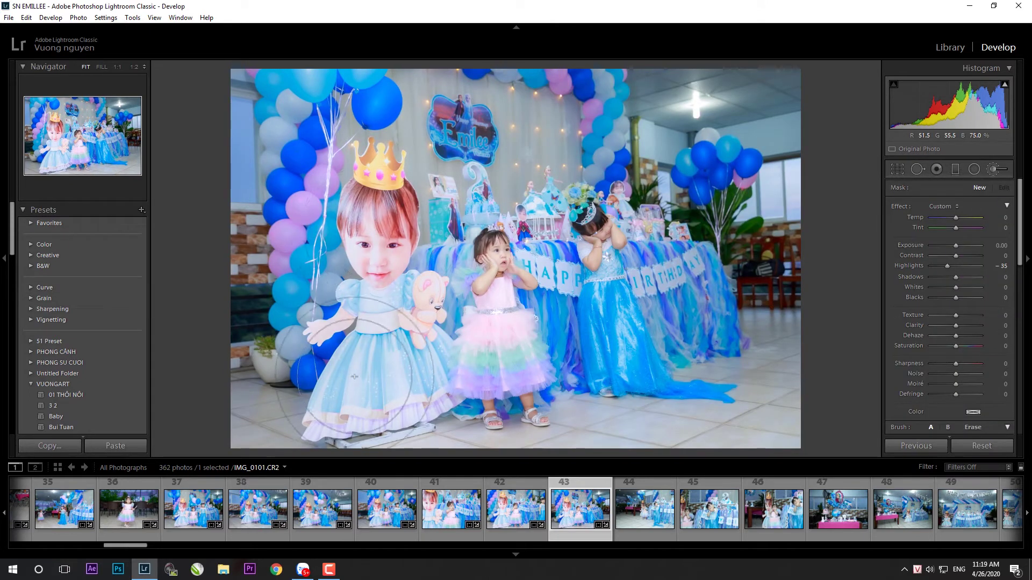
key(k)
key(Right)
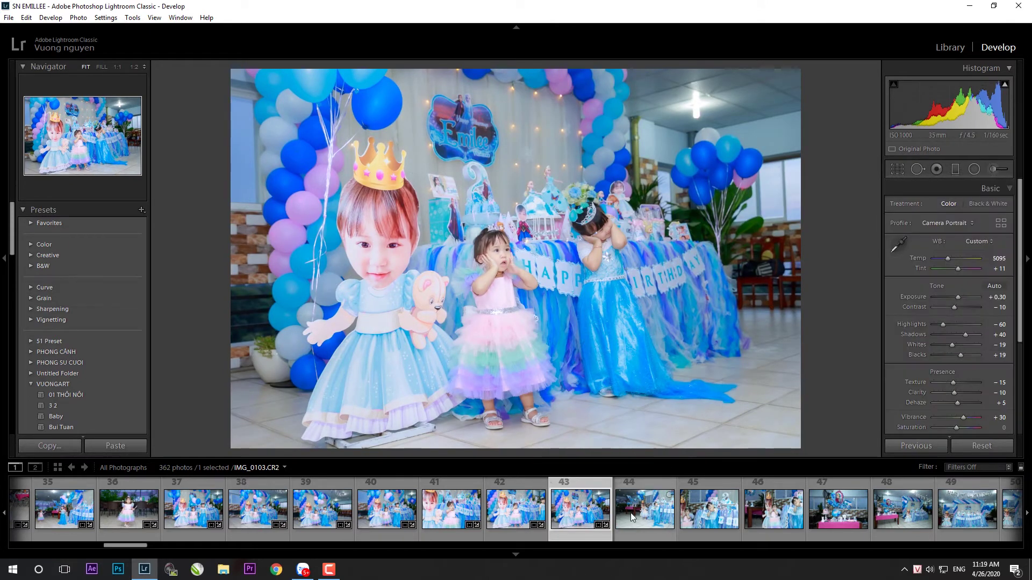
click(116, 448)
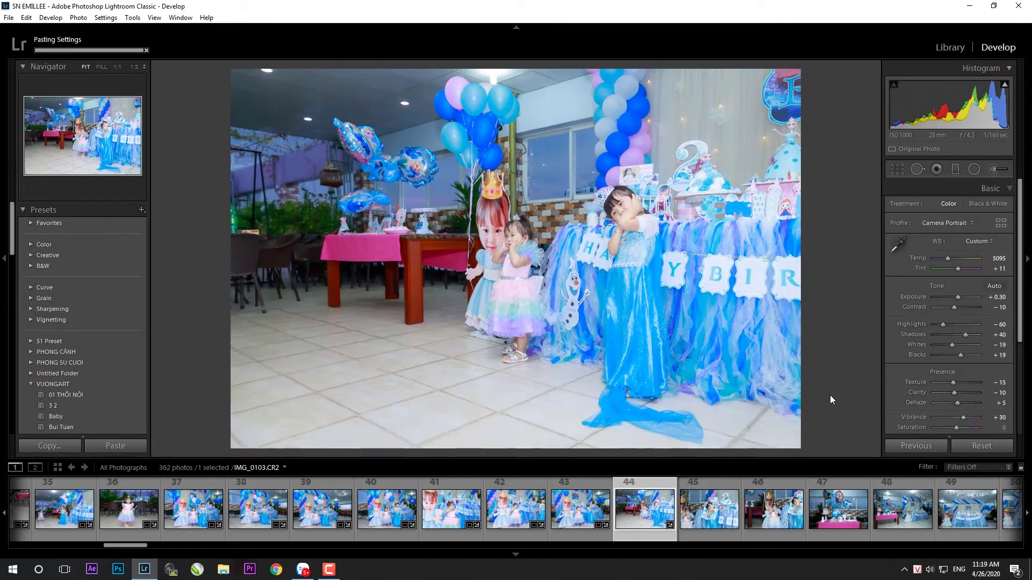
- Straighten IMG_0103 to −0.69 and pull the crop in from the bottom-left
key(r)
drag(835, 411, 836, 407)
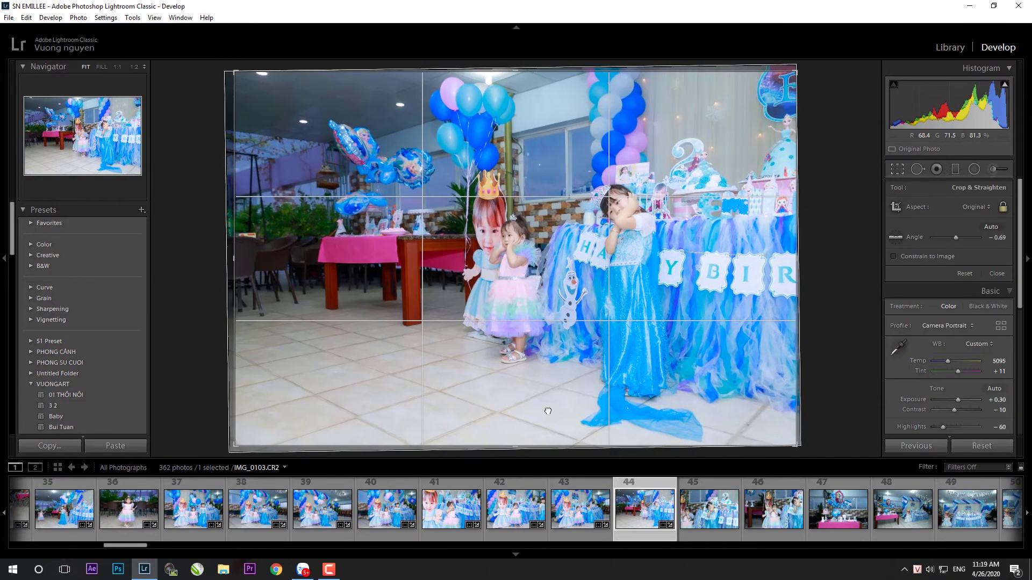
drag(237, 443, 246, 437)
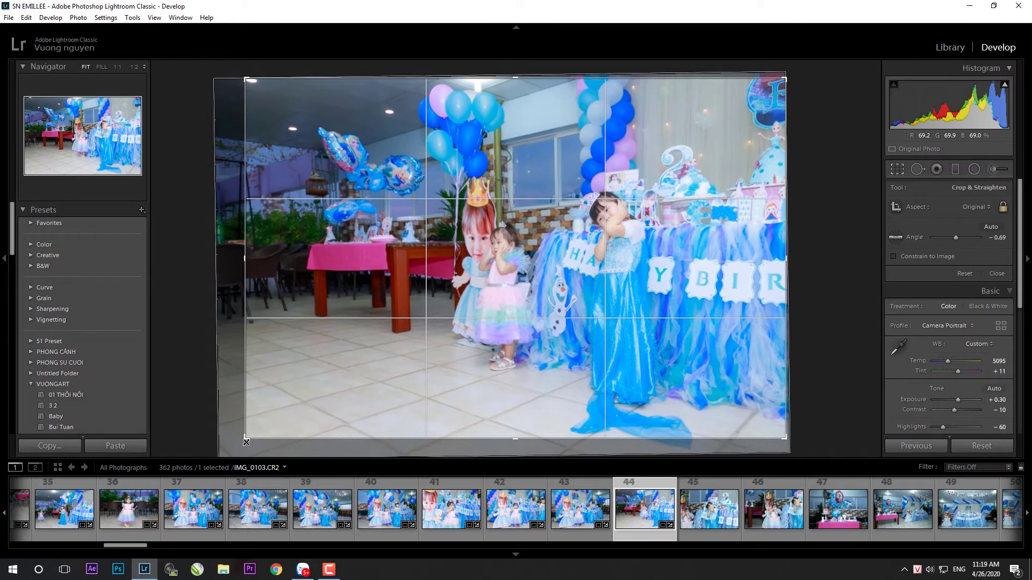
drag(426, 369, 403, 376)
key(Return)
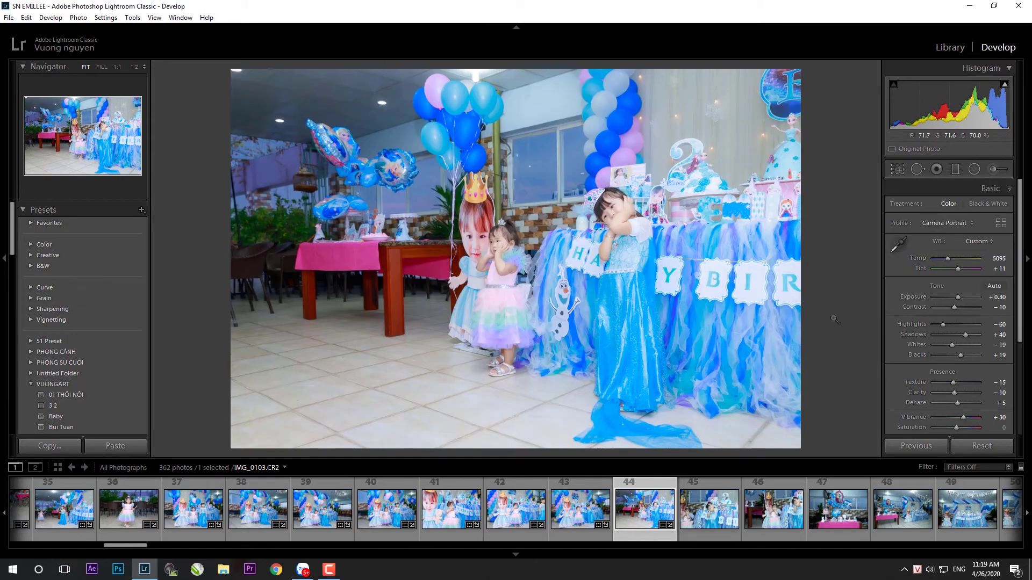
- Draw a graduated filter over the right side with Highlights −50
key(m)
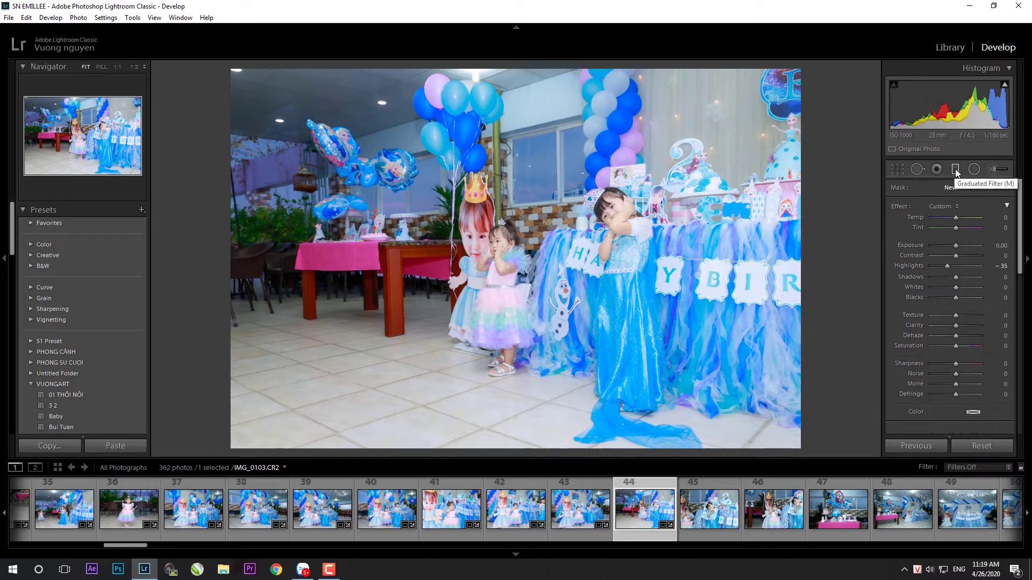
drag(808, 276, 567, 264)
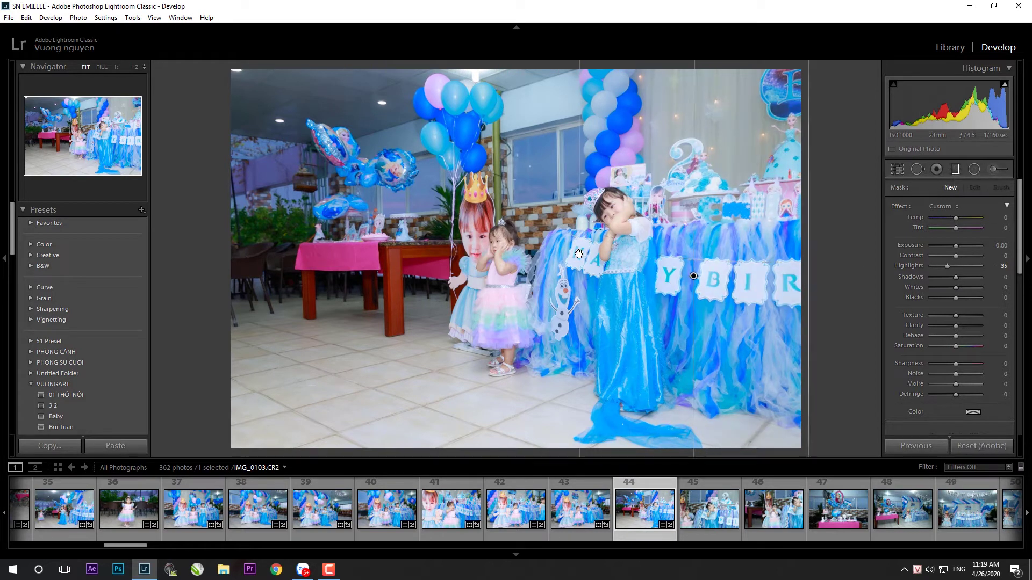
drag(946, 270, 929, 269)
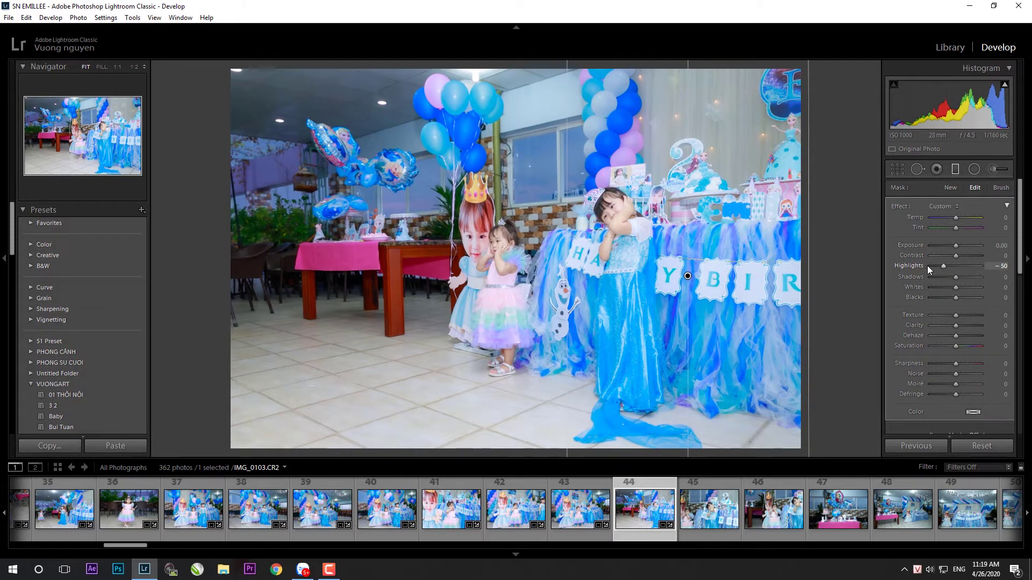
key(k)
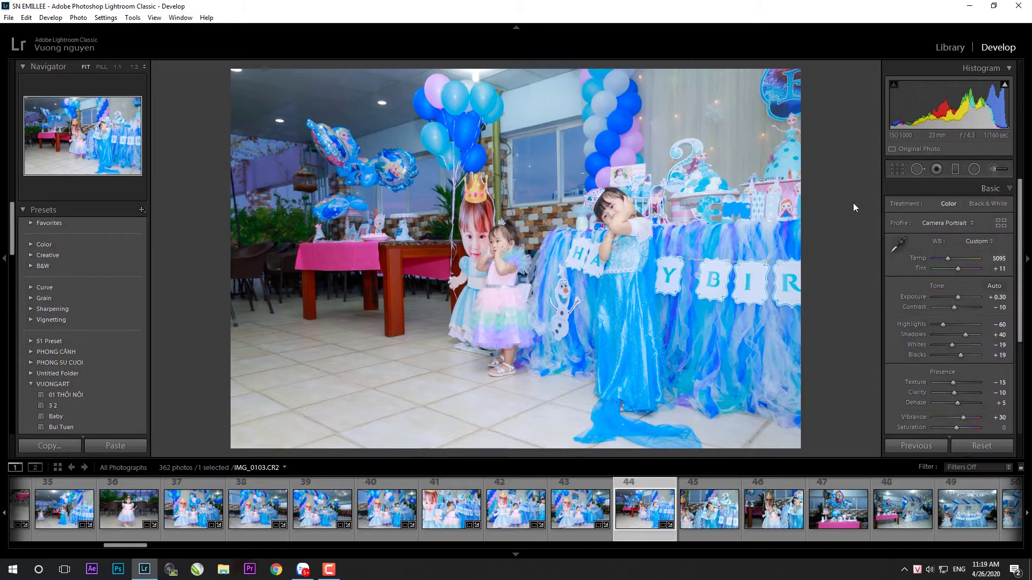
key(m)
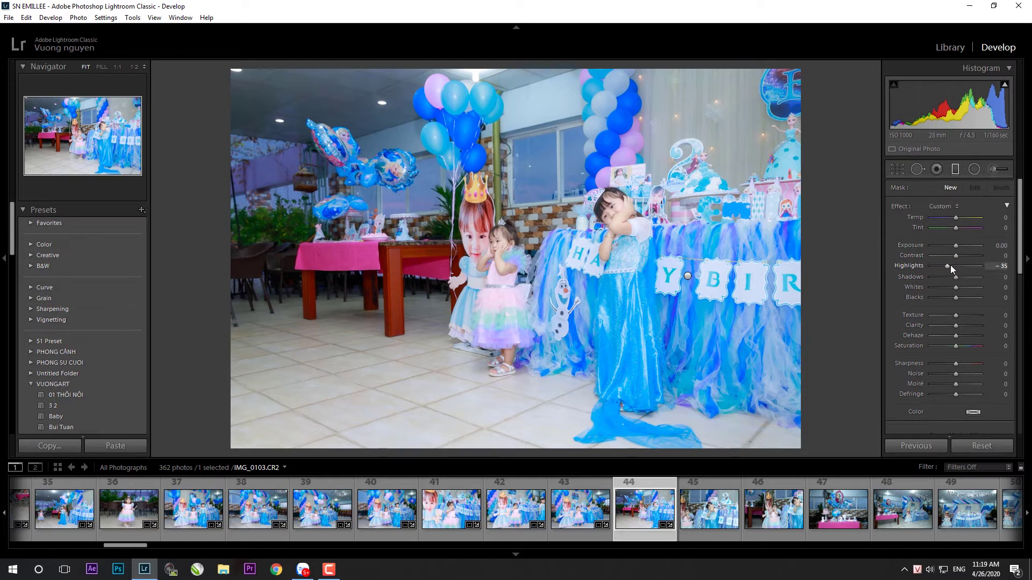
key(m)
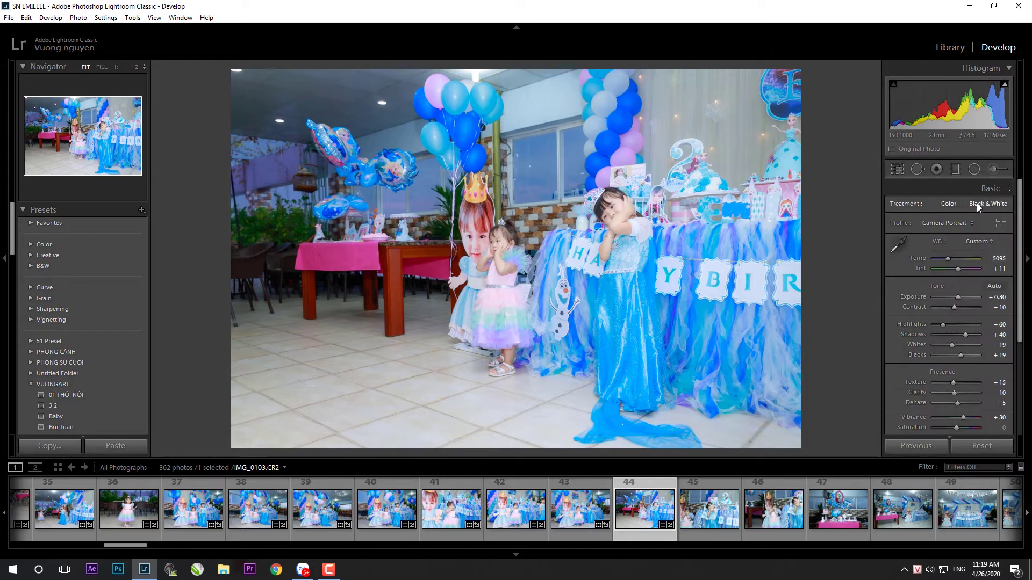
- Reset the Graduated Filter's Highlights to 0 on IMG_0103
click(953, 171)
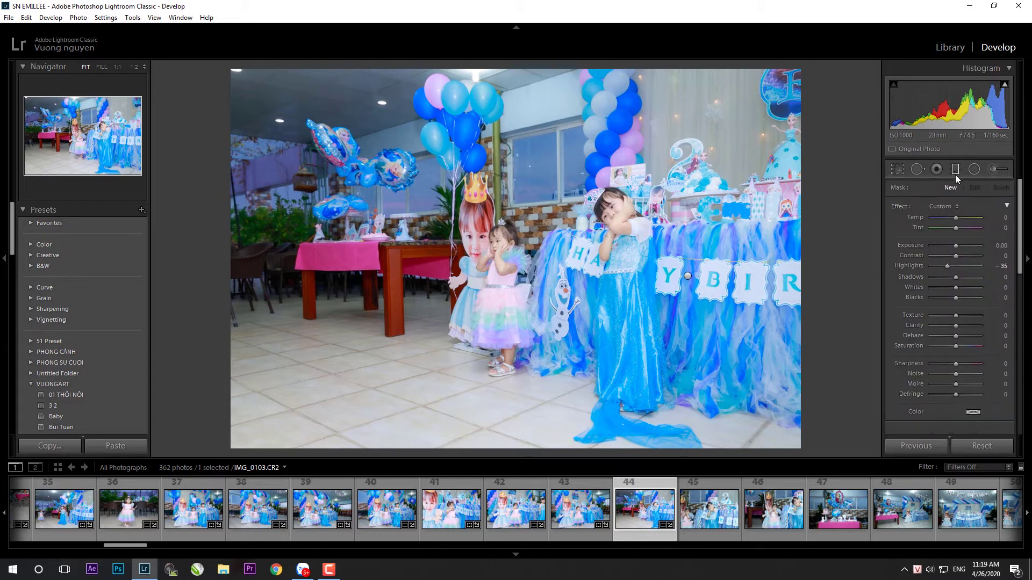
double_click(948, 266)
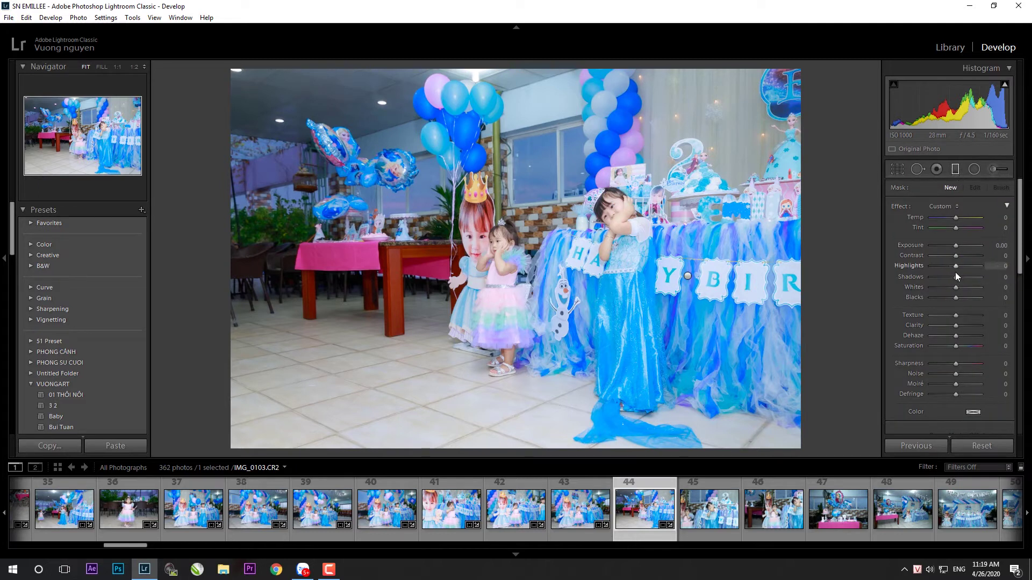
click(954, 170)
click(955, 171)
- Draw a trial graduated filter over the table, try lowering Highlights, then delete it
drag(698, 275, 819, 280)
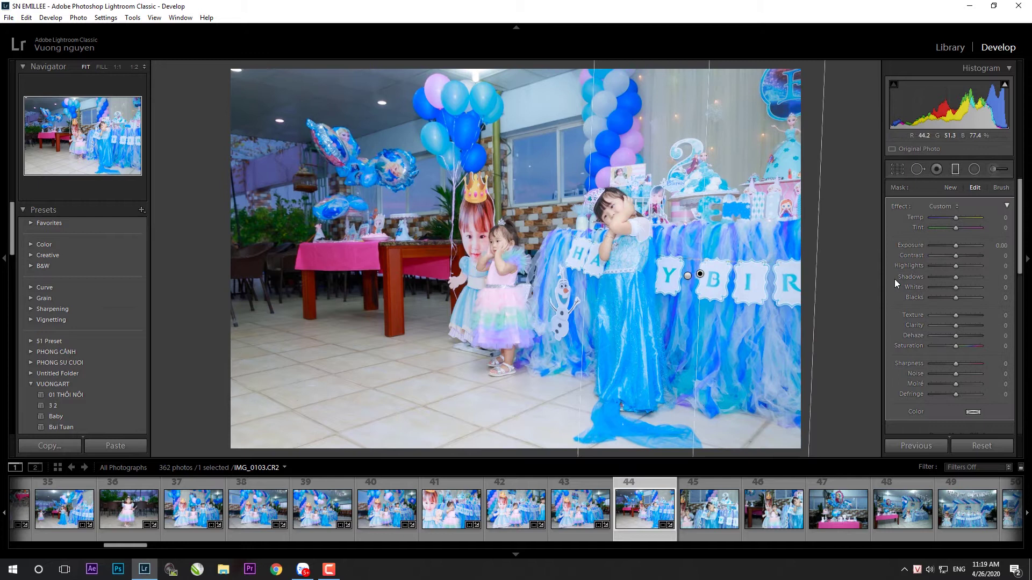
drag(955, 268, 940, 267)
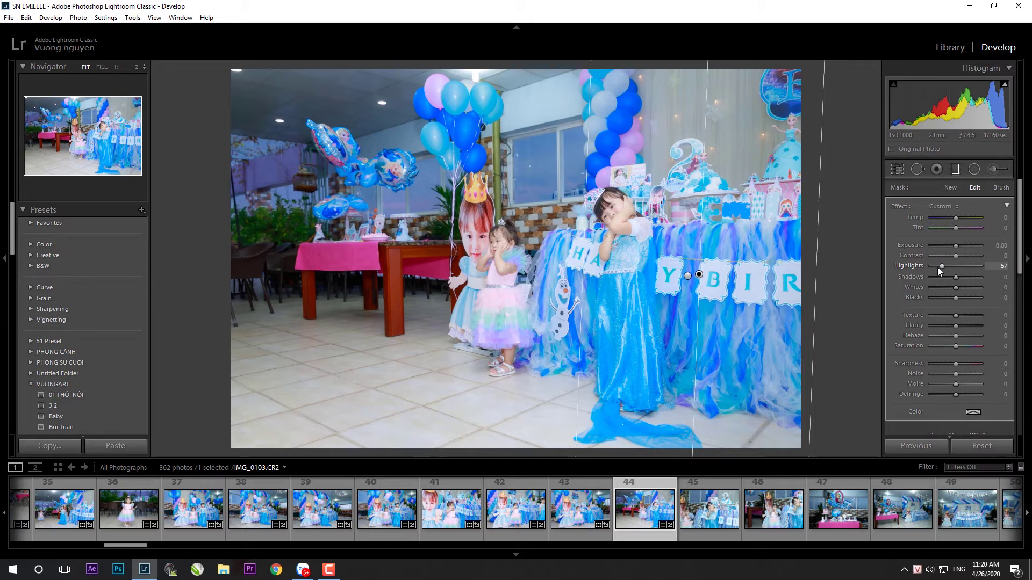
key(ctrl+z)
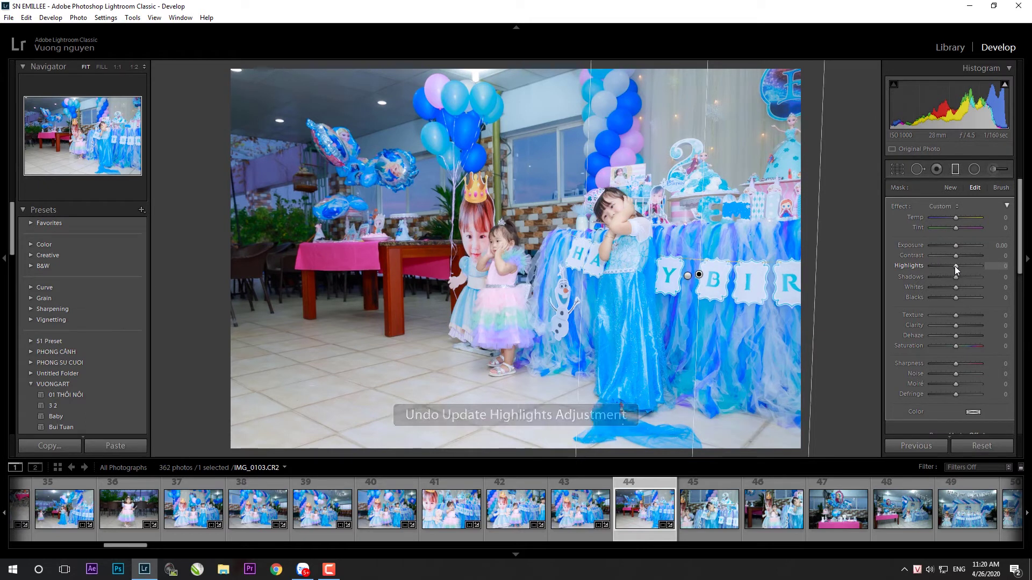
drag(955, 266, 944, 266)
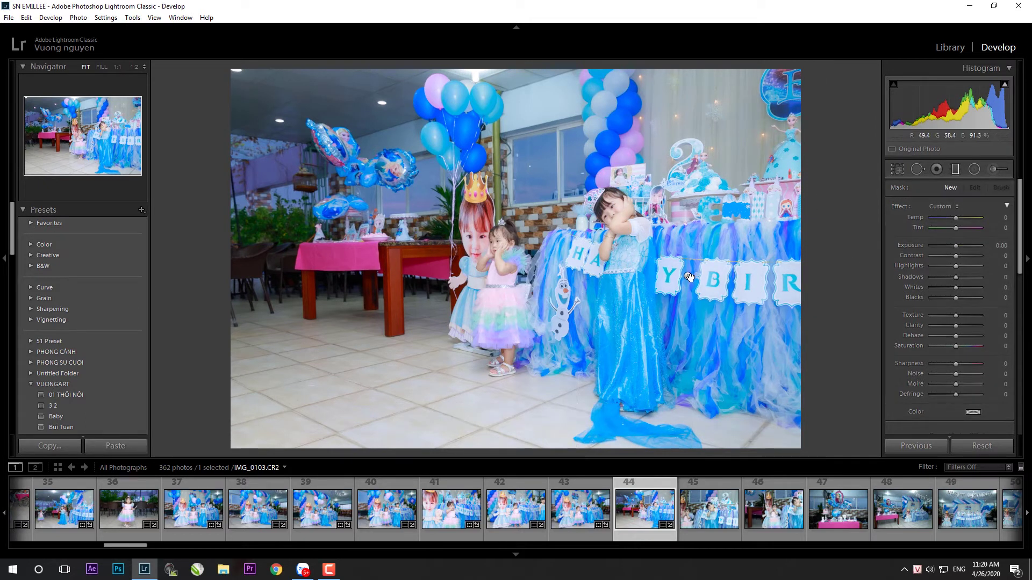
key(Delete)
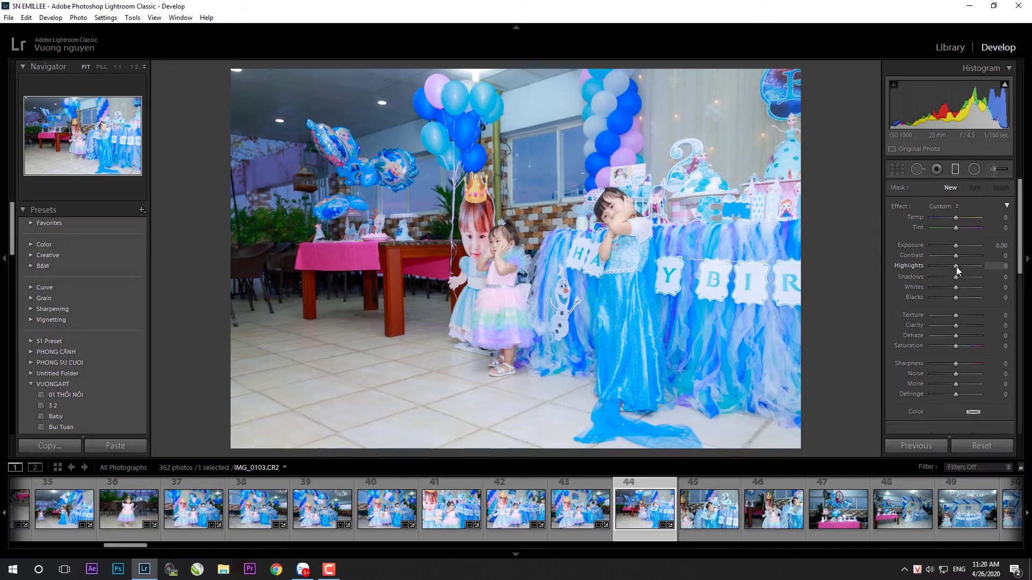
- Enter a Highlights value of -40 for the local adjustment
click(1001, 264)
key(Return)
click(1005, 265)
key(Return)
click(997, 266)
text(0)
key(Return)
- Add a graduated filter over the decorated table at Highlights -40, then move to IMG_0104
drag(802, 272, 565, 272)
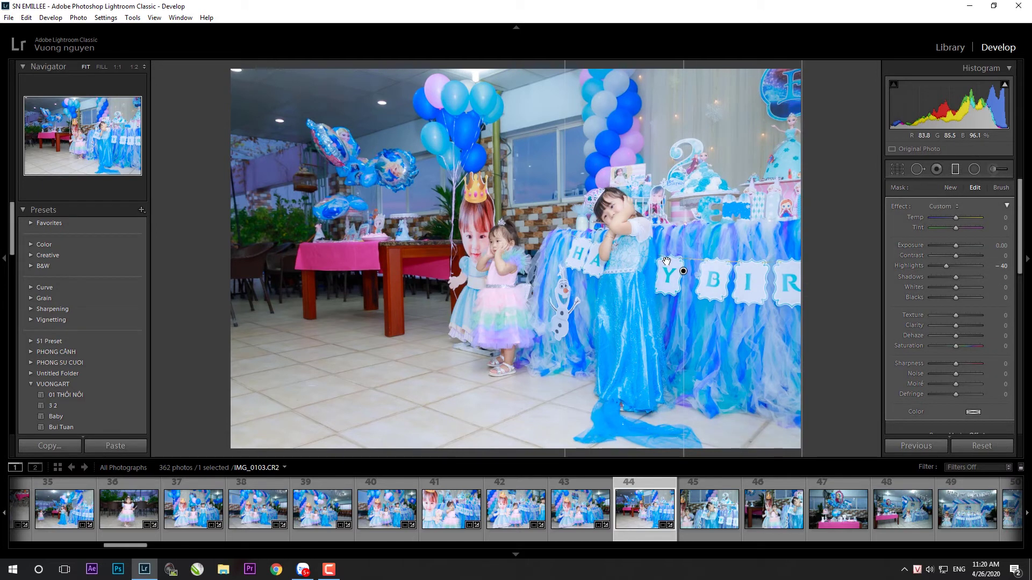
key(ctrl+z)
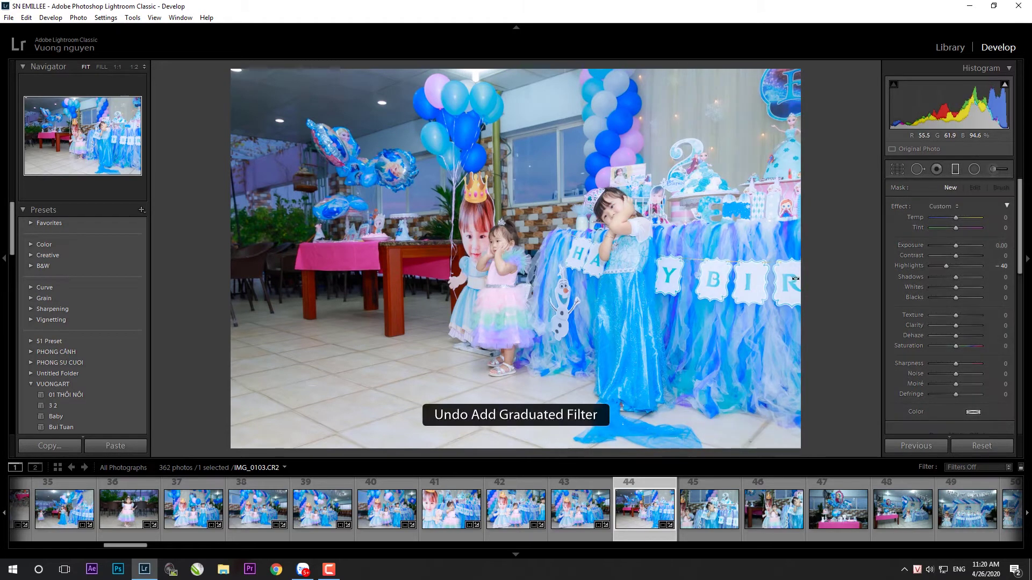
double_click(947, 266)
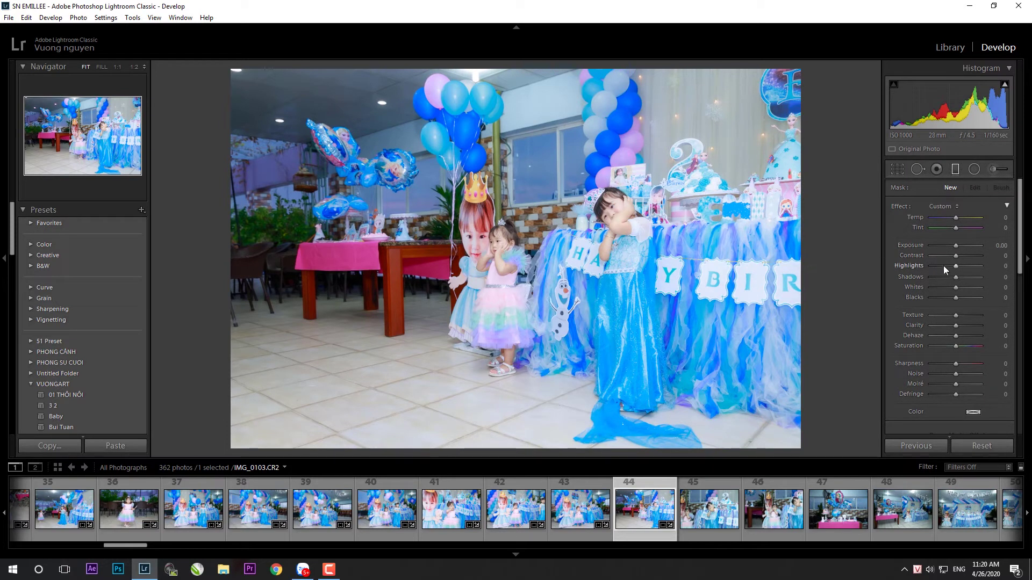
drag(806, 277, 556, 266)
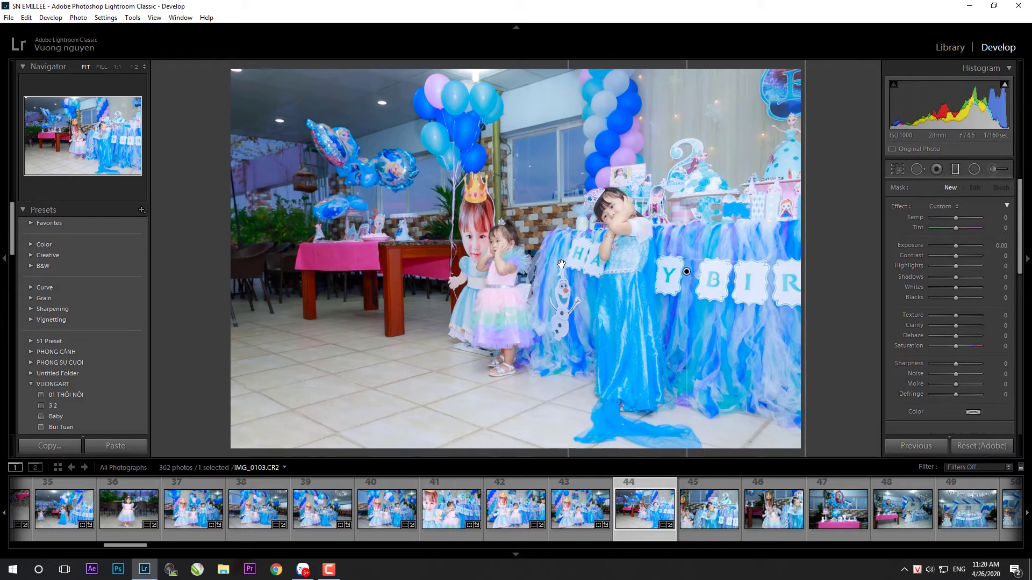
click(1002, 266)
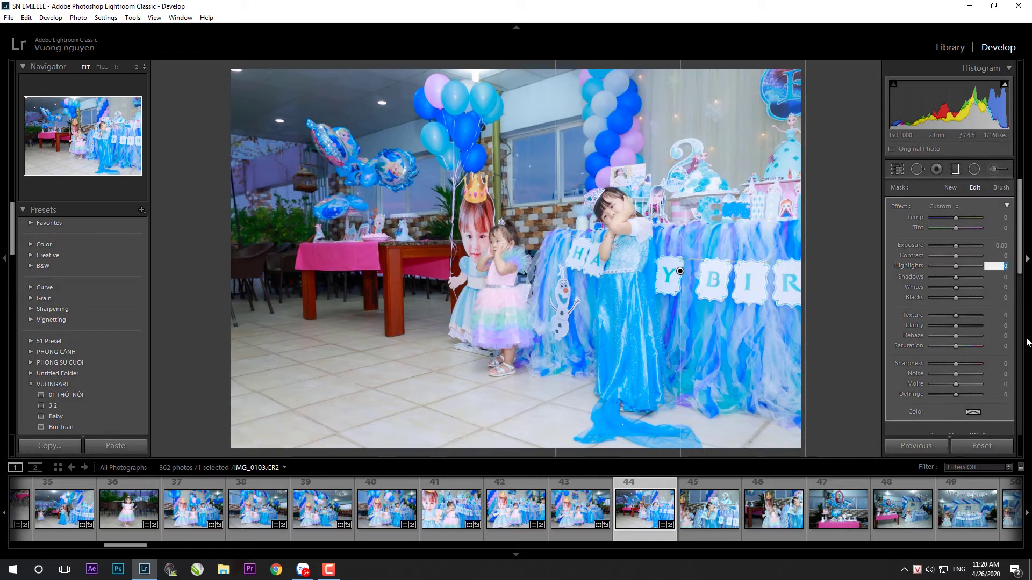
text(-40)
key(Return)
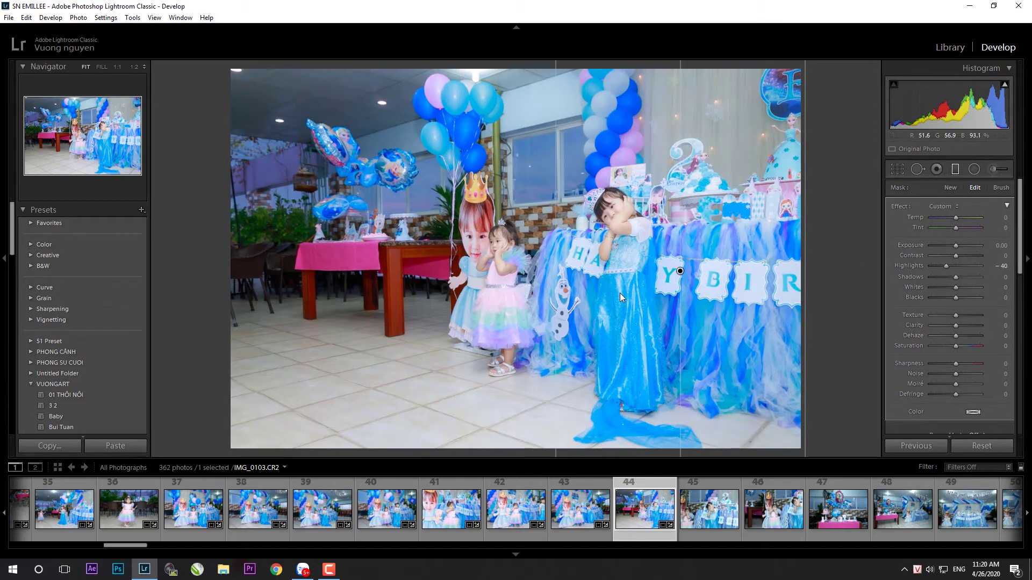
click(956, 173)
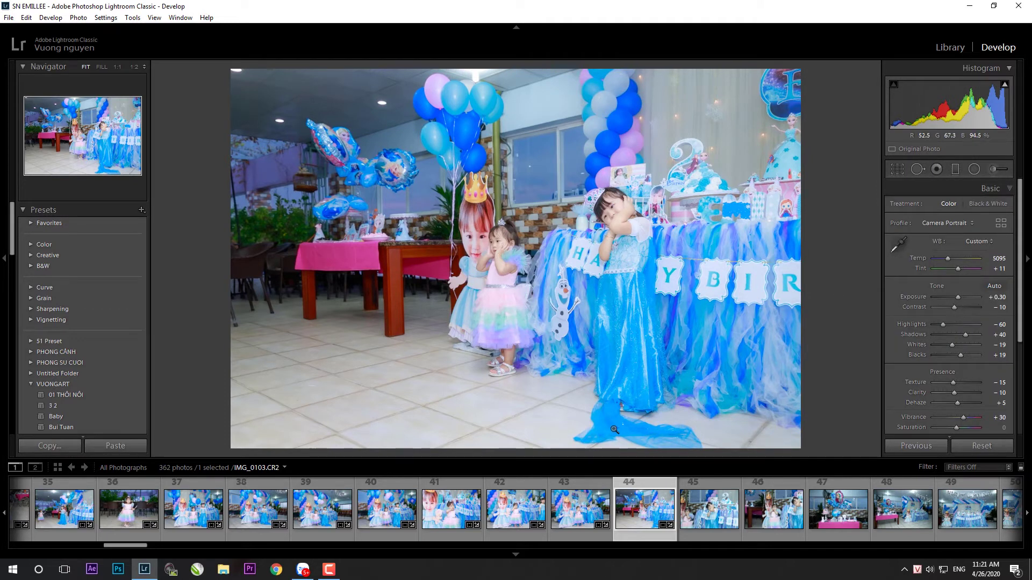
click(704, 510)
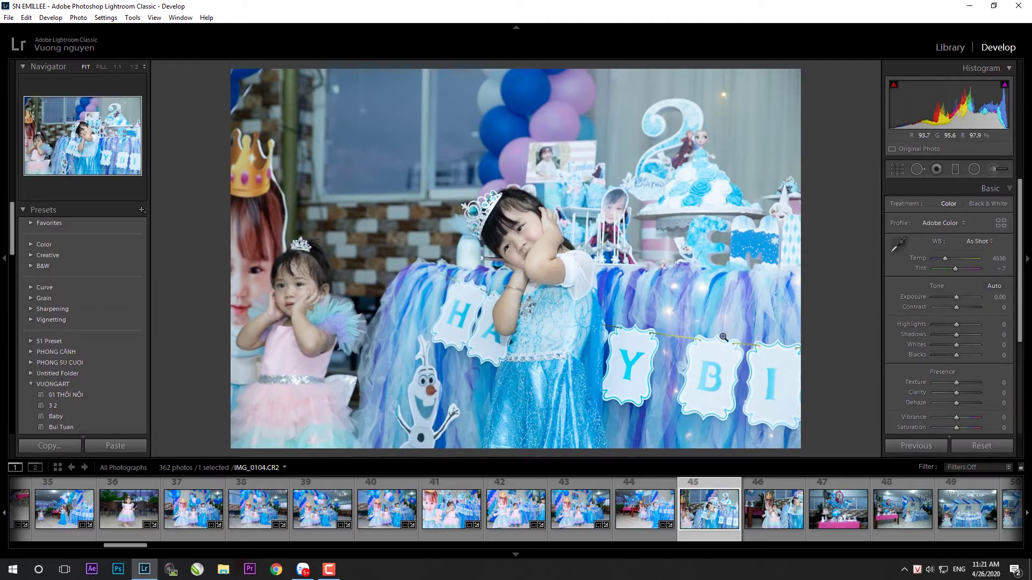
- Paste the copied develop settings onto IMG_0104, then draw and undo a trial gradient
click(98, 447)
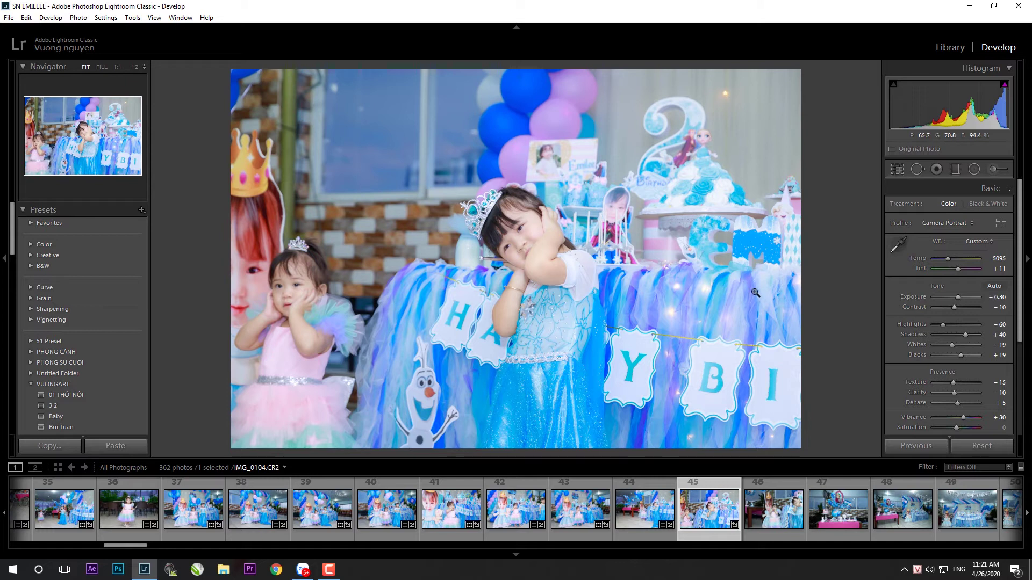
key(m)
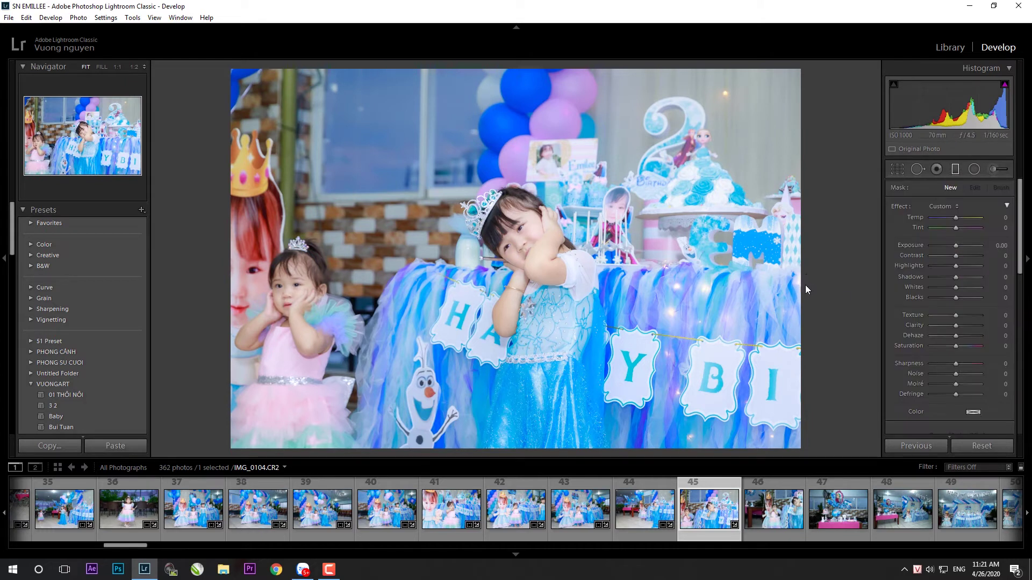
mouse_move(806, 283)
mouse_down()
mouse_move(593, 273)
mouse_move(524, 285)
mouse_up()
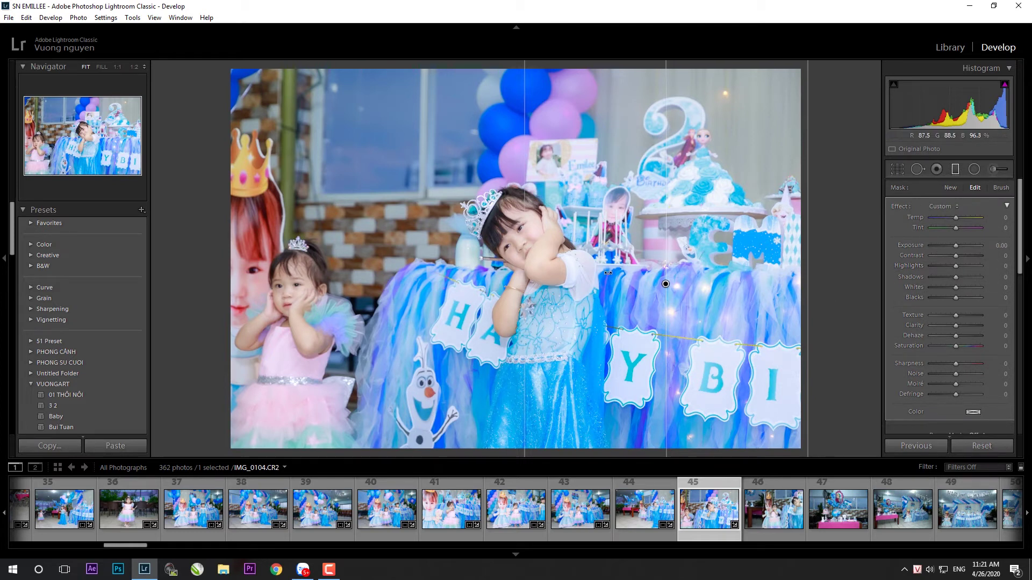
key(ctrl+z)
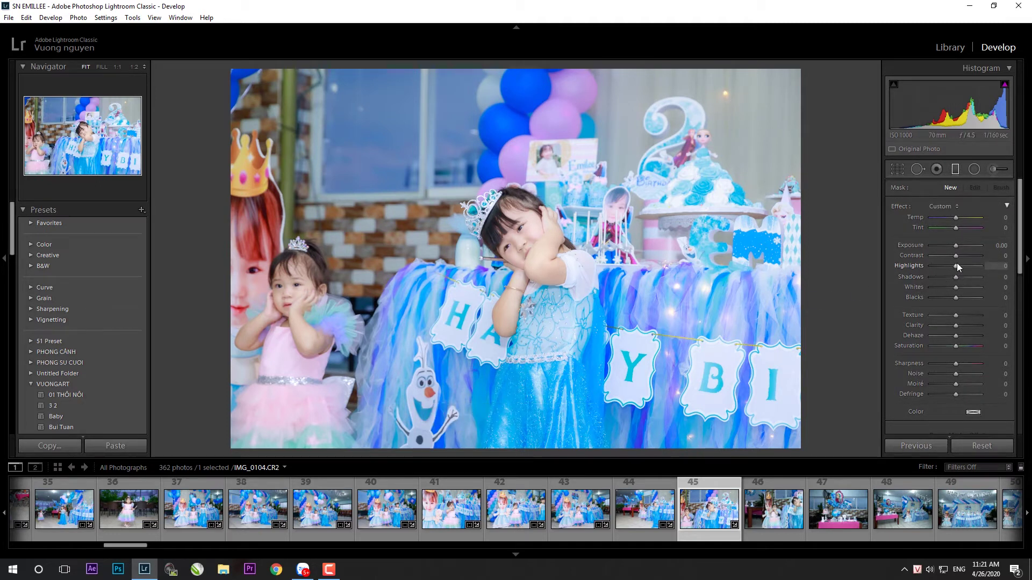
- Add a Highlights -40 graduated filter across the photo's middle, then move to IMG_0105
click(1003, 267)
text(-40)
key(Return)
drag(810, 270, 449, 274)
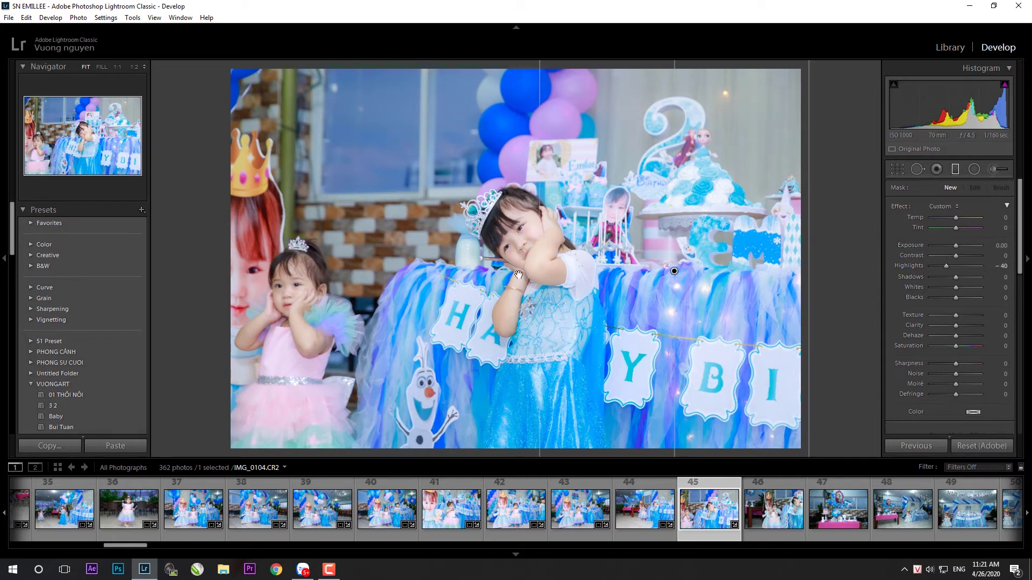
click(597, 276)
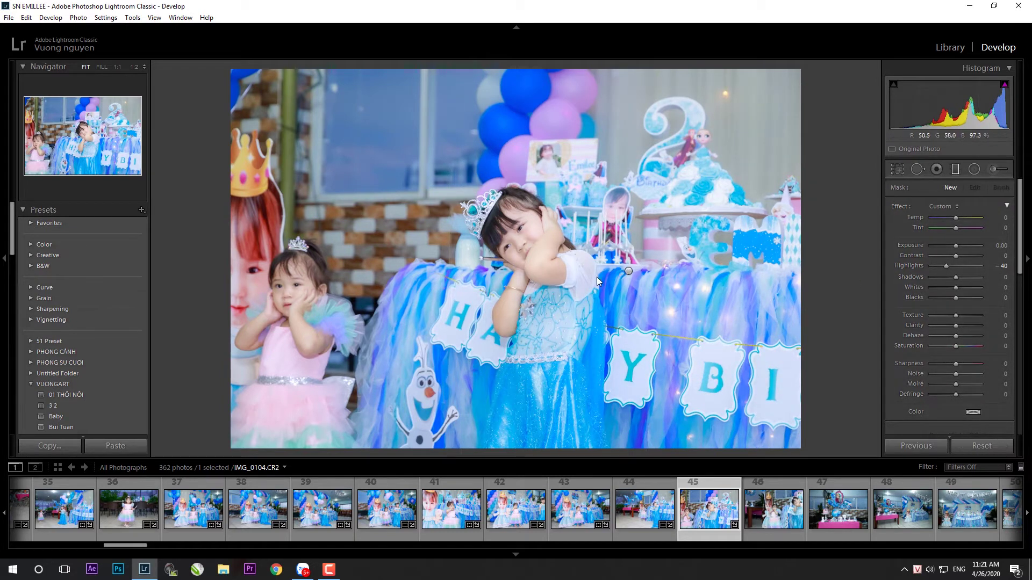
click(778, 516)
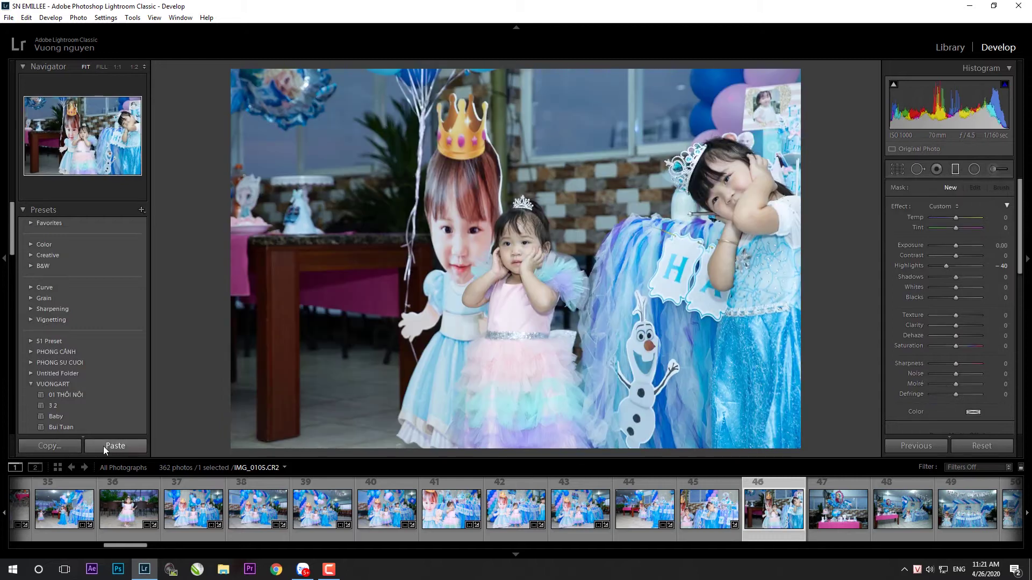
- Paste the copied settings onto IMG_0105 and draw a graduated filter across its middle
click(103, 446)
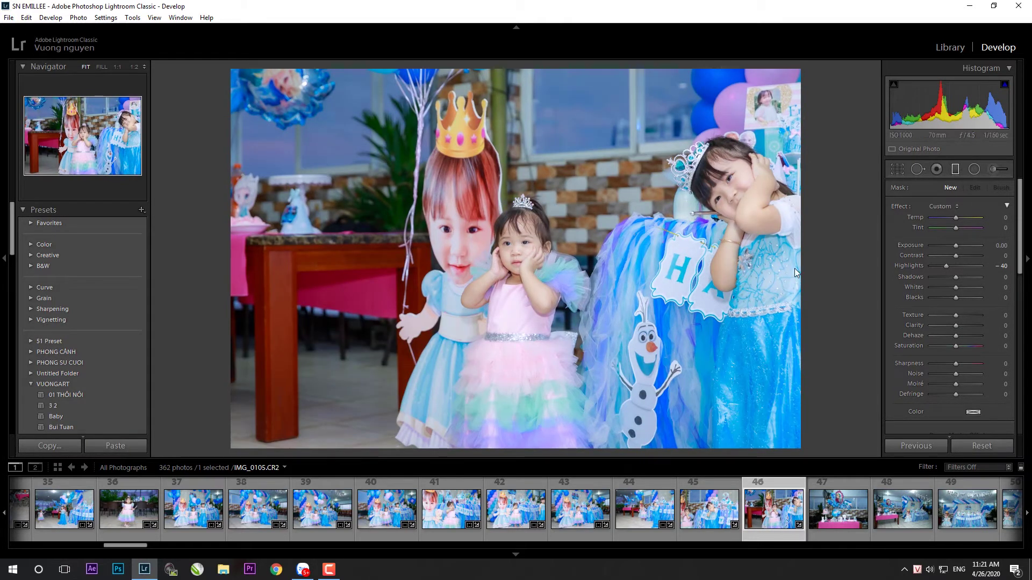
key(k)
key(k)
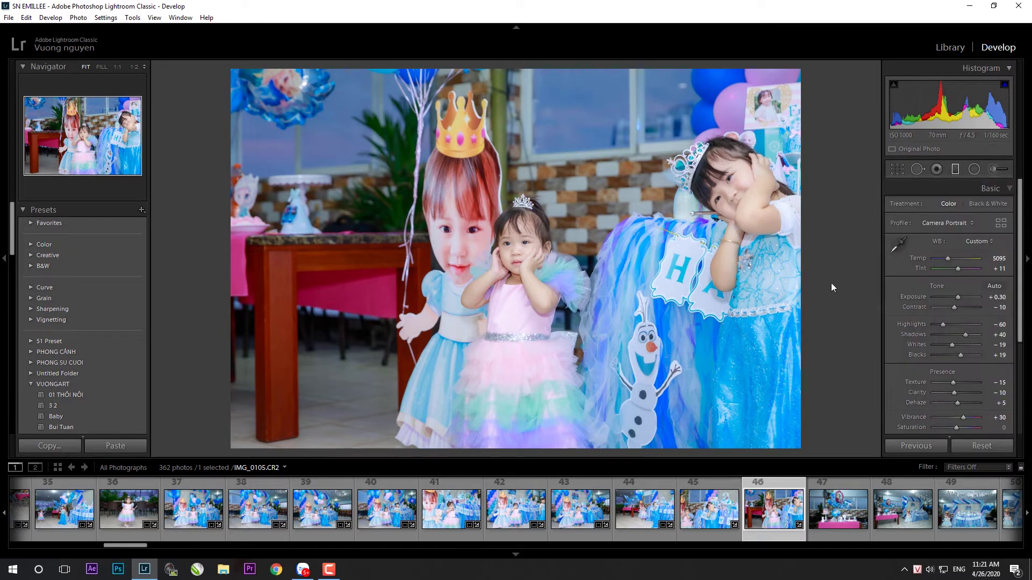
click(955, 169)
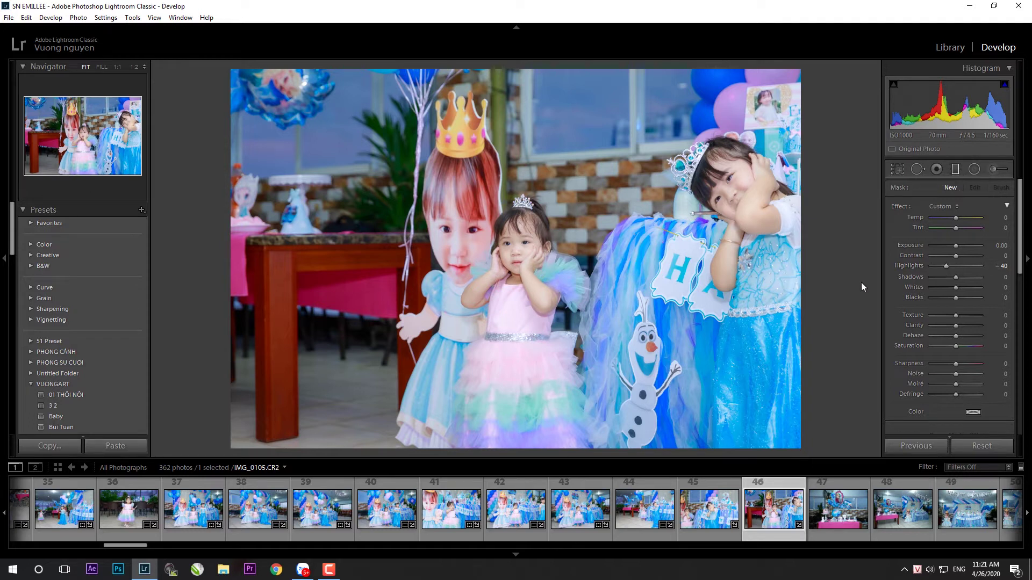
drag(807, 307, 488, 305)
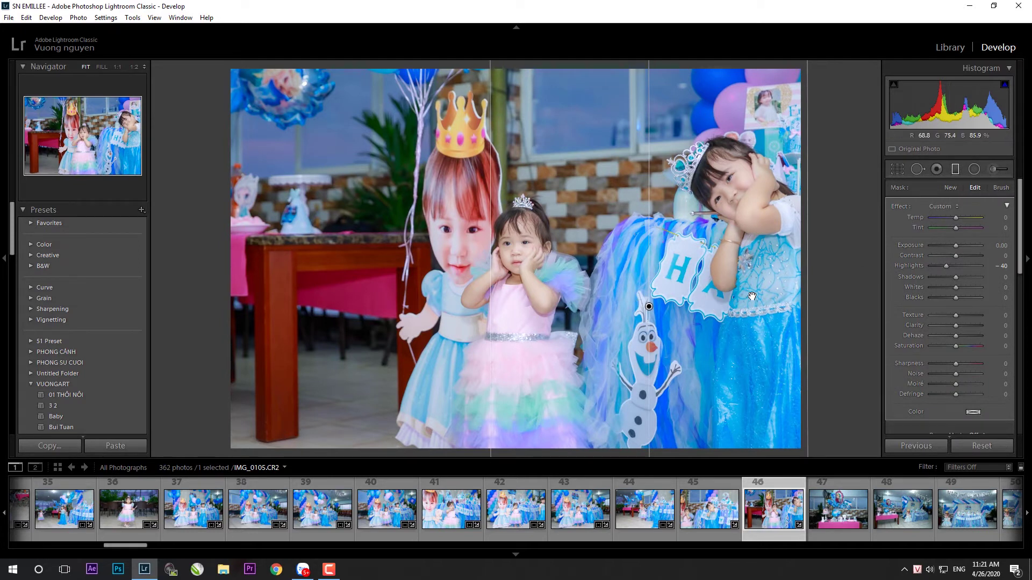
- Paint a brush mask over the little girl's pink dress, then return to IMG_0104
click(999, 170)
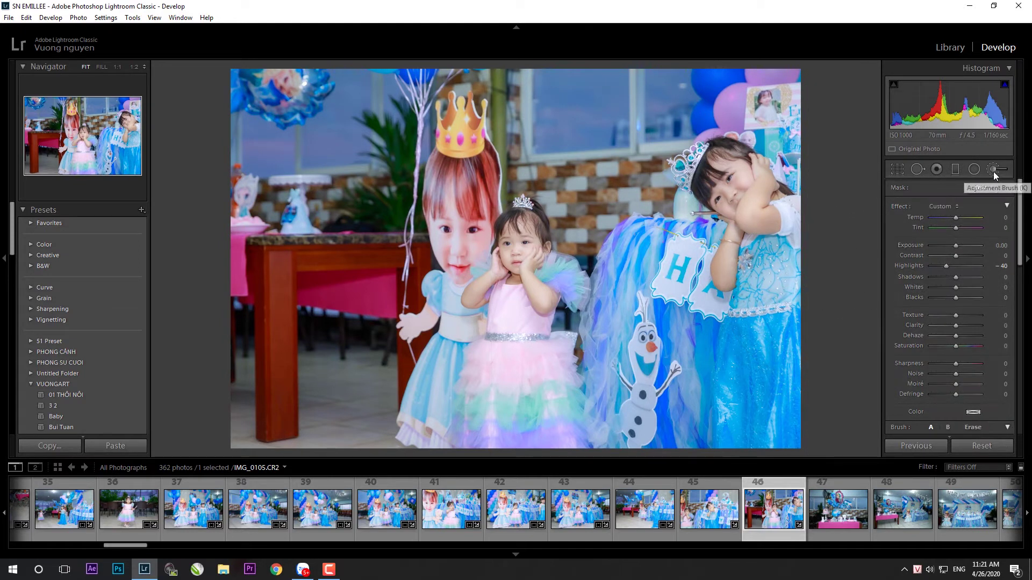
click(993, 171)
click(991, 170)
click(954, 170)
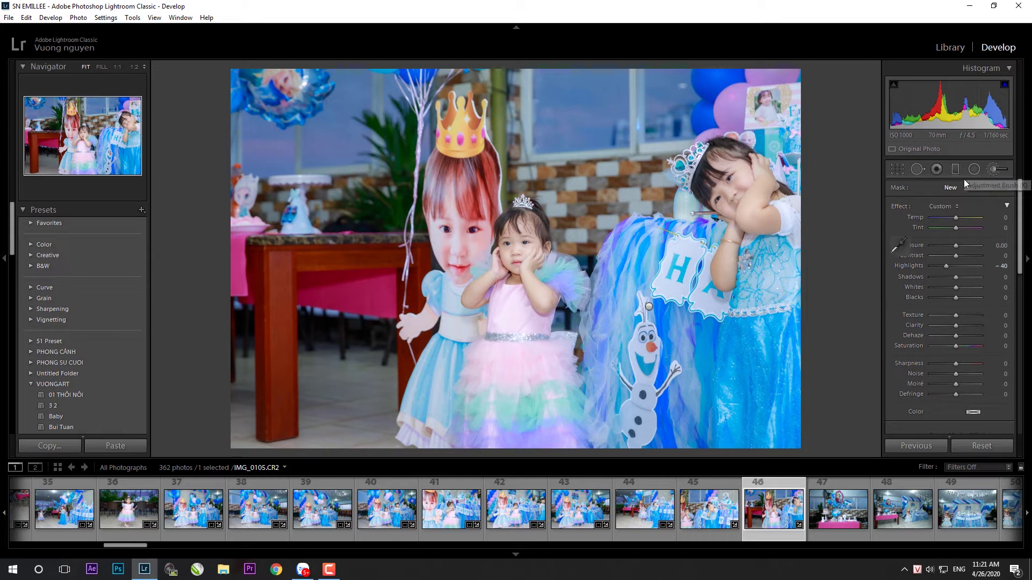
click(992, 170)
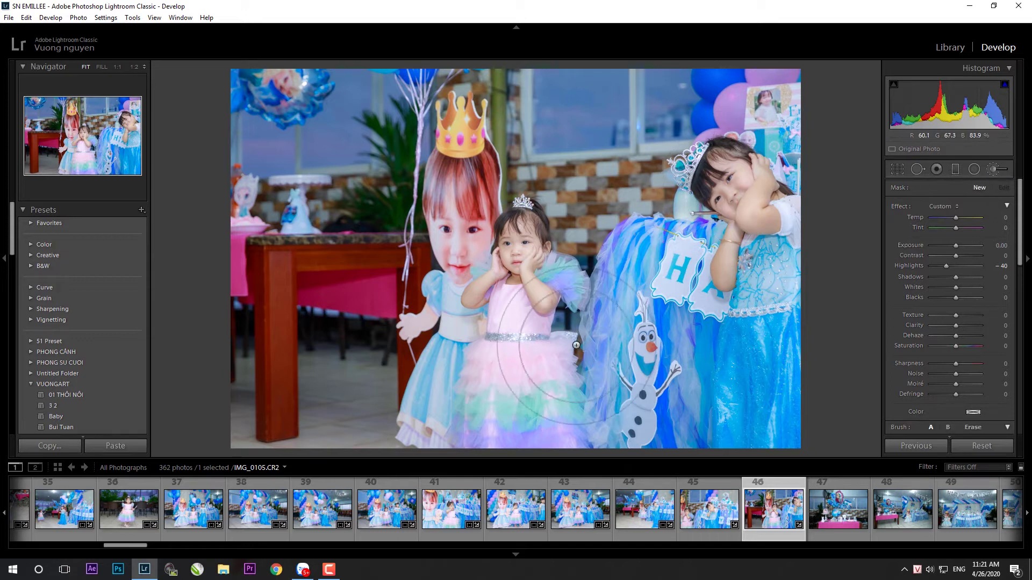
drag(510, 392, 507, 376)
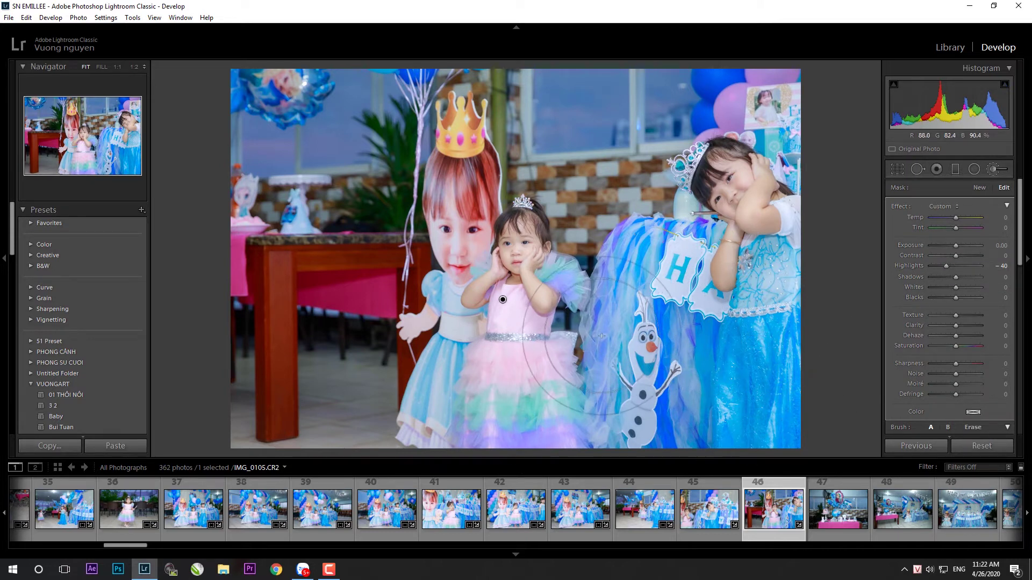
drag(502, 300, 537, 366)
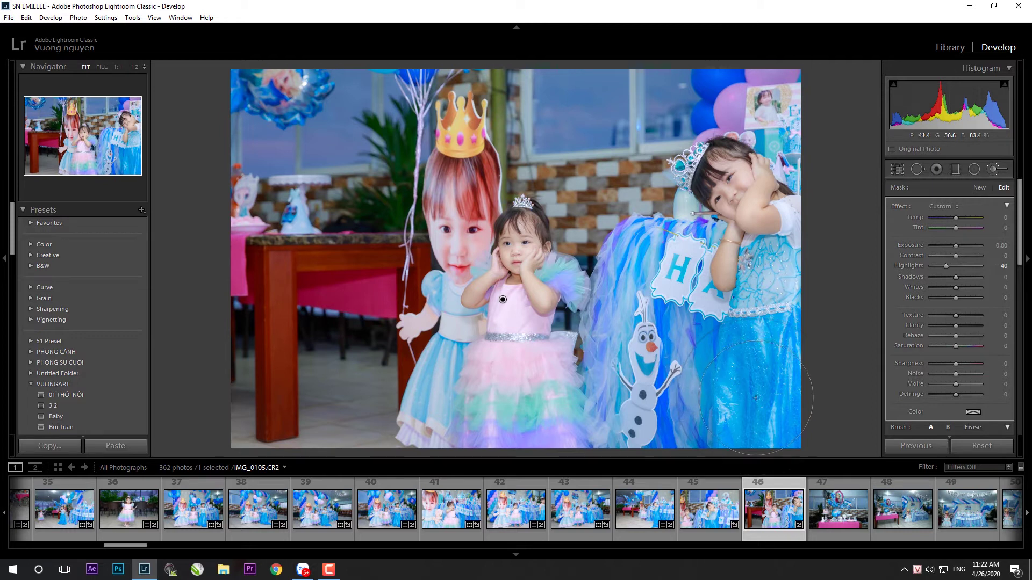
click(703, 523)
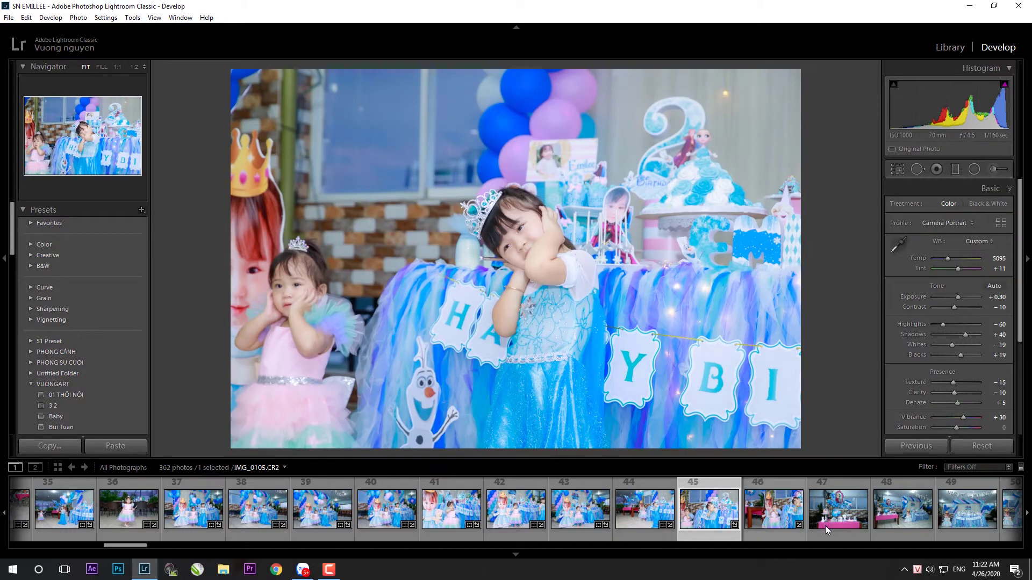
- Select IMG_0107 and paste the copied develop settings onto it
click(819, 526)
click(757, 526)
key(Right)
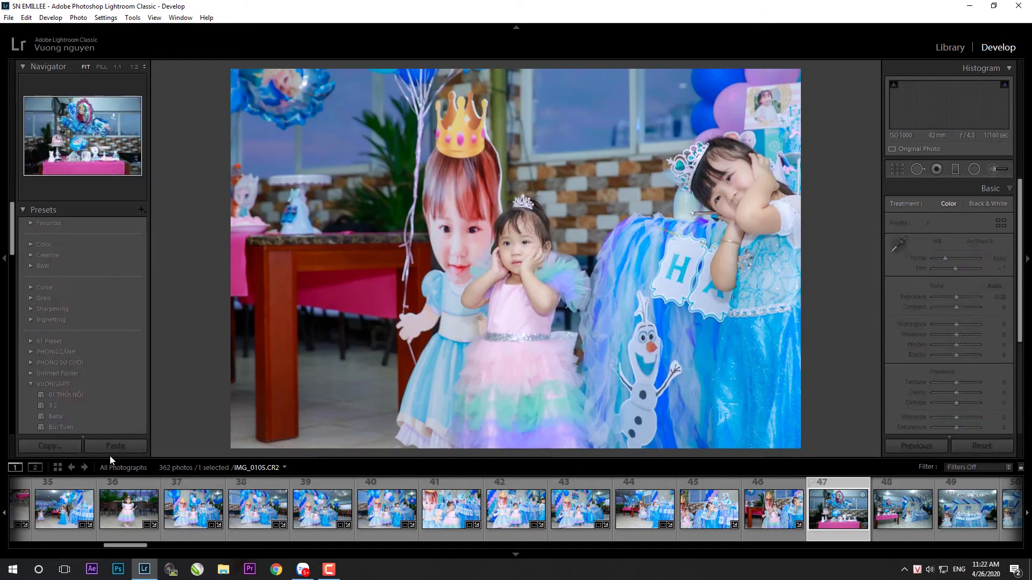
click(111, 449)
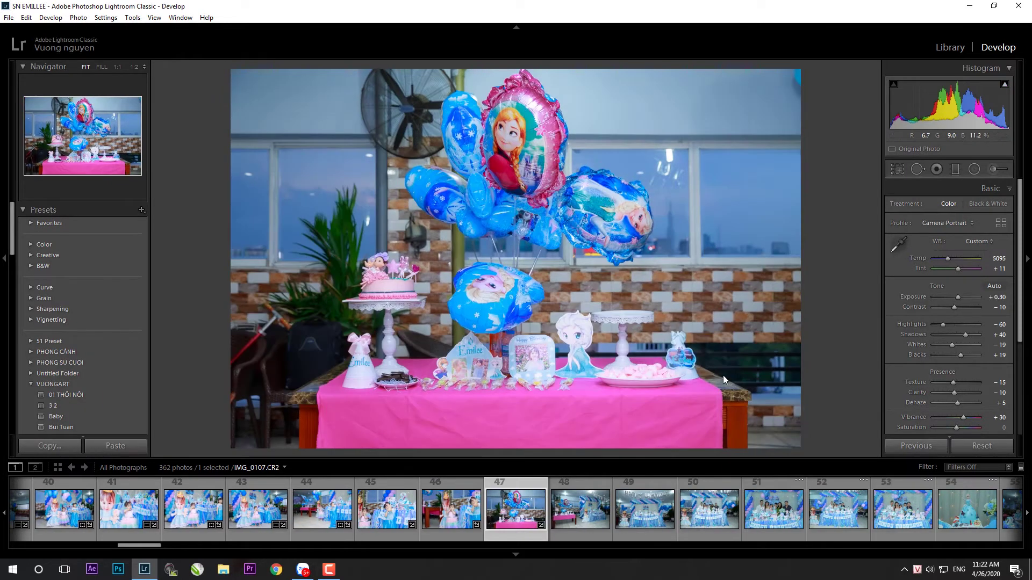
- Straighten IMG_0107 by 0.23° and crop slightly tighter from the bottom-left corner
key(r)
drag(853, 306, 854, 310)
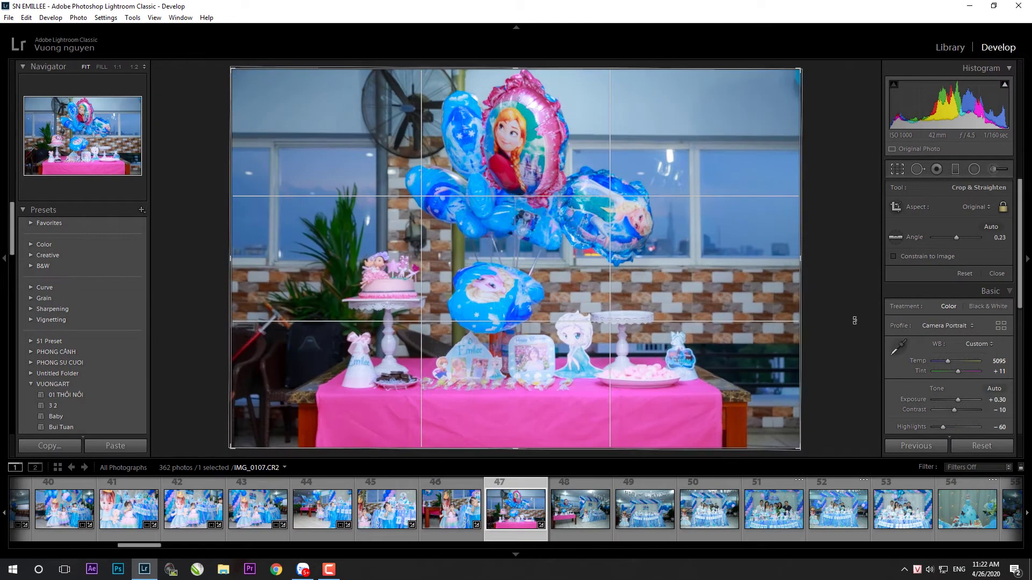
drag(233, 448, 257, 431)
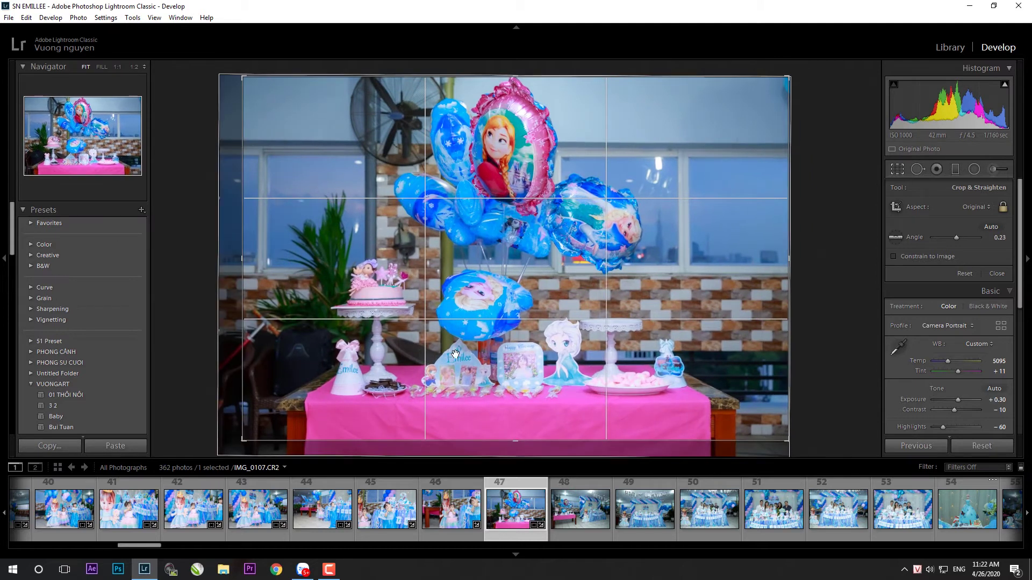
key(Return)
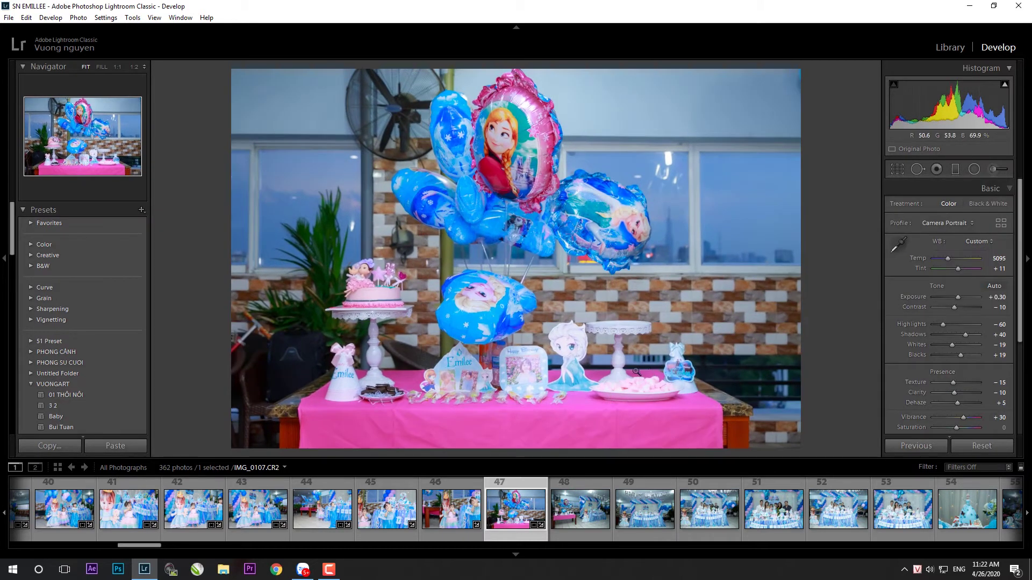
key(k)
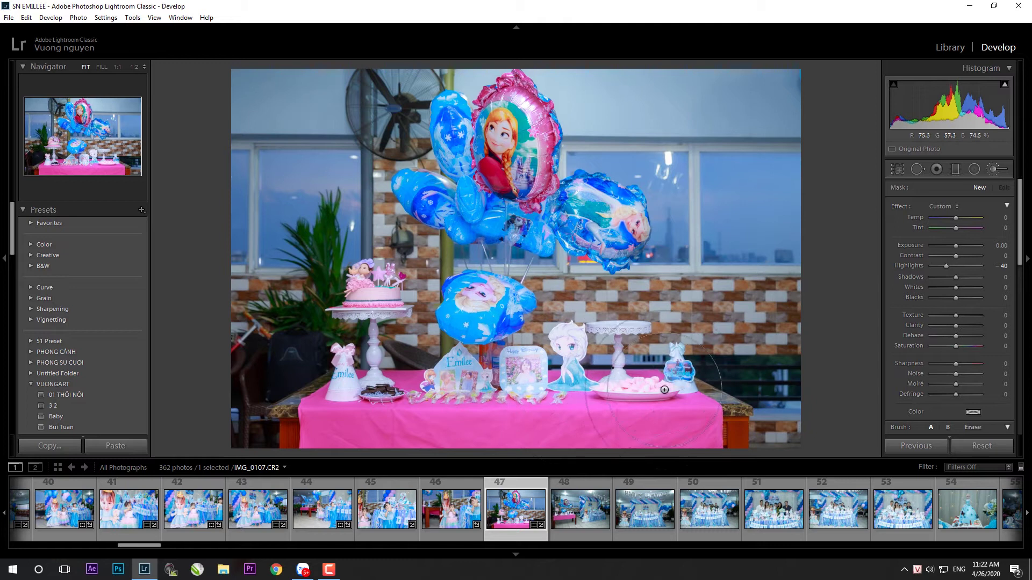
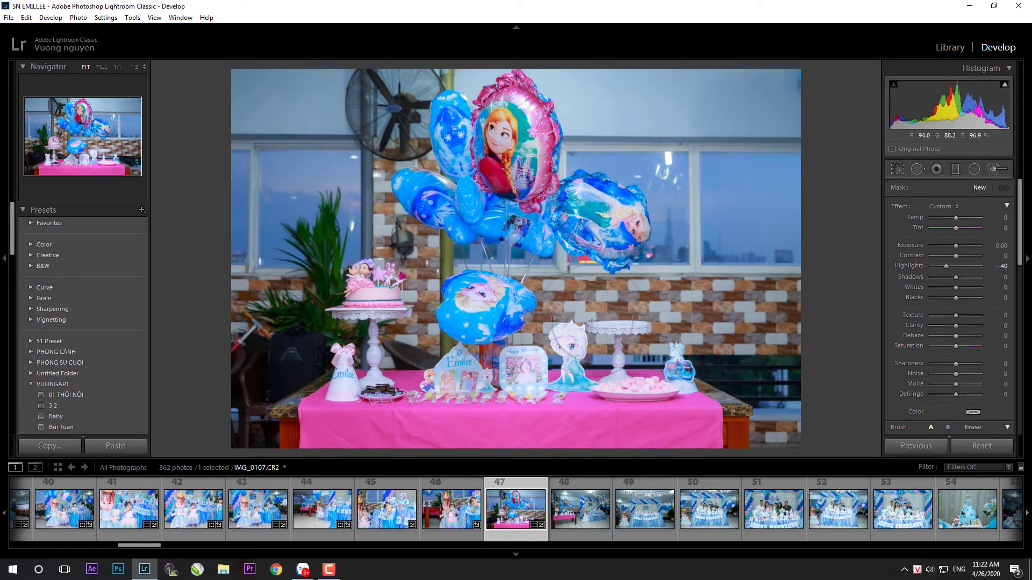
- Paint a Highlights −40 brush mask over the table and tablecloth on photo 47
click(468, 379)
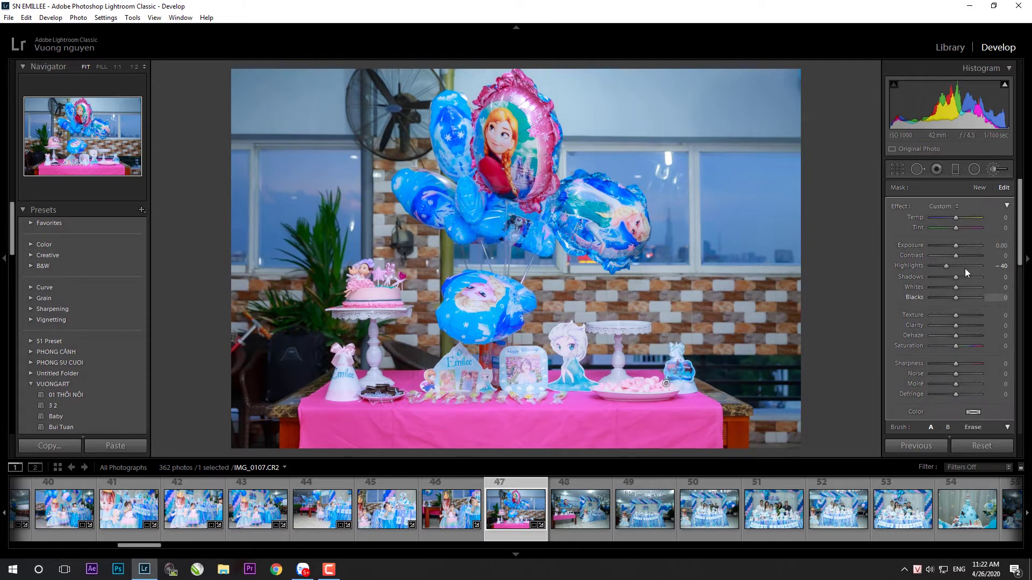
drag(668, 353, 666, 384)
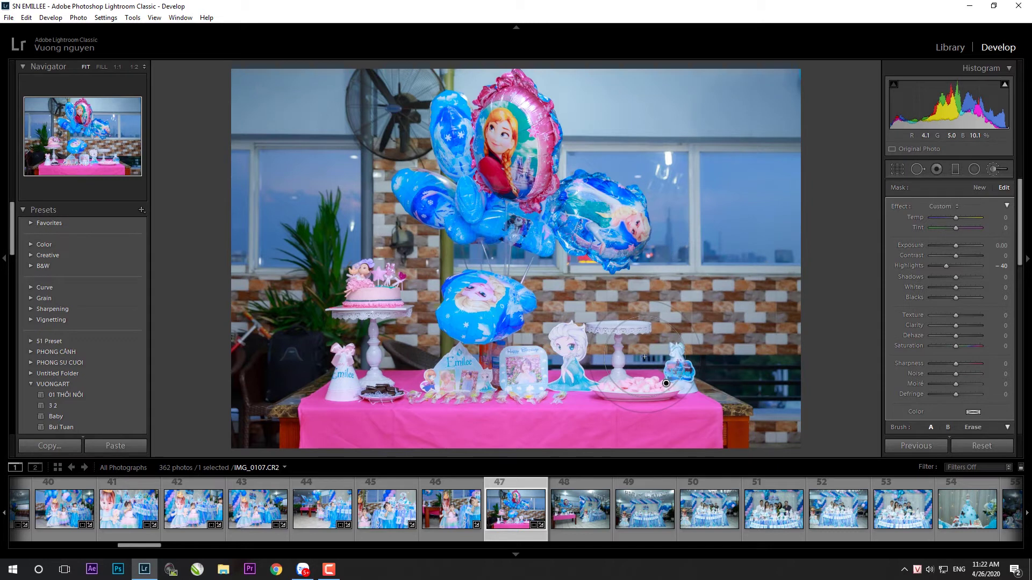
key(k)
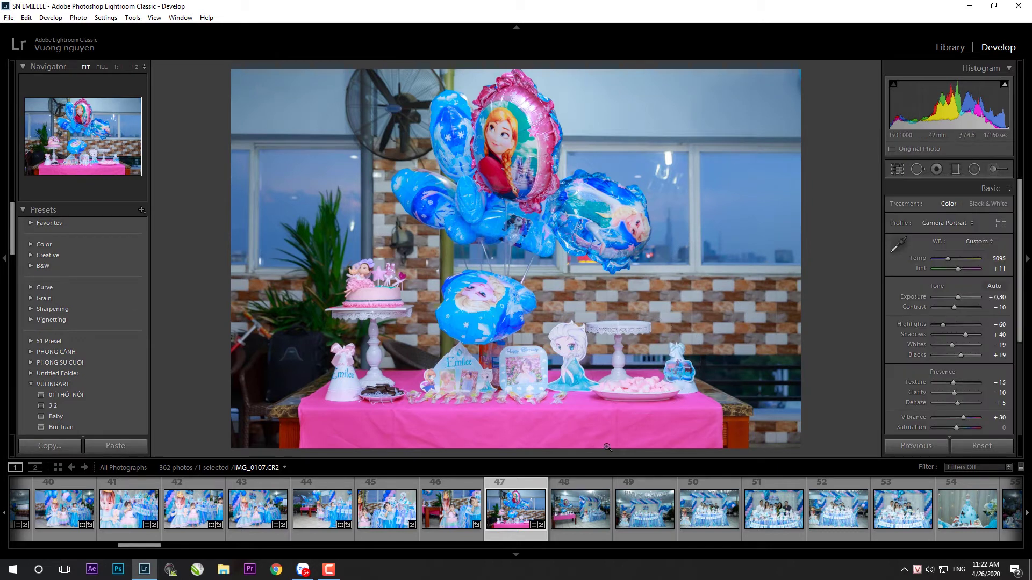
- Paste the Camera Portrait develop settings onto photos 48, 49 and 50
click(590, 520)
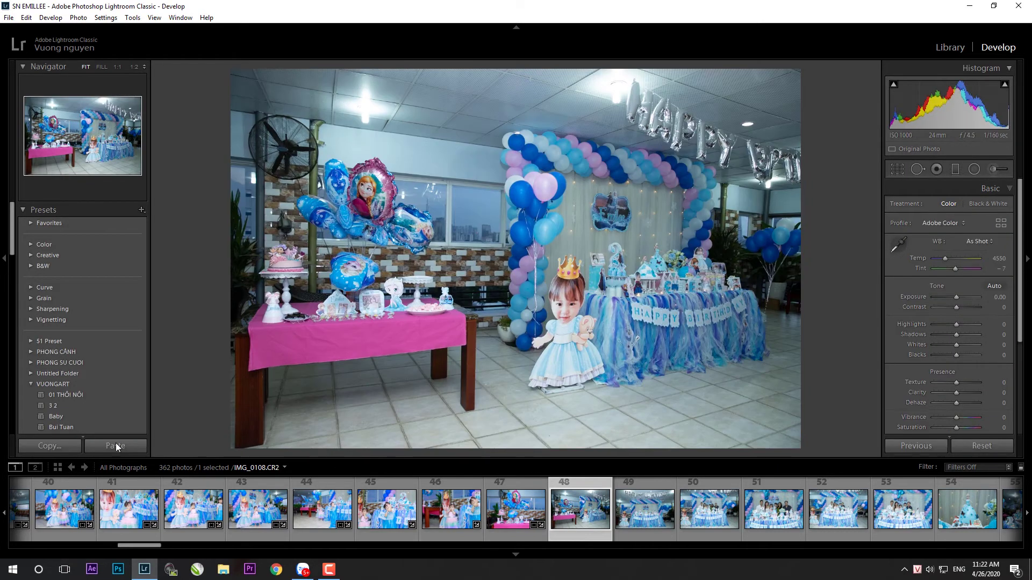
click(115, 446)
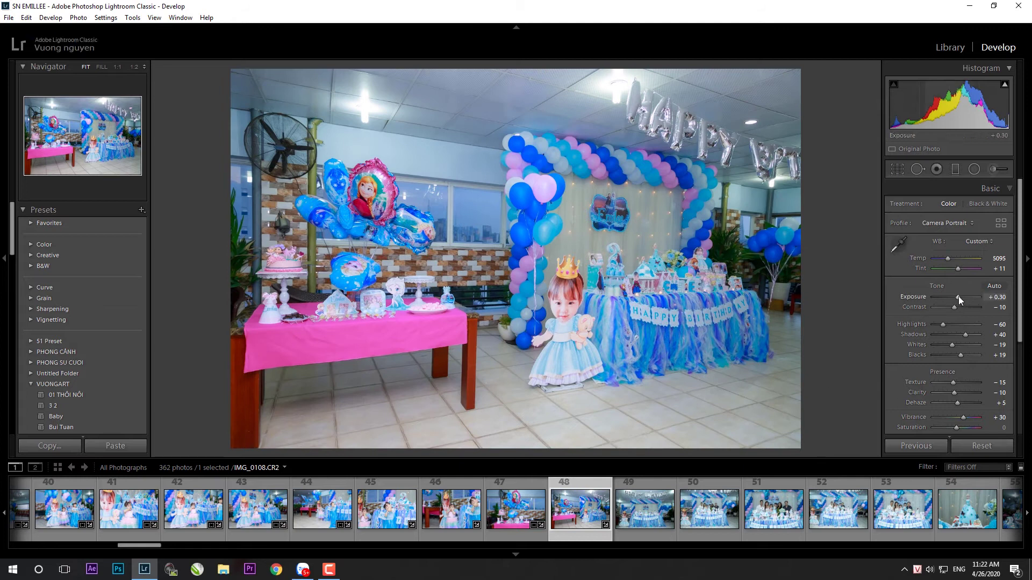
key(Right)
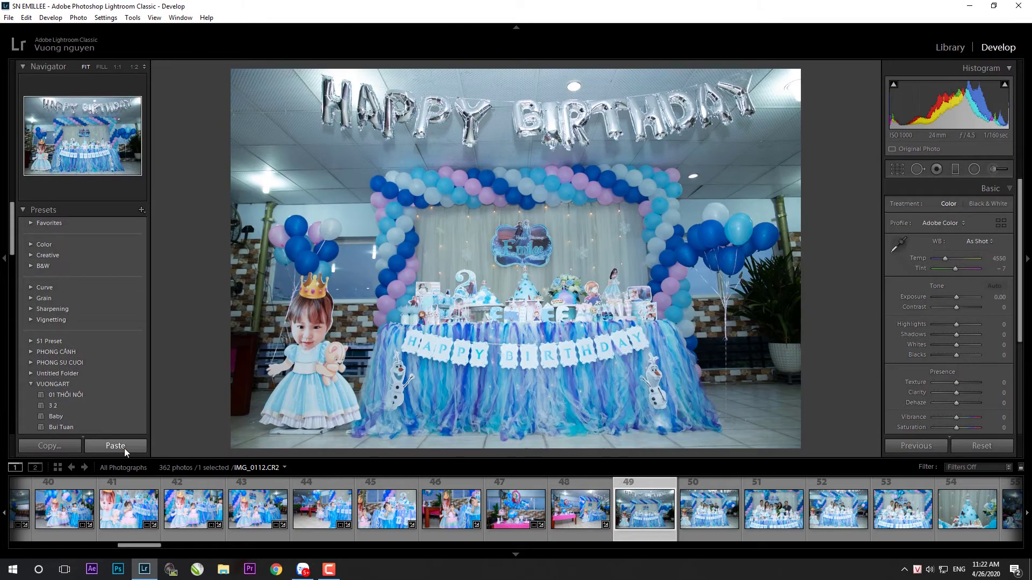
click(124, 448)
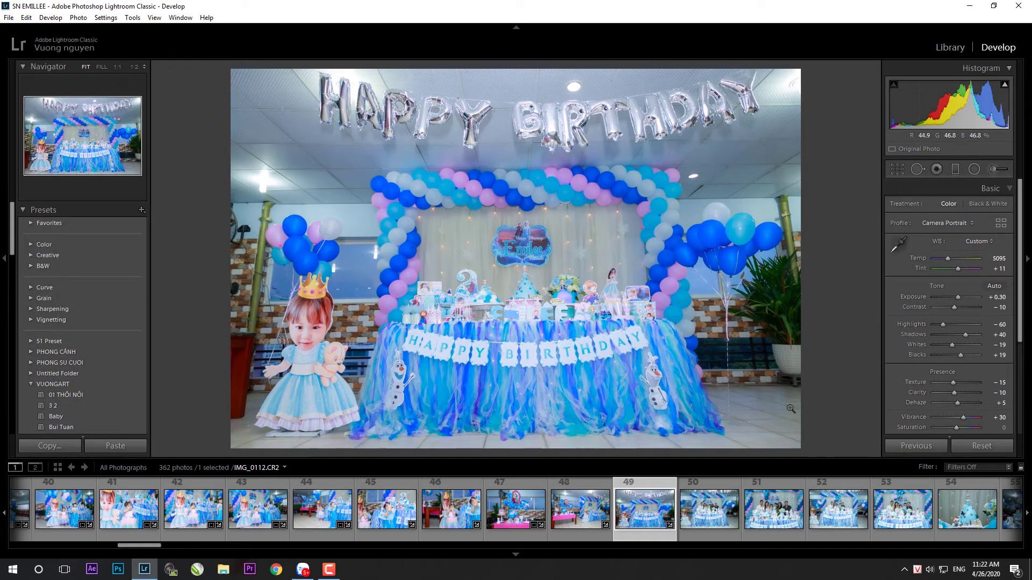
click(739, 492)
click(137, 449)
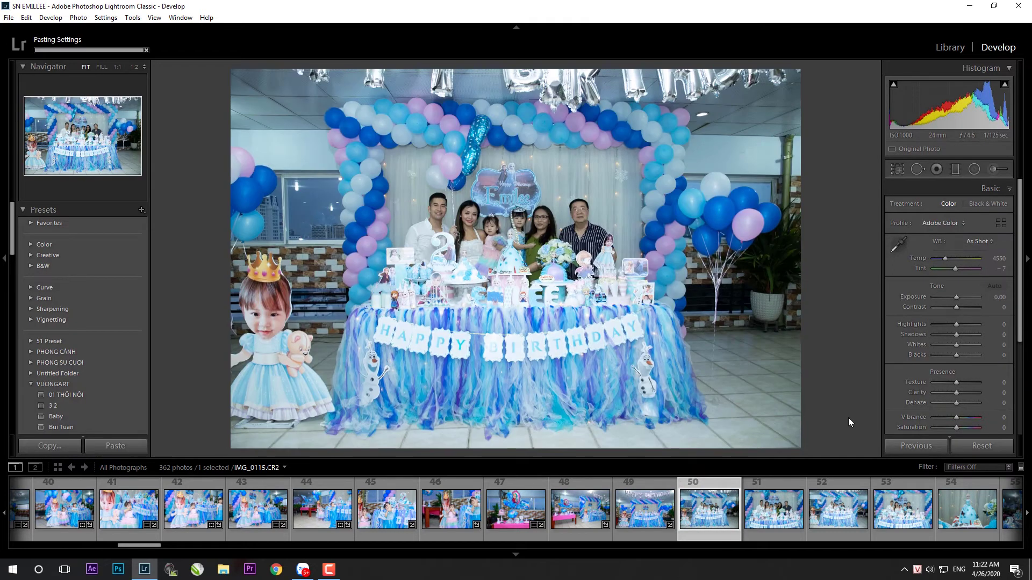
- Straighten IMG_0115 by 0.08 and raise its Shadows to +57
key(r)
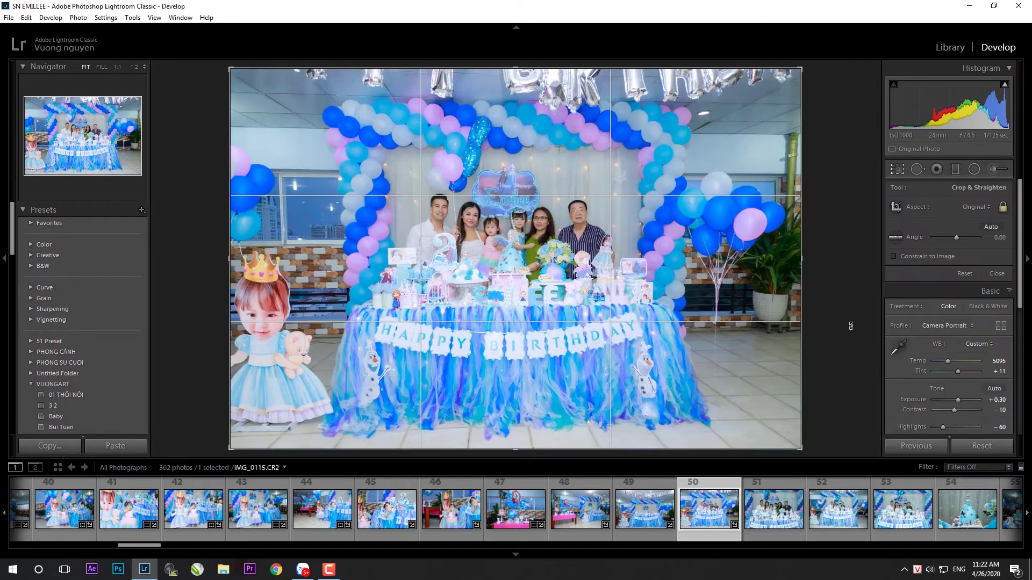
drag(864, 328, 863, 336)
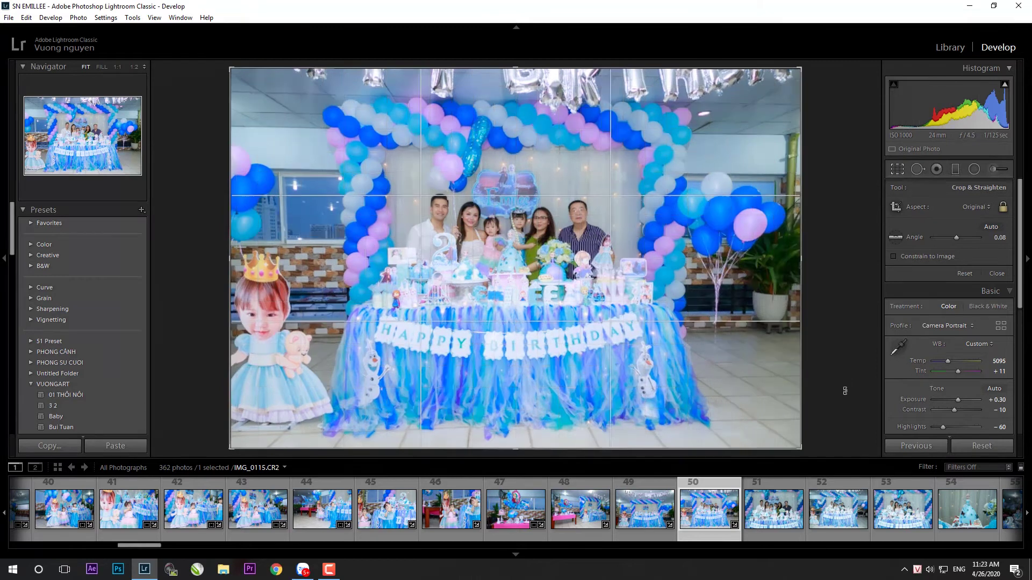
key(Return)
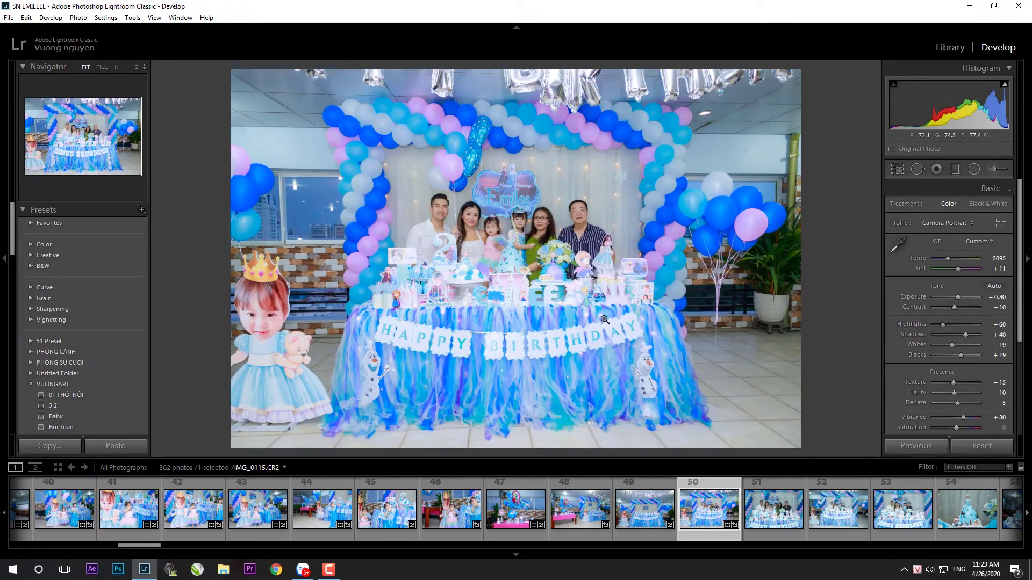
drag(966, 334, 969, 334)
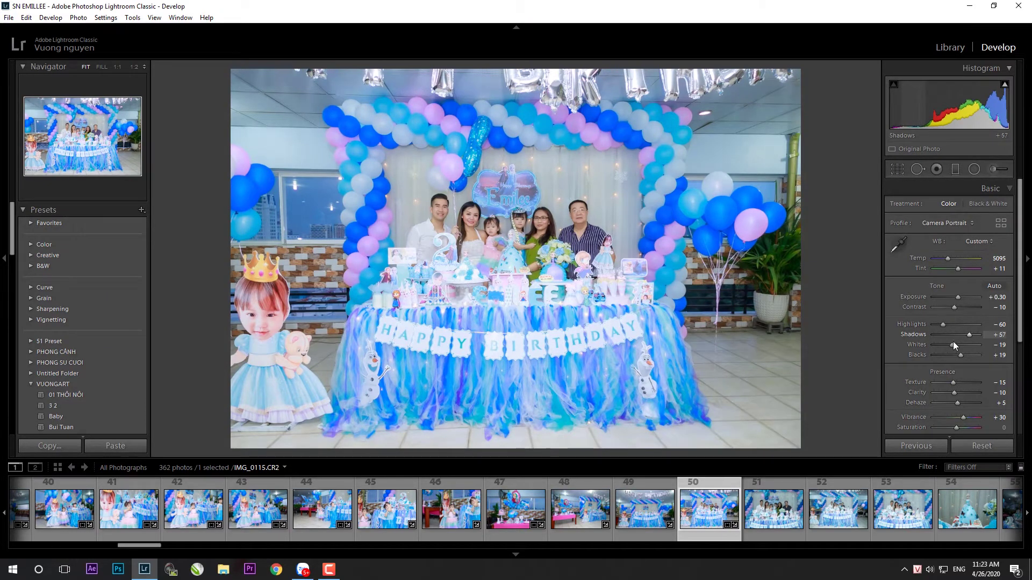
key(k)
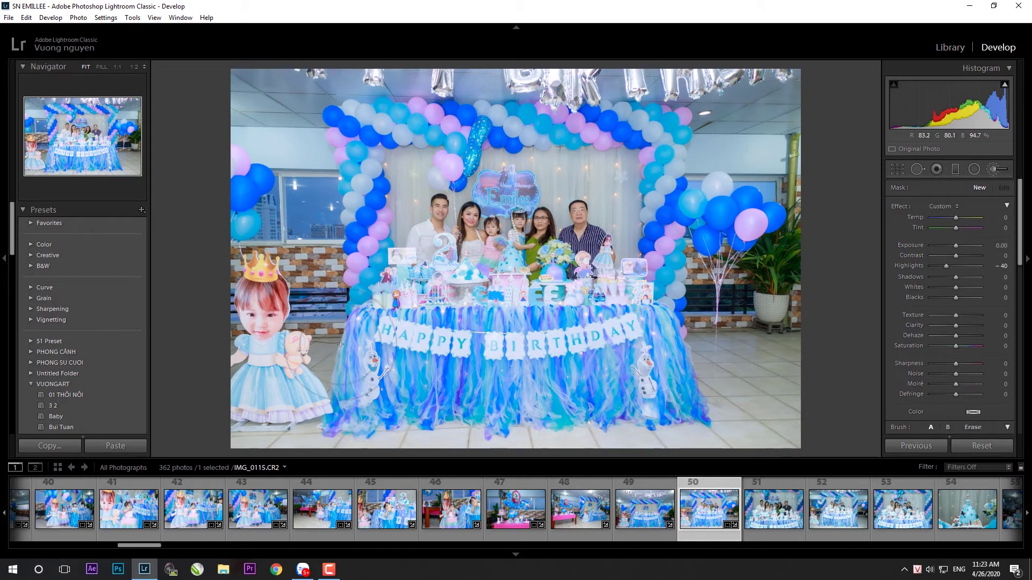
key(k)
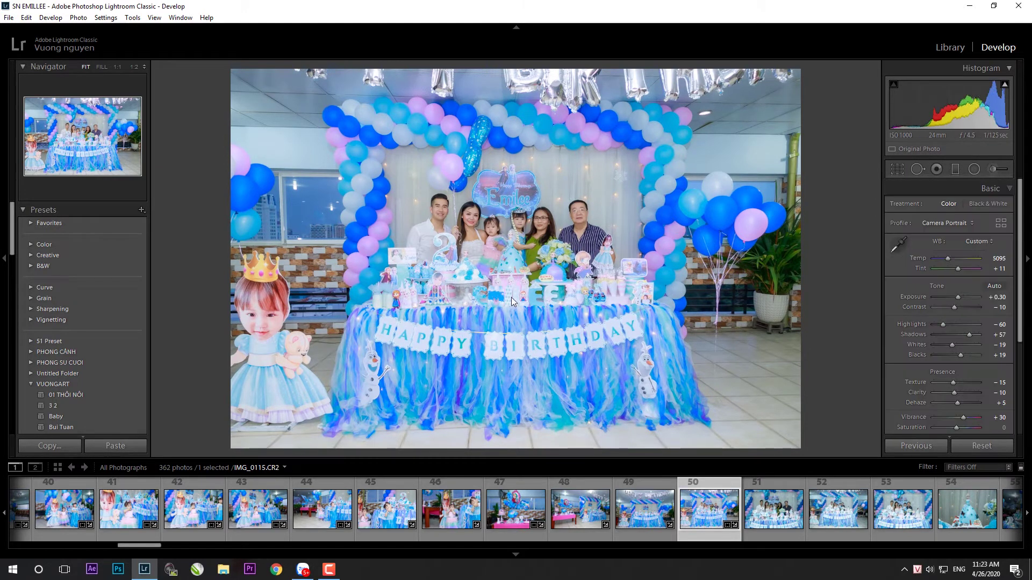
- Paste the copied Camera Portrait settings onto photo 51, IMG_0118
click(747, 510)
click(114, 448)
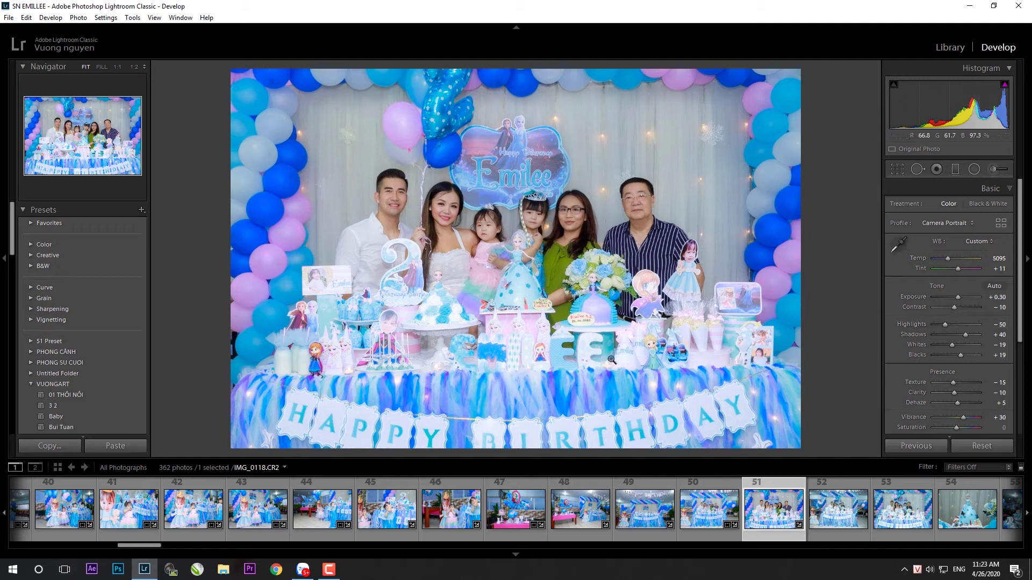
key(k)
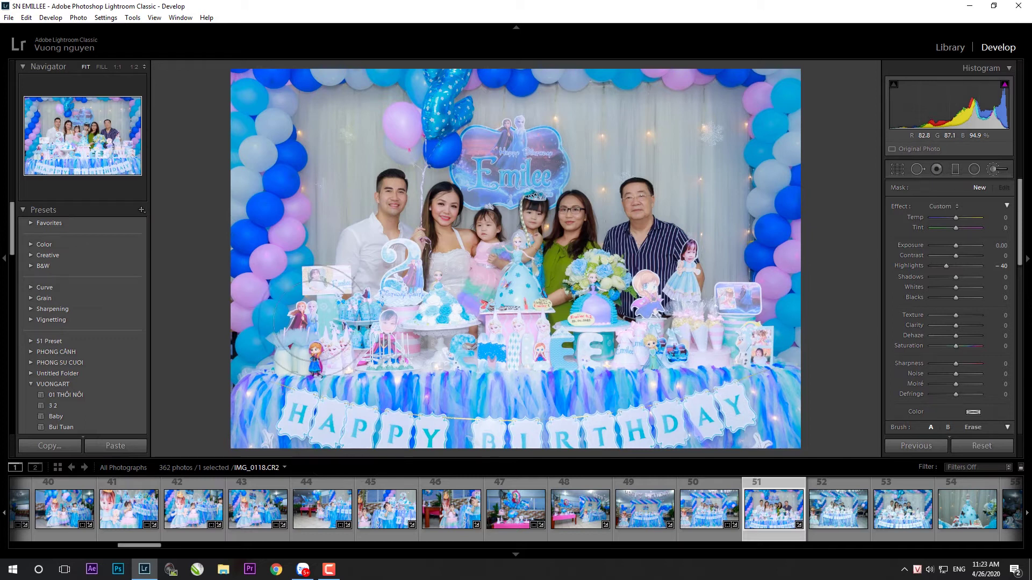
key(k)
key(Right)
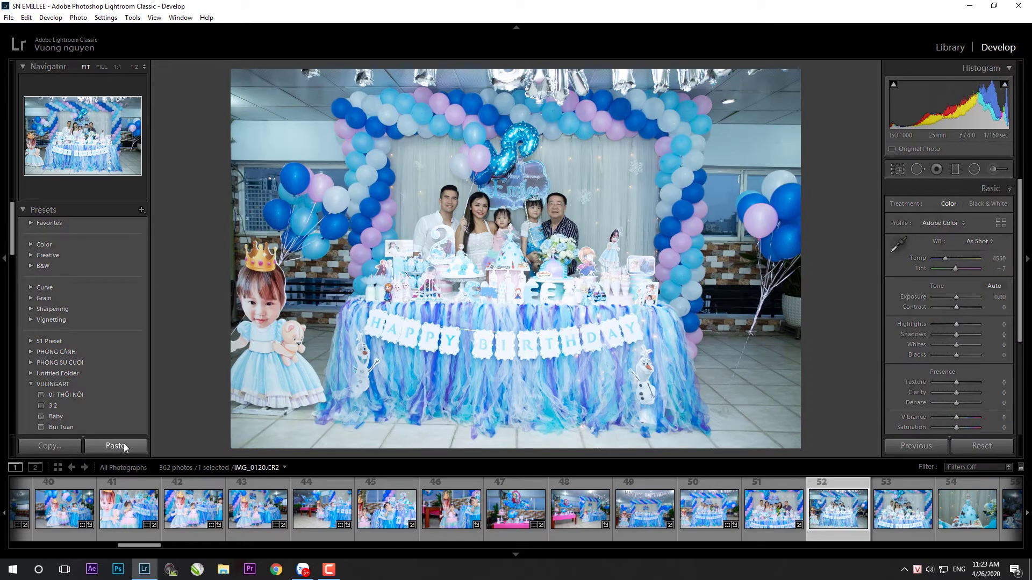
- Paste the copied settings onto IMG_0120 and straighten it by −0.74, then advance to IMG_0121
click(124, 444)
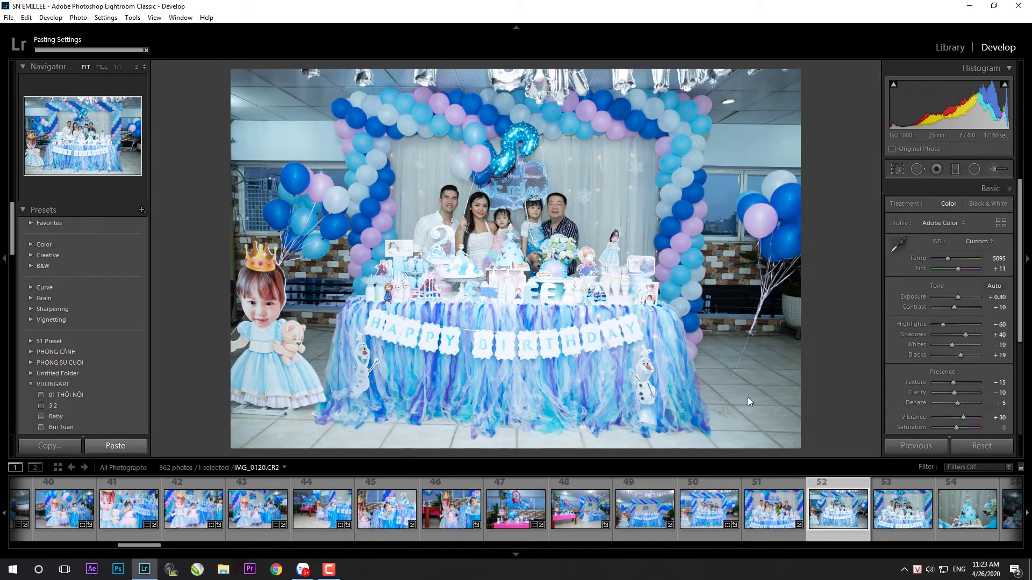
key(r)
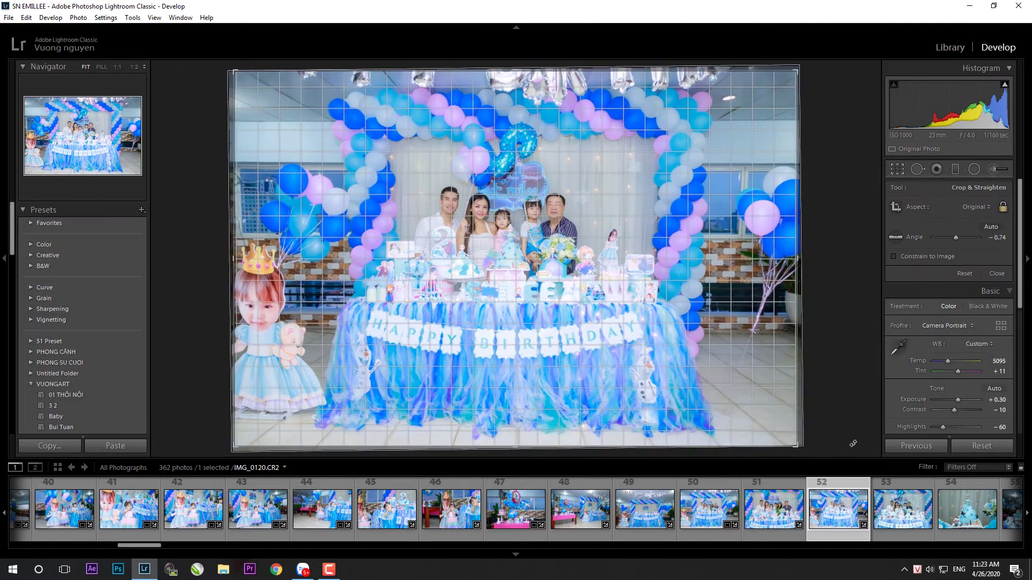
key(r)
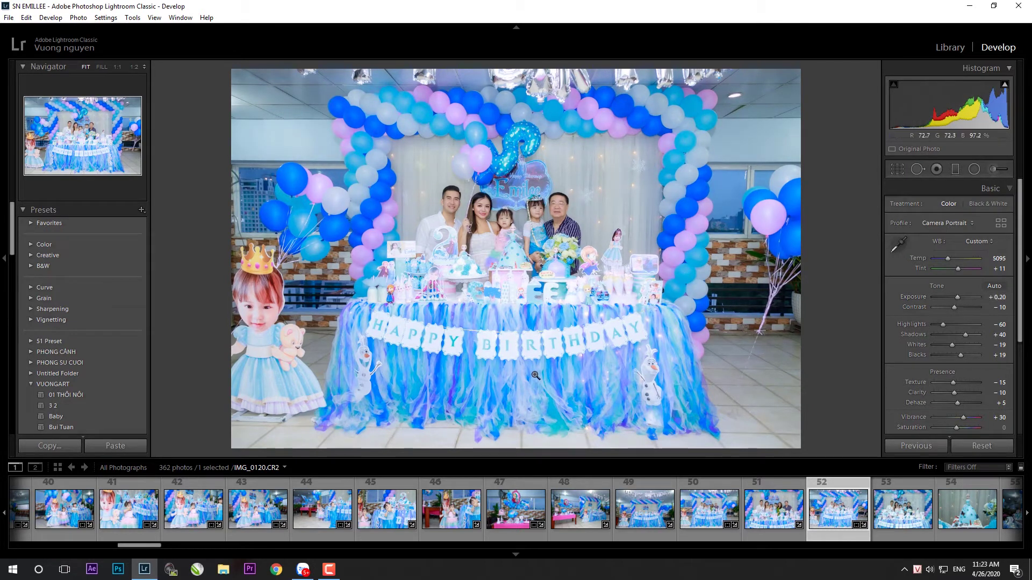
key(k)
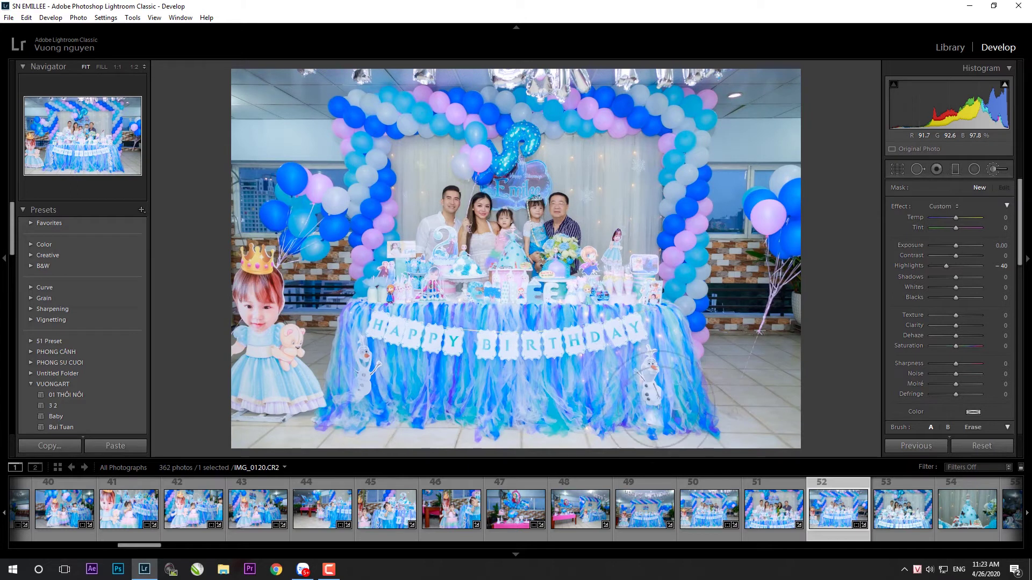
key(k)
key(Right)
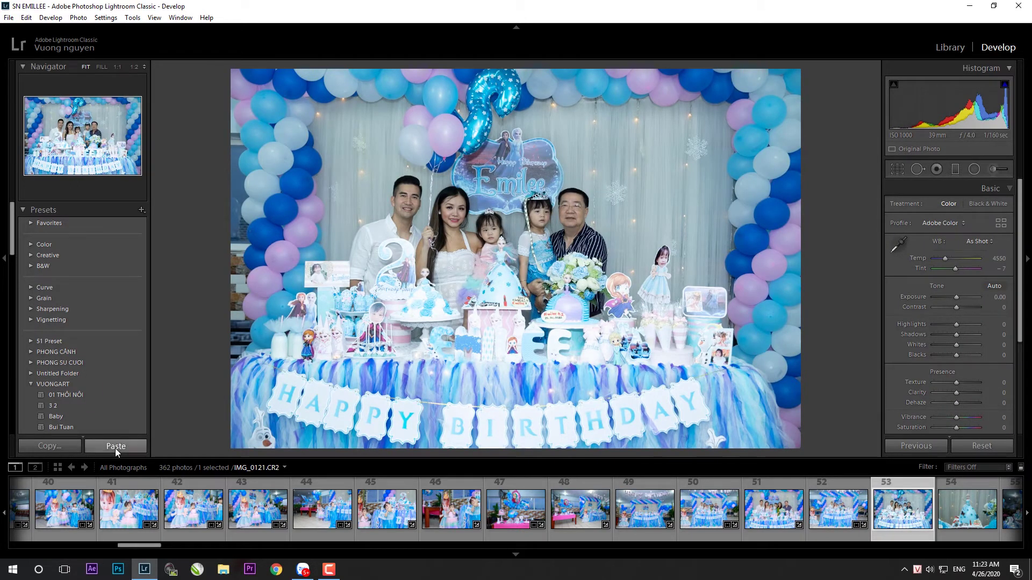
- Paste the look onto IMG_0121 and brush the cake with Exposure −0.30 and reduced Highlights
click(115, 446)
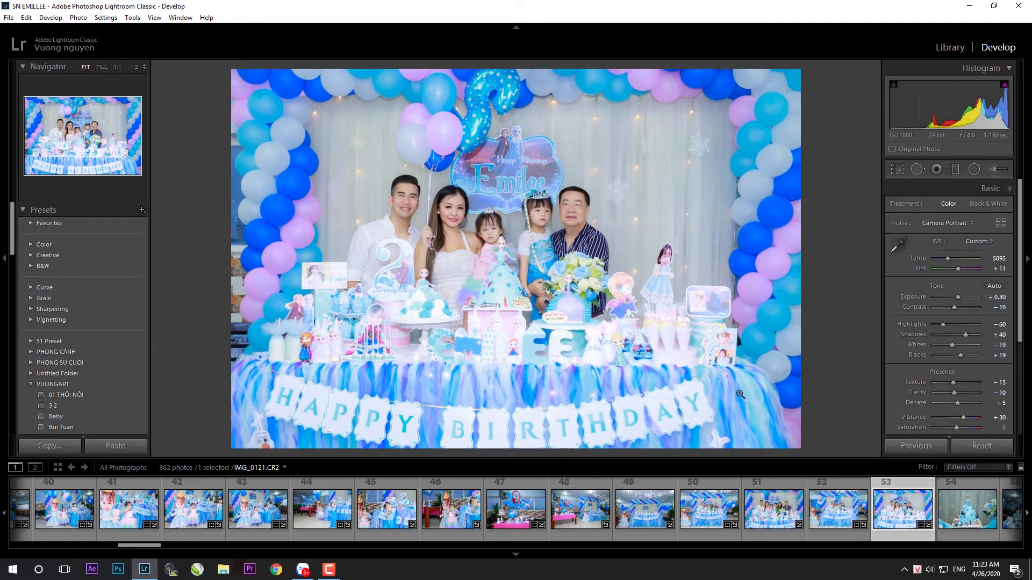
key(k)
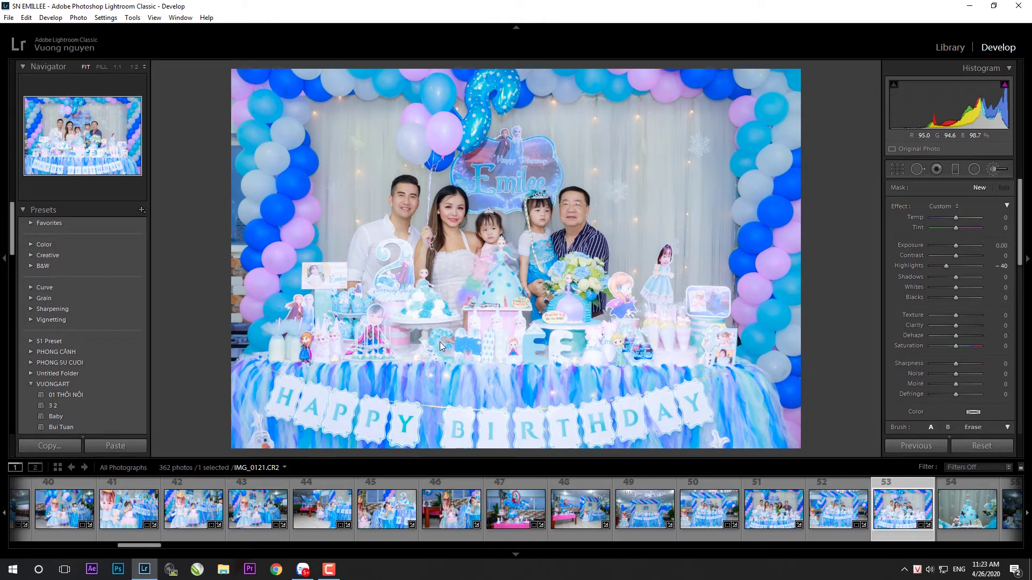
drag(698, 336, 425, 329)
drag(956, 246, 955, 246)
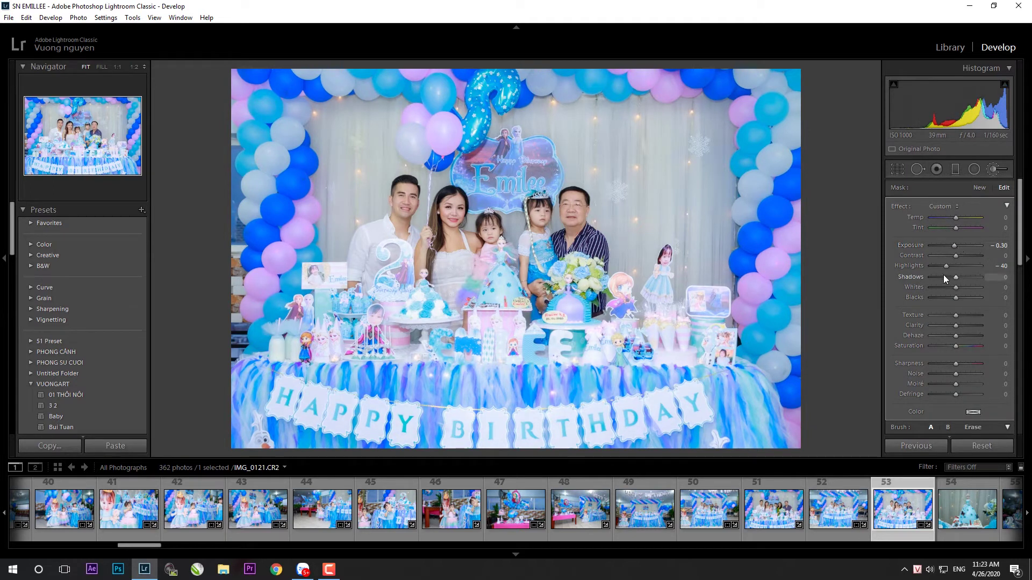
mouse_move(944, 265)
mouse_down()
mouse_move(934, 266)
mouse_move(953, 246)
mouse_up()
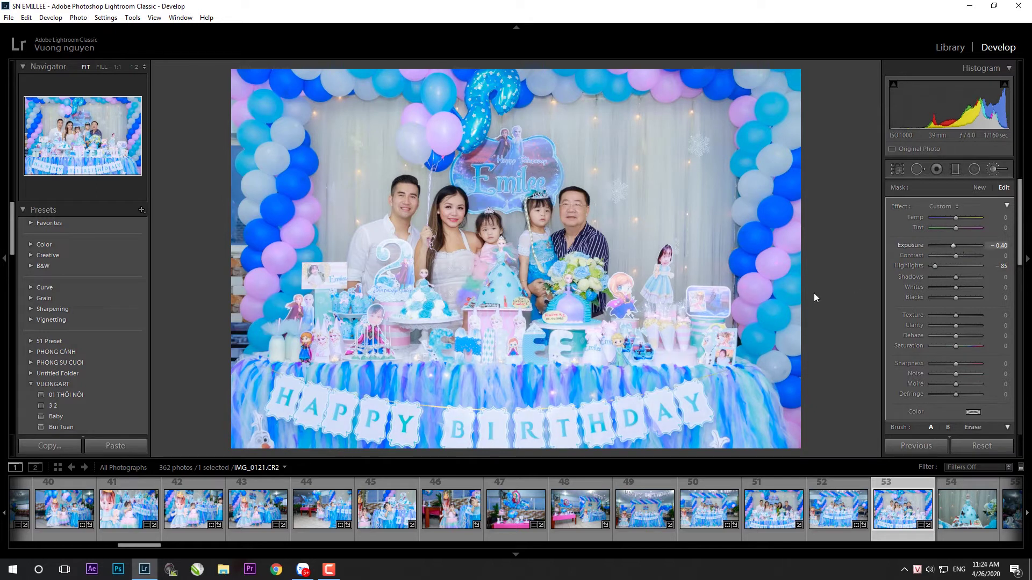
key(k)
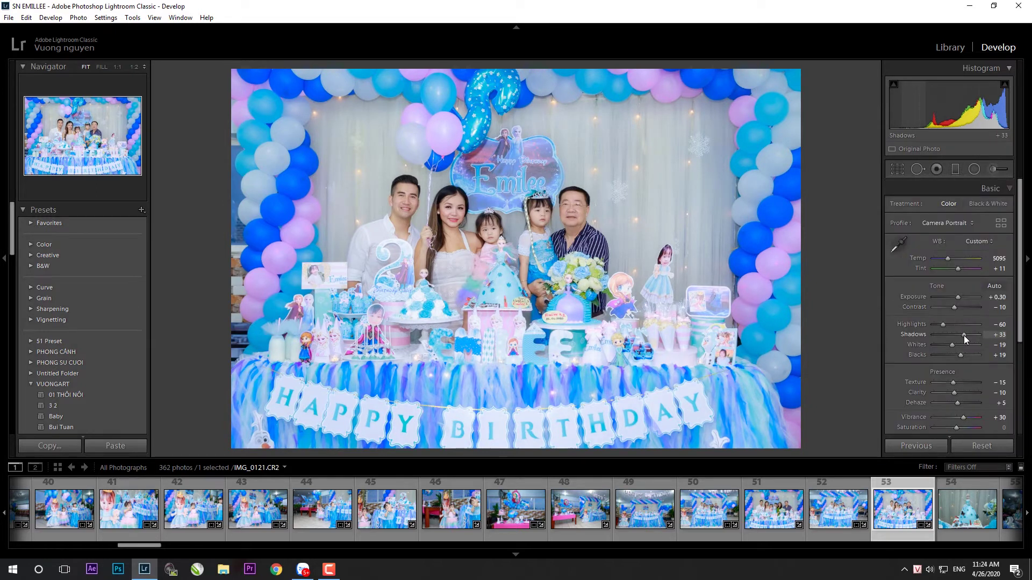
key(k)
click(967, 509)
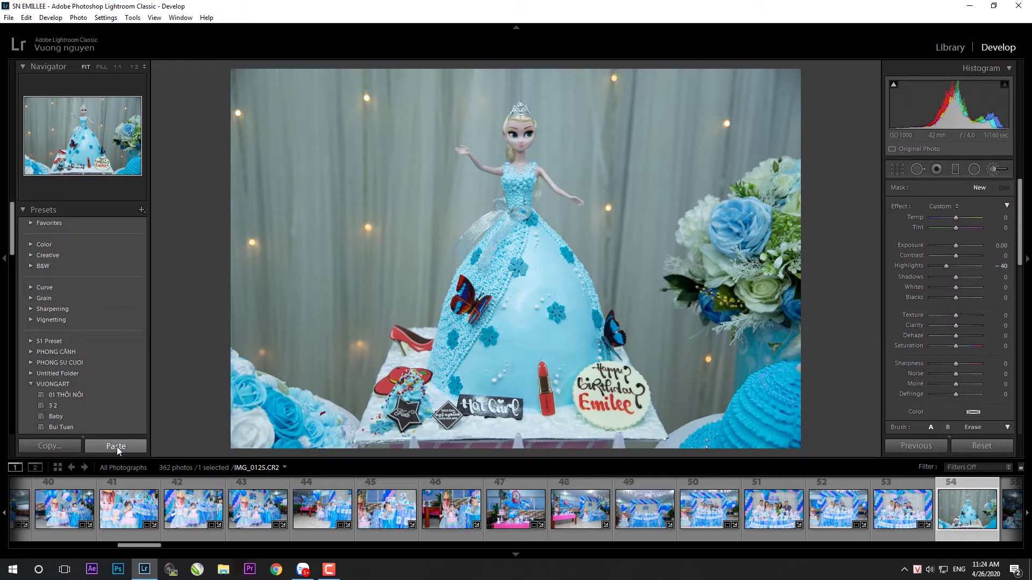
- Paste settings onto IMG_0125, straighten it 0.30 and raise Highlights to −24
click(116, 446)
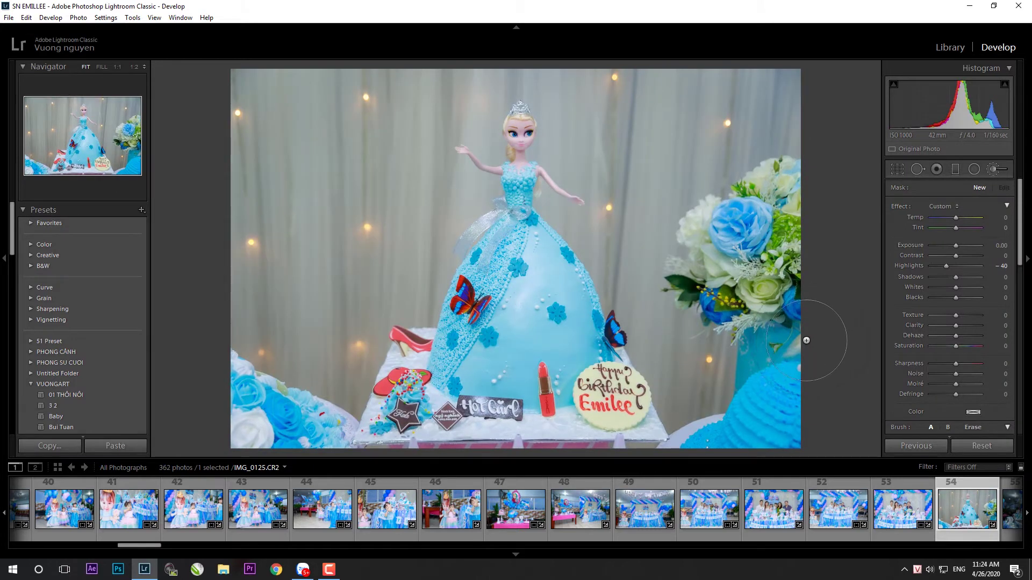
key(r)
drag(856, 331, 870, 337)
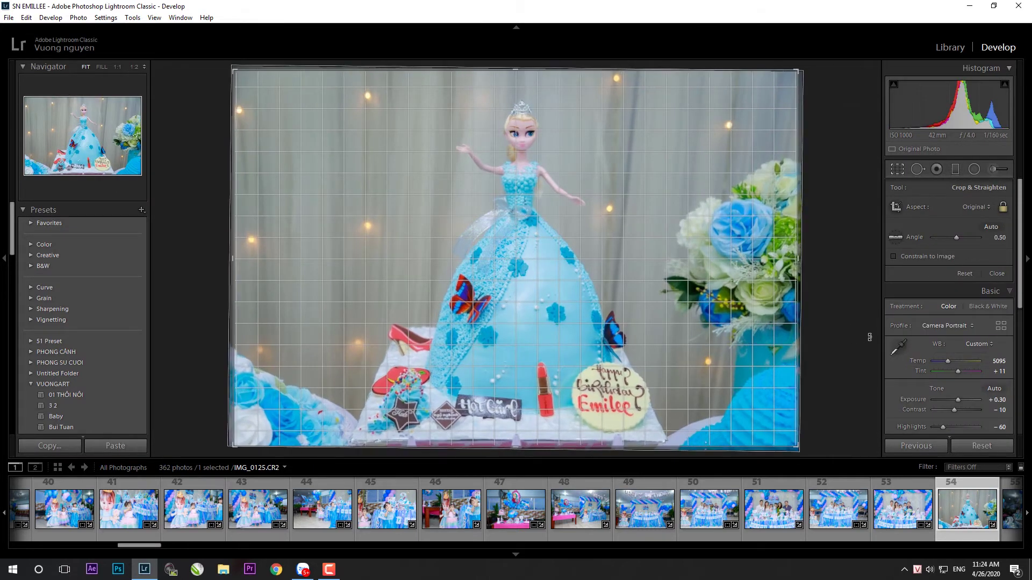
key(r)
drag(943, 327, 951, 325)
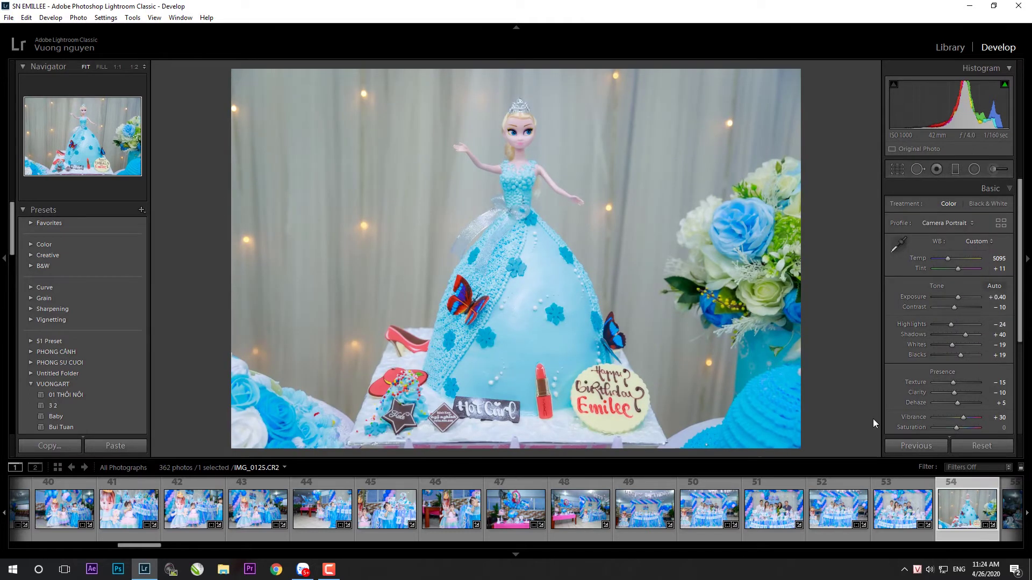
- Paste the portrait settings onto IMG_0126 and raise its Exposure to +0.70
key(Right)
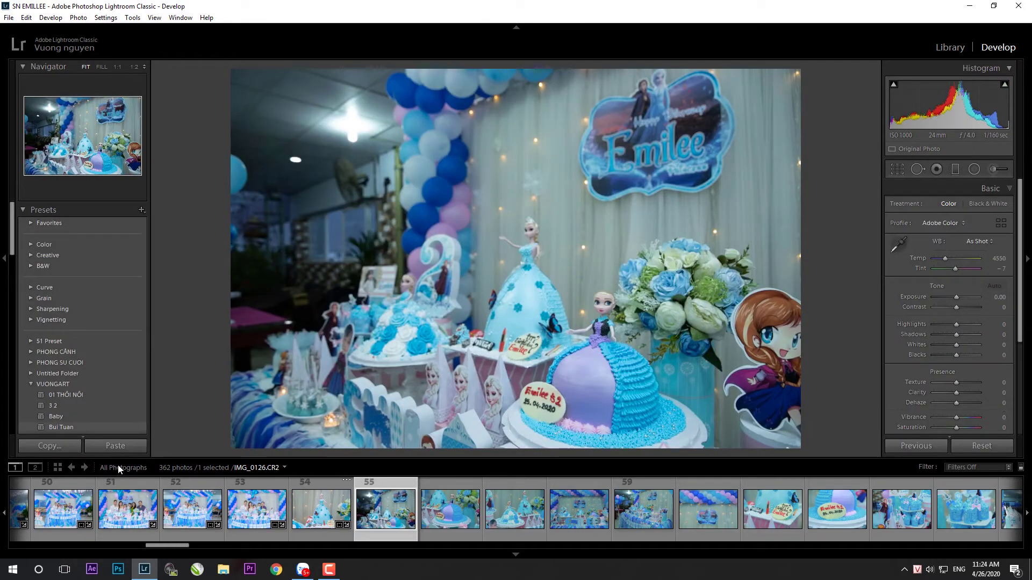
click(126, 450)
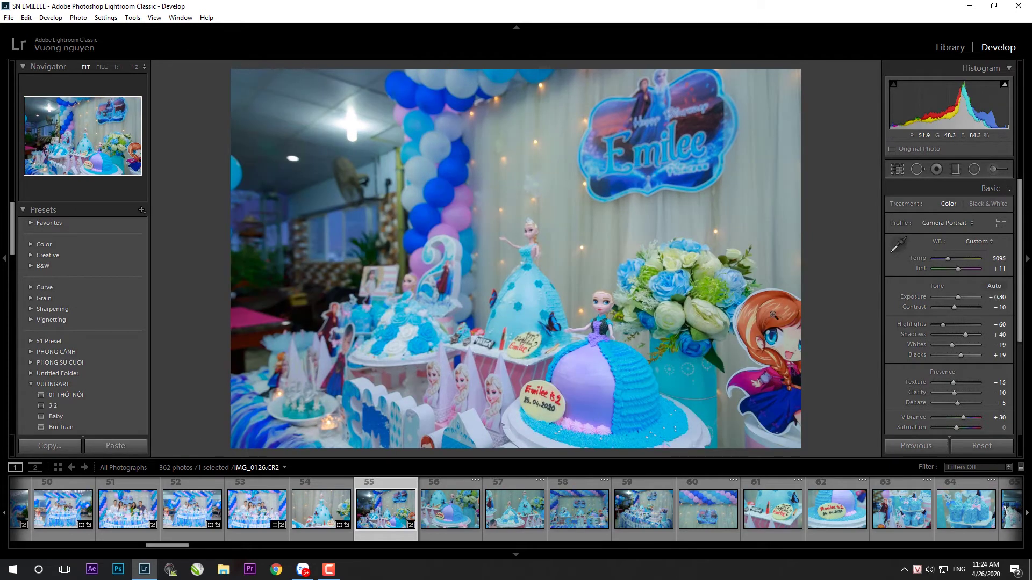
key(r)
key(r)
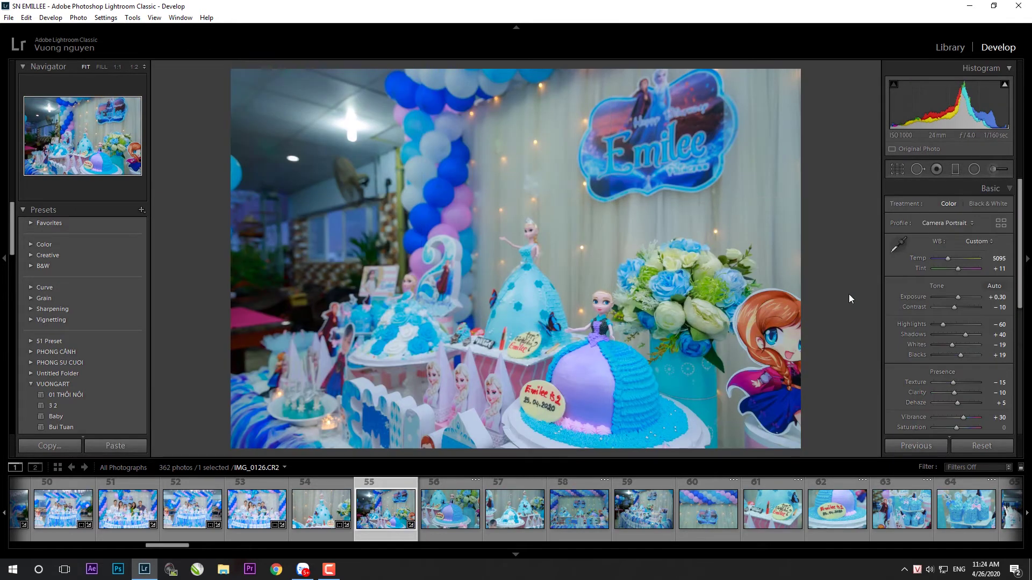
drag(962, 295, 959, 296)
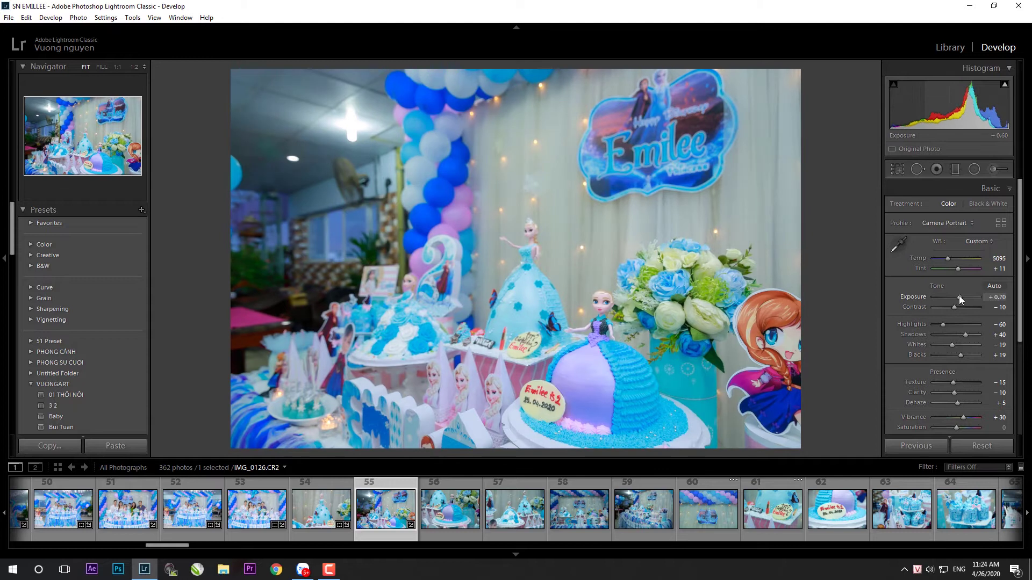
click(447, 517)
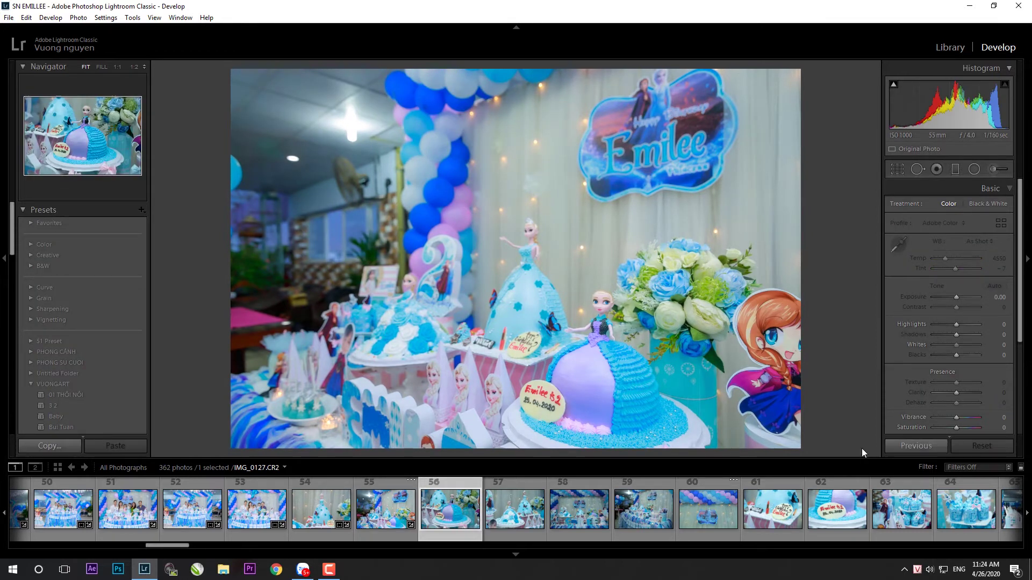
- Apply the previous settings to IMG_0127 with Shadows +10 and Blacks reset to 0
click(916, 447)
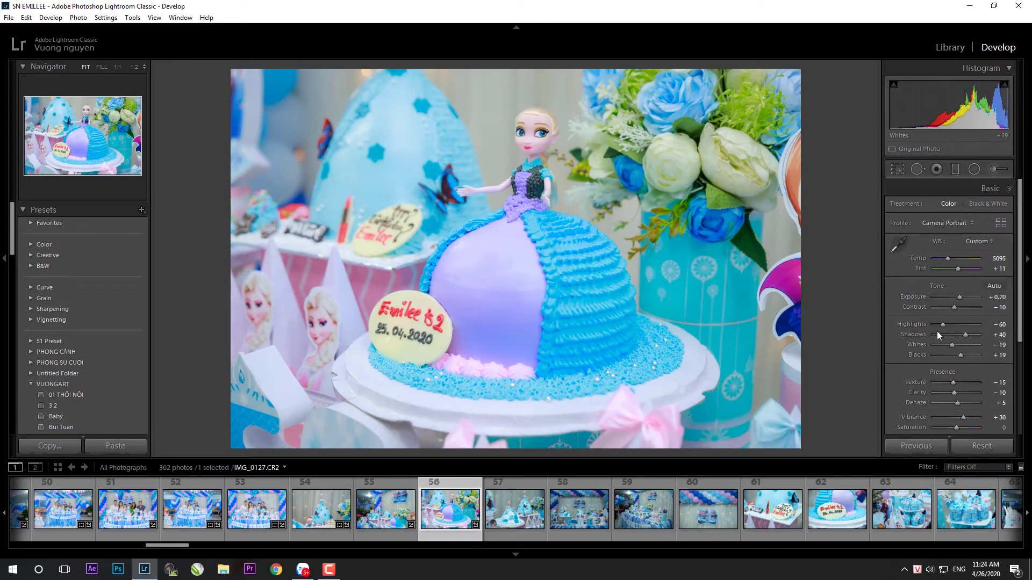
drag(959, 337, 953, 356)
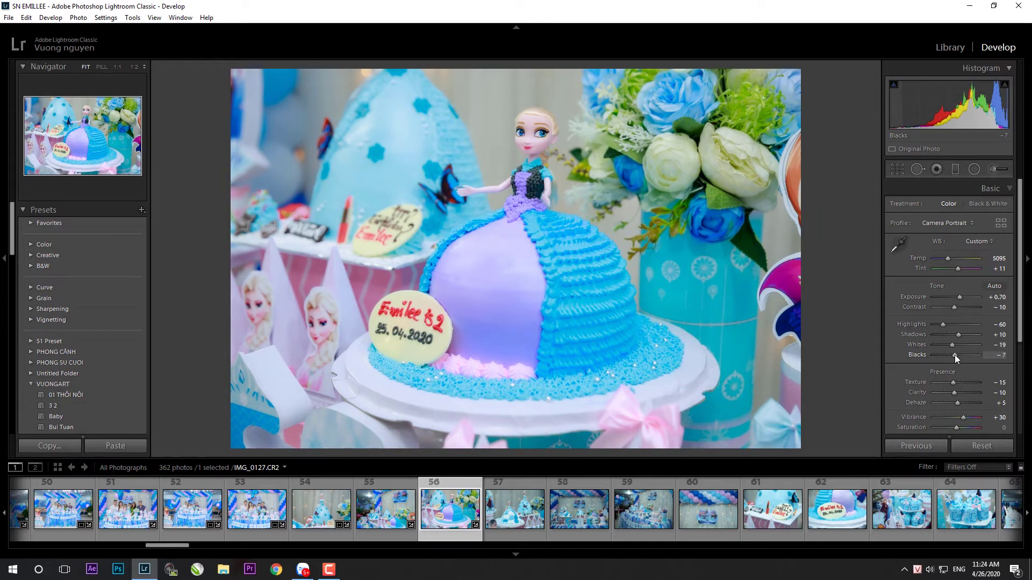
drag(957, 355, 965, 356)
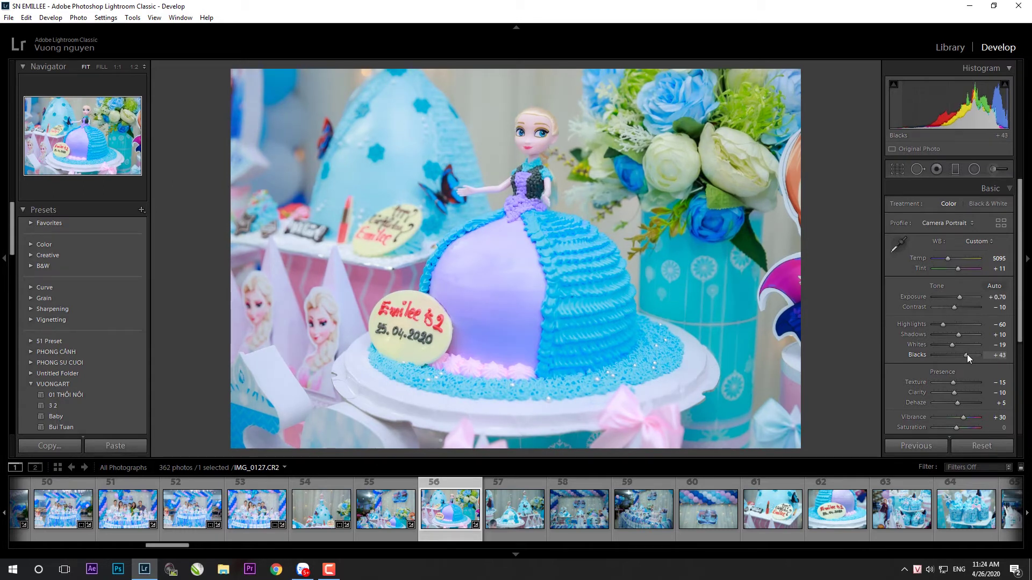
drag(968, 355, 960, 357)
double_click(909, 356)
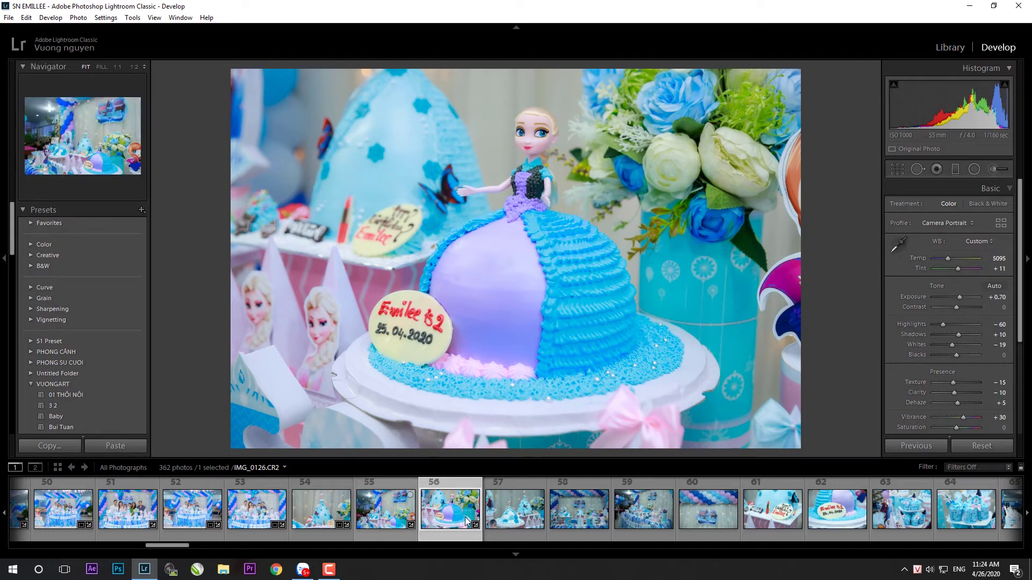
- Apply the previous settings to IMG_0128 with Exposure +0.40 and Shadows −17
click(514, 508)
click(922, 444)
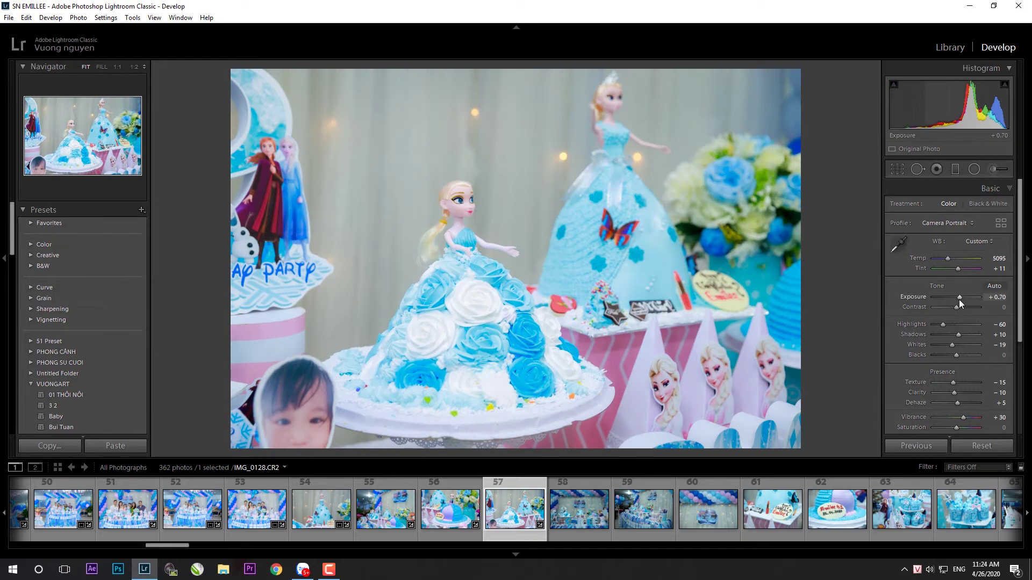
drag(959, 298, 957, 298)
drag(958, 334, 952, 336)
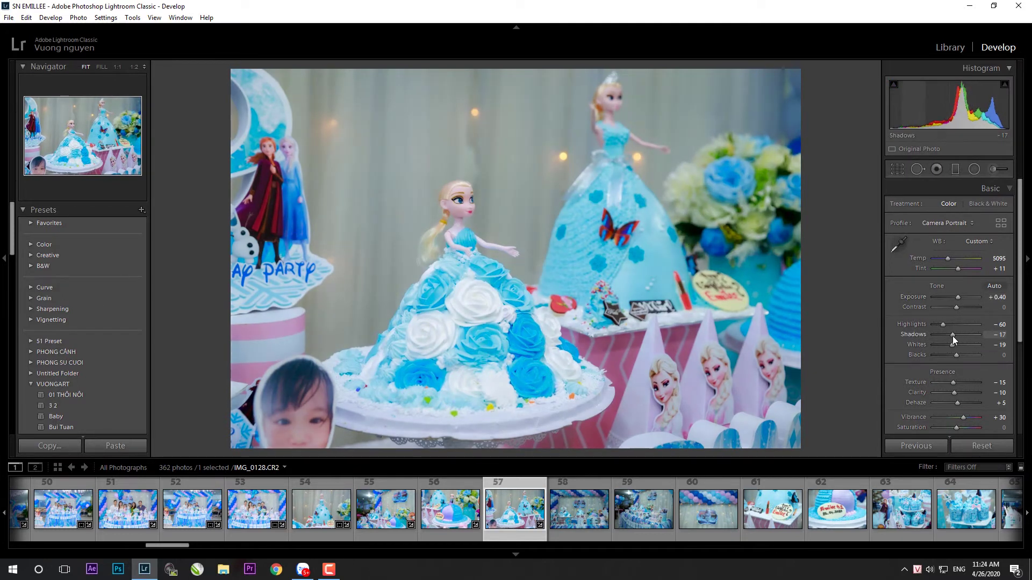
click(580, 508)
- Paste the look onto IMG_0132 and IMG_0134, brightening exposure (+0.80 on IMG_0134) and lifting shadows
click(112, 448)
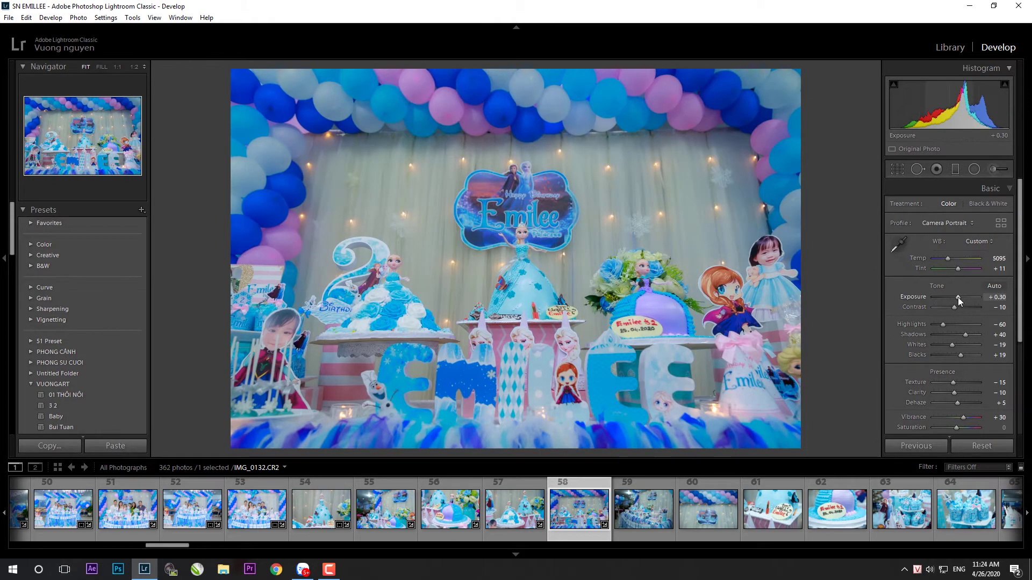
drag(958, 298, 958, 297)
click(632, 514)
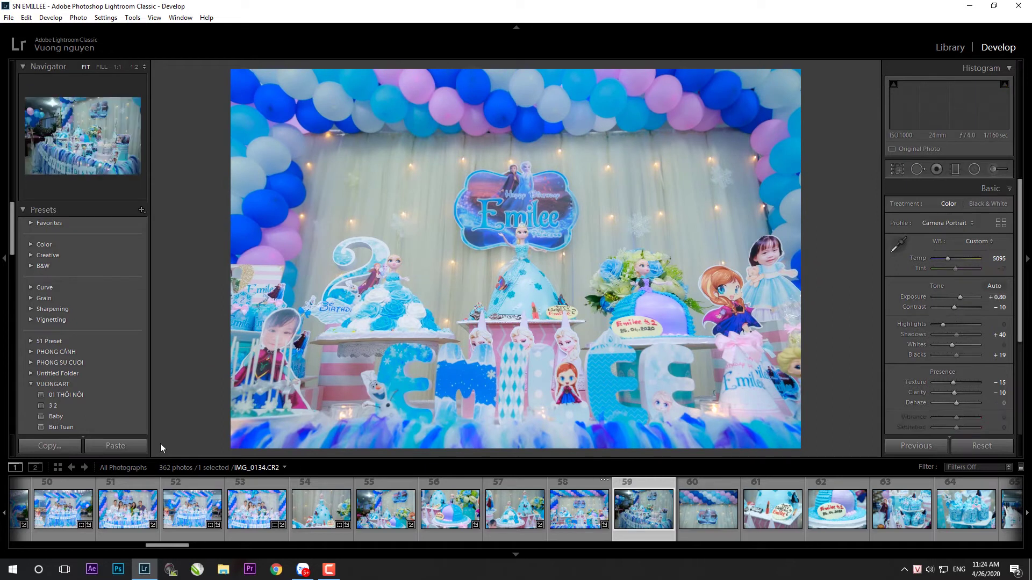
click(115, 446)
drag(959, 298, 957, 298)
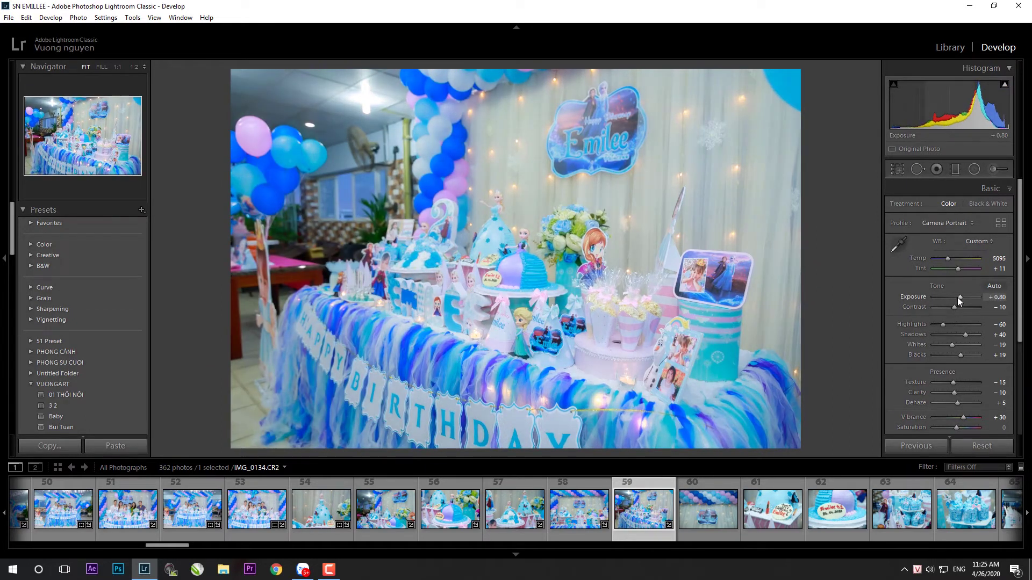
drag(958, 334, 973, 334)
- Paste the look onto the balloon banner photo IMG_0136, level it slightly, then paste onto IMG_0137
key(Right)
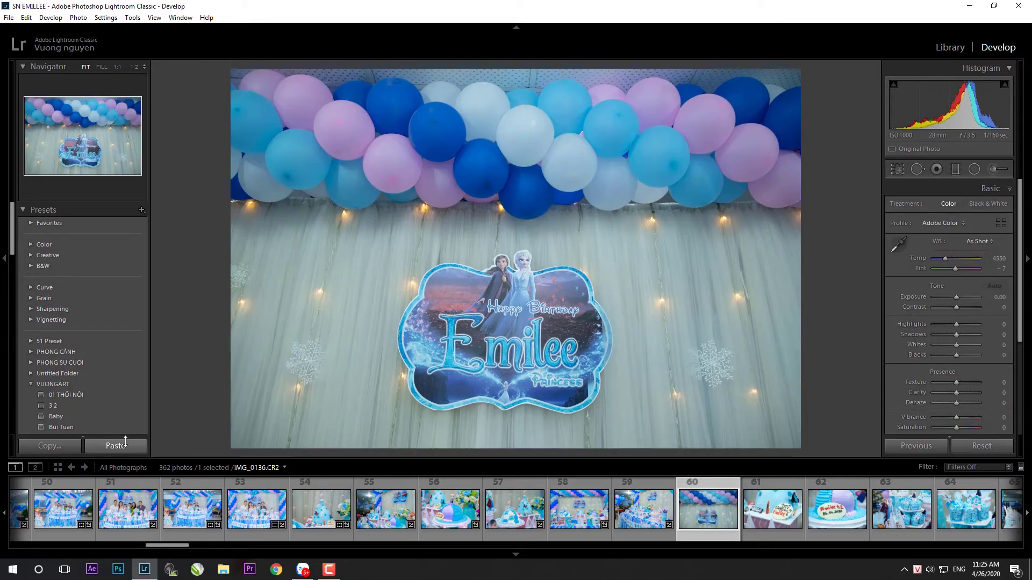
click(125, 446)
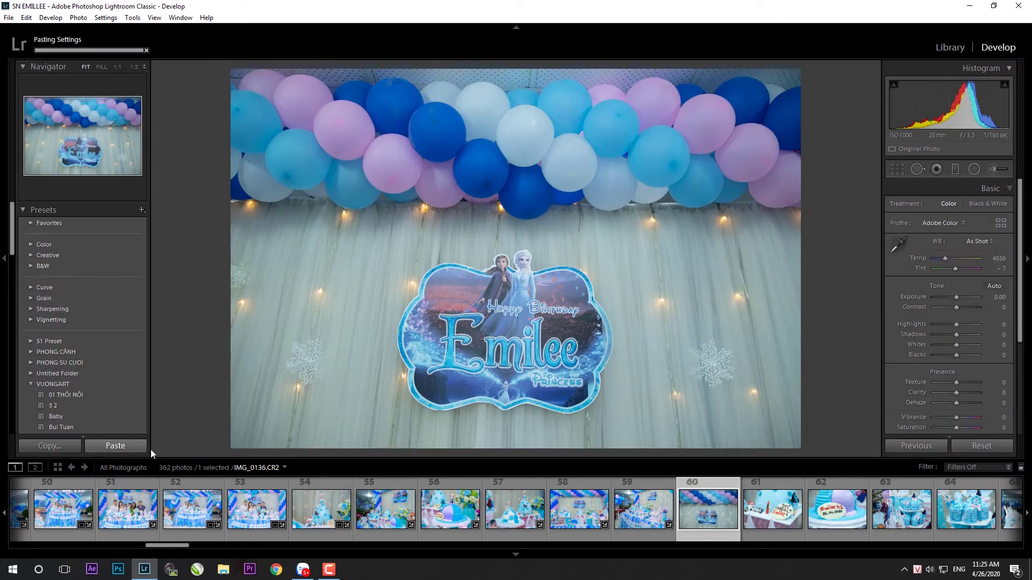
key(r)
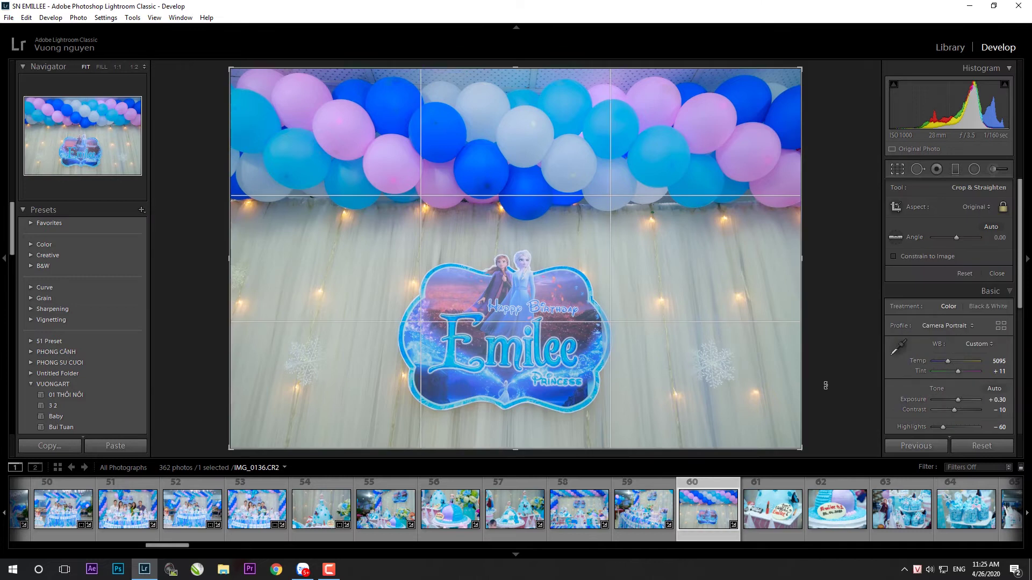
drag(852, 380, 855, 380)
key(Return)
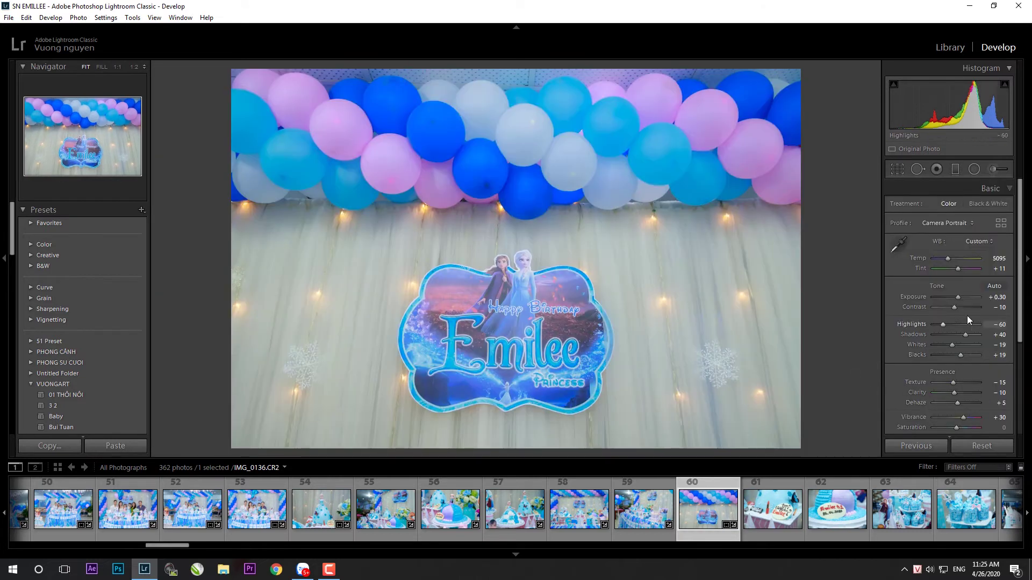
scroll(957, 301, up, 2)
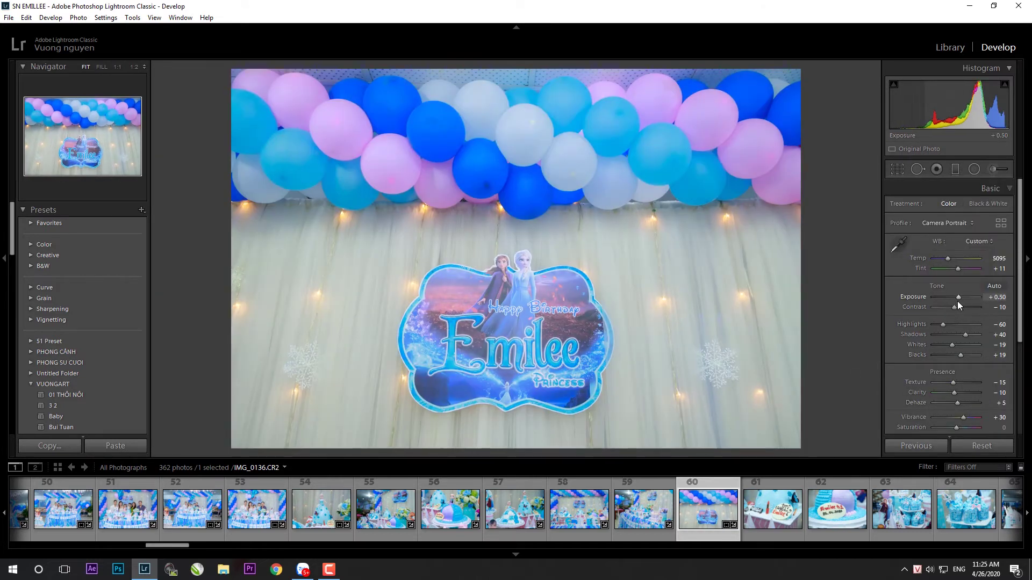
click(773, 524)
click(121, 446)
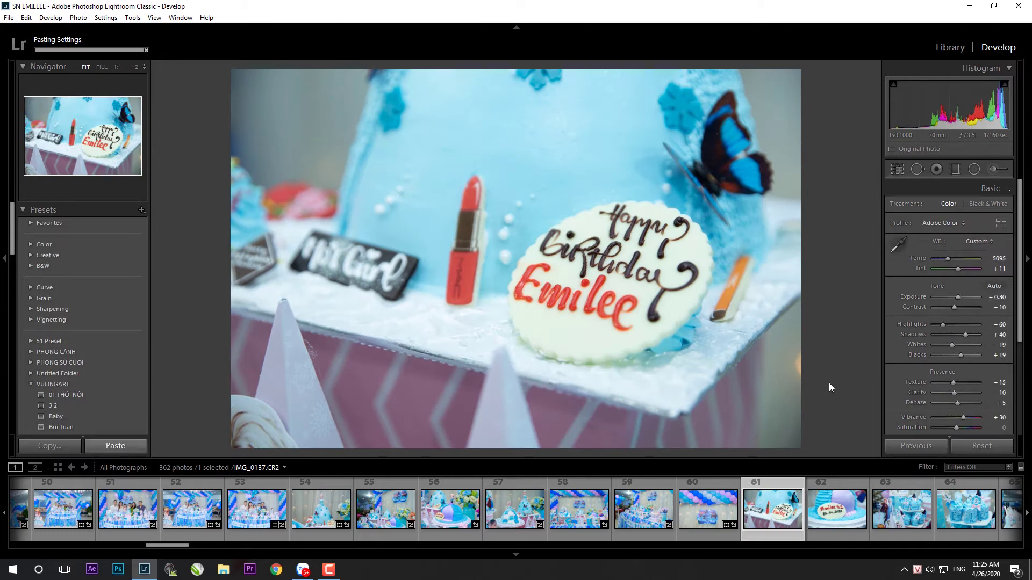
- On IMG_0137, set Shadows to −2 and Highlights to −52, keeping lens profile correction on
drag(965, 336, 939, 323)
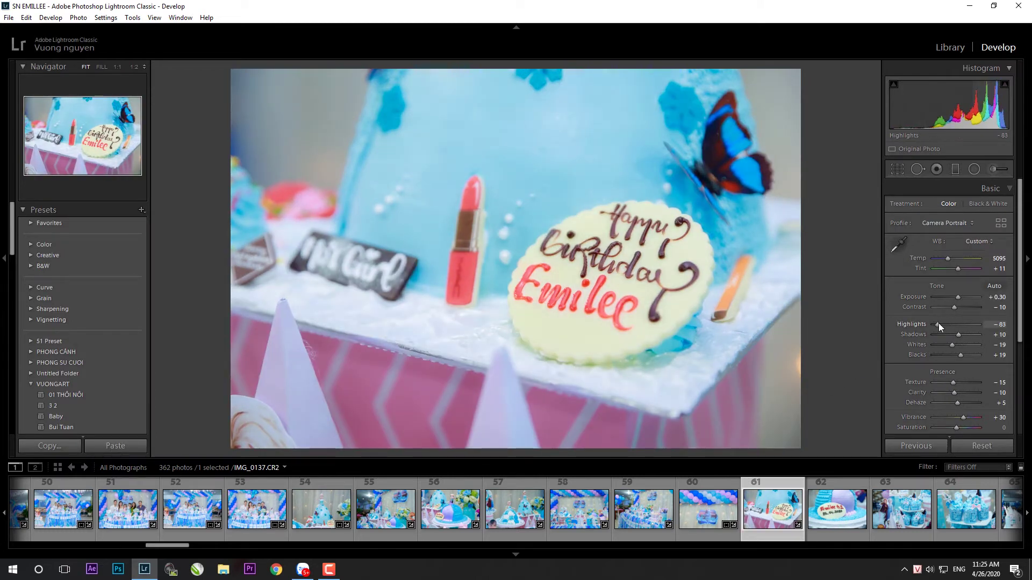
scroll(957, 366, down, 5)
click(962, 369)
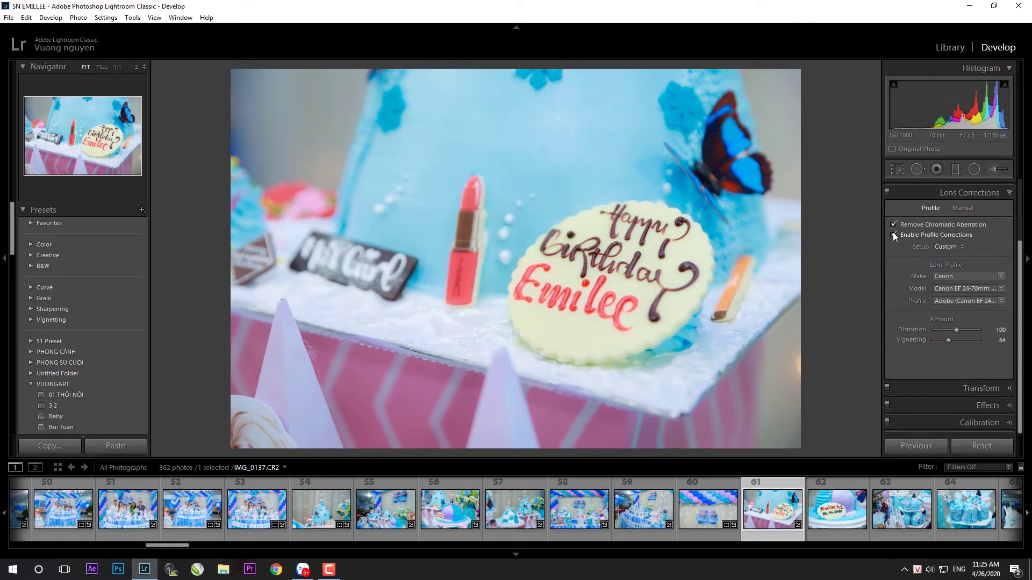
click(893, 235)
click(894, 235)
scroll(960, 223, up, 5)
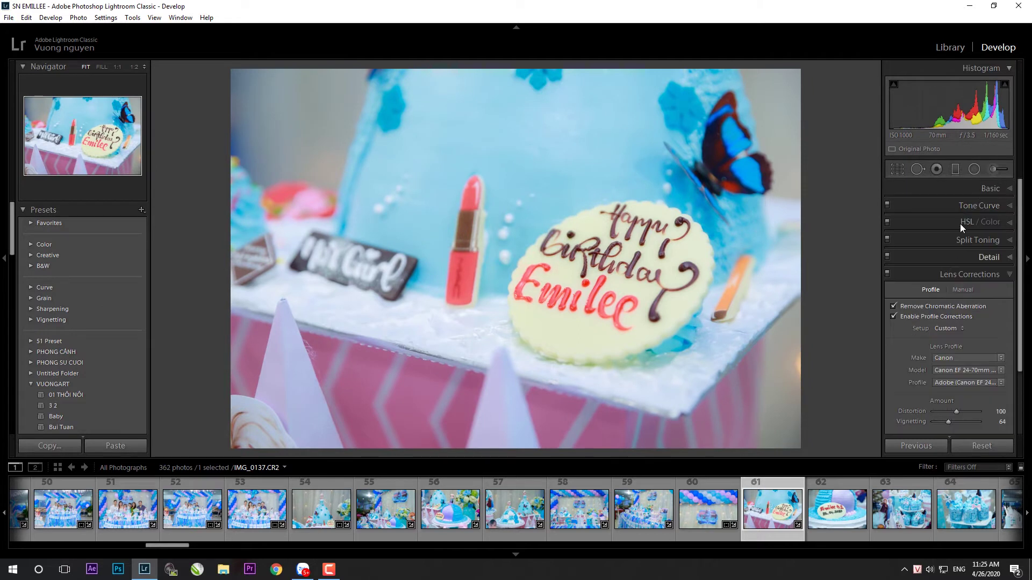
click(990, 188)
drag(959, 333, 956, 333)
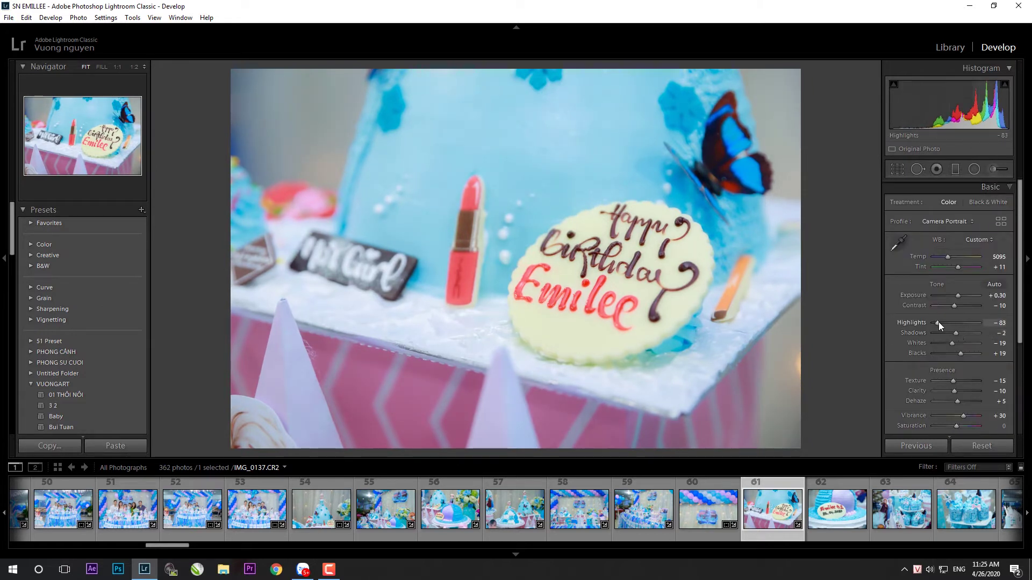
click(946, 320)
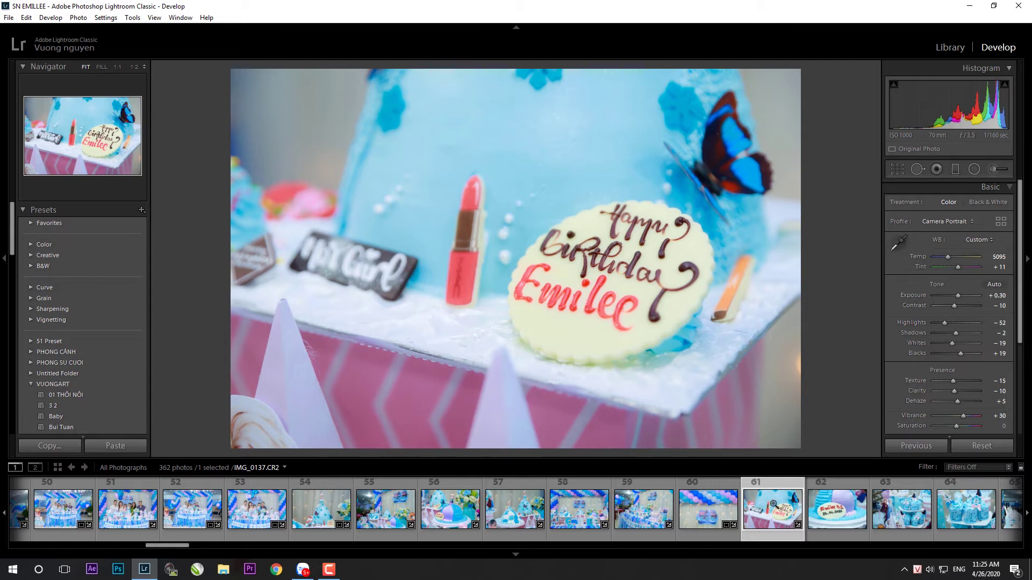
- Apply the previous settings to IMG_0138 and raise Shadows to +7
click(848, 530)
click(917, 444)
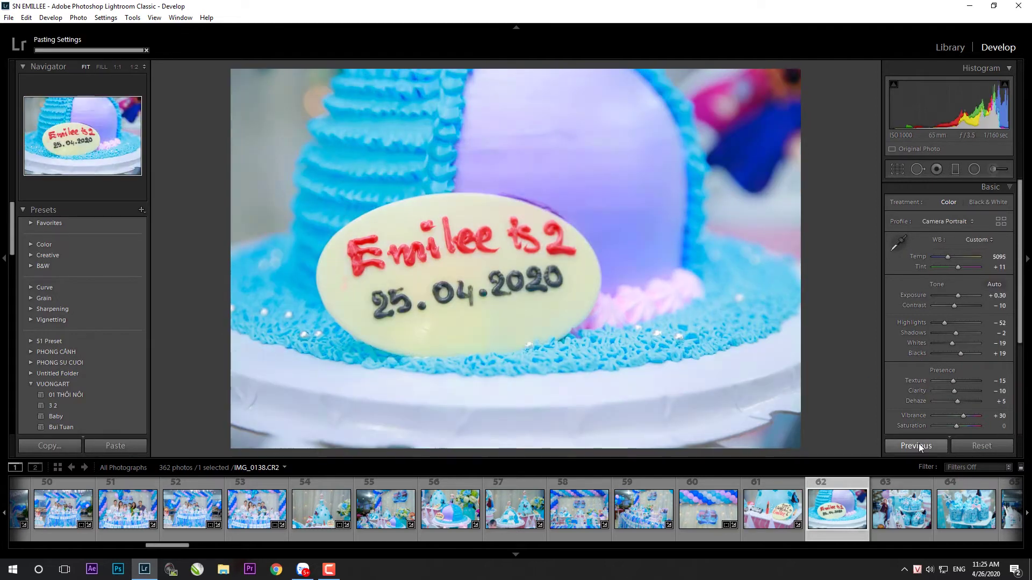
drag(955, 332, 960, 333)
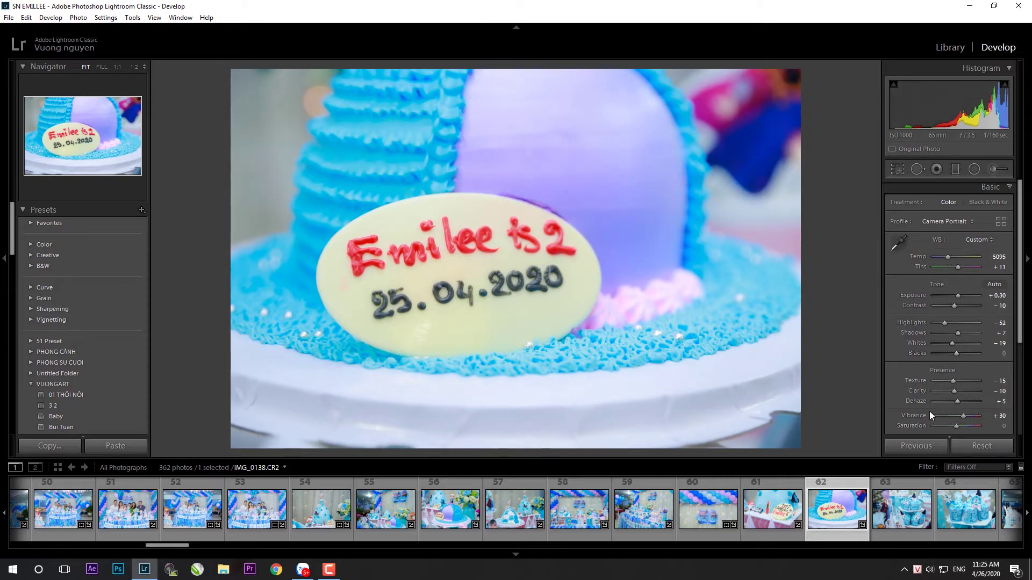
- Paste the portrait settings onto IMG_0141, IMG_0142 and IMG_0143
click(911, 521)
click(130, 443)
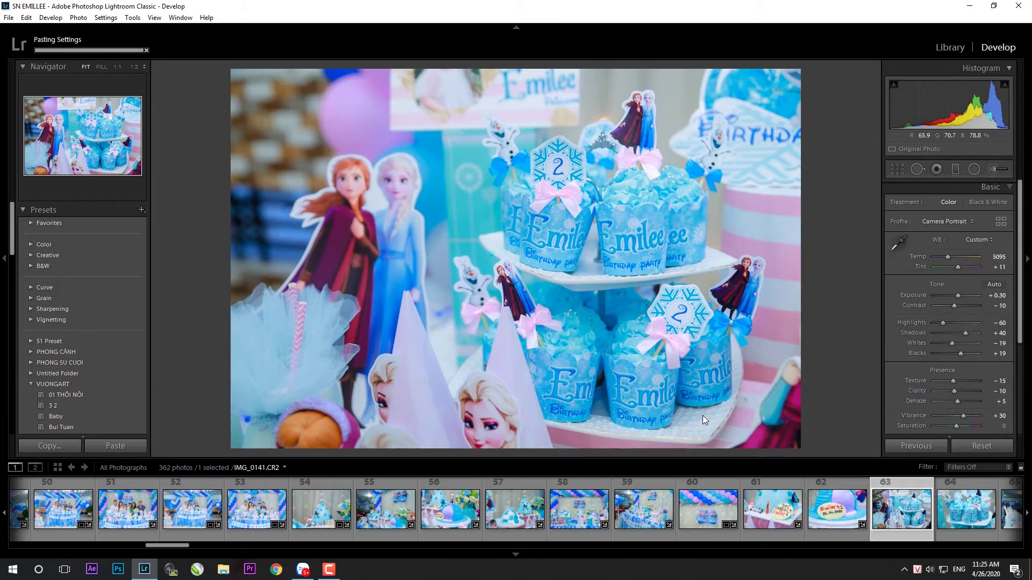
click(976, 521)
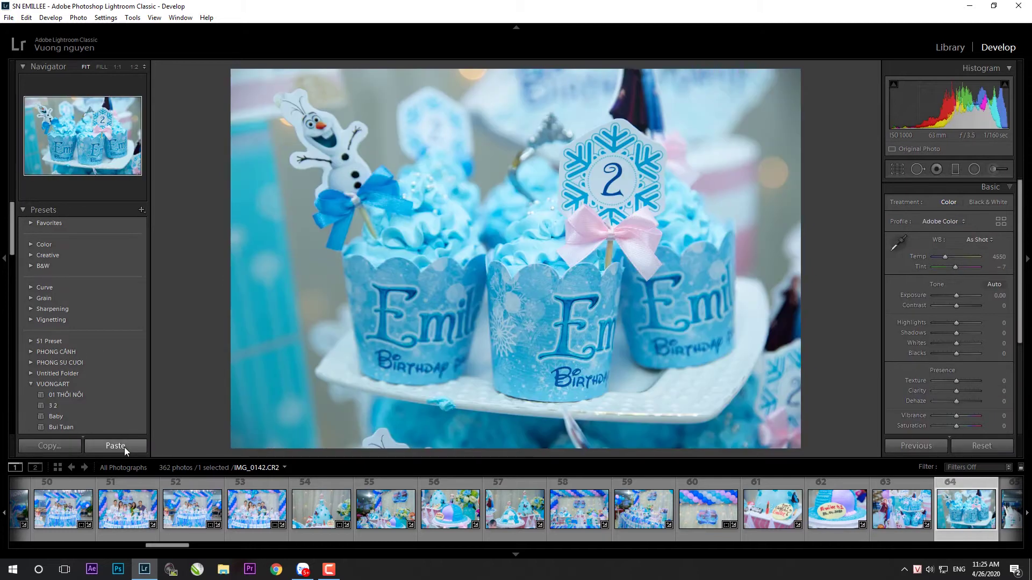
click(124, 447)
scroll(711, 505, down, 5)
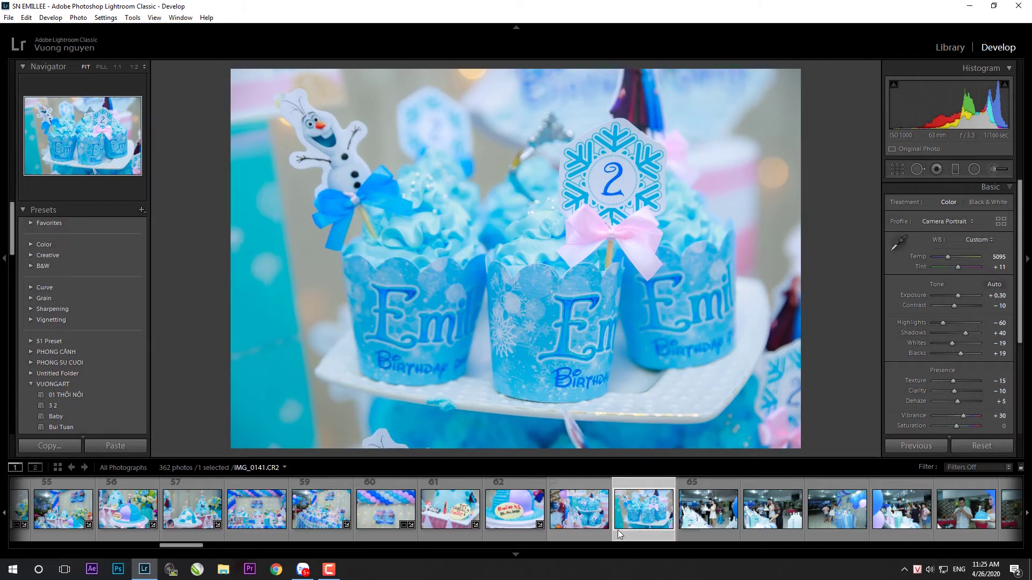
click(702, 522)
click(130, 450)
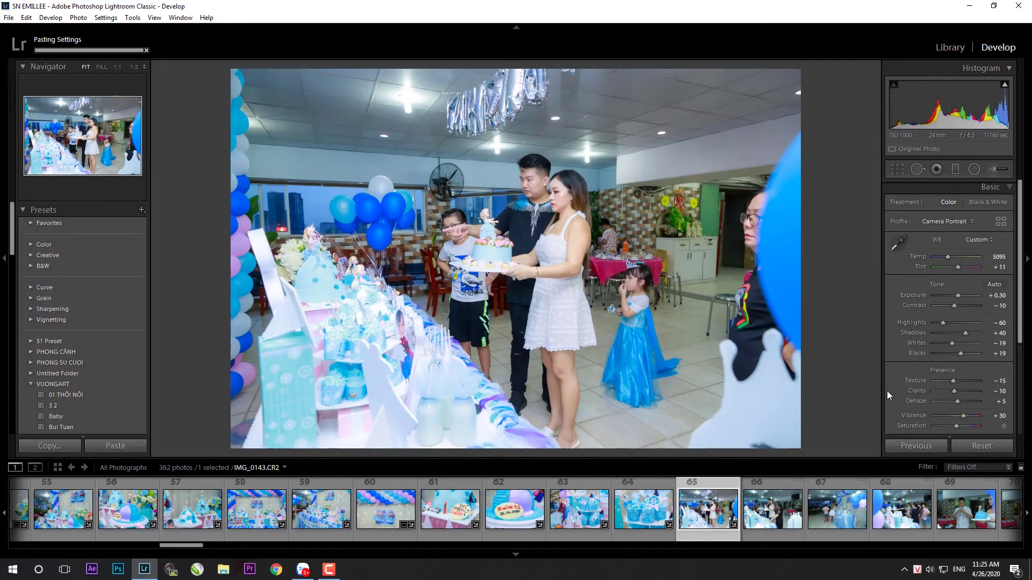
- Set IMG_0143's Shadows to +21 and bring Highlights back to −60
key(r)
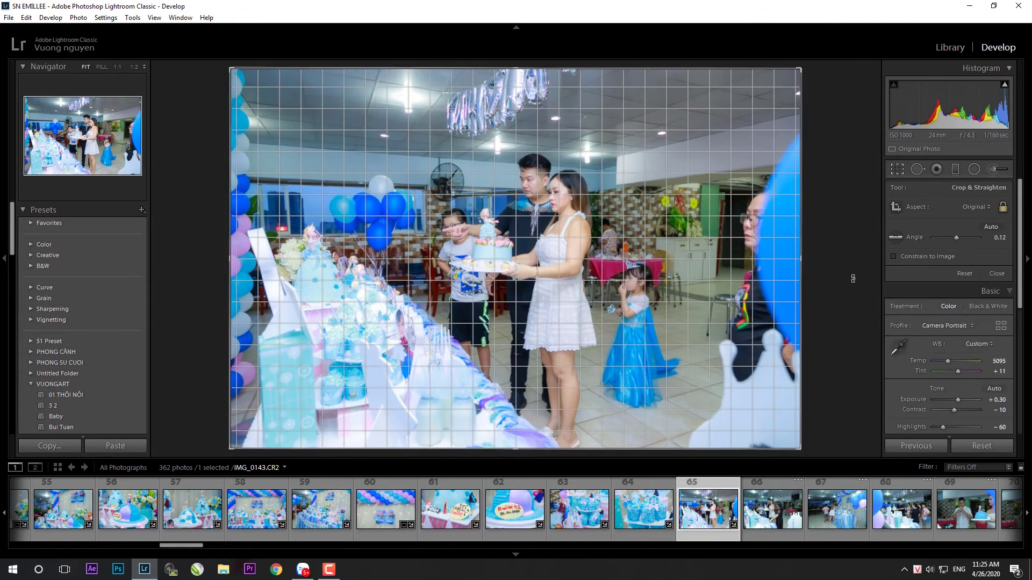
key(r)
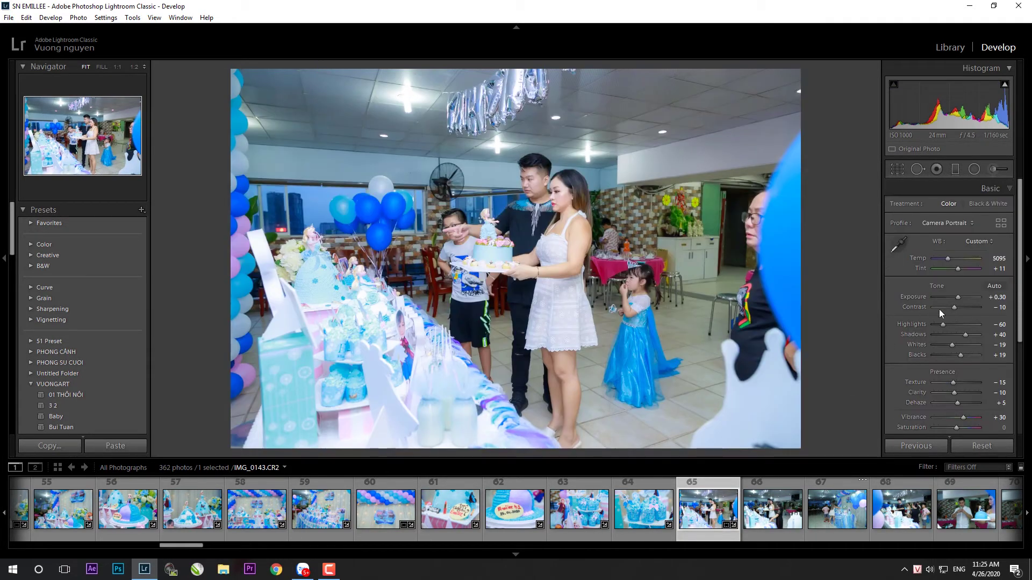
drag(965, 336, 959, 337)
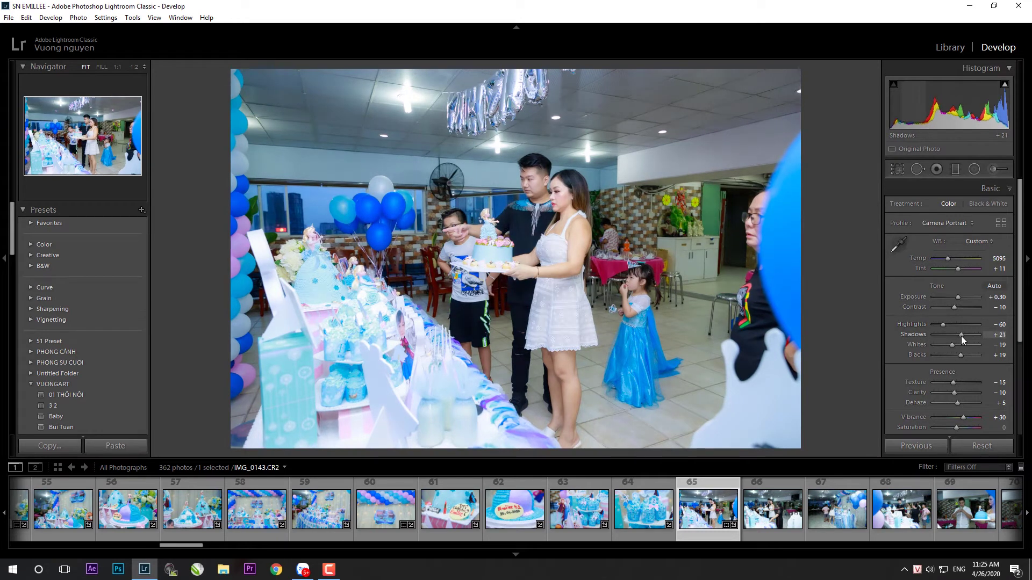
double_click(941, 325)
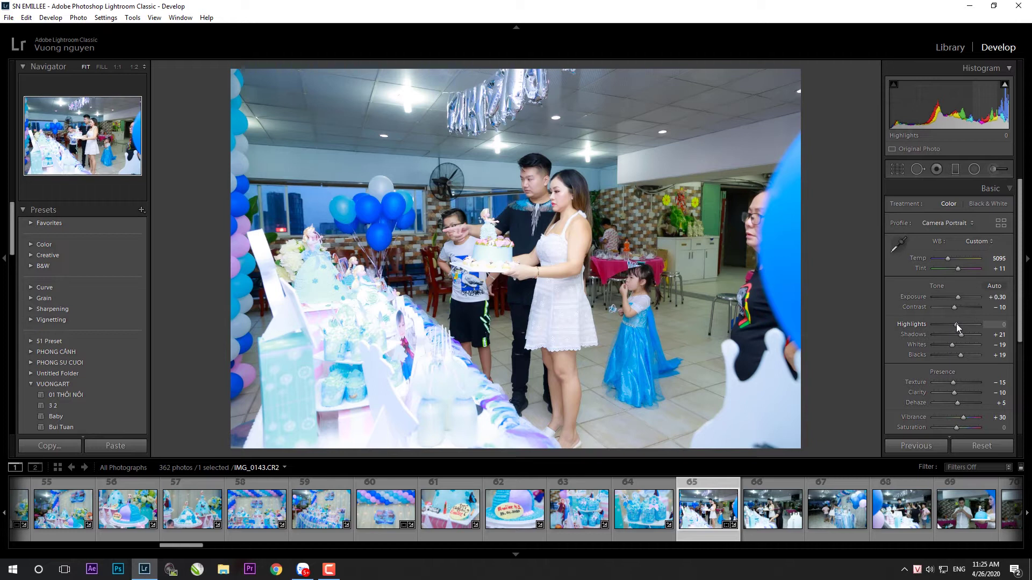
drag(955, 323, 940, 324)
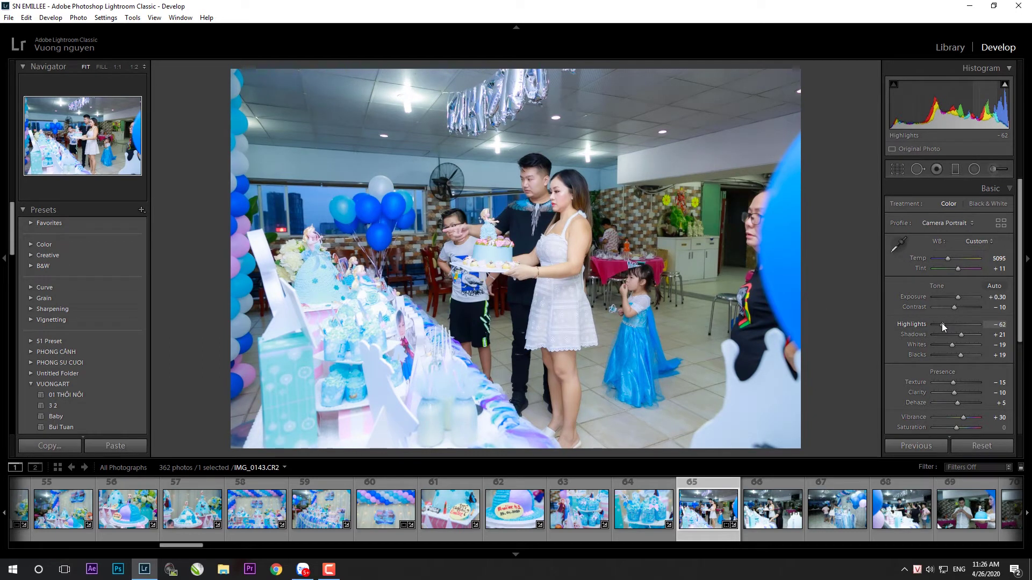
drag(944, 323, 931, 325)
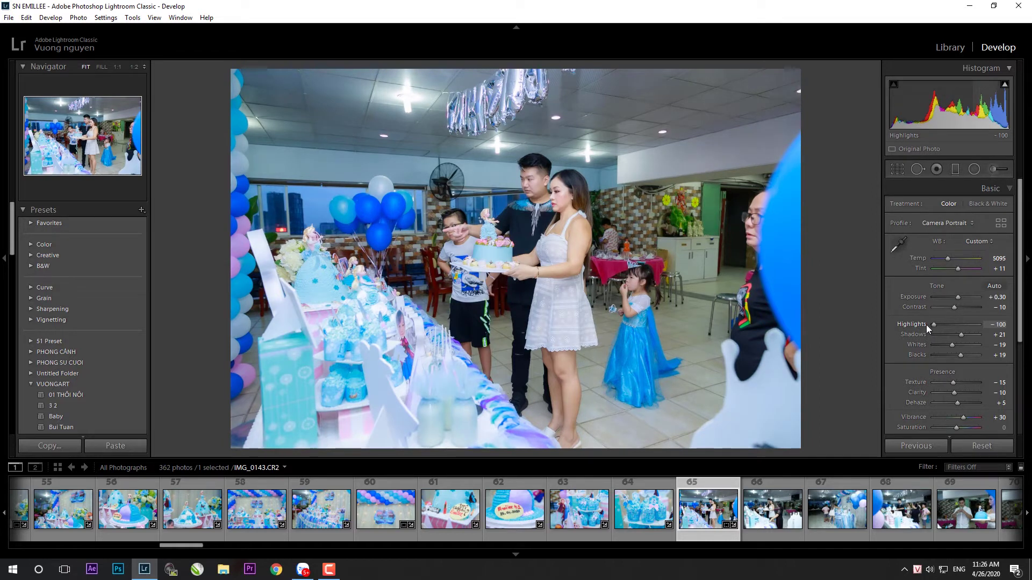
drag(929, 325, 941, 326)
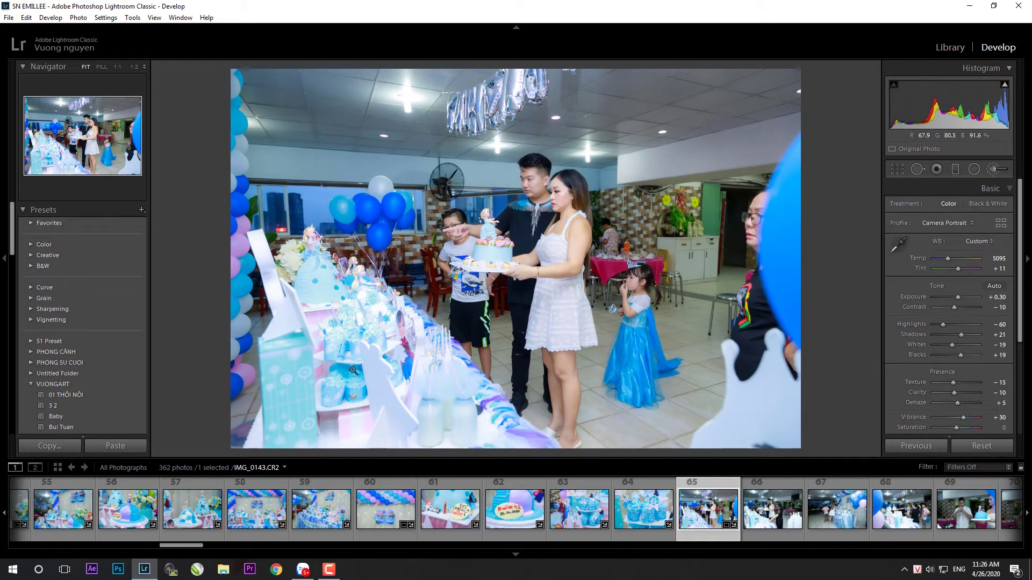
- Paste the copied develop settings onto IMG_0144
key(k)
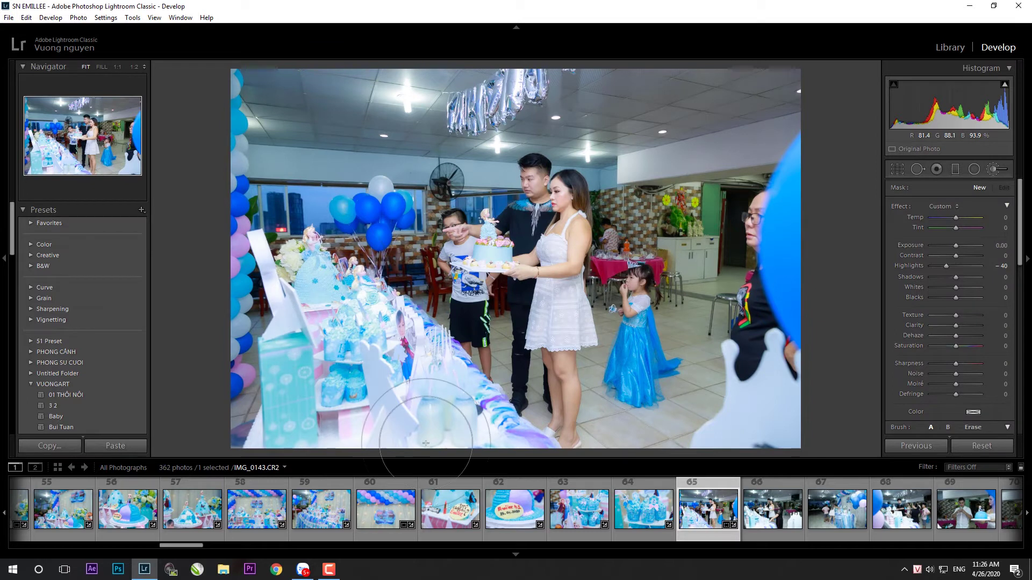
key(k)
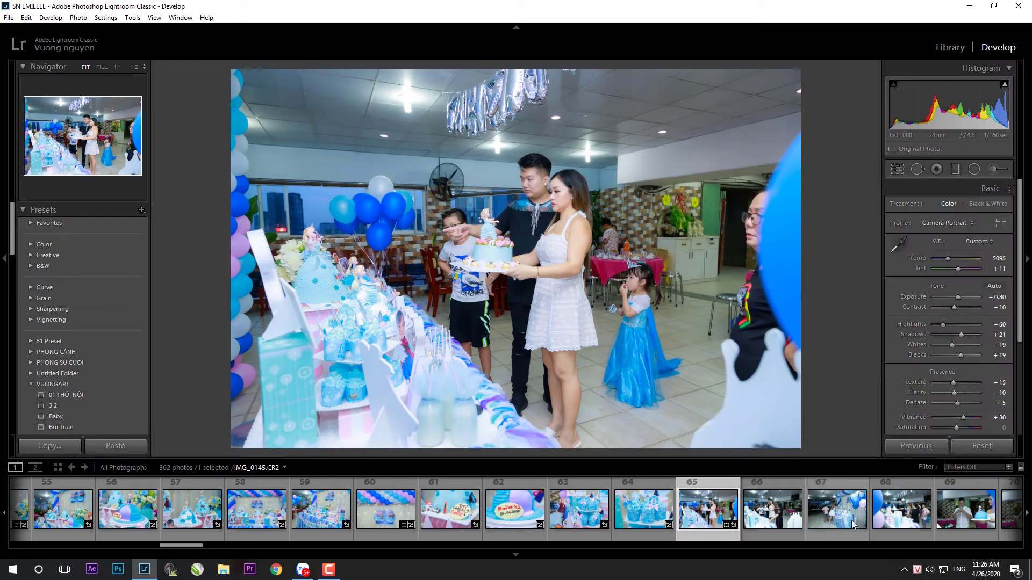
click(772, 509)
click(115, 445)
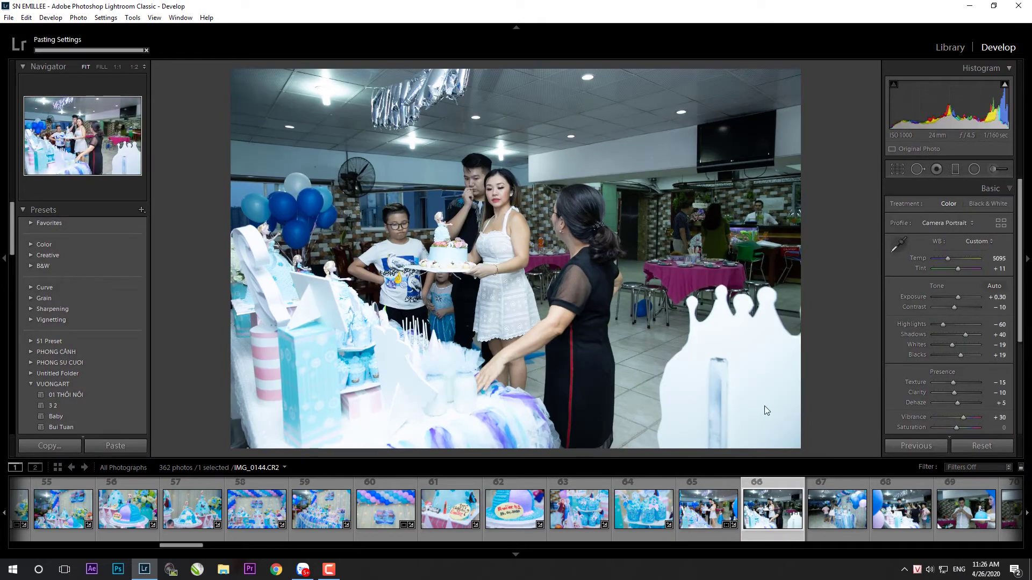
- Paint a Highlights −40 brush stroke across the bottom of IMG_0144
key(r)
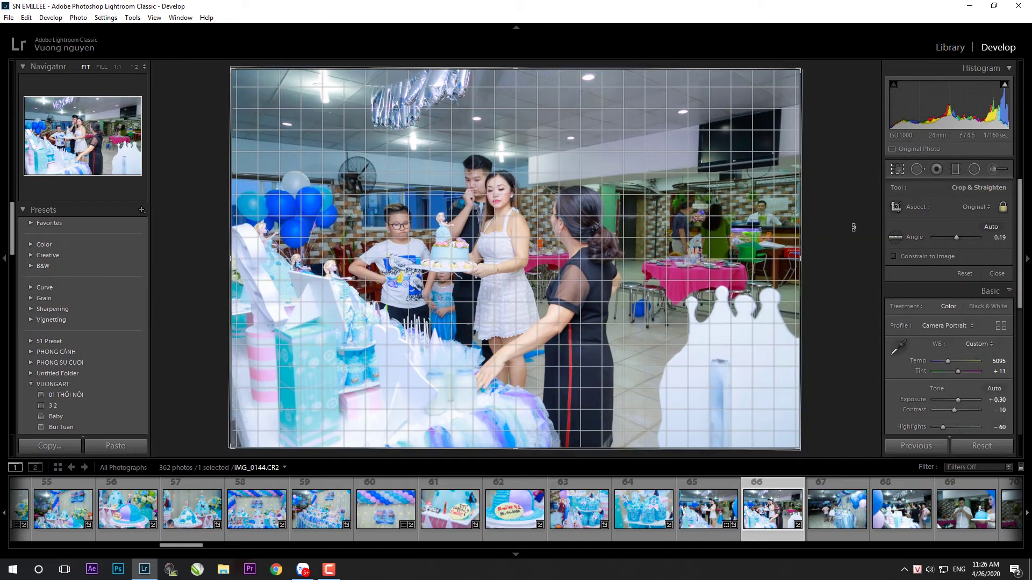
key(r)
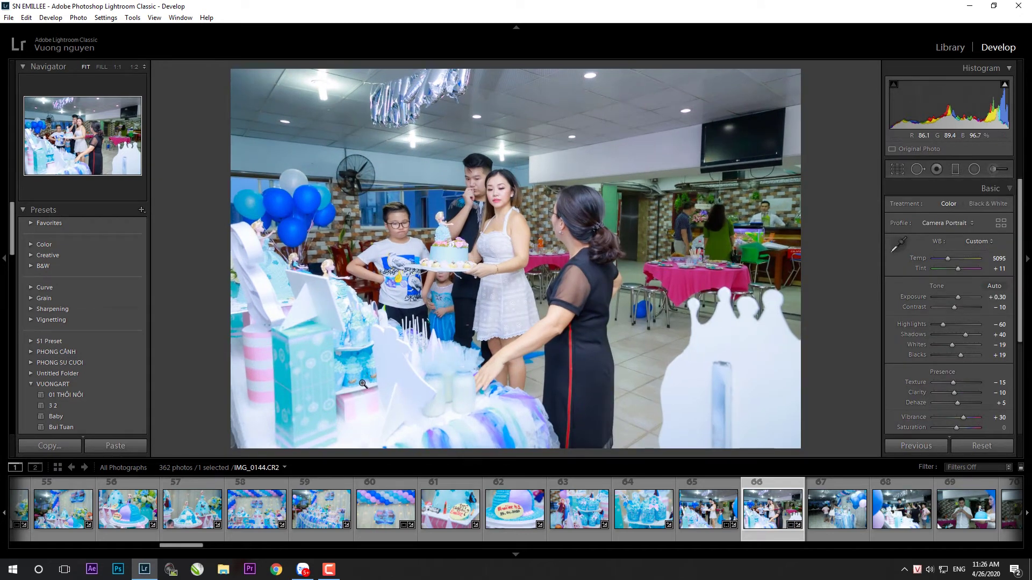
key(k)
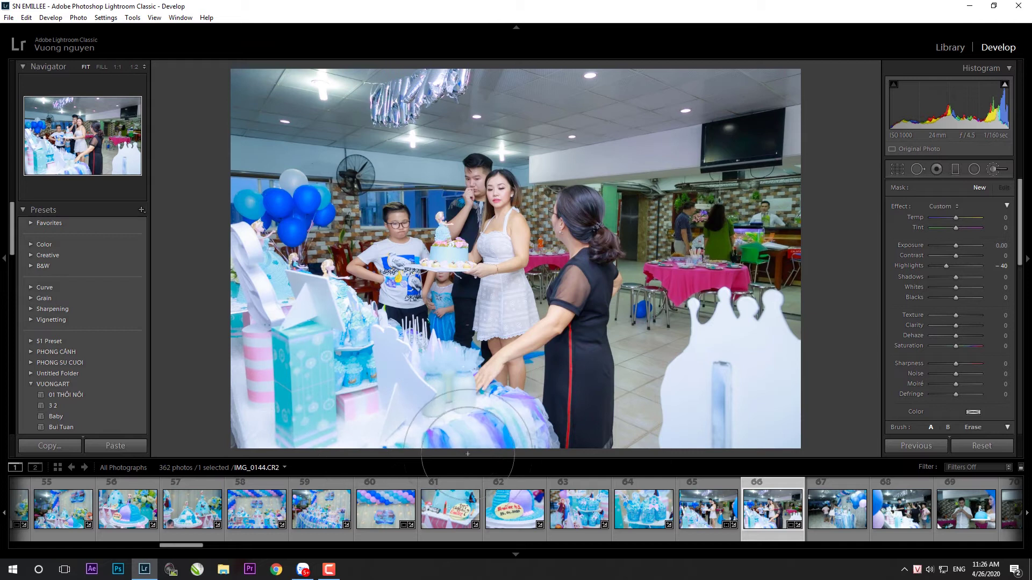
drag(441, 398, 588, 395)
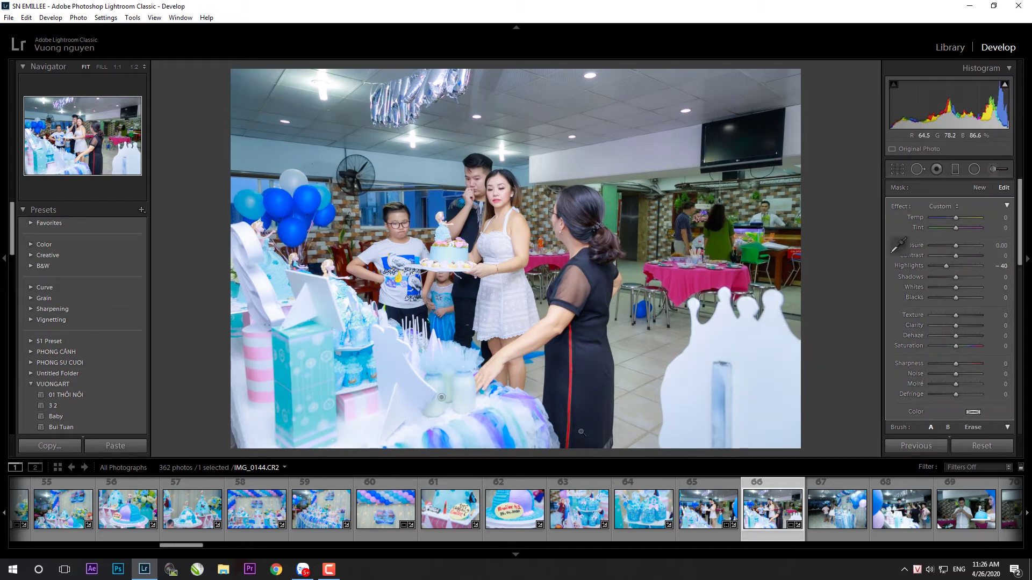
key(k)
- Paste the copied settings onto IMG_0145 with Ctrl+Shift+V
key(Right)
key(ctrl+shift+v)
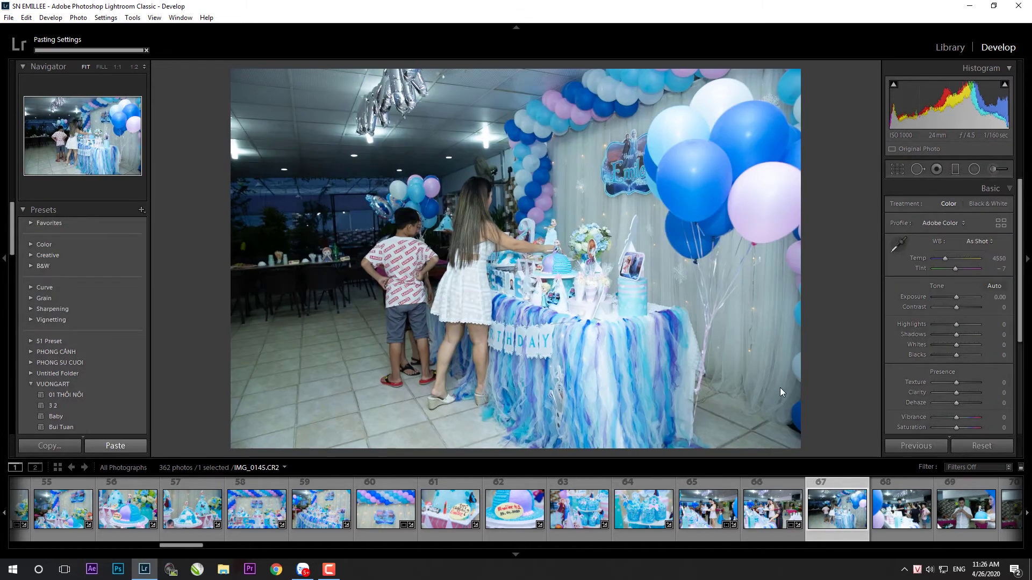
key(r)
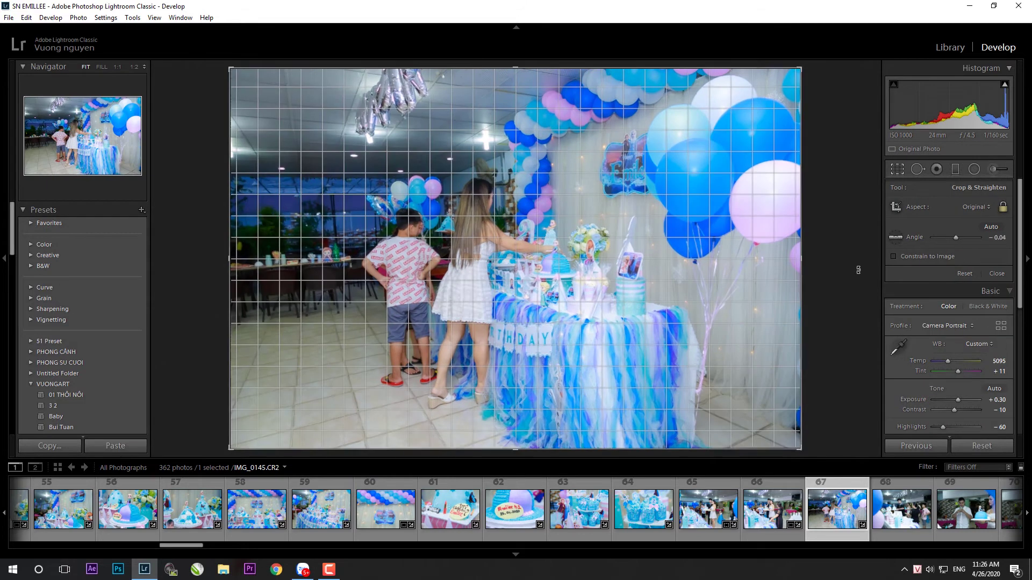
key(r)
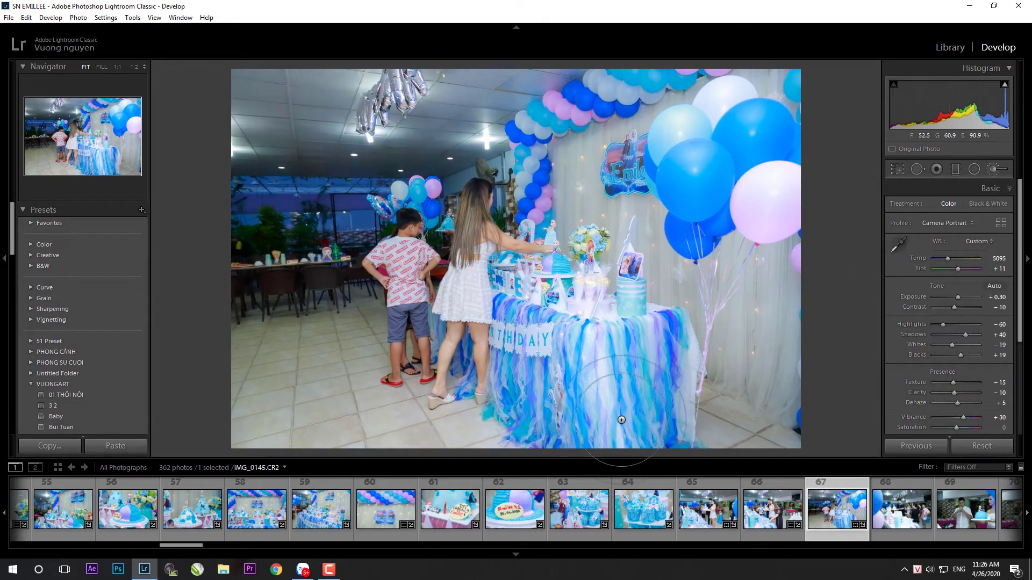
key(k)
- Paste settings onto IMG_0146, straighten it slightly and set Exposure to +0.18, then select IMG_0148
key(Right)
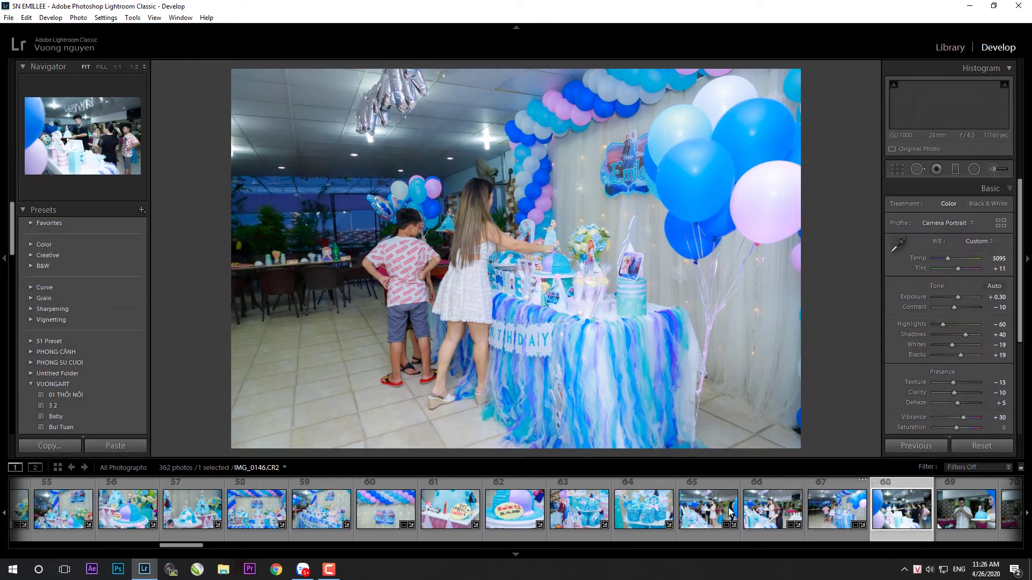
click(127, 450)
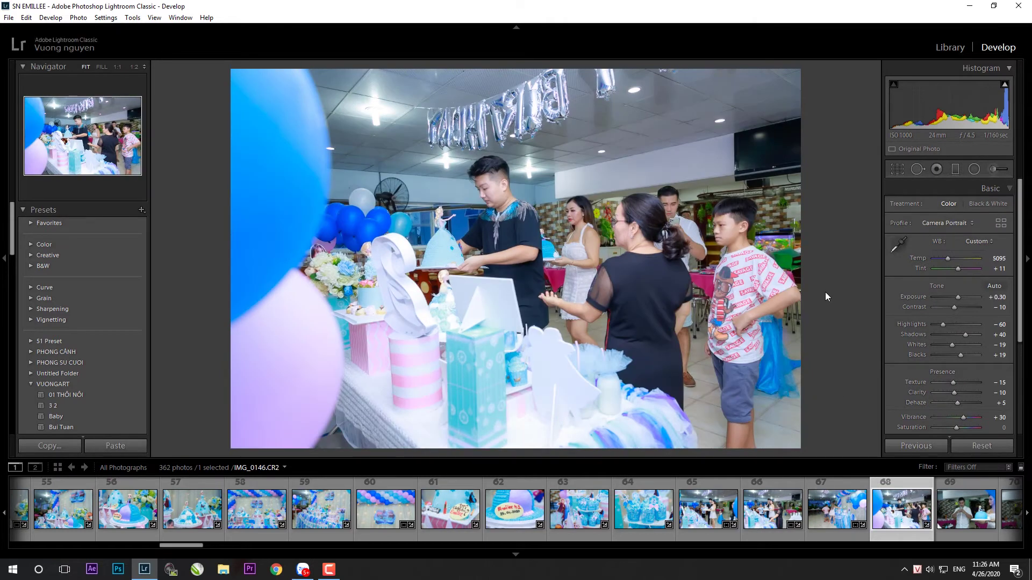
key(r)
drag(857, 281, 861, 286)
key(r)
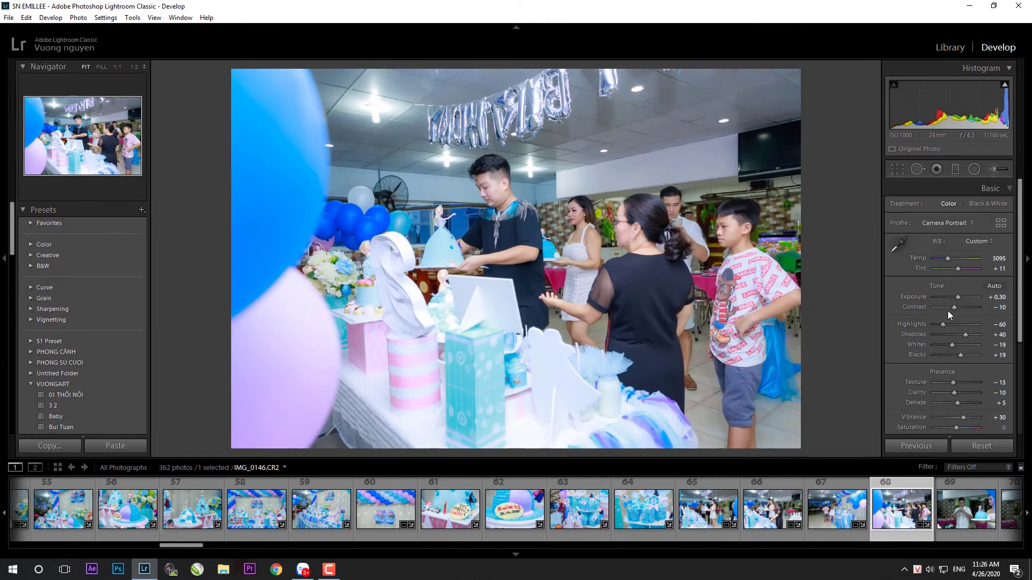
drag(958, 296, 956, 296)
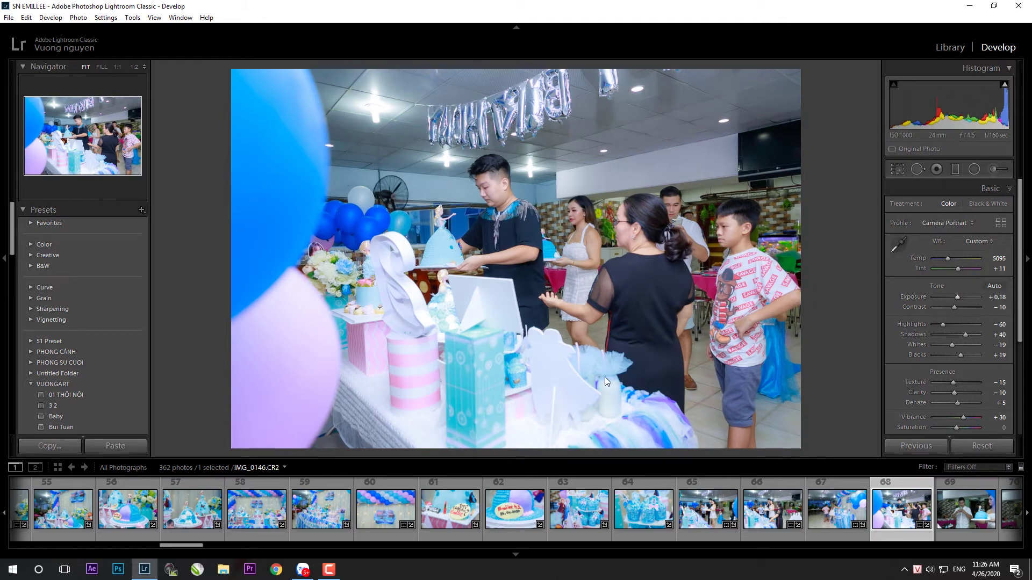
key(k)
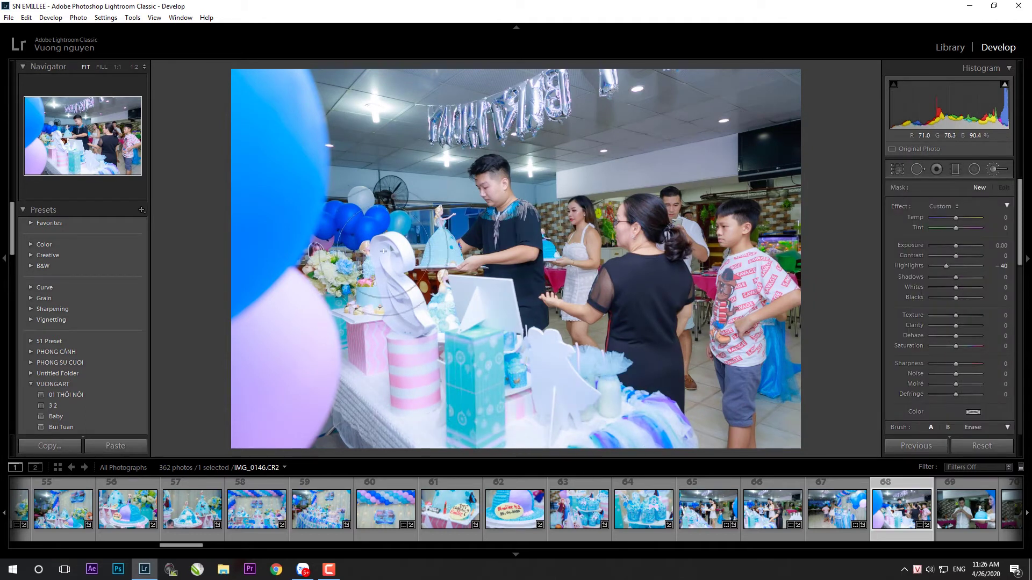
key(k)
scroll(658, 531, down, 5)
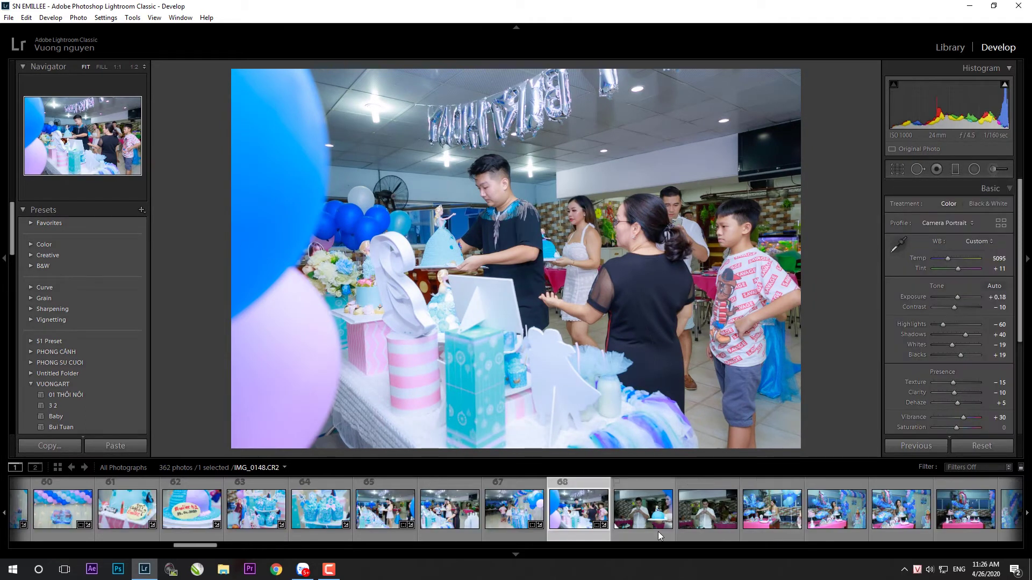
click(657, 531)
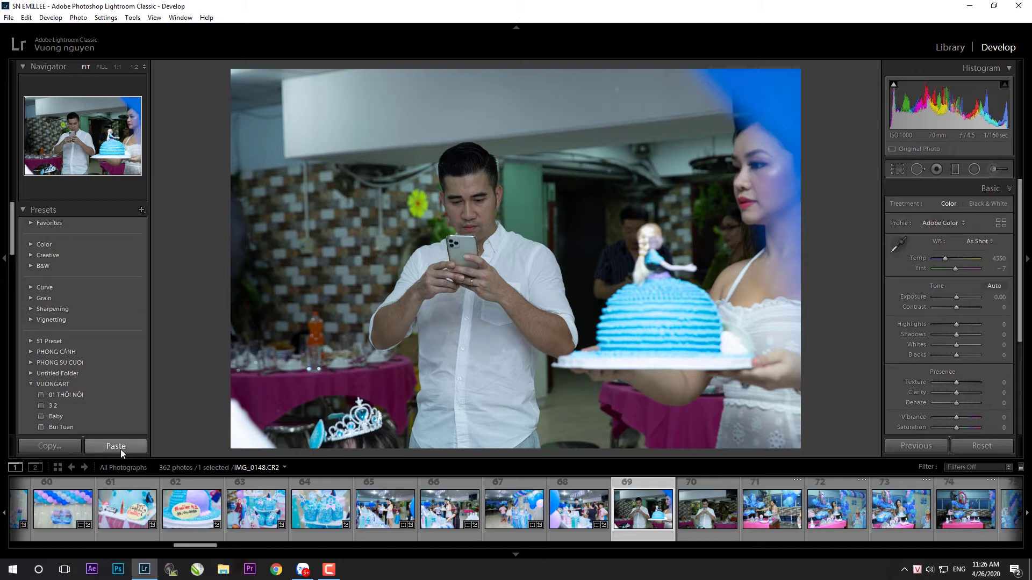
- Paste the copied settings onto IMG_0148, raise exposure to +0.90 and lower highlights to about -33
click(120, 449)
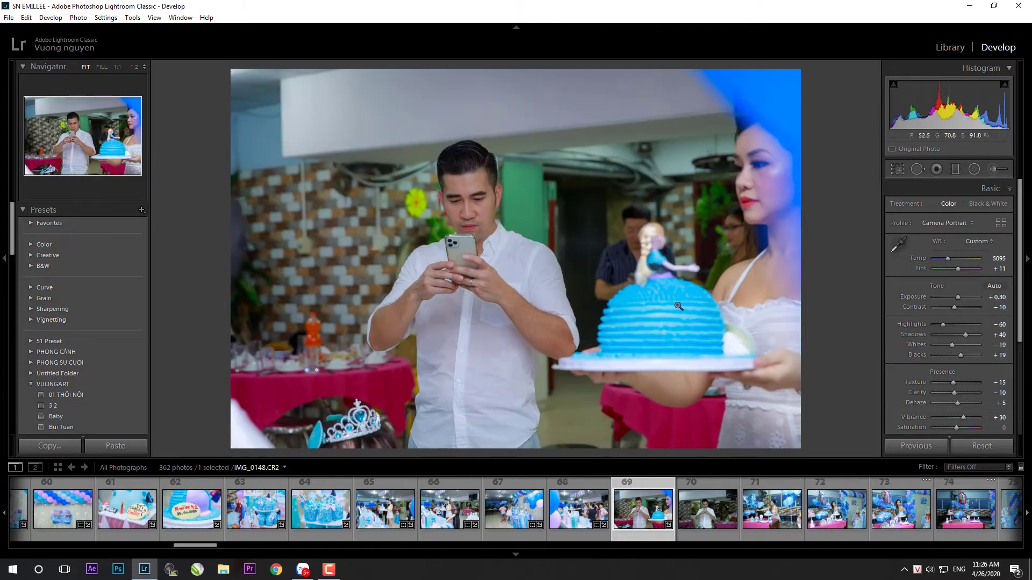
key(r)
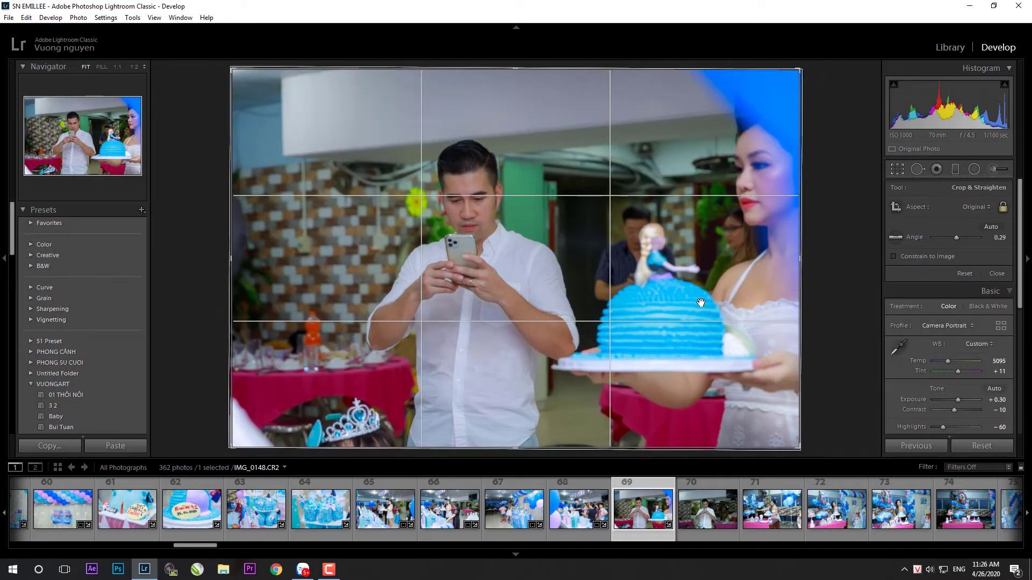
key(r)
key(Up)
key(Up)
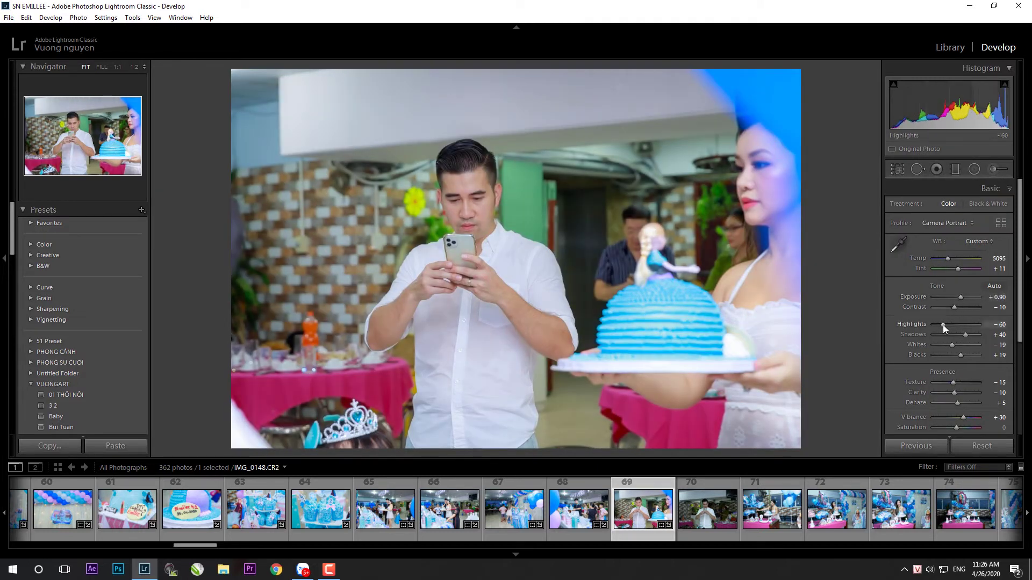
drag(951, 325, 948, 325)
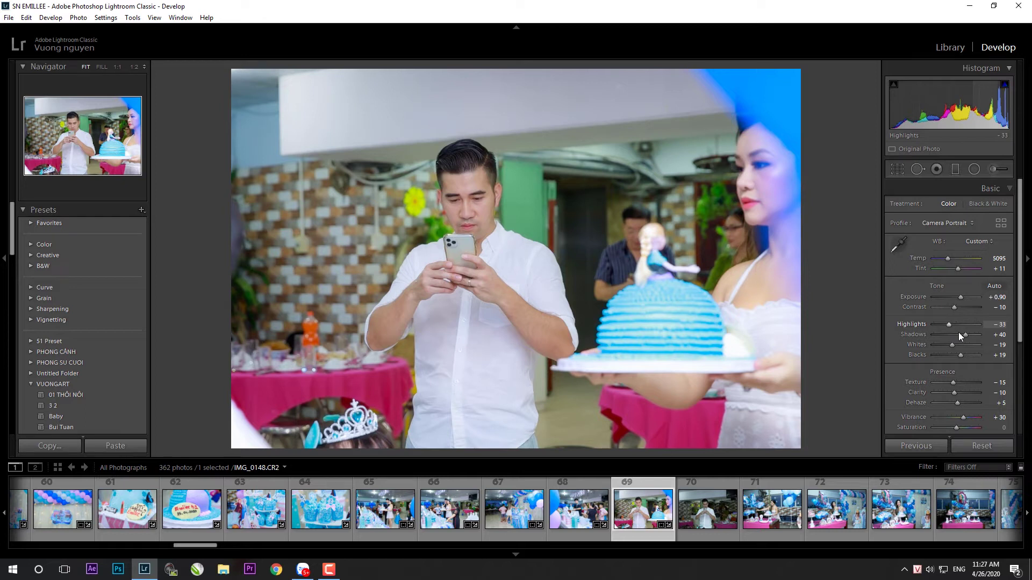
- Compare IMG_0148's before and after versions side by side, then return to single view
click(721, 517)
click(651, 517)
key(y)
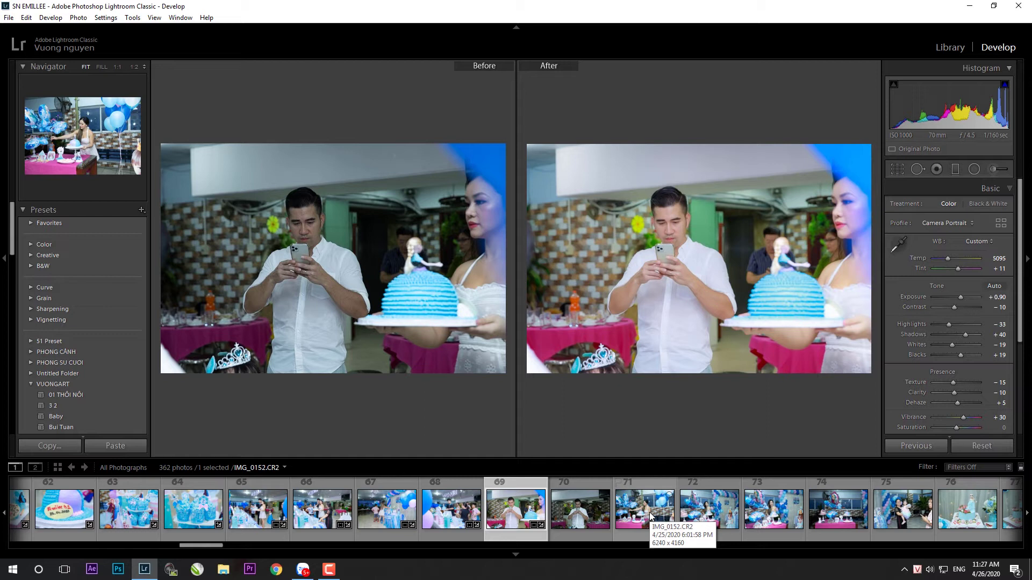
key(y)
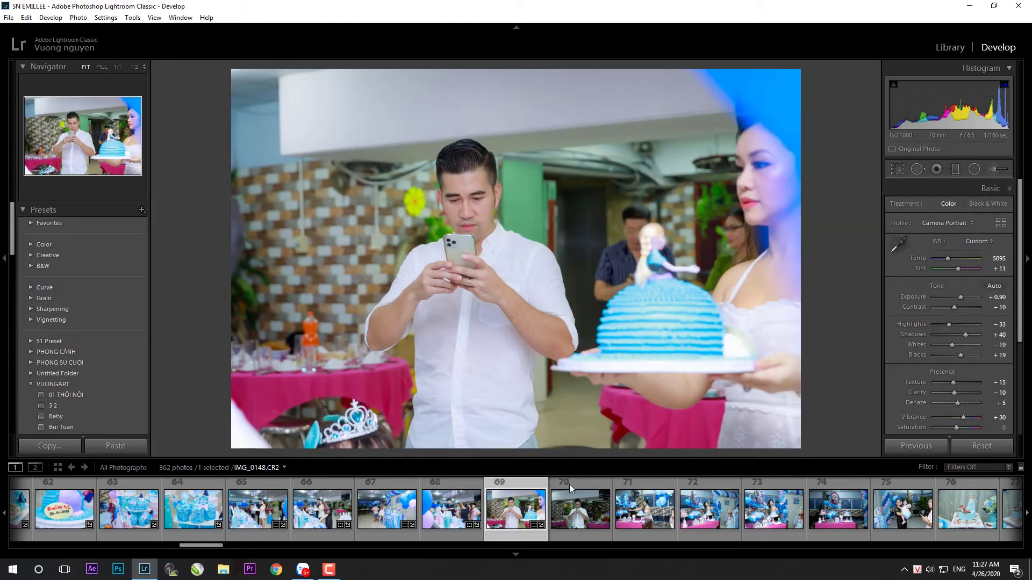
- Apply the previous photo's settings to IMG_0149 and move on to IMG_0152
click(574, 537)
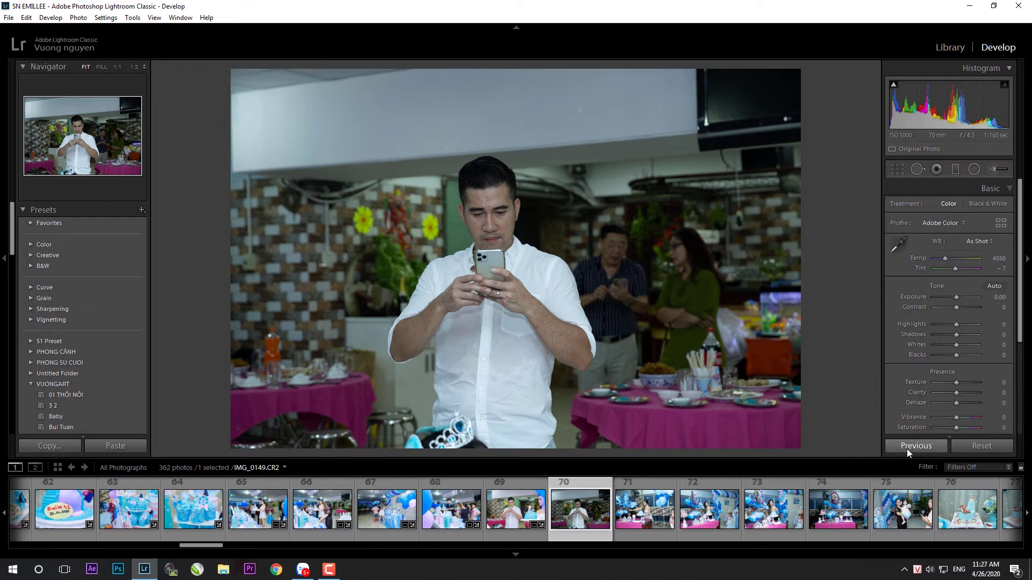
click(917, 446)
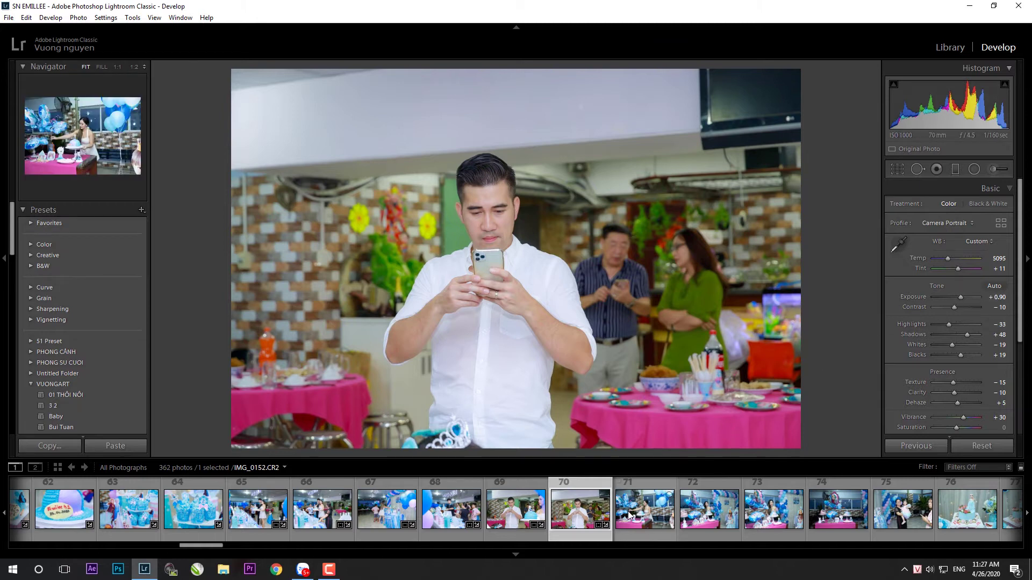
click(629, 513)
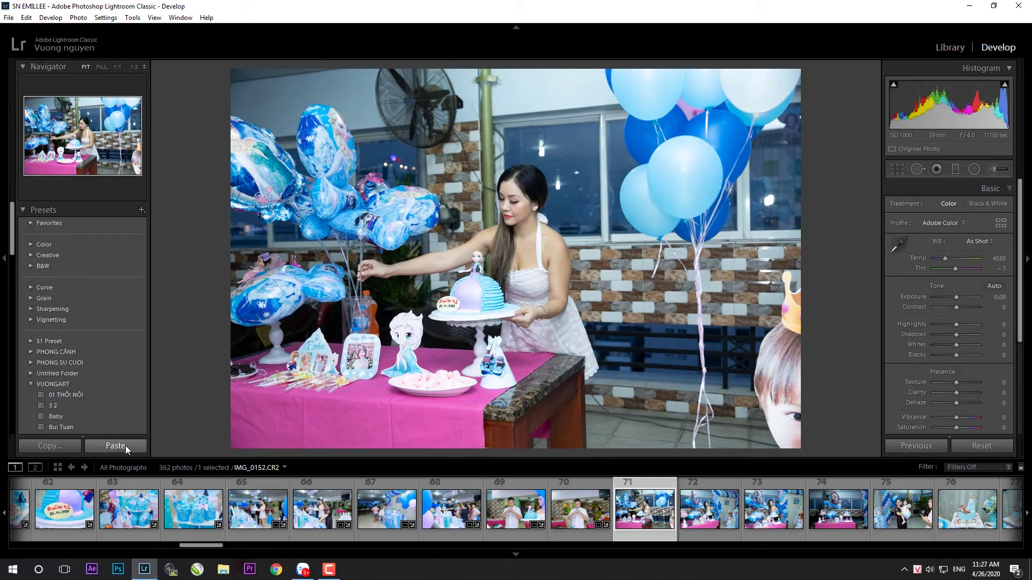
- Paste the look onto IMG_0152, straighten and tighten its crop, and lower highlights further
click(115, 447)
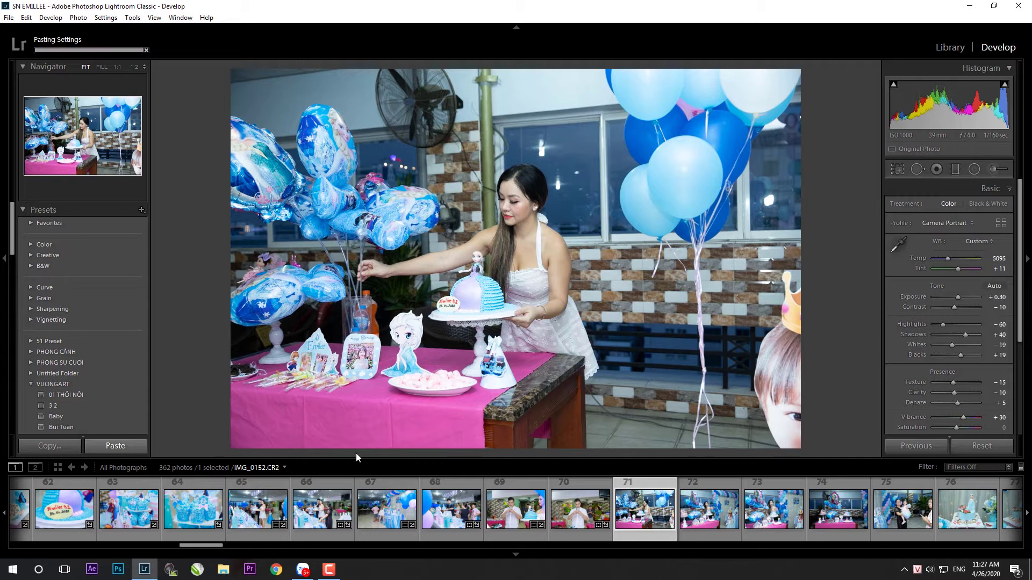
key(r)
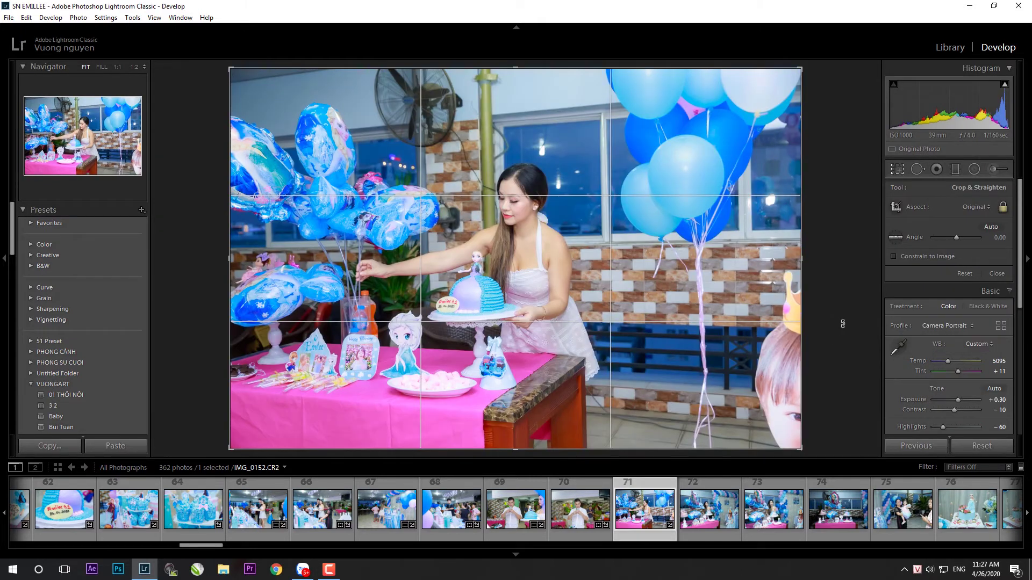
drag(797, 72, 691, 178)
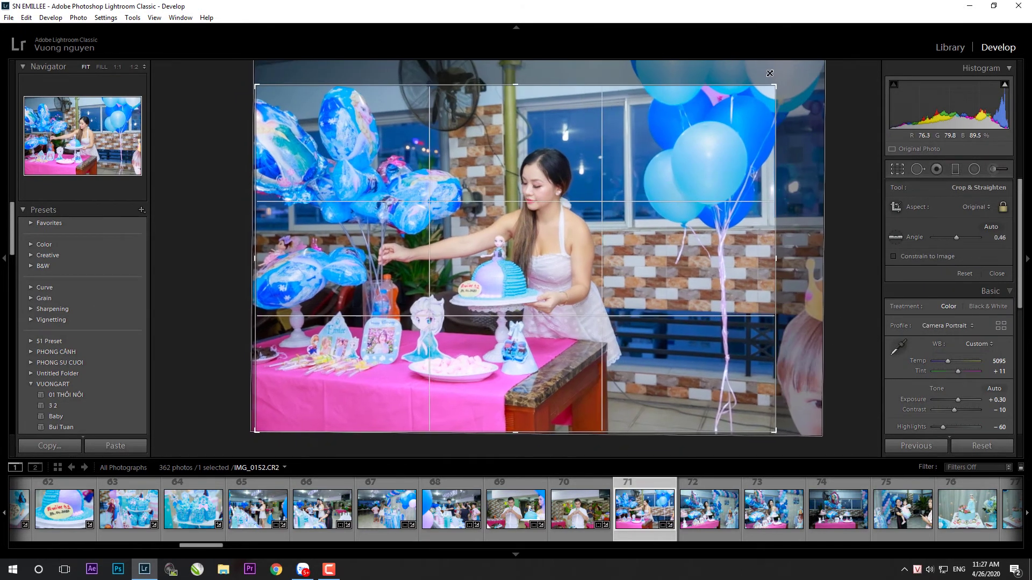
key(Return)
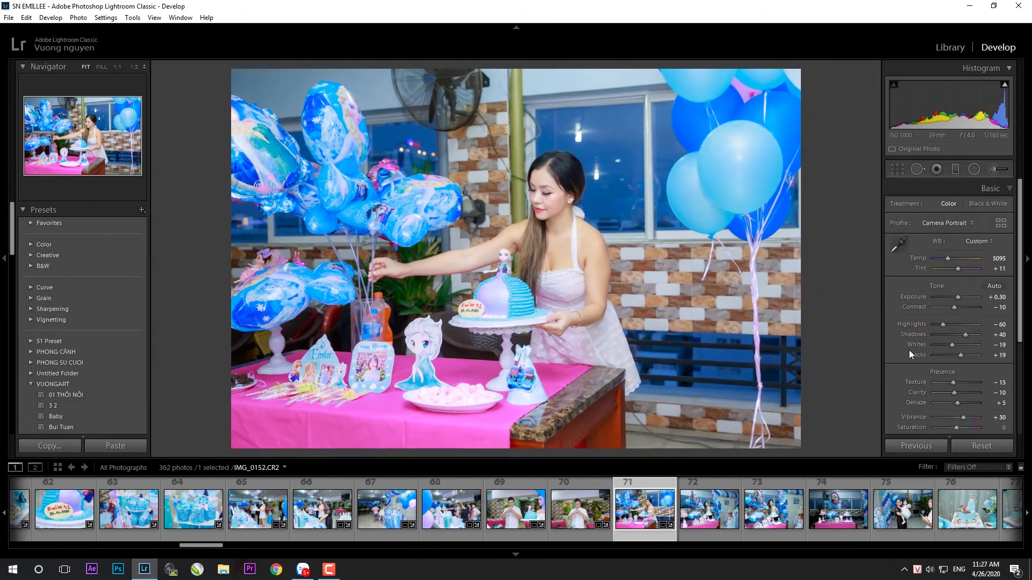
drag(943, 326, 940, 327)
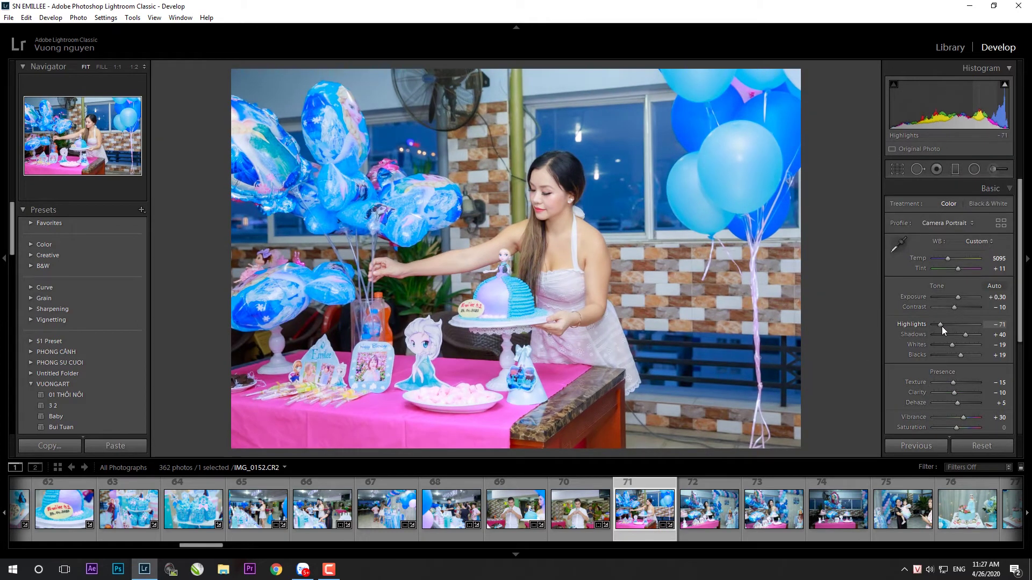
- Paste the look onto IMG_0153, level it slightly and pull the crop in tighter
click(705, 510)
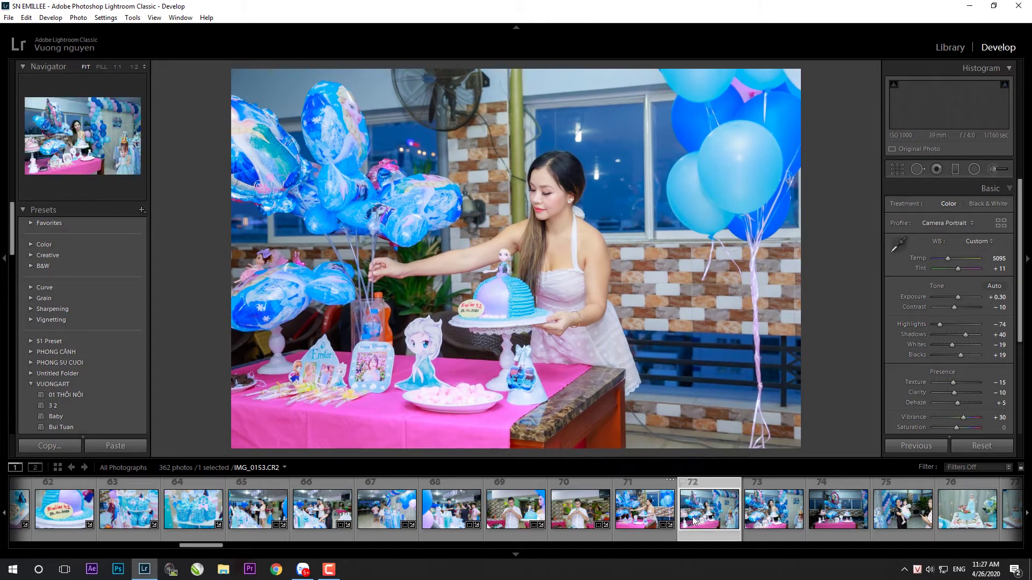
click(117, 447)
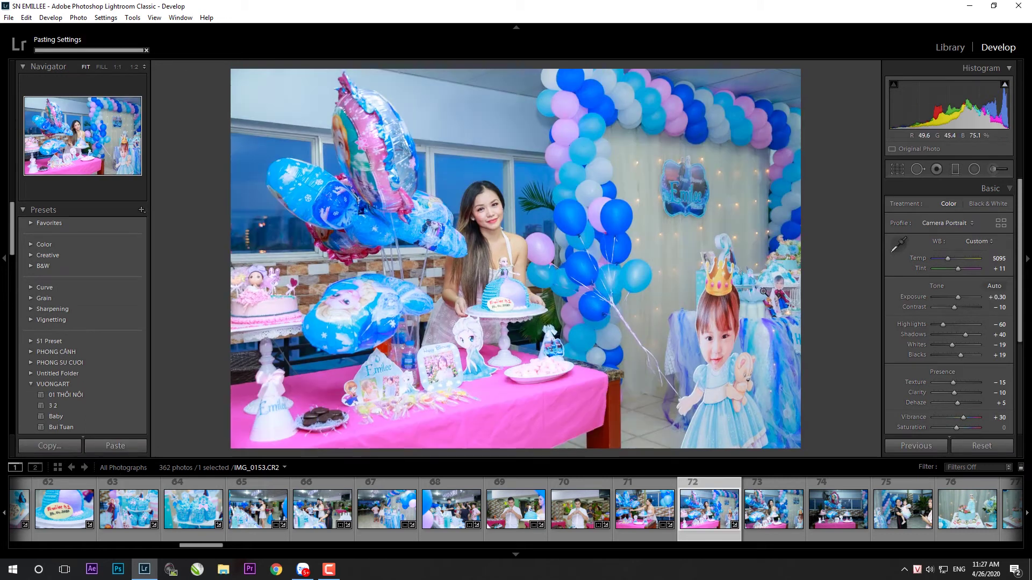
key(r)
drag(815, 284, 817, 282)
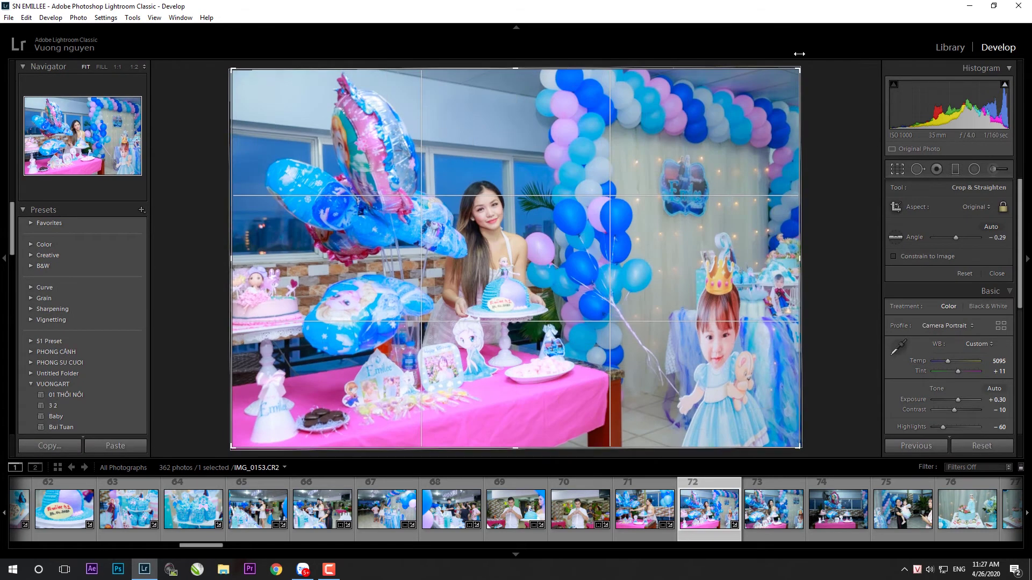
drag(801, 70, 724, 148)
key(Return)
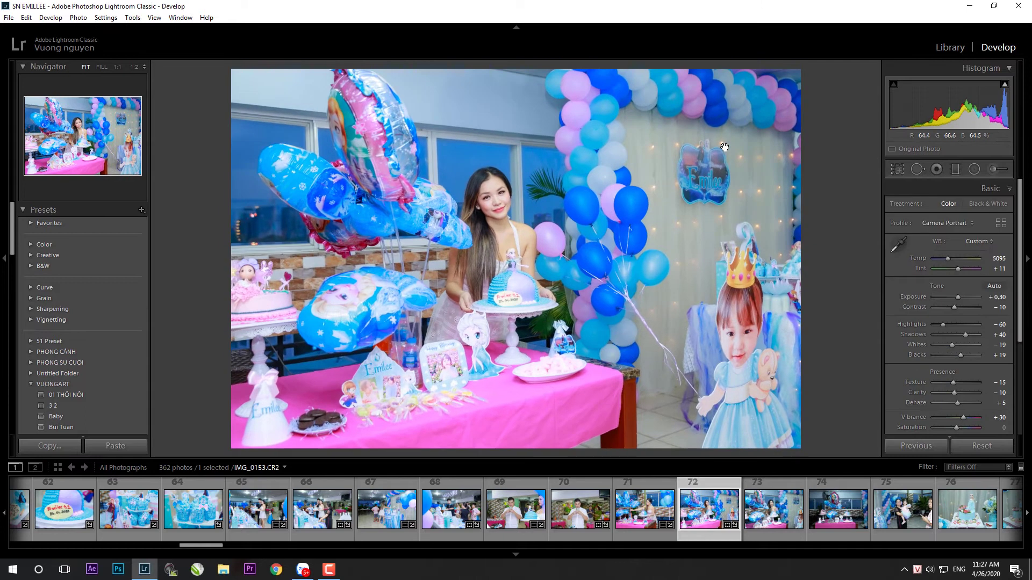
key(k)
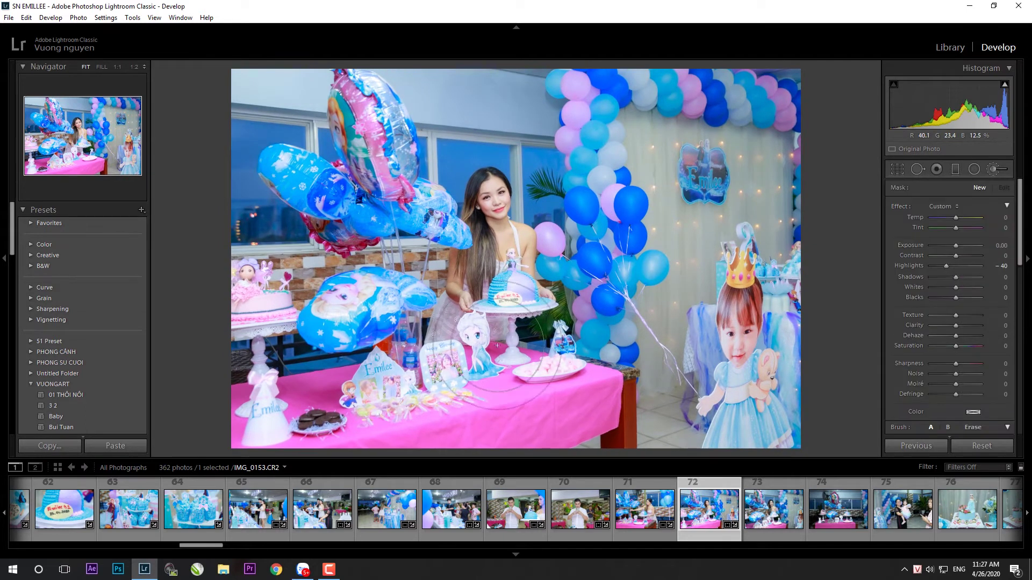
- Paste the look onto IMG_0154 and rotate and reframe the crop around the woman
click(764, 509)
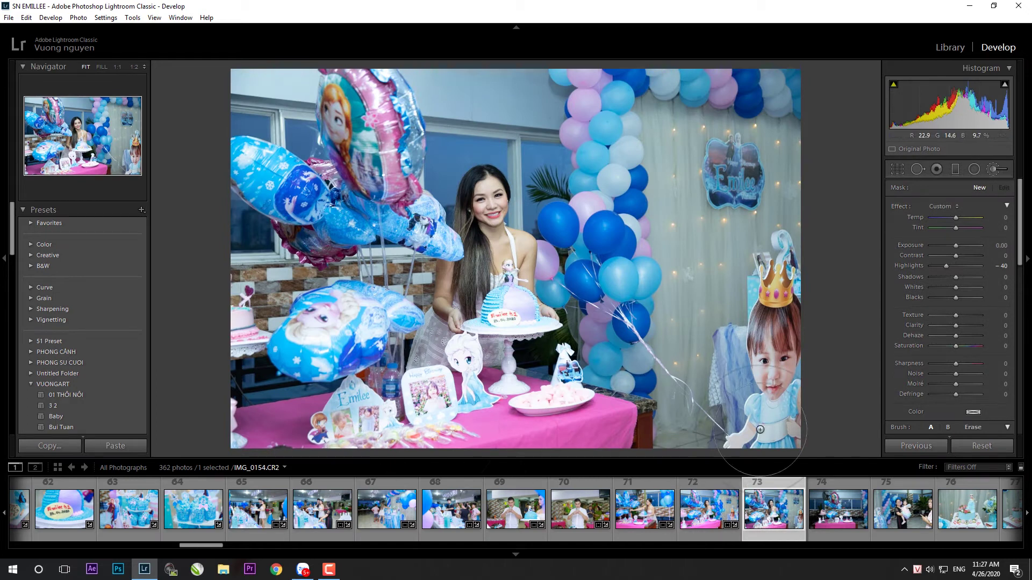
click(903, 447)
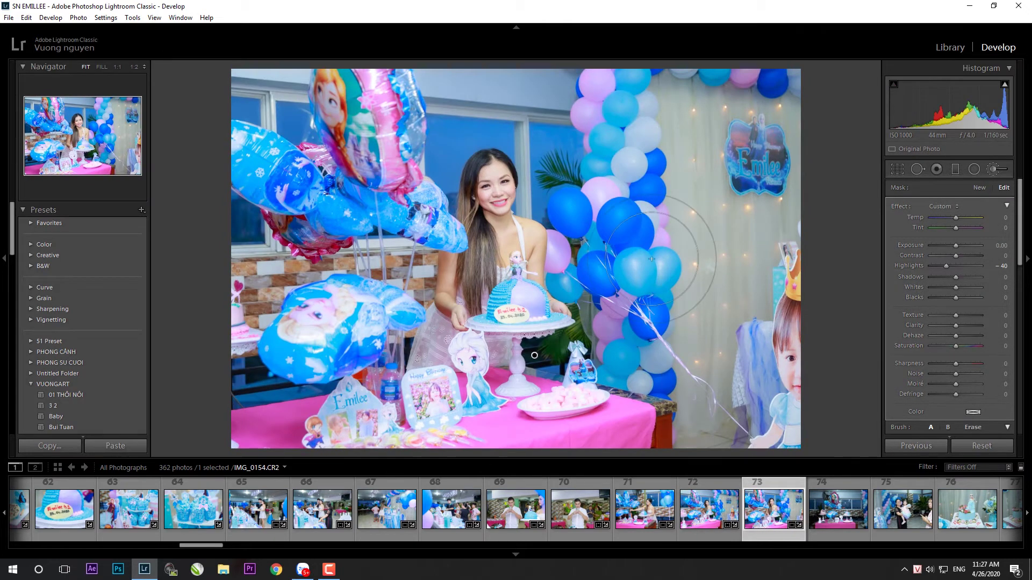
key(r)
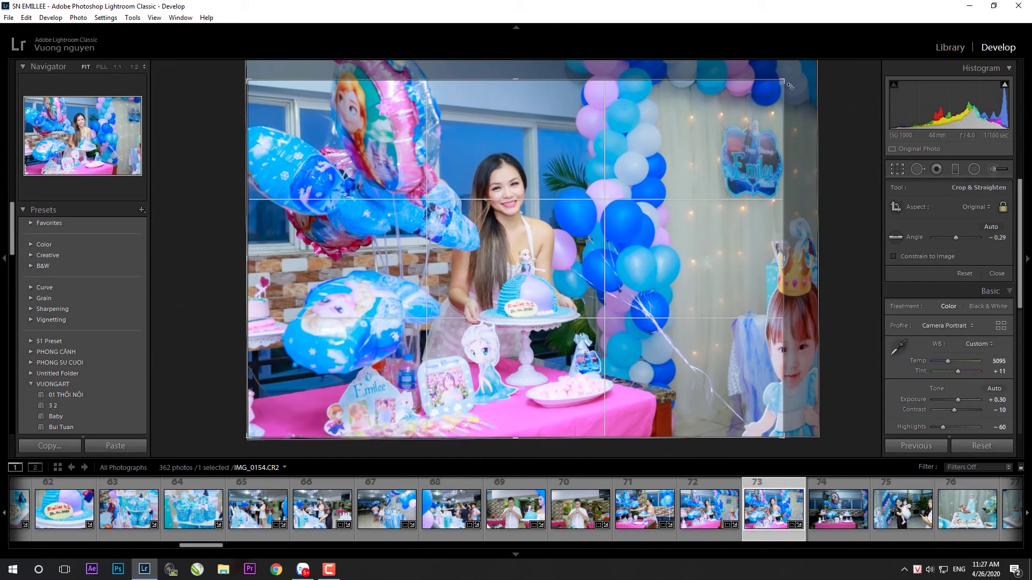
mouse_move(792, 79)
mouse_down()
mouse_move(778, 84)
mouse_move(799, 70)
mouse_move(743, 107)
mouse_up()
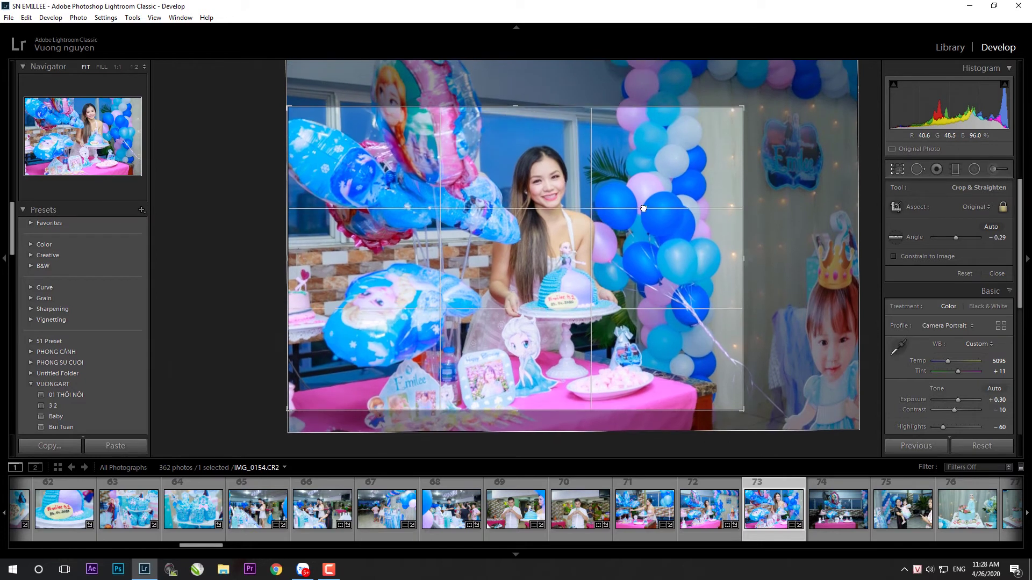
key(Return)
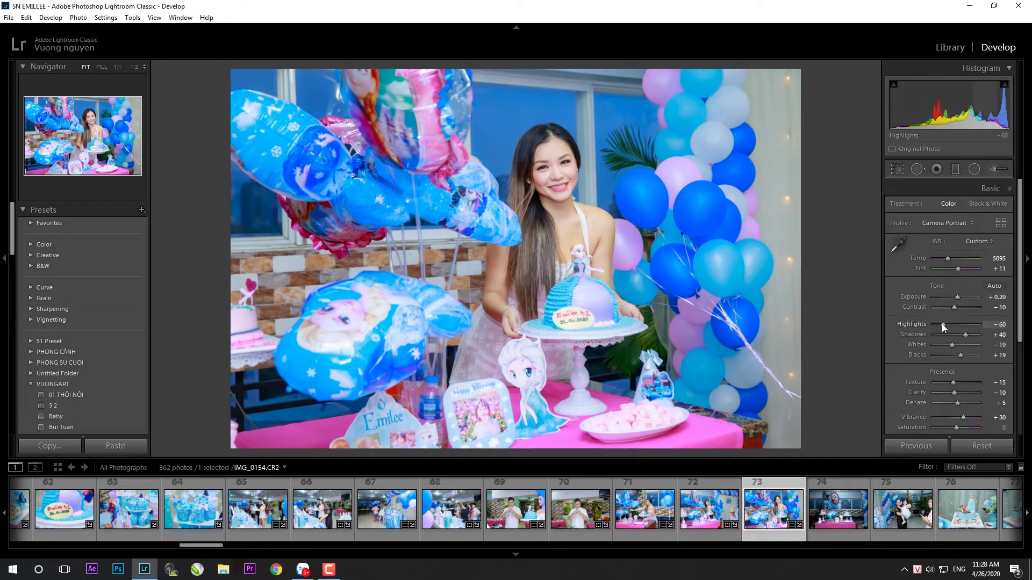
- Set IMG_0154's shadows to +33 while zoomed on her face, then paste the look onto IMG_0158
key(k)
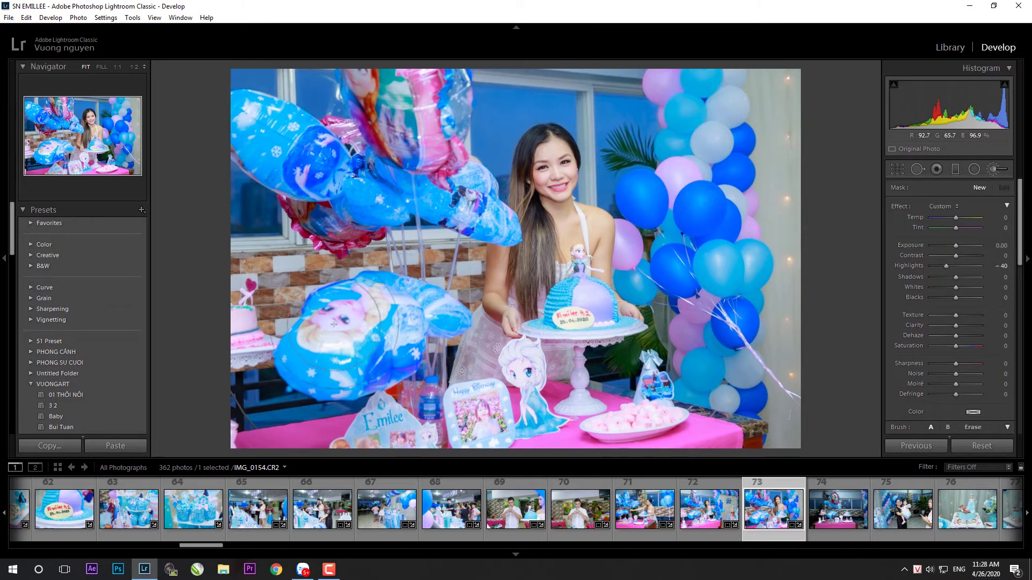
key(k)
click(550, 147)
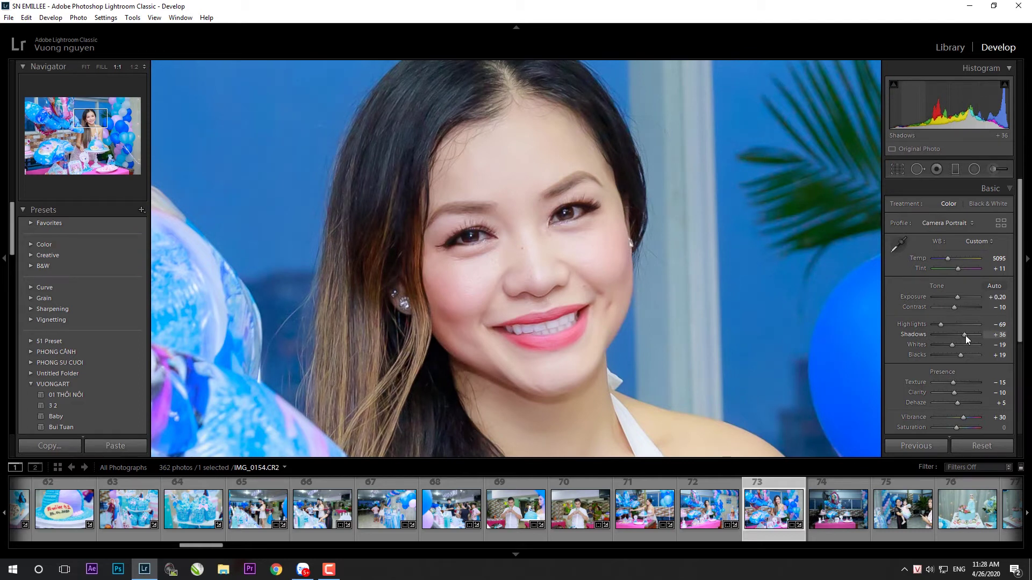
drag(965, 335, 964, 336)
click(627, 320)
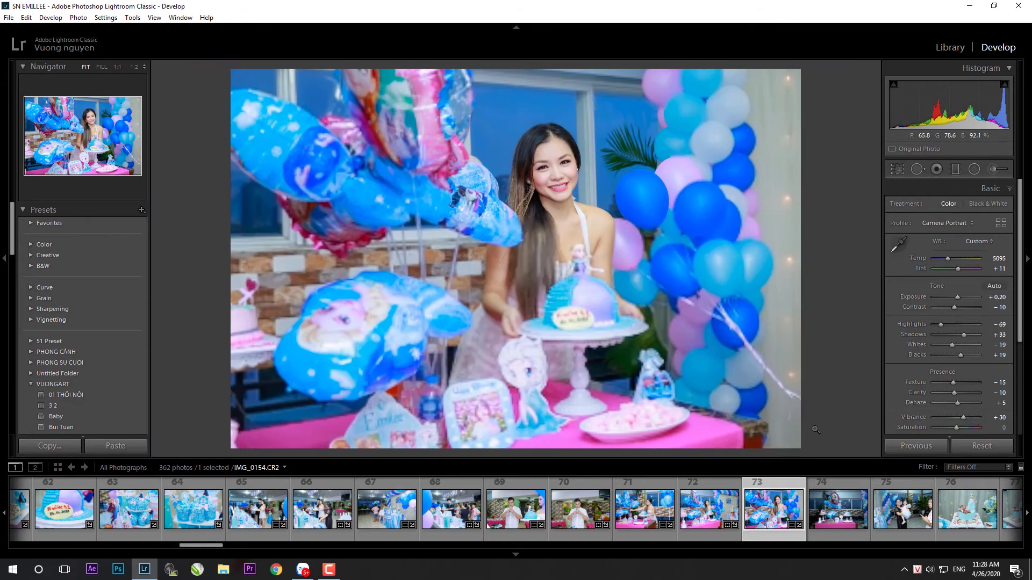
click(841, 511)
click(112, 450)
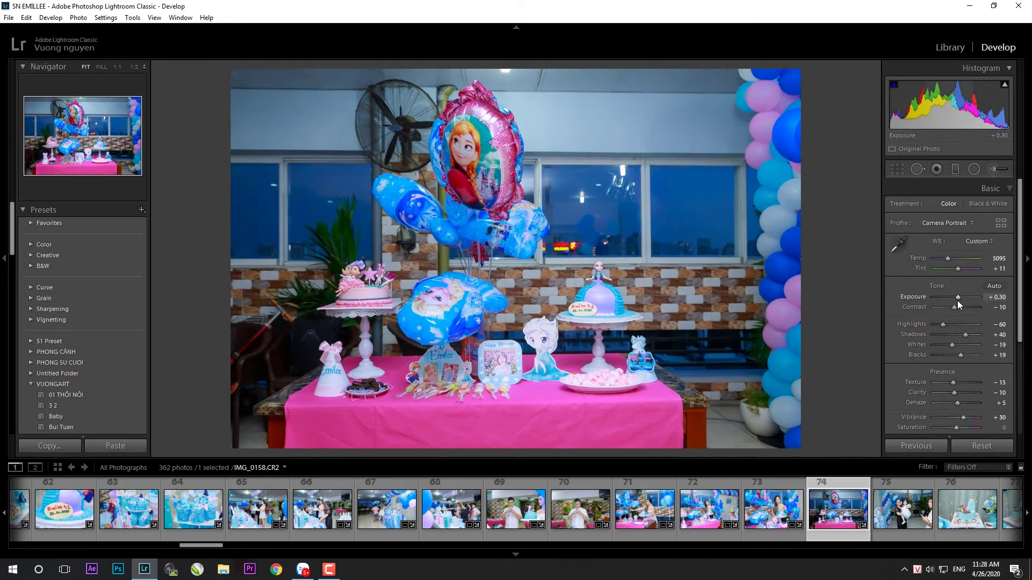
- Brighten IMG_0158's exposure to +0.50, leaving its crop unchanged
drag(957, 300, 958, 300)
key(r)
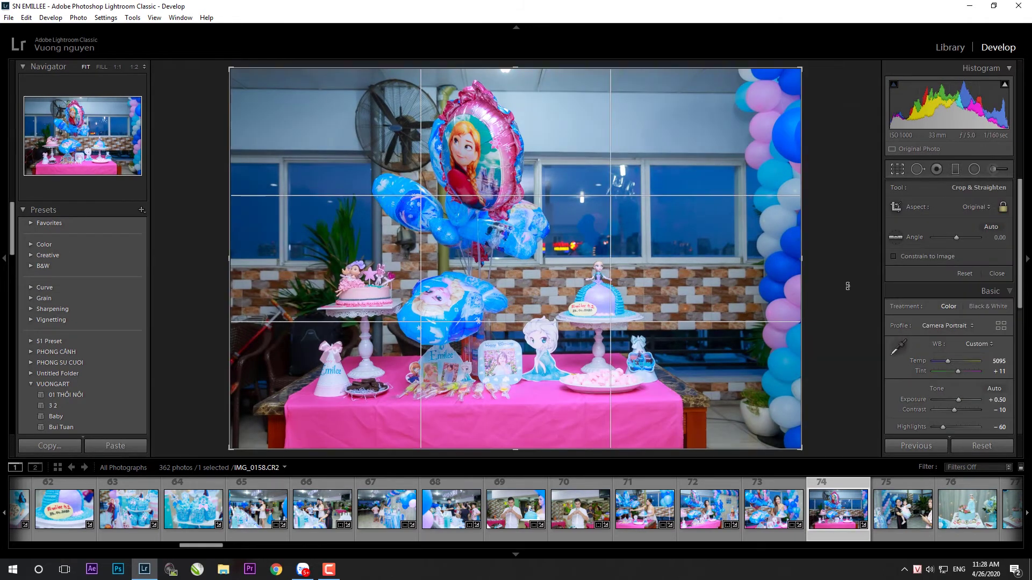
key(r)
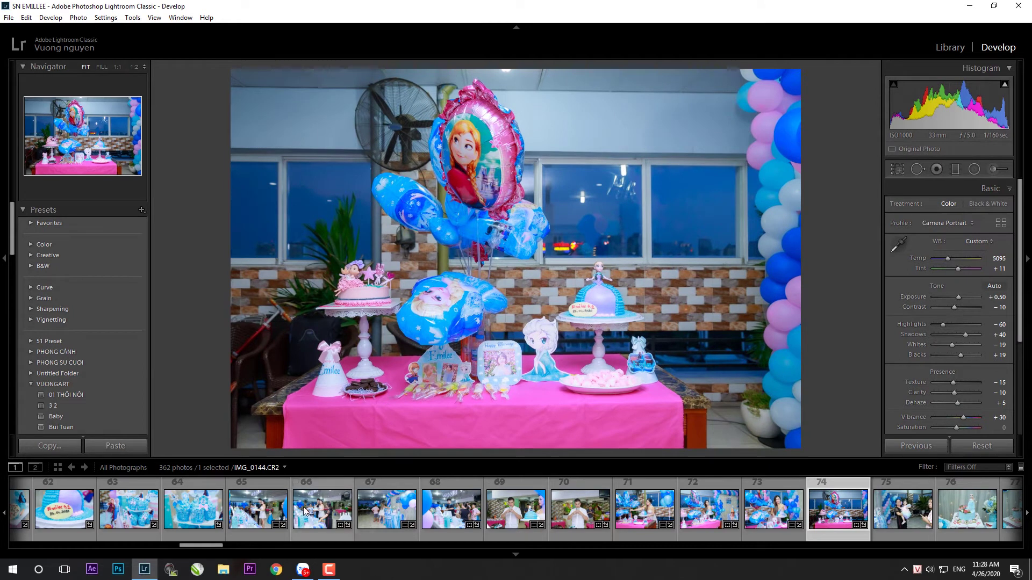
scroll(364, 521, up, 3)
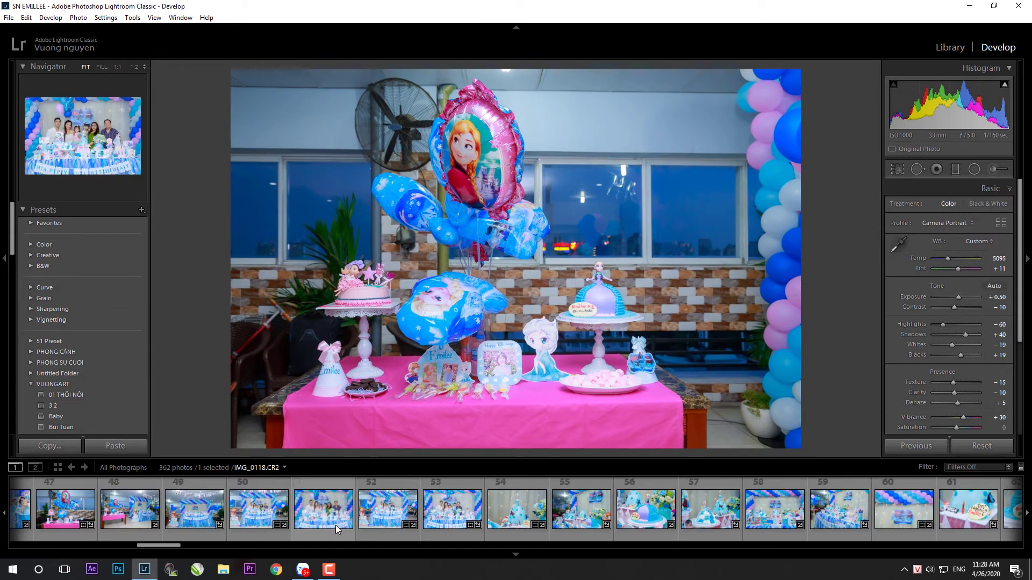
- Delete the cake-table photo IMG_0107 from disk, leaving 361 photos
click(66, 509)
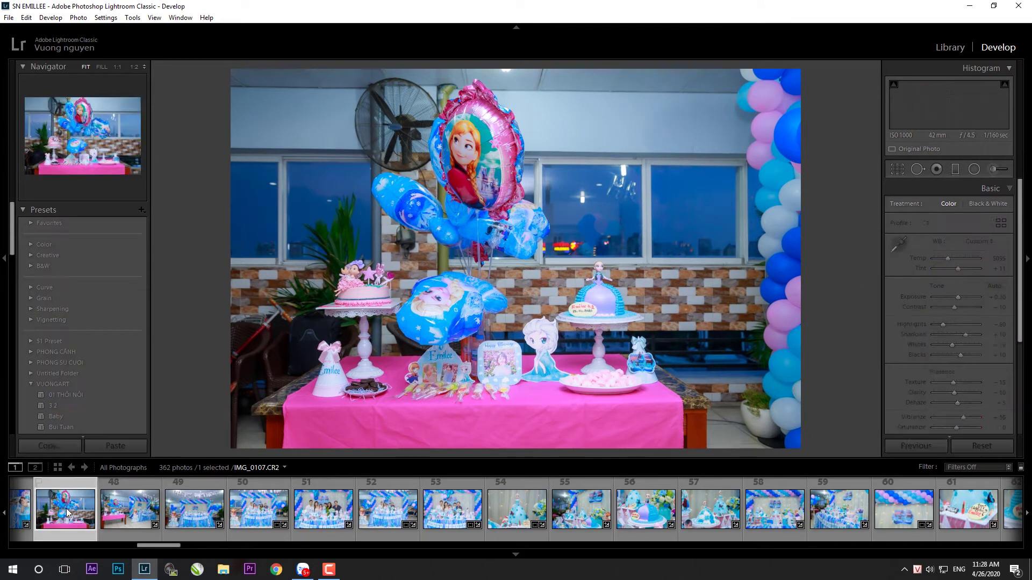
scroll(290, 510, down, 5)
click(531, 520)
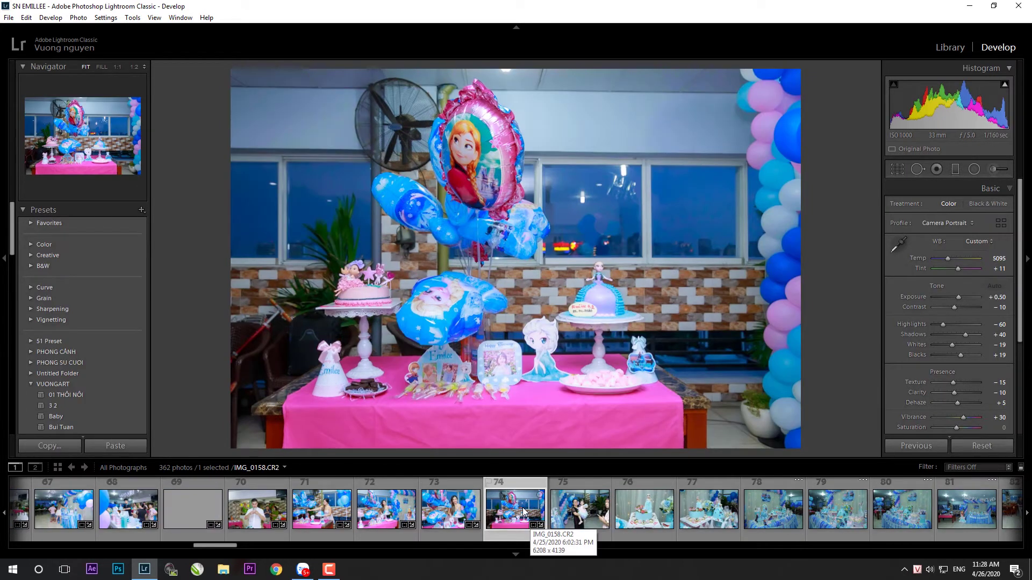
key(Delete)
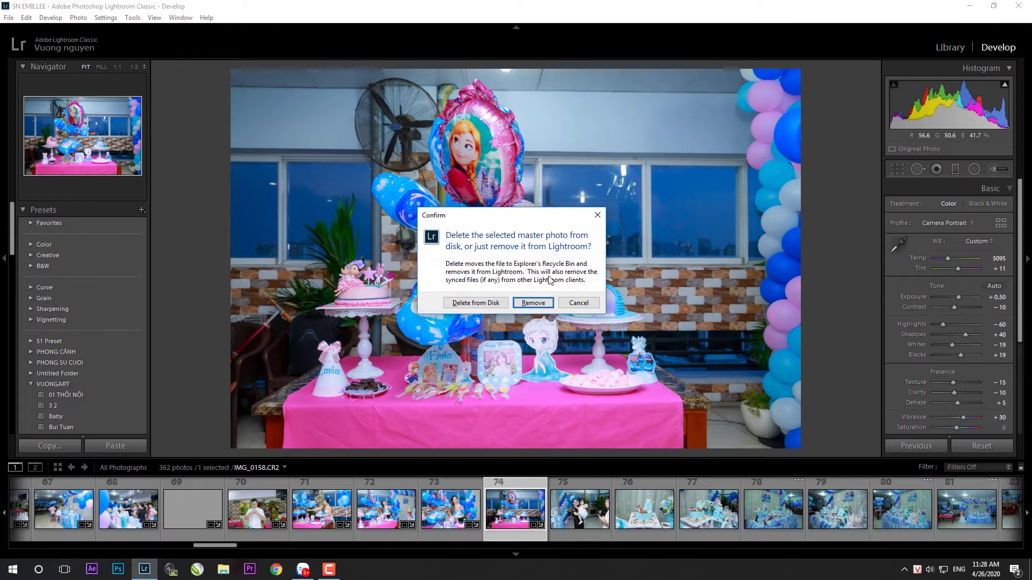
key(Return)
scroll(113, 521, up, 3)
click(685, 525)
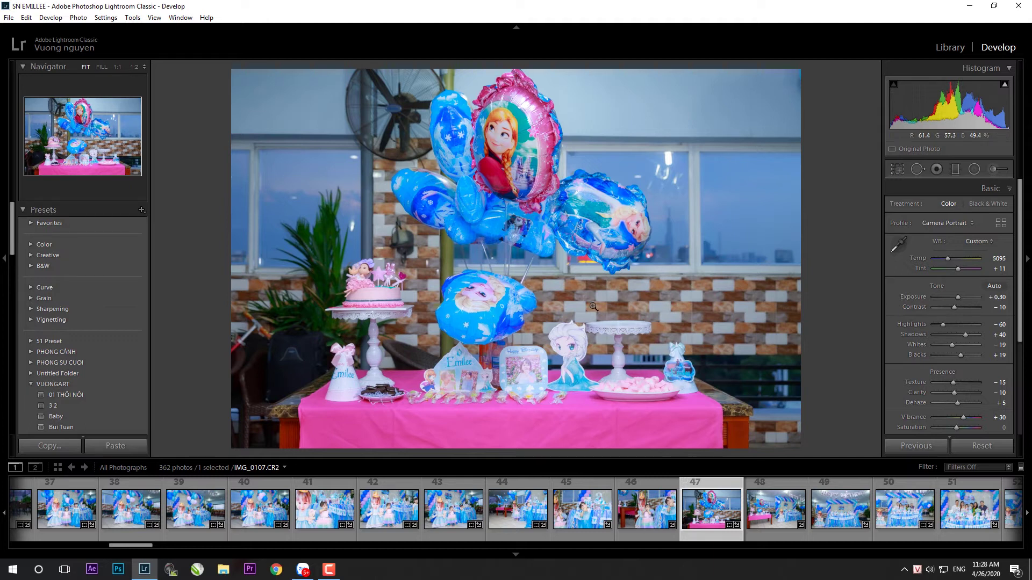
key(Delete)
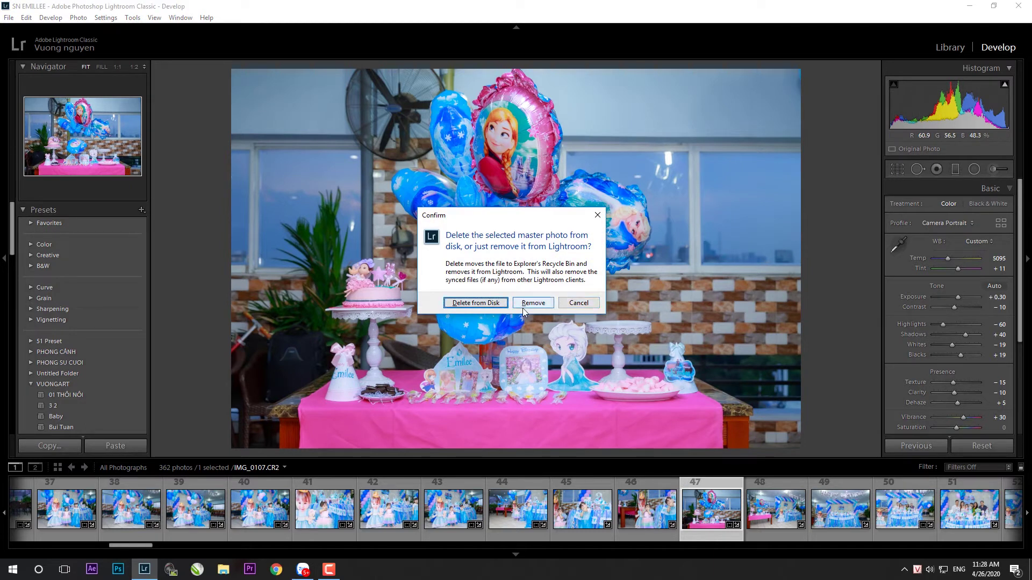
click(478, 304)
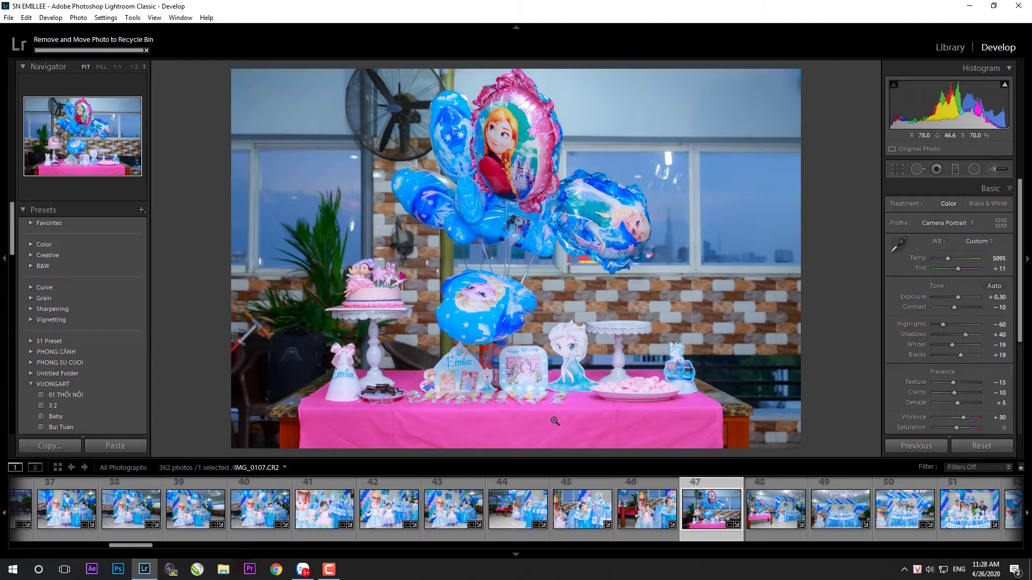
scroll(612, 525, down, 3)
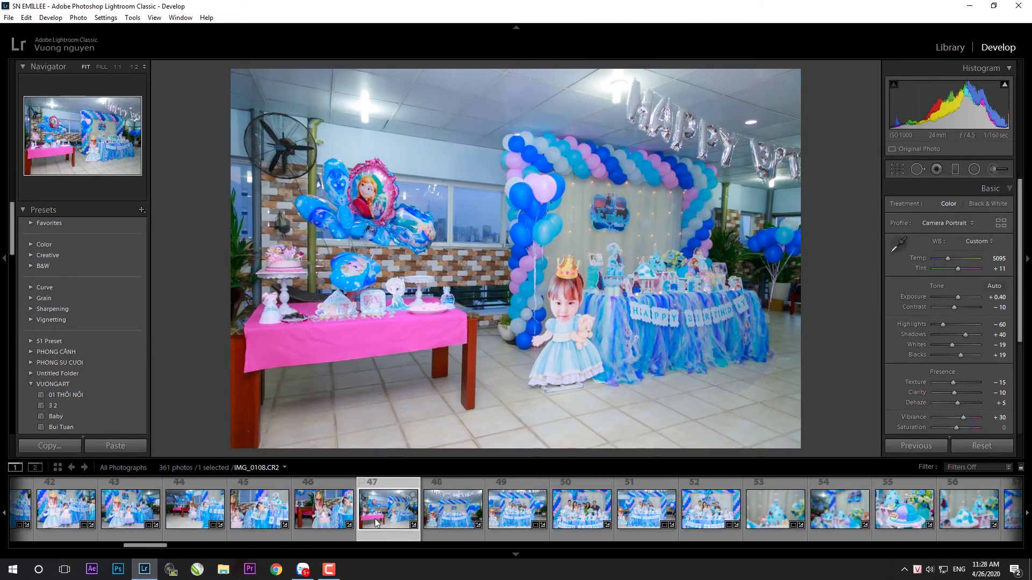
- Paste the look onto IMG_0160 and crop it tighter with a slight level
scroll(385, 517, down, 5)
scroll(538, 529, down, 4)
scroll(660, 519, down, 4)
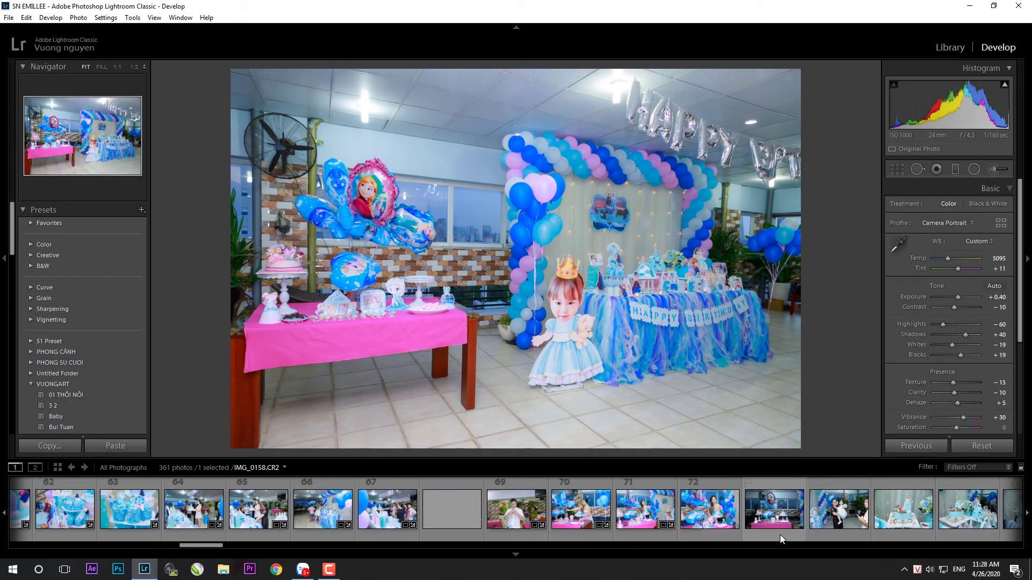
click(461, 512)
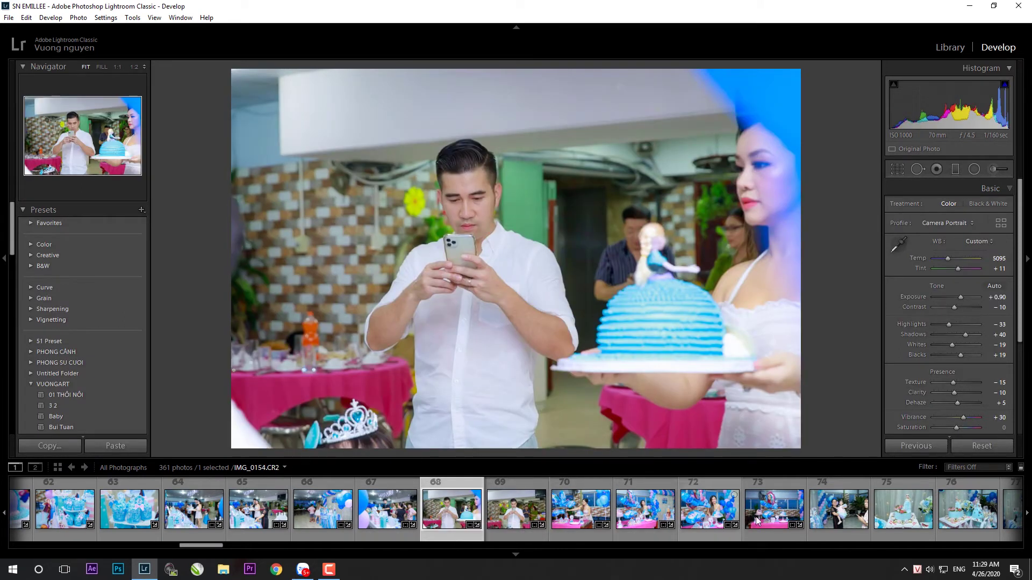
click(774, 509)
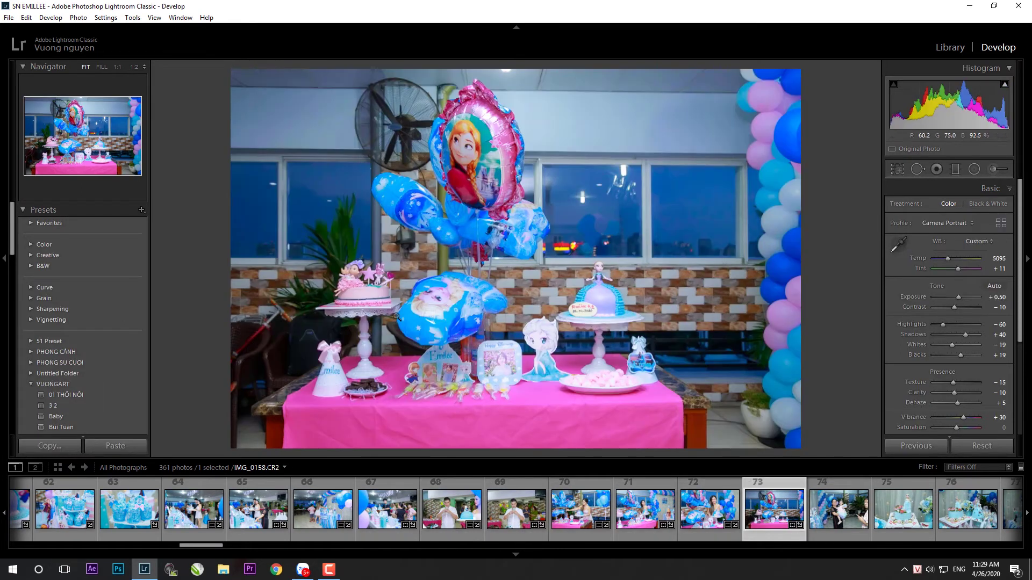
key(Right)
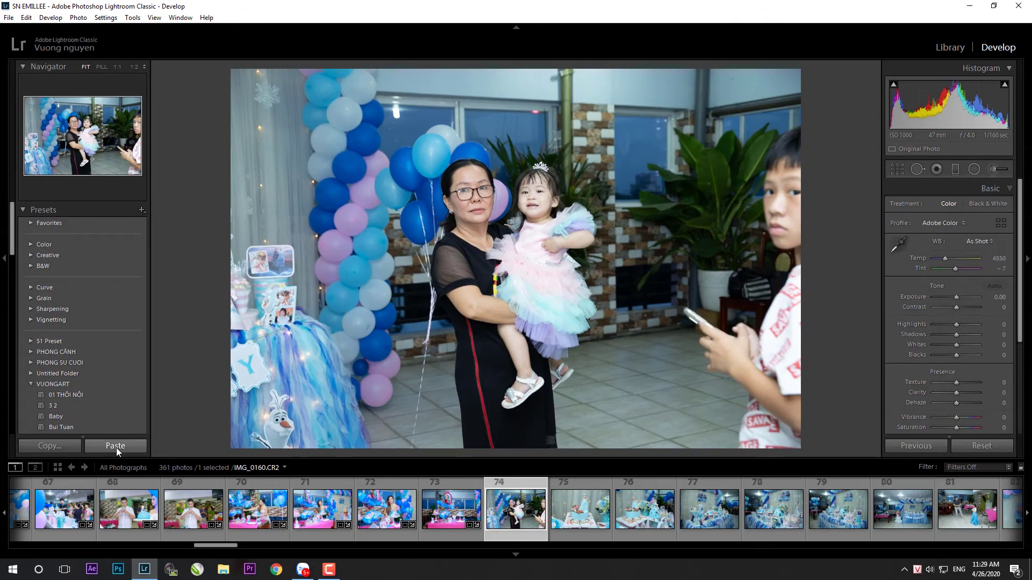
click(116, 447)
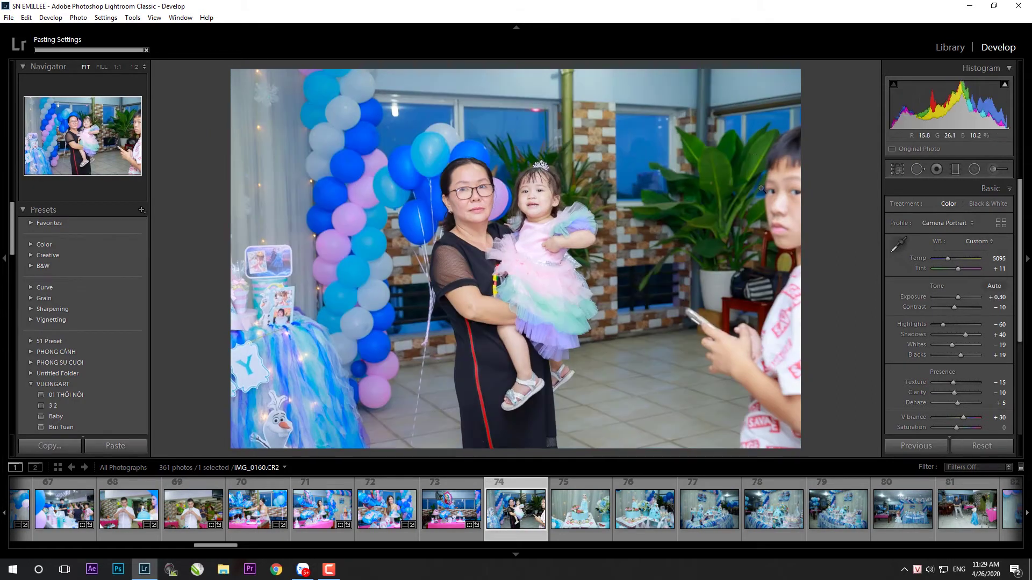
key(r)
drag(800, 69, 694, 139)
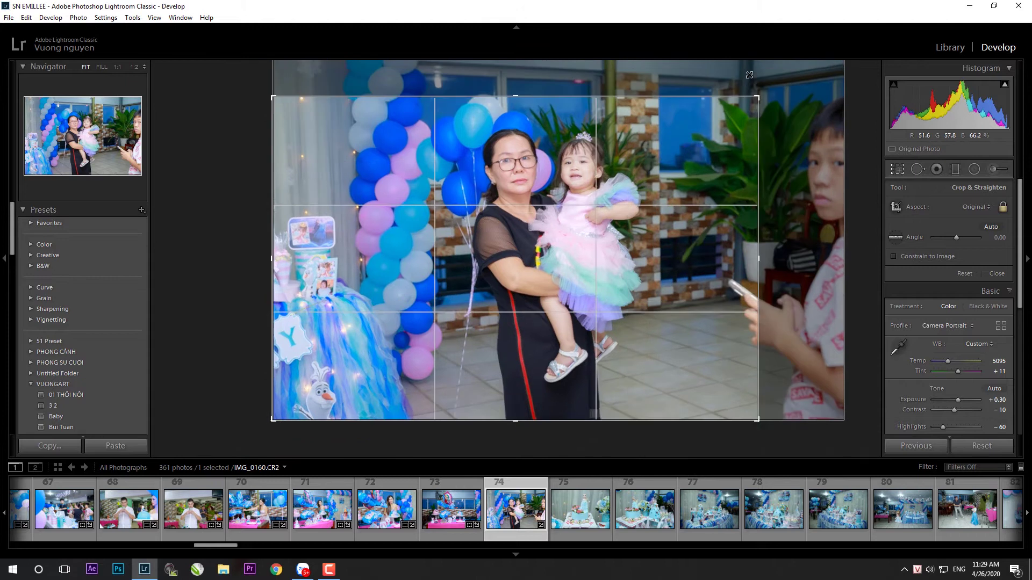
drag(635, 164, 656, 254)
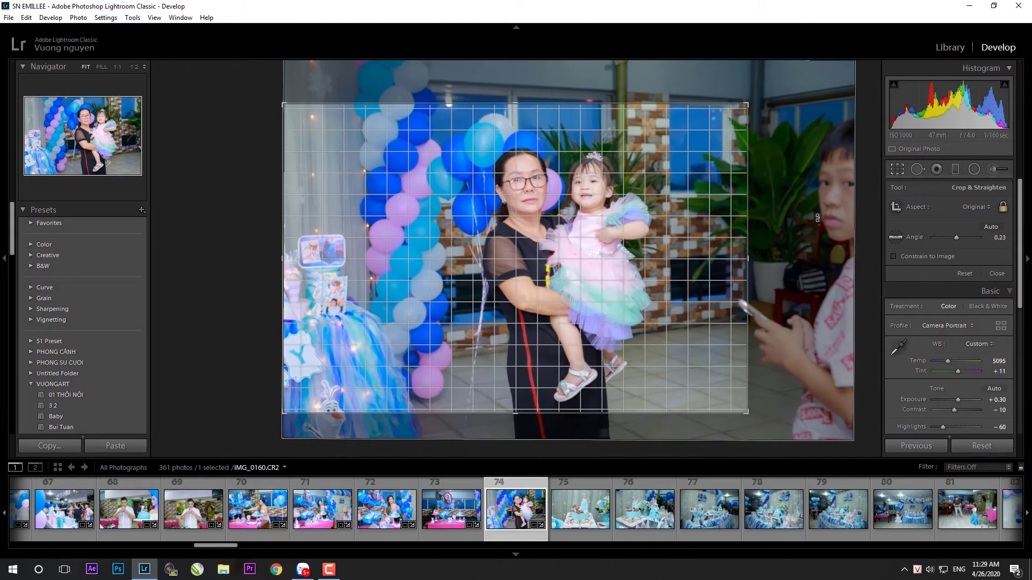
key(Return)
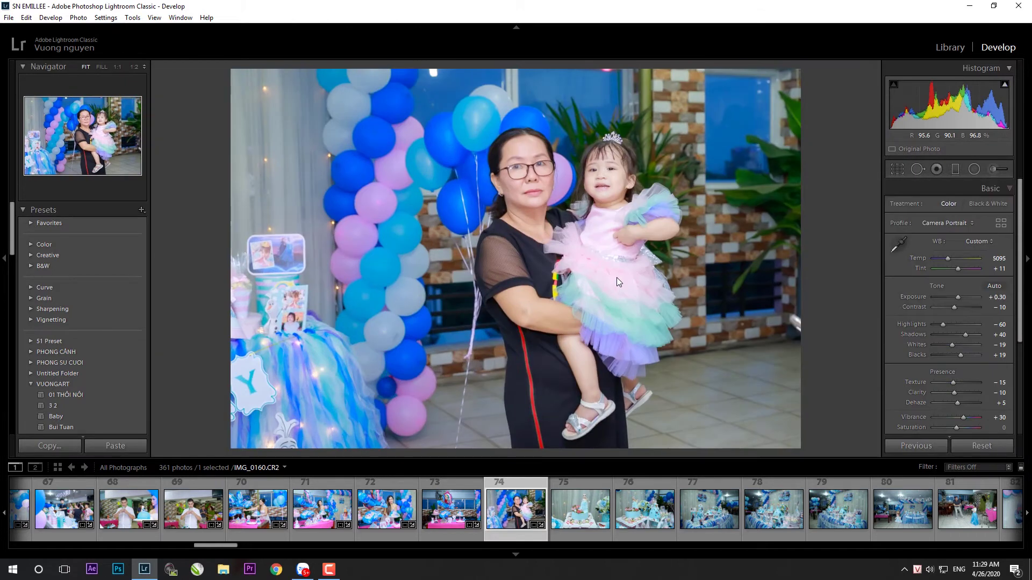
- Paste the look onto the cake shot, cool temperature to 4845, reset blacks to 0, shadows +21
key(Right)
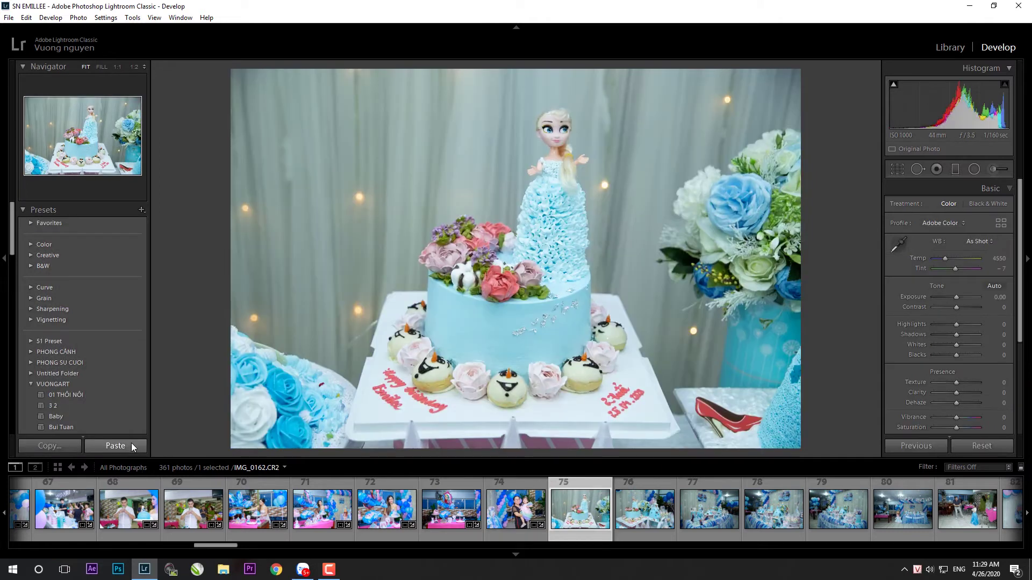
click(131, 444)
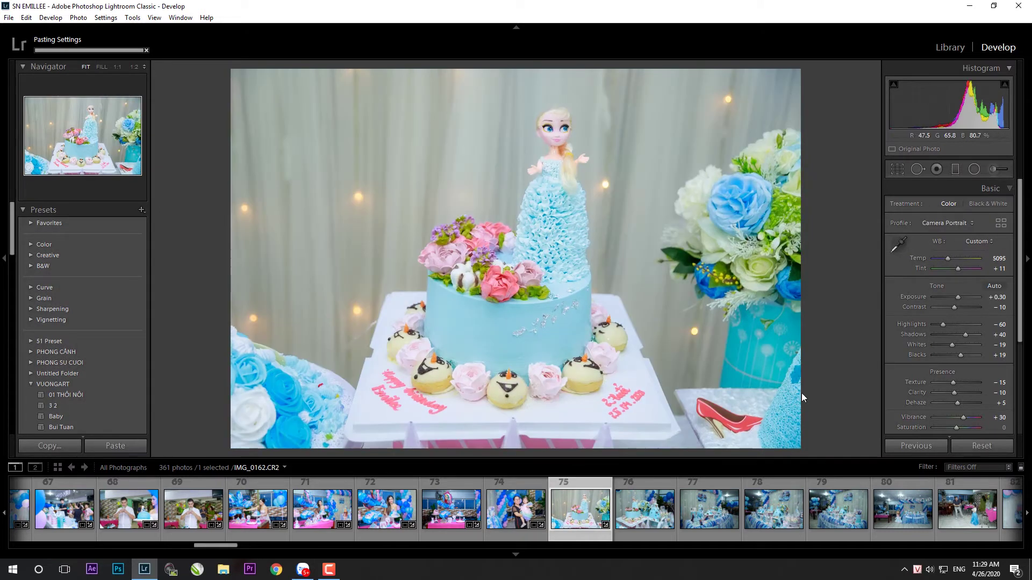
drag(962, 335, 963, 335)
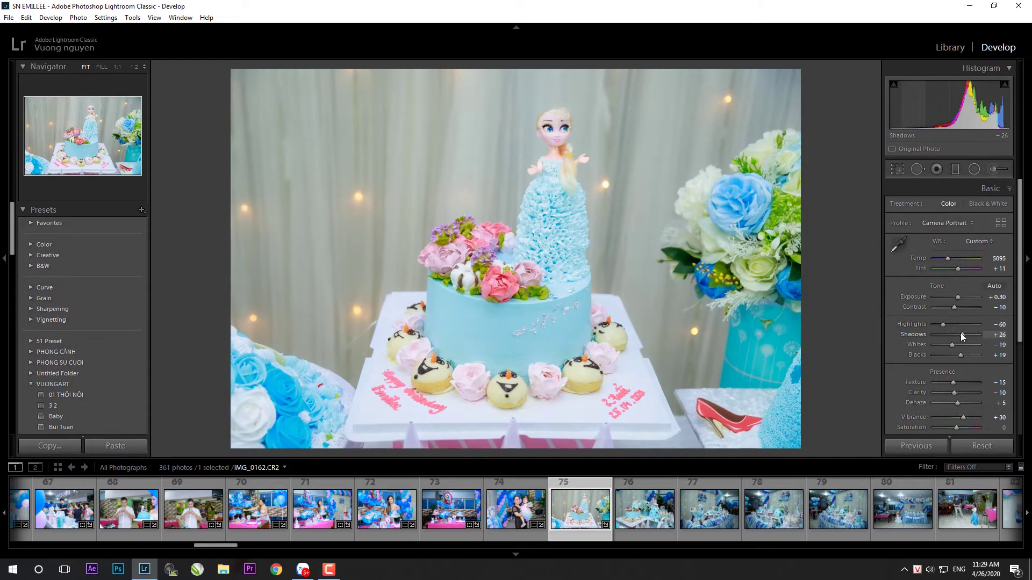
drag(949, 259, 946, 259)
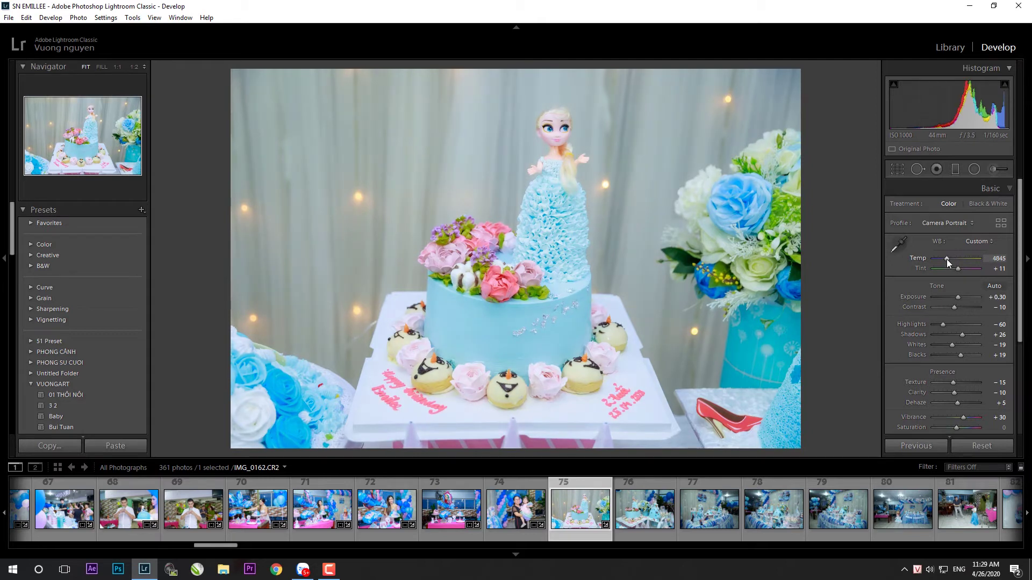
double_click(954, 354)
drag(962, 333, 957, 307)
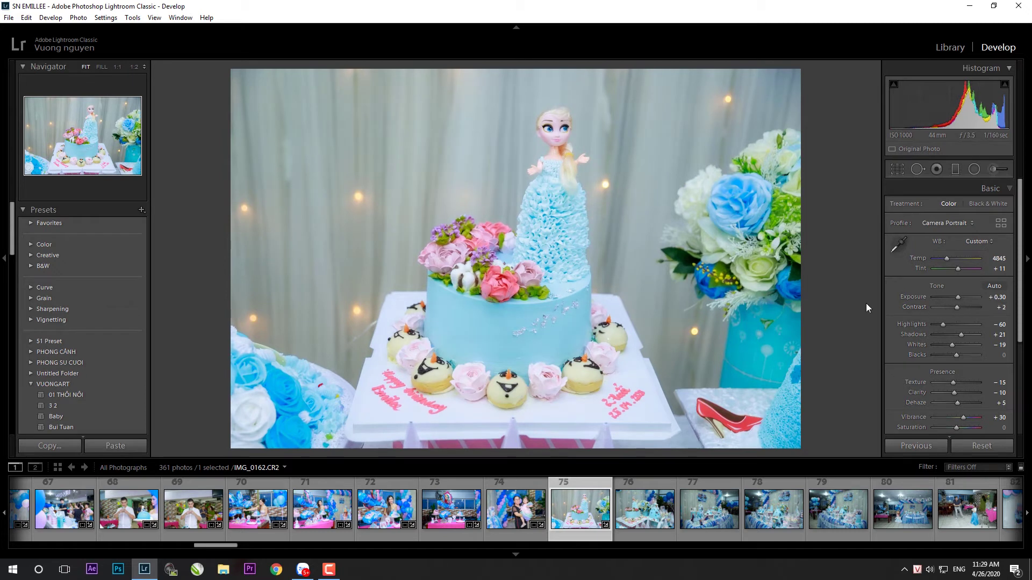
- Apply the previous settings to photo 76, then paste onto IMG_0165 with exposure +0.70
click(667, 522)
click(912, 445)
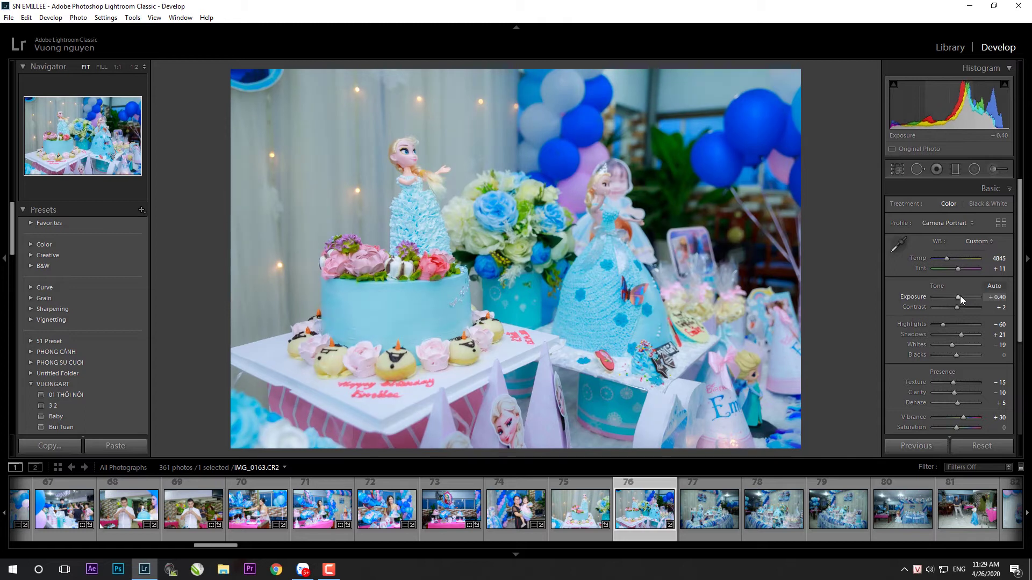
click(706, 521)
click(128, 440)
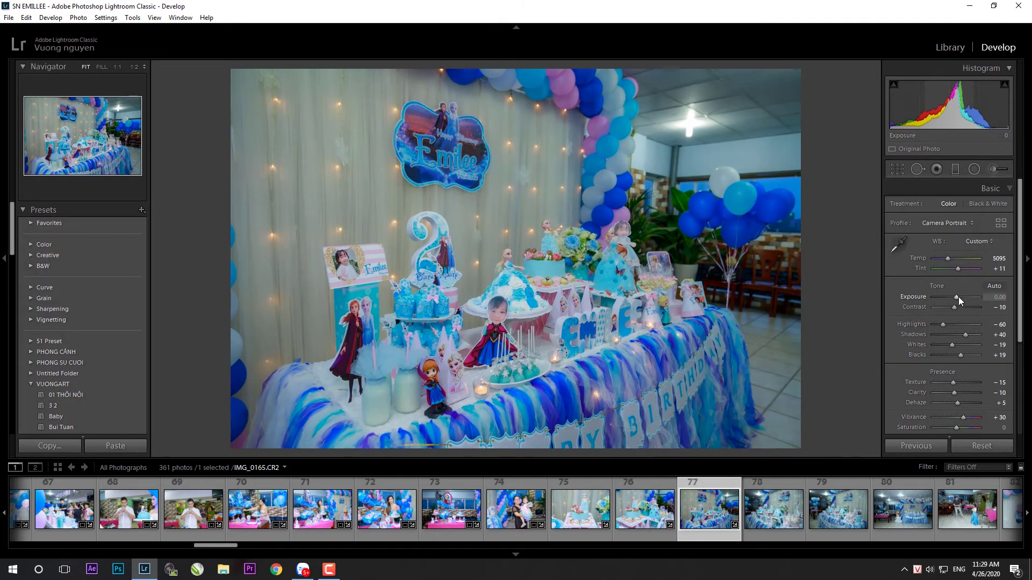
click(959, 296)
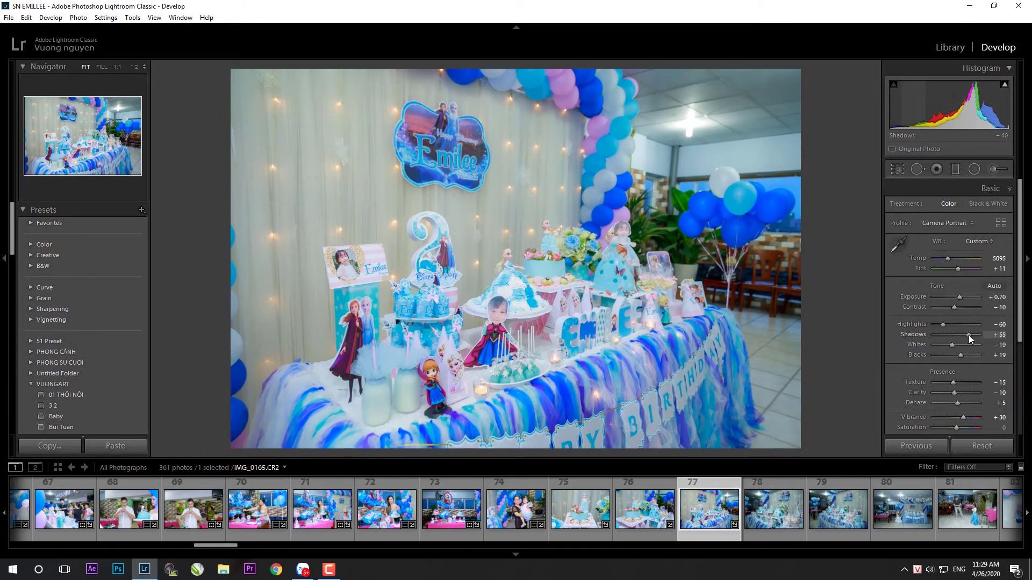
- Apply the previous photo's settings to IMG_0166, IMG_0167 and IMG_0172
click(775, 514)
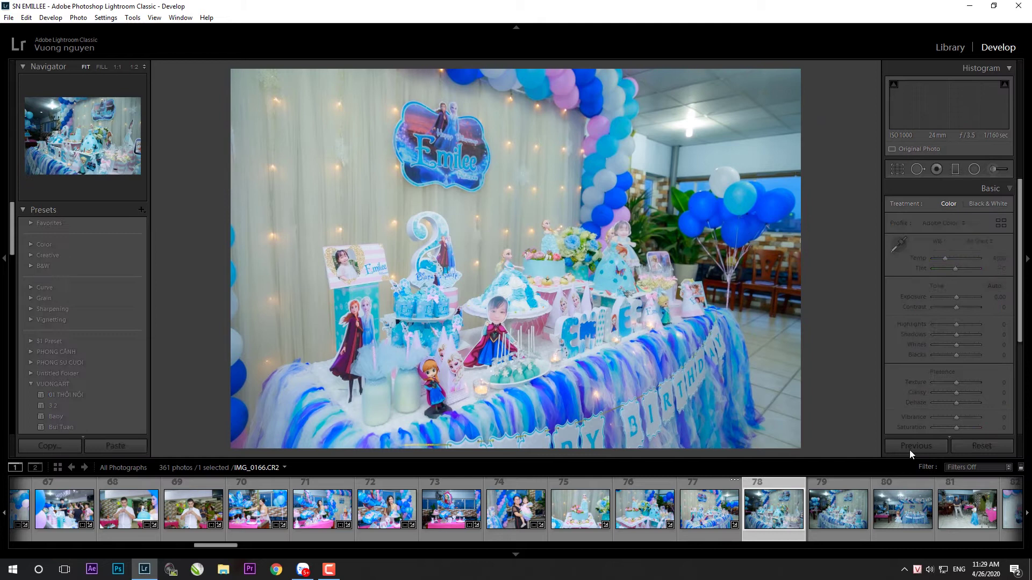
click(910, 446)
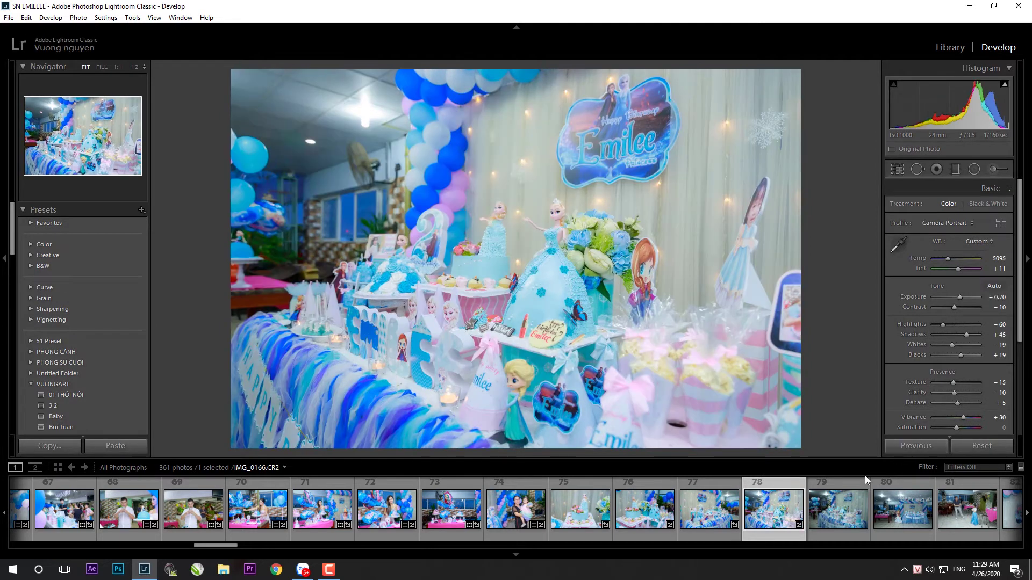
click(830, 518)
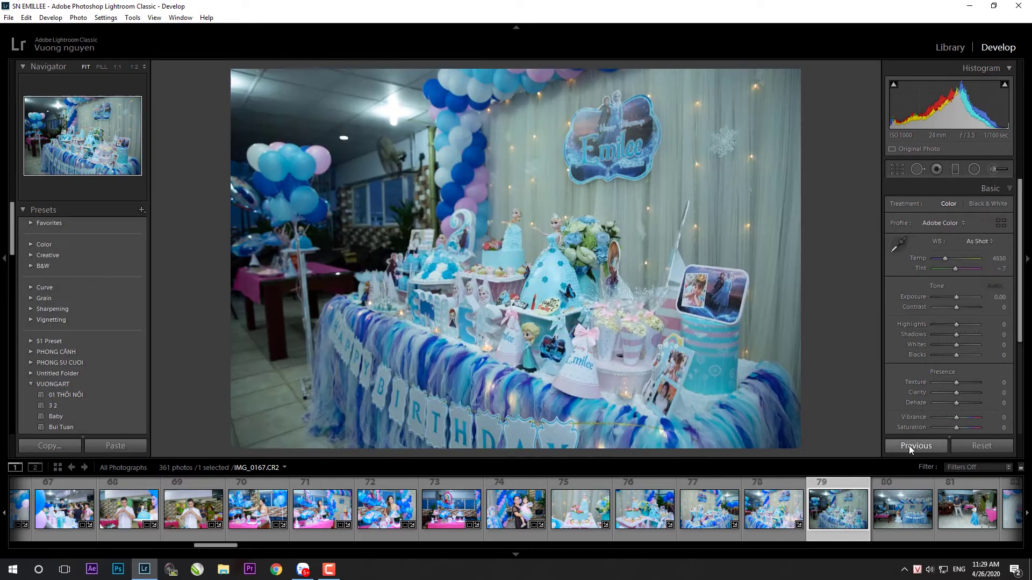
click(909, 446)
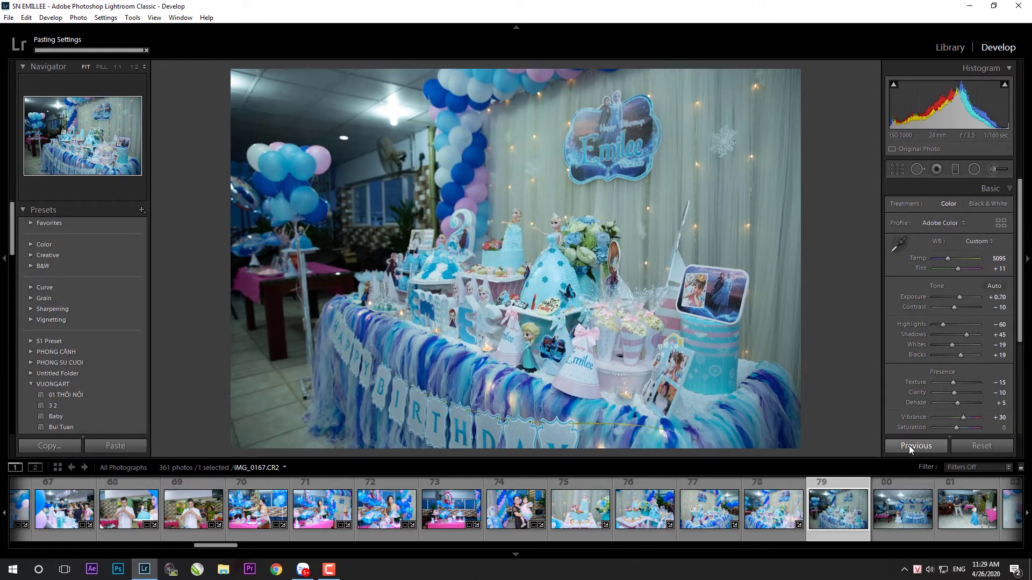
click(902, 509)
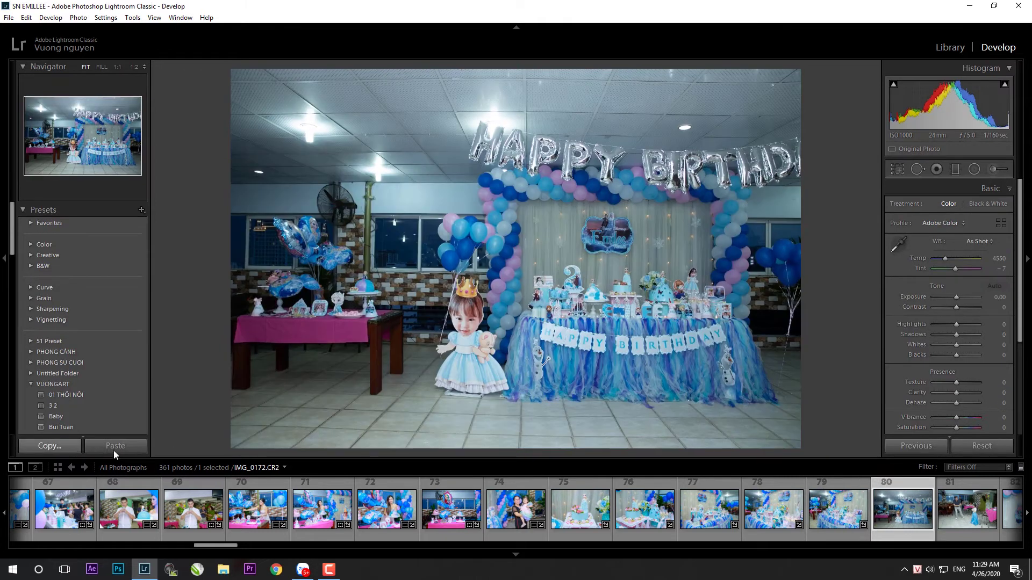
click(114, 448)
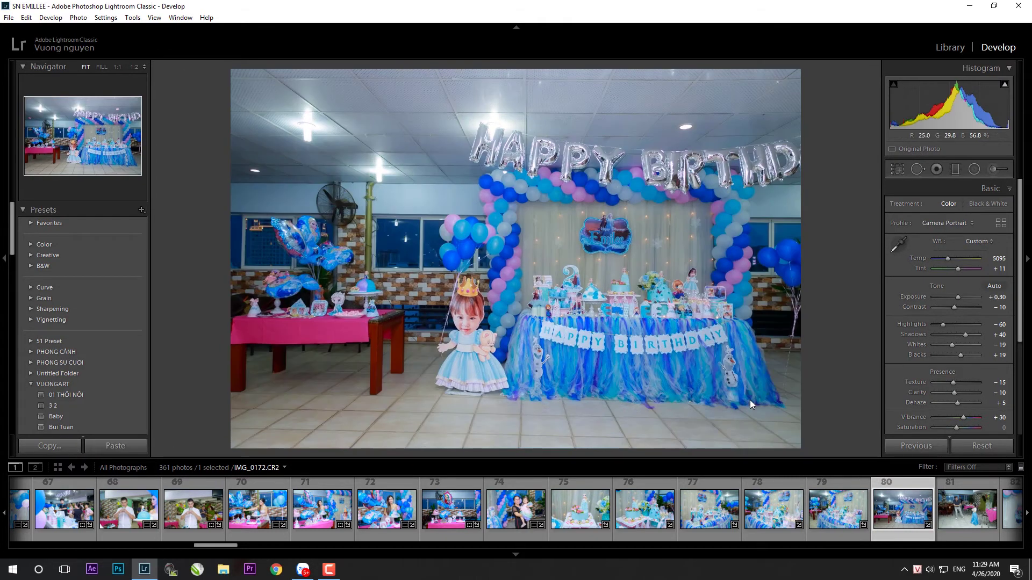
- Reposition IMG_0172 under its crop frame and brighten its exposure slightly
key(r)
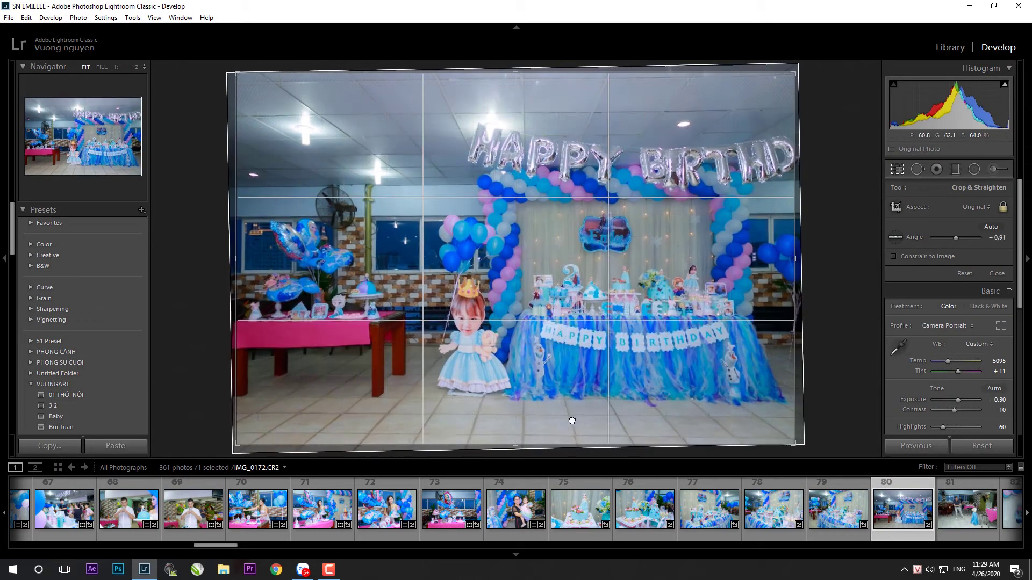
drag(577, 422, 253, 202)
key(Return)
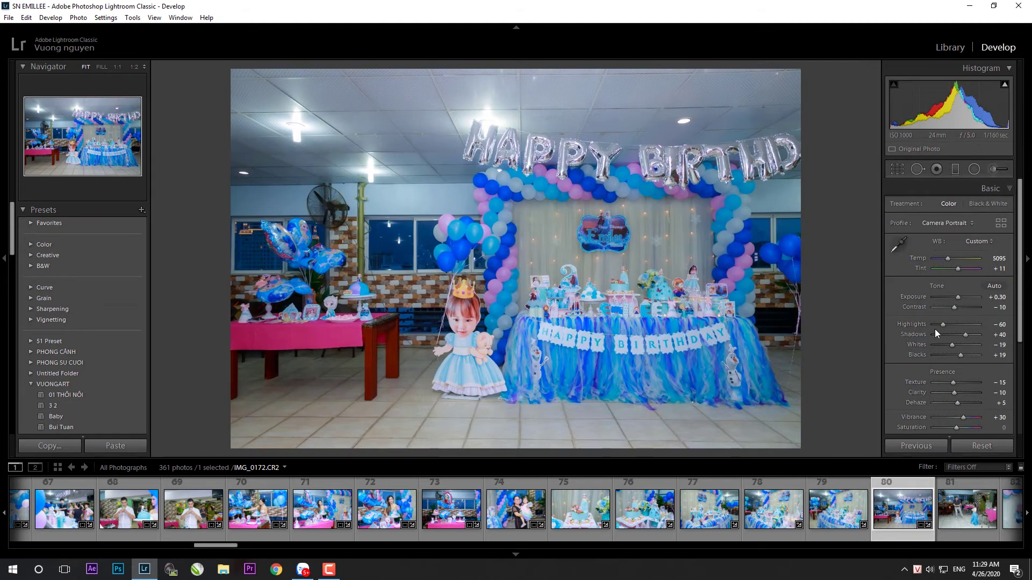
drag(959, 299, 961, 299)
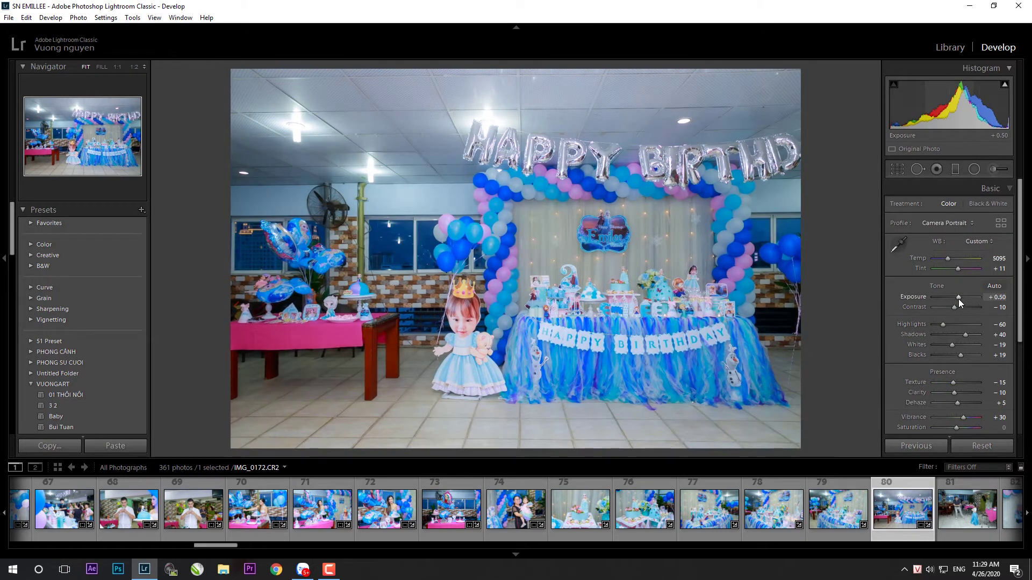
- Paste the settings onto IMG_0173, confirm its crop, and bump exposure up slightly
click(962, 510)
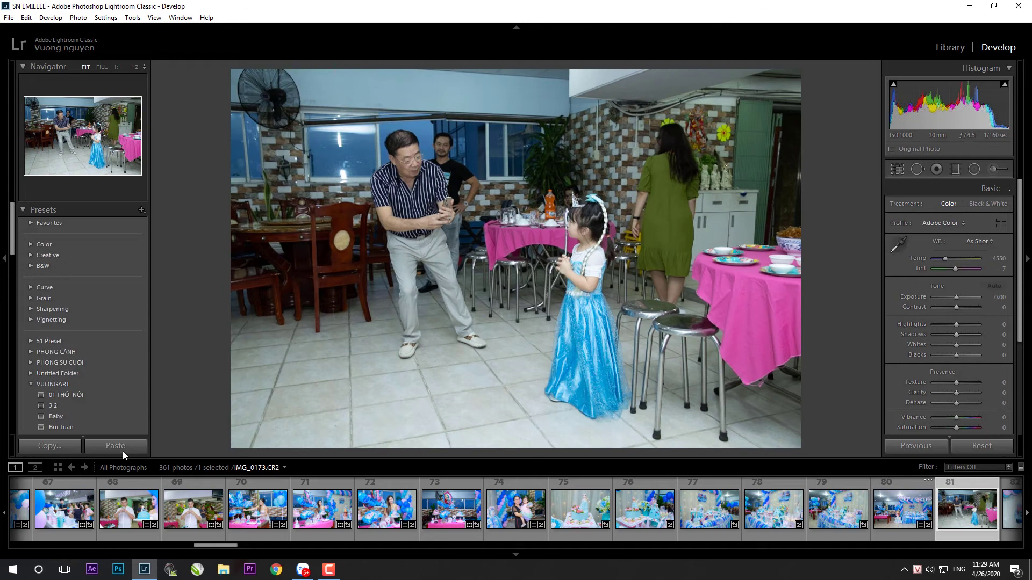
key(ctrl+shift+v)
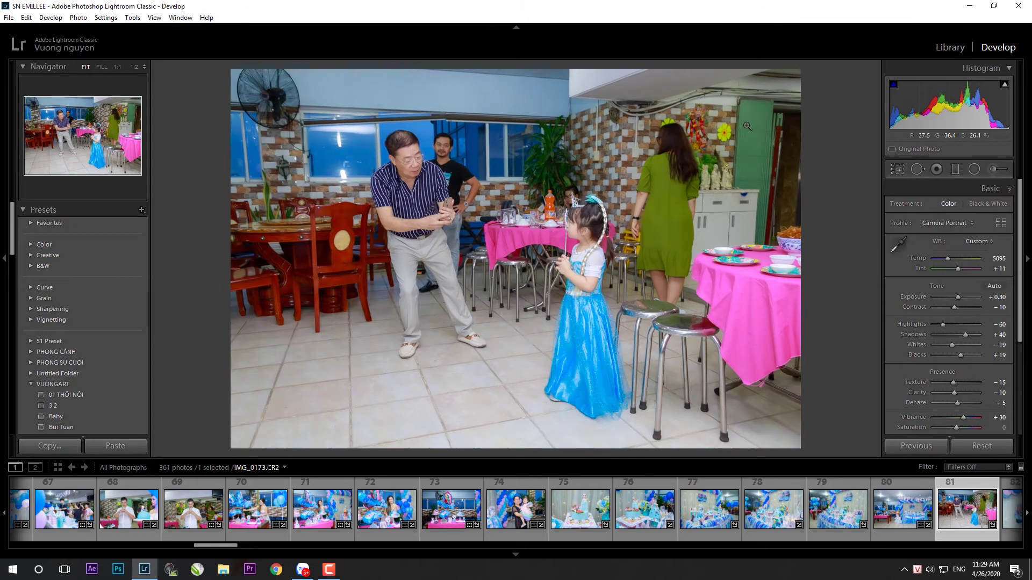
key(r)
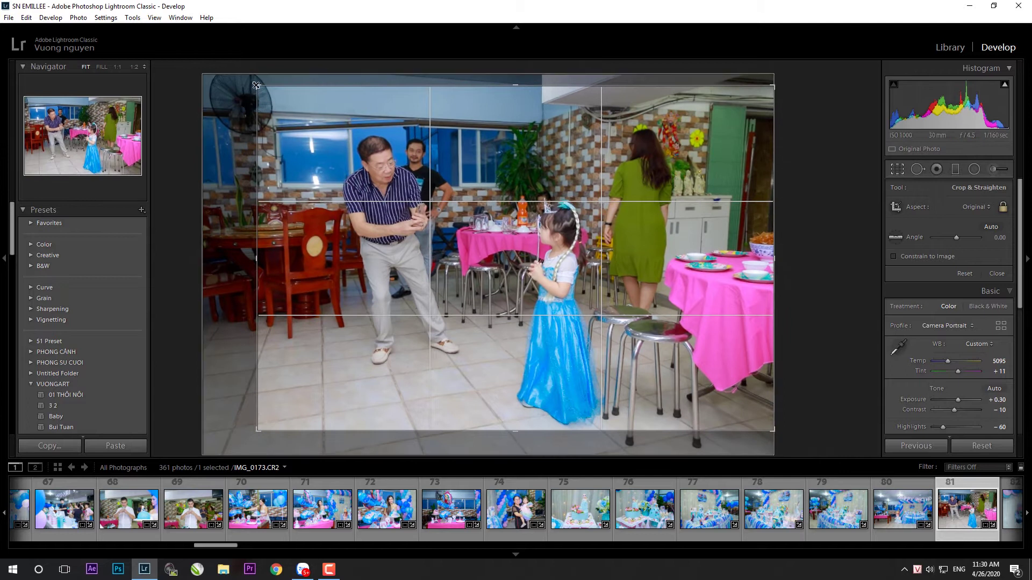
key(Return)
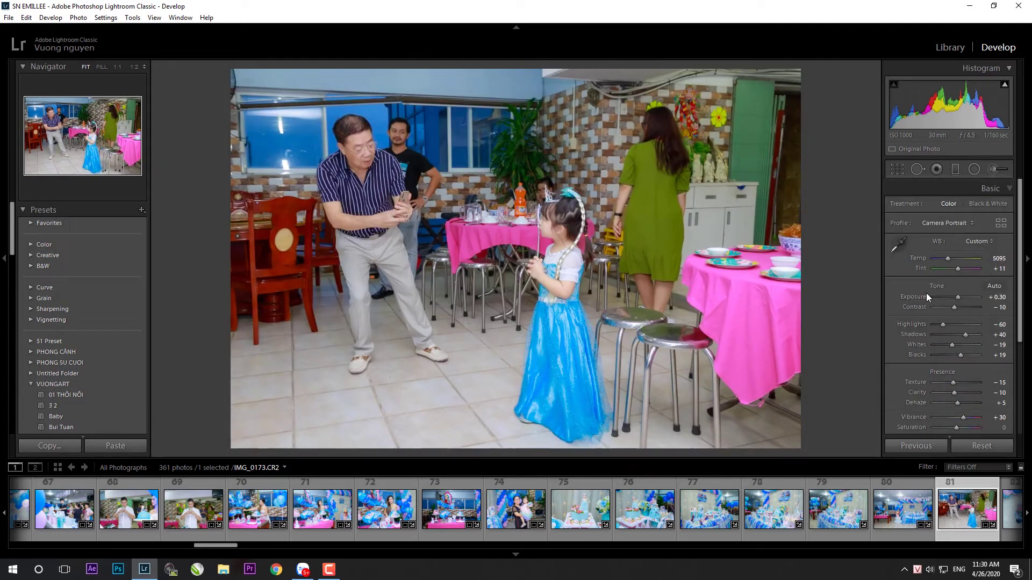
click(957, 298)
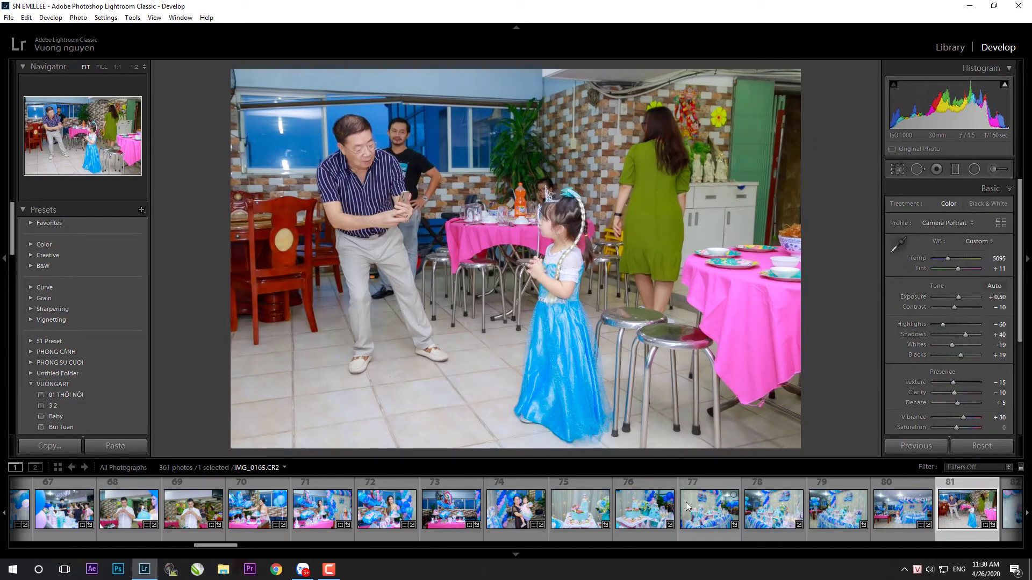
- Adjust IMG_0174's shadows and contrast, then paste the look onto IMG_0175
scroll(686, 502, down, 5)
click(373, 518)
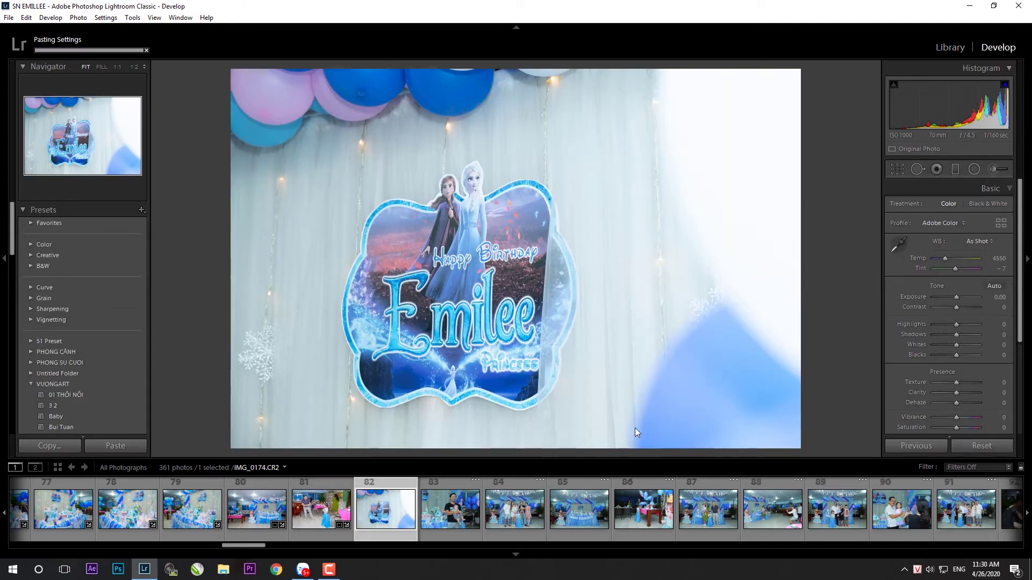
drag(964, 335, 956, 336)
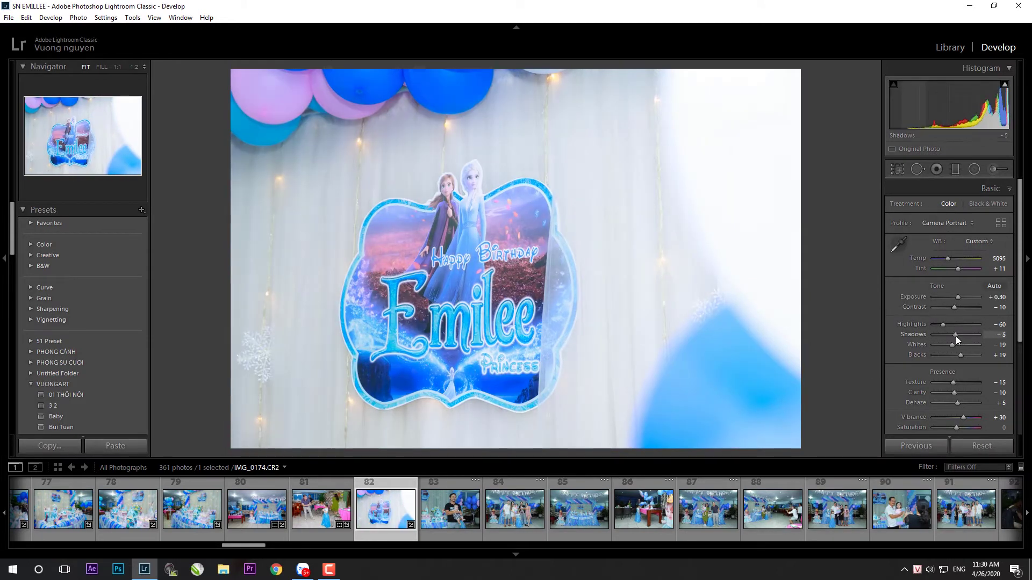
mouse_move(960, 304)
mouse_down()
mouse_move(949, 312)
mouse_move(961, 311)
mouse_up()
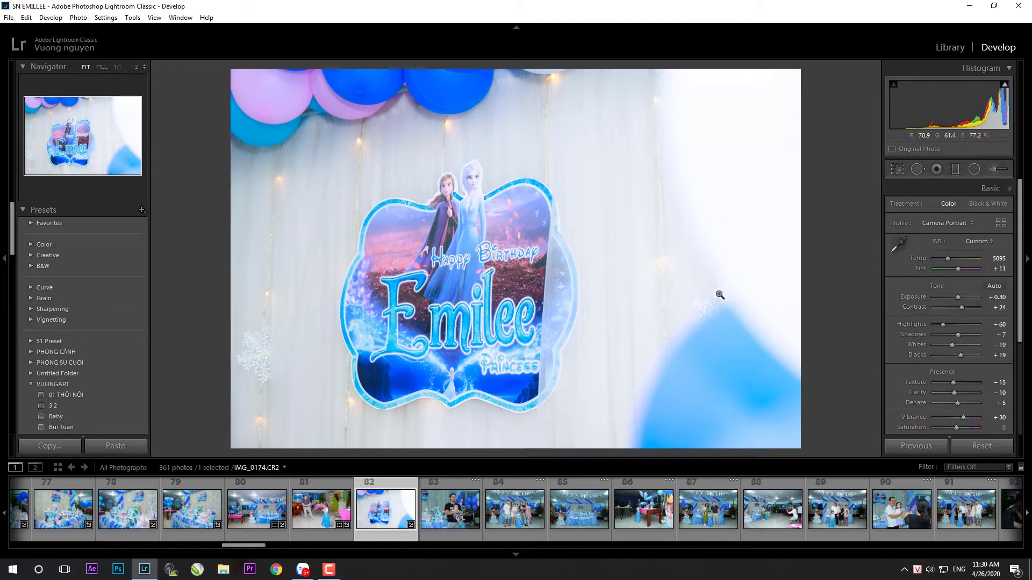
key(k)
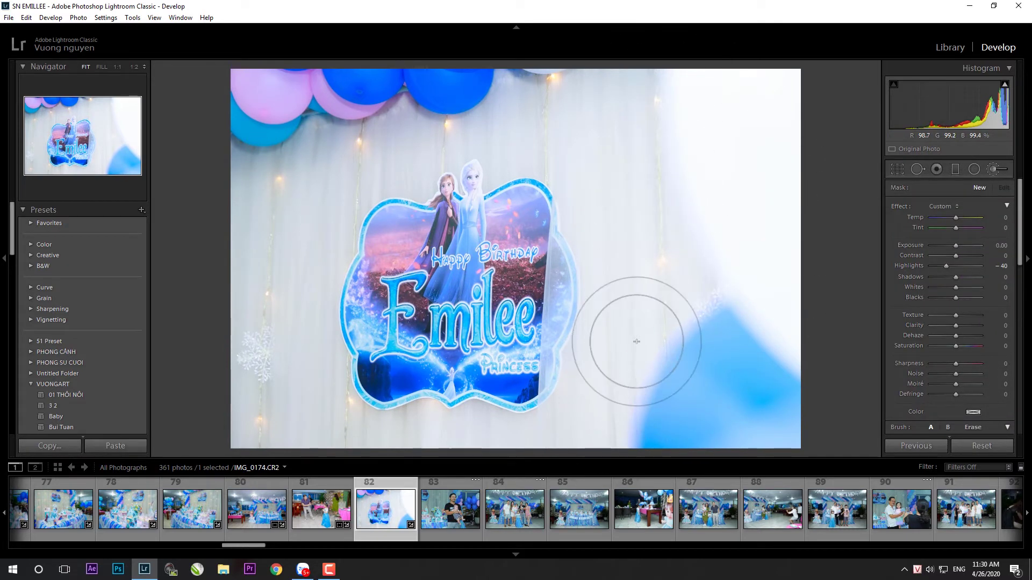
key(k)
click(457, 524)
click(115, 446)
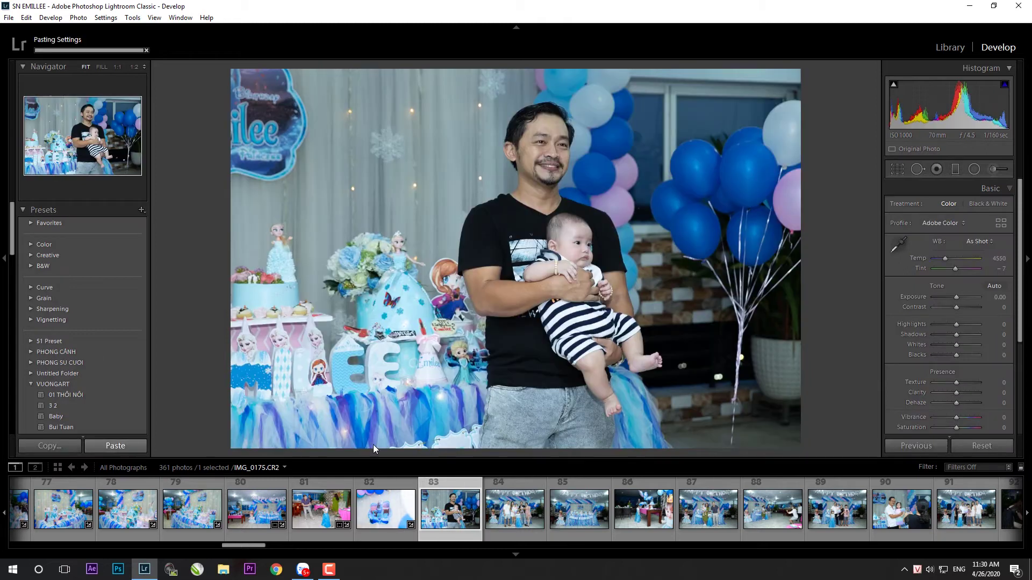
- Straighten photo 83 and set exposure to +0.50 and shadows to +43
key(r)
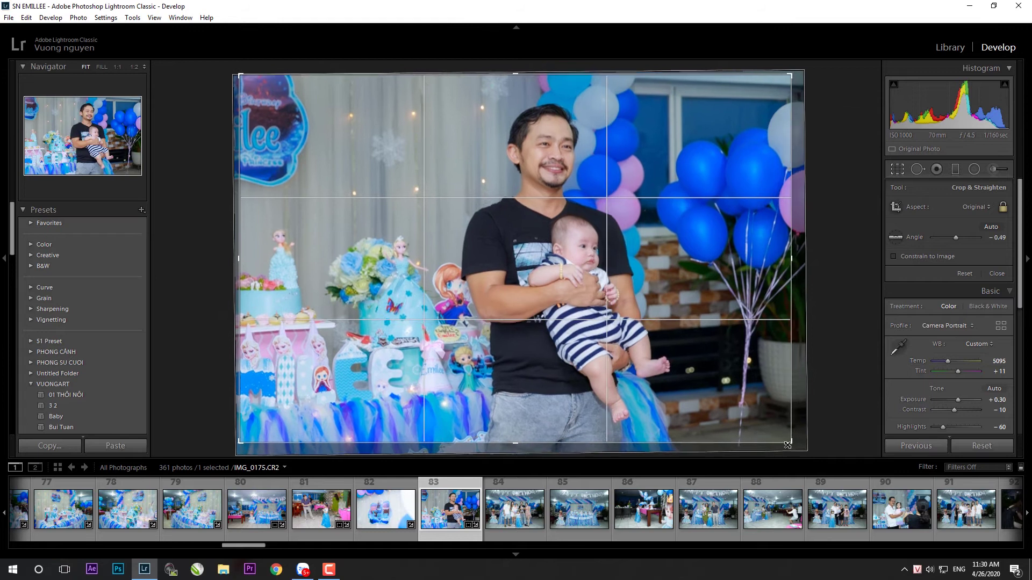
key(Return)
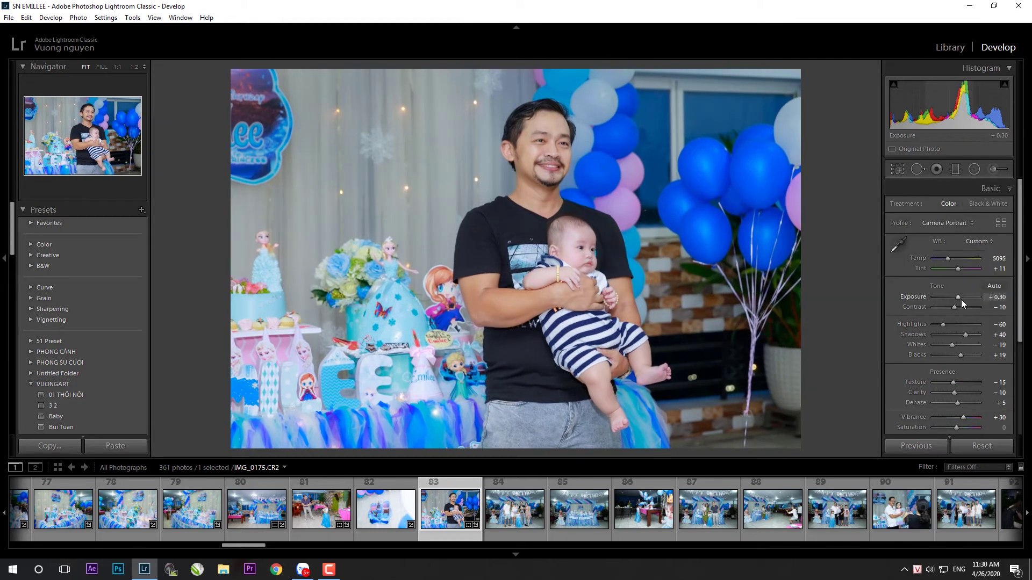
drag(958, 295, 959, 295)
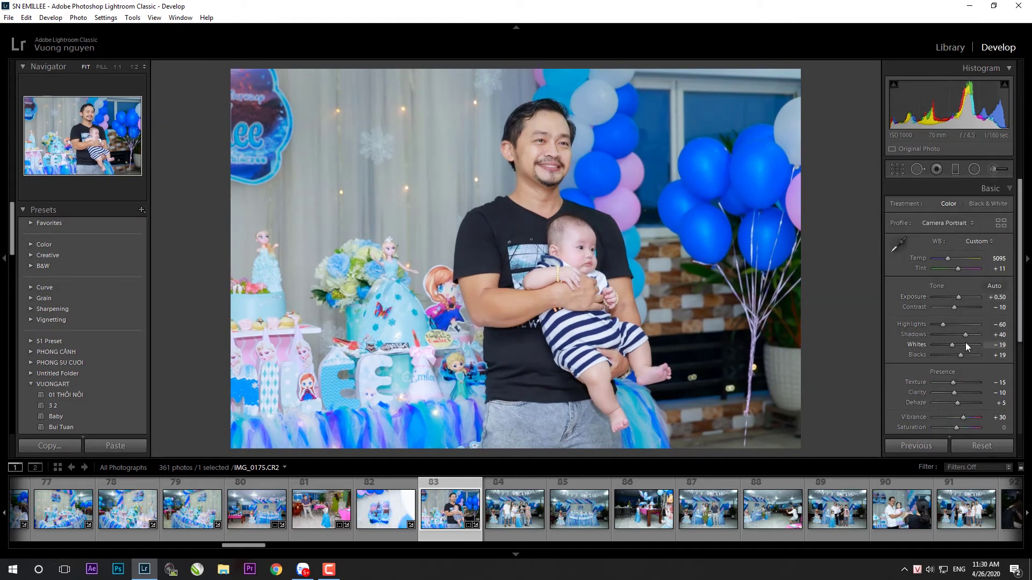
drag(965, 337, 965, 337)
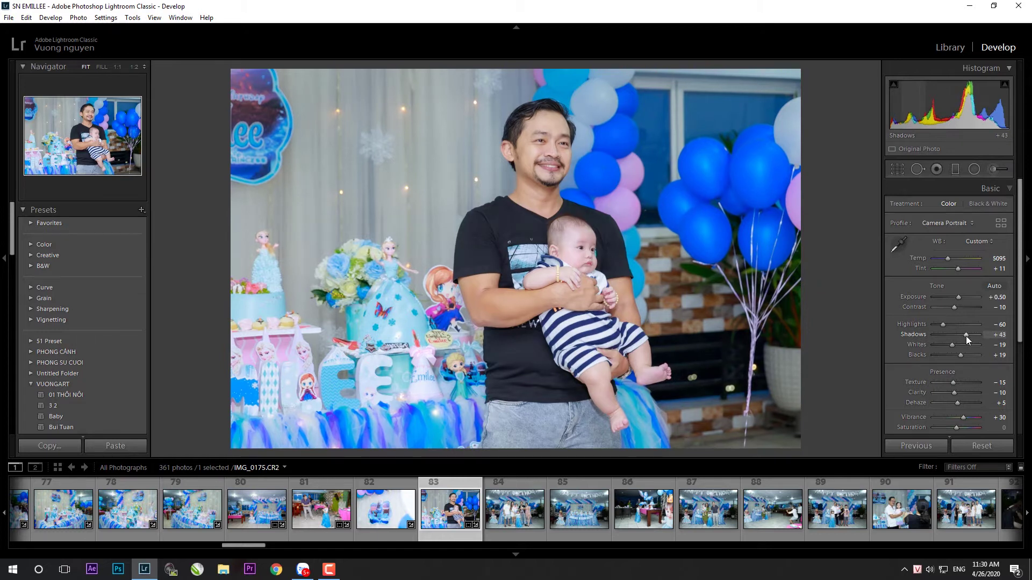
- Paste the look onto the family group photo, straighten it, set shadows +33 and lower highlights
key(Right)
click(115, 445)
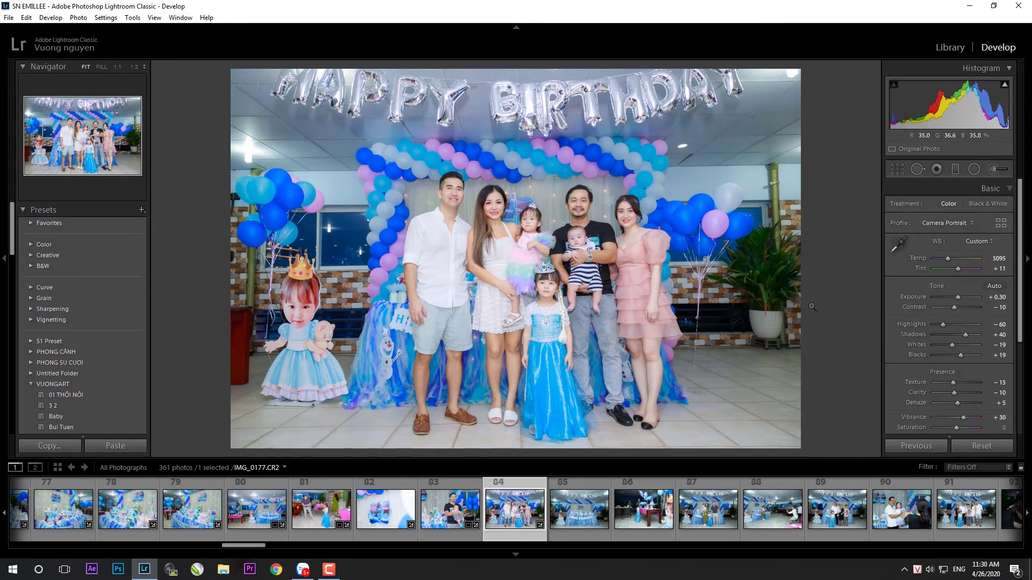
key(r)
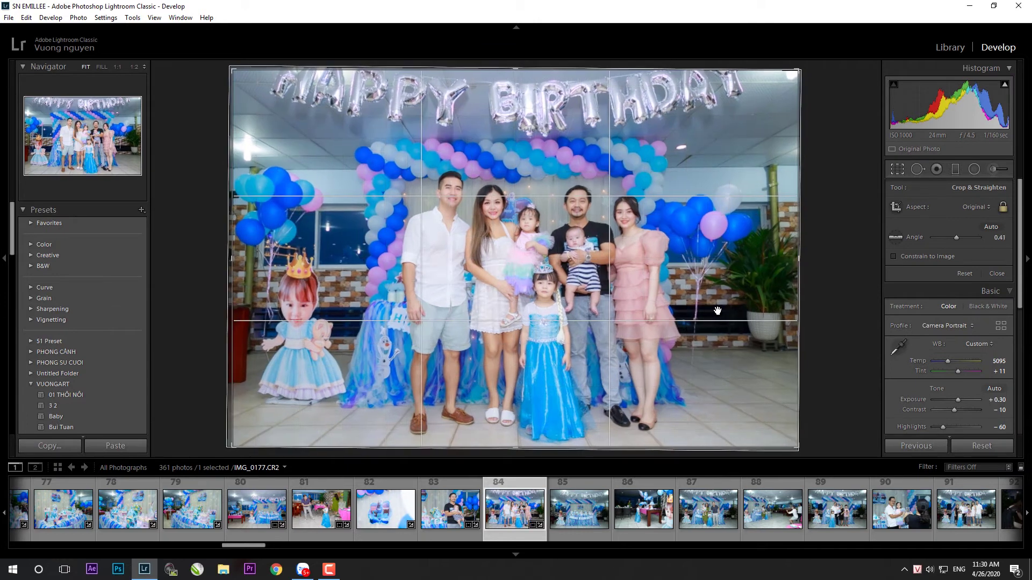
key(Return)
drag(965, 334, 959, 335)
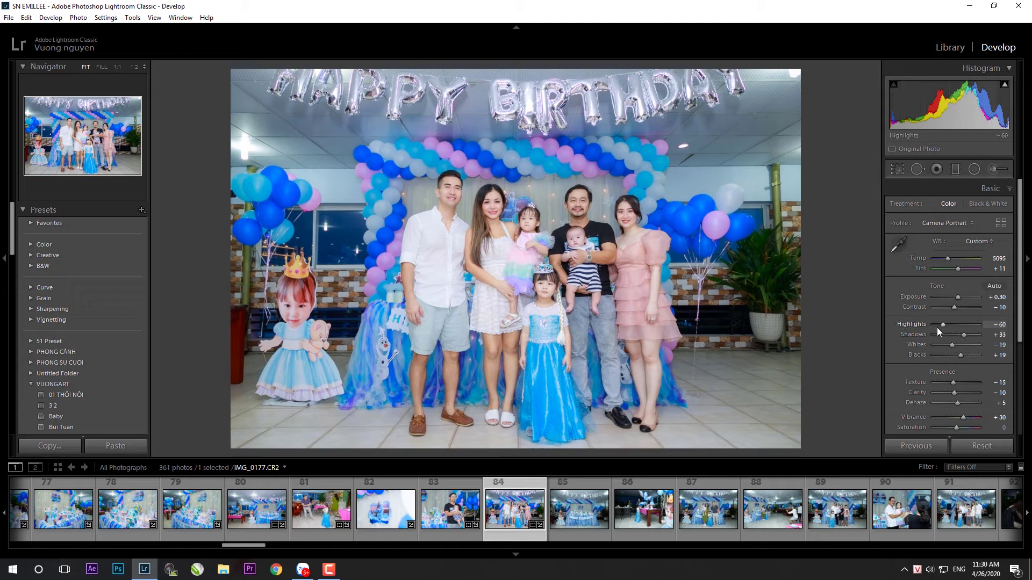
drag(941, 327, 939, 327)
- Check the decorated cake table photo's crop without changes, then select IMG_0181
click(585, 514)
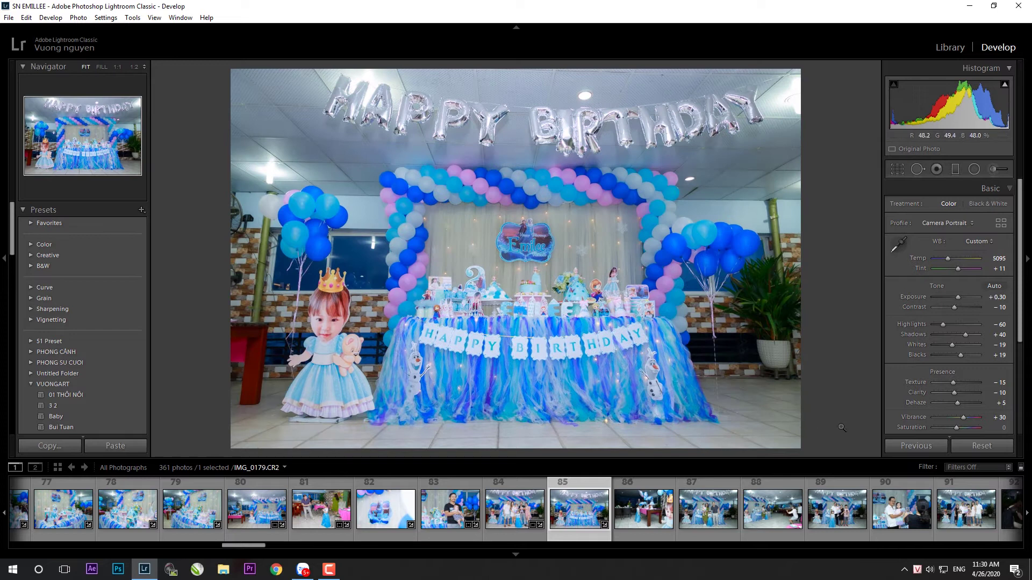
key(r)
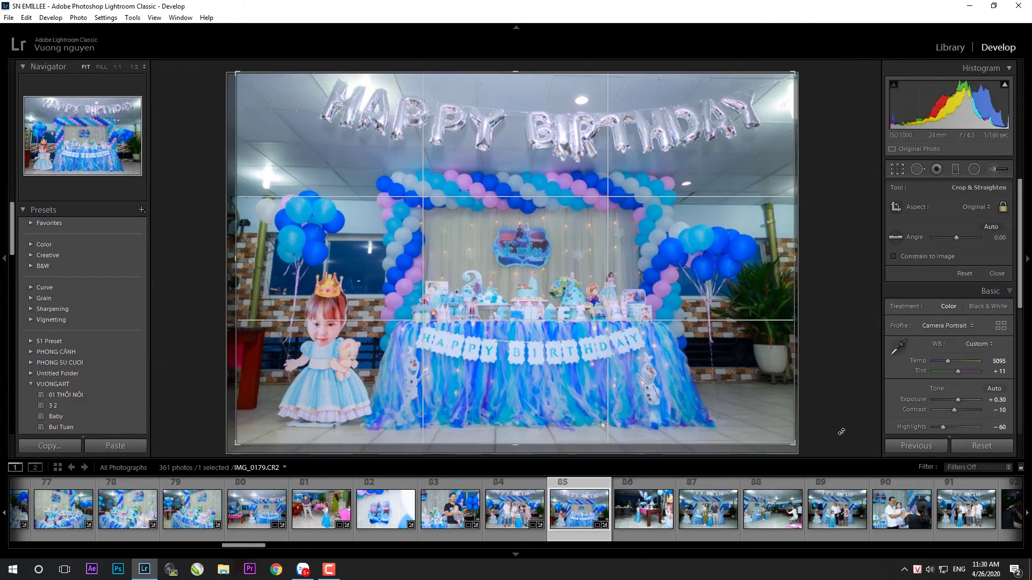
key(r)
click(641, 523)
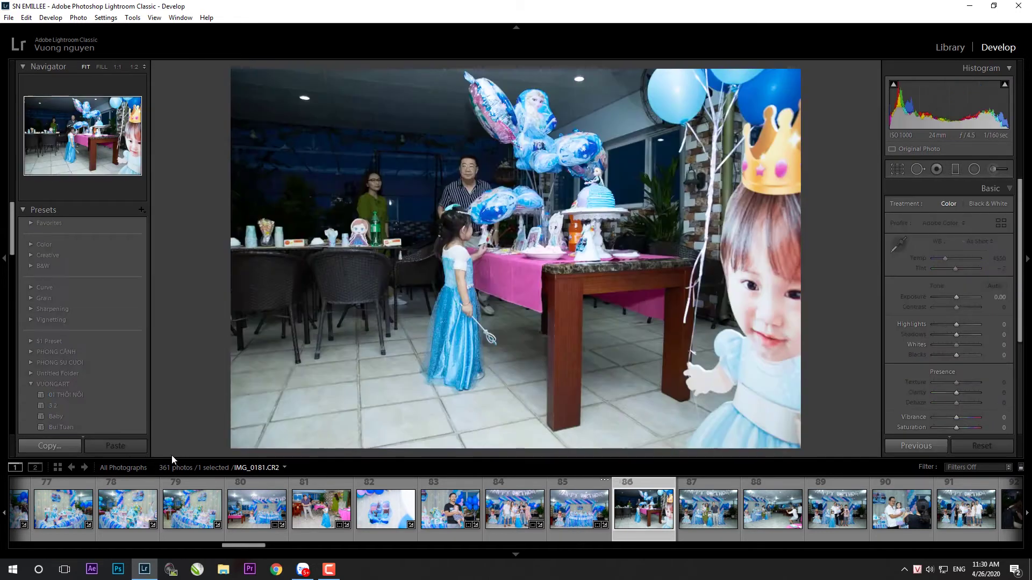
- Paste the look onto IMG_0181, crop tighter from the bottom-left, and set shadows to +38
click(140, 446)
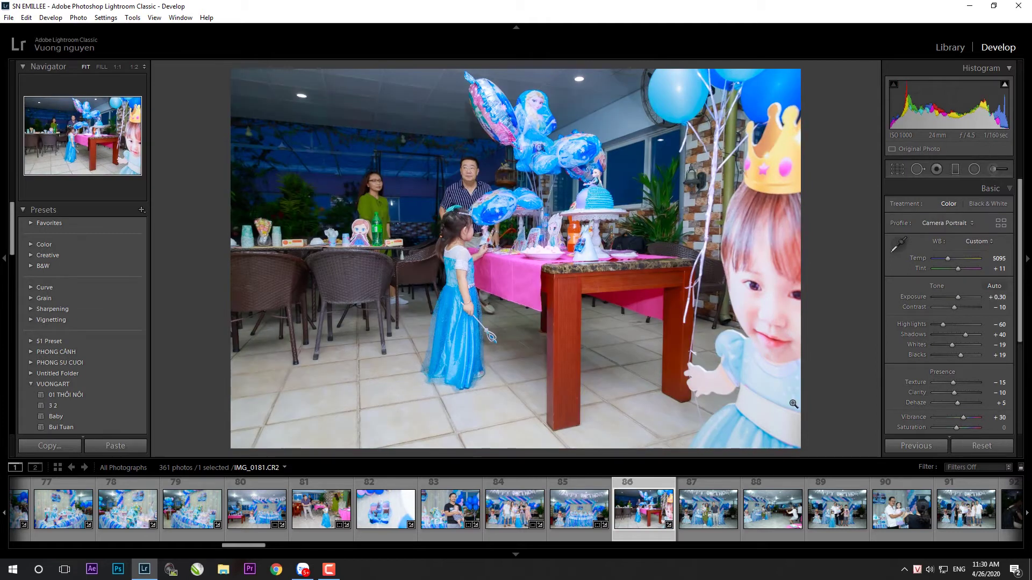
key(r)
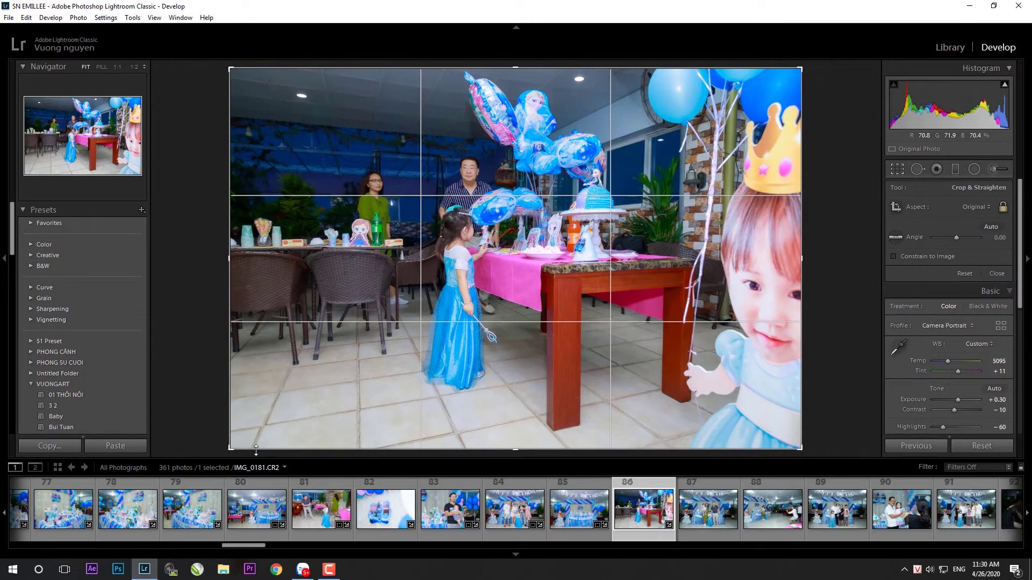
drag(256, 450, 288, 430)
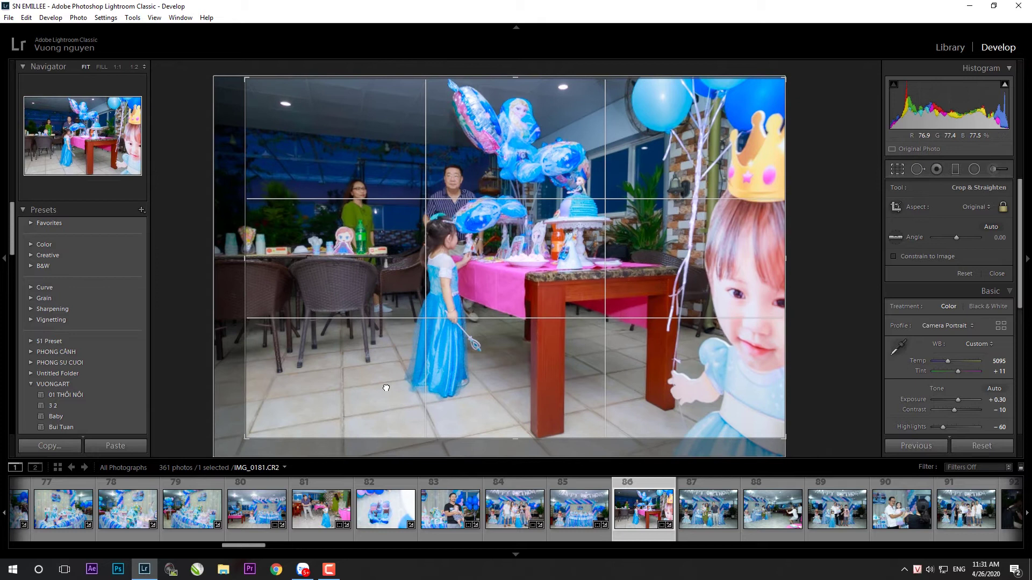
key(Return)
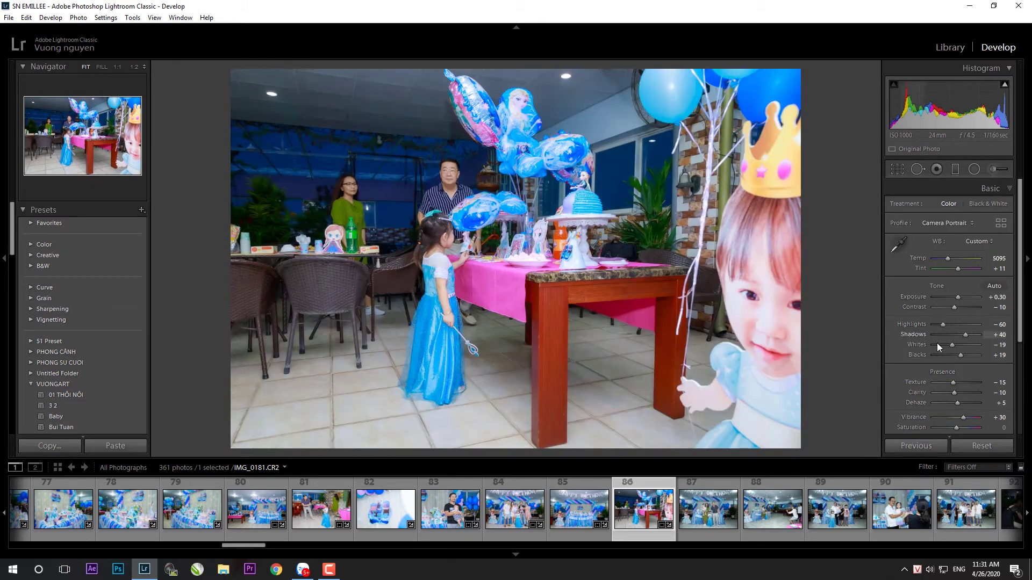
drag(966, 334, 964, 333)
key(k)
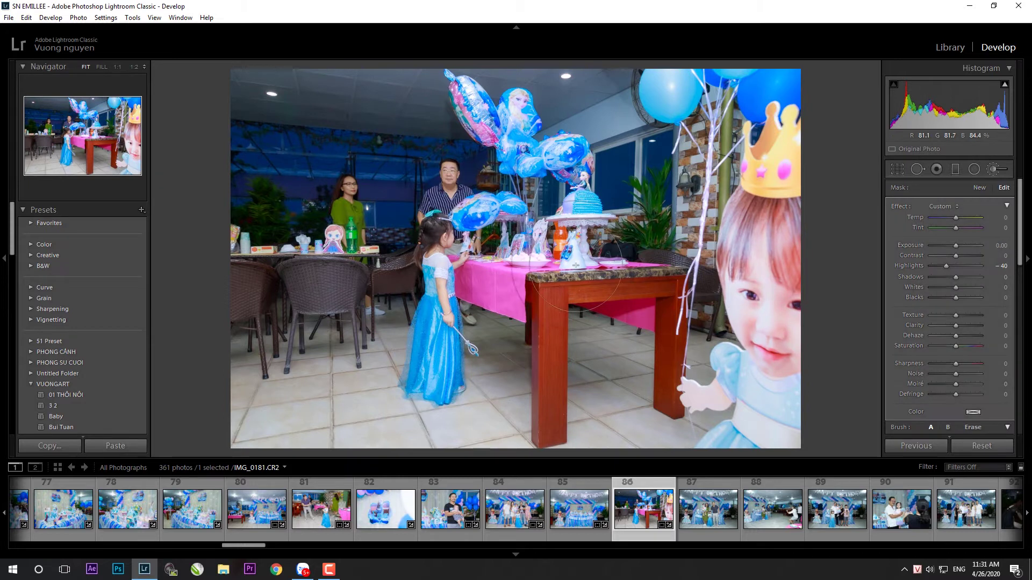
click(720, 520)
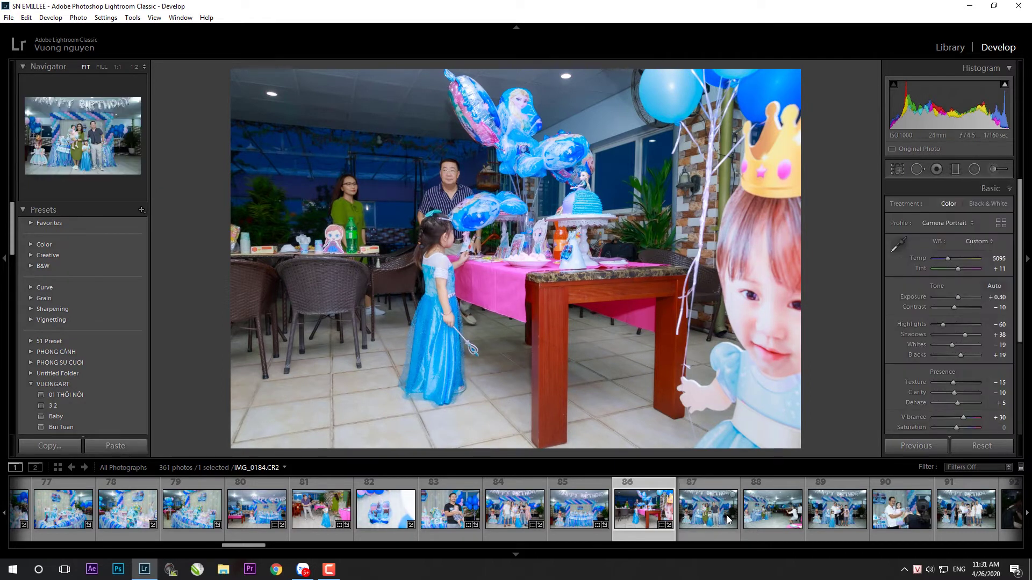
- Paste the look onto IMG_0184 and rotate it about half a degree to level
click(133, 444)
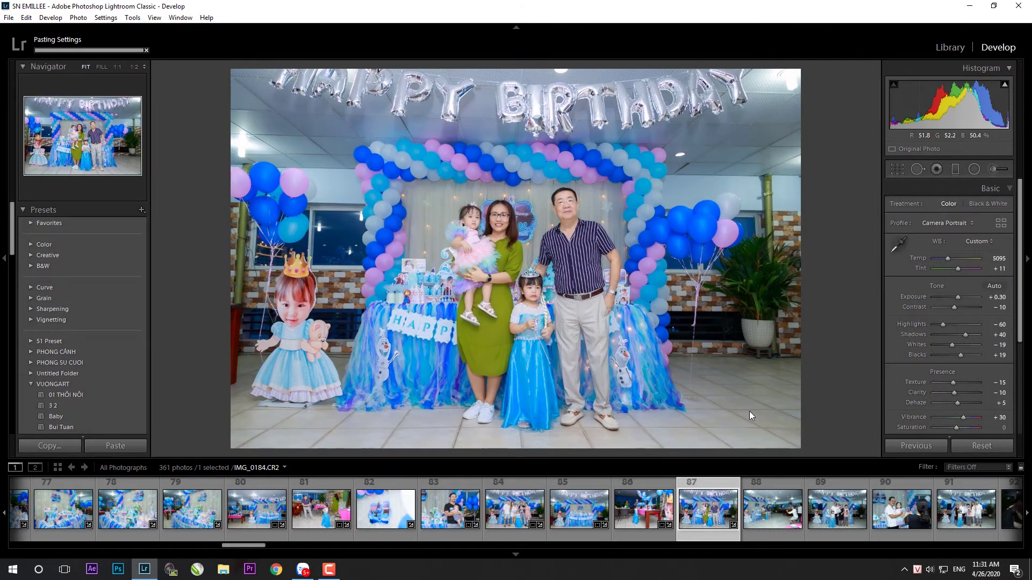
key(r)
drag(803, 452, 829, 442)
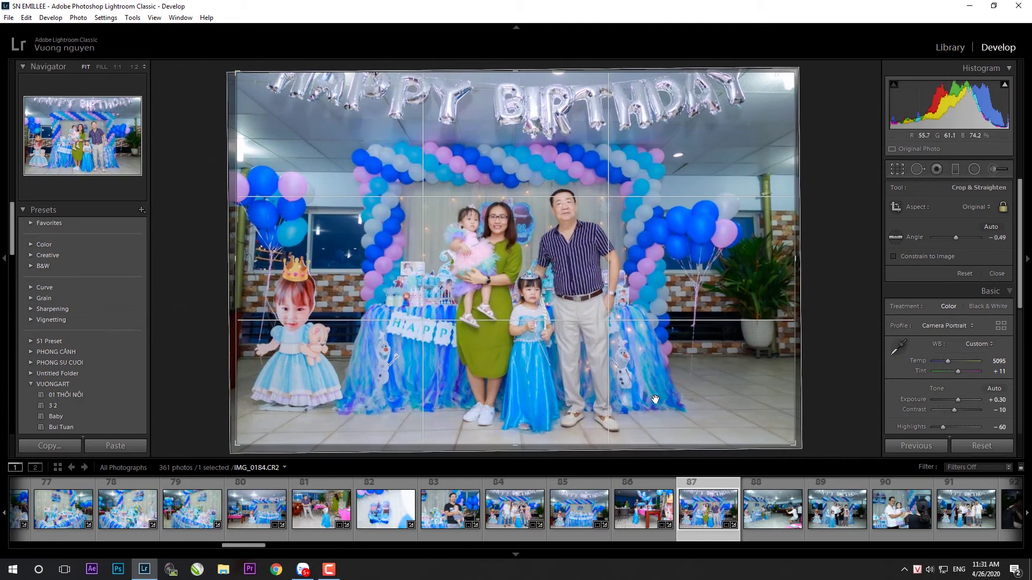
key(Return)
- Paste the look onto the wide room shot IMG_0186, straighten it, and ease highlights to -43
key(Right)
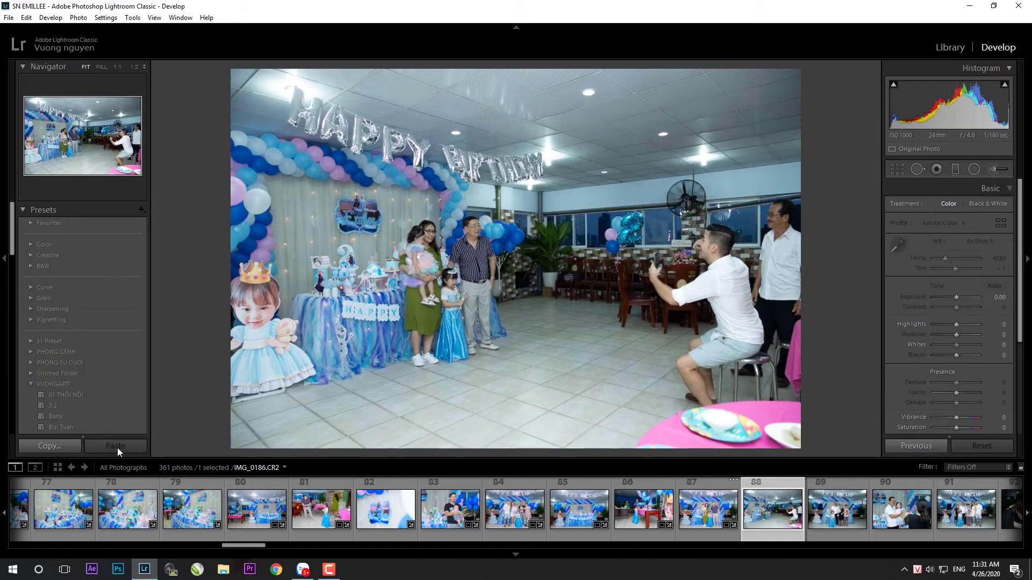
click(118, 449)
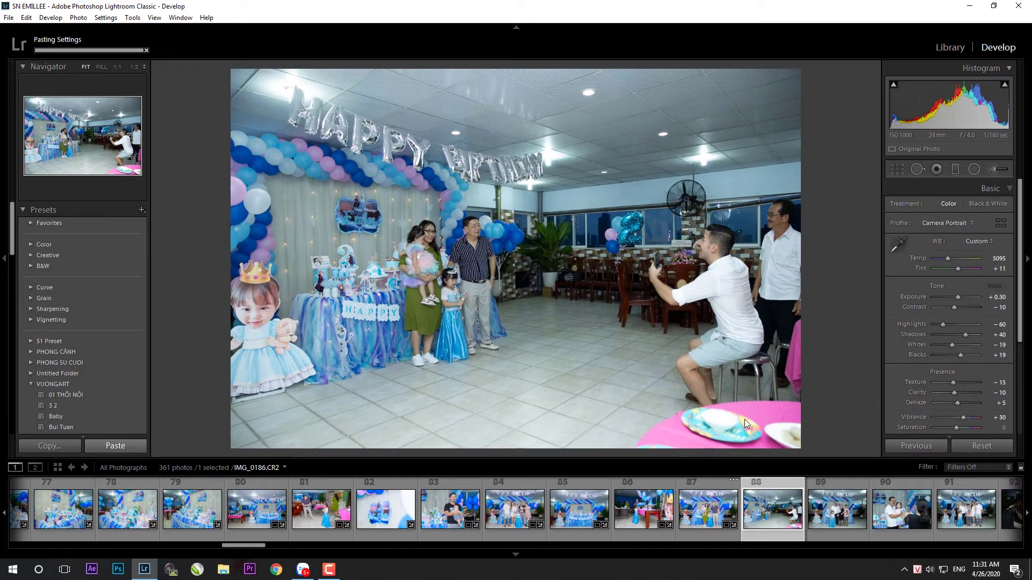
key(r)
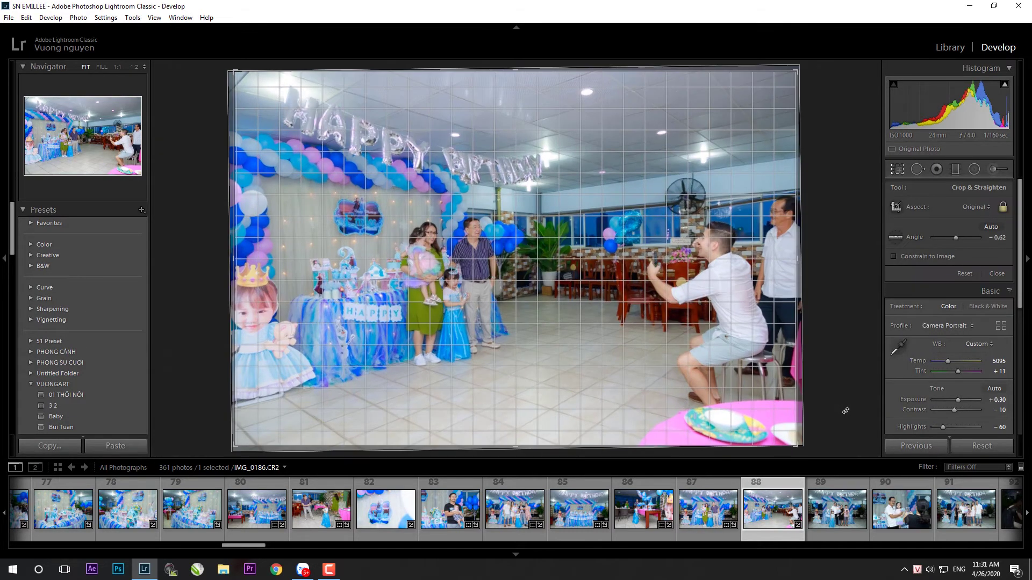
key(Return)
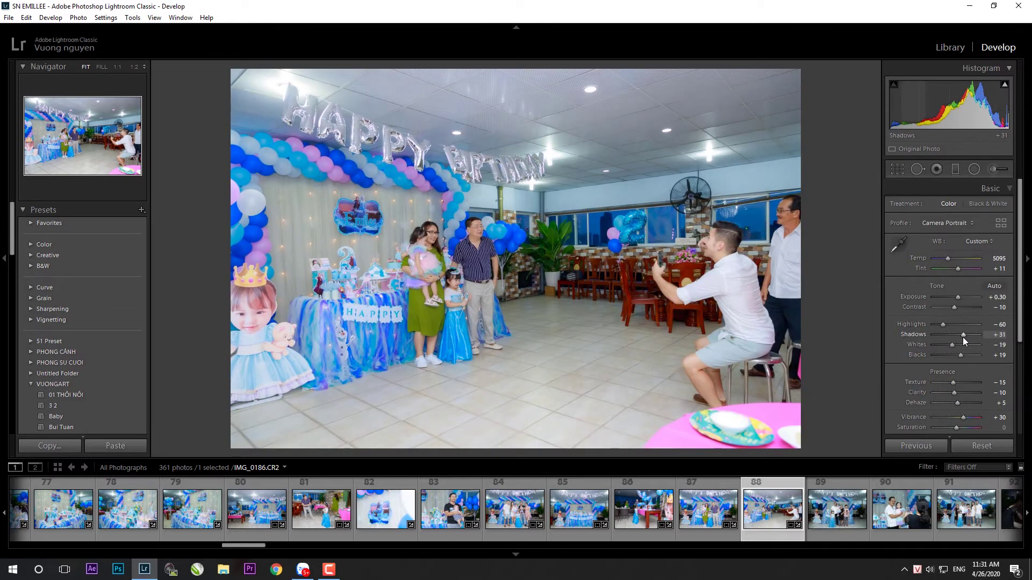
drag(942, 325, 947, 324)
- Paste the look onto IMG_0190, level it to about -0.26 degrees, and raise highlights to -55
click(837, 509)
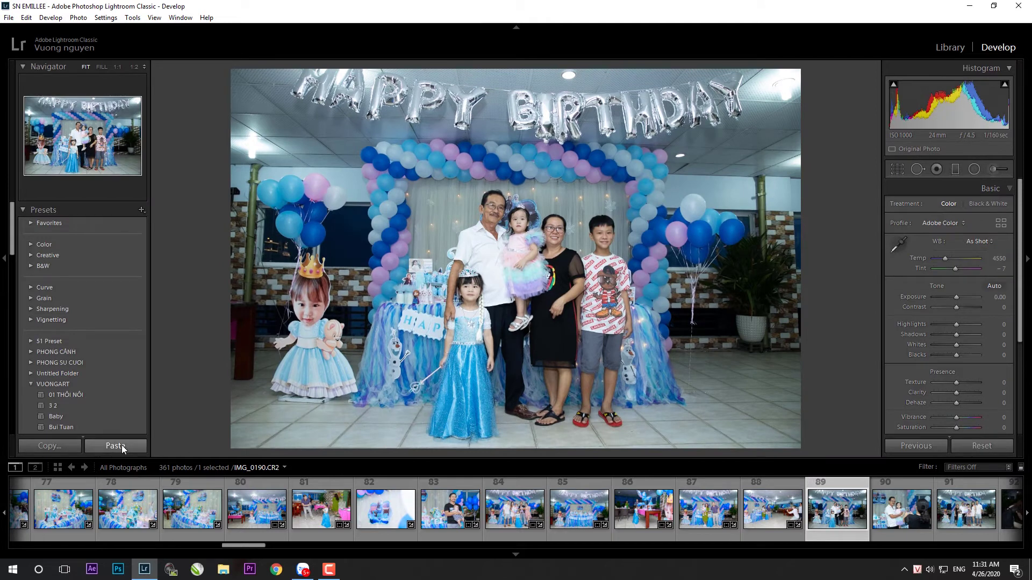
click(115, 446)
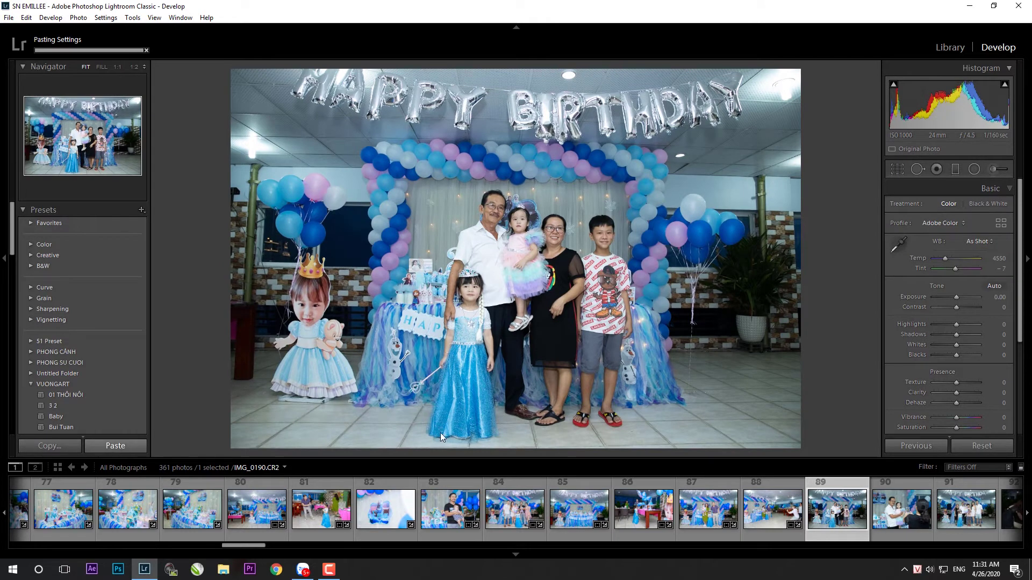
key(r)
drag(841, 375, 842, 372)
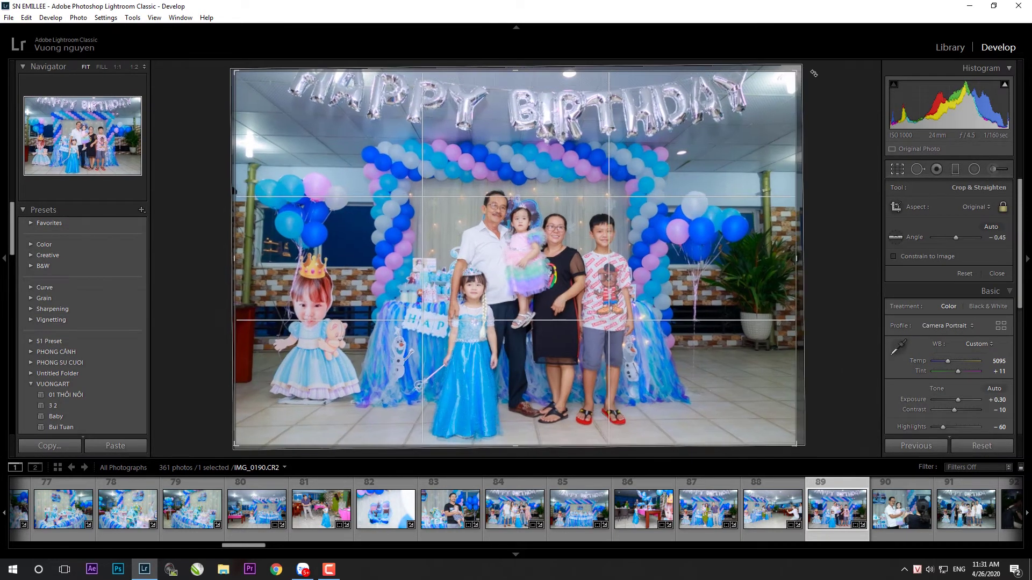
drag(799, 69, 706, 137)
key(Return)
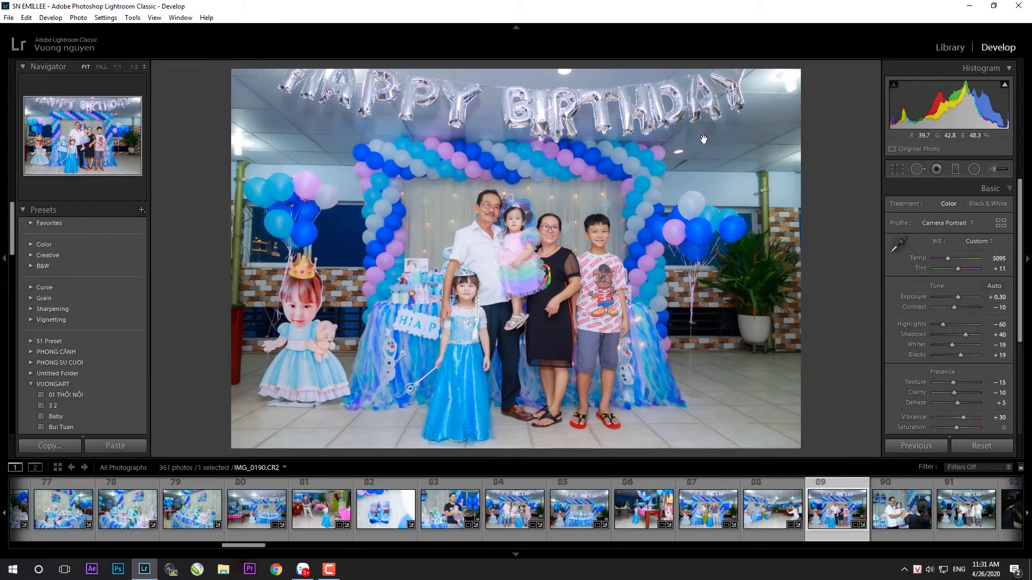
drag(944, 324, 967, 336)
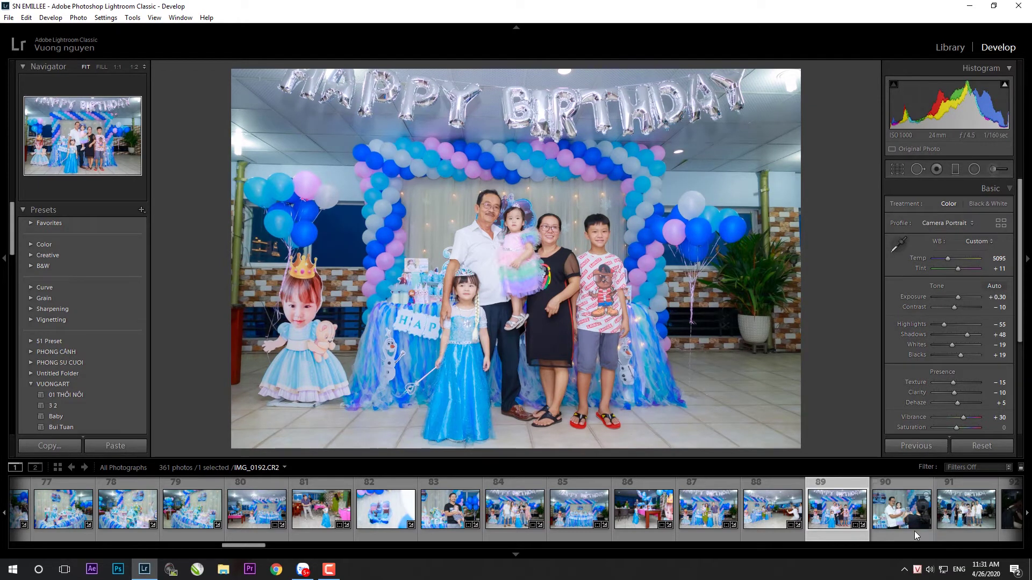
- Paste the copied look onto IMG_0192, straighten it, lift Shadows and lower Highlights to −55
click(914, 529)
click(146, 446)
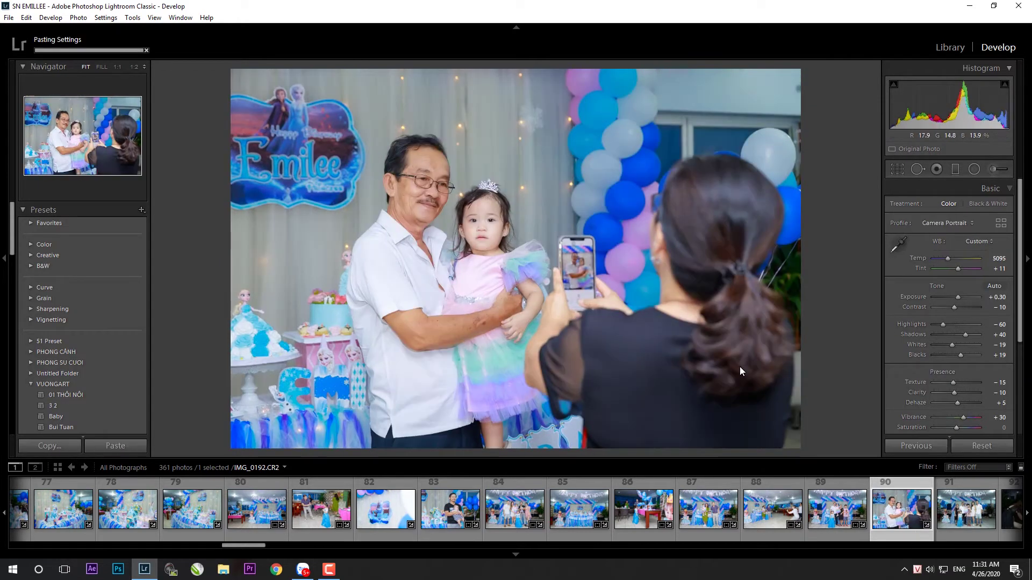
key(r)
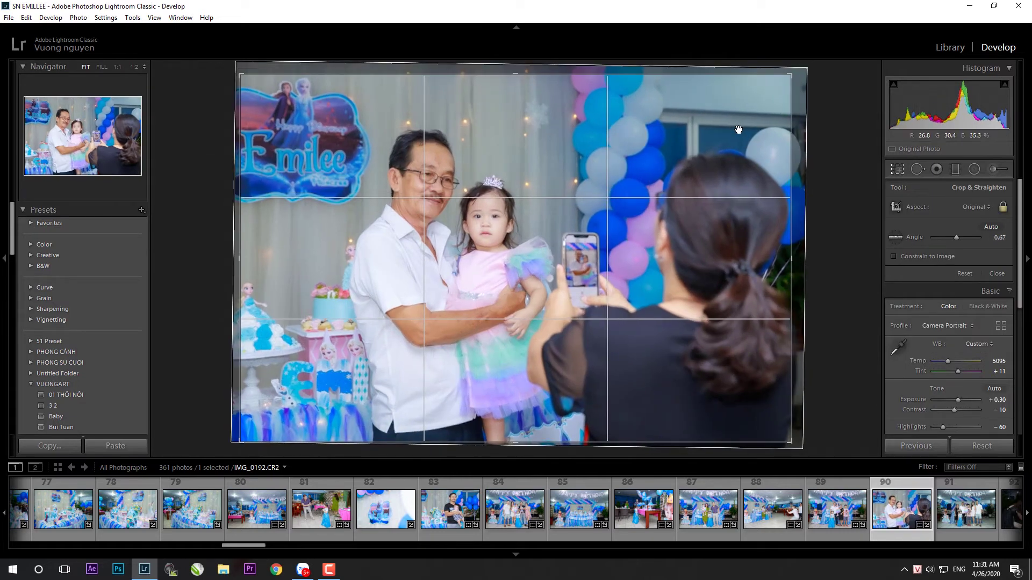
key(Return)
drag(959, 335, 962, 334)
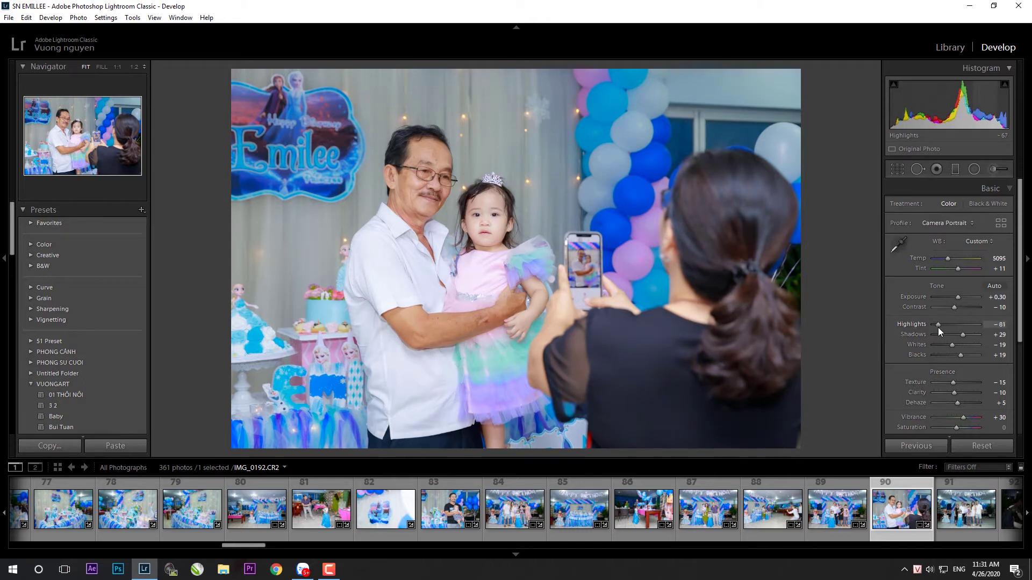
drag(947, 327, 944, 327)
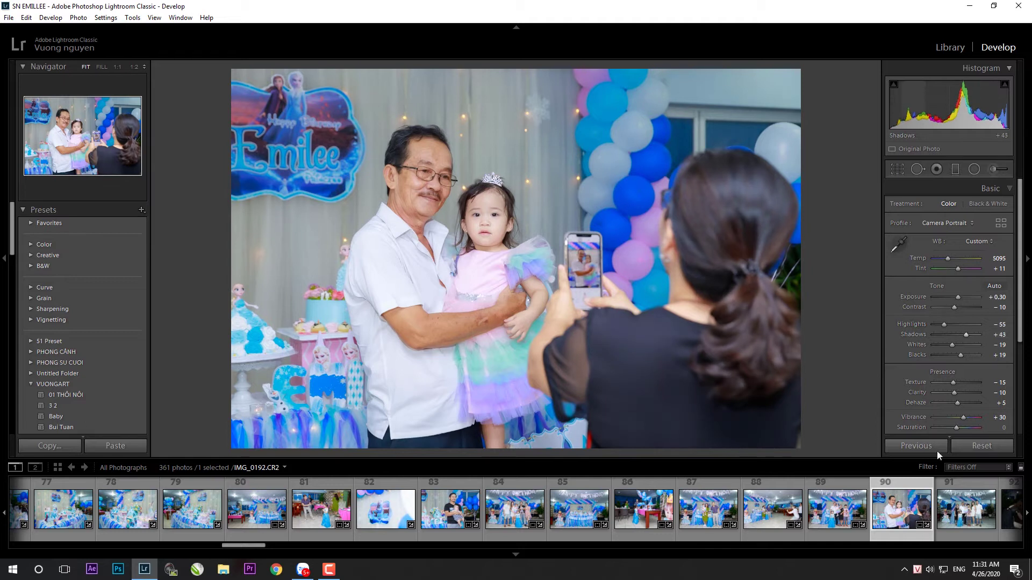
- Paste the look onto IMG_0194, straighten it 0.21°, and set Shadows to +33
click(967, 513)
click(115, 446)
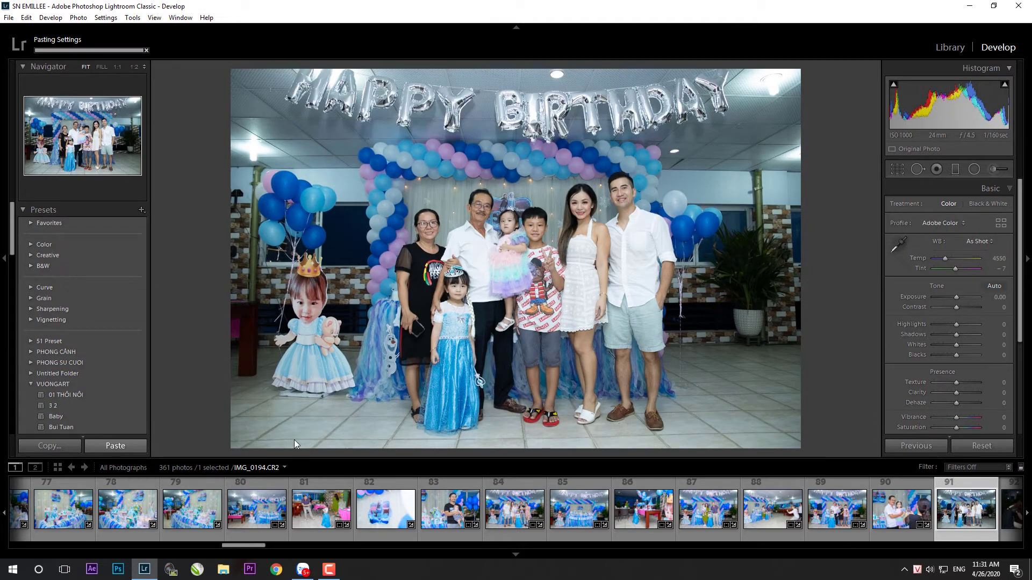
key(r)
drag(832, 415, 844, 420)
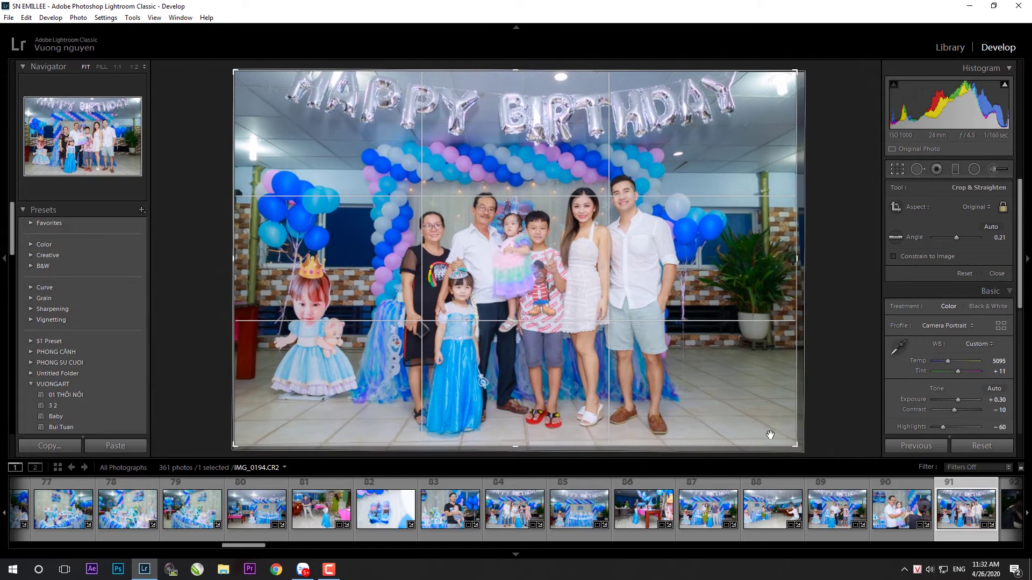
key(Return)
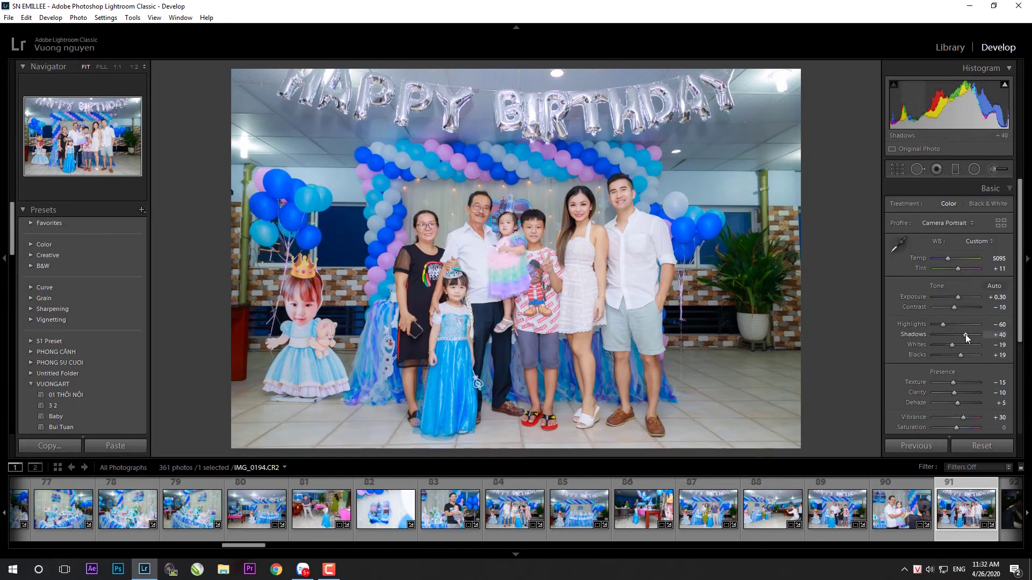
drag(969, 333, 963, 334)
scroll(538, 511, down, 5)
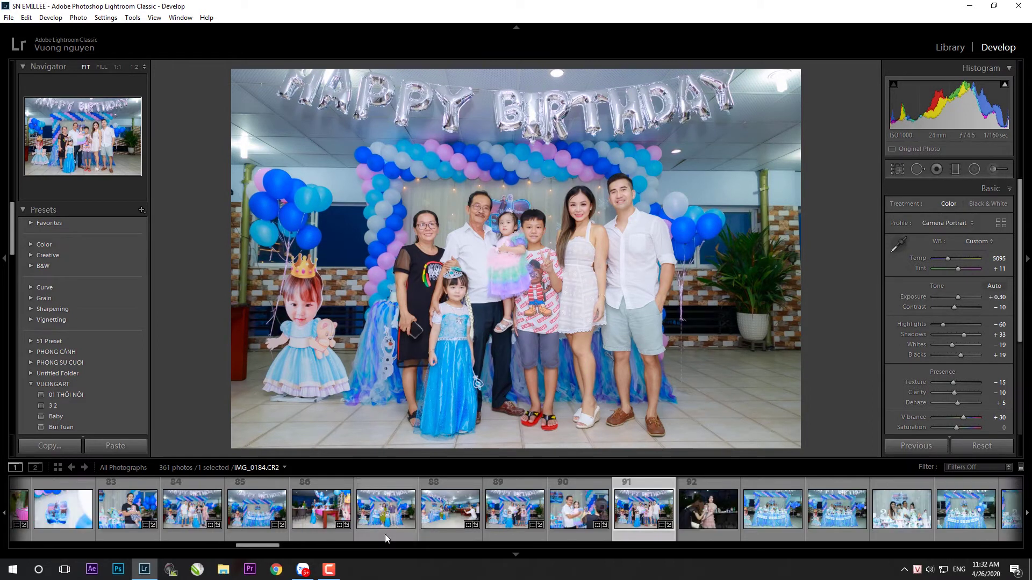
- Paste the copied settings onto IMG_0196 and straighten it slightly
click(704, 523)
key(ctrl+shift+v)
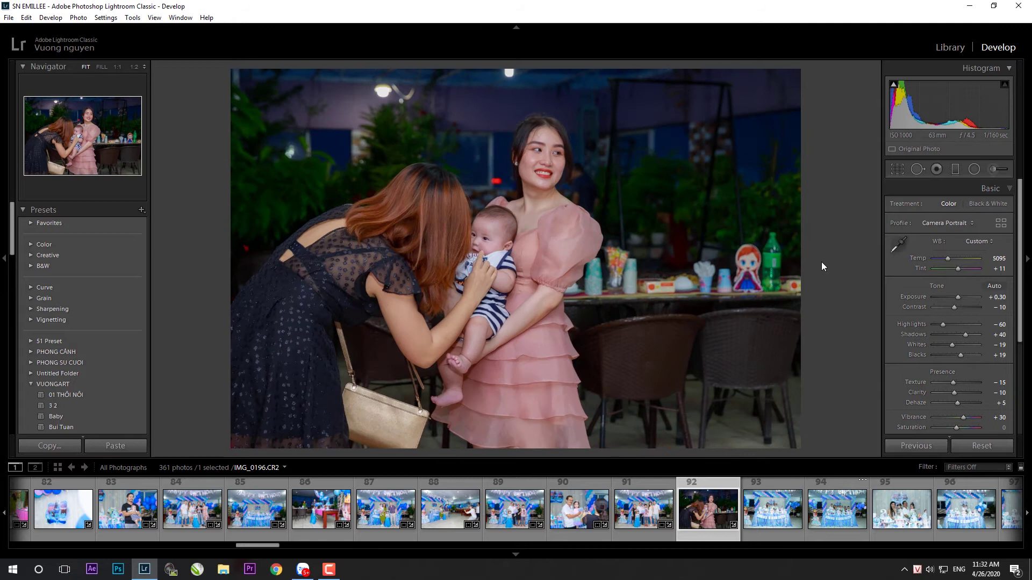
key(r)
drag(795, 72, 797, 77)
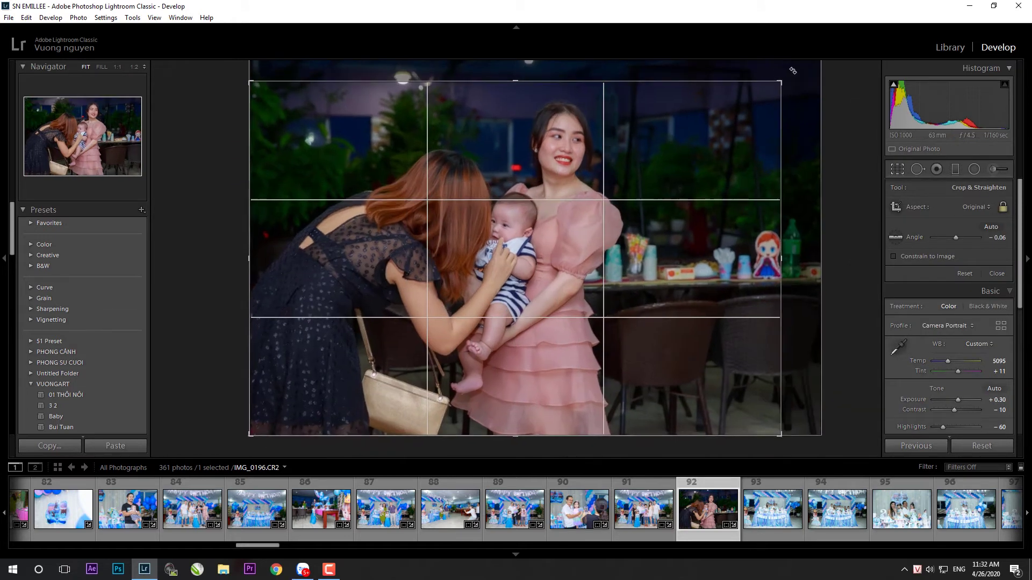
key(r)
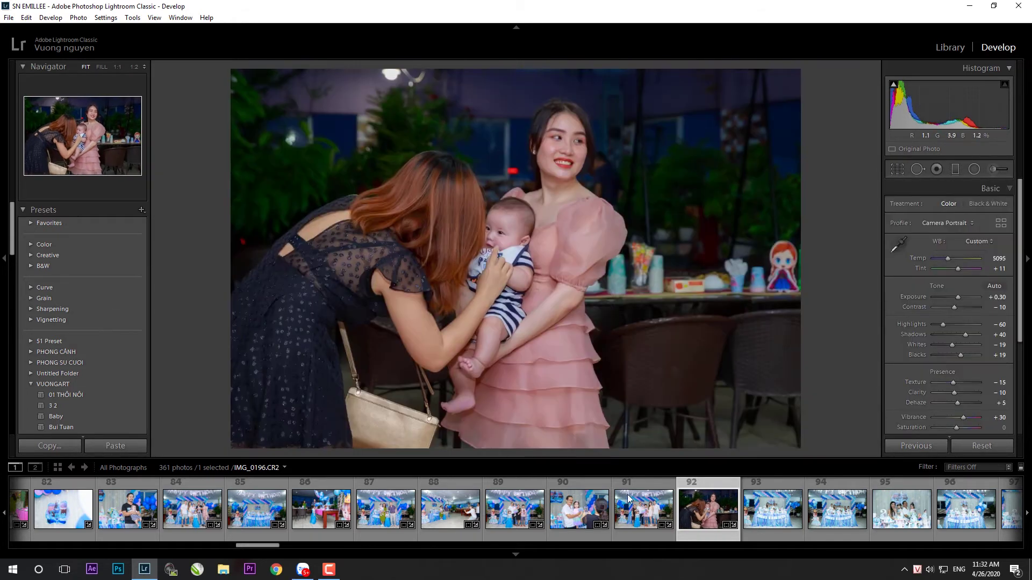
- Nudge the family group photo's Shadows to +33, then give IMG_0196 Highlights −38 and Exposure +0.65
click(644, 524)
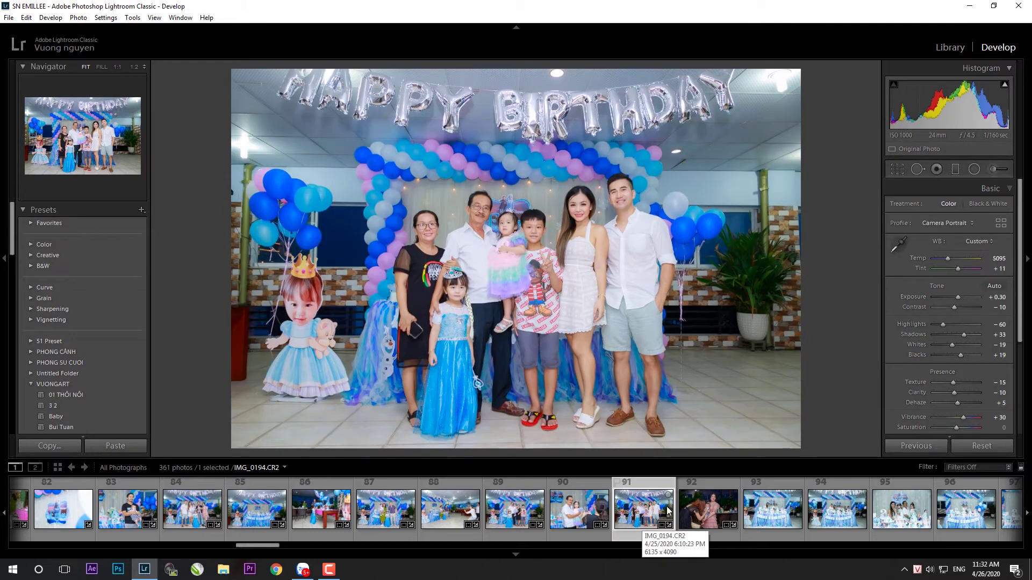
drag(963, 334, 961, 335)
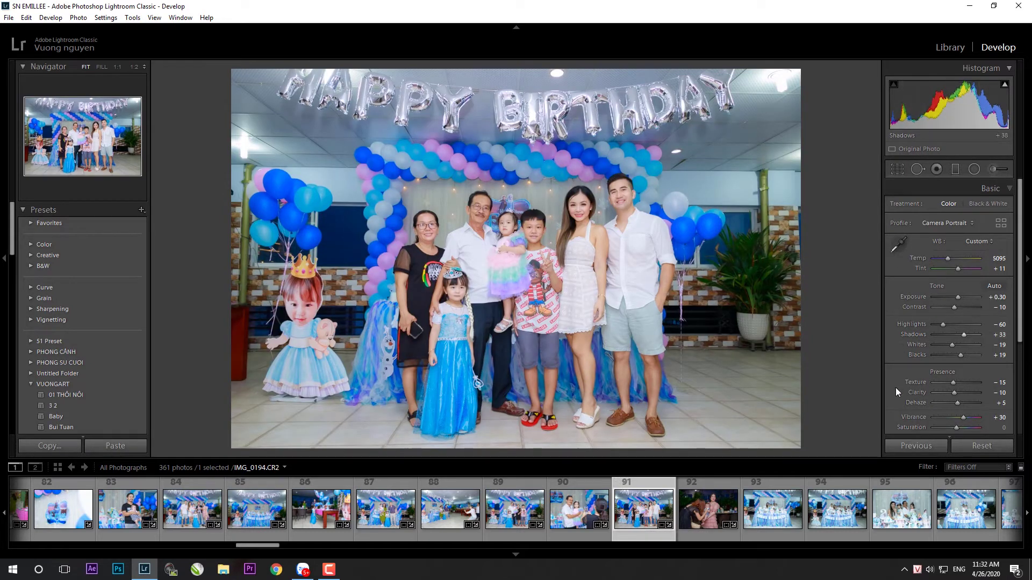
click(689, 505)
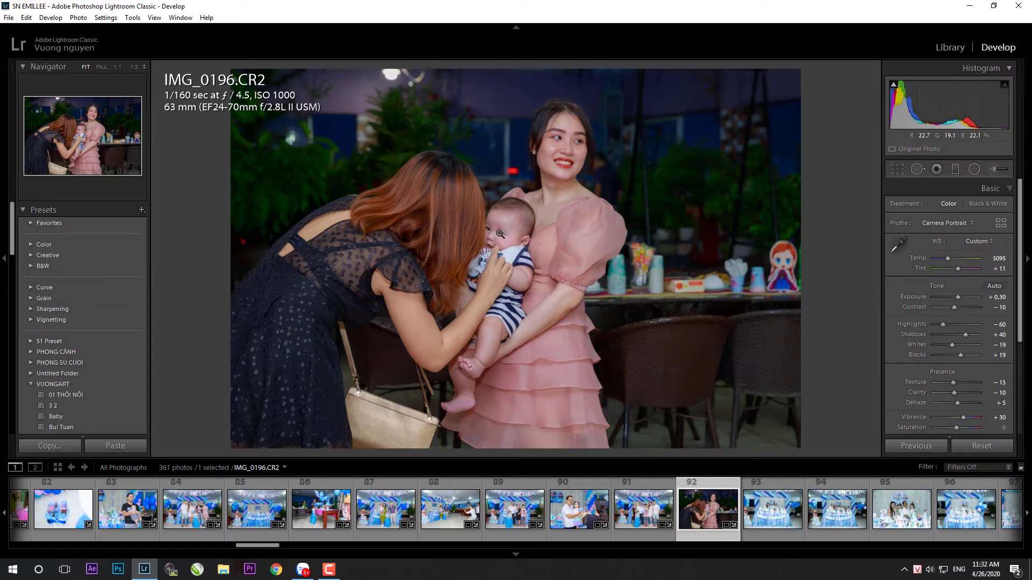
key(i)
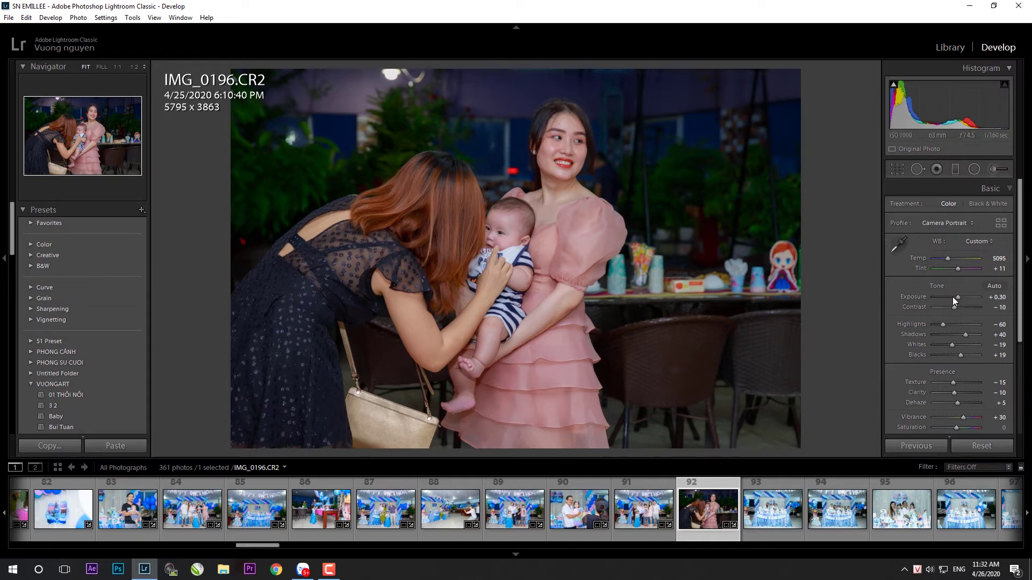
drag(947, 324, 951, 323)
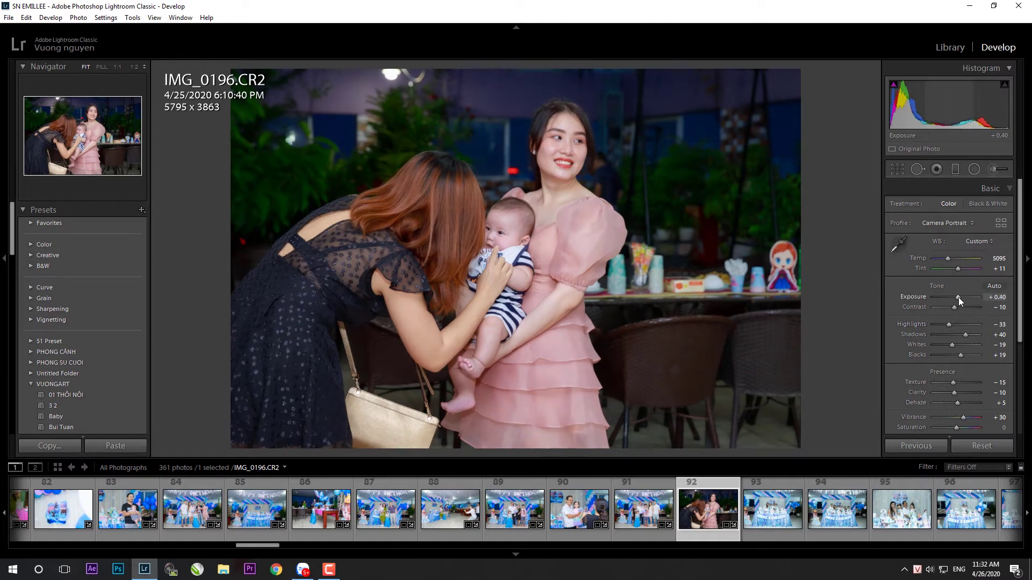
mouse_move(959, 297)
mouse_down()
mouse_move(947, 324)
mouse_move(969, 333)
mouse_move(958, 302)
mouse_up()
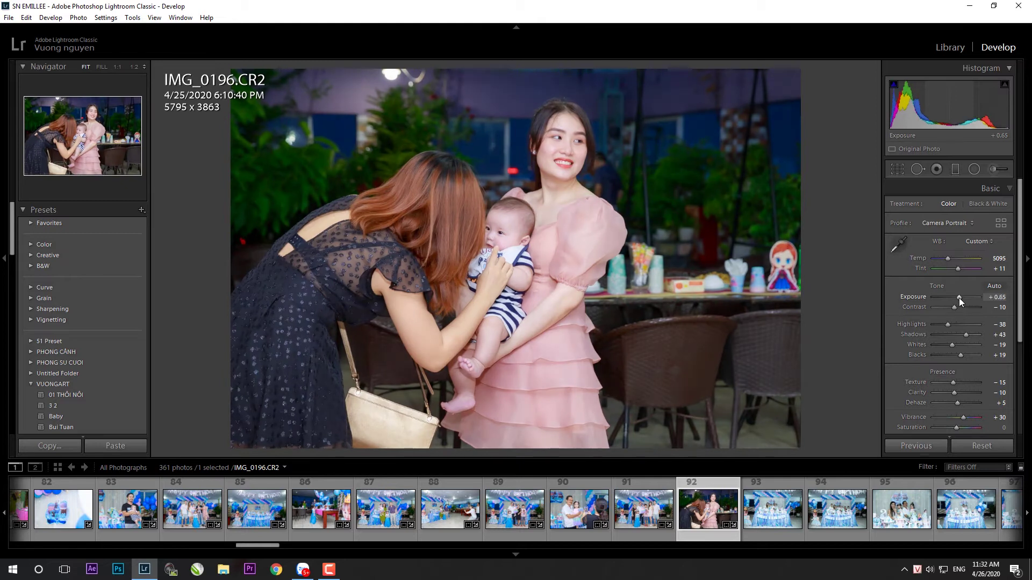
click(791, 520)
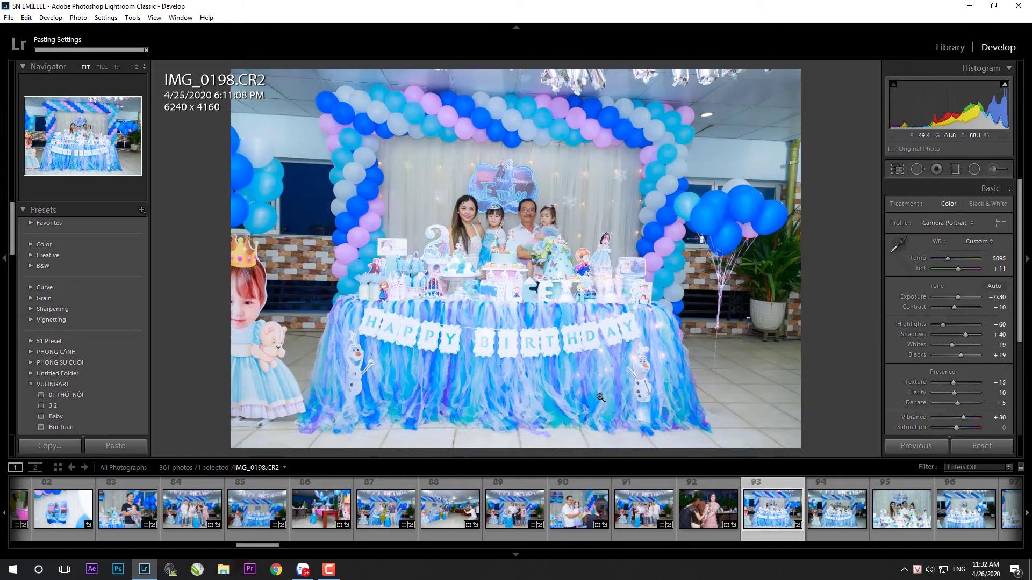
- Straighten IMG_0198 by −0.43 and crop it to 5958 x 3972
key(r)
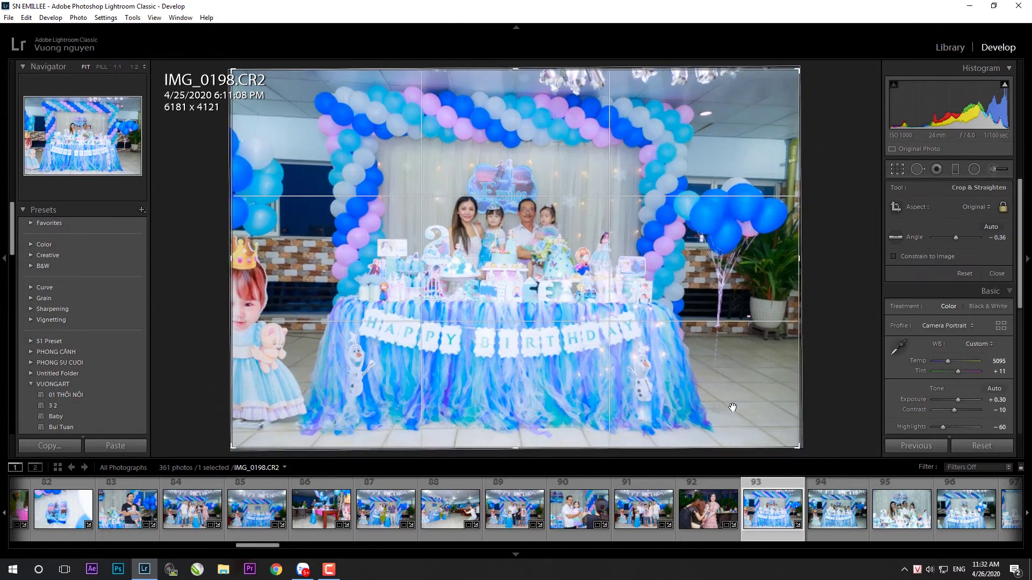
drag(837, 405, 838, 400)
drag(783, 72, 786, 81)
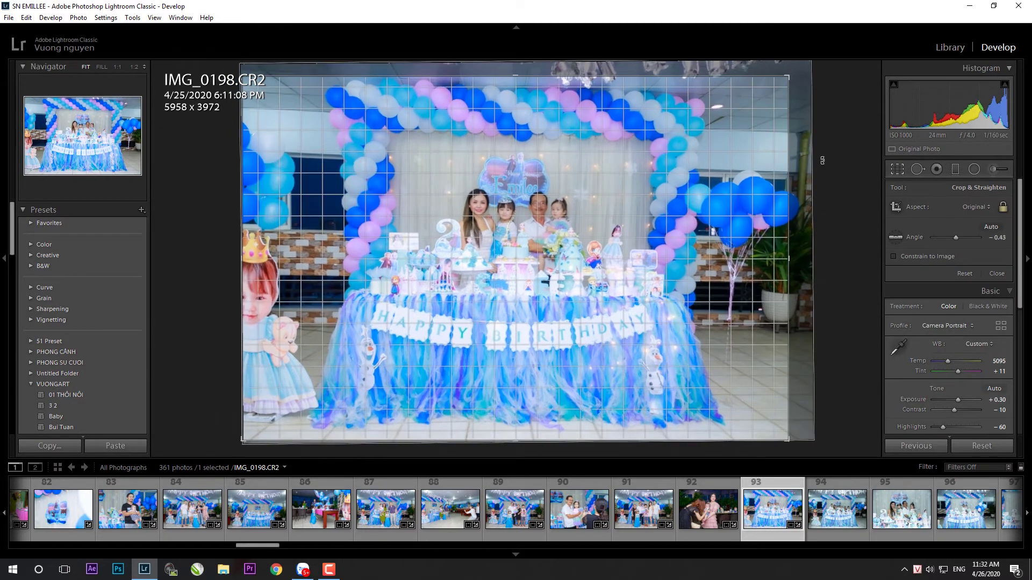
key(r)
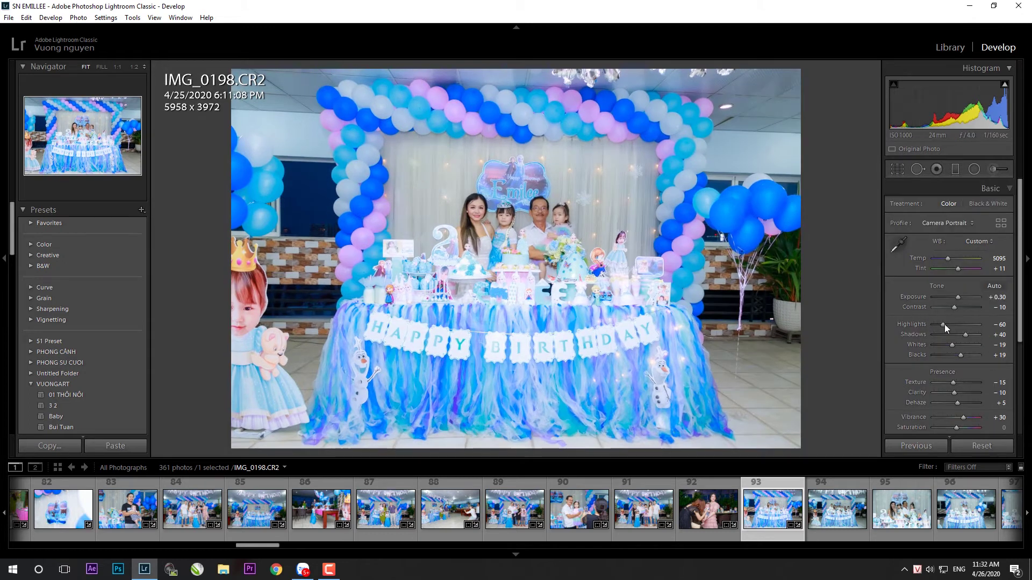
- Paint a Highlights −40 brush adjustment onto IMG_0198
key(l)
key(l)
key(l)
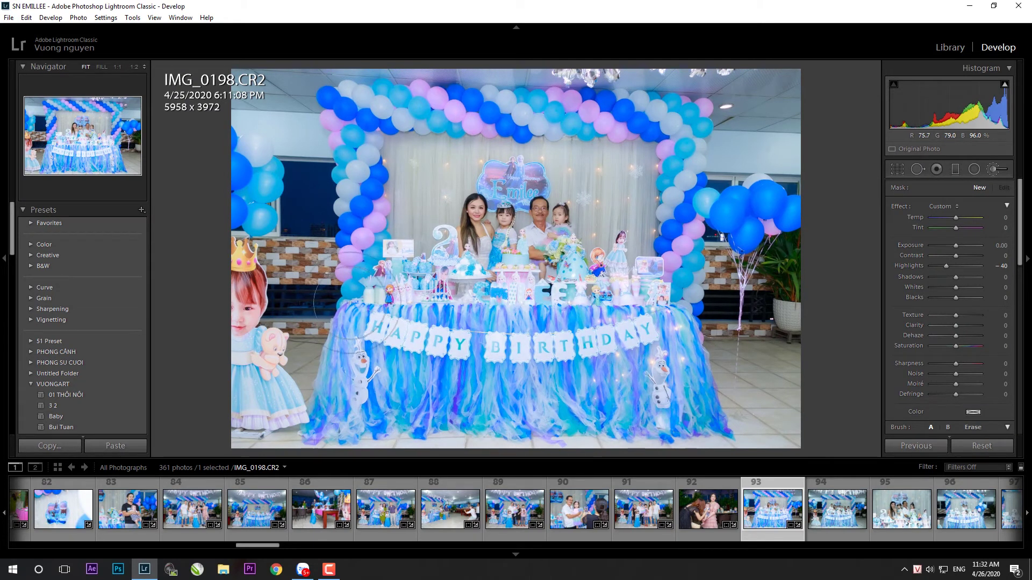
drag(427, 347, 457, 350)
click(851, 521)
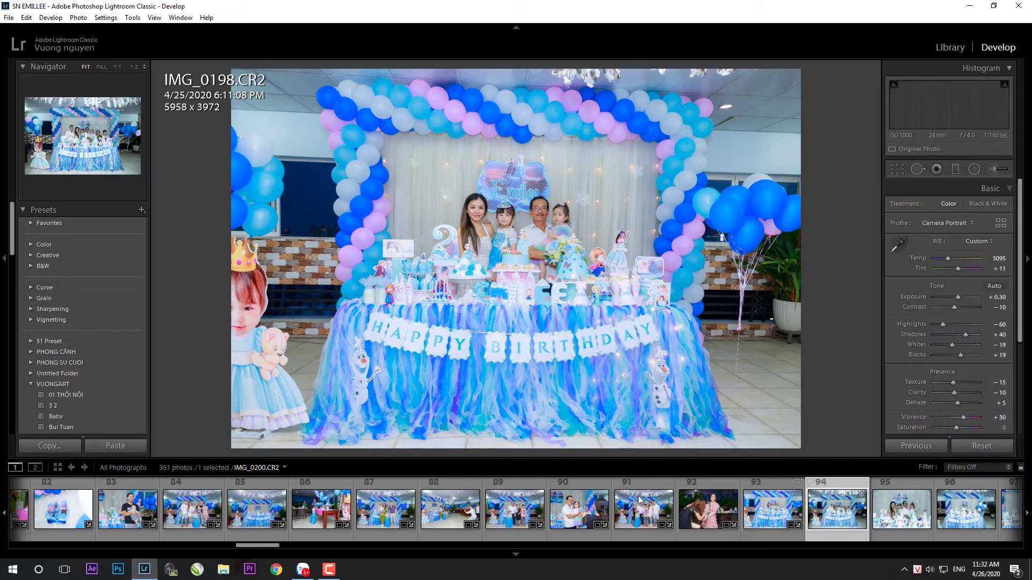
- Paste the look onto IMG_0200, straighten it, and raise Exposure to +0.50
click(907, 448)
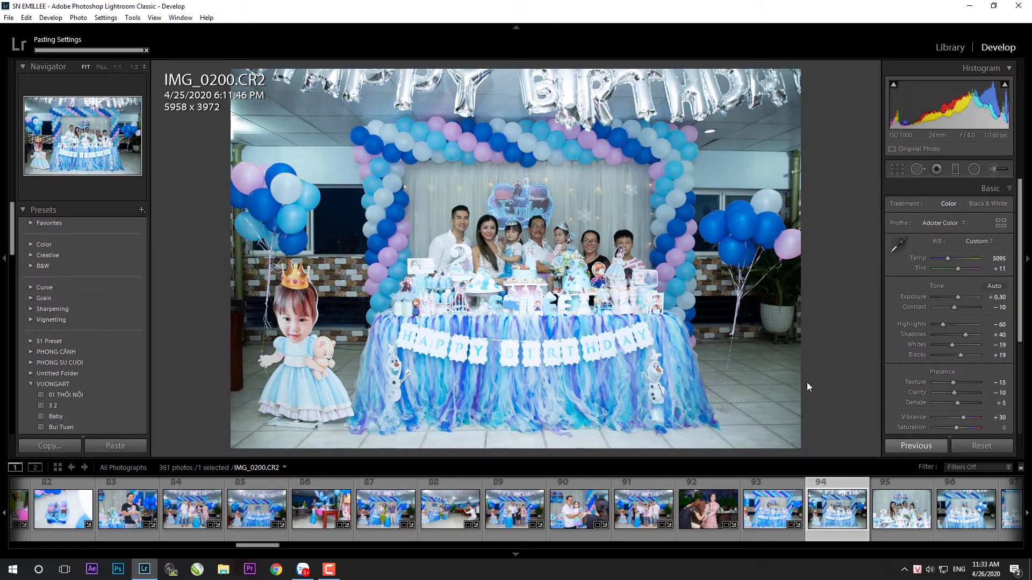
key(r)
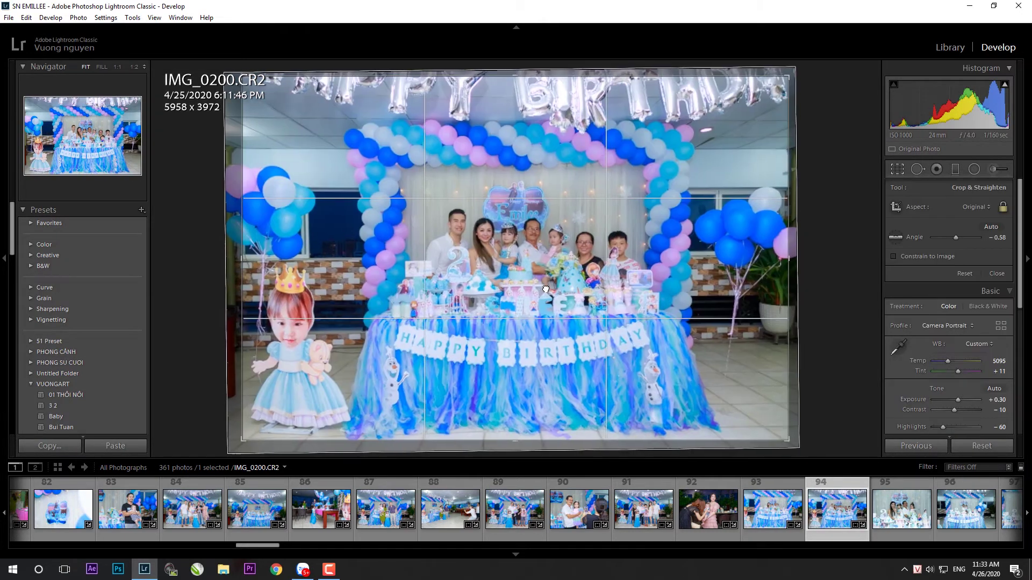
drag(836, 301, 807, 66)
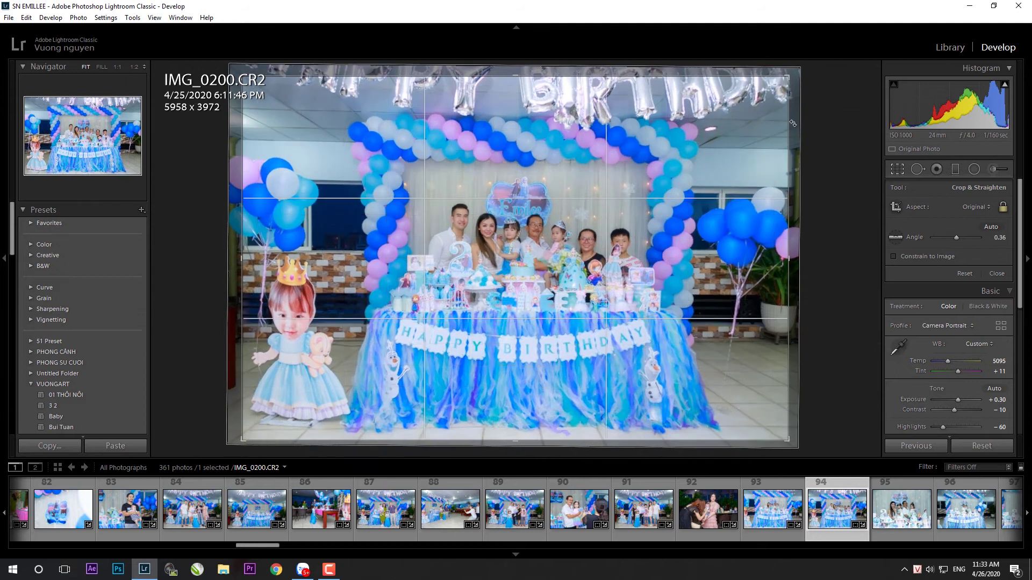
key(Return)
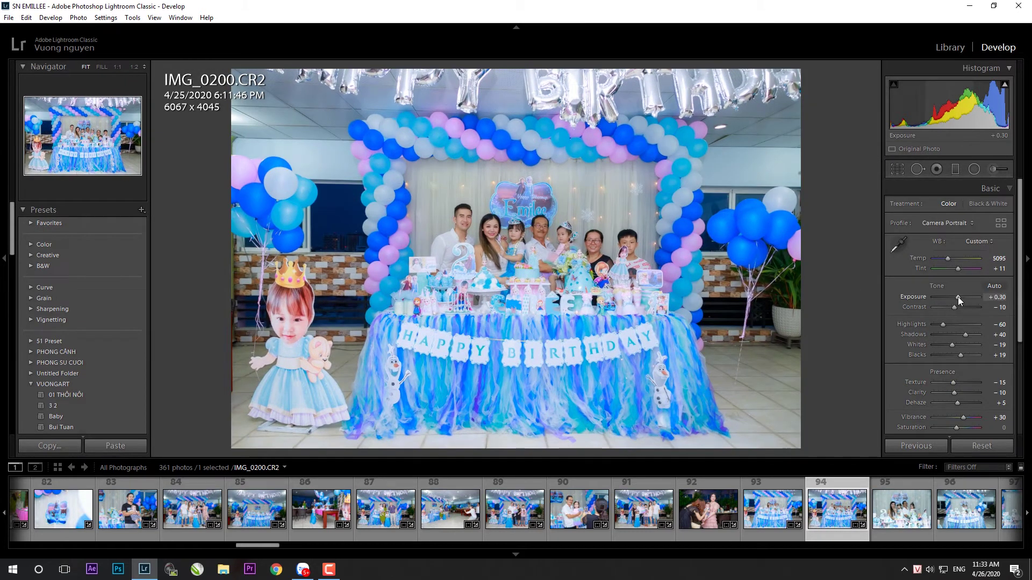
key(Up)
key(Up)
- Paste the look onto IMG_0203, crop it, and brush an area darker at Exposure −0.26
click(902, 509)
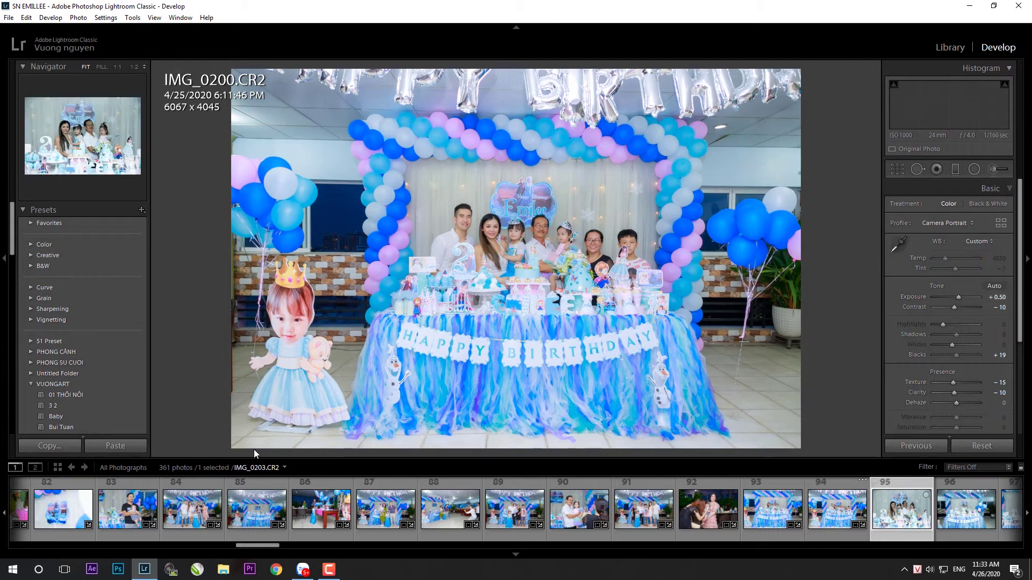
click(118, 447)
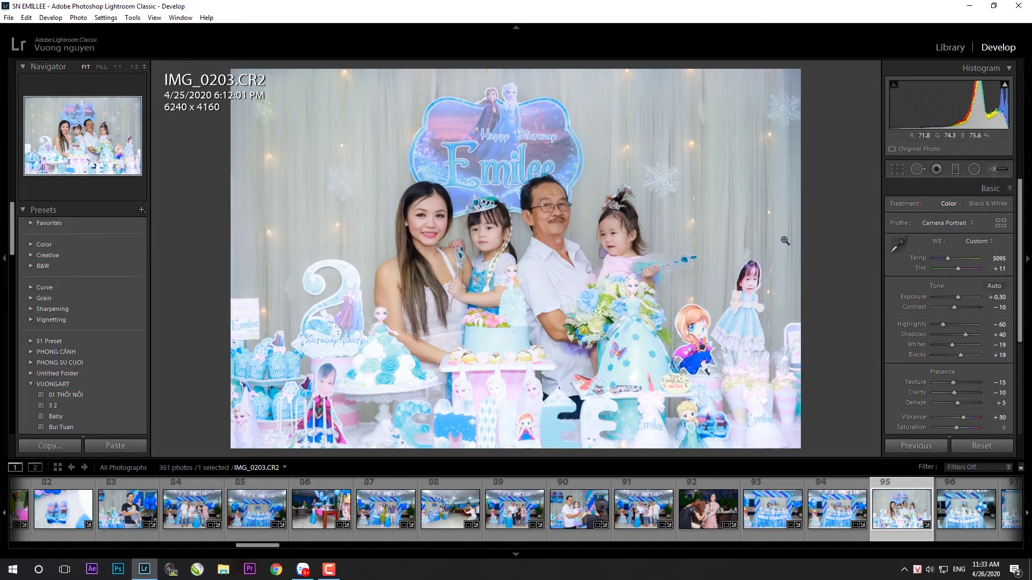
key(r)
key(r)
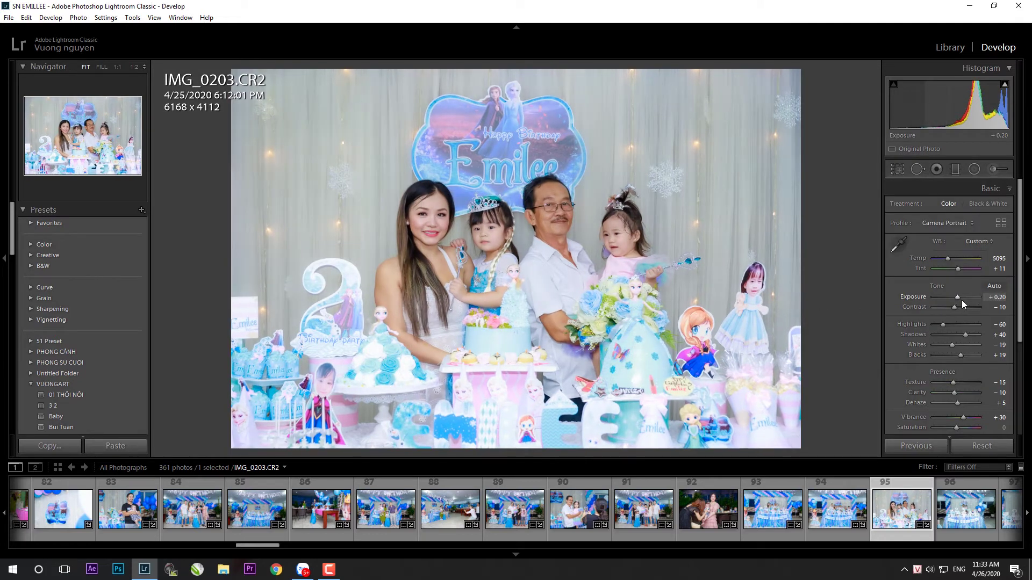
key(k)
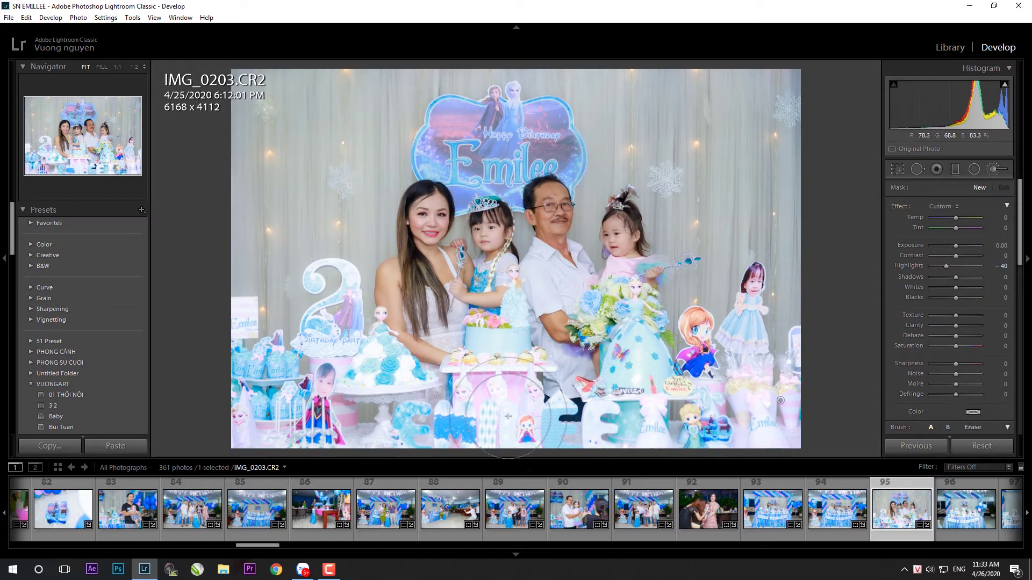
drag(262, 338, 355, 301)
drag(956, 247, 953, 245)
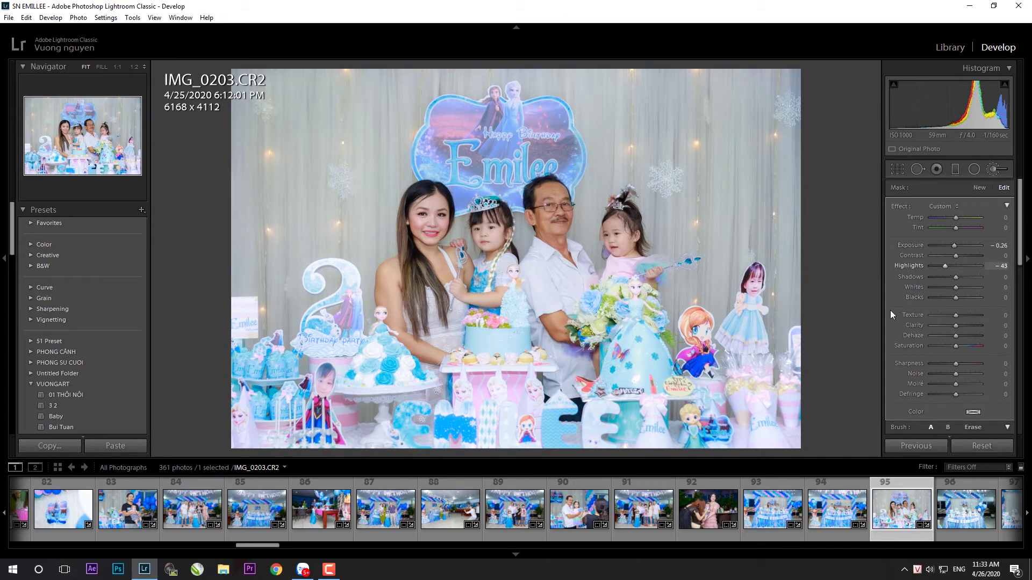
key(Right)
key(ctrl+shift+v)
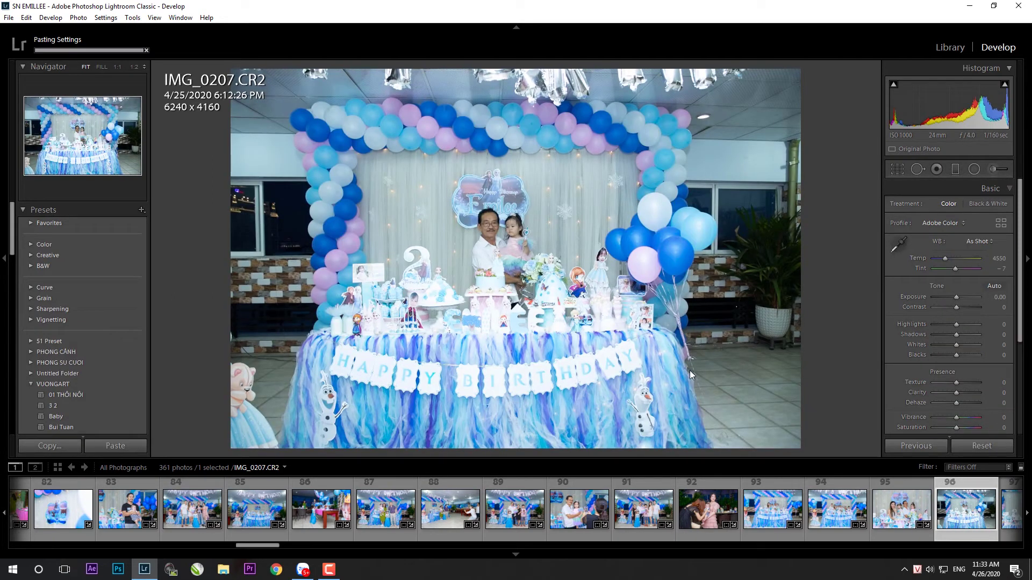
- Straighten IMG_0207 slightly with the crop tool
key(r)
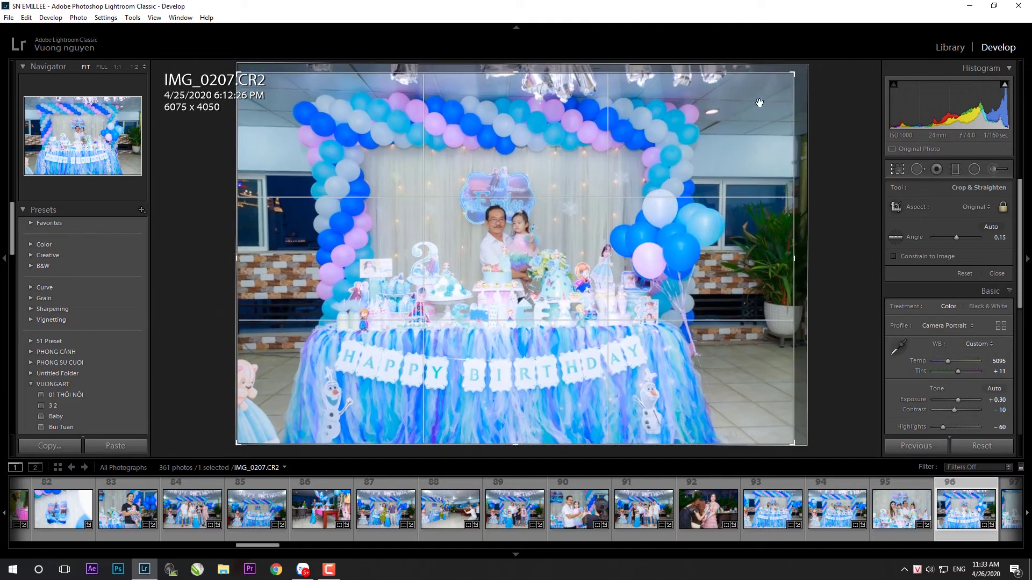
drag(800, 69, 798, 88)
key(Return)
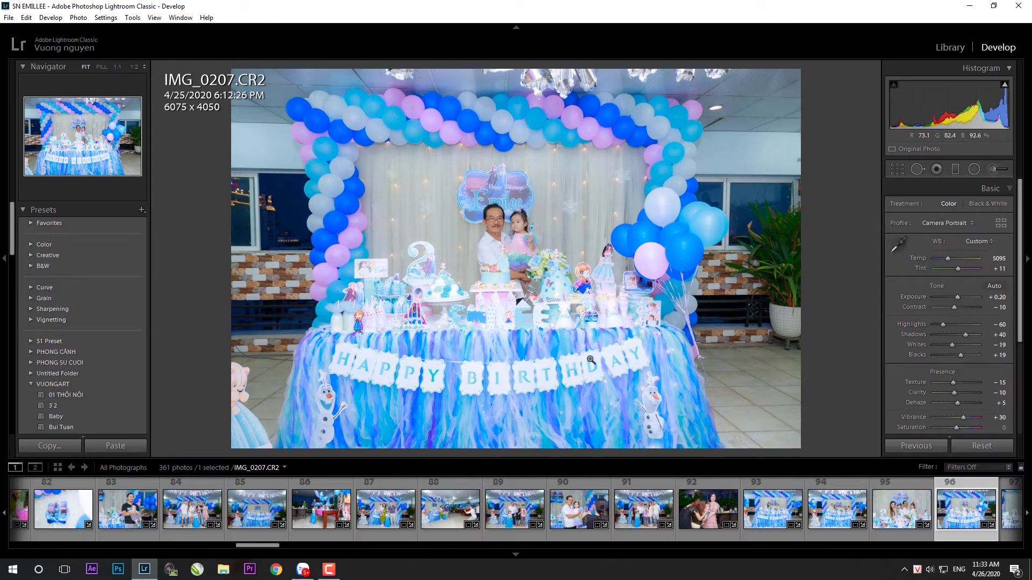
key(k)
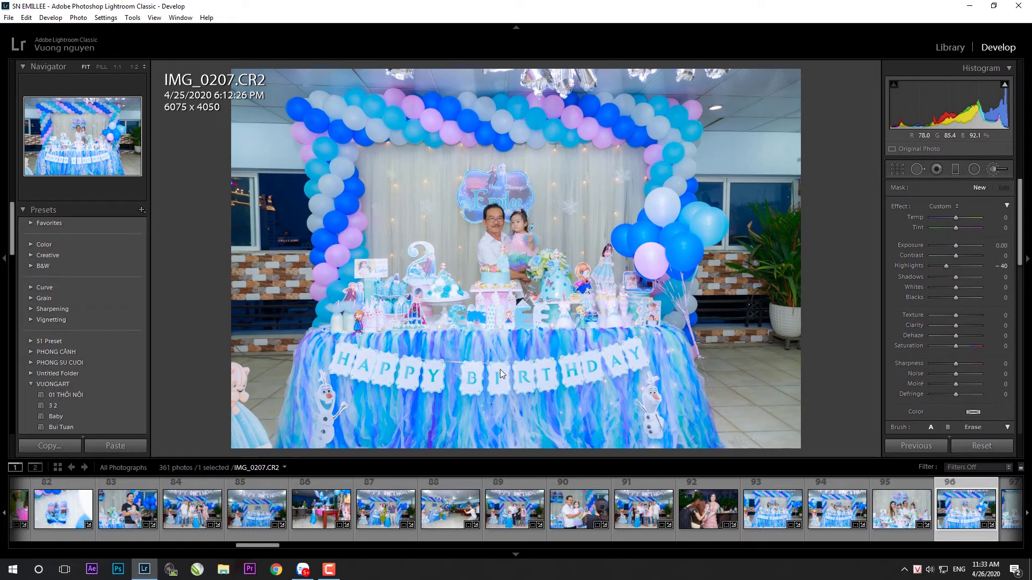
key(k)
scroll(609, 508, down, 5)
- Paste the look onto IMG_0209 and tighten its crop with a slight tilt
click(708, 508)
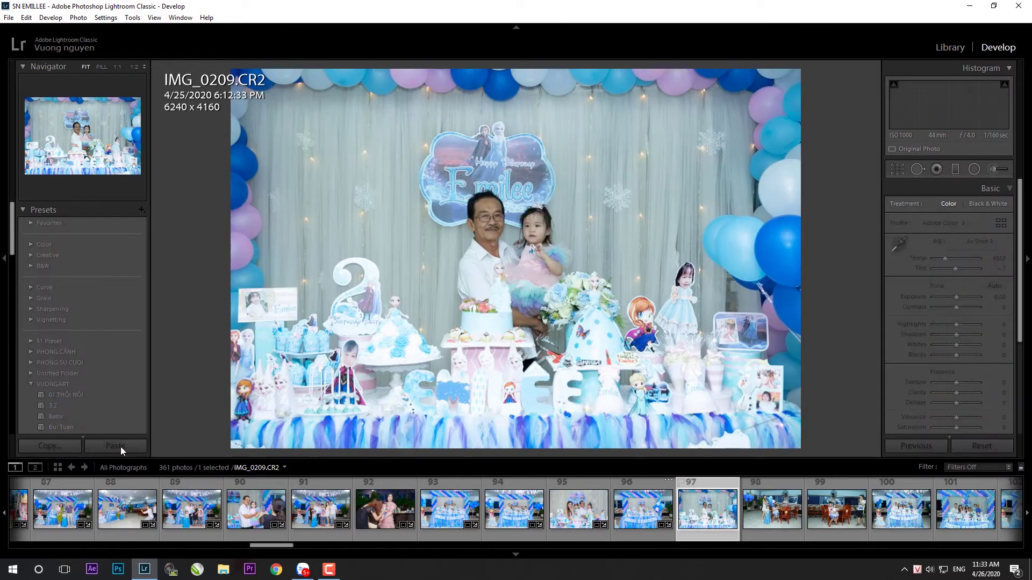
click(103, 446)
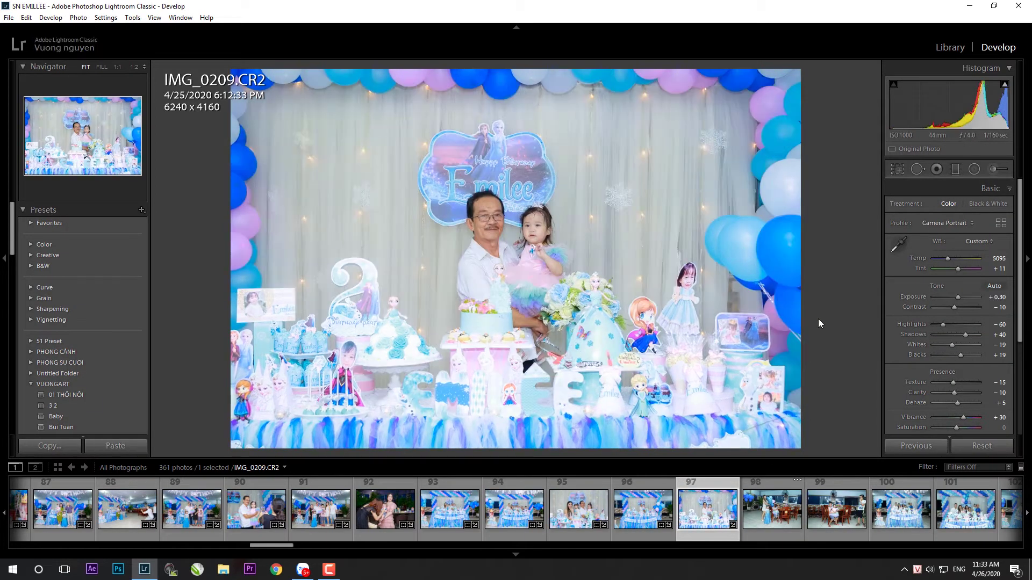
key(r)
drag(849, 272, 847, 284)
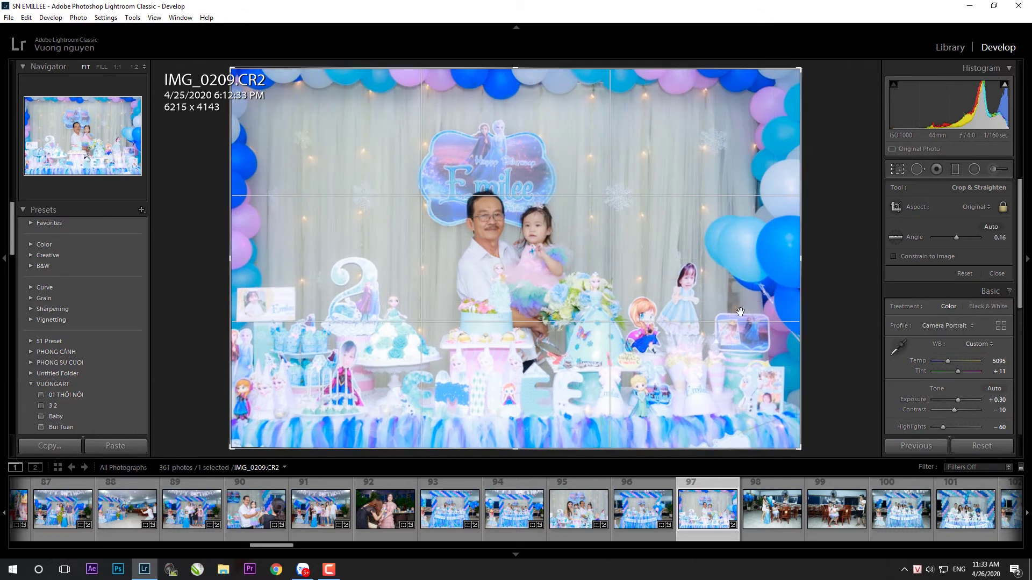
key(Return)
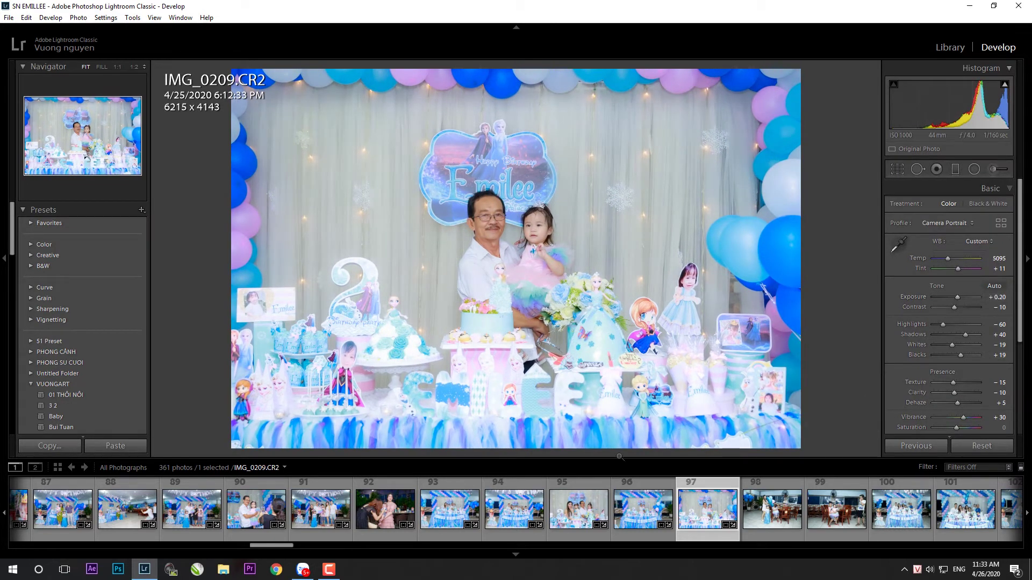
key(k)
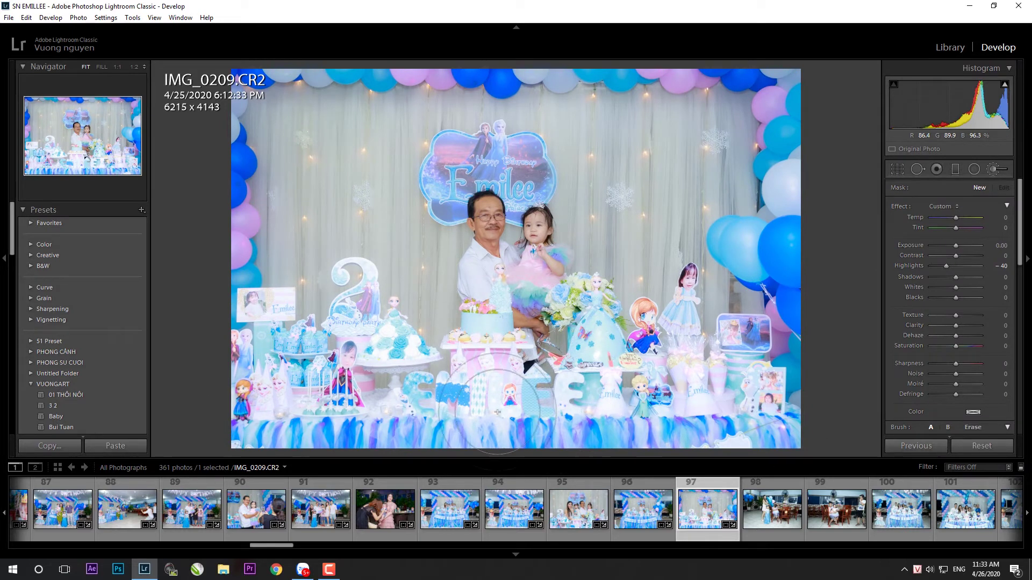
key(k)
- Pull IMG_0209's Highlights down to −79, reviewing its brush adjustments
drag(945, 326, 940, 326)
scroll(959, 297, down, 2)
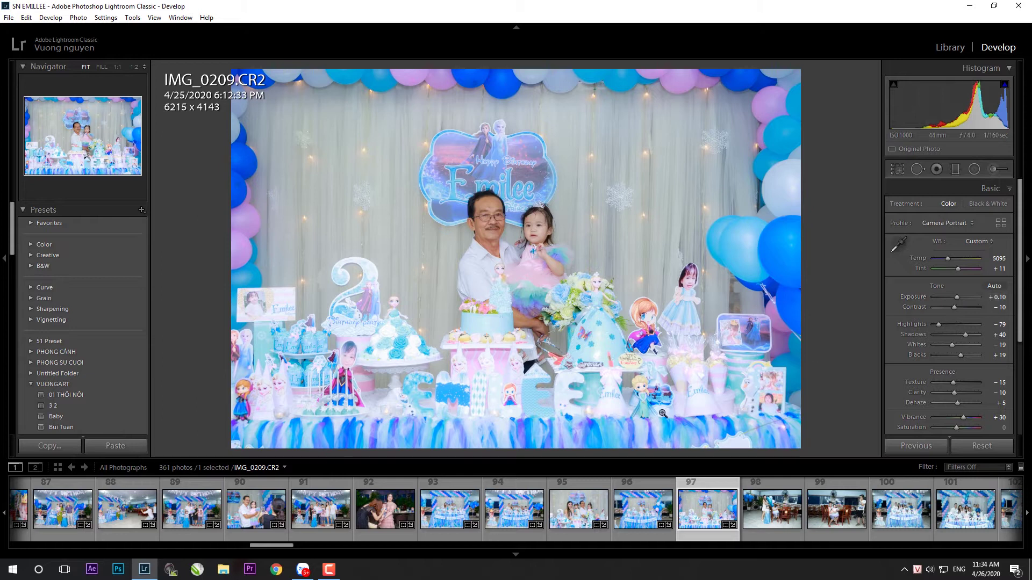
key(k)
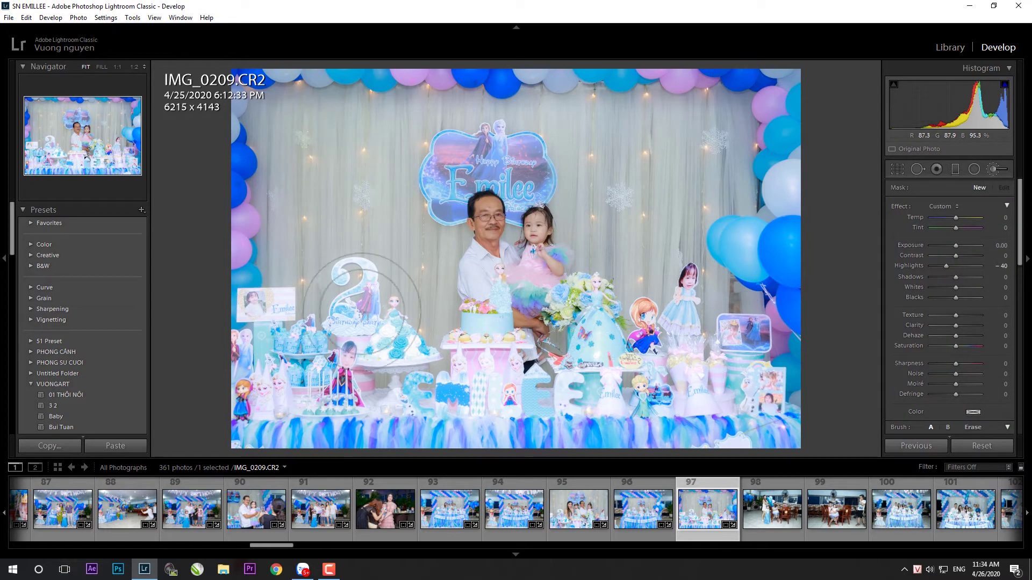
key(k)
key(Right)
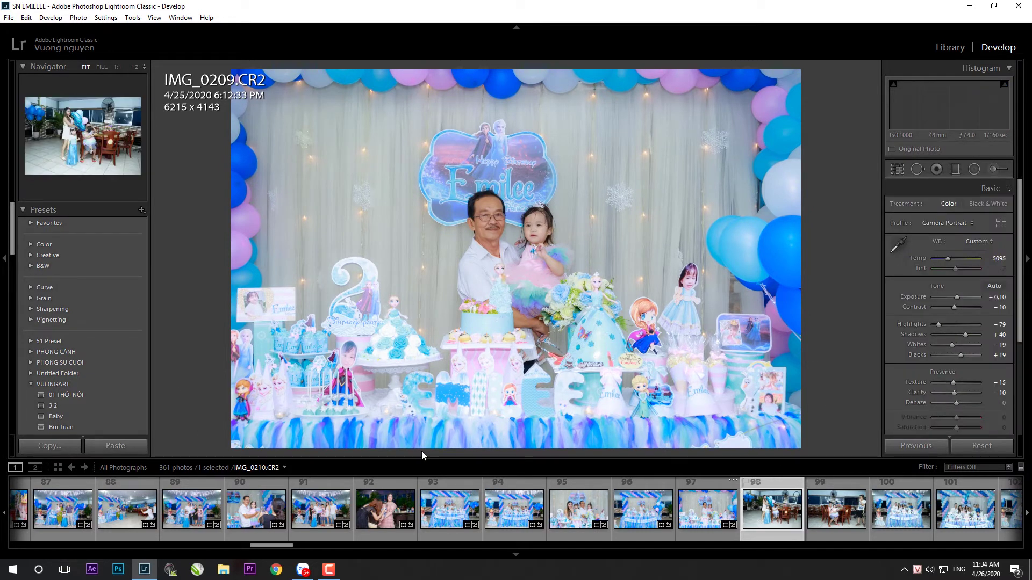
- Paste the look onto IMG_0210, trim and level its crop, and set Exposure to +0.20
key(ctrl+shift+v)
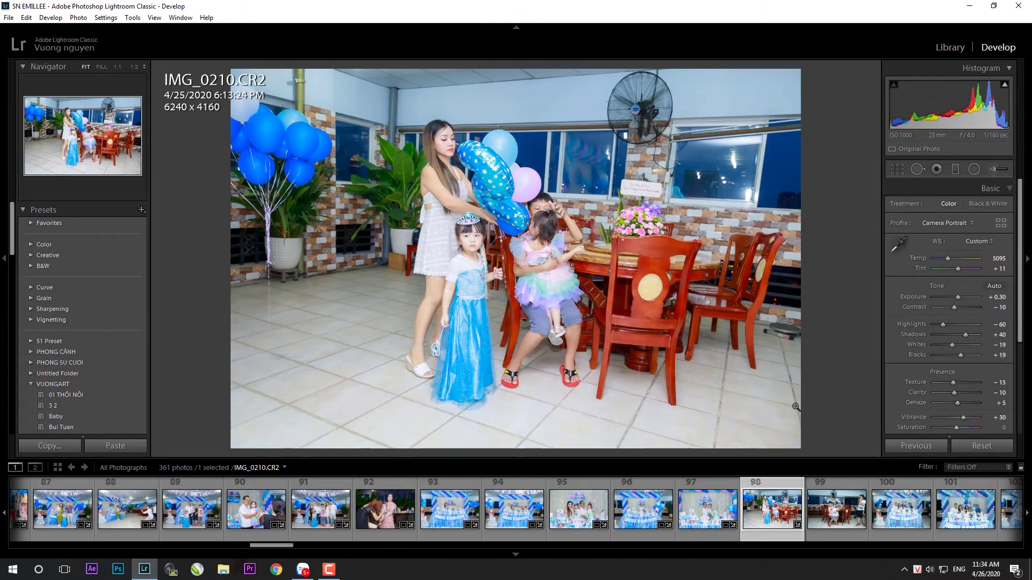
key(r)
drag(799, 446, 782, 389)
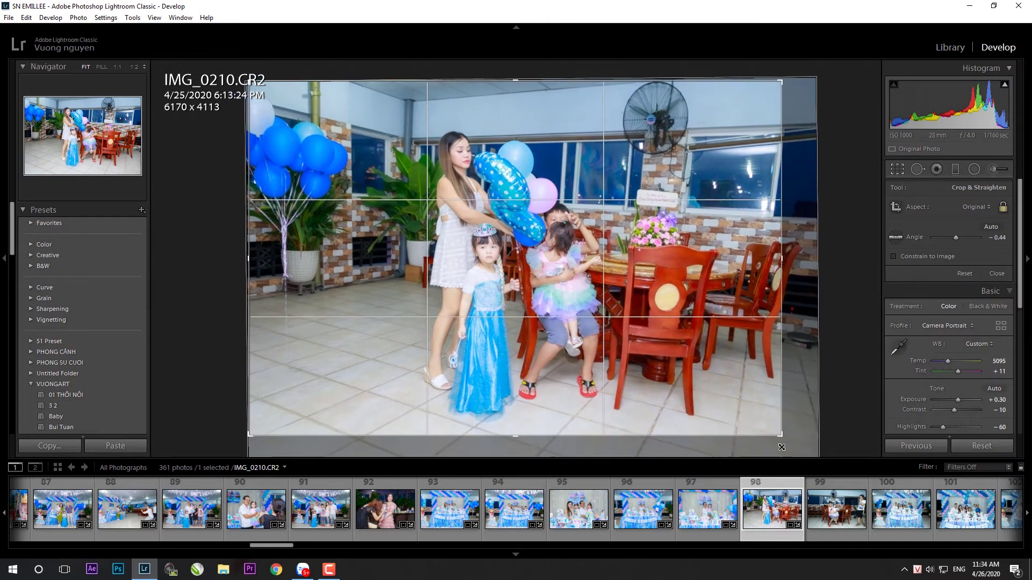
mouse_move(783, 389)
mouse_down()
mouse_move(785, 86)
mouse_move(688, 129)
mouse_up()
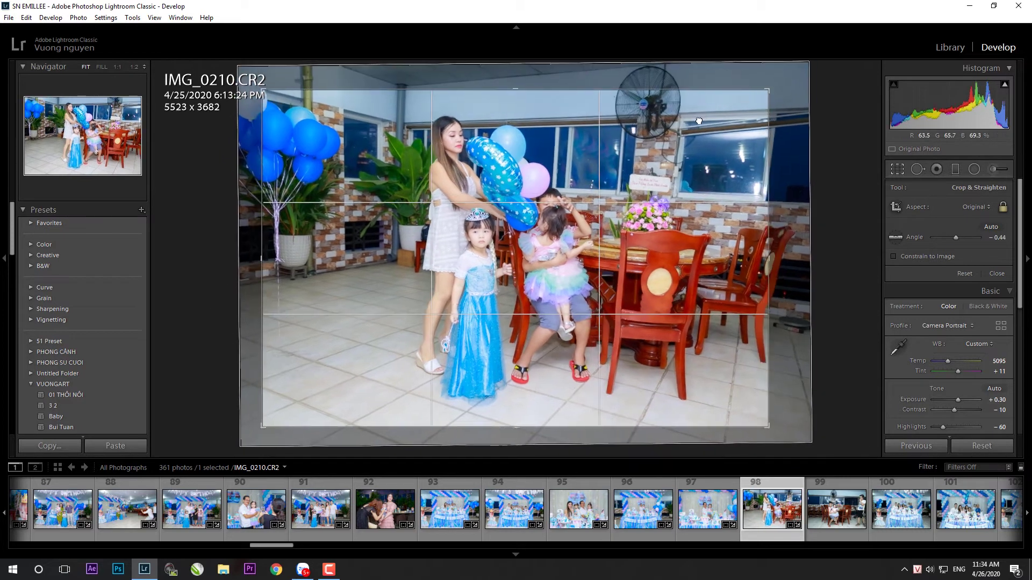
key(Return)
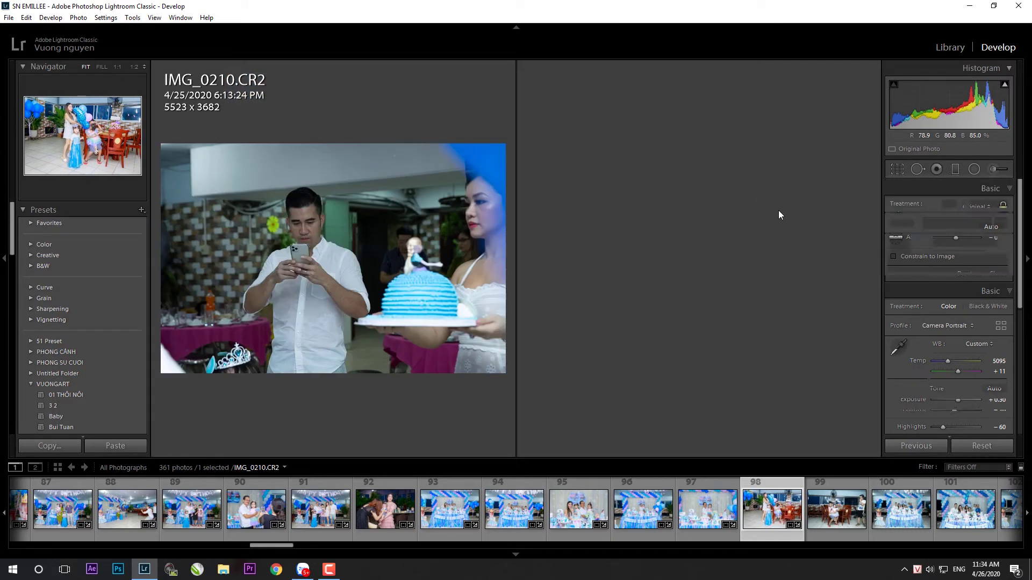
mouse_move(956, 296)
mouse_down()
mouse_move(940, 324)
mouse_move(963, 335)
mouse_up()
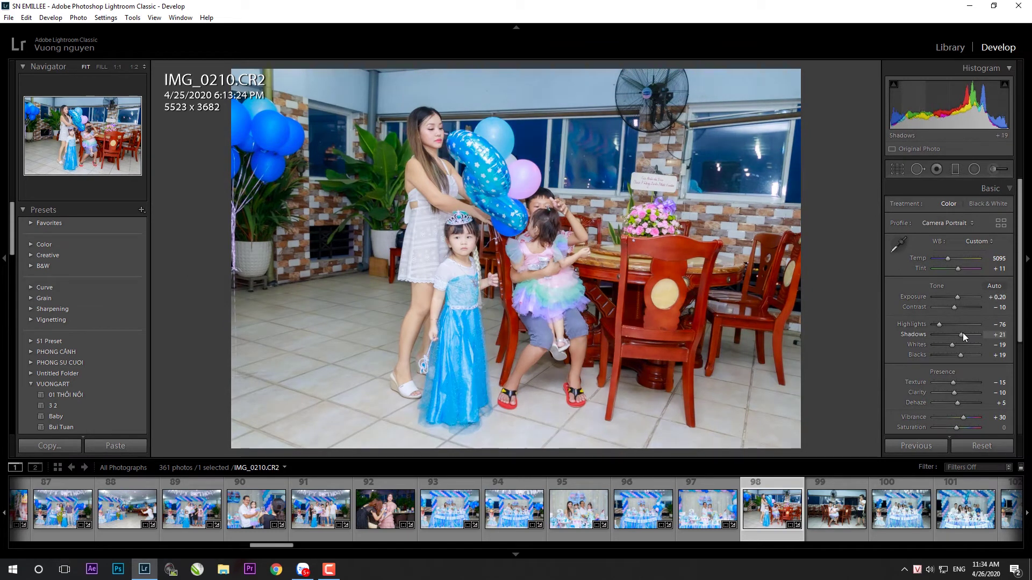
- Paste the look onto IMG_0212 and give it a tighter, levelled crop
click(843, 520)
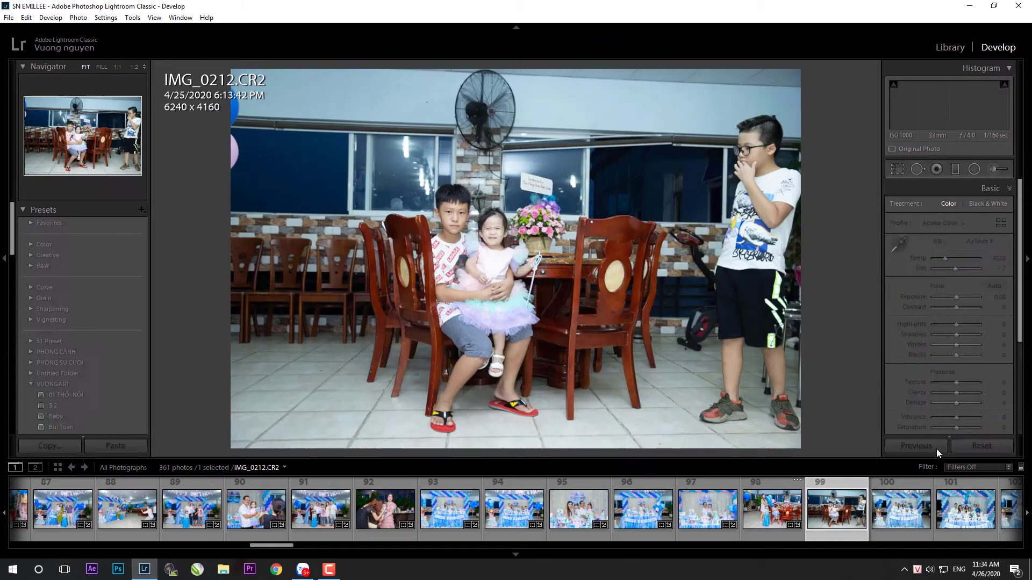
click(140, 445)
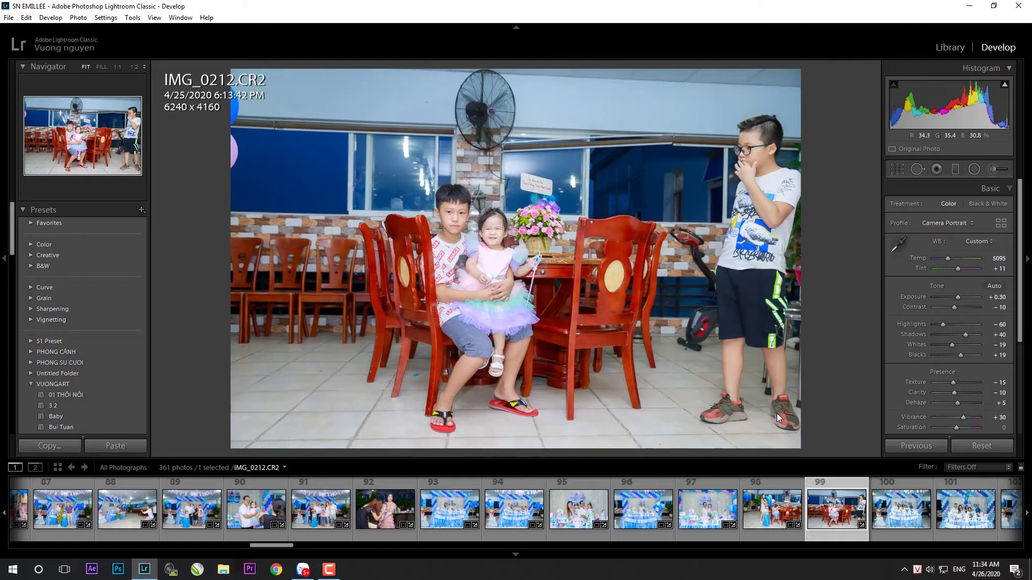
key(r)
drag(856, 411, 847, 415)
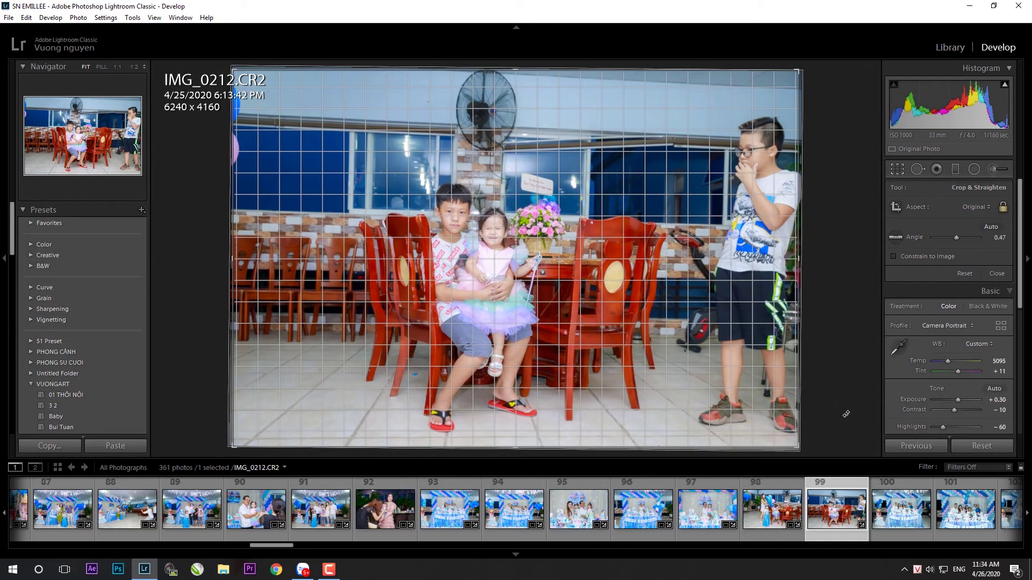
drag(232, 70, 257, 86)
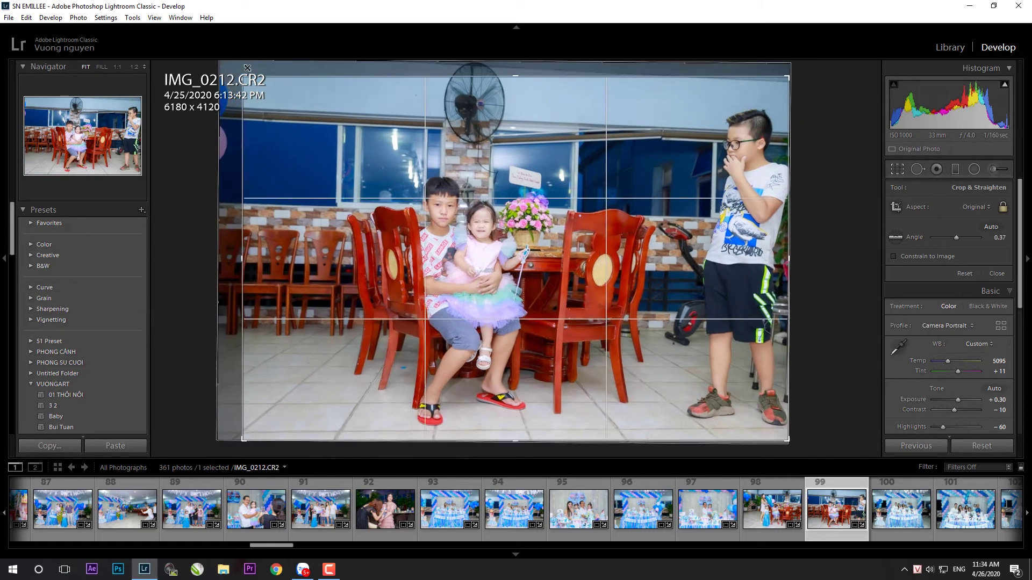
drag(854, 379, 853, 371)
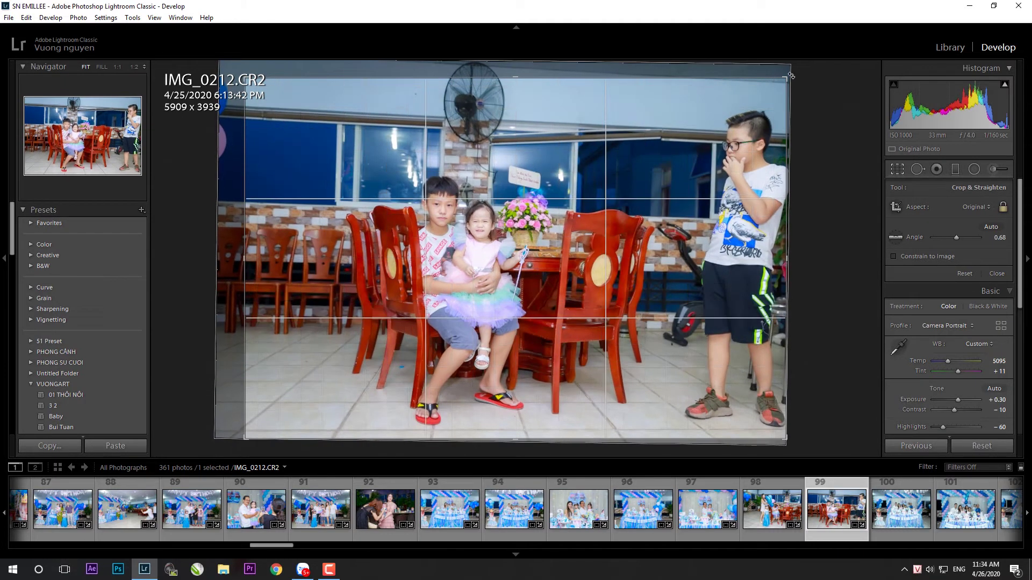
drag(785, 79, 783, 81)
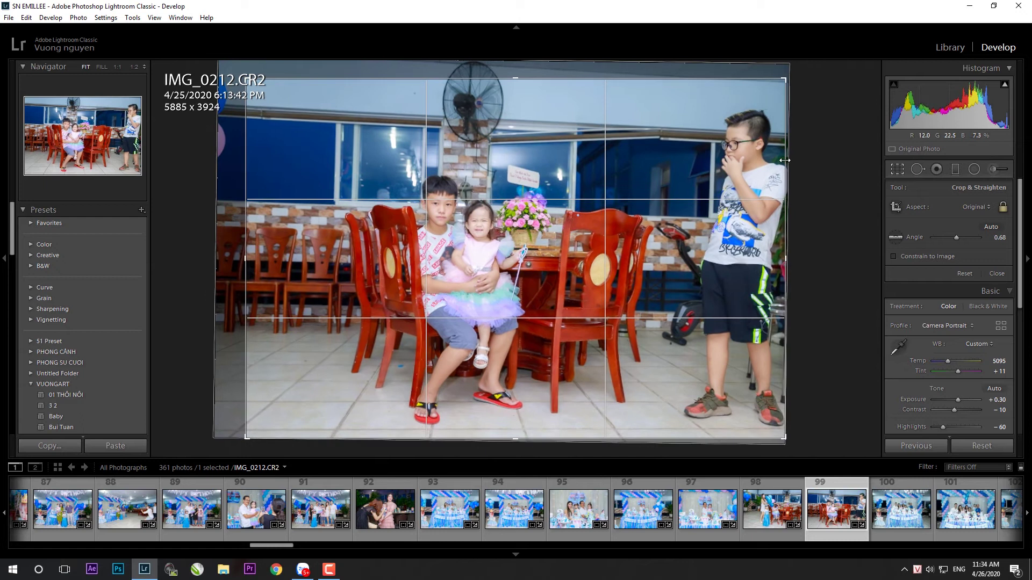
key(Return)
- Refine IMG_0212's rotation, then lower Exposure to +0.10 and Highlights to −67
key(r)
drag(840, 366, 841, 374)
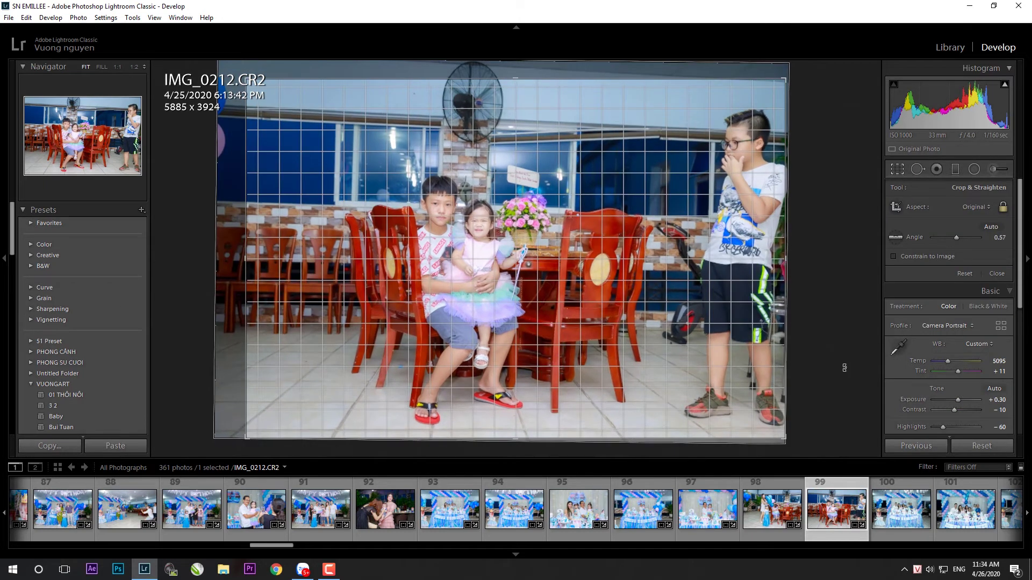
key(Return)
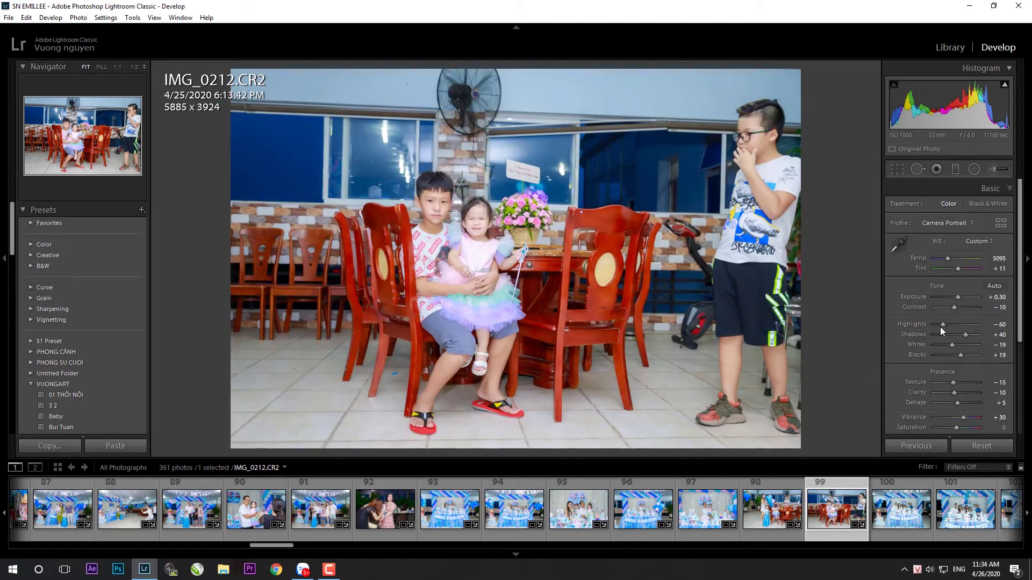
mouse_move(957, 298)
mouse_down()
mouse_move(944, 324)
mouse_move(966, 334)
mouse_move(966, 356)
mouse_up()
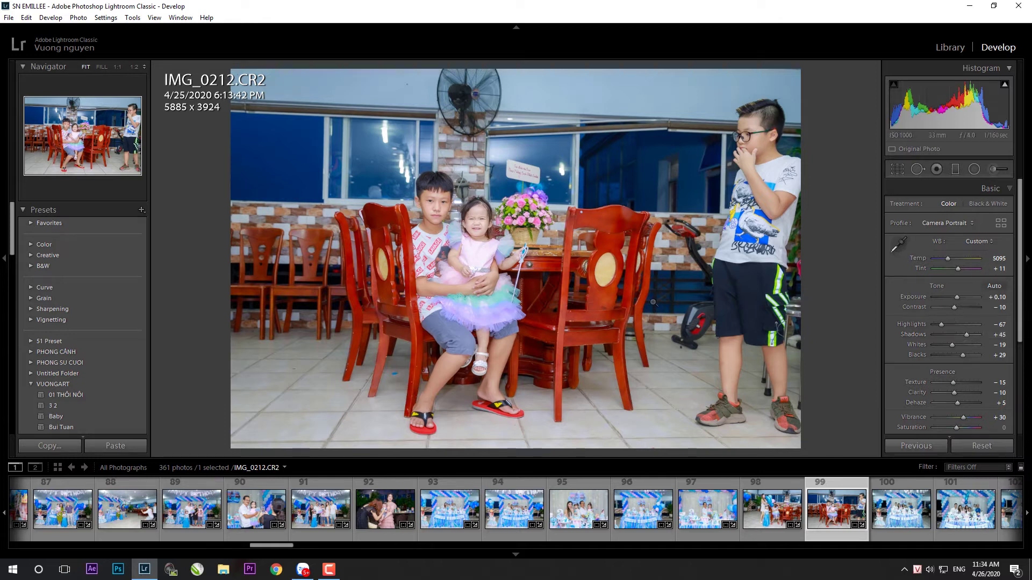
- Recheck IMG_0212's straightening and raise Shadows to about +40
key(r)
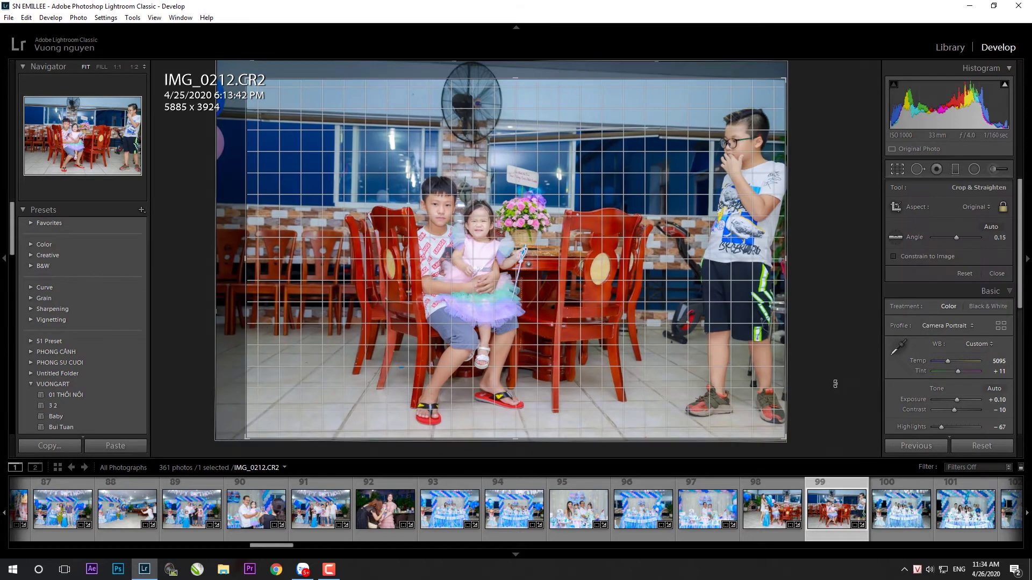
key(r)
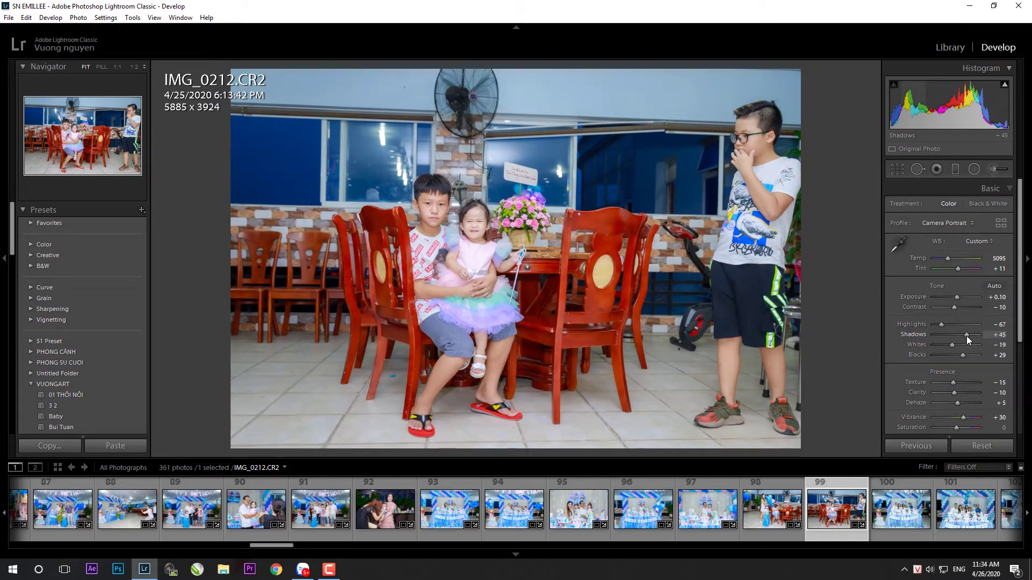
drag(962, 336, 964, 336)
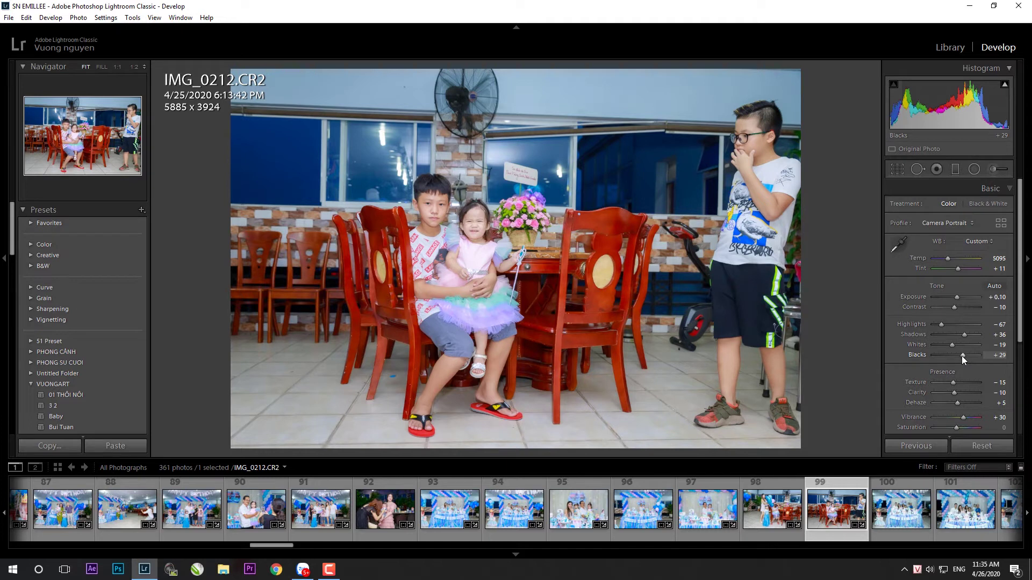
drag(965, 336, 966, 335)
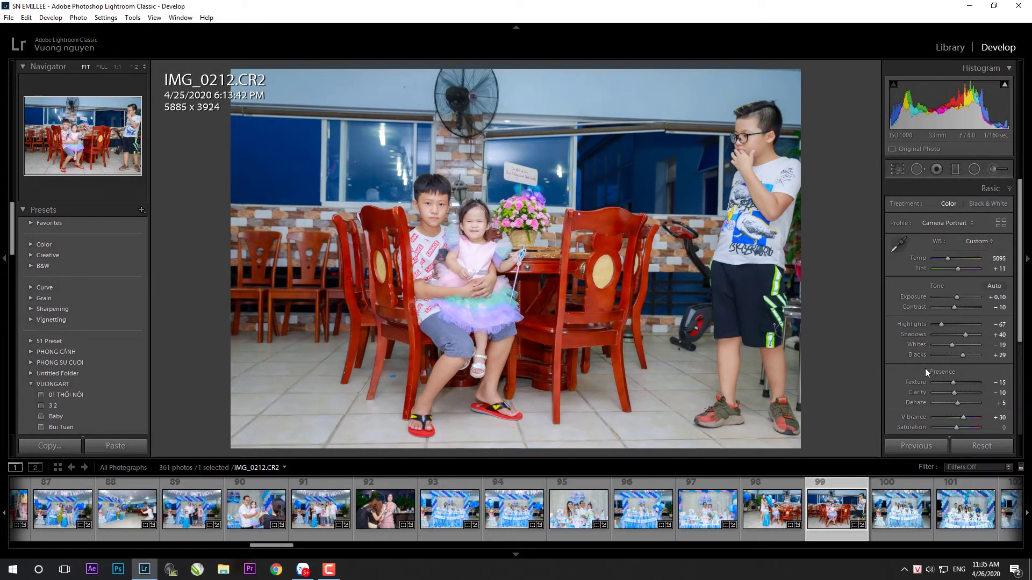
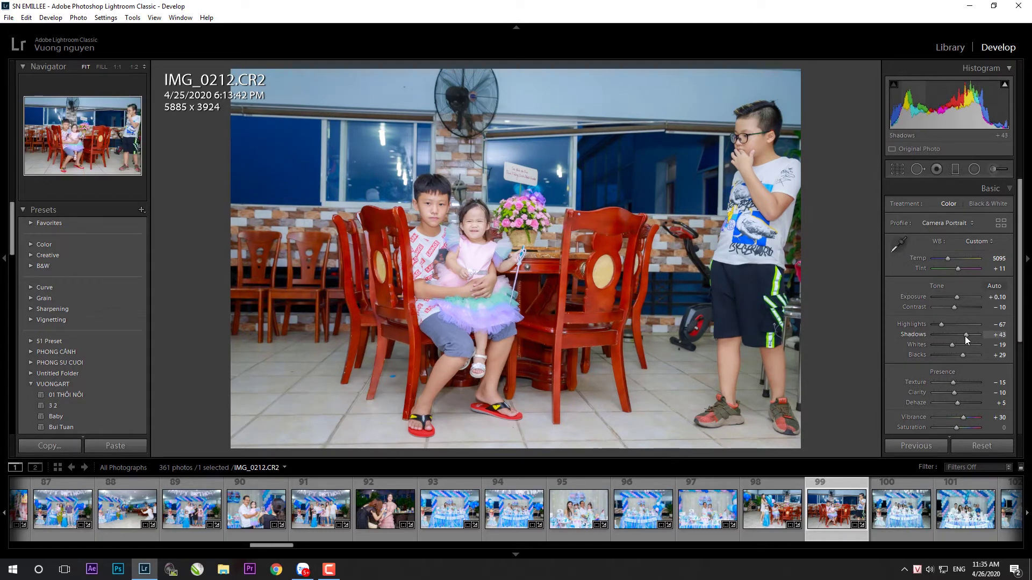
- Paste the copied Camera Portrait settings onto IMG_0214 and ease Shadows back to +29
key(Right)
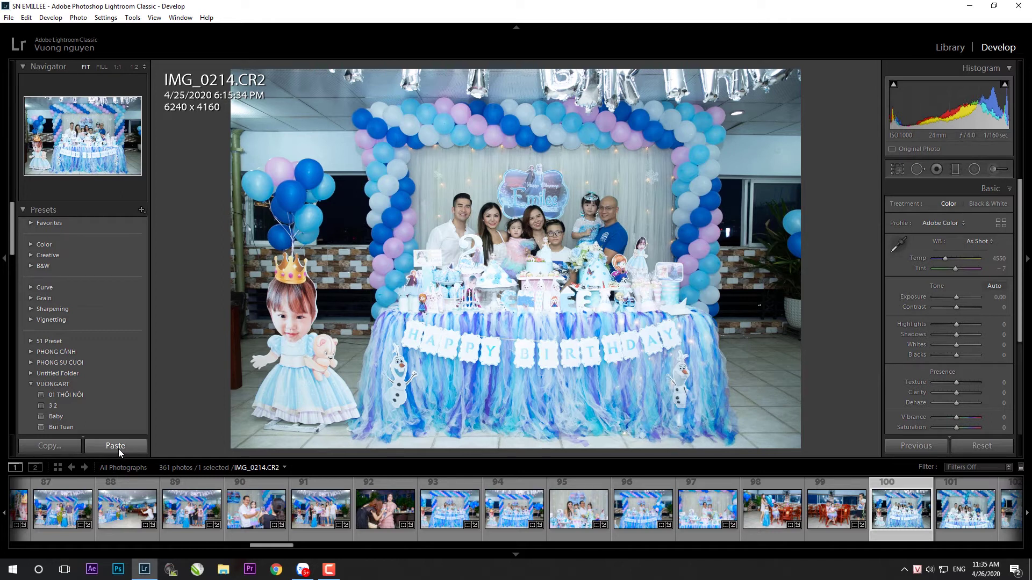
click(116, 446)
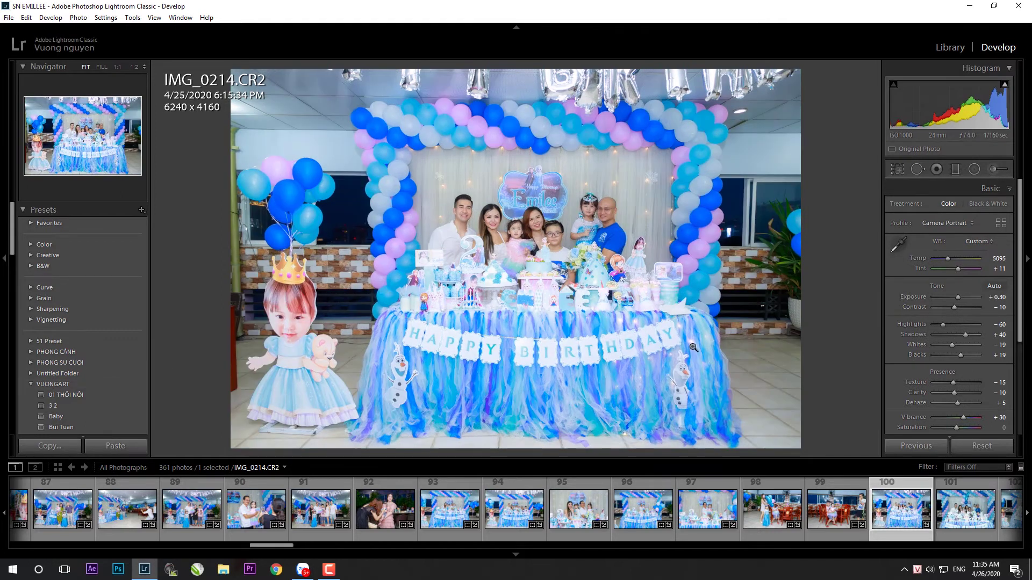
drag(965, 336, 959, 354)
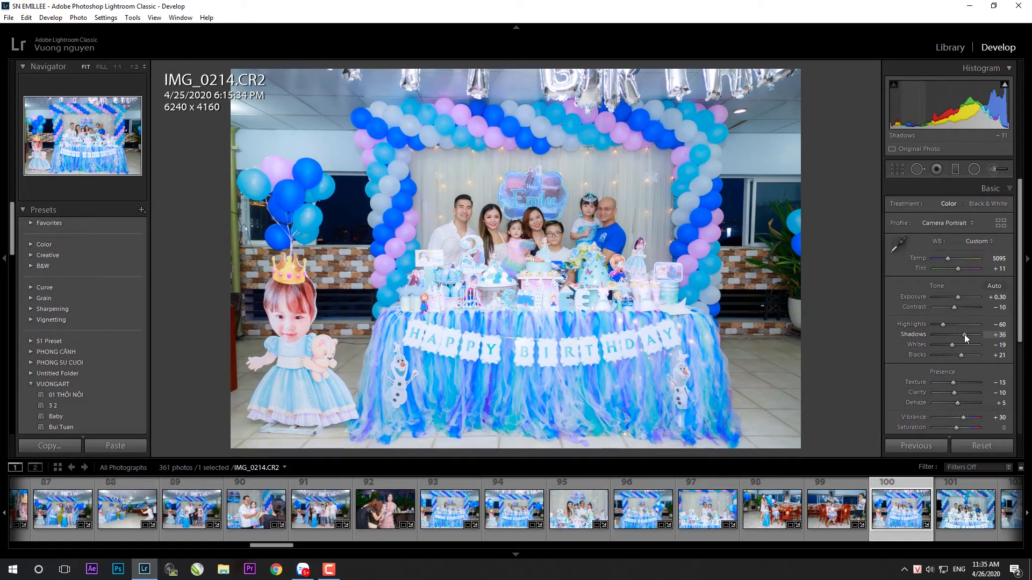
drag(963, 334, 961, 334)
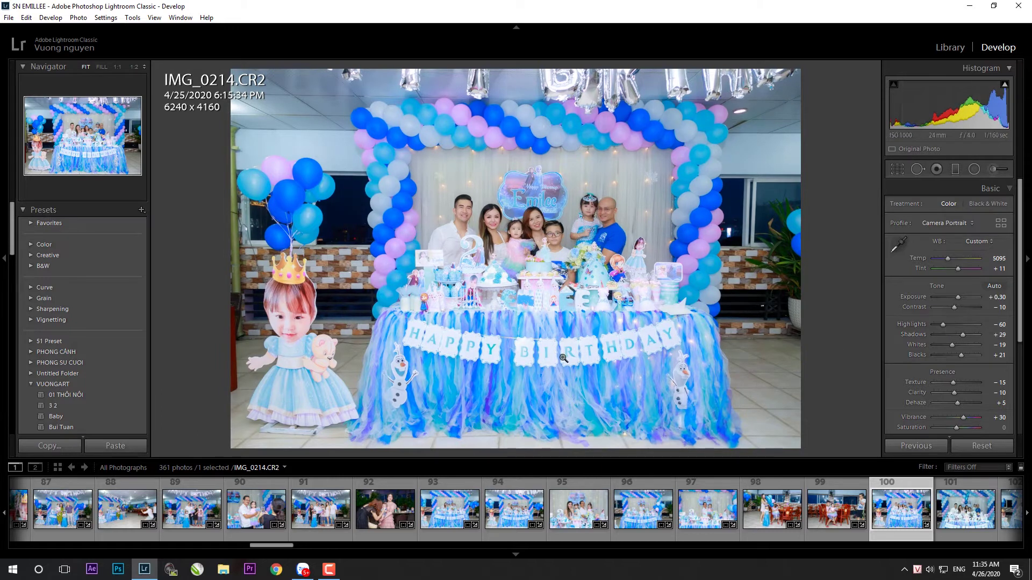
- Move on to IMG_0217 and paste the copied develop settings onto it
key(k)
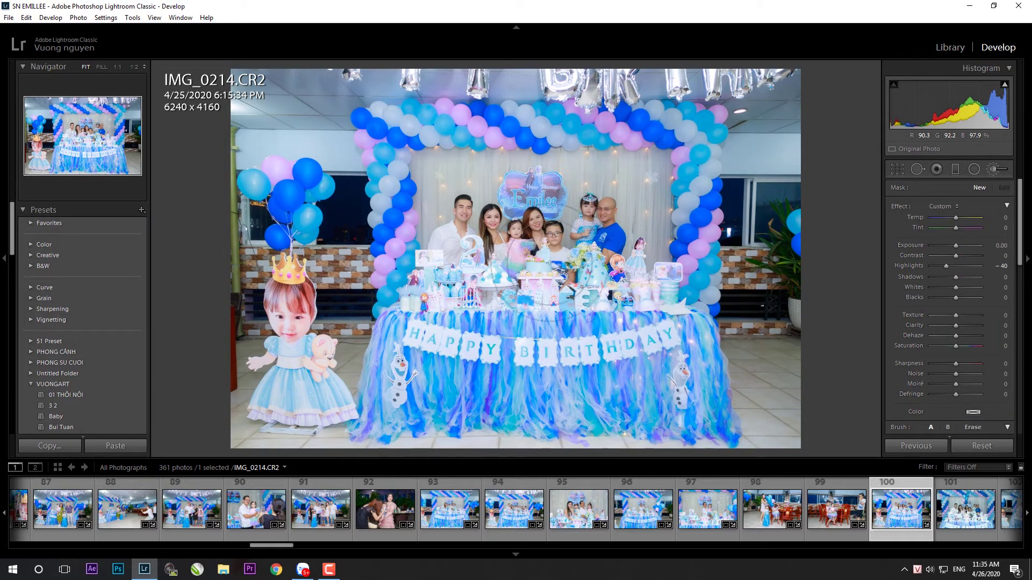
key(k)
key(Right)
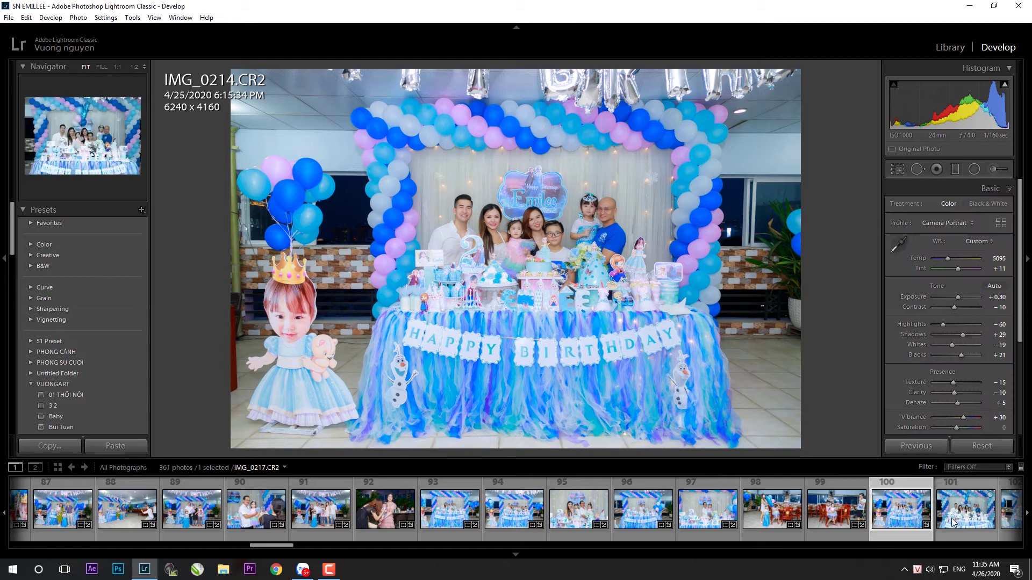
key(ctrl+shift+v)
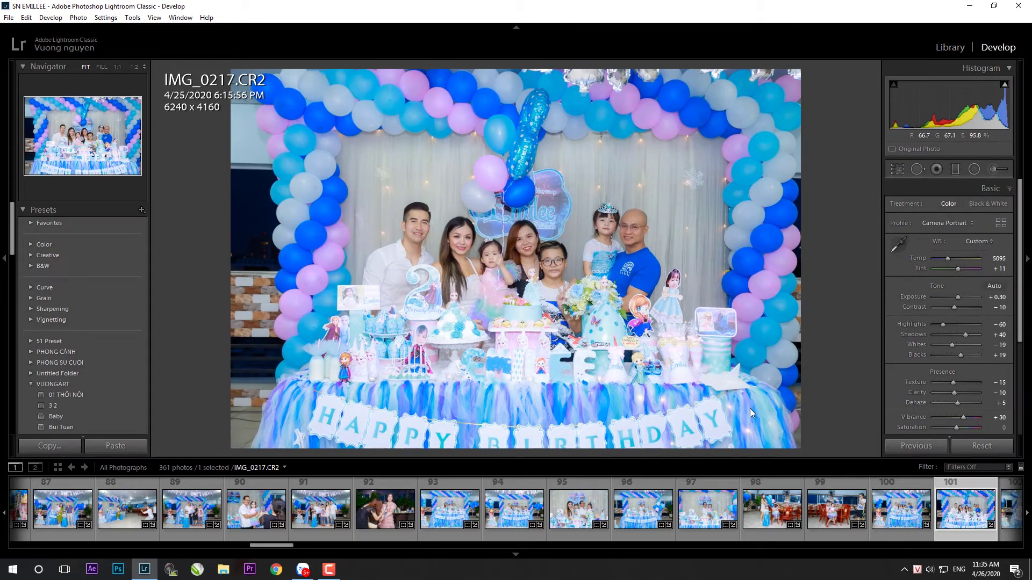
- Straighten IMG_0217 slightly, giving a 6232x4154 crop
key(r)
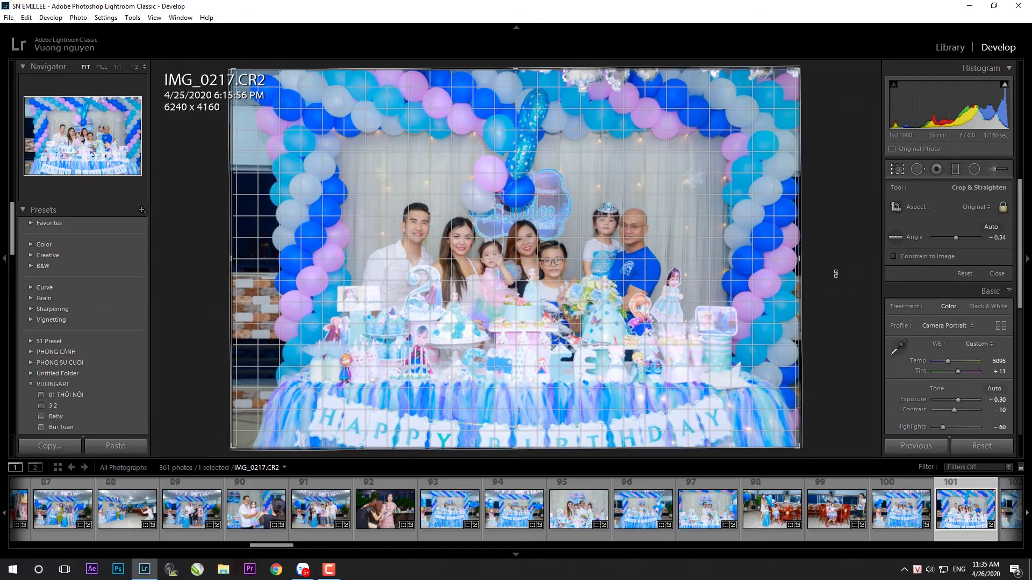
key(r)
key(k)
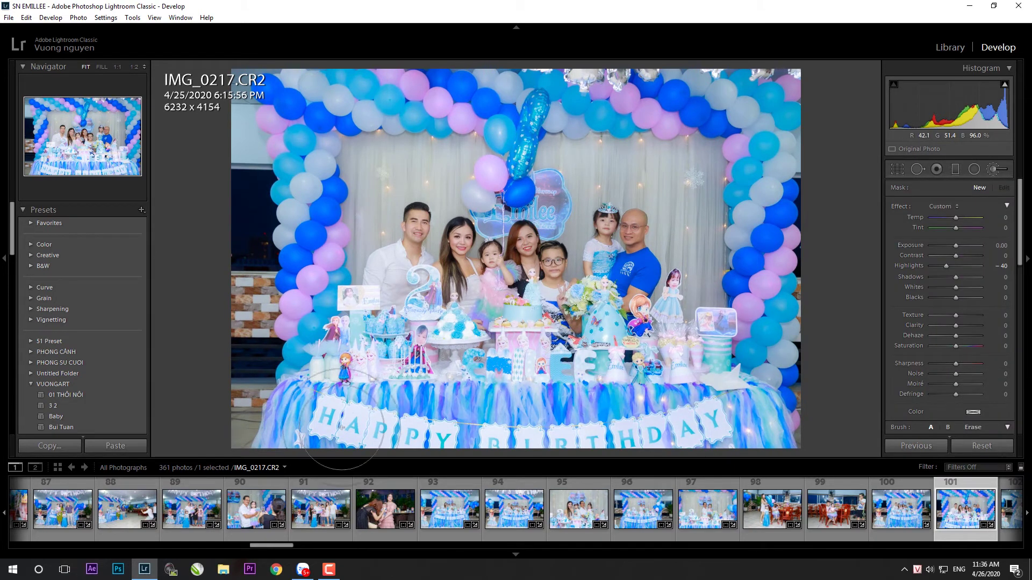
scroll(708, 509, down, 5)
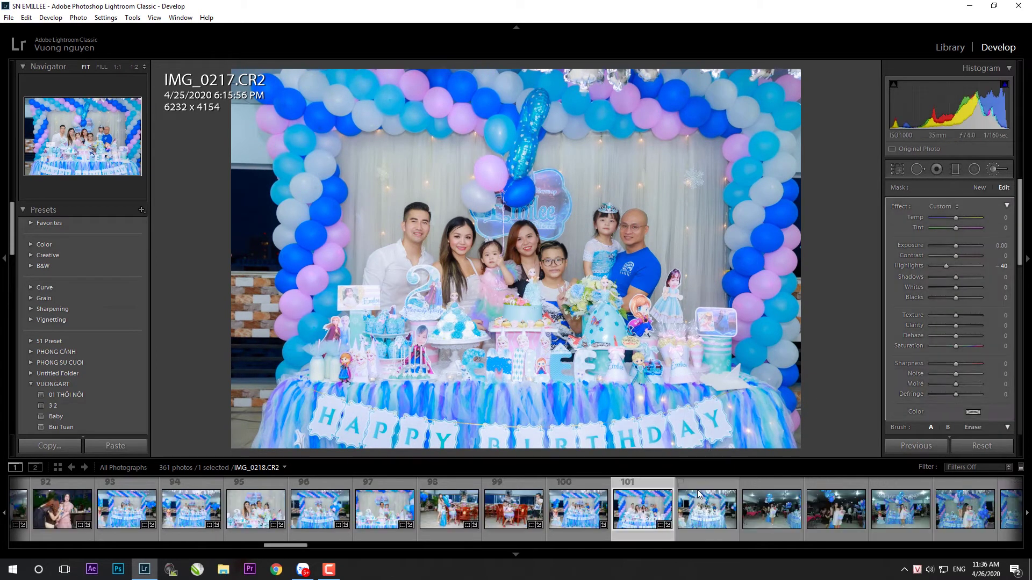
- Paste the copied settings onto IMG_0218 and straighten it to 6077x4051
click(708, 516)
click(120, 447)
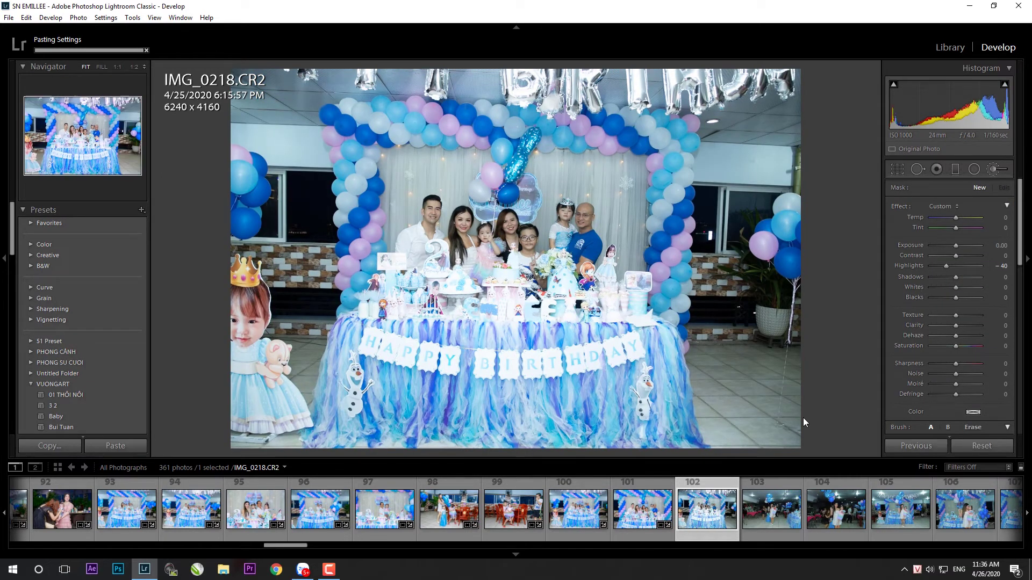
key(r)
drag(846, 407, 720, 371)
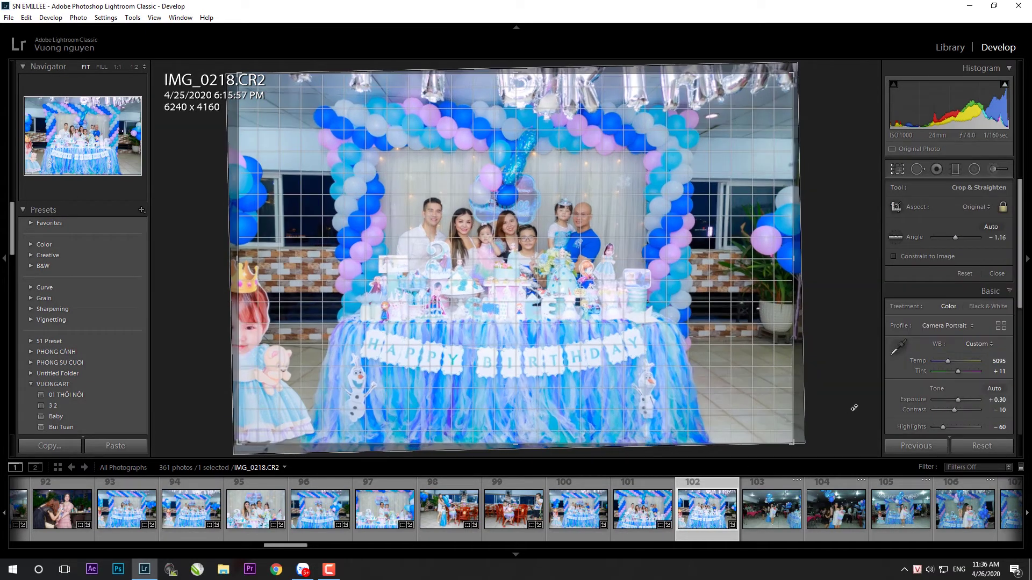
key(Return)
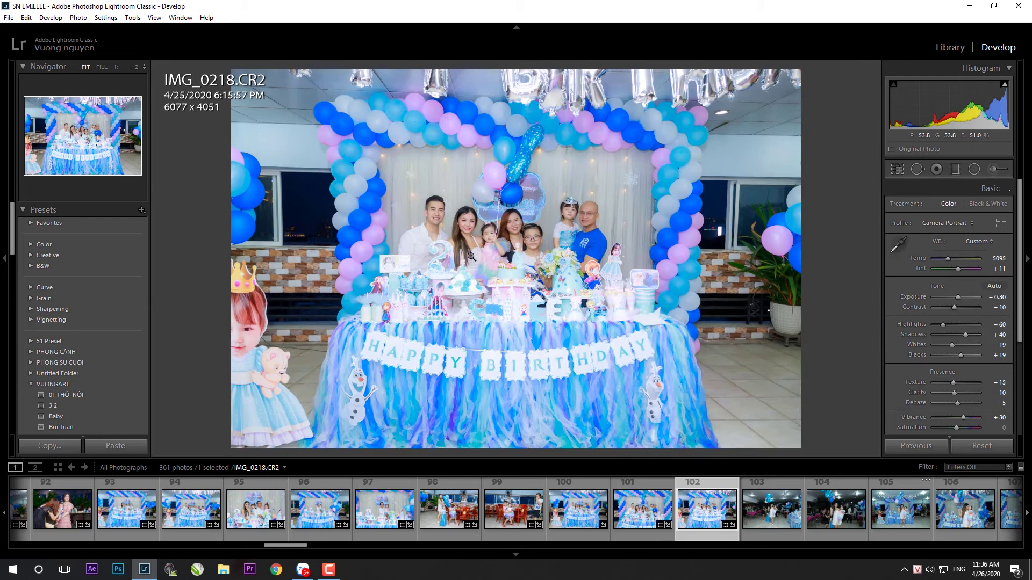
- Recheck IMG_0218's crop framing, then select IMG_0219 in the filmstrip
key(r)
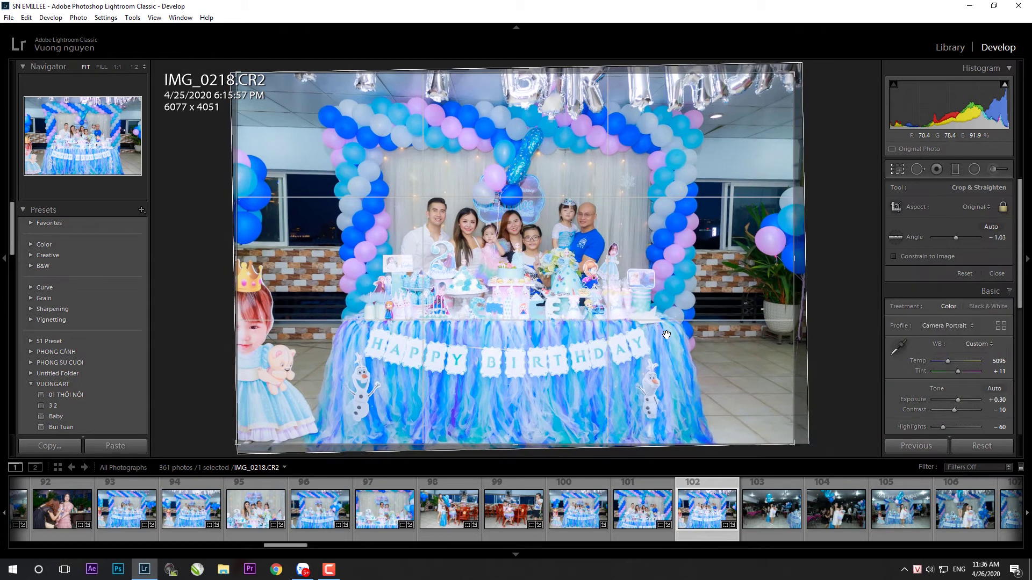
key(k)
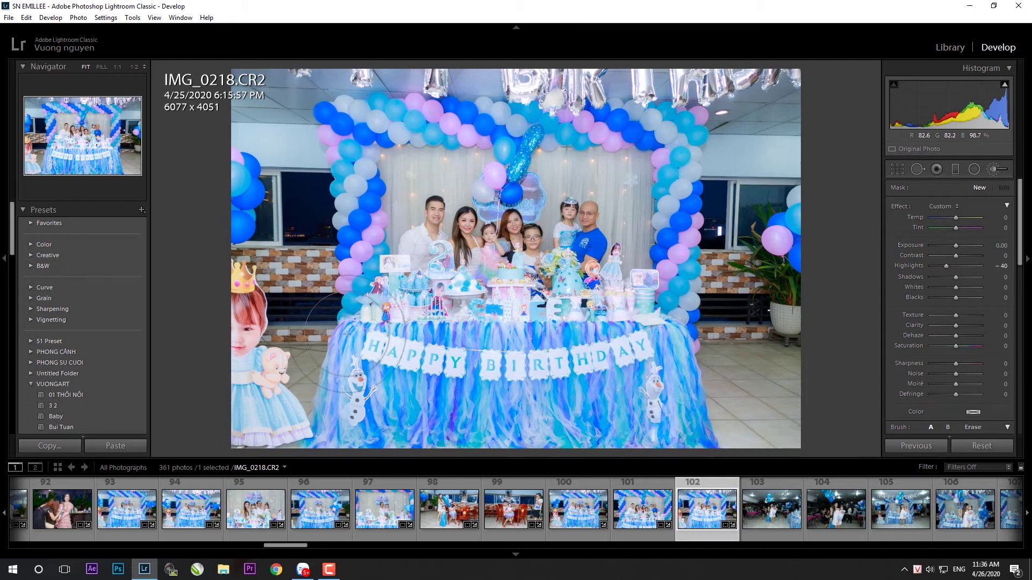
key(k)
click(772, 509)
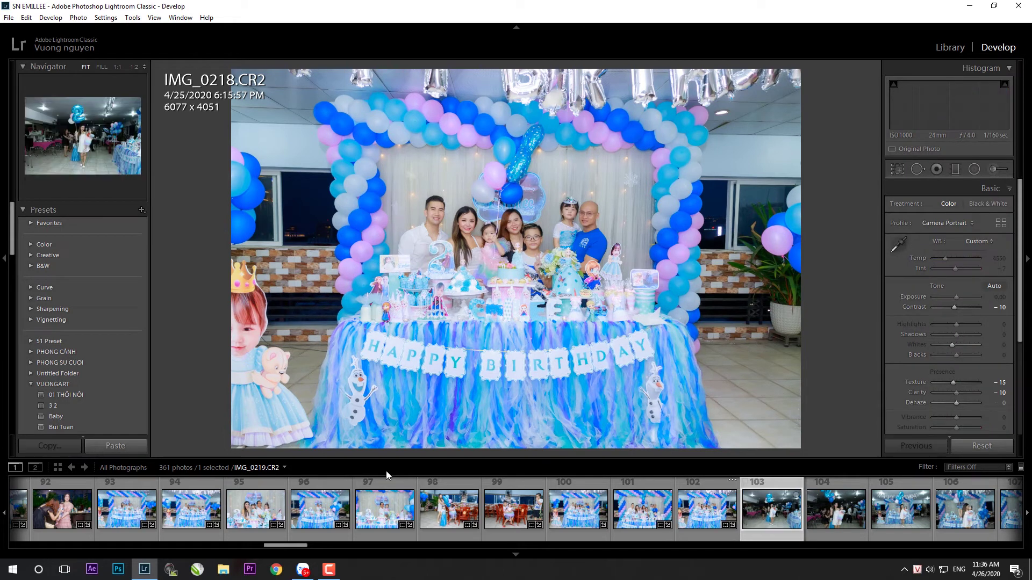
- Paste the copied settings onto IMG_0219, straighten it -1.38° and crop to 5243x3495
click(118, 449)
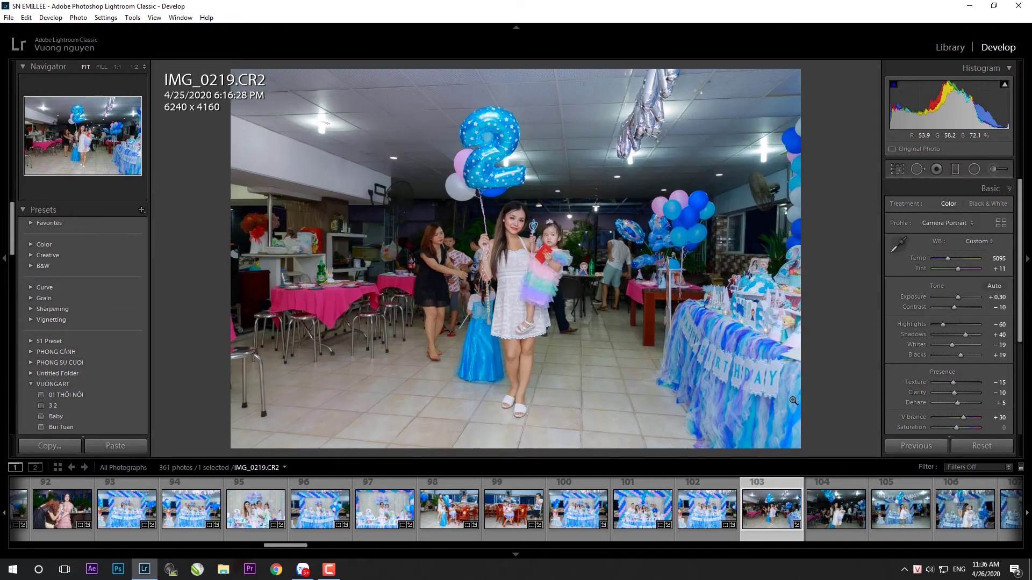
key(r)
drag(836, 418, 832, 425)
drag(701, 384, 717, 394)
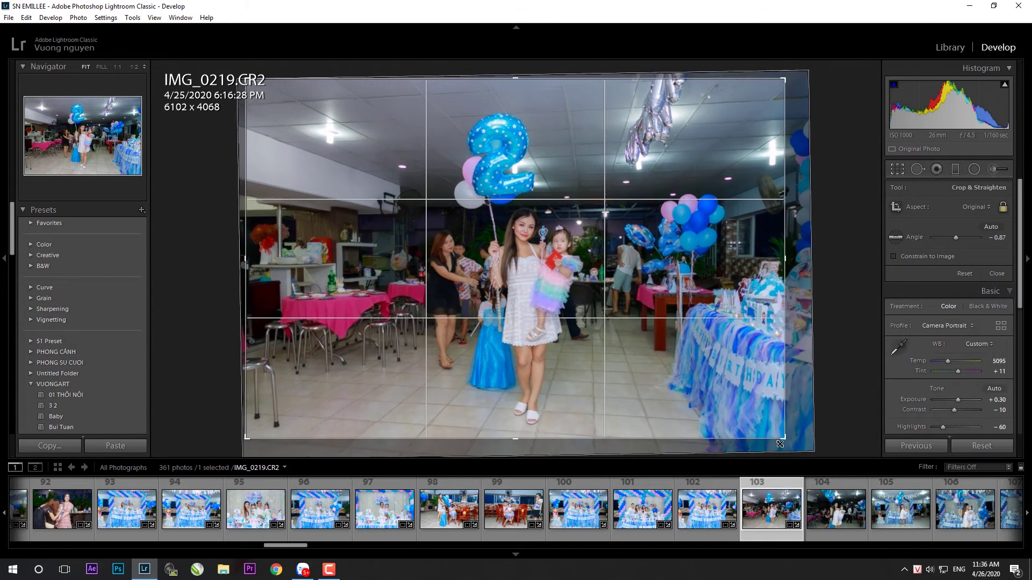
drag(778, 83, 680, 129)
drag(800, 349, 797, 317)
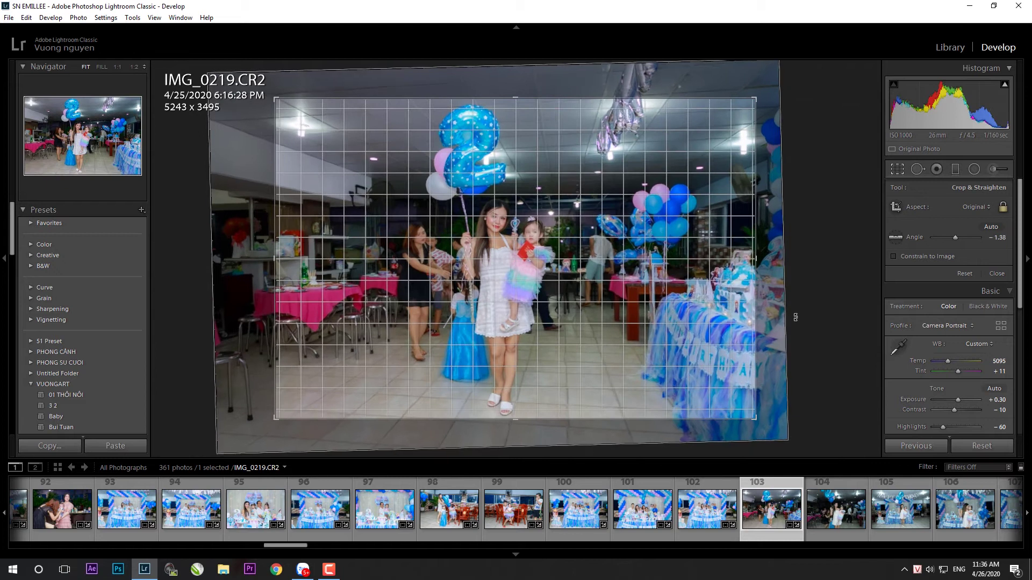
key(Return)
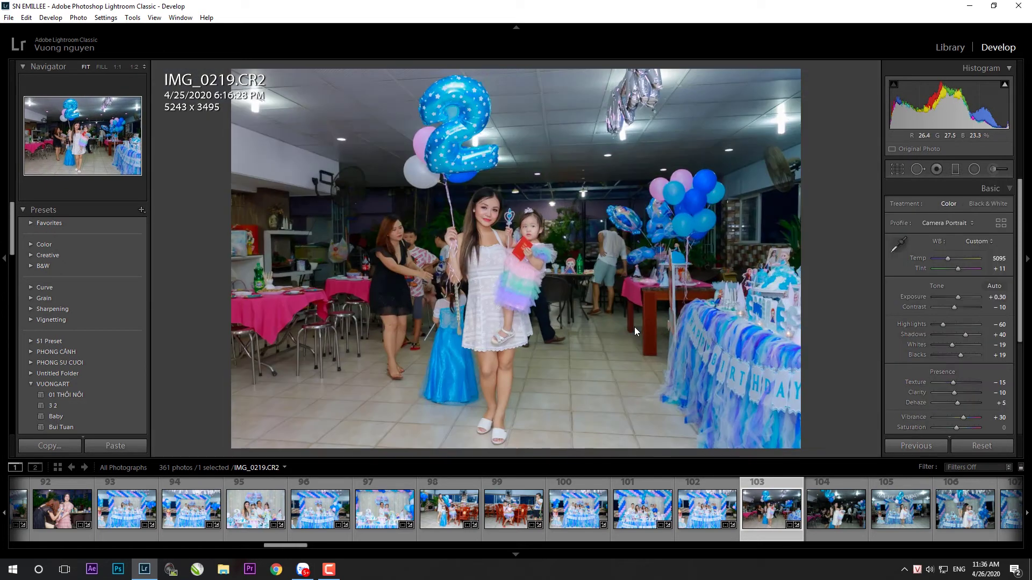
- Raise IMG_0219's Exposure to +0.71 and recheck the crop framing
mouse_move(956, 296)
mouse_down()
mouse_move(945, 324)
mouse_move(965, 336)
mouse_up()
drag(958, 297, 946, 324)
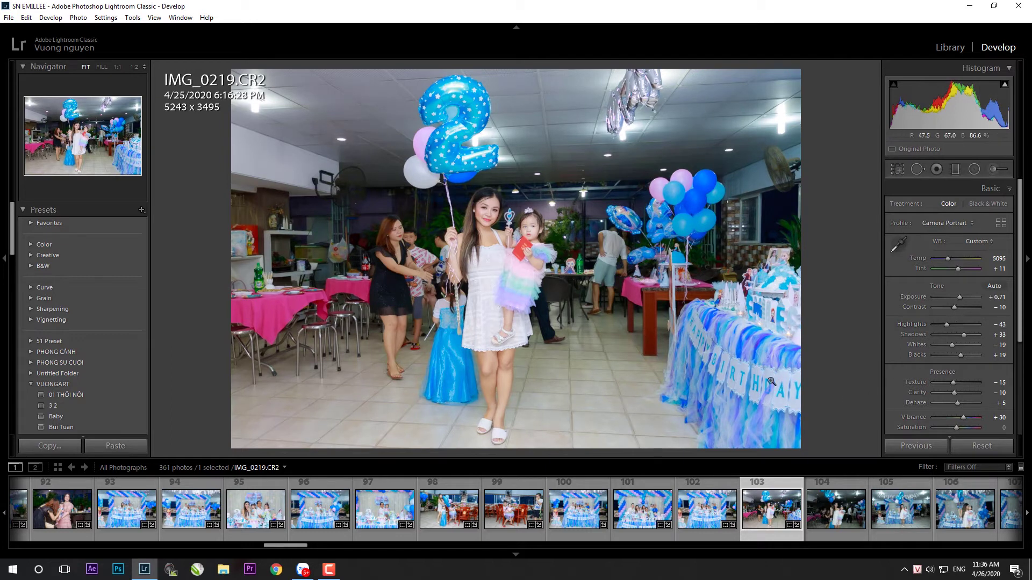
key(r)
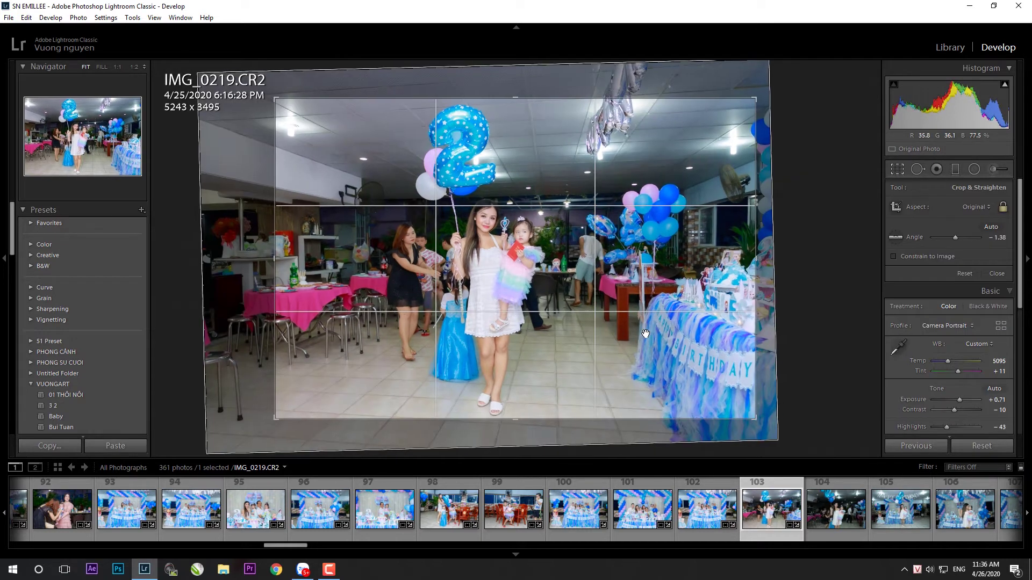
key(Return)
- Paste the copied settings onto IMG_0221, straighten it -0.42° and crop to 5482x3654
click(849, 528)
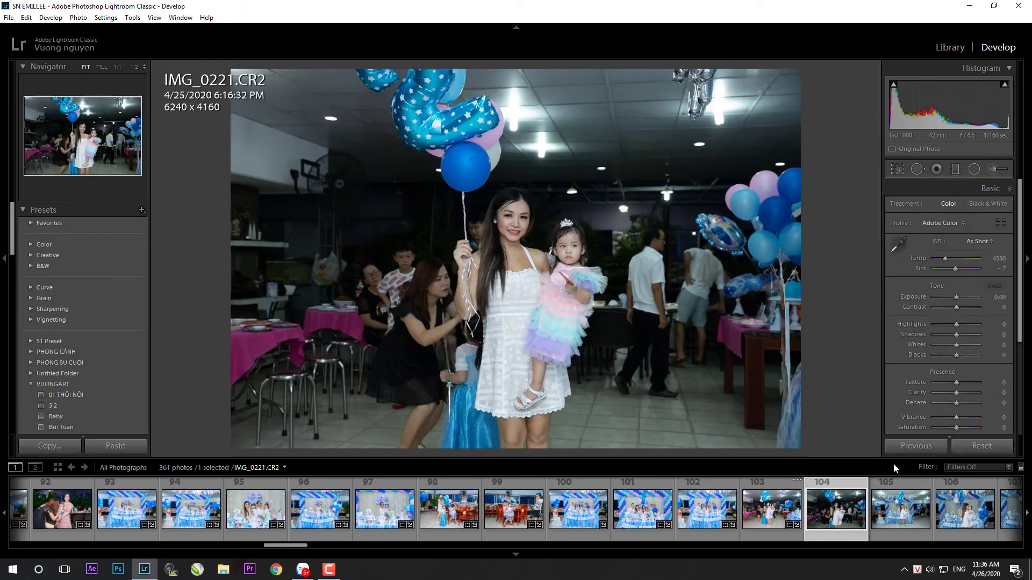
key(ctrl+shift+v)
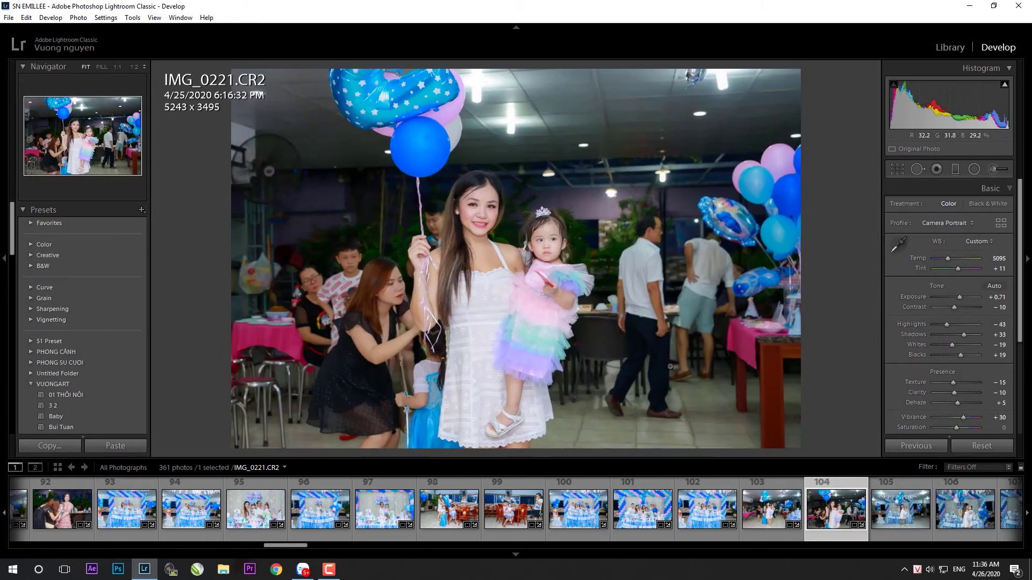
key(r)
drag(769, 108, 698, 170)
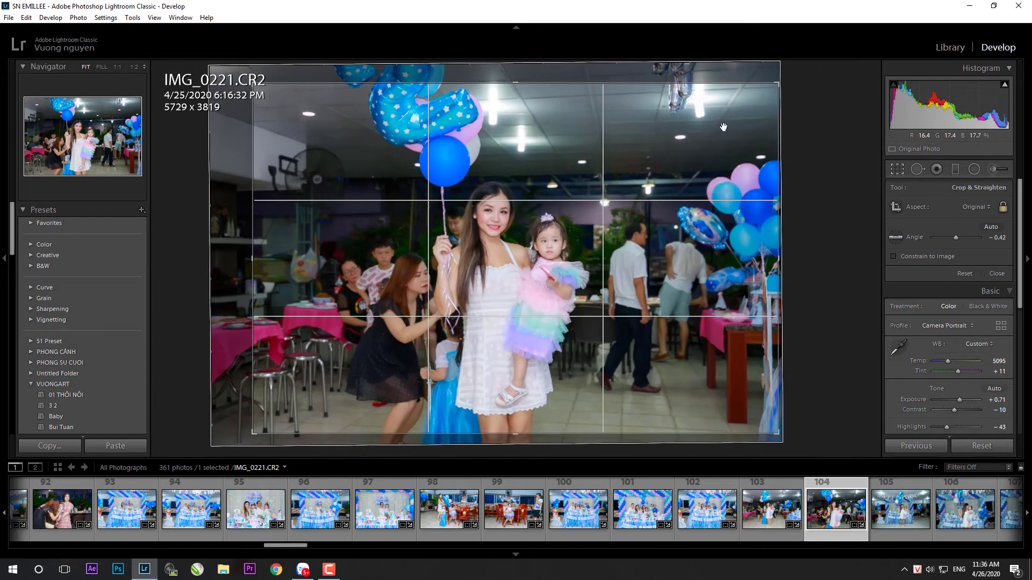
drag(698, 169, 700, 140)
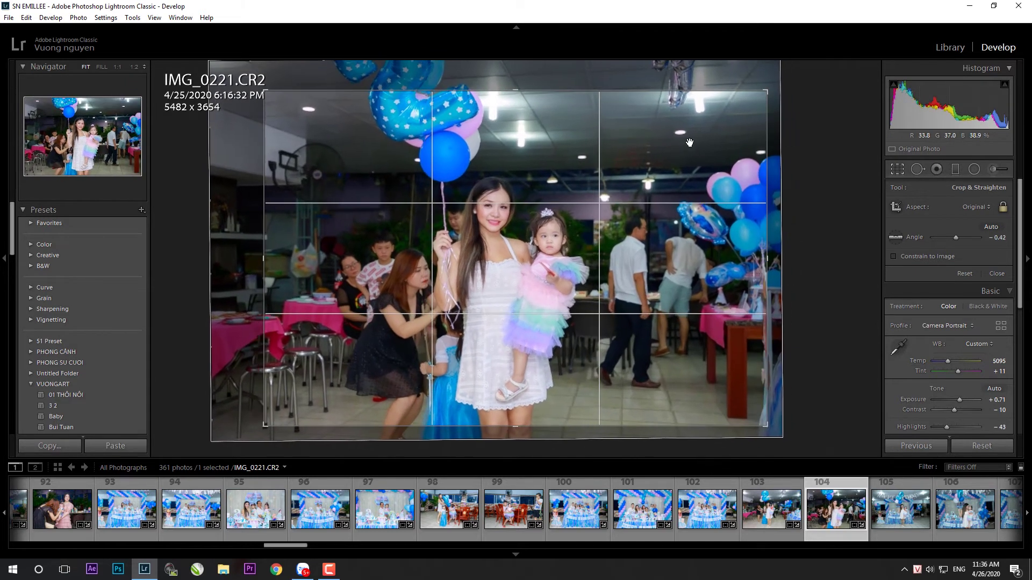
key(Return)
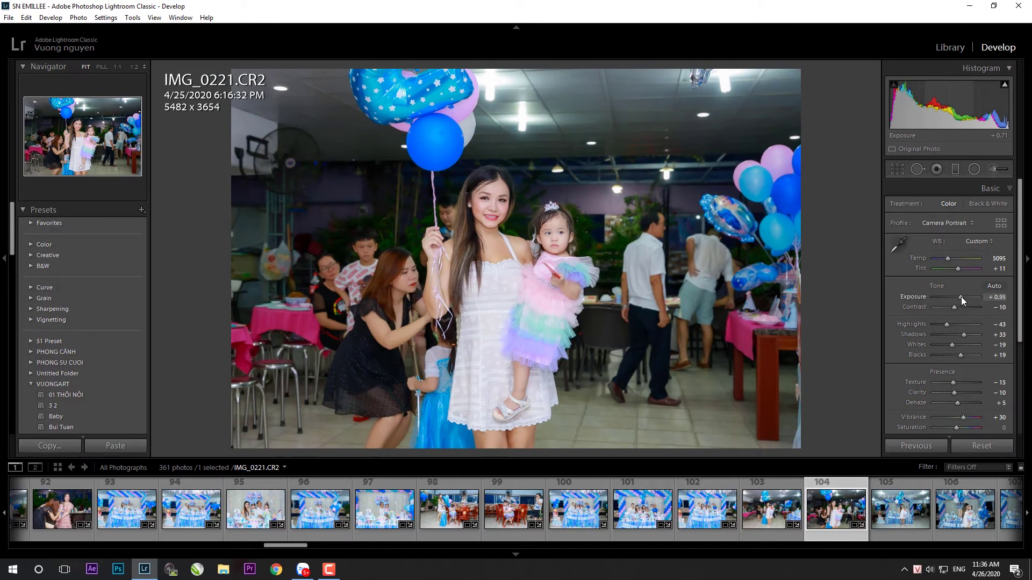
- Set IMG_0221 to Exposure +1.05, Shadows +24 and Highlights -53, then open IMG_0223
click(961, 297)
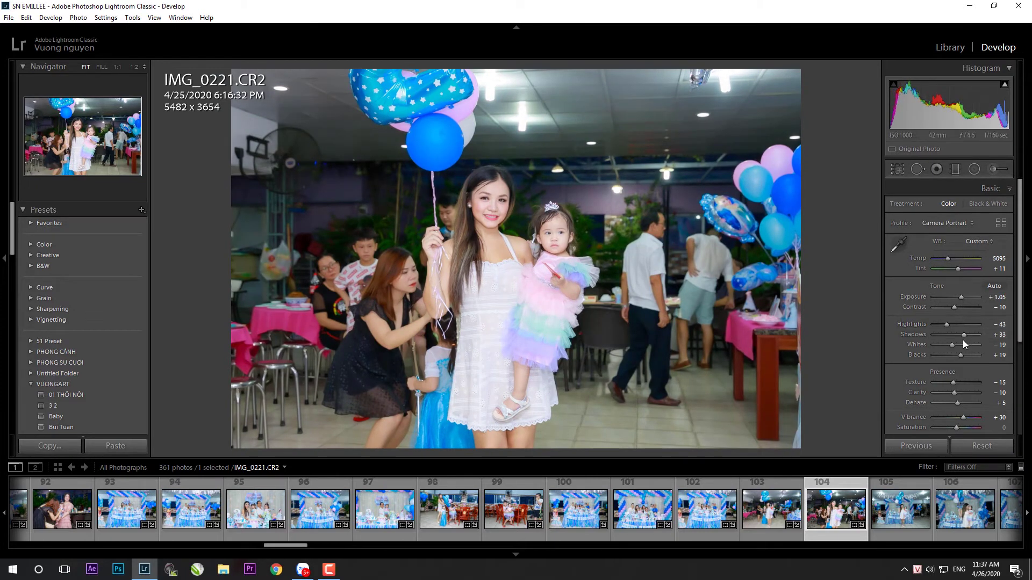
drag(962, 334, 961, 334)
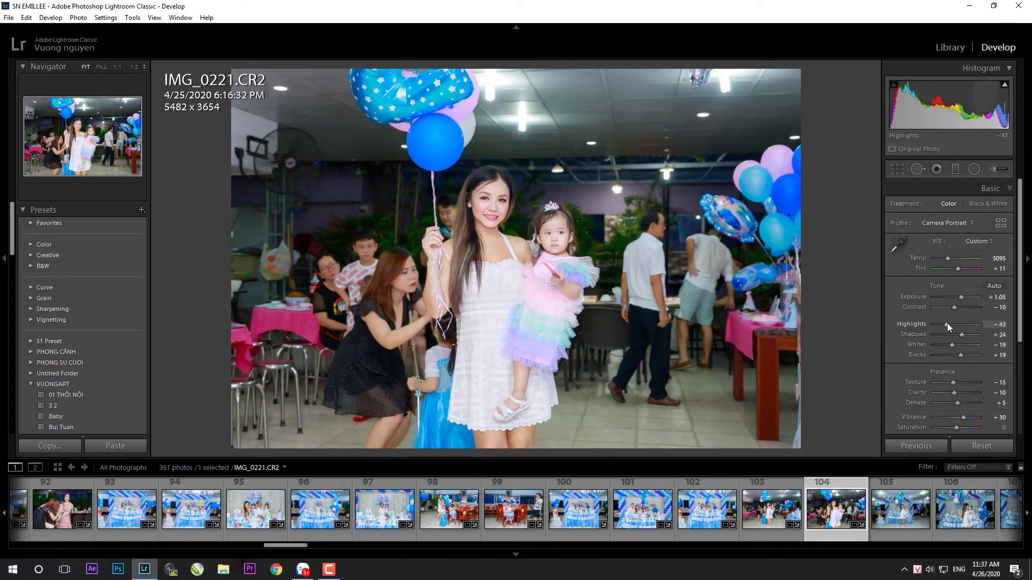
drag(962, 334, 962, 334)
click(908, 518)
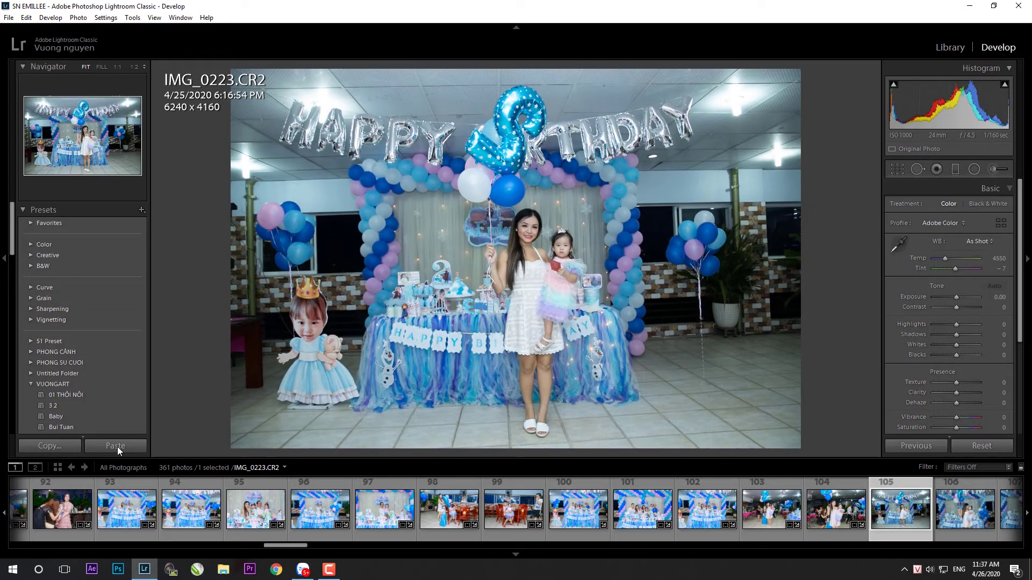
- Paste the copied settings onto IMG_0223 and straighten it to a 5877x3918 crop
click(118, 447)
key(r)
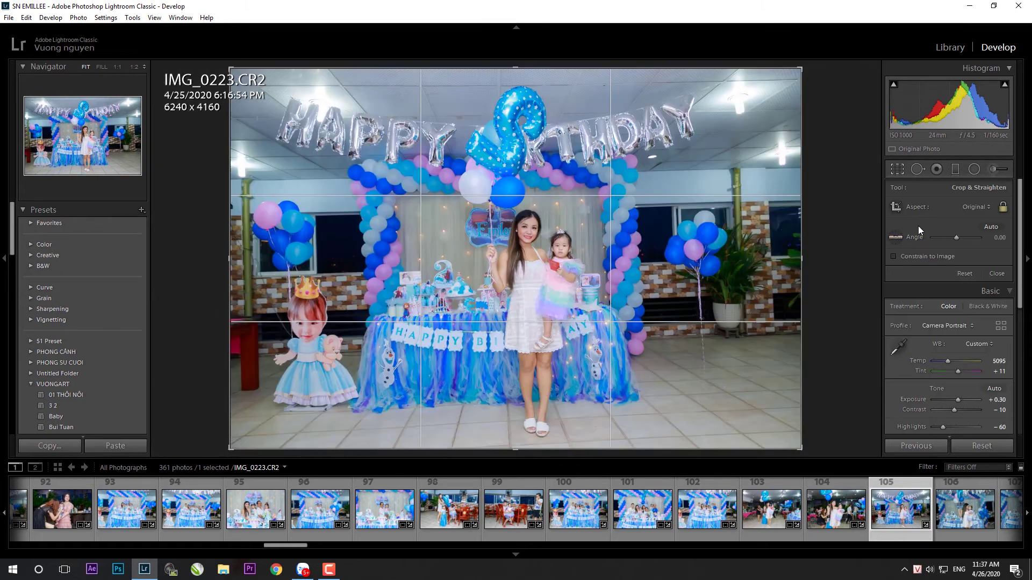
drag(837, 251, 837, 262)
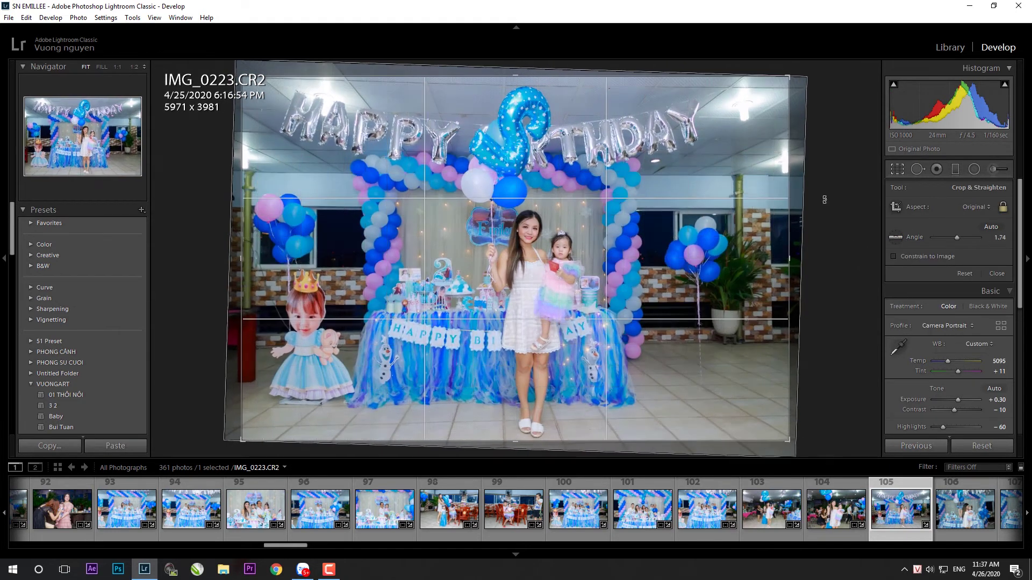
drag(787, 80, 791, 86)
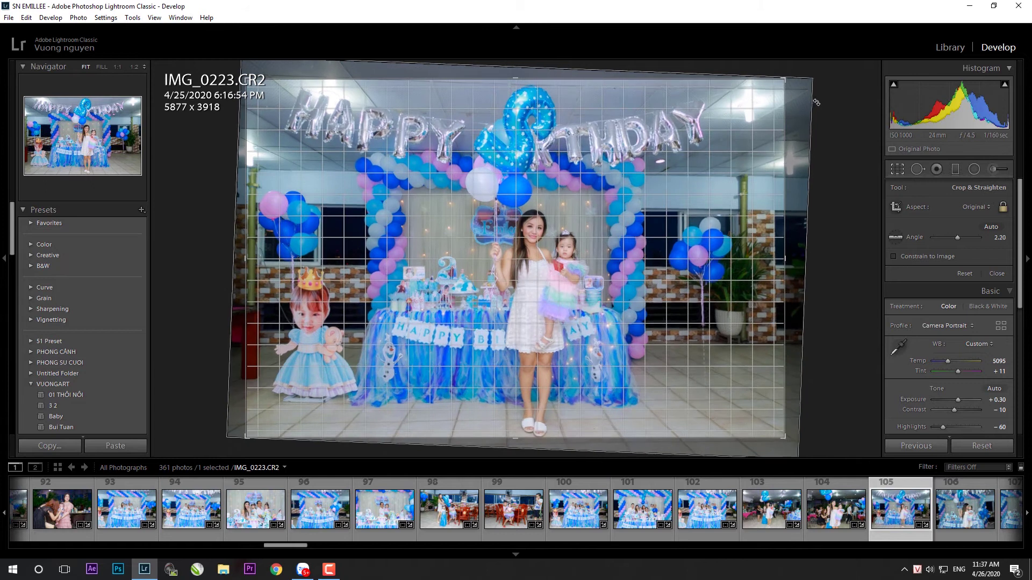
key(Return)
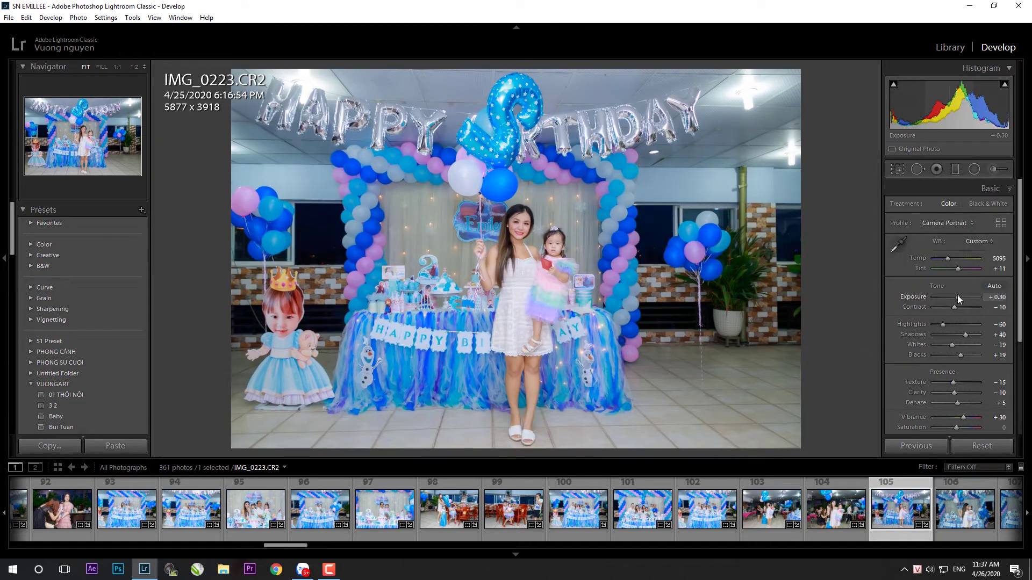
- Brighten IMG_0223's Exposure to +0.46, then paste the previous settings onto IMG_0225
drag(956, 296, 945, 321)
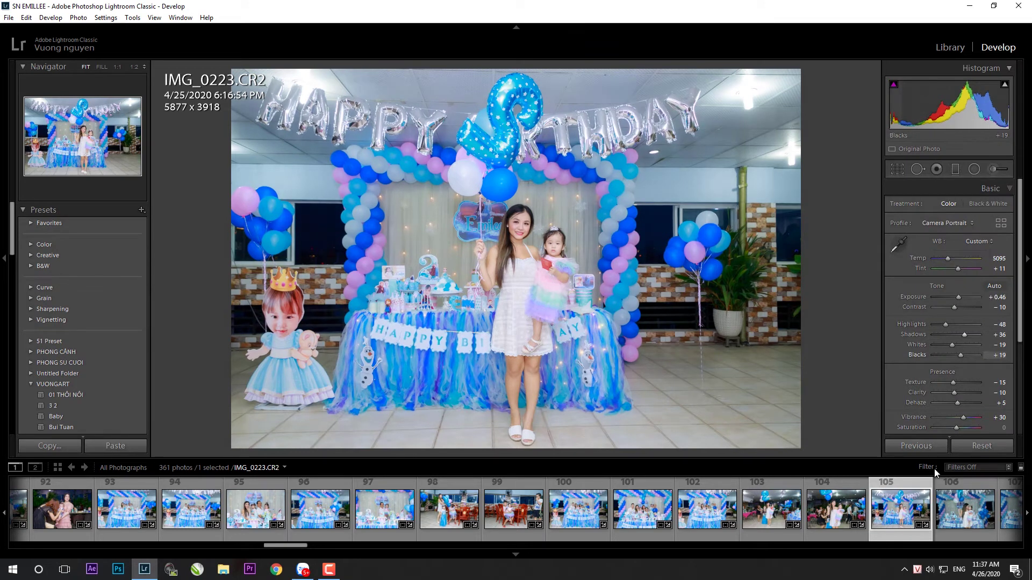
key(Right)
click(139, 447)
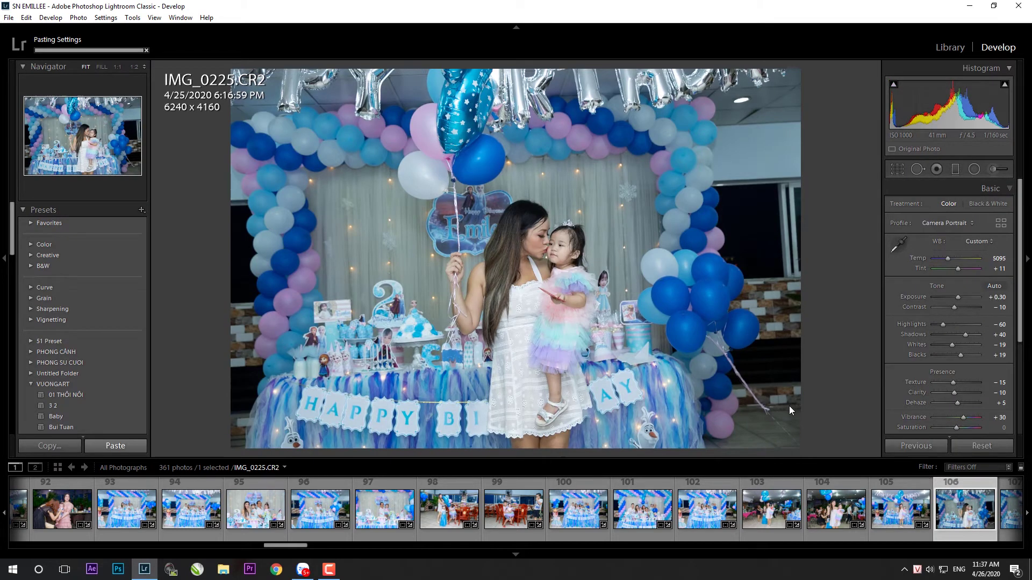
- Straighten and crop IMG_0225, and pull its Shadows down to about +38
key(r)
drag(837, 207, 839, 213)
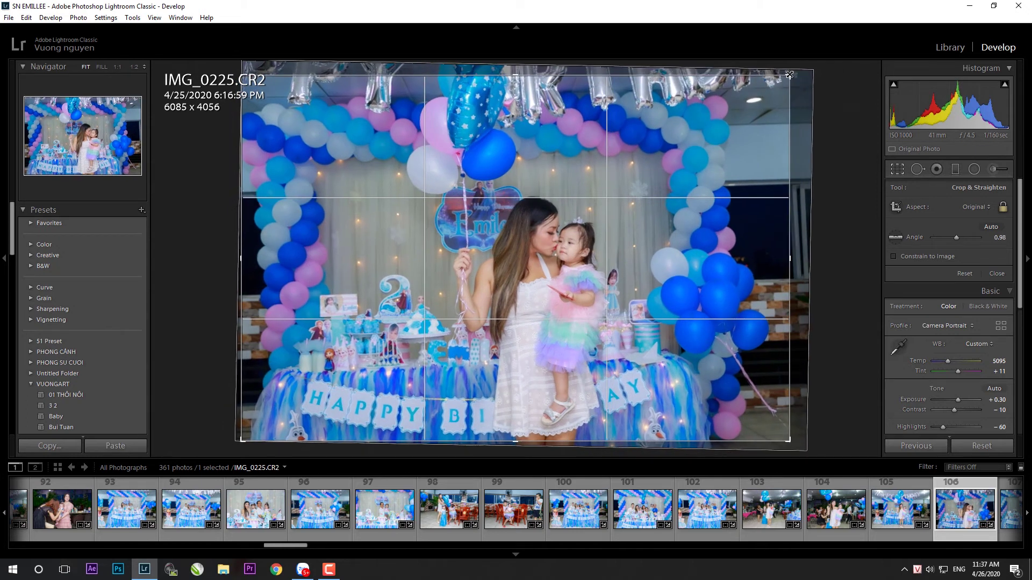
drag(801, 69, 817, 82)
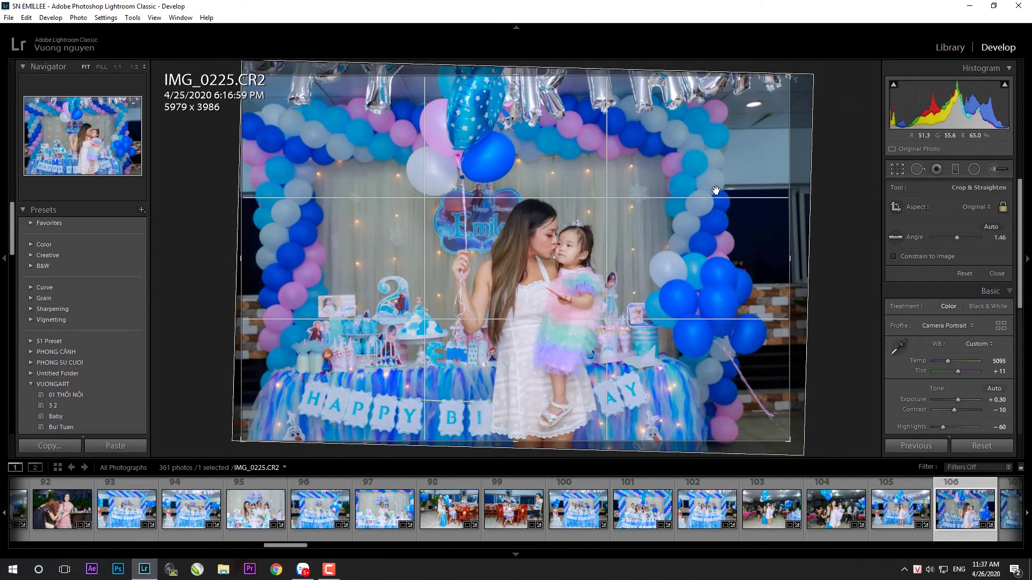
key(Return)
scroll(959, 299, up, 2)
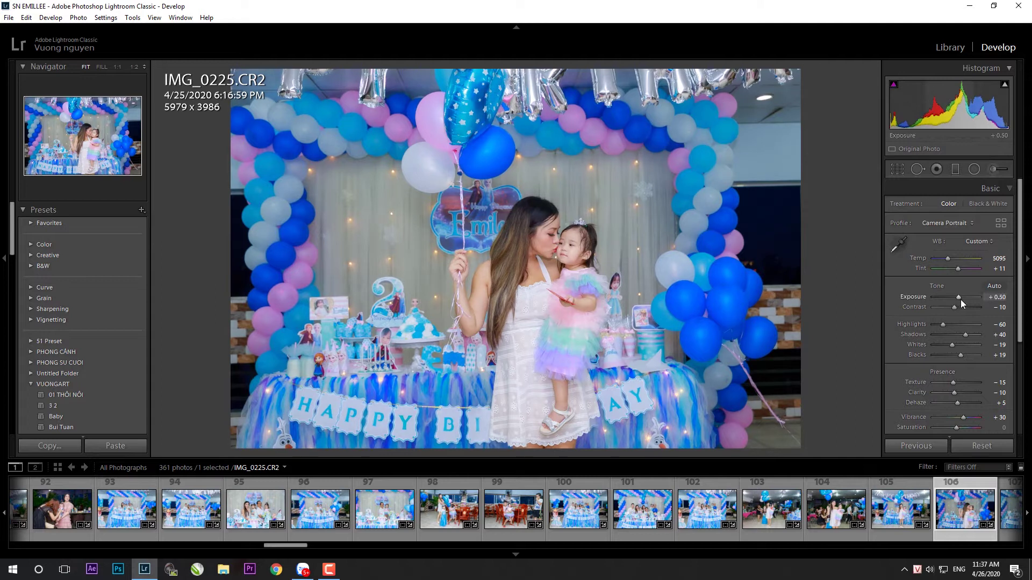
scroll(943, 323, up, 1)
scroll(965, 335, up, 2)
drag(965, 335, 962, 335)
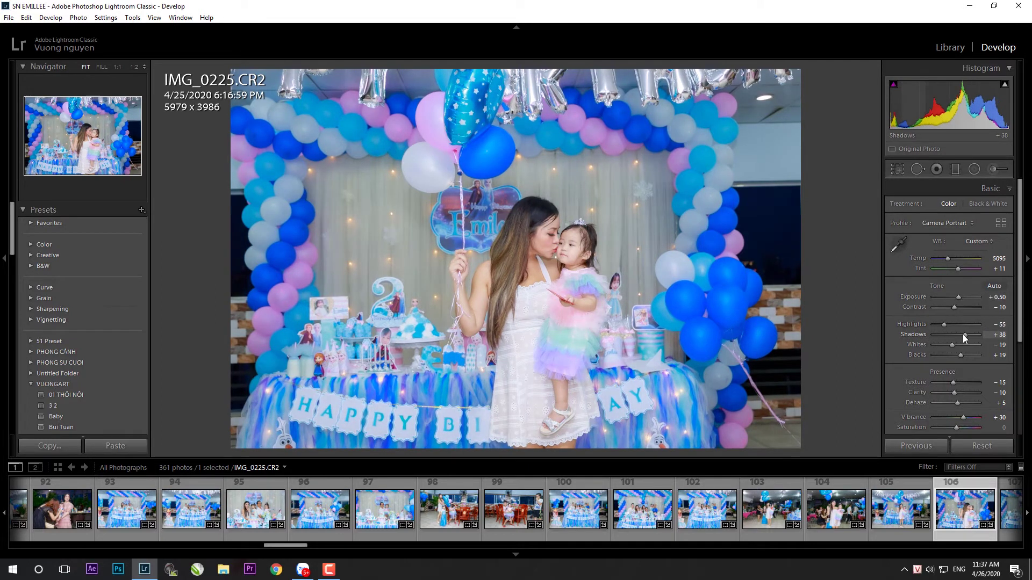
scroll(963, 354, down, 1)
scroll(965, 335, down, 2)
scroll(717, 523, down, 5)
- Apply the previous photo's settings to IMG_0226 and straighten its crop
click(717, 523)
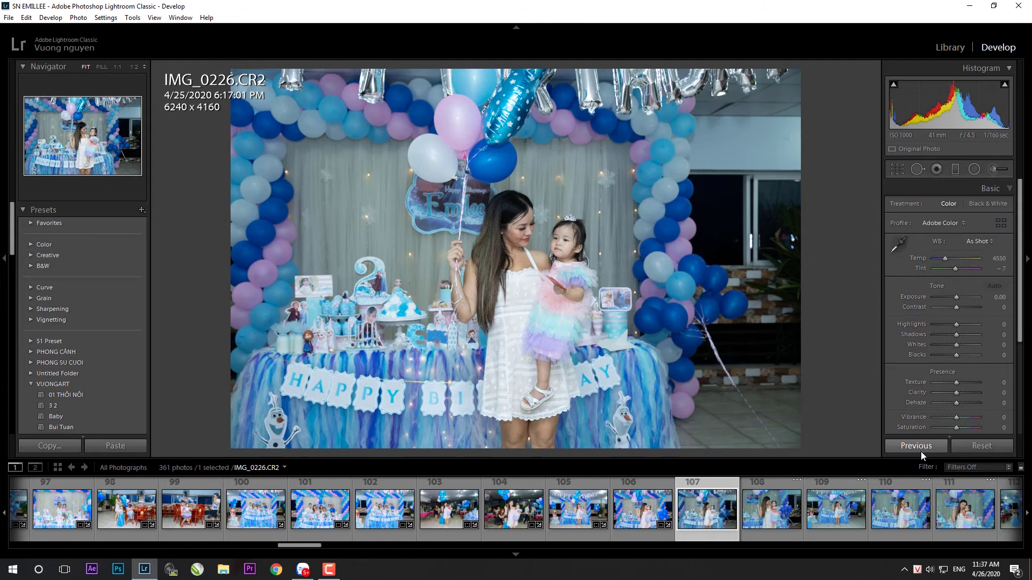
click(921, 451)
key(r)
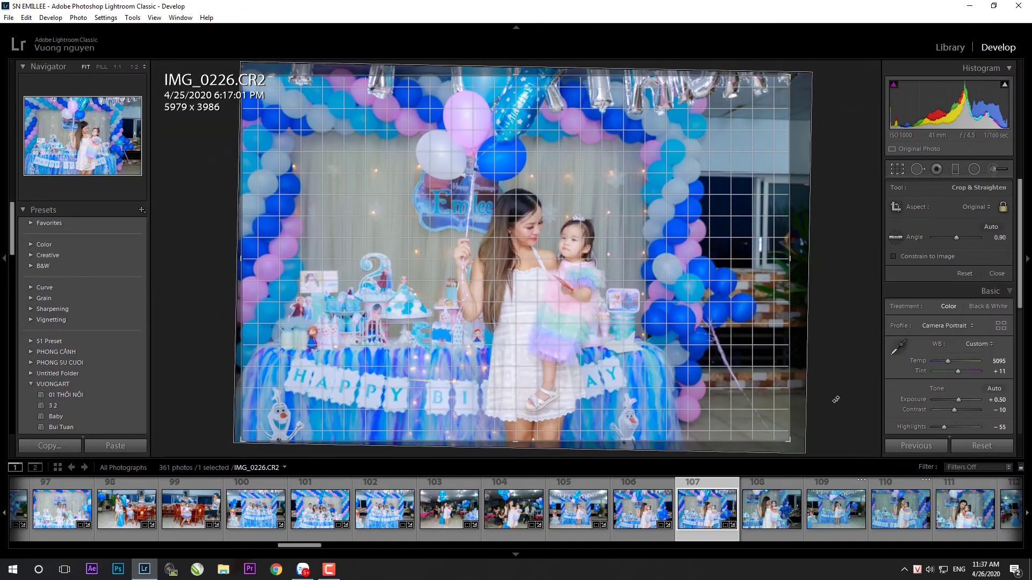
key(r)
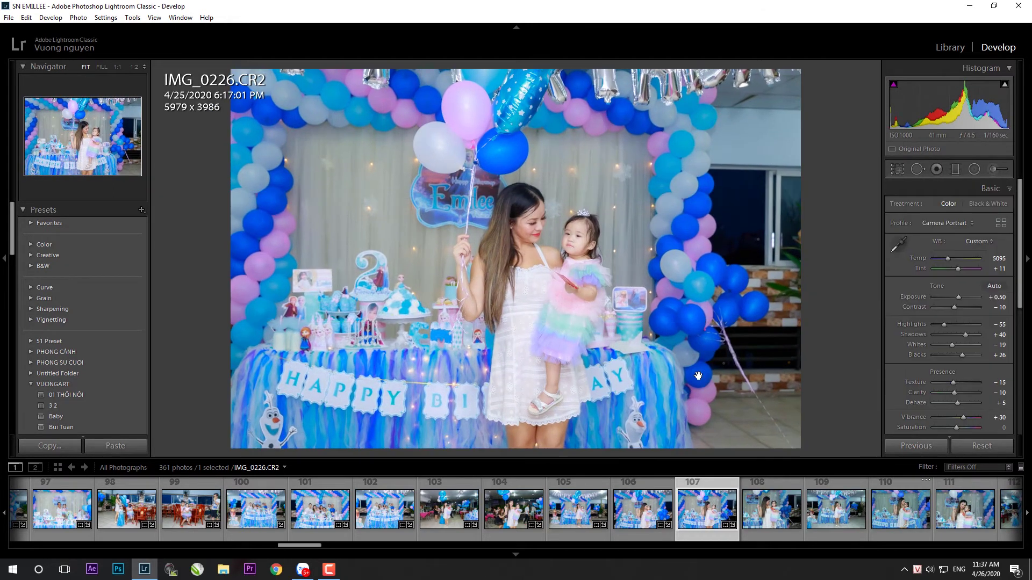
- Paste previous settings onto IMG_0227, straighten it 0.51° and set Shadows to +52
click(773, 535)
click(896, 445)
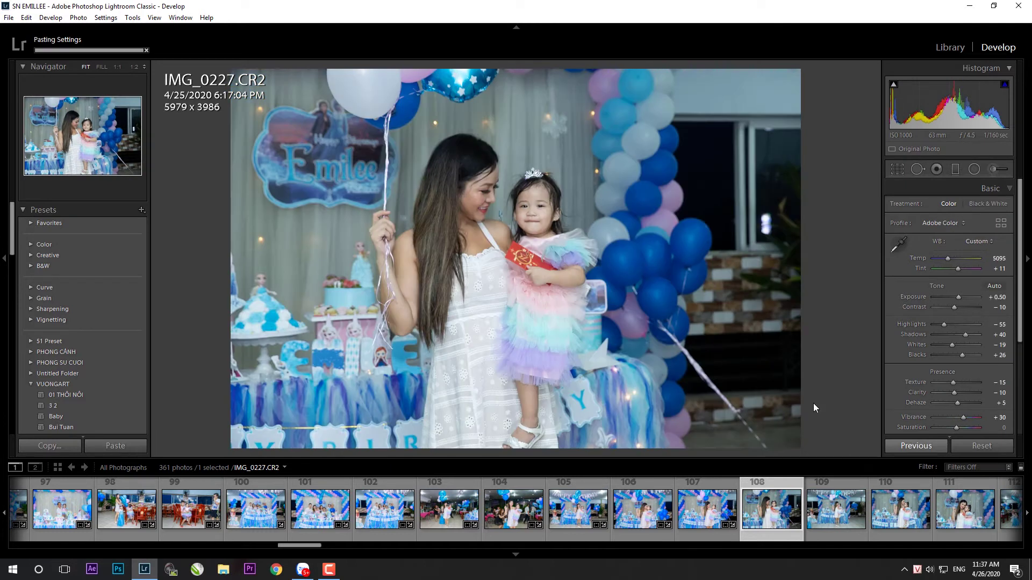
key(r)
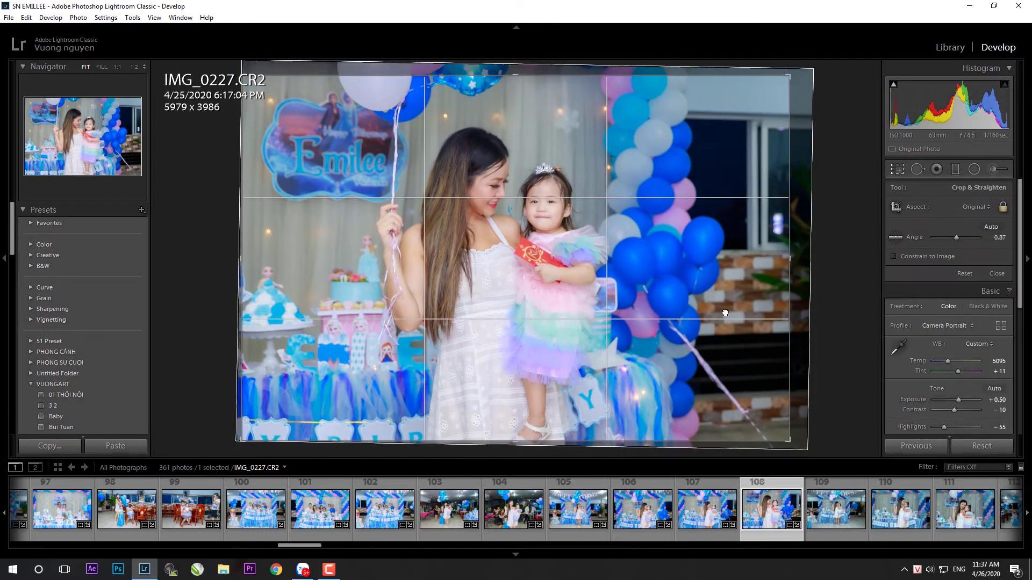
drag(727, 303, 723, 284)
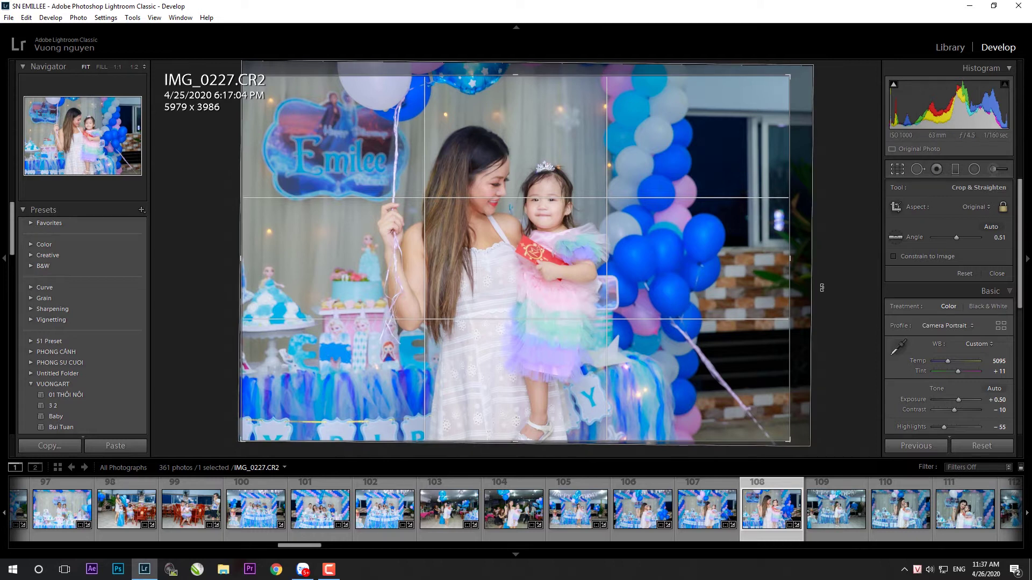
key(Return)
drag(965, 337, 963, 337)
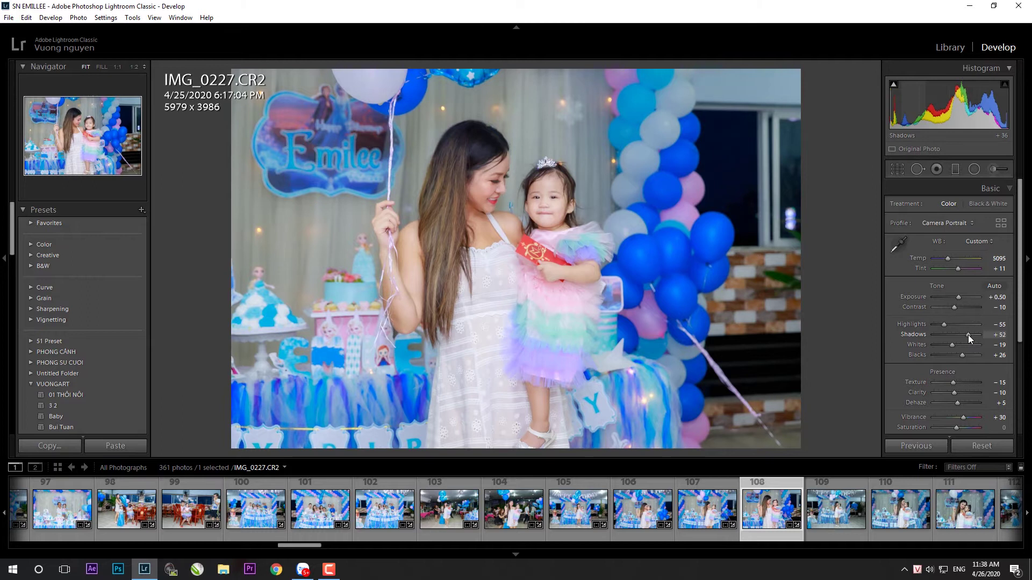
key(Right)
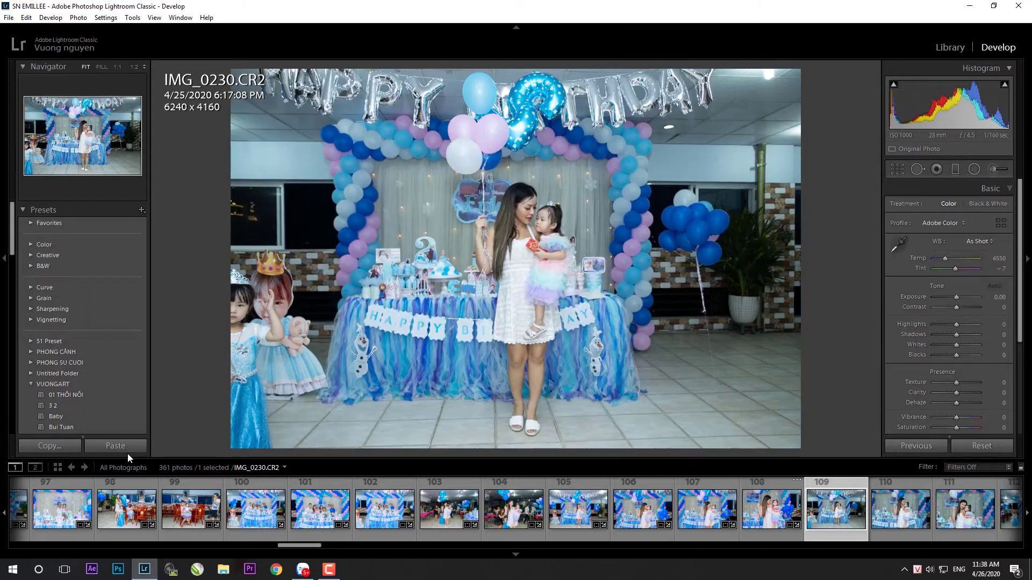
- Paste the copied settings onto IMG_0230, level it and tighten the crop
click(122, 447)
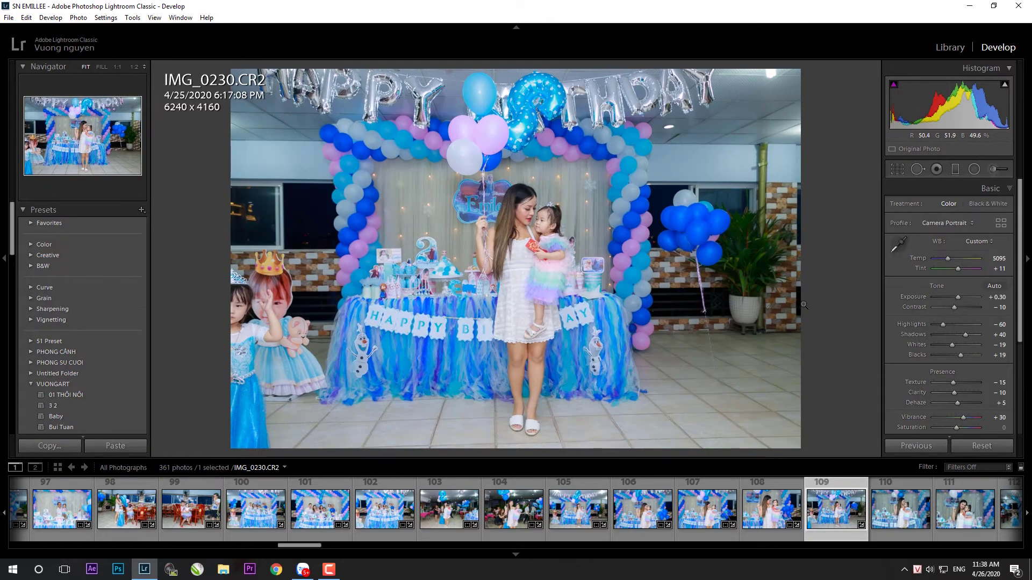
key(r)
drag(849, 300, 849, 300)
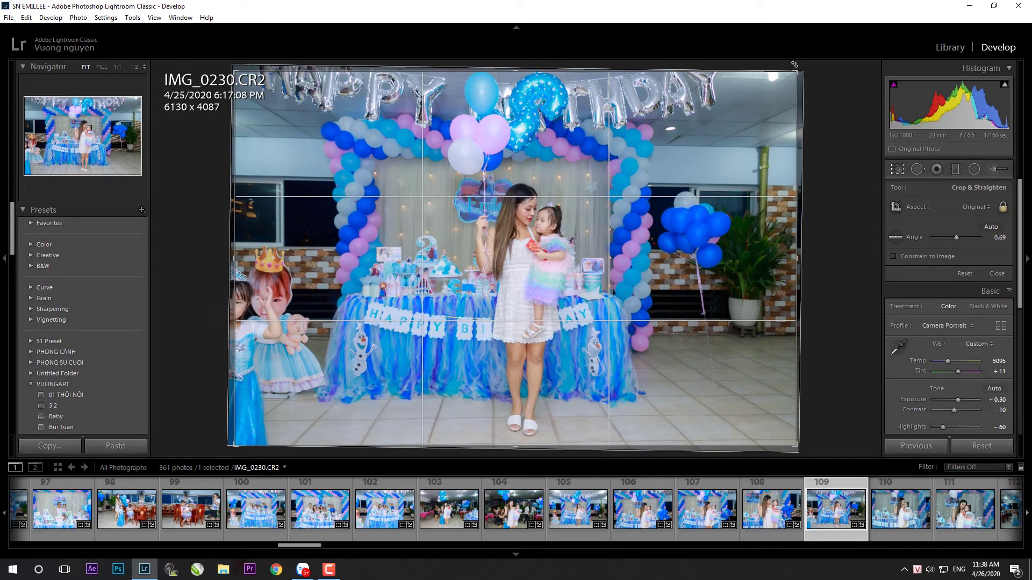
drag(796, 71, 749, 110)
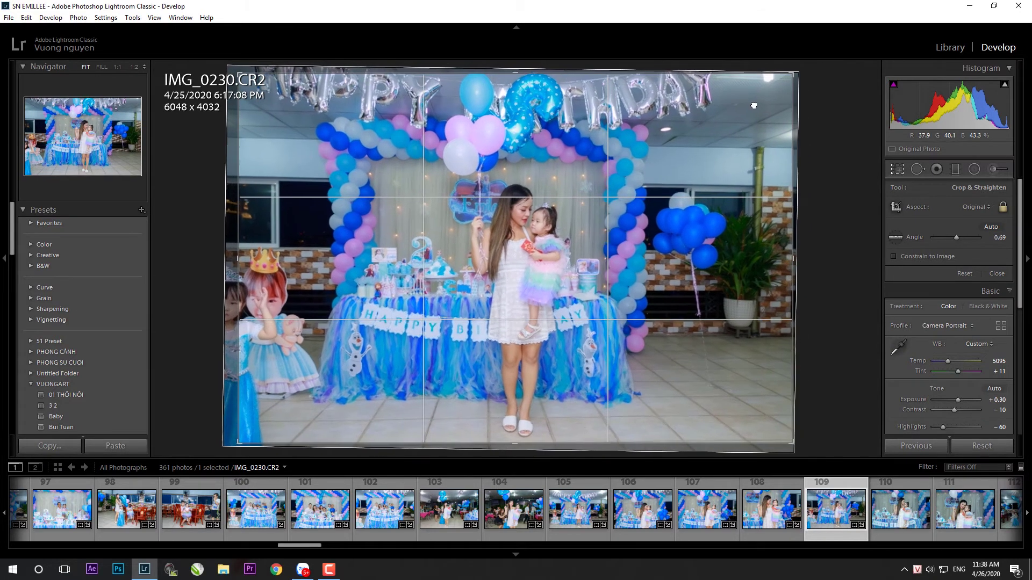
drag(781, 76, 779, 78)
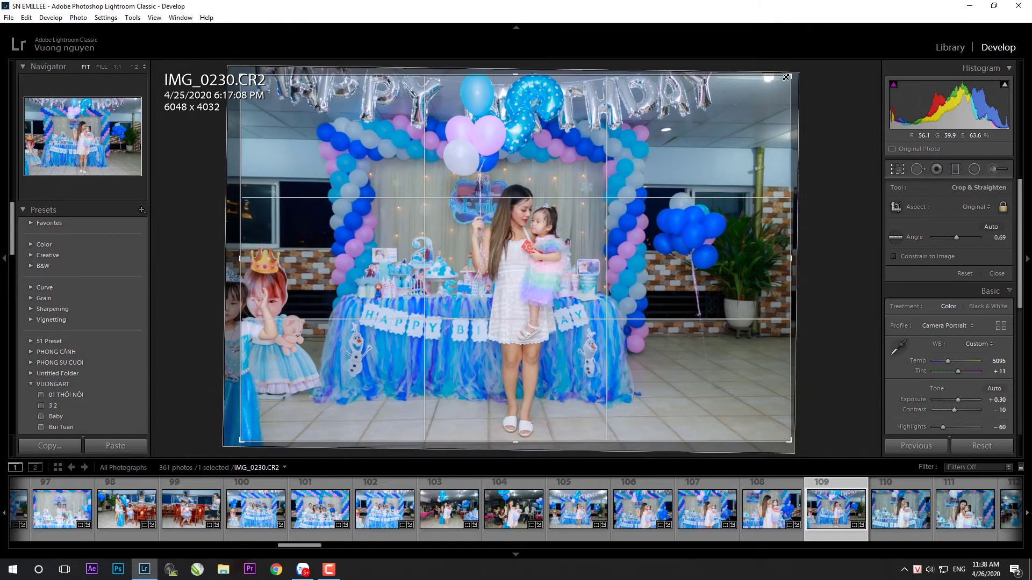
key(Return)
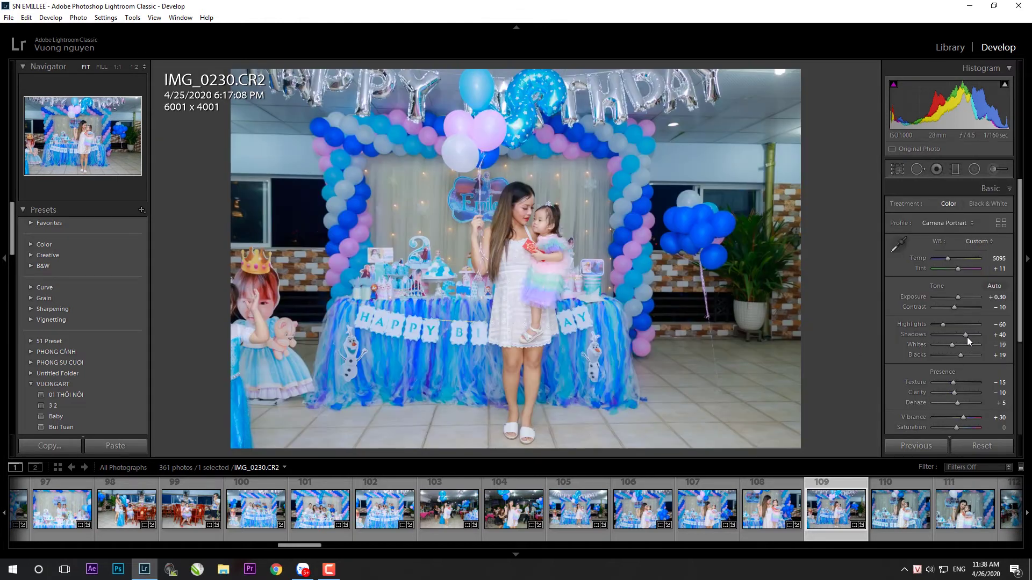
scroll(965, 337, down, 3)
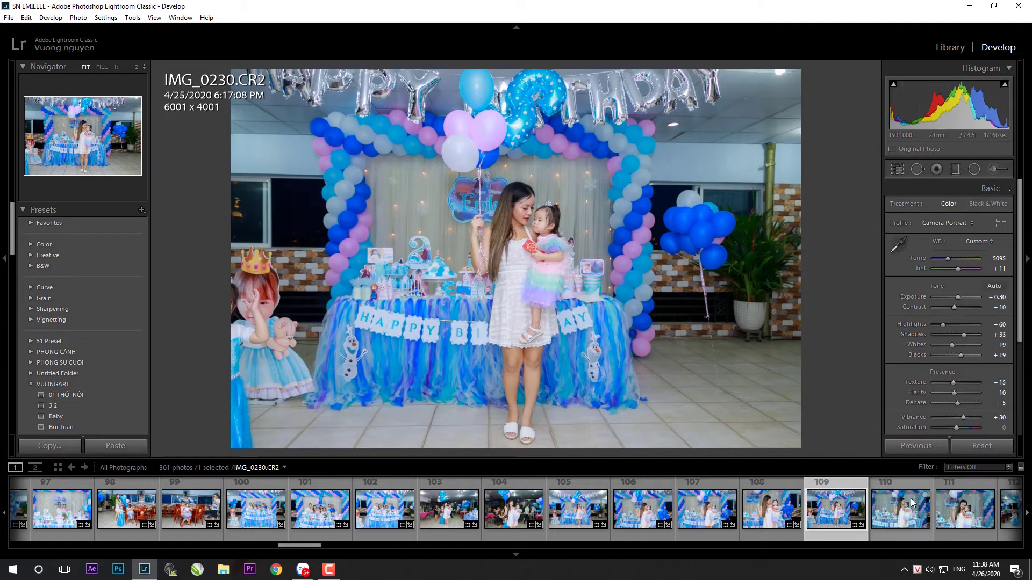
- Paste the copied settings onto IMG_0232, straighten it slightly and lift the Shadows
click(902, 518)
click(109, 446)
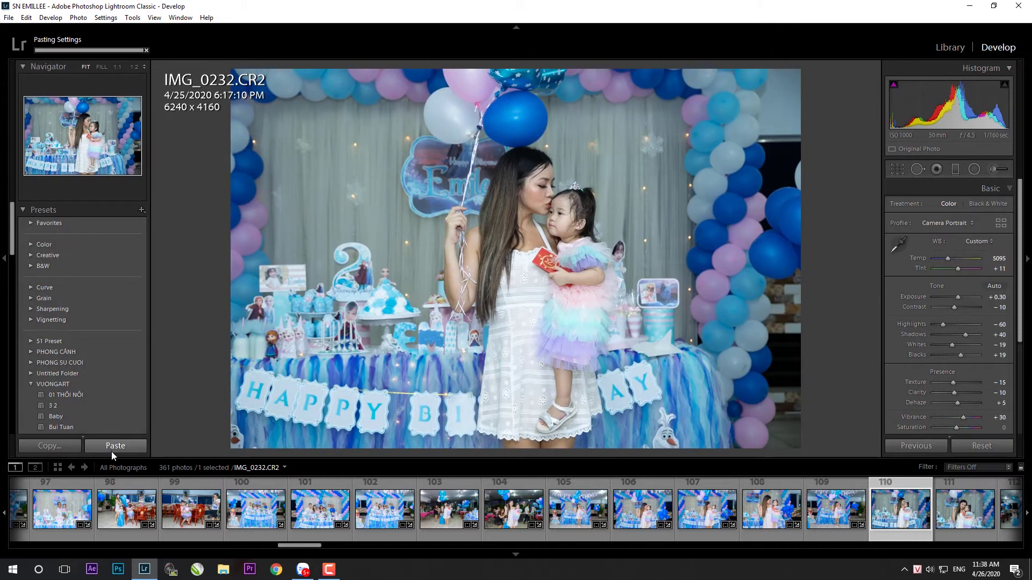
key(r)
drag(844, 270, 842, 284)
key(r)
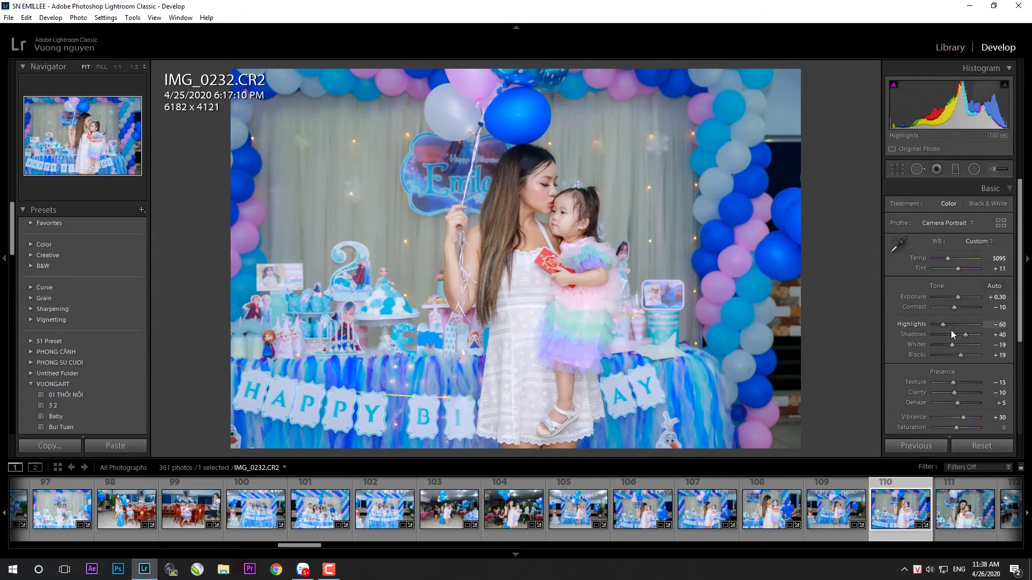
drag(966, 334, 966, 335)
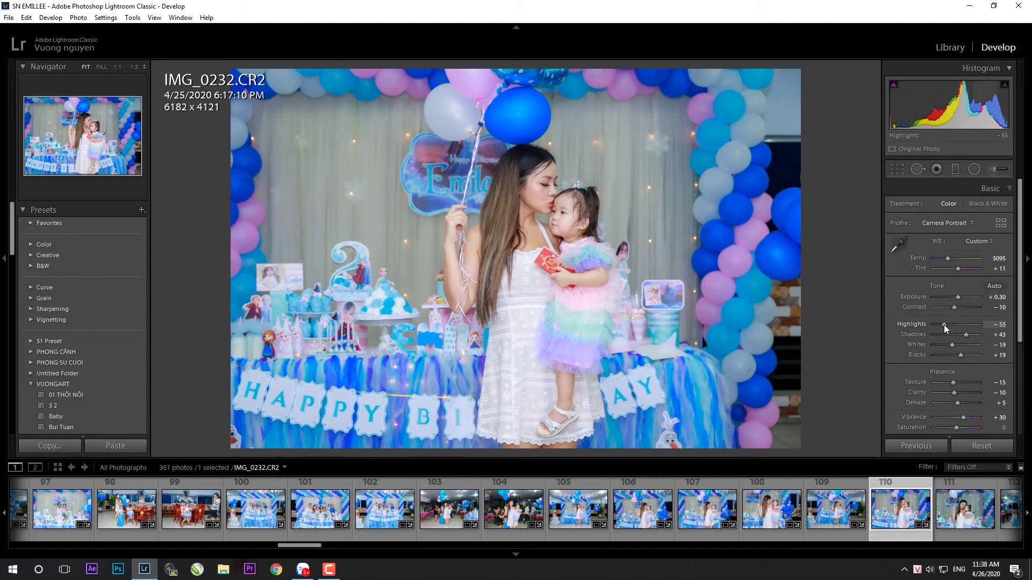
- Apply the previous settings to IMG_0233, recrop it and ease Shadows to +52
click(962, 508)
click(909, 445)
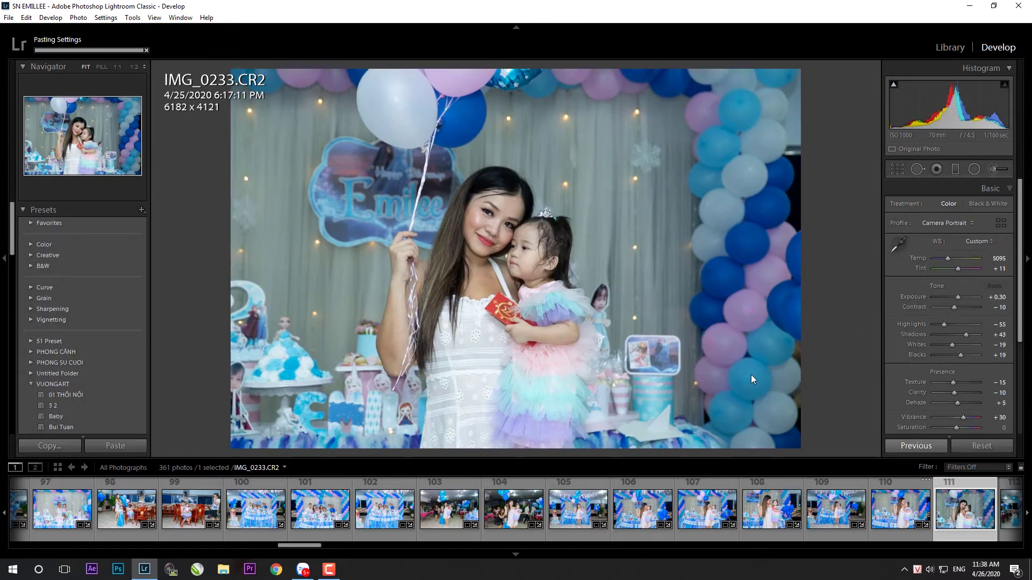
key(r)
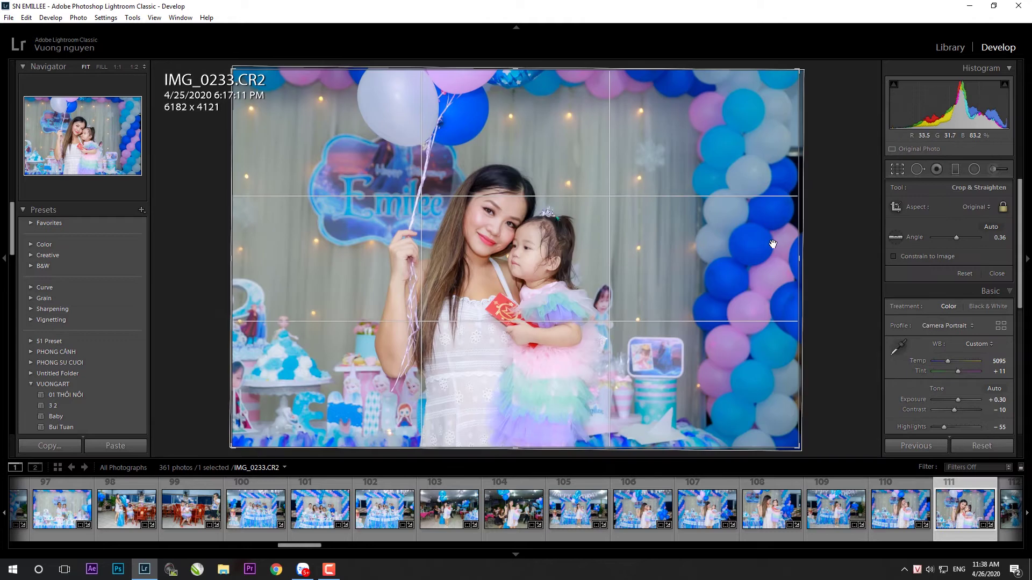
key(r)
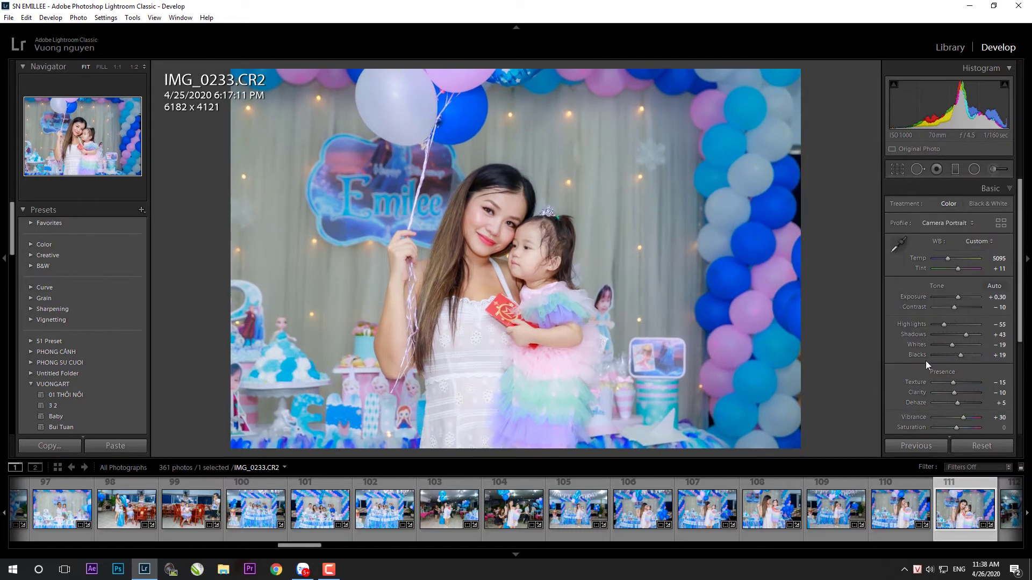
drag(970, 334, 968, 333)
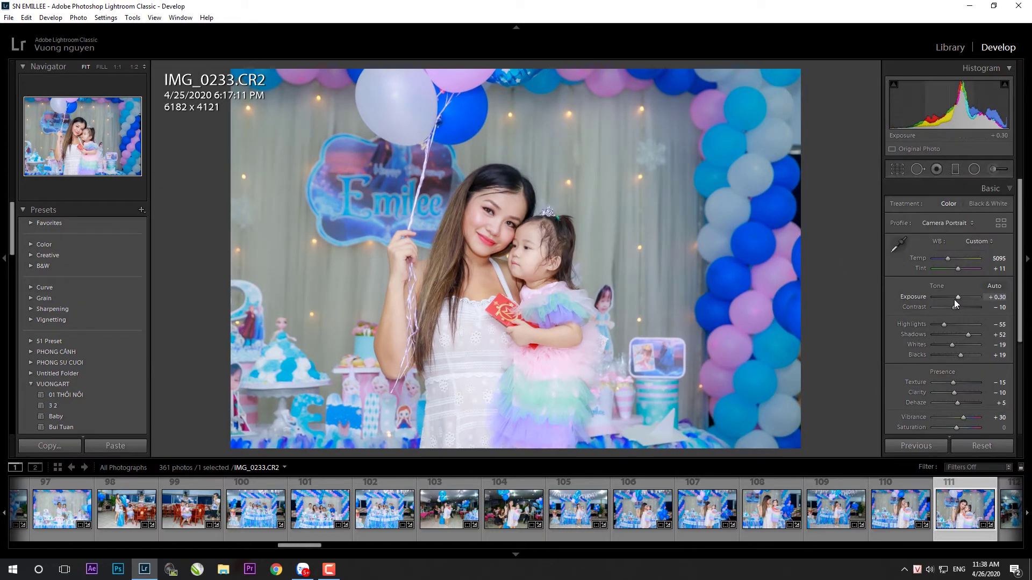
scroll(752, 511, down, 3)
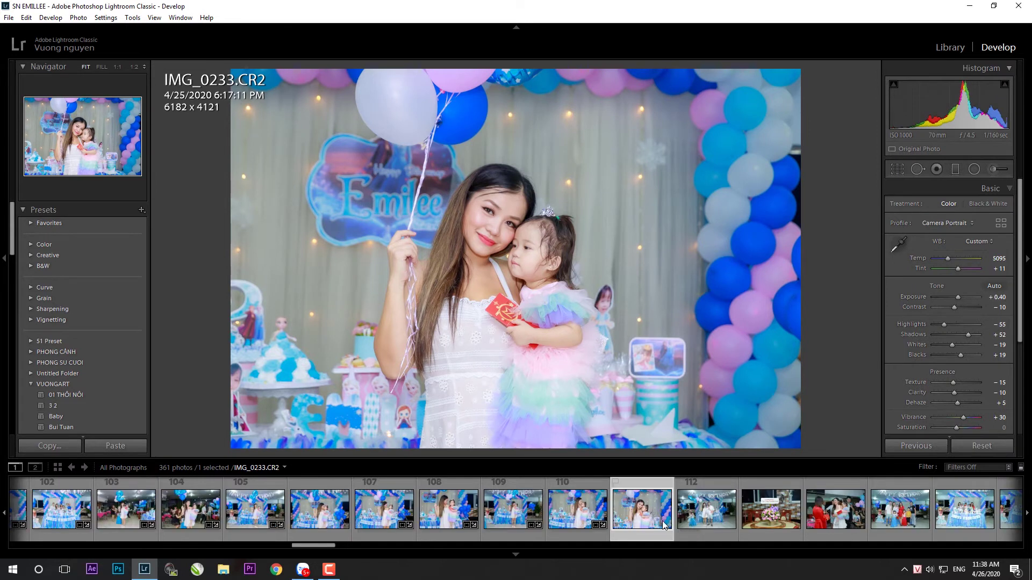
- Paste settings onto IMG_0235, straighten it 0.67° and crop to 5933x3956
click(715, 516)
click(115, 446)
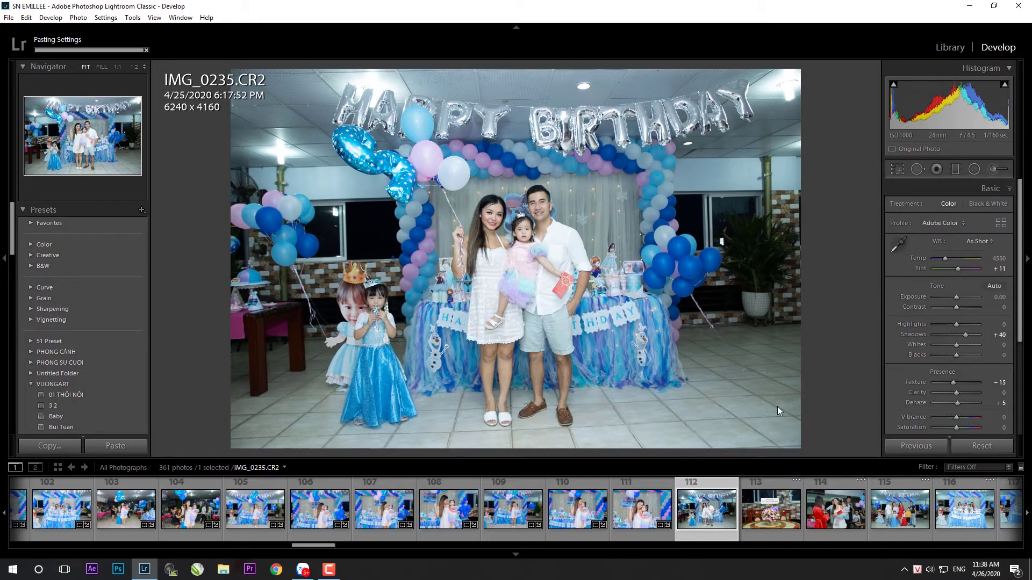
key(r)
drag(835, 262, 836, 259)
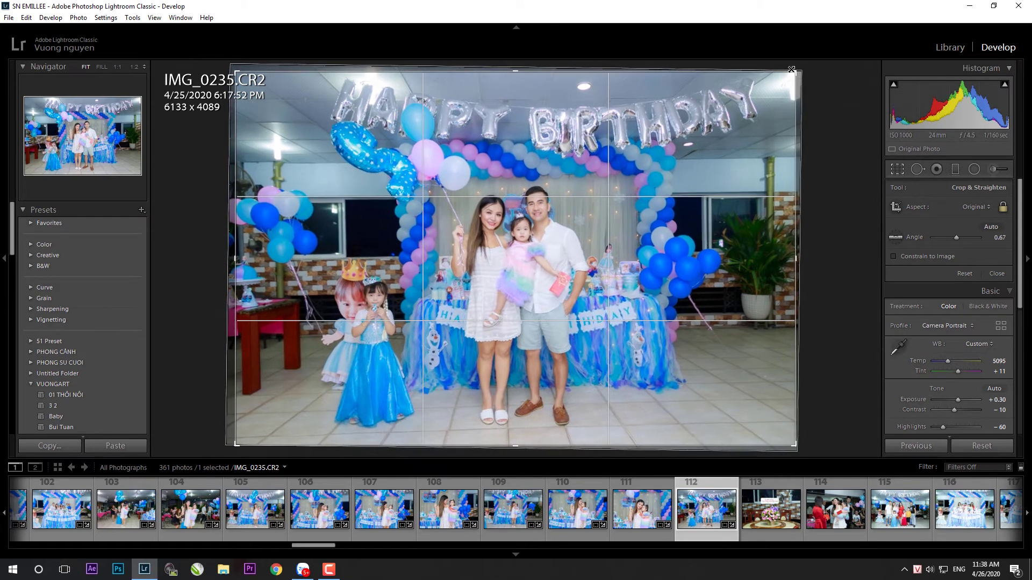
drag(793, 69, 790, 72)
drag(791, 443, 779, 435)
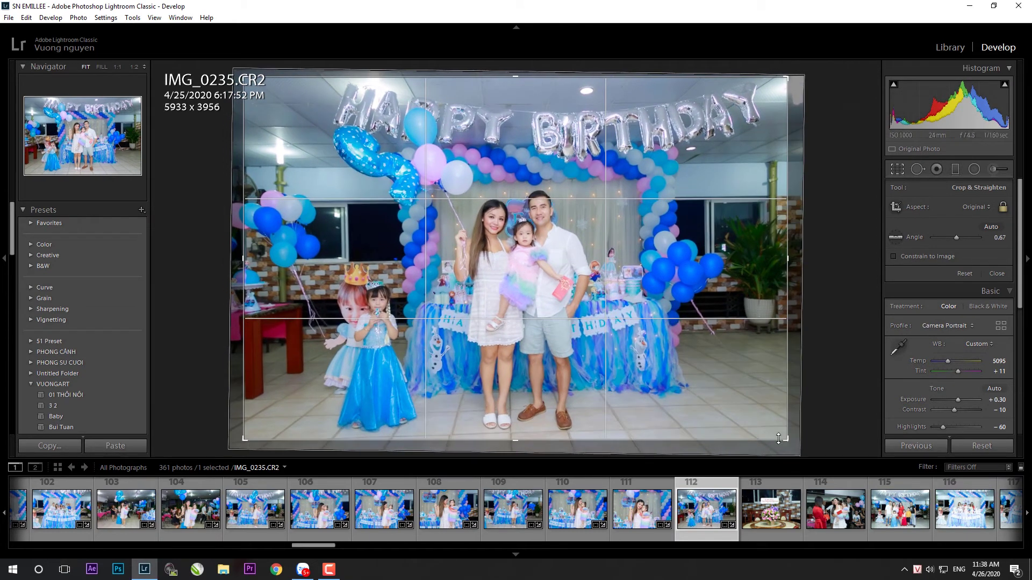
key(Return)
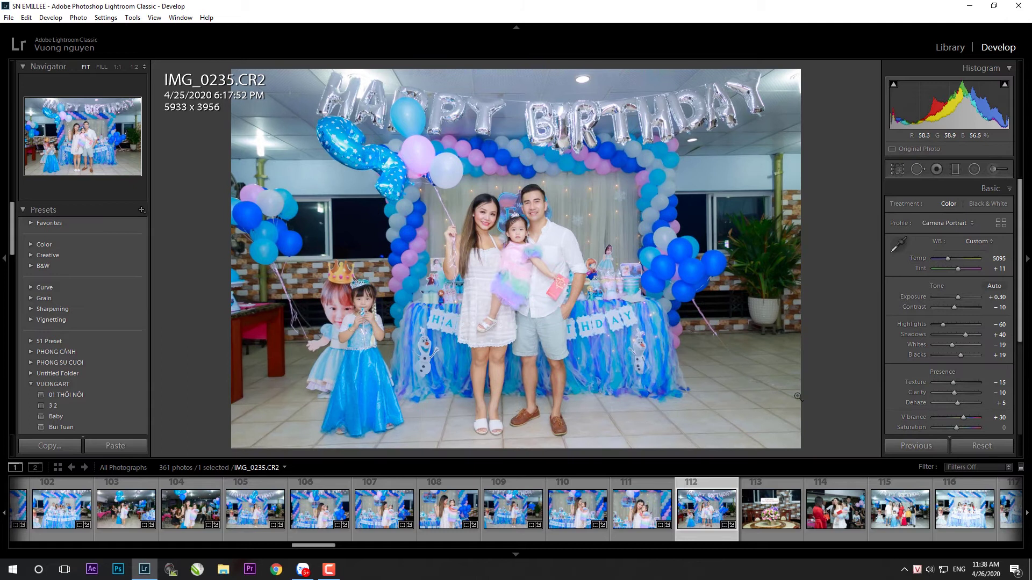
click(761, 532)
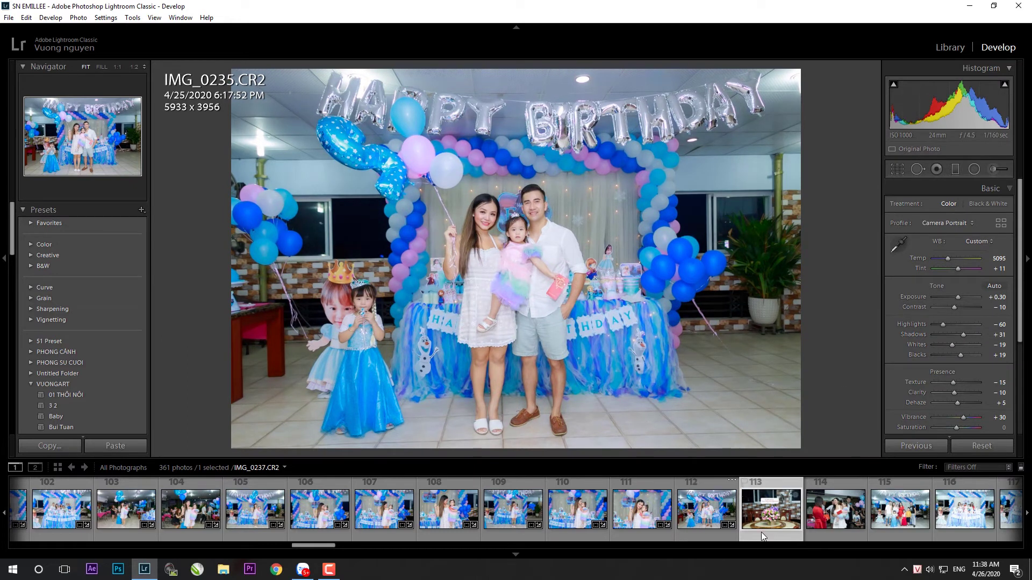
- Paste the copied settings onto IMG_0237, crop it in and reduce the Shadows lift
key(ctrl+v)
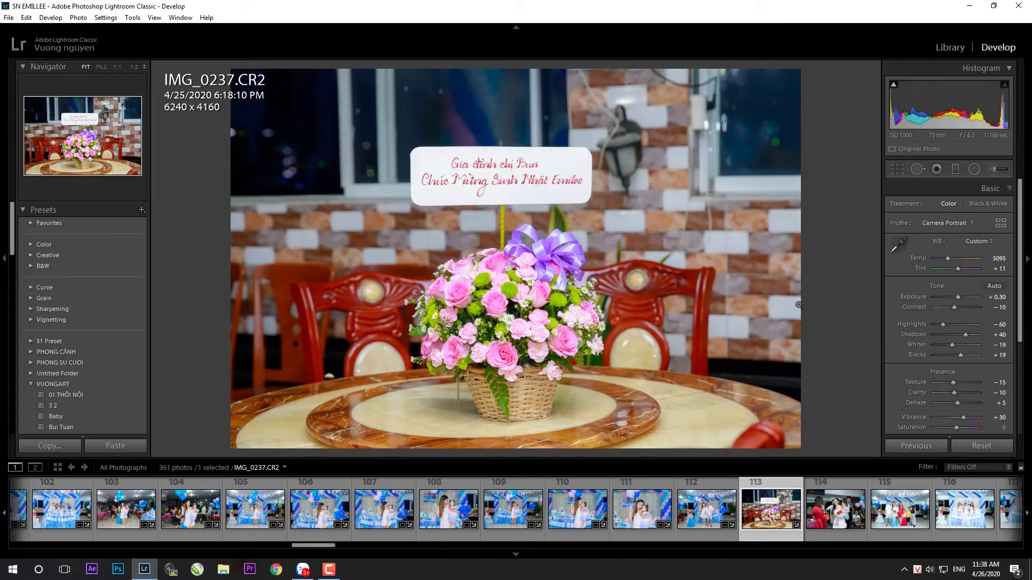
key(r)
drag(804, 71, 760, 96)
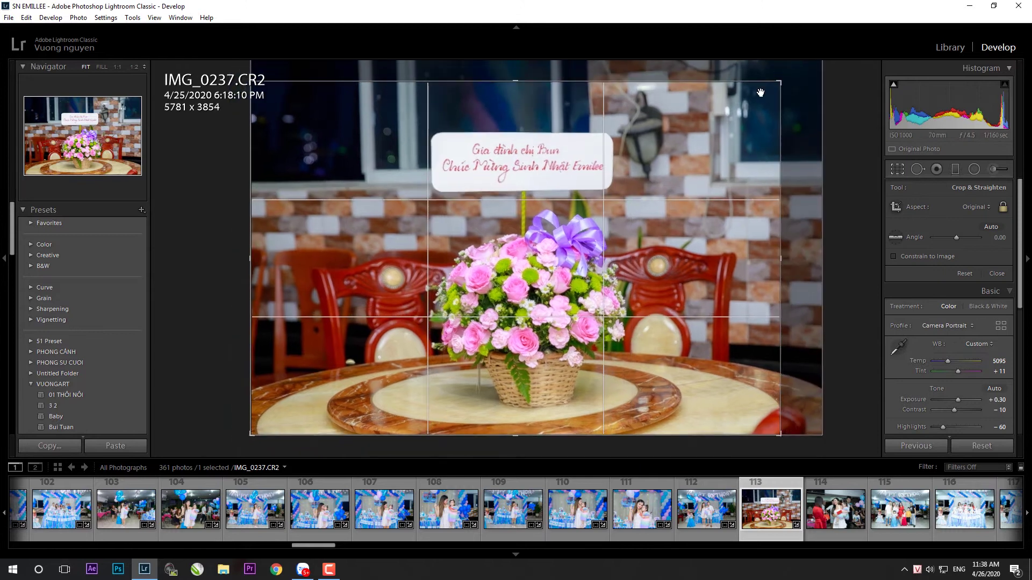
drag(805, 141, 737, 112)
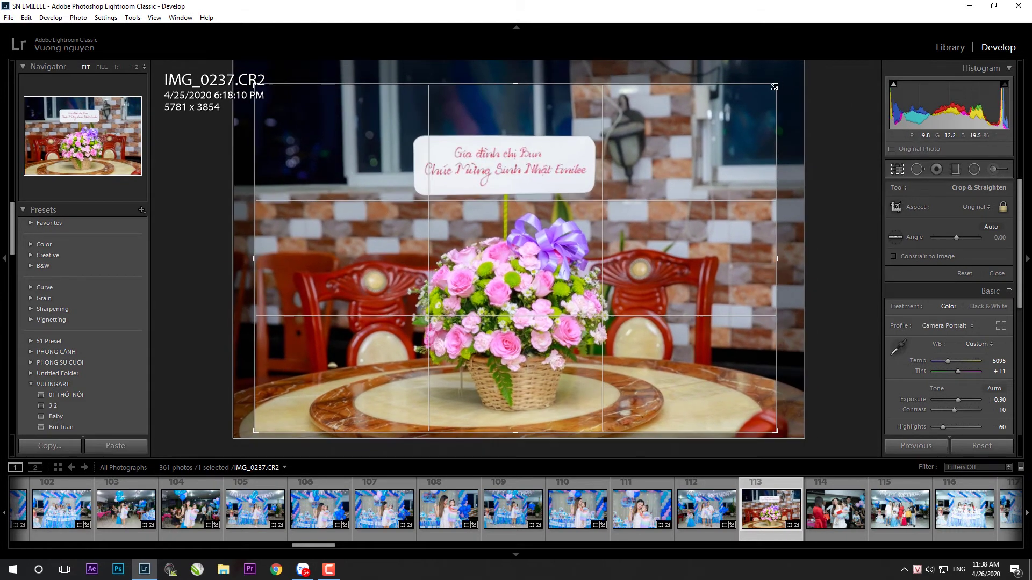
key(Return)
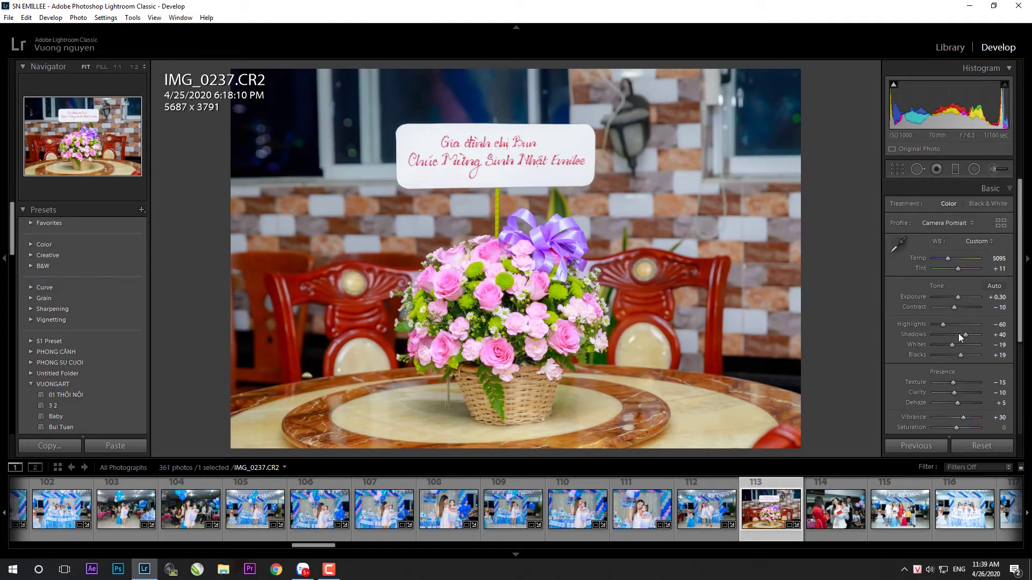
drag(966, 336, 962, 336)
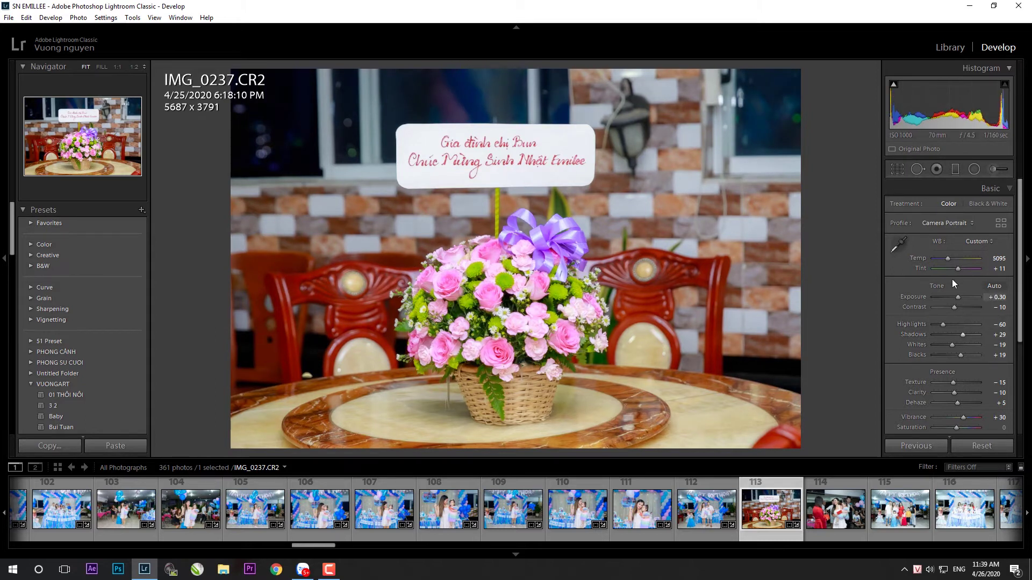
- Paste the copied settings onto IMG_0239, straighten it slightly and trim the crop
key(Right)
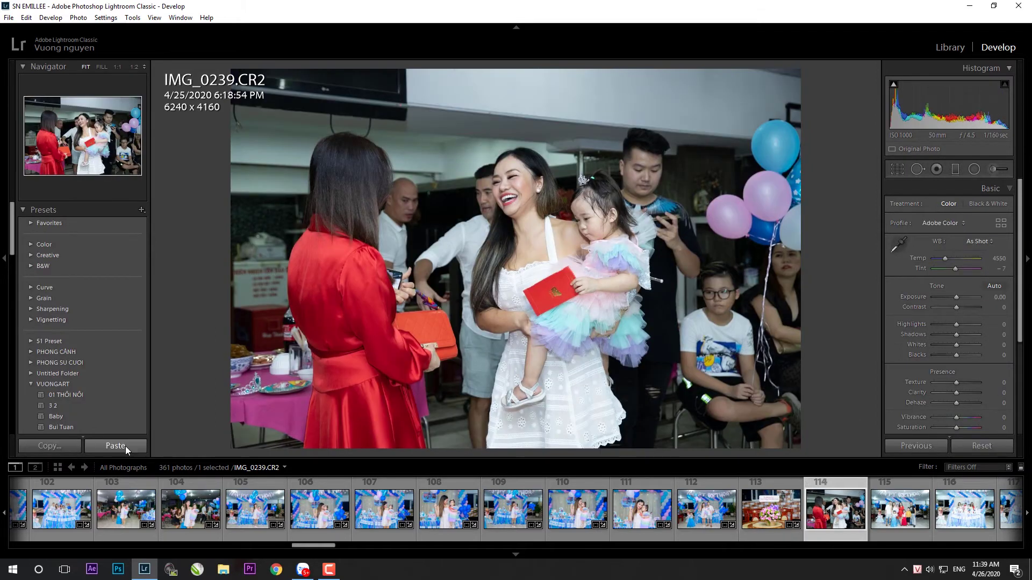
click(124, 446)
key(r)
drag(842, 337, 842, 330)
drag(231, 69, 245, 70)
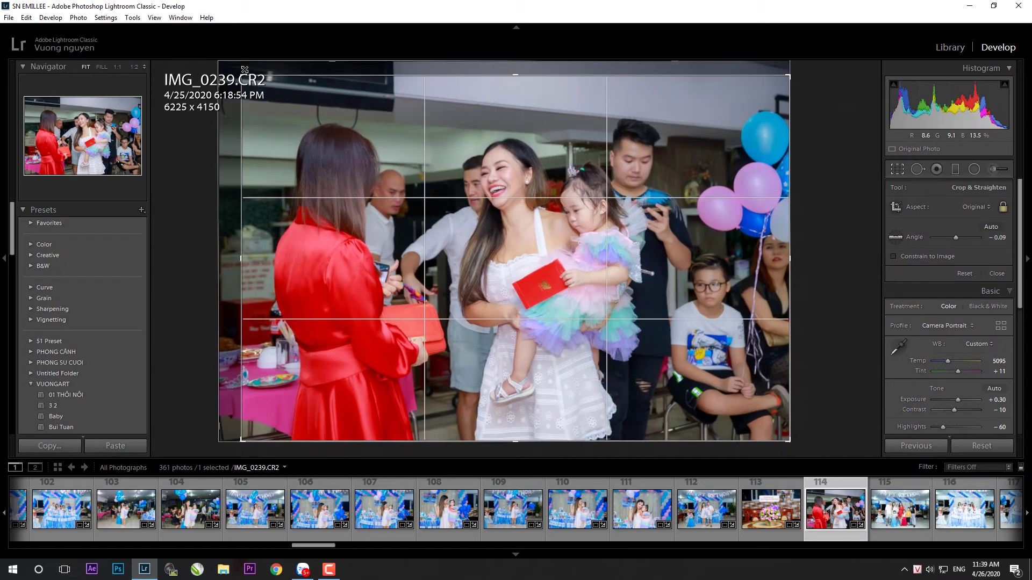
key(Return)
- Paste the copied settings onto IMG_0240 and straighten it -0.84° to 6107x4071
click(946, 516)
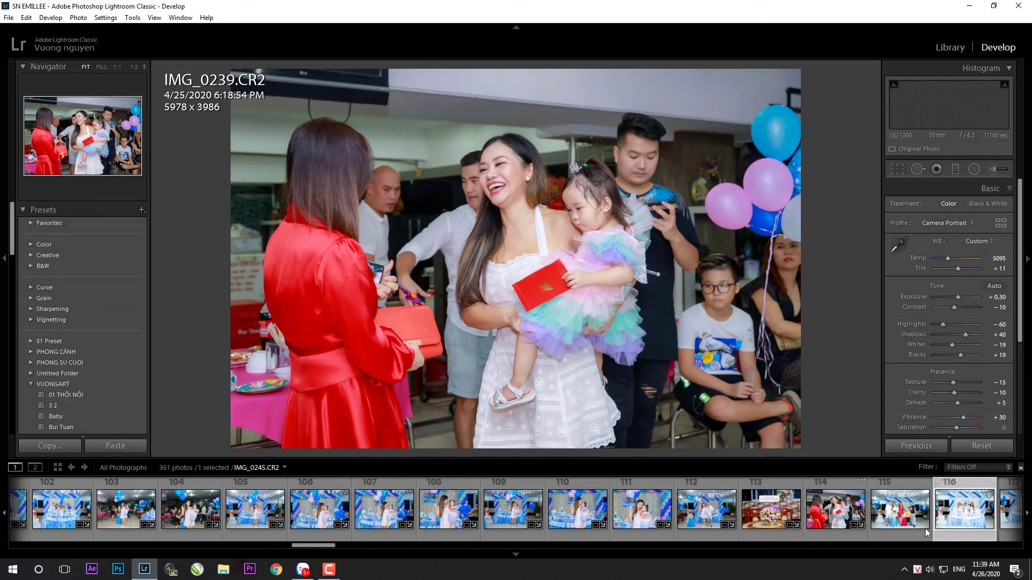
click(922, 528)
click(115, 446)
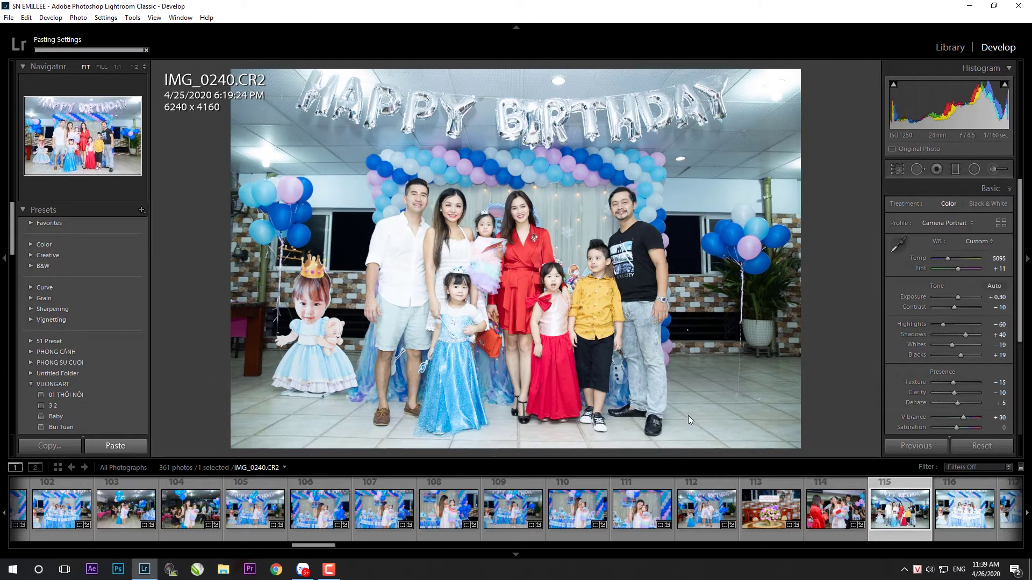
key(r)
drag(860, 410, 857, 417)
key(Return)
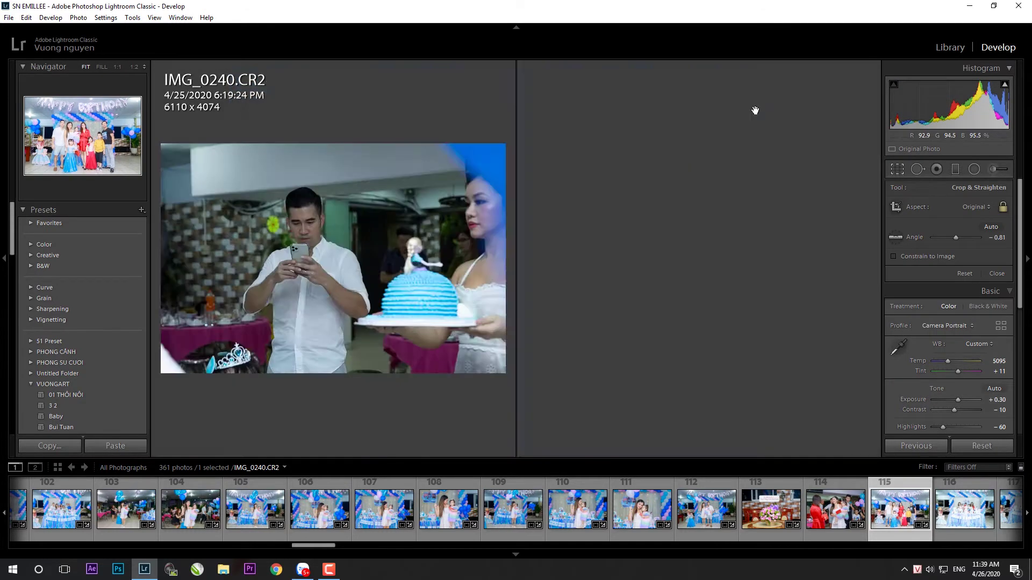
- Darken IMG_0240's Exposure to -0.20, lift Shadows to +36 and recheck the crop
double_click(959, 297)
drag(959, 299, 958, 298)
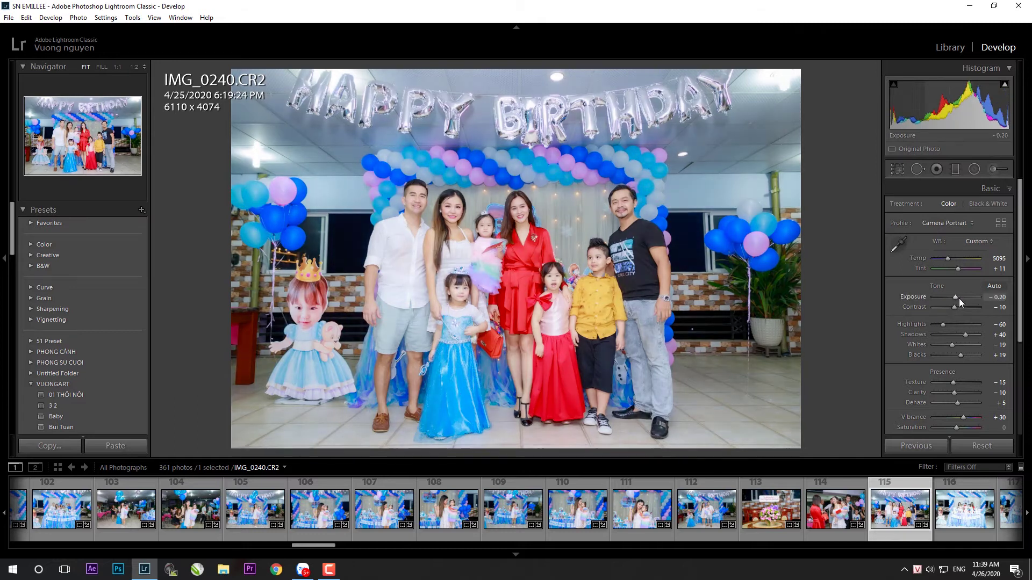
drag(963, 336, 966, 336)
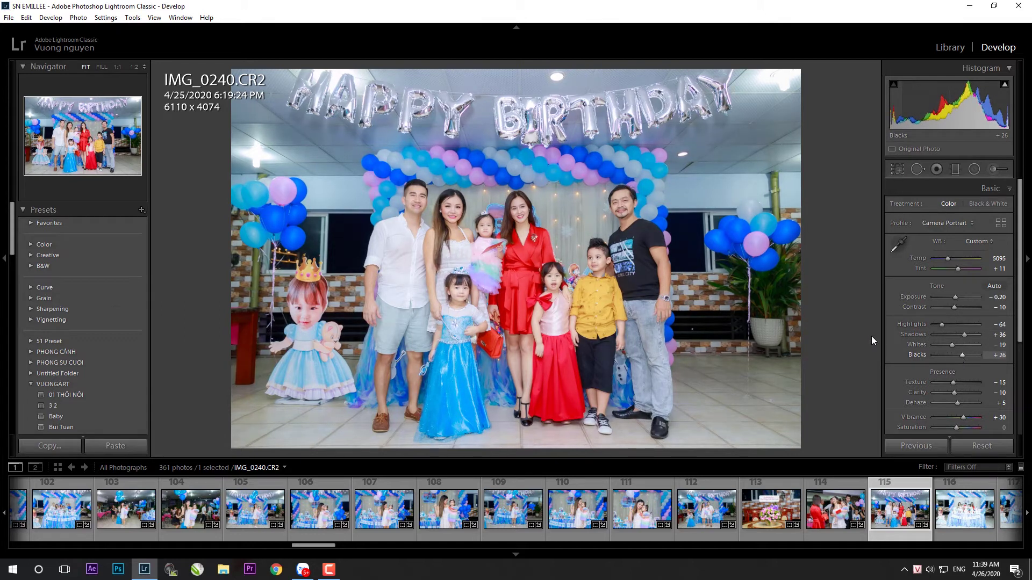
key(r)
key(Return)
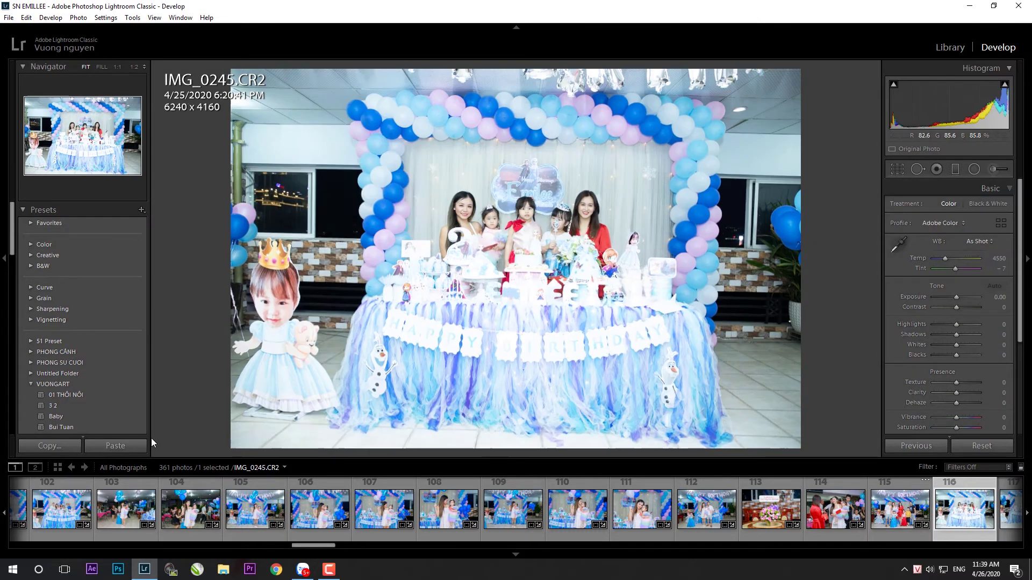
- Paste the copied develop settings onto IMG_0245, reset its exposure to 0.00 and apply a straightened crop
click(108, 445)
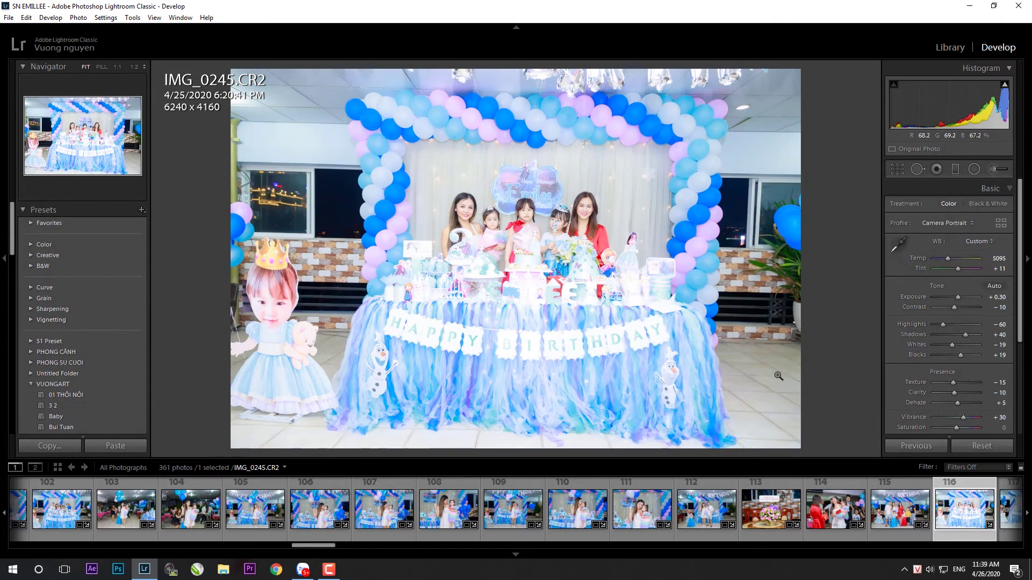
double_click(956, 299)
scroll(958, 299, down, 5)
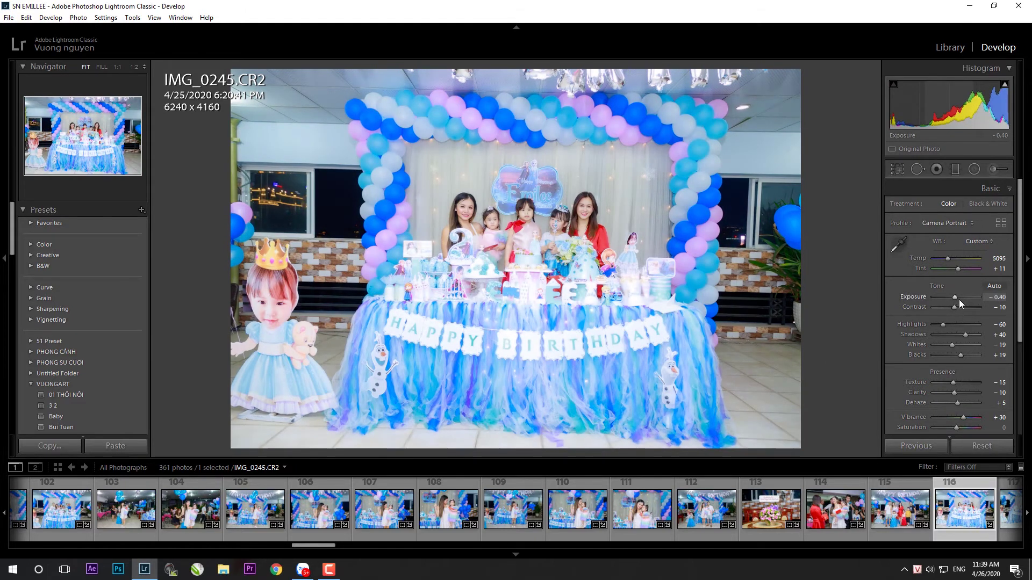
key(r)
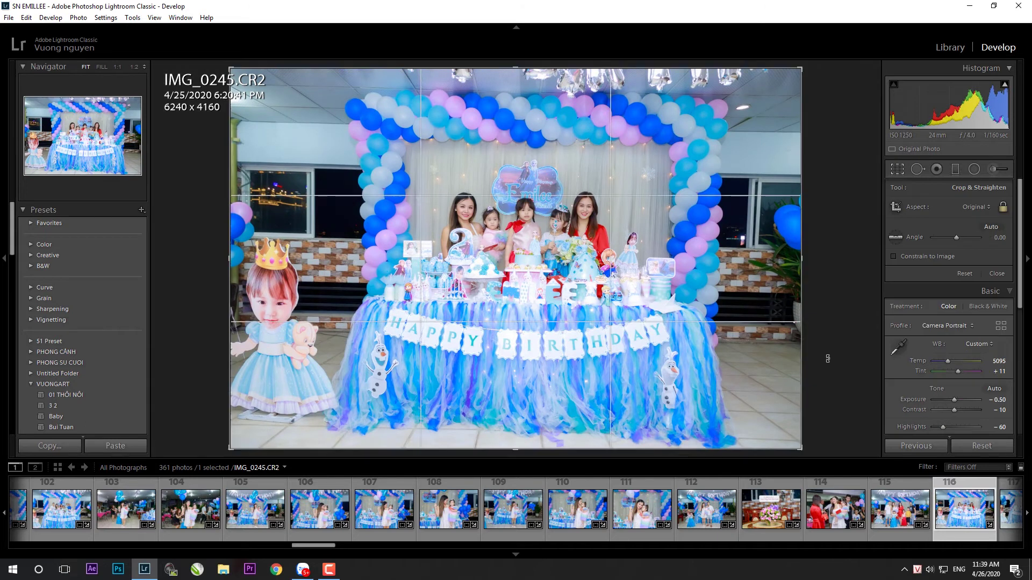
key(Return)
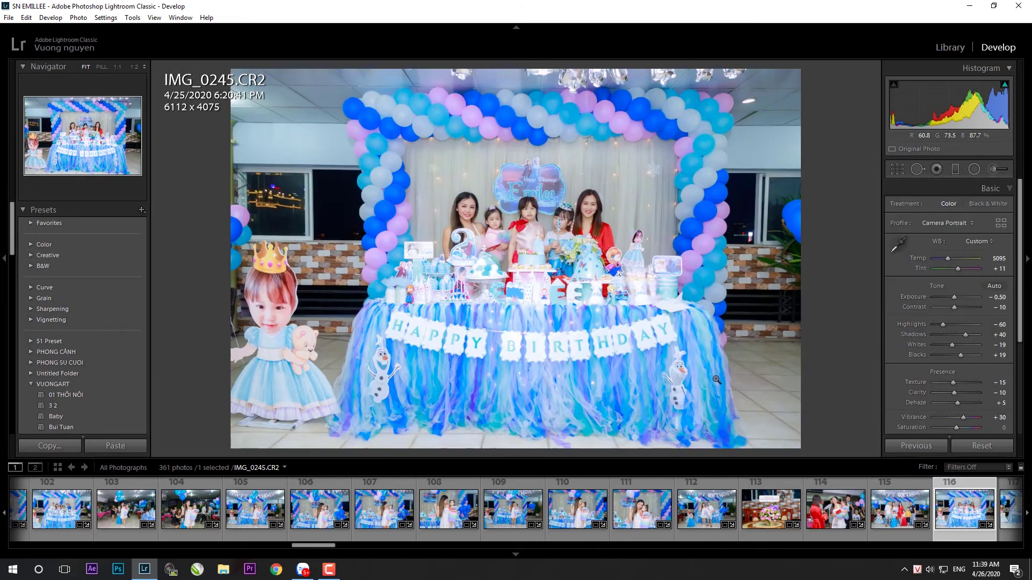
scroll(963, 336, down, 5)
scroll(966, 334, up, 2)
key(k)
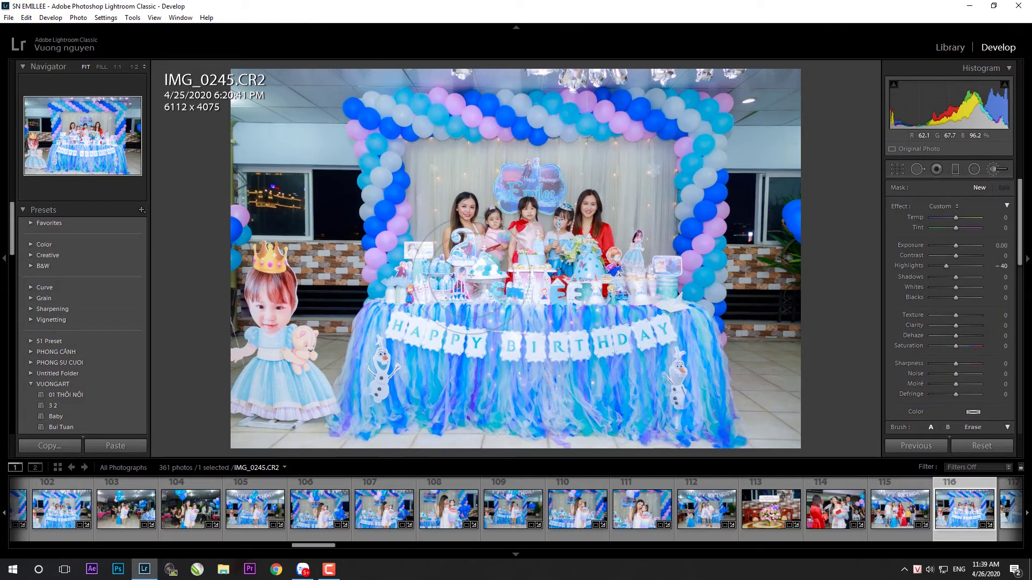
key(k)
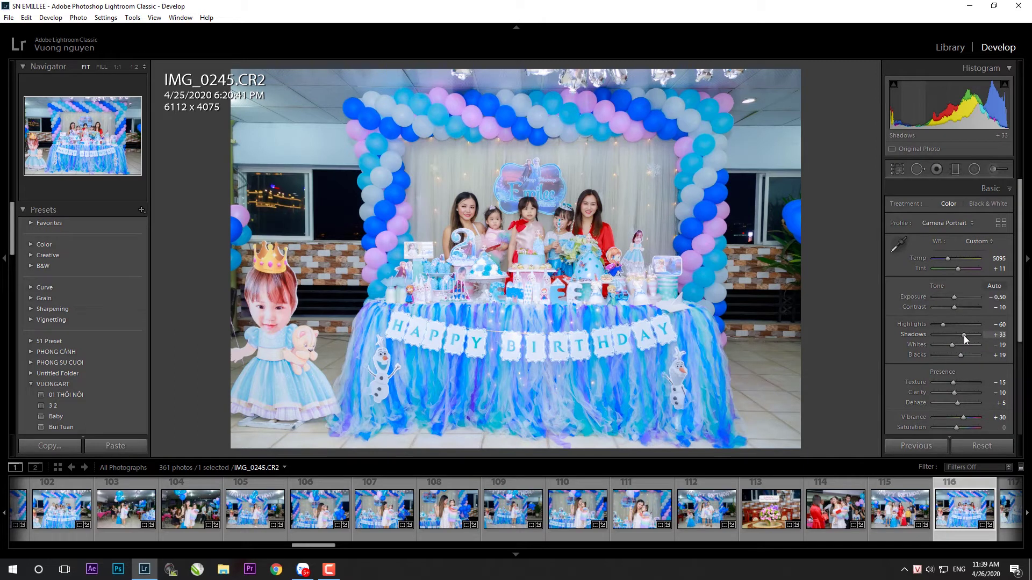
- Paste the develop settings onto IMG_0246 and crop it in from the bottom-right
key(Right)
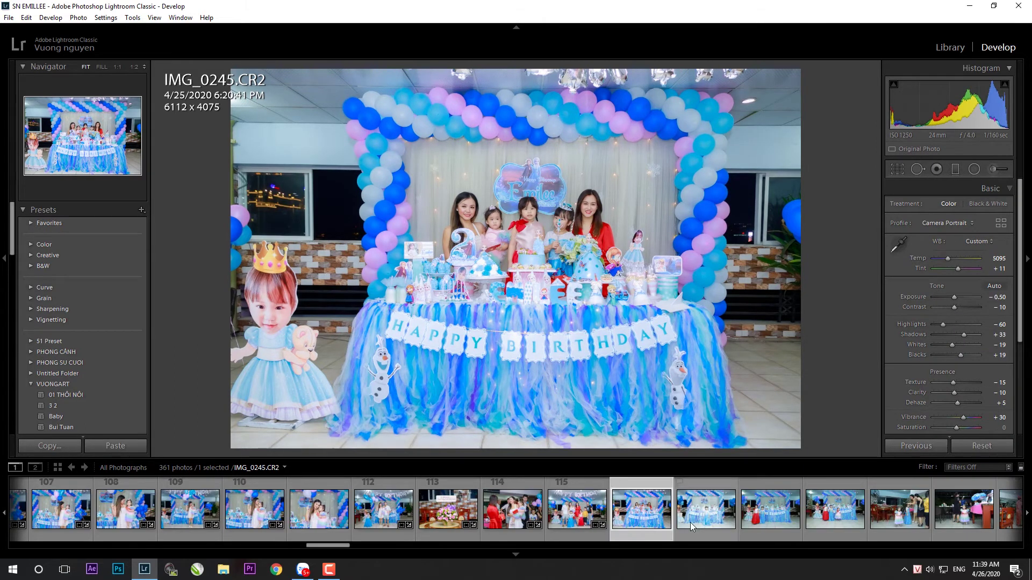
key(ctrl+shift+v)
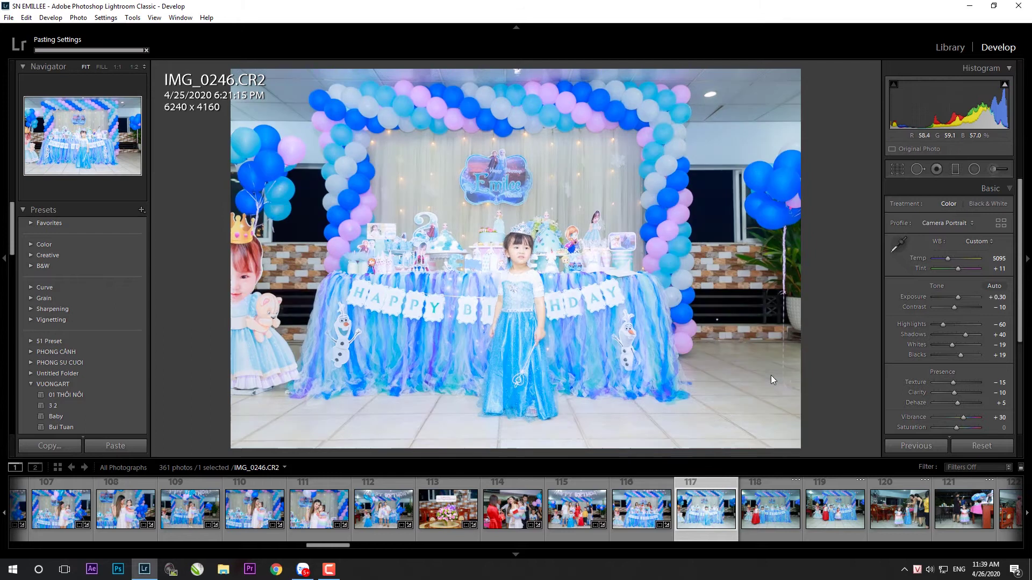
key(r)
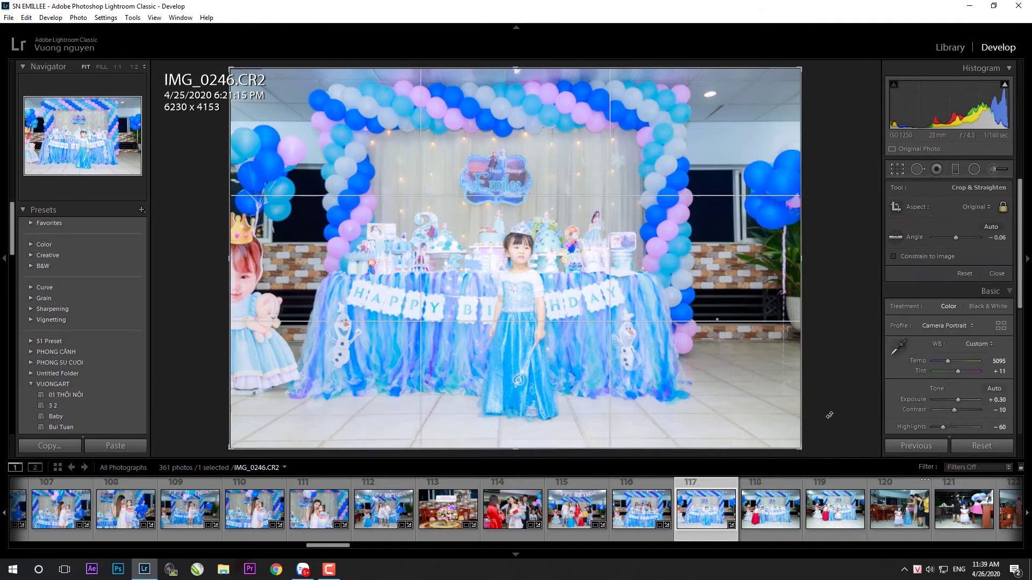
drag(801, 449, 779, 434)
key(Return)
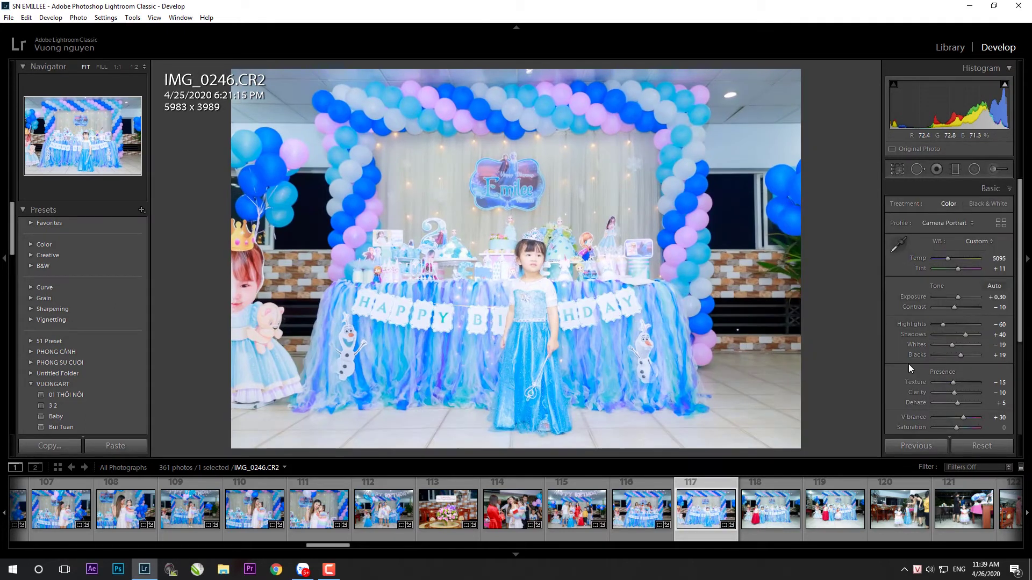
- Set IMG_0246's Exposure to −0.30 and Shadows to +26, then re-apply the crop
drag(959, 298, 956, 298)
drag(965, 335, 962, 335)
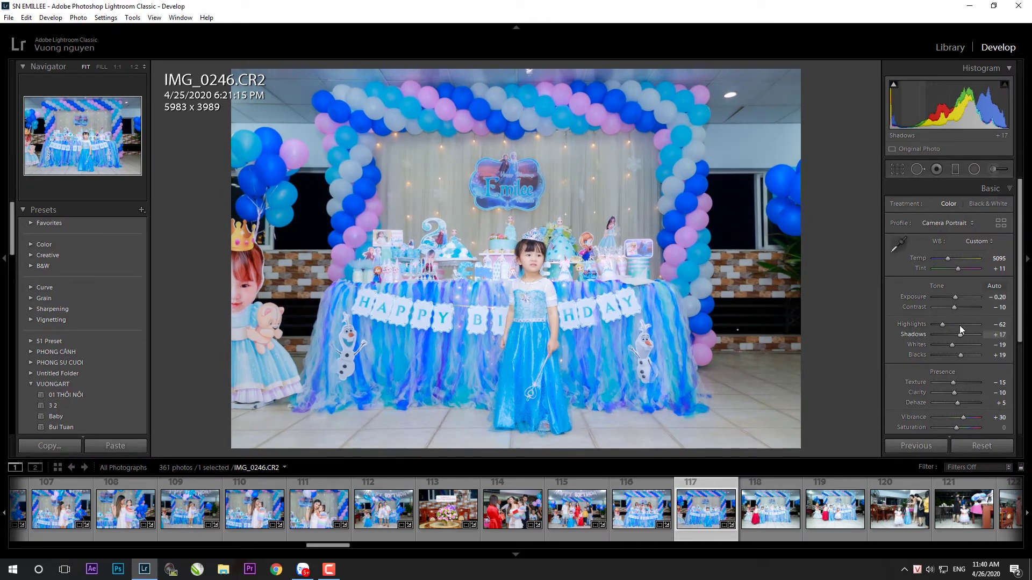
drag(954, 297, 953, 297)
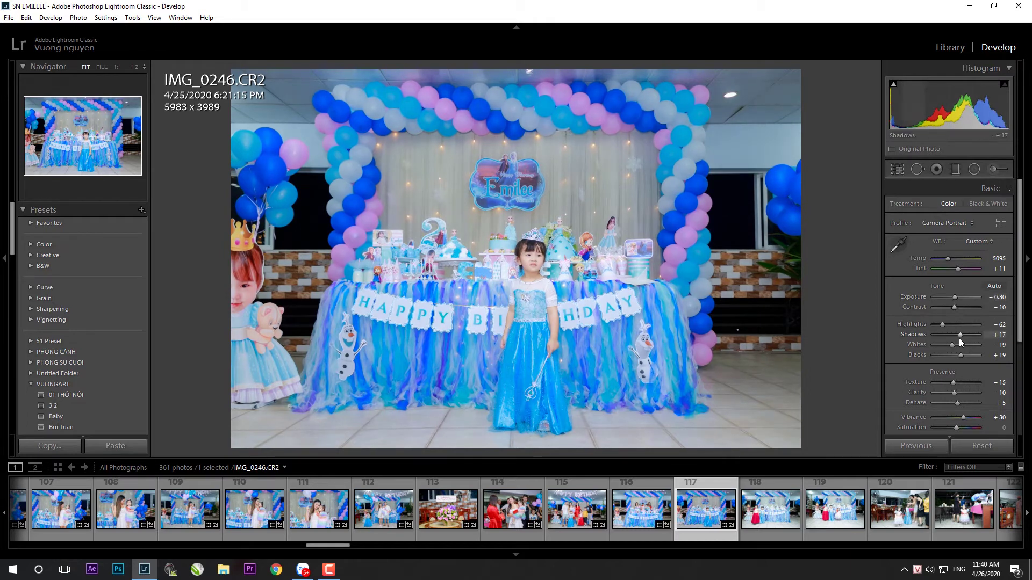
drag(960, 338, 961, 338)
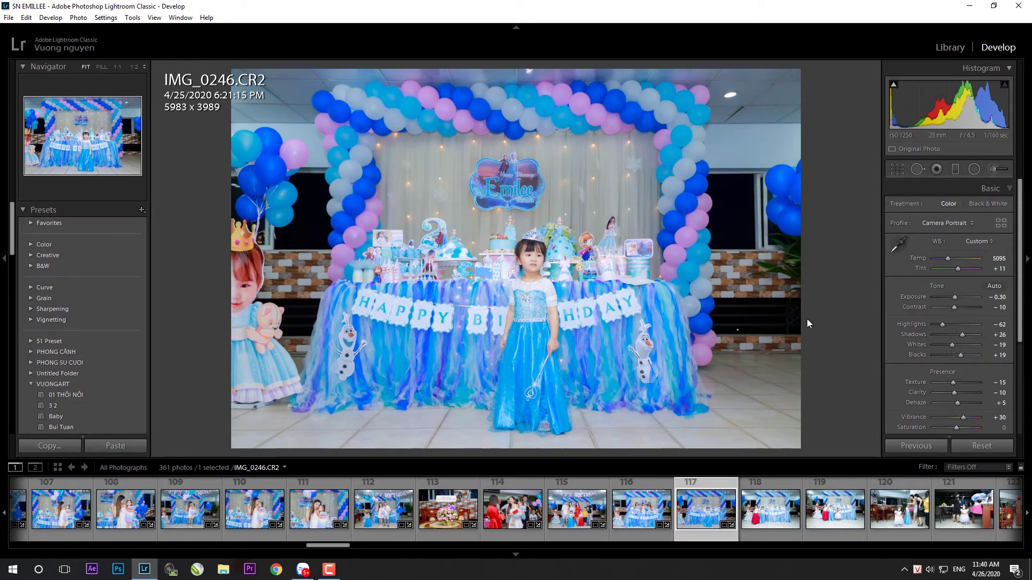
key(r)
key(Return)
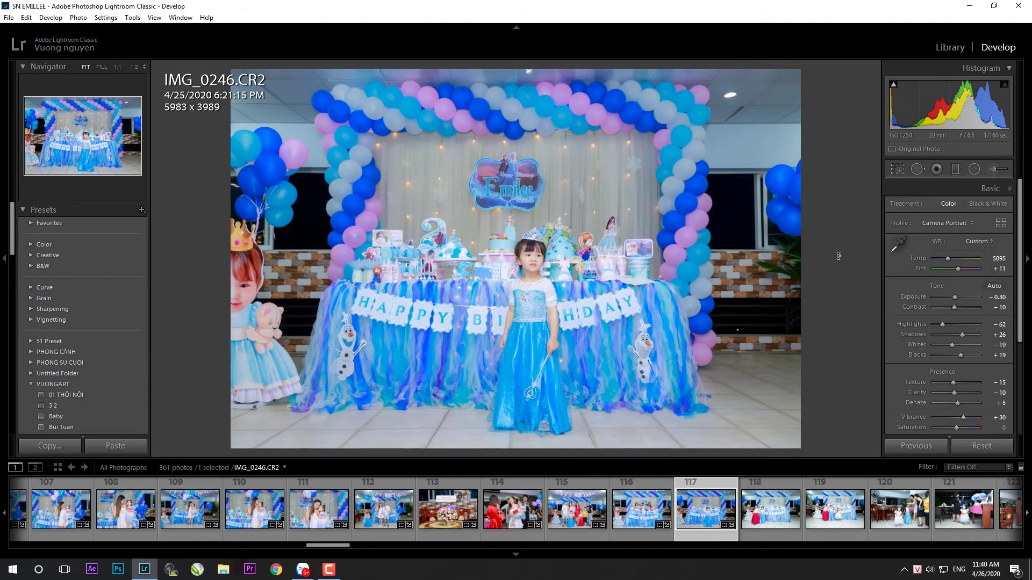
click(739, 536)
- Paste settings onto IMG_0247, crop it to 5798x3865, set Exposure −0.10 and lower Shadows
key(ctrl+shift+v)
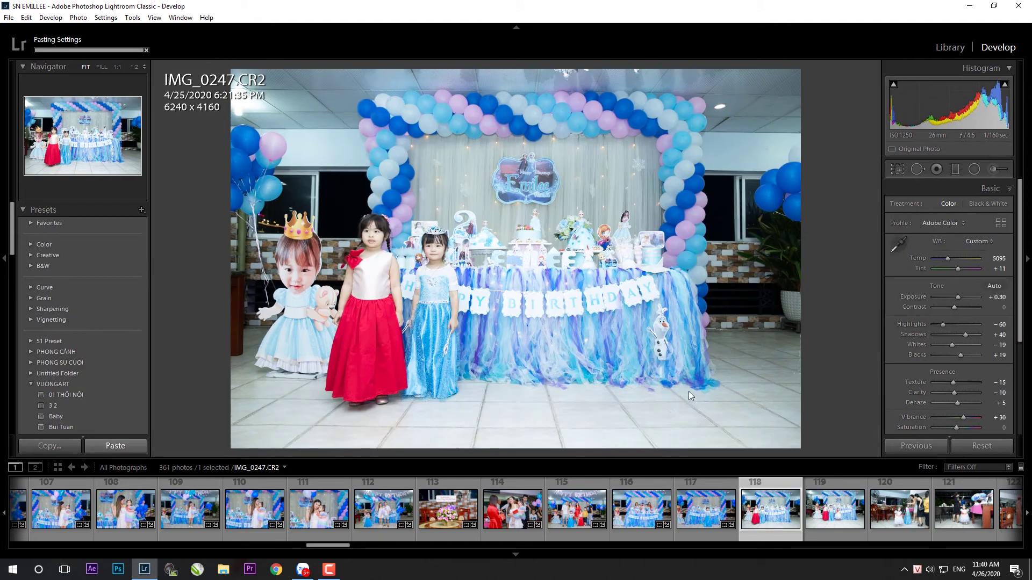
key(r)
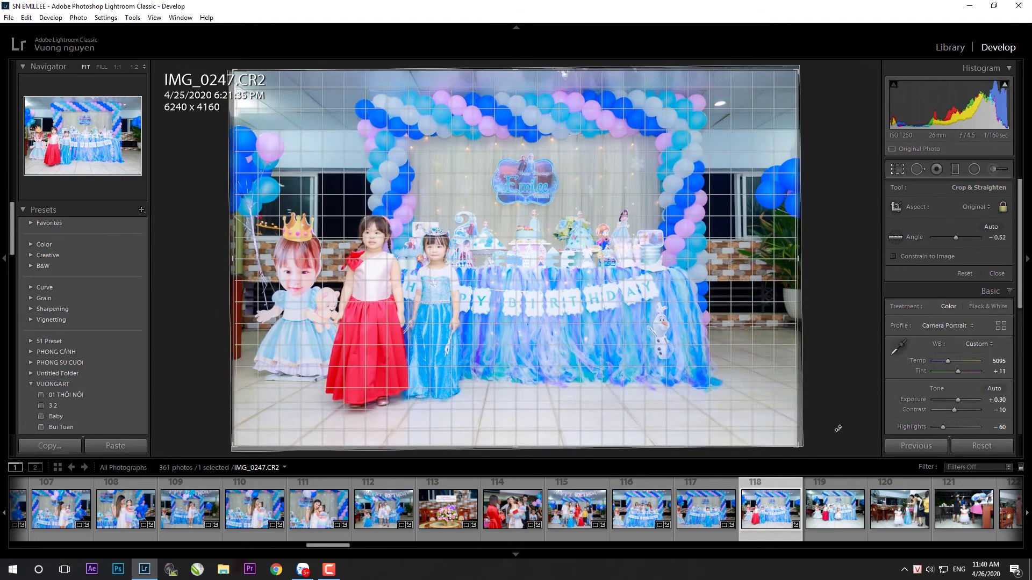
drag(781, 436, 705, 408)
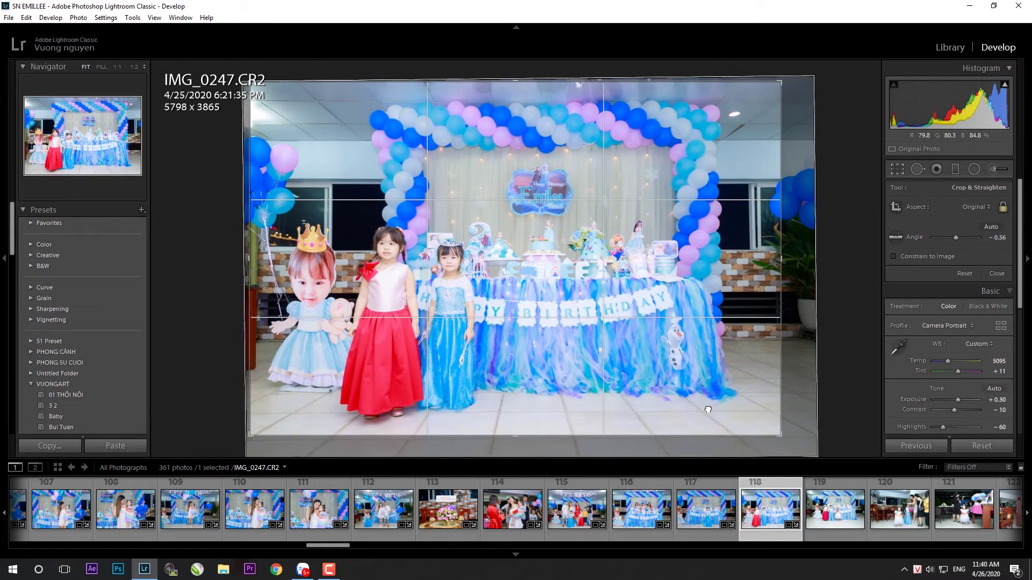
key(r)
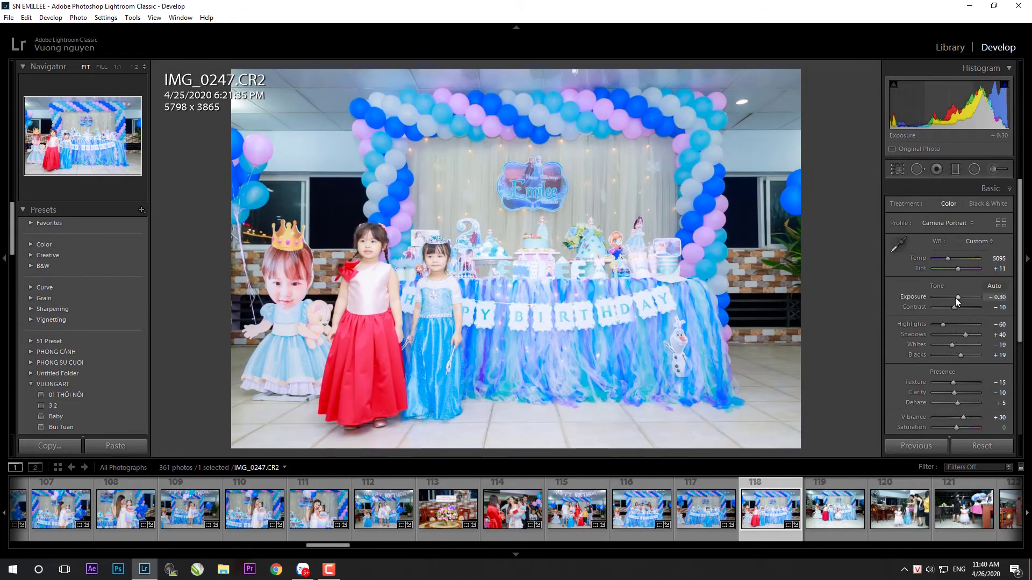
double_click(957, 298)
drag(956, 297, 955, 298)
drag(966, 337, 964, 338)
- Paste settings onto IMG_0249, then straighten it and apply a 5734x3822 crop
click(838, 516)
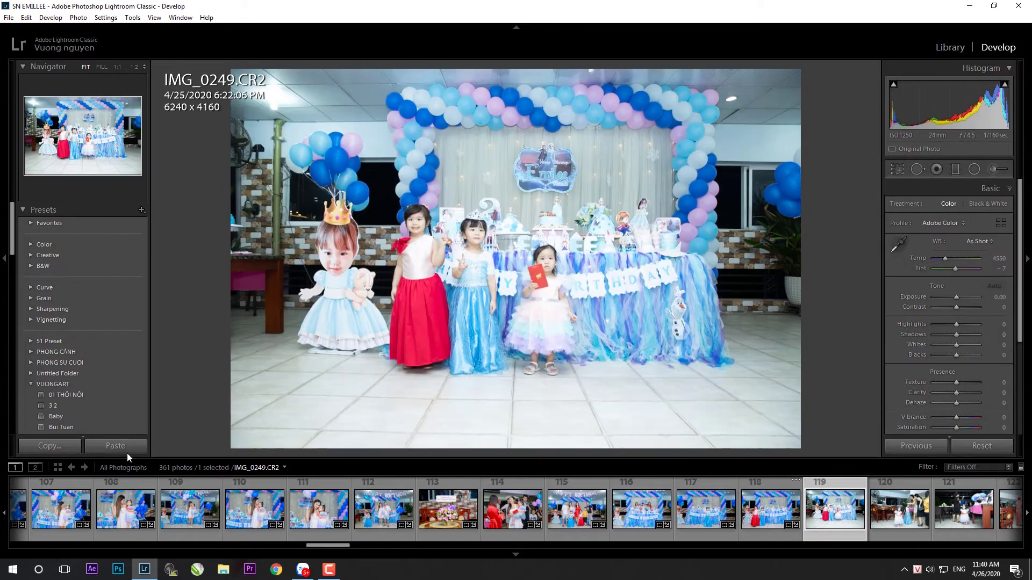
click(127, 449)
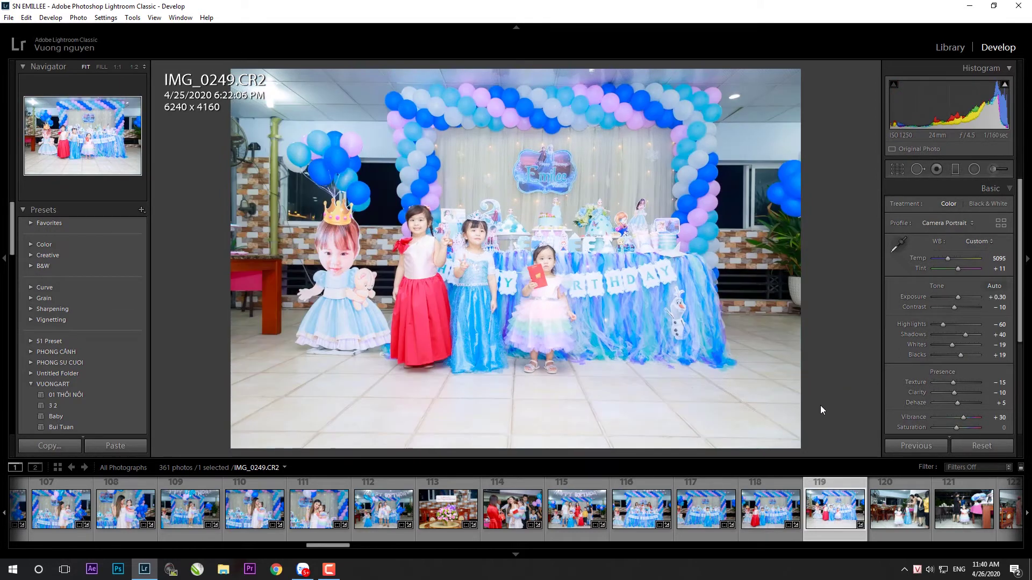
key(r)
drag(827, 411, 655, 416)
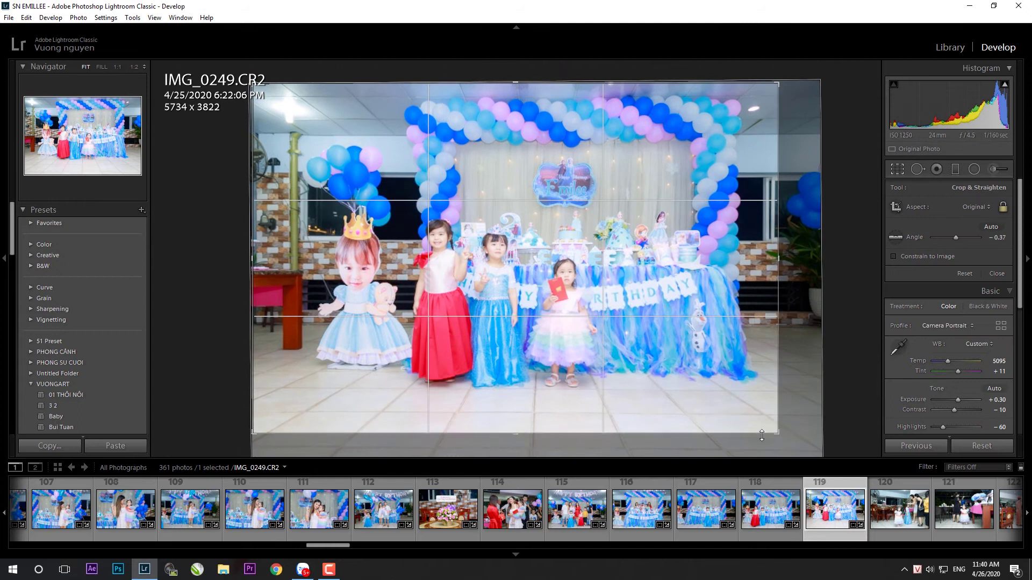
drag(783, 451, 714, 408)
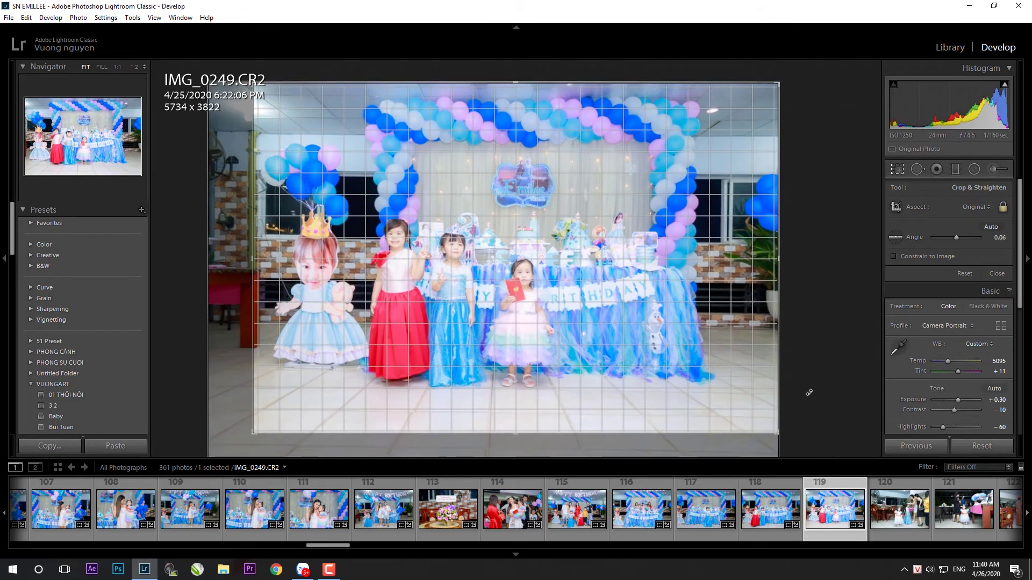
key(Return)
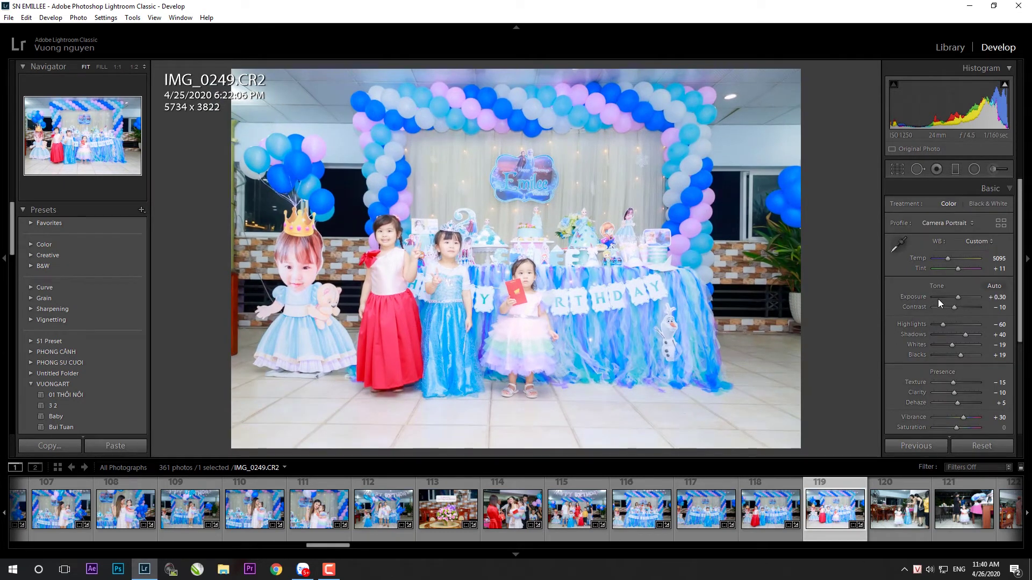
- Set IMG_0249's Exposure to −0.10 and lower Shadows to +21
drag(959, 299, 956, 299)
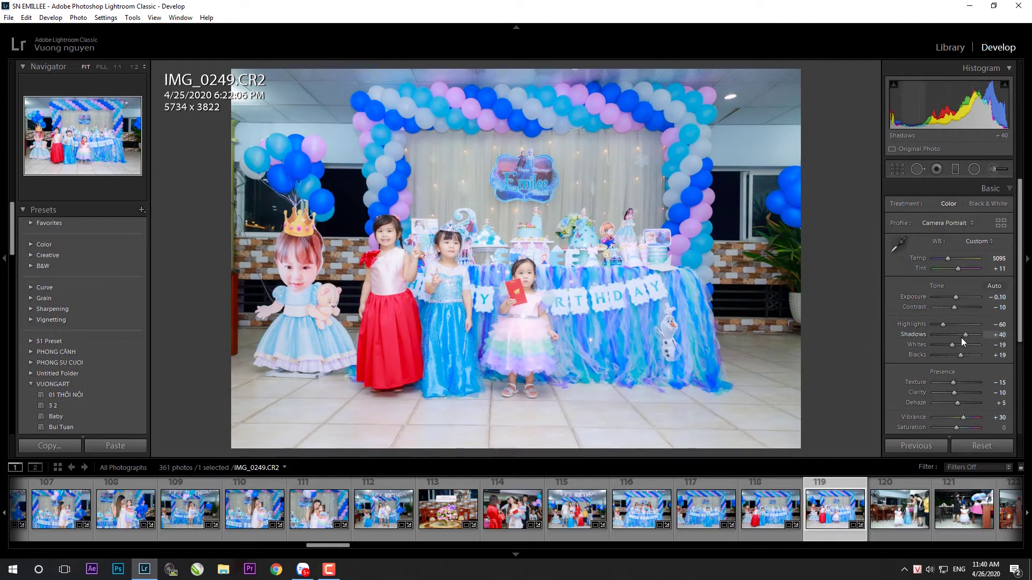
drag(961, 337, 958, 337)
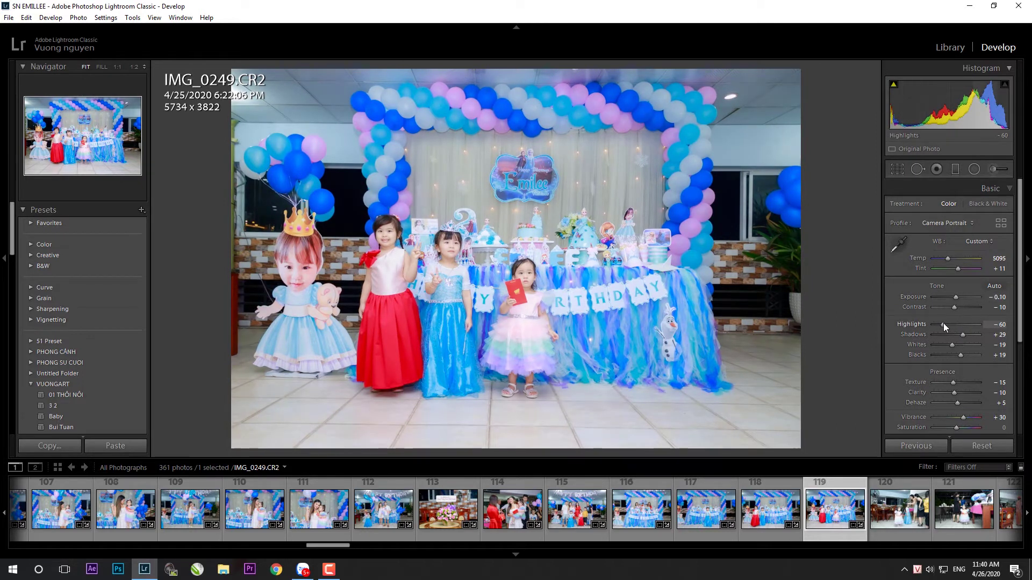
drag(962, 333, 958, 334)
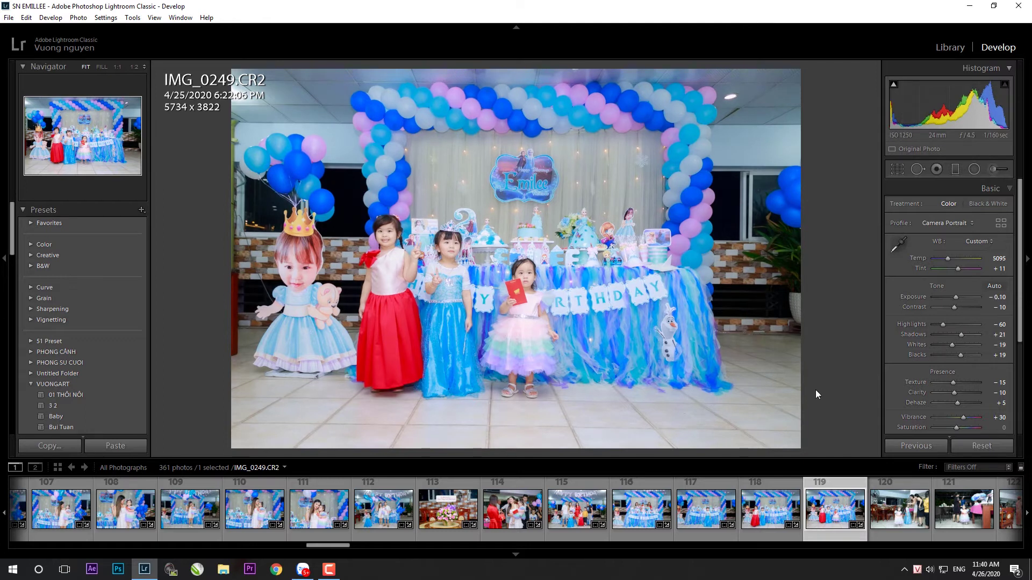
key(r)
key(r)
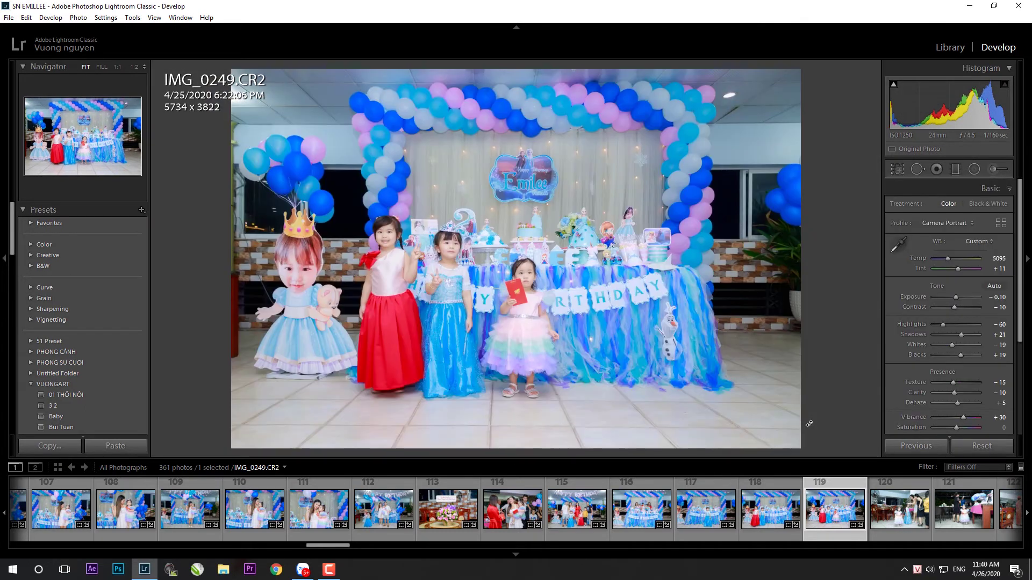
click(891, 534)
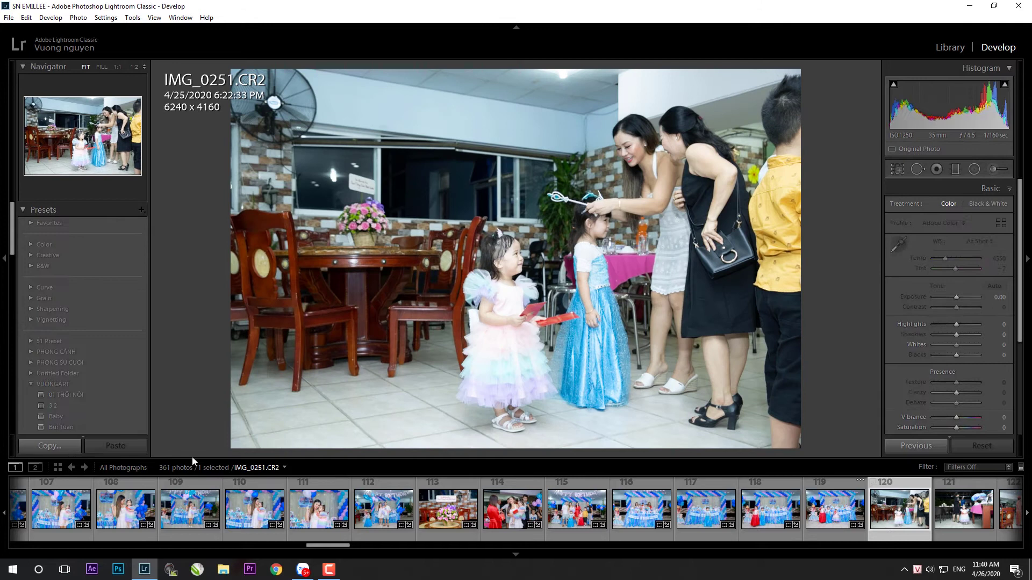
- Paste settings onto IMG_0251, reposition and tighten its crop, and set Exposure to −0.10
click(113, 446)
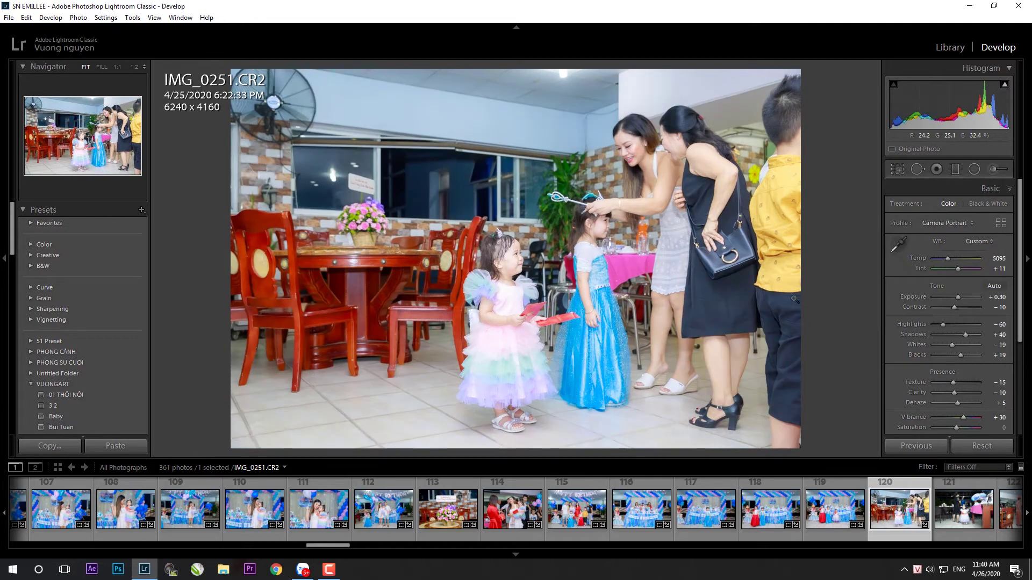
key(r)
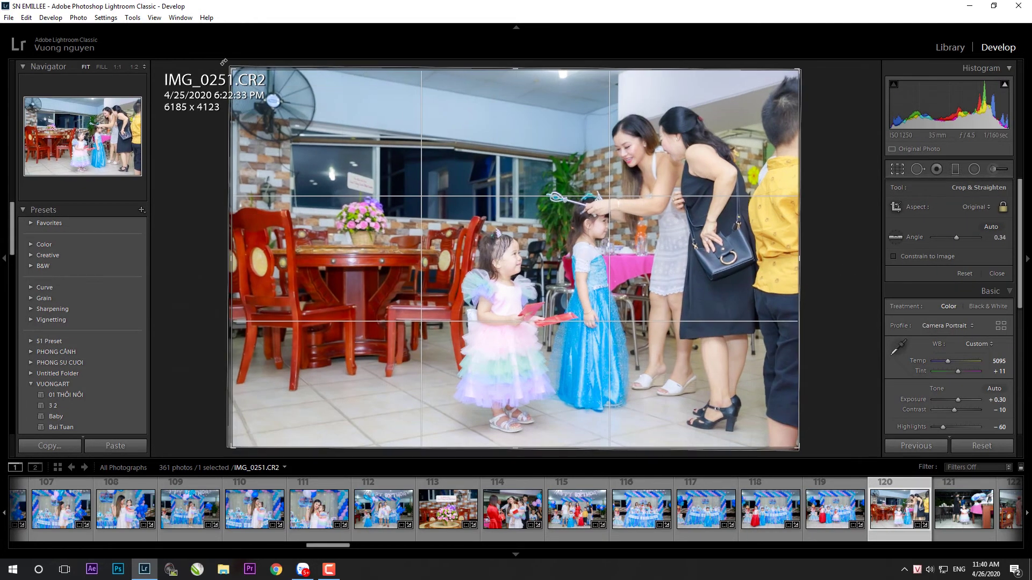
drag(462, 284, 390, 150)
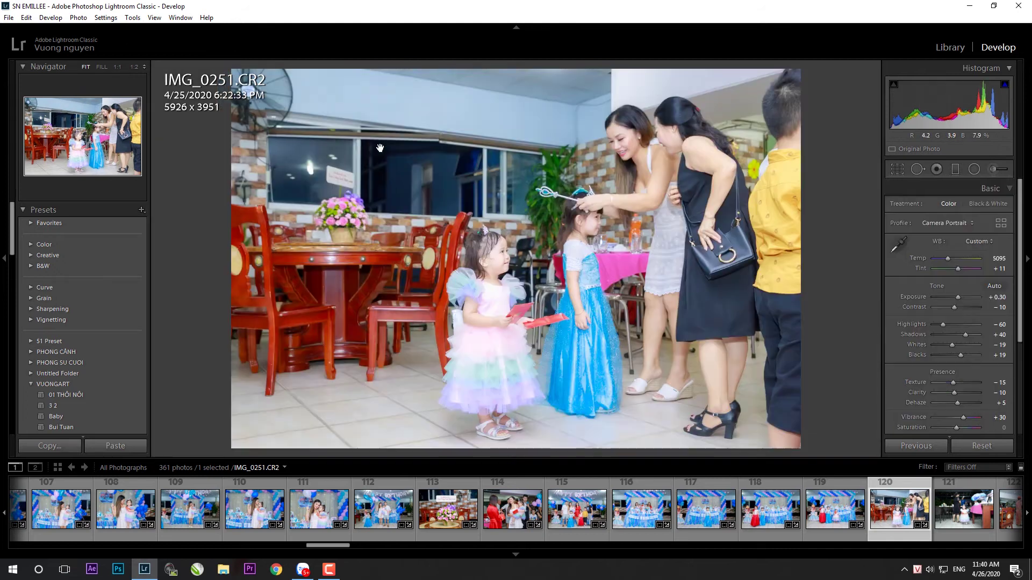
key(Return)
double_click(955, 296)
drag(956, 297, 957, 297)
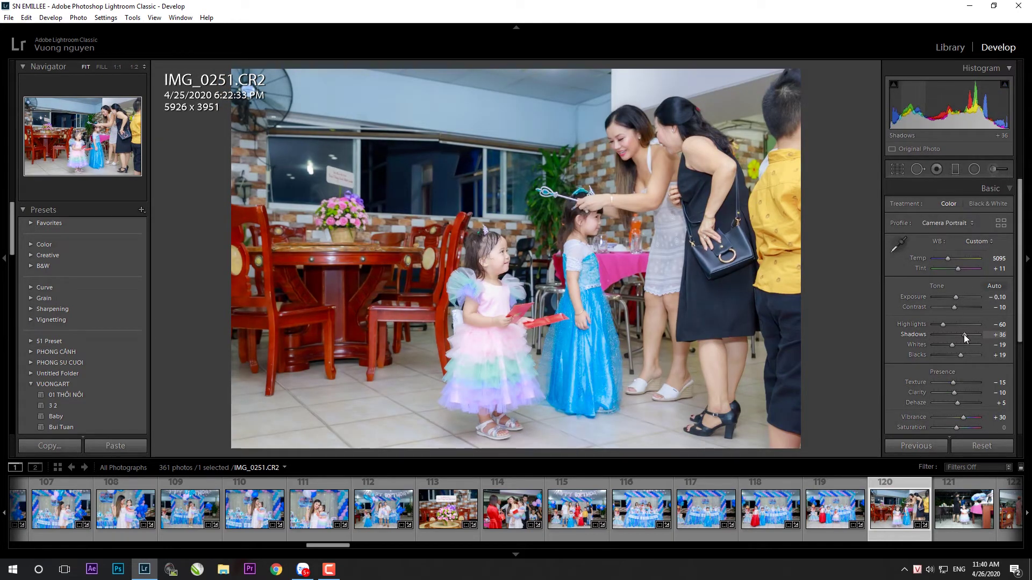
- Paste settings onto IMG_0253, level it and crop it to 5711x3807
key(Right)
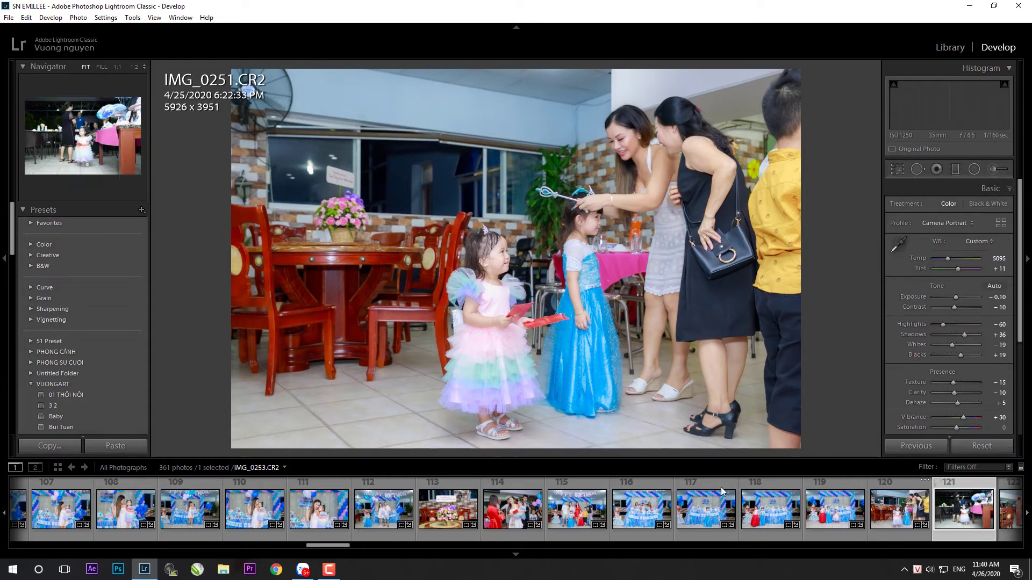
key(ctrl+shift+v)
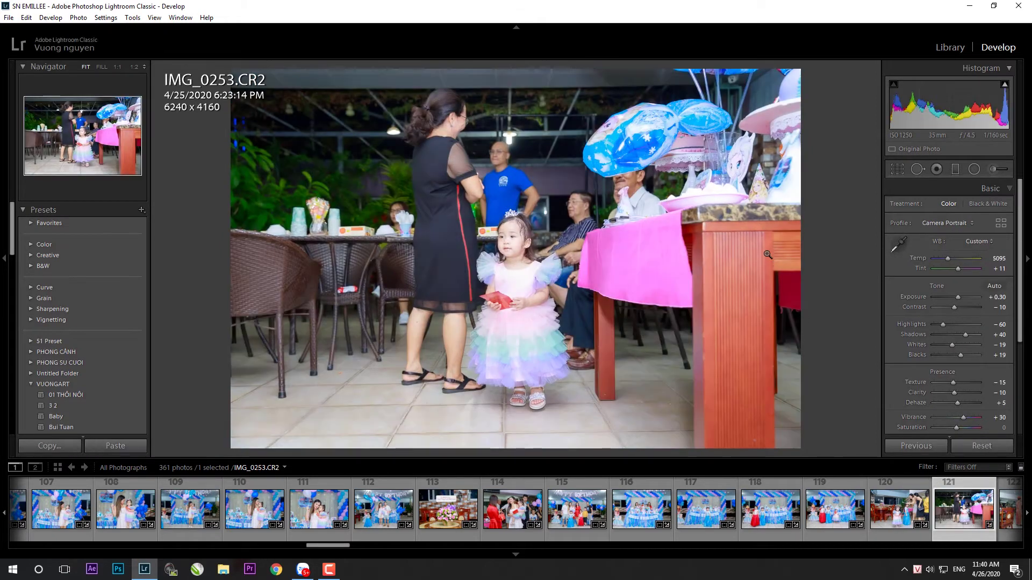
key(r)
drag(242, 451, 253, 432)
drag(714, 410, 695, 392)
drag(796, 426, 802, 421)
key(Return)
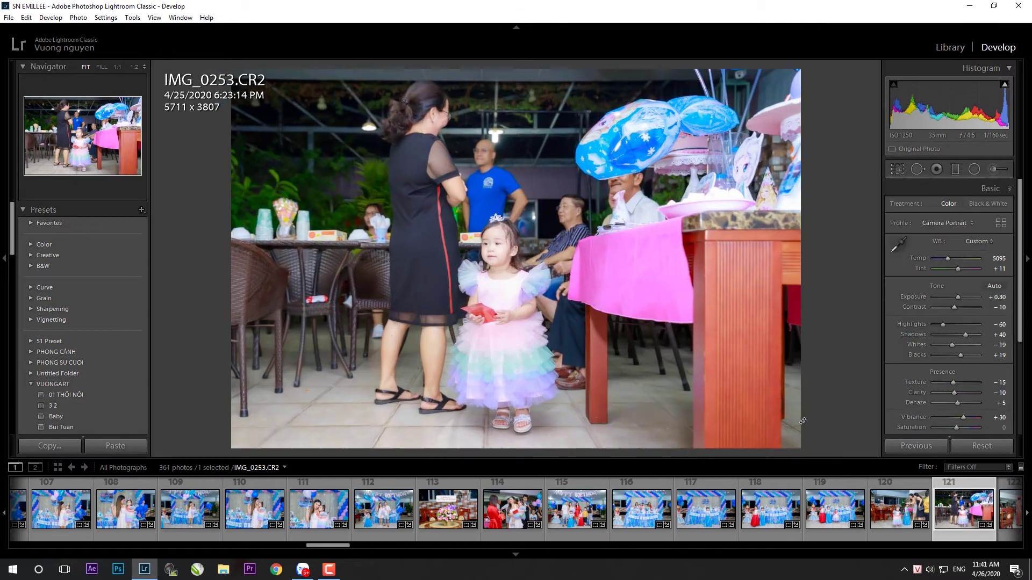
- Retone IMG_0253 to Exposure +0.30, Highlights −69 and Shadows +19
double_click(966, 335)
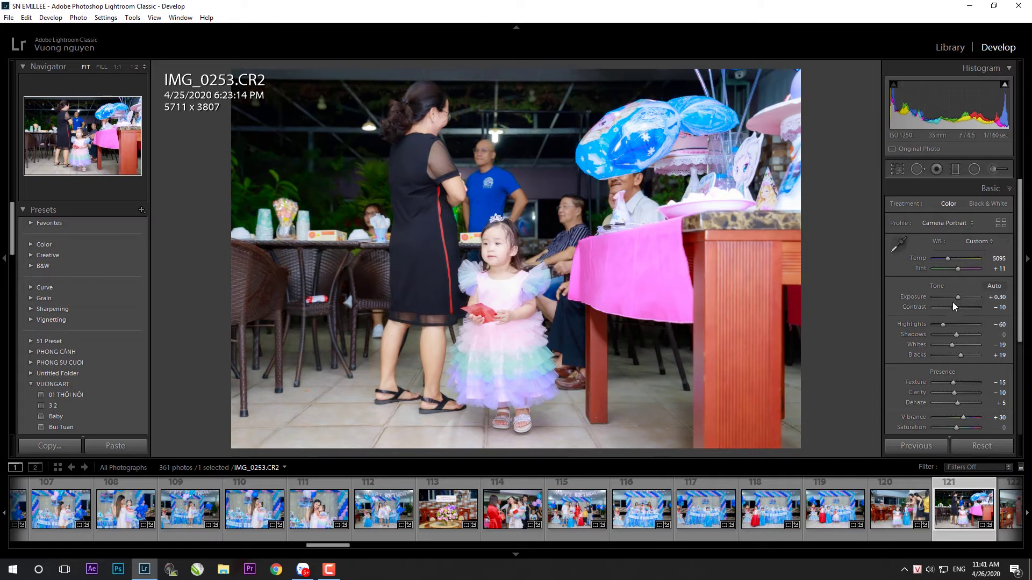
drag(959, 295, 957, 294)
double_click(956, 296)
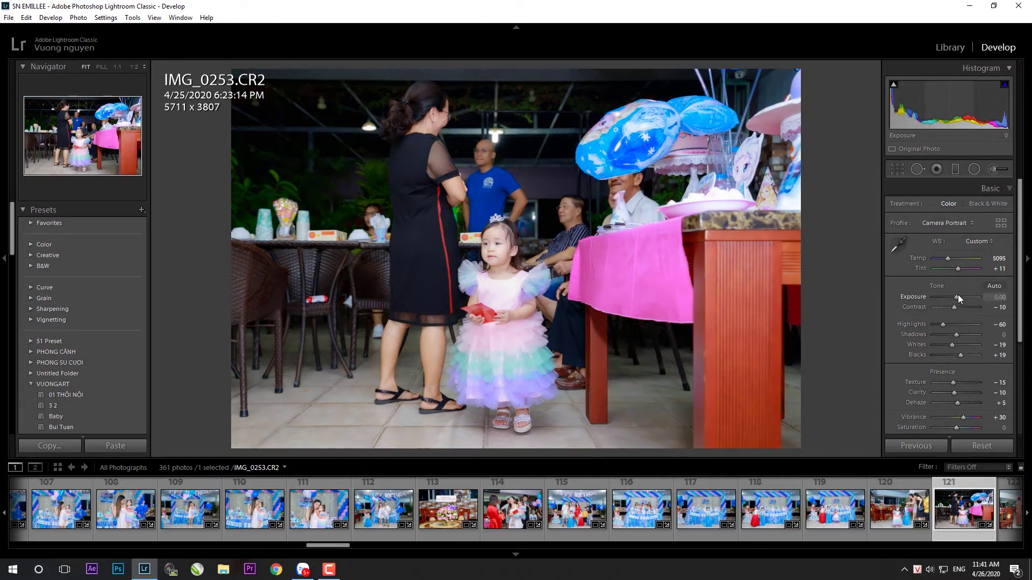
mouse_move(941, 325)
mouse_down()
mouse_move(955, 335)
mouse_move(931, 335)
mouse_move(959, 333)
mouse_up()
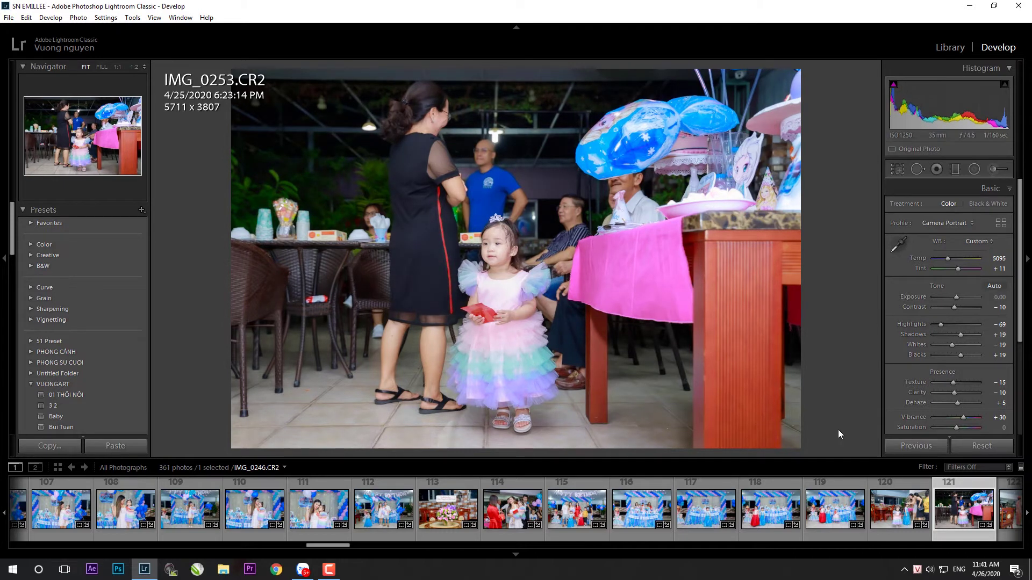
drag(956, 298, 957, 298)
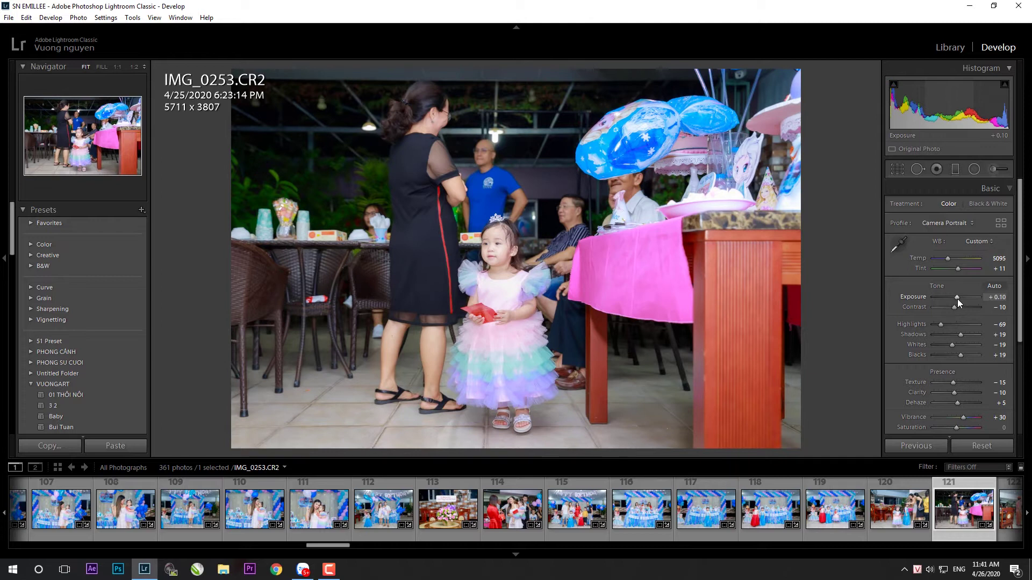
scroll(686, 534, down, 5)
click(682, 533)
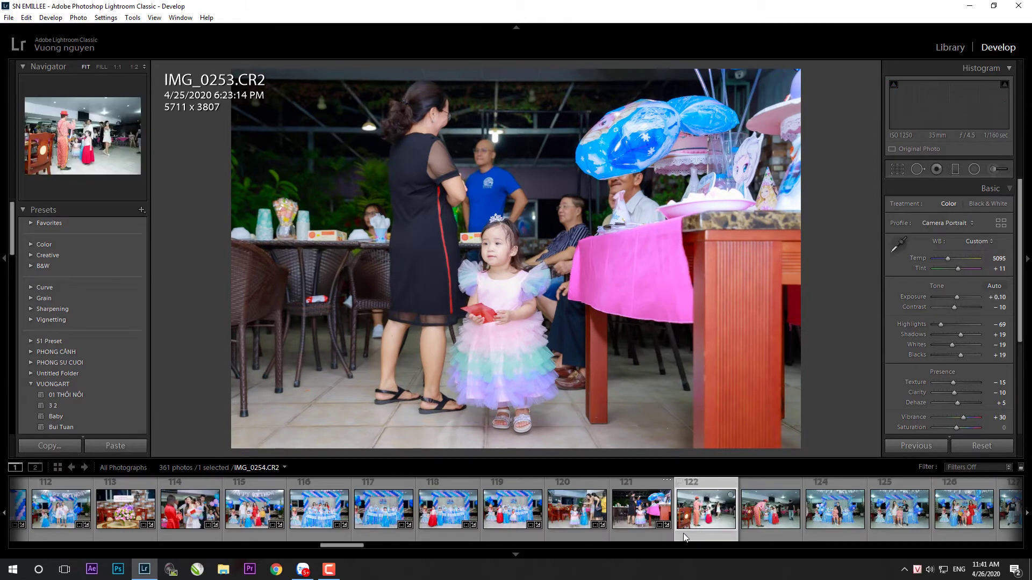
- Paste settings onto IMG_0254, crop to 5758x3838, set Exposure −0.10 and Shadows +36
click(121, 447)
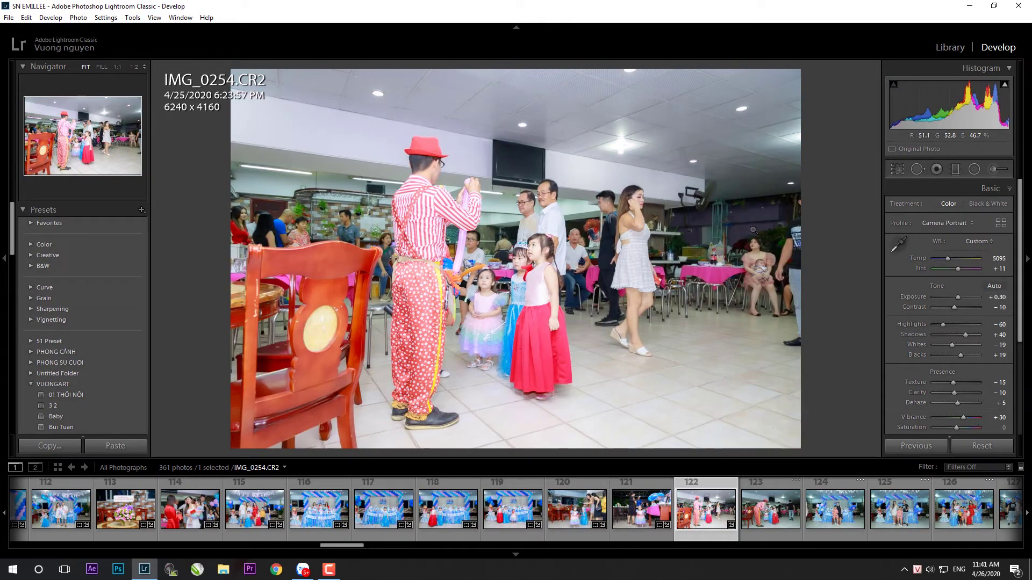
key(r)
drag(800, 68, 757, 98)
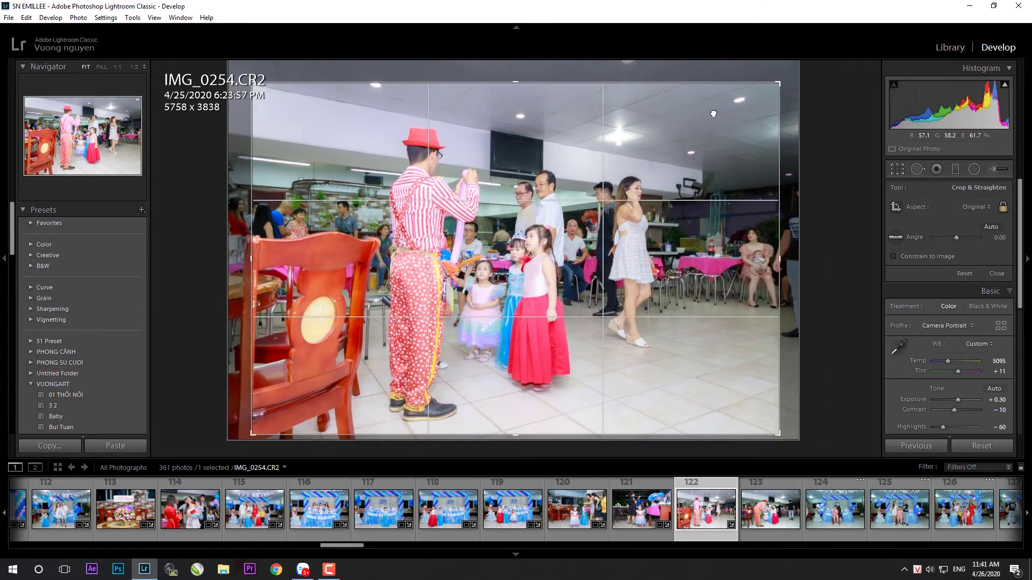
key(Return)
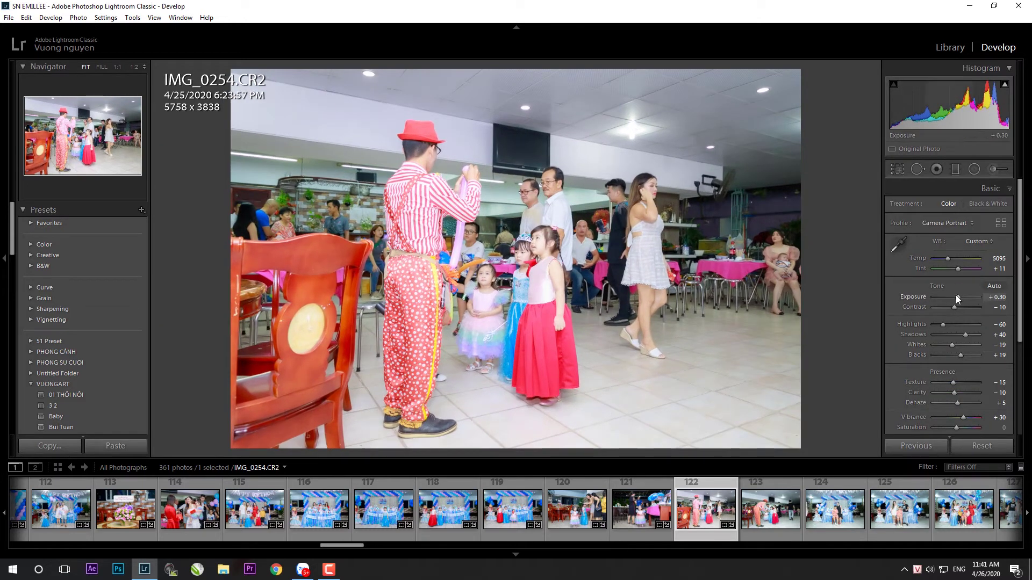
drag(956, 296, 954, 296)
drag(966, 334, 942, 324)
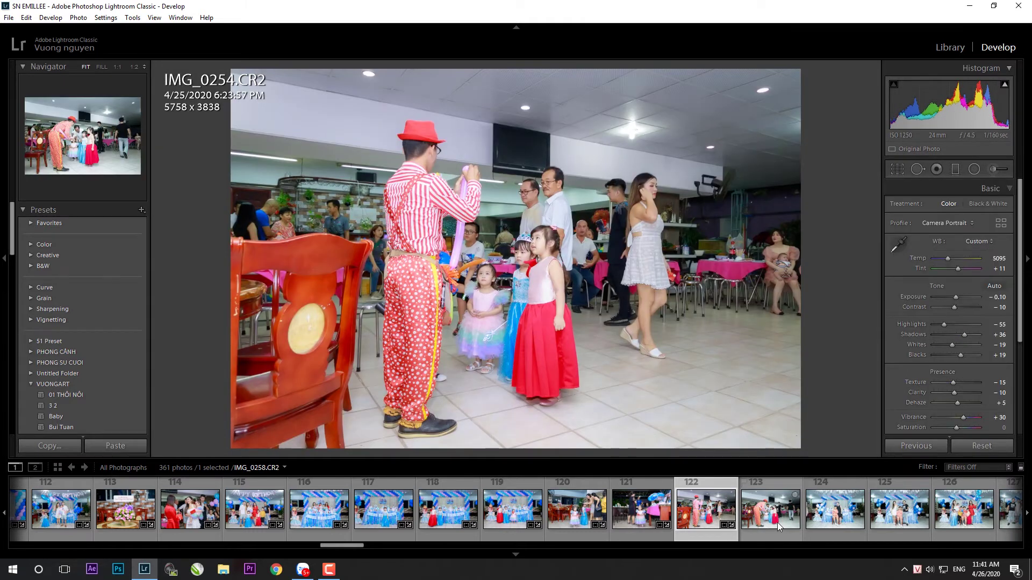
- Paste settings onto IMG_0258, set Exposure −0.10, straighten and crop to 5805x3870, and set Shadows +17
click(777, 523)
click(115, 446)
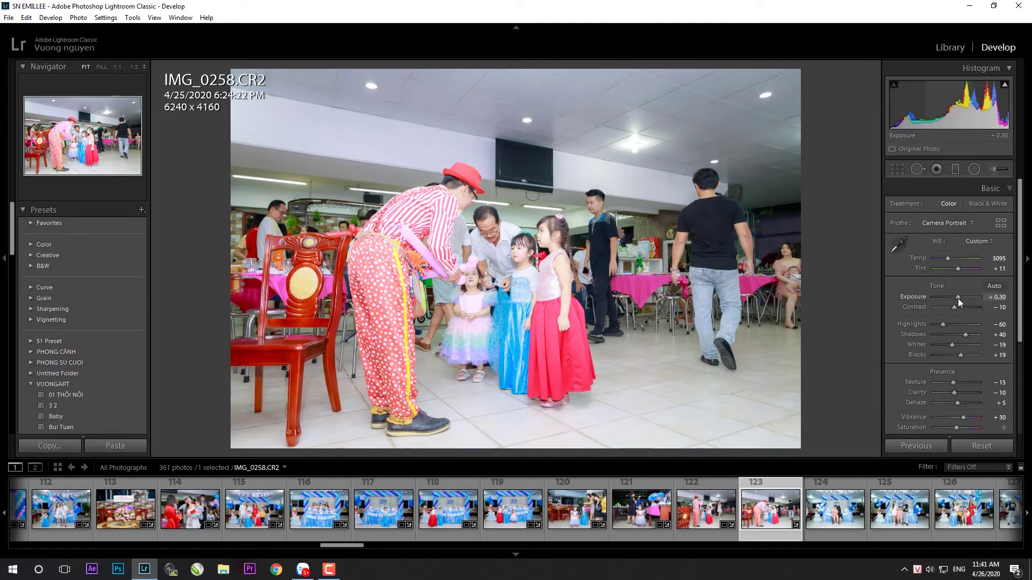
drag(958, 298, 956, 298)
key(r)
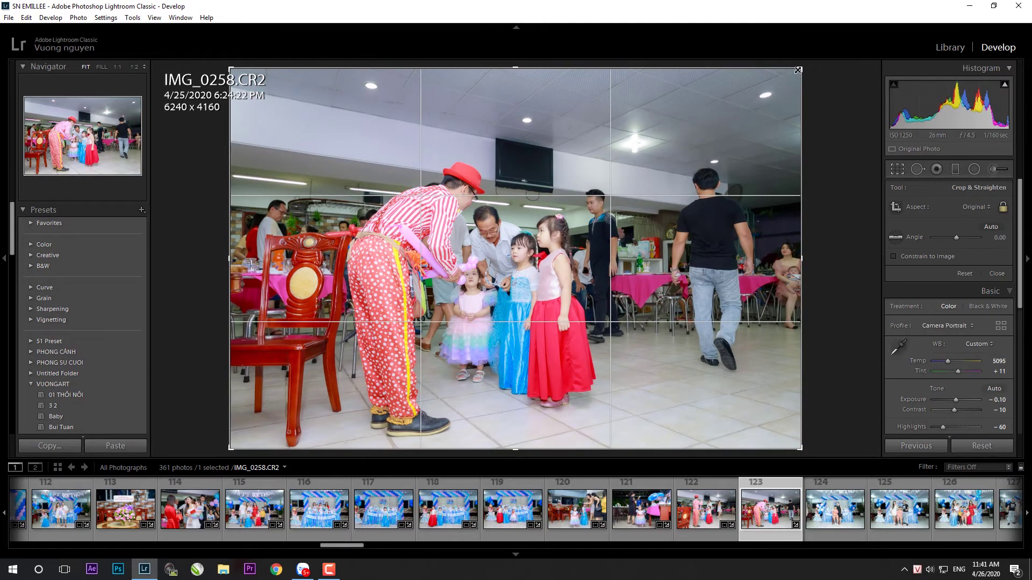
drag(798, 70, 829, 173)
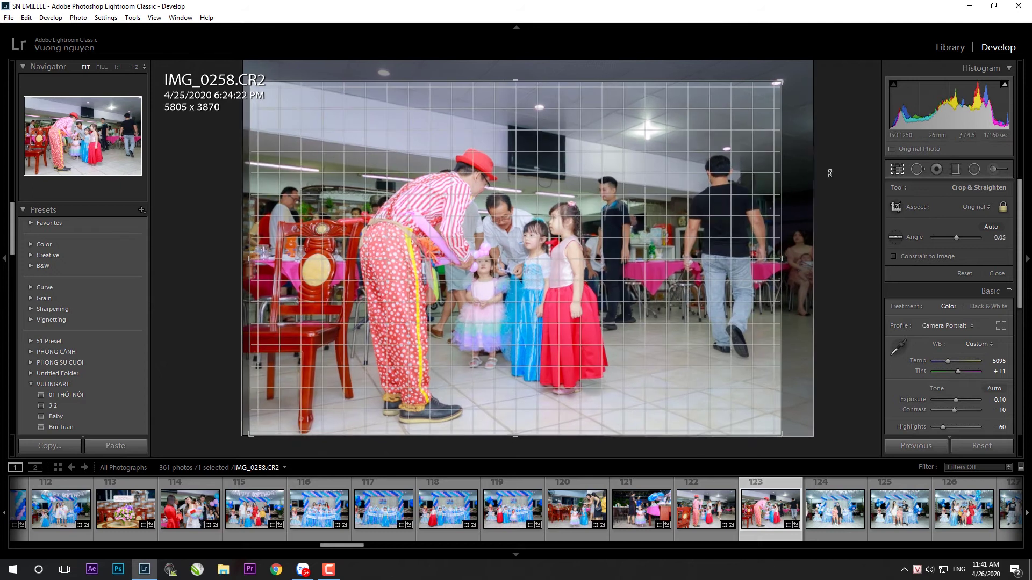
key(Return)
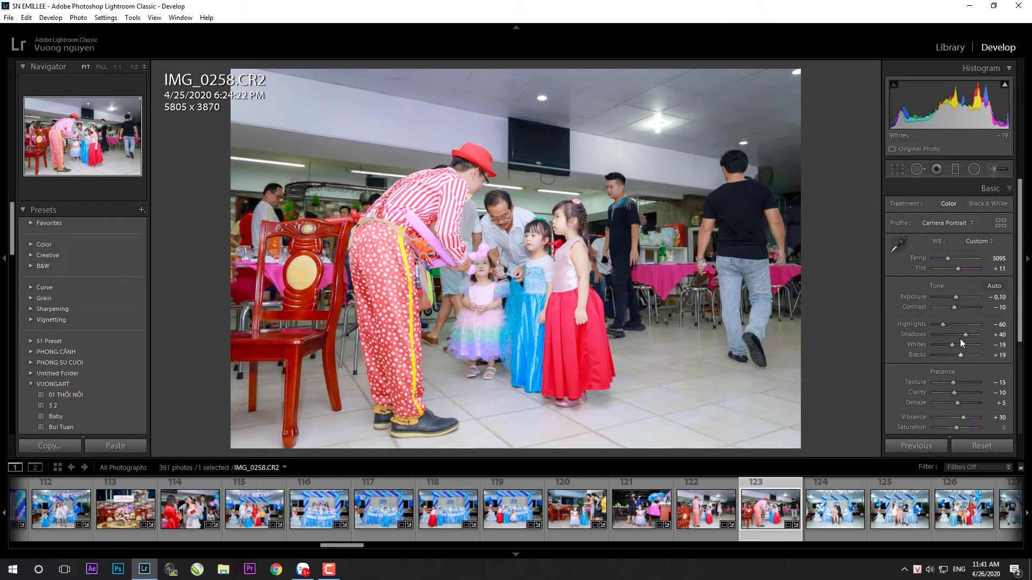
drag(965, 334, 959, 335)
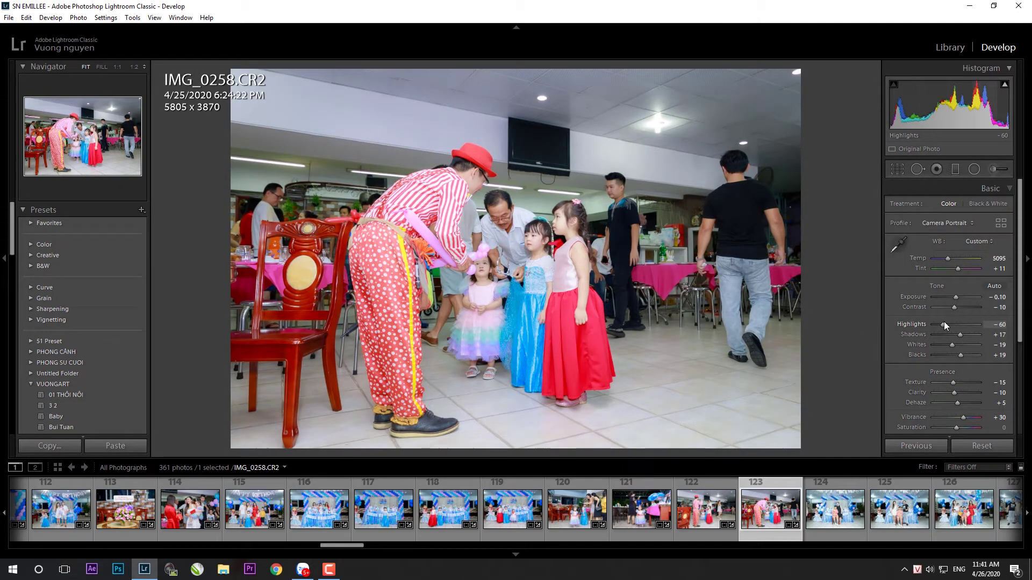
key(Right)
key(ctrl+shift+v)
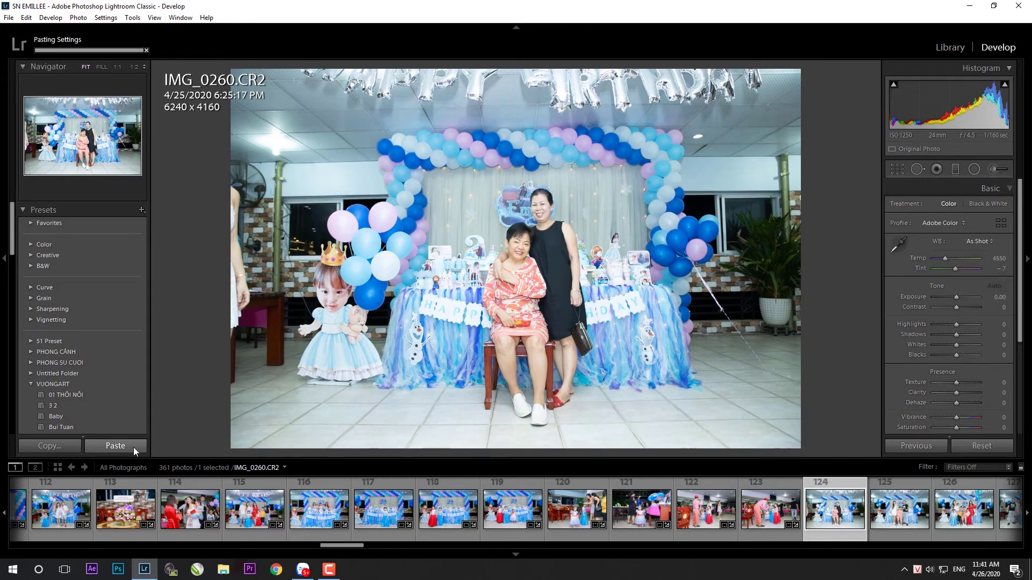
- Level IMG_0260 and crop it to 5931x3954, with Exposure −0.10, Shadows +24, Blacks +29
key(r)
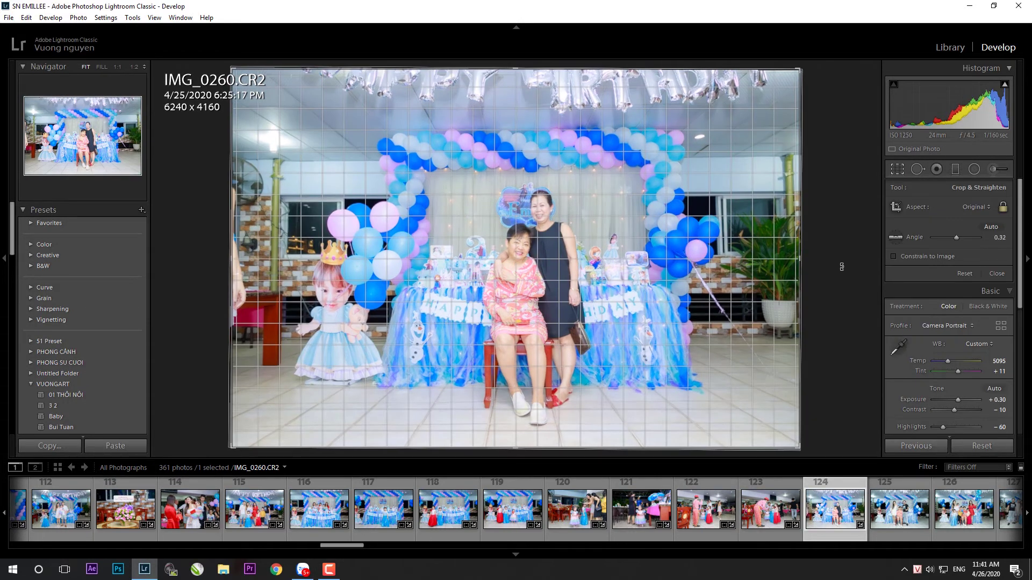
drag(204, 419, 206, 416)
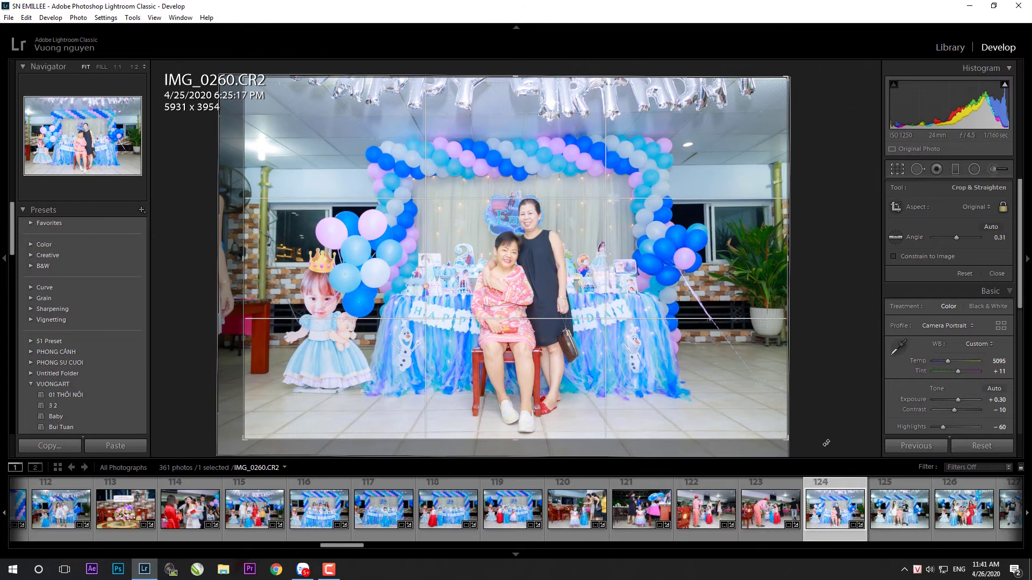
key(r)
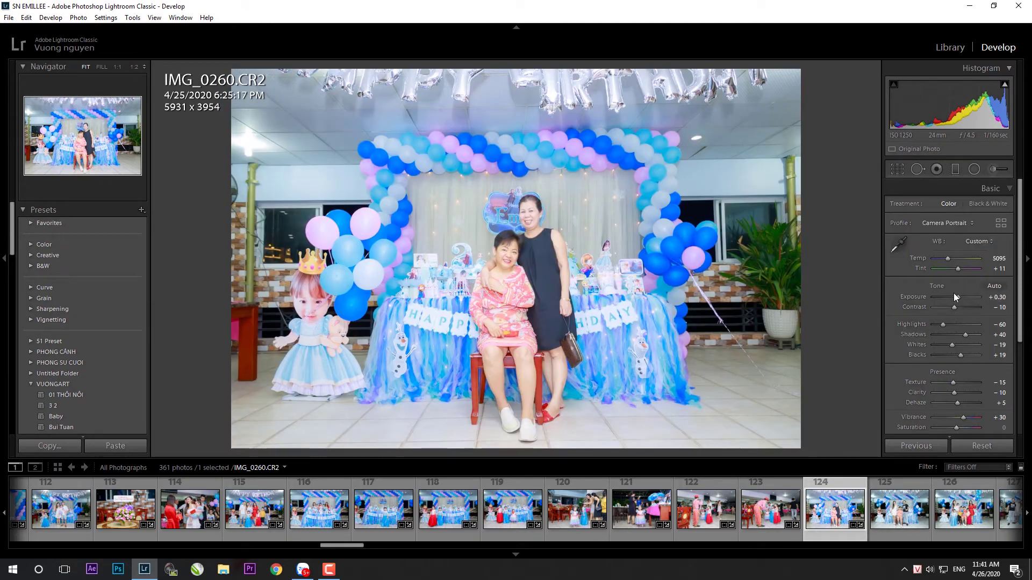
drag(953, 296, 950, 297)
drag(966, 337, 943, 329)
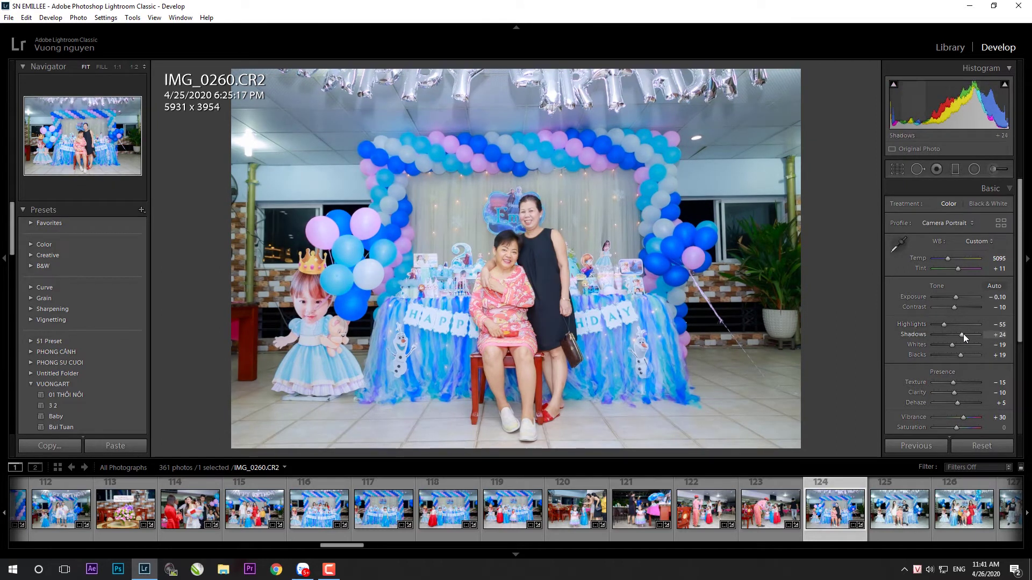
drag(961, 354, 963, 354)
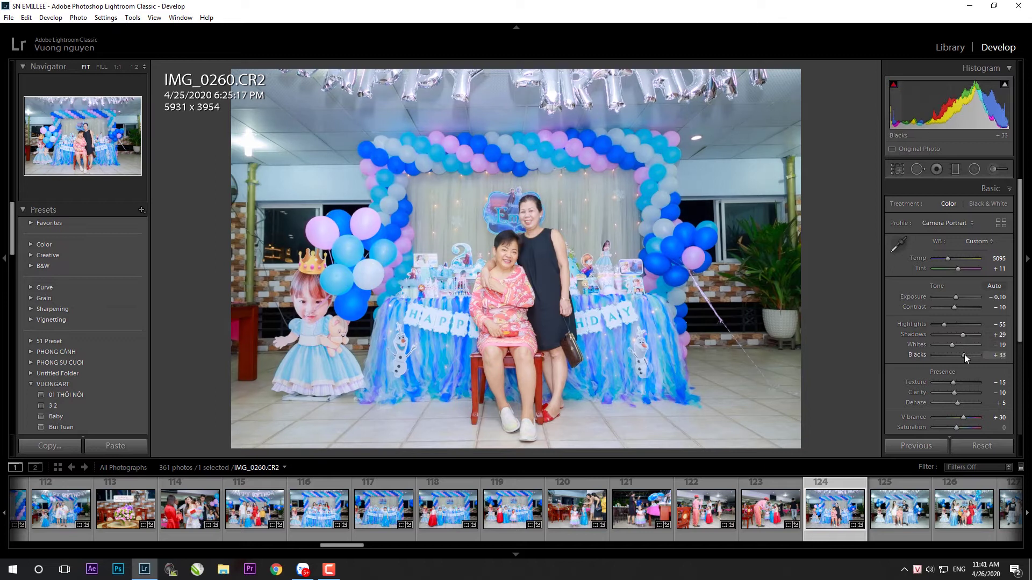
- Recheck IMG_0260's straightened crop, then paste the develop settings onto IMG_0262
key(r)
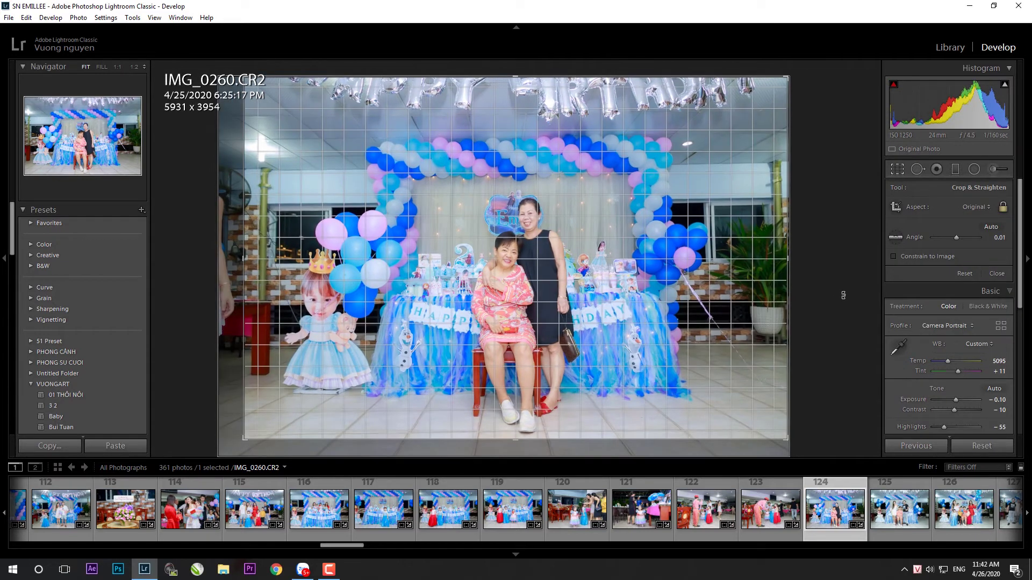
key(Return)
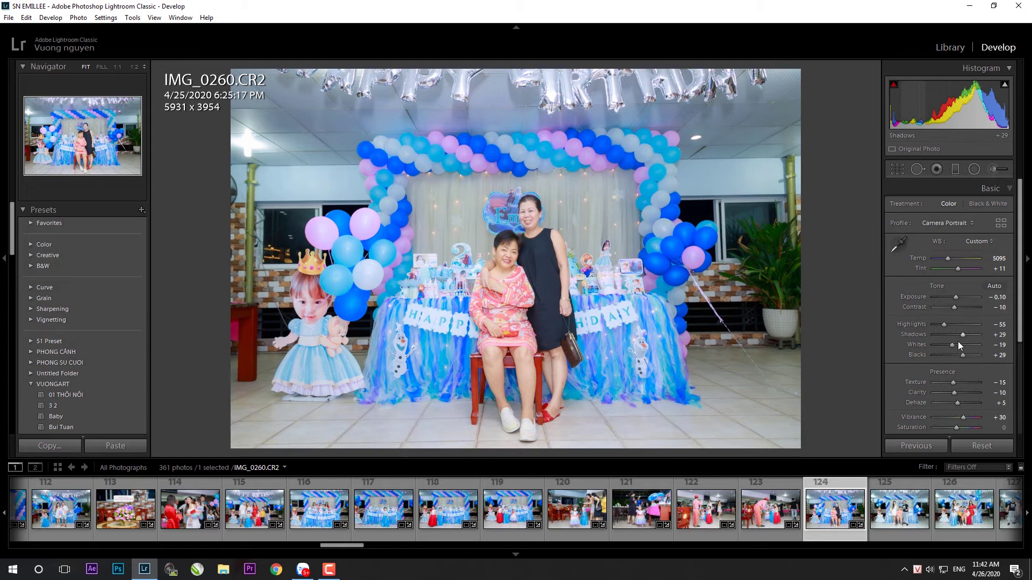
click(899, 509)
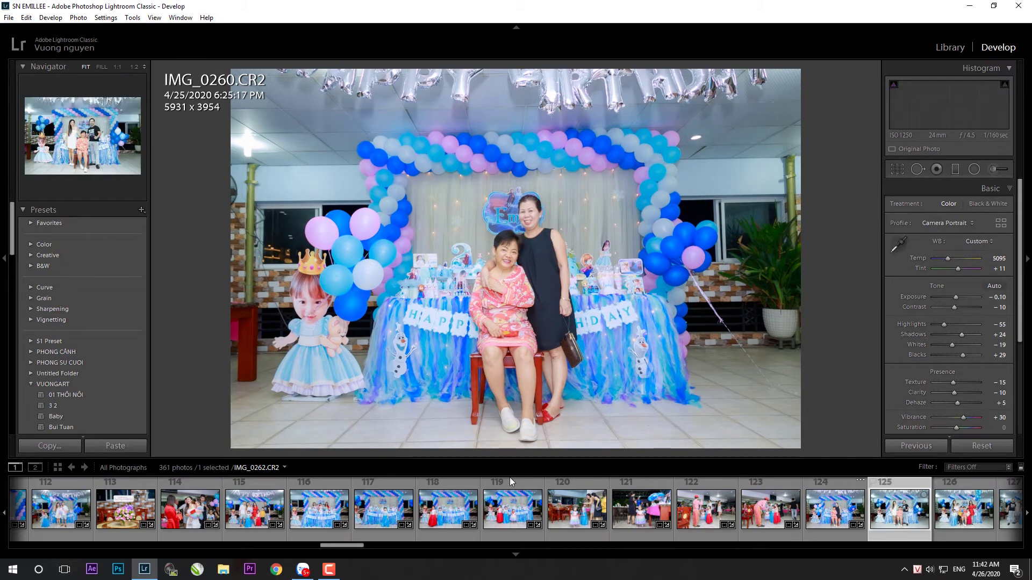
click(106, 450)
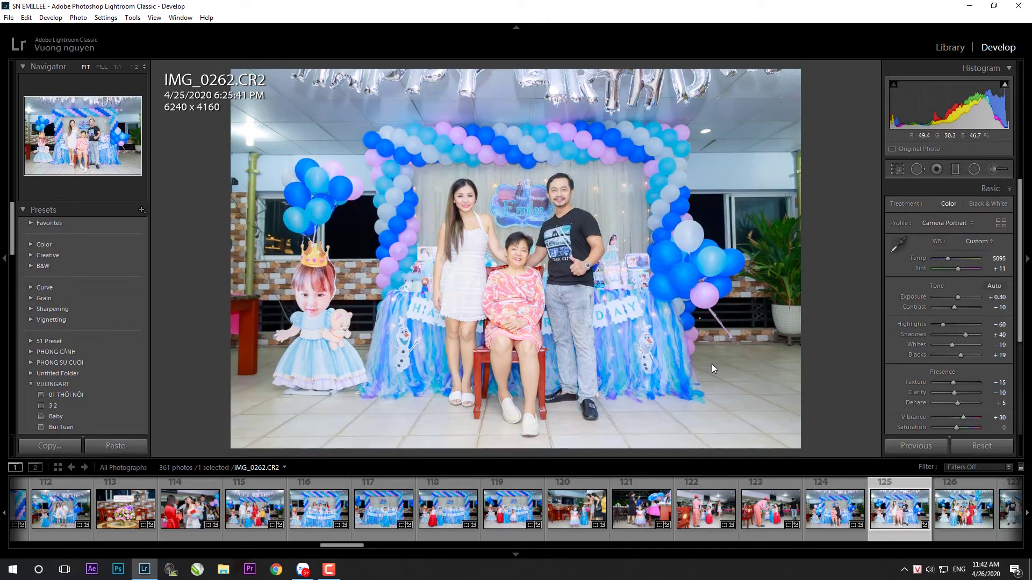
- Rotate IMG_0262 −0.15 and crop to 6158x4105, set Shadows +26, then paste settings onto IMG_0264
key(r)
drag(803, 447, 739, 425)
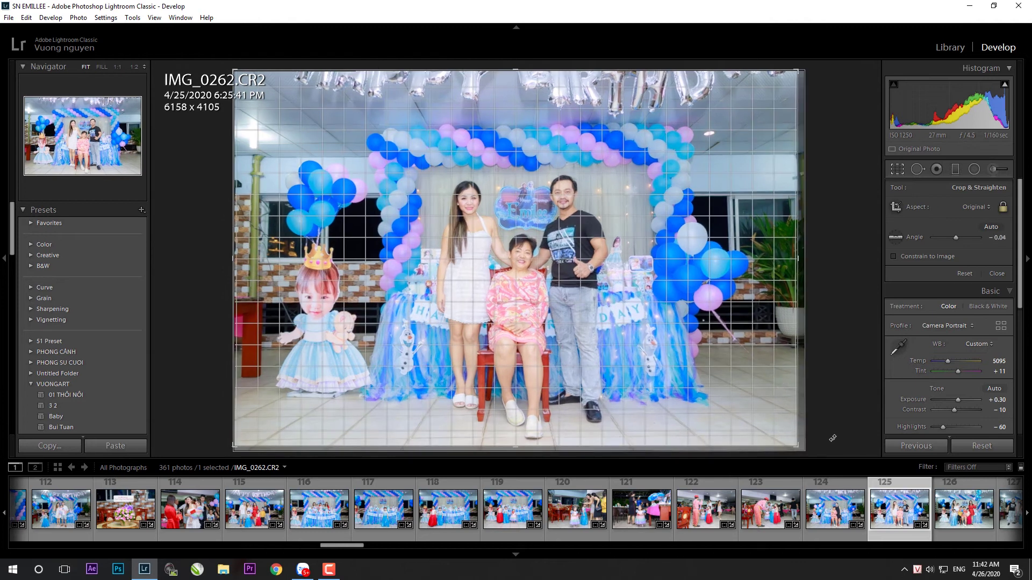
key(r)
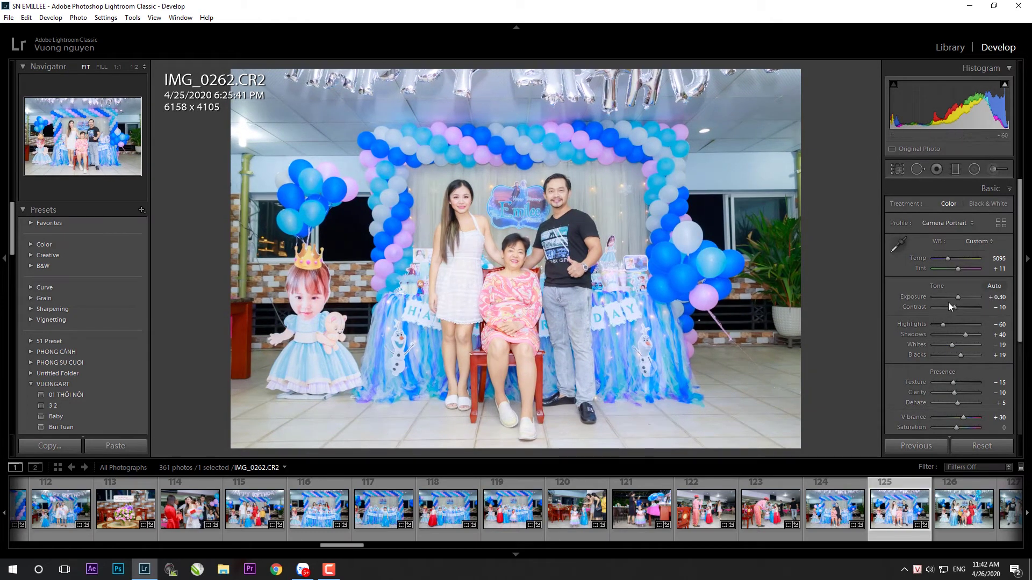
drag(957, 295, 951, 296)
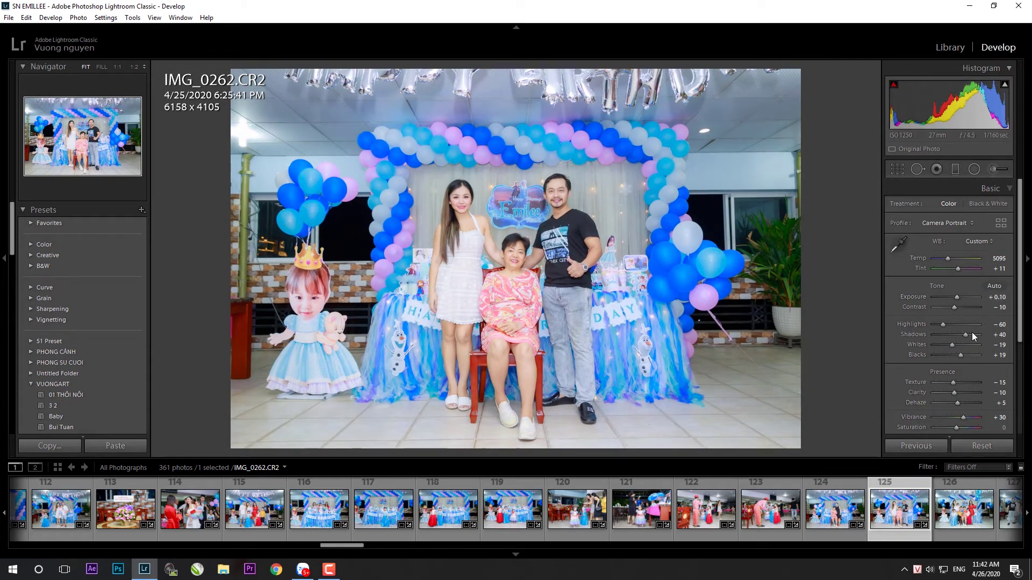
drag(967, 335, 959, 337)
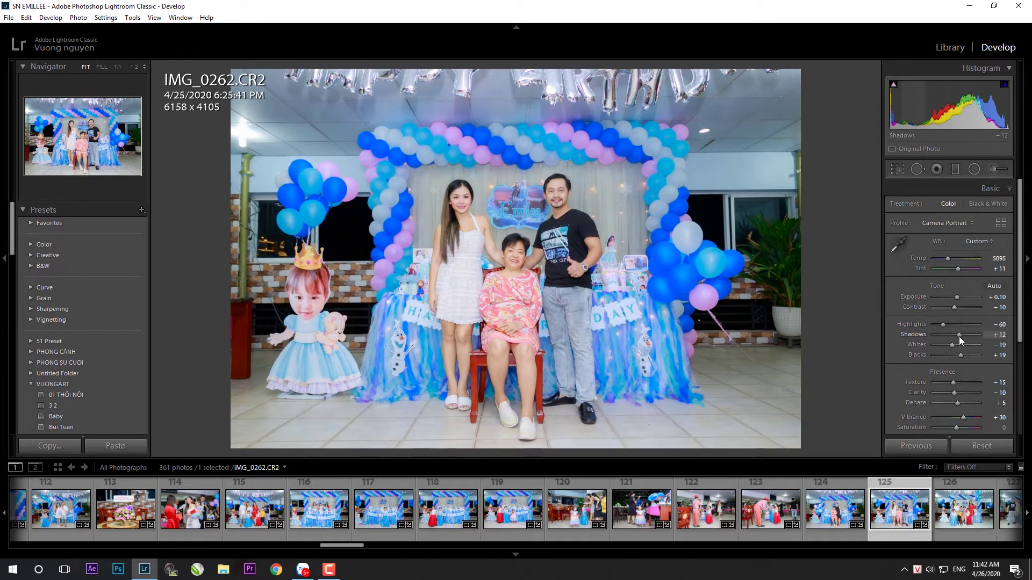
double_click(955, 295)
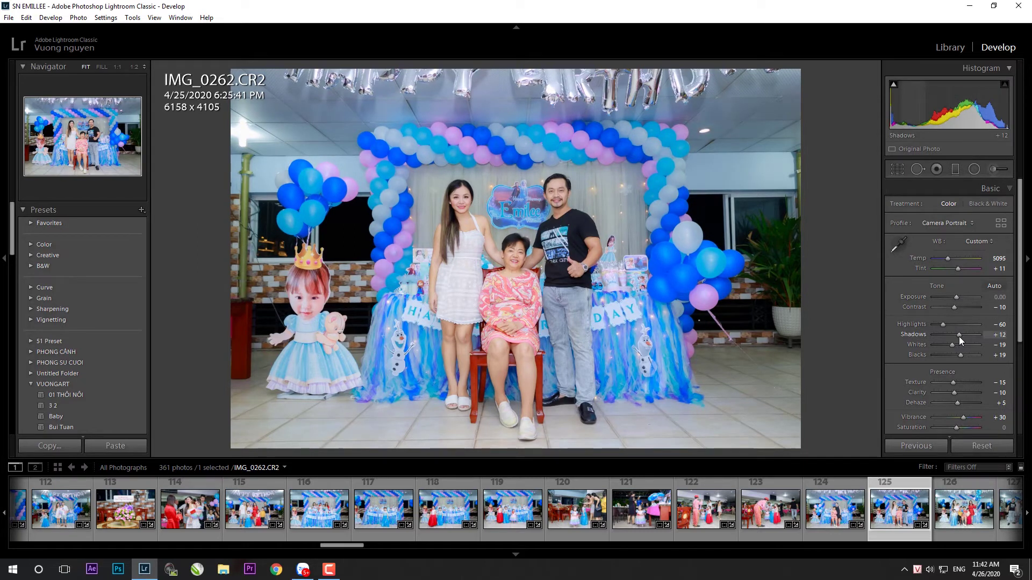
mouse_move(957, 336)
mouse_down()
mouse_move(946, 325)
mouse_move(956, 297)
mouse_up()
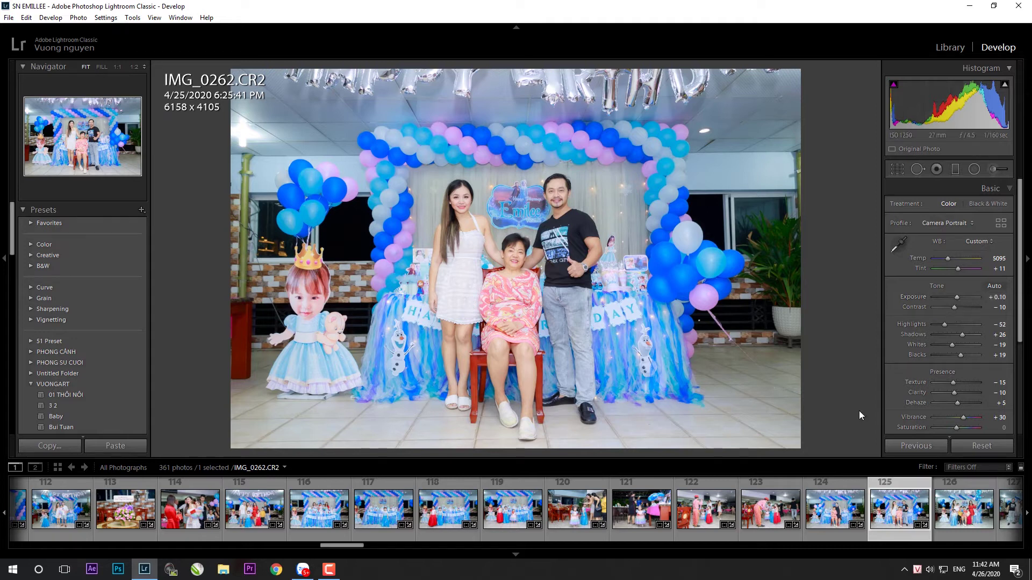
key(Right)
click(123, 444)
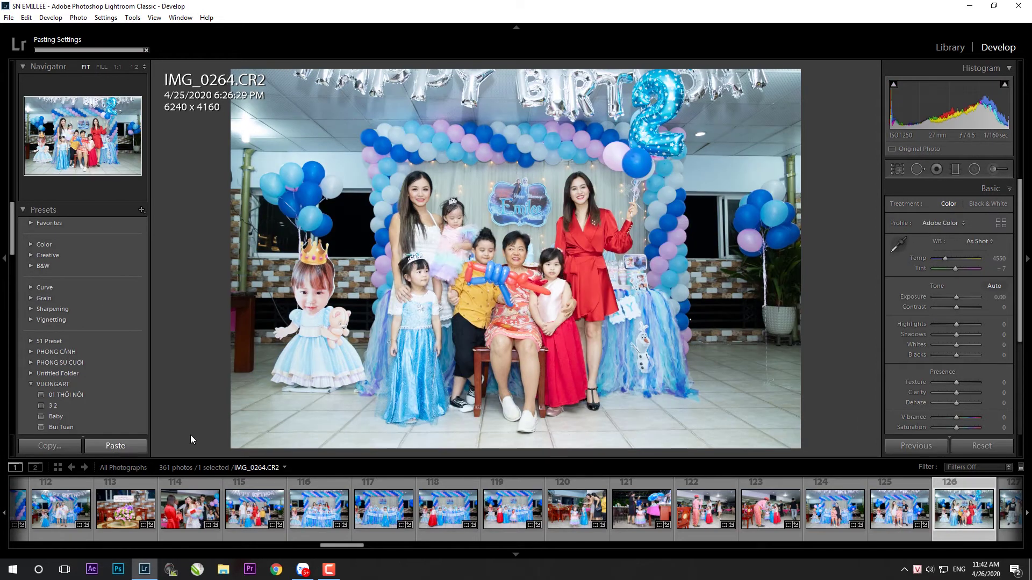
- Straighten IMG_0264, crop it to 5975x3983 and set Shadows to +38
key(r)
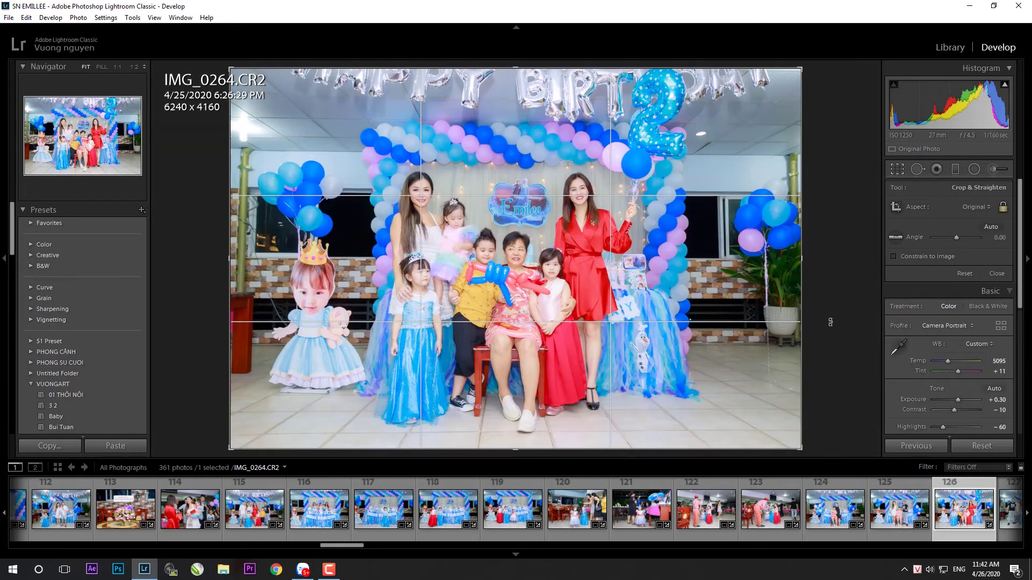
drag(840, 328, 839, 344)
drag(744, 428, 799, 442)
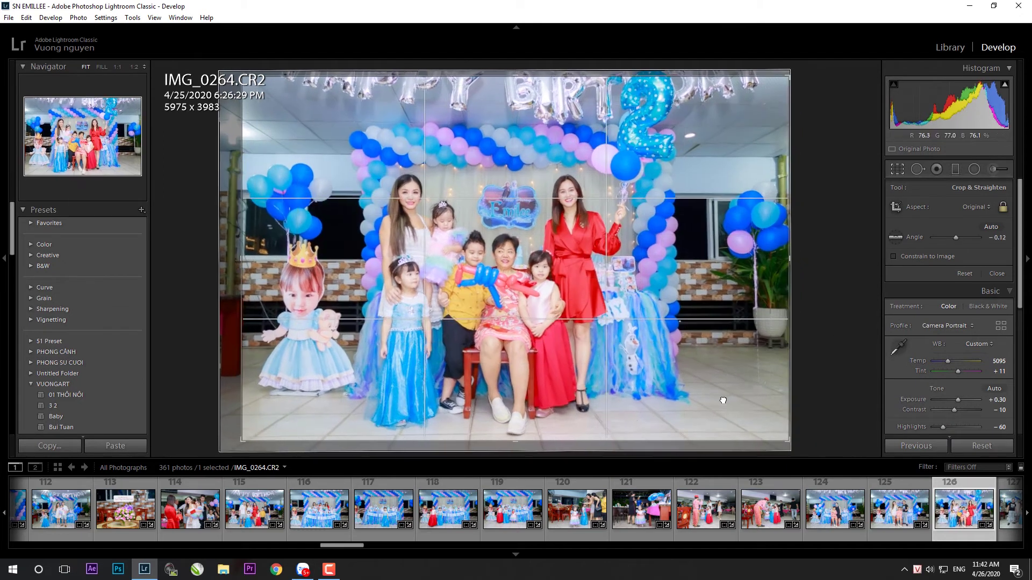
key(Return)
scroll(959, 298, down, 2)
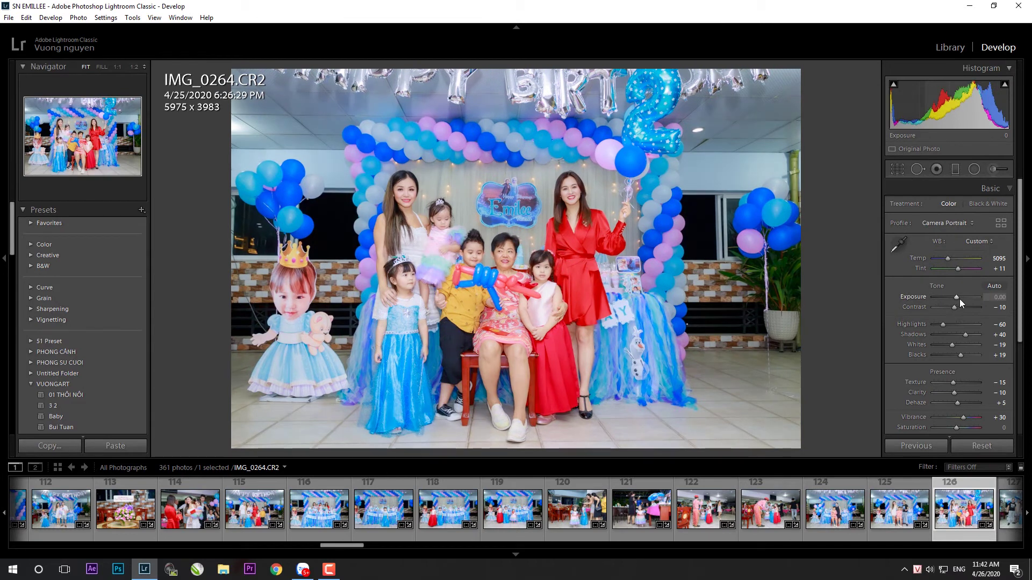
drag(965, 337, 965, 338)
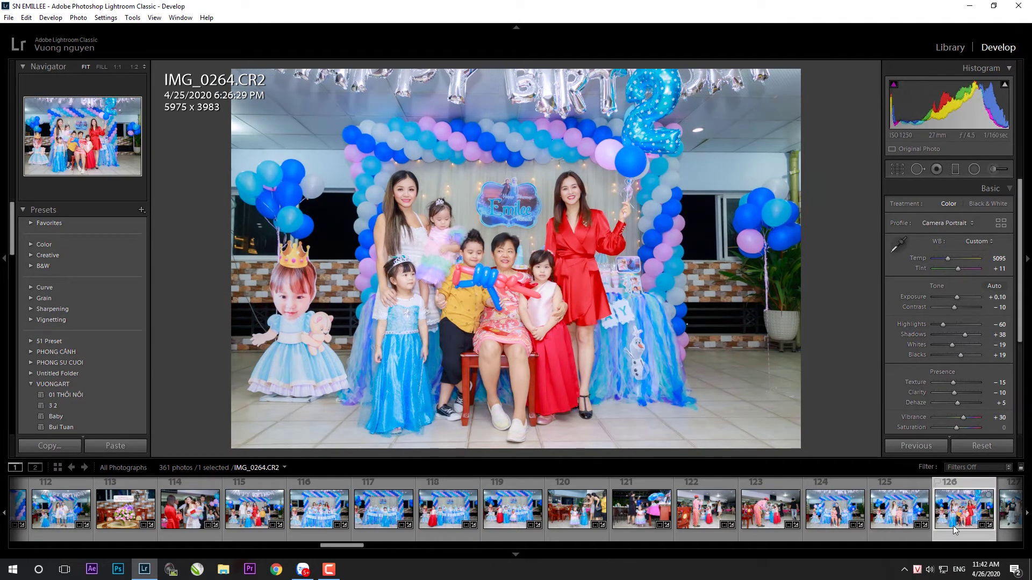
- Paste settings onto IMG_0268, straighten it, set Exposure 0.00, Highlights −52, Shadows +31
key(Right)
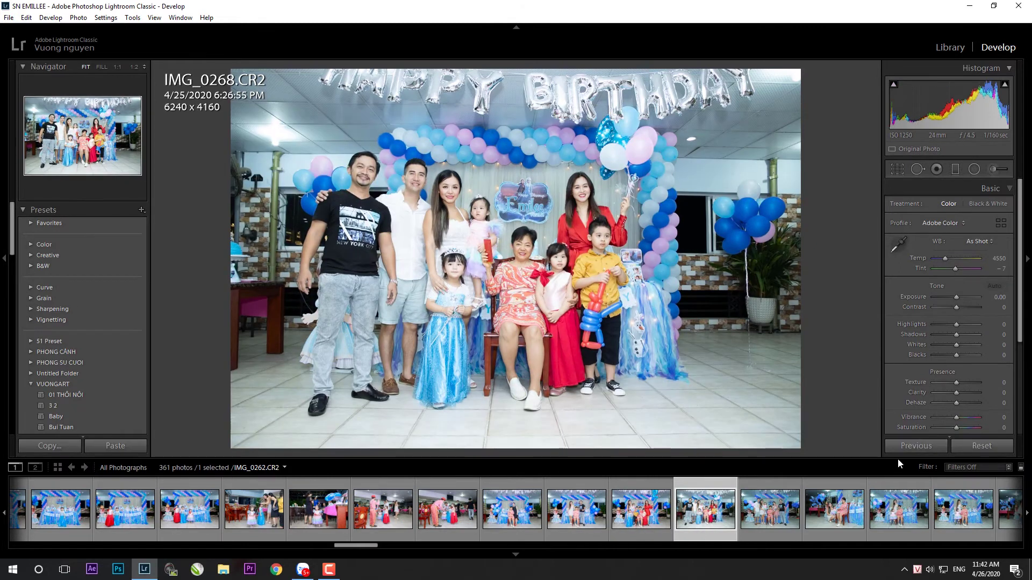
click(913, 446)
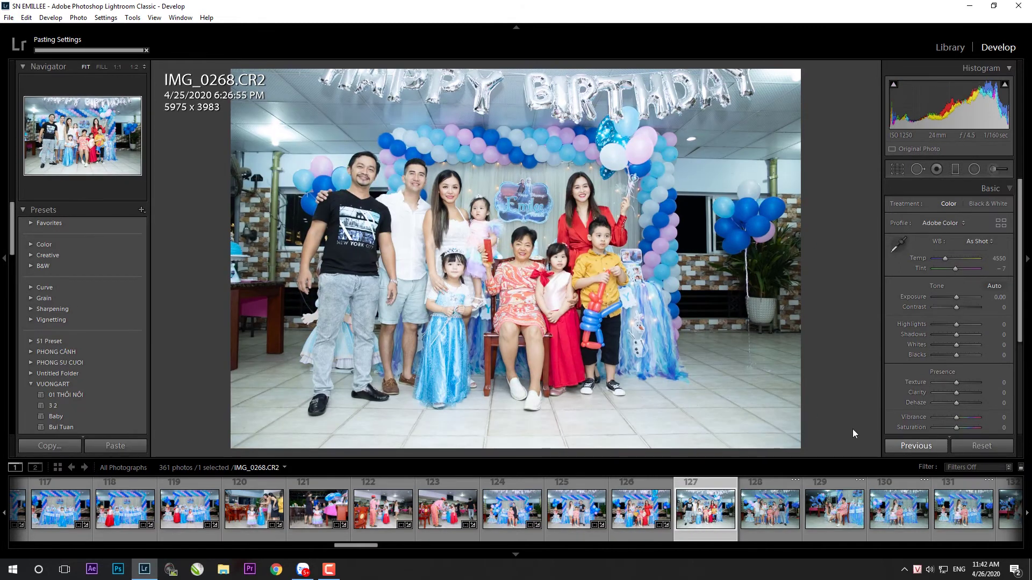
key(r)
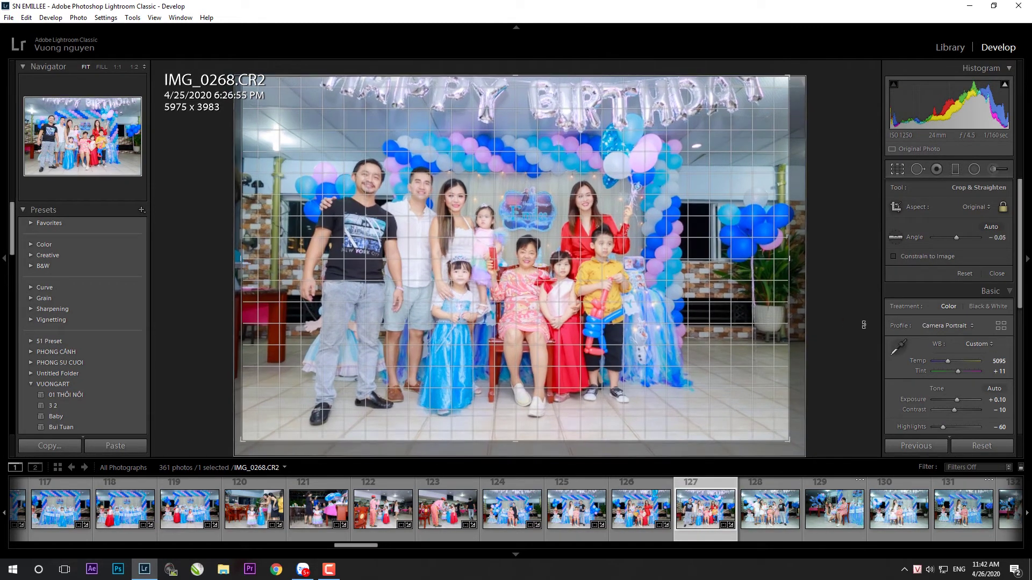
key(r)
double_click(956, 299)
drag(962, 336, 960, 336)
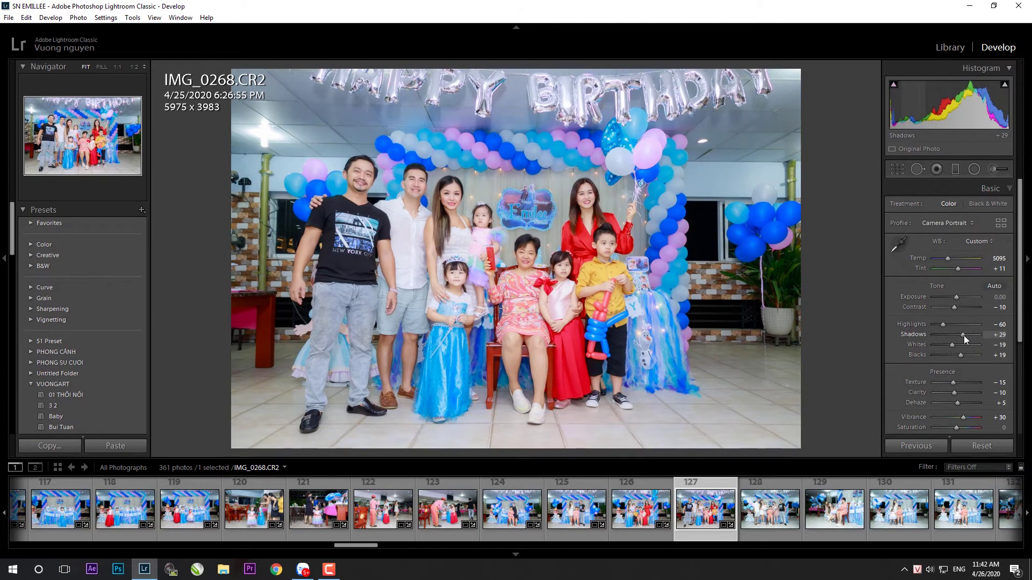
drag(942, 325, 956, 299)
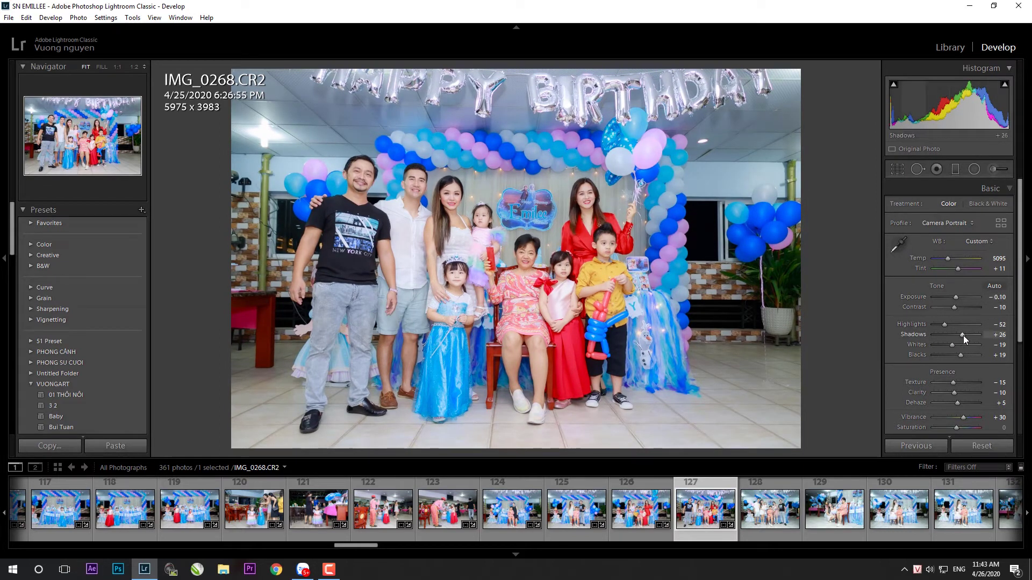
drag(963, 335, 964, 335)
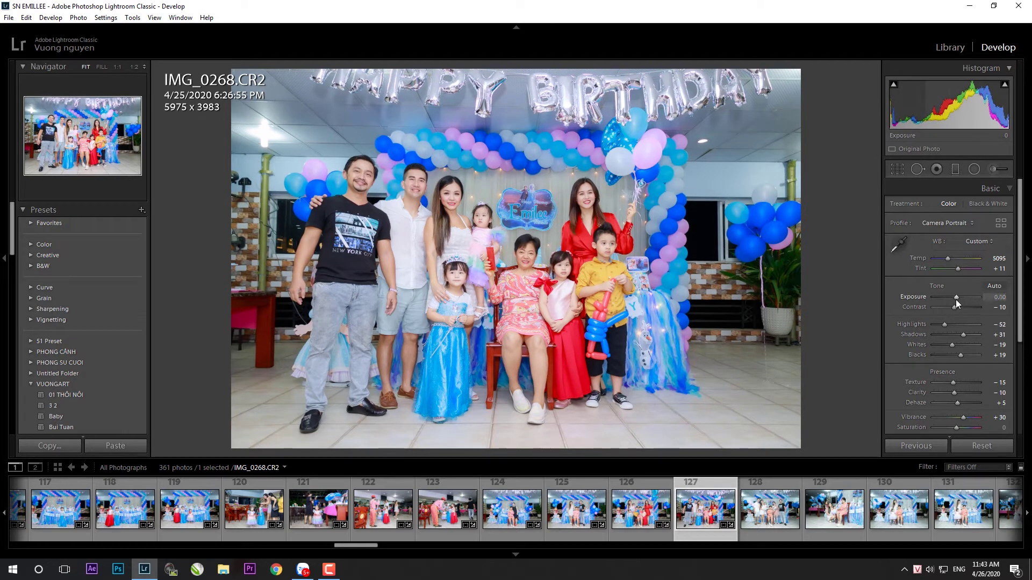
key(Right)
click(902, 446)
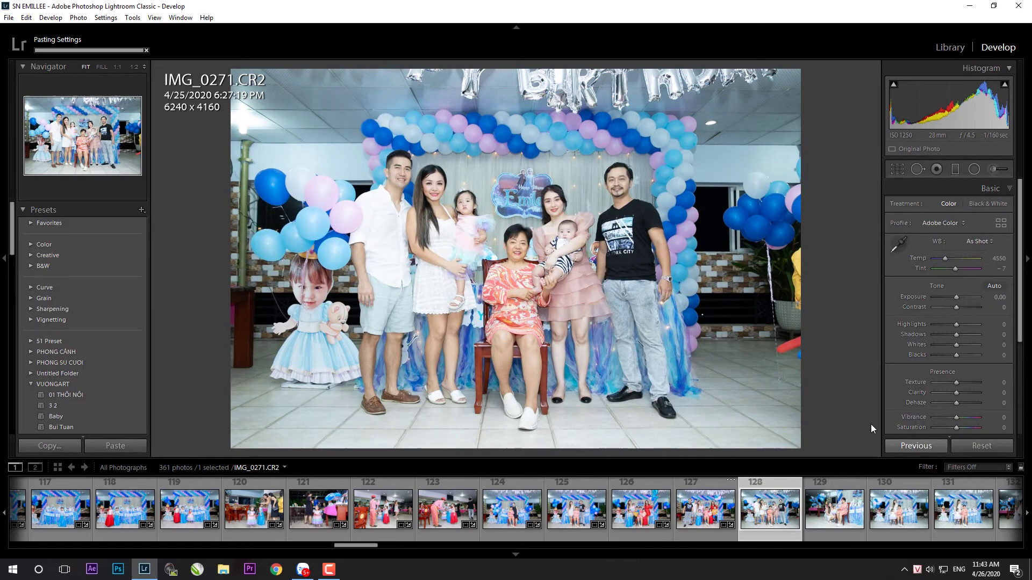
- Tighten IMG_0271's crop from the top-right and set Highlights to −55
key(r)
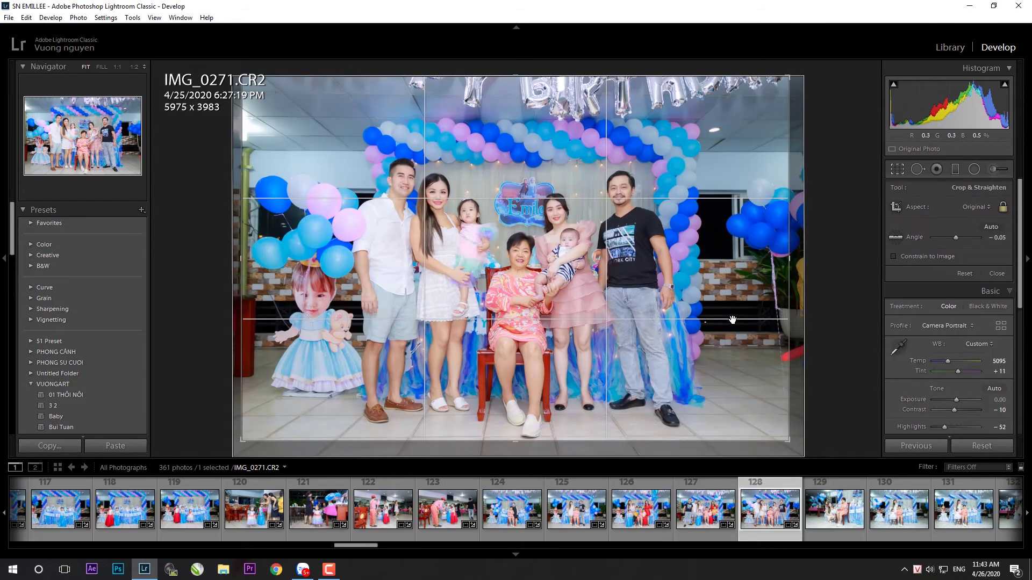
drag(792, 78, 718, 129)
key(Return)
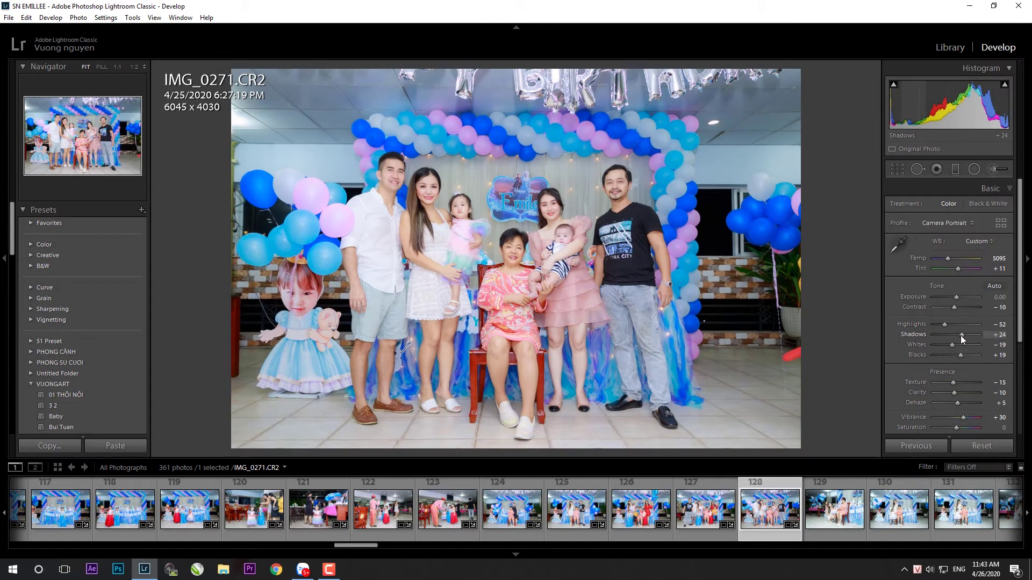
click(943, 325)
- Paste settings onto IMG_0272 and tighten its crop from the bottom-left
click(849, 532)
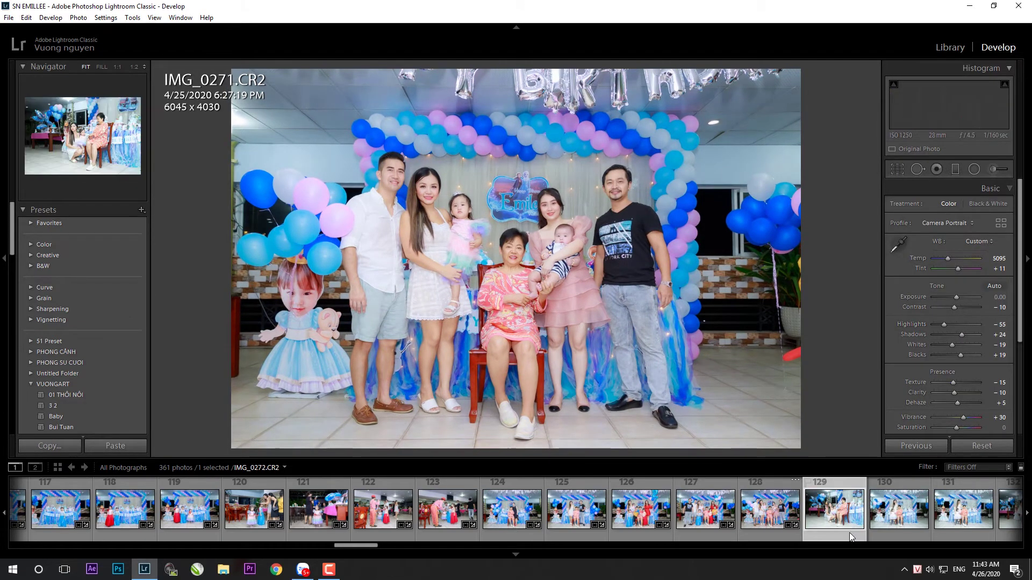
click(128, 448)
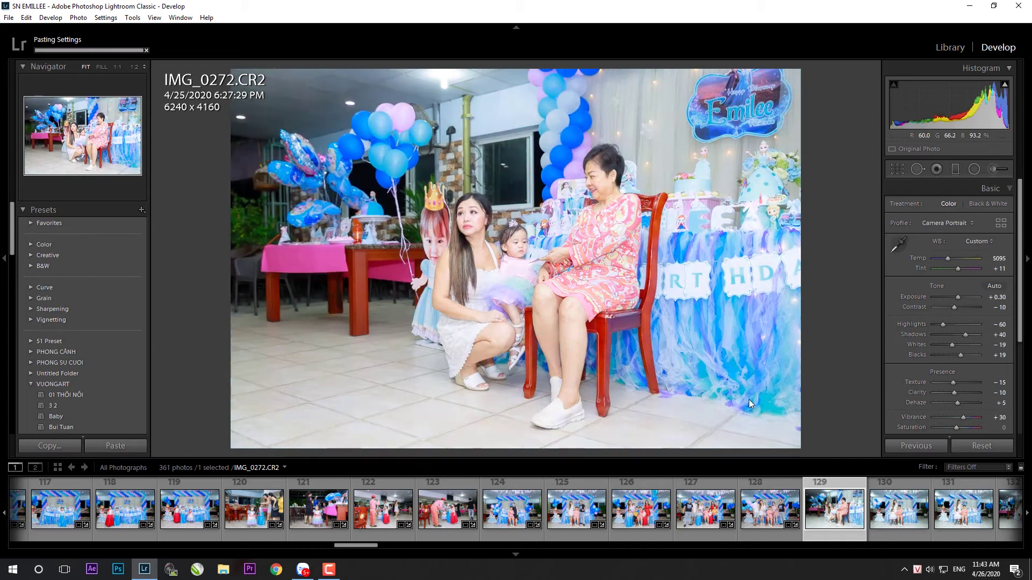
key(r)
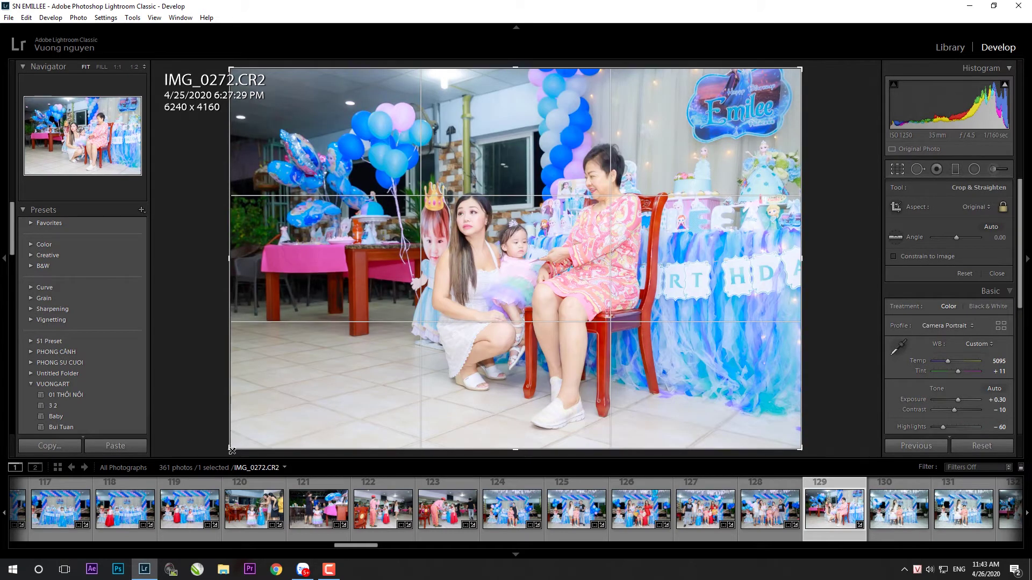
drag(265, 445, 290, 429)
key(Return)
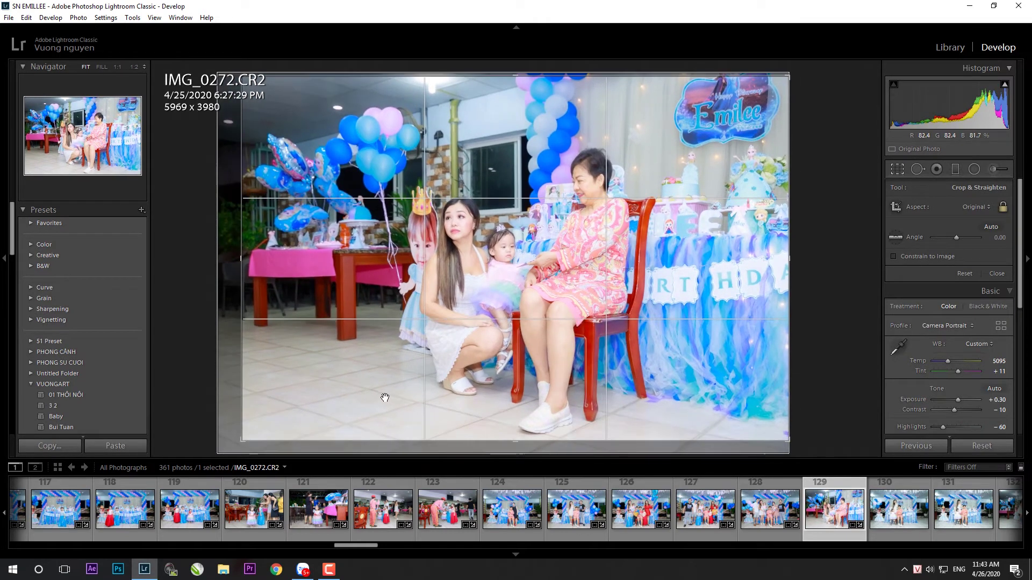
- Set IMG_0272's Exposure to −0.02, Shadows to +19 and Blacks to +17
drag(959, 299, 956, 296)
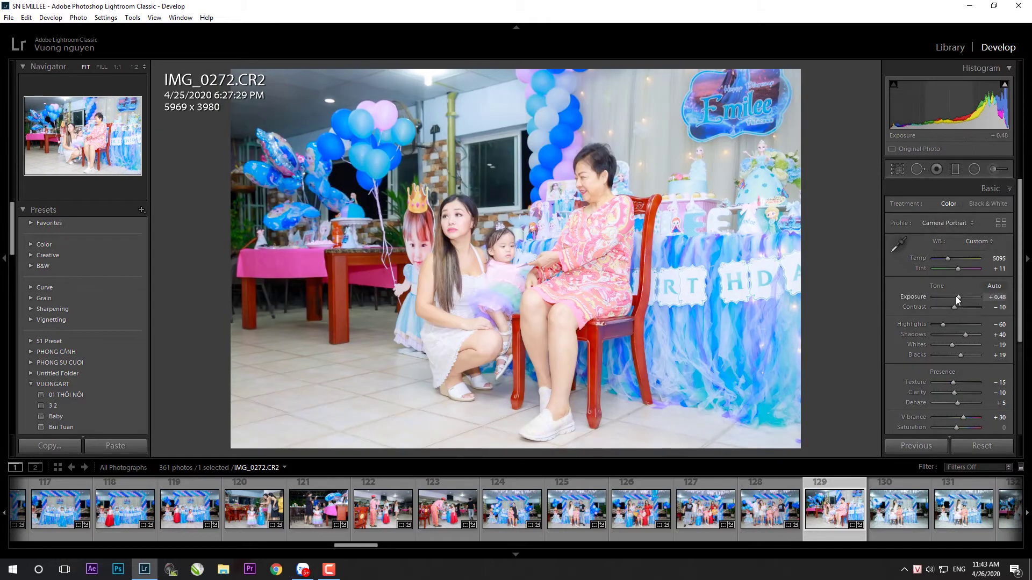
drag(966, 334, 962, 334)
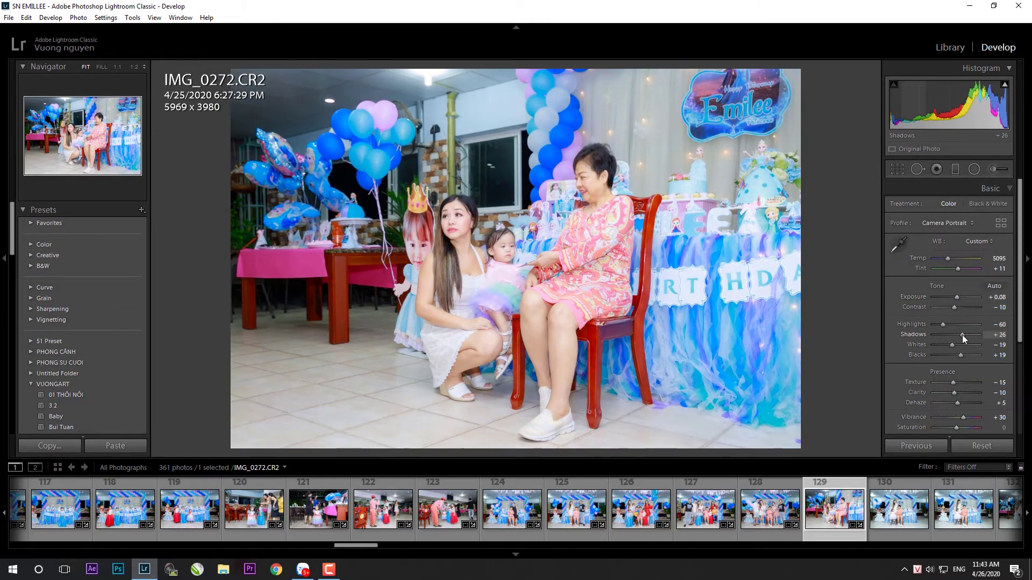
drag(960, 298, 957, 298)
key(r)
key(r)
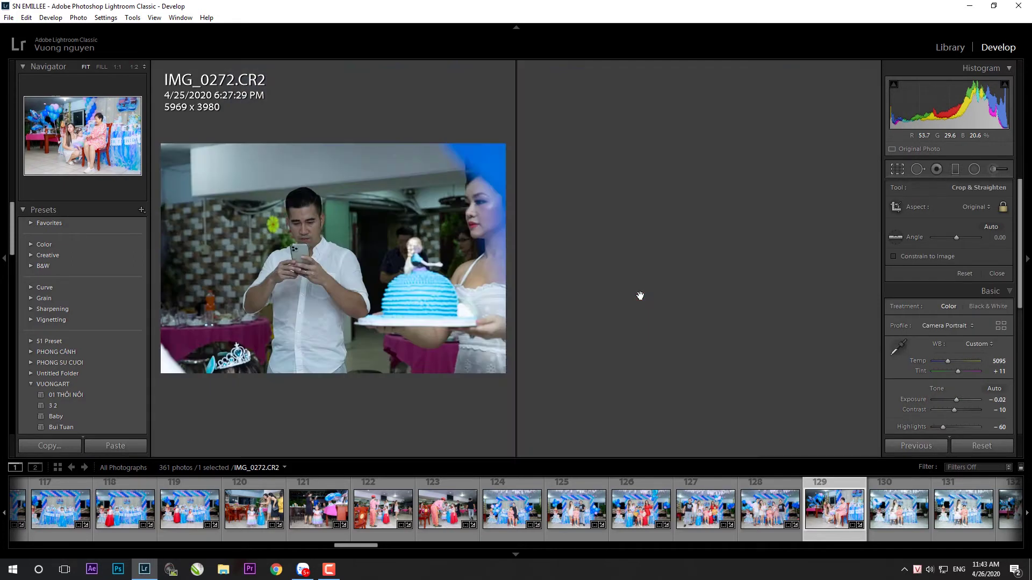
drag(962, 335, 960, 334)
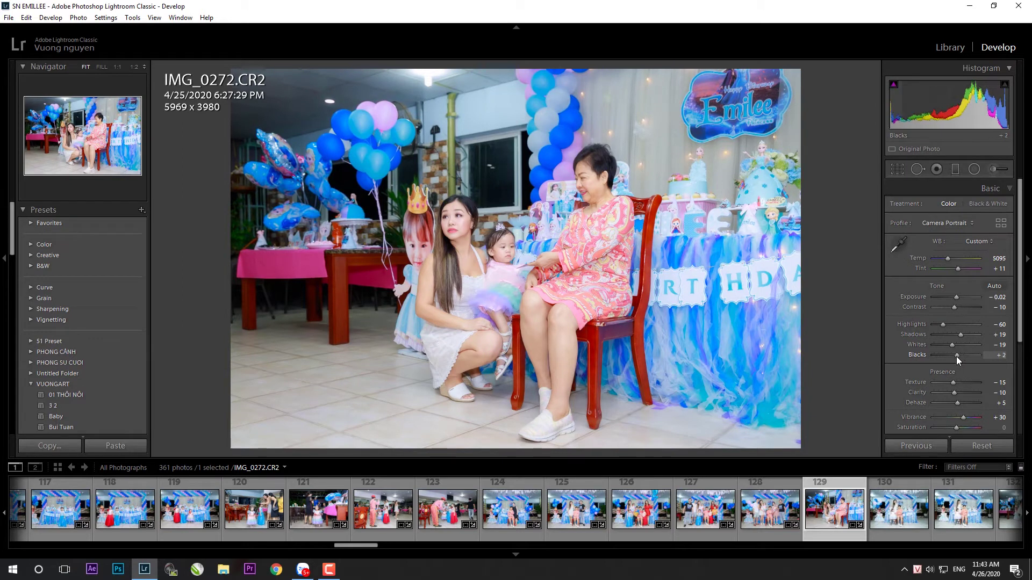
drag(959, 356, 961, 355)
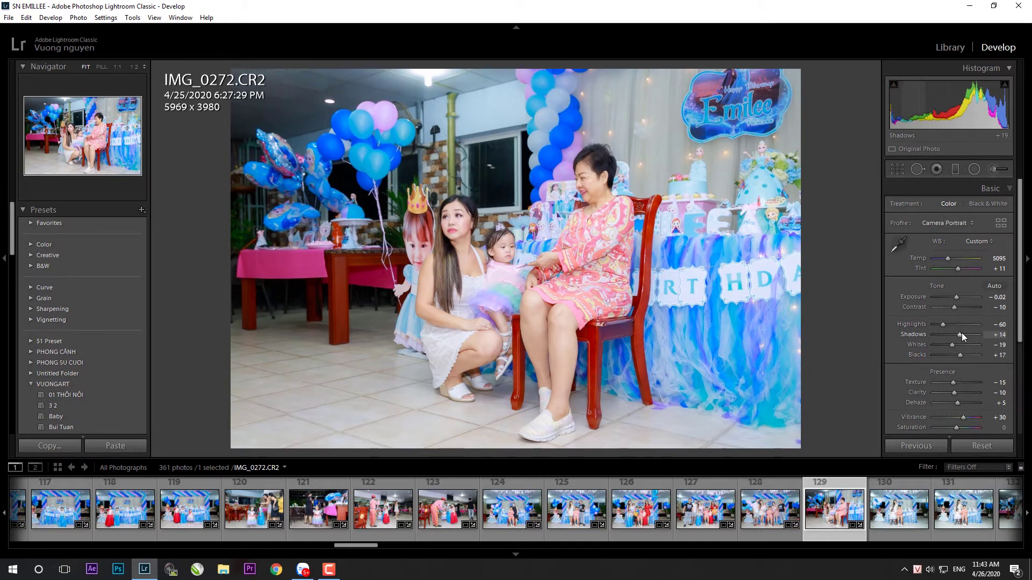
click(898, 510)
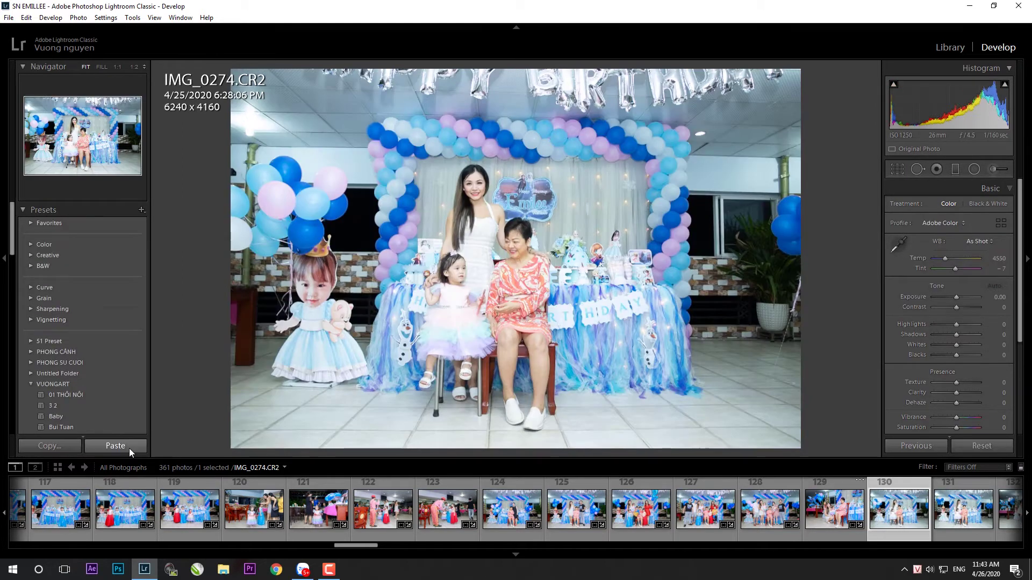
- Paste the copied settings onto IMG_0274, level it at -0.68° and crop to 5803 x 3868
click(129, 448)
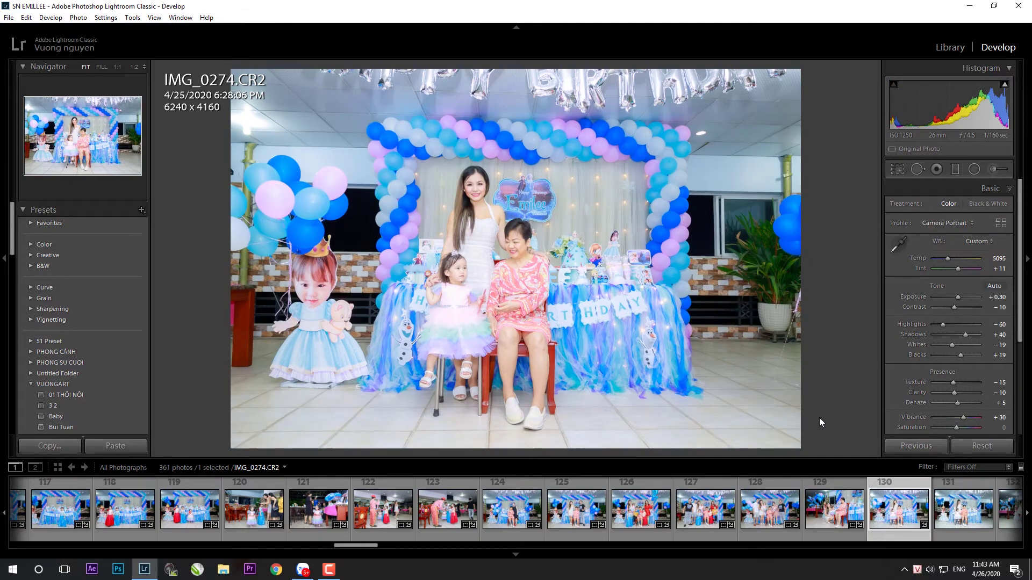
key(r)
mouse_move(818, 417)
mouse_down()
mouse_move(728, 429)
mouse_move(710, 419)
mouse_up()
drag(780, 76, 786, 86)
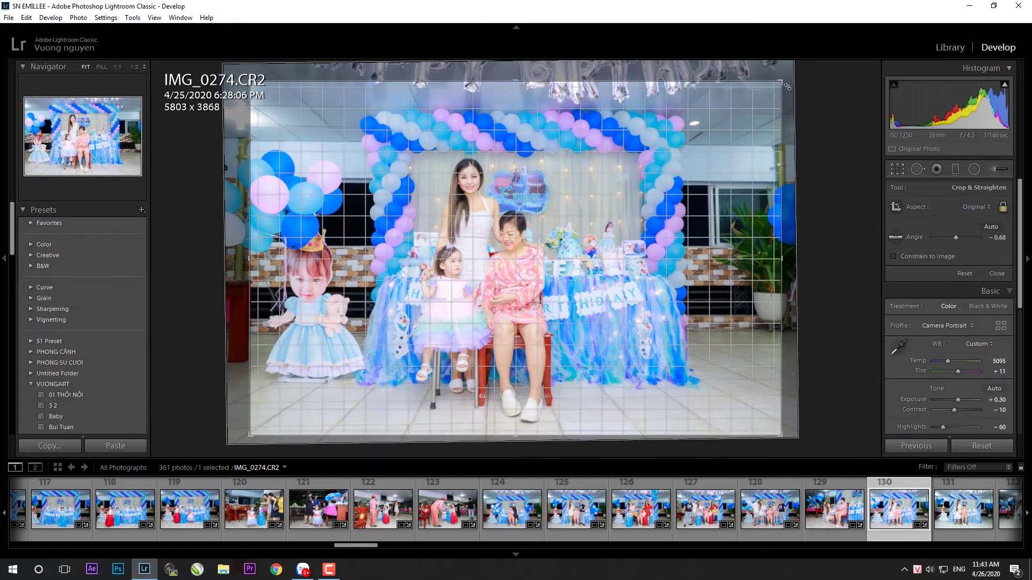
key(Return)
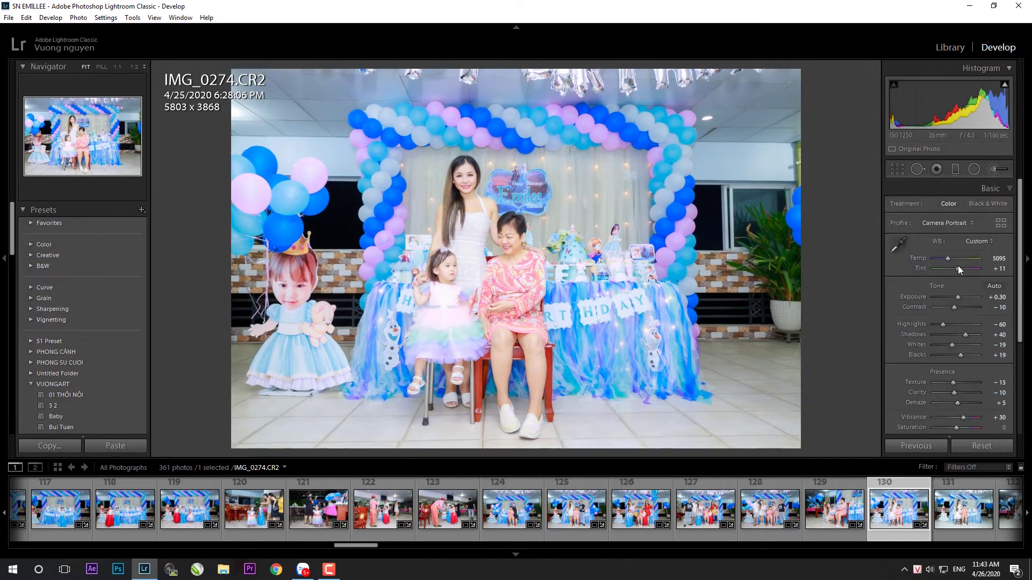
scroll(958, 299, down, 8)
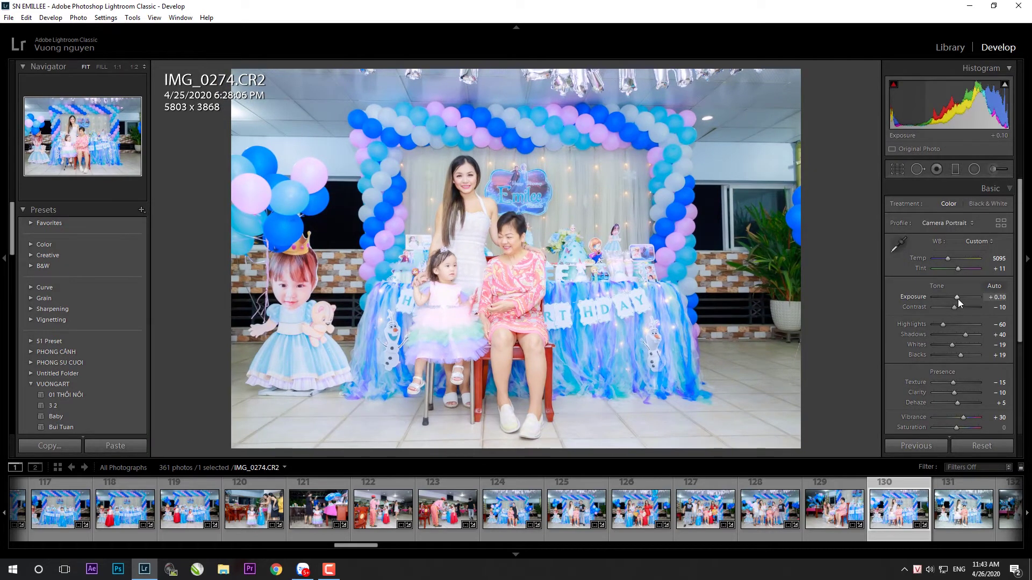
scroll(958, 300, down, 2)
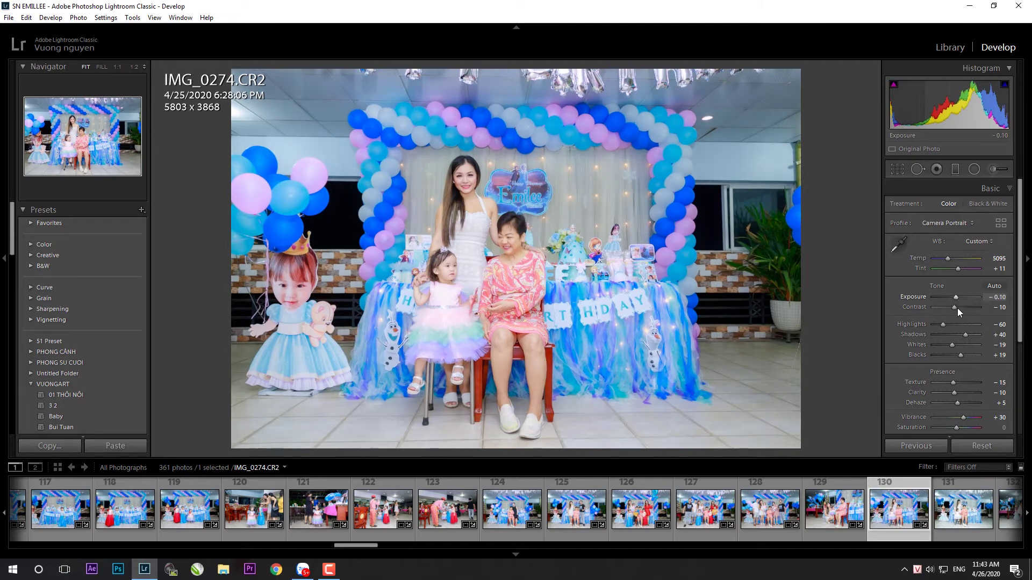
scroll(962, 335, down, 4)
scroll(962, 337, up, 2)
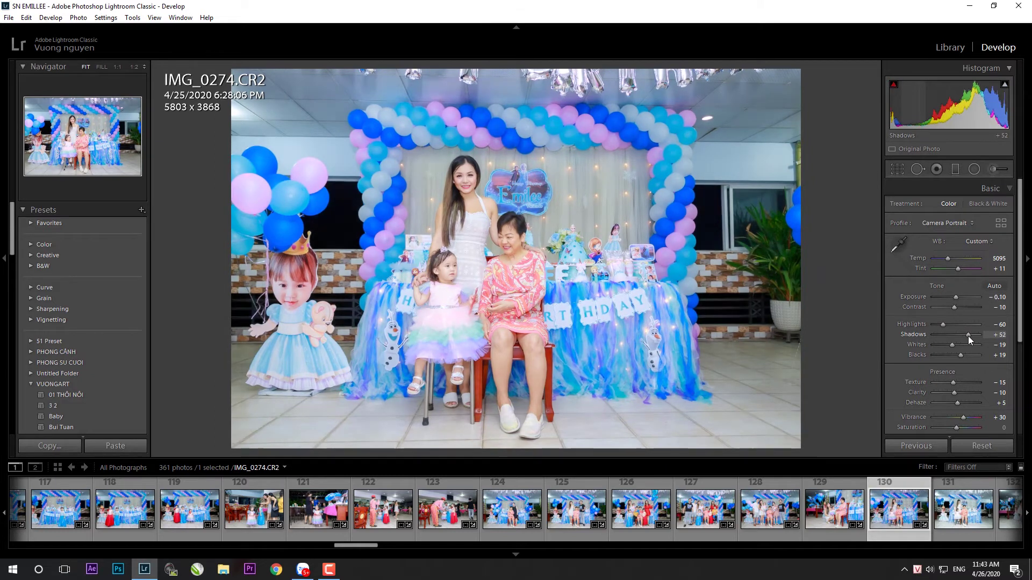
- Paste the settings onto IMG_0277, rotate it to -1.80° and crop to 5773 x 3849
click(940, 524)
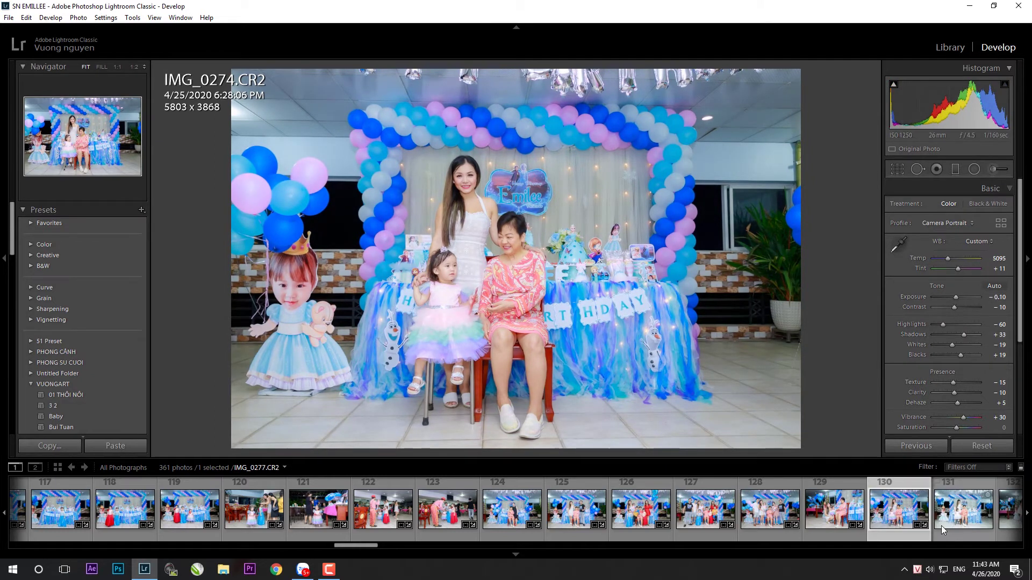
click(138, 447)
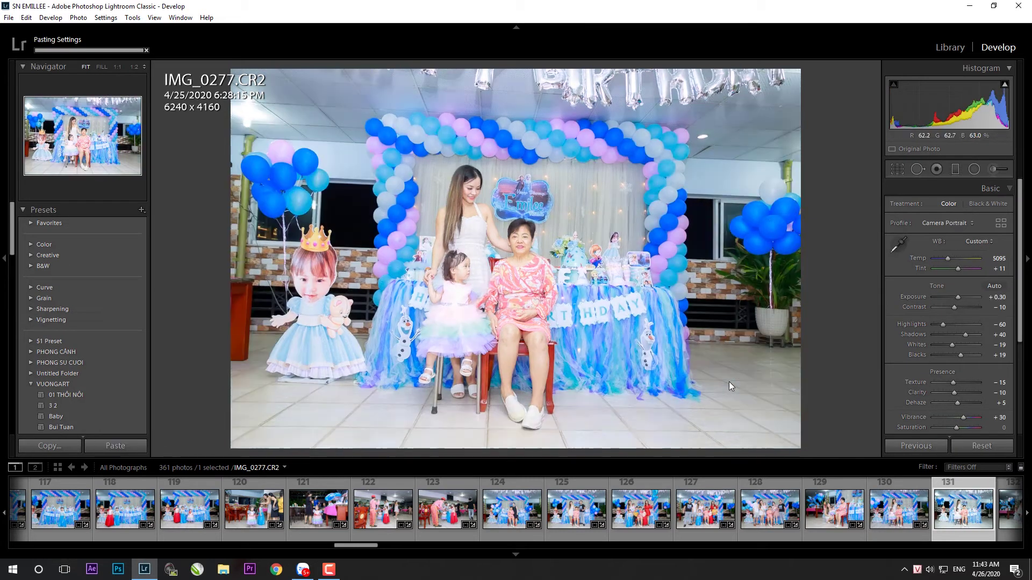
key(r)
drag(845, 431, 849, 421)
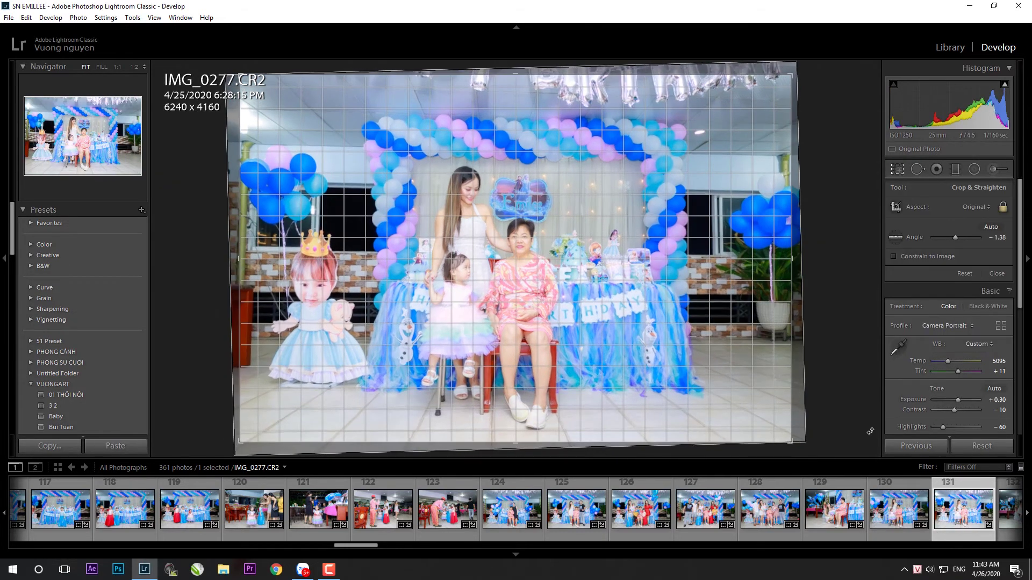
drag(788, 76, 772, 88)
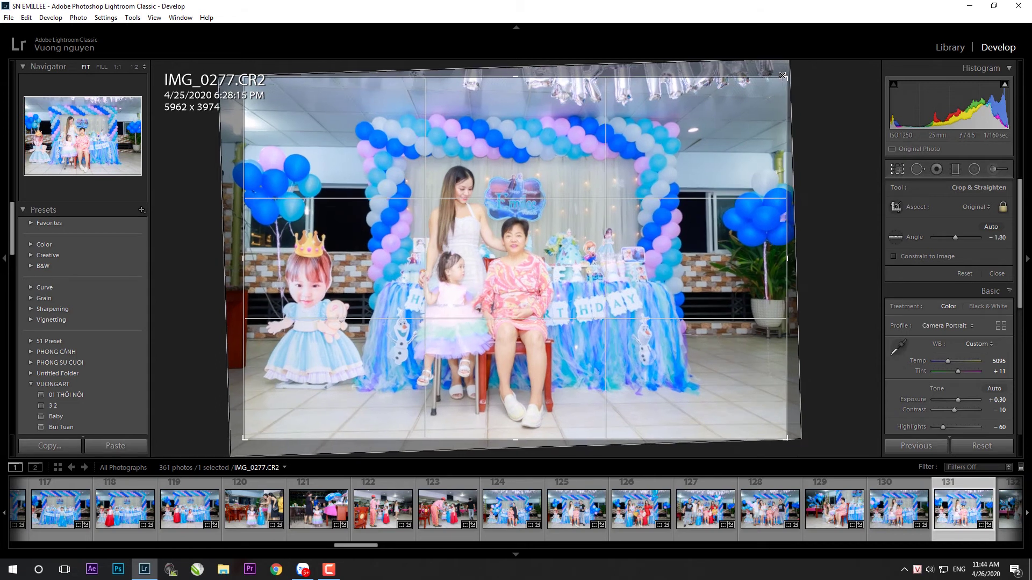
key(Return)
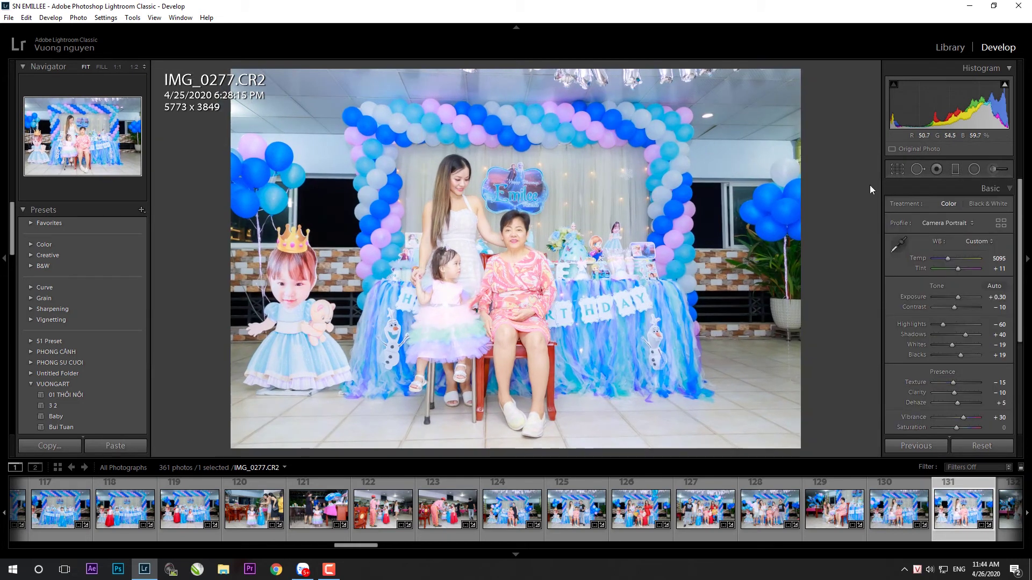
scroll(959, 295, down, 5)
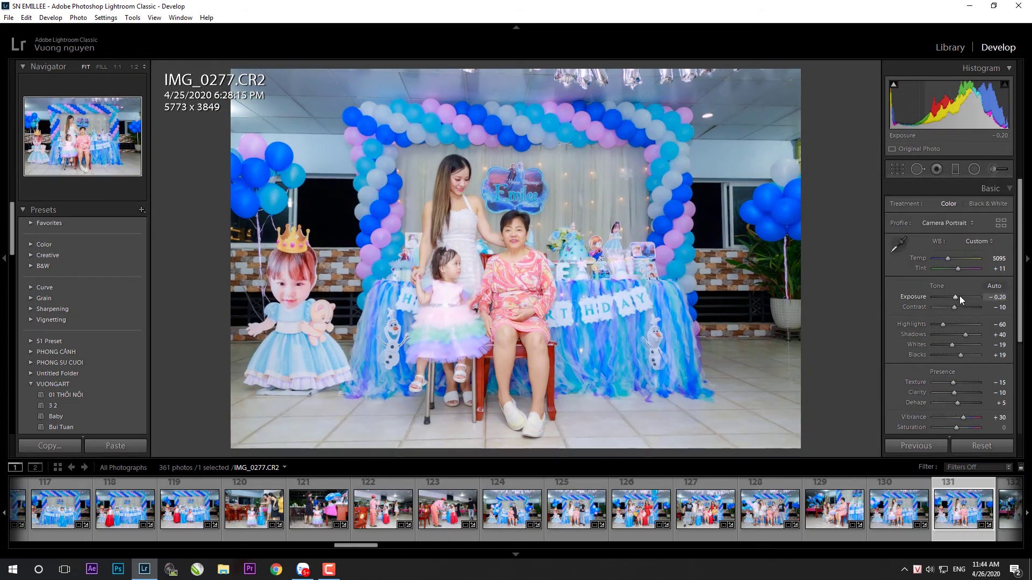
scroll(956, 298, up, 2)
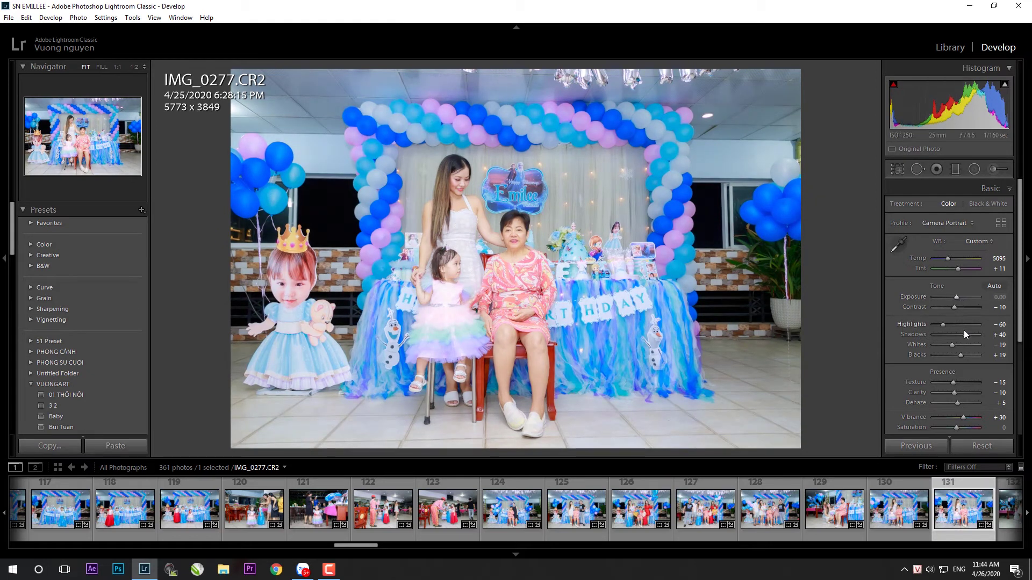
scroll(886, 516, down, 5)
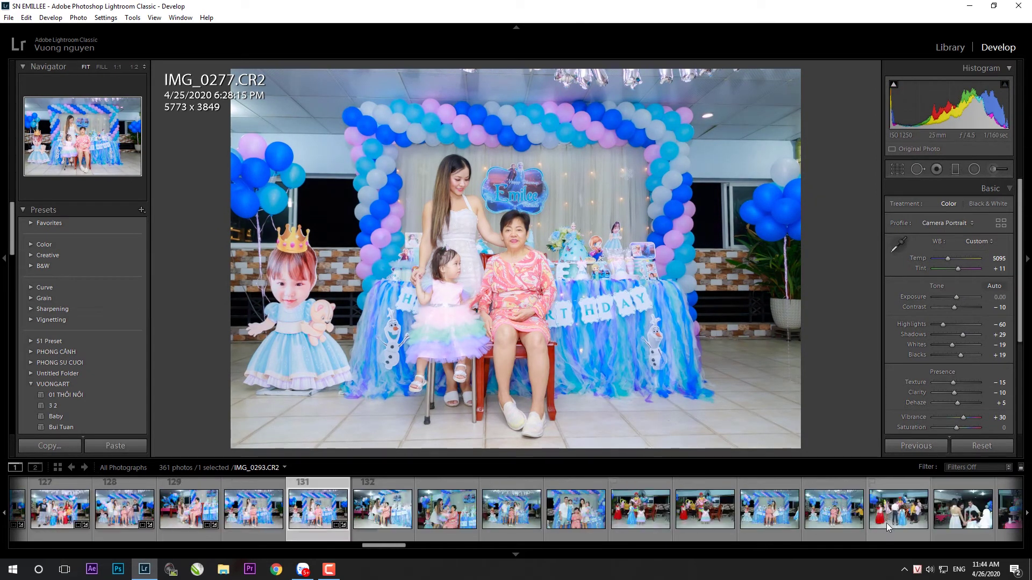
- Crop IMG_0279 to 6058 x 4039, trying exposure -0.20 before resetting it to 0.00
click(385, 520)
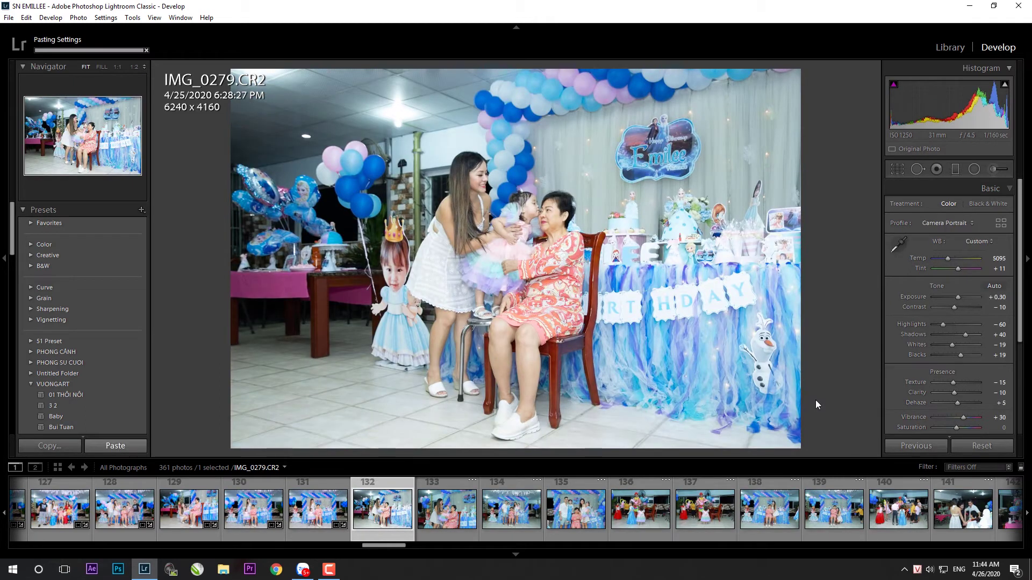
key(r)
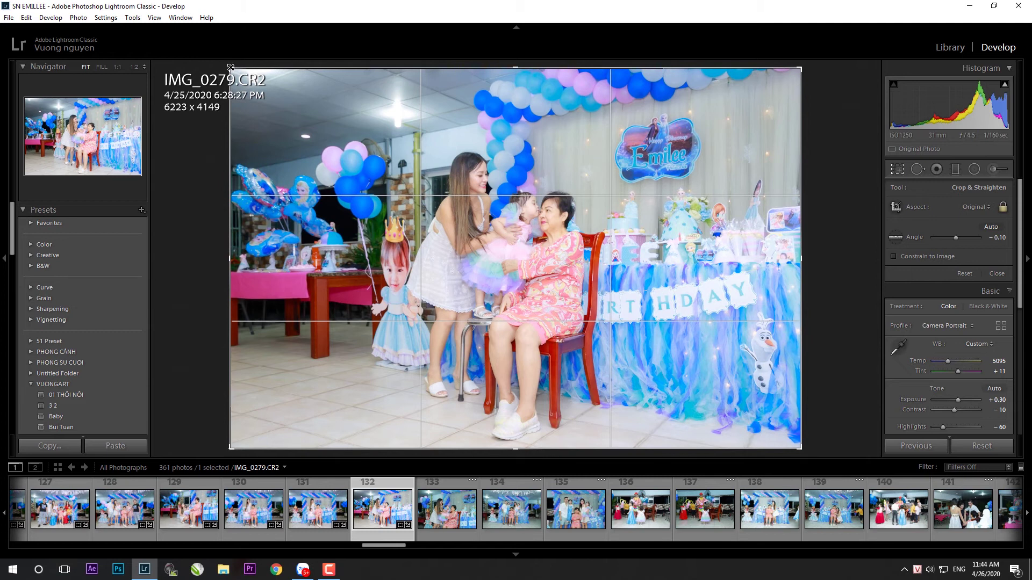
drag(237, 68, 244, 70)
key(Return)
drag(957, 299, 962, 332)
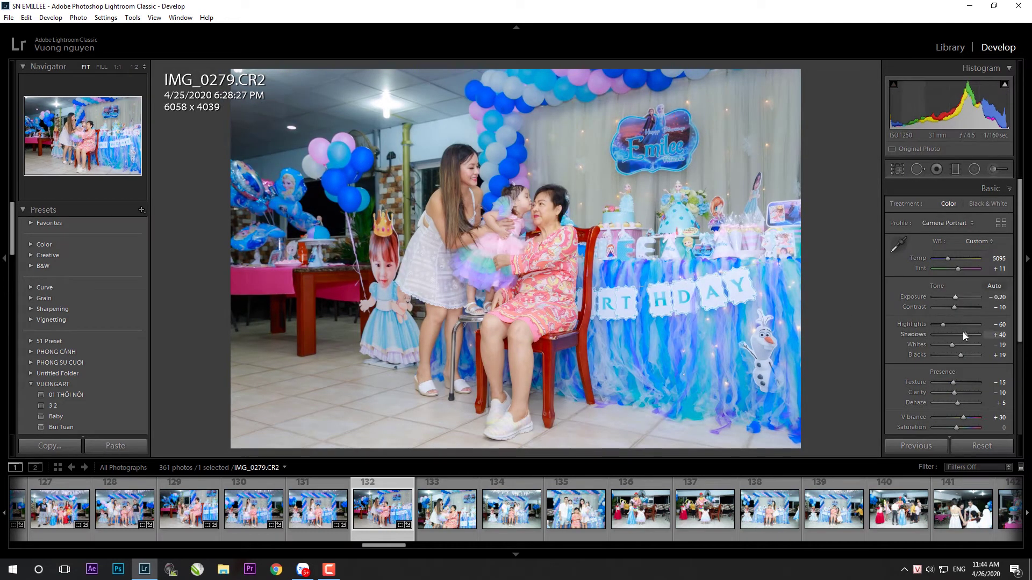
double_click(957, 298)
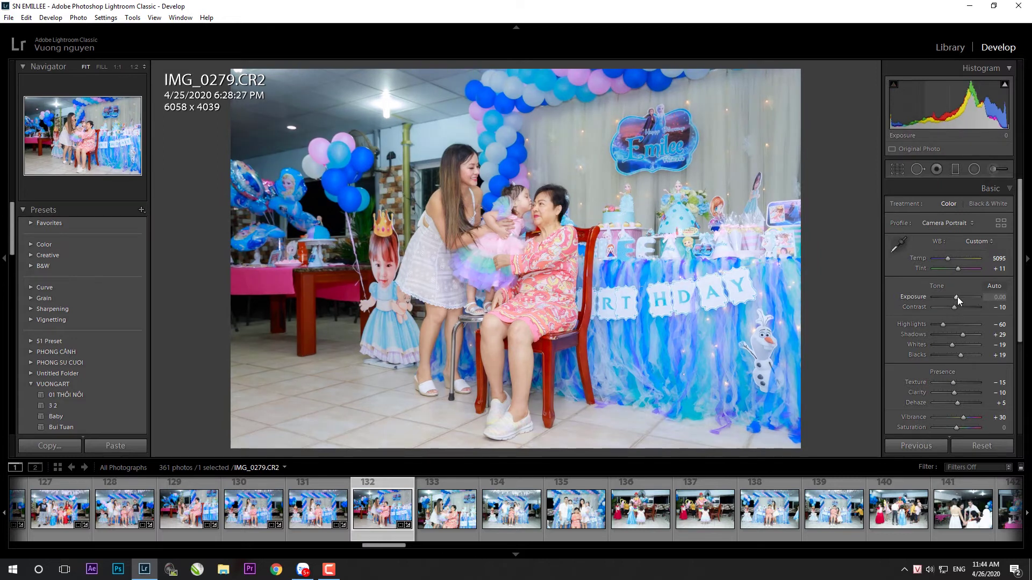
click(447, 509)
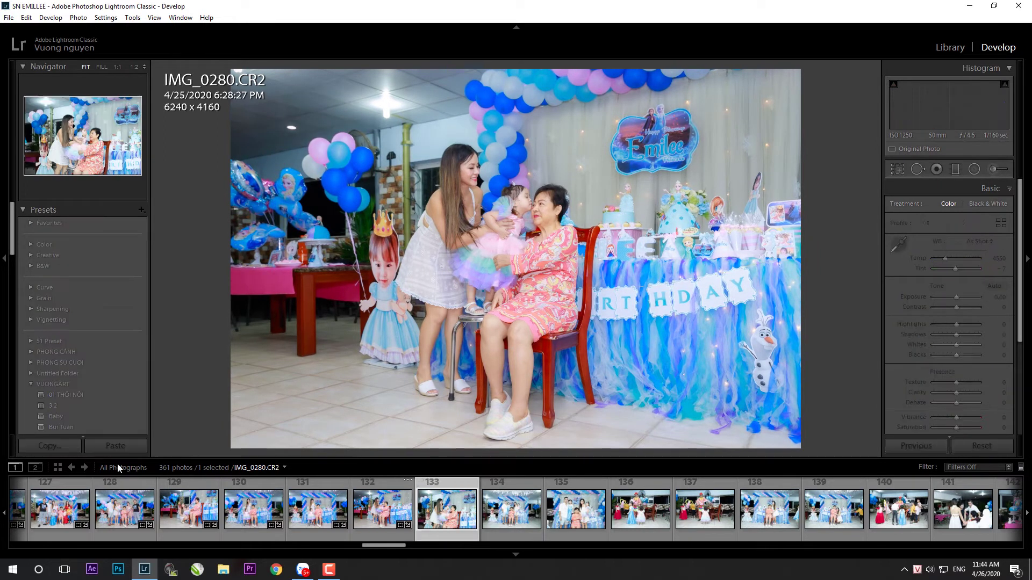
- Paste the settings onto IMG_0280, straighten it, trim its top, and set shadows to about +29
click(92, 450)
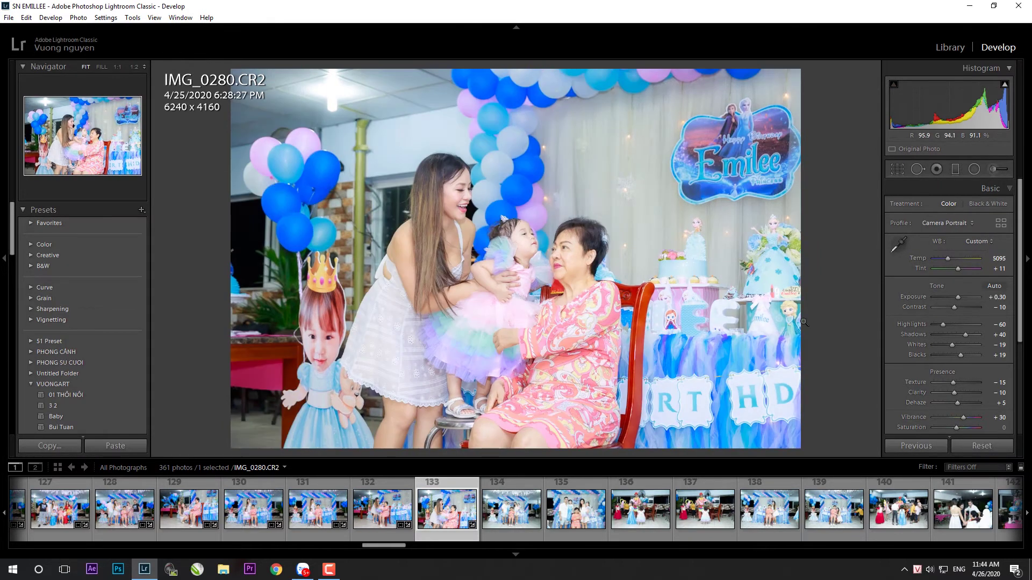
key(r)
drag(831, 329, 830, 332)
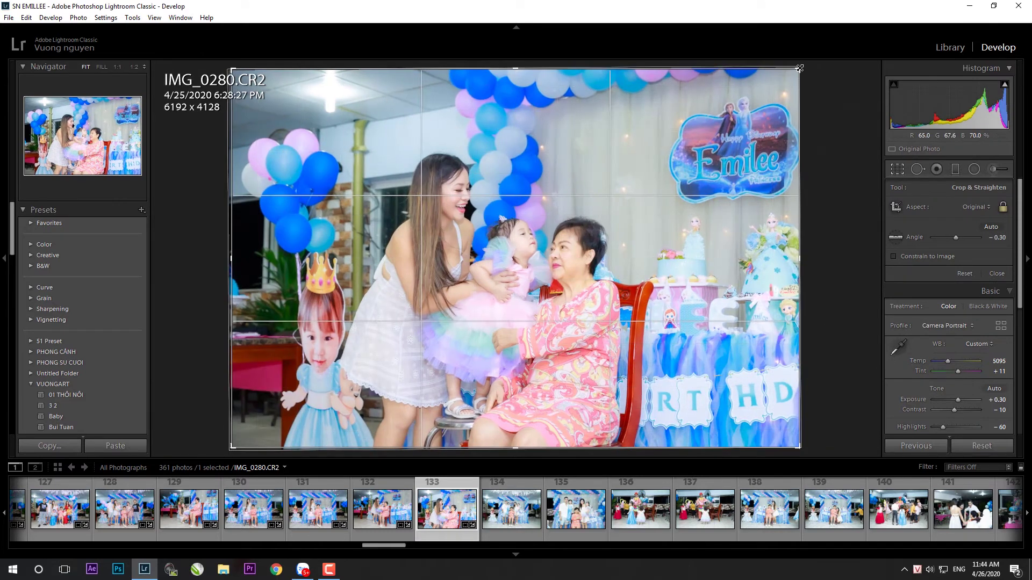
drag(782, 72, 782, 81)
key(r)
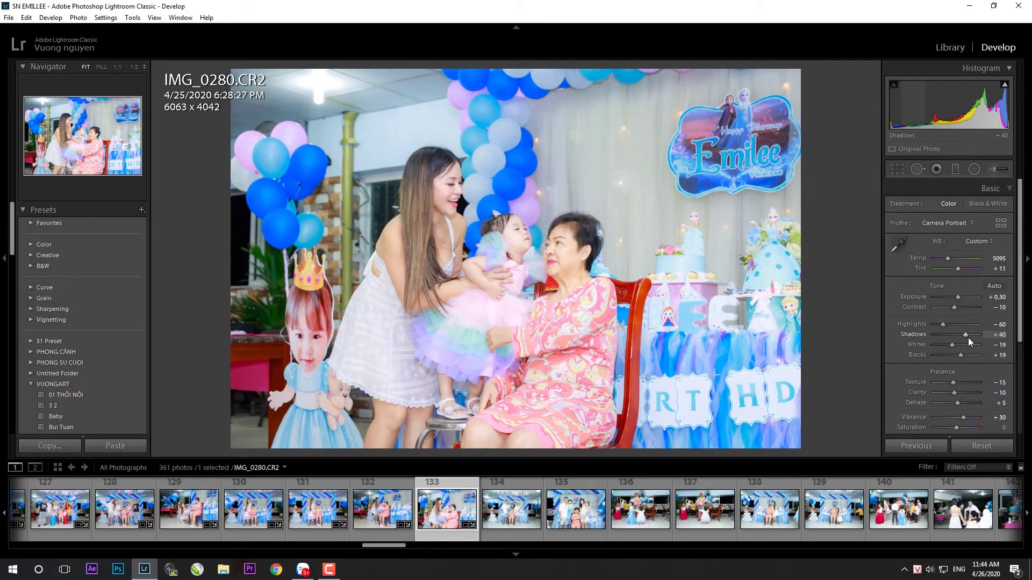
drag(966, 337, 964, 337)
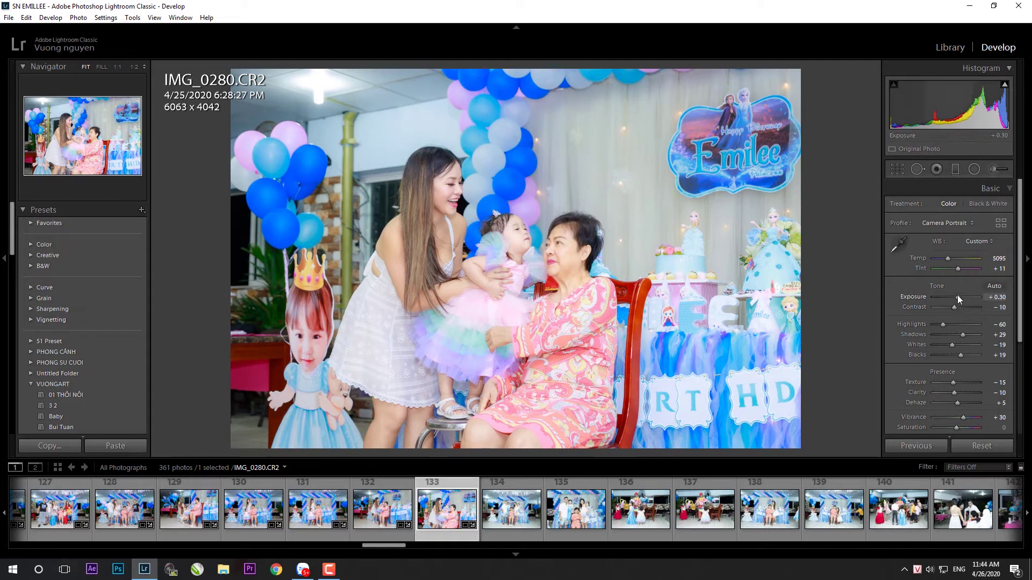
- Straighten and crop IMG_0283 from the bottom-left, with exposure -0.30 and shadows +45
key(Right)
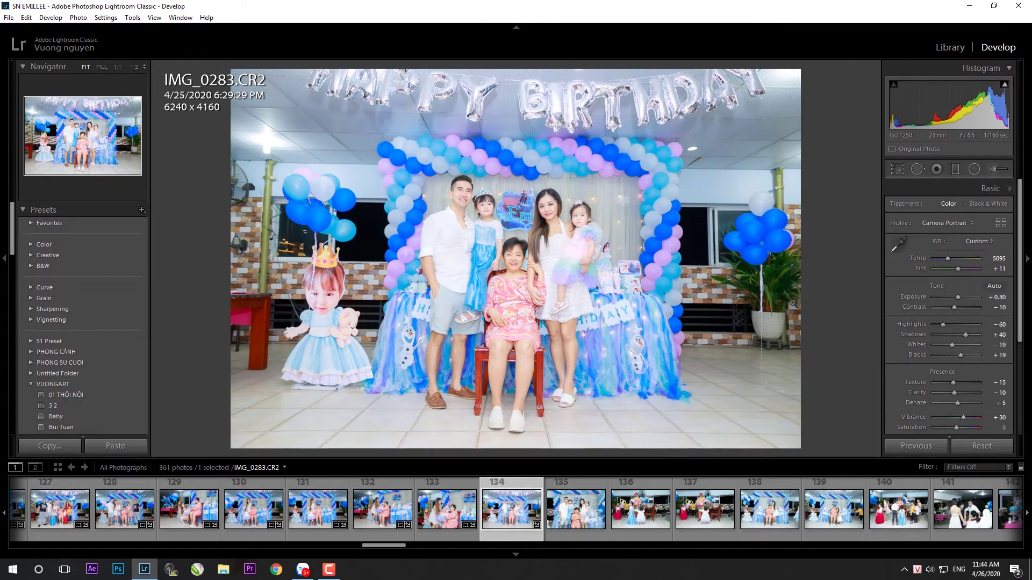
key(r)
drag(832, 249, 831, 252)
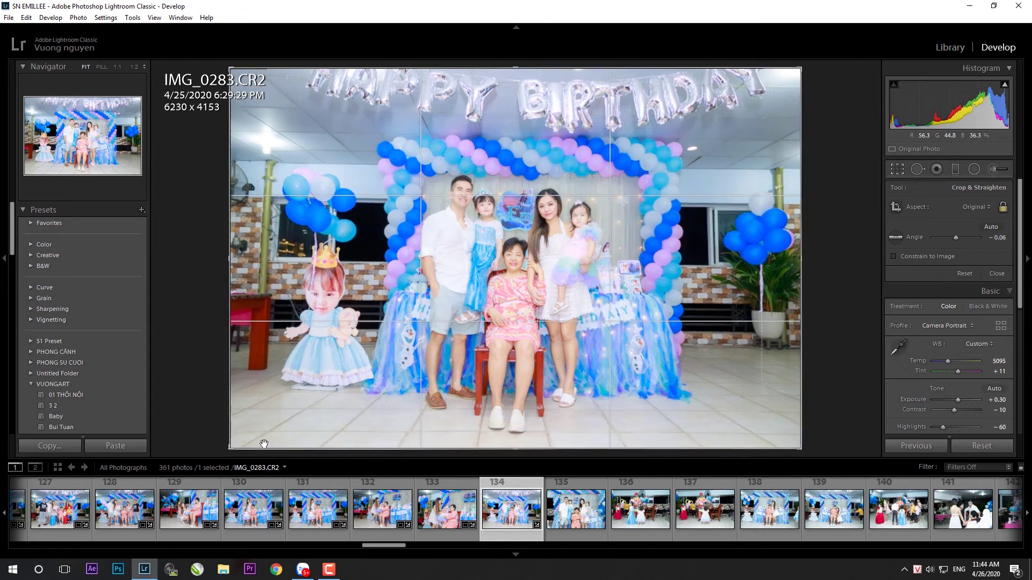
drag(237, 447, 250, 438)
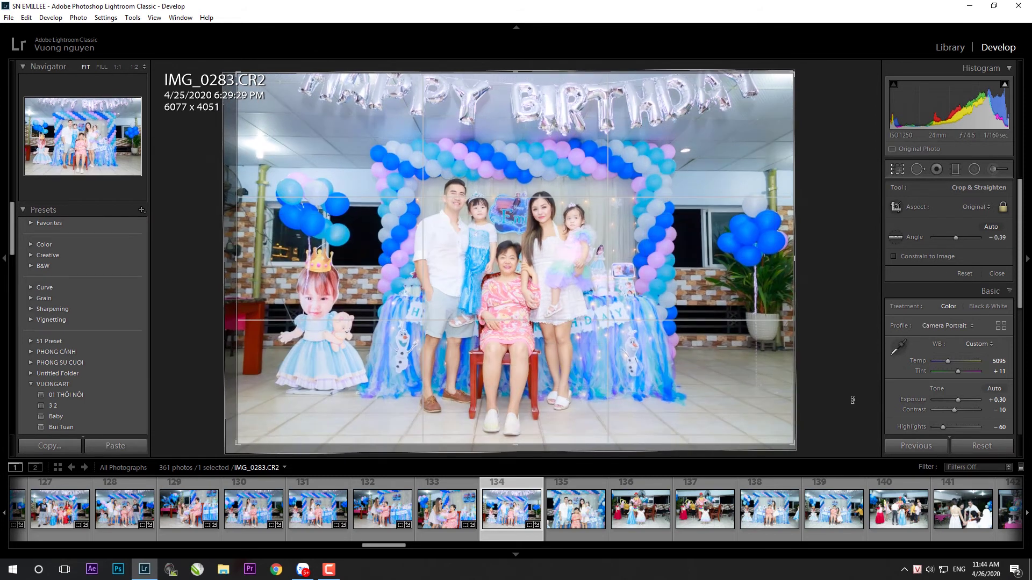
key(r)
drag(957, 297, 954, 295)
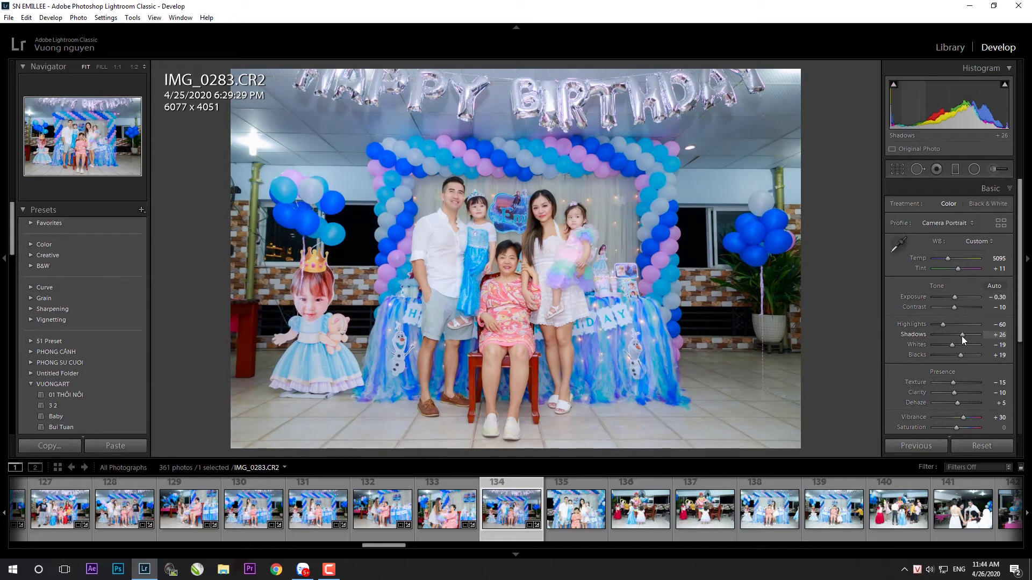
drag(962, 336, 965, 336)
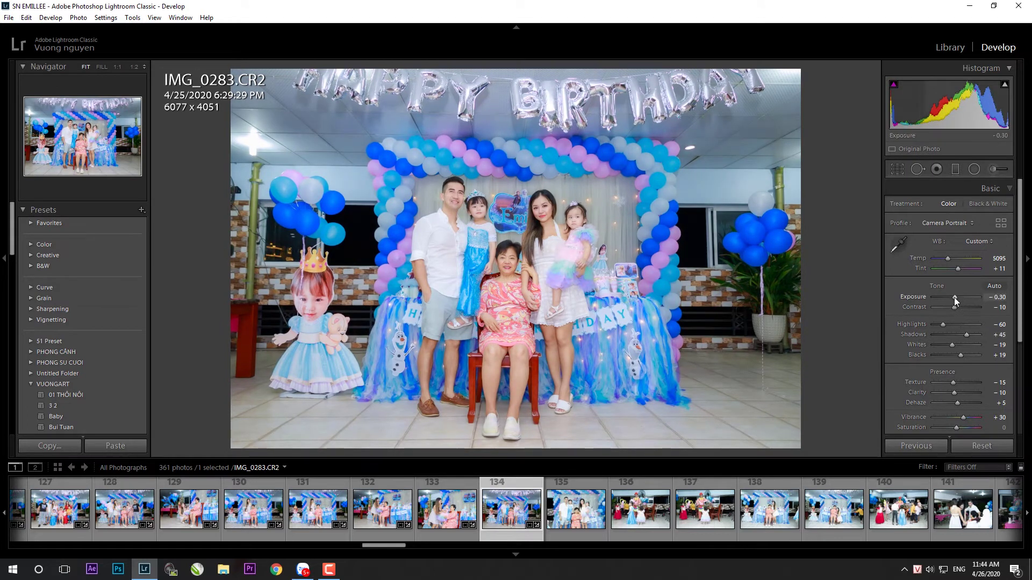
- Set IMG_0286 exposure to -0.10 and apply its straightened 6183 x 4122 crop
click(566, 524)
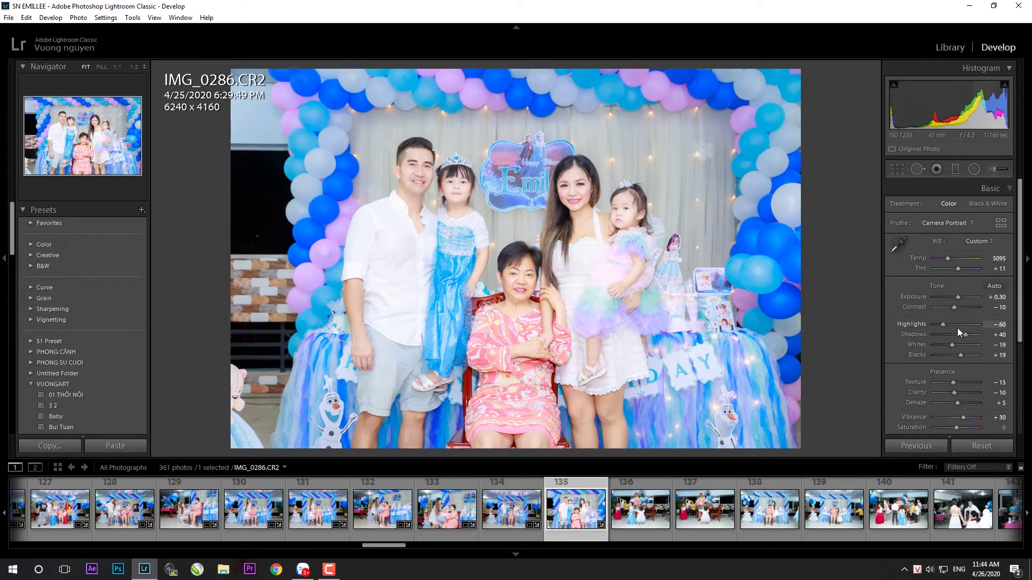
click(956, 298)
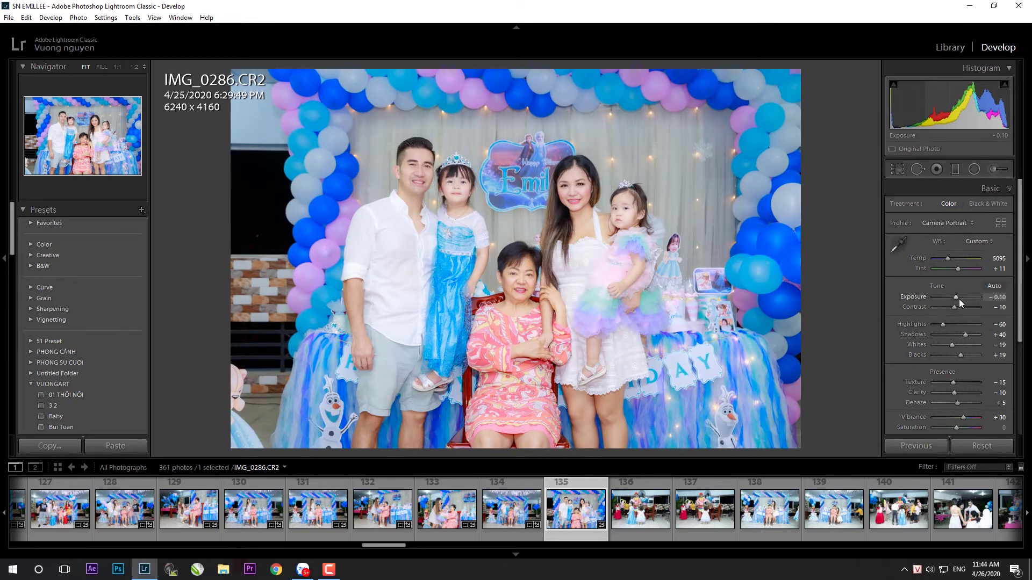
key(r)
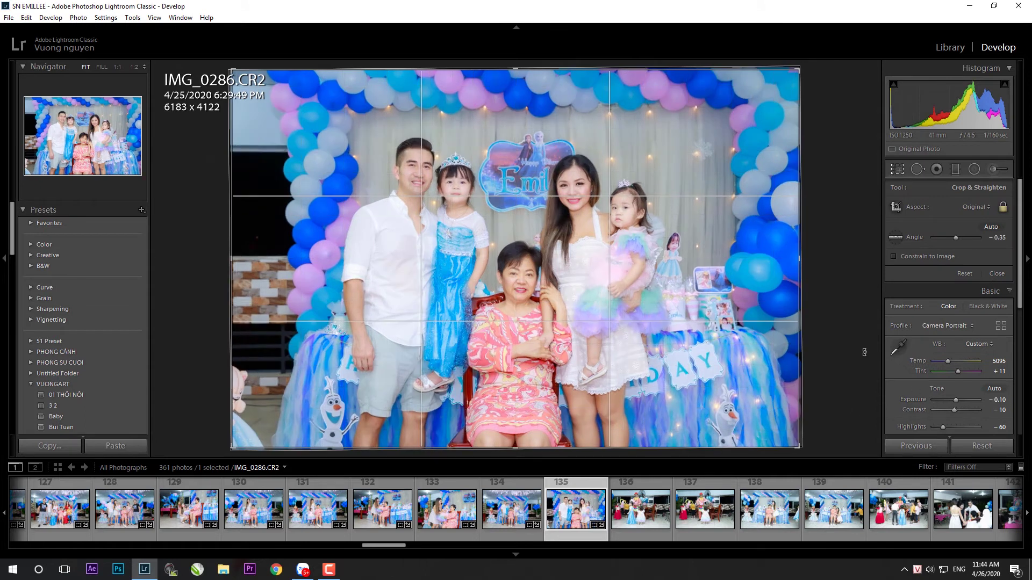
key(Return)
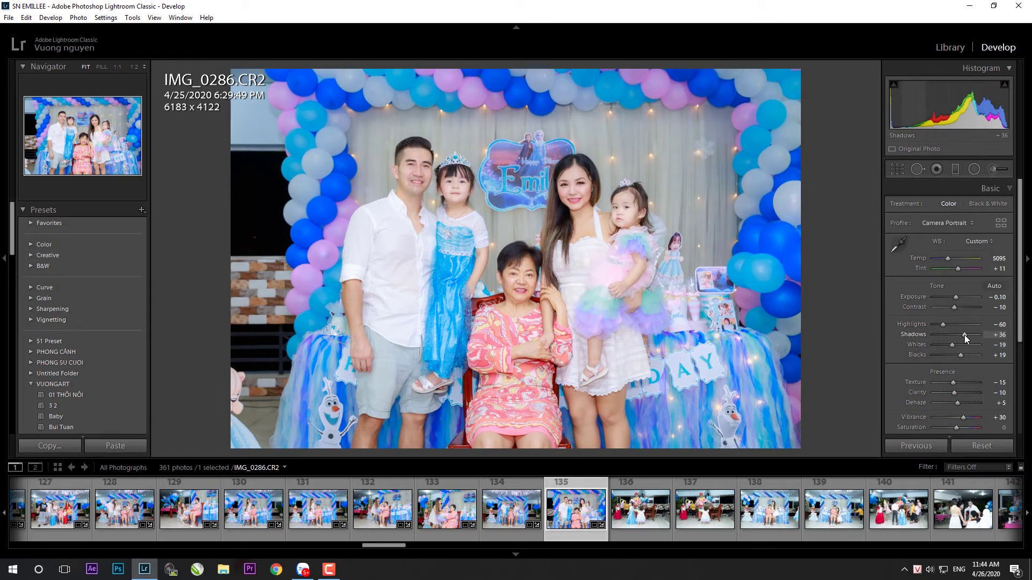
key(Right)
key(ctrl+shift+v)
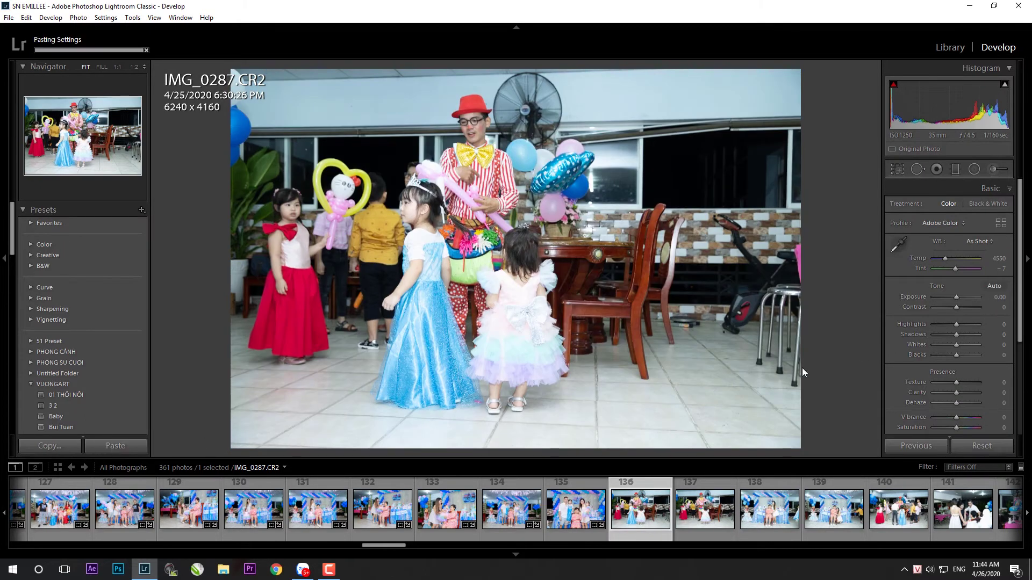
- Level and crop IMG_0287 from the top-right, with exposure +0.26 and shadows +29
key(r)
drag(795, 425, 810, 444)
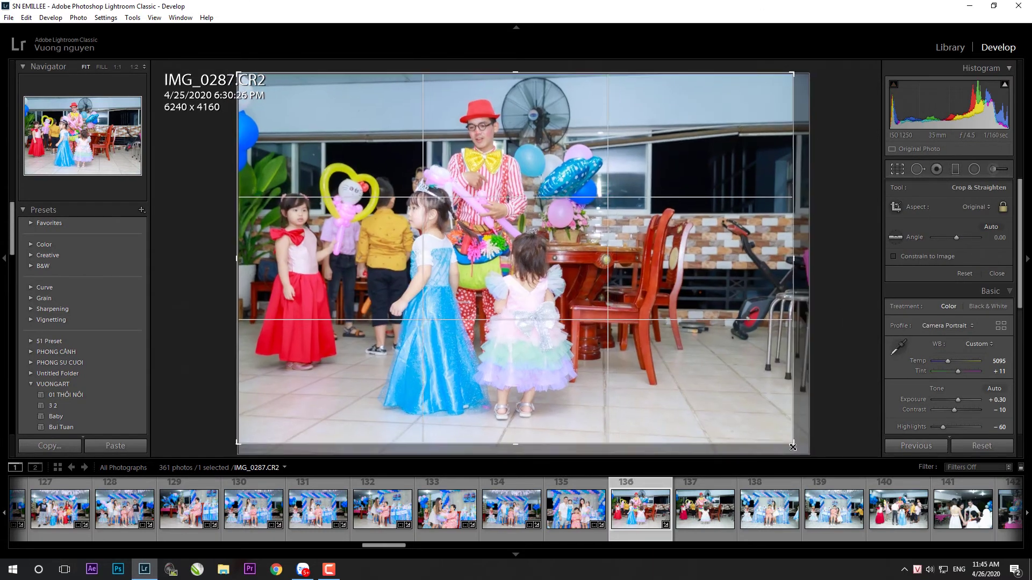
drag(781, 83, 768, 90)
key(Return)
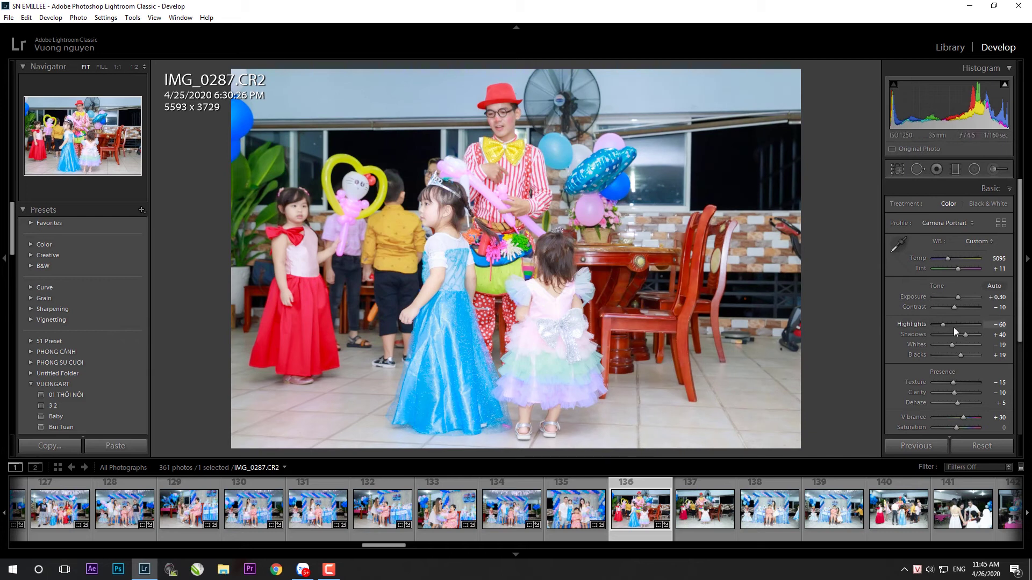
drag(959, 298, 958, 299)
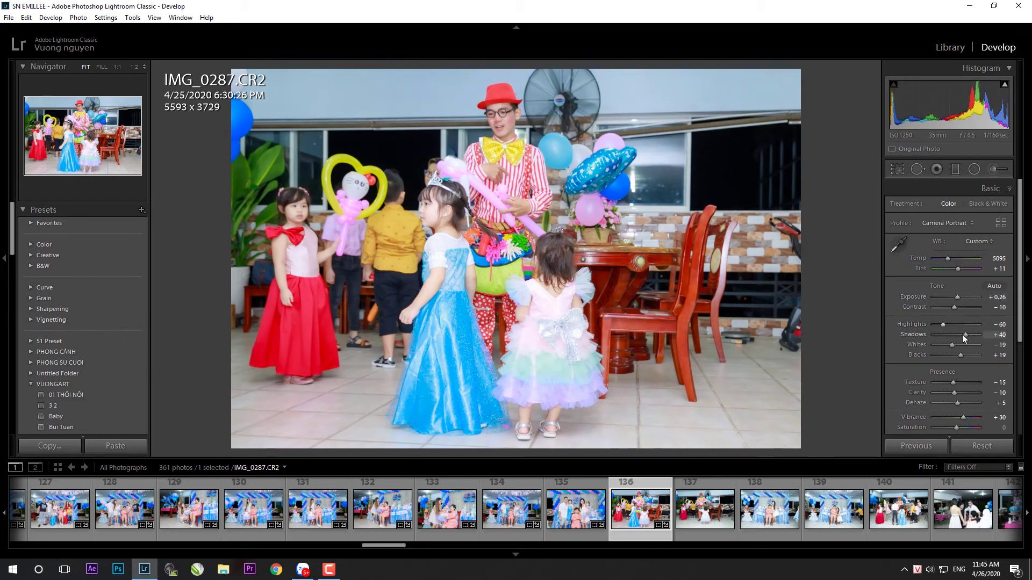
drag(963, 334, 960, 334)
- Paste the settings onto IMG_0288 and straighten it slightly with a crop
click(714, 525)
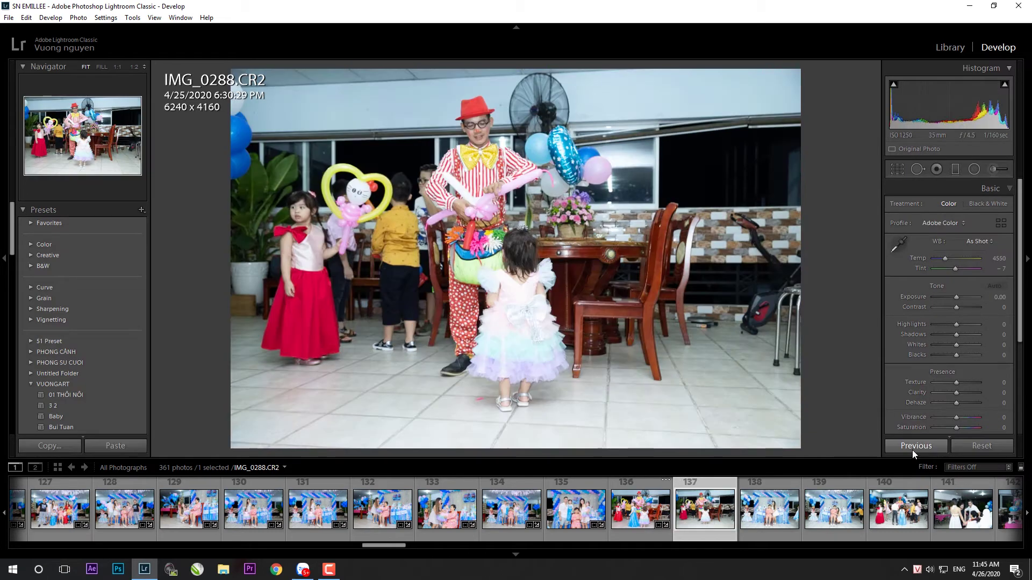
click(911, 447)
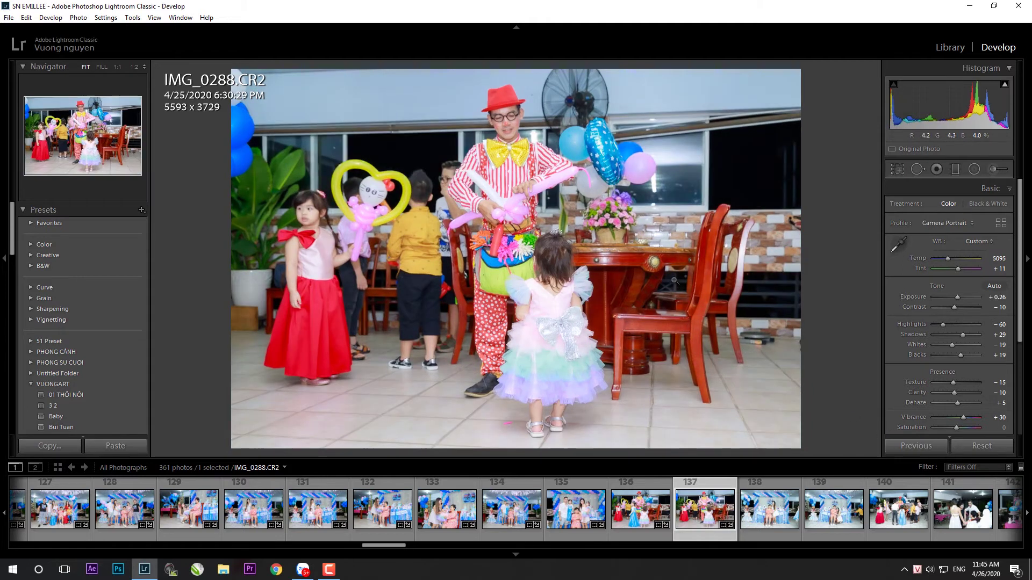
key(r)
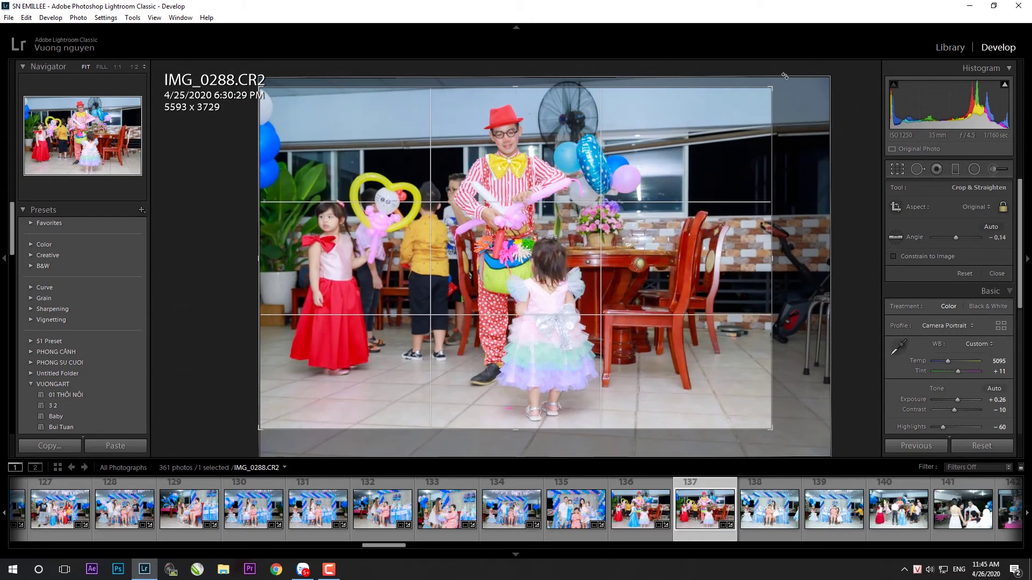
mouse_move(772, 91)
mouse_down()
mouse_move(757, 131)
mouse_move(800, 339)
mouse_up()
key(Return)
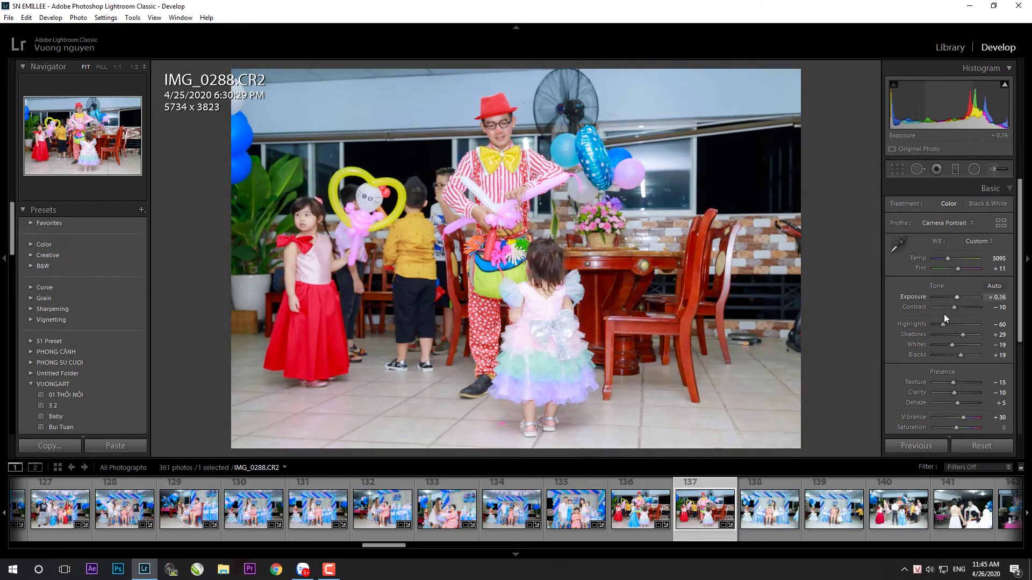
- Paste settings onto IMG_0289, straighten it by -1.16°, keep exposure 0.00 and shadows +26
click(756, 516)
click(120, 449)
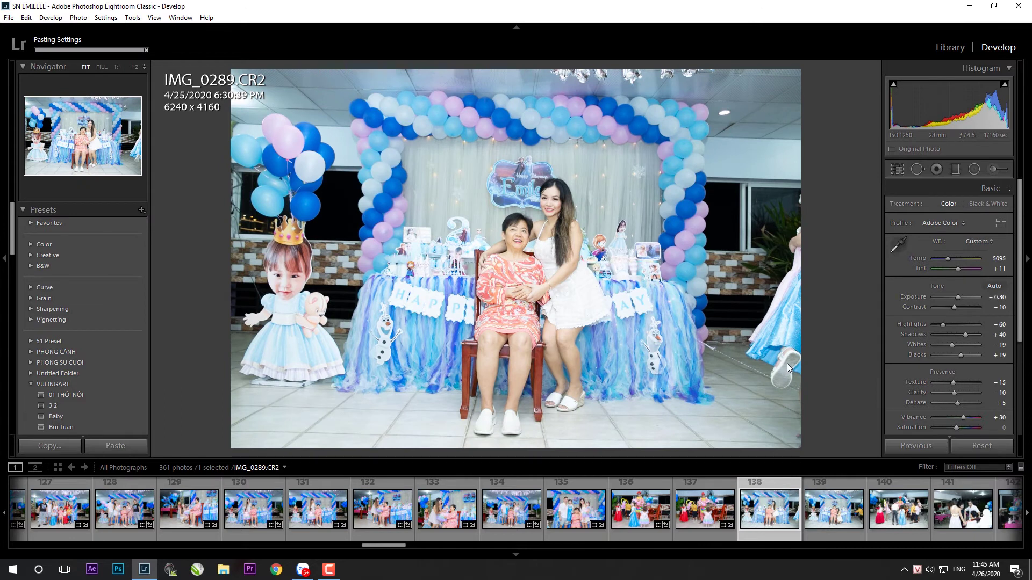
key(r)
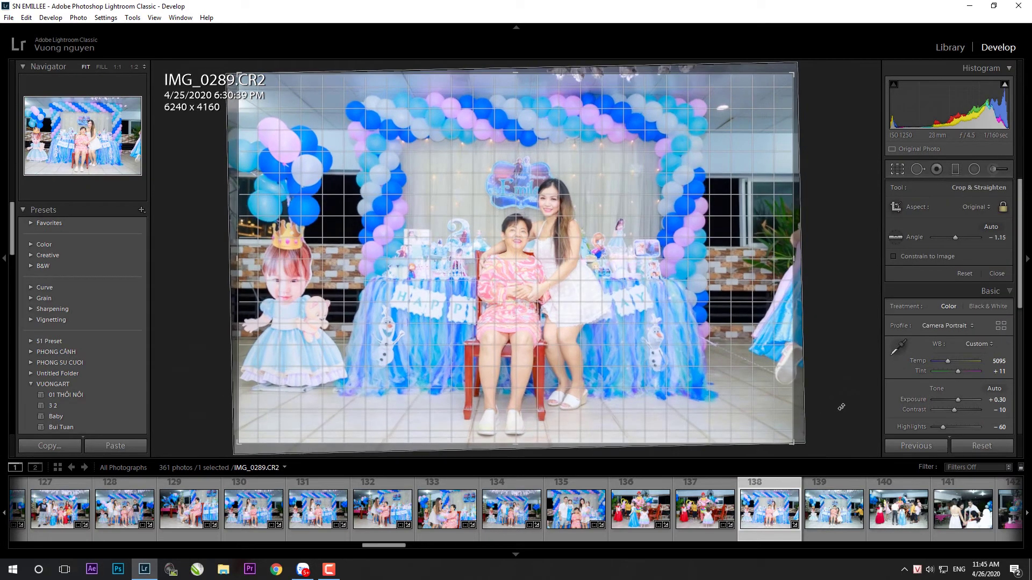
drag(841, 407, 838, 400)
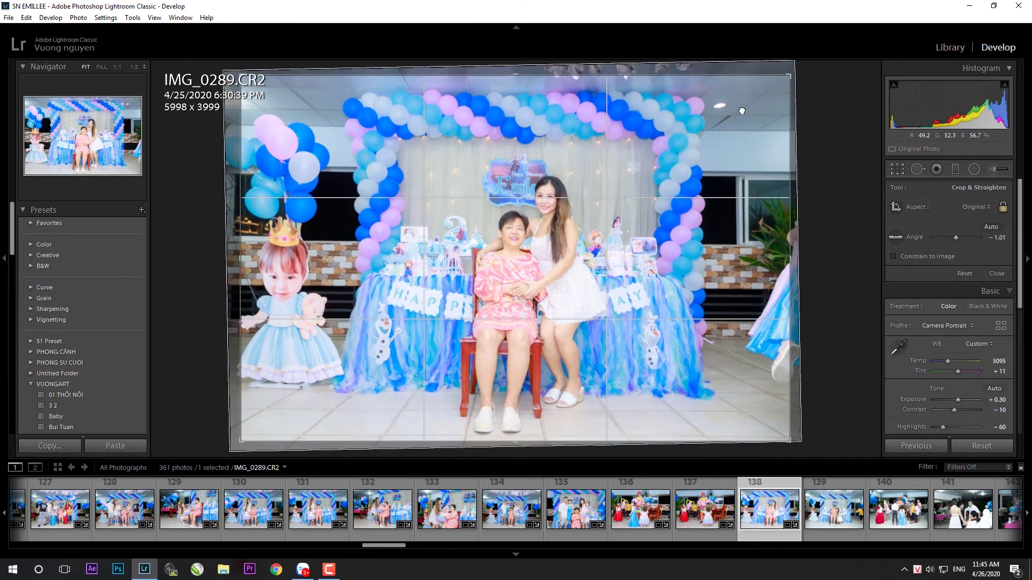
key(r)
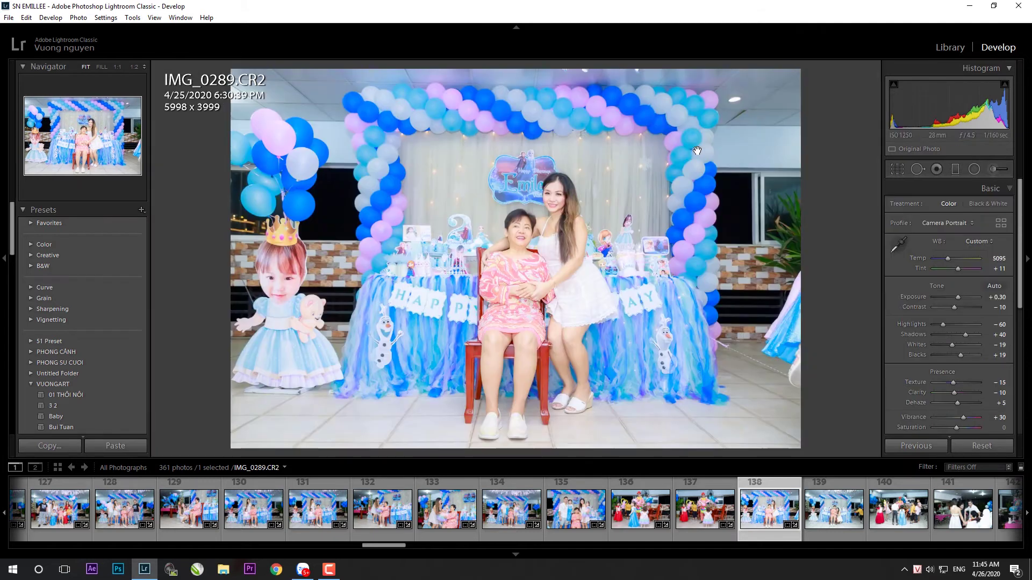
drag(959, 296, 956, 296)
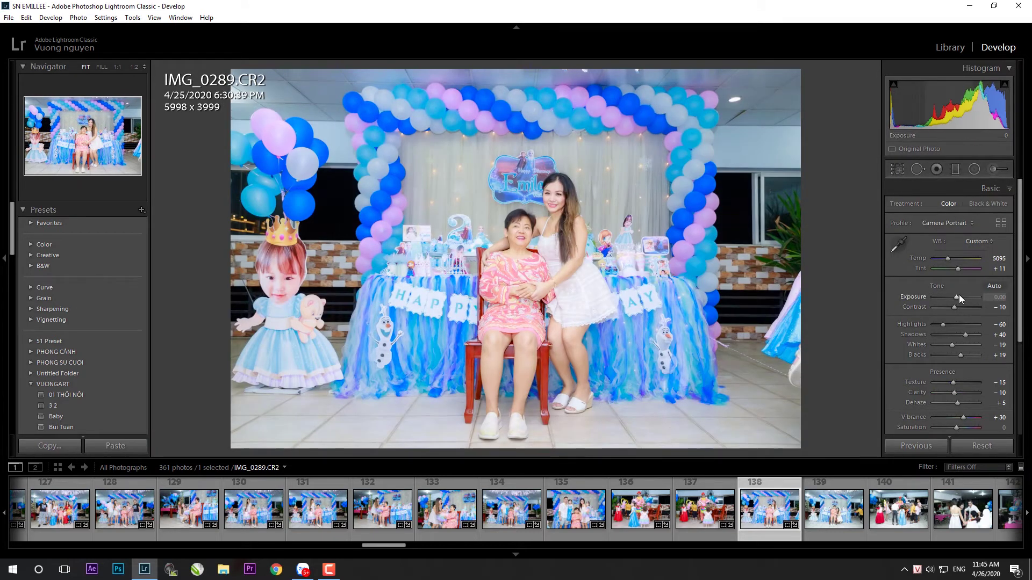
drag(964, 336, 963, 336)
double_click(955, 296)
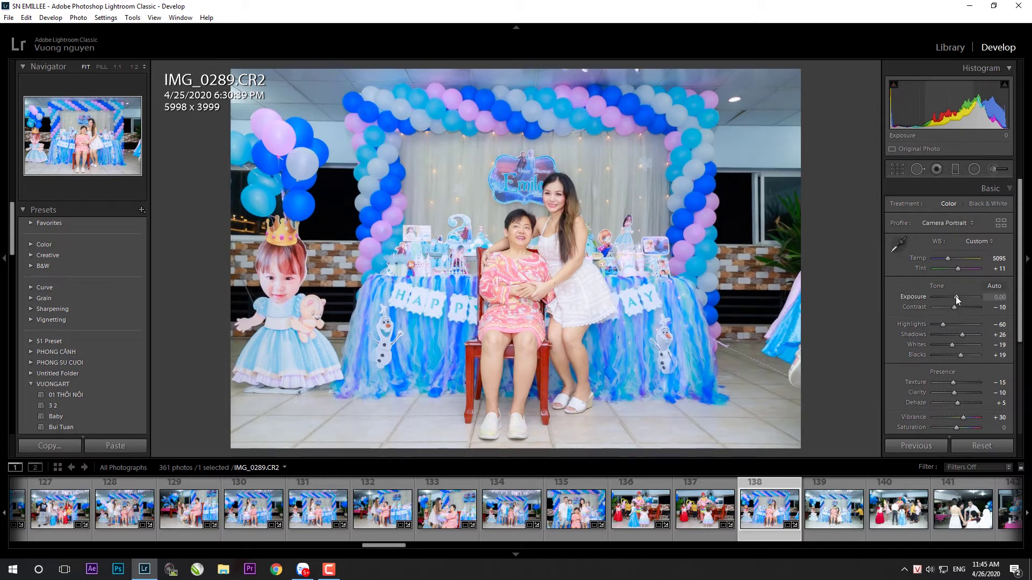
key(r)
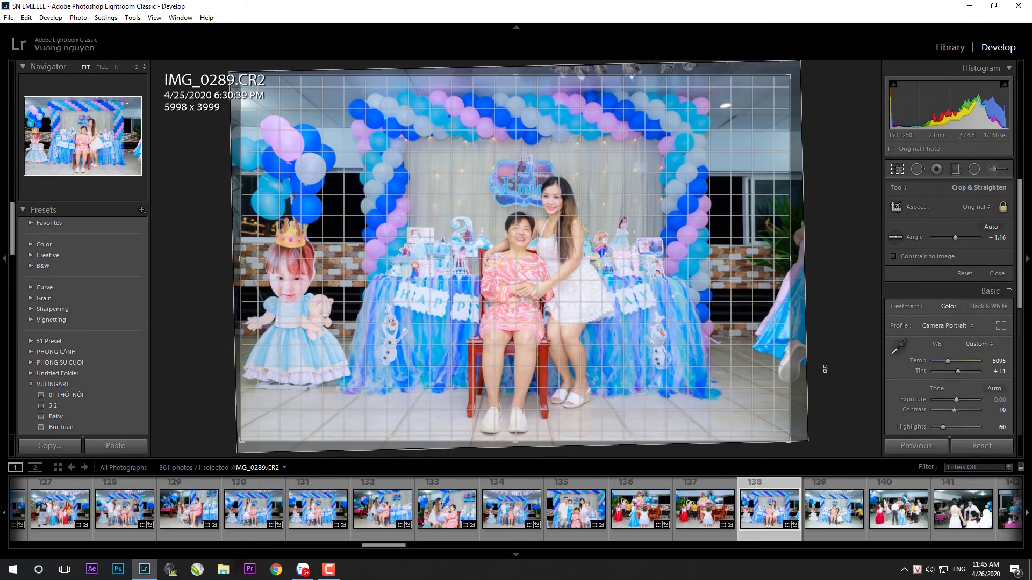
key(Return)
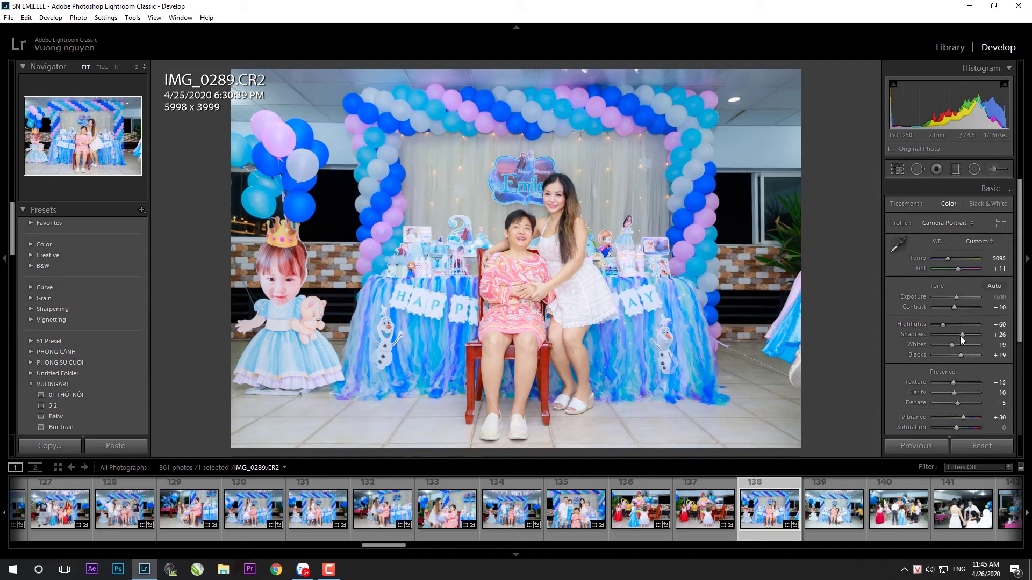
click(840, 517)
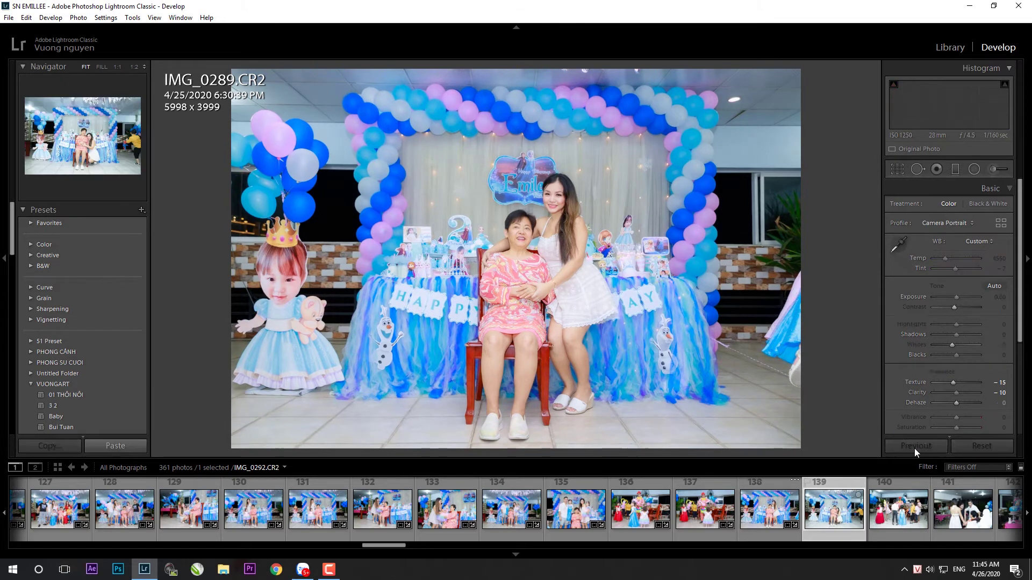
- Paste the previous settings onto IMG_0292 and rotate it slightly level
key(r)
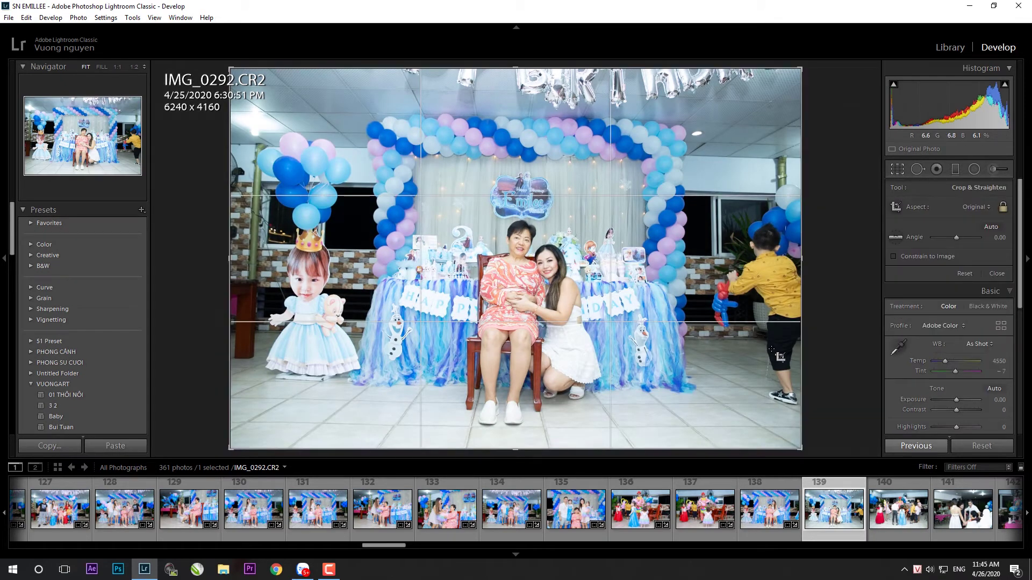
key(r)
click(916, 446)
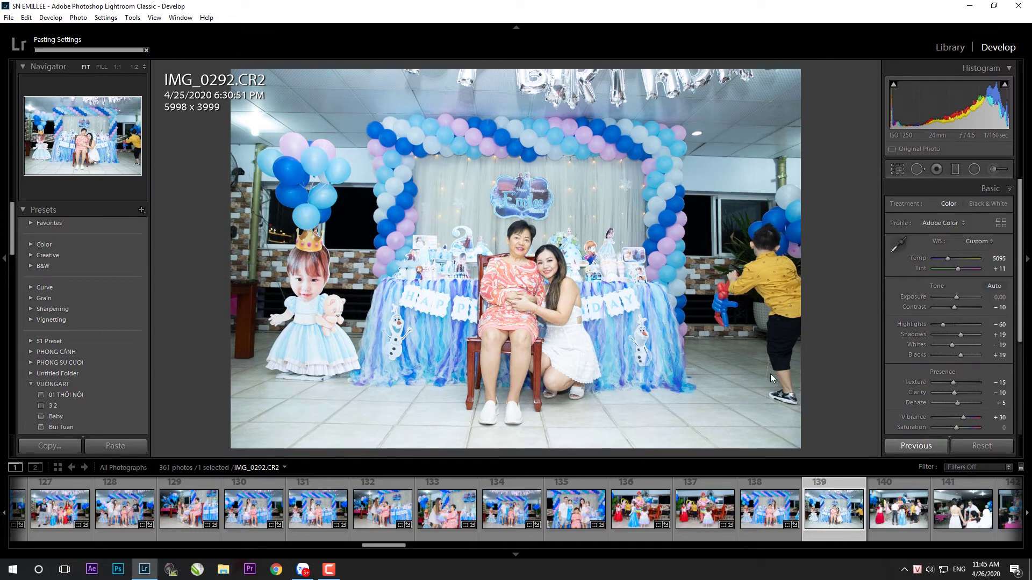
key(r)
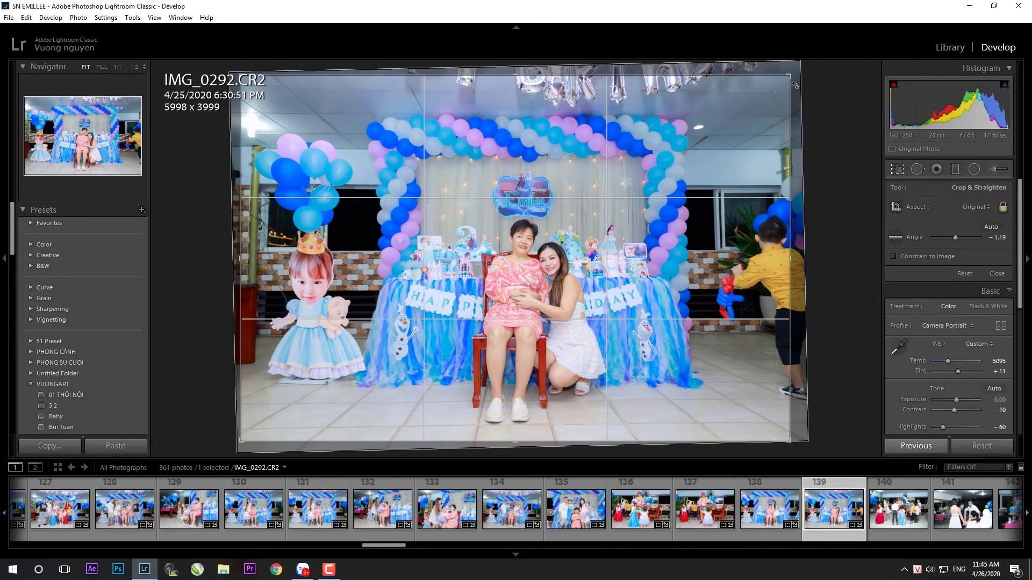
drag(783, 72, 798, 156)
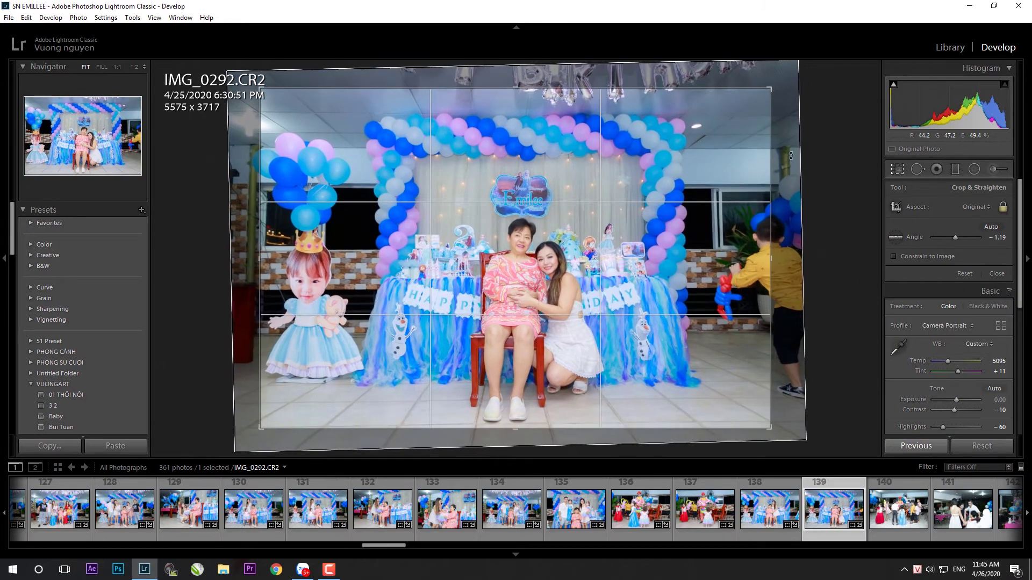
key(r)
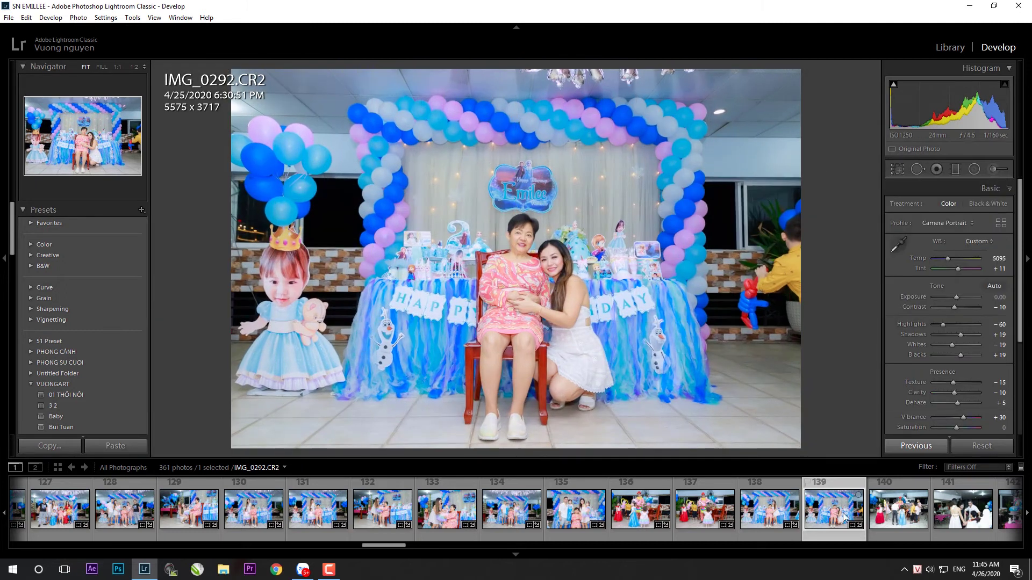
- Paste settings onto IMG_0293, straighten and trim the frame, and lower exposure
key(Right)
key(ctrl+v)
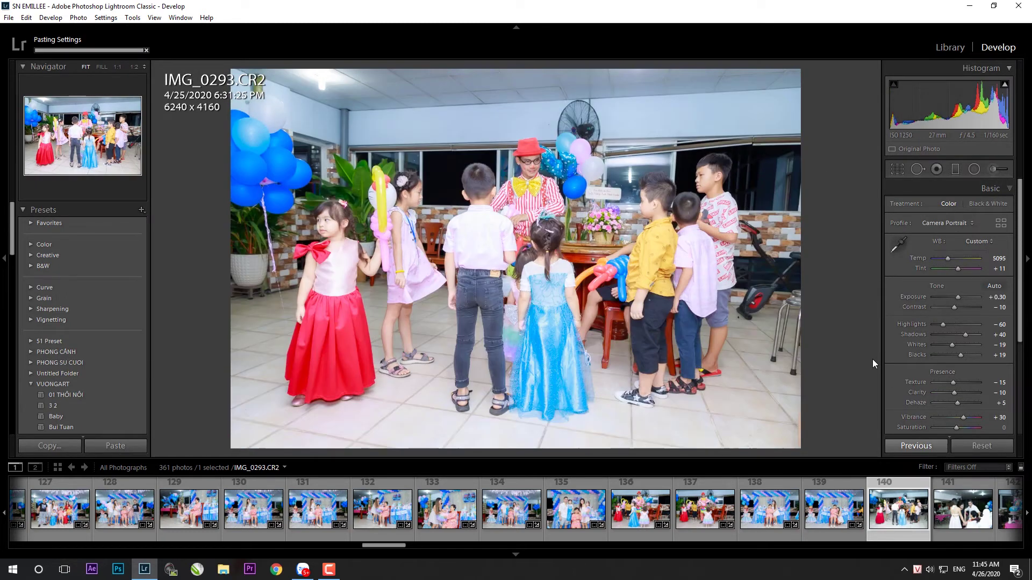
key(r)
drag(796, 446, 694, 407)
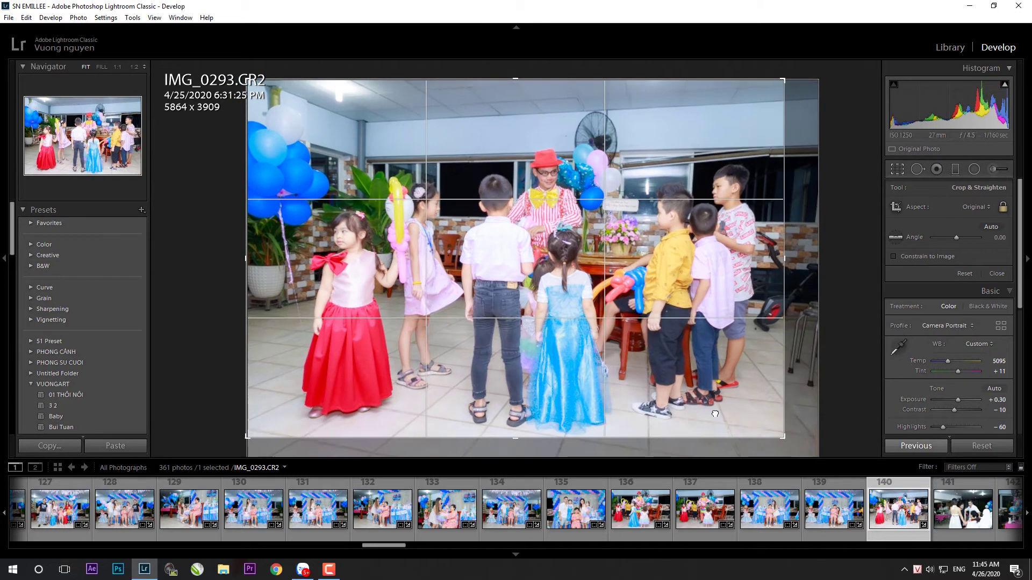
key(r)
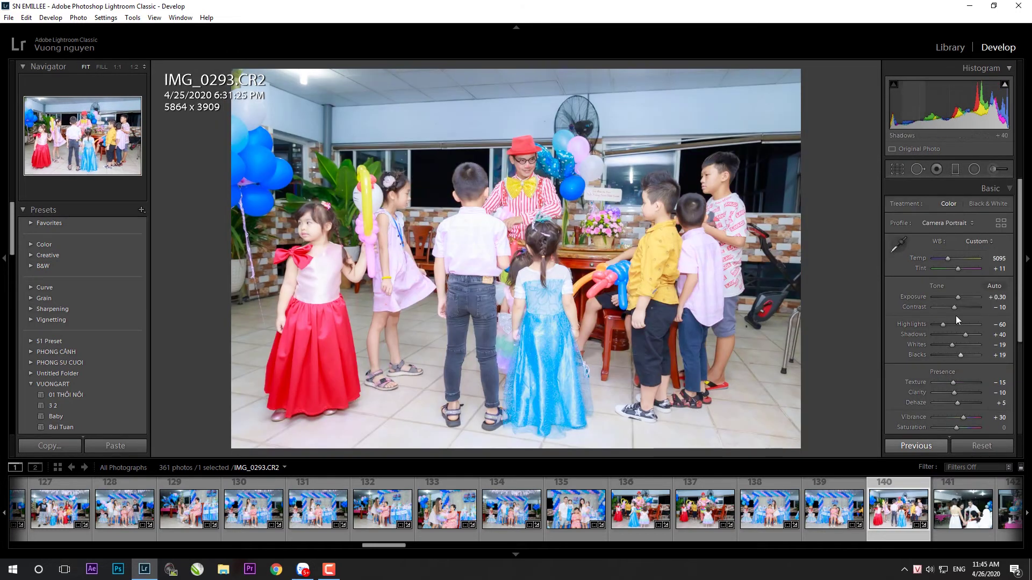
drag(958, 296, 957, 296)
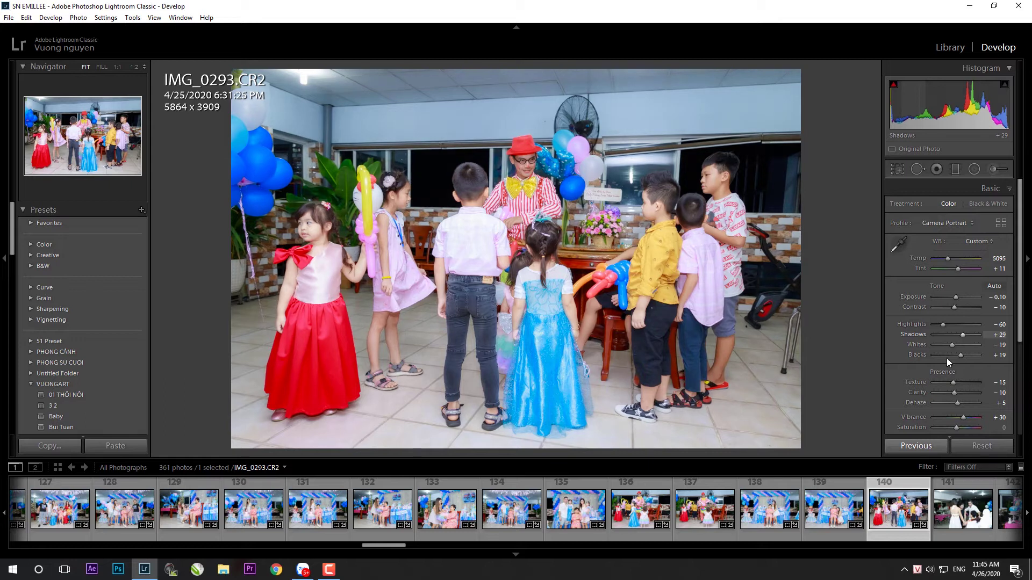
- Paste settings onto IMG_0294, set exposure -0.20, crop tighter and ease shadows down
key(Right)
key(ctrl+shift+v)
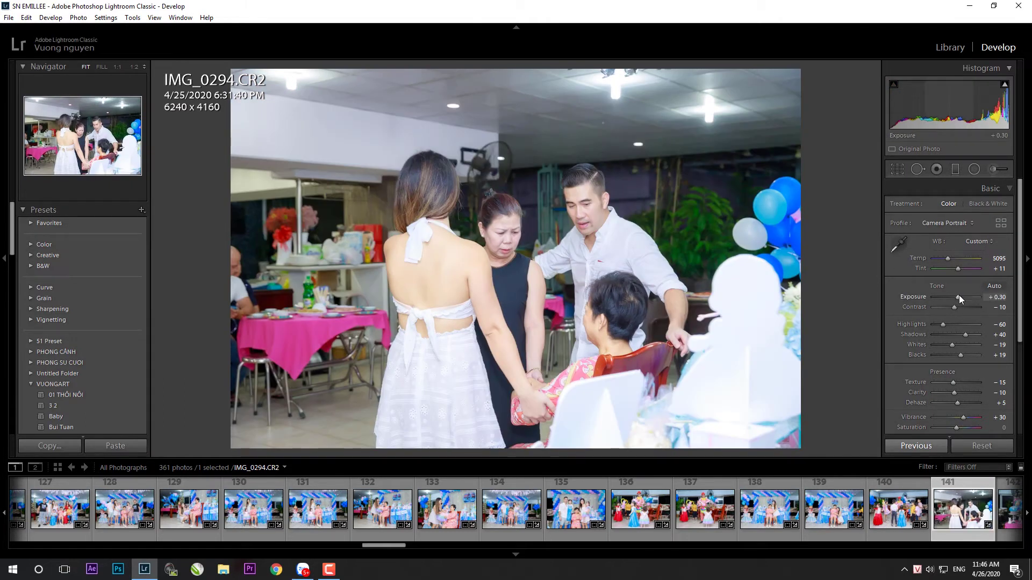
key(Down)
key(Down)
key(Down)
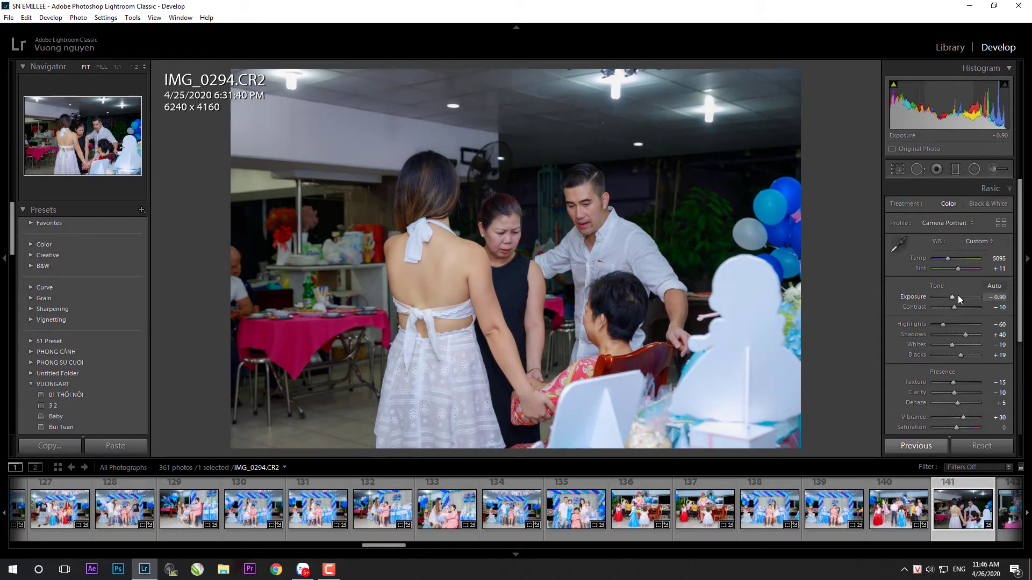
key(Up)
key(Up)
key(Up)
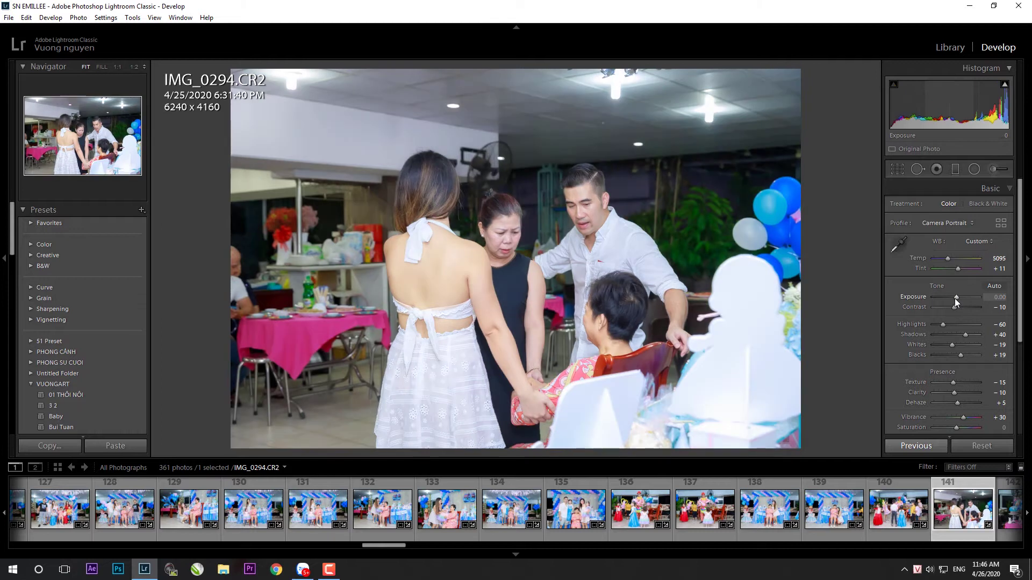
key(Up)
key(r)
drag(242, 72, 286, 107)
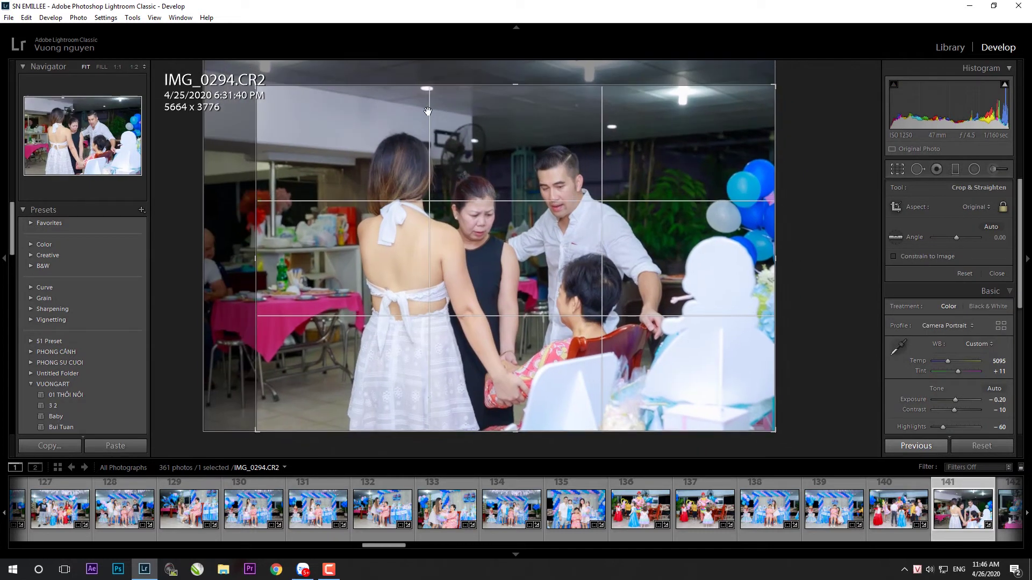
key(Return)
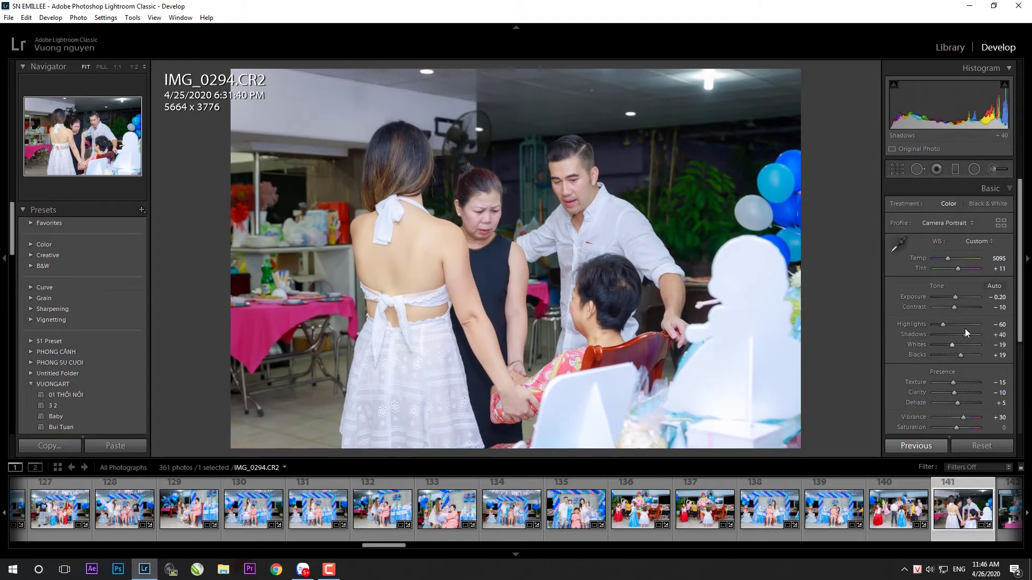
drag(966, 334, 964, 334)
- Paste settings onto IMG_0295, level and crop it, and brighten exposure to +0.46
key(Right)
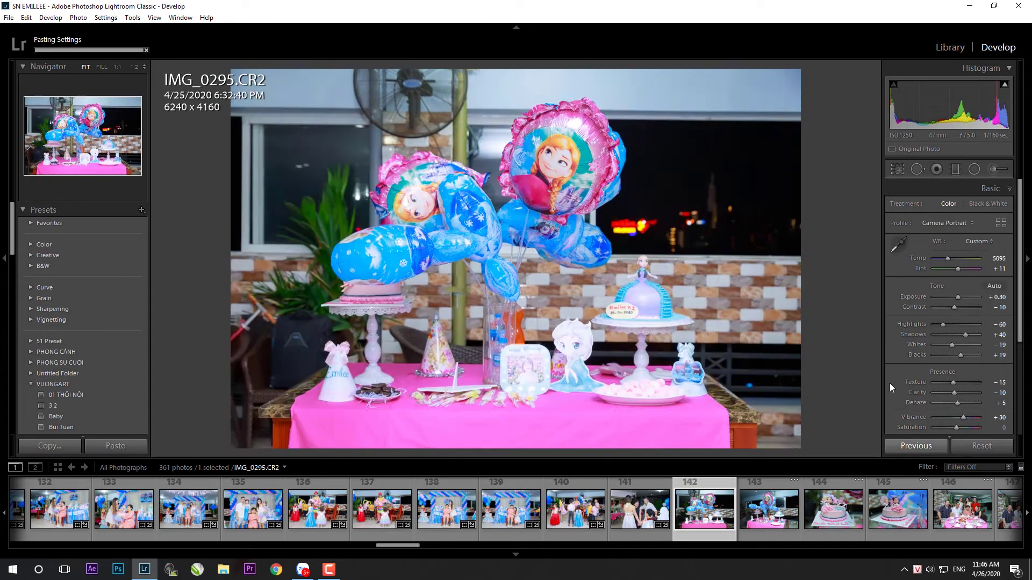
key(r)
mouse_move(226, 86)
mouse_down()
mouse_move(232, 70)
mouse_move(239, 76)
mouse_up()
key(Return)
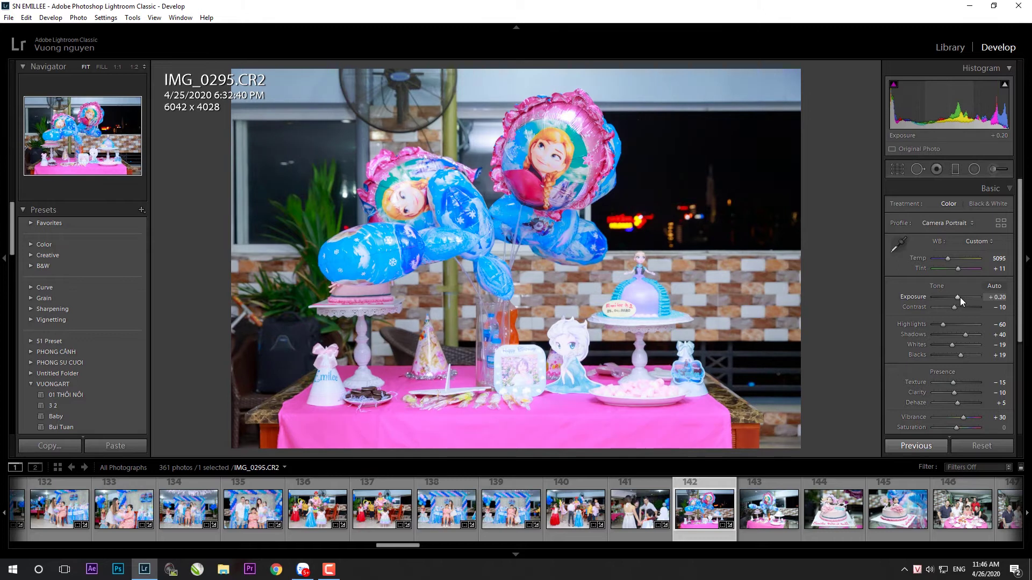
key(k)
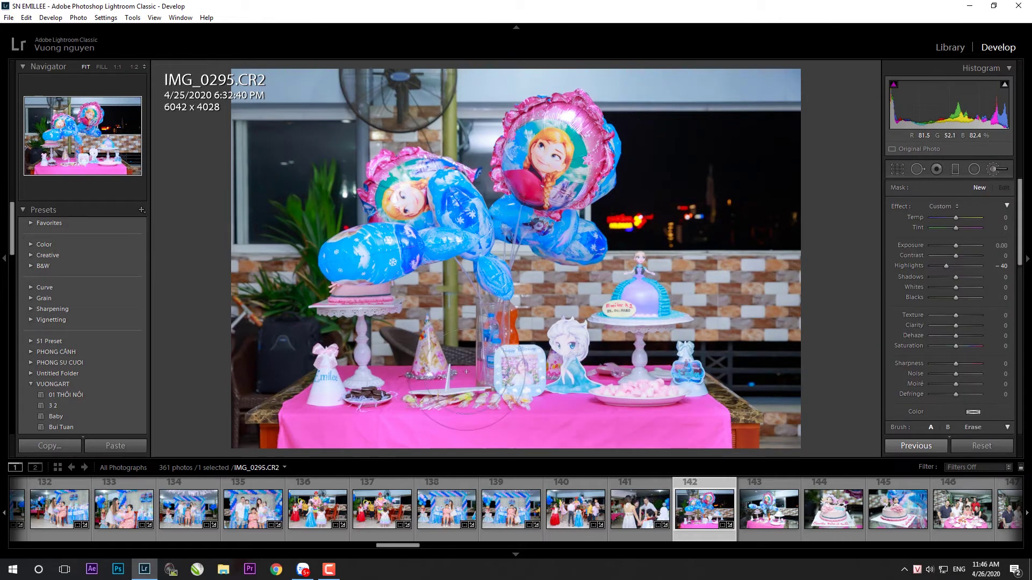
key(k)
drag(957, 297, 958, 297)
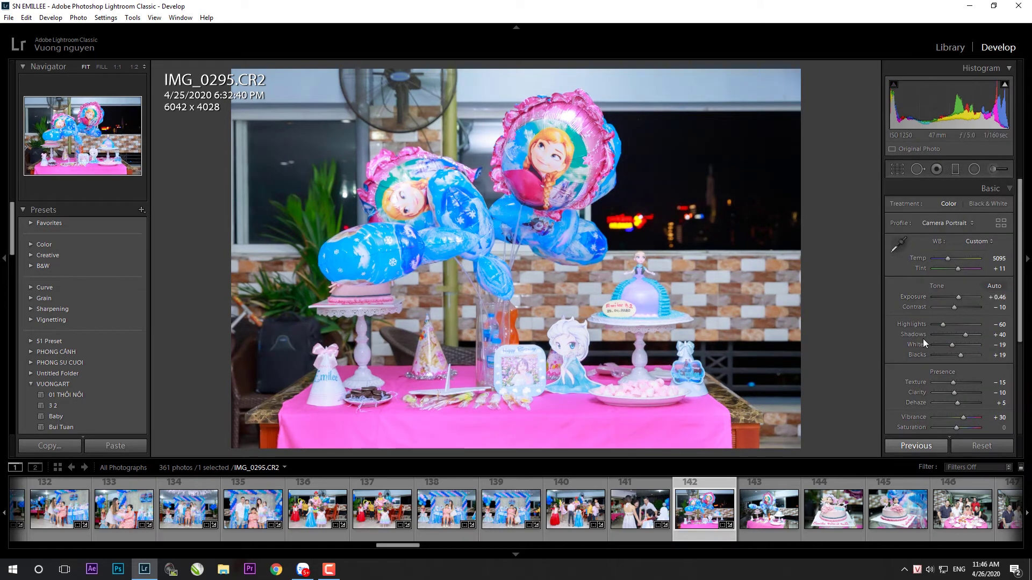
- Give IMG_0297 pasted settings, exposure 0.00, shadows +33 and brushed highlight reduction over cake and balloons
click(767, 524)
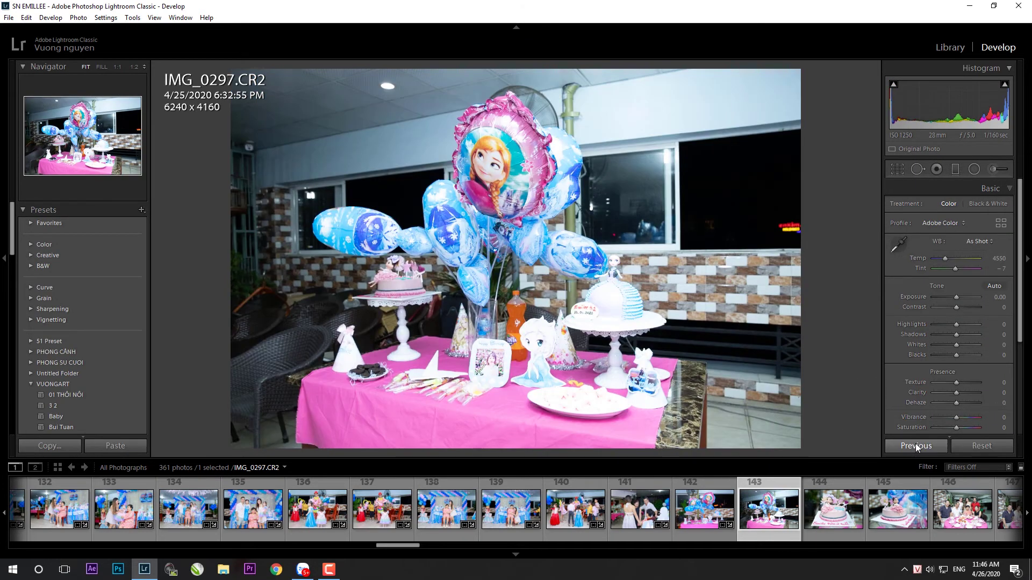
click(916, 446)
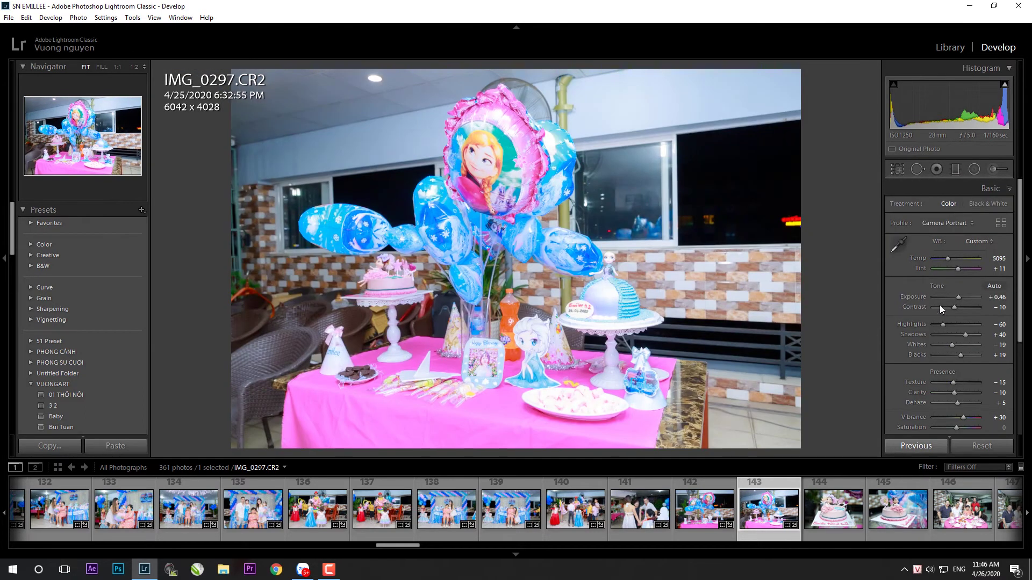
double_click(959, 298)
drag(968, 335, 940, 324)
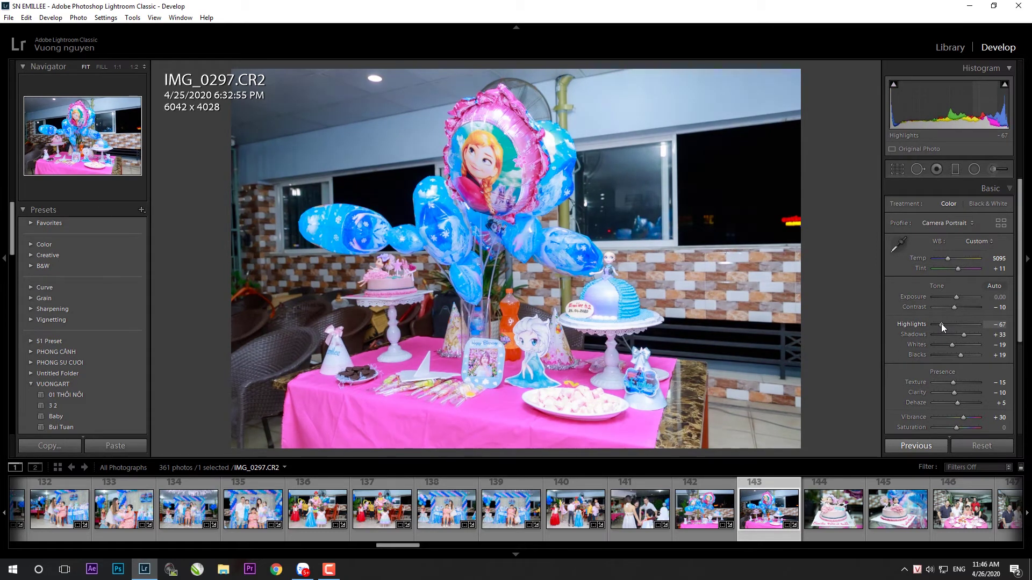
key(k)
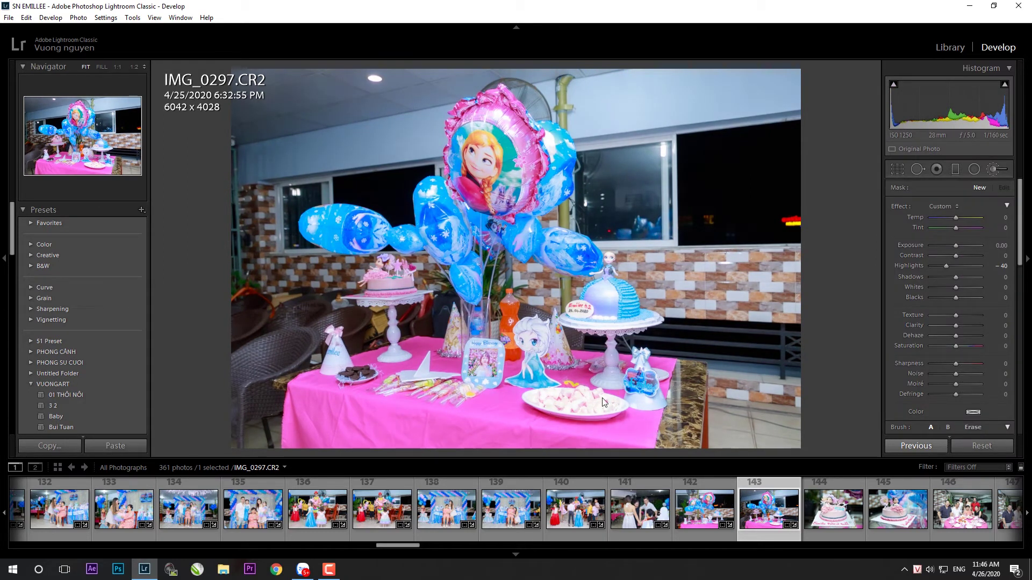
drag(625, 412, 548, 299)
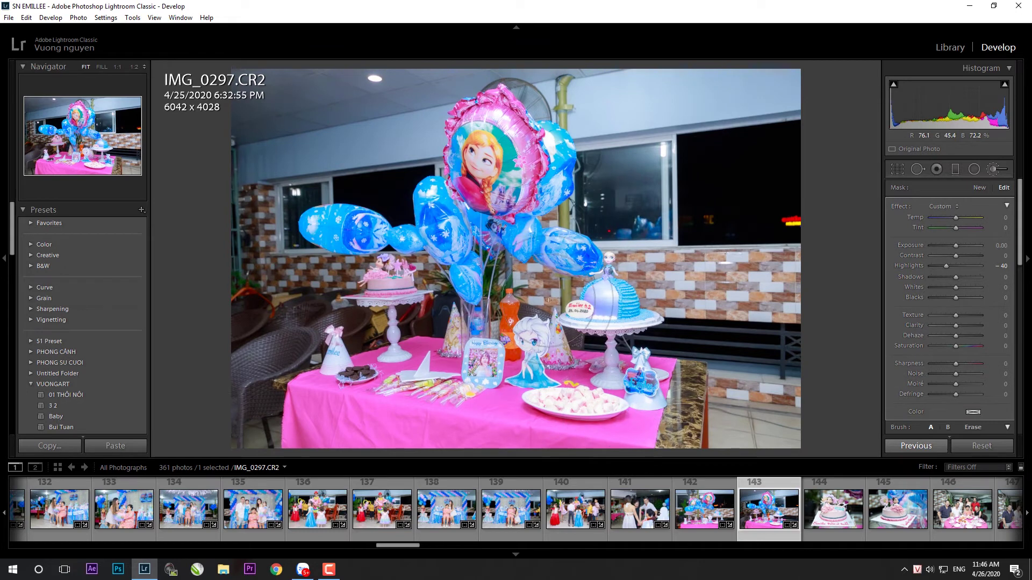
key(k)
key(Right)
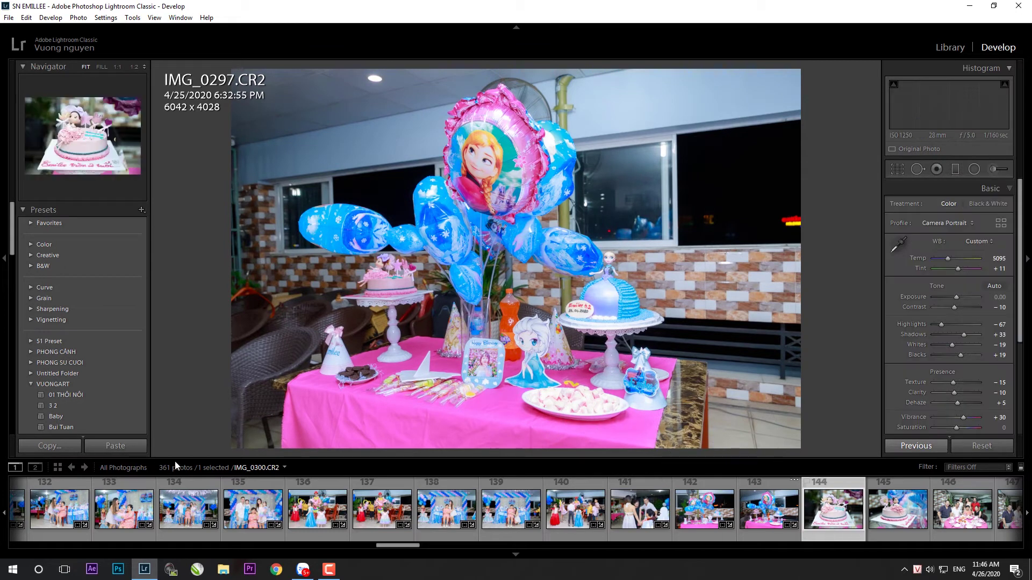
key(ctrl+shift+v)
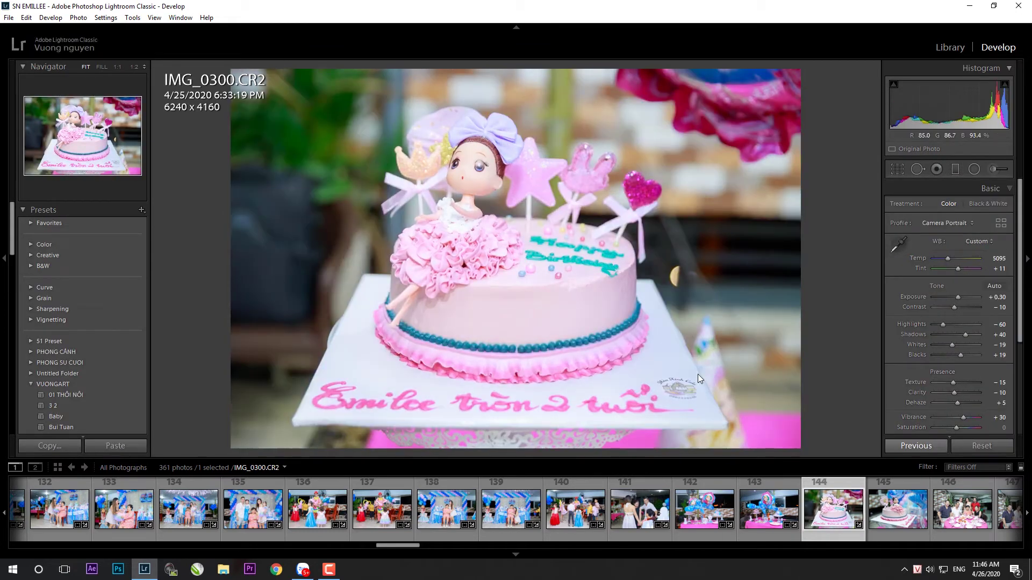
- Level IMG_0300, crop it to 5936 x 3958, and lower shadows to +14 and blacks
key(r)
drag(840, 334, 853, 333)
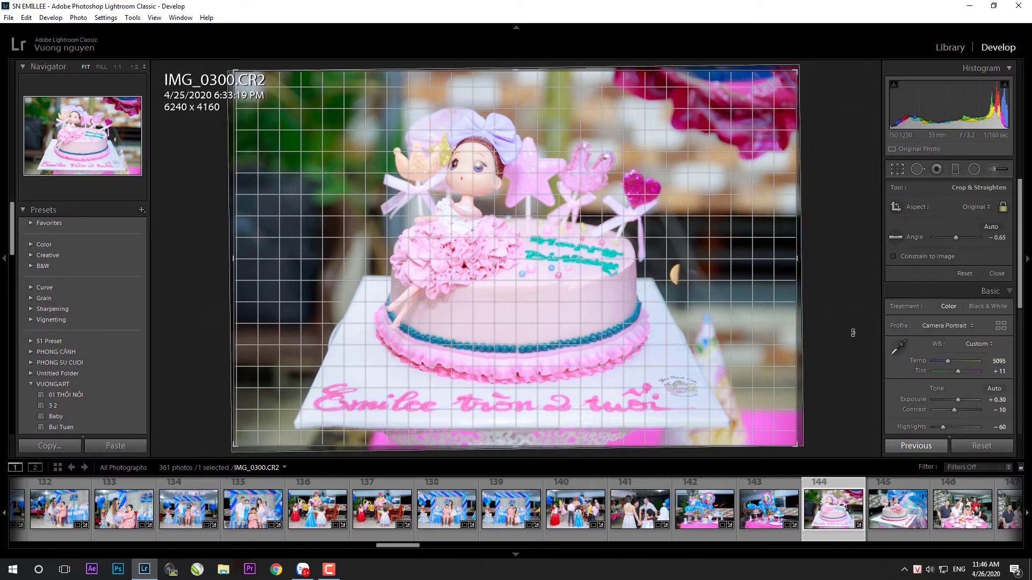
drag(797, 70, 787, 77)
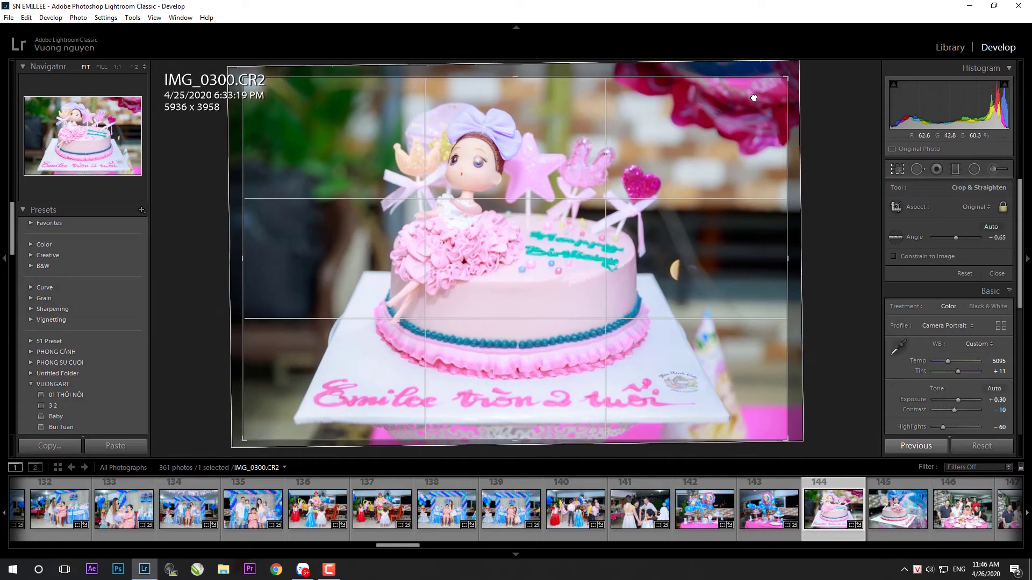
key(Return)
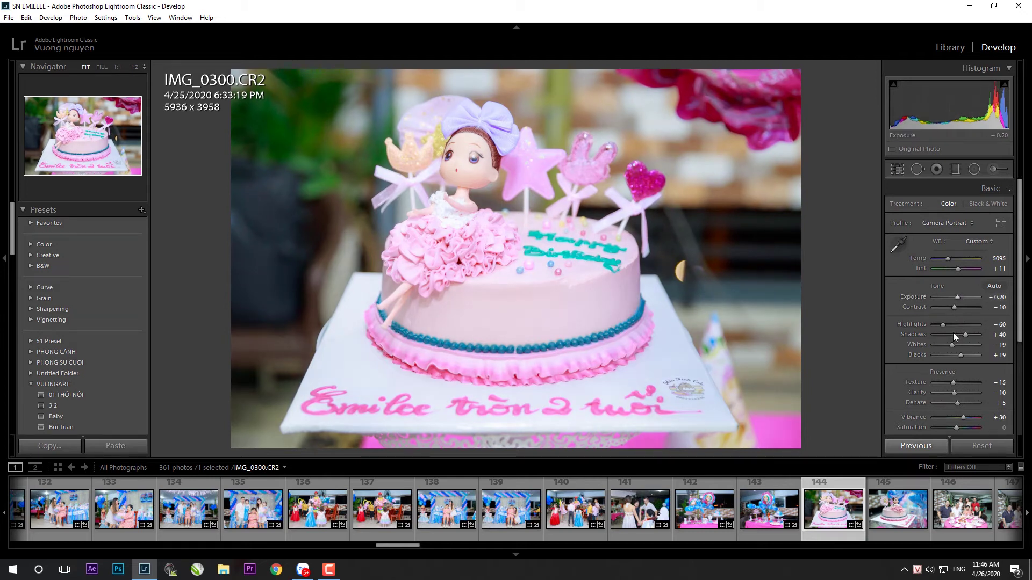
drag(963, 334, 957, 334)
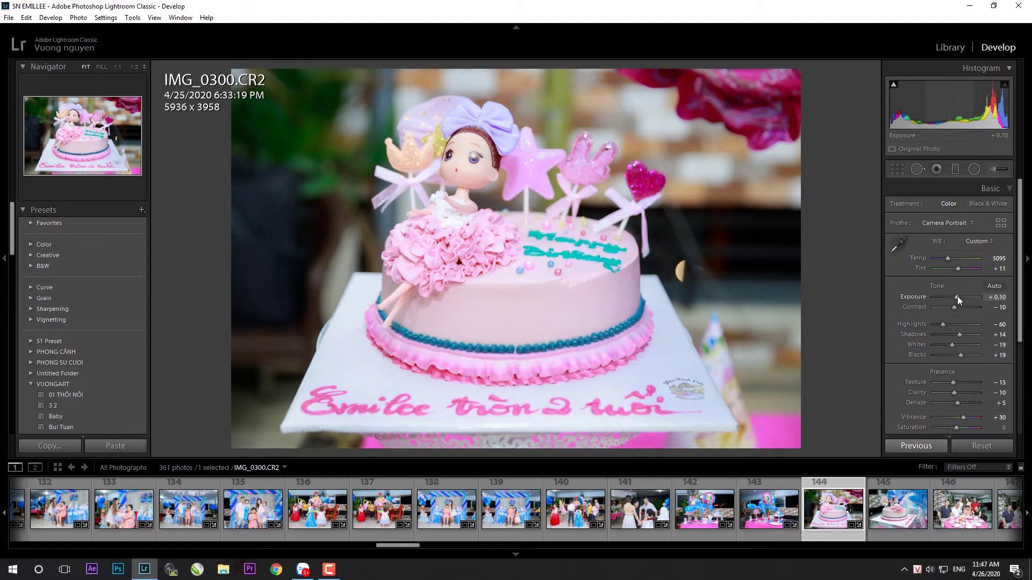
drag(959, 355, 957, 334)
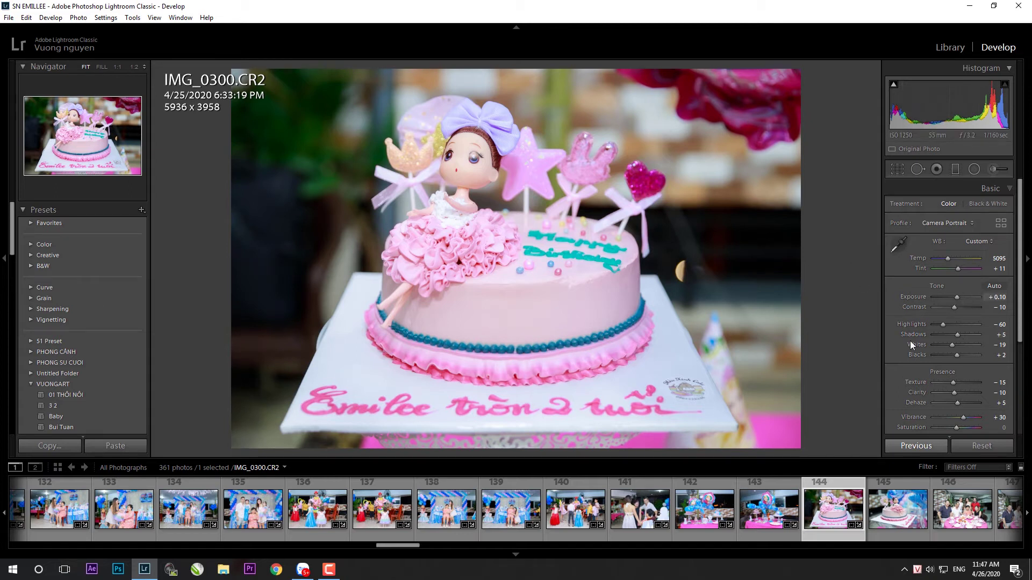
- Paste settings onto IMG_0302, straighten -0.65° with a 6095 x 4064 crop, and set exposure +0.20
click(891, 537)
click(915, 449)
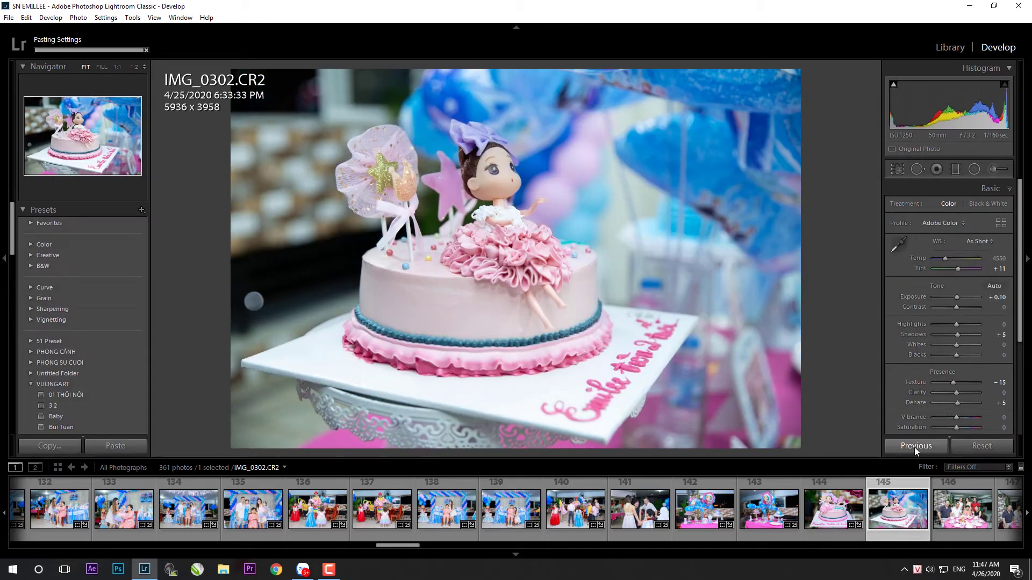
key(r)
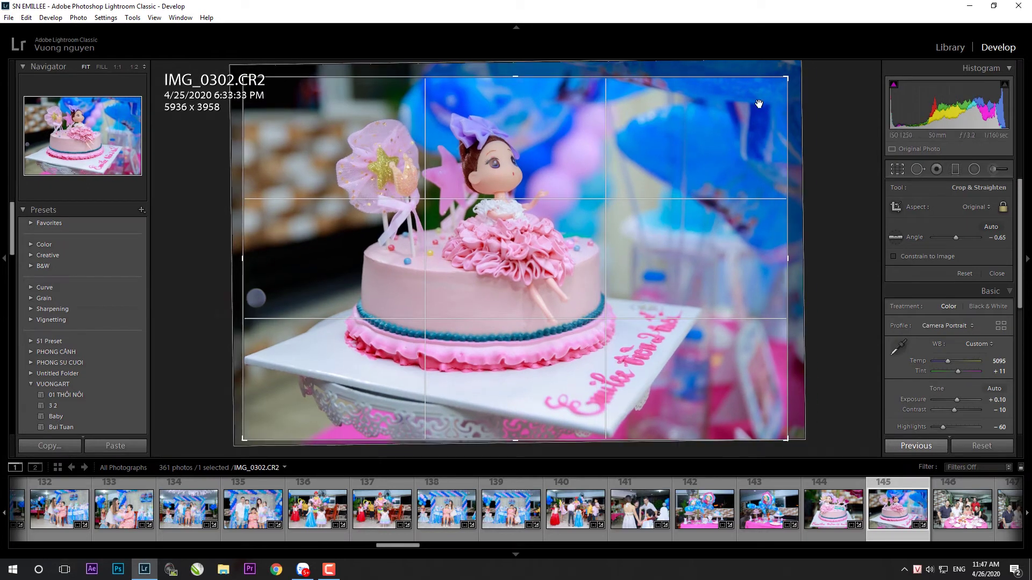
drag(753, 103, 822, 59)
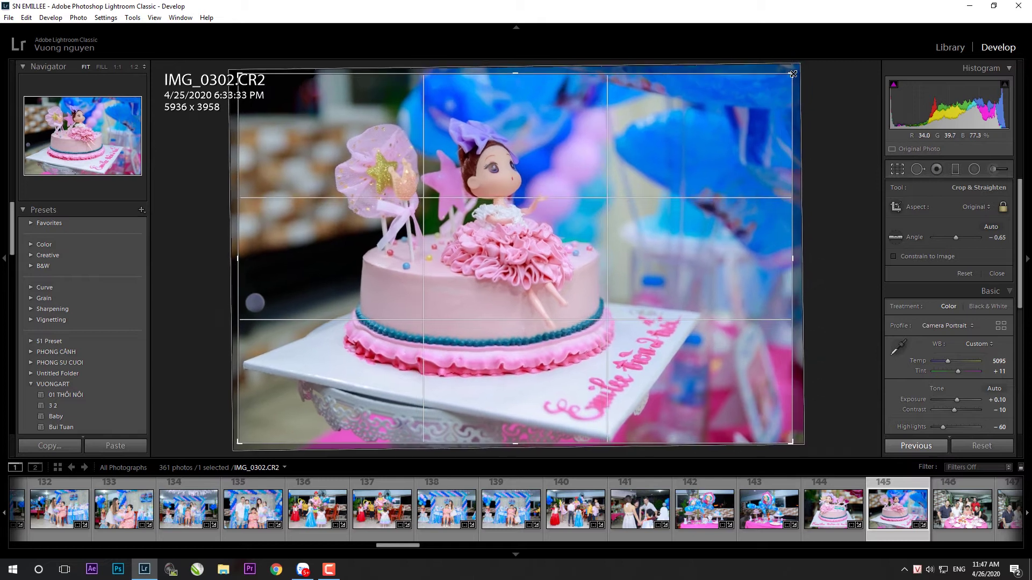
key(Return)
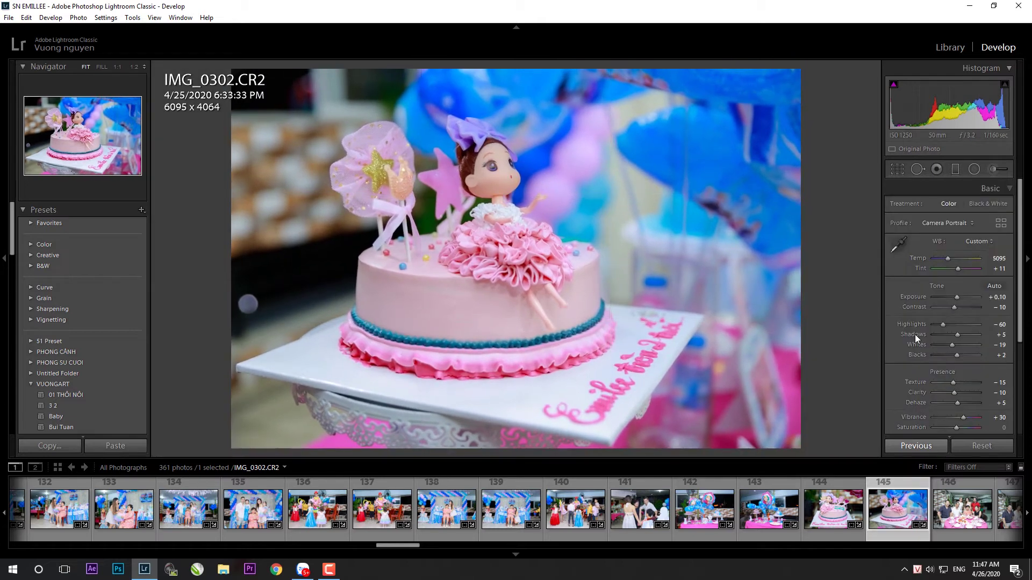
key(Up)
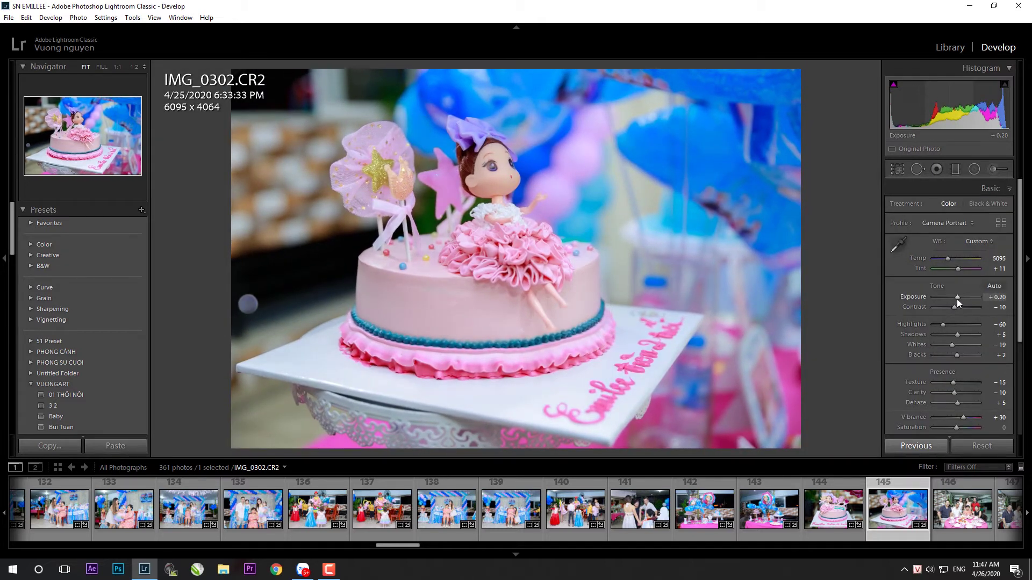
click(962, 516)
- Paste the settings onto IMG_0303 and straighten it by -0.66° with a 5923 x 3949 crop
click(115, 446)
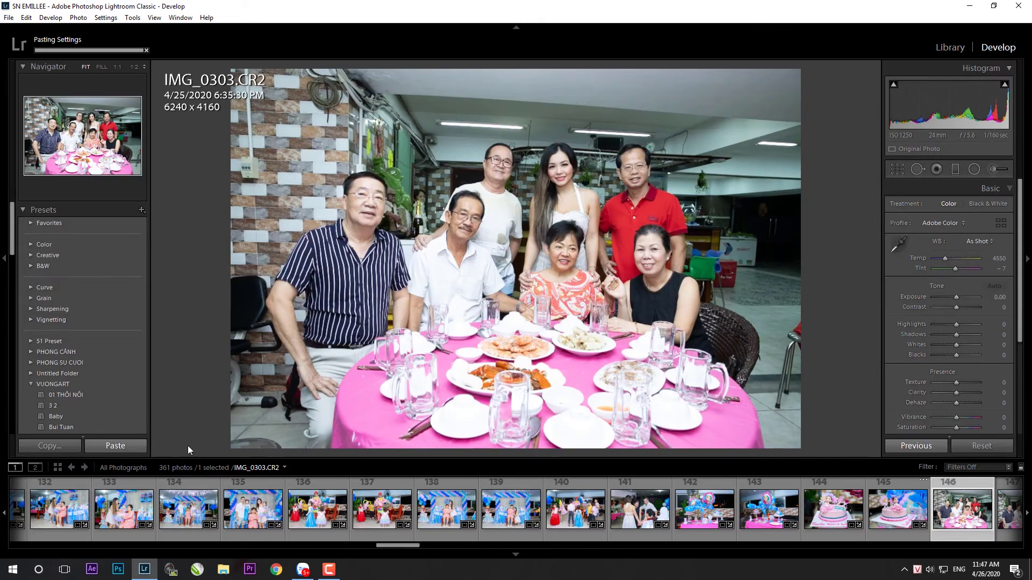
key(r)
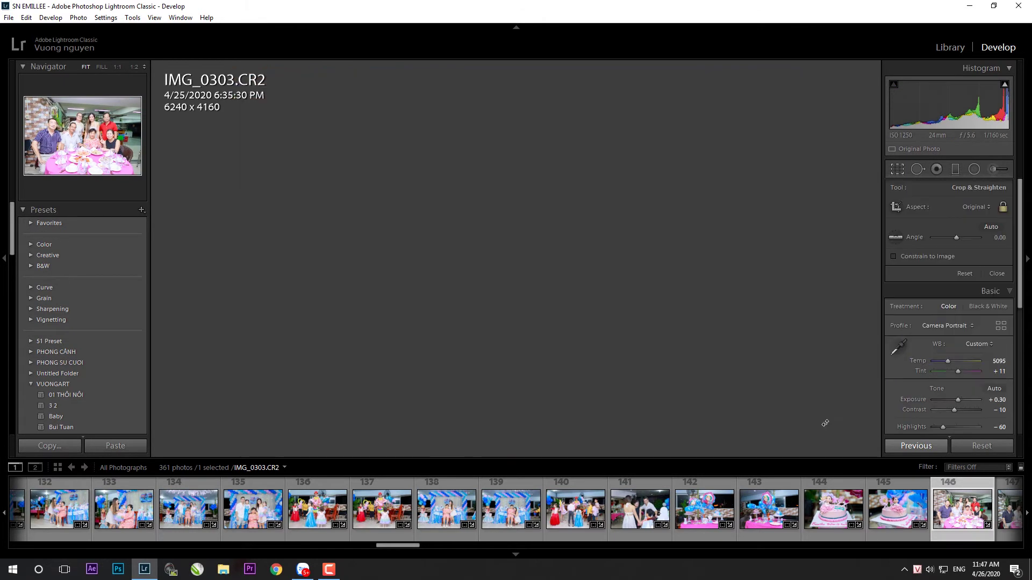
drag(825, 423, 821, 427)
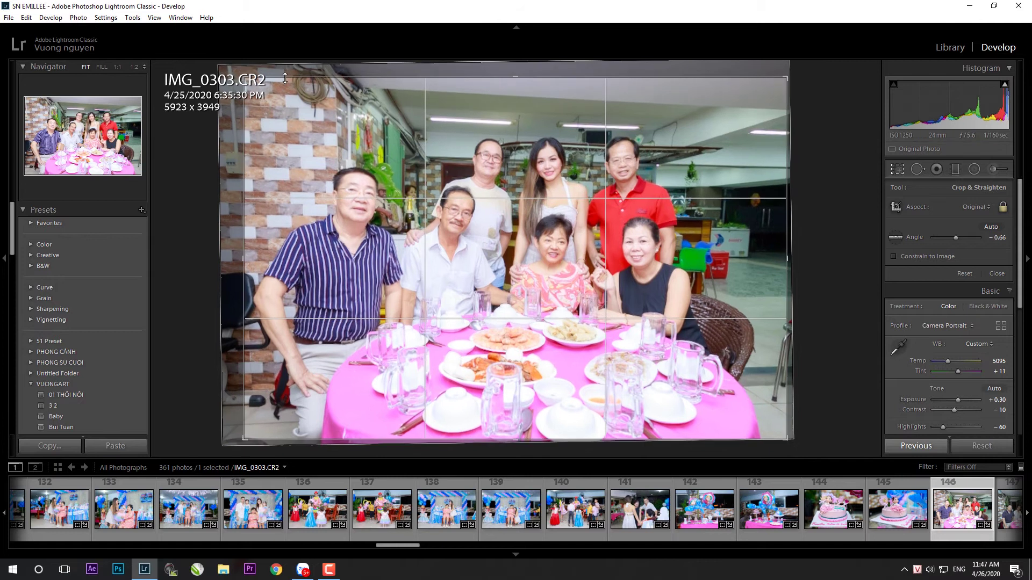
key(Return)
- Set IMG_0303 to exposure -0.30, shadows +45, blacks +12 and highlights -38
drag(957, 297, 962, 296)
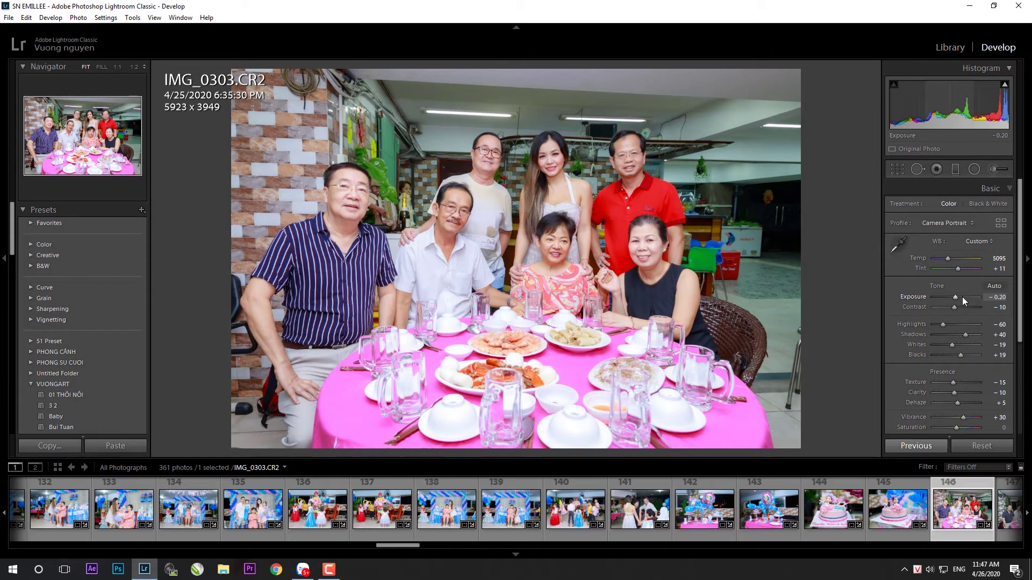
scroll(962, 297, down, 2)
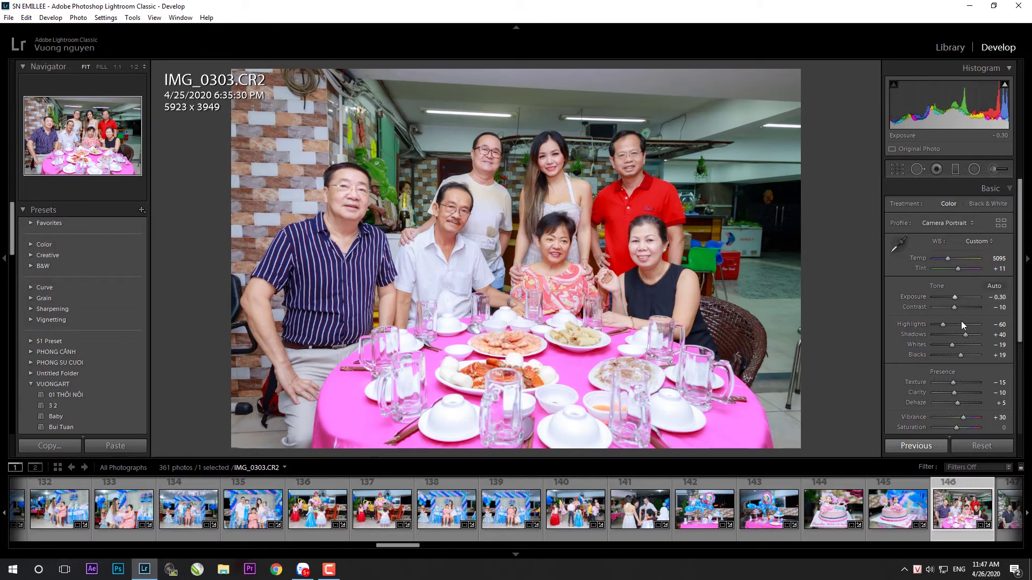
drag(967, 335, 956, 356)
scroll(958, 356, up, 2)
key(k)
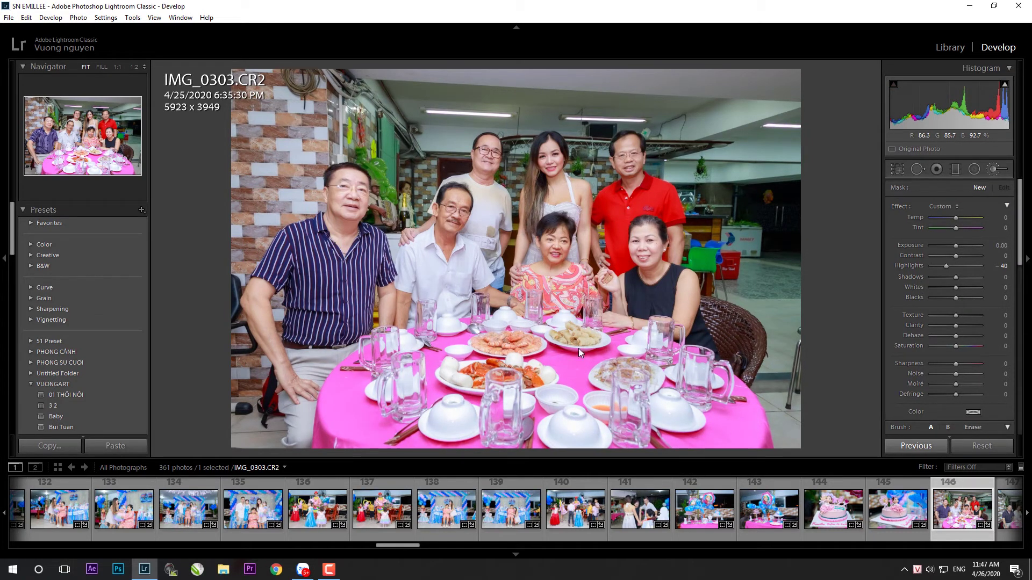
key(k)
drag(943, 324, 945, 323)
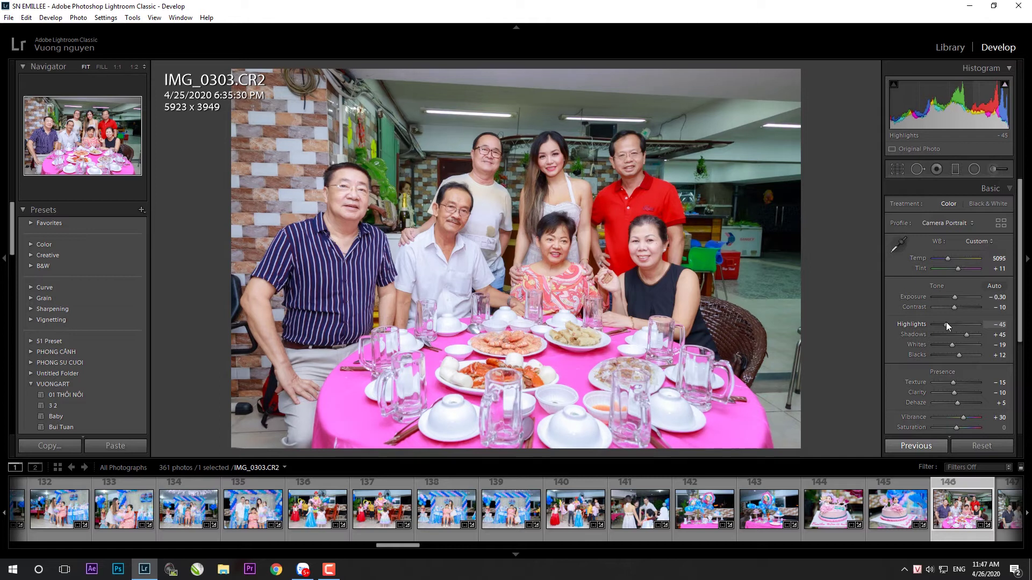
scroll(806, 508, down, 5)
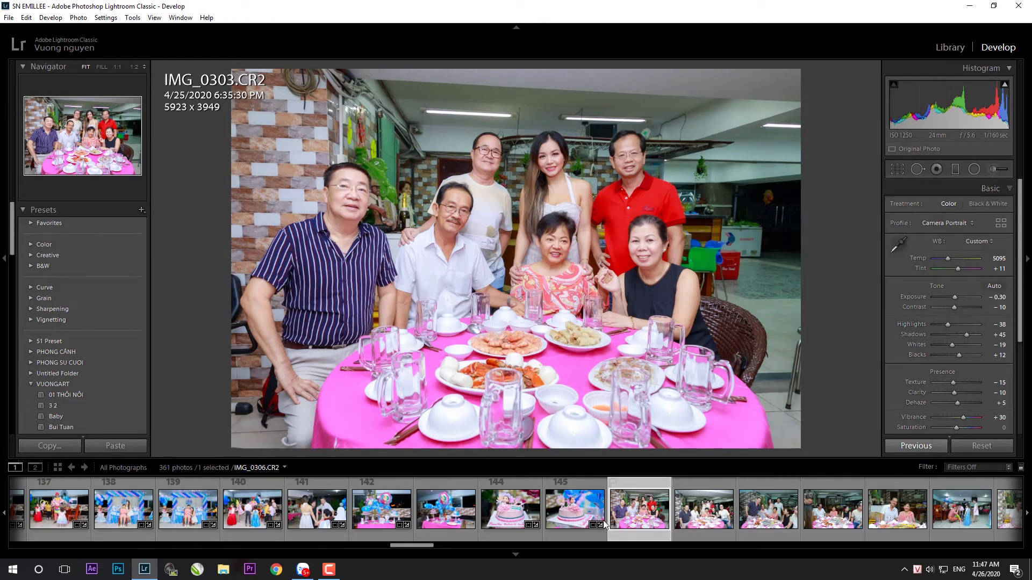
click(699, 511)
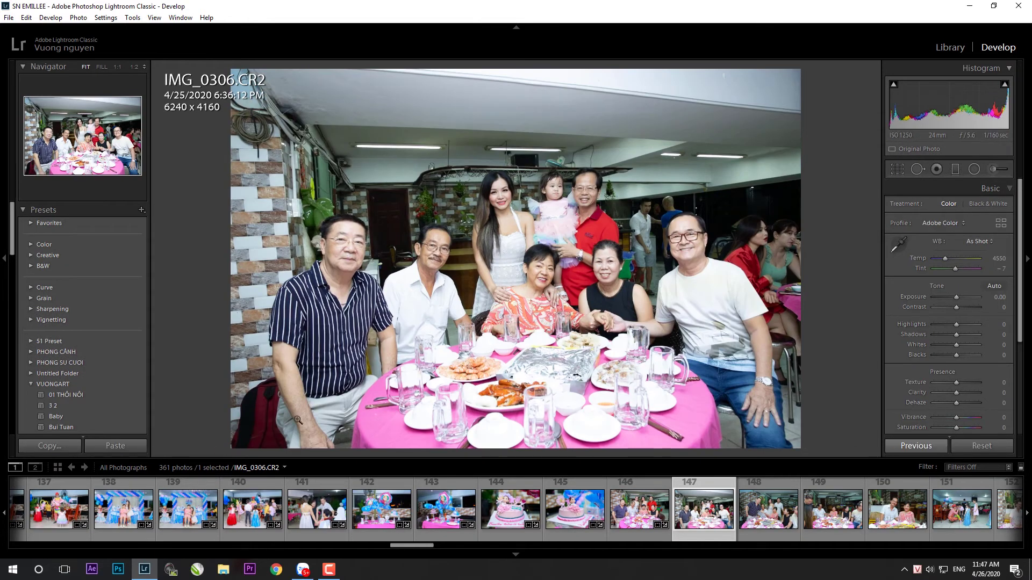
- Paste the copied settings onto IMG_0306, crop it to 6033 x 4022, and set exposure to -0.10
click(122, 451)
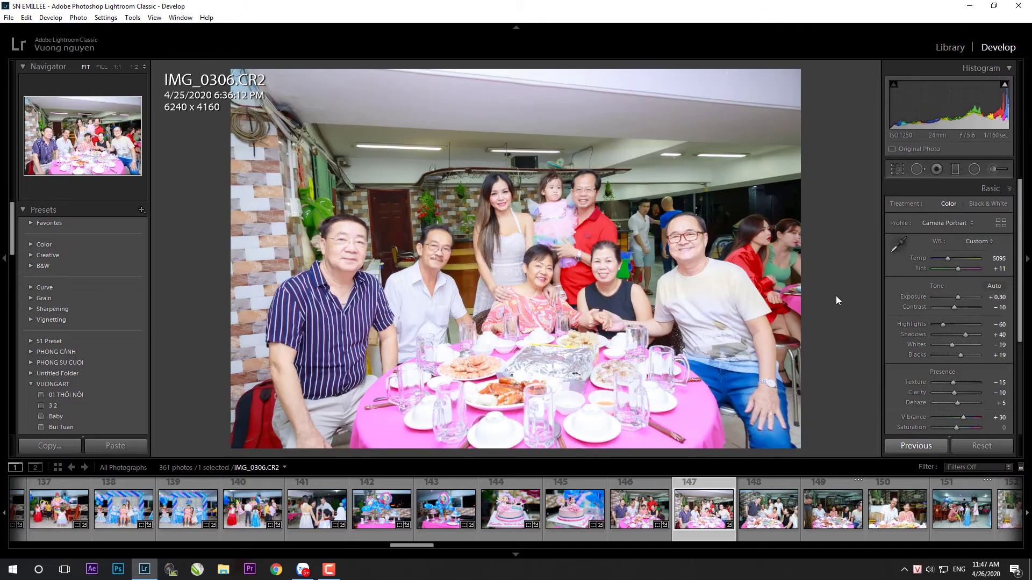
key(r)
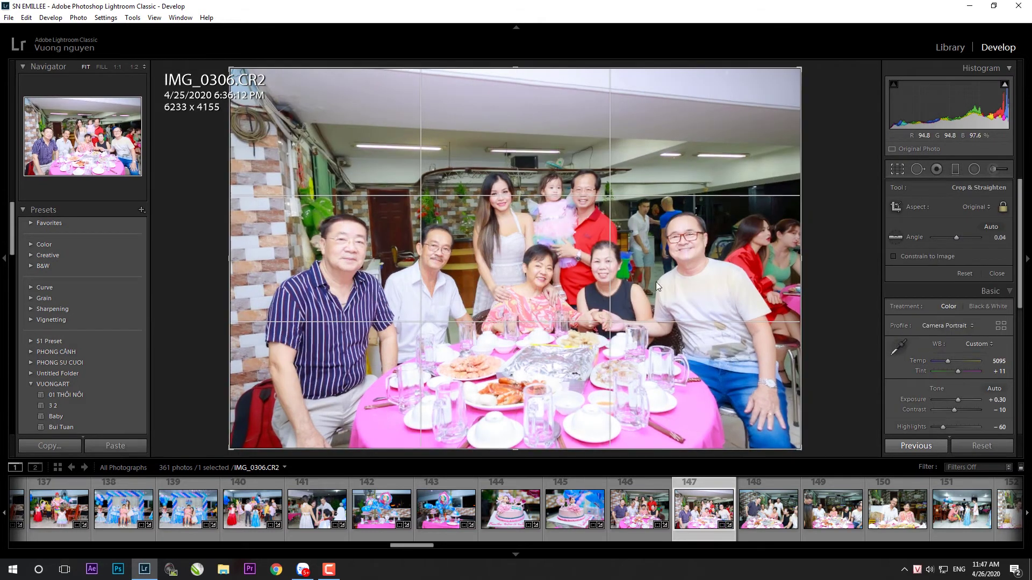
drag(230, 68, 240, 68)
key(Return)
double_click(960, 295)
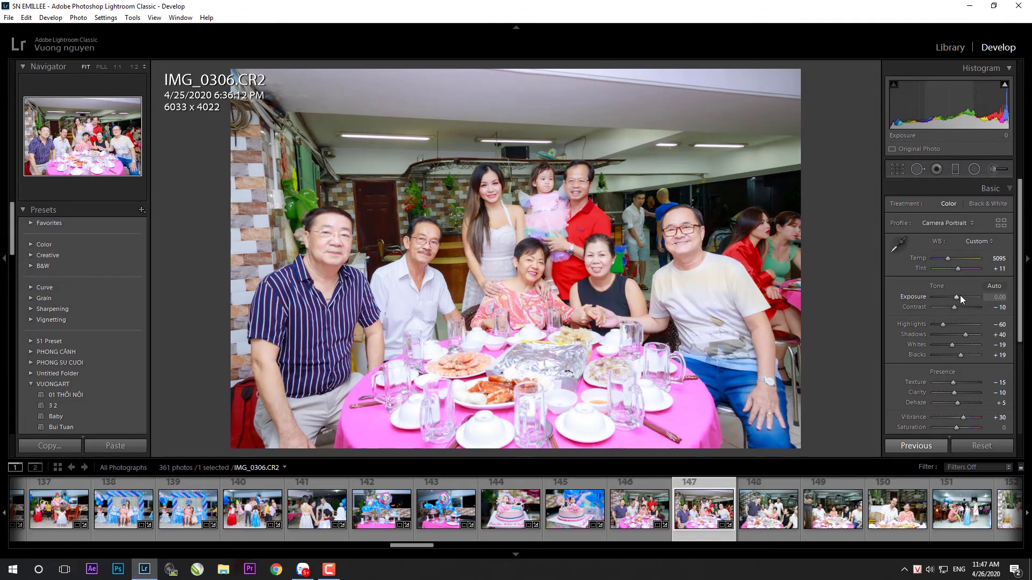
key(Down)
- Brush a local highlights-reducing stroke, then set Shadows to +36 and Blacks to +21
key(k)
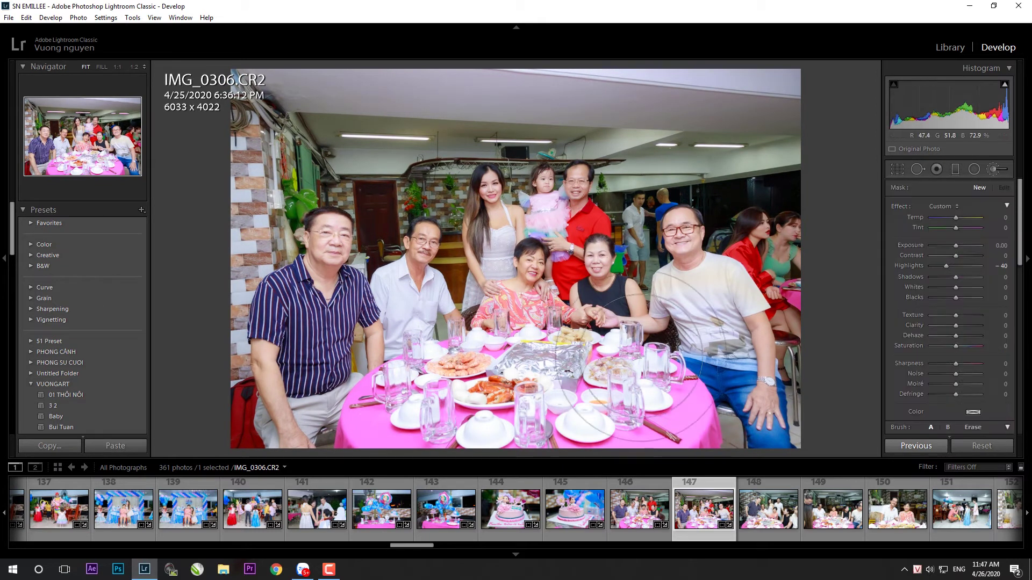
drag(706, 330, 580, 376)
key(k)
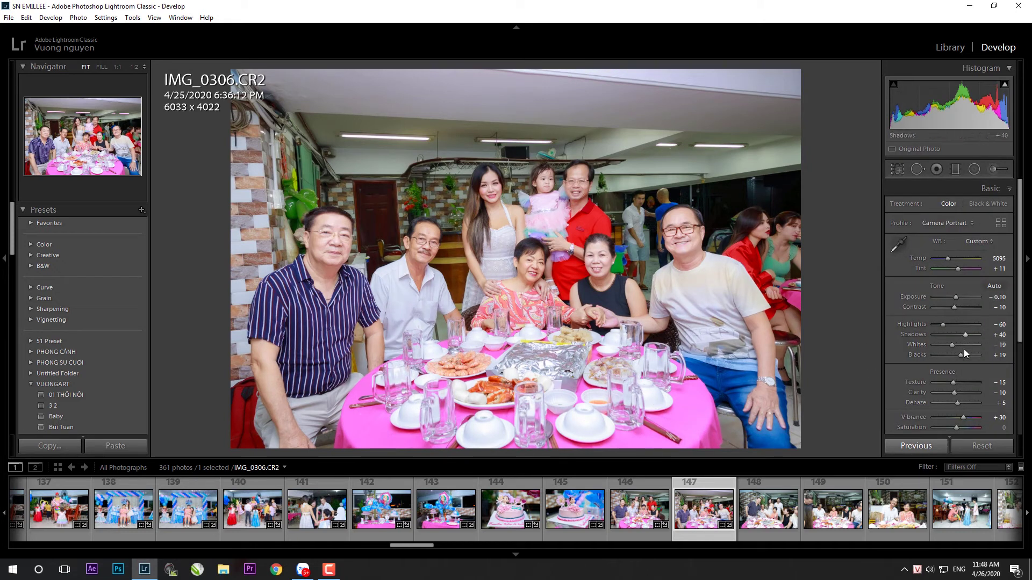
double_click(960, 356)
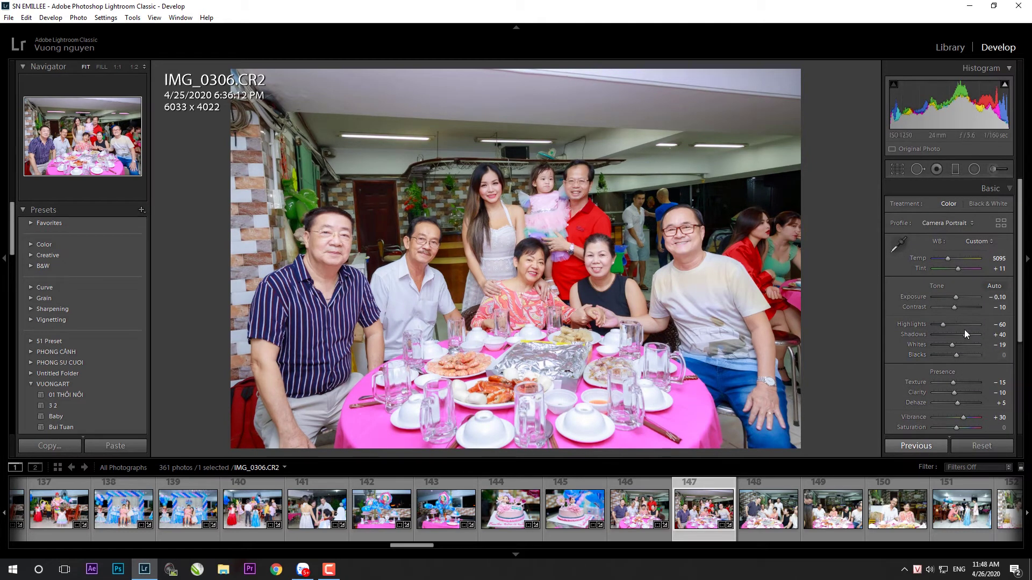
drag(965, 333, 963, 335)
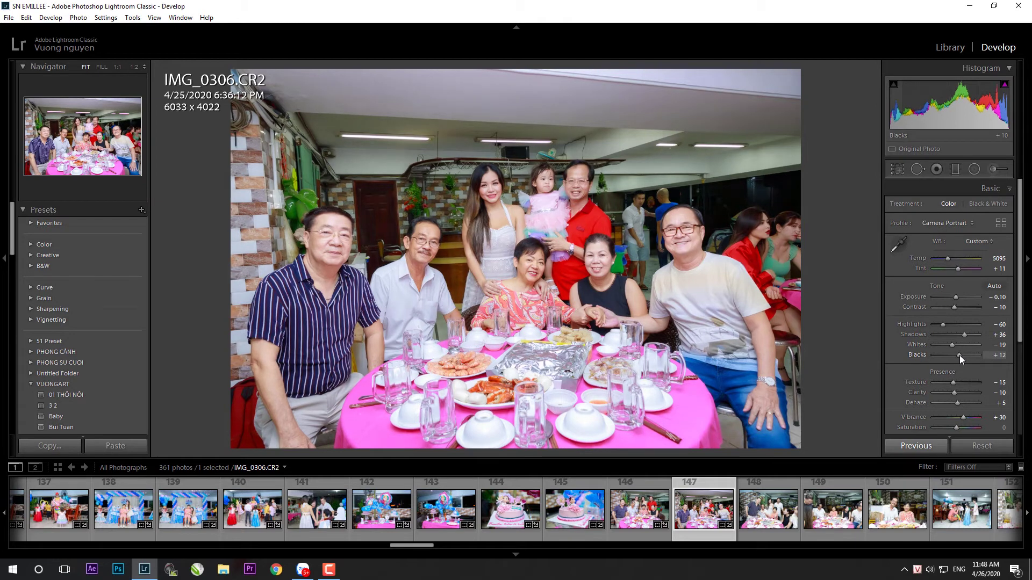
drag(959, 355, 965, 333)
- Copy IMG_0306's develop settings and paste them onto IMG_0307
scroll(965, 333, down, 1)
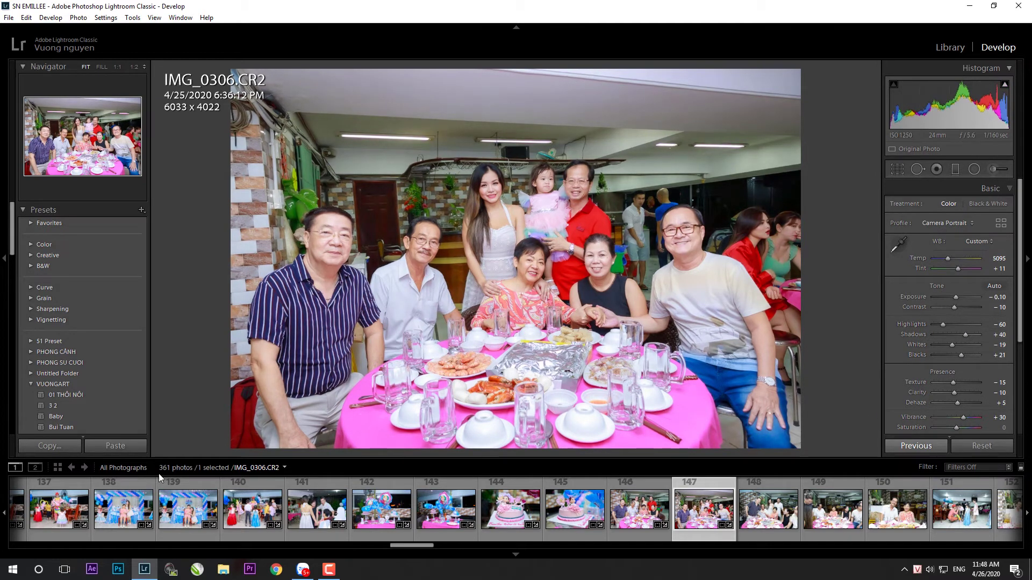
click(48, 447)
click(940, 490)
click(768, 508)
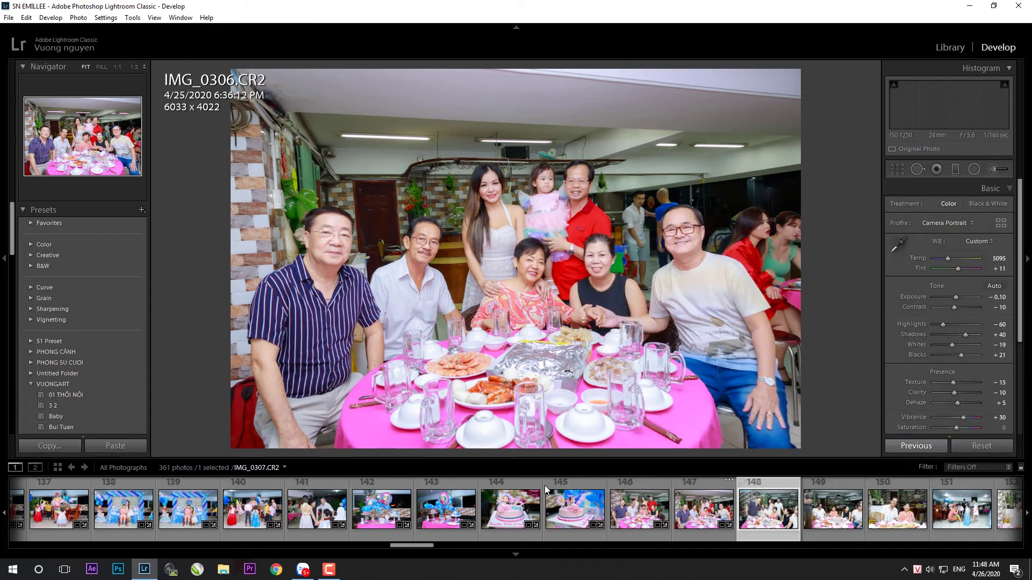
click(108, 446)
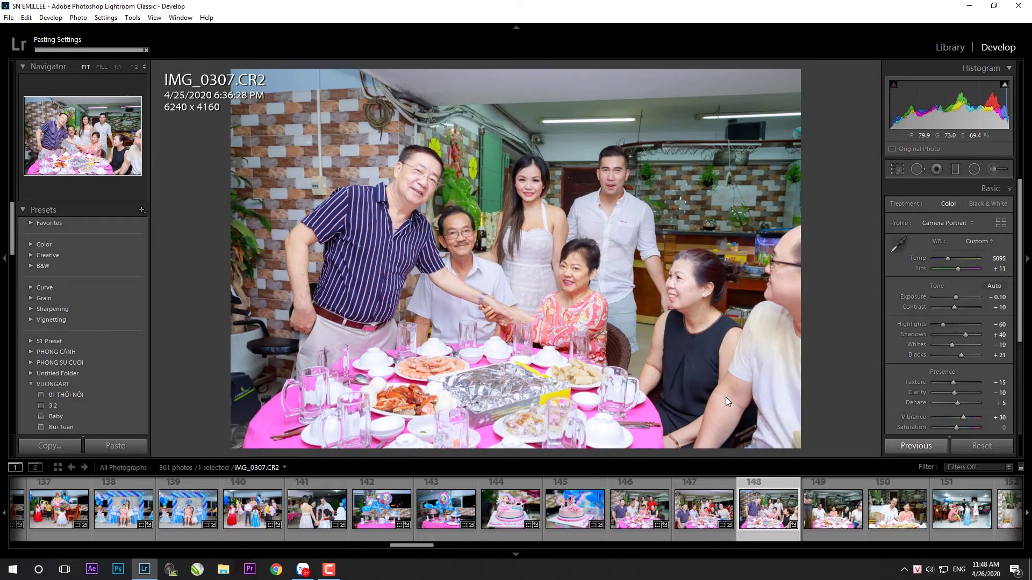
- Crop IMG_0307 to 5864 x 3909 and lower Shadows from +40 to +33
key(r)
drag(230, 69, 264, 88)
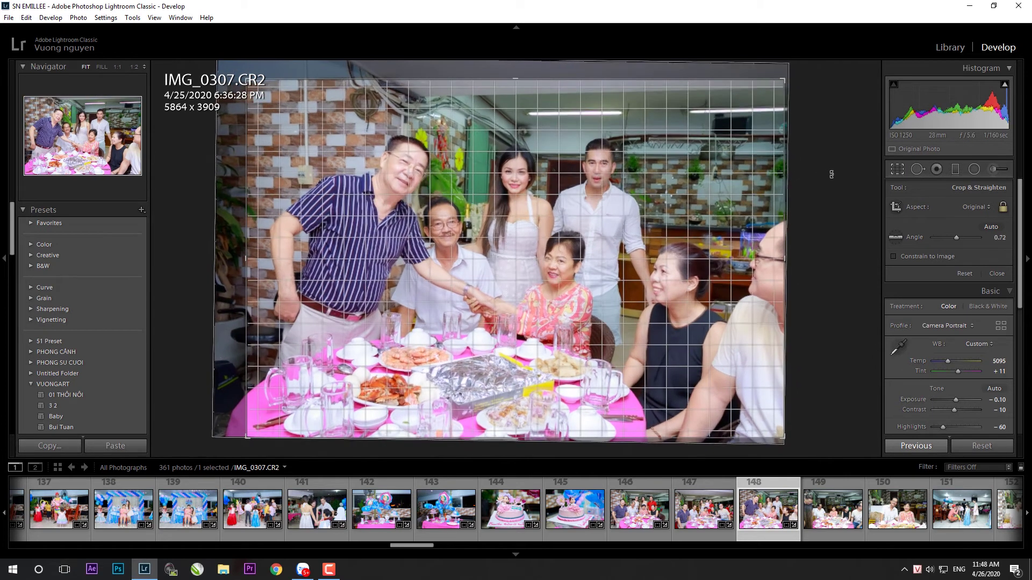
key(Return)
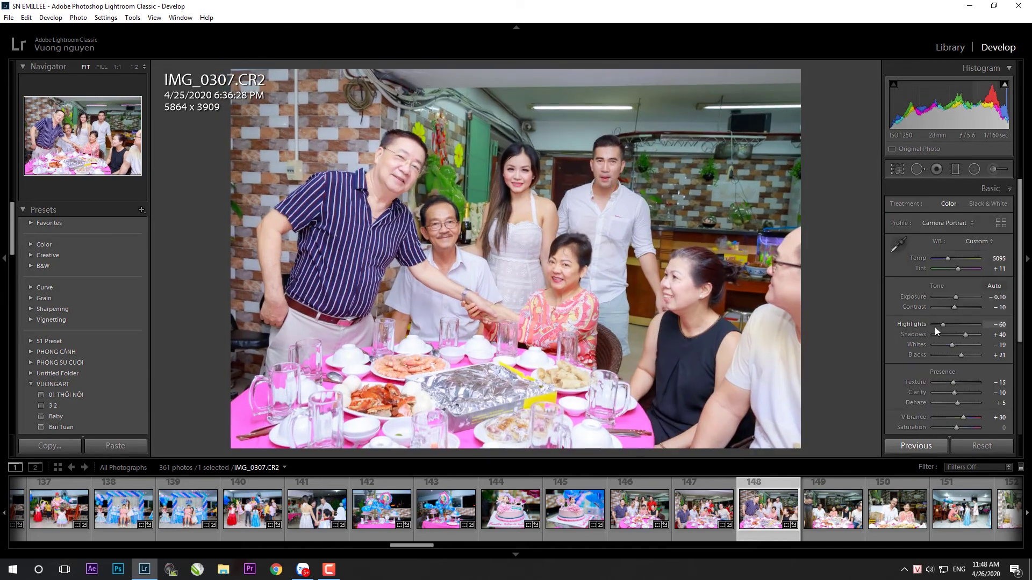
drag(965, 335, 963, 334)
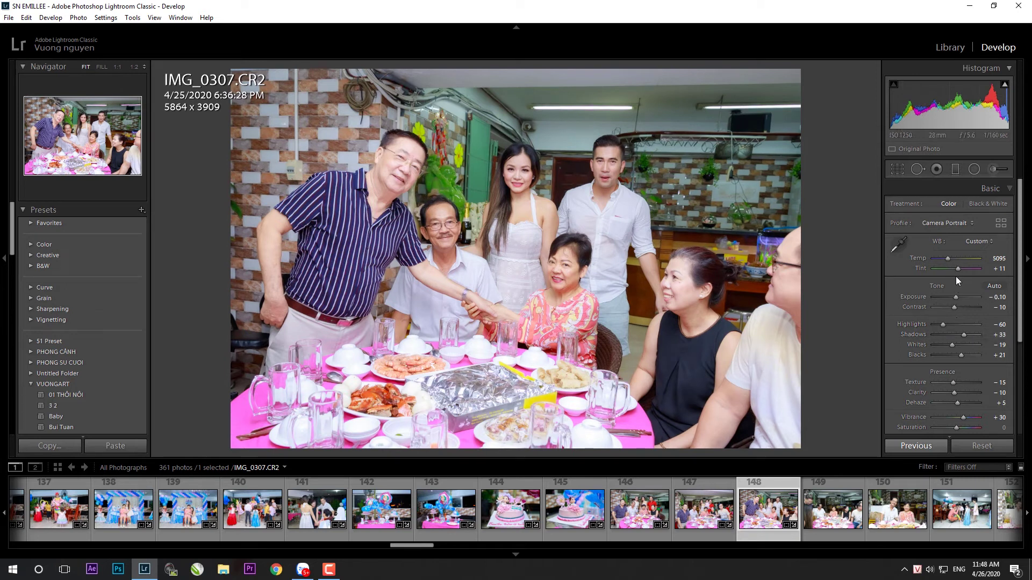
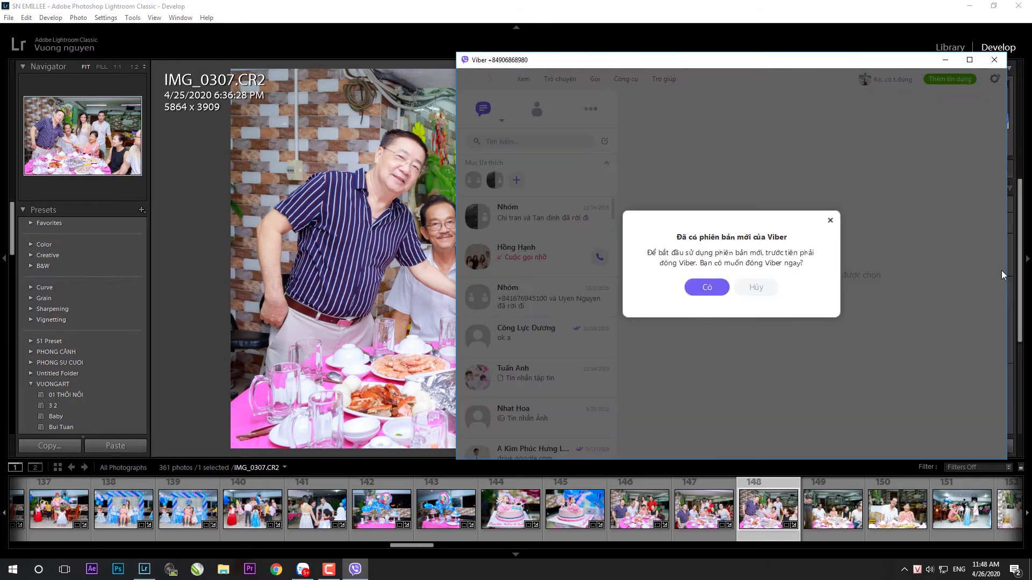
- Dismiss Viber's update prompt, close Viber, and commit Tint +5 on IMG_0307 in Lightroom
click(830, 222)
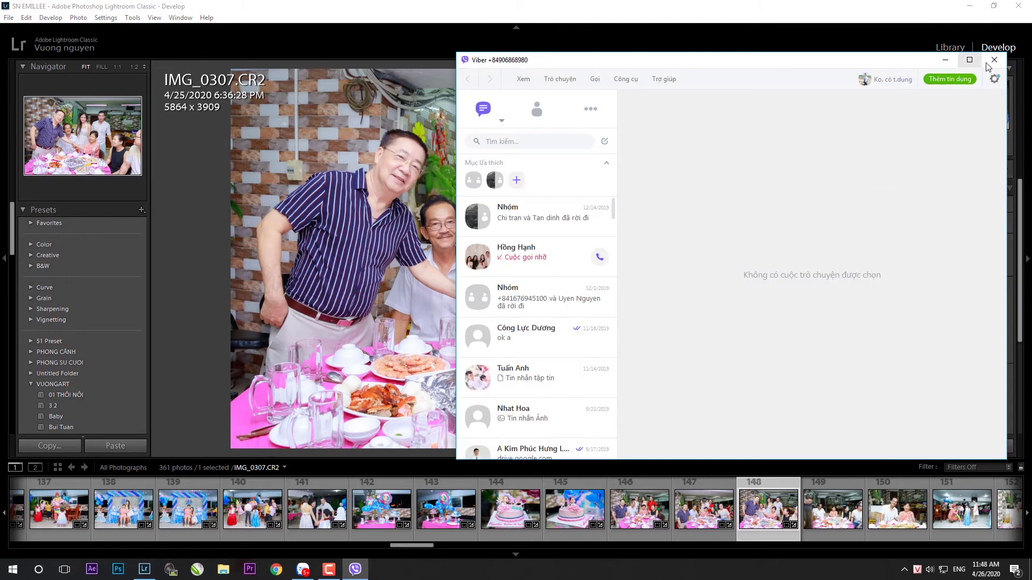
click(994, 59)
key(Return)
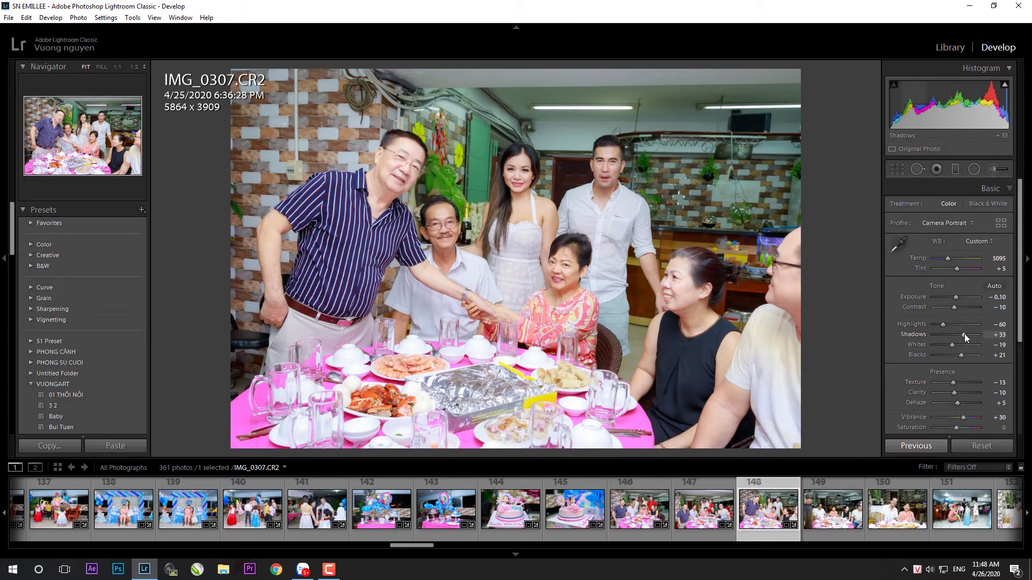
- Paste the copied settings onto IMG_0309, straighten and tighten its crop, and set Exposure to +0.22
key(Right)
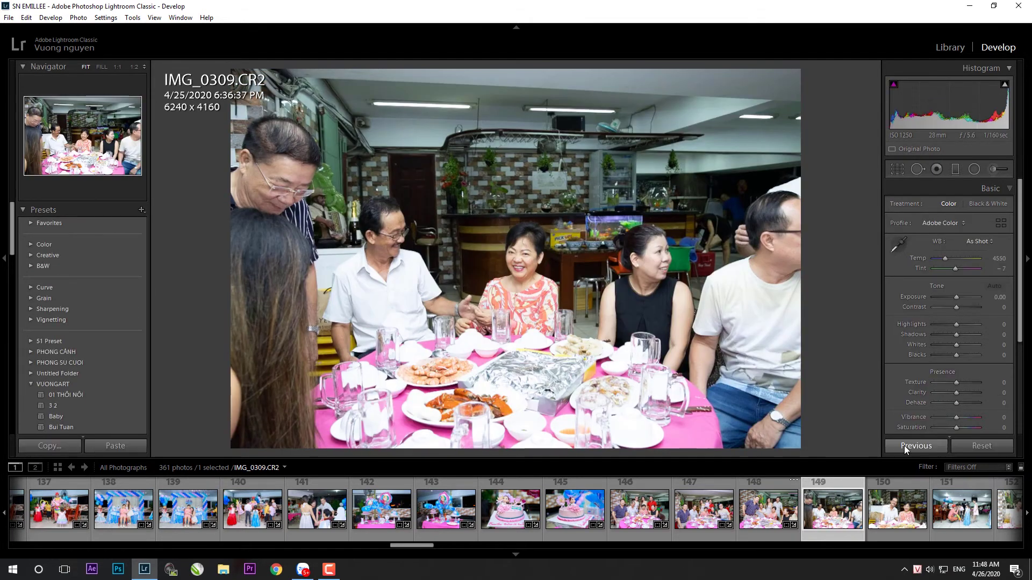
click(904, 446)
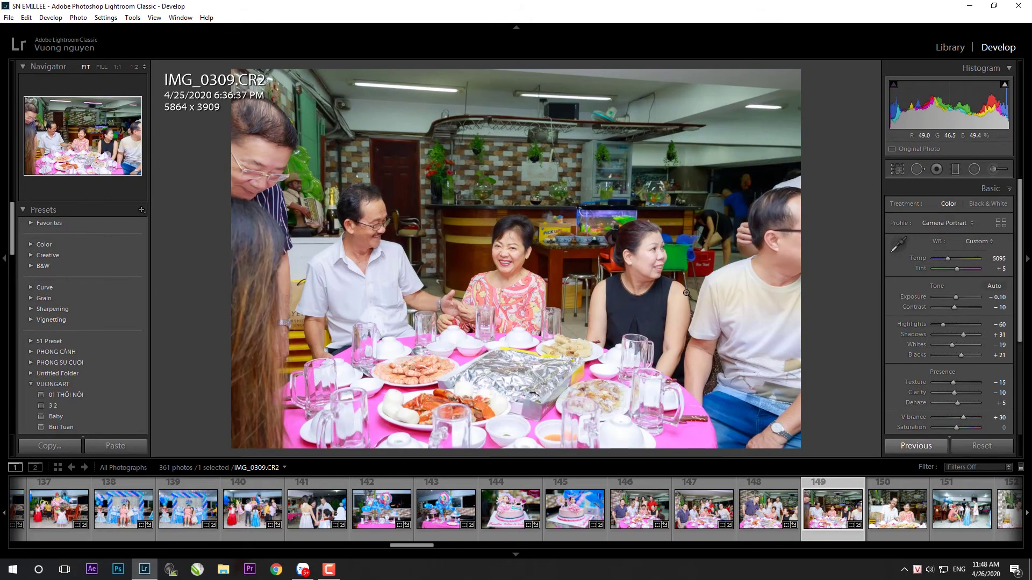
key(r)
mouse_move(850, 395)
mouse_down()
mouse_move(516, 240)
mouse_move(498, 254)
mouse_up()
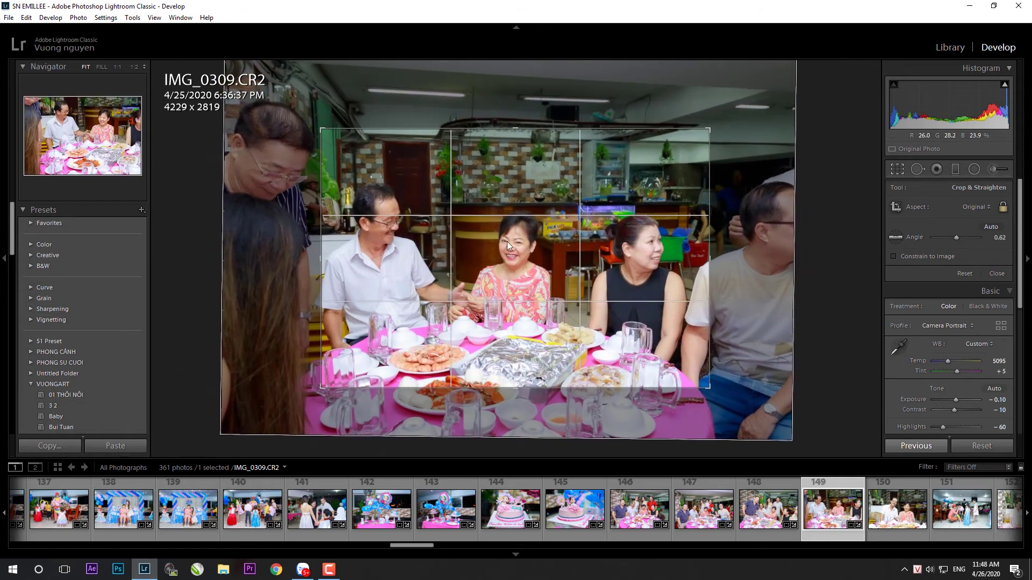
drag(577, 206, 689, 163)
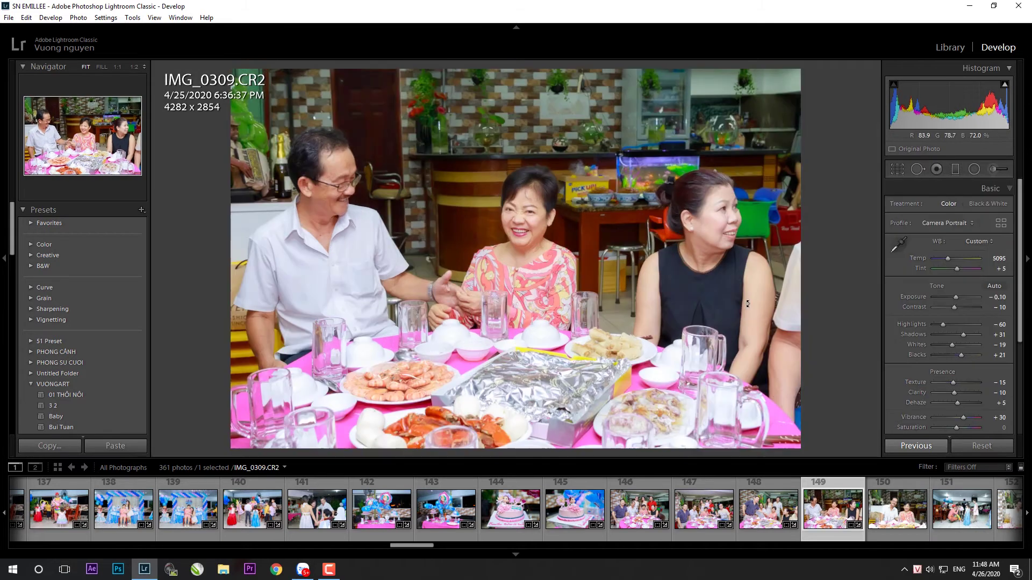
key(Return)
double_click(956, 301)
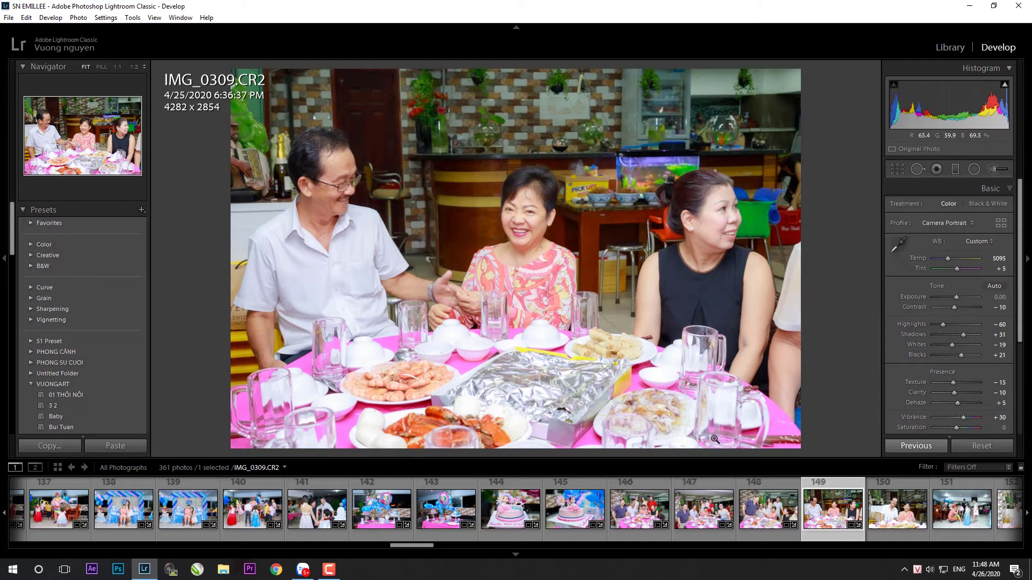
key(k)
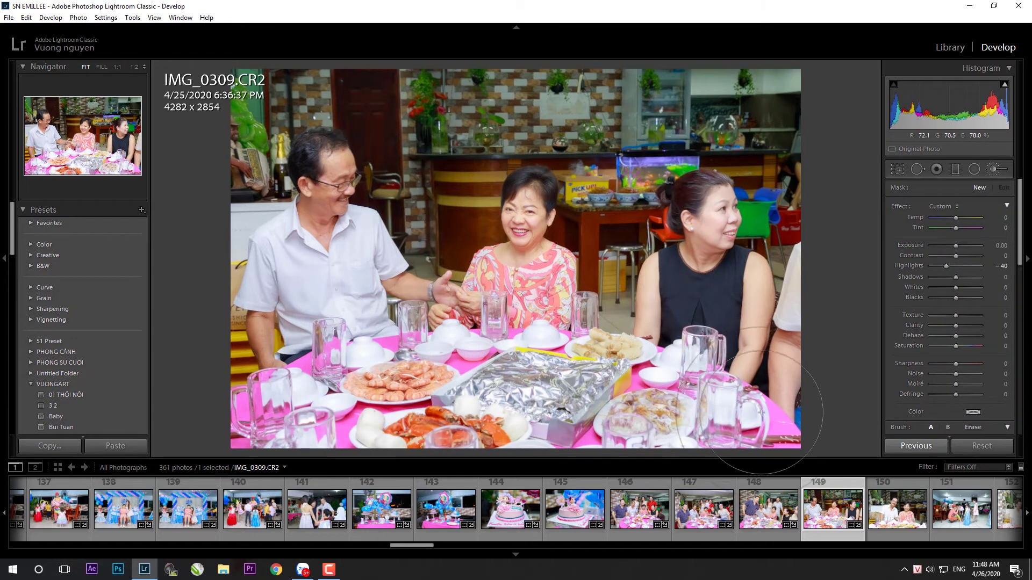
key(k)
drag(955, 299, 957, 298)
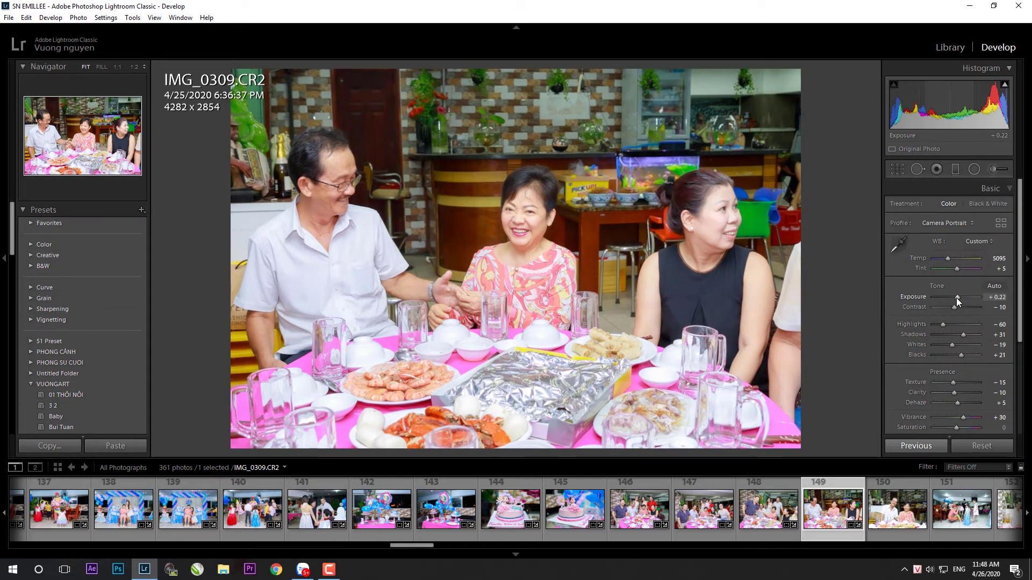
- Paste the settings onto IMG_0311 and straighten it to a 5747×3832 crop
click(897, 508)
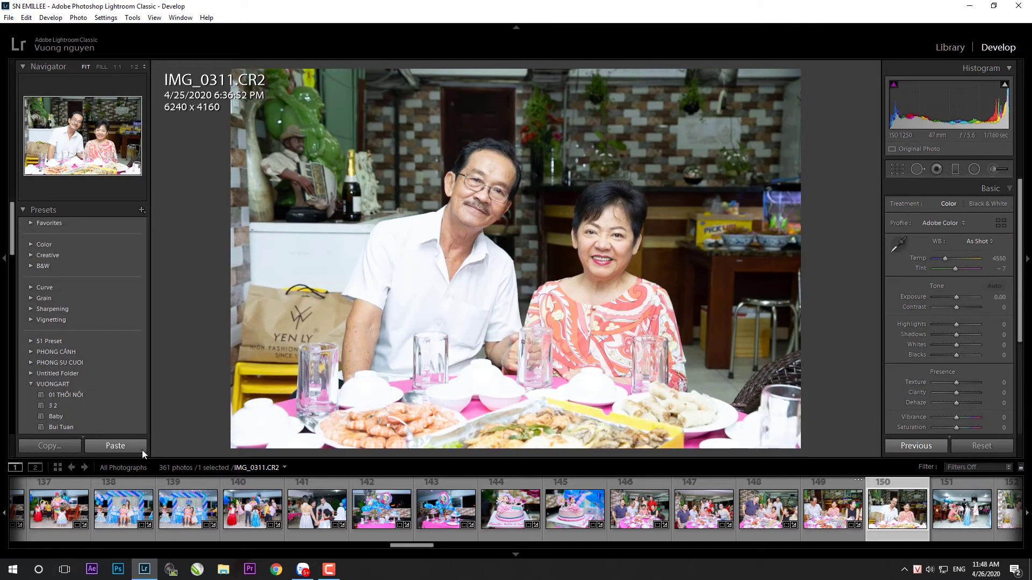
click(142, 450)
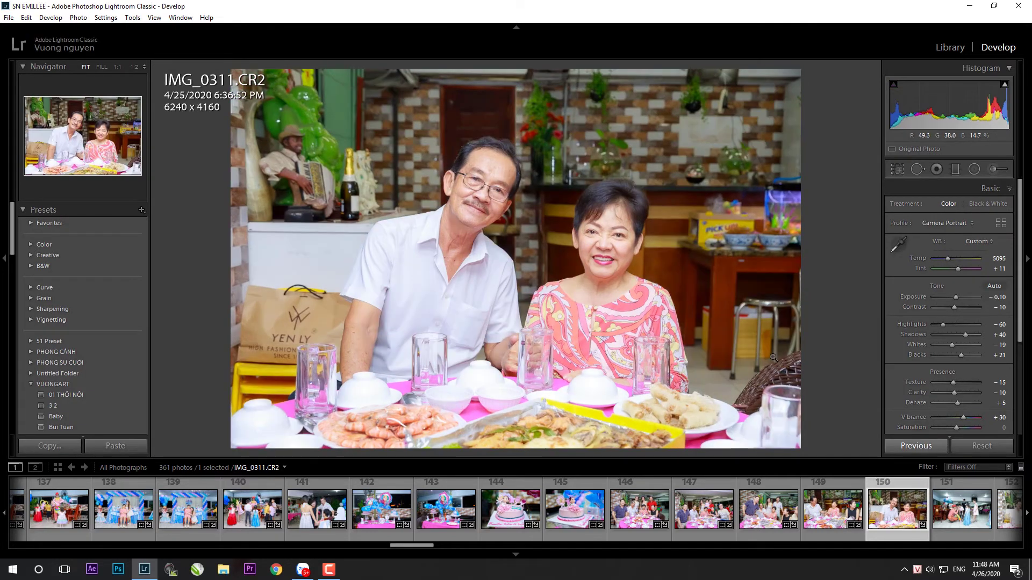
key(r)
mouse_move(706, 114)
mouse_down()
mouse_move(719, 106)
mouse_move(701, 105)
mouse_up()
key(Return)
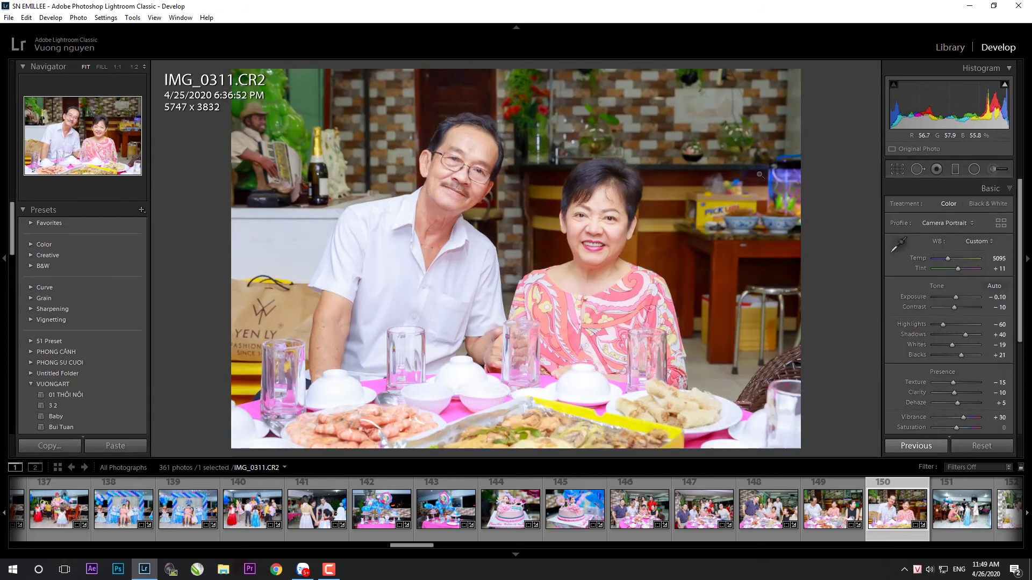
key(k)
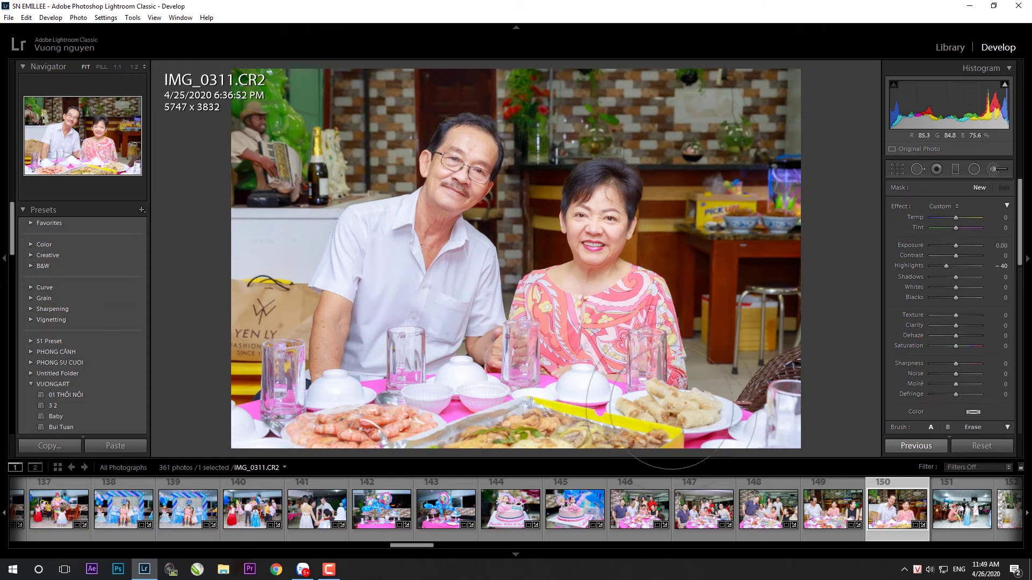
key(k)
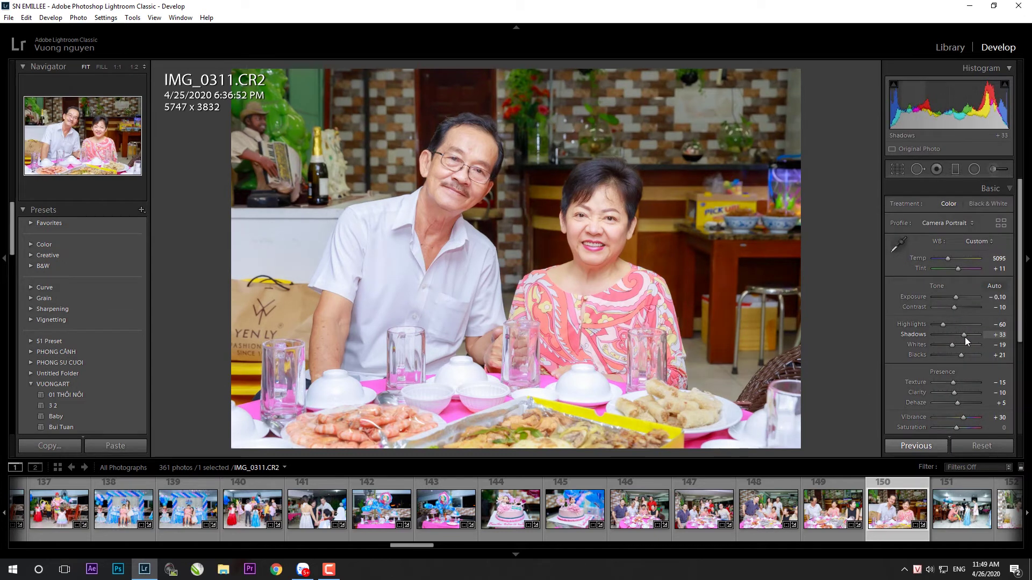
click(962, 510)
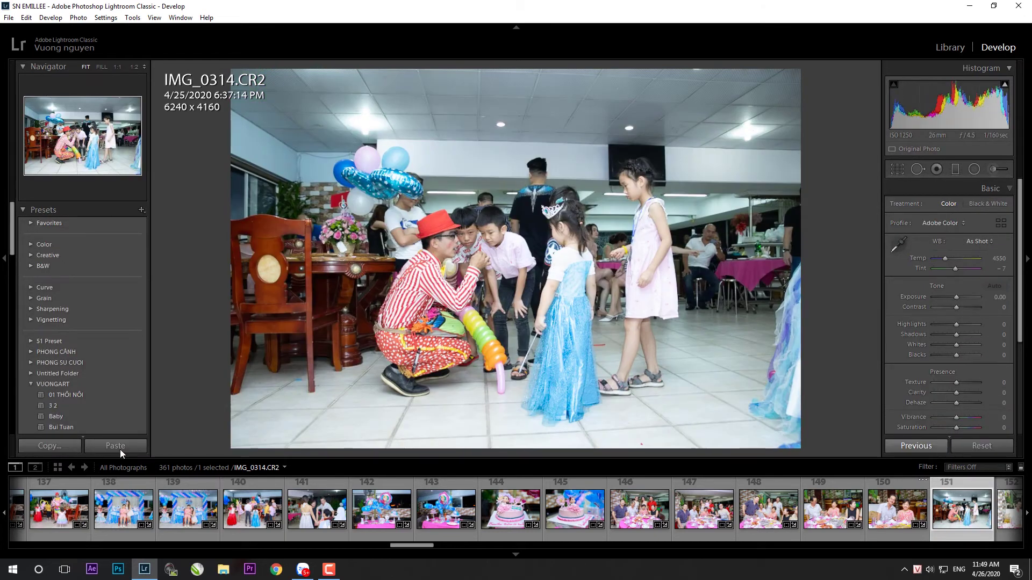
- Paste the settings onto IMG_0314 and straighten its crop at a 0.54 angle
click(119, 450)
key(r)
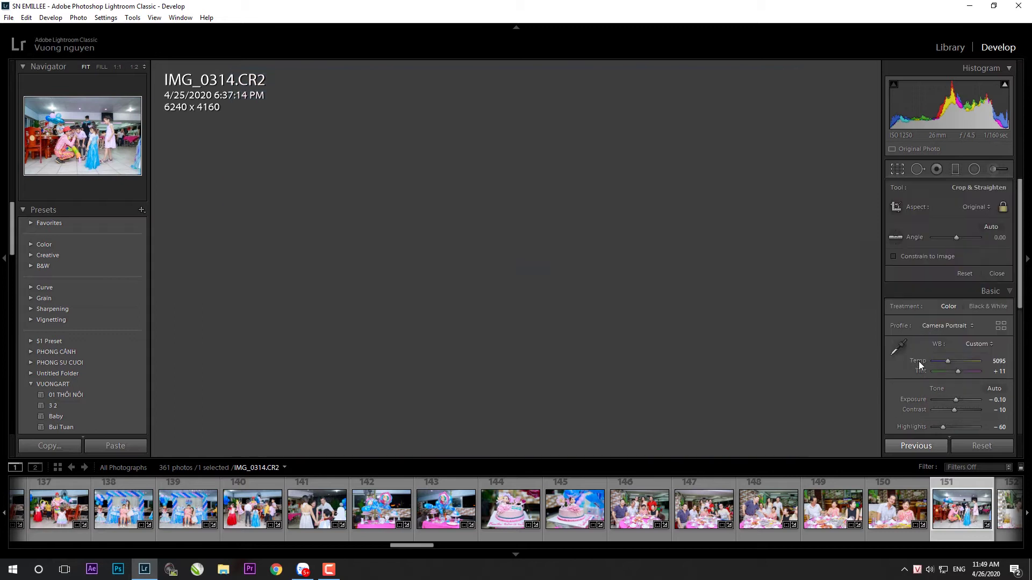
drag(787, 67, 744, 107)
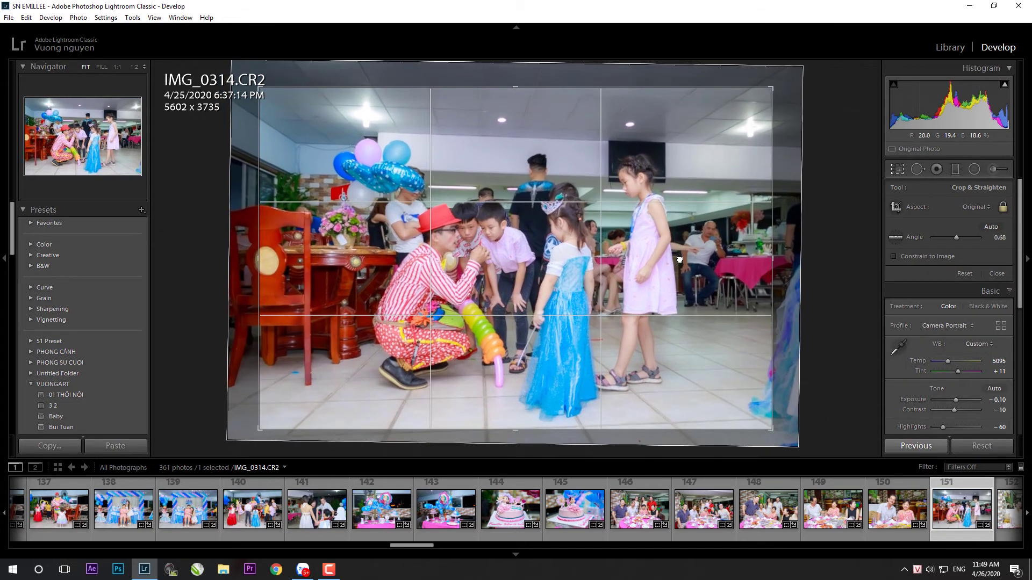
drag(786, 311, 783, 334)
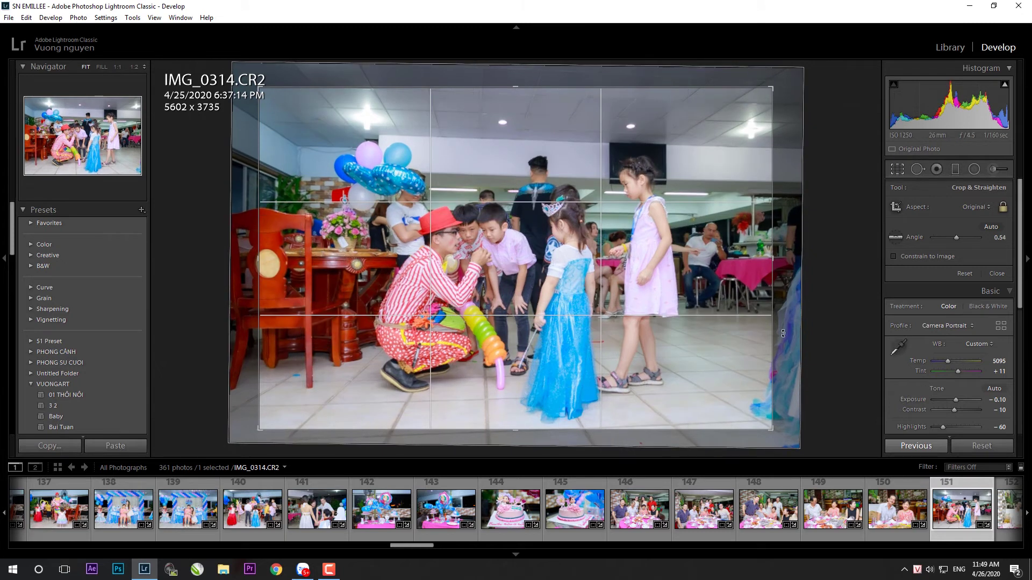
key(Return)
scroll(628, 542, down, 5)
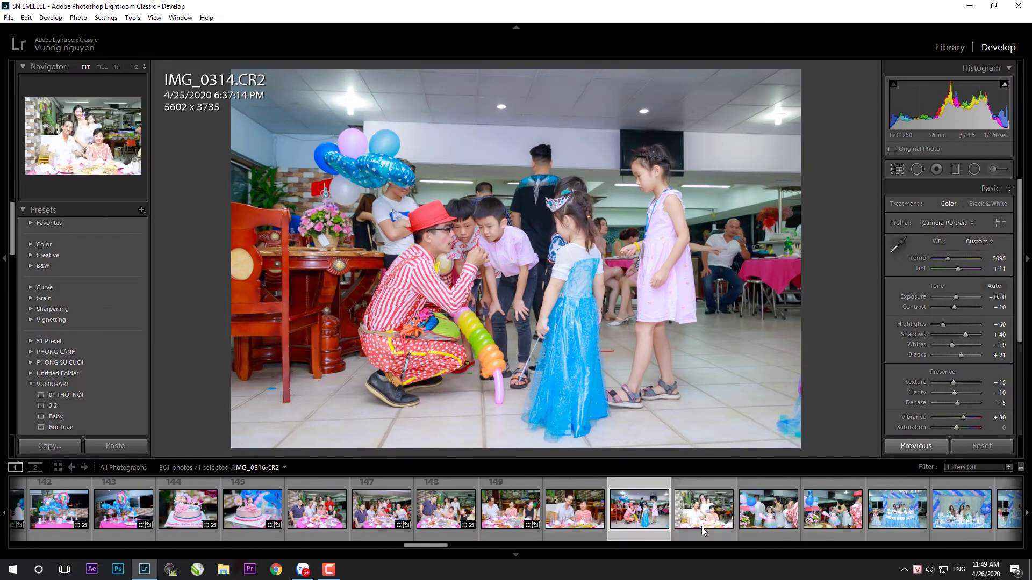
- Darken IMG_0316 to −0.80 exposure with lower shadows and crop it
click(701, 526)
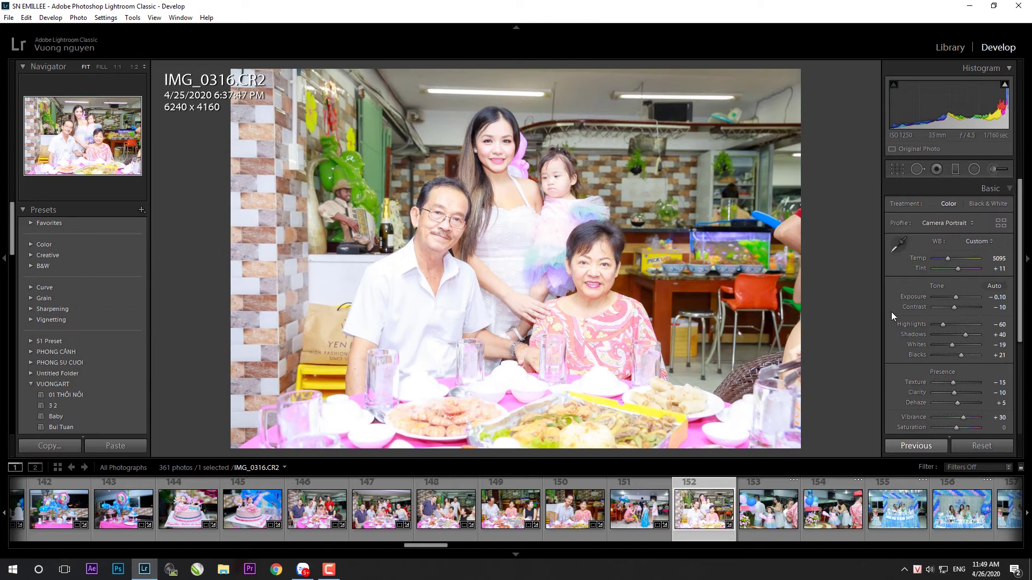
double_click(956, 298)
drag(957, 297, 955, 296)
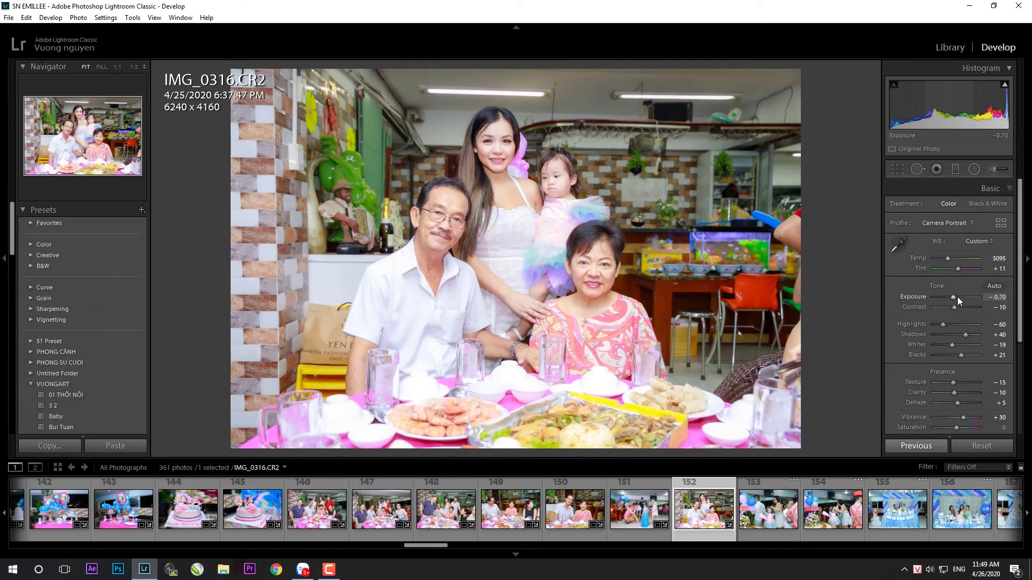
drag(964, 334, 961, 334)
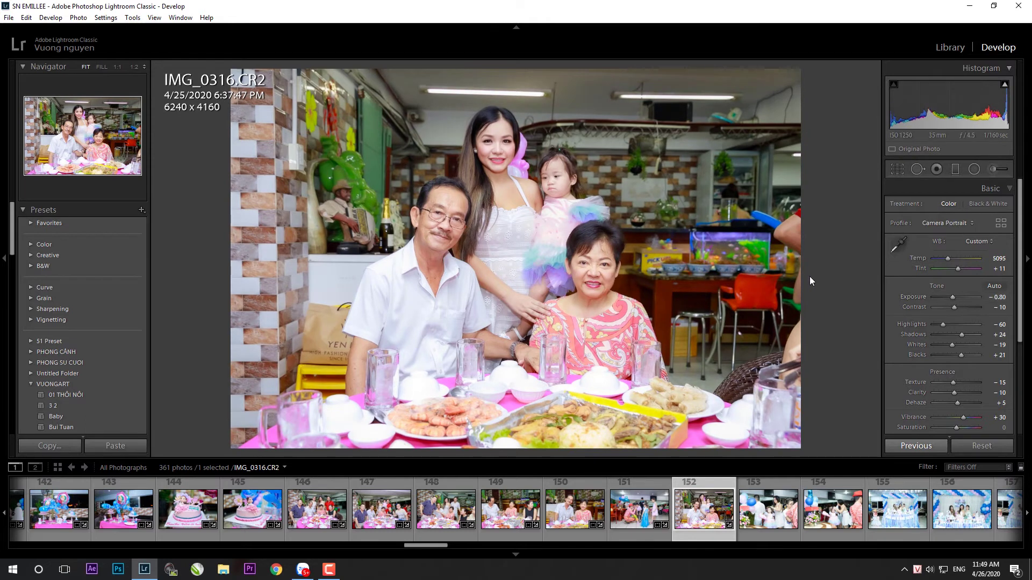
key(r)
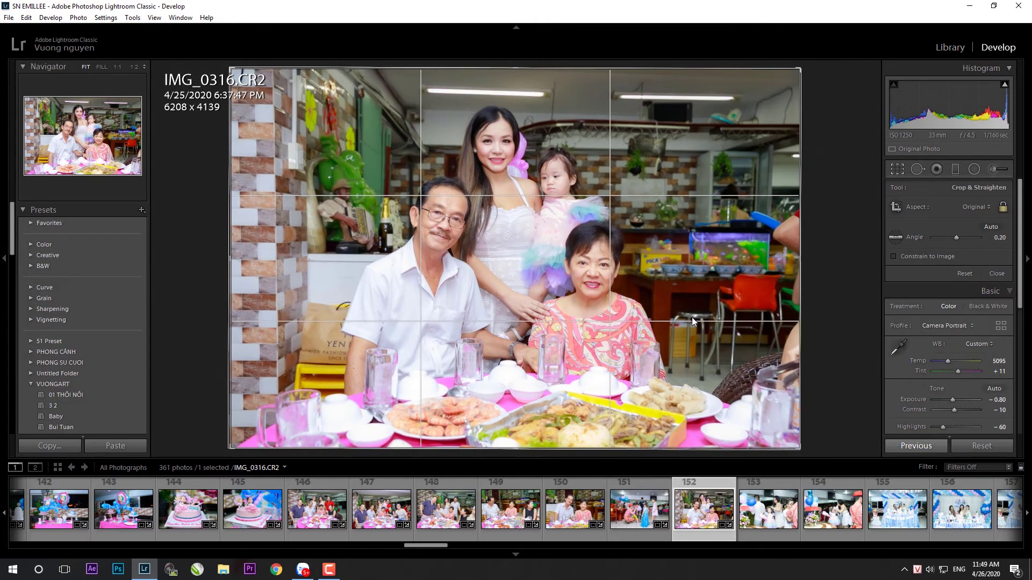
key(k)
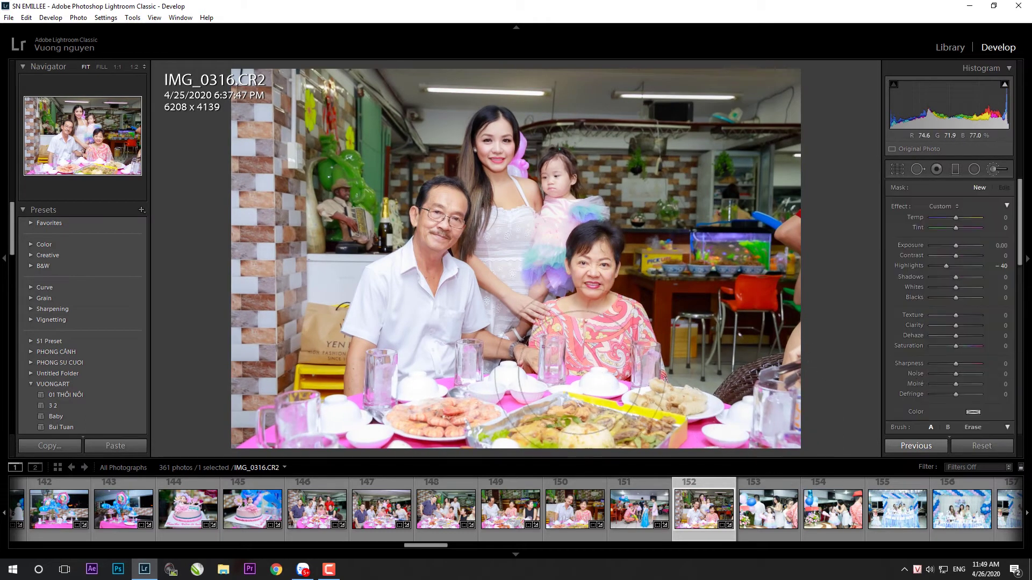
- Paste the settings onto IMG_0317 and straighten it to a 6028×4019 crop
click(774, 487)
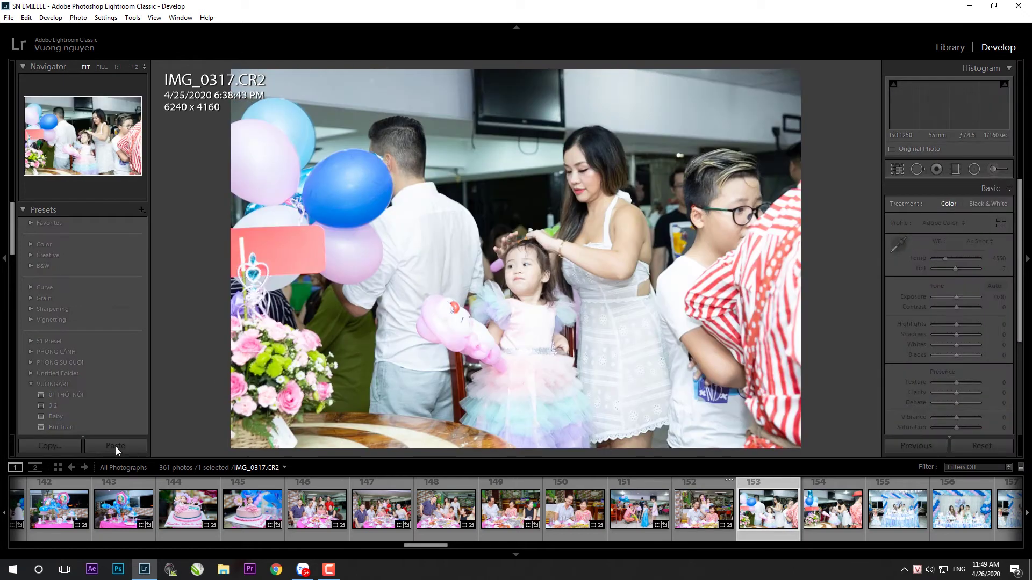
click(115, 446)
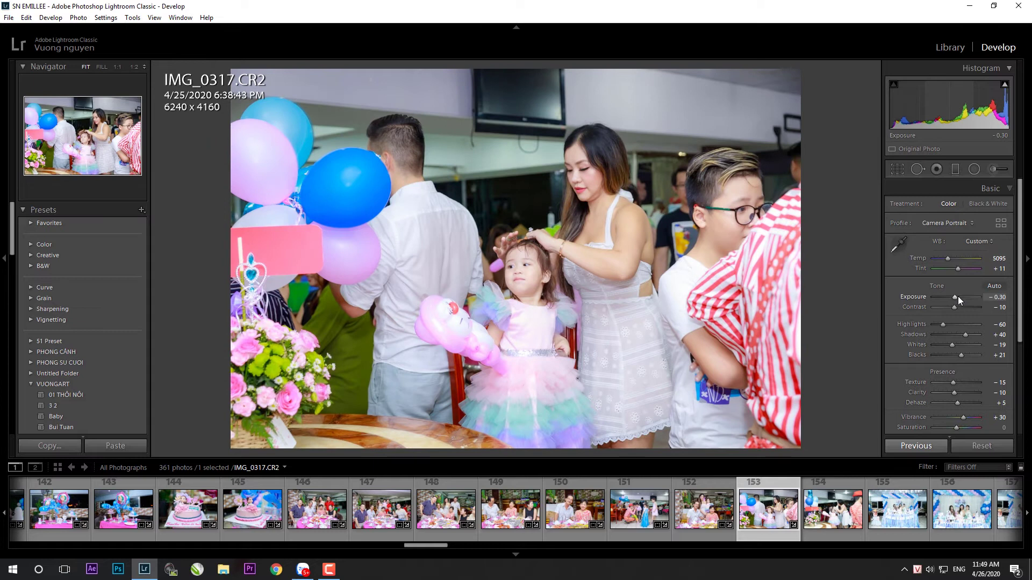
key(r)
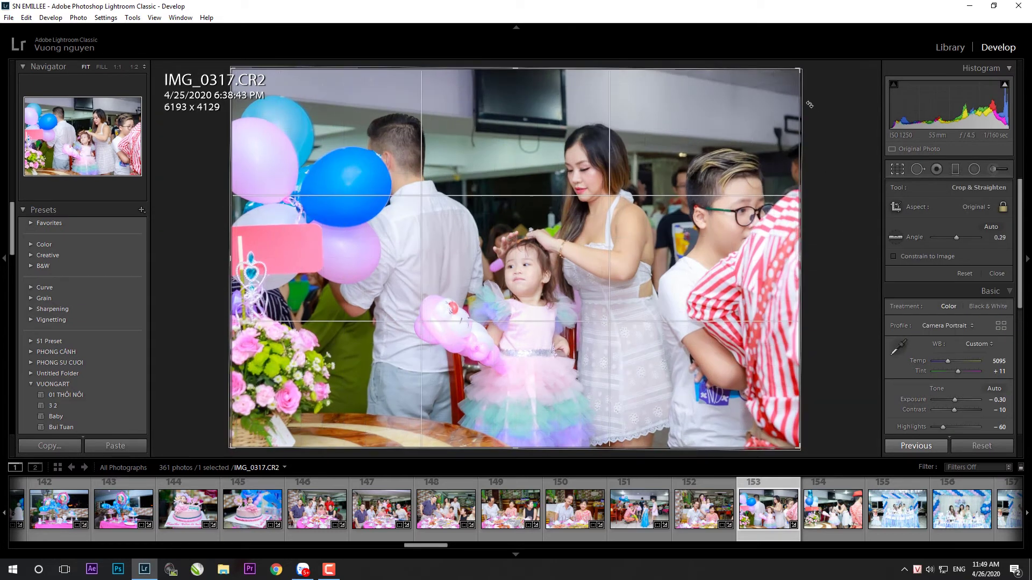
drag(808, 104, 737, 104)
key(Return)
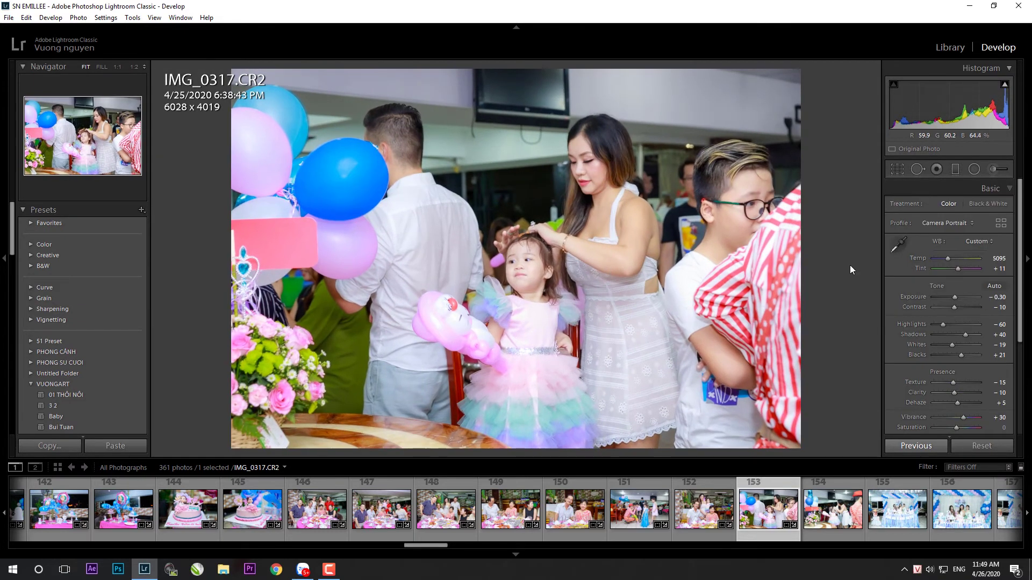
key(Right)
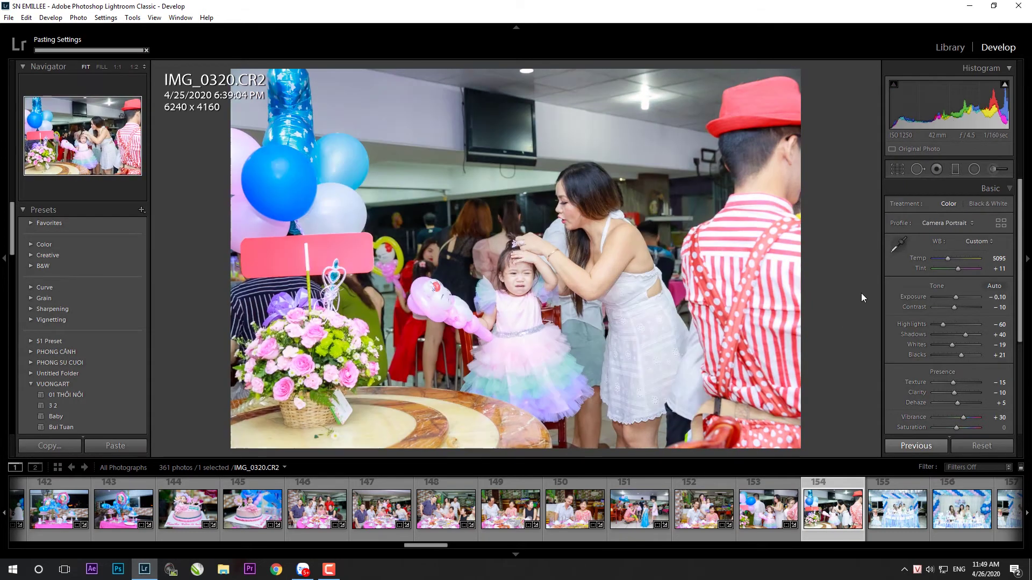
- Straighten and tighten the crops of IMG_0320 and IMG_0322
key(r)
drag(853, 235, 851, 239)
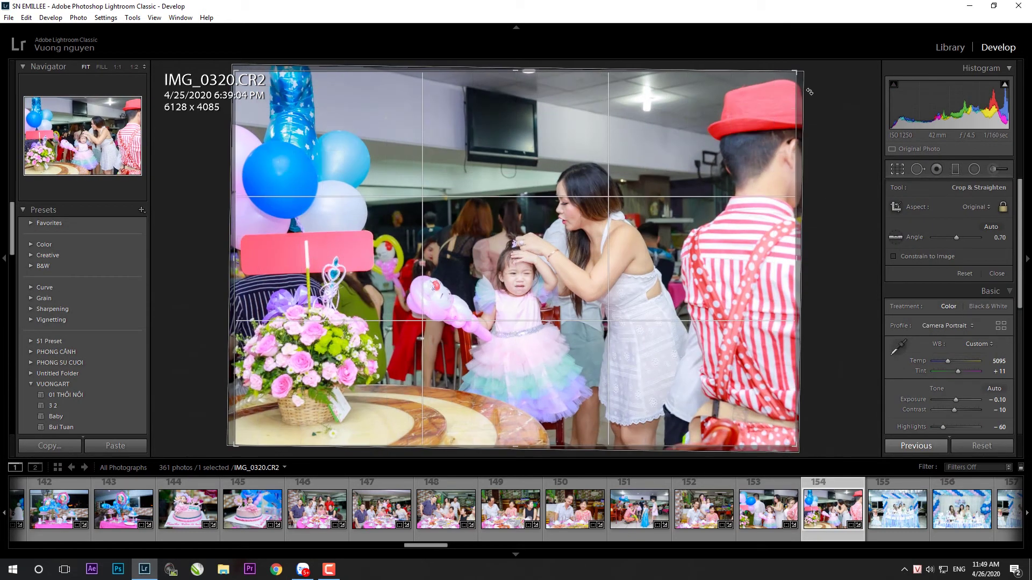
drag(797, 71, 778, 83)
key(Return)
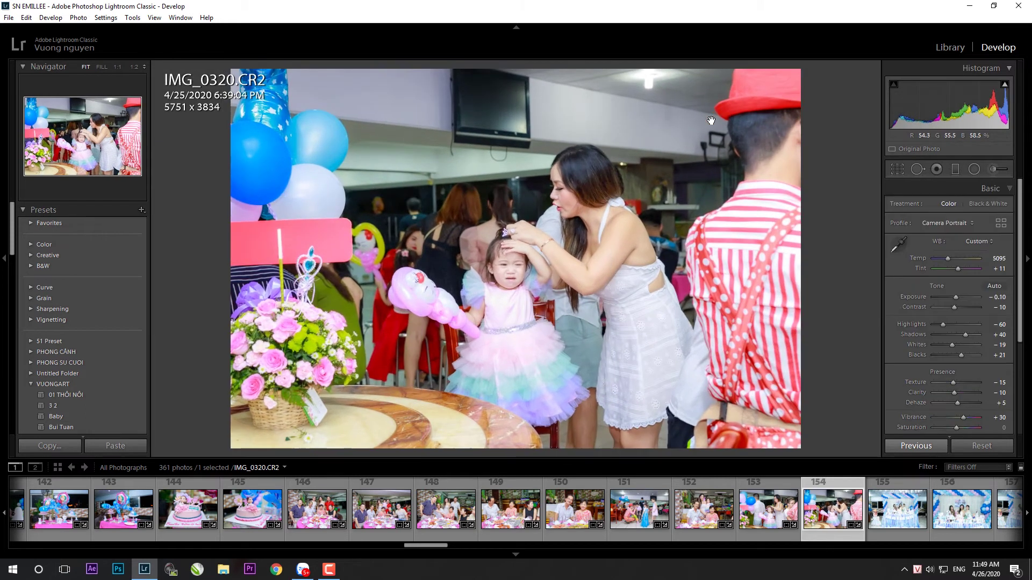
key(Right)
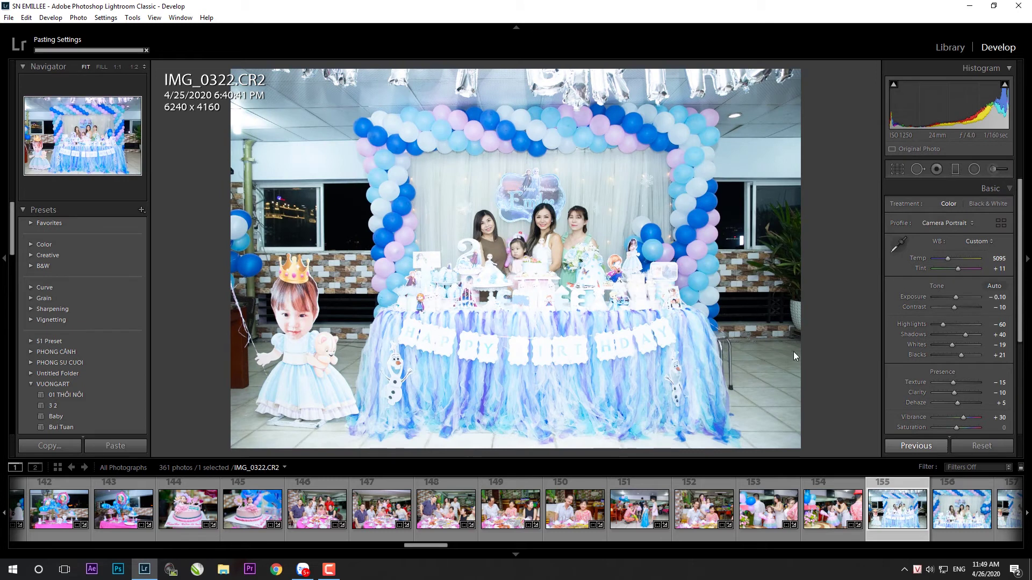
key(r)
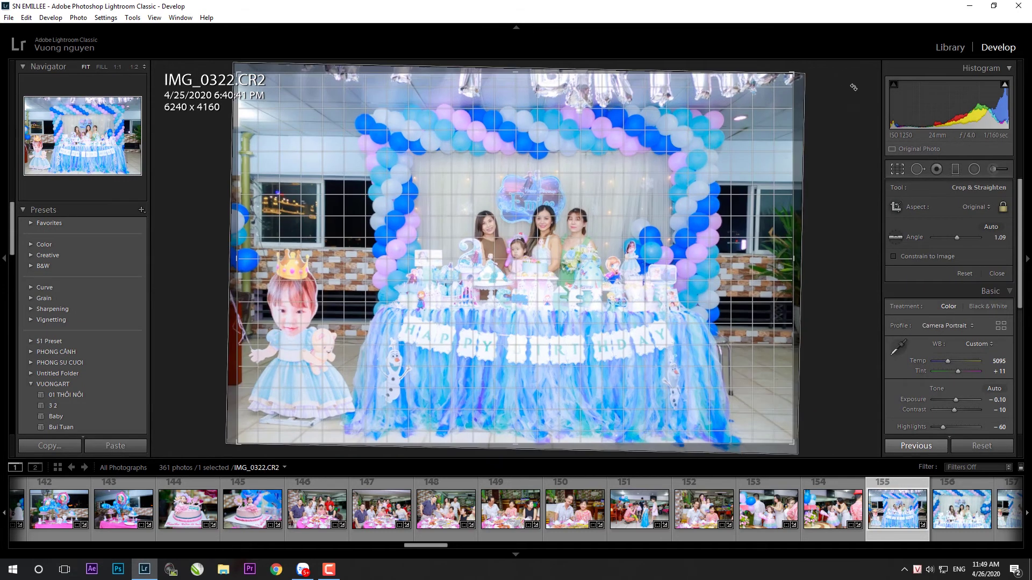
key(Return)
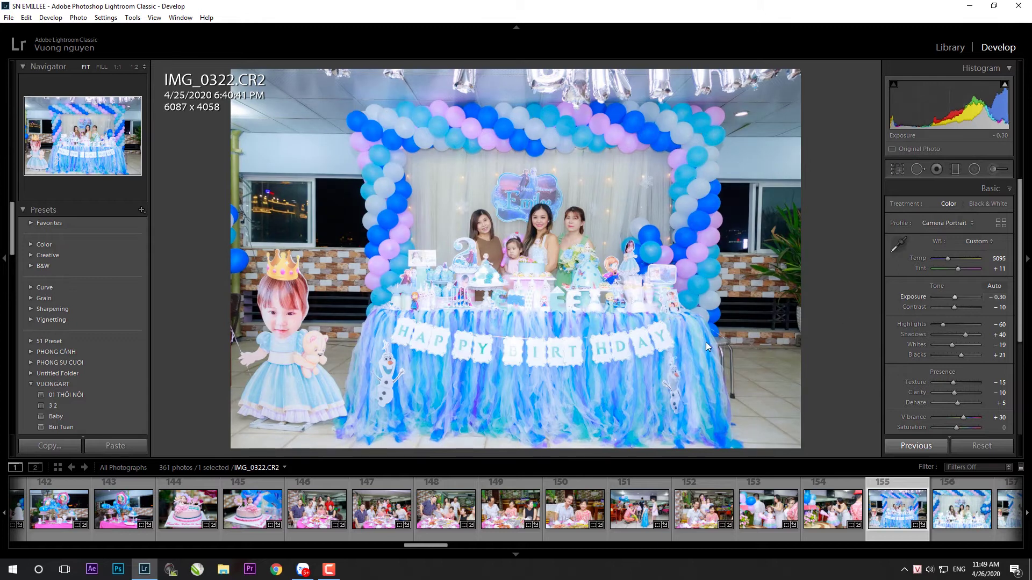
key(k)
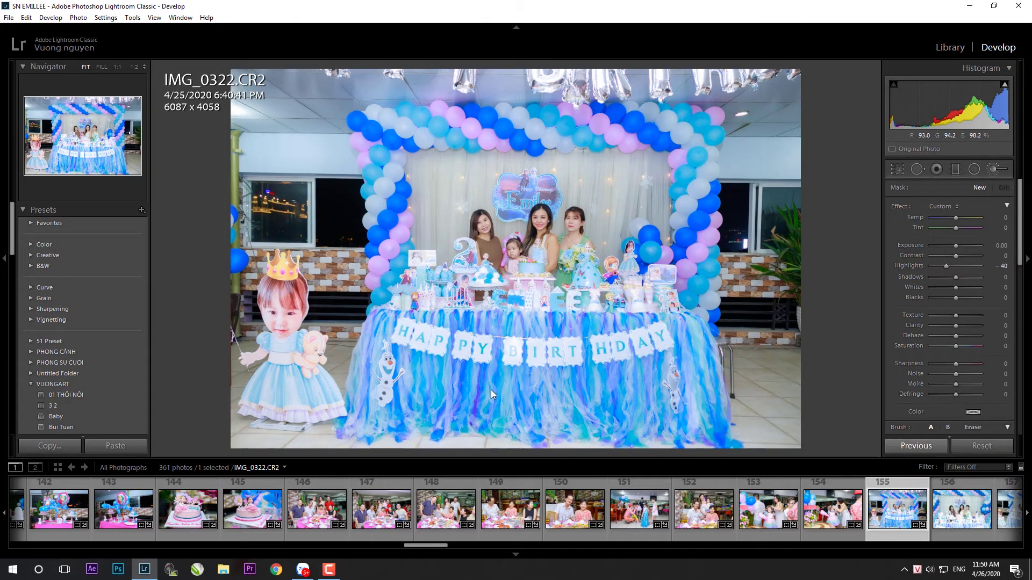
key(k)
- Level IMG_0324's crop and brush the bright balloons with lower exposure
key(Right)
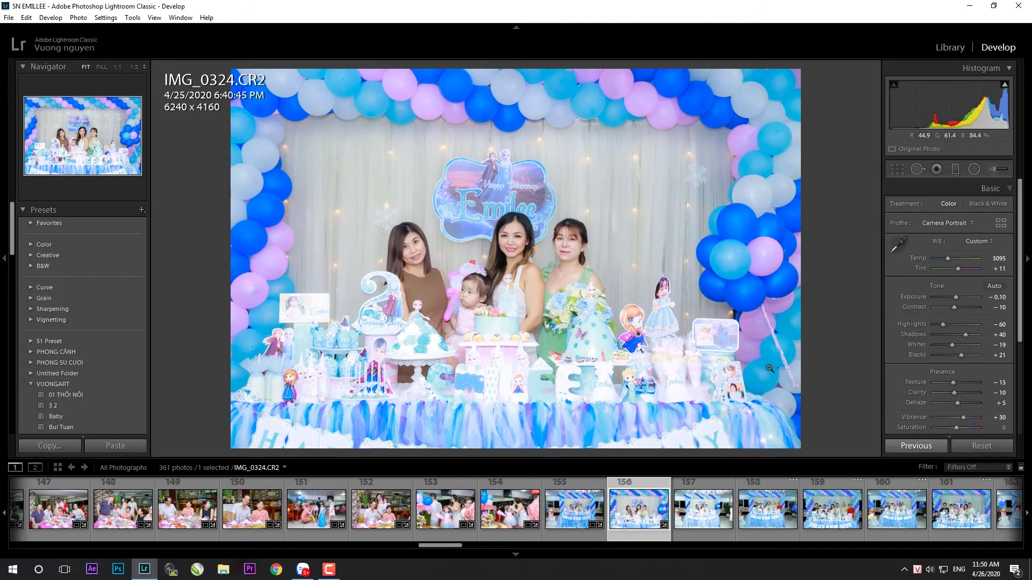
key(r)
drag(850, 295, 849, 302)
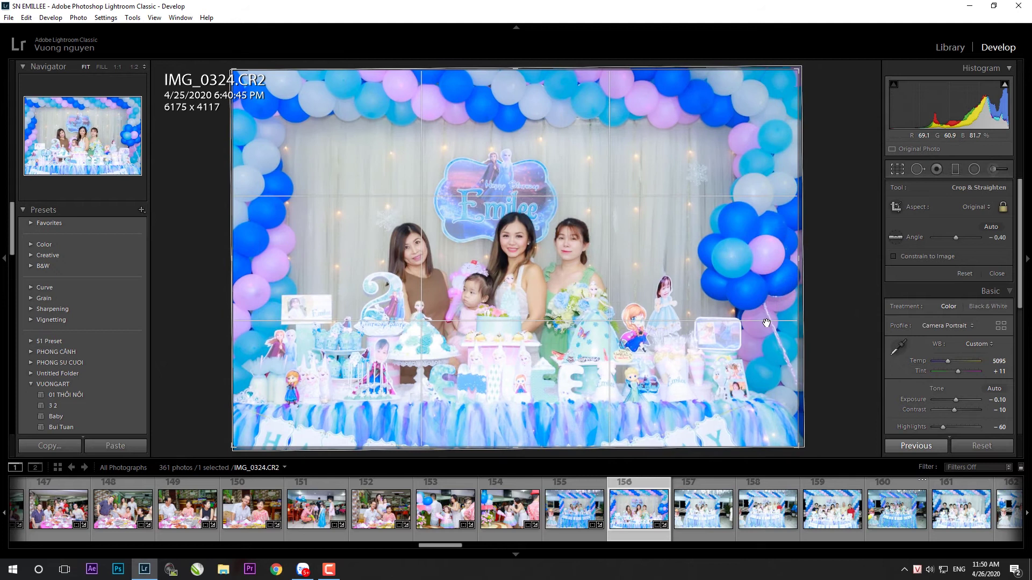
key(r)
key(k)
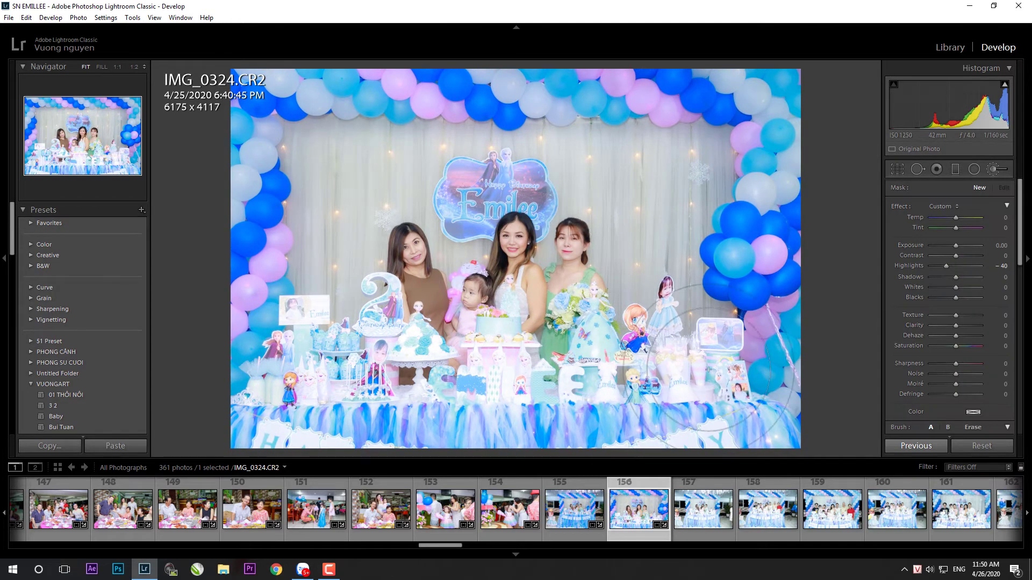
drag(475, 385, 556, 365)
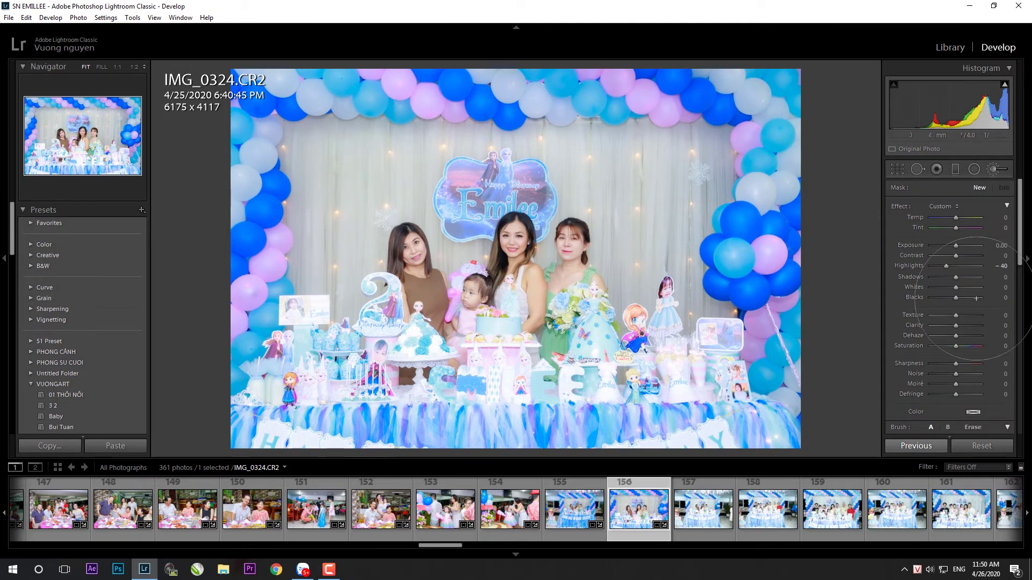
drag(956, 246, 952, 246)
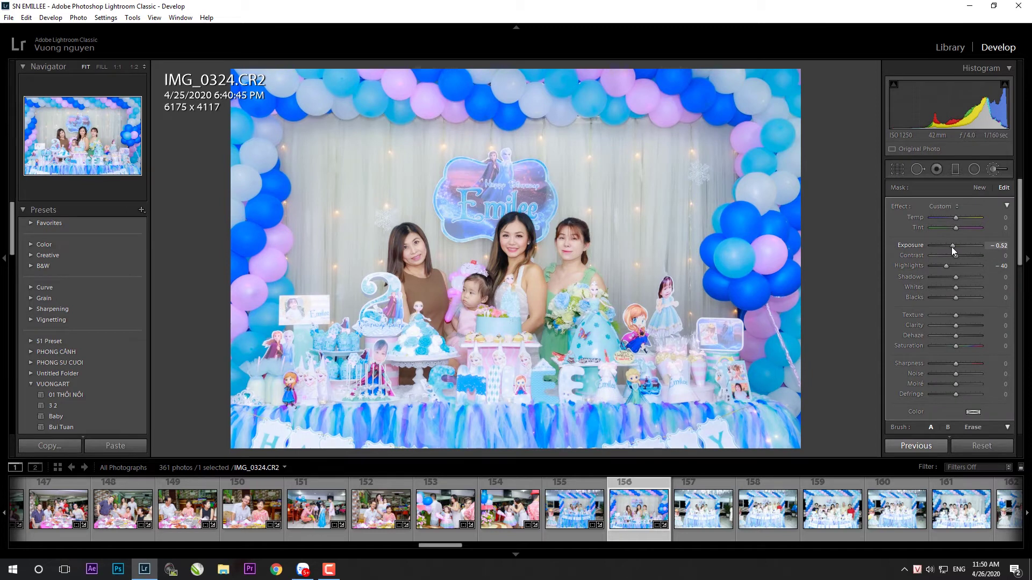
key(k)
- Straighten IMG_0325 to a 5906×3937 crop with less exposure and shadows, then paste settings onto IMG_0326
key(Right)
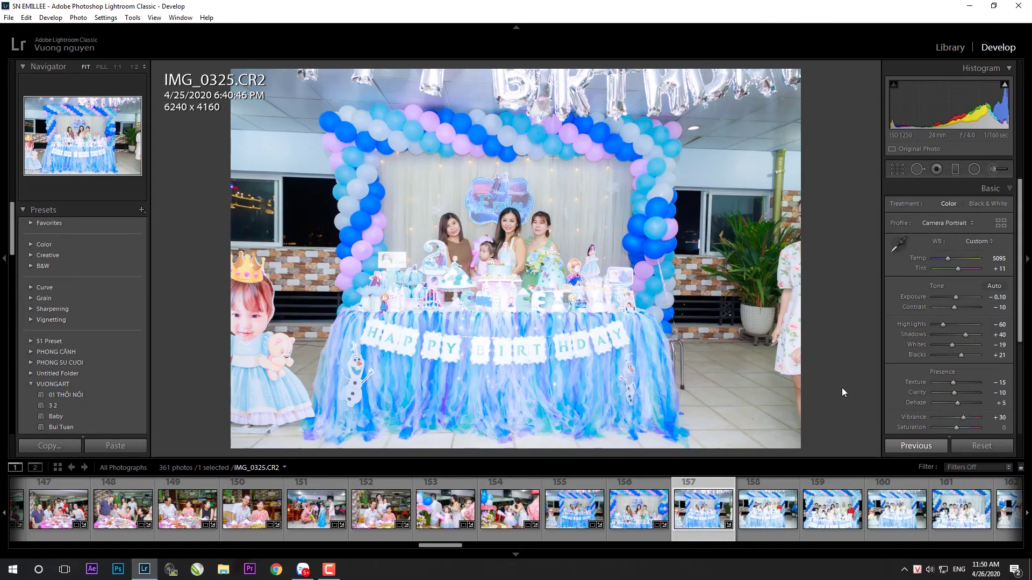
key(r)
mouse_move(843, 421)
mouse_down()
mouse_move(756, 322)
mouse_move(784, 79)
mouse_up()
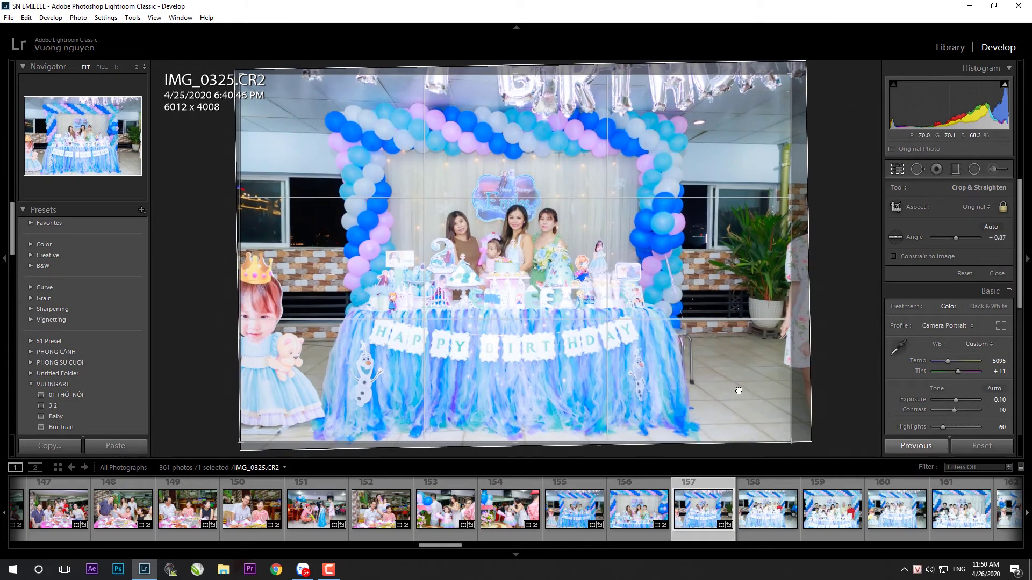
key(r)
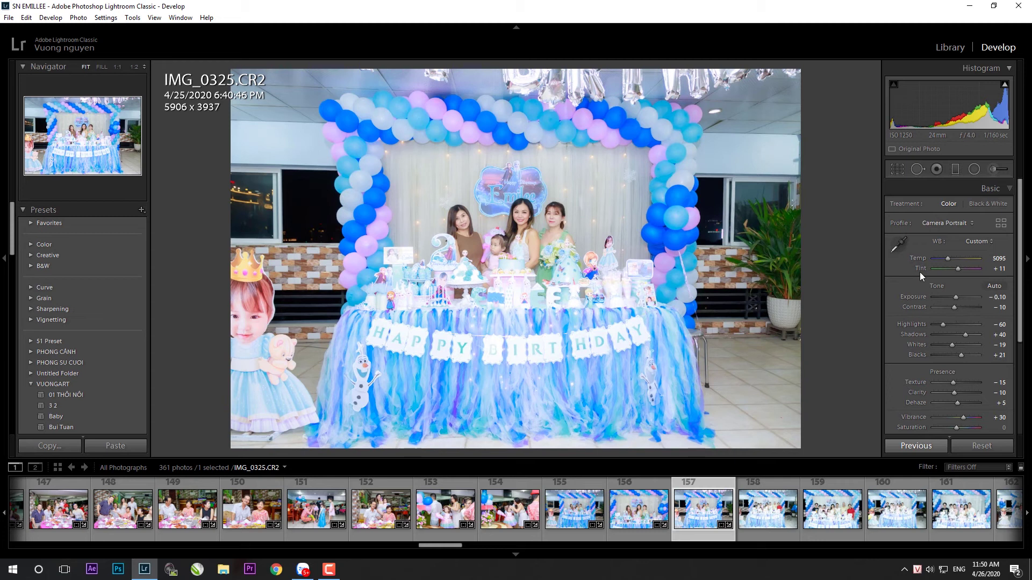
drag(957, 297, 956, 297)
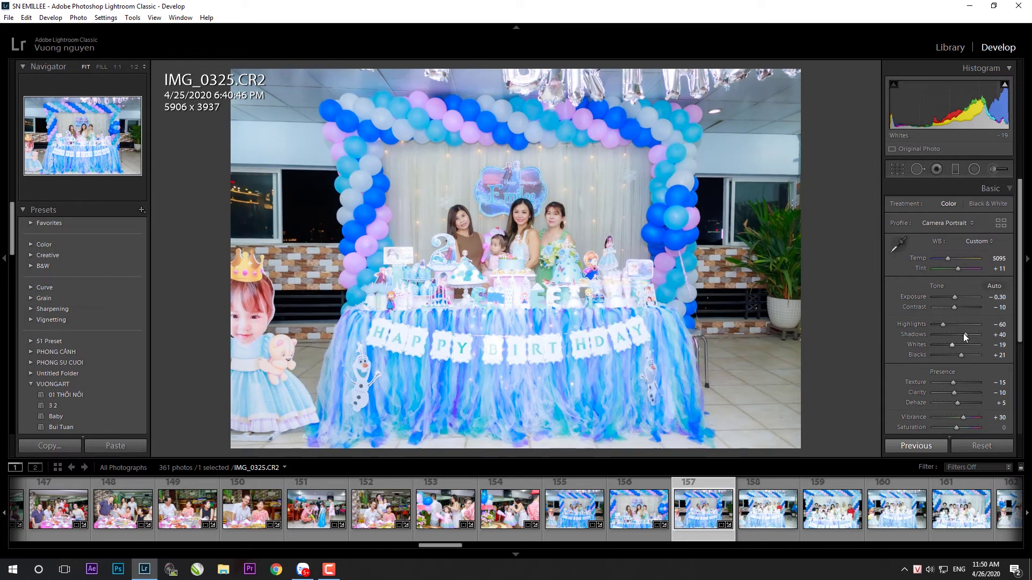
drag(965, 334, 963, 336)
key(k)
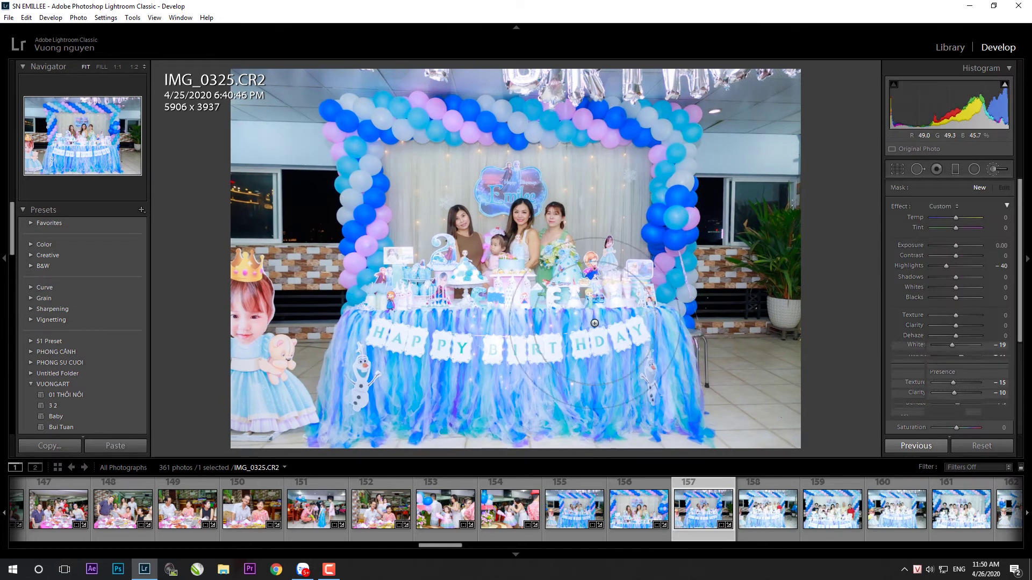
key(k)
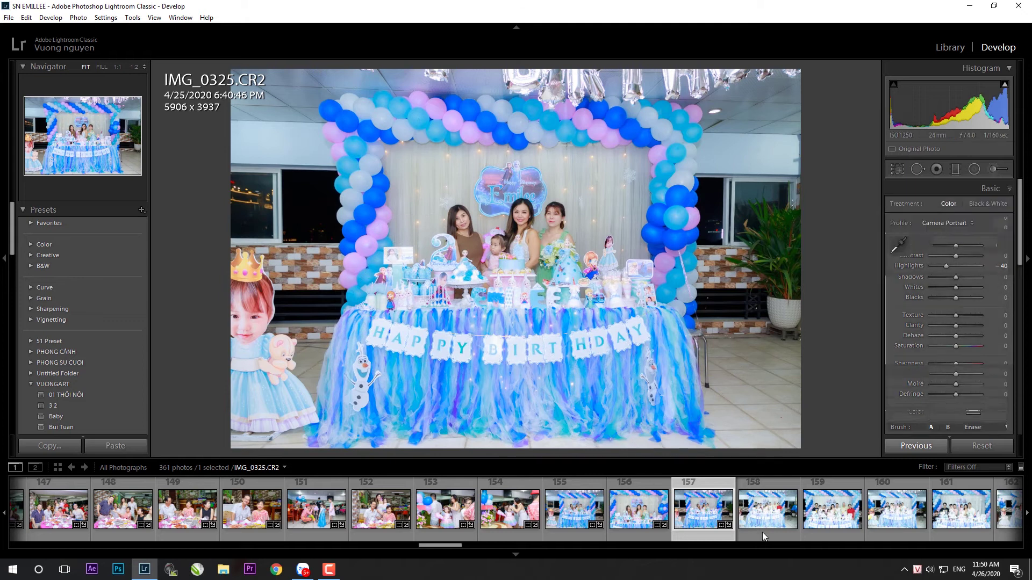
click(762, 530)
click(108, 447)
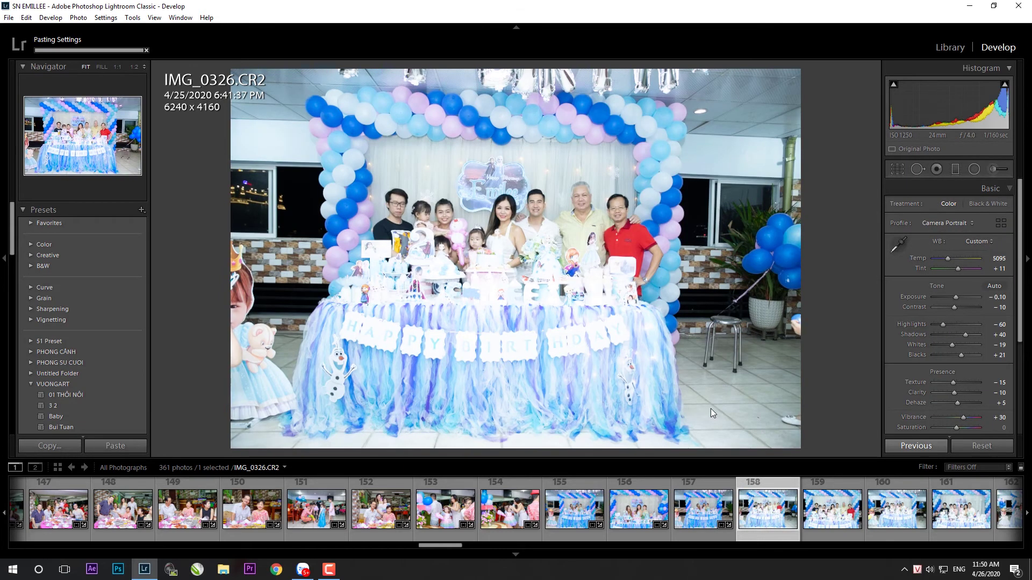
- Straighten and tighten IMG_0326's crop and lower its exposure to −0.20
key(r)
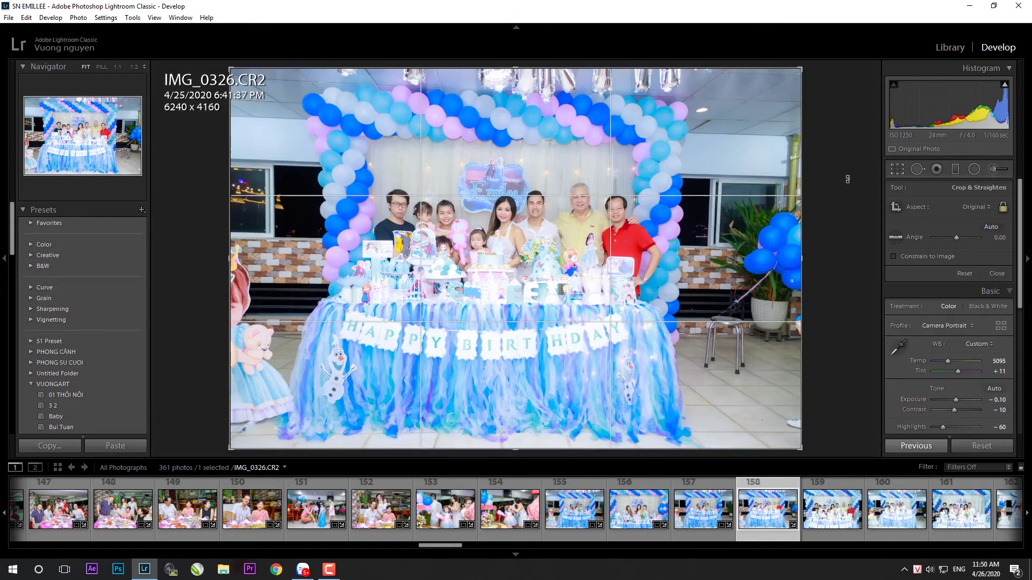
drag(789, 74, 777, 86)
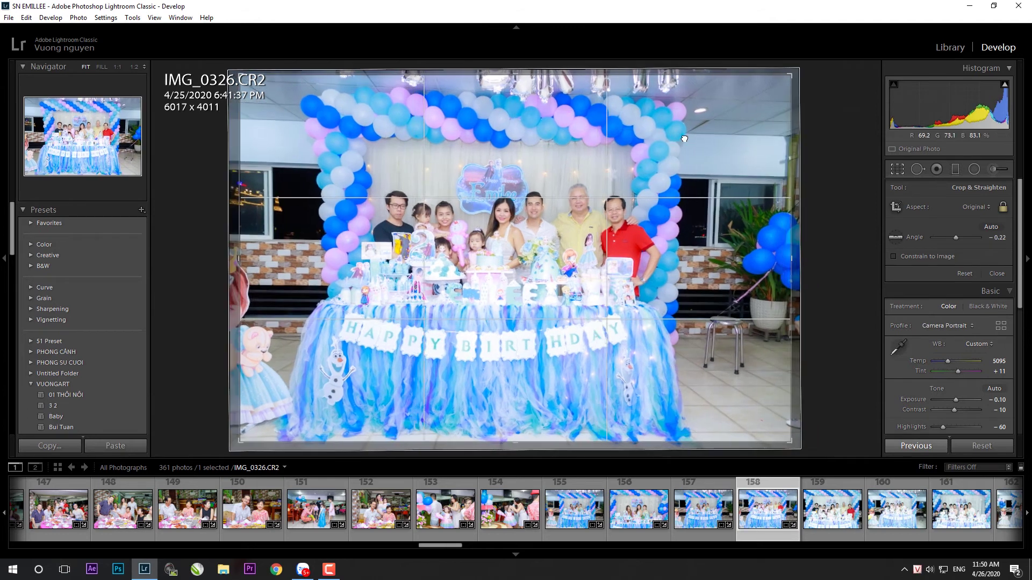
drag(799, 438, 712, 394)
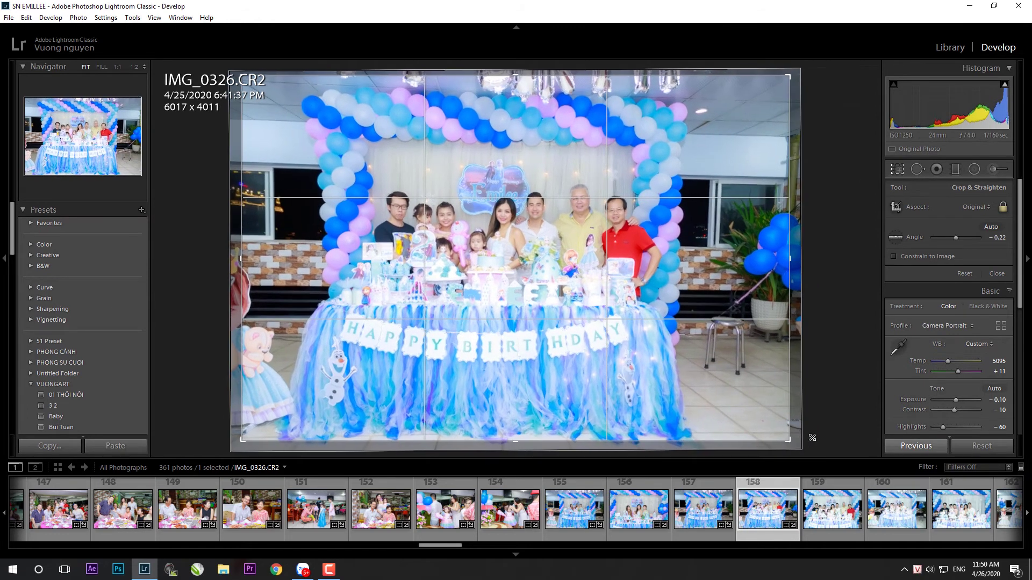
key(Return)
drag(955, 303, 954, 304)
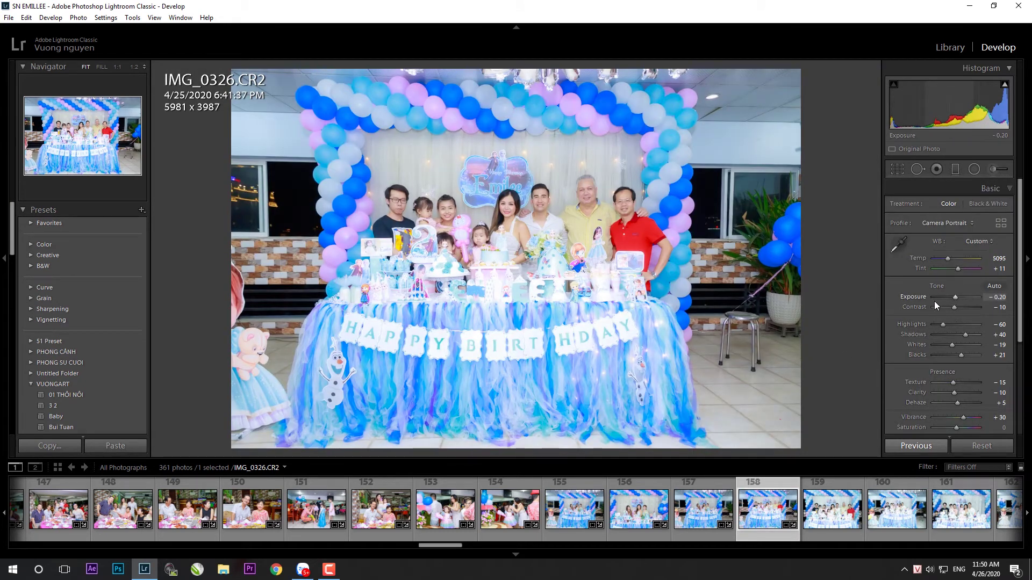
key(k)
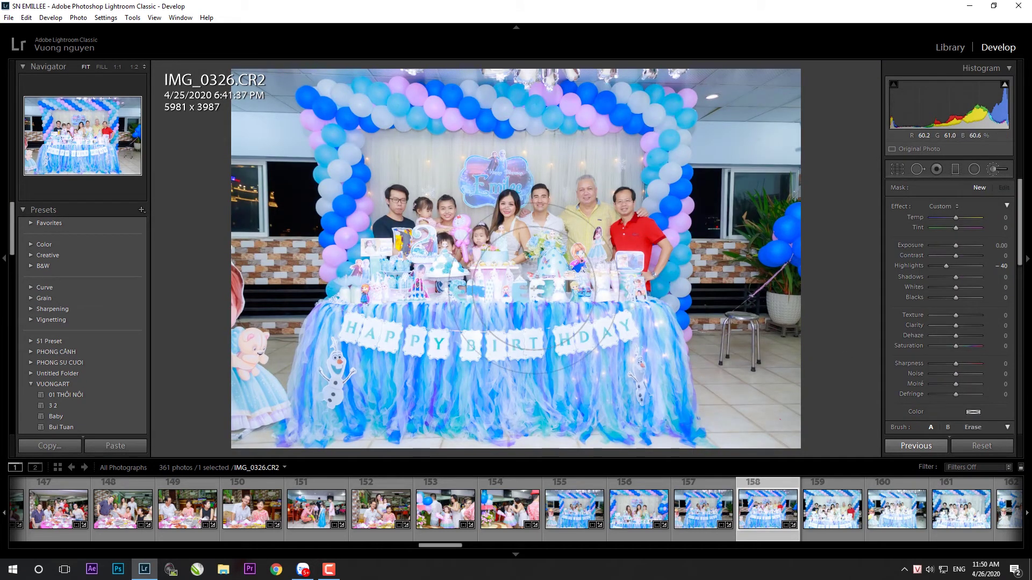
key(k)
- Paste the settings onto IMG_0329 and rotate its crop level
key(Right)
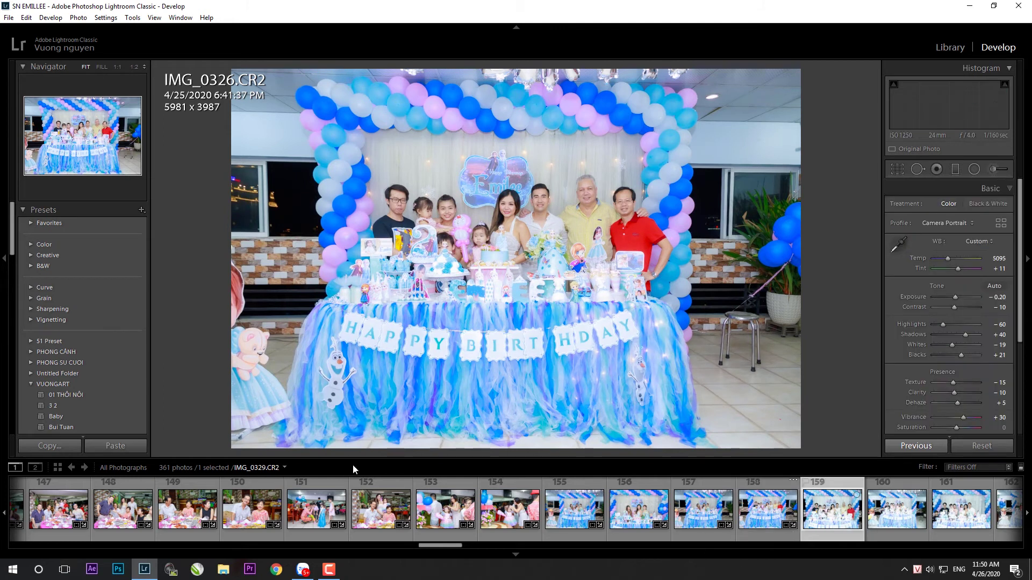
key(ctrl+shift+v)
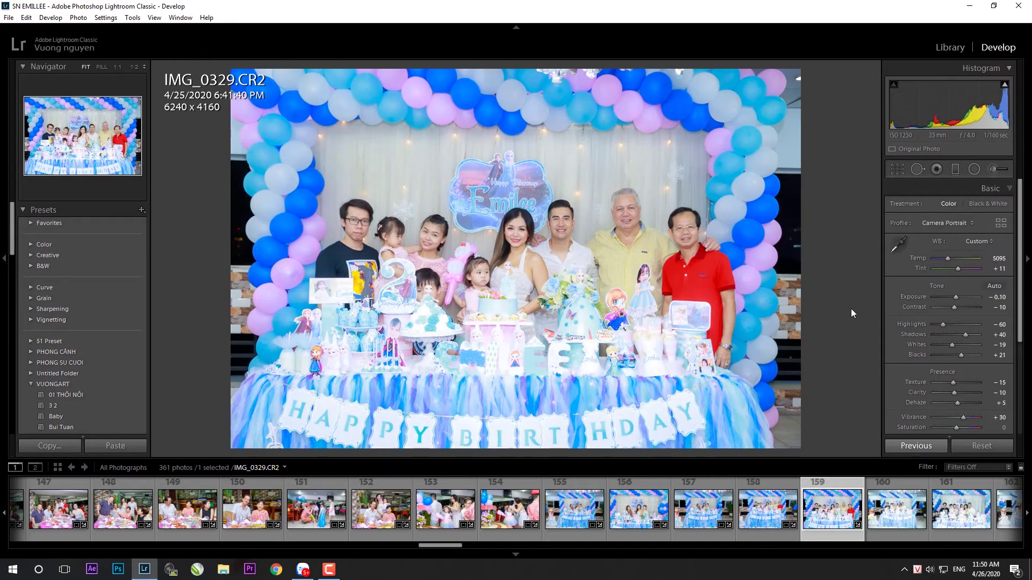
key(r)
drag(839, 284, 838, 281)
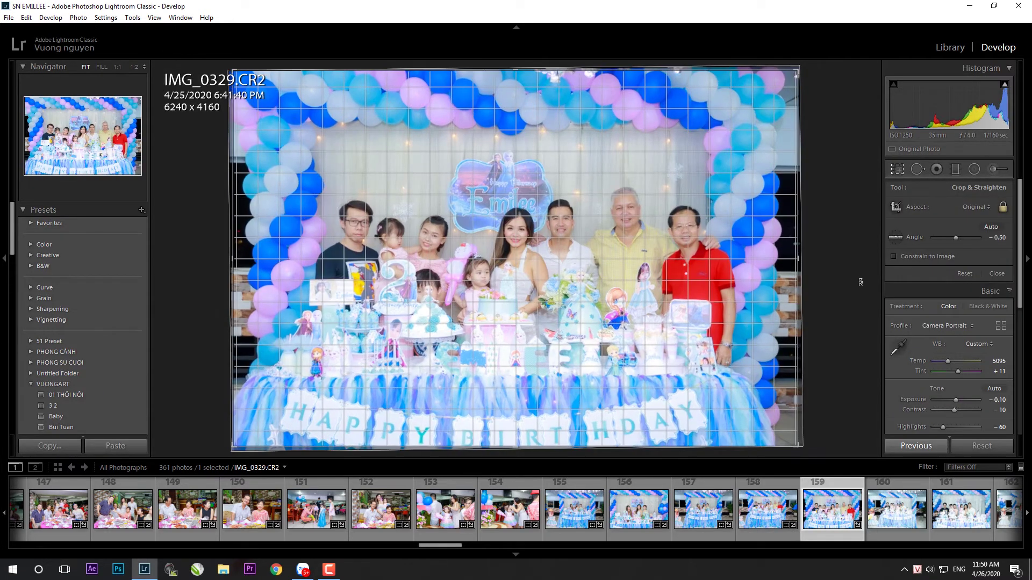
key(Return)
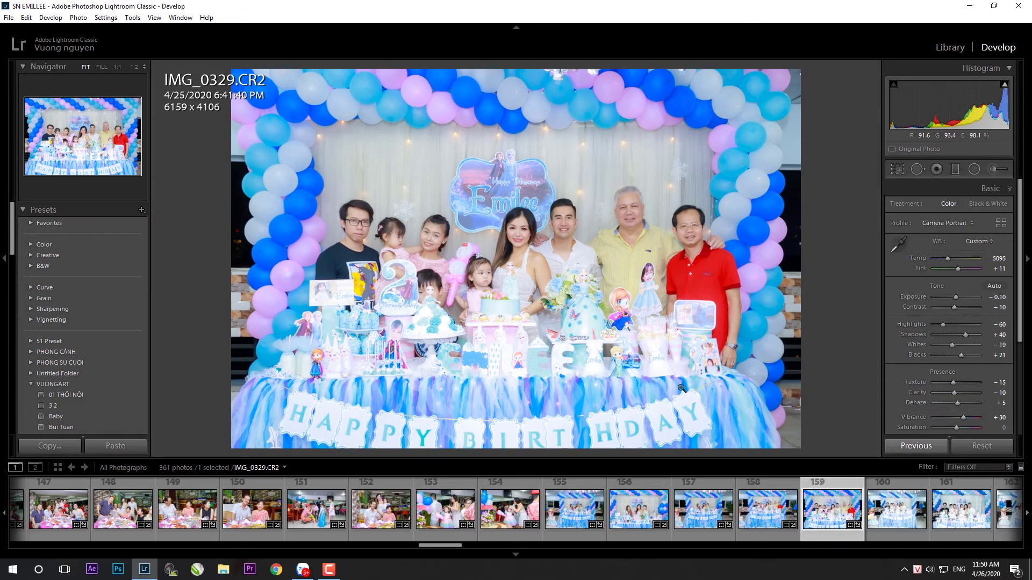
key(k)
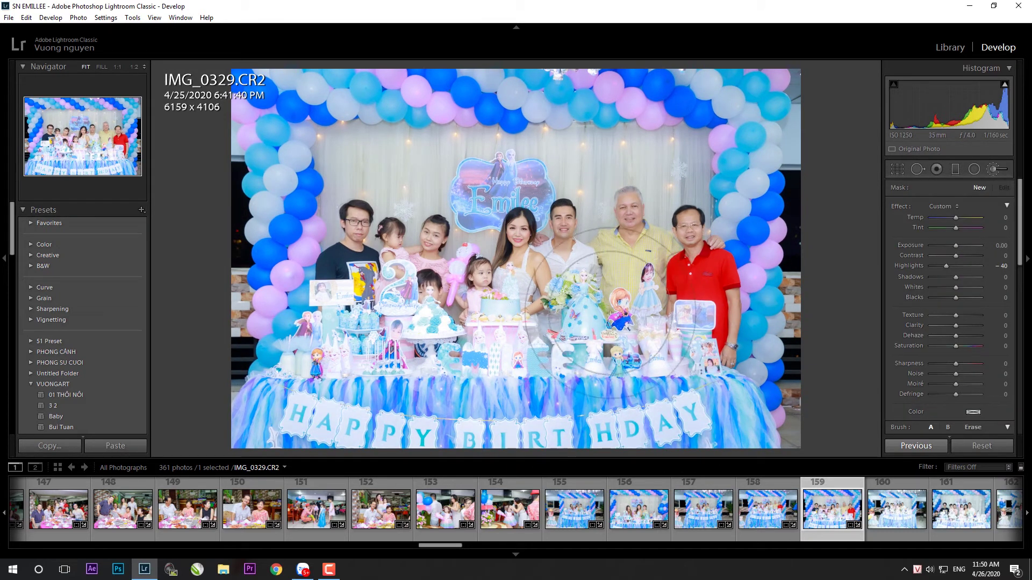
key(k)
- Paste the settings onto IMG_0331 and rotate its crop level
click(876, 532)
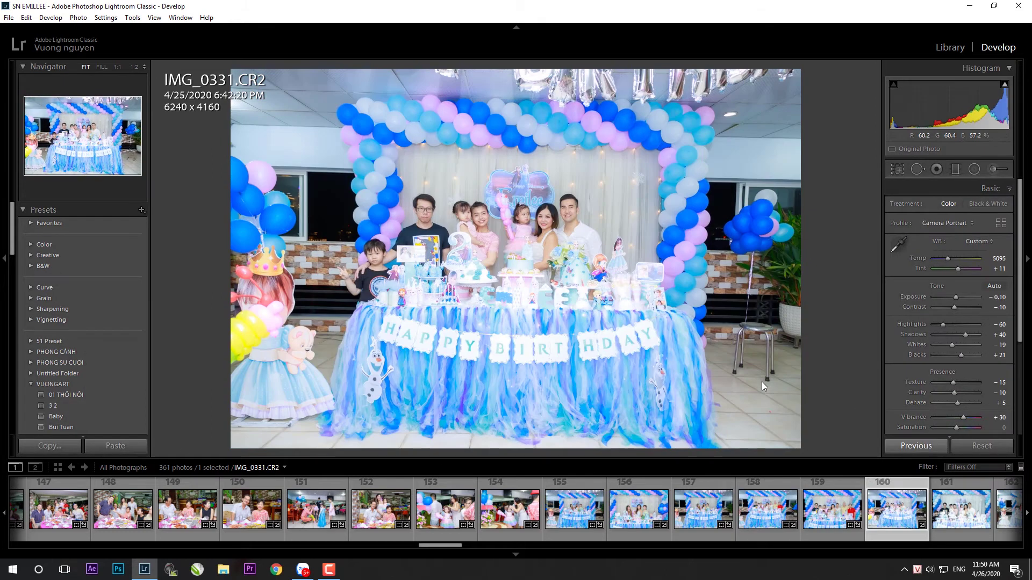
key(r)
drag(847, 425, 843, 431)
key(Return)
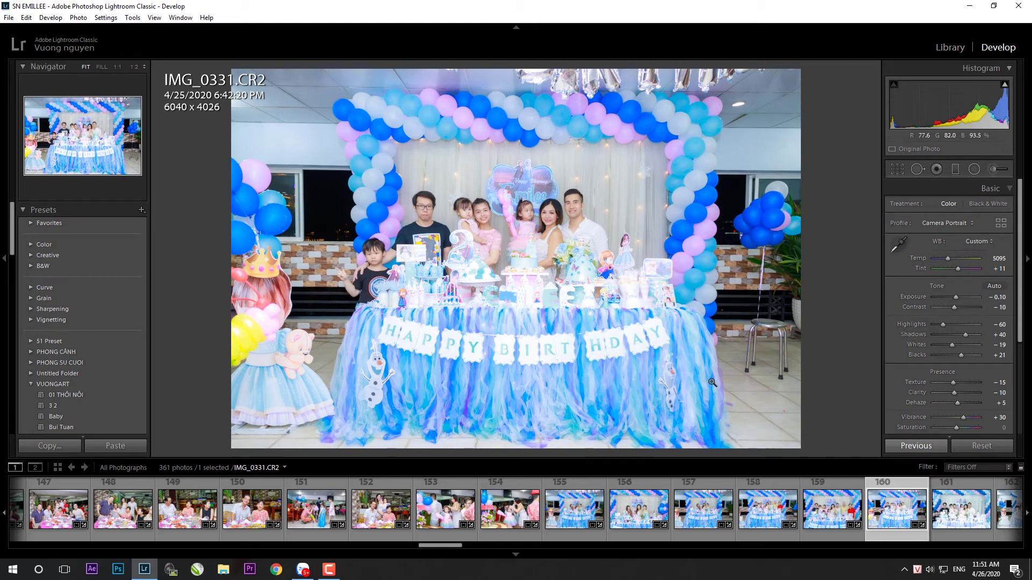
key(k)
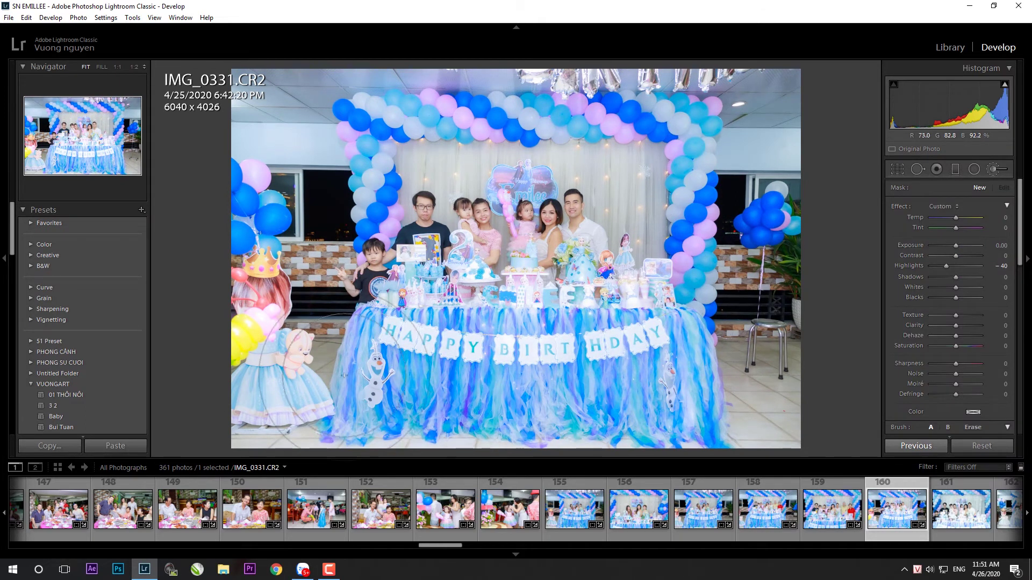
key(k)
- Paste settings onto IMG_0332, straighten it to 6167×4112, and brush Highlights −40 with Exposure −0.20
click(961, 521)
key(ctrl+shift+v)
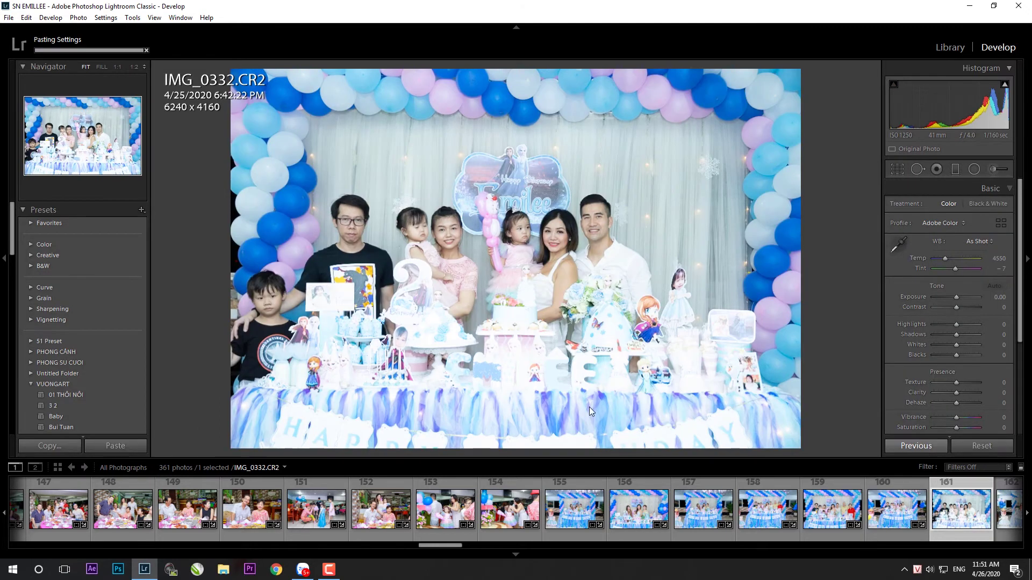
key(r)
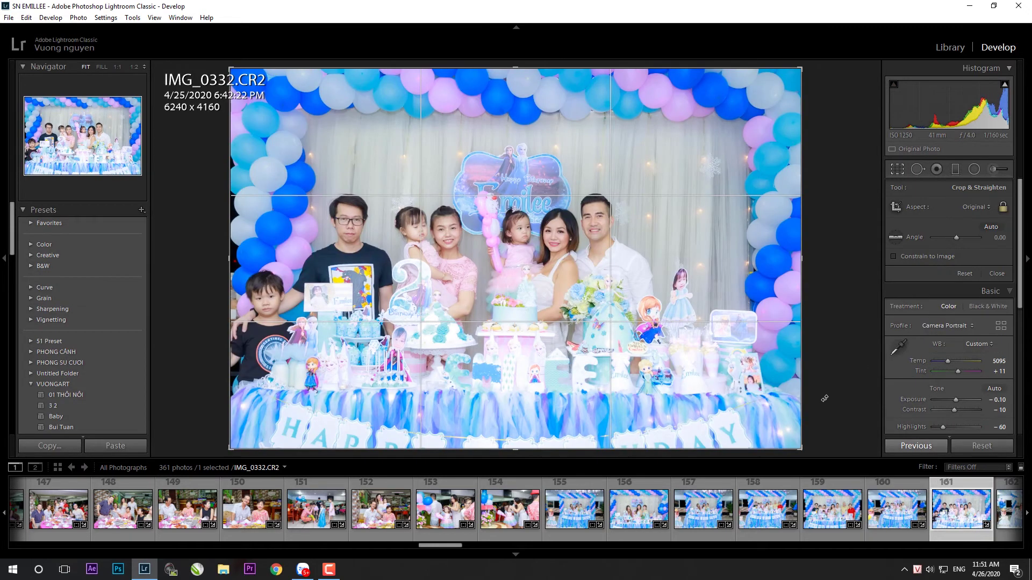
drag(825, 398, 823, 388)
key(r)
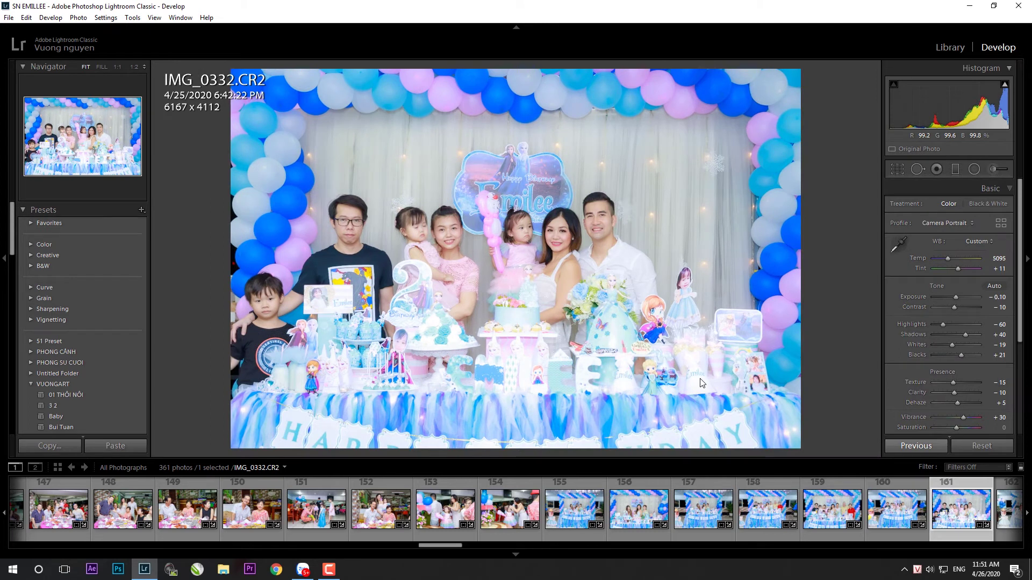
key(k)
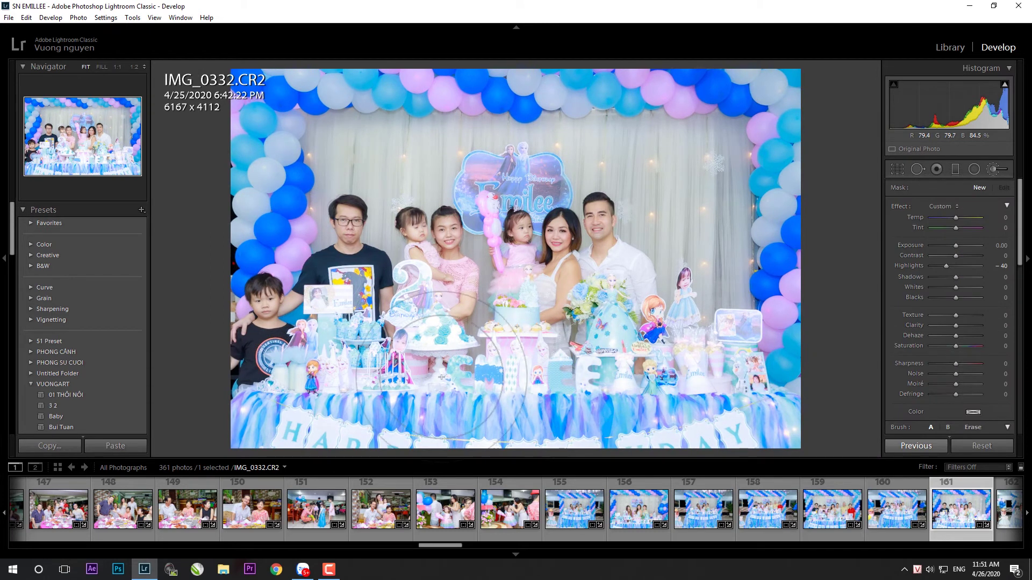
click(726, 412)
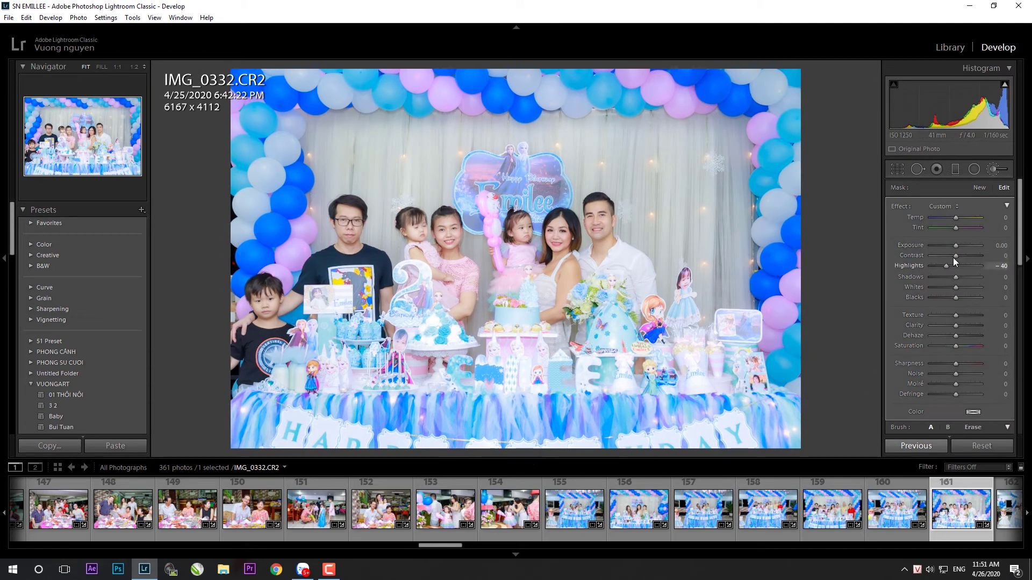
click(954, 247)
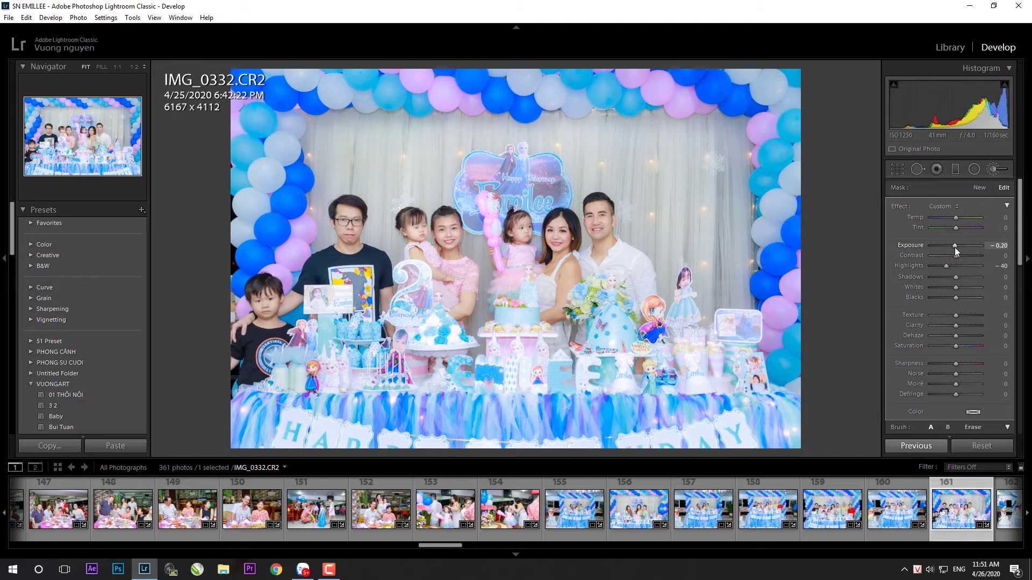
scroll(821, 521, down, 5)
click(715, 513)
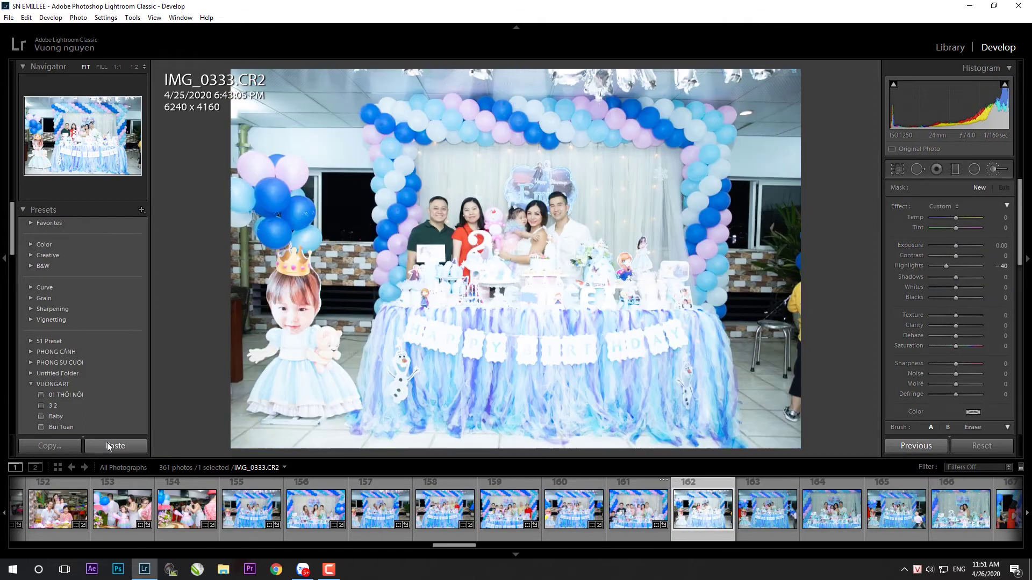
- Paste the settings onto IMG_0333 and rotate its crop level
click(110, 446)
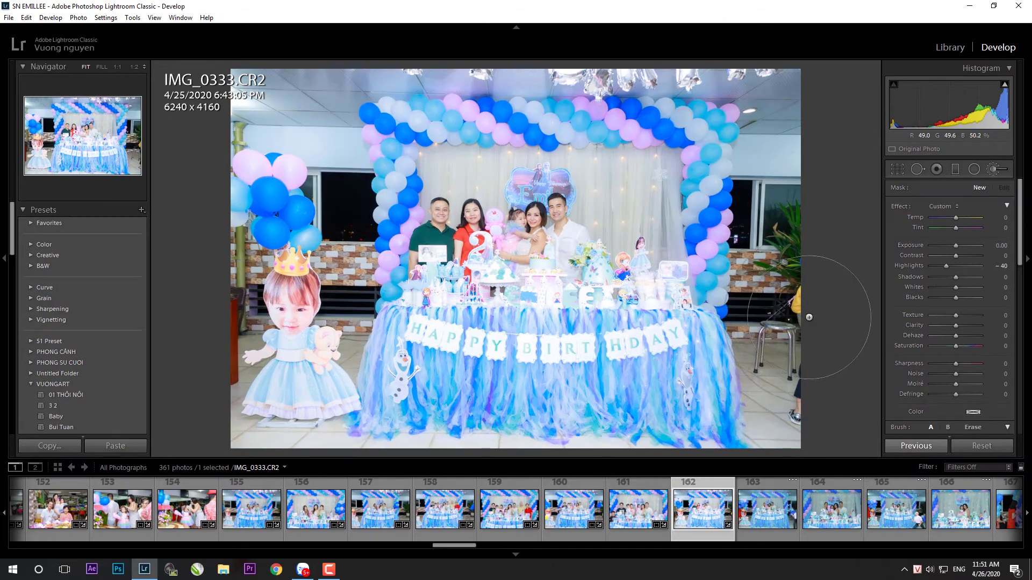
key(r)
drag(799, 69, 793, 73)
key(Return)
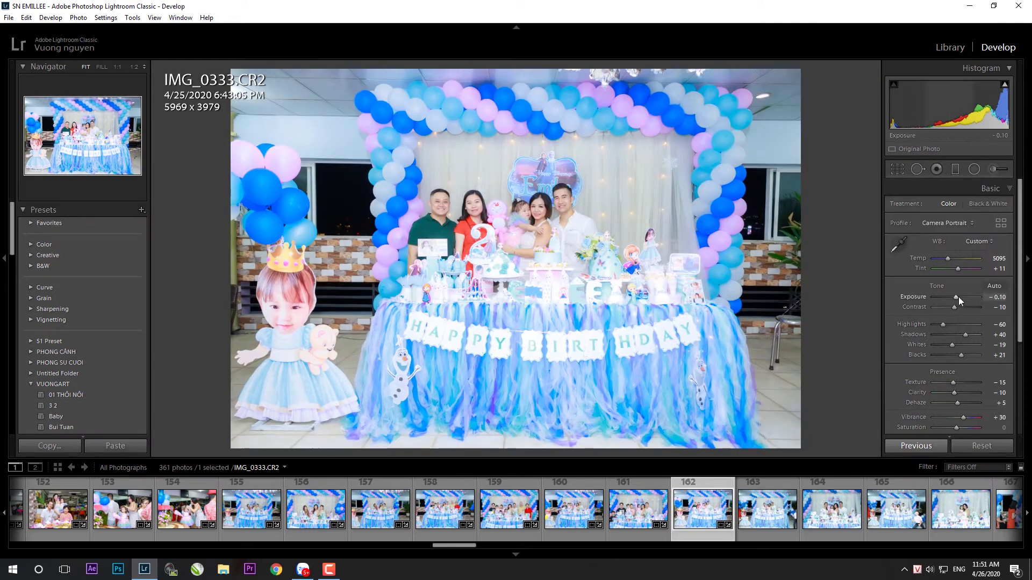
scroll(959, 296, down, 1)
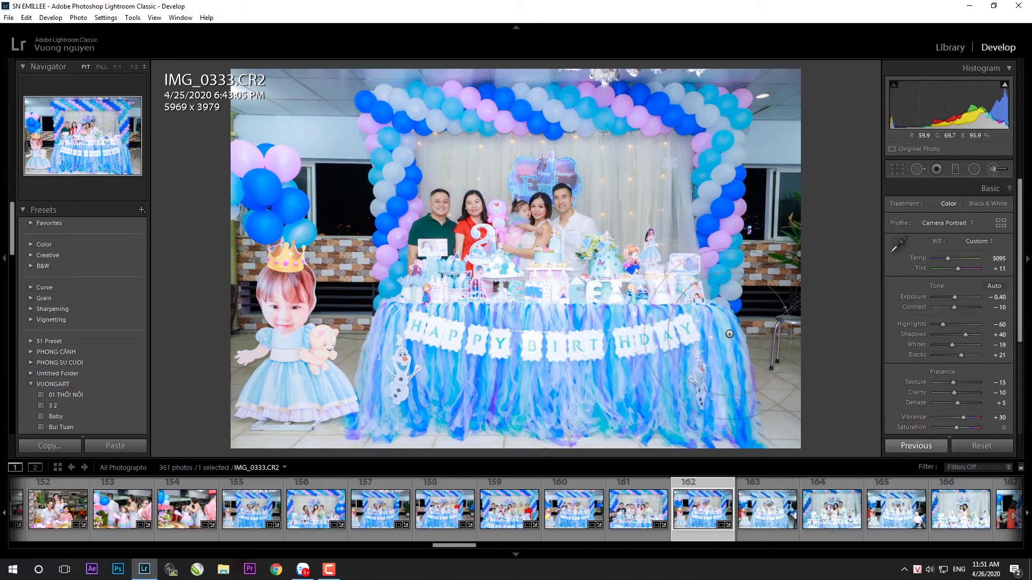
key(k)
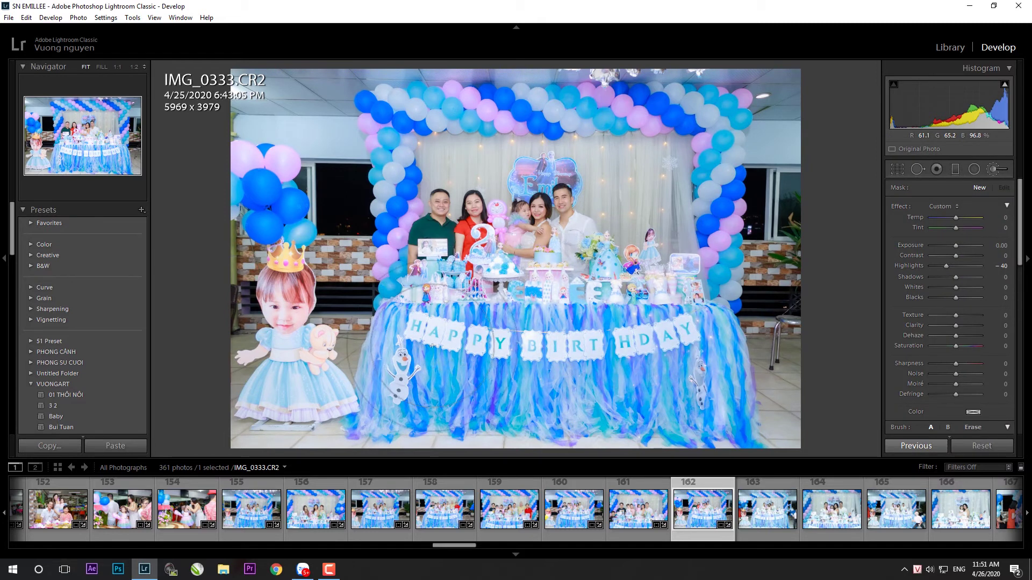
key(k)
- Straighten IMG_0335 to a −0.21 angle and paste the copied settings onto it
key(Right)
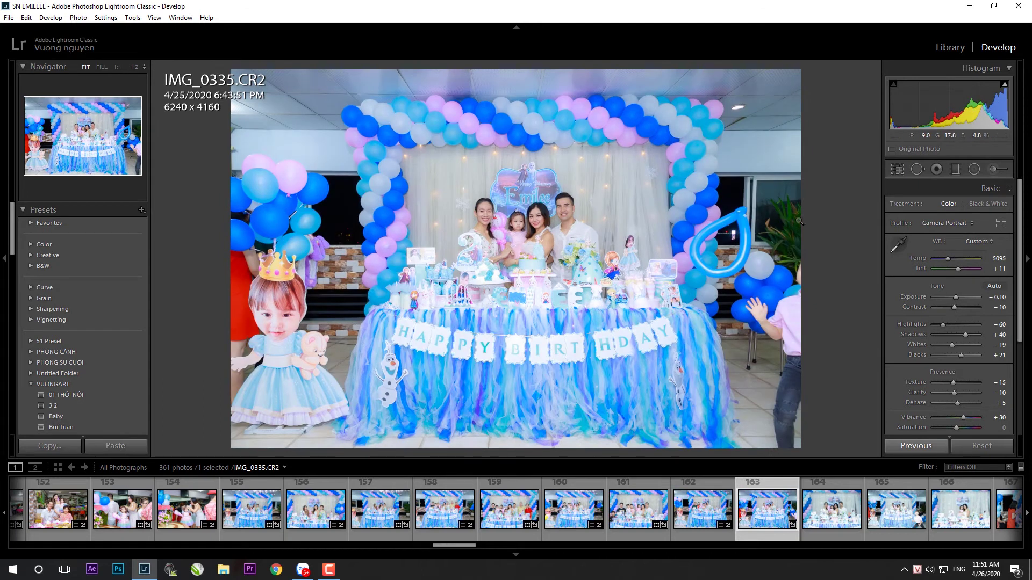
key(r)
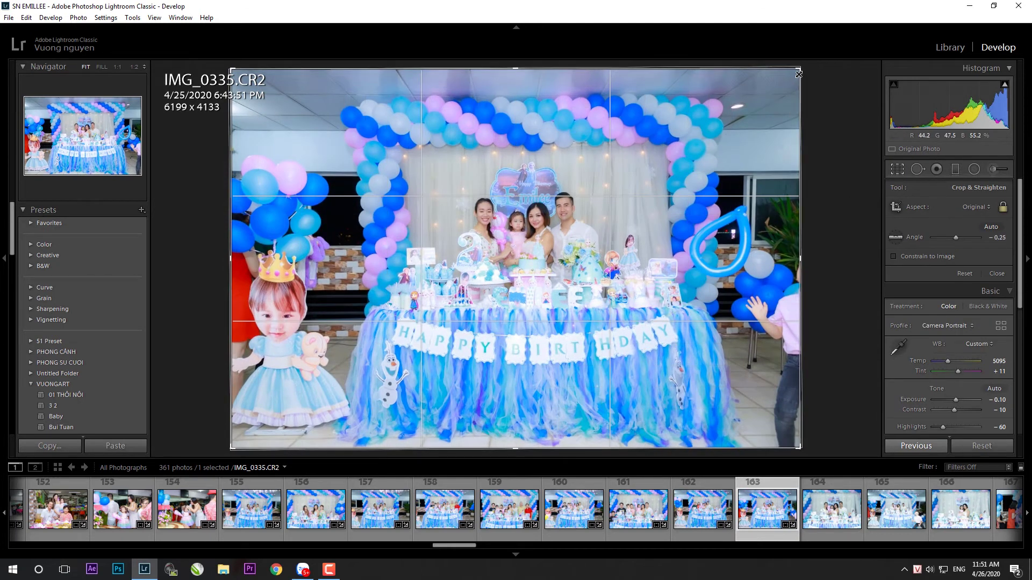
drag(799, 73, 829, 196)
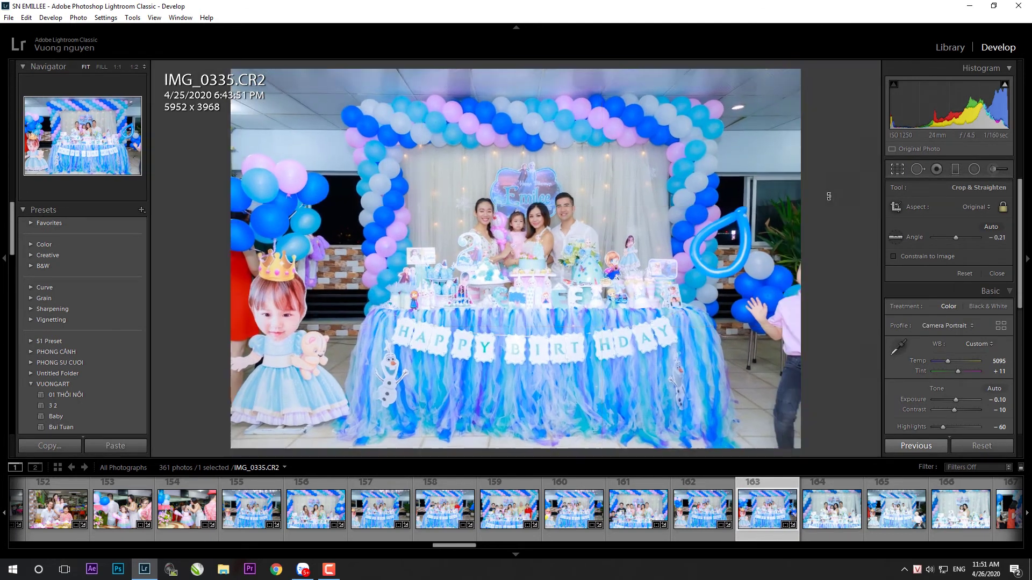
key(Return)
key(k)
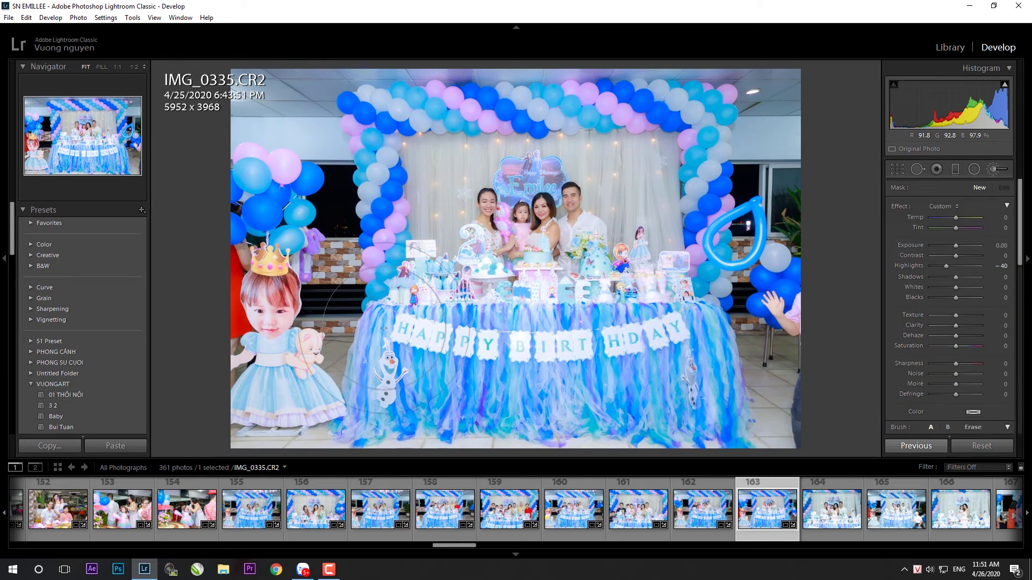
click(802, 510)
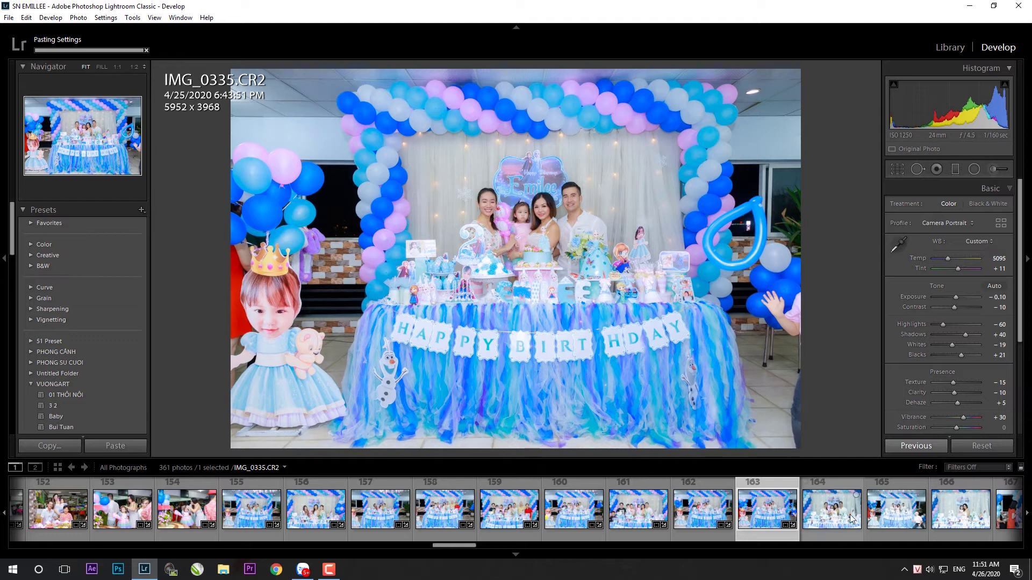
- Crop and straighten IMG_0336
click(821, 511)
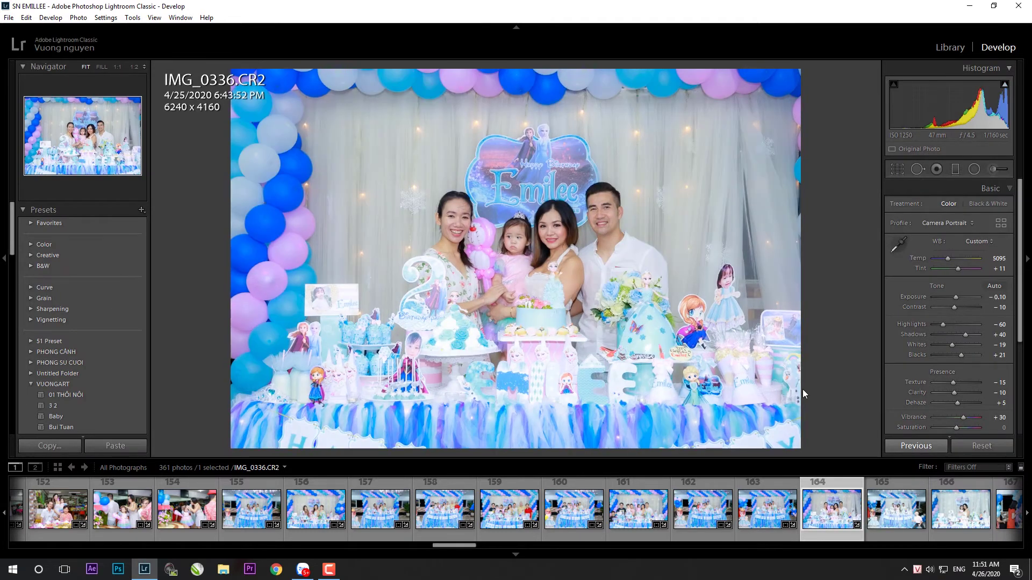
key(r)
key(Return)
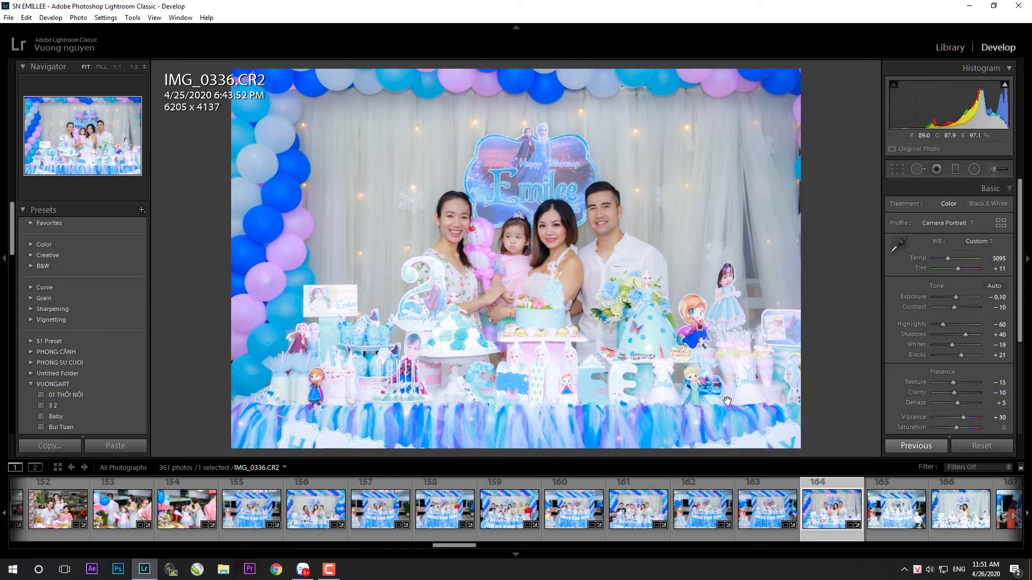
key(k)
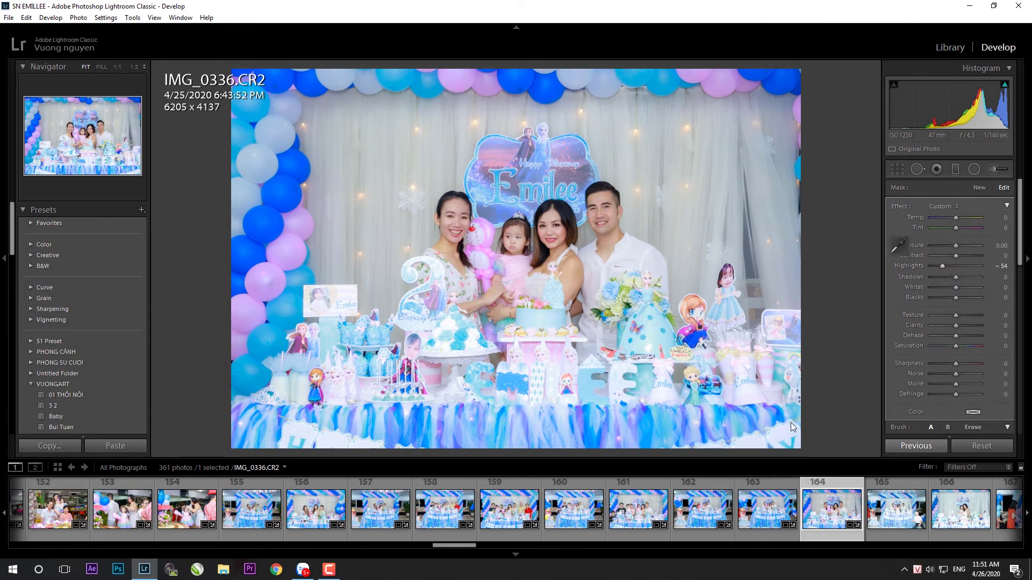
- Tighten IMG_0338's crop to 6078×4052
key(Right)
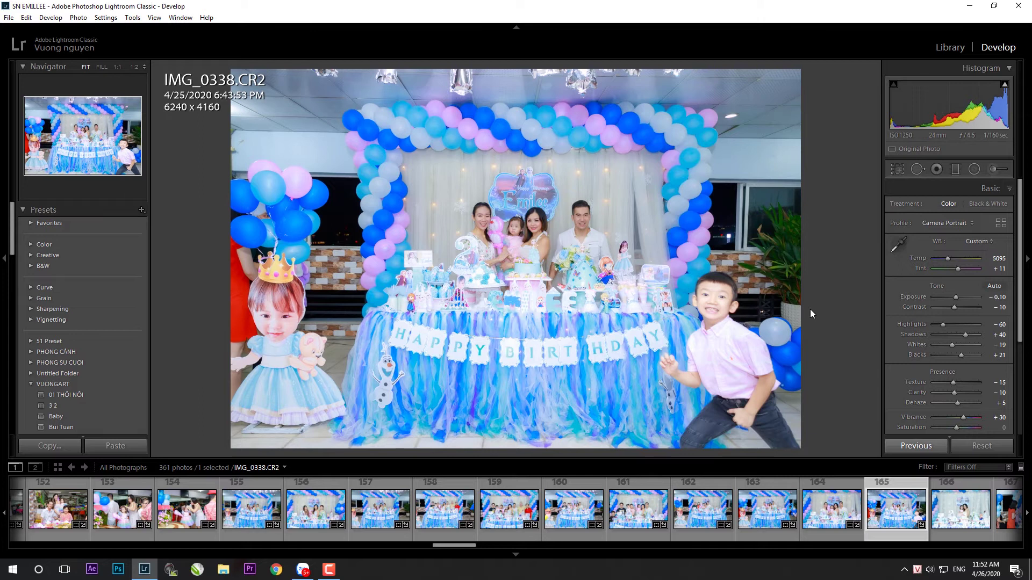
key(r)
drag(795, 69, 781, 79)
key(Return)
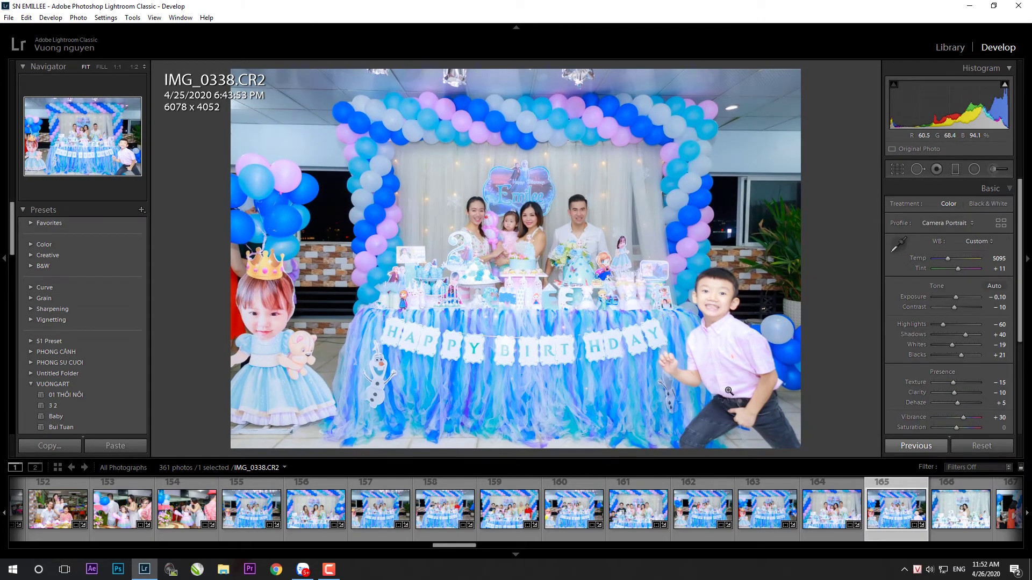
key(k)
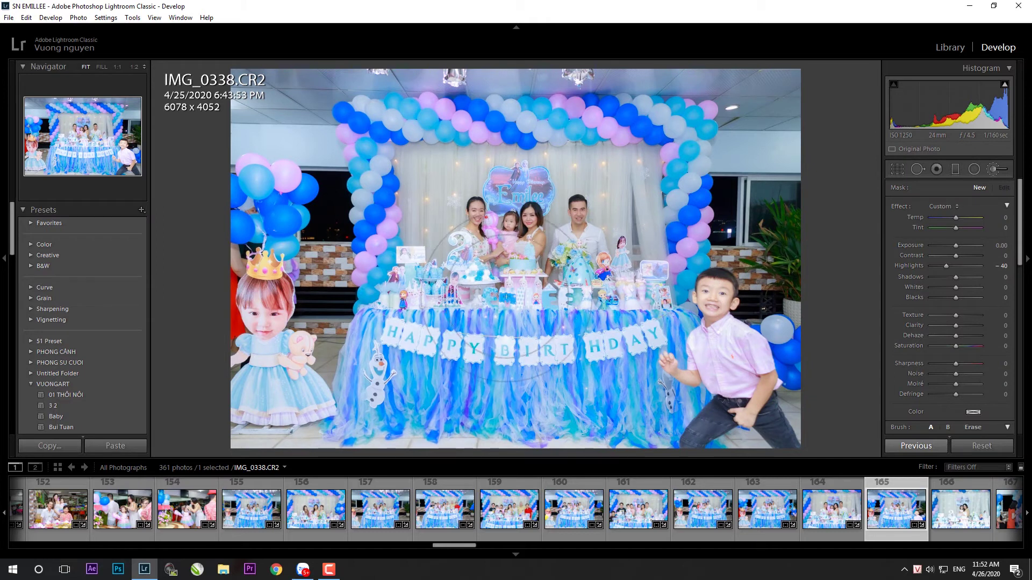
key(k)
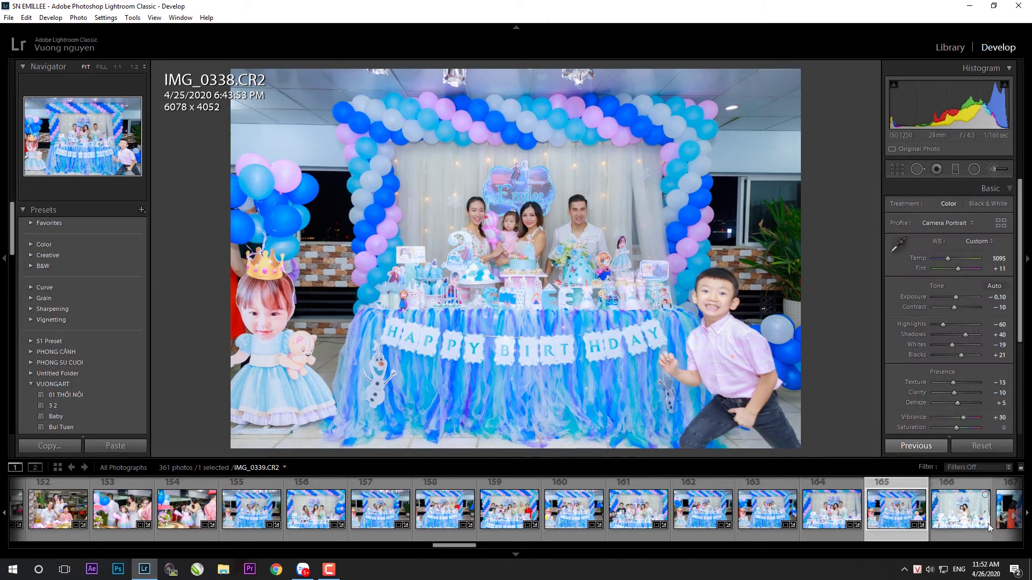
- Crop IMG_0339 and paint a darkening highlight-recovery brush over the cake area
click(983, 519)
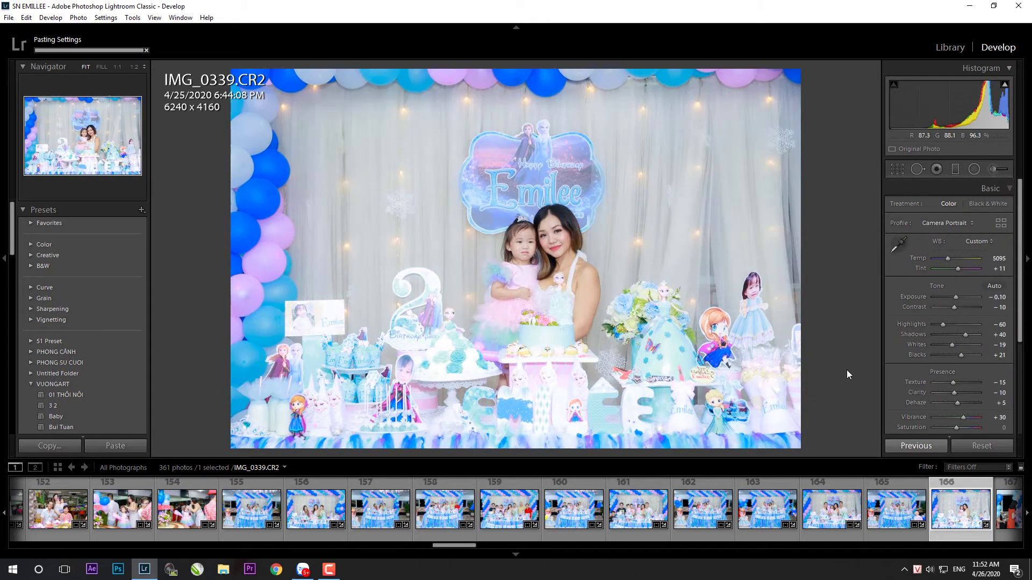
key(r)
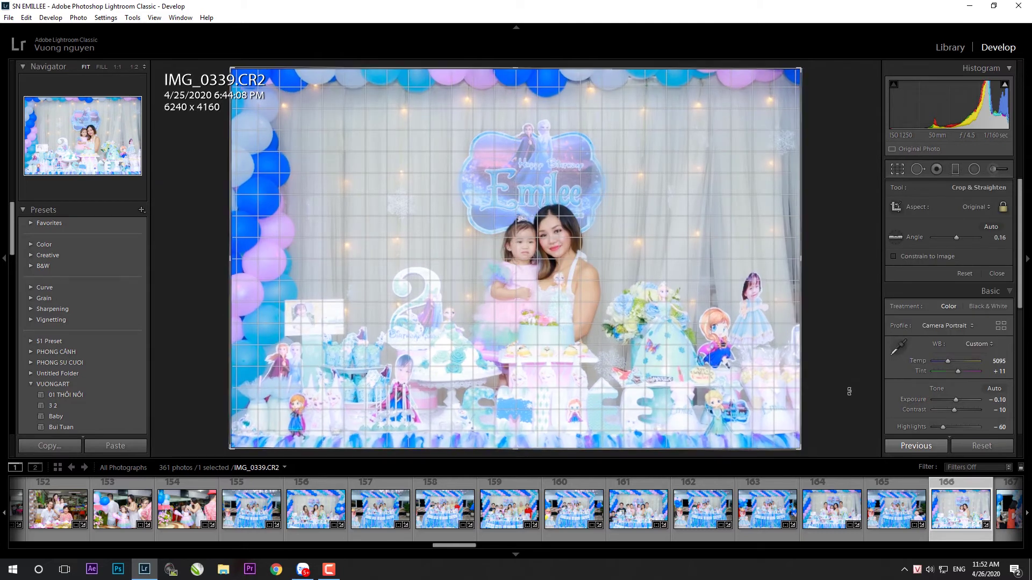
key(r)
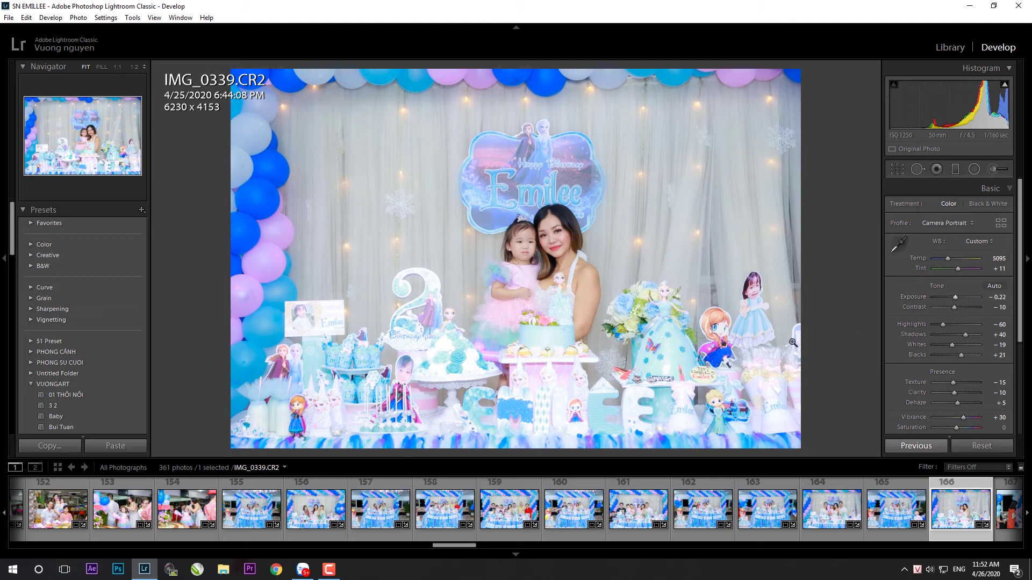
key(k)
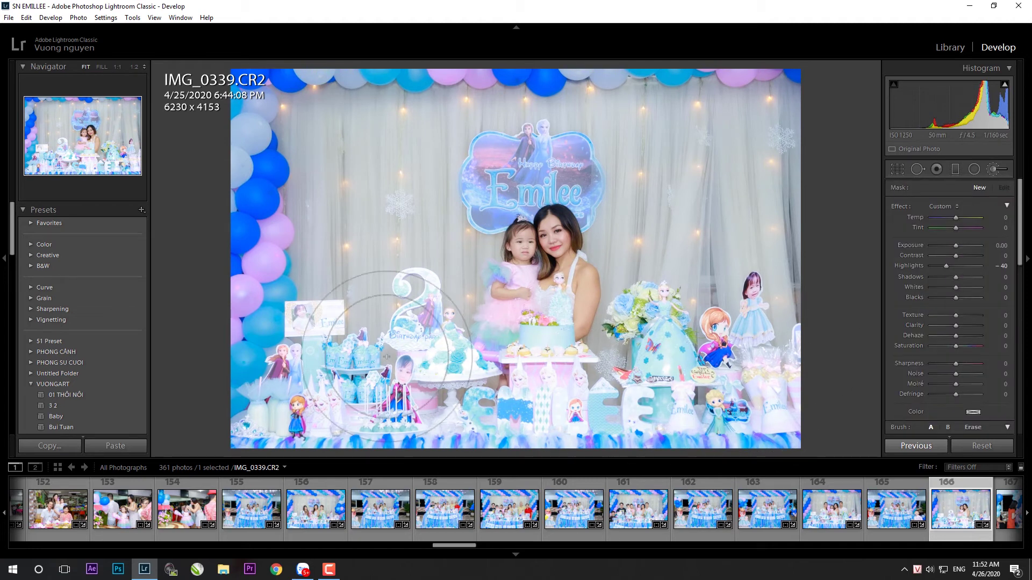
drag(387, 334, 746, 360)
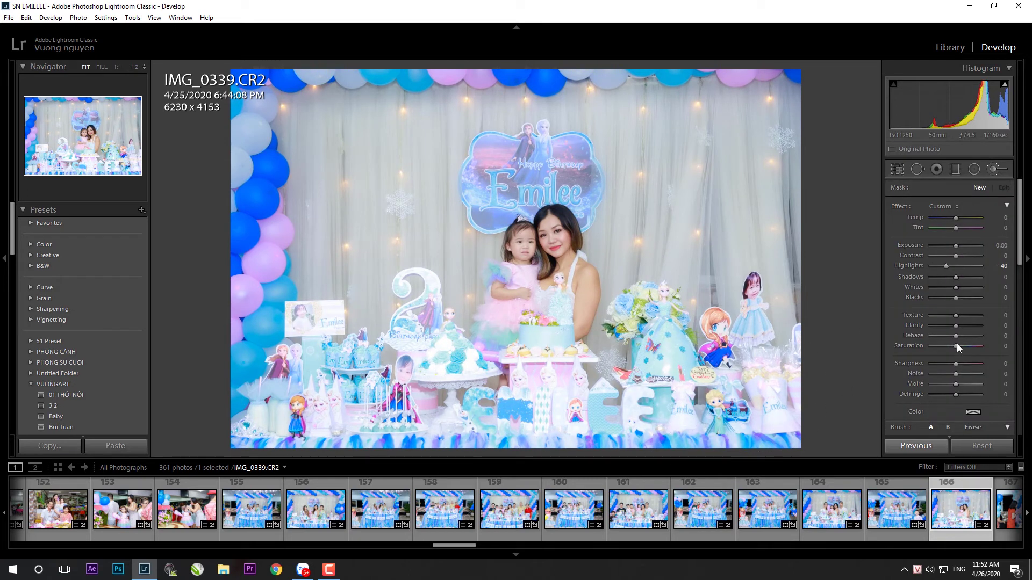
drag(940, 266, 953, 244)
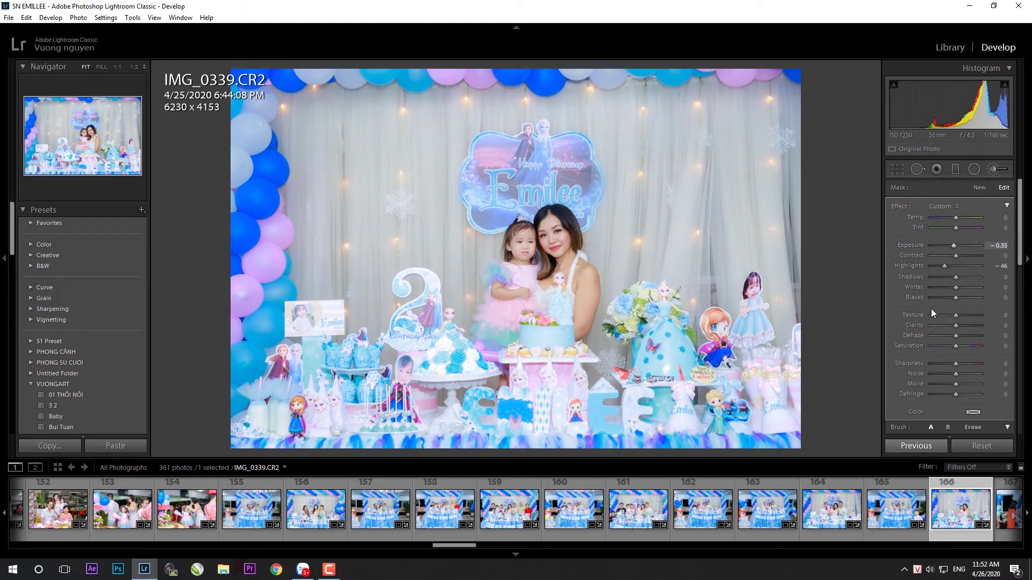
key(k)
scroll(645, 511, down, 5)
- Paste settings onto IMG_0341, tighten the crop to 5463×3642, and raise Shadows from +40 to +48
click(728, 523)
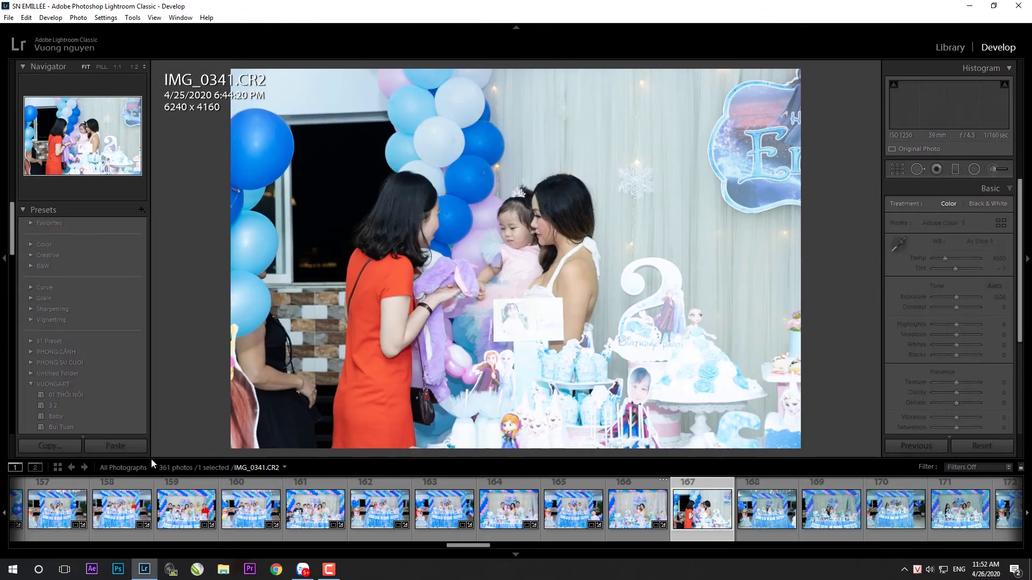
click(105, 448)
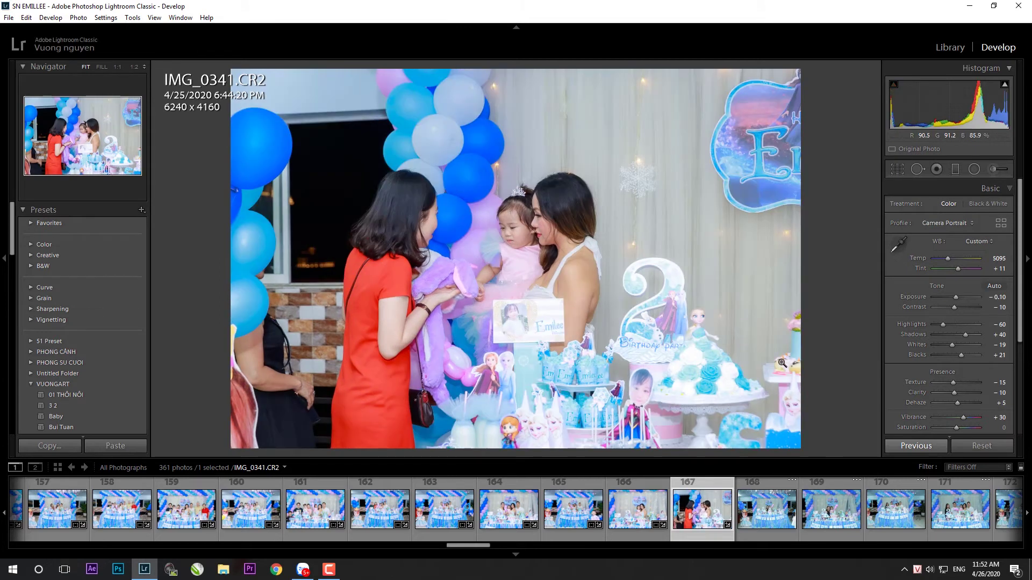
key(r)
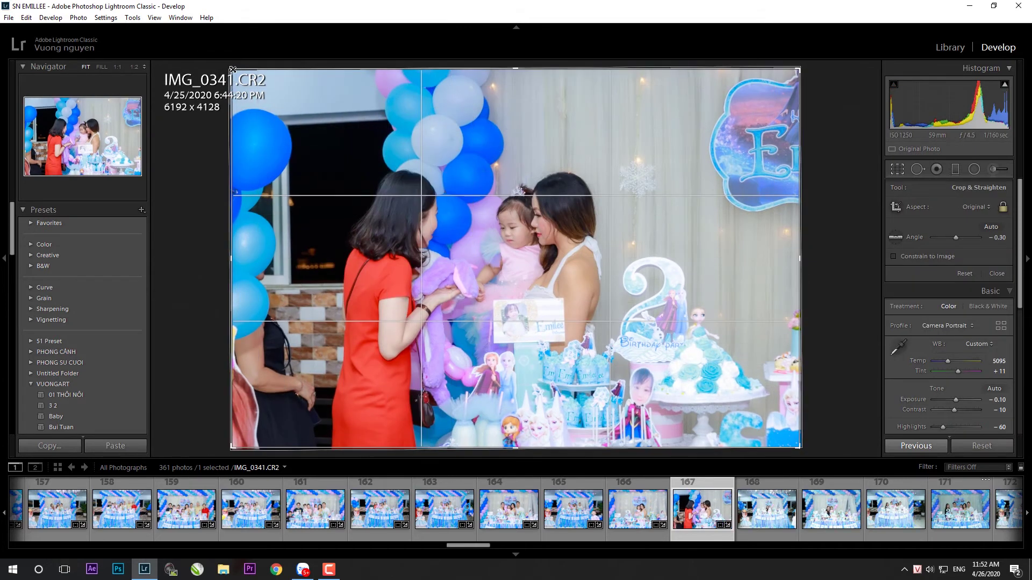
drag(232, 69, 282, 101)
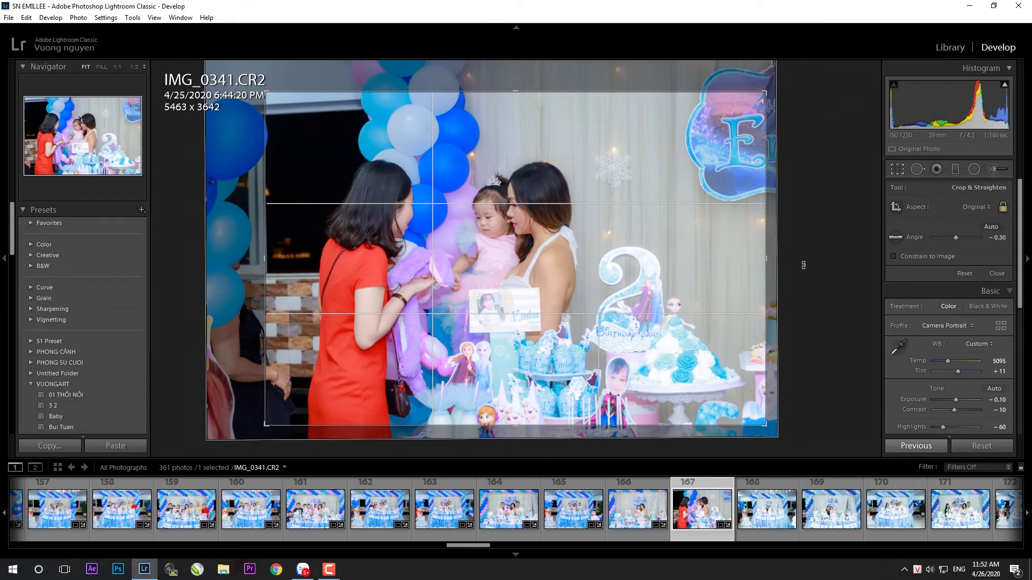
key(Return)
key(r)
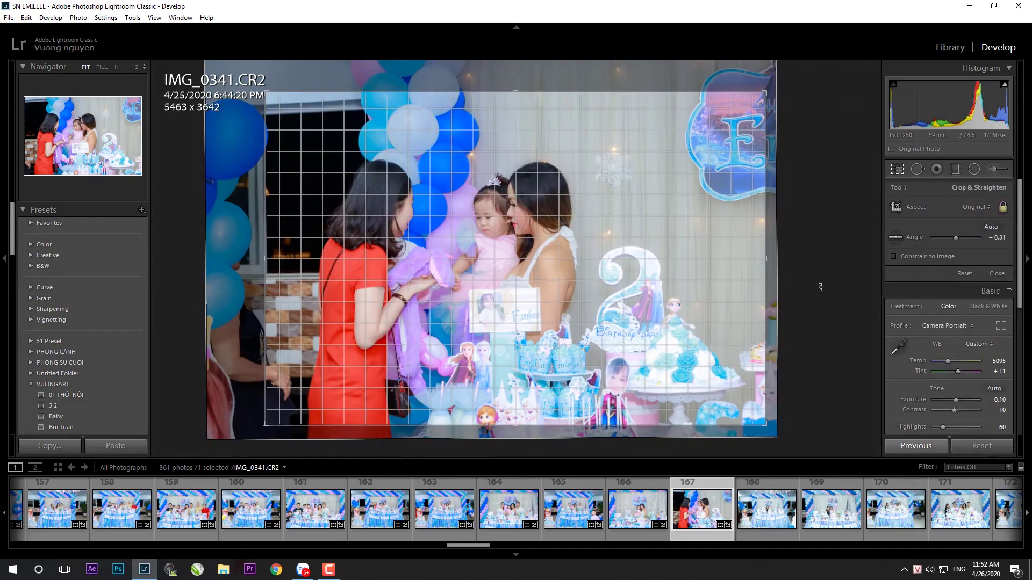
key(Return)
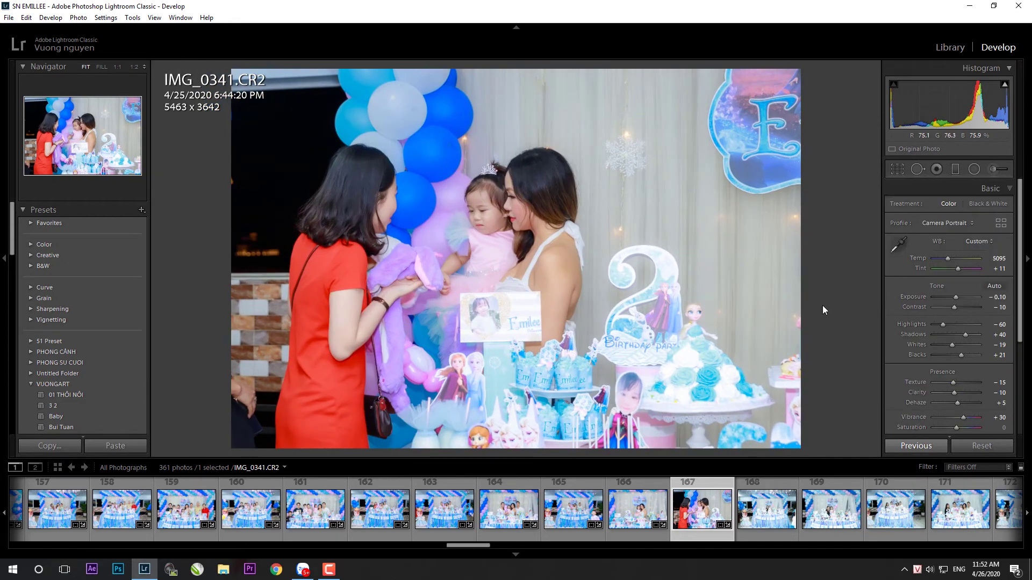
key(k)
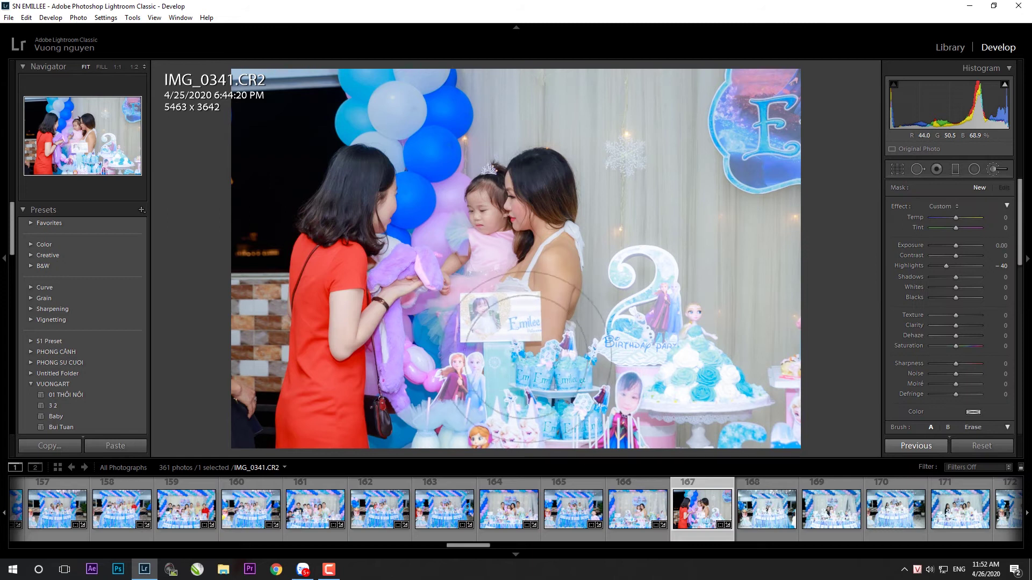
key(k)
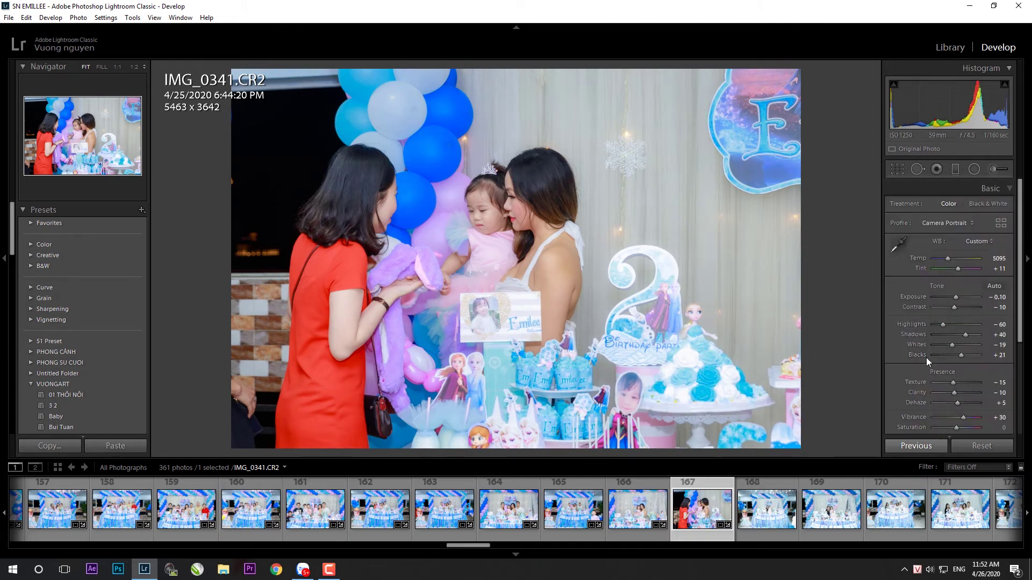
drag(966, 336, 968, 335)
click(132, 445)
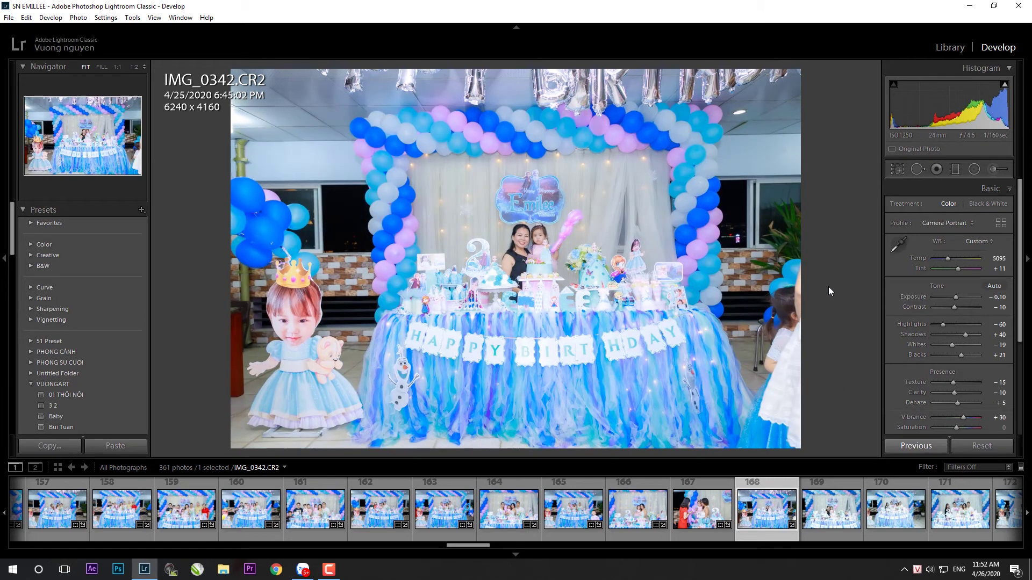
- Straighten IMG_0342 by about 1.25 degrees and apply the crop
key(r)
drag(826, 294, 825, 305)
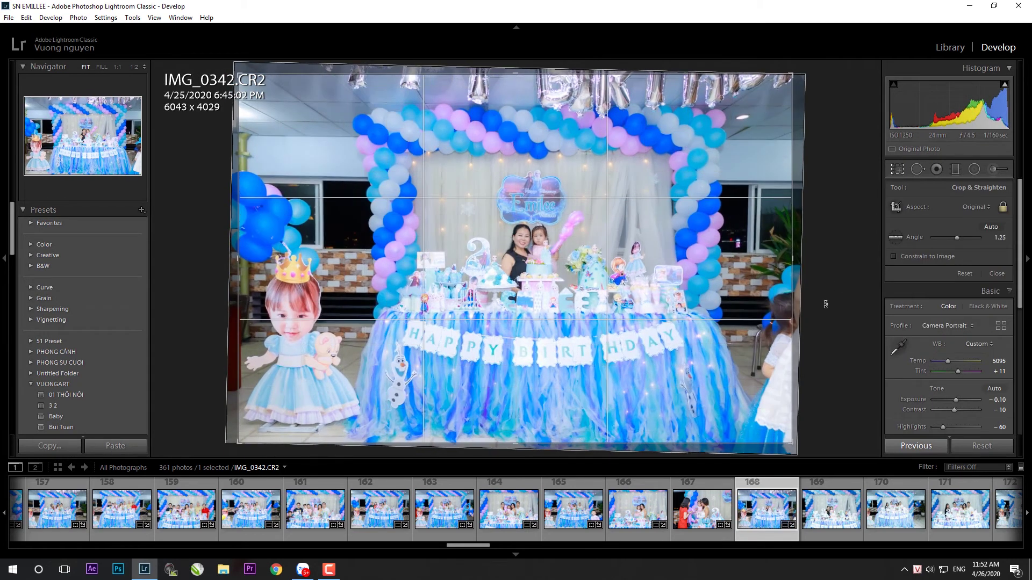
key(Return)
key(k)
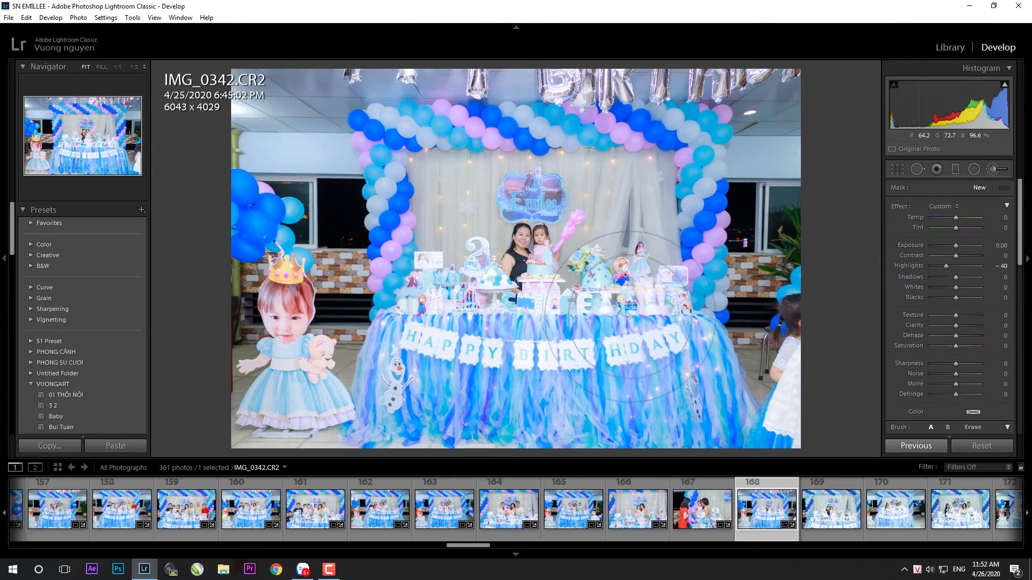
key(k)
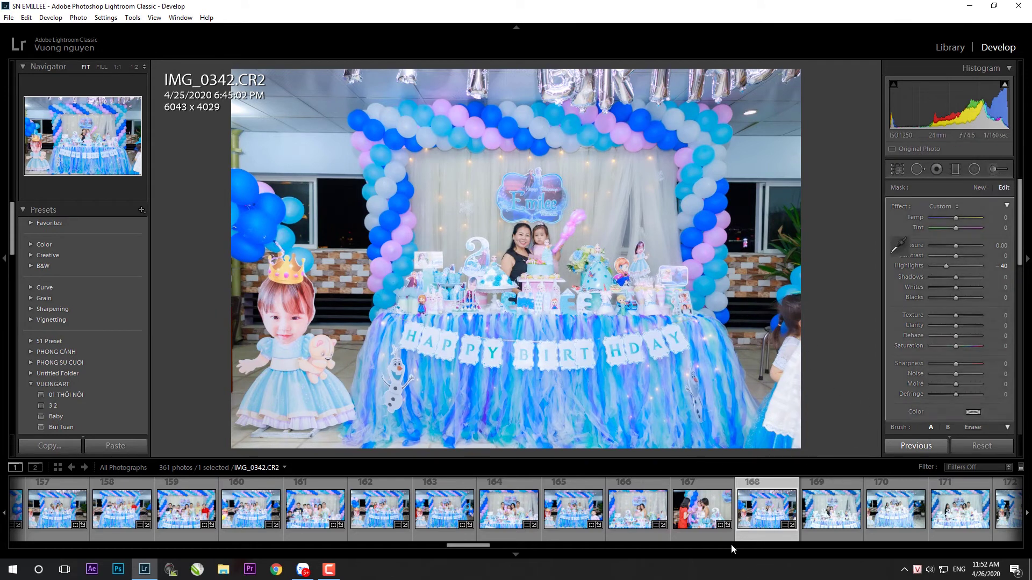
- Paste the copied develop settings onto IMG_0346 and apply its crop
key(Right)
click(130, 450)
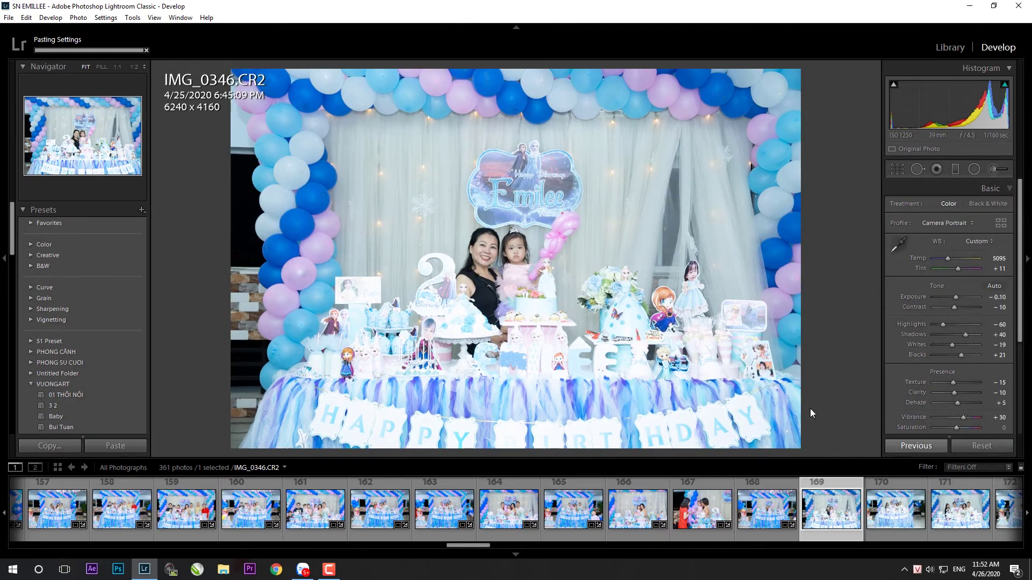
key(r)
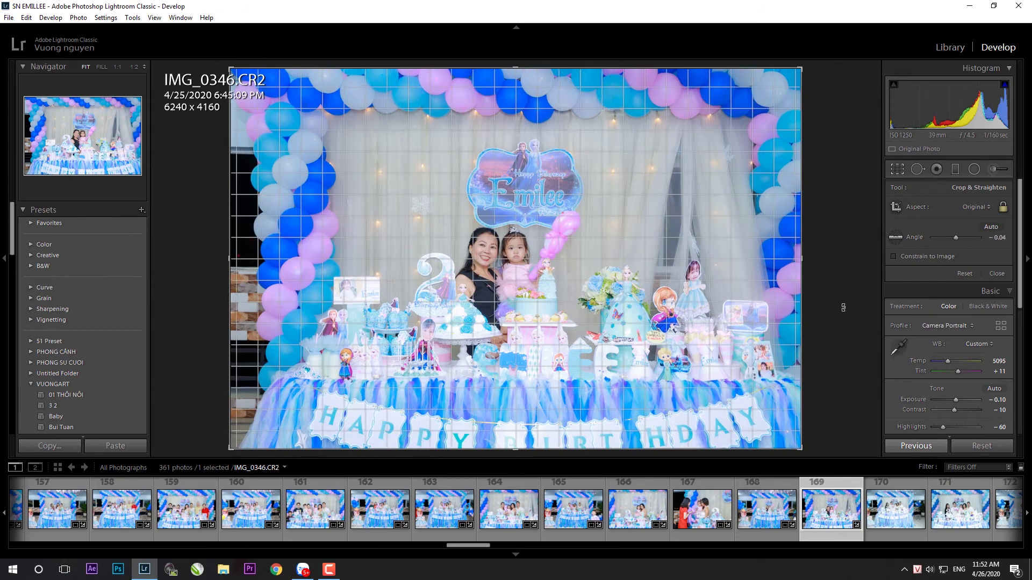
key(r)
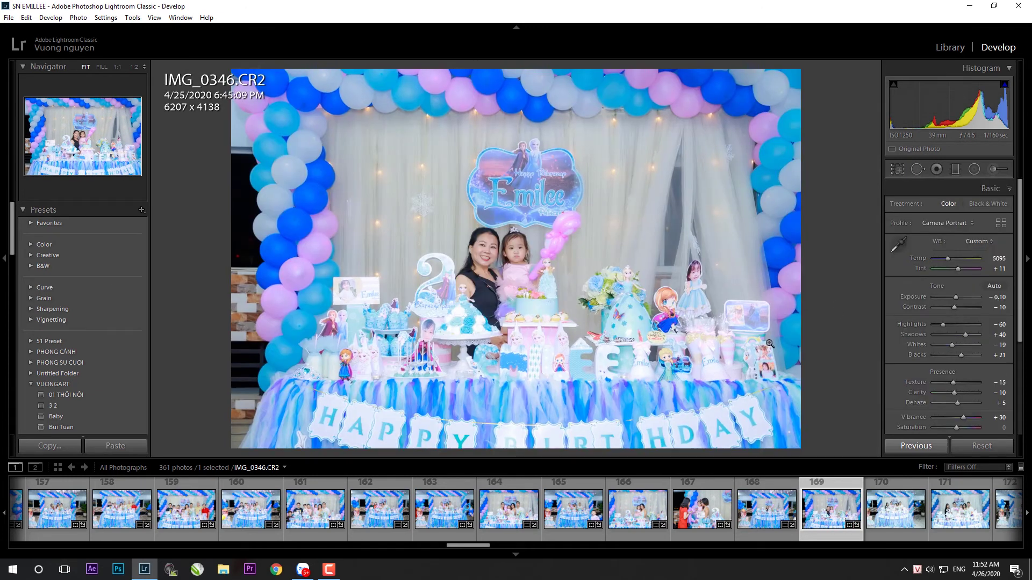
key(k)
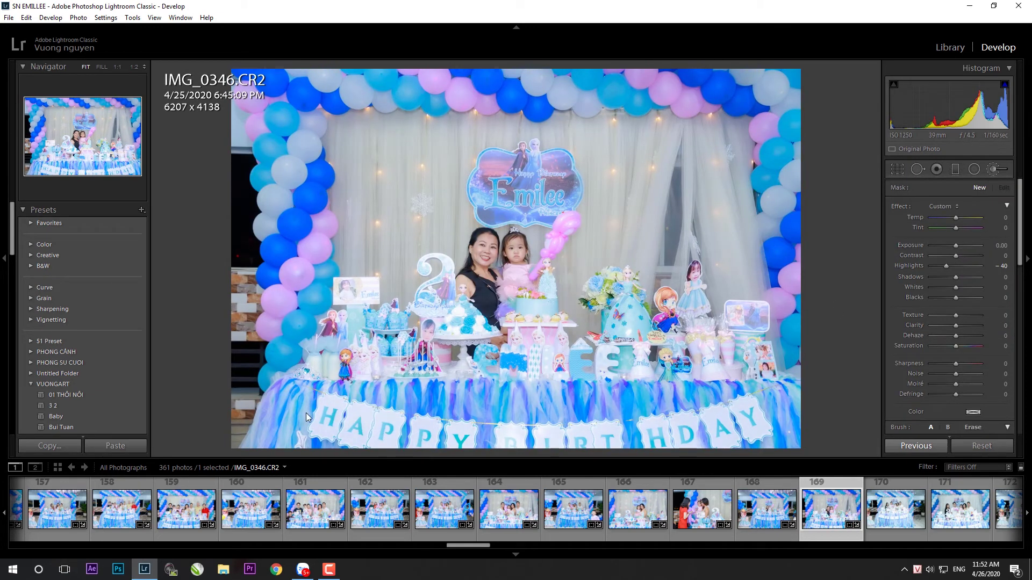
- Paste settings onto IMG_0348 and give it a straightened, tightened 5970×3980 crop
click(871, 511)
click(115, 446)
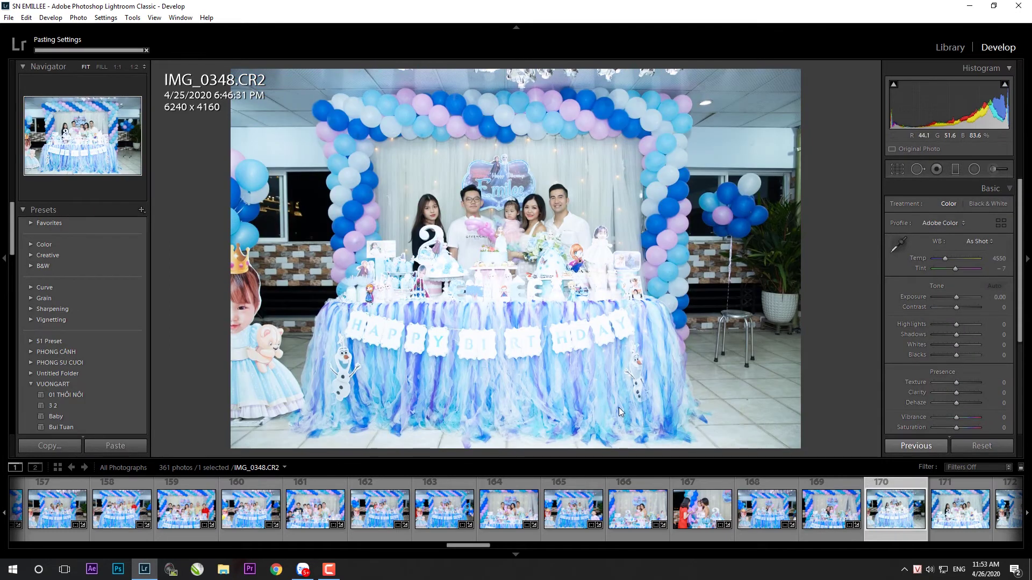
key(r)
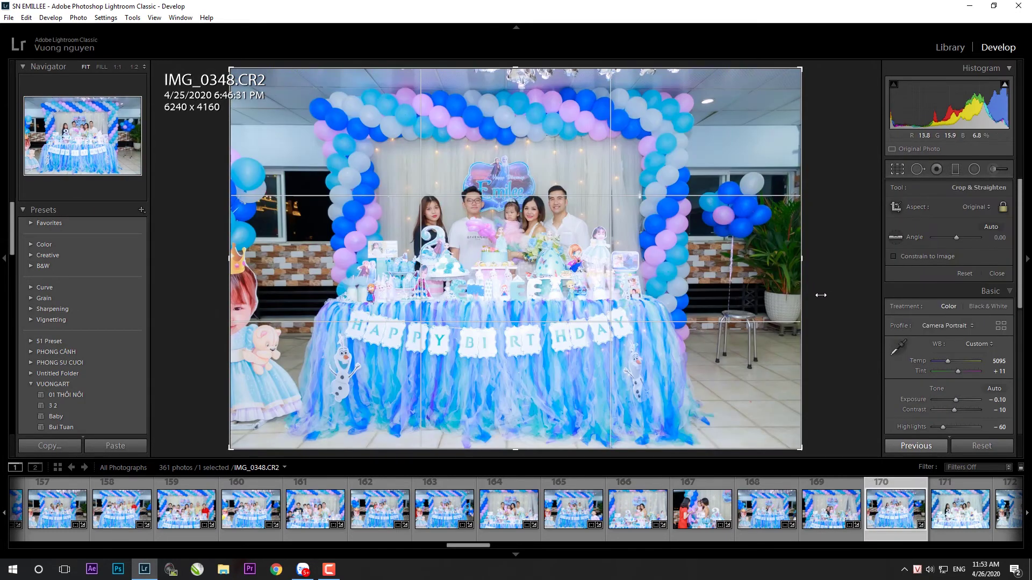
drag(820, 295, 819, 291)
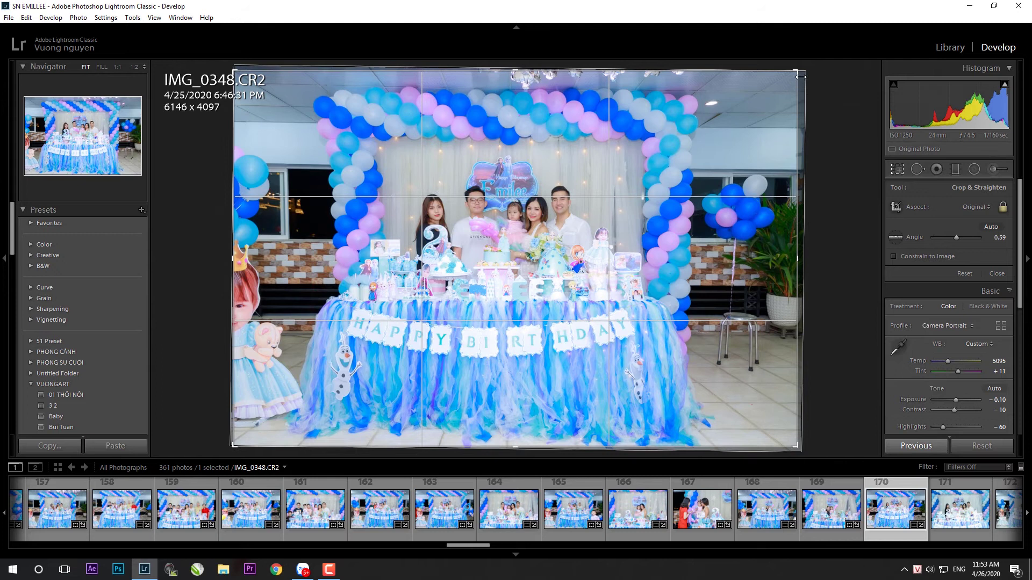
drag(801, 76, 744, 104)
key(r)
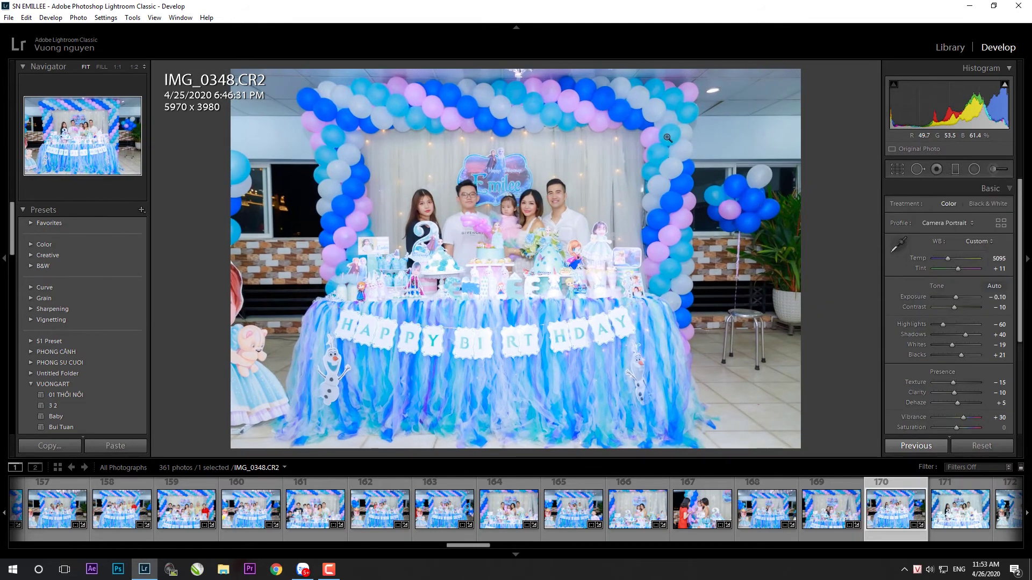
- Ease IMG_0348's Highlights recovery from -60 to about -45
key(k)
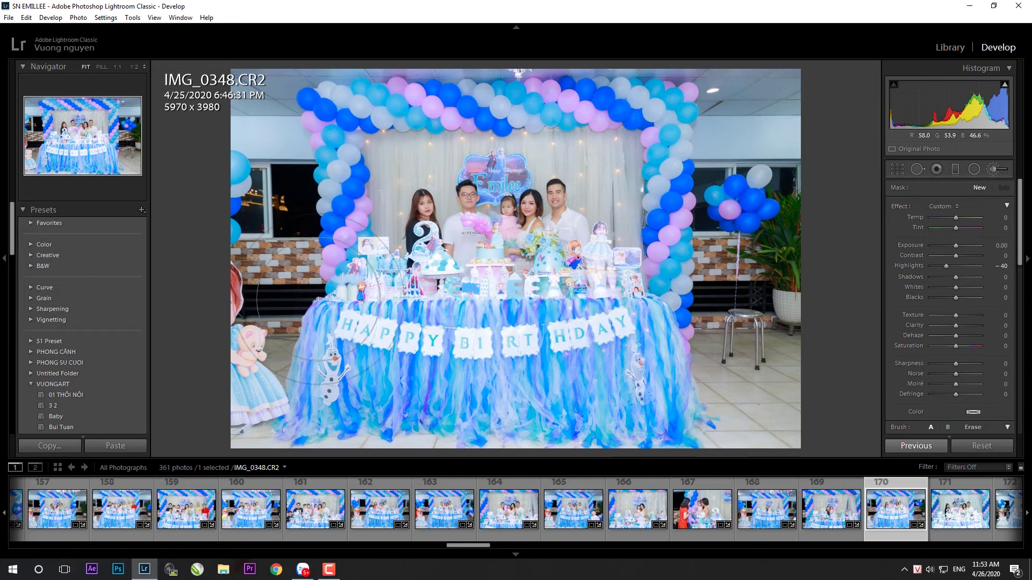
key(k)
drag(944, 328, 948, 327)
click(933, 485)
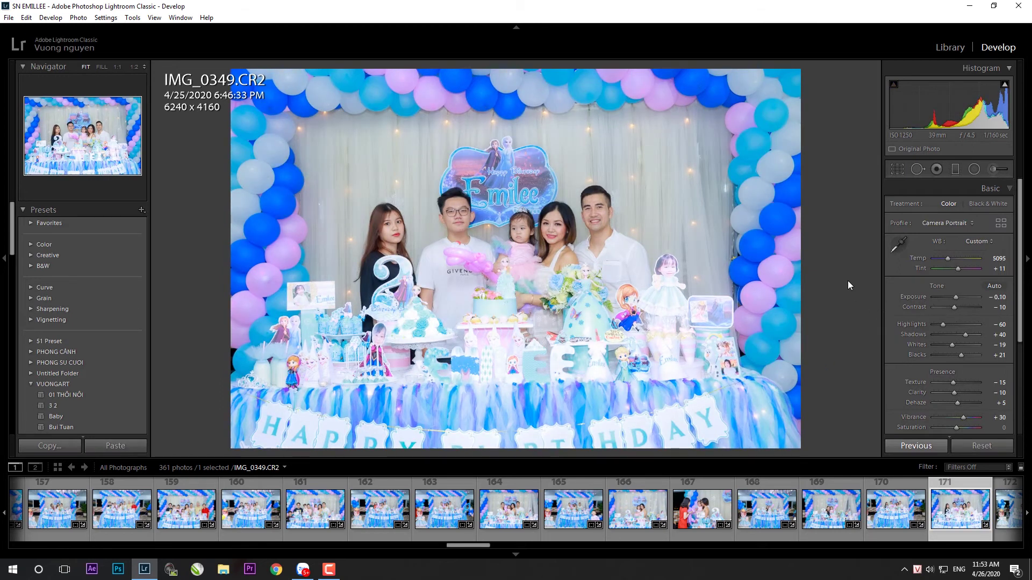
- Crop IMG_0349 and brush highlight recovery over the bright decorations
key(r)
key(Return)
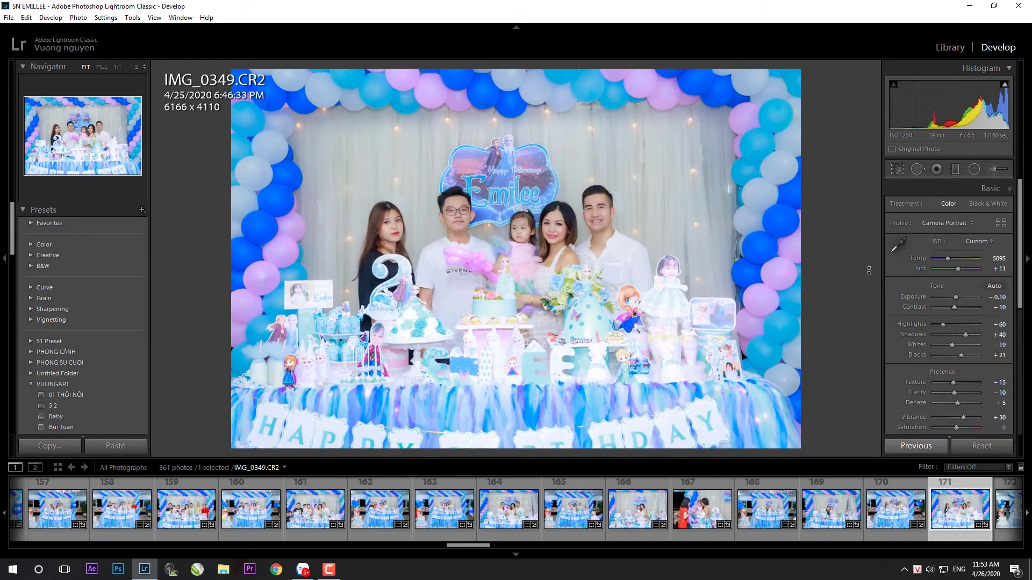
key(k)
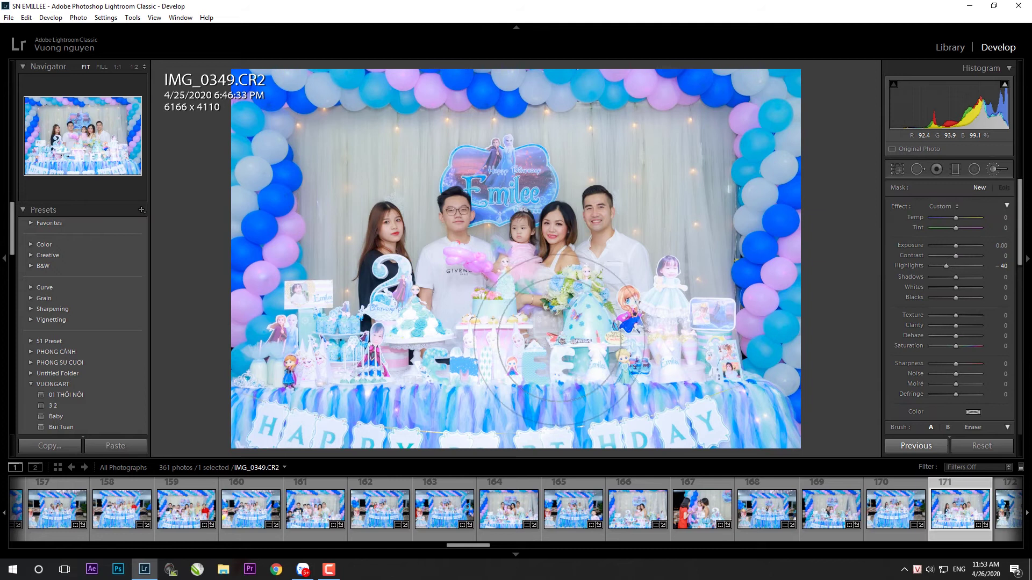
drag(358, 405, 462, 301)
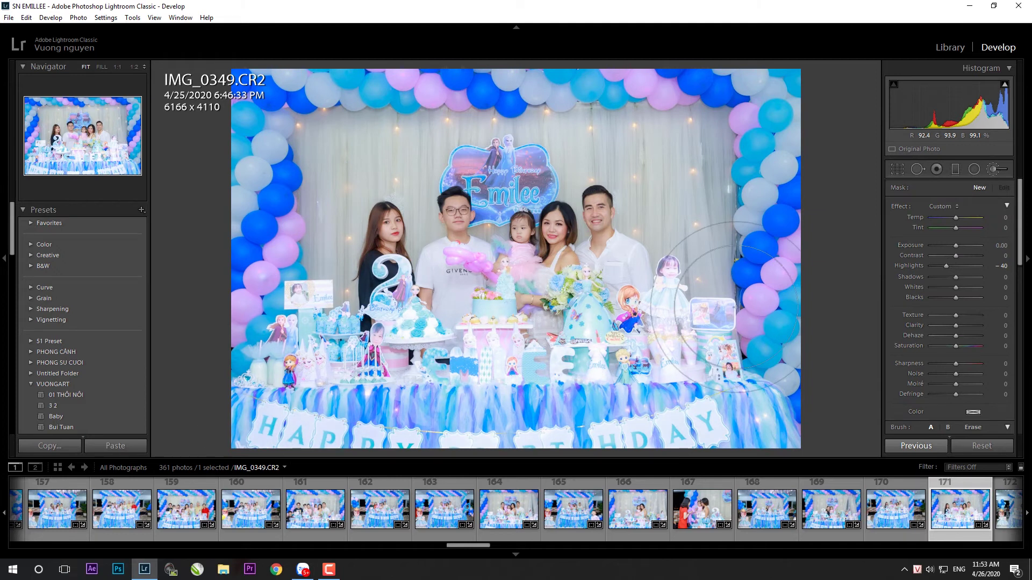
- Paste the copied settings onto IMG_0350 and apply its crop
key(Right)
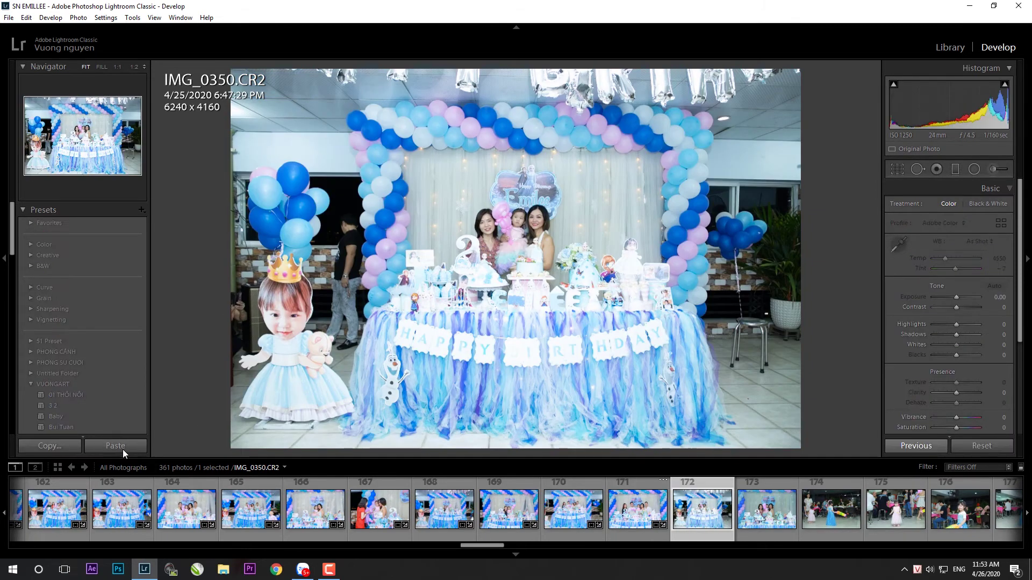
click(118, 450)
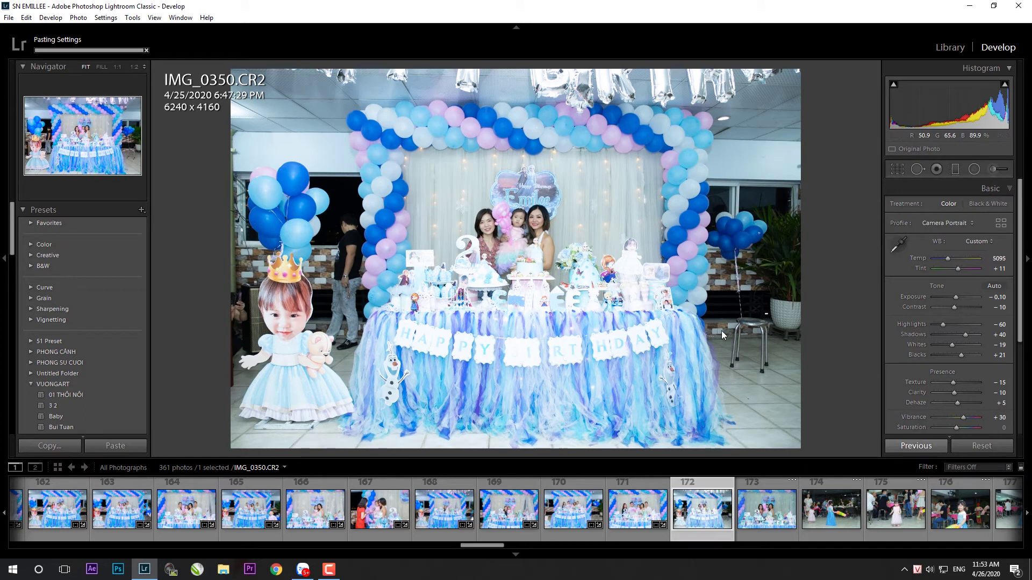
key(r)
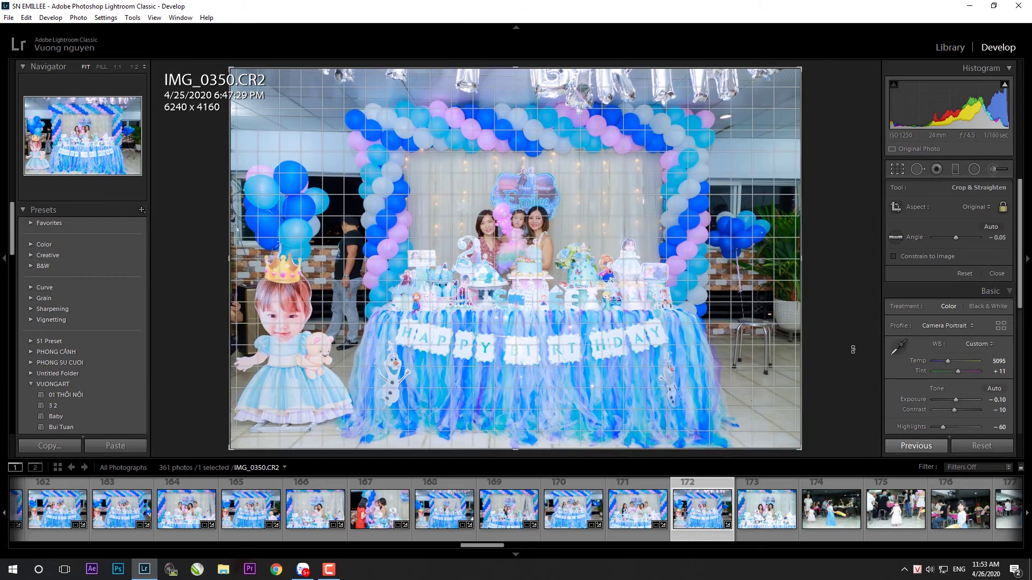
key(r)
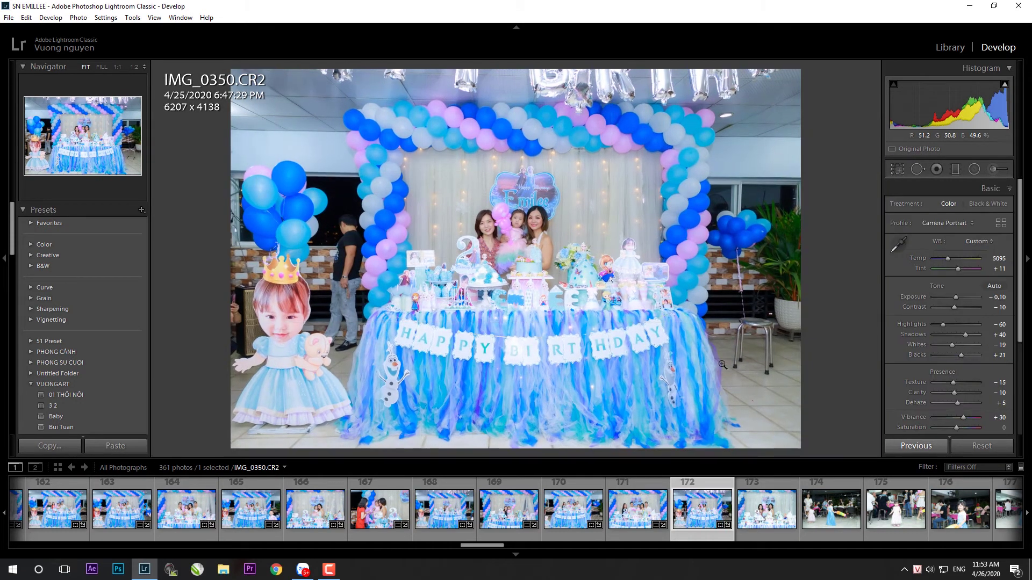
key(k)
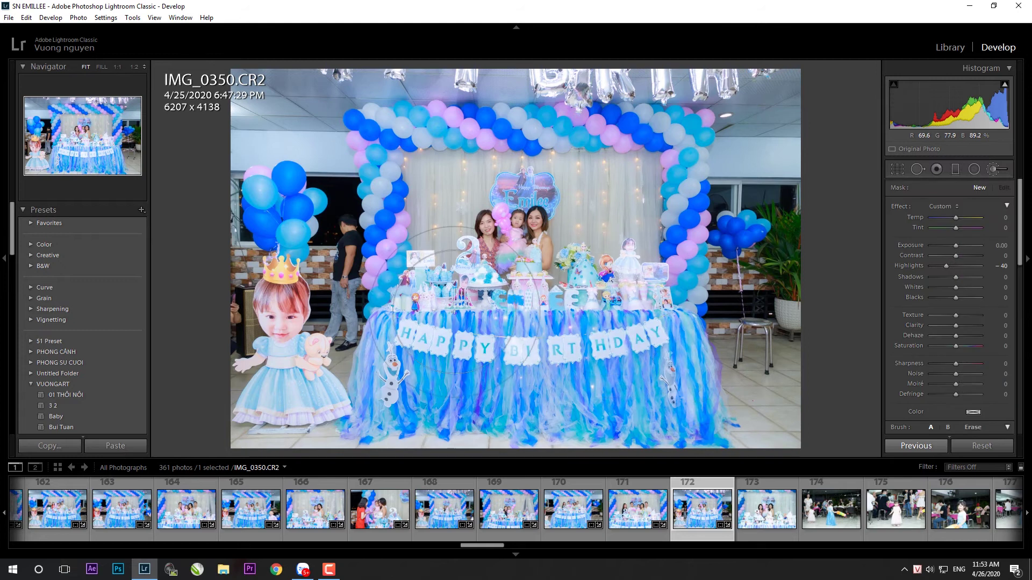
key(k)
- Paste settings onto IMG_0352, commit its crop, and set brush exposure to -0.49
click(744, 520)
key(ctrl+shift+v)
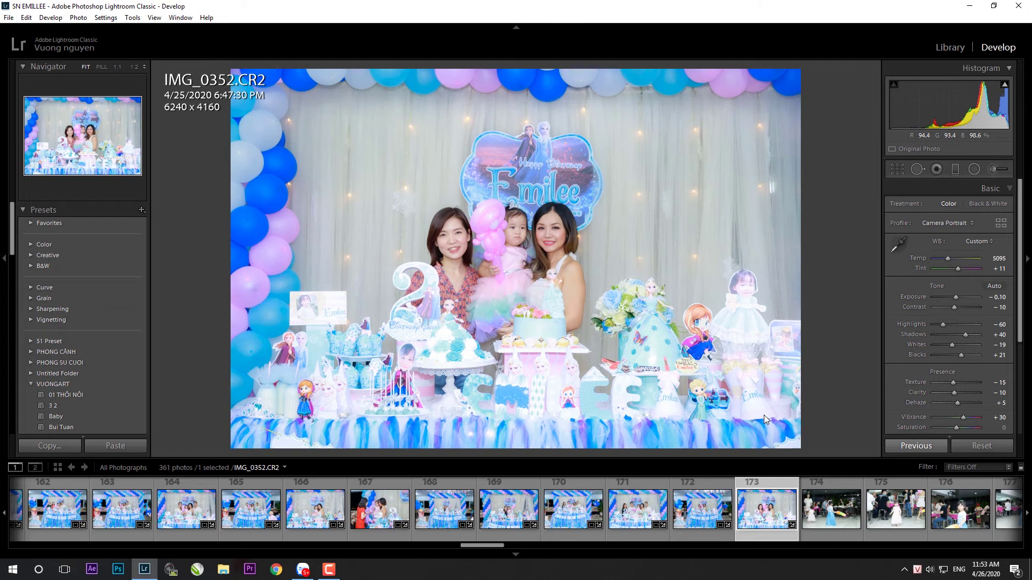
key(r)
key(Return)
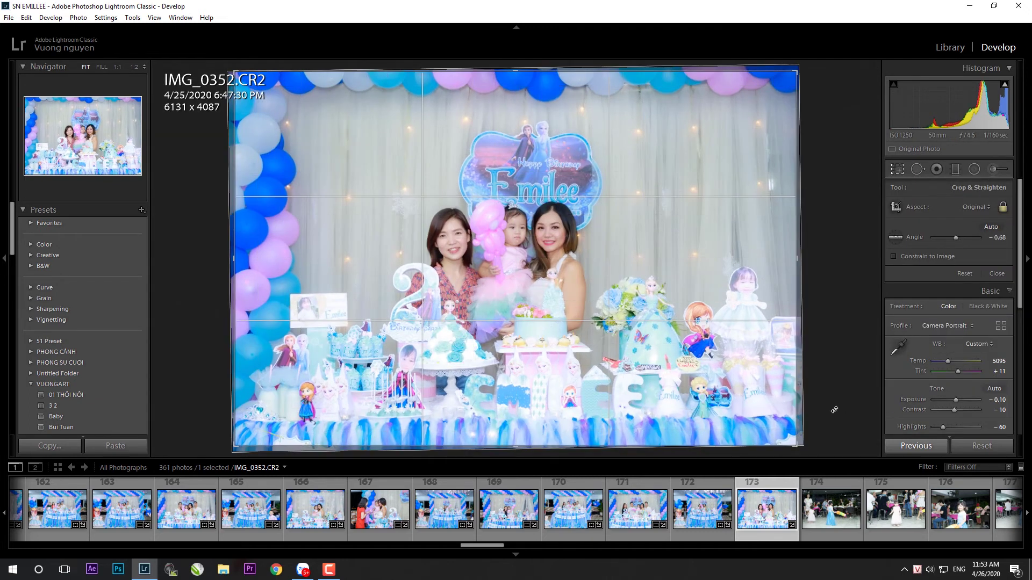
key(k)
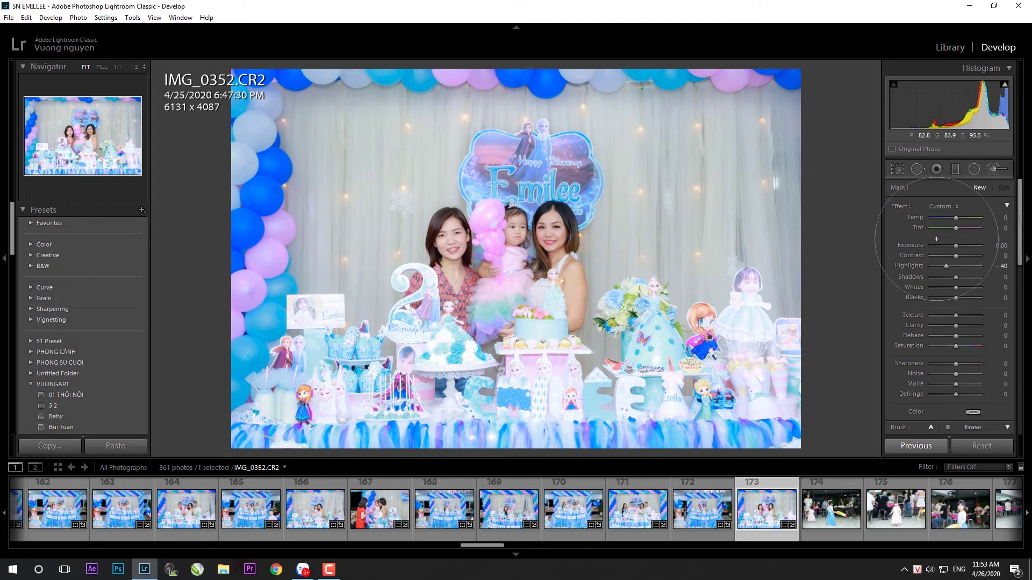
drag(960, 245, 958, 245)
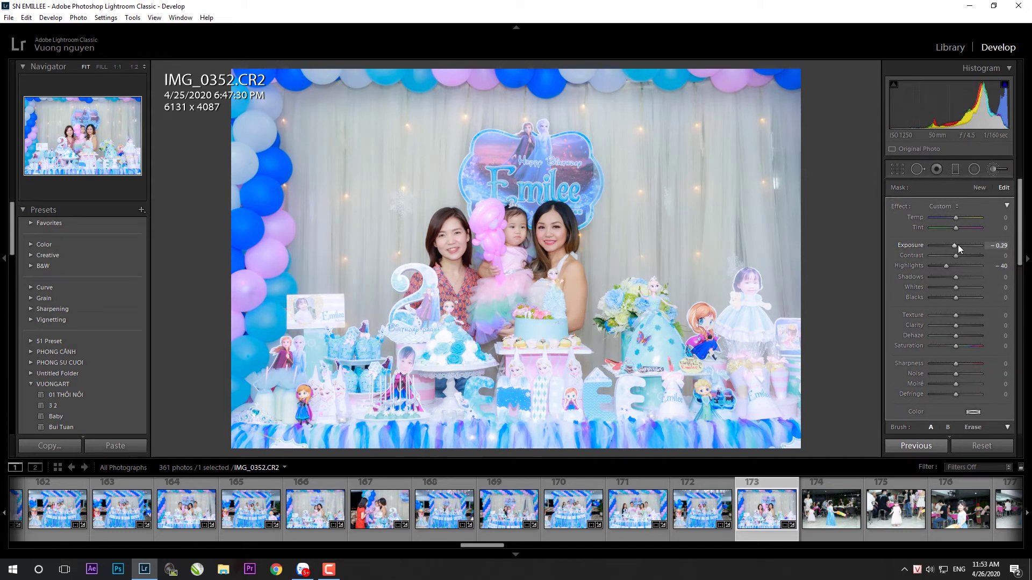
drag(958, 245, 947, 265)
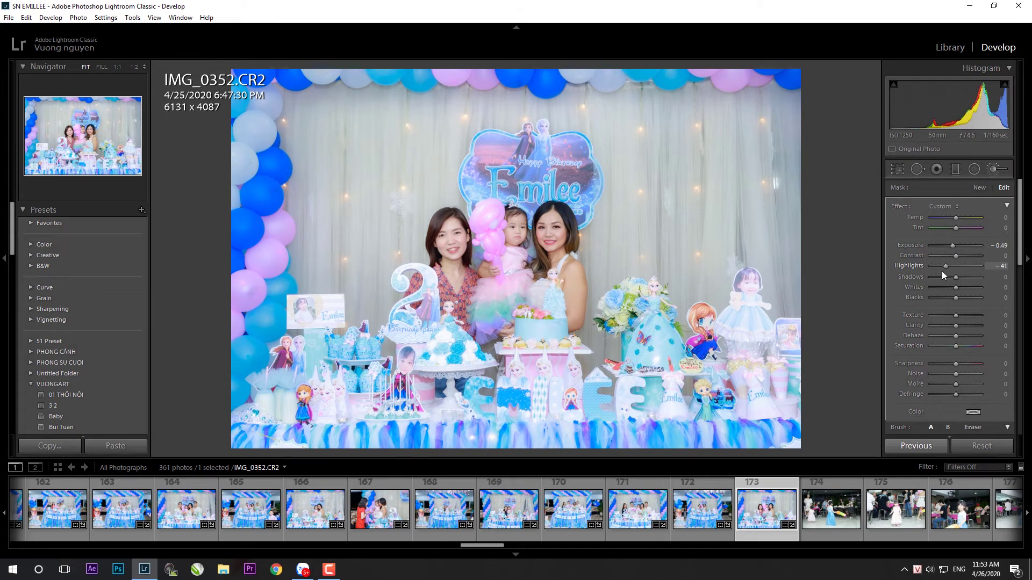
key(k)
- Level and crop IMG_0354, then brighten its exposure slightly
key(Right)
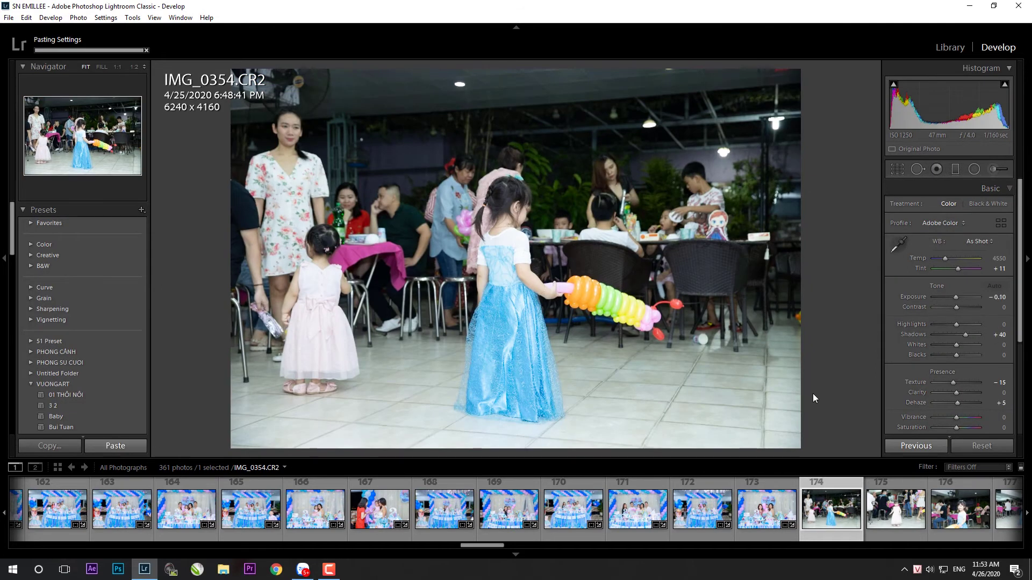
key(r)
mouse_move(857, 365)
mouse_down()
mouse_move(781, 444)
mouse_move(795, 429)
mouse_up()
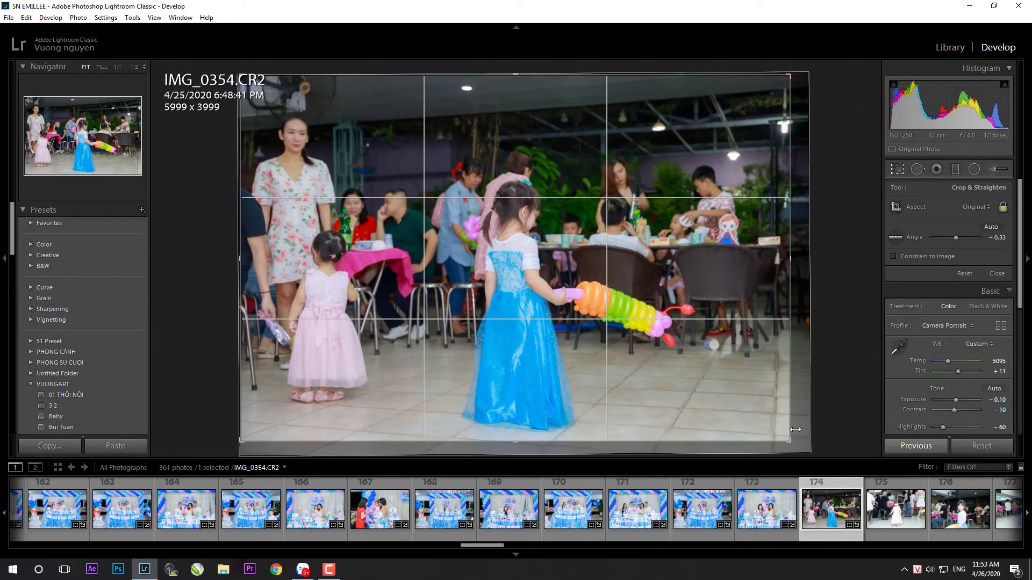
key(Return)
drag(959, 298, 960, 299)
- Straighten IMG_0355 with a 5205×3470 crop around the little girl and adjust Shadows
click(910, 514)
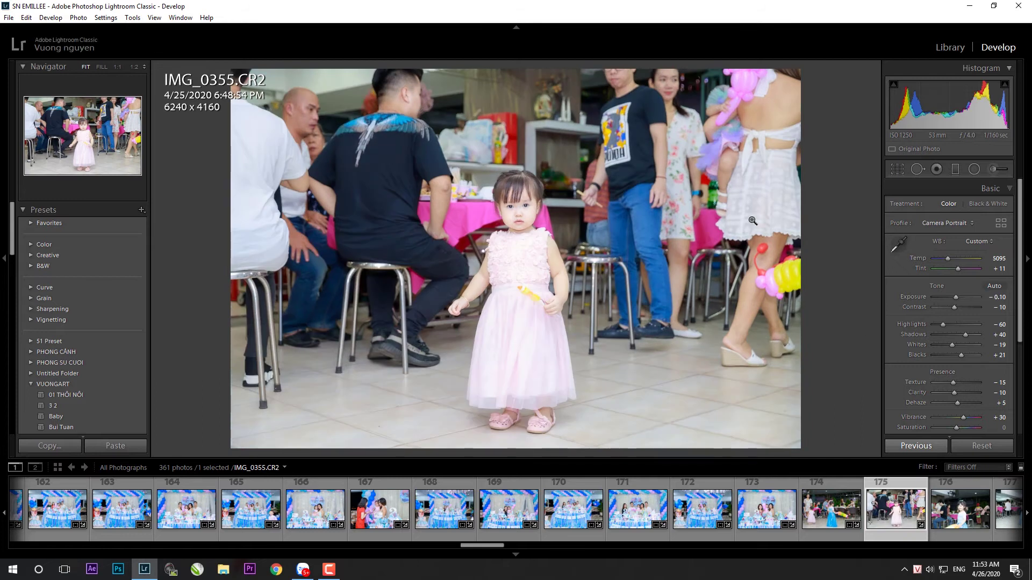
key(r)
drag(796, 71, 707, 131)
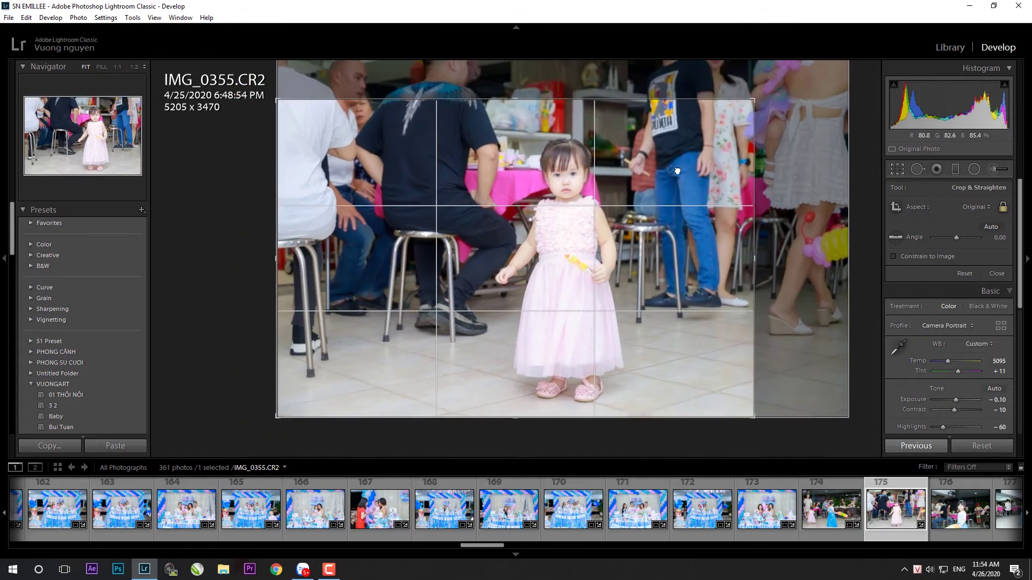
drag(806, 200, 809, 206)
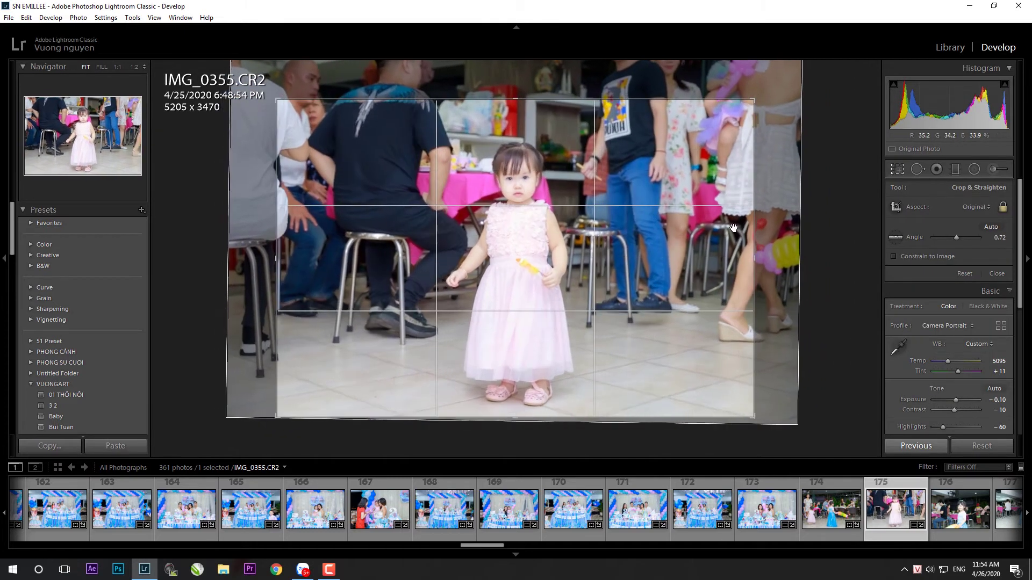
key(Return)
drag(962, 333, 964, 333)
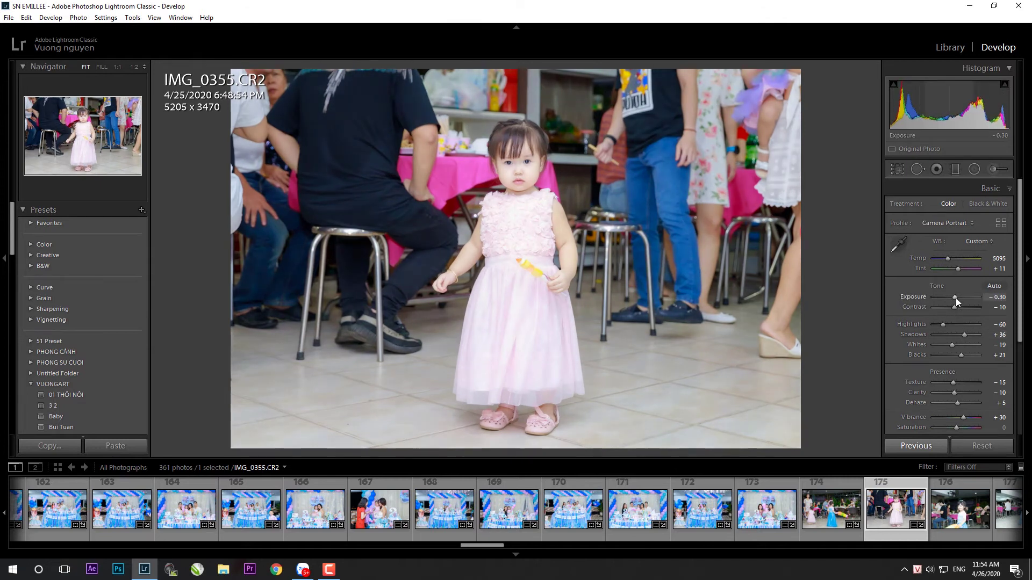
- Brush highlight recovery over the girl's pink dress on IMG_0355
key(k)
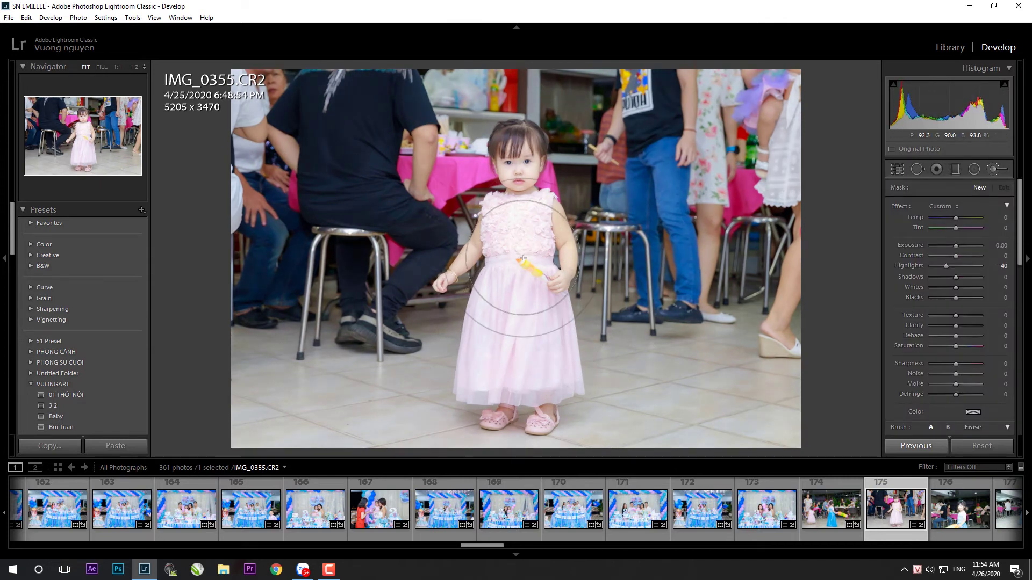
drag(530, 368, 612, 372)
key(k)
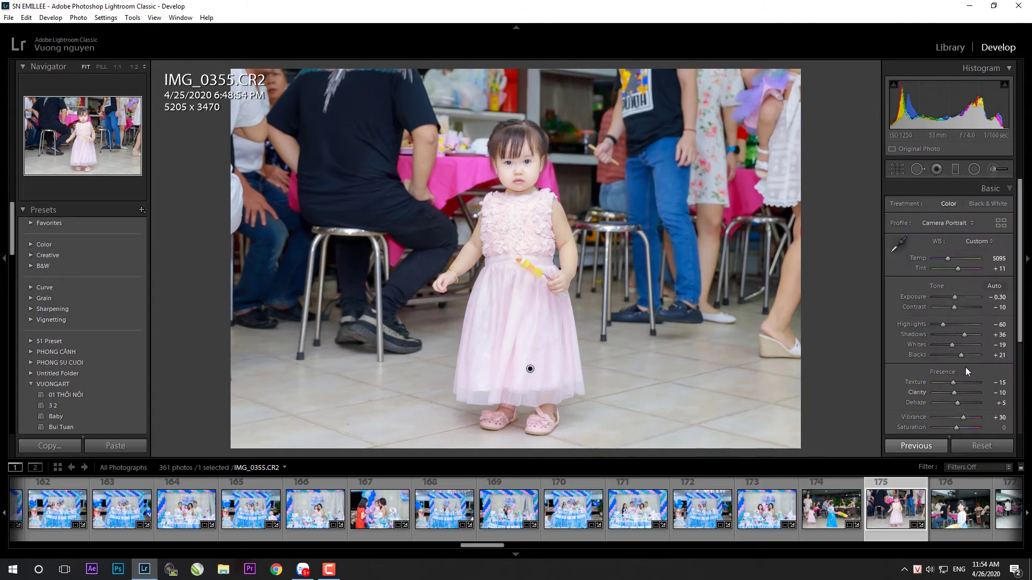
click(949, 524)
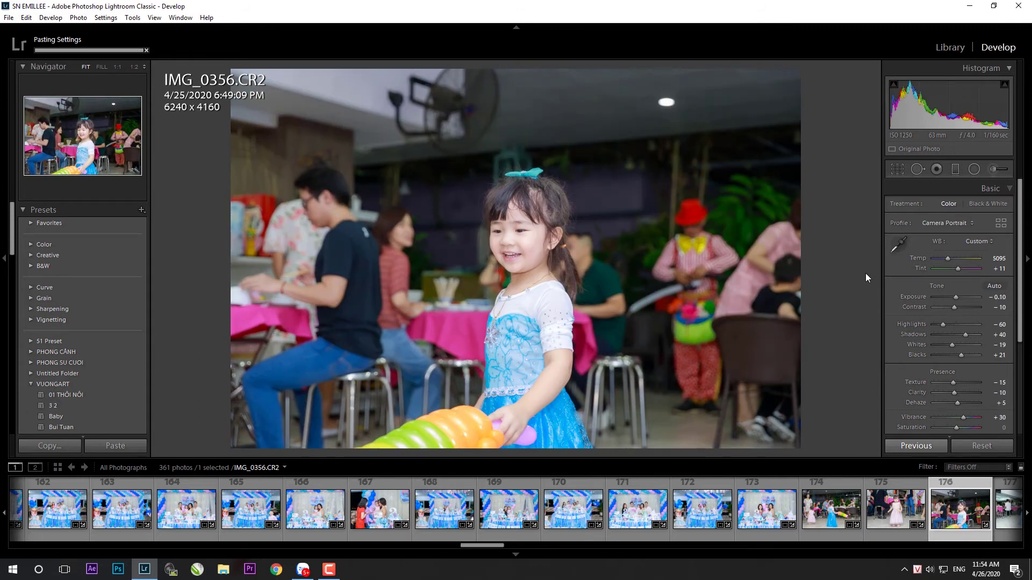
- Level IMG_0356 by about one degree, commit the crop, and adjust Shadows
key(r)
drag(800, 232, 736, 122)
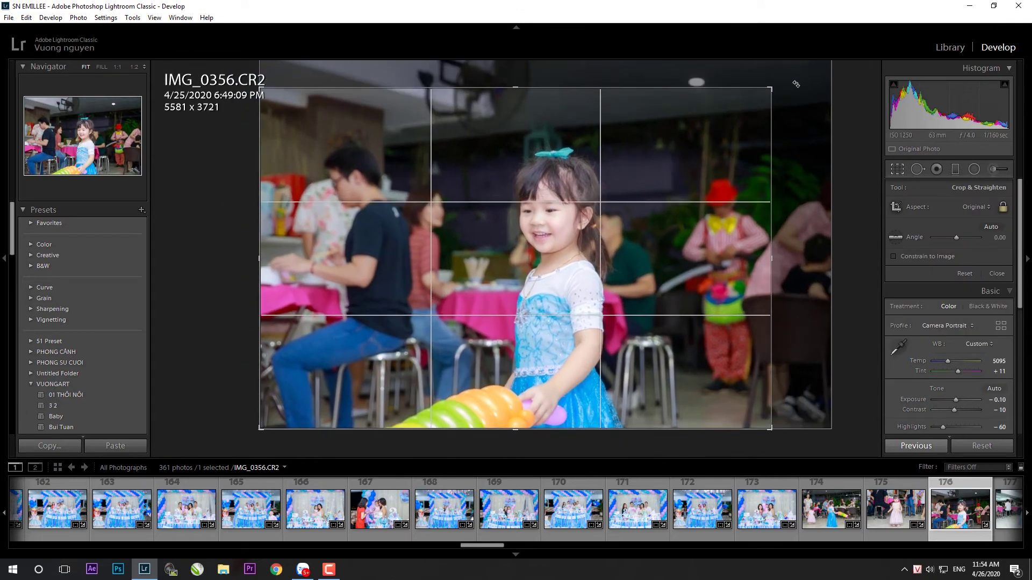
key(Return)
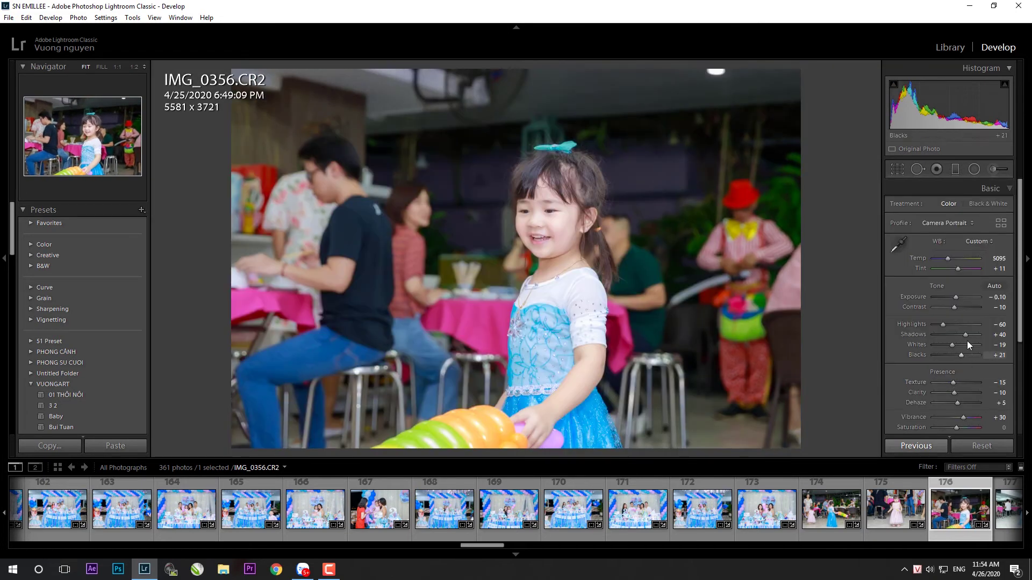
drag(962, 337, 964, 337)
scroll(694, 510, down, 3)
- Straighten IMG_0357 to -0.30°, set Exposure -0.40, lower Shadows and reset Blacks to 0
click(695, 516)
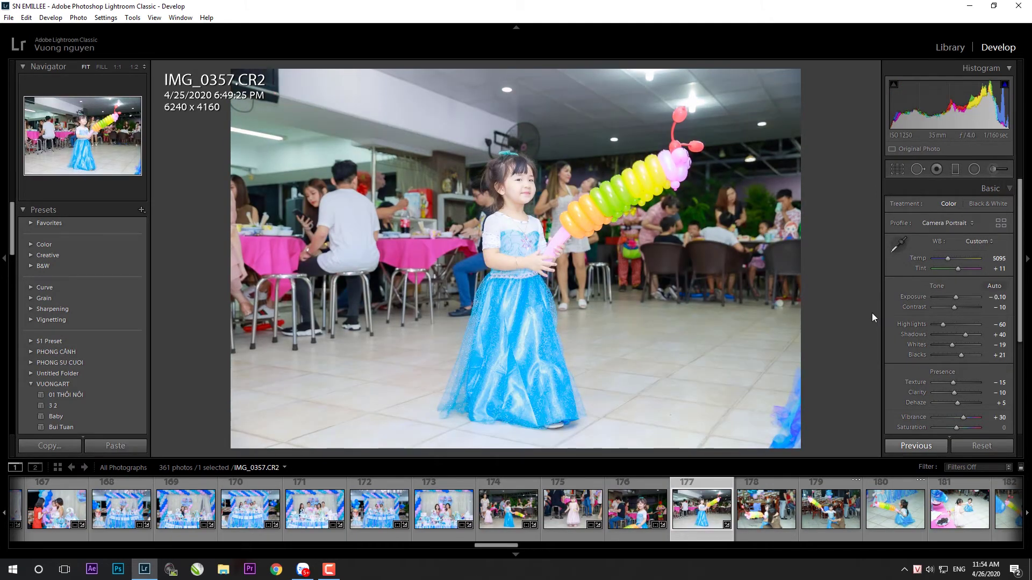
key(r)
drag(866, 321, 866, 318)
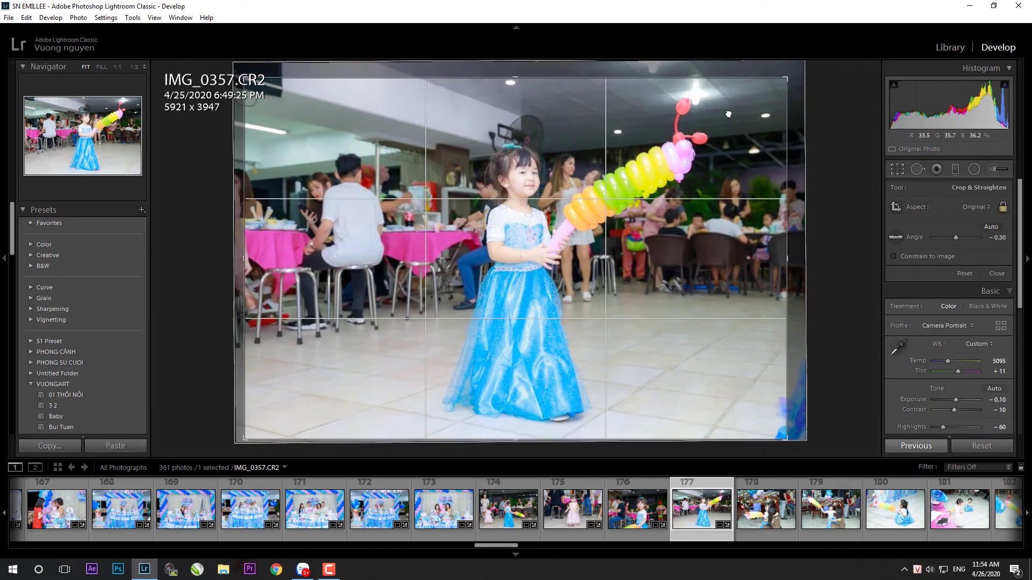
click(927, 286)
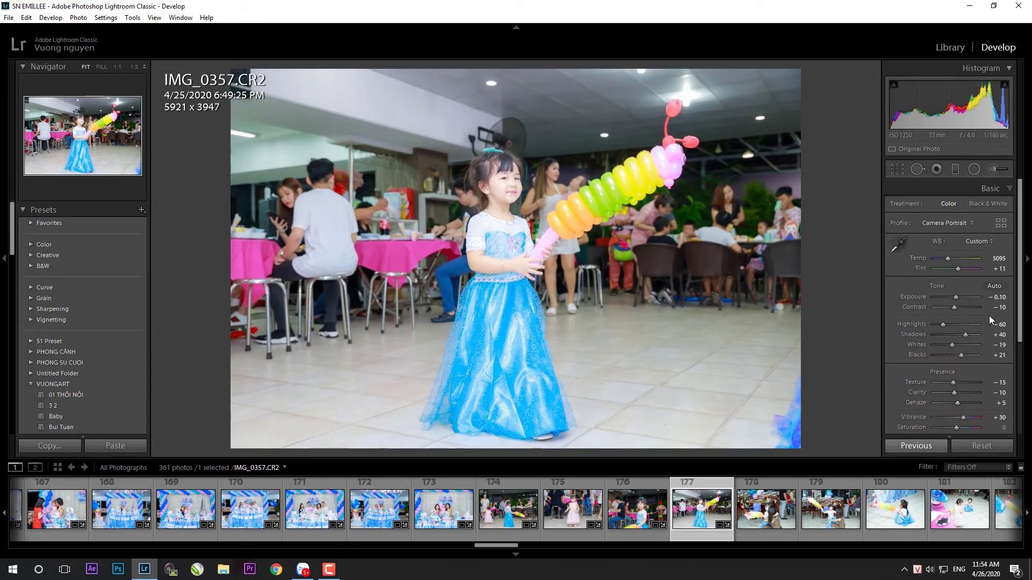
drag(955, 298, 954, 298)
drag(965, 335, 963, 338)
double_click(962, 356)
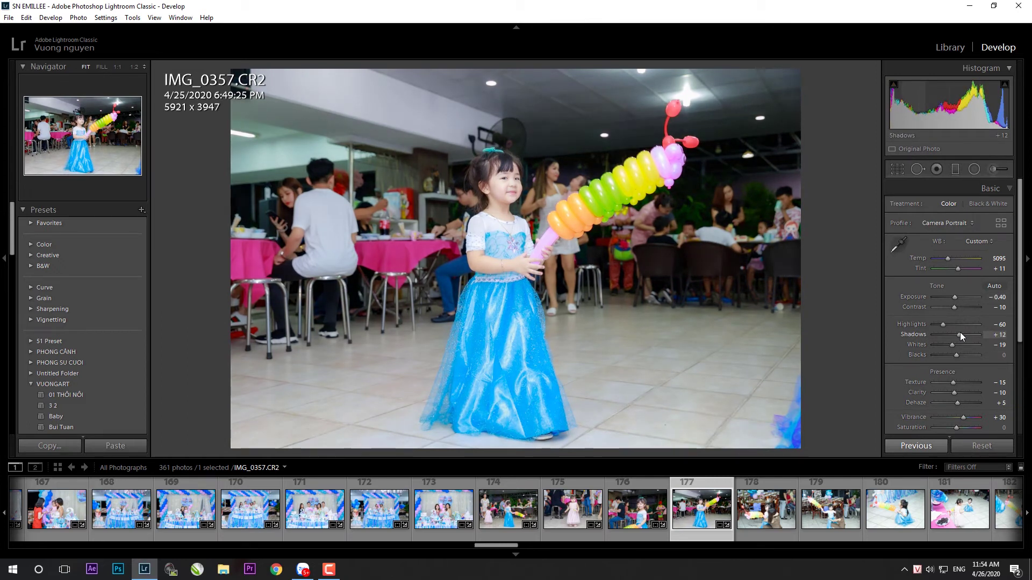
key(r)
key(r)
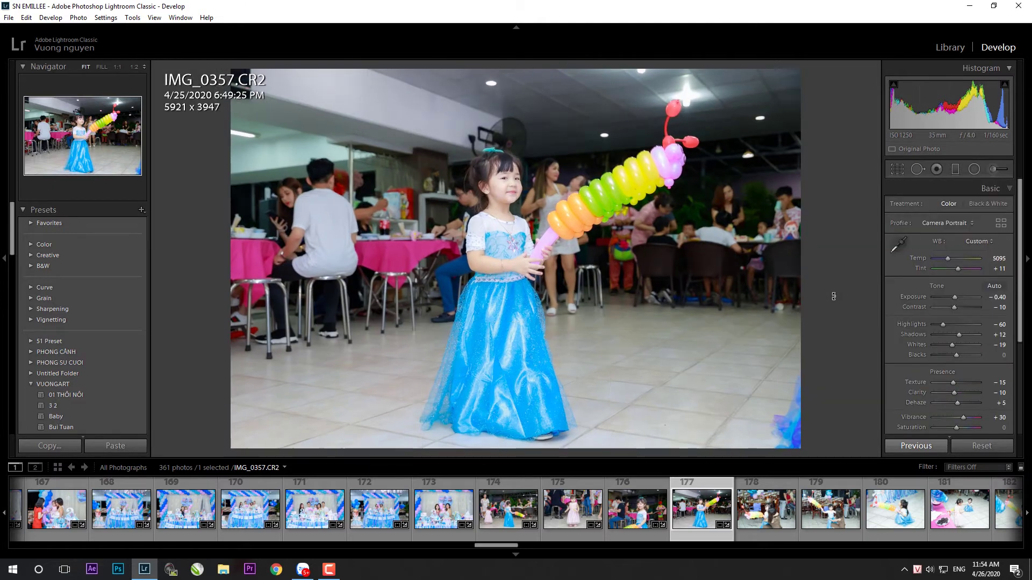
scroll(466, 510, down, 3)
- Paste settings onto IMG_0358 and straighten it with a 5795×3863 crop
click(466, 530)
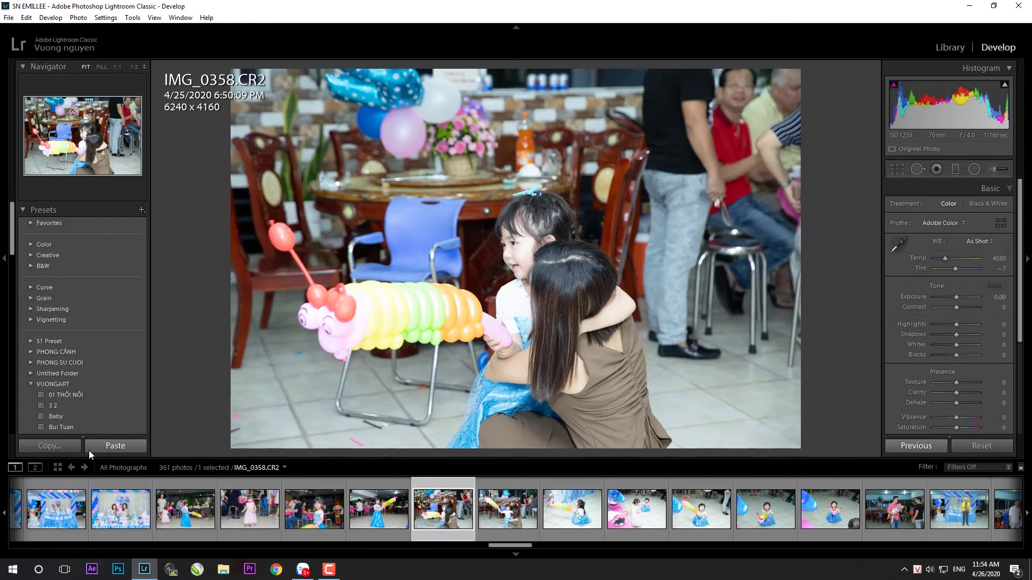
click(88, 451)
key(r)
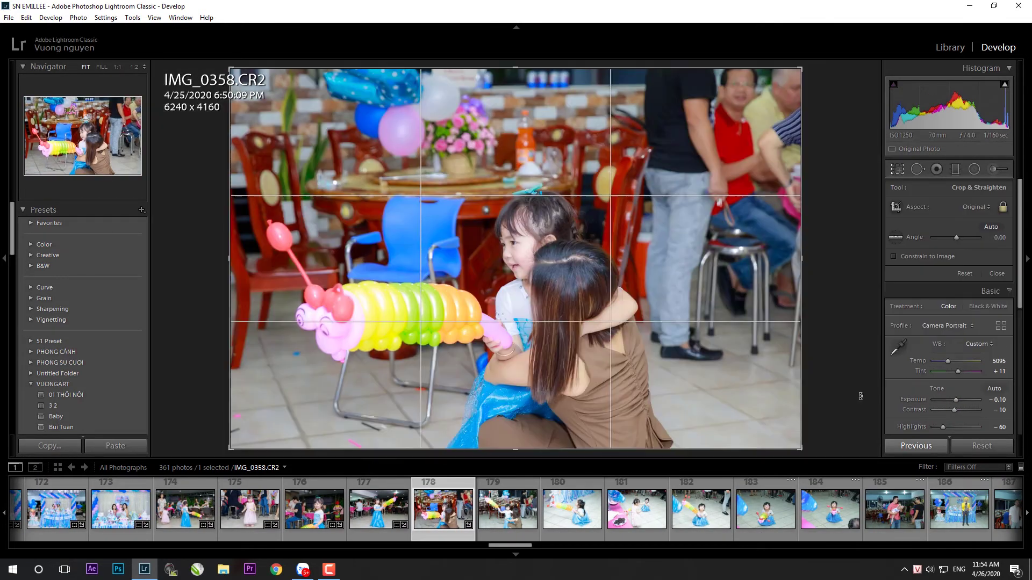
drag(860, 397, 861, 396)
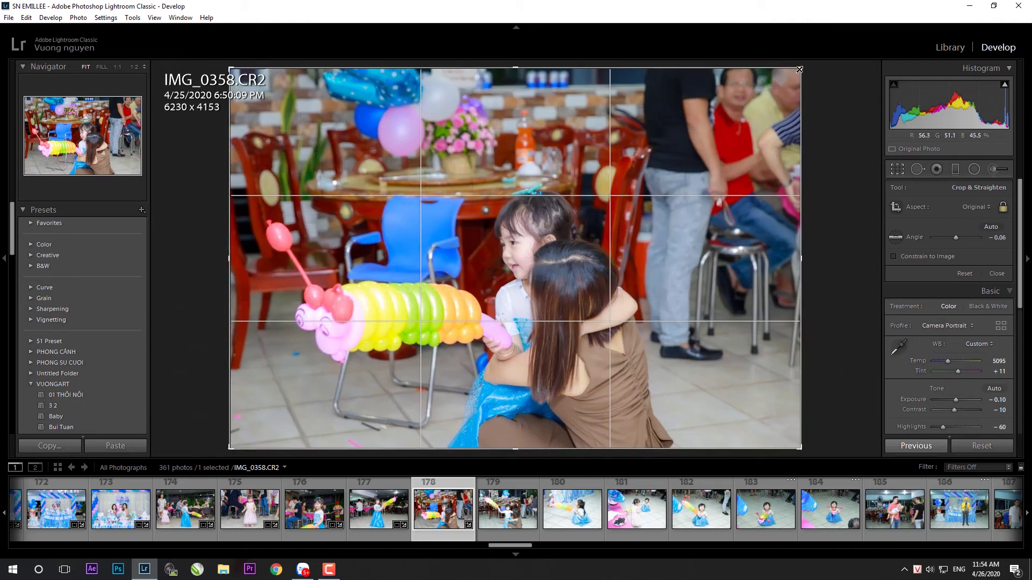
drag(799, 69, 761, 95)
key(r)
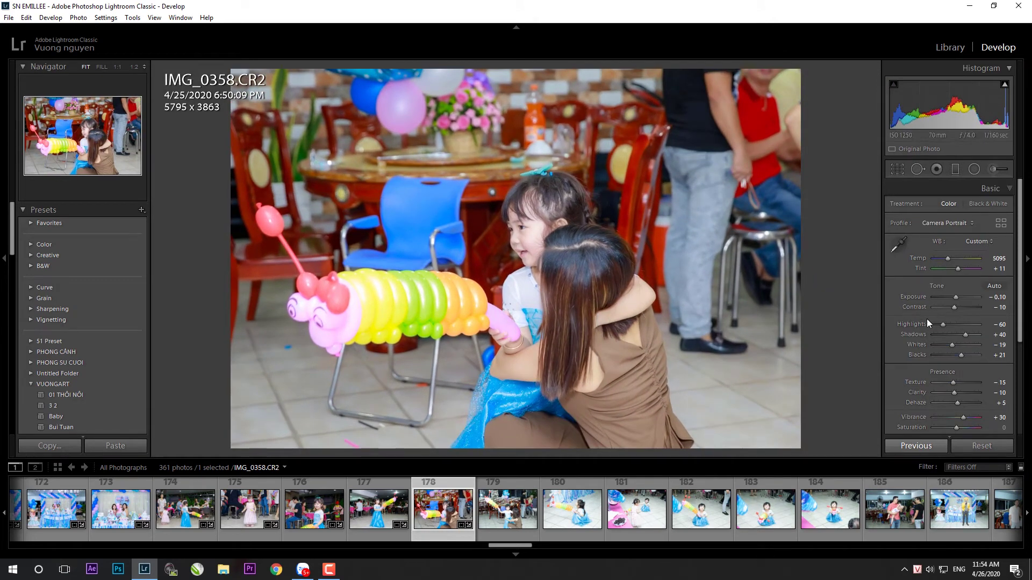
- Raise IMG_0358's Shadows to +24 and Blacks to +17
click(960, 334)
click(960, 354)
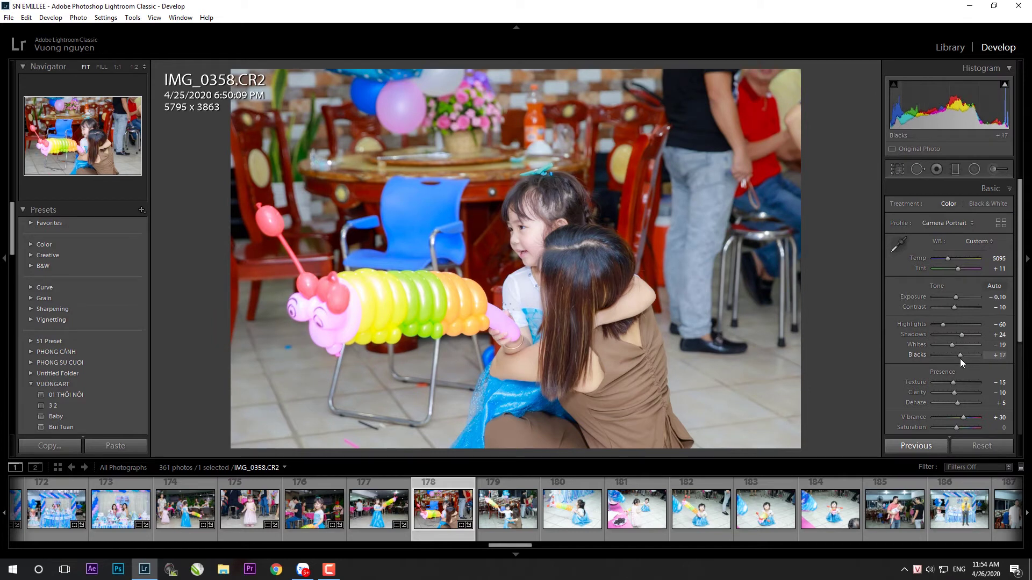
click(961, 356)
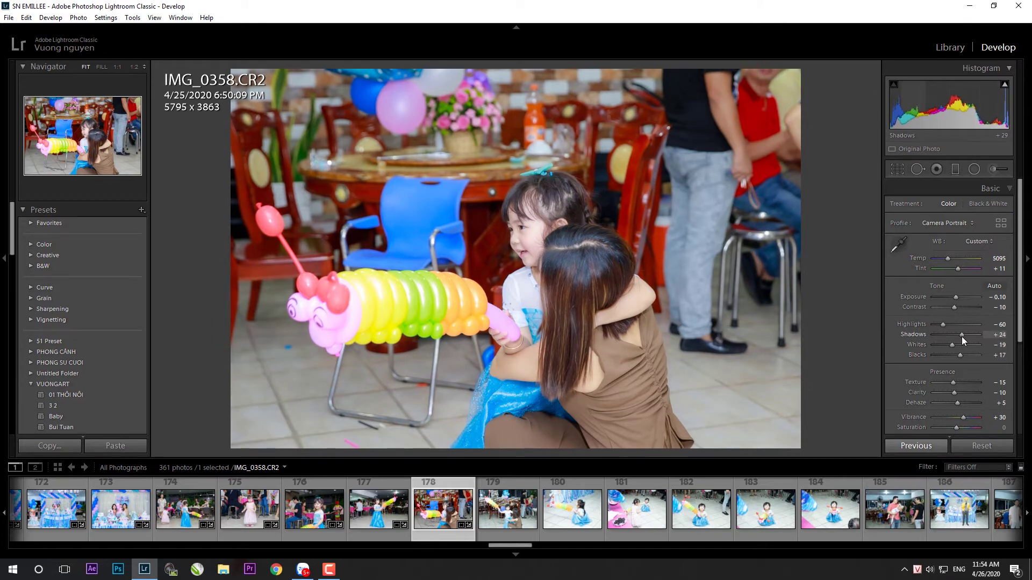
click(508, 520)
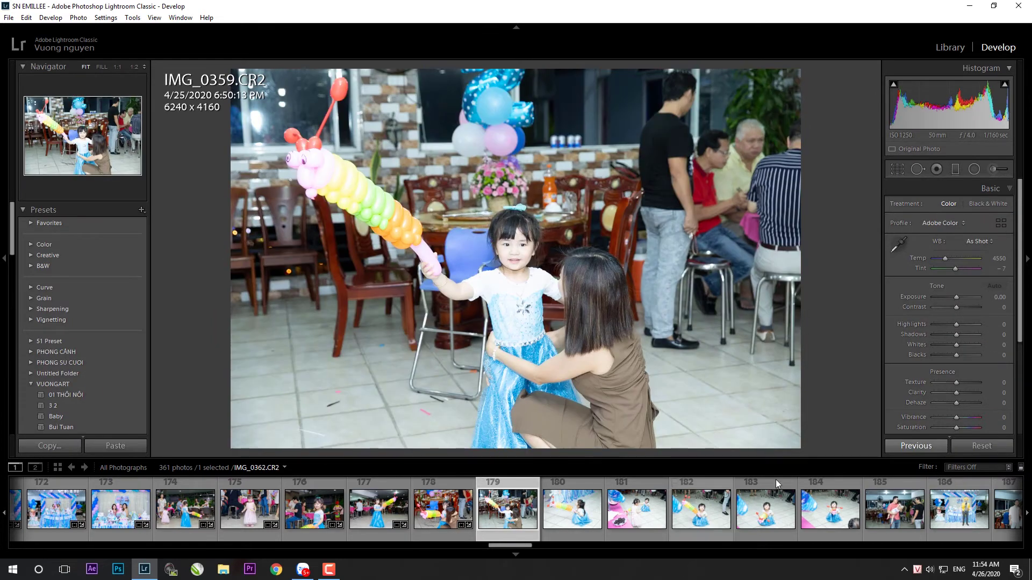
- Paste settings onto IMG_0359, straighten it about 1.5°, crop, and darken Exposure to -0.20 and Shadows
click(134, 451)
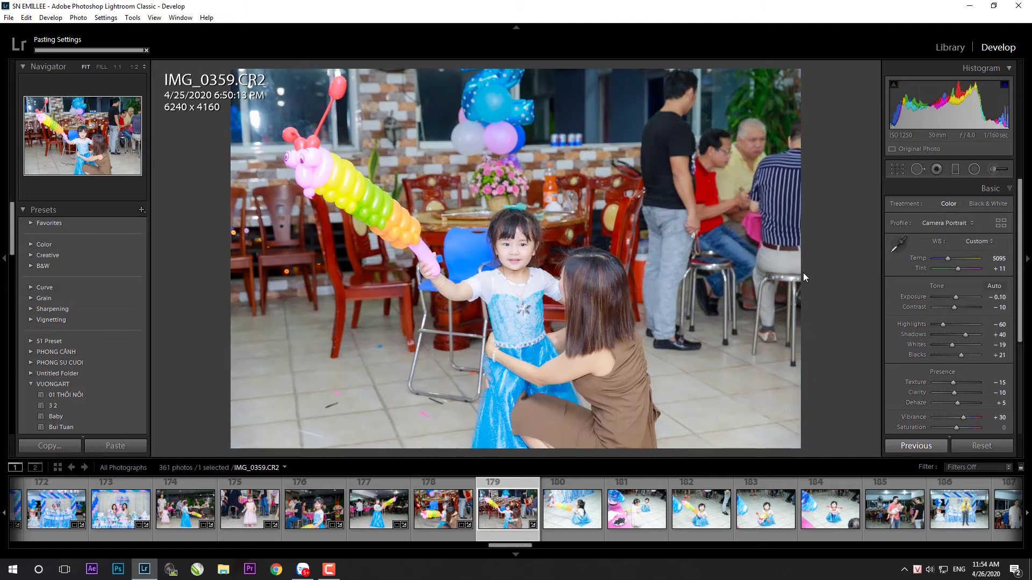
key(r)
drag(801, 69, 815, 178)
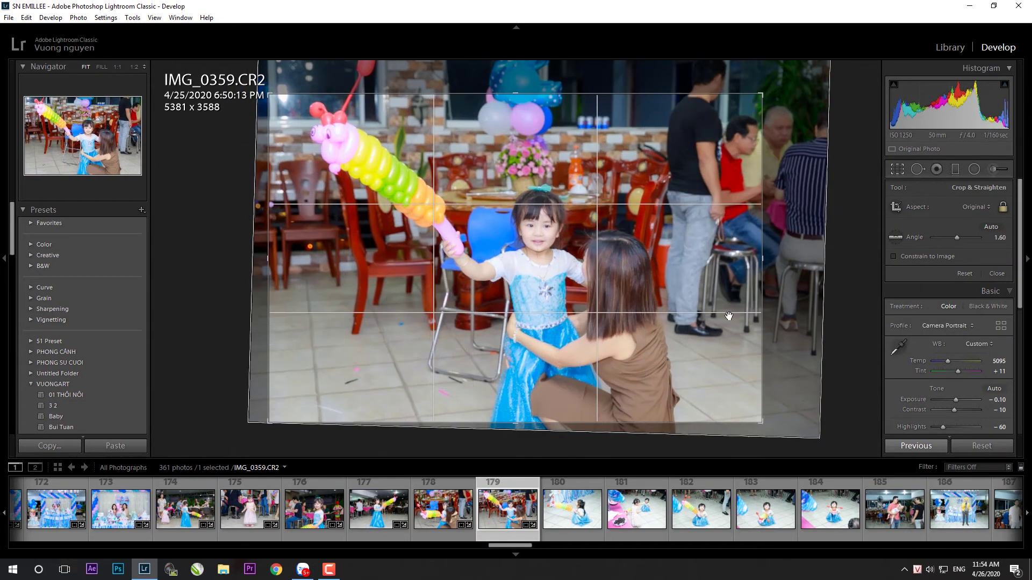
drag(728, 371, 722, 370)
key(Return)
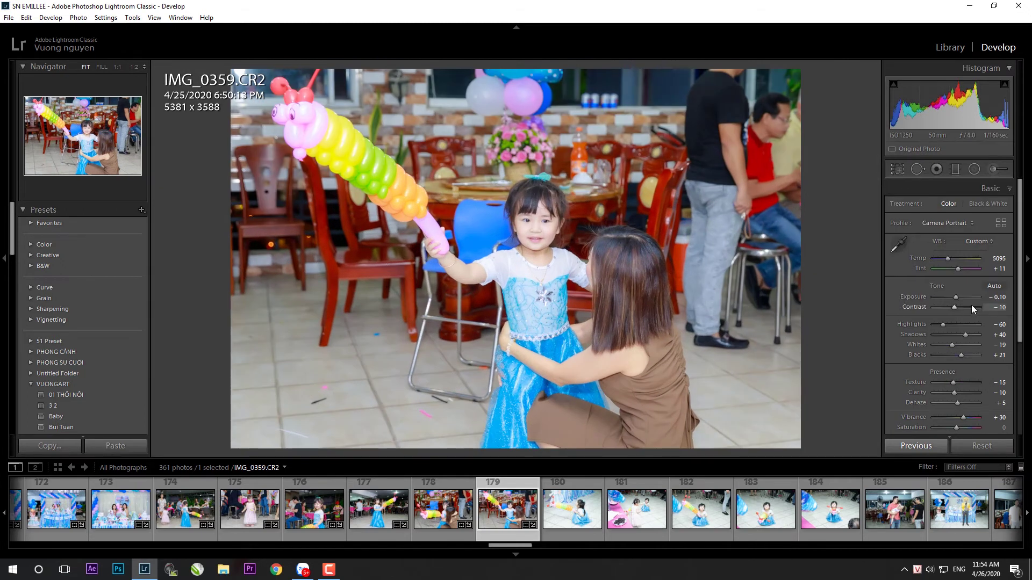
drag(955, 298, 954, 297)
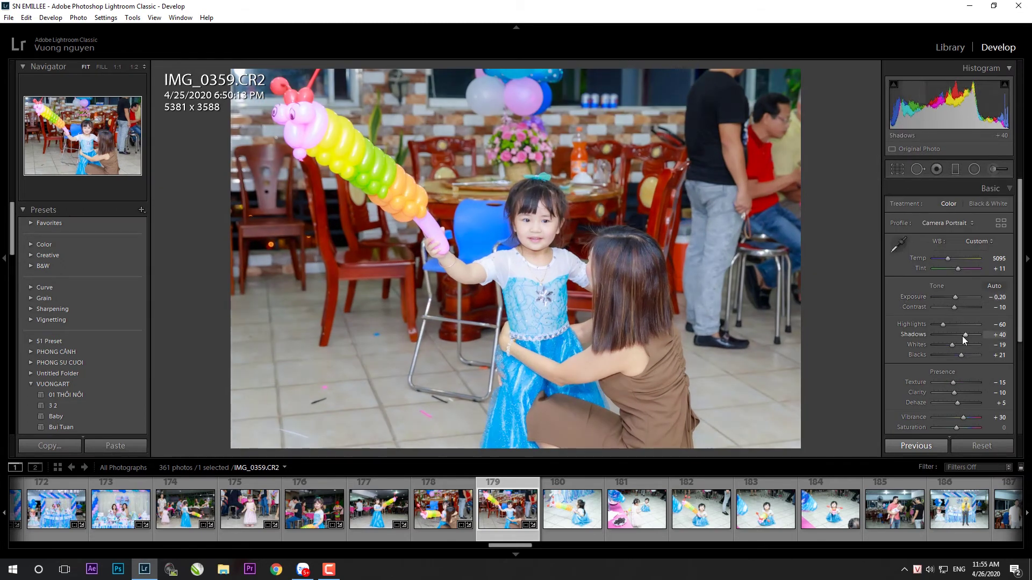
mouse_move(961, 336)
mouse_down()
mouse_move(940, 325)
mouse_move(961, 334)
mouse_move(959, 356)
mouse_up()
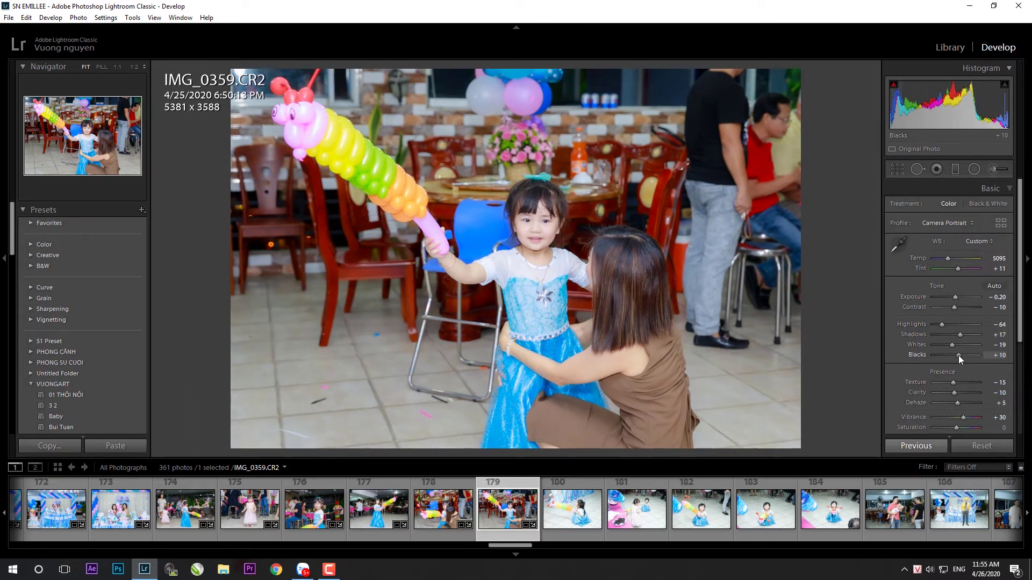
- Crop IMG_0360 to 5675×3784 and lower its Shadows to +17
click(597, 524)
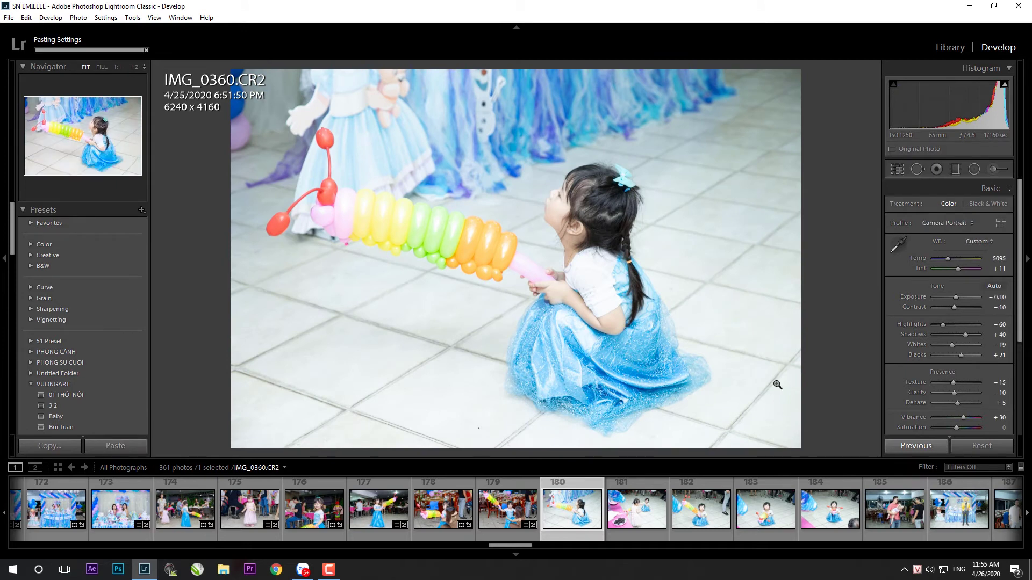
key(r)
drag(800, 68, 750, 102)
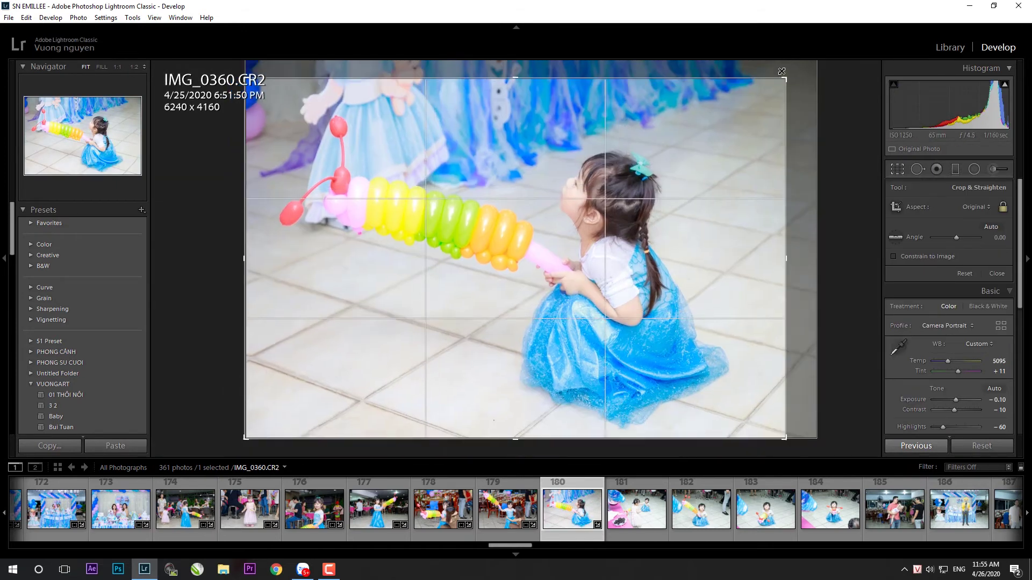
key(Return)
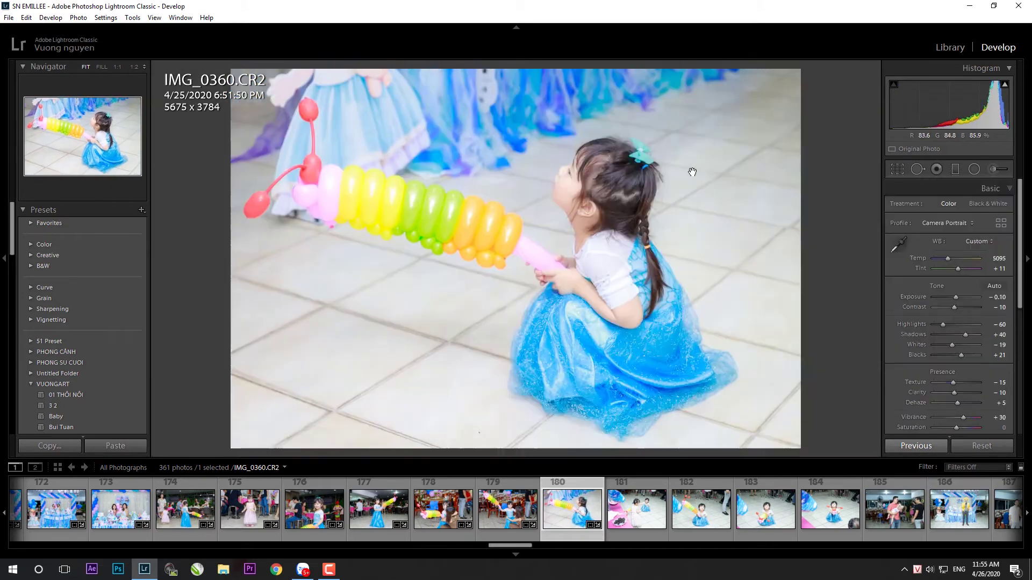
drag(966, 335, 960, 334)
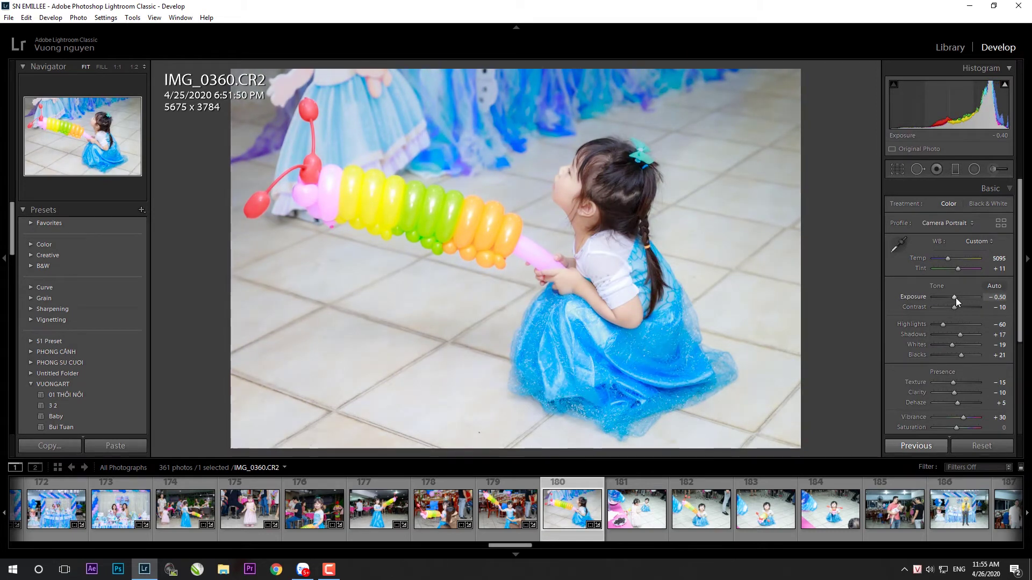
key(Right)
click(113, 447)
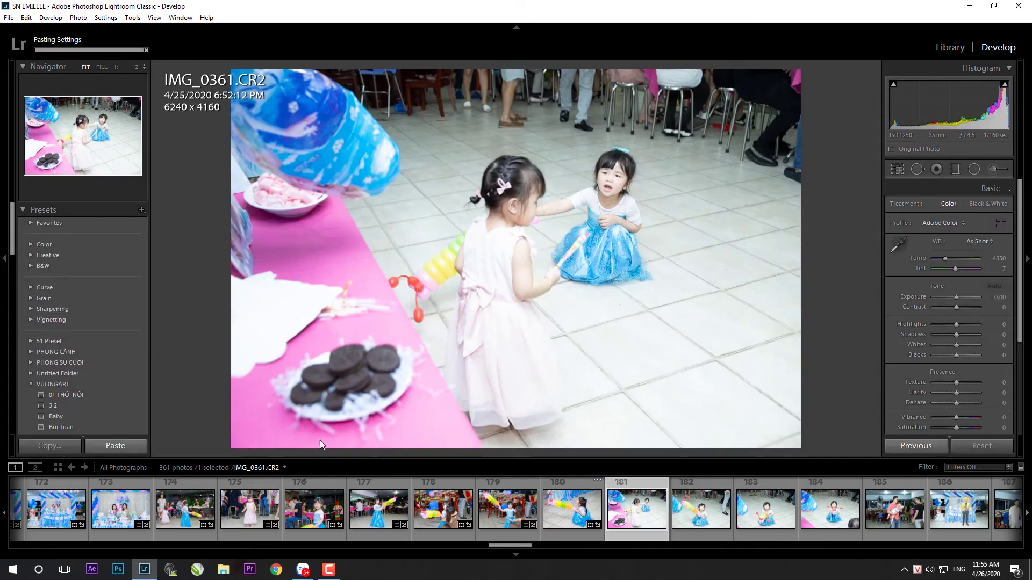
- Straighten and crop IMG_0361, with Shadows +29 and Exposure -0.50
key(r)
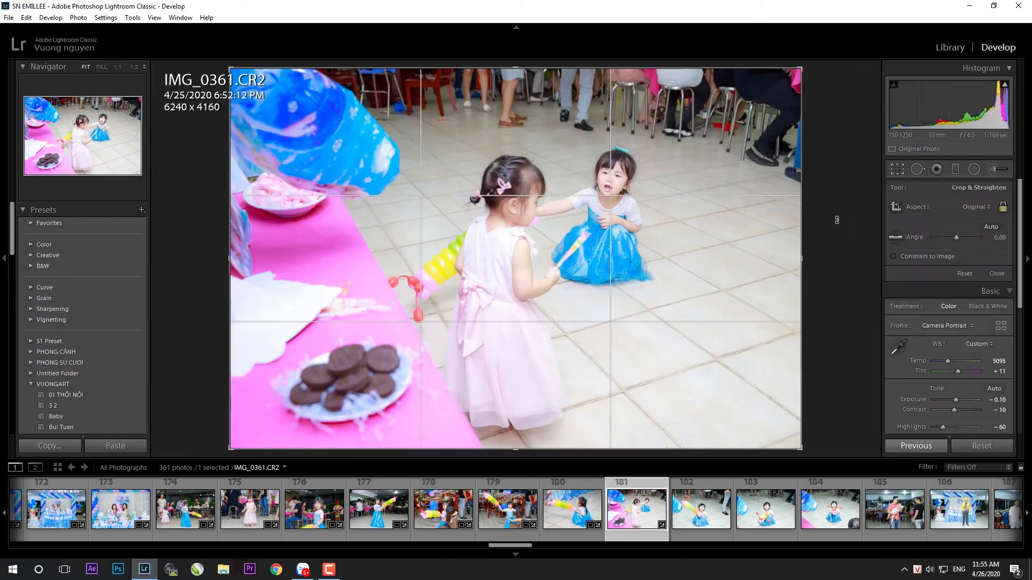
drag(818, 186, 711, 130)
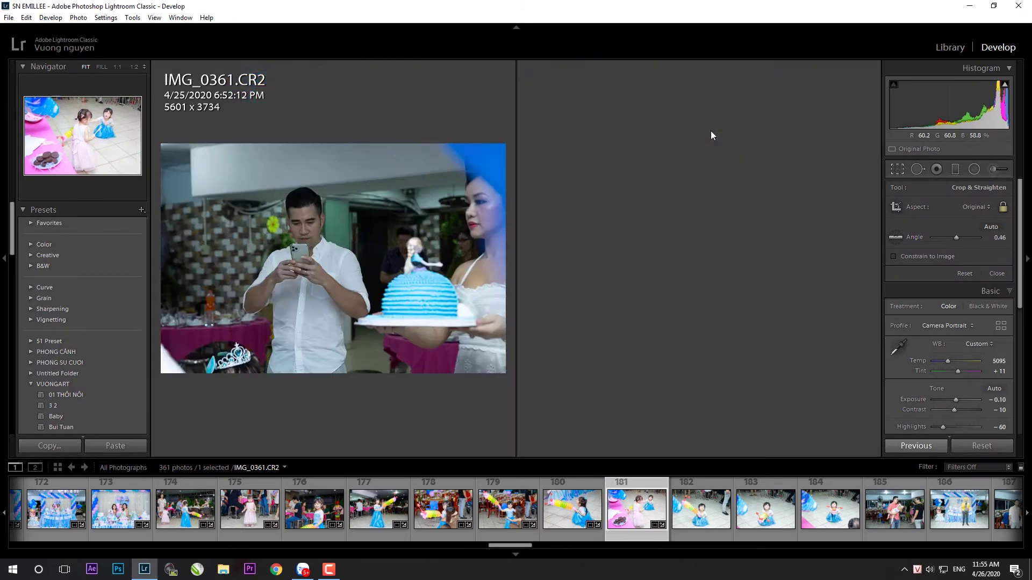
key(r)
drag(957, 298, 958, 298)
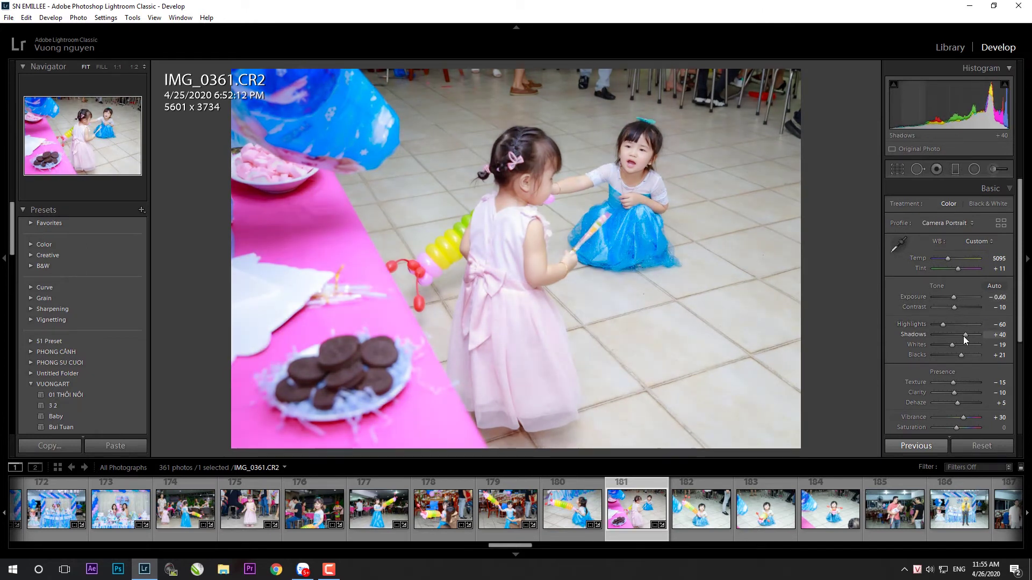
drag(962, 335, 963, 335)
drag(954, 297, 939, 325)
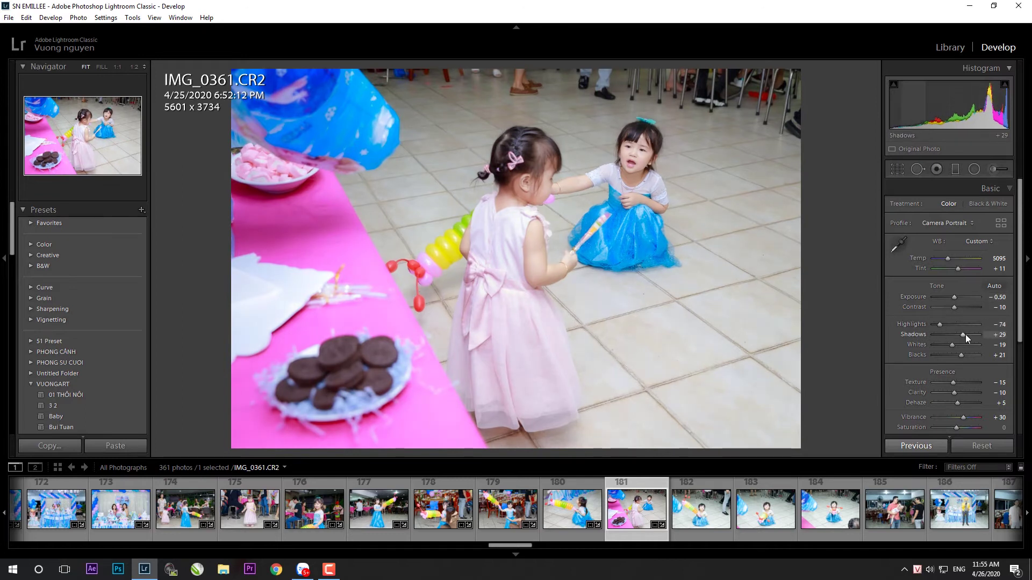
- Straighten IMG_0362 and crop it to 5370×3580
click(702, 508)
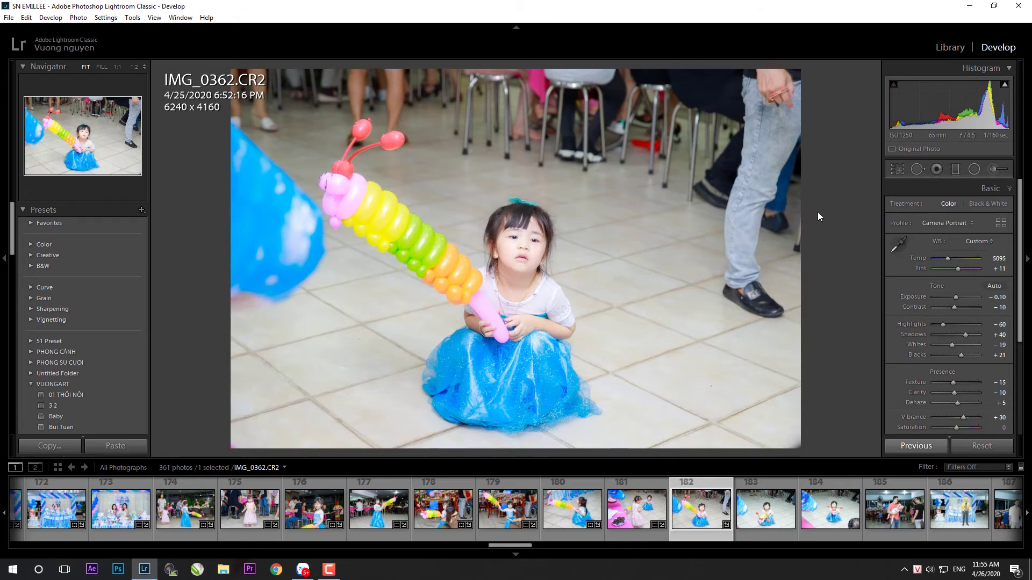
key(r)
drag(799, 72, 700, 135)
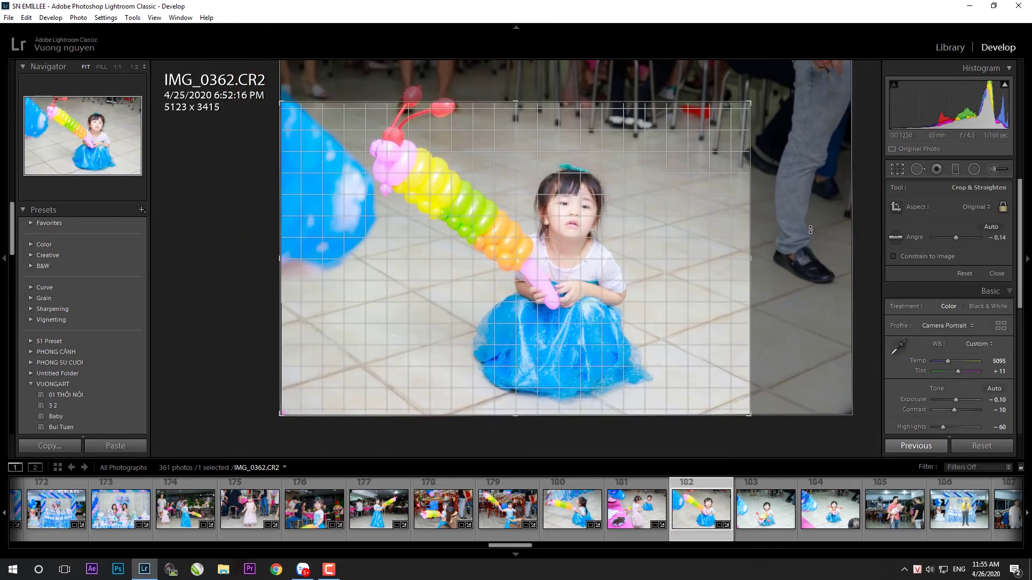
drag(751, 102, 766, 92)
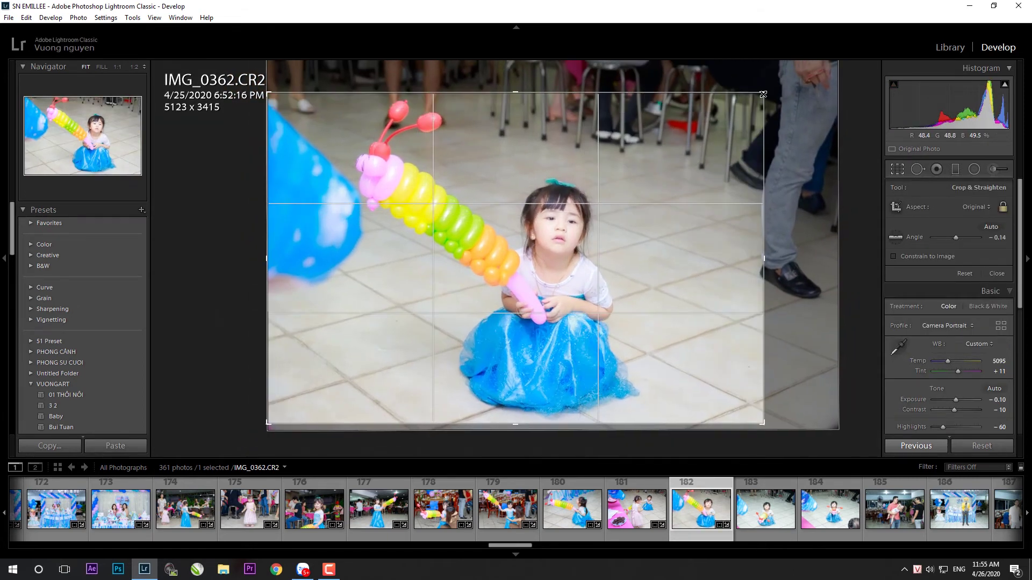
drag(695, 201, 698, 195)
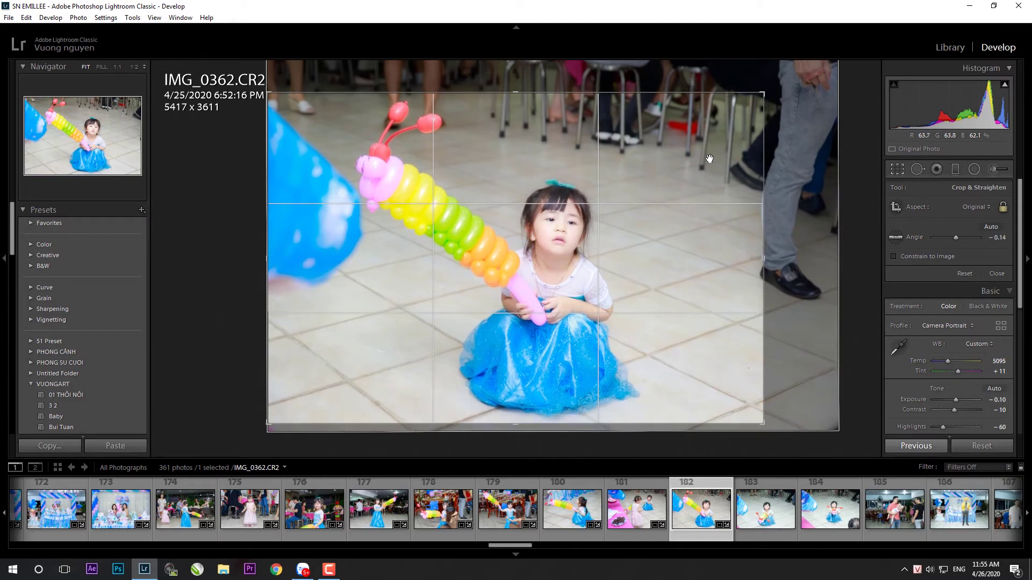
drag(761, 95, 691, 166)
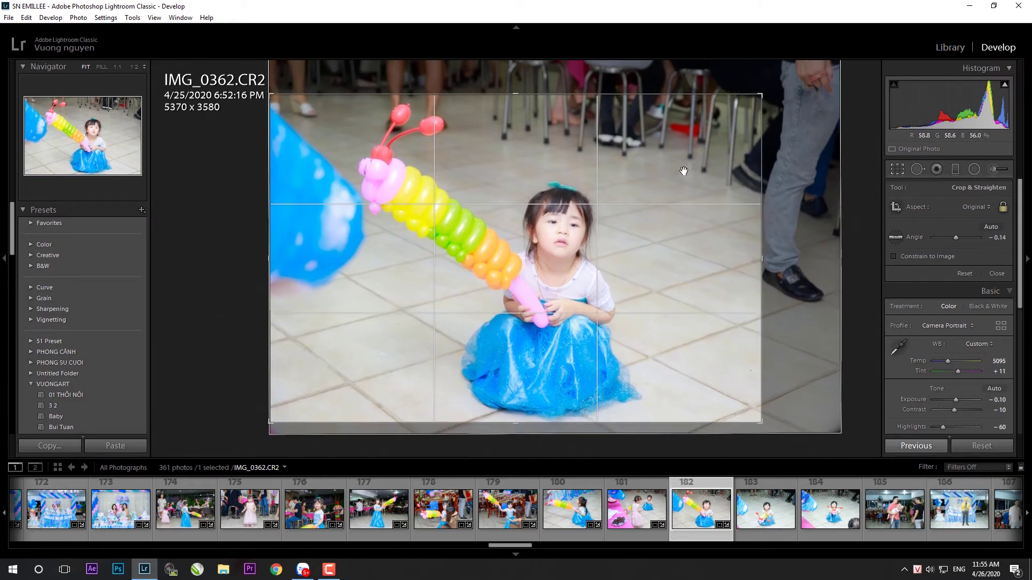
key(Return)
- Set IMG_0362's Shadows to +36 and Highlights to -74, then recheck the crop
drag(966, 333, 964, 333)
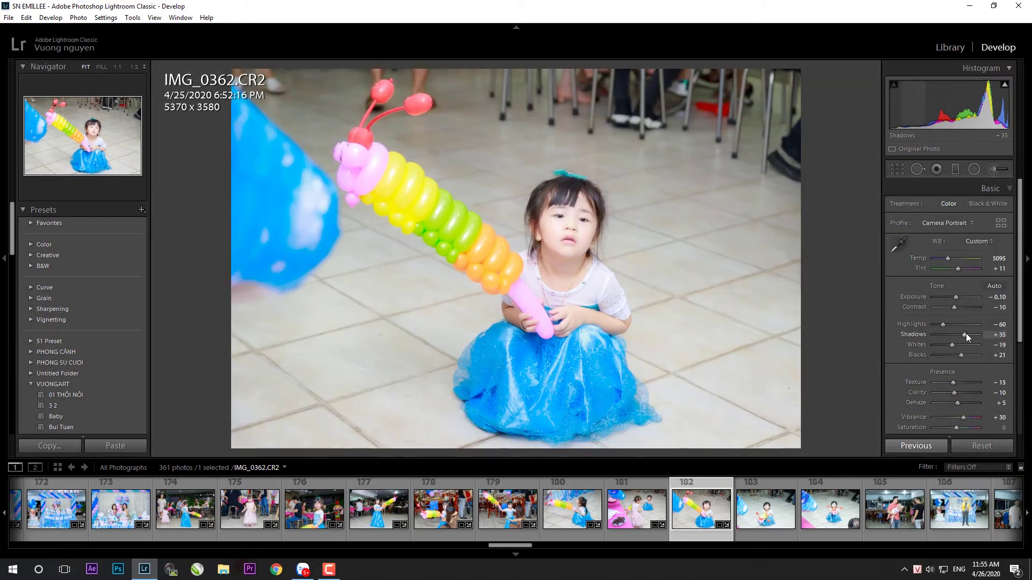
drag(946, 324, 940, 325)
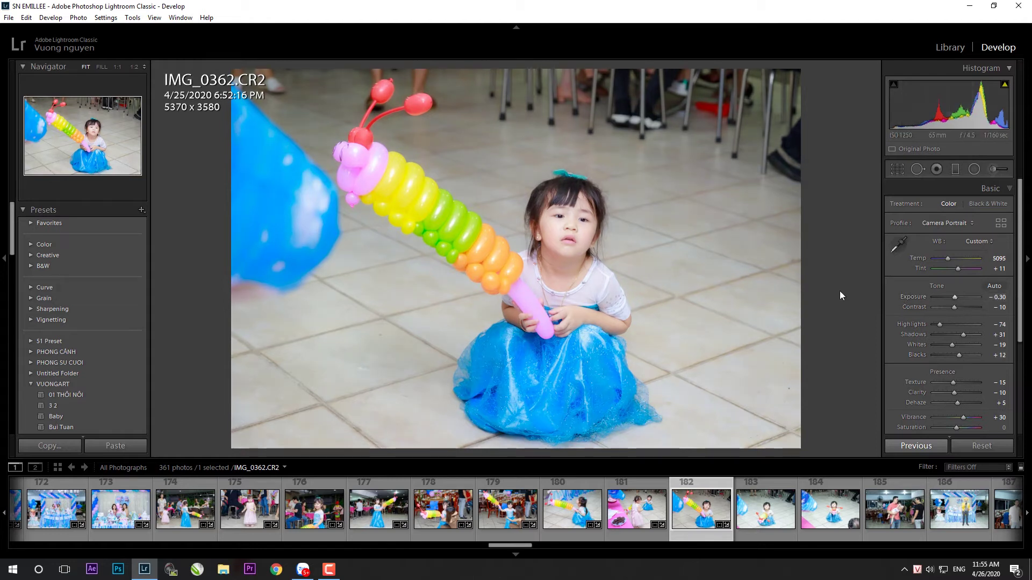
key(r)
key(Return)
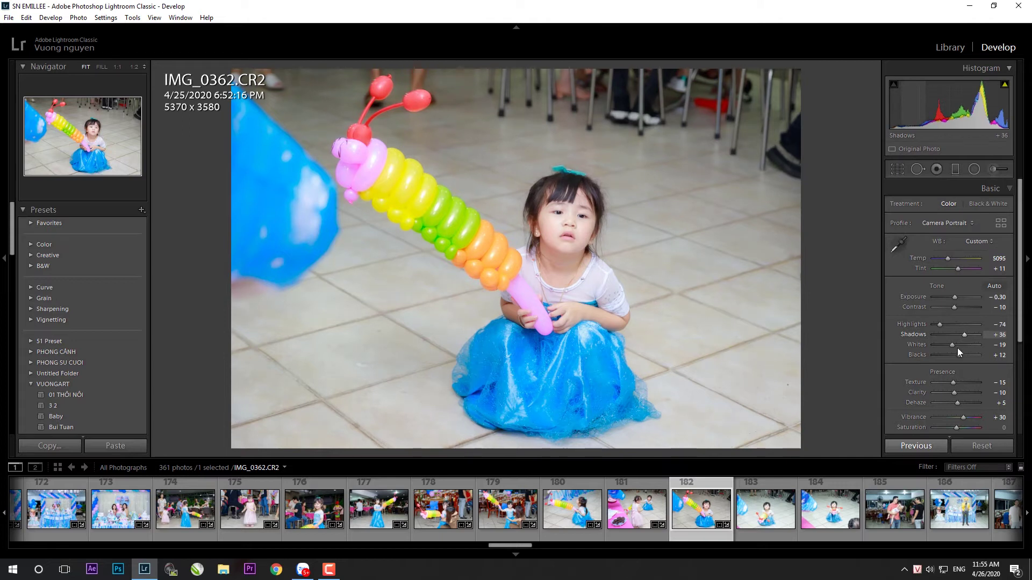
click(757, 510)
- Paste settings onto IMG_0363, straighten and crop it, set Shadows +21 and white balance 4845
click(123, 446)
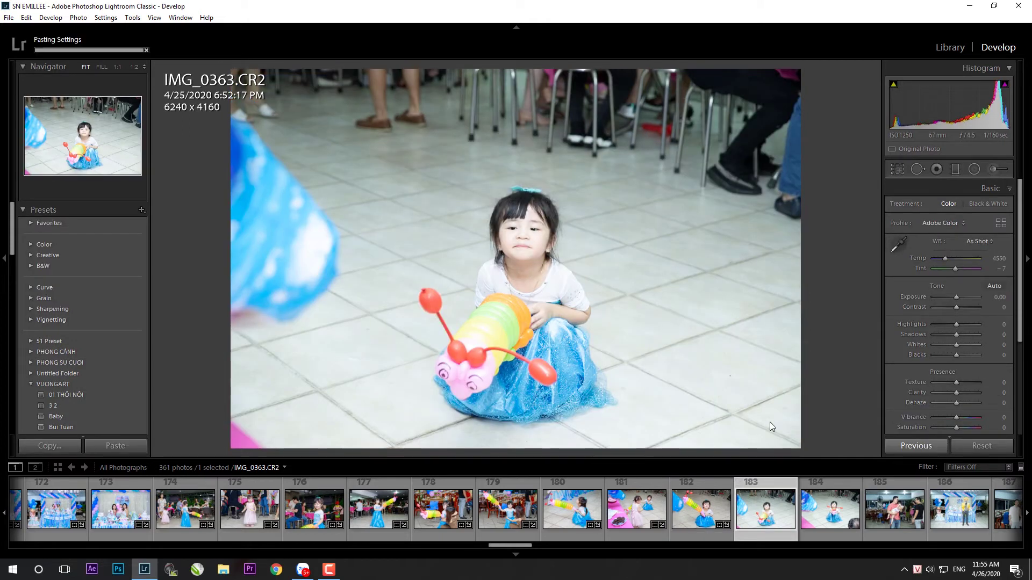
key(r)
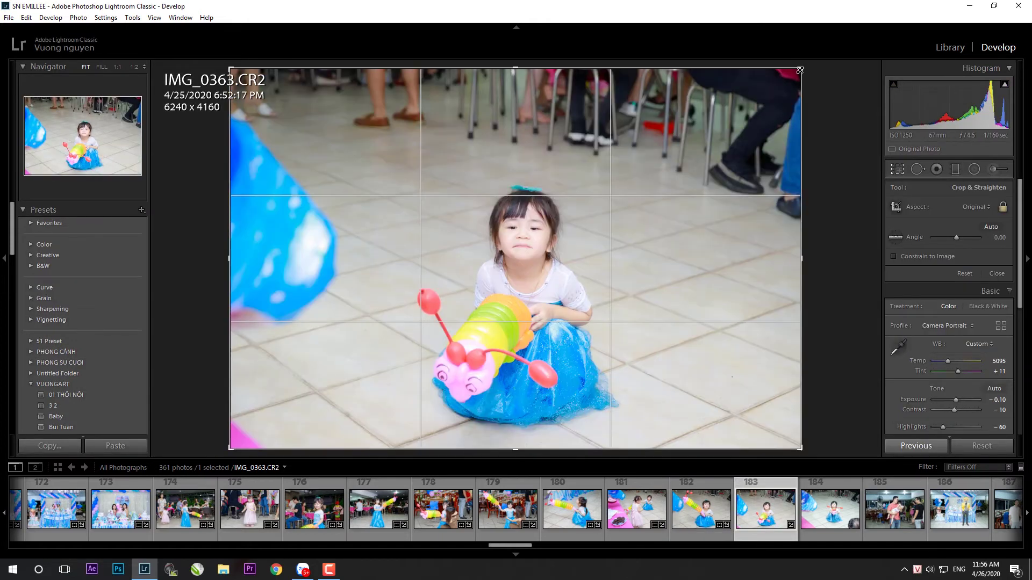
drag(799, 70, 702, 134)
drag(792, 232, 703, 237)
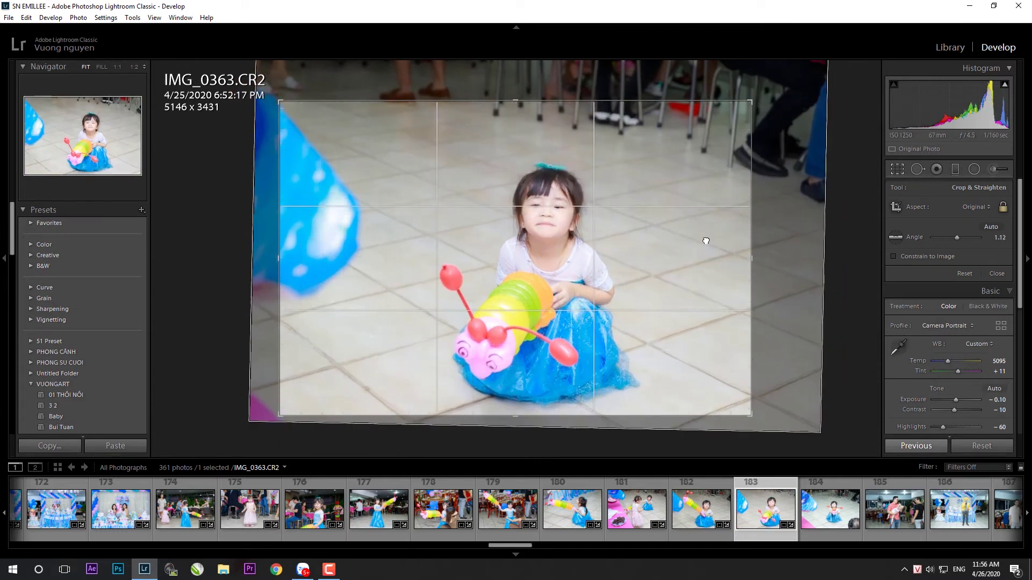
key(Return)
drag(960, 333, 958, 334)
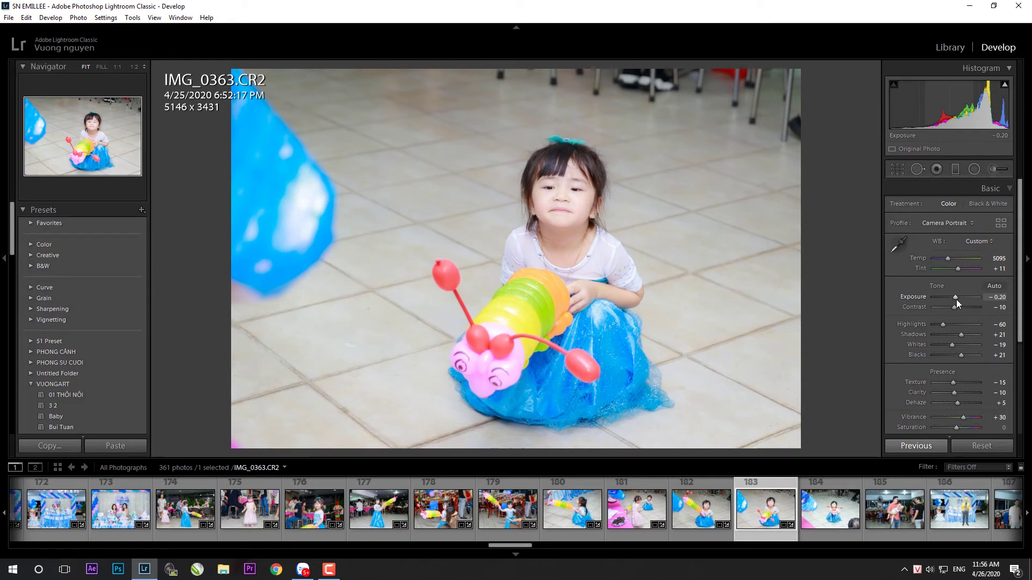
drag(947, 258, 946, 258)
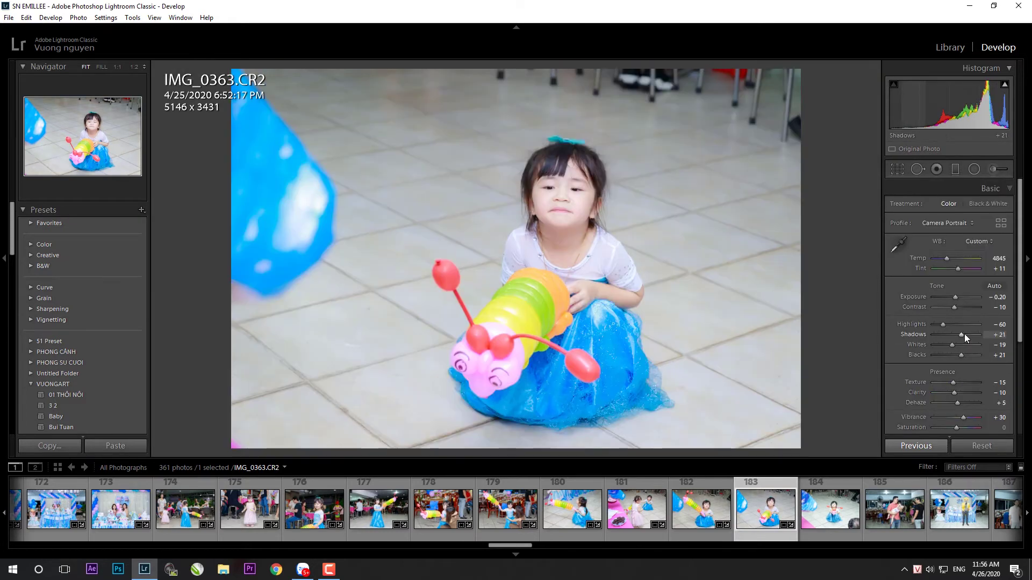
- Level IMG_0365 and reposition it inside the crop
click(849, 510)
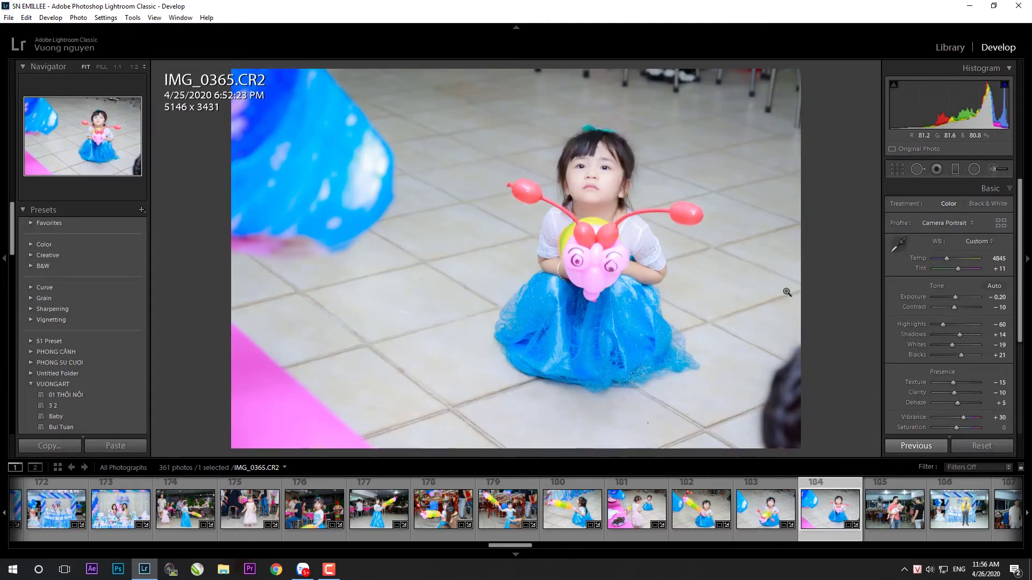
key(r)
drag(693, 320, 713, 351)
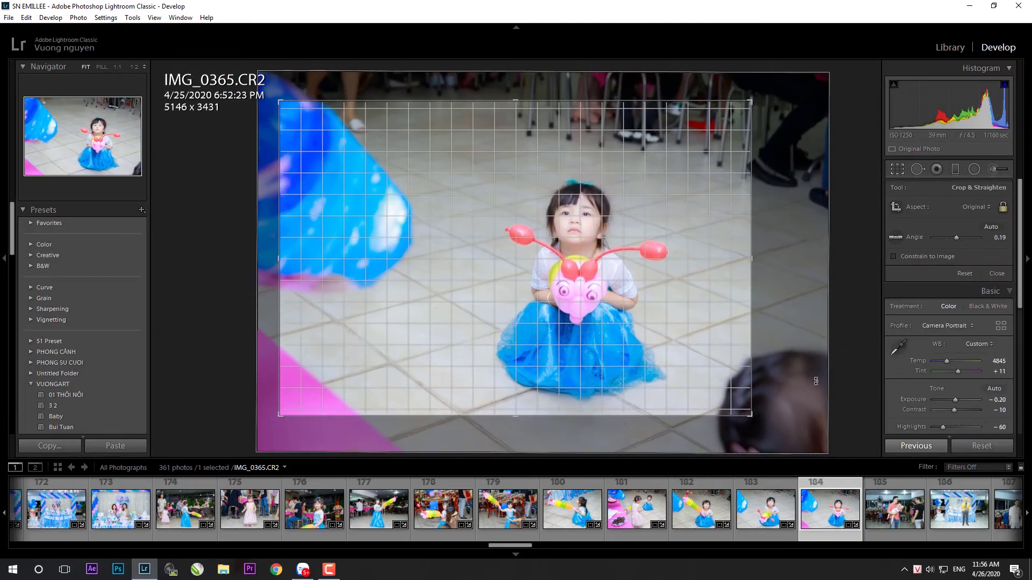
drag(713, 351, 736, 358)
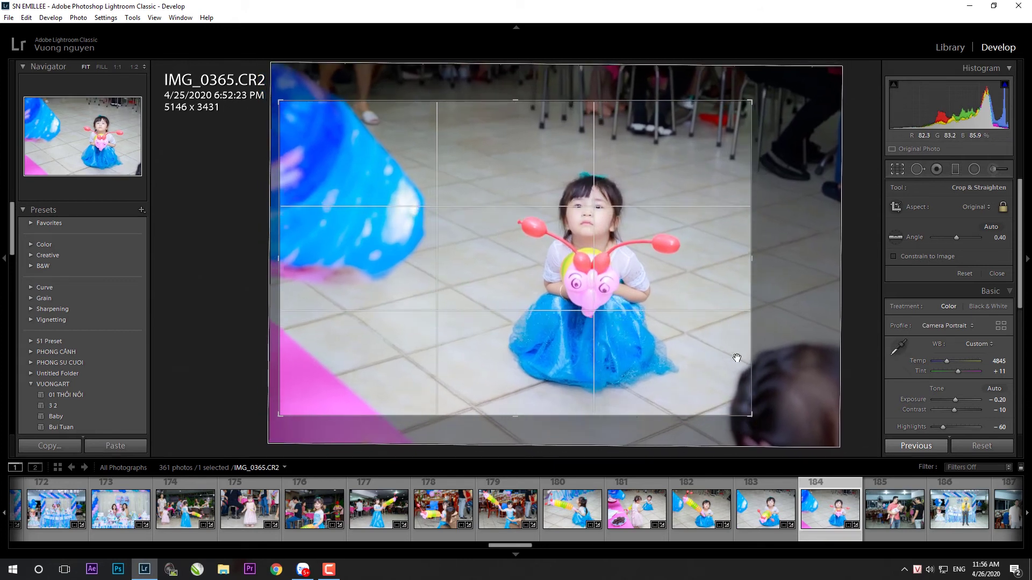
key(r)
- Set IMG_0365's Exposure to -0.30 and Shadows to +14, then recommit its crop
drag(955, 297, 955, 296)
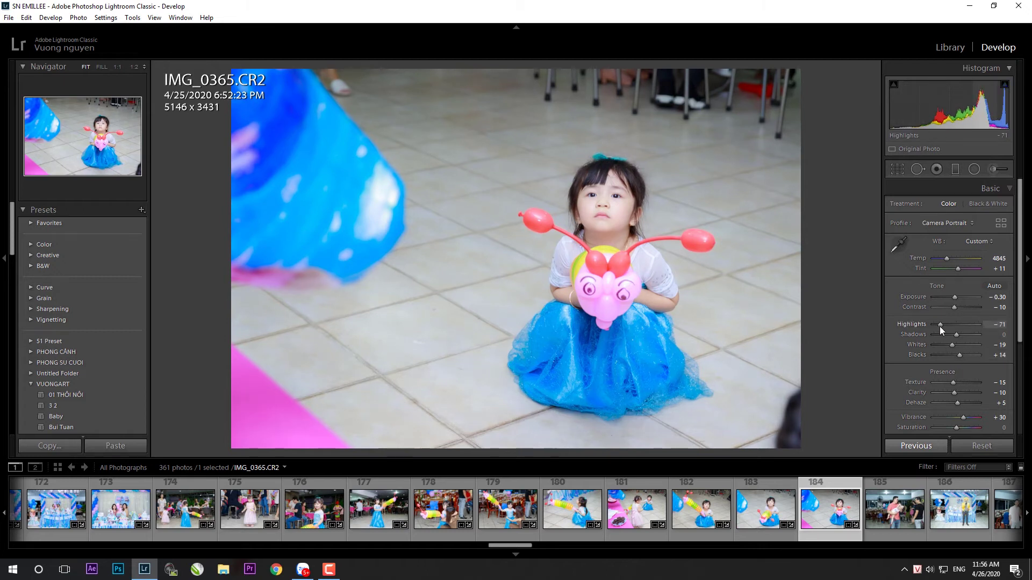
drag(956, 335, 960, 334)
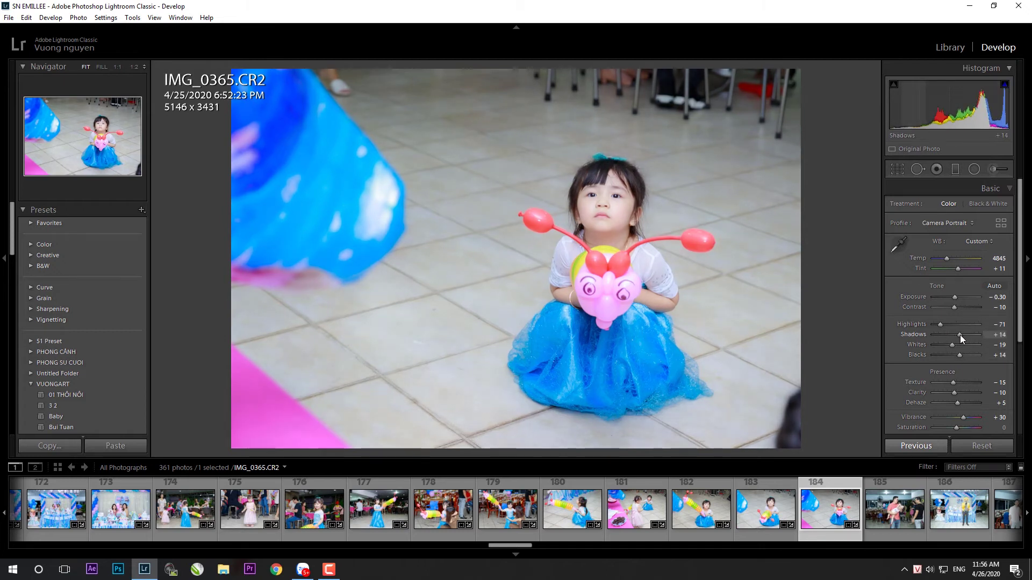
key(r)
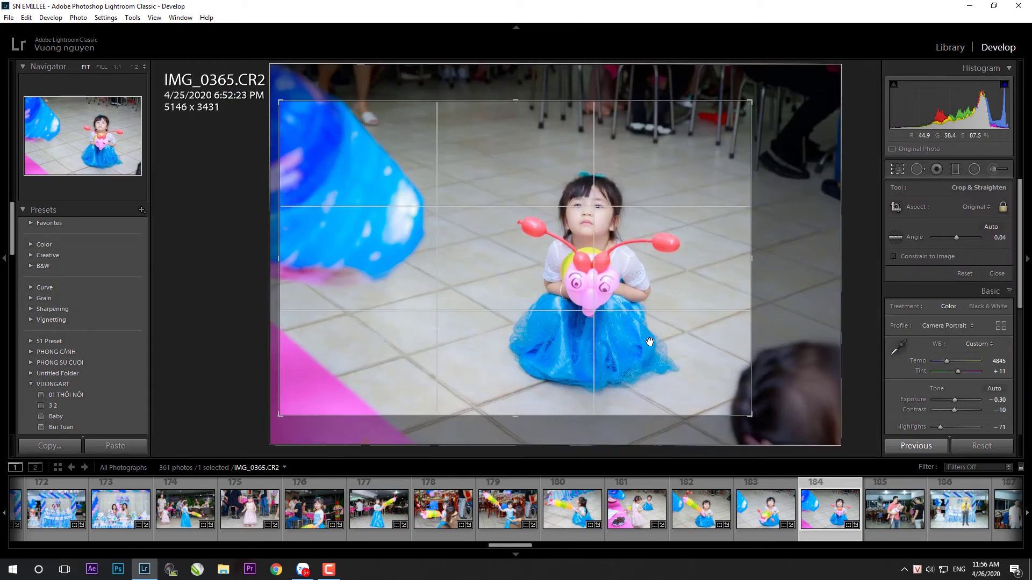
key(Return)
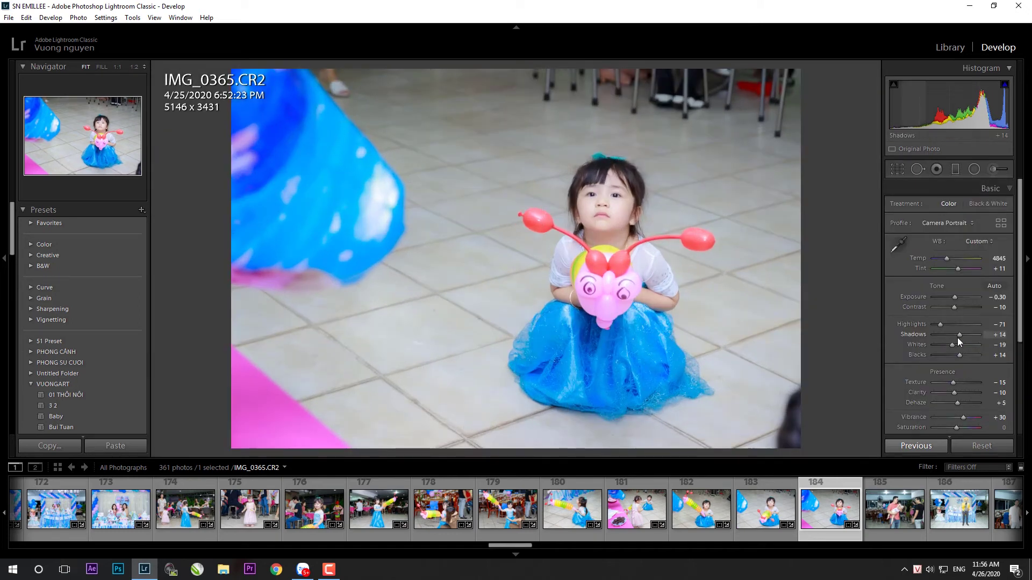
click(888, 532)
click(114, 447)
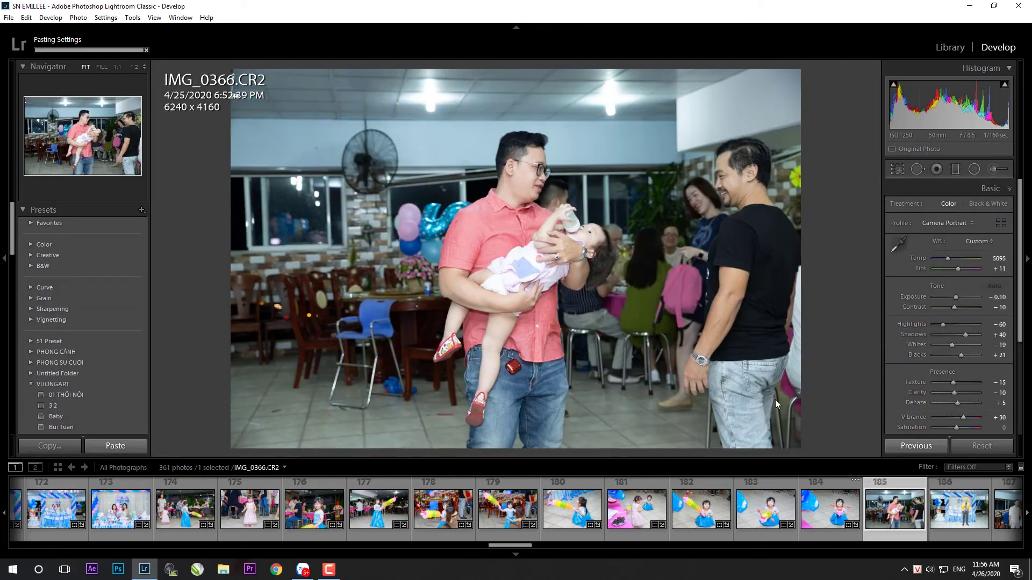
- Level and trim the current photo's crop, then brighten its exposure slightly
key(r)
drag(836, 374, 836, 368)
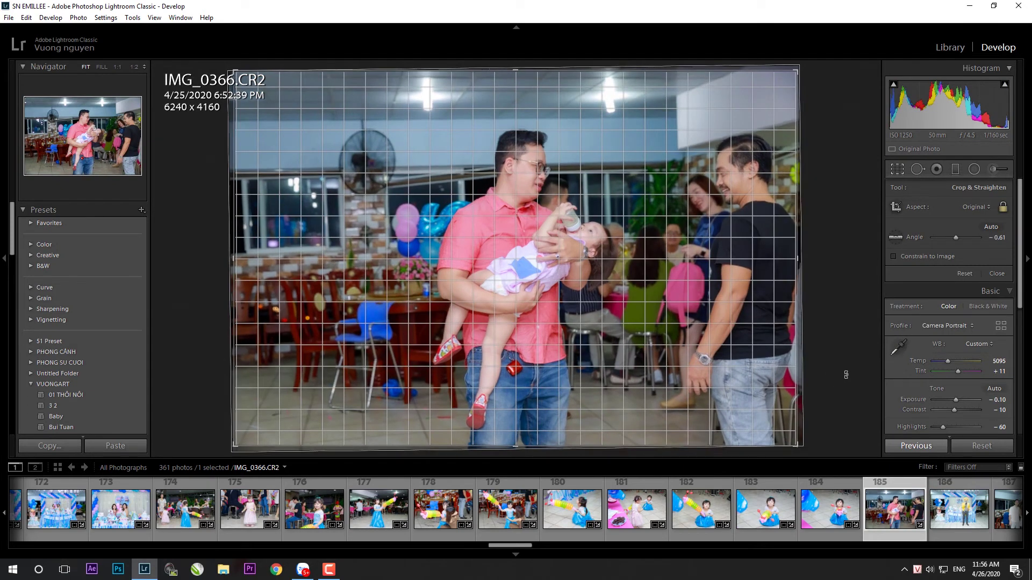
drag(236, 74, 264, 91)
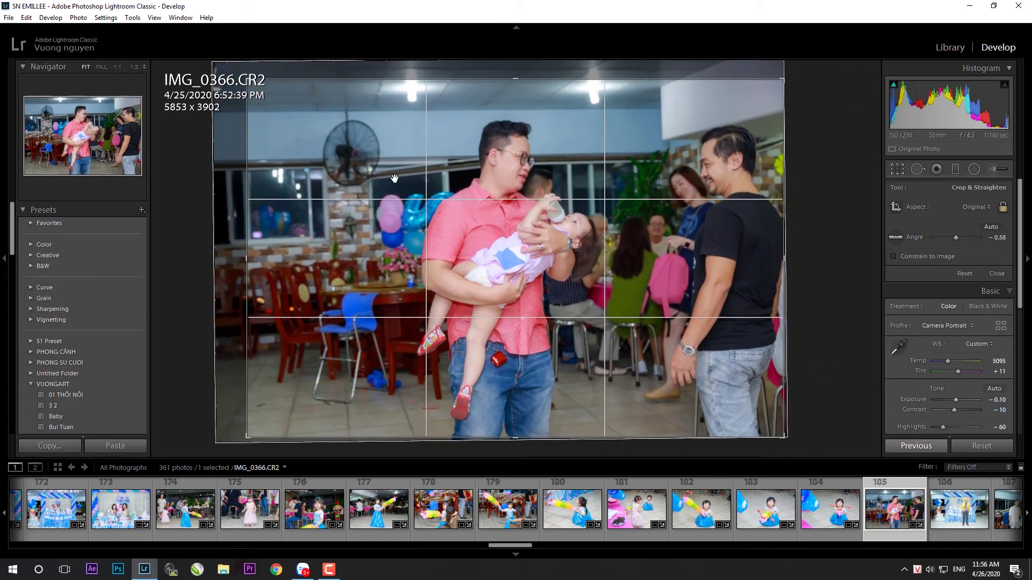
key(Return)
key(Up)
key(Up)
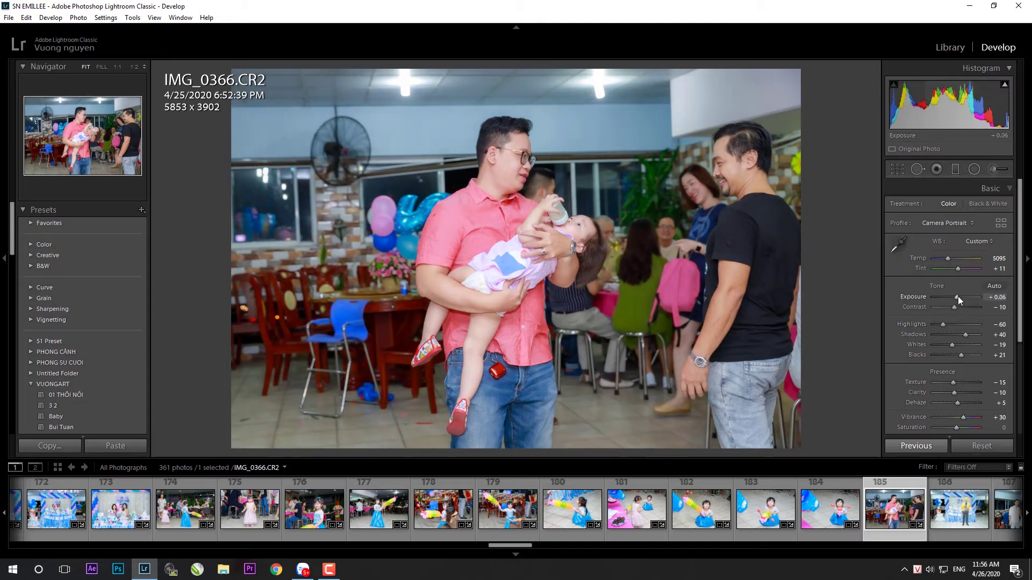
- Paste the copied settings onto IMG_0368, level its crop, and darken shadows and blacks
click(960, 509)
click(116, 446)
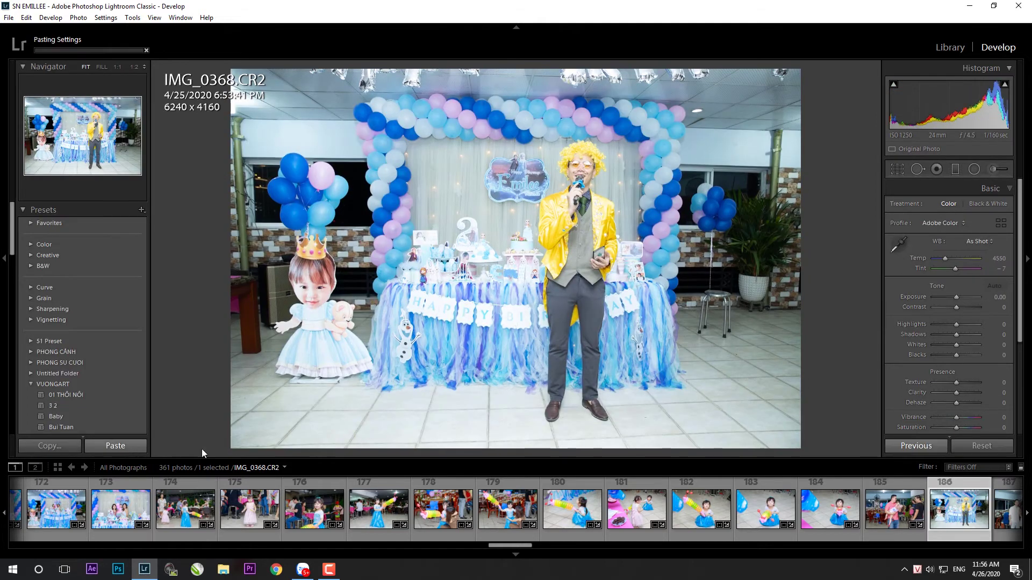
key(r)
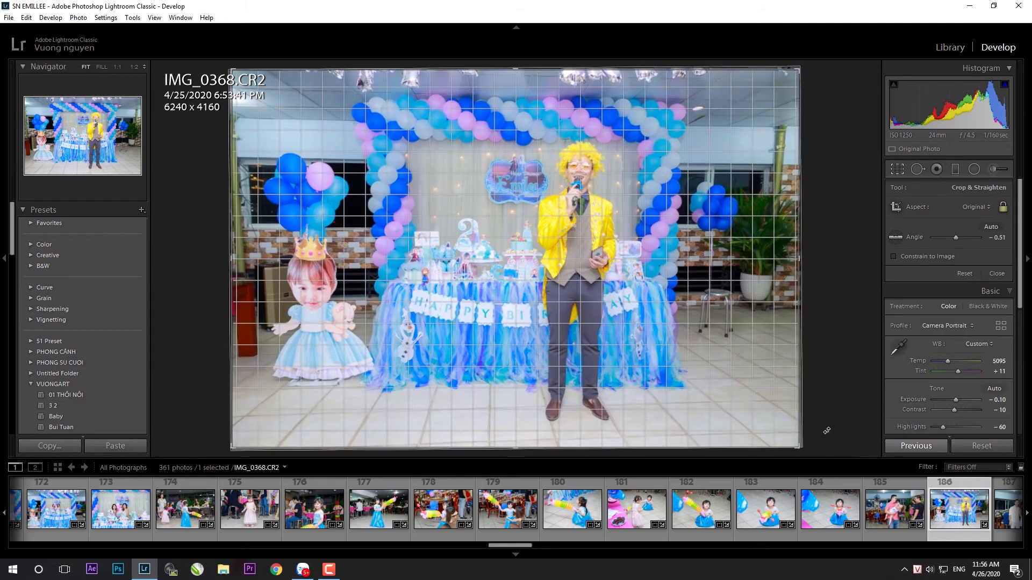
drag(827, 431, 825, 422)
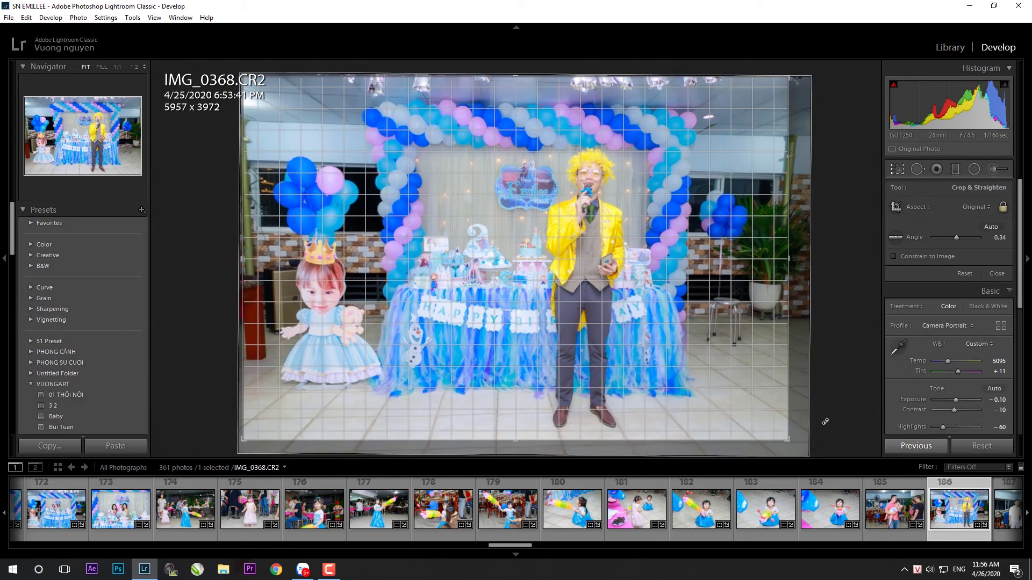
key(Return)
drag(962, 336, 955, 356)
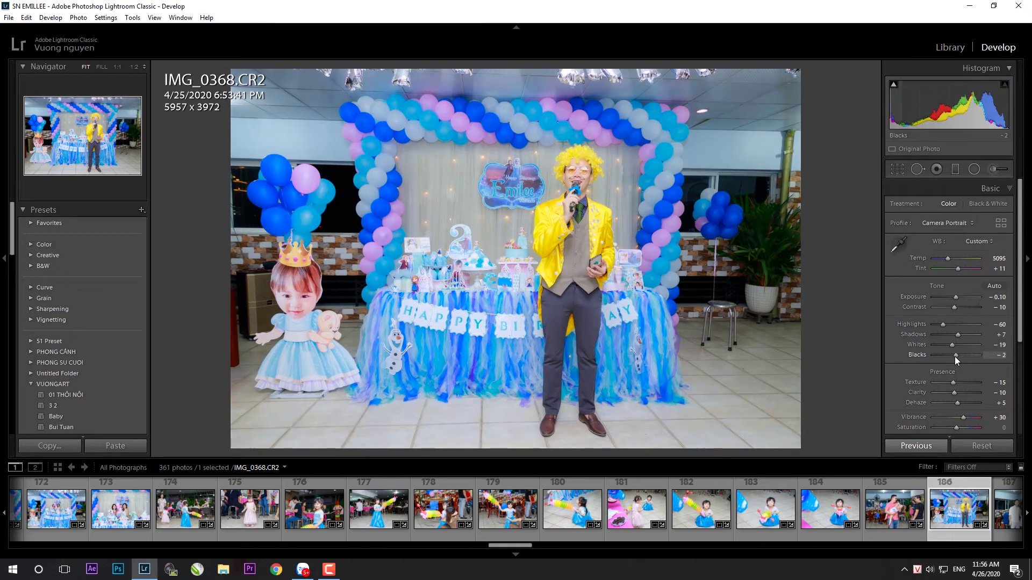
- Paste the settings onto IMG_0370 and tighten and level its crop around the family
key(Right)
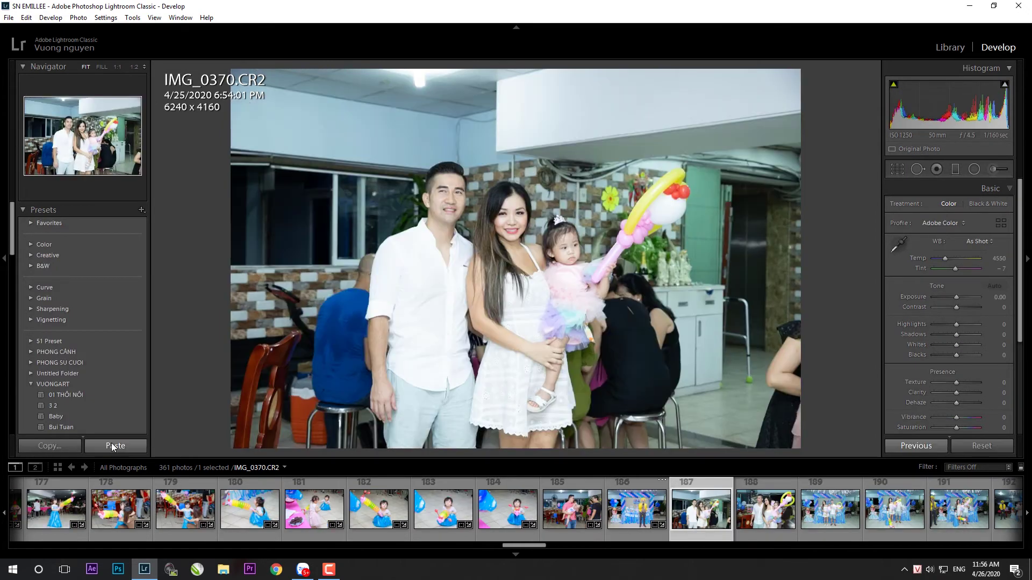
click(114, 447)
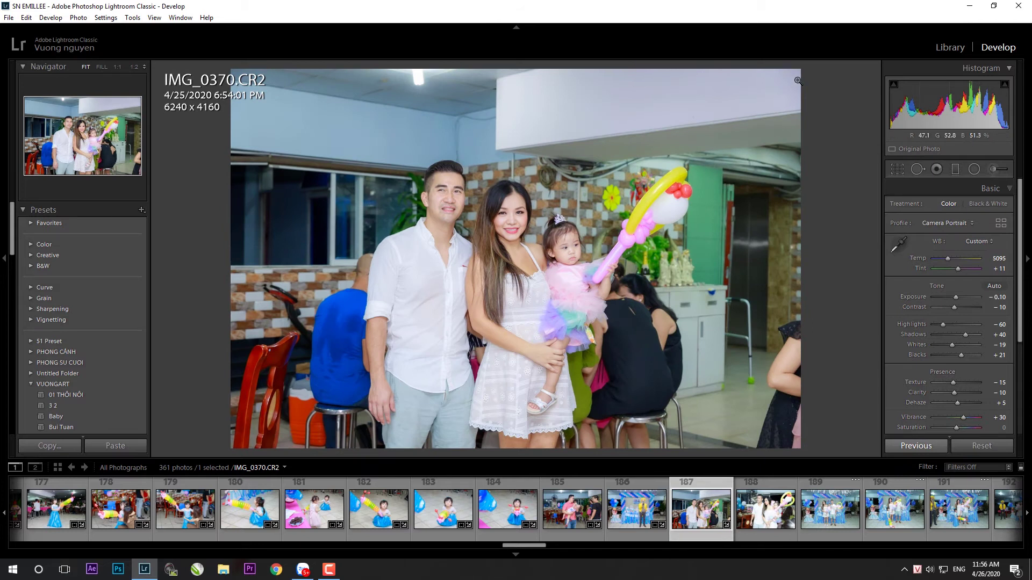
key(r)
drag(800, 70, 769, 179)
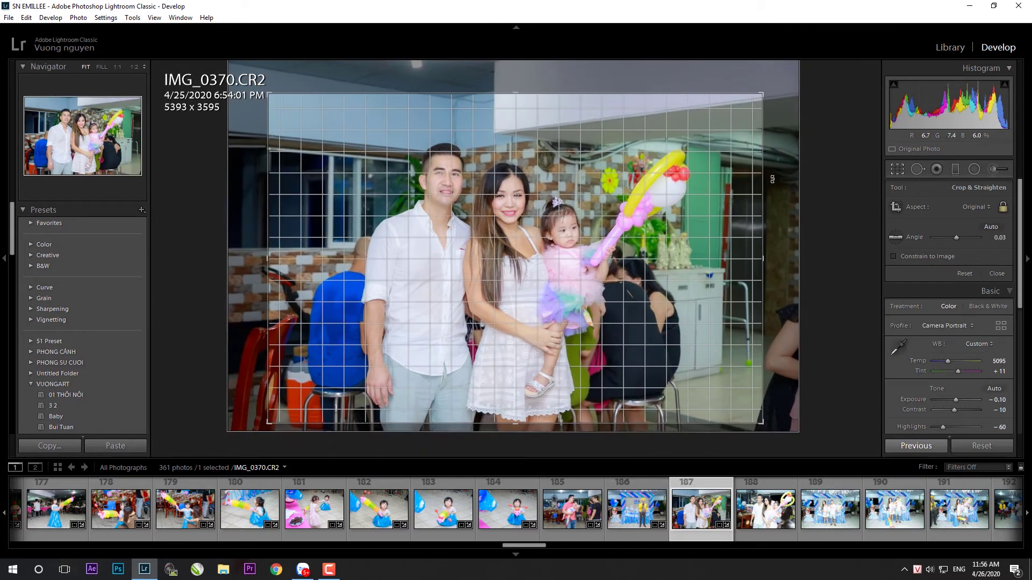
drag(770, 179, 769, 181)
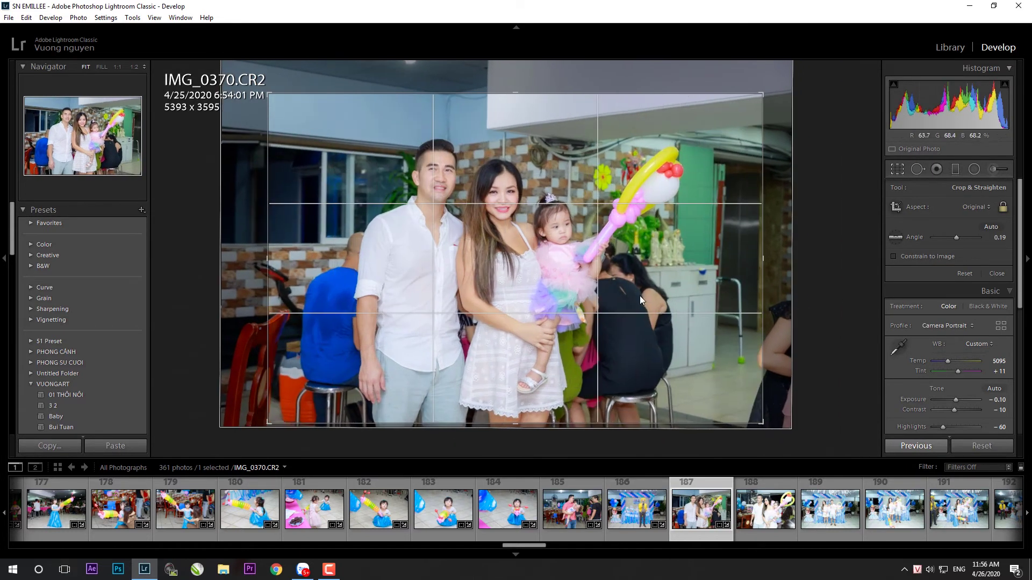
key(Return)
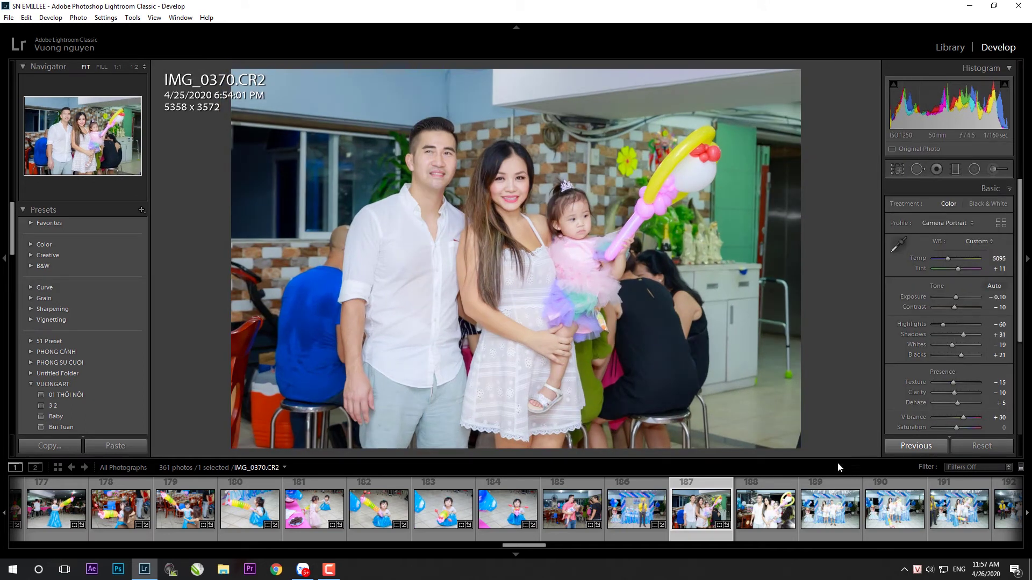
- Paste the settings onto IMG_0371, lower Exposure to −0.60, and straighten it to a 6155×4103 crop
click(765, 532)
key(ctrl+shift+v)
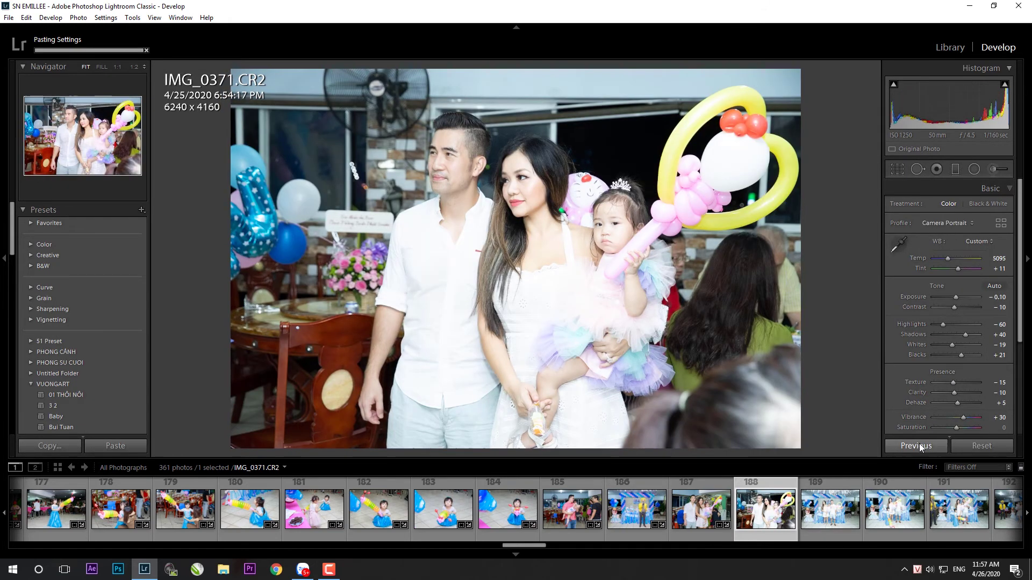
drag(955, 295, 953, 299)
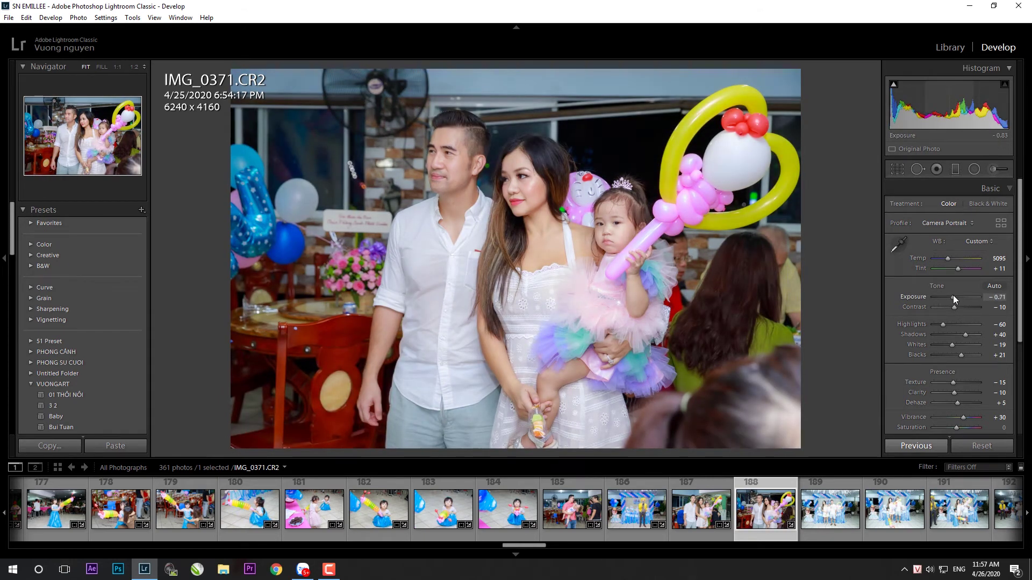
key(r)
drag(837, 230, 836, 233)
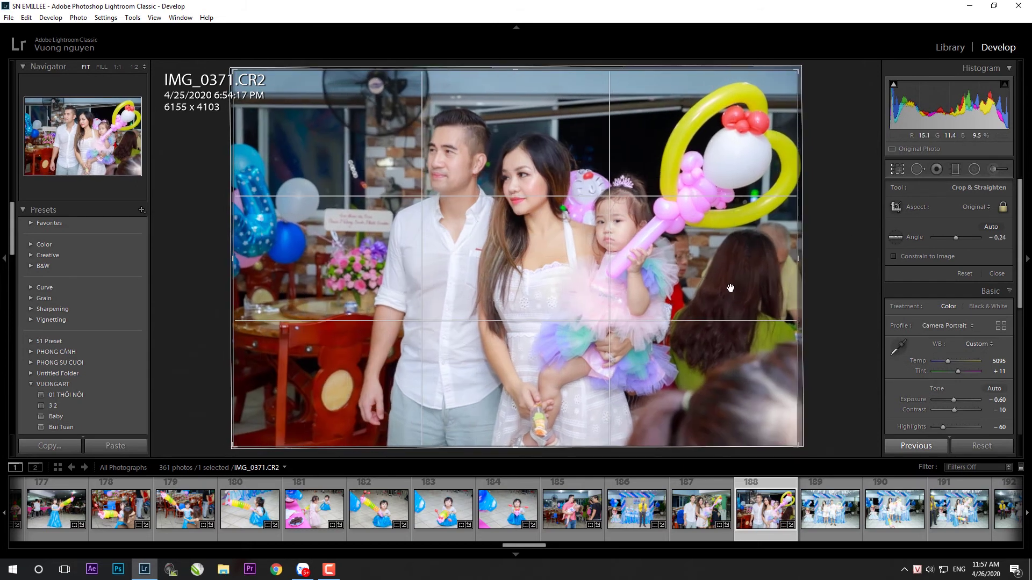
key(r)
key(Right)
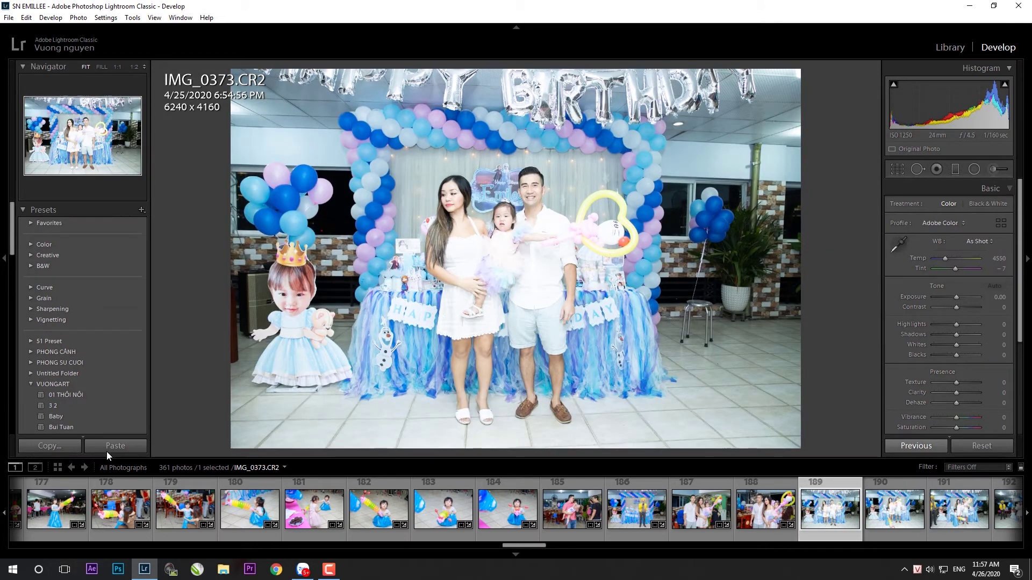
- Level and tighten IMG_0373's crop around the group, then lower its exposure and shadows
key(r)
drag(800, 262, 801, 269)
drag(787, 73, 817, 330)
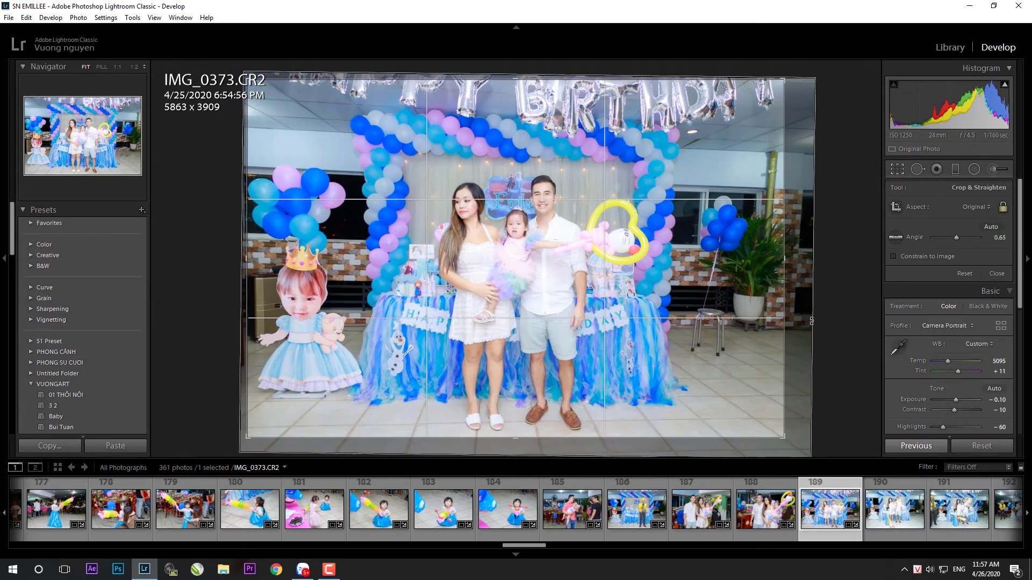
key(Return)
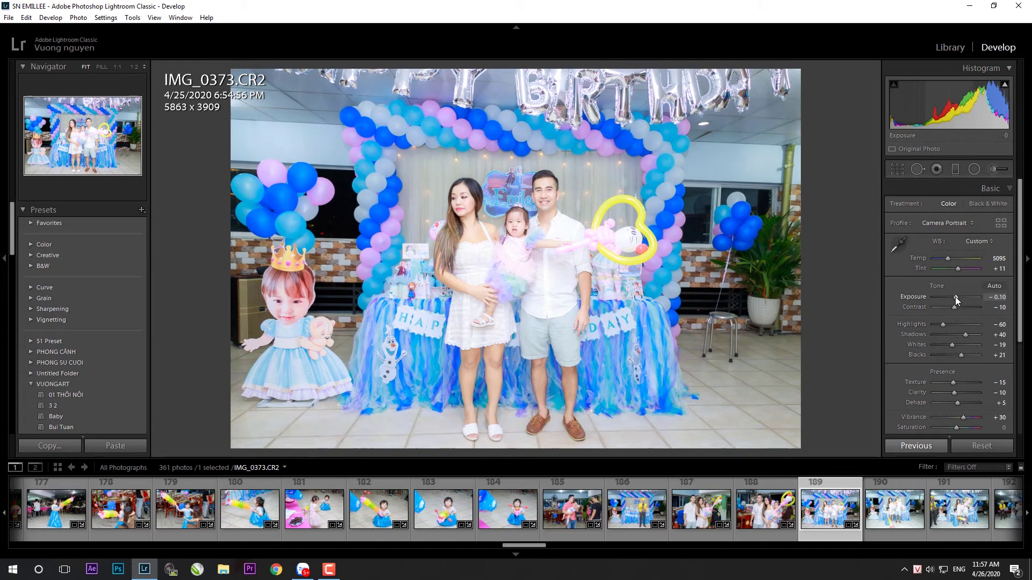
drag(956, 297, 953, 297)
drag(966, 337, 945, 321)
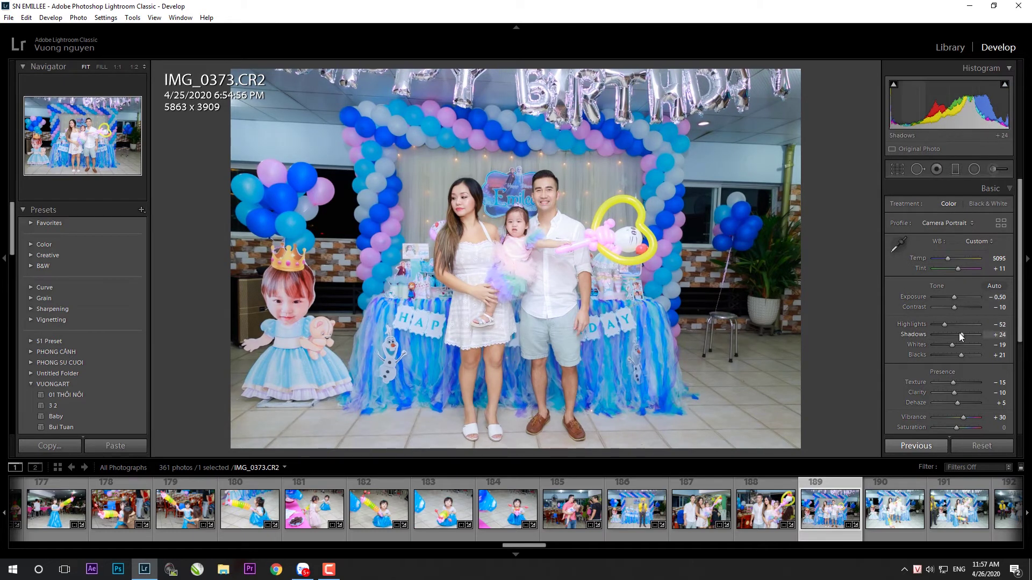
drag(966, 337, 963, 337)
- Paste the settings onto IMG_0374, level and shrink its crop, and adjust shadows and blacks
key(Right)
key(ctrl+shift+v)
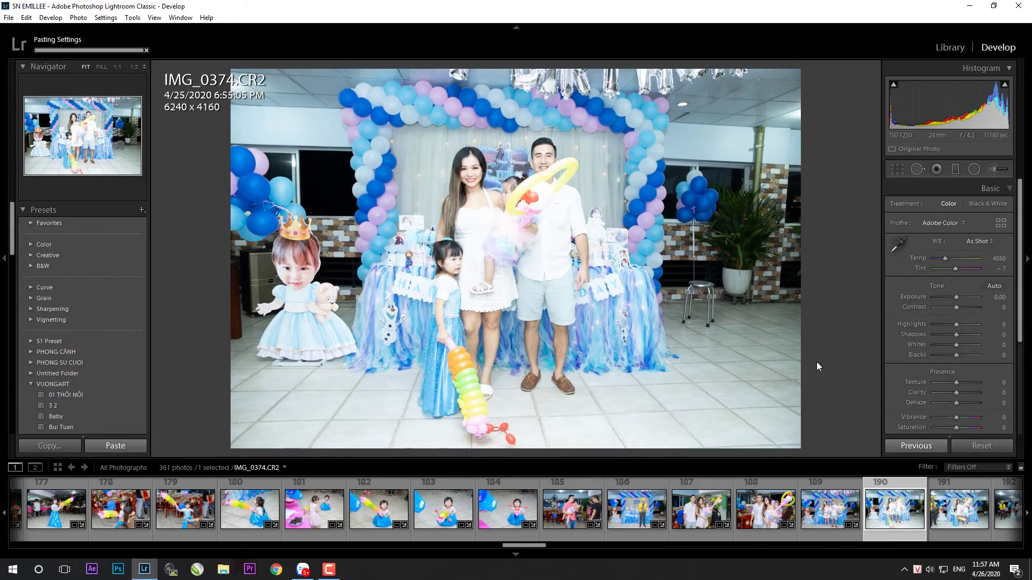
key(r)
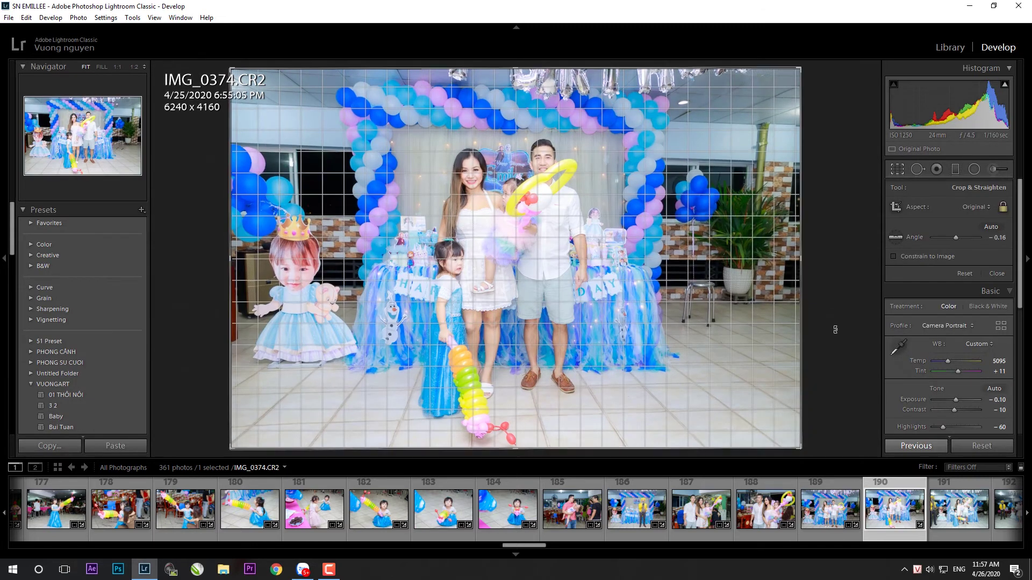
drag(835, 325, 836, 317)
drag(791, 78, 774, 81)
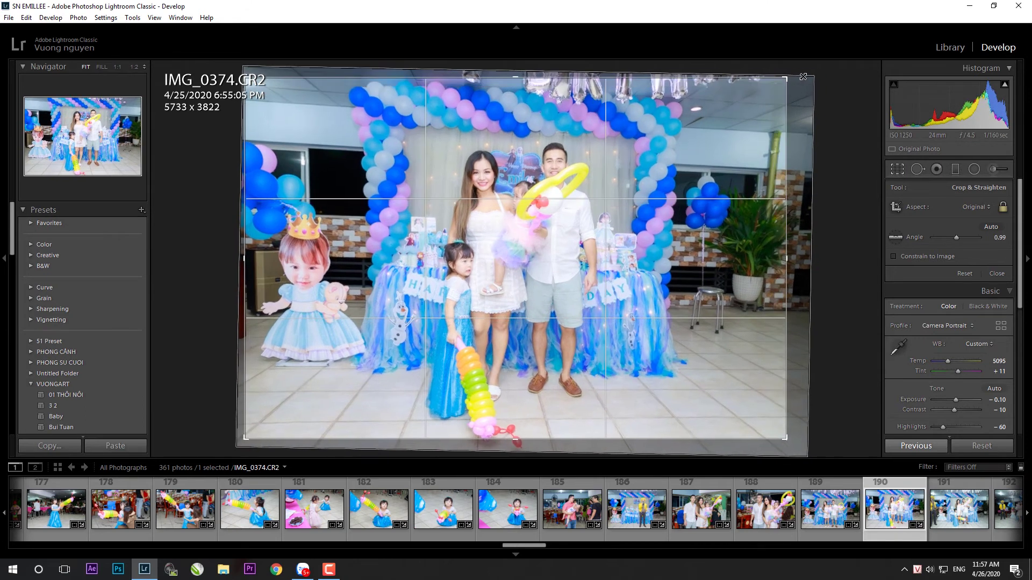
drag(839, 225, 866, 280)
key(r)
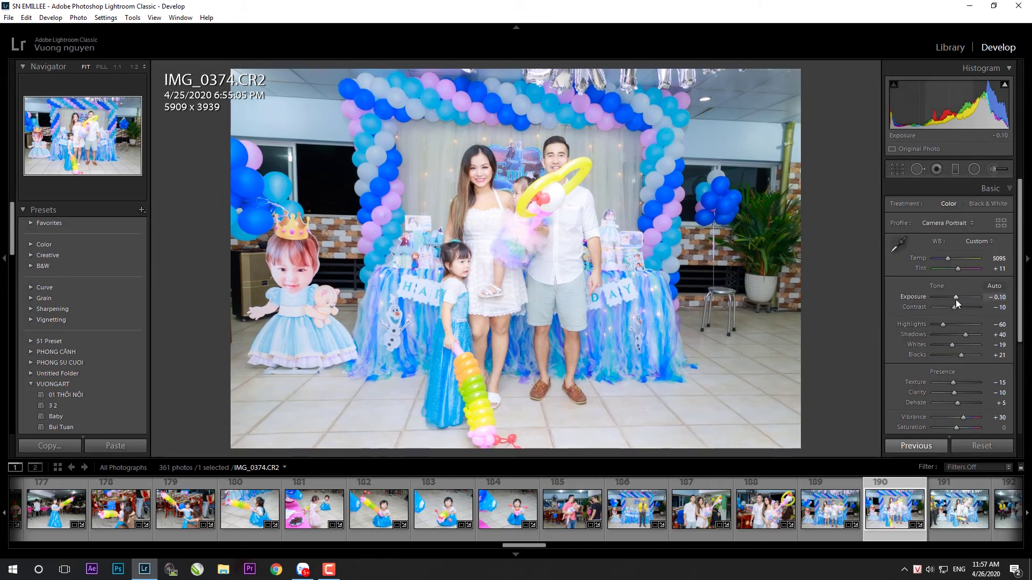
scroll(955, 303, down, 1)
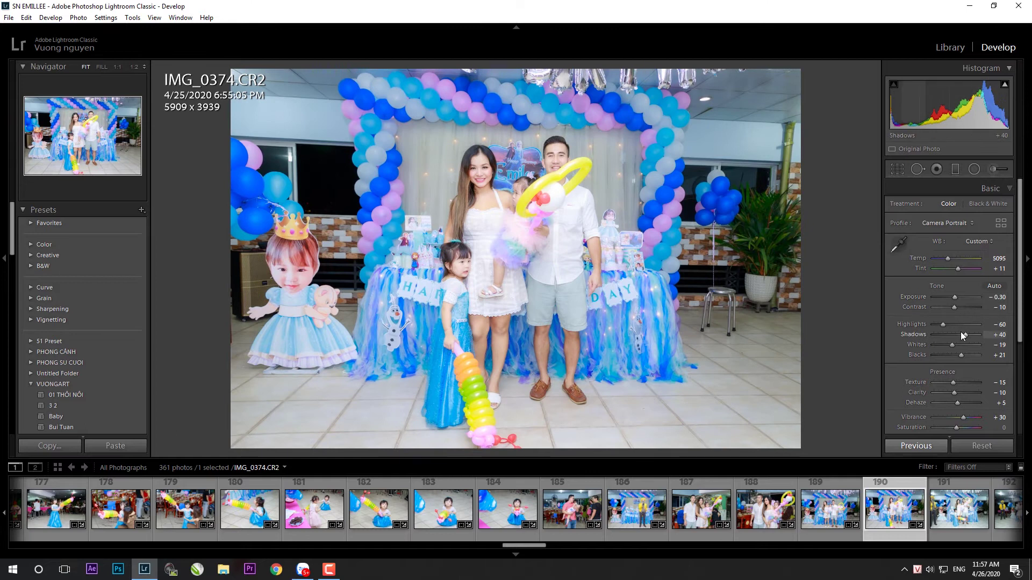
drag(958, 333, 957, 356)
- Paste the settings onto IMG_0377 and reframe it as a straightened portrait crop on the group
click(959, 508)
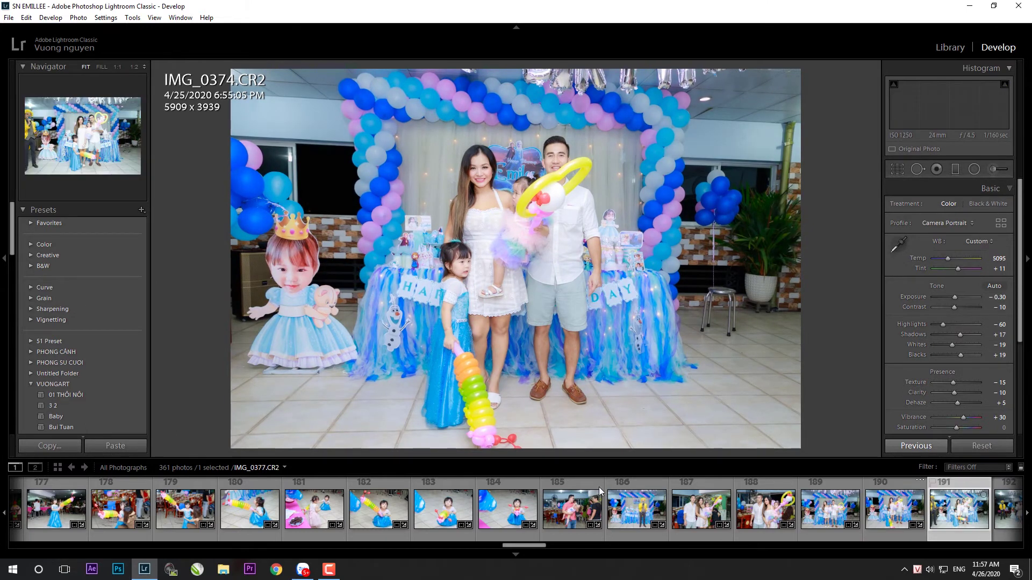
click(909, 449)
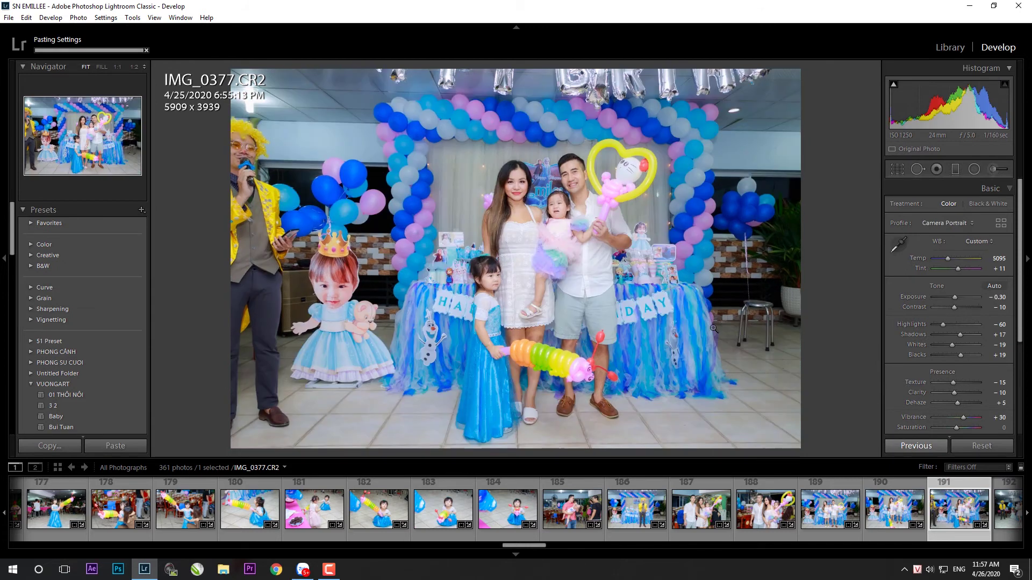
key(r)
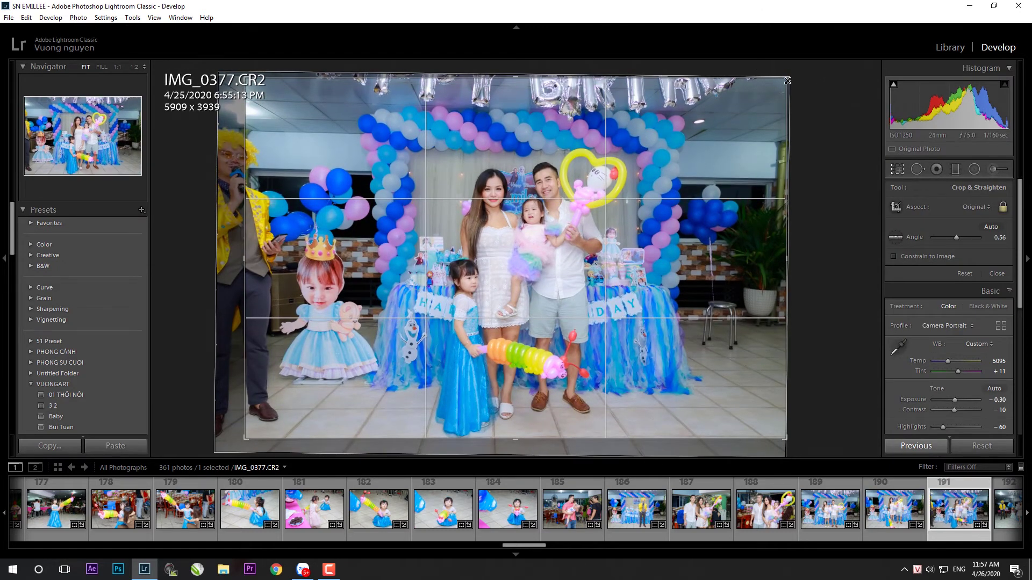
drag(786, 78, 687, 65)
drag(579, 258, 380, 258)
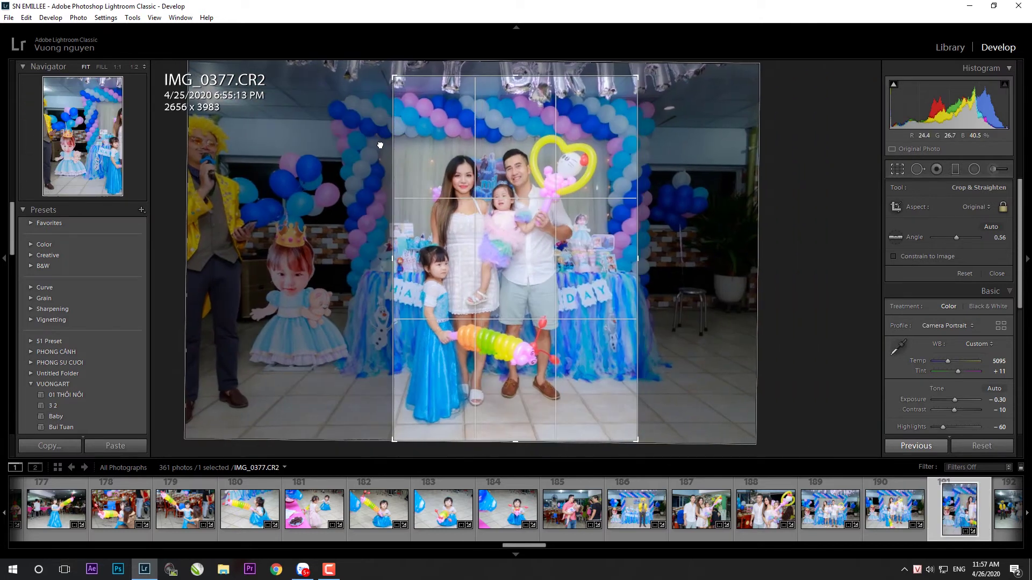
mouse_move(779, 215)
mouse_down()
mouse_move(779, 252)
mouse_move(779, 229)
mouse_up()
key(Return)
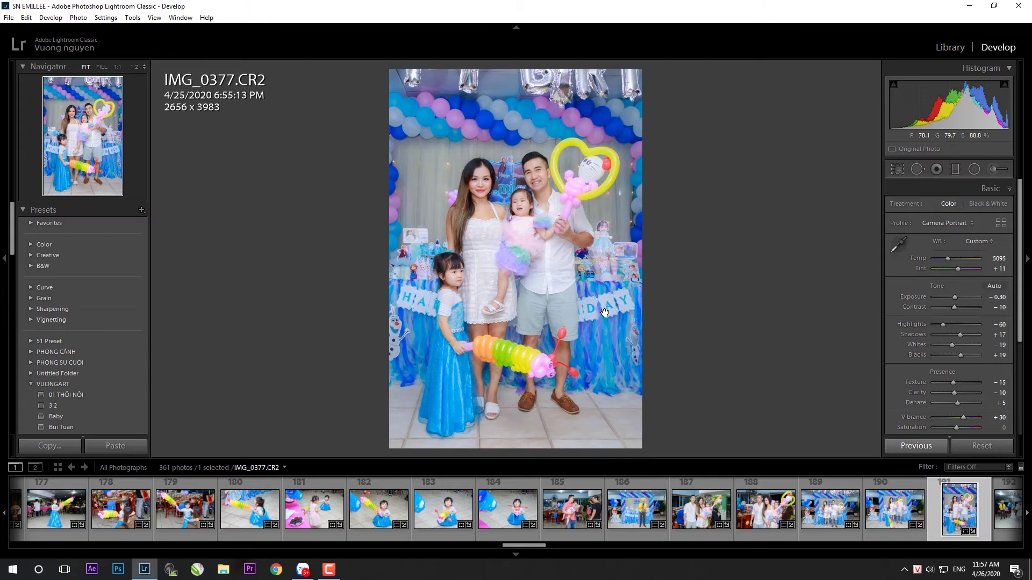
- Cancel the accidental removal of IMG_0377, then re-straighten its portrait crop to 2717×4076
key(e)
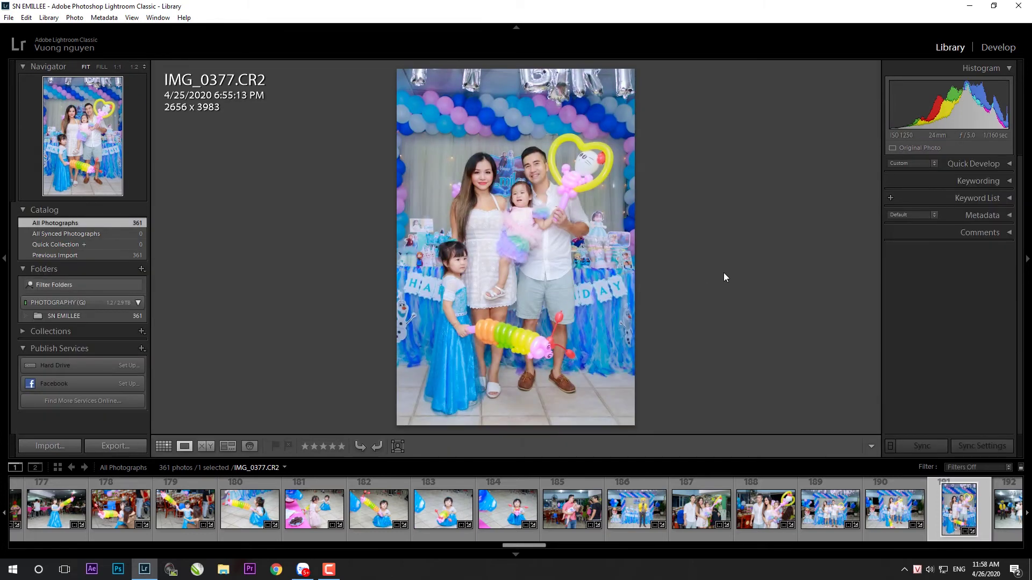
key(Delete)
click(579, 303)
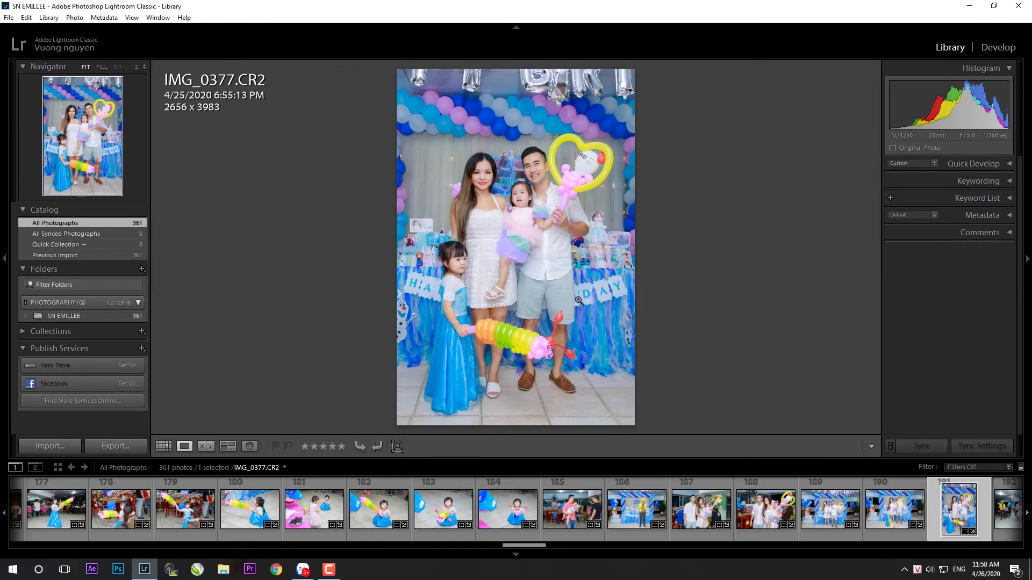
key(d)
key(r)
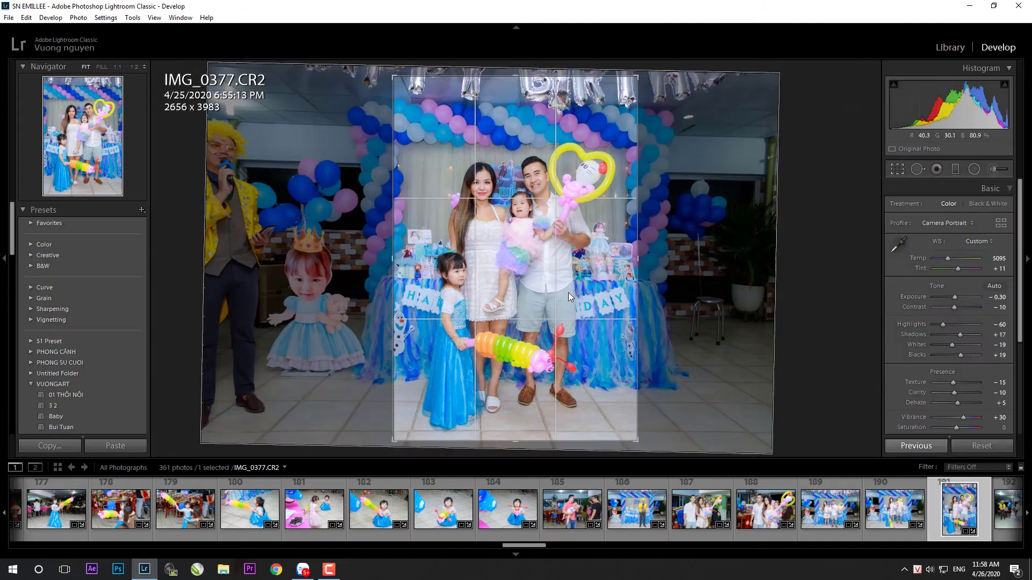
drag(642, 129, 633, 104)
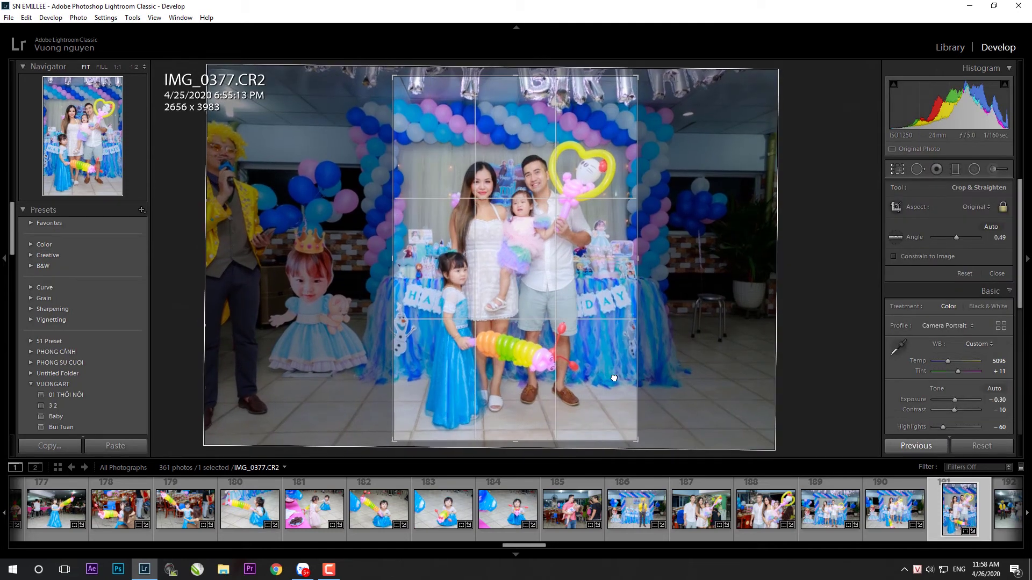
drag(638, 79, 604, 106)
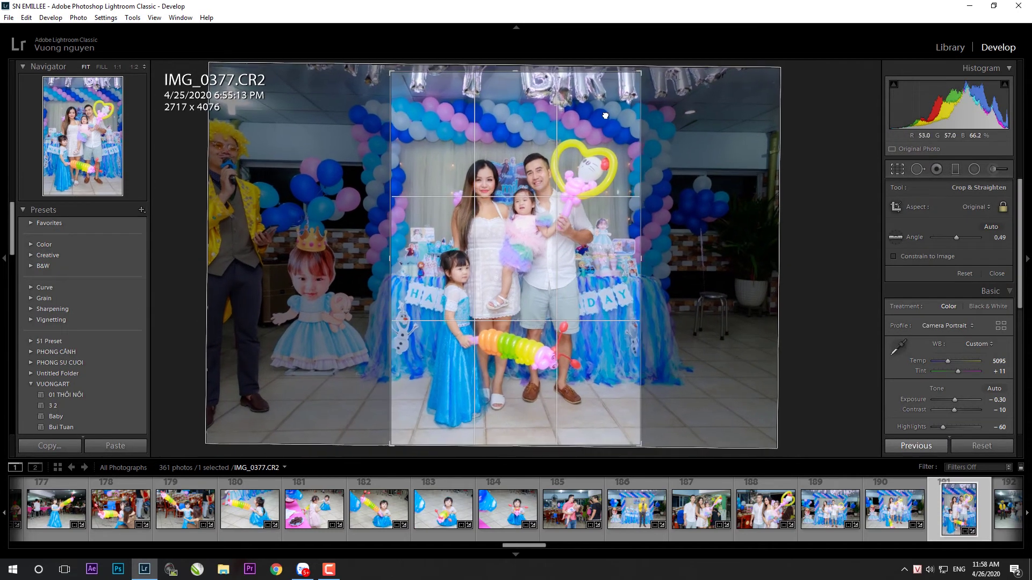
key(Return)
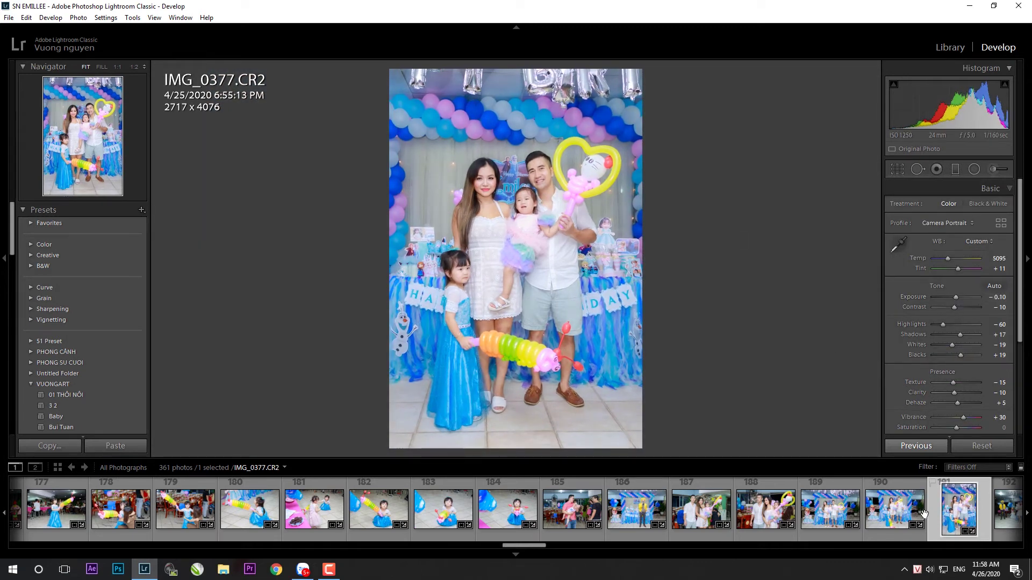
- Glance back at IMG_0374, return to IMG_0377, then move on to IMG_0380
click(896, 521)
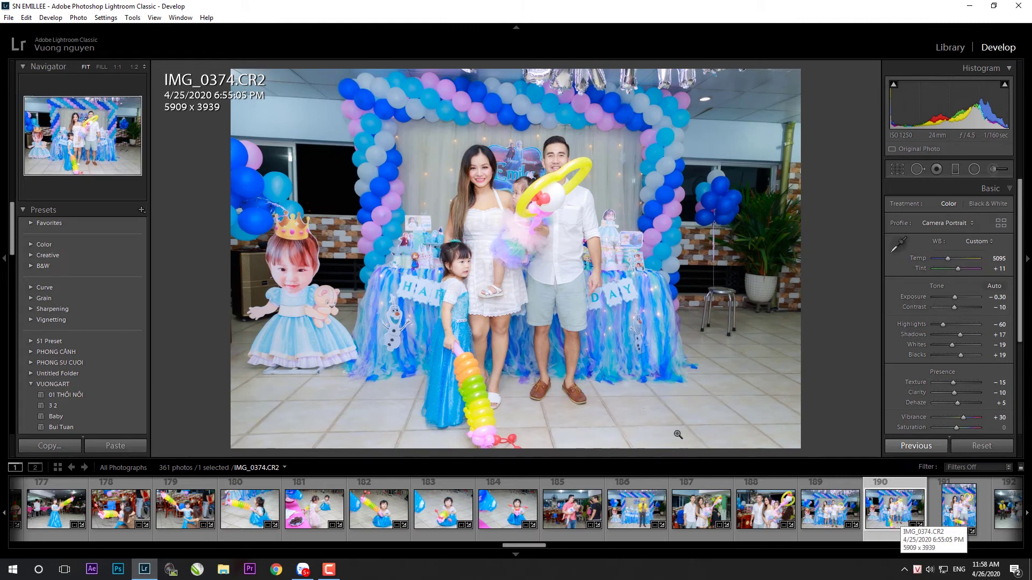
click(964, 527)
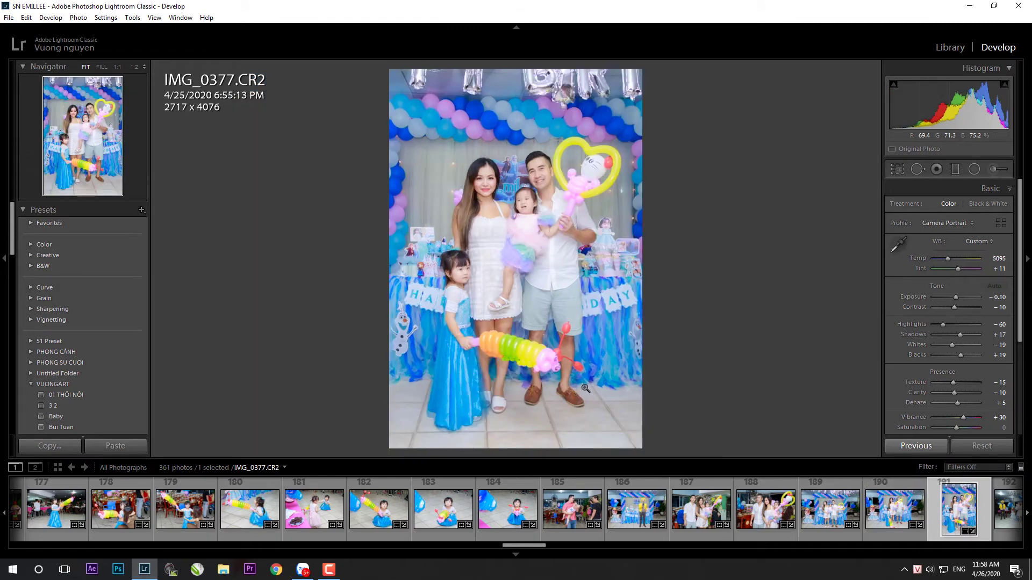
key(Right)
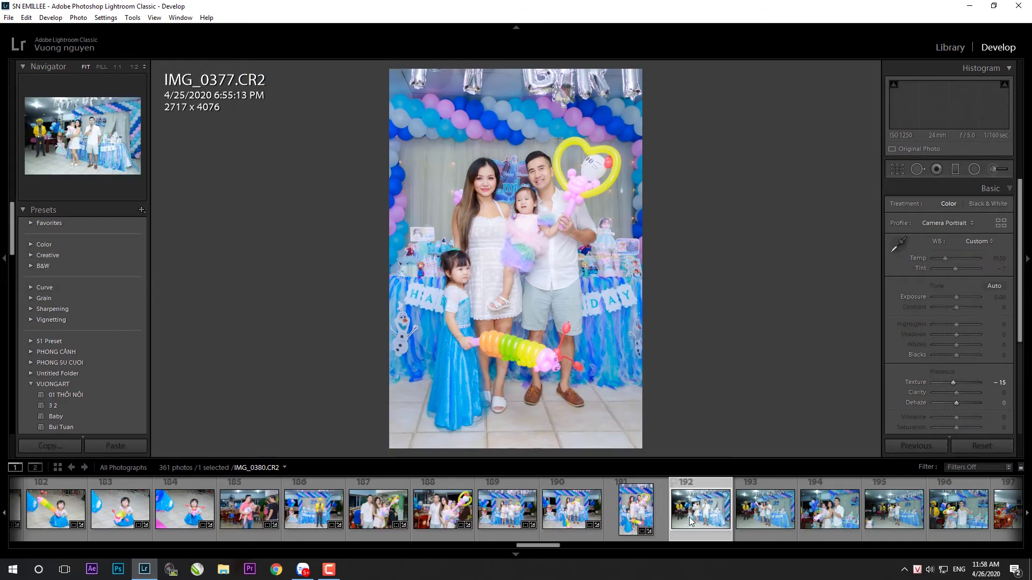
- Paste the develop settings onto IMG_0380, level its crop, and adjust Shadows
click(136, 446)
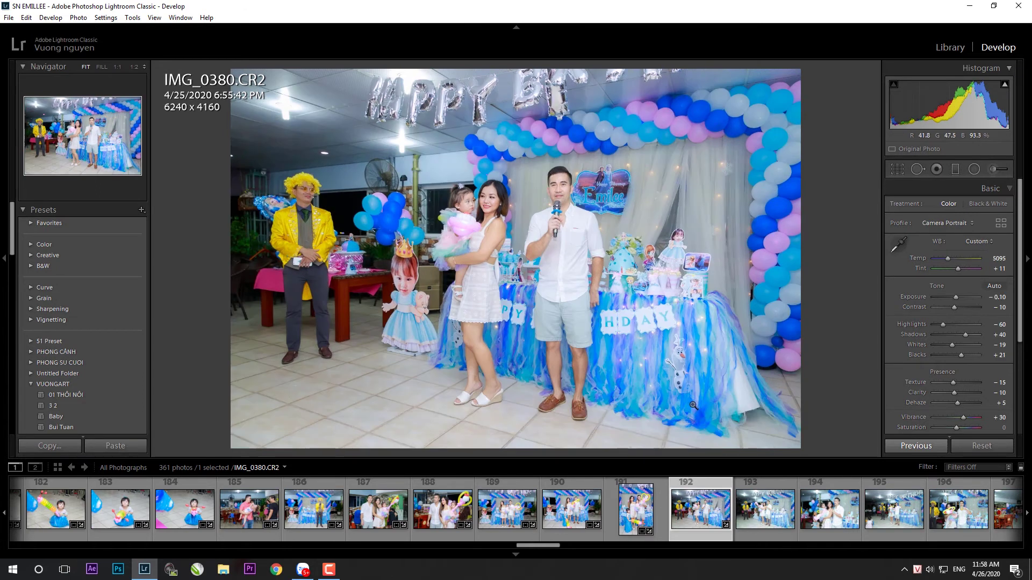
key(r)
drag(824, 427, 709, 427)
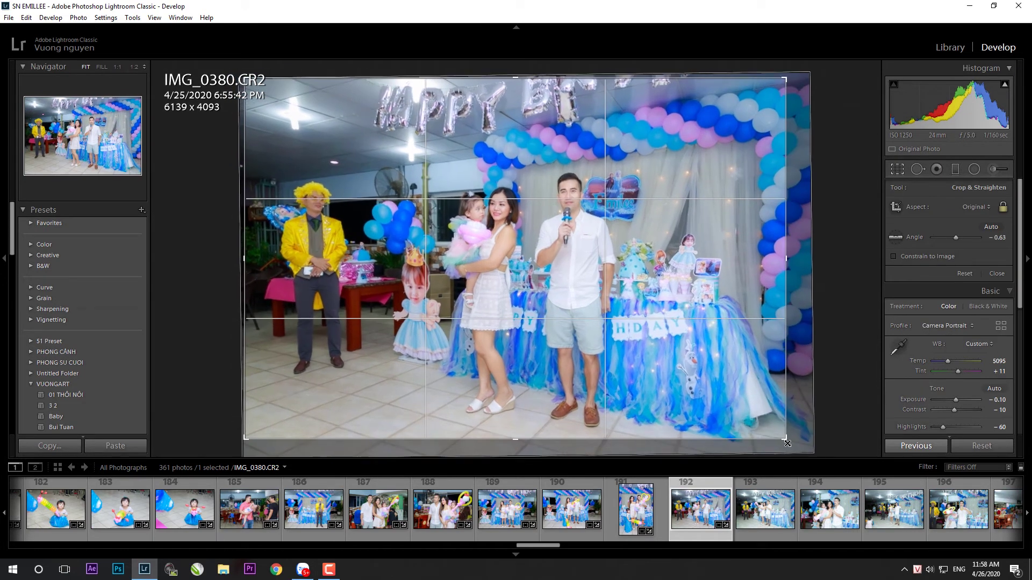
key(r)
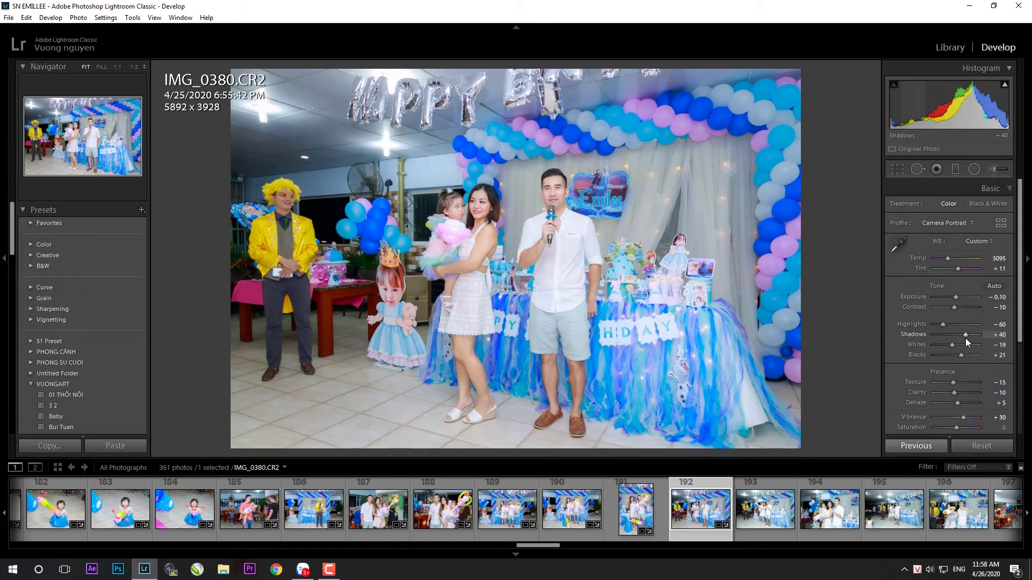
drag(966, 339, 961, 339)
- Paste the settings onto IMG_0382, undo an accidental tiny crop, and reposition its crop
key(Right)
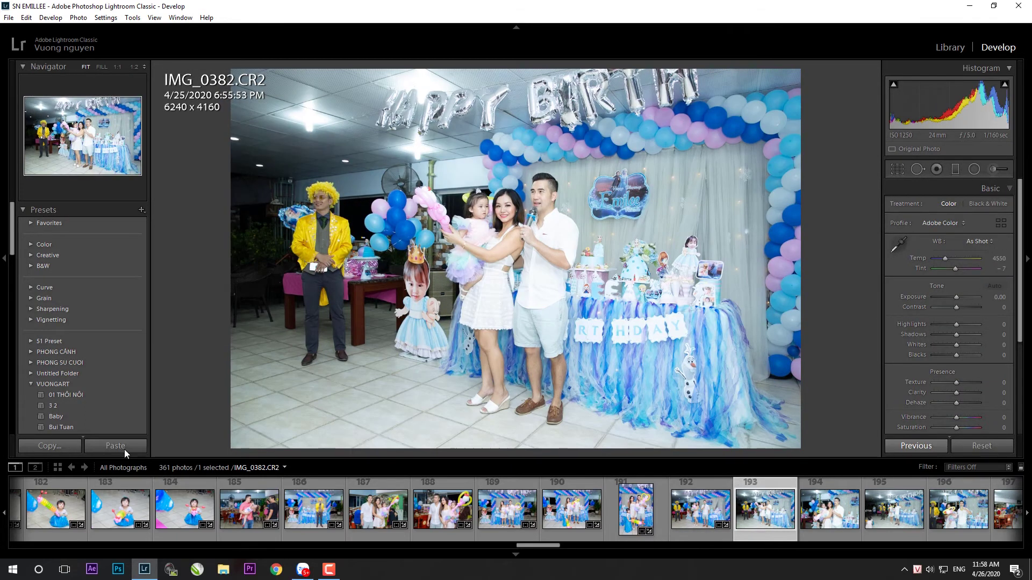
click(115, 446)
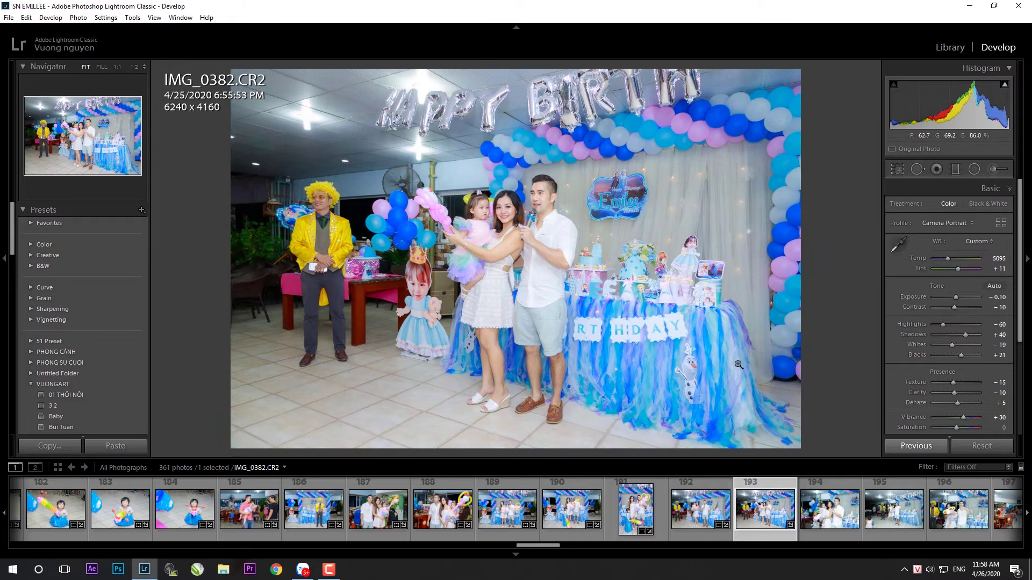
key(r)
drag(646, 332, 650, 322)
key(Return)
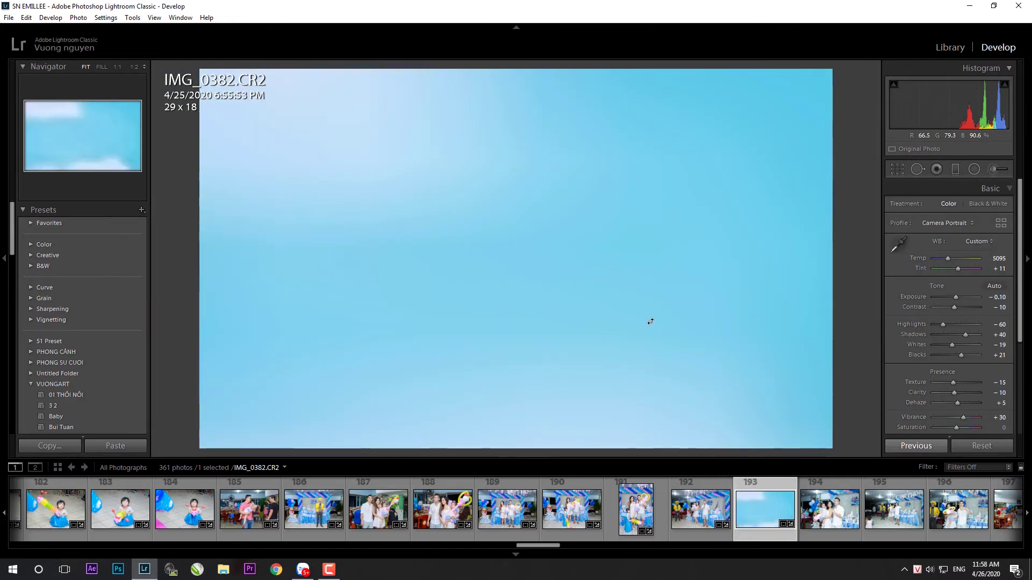
key(ctrl+z)
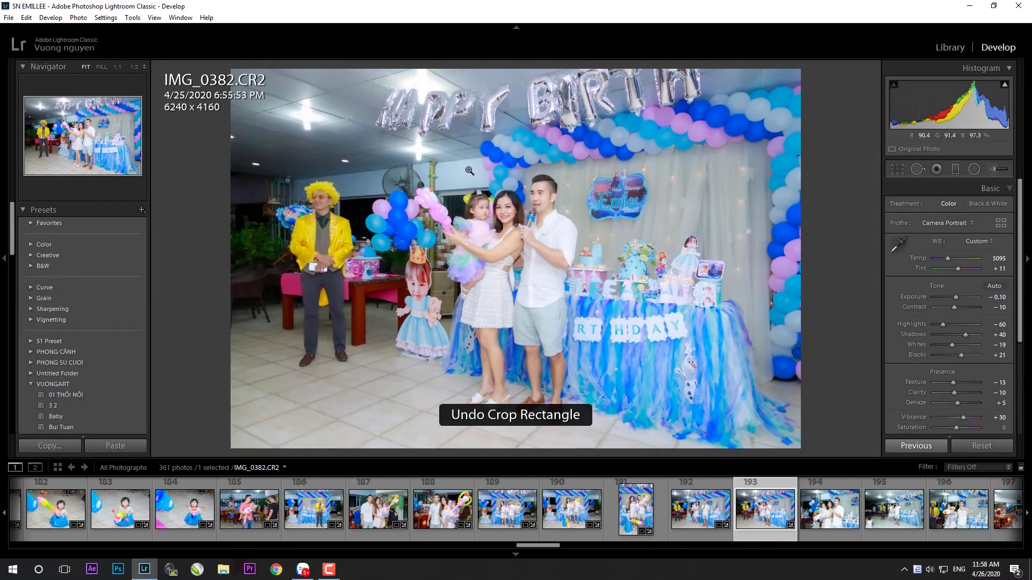
key(r)
drag(409, 183, 387, 169)
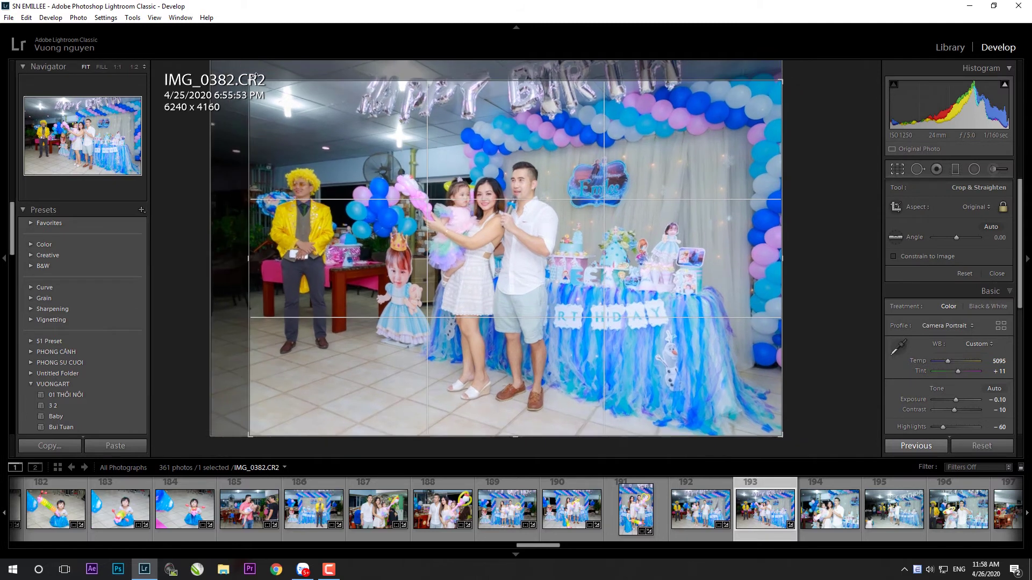
key(Return)
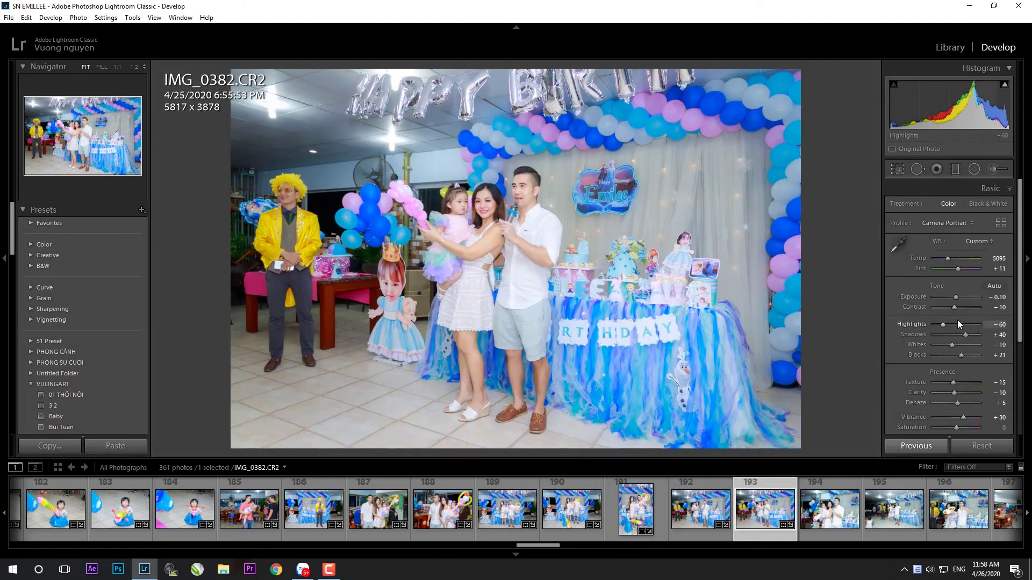
- Paste the settings onto IMG_0386 and fine-tune its crop rotation
key(Right)
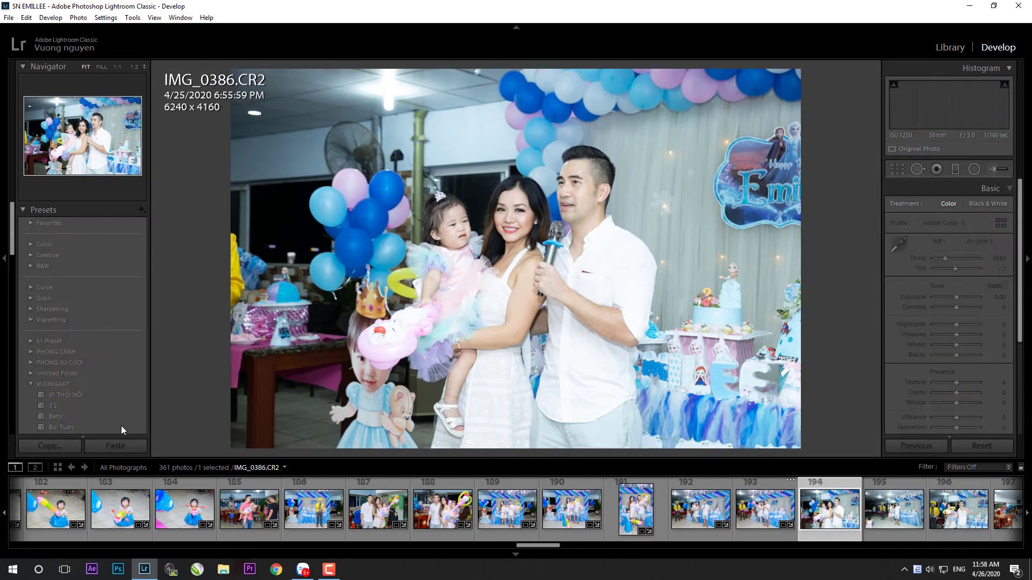
click(115, 445)
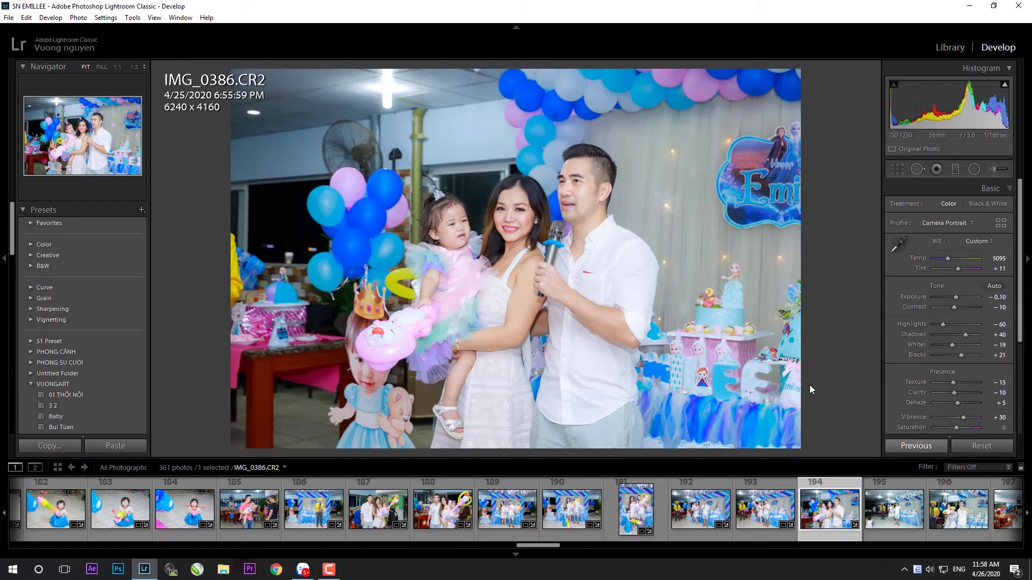
key(r)
drag(846, 407, 845, 408)
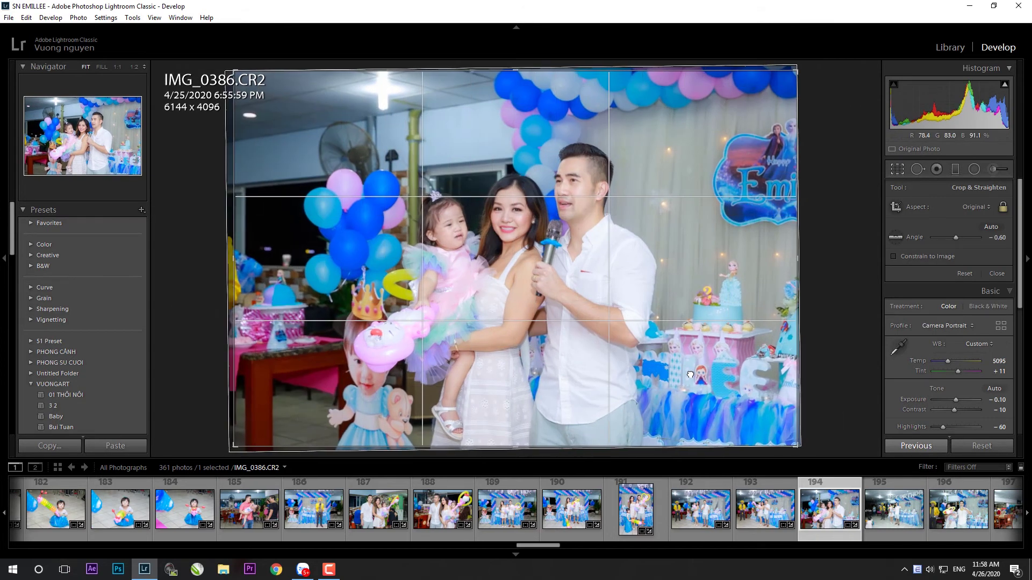
key(Return)
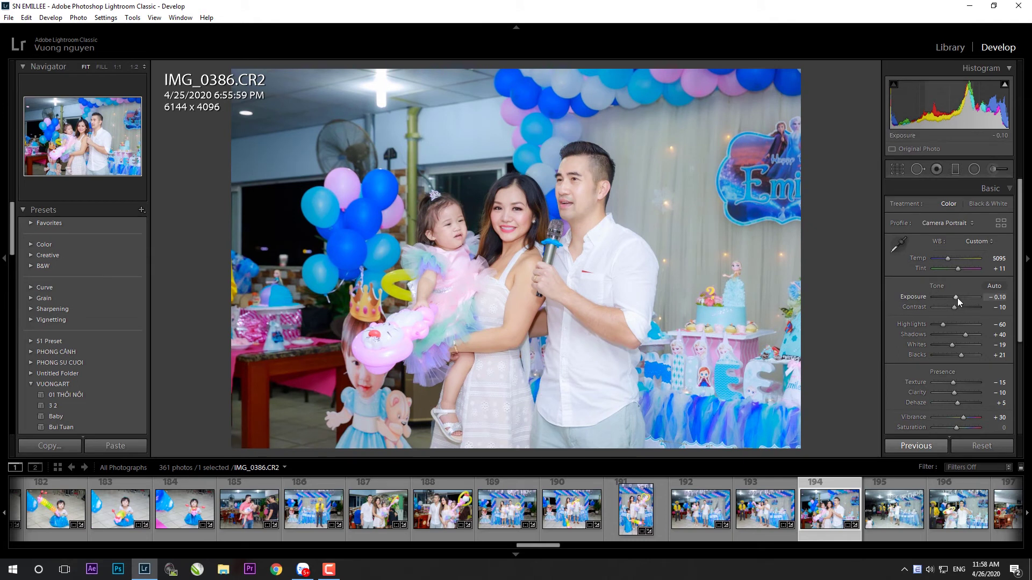
- Paste the settings onto IMG_0389 and tighten it to a 6040×4027 crop
key(Right)
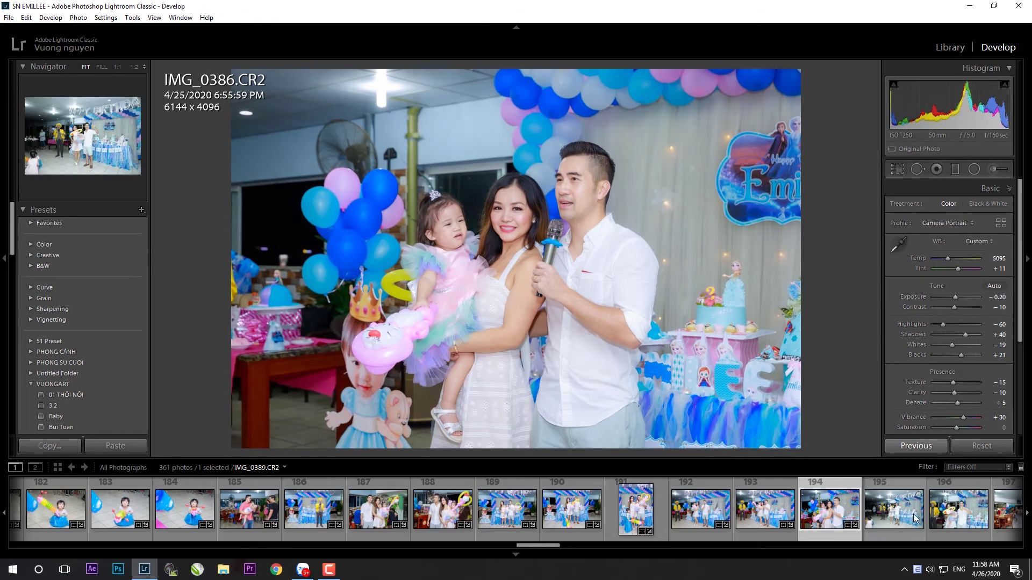
key(ctrl+shift+v)
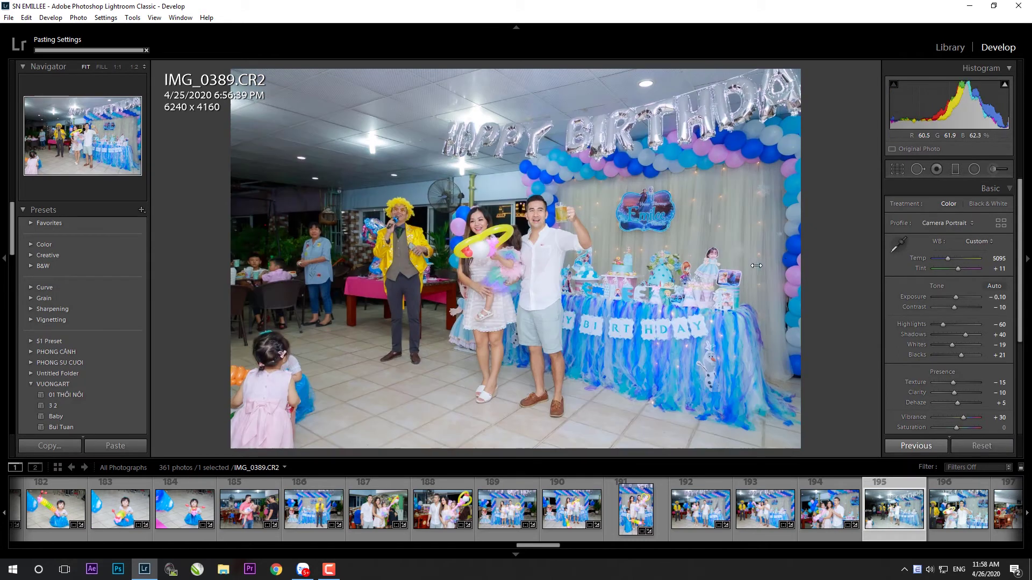
key(e)
key(d)
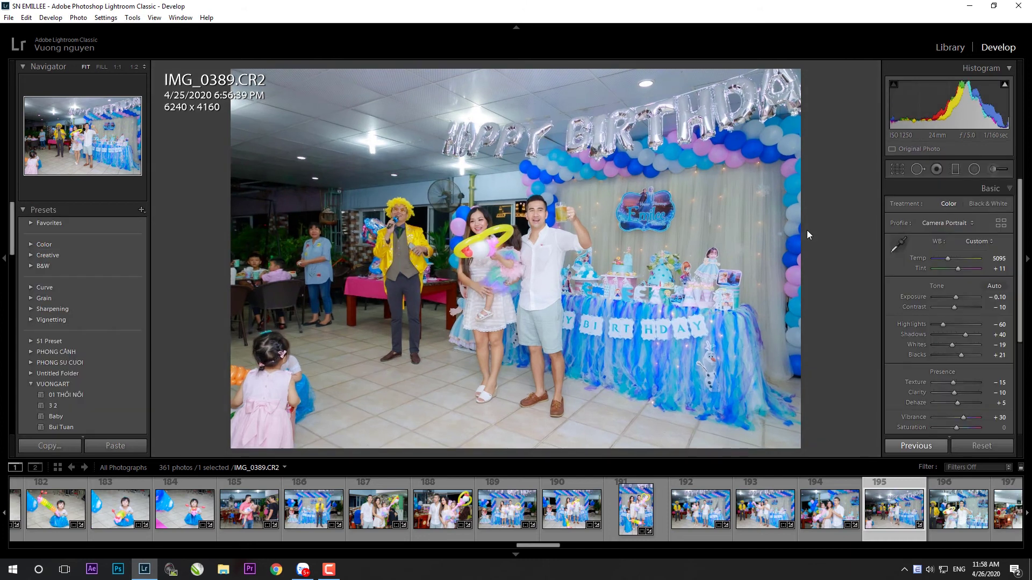
key(r)
drag(800, 69, 781, 82)
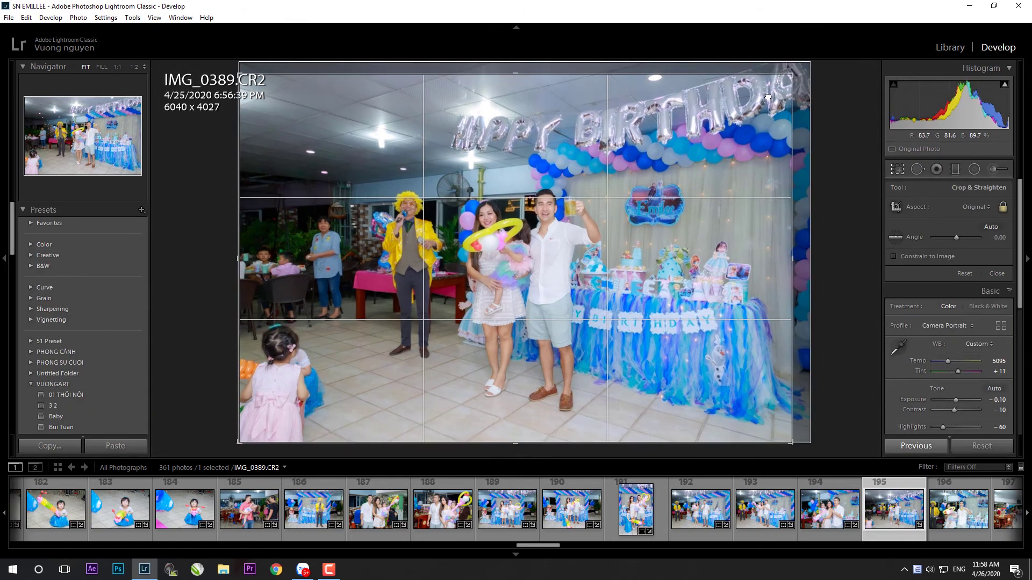
key(Return)
- Paste the settings onto IMG_0390, straighten it to 6142×4095, and reset Exposure to 0.00
key(Right)
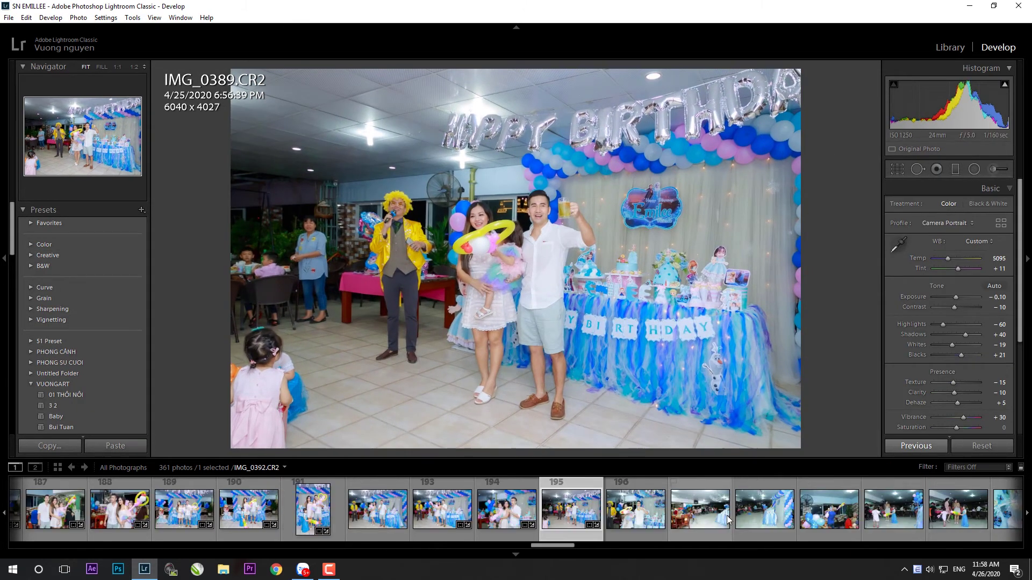
key(ctrl+shift+v)
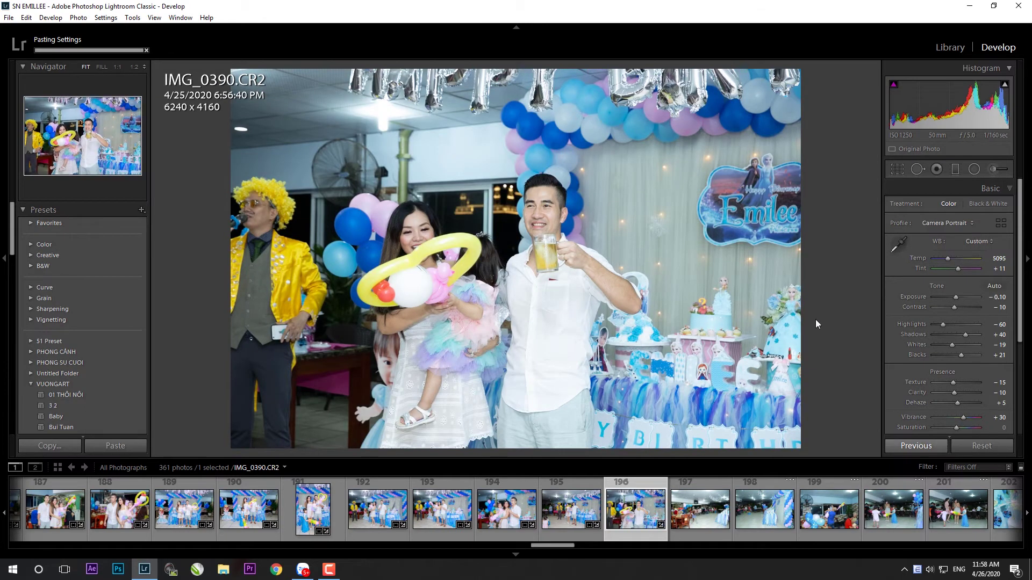
key(r)
drag(829, 385, 839, 387)
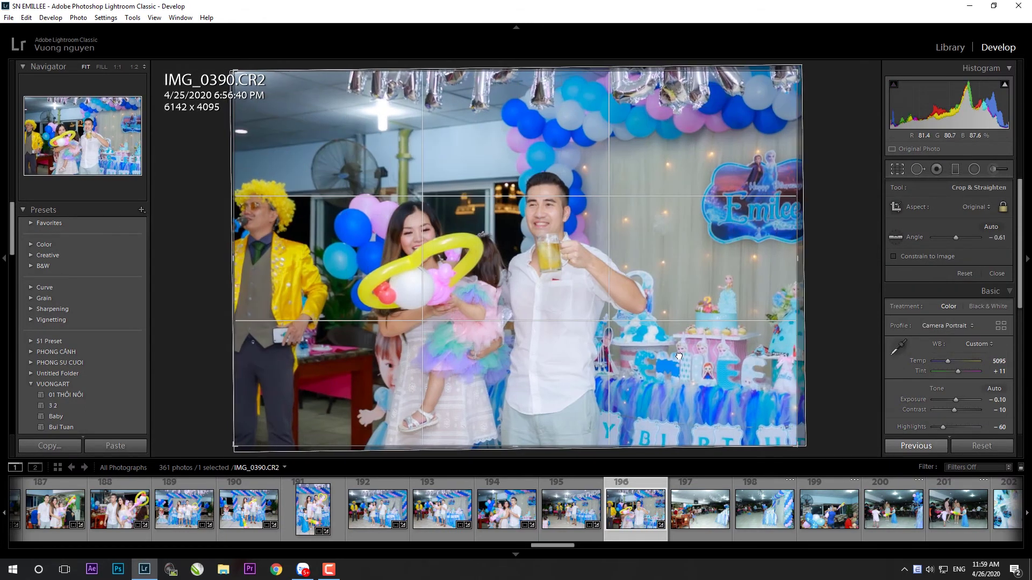
key(Return)
double_click(957, 295)
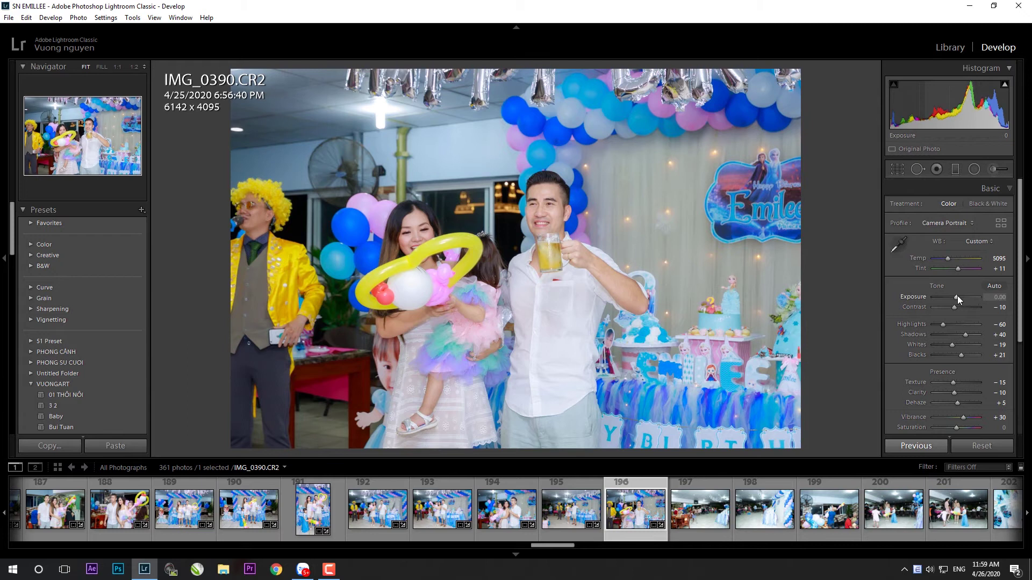
click(697, 521)
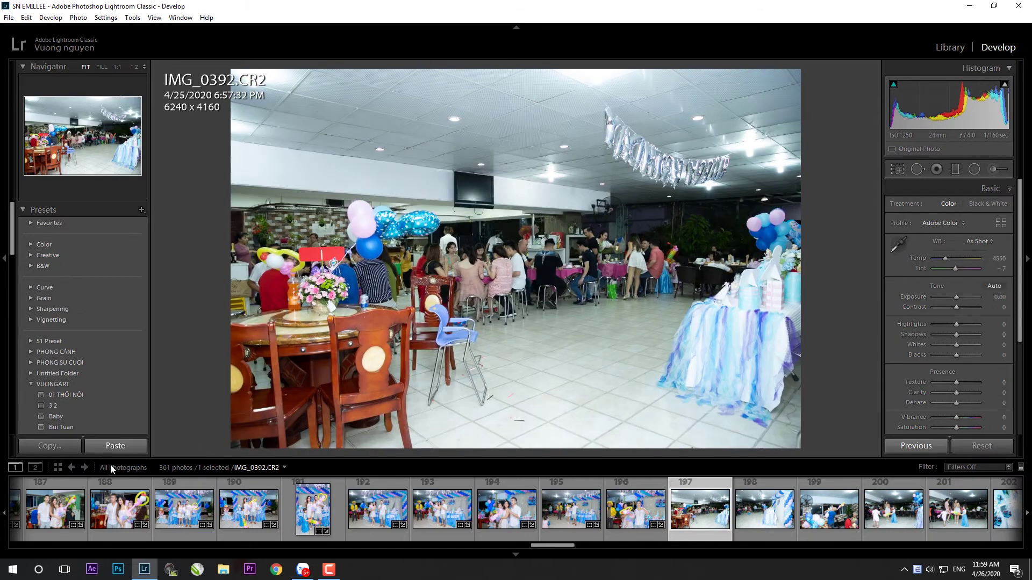
- Paste the Camera Portrait settings onto IMG_0392 and raise Exposure to +0.10
click(133, 446)
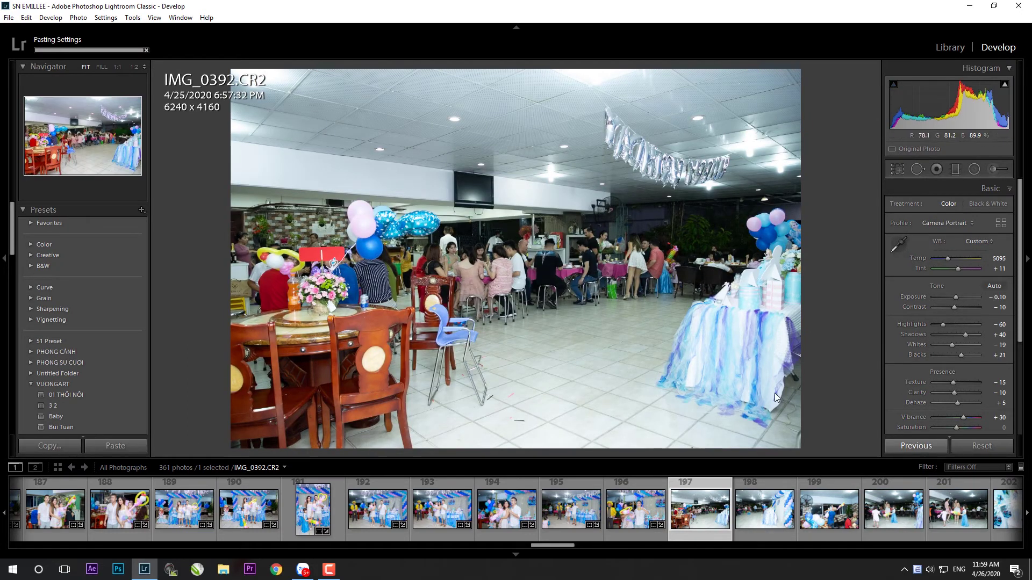
drag(956, 298, 958, 298)
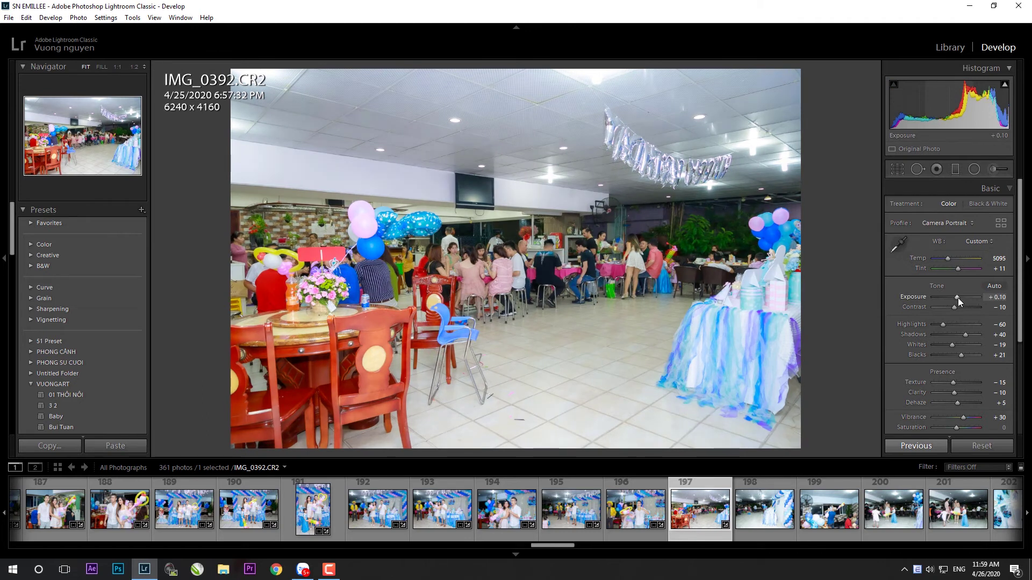
key(k)
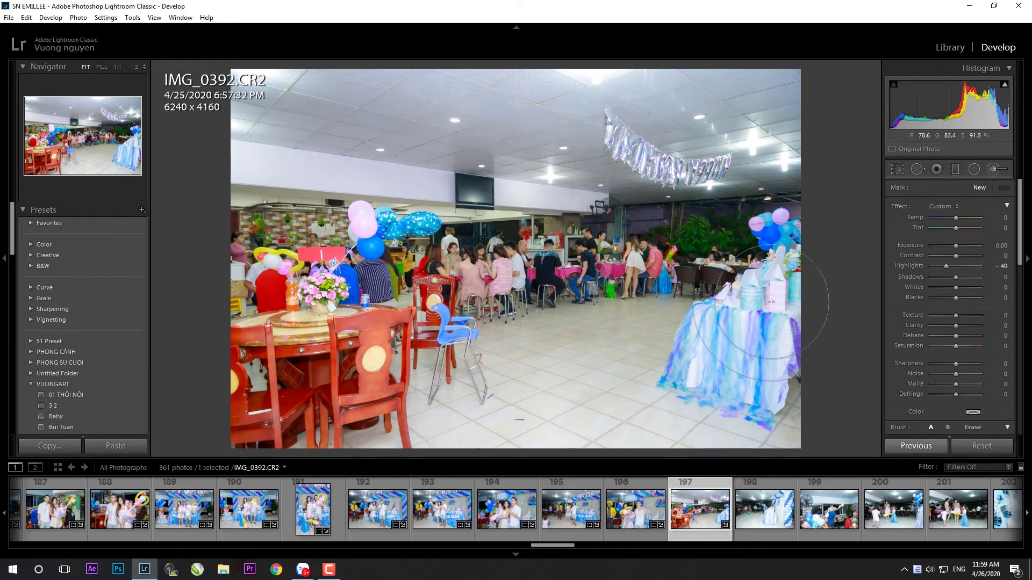
key(k)
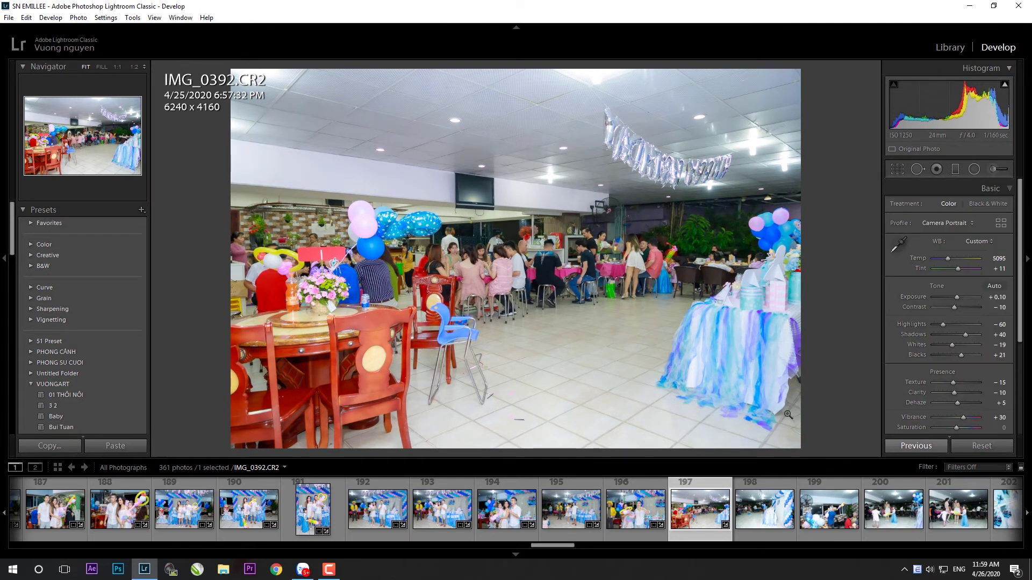
- Paste the settings onto IMG_0393 and reset its Exposure to 0.00
click(757, 524)
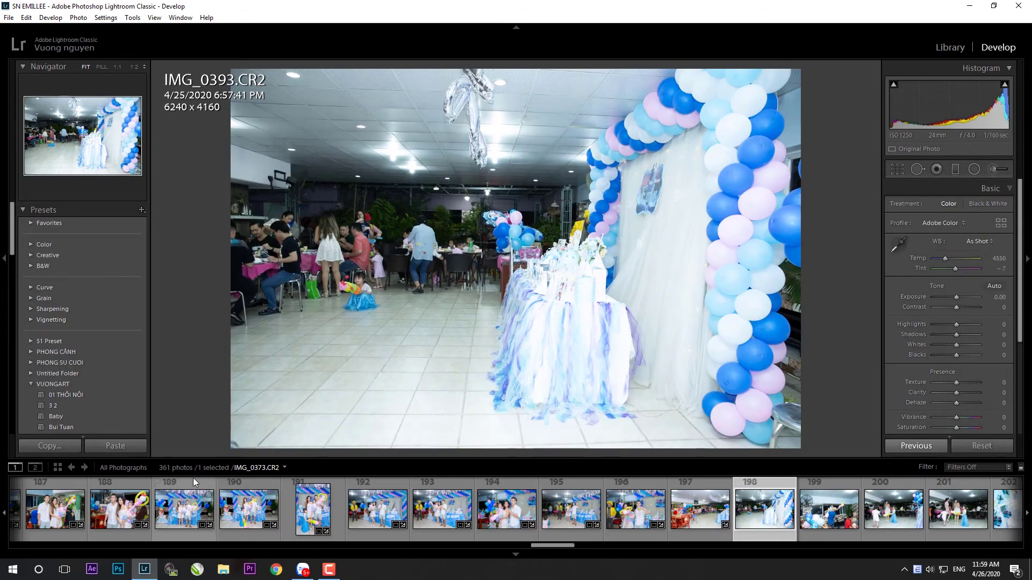
click(110, 446)
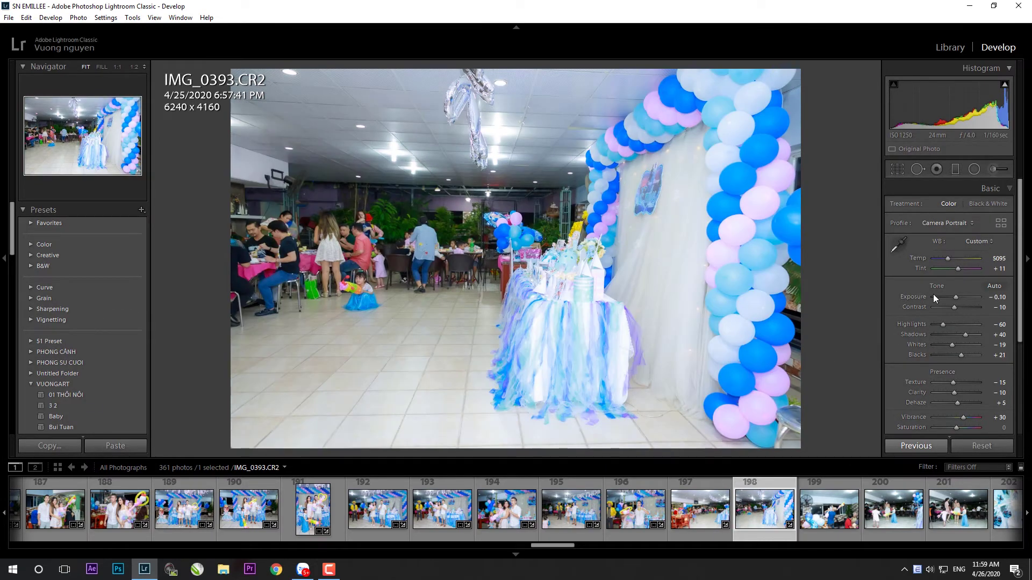
double_click(956, 296)
key(k)
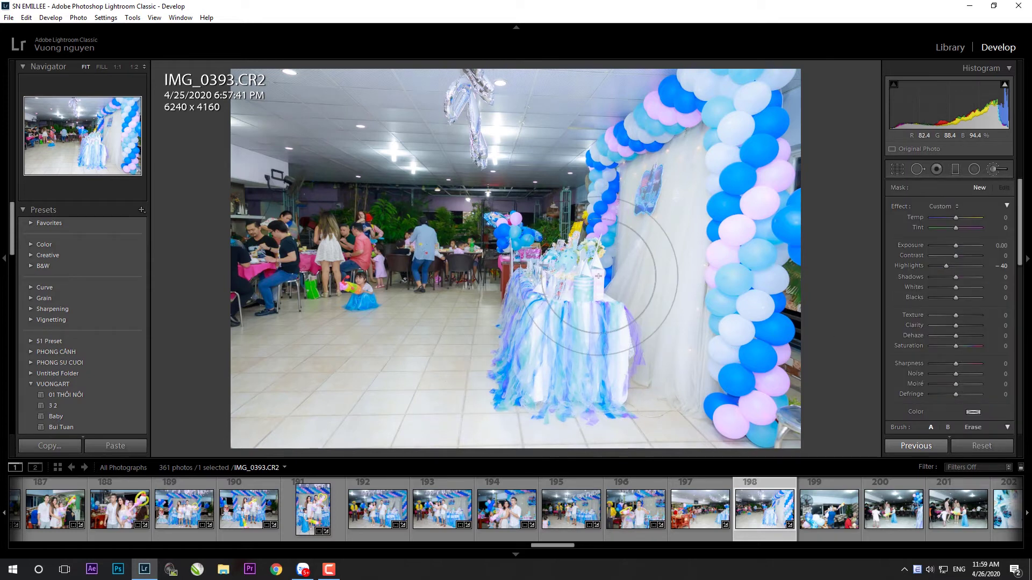
key(shift+m)
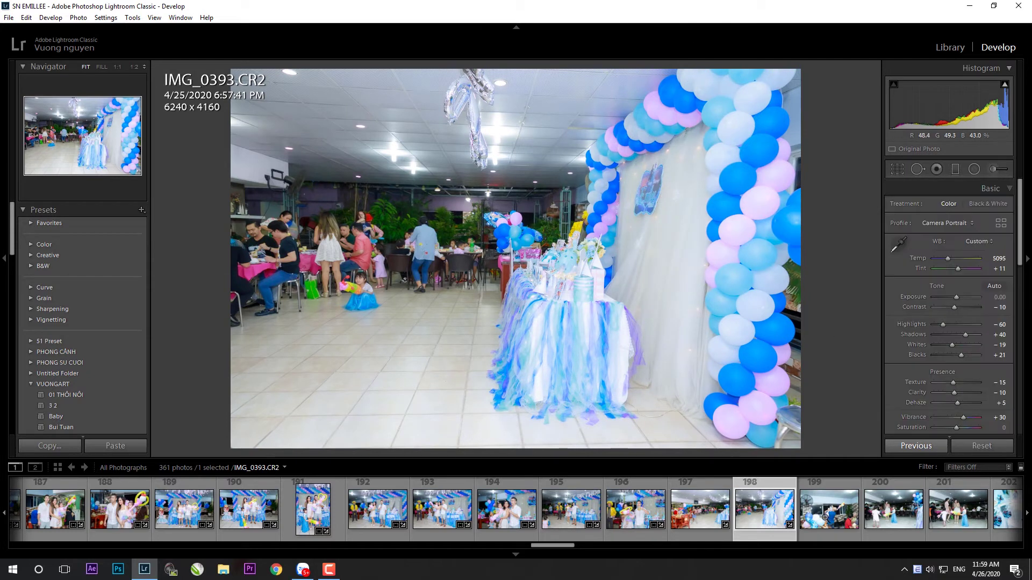
- Paste the settings onto IMG_0395 and start tightening its crop from the top-right corner
key(Right)
key(ctrl+alt+v)
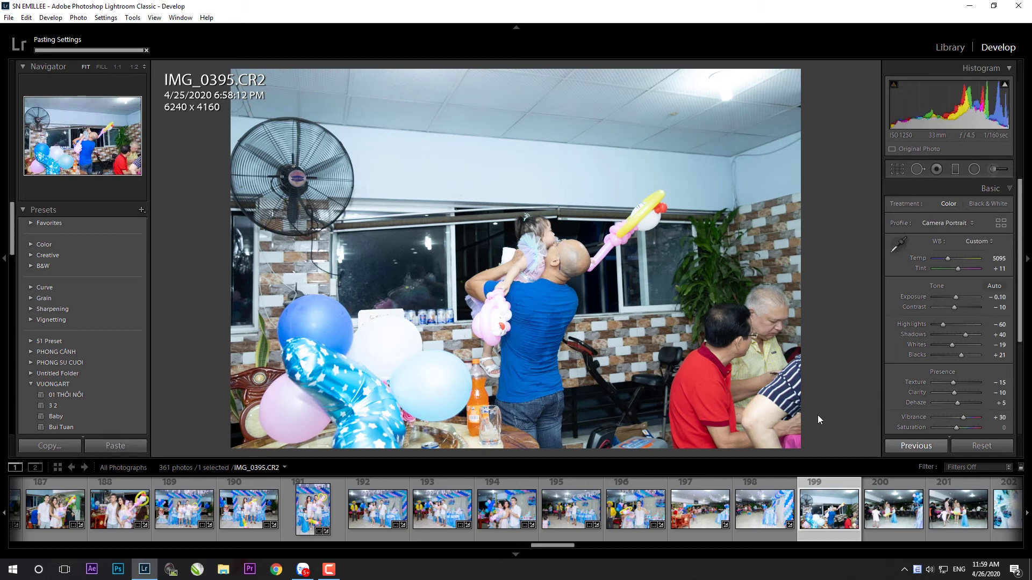
key(r)
mouse_move(797, 73)
mouse_down()
mouse_move(747, 124)
mouse_move(729, 126)
mouse_up()
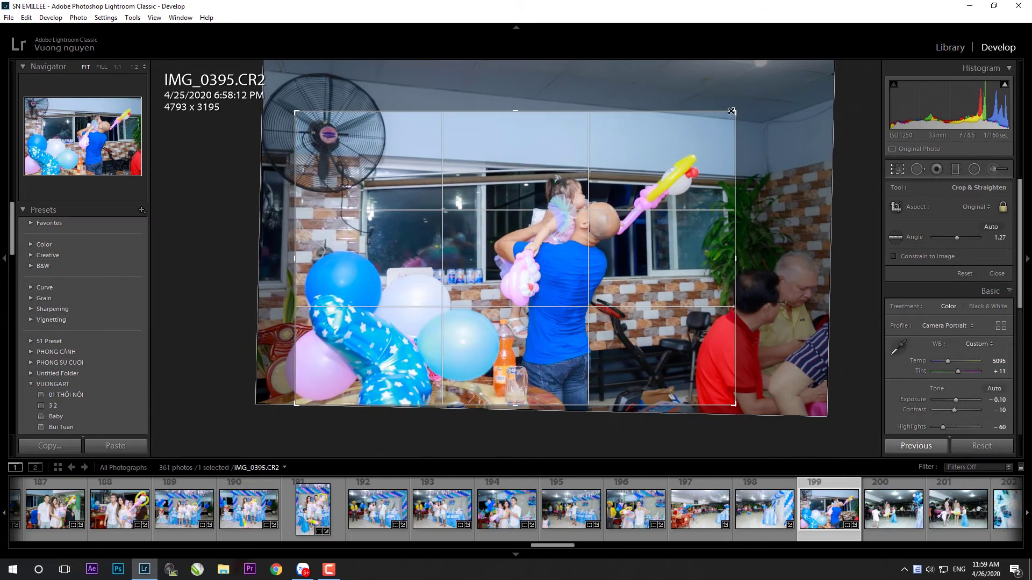
- Finish levelling IMG_0395's crop; paste onto IMG_0396, tighten its crop, and lift shadows
drag(728, 127, 695, 297)
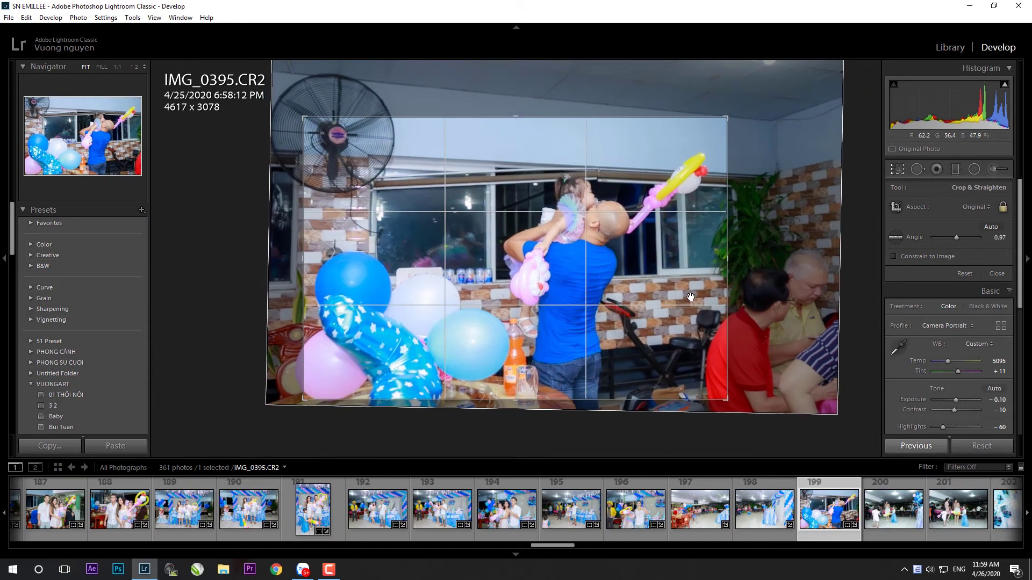
key(Return)
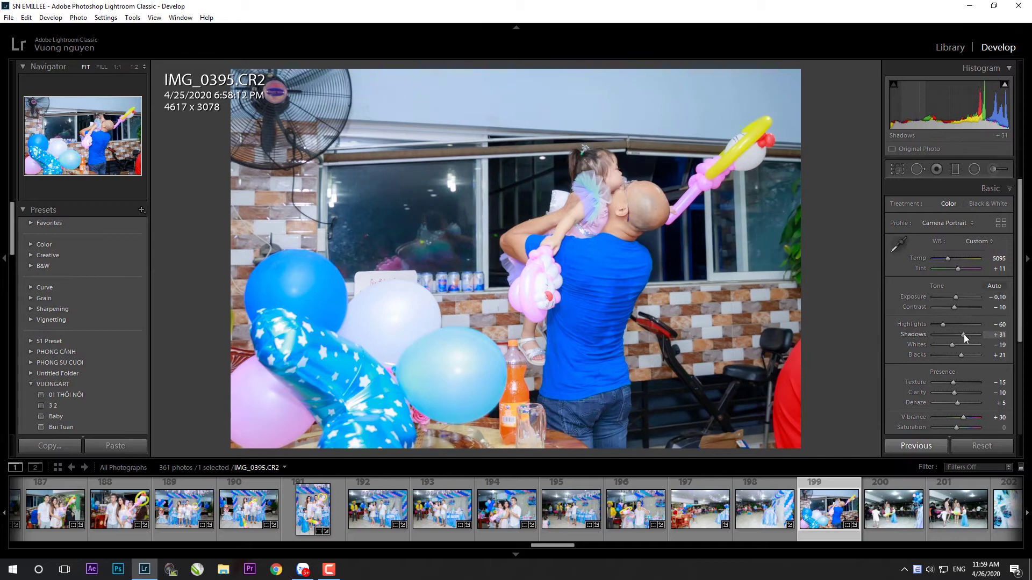
key(Right)
key(ctrl+shift+v)
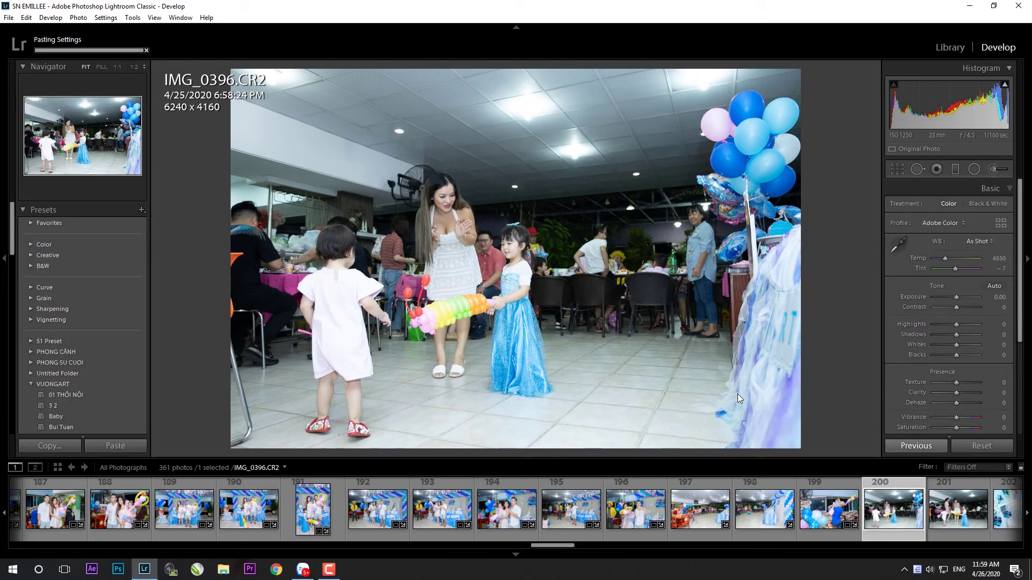
key(r)
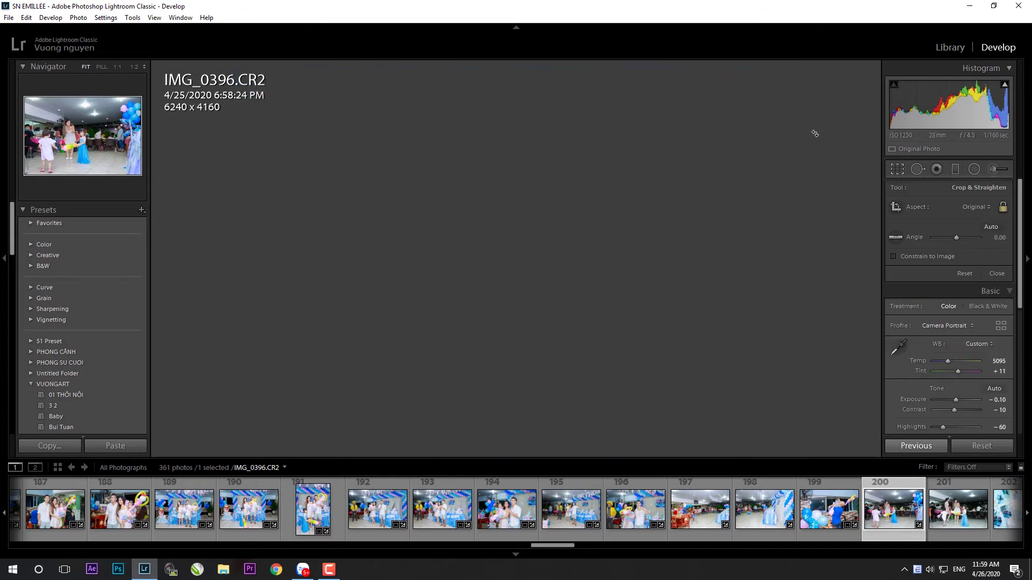
drag(801, 72, 781, 95)
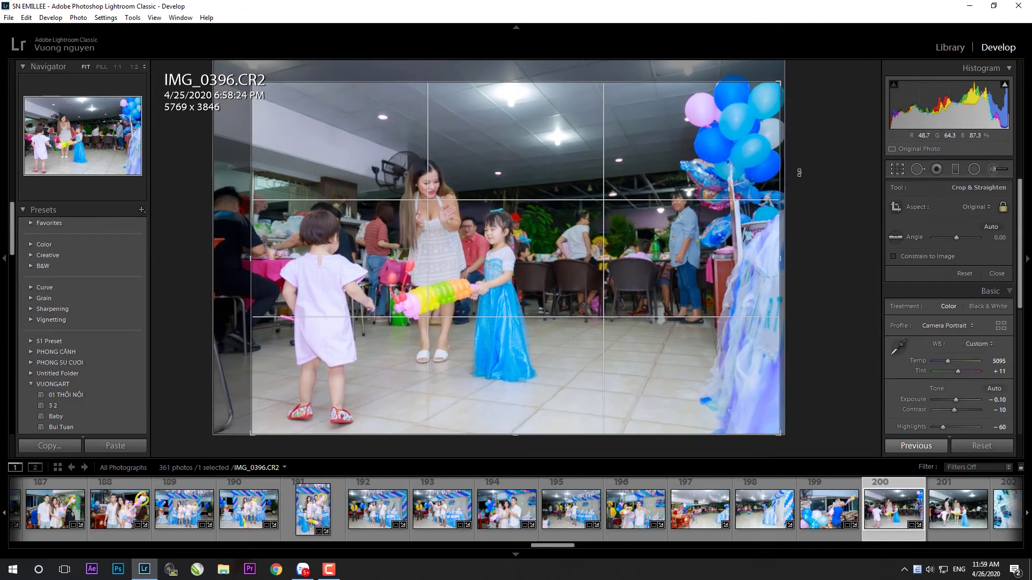
drag(796, 171, 777, 247)
key(r)
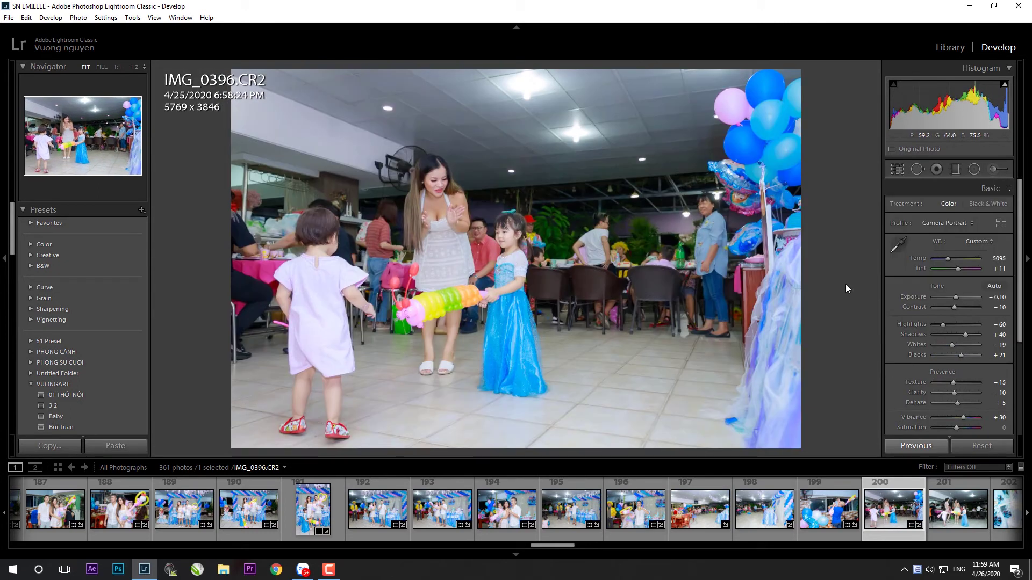
drag(963, 336, 950, 325)
- Tighten IMG_0397 to a 5687×3791 crop and raise Exposure to +0.20
key(Right)
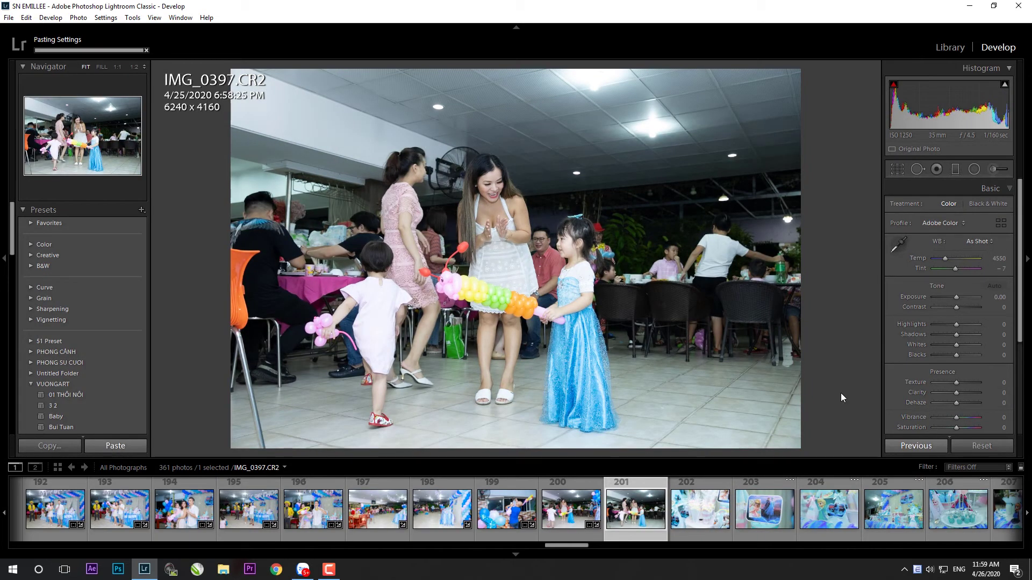
key(r)
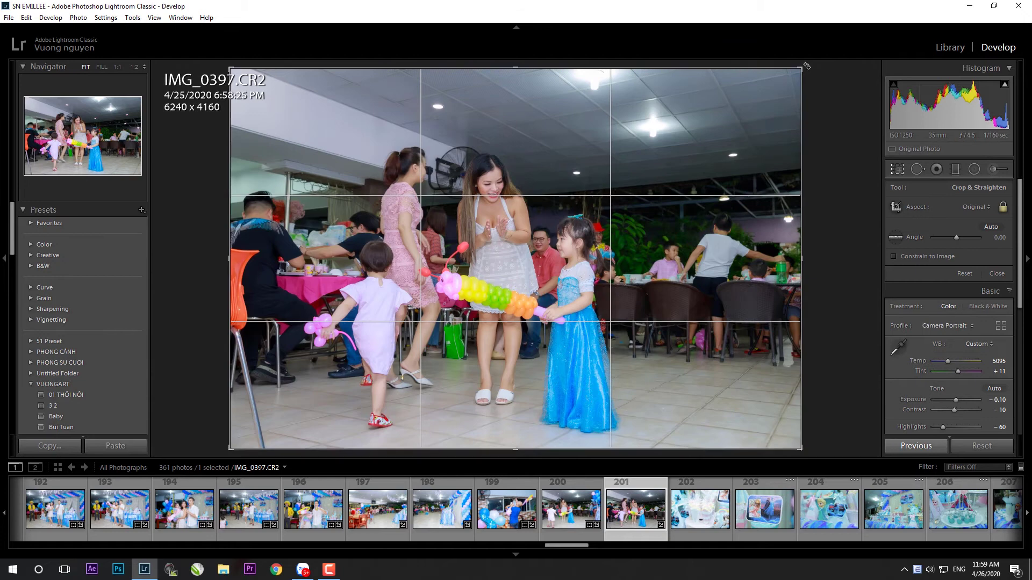
drag(801, 68, 722, 124)
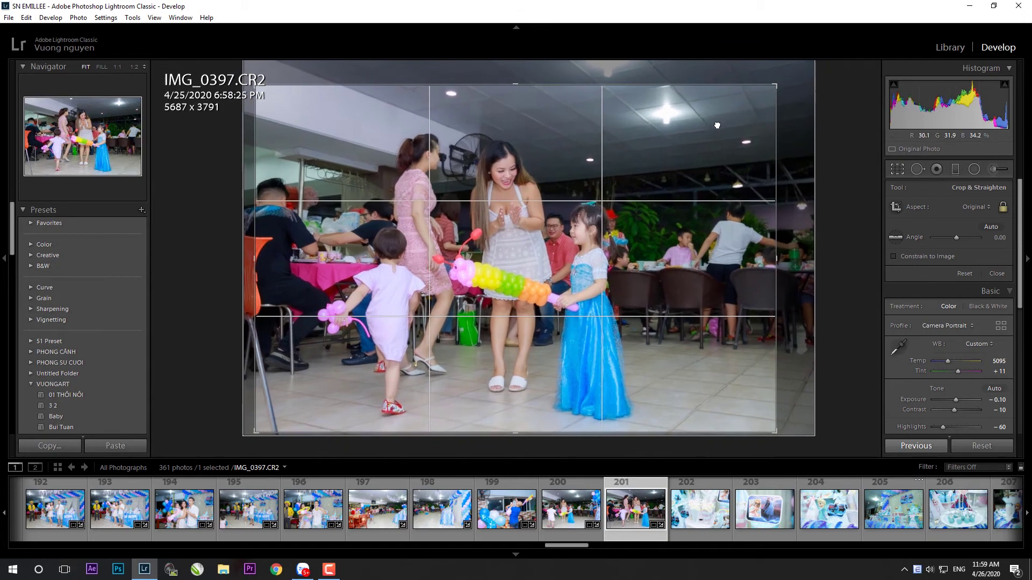
key(Return)
click(957, 298)
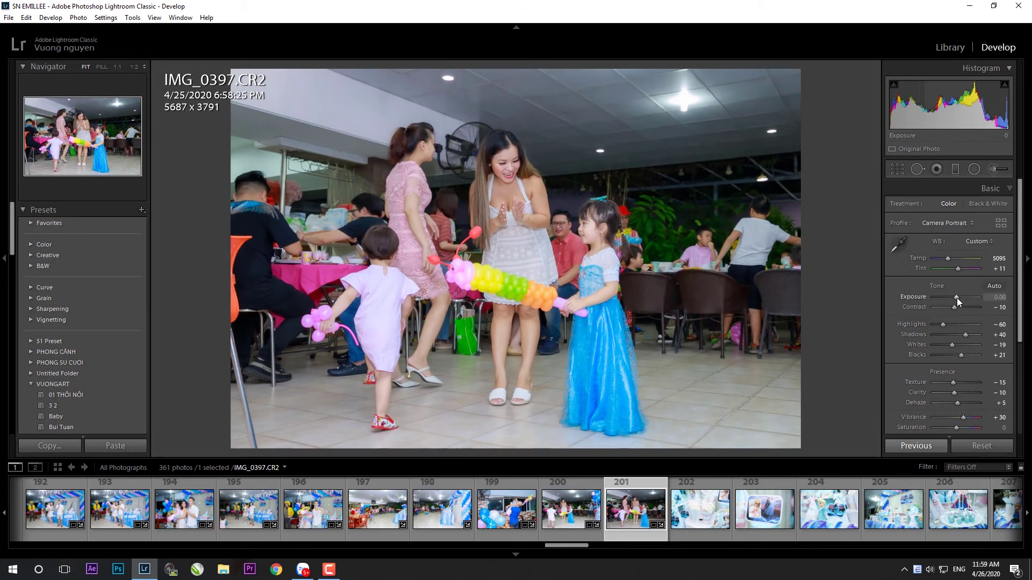
- Paste the settings onto IMG_0399, set Exposure −0.20 and Shadows +21, and straighten its crop
click(726, 524)
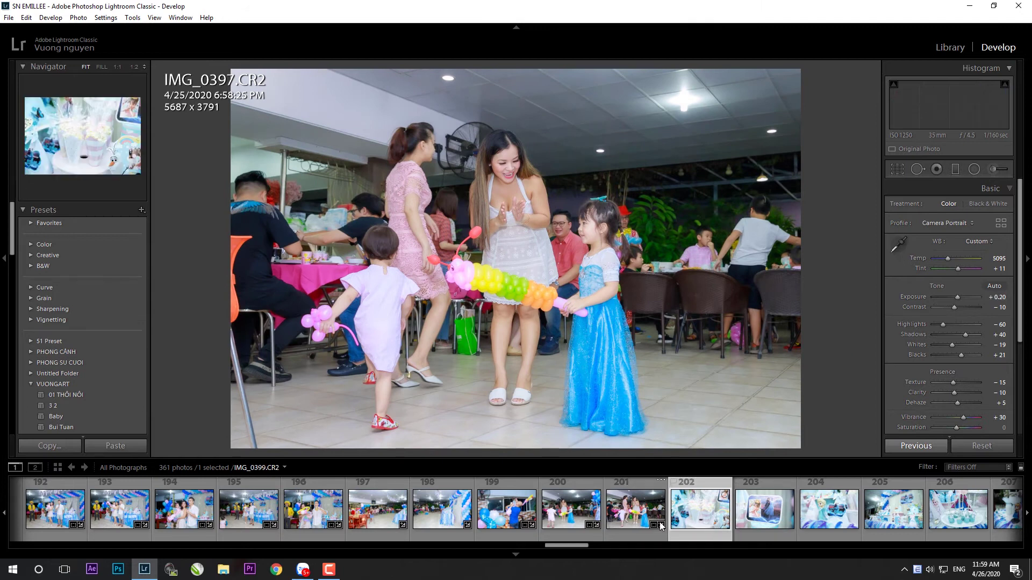
click(124, 447)
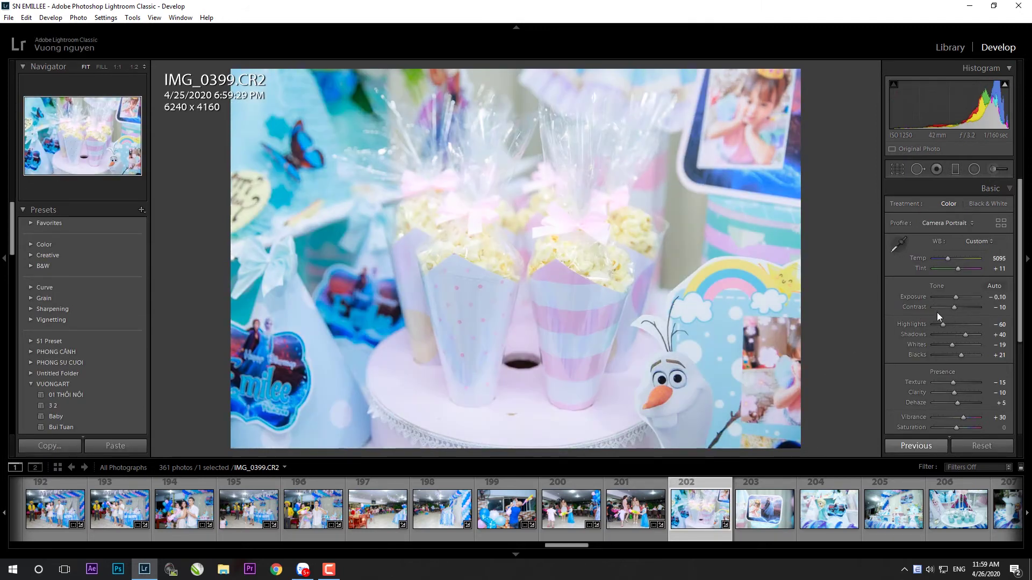
drag(964, 335, 953, 299)
key(r)
drag(811, 403, 829, 403)
key(Return)
click(770, 495)
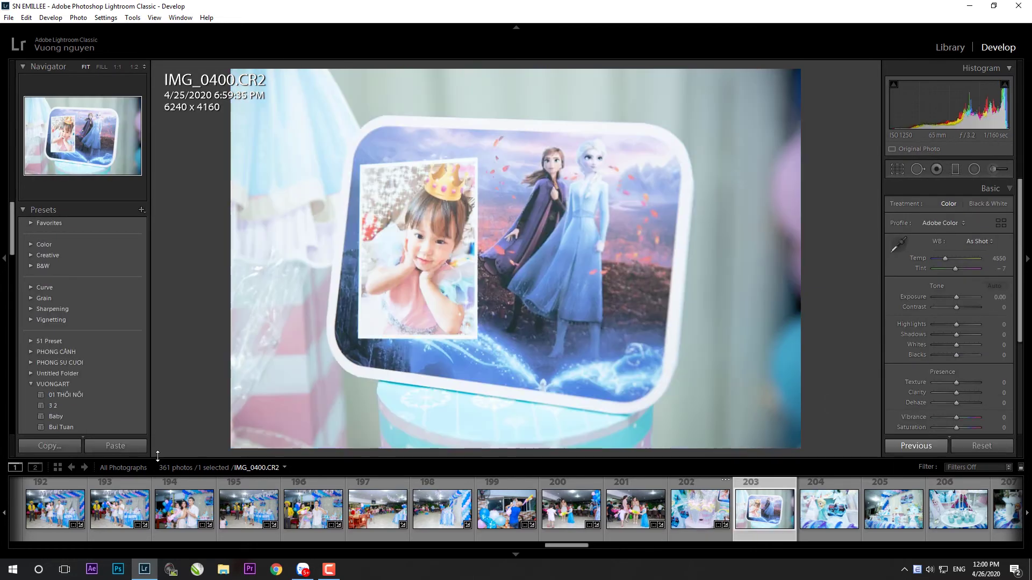
- Paste the copied settings onto IMG_0400 and straighten it to -0.42 with a trimmed crop
click(115, 445)
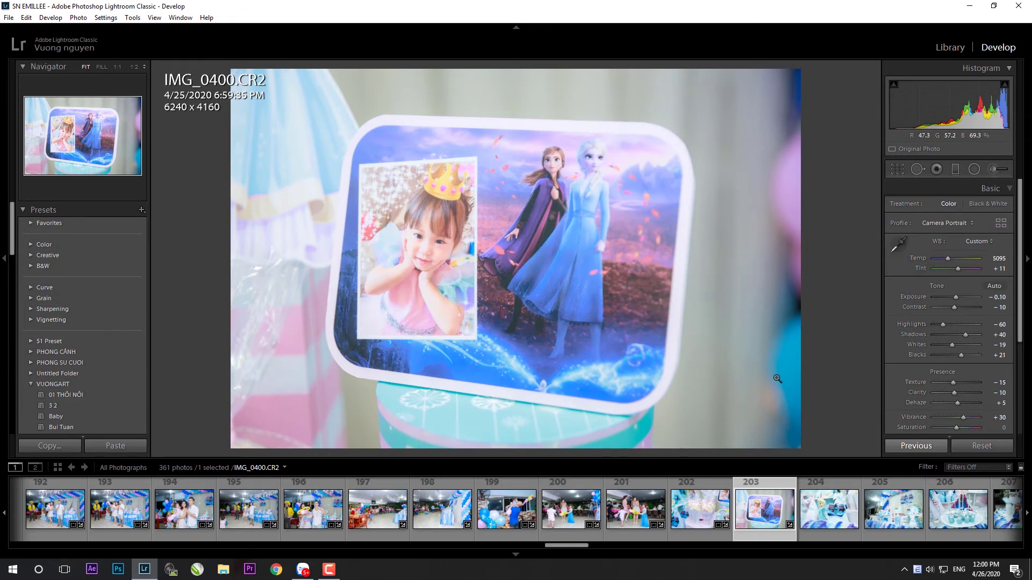
key(r)
mouse_move(827, 403)
mouse_down()
mouse_move(804, 436)
mouse_move(775, 437)
mouse_up()
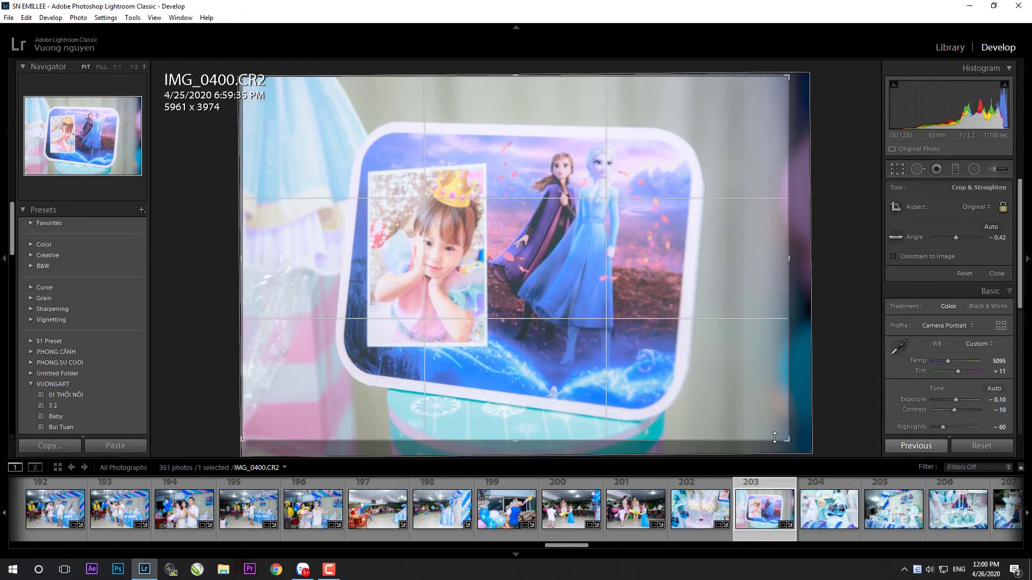
key(Return)
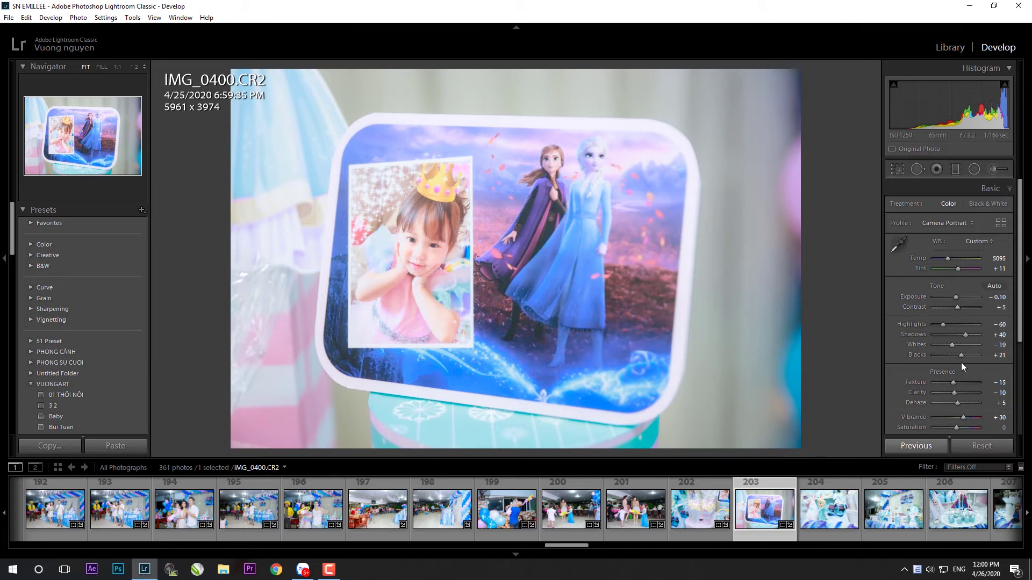
- Paste settings onto IMG_0401, level it, set Highlights -38 and raise Exposure slightly
click(835, 521)
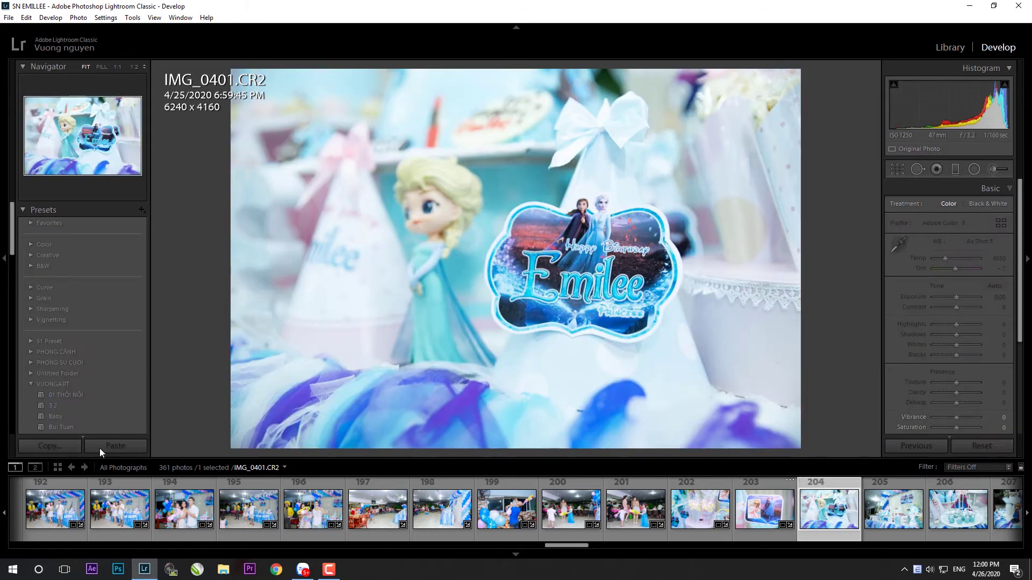
click(99, 447)
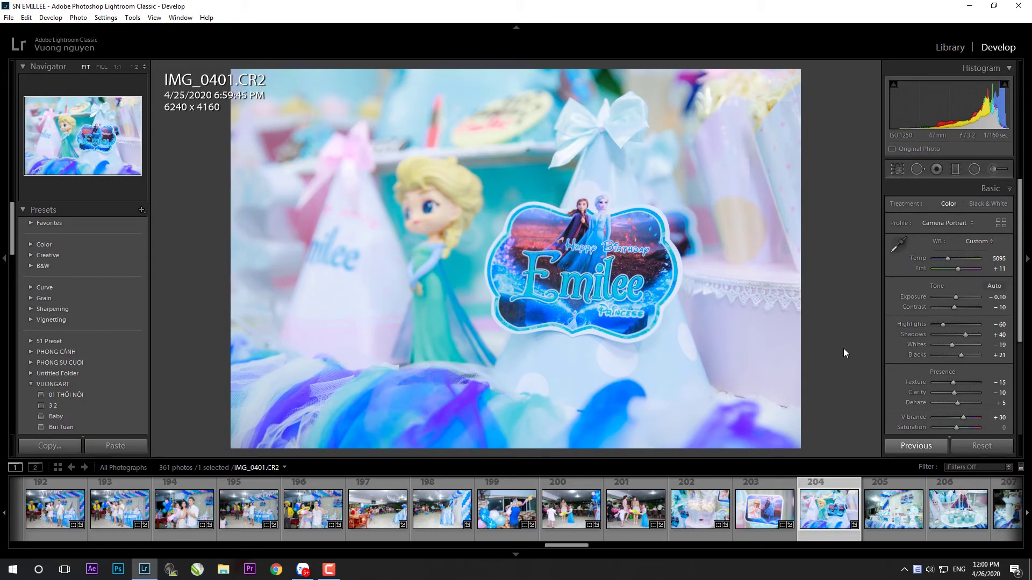
key(r)
drag(844, 353, 849, 352)
key(Return)
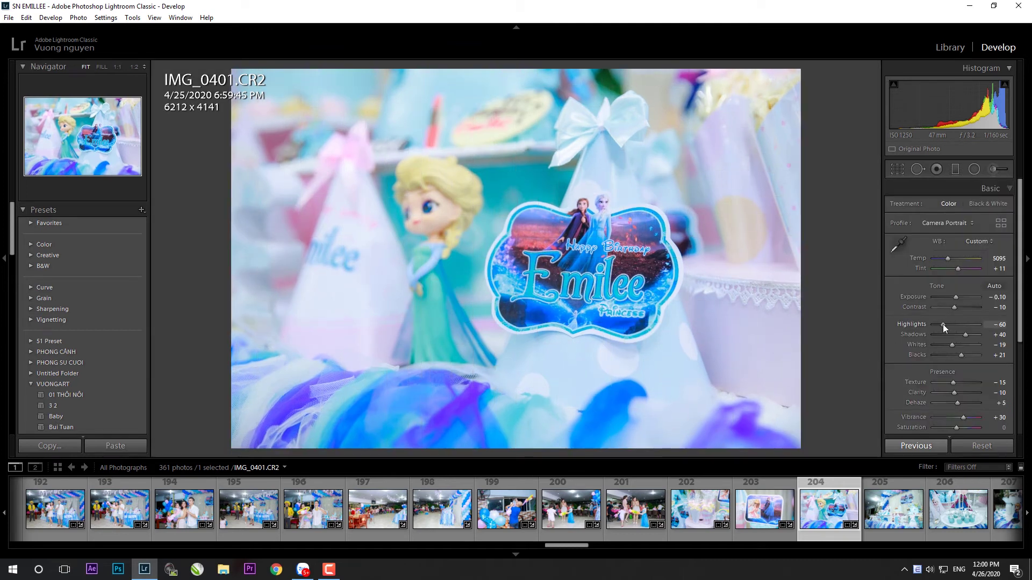
drag(950, 324, 947, 323)
double_click(956, 296)
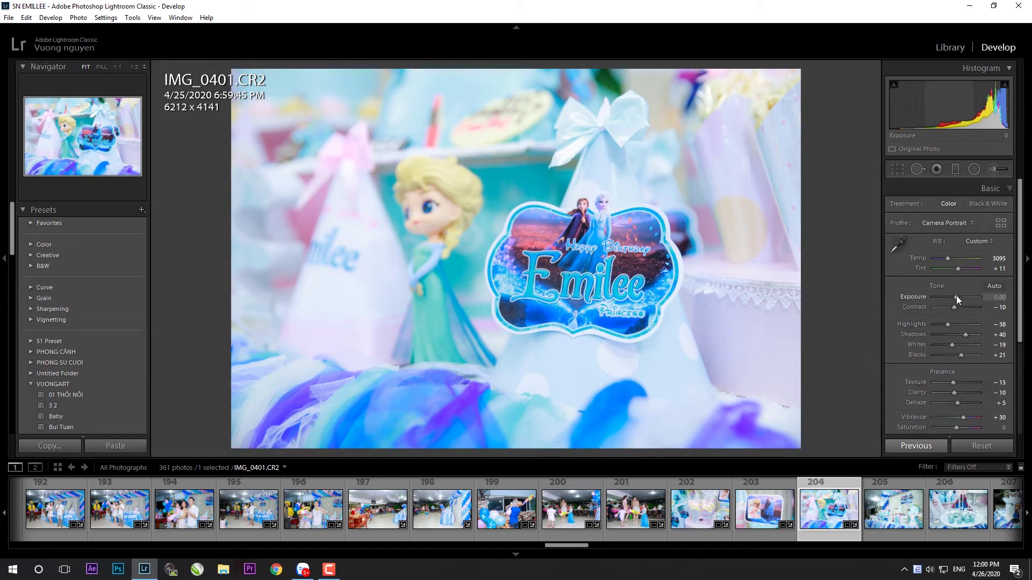
drag(956, 297, 957, 297)
- Paste settings onto IMG_0402, lift Shadows to +50 and reset Exposure to zero
click(882, 508)
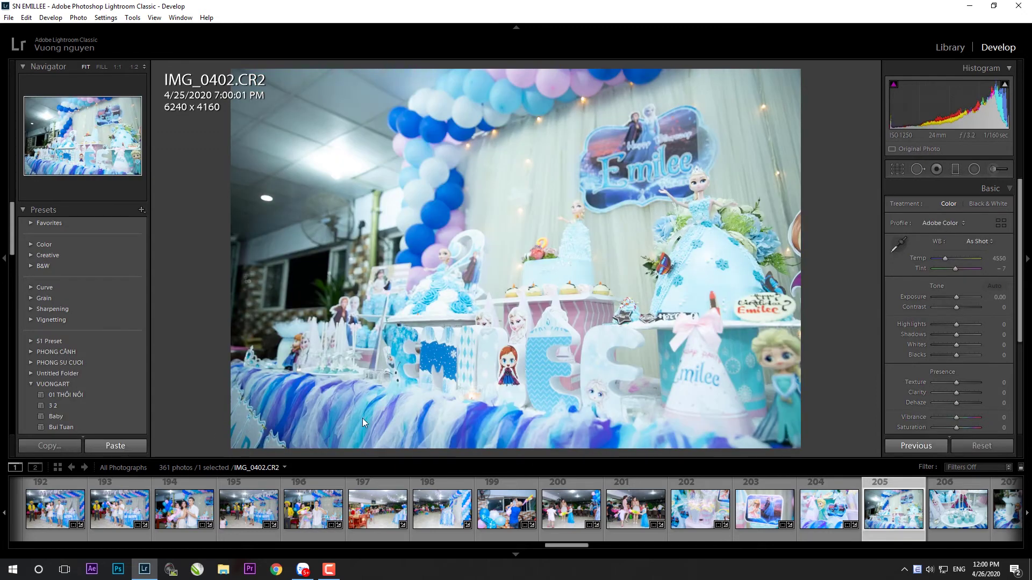
click(126, 446)
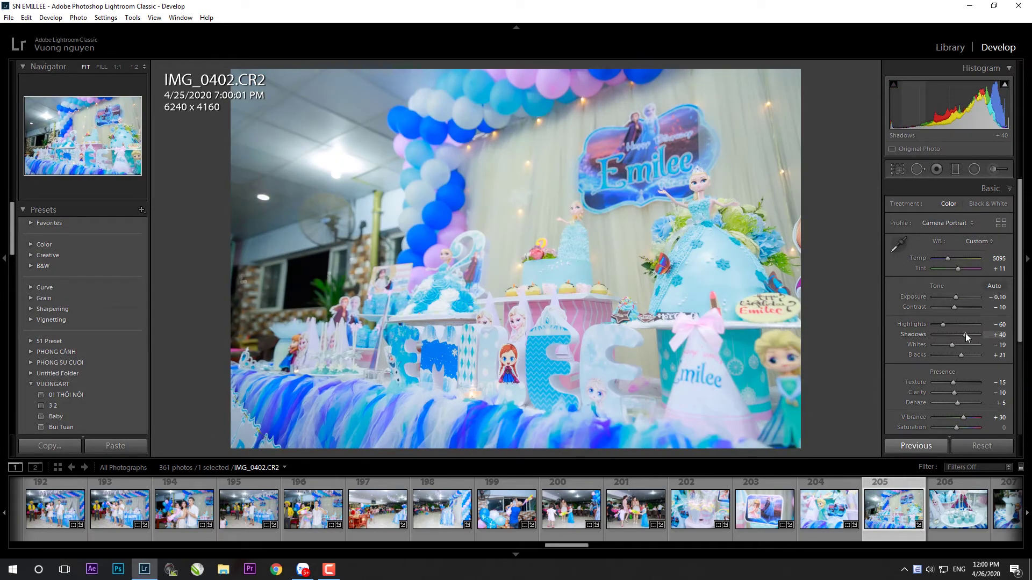
drag(965, 334, 968, 334)
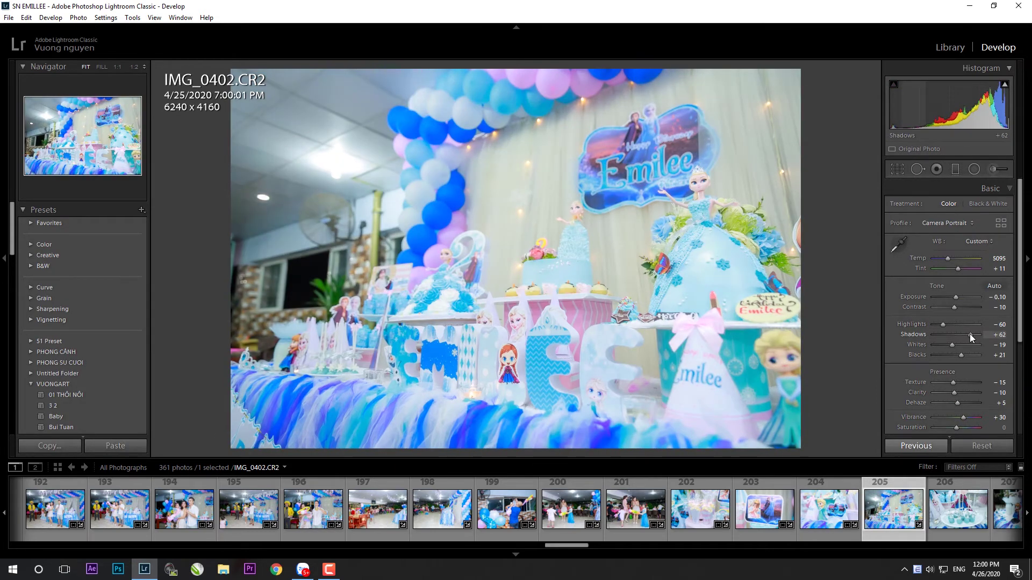
double_click(957, 297)
- Paste settings onto IMG_0404, crop it to 5916×3944 with Exposure +0.20, then paste onto IMG_0405
click(959, 515)
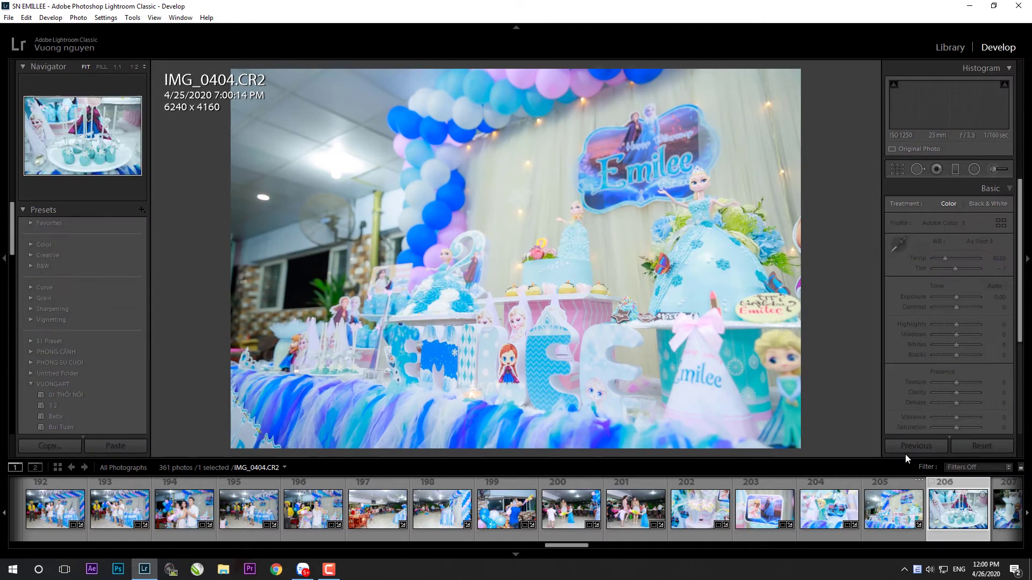
click(908, 446)
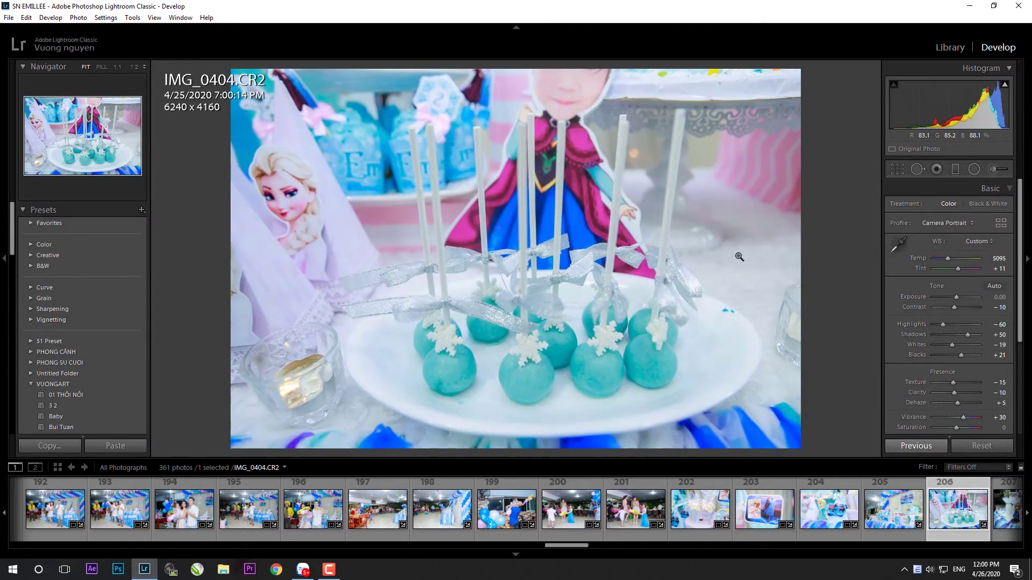
key(r)
drag(863, 221, 864, 229)
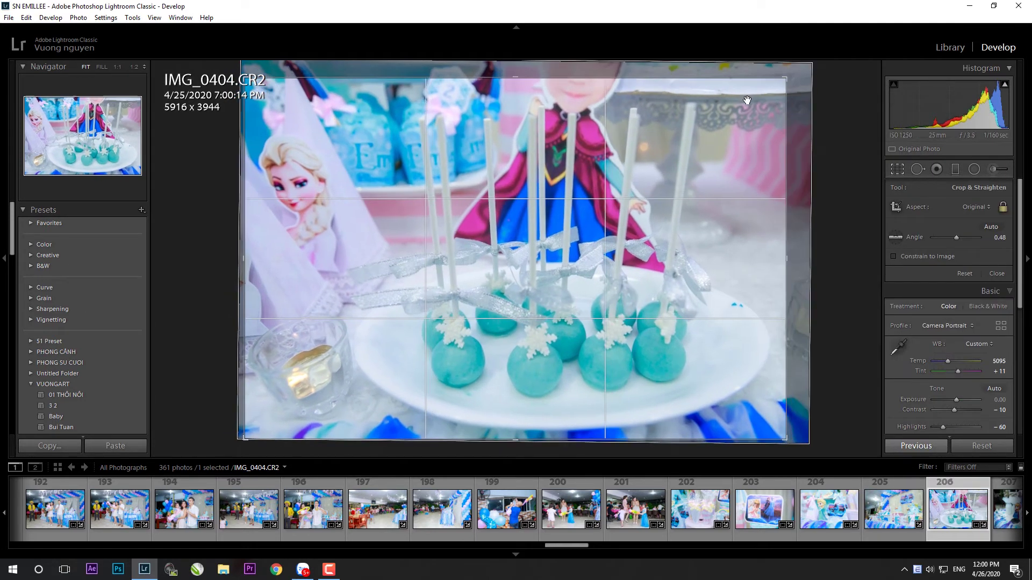
key(Return)
drag(956, 297, 957, 298)
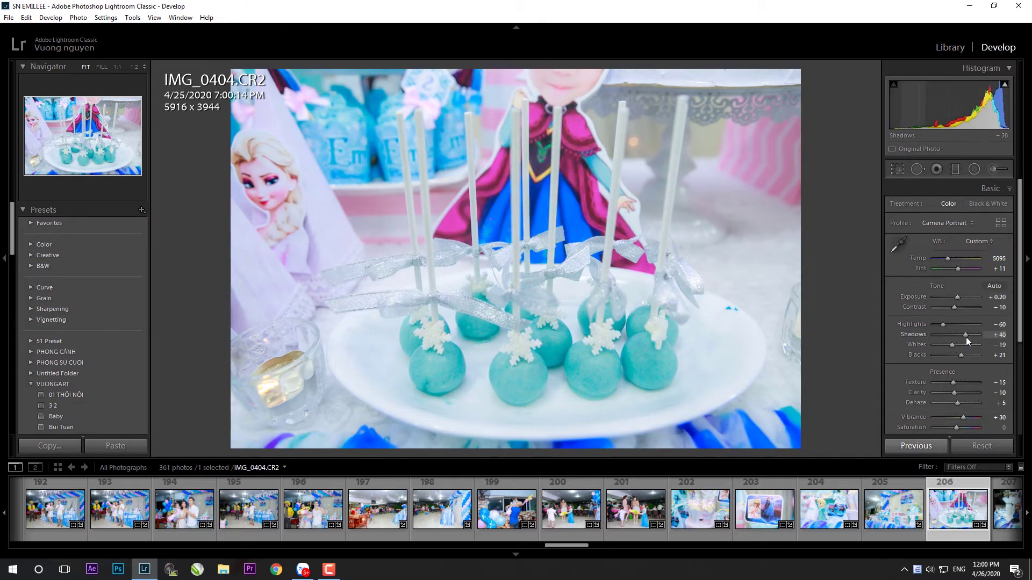
click(1006, 508)
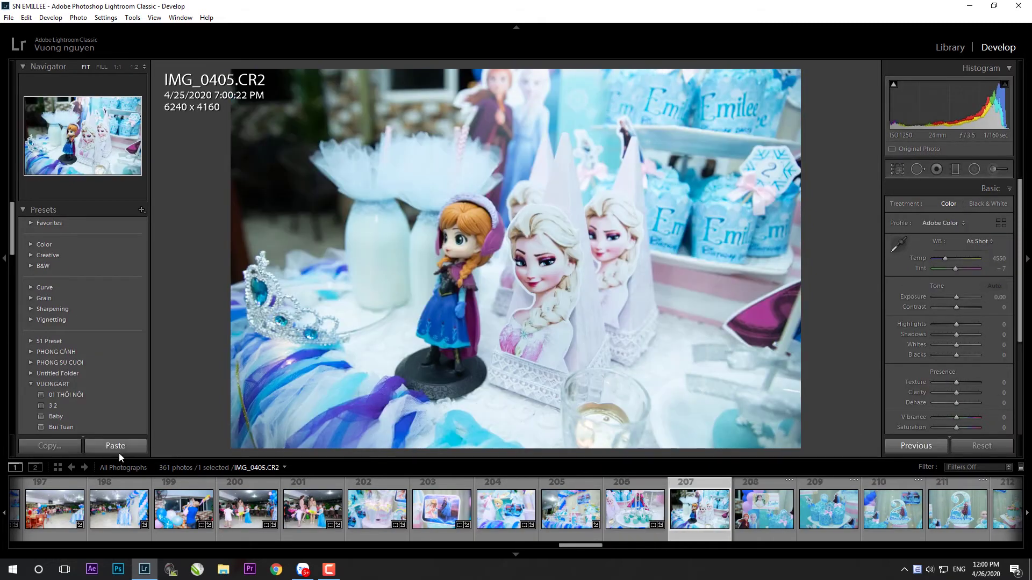
click(119, 451)
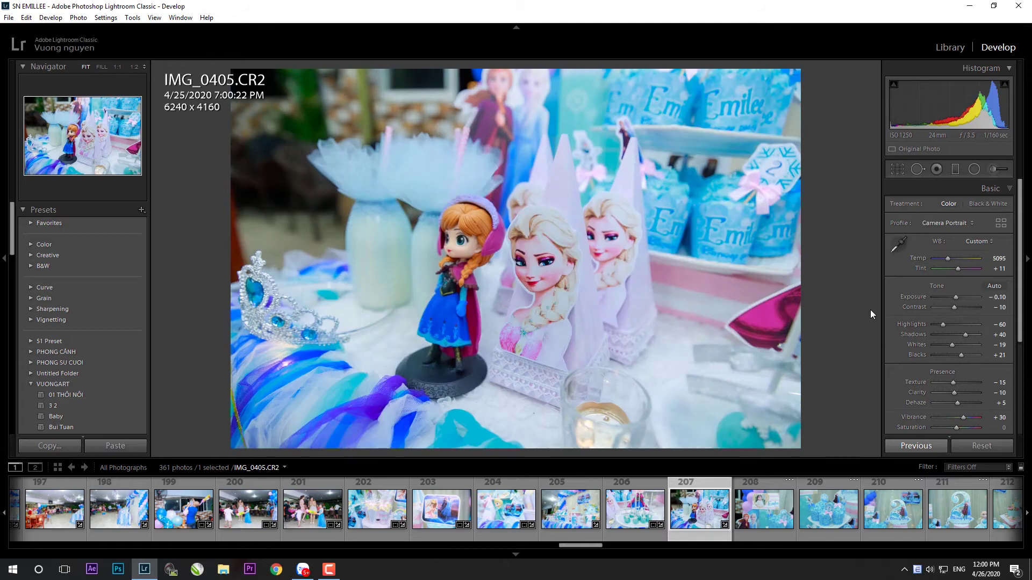
- Set IMG_0405 to Exposure +0.30, Temp 5345 and Shadows +52
scroll(954, 299, up, 4)
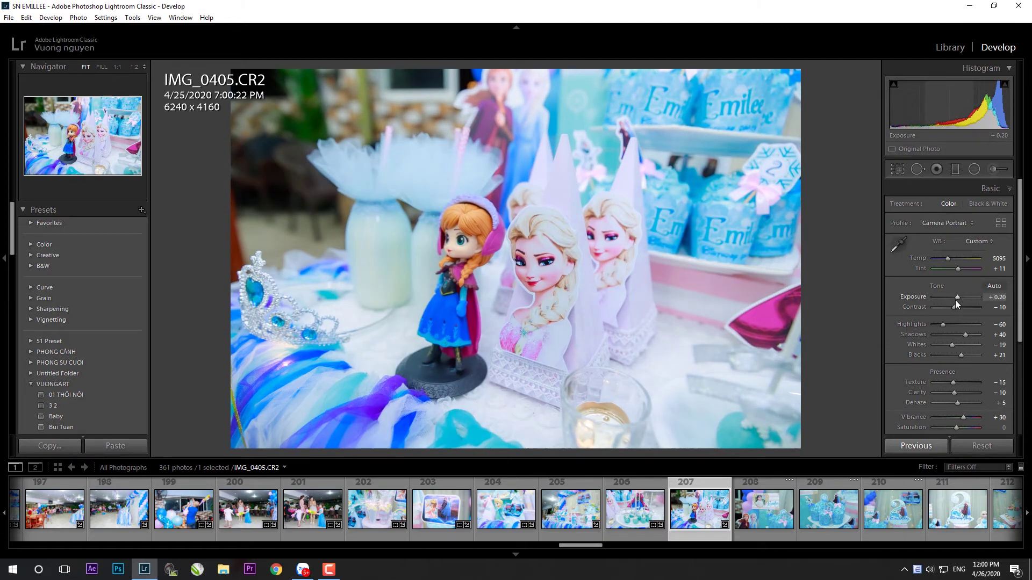
scroll(946, 259, up, 5)
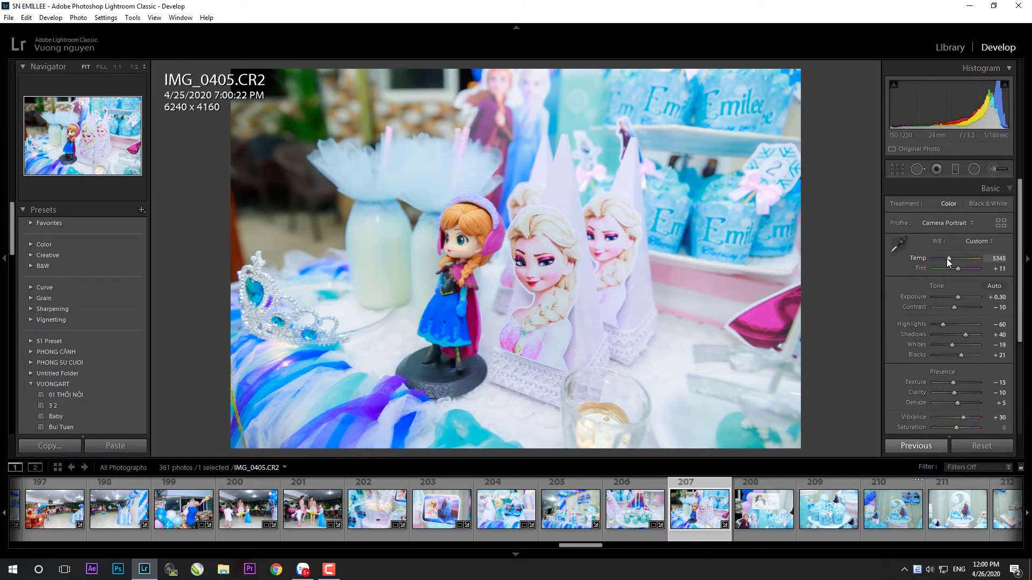
scroll(955, 309, up, 5)
scroll(966, 335, up, 12)
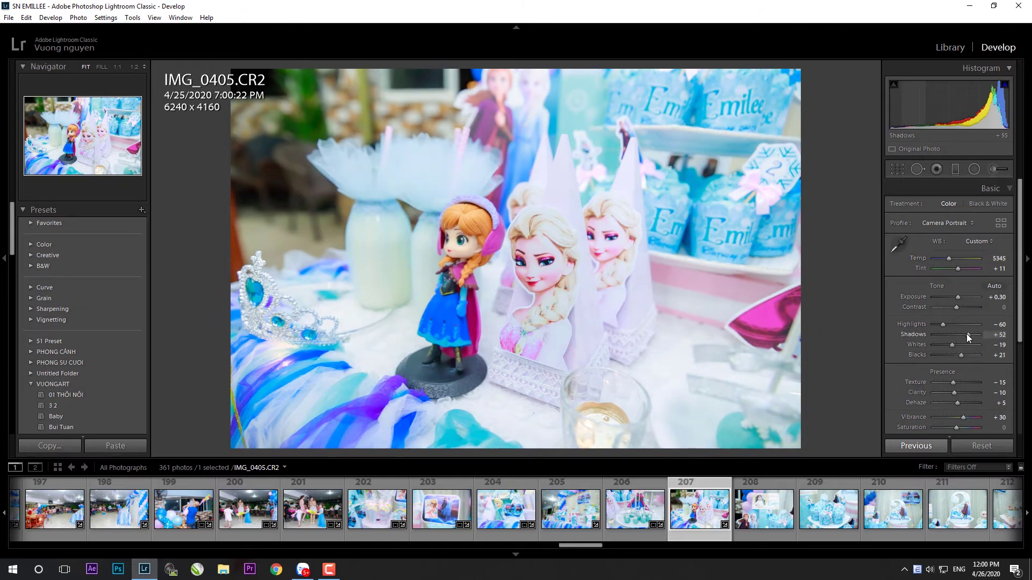
- Paste the settings onto IMG_0406, drop Shadows to about -2, and straighten it
click(759, 526)
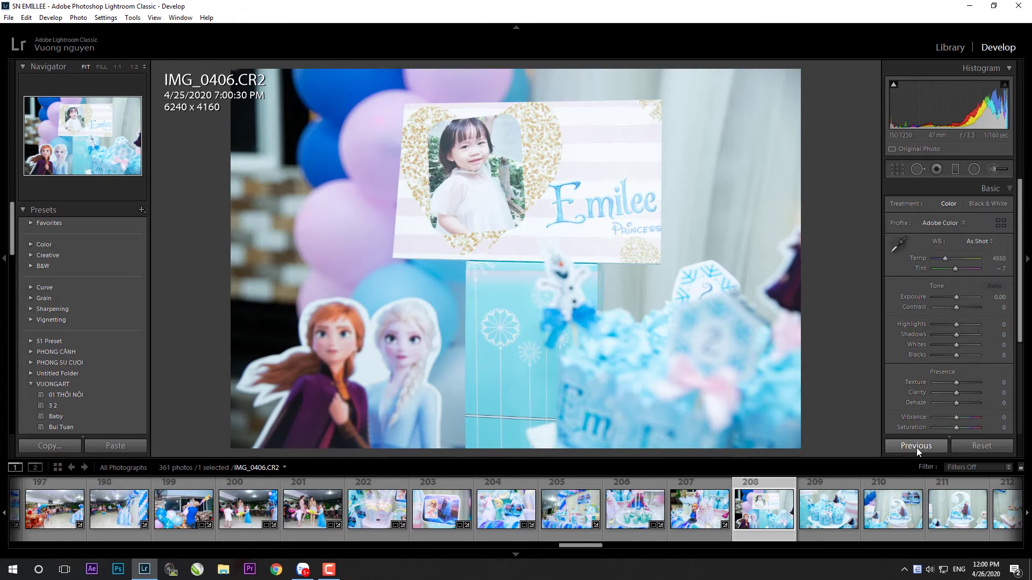
click(917, 447)
drag(966, 336, 956, 334)
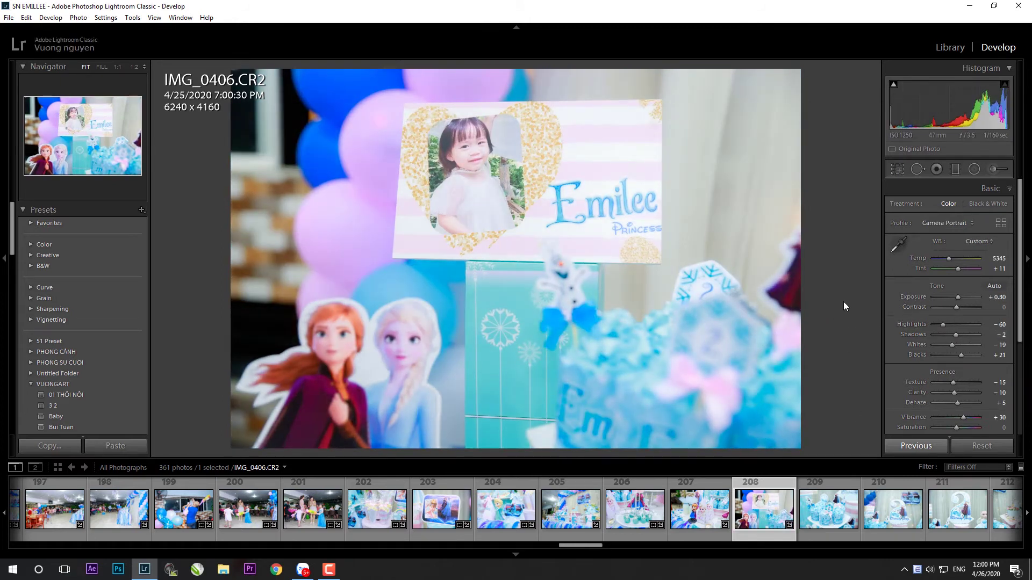
key(r)
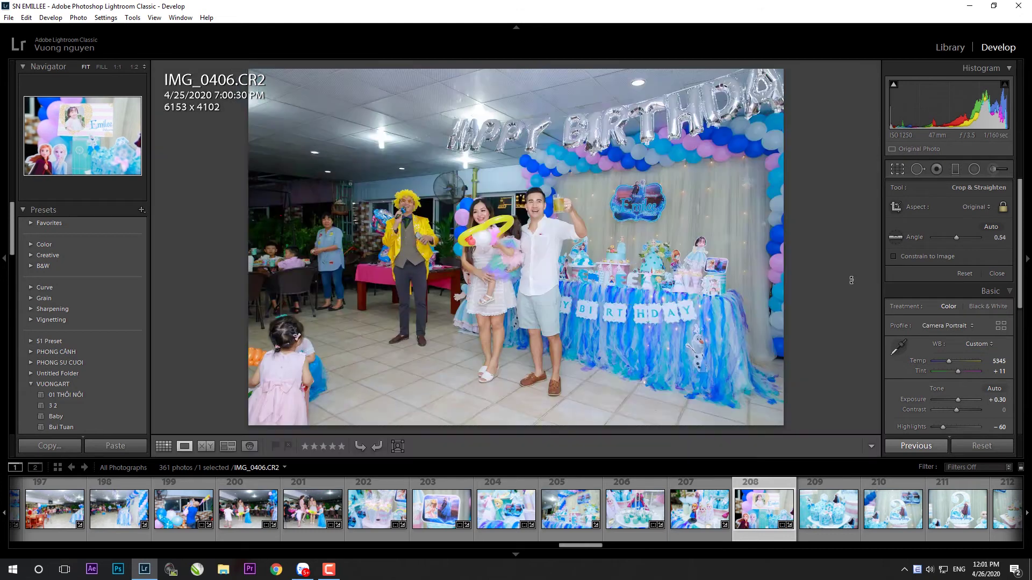
key(r)
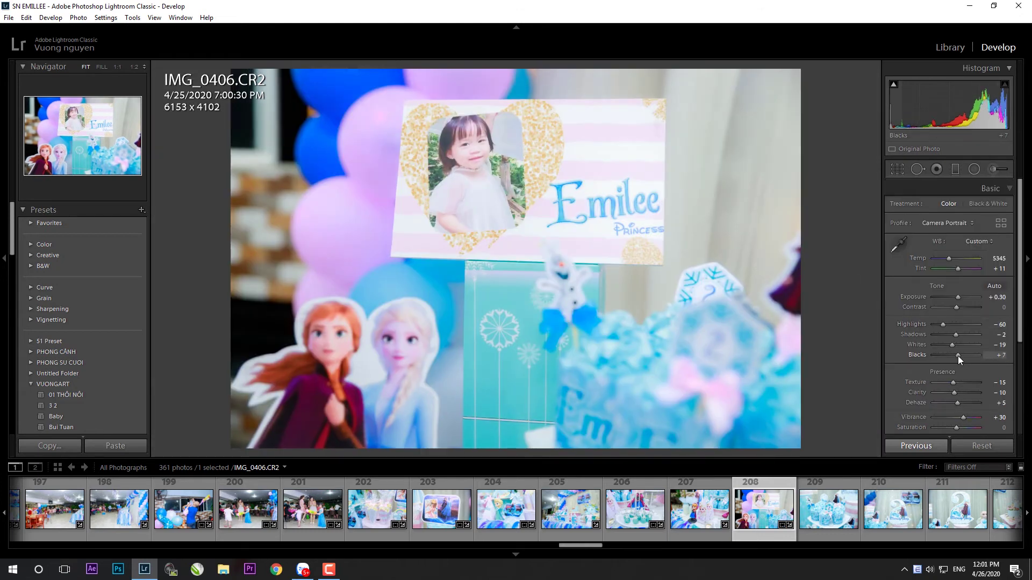
- Brush the child's face with Highlights -40, Dehaze +28 and Clarity -9, then compare Before/After
key(k)
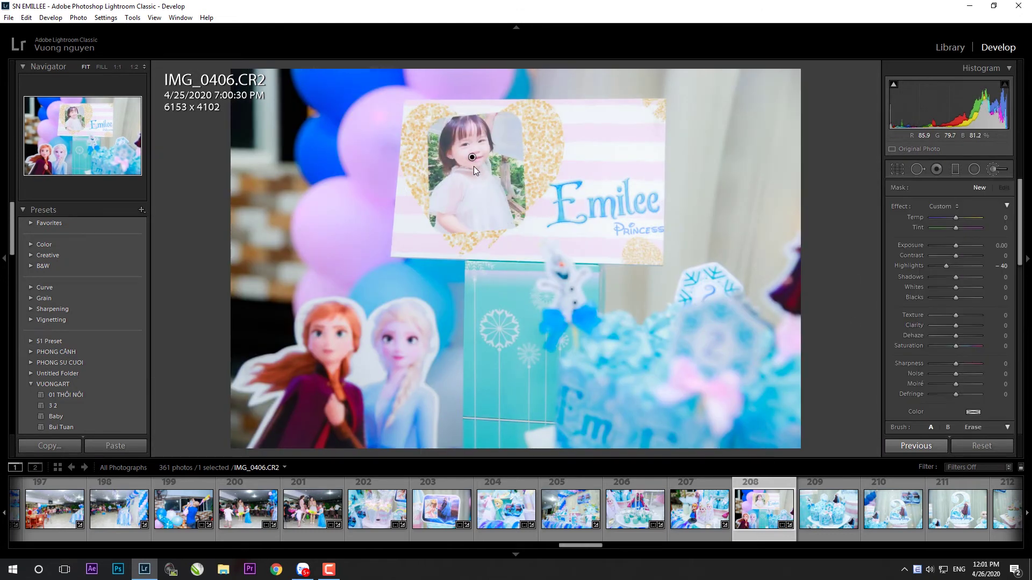
drag(472, 157, 458, 212)
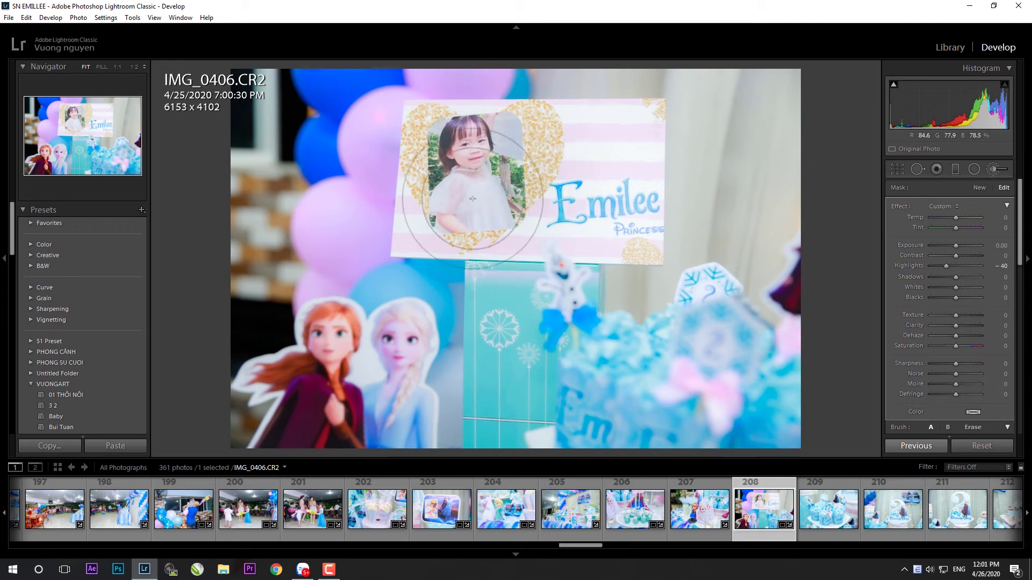
key(Delete)
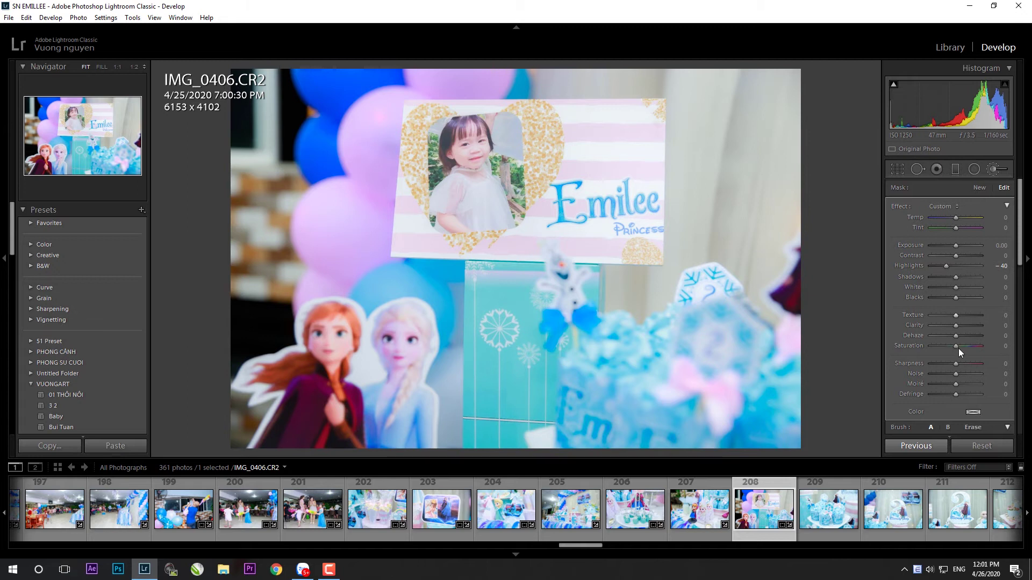
drag(956, 336, 961, 336)
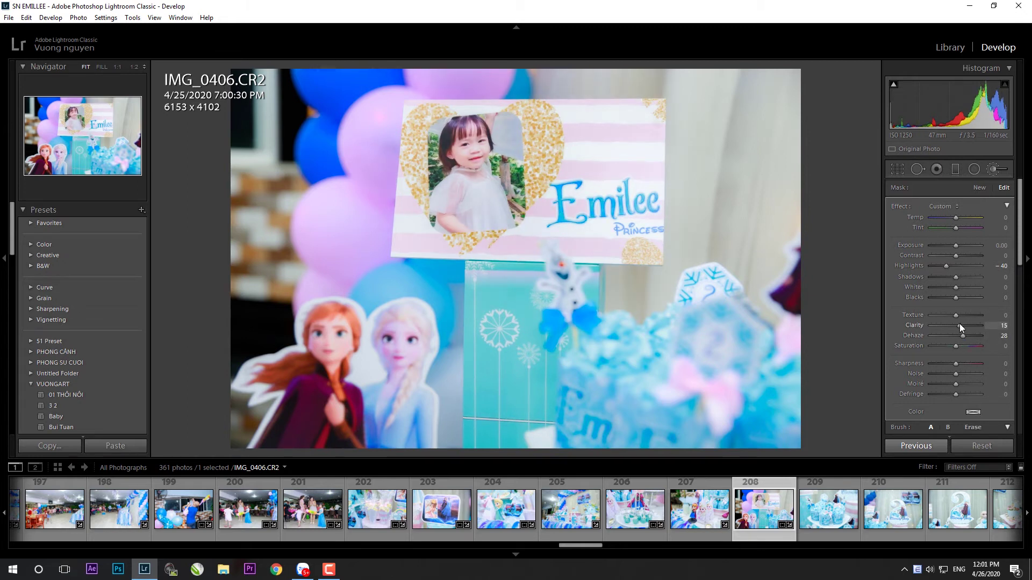
drag(959, 323, 954, 314)
key(k)
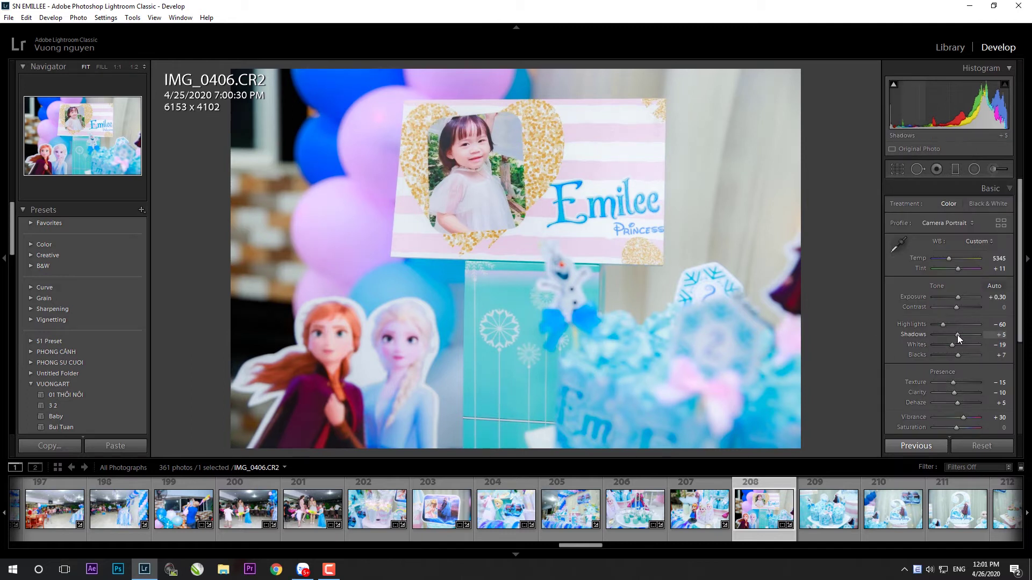
key(y)
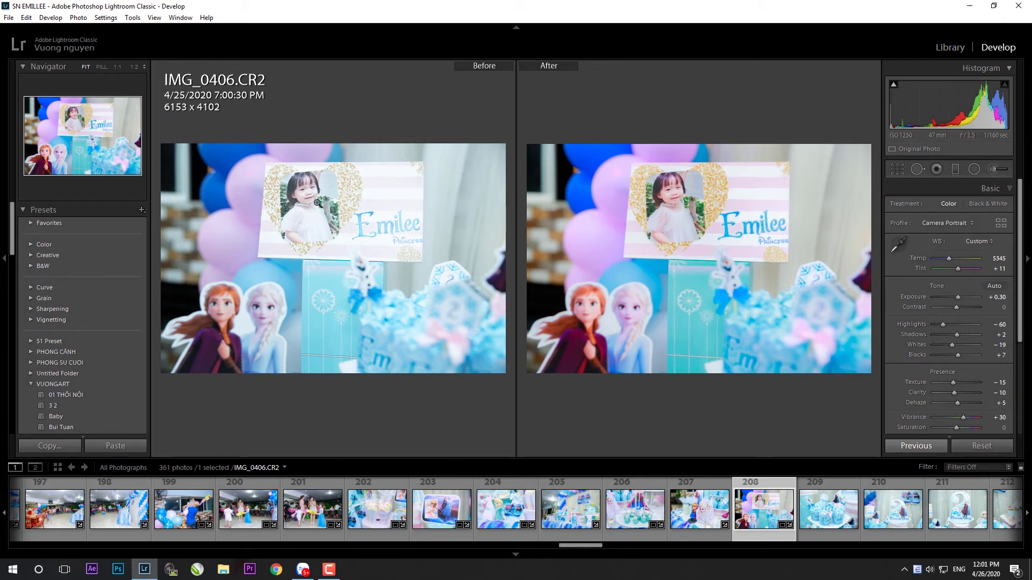
- Exit Before/After view and paste the copied grade onto IMG_0407 and IMG_0408
key(y)
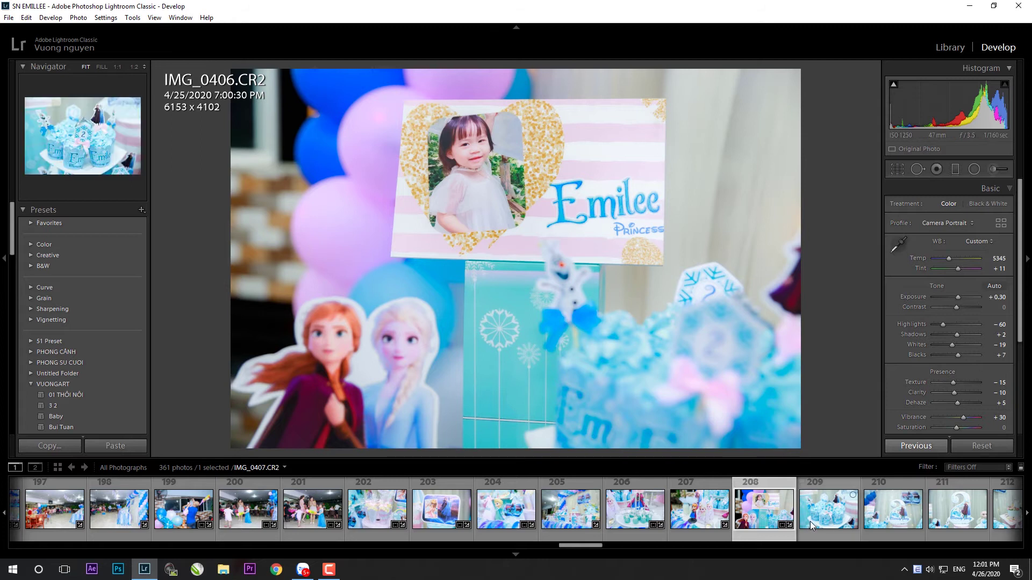
click(811, 521)
click(134, 448)
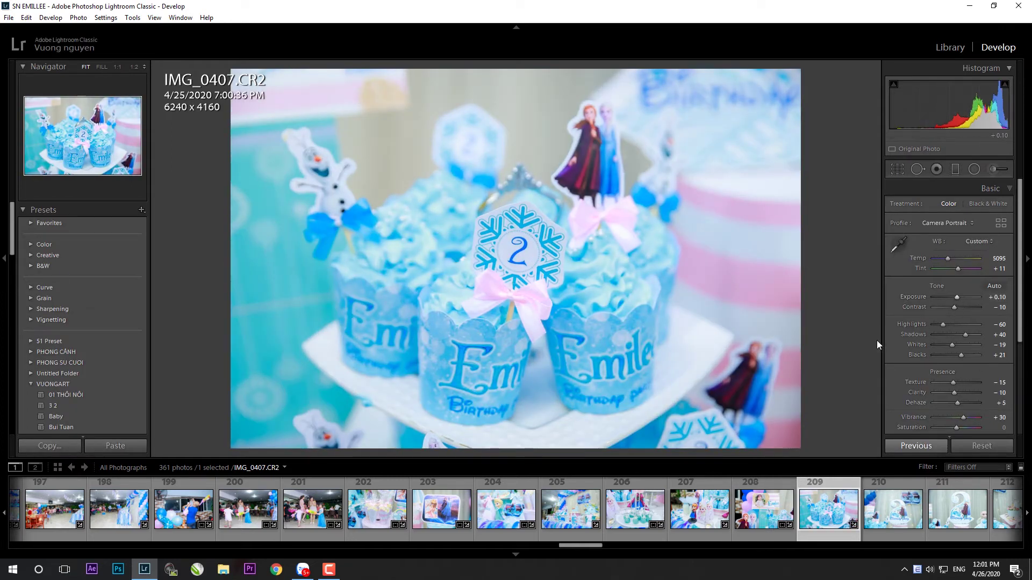
key(Right)
click(134, 447)
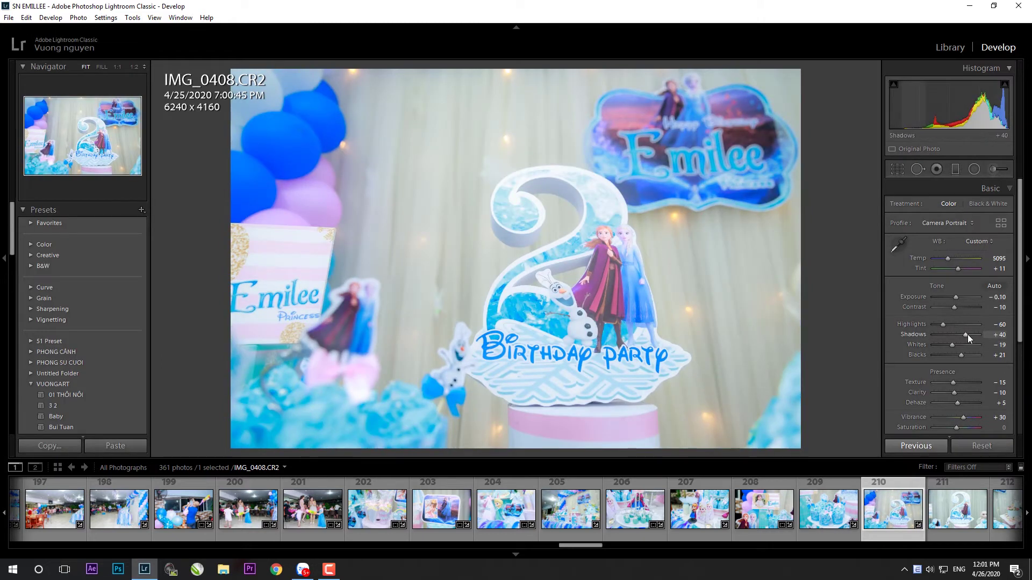
- Paste the grade onto IMG_0409, straighten it slightly, and ease highlights to about -48
key(Right)
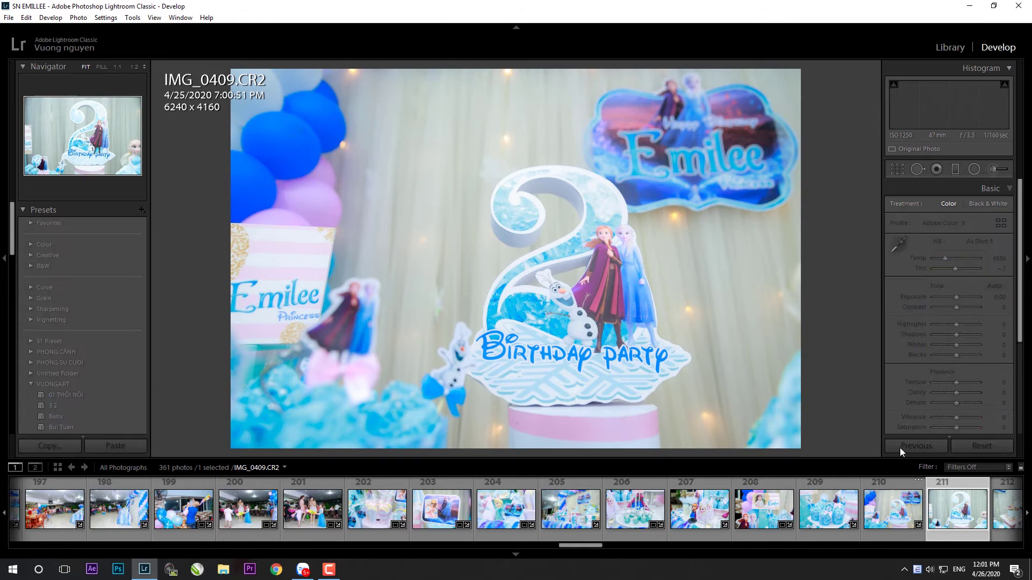
click(900, 448)
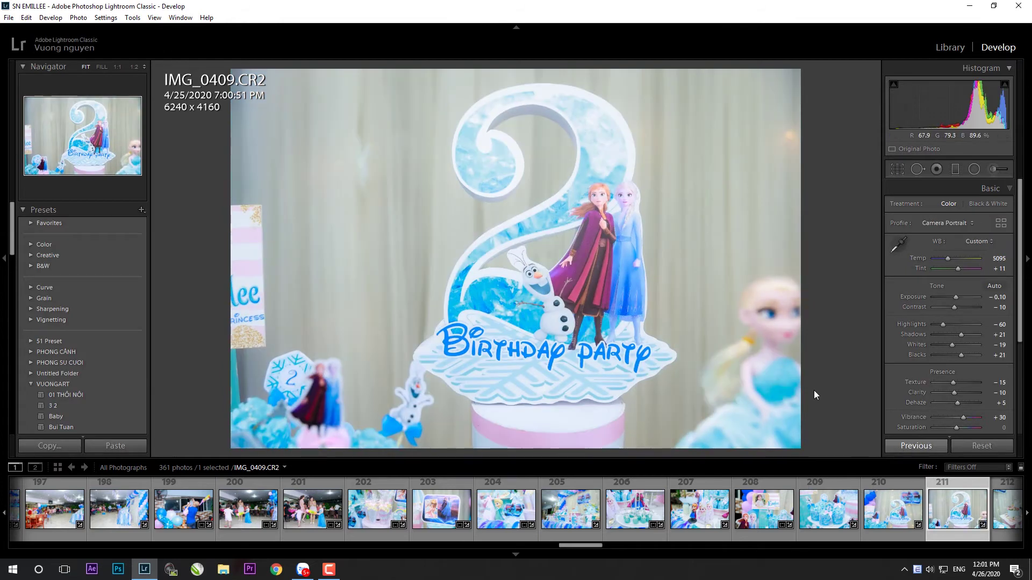
key(r)
drag(831, 407, 830, 400)
key(Return)
drag(943, 324, 946, 324)
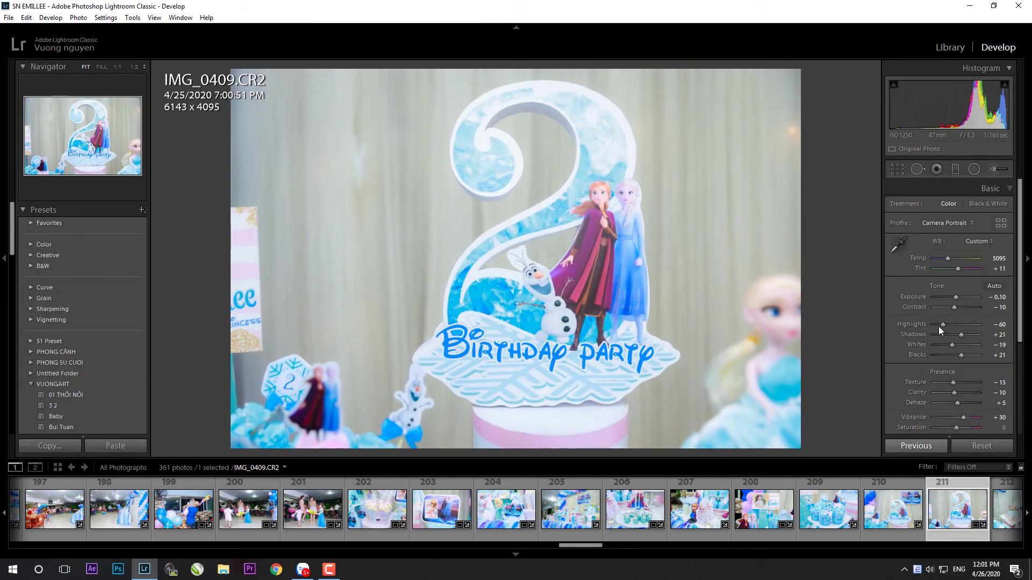
scroll(638, 528, down, 2)
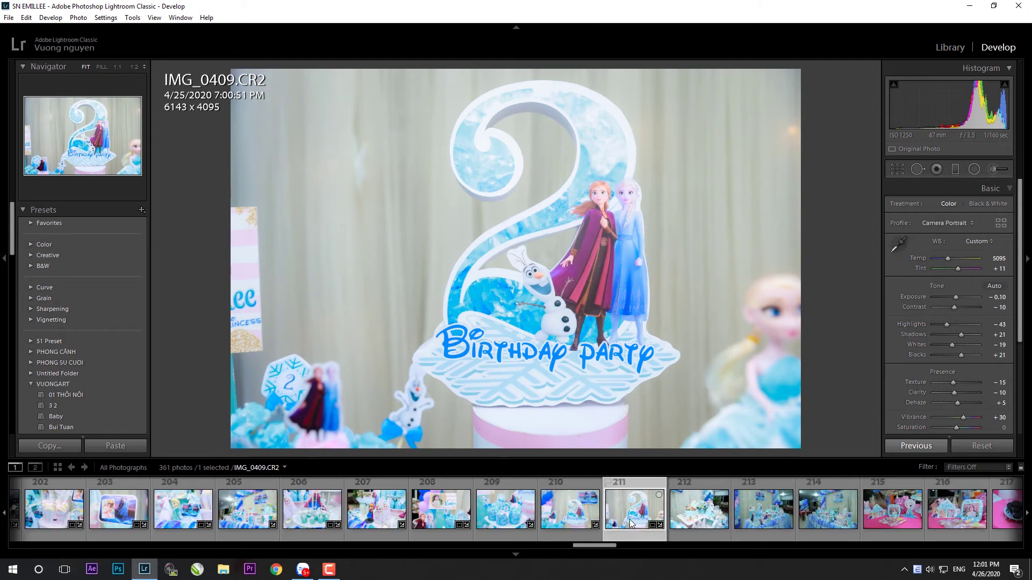
- Paste the grade onto IMG_0410, straighten it, set highlights to -62, then paste onto IMG_0411
click(701, 519)
click(123, 451)
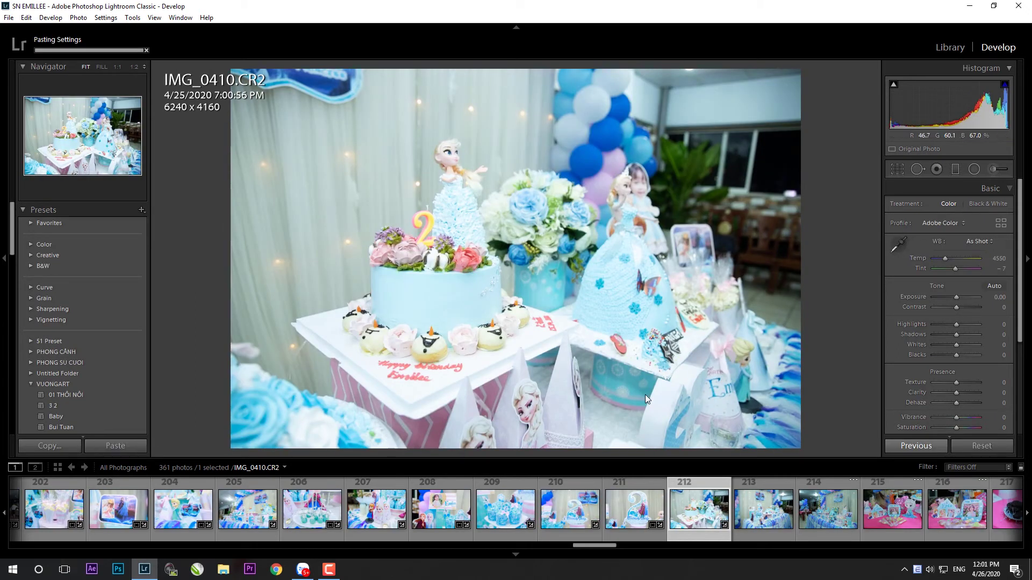
click(123, 447)
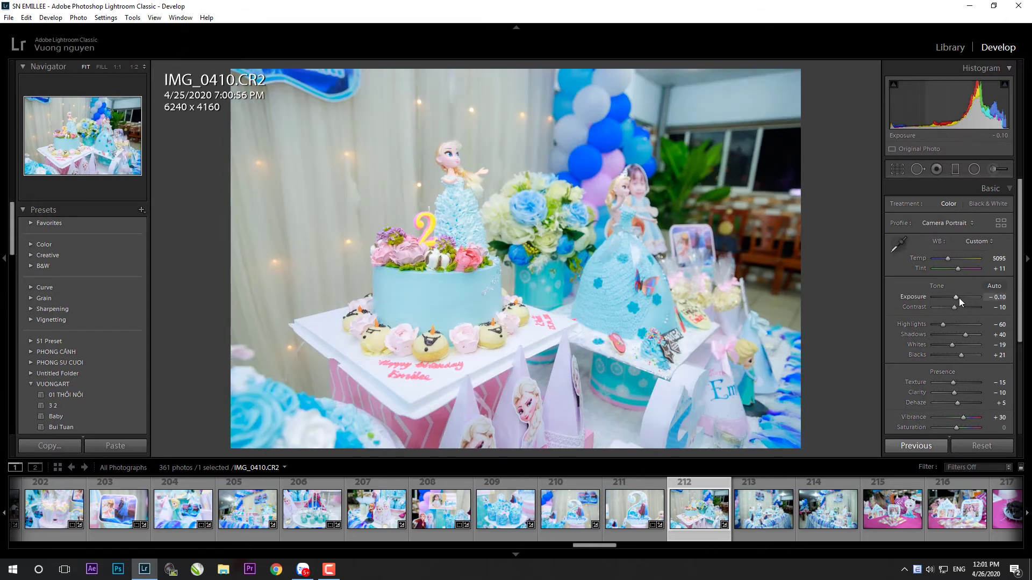
click(959, 298)
double_click(959, 298)
drag(942, 324, 964, 334)
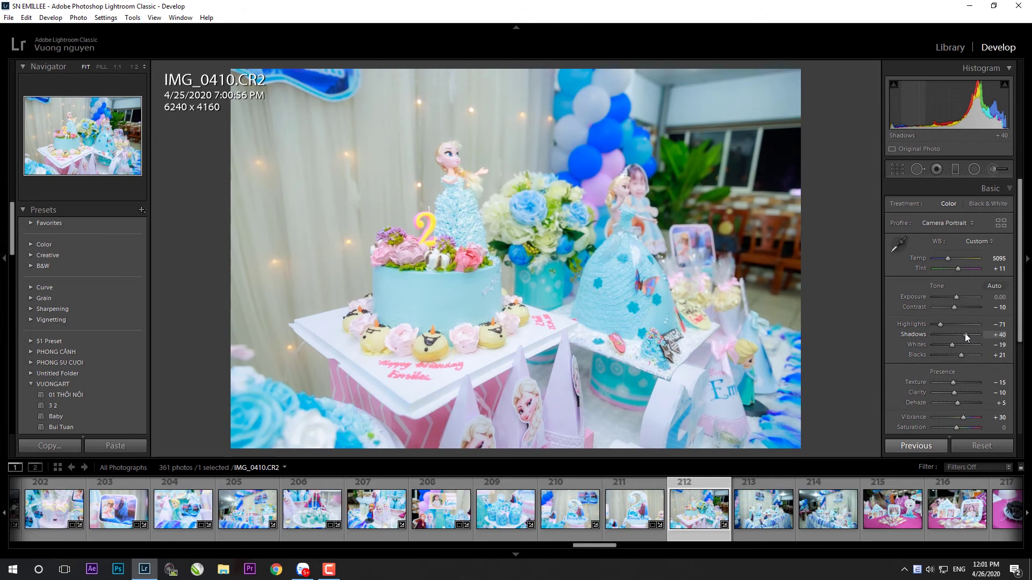
key(r)
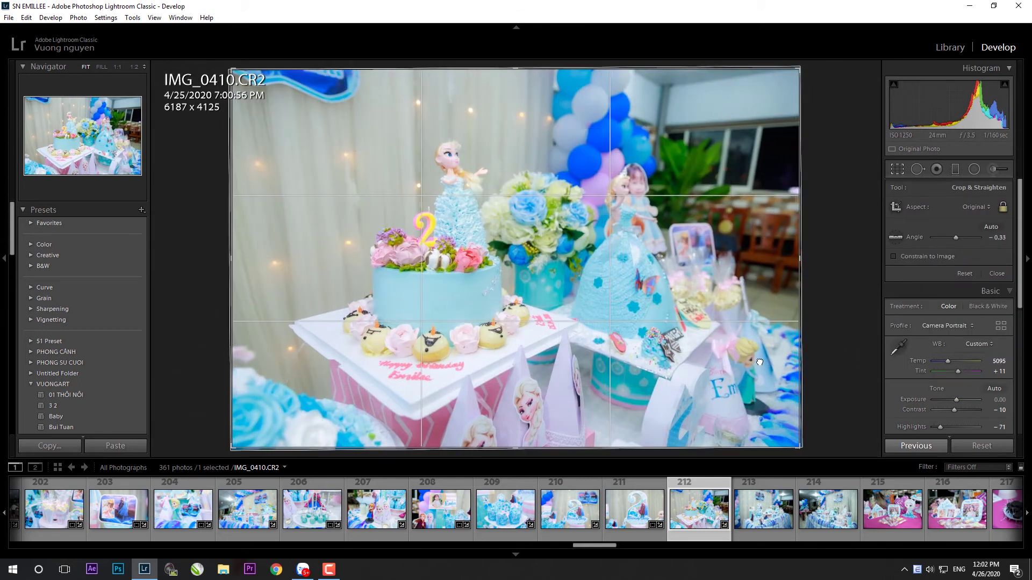
key(r)
drag(941, 327, 943, 327)
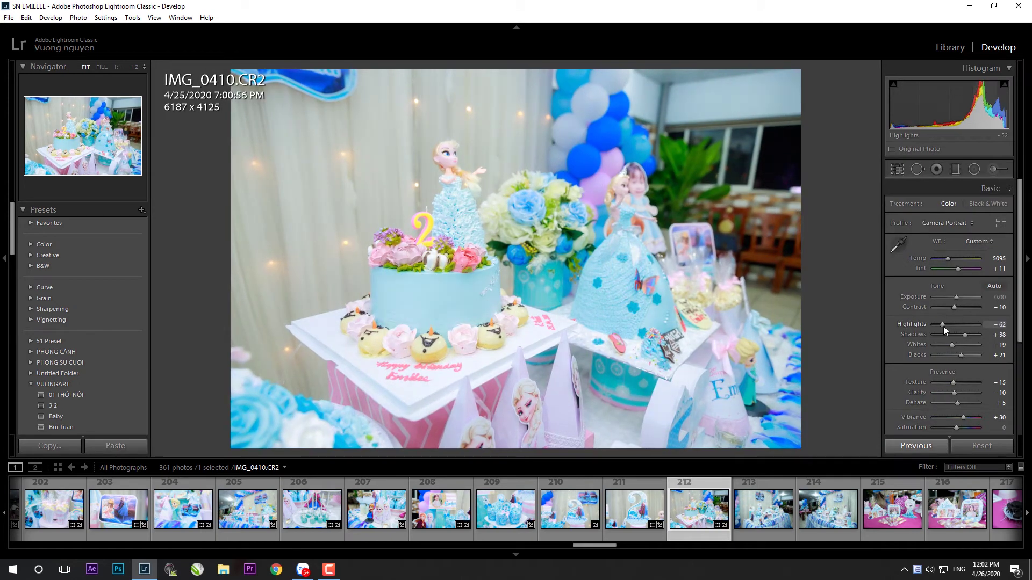
key(Right)
click(115, 445)
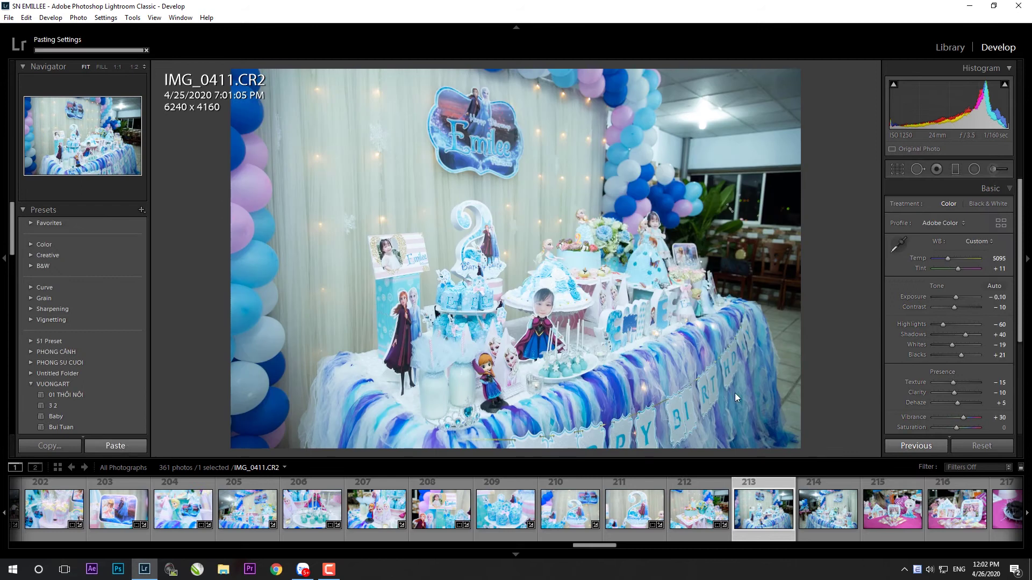
- Raise IMG_0411's exposure to about +0.30; paste the grade onto IMG_0412 with exposure about +0.46
click(957, 299)
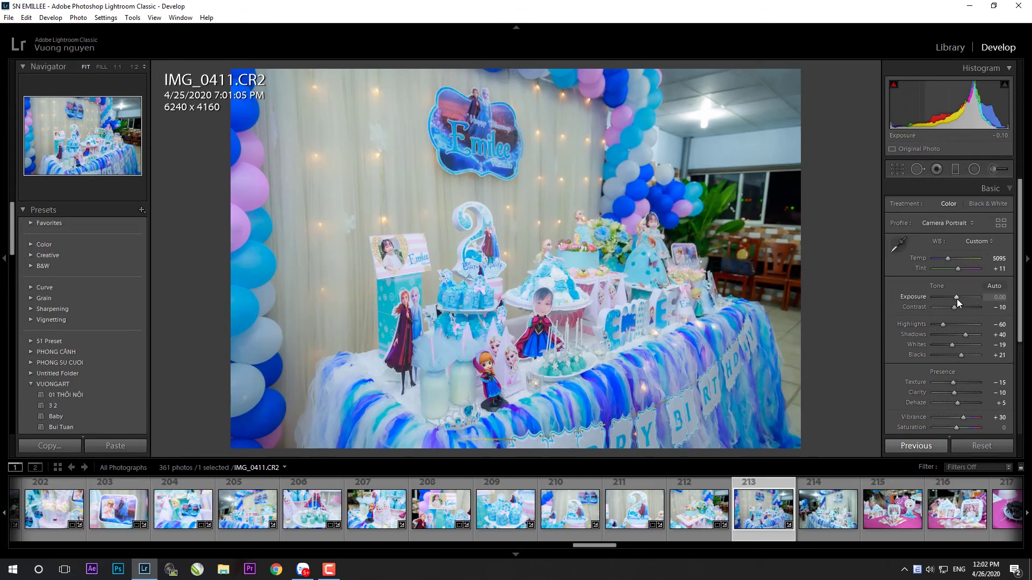
key(Right)
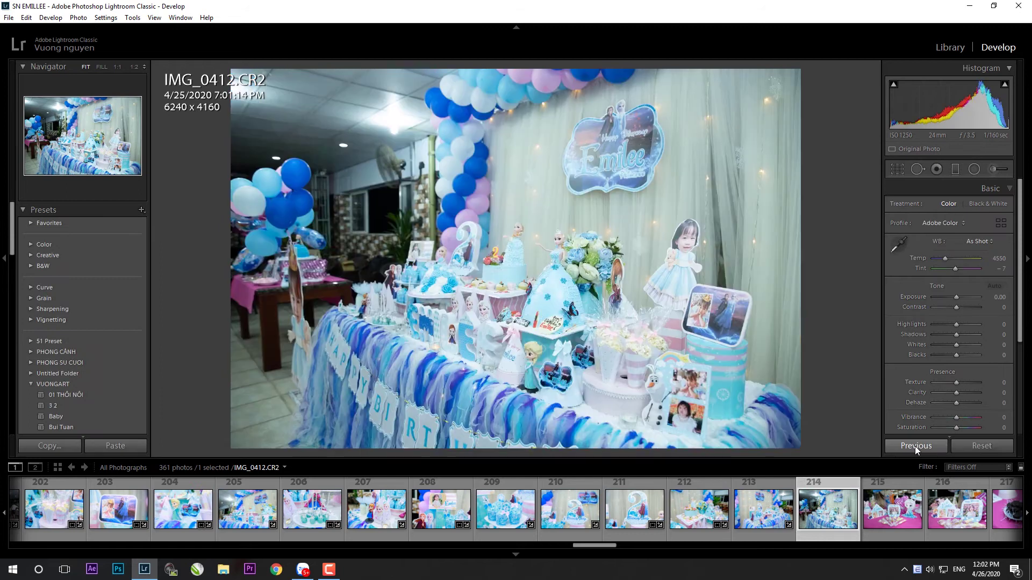
click(915, 446)
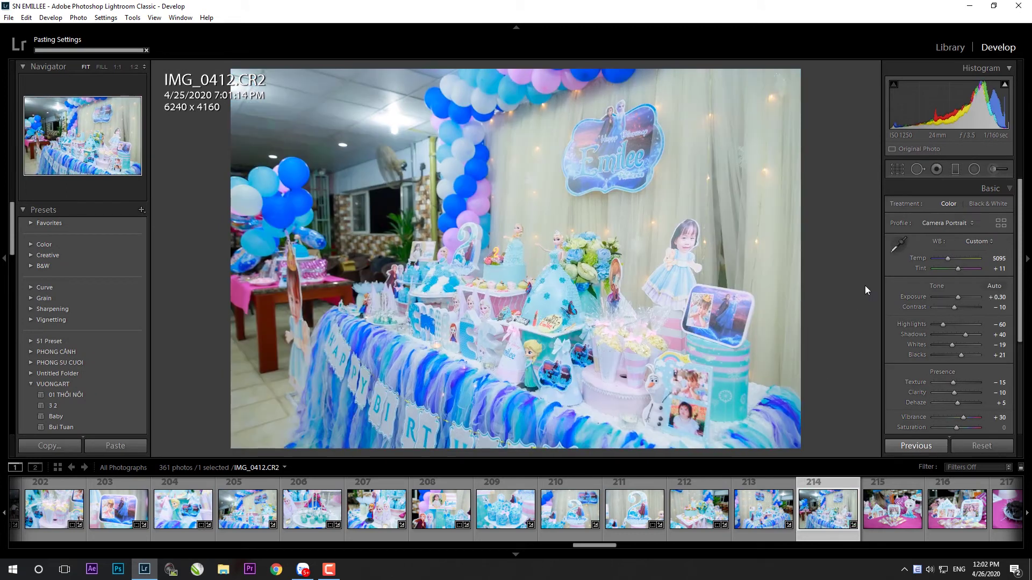
drag(957, 297, 959, 295)
- Paste the grade onto IMG_0413, straighten it, and set exposure to about +0.20
click(869, 537)
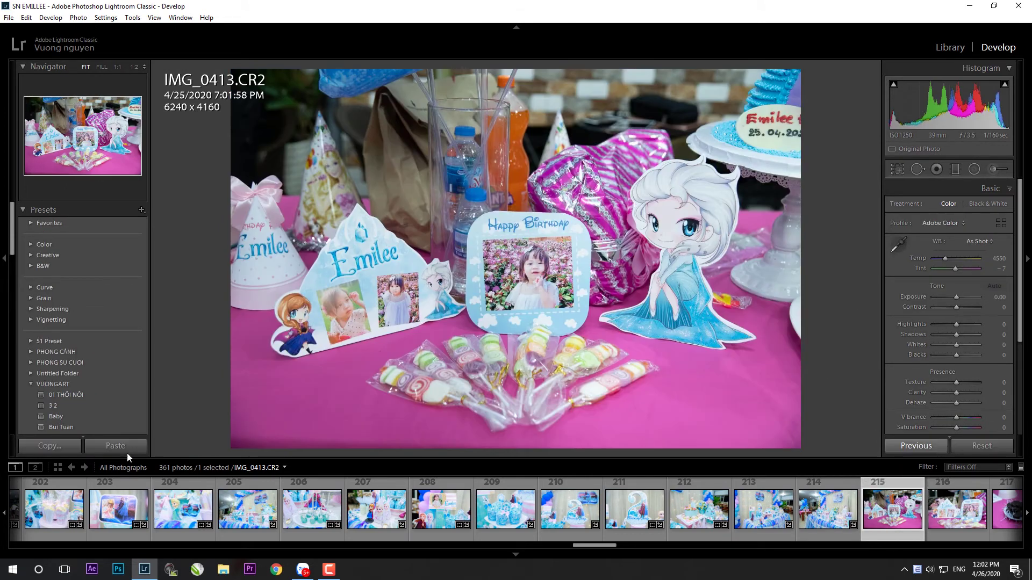
click(127, 450)
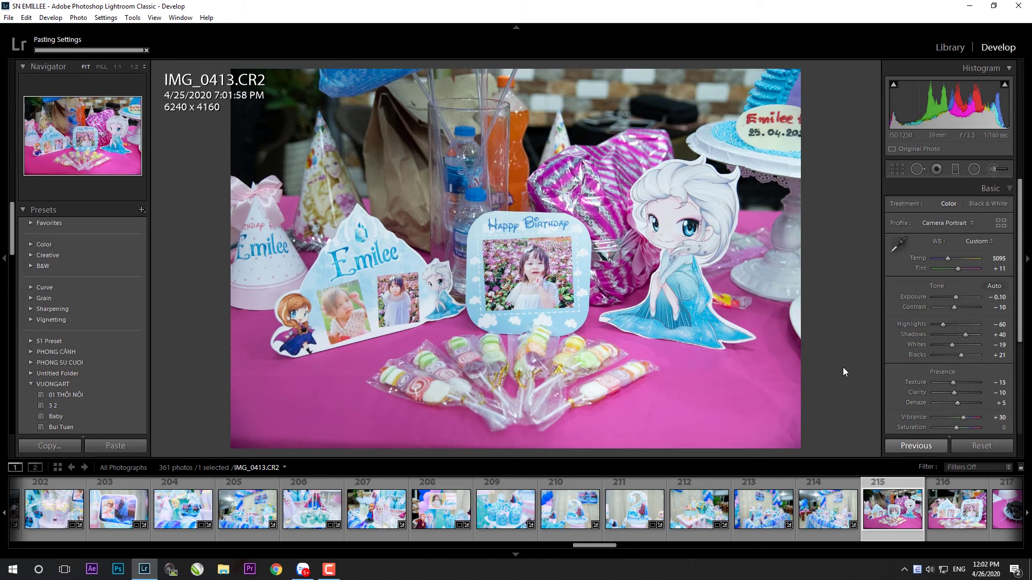
key(r)
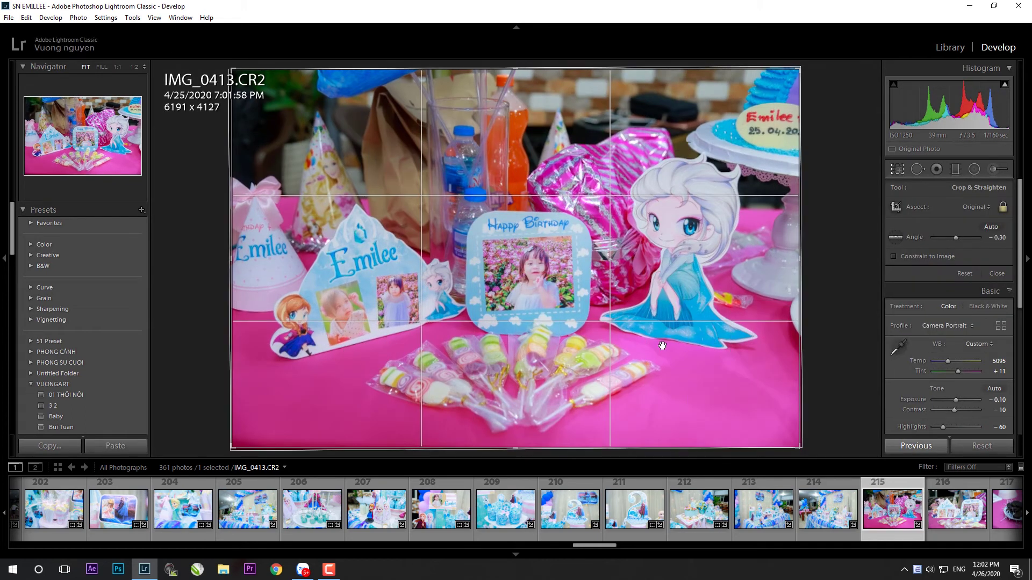
key(r)
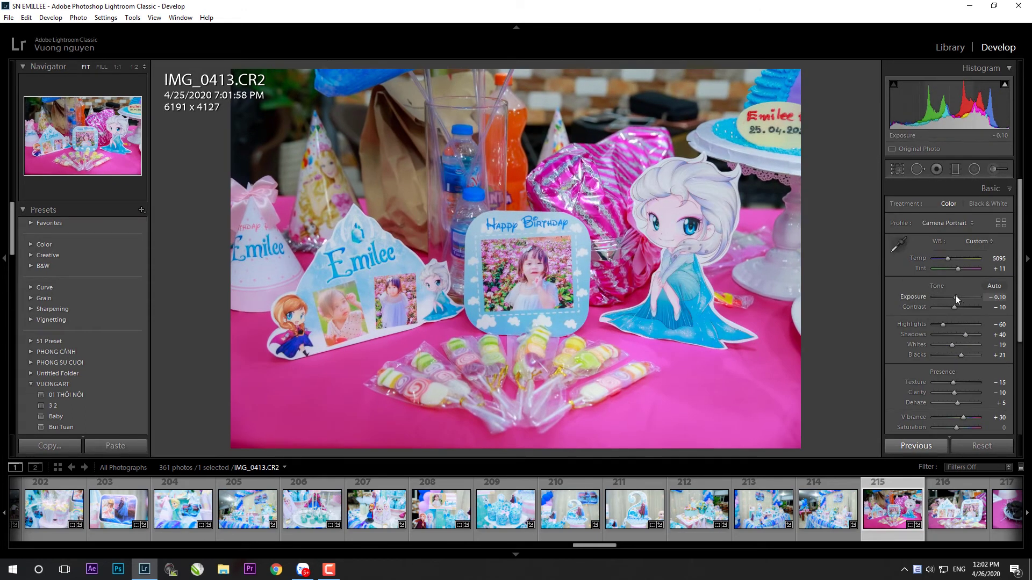
drag(955, 295, 960, 298)
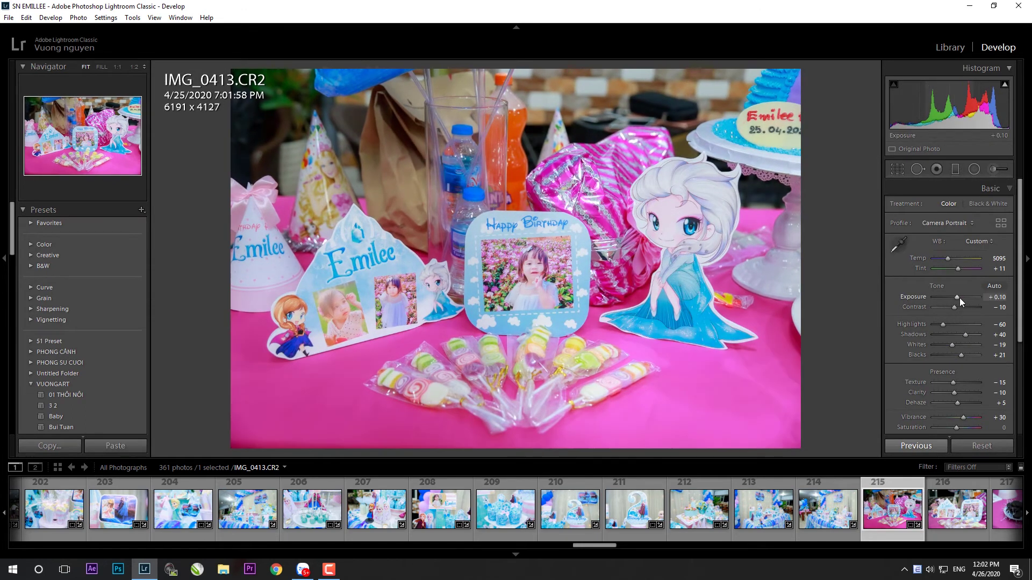
- Paste the grade onto IMG_0416 and lower its shadows to +26
click(965, 491)
click(931, 449)
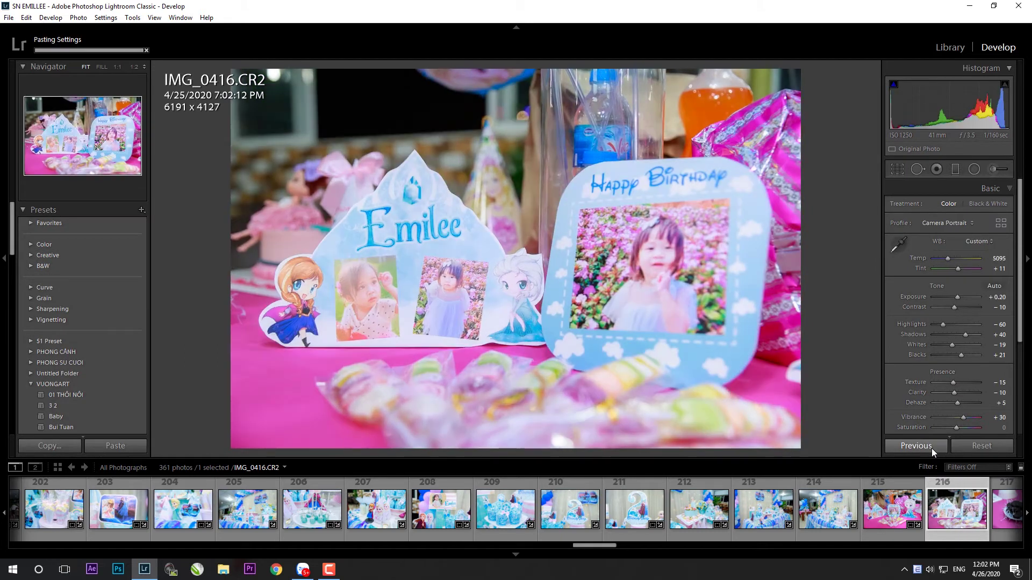
drag(966, 334, 962, 334)
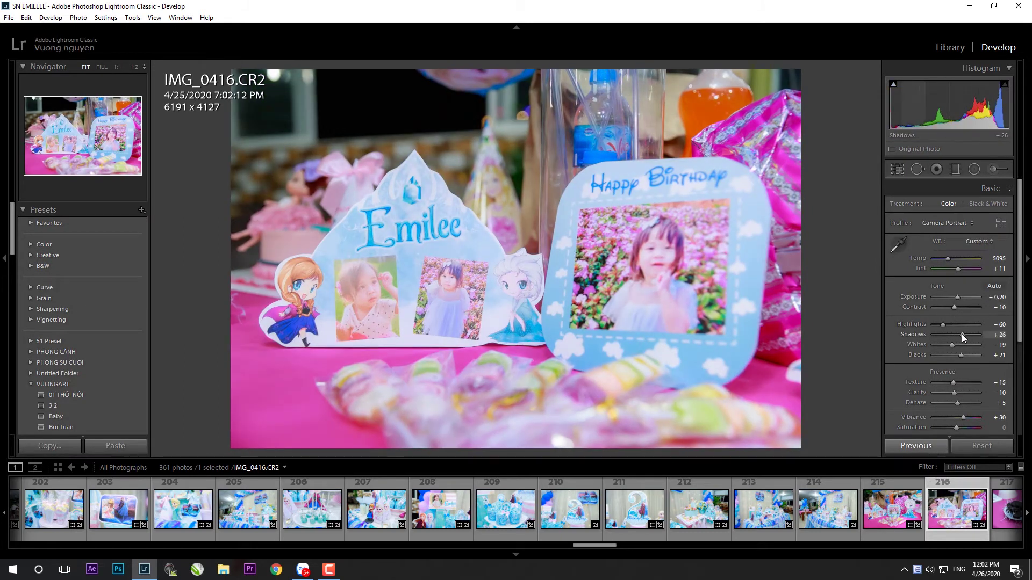
key(r)
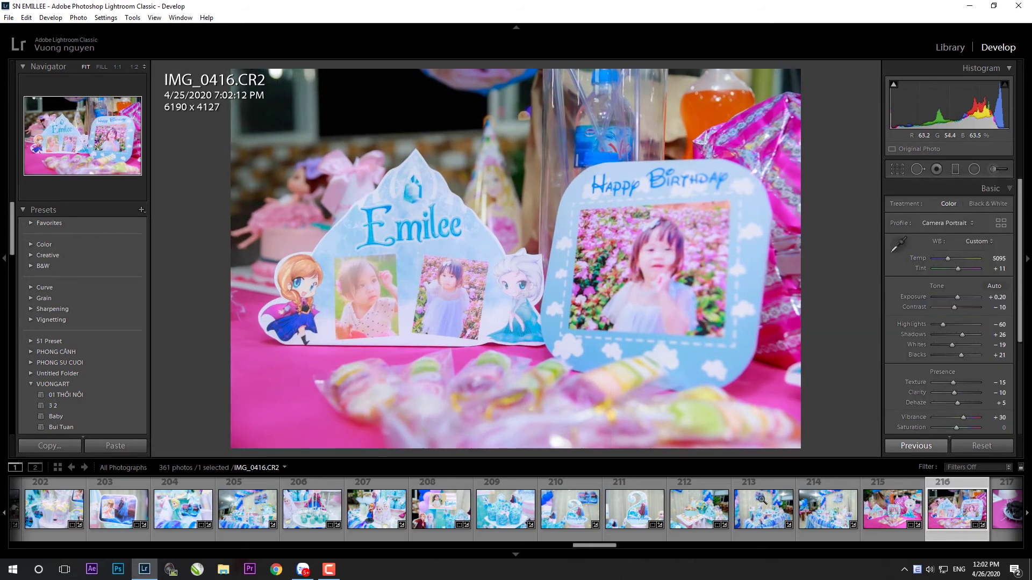
- Paste the grade onto cookie photo IMG_0417, crop tighter, set exposure +0.40 and shadows +62
click(715, 515)
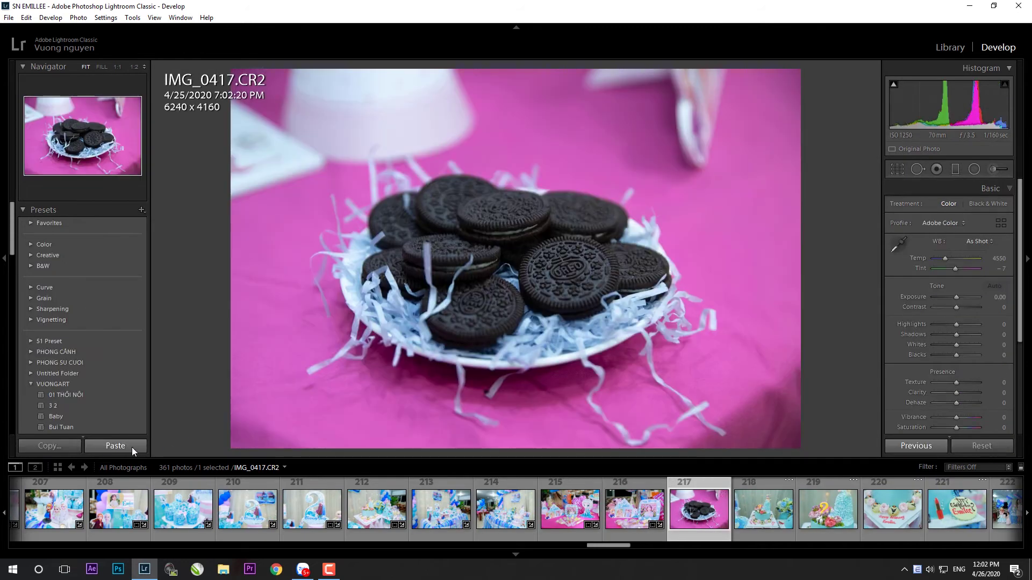
click(131, 447)
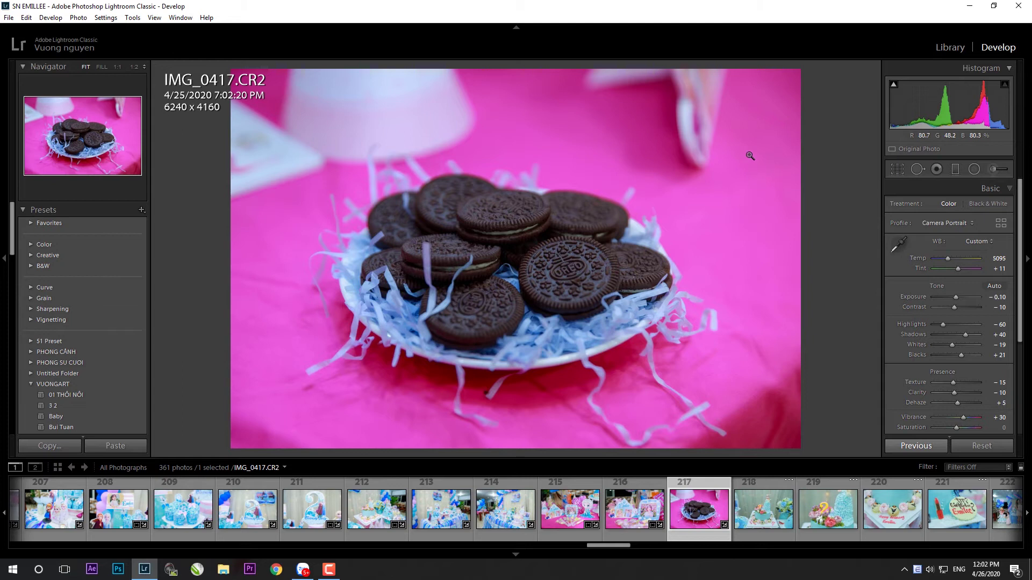
key(r)
drag(800, 65, 732, 113)
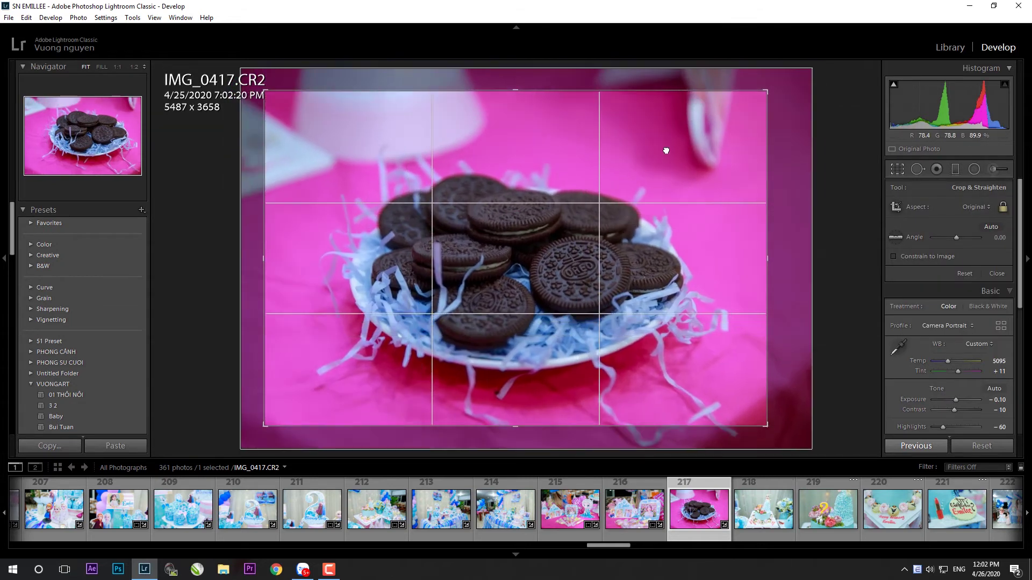
key(Return)
key(Up)
key(Up)
key(Up)
key(Up)
key(Up)
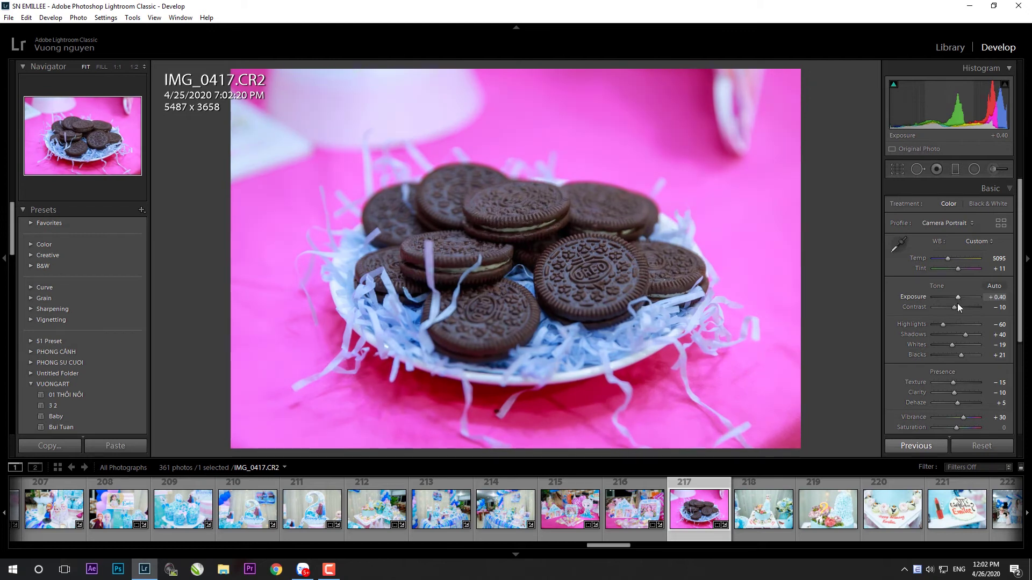
drag(971, 335, 971, 337)
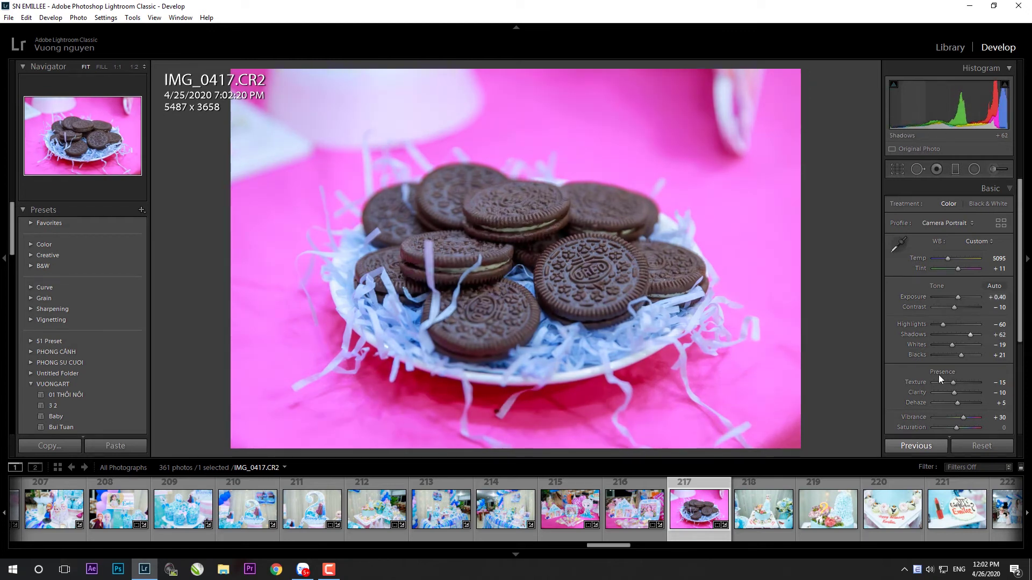
click(749, 524)
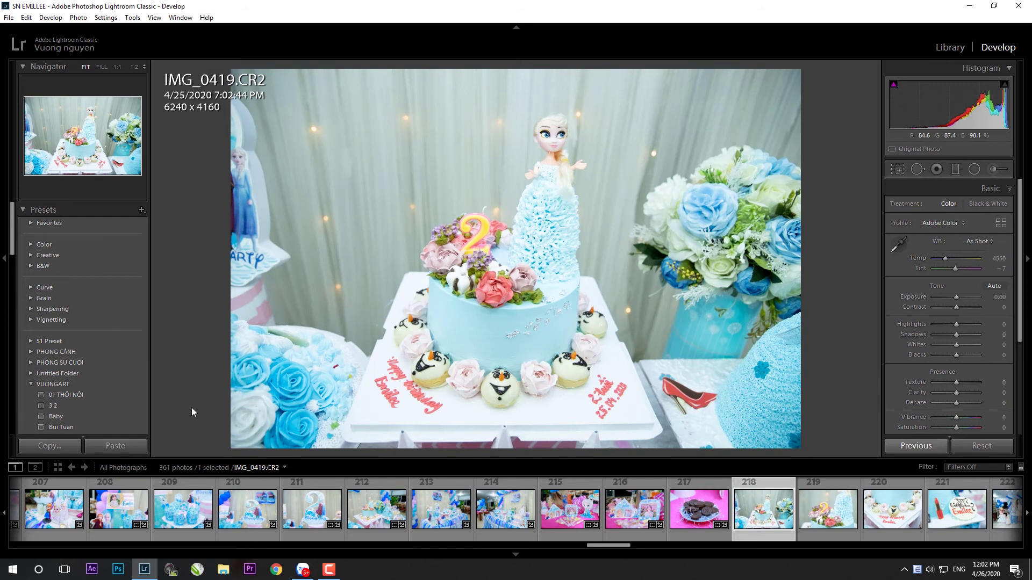
click(115, 445)
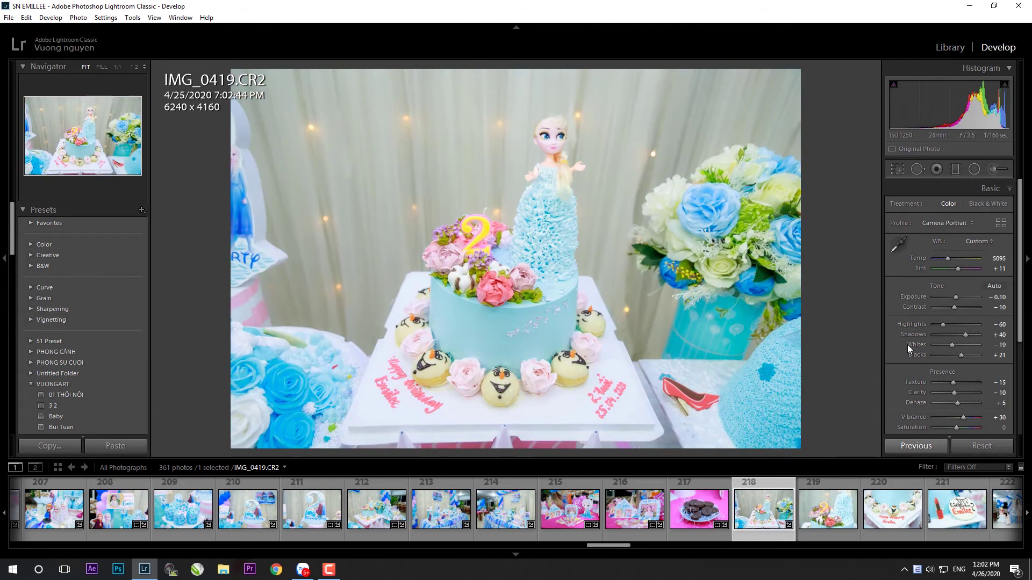
- On IMG_0419 set blacks -5 and tint +16, rotate 0.86° to level, and set shadows +14
drag(962, 336, 954, 355)
drag(955, 269, 957, 269)
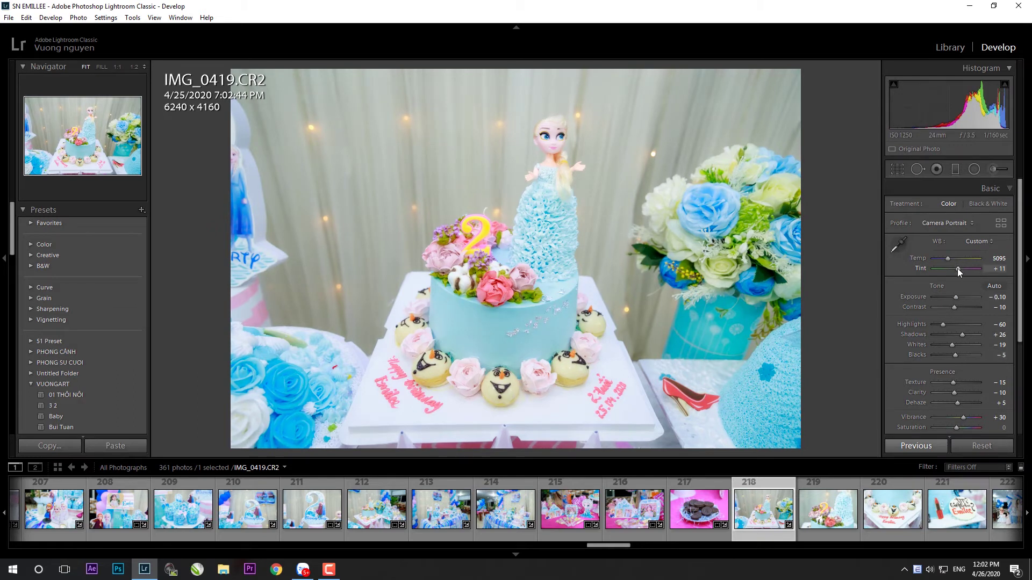
key(r)
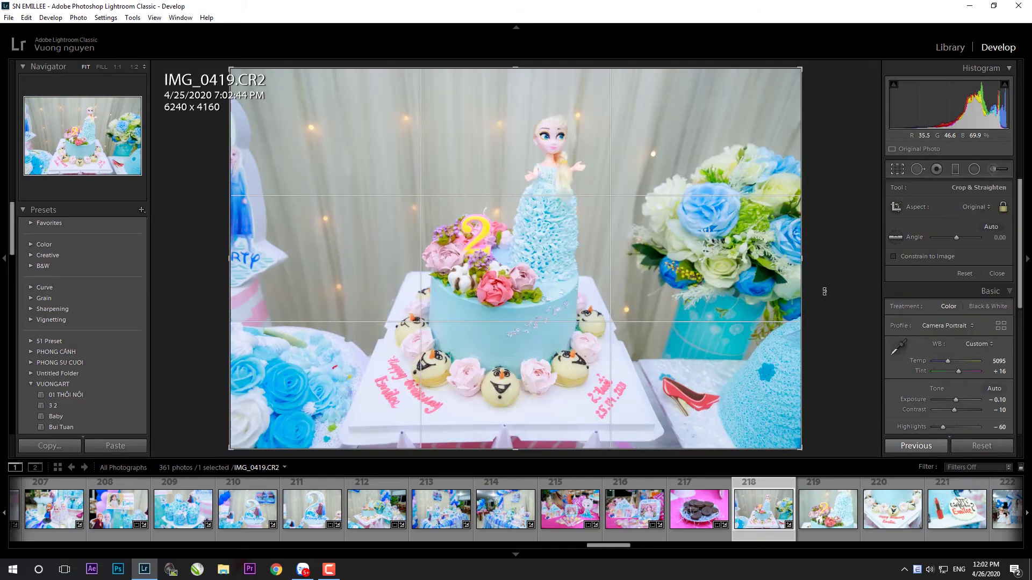
drag(848, 288, 761, 94)
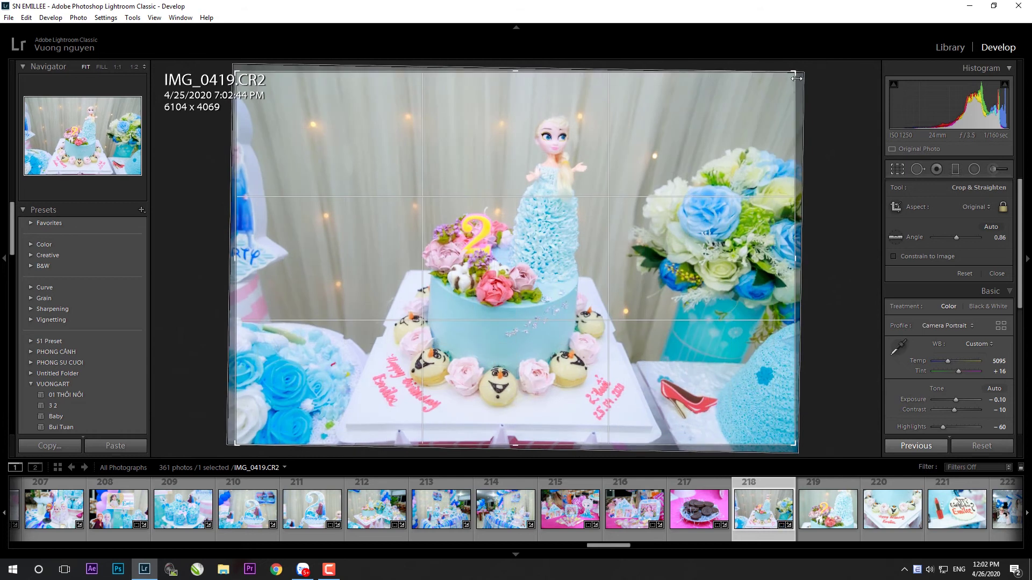
key(r)
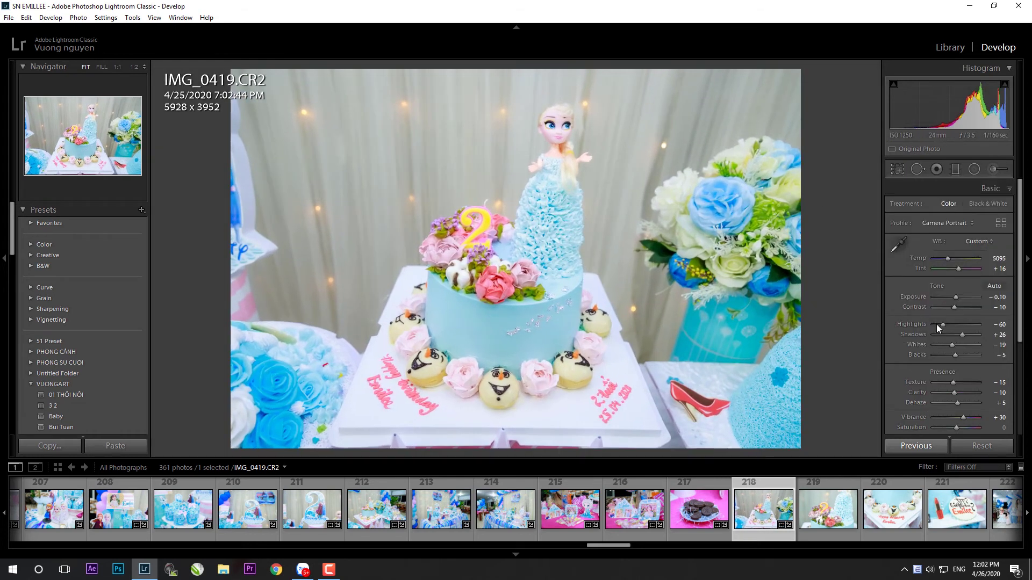
drag(961, 337, 962, 337)
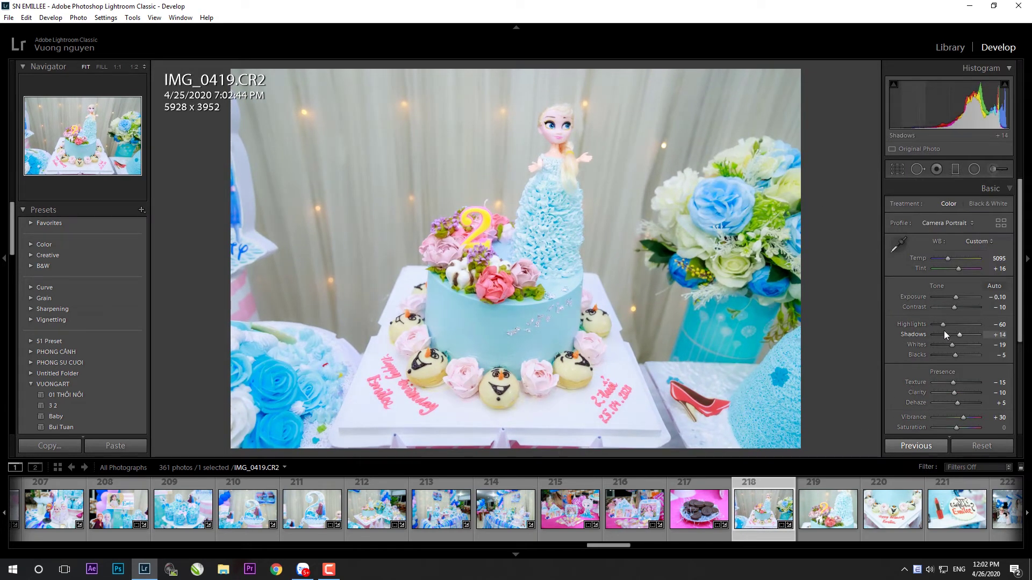
- Paste the grade onto IMG_0420, crop it to 5739 x 3826, and lower shadows to -2
click(828, 524)
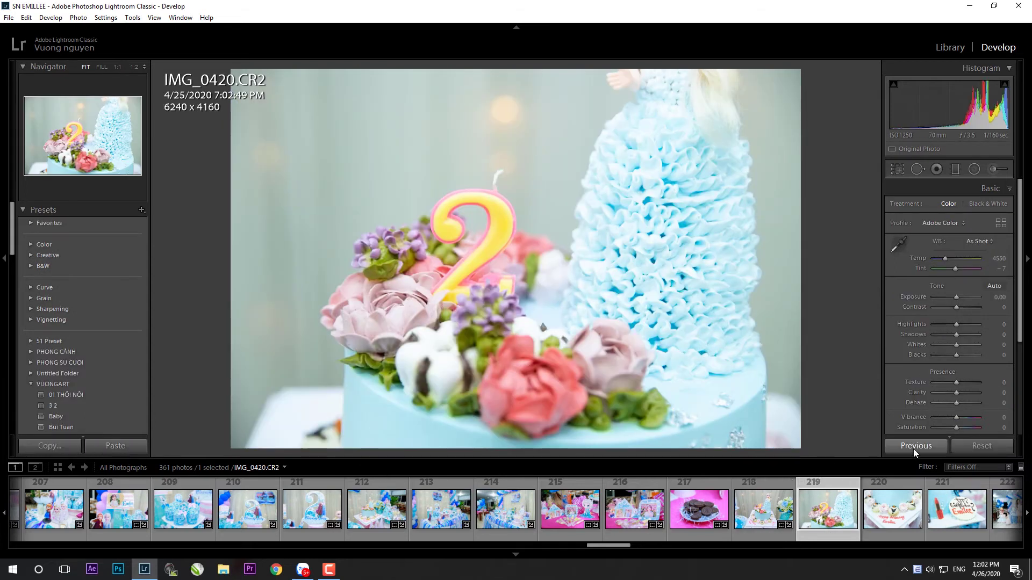
click(916, 448)
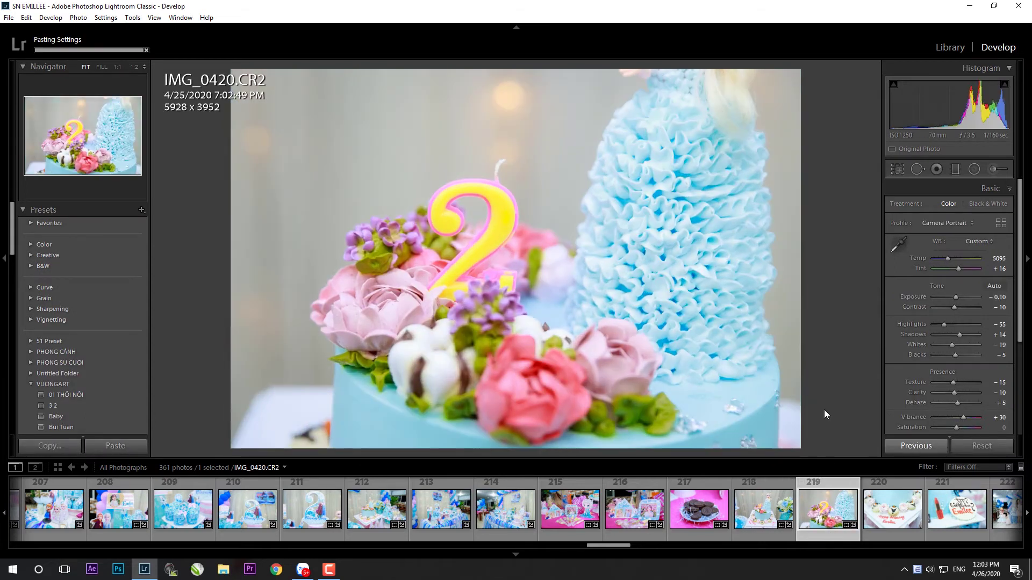
key(r)
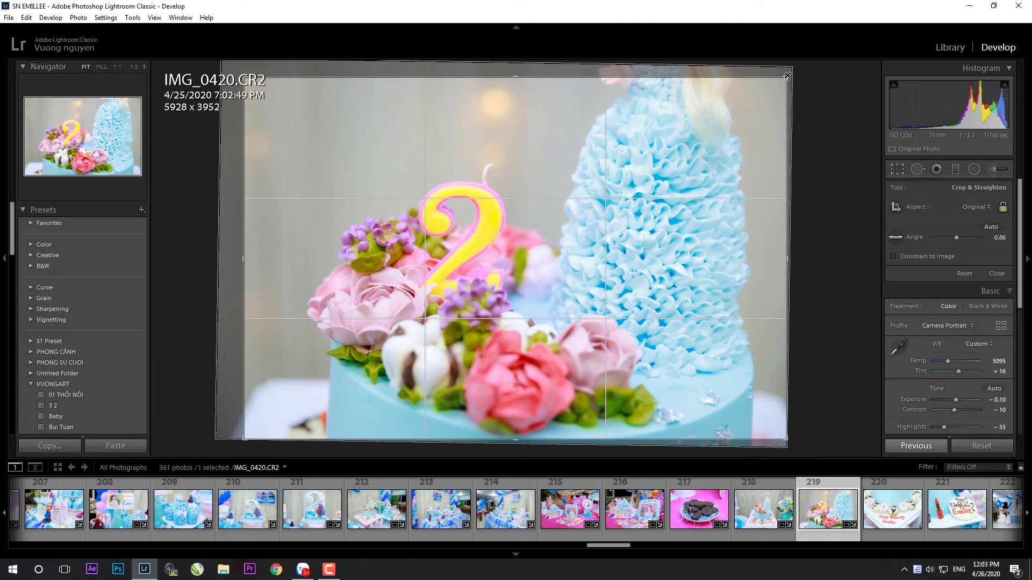
drag(786, 78, 777, 84)
key(Return)
drag(959, 334, 955, 334)
- Paste the grade onto IMG_0421, lower its exposure, and rotate it -0.34° to level
key(Right)
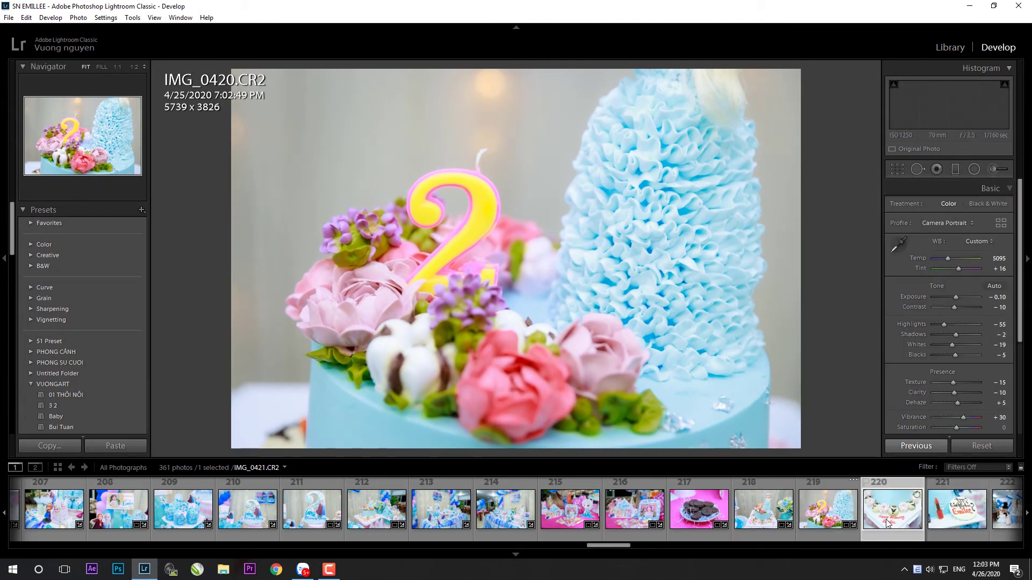
key(ctrl+shift+v)
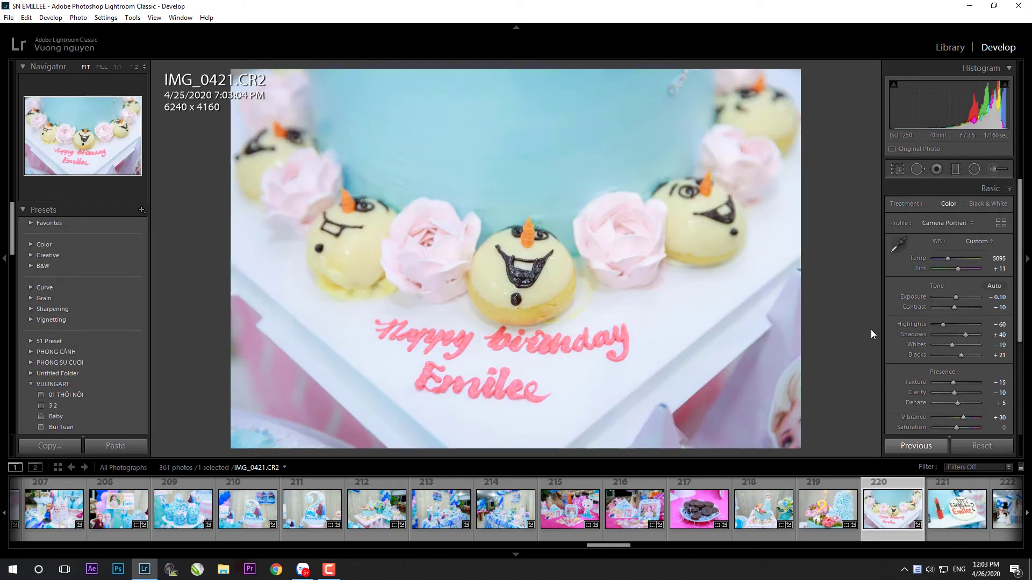
drag(955, 297, 961, 306)
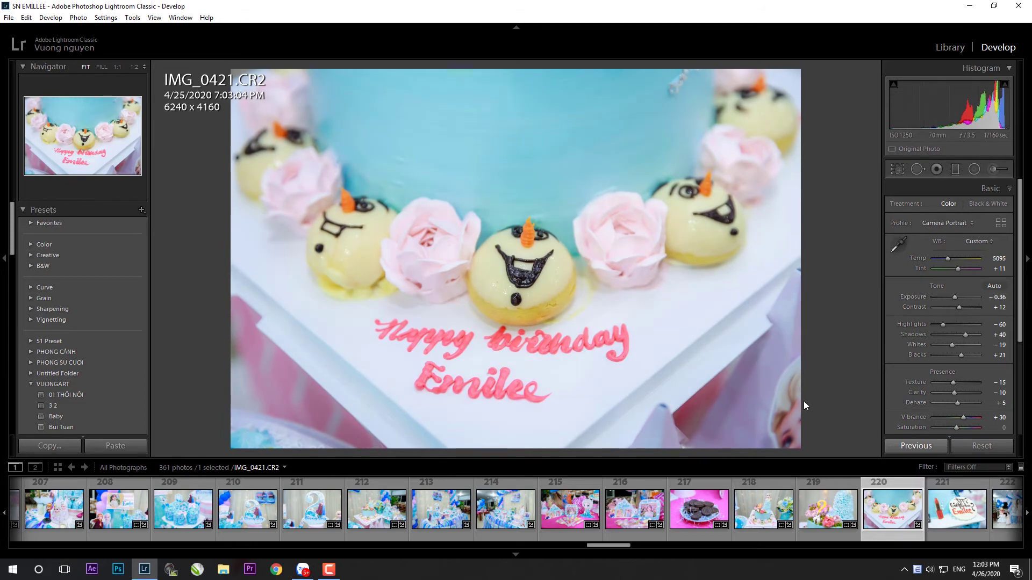
key(r)
drag(808, 407, 805, 404)
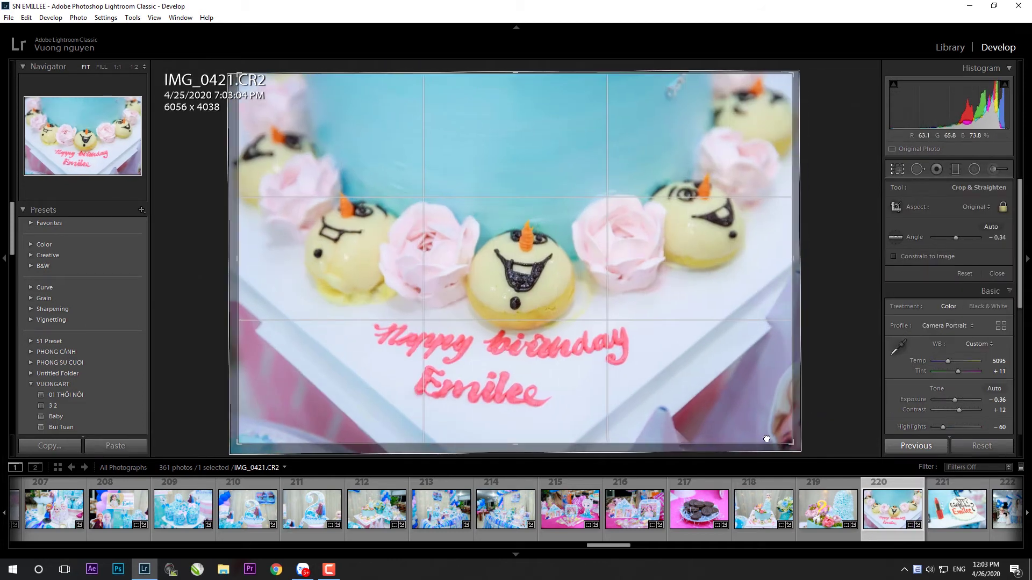
key(Return)
- Paste the grade onto IMG_0422 and reset its exposure to 0
key(Right)
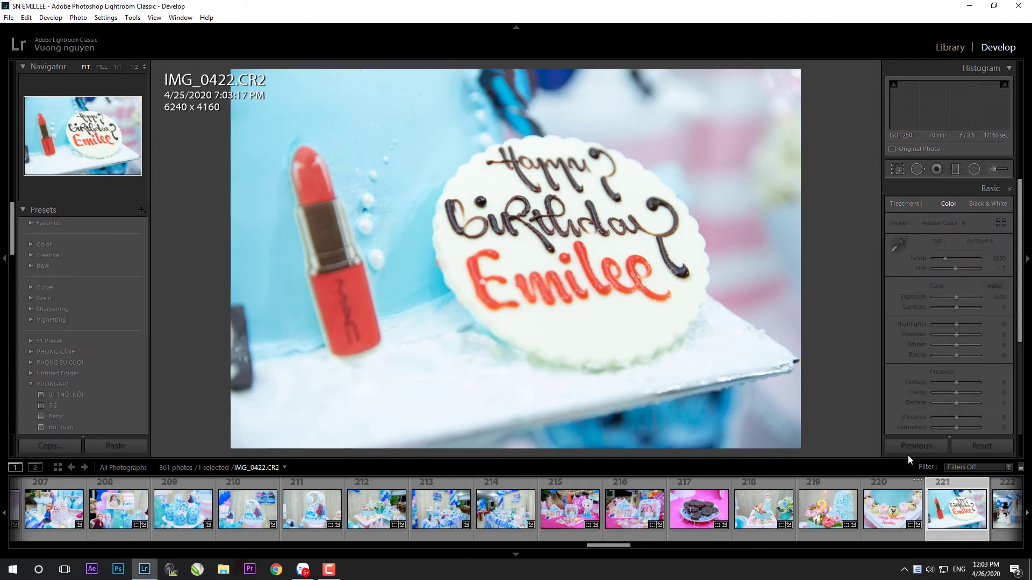
click(916, 447)
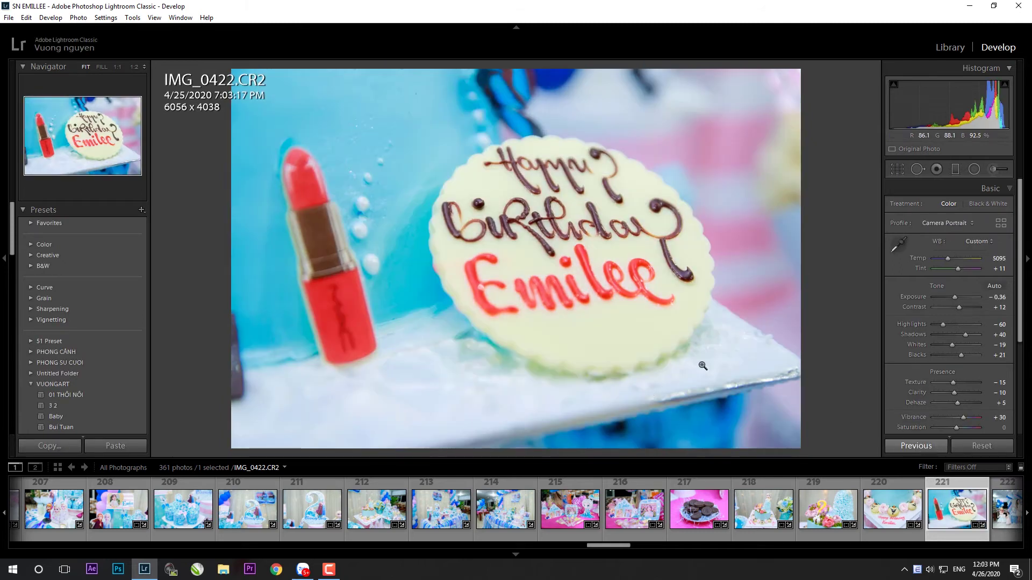
double_click(954, 297)
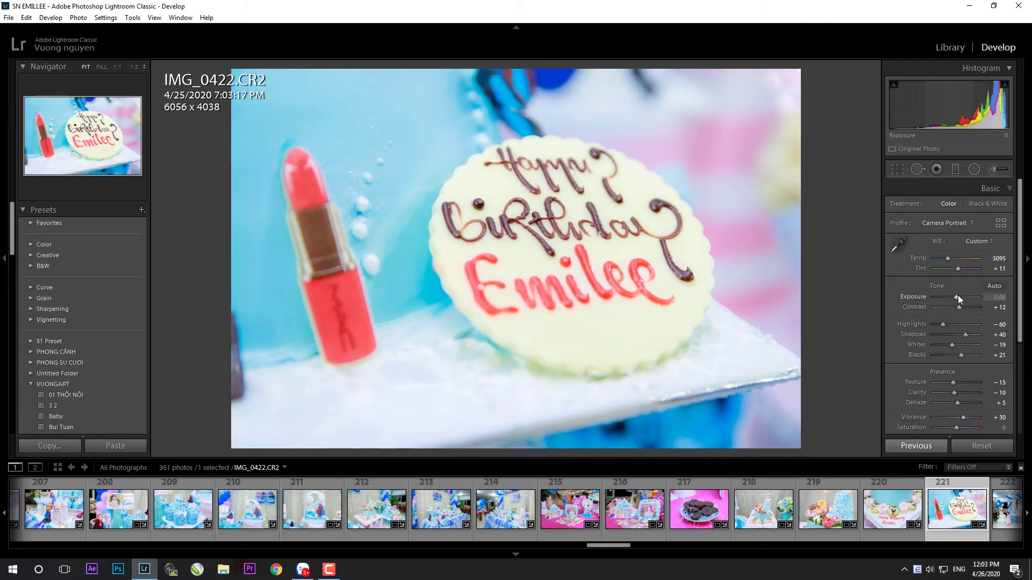
- Paste the grade onto group photo IMG_0424, straighten it, pull highlights to -76, then grade IMG_0426
key(Right)
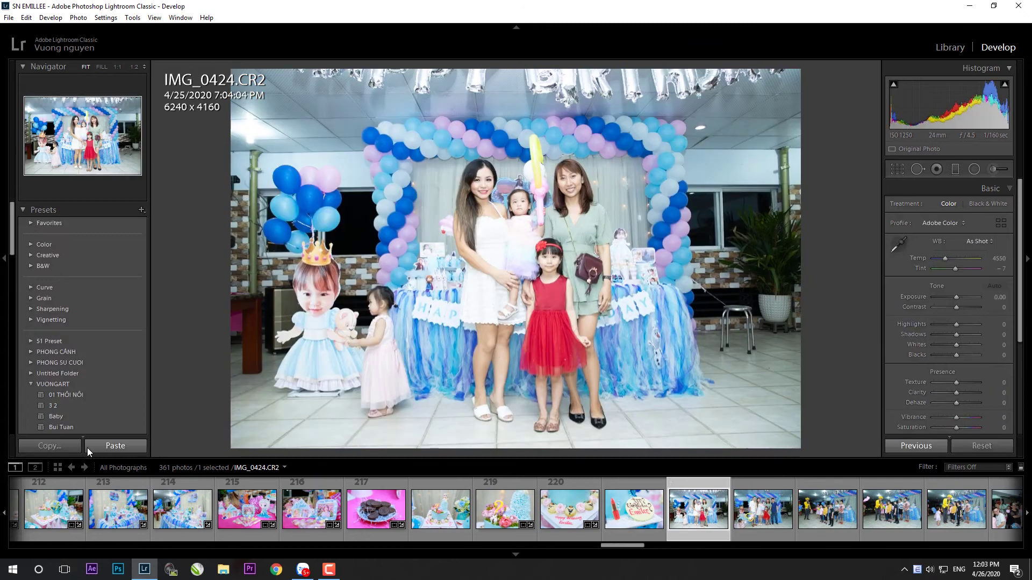
key(ctrl+alt+v)
key(r)
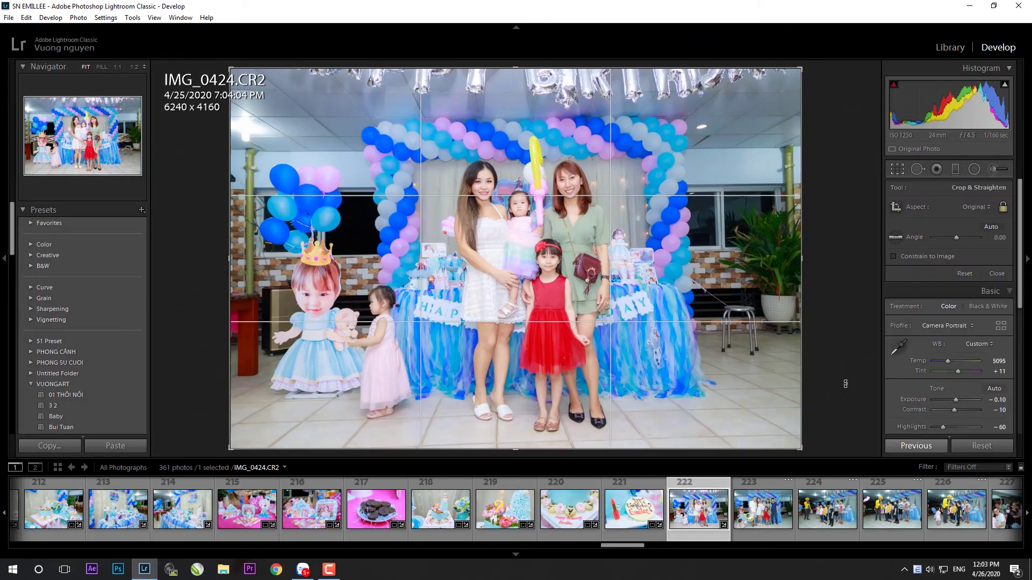
key(r)
mouse_move(959, 335)
mouse_down()
mouse_move(957, 355)
mouse_move(964, 335)
mouse_up()
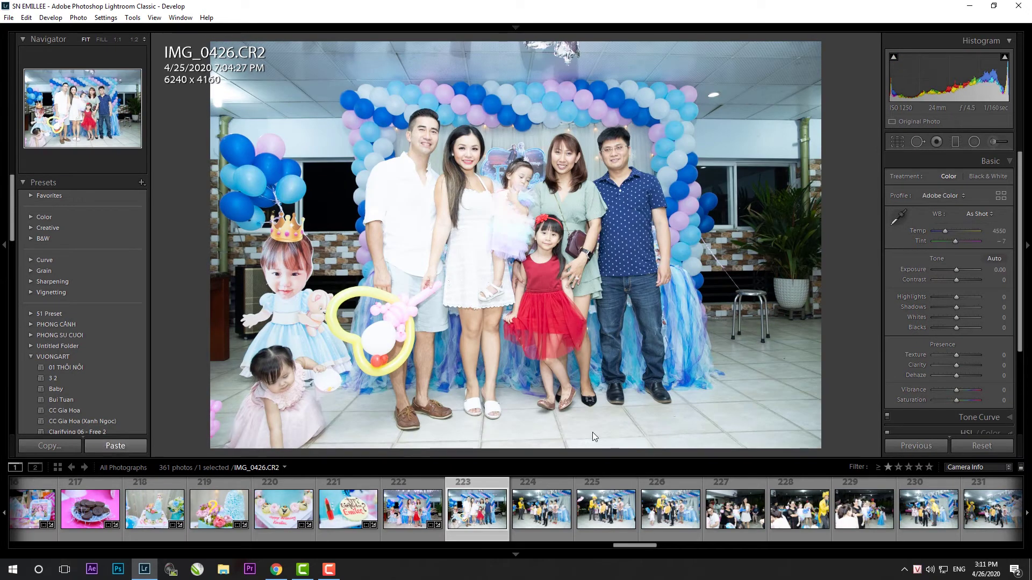
key(ctrl+shift+v)
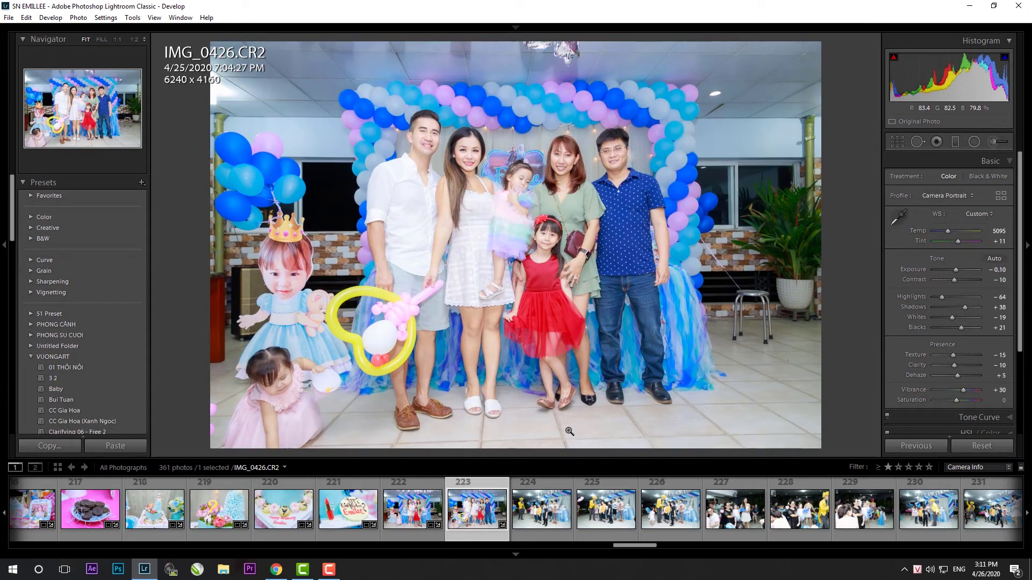
- Lower IMG_0426's exposure to -0.36 and shadows to +10, and fine-tune its blacks
drag(955, 269, 954, 270)
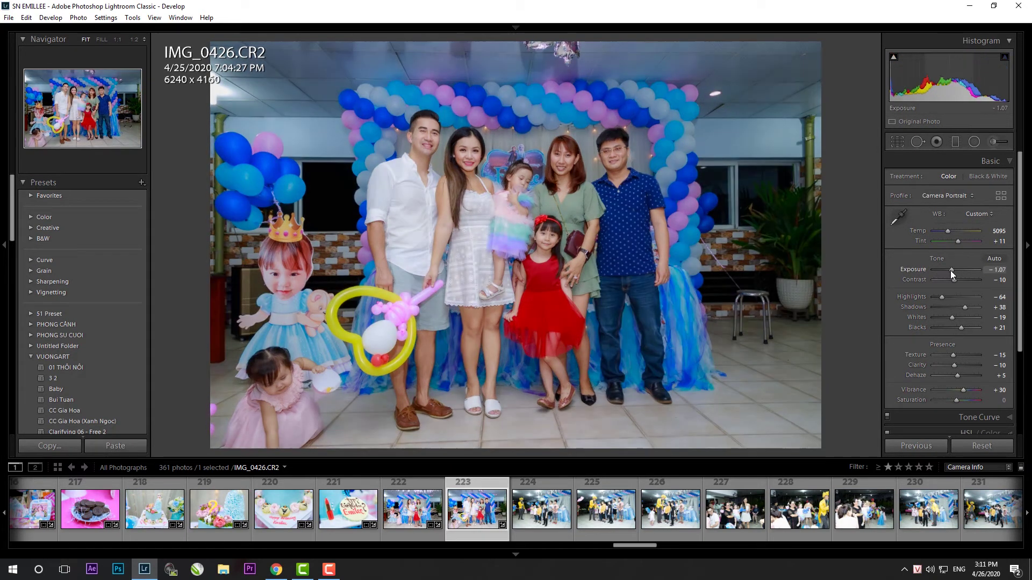
drag(960, 306, 958, 307)
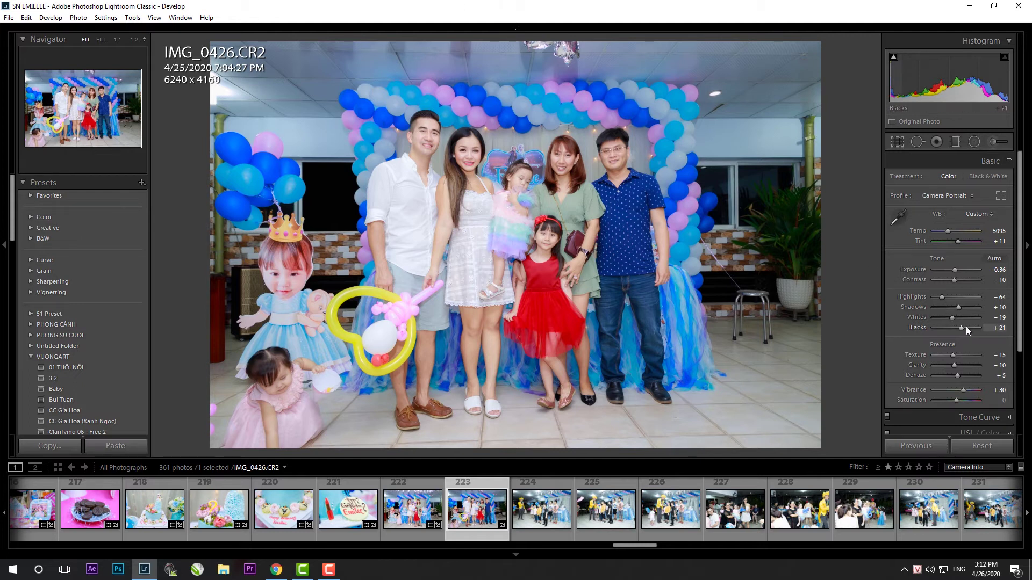
drag(963, 328, 962, 327)
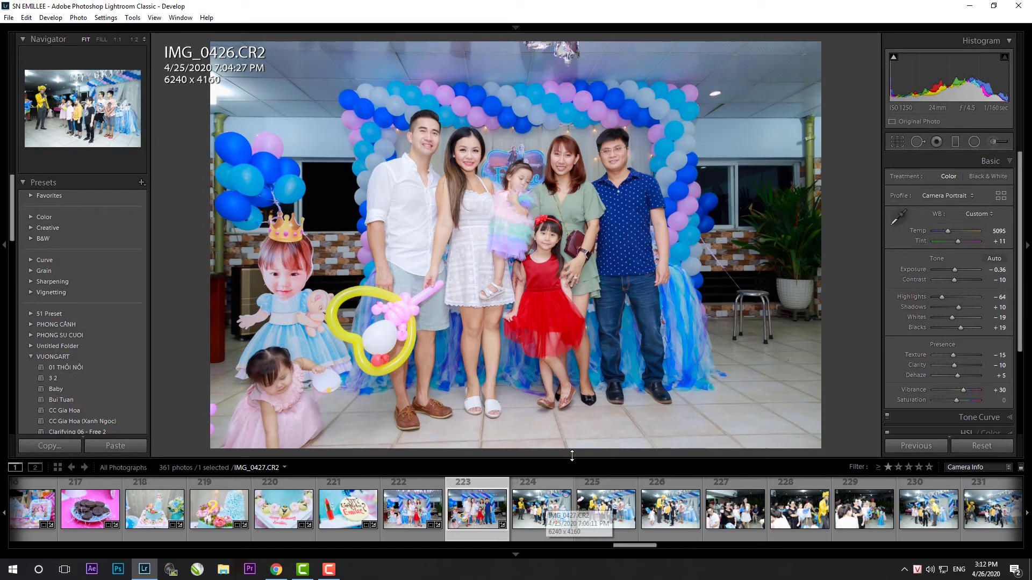
- Paste the grade onto IMG_0427 and fine-tune its rotation to level it
click(569, 498)
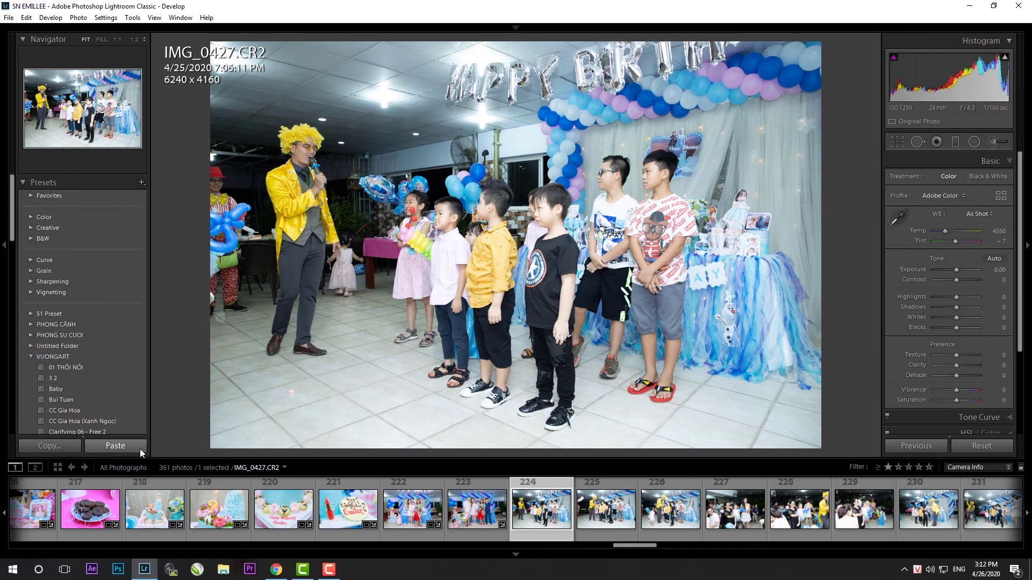
click(139, 449)
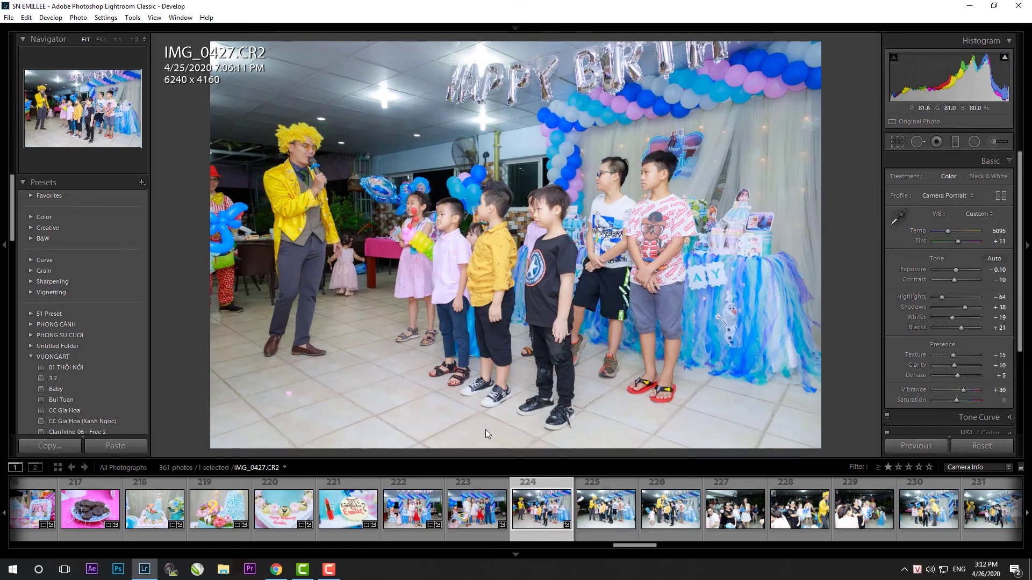
key(r)
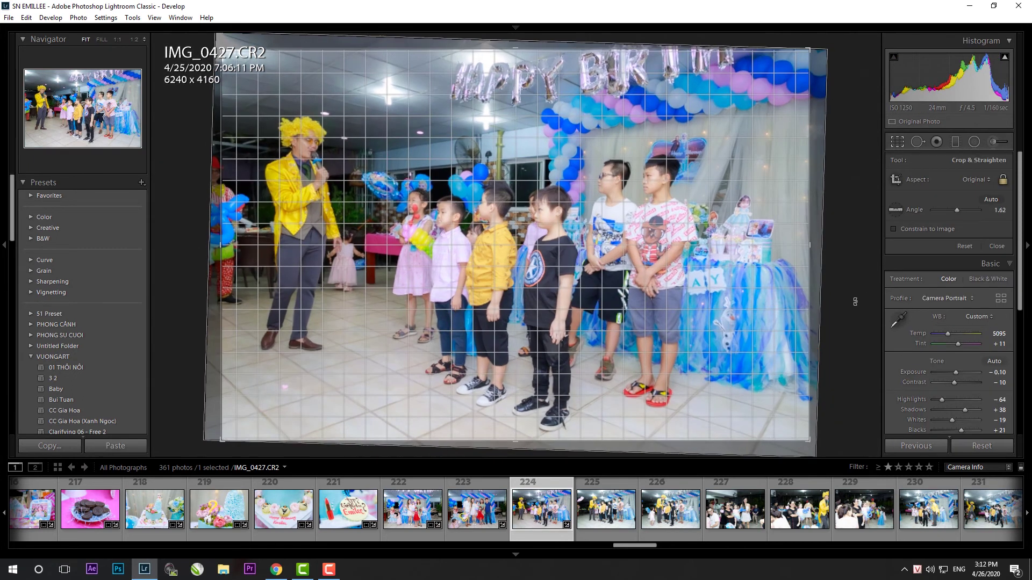
drag(811, 398, 825, 440)
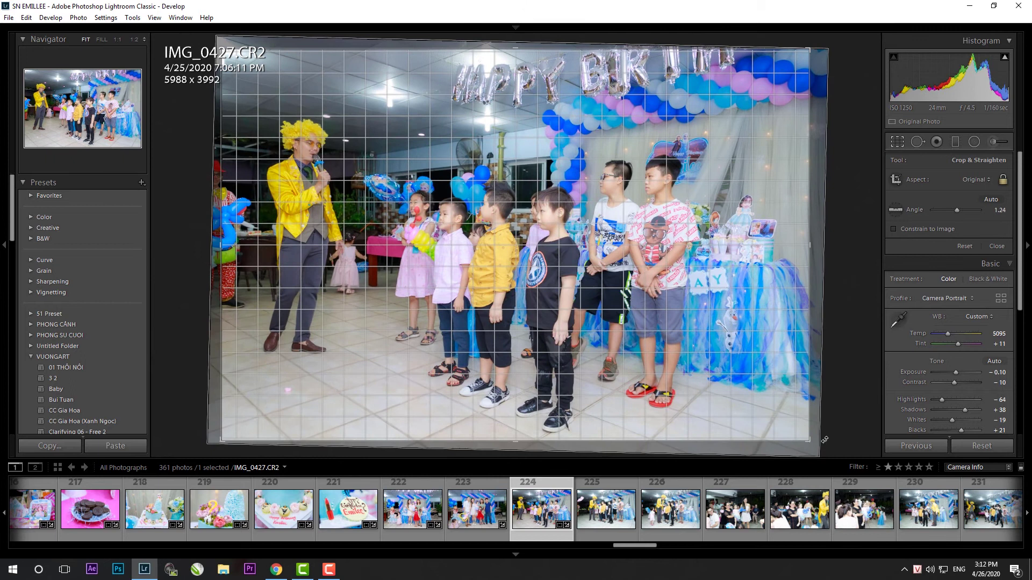
key(Return)
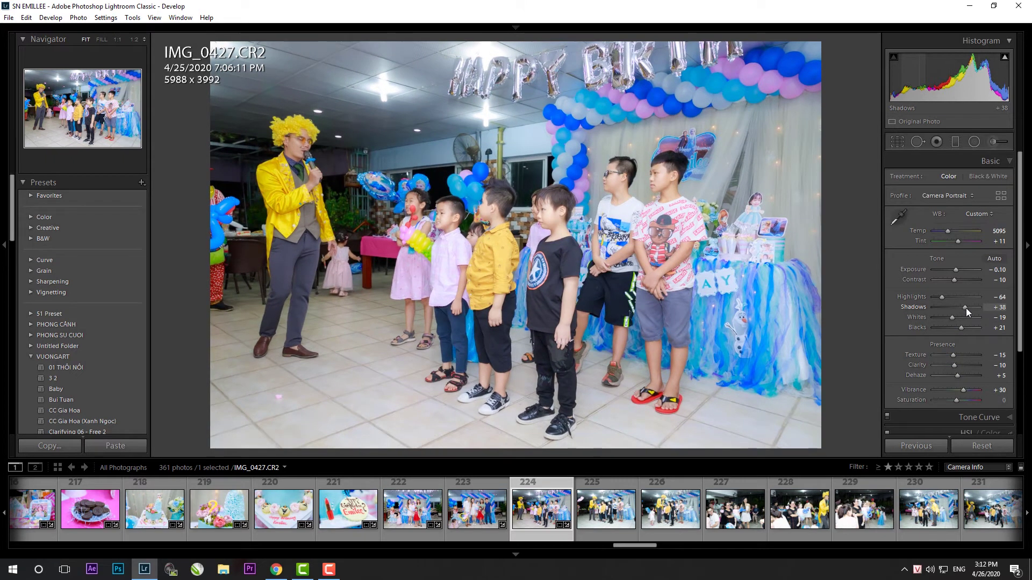
- Copy IMG_0427's develop settings and paste them onto IMG_0428
key(Right)
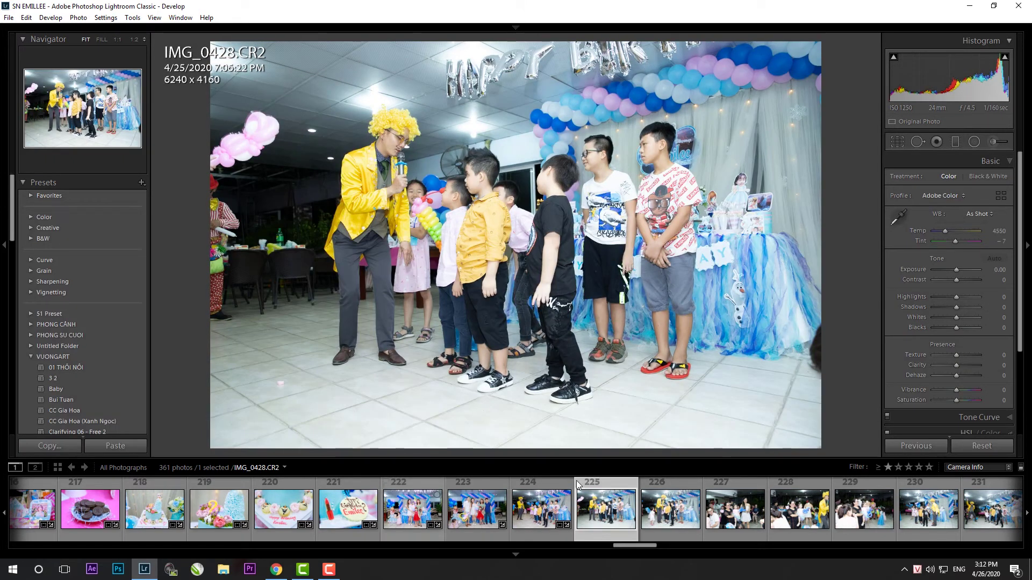
key(Left)
click(56, 447)
key(Return)
key(Right)
click(103, 450)
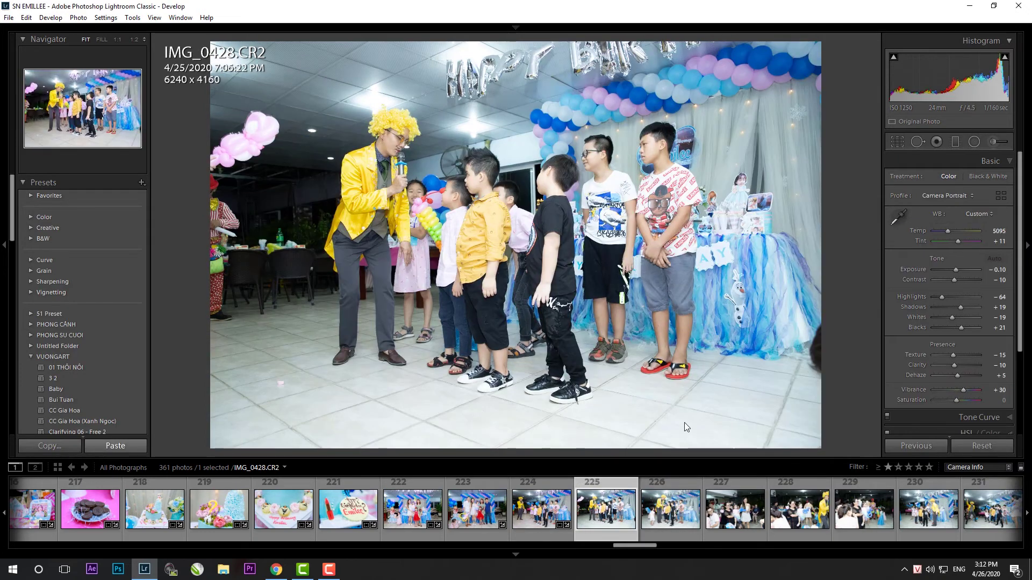
- Trim and straighten IMG_0428, then tighten IMG_0429's crop around the group
key(r)
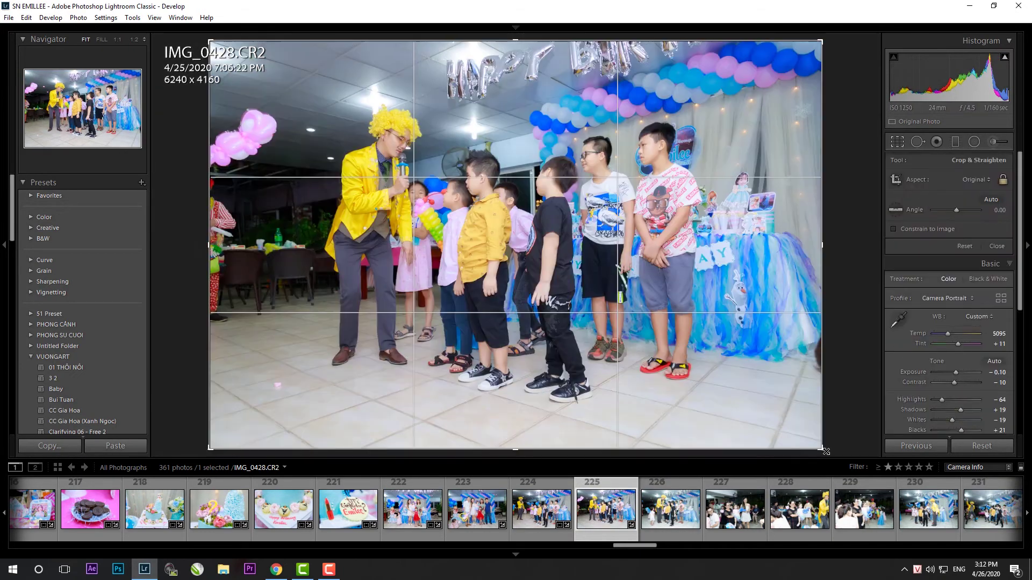
drag(821, 449, 764, 411)
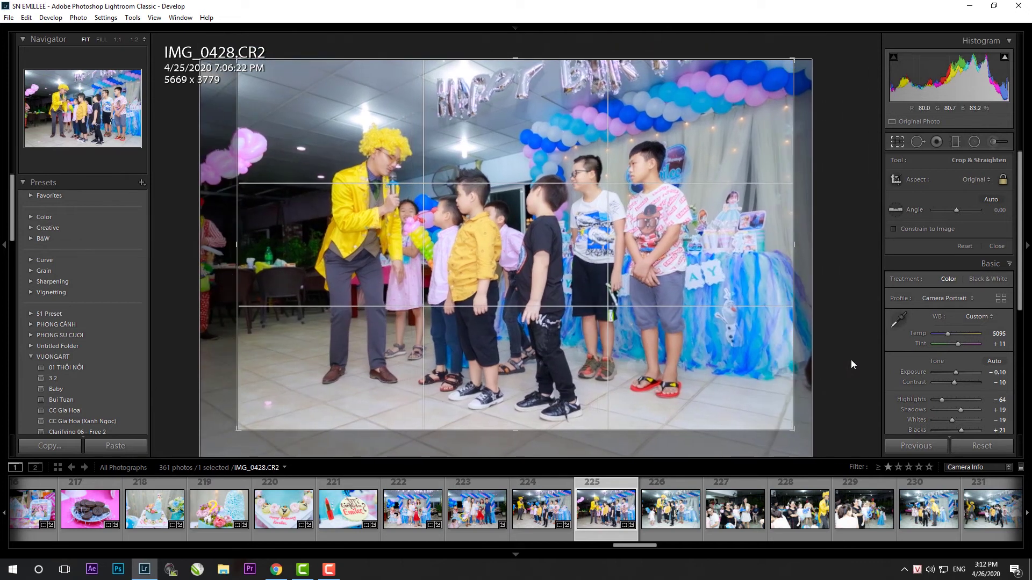
drag(850, 359, 848, 376)
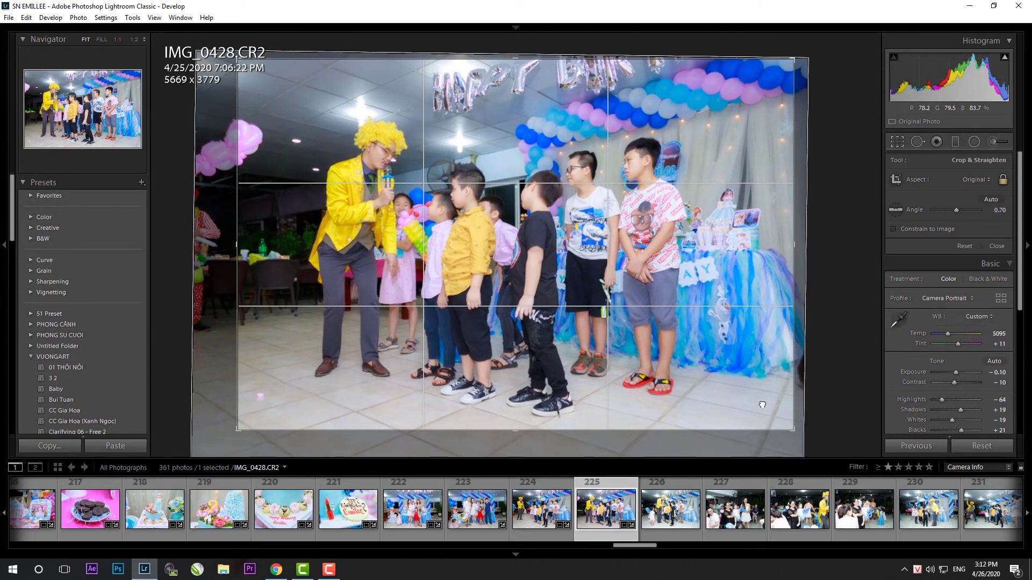
key(r)
key(Right)
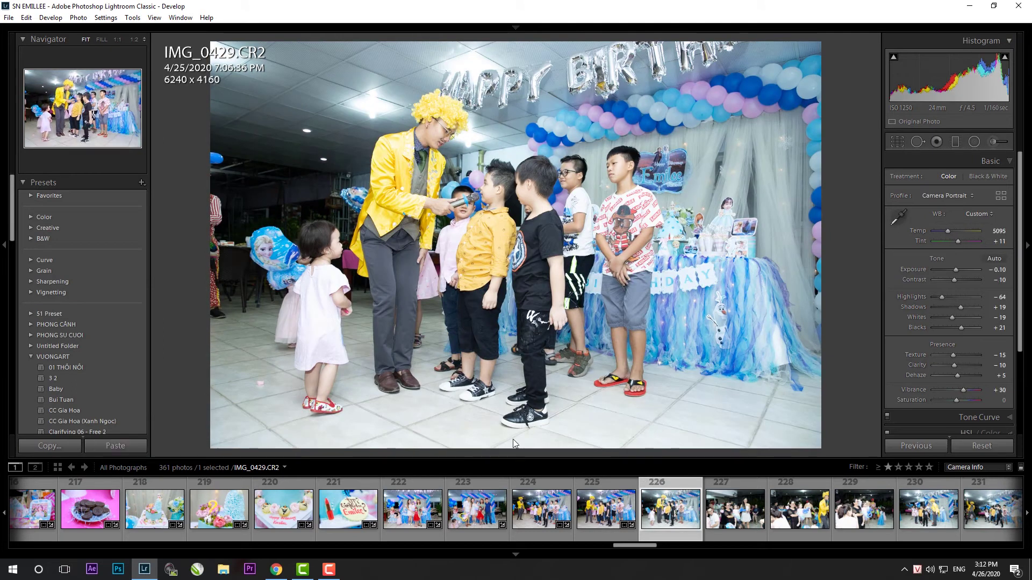
key(r)
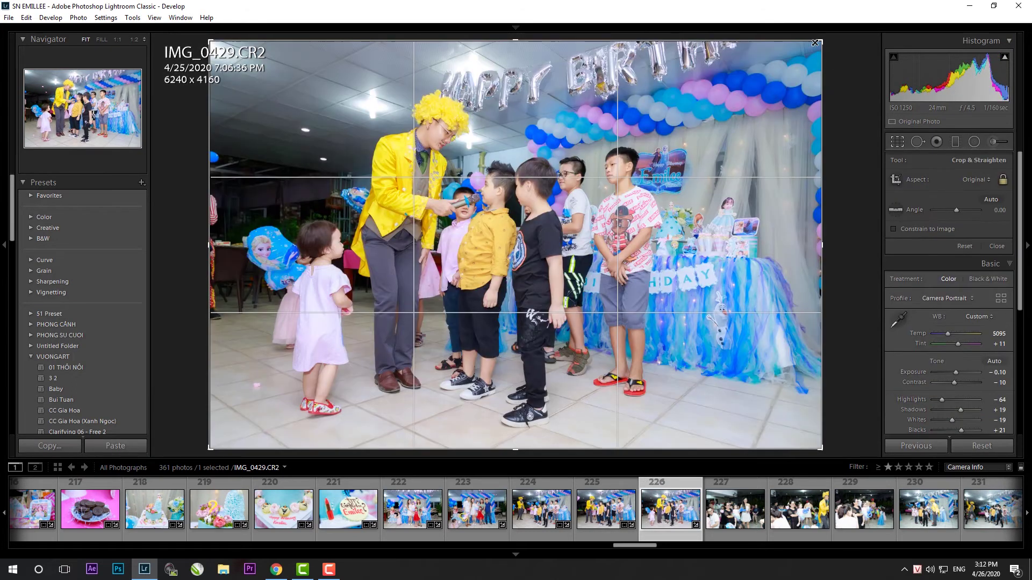
drag(824, 53, 774, 75)
key(r)
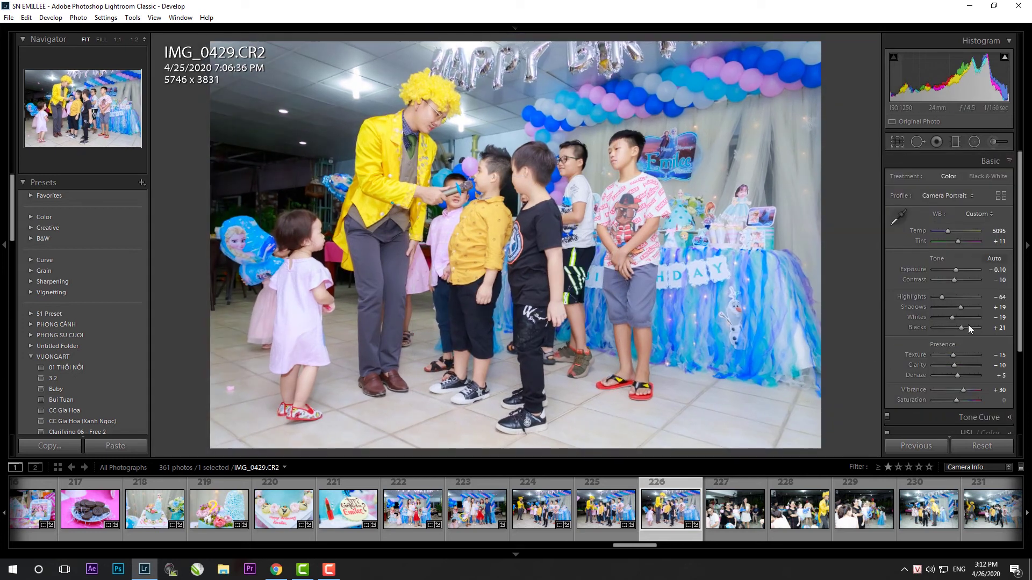
- Crop IMG_0430 to 5878 x 3919, set exposure to -0.02, and paste the grade onto IMG_0431
key(Right)
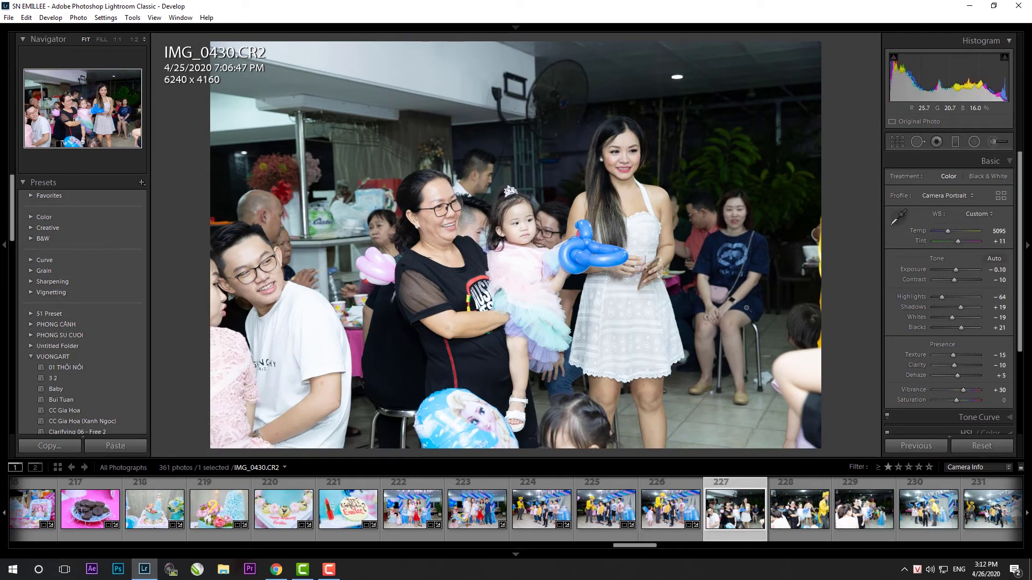
key(r)
drag(815, 62, 736, 95)
key(Return)
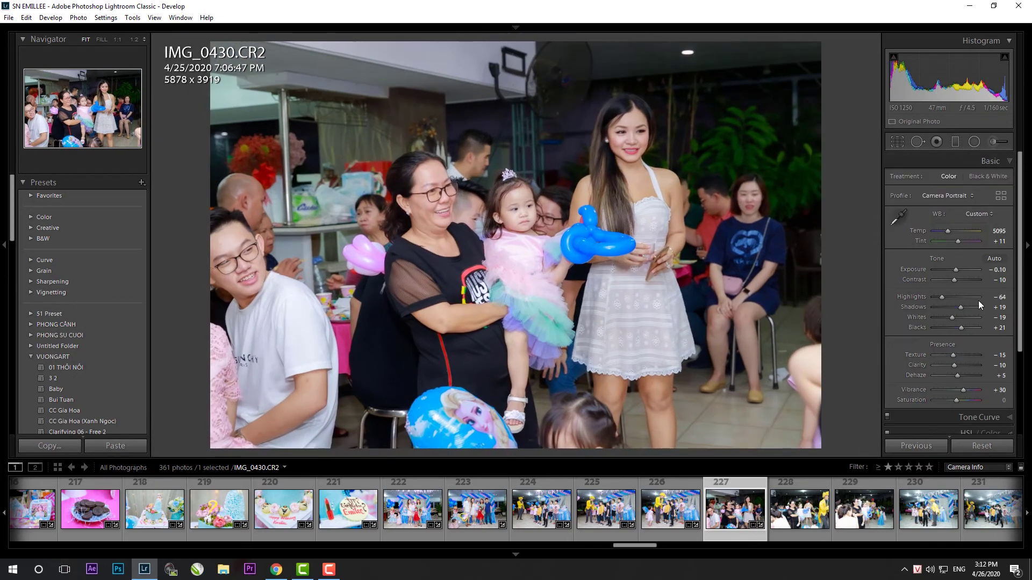
drag(957, 269, 956, 271)
key(Right)
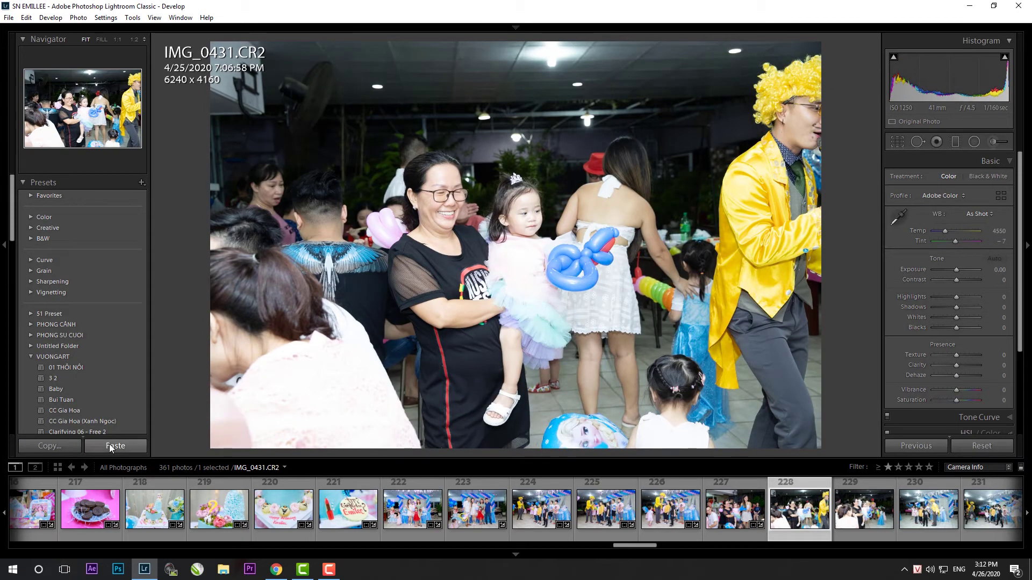
click(110, 446)
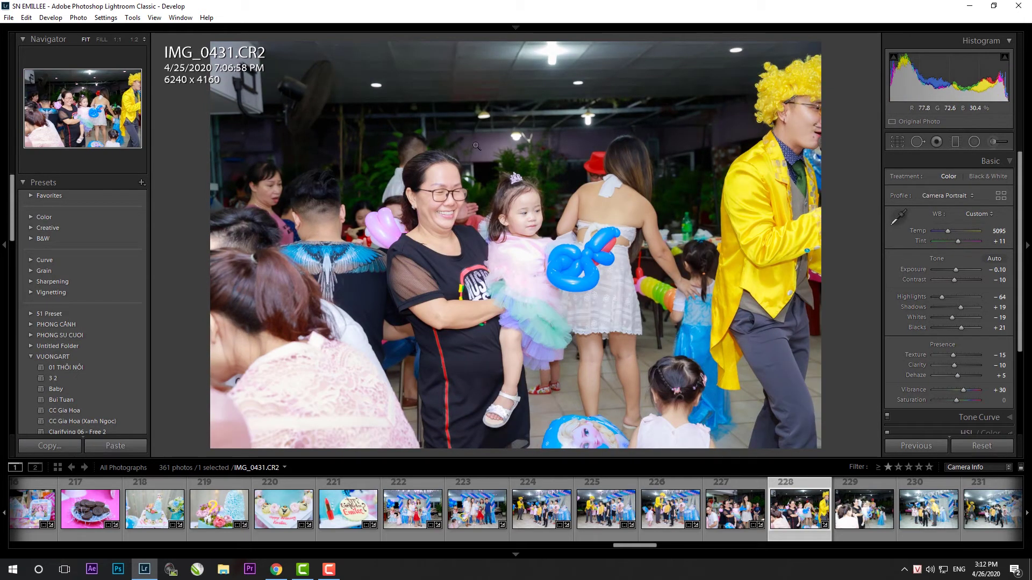
- Check the photo's sharpness at 100% and remove the rejected photo from the catalogue only
click(440, 201)
click(439, 201)
key(Delete)
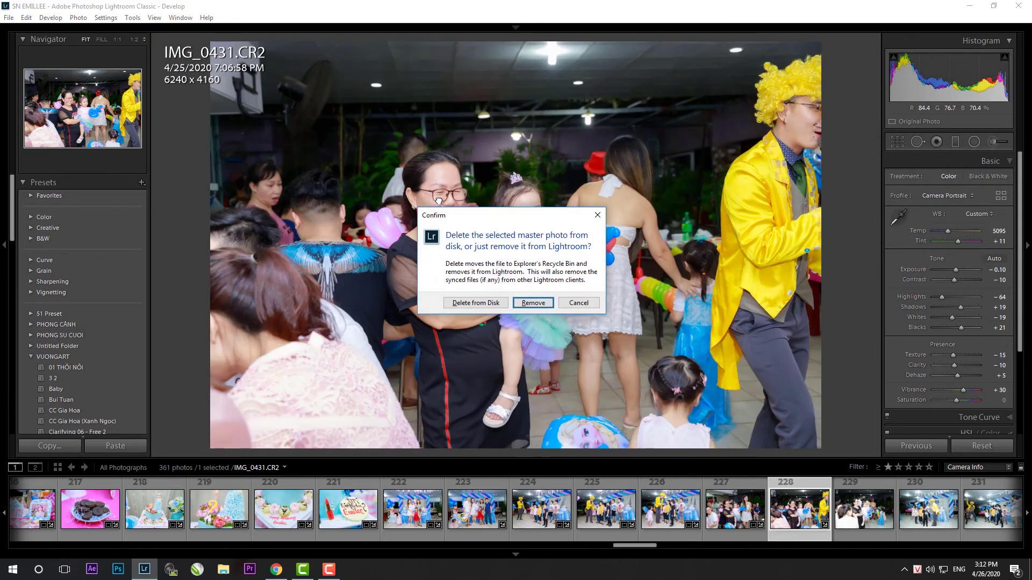
key(Return)
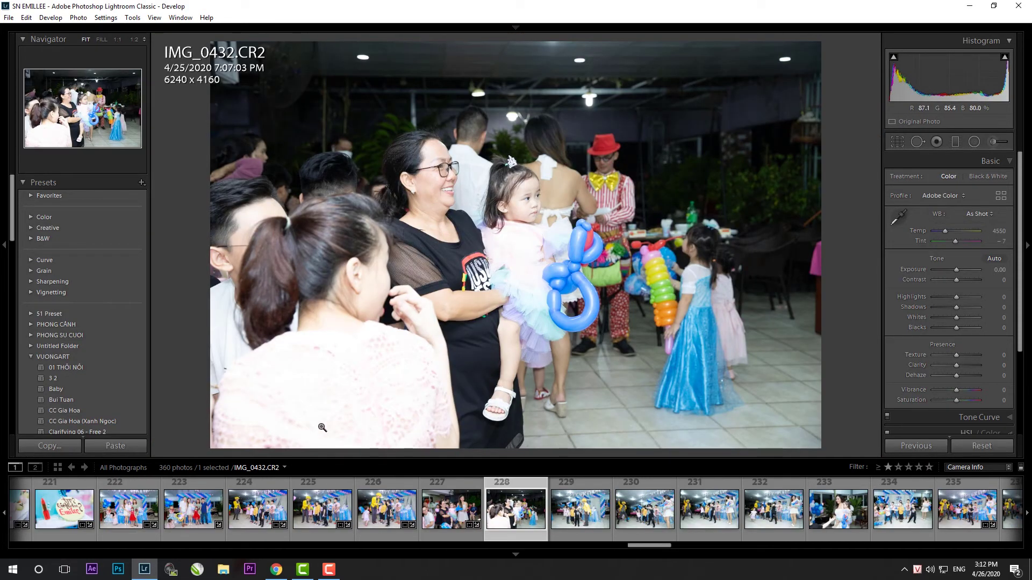
- Paste the settings onto IMG_0432, lower the blacks and shadows slightly, and tighten its crop
click(115, 446)
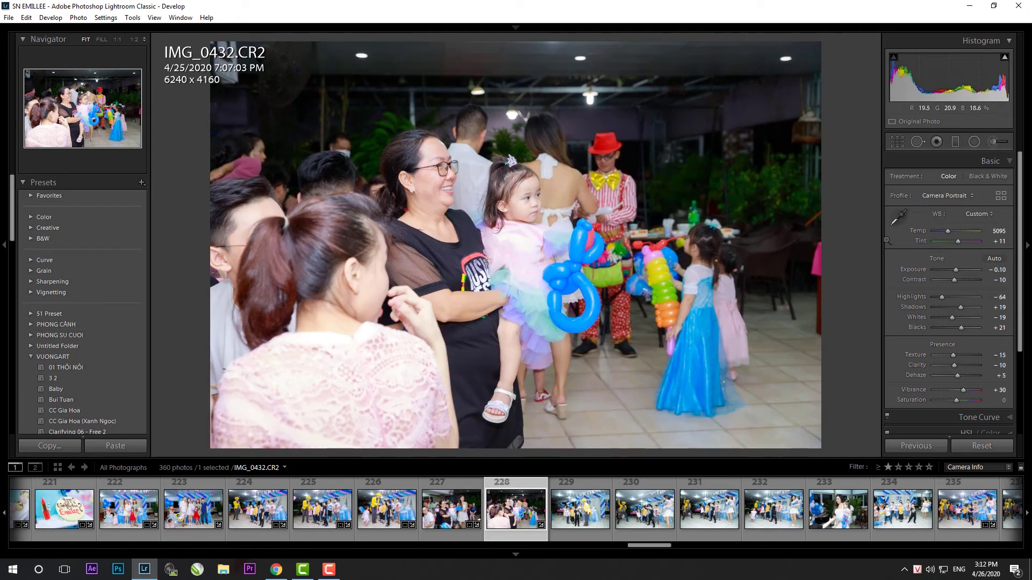
drag(960, 331, 958, 330)
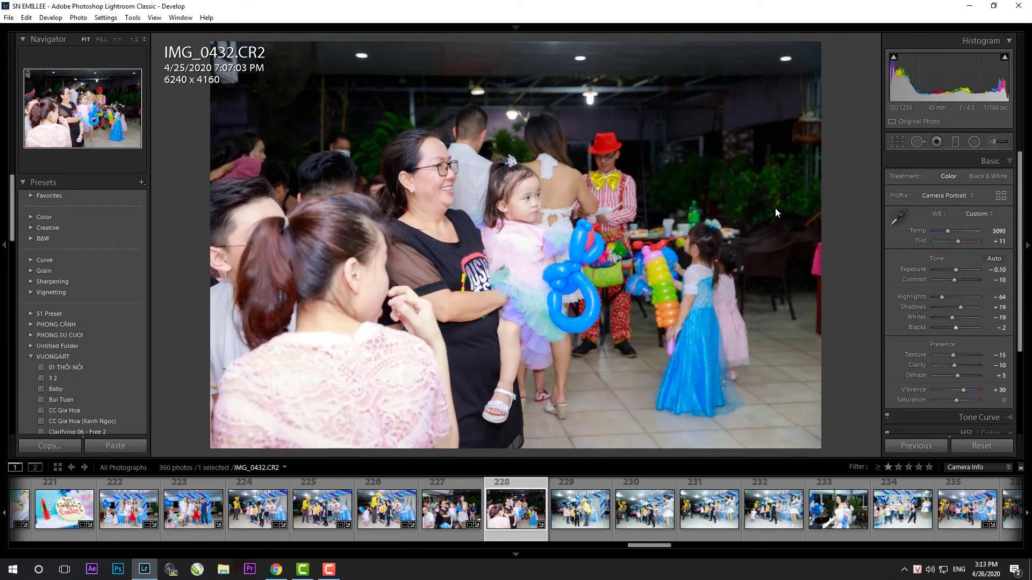
key(r)
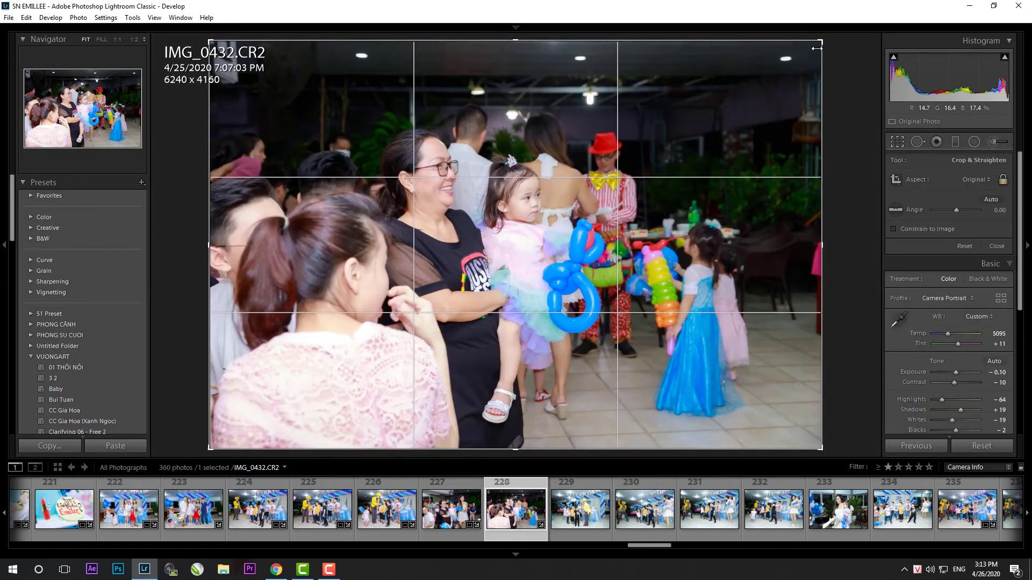
drag(820, 45, 780, 68)
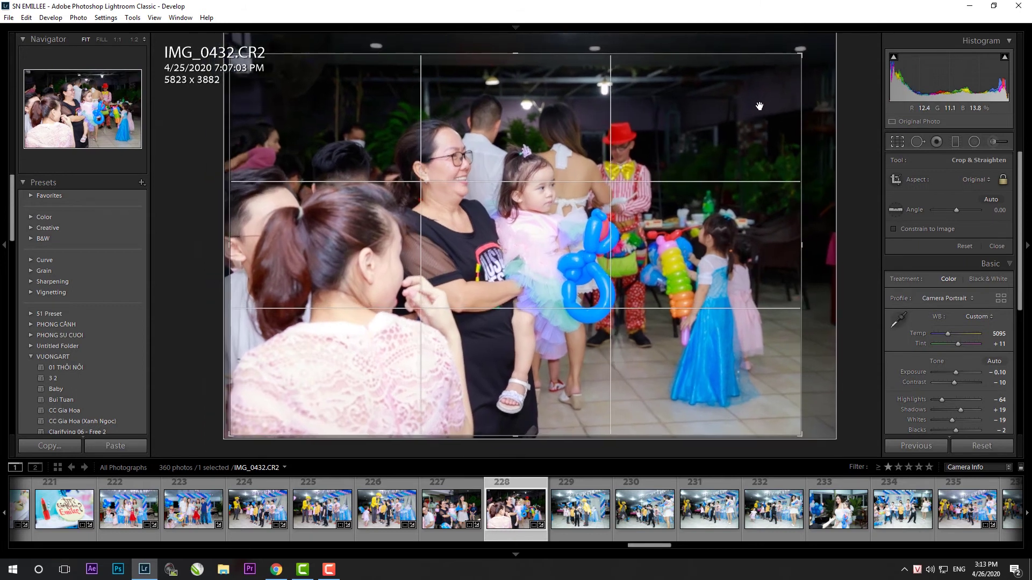
key(Return)
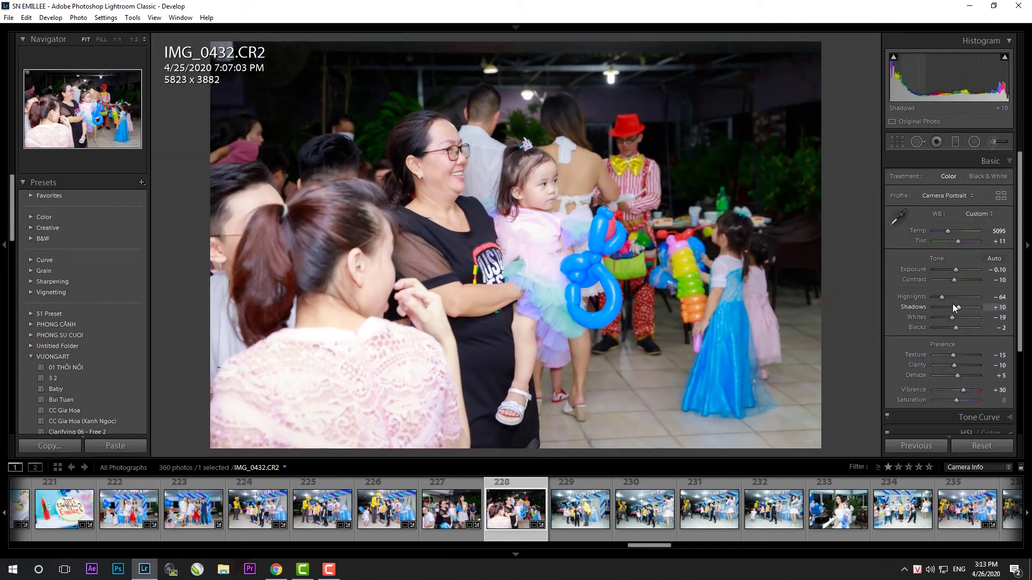
drag(942, 296, 944, 297)
- Straighten-crop IMG_0433, then paste settings onto IMG_0434 with slightly lower blacks
click(580, 508)
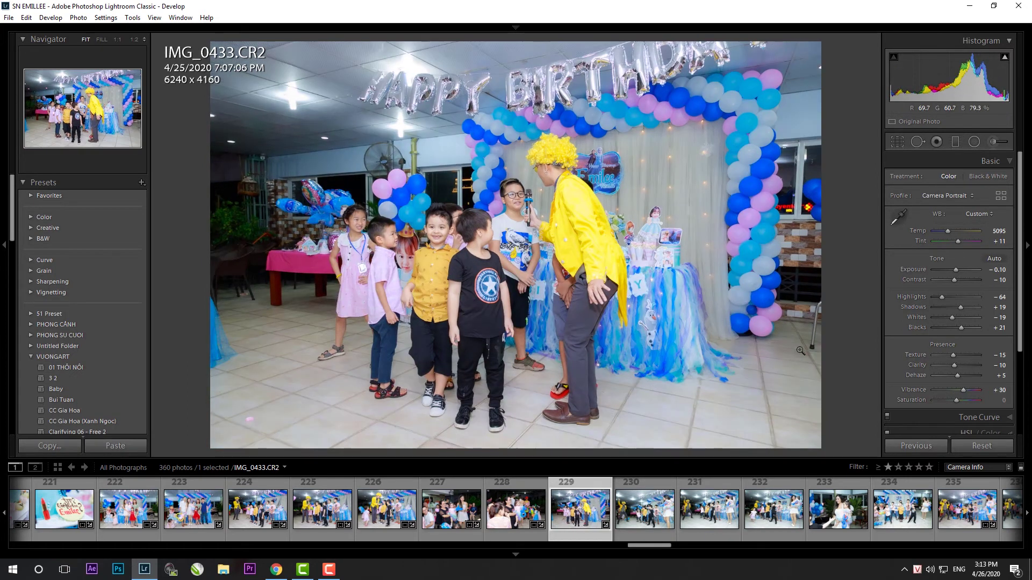
key(r)
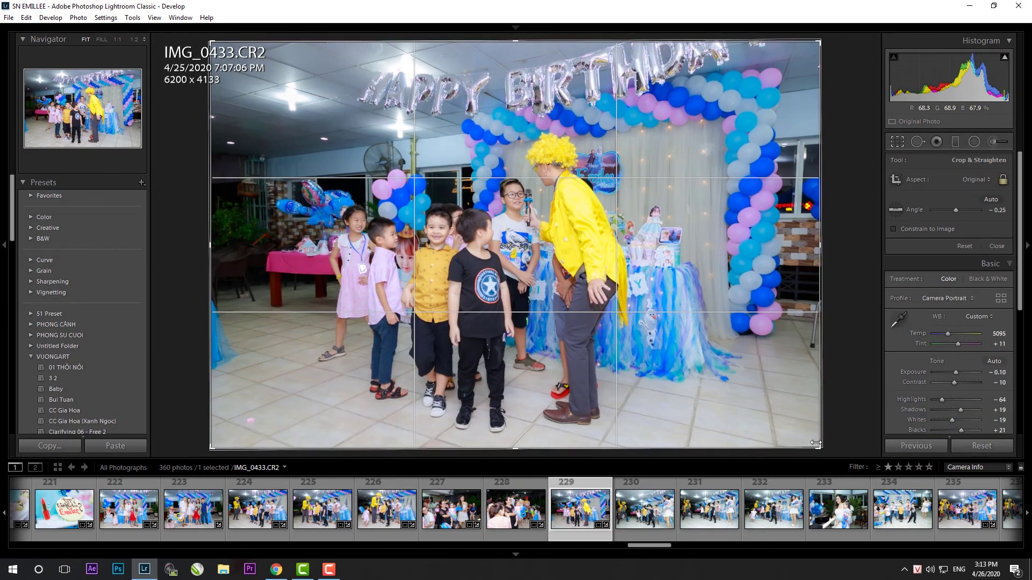
key(Return)
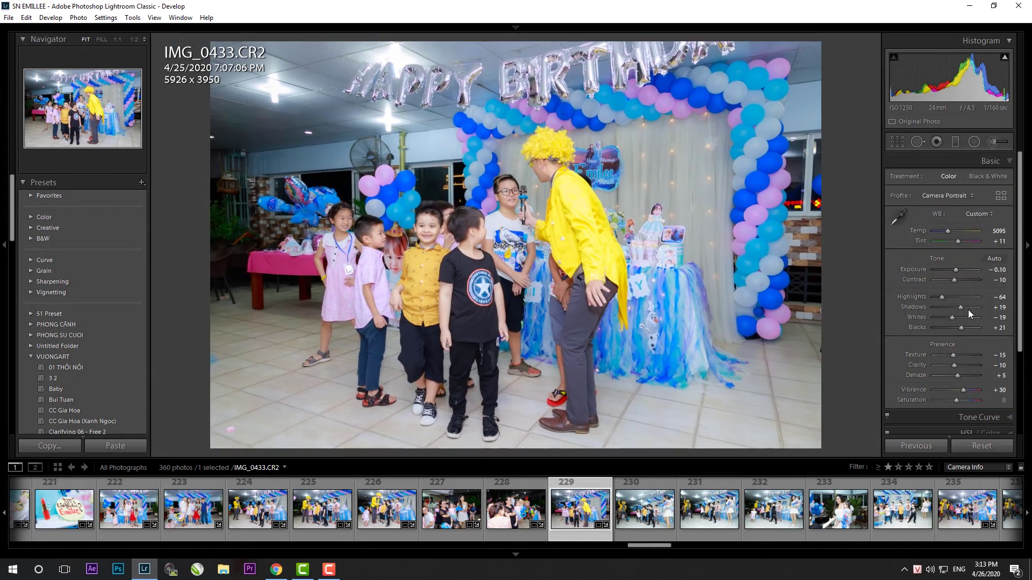
click(640, 522)
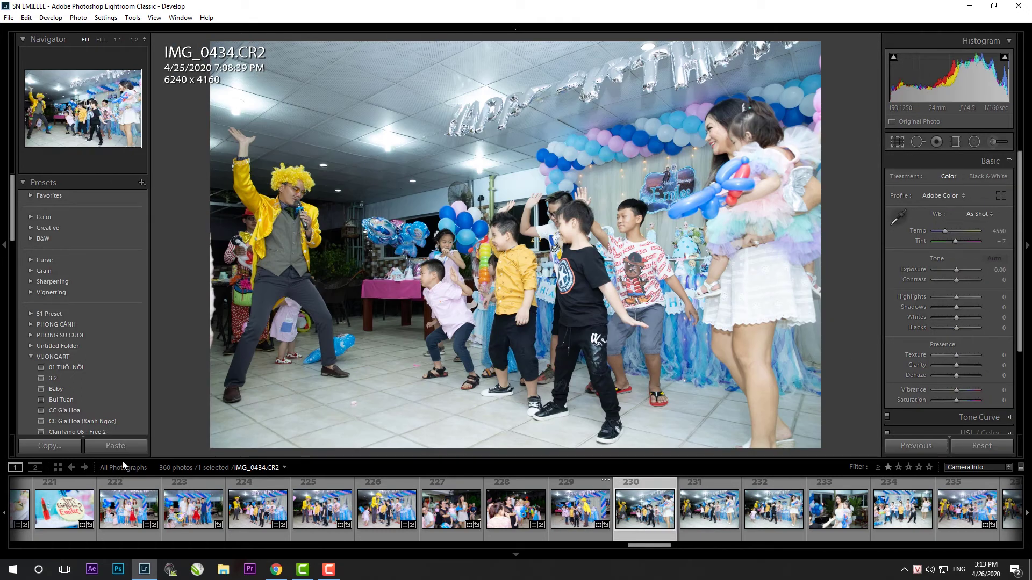
key(ctrl+shift+v)
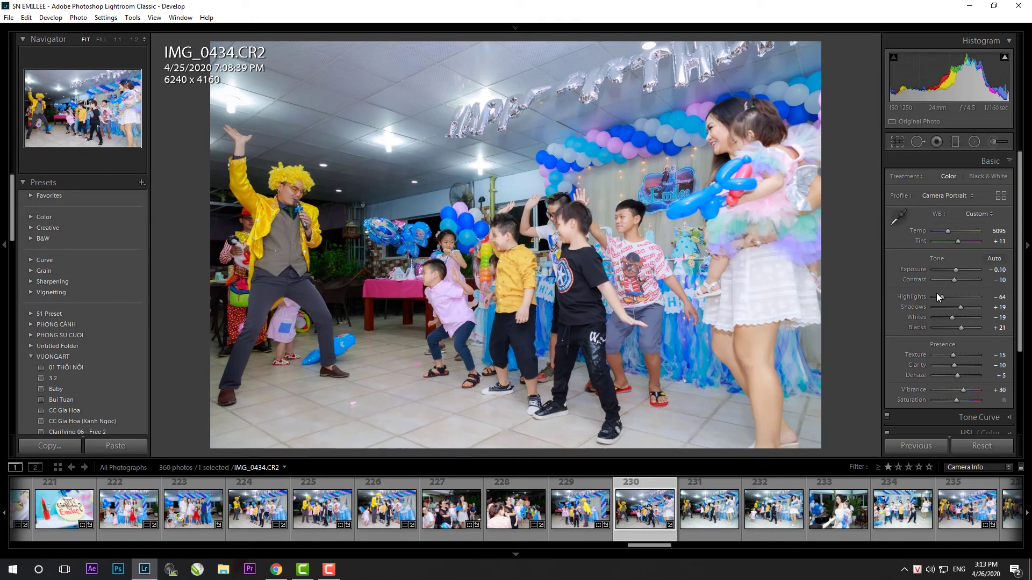
drag(959, 328, 958, 328)
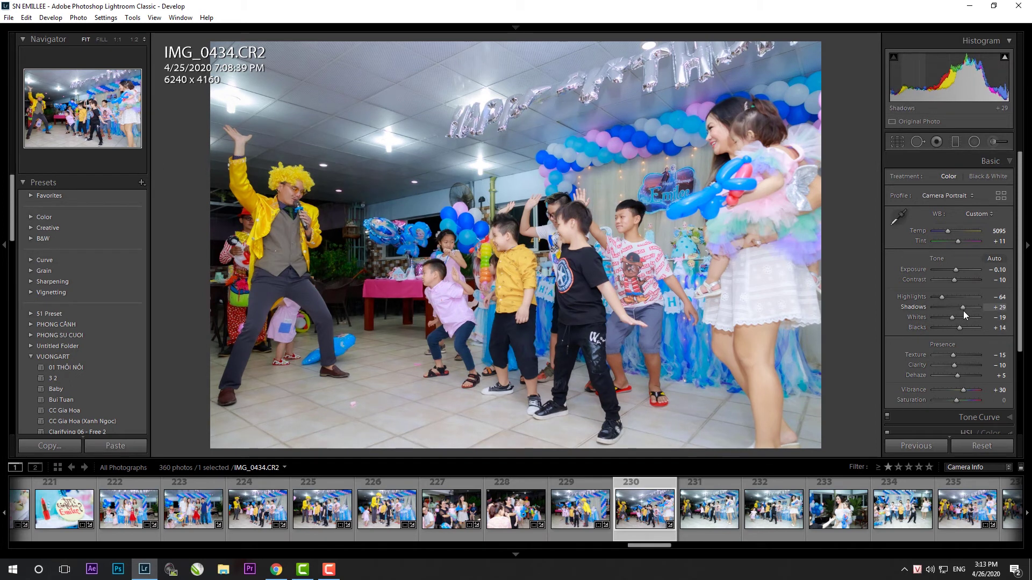
- Paste the settings onto IMG_0435, then level it and tighten its crop
key(Right)
click(128, 450)
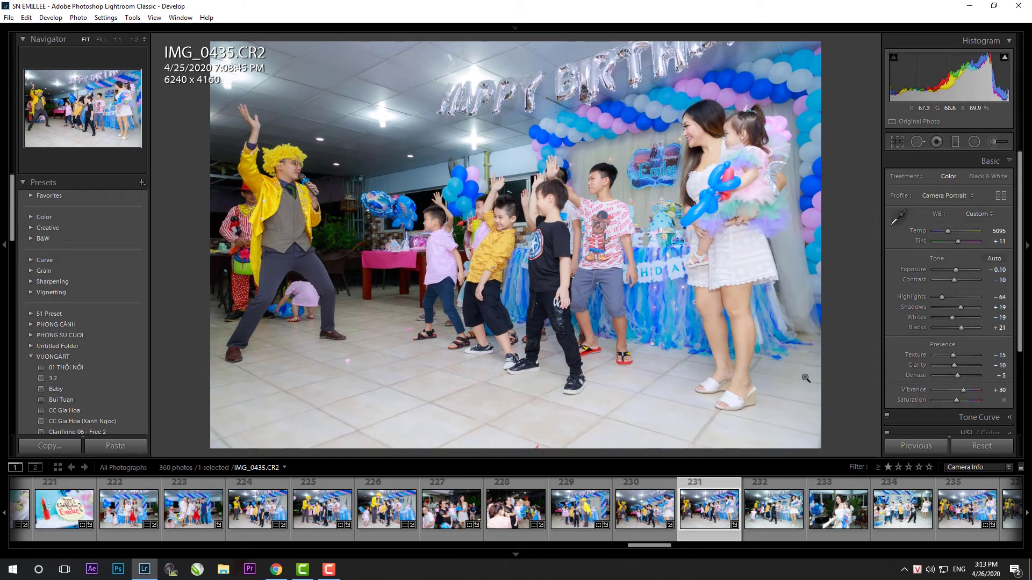
key(r)
drag(823, 452, 820, 447)
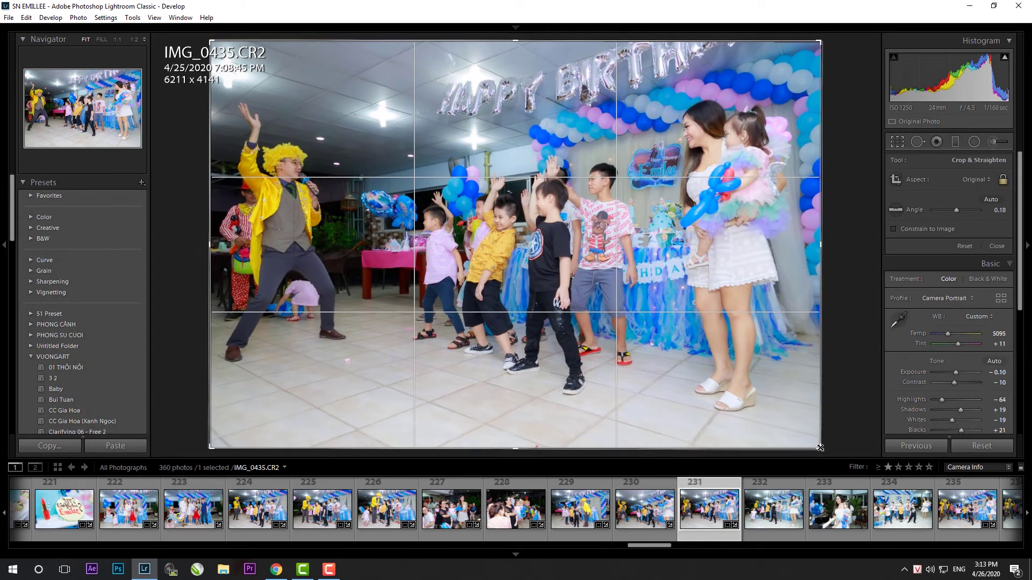
key(Return)
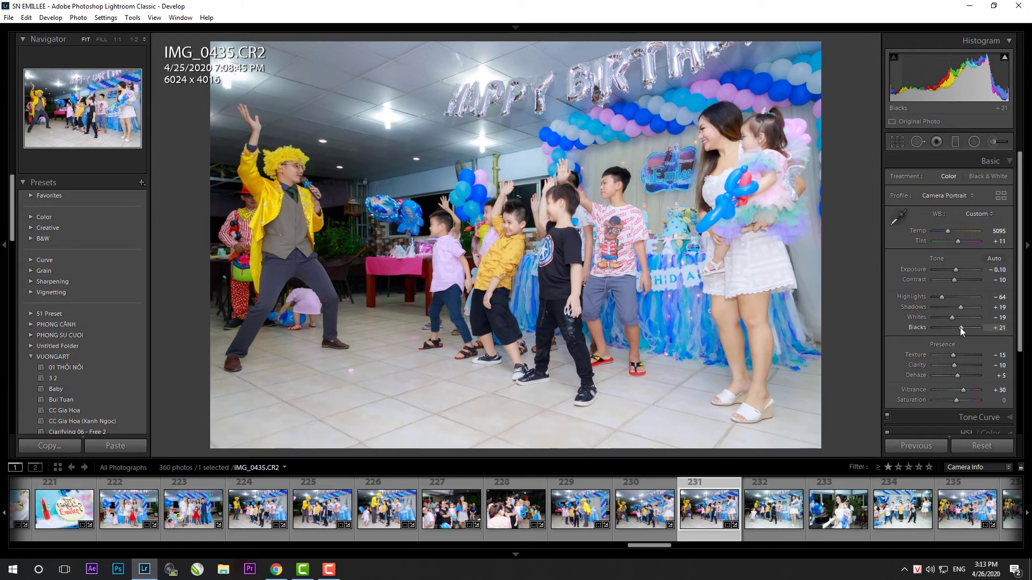
- Straighten IMG_0436 and pull its crop in from the top-left
click(751, 519)
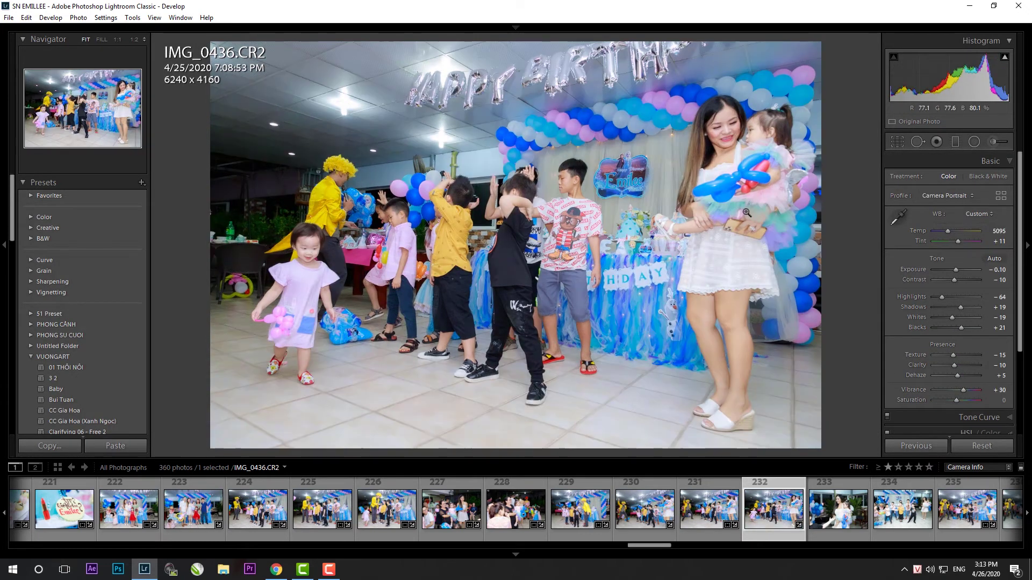
key(r)
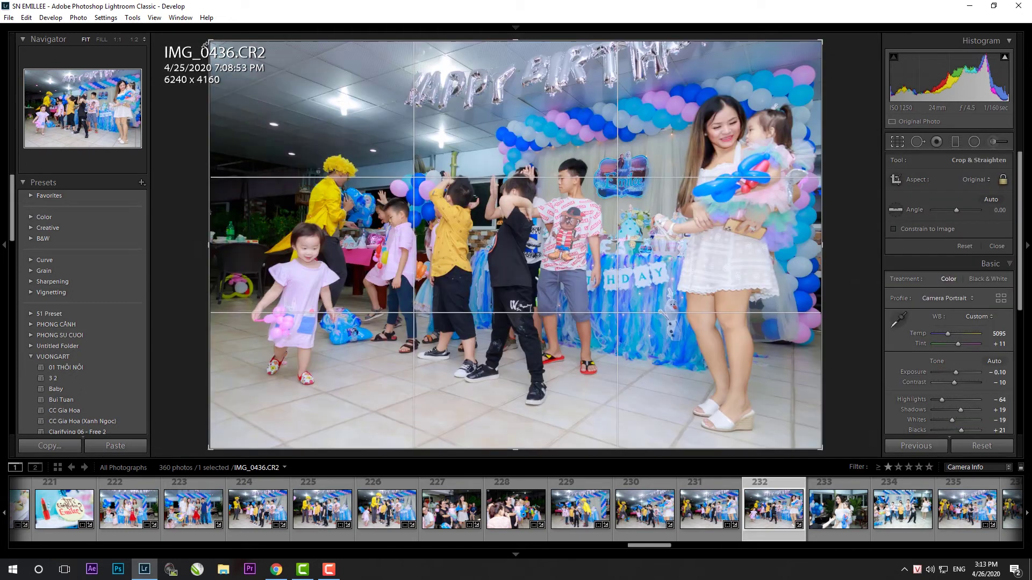
drag(197, 44, 222, 50)
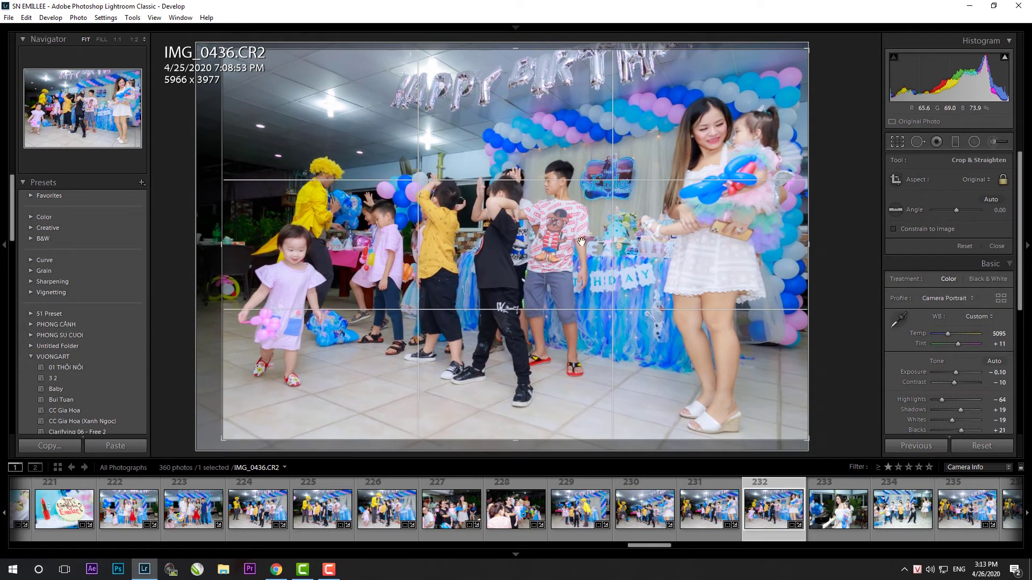
- Paste the settings onto IMG_0439, tighten its crop, and reset Exposure to zero
click(997, 246)
click(833, 524)
key(ctrl+shift+v)
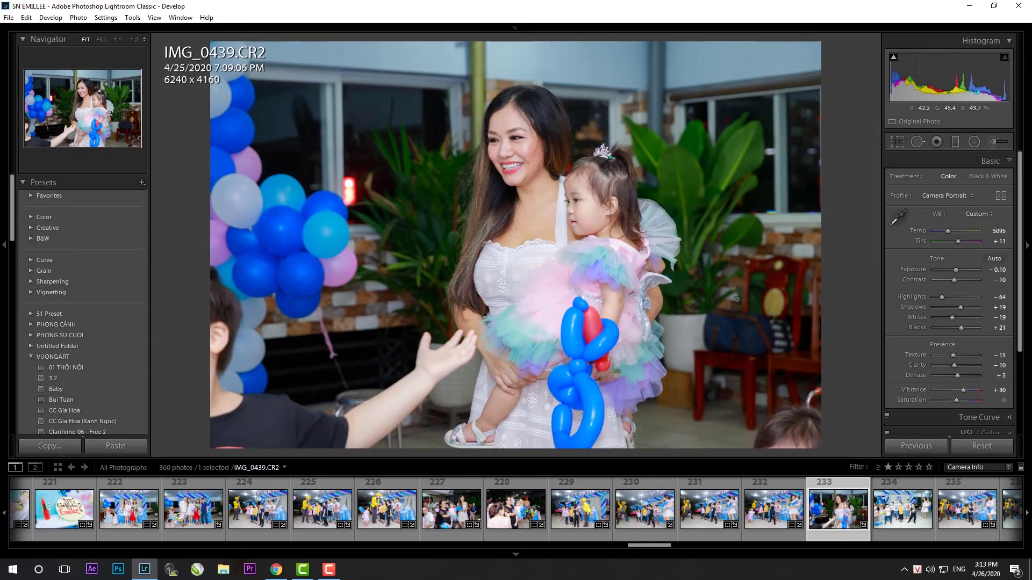
key(r)
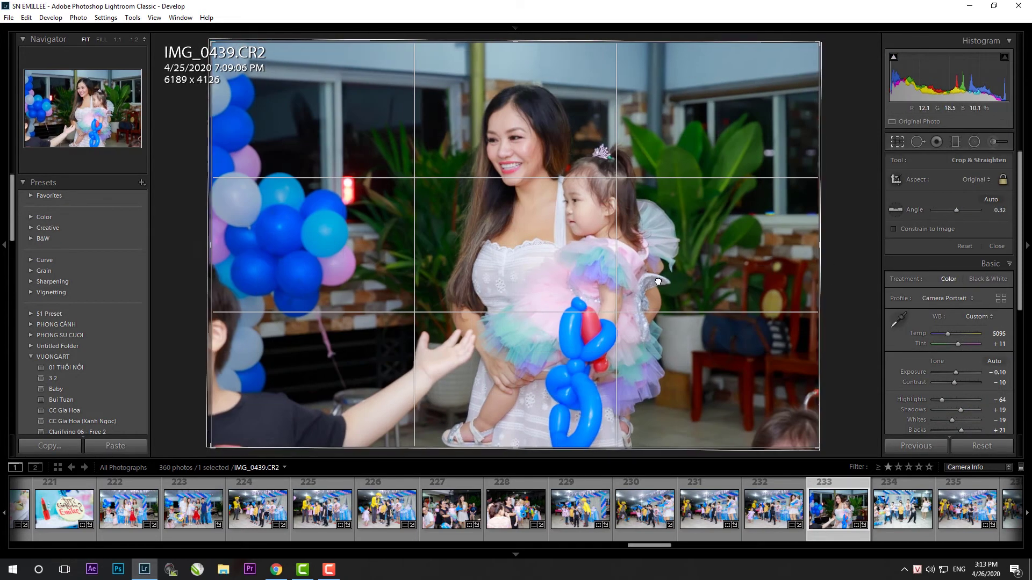
drag(813, 49, 791, 63)
key(r)
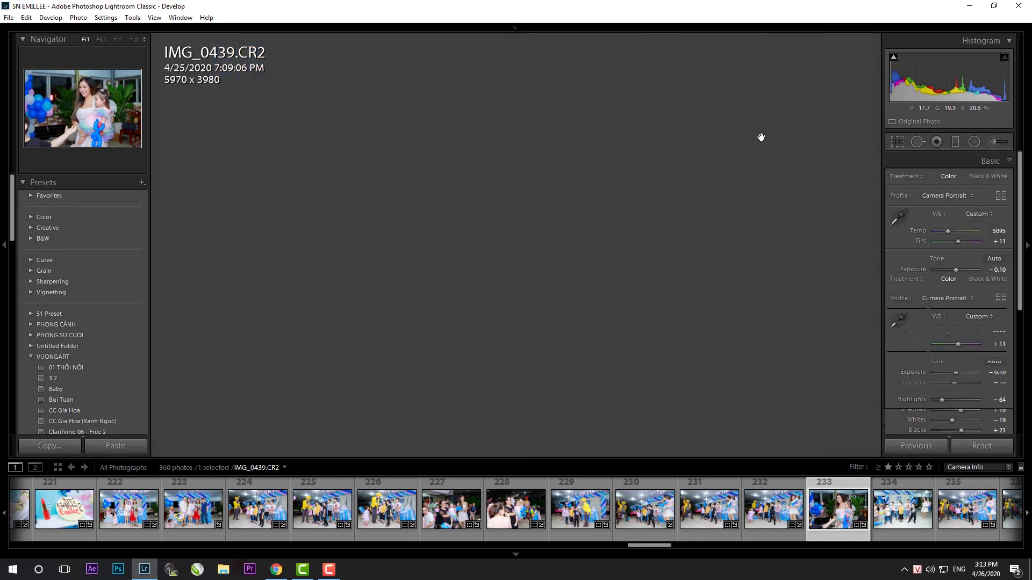
double_click(953, 272)
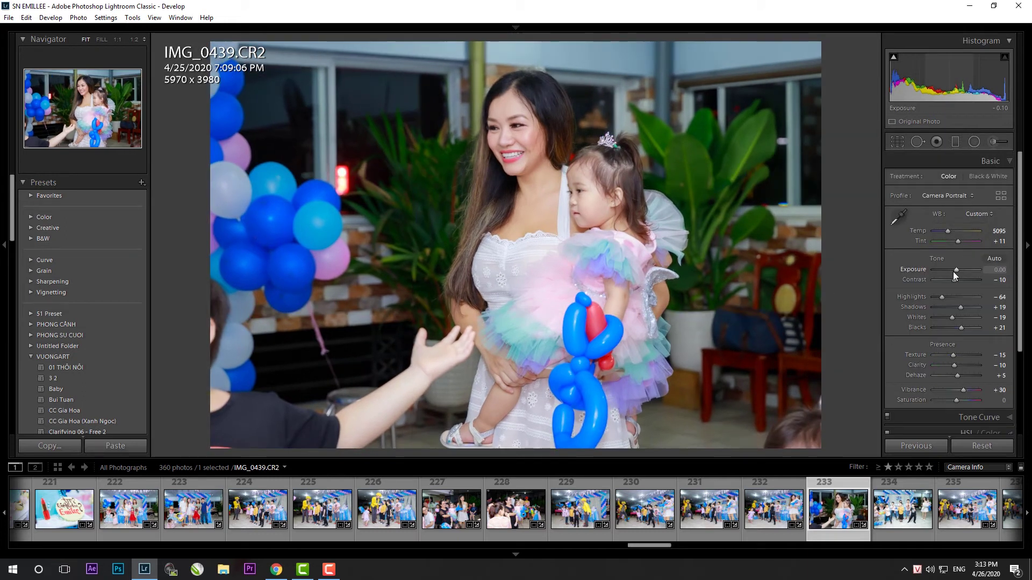
- On IMG_0441, reduce Shadows to +5 and crop to 6044 x 4030
click(873, 537)
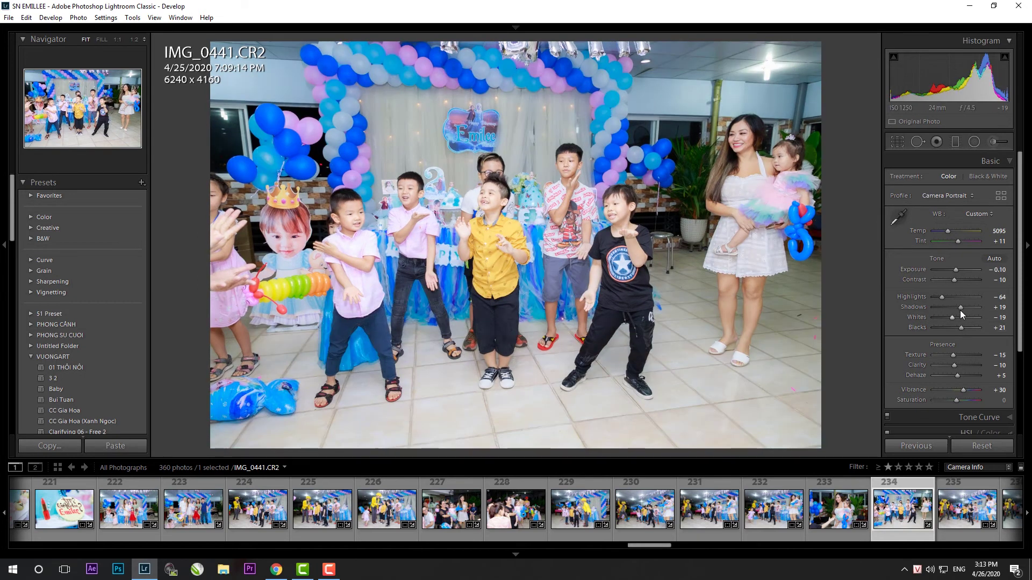
drag(961, 314, 960, 314)
key(r)
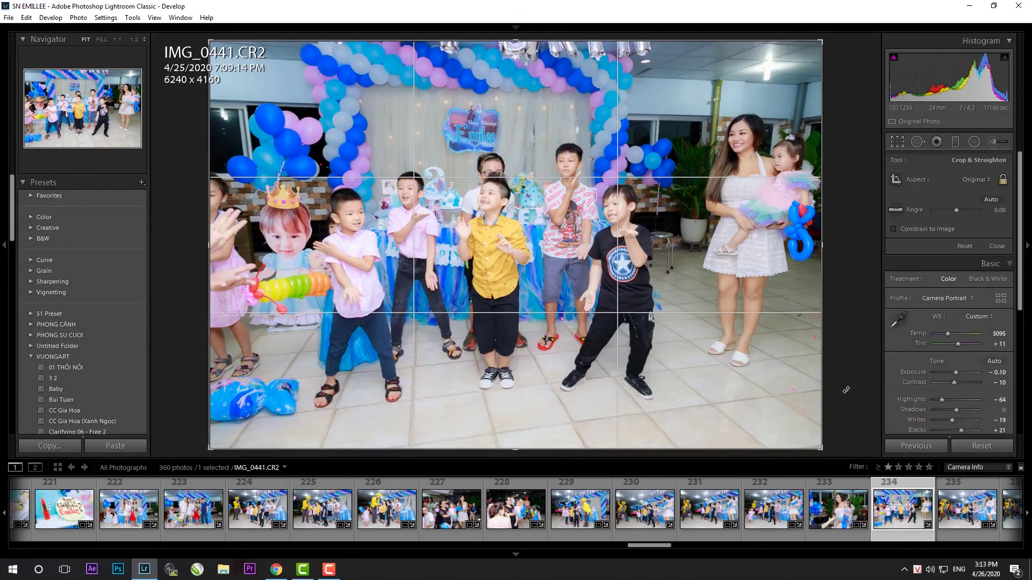
drag(220, 436, 237, 424)
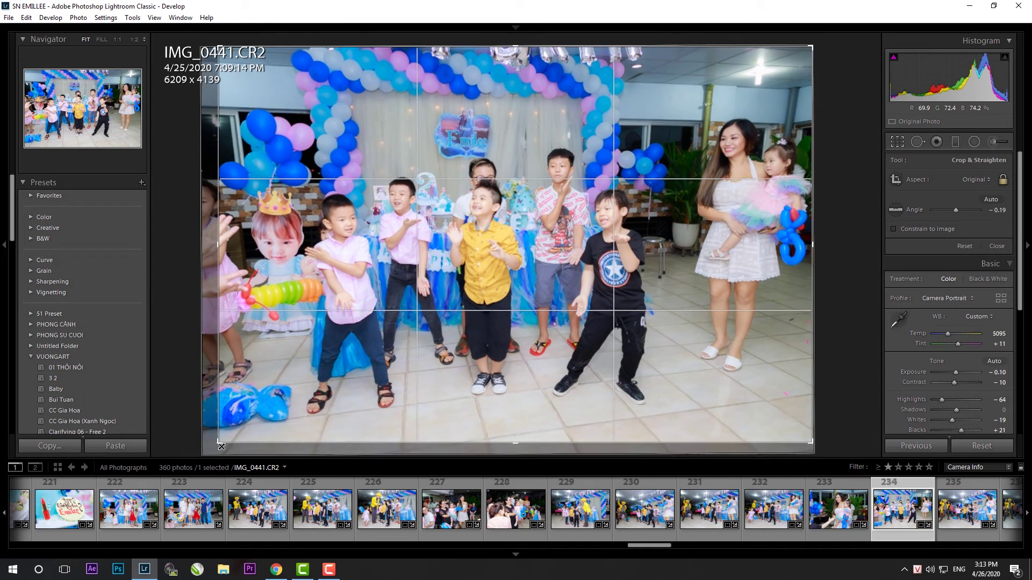
key(r)
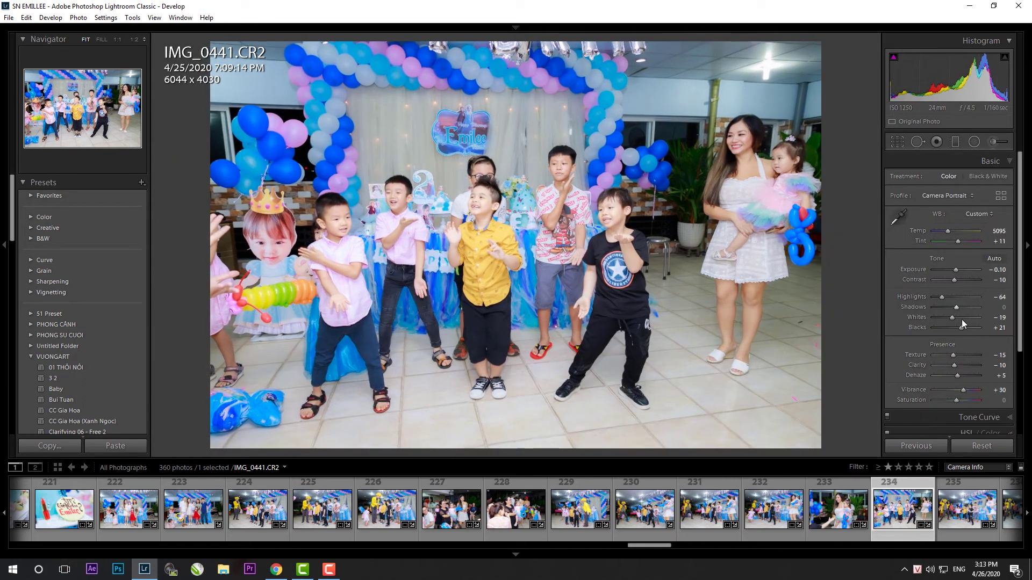
- Step through IMG_0442 and IMG_0443 to IMG_0444 and paste the settings onto it
click(989, 531)
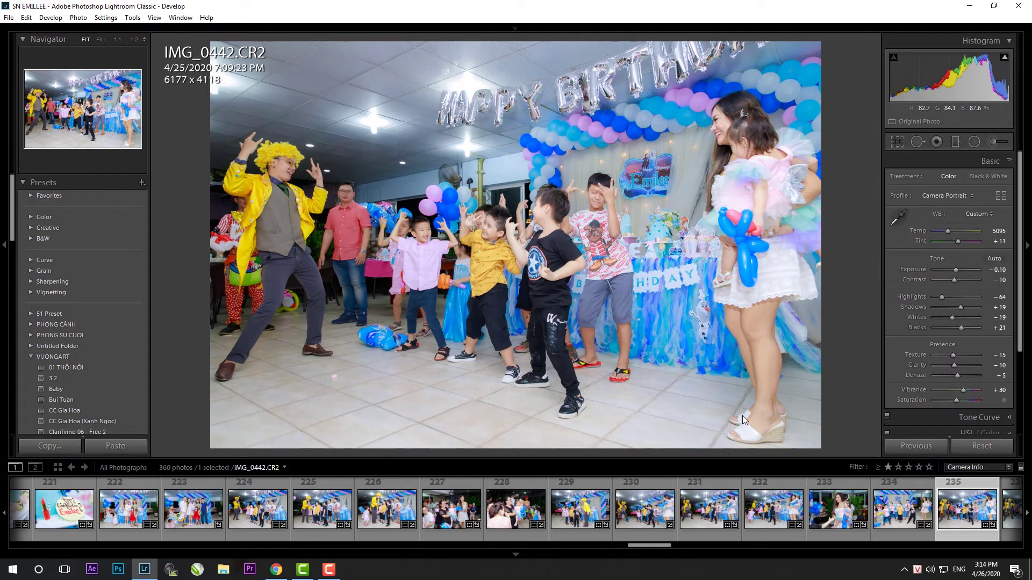
scroll(731, 529, down, 5)
click(717, 530)
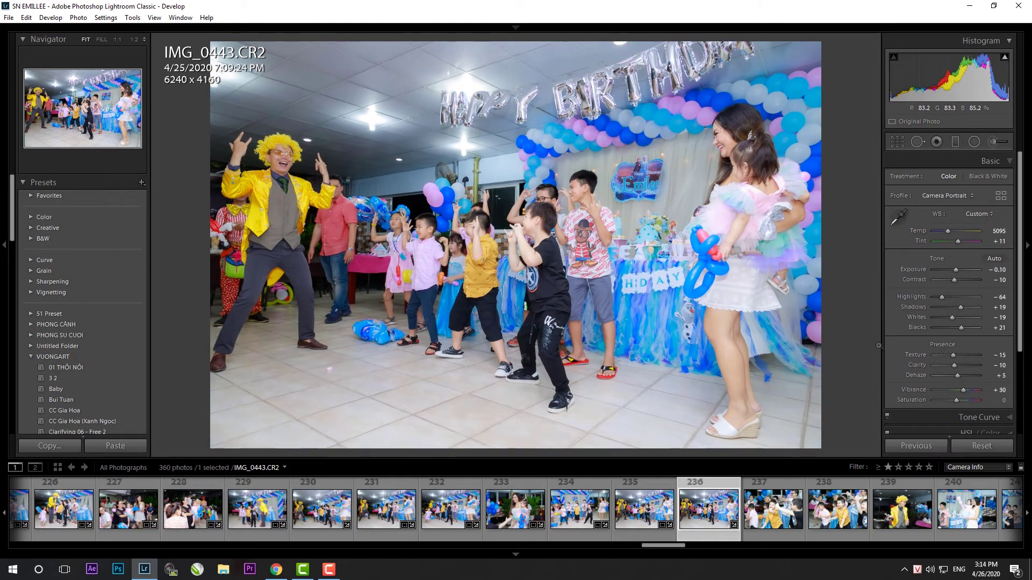
key(Right)
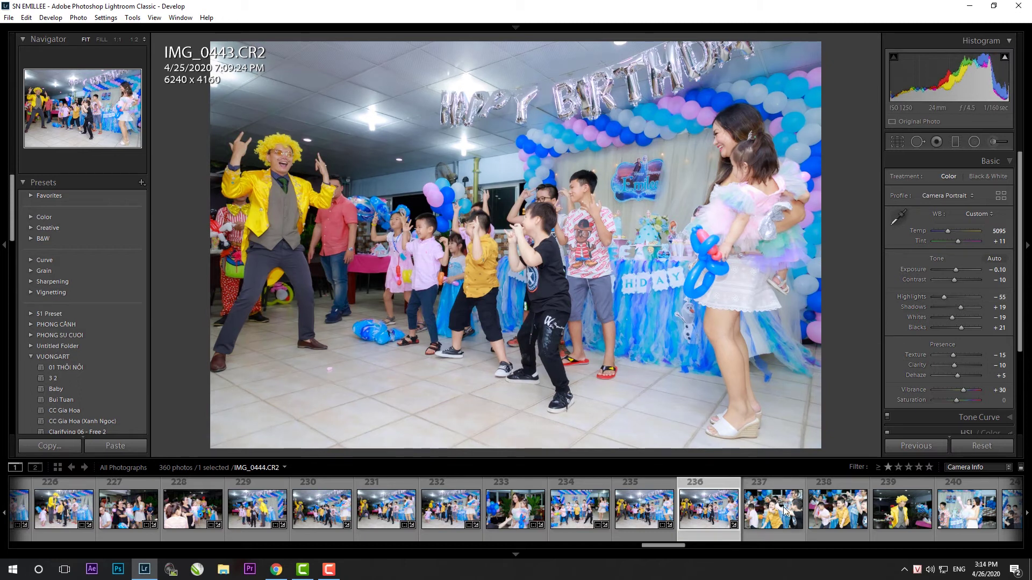
key(ctrl+shift+v)
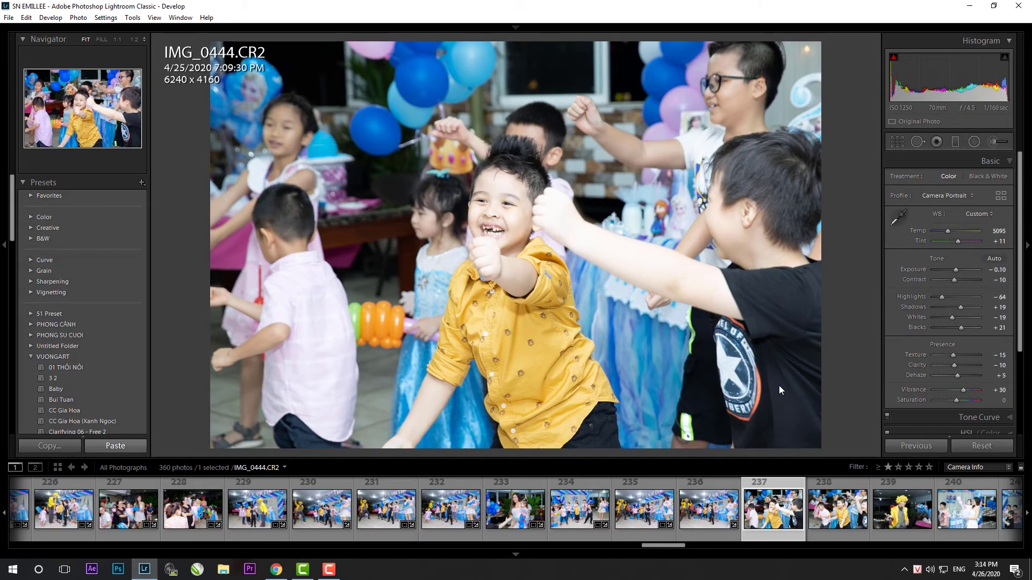
- Level and crop IMG_0444, then paste the settings onto IMG_0445 and level it too
key(r)
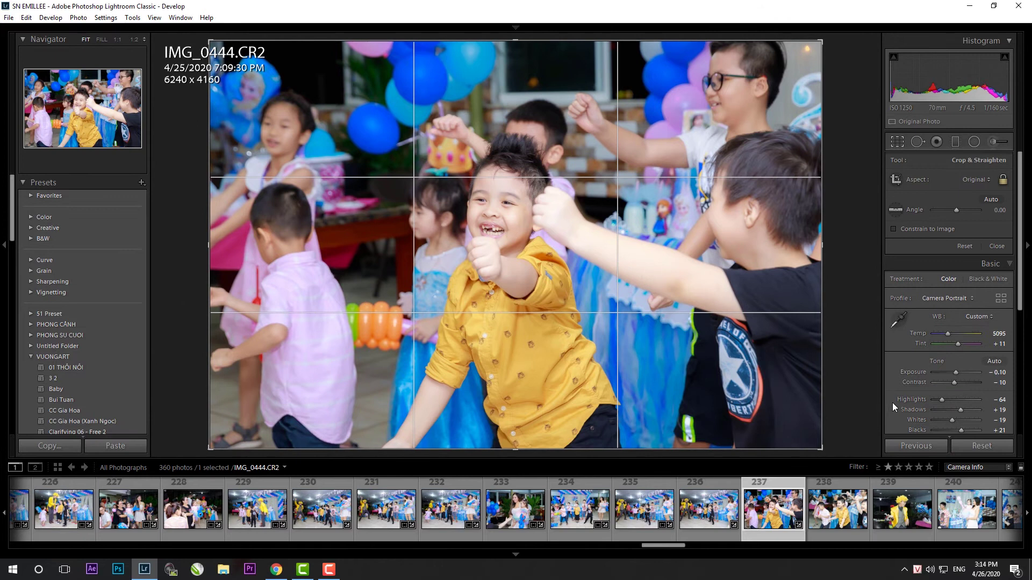
drag(885, 406, 856, 414)
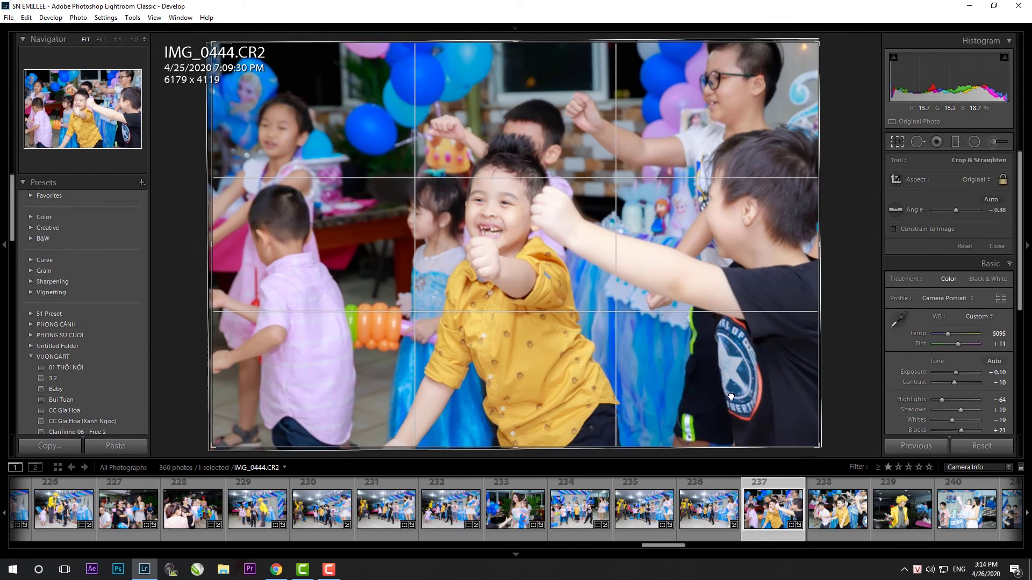
key(r)
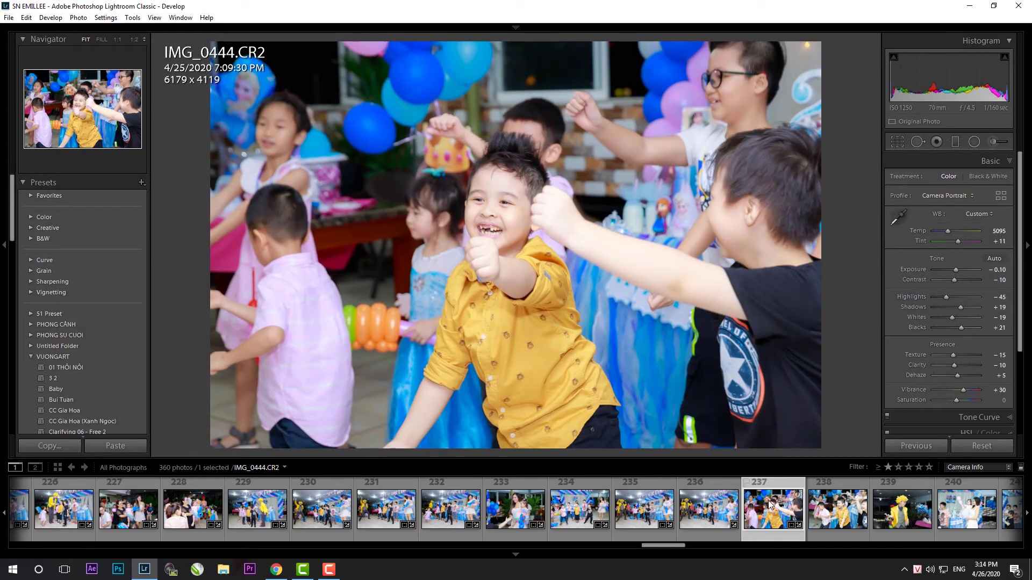
click(837, 508)
key(ctrl+shift+v)
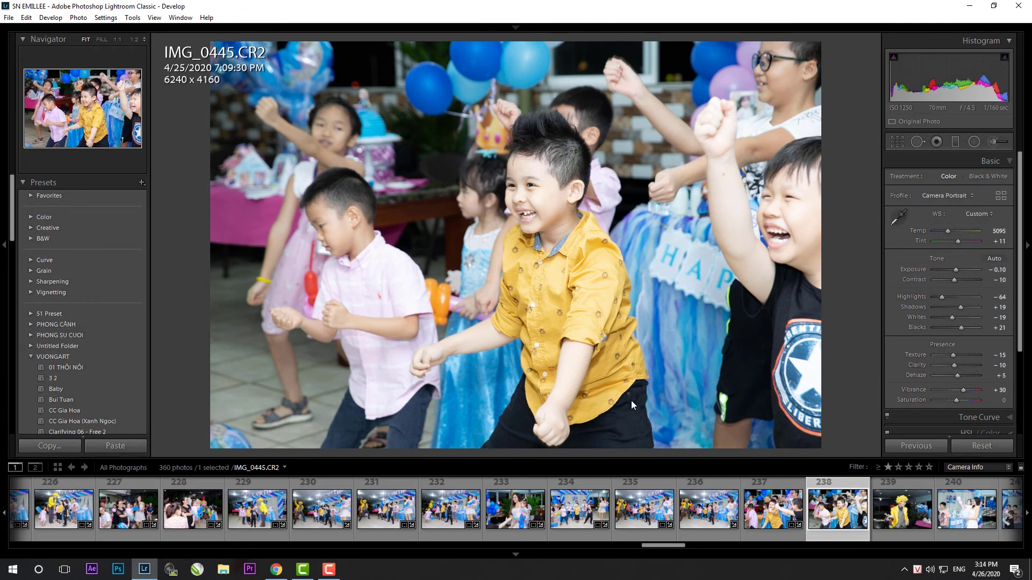
key(r)
drag(752, 366, 763, 376)
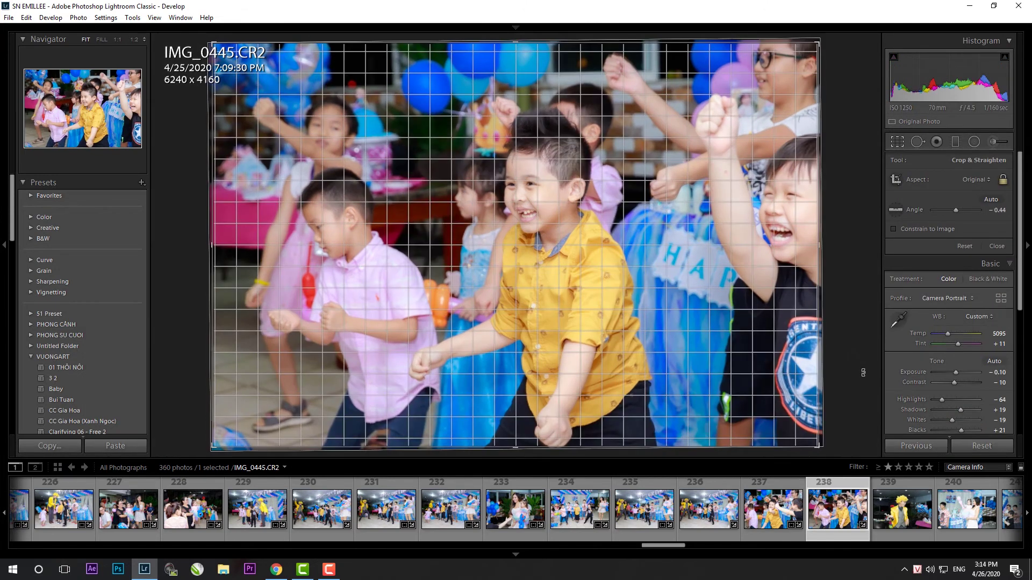
key(r)
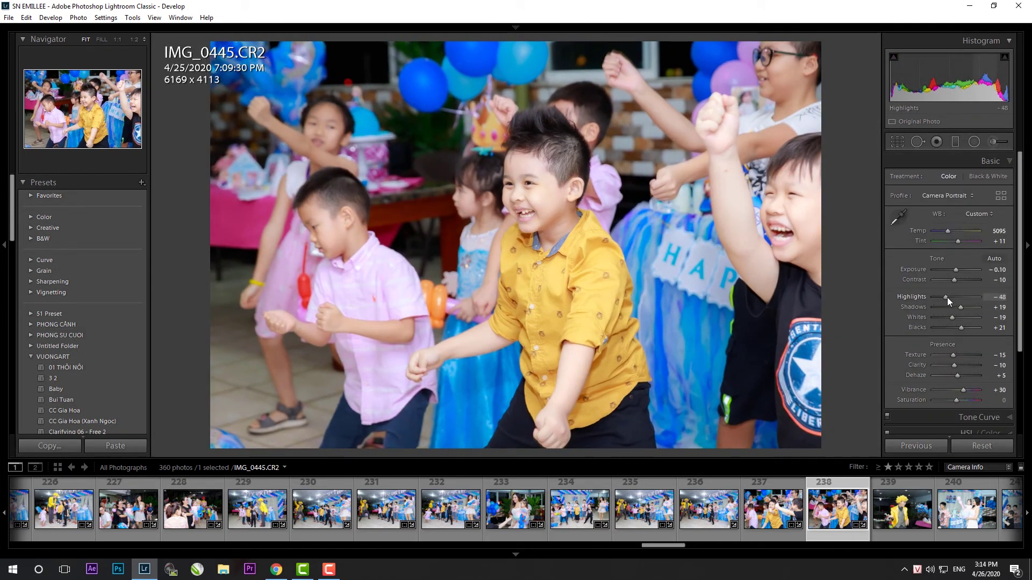
- Rotate IMG_0446 level and tighten its crop
key(Right)
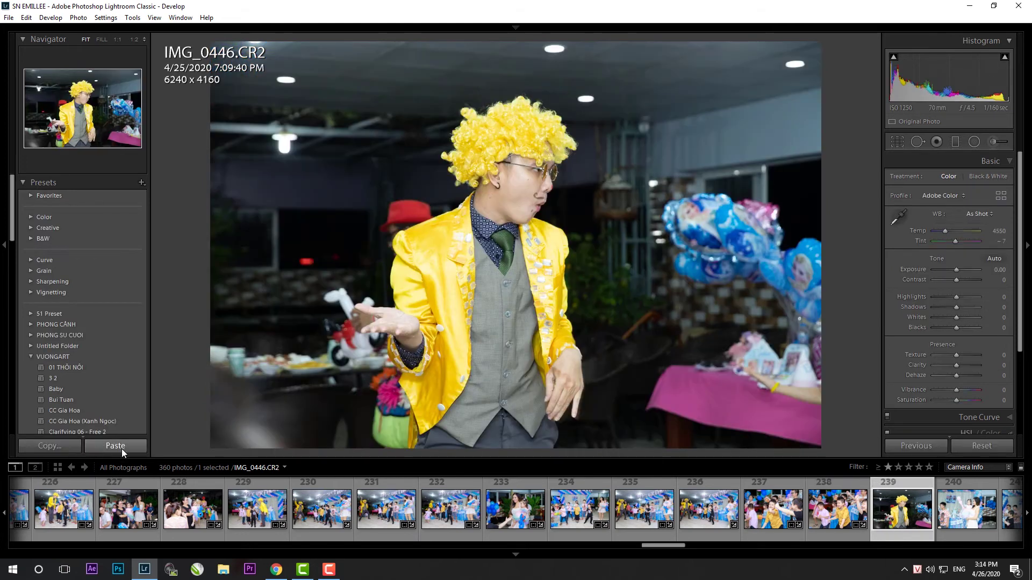
key(r)
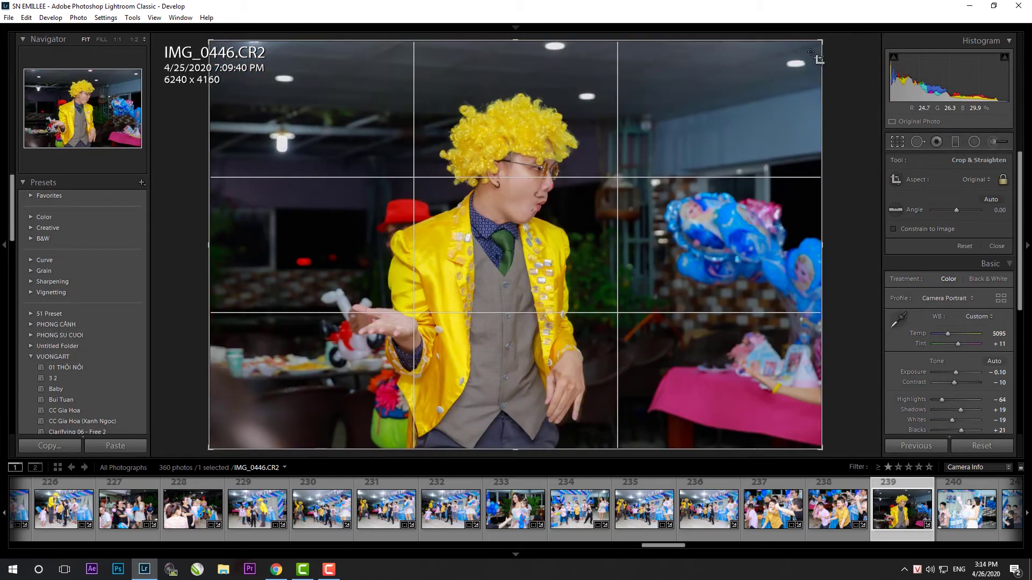
drag(839, 172, 878, 341)
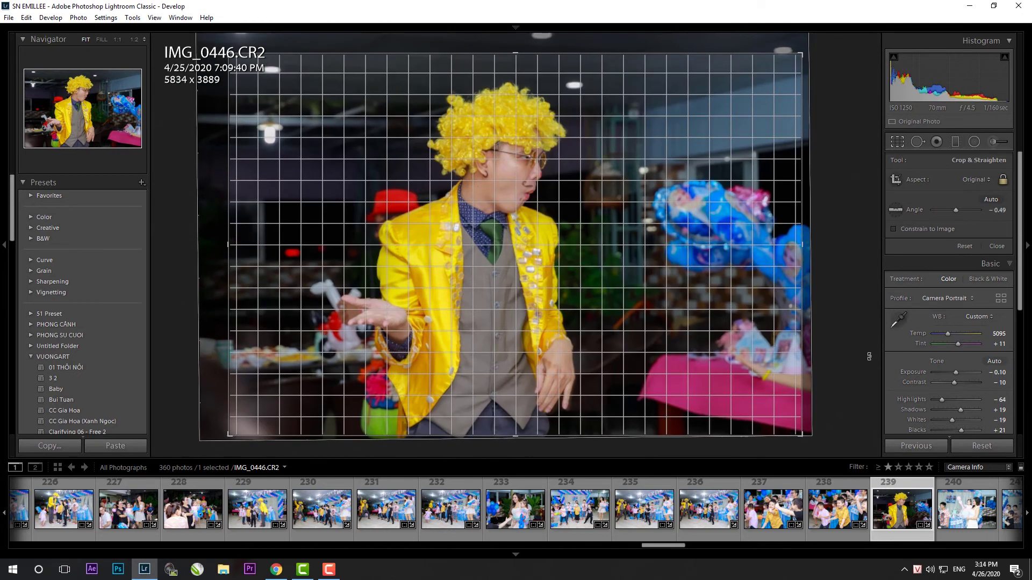
key(Return)
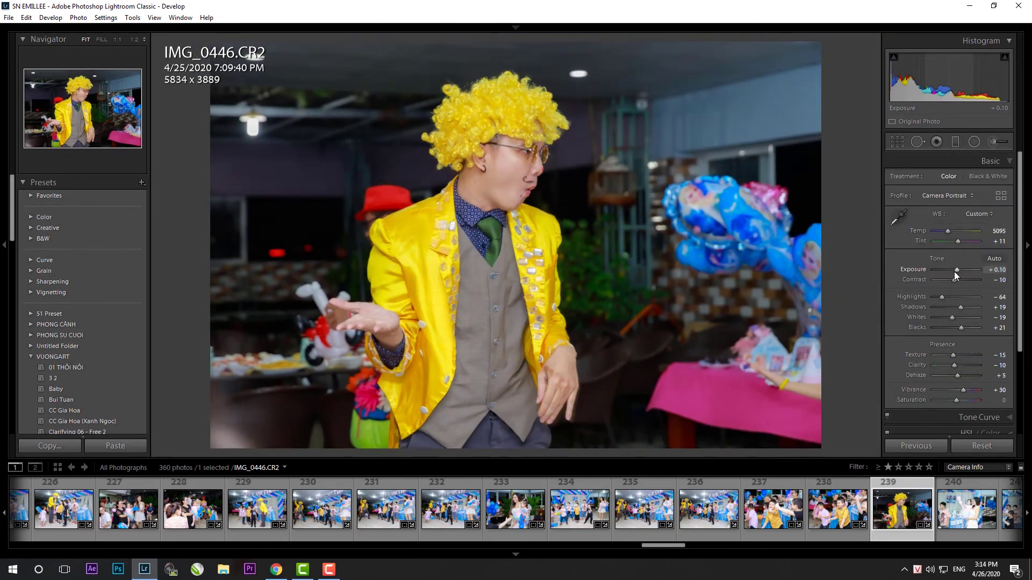
- Paste the settings onto IMG_0448, rotate it level, and crop to 5920 x 3947
scroll(699, 510, down, 3)
click(664, 532)
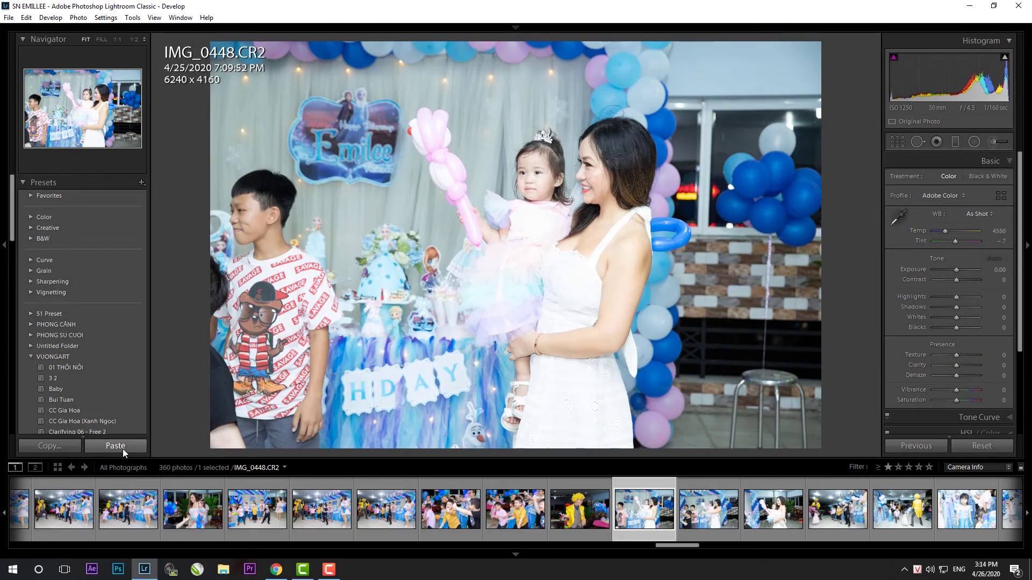
click(123, 448)
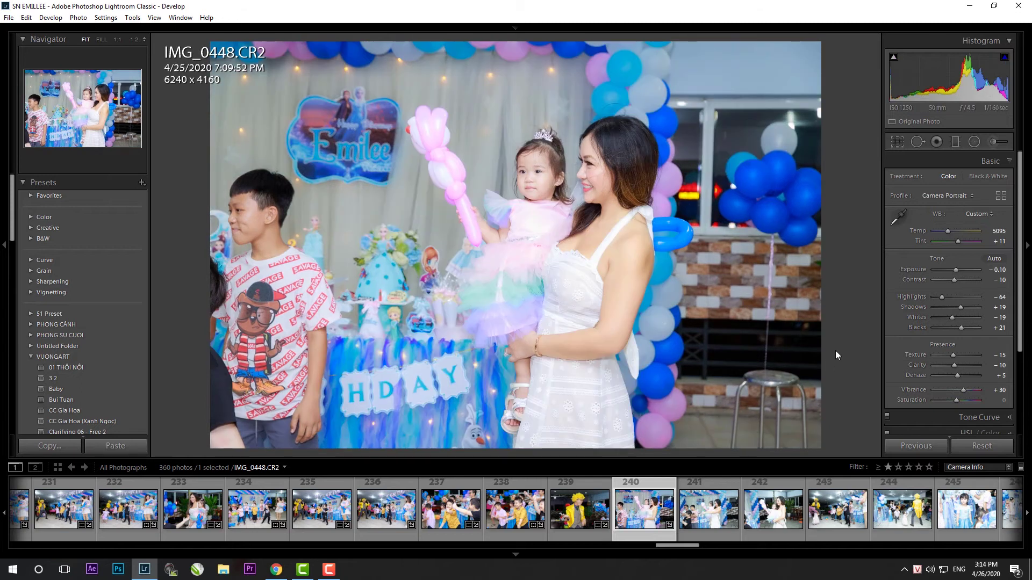
key(r)
drag(835, 350, 796, 334)
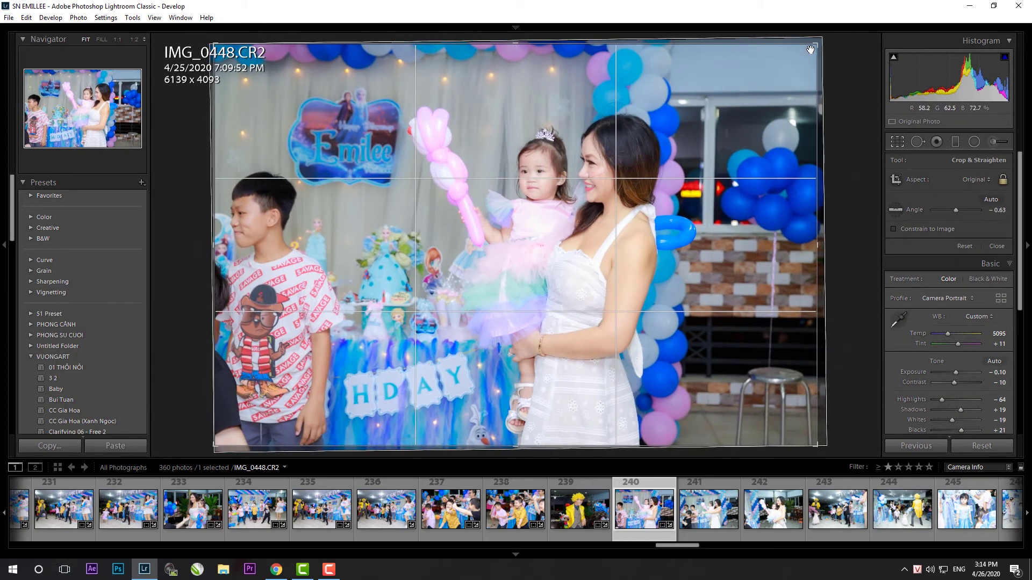
drag(810, 50, 806, 70)
key(Return)
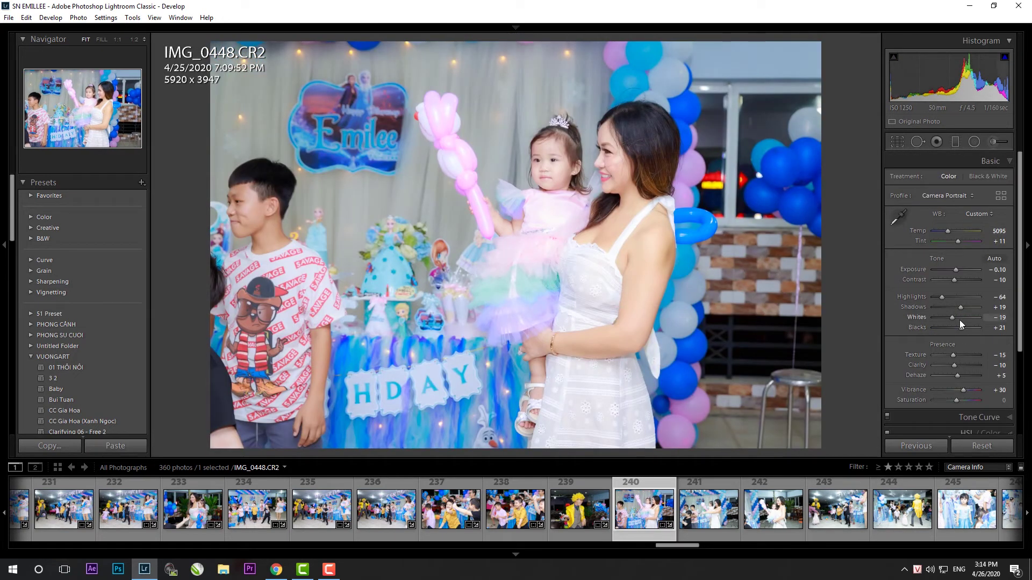
- On IMG_0448, reset Blacks to 0 and set Shadows +10 and Highlights -79, then open IMG_0449
double_click(962, 326)
drag(959, 307, 957, 306)
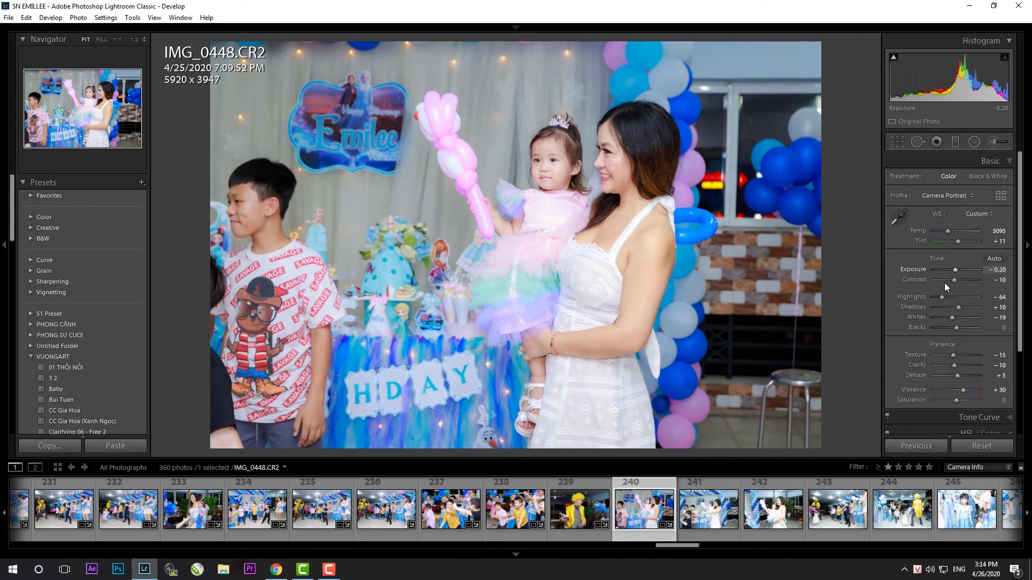
drag(941, 298, 937, 298)
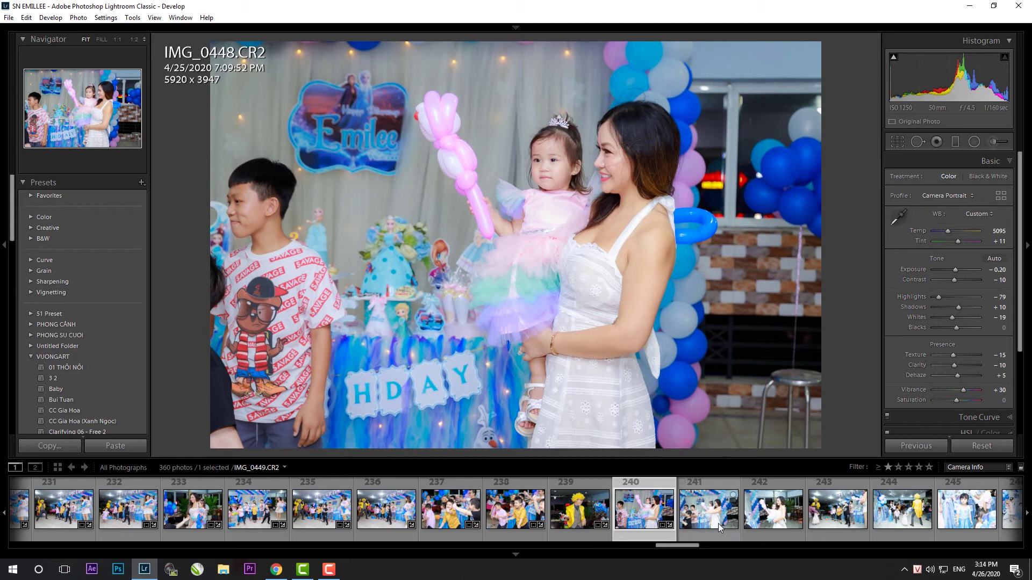
click(718, 523)
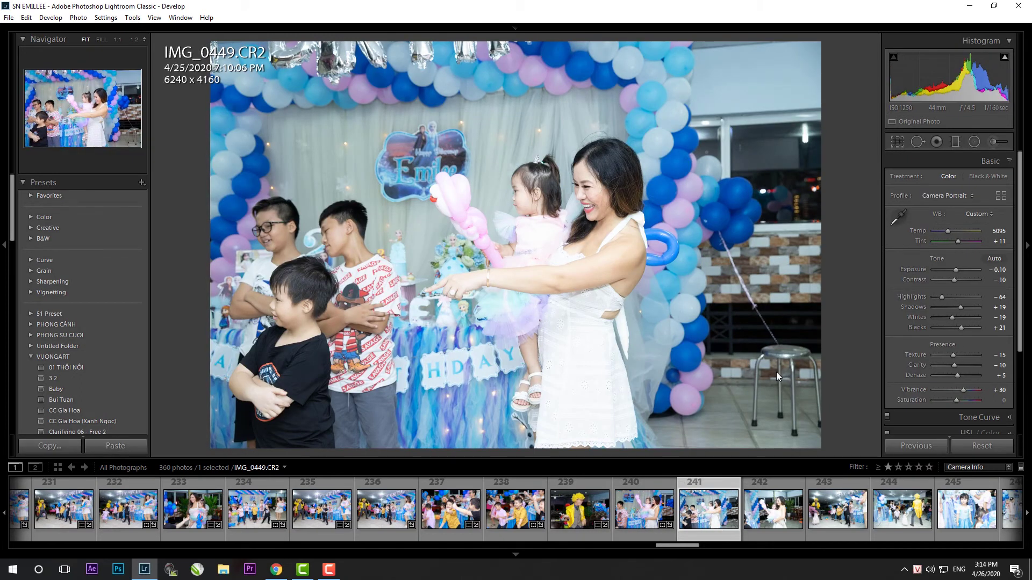
- Straighten IMG_0449 and tighten its crop to trim the edges
key(r)
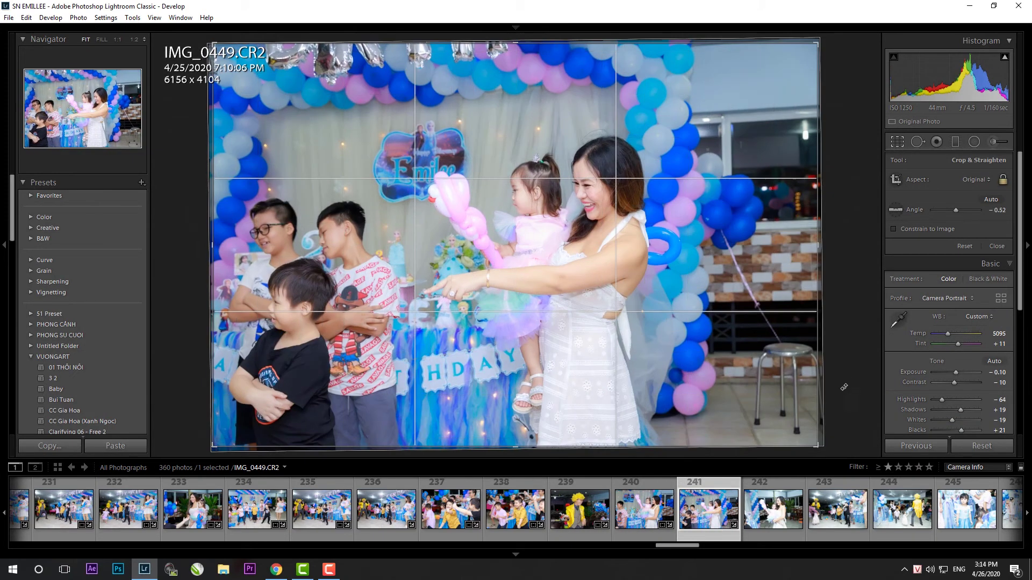
drag(821, 41, 789, 60)
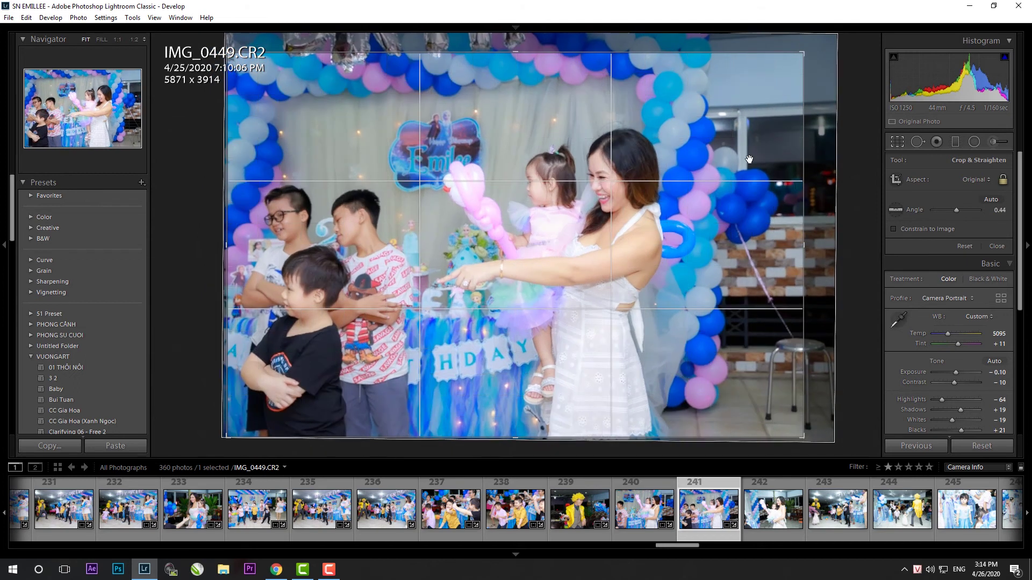
key(r)
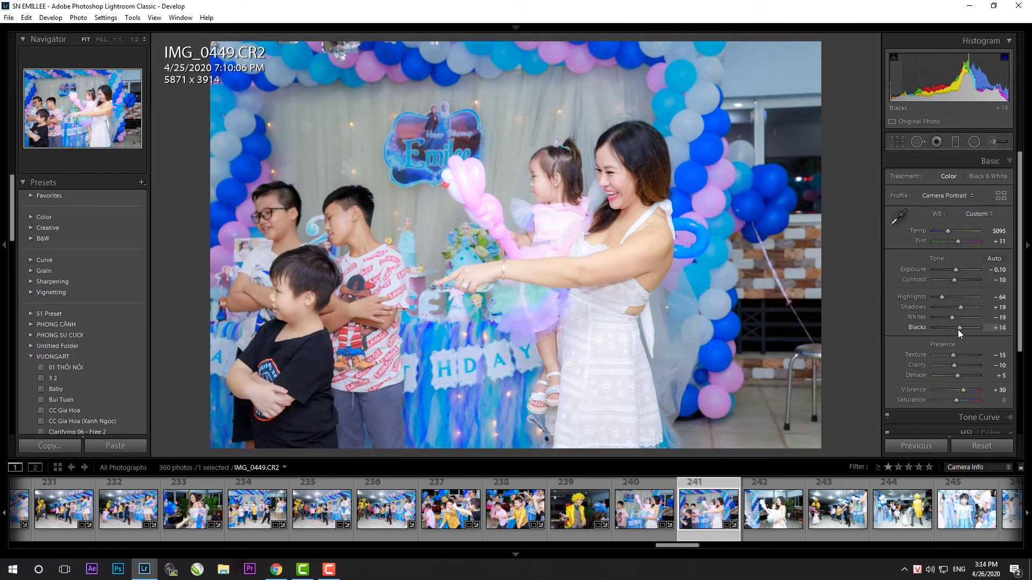
- Level and crop IMG_0454 and darken its exposure to -0.30
click(747, 524)
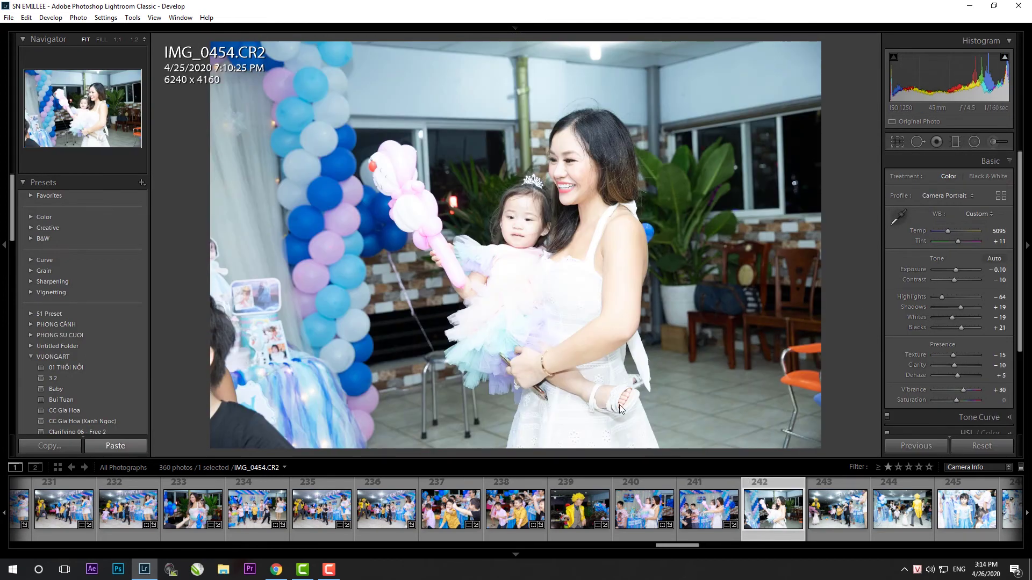
key(r)
drag(861, 405, 859, 410)
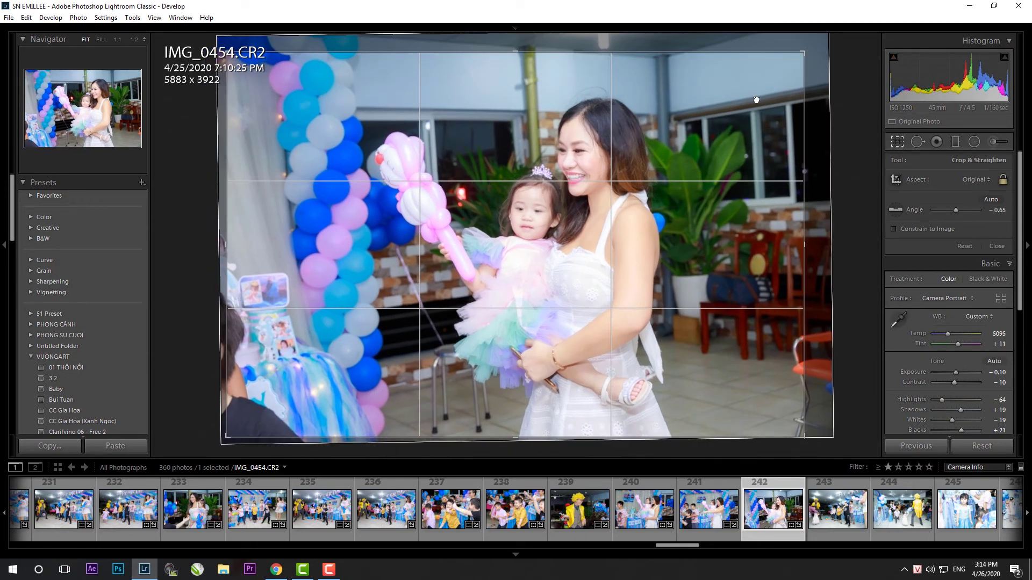
key(Return)
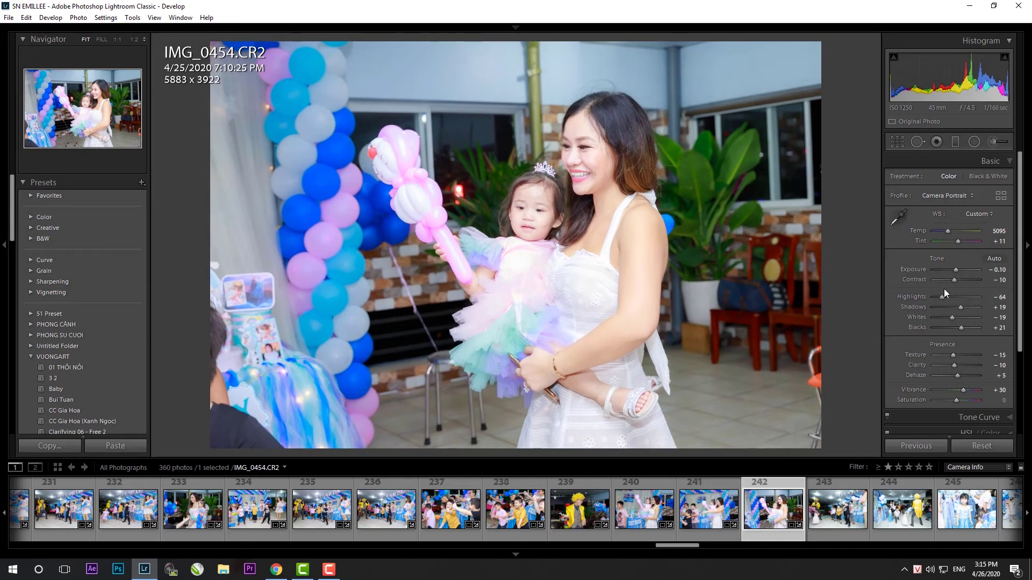
drag(954, 268, 954, 268)
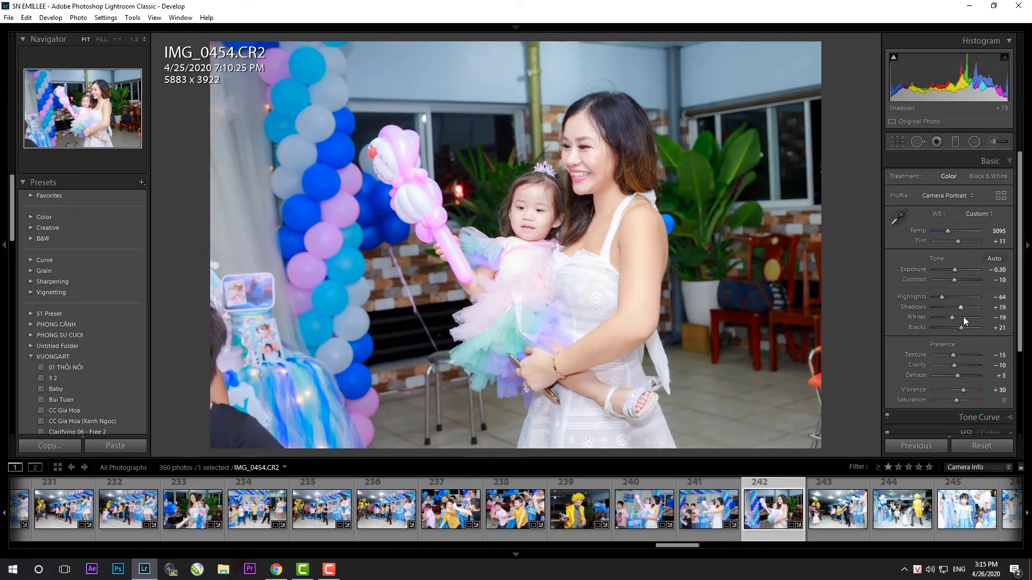
- Paste the settings onto IMG_0455 and tilt it slightly level in the crop
click(835, 516)
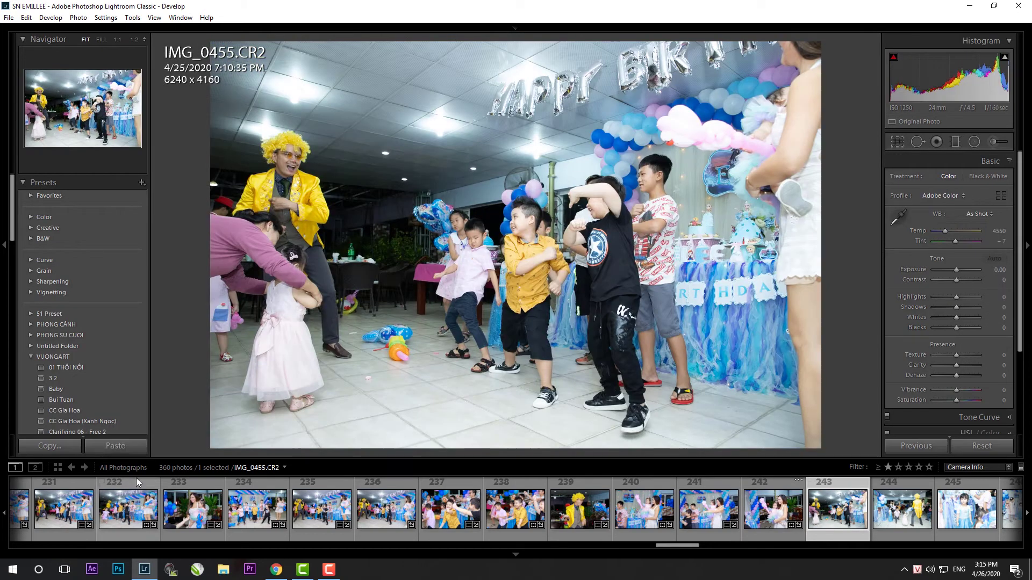
click(136, 450)
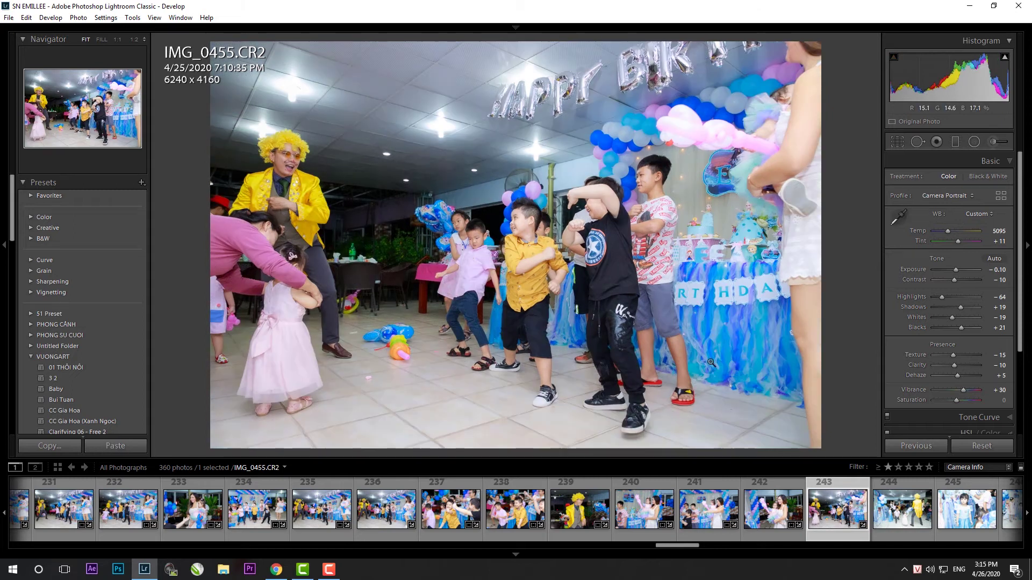
key(r)
drag(830, 239, 830, 245)
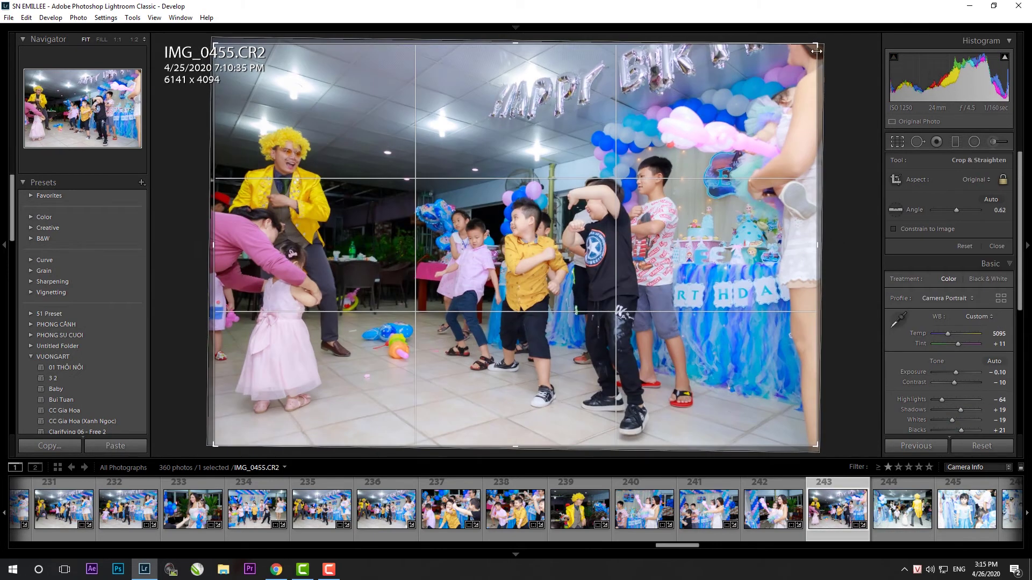
key(r)
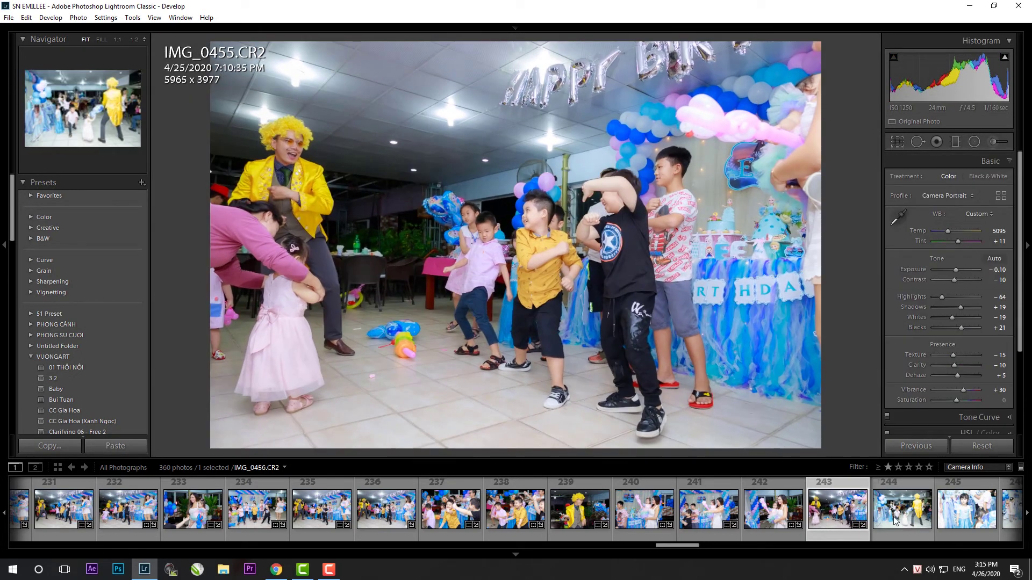
- Paste the settings onto IMG_0456 and rotate it level in the crop
key(Right)
key(ctrl+shift+v)
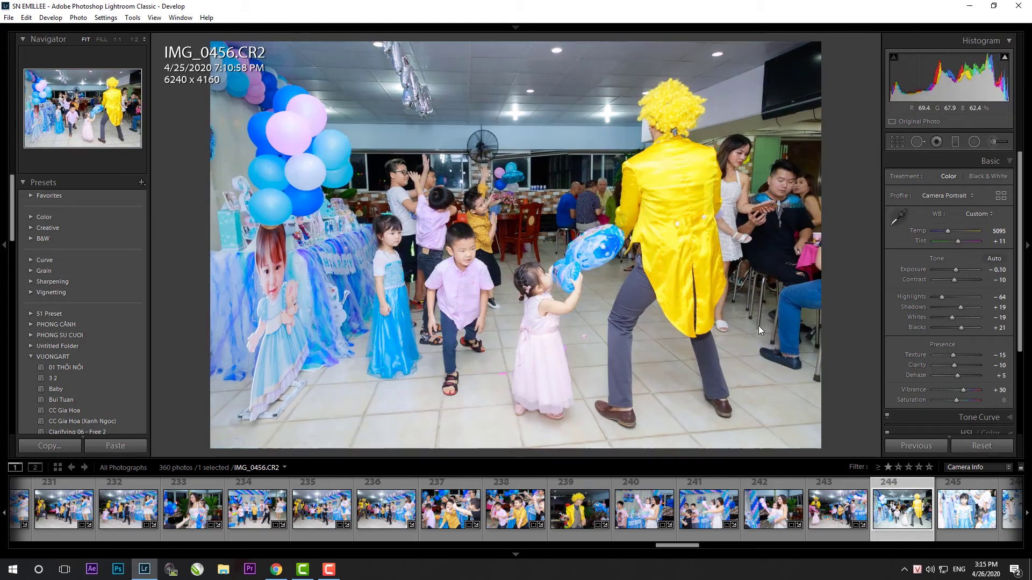
key(r)
mouse_move(816, 306)
mouse_down()
mouse_move(764, 266)
mouse_move(774, 269)
mouse_up()
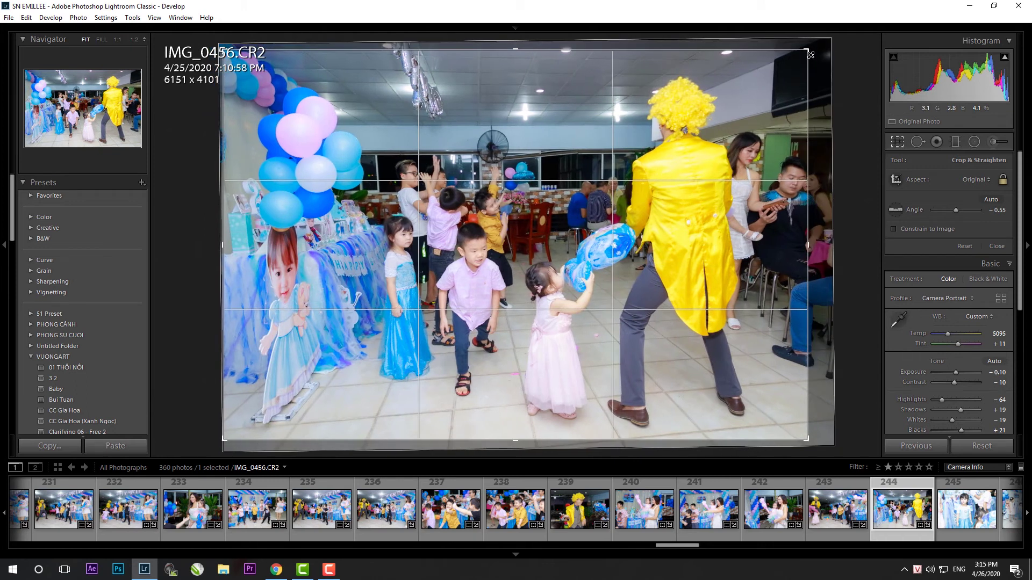
key(r)
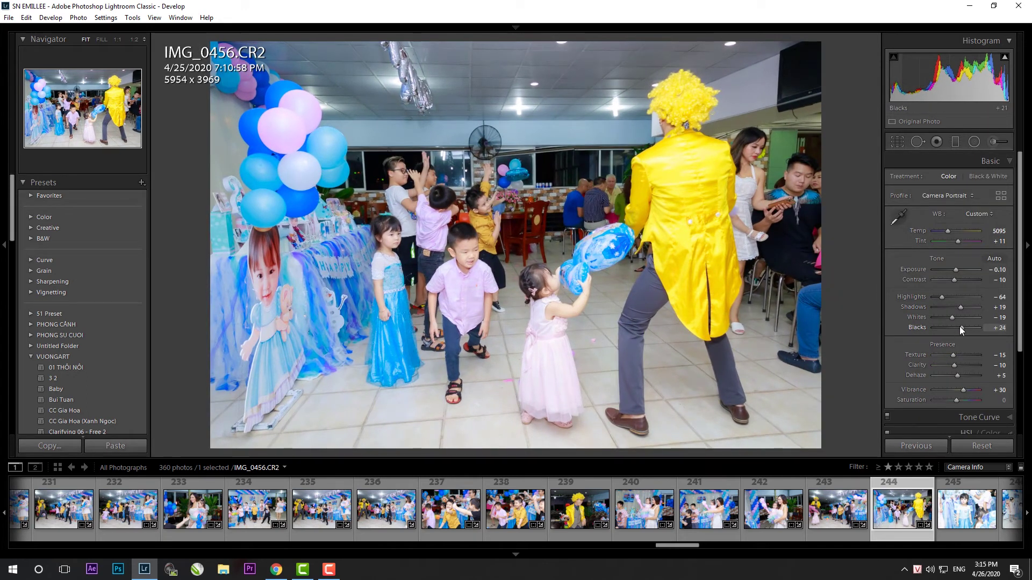
- Paste the settings onto IMG_0458, lower the blacks, and level and reframe its crop
key(Right)
click(116, 446)
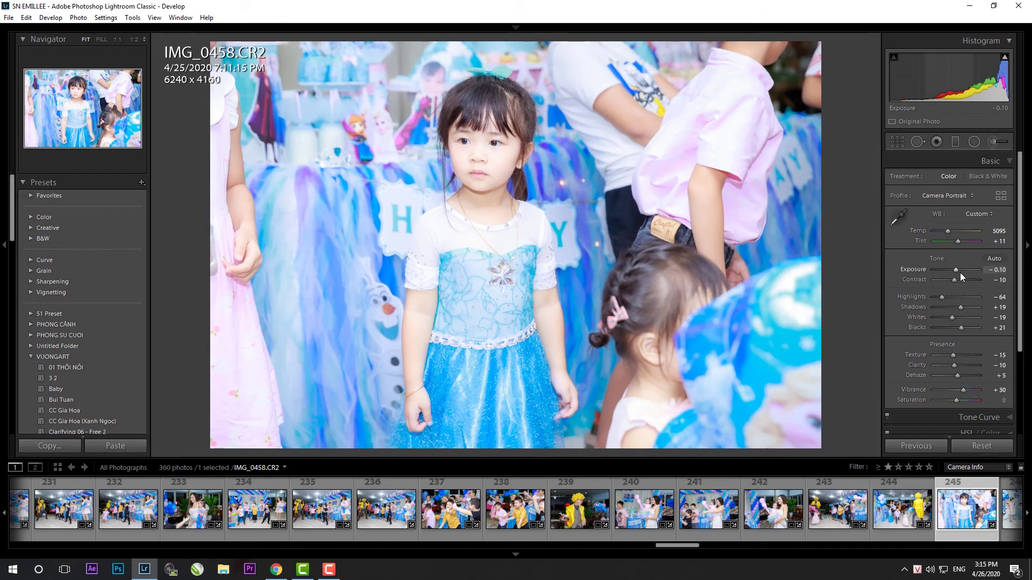
scroll(960, 272, down, 5)
drag(963, 329, 962, 329)
key(r)
mouse_move(823, 70)
mouse_down()
mouse_move(809, 51)
mouse_move(797, 57)
mouse_up()
mouse_move(476, 119)
mouse_down()
mouse_move(460, 102)
mouse_move(431, 138)
mouse_move(447, 133)
mouse_up()
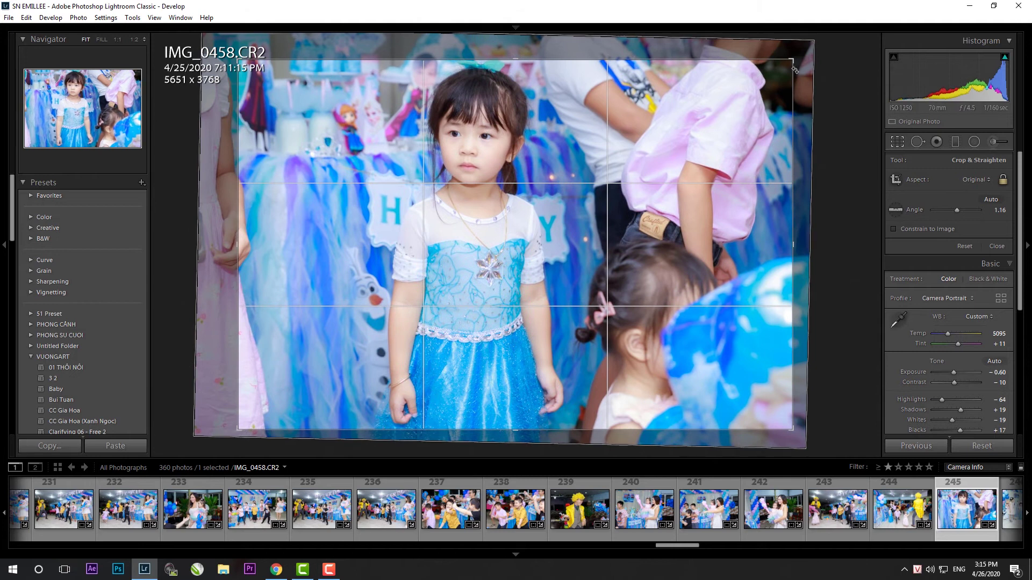
drag(790, 63, 798, 56)
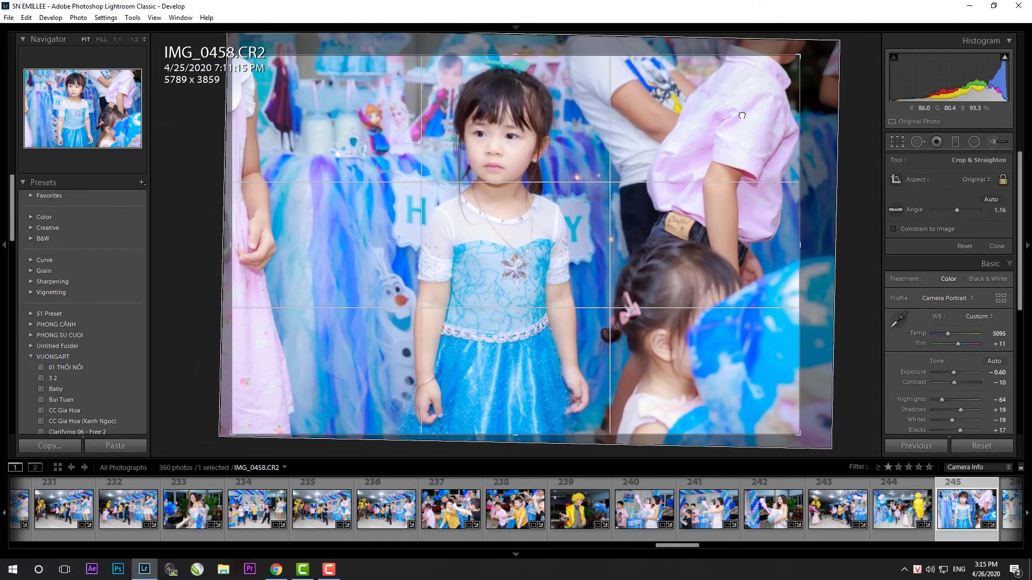
drag(740, 102, 772, 98)
drag(806, 51, 813, 45)
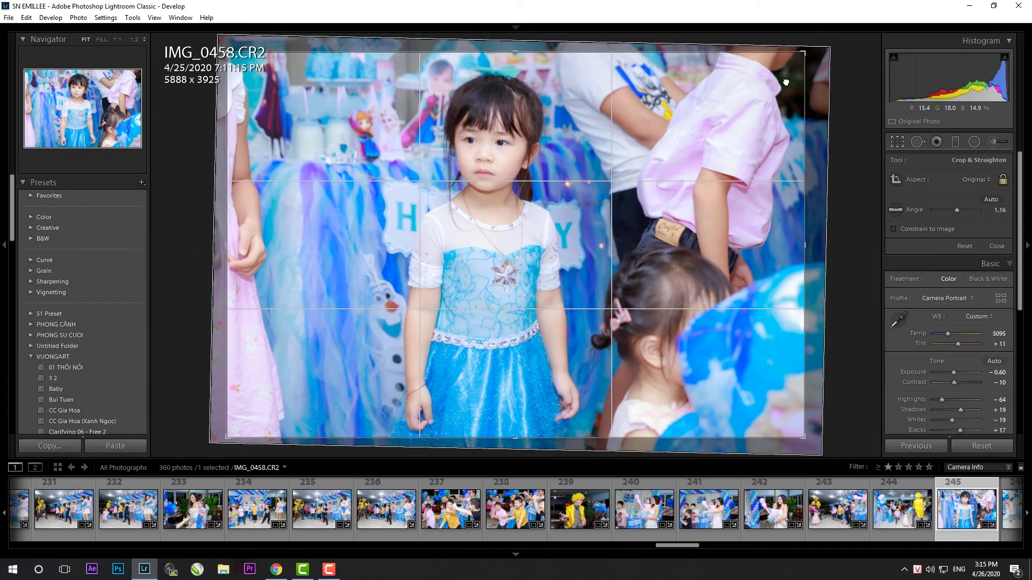
key(Return)
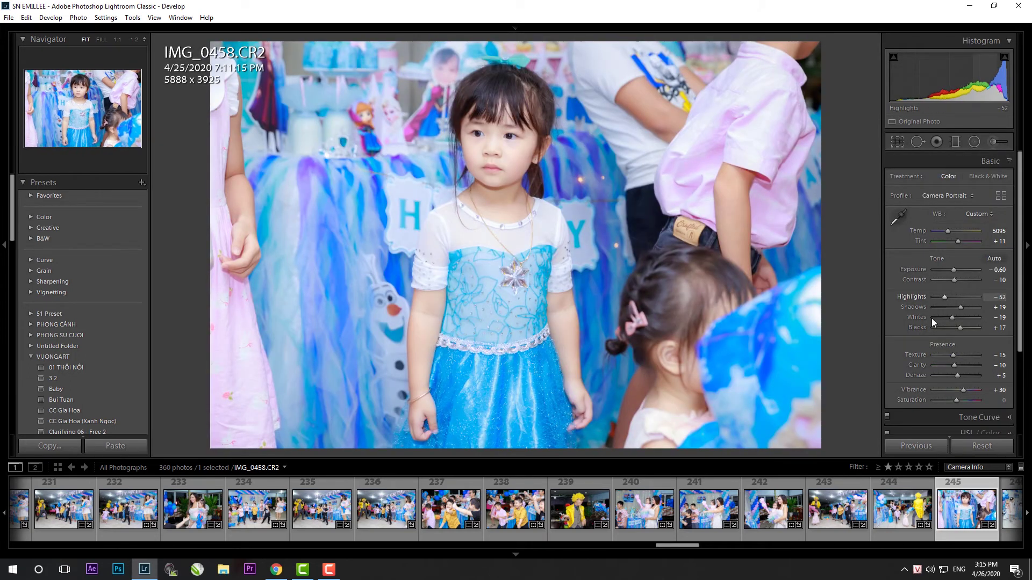
- Paste the settings onto IMG_0459, lower exposure to -0.30, and straighten its crop
key(Right)
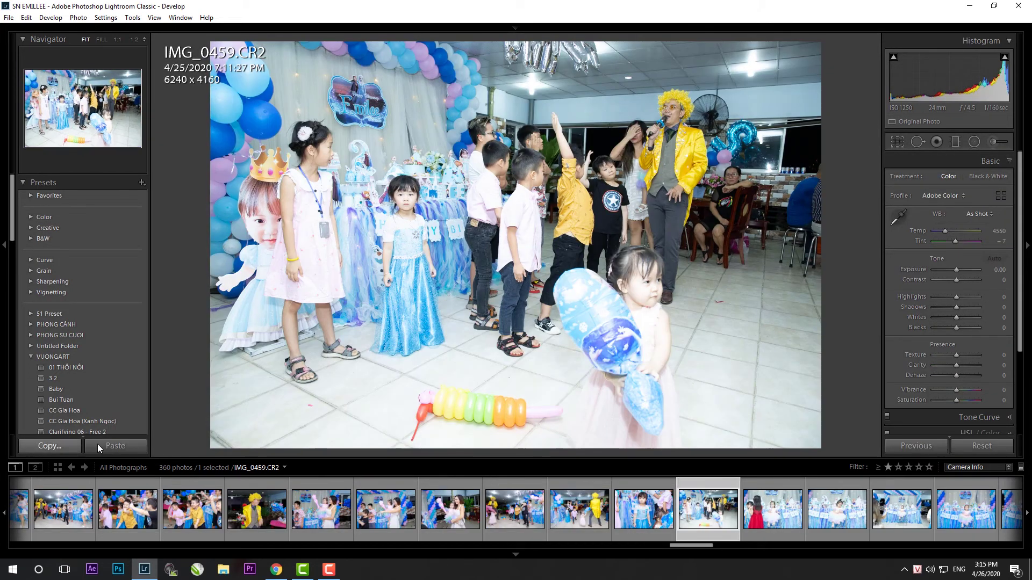
click(97, 444)
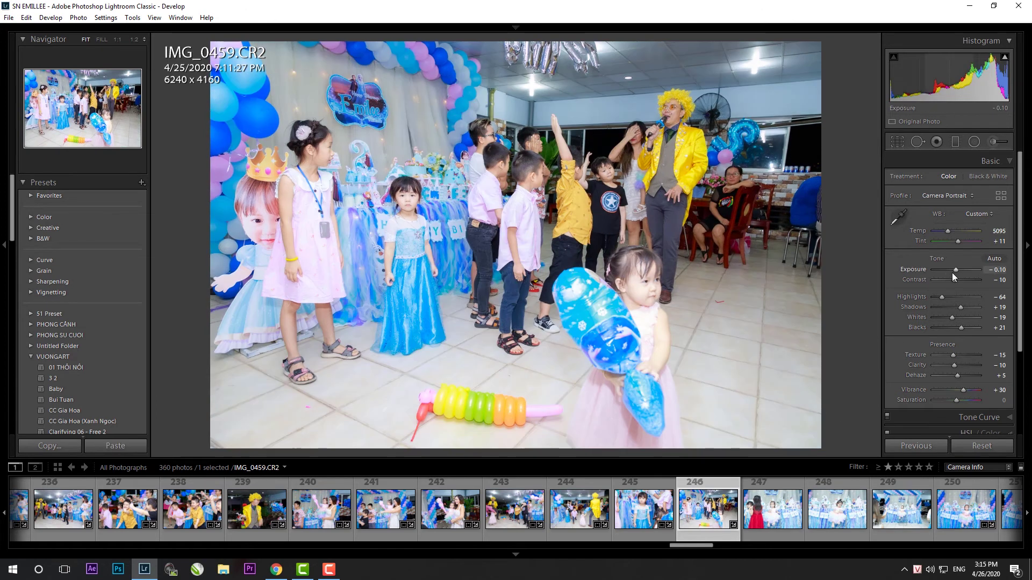
key(Down)
key(Down)
key(r)
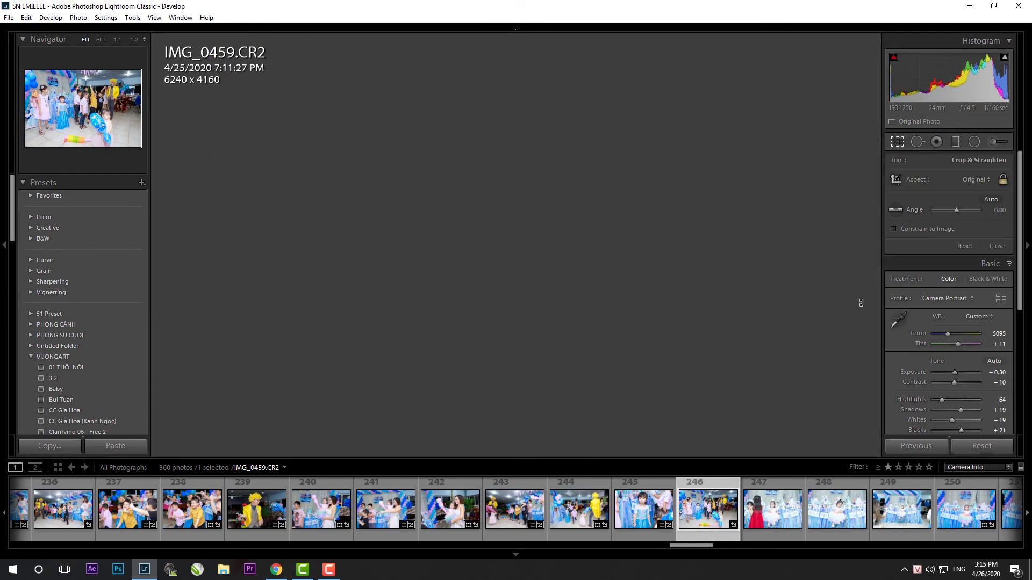
drag(811, 38, 835, 400)
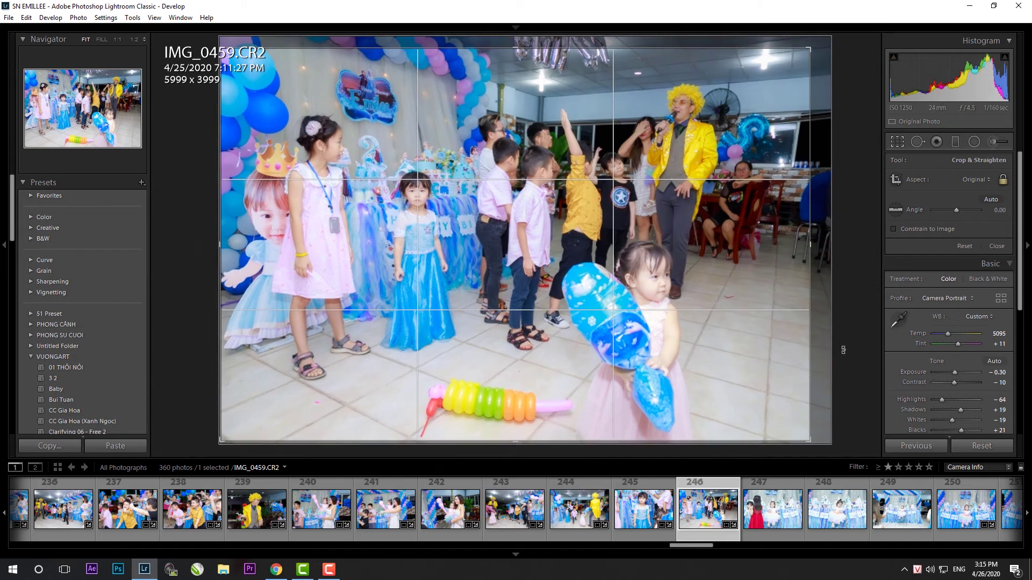
key(r)
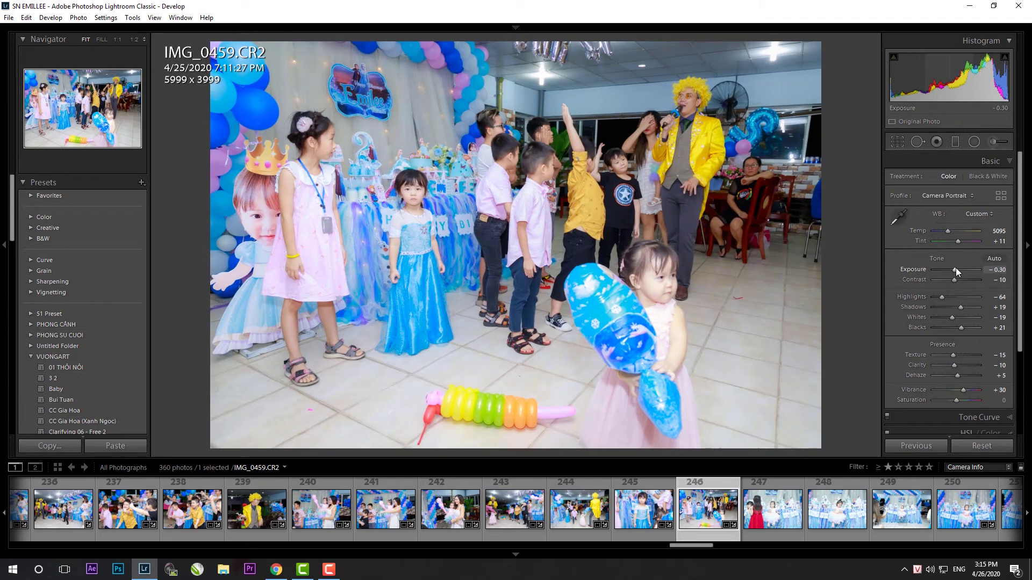
- Paste the settings onto IMG_0460, level it to 5932 x 3955, and set exposure -0.46
click(787, 528)
click(134, 452)
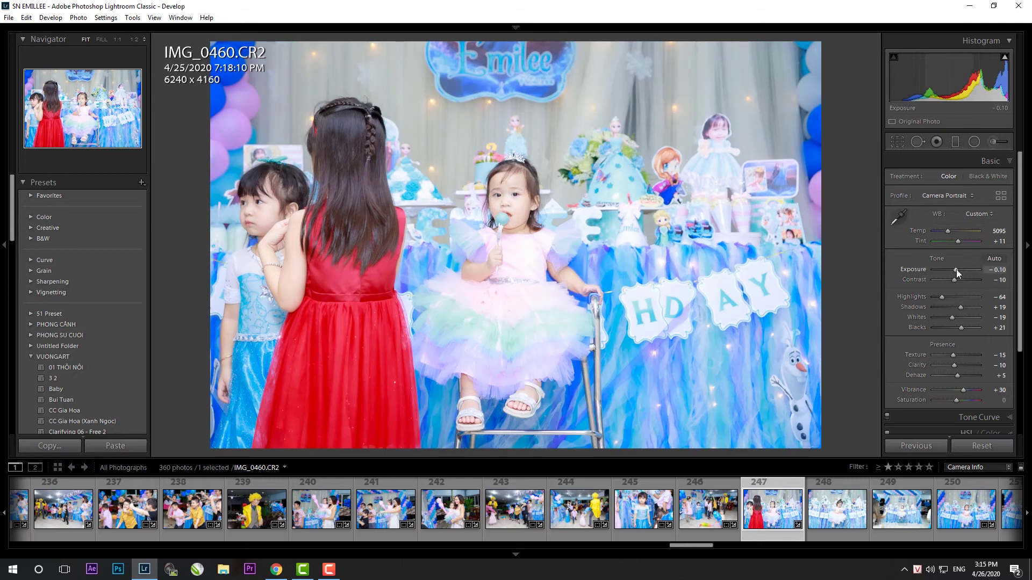
drag(956, 269, 955, 269)
key(r)
drag(864, 206, 881, 209)
key(Return)
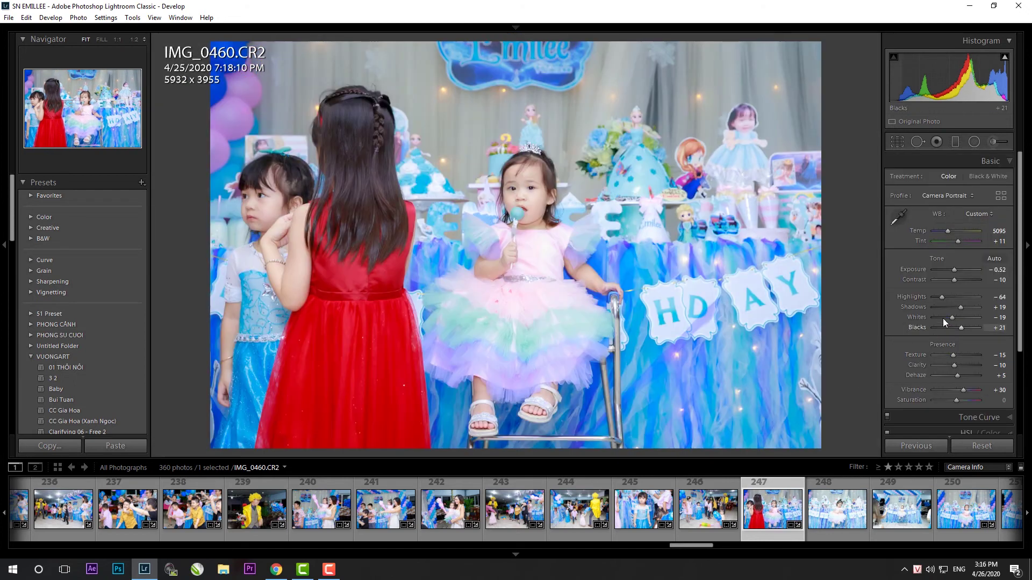
drag(954, 271, 955, 270)
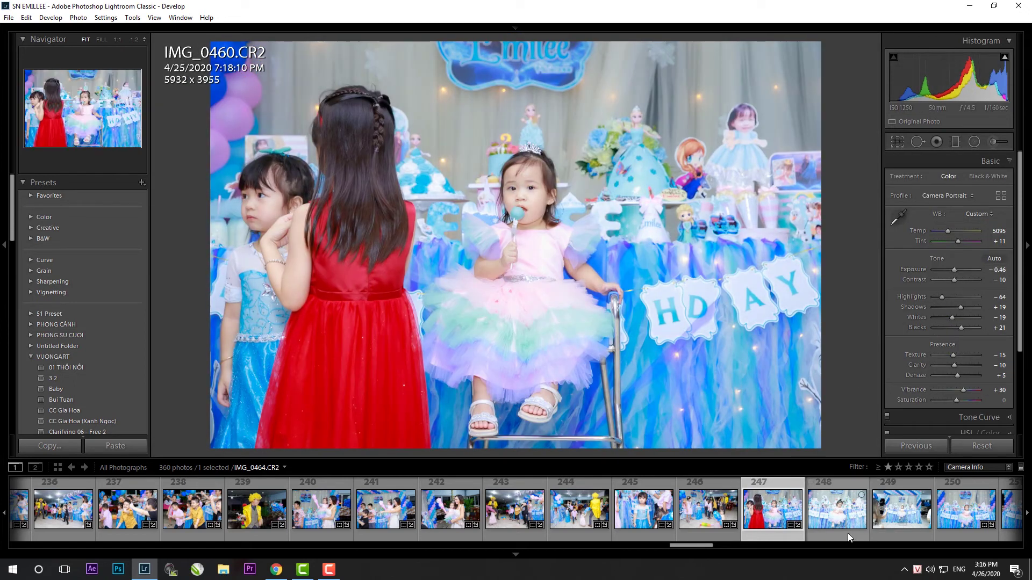
- Paste the settings onto IMG_0464, straighten and tighten its crop, and lower its exposure
click(848, 535)
key(ctrl+shift+v)
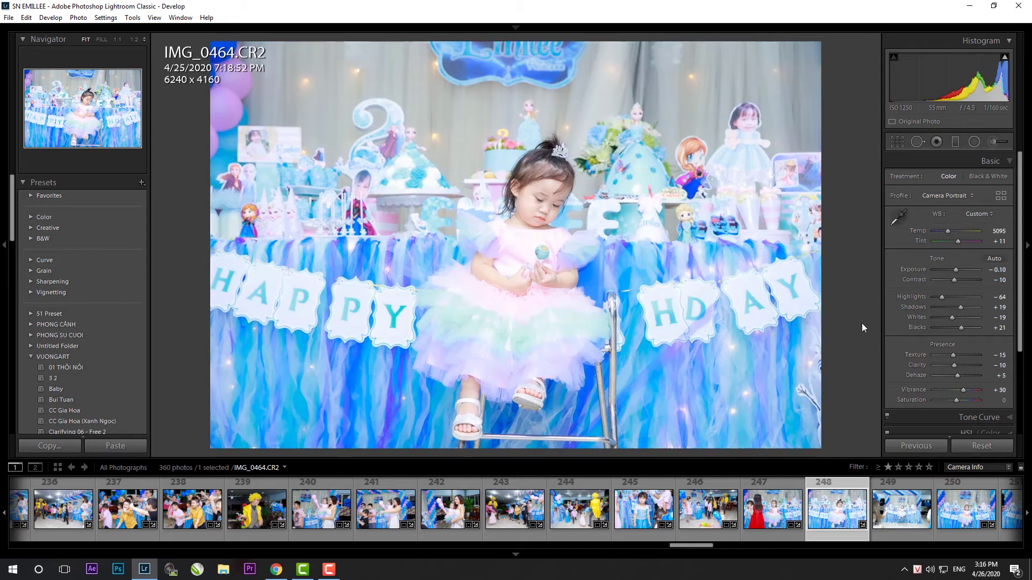
key(r)
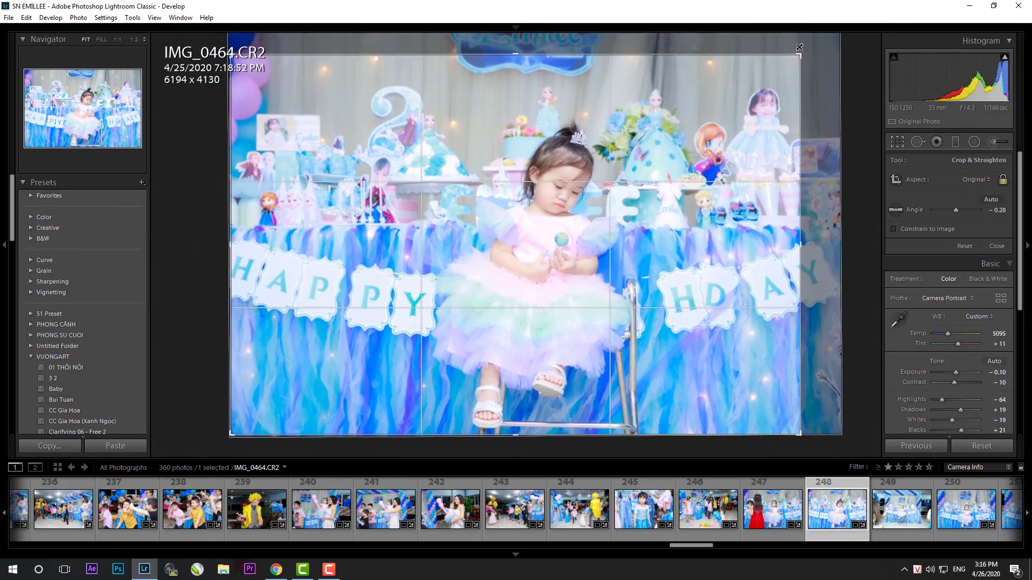
drag(865, 379, 728, 115)
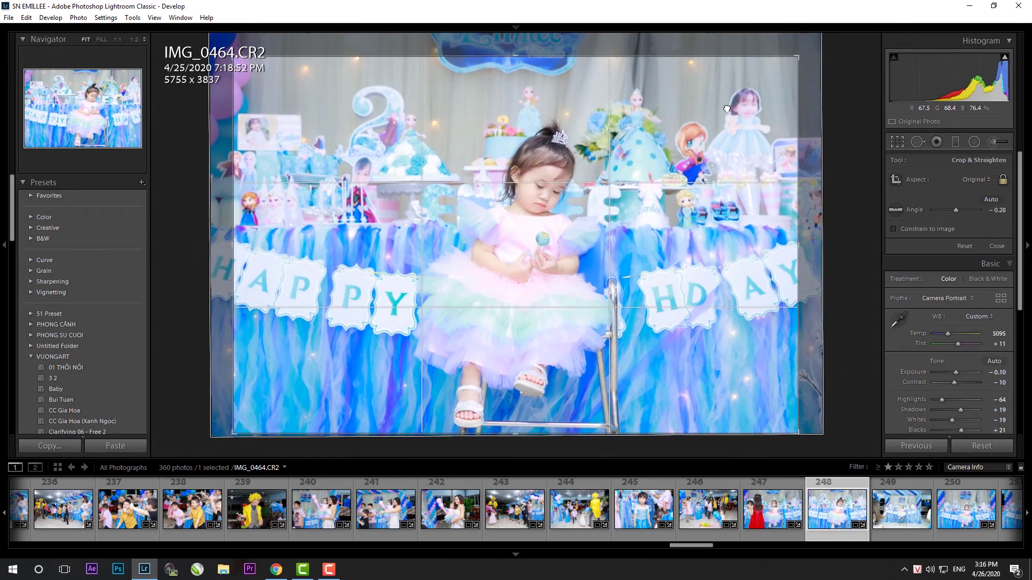
key(r)
key(Down)
key(Down)
key(Down)
- Apply the previous settings to IMG_0466 and straighten it by about one degree
key(Right)
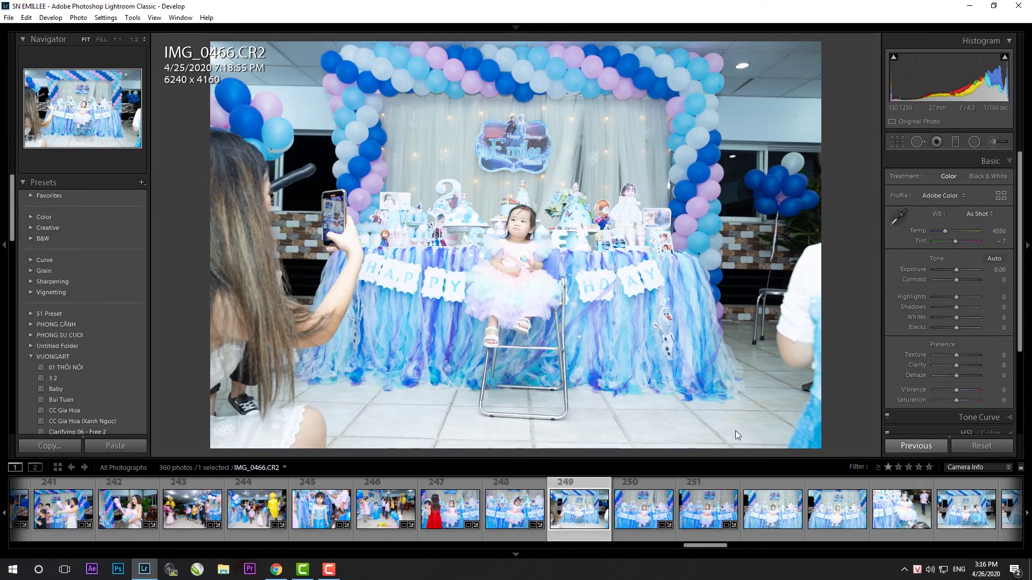
key(ctrl+alt+v)
key(r)
drag(710, 304, 741, 380)
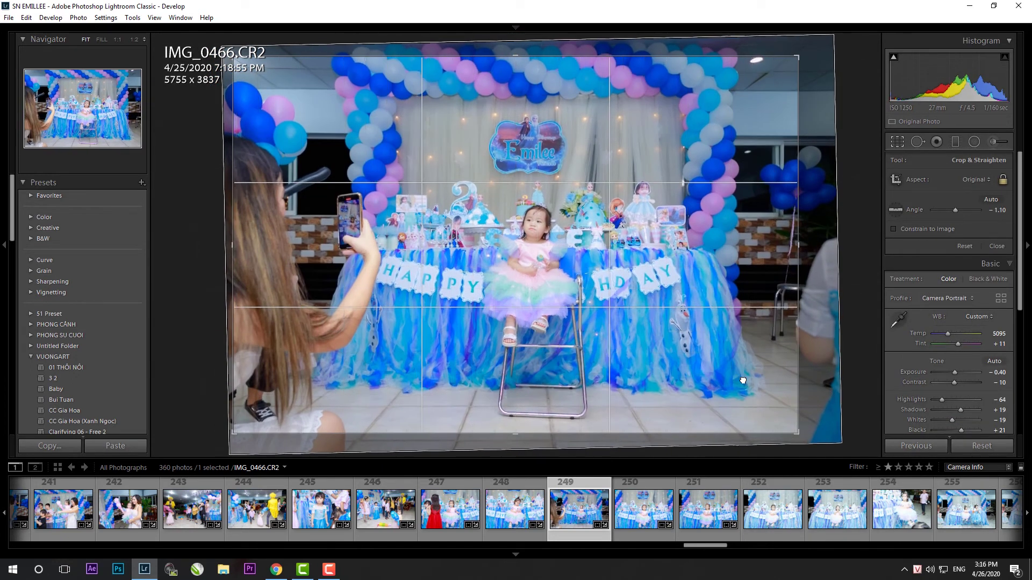
key(Return)
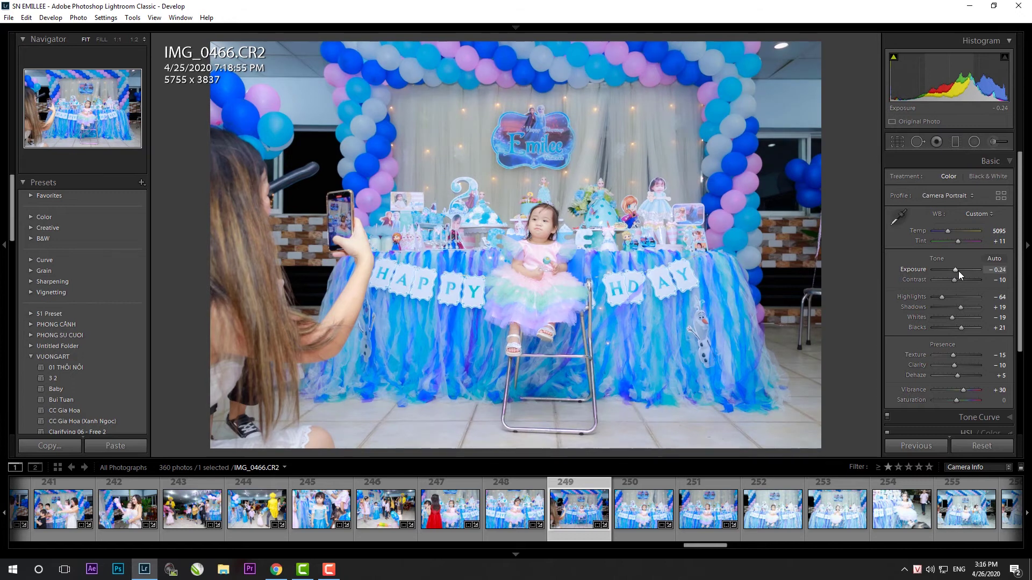
- Paste the settings onto IMG_0470, darken exposure to -0.60, and rotate and re-crop it
click(644, 509)
key(r)
click(138, 454)
key(Return)
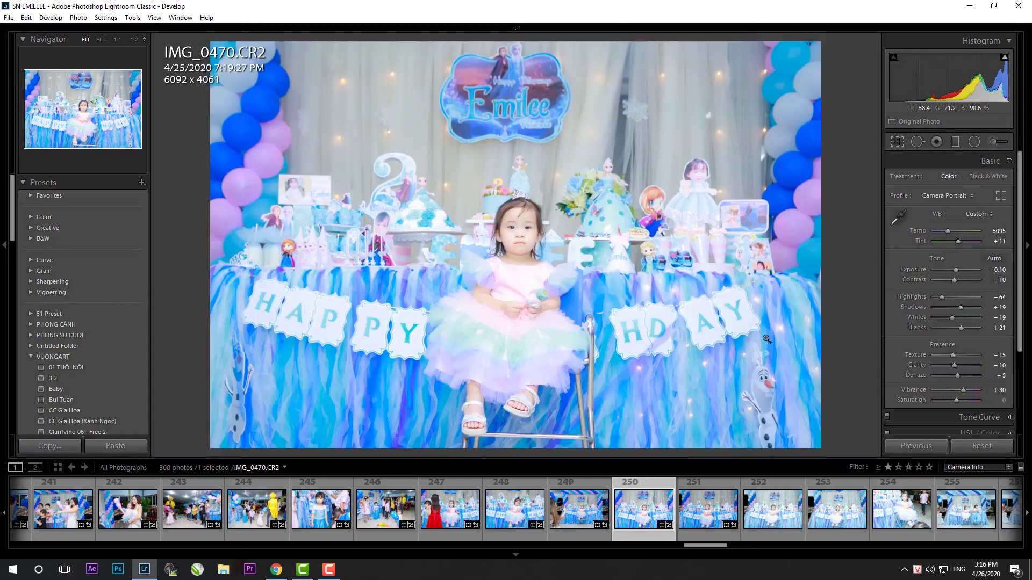
drag(956, 270, 954, 269)
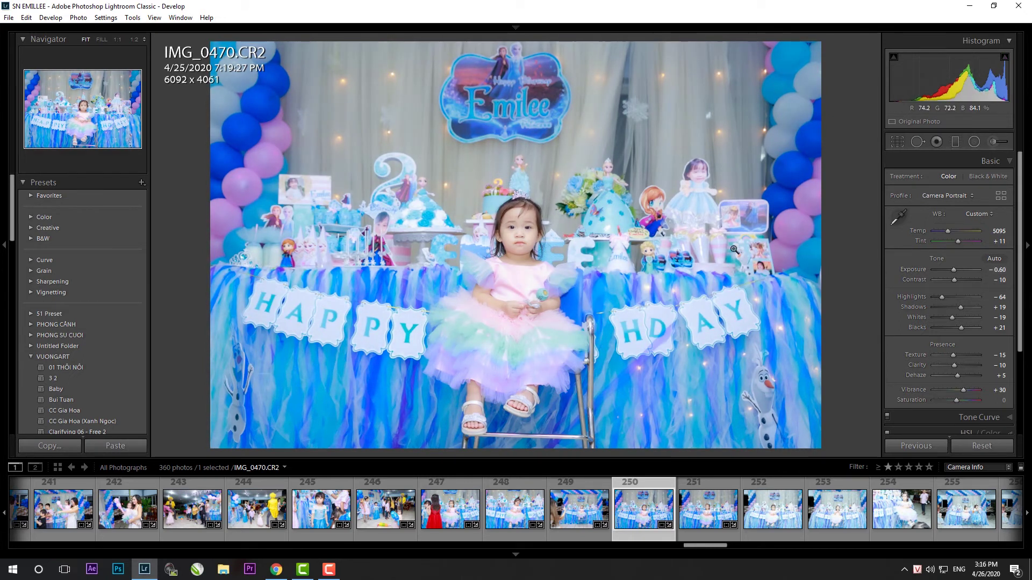
key(r)
mouse_move(708, 238)
mouse_down()
mouse_move(918, 336)
mouse_move(964, 327)
mouse_move(962, 307)
mouse_up()
key(Return)
- Straighten-crop IMG_0473 and darken its exposure
click(708, 539)
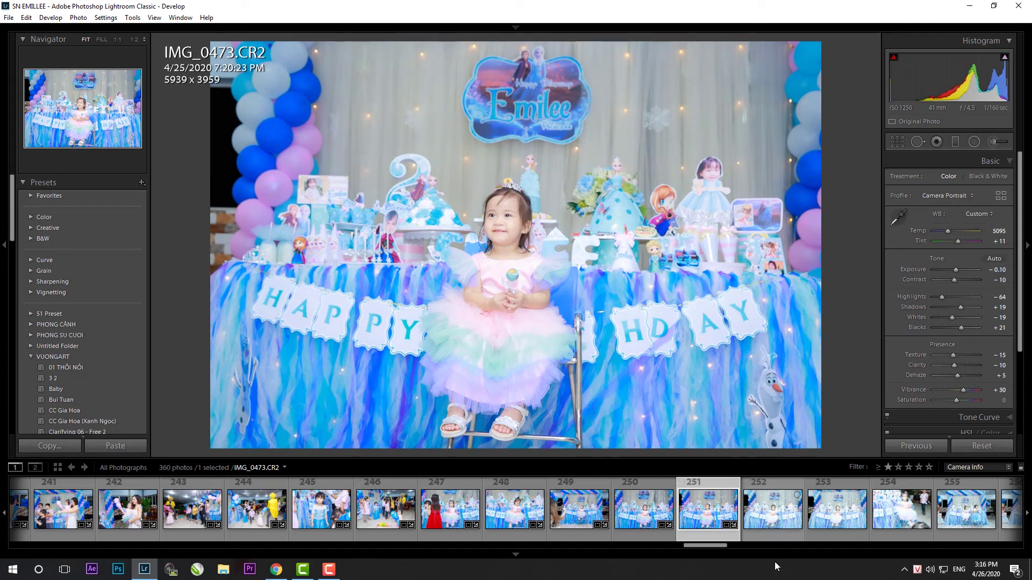
key(r)
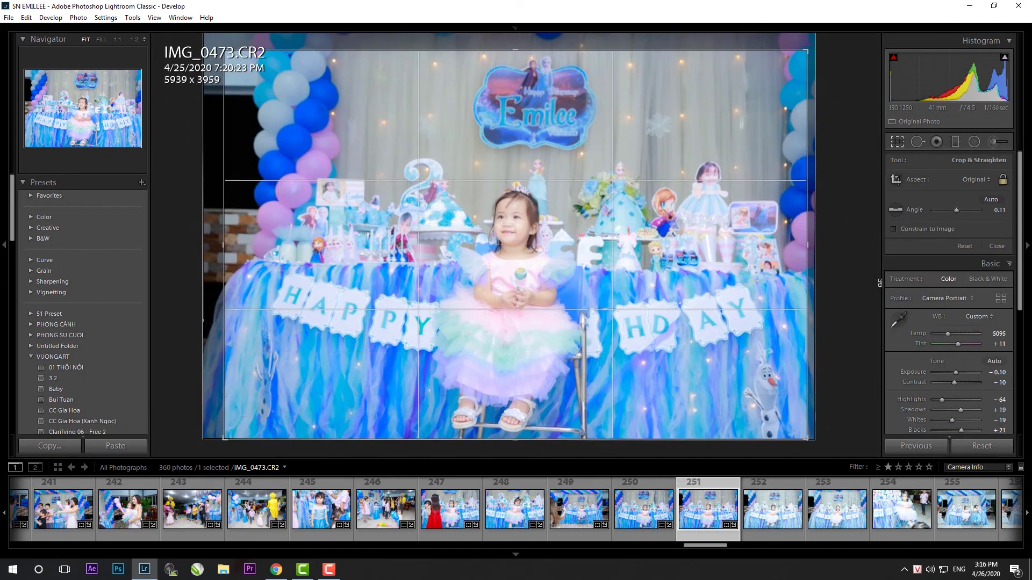
key(r)
drag(953, 269, 954, 270)
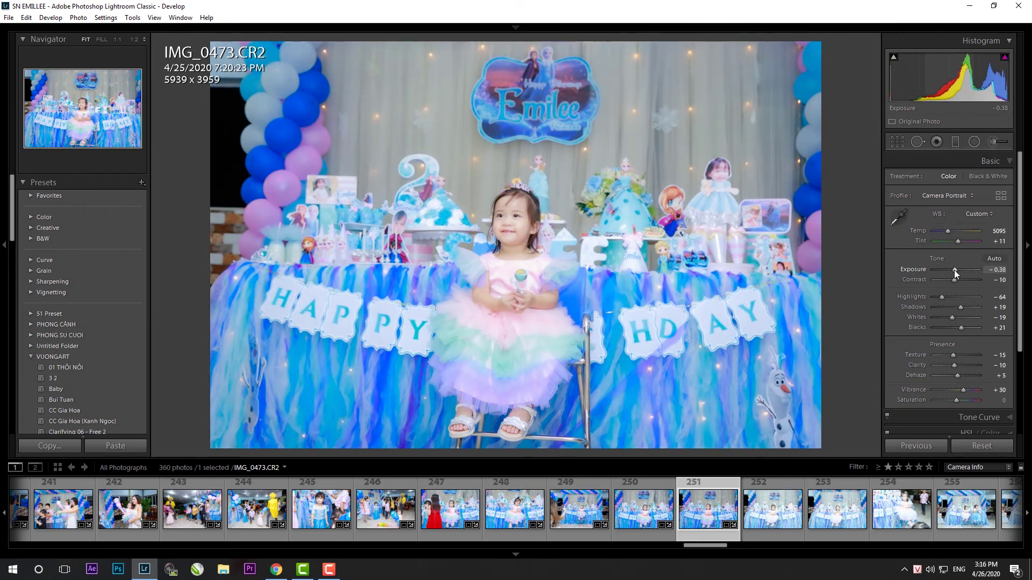
- Crop IMG_0474 to 6068 x 4045 with Shadows +14, Blacks +7, exposure -0.20; select IMG_0475
click(769, 521)
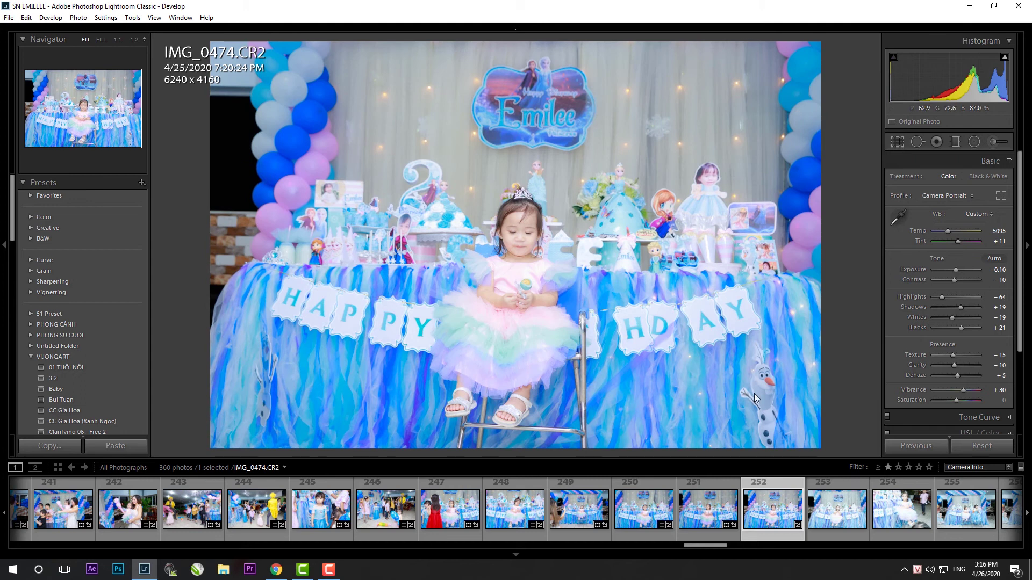
key(r)
drag(846, 413, 845, 417)
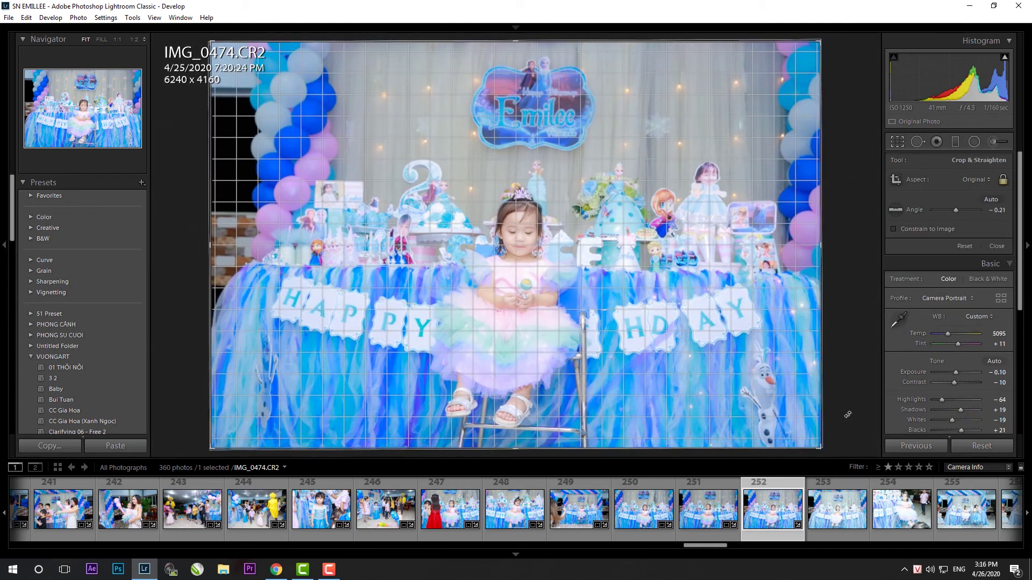
drag(812, 45, 796, 56)
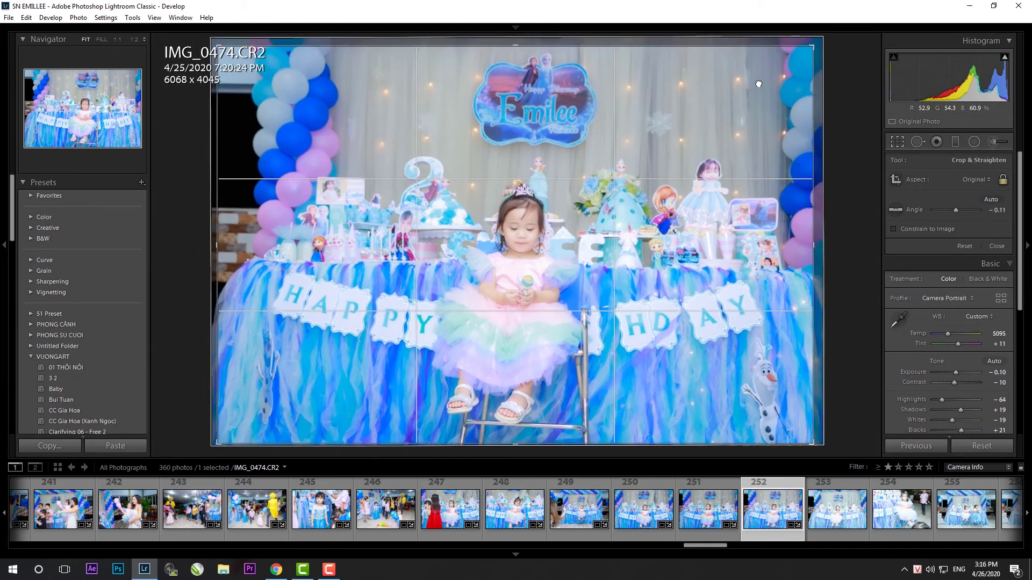
drag(861, 368, 842, 391)
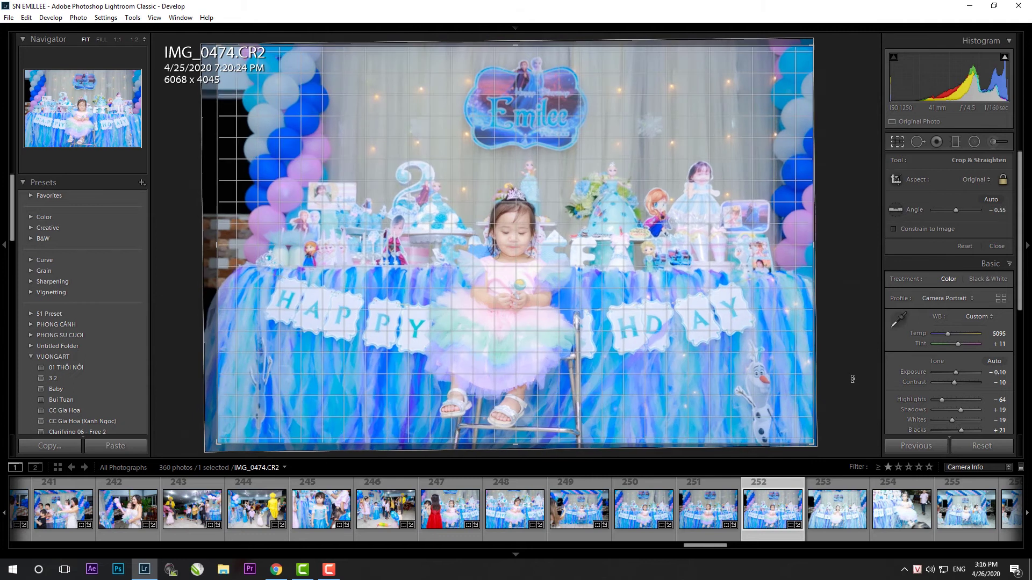
key(Return)
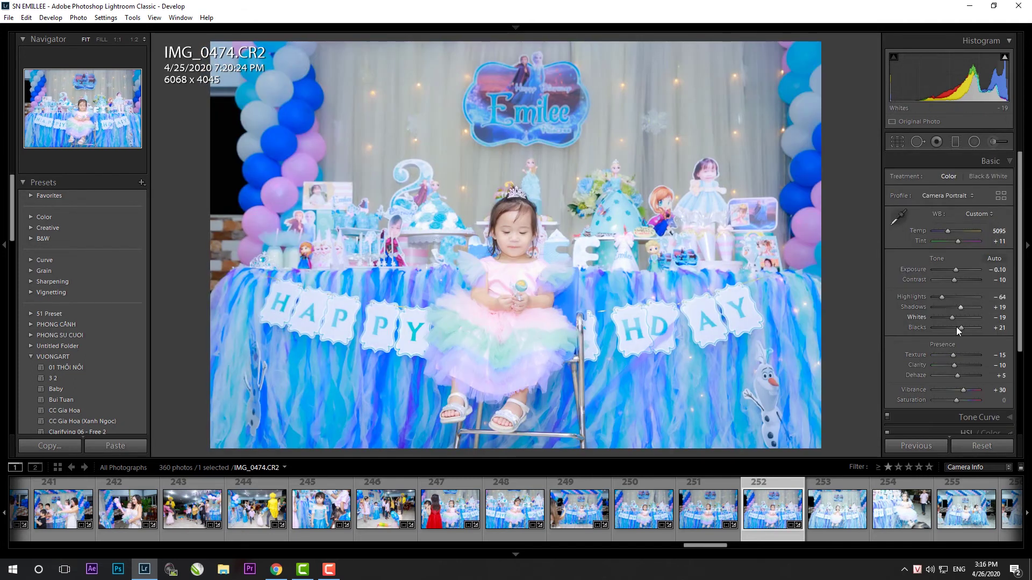
drag(959, 326, 959, 307)
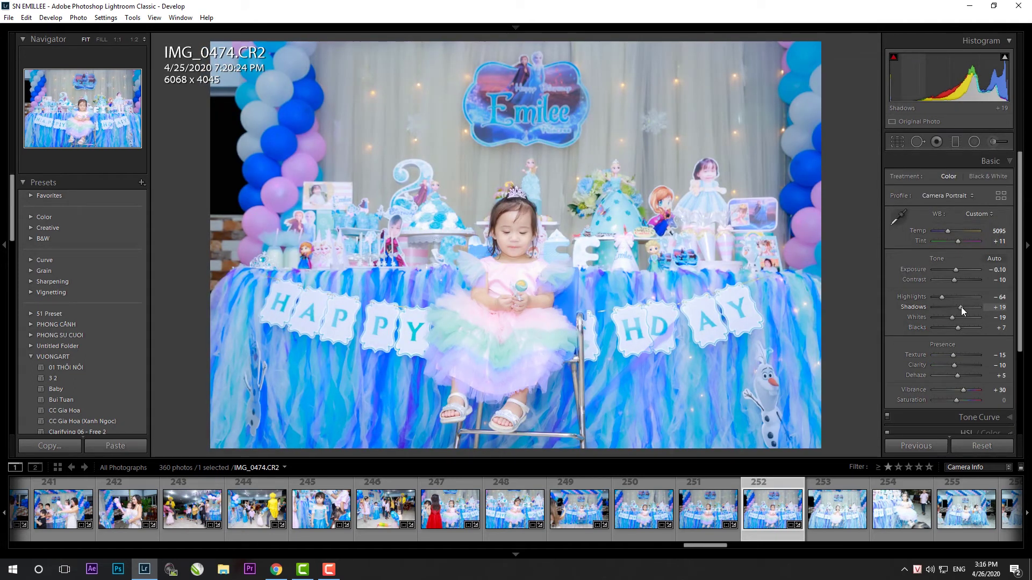
drag(956, 270, 955, 269)
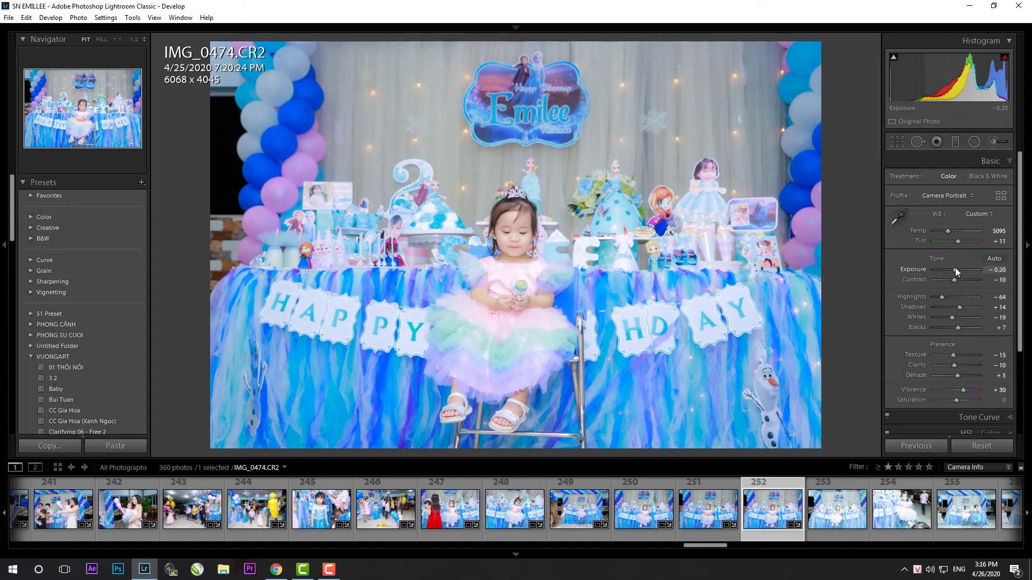
click(842, 519)
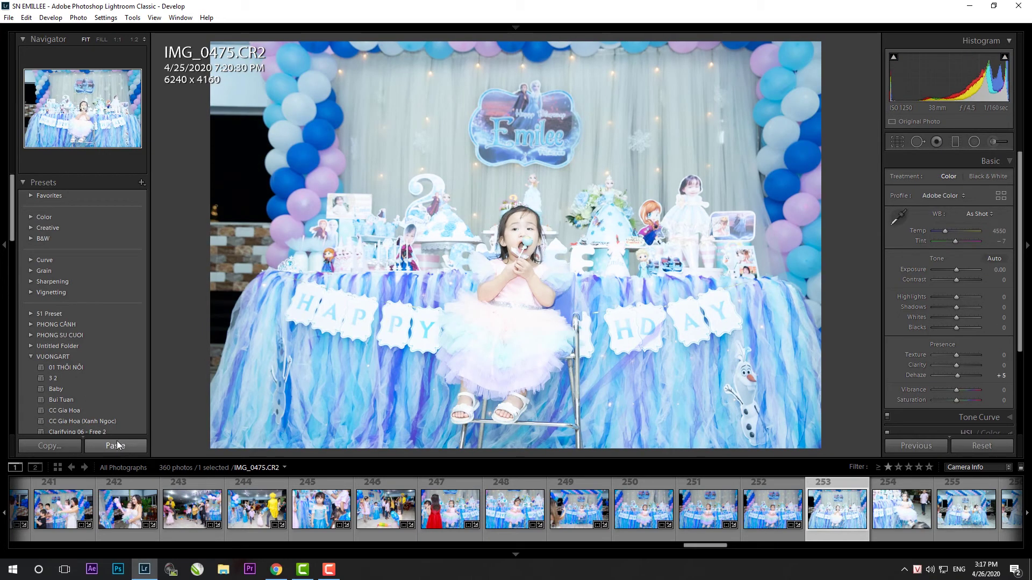
- Paste the copied settings onto IMG_0475 and straighten it by about two-thirds of a degree
key(ctrl+shift+v)
key(r)
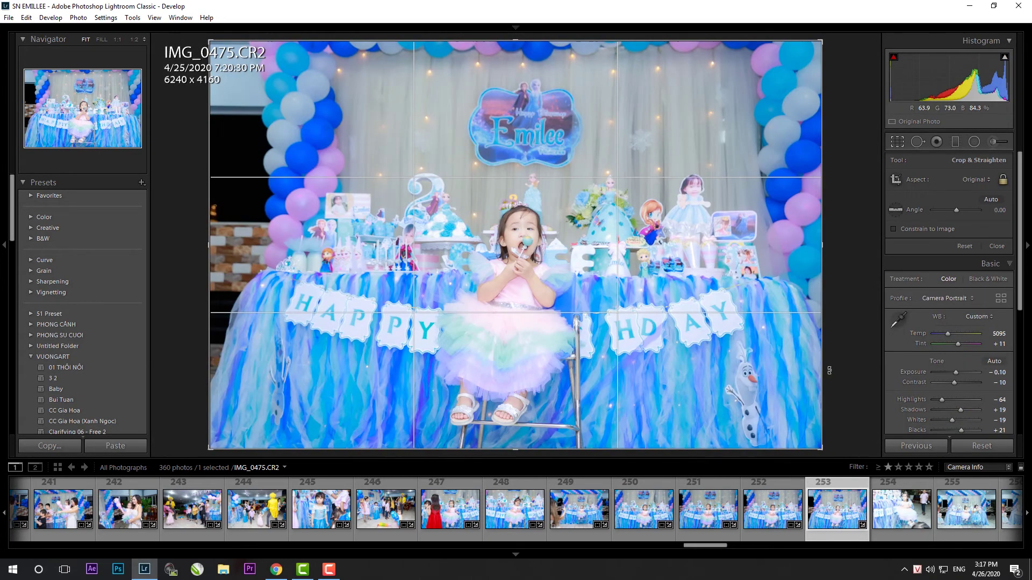
drag(859, 381, 840, 216)
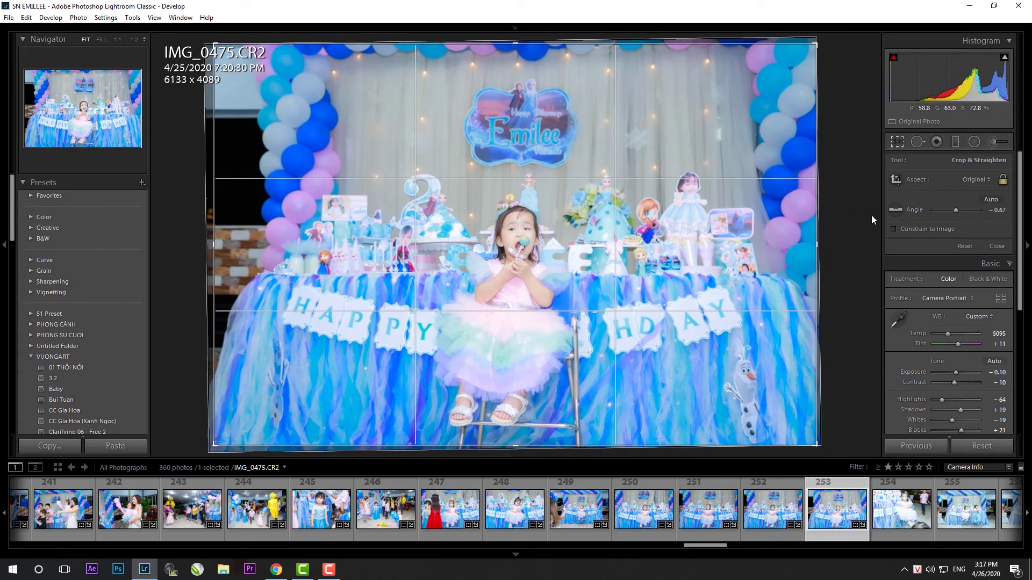
key(Return)
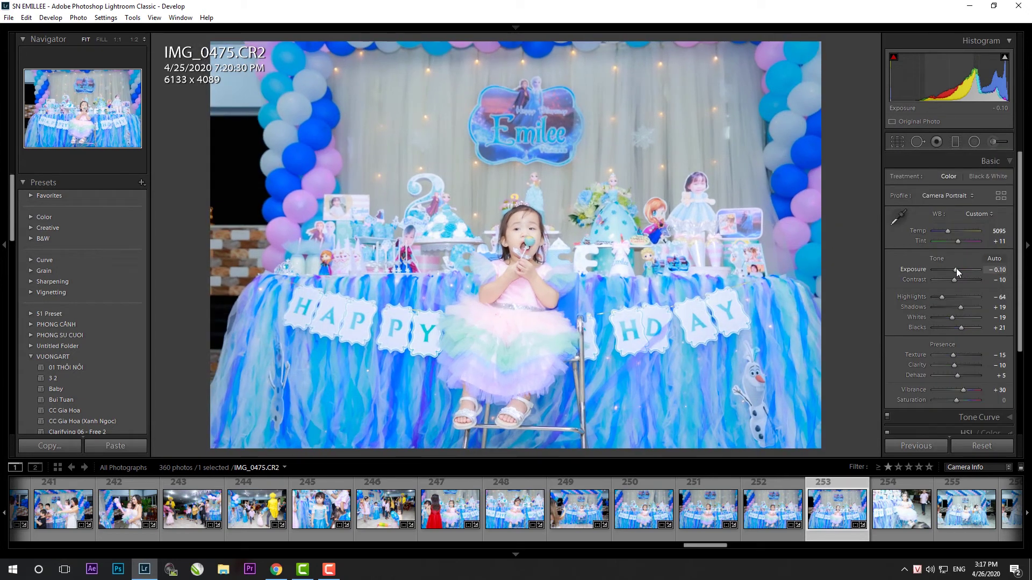
- Tighten the crop on IMG_0476
key(Right)
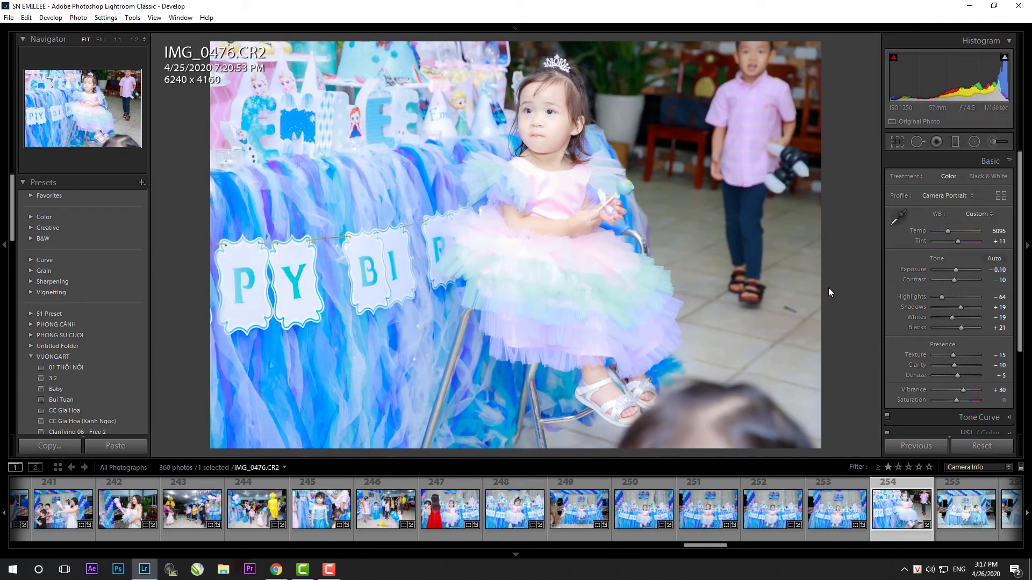
key(r)
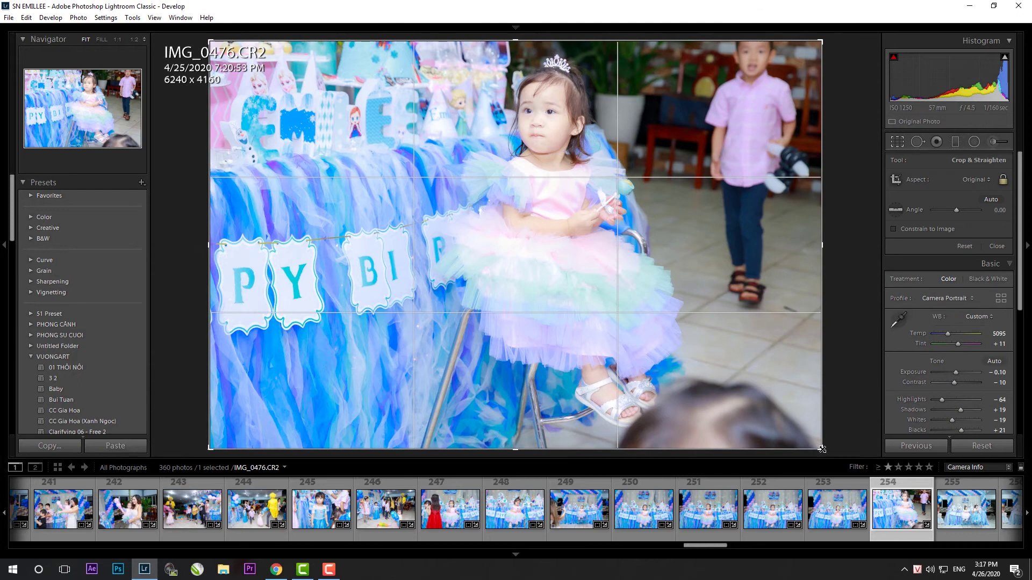
drag(822, 450, 798, 433)
key(r)
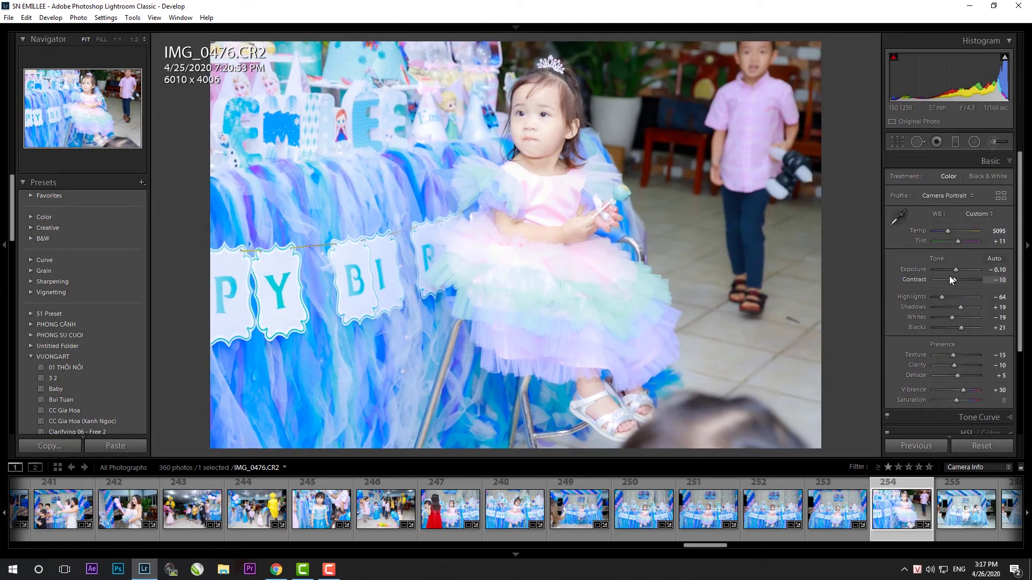
scroll(957, 269, down, 4)
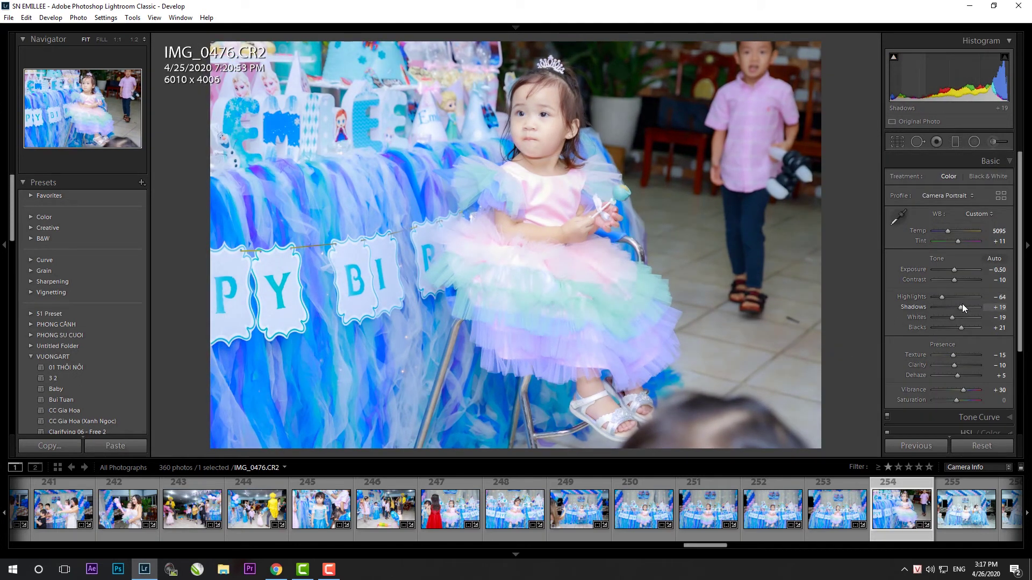
- Paste the copied settings onto IMG_0477 and crop it tighter
click(960, 516)
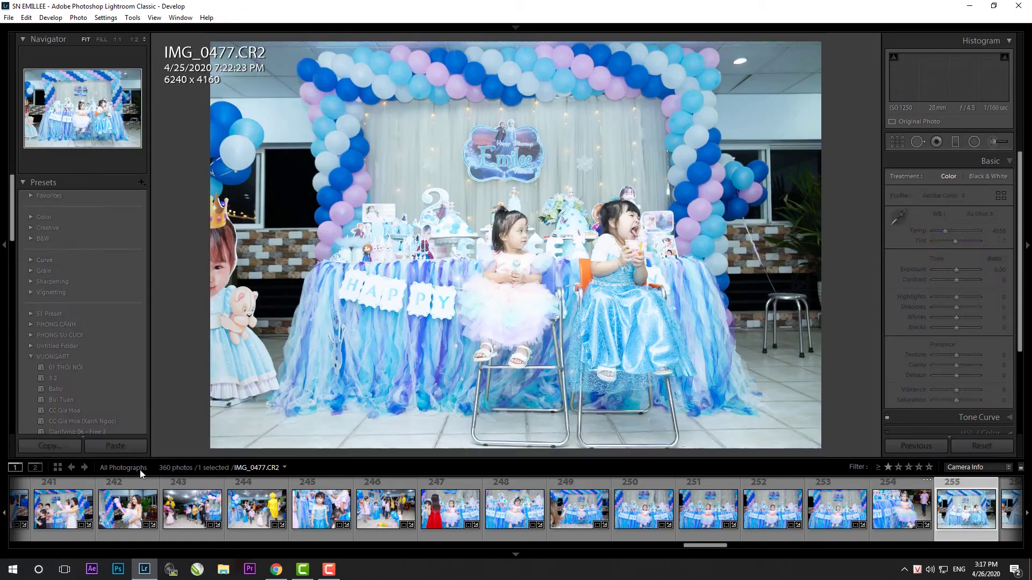
click(117, 451)
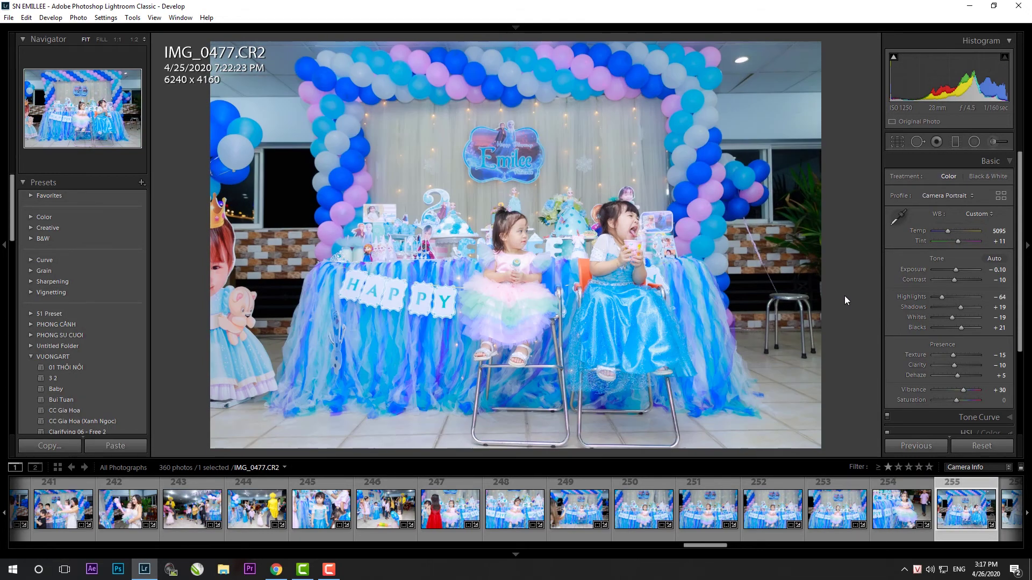
key(r)
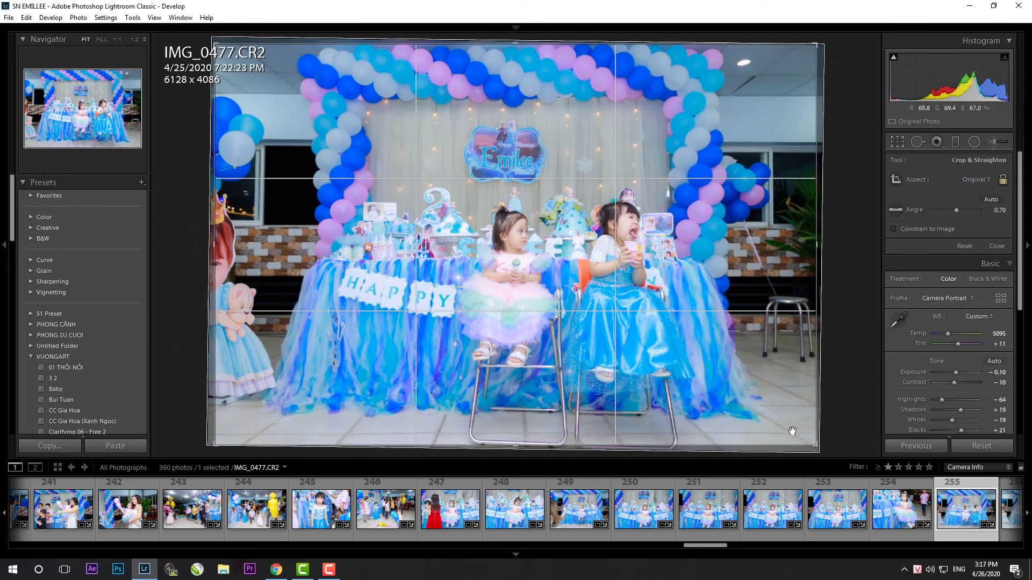
drag(816, 444, 800, 433)
key(Return)
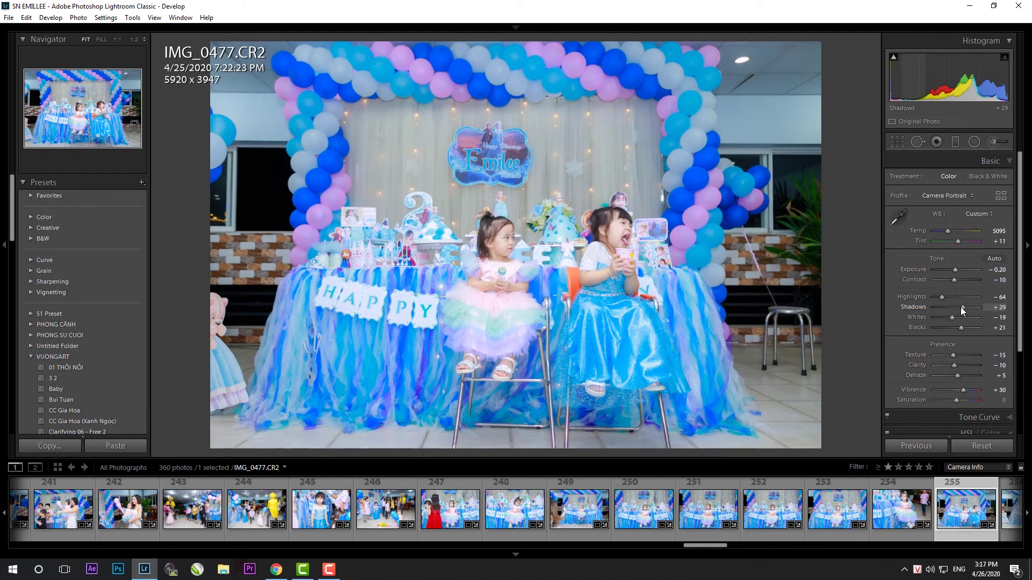
- Straighten IMG_0479 and pull its Highlights down to -79
key(Right)
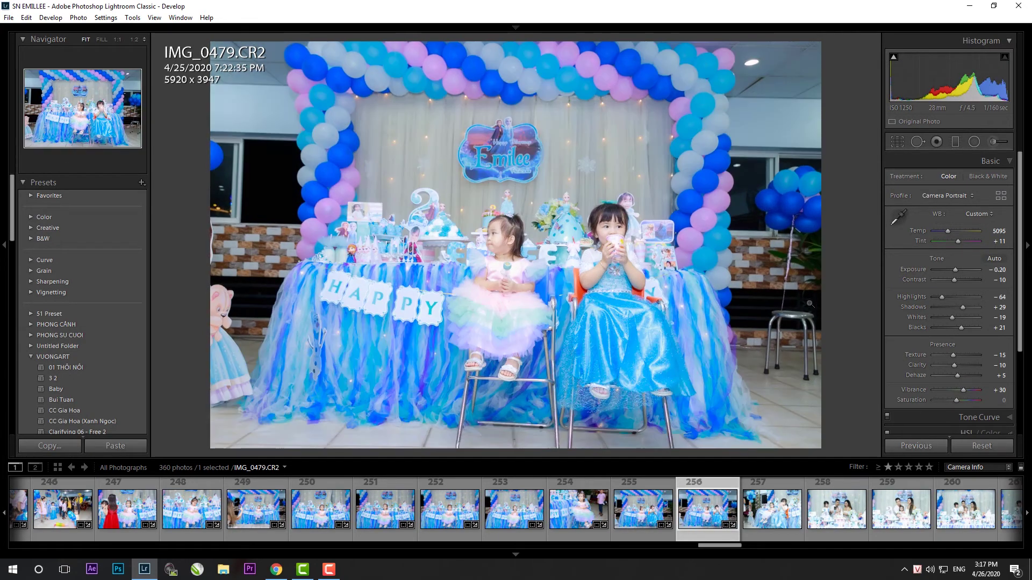
key(r)
drag(847, 395, 852, 392)
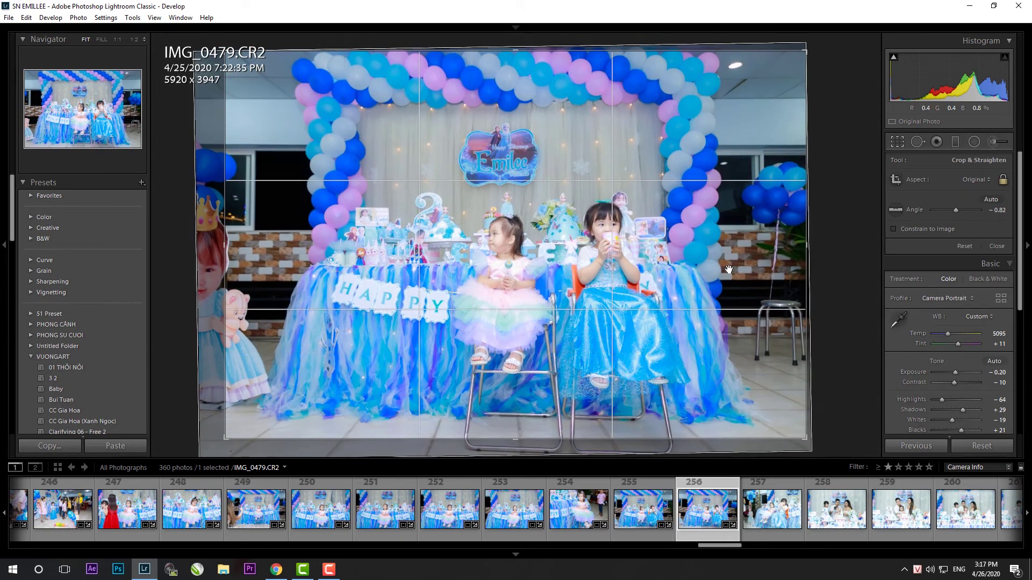
key(Return)
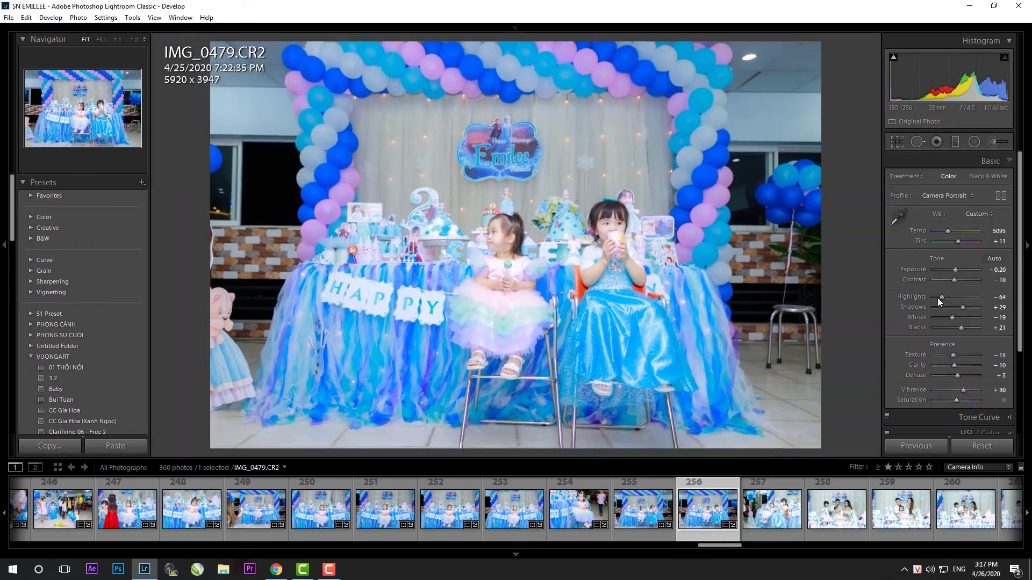
drag(944, 298, 940, 299)
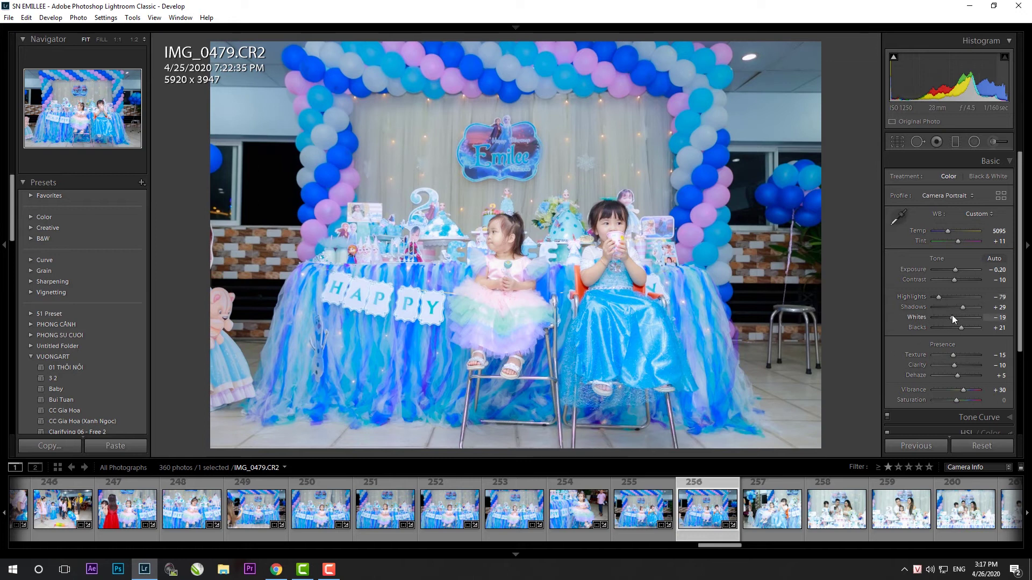
- Tighten IMG_0481's crop around the two children, then move to IMG_0482
click(771, 510)
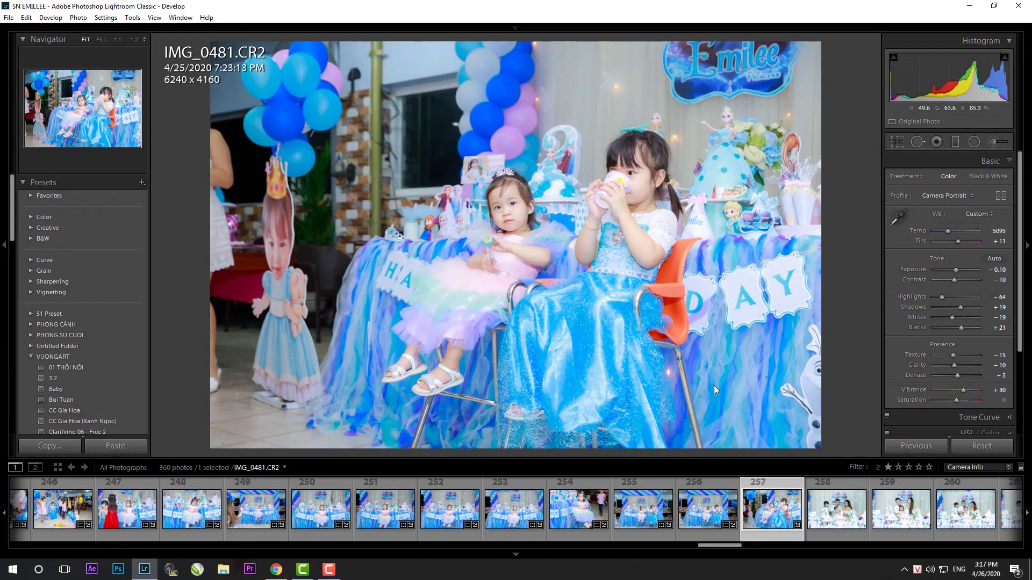
key(r)
drag(820, 42, 690, 176)
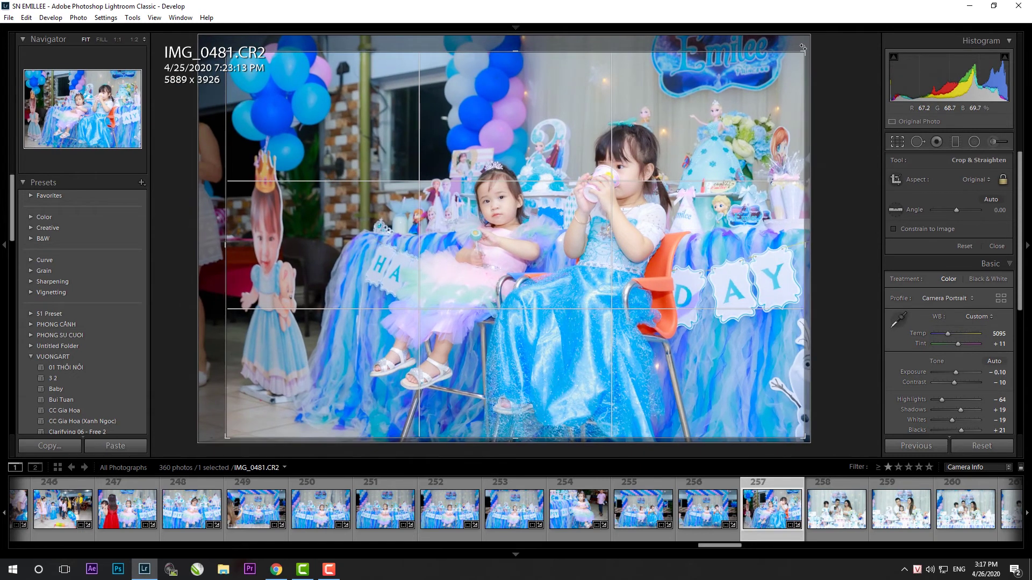
drag(690, 177, 722, 140)
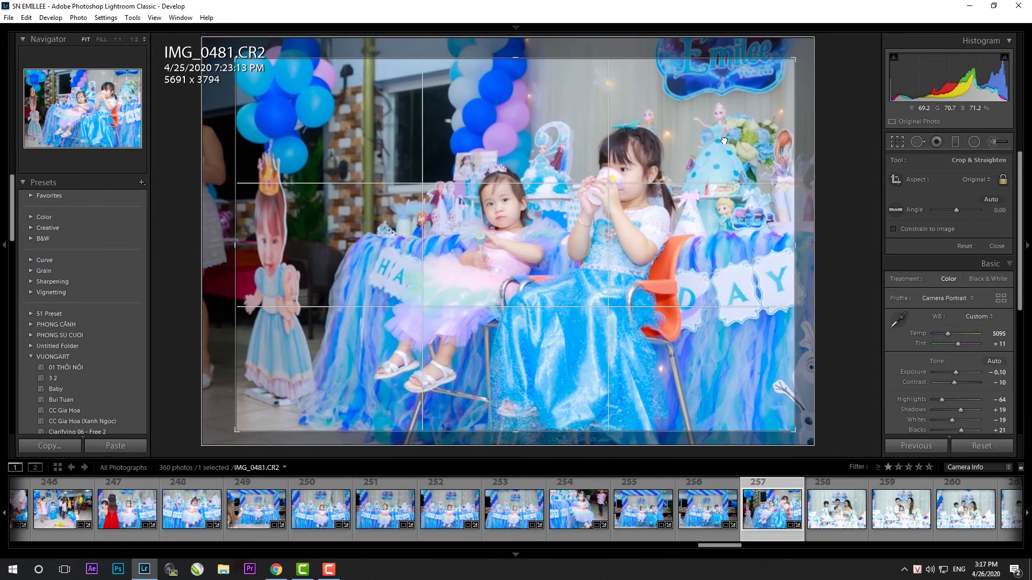
key(Return)
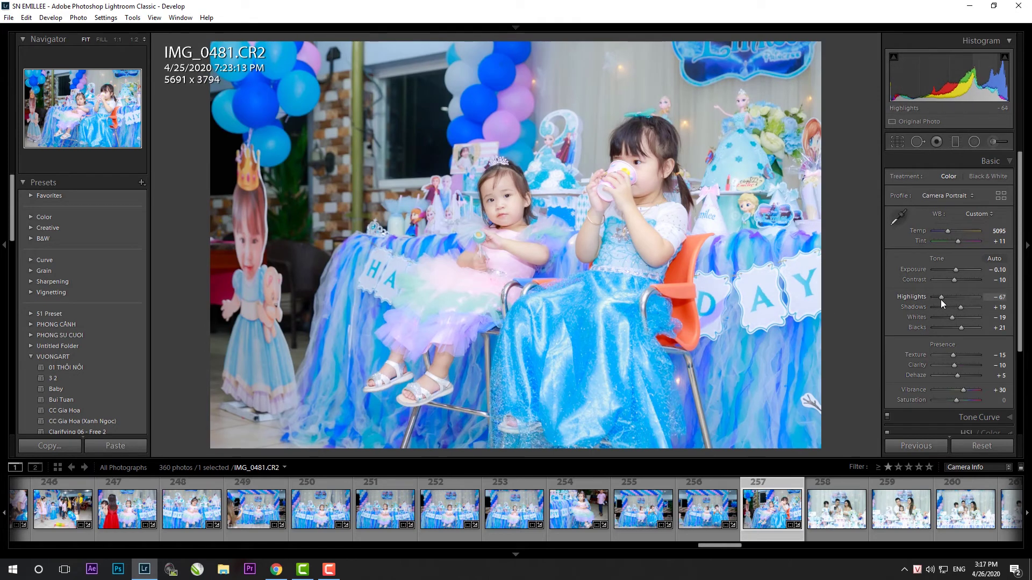
click(844, 511)
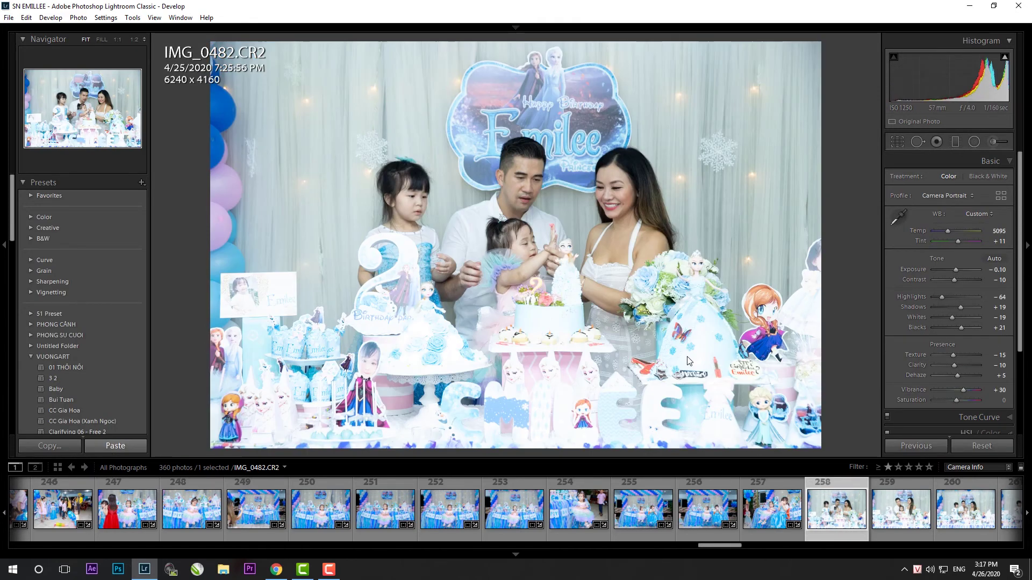
- On IMG_0482, set Shadows to +17 and brush a -0.20 exposure reduction over the bright decorations
key(r)
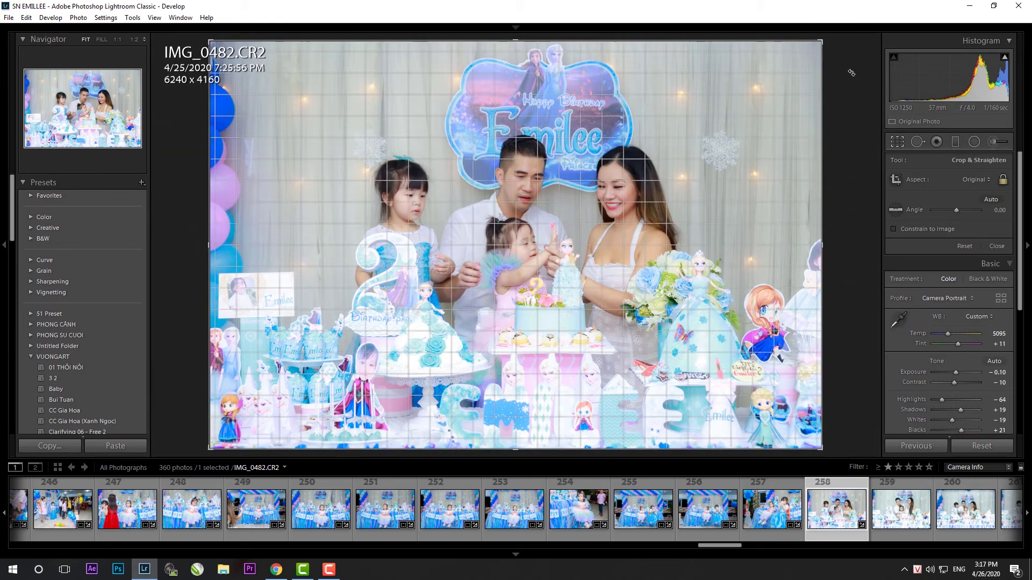
key(r)
scroll(954, 279, down, 1)
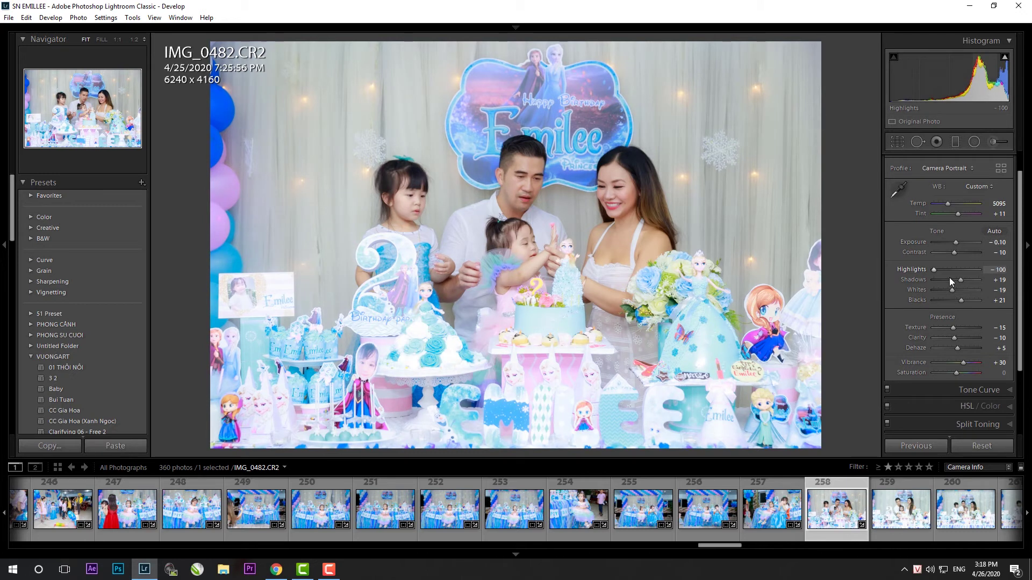
click(959, 279)
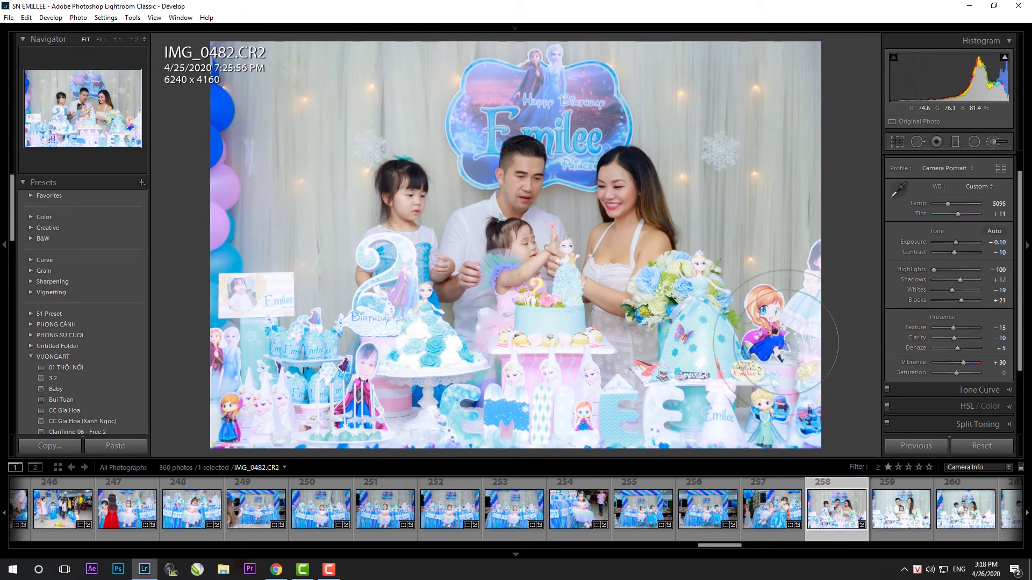
key(k)
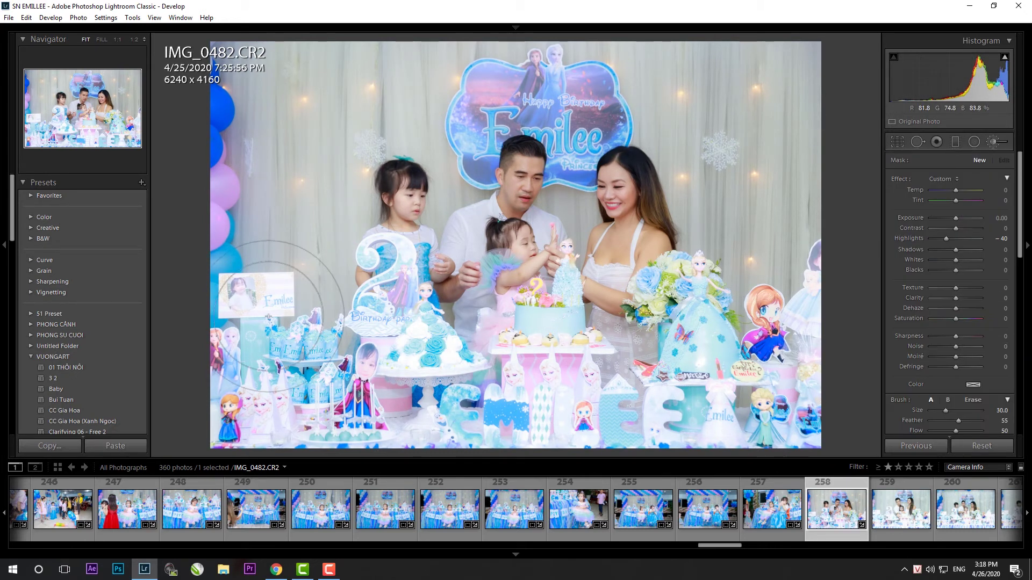
drag(510, 265, 299, 358)
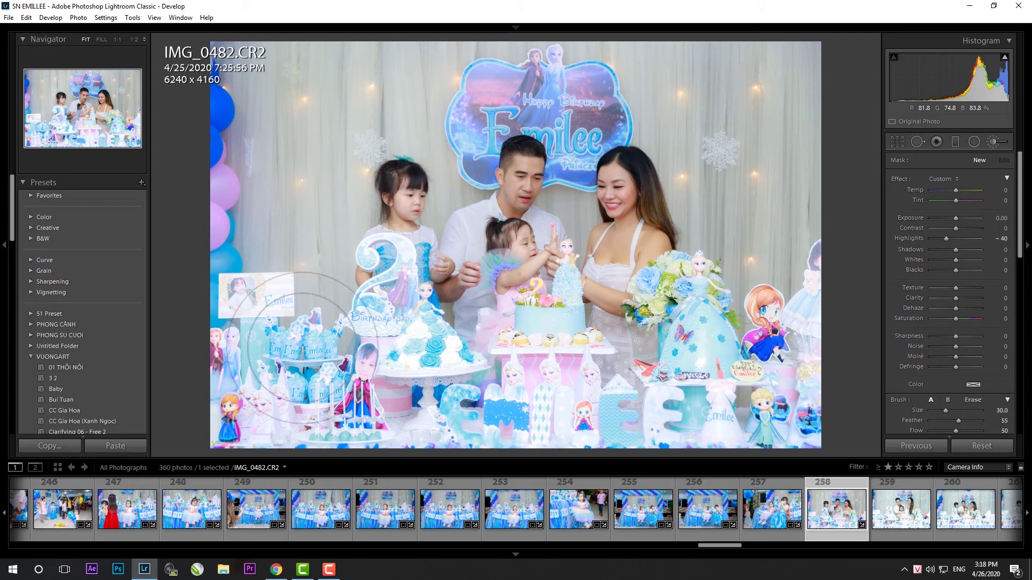
mouse_move(957, 218)
mouse_down()
mouse_move(960, 249)
mouse_move(940, 238)
mouse_up()
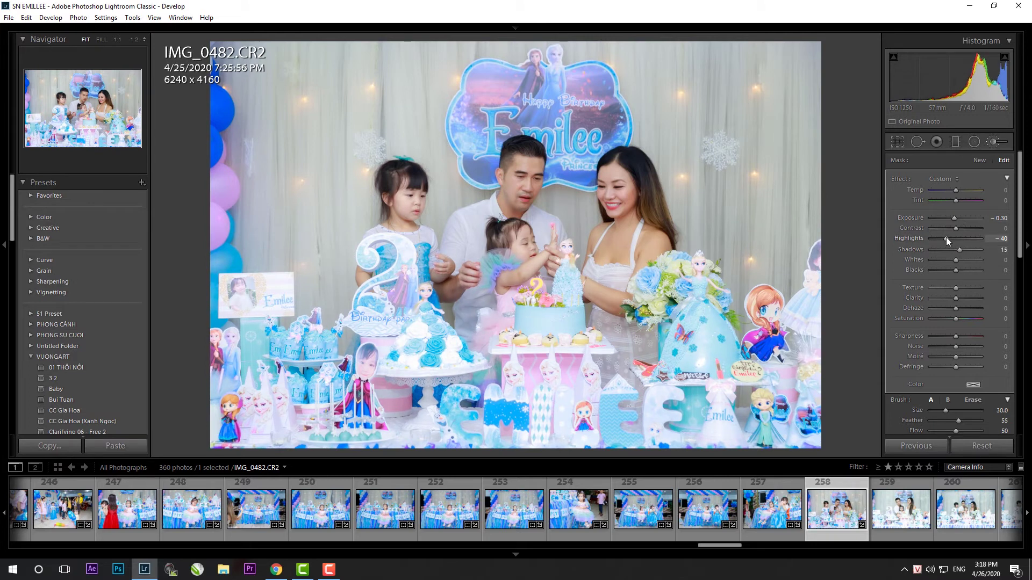
- Paste the previous photo's settings onto IMG_0486 and check its crop
click(918, 516)
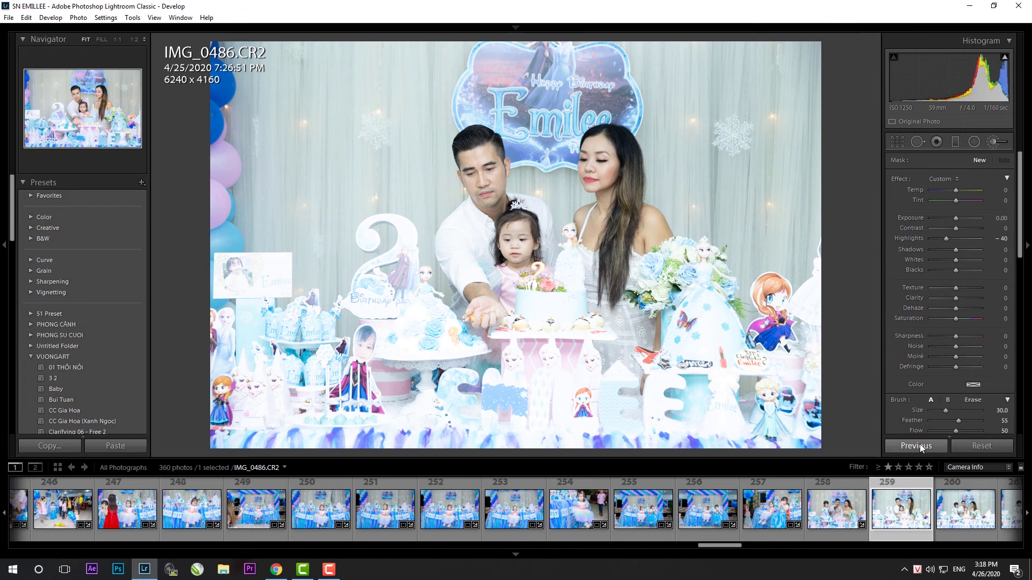
click(920, 444)
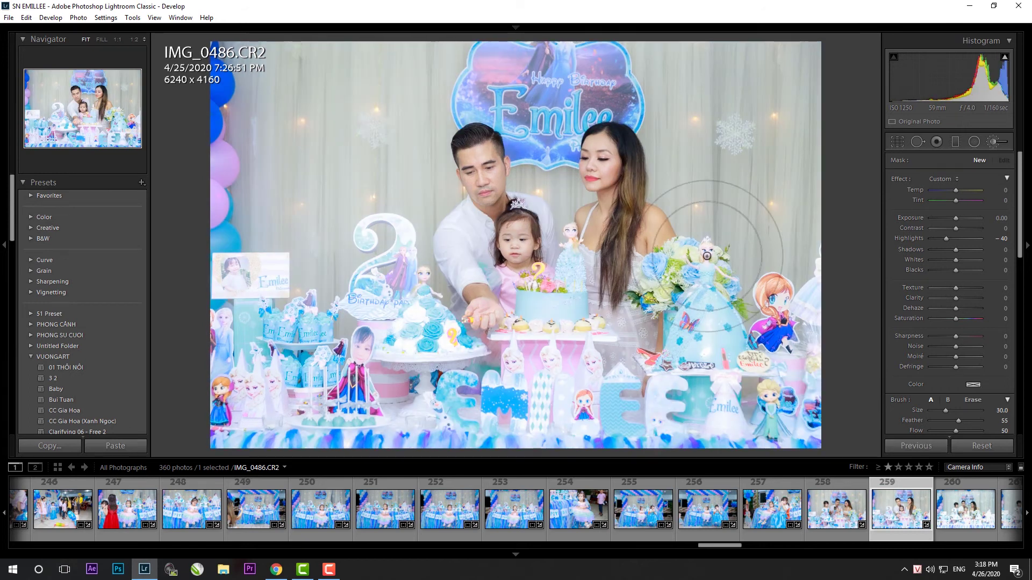
key(r)
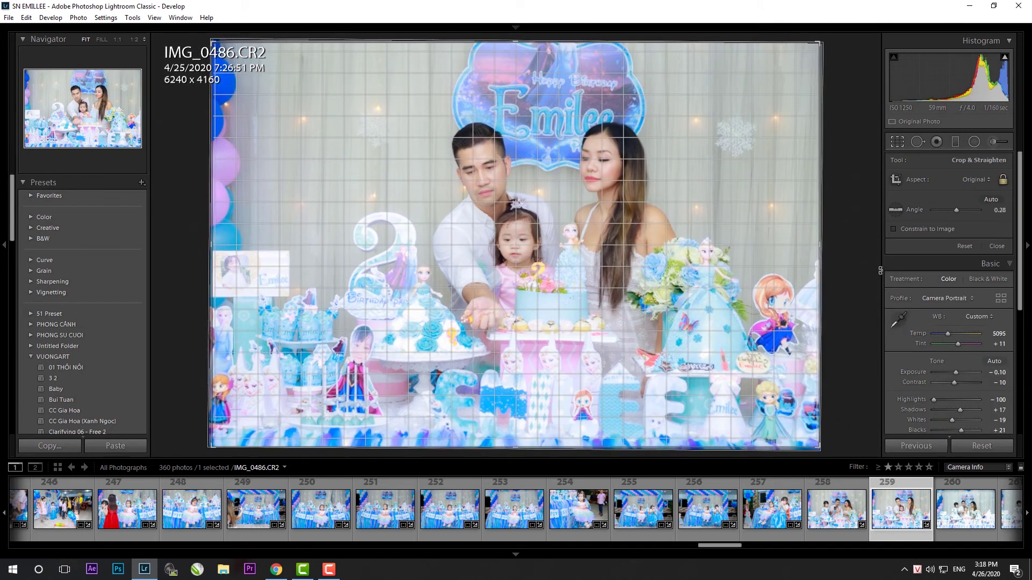
key(r)
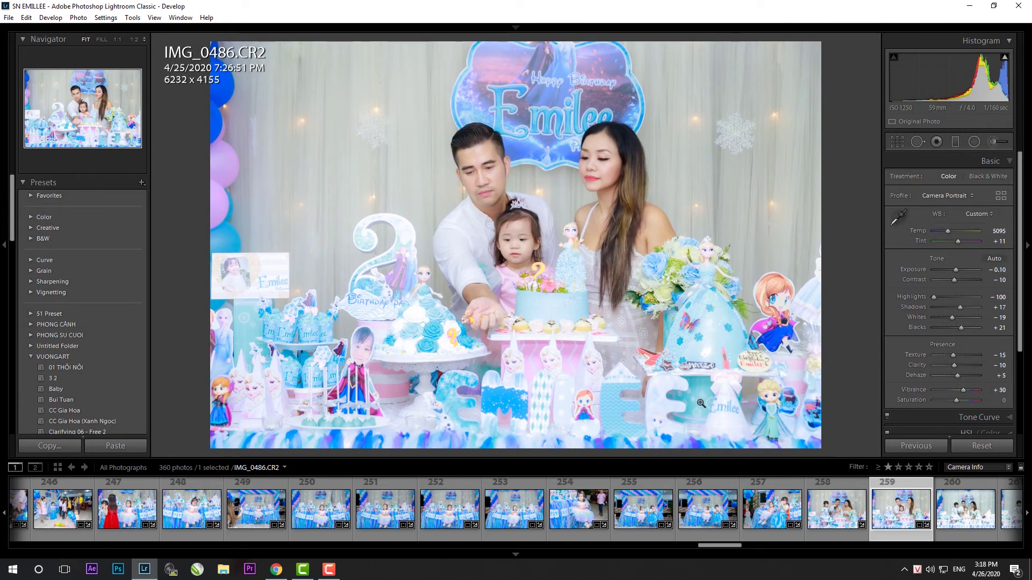
- Brush a -52 highlight reduction onto IMG_0486's bright table front, then advance to IMG_0488
key(k)
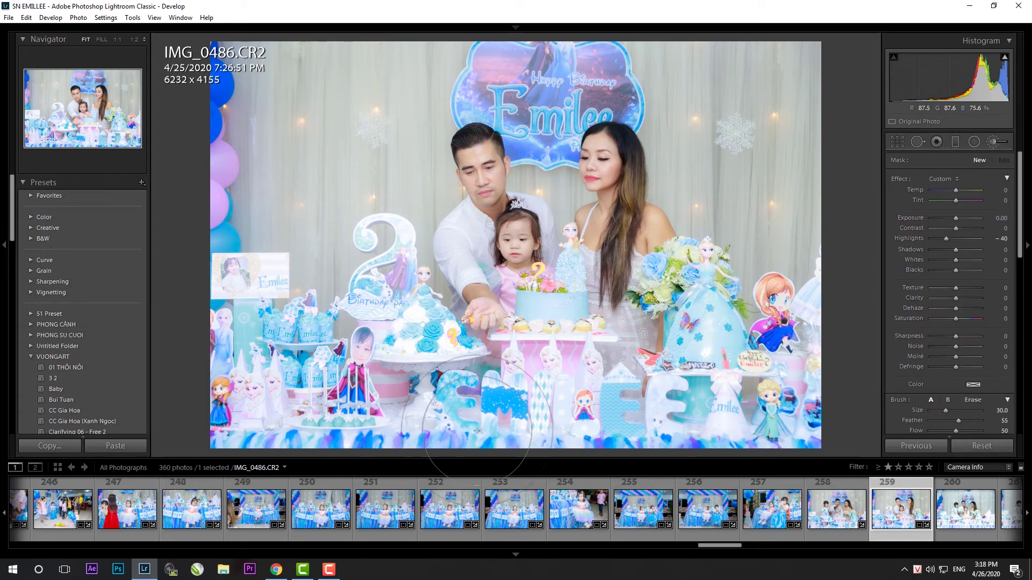
drag(546, 335, 384, 354)
drag(943, 237, 954, 217)
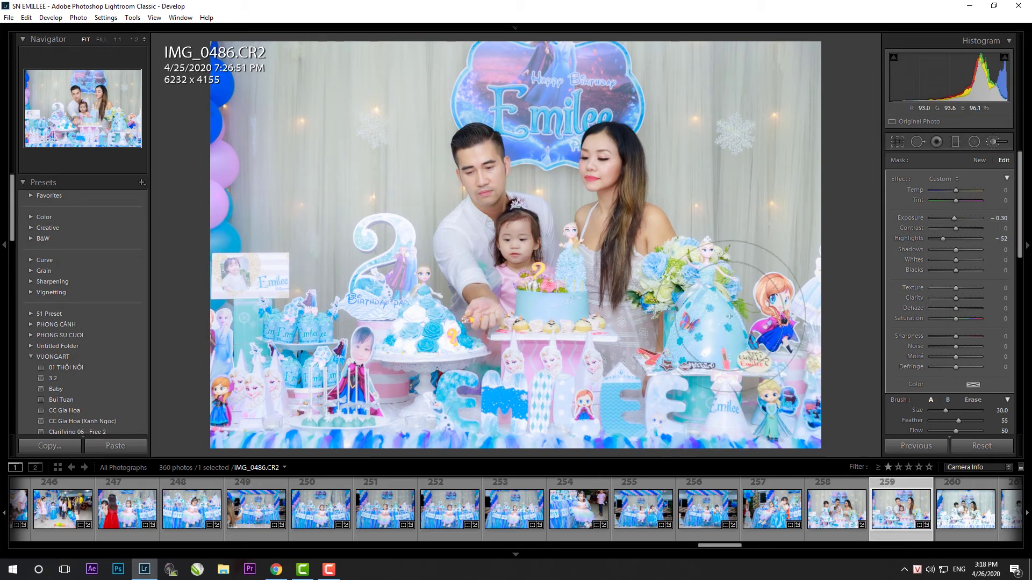
key(Escape)
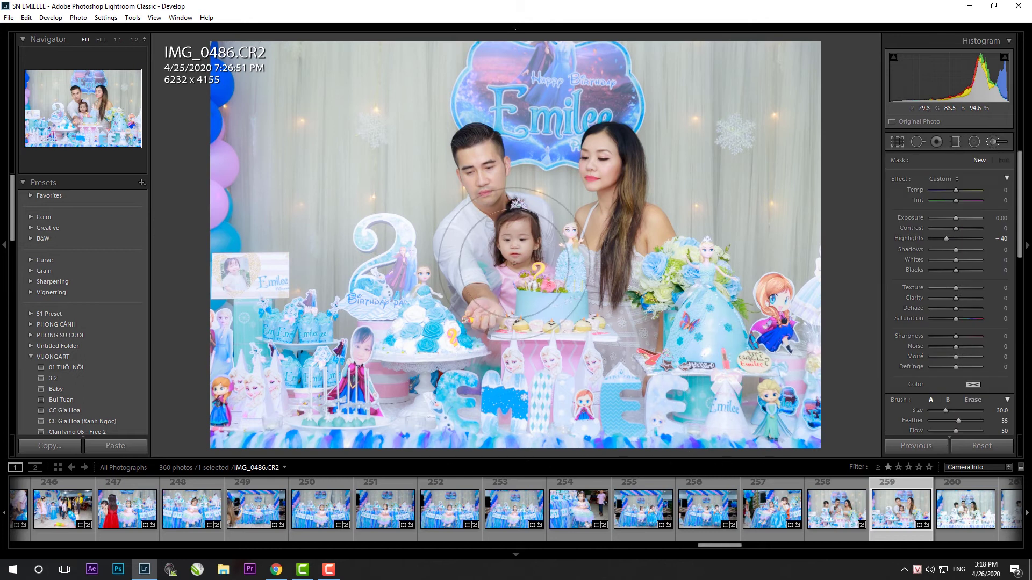
key(k)
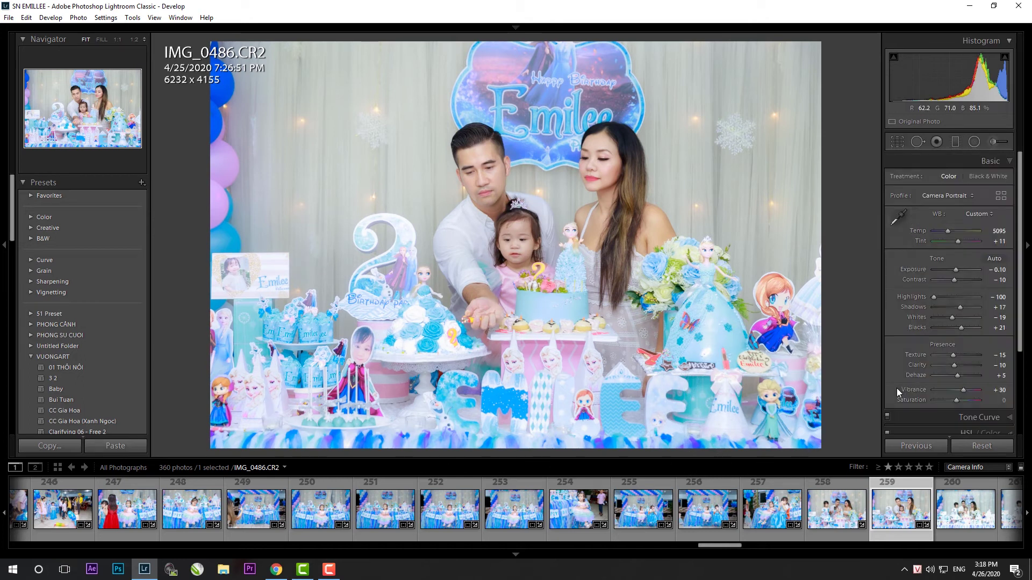
key(Right)
key(Right)
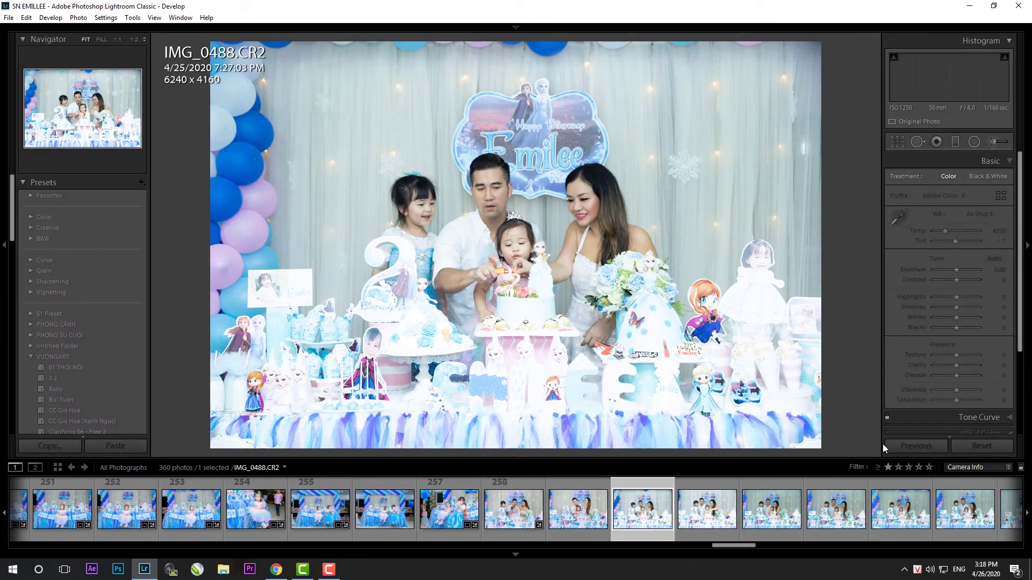
- Paste the previous settings onto IMG_0488 and reset its exposure to 0.00
key(ctrl+shift+v)
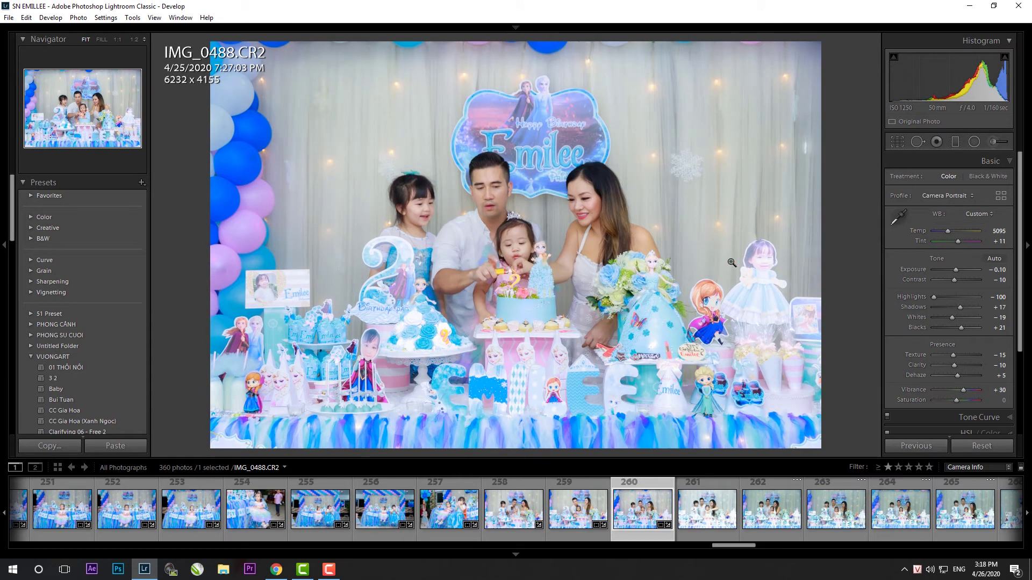
key(r)
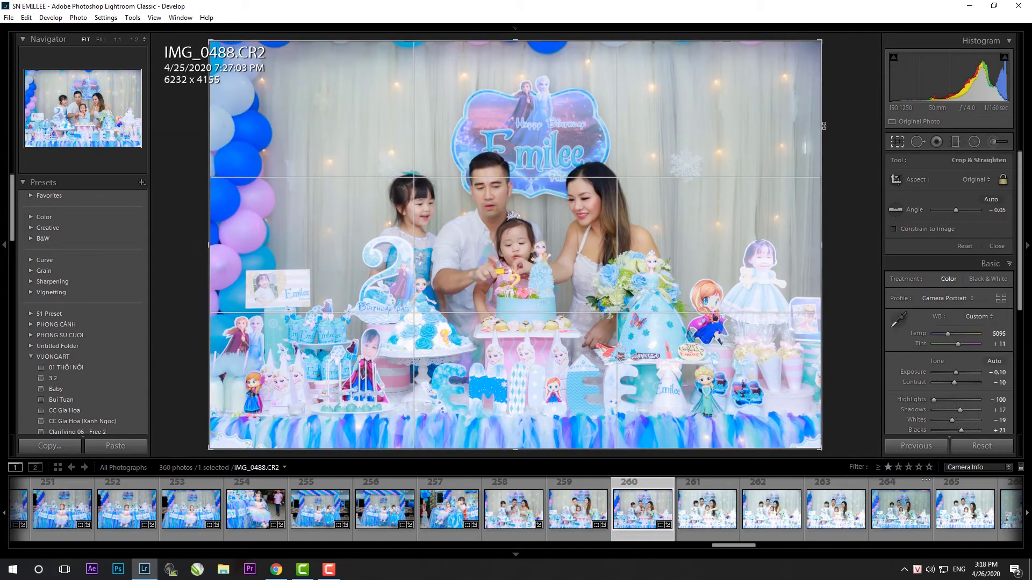
key(r)
double_click(956, 268)
- On IMG_0491, check the crop and brighten exposure to +0.10
click(715, 517)
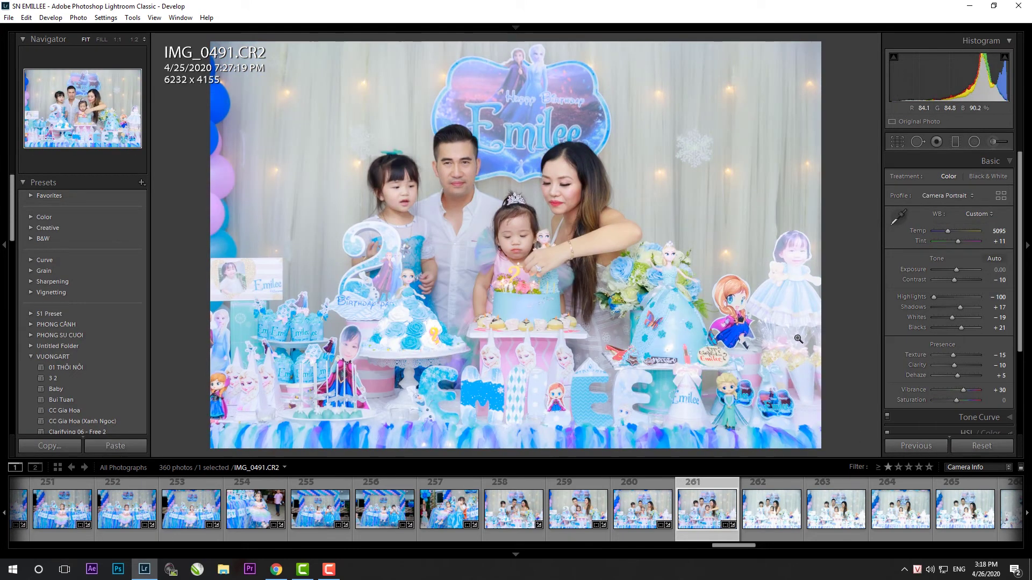
key(r)
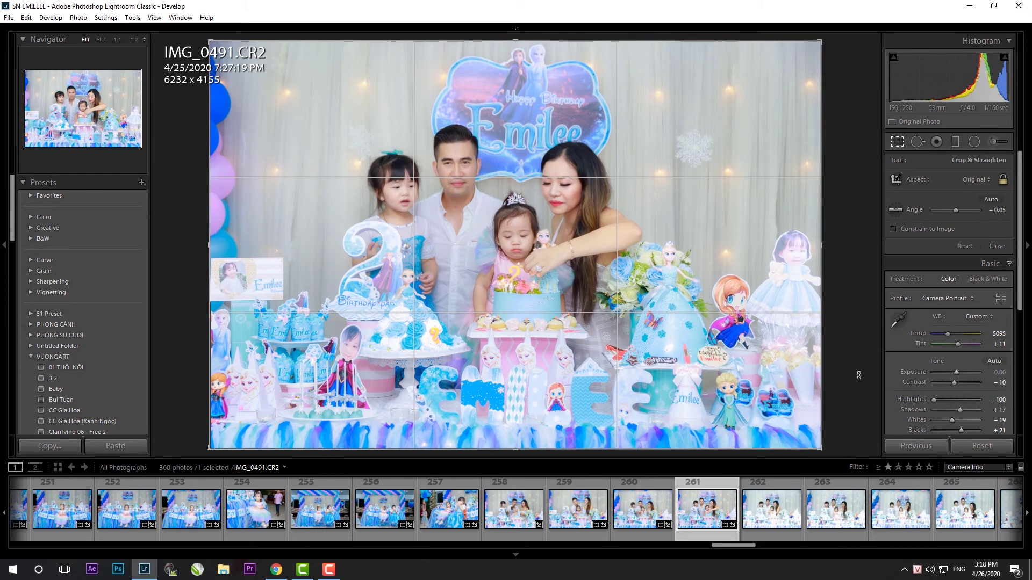
key(r)
drag(956, 270, 956, 270)
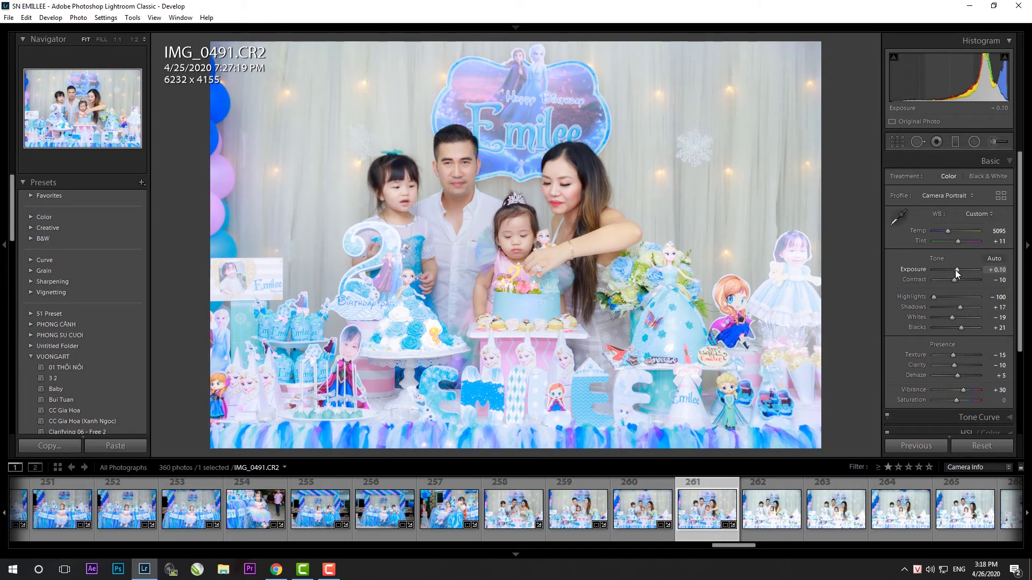
- Paste the previous photo's settings onto IMG_0494, leaving crop and brush unchanged
click(767, 521)
click(901, 445)
key(r)
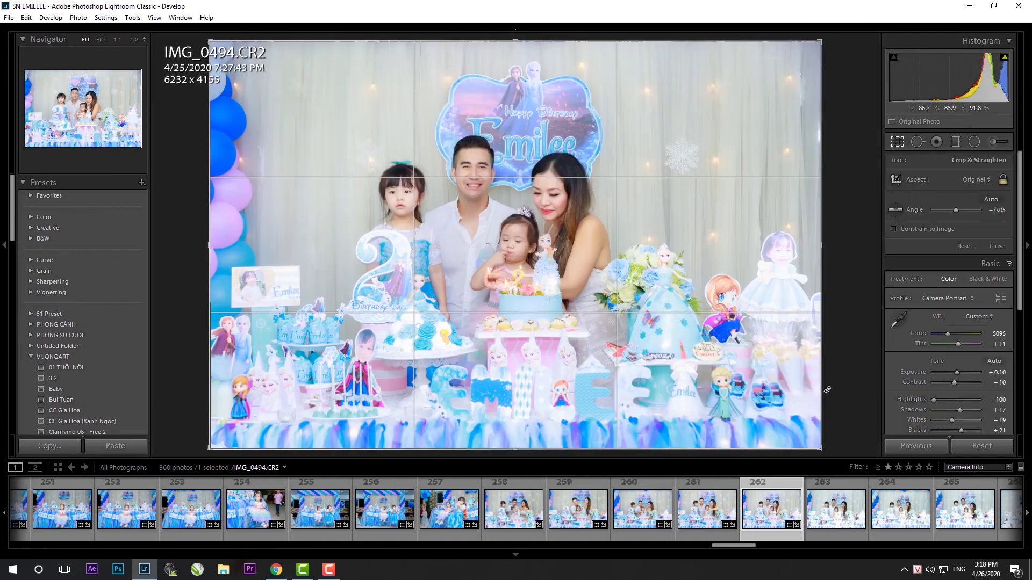
key(r)
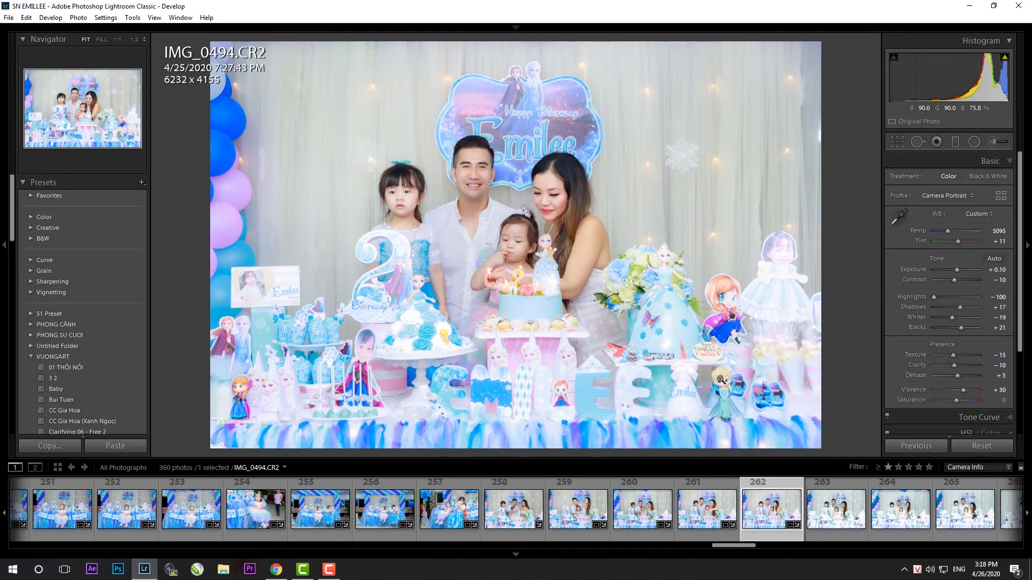
key(k)
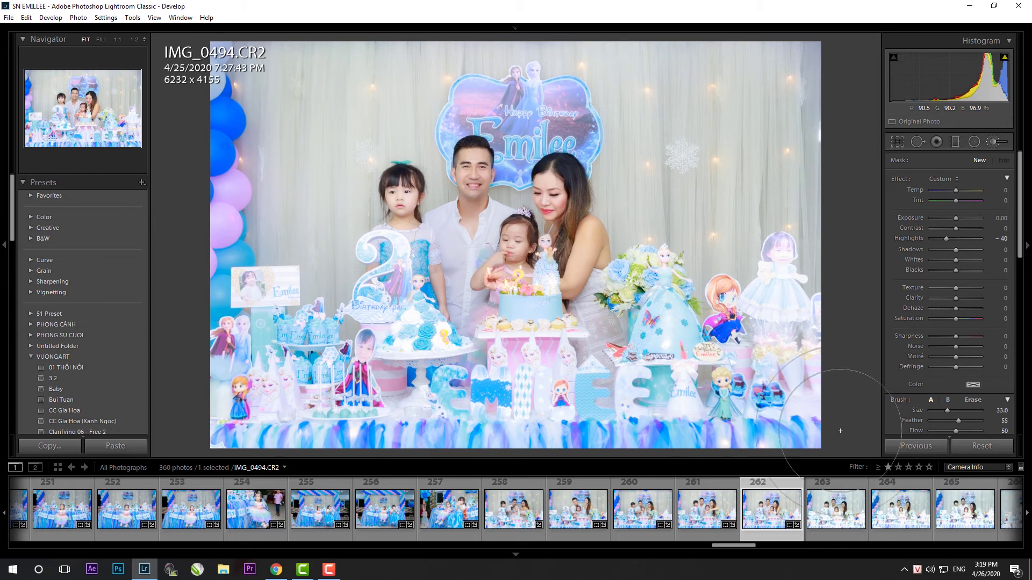
key(k)
- Straighten IMG_0496 with a slight rotation
key(Right)
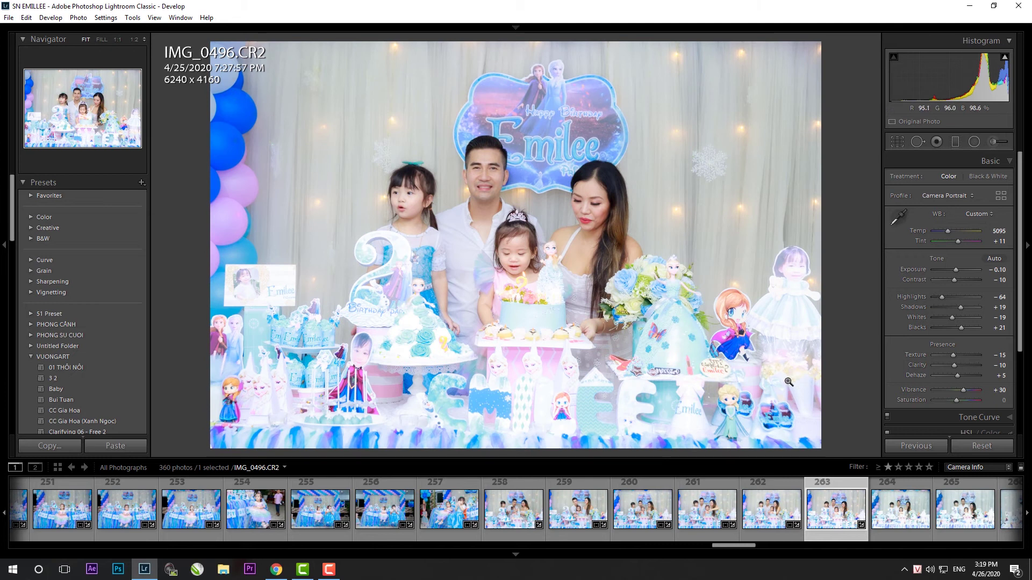
key(r)
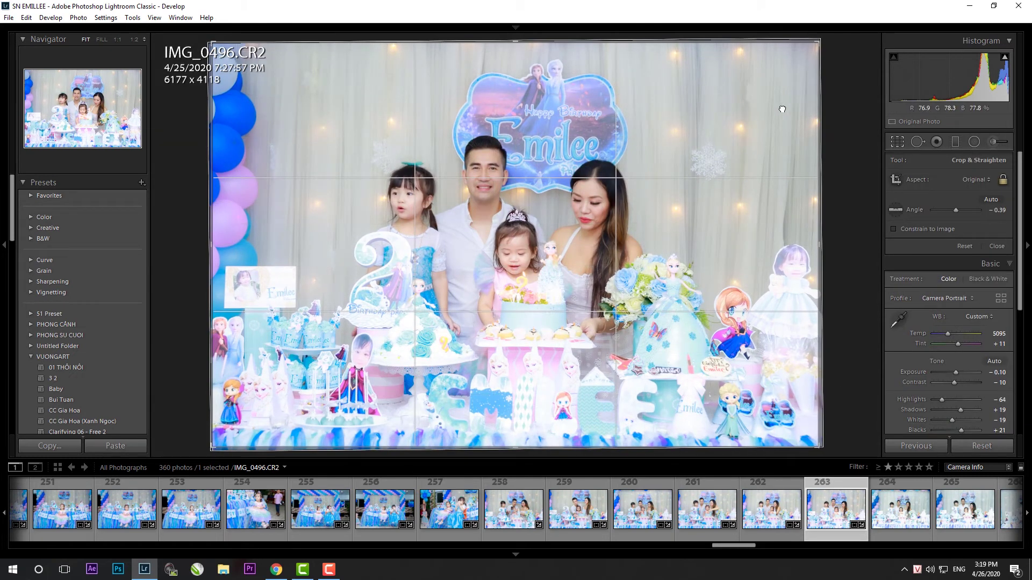
drag(782, 110, 787, 88)
key(r)
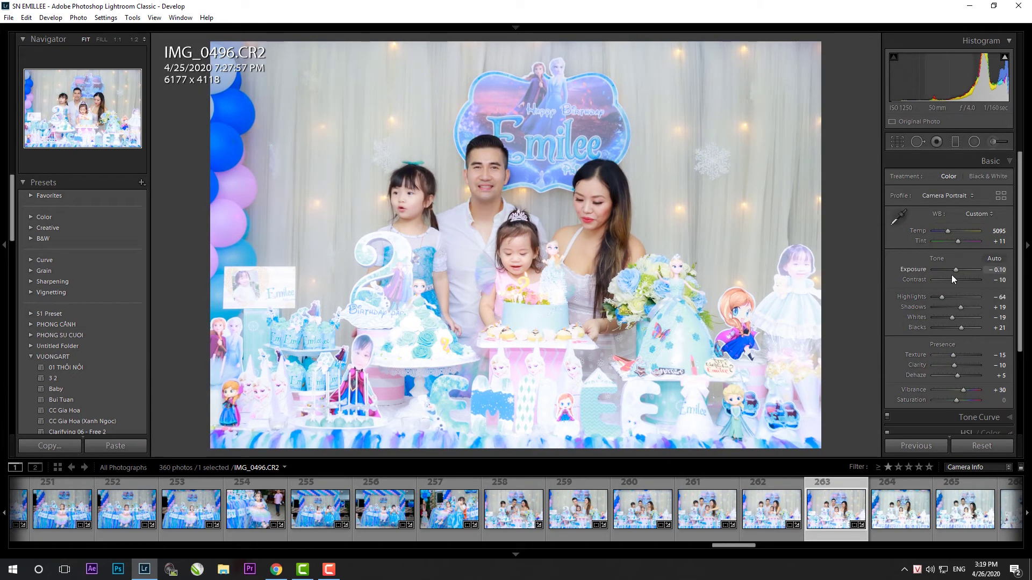
- Paint a mask on IMG_0496 at Exposure -0.30 and Highlights -52, then select IMG_0499
key(k)
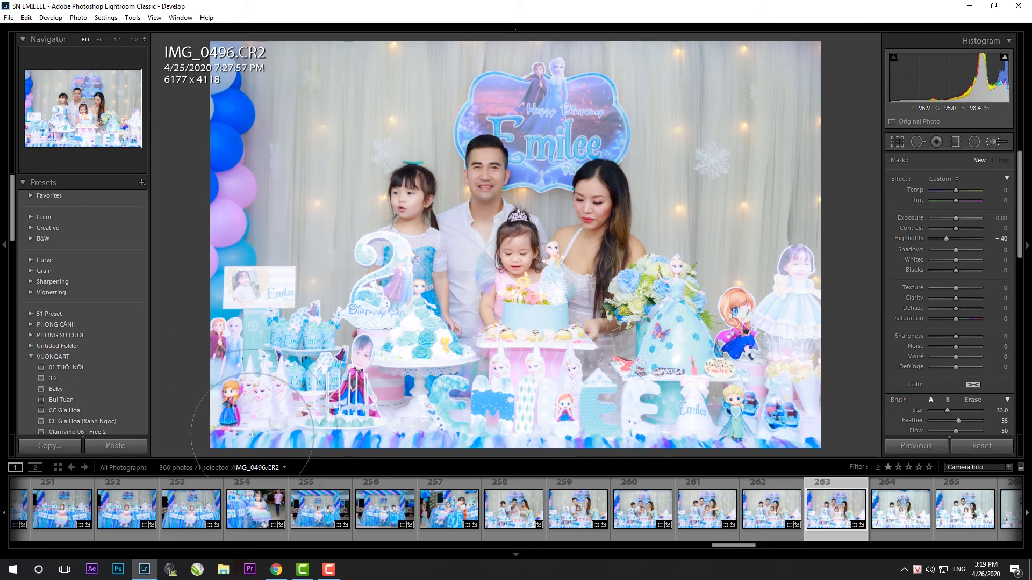
click(490, 370)
drag(946, 238, 956, 218)
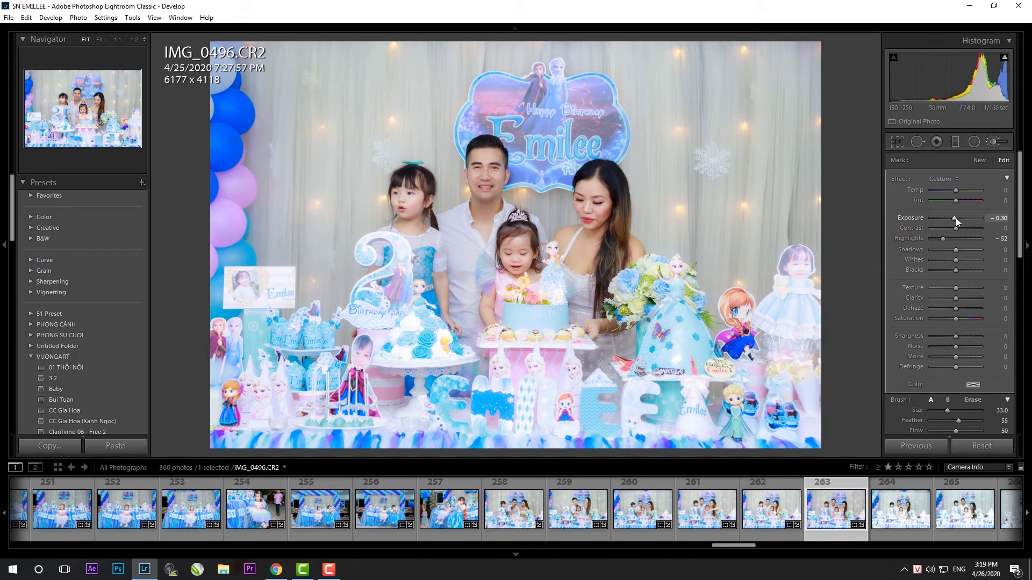
click(893, 524)
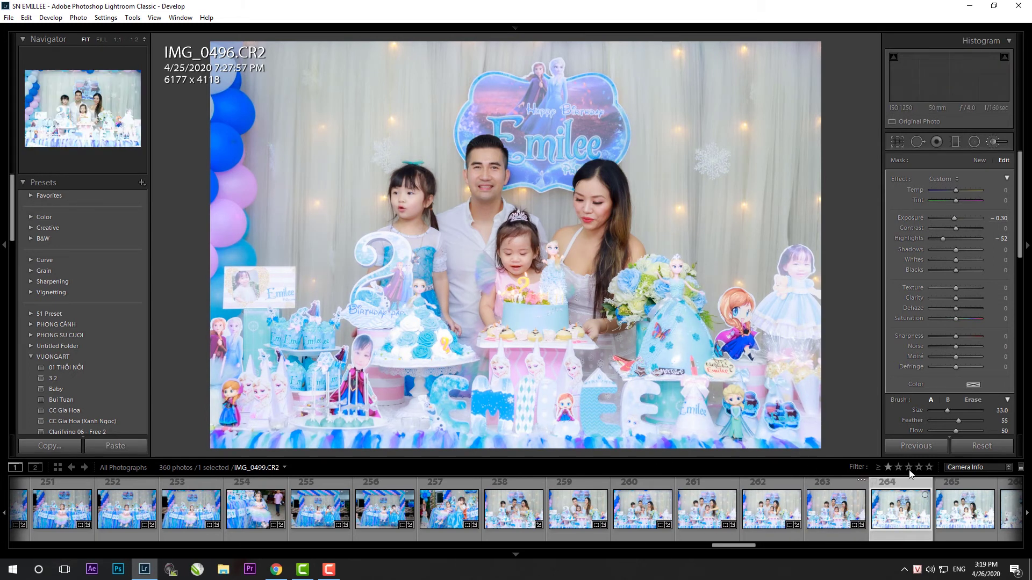
- Paste settings onto IMG_0499 and IMG_0501, easing IMG_0501's brushed Highlights to -43
key(ctrl+alt+v)
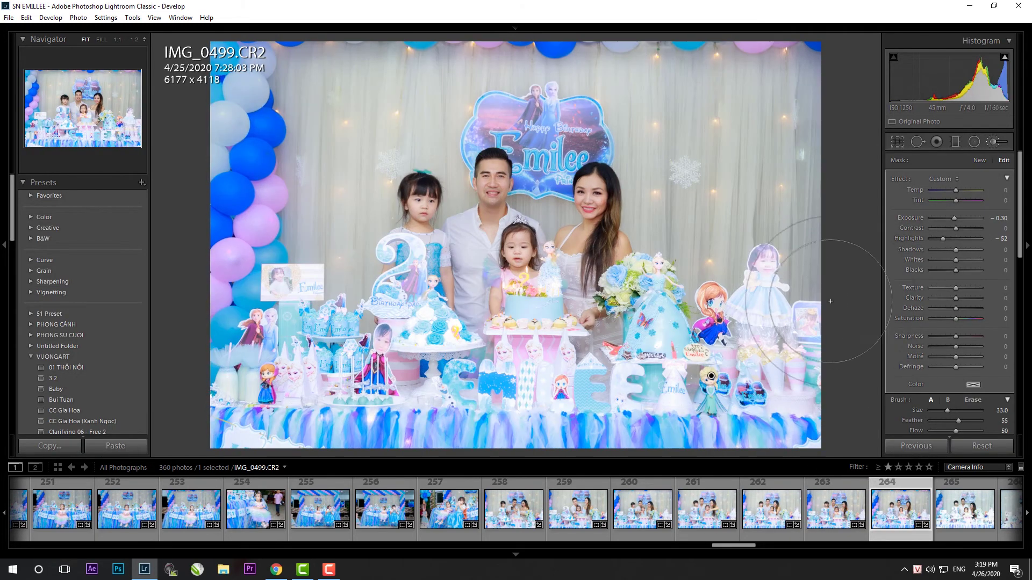
key(Right)
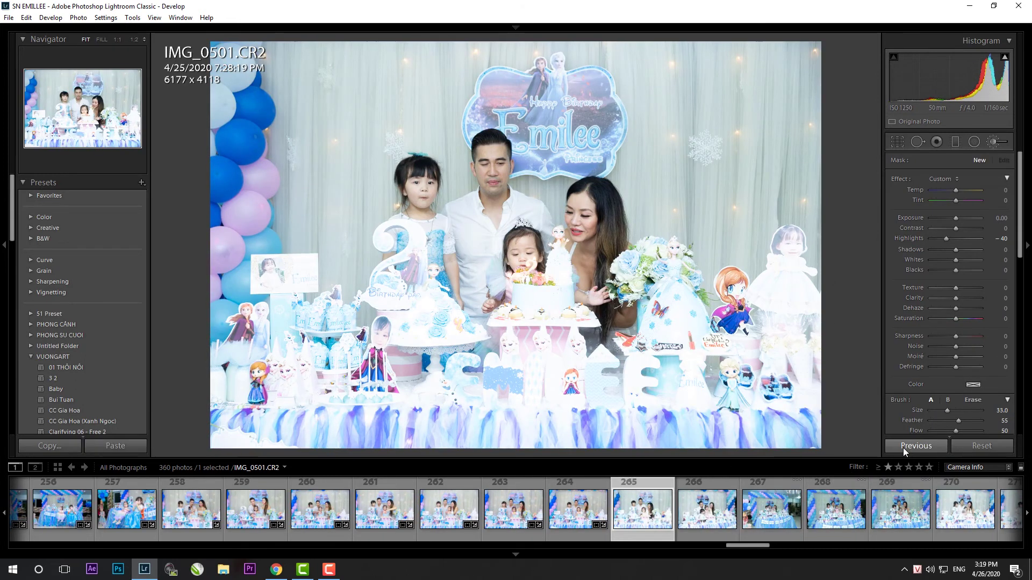
click(903, 447)
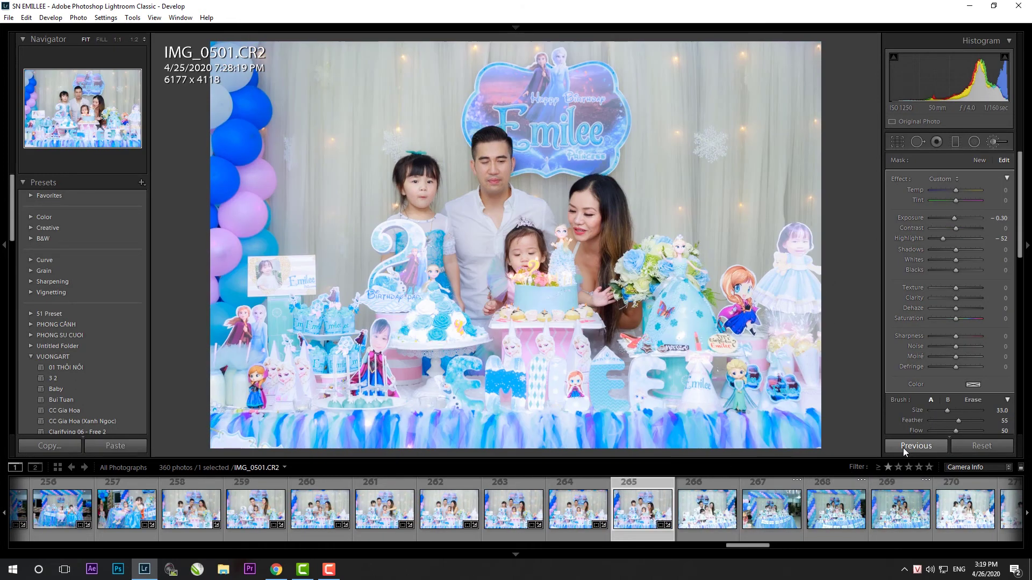
drag(943, 238, 946, 238)
- Apply the previous settings to IMG_0509 and straighten-crop it
click(724, 529)
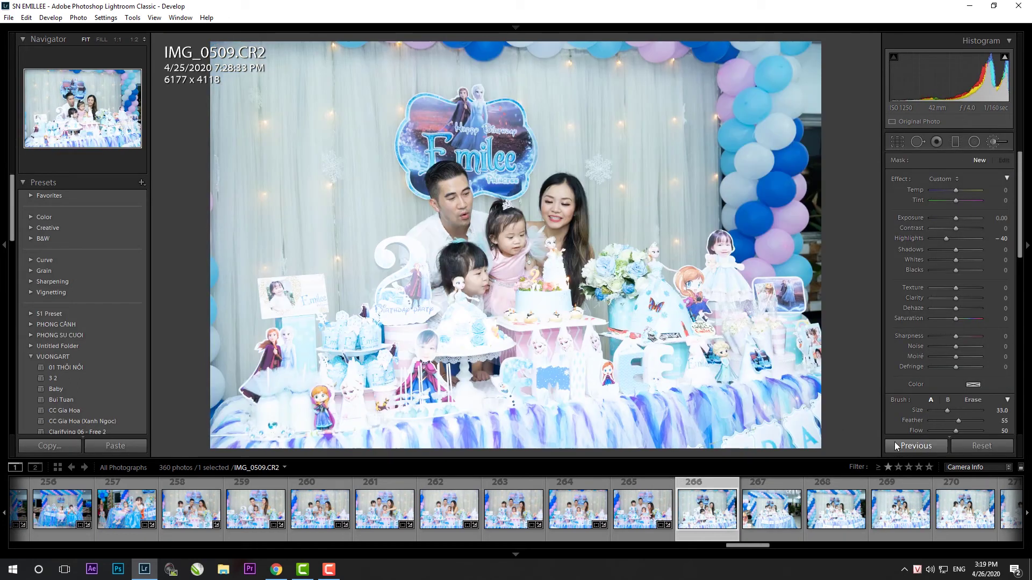
click(895, 442)
key(r)
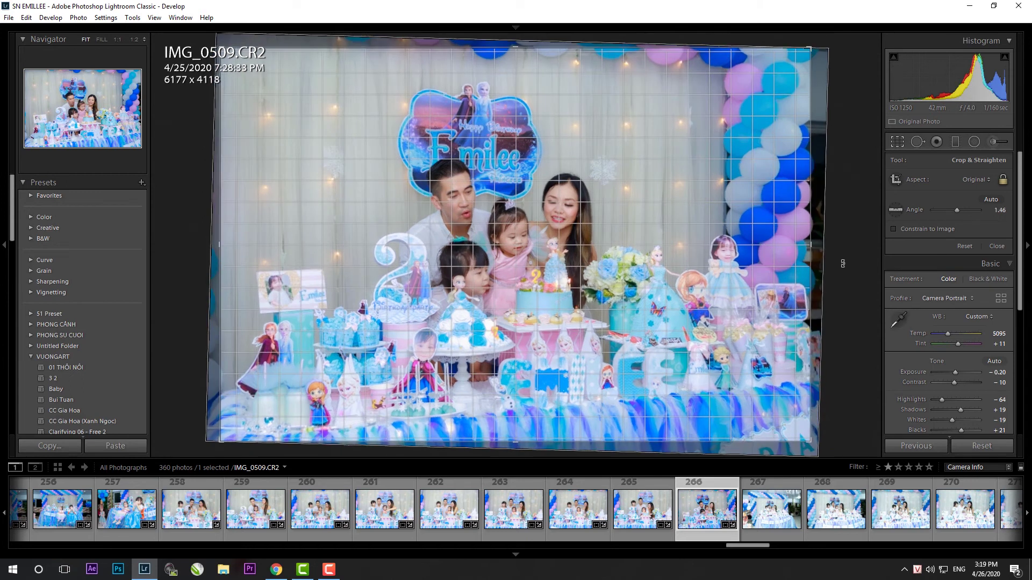
key(Return)
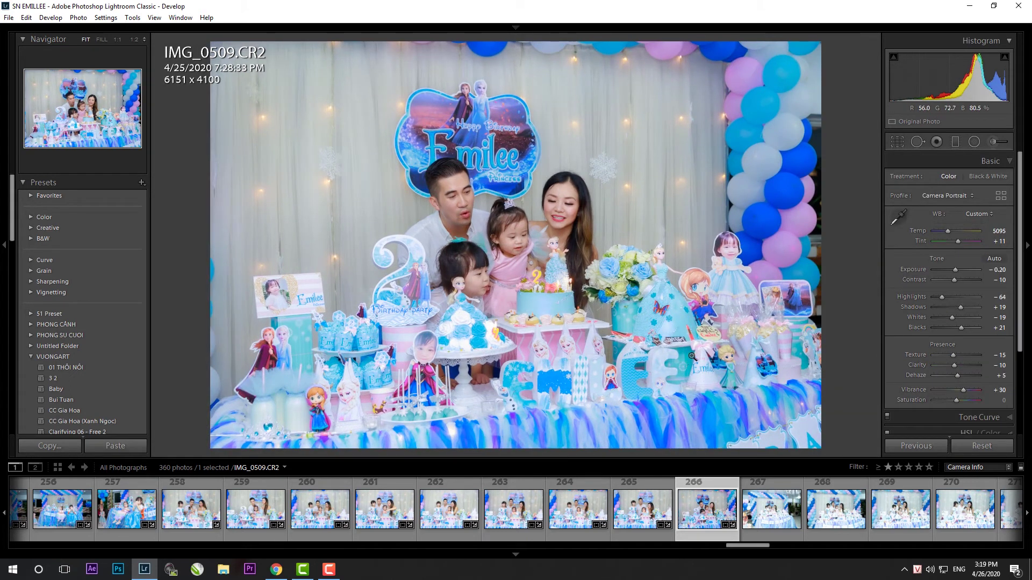
scroll(954, 270, up, 3)
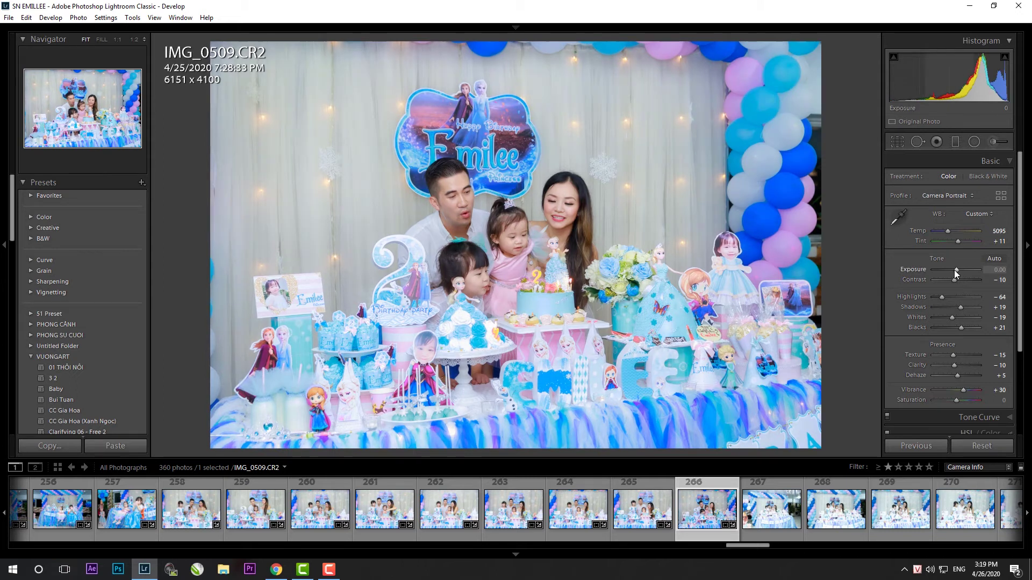
- Apply the previous settings to IMG_0514, re-crop it, and raise exposure slightly
click(768, 523)
click(897, 448)
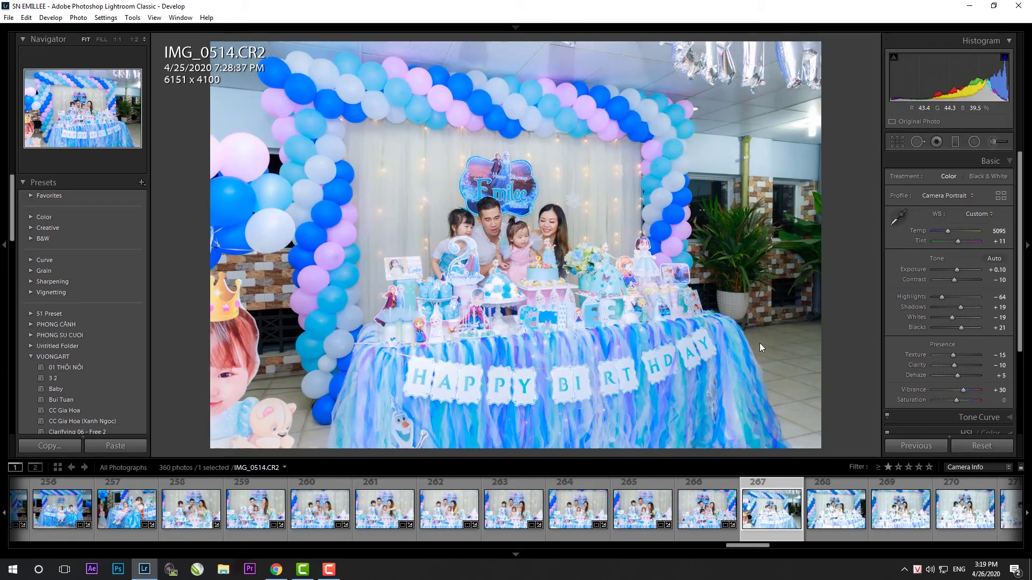
key(r)
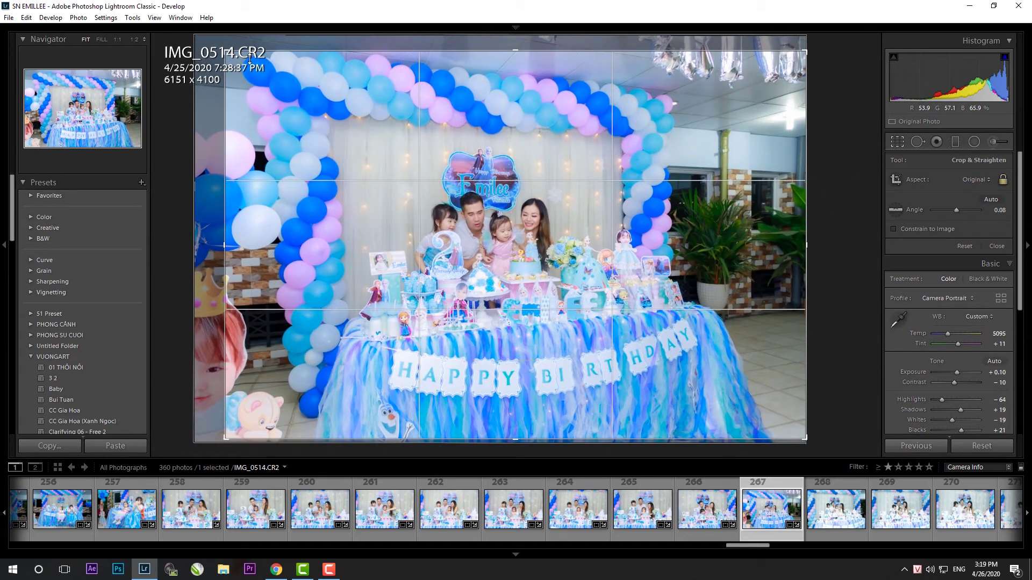
key(r)
drag(952, 275, 955, 270)
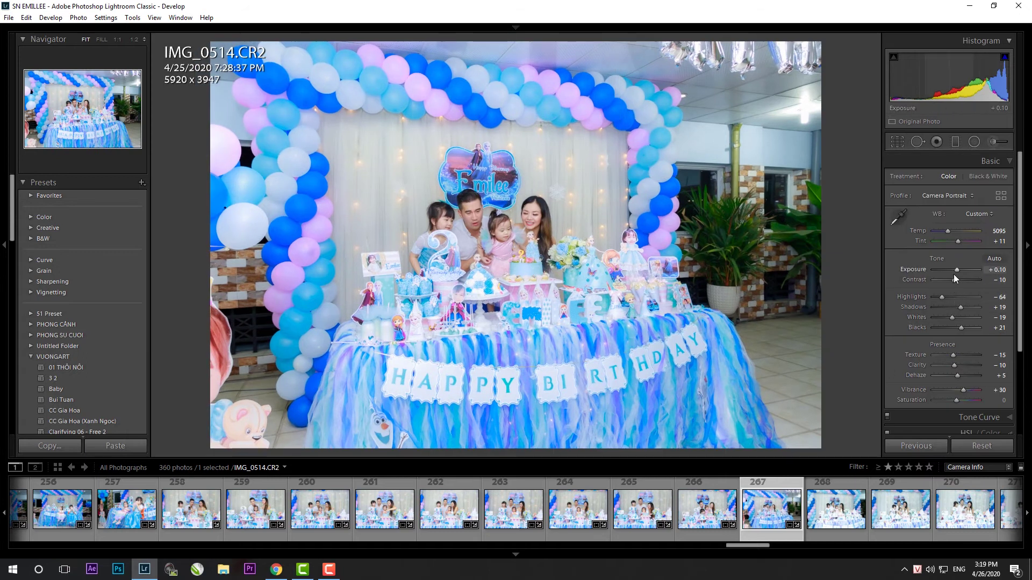
- Paste settings onto IMG_0515 and check its crop, then view IMG_0519 without brushing
click(827, 520)
key(ctrl+shift+v)
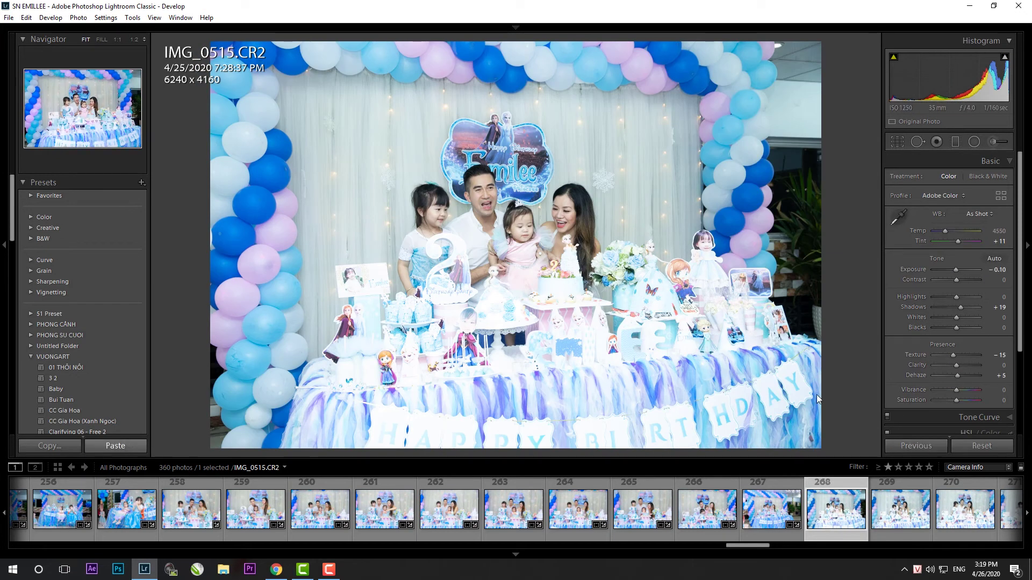
key(r)
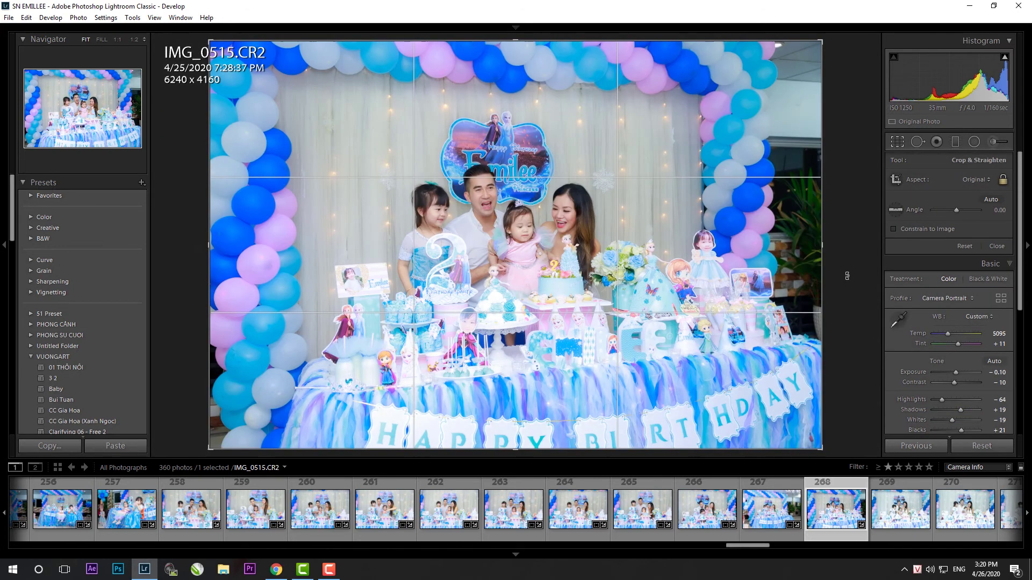
key(k)
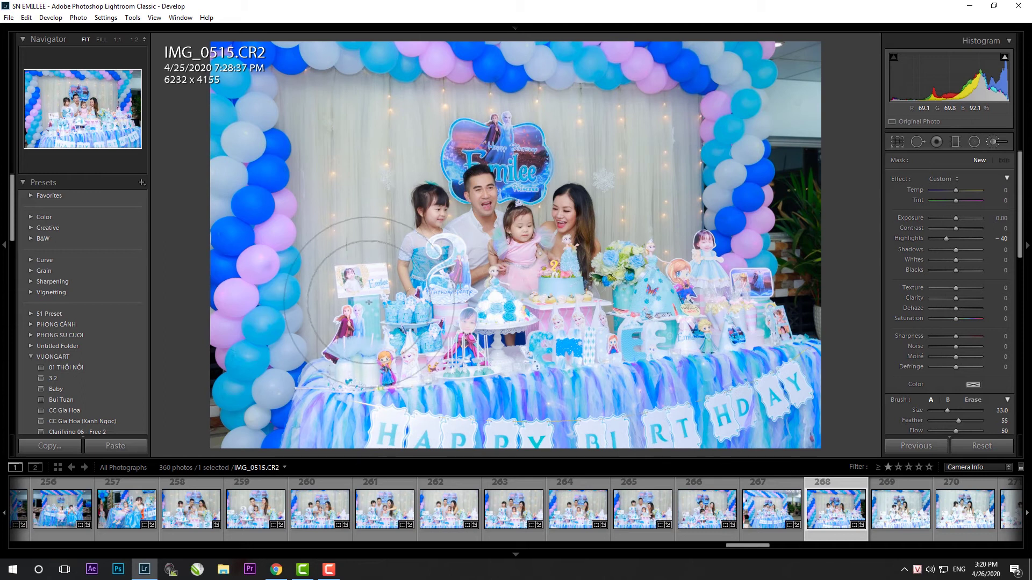
click(900, 507)
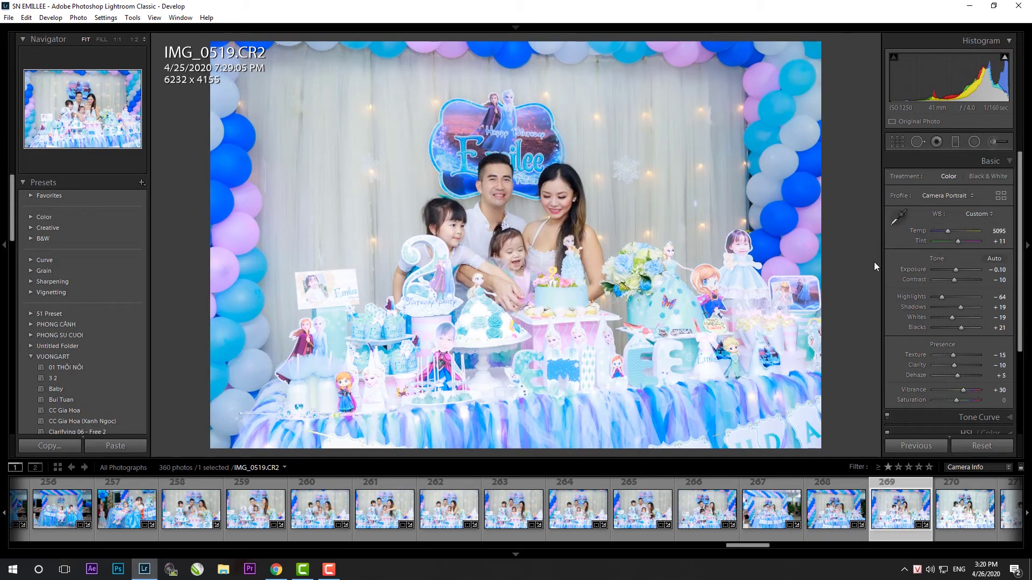
key(k)
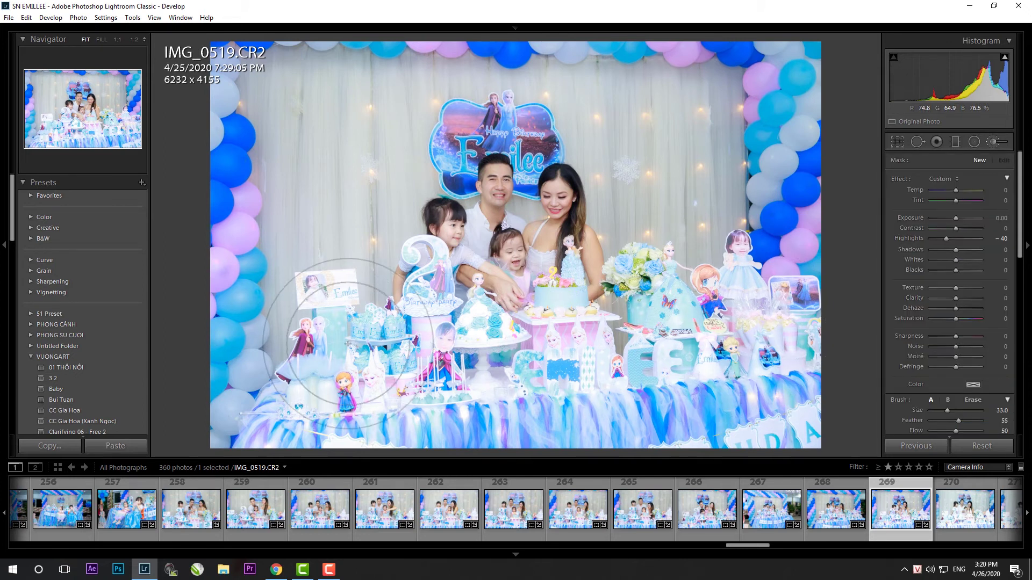
key(k)
key(k)
- Apply the previous settings to IMG_0525 with brushed Highlights at -72, then advance to IMG_0529
click(960, 513)
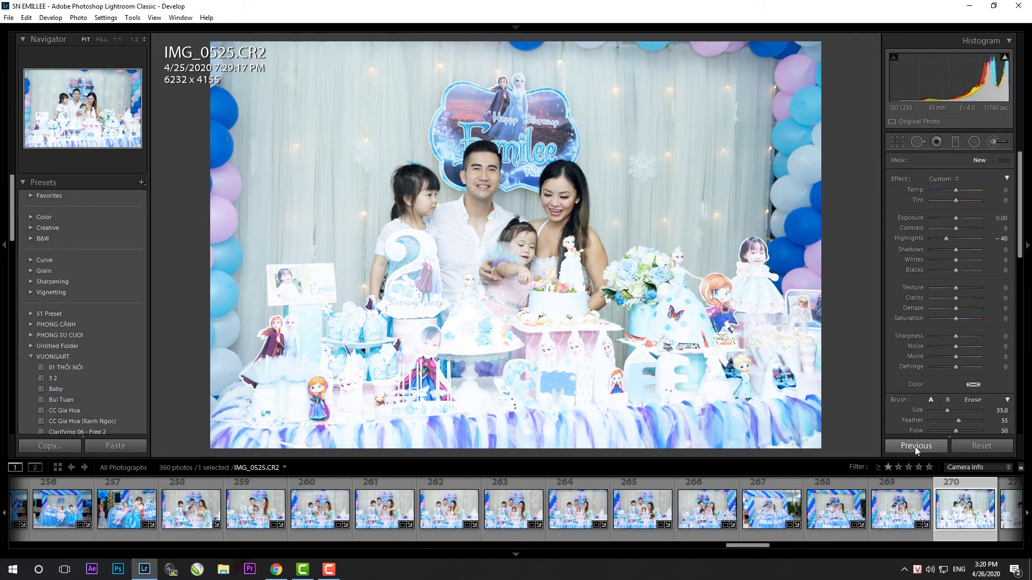
click(914, 446)
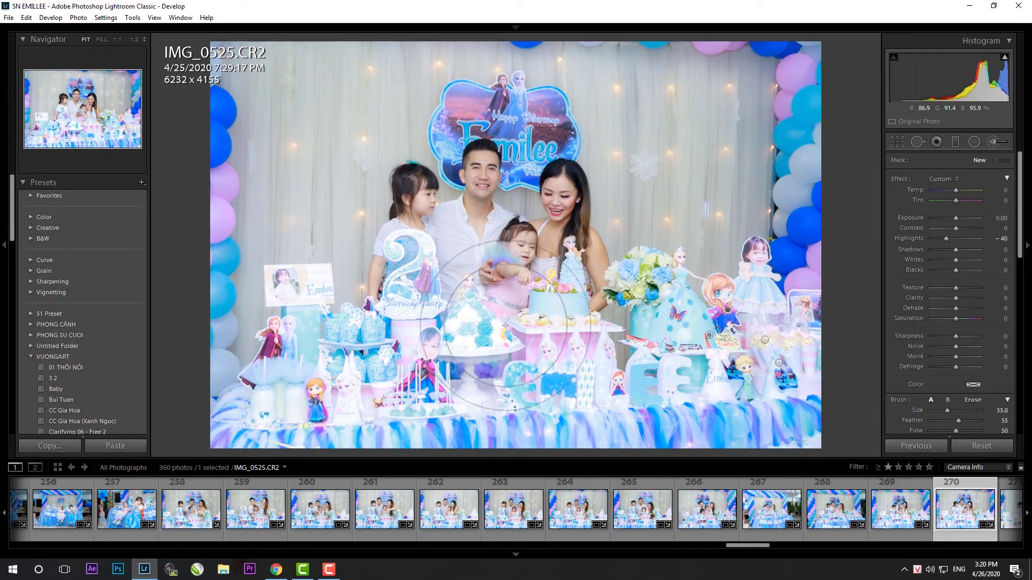
drag(946, 239, 939, 238)
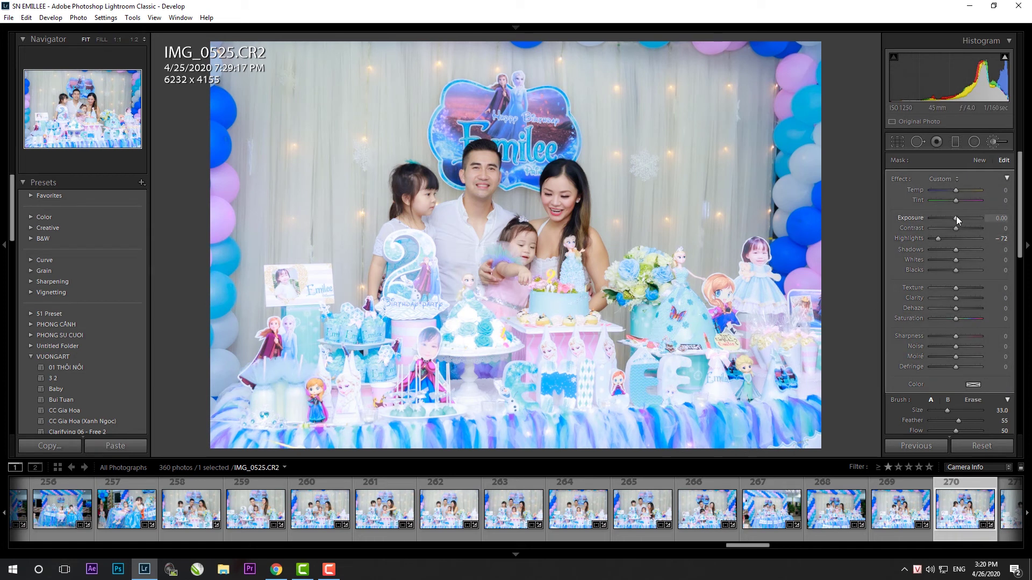
key(k)
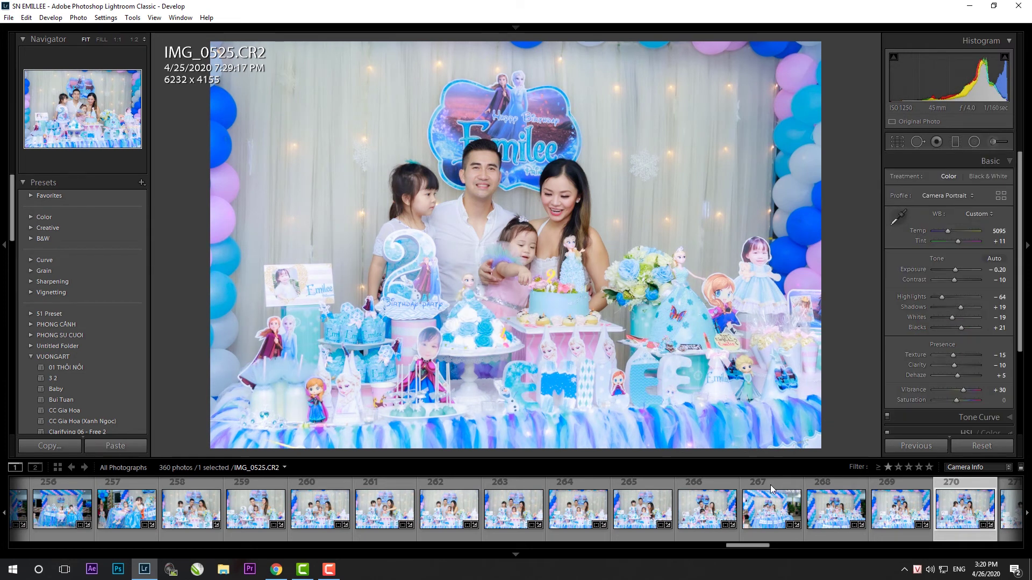
key(Right)
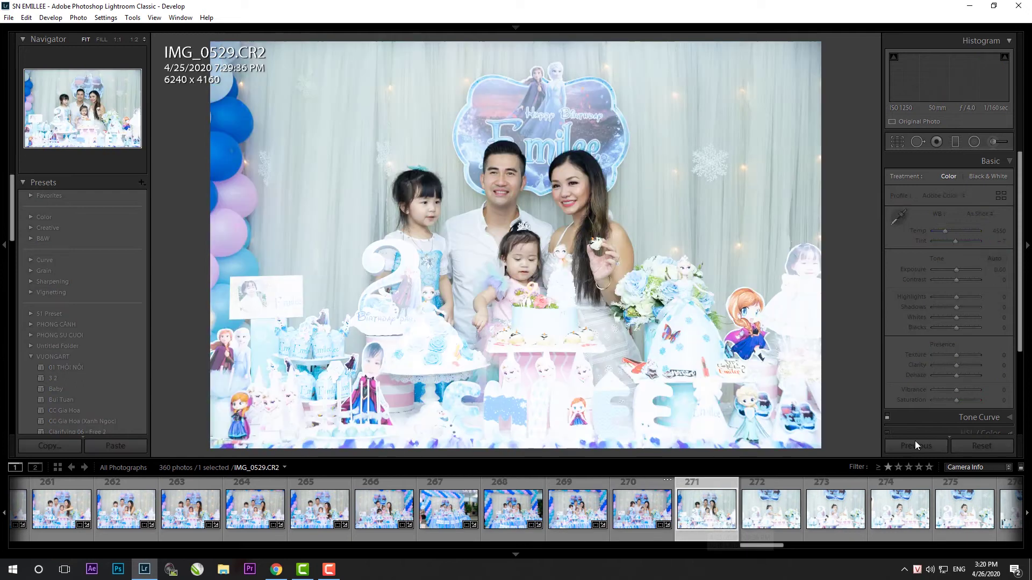
- Apply the previous settings to IMG_0529 and IMG_0531, darkening IMG_0531's exposure to -0.60
click(912, 447)
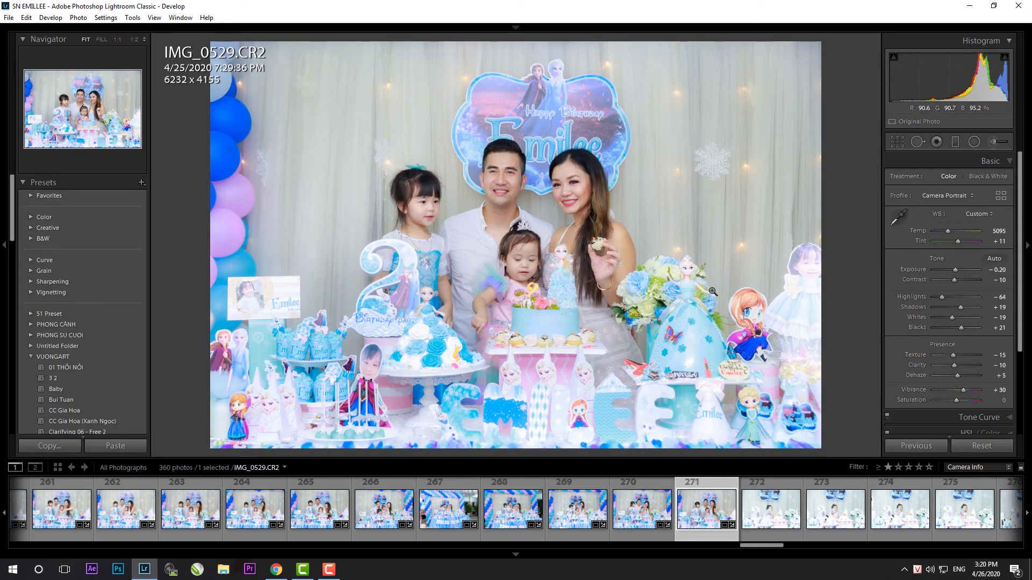
key(Right)
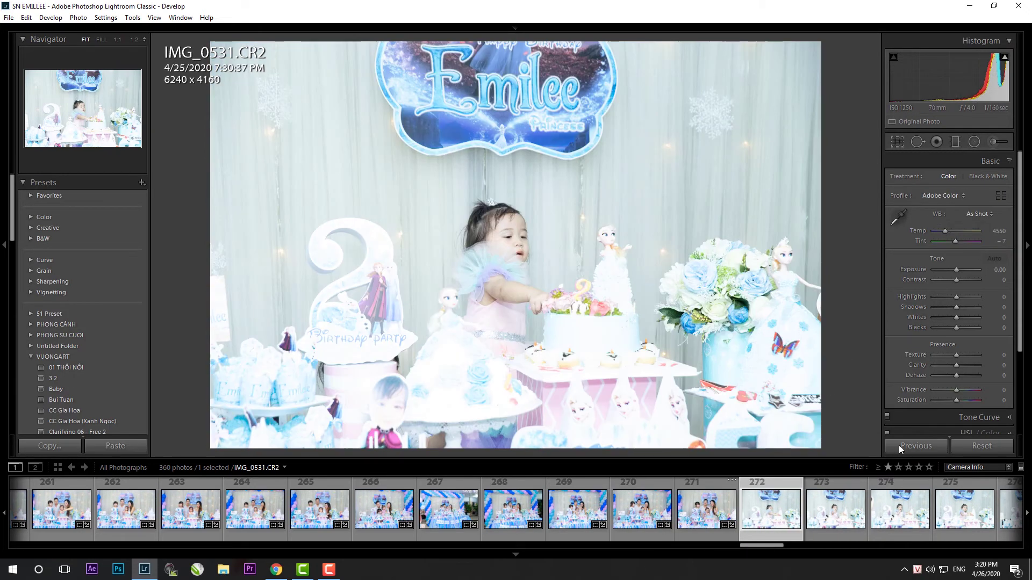
click(901, 446)
click(953, 270)
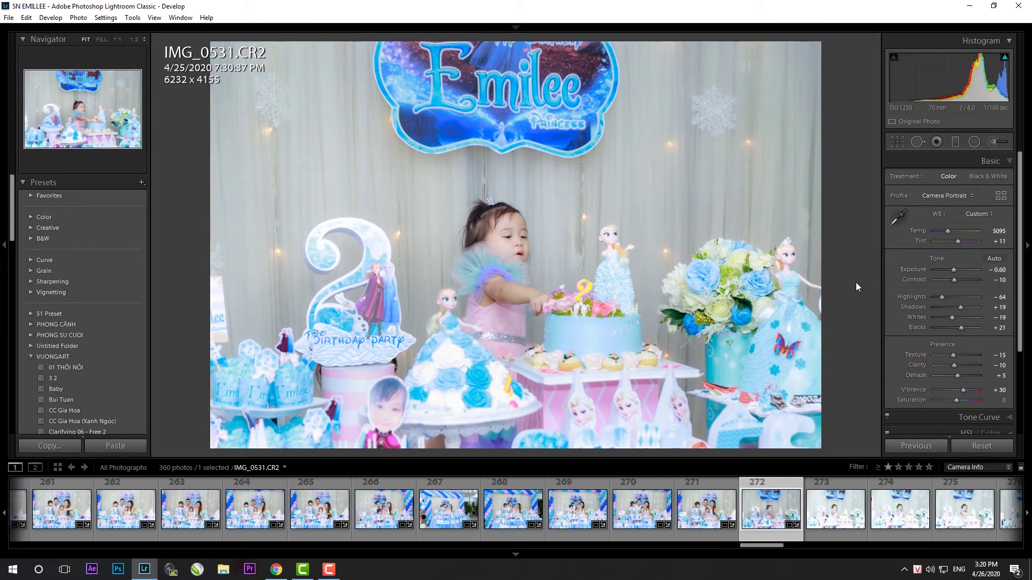
key(r)
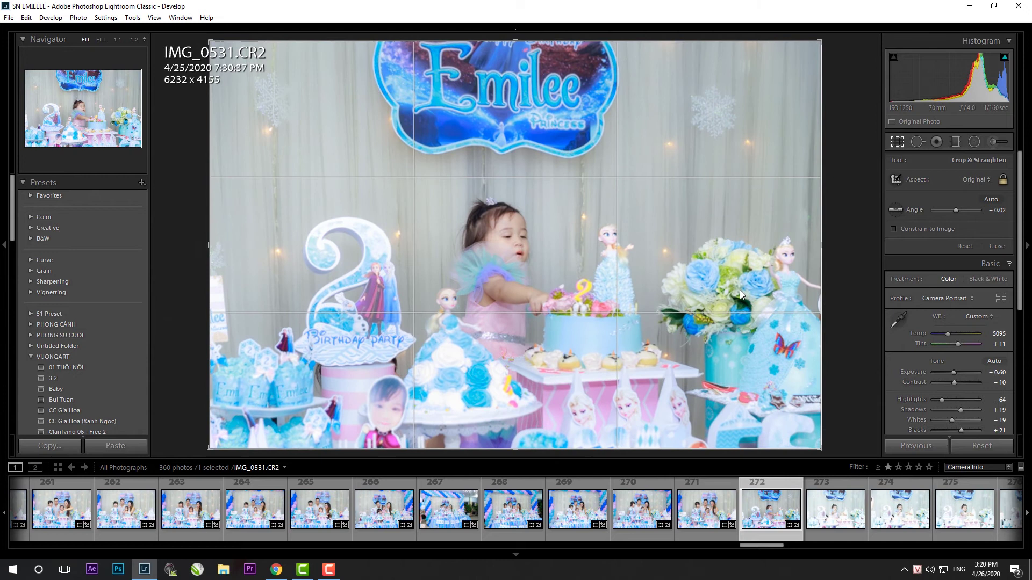
key(r)
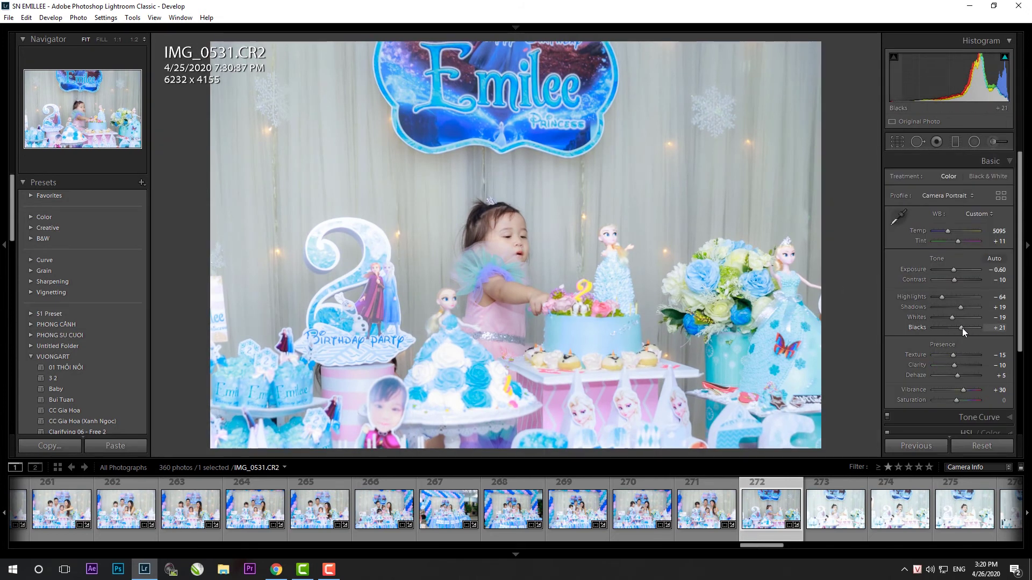
- Apply settings to IMG_0532 with Shadows lowered to +5, and set IMG_0533's exposure to -0.50
click(808, 524)
click(917, 449)
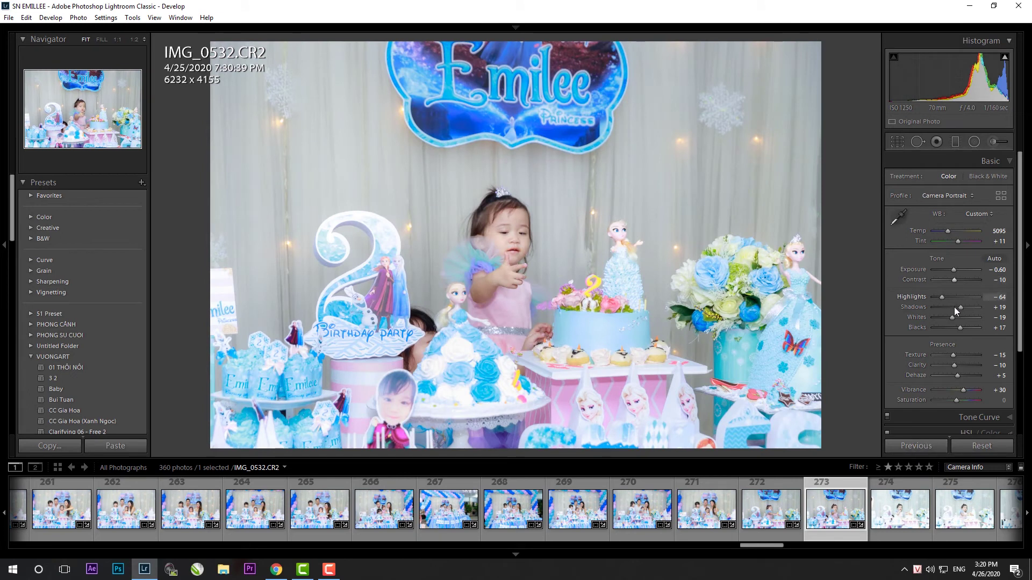
drag(962, 308, 959, 308)
click(897, 516)
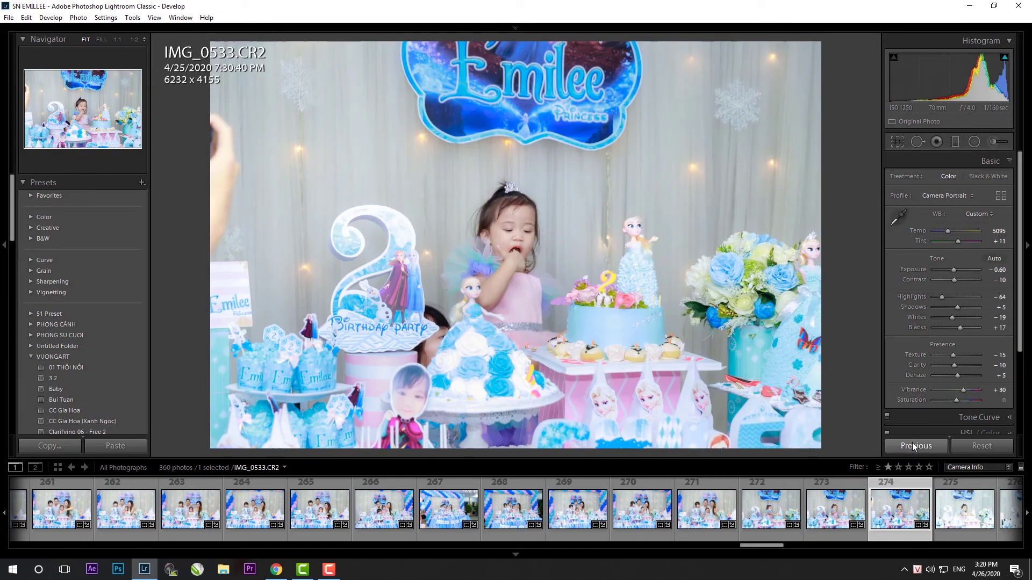
drag(953, 270, 953, 269)
- Crop IMG_0533 to 4580x3054 around the girl and cake at -0.35° angle, then paste onto IMG_0535
key(r)
drag(820, 40, 644, 158)
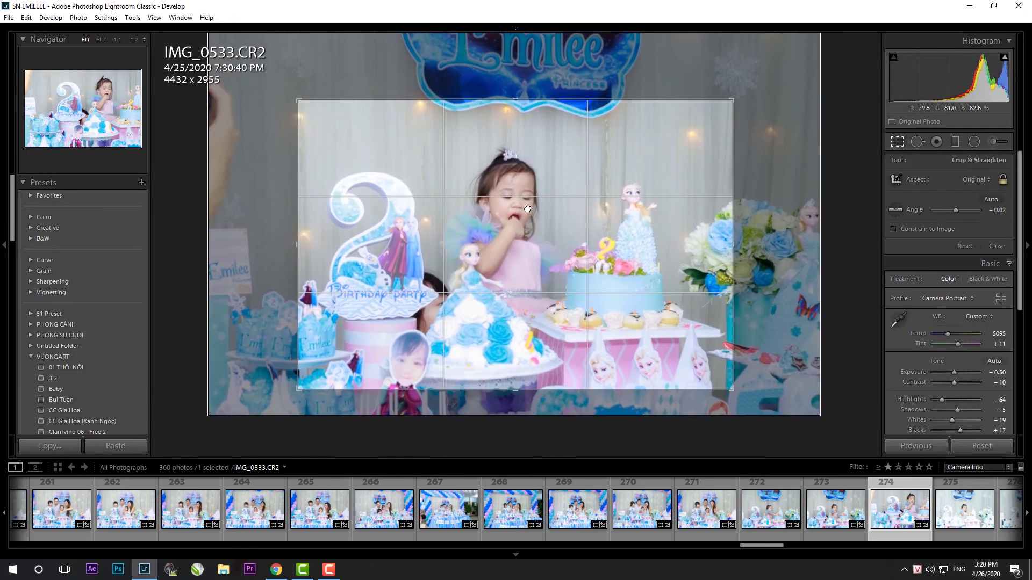
drag(564, 226, 532, 198)
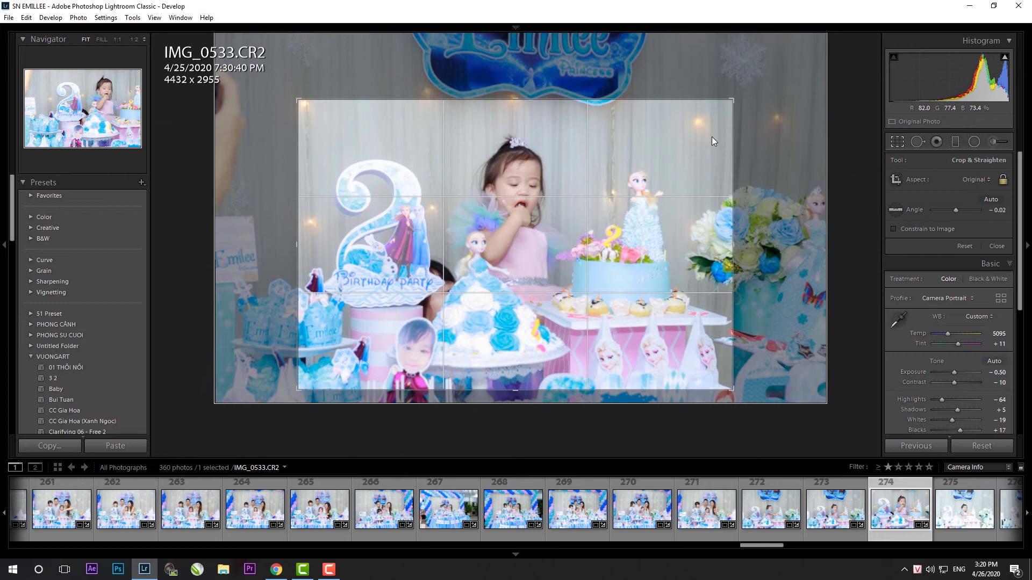
drag(732, 100, 748, 90)
drag(703, 157, 691, 162)
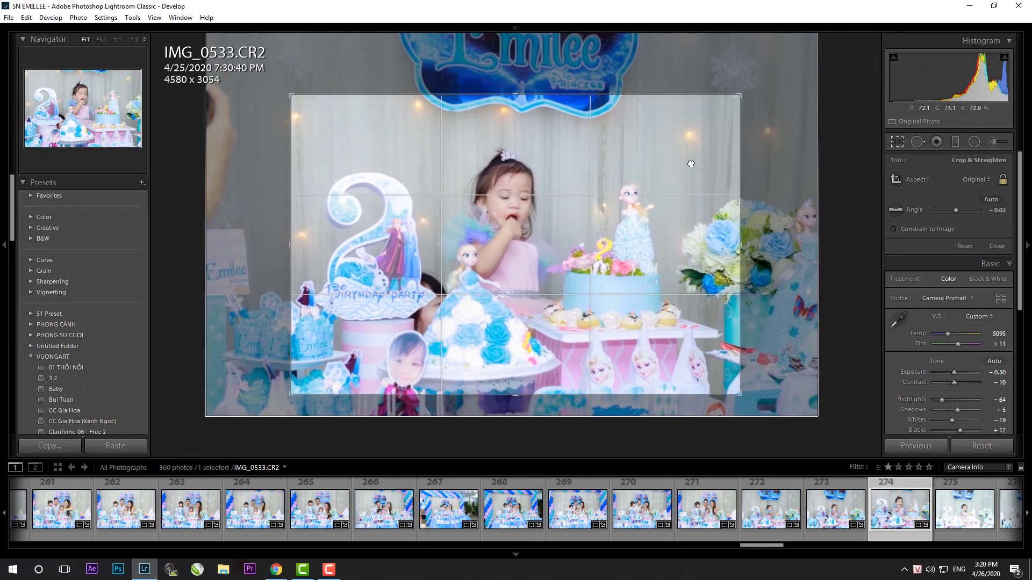
drag(776, 379, 780, 370)
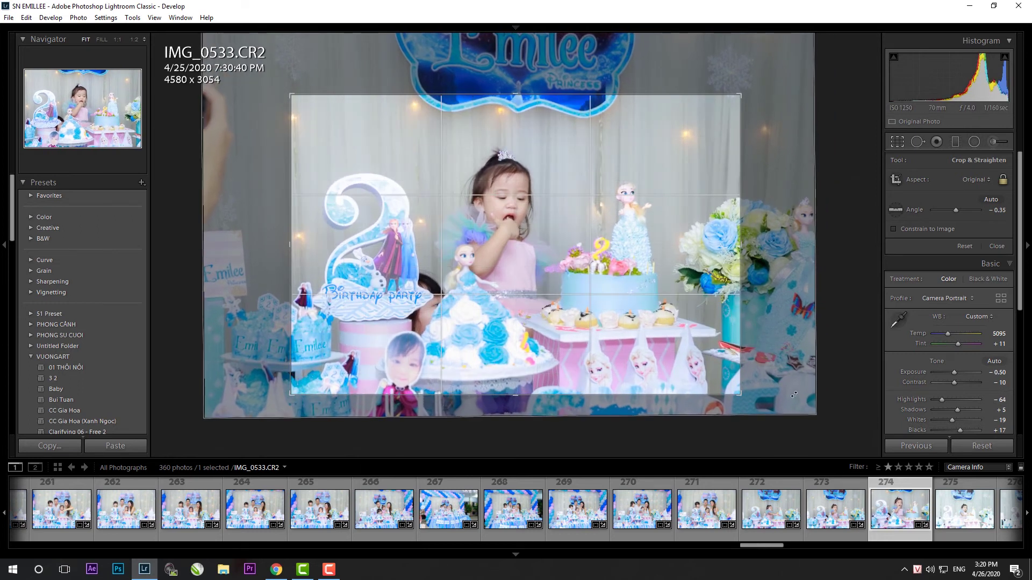
key(Return)
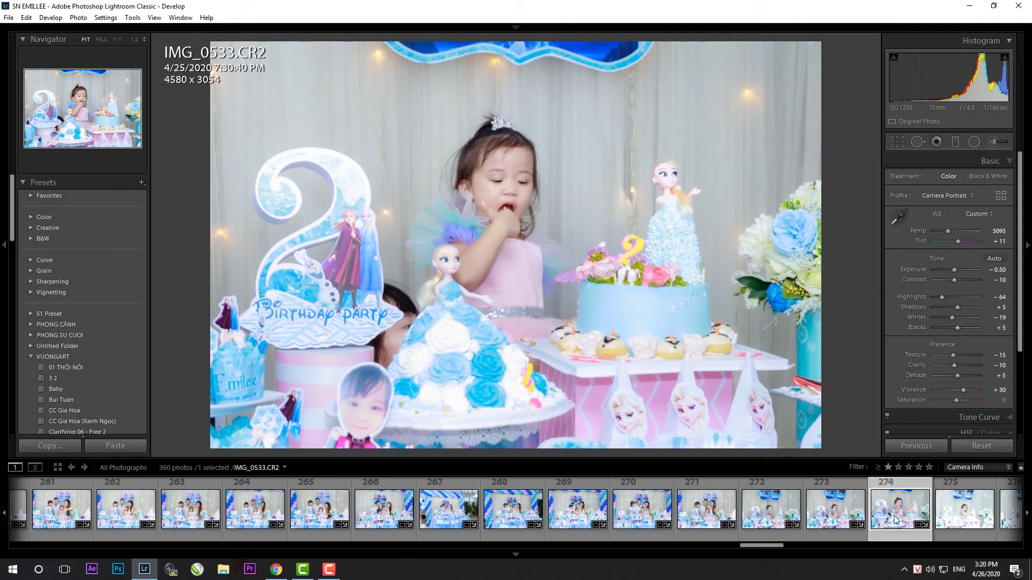
click(969, 532)
click(933, 452)
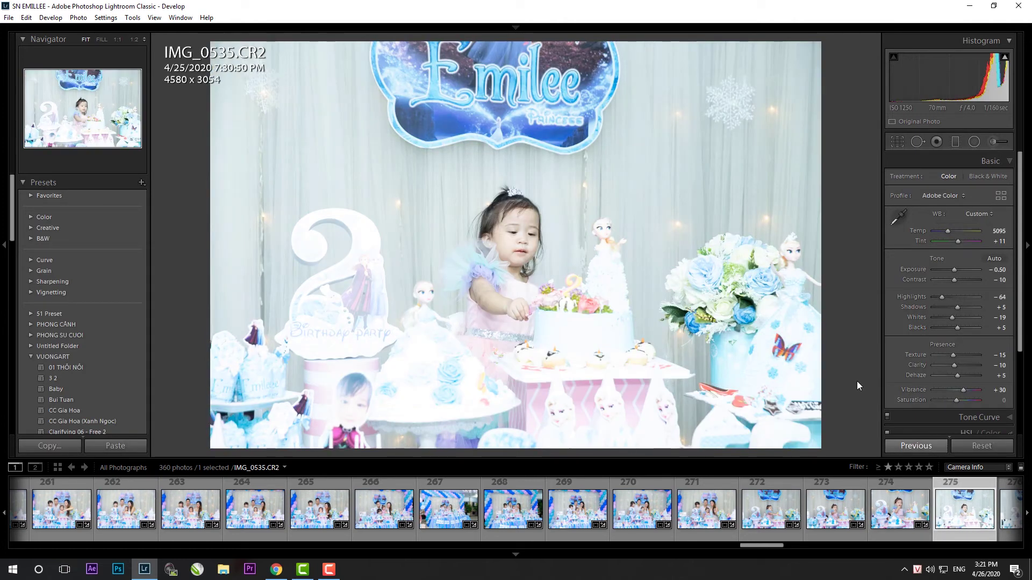
- Recrop IMG_0535 to 4762x3174 and ease its Highlights to -52
key(r)
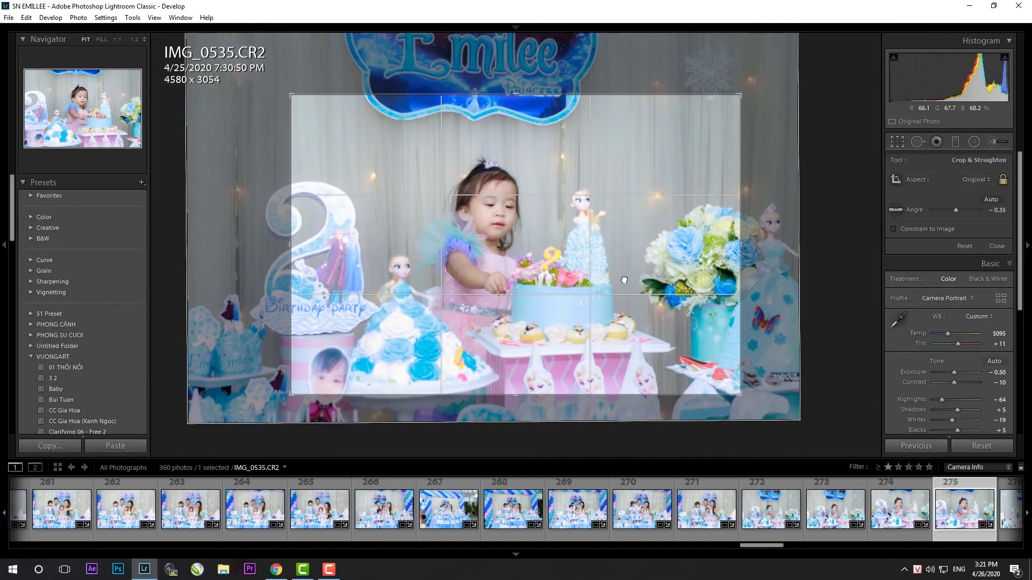
drag(676, 277, 698, 271)
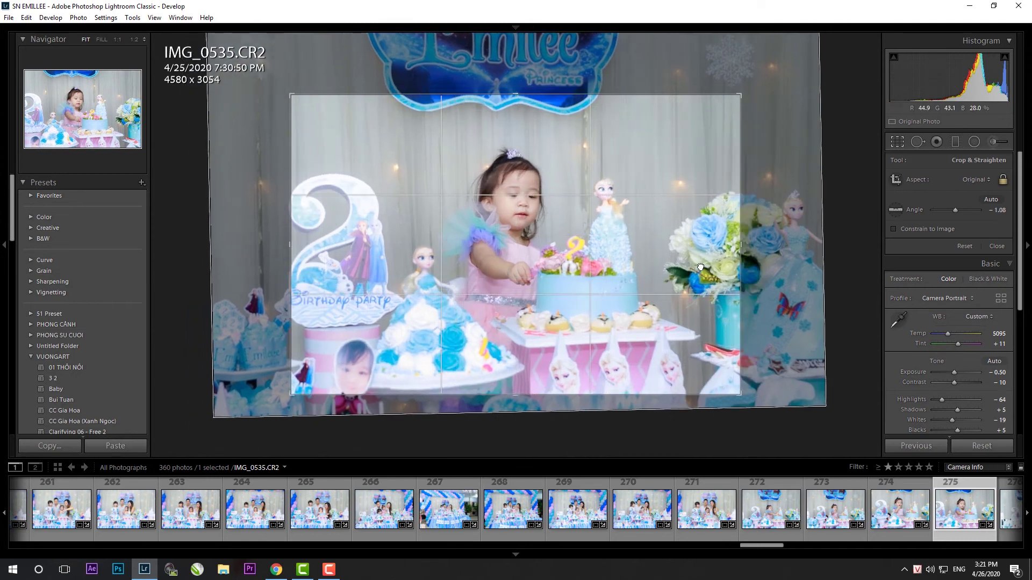
drag(740, 95, 748, 93)
key(Return)
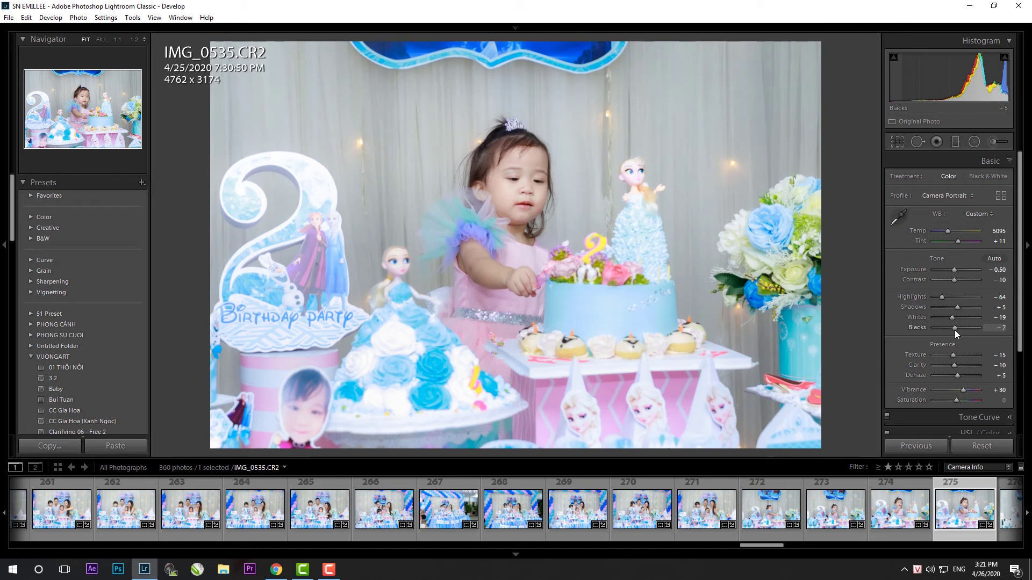
drag(941, 298, 944, 298)
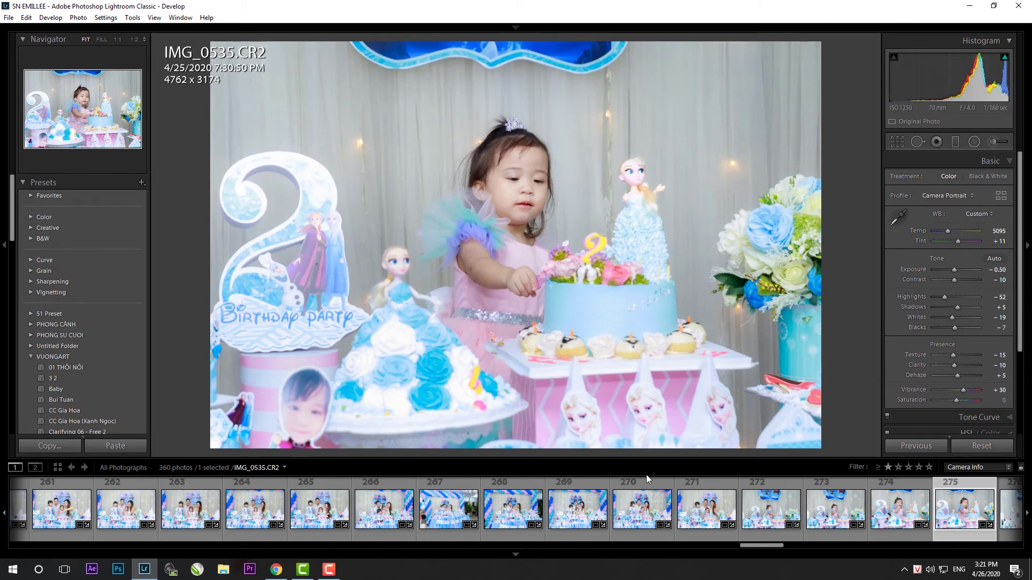
- Straighten IMG_0538 to a -0.39 angle, cropped at 5190x3460
scroll(648, 505, down, 5)
click(706, 509)
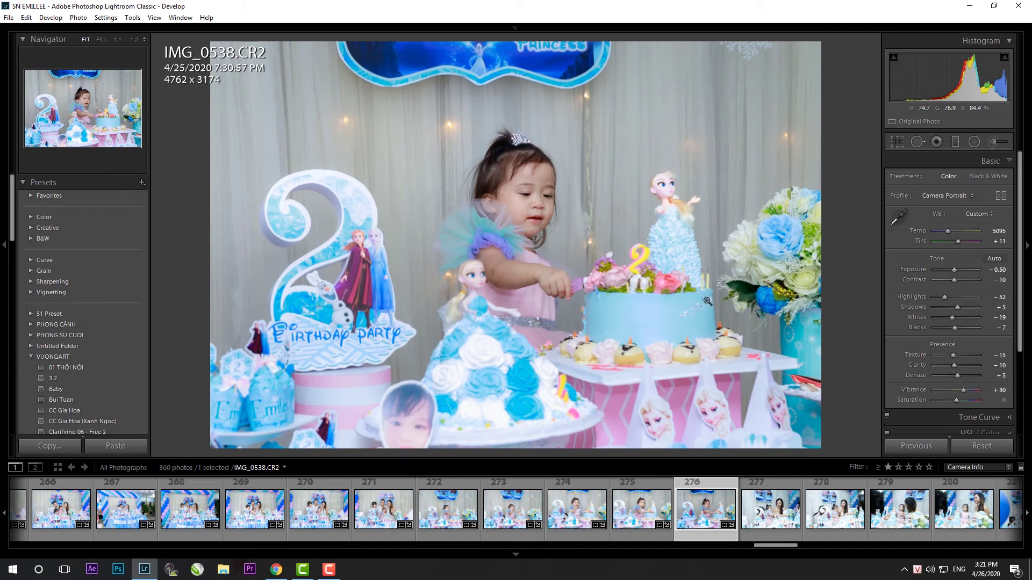
key(r)
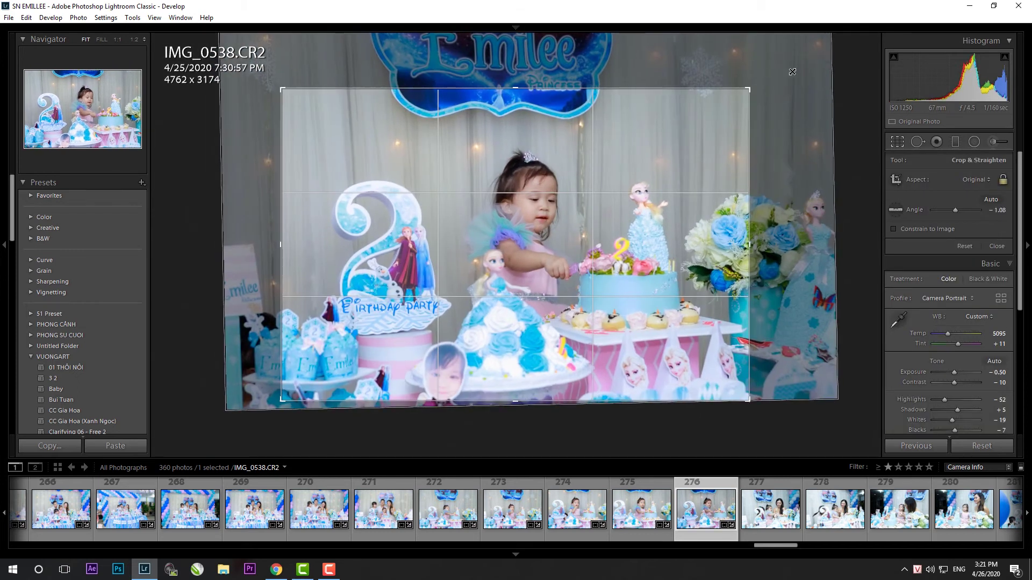
drag(753, 91, 774, 80)
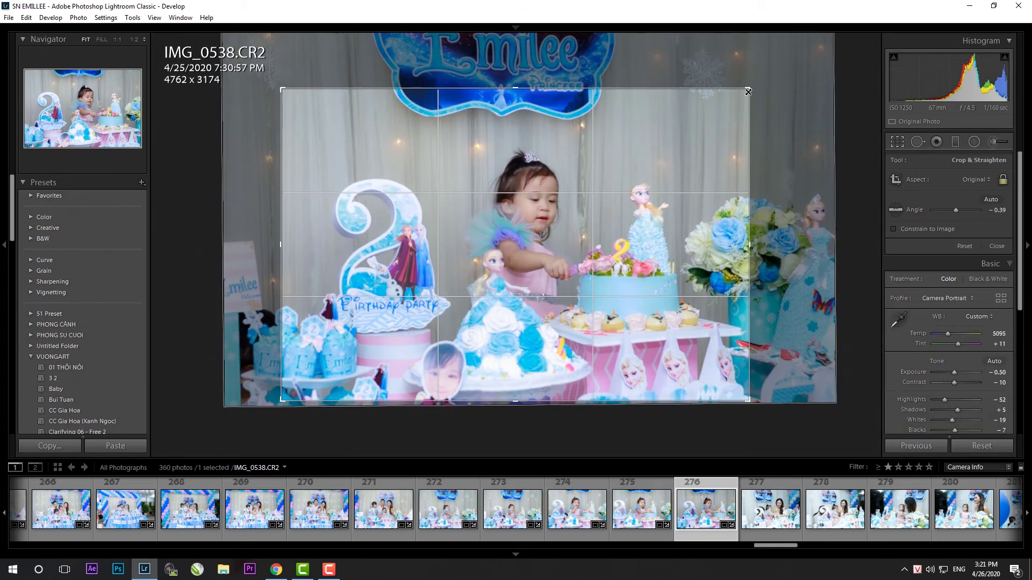
key(Return)
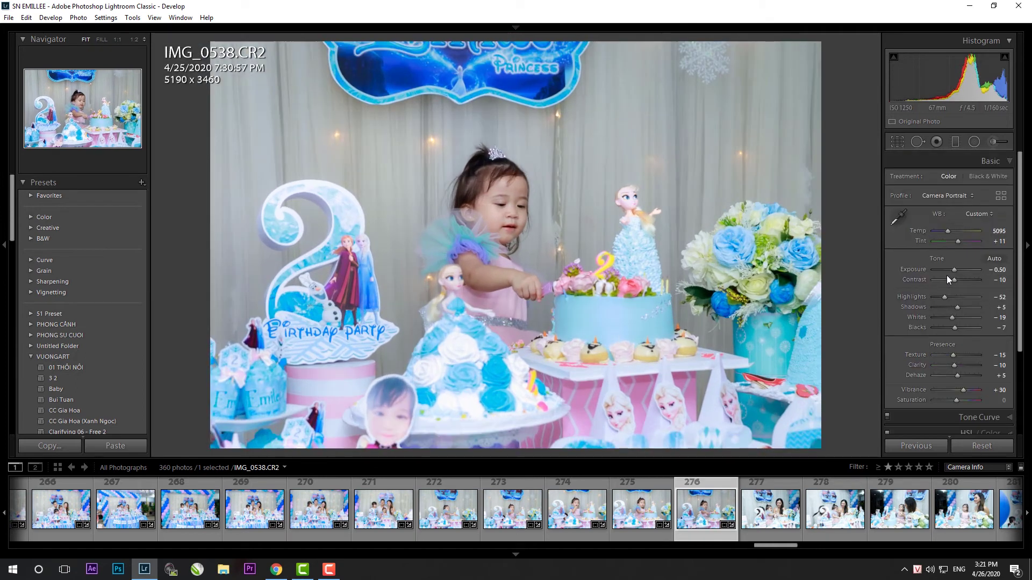
scroll(955, 270, up, 2)
scroll(955, 270, up, 1)
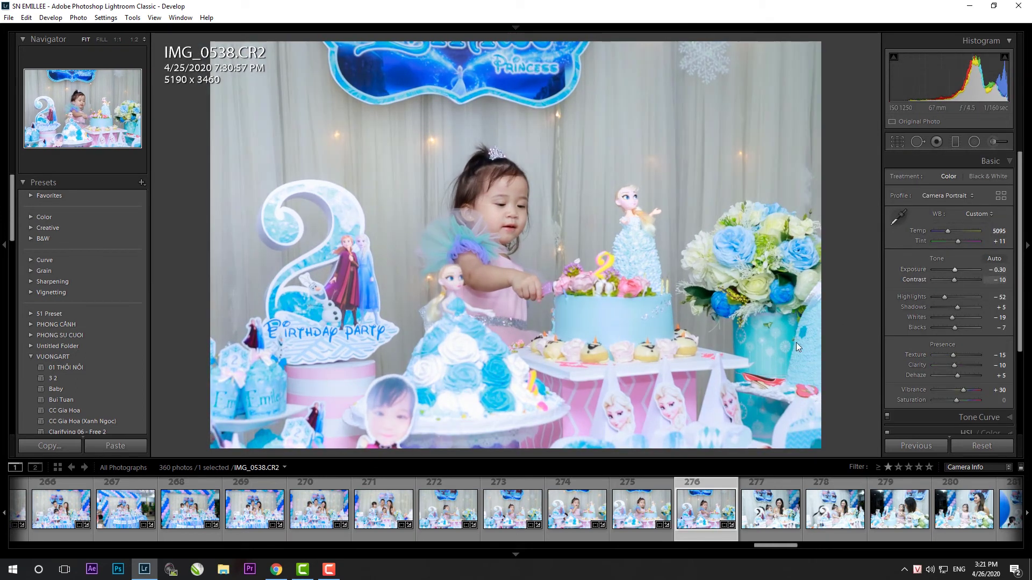
key(k)
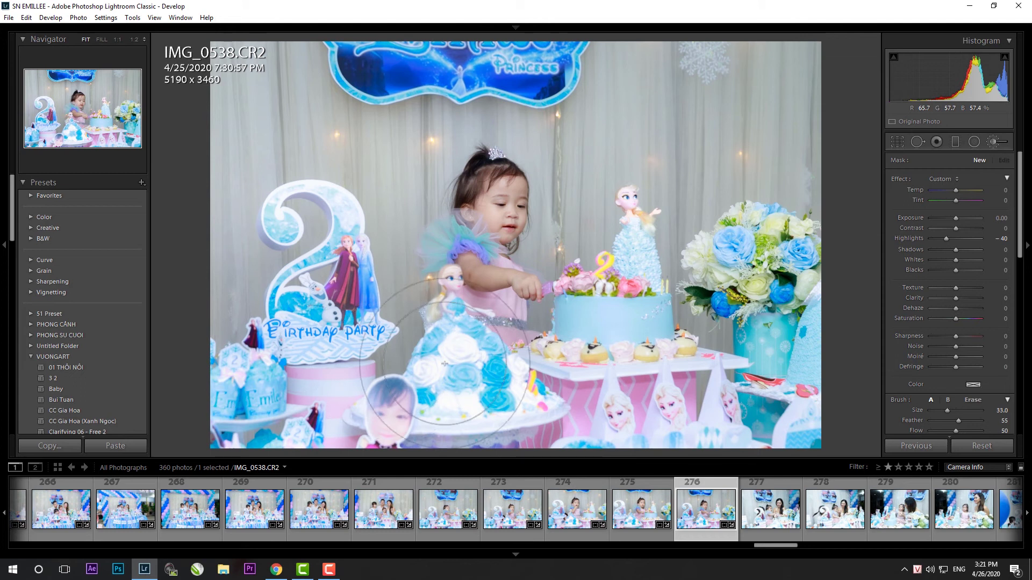
key(k)
- Paste the copied develop settings onto IMG_0541 and rotate it level
key(Right)
click(143, 450)
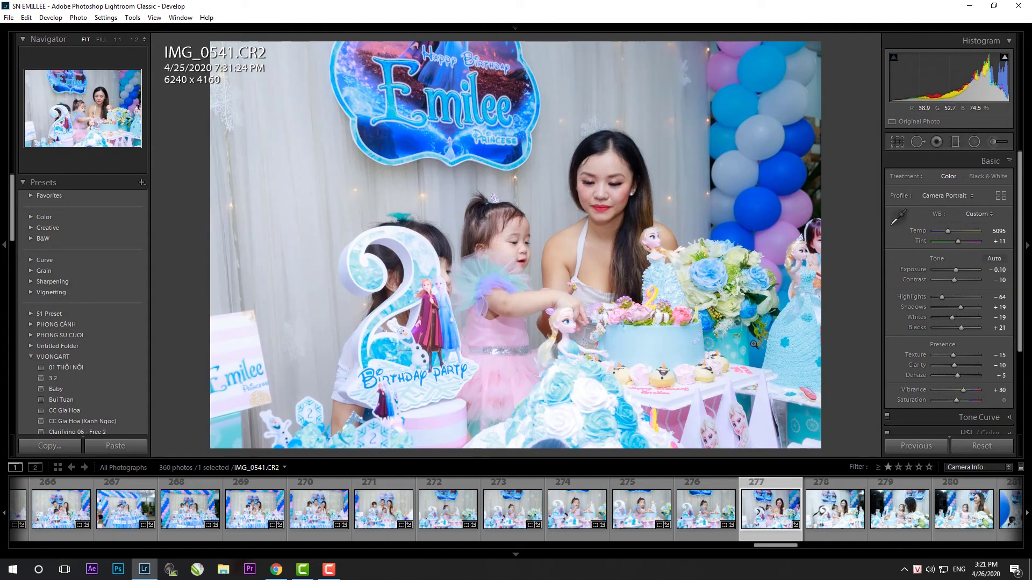
key(r)
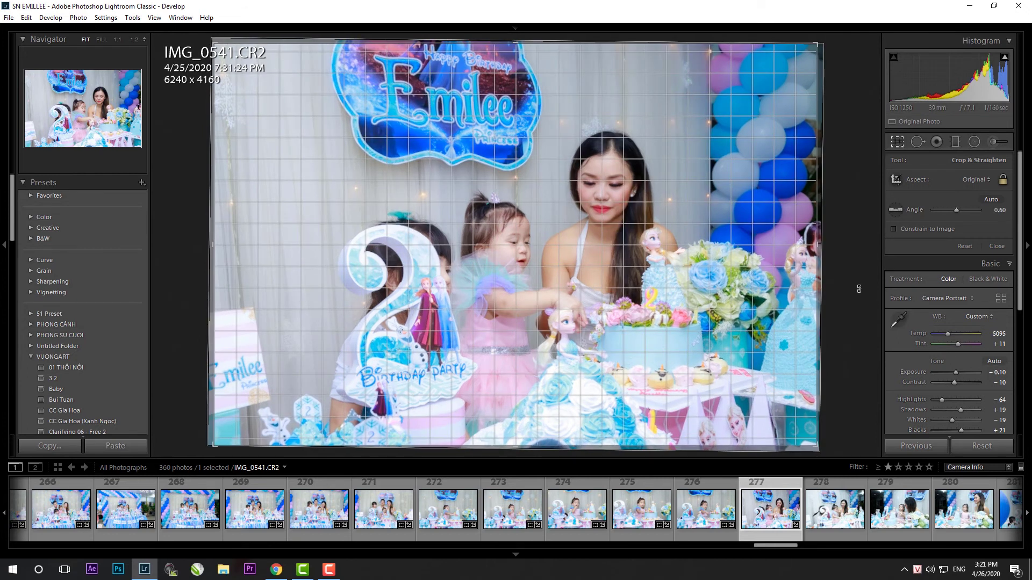
drag(824, 49, 861, 312)
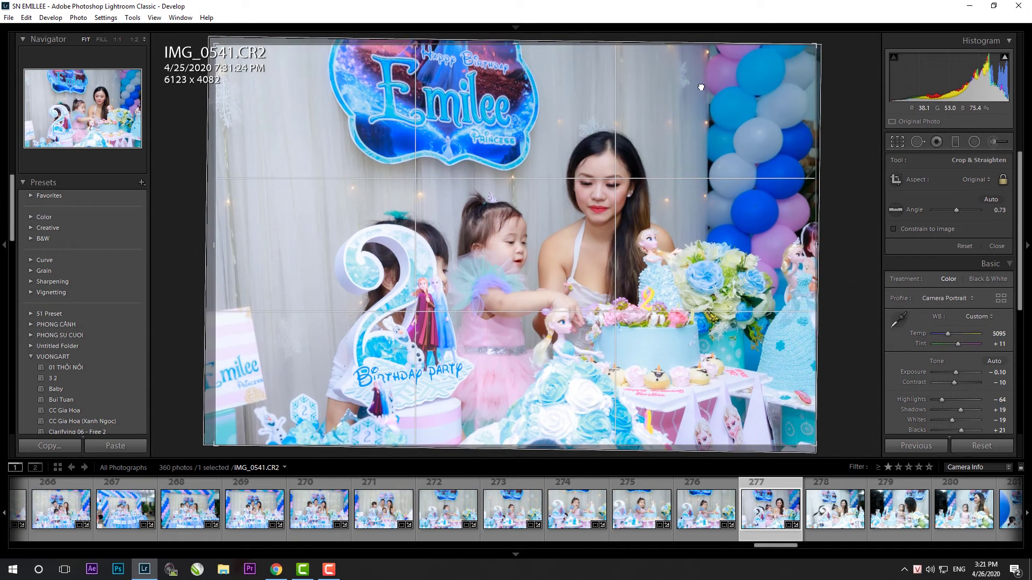
key(Return)
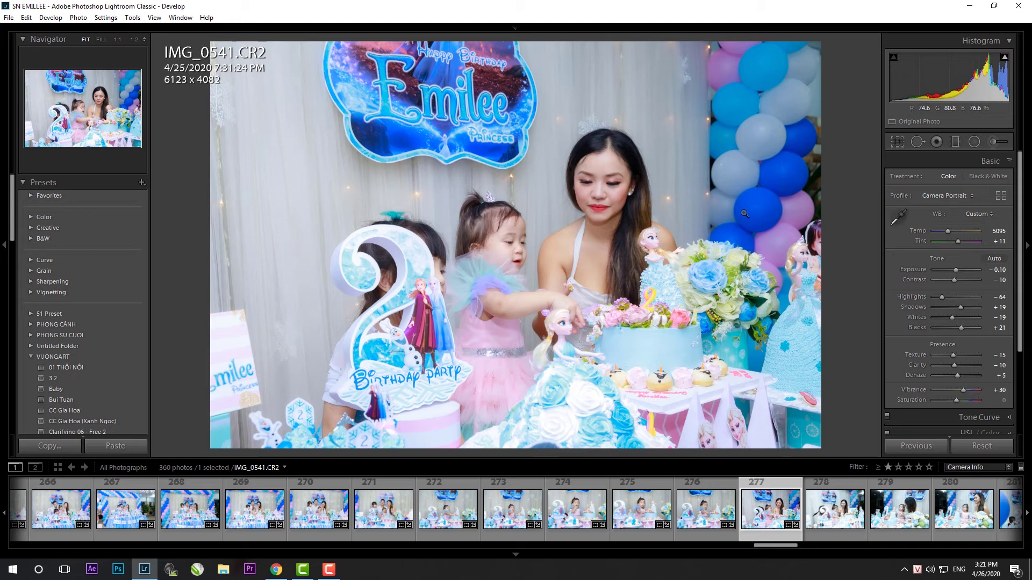
- Crop IMG_0541 slightly inward to 5969 x 3980 and reposition the photo in the frame
key(r)
drag(814, 45, 807, 50)
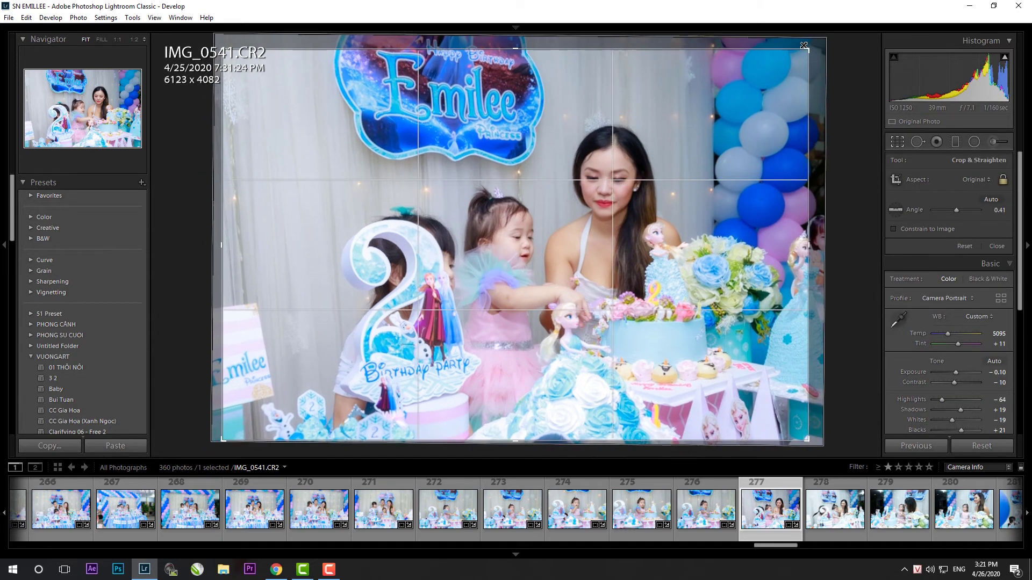
drag(699, 133, 704, 130)
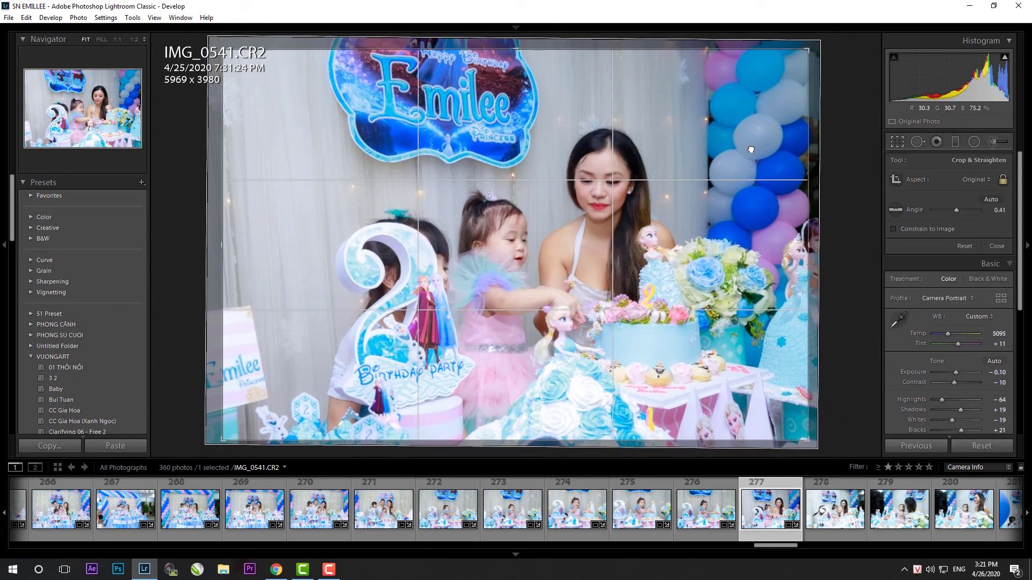
key(Return)
key(k)
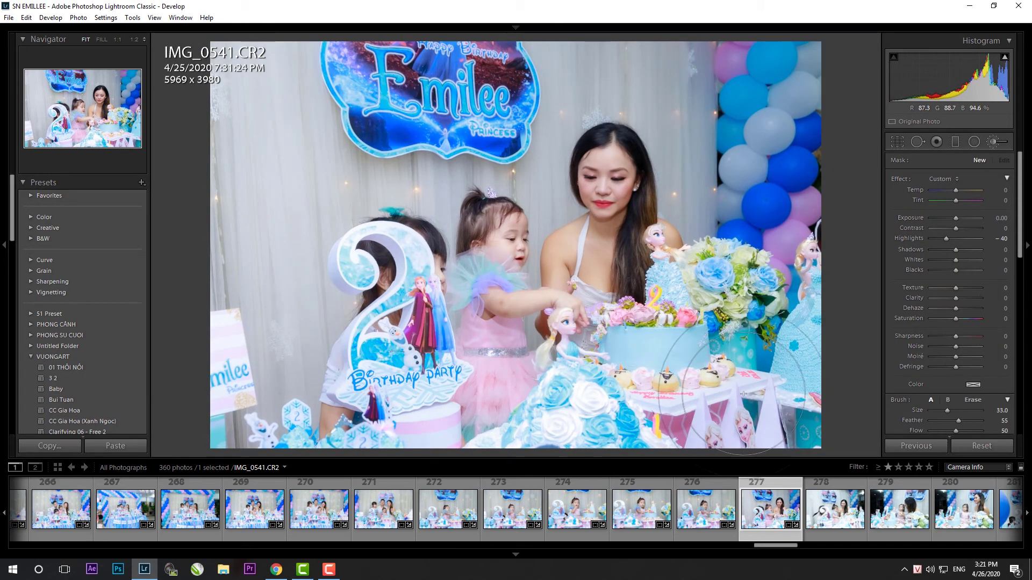
key(k)
- Straighten IMG_0542 to 1.49° and crop it to 5707 x 3805, then move to IMG_0544
click(854, 532)
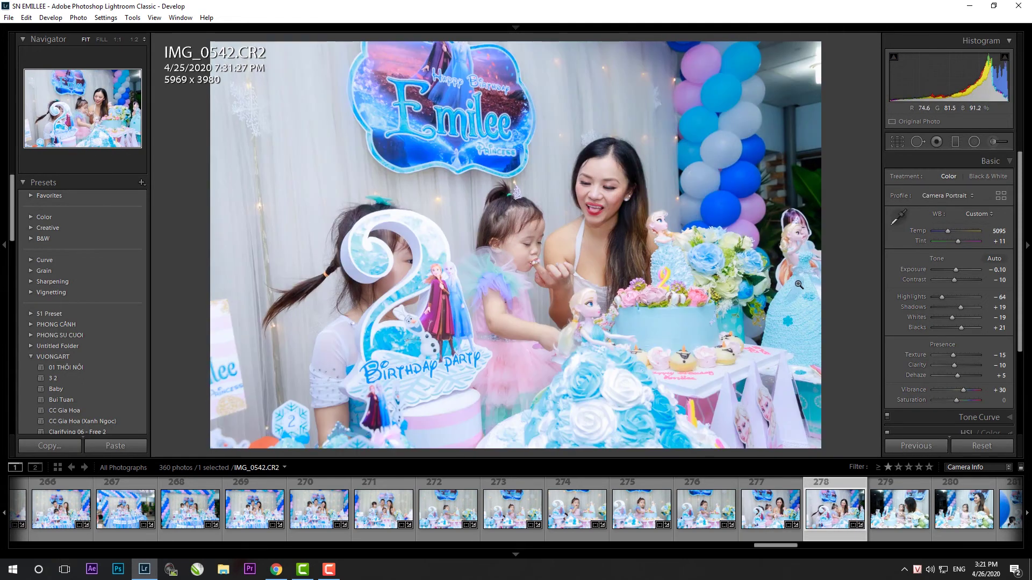
key(r)
drag(850, 256, 861, 275)
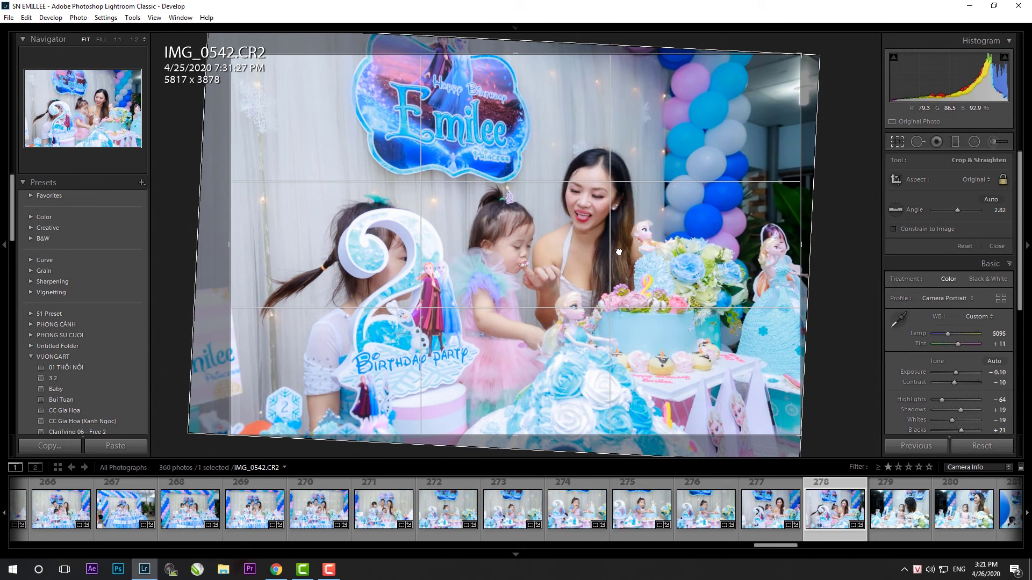
drag(619, 252, 594, 222)
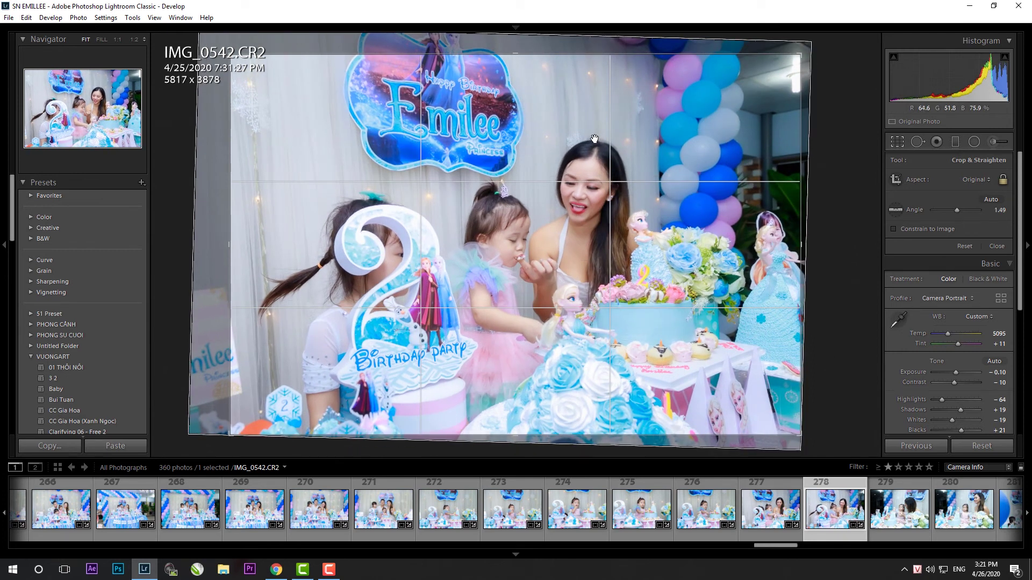
drag(800, 54, 788, 65)
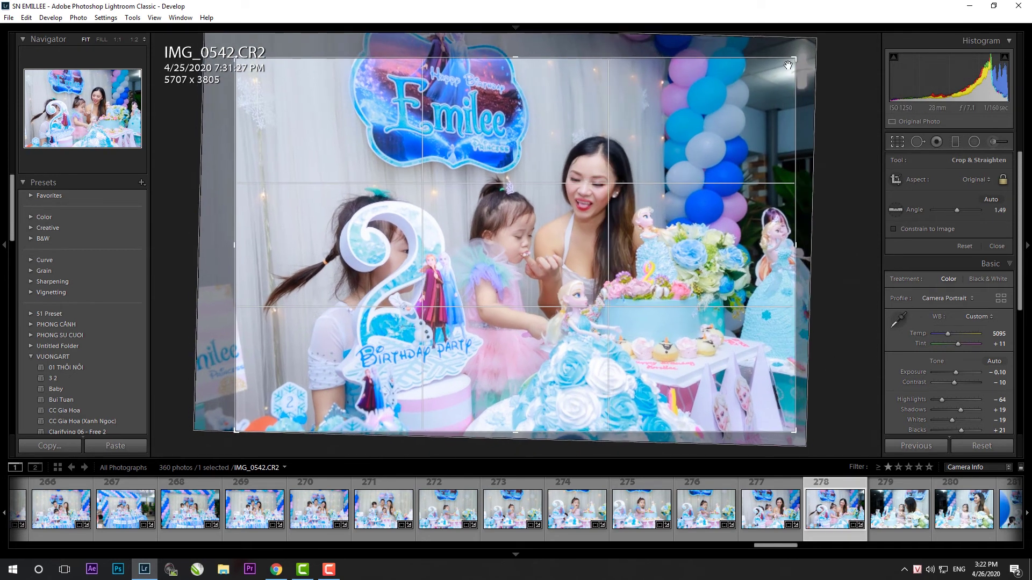
key(Return)
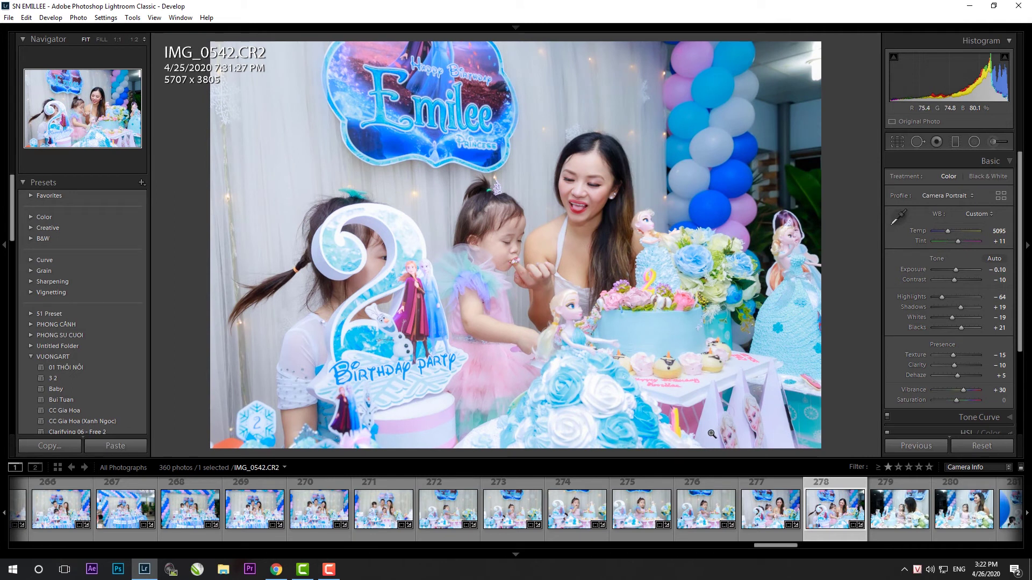
key(k)
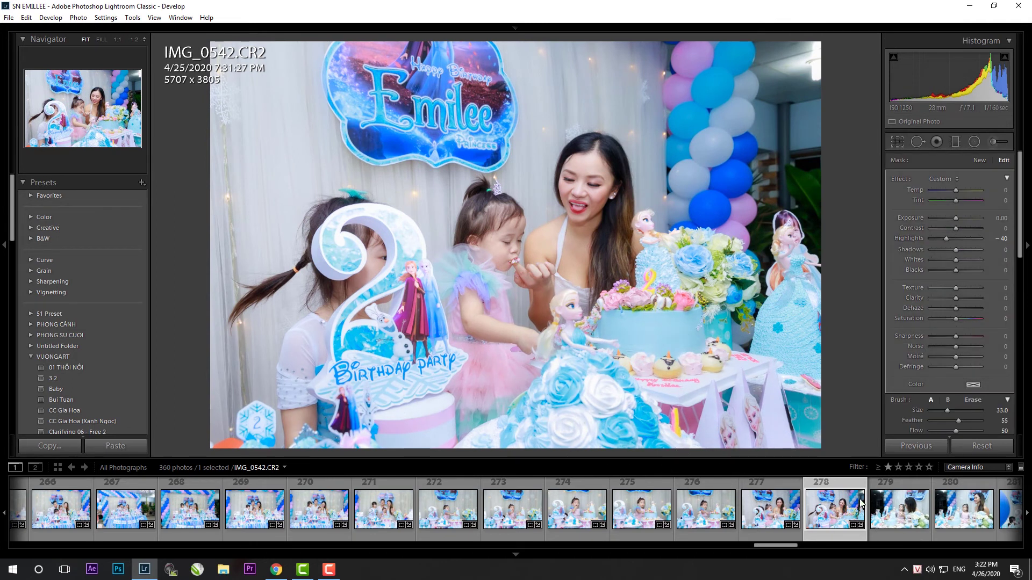
click(892, 508)
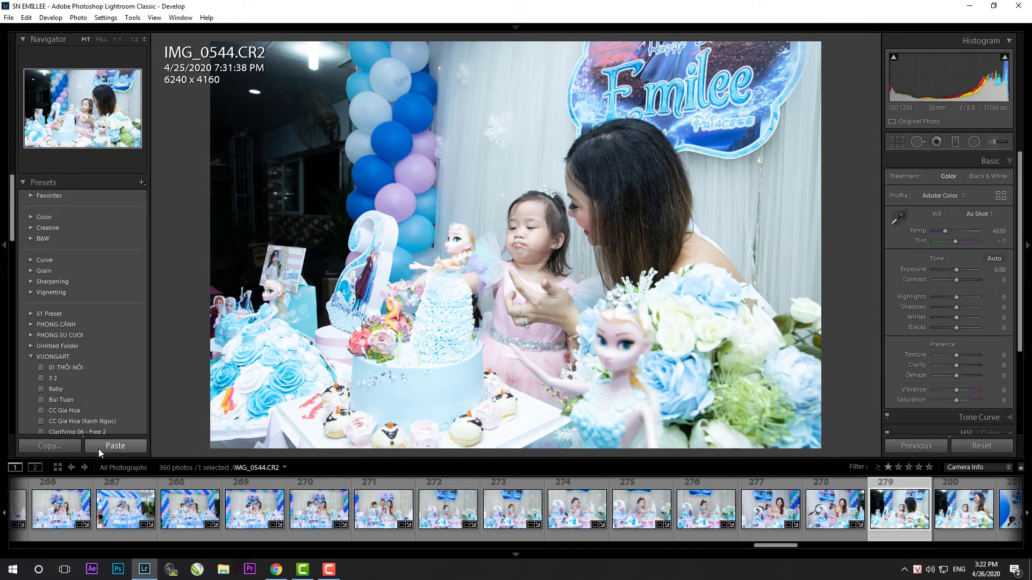
- Paste the develop settings onto IMG_0544, straighten its crop, and raise Shadows to +40
click(99, 449)
key(r)
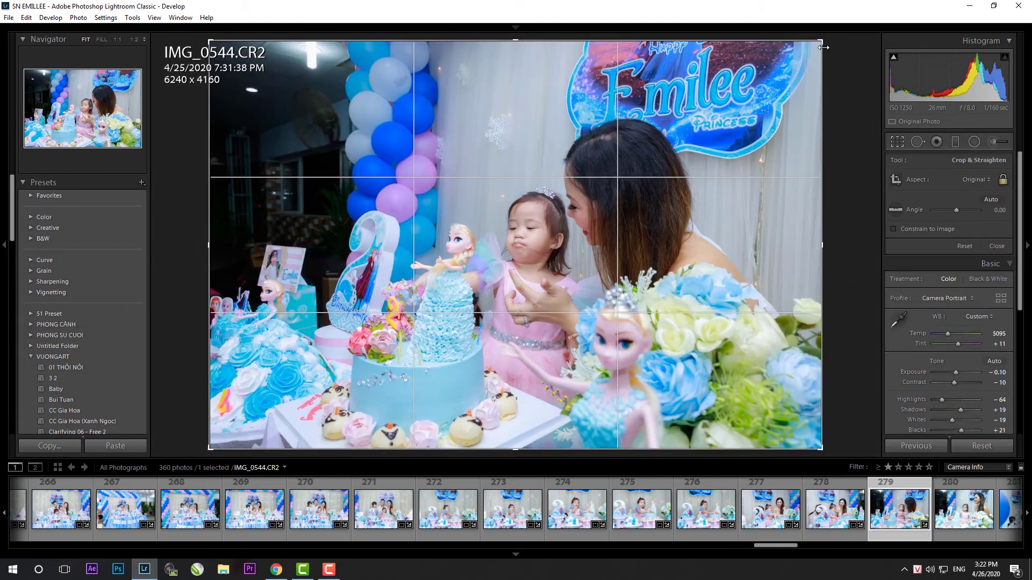
drag(823, 47, 831, 117)
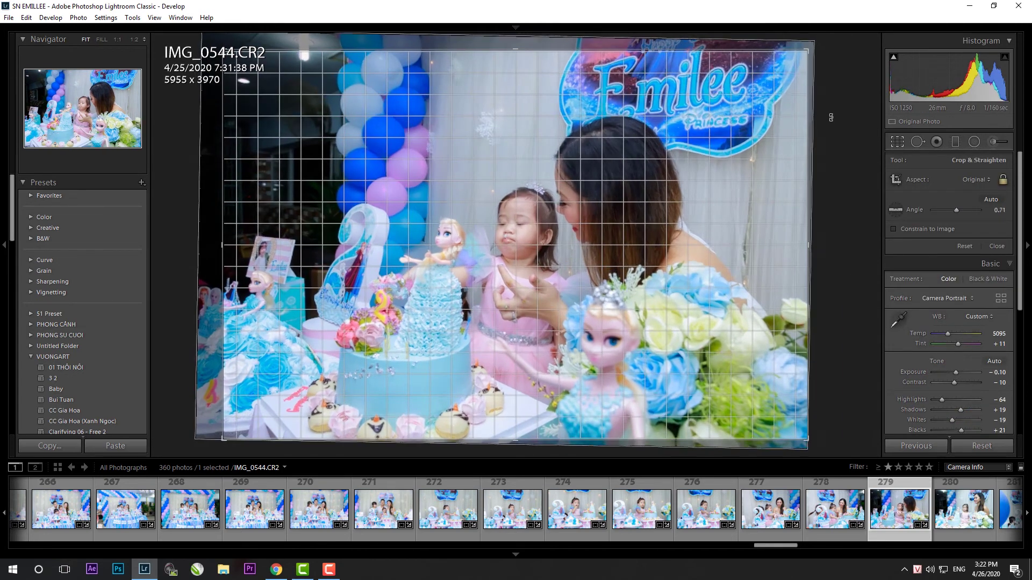
key(Return)
drag(960, 307, 966, 306)
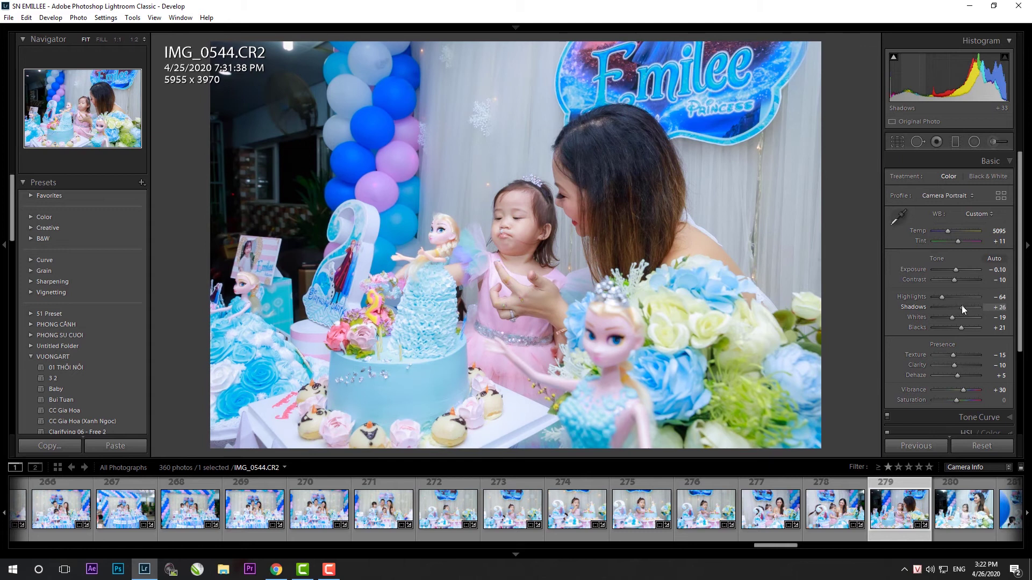
- Paste settings onto IMG_0545, crop it to 6003 x 4002, and ease Highlights to -52
click(939, 531)
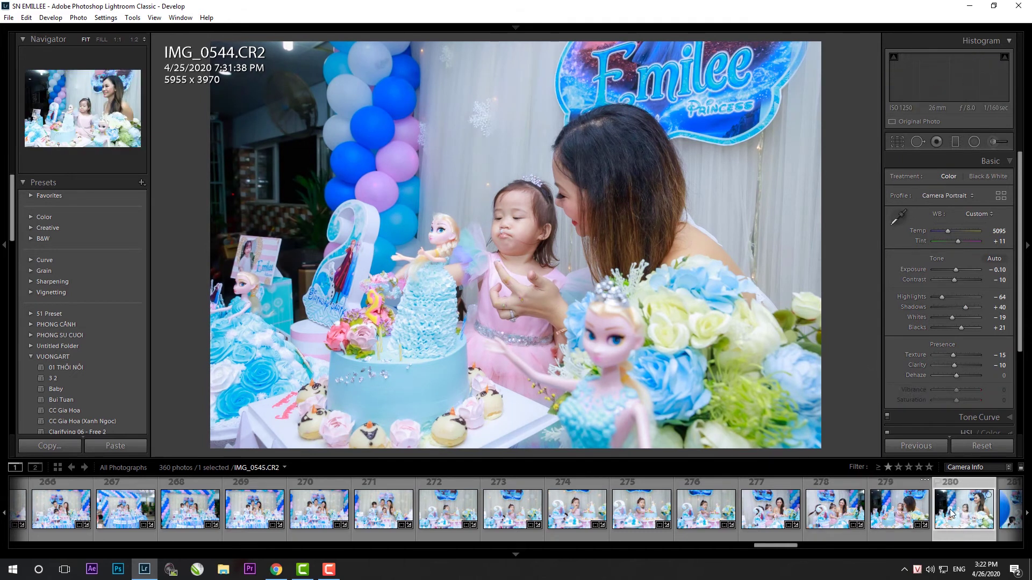
key(ctrl+alt+v)
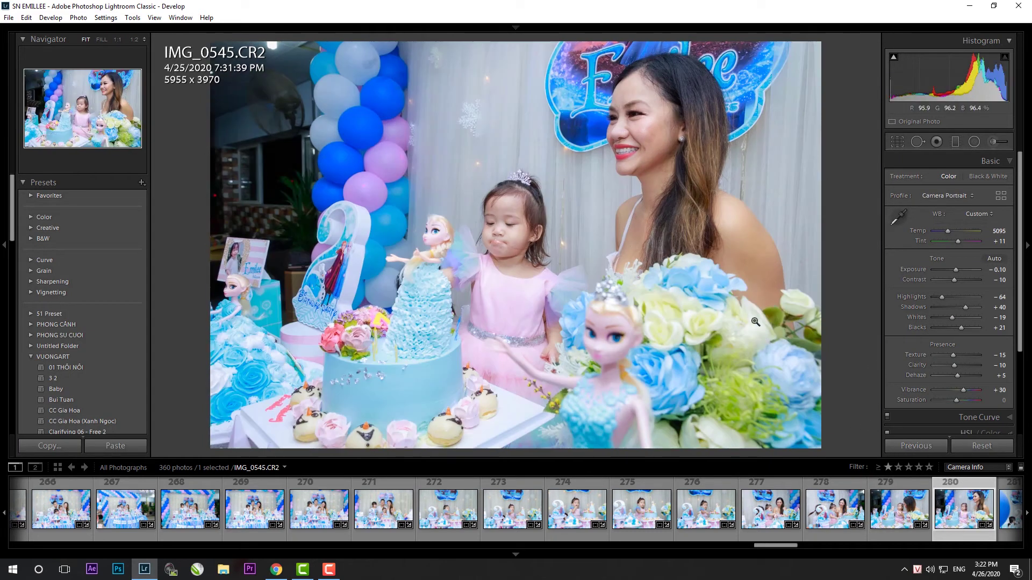
key(r)
click(729, 381)
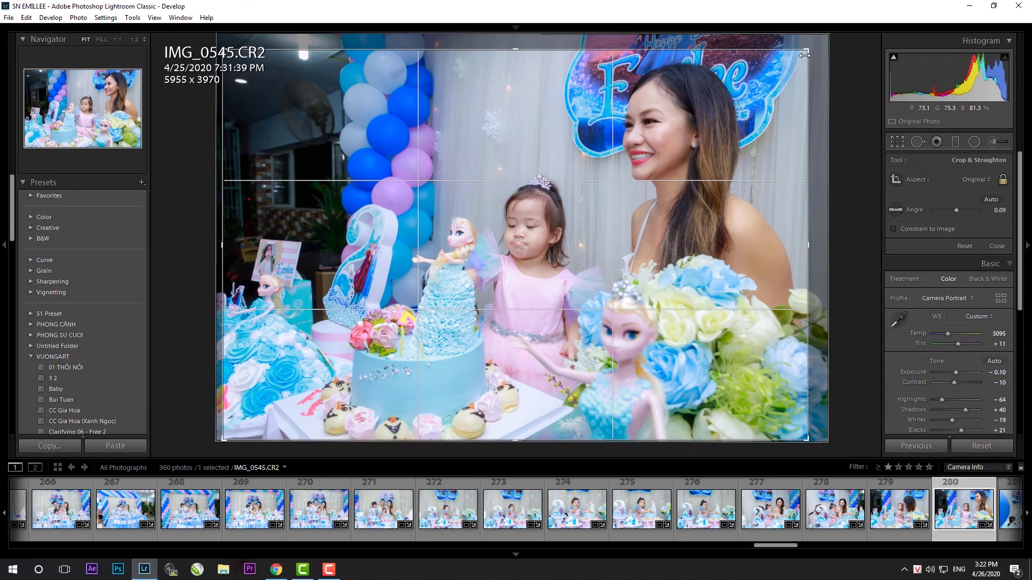
drag(807, 50, 816, 43)
key(Return)
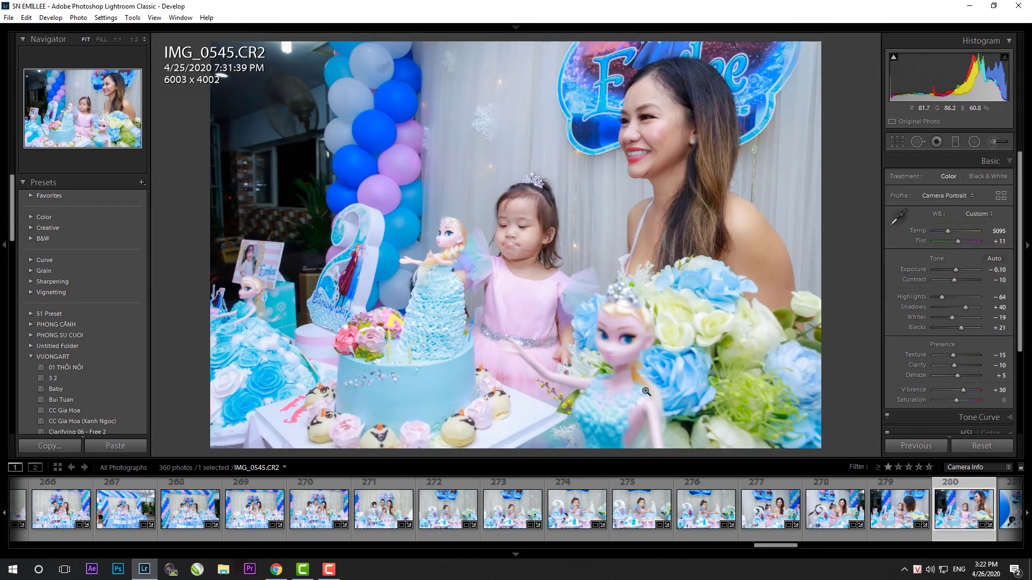
key(k)
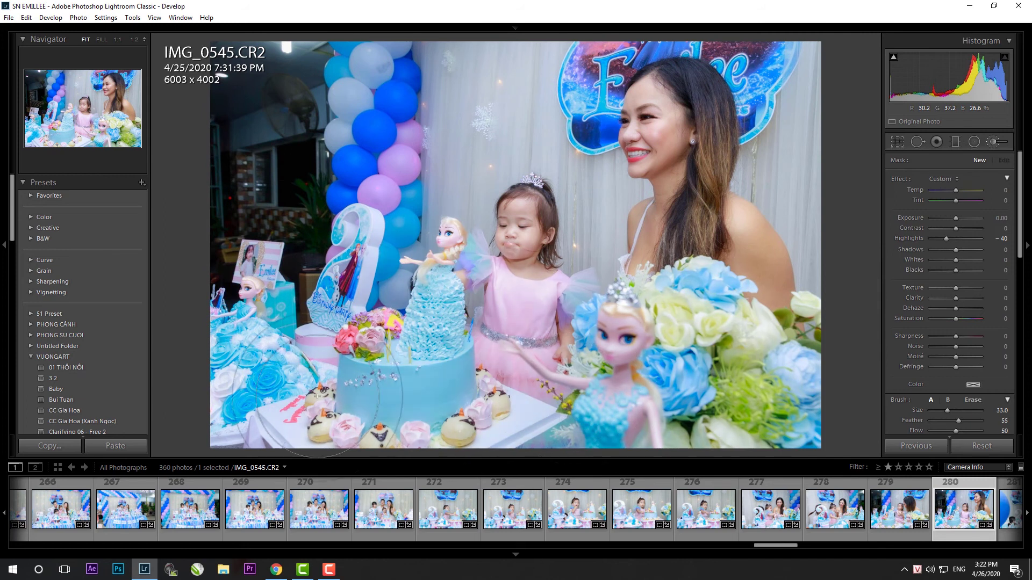
key(k)
drag(945, 302, 946, 303)
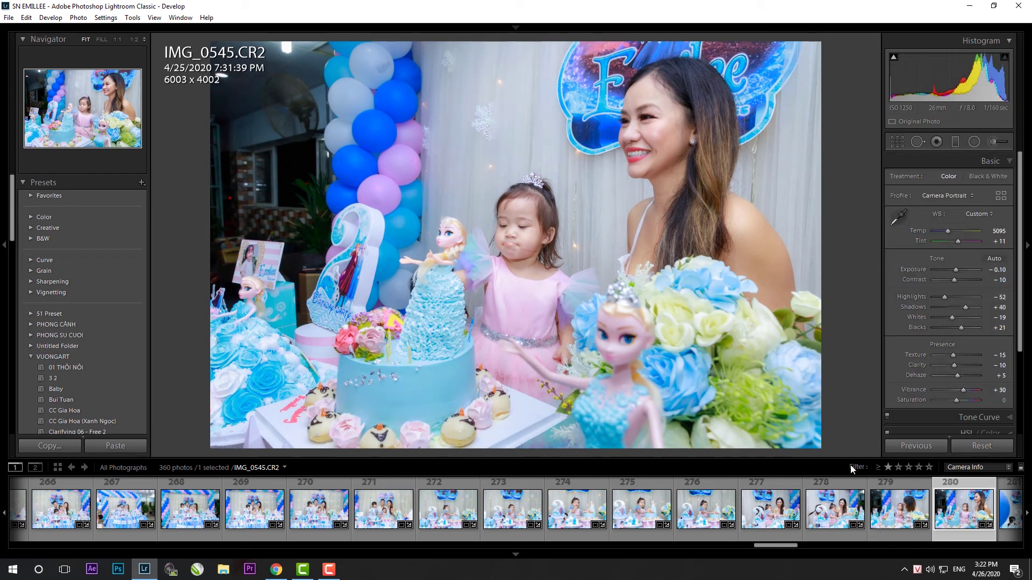
- Paste settings onto IMG_0547, straighten it 0.54°, reset Exposure to 0.00 and set Shadows +38
click(1006, 513)
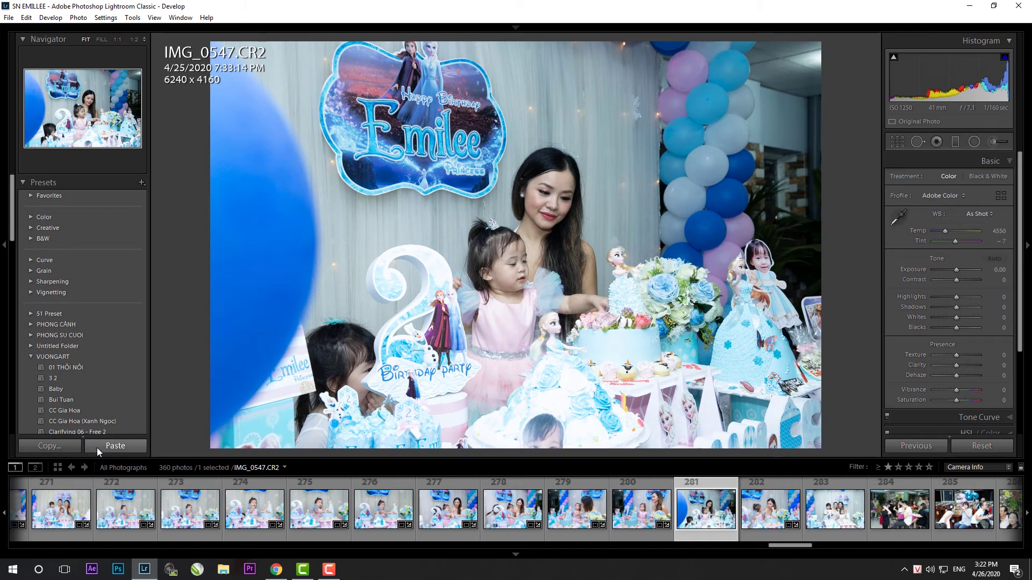
key(ctrl+shift+v)
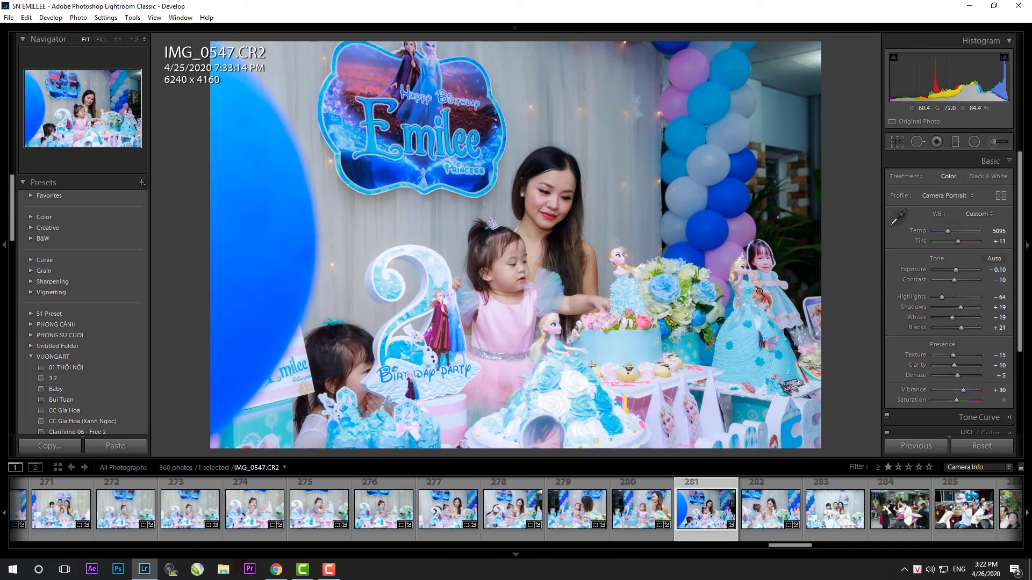
key(r)
drag(843, 252, 843, 256)
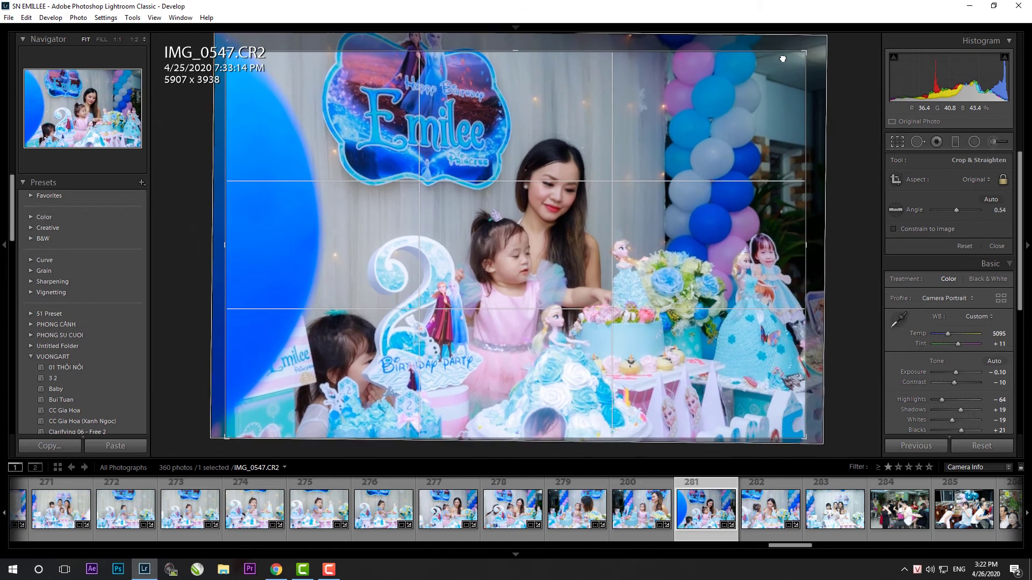
key(Return)
double_click(953, 271)
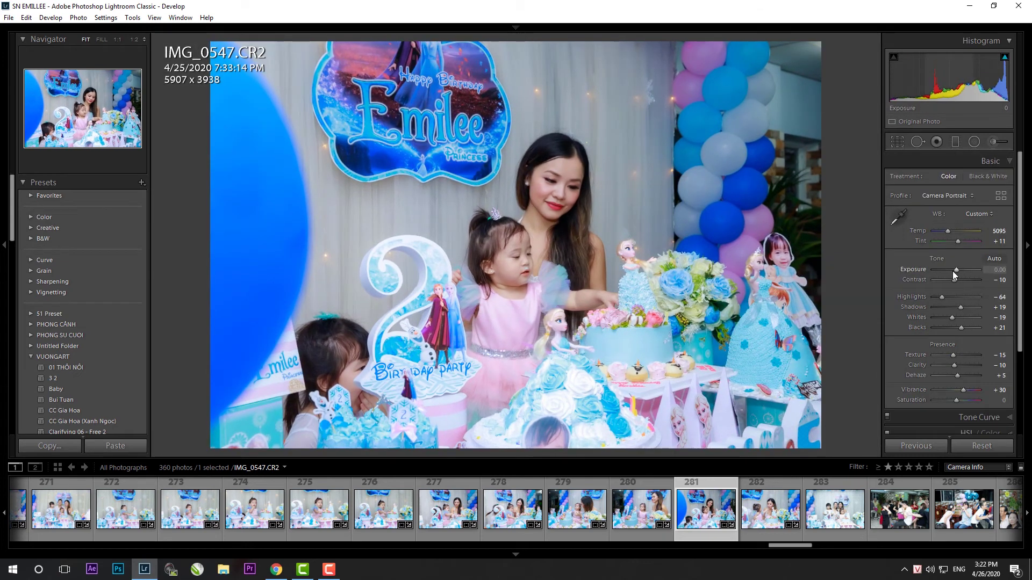
drag(961, 305, 938, 297)
key(k)
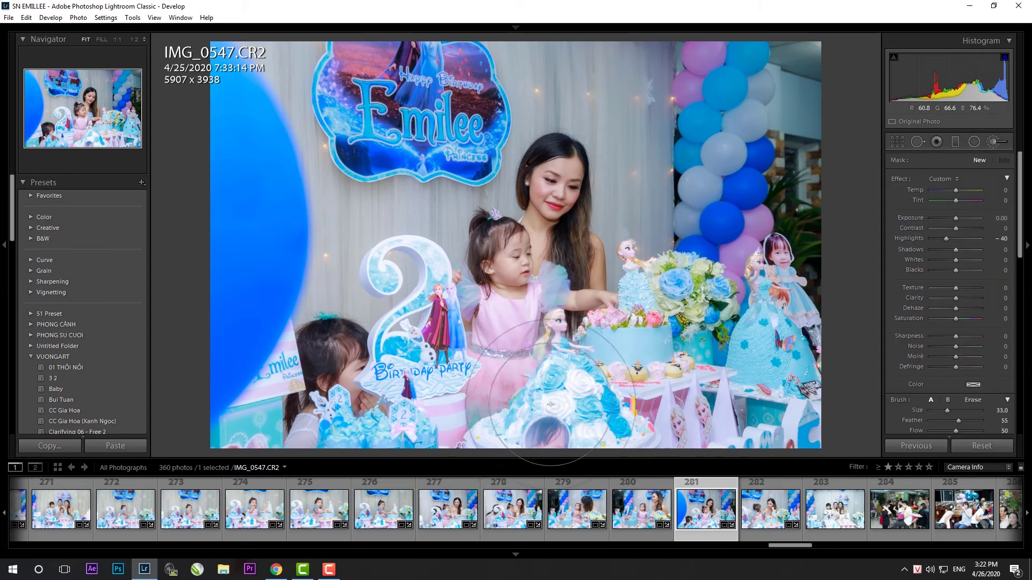
key(k)
click(758, 525)
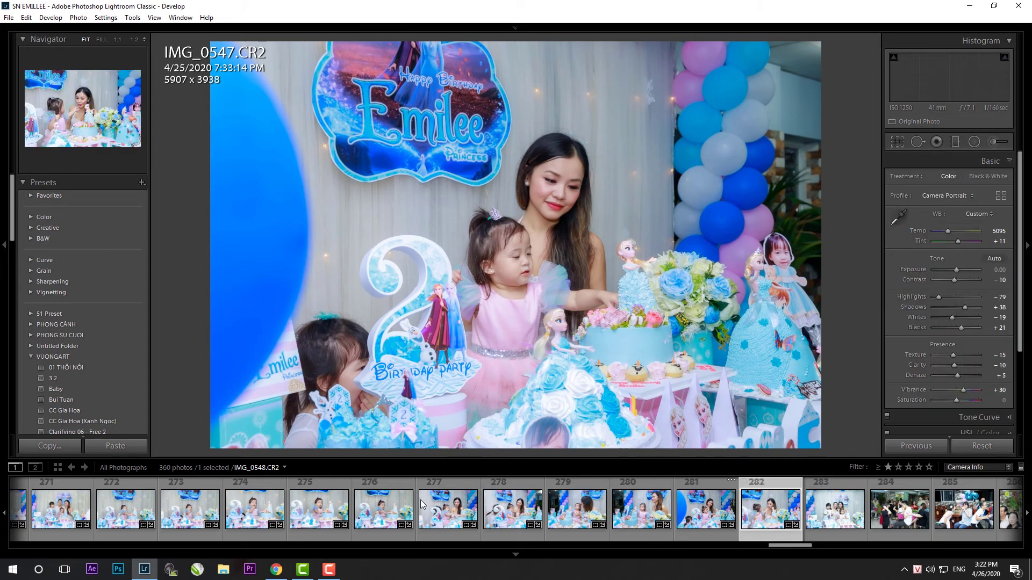
- Paste the copied develop settings onto IMG_0548
click(131, 447)
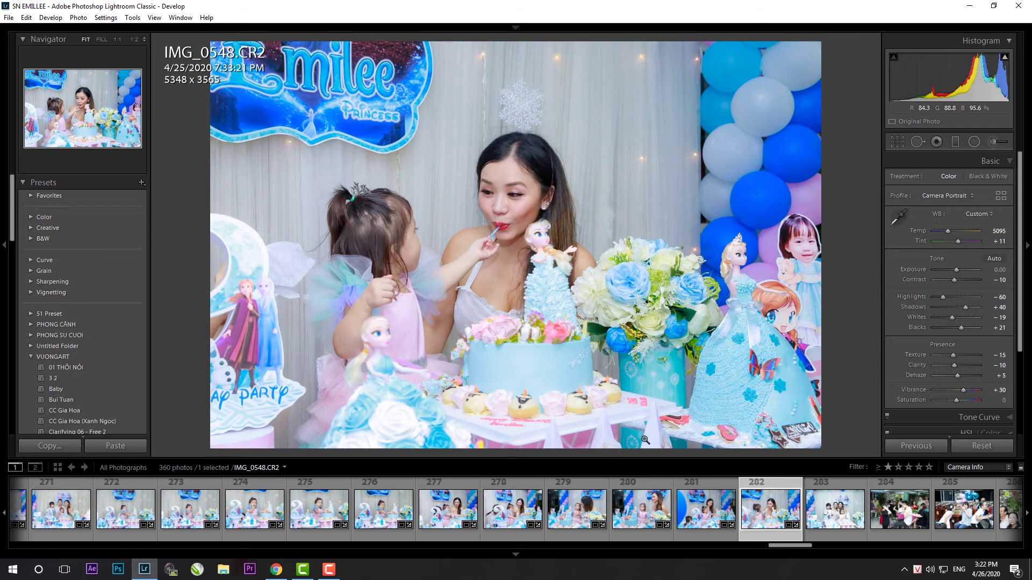
key(k)
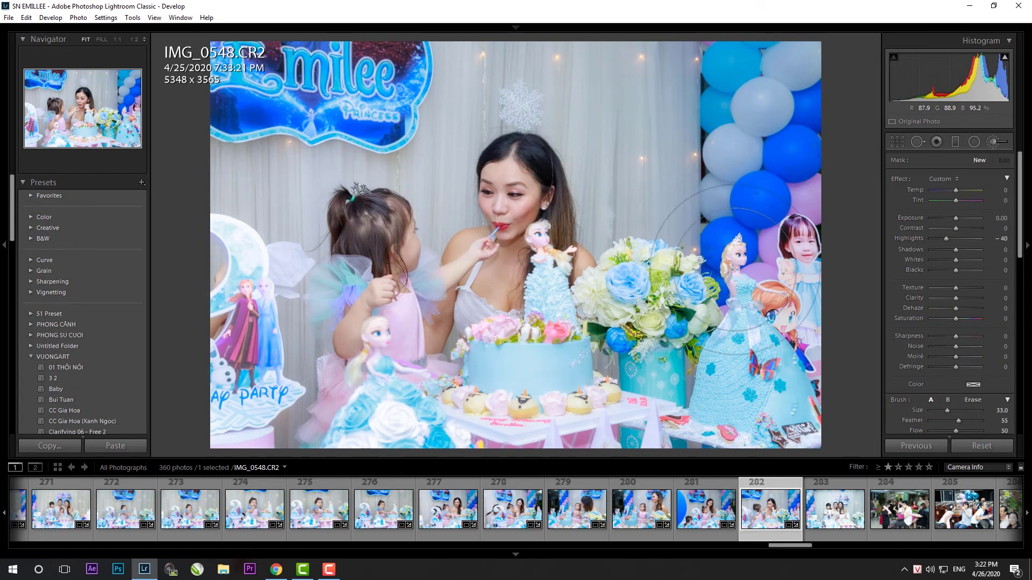
key(k)
- Paste settings onto IMG_0549 and straighten it with a 6145 x 4097 crop
click(835, 524)
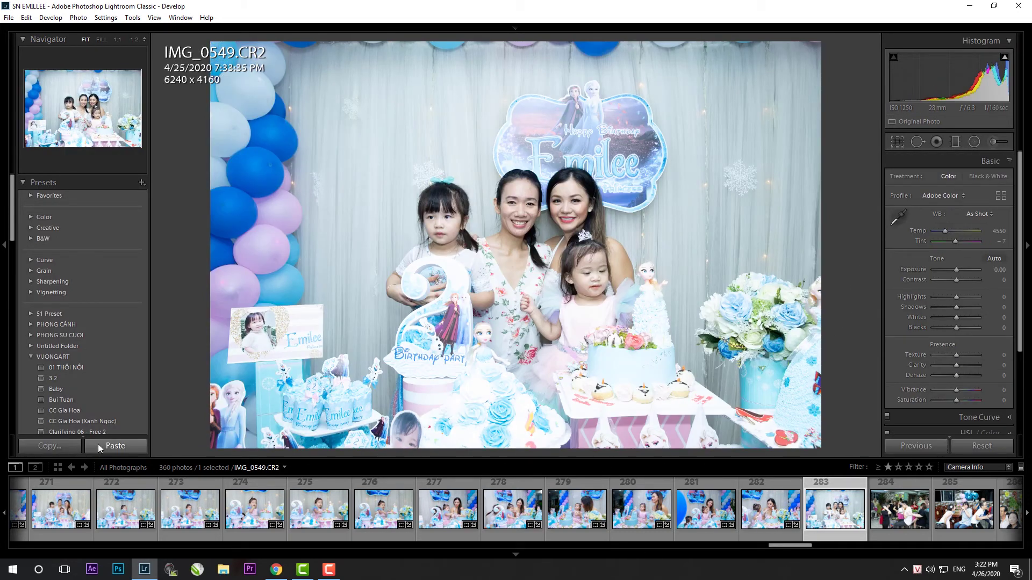
key(ctrl+shift+v)
key(r)
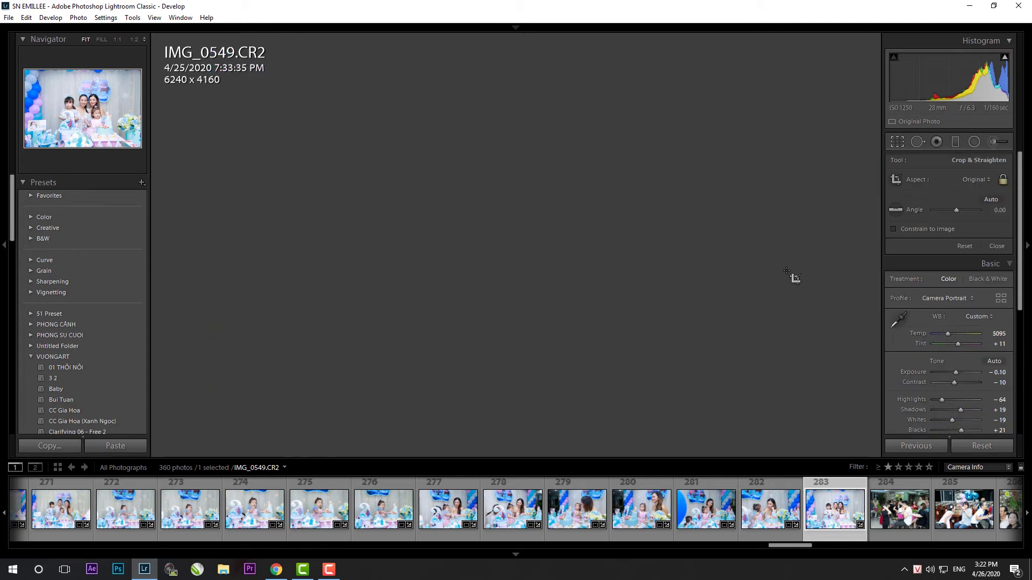
drag(846, 286, 821, 352)
key(r)
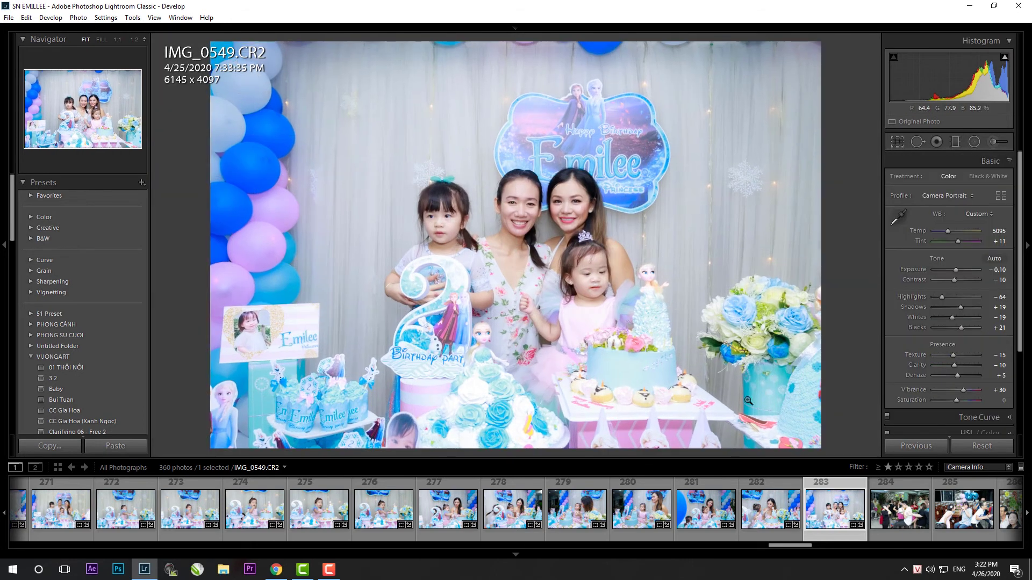
- Add a graduated filter to IMG_0549 with Exposure -0.44 and Highlights -89
key(m)
drag(522, 449, 515, 215)
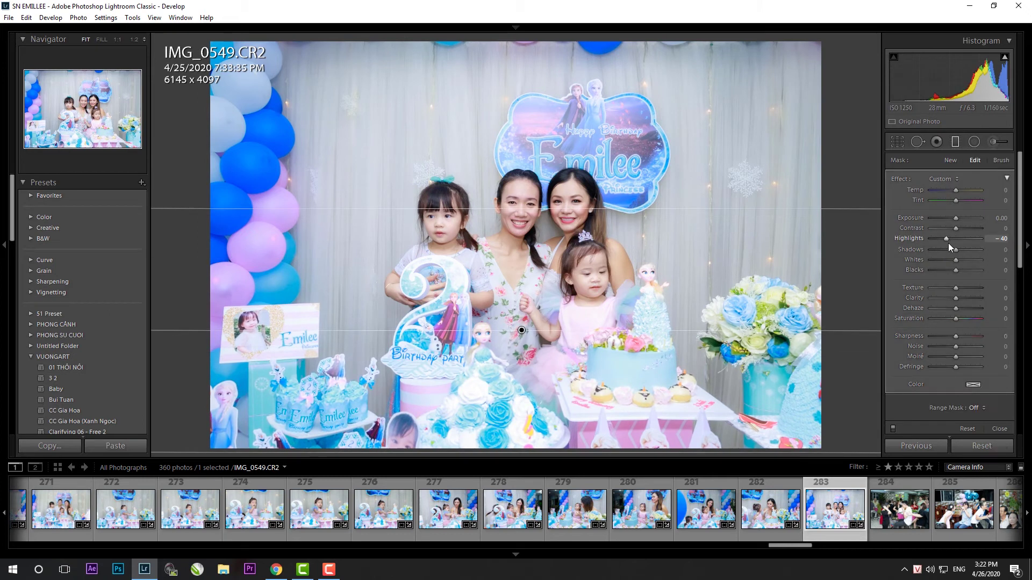
mouse_move(945, 238)
mouse_down()
mouse_move(936, 238)
mouse_move(954, 217)
mouse_up()
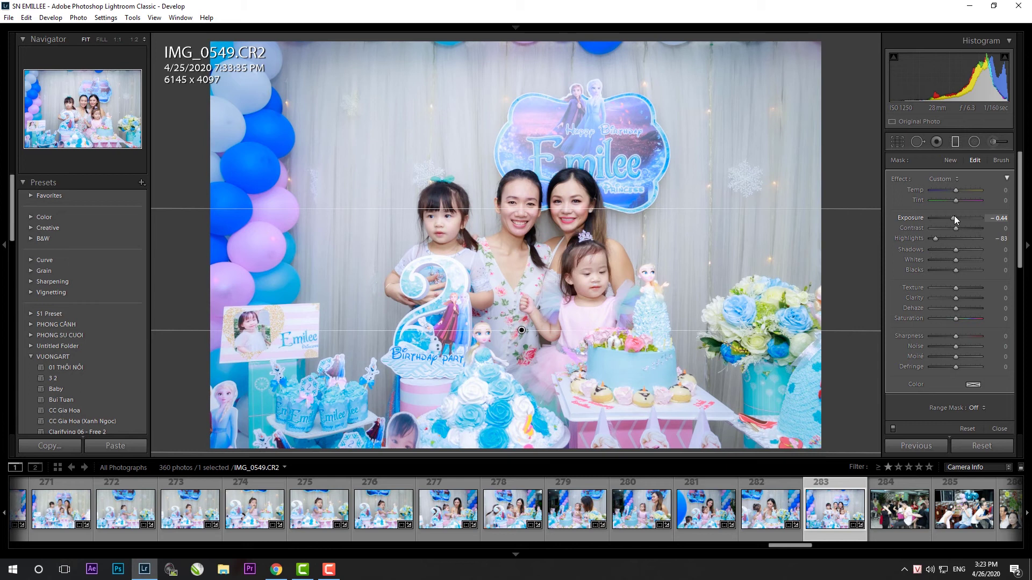
key(m)
scroll(513, 508, down, 5)
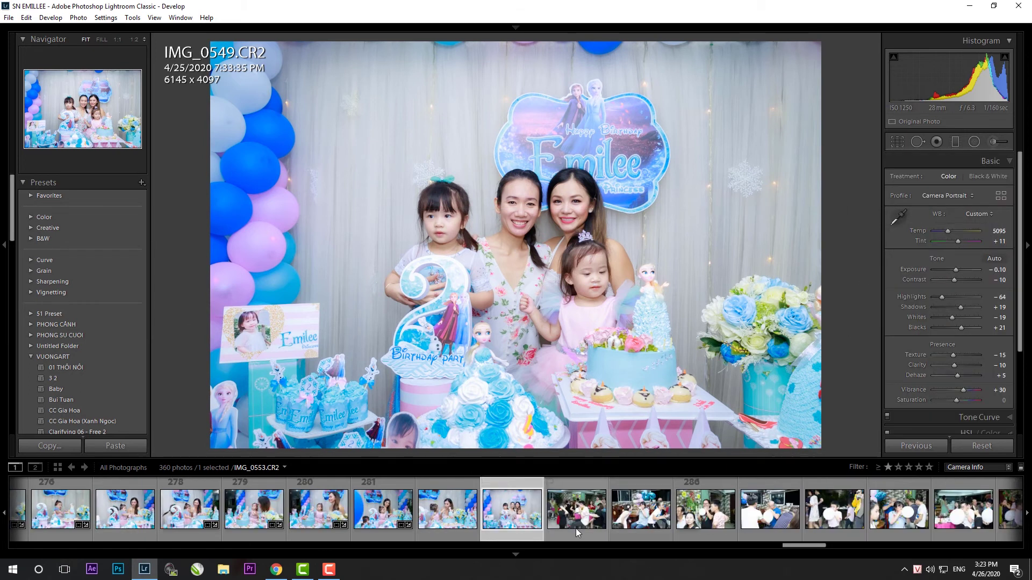
click(576, 528)
- Paste settings onto IMG_0553, tighten its crop, raise Exposure to +0.10 and lift Shadows
click(97, 446)
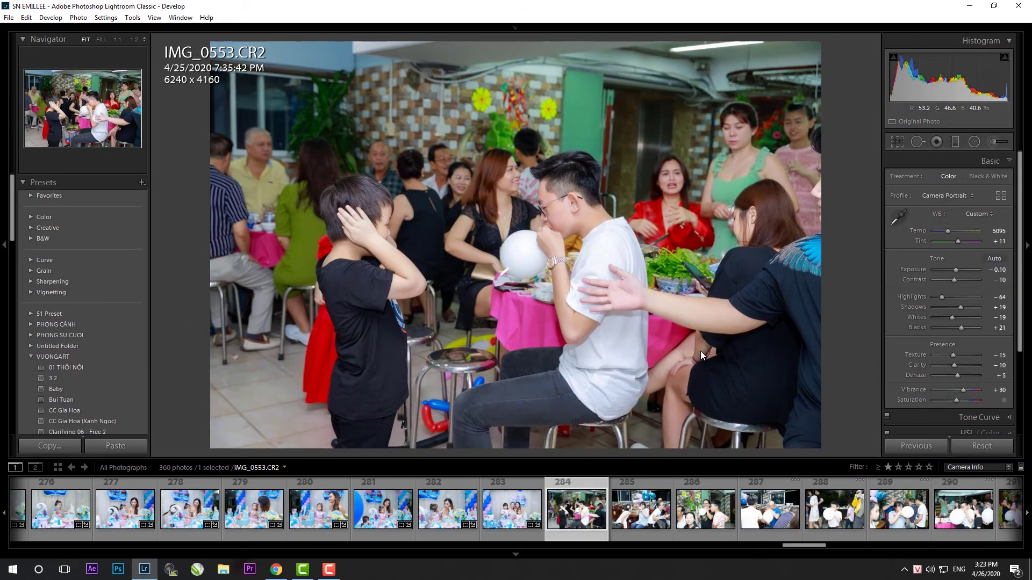
key(r)
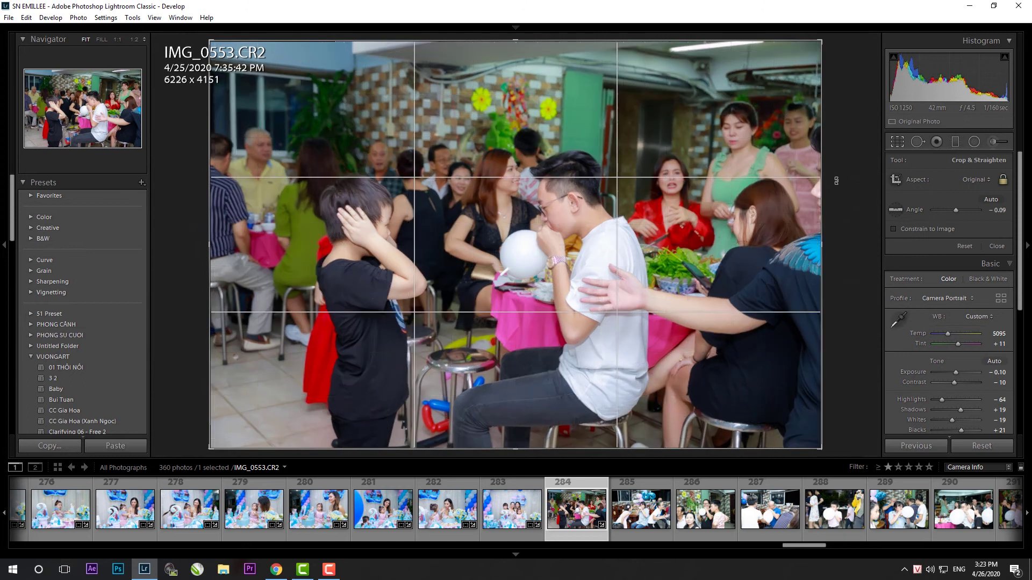
drag(822, 41, 814, 45)
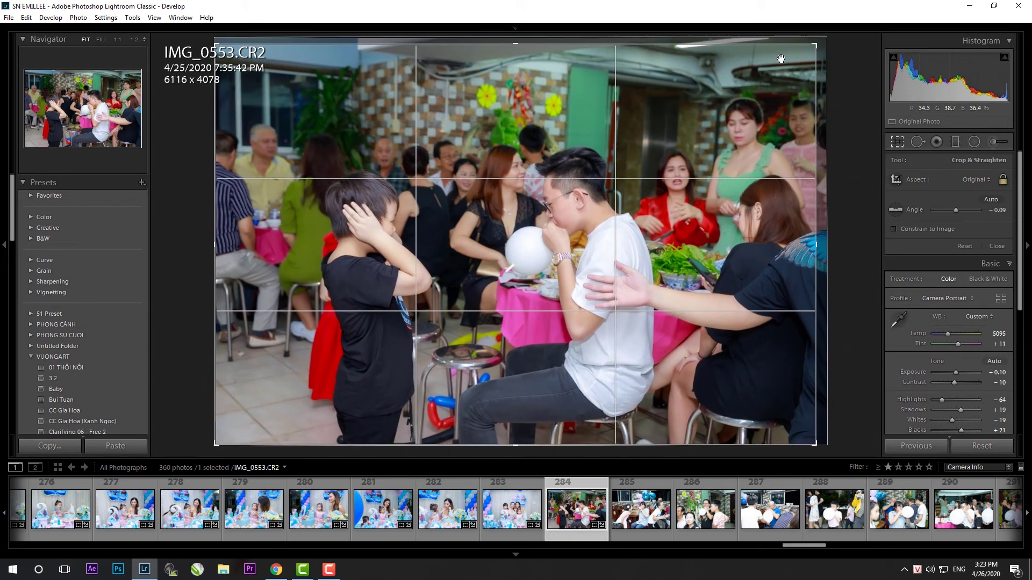
drag(216, 44, 259, 59)
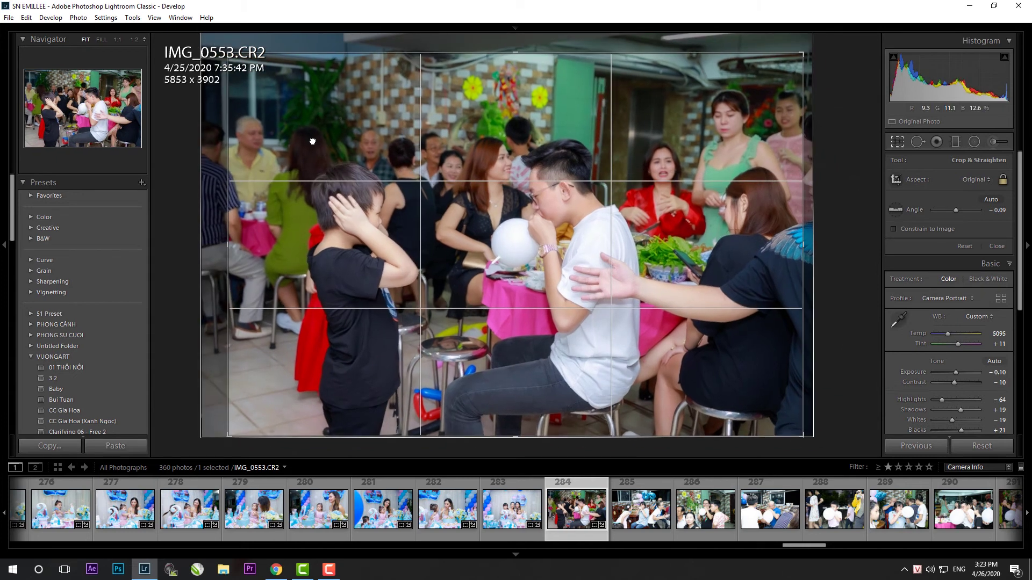
key(Return)
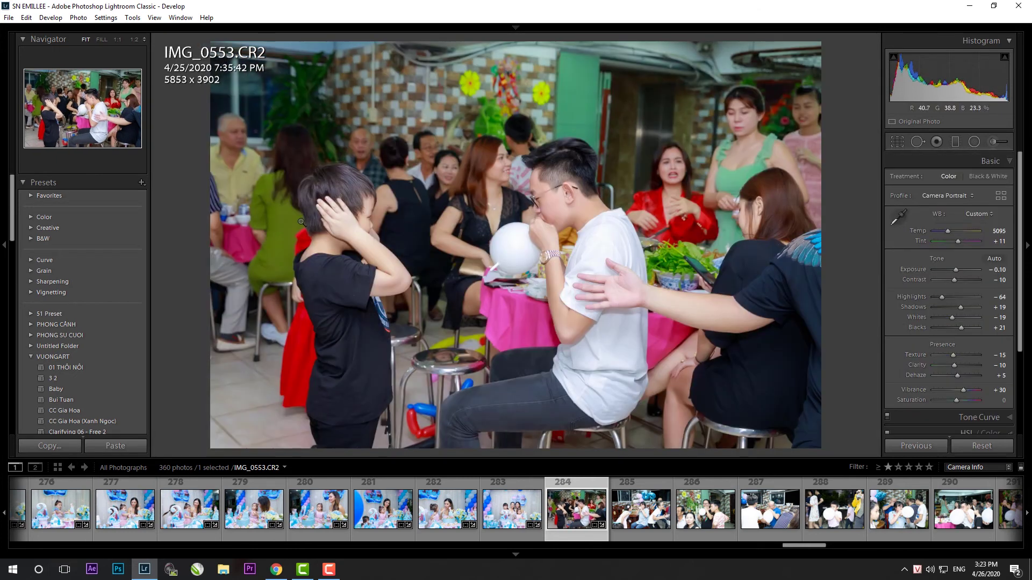
drag(955, 270, 956, 270)
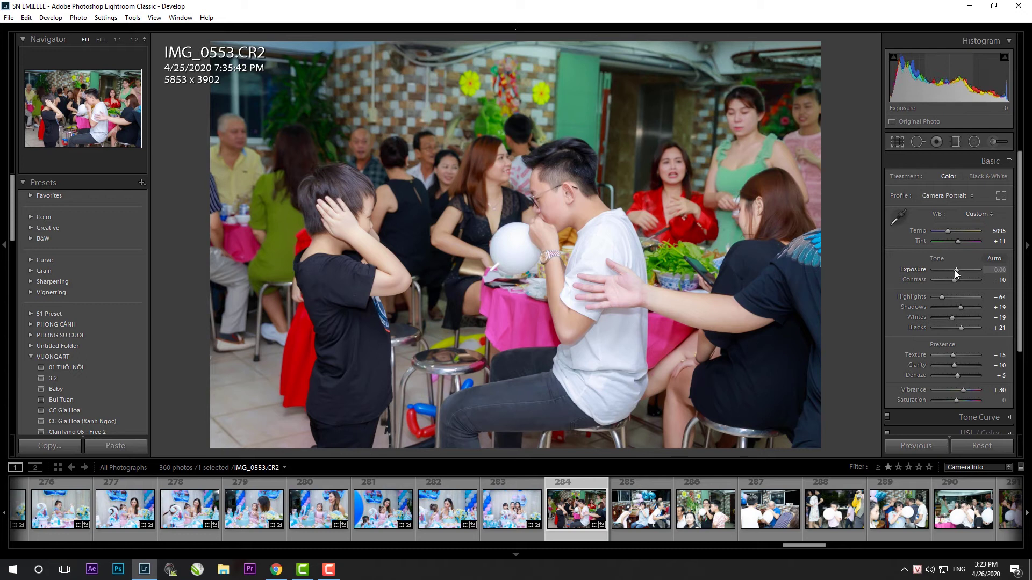
drag(960, 307, 967, 308)
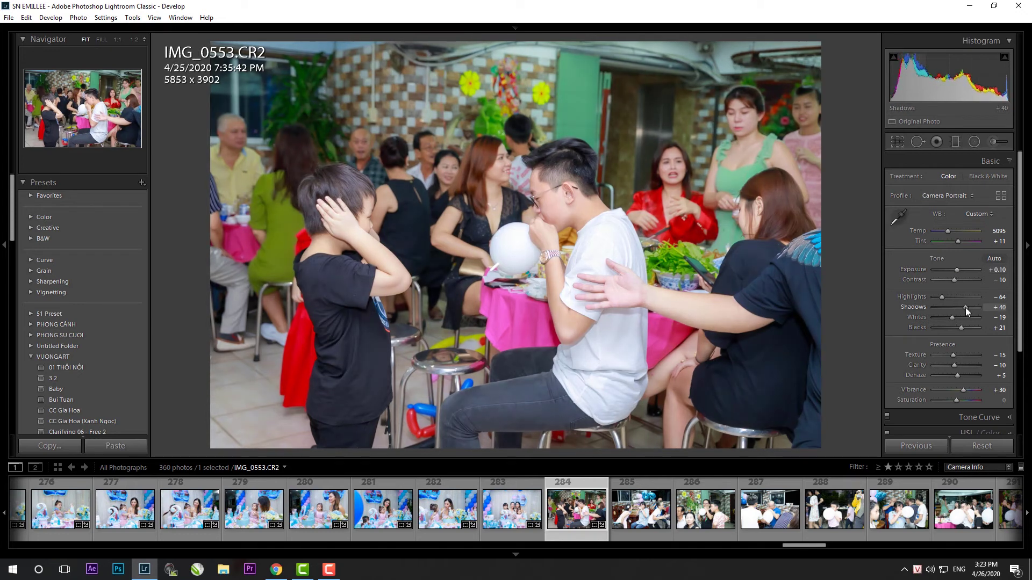
- Paste settings onto IMG_0554, straighten it 1.57°, and set Exposure to -0.30
click(667, 510)
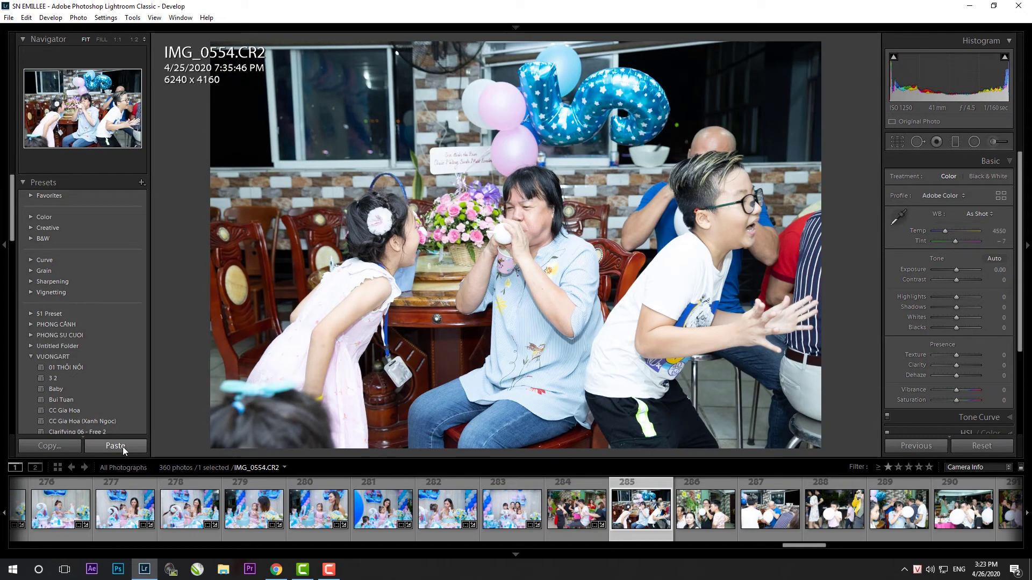
click(908, 447)
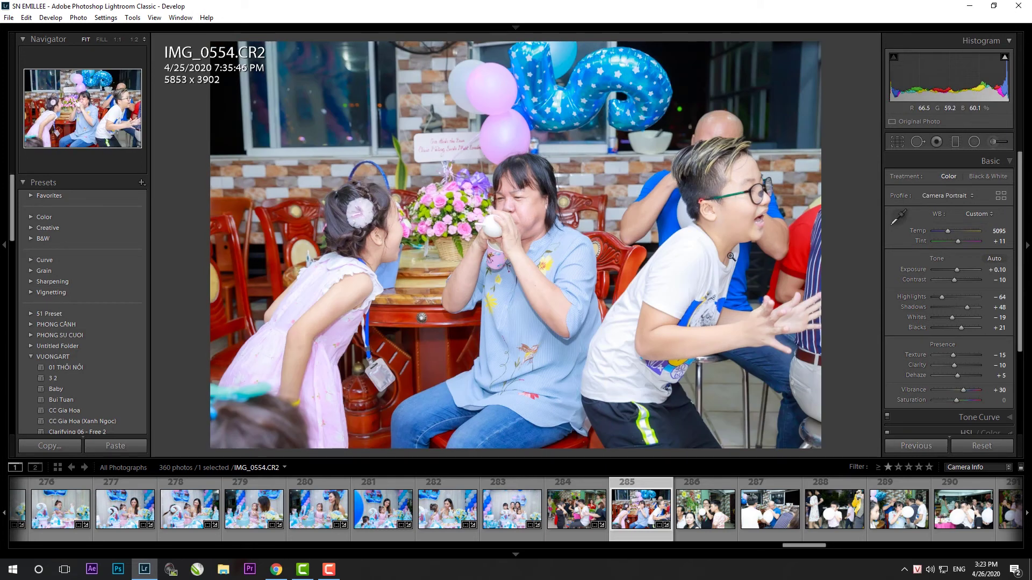
key(r)
drag(866, 252, 866, 268)
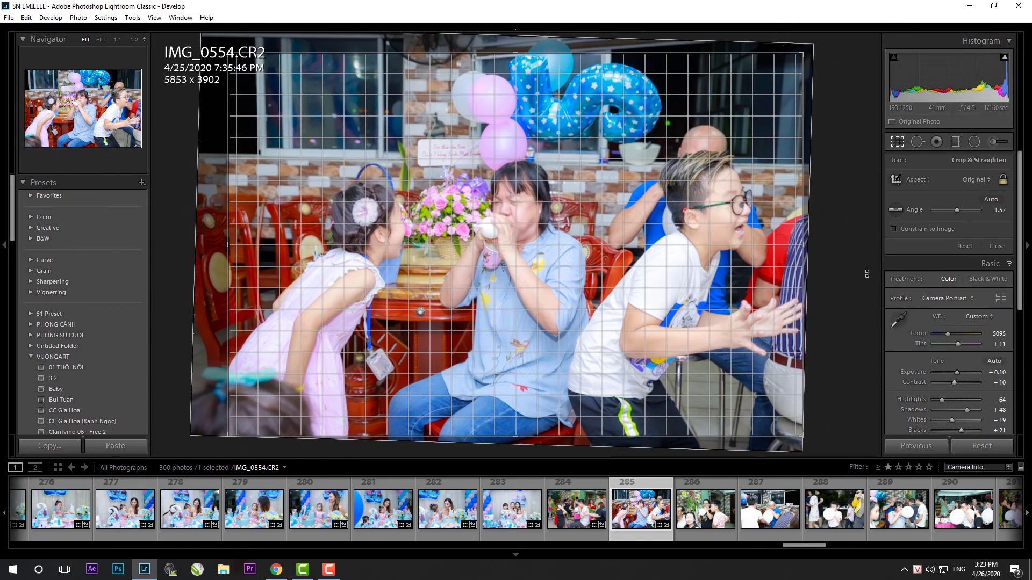
key(r)
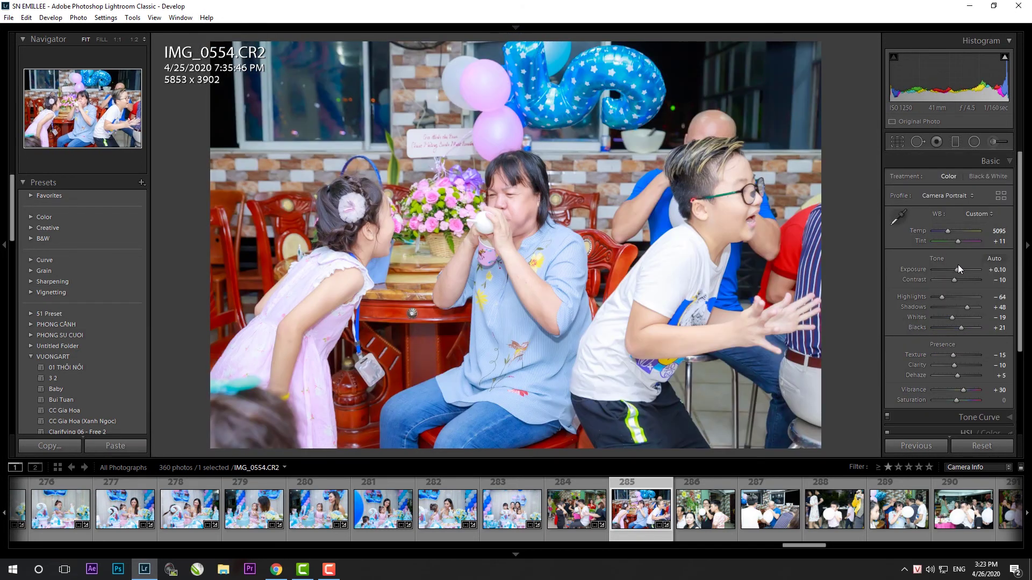
double_click(959, 271)
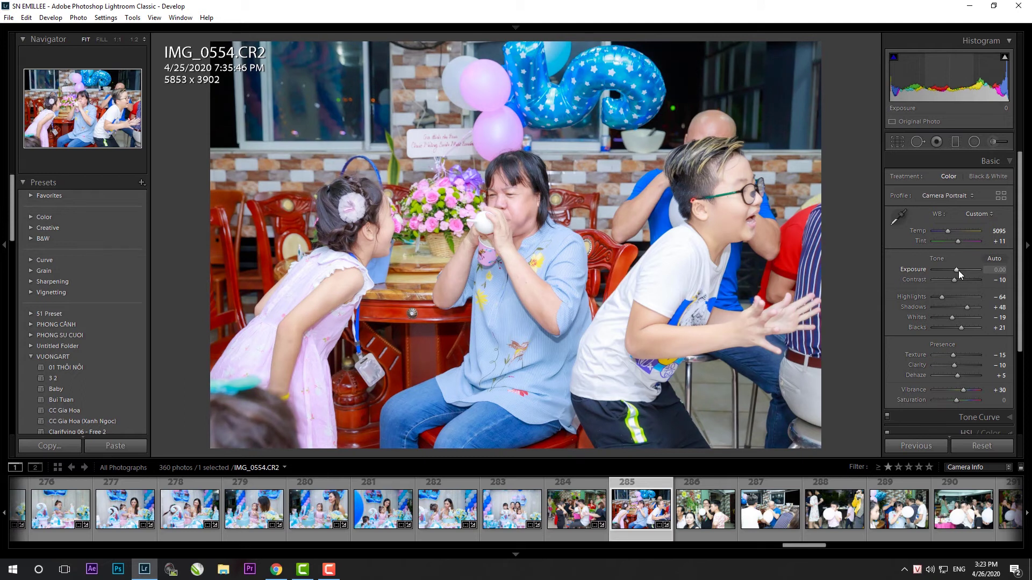
drag(959, 270, 957, 270)
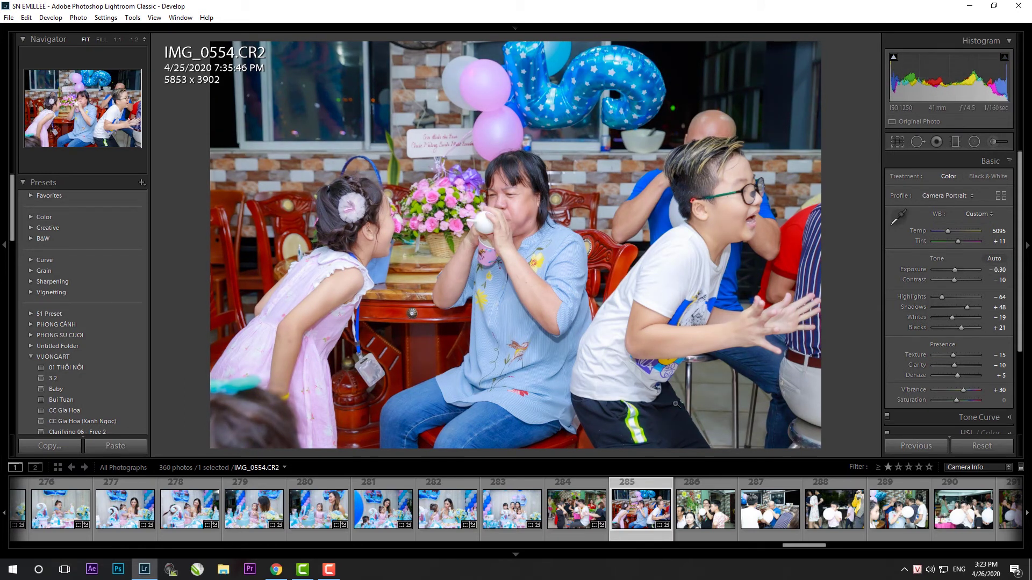
click(694, 529)
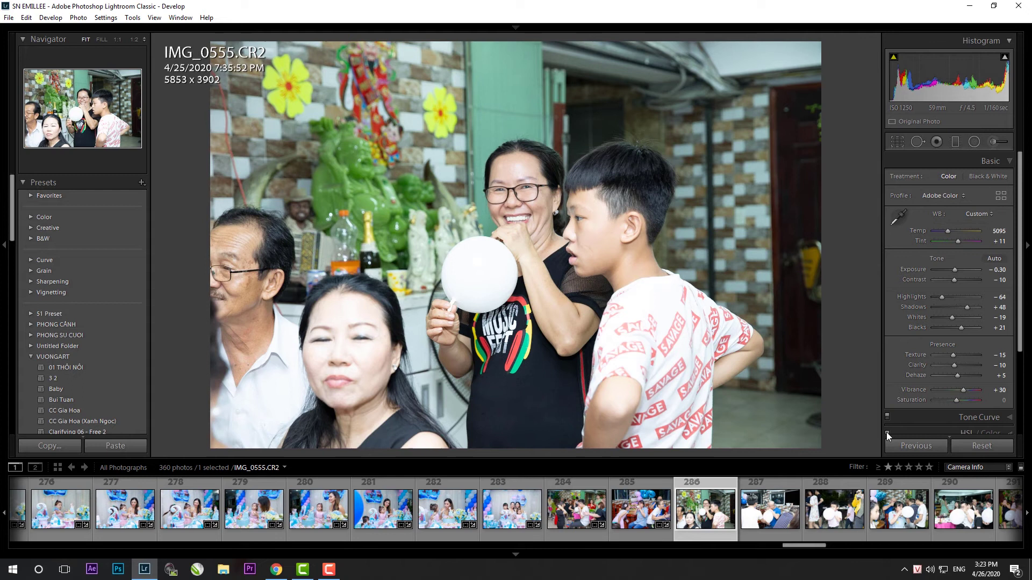
- Straighten IMG_0555 and shrink its crop from the top-right corner
key(r)
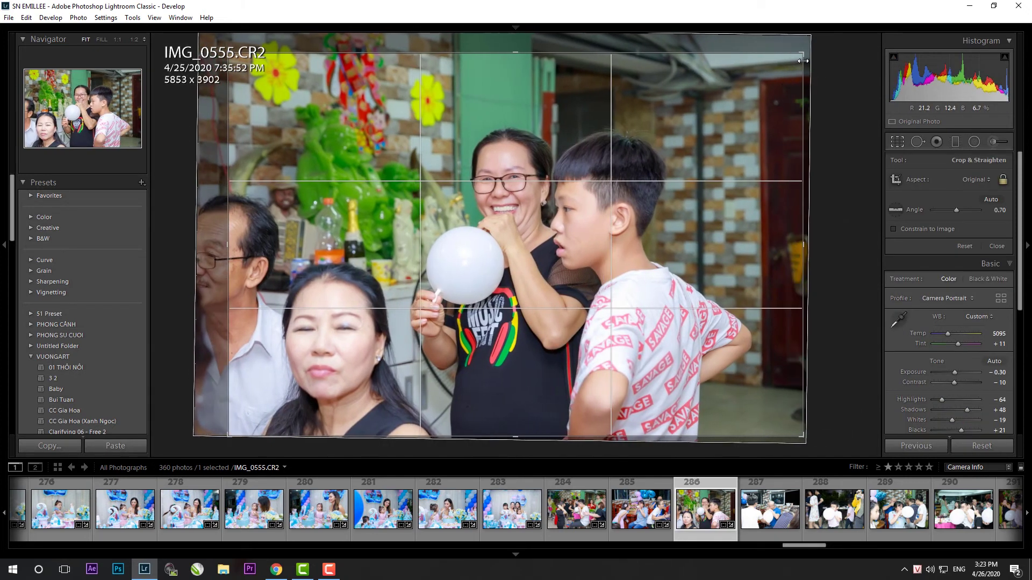
drag(803, 61, 749, 99)
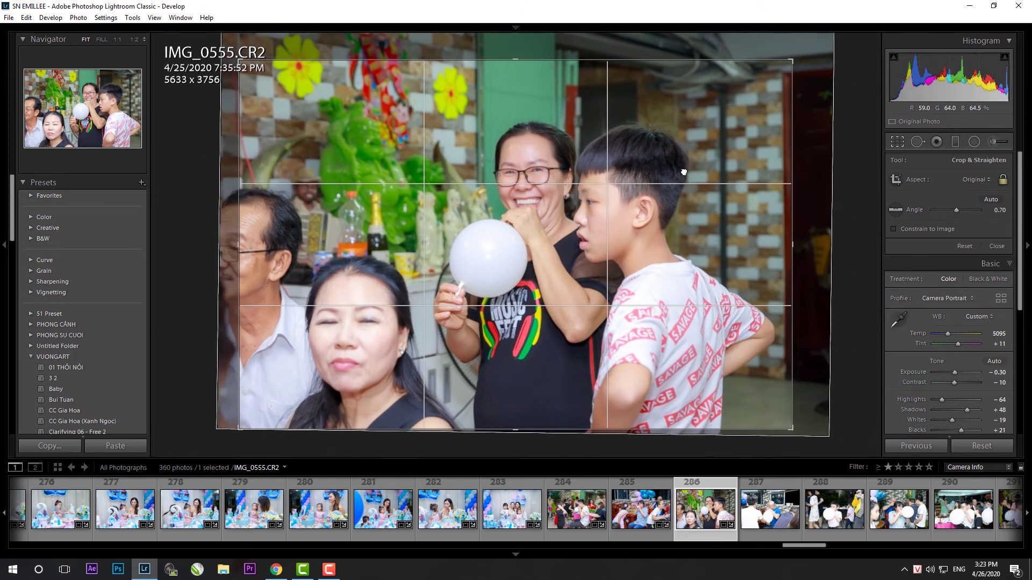
drag(795, 114, 684, 179)
key(Return)
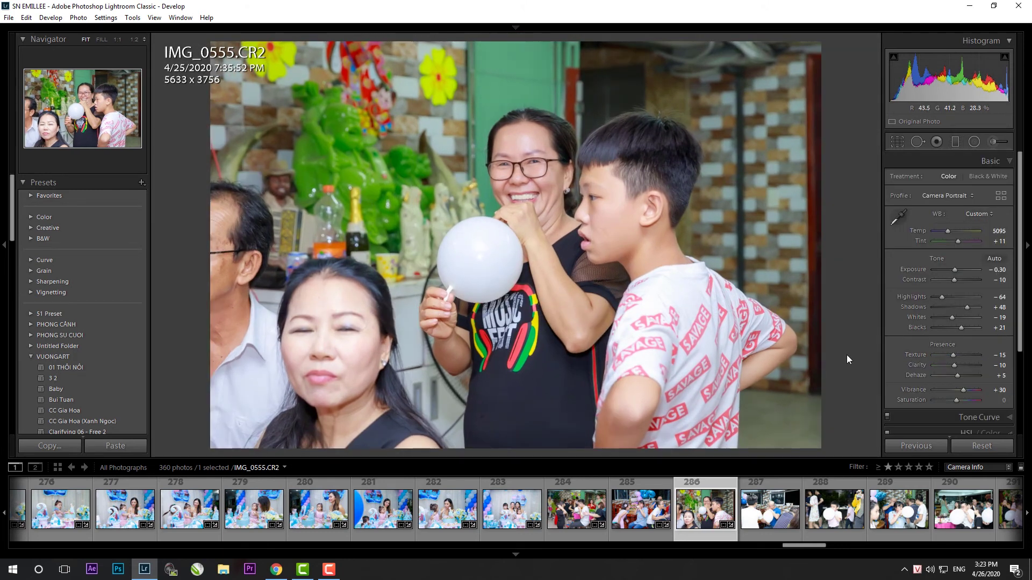
- Straighten IMG_0556, darken Exposure to -0.70, and reduce the shadow lift
click(774, 525)
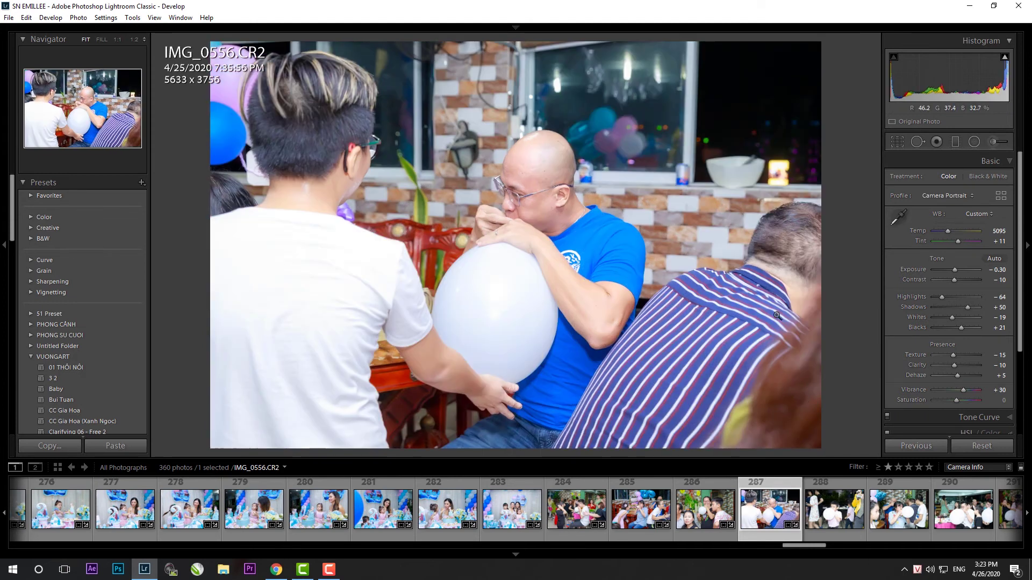
key(r)
drag(721, 277, 715, 312)
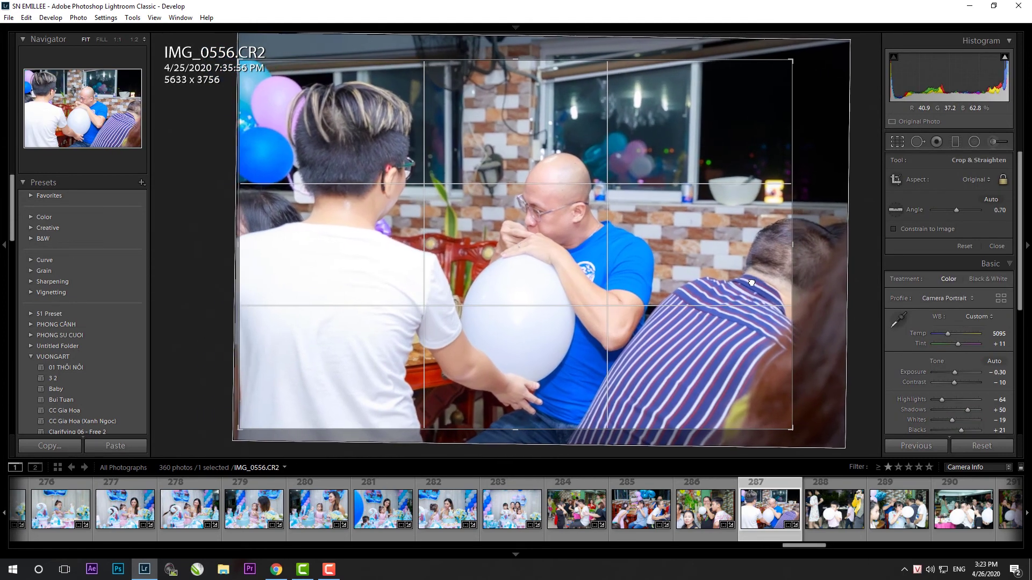
key(Return)
drag(955, 270, 954, 270)
drag(969, 306, 965, 305)
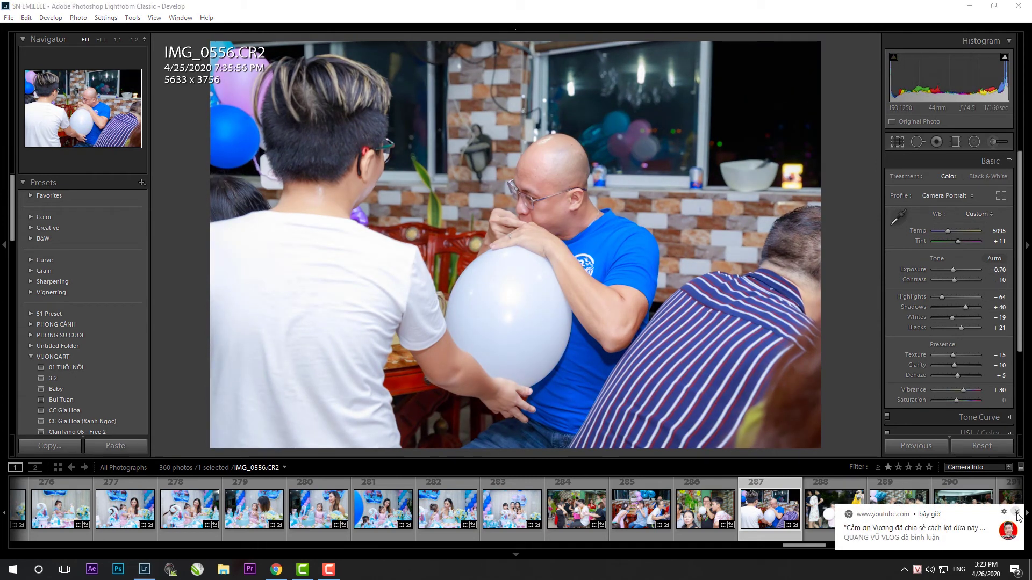
- Paste settings onto IMG_0557 and shift its crop right to include the yellow-jacket man
click(831, 509)
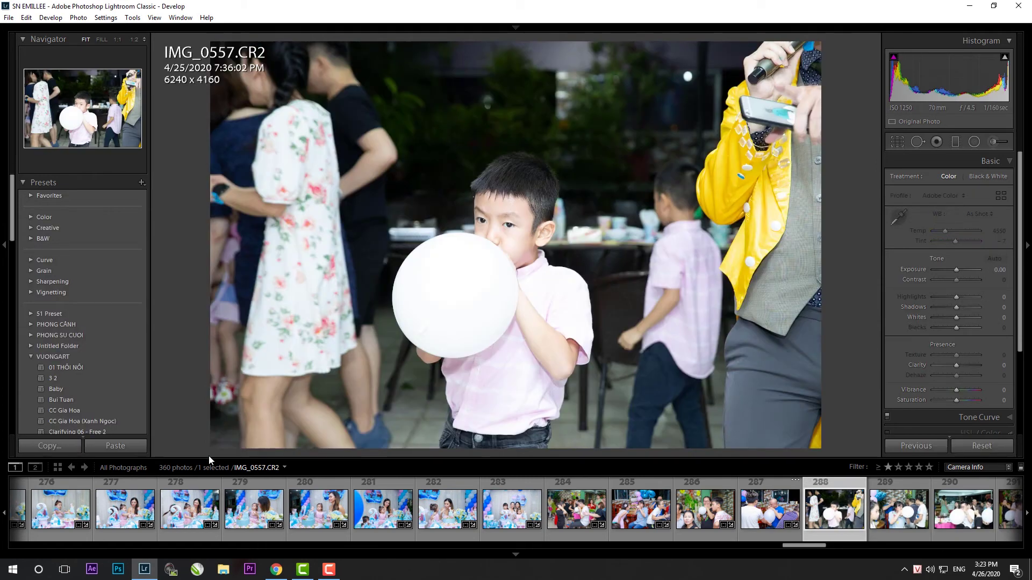
click(924, 444)
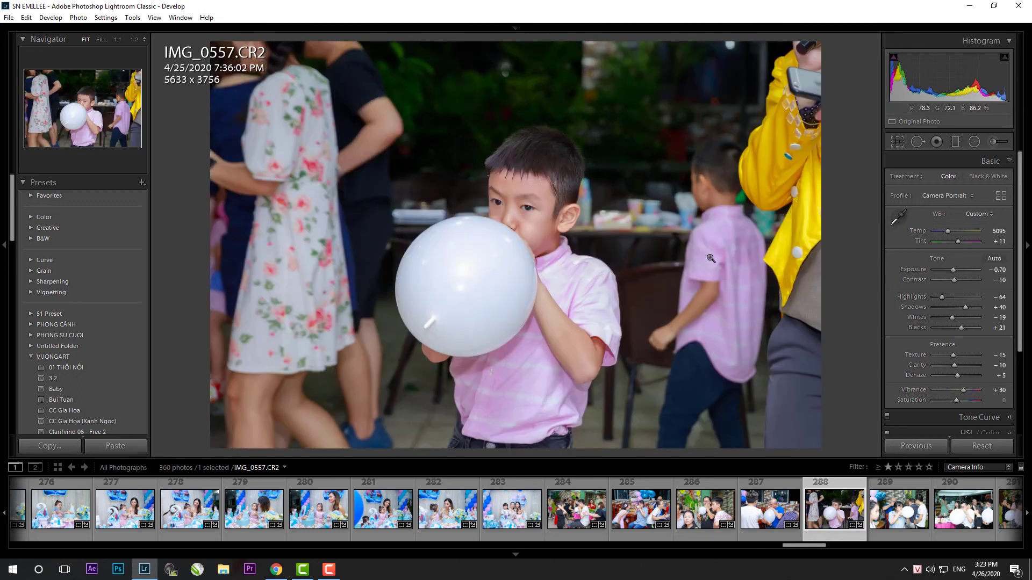
key(r)
drag(710, 258, 833, 250)
key(r)
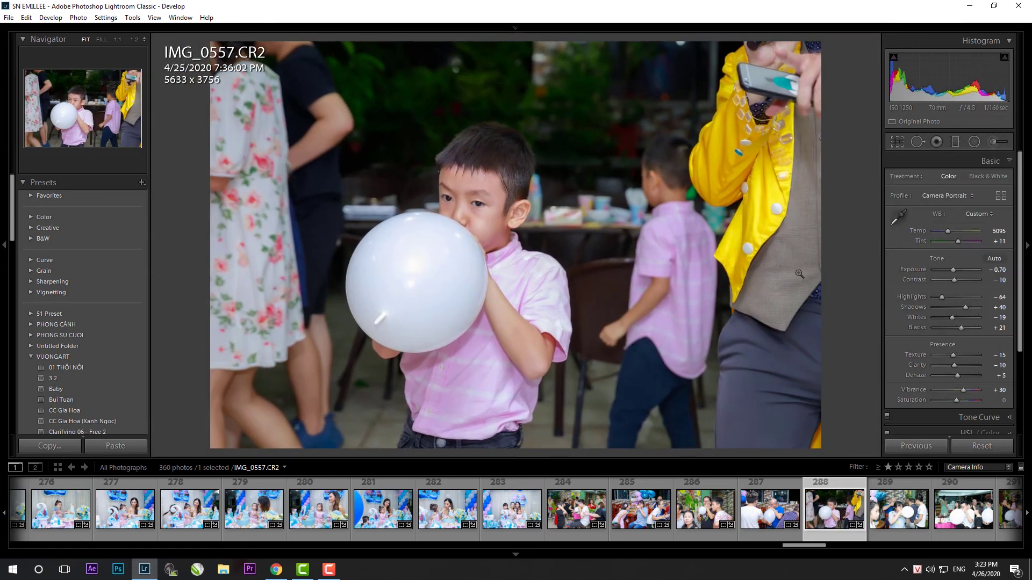
- Tighten IMG_0557's crop to 3910 x 2607 around the balloon boy; paste settings onto IMG_0558
key(r)
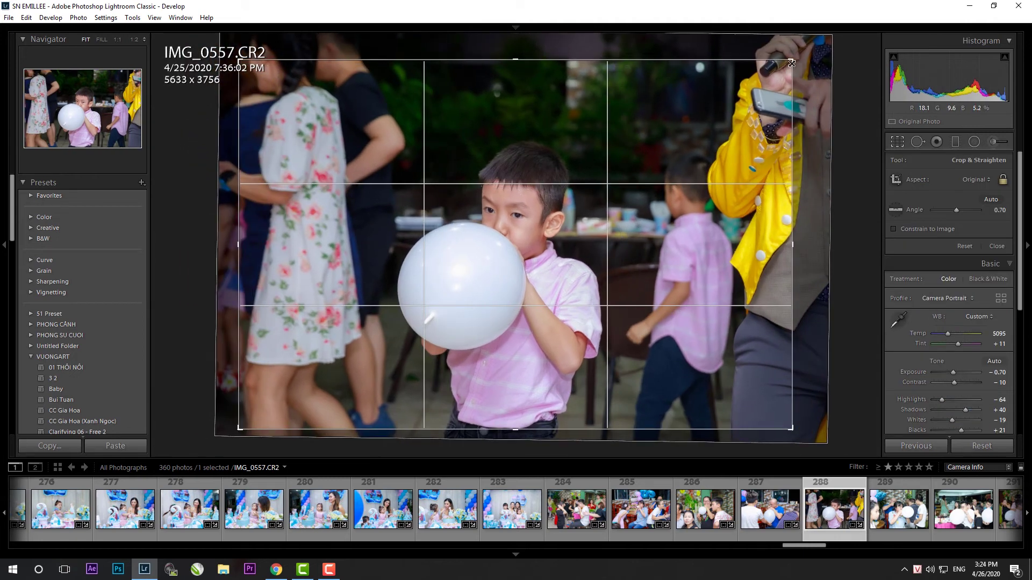
drag(828, 51, 717, 89)
drag(736, 186, 671, 182)
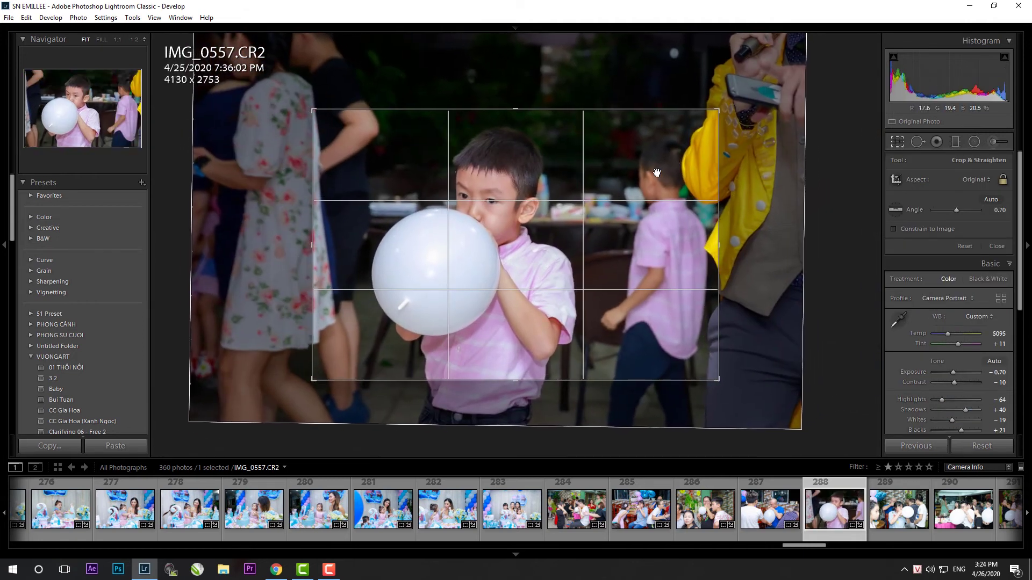
drag(718, 110, 685, 128)
key(Return)
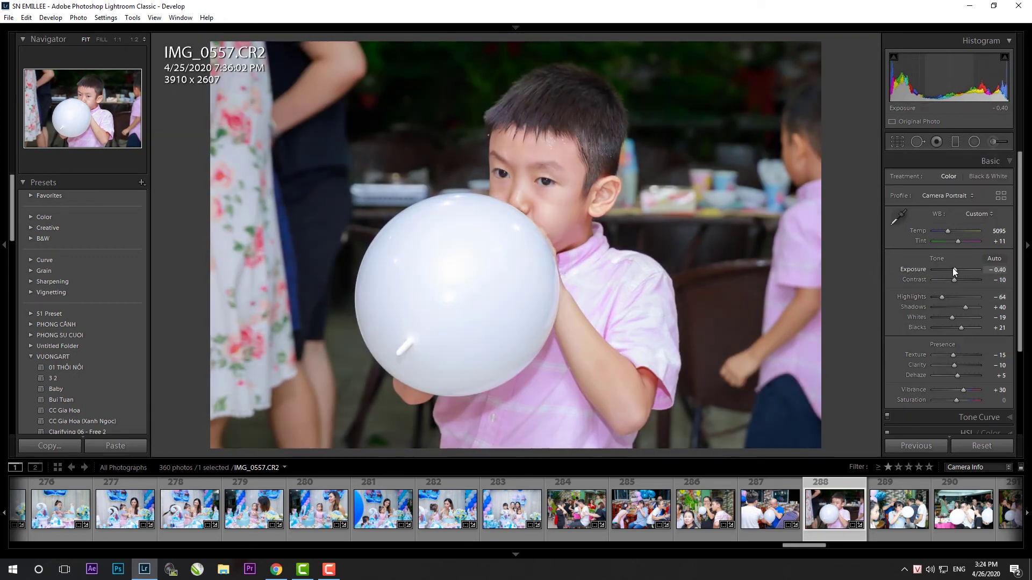
click(900, 511)
click(115, 446)
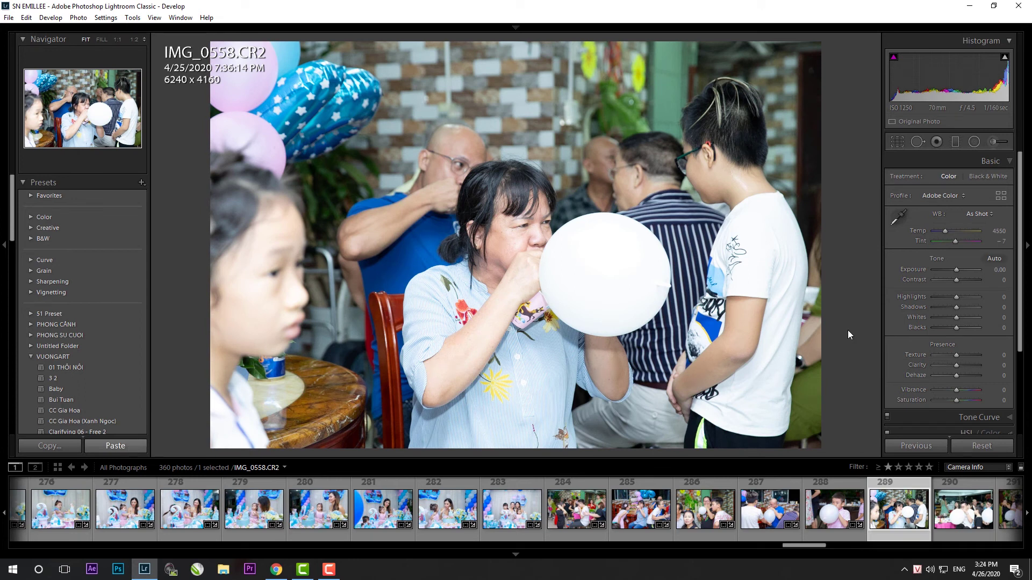
- Set IMG_0558 Exposure -0.20; paste onto IMG_0559, crop to the balloon blowers, Exposure -0.50
drag(955, 270, 954, 270)
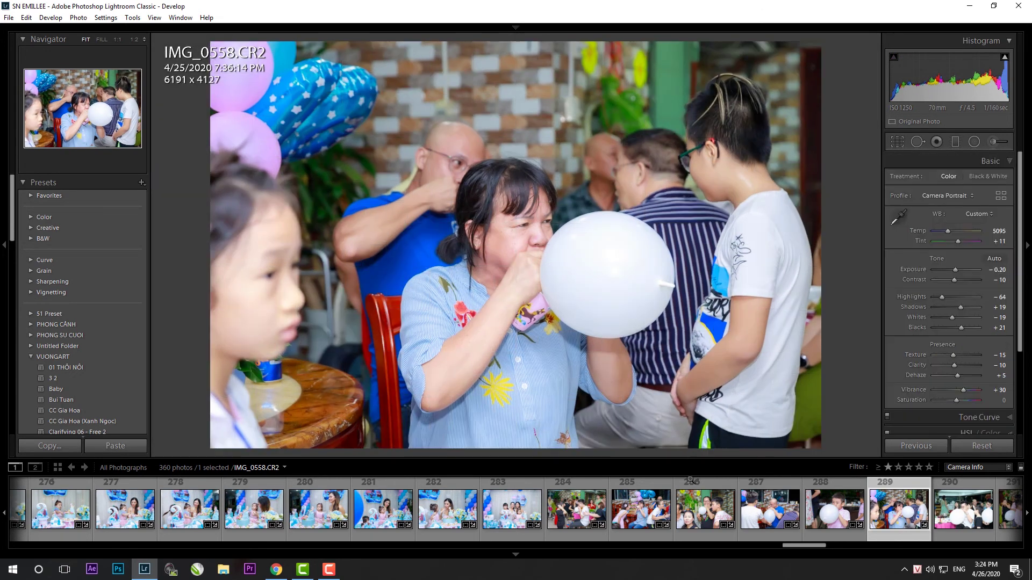
click(943, 523)
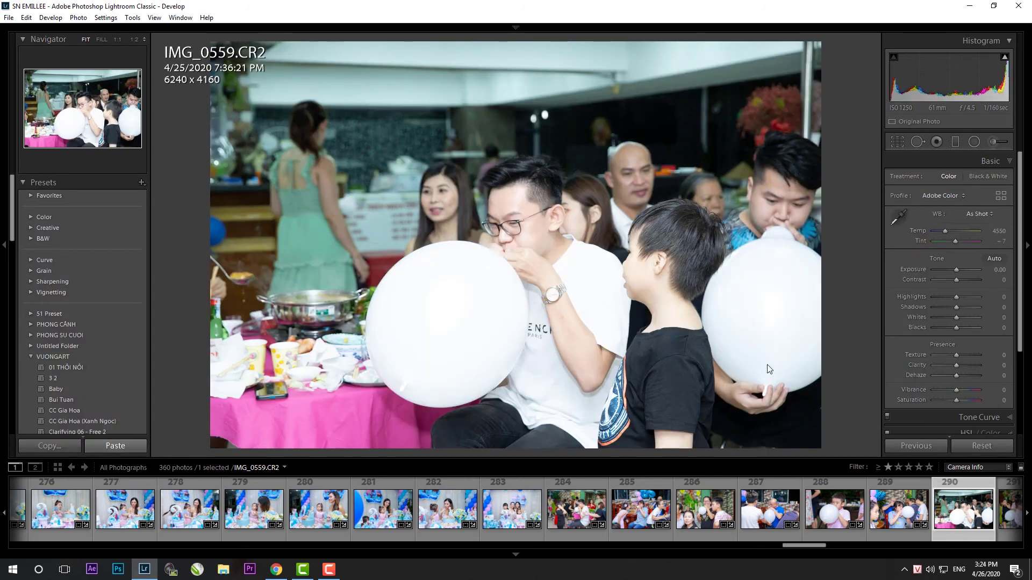
key(ctrl+shift+v)
key(r)
drag(841, 245, 841, 247)
drag(274, 118, 717, 280)
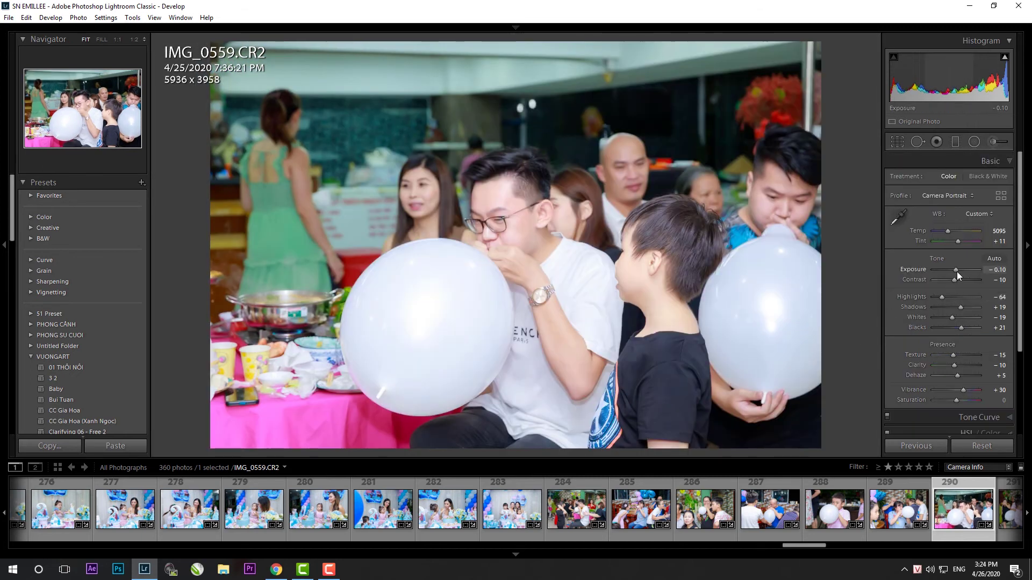
drag(956, 272, 957, 270)
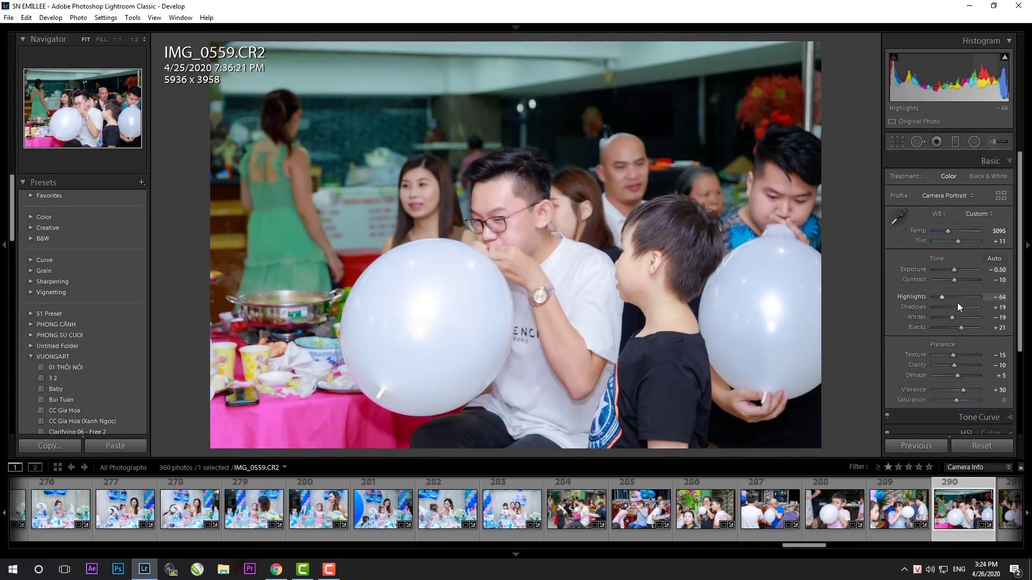
drag(962, 326, 964, 308)
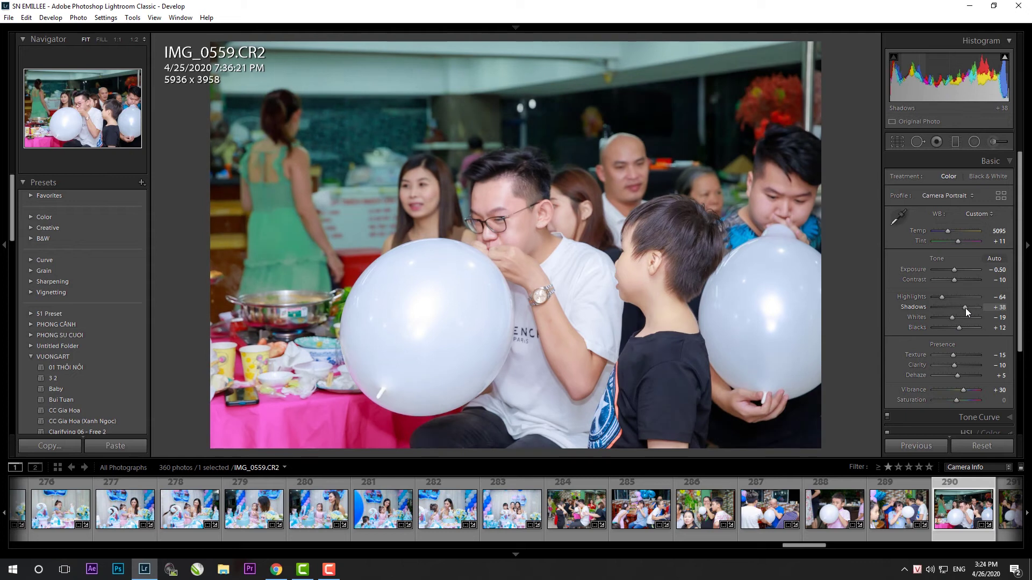
- Rotate IMG_0560 level with a straightened crop
key(Right)
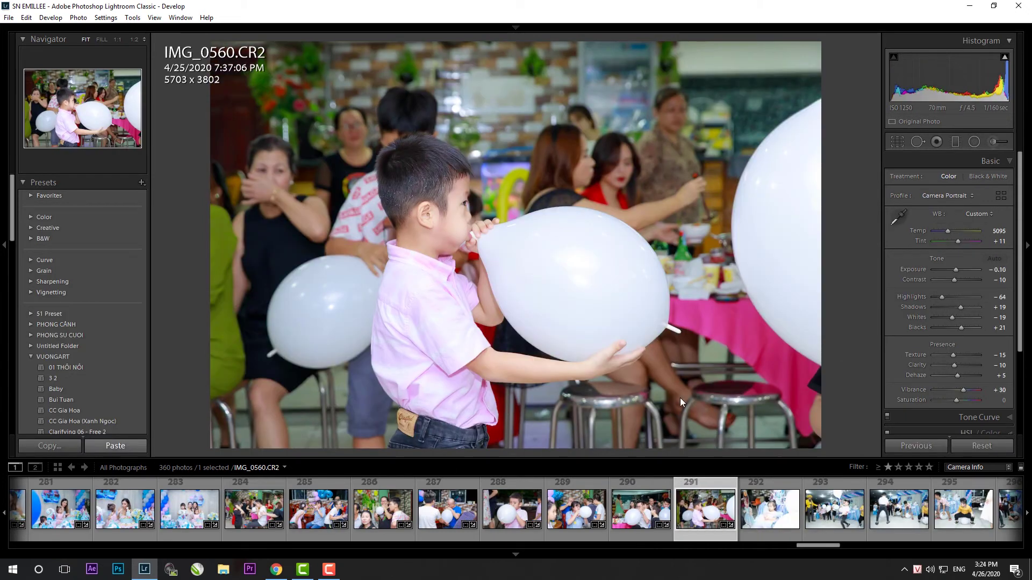
key(r)
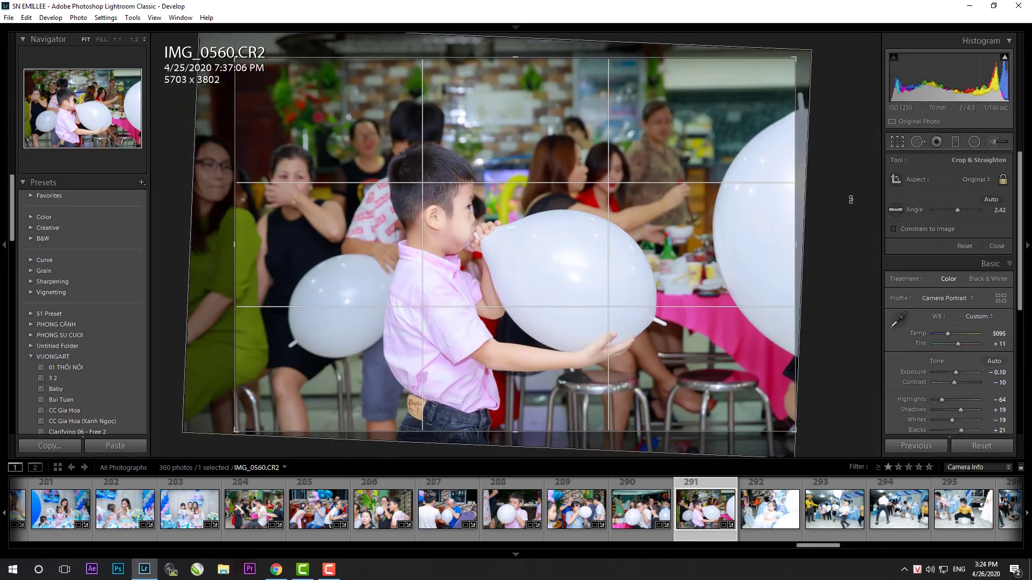
drag(858, 253, 858, 199)
key(Return)
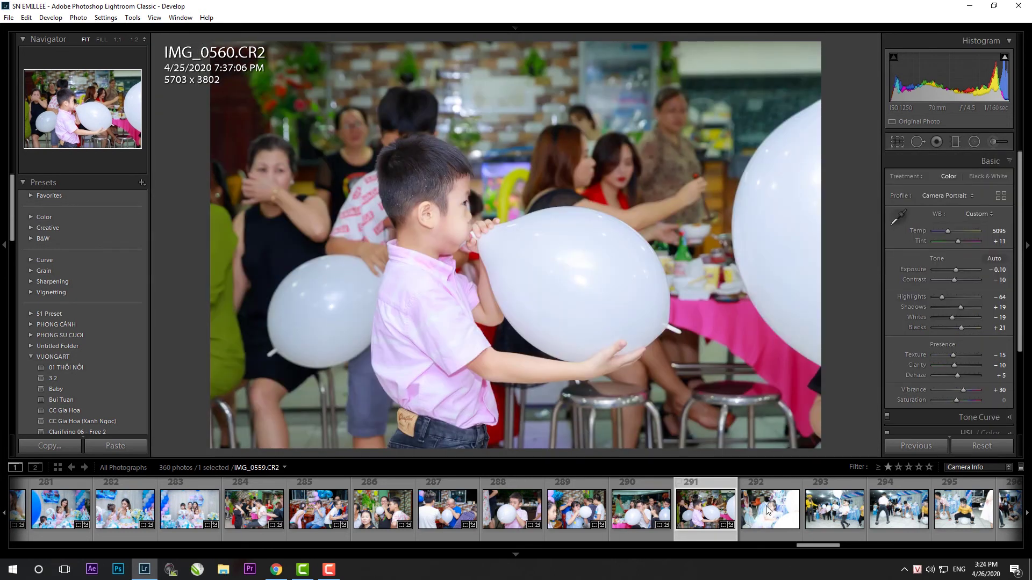
- Paste settings onto IMG_0563 and straighten it with a trimmed 5915 x 3943 crop
click(755, 520)
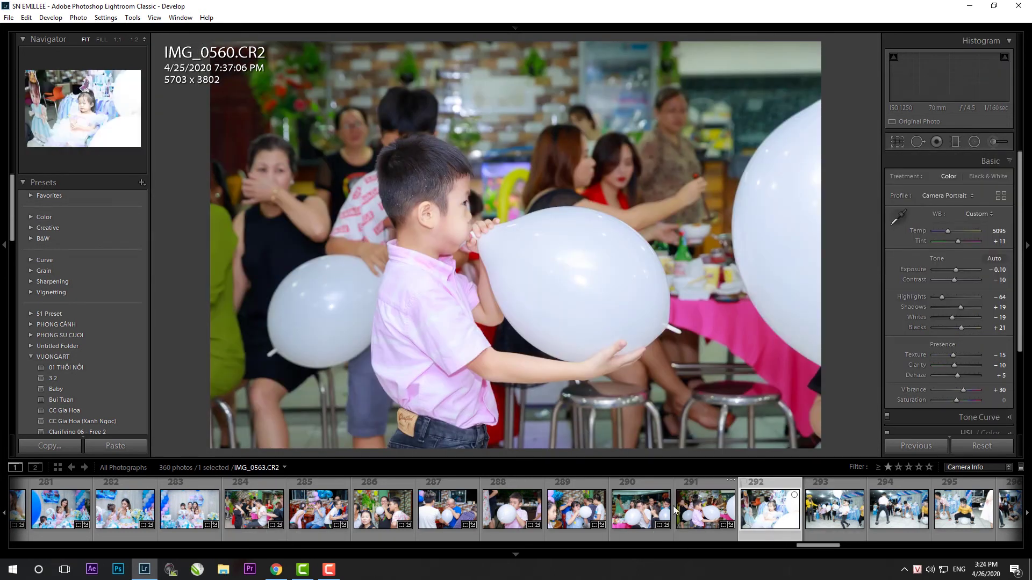
key(ctrl+shift+v)
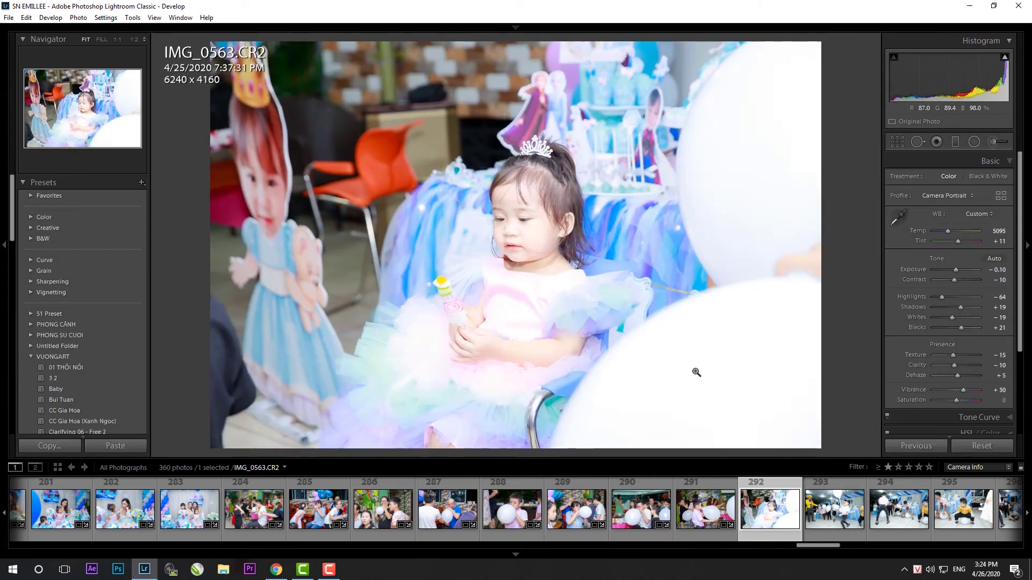
scroll(953, 270, down, 4)
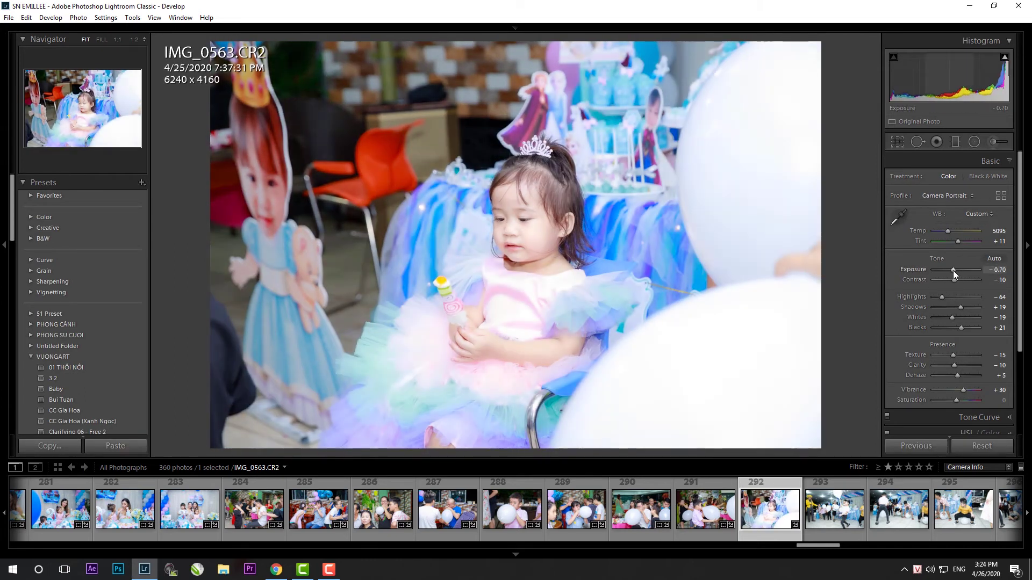
key(r)
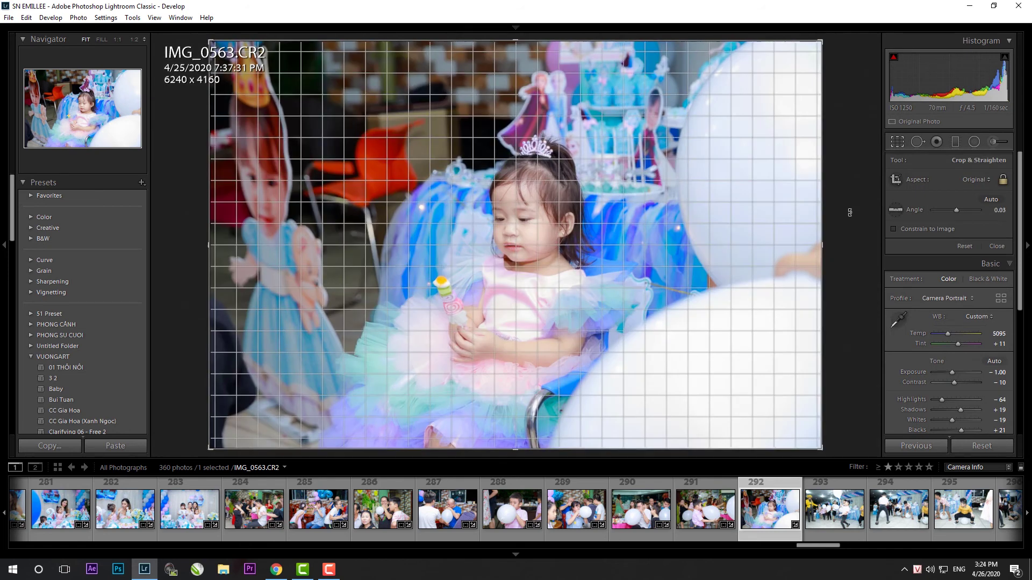
drag(837, 215, 704, 166)
drag(813, 39, 782, 60)
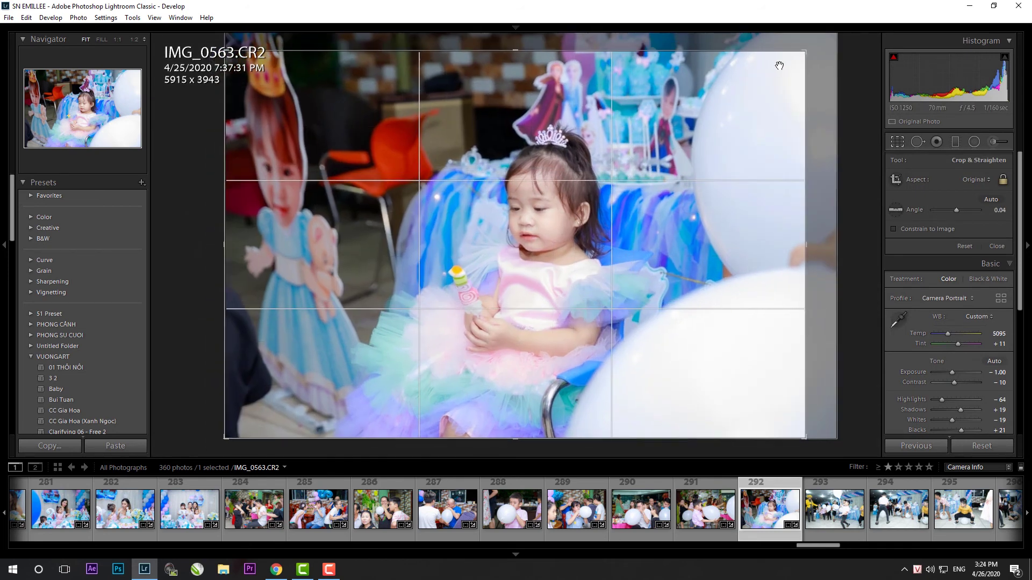
key(r)
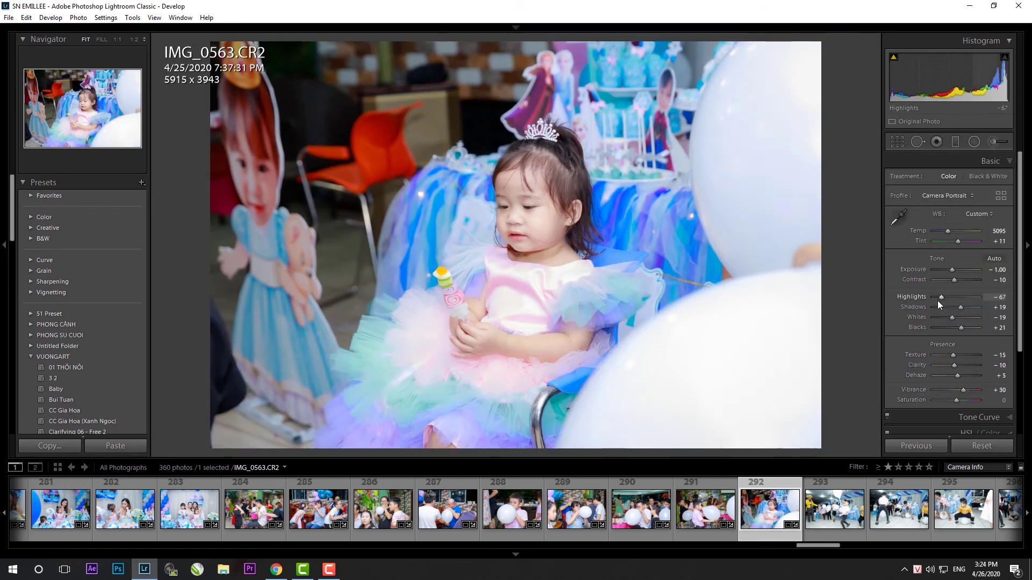
key(Right)
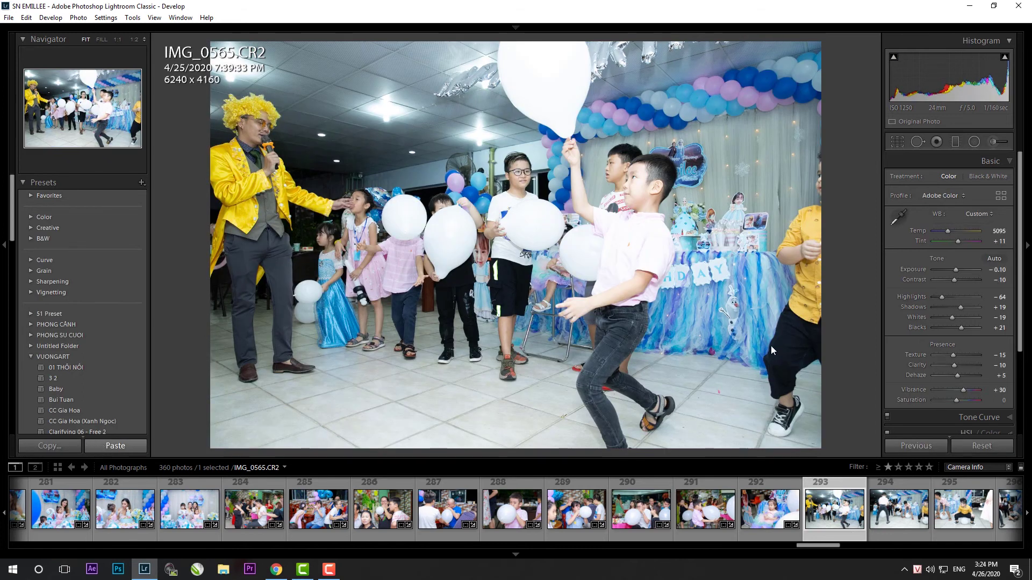
- Paste the develop settings, rotate and tighten the crop, and lower exposure to -0.30
key(ctrl+shift+v)
key(r)
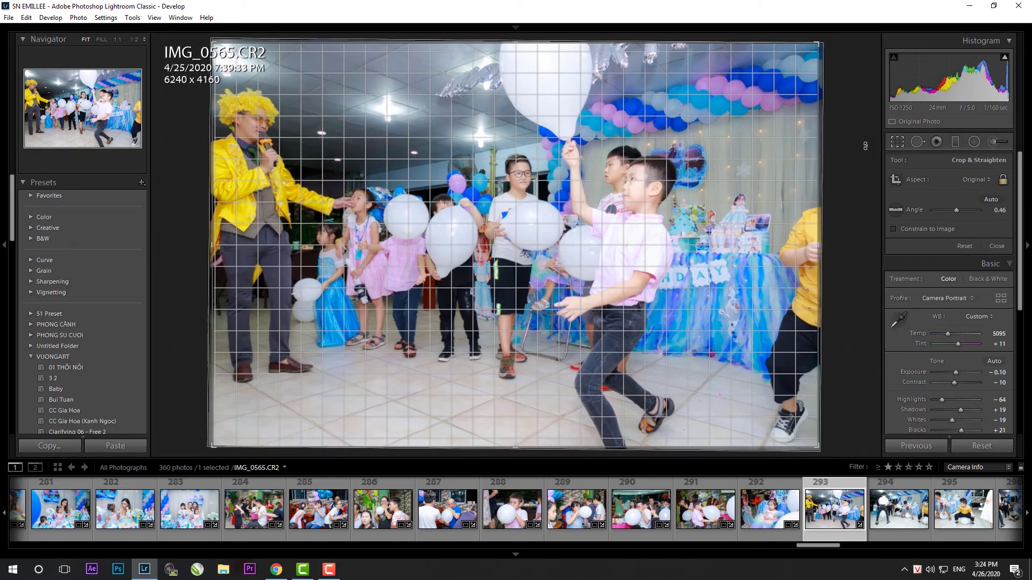
drag(865, 145, 839, 148)
key(r)
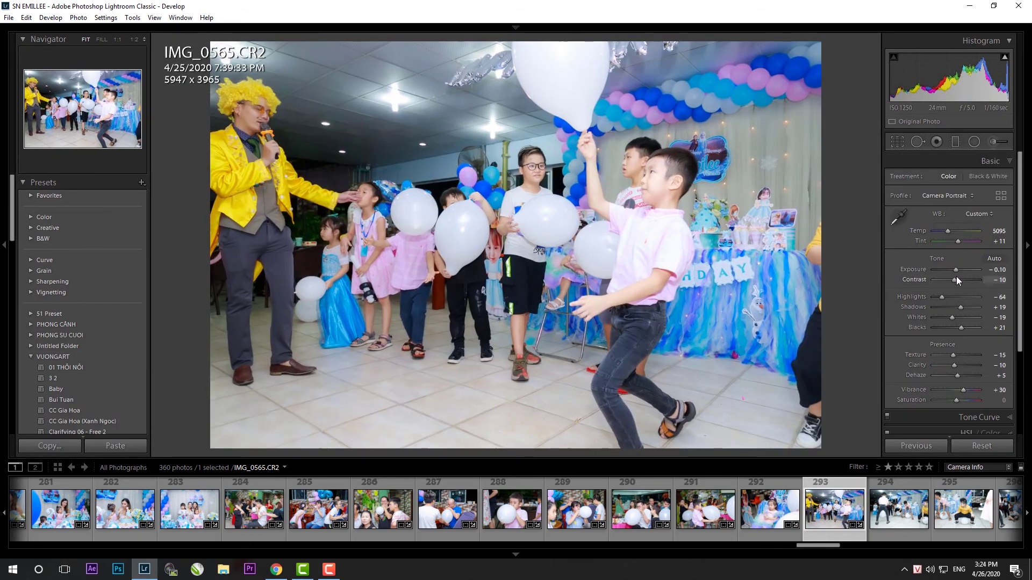
drag(955, 272, 955, 271)
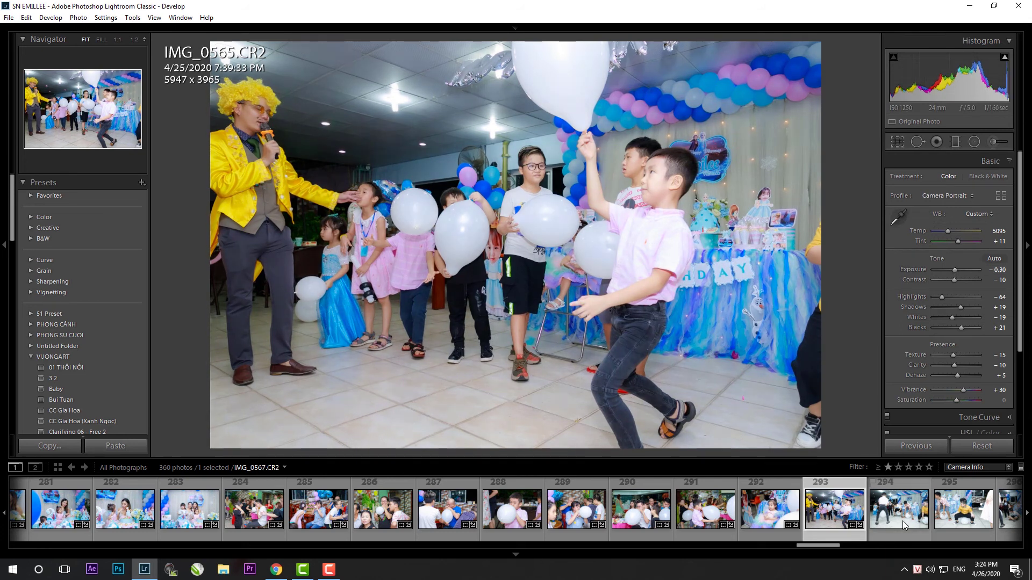
- Crop IMG_0567 slightly tighter after undoing an accidental tiny crop
click(903, 524)
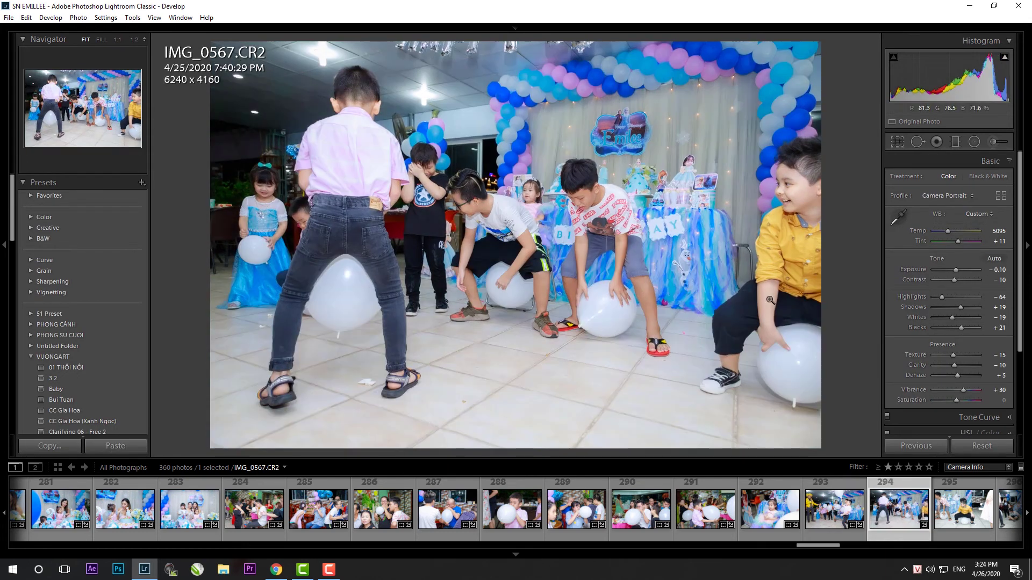
key(r)
drag(718, 280, 457, 334)
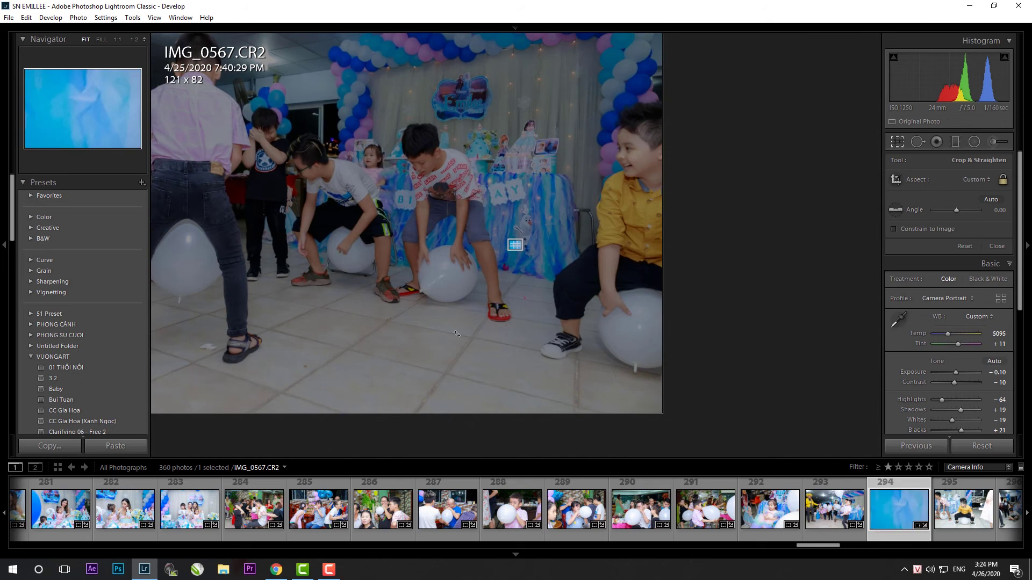
key(ctrl+z)
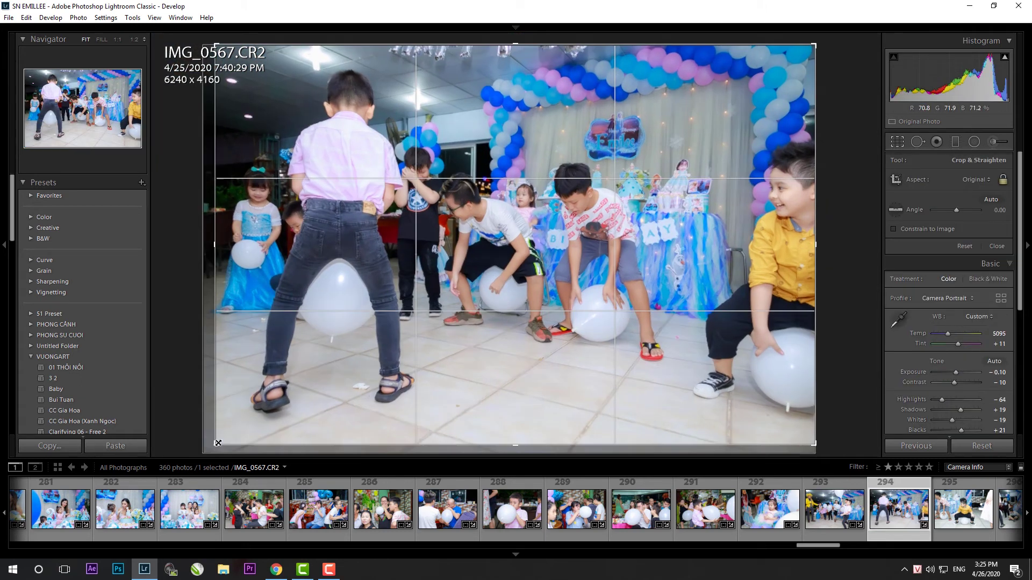
drag(212, 443, 214, 436)
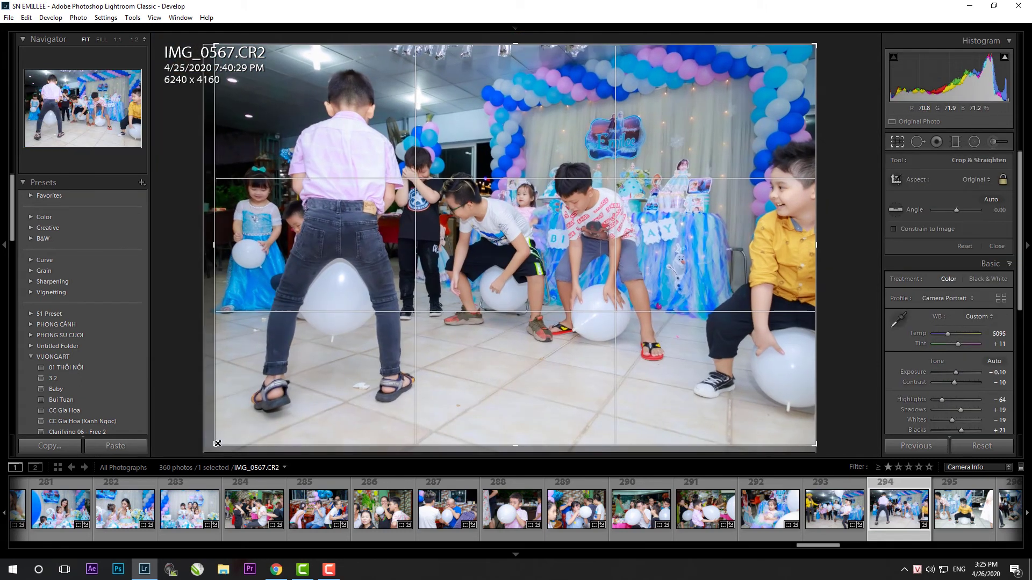
key(Return)
- Paste settings onto IMG_0568, level it and crop to 5719x3813 around the boy in yellow
click(965, 516)
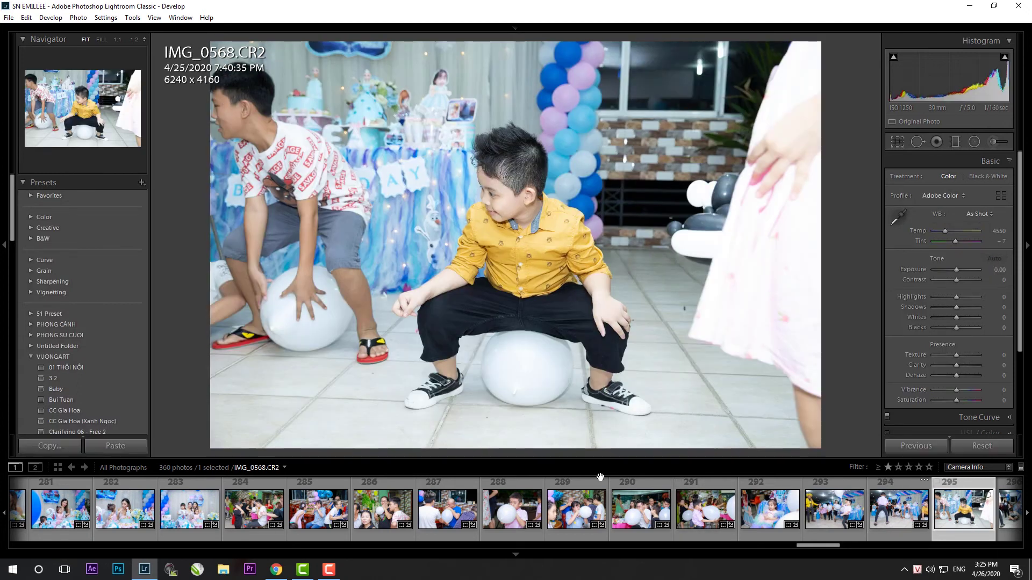
click(931, 451)
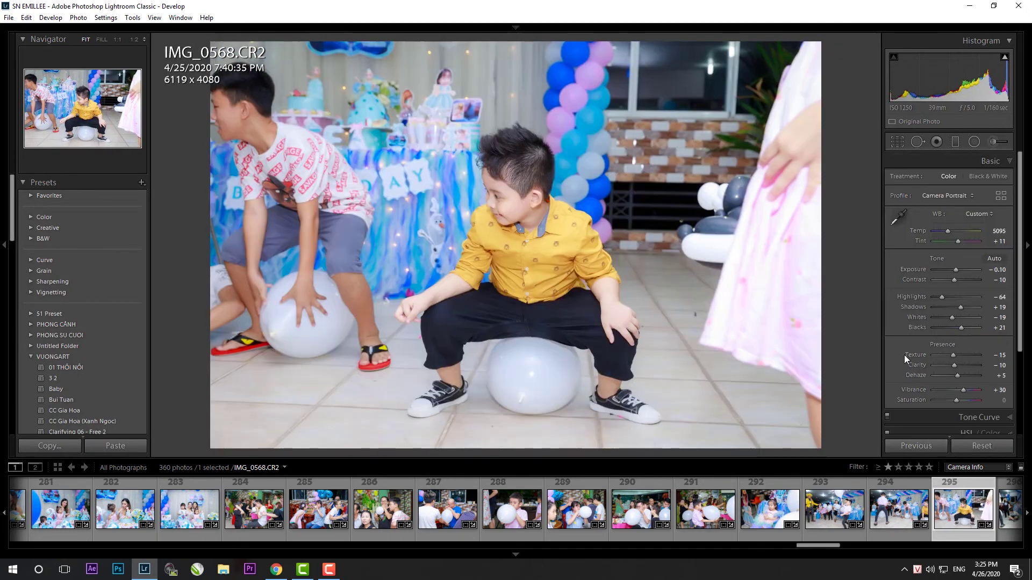
key(r)
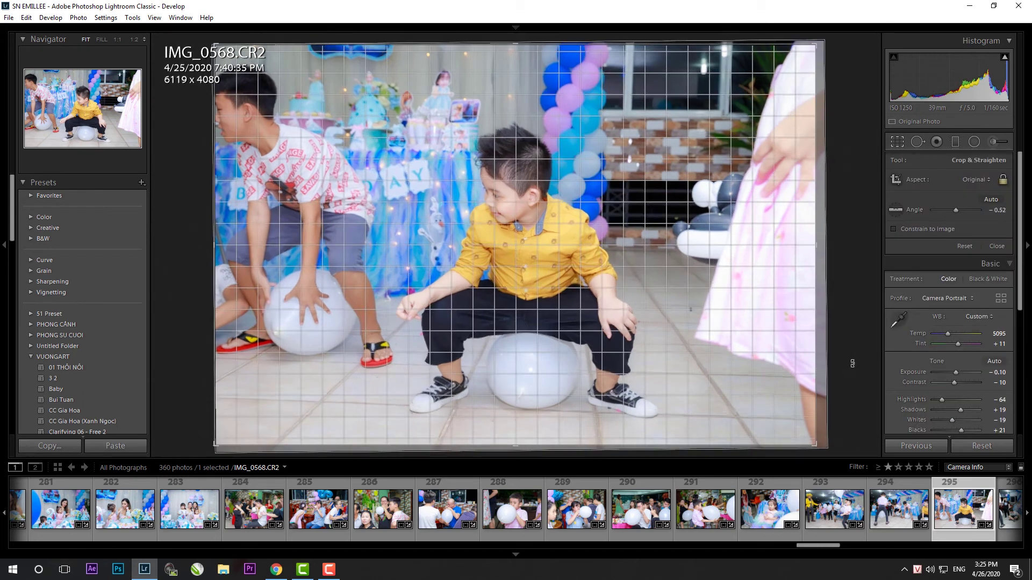
drag(821, 38, 774, 70)
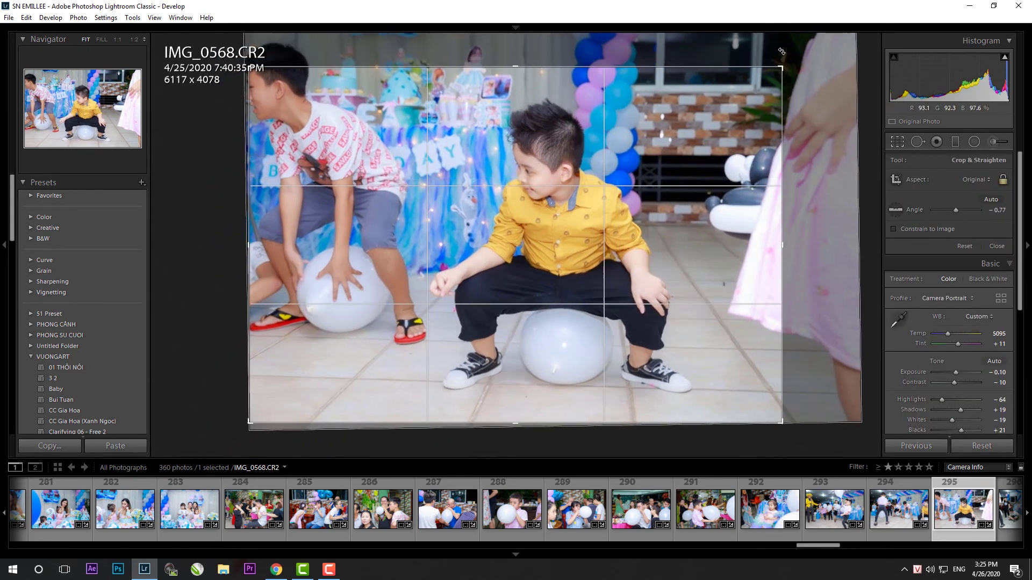
drag(800, 292, 855, 213)
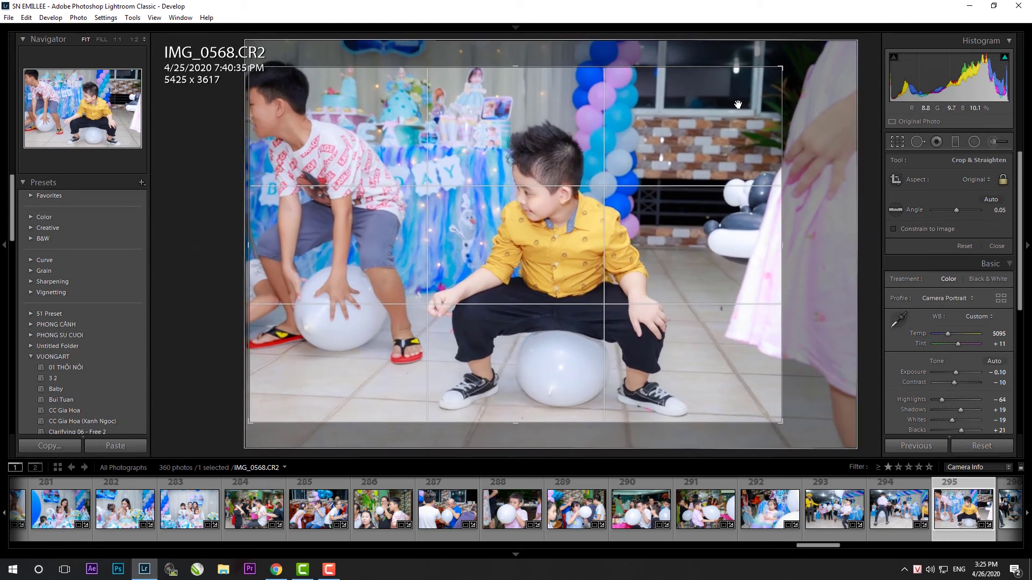
drag(799, 57, 823, 43)
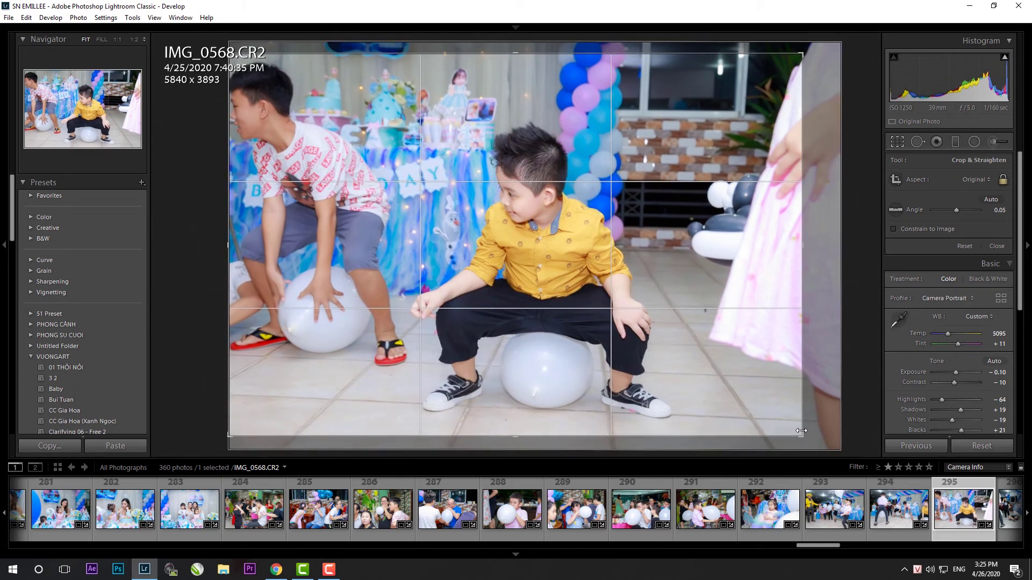
drag(792, 196, 739, 406)
key(Return)
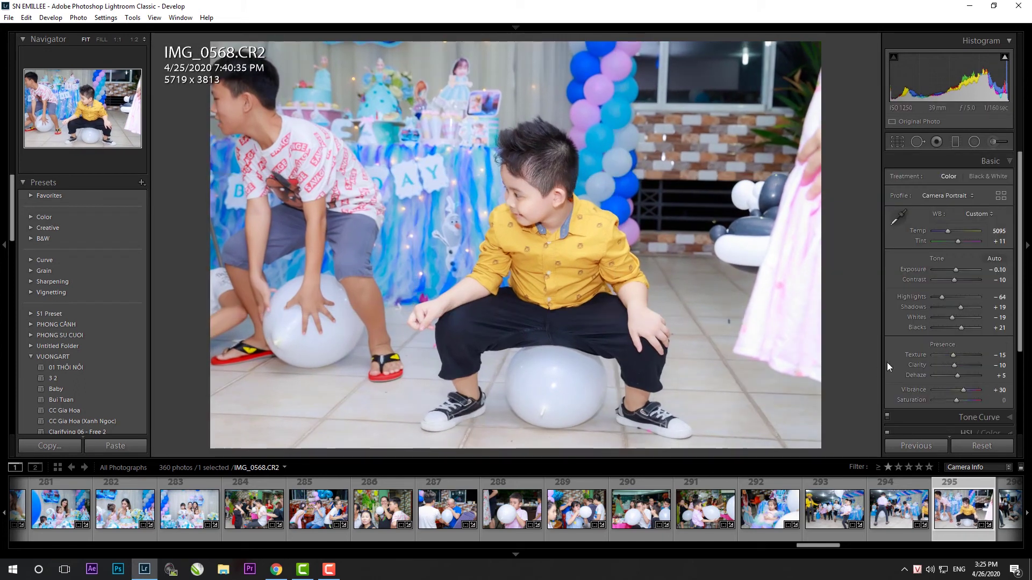
- Paste the copied develop settings onto IMG_0569
scroll(952, 273, down, 2)
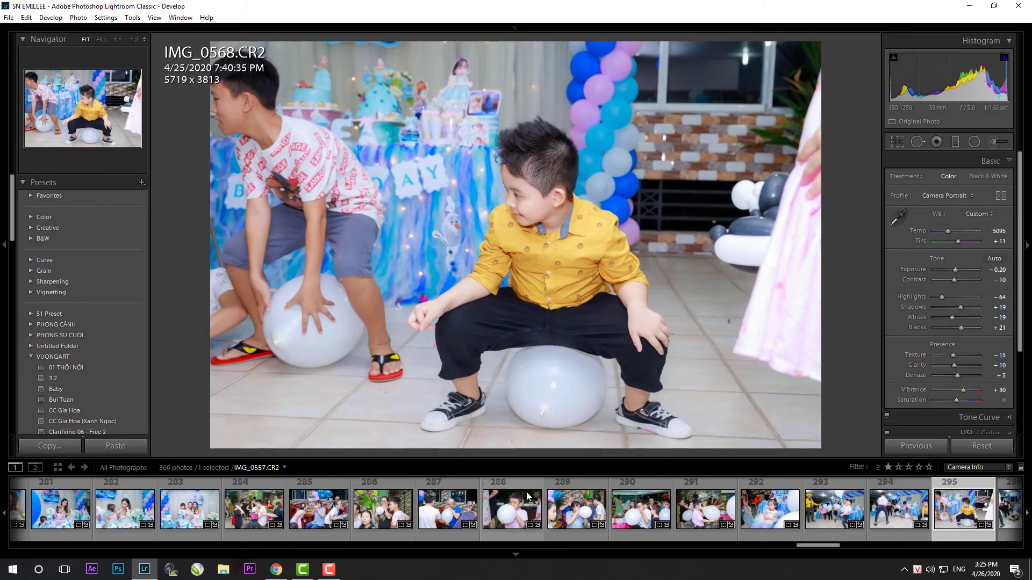
scroll(629, 521, down, 5)
click(703, 520)
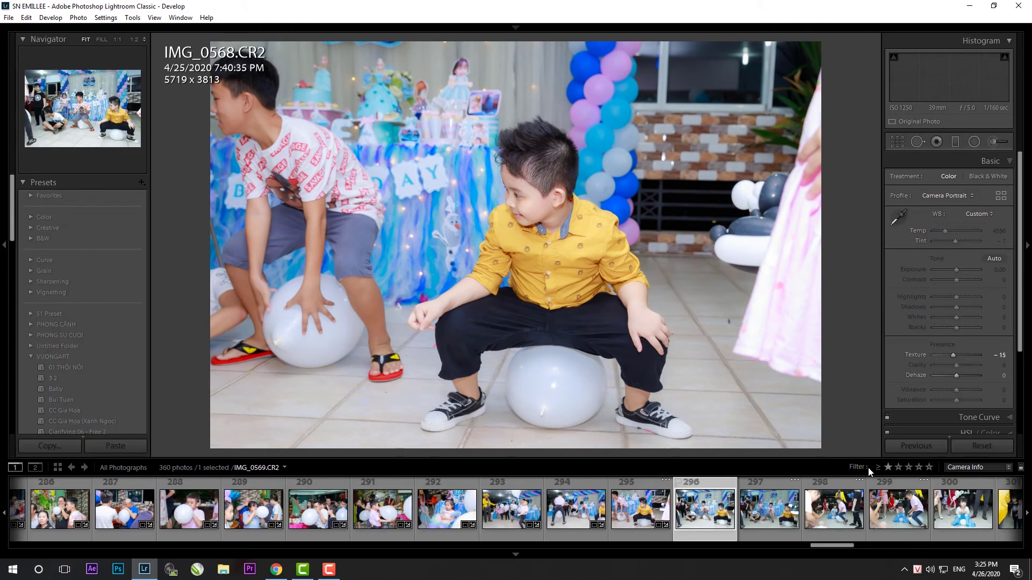
key(ctrl+shift+v)
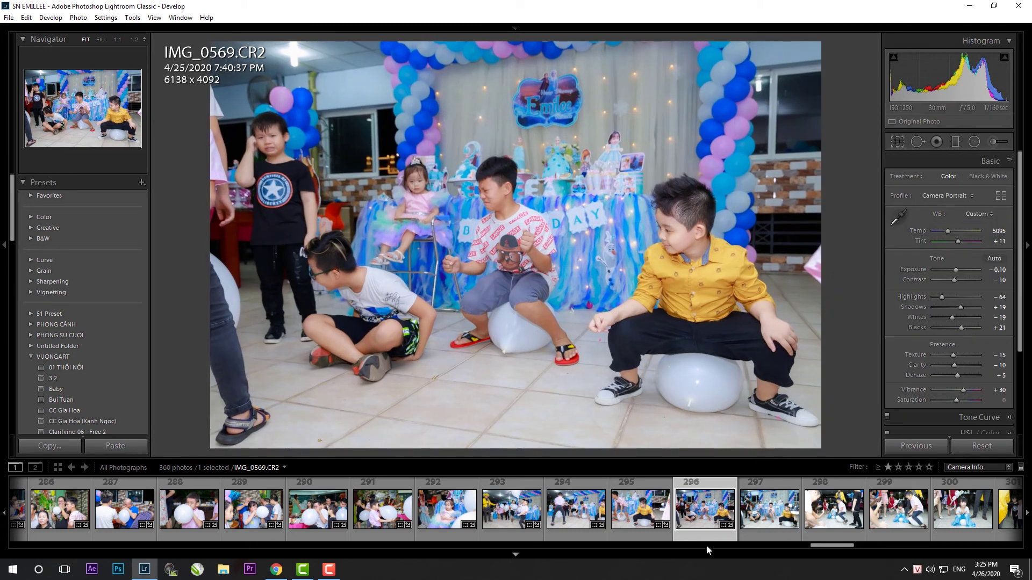
- Crop IMG_0570 and reset its exposure to 0.00
click(773, 528)
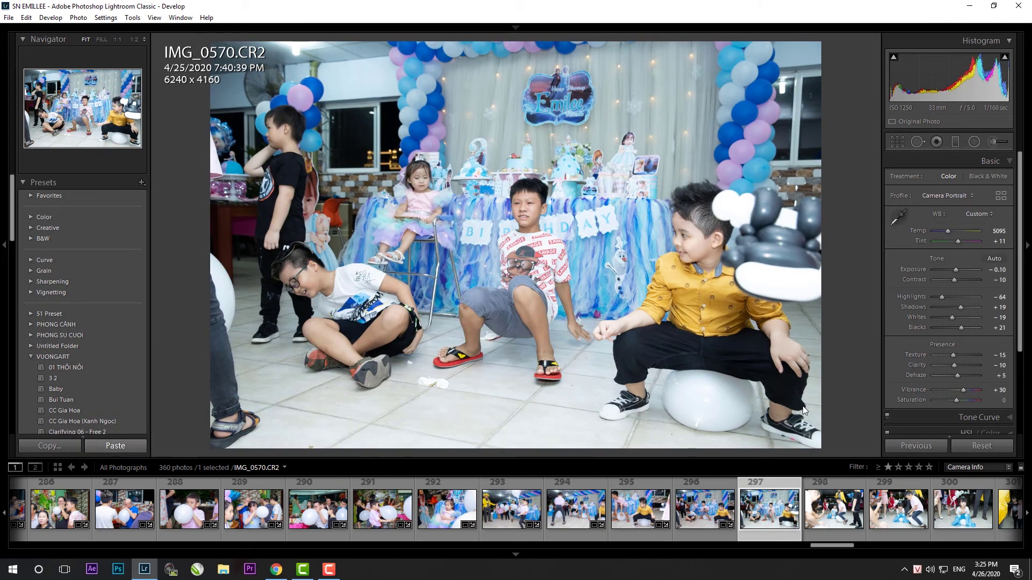
key(r)
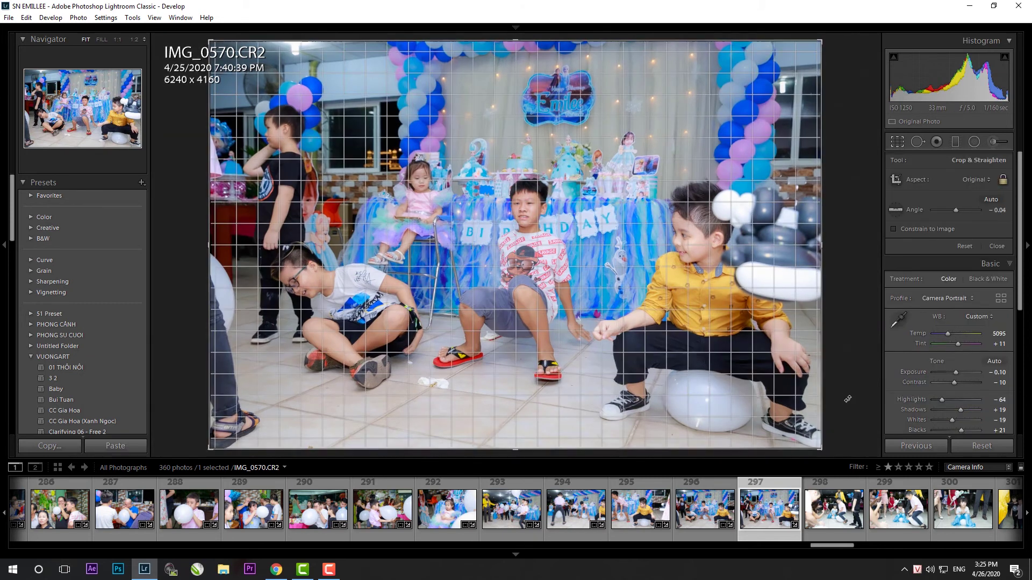
key(Return)
double_click(954, 271)
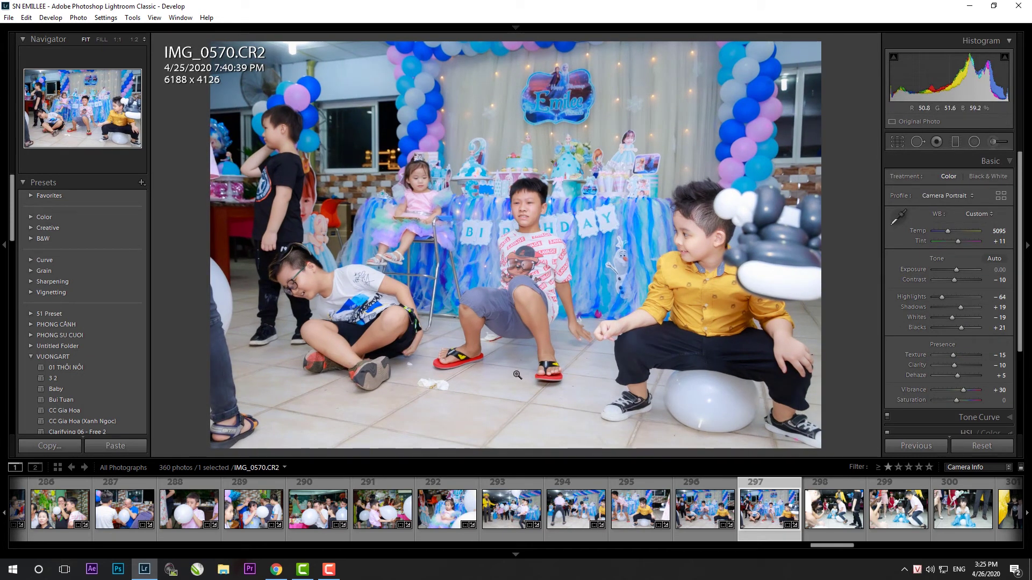
- Zoom in on IMG_0569 to check the boy's face, then move to IMG_0571
key(Left)
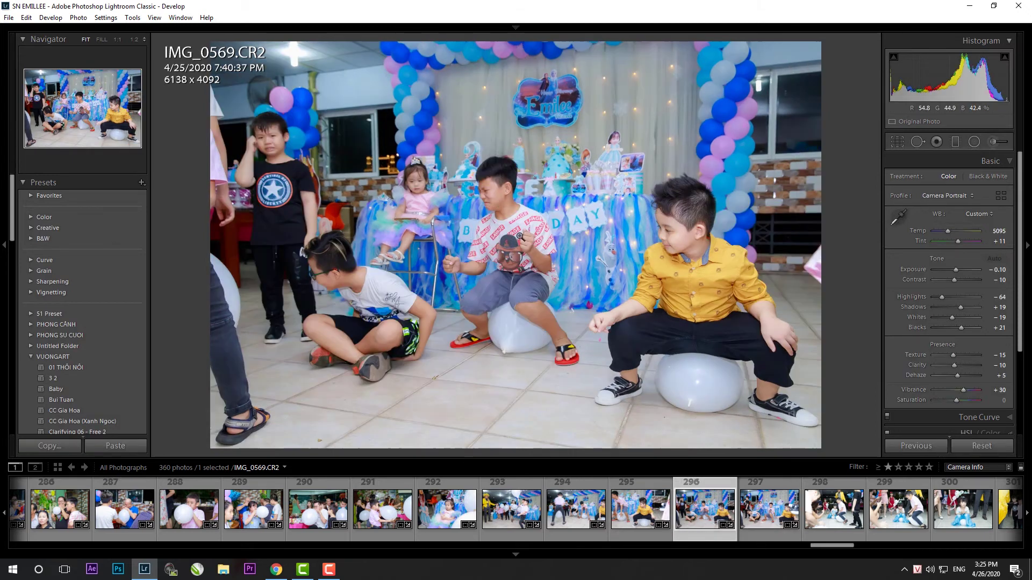
drag(495, 203, 497, 235)
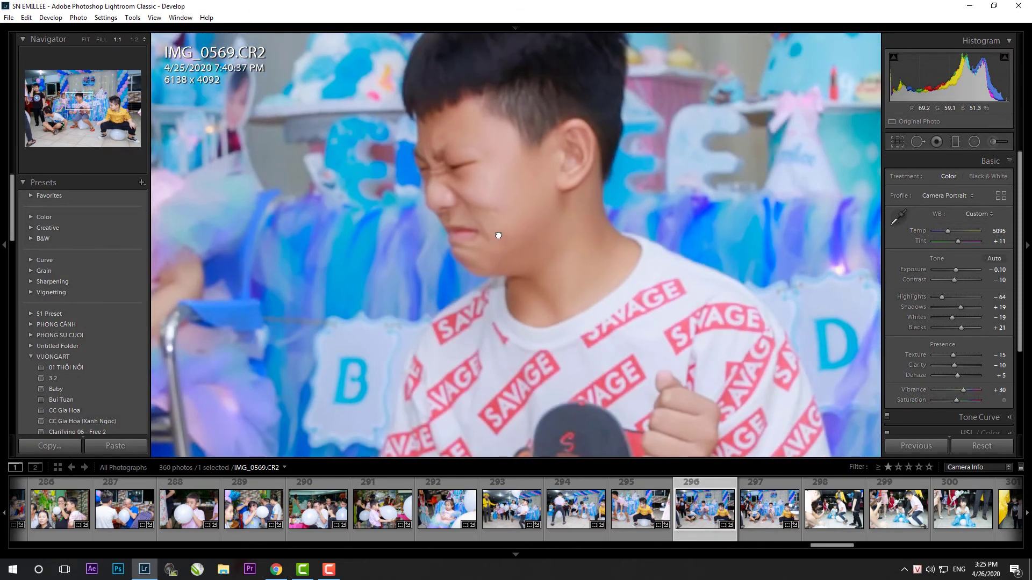
click(498, 235)
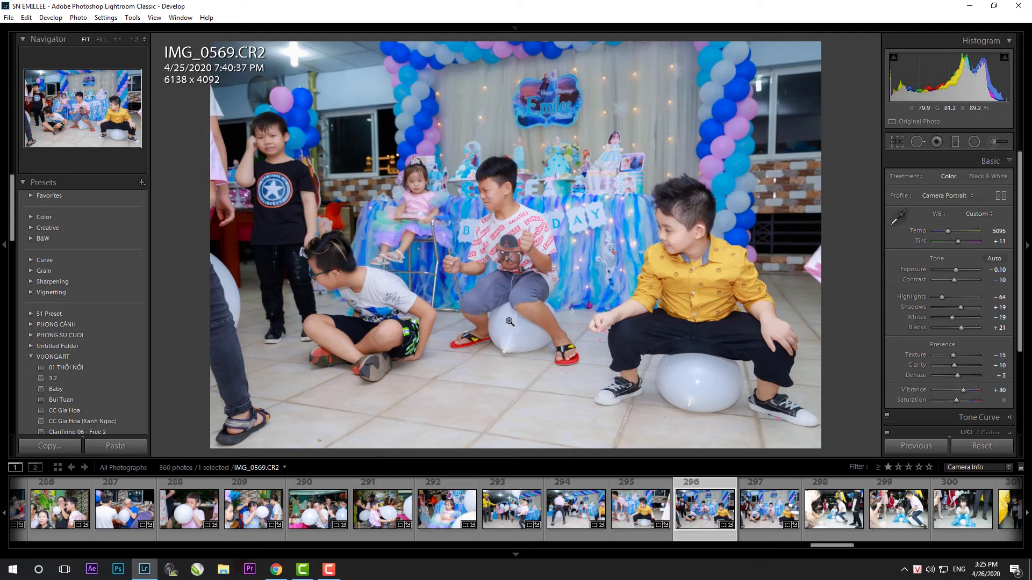
click(774, 522)
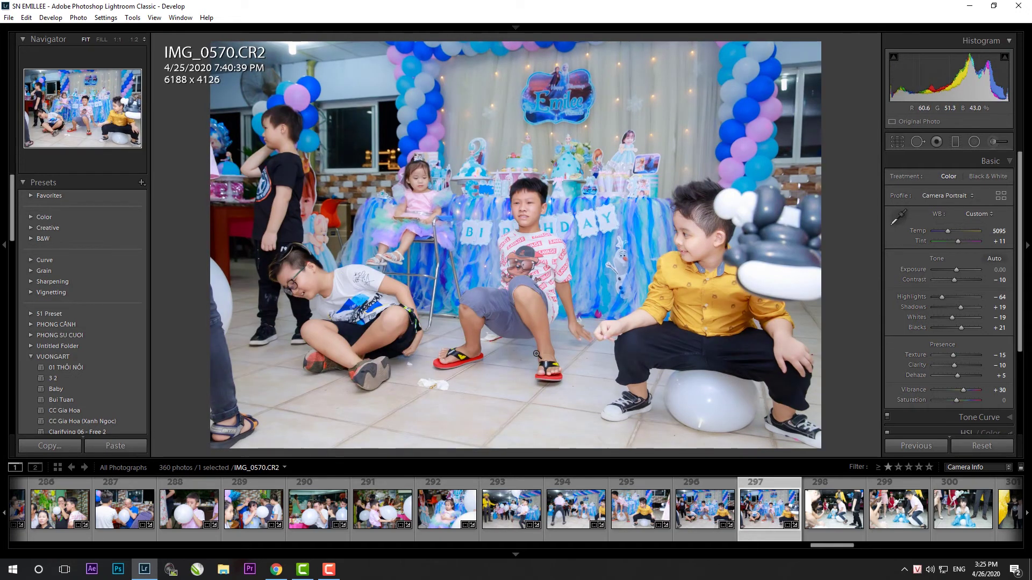
click(827, 521)
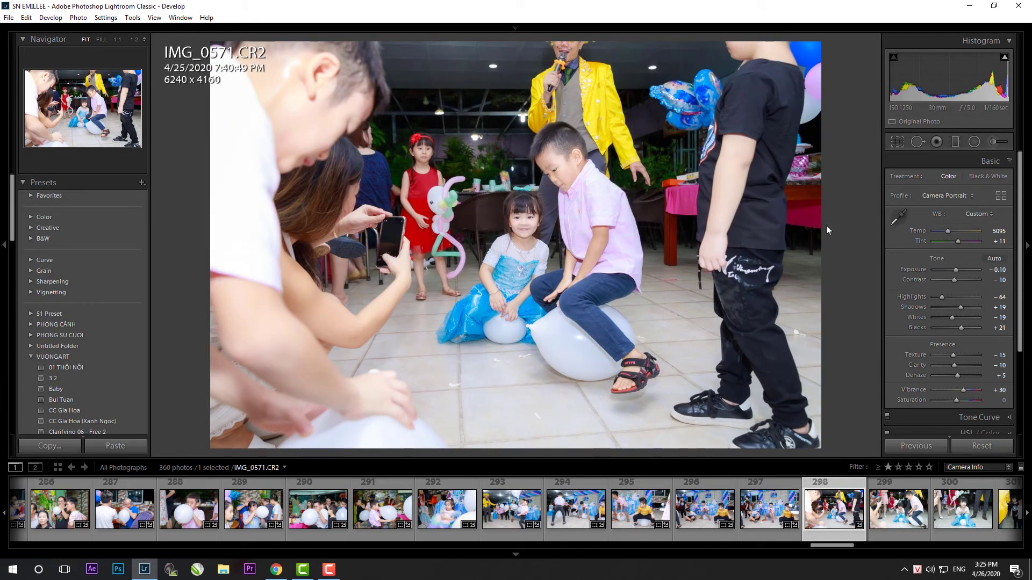
- Crop IMG_0571 from the top-right, then paste settings onto IMG_0572 and crop it
key(r)
drag(821, 42, 810, 45)
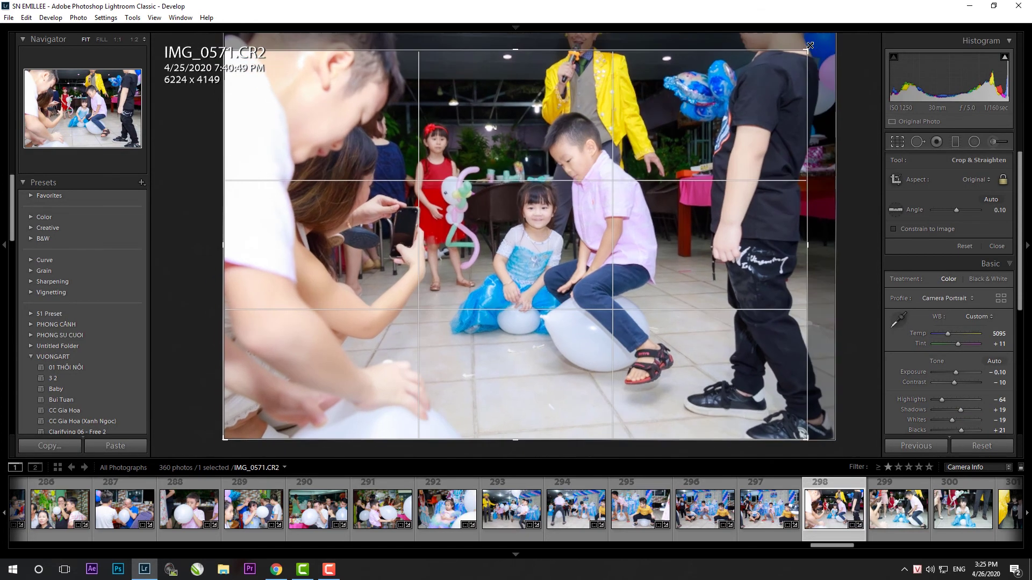
key(Return)
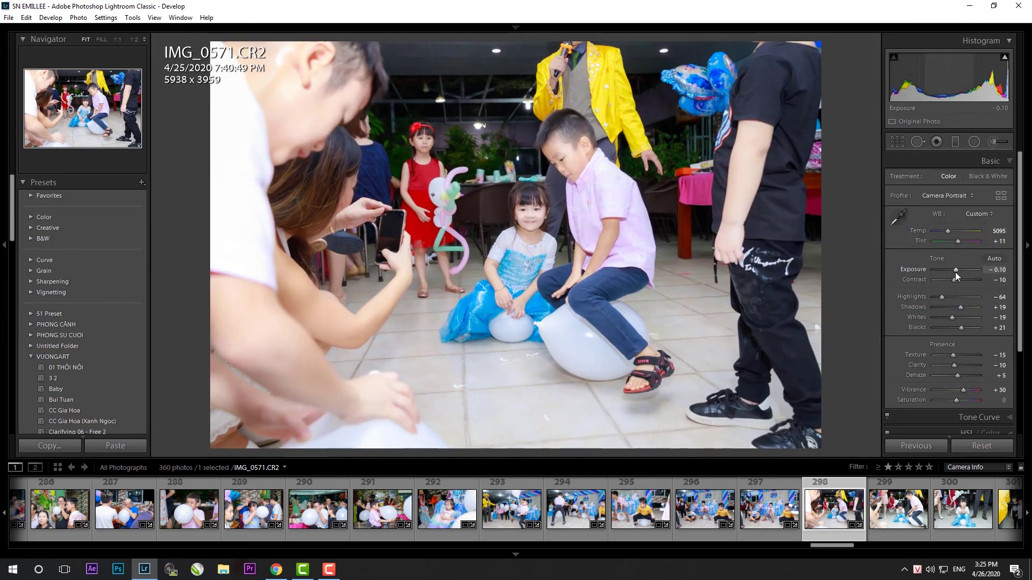
key(Right)
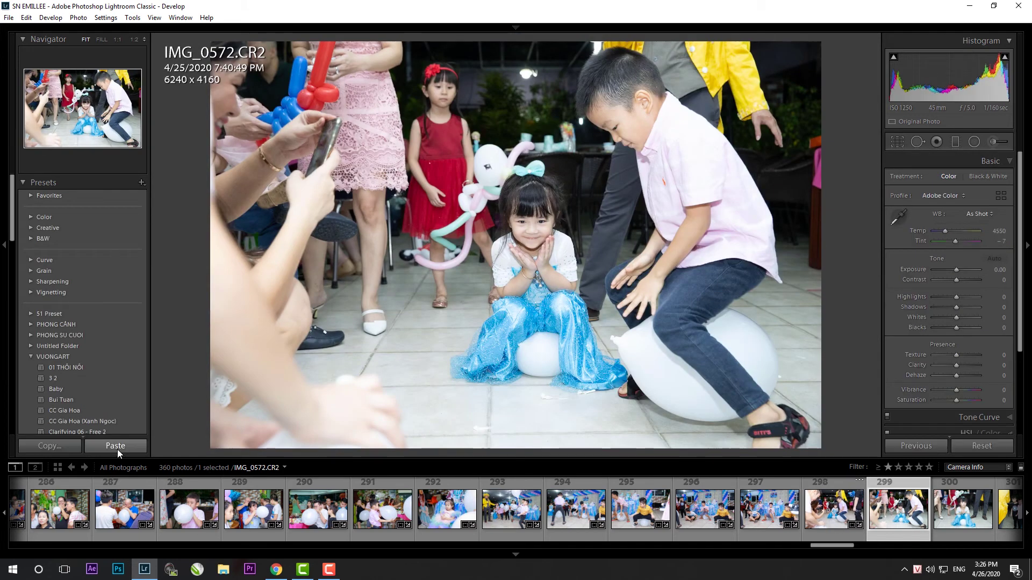
key(ctrl+shift+v)
key(r)
key(Return)
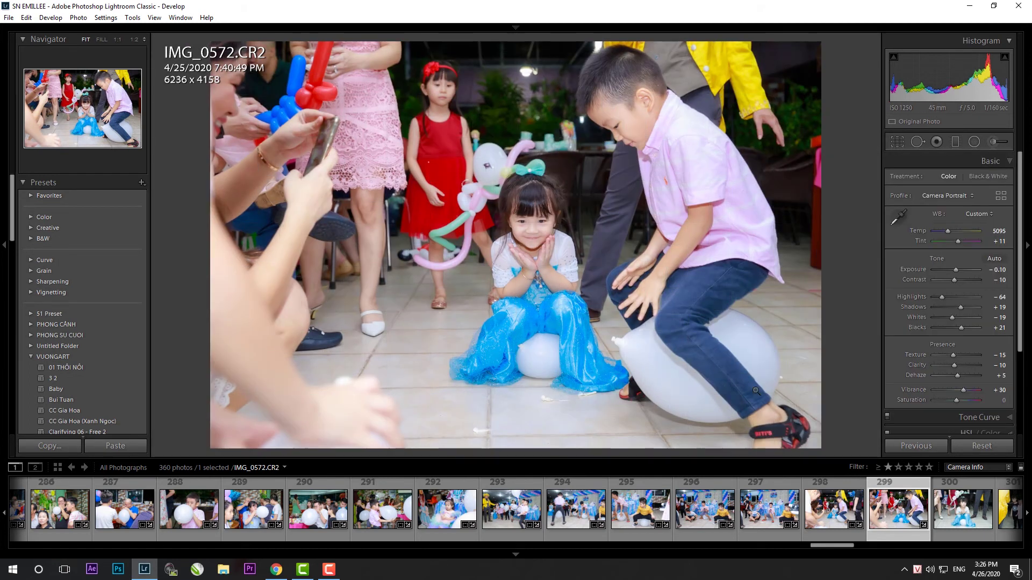
- Paste settings onto IMG_0574 and trim its crop from the top-right corner
key(Right)
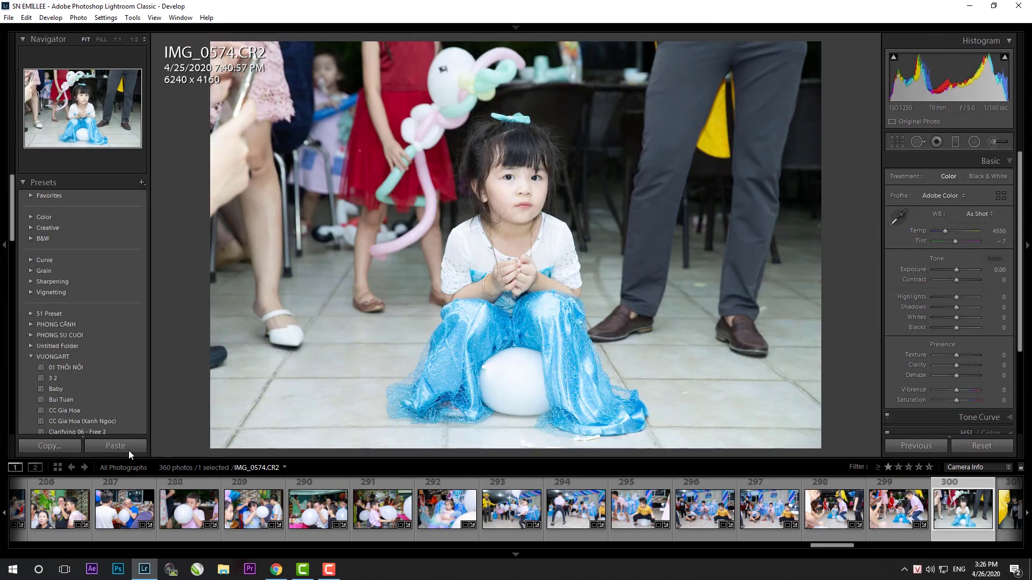
key(ctrl+shift+v)
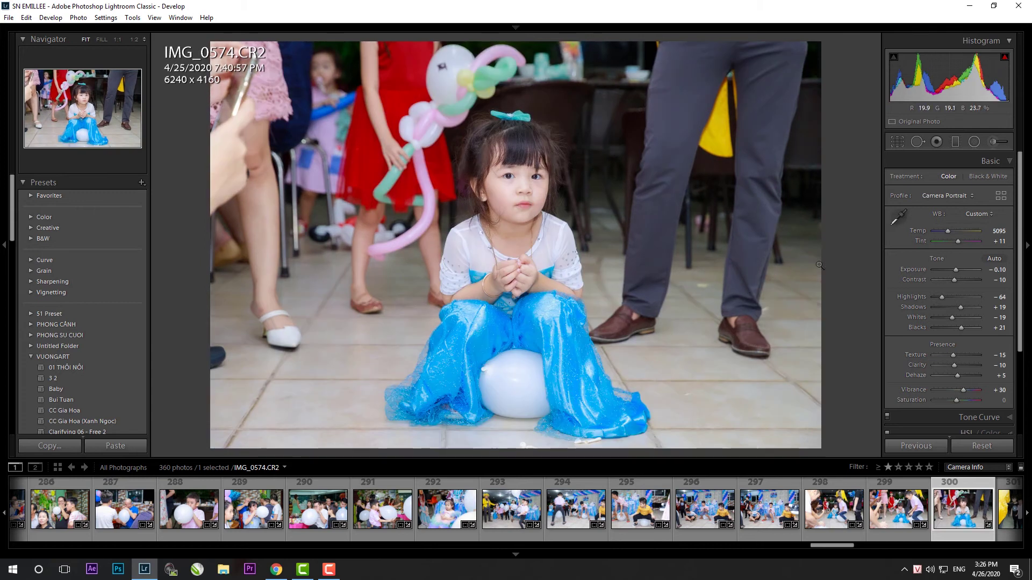
key(r)
drag(817, 45, 757, 83)
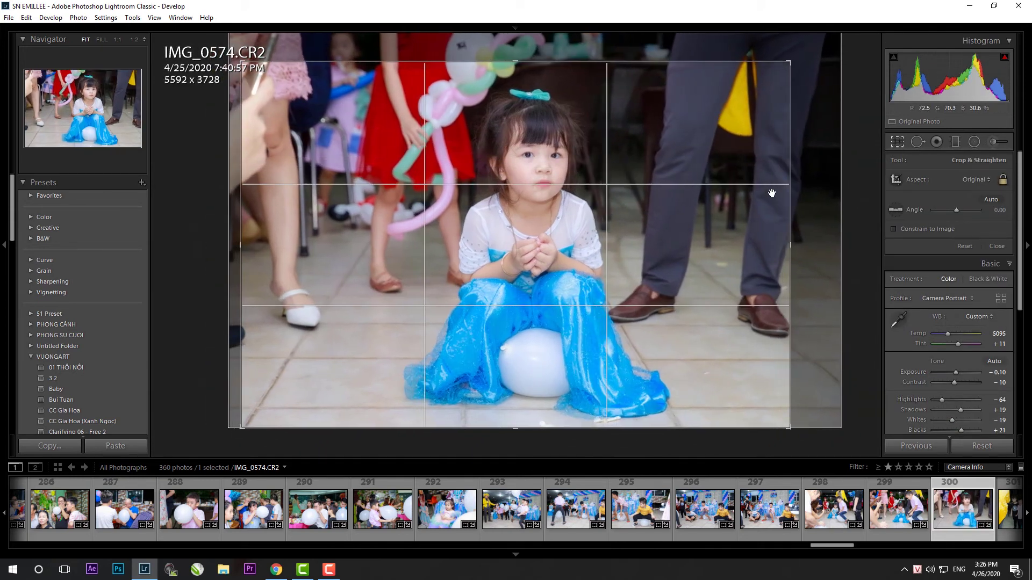
key(Return)
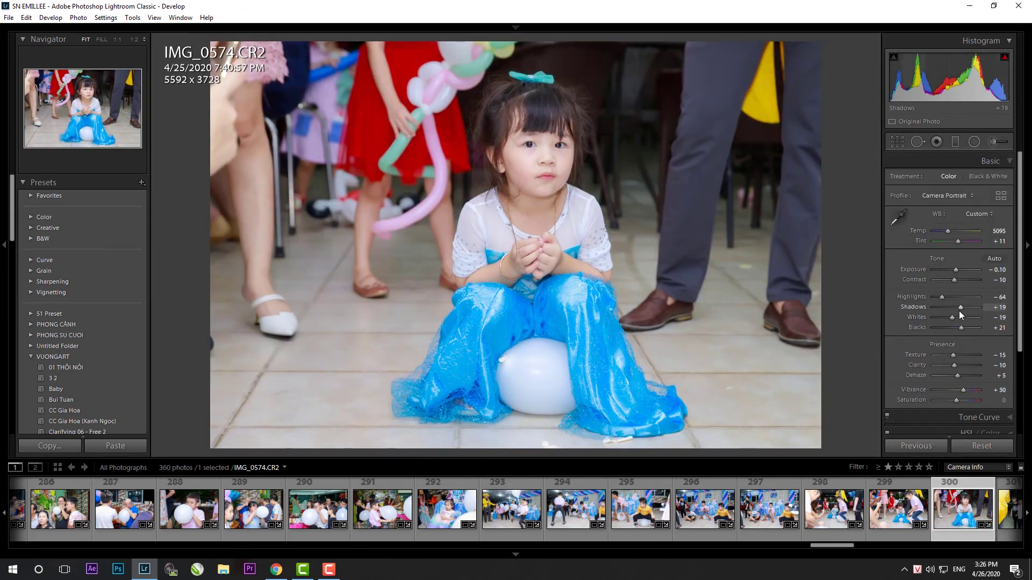
- Straighten IMG_0576 by 0.89° with a 5913 x 3942 crop
scroll(710, 511, down, 5)
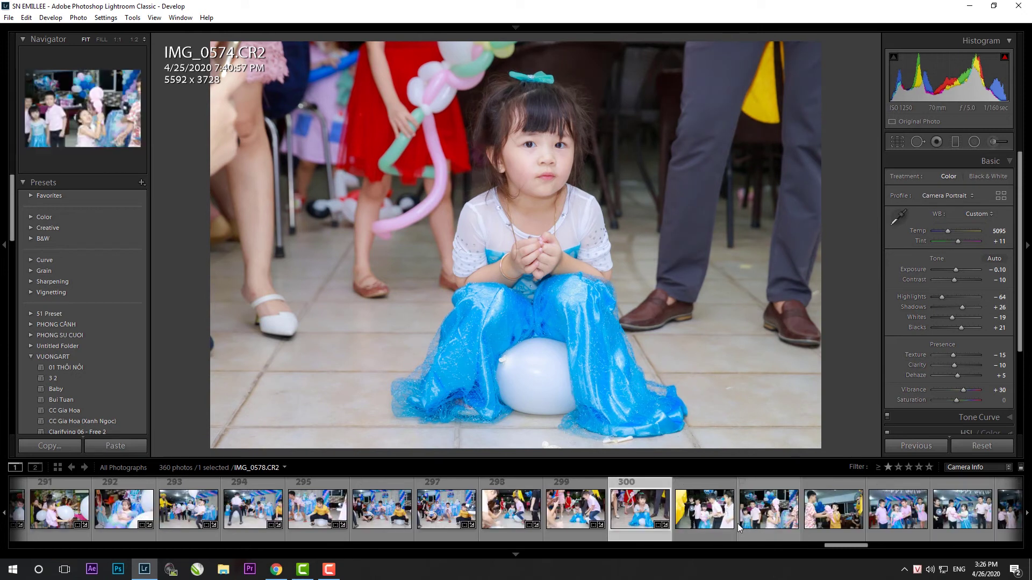
click(731, 516)
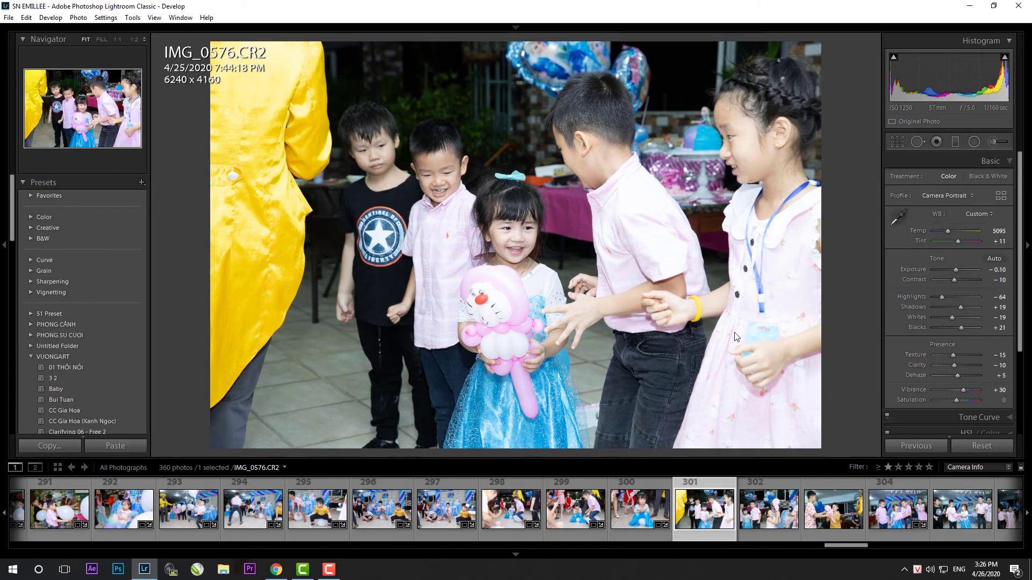
key(r)
drag(214, 458, 223, 450)
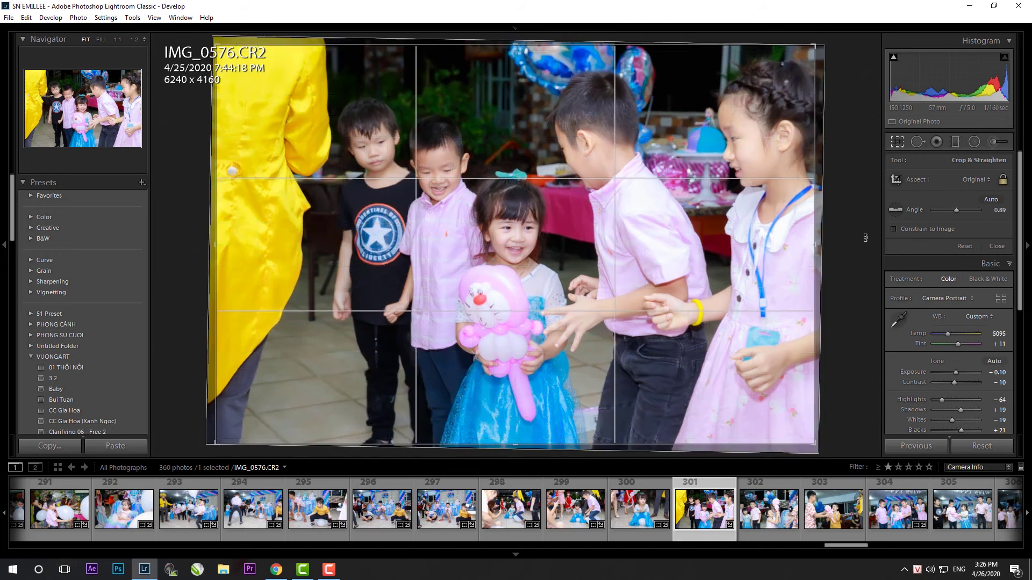
key(Return)
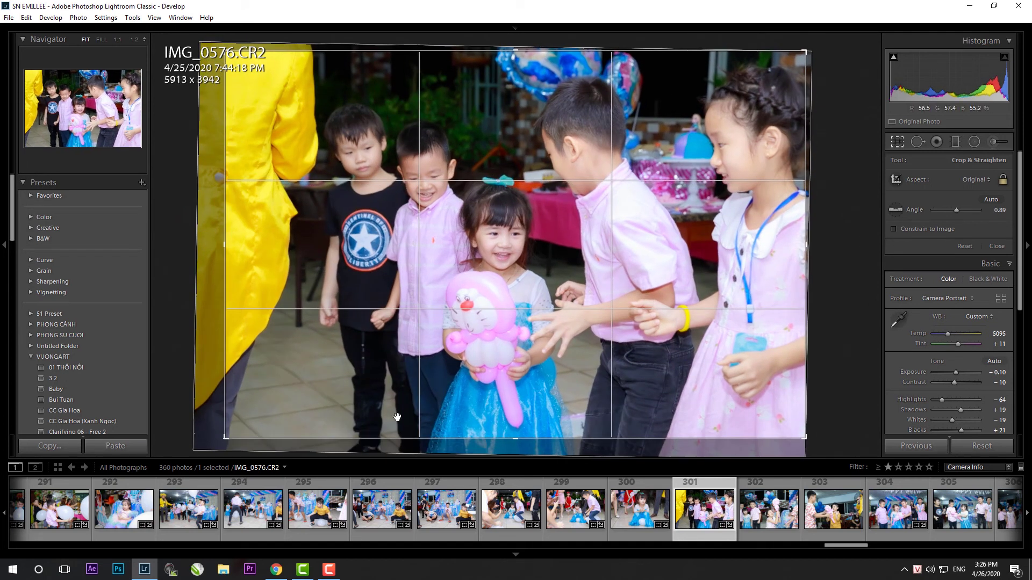
- Crop IMG_0578 to 5680 x 3787, then open IMG_0579
click(772, 517)
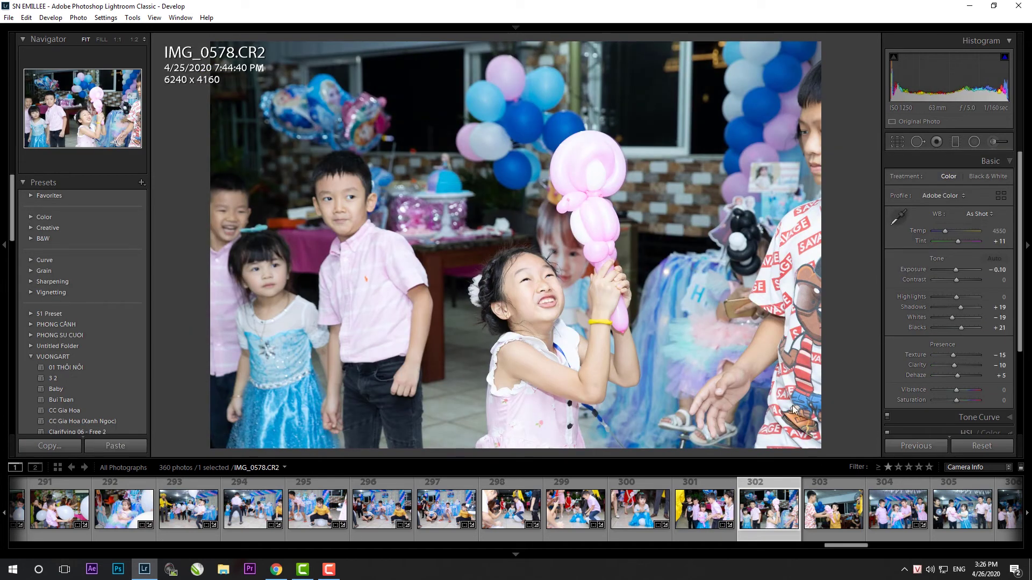
key(r)
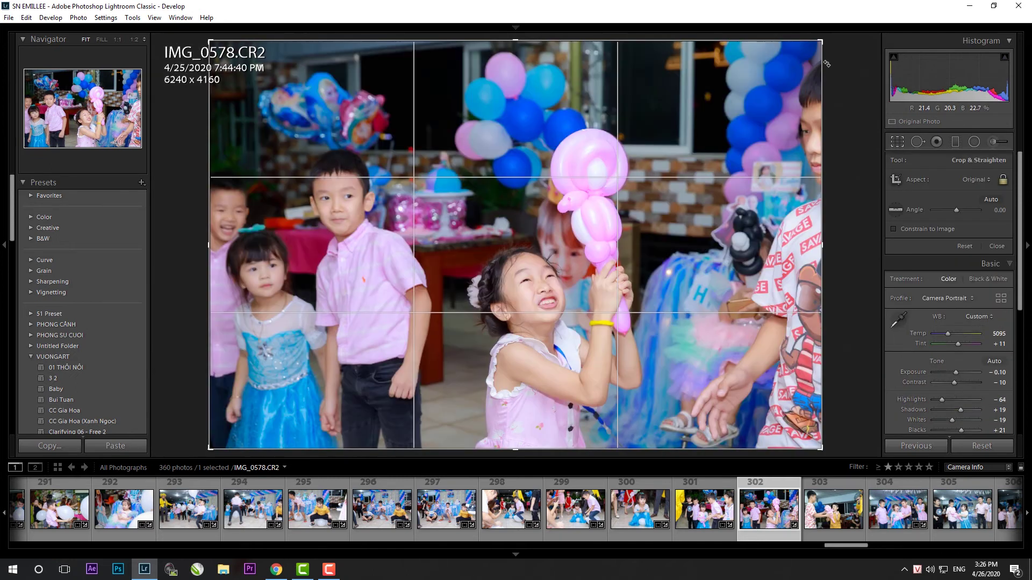
drag(820, 42, 768, 77)
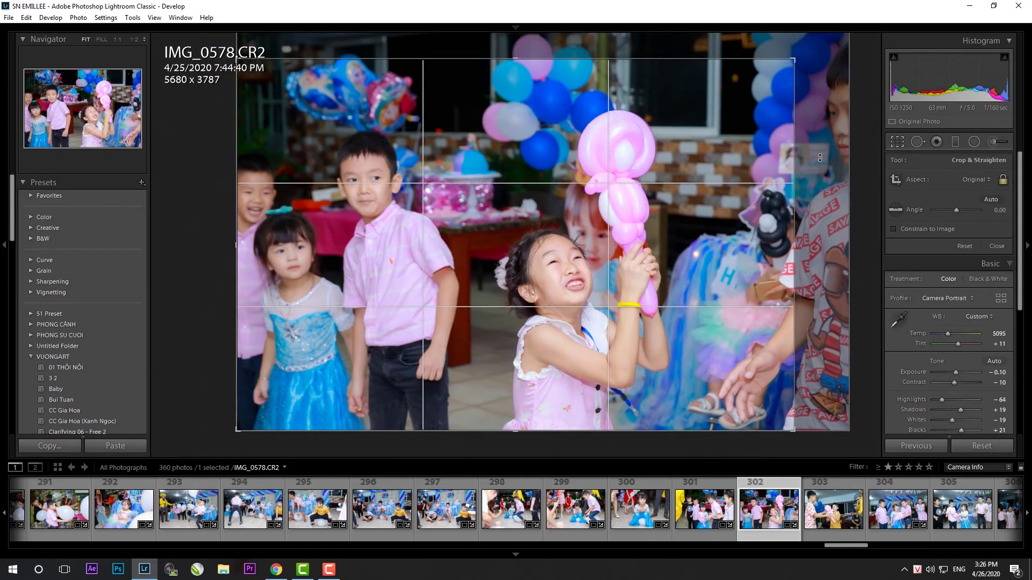
key(Return)
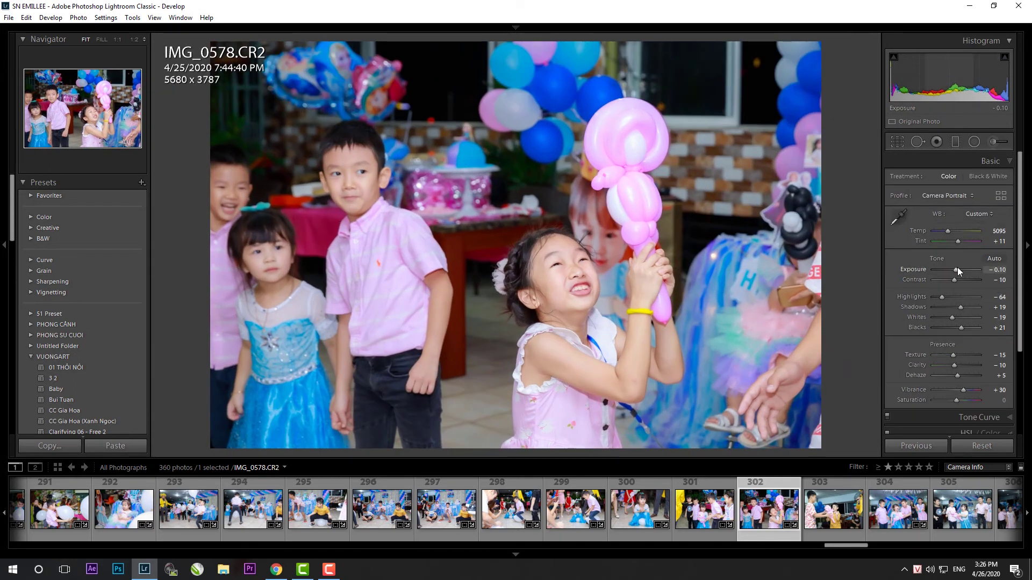
click(830, 534)
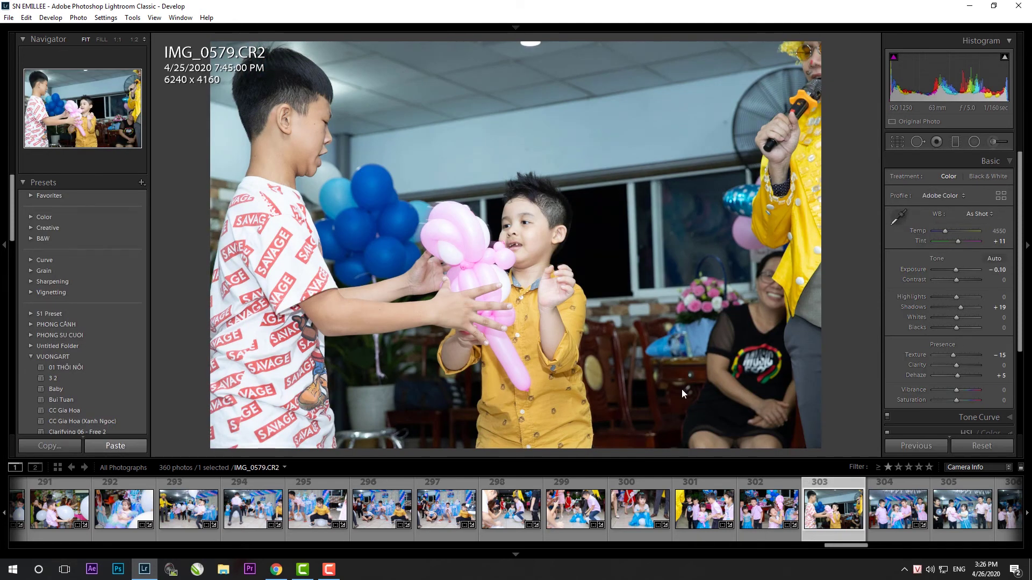
- Paste settings onto IMG_0579 and straighten it with a 5850 x 3900 crop
key(ctrl+shift+v)
key(r)
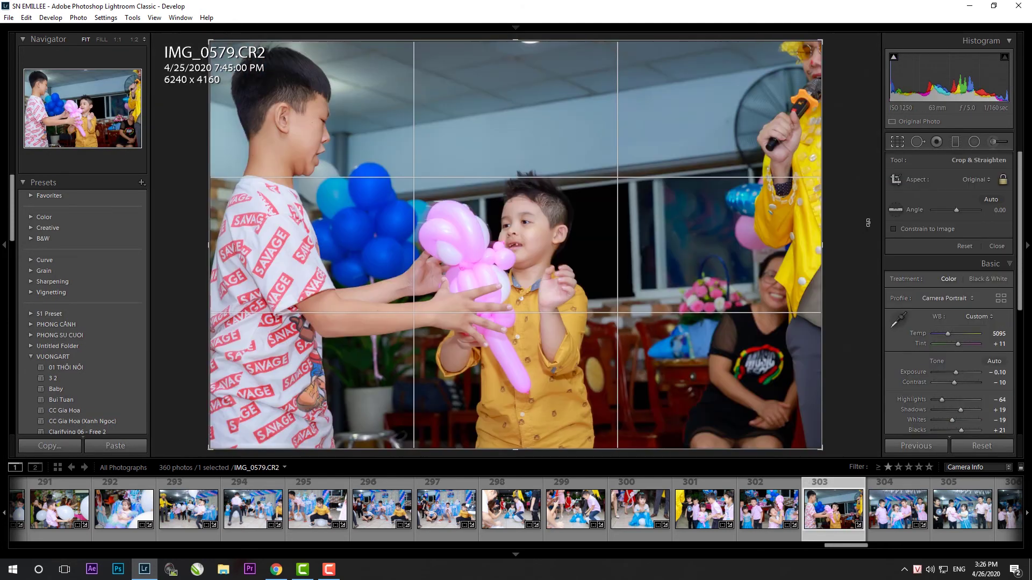
drag(865, 222, 892, 238)
drag(807, 438, 730, 259)
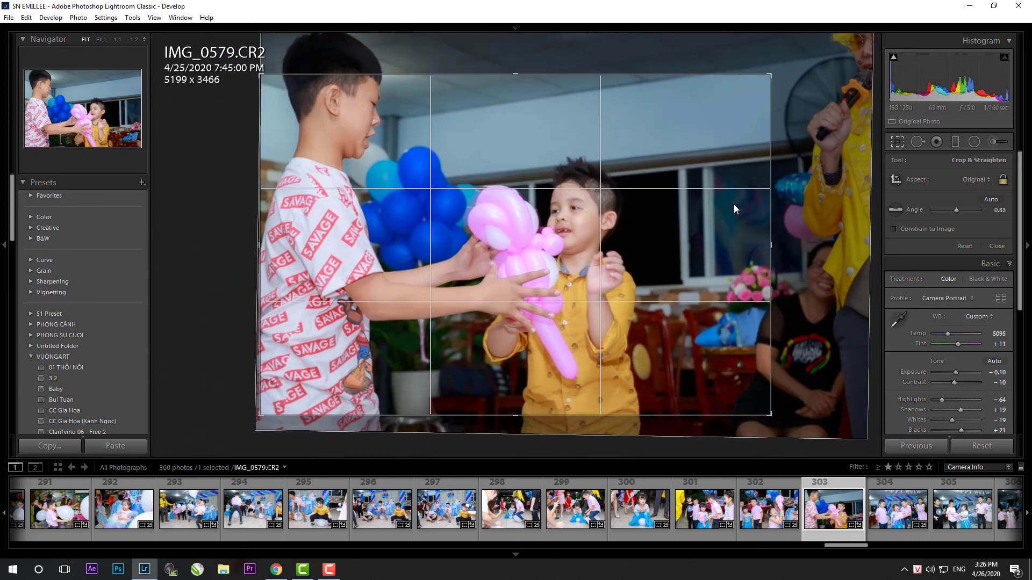
drag(720, 127, 707, 129)
drag(774, 77, 817, 52)
key(Return)
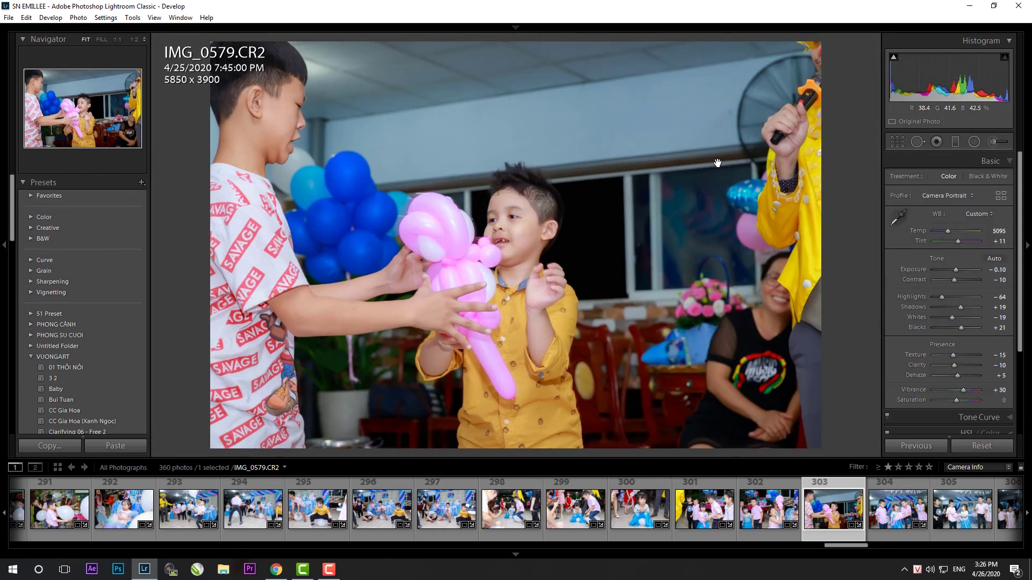
- Undo those crop changes and recrop IMG_0579 tighter to 5494 x 3662
key(ctrl+z)
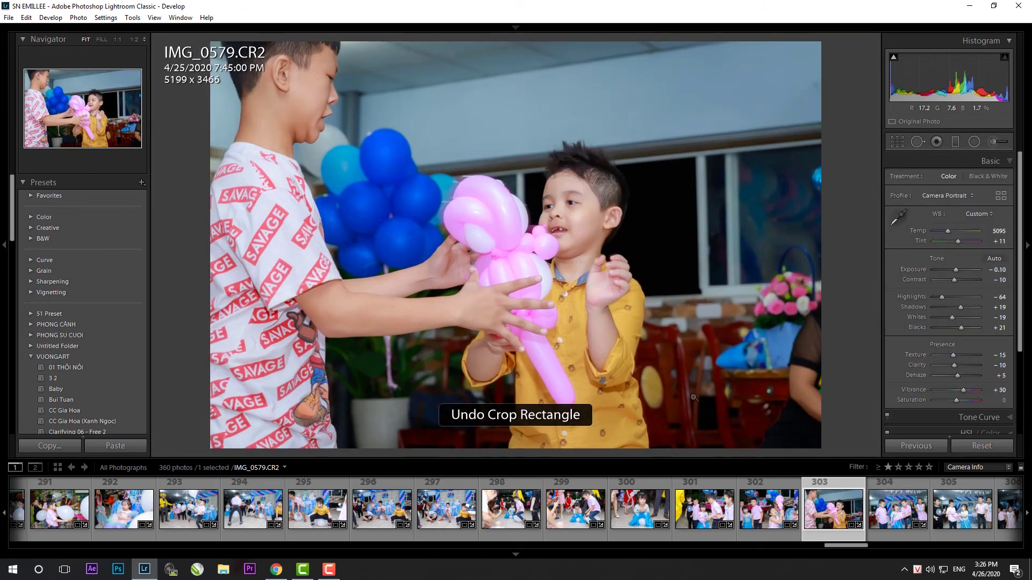
key(ctrl+z)
key(ctrl+z)
key(ctrl+z)
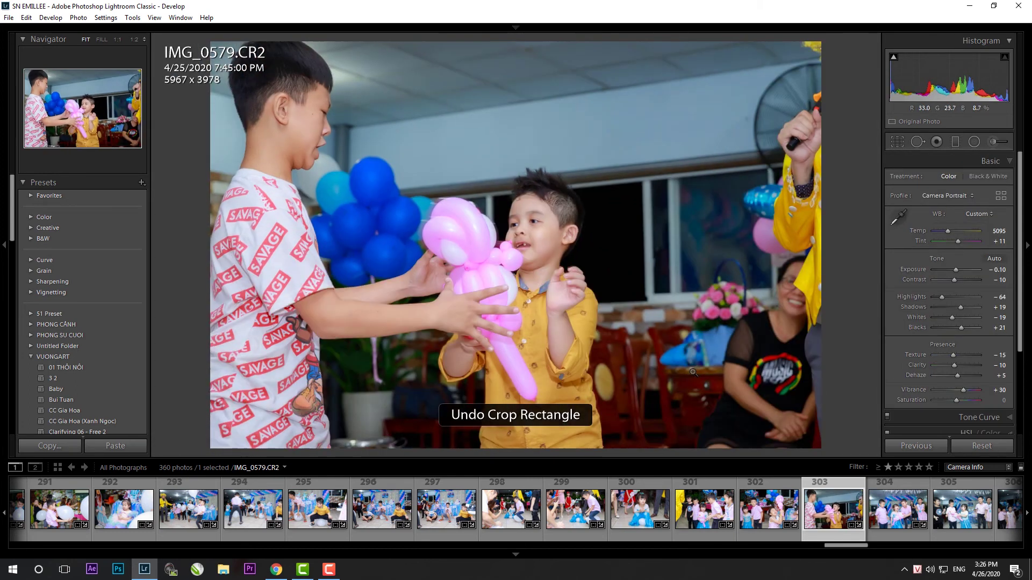
key(ctrl+z)
key(ctrl+z)
key(ctrl+z)
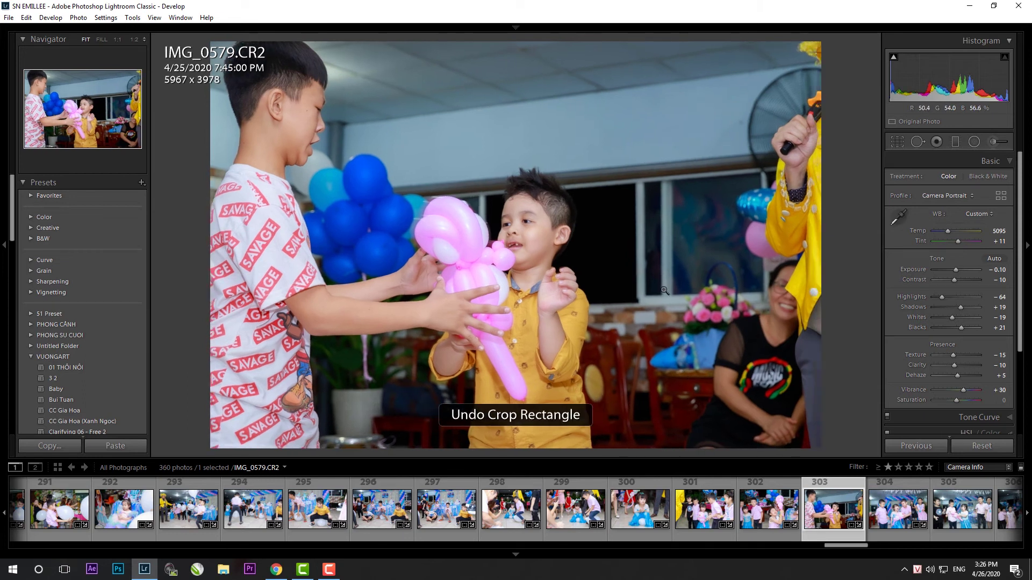
key(ctrl+z)
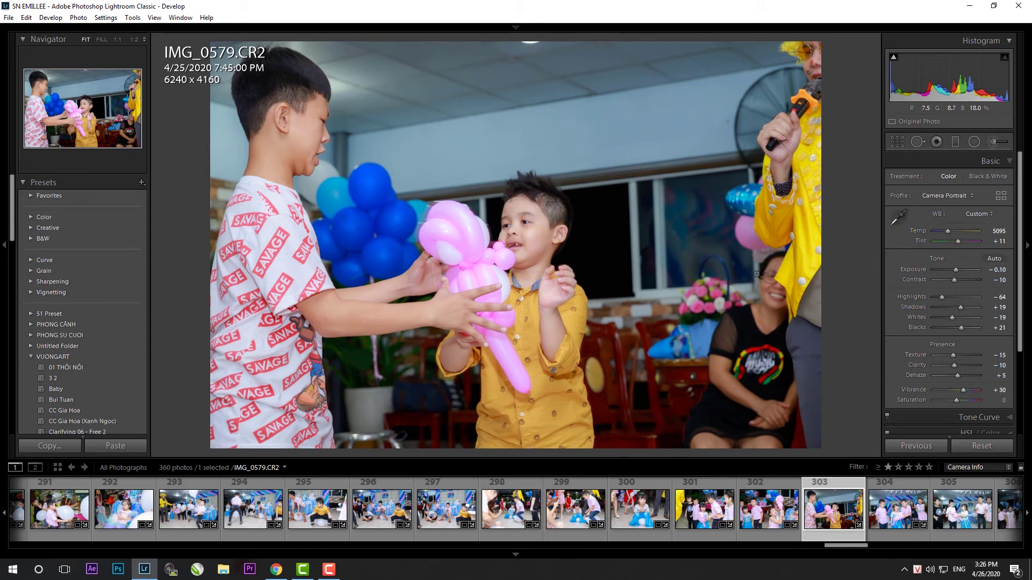
key(r)
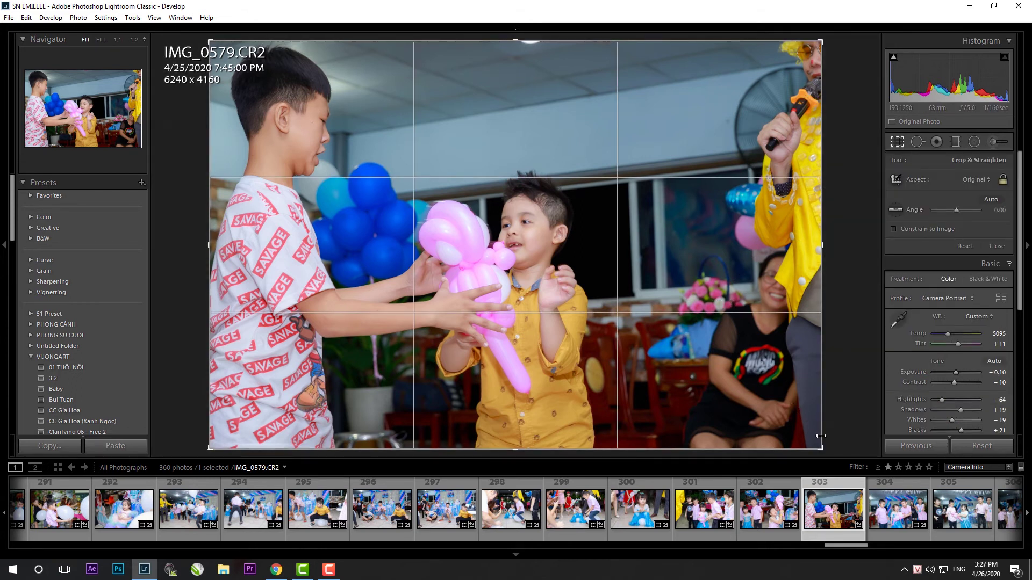
drag(820, 449, 748, 399)
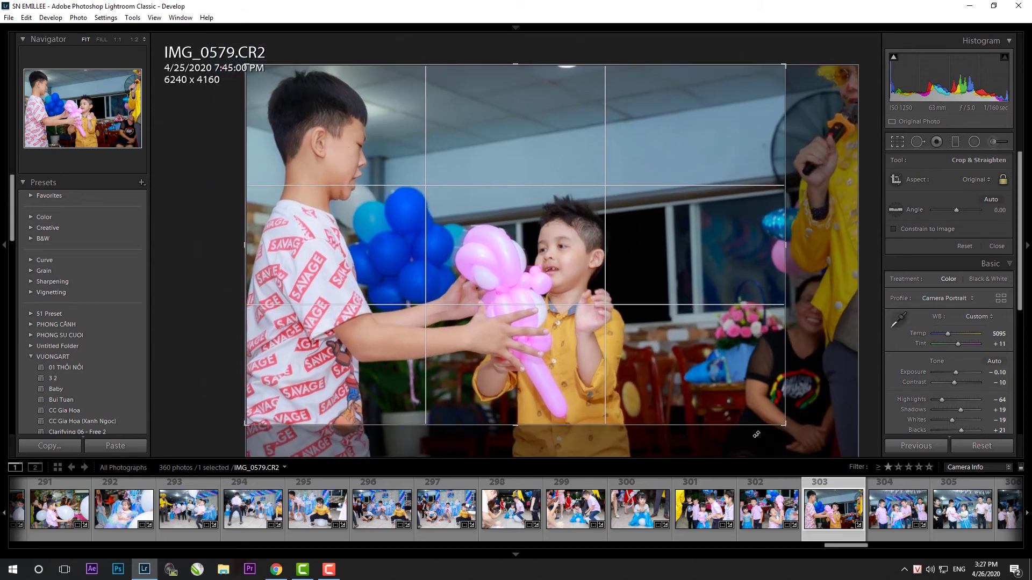
key(Return)
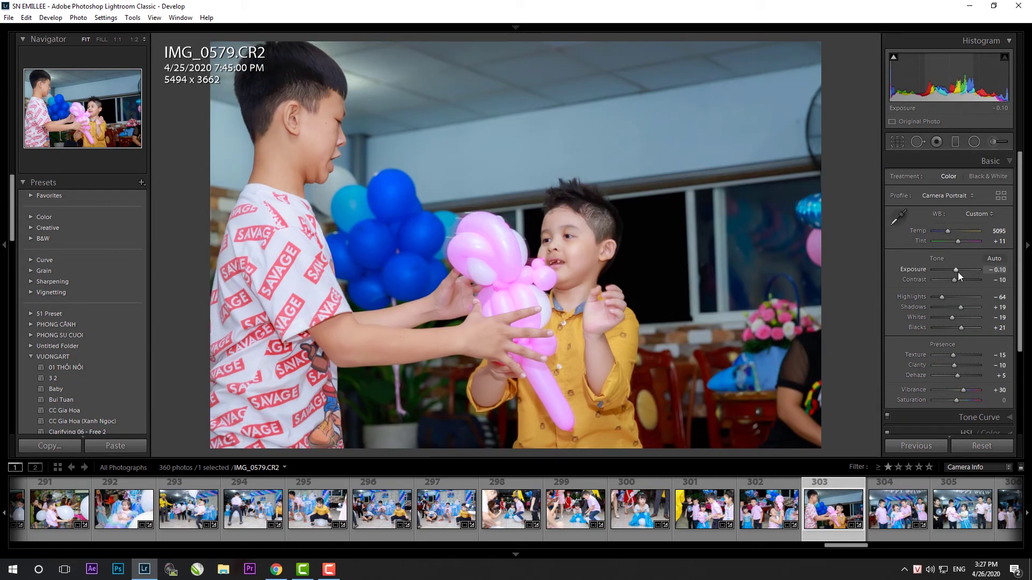
key(Right)
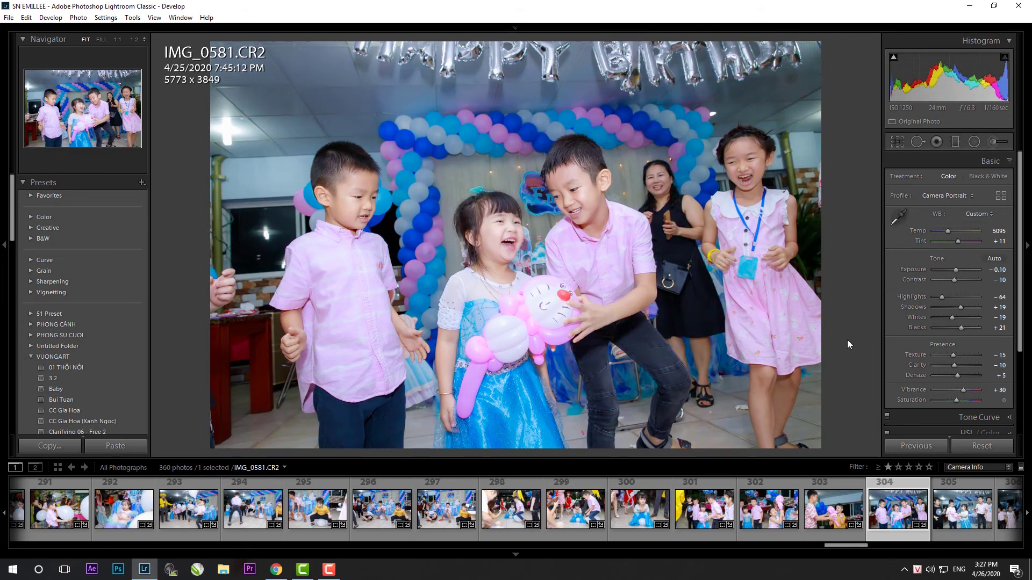
- Straighten-crop IMG_0581, then paste settings onto IMG_0583 and straighten-crop it
key(r)
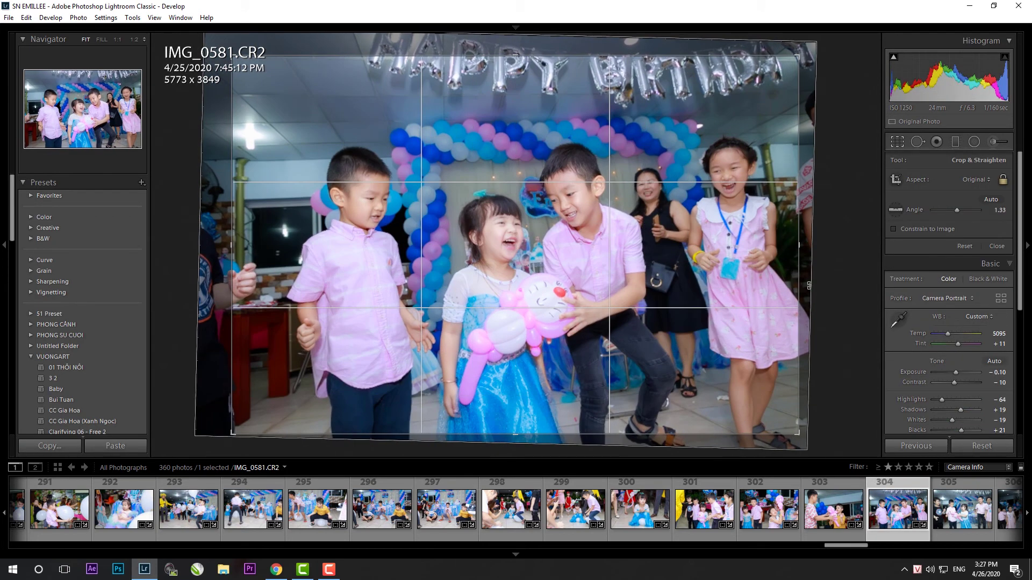
key(Return)
key(Right)
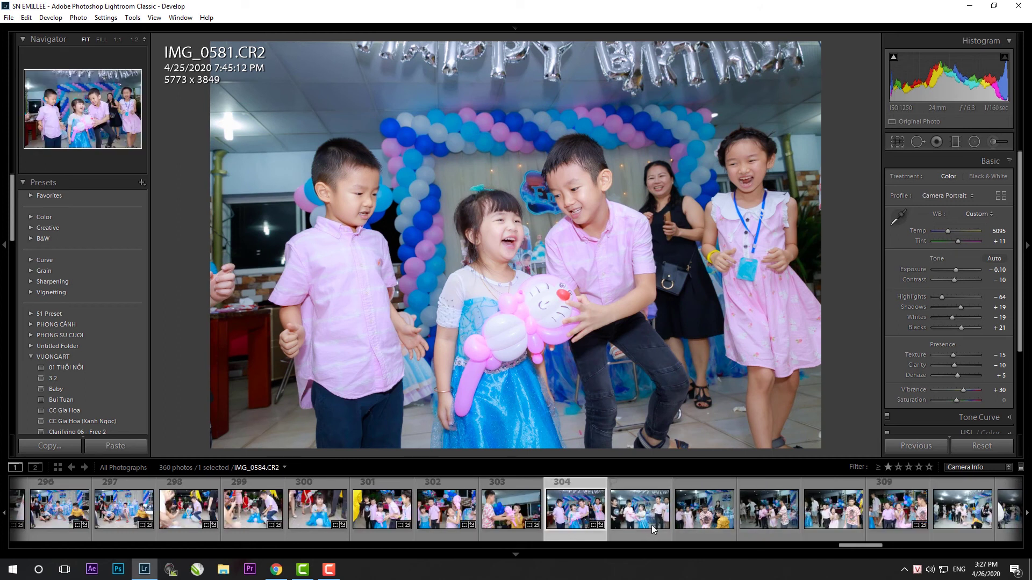
key(ctrl+shift+v)
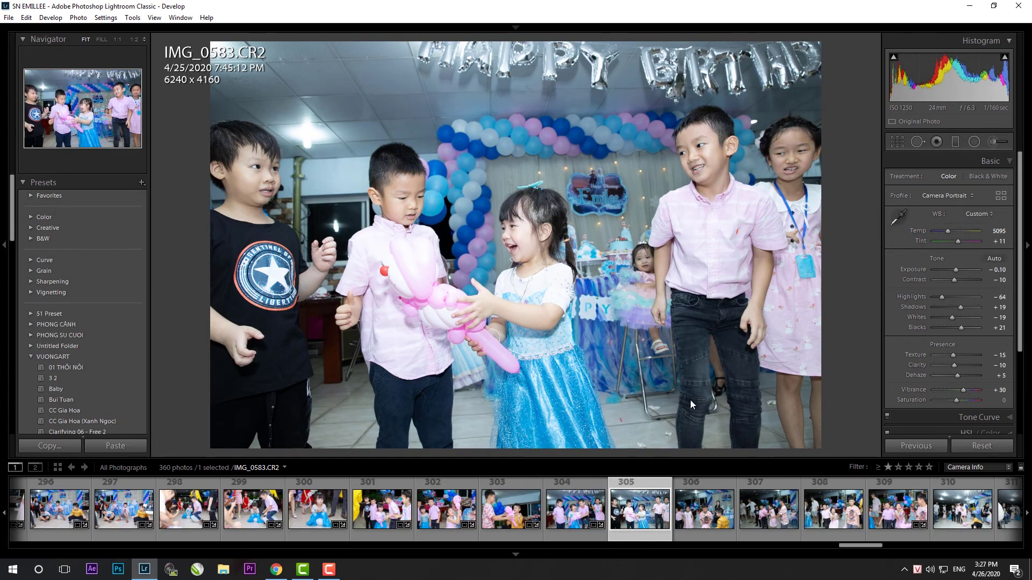
key(r)
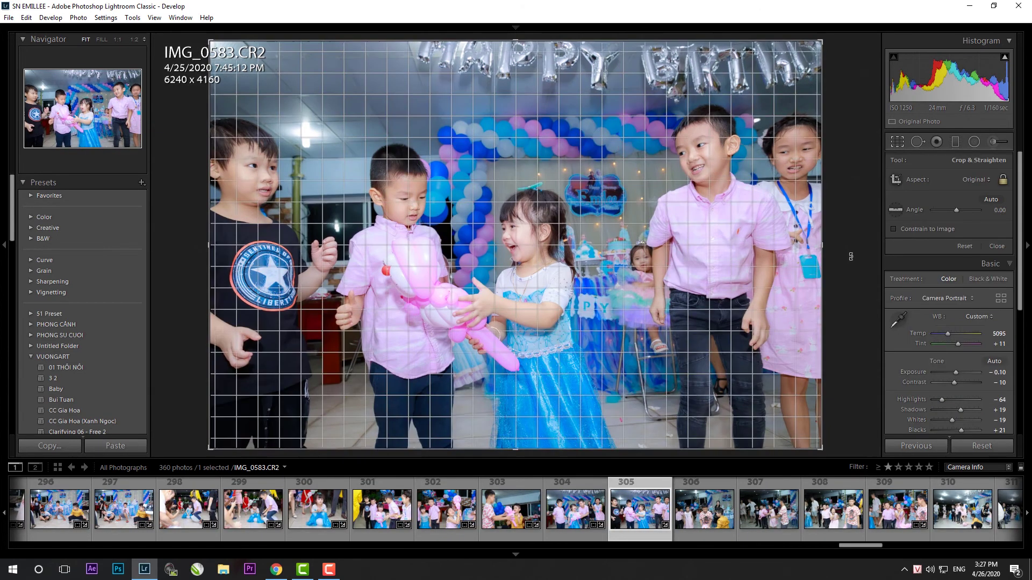
key(Return)
- Paste settings onto IMG_0584, rotate it about 0.81° and trim the crop's top edge
key(Right)
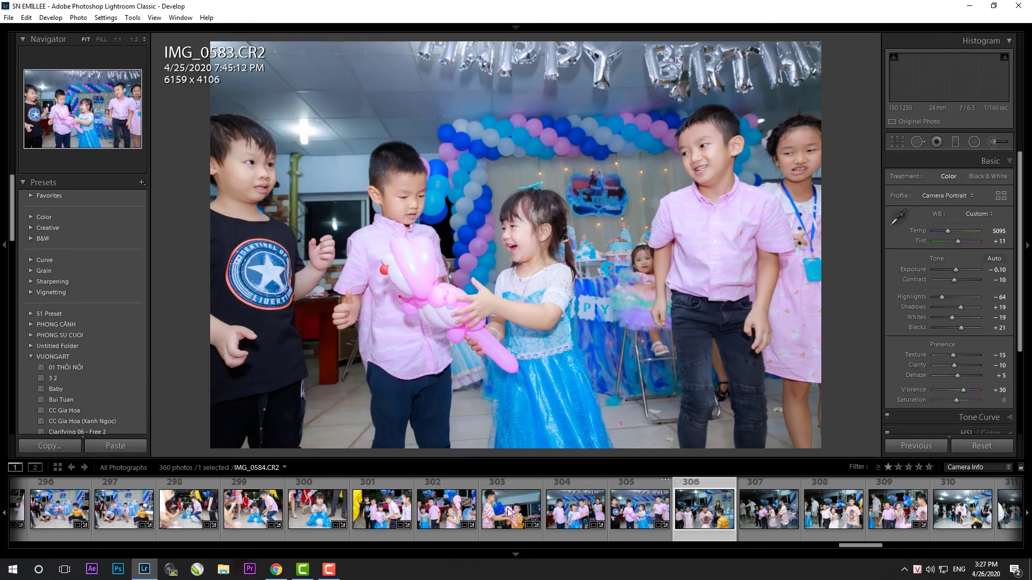
key(ctrl+shift+v)
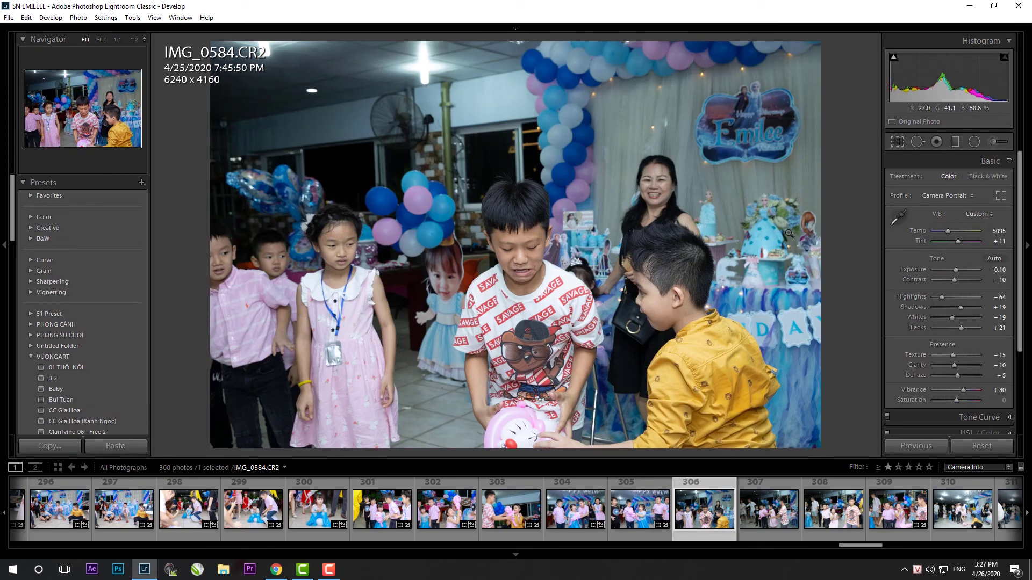
key(r)
drag(729, 205, 760, 184)
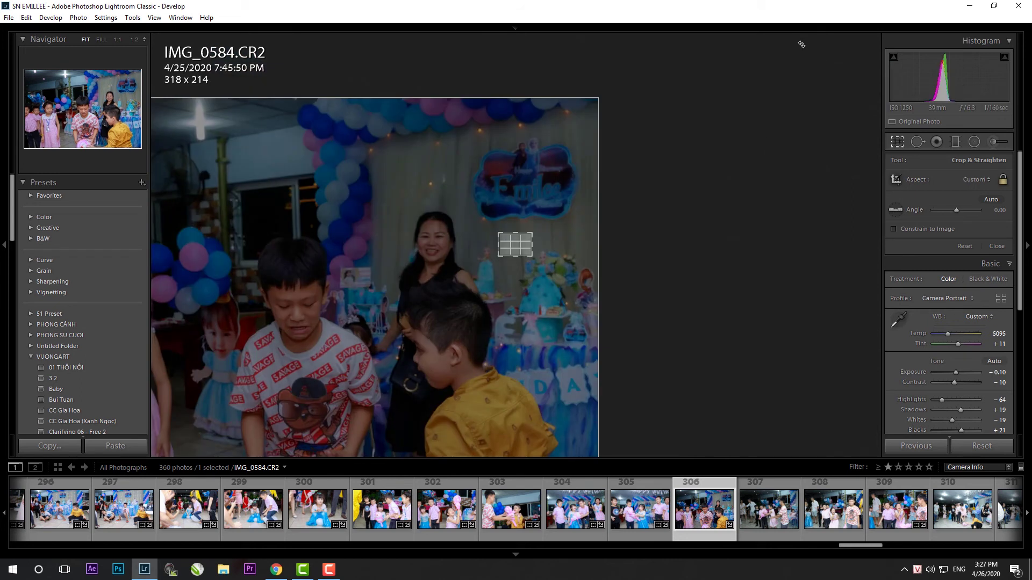
key(ctrl+z)
key(r)
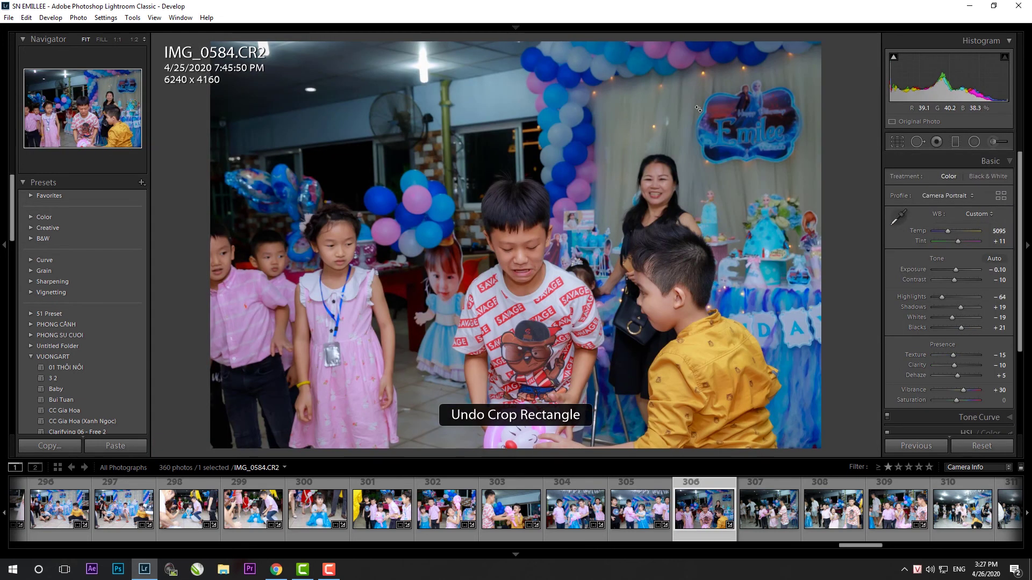
key(r)
drag(818, 44, 760, 101)
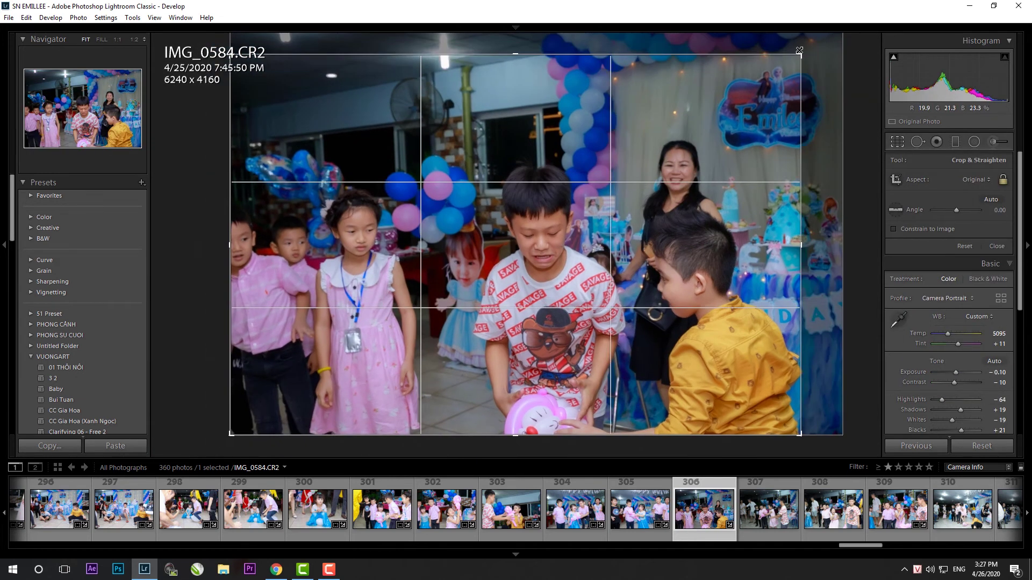
drag(255, 56, 255, 64)
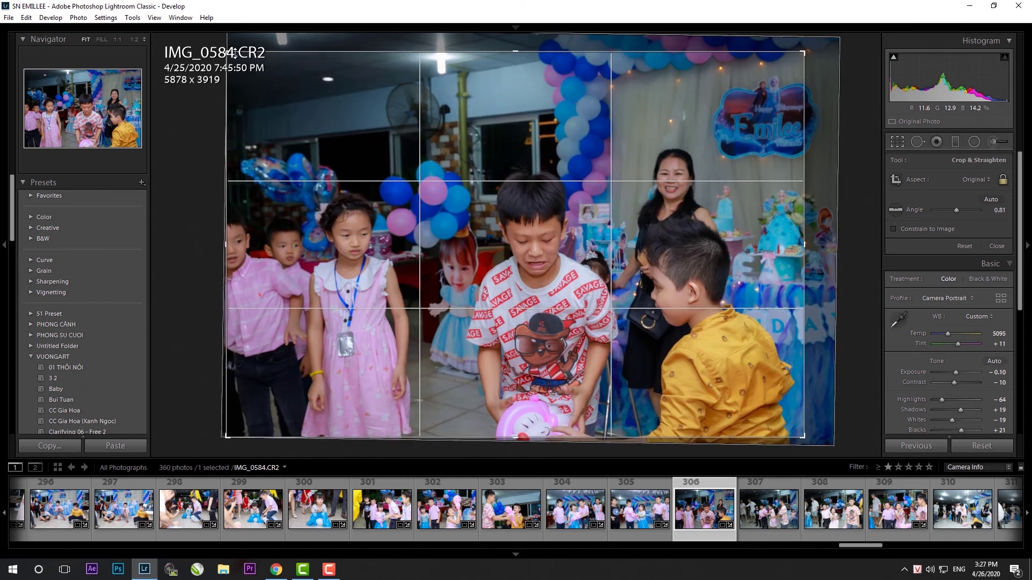
key(Return)
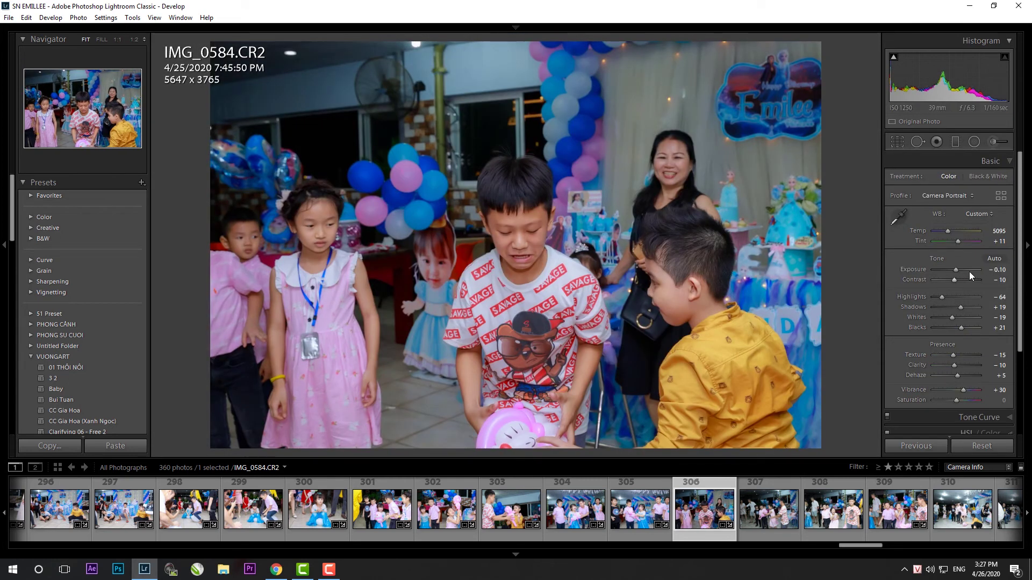
- Paste settings onto IMG_0585, straighten and tighten its crop, then brighten and lift shadows
scroll(955, 271, up, 5)
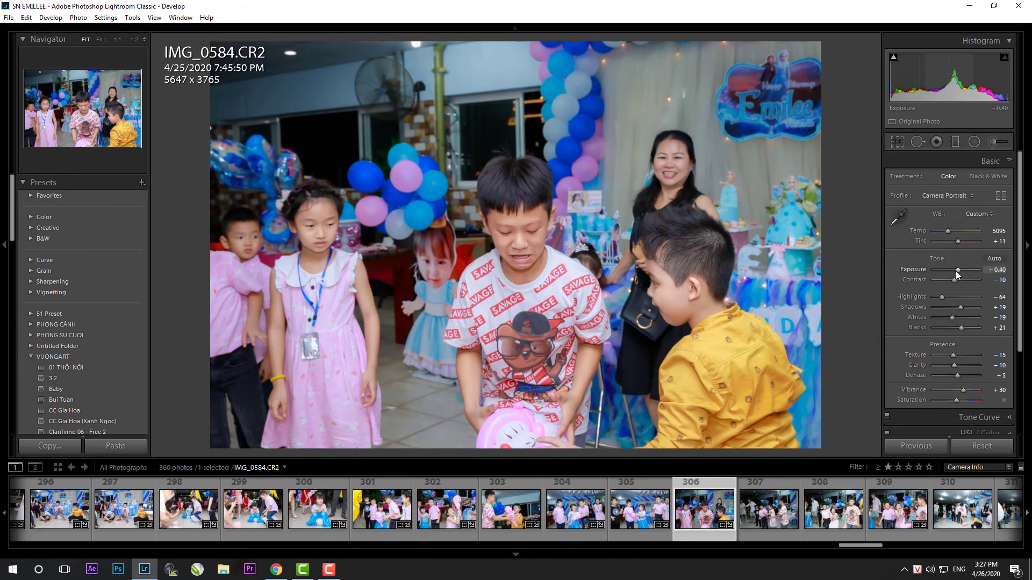
click(768, 516)
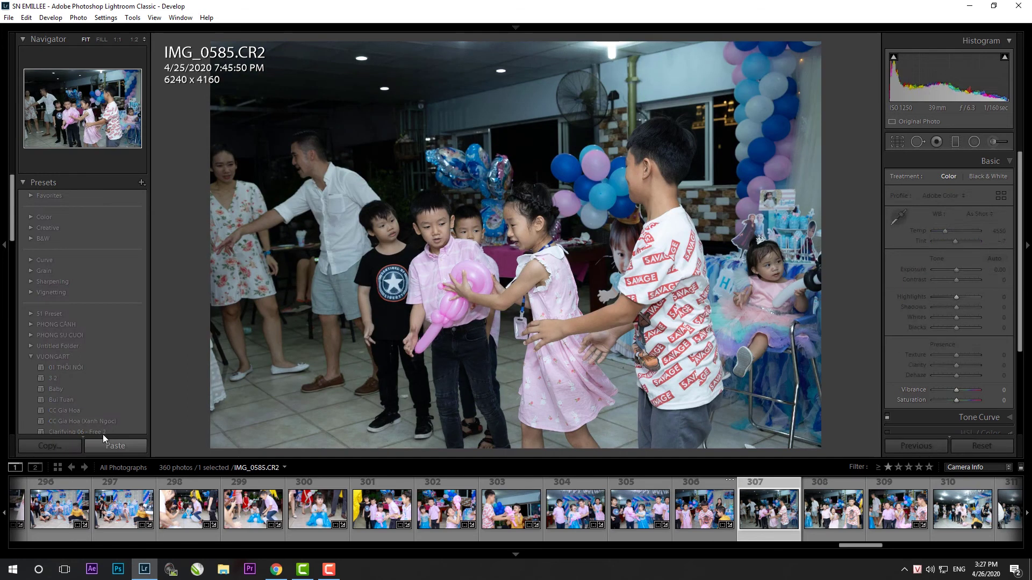
key(ctrl+shift+v)
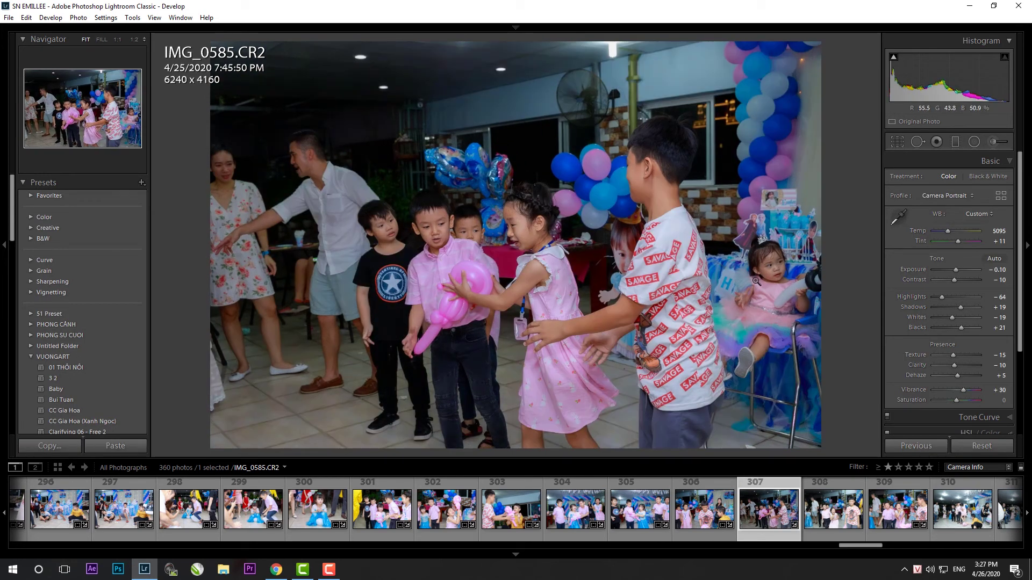
scroll(955, 271, up, 6)
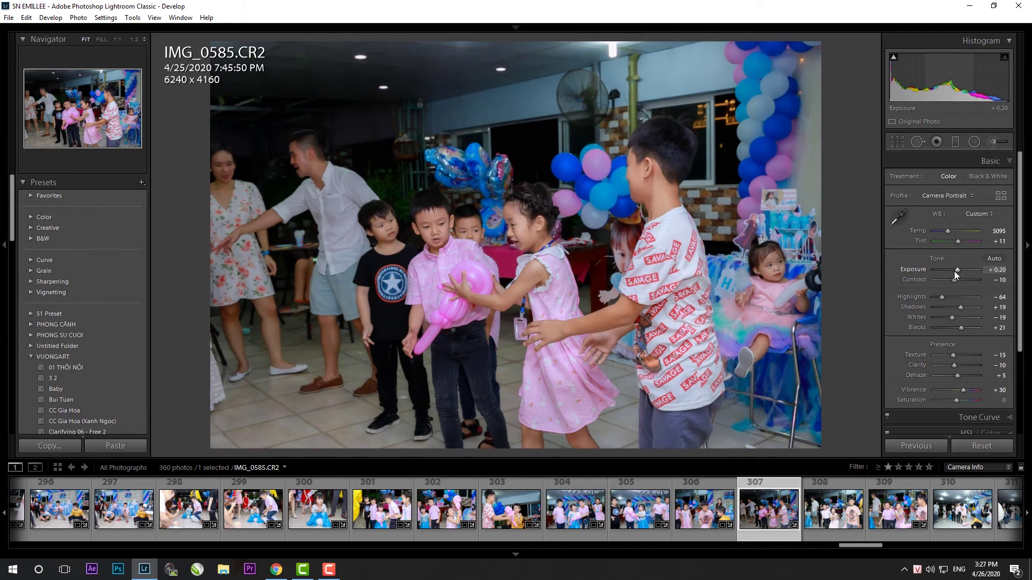
key(r)
drag(871, 174, 870, 177)
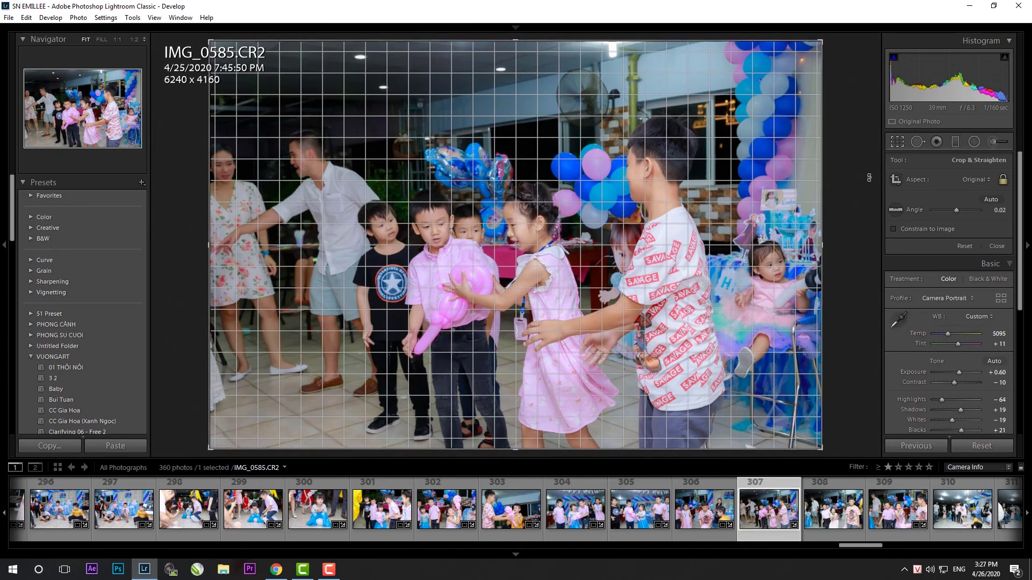
drag(214, 43, 263, 76)
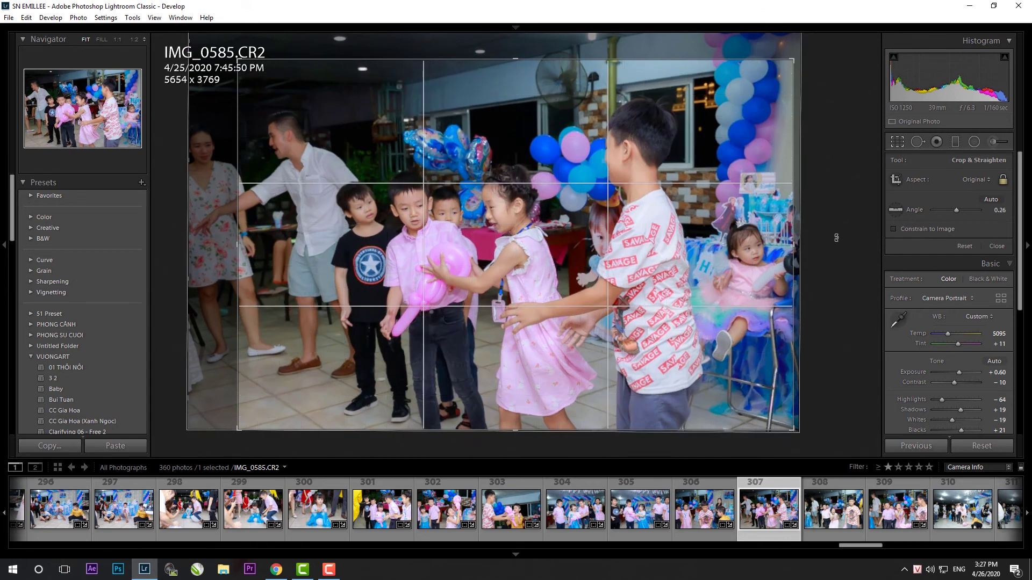
key(r)
drag(956, 272, 963, 304)
- Level IMG_0588 and tighten its crop from both top corners
click(820, 532)
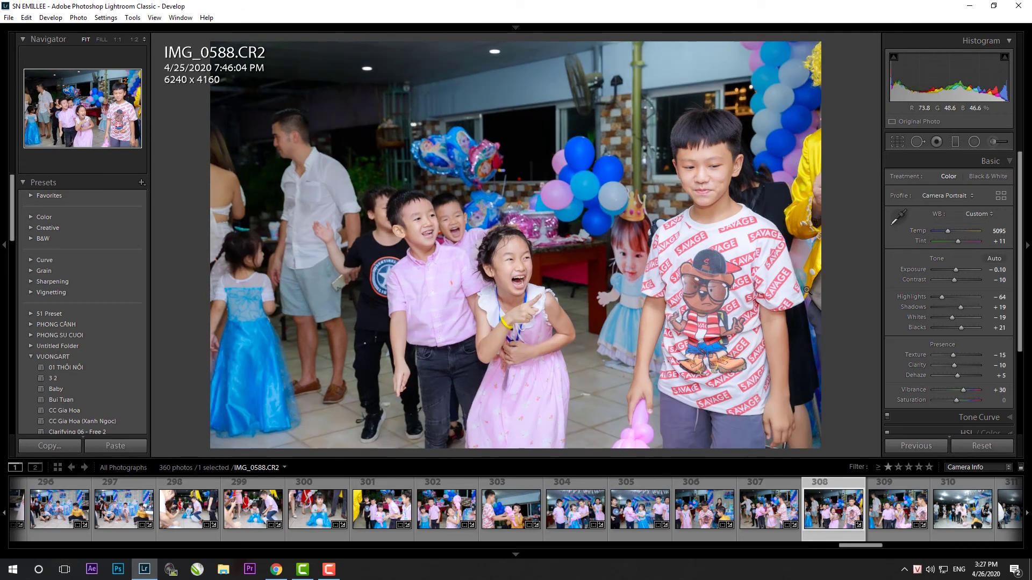
key(r)
drag(862, 206, 862, 207)
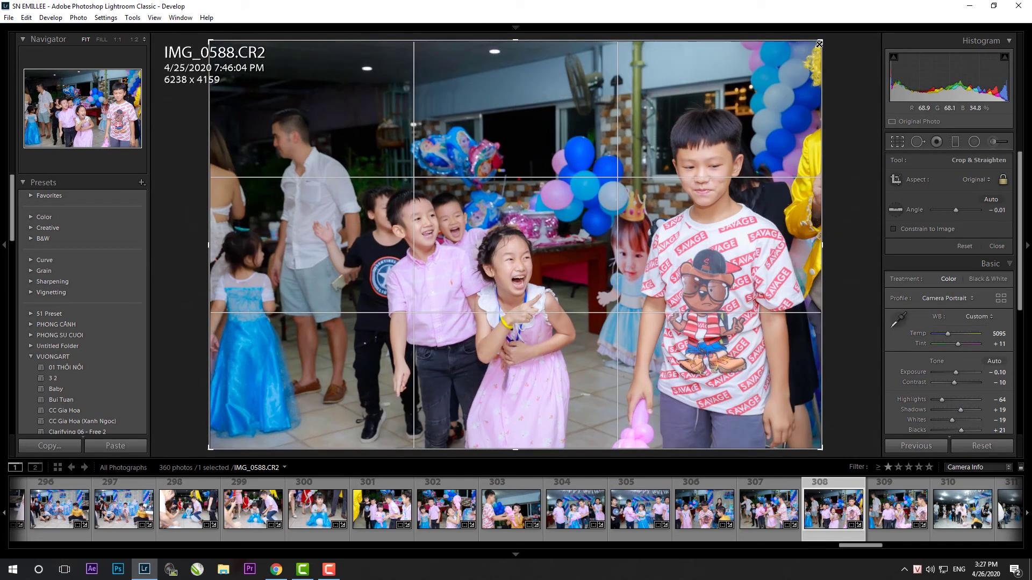
drag(821, 43, 812, 49)
drag(231, 51, 253, 65)
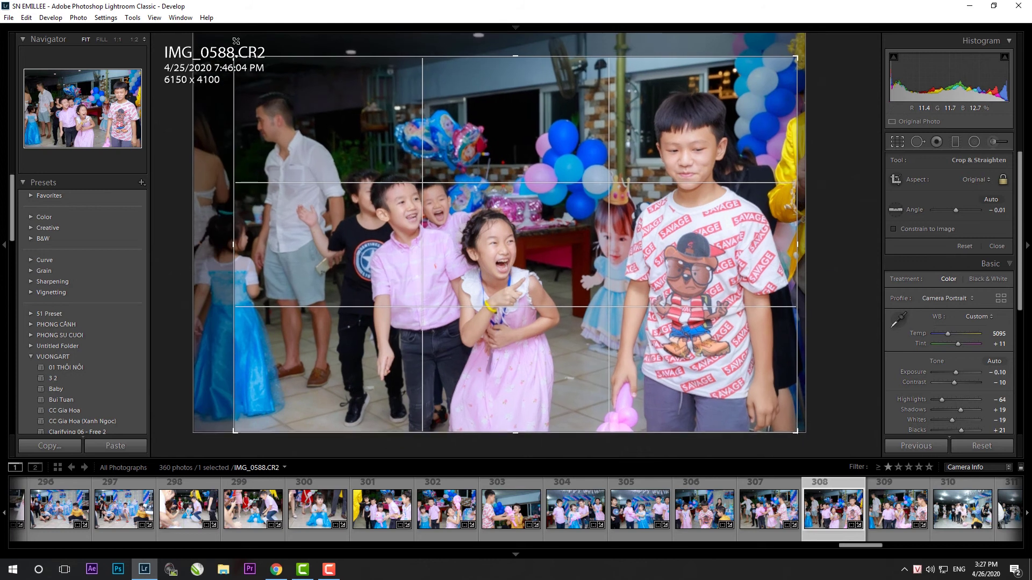
key(Return)
- Paste settings onto IMG_0590 and straighten-crop it to 6196 x 4131
key(Right)
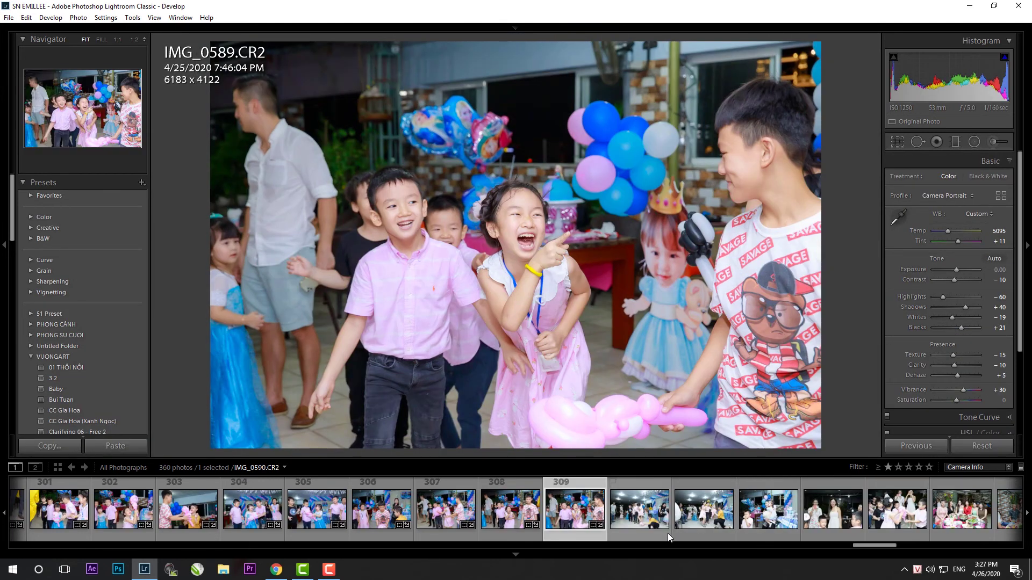
click(660, 528)
key(ctrl+shift+v)
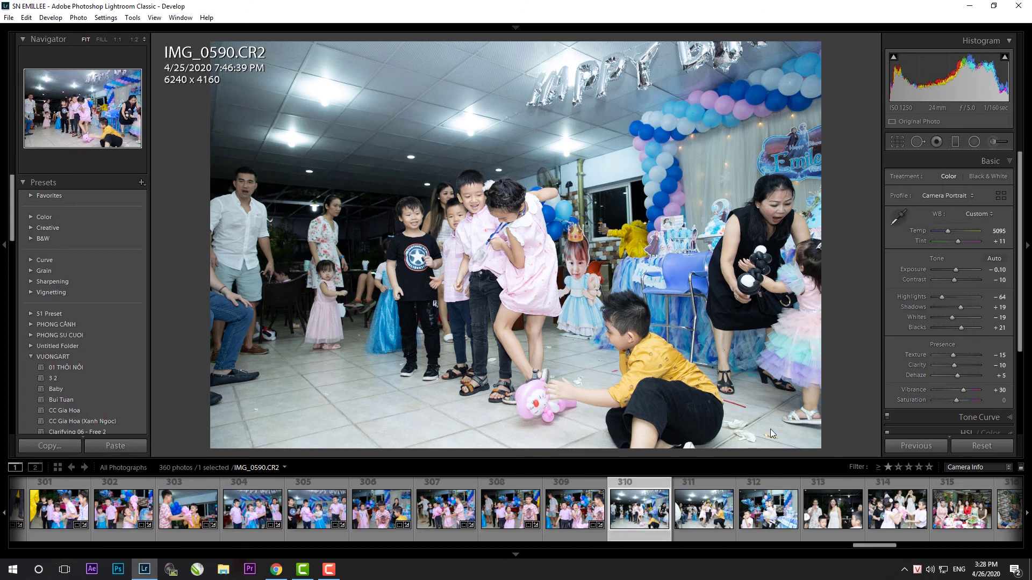
key(r)
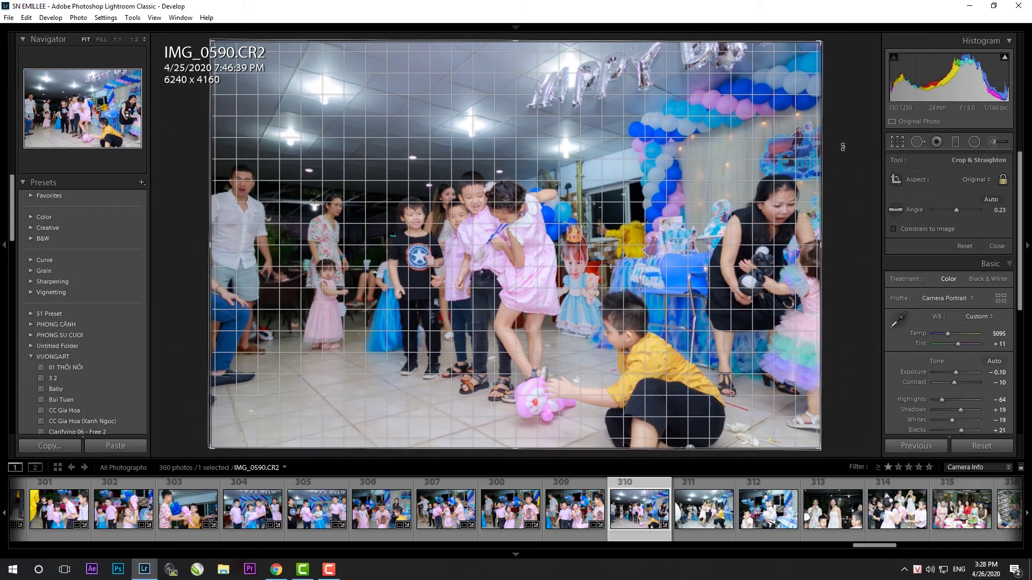
drag(867, 168, 860, 210)
key(Return)
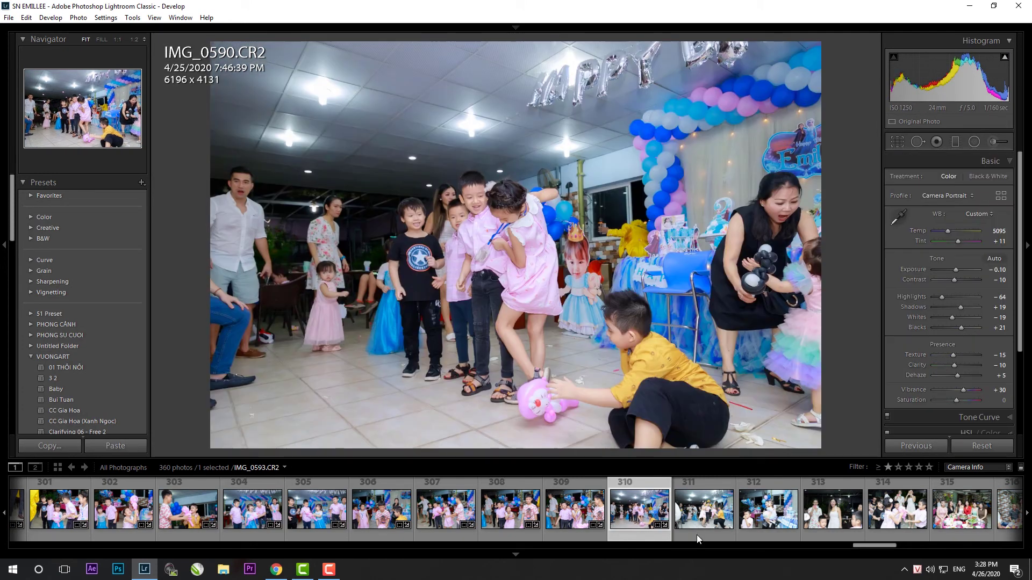
- Level and crop IMG_0592 to 5872 x 3914, then open IMG_0593
click(698, 521)
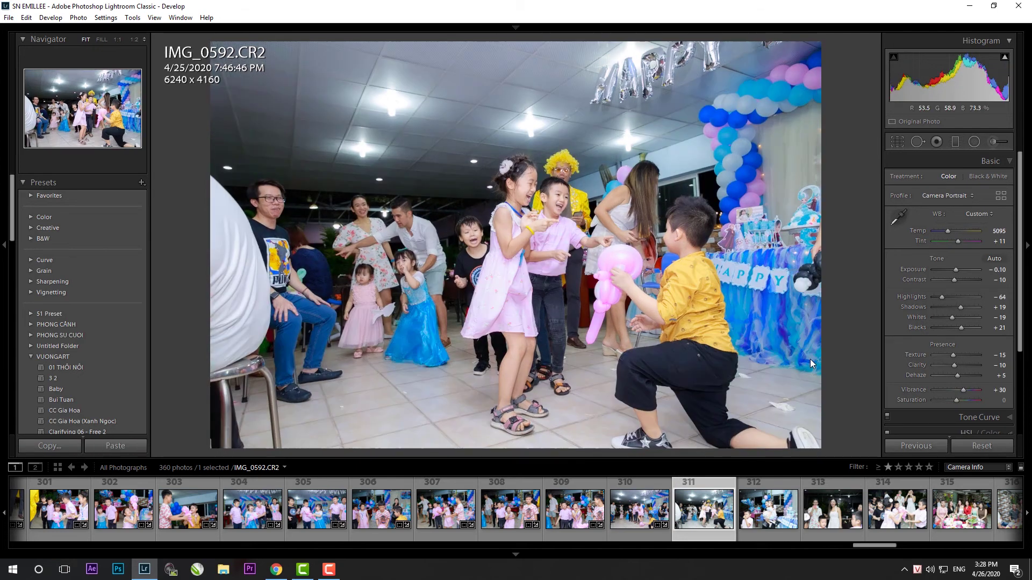
key(r)
drag(848, 385, 847, 401)
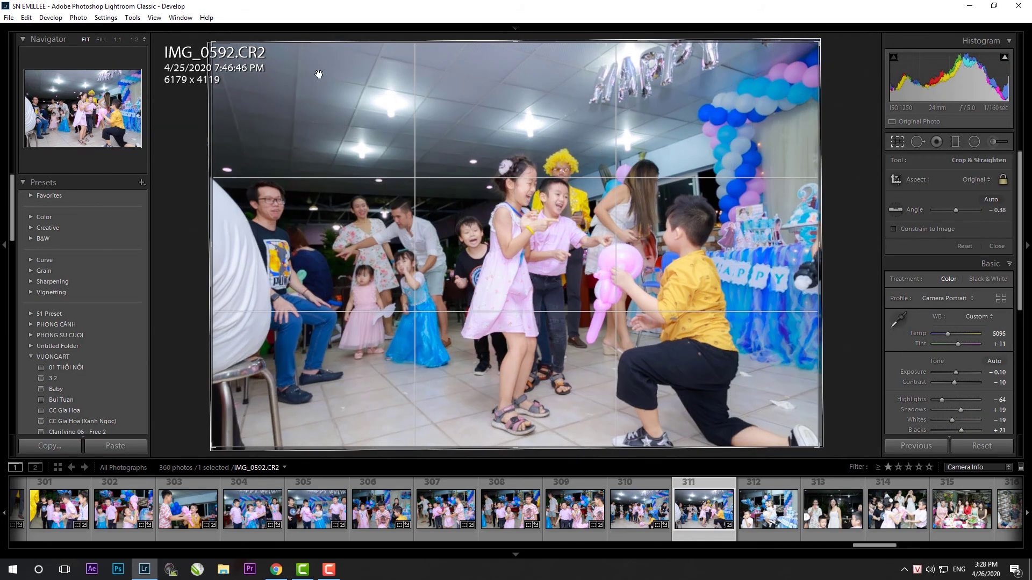
drag(212, 43, 258, 63)
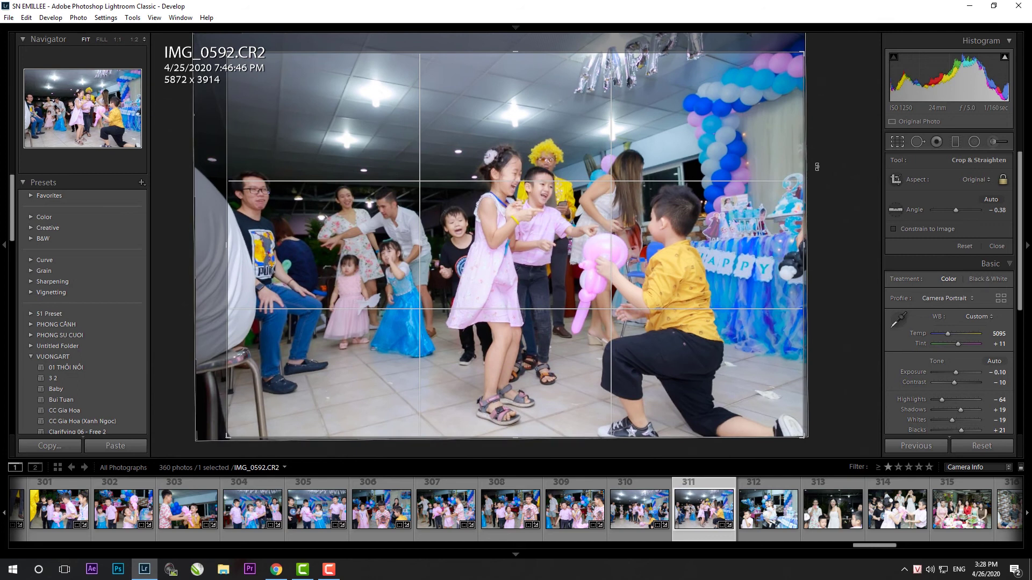
key(Return)
click(766, 505)
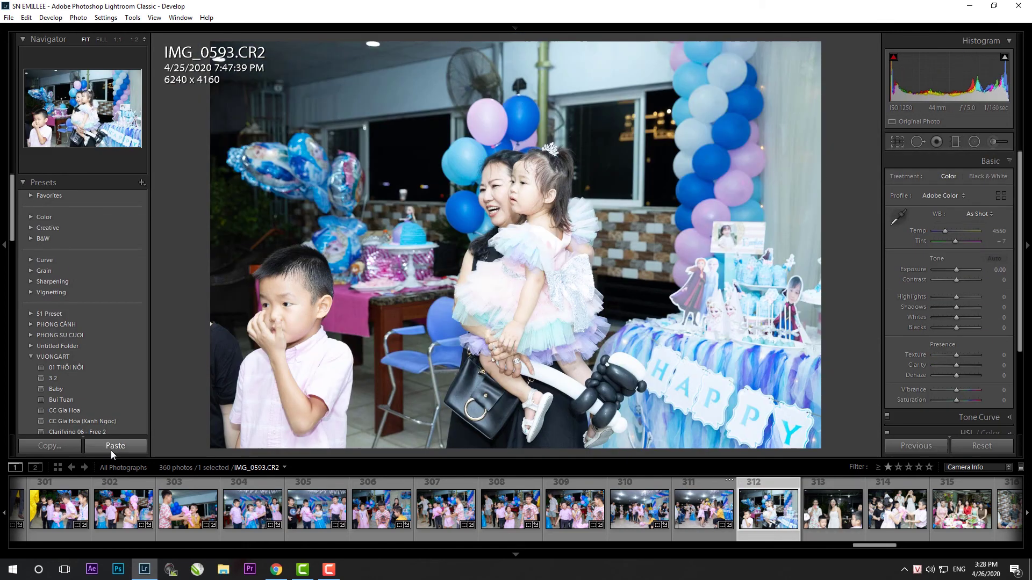
- Paste settings onto IMG_0593 and straighten its crop slightly
key(ctrl+shift+v)
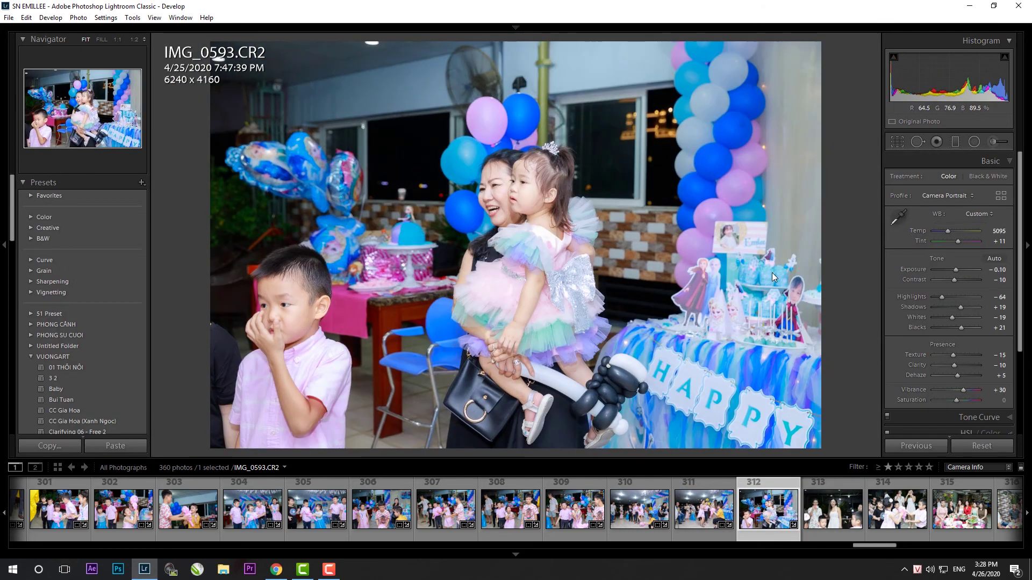
key(r)
drag(836, 271, 836, 274)
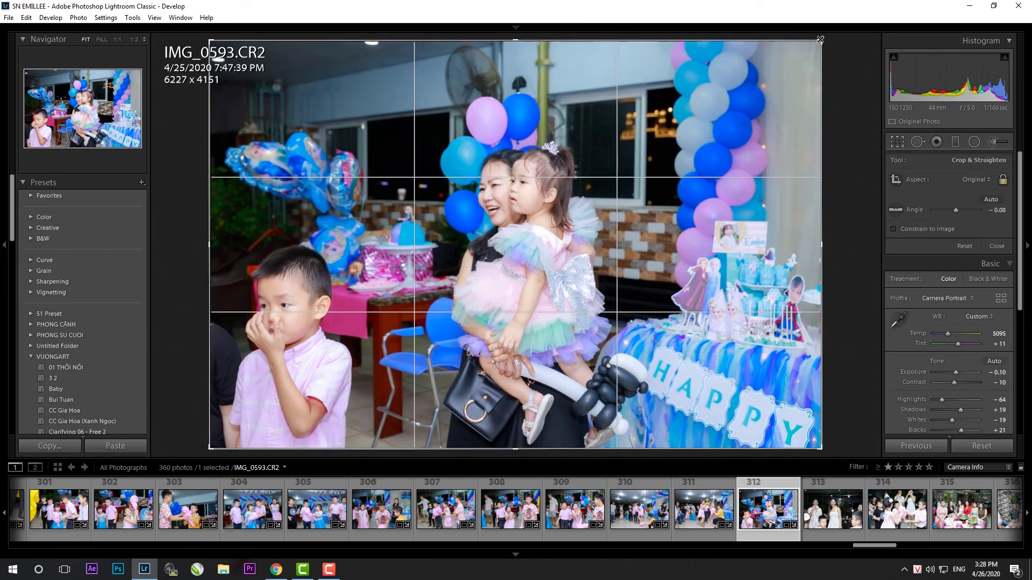
key(Return)
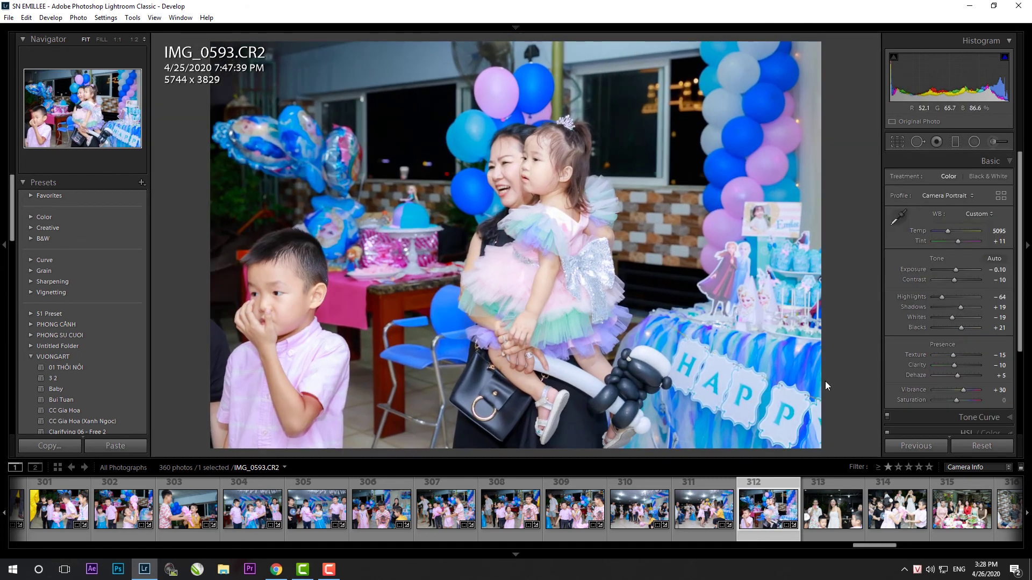
- Tighten the crop on IMG_0595 and raise its exposure
click(827, 524)
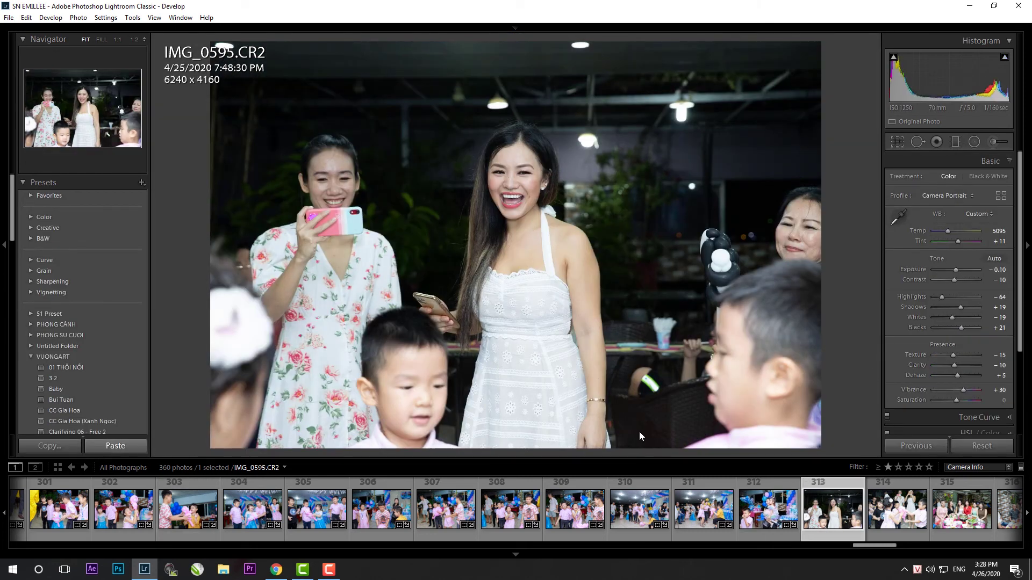
key(r)
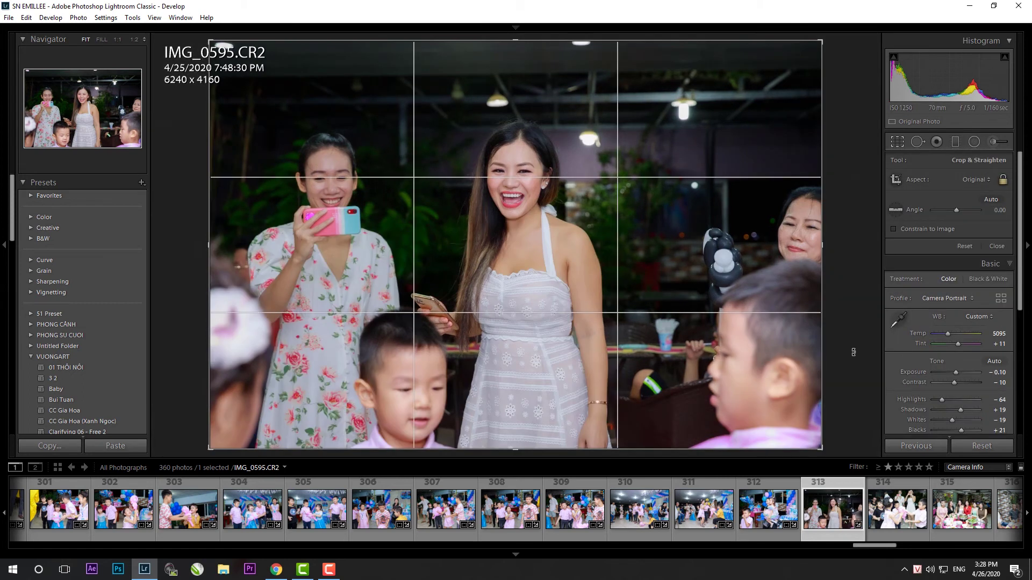
drag(210, 39, 241, 59)
key(Return)
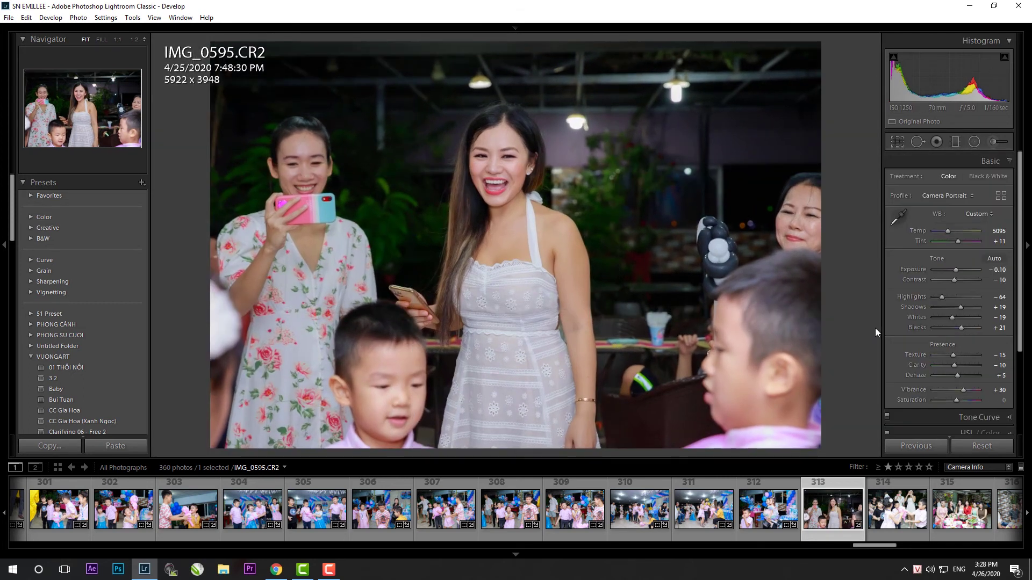
drag(953, 271, 955, 269)
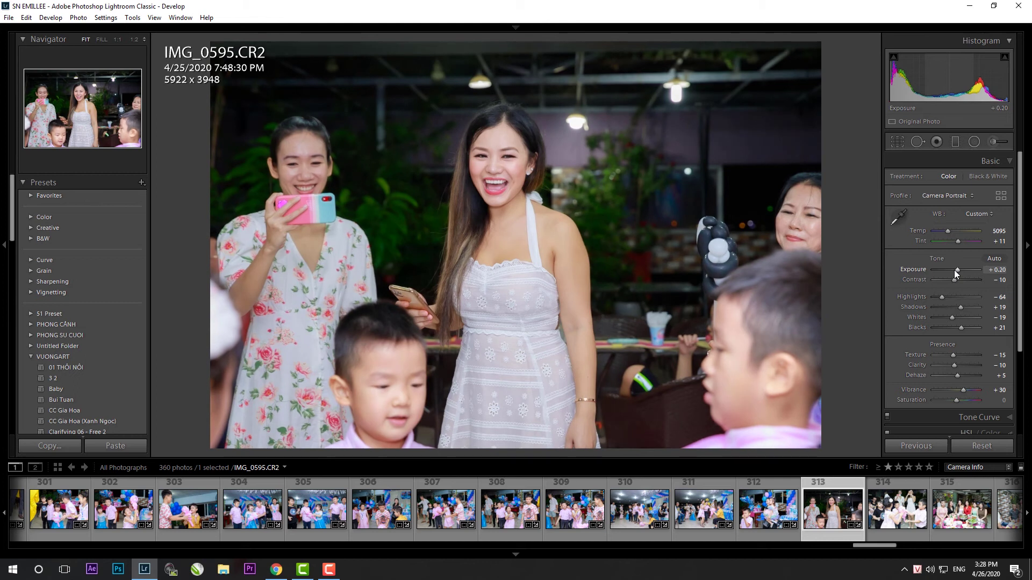
- Tighten the crop on IMG_0597 and lift its shadows to +36
click(873, 524)
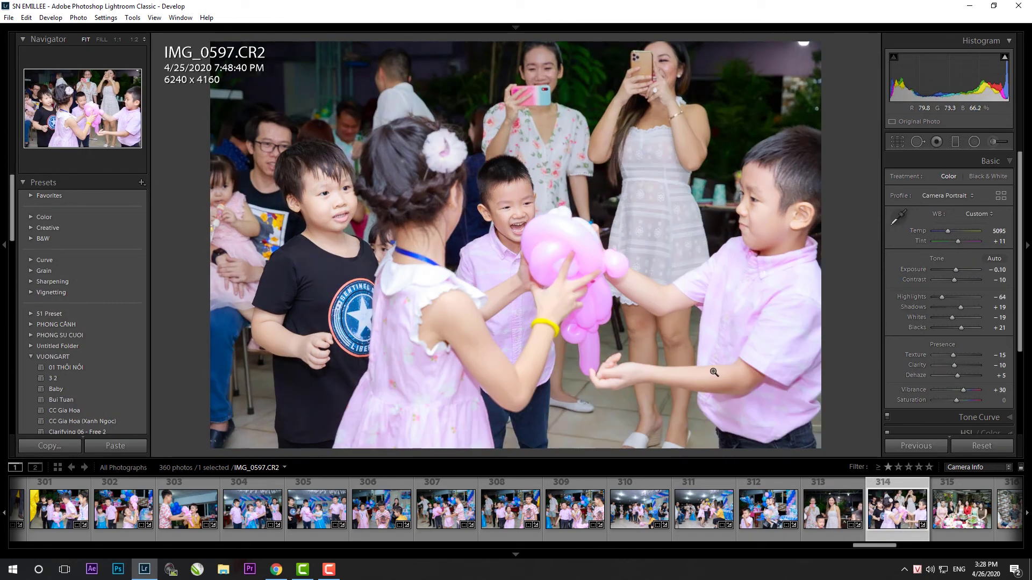
key(r)
drag(821, 449, 819, 341)
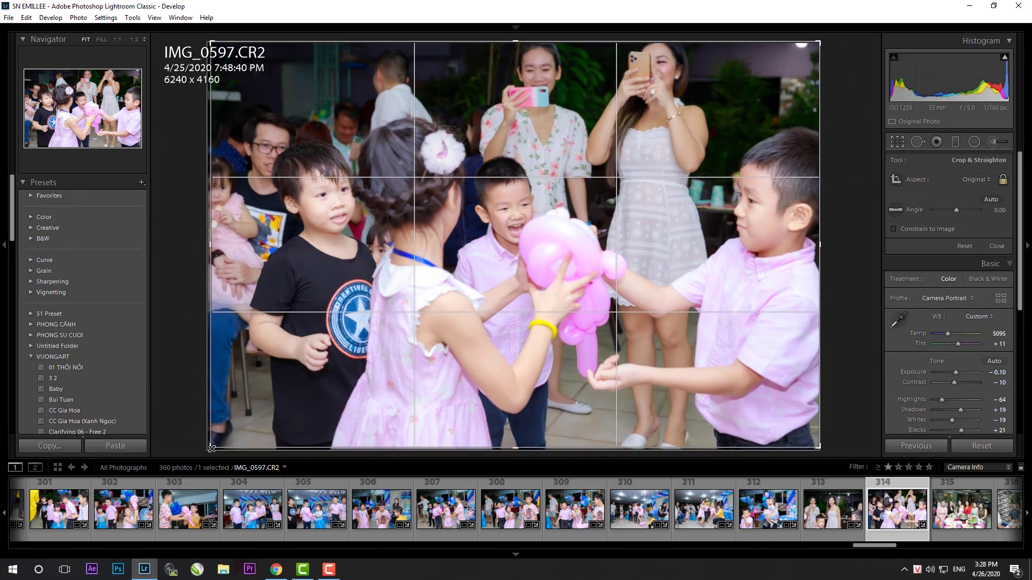
key(Return)
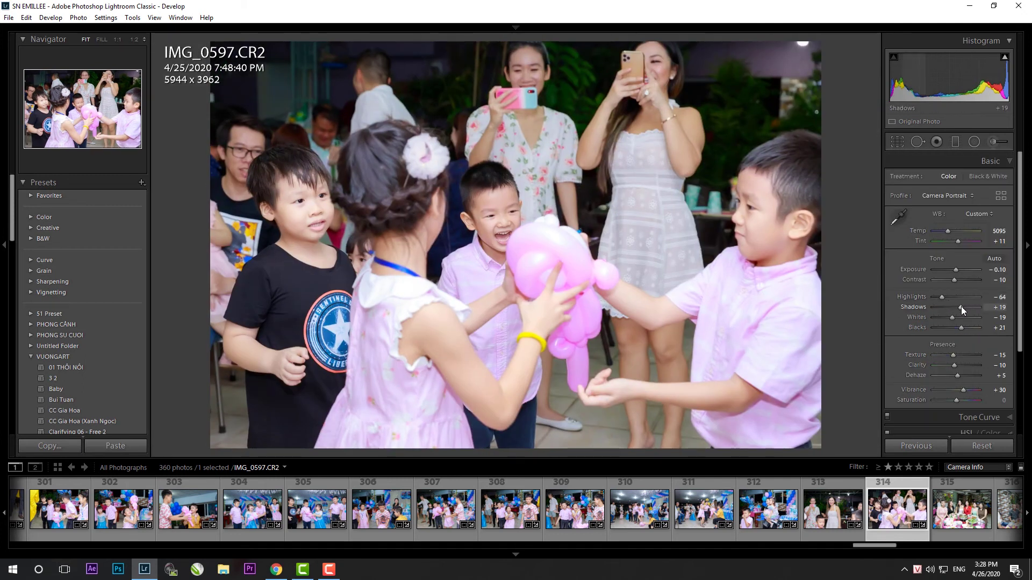
drag(960, 307, 965, 305)
- Paste settings onto IMG_0599 and level it with a 5898 x 3932 crop
click(957, 522)
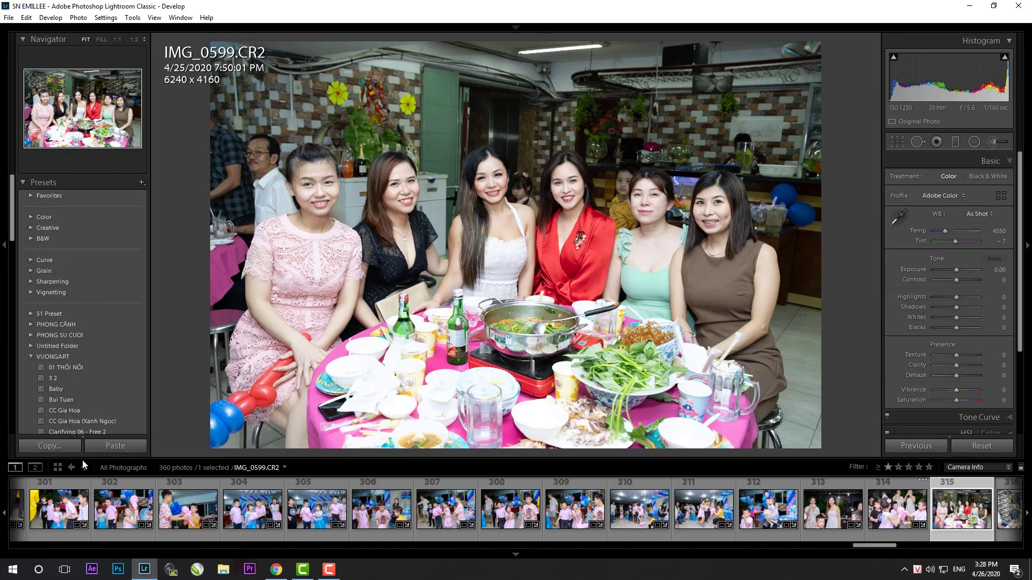
click(127, 452)
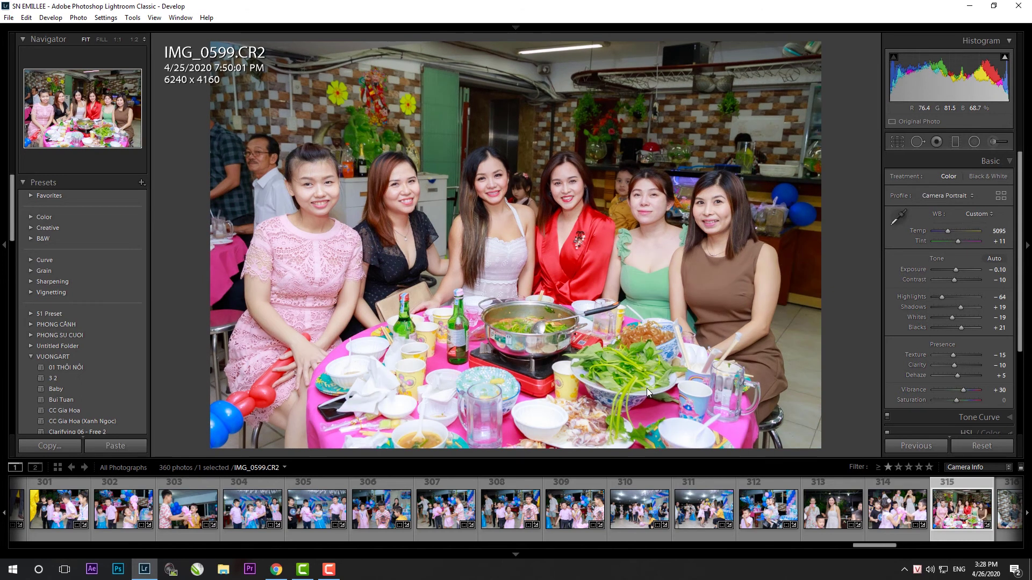
key(r)
drag(840, 389, 838, 395)
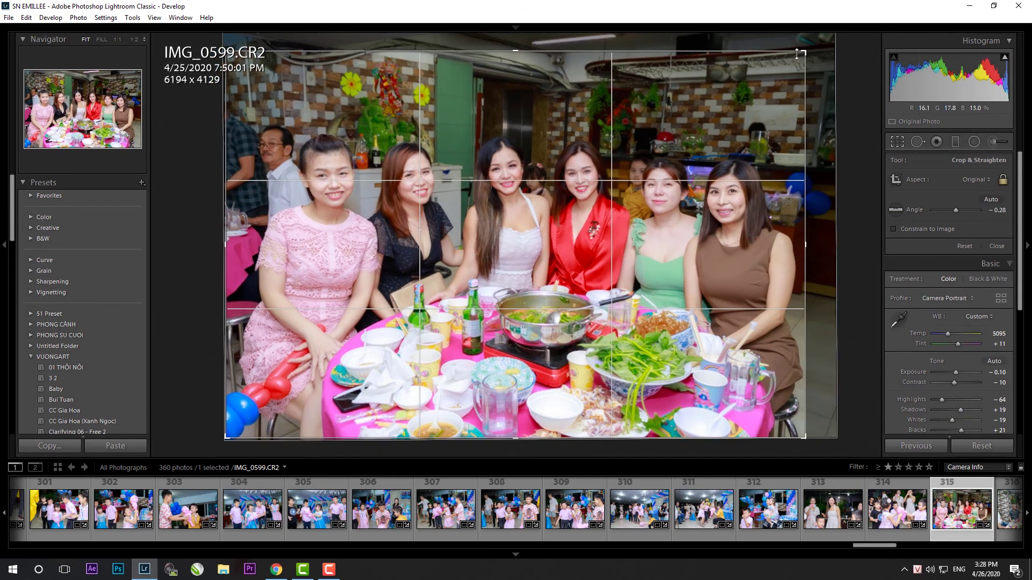
drag(798, 54, 773, 72)
key(r)
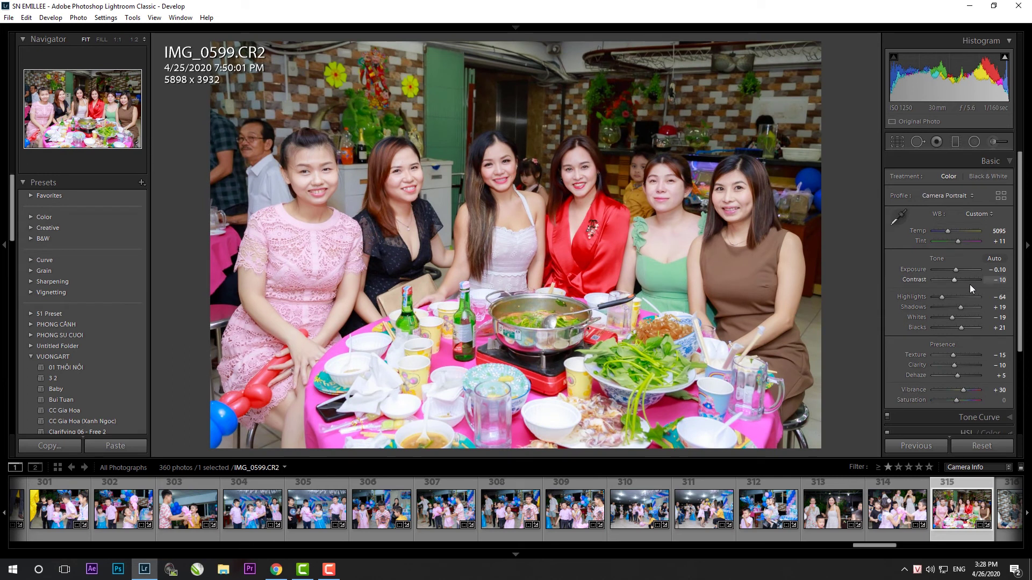
- Brighten IMG_0599, set Shadows +21 and cool Temp to 4845
drag(955, 271, 954, 269)
drag(961, 309, 940, 298)
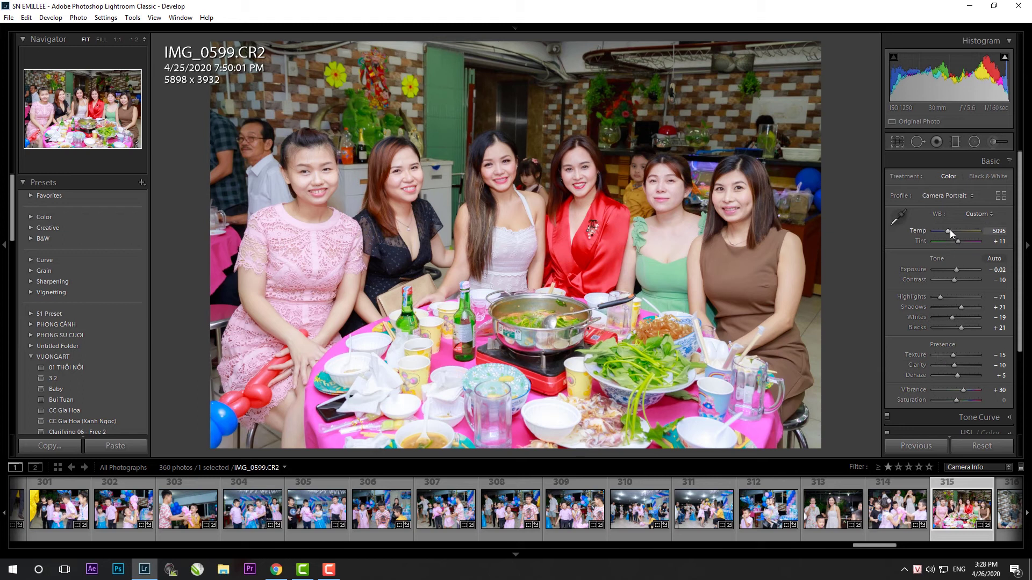
drag(949, 230, 948, 230)
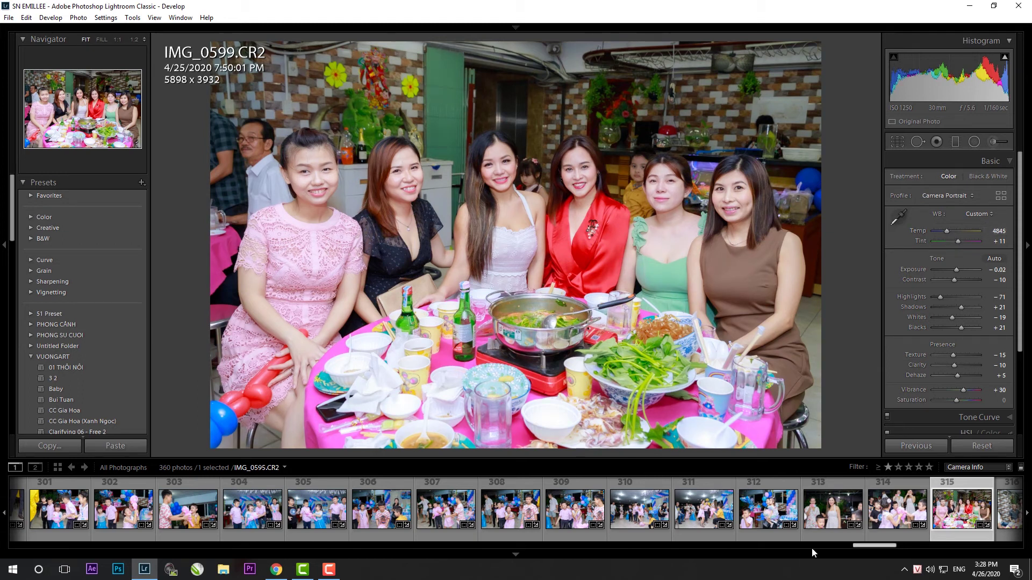
key(Right)
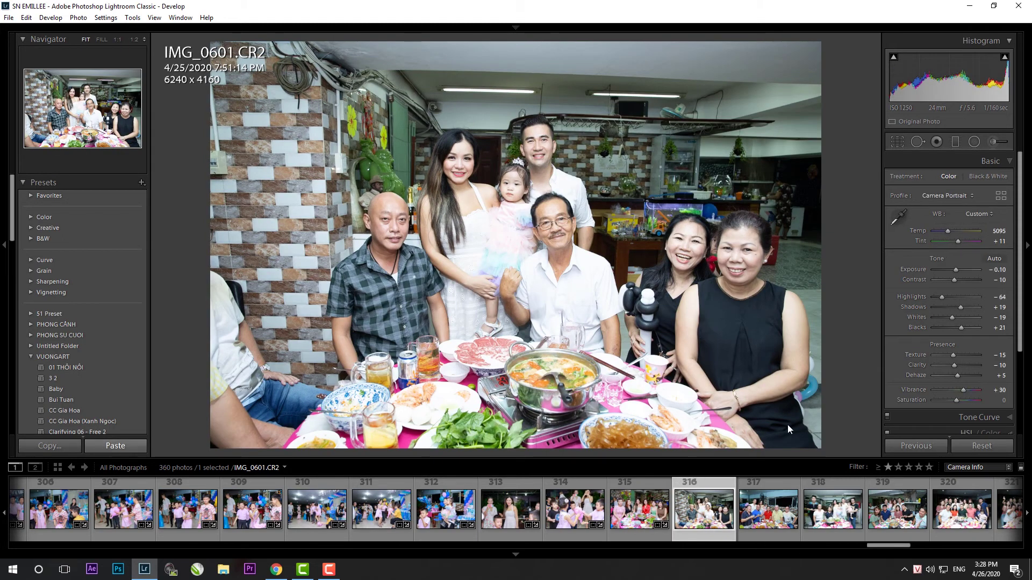
- Straighten and tighten the crop of IMG_0601
key(r)
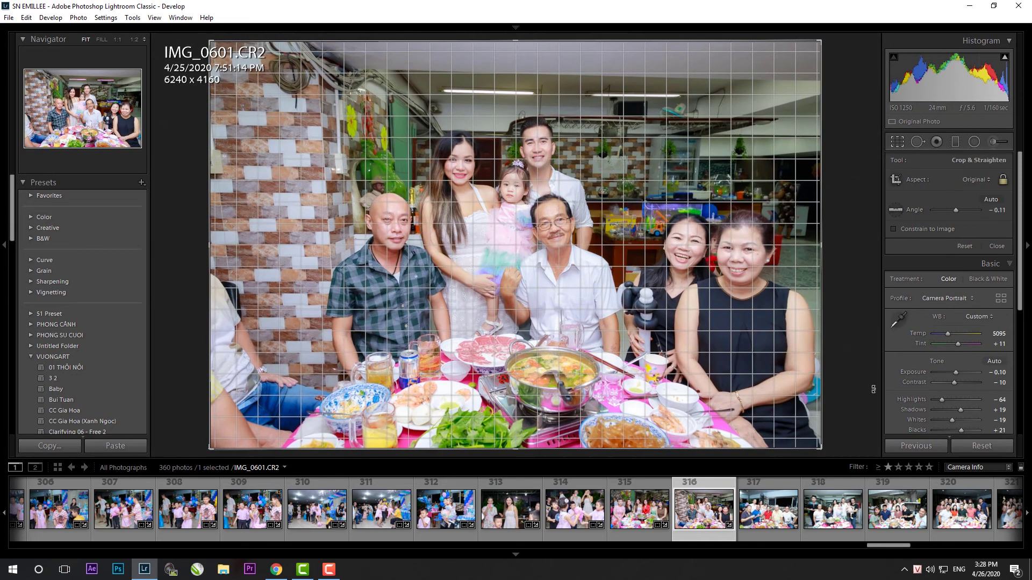
drag(221, 41, 284, 83)
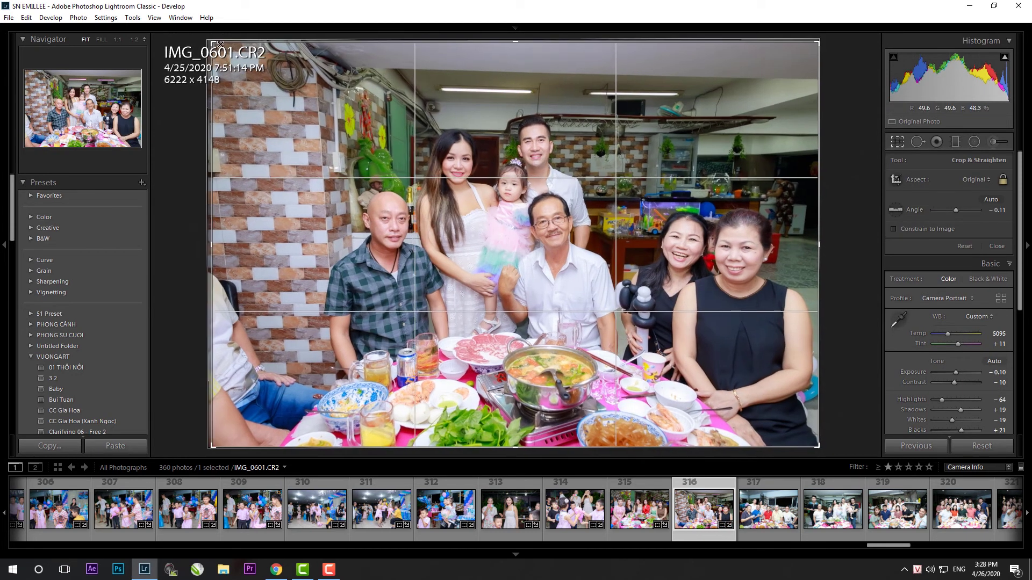
drag(790, 325, 828, 353)
key(Return)
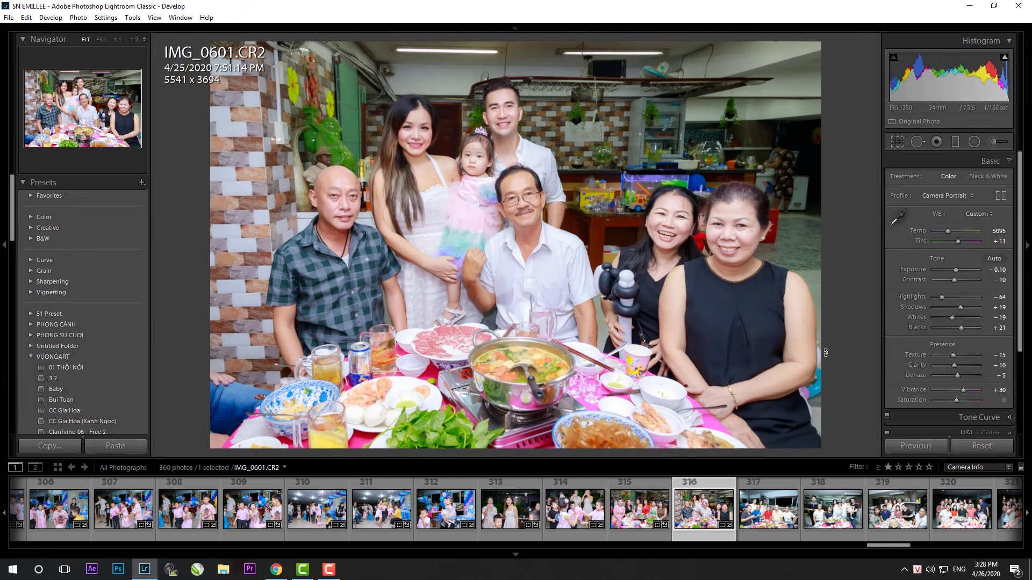
key(k)
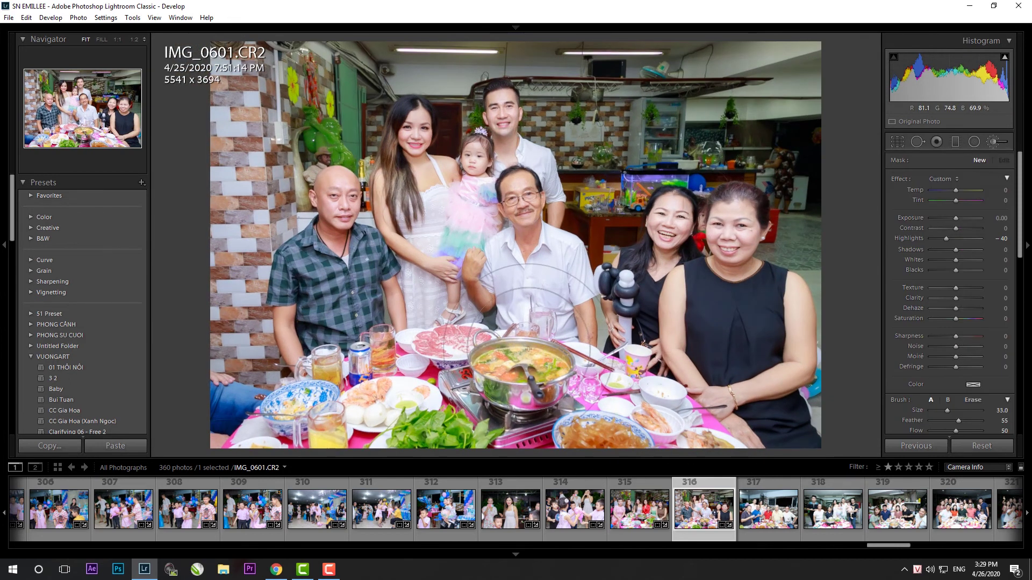
- Paste the copied develop settings onto IMG_0604 and straighten its crop
click(746, 527)
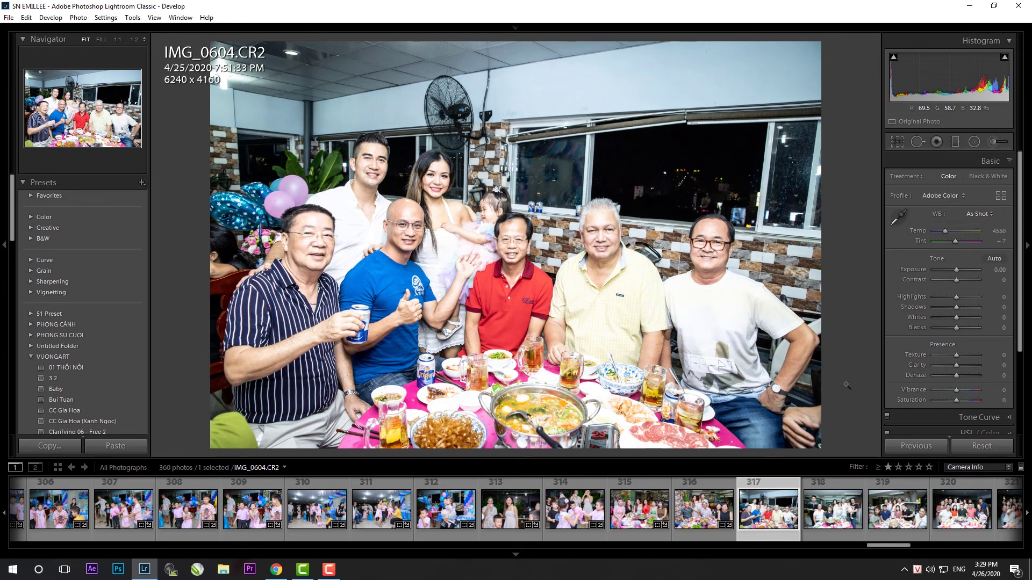
key(ctrl+shift+v)
key(r)
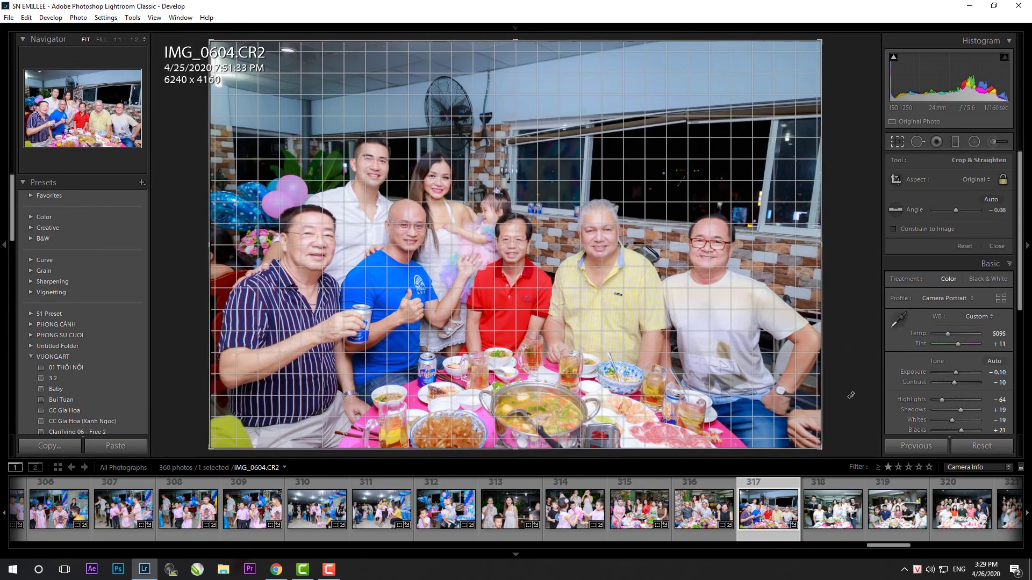
key(r)
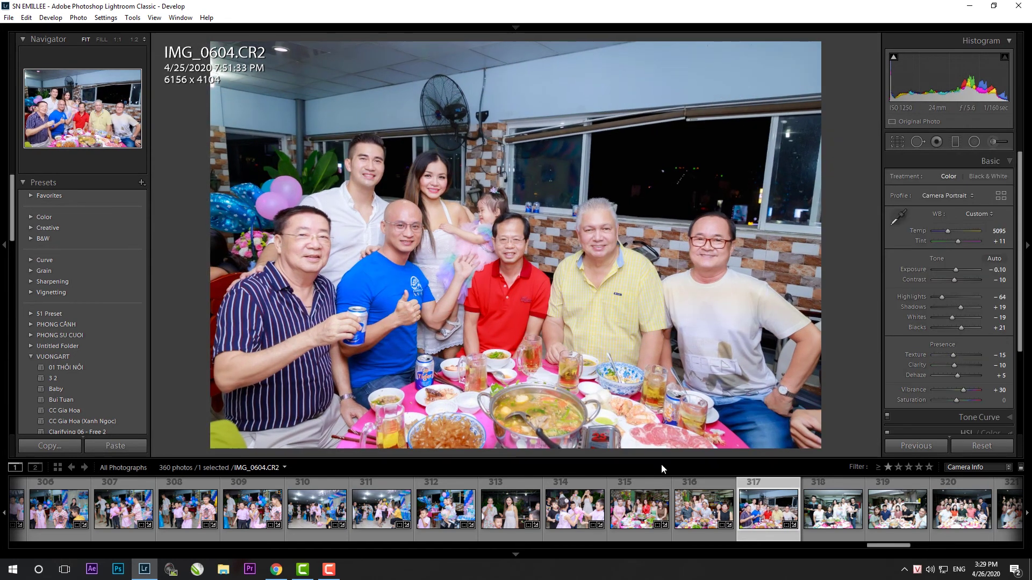
- Paste the develop settings onto IMG_0605 and tighten and straighten its crop
click(830, 520)
click(118, 450)
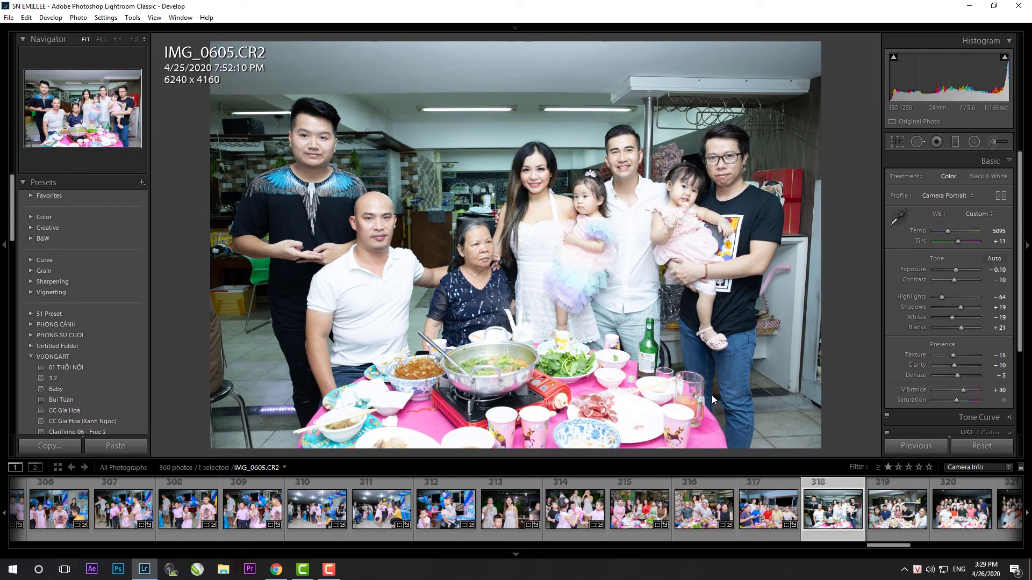
key(r)
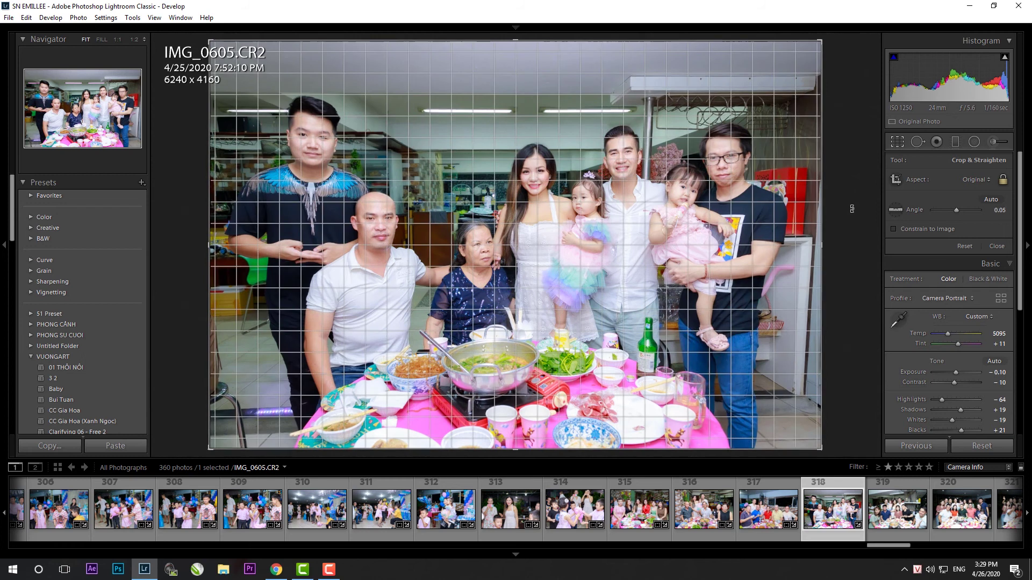
drag(816, 50, 796, 64)
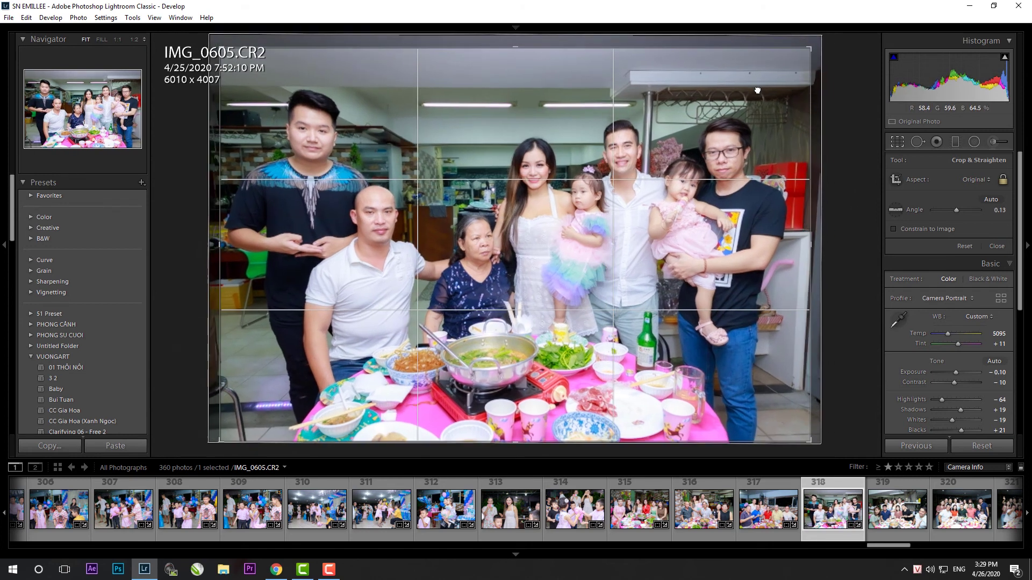
key(Return)
key(k)
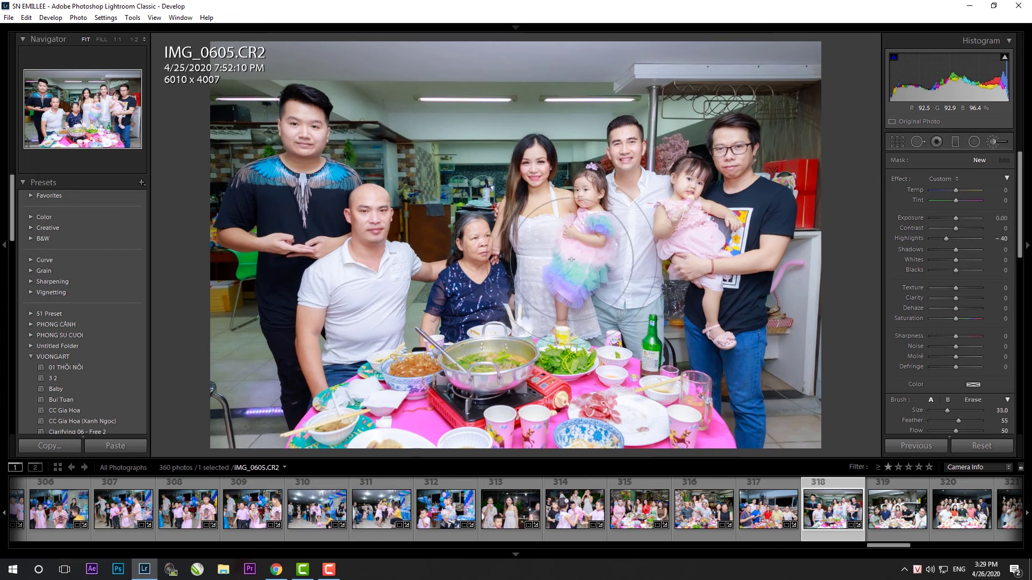
key(k)
- Rotate IMG_0608 slightly to level it and apply the crop
scroll(657, 502, down, 5)
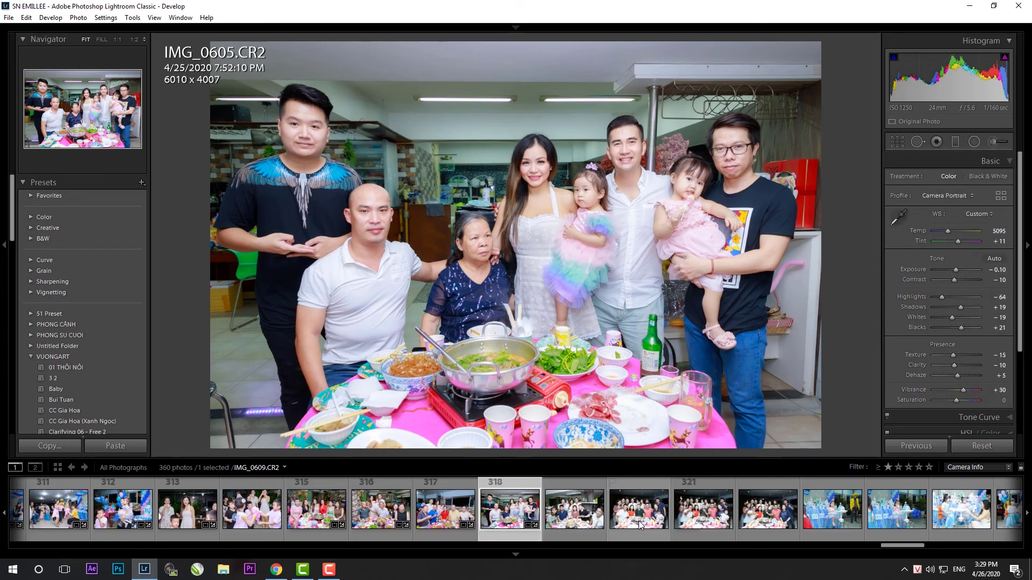
click(574, 508)
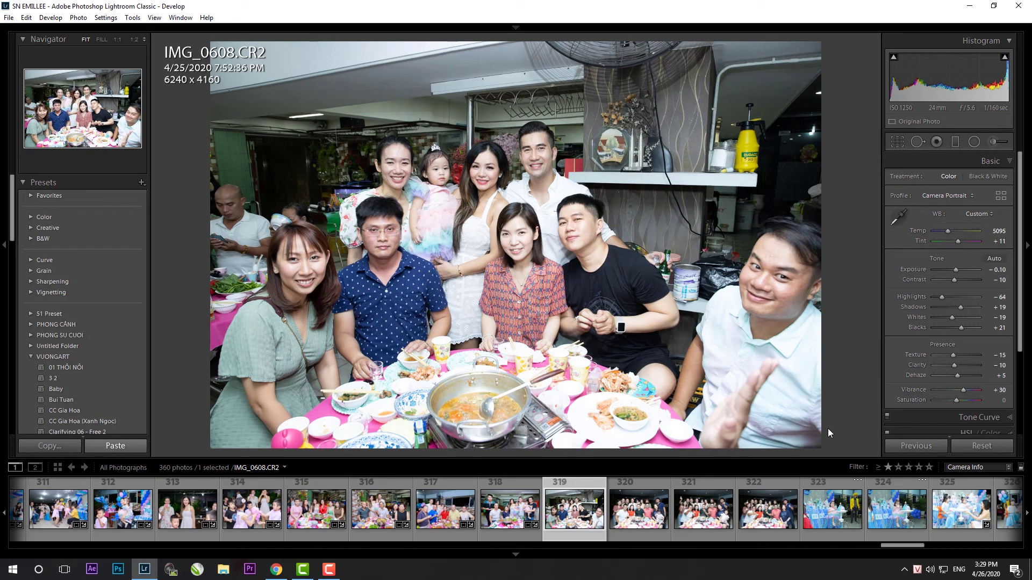
key(r)
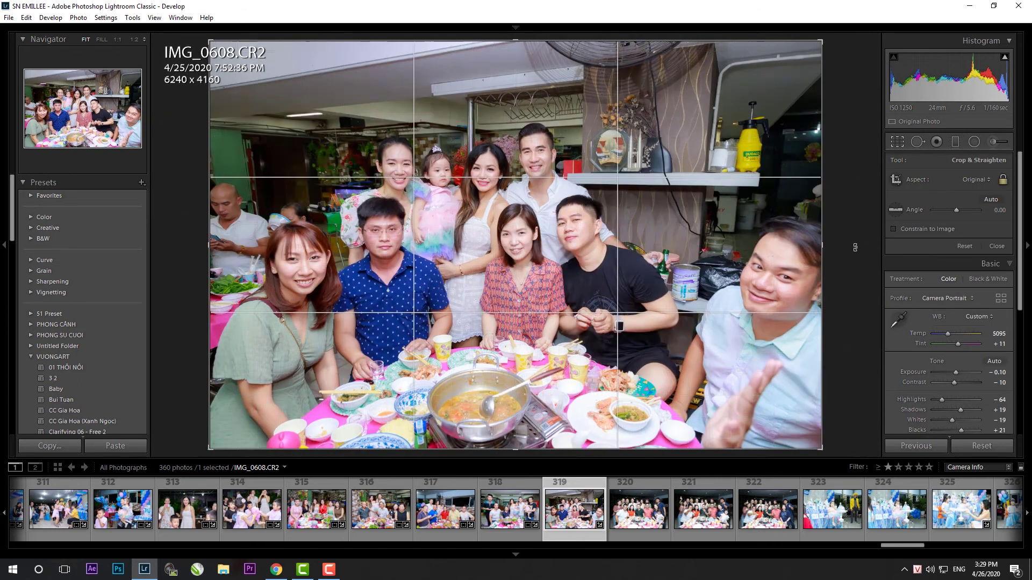
drag(855, 247, 854, 253)
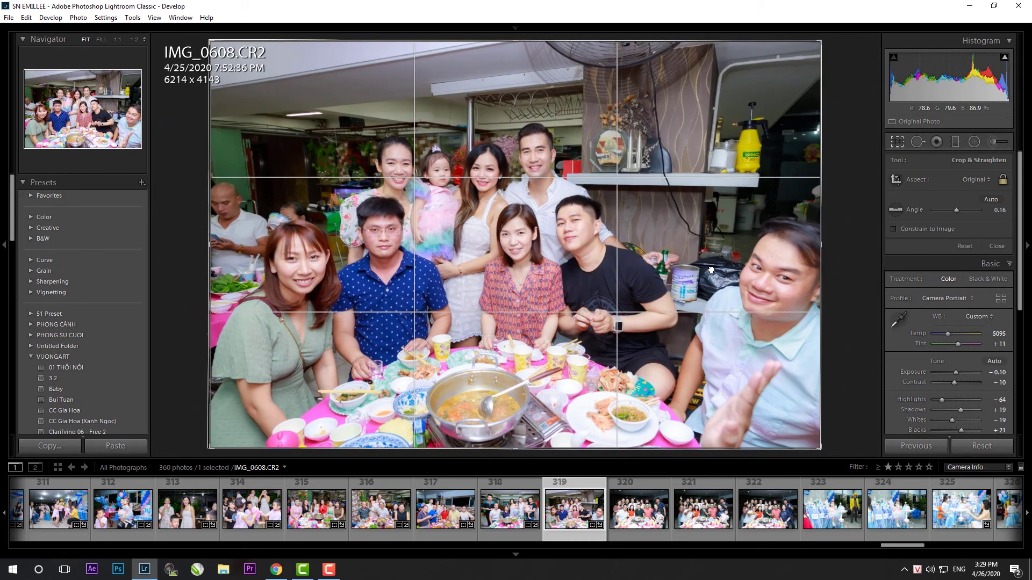
key(Return)
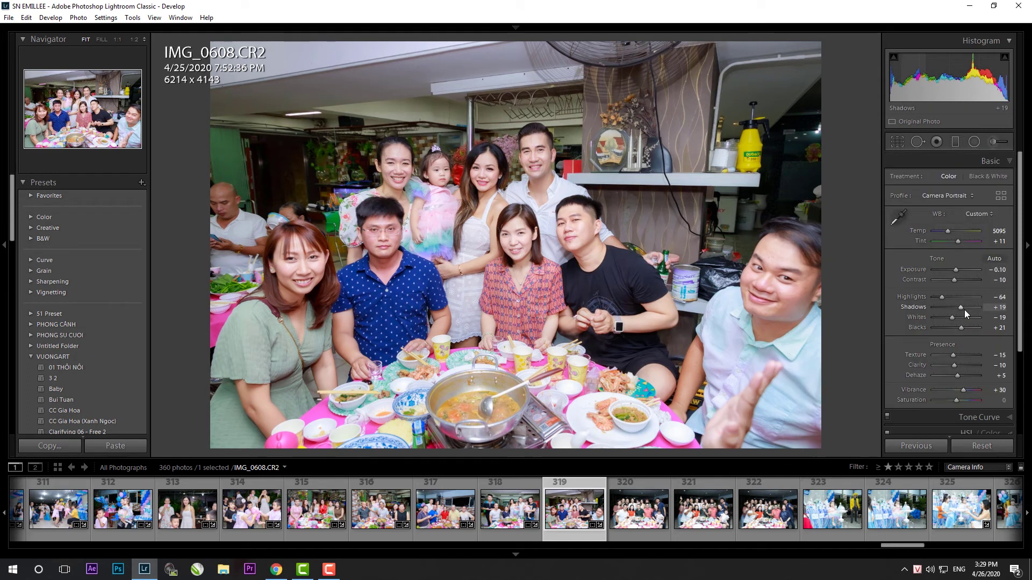
- Paste settings onto IMG_0609, straighten it and crop to 6088 x 4058
key(Right)
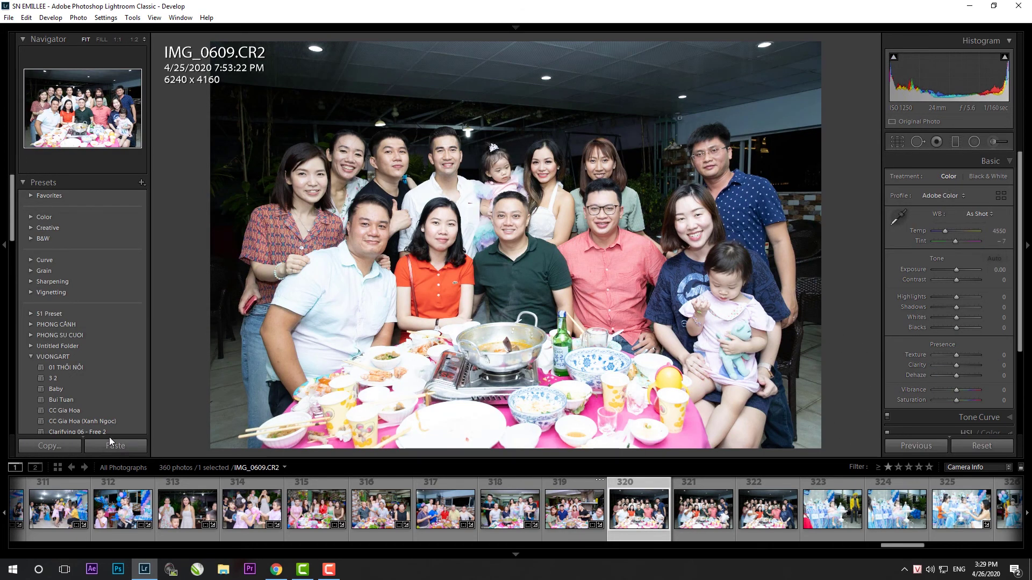
key(ctrl+shift+v)
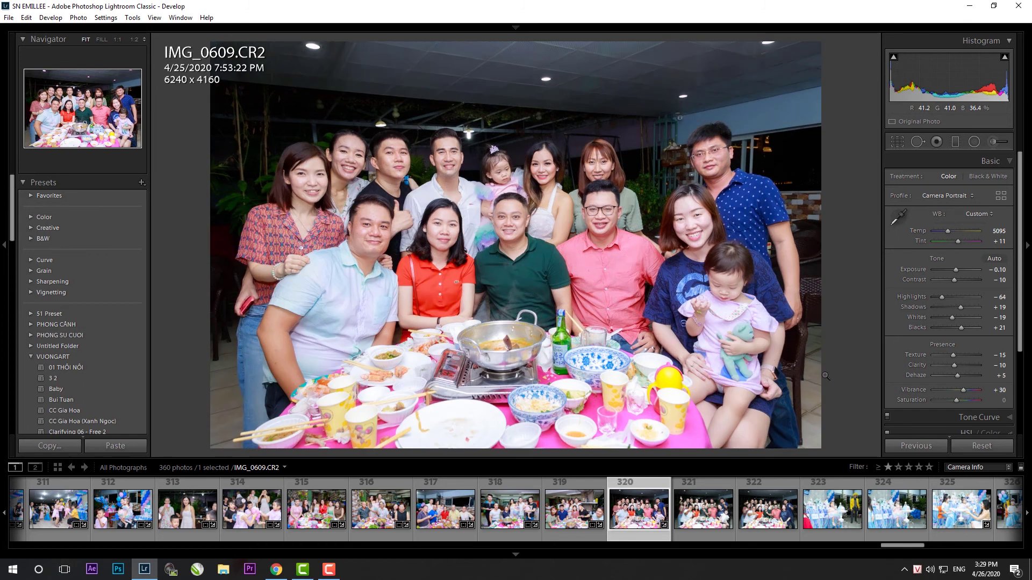
key(r)
drag(863, 382, 863, 383)
drag(823, 44, 822, 52)
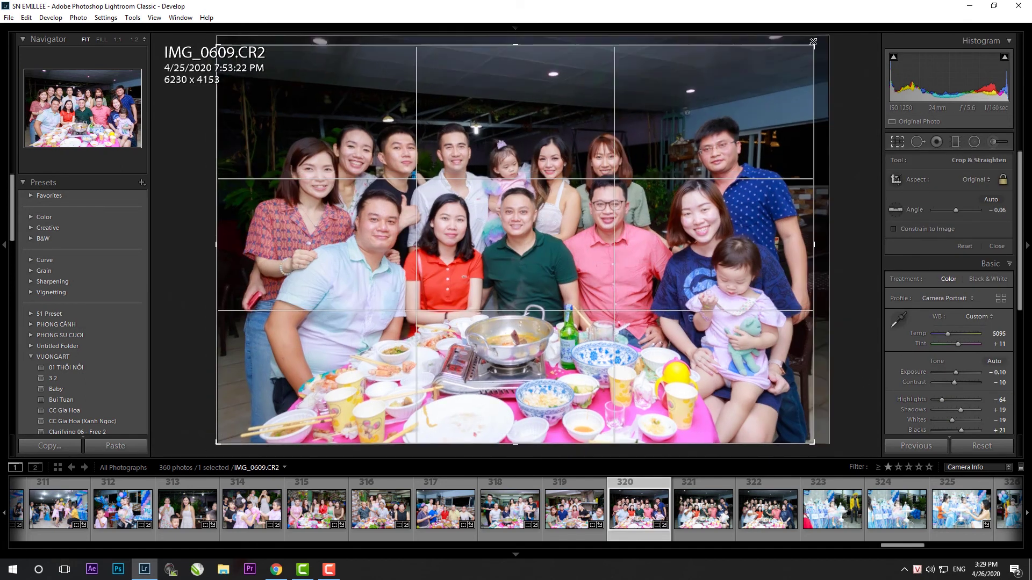
key(Return)
key(k)
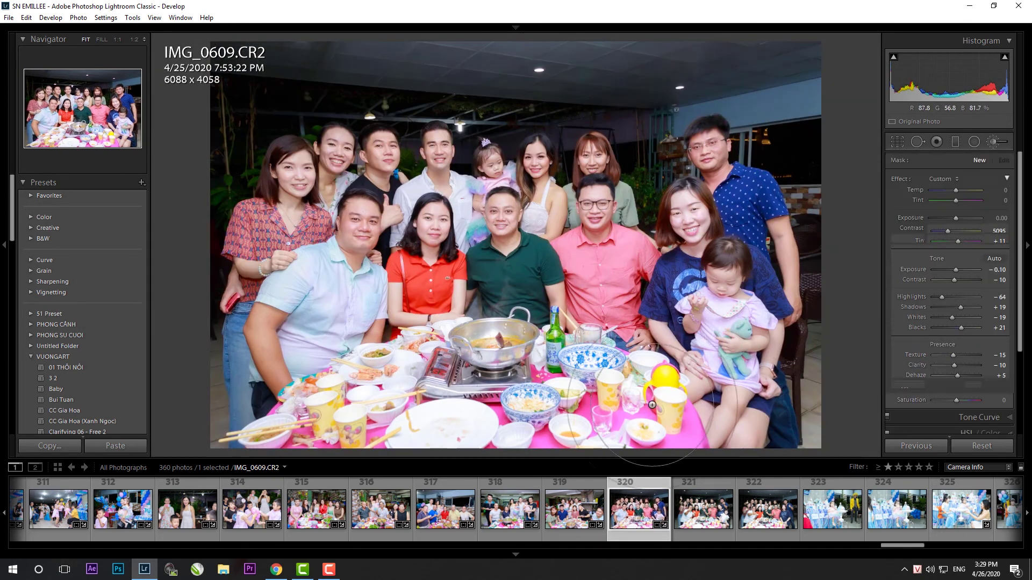
key(k)
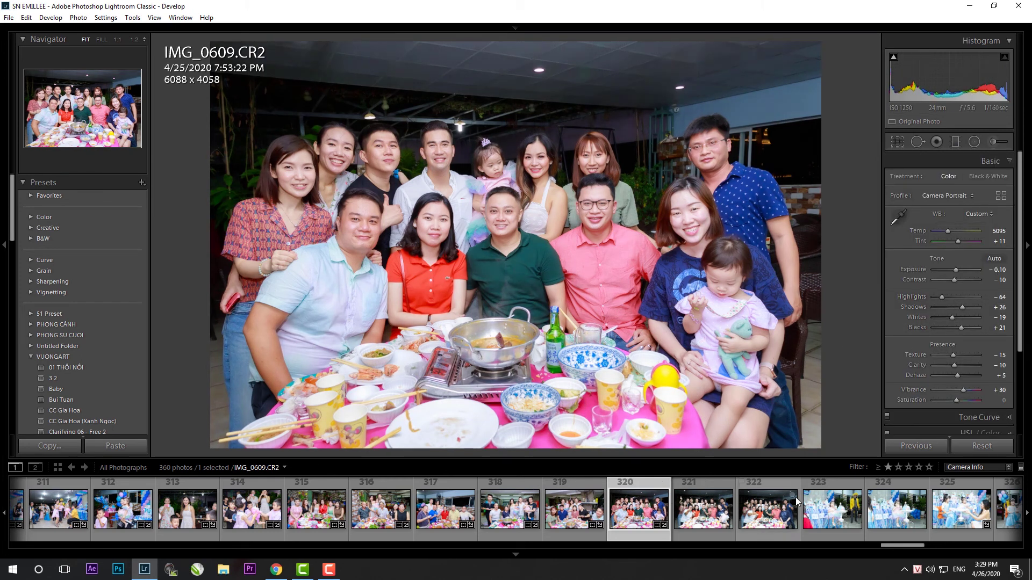
- Paste settings onto IMG_0611, straighten its crop and raise Highlights from -64 to -43
click(703, 507)
click(914, 446)
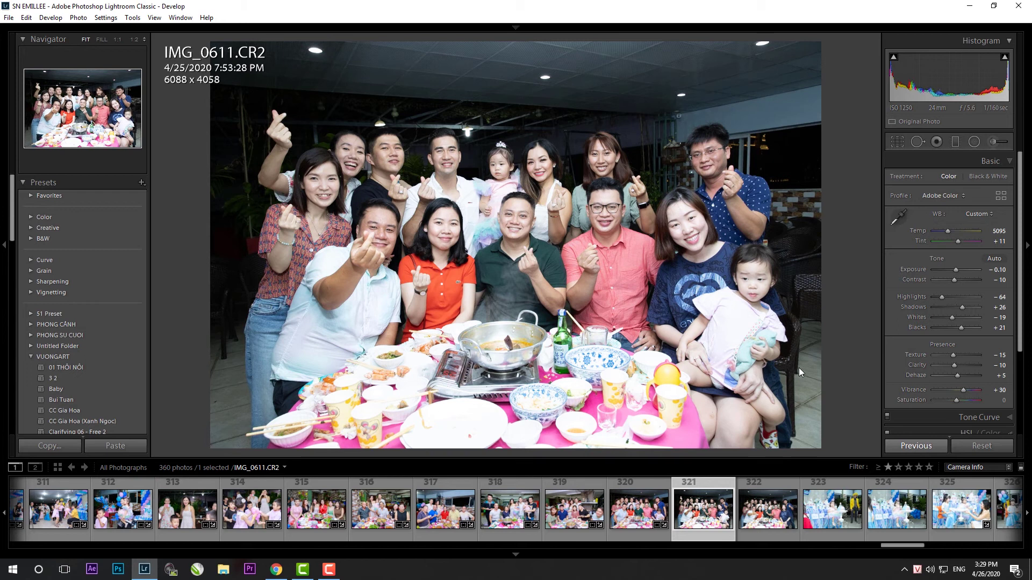
key(r)
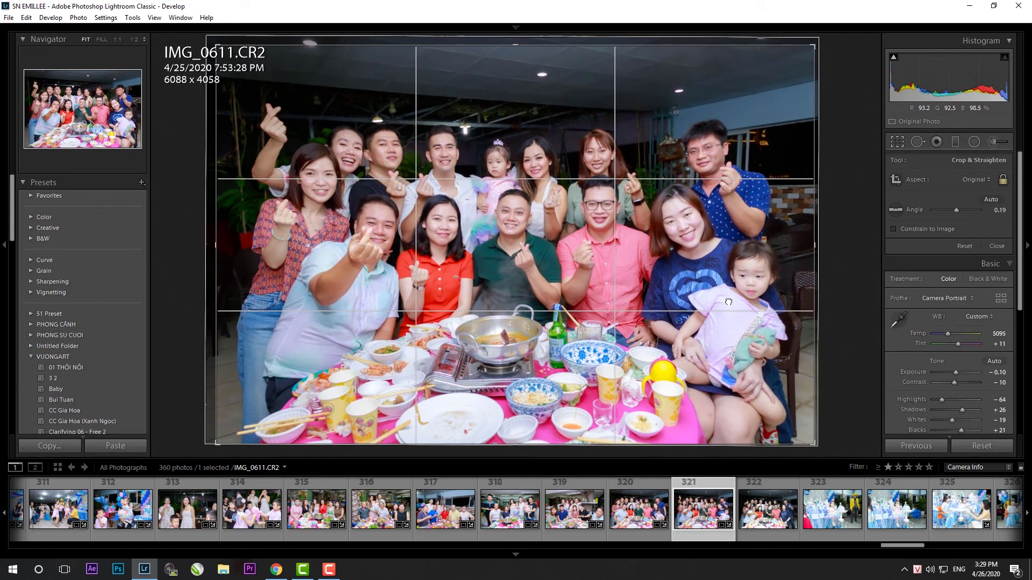
key(r)
drag(942, 299, 947, 299)
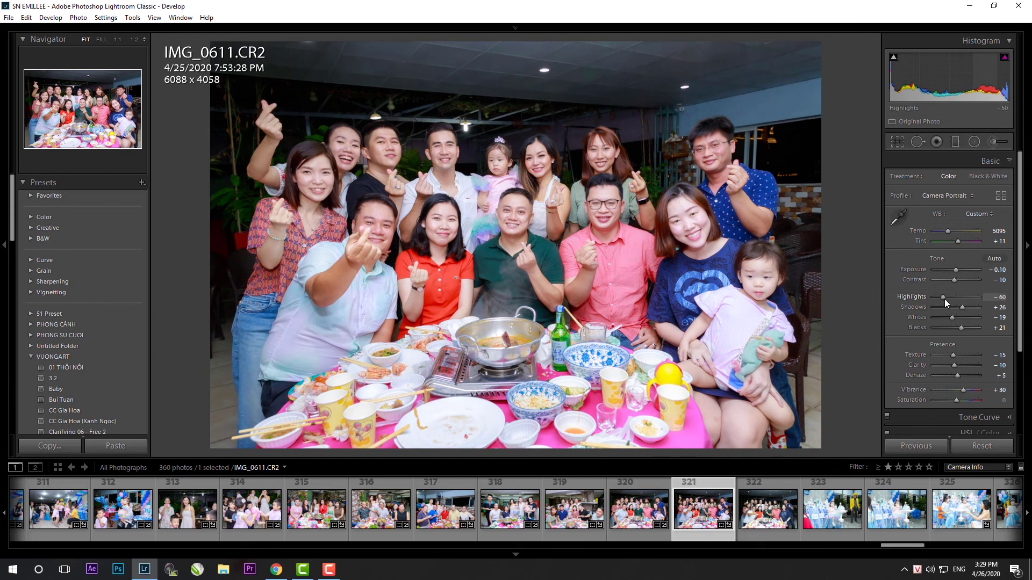
key(k)
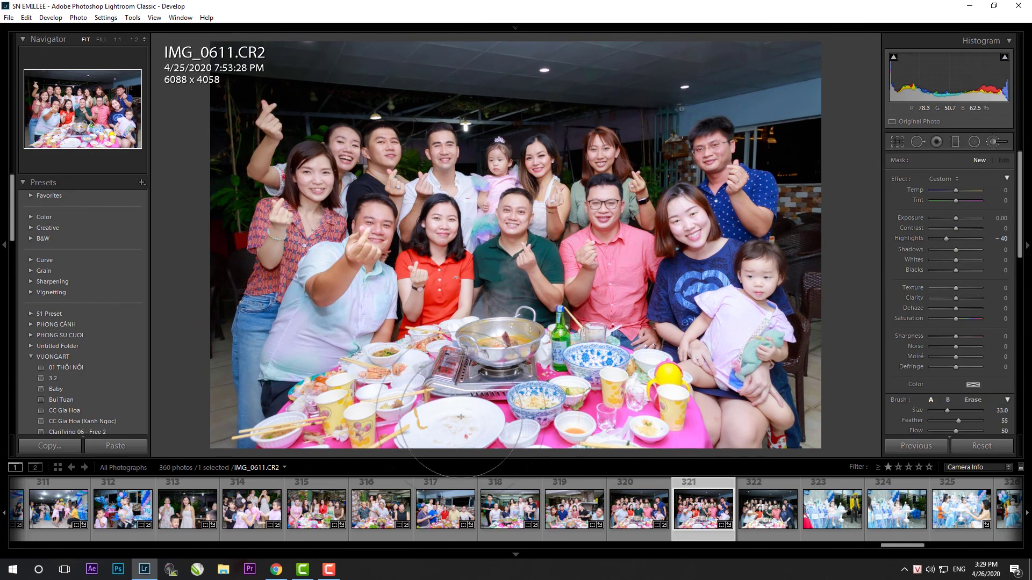
- Paste settings onto IMG_0613, crop it, reset Exposure, lower Shadows to +26; paste onto IMG_0615
click(753, 532)
key(ctrl+alt+v)
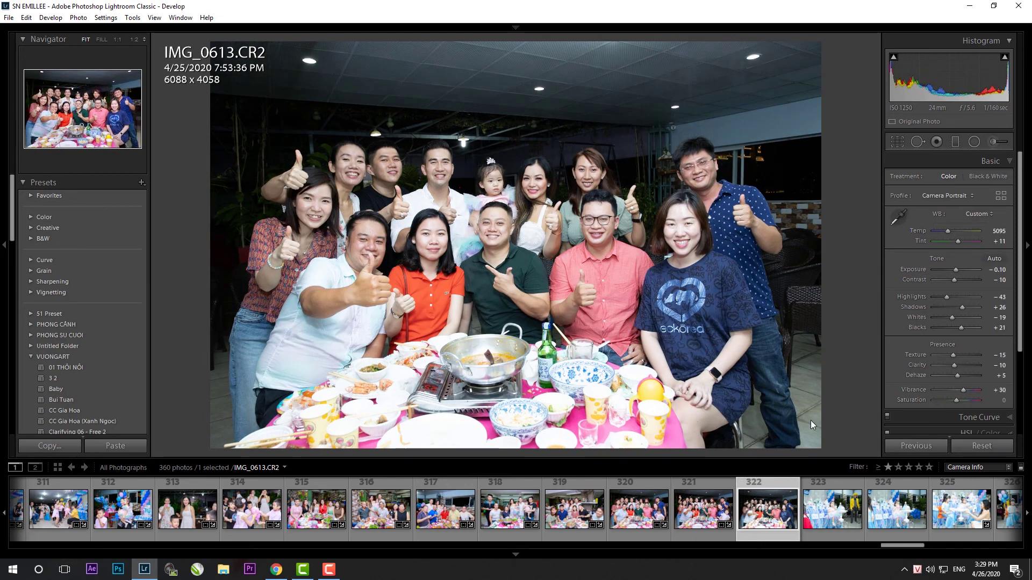
key(r)
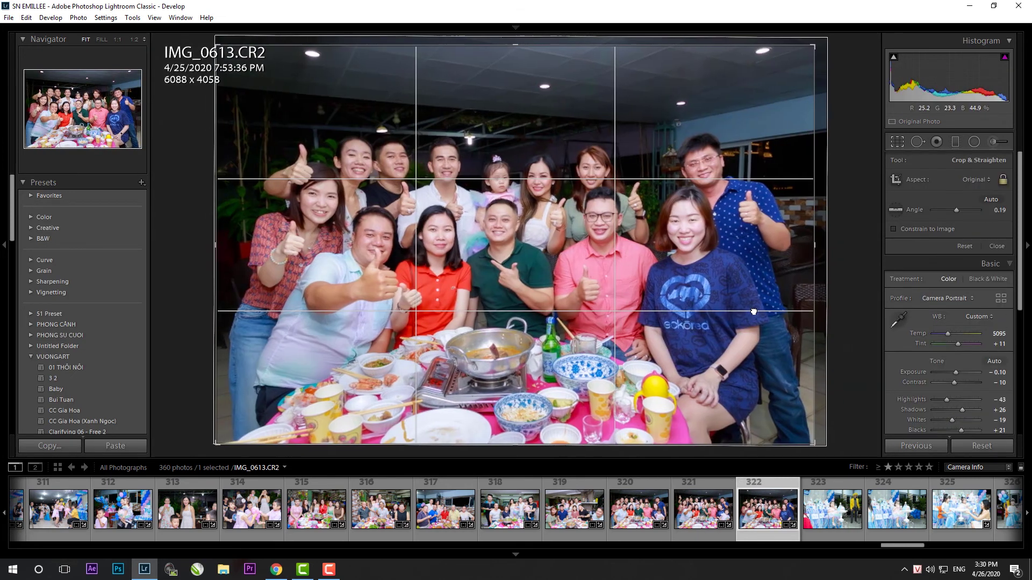
key(r)
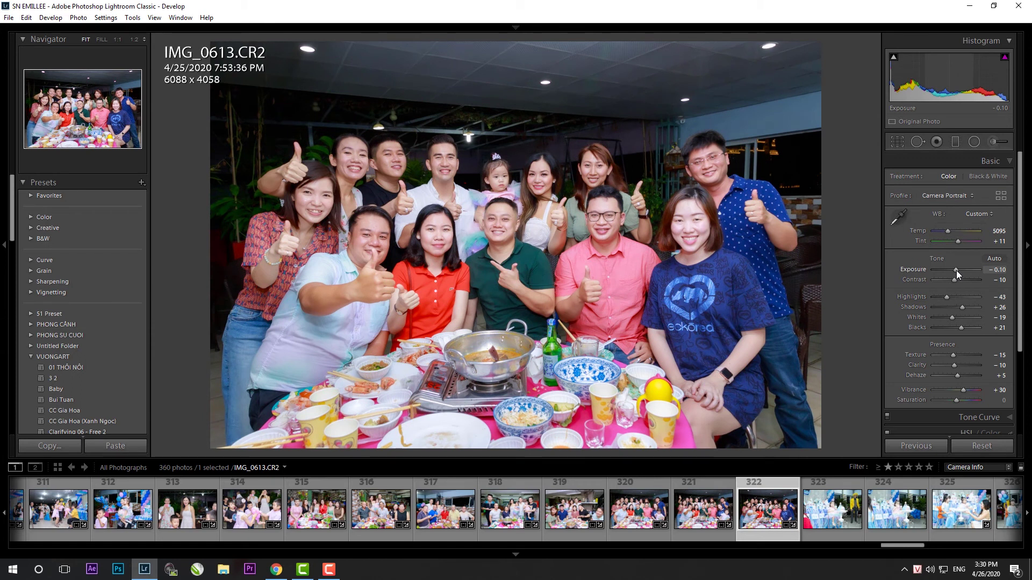
double_click(956, 269)
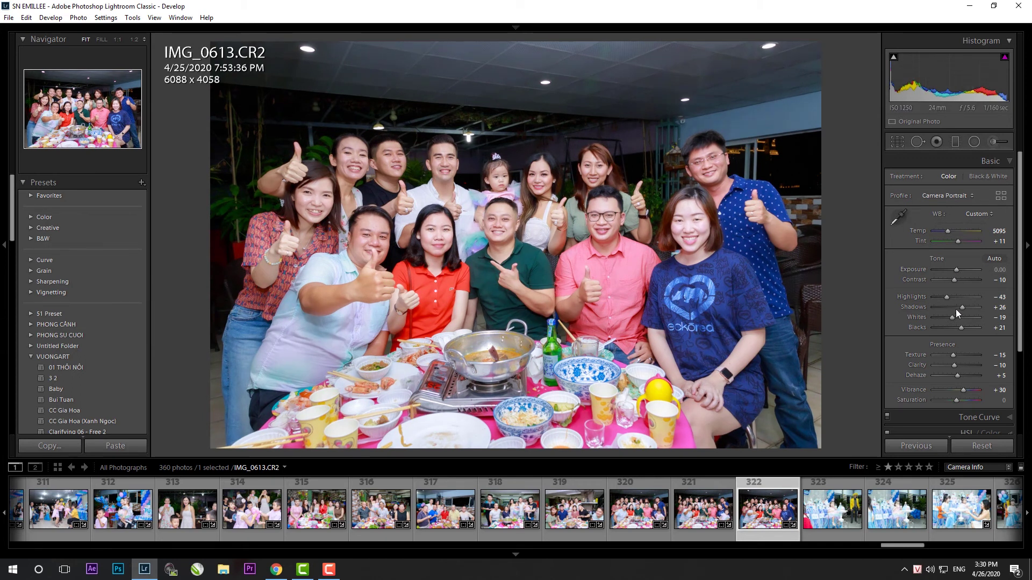
drag(963, 307, 961, 307)
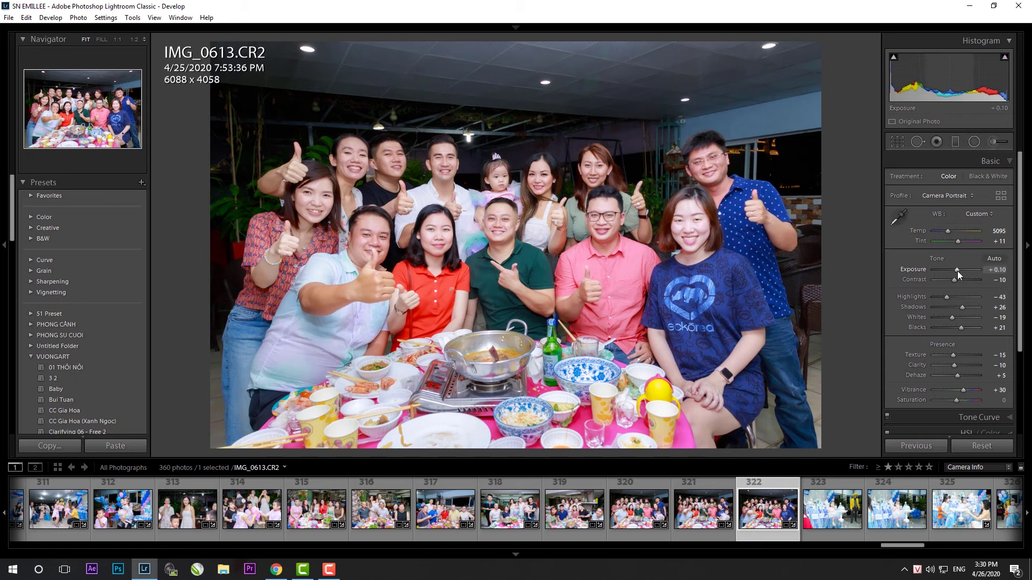
click(835, 528)
click(99, 446)
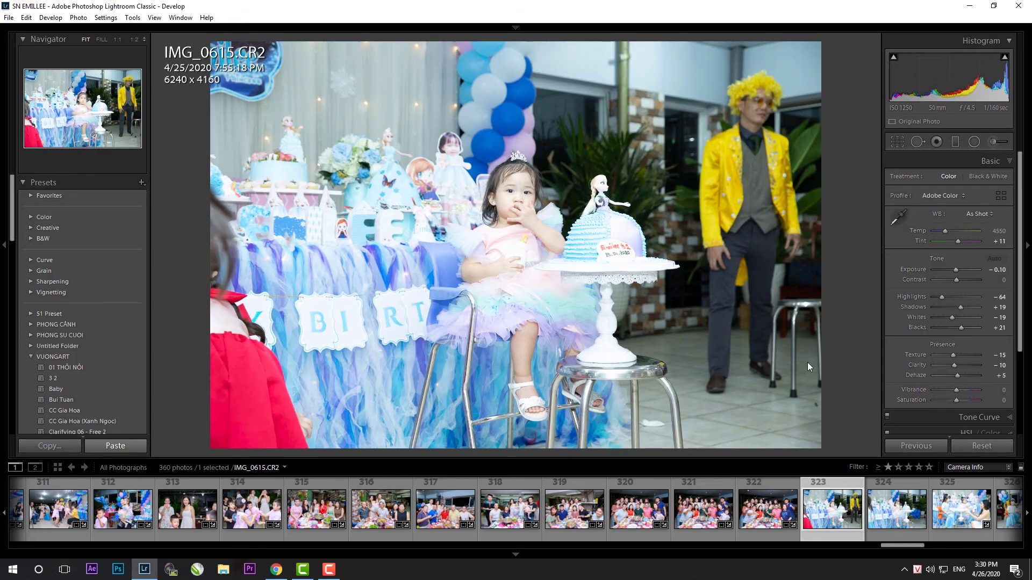
- Crop IMG_0615 tightly around the girl and cake, then refine the framing
key(r)
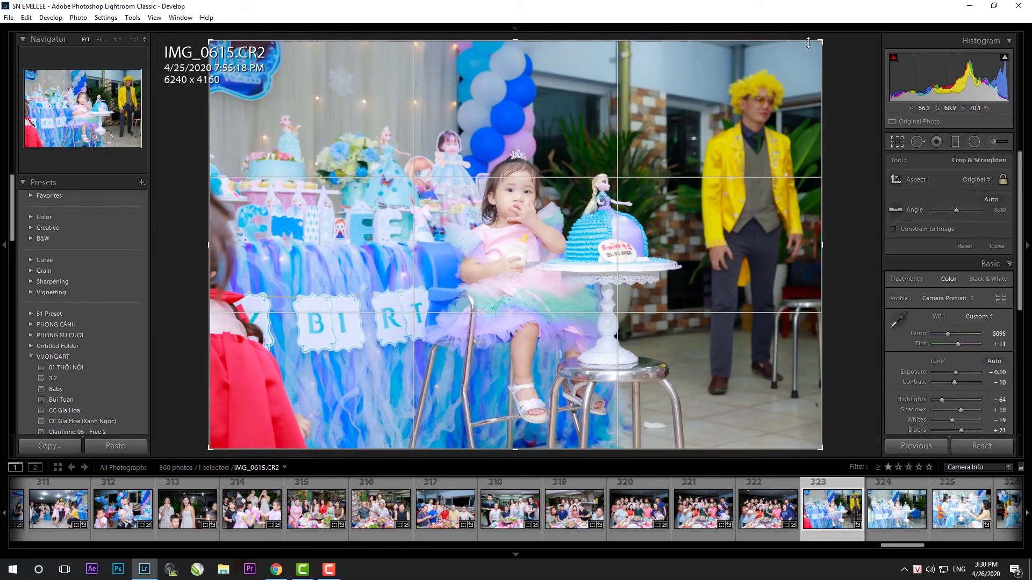
drag(820, 45, 747, 92)
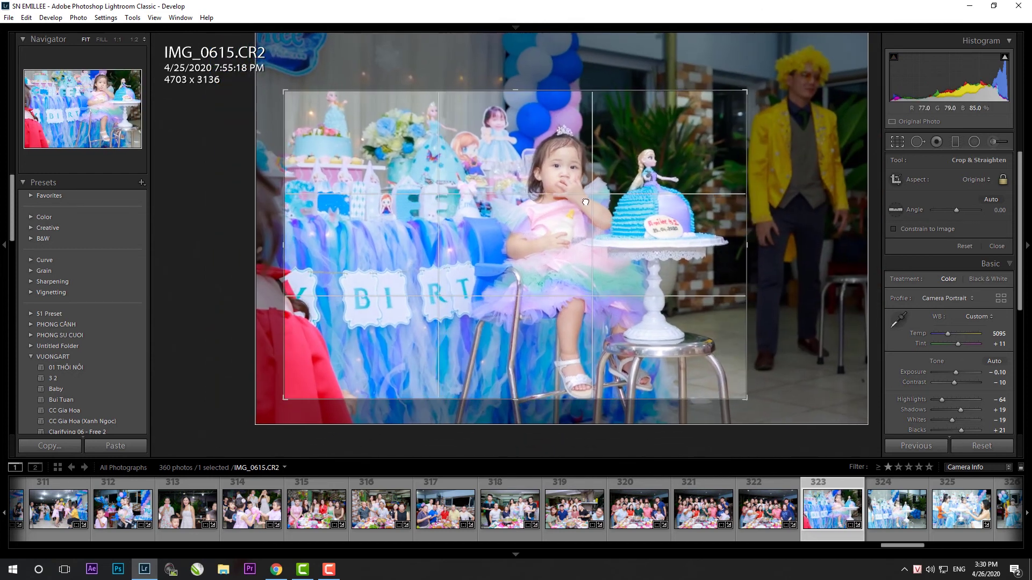
mouse_move(542, 226)
mouse_down()
mouse_move(580, 203)
mouse_move(700, 211)
mouse_up()
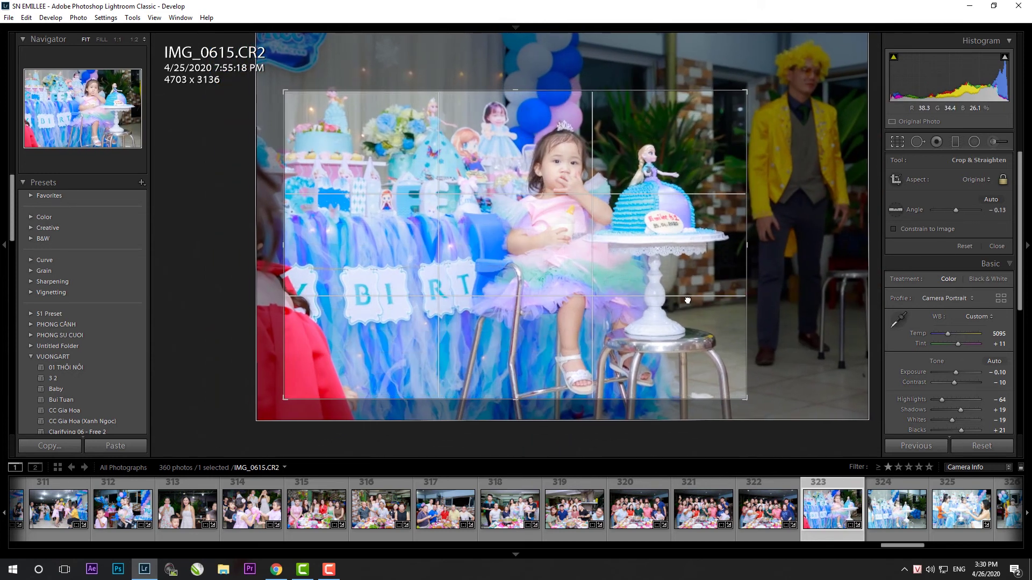
key(Return)
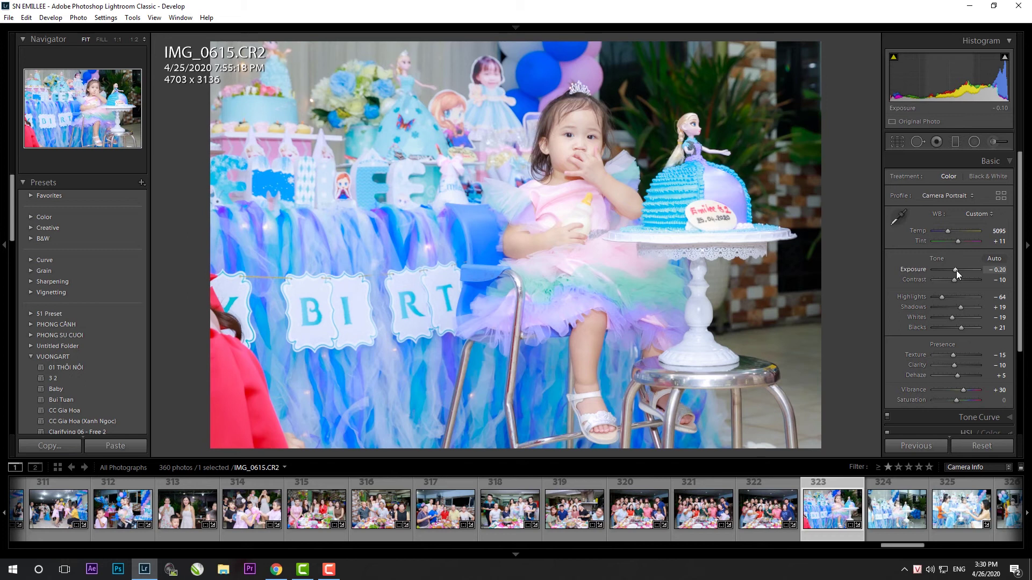
key(r)
drag(681, 285, 688, 294)
key(Return)
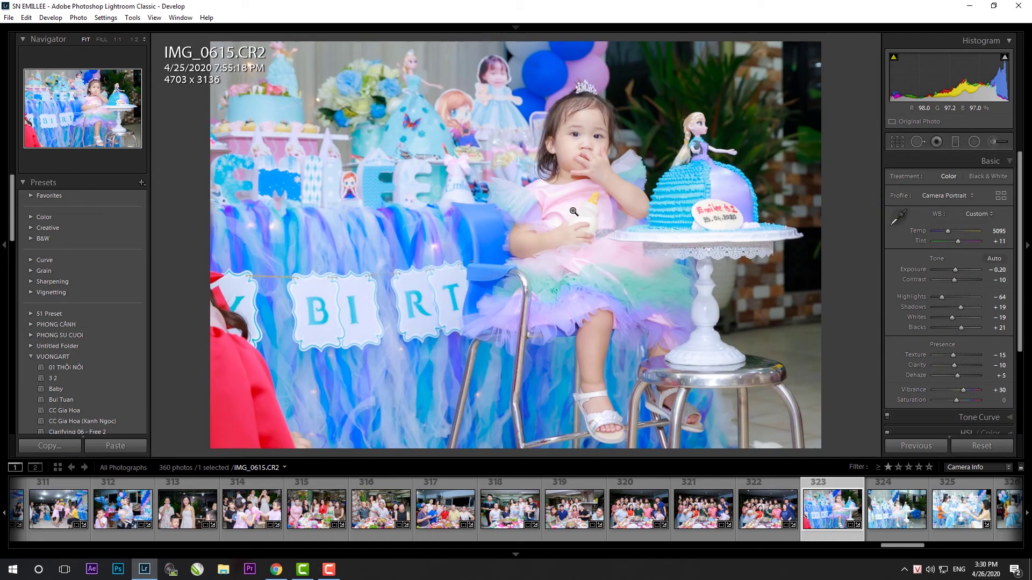
- Paste settings onto IMG_0617, widen and reposition its crop, and straighten it
click(896, 508)
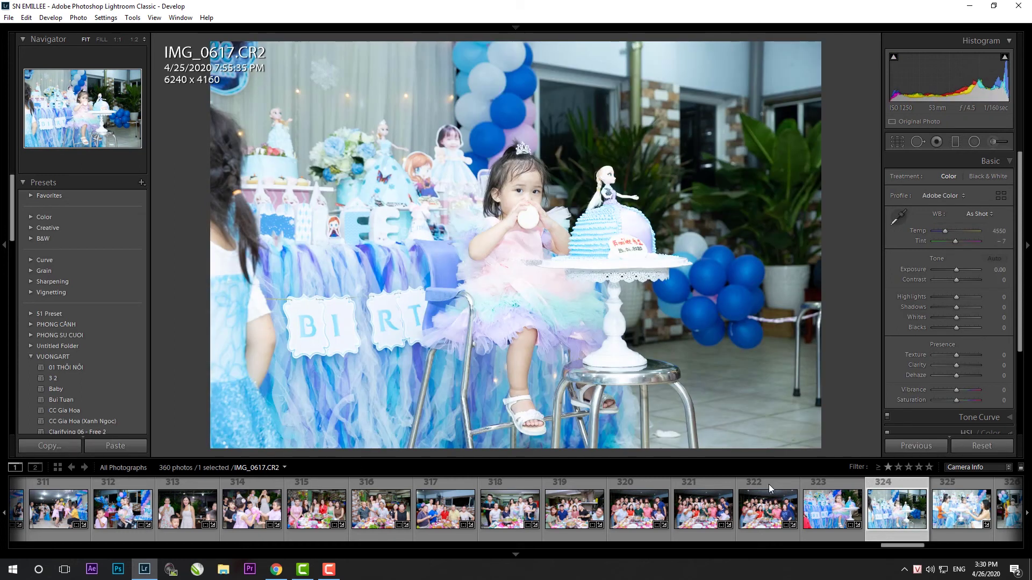
click(918, 450)
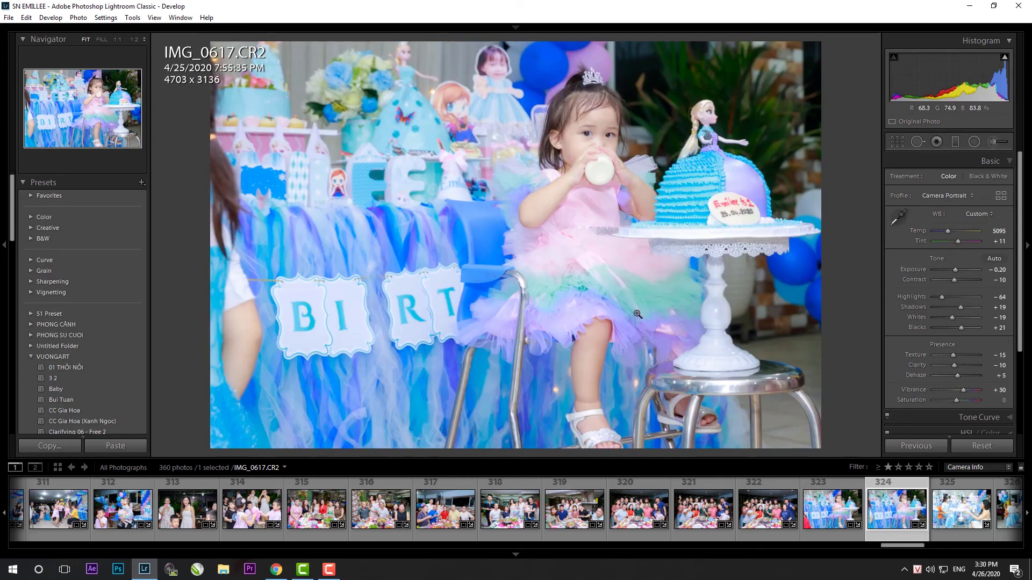
key(r)
drag(781, 78, 785, 71)
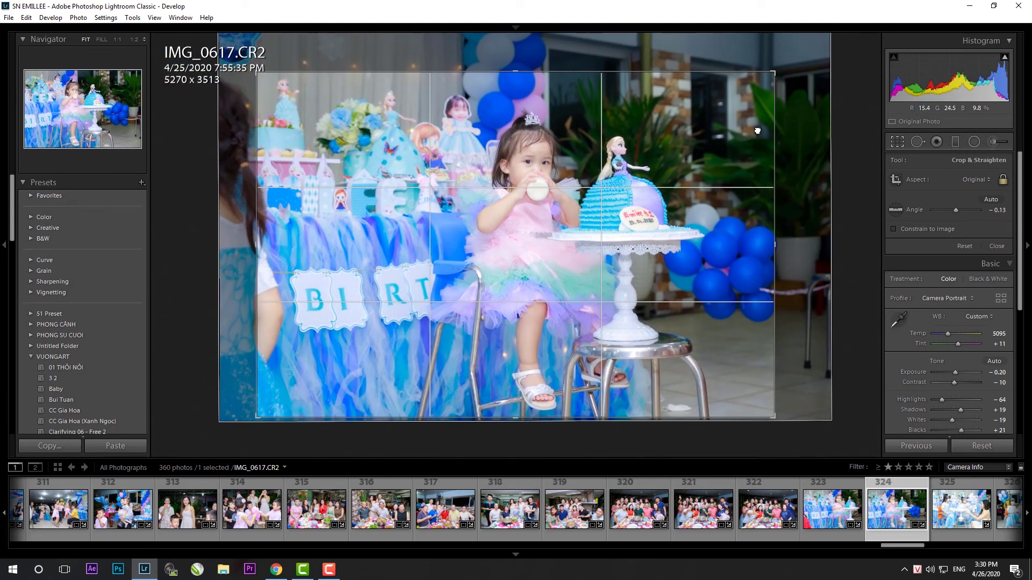
drag(757, 130, 671, 135)
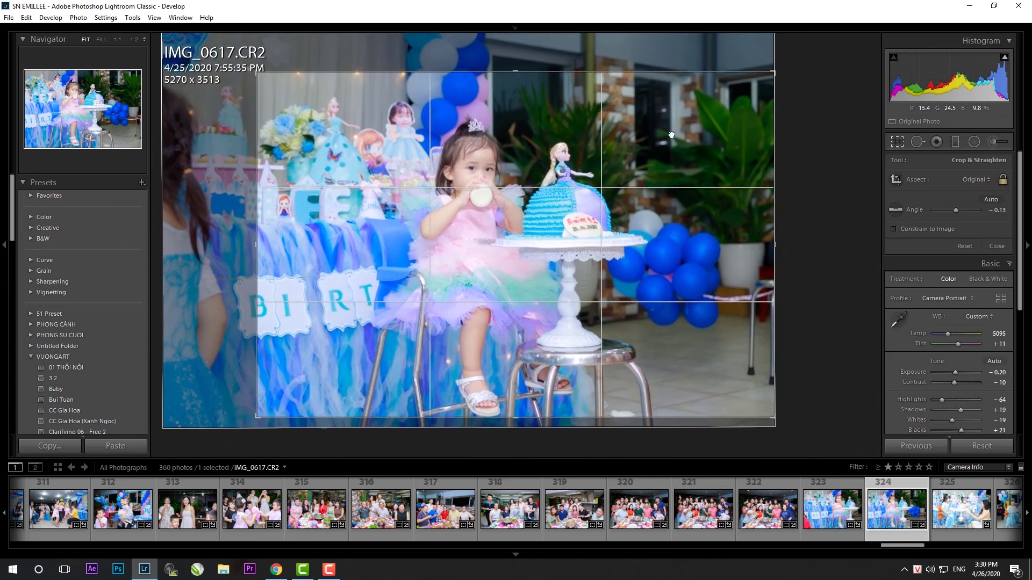
drag(671, 135, 688, 128)
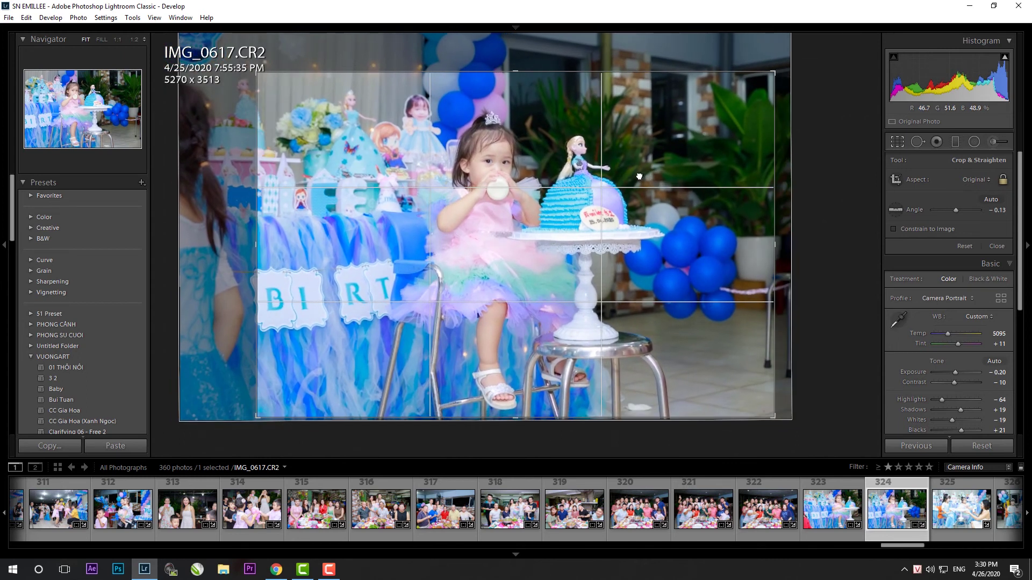
drag(638, 177, 649, 182)
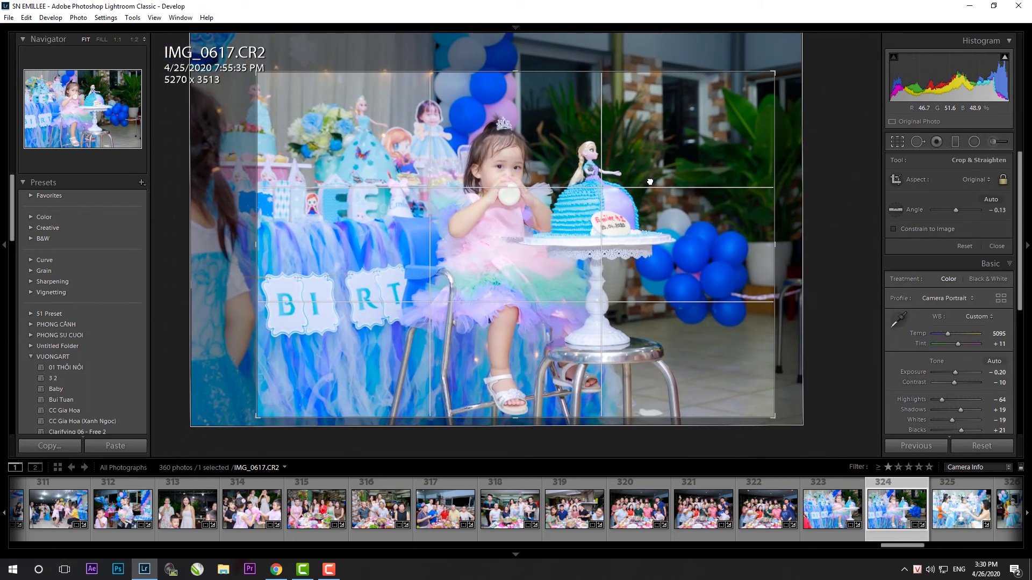
drag(814, 377, 819, 379)
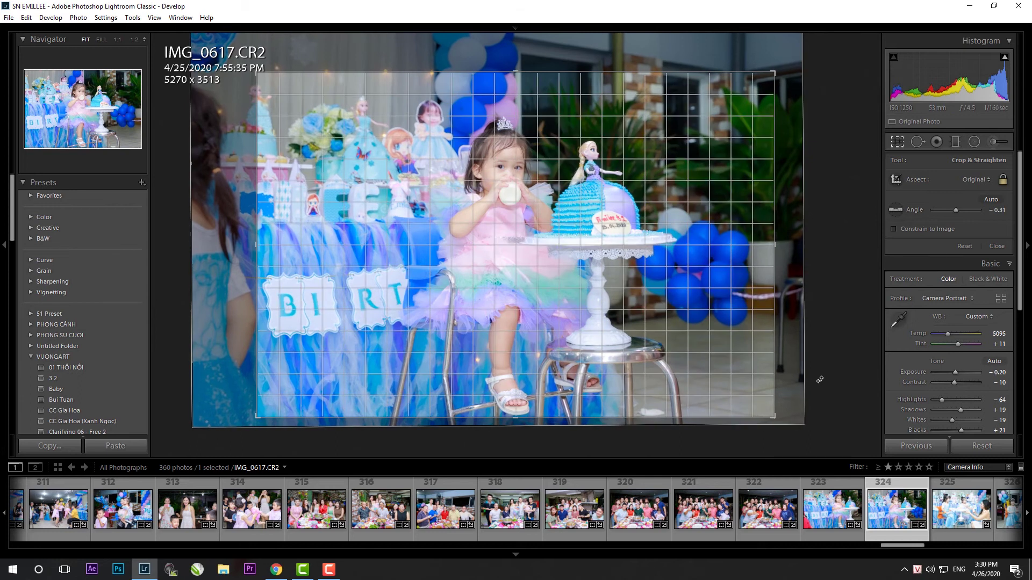
key(Return)
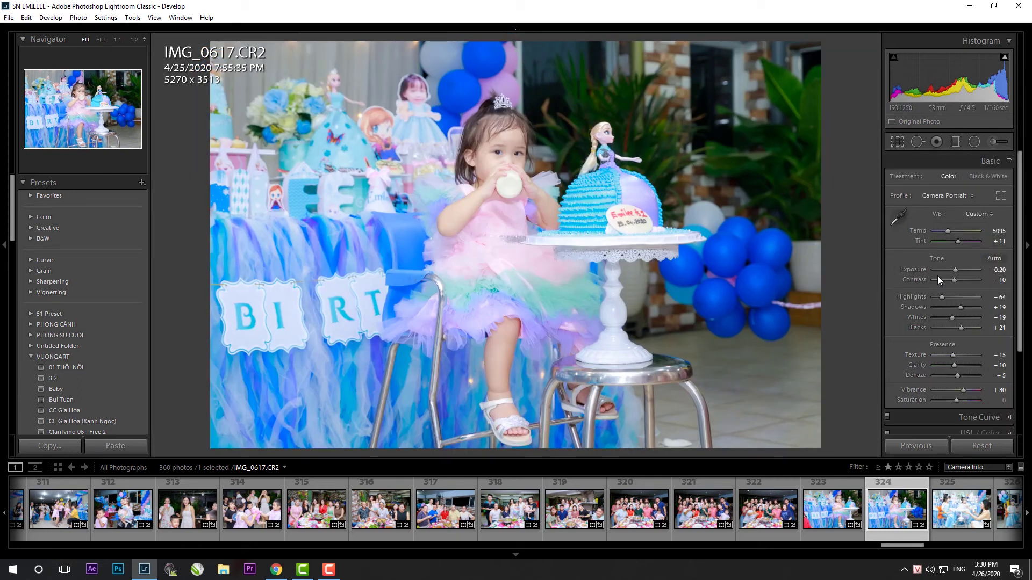
- Paste settings onto IMG_0619 and rotate it slightly to level the crop
click(950, 529)
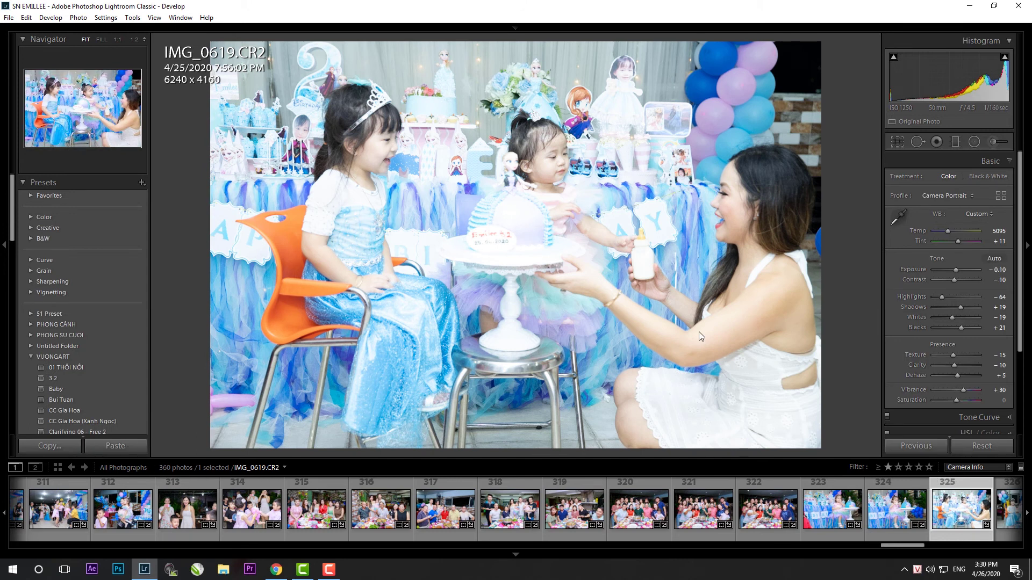
key(ctrl+alt+v)
key(r)
drag(856, 363, 856, 371)
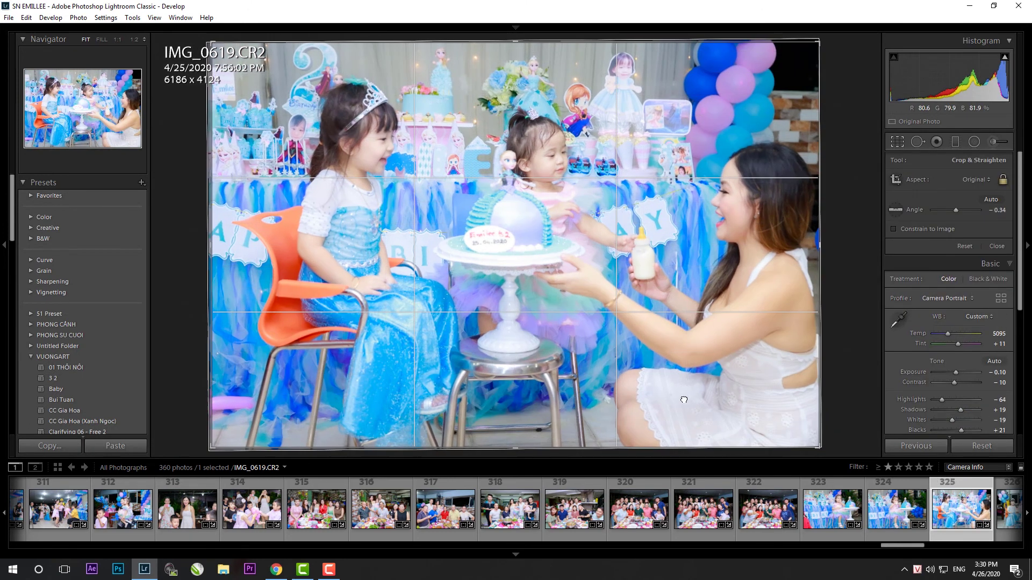
key(Return)
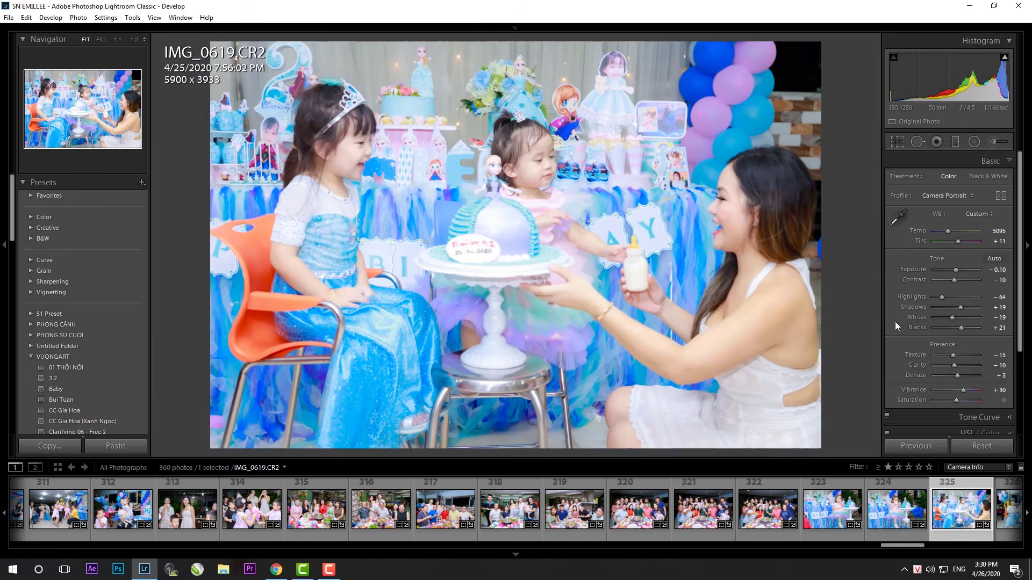
- Straighten IMG_0622's crop and ease Highlights from -64 to -59
scroll(957, 269, down, 2)
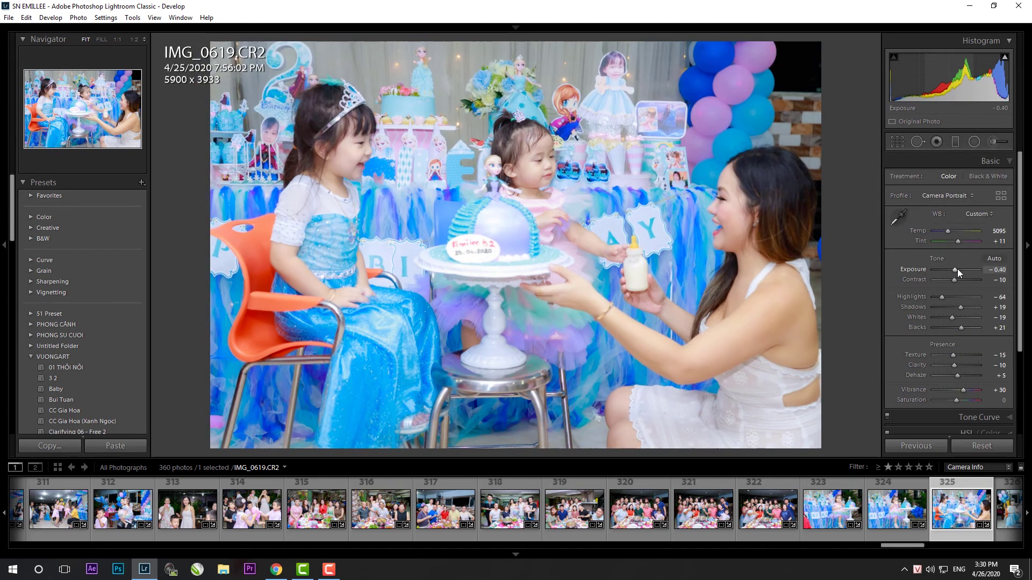
scroll(576, 518, down, 5)
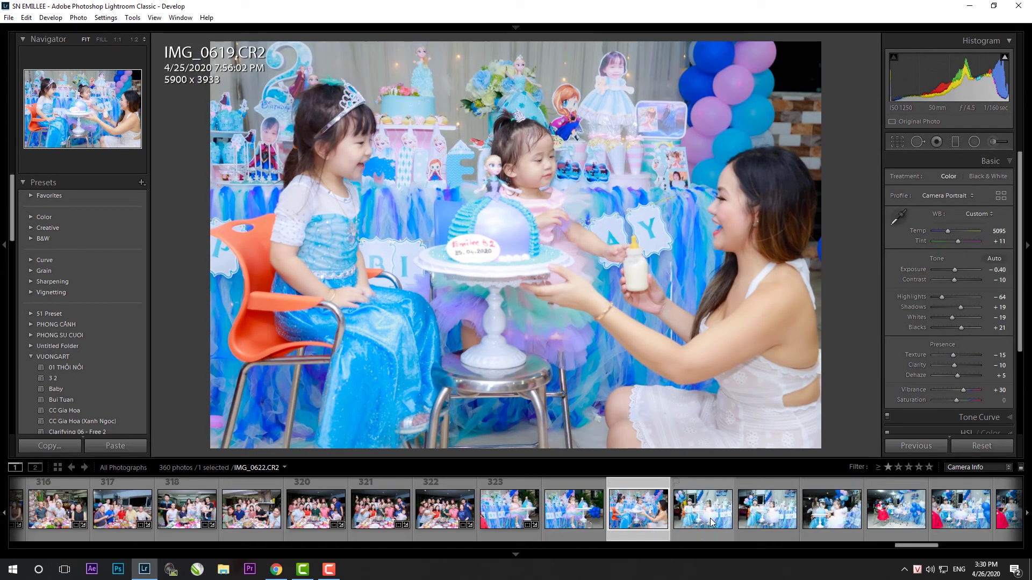
click(706, 521)
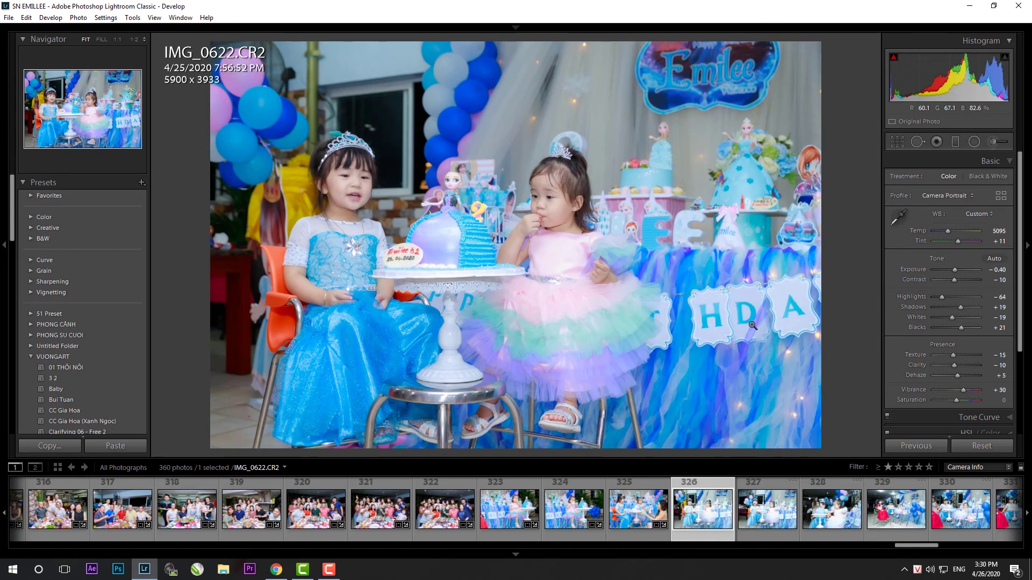
key(r)
mouse_move(621, 294)
mouse_down()
mouse_move(808, 301)
mouse_move(745, 297)
mouse_up()
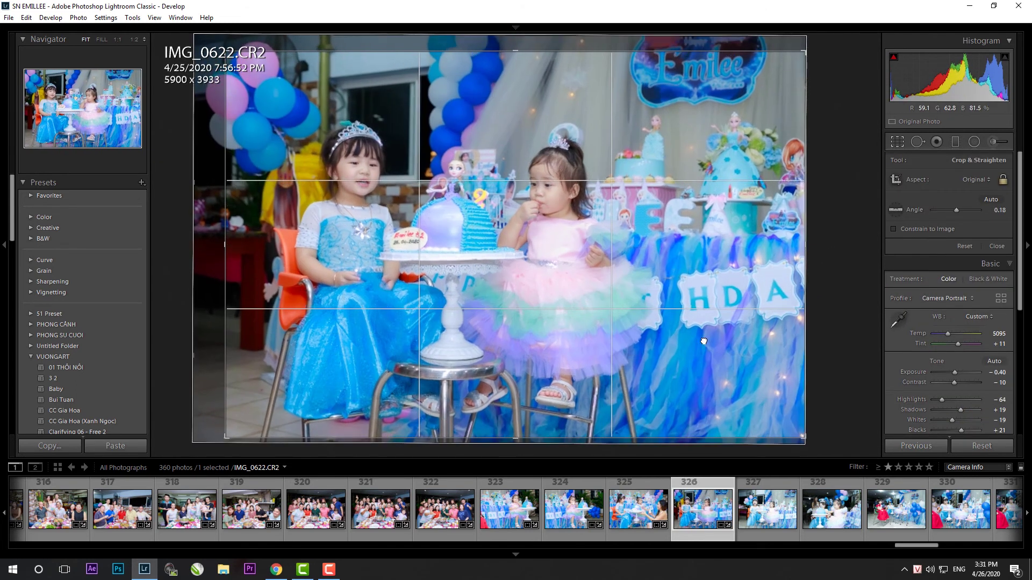
key(Return)
drag(941, 295, 943, 296)
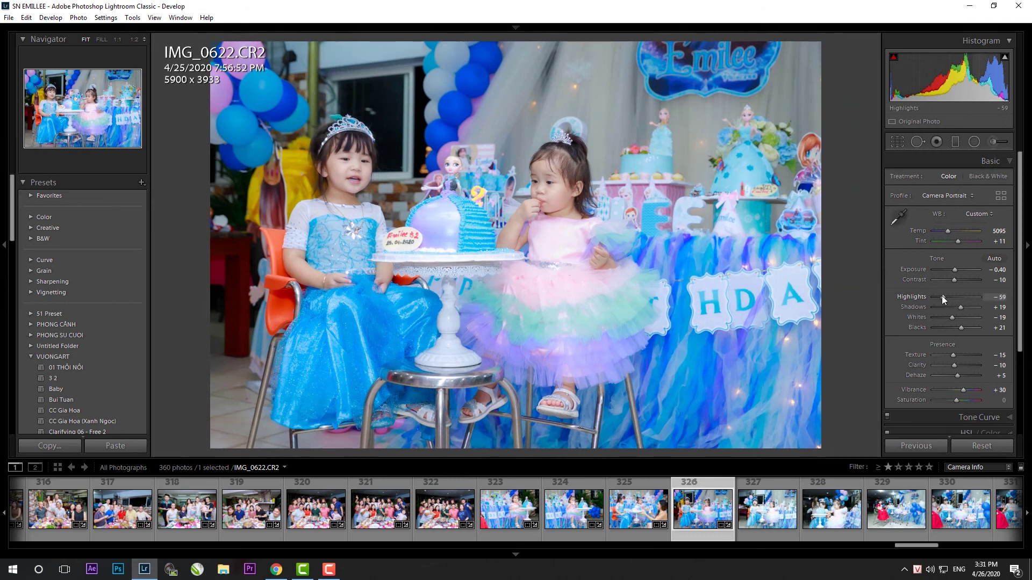
- Paste settings onto IMG_0629, apply a straightened crop and raise Exposure from -0.40 to -0.20
click(801, 507)
click(907, 446)
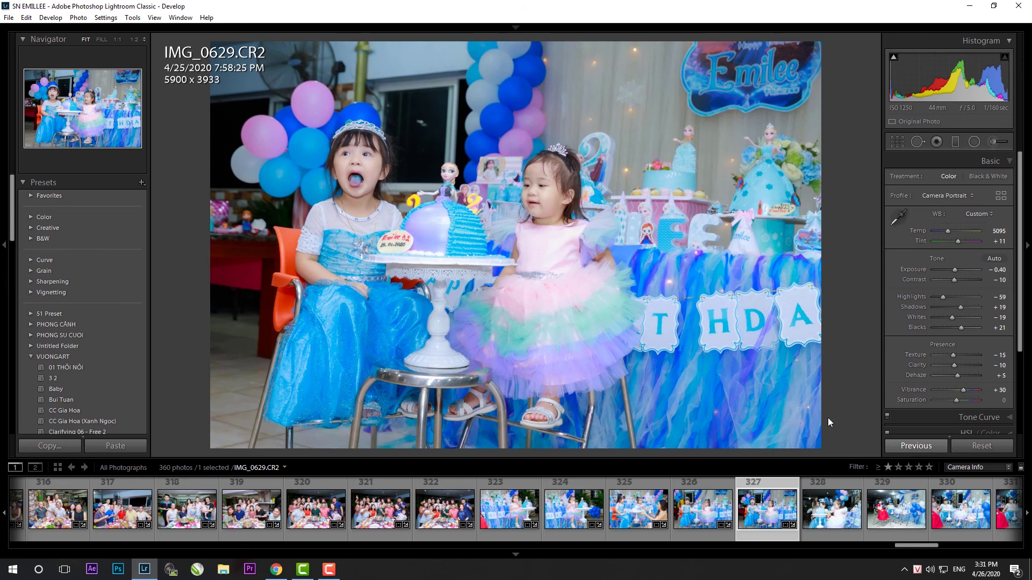
key(r)
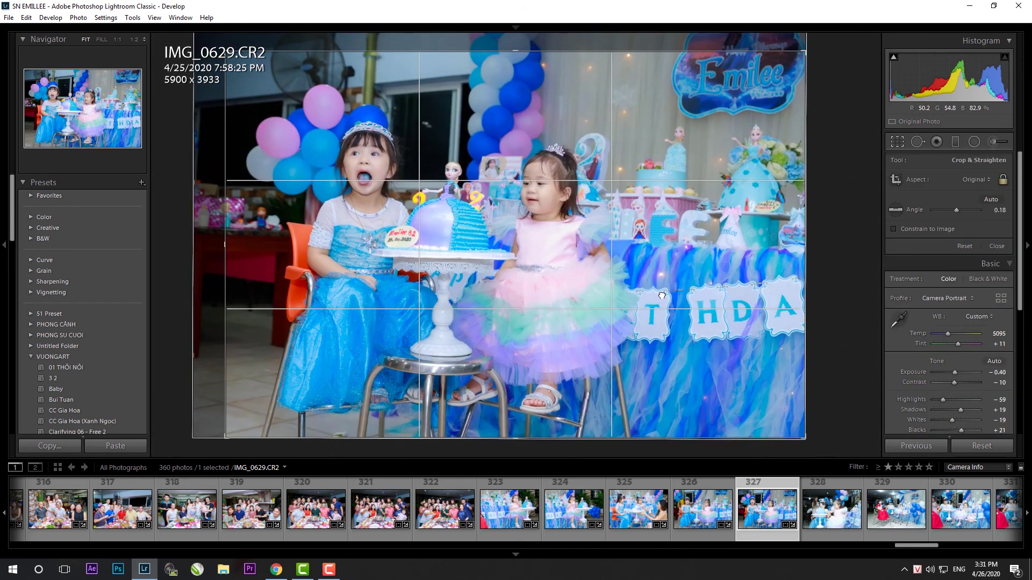
double_click(661, 295)
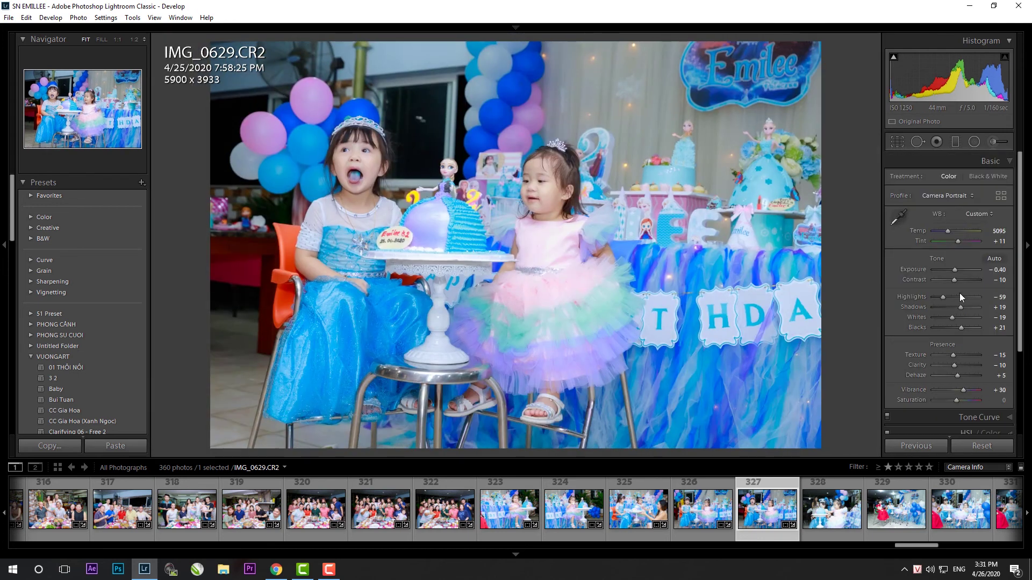
click(956, 268)
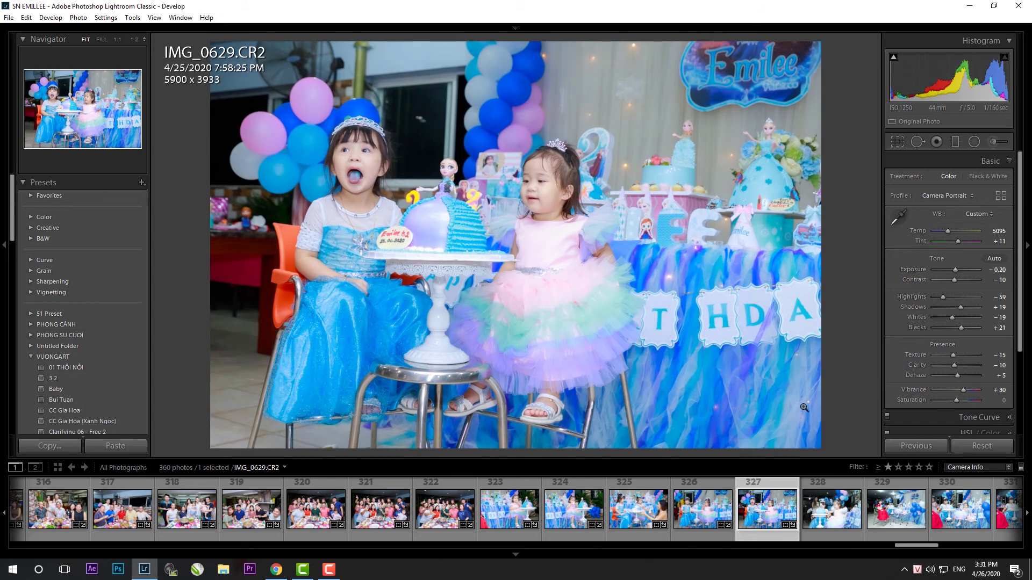
- Apply a straightened crop to IMG_0633, then advance to IMG_0637
click(824, 531)
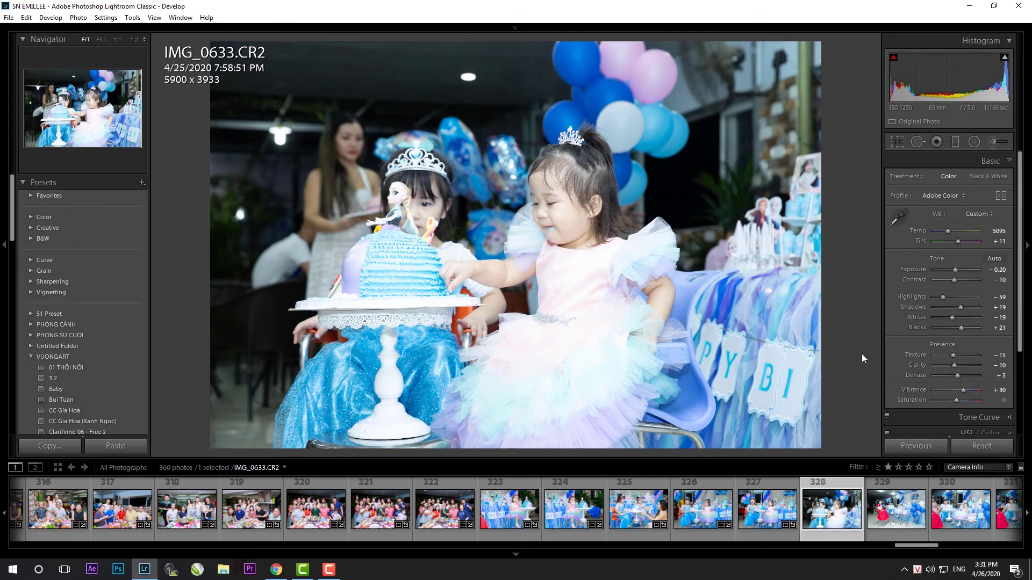
key(r)
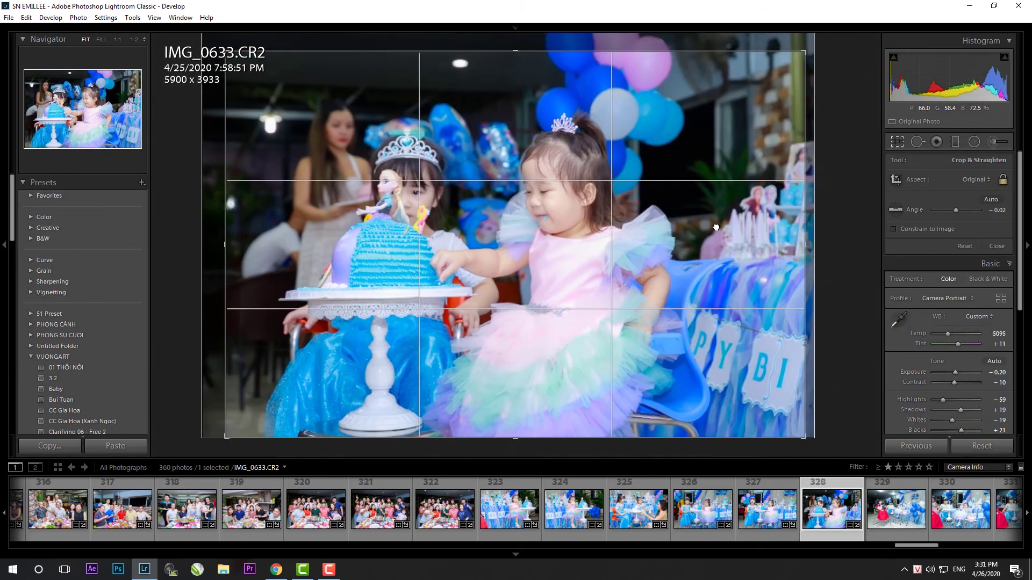
key(r)
key(Right)
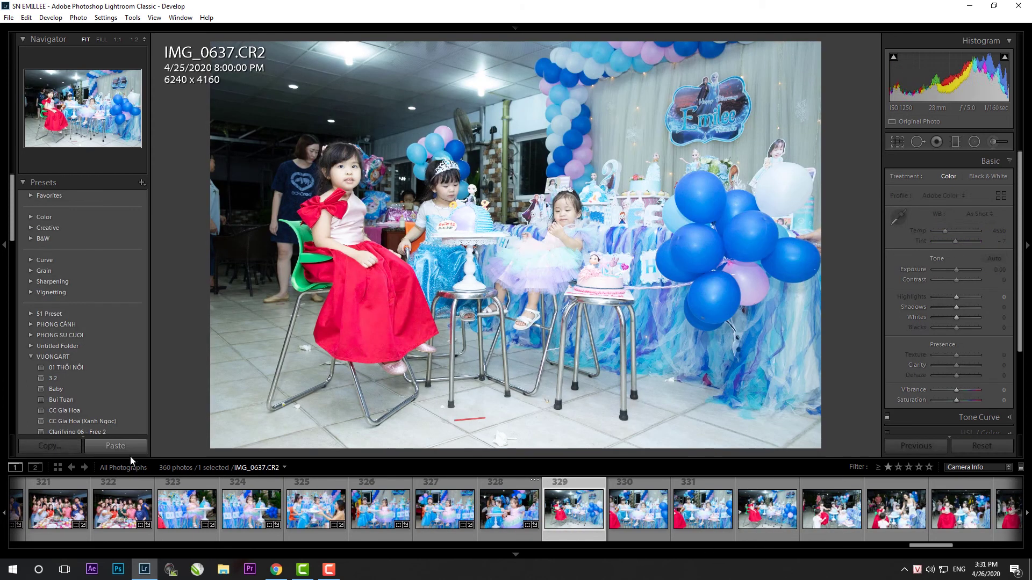
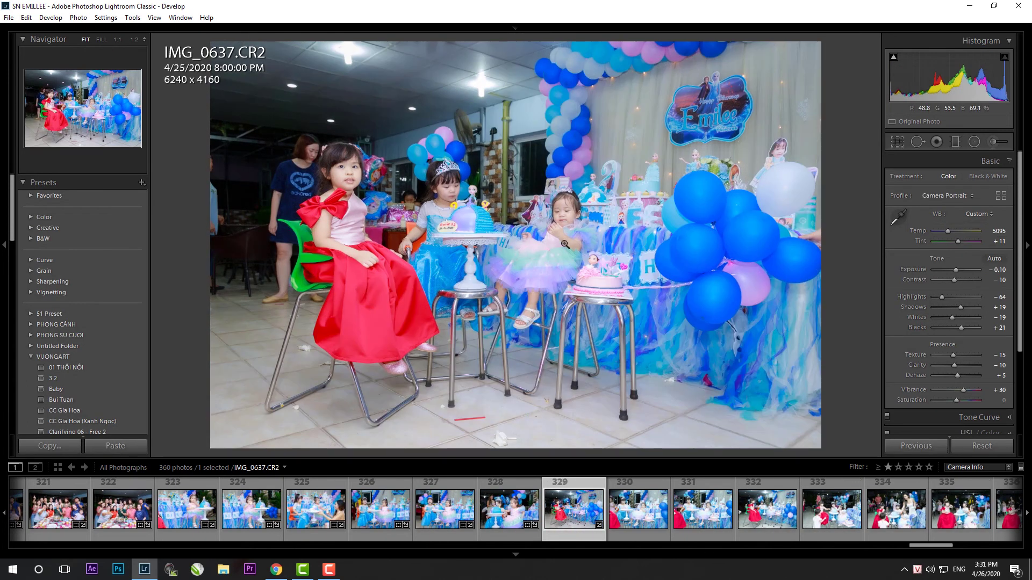
- Crop IMG_0637 tighter, down to 5702x3801
key(r)
drag(226, 41, 244, 52)
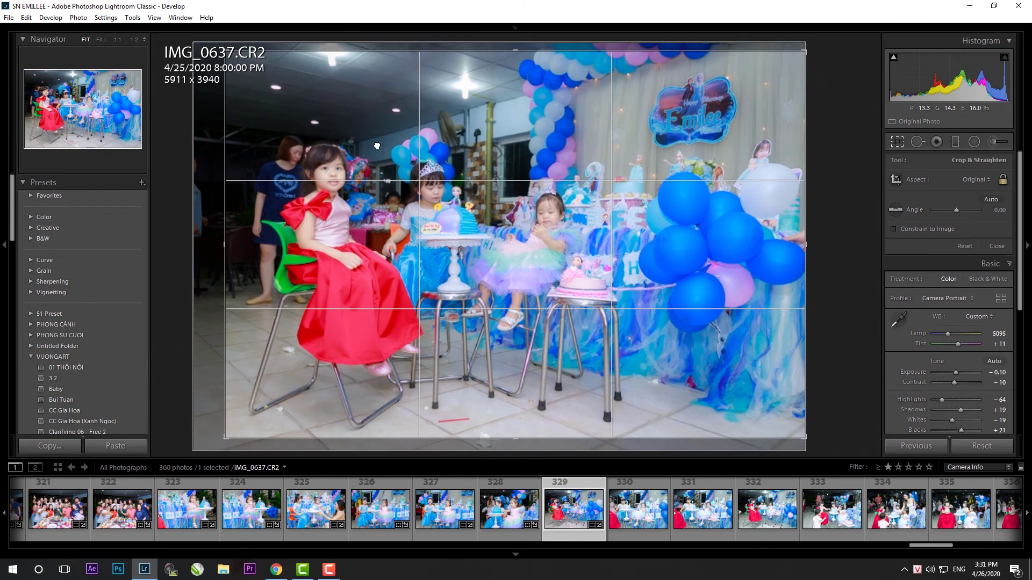
drag(799, 52, 771, 99)
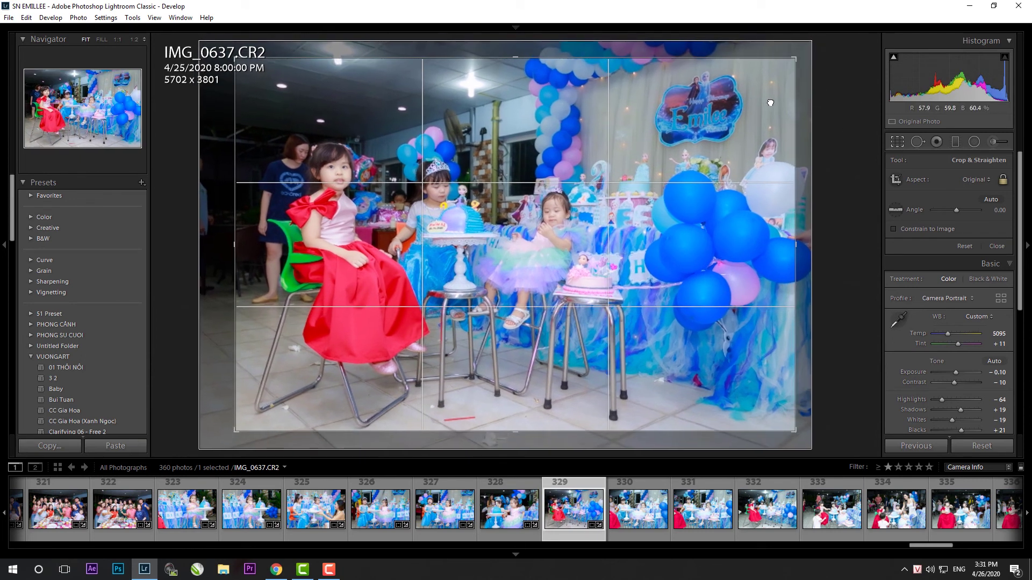
key(Return)
- Give IMG_0639 the previous photo's settings and accept its crop
click(636, 511)
click(907, 447)
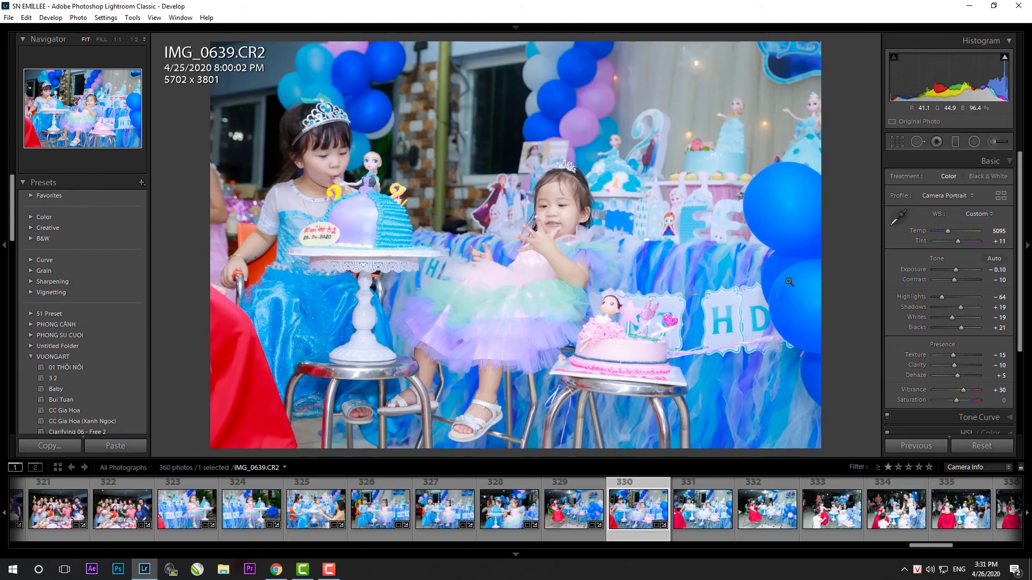
key(r)
key(Return)
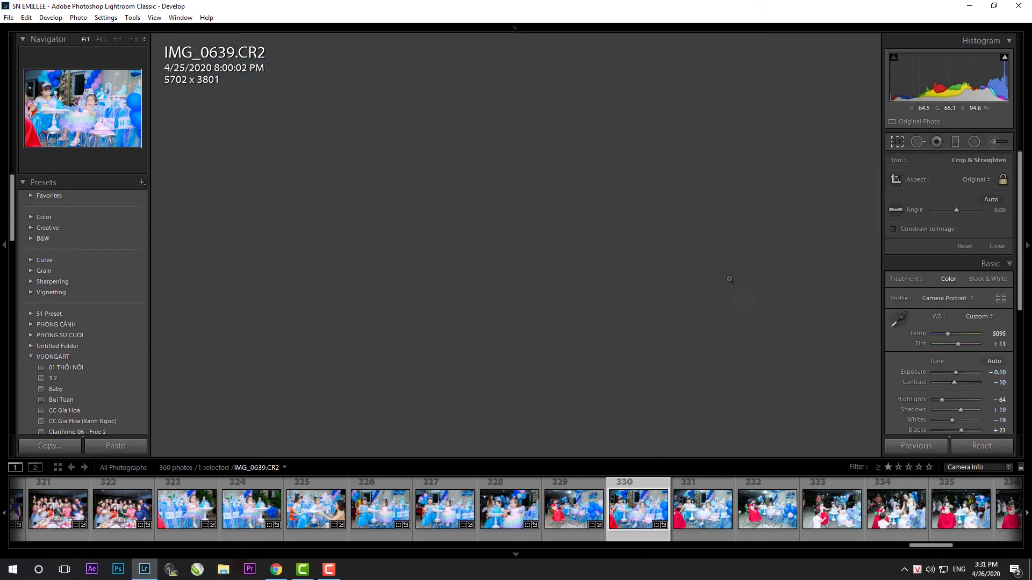
- Paste the copied develop settings onto IMG_0640 and tighten its crop
click(695, 522)
click(127, 446)
key(r)
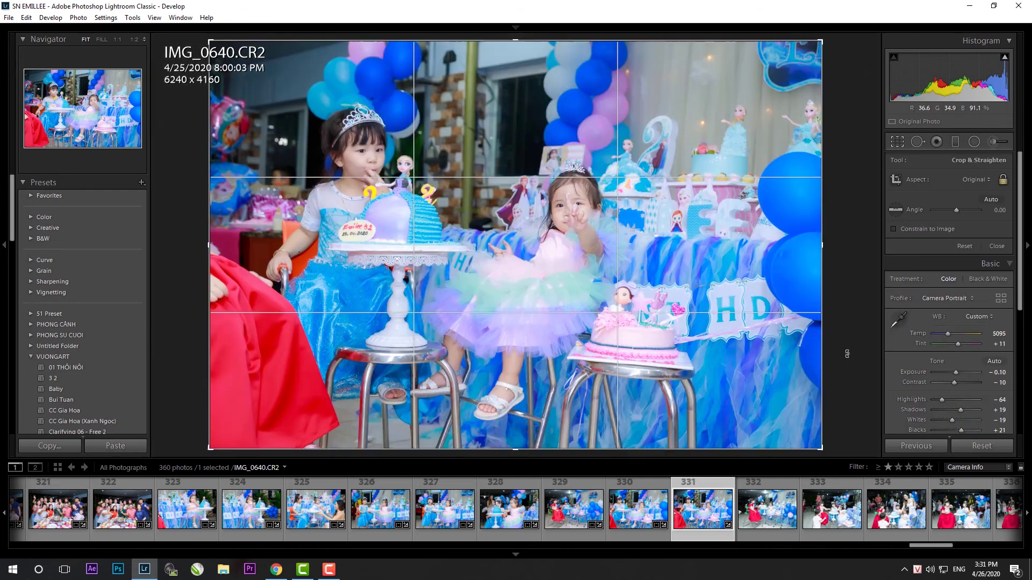
drag(536, 438, 299, 389)
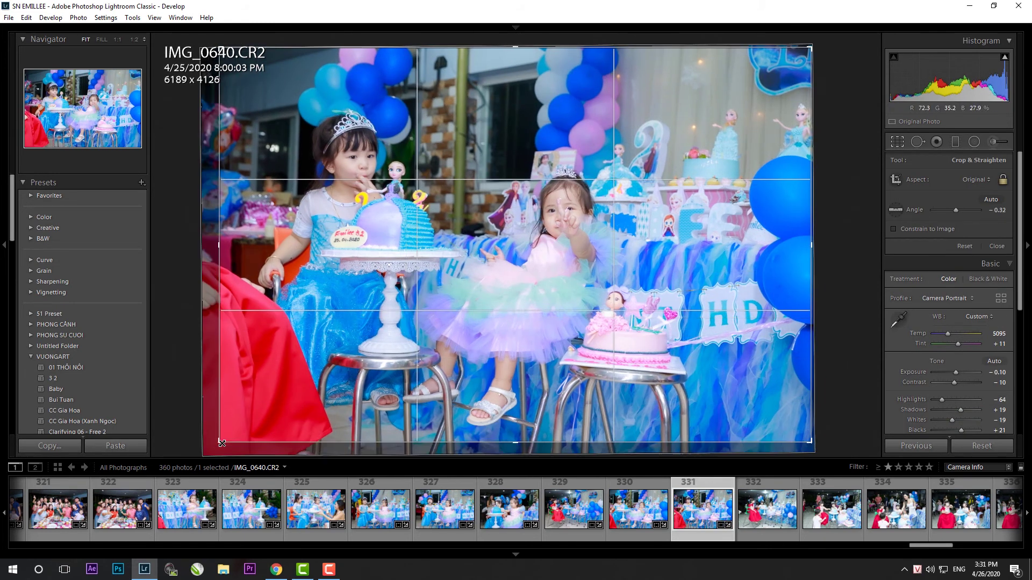
key(Return)
- Crop IMG_0642 tighter, down to 5878x3919
key(Right)
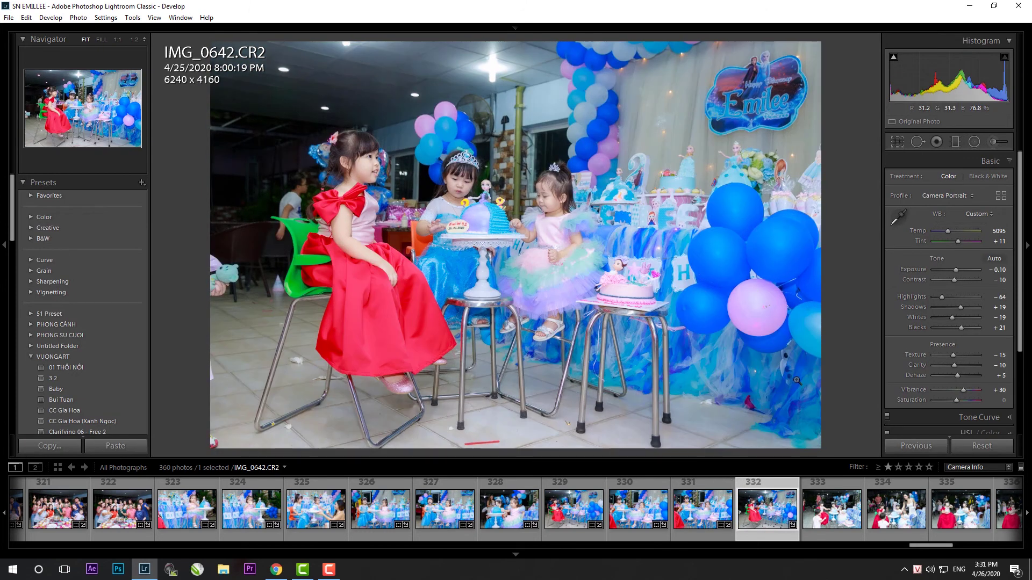
key(r)
drag(817, 445, 793, 430)
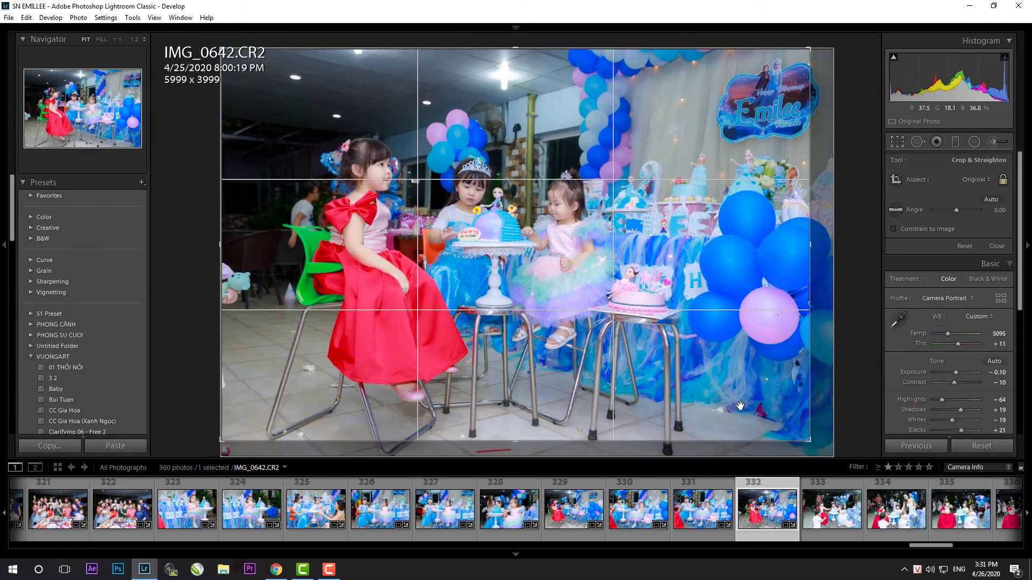
drag(800, 53, 787, 62)
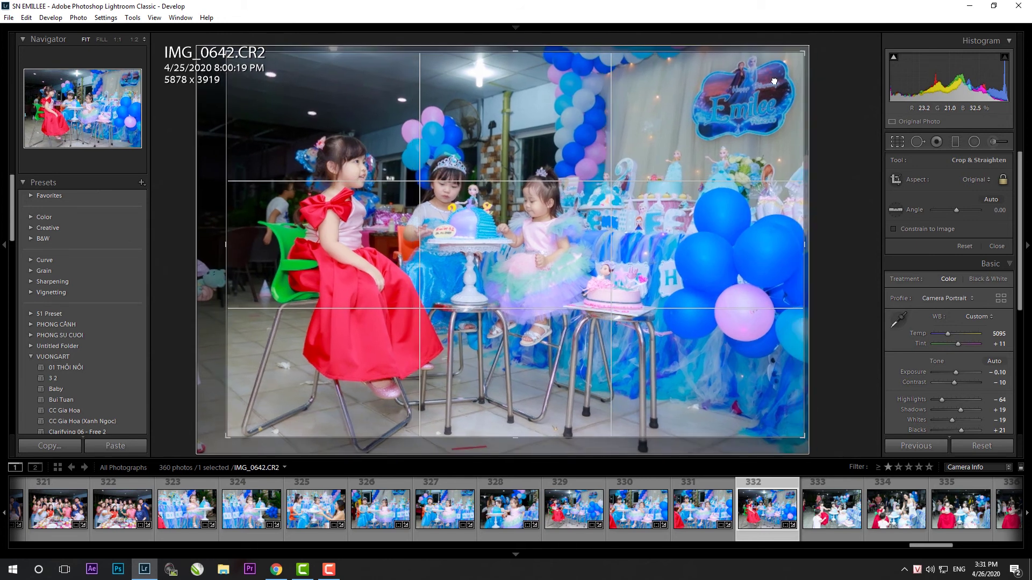
key(Return)
- Apply the Camera Portrait settings to IMG_0645, then straighten and tighten its crop
click(848, 520)
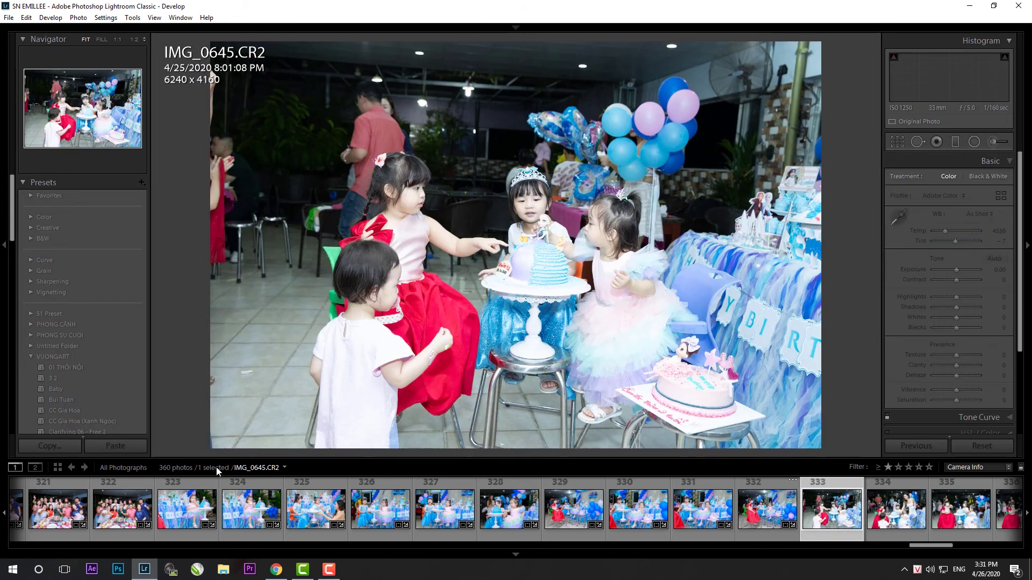
key(ctrl+v)
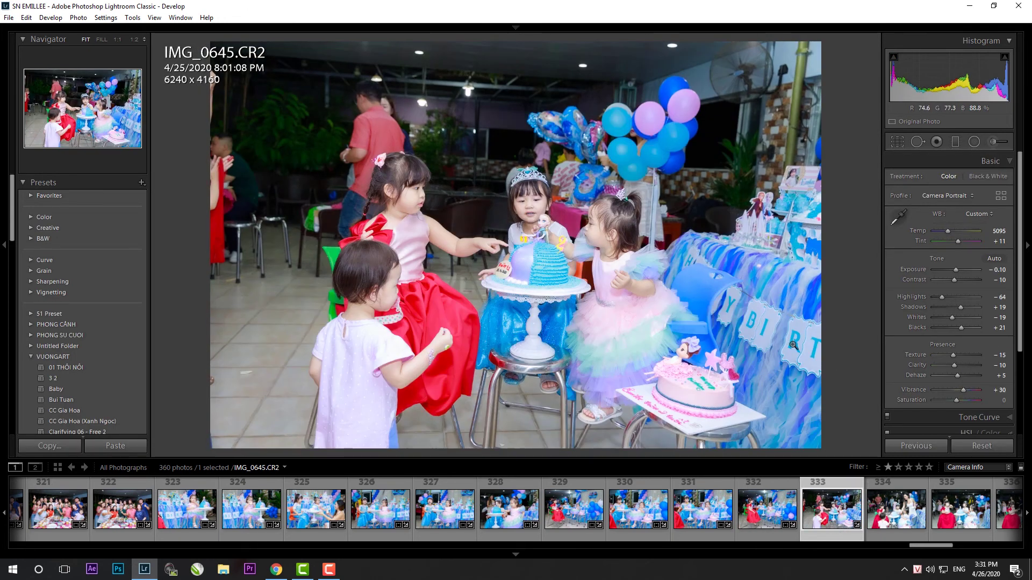
key(r)
drag(399, 105, 383, 93)
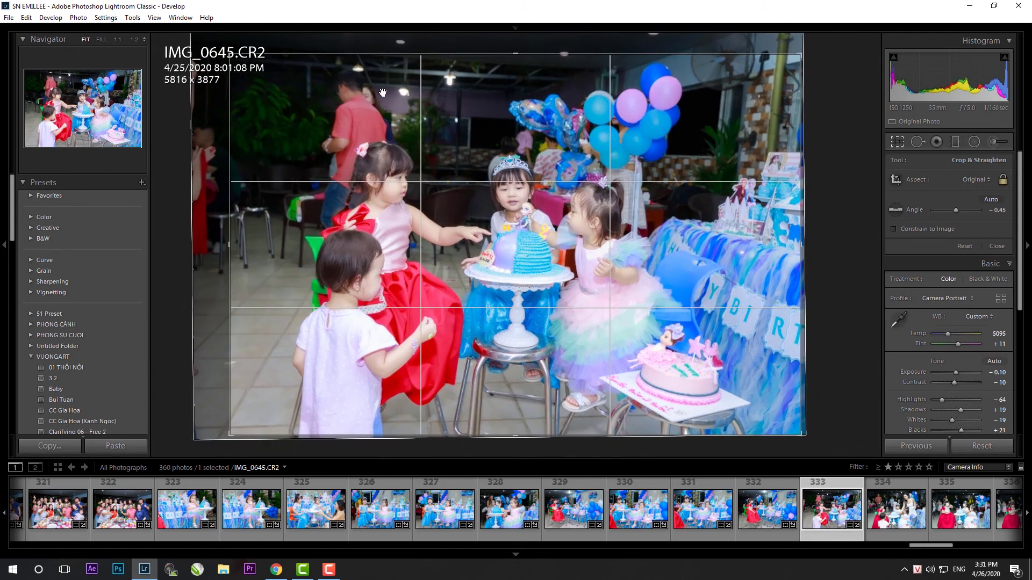
key(Return)
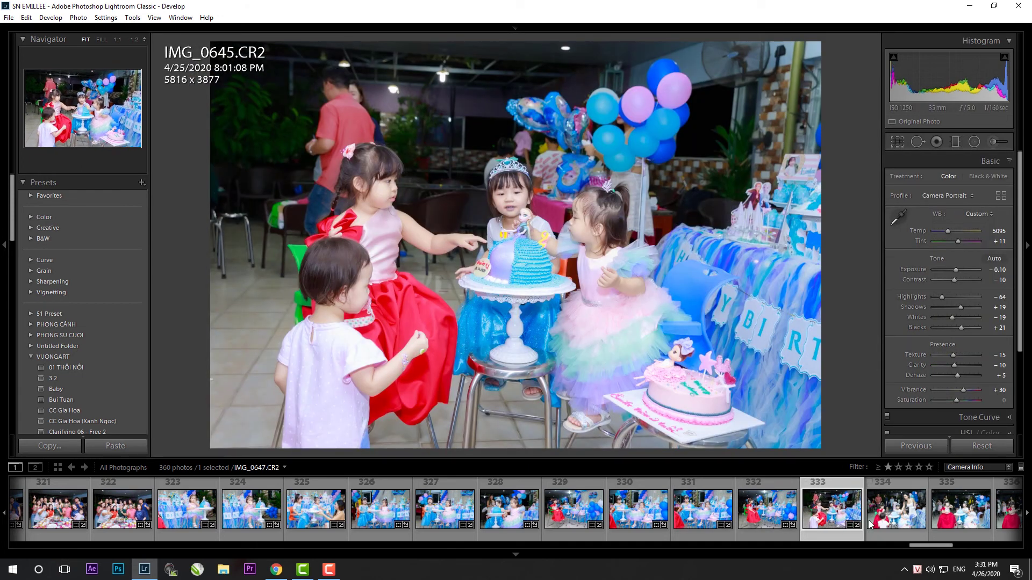
- Paste the develop settings onto IMG_0647 and level it with a 0.70° rotation
key(Right)
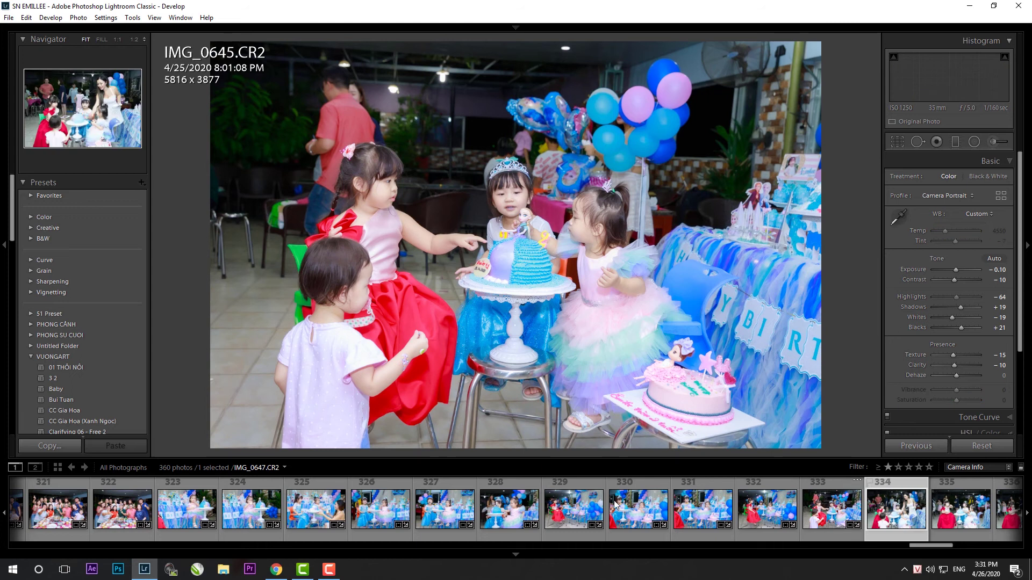
click(125, 446)
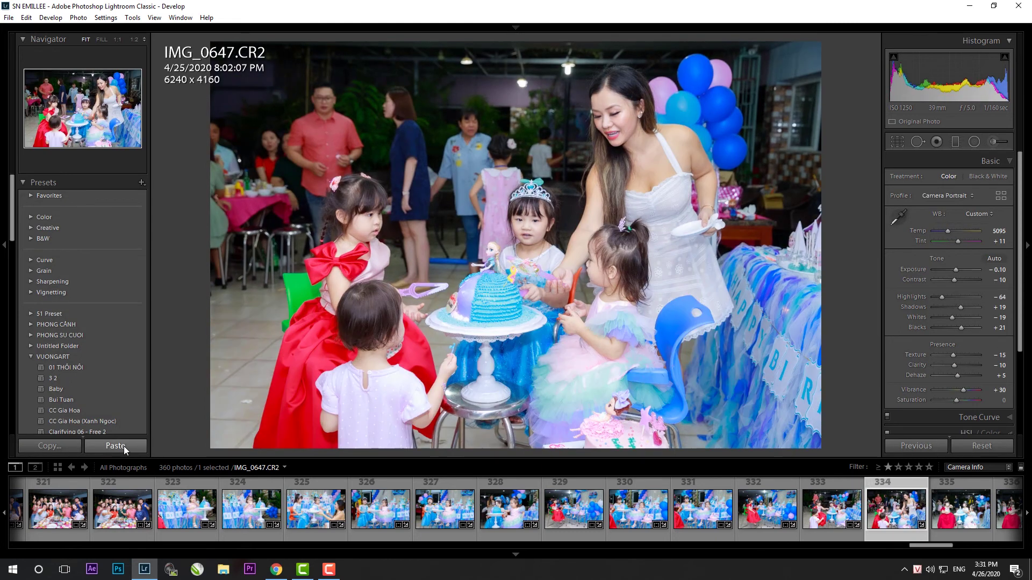
key(r)
drag(864, 319, 842, 360)
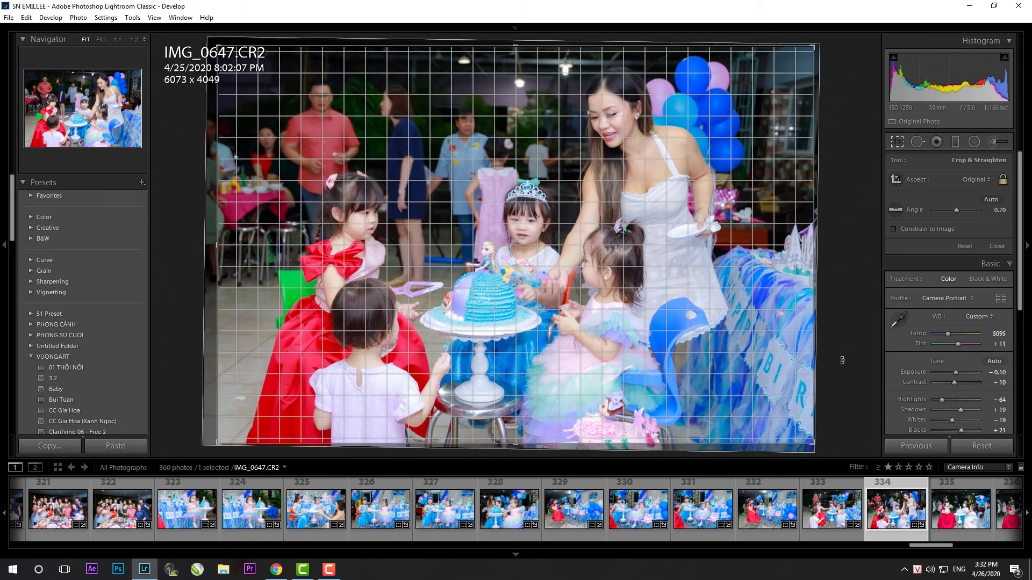
key(r)
- Level IMG_0649 with a -0.48° rotation
key(Right)
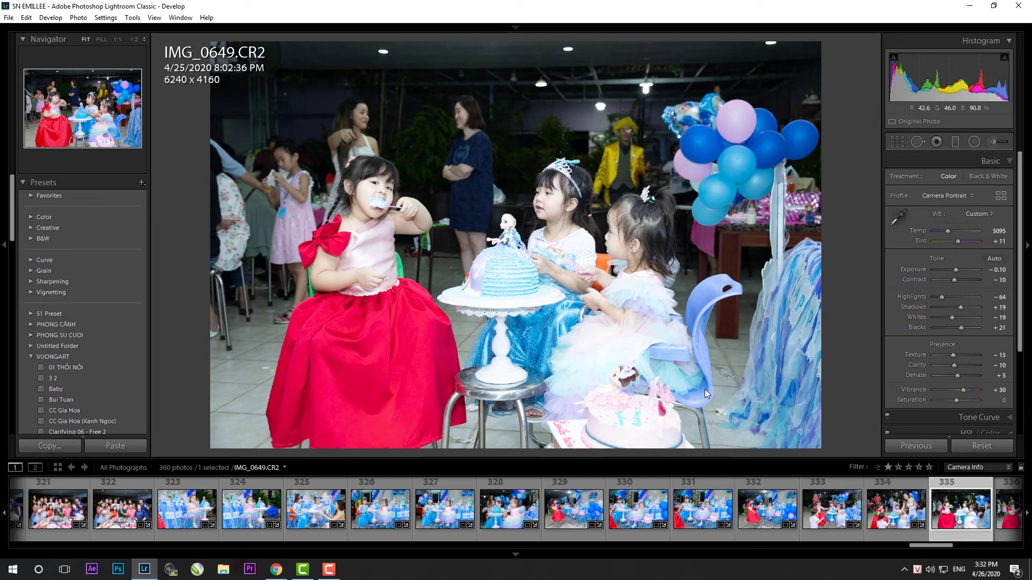
key(r)
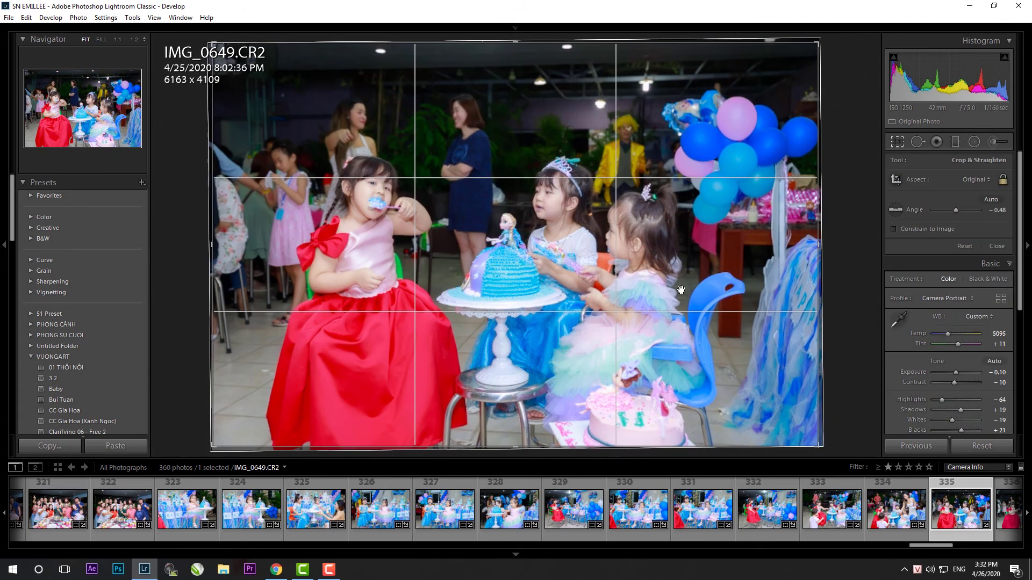
drag(228, 39, 231, 43)
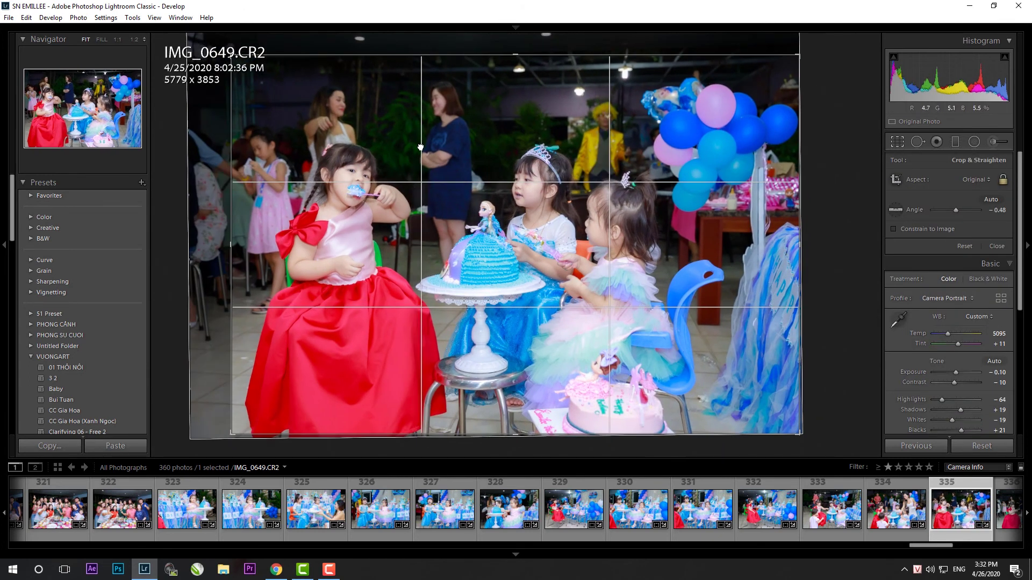
key(Return)
scroll(691, 530, down, 3)
click(691, 530)
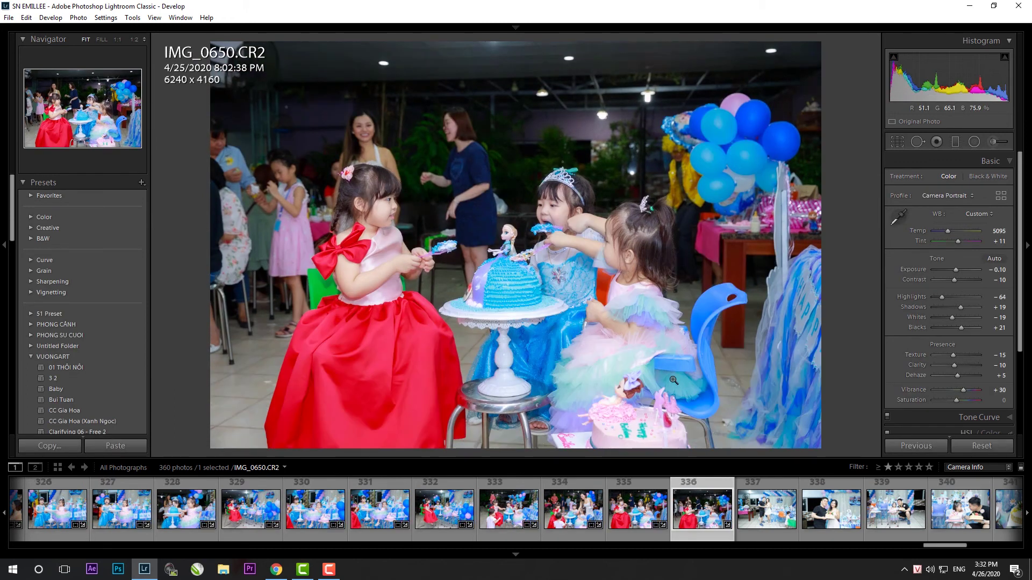
- Straighten and tighten the crops on IMG_0650 and IMG_0652 (5738x3825)
key(r)
drag(228, 40, 258, 68)
key(Return)
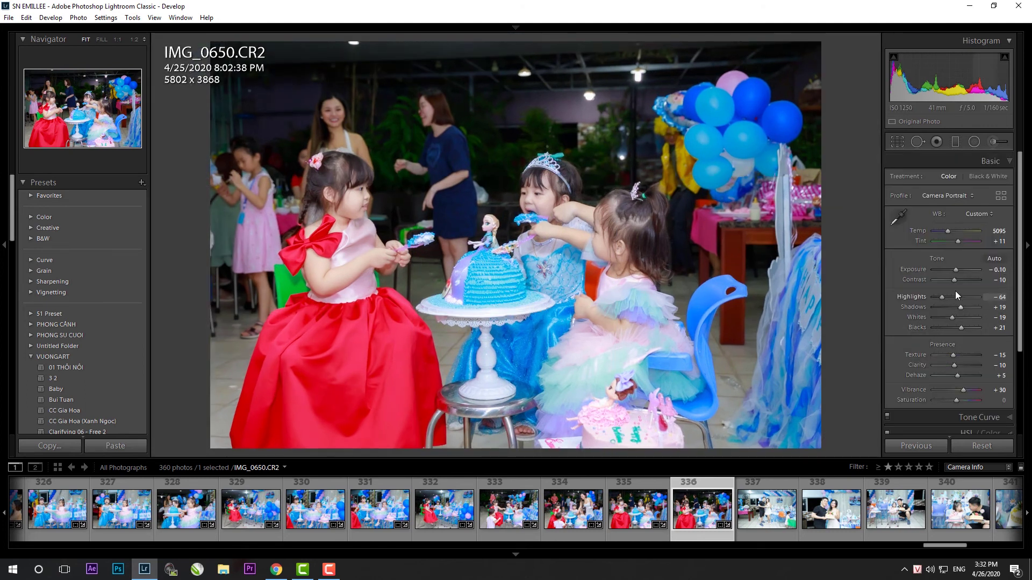
click(773, 523)
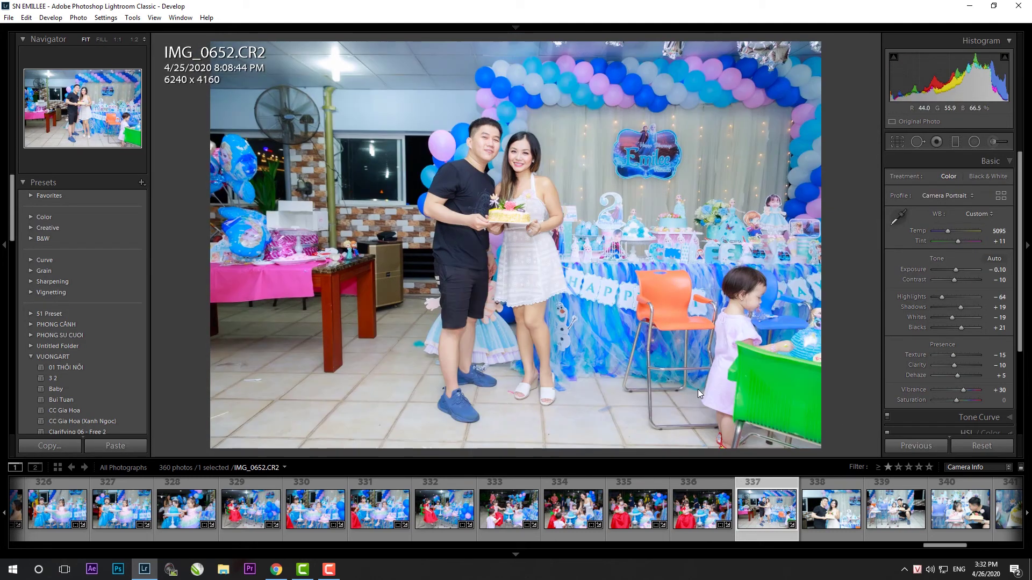
key(r)
mouse_move(855, 379)
mouse_down()
mouse_move(858, 363)
mouse_move(858, 370)
mouse_up()
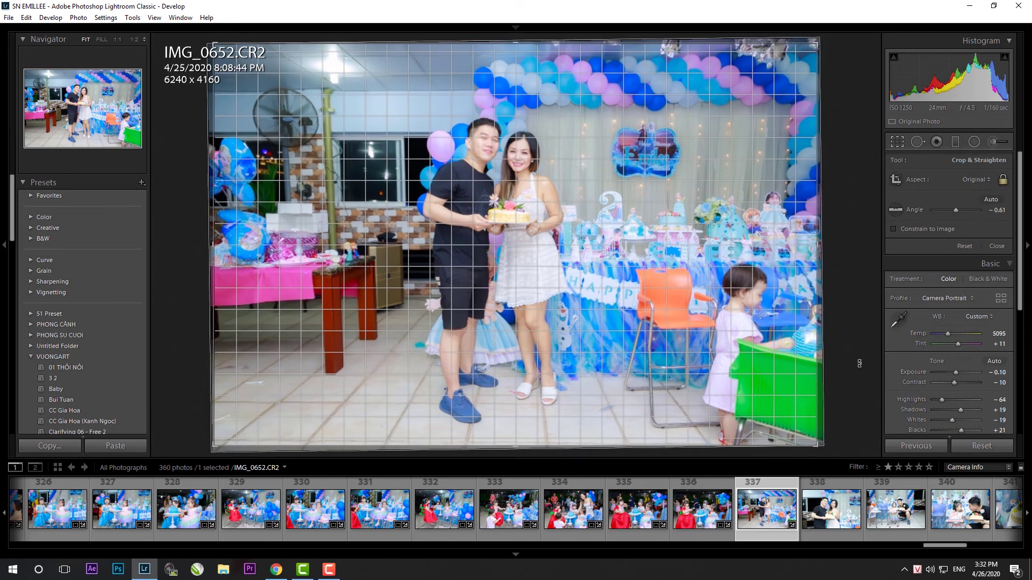
drag(213, 449, 238, 433)
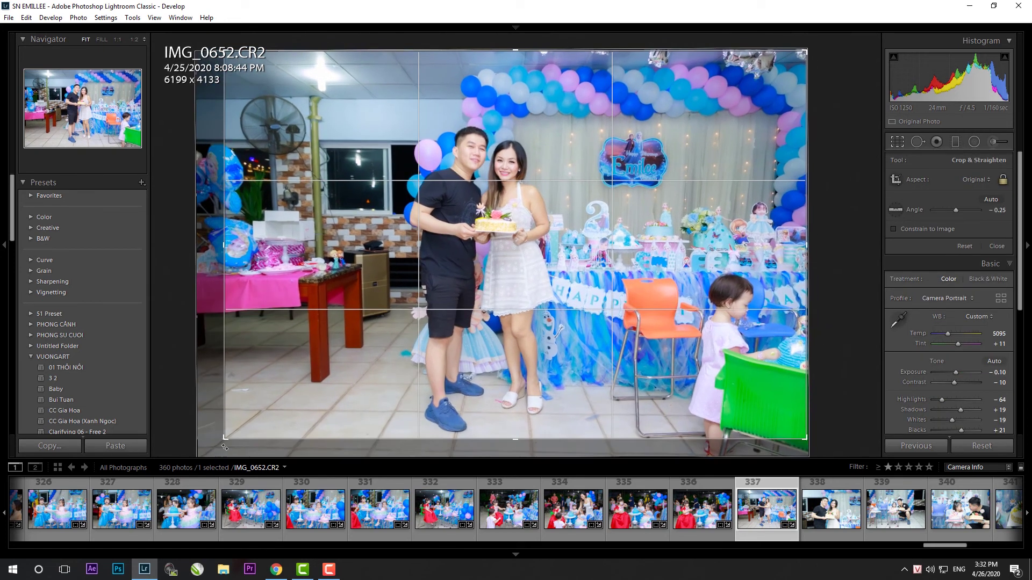
drag(230, 49, 250, 64)
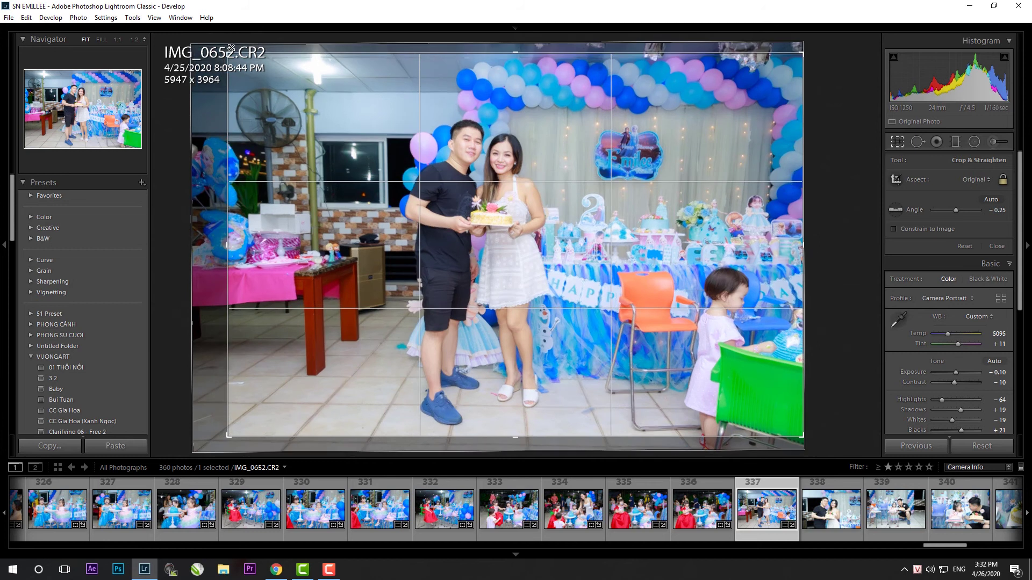
key(Return)
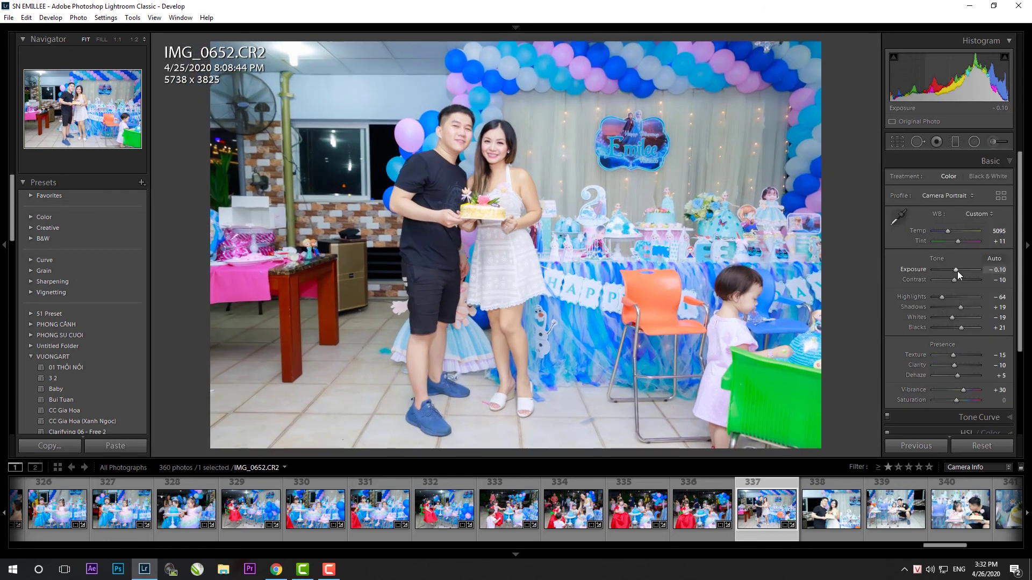
- Paste the develop settings onto IMG_0654, trim its crop and rotate it level
click(831, 508)
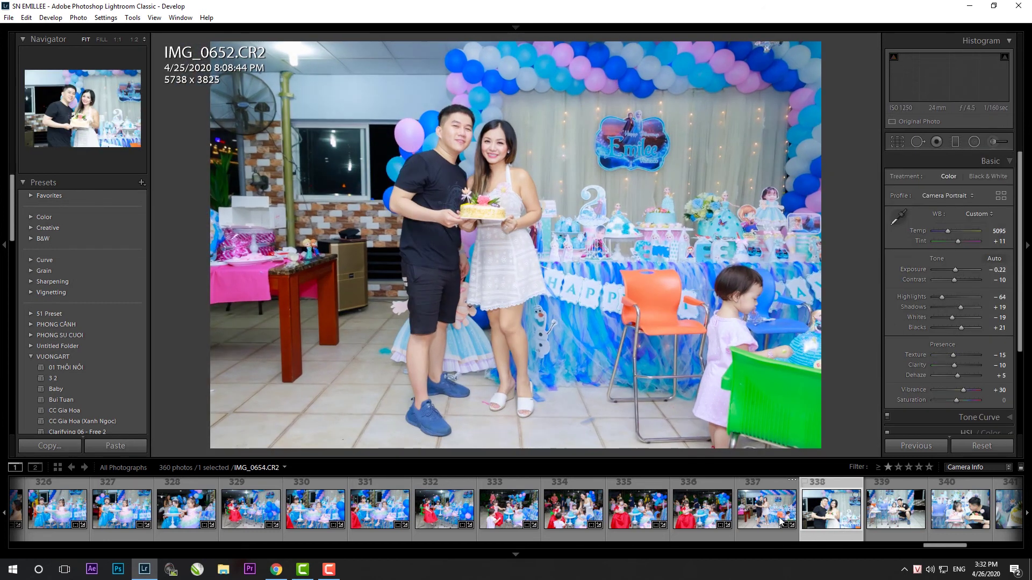
key(ctrl+shift+v)
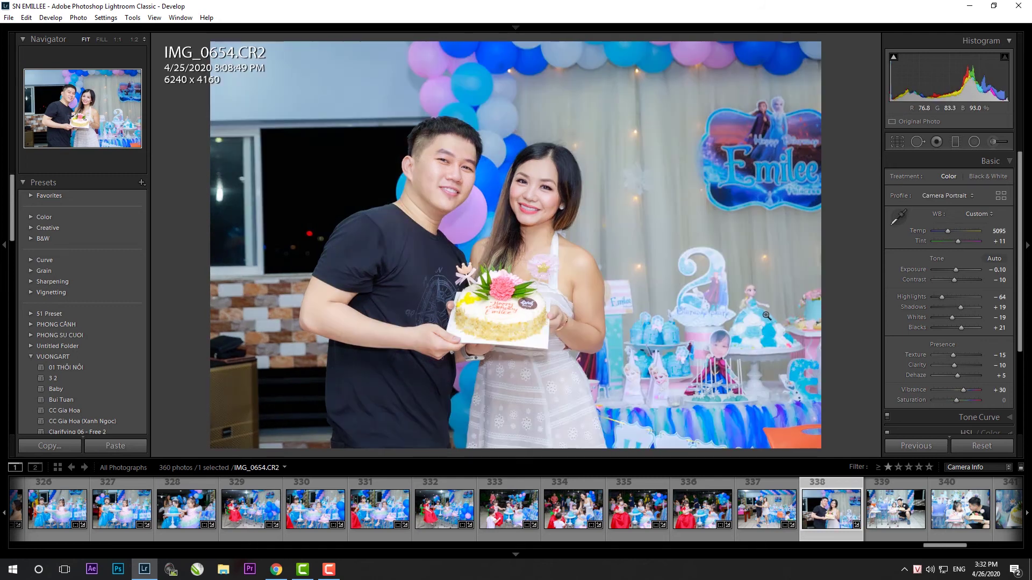
key(r)
drag(211, 42, 245, 41)
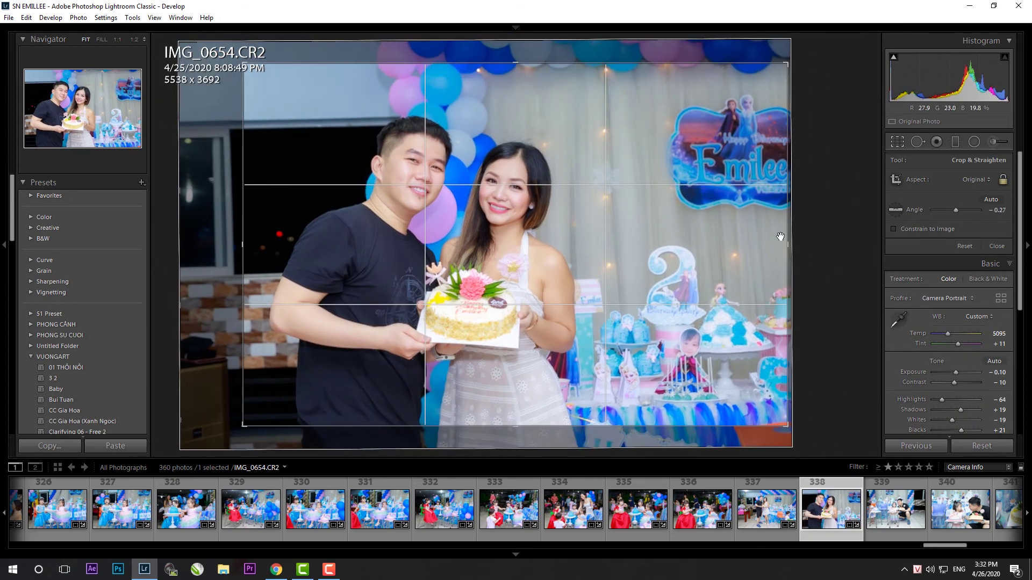
drag(854, 248, 853, 255)
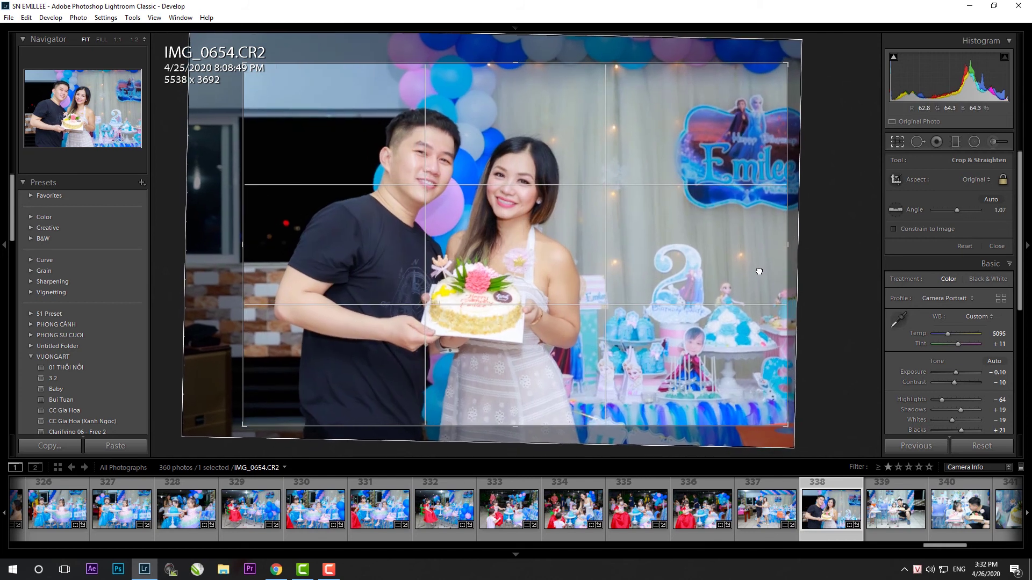
key(Return)
- Rotate IMG_0657 slightly to level it
click(888, 525)
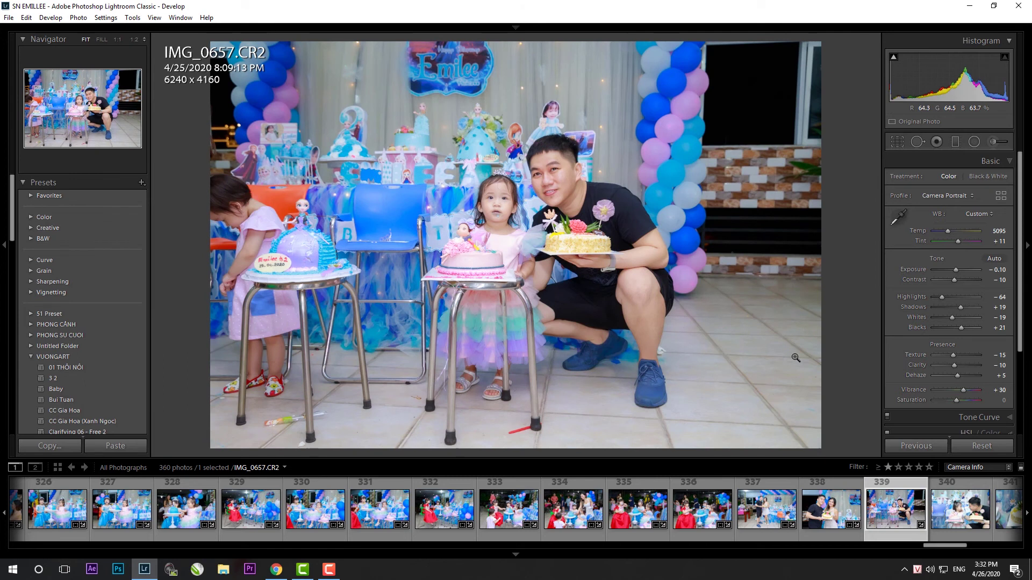
key(r)
drag(818, 41, 863, 386)
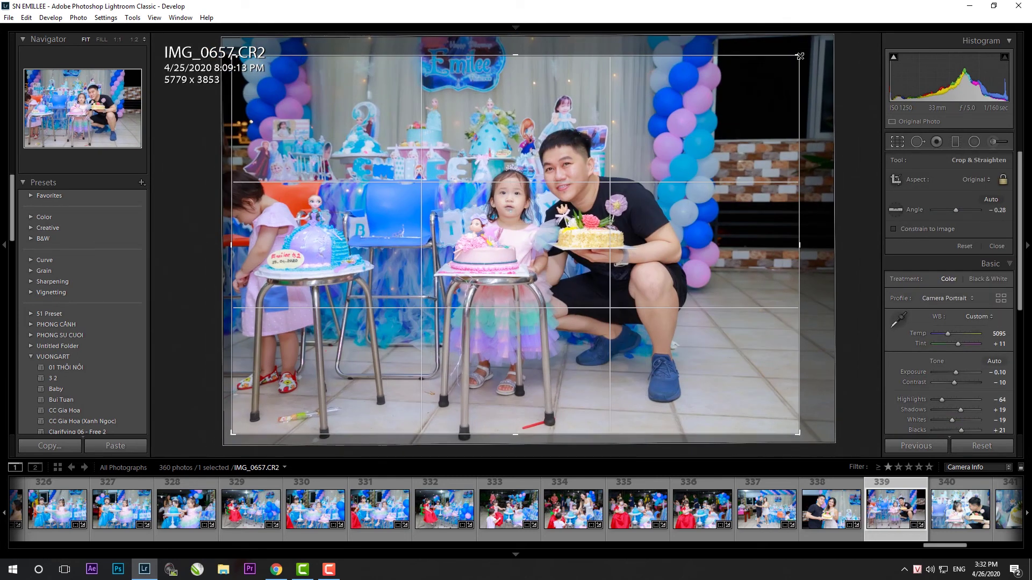
key(Return)
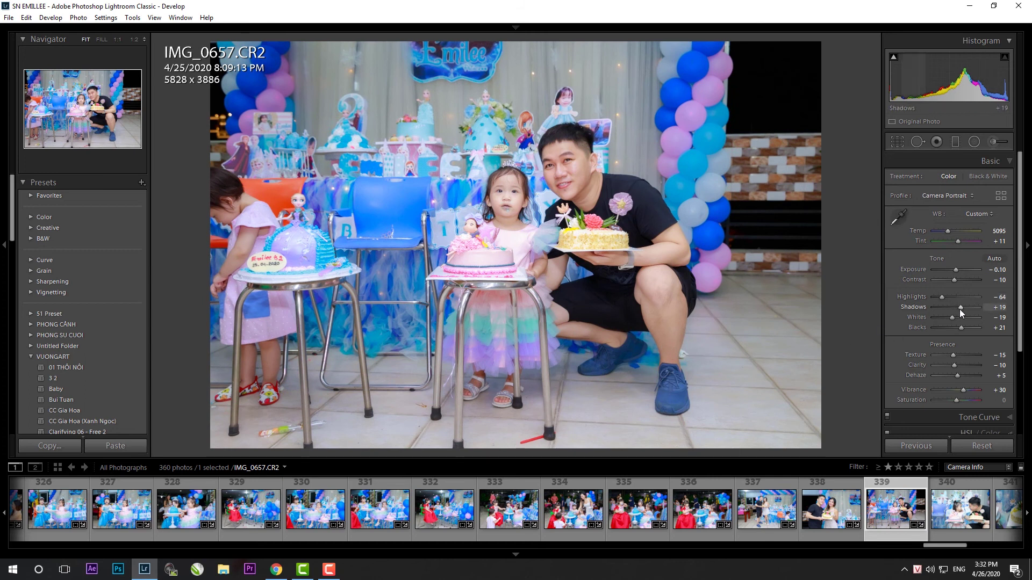
- Paste the develop settings onto IMG_0660, tighten its crop and reposition the image
key(Right)
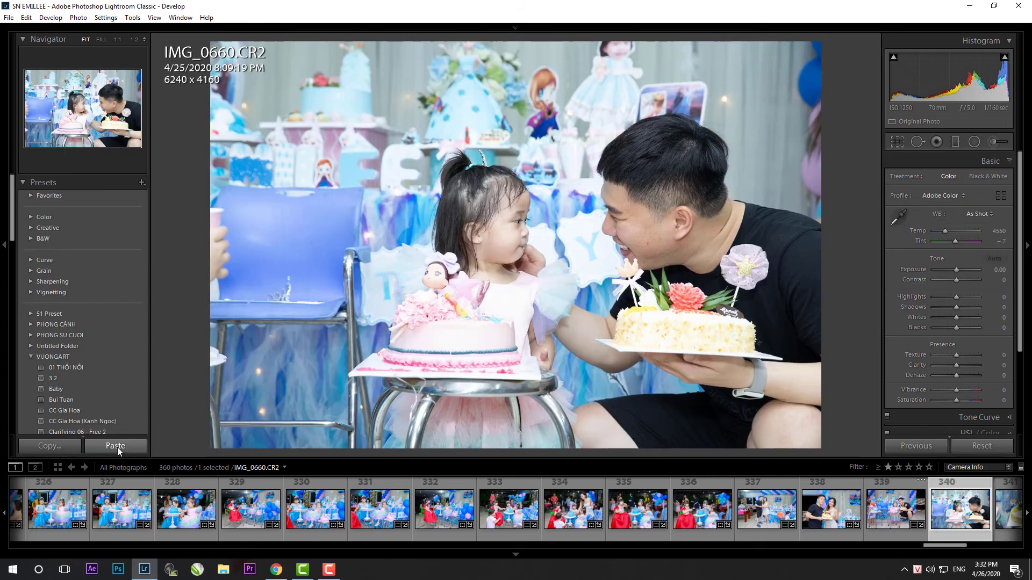
key(ctrl+shift+v)
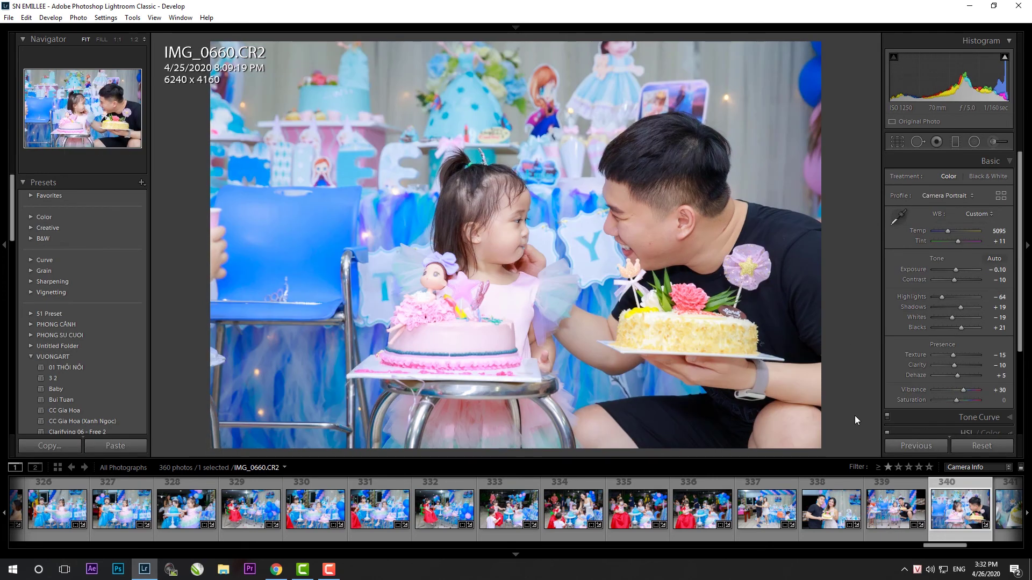
key(r)
drag(215, 46, 279, 73)
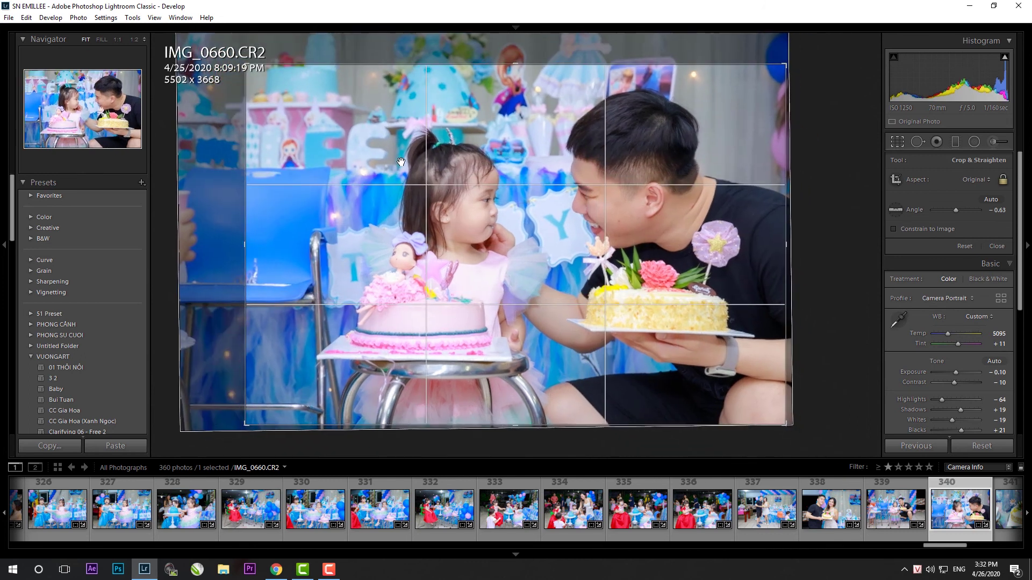
drag(404, 172, 377, 177)
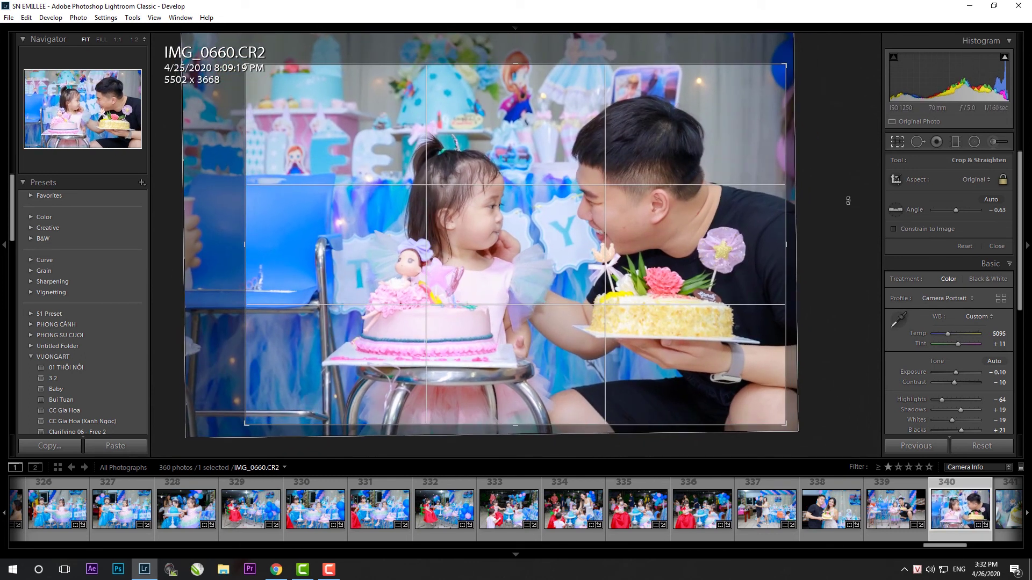
key(Return)
- Straighten the cake photo IMG_0662 and tighten its crop
scroll(852, 522, down, 5)
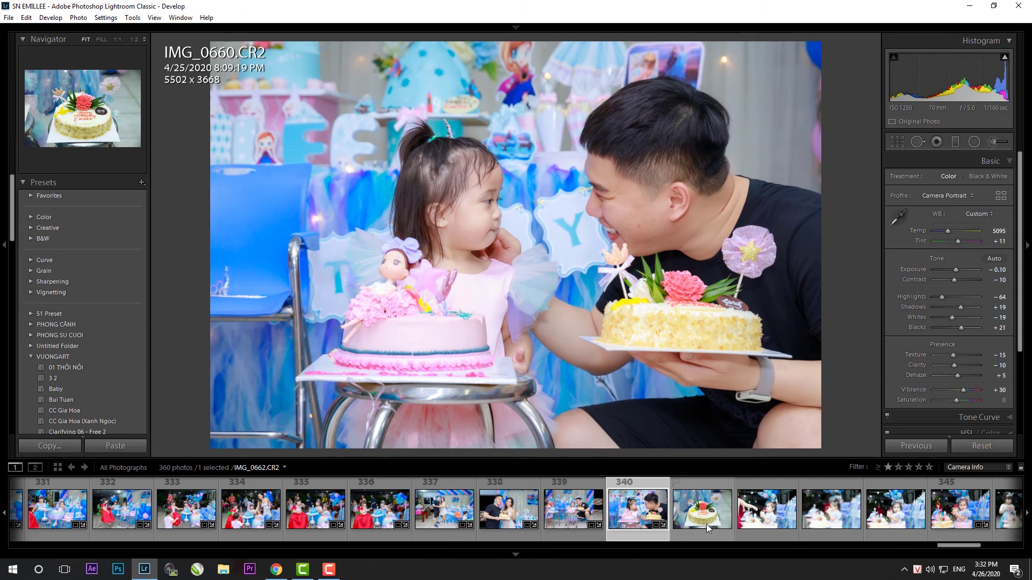
click(707, 522)
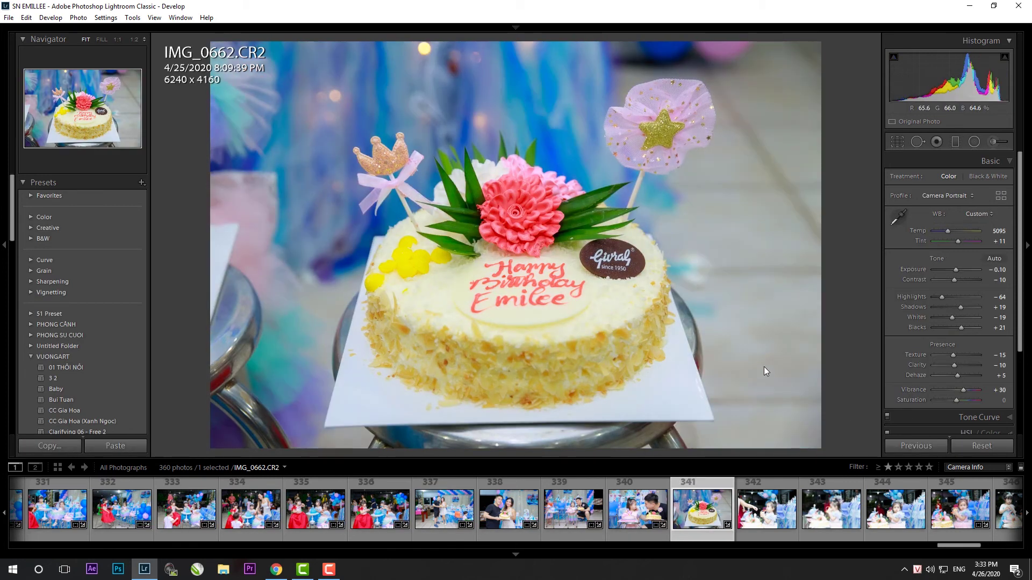
key(r)
drag(850, 309, 850, 312)
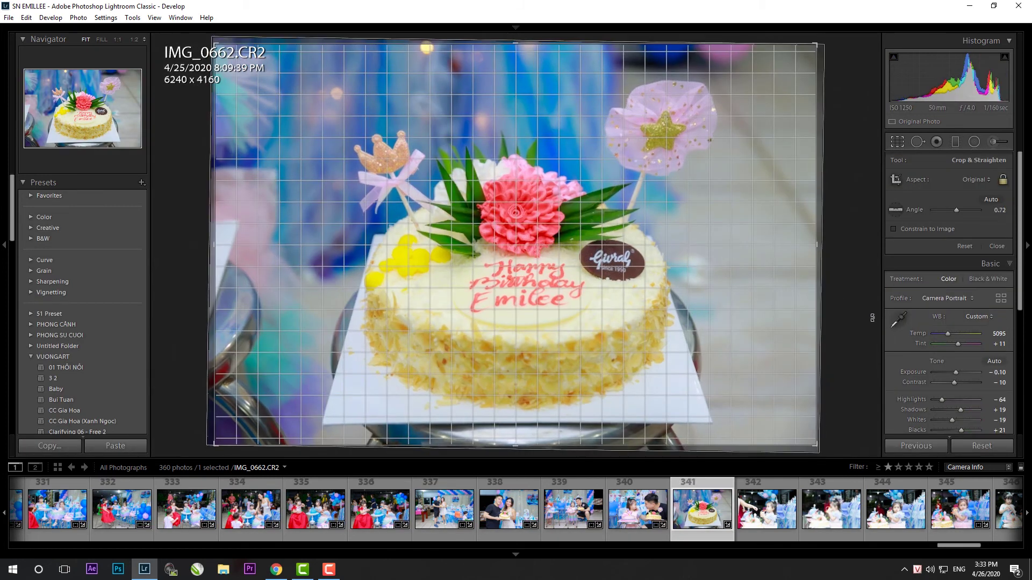
drag(819, 40, 795, 56)
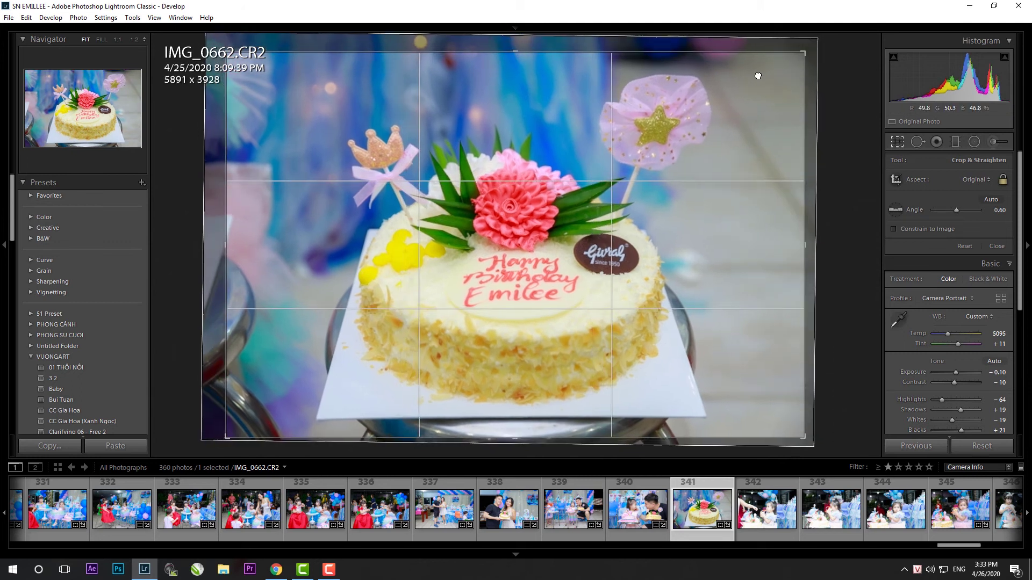
key(Return)
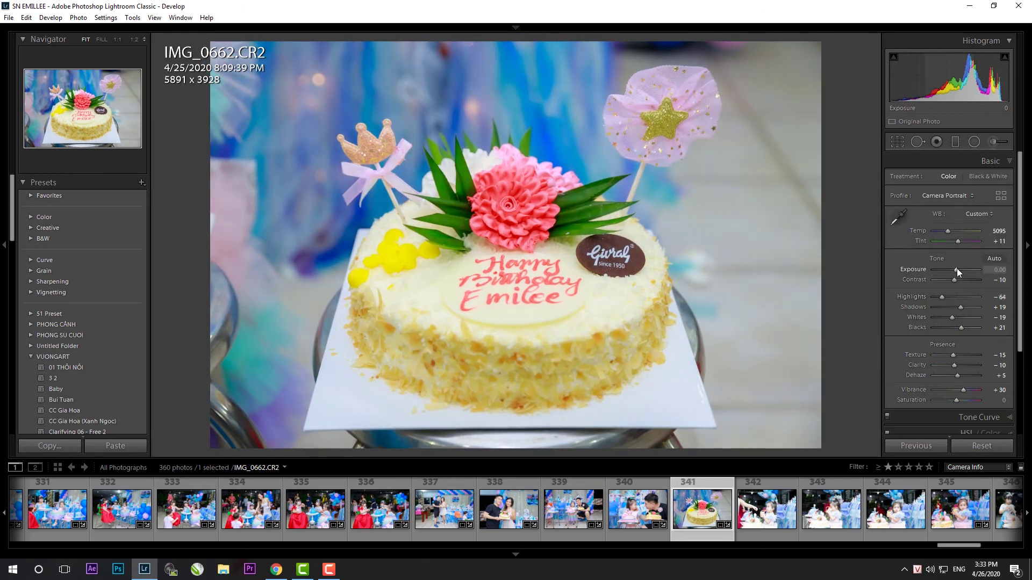
- Paste the develop settings onto IMG_0663, crop it tighter and lower its exposure
click(772, 520)
click(127, 451)
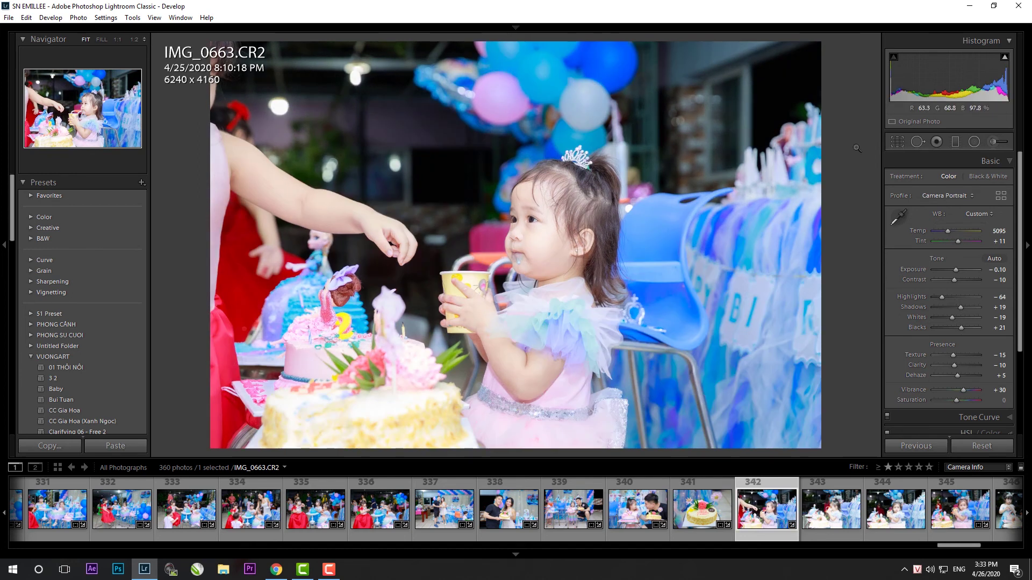
key(r)
drag(798, 41, 702, 101)
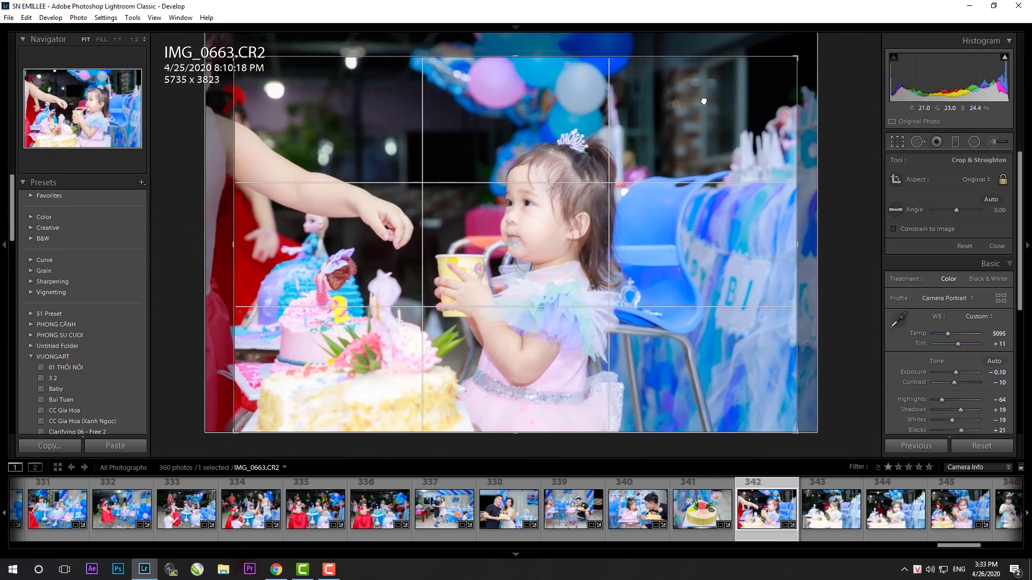
key(Return)
drag(954, 270, 953, 270)
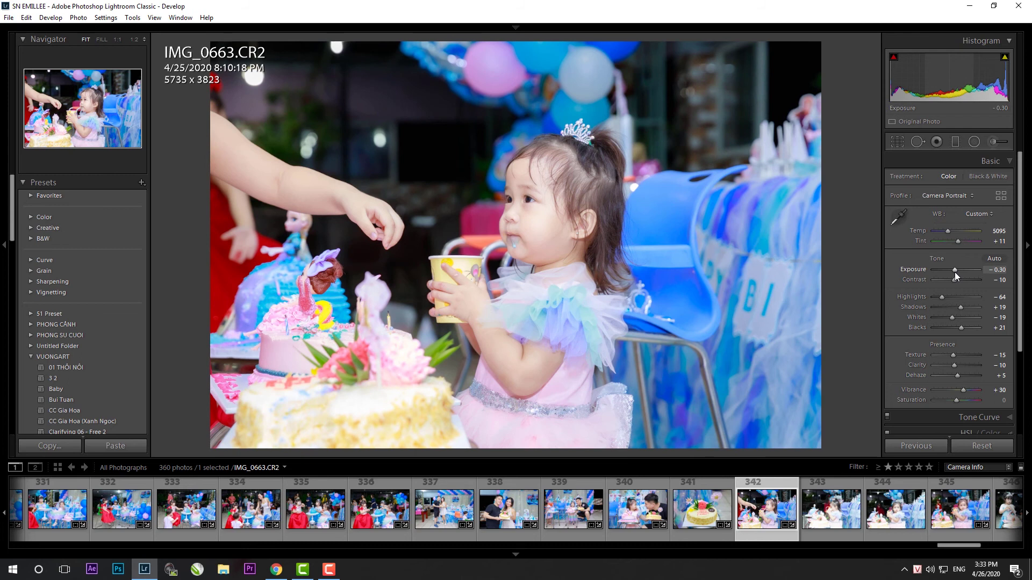
- Tighten the crop on IMG_0664
click(836, 504)
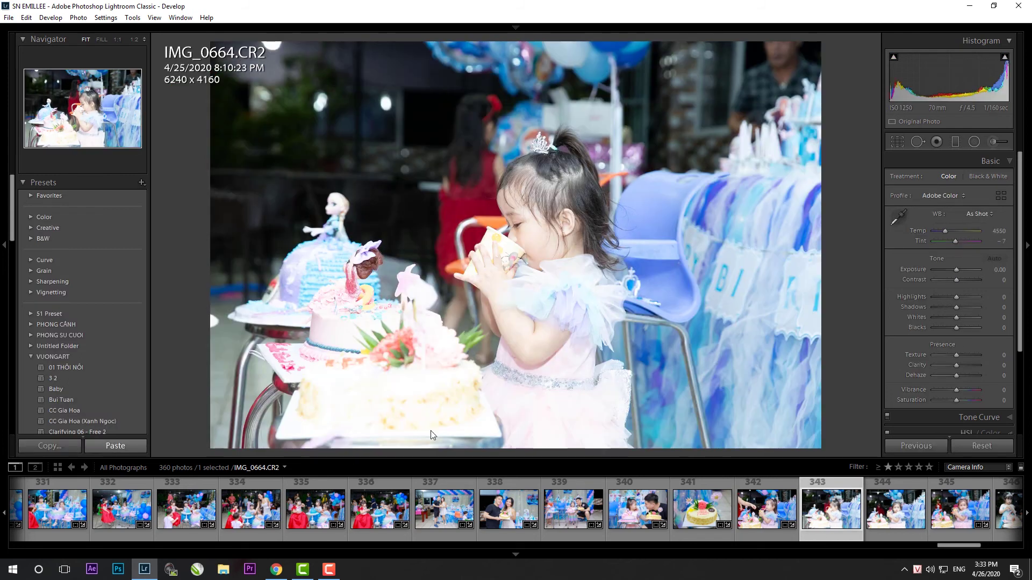
key(r)
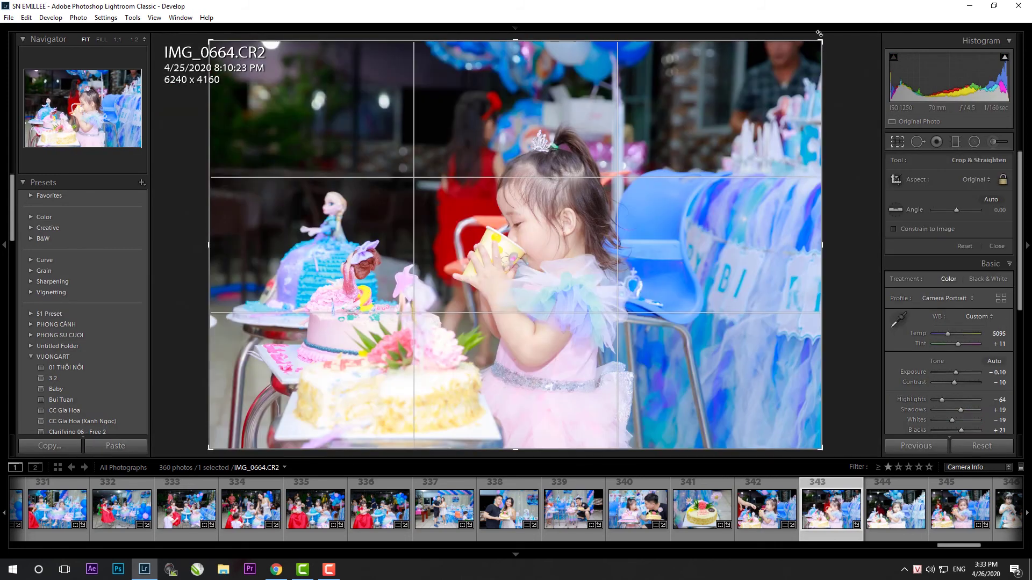
drag(818, 43, 778, 69)
key(r)
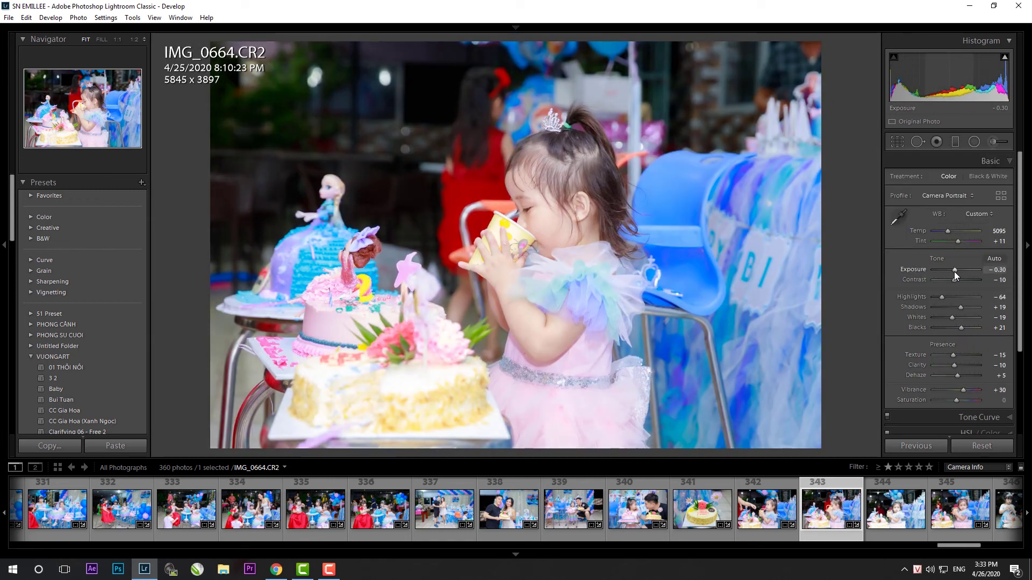
- Give IMG_0665 the previous photo's settings and tighten its crop
key(Right)
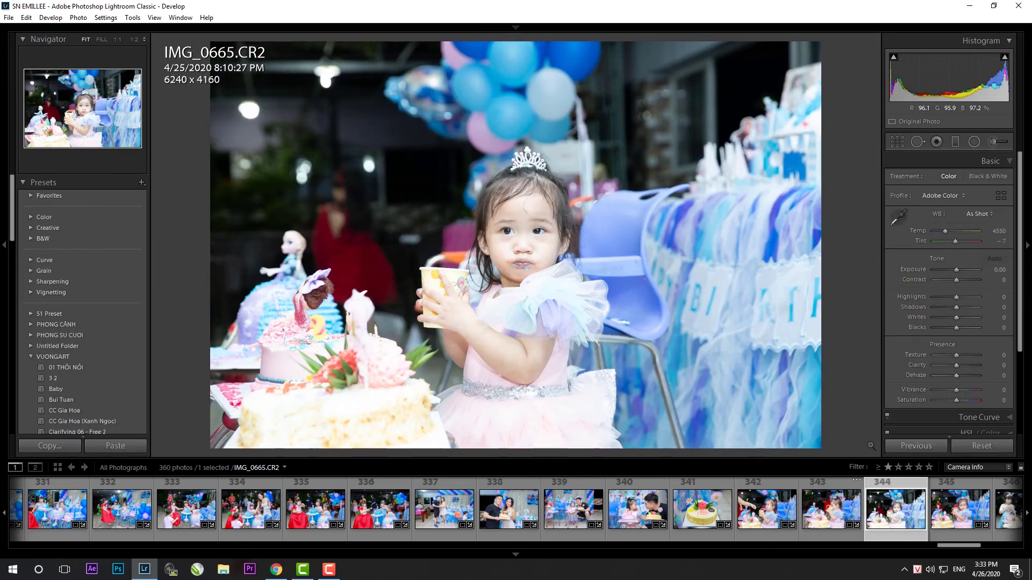
click(920, 443)
key(r)
drag(804, 55, 788, 66)
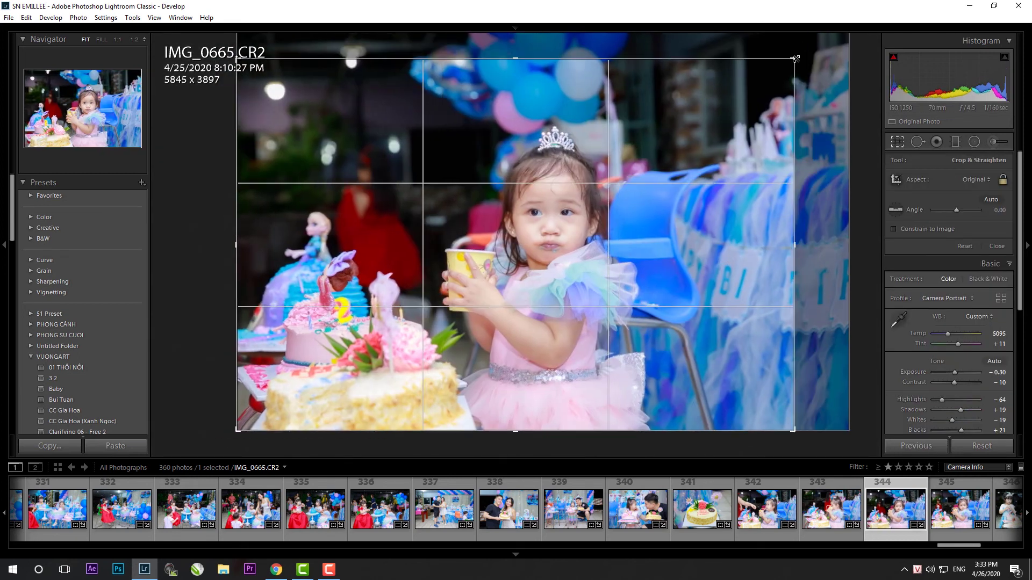
key(Return)
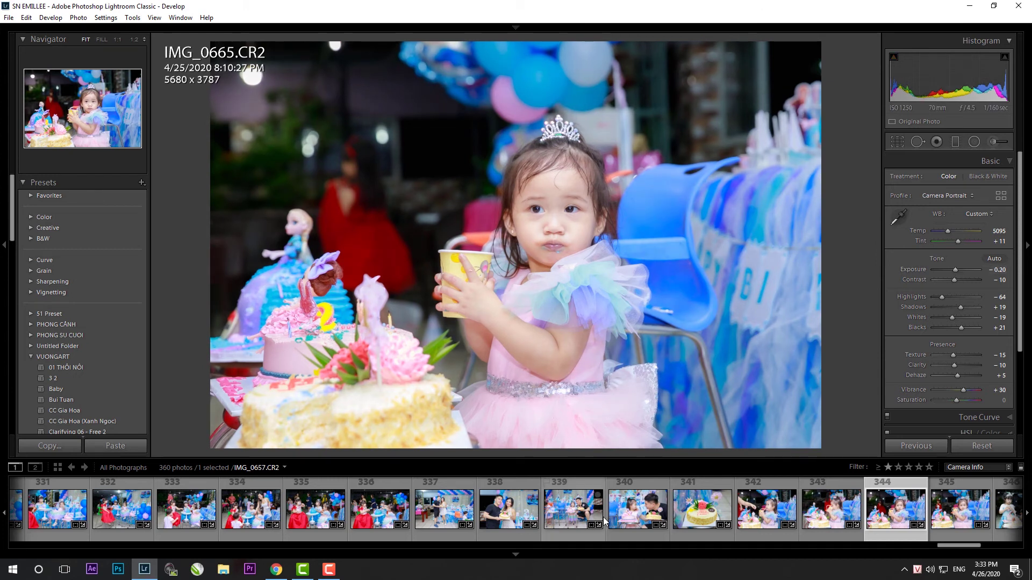
- Give IMG_0668 the previous settings and enlarge its crop to include more scene
scroll(604, 522, down, 5)
click(640, 511)
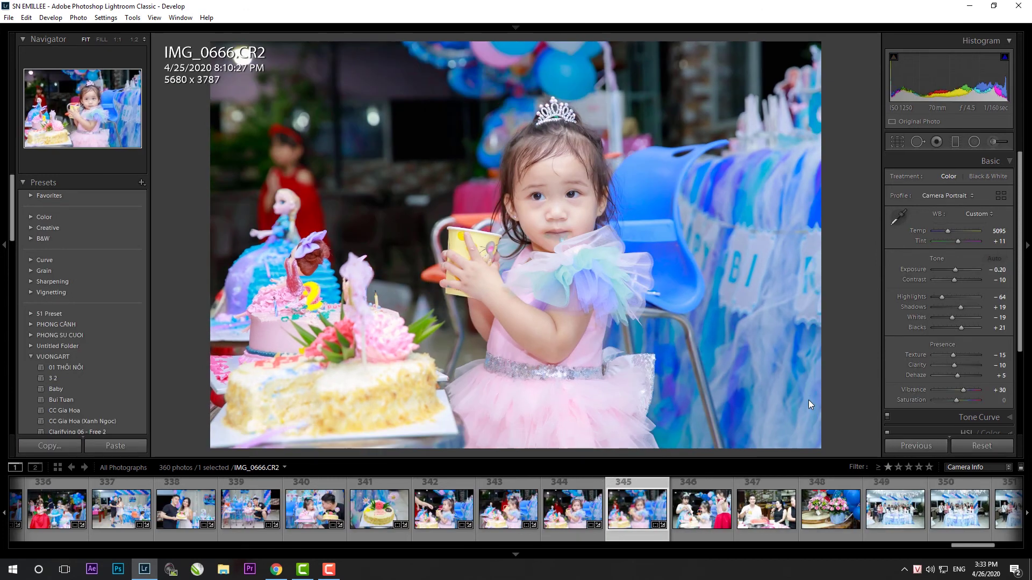
click(681, 524)
click(907, 444)
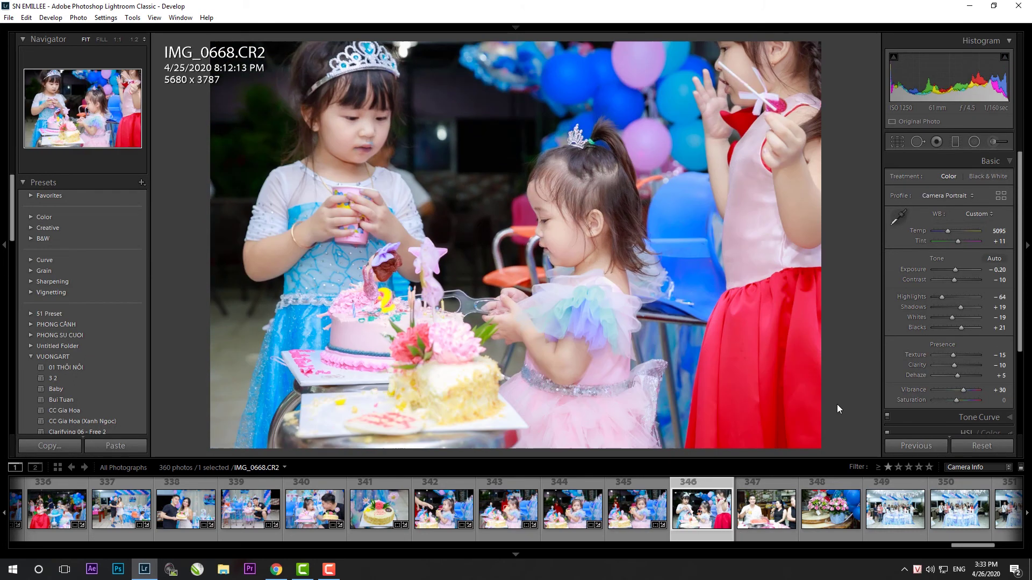
key(r)
drag(794, 58, 822, 44)
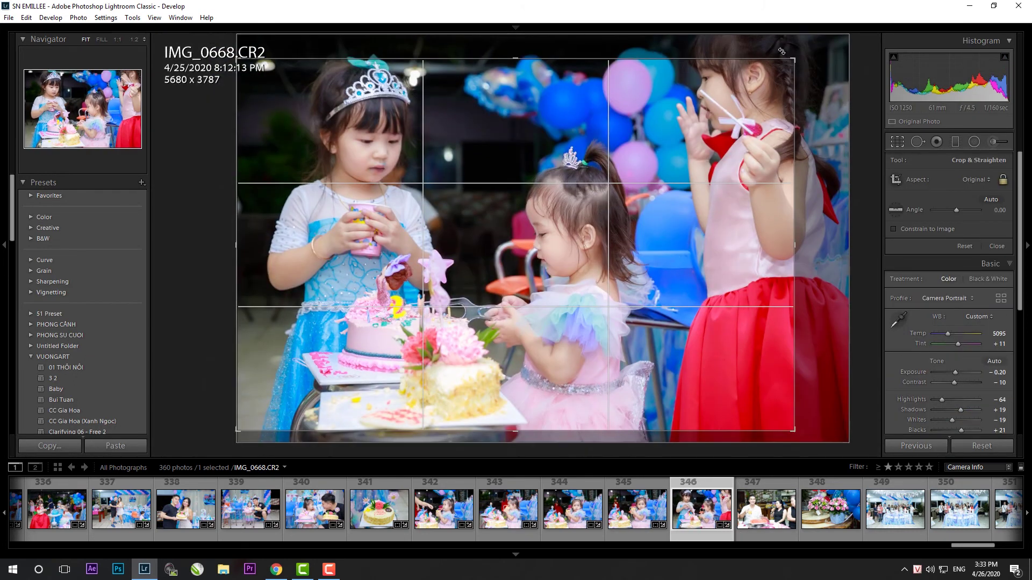
key(r)
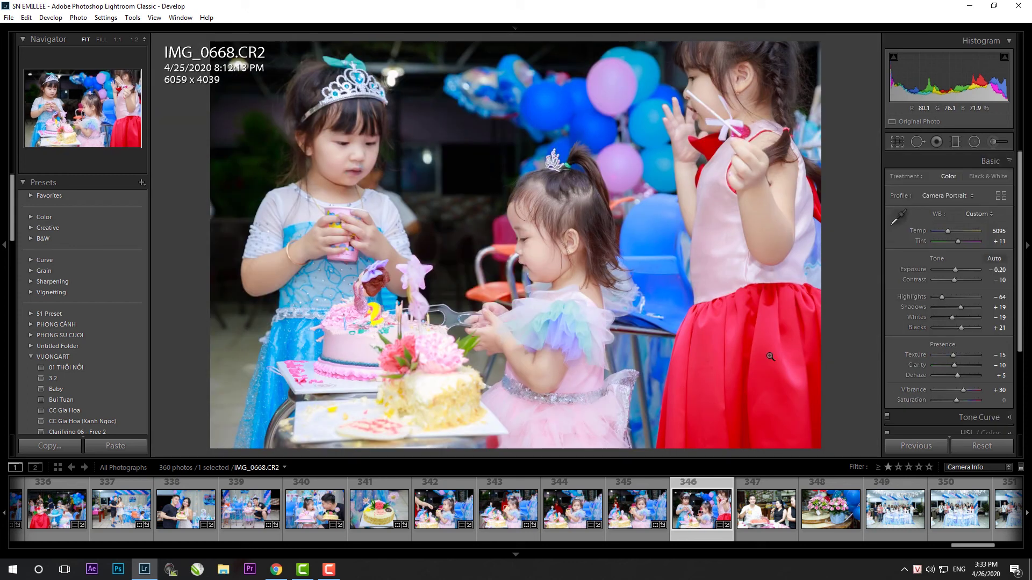
- Paste settings onto IMG_0672, crop it to 5768x3845 with raised shadows, then begin cropping IMG_0681
key(Right)
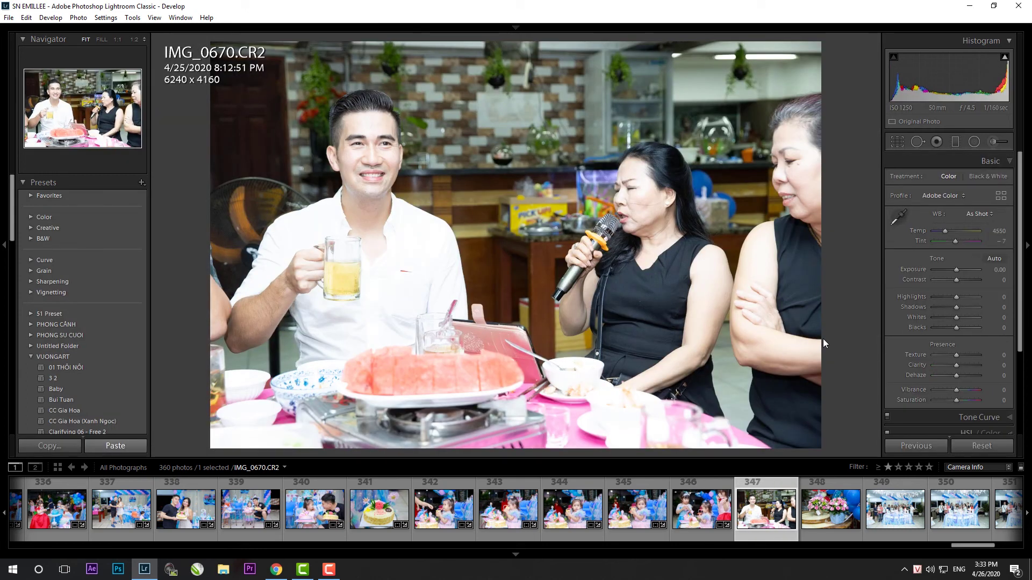
scroll(957, 270, down, 3)
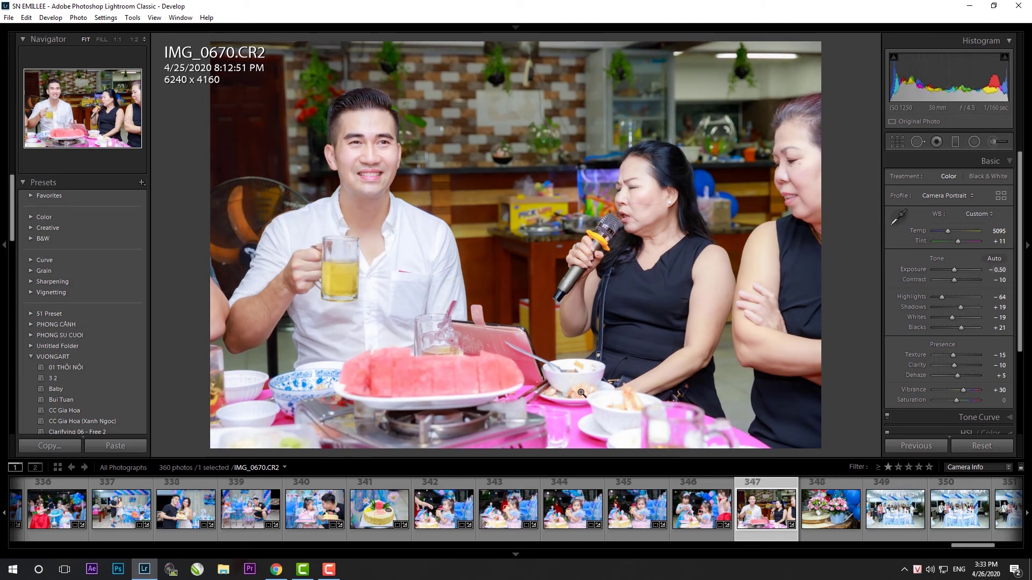
click(829, 517)
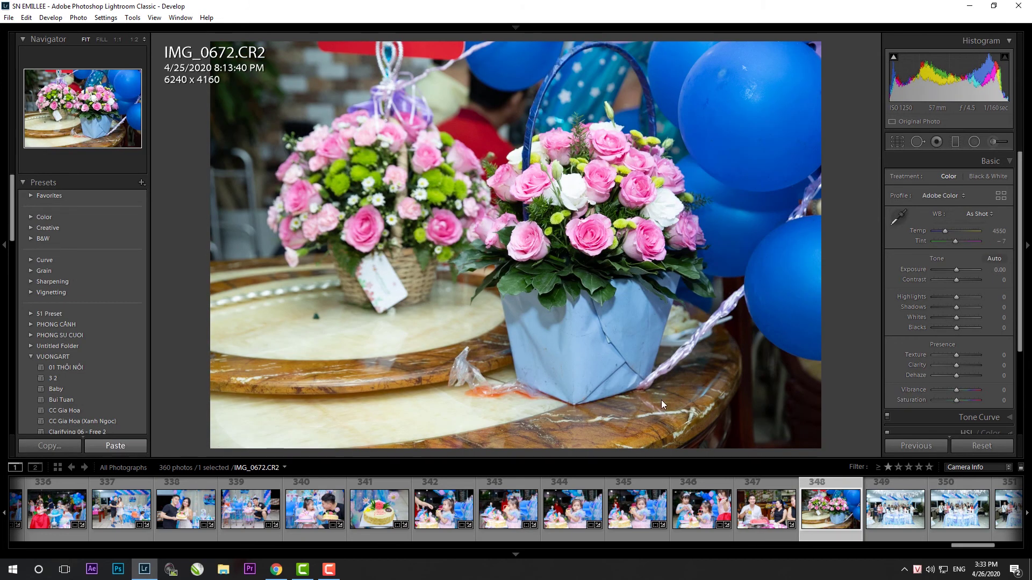
key(ctrl+shift+v)
key(r)
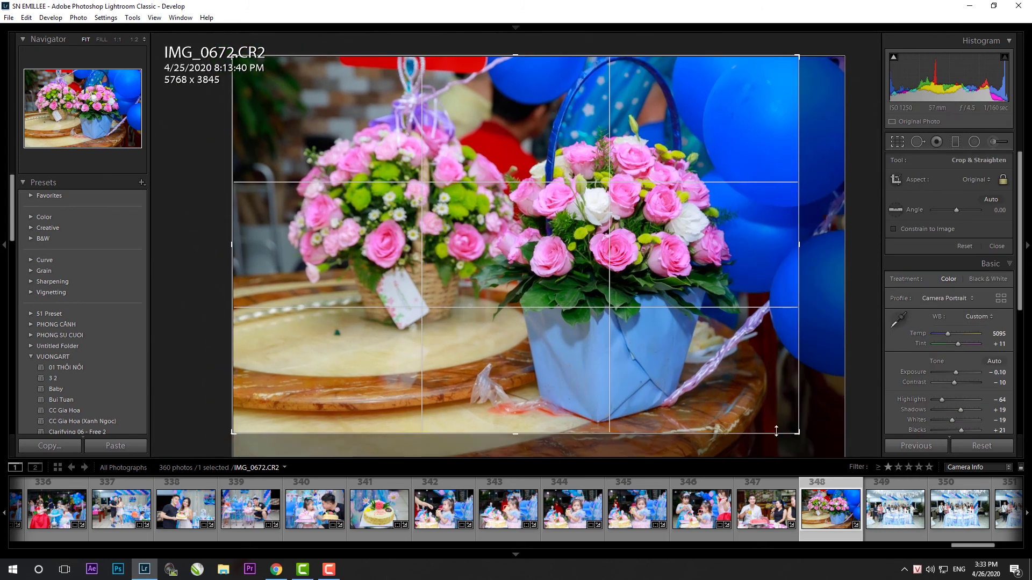
drag(818, 446, 658, 396)
key(Return)
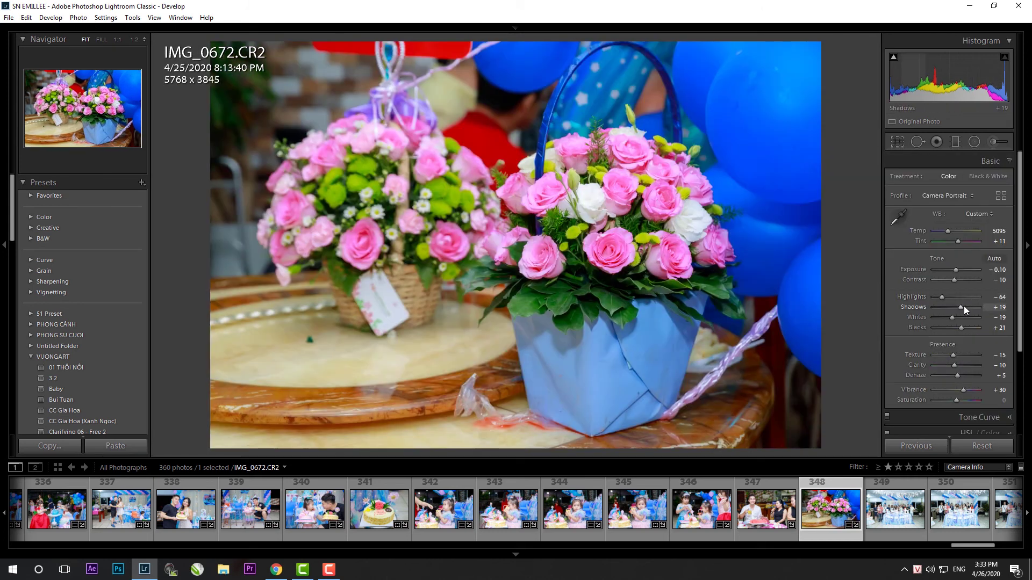
drag(963, 307, 971, 307)
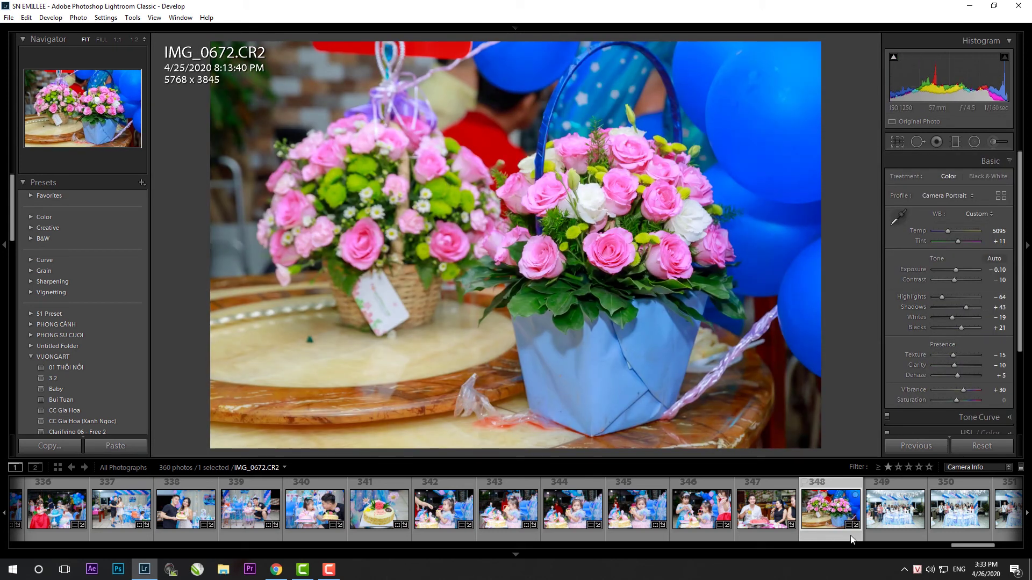
click(895, 509)
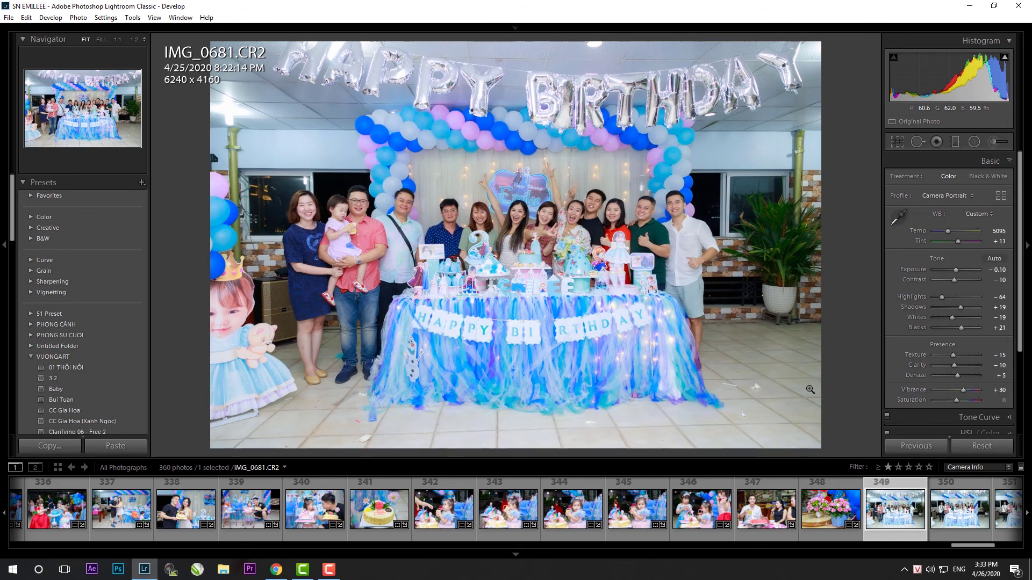
key(r)
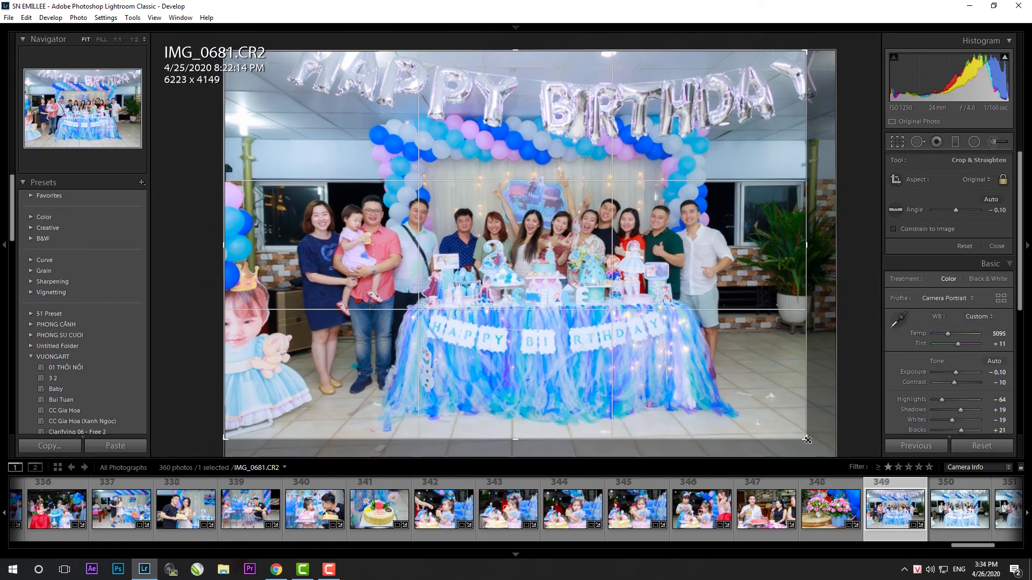
- Finish tightening the group photo's crop, then level and crop IMG_0685
drag(807, 440, 765, 412)
key(Return)
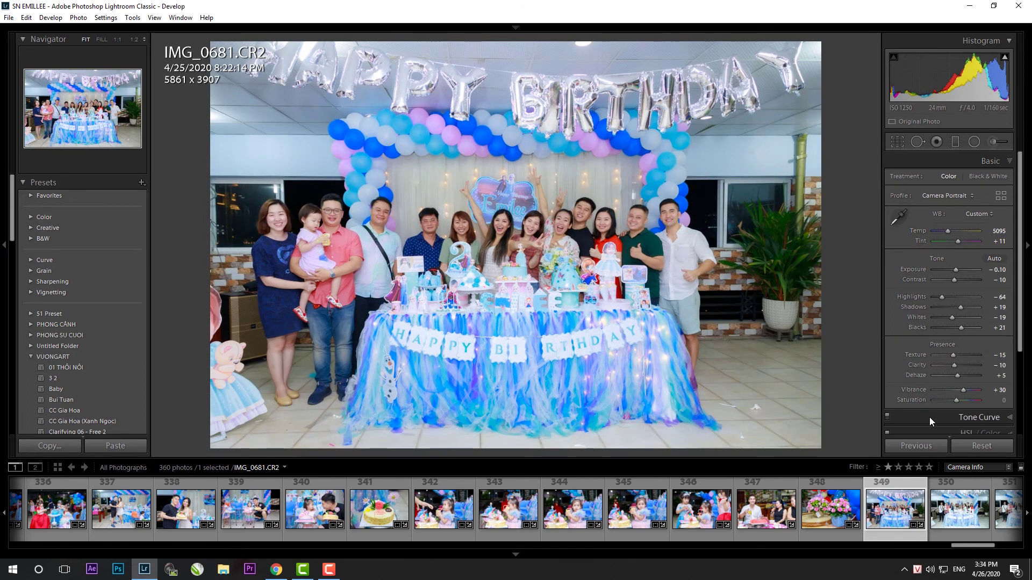
click(963, 534)
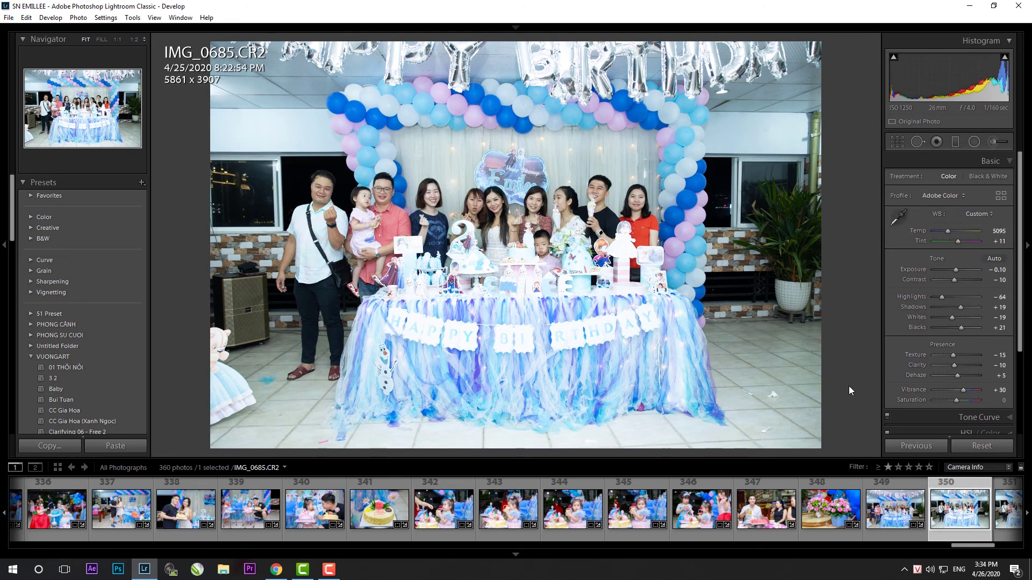
key(r)
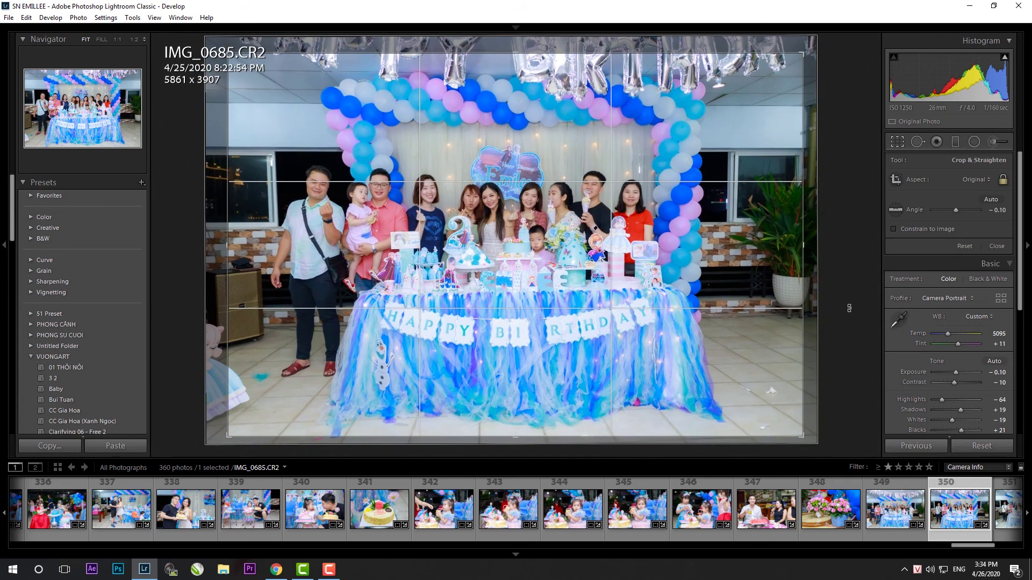
drag(859, 310, 858, 314)
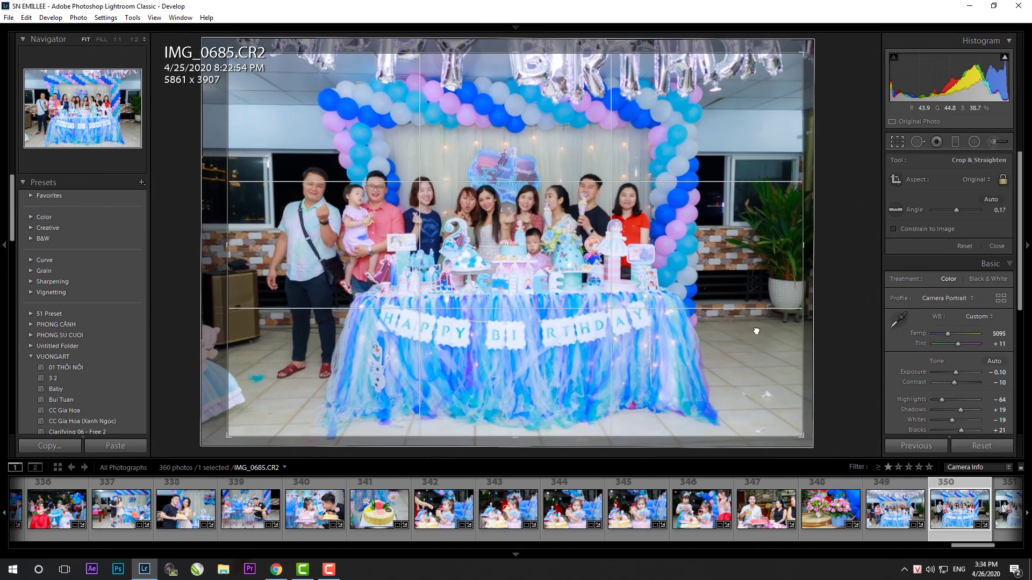
key(Return)
- Brighten IMG_0685's shadows to +38
key(k)
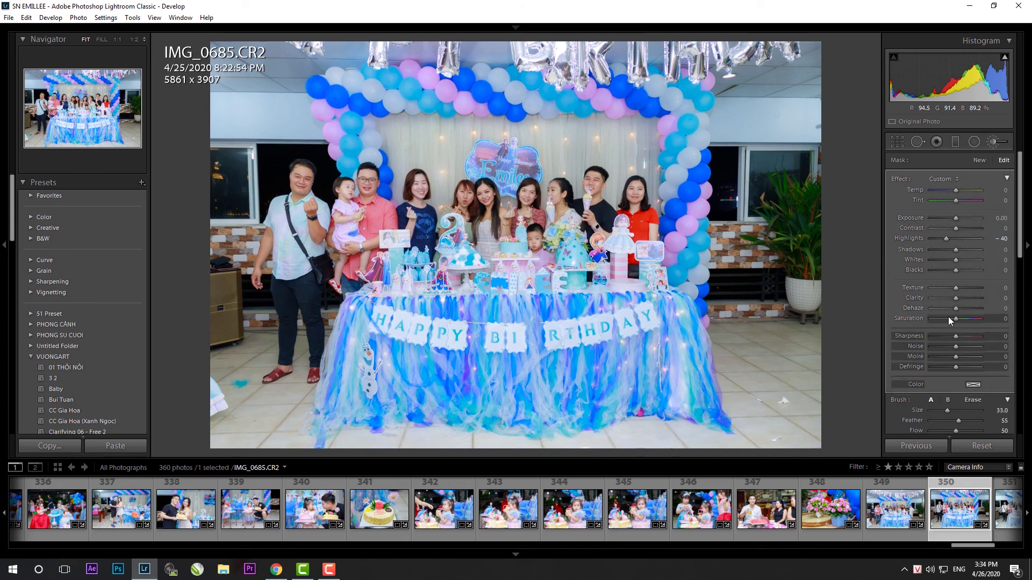
key(k)
drag(961, 309, 963, 310)
scroll(733, 520, down, 3)
- Give IMG_0687 the previous photo's settings and apply its crop
click(733, 521)
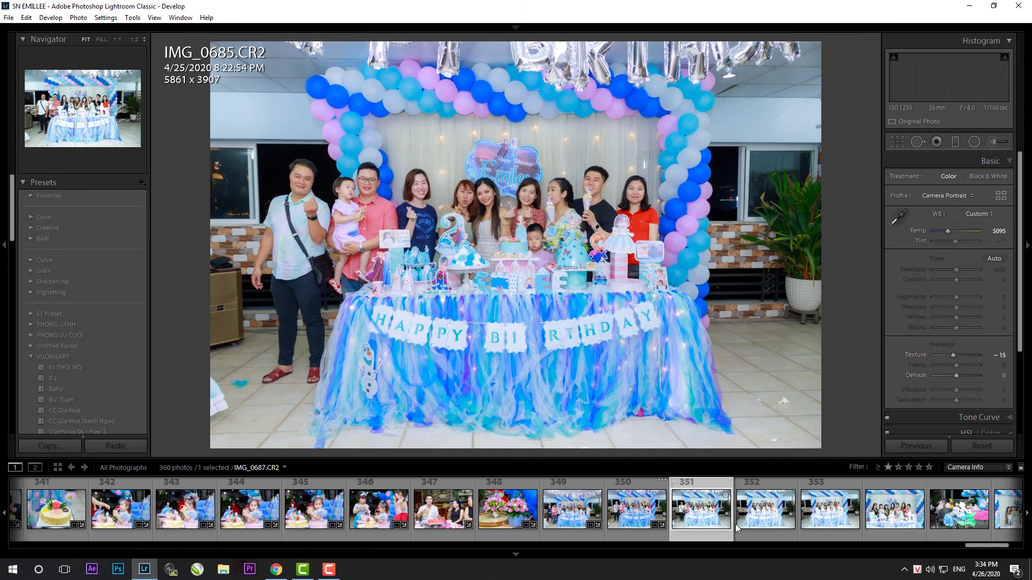
click(913, 446)
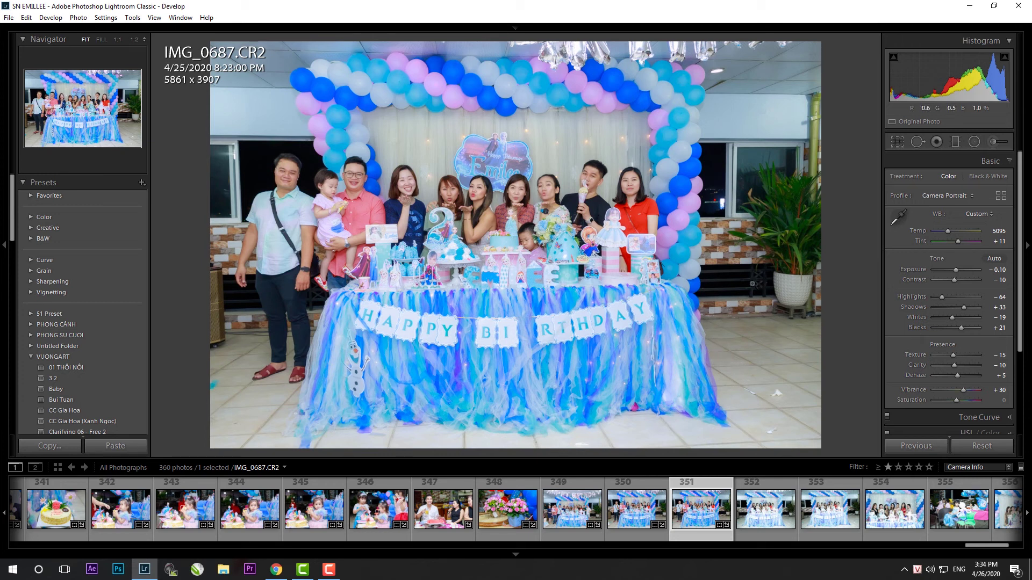
key(r)
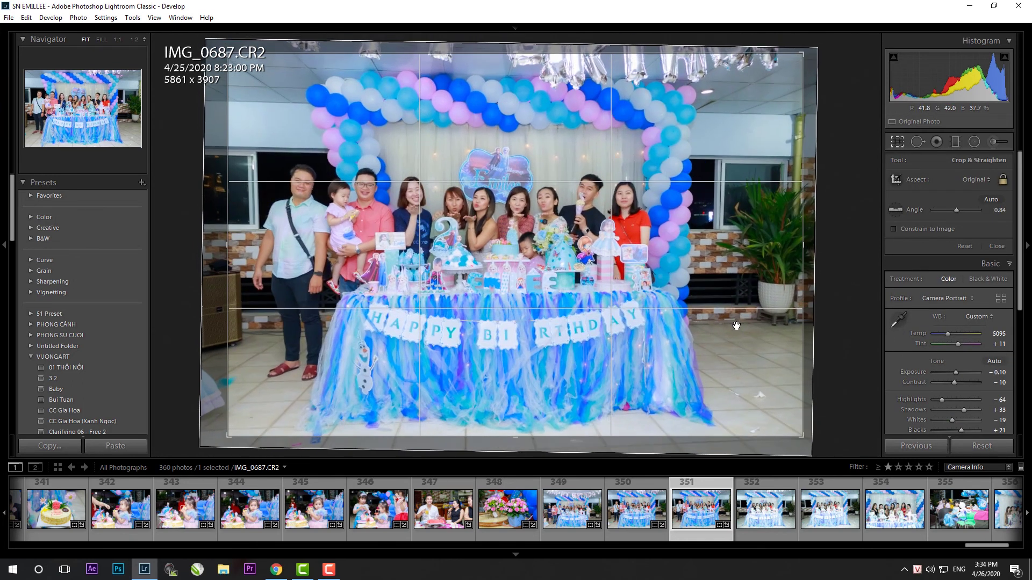
key(Return)
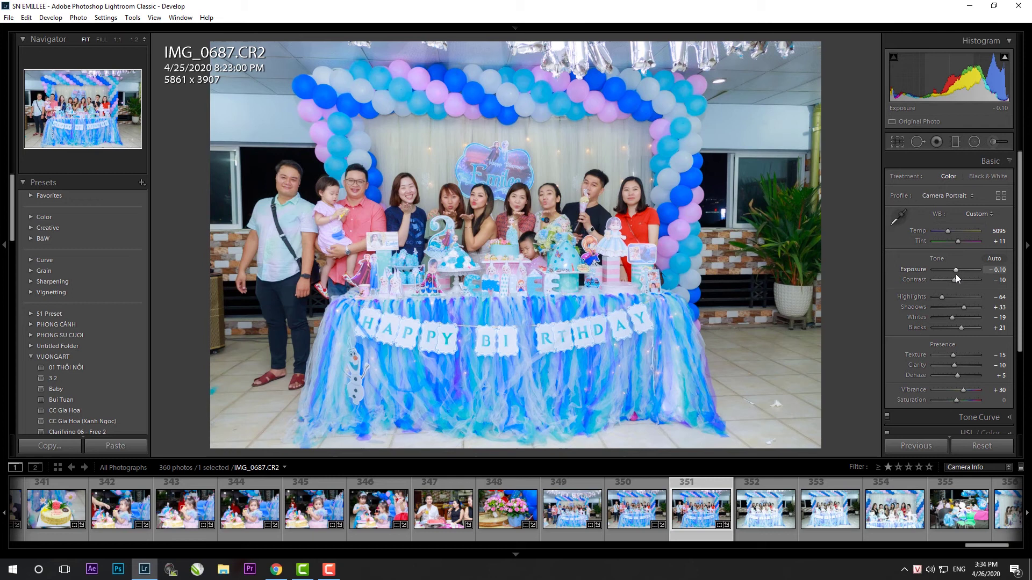
- Give IMG_0688 the previous photo's settings and apply its crop
click(752, 514)
click(910, 445)
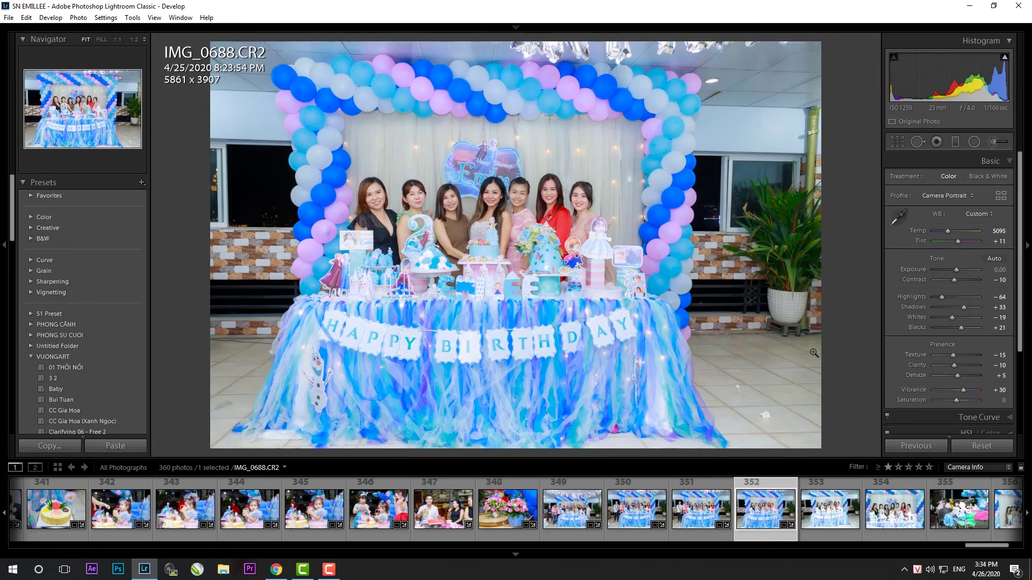
key(r)
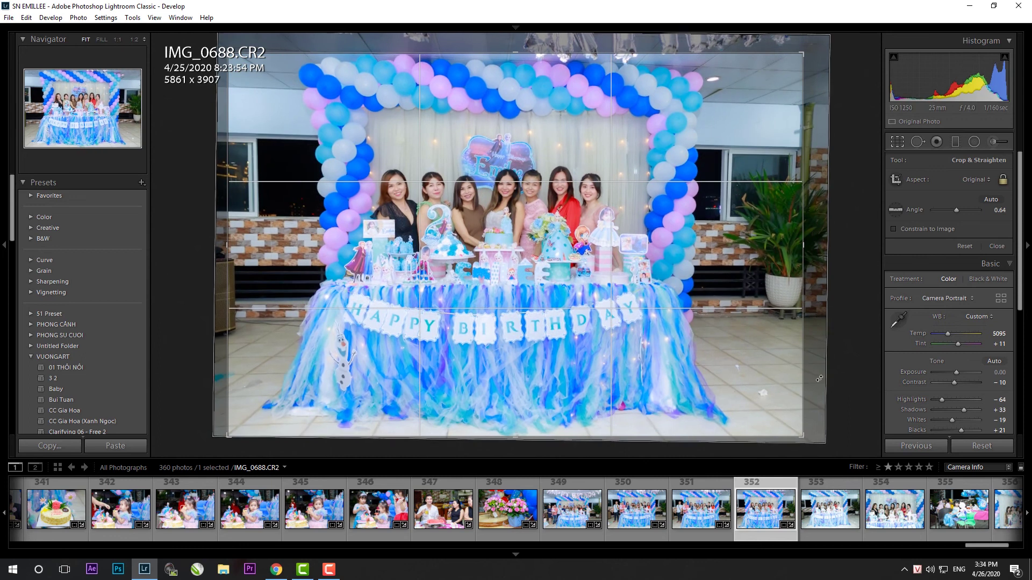
key(r)
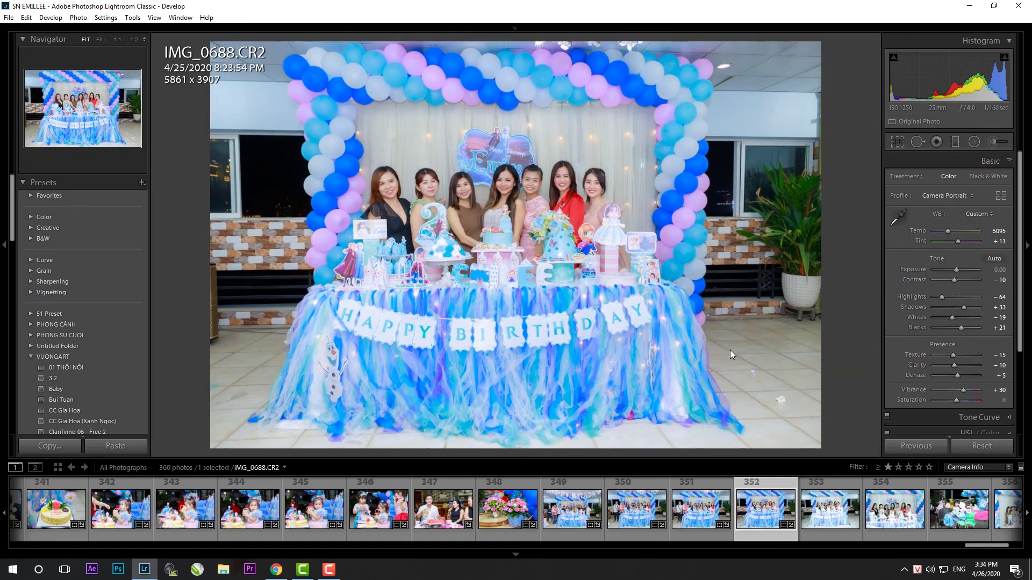
key(k)
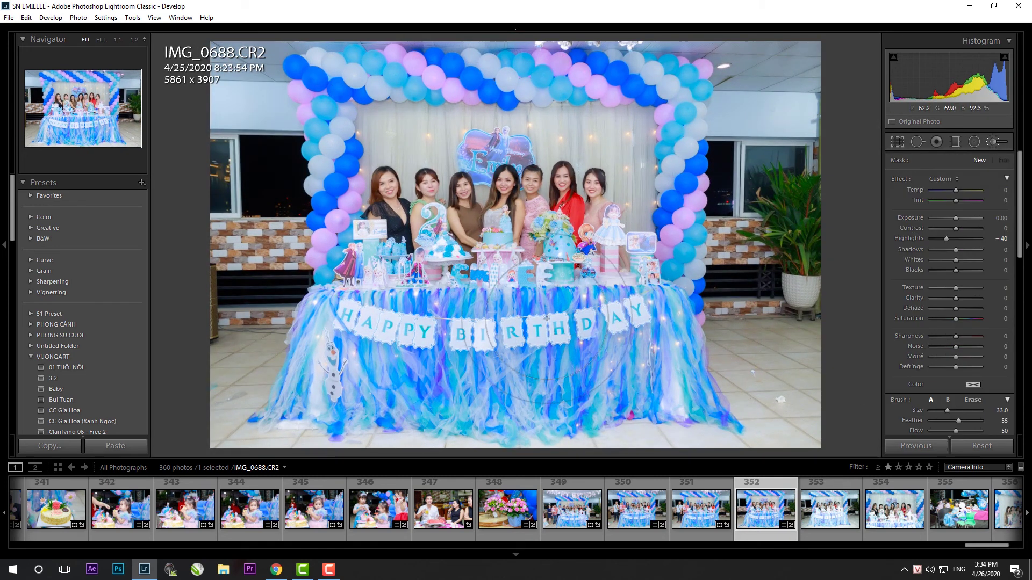
- Give IMG_0691 the previous photo's settings and apply its crop
click(827, 510)
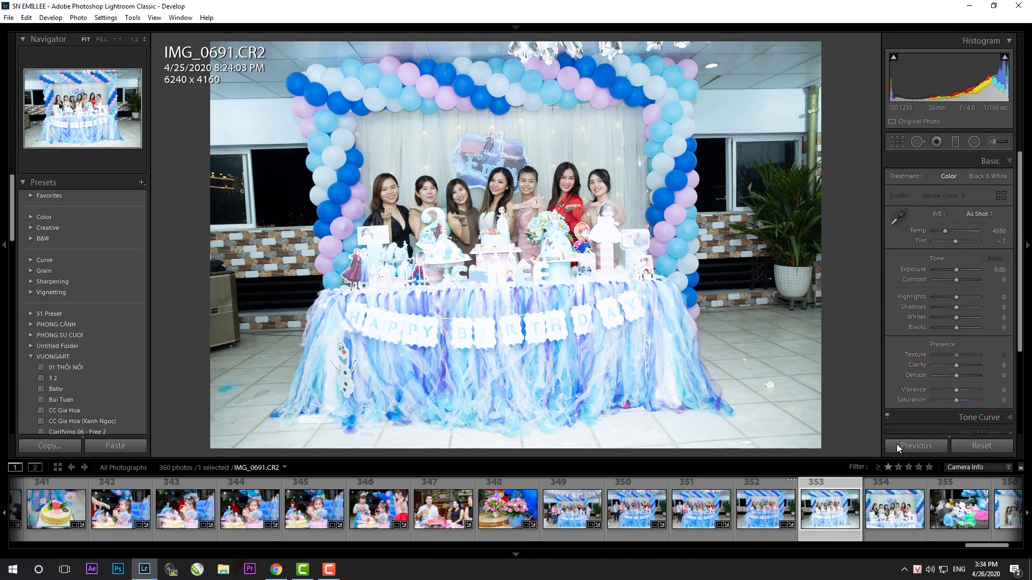
click(896, 444)
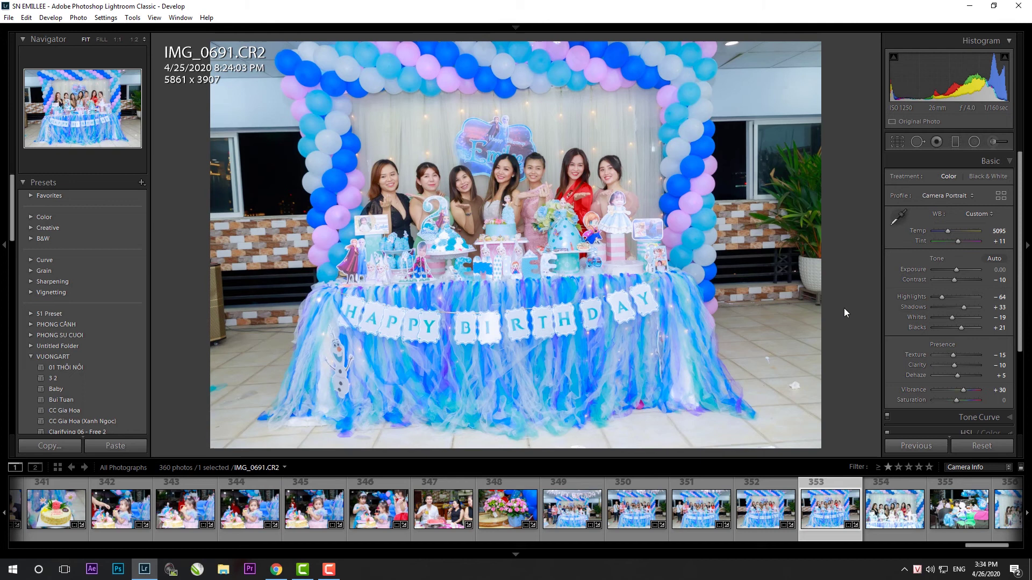
key(r)
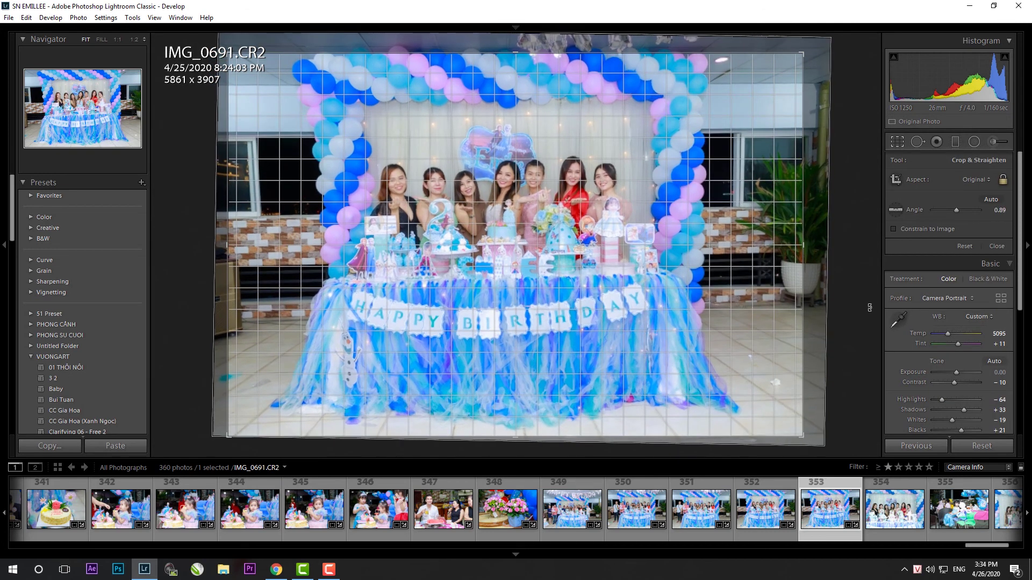
key(r)
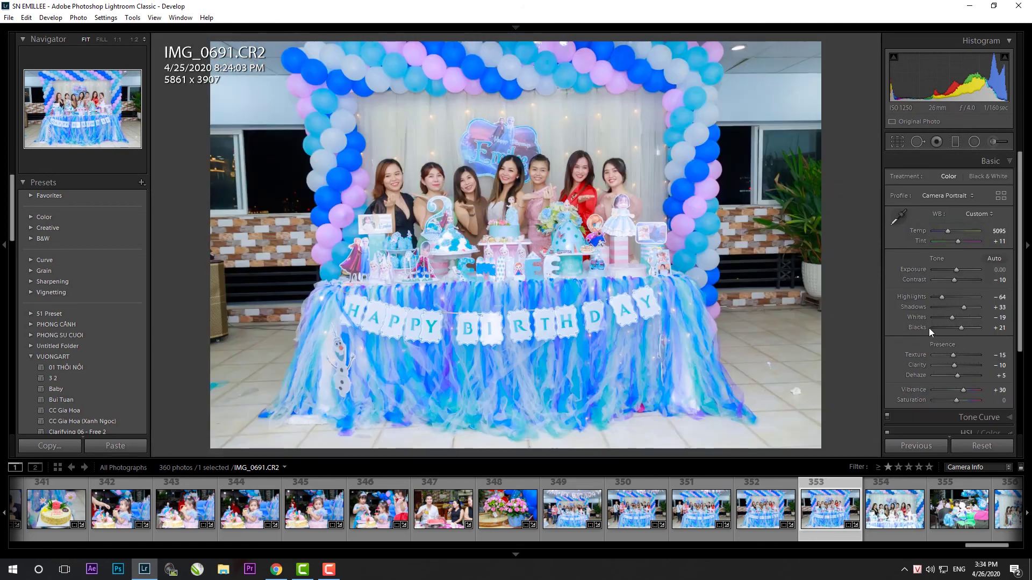
- Give IMG_0693 the previous photo's settings, then rotate and reframe its crop
key(Right)
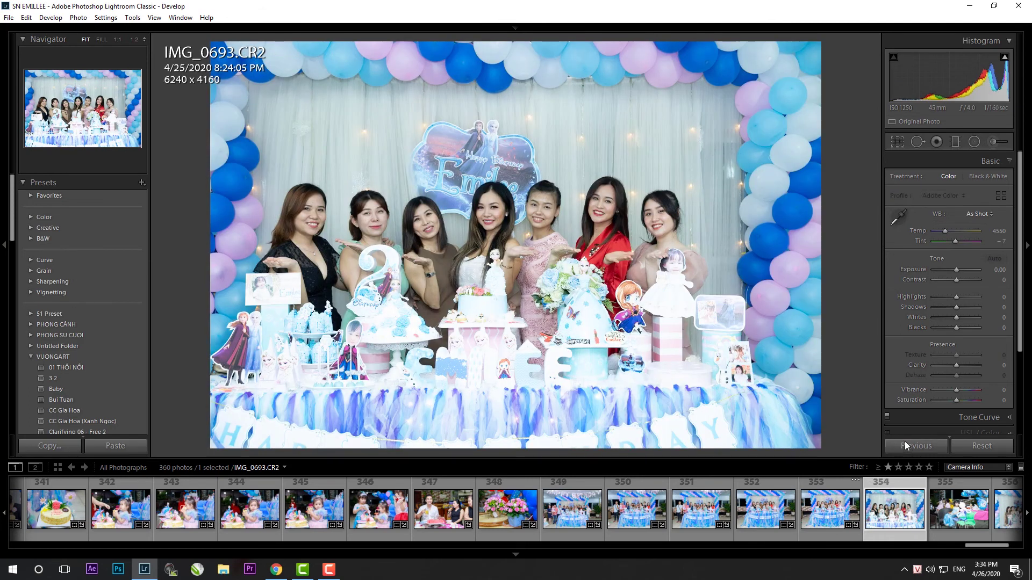
click(905, 444)
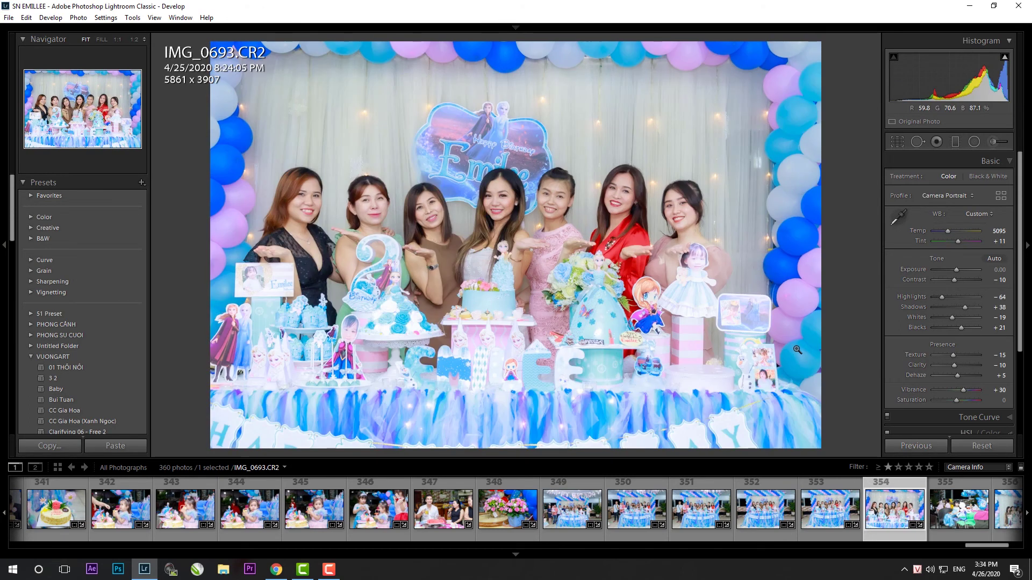
key(r)
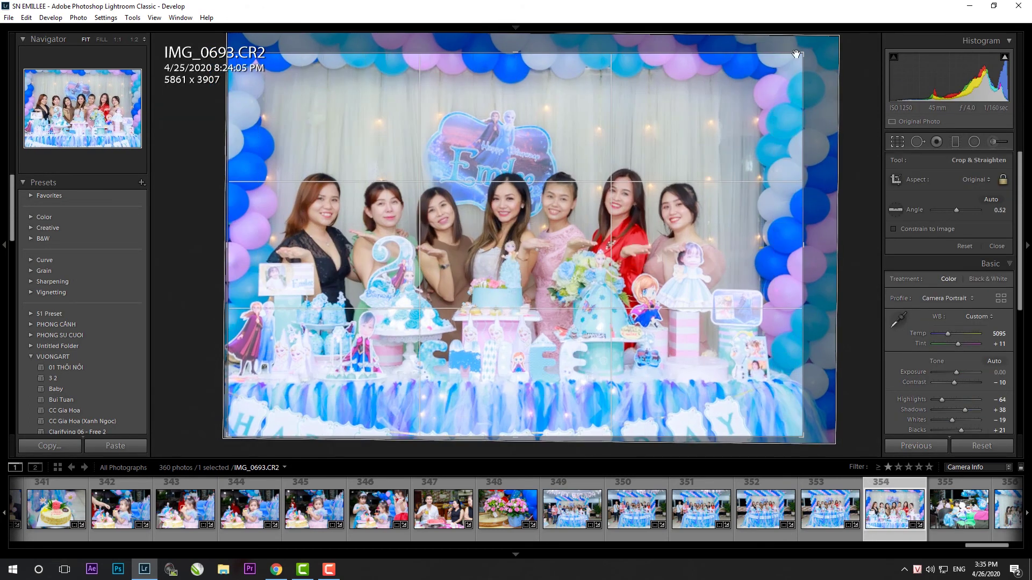
drag(794, 53, 765, 91)
key(r)
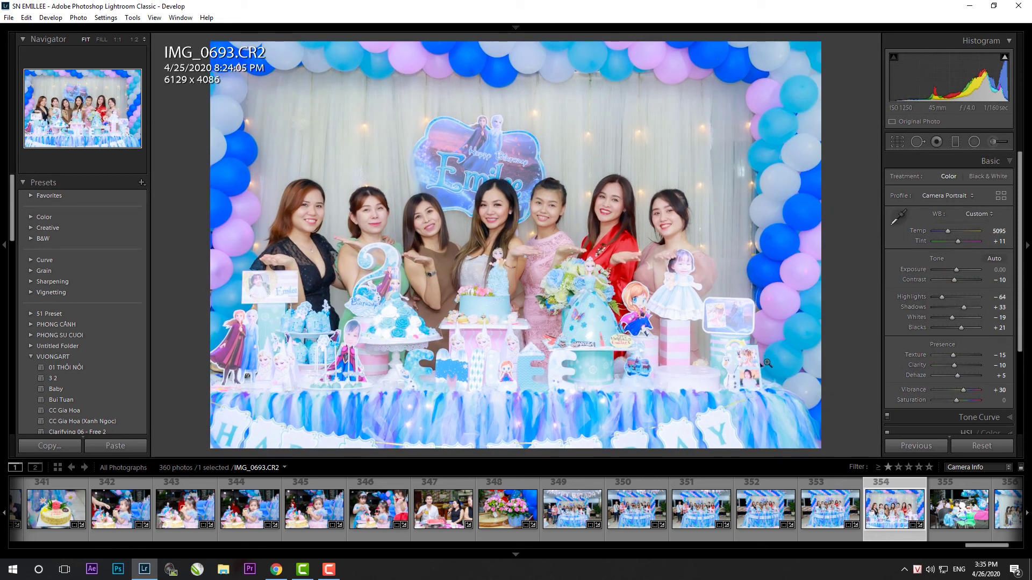
key(k)
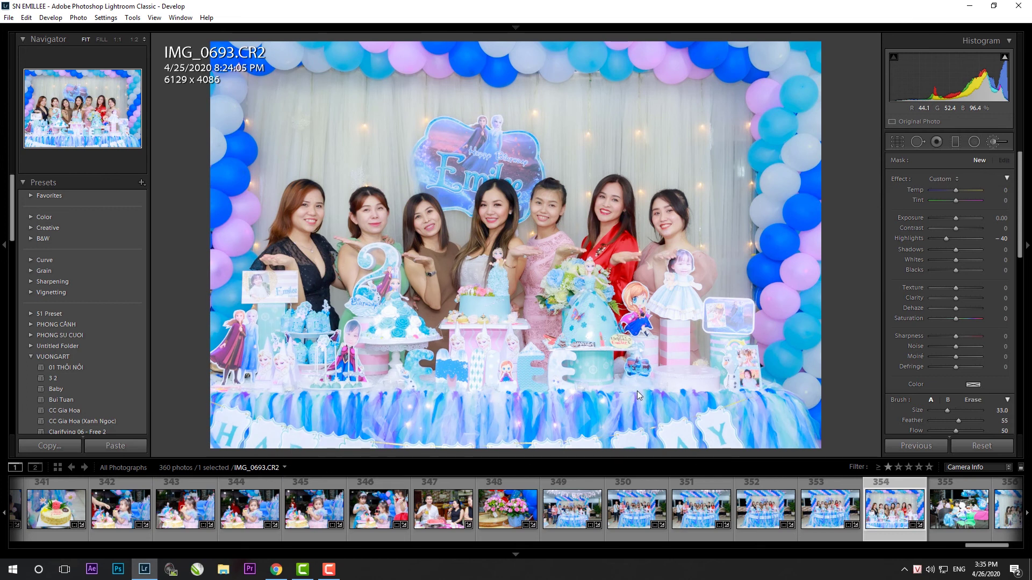
key(k)
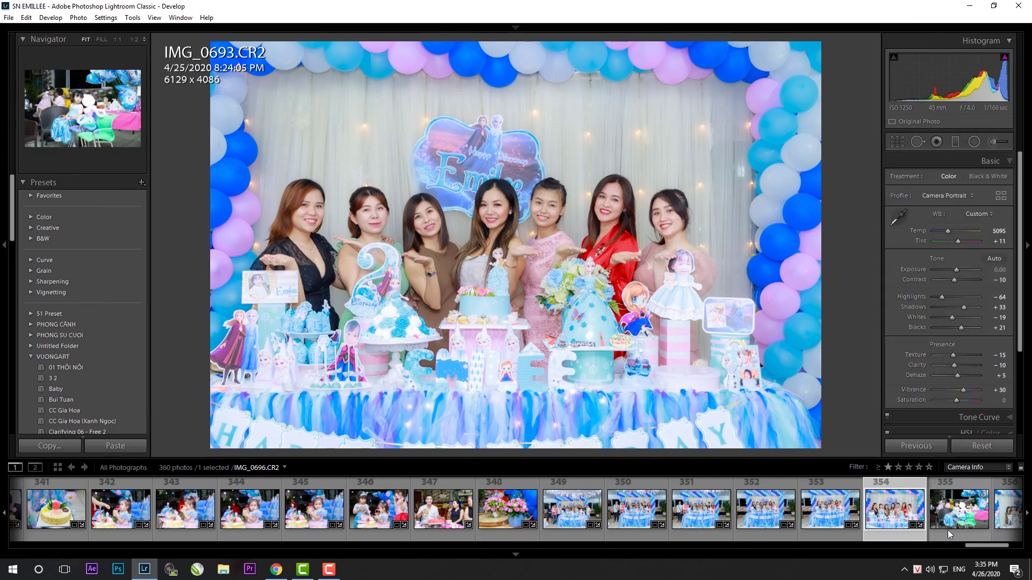
- Crop IMG_0696 around the girl and balloons and reduce its shadows to +7
click(947, 530)
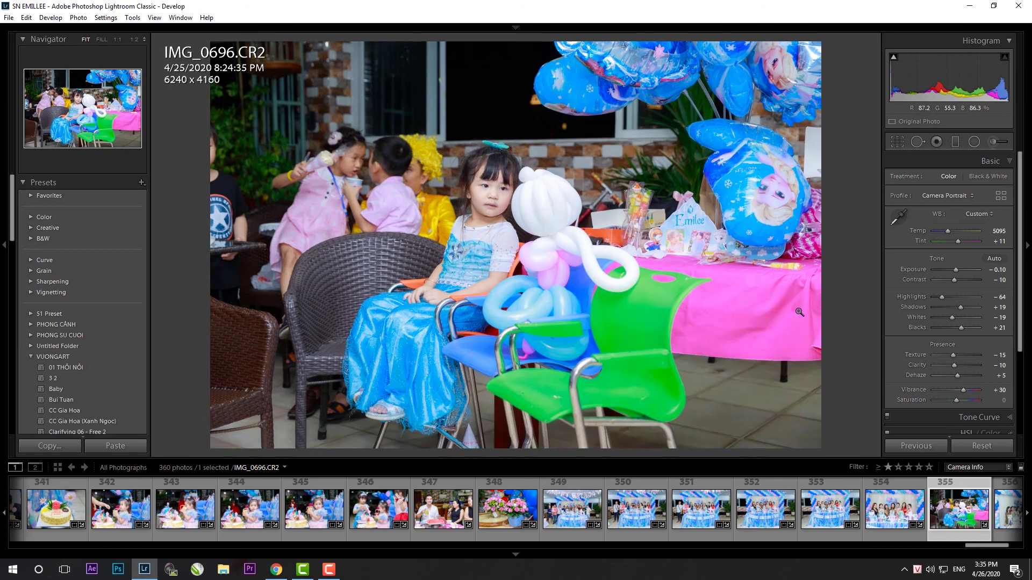
key(r)
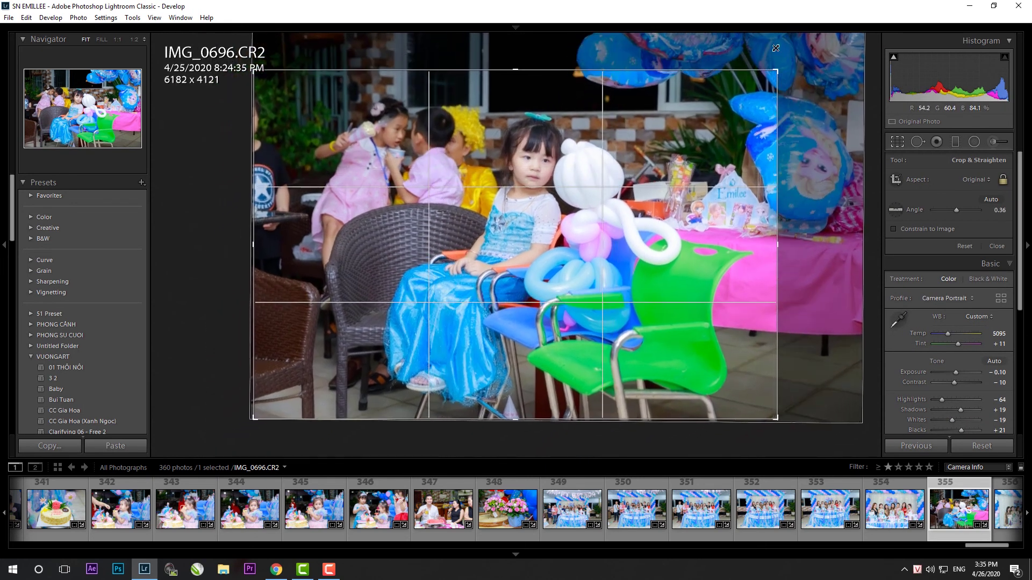
drag(776, 48, 702, 120)
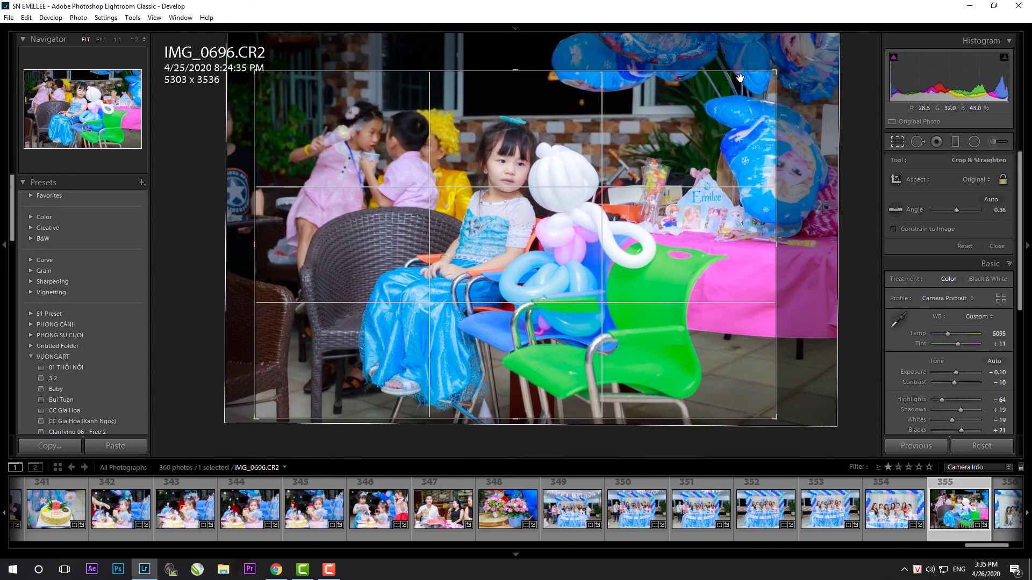
drag(775, 72, 792, 60)
drag(828, 161, 828, 177)
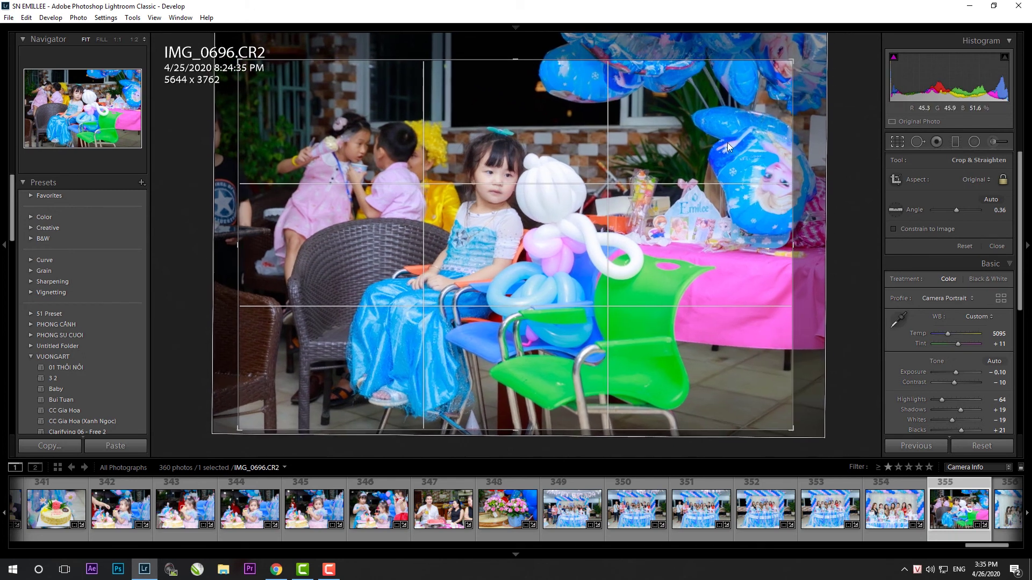
key(Return)
drag(960, 310, 956, 310)
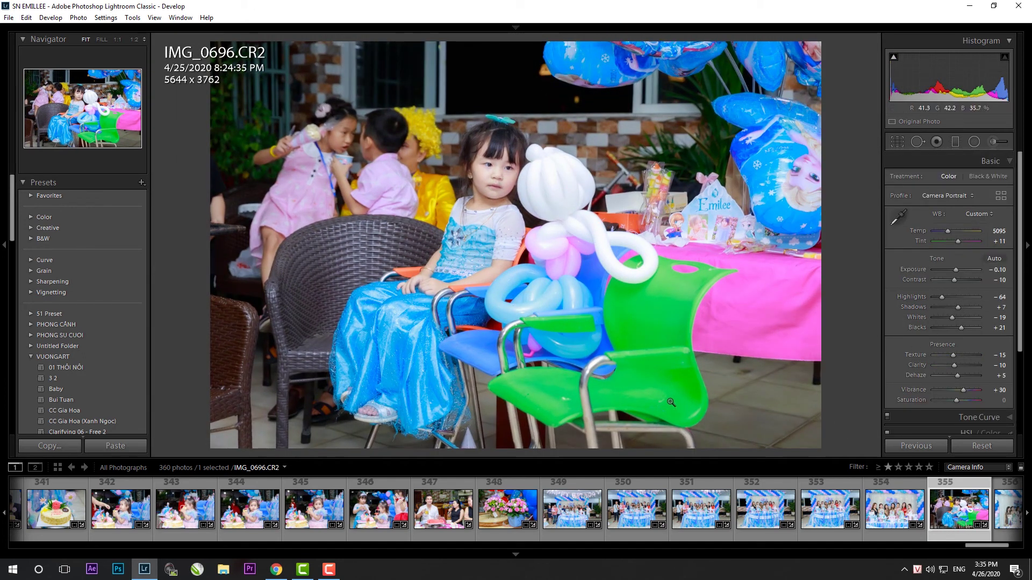
scroll(582, 527, down, 3)
- Give IMG_0700 the previous settings and crop it to 5933x3955 from the top-right corner
click(731, 509)
click(125, 447)
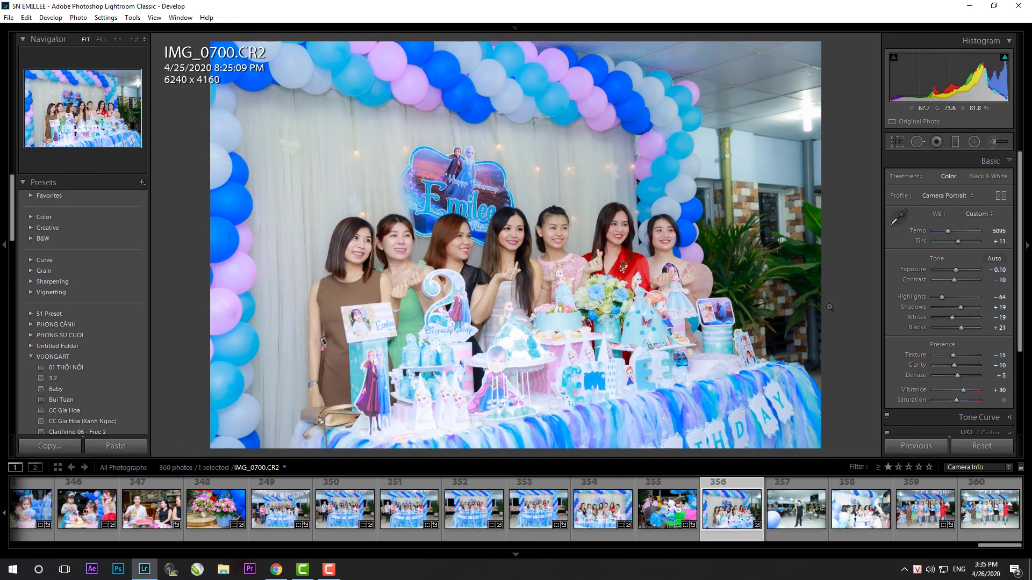
key(r)
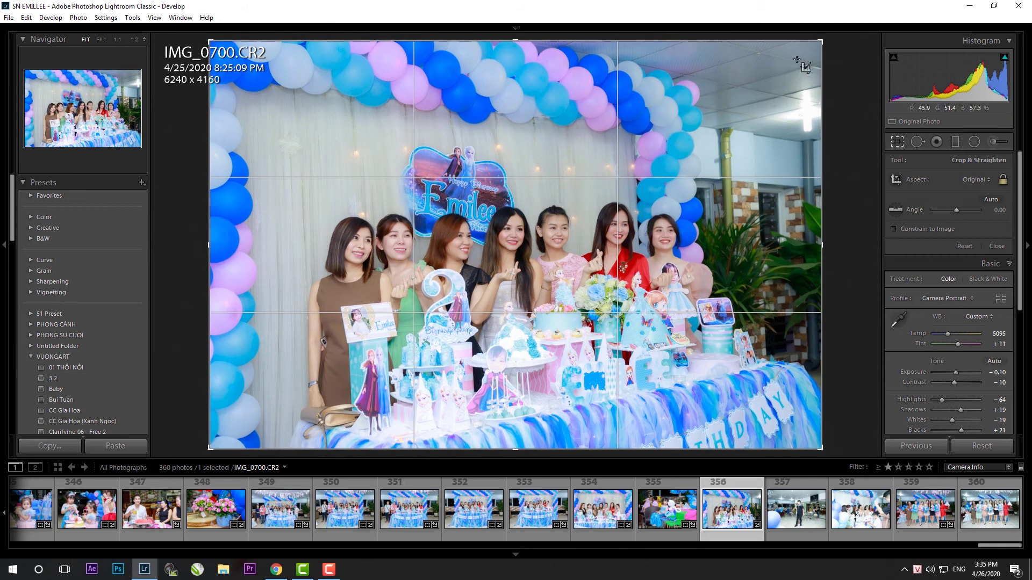
drag(797, 59, 768, 81)
key(Return)
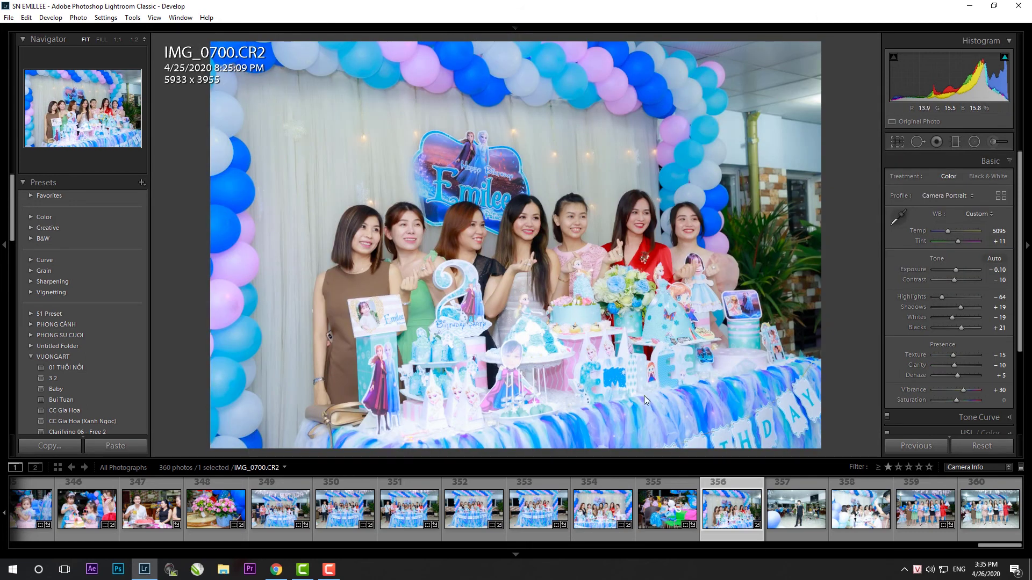
key(k)
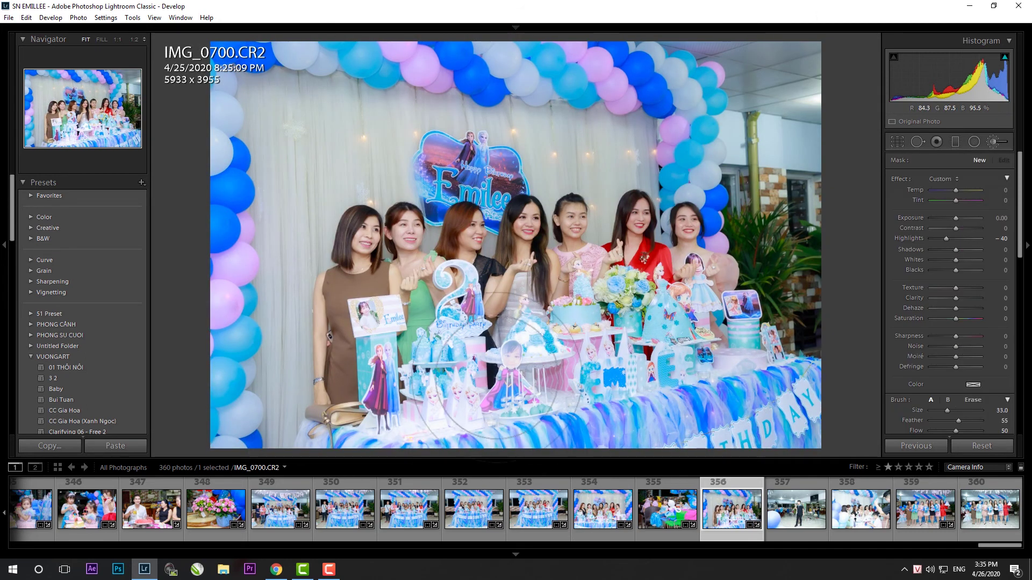
key(k)
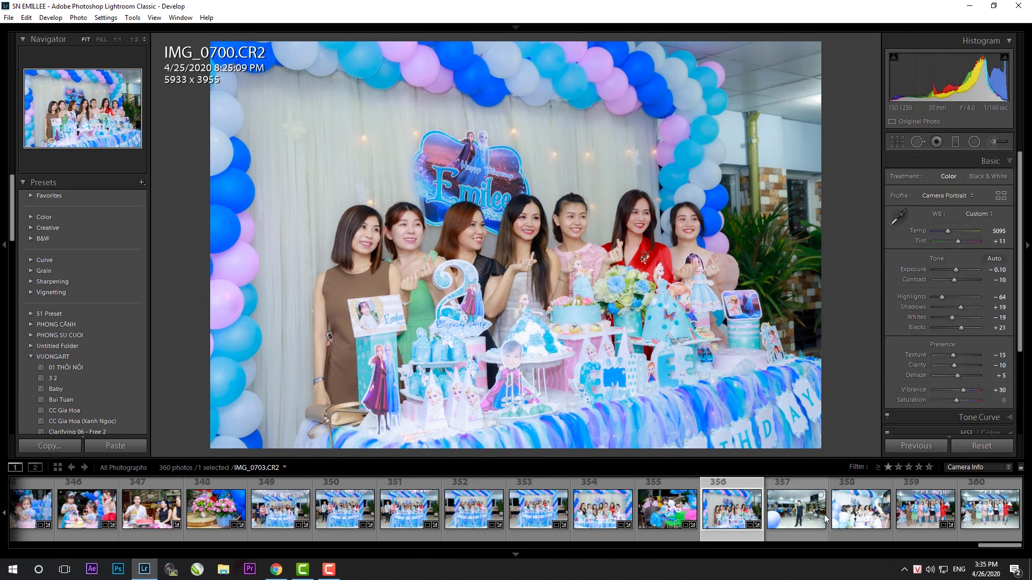
click(826, 518)
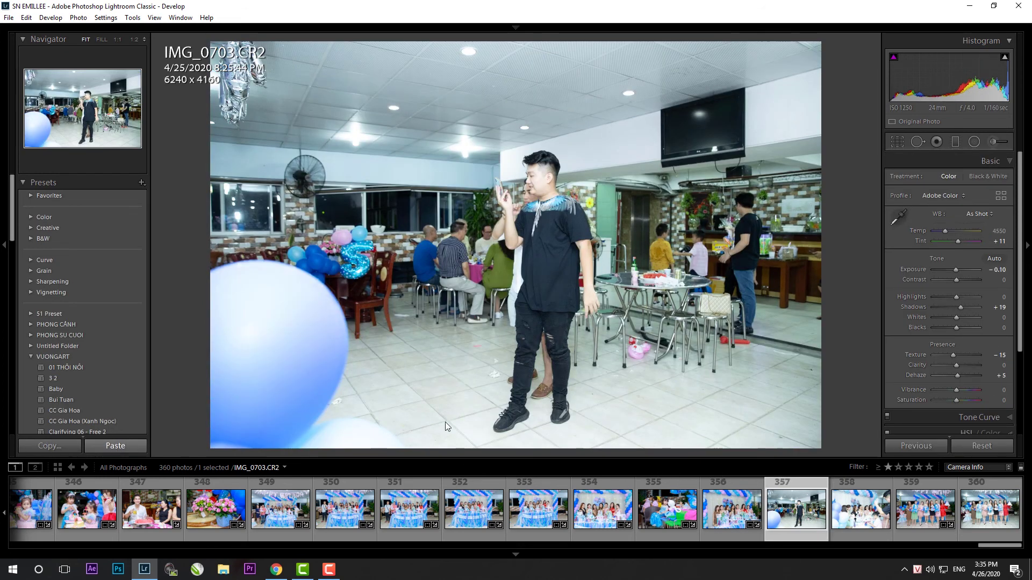
- Paste the copied develop settings onto IMG_0703 and level its tilt
key(ctrl+shift+v)
key(r)
drag(851, 404, 853, 400)
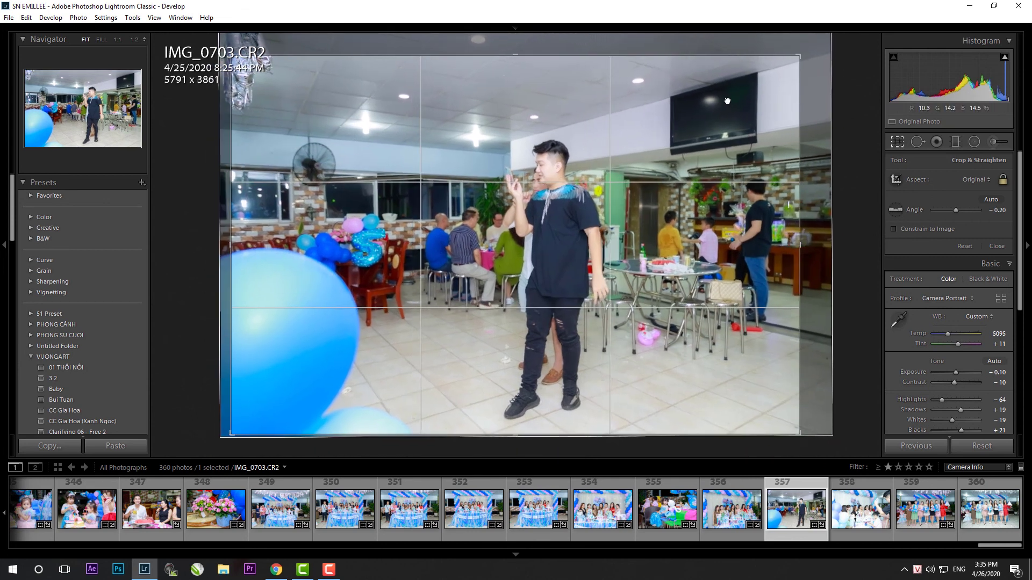
key(Return)
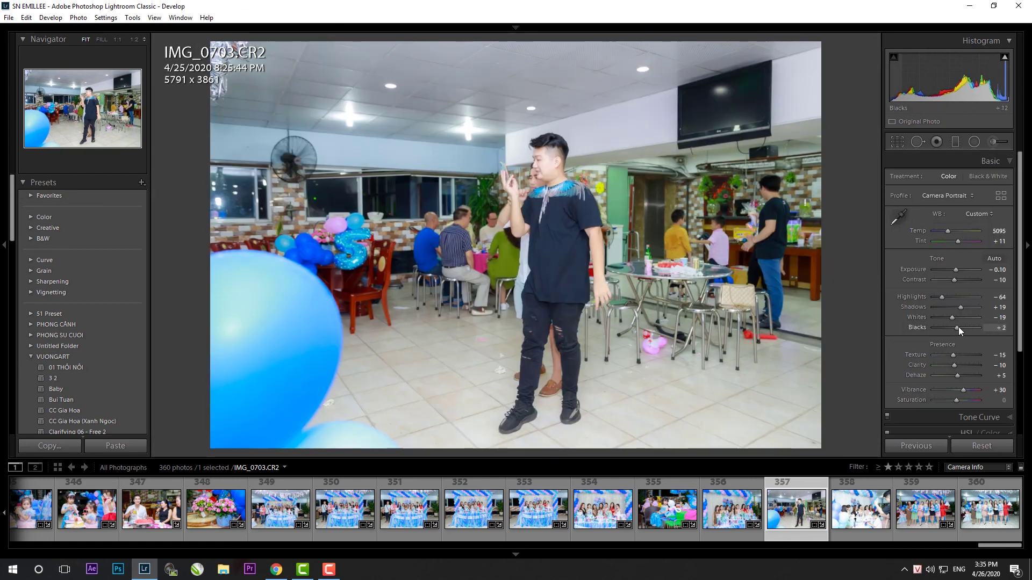
- Paste the settings onto IMG_0704, crop it, and set exposure −0.40 and shadows +7
click(860, 508)
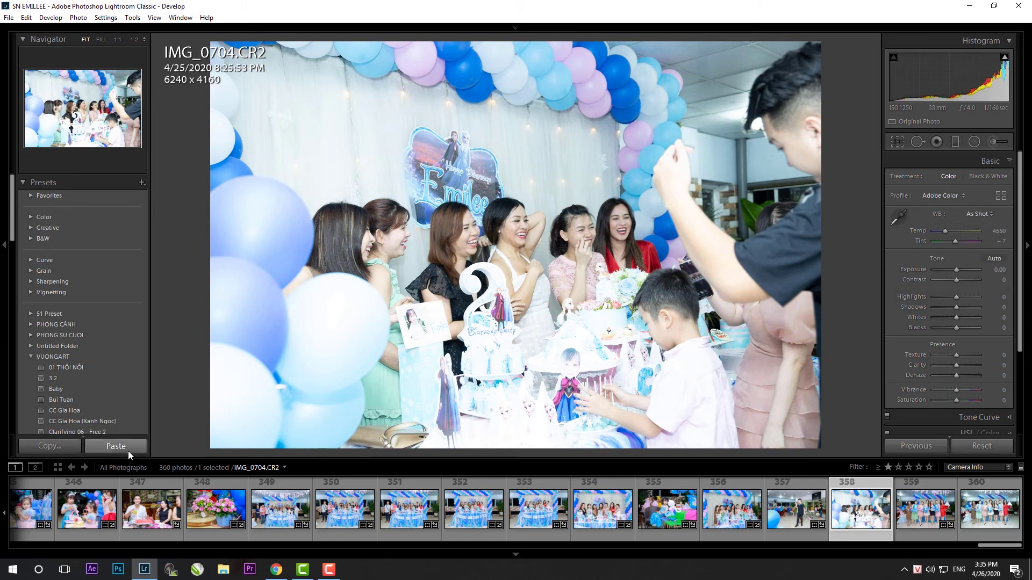
key(ctrl+shift+v)
key(r)
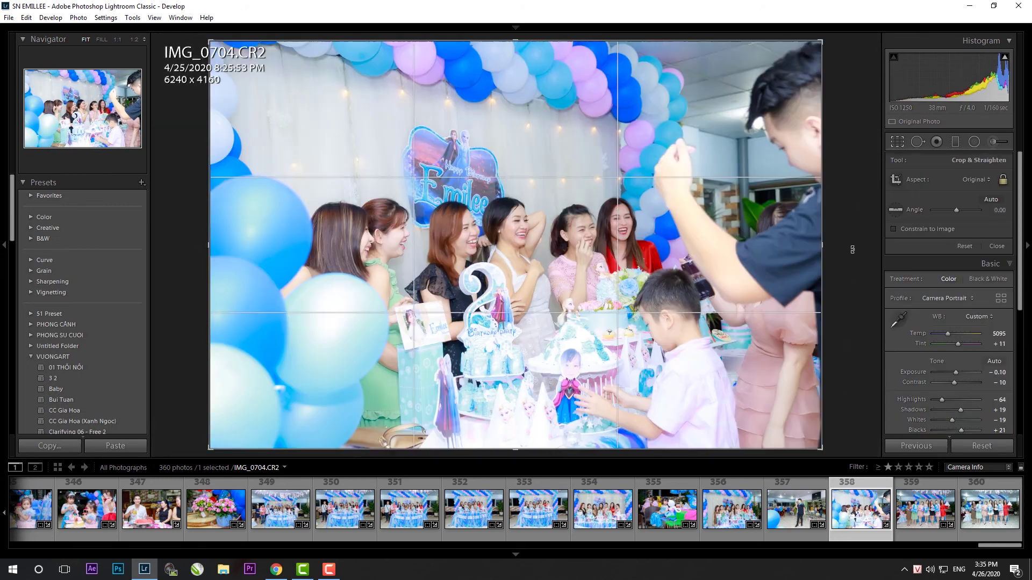
drag(862, 252, 860, 248)
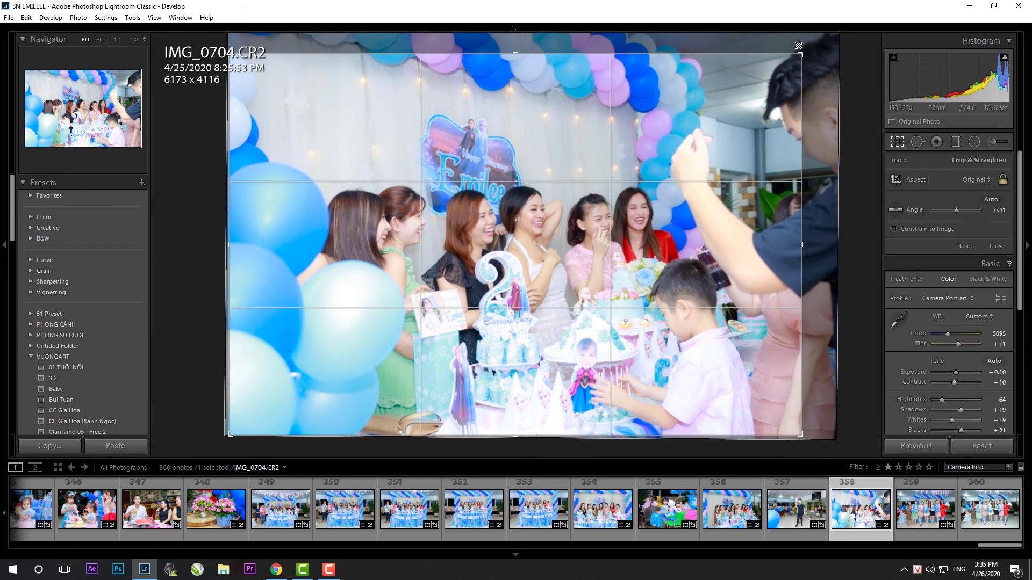
key(r)
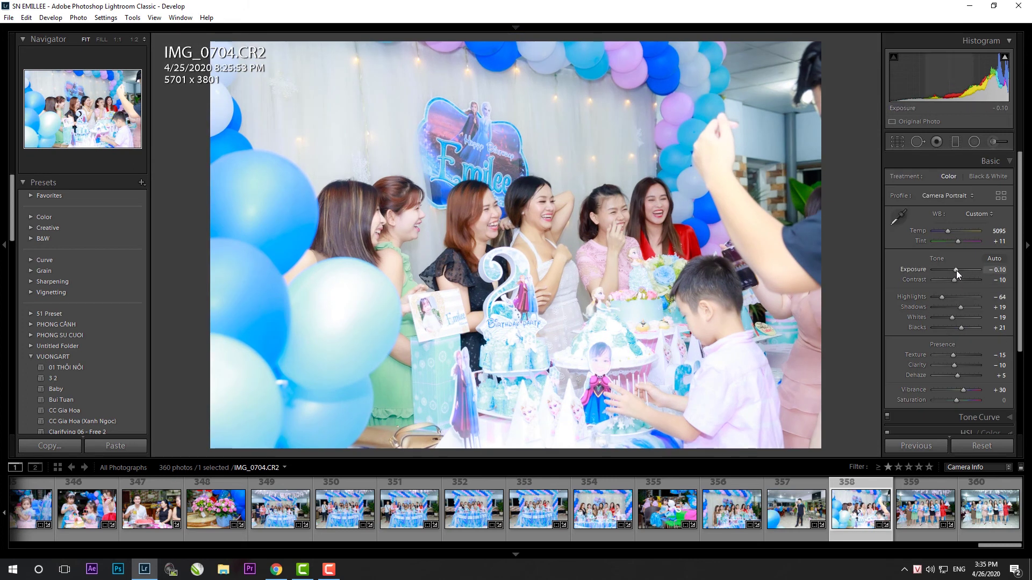
drag(956, 270, 954, 270)
drag(959, 308, 957, 308)
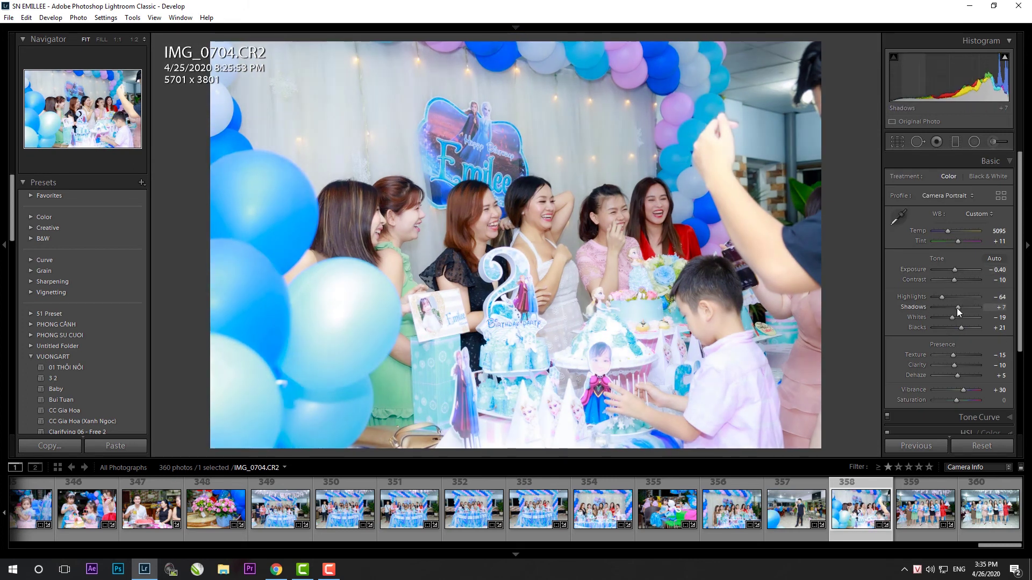
key(k)
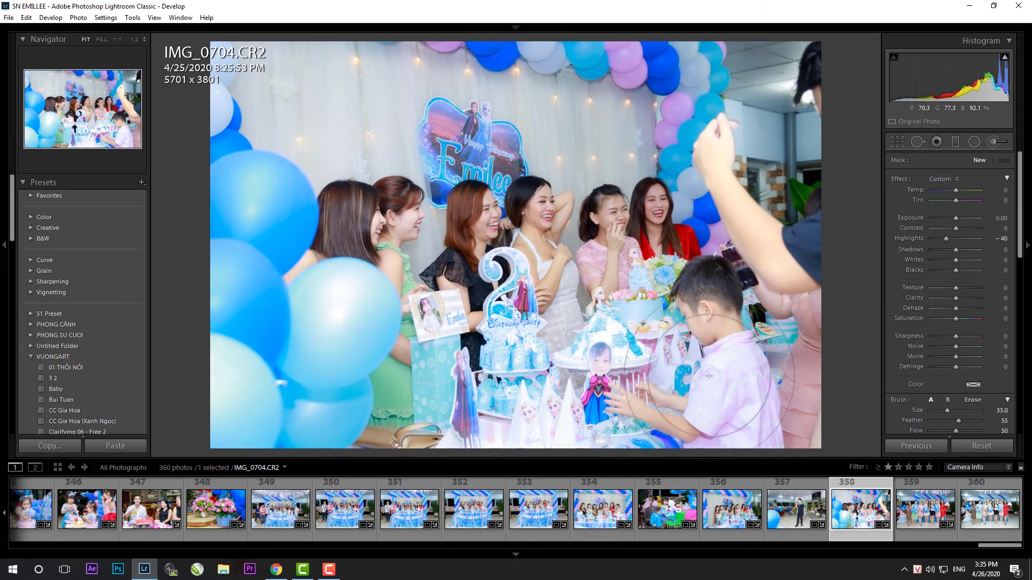
key(k)
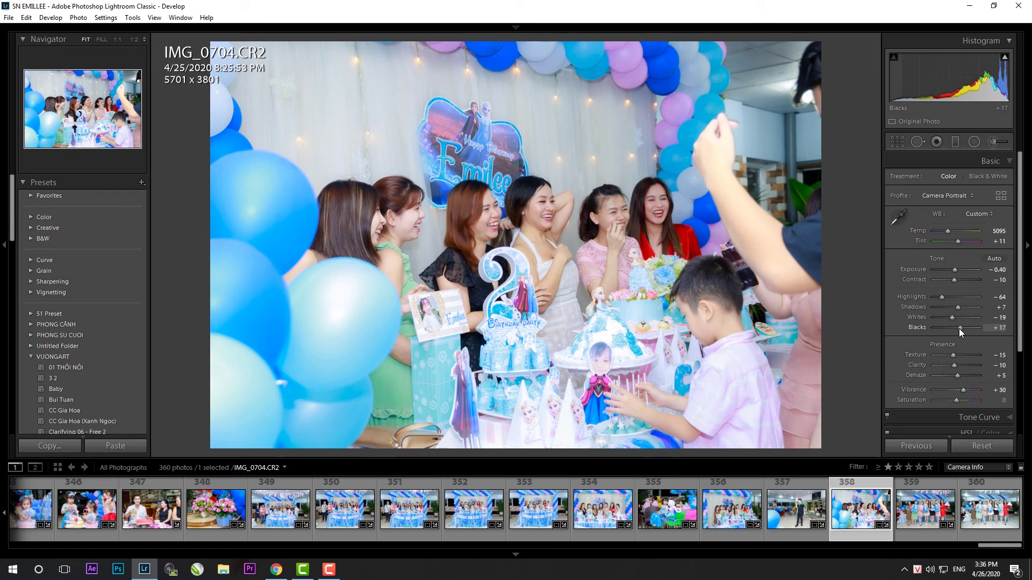
click(913, 526)
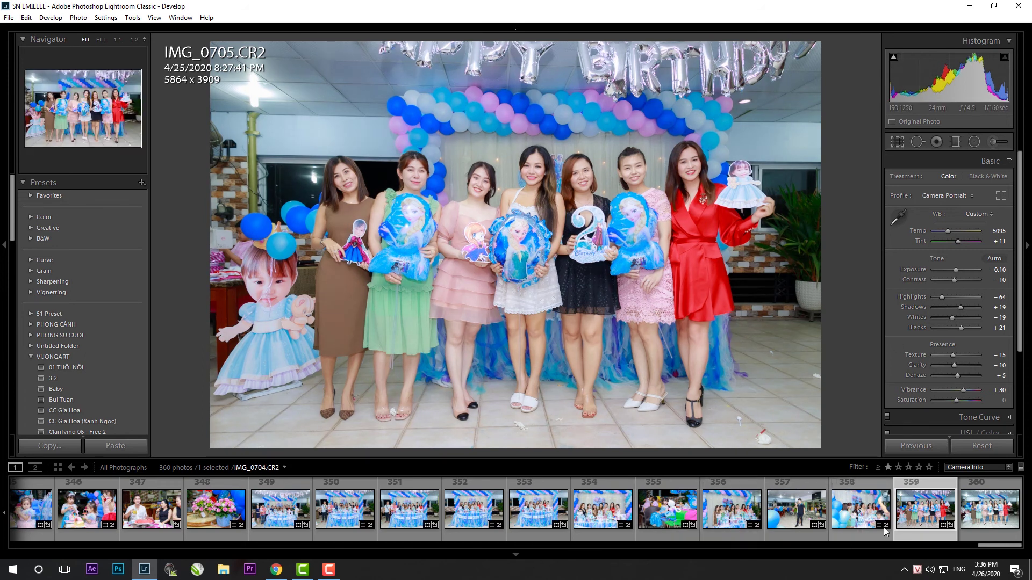
- Give IMG_0707 the previous photo's settings, straightened and cropped to 5655x3770 around the group
click(989, 508)
click(917, 446)
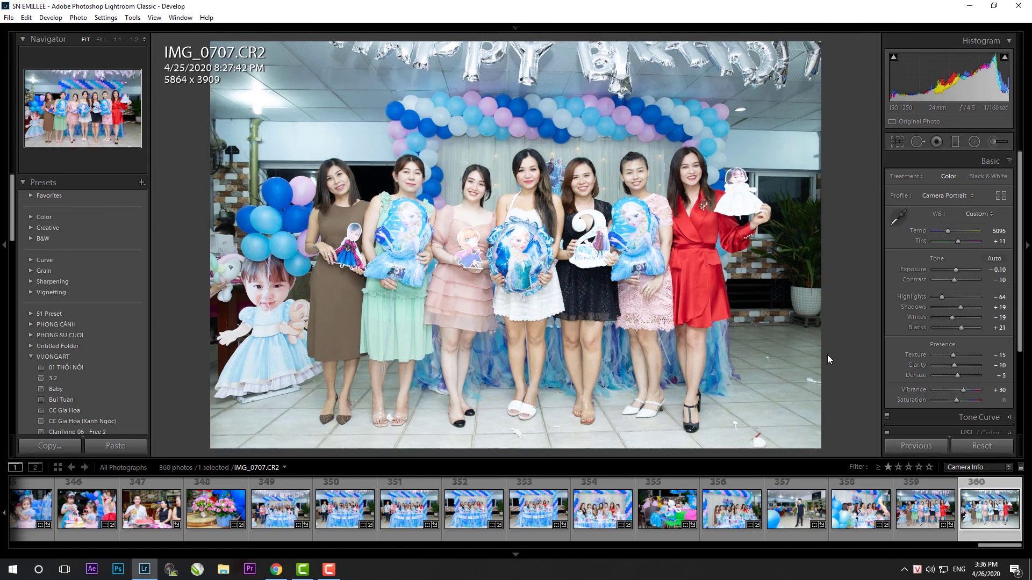
key(r)
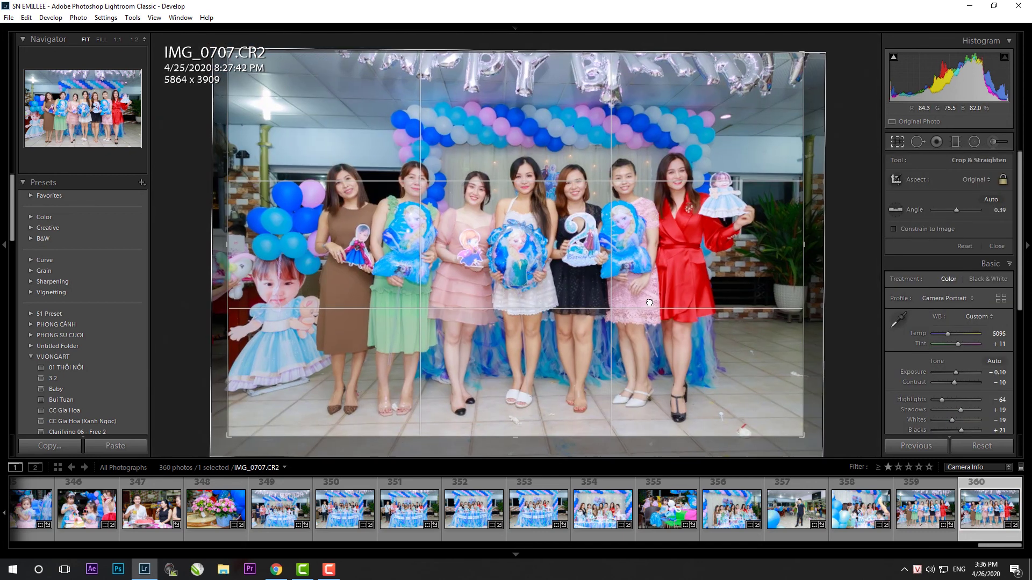
drag(880, 332, 880, 328)
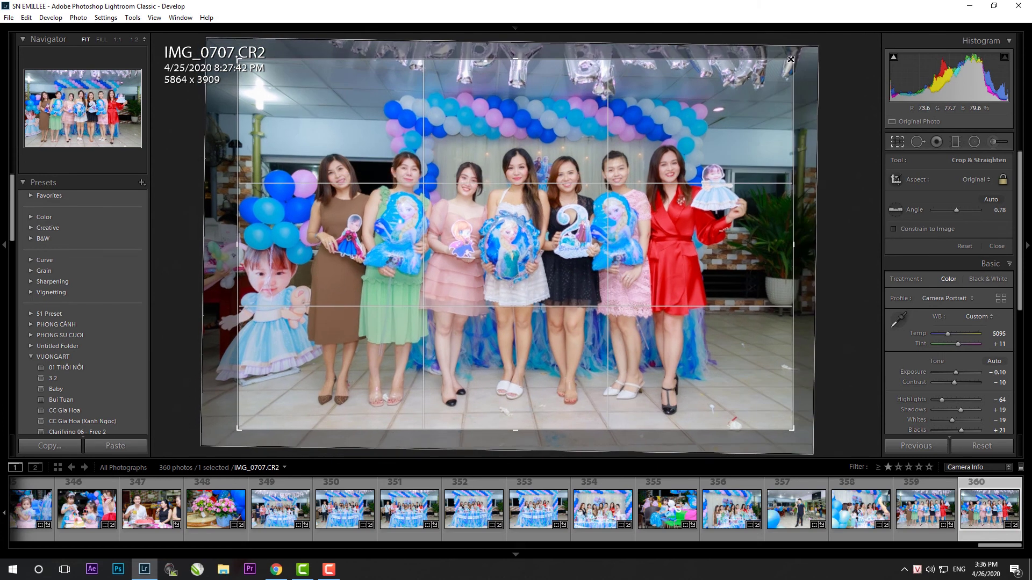
drag(709, 222, 762, 178)
drag(803, 225, 811, 352)
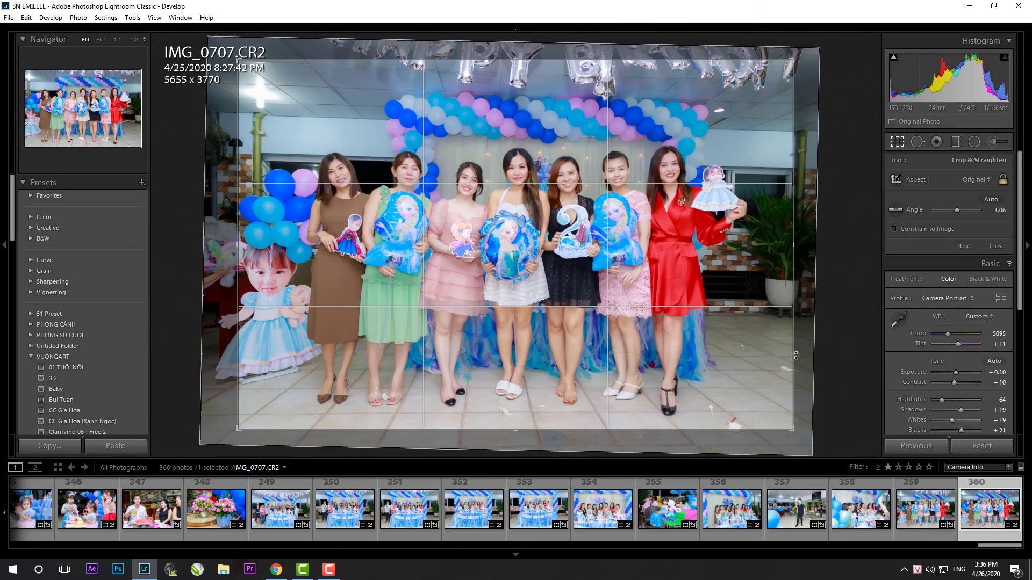
key(Return)
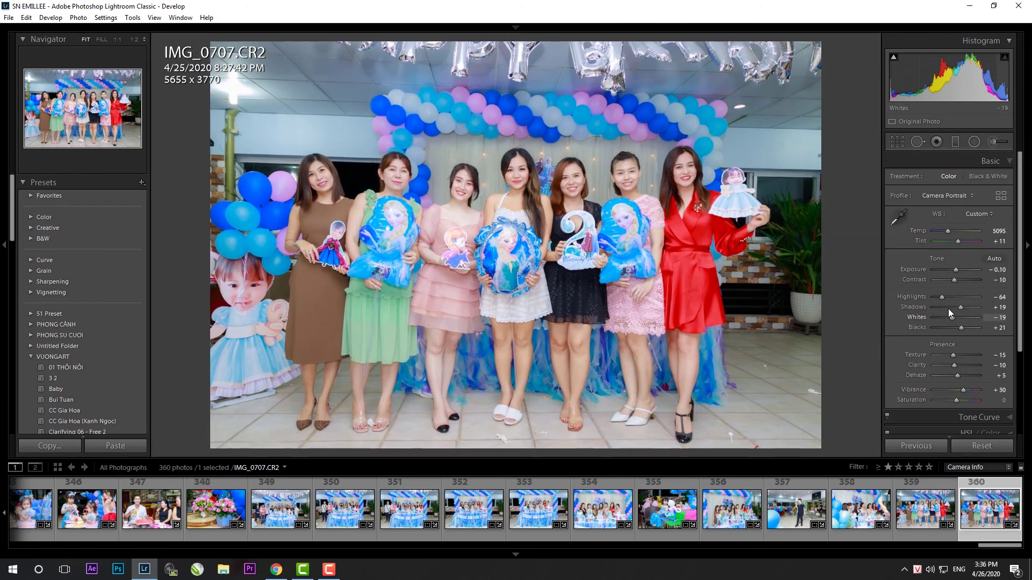
- Ease IMG_0707's highlight recovery to −50
drag(941, 298, 959, 306)
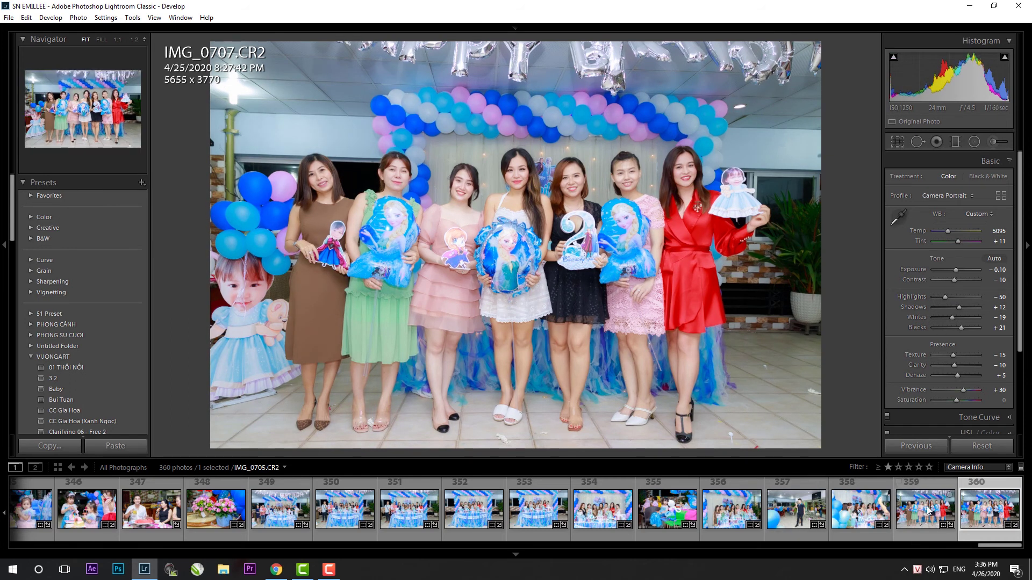
click(613, 545)
scroll(622, 516, up, 5)
scroll(622, 516, up, 5)
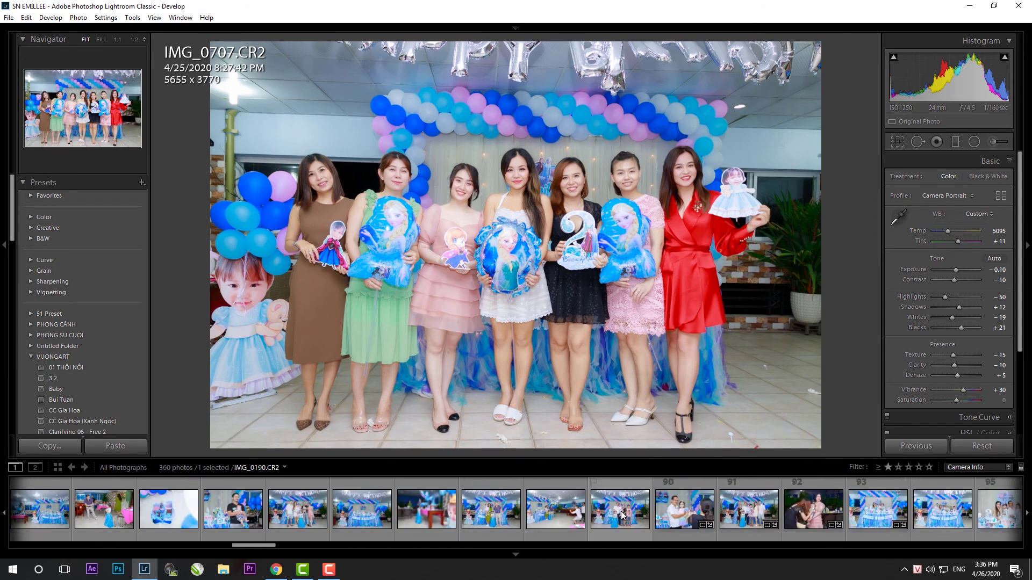
- Compare IMG_0707's Before/After side by side, inspecting a woman's face at 1:1
key(y)
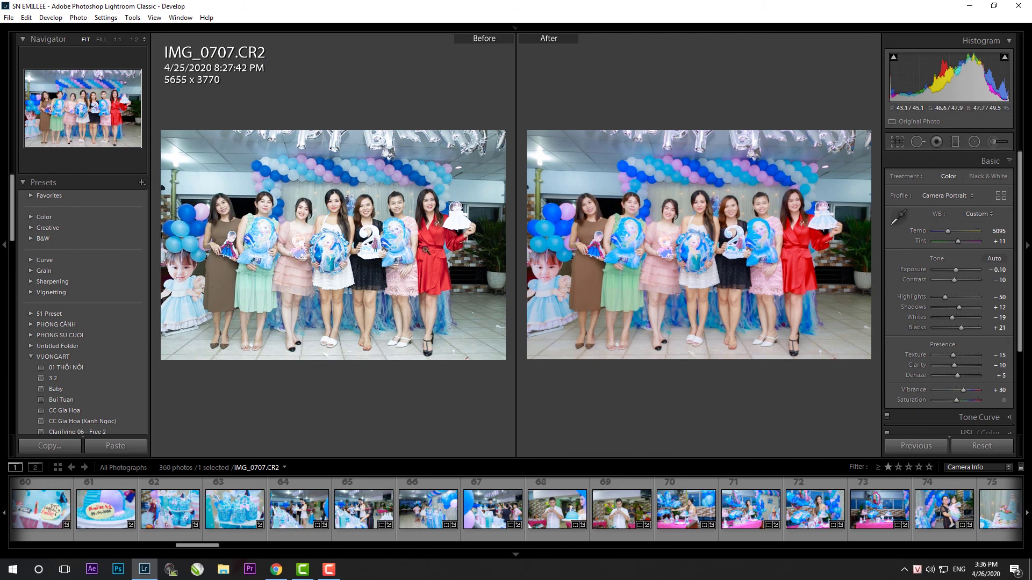
click(426, 251)
mouse_move(425, 251)
mouse_down()
mouse_move(362, 260)
mouse_move(396, 291)
mouse_up()
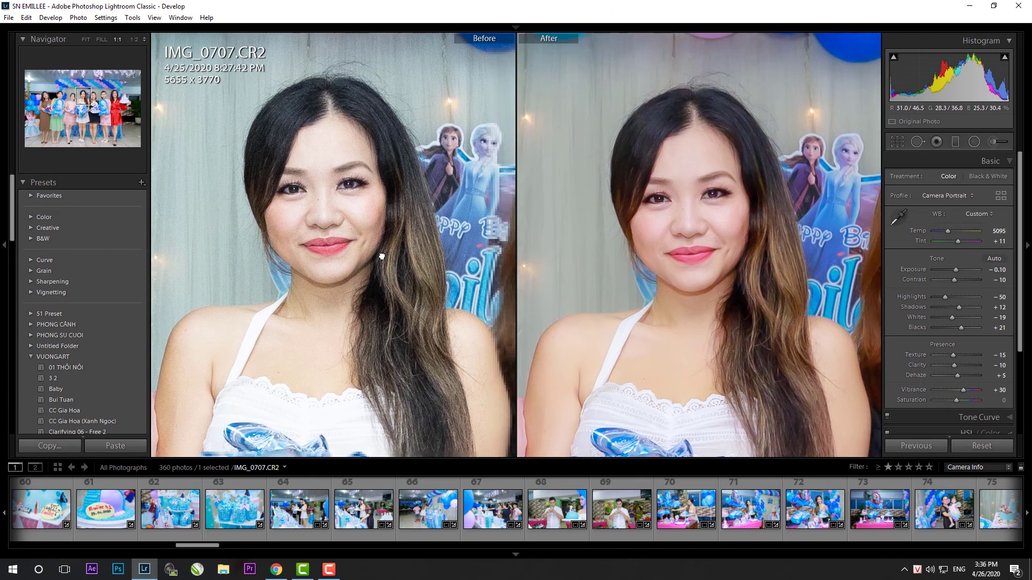
drag(329, 258, 321, 256)
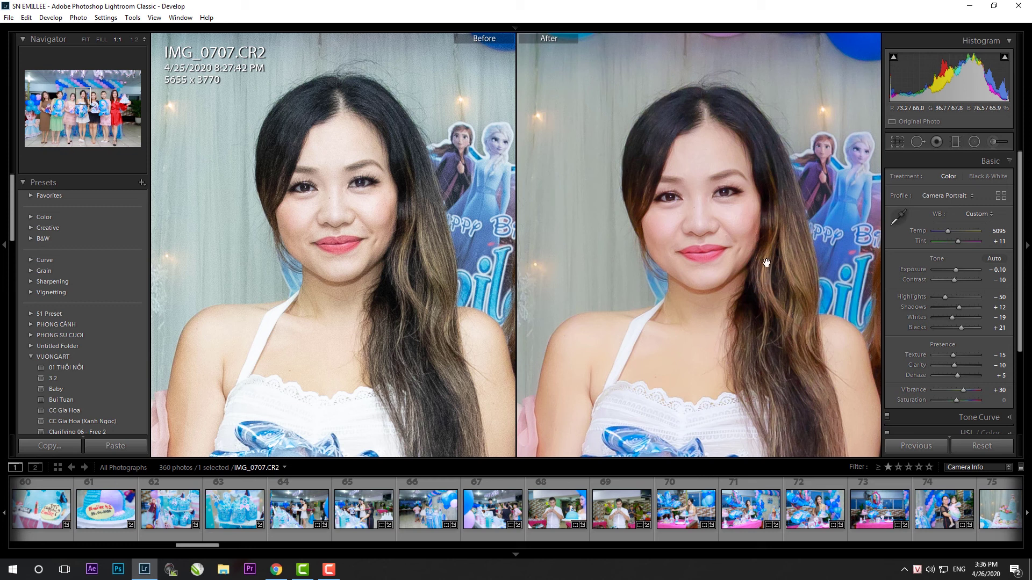
drag(337, 258, 331, 257)
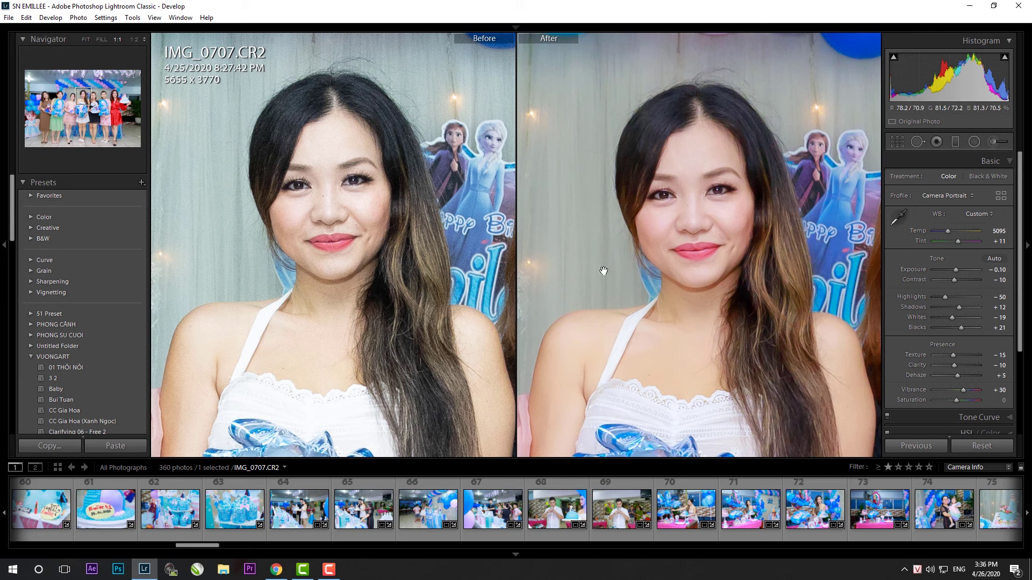
click(393, 255)
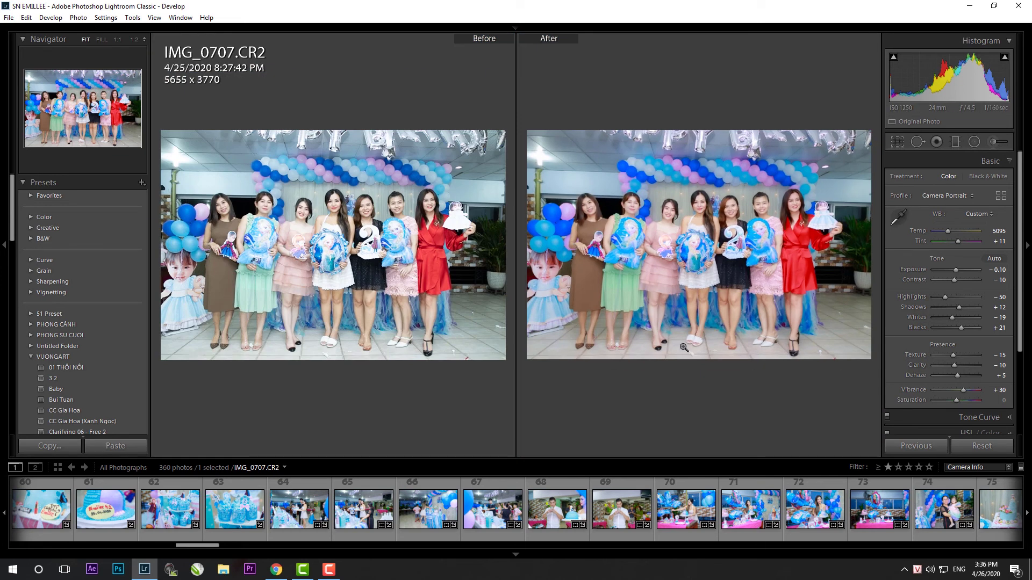
- Hide the presets sidebar, reshow Before/After, and return to the first photo IMG_0001
key(y)
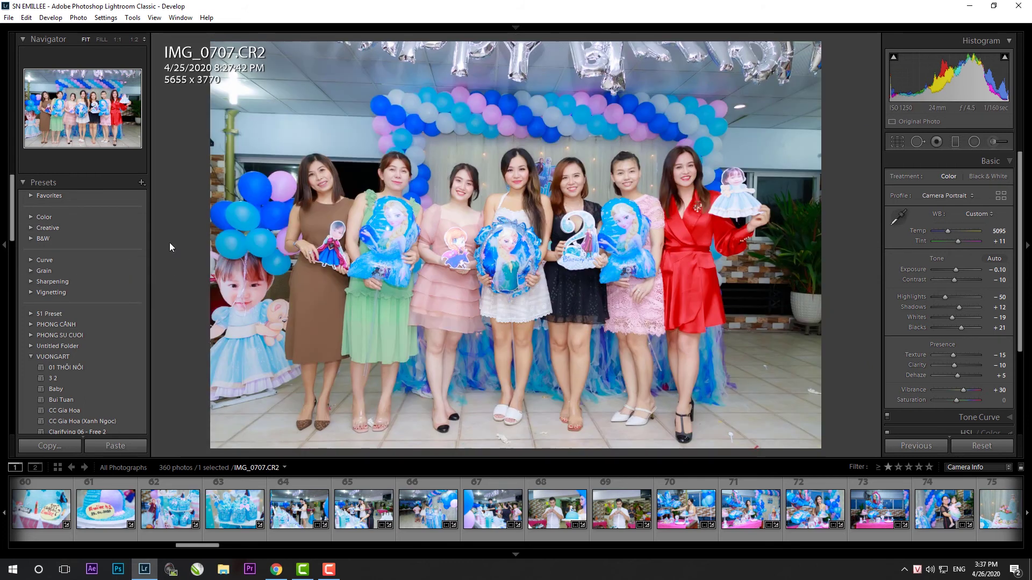
click(4, 245)
key(y)
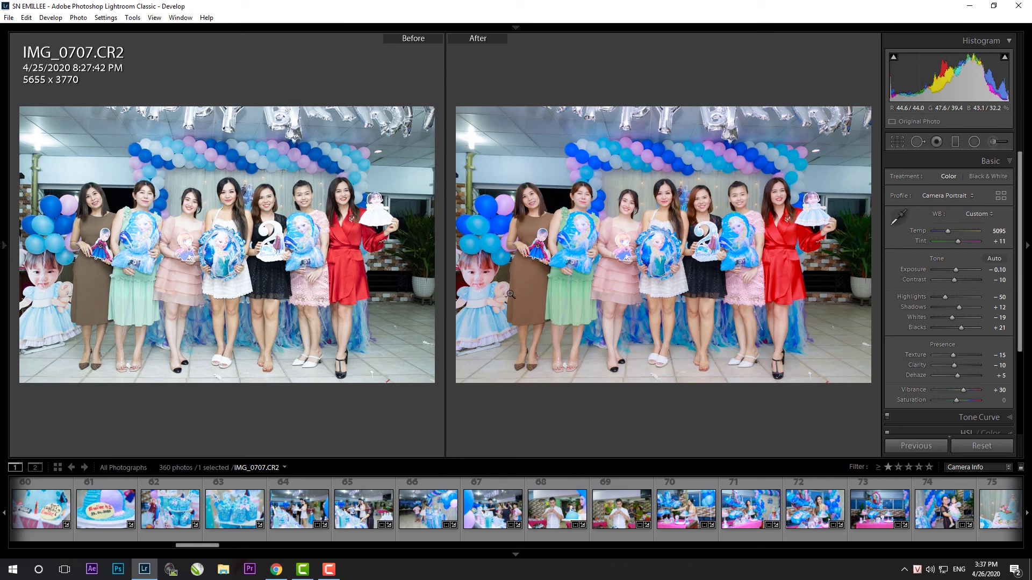
scroll(345, 523, up, 5)
scroll(344, 522, up, 5)
click(54, 513)
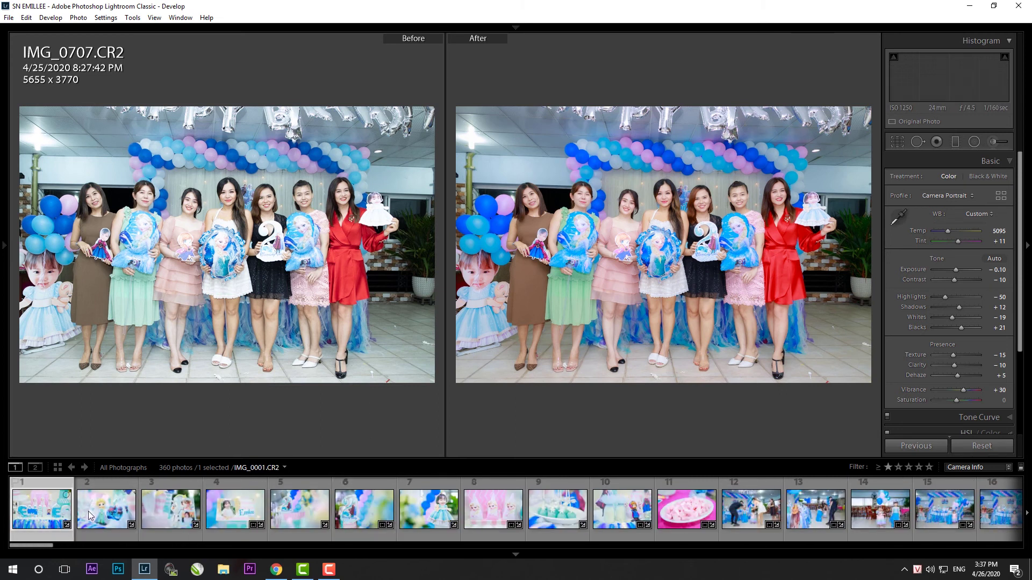
mouse_move(106, 508)
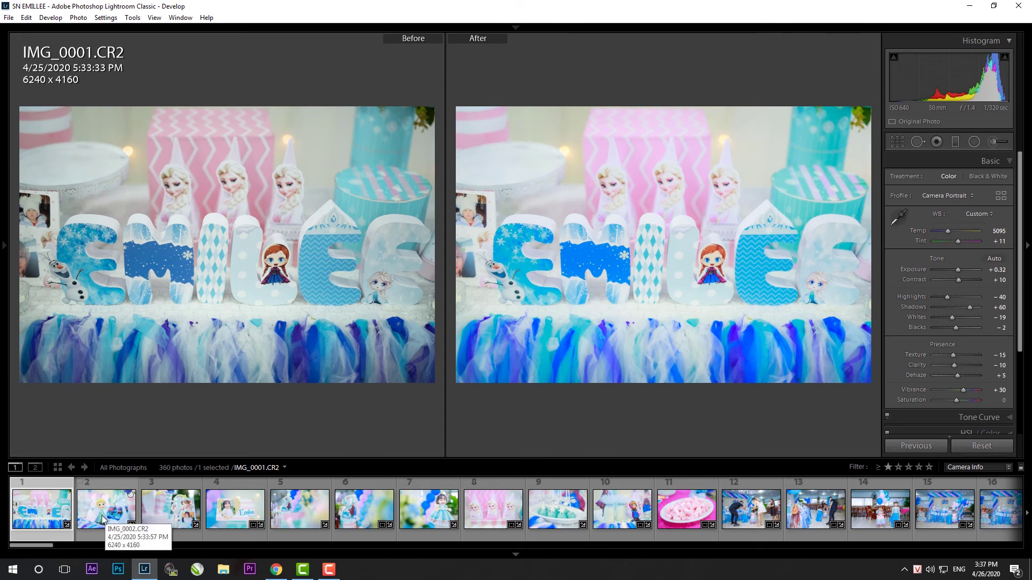
- Review IMG_0002 and IMG_0034 in single-photo view
click(110, 516)
scroll(510, 518, down, 5)
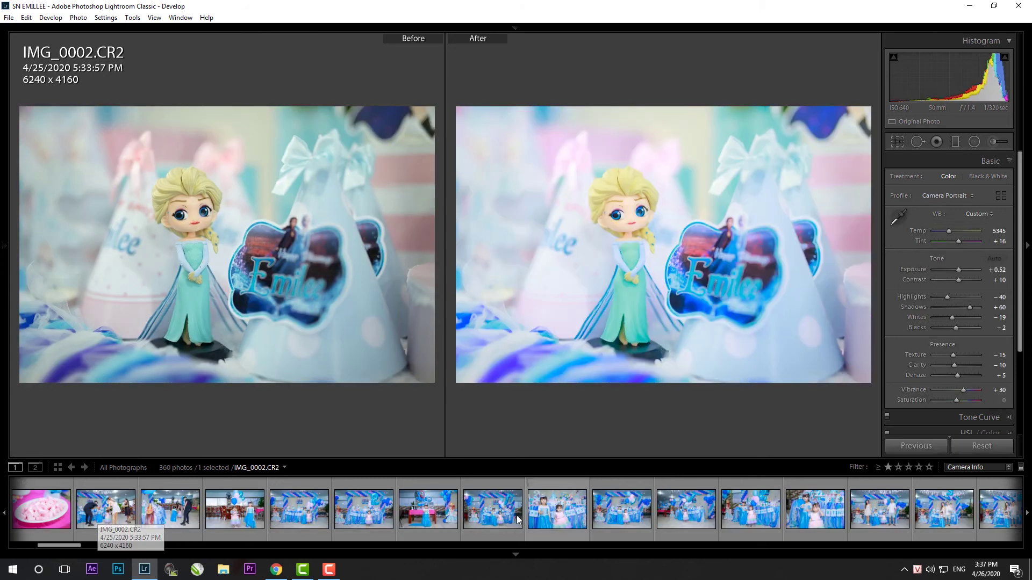
click(497, 517)
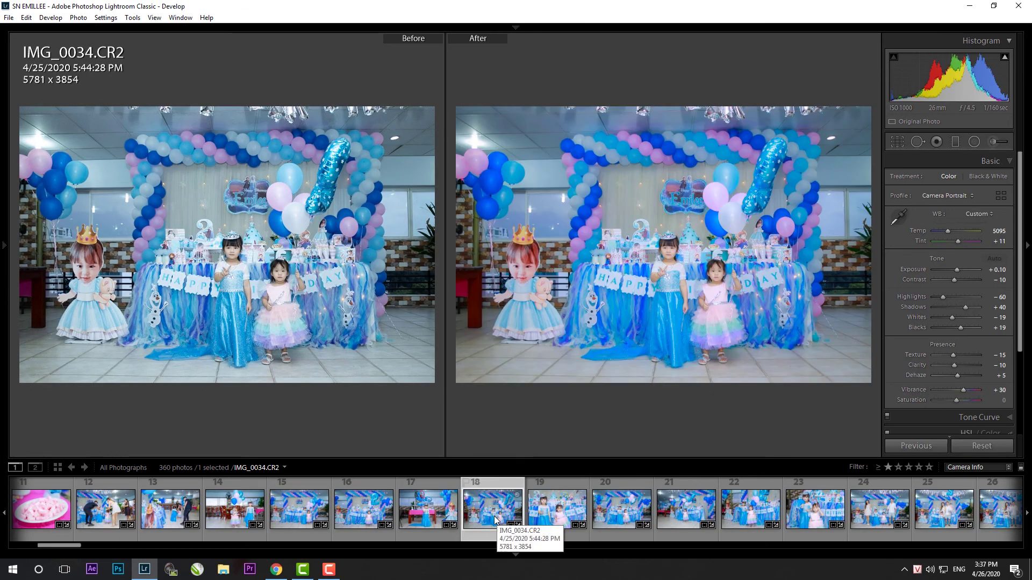
key(y)
scroll(589, 494, down, 8)
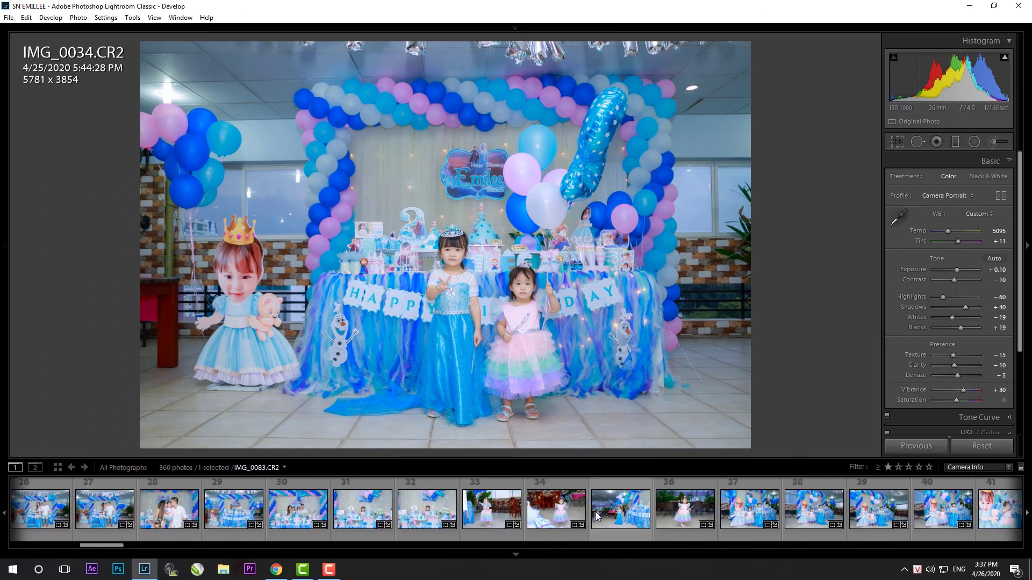
- Raise IMG_0085's Highlights to −38, then review IMG_0088, IMG_0092 and IMG_0093
click(705, 515)
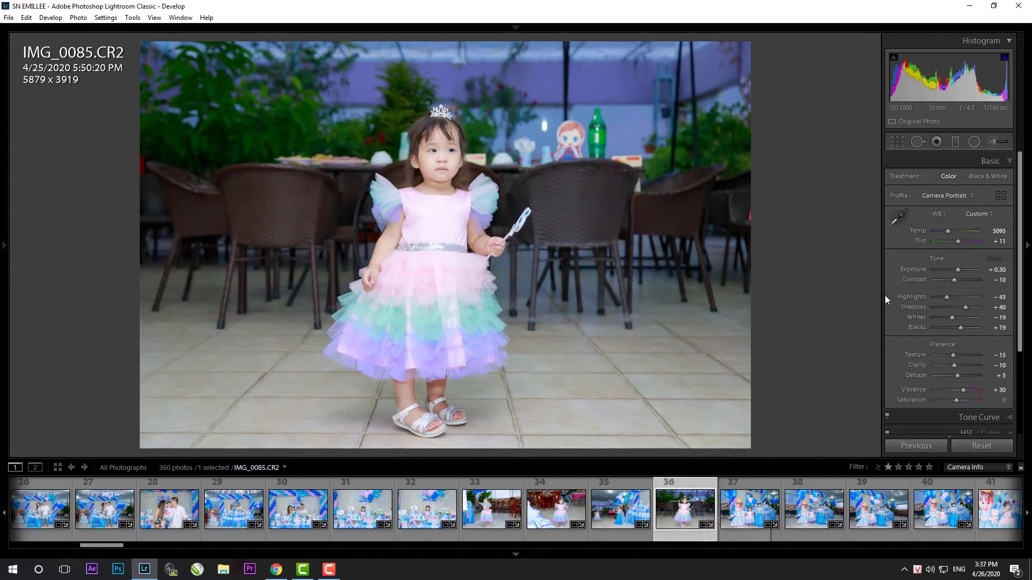
click(946, 298)
click(750, 519)
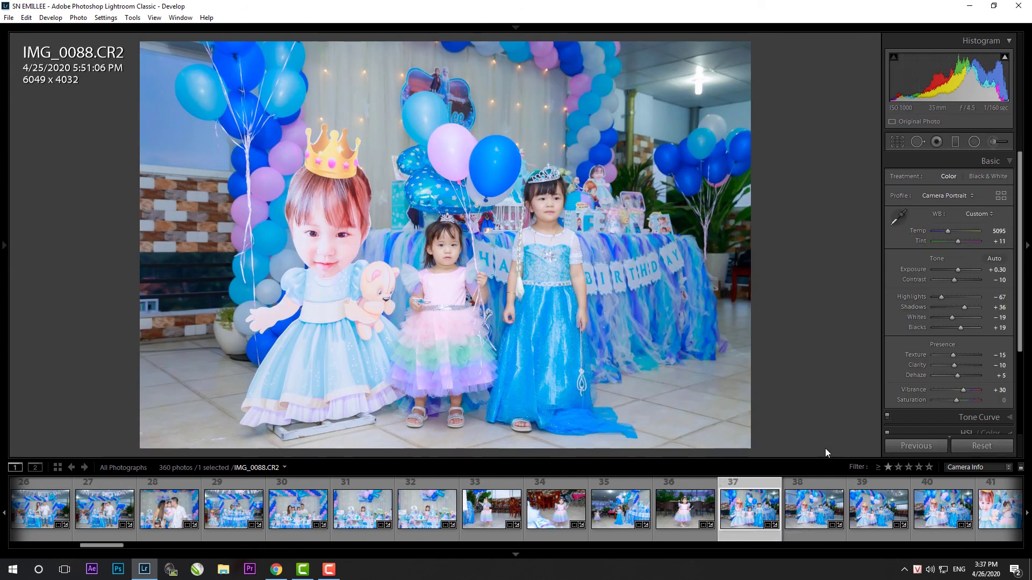
click(790, 524)
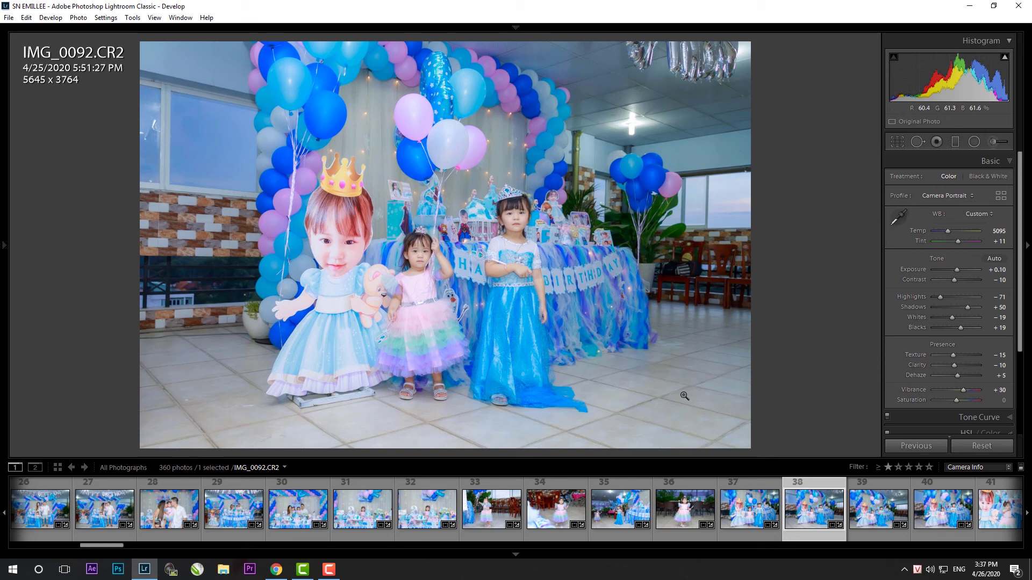
key(Right)
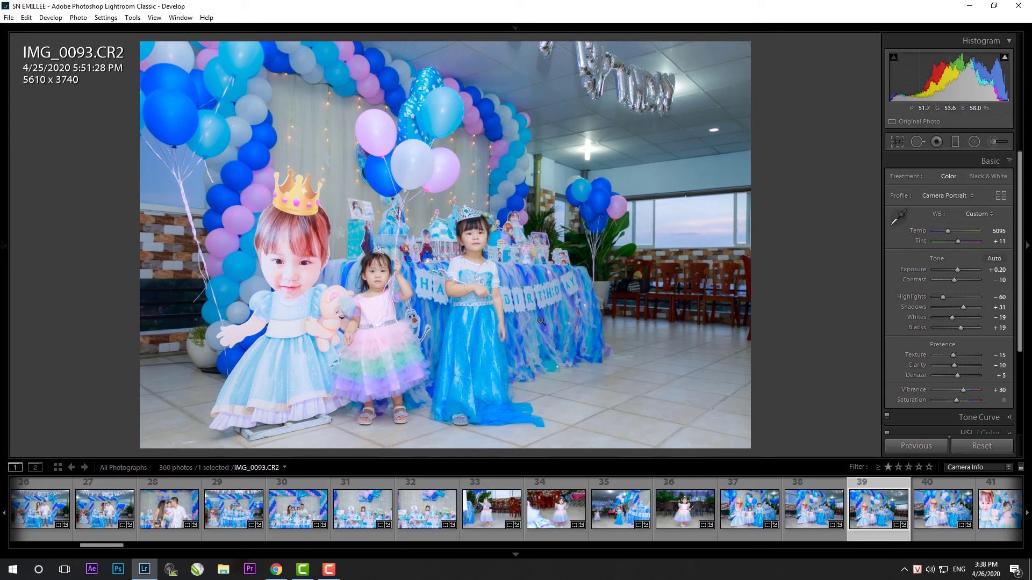
- Pull down IMG_0097's highlights and review IMG_0099 and IMG_0101
scroll(662, 510, down, 5)
click(662, 511)
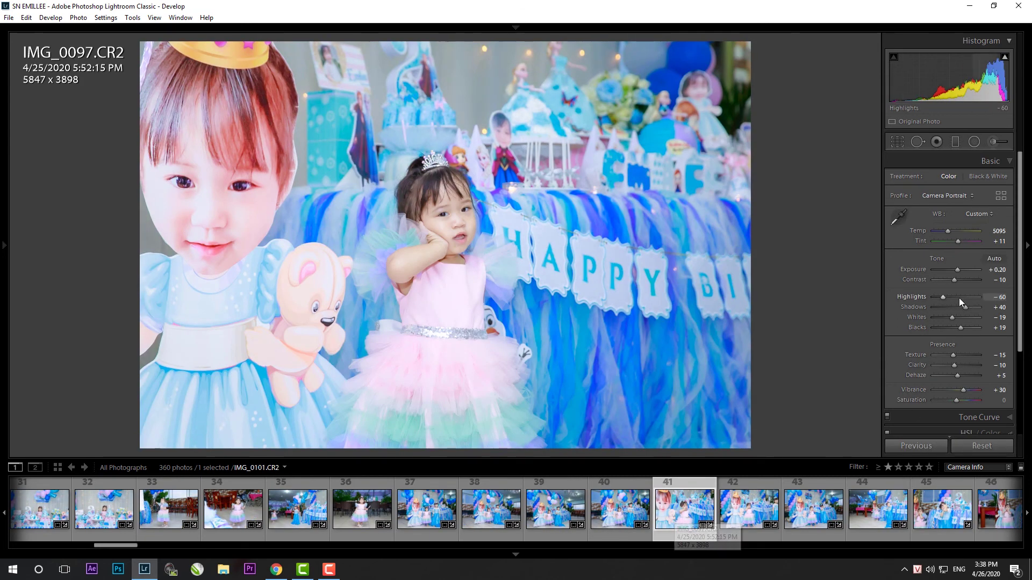
drag(943, 297, 940, 297)
click(749, 509)
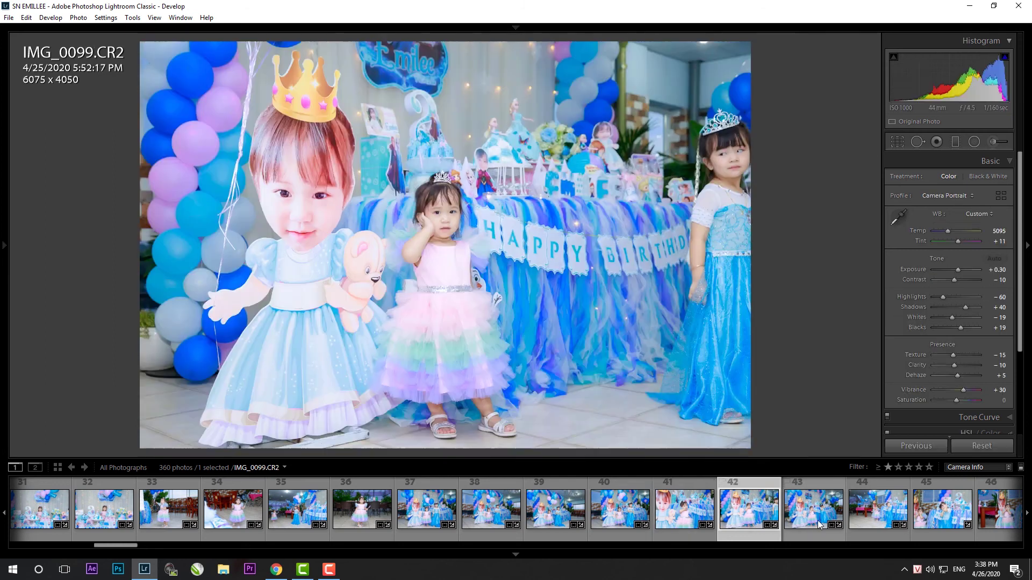
click(814, 524)
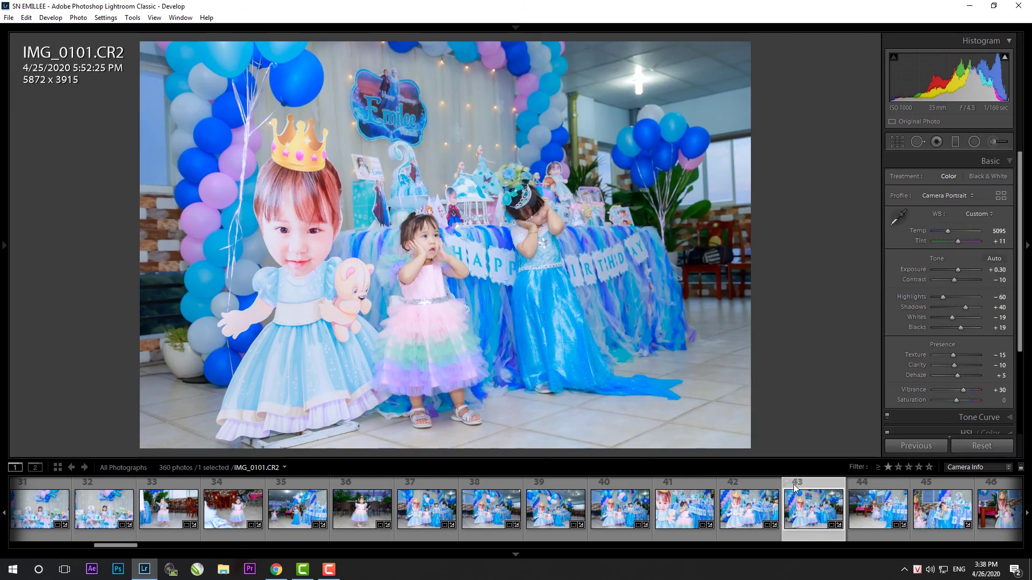
key(Left)
scroll(958, 267, down, 1)
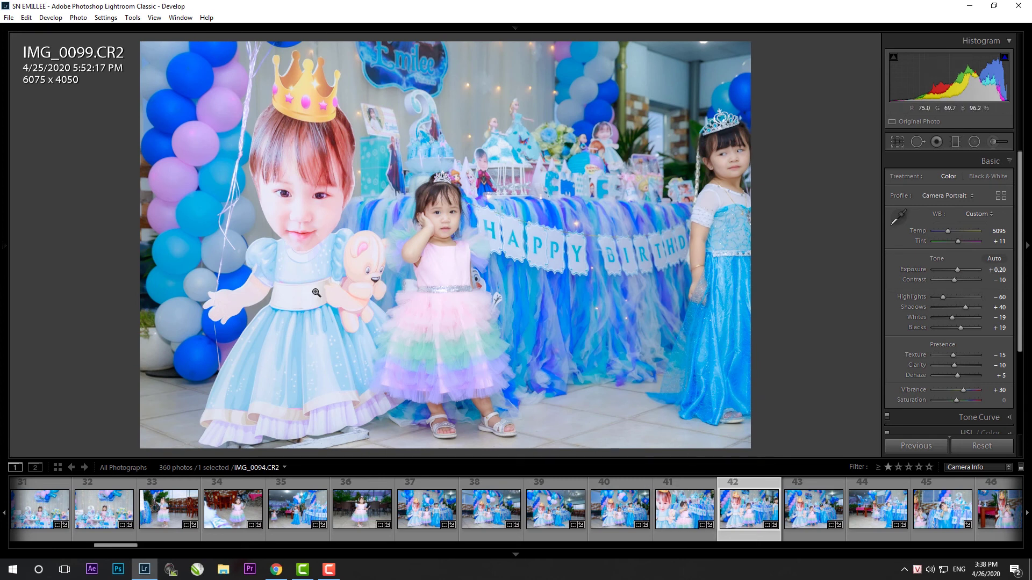
- Brighten the shadows of IMG_0118 slightly
key(k)
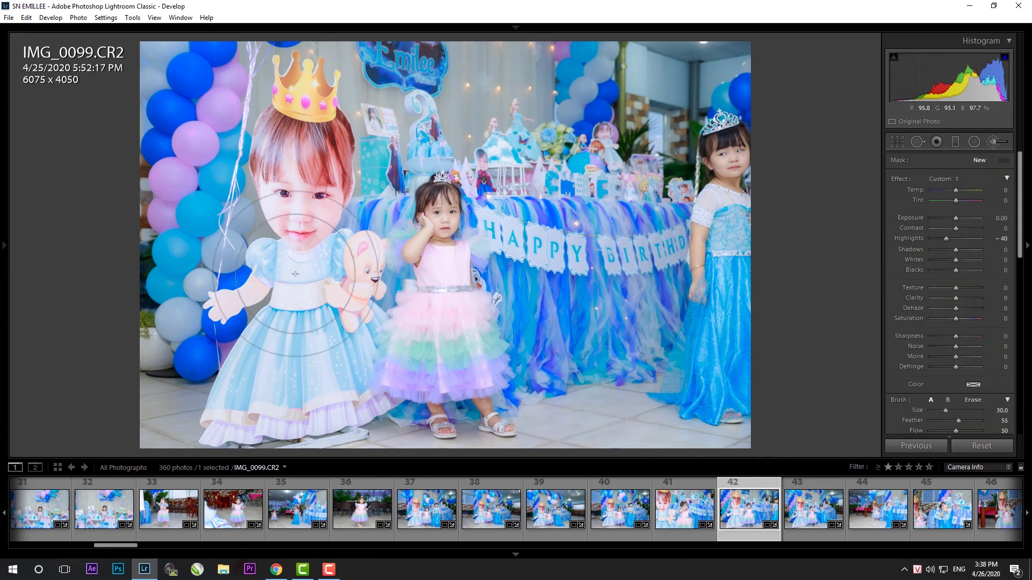
key(k)
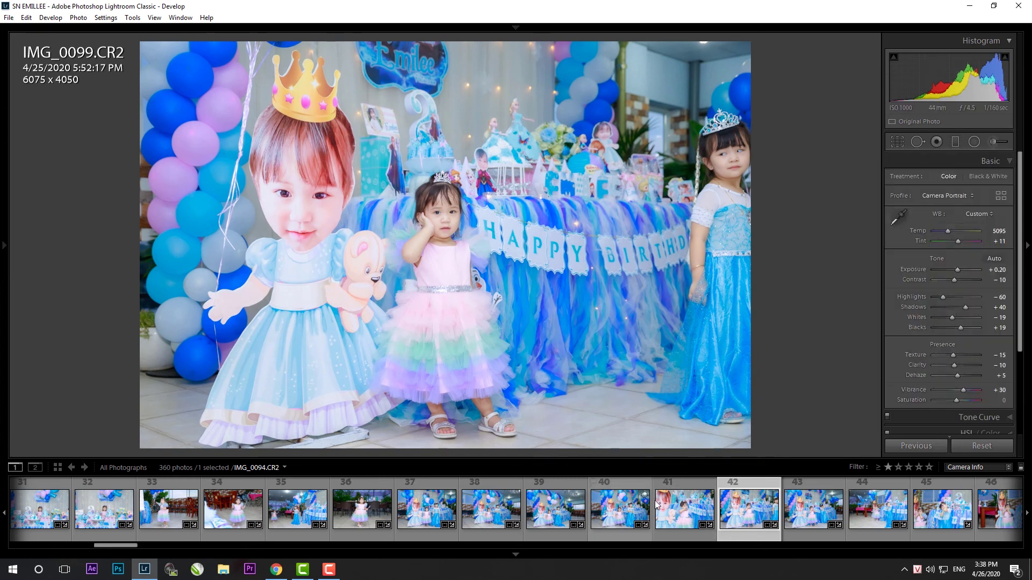
scroll(648, 501, down, 5)
click(609, 505)
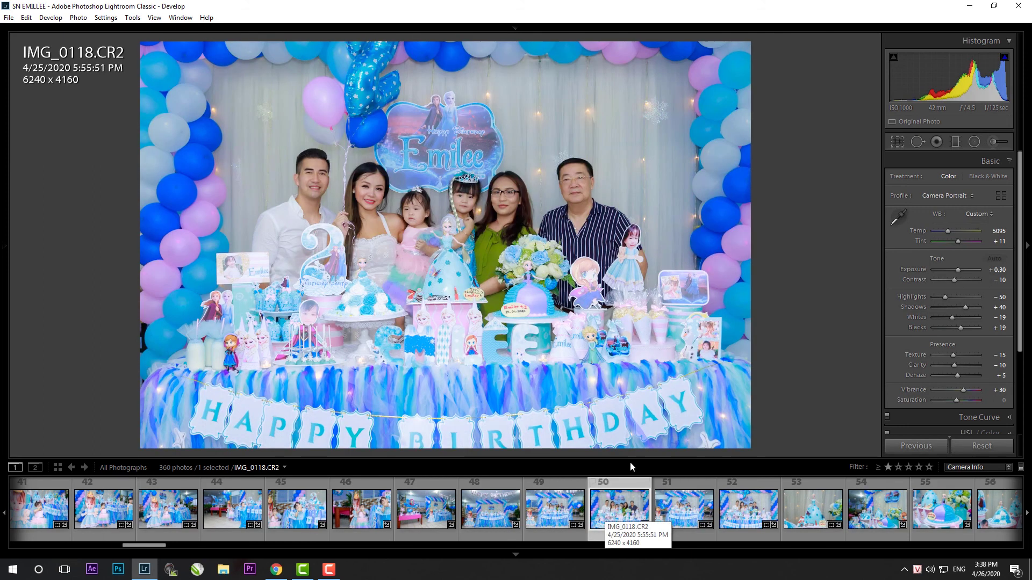
drag(966, 307, 967, 306)
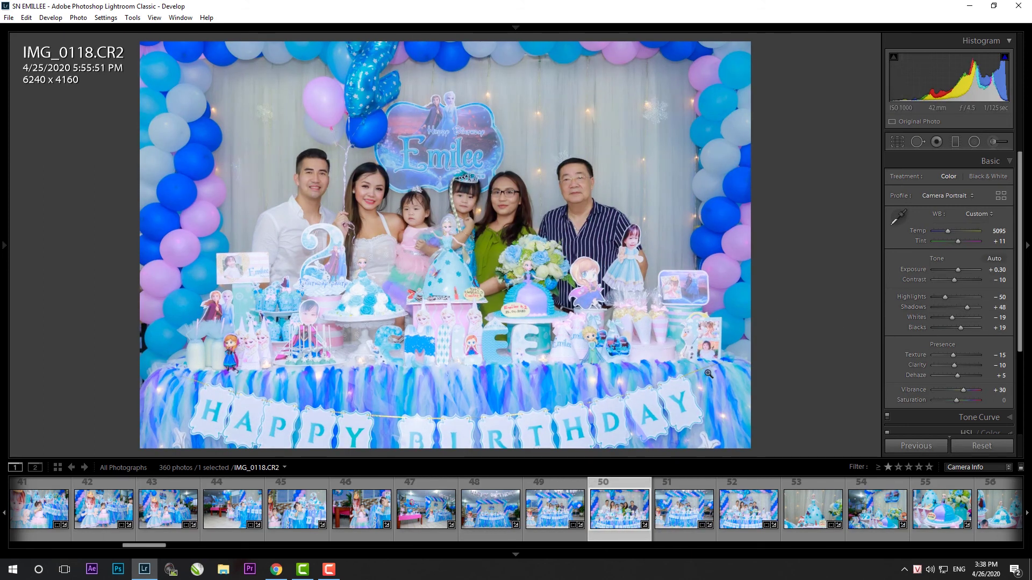
key(k)
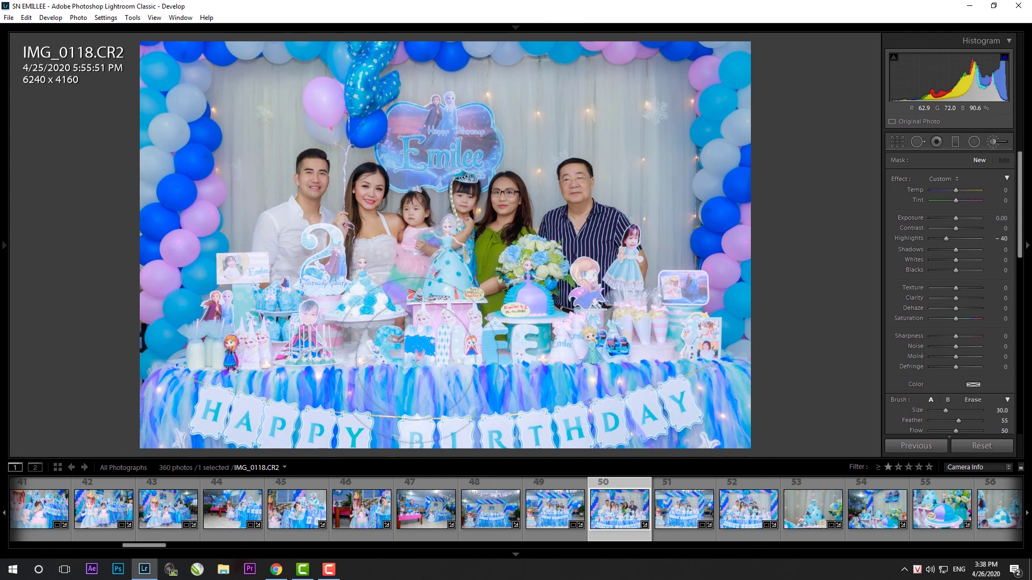
key(k)
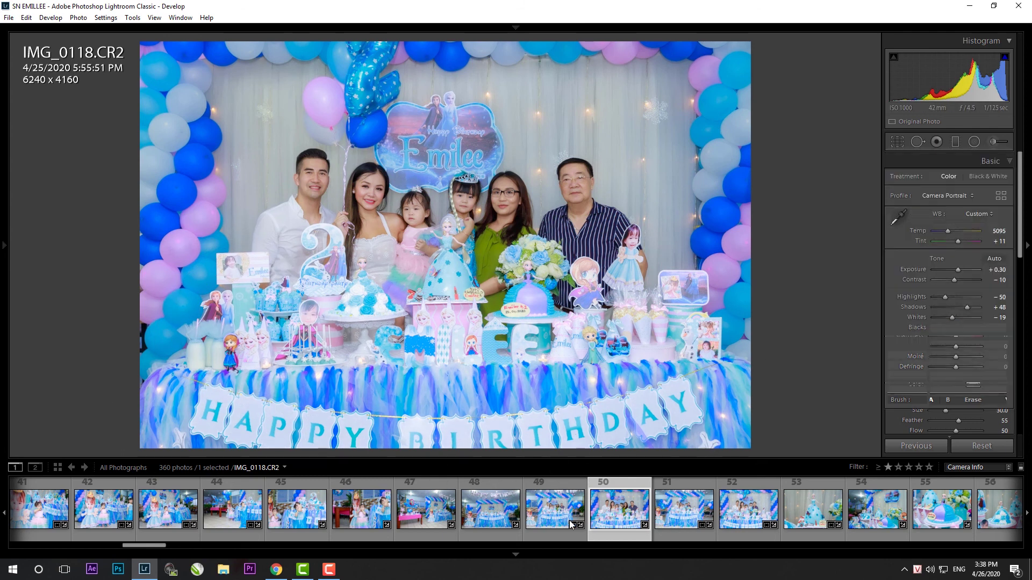
- Raise the Emilee banner photo IMG_0136's exposure to +0.60
scroll(571, 525, down, 5)
click(615, 510)
click(551, 508)
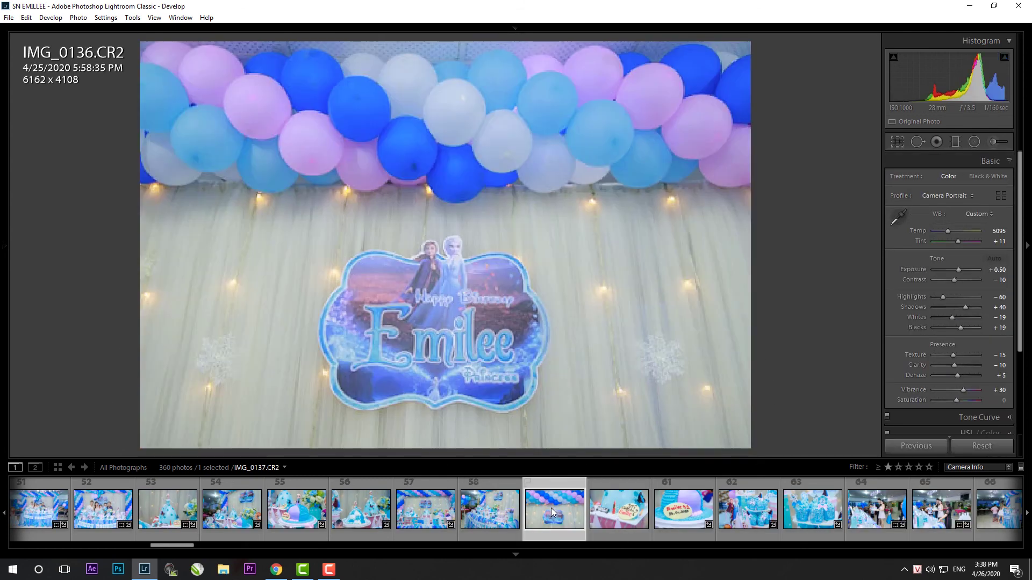
click(959, 269)
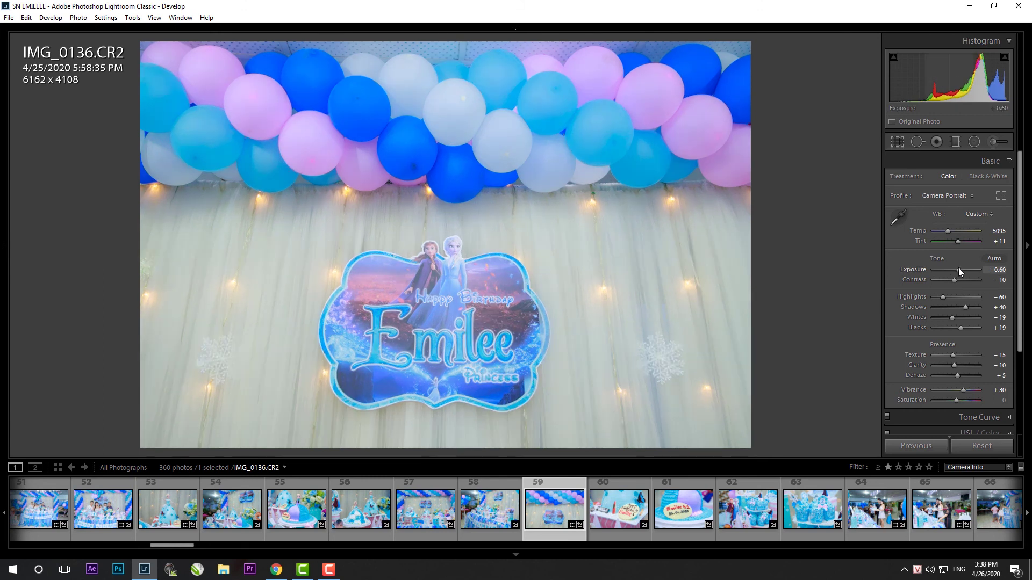
scroll(731, 520, down, 10)
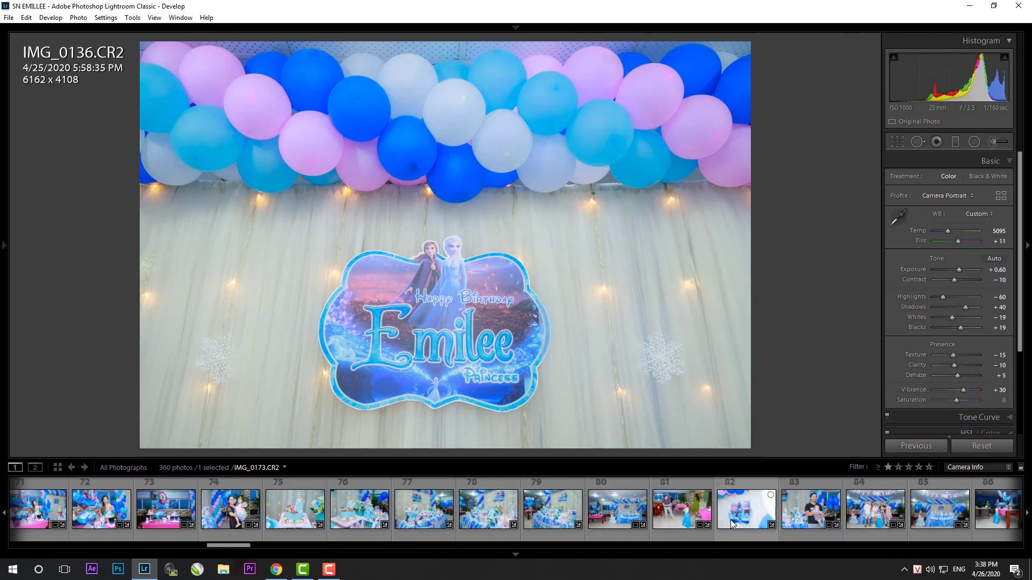
- Add a graduated filter with lowered exposure to tone down IMG_0174's bright areas
click(730, 521)
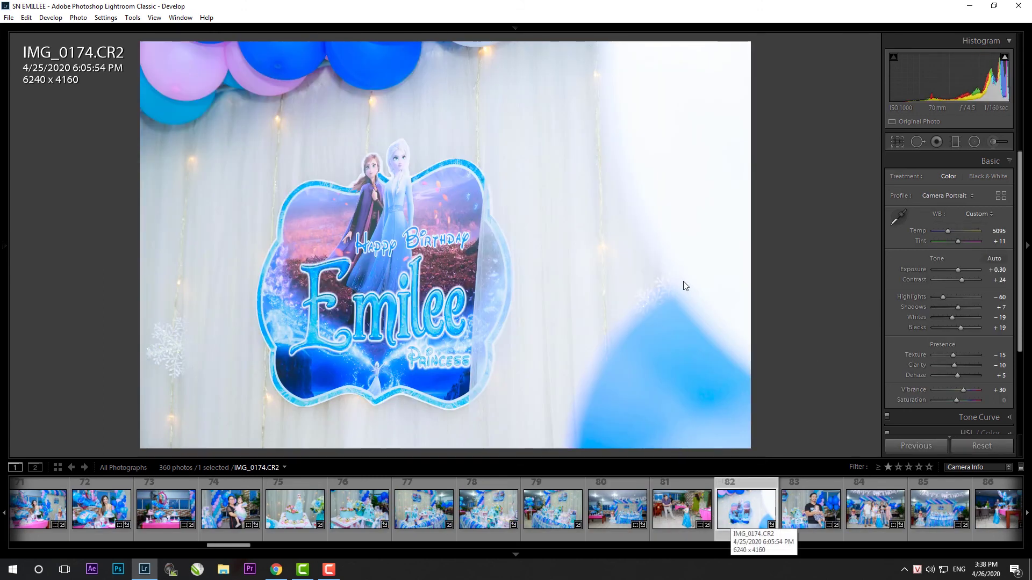
key(m)
drag(750, 220, 322, 219)
mouse_move(946, 238)
mouse_down()
mouse_move(935, 239)
mouse_move(953, 218)
mouse_up()
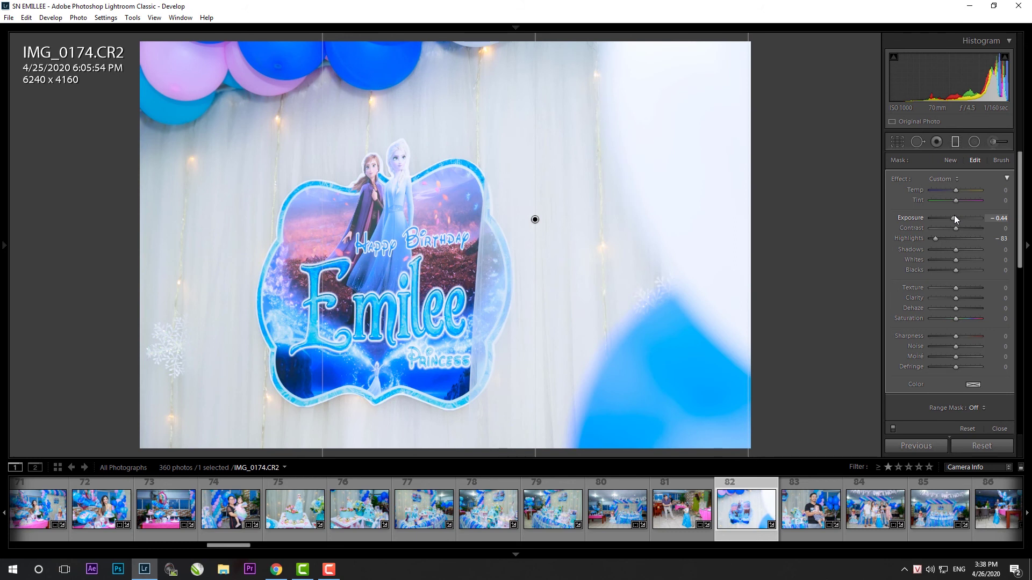
key(m)
scroll(665, 524, down, 5)
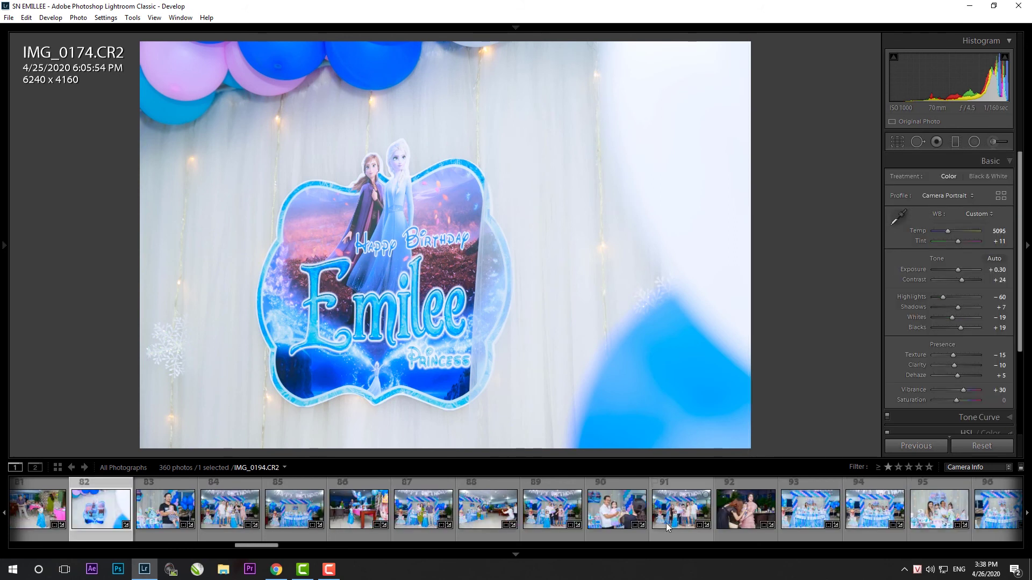
click(720, 518)
- Review IMG_0223, IMG_0221, IMG_0274, IMG_0277 and IMG_0289, ending on IMG_0292
scroll(769, 524, down, 5)
click(602, 520)
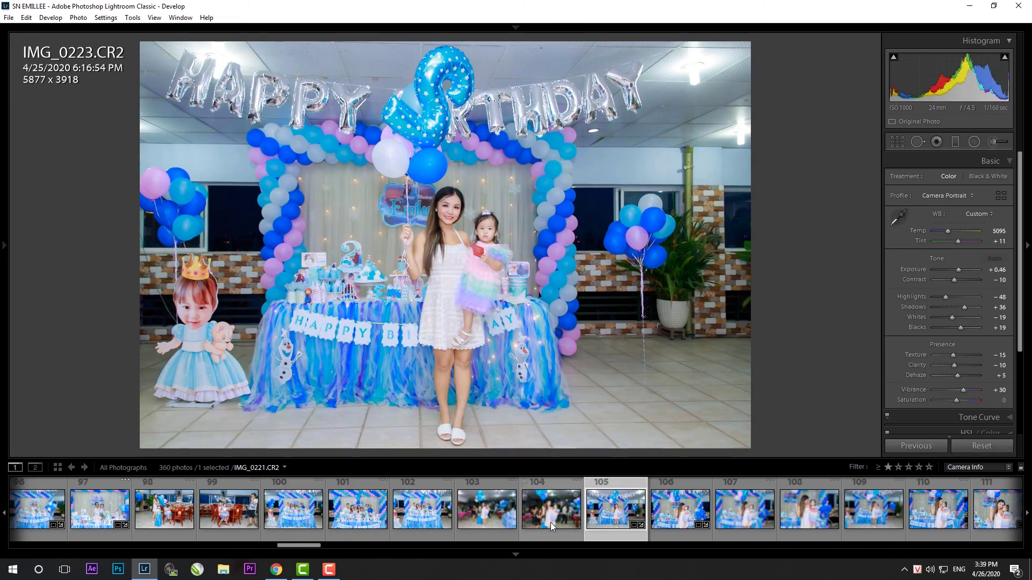
click(551, 523)
scroll(639, 525, down, 5)
click(640, 526)
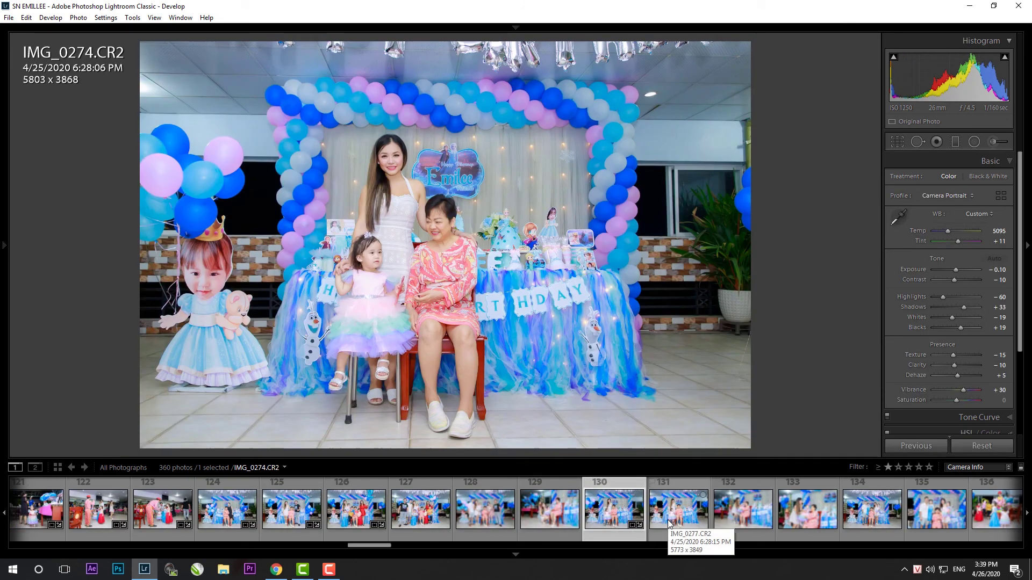
click(671, 521)
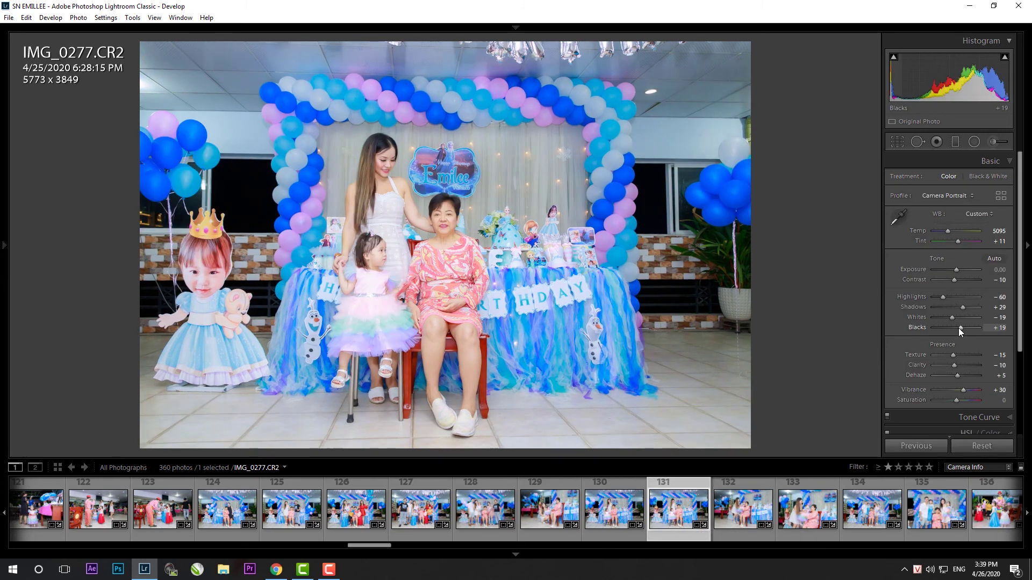
scroll(732, 524, down, 3)
click(799, 507)
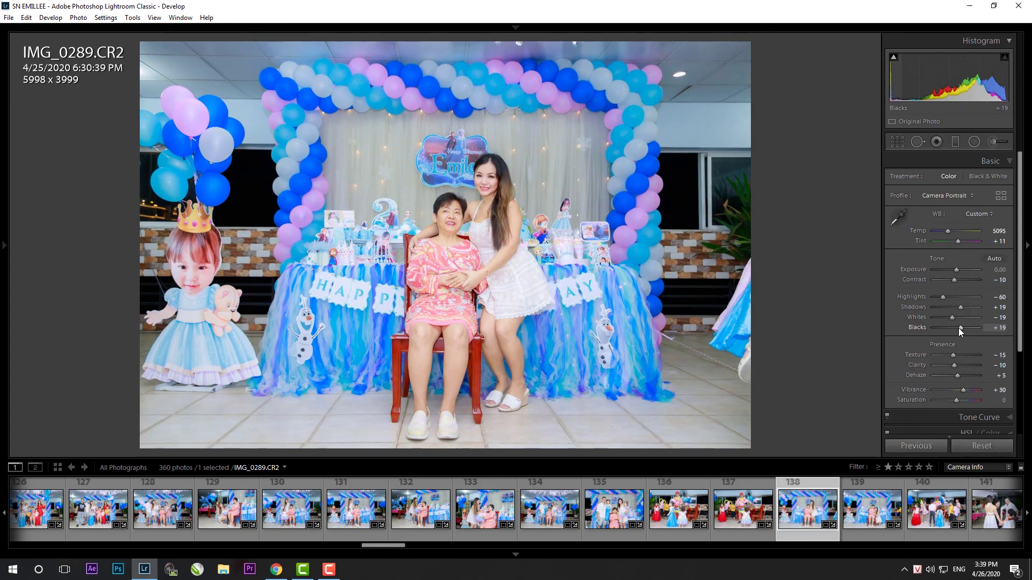
click(871, 526)
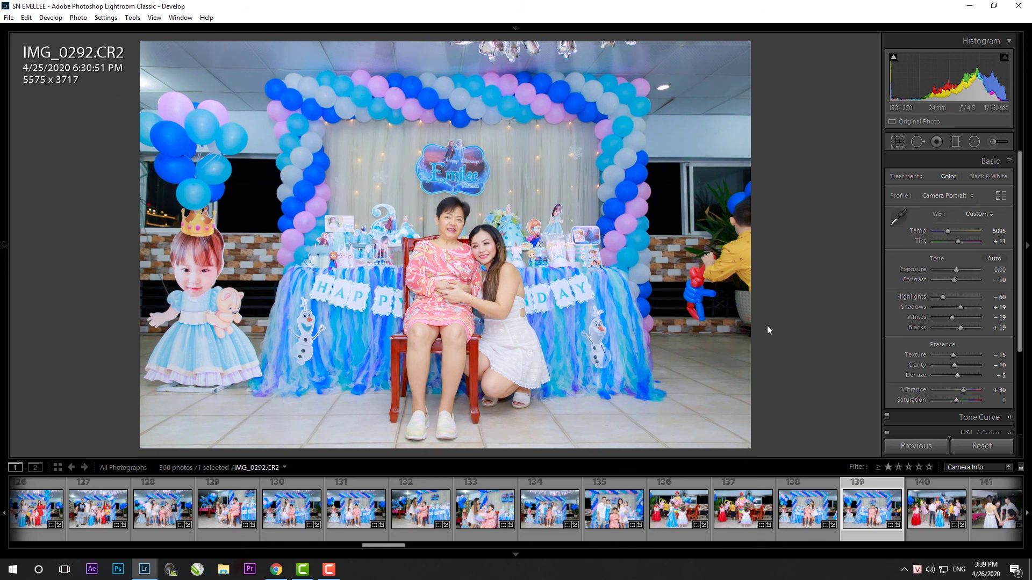
key(r)
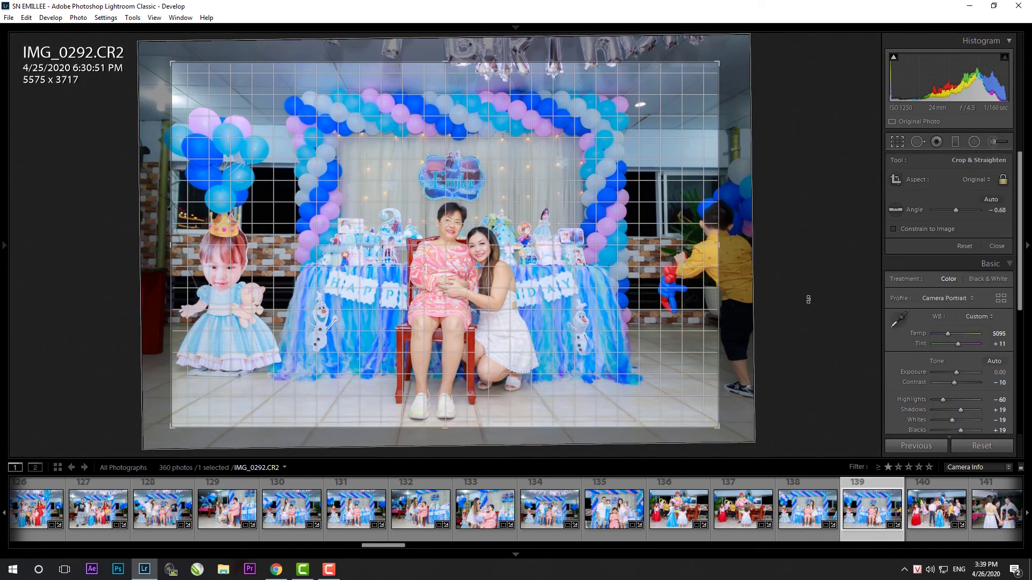
- Re-crop IMG_0292 tighter to 5290 x 3526, trimming the boy at the right edge
key(r)
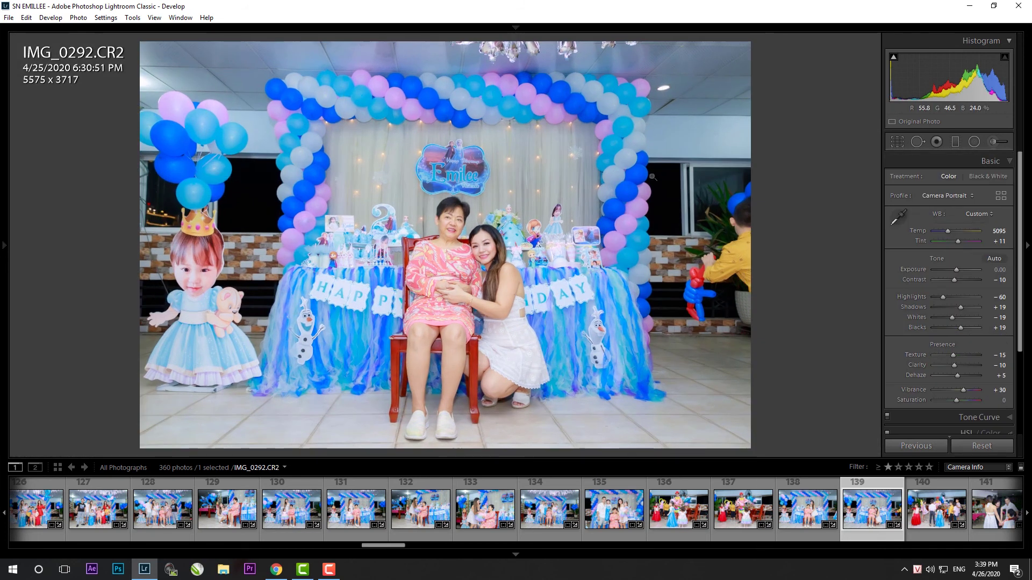
key(r)
drag(720, 62, 697, 77)
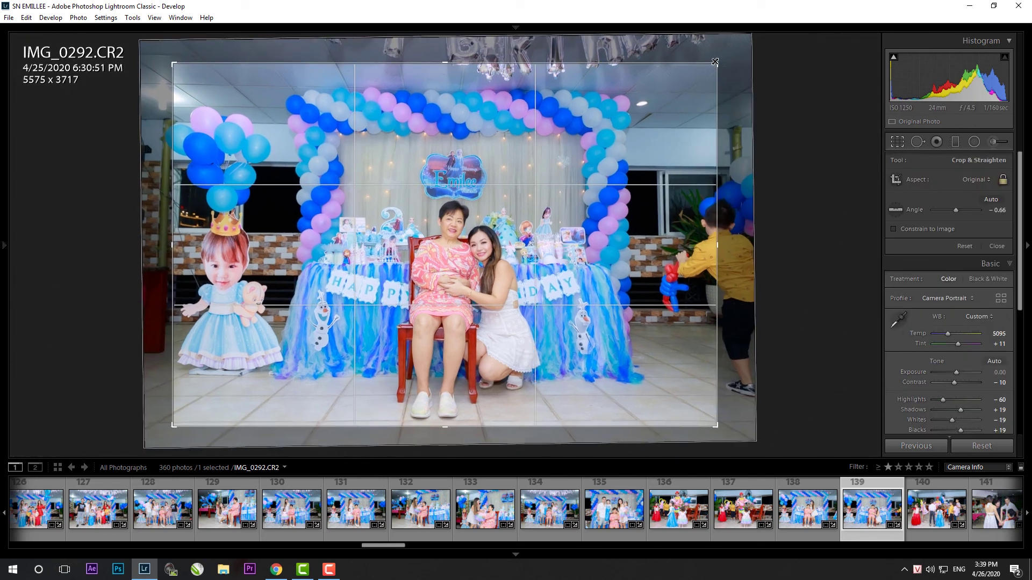
drag(647, 130, 651, 130)
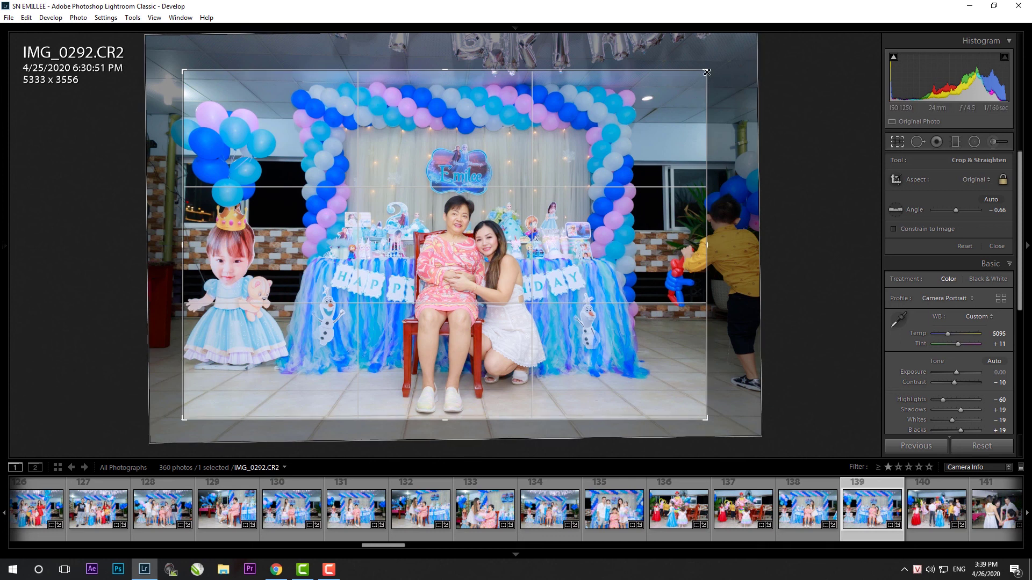
drag(702, 86, 697, 88)
key(Return)
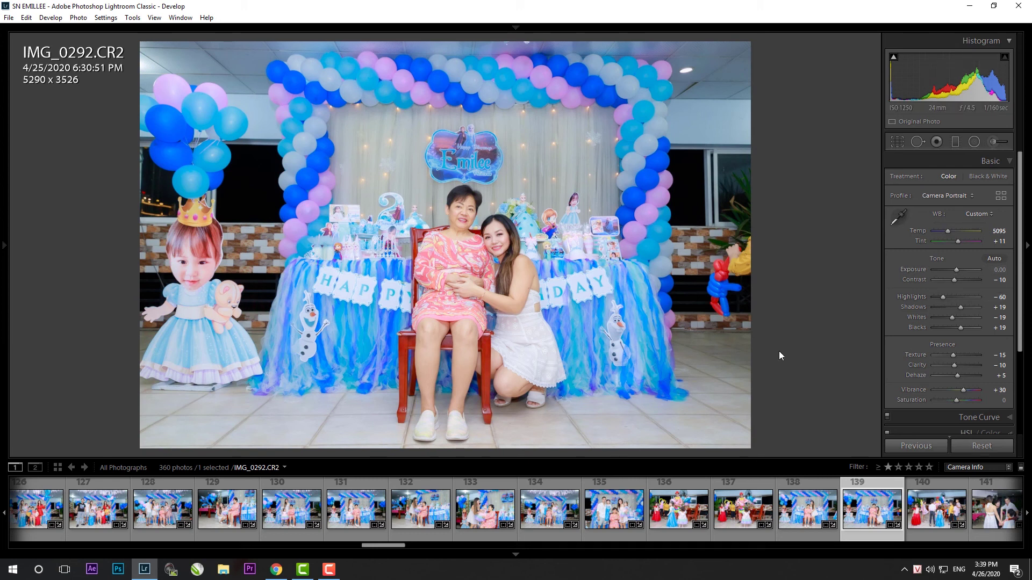
click(931, 526)
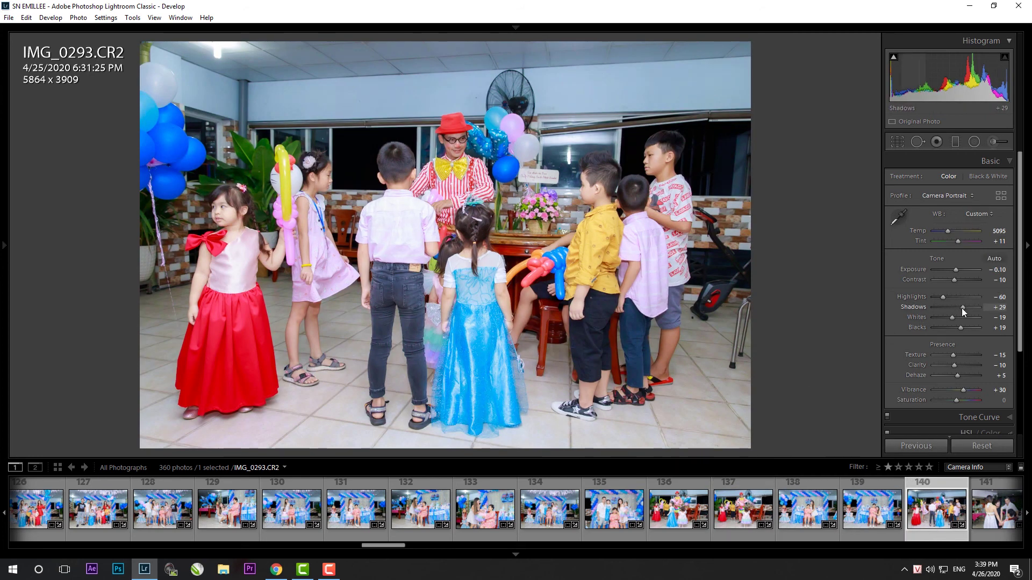
- Set IMG_0293's white balance temperature to 5000
click(999, 231)
text(5000)
key(Return)
- Move through the filmstrip past IMG_0339 and open photo 356, IMG_0700
scroll(666, 510, down, 5)
scroll(666, 511, down, 5)
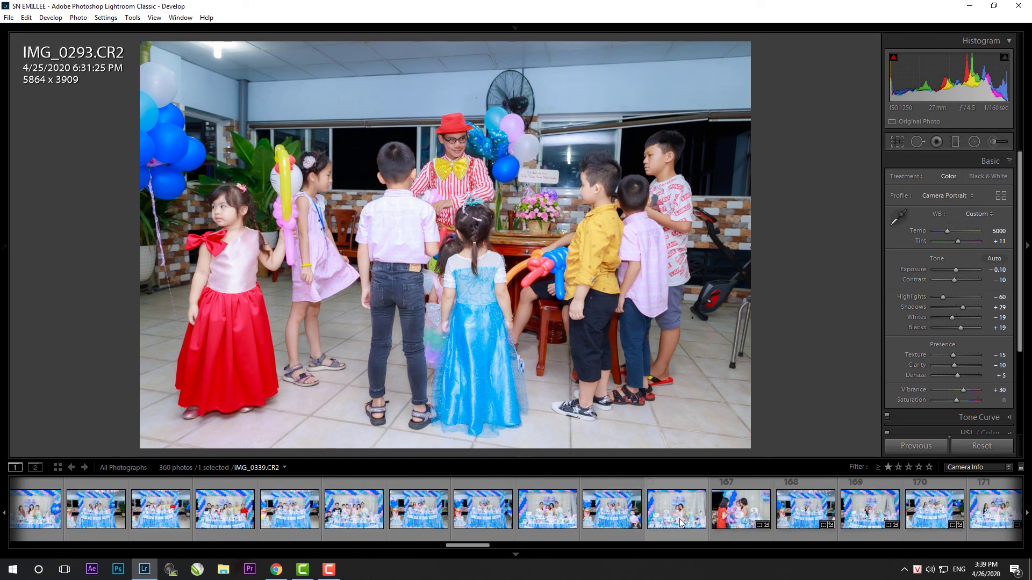
click(676, 510)
scroll(747, 521, down, 10)
scroll(748, 521, down, 10)
scroll(751, 519, down, 10)
scroll(751, 520, down, 10)
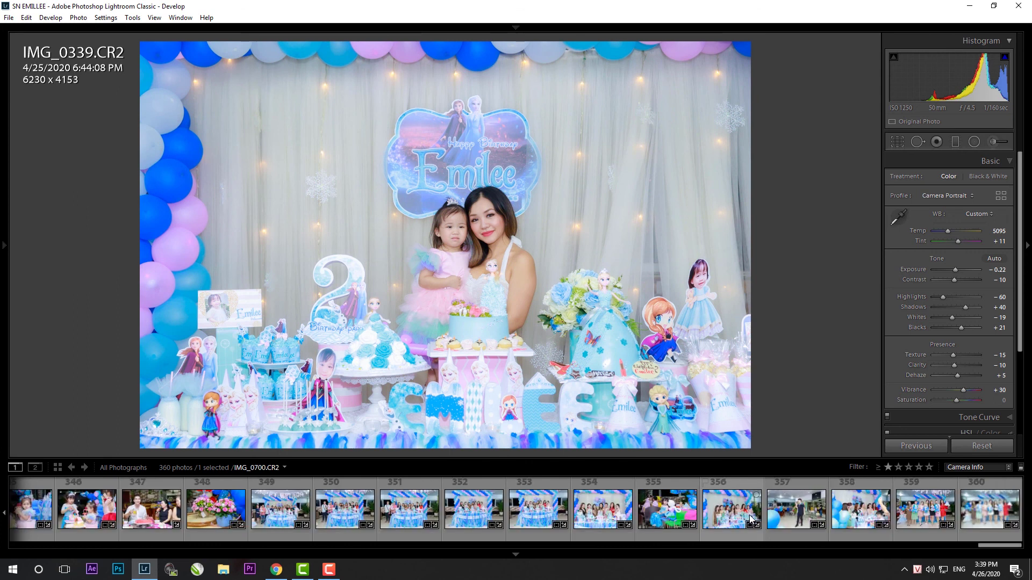
click(717, 527)
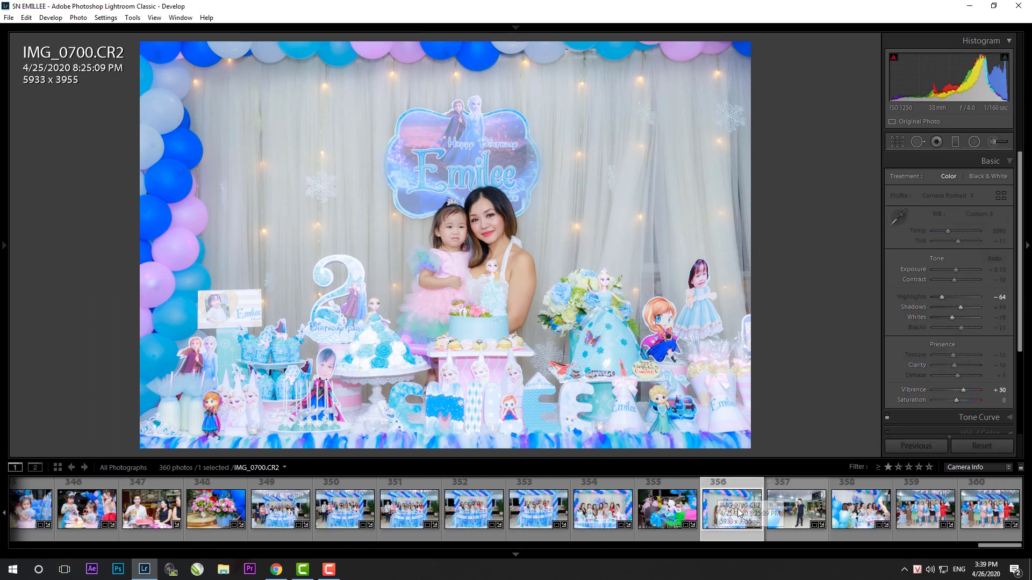
ctrl+click(720, 525)
click(721, 525)
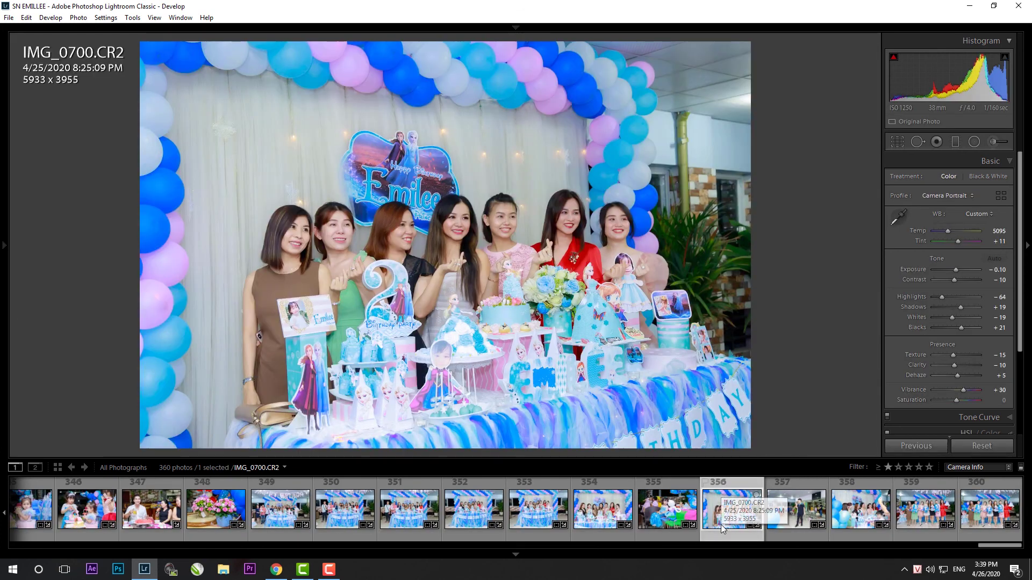
ctrl+click(715, 523)
click(712, 520)
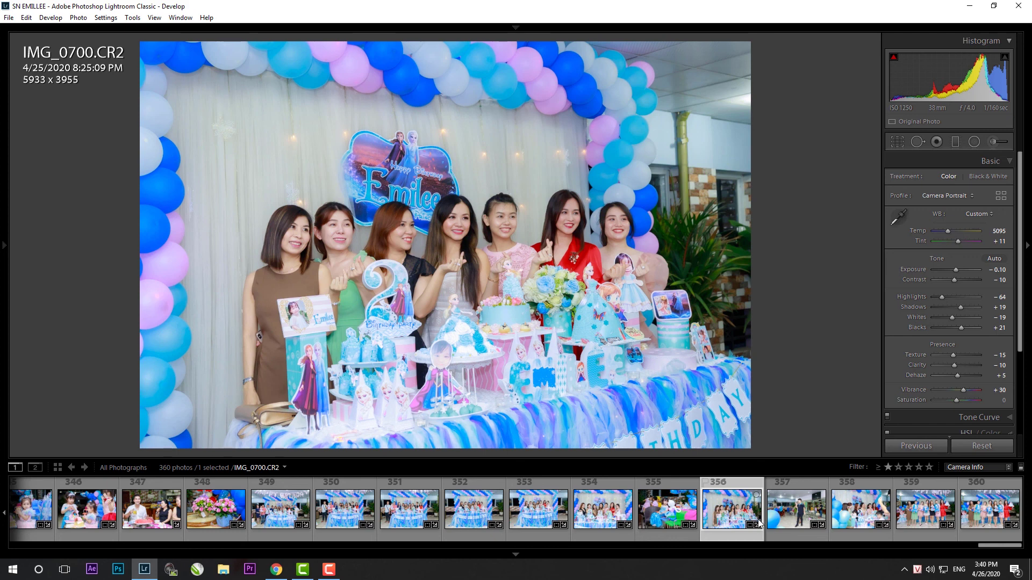
- Select all 360 photos and open the Export dialog for them
key(ctrl+a)
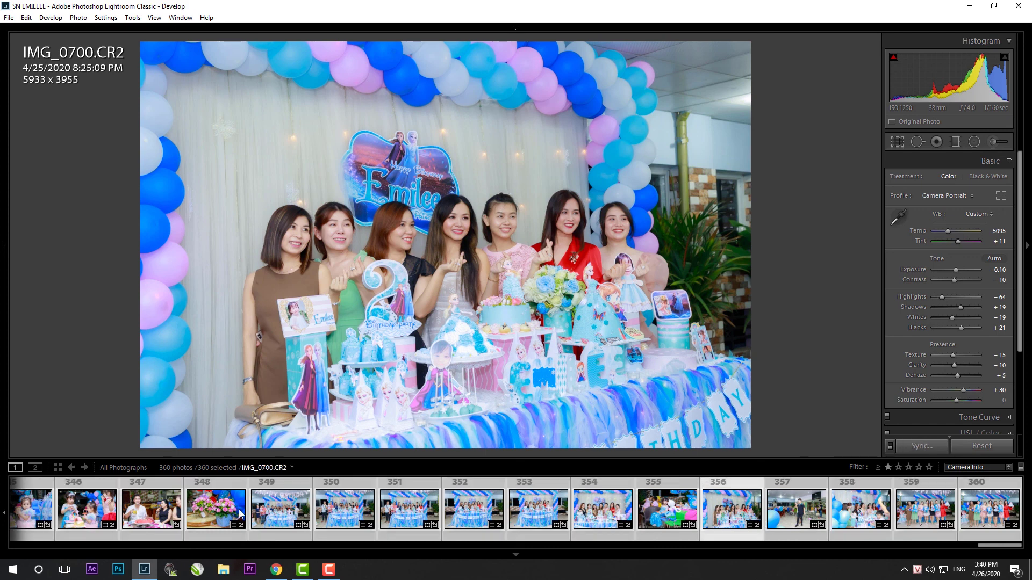
scroll(242, 515, up, 3)
scroll(192, 484, up, 3)
scroll(192, 484, up, 2)
scroll(196, 500, up, 2)
scroll(200, 510, up, 2)
scroll(203, 519, up, 2)
scroll(203, 519, down, 15)
right_click(675, 505)
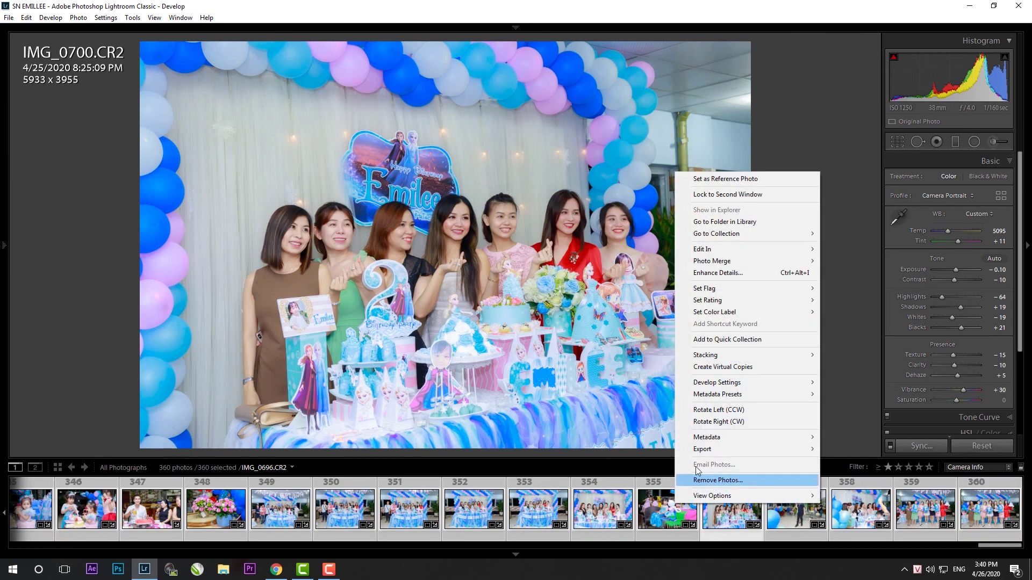
right_click(644, 516)
mouse_move(714, 459)
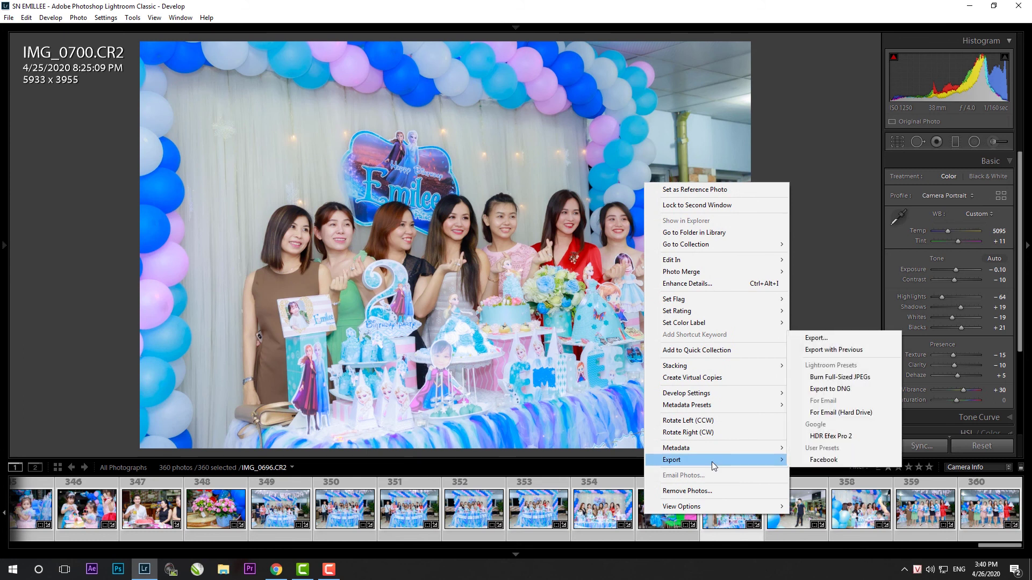
click(838, 340)
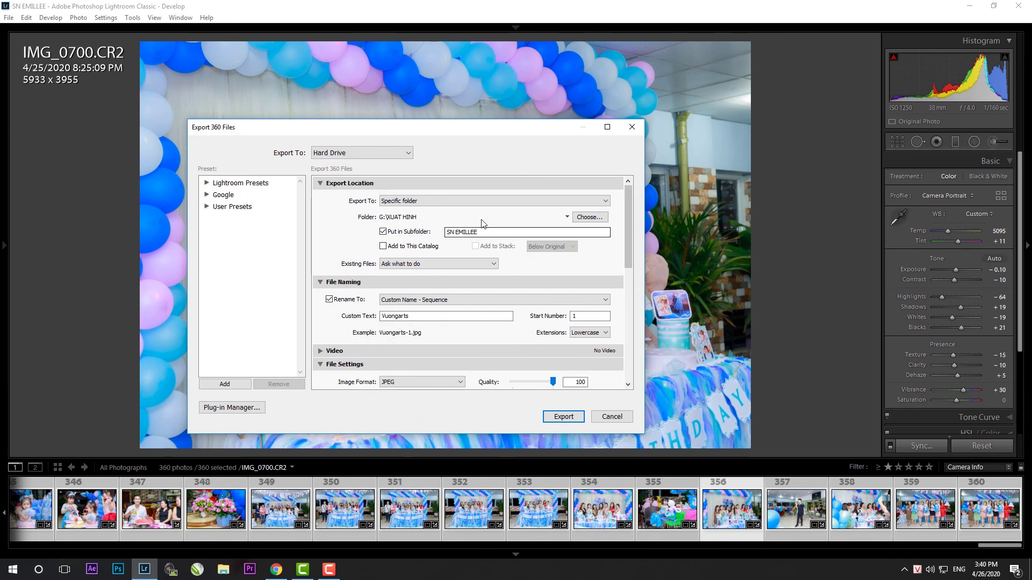
- Keep the export subfolder name and use Custom Name - Sequence file naming
click(478, 232)
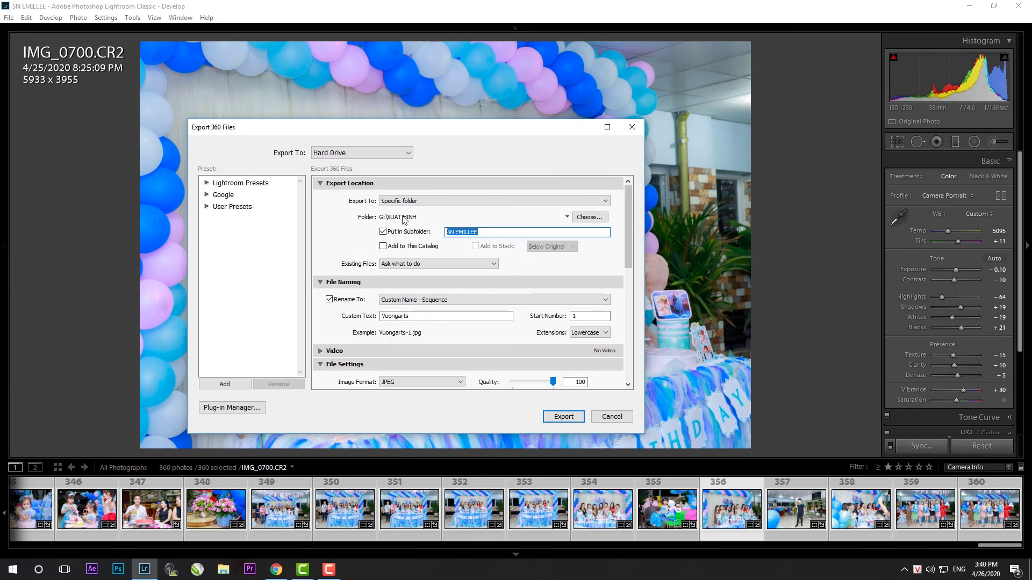
click(497, 234)
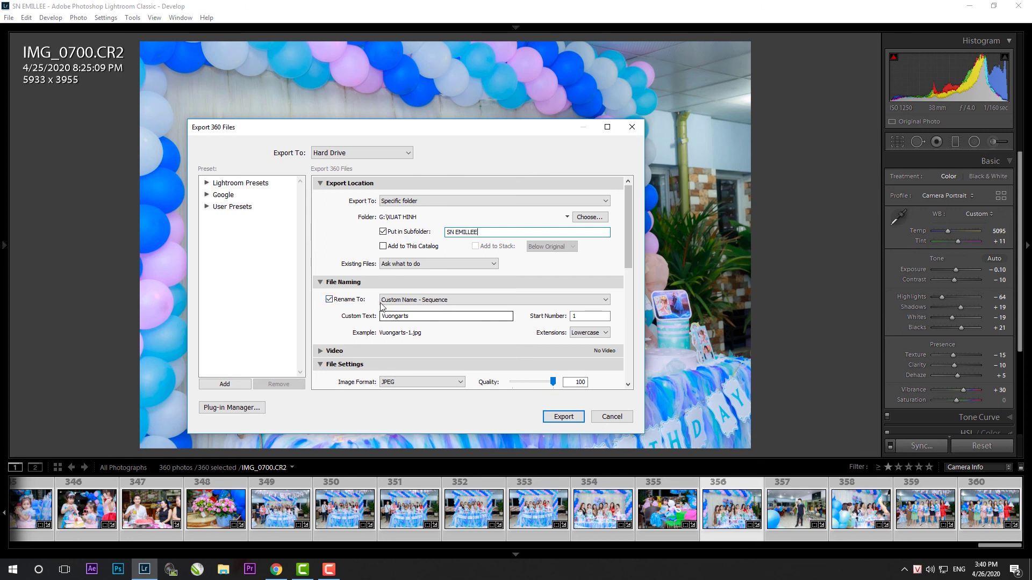
click(453, 299)
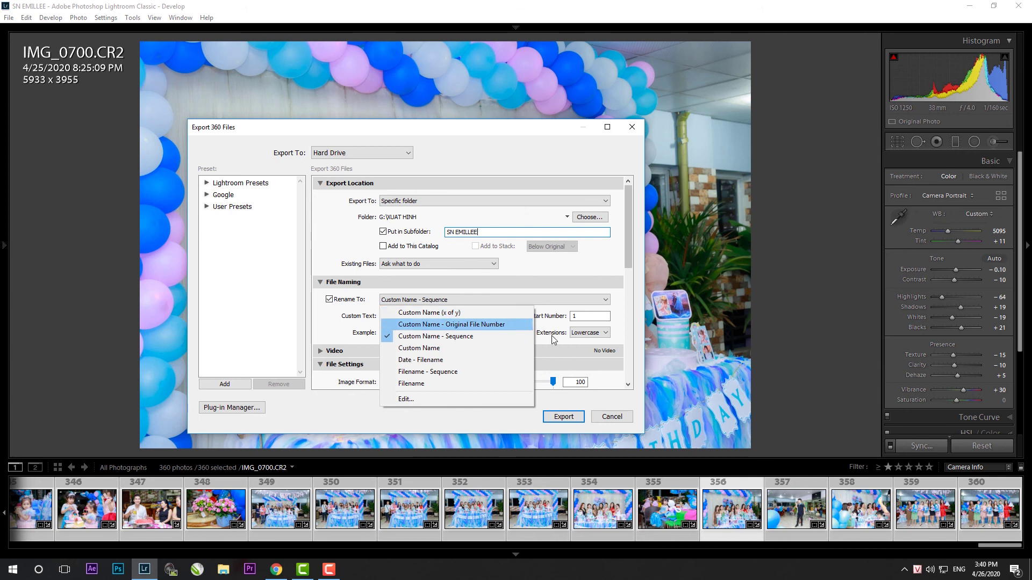
click(424, 300)
double_click(417, 317)
double_click(591, 317)
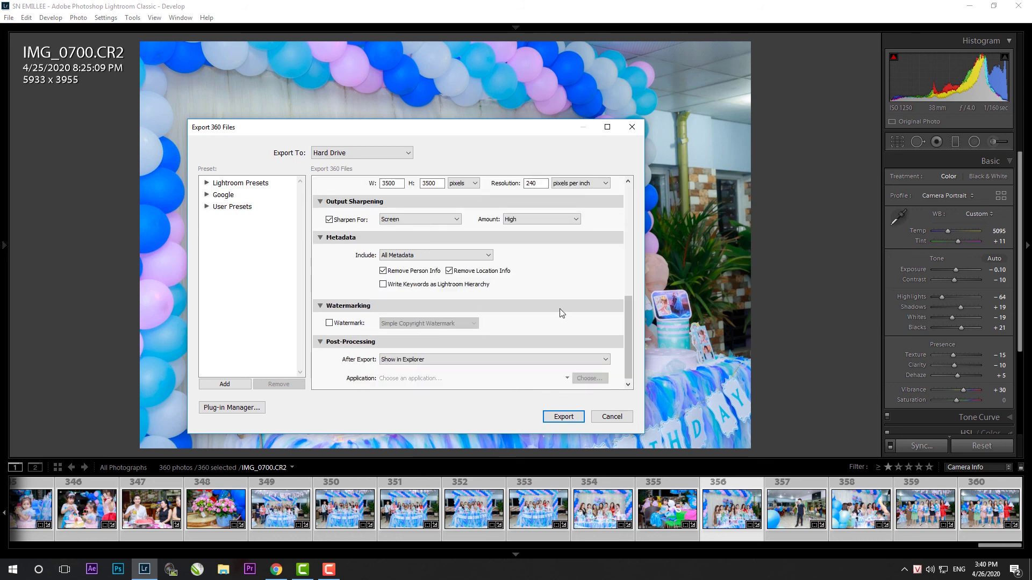
drag(626, 310, 628, 249)
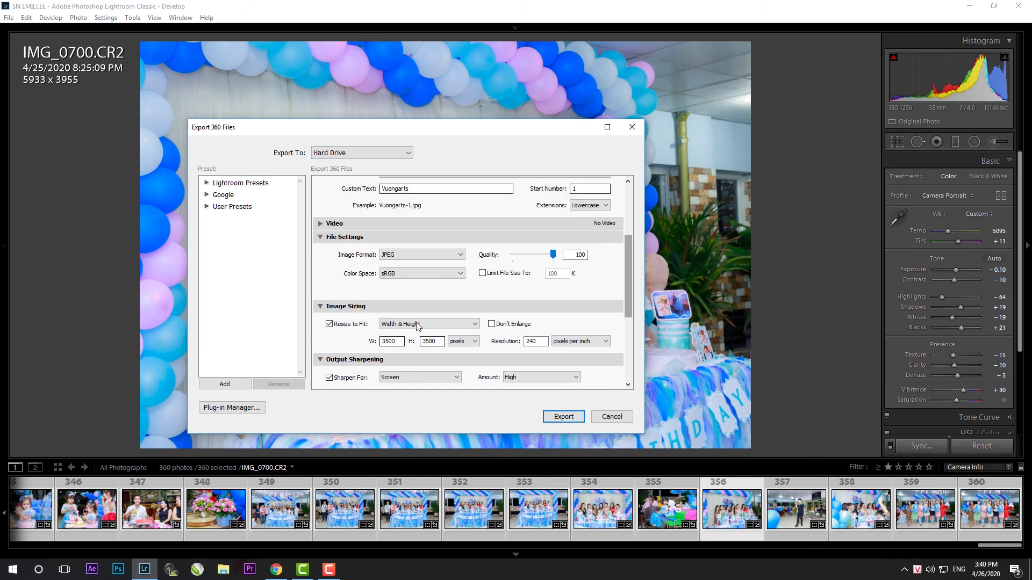
double_click(402, 340)
text(3500)
double_click(438, 340)
double_click(532, 342)
drag(626, 307, 627, 317)
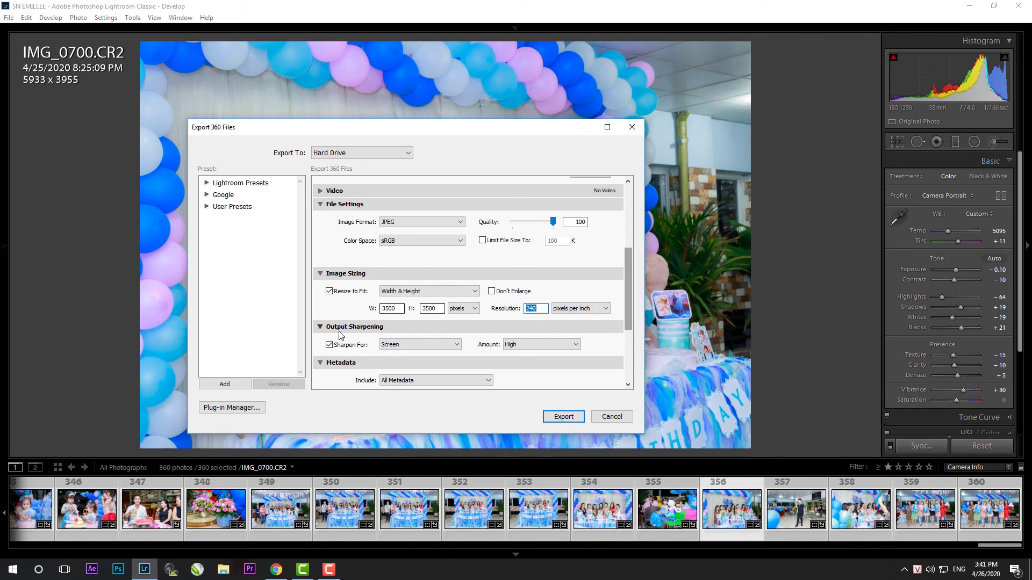
click(407, 347)
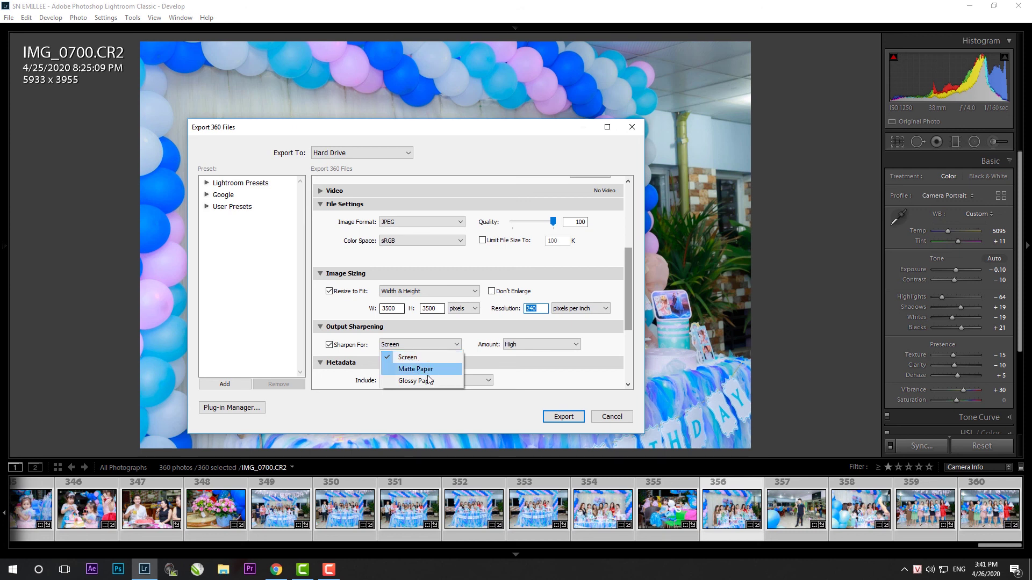
click(456, 331)
click(407, 328)
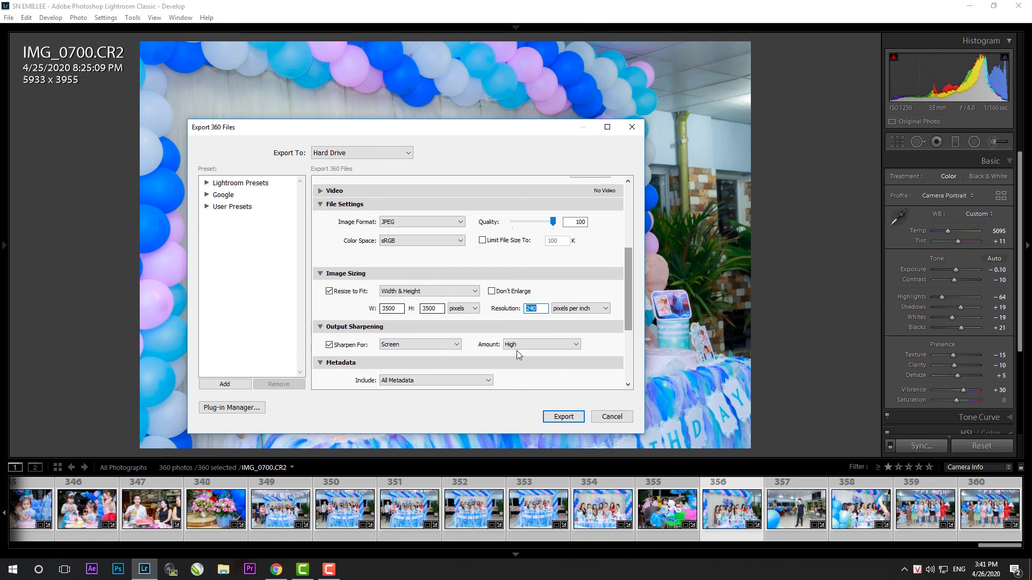
click(517, 346)
click(601, 346)
drag(627, 309, 623, 359)
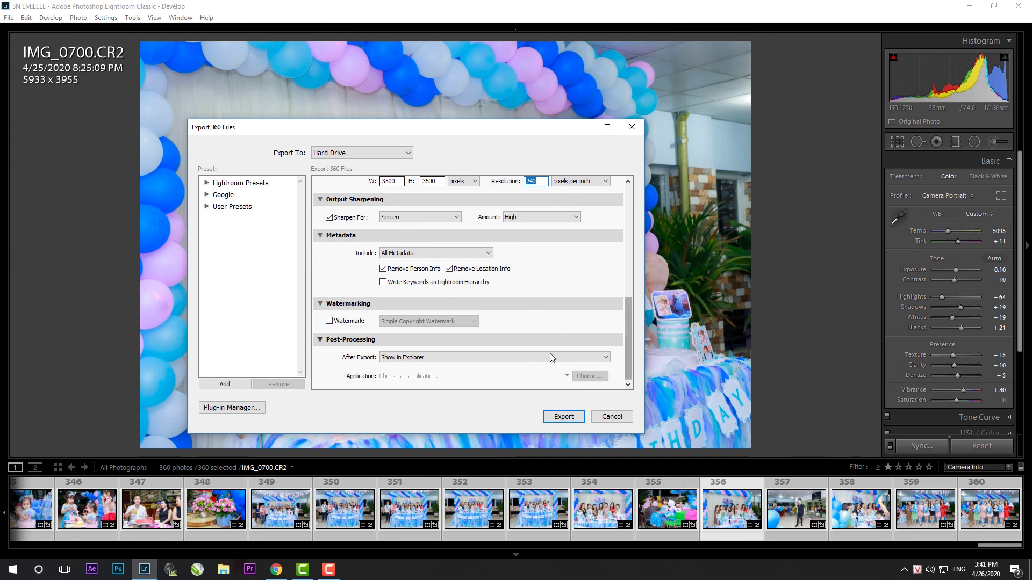
click(502, 359)
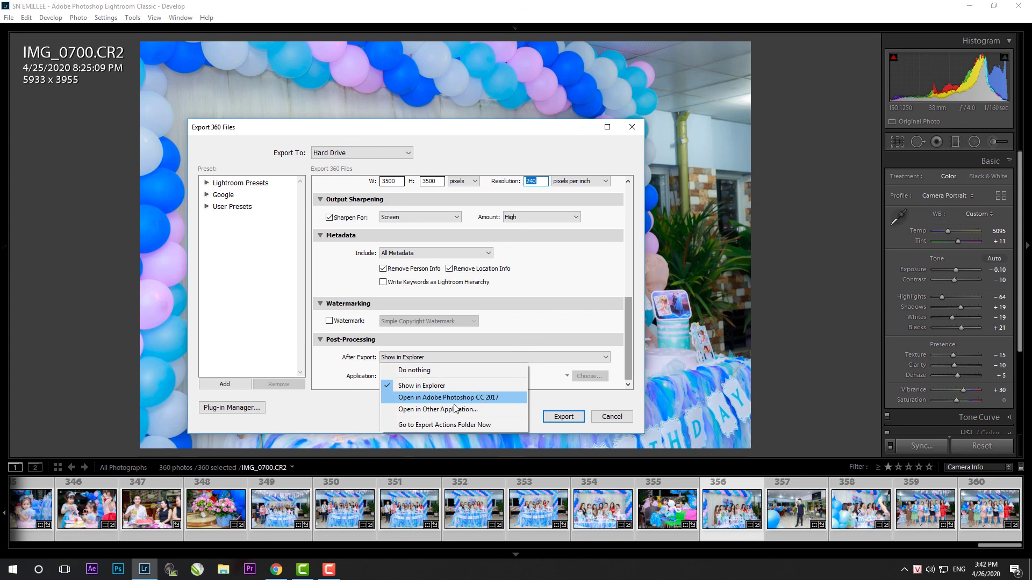
click(334, 413)
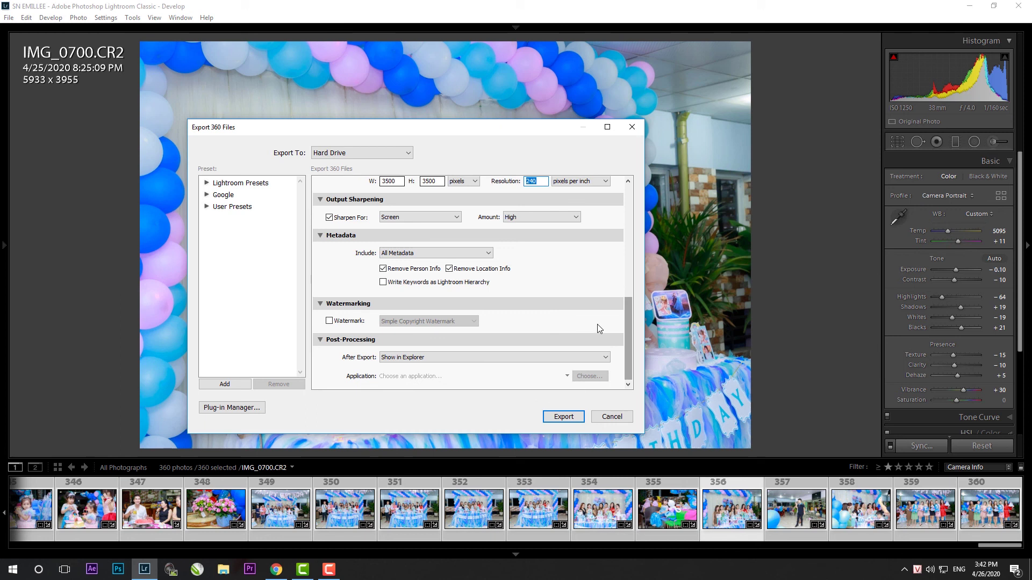
scroll(502, 323, up, 10)
click(561, 417)
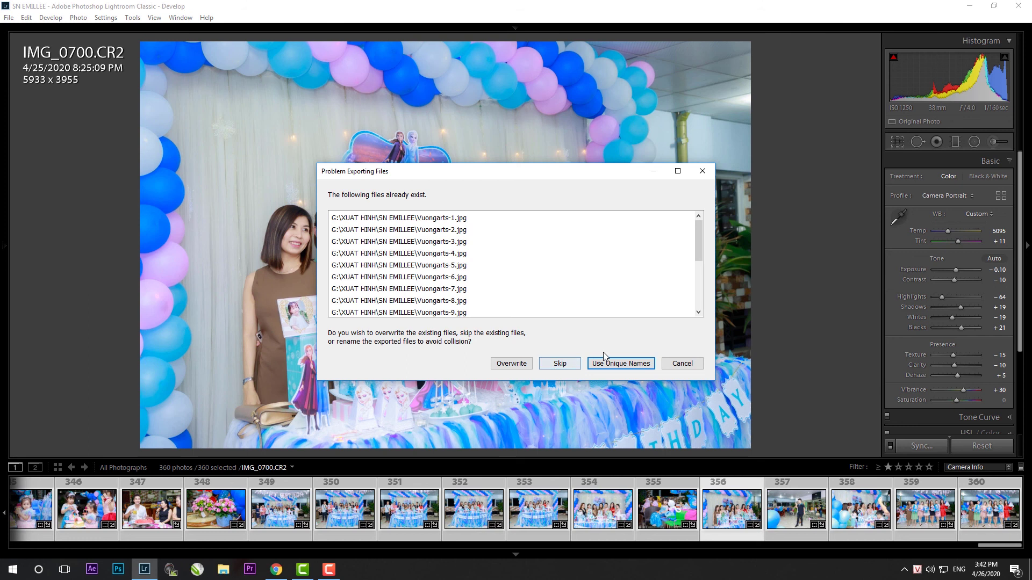
- Open a File Explorer window over Lightroom with Win+E
key(super+e)
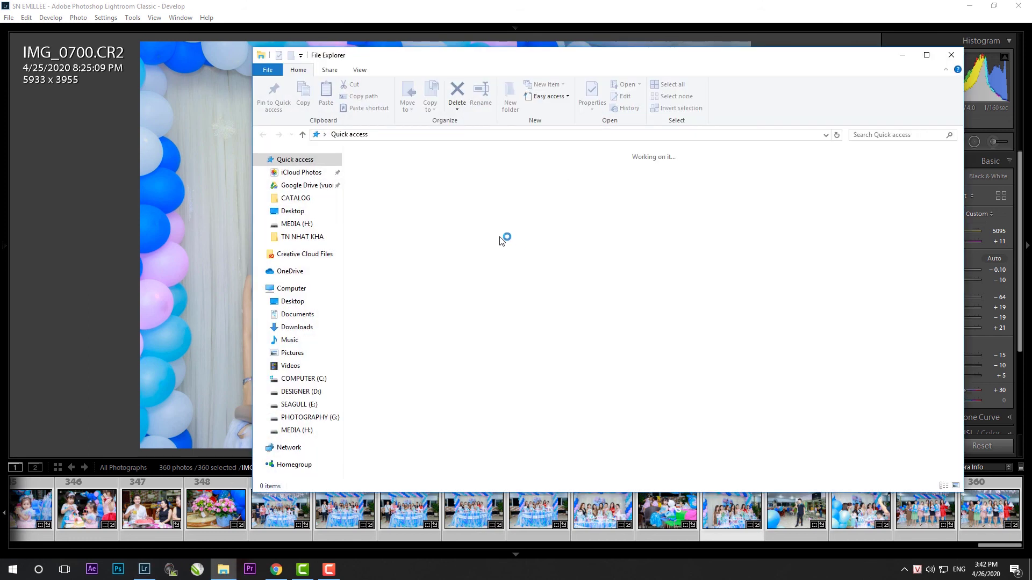
- Delete the 19 old JPEGs from the subfolder in PHOTOGRAPHY (G:) > XUAT HINH, then close Explorer
click(319, 419)
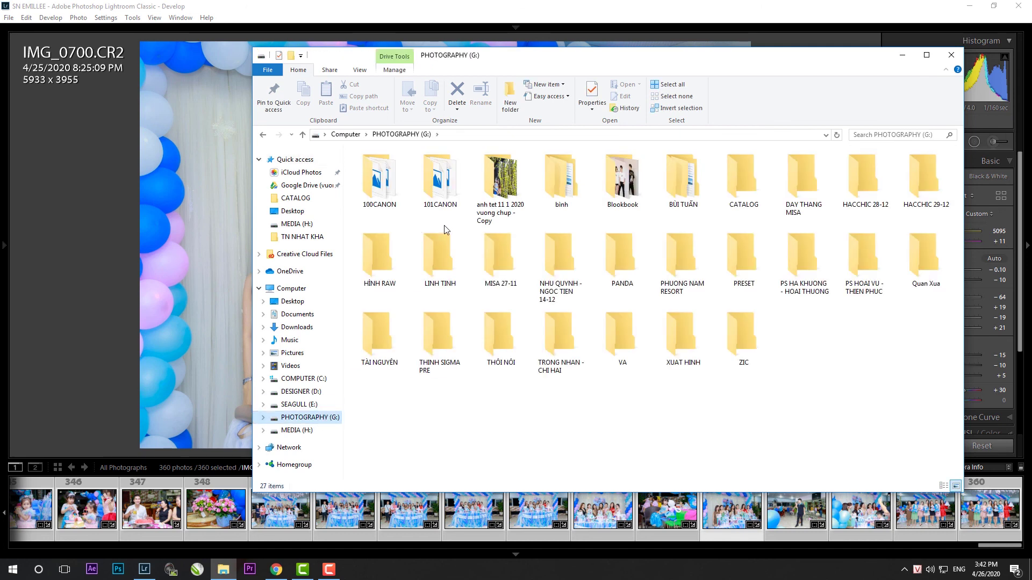
click(672, 329)
double_click(671, 329)
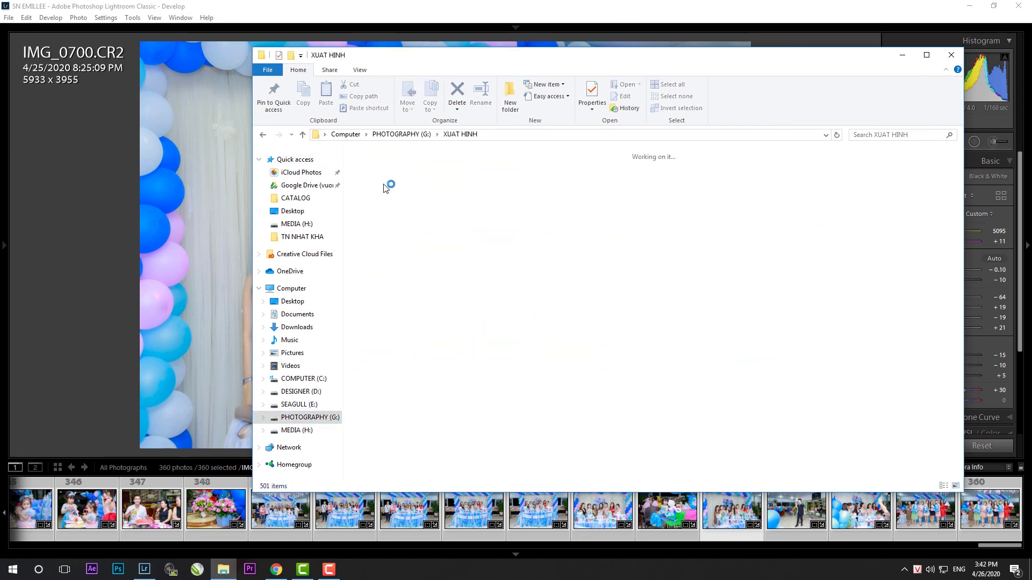
double_click(373, 204)
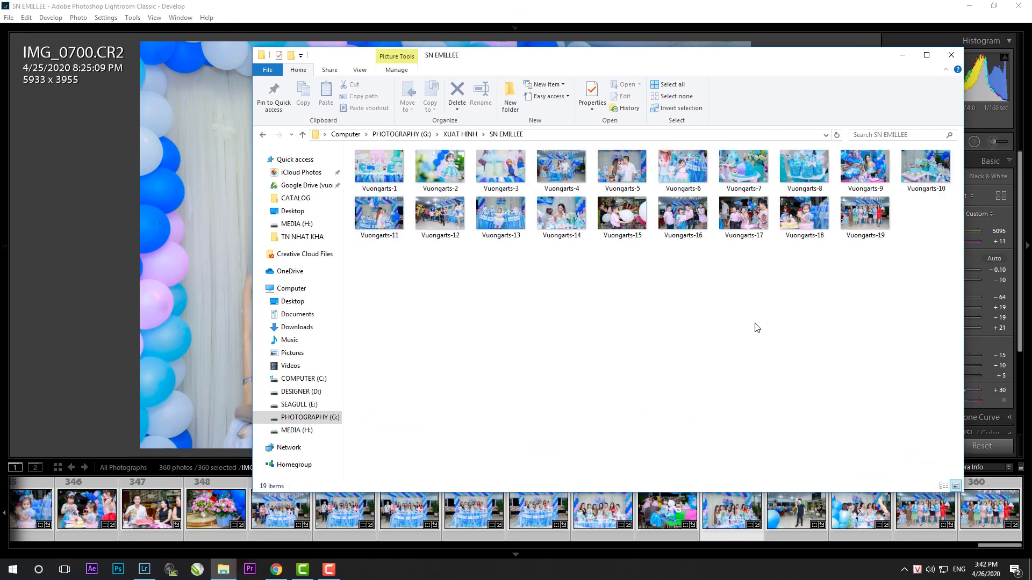
ctrl+scroll(630, 296, up, 2)
ctrl+scroll(611, 331, up, 2)
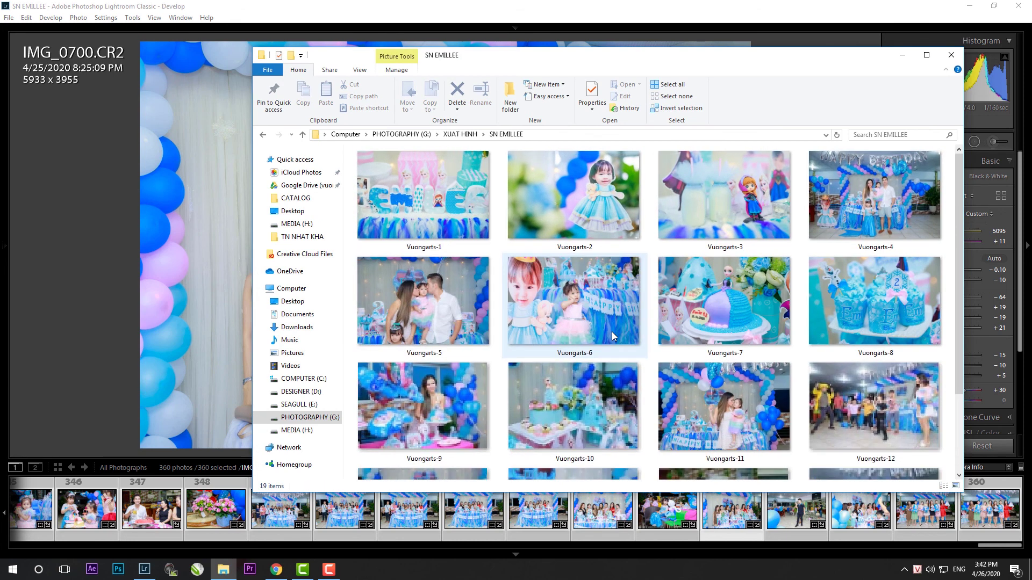
key(ctrl+a)
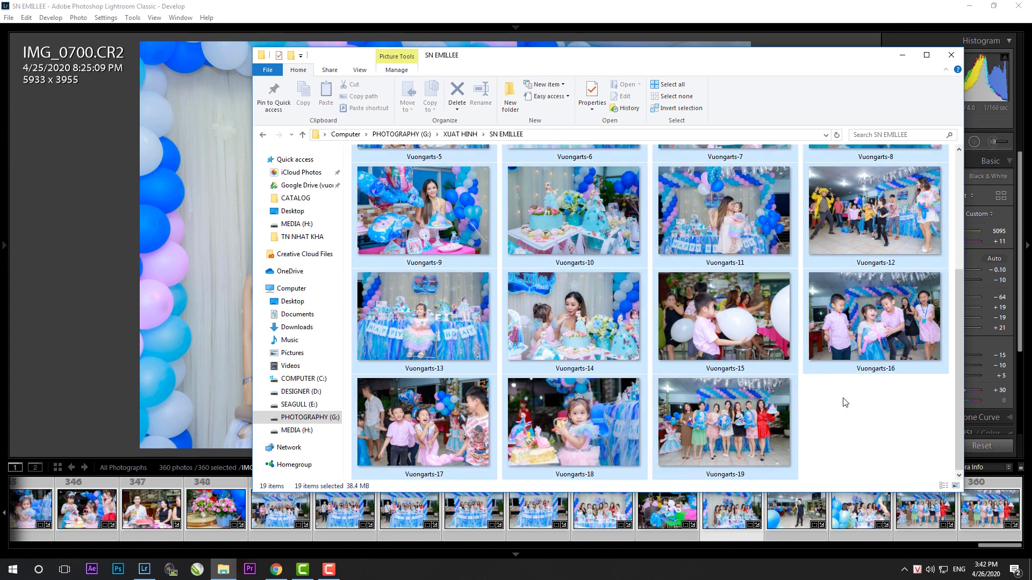
key(Delete)
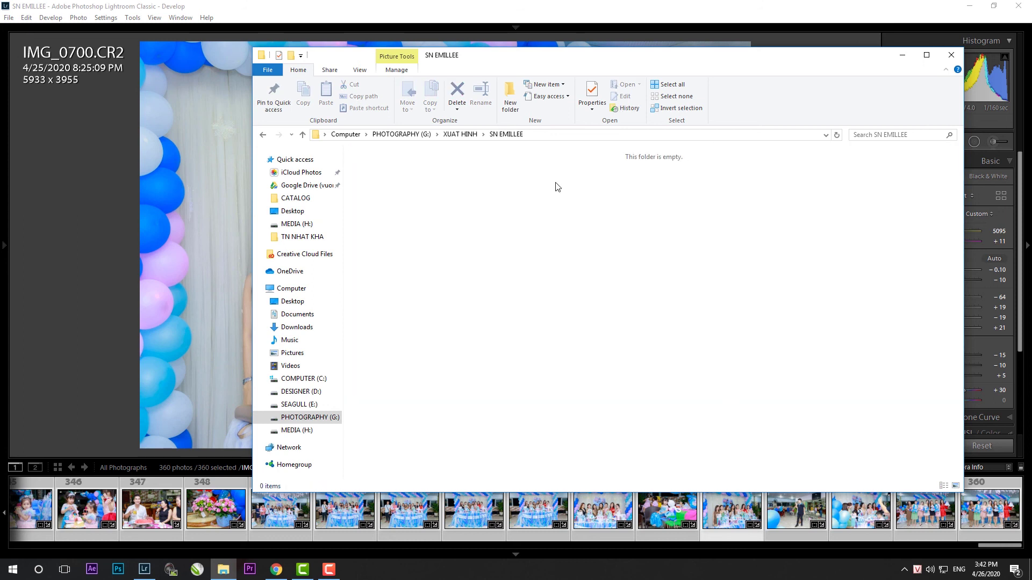
click(953, 52)
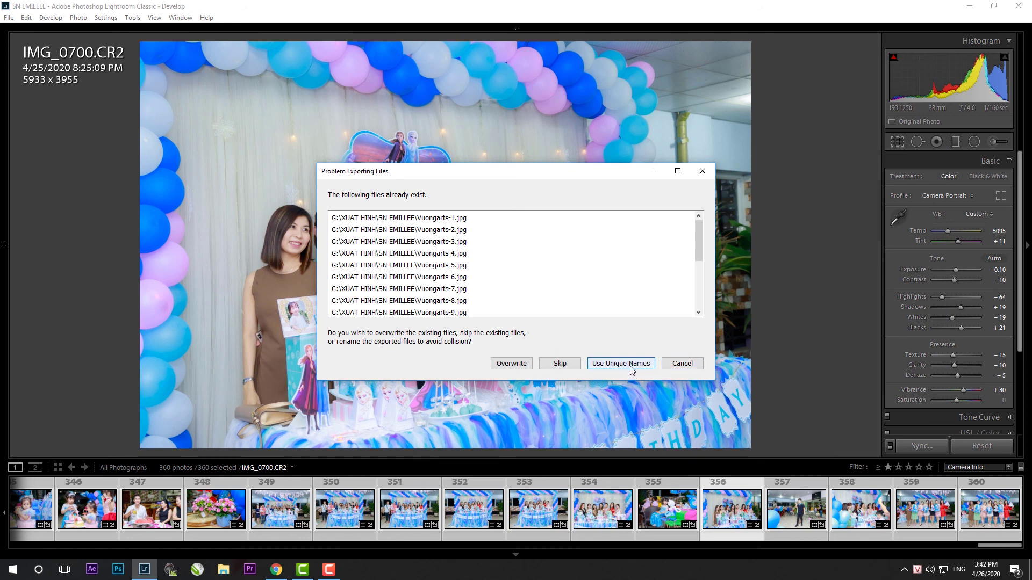
- Cancel the clashing export and re-export all 360 photos with unchanged settings
click(681, 364)
right_click(434, 506)
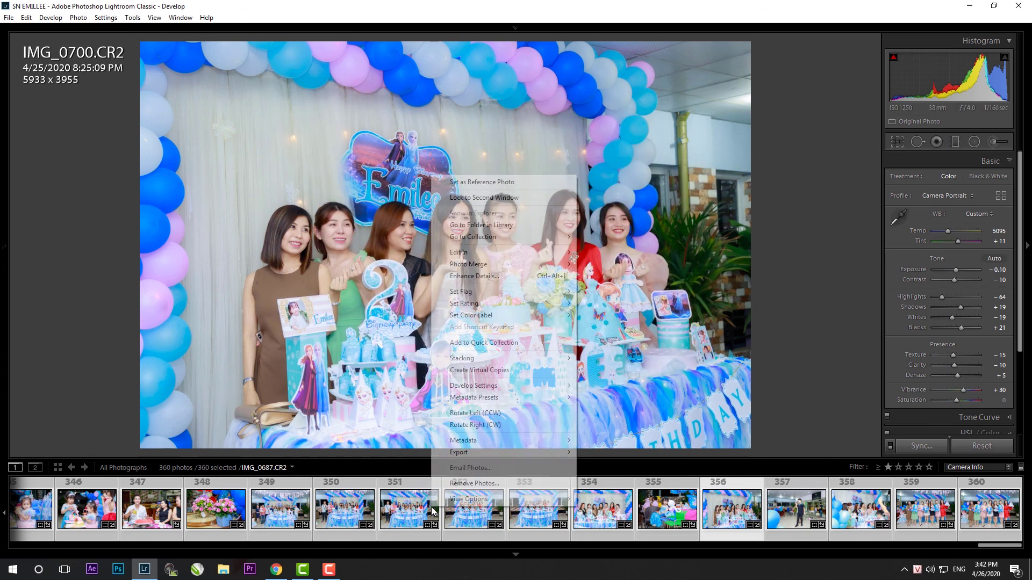
click(600, 330)
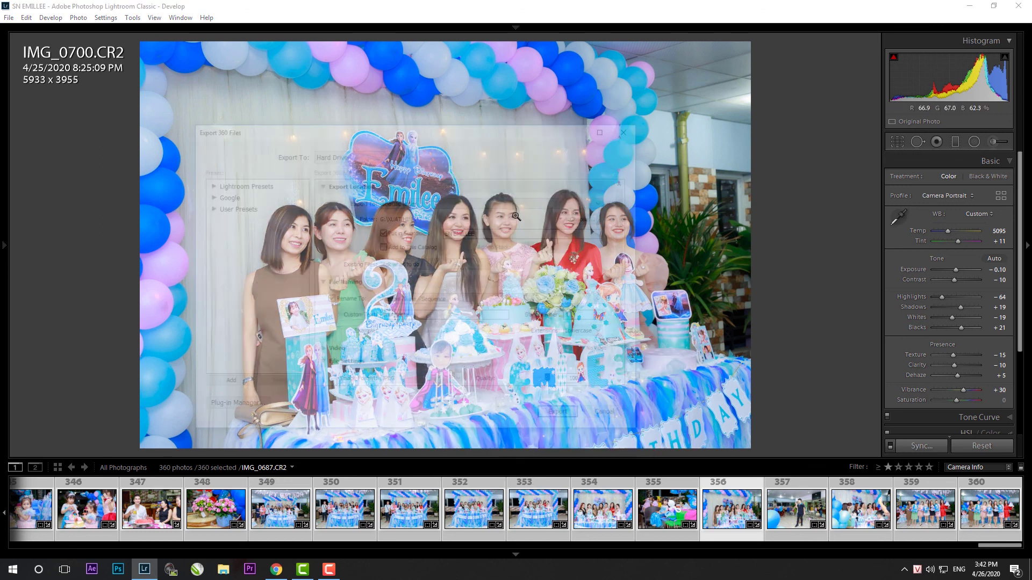
drag(627, 247, 579, 400)
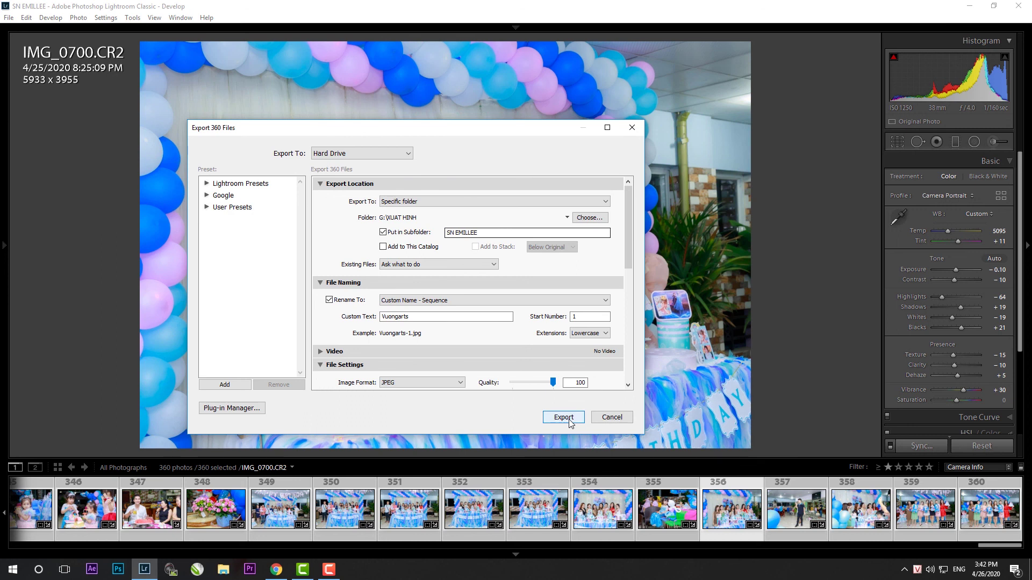
drag(627, 256, 625, 360)
scroll(625, 360, down, 3)
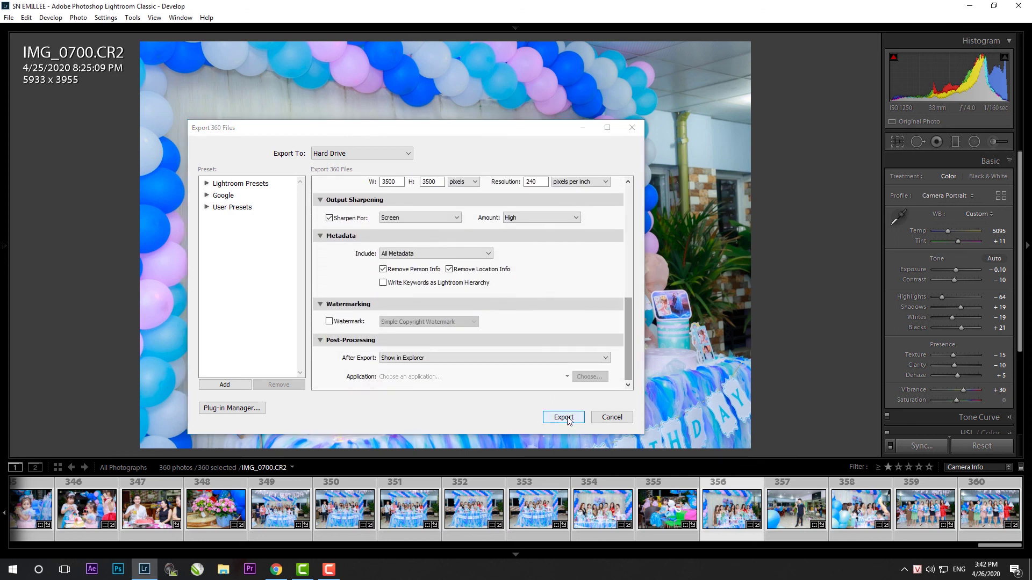
click(564, 417)
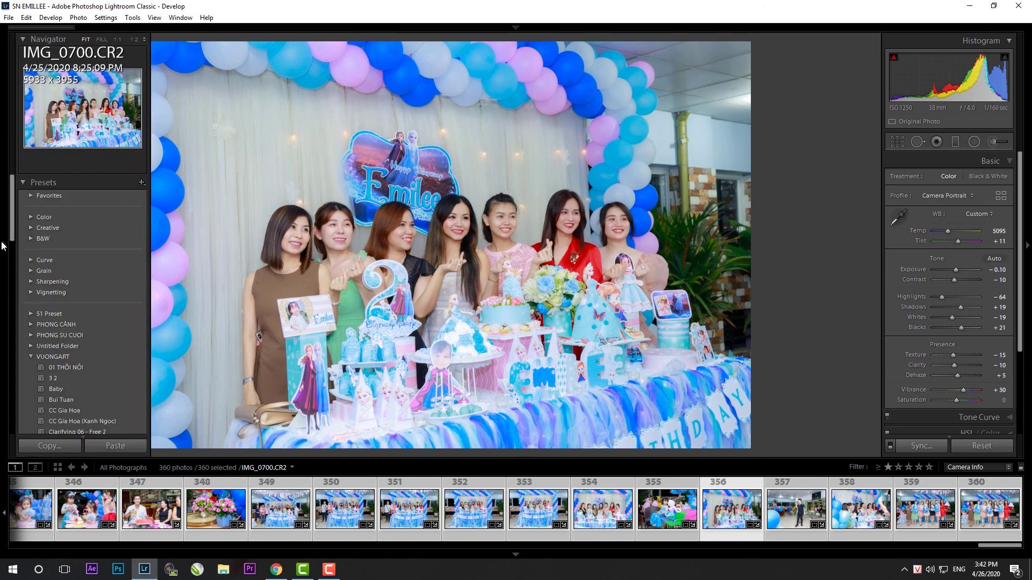
- Pin the left and top panels open, then view the finished export folder in File Explorer
click(5, 250)
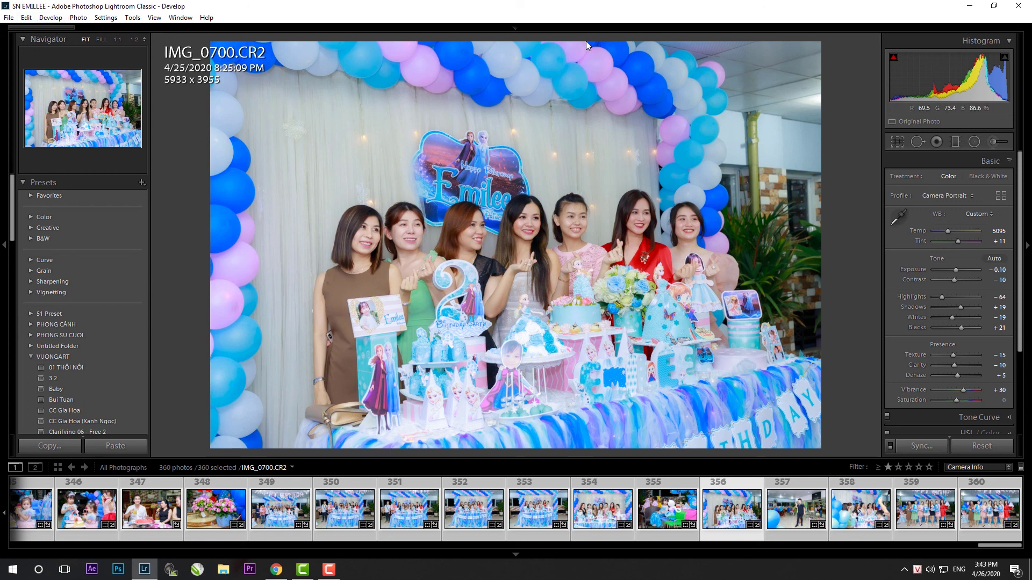
click(516, 28)
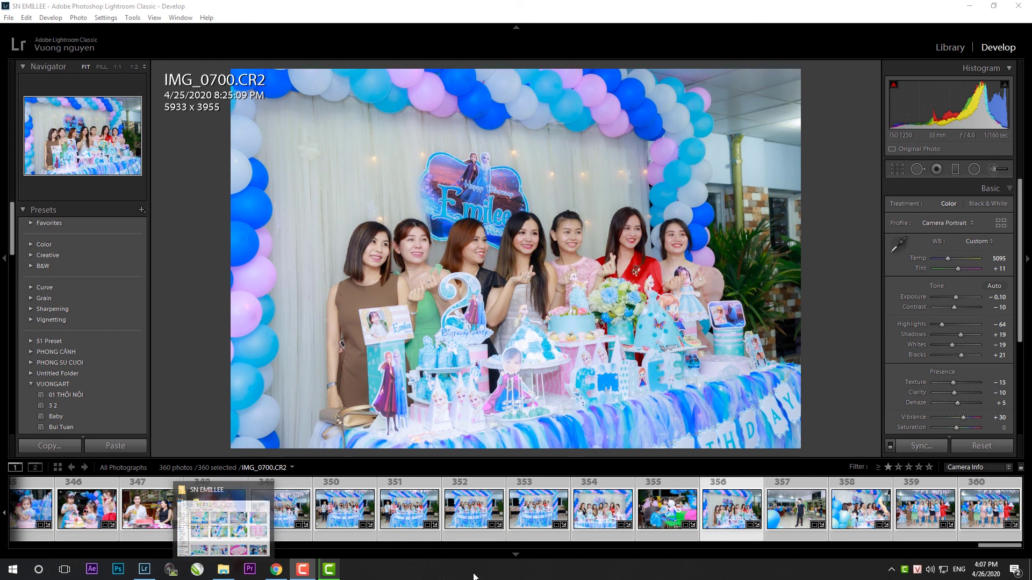
click(224, 573)
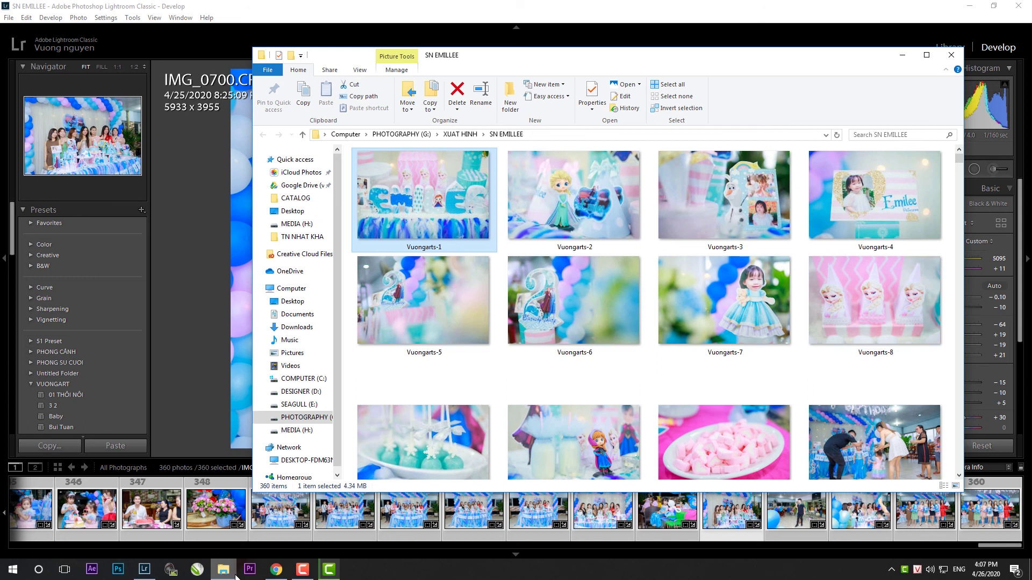
- Close Lightroom, minimize Chrome and maximize the SN EMILLEE folder window
scroll(454, 327, down, 20)
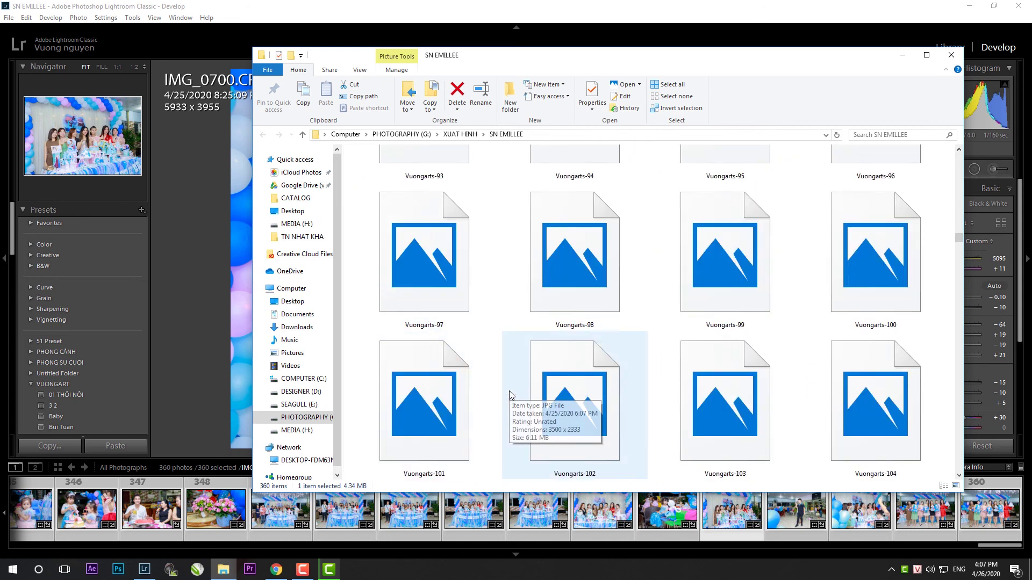
scroll(605, 343, down, 8)
scroll(752, 102, down, 1)
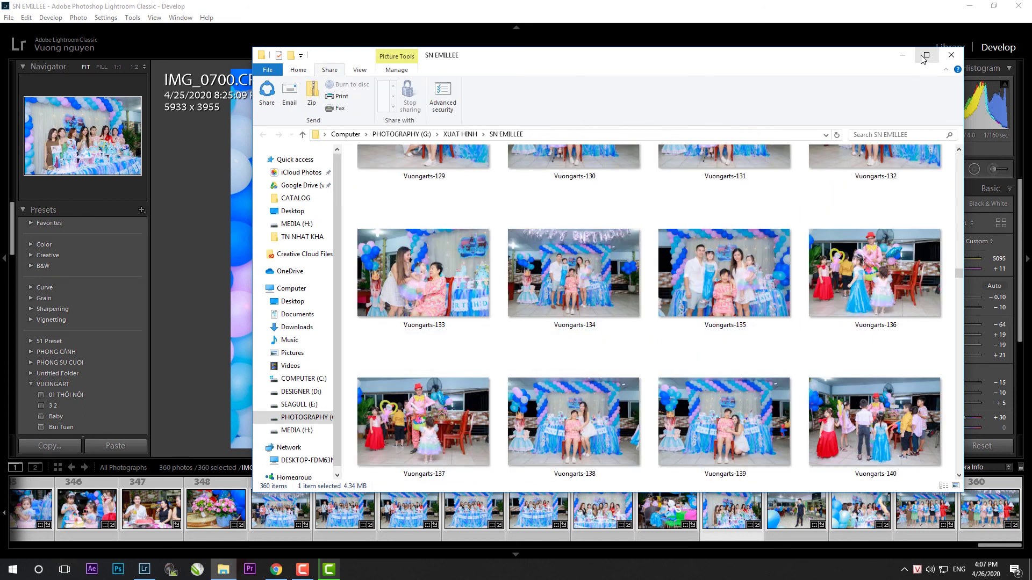
click(951, 54)
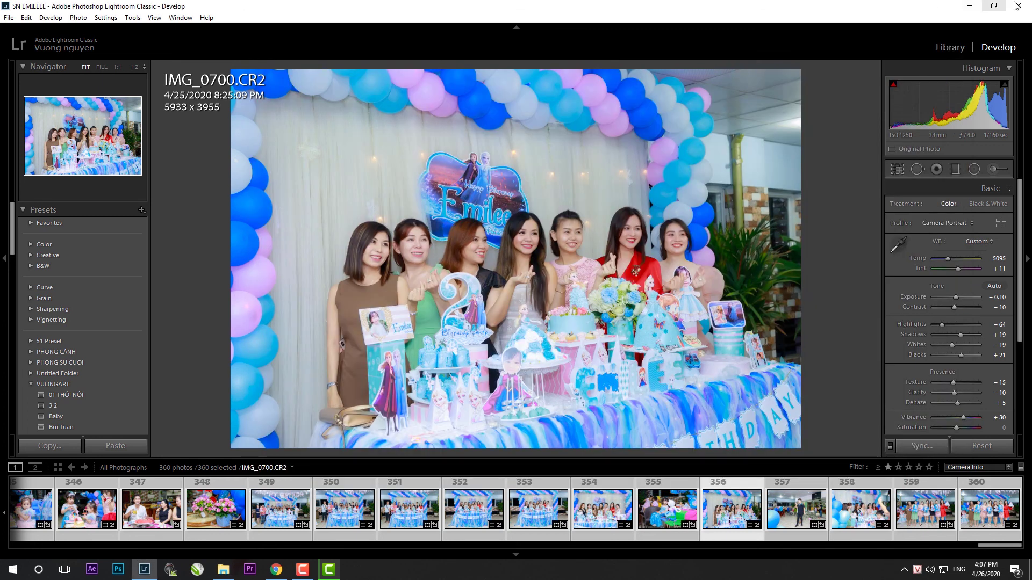
click(1017, 6)
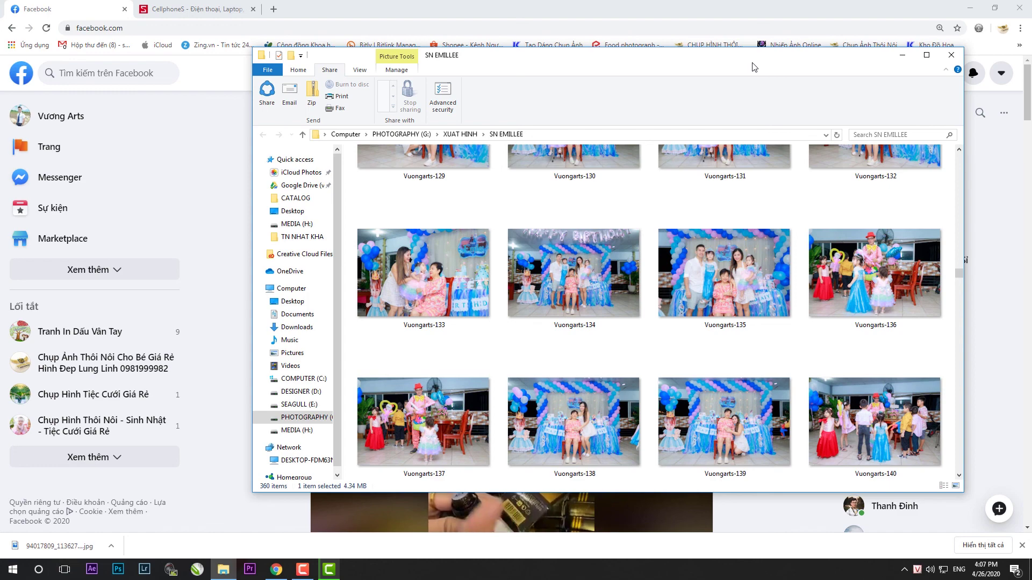
click(981, 8)
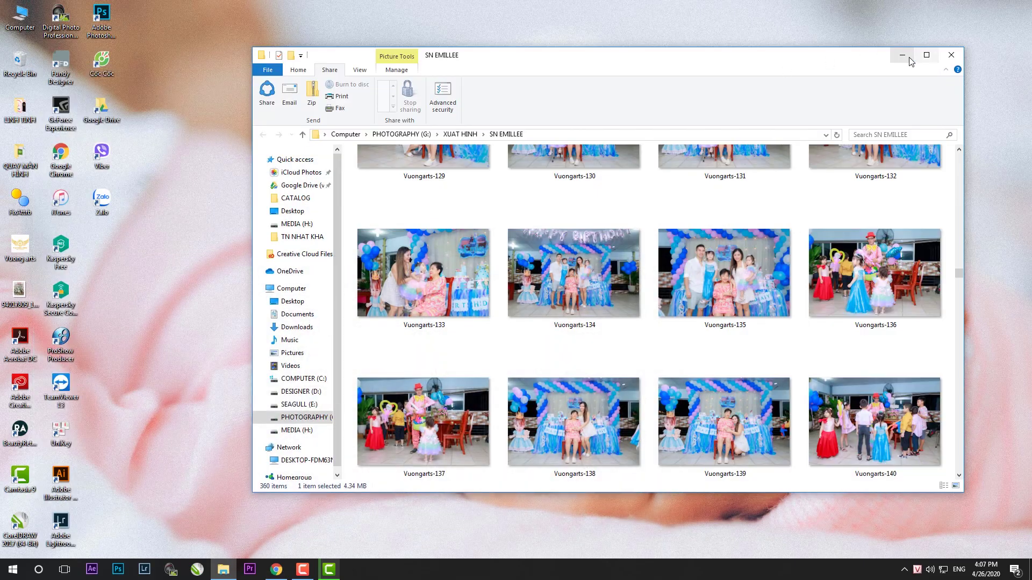
click(926, 54)
- Scroll back to the top of the folder and open Vuongarts-1 in the photo viewer
scroll(543, 279, up, 3)
scroll(543, 280, up, 15)
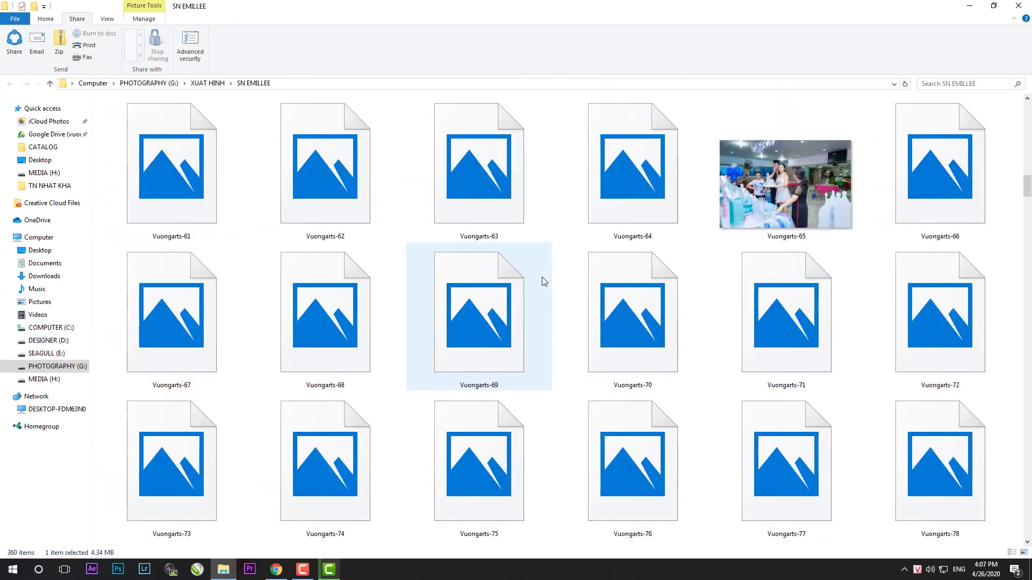
scroll(543, 278, up, 10)
double_click(189, 160)
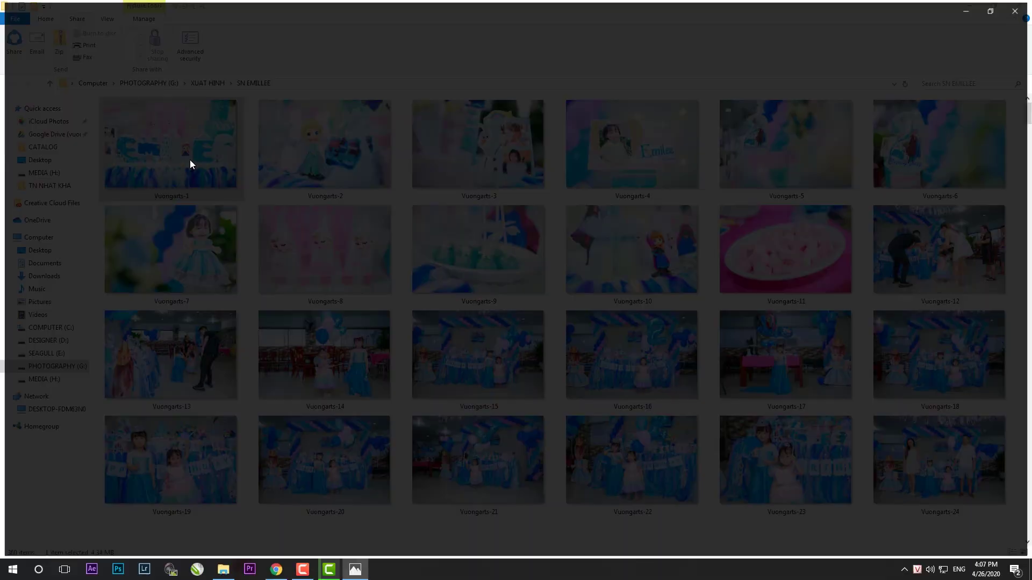
- Page through the exported photos in Photos from Vuongarts-1 to Vuongarts-20
scroll(789, 340, down, 2)
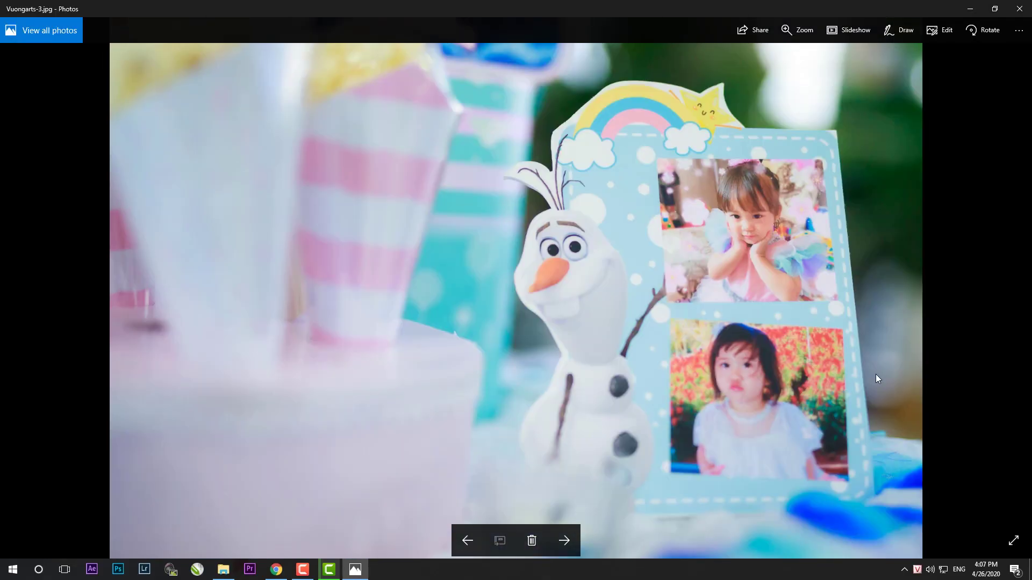
scroll(876, 374, down, 2)
scroll(875, 375, down, 1)
scroll(878, 375, down, 1)
scroll(855, 389, down, 1)
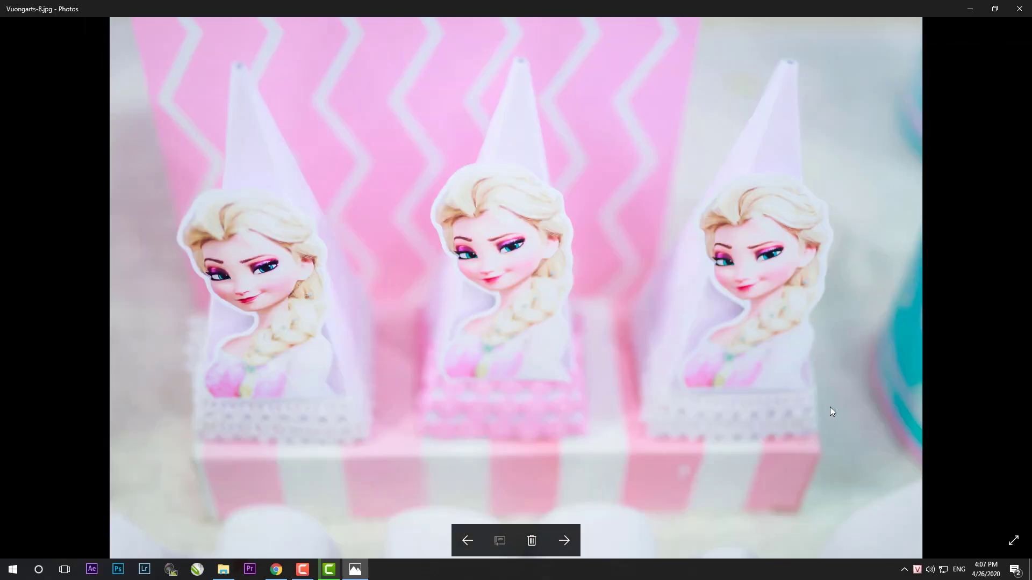
scroll(849, 412, down, 2)
scroll(849, 412, down, 1)
scroll(850, 412, down, 1)
scroll(849, 412, down, 1)
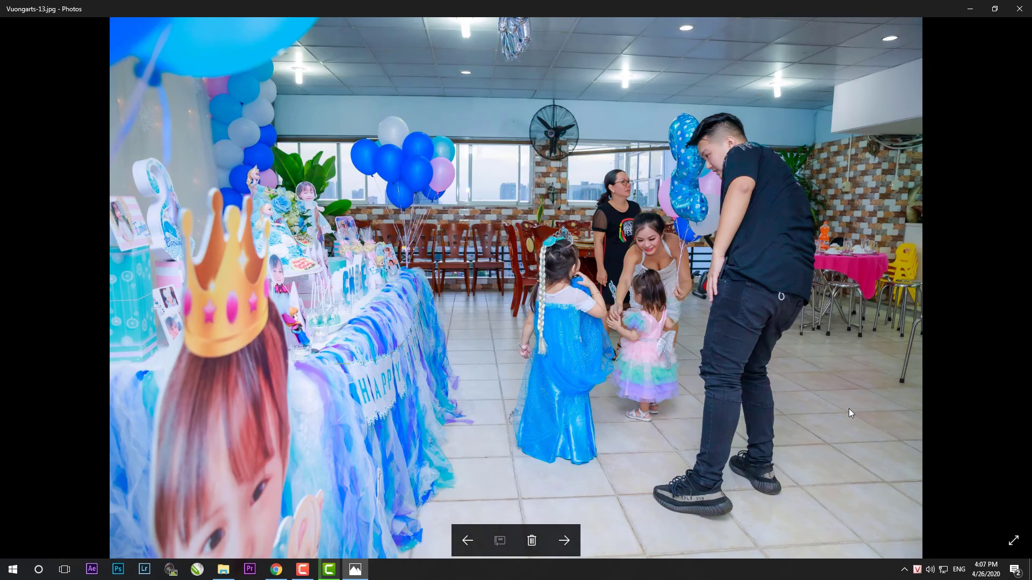
scroll(849, 408, down, 2)
scroll(849, 409, down, 1)
scroll(850, 408, down, 1)
scroll(849, 408, down, 1)
scroll(698, 403, down, 1)
scroll(591, 366, down, 1)
- Zoom in on Vuongarts-20 and Vuongarts-21 to inspect detail, then zoom back out
double_click(568, 318)
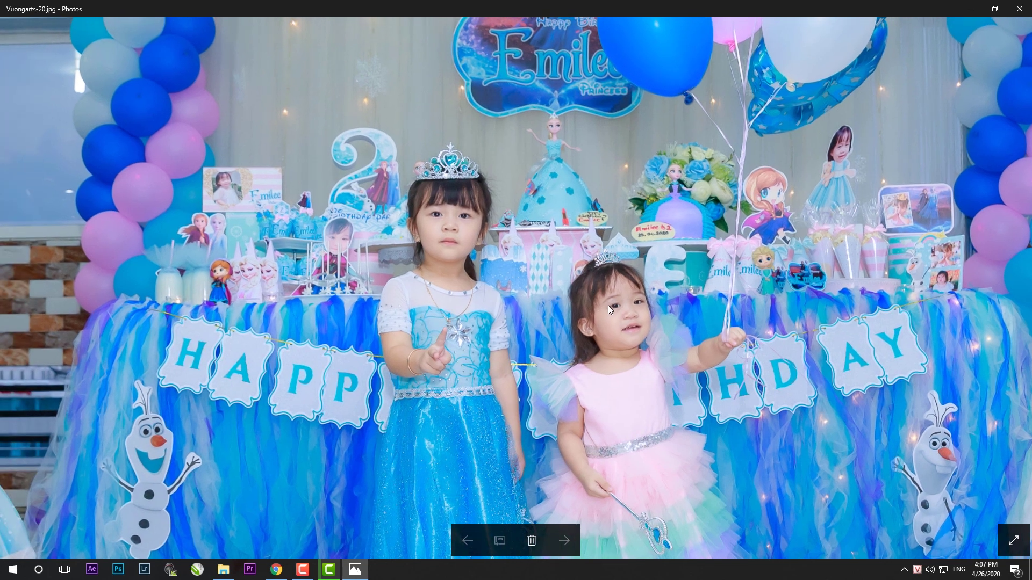
double_click(608, 303)
scroll(736, 317, down, 1)
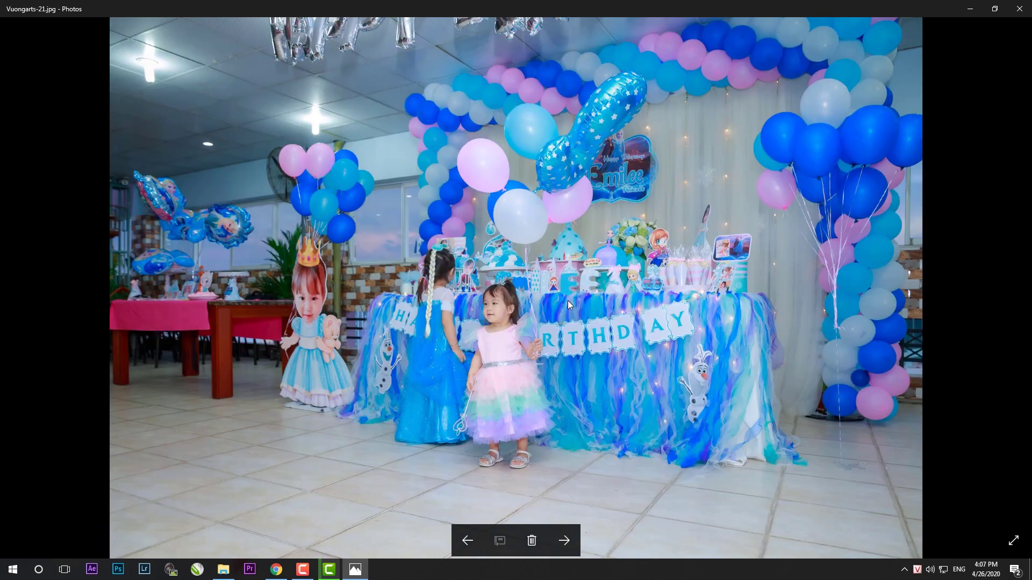
double_click(568, 301)
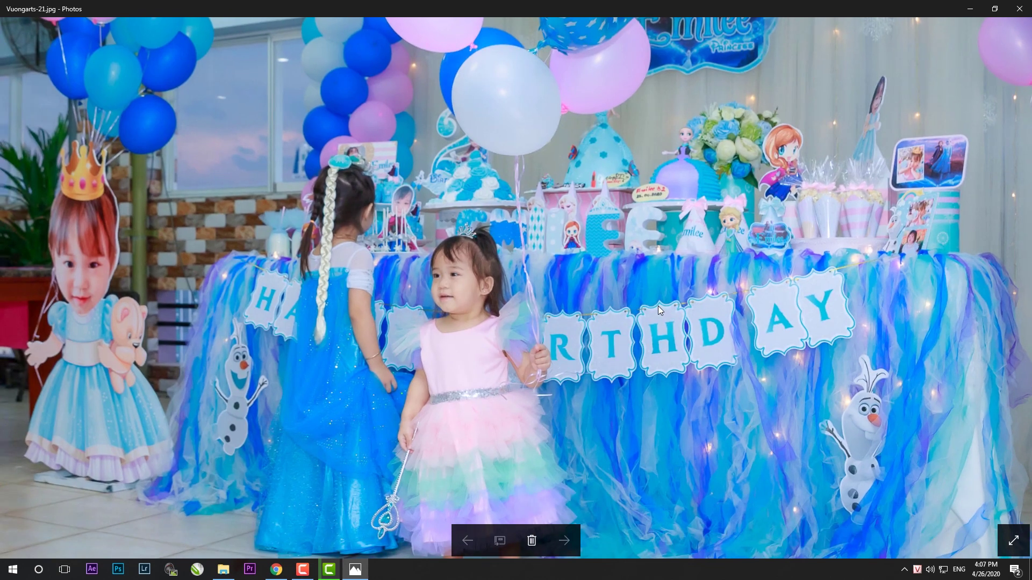
double_click(658, 305)
- Pan around a zoomed-in Vuongarts-24, then advance through Vuongarts-25 and 26
key(Left)
key(Right)
key(Right)
key(Right)
key(Right)
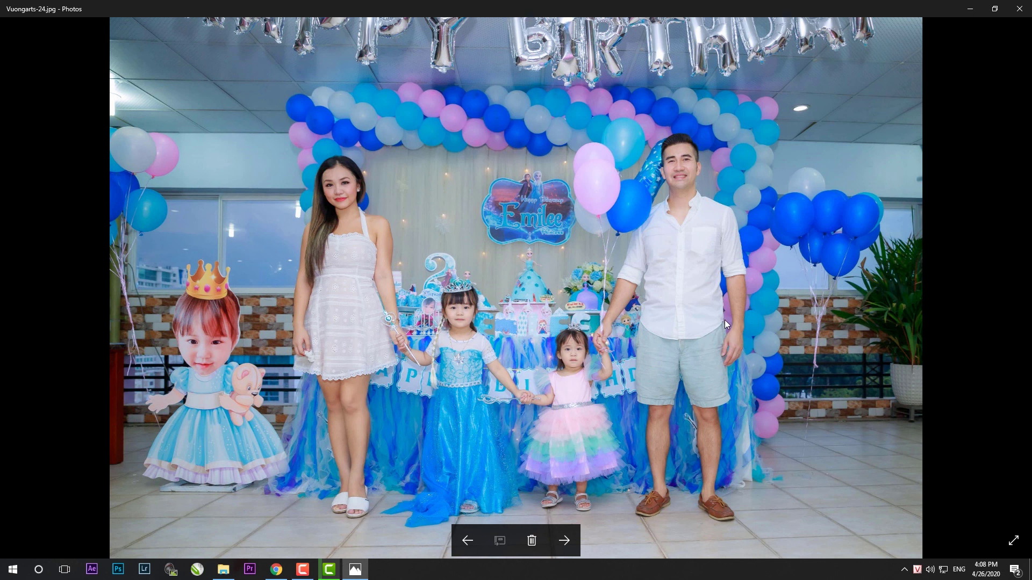
scroll(659, 231, up, 2)
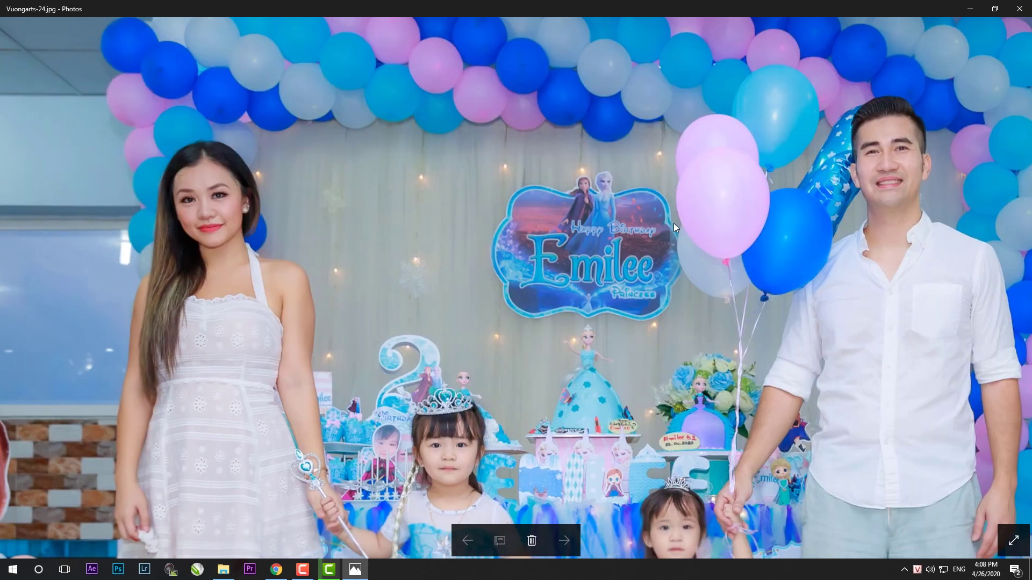
drag(673, 224, 480, 142)
scroll(711, 310, down, 2)
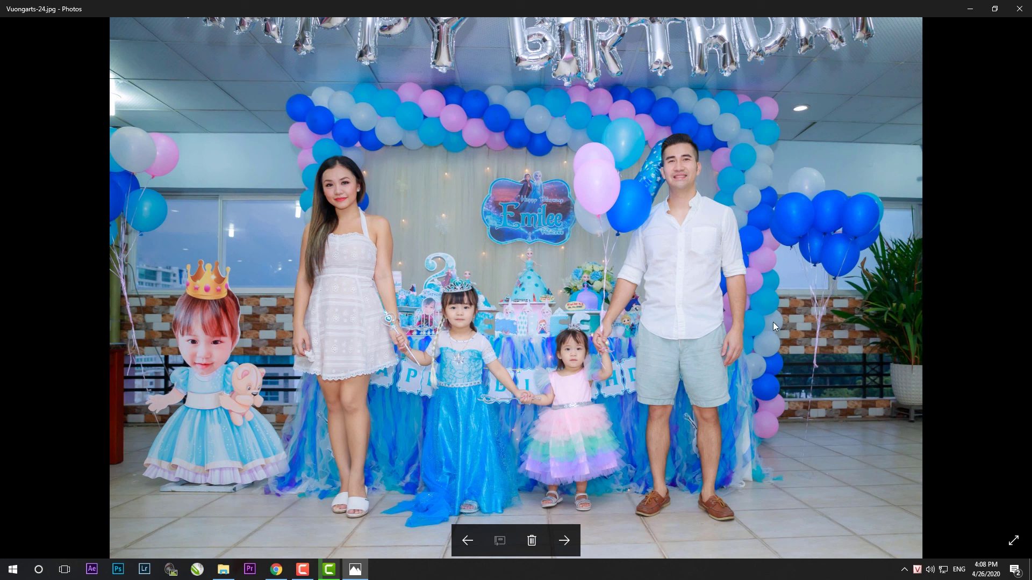
key(Right)
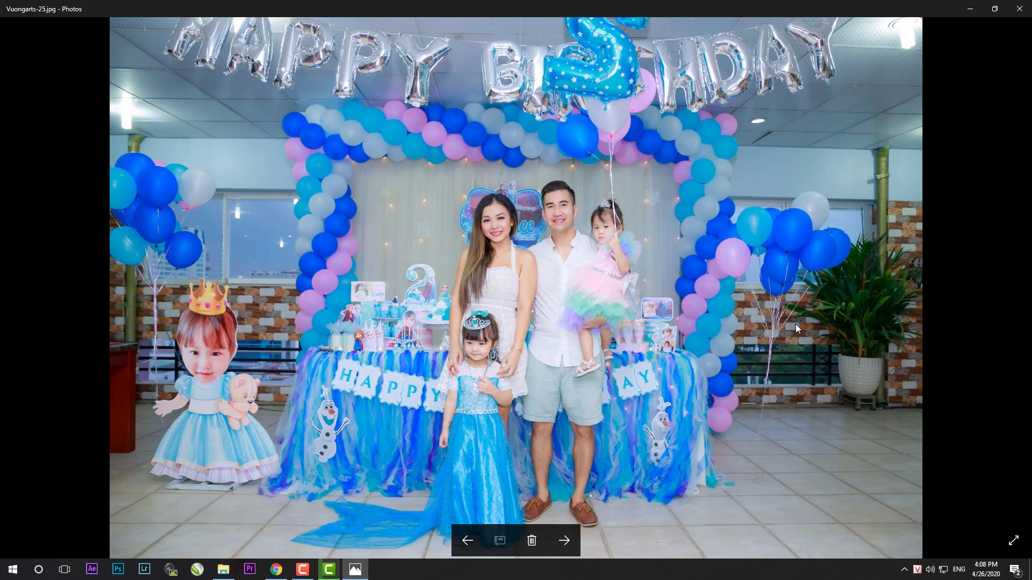
key(Right)
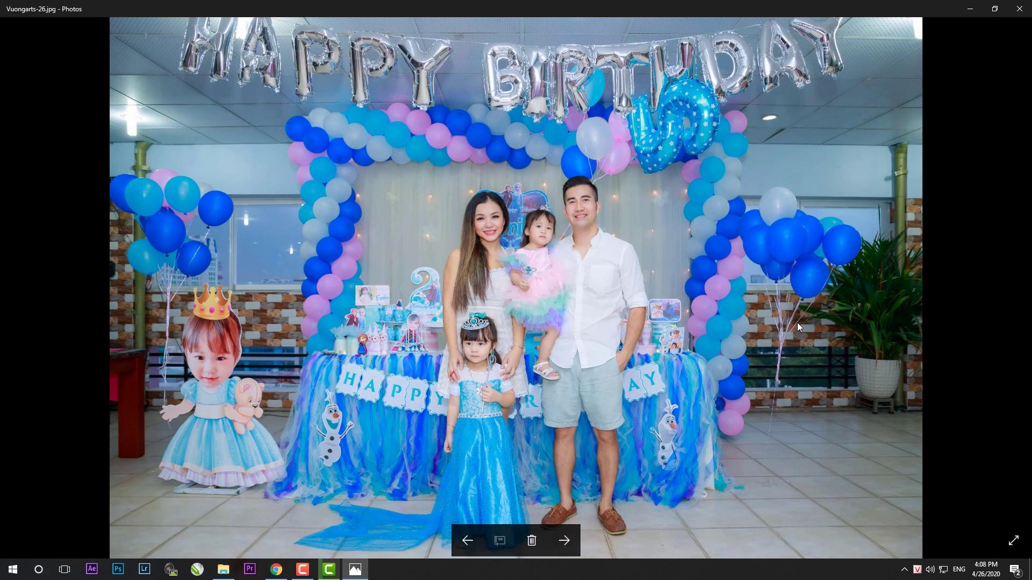
key(Right)
key(Right)
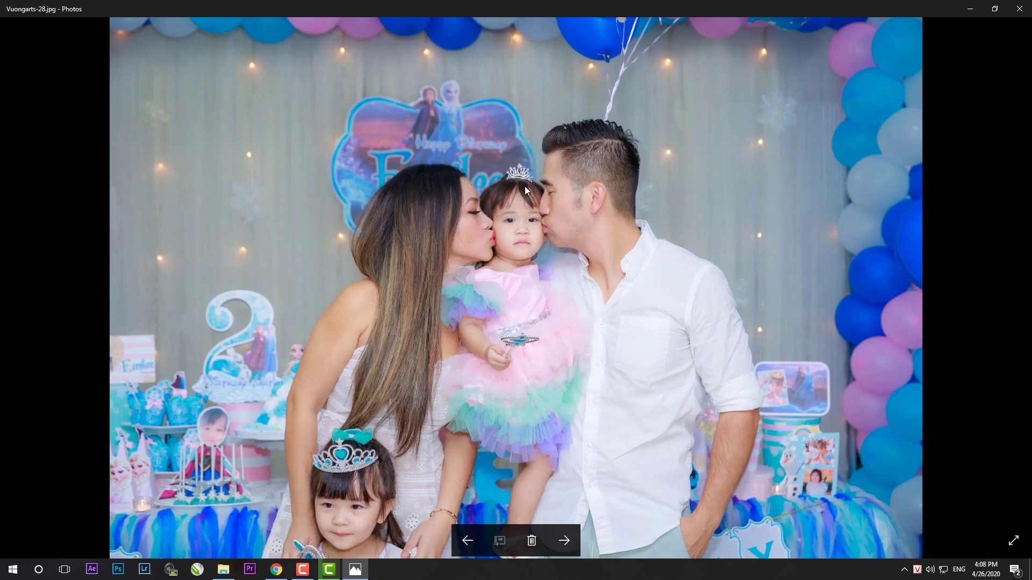
- Skip ahead toward Vuongarts-40, then close Photos and scroll the SN EMILLEE folder
scroll(525, 186, up, 3)
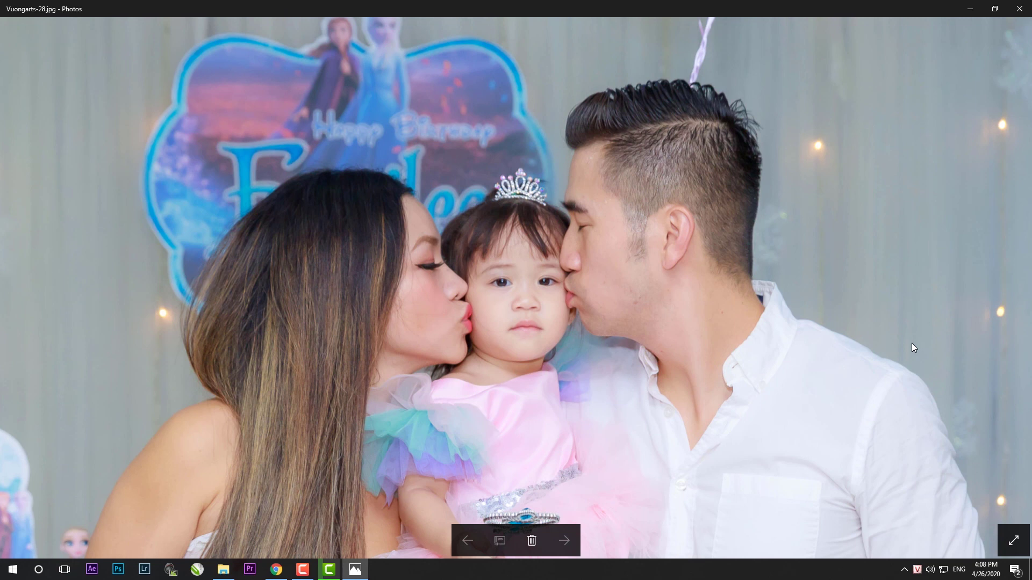
key(Right)
key(Right)
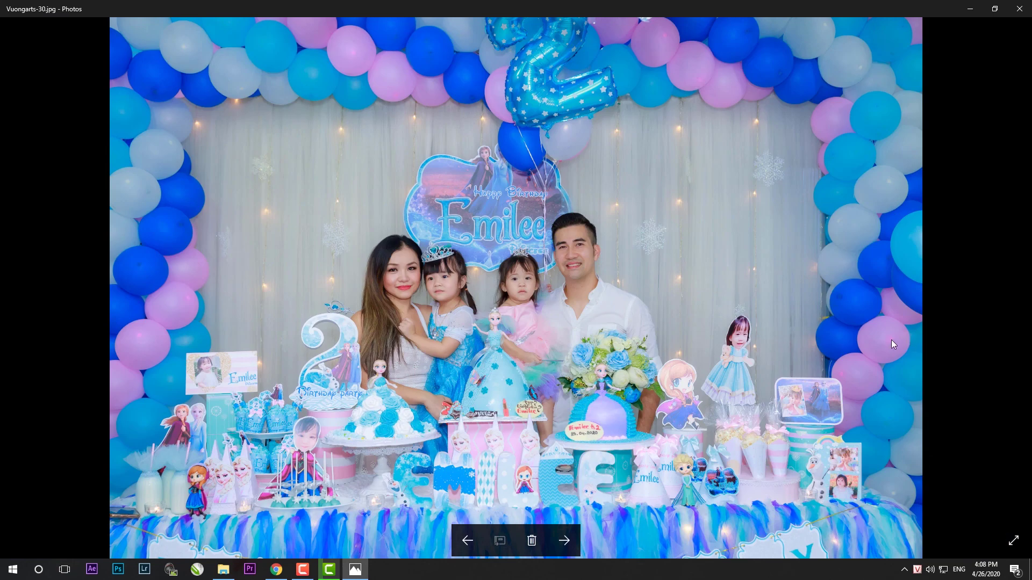
key(Right)
key(Right)
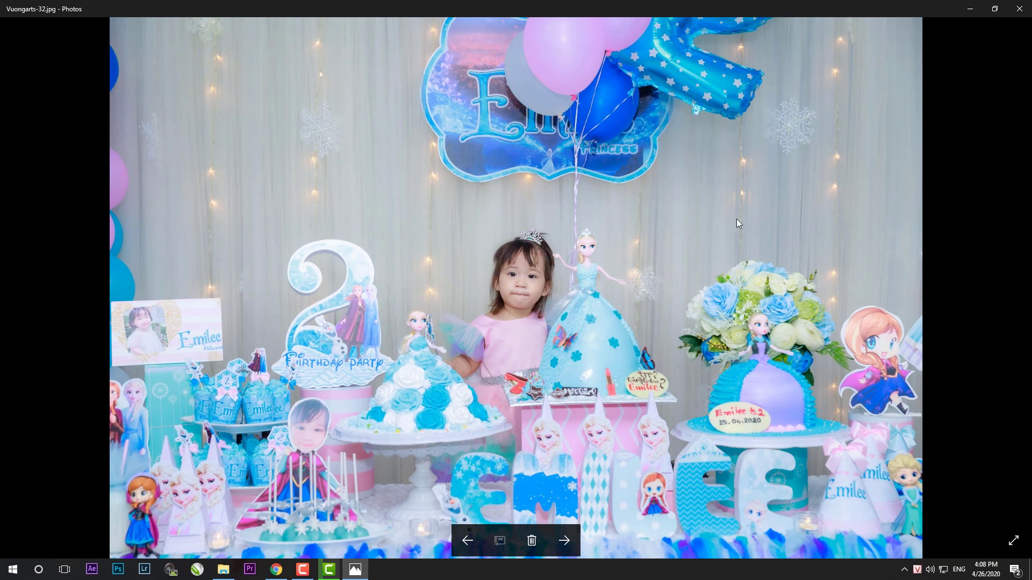
key(Right)
key(Right)
key(Right)
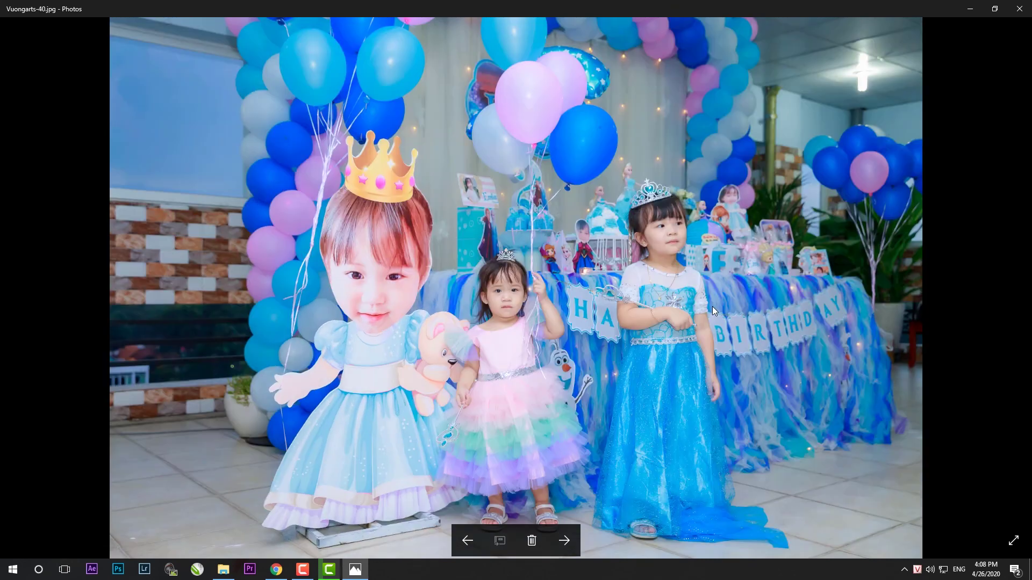
key(Right)
key(Right)
click(1020, 9)
scroll(645, 387, down, 15)
scroll(679, 432, down, 10)
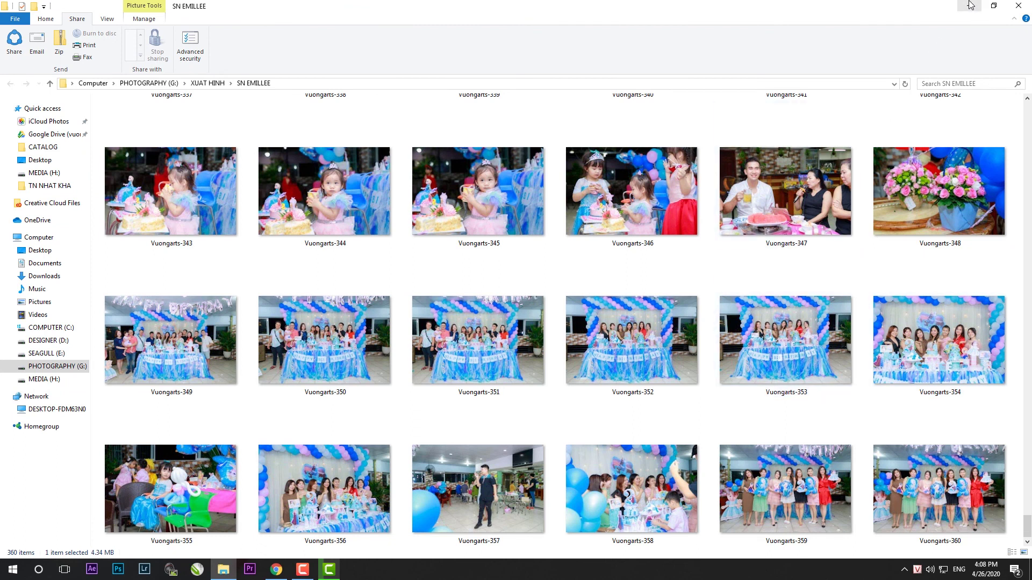
- Close the SN EMILLEE folder window and minimize the browser to clear the desktop
click(993, 6)
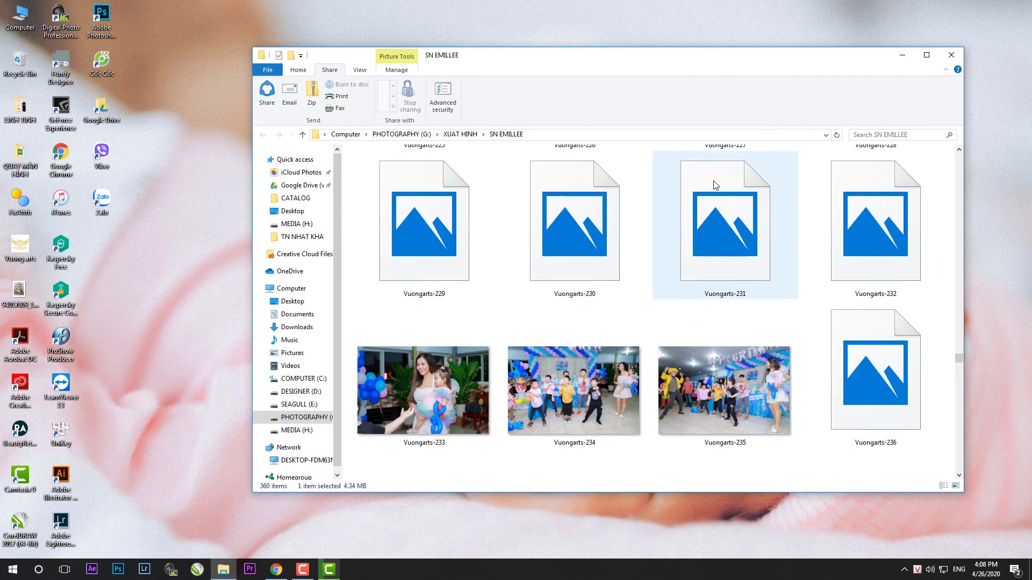
click(951, 55)
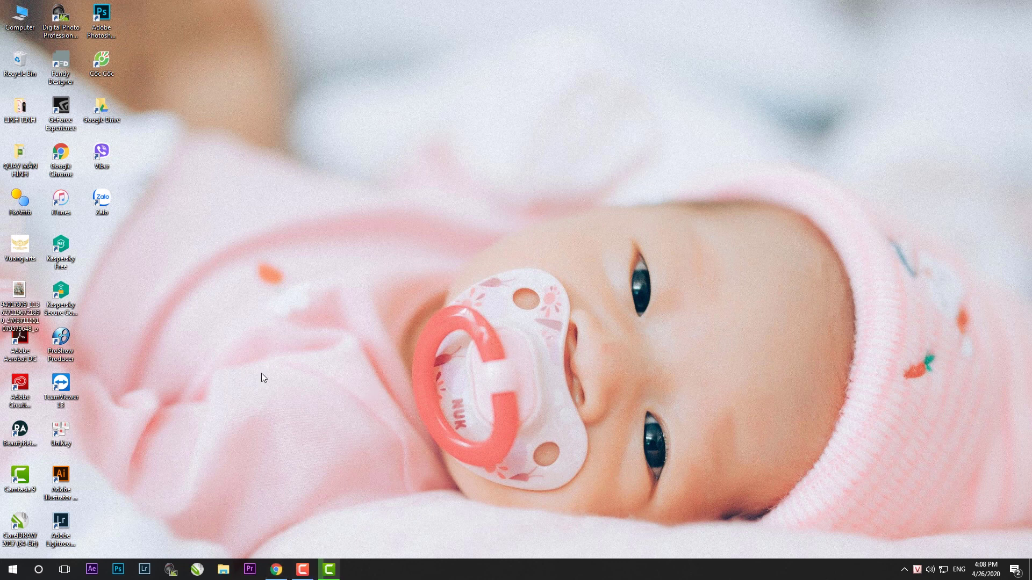
click(276, 571)
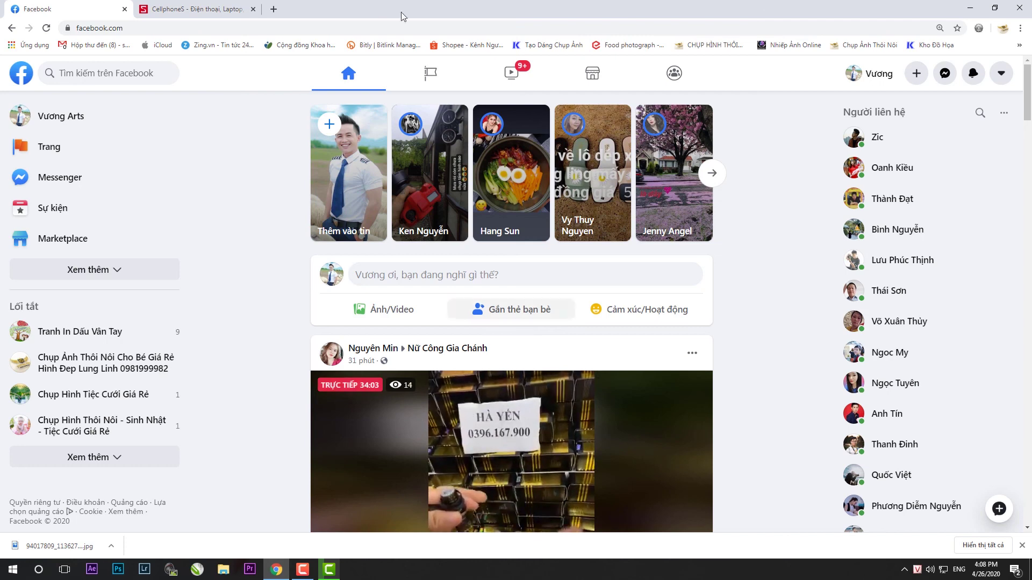
click(277, 570)
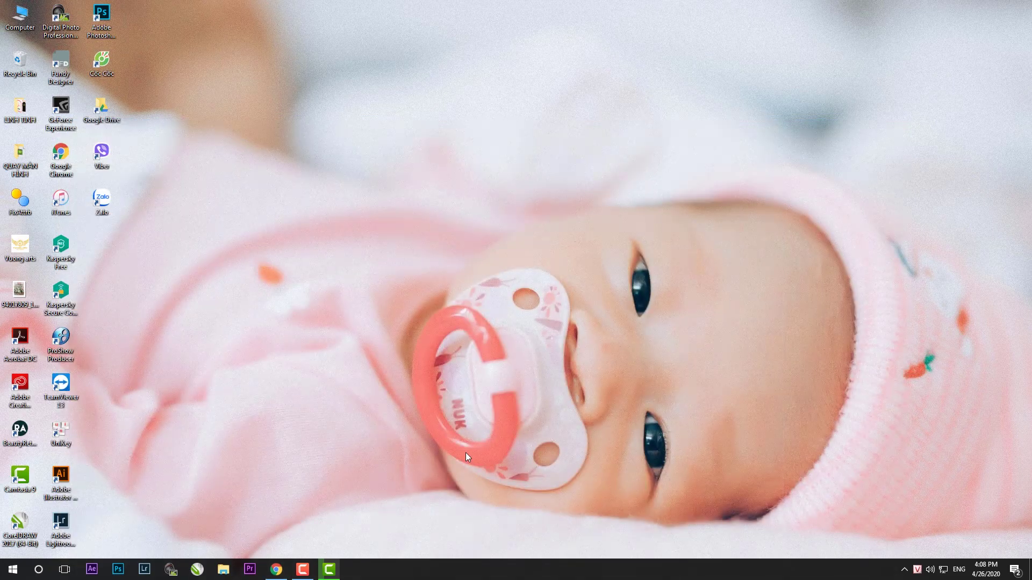
- Hide and then bring back the screen recorder's controls
mouse_move(302, 570)
click(308, 515)
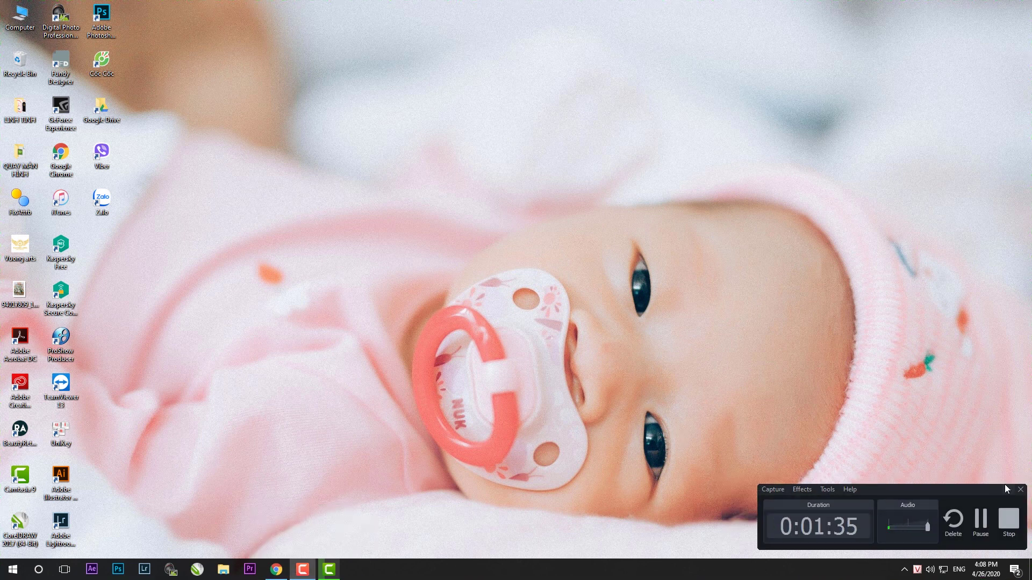
click(1007, 489)
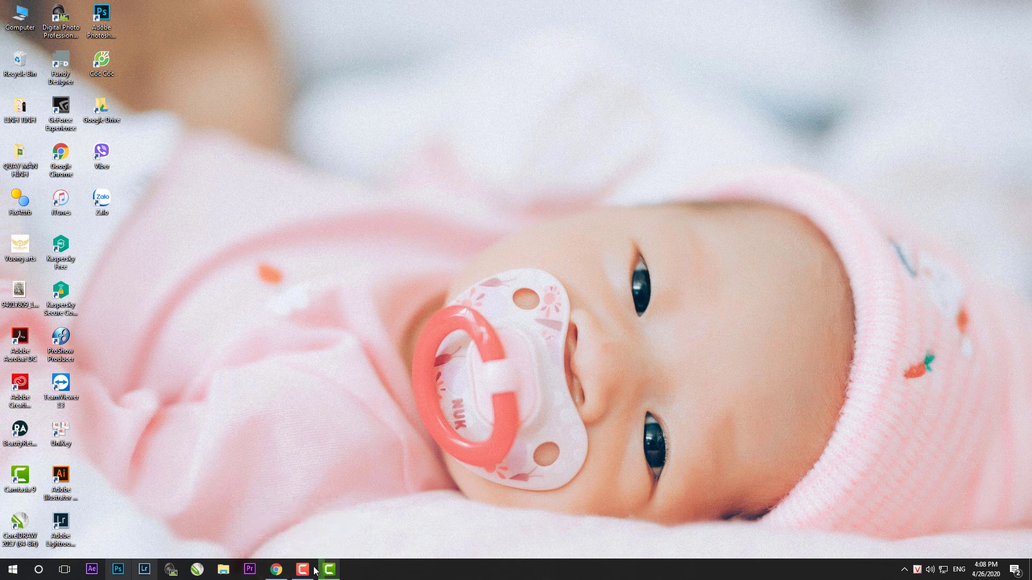
click(376, 489)
mouse_move(302, 569)
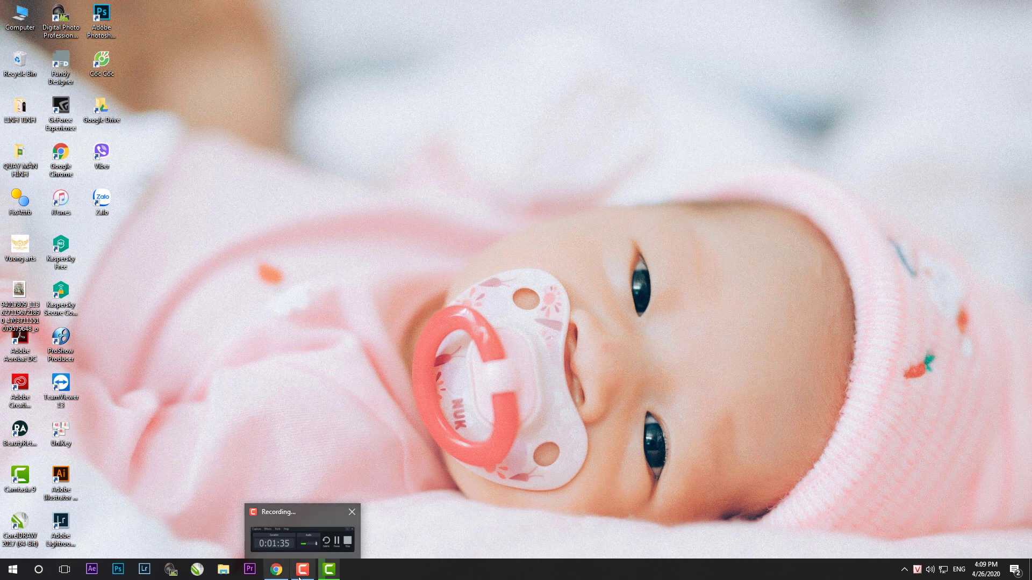
click(318, 514)
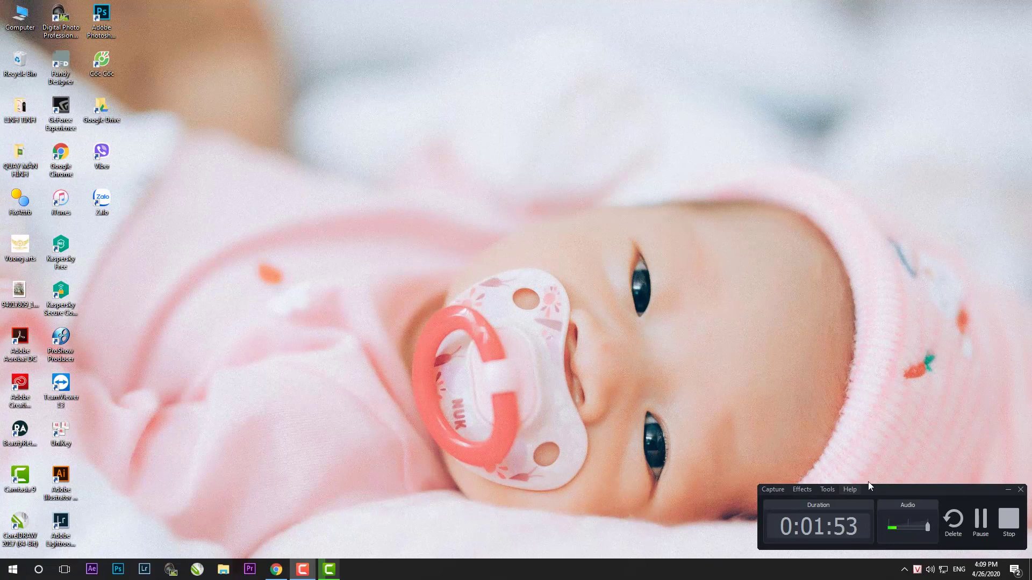